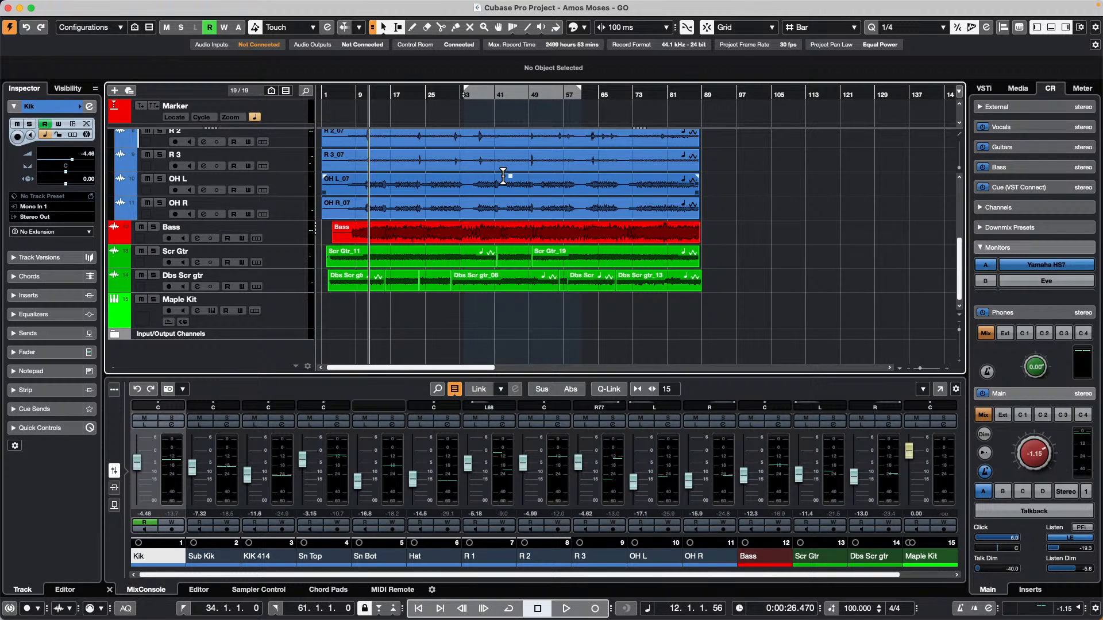
# Play the project and audition the Kik track in solo, restoring the full mix when done.
pyautogui.scroll(5, 431, 227)
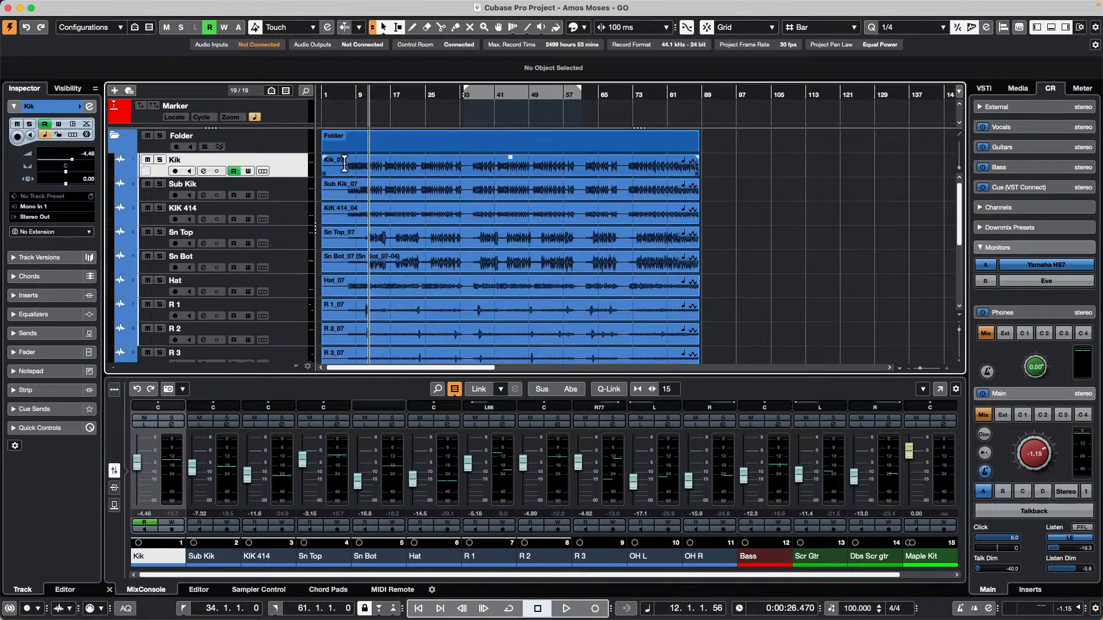
pyautogui.scroll(-2, 345, 161)
pyautogui.press('space')
pyautogui.scroll(2, 412, 193)
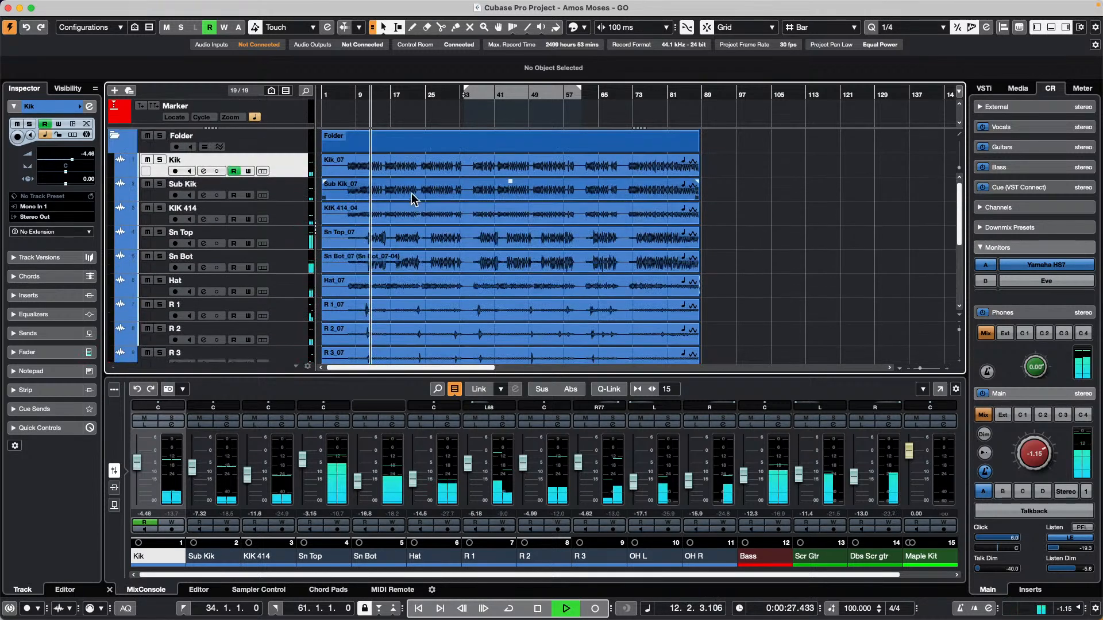
pyautogui.click(161, 161)
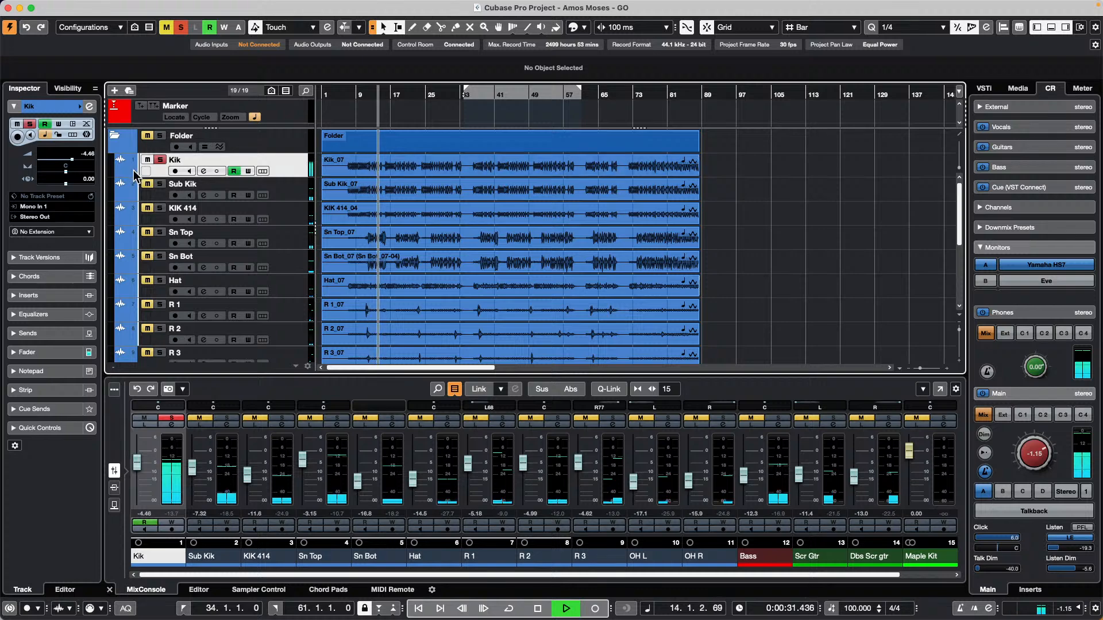
pyautogui.click(160, 159)
# Enable automation reading and writing on the Maple Kit track and open its Groove Agent SE instrument.
pyautogui.scroll(-4, 484, 194)
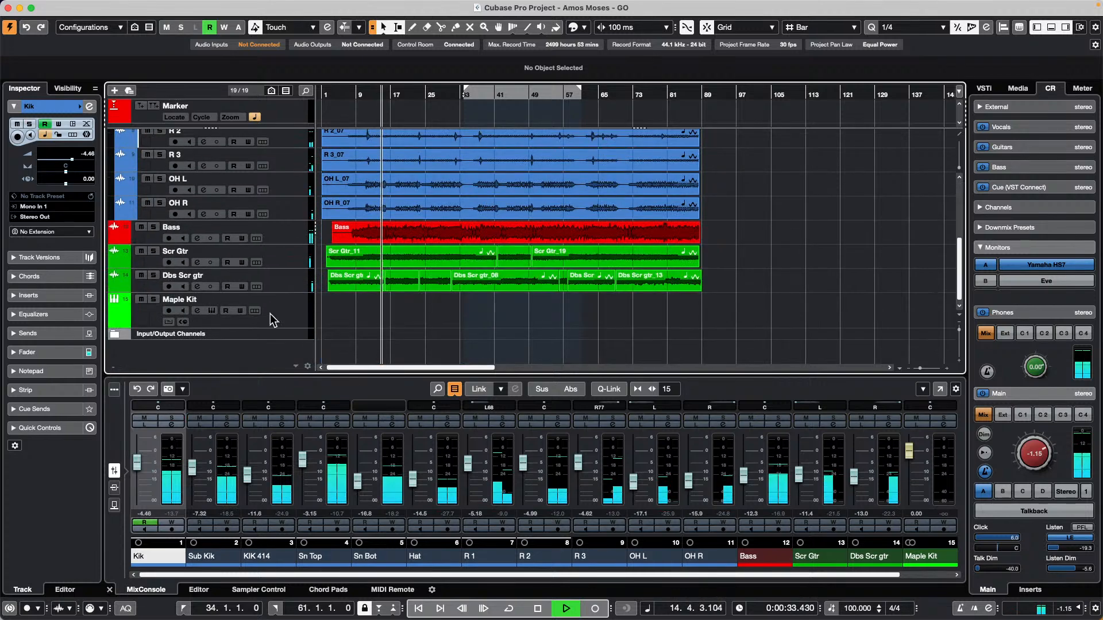
pyautogui.click(302, 311)
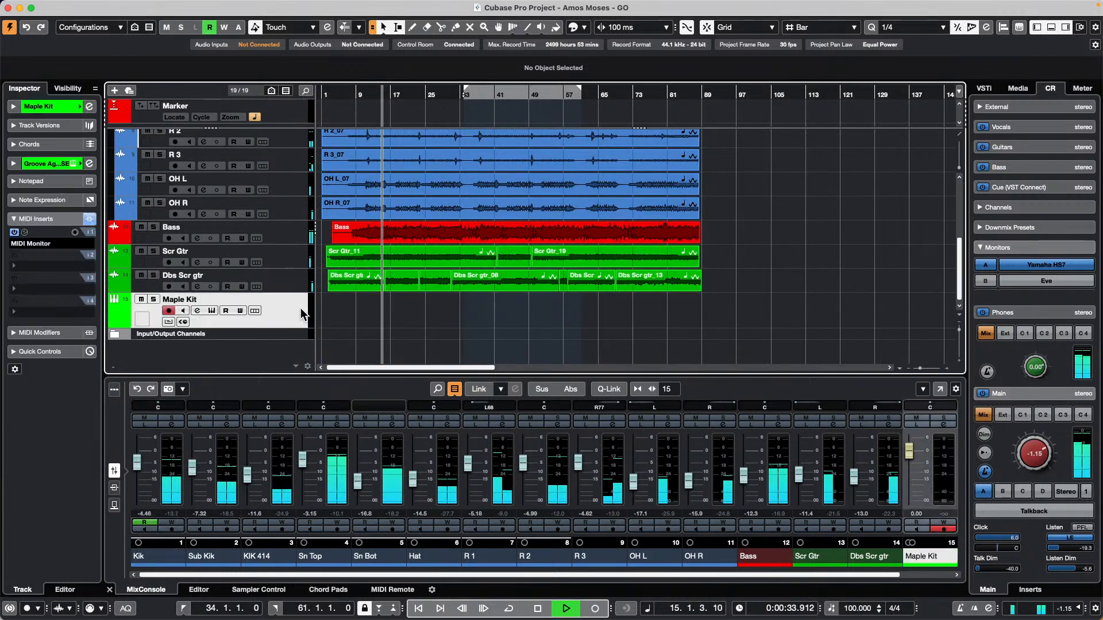
pyautogui.click(240, 311)
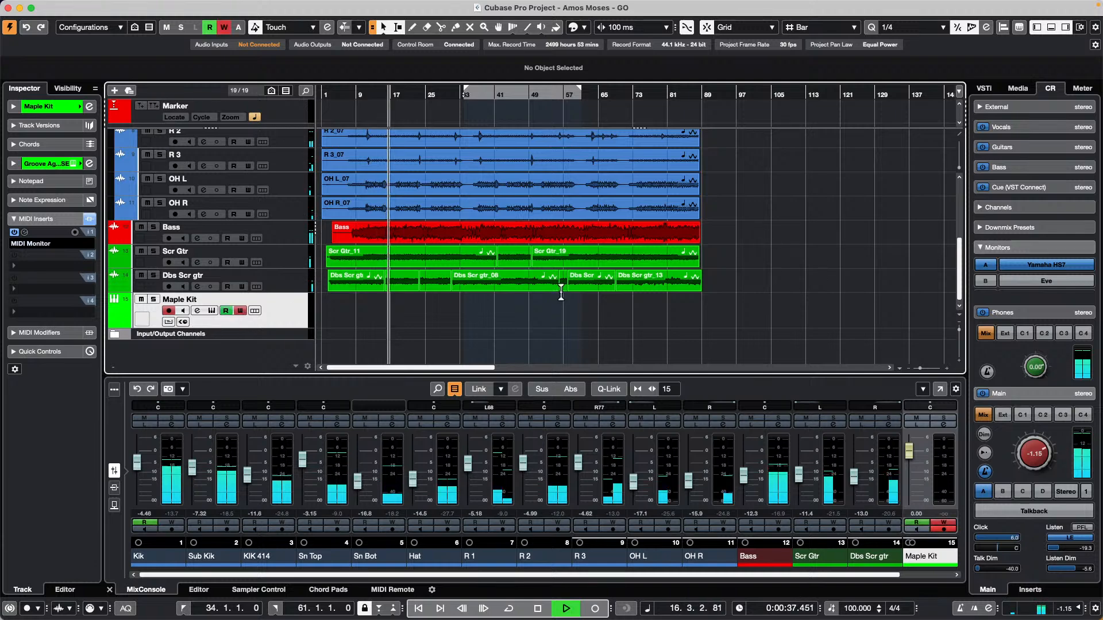
pyautogui.click(212, 311)
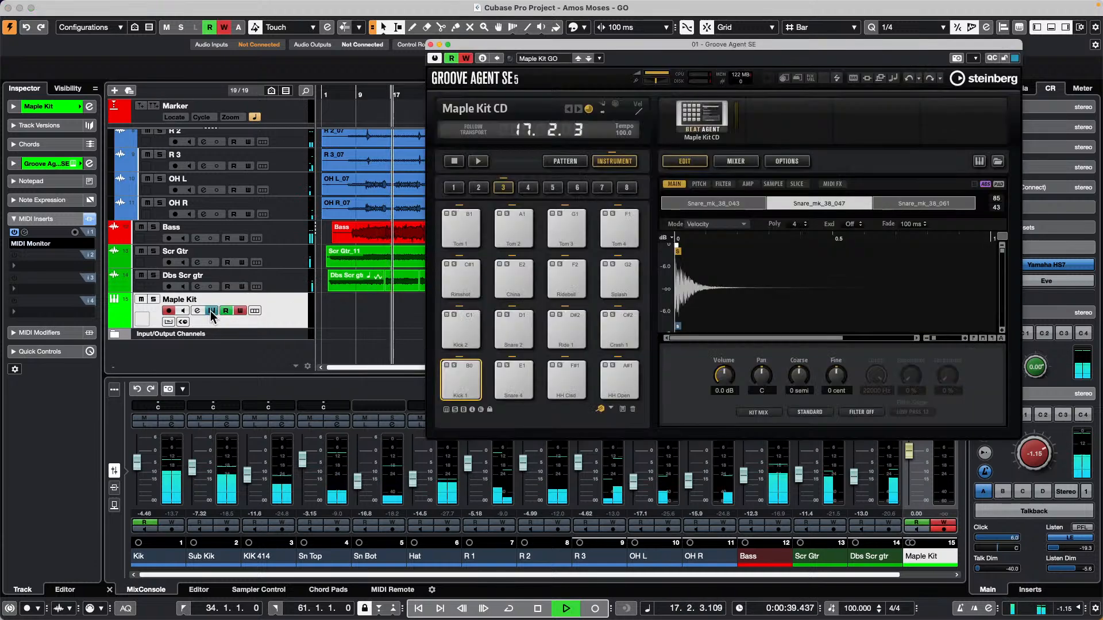
# Audition the Kick 1 and Kick 2 pads of the Maple Kit during playback and stop the transport.
pyautogui.click(468, 371)
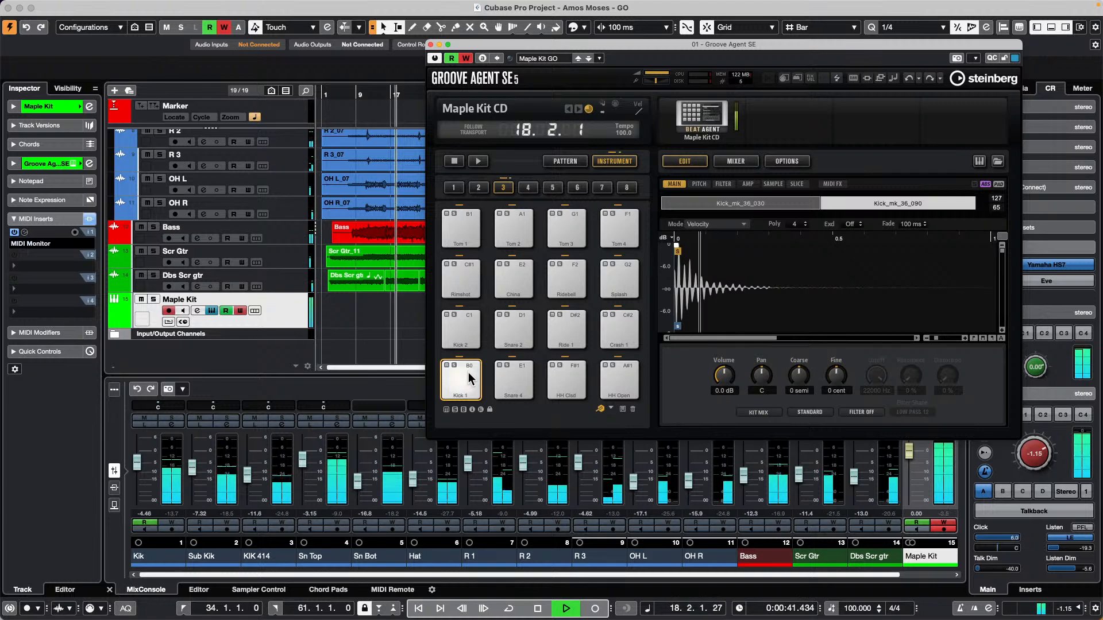
pyautogui.click(468, 331)
pyautogui.scroll(5, 379, 210)
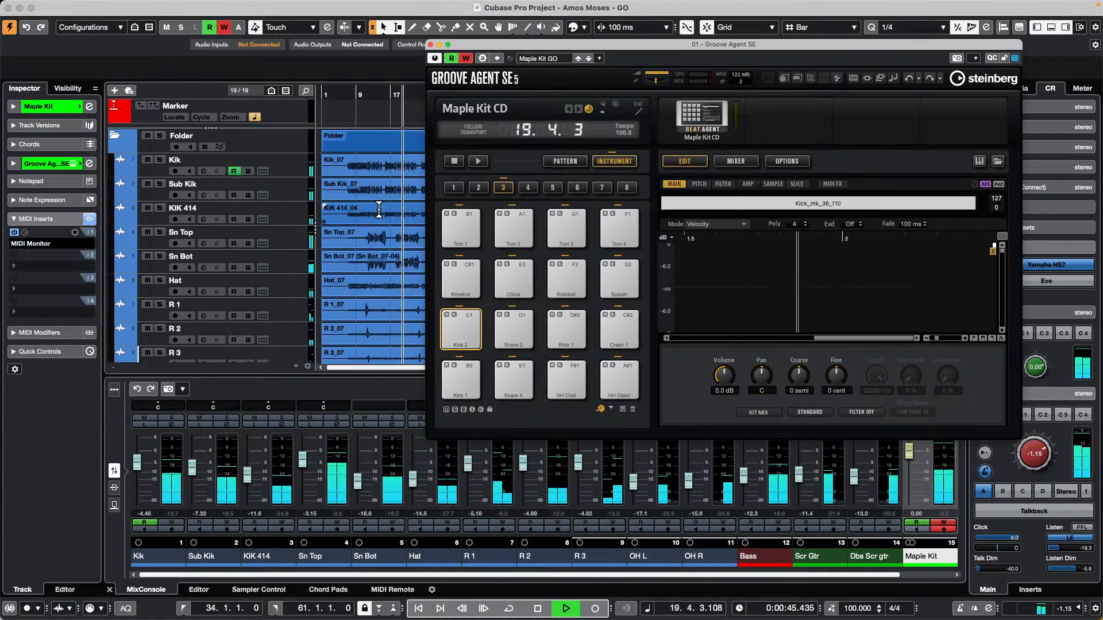
pyautogui.press('space')
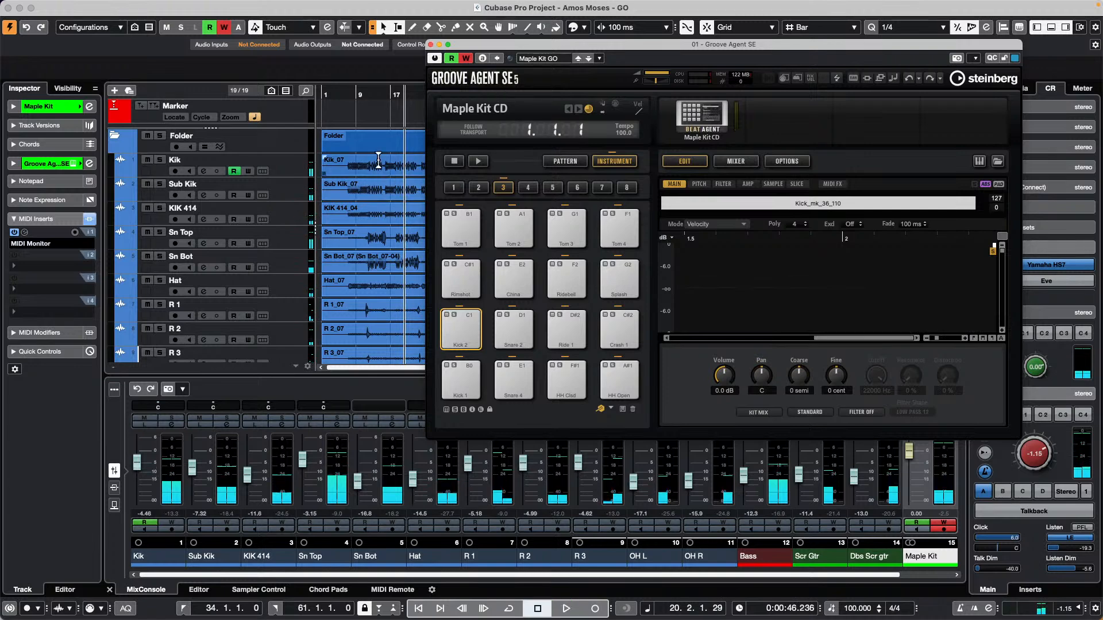
# Open the Kik_07 event in the sample editor, move the playhead to bar 9 and show the hitpoint settings.
pyautogui.scroll(-5, 375, 296)
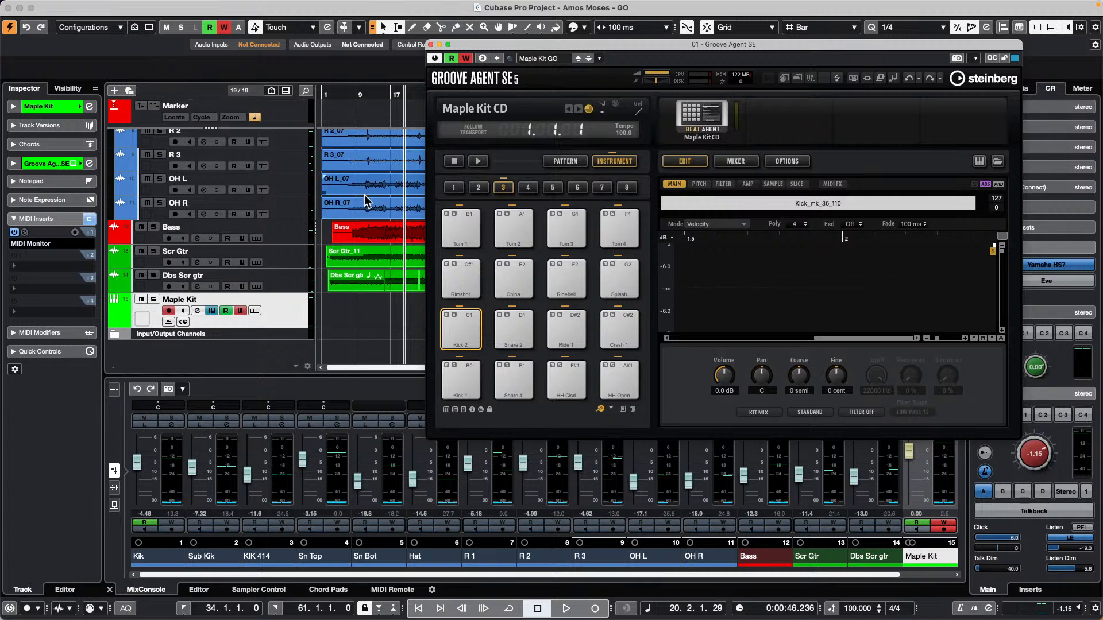
pyautogui.scroll(5, 366, 197)
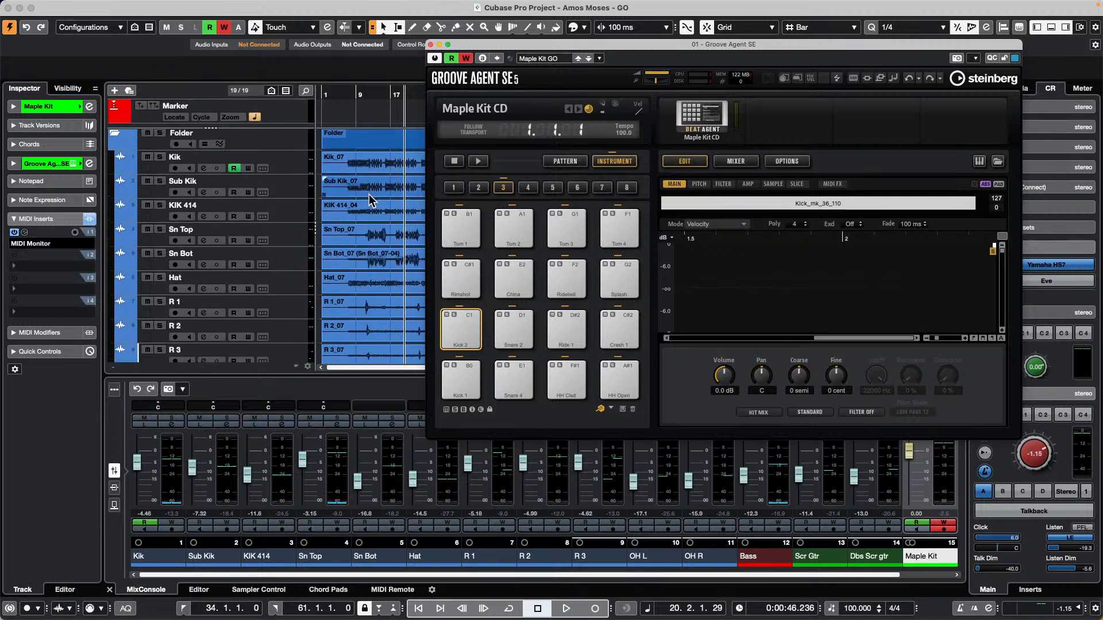
pyautogui.doubleClick(369, 171)
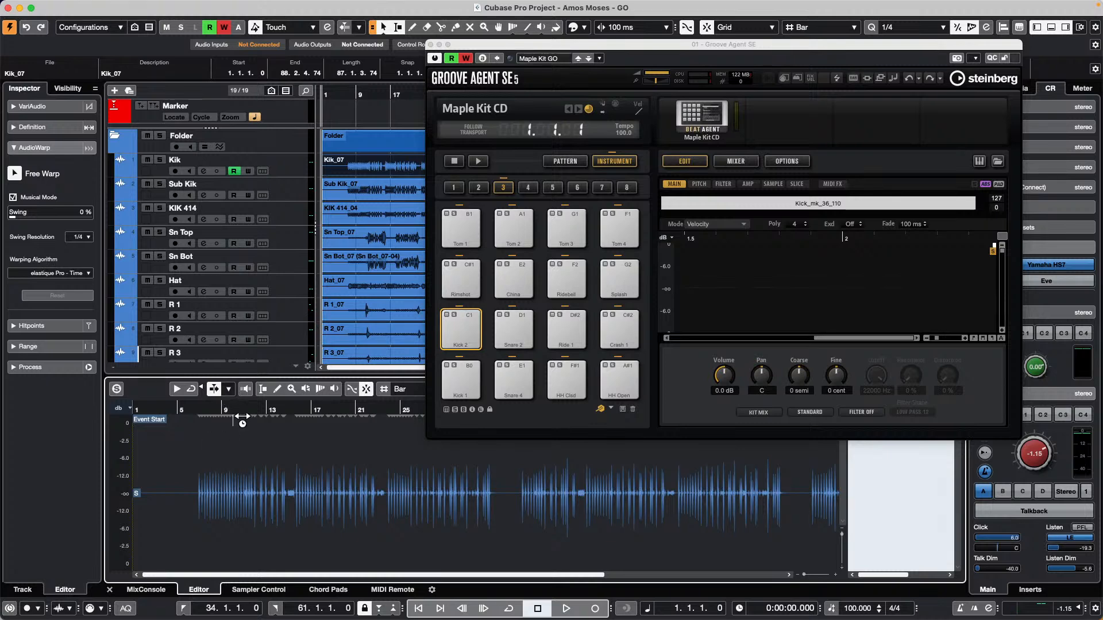
pyautogui.moveTo(233, 416); pyautogui.dragTo(229, 425)
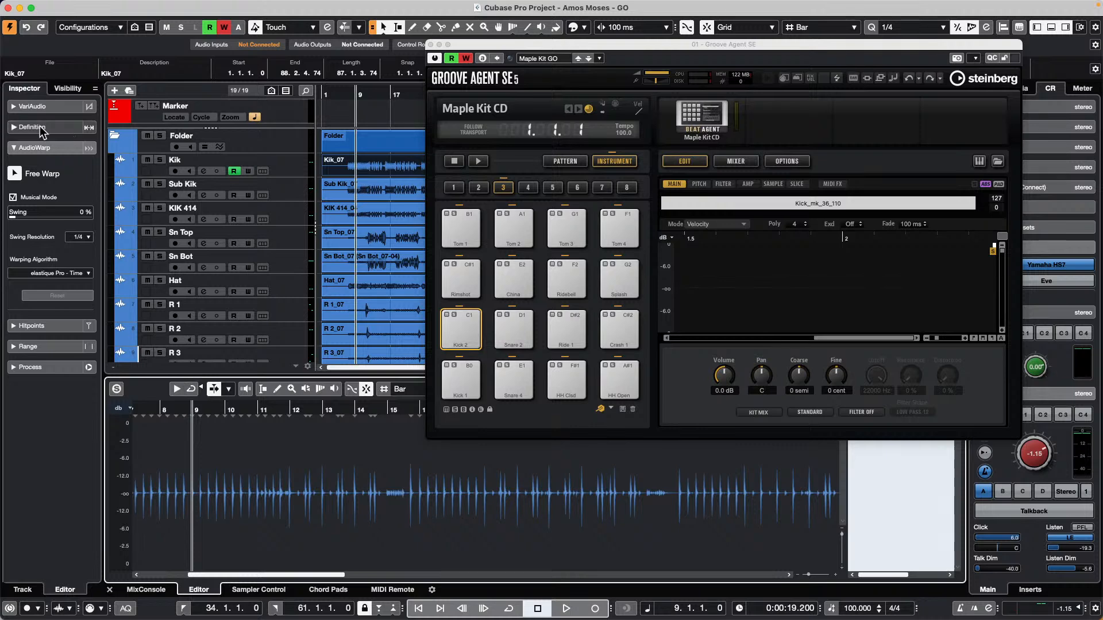
pyautogui.click(52, 148)
pyautogui.click(35, 169)
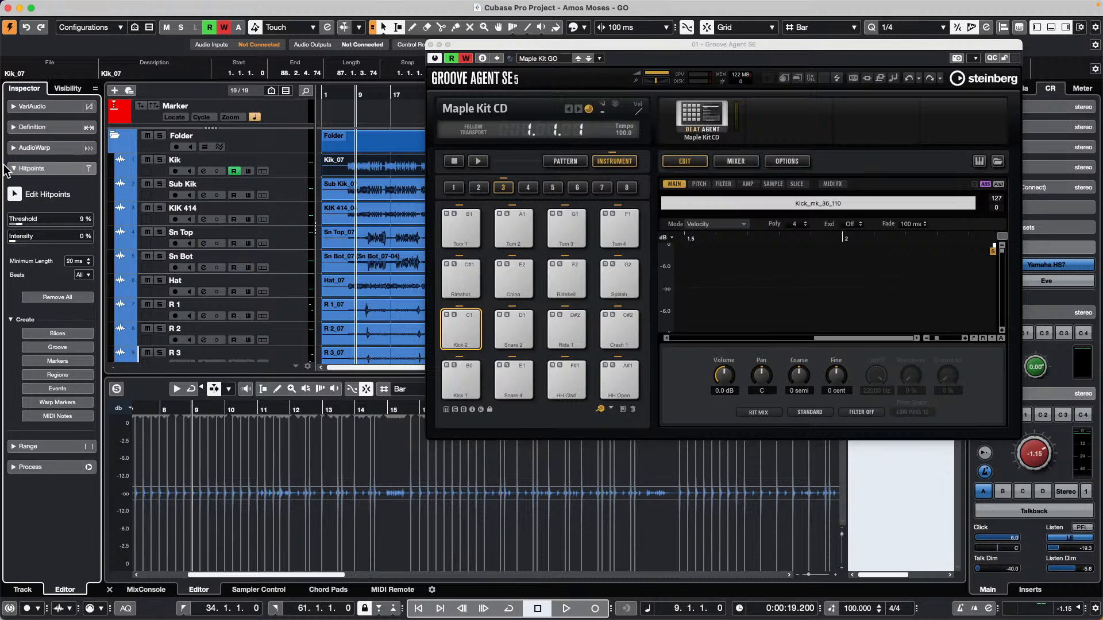
# Set the Kik_07 hitpoint threshold to 11 % and intensity to 5 %, checking the slices around bar 11.
pyautogui.click(253, 434)
pyautogui.scroll(2, 251, 435)
pyautogui.scroll(3, 251, 435)
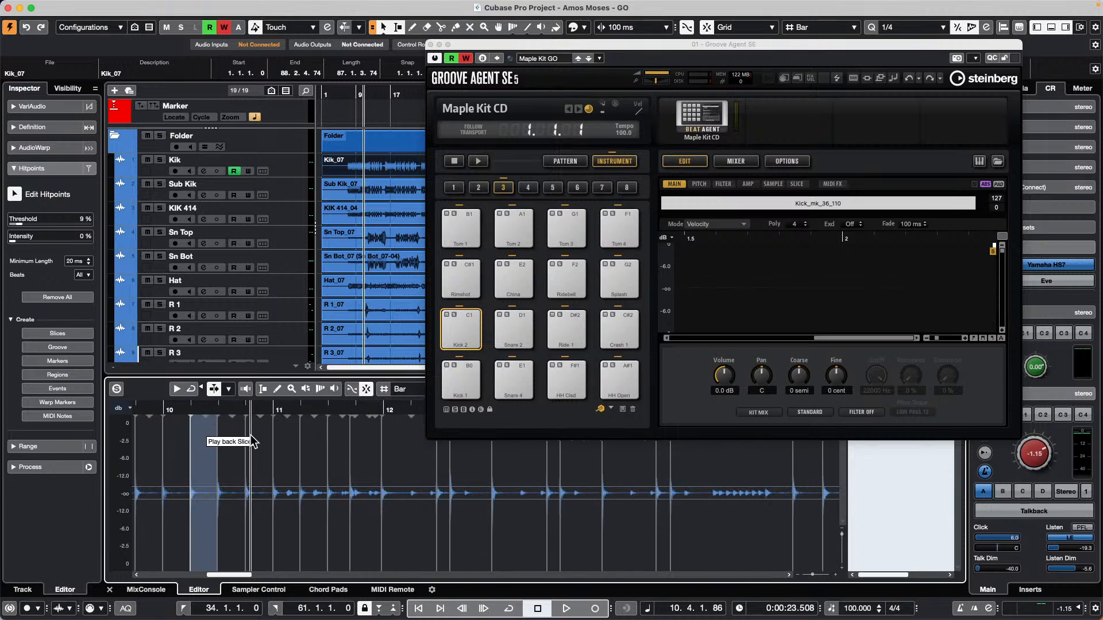
pyautogui.click(18, 225)
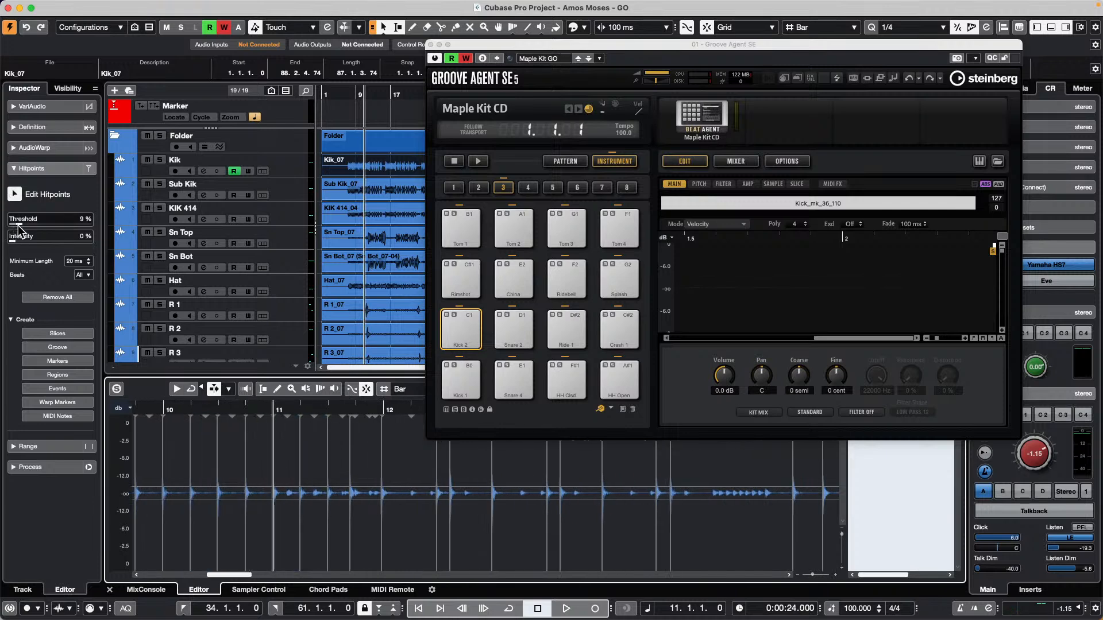
pyautogui.click(18, 240)
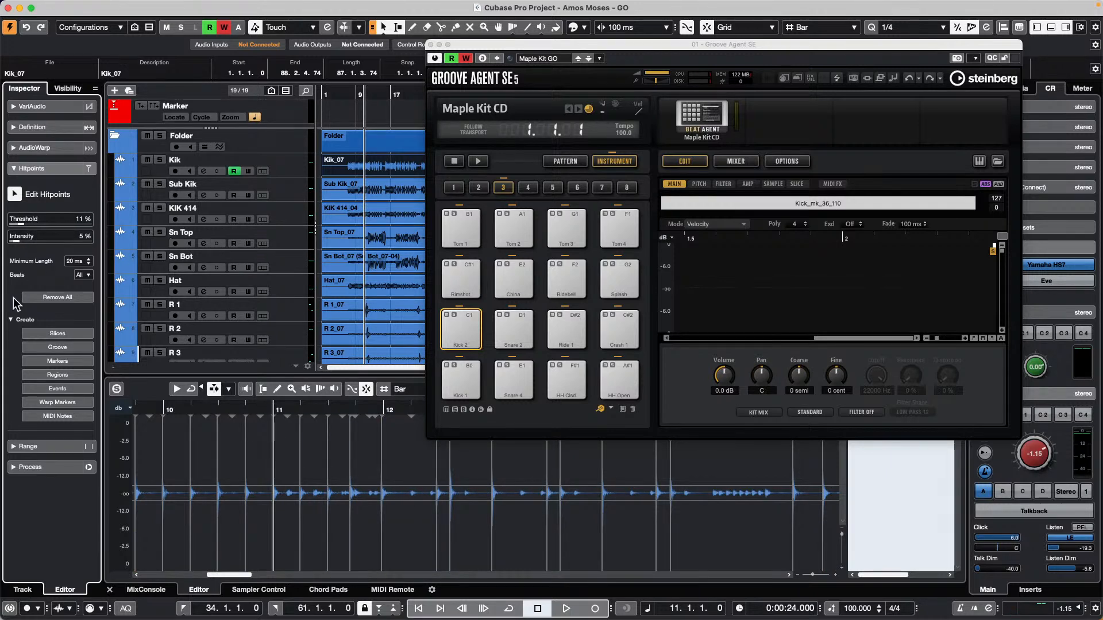
pyautogui.click(11, 320)
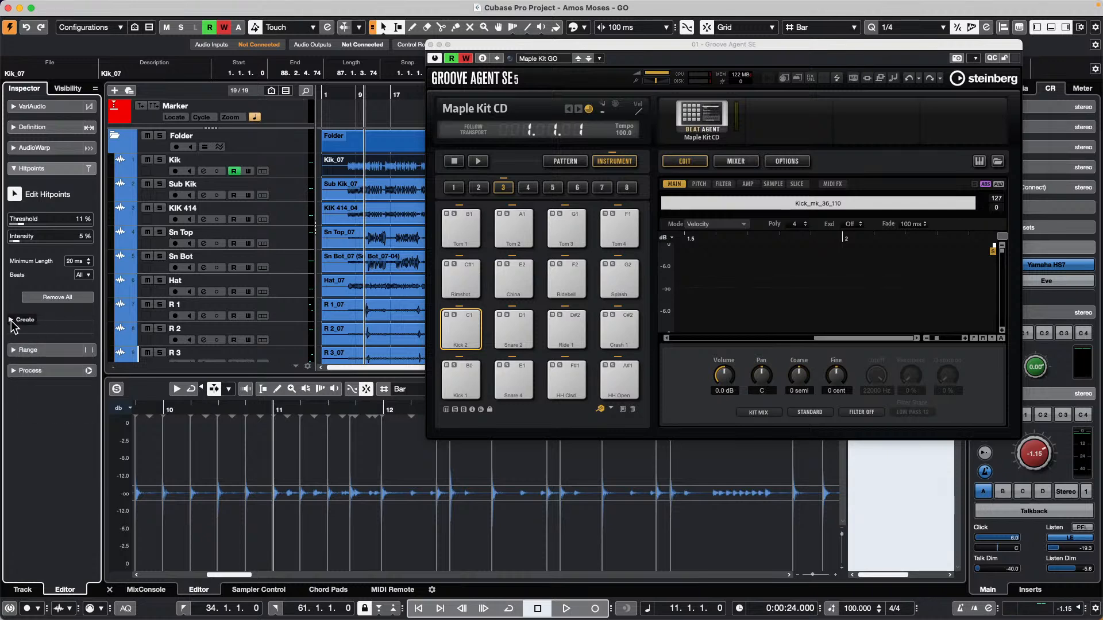
pyautogui.click(11, 320)
pyautogui.click(11, 320)
pyautogui.click(11, 320)
pyautogui.click(11, 320)
pyautogui.click(11, 320)
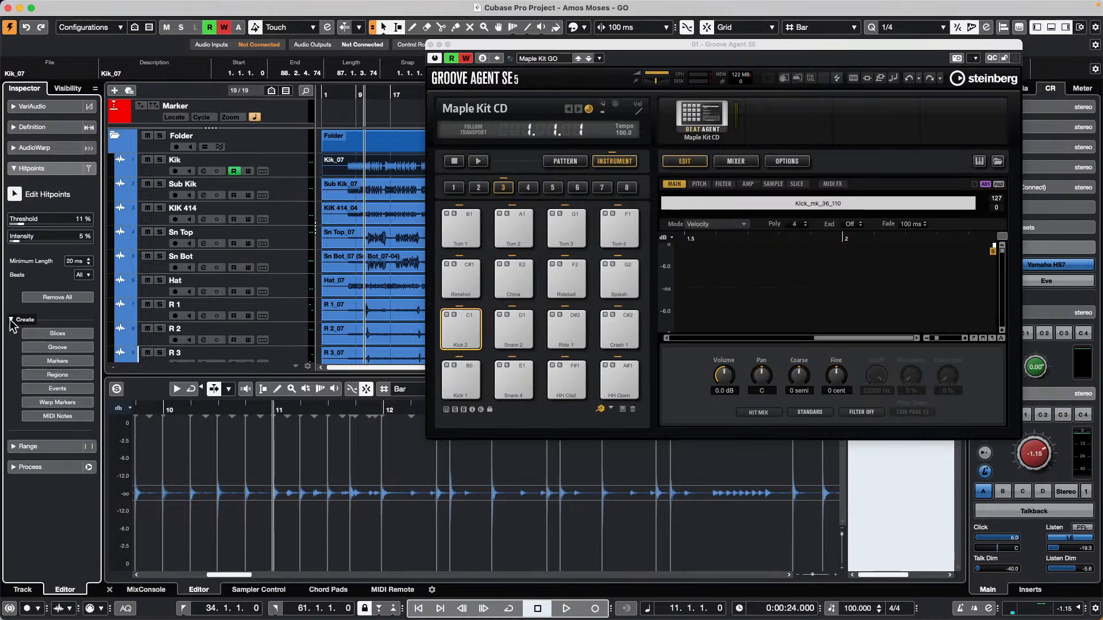
# Convert the Kik_07 hitpoints to MIDI notes with dynamic velocity, pitch D1 and length 1/8, using the first selected track as destination.
pyautogui.click(68, 418)
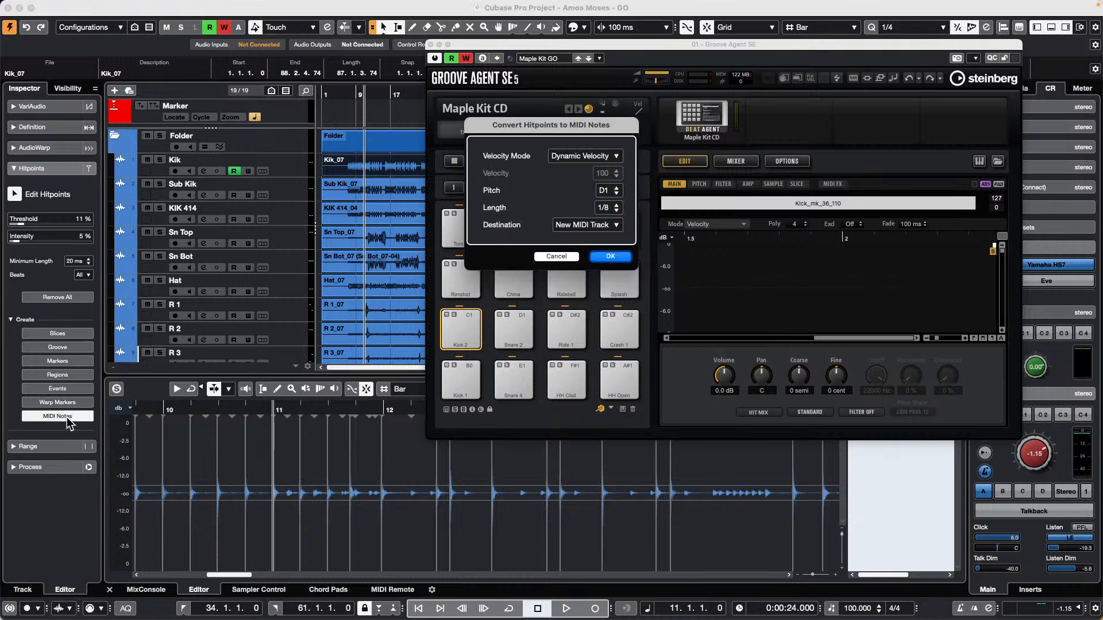
pyautogui.click(605, 161)
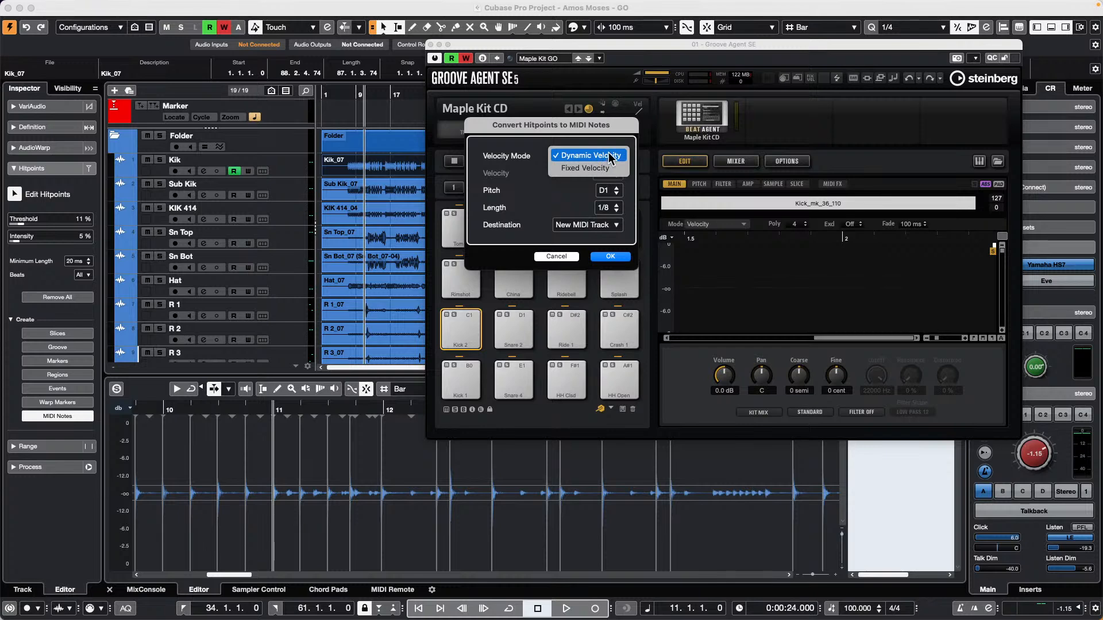
pyautogui.click(540, 200)
pyautogui.click(606, 226)
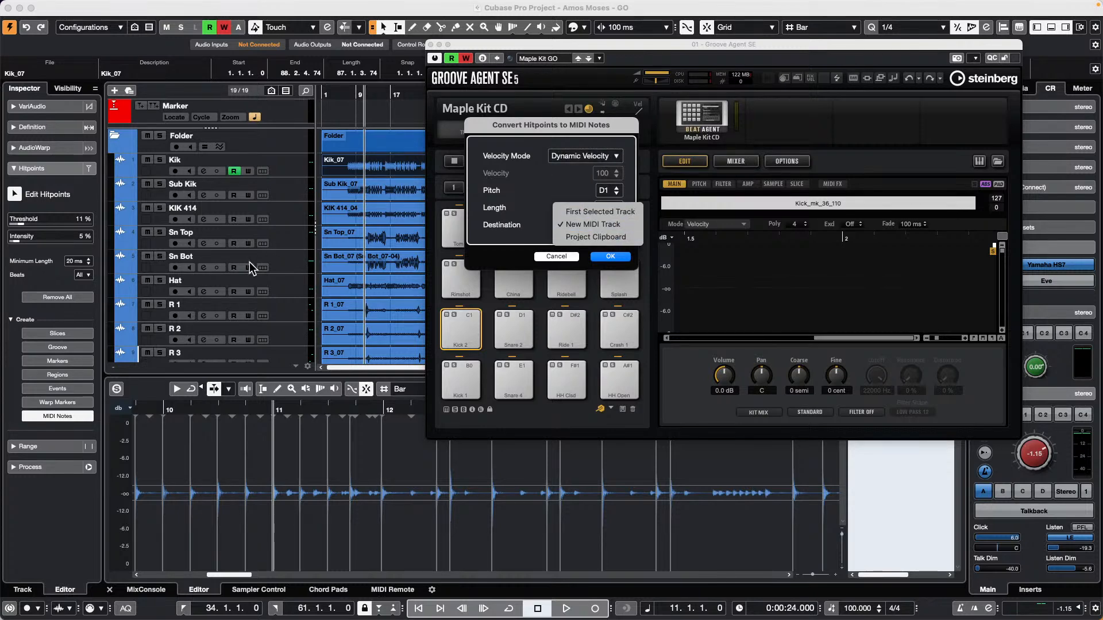
pyautogui.click(600, 212)
pyautogui.click(610, 256)
# Play back the converted Kik_07 MIDI part on the Maple Kit track to check which drum it triggers.
pyautogui.scroll(-5, 369, 221)
pyautogui.scroll(-2, 370, 222)
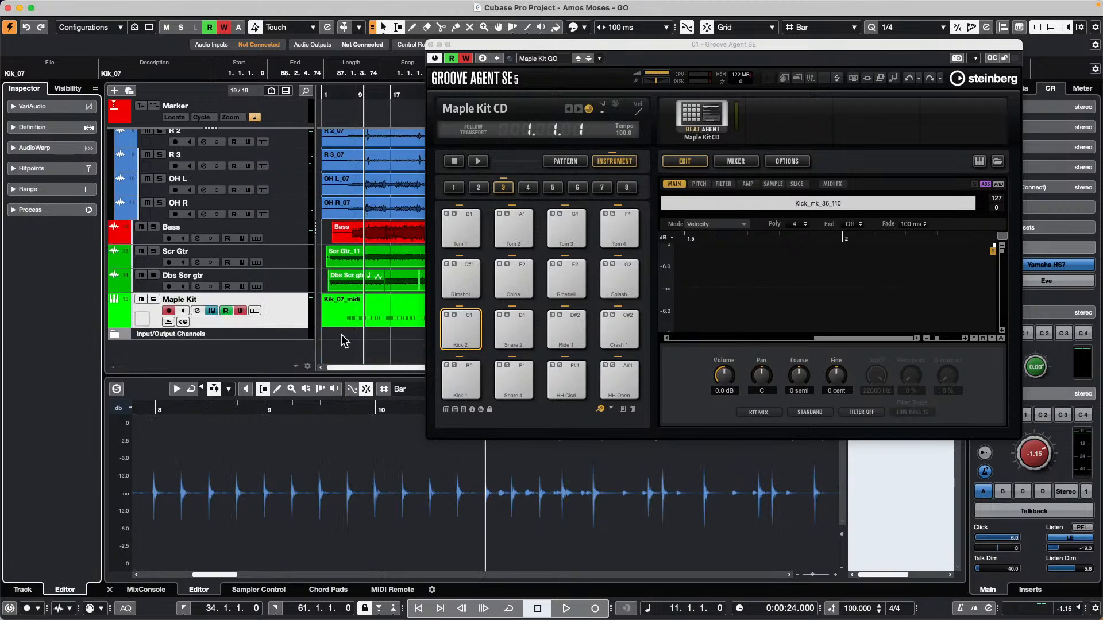
pyautogui.press('space')
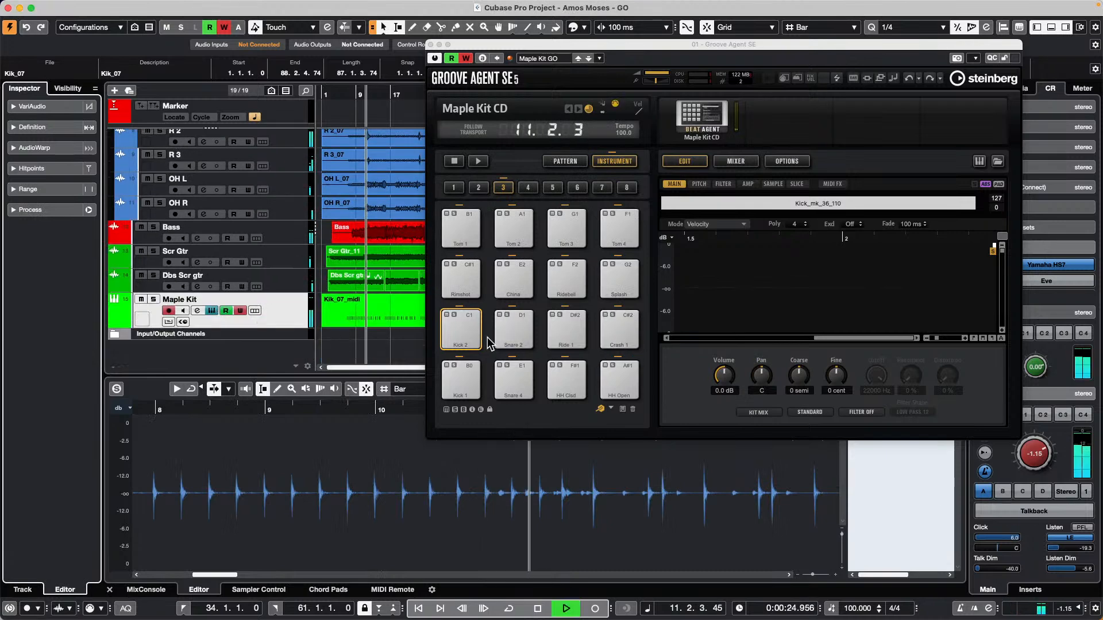
pyautogui.press('space')
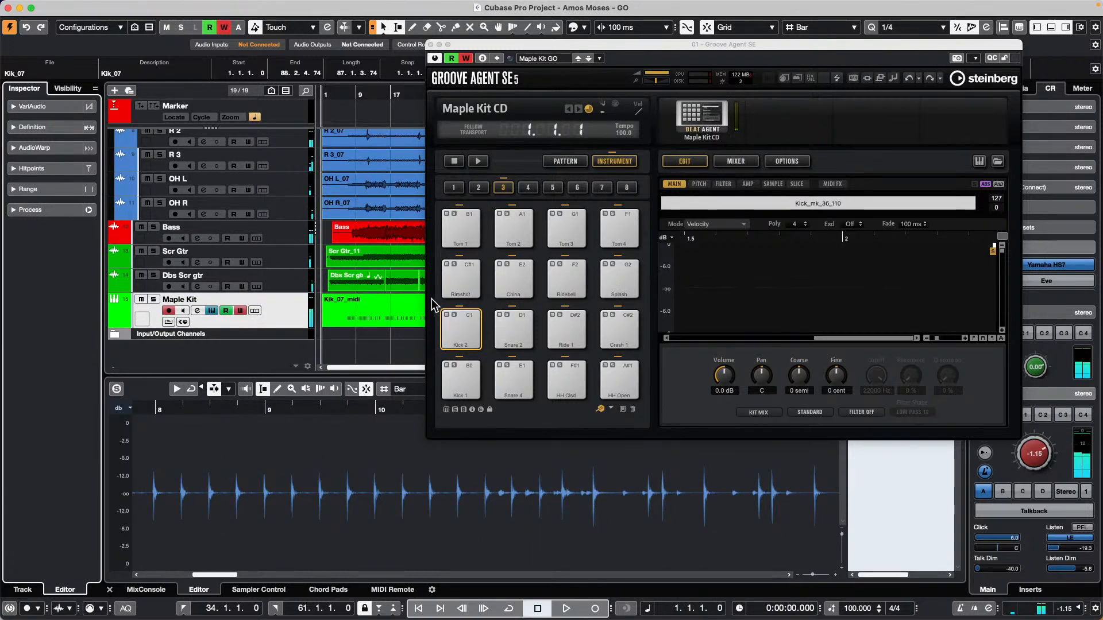
# Convert the Kik_07 hitpoints to MIDI notes again at pitch C1, with dynamic velocity and length 1/8, on the first selected track.
pyautogui.scroll(2, 379, 241)
pyautogui.scroll(4, 376, 241)
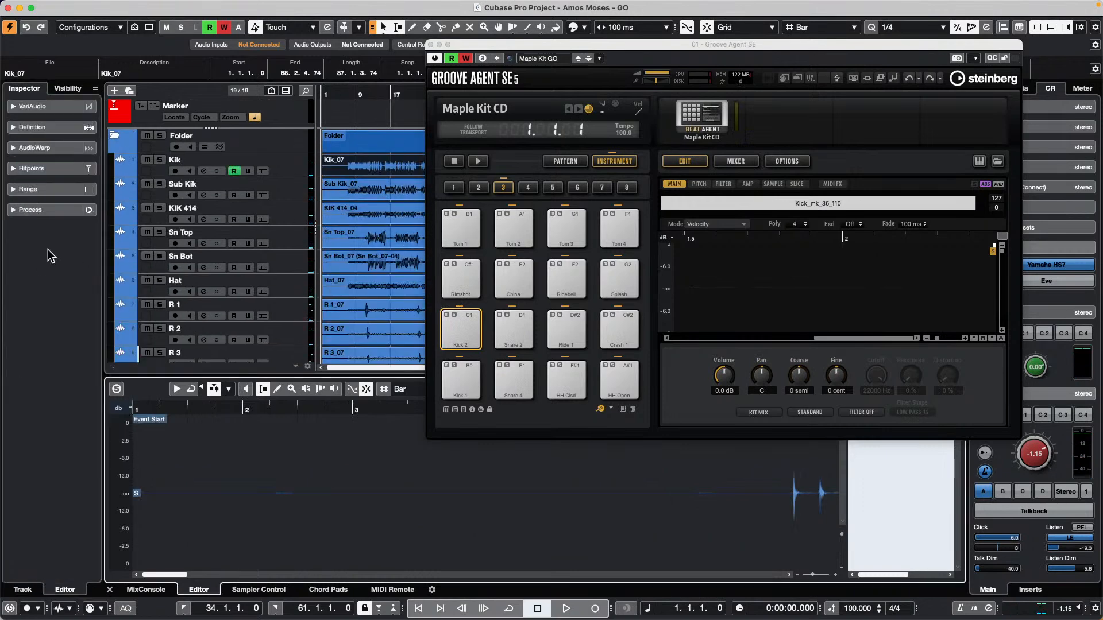
pyautogui.click(384, 170)
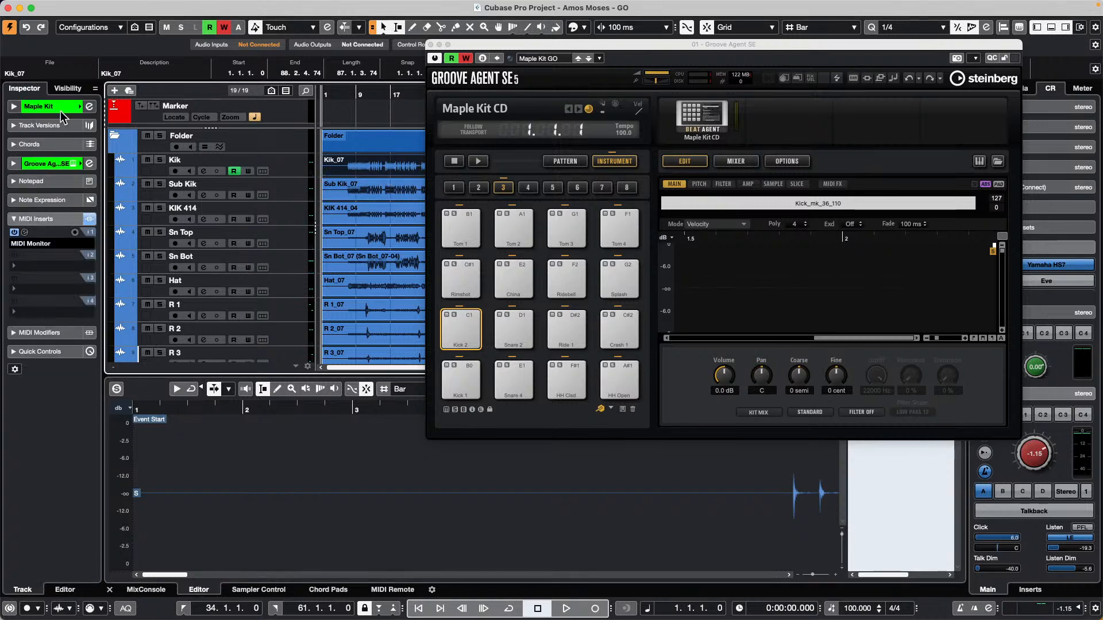
pyautogui.click(399, 174)
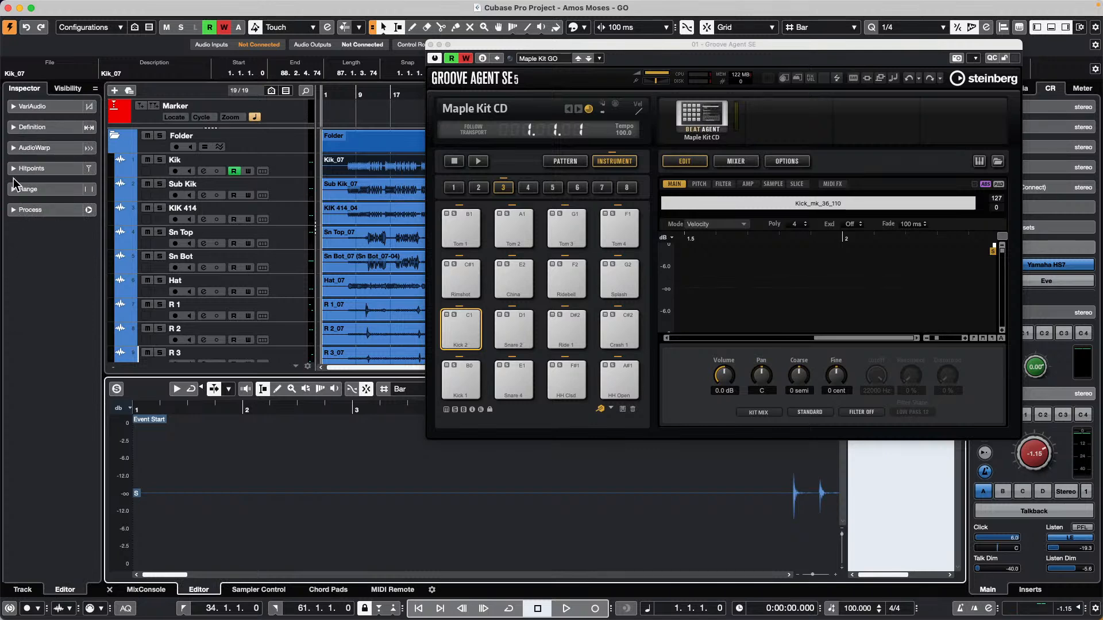
pyautogui.click(14, 169)
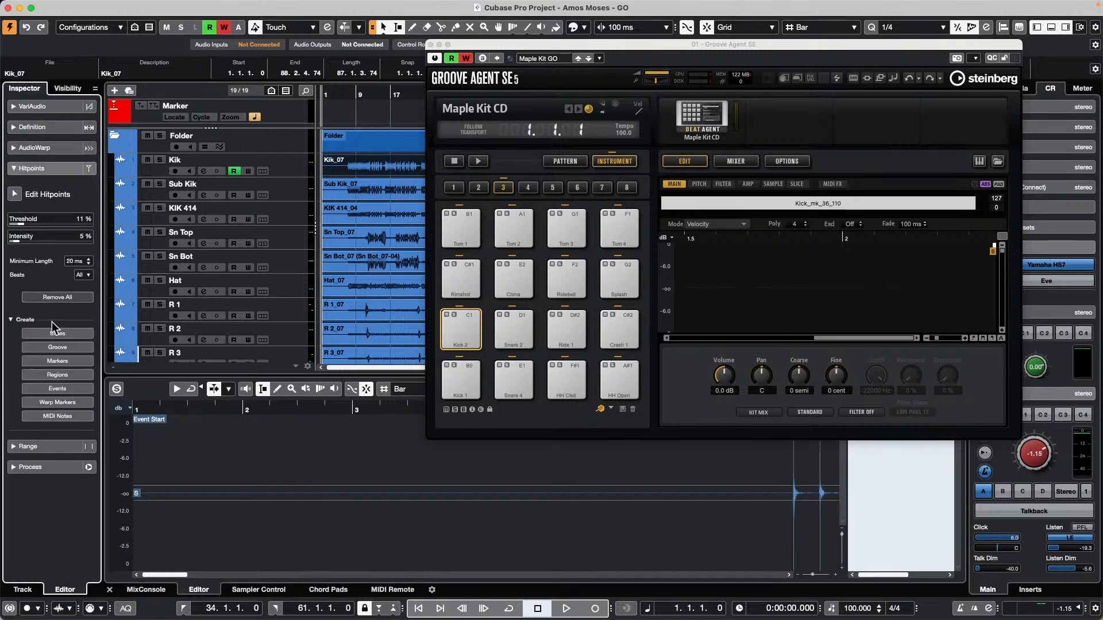
pyautogui.click(72, 416)
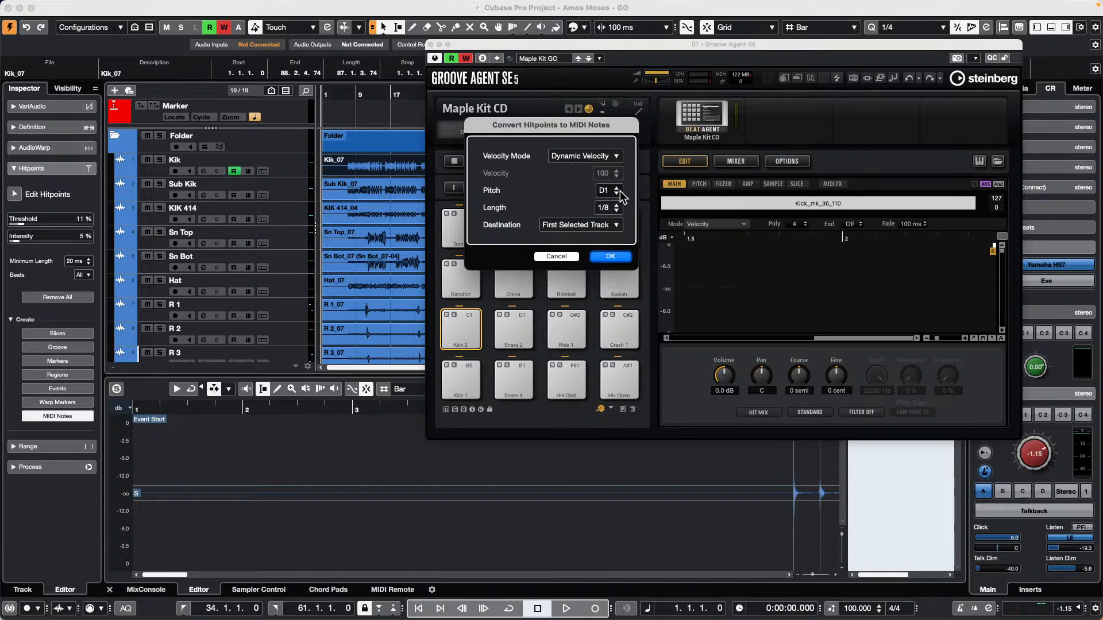
pyautogui.click(610, 257)
# Play back the triggered kick, toggling mute on the Kik, Sub Kik and KIK 414 tracks to compare it with the recording.
pyautogui.press('space')
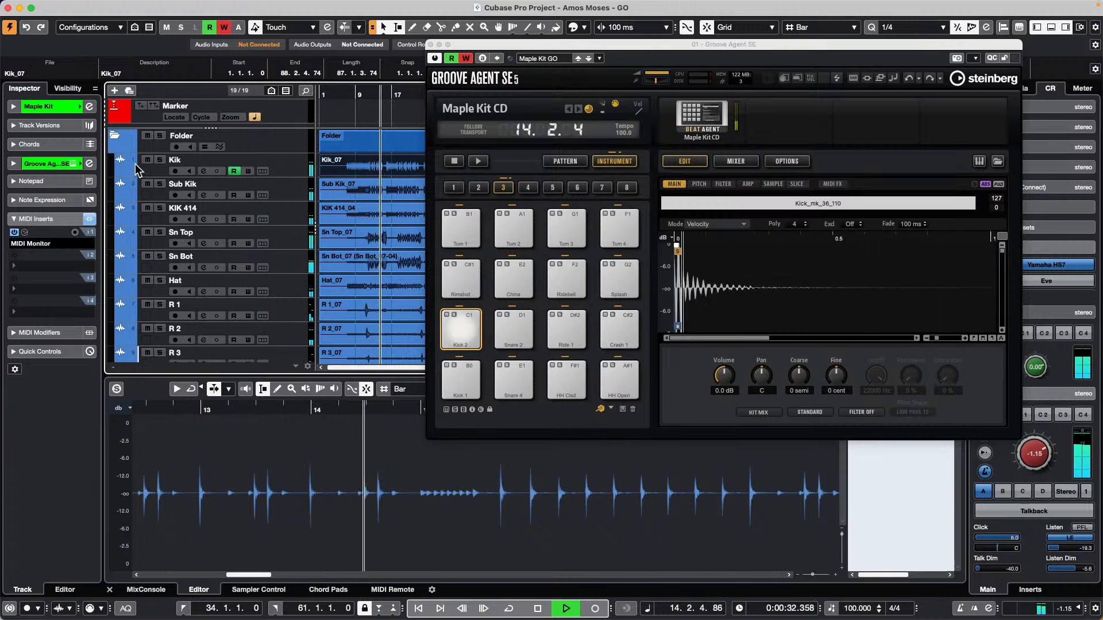
pyautogui.moveTo(148, 160); pyautogui.dragTo(147, 208)
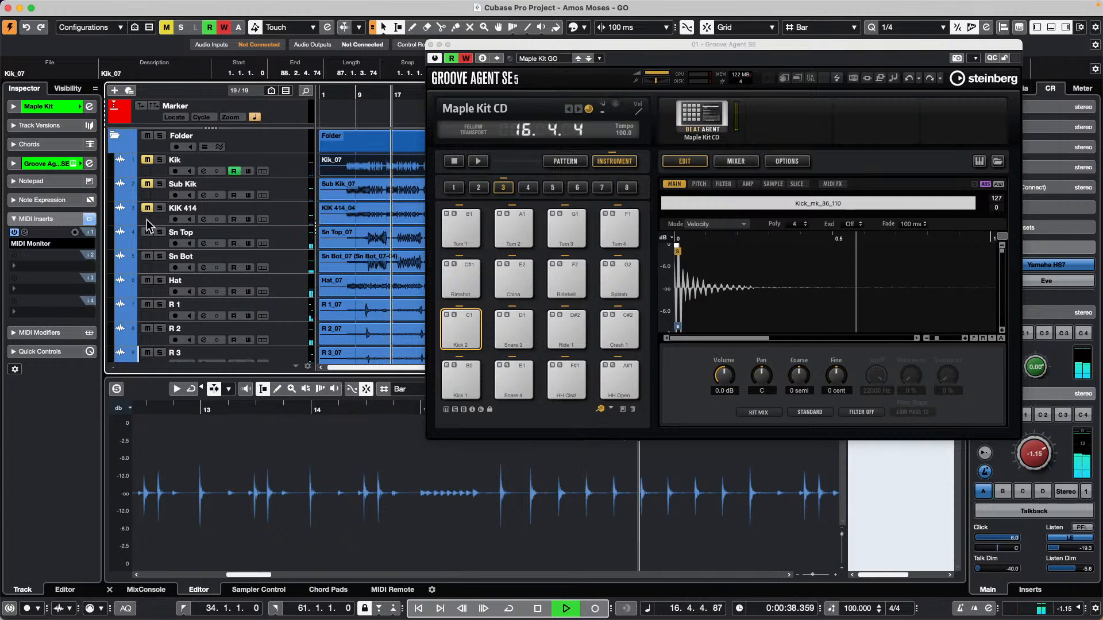
pyautogui.moveTo(148, 210); pyautogui.dragTo(147, 164)
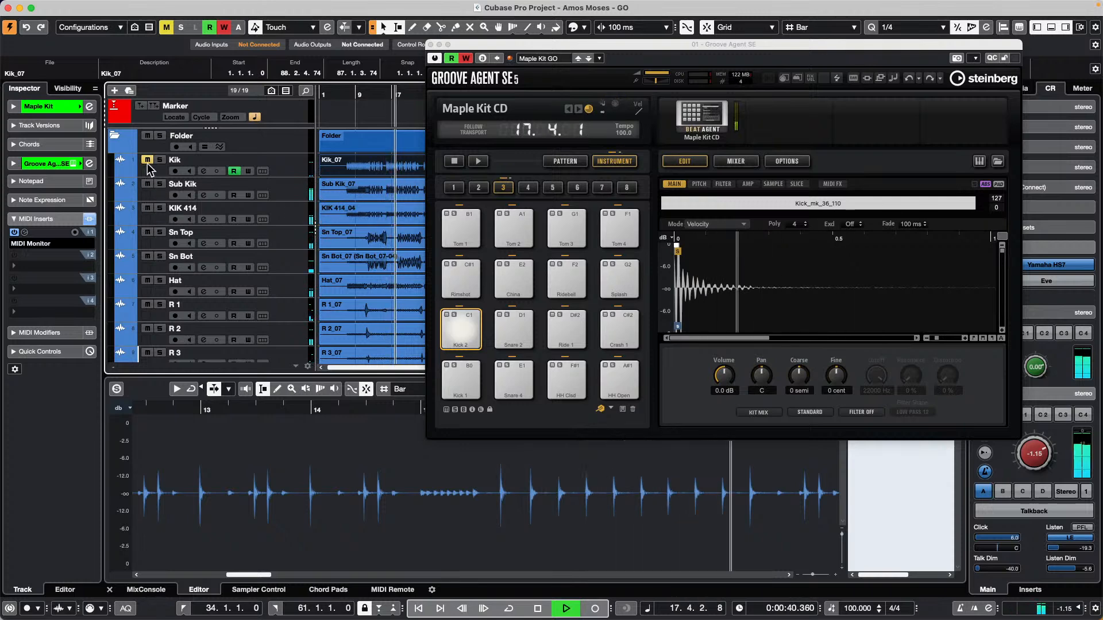
pyautogui.press('space')
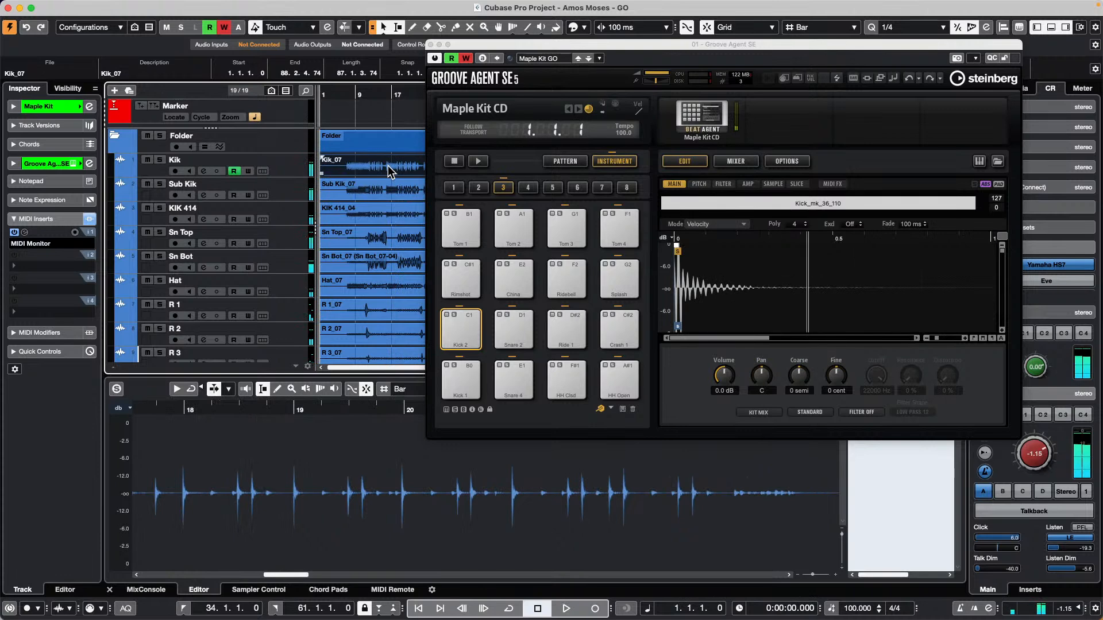
# Open the Kik_07 event in the Sample Editor and show the Hitpoints settings with their Create options.
pyautogui.doubleClick(388, 172)
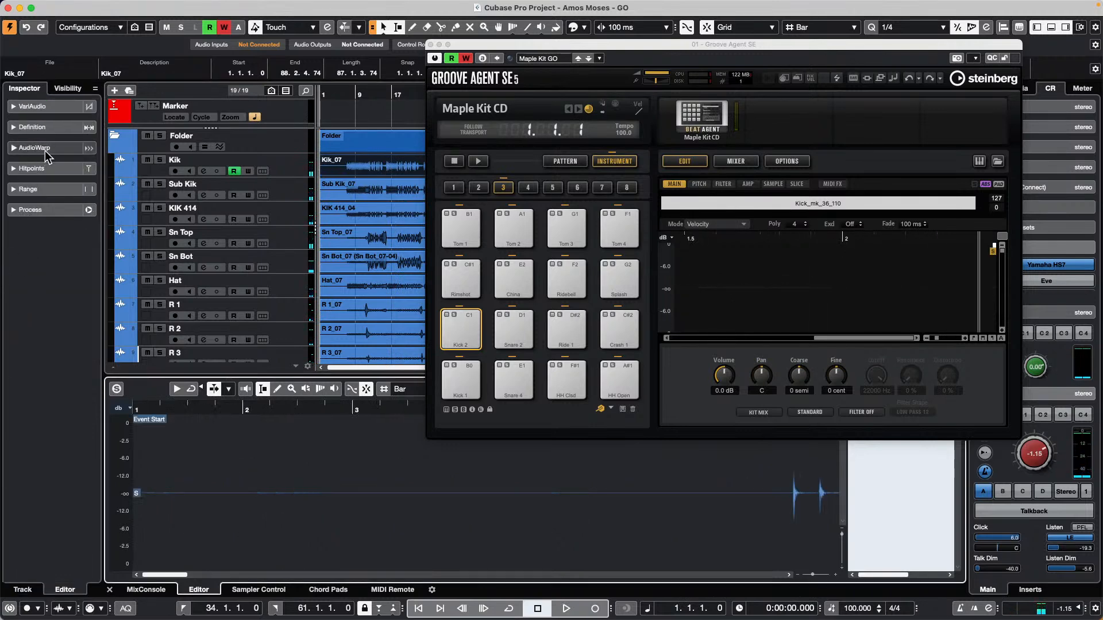
pyautogui.click(13, 169)
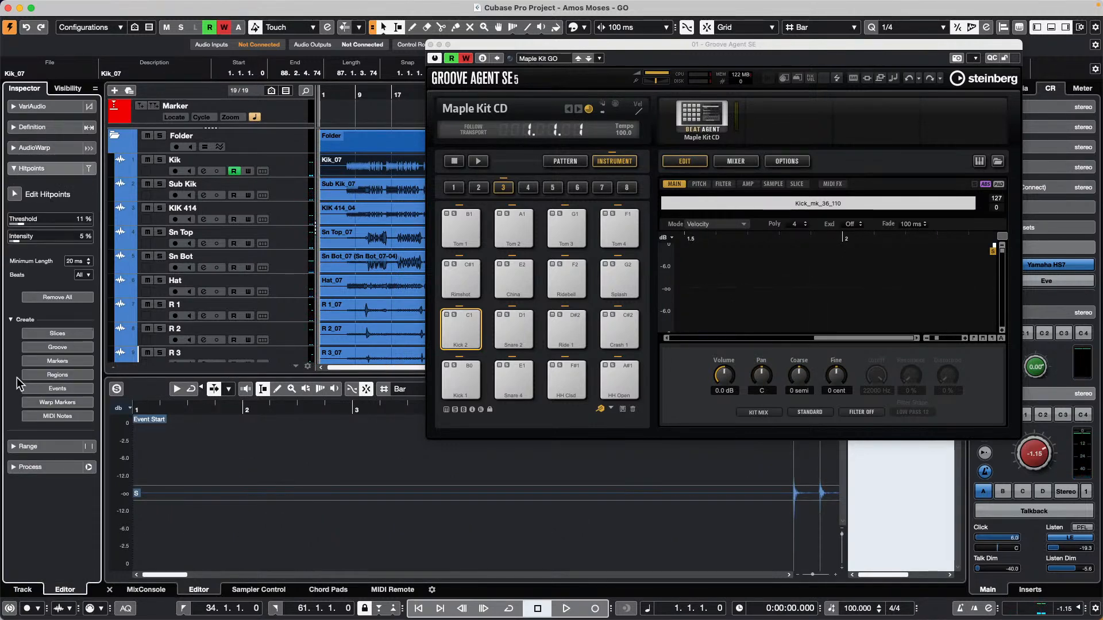
pyautogui.click(13, 321)
pyautogui.click(14, 321)
pyautogui.click(13, 321)
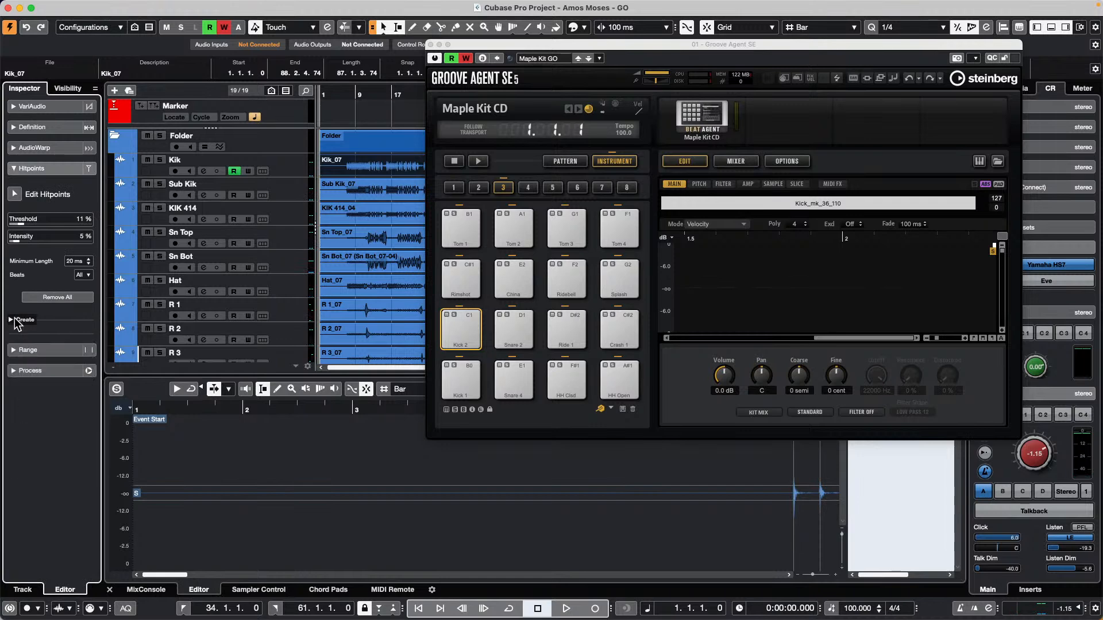
pyautogui.click(12, 320)
pyautogui.click(12, 320)
pyautogui.click(12, 320)
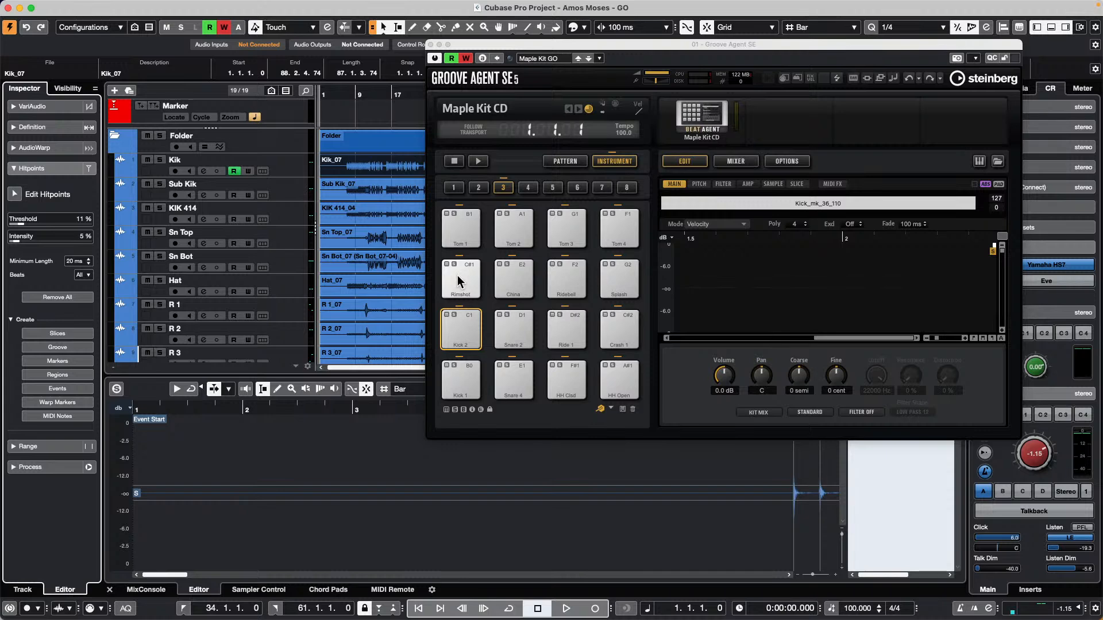
# Close the Groove Agent SE window, and open and activate the recent project tempo detect jazz.cpr.
pyautogui.click(431, 44)
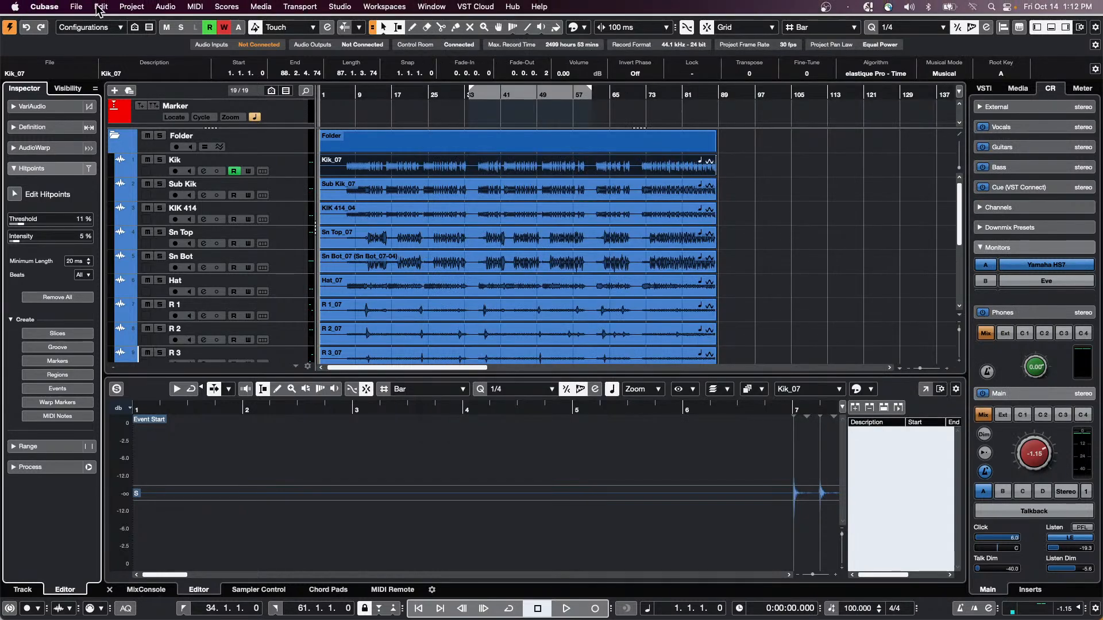
pyautogui.click(88, 11)
pyautogui.moveTo(147, 251)
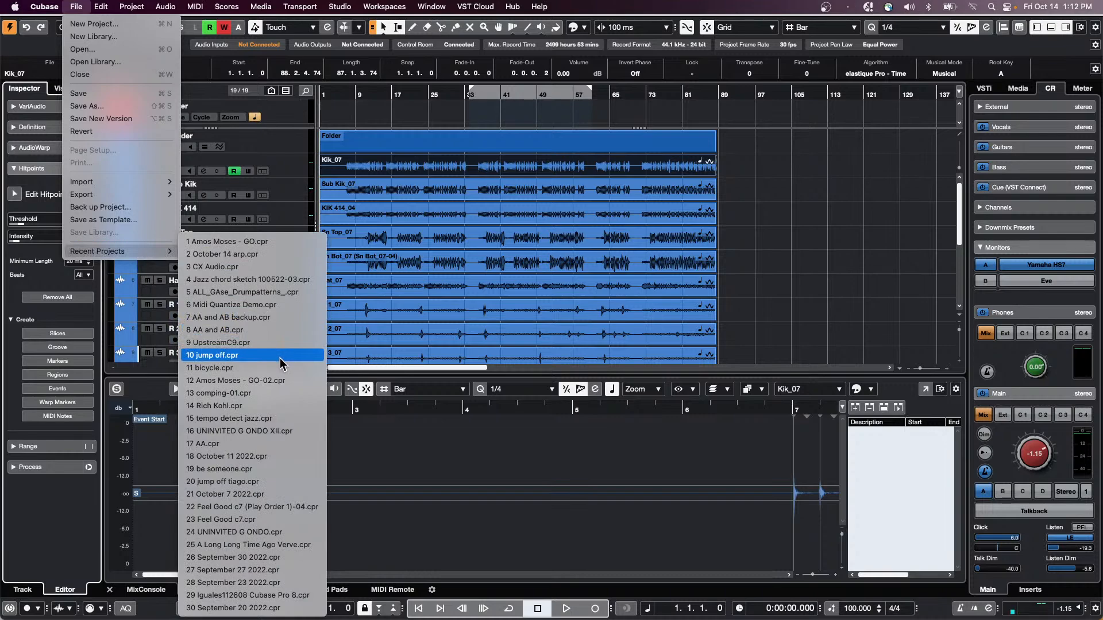
pyautogui.click(282, 420)
pyautogui.click(621, 211)
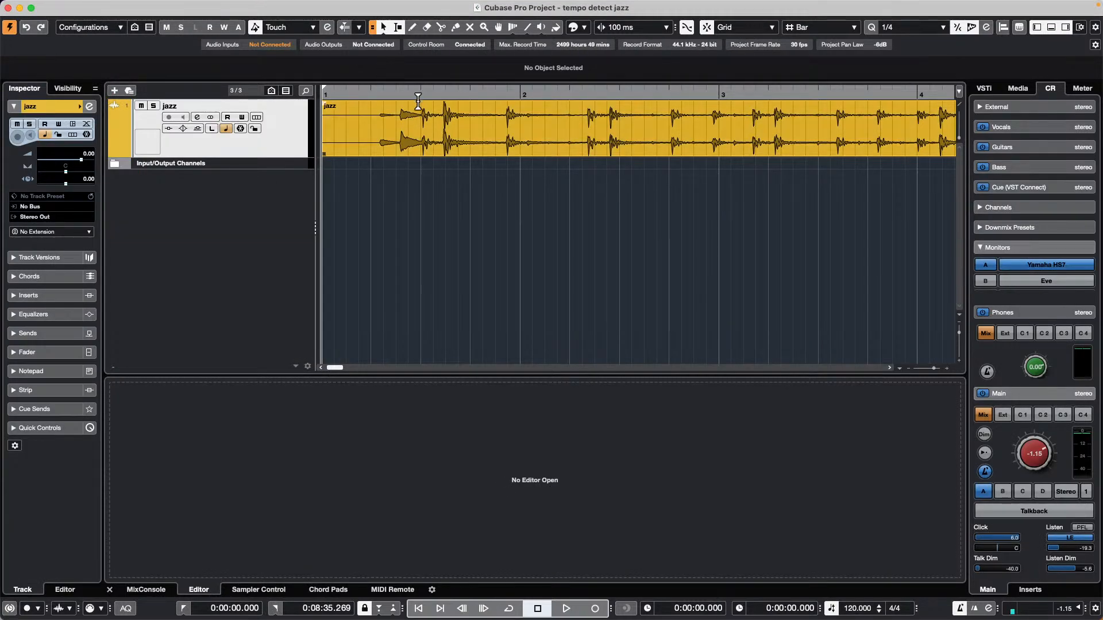
# Play back the opening of the jazz recording to hear its free tempo.
pyautogui.moveTo(422, 94); pyautogui.dragTo(423, 42)
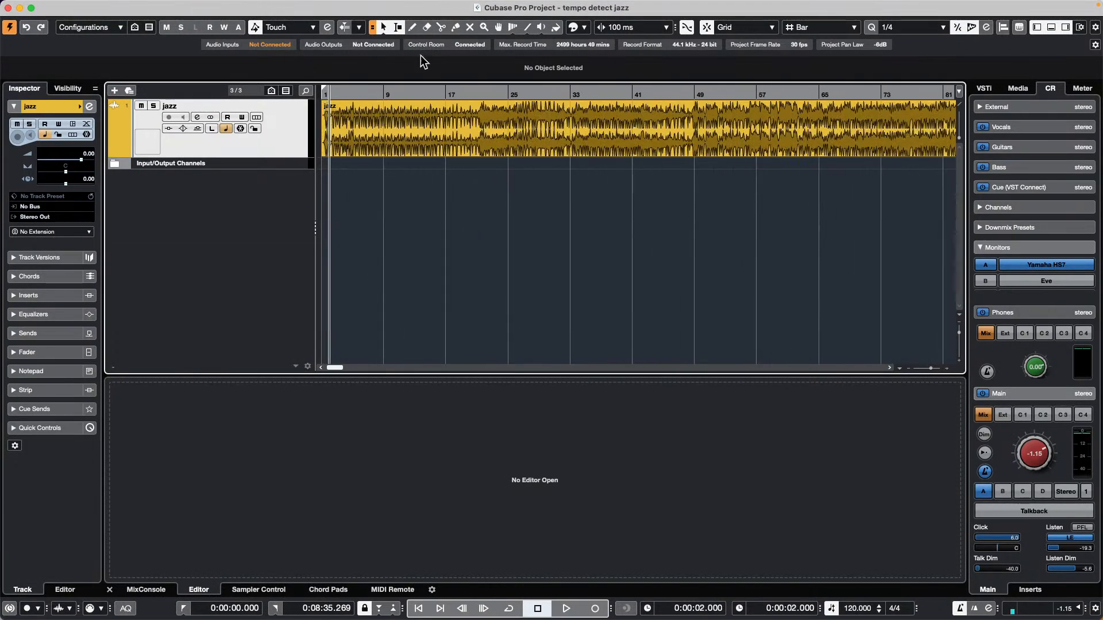
pyautogui.press('space')
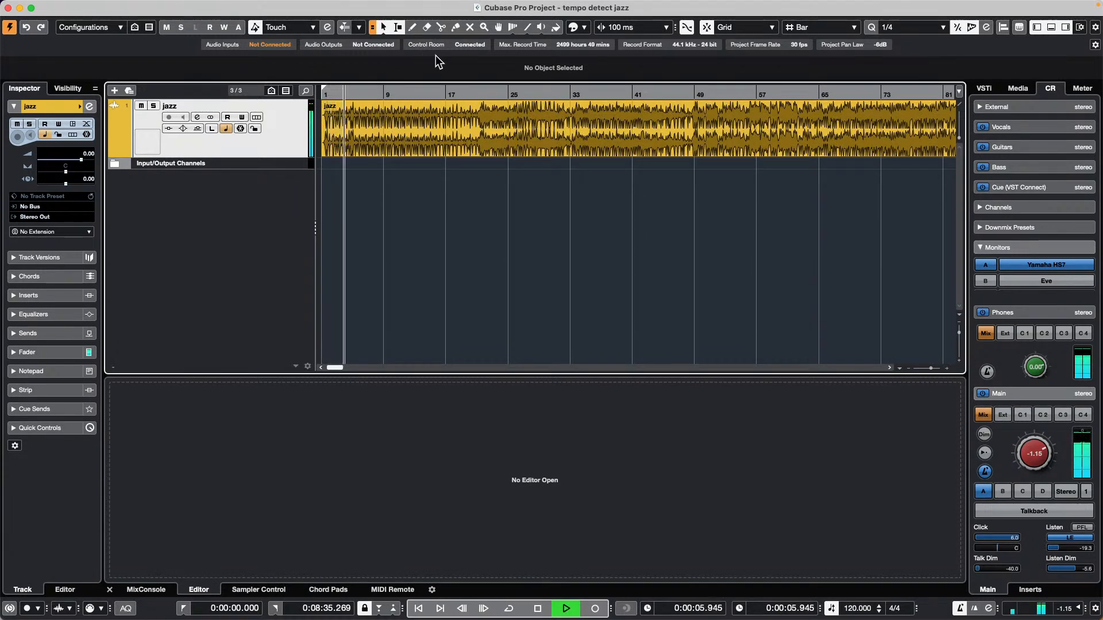
pyautogui.press('space')
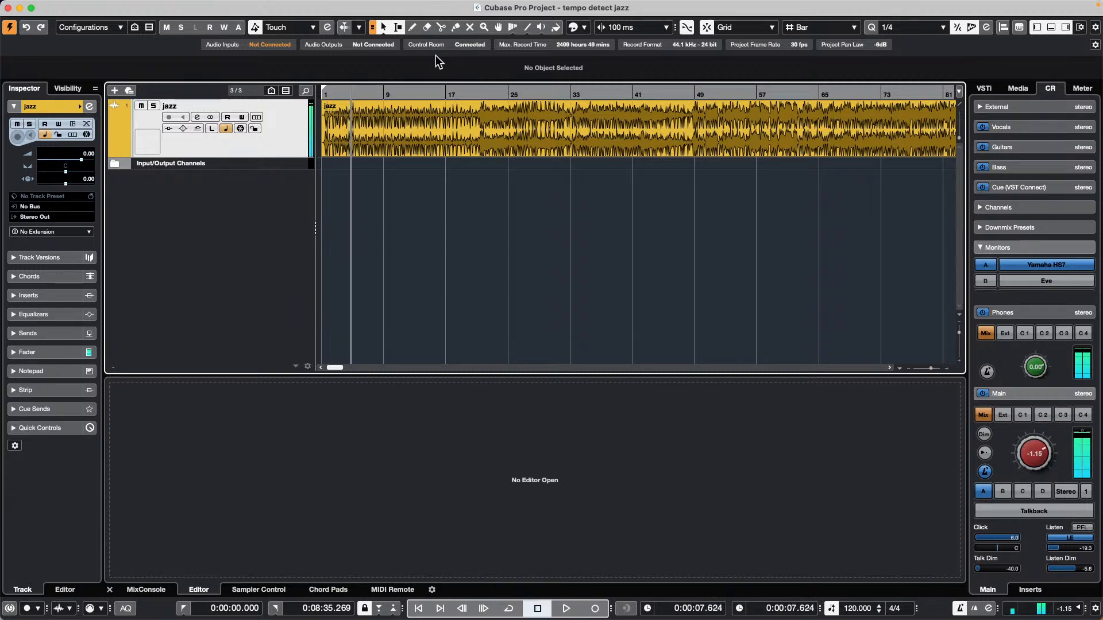
# Run Tempo Detection on the jazz event to analyze its tempo.
pyautogui.doubleClick(423, 143)
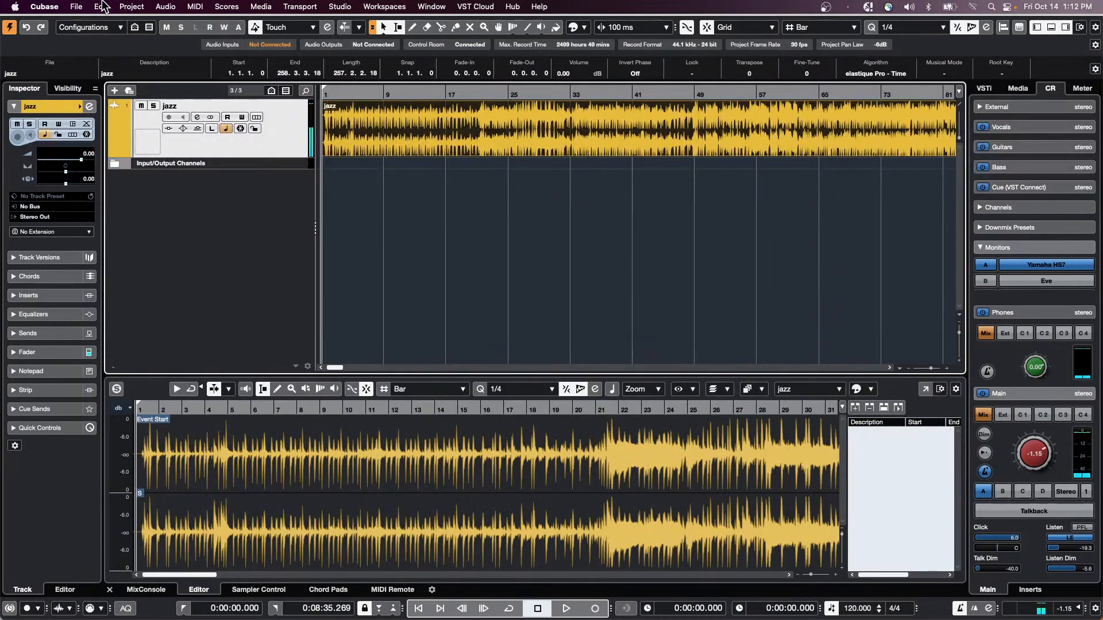
pyautogui.click(102, 7)
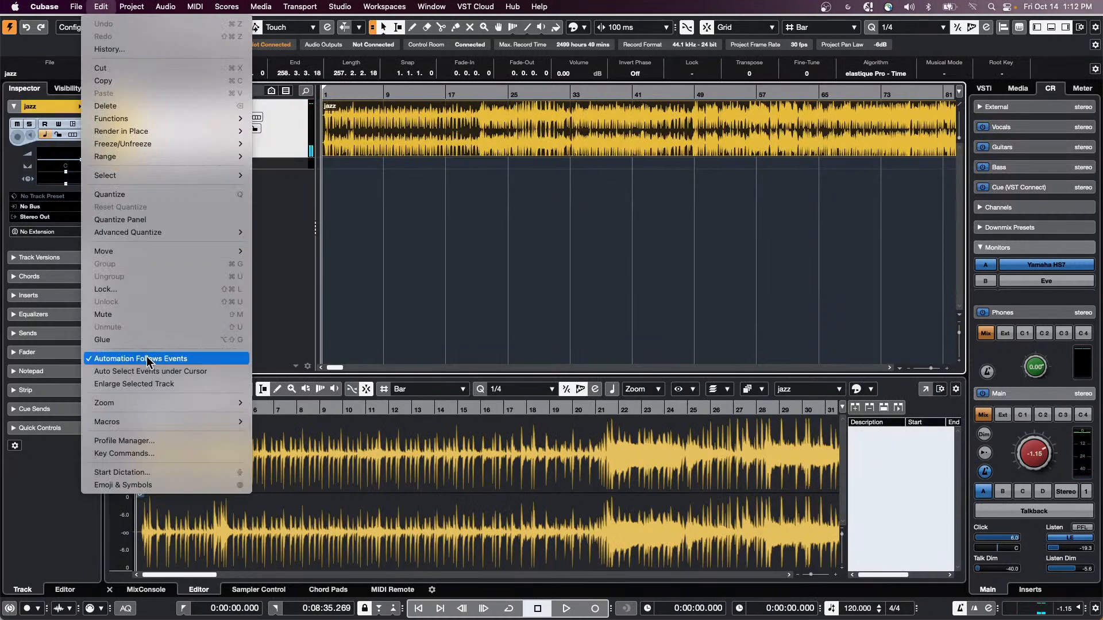
pyautogui.moveTo(131, 7)
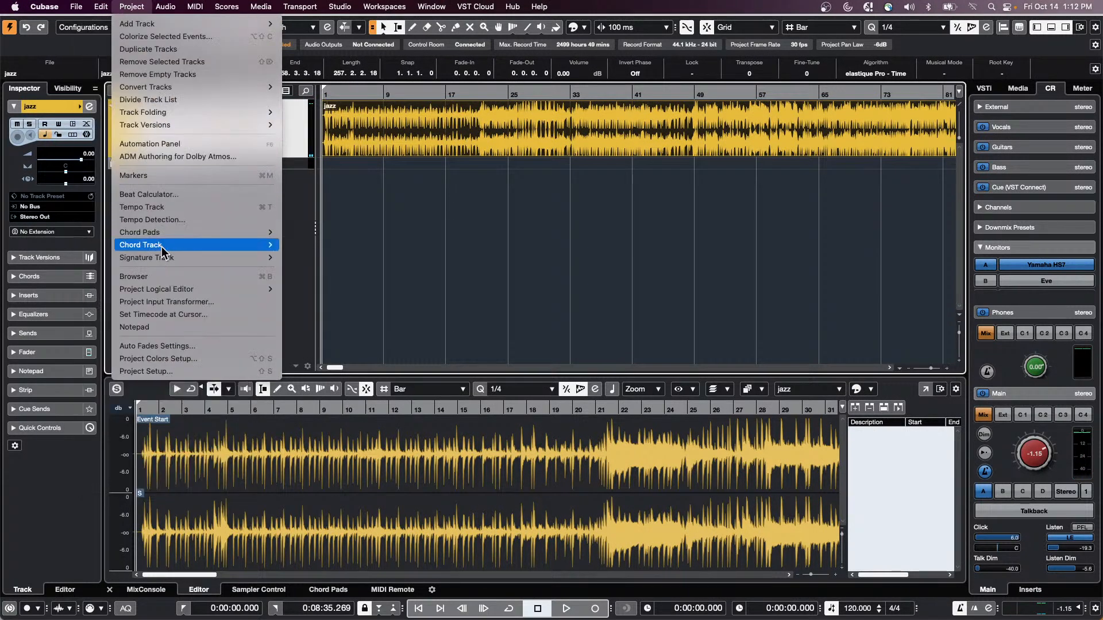
pyautogui.click(171, 221)
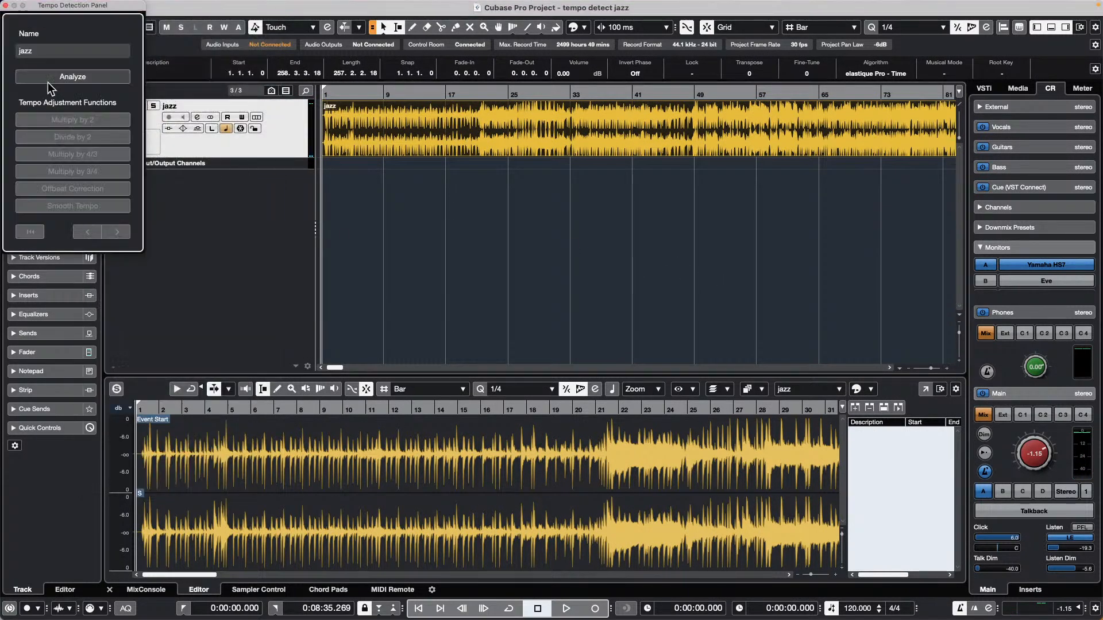
pyautogui.moveTo(97, 12); pyautogui.dragTo(348, 113)
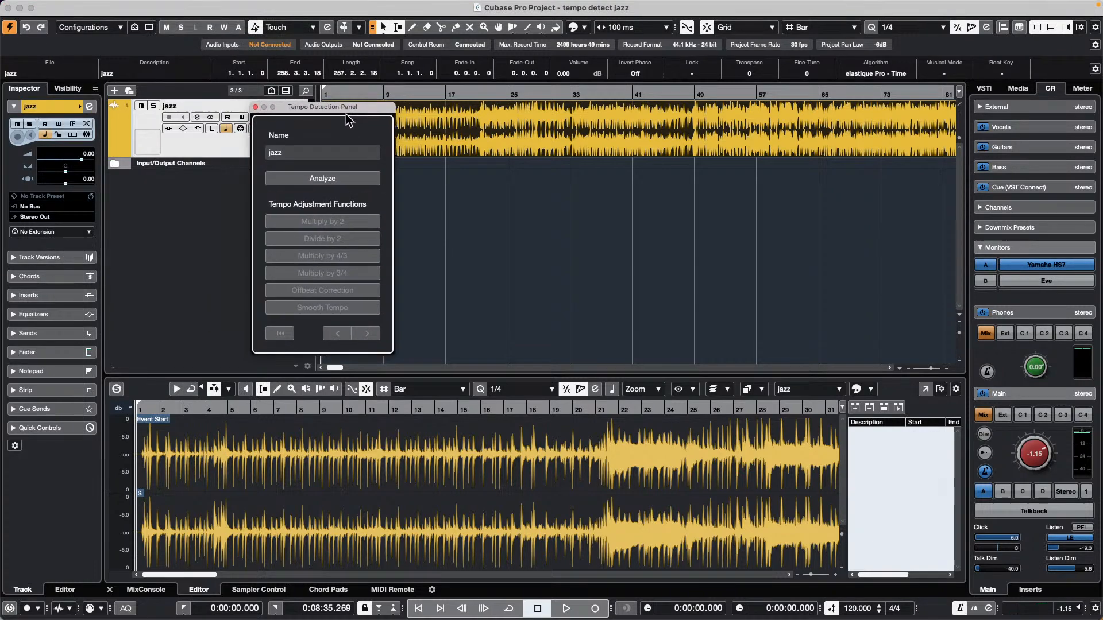
pyautogui.click(340, 188)
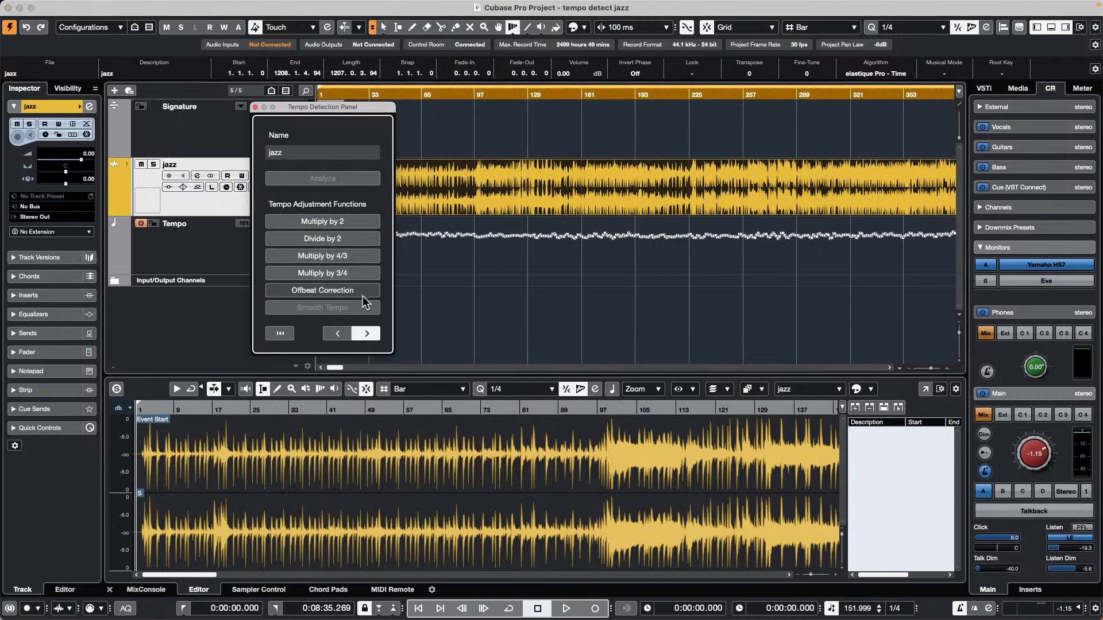
# Play back the jazz track against the detected tempo and close the Tempo Detection Panel.
pyautogui.press('space')
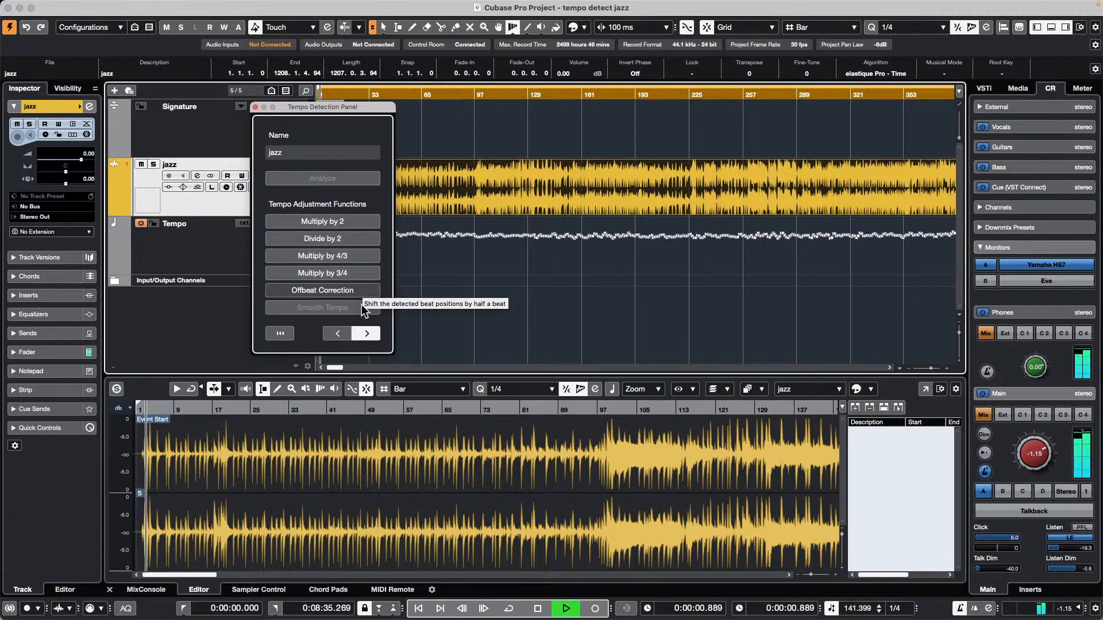
pyautogui.click(255, 107)
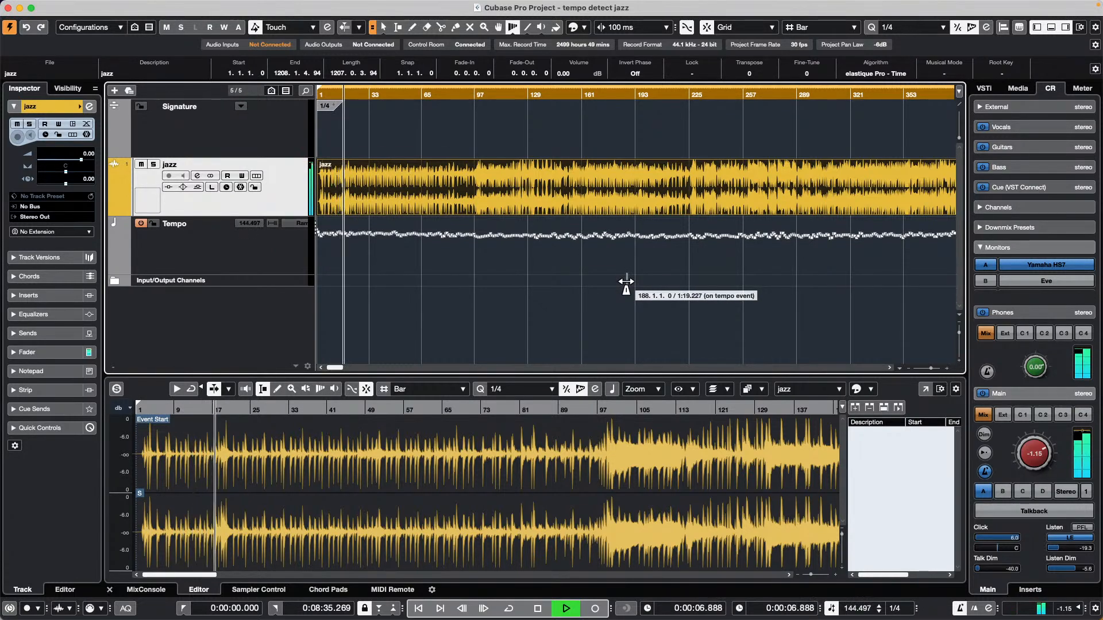
pyautogui.press('space')
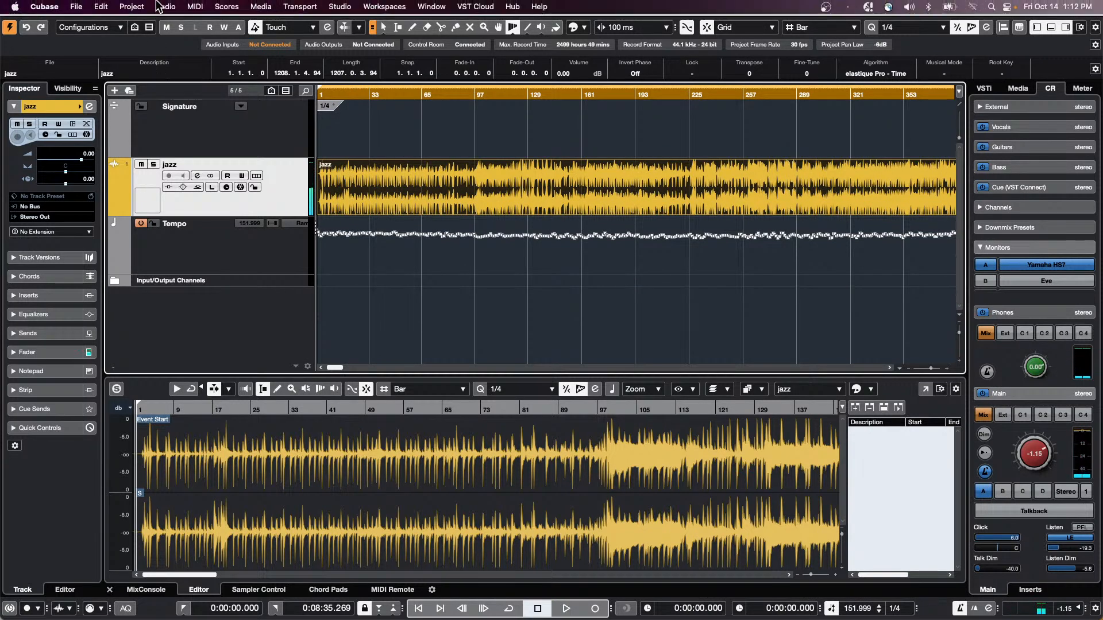
pyautogui.click(131, 6)
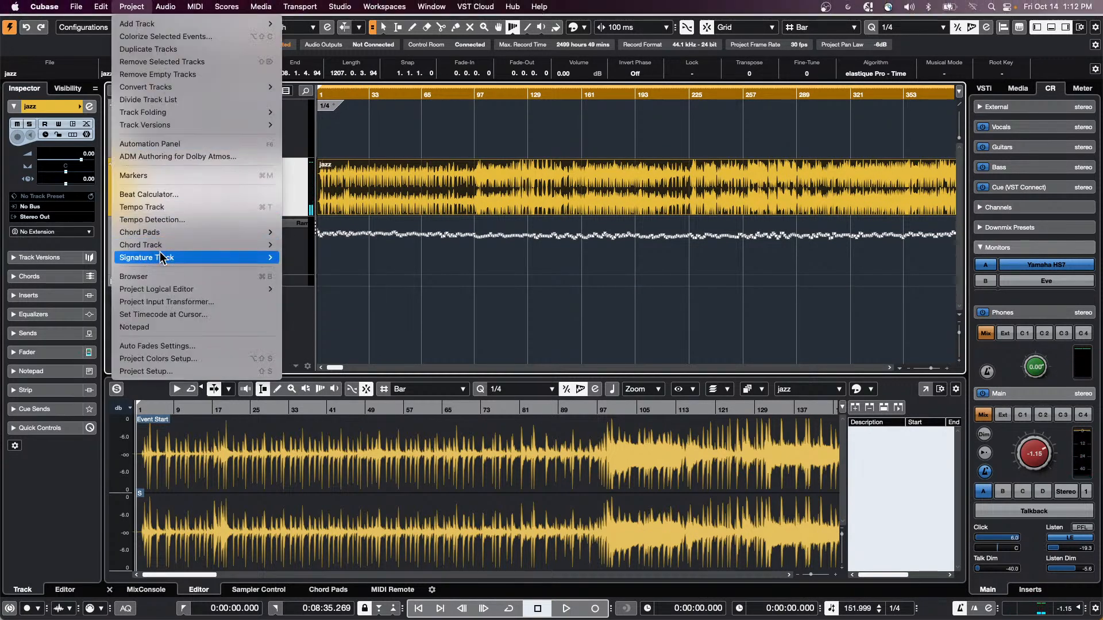
pyautogui.click(512, 272)
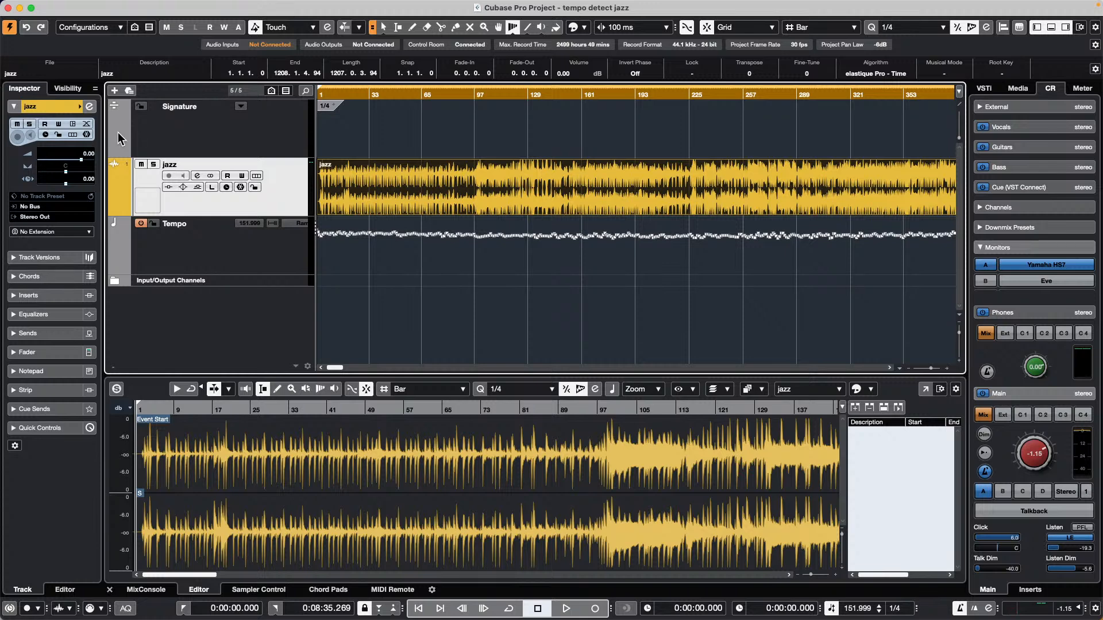
# Start opening another project and browse to the XII folder within Documents, Projects.
pyautogui.click(77, 6)
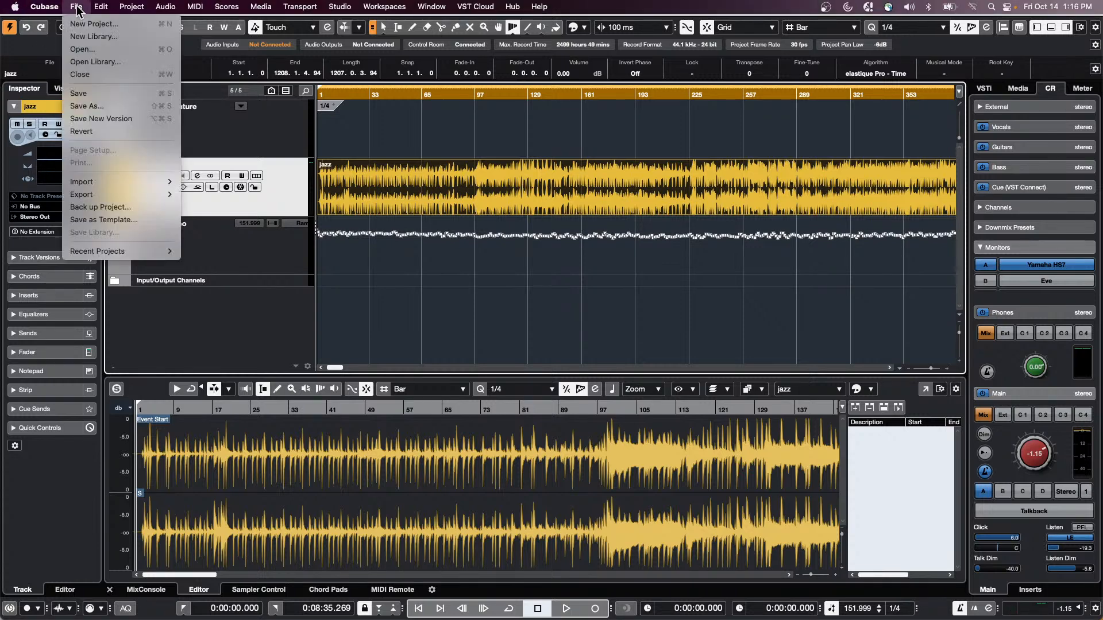
pyautogui.moveTo(115, 251)
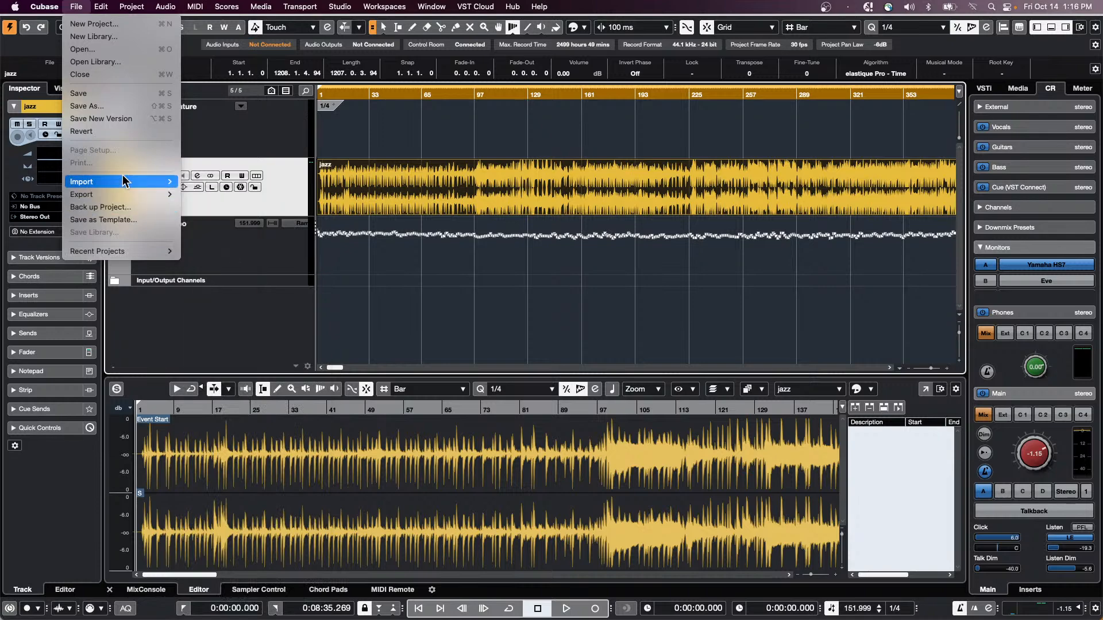
pyautogui.moveTo(123, 197)
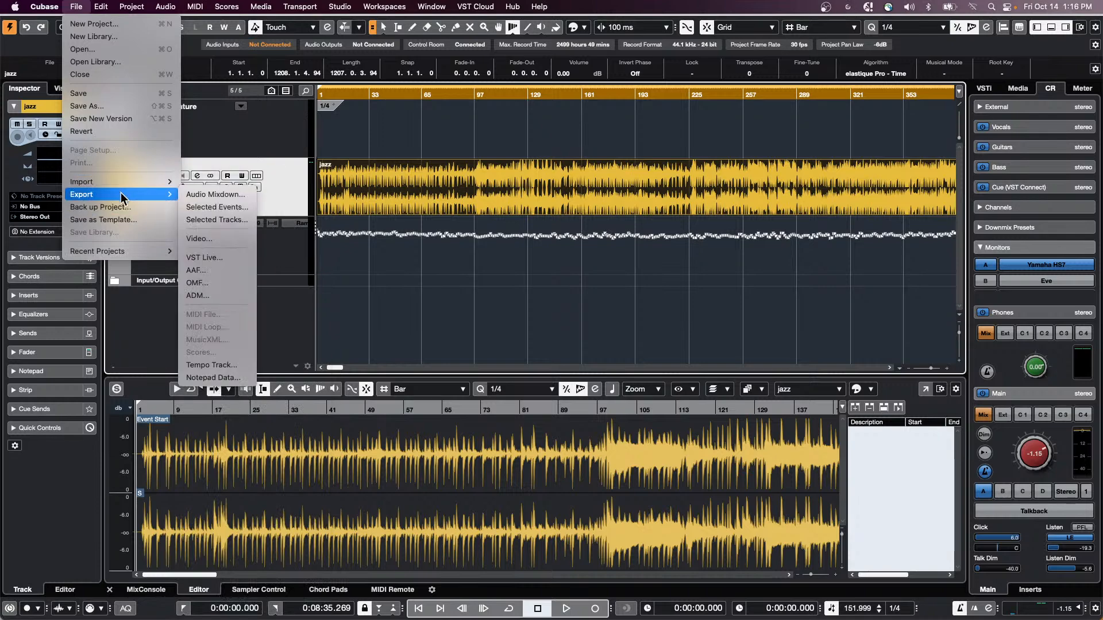
pyautogui.click(82, 49)
pyautogui.scroll(-10, 393, 337)
pyautogui.scroll(8, 391, 332)
pyautogui.scroll(3, 390, 329)
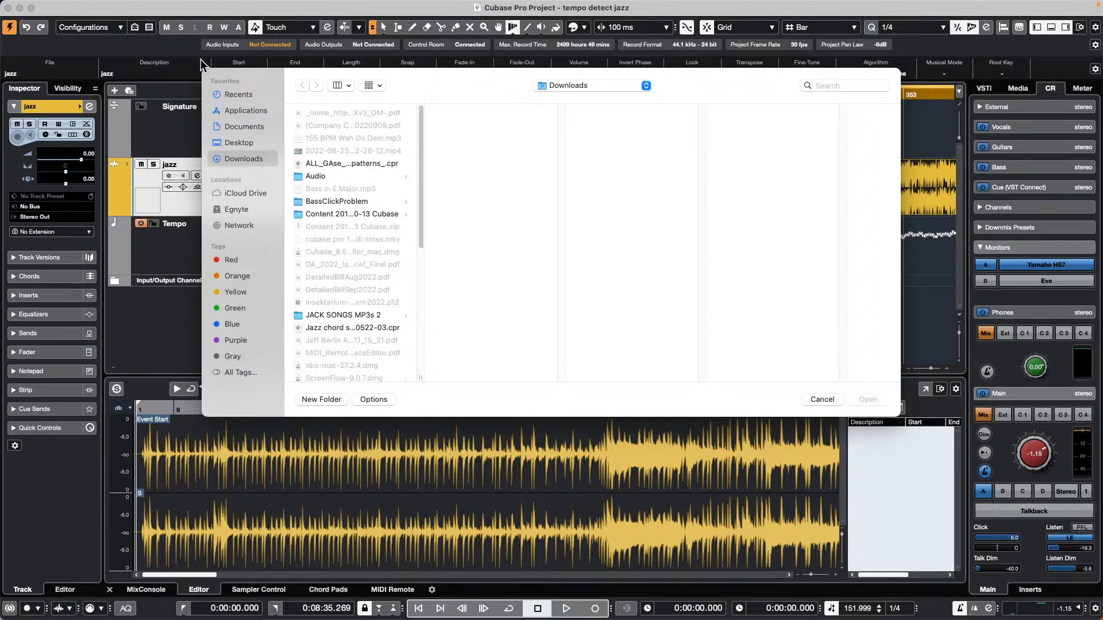
pyautogui.click(246, 128)
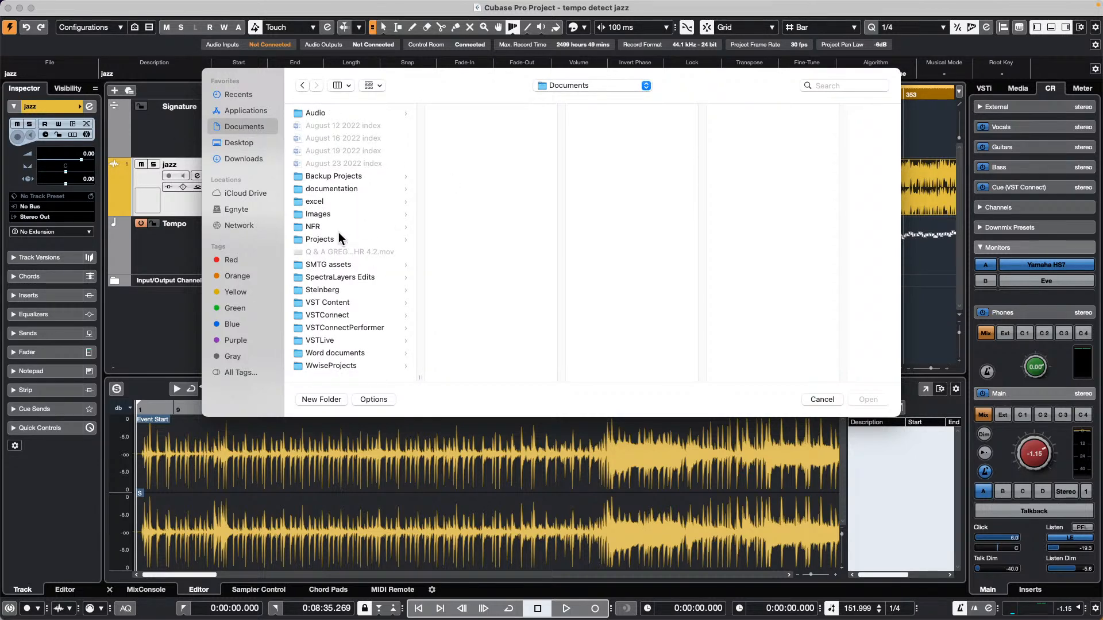
pyautogui.click(348, 239)
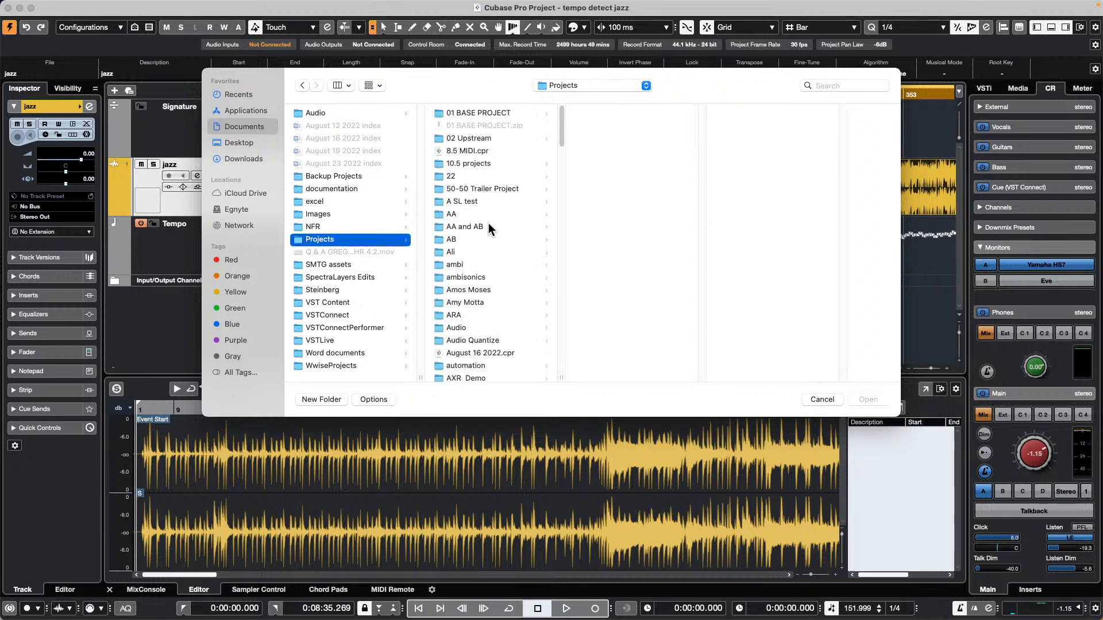
pyautogui.scroll(-15, 486, 229)
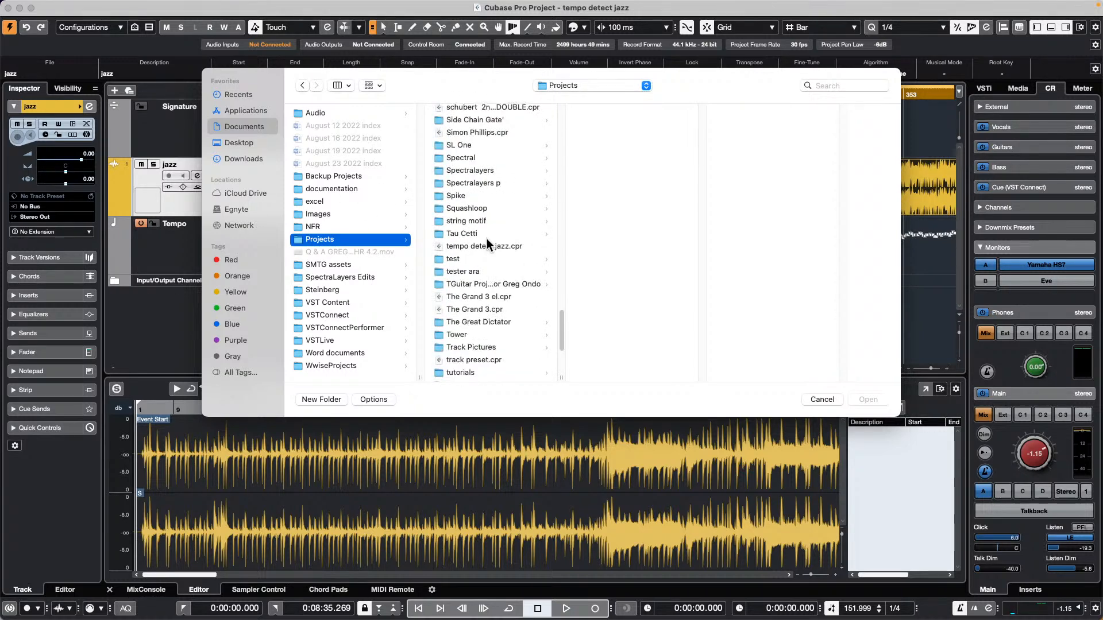
pyautogui.click(442, 357)
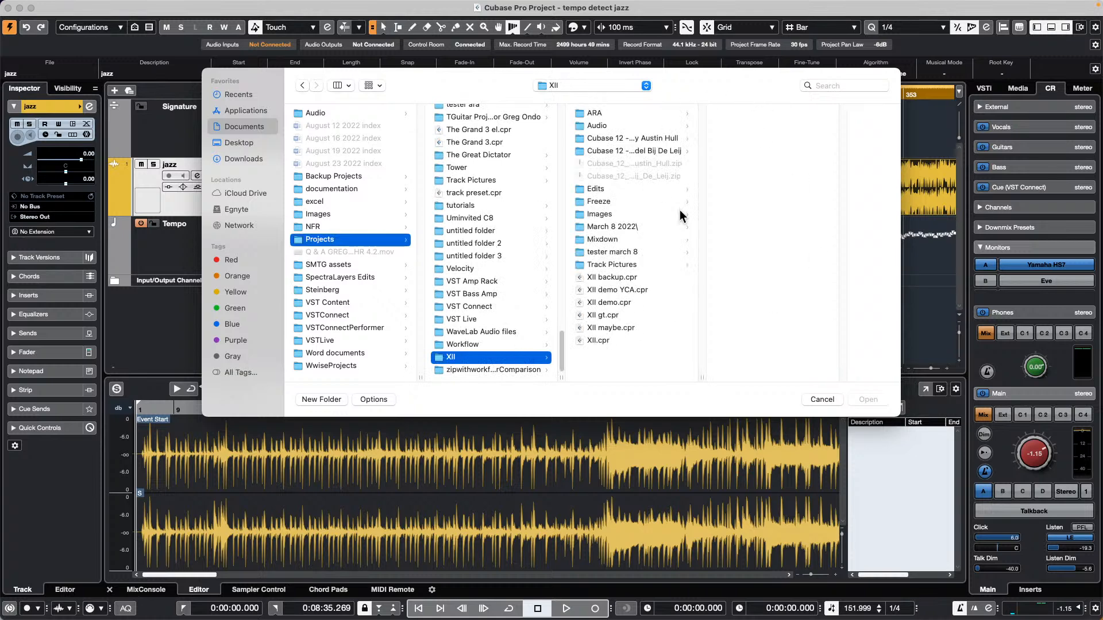
# Open and activate XII demo YCA.cpr, closing the missing files list without locating any files.
pyautogui.doubleClick(595, 289)
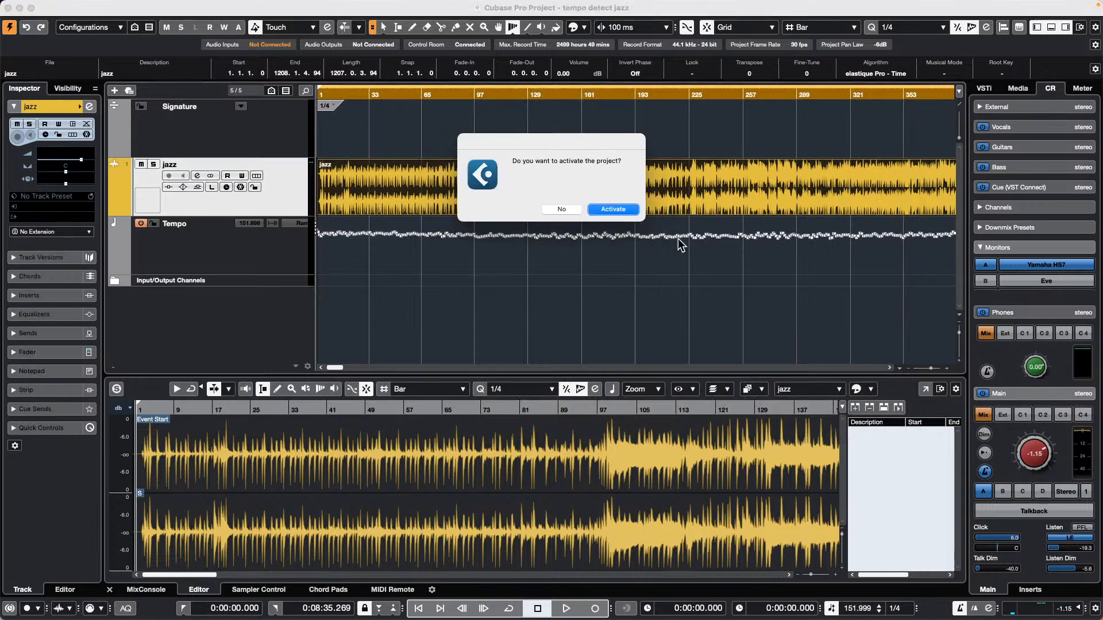
pyautogui.click(622, 210)
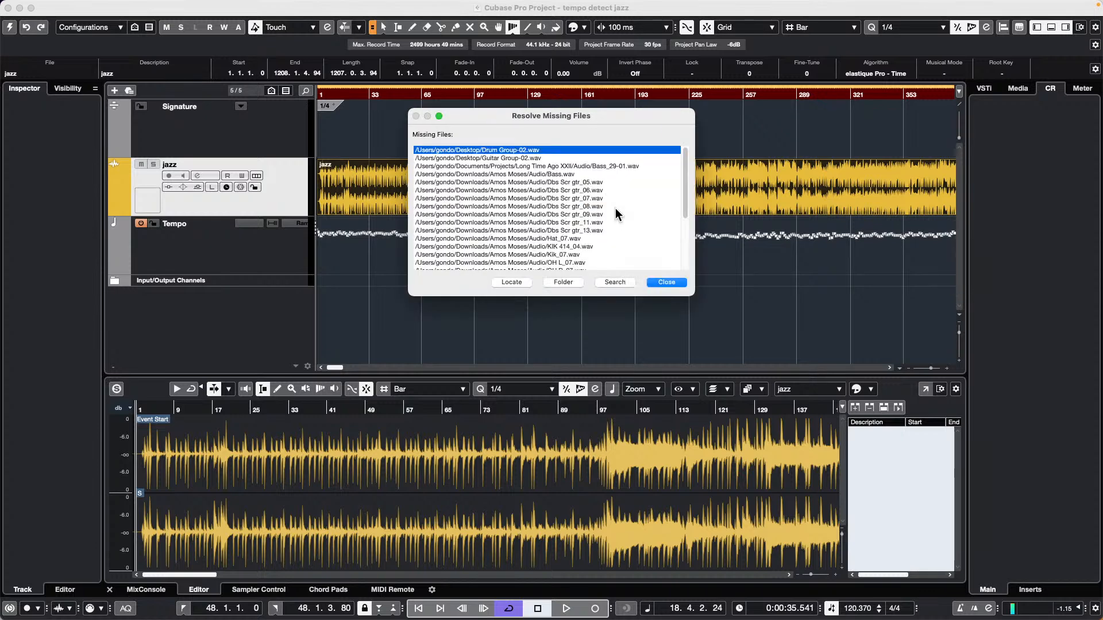
pyautogui.click(668, 282)
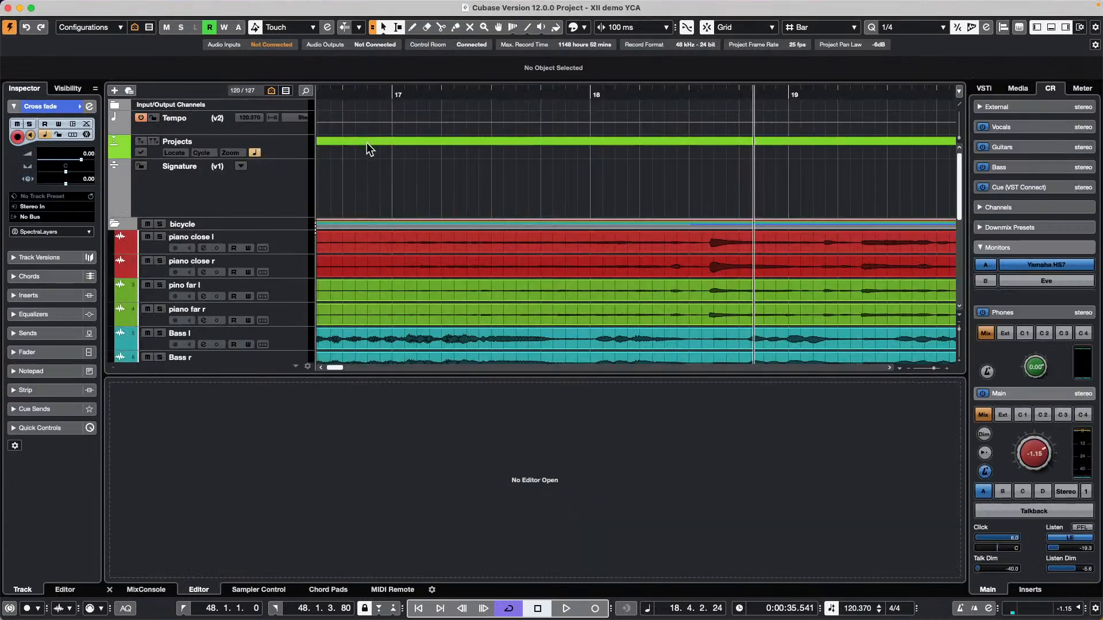
# Collapse the bicycle folder track, expand the Import Export folder, and move the cursor to about bar 59.
pyautogui.moveTo(420, 95); pyautogui.dragTo(421, 59)
pyautogui.click(115, 224)
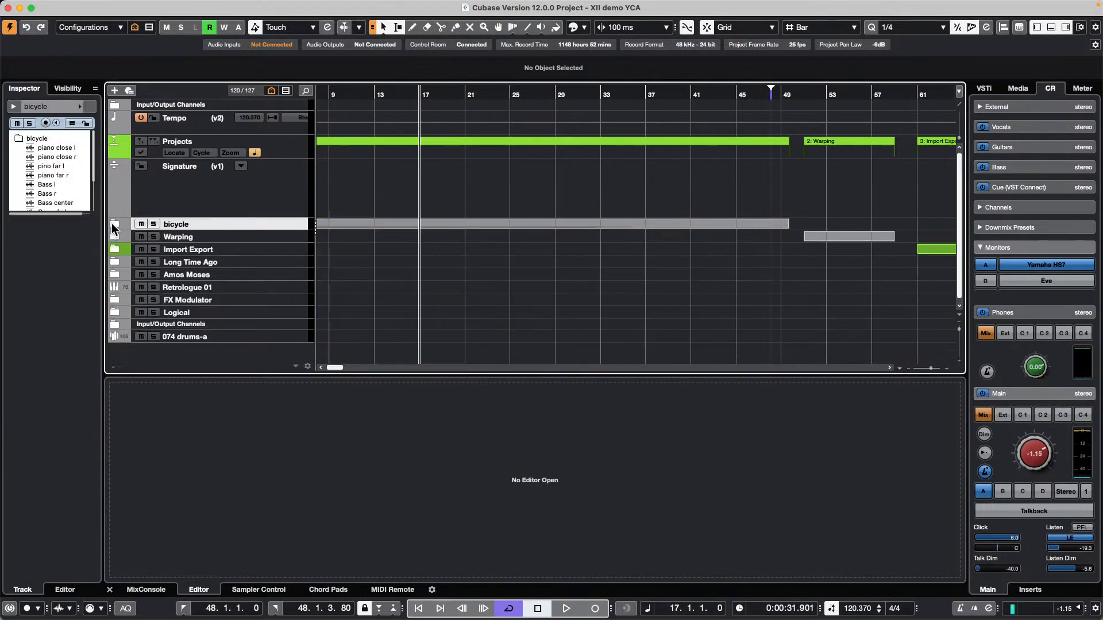
pyautogui.click(115, 250)
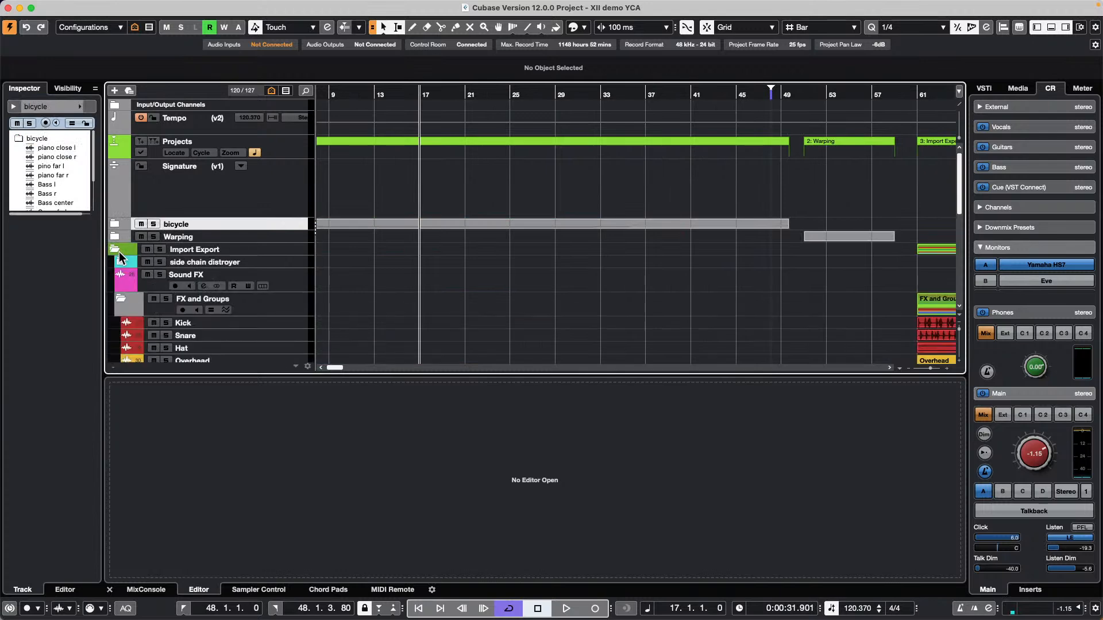
pyautogui.moveTo(934, 97); pyautogui.dragTo(321, 73)
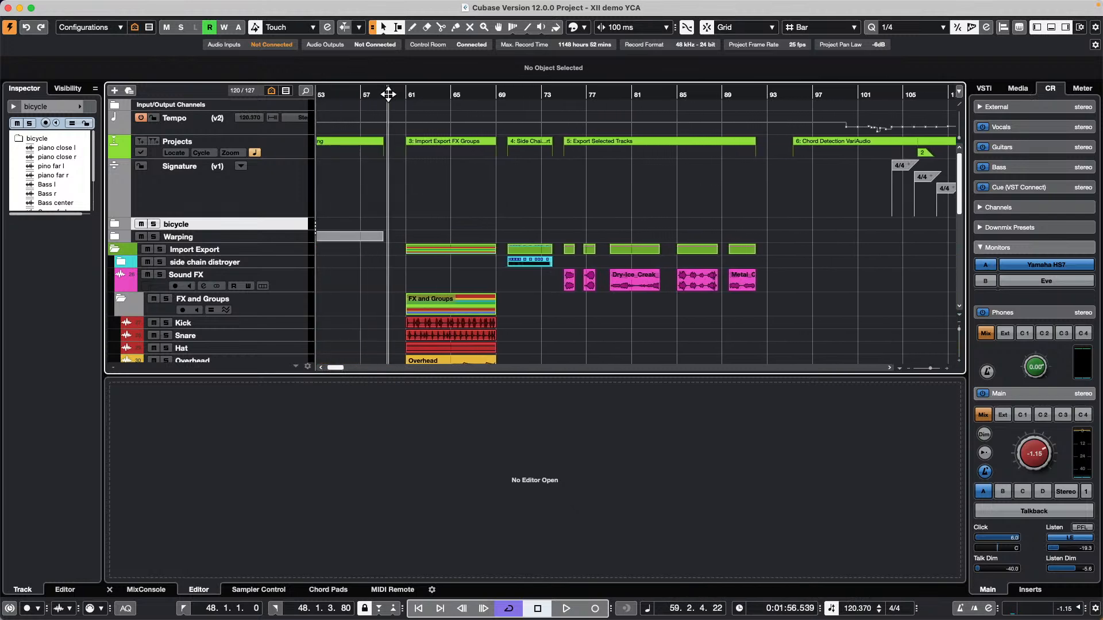
# Play back the FX and Groups section from bar 61 and lower the Control Room's main level to -8.48.
pyautogui.scroll(-5, 504, 125)
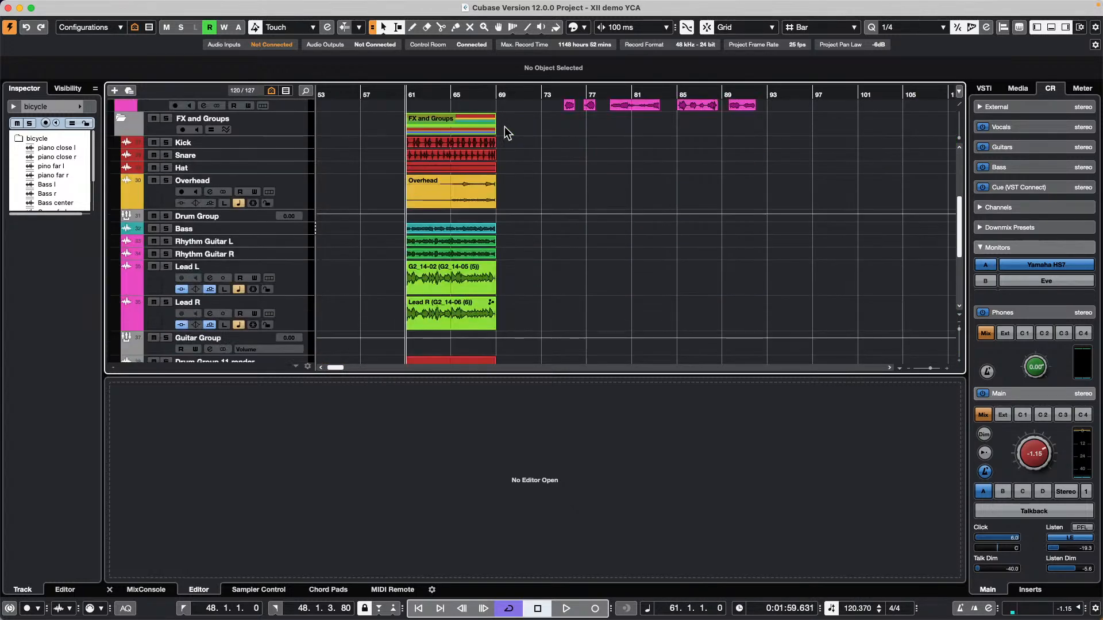
pyautogui.press('space')
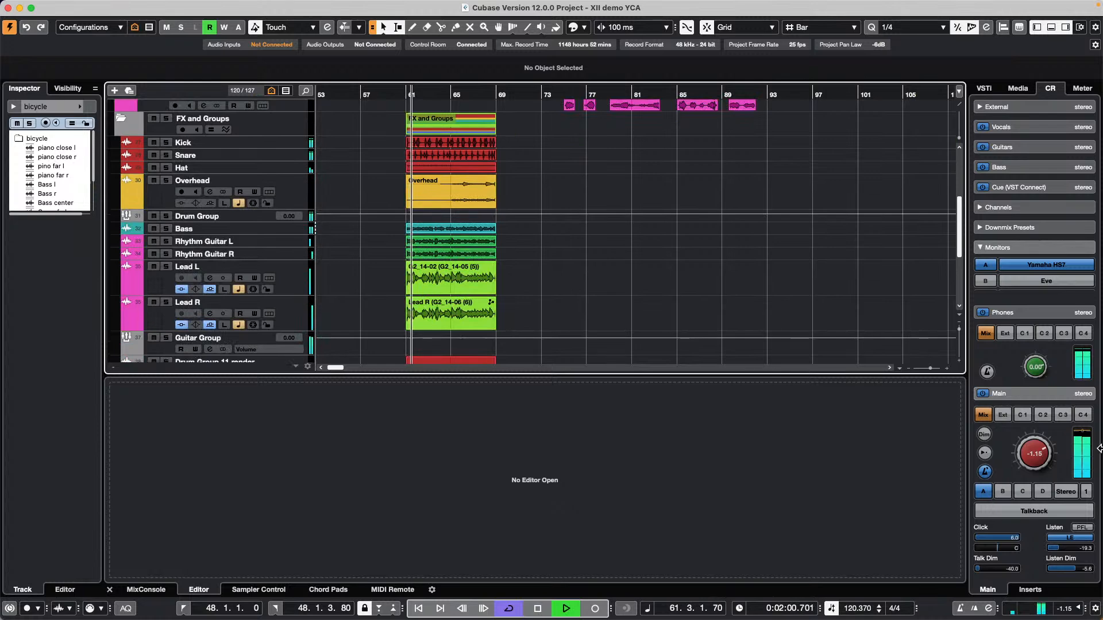
pyautogui.scroll(-7, 1021, 462)
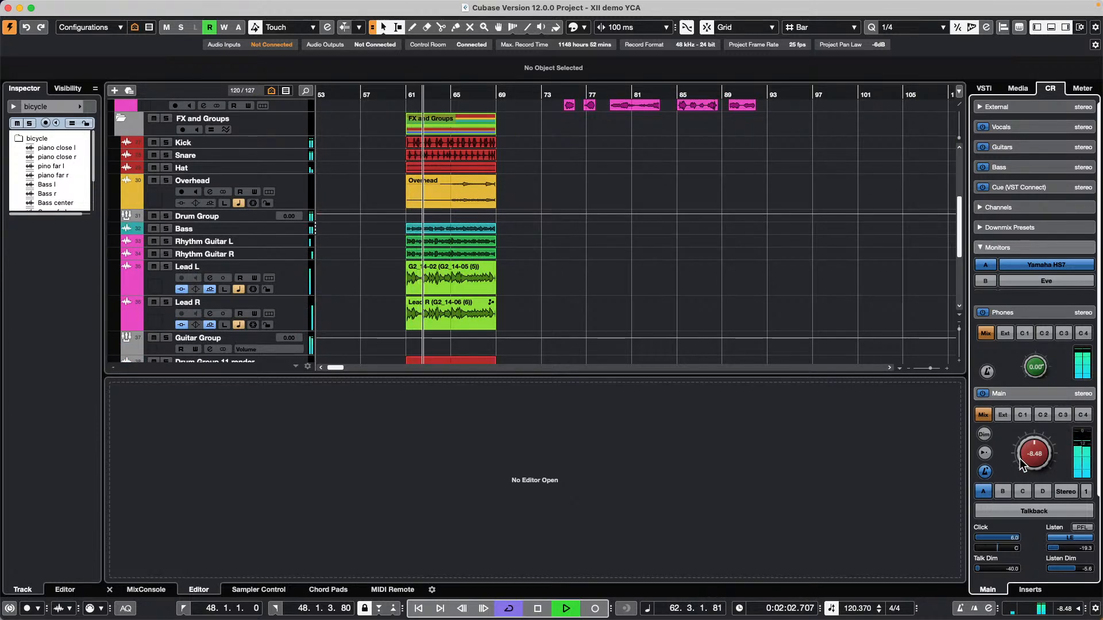
pyautogui.press('space')
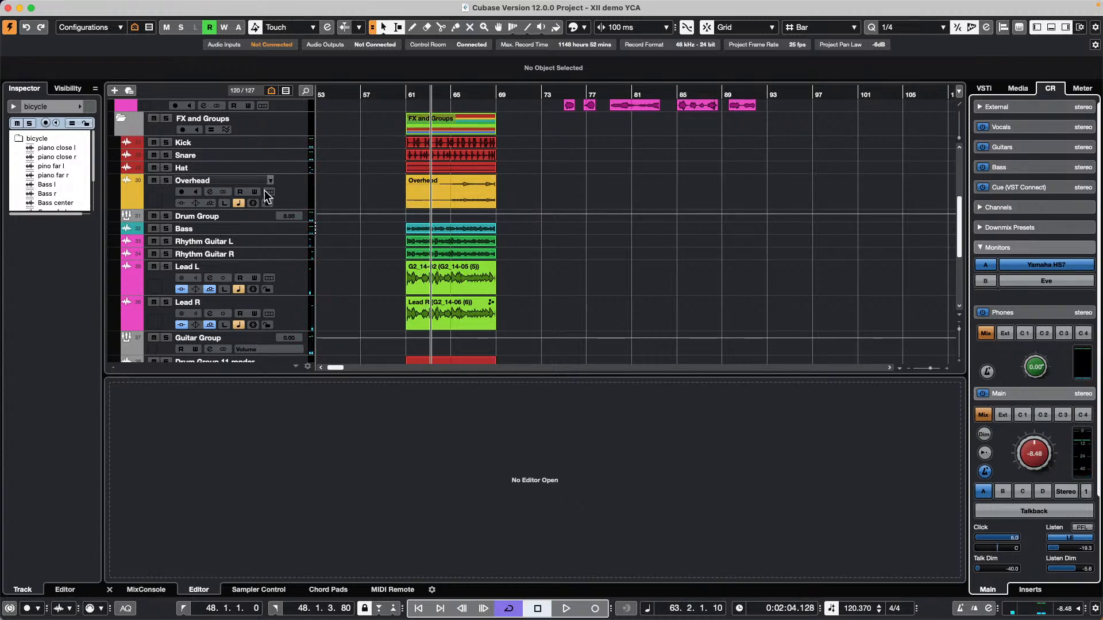
# Resume playback of the FX and Groups section, solo the Guitar Group track to hear it, and stop playback.
pyautogui.press('space')
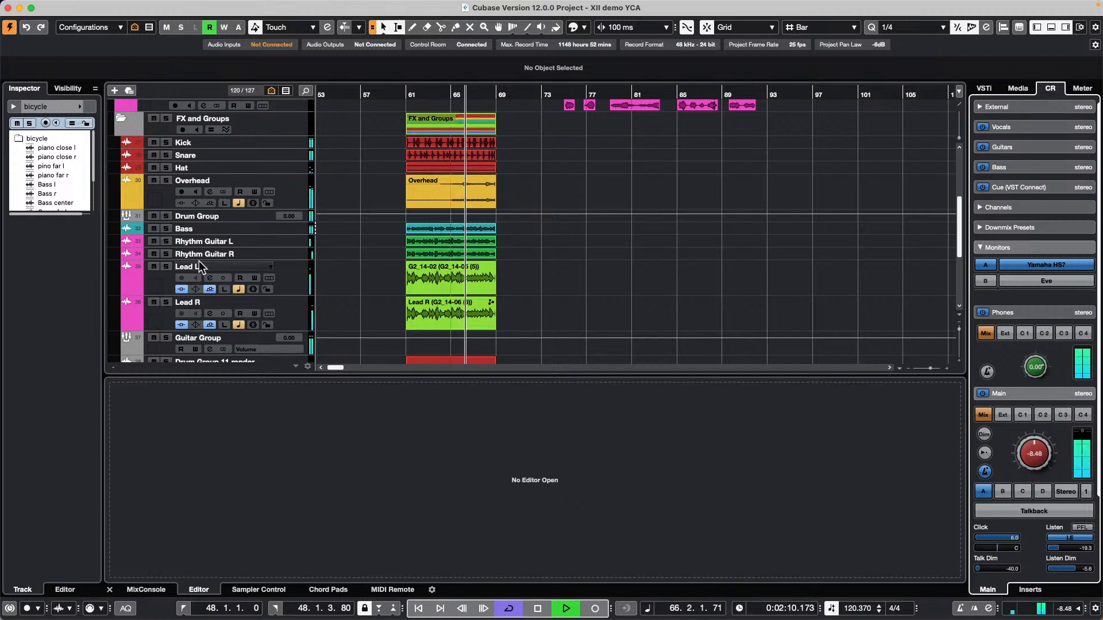
pyautogui.scroll(-2, 205, 257)
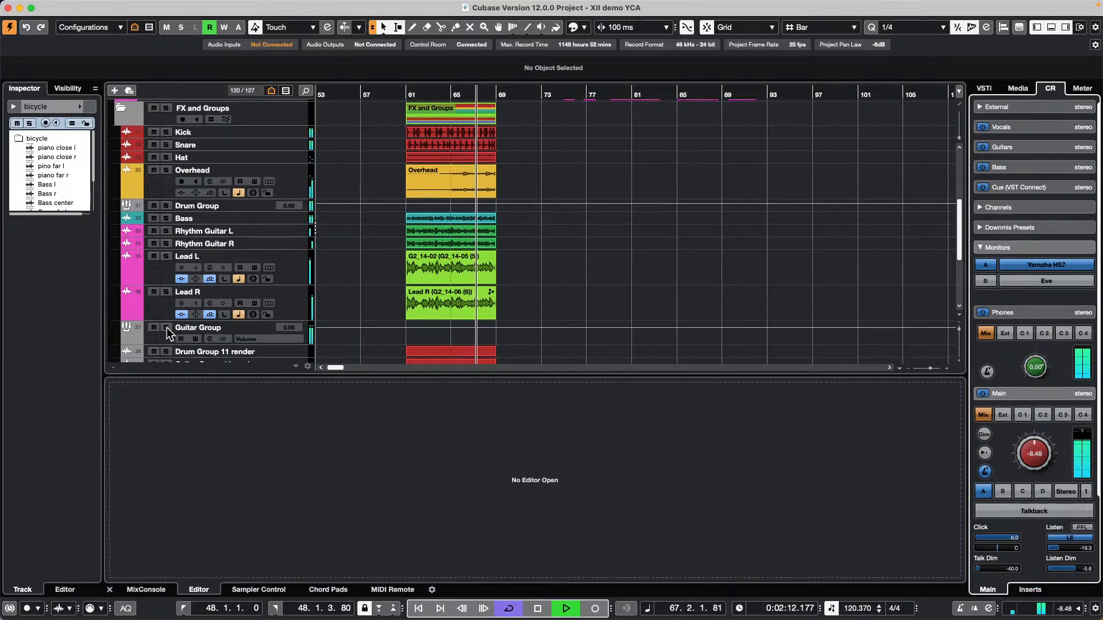
pyautogui.click(167, 327)
pyautogui.scroll(-1, 172, 319)
pyautogui.scroll(-15, 174, 315)
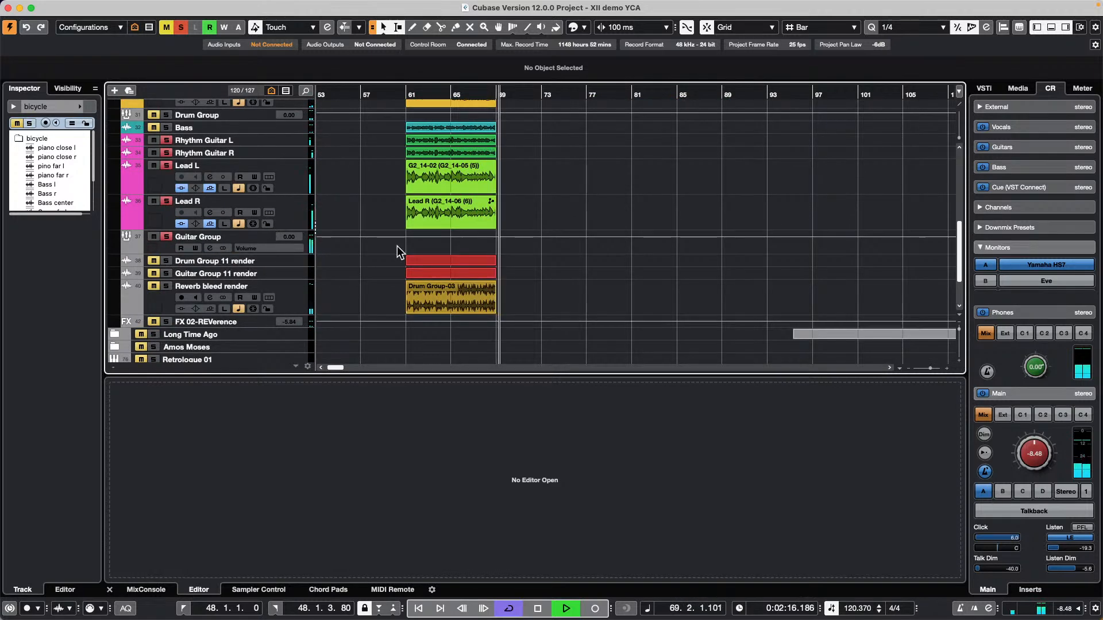
pyautogui.press('space')
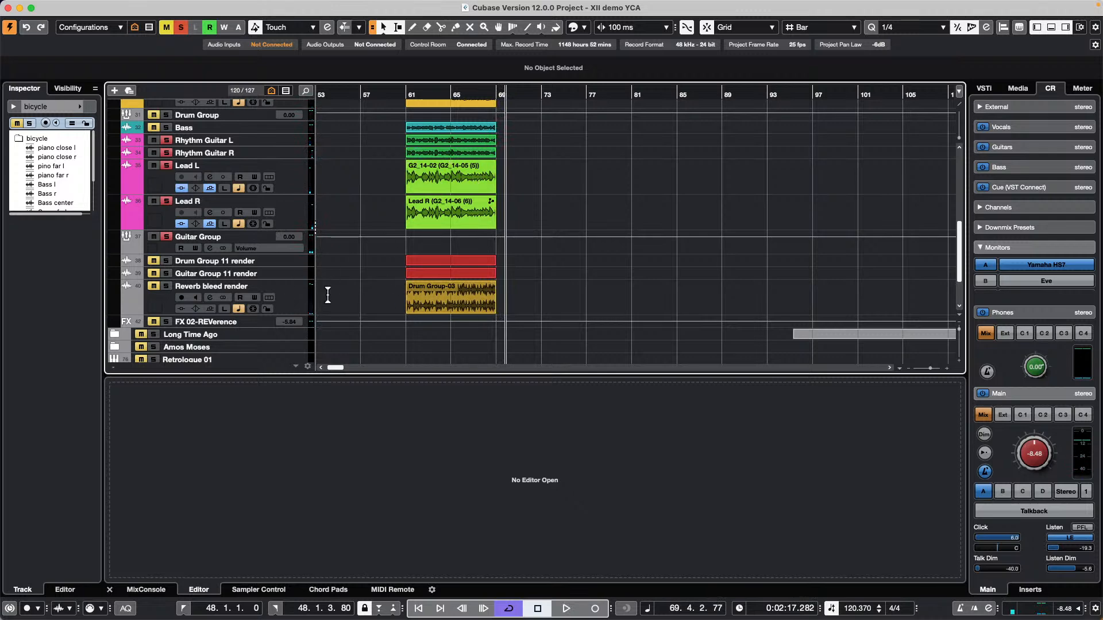
# Audition the Reverb bleed render event with the Play tool and raise the Control Room's main level to 1.37.
pyautogui.rightClick(402, 293)
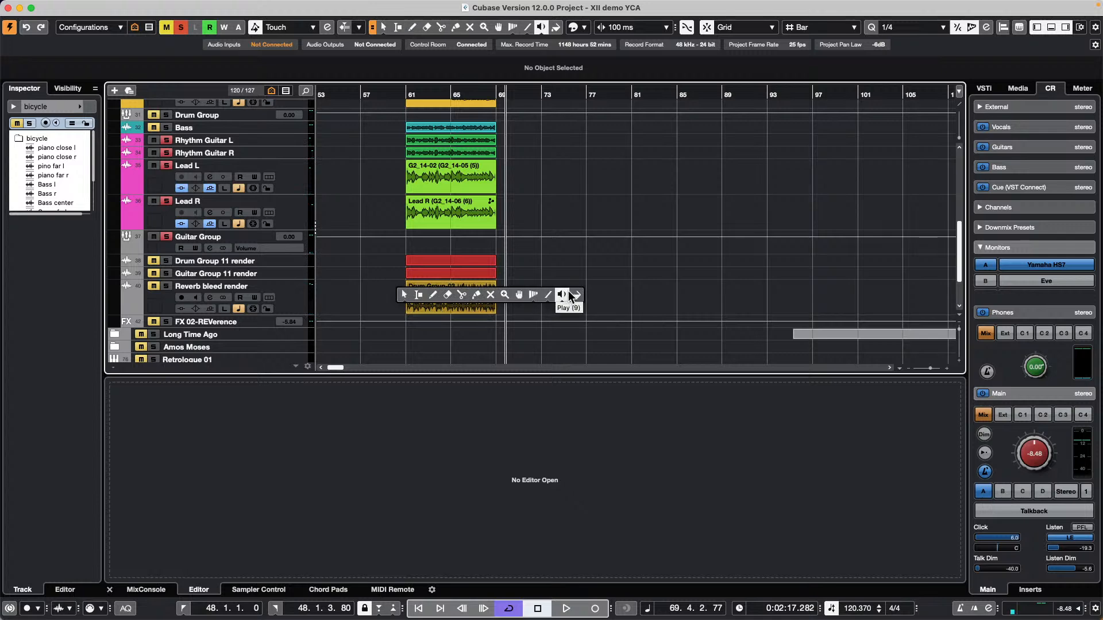
pyautogui.click(566, 291)
pyautogui.click(410, 298)
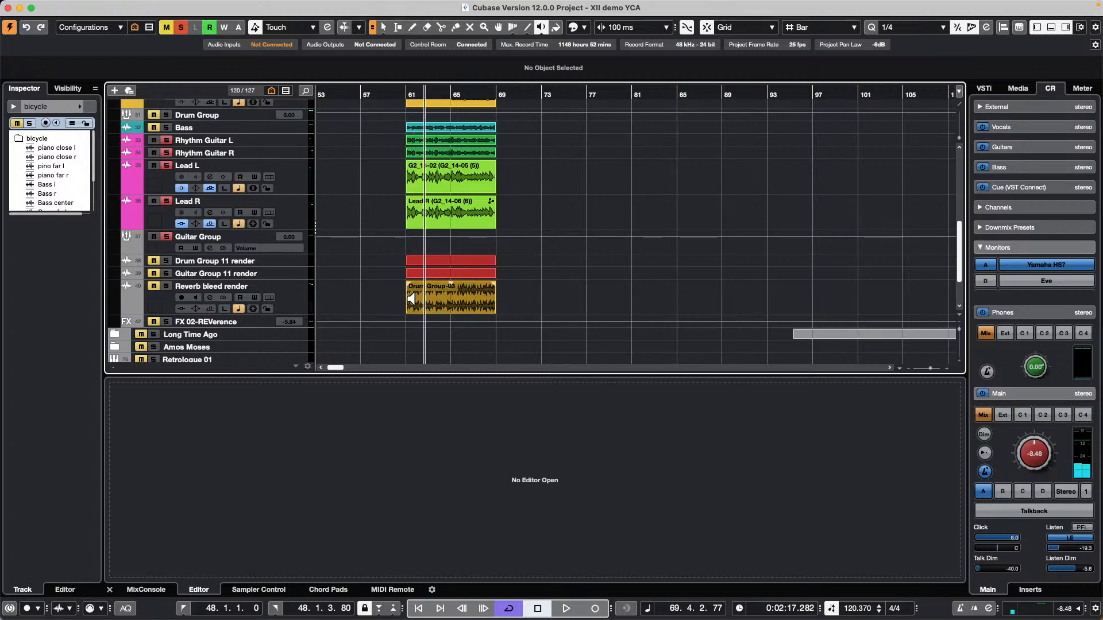
pyautogui.scroll(1, 1040, 456)
pyautogui.scroll(9, 1040, 457)
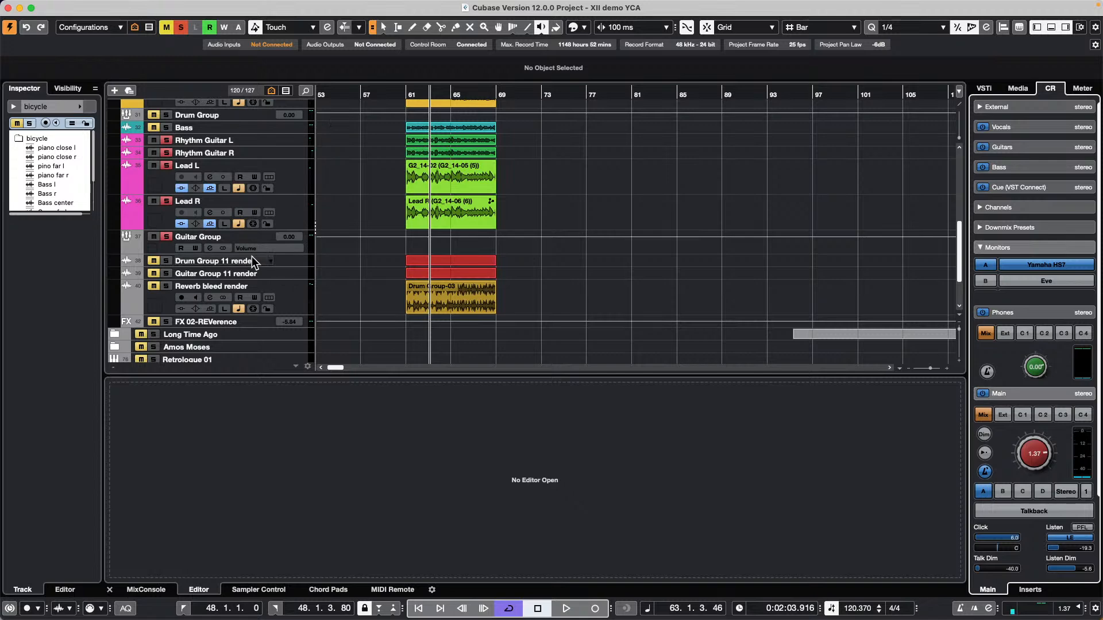
# Enlarge the Drum Group 11 render track and audition its event and the Reverb bleed render event with the Play tool.
pyautogui.scroll(1, 254, 254)
pyautogui.scroll(-1, 253, 254)
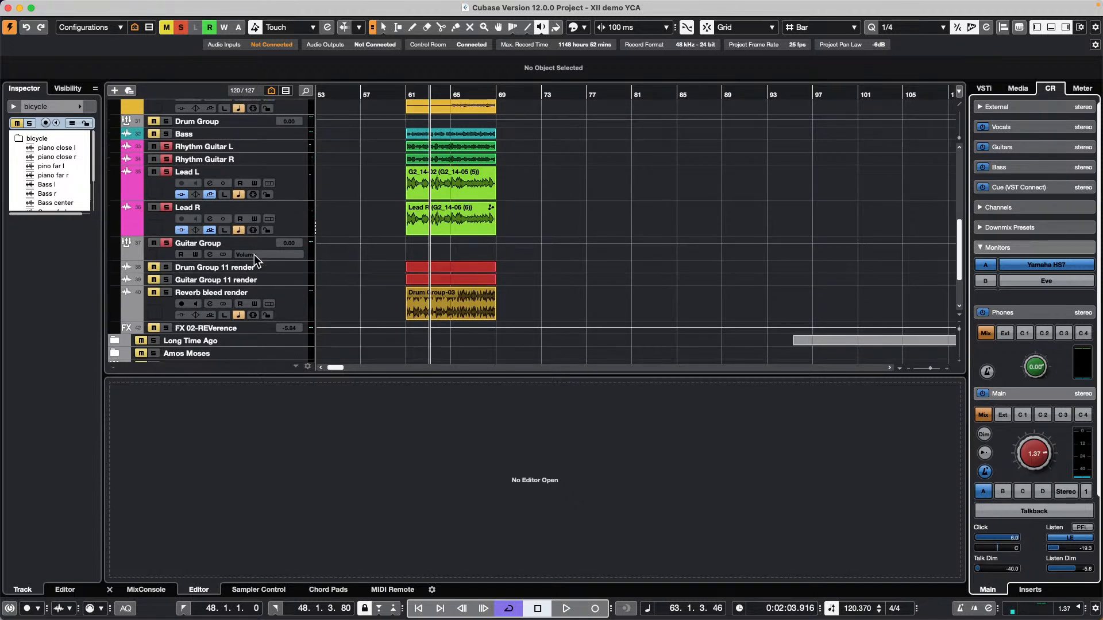
pyautogui.click(422, 303)
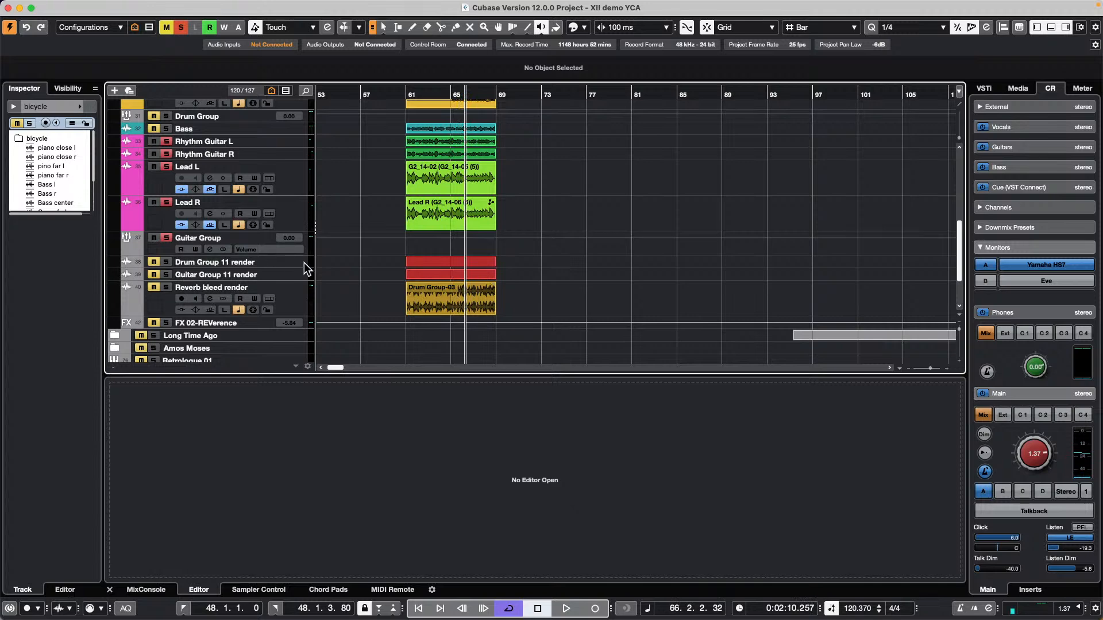
pyautogui.moveTo(285, 266); pyautogui.dragTo(285, 291)
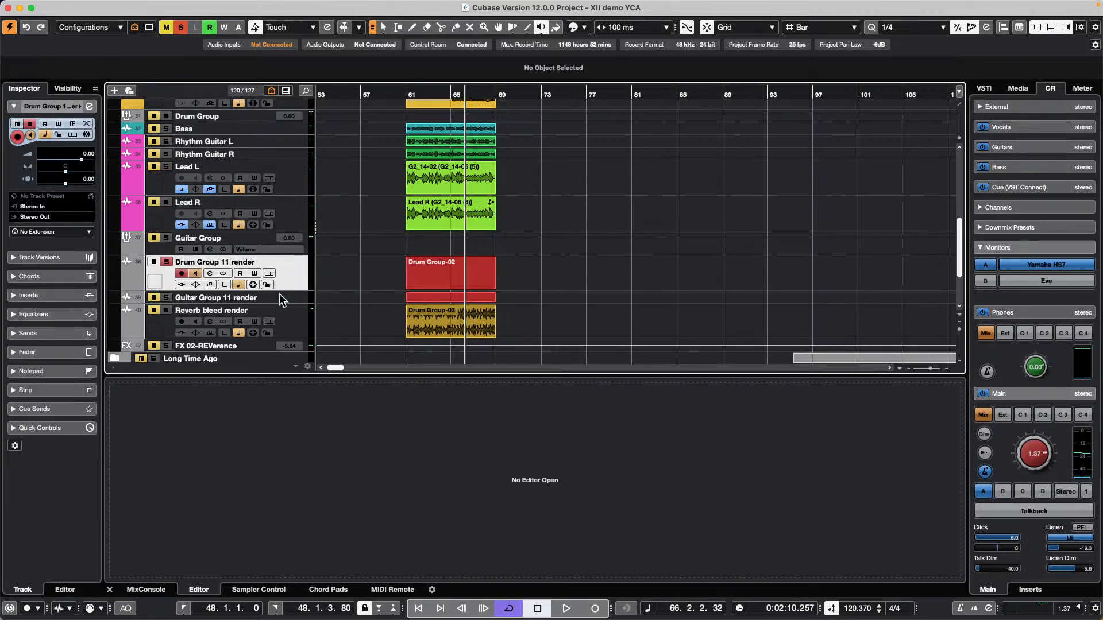
pyautogui.click(414, 267)
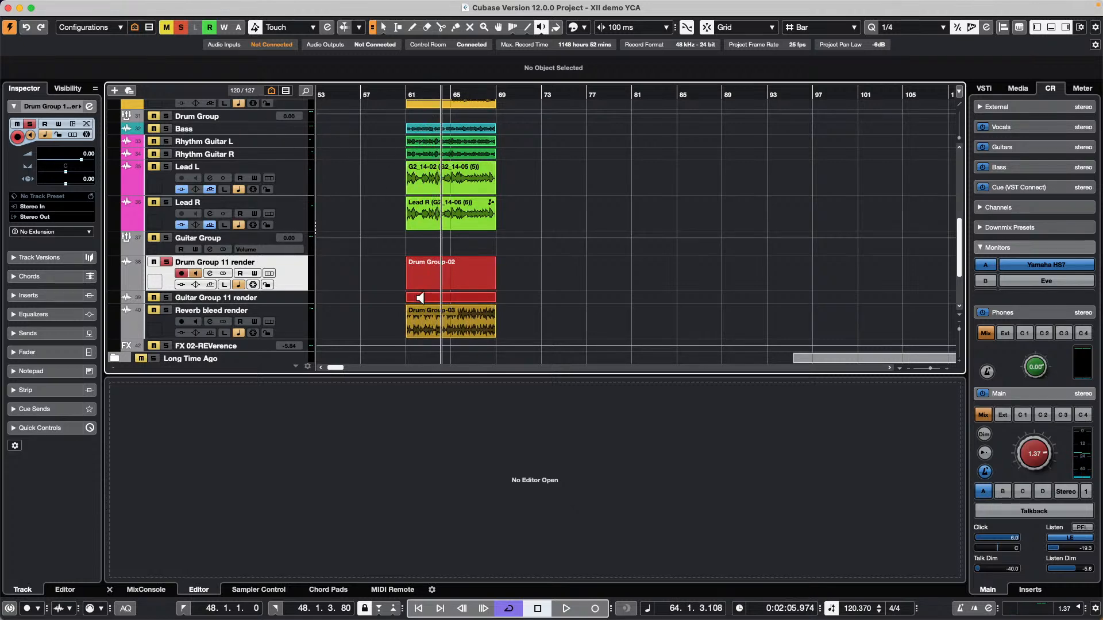
pyautogui.moveTo(213, 6)
pyautogui.click(421, 322)
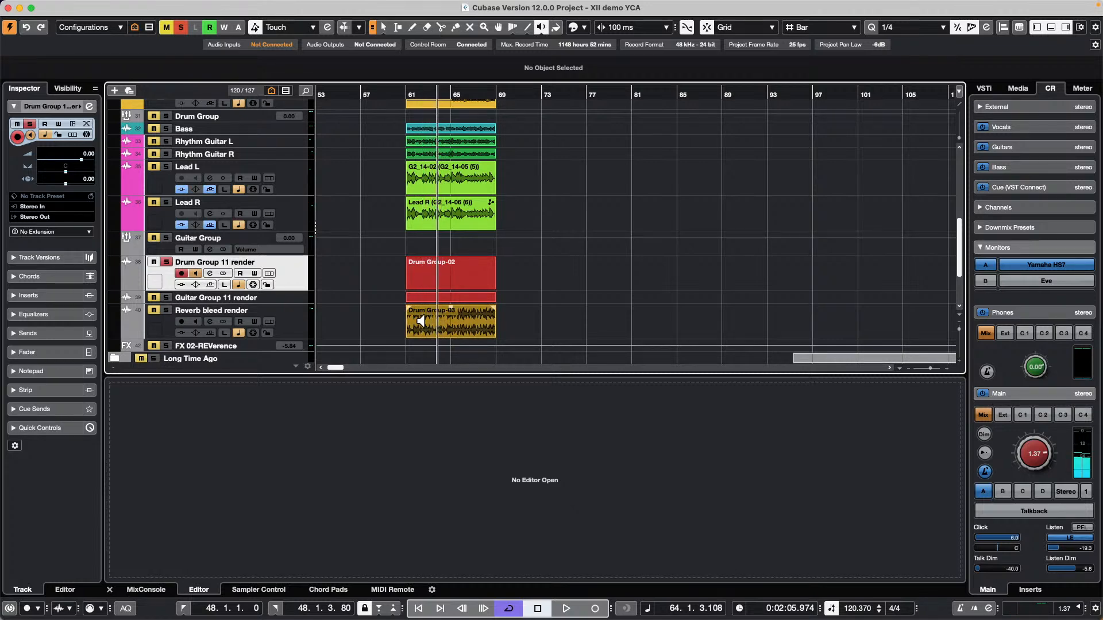
pyautogui.moveTo(132, 5)
pyautogui.click(76, 6)
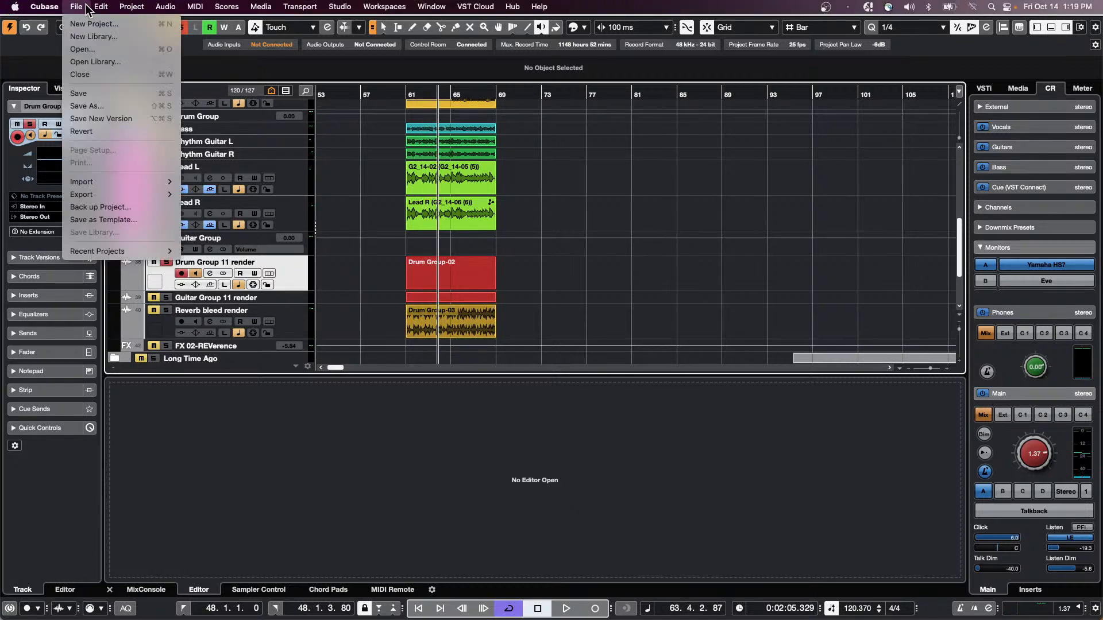
pyautogui.click(450, 191)
# Select the Lead R event with the Object Selection tool, open it in the editor, and set the locators to its range.
pyautogui.scroll(3, 335, 168)
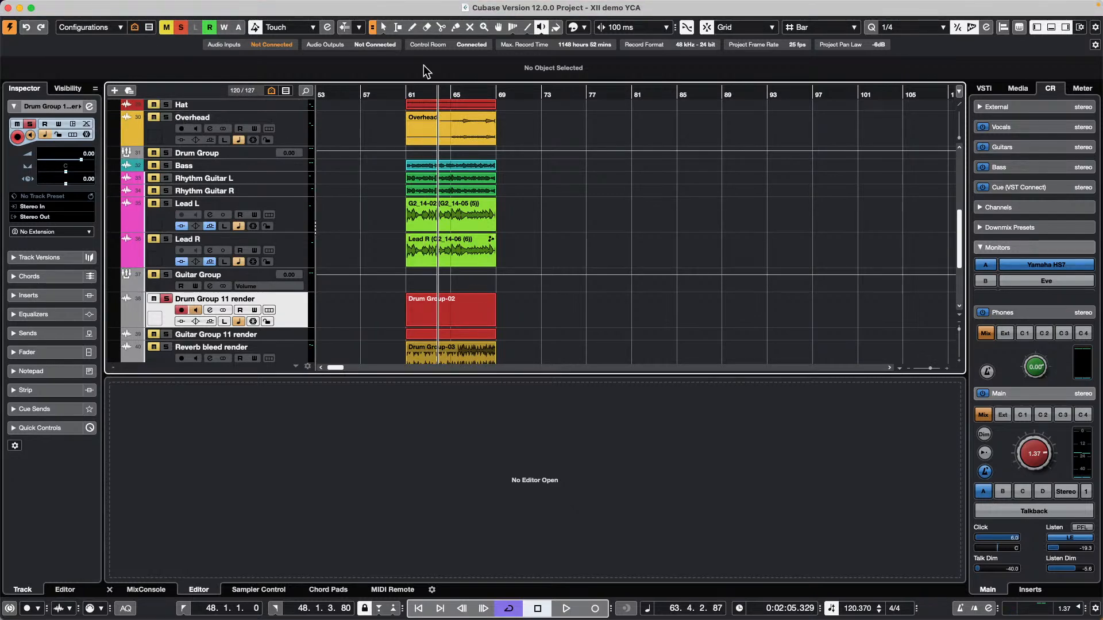
pyautogui.rightClick(461, 242)
pyautogui.click(475, 240)
pyautogui.click(461, 256)
pyautogui.doubleClick(455, 259)
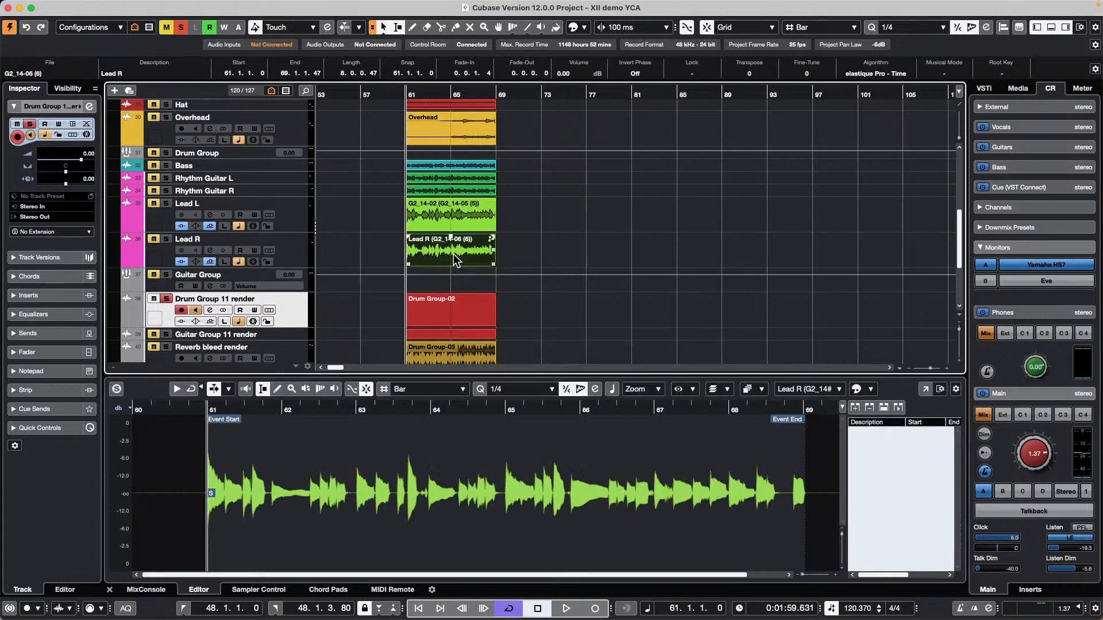
pyautogui.press('p')
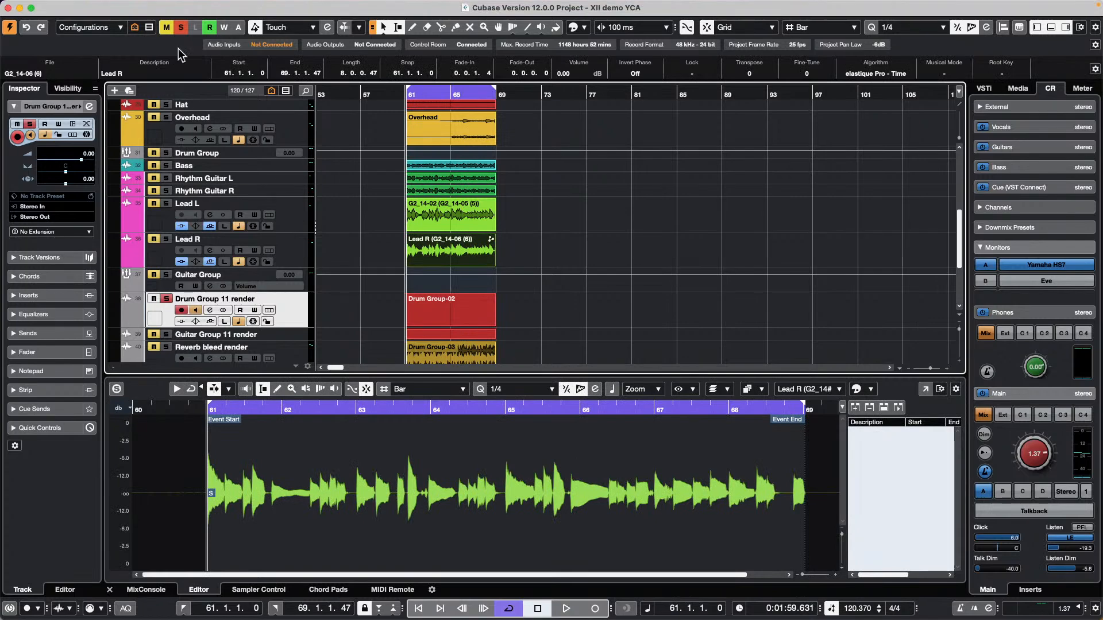
# Export the Drum Group and Guitar Group channels as an audio mixdown via the export queue, with Create Audio Track after export.
pyautogui.click(101, 7)
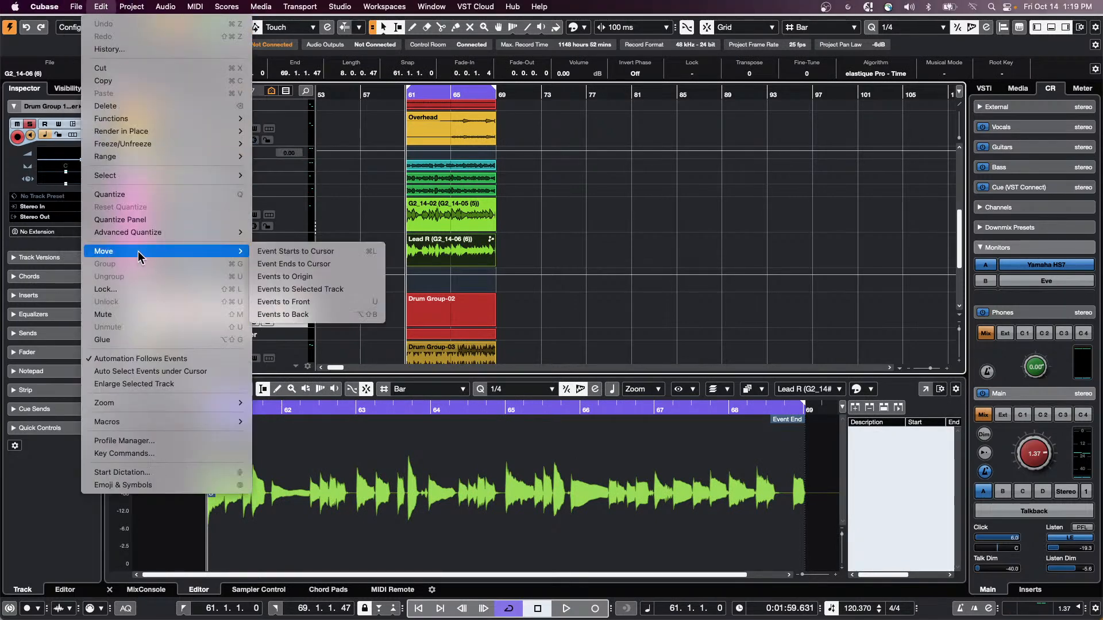
pyautogui.moveTo(80, 6)
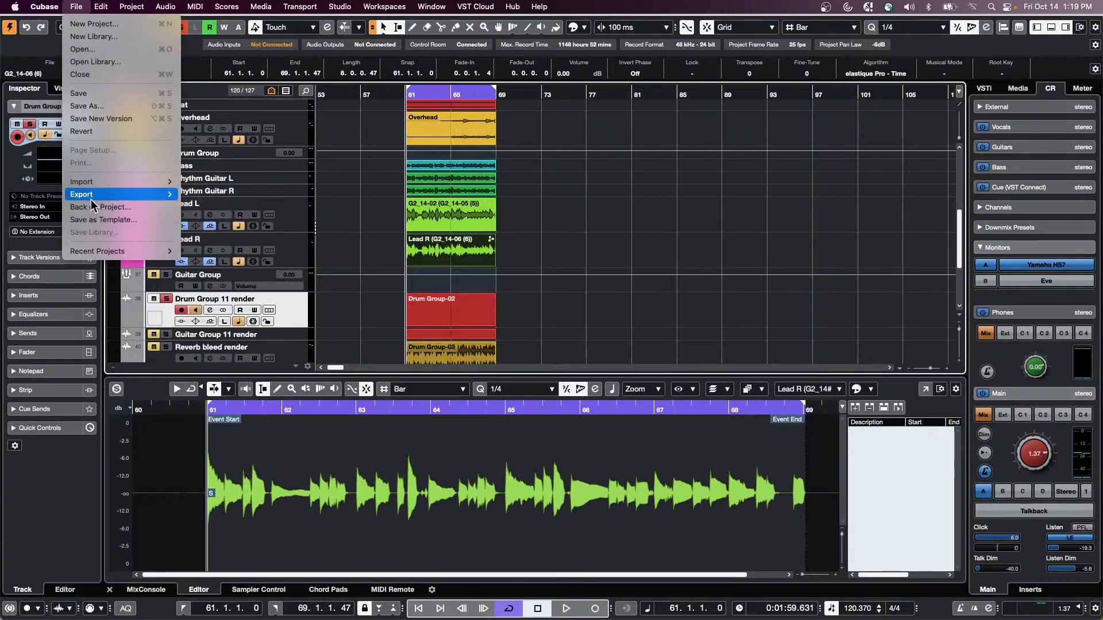
pyautogui.moveTo(144, 194)
pyautogui.click(250, 196)
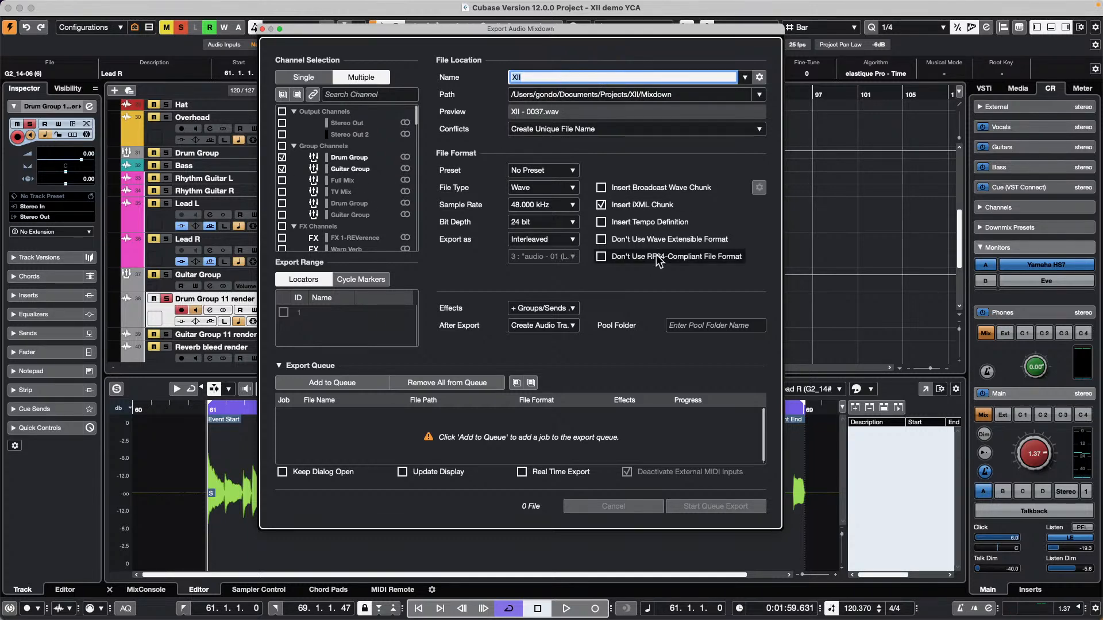
pyautogui.click(569, 326)
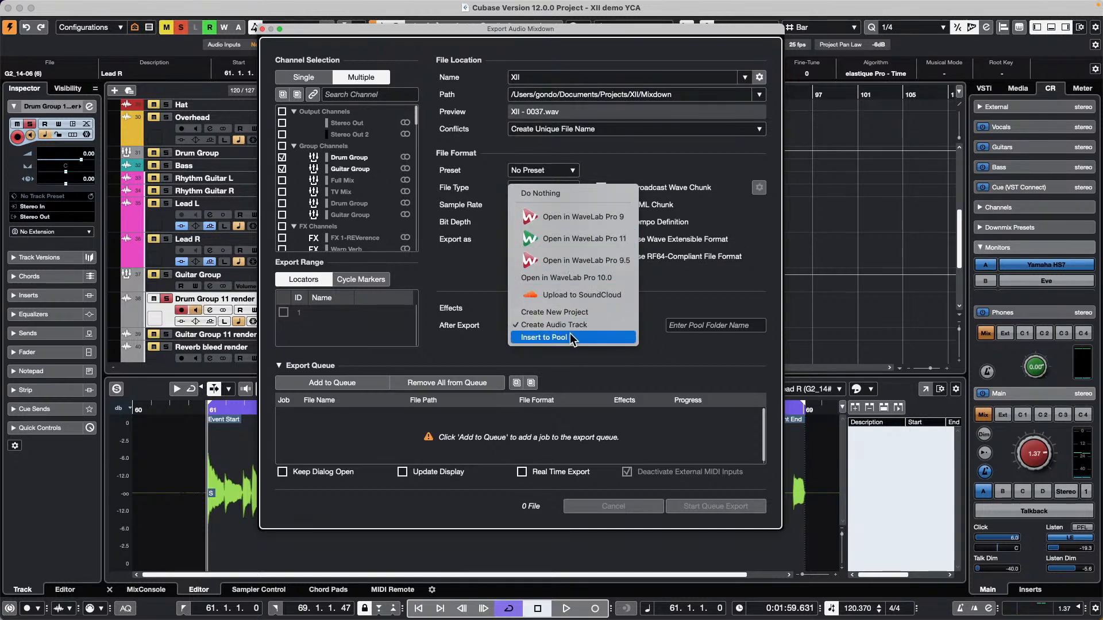
pyautogui.click(580, 324)
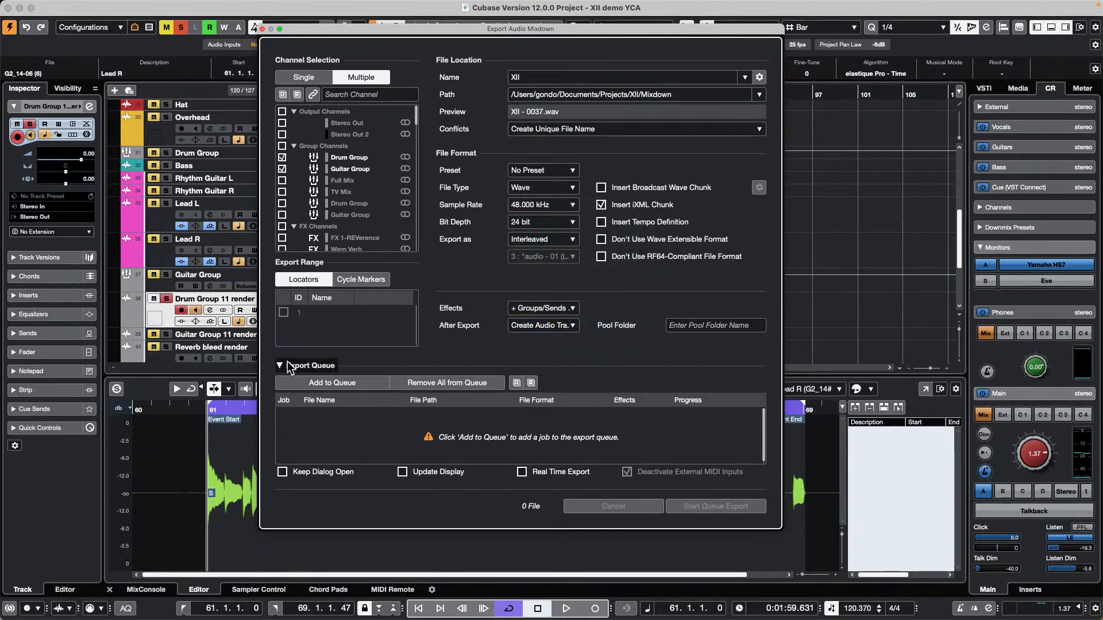
pyautogui.click(345, 383)
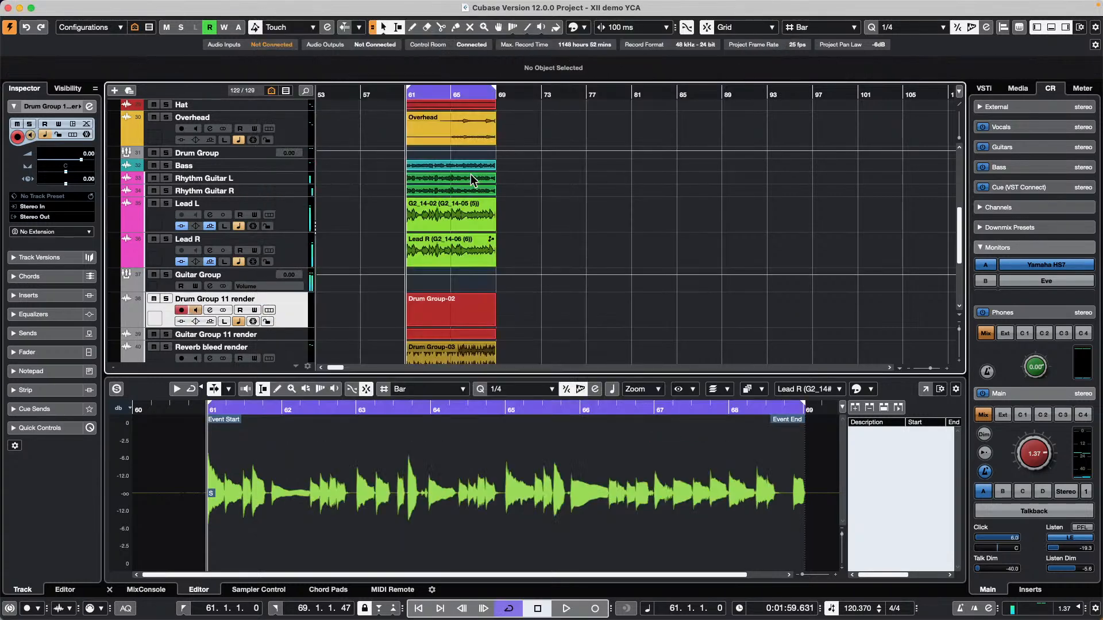
# Audition the exported audio on the XII - 0031 and XII - 0037 tracks with the Play tool.
pyautogui.scroll(-2, 454, 221)
pyautogui.scroll(-5, 453, 221)
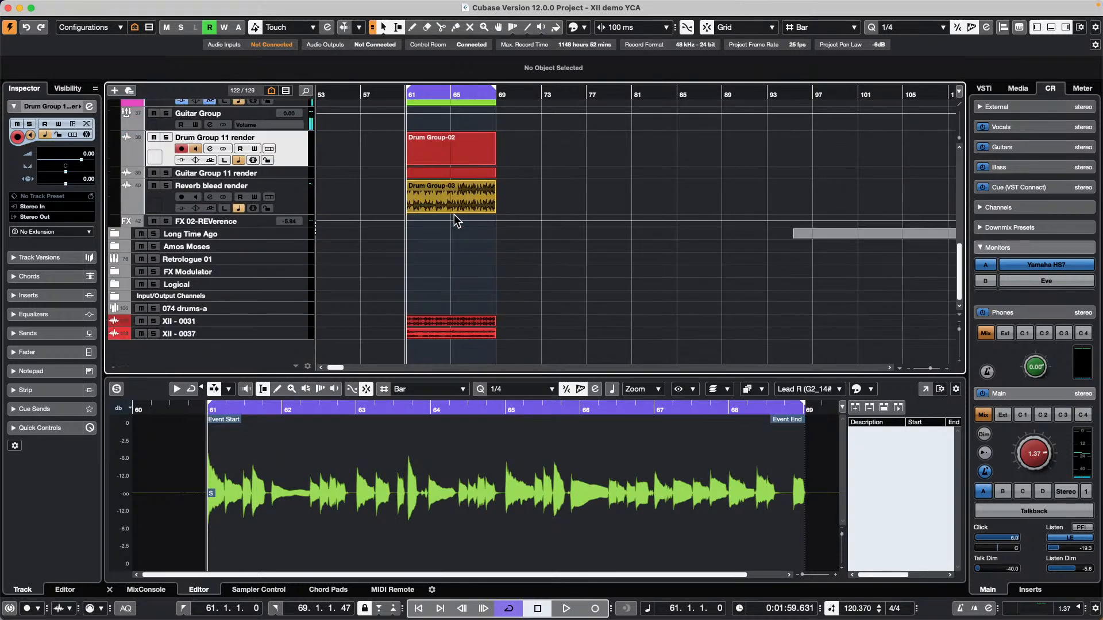
pyautogui.rightClick(422, 327)
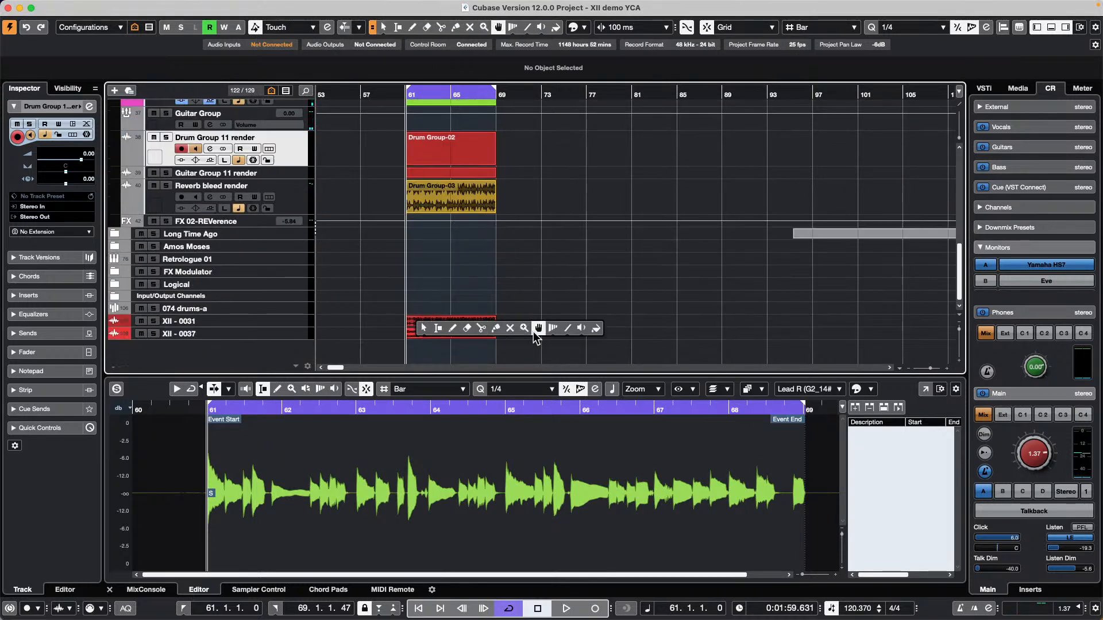
pyautogui.click(581, 328)
pyautogui.press('space')
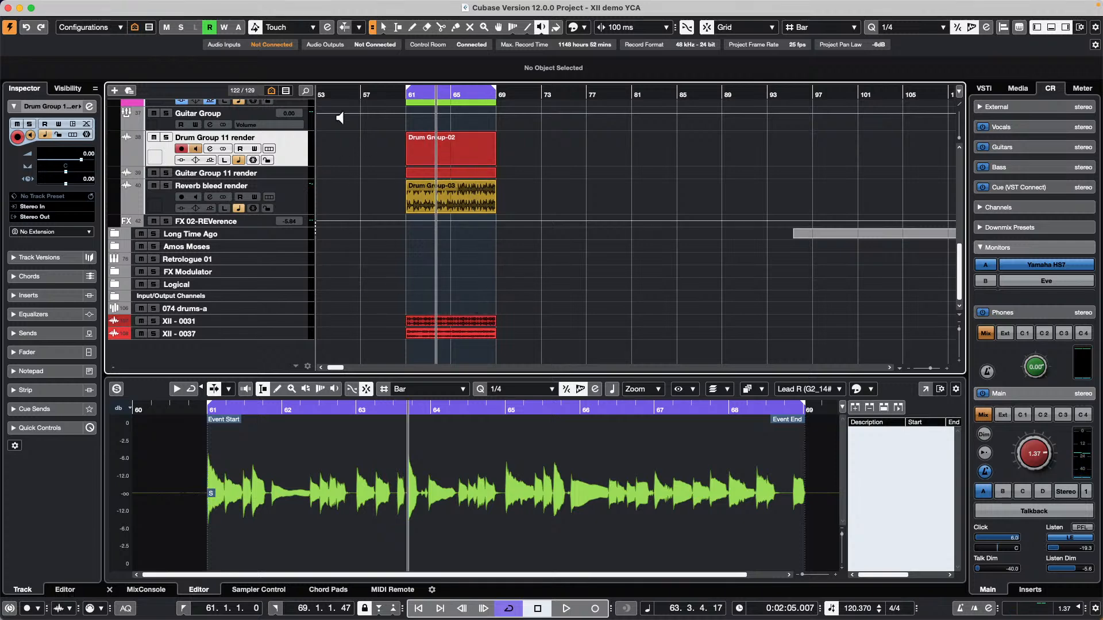
# Reopen Export Audio Mixdown, examine the Effects options with + Groups/Sends (CSP) selected, and close the dialog without exporting.
pyautogui.moveTo(195, 6)
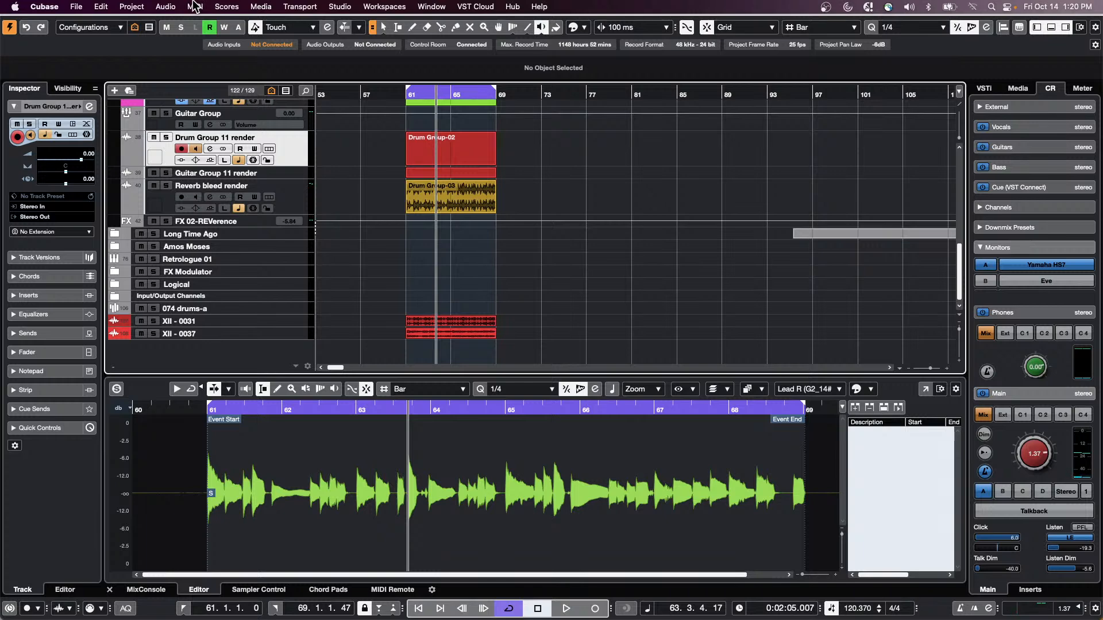
pyautogui.click(106, 6)
pyautogui.moveTo(59, 6)
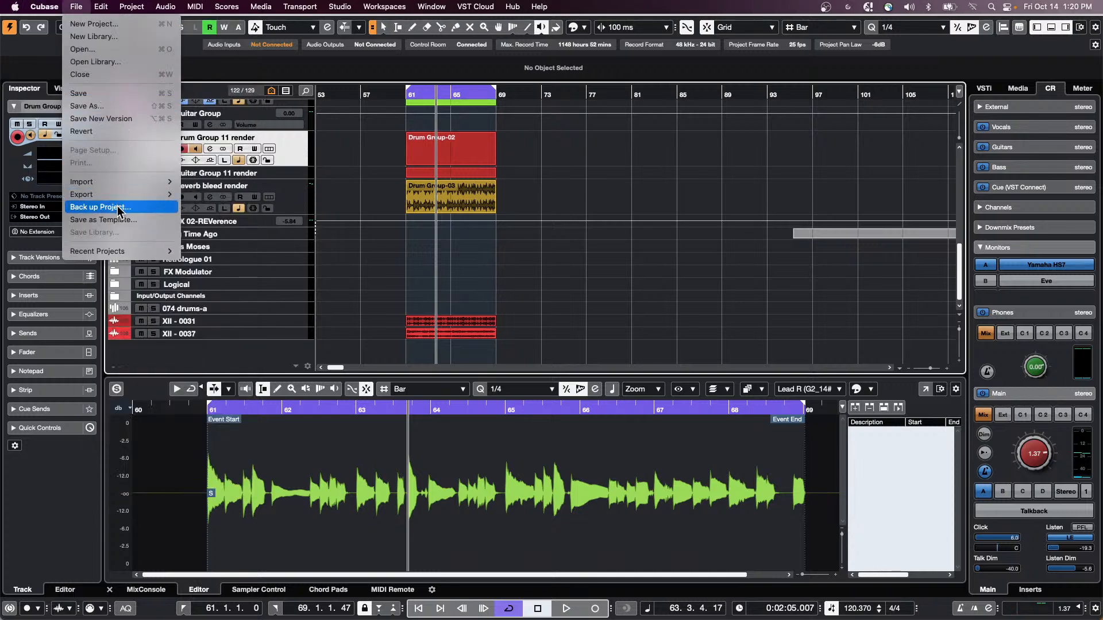
pyautogui.moveTo(123, 196)
pyautogui.click(255, 195)
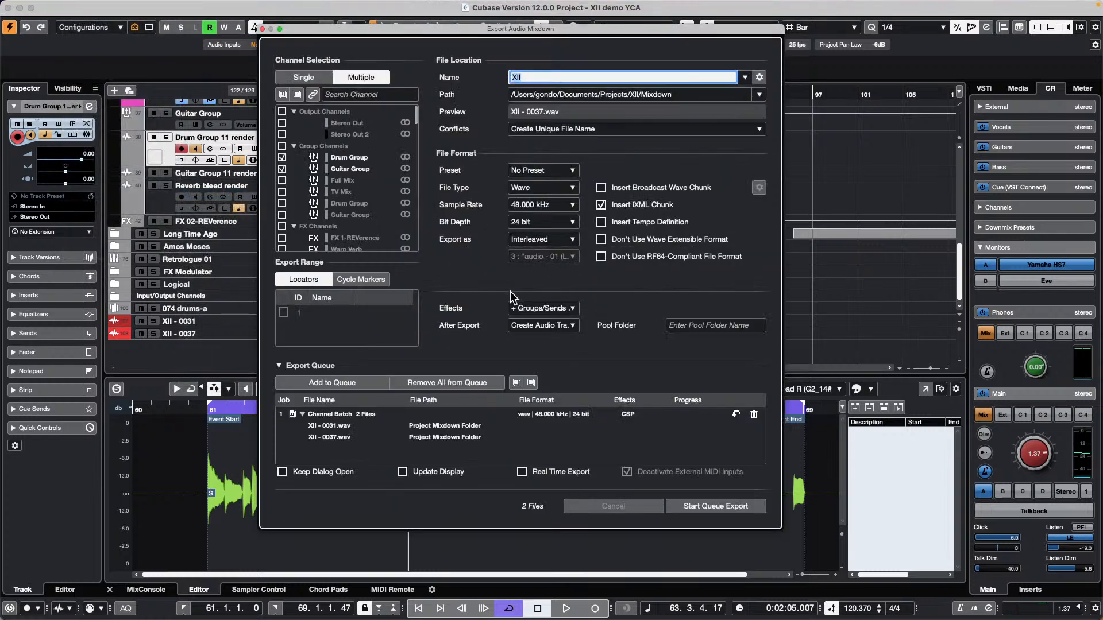
pyautogui.click(559, 308)
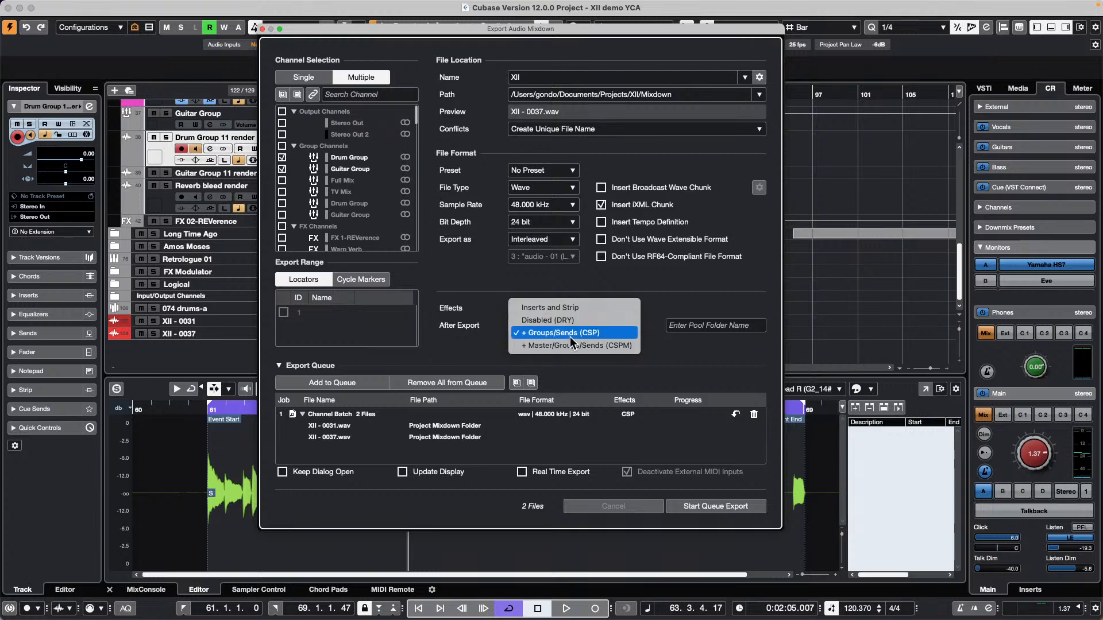
pyautogui.click(263, 28)
pyautogui.click(263, 26)
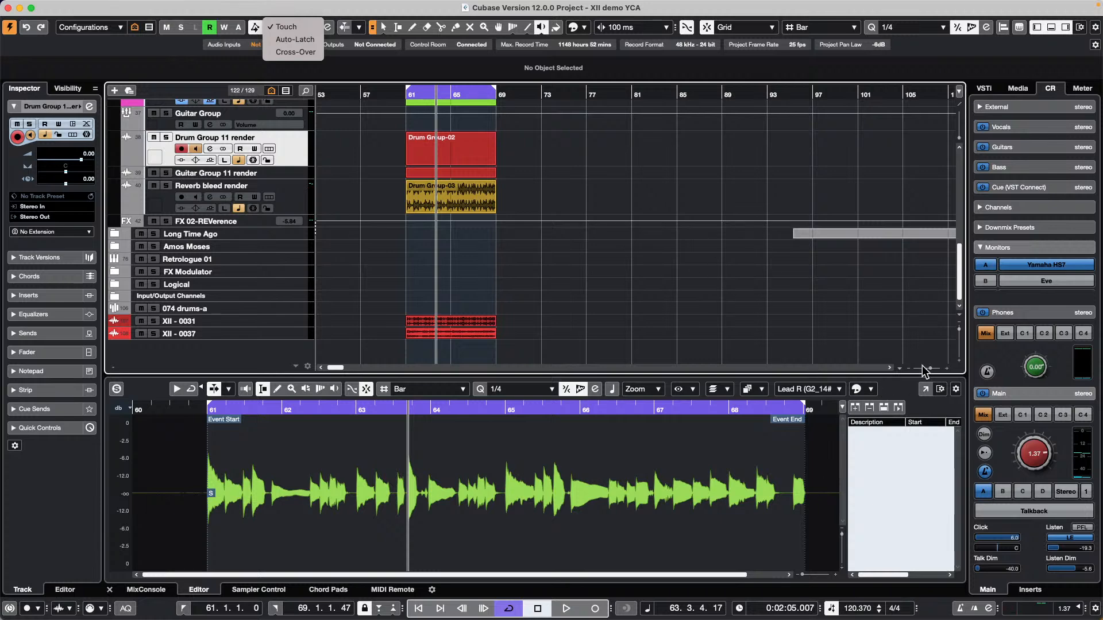
pyautogui.press('Escape')
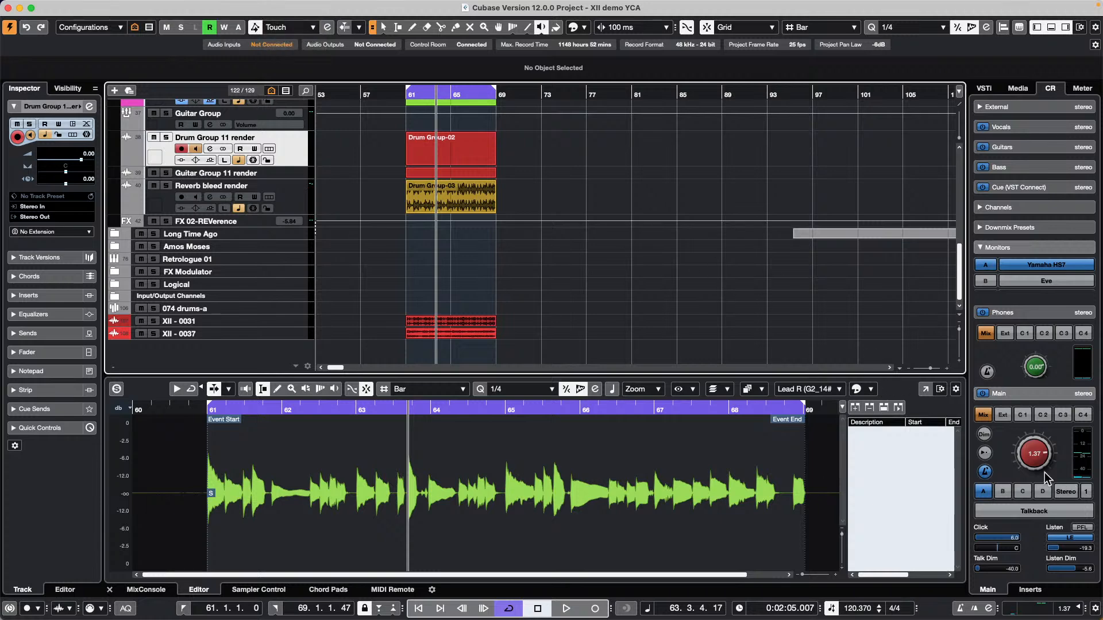
# Play the looped range from about bar 62 and lower the Control Room main level to -20.3, stopping playback.
pyautogui.click(424, 92)
pyautogui.press('space')
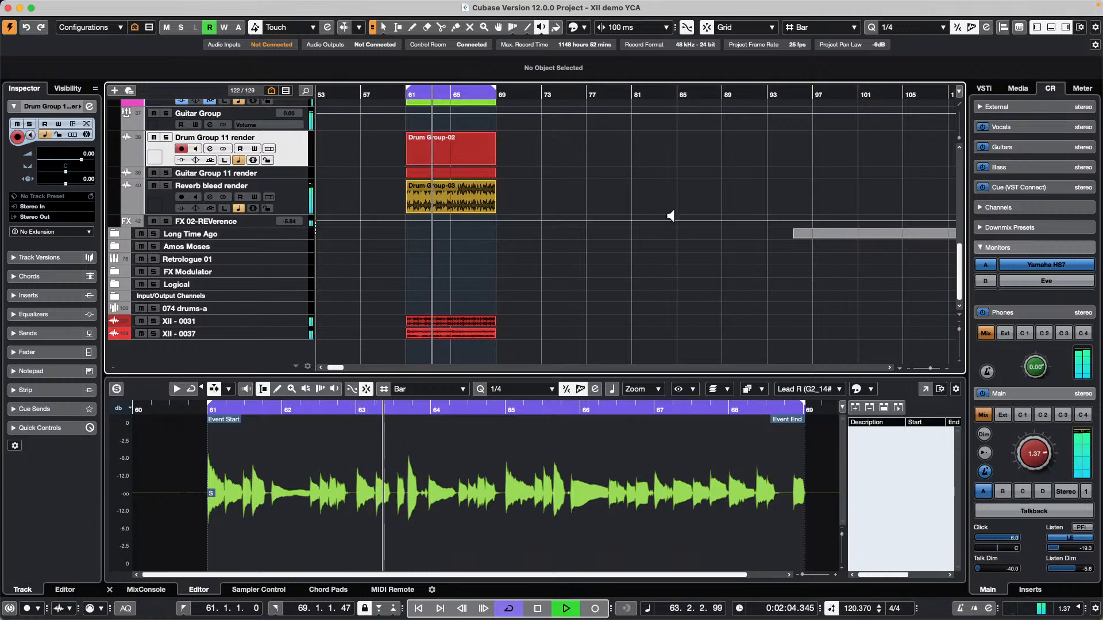
pyautogui.moveTo(1019, 441); pyautogui.dragTo(1027, 513)
pyautogui.click(1027, 512)
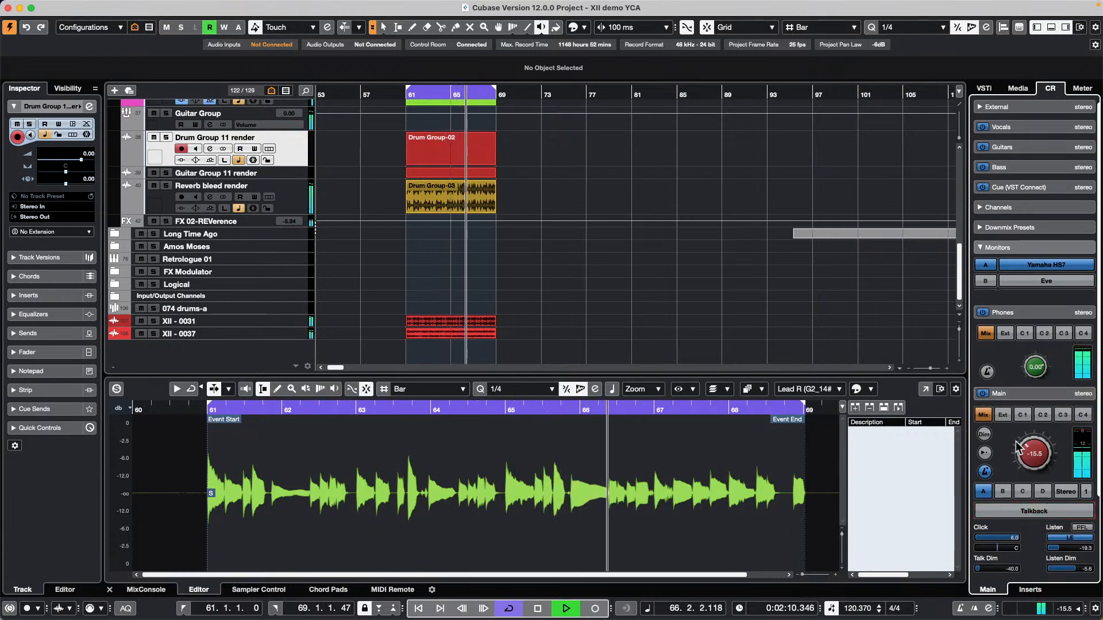
pyautogui.press('space')
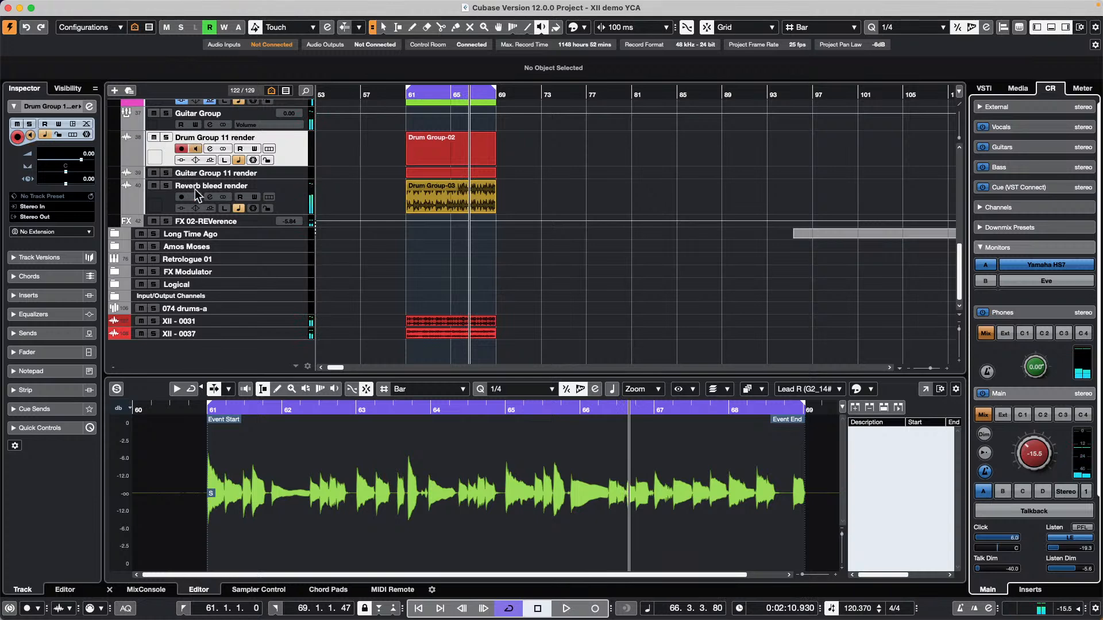
pyautogui.scroll(-5, 1030, 463)
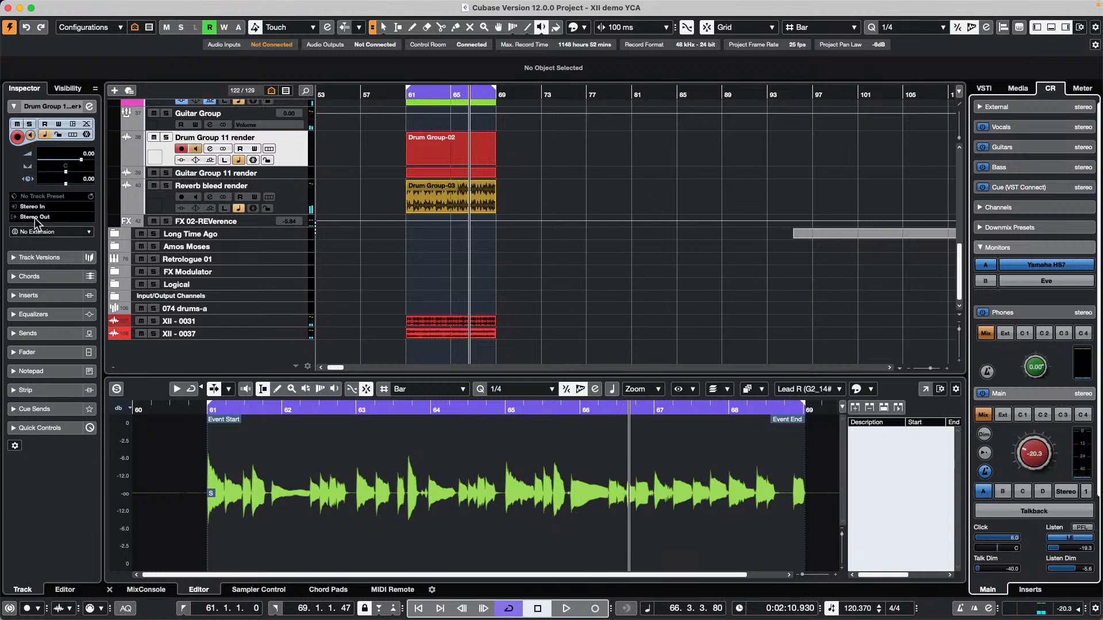
# Mute the XII - 0031 and XII - 0037 tracks and restart playback.
pyautogui.moveTo(141, 321); pyautogui.dragTo(141, 333)
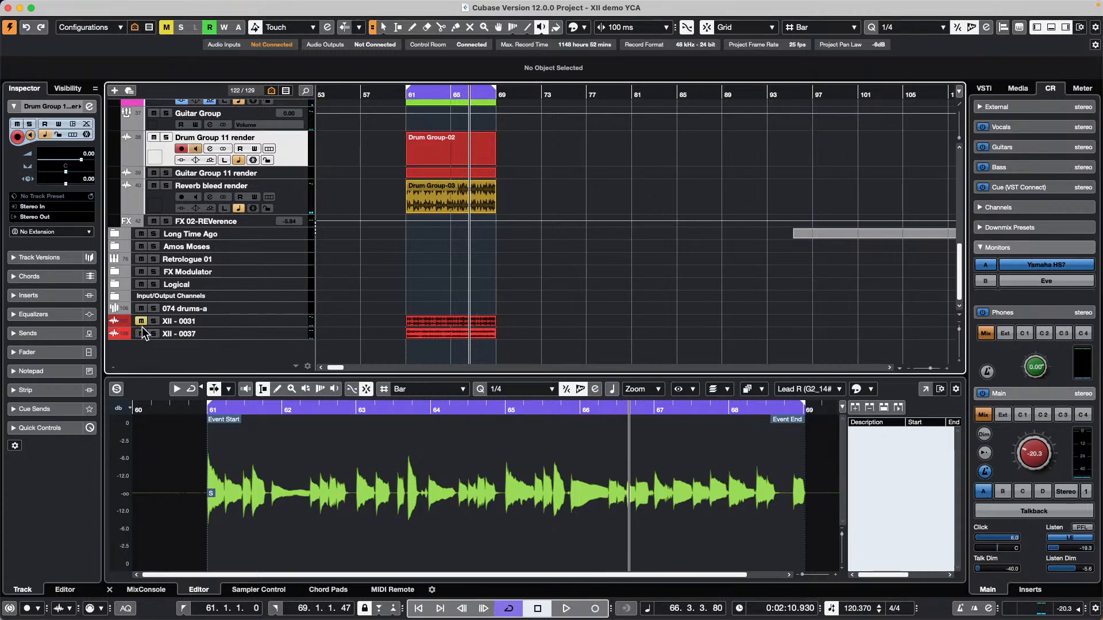
pyautogui.press('space')
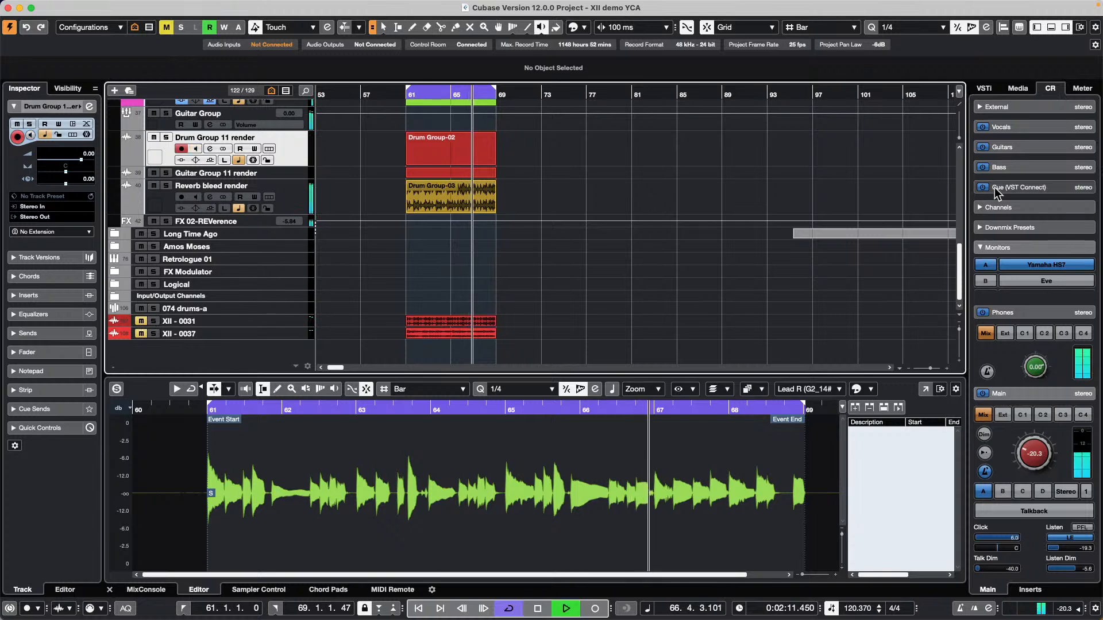
pyautogui.click(1015, 397)
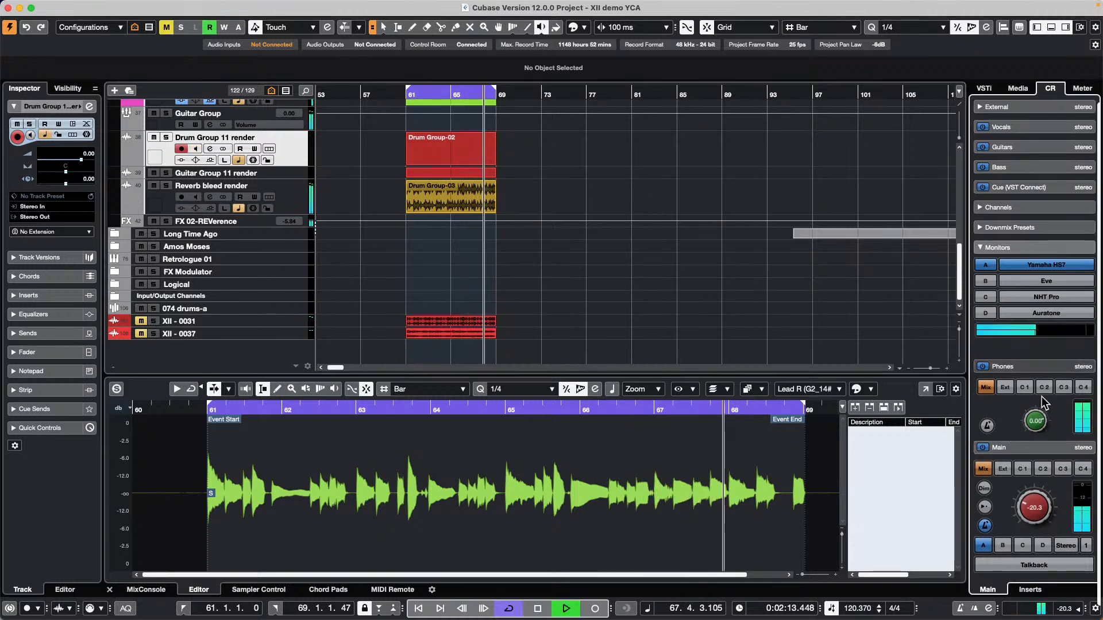
pyautogui.click(1045, 445)
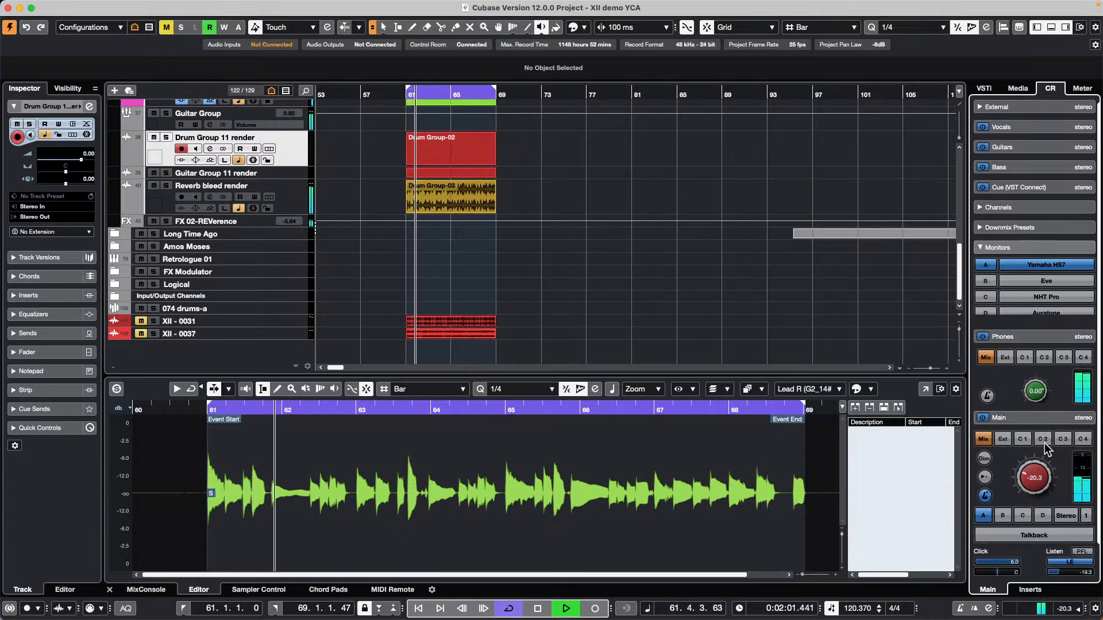
# Try Talkback during playback with Talk Dim fully down and at -2.0, and switch Talkback off.
pyautogui.click(1040, 512)
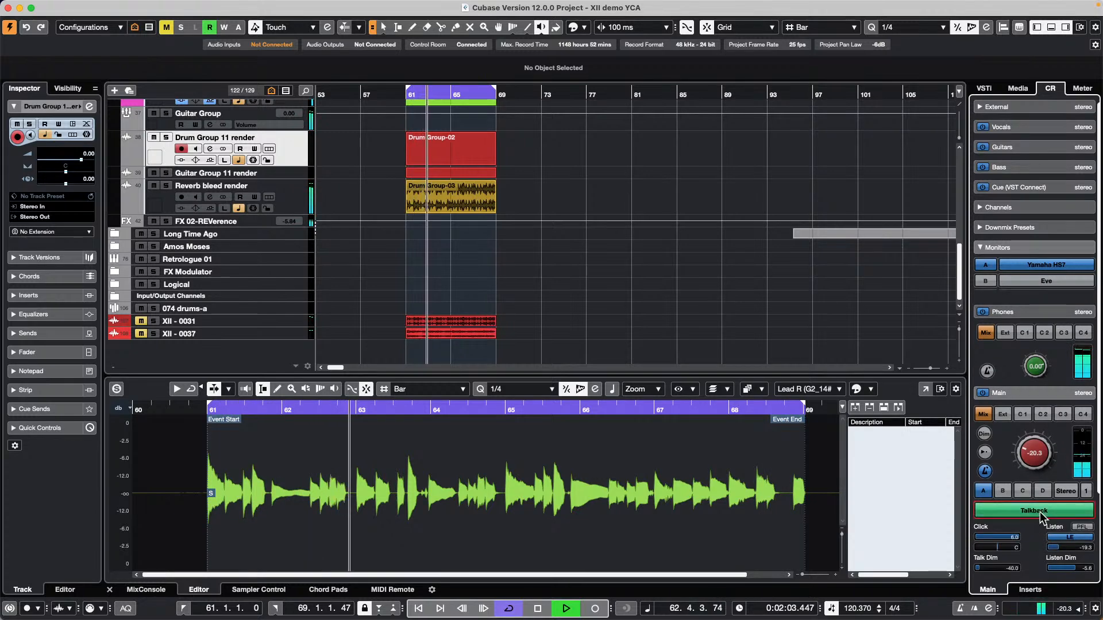
pyautogui.moveTo(988, 568); pyautogui.dragTo(920, 572)
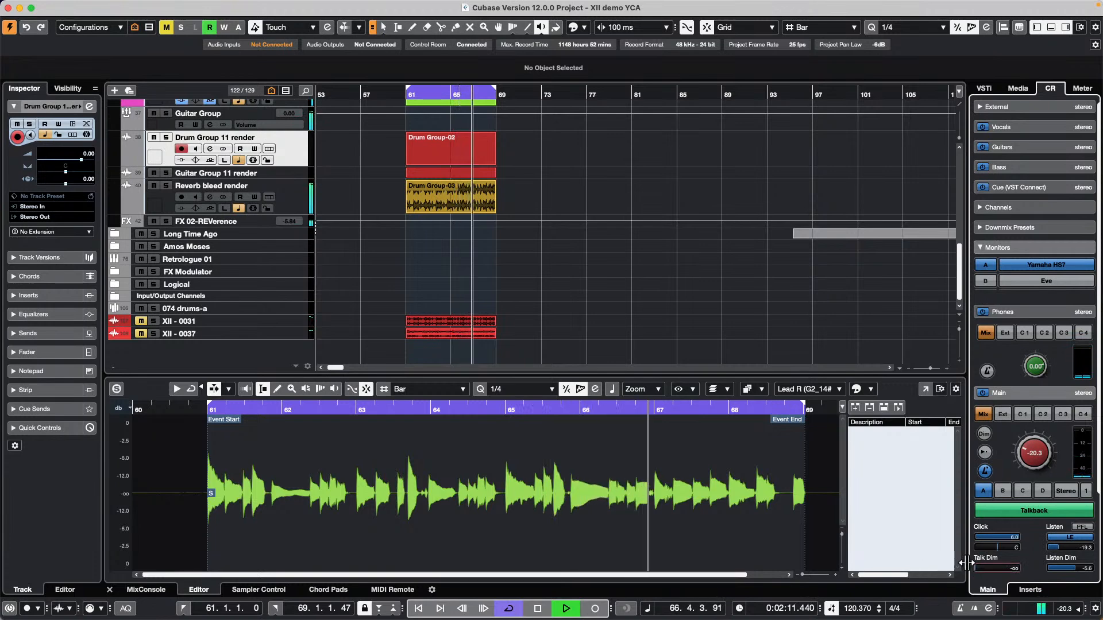
pyautogui.scroll(2, 1011, 573)
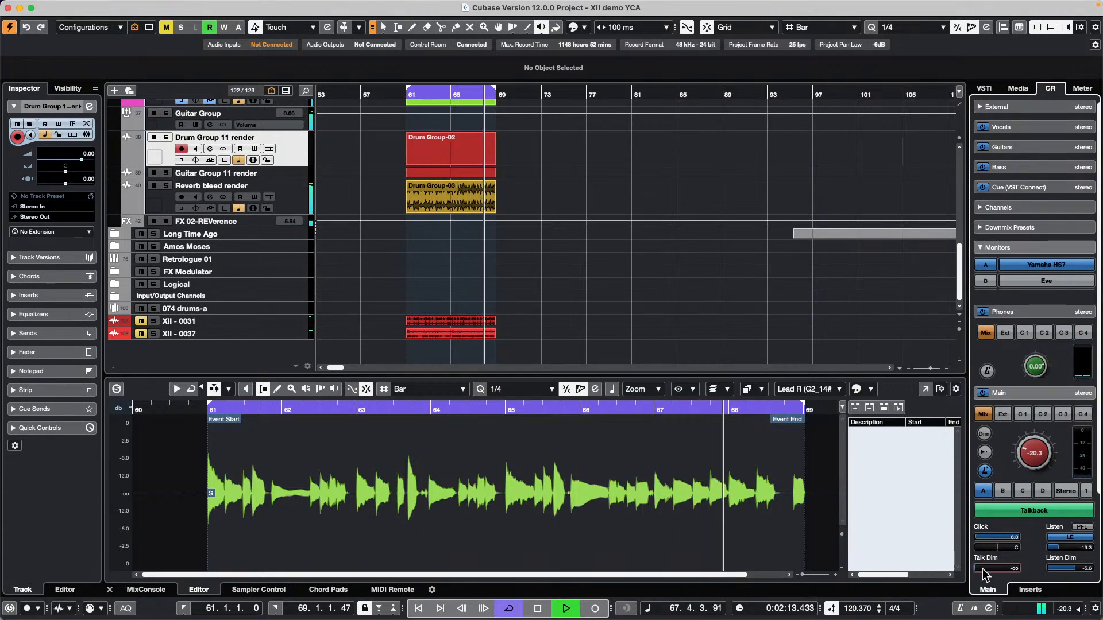
pyautogui.scroll(10, 1000, 572)
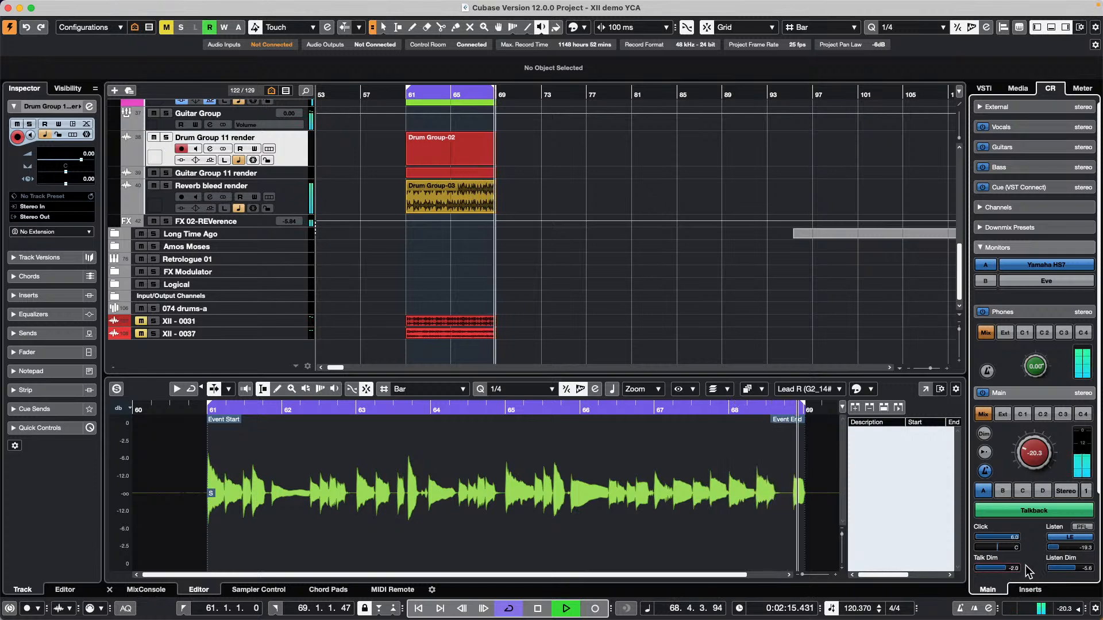
pyautogui.click(1037, 510)
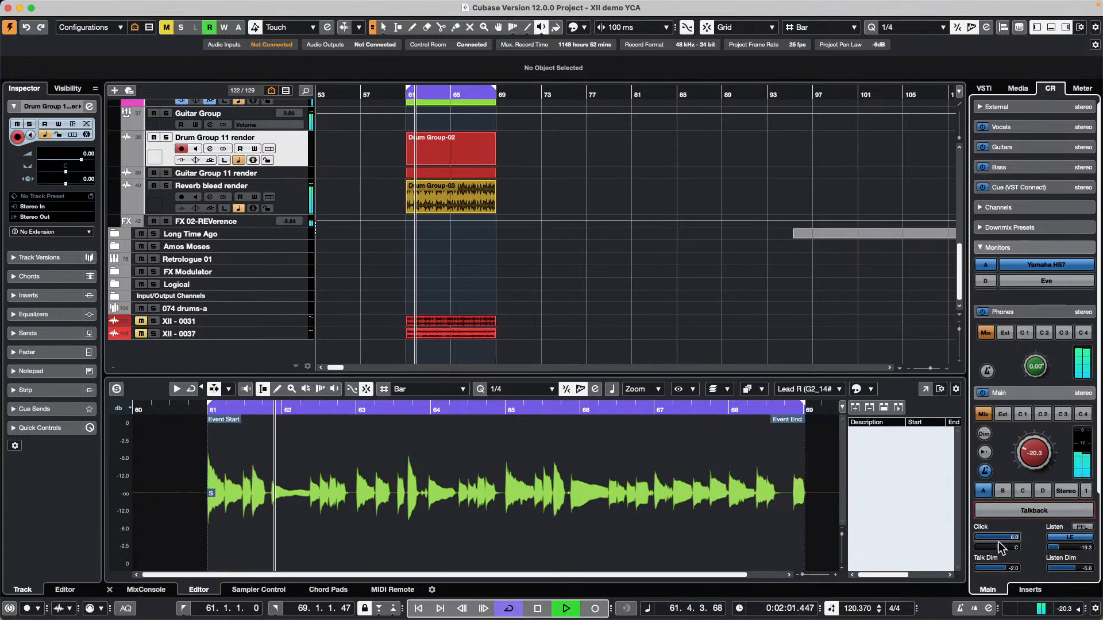
# Set Talk Dim to -14.8 and raise the Control Room main level to about -11.5.
pyautogui.scroll(-2, 995, 568)
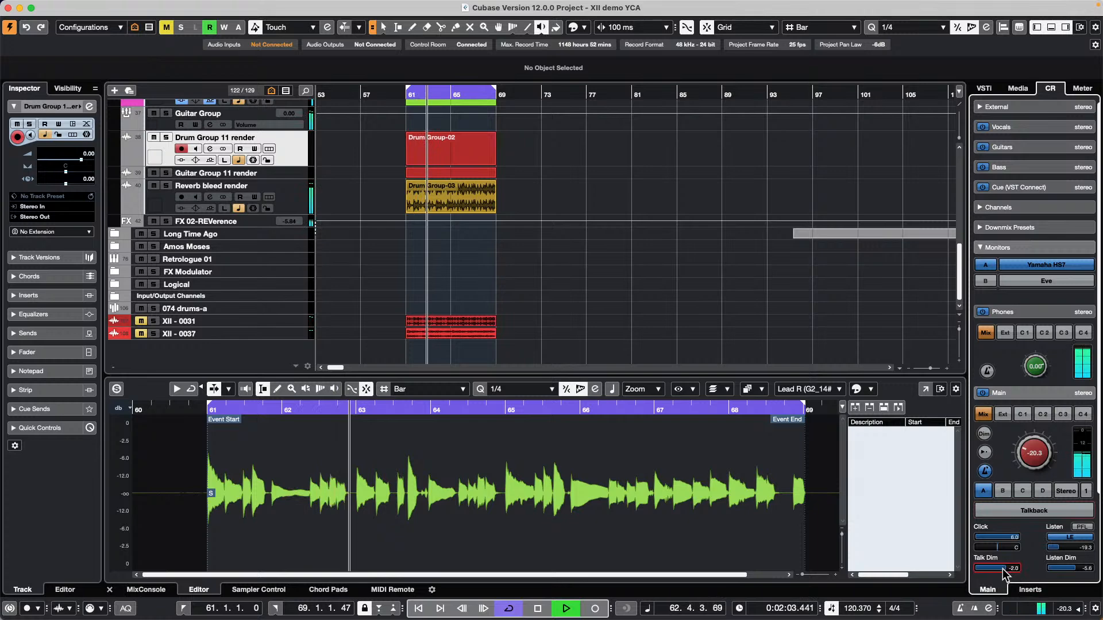
pyautogui.scroll(-6, 991, 569)
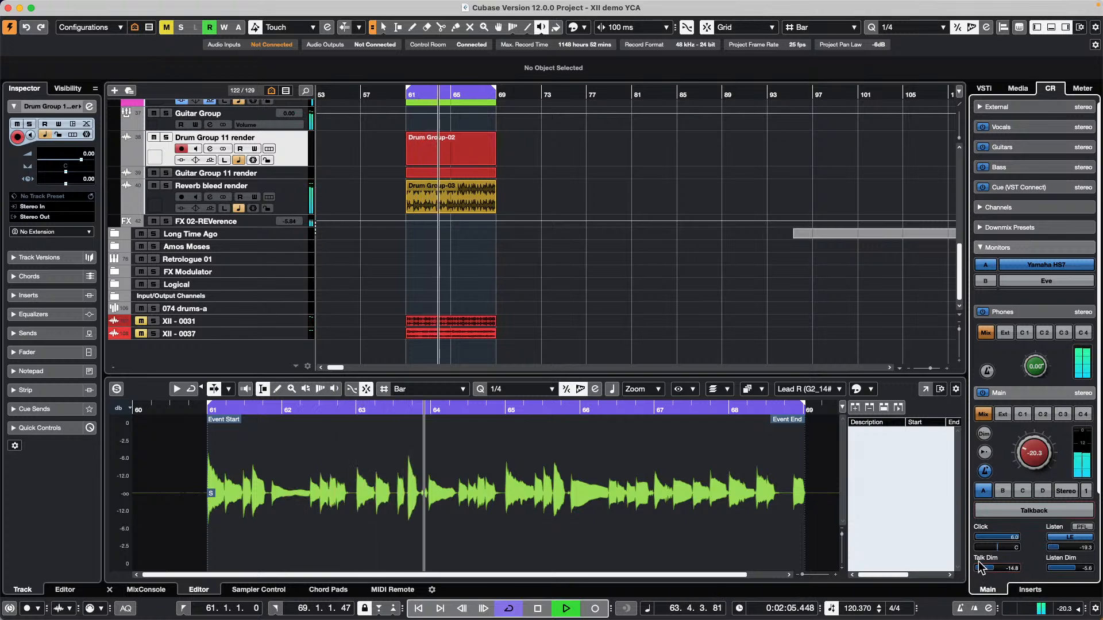
pyautogui.scroll(2, 1035, 457)
pyautogui.scroll(6, 1034, 454)
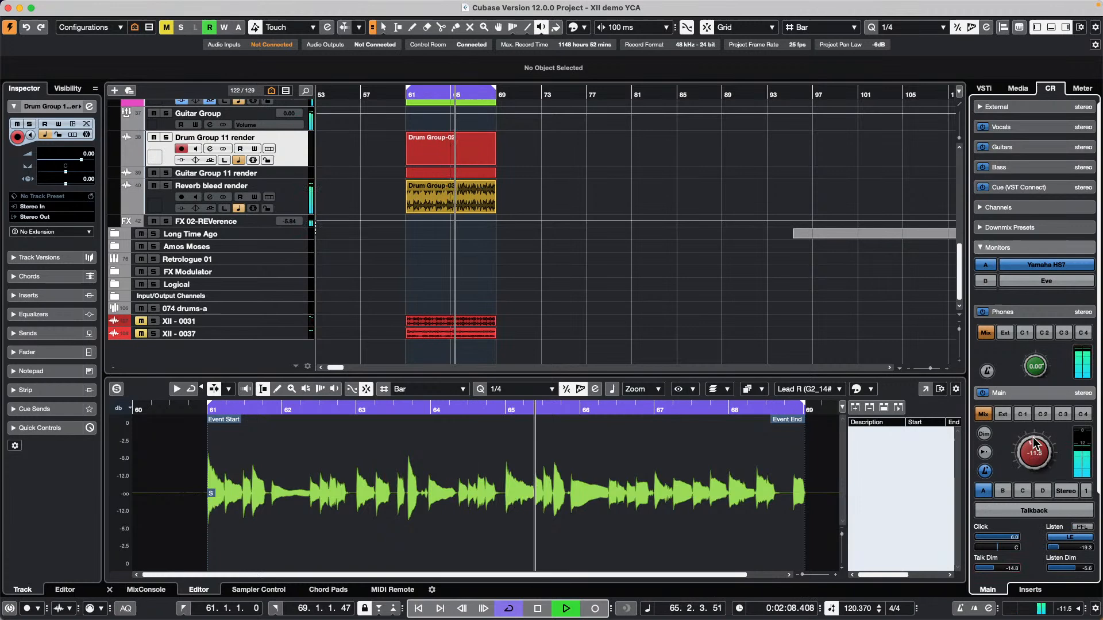
# Test Talkback during playback, set Talk Dim to -10.8, and stop the transport.
pyautogui.click(1037, 510)
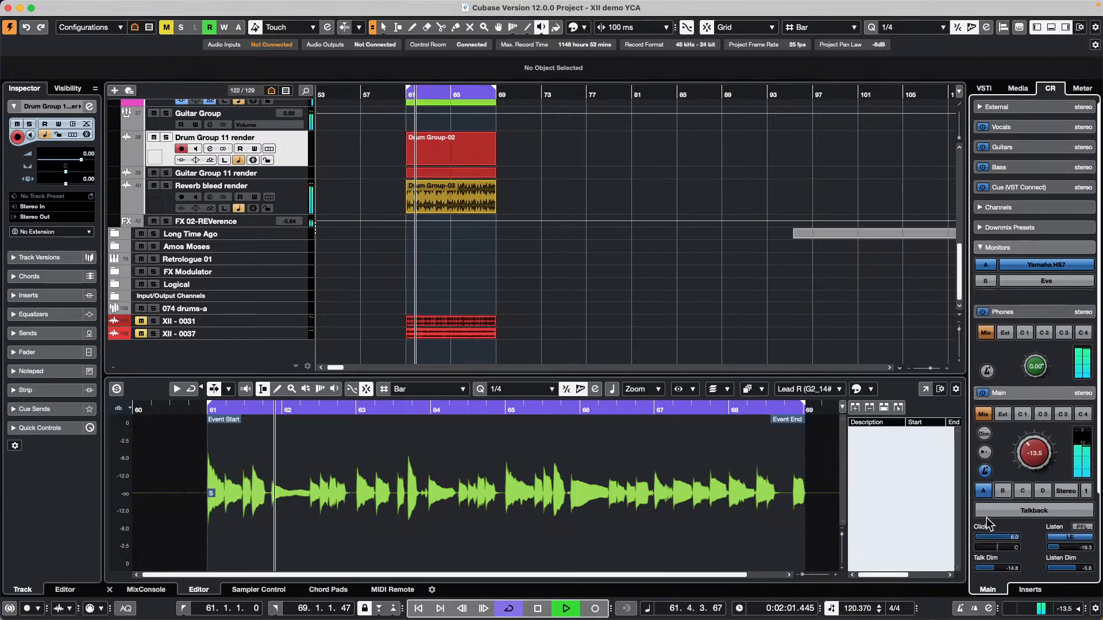
pyautogui.click(994, 568)
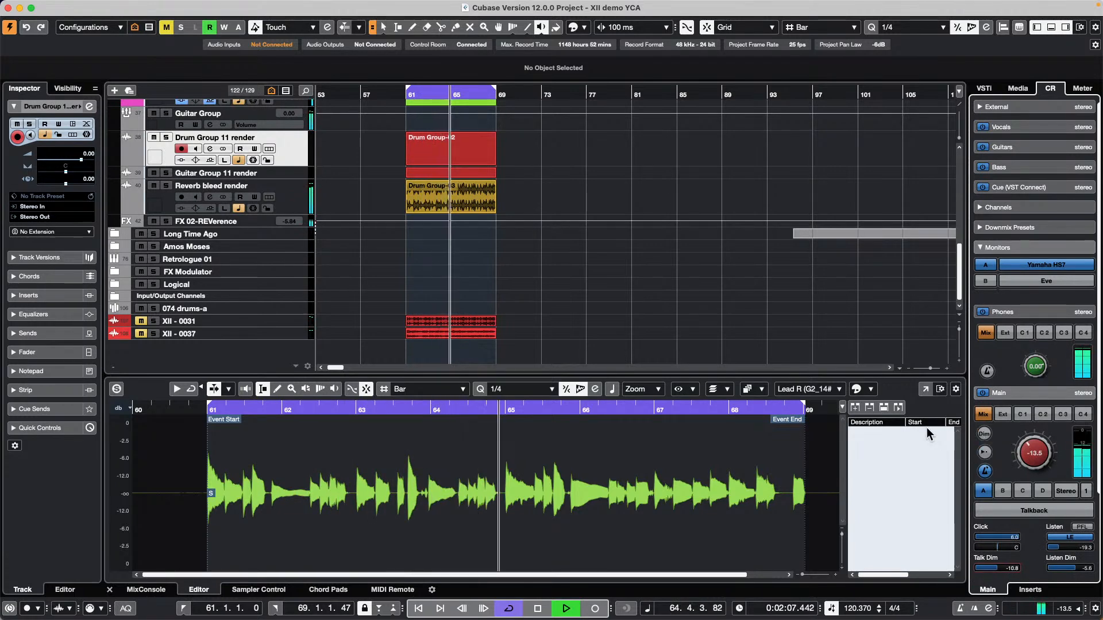
pyautogui.press('space')
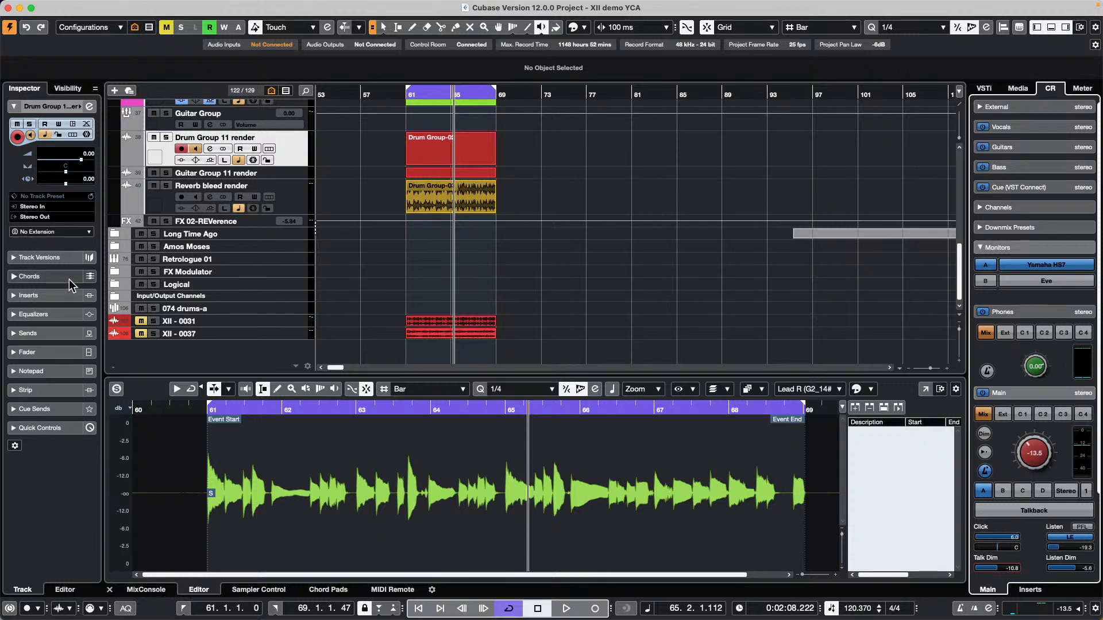
# Open and activate the recent project jump off.cpr, dismissing the missing files without locating them.
pyautogui.moveTo(127, 3)
pyautogui.click(76, 6)
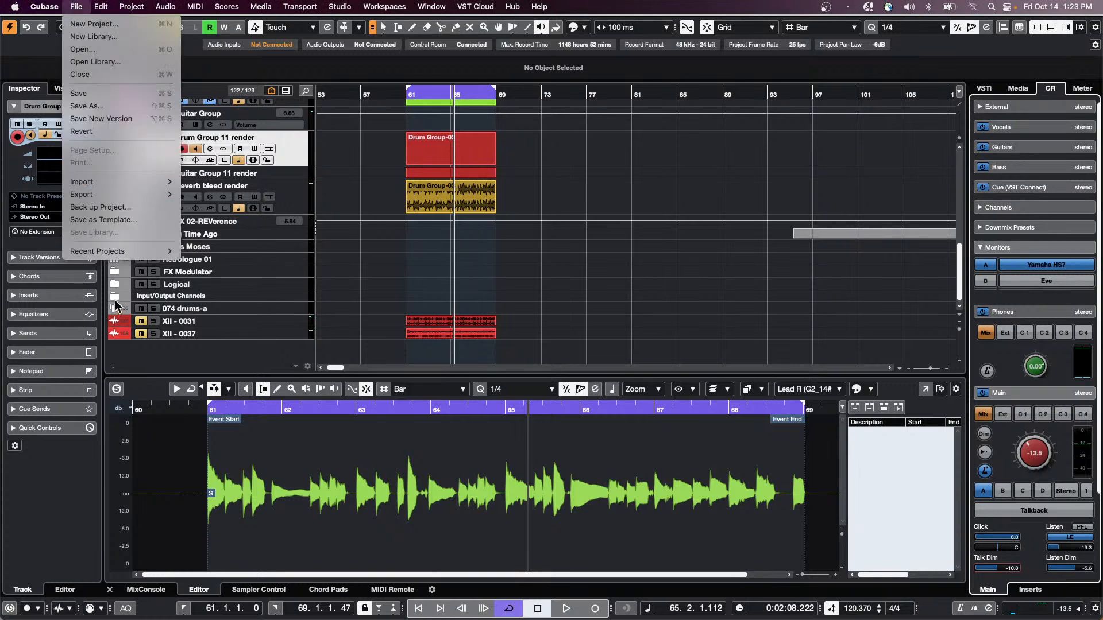
pyautogui.moveTo(143, 256)
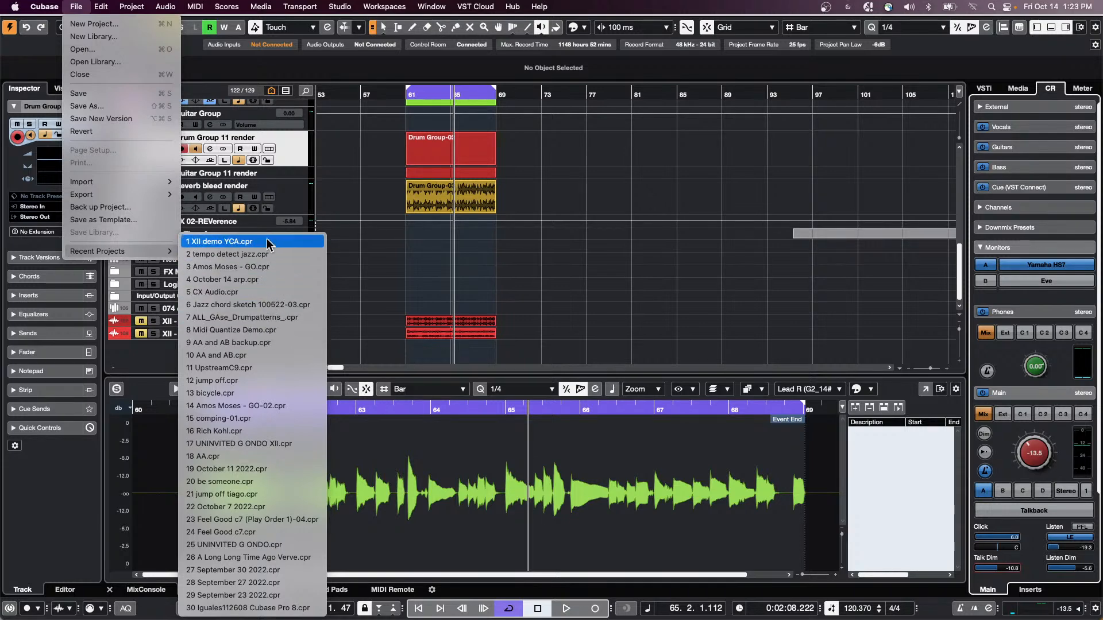
pyautogui.click(263, 380)
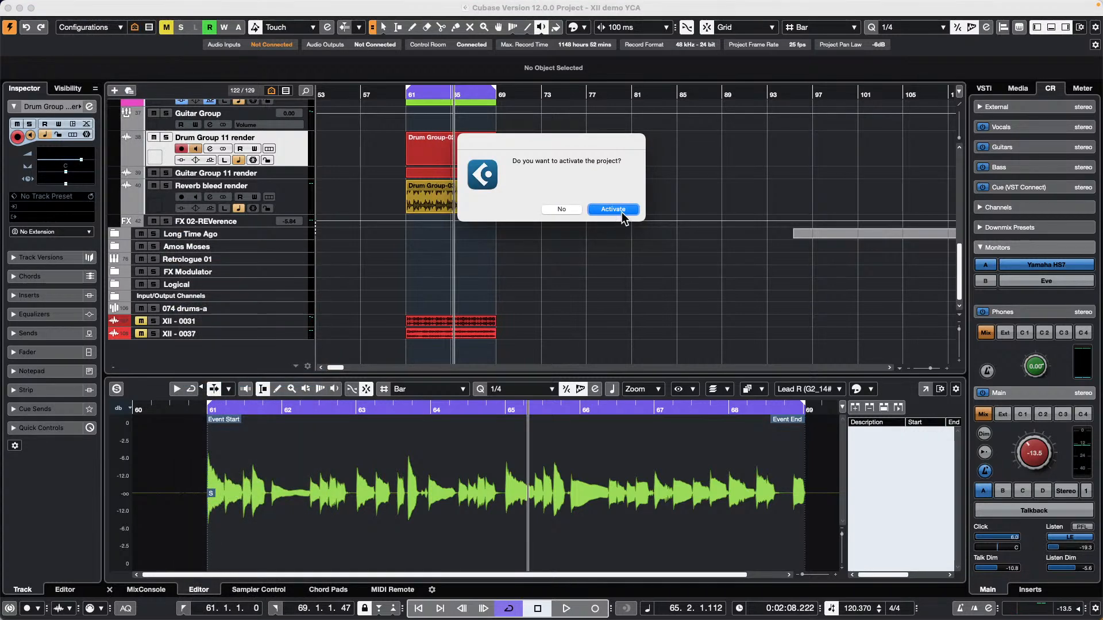
pyautogui.click(620, 210)
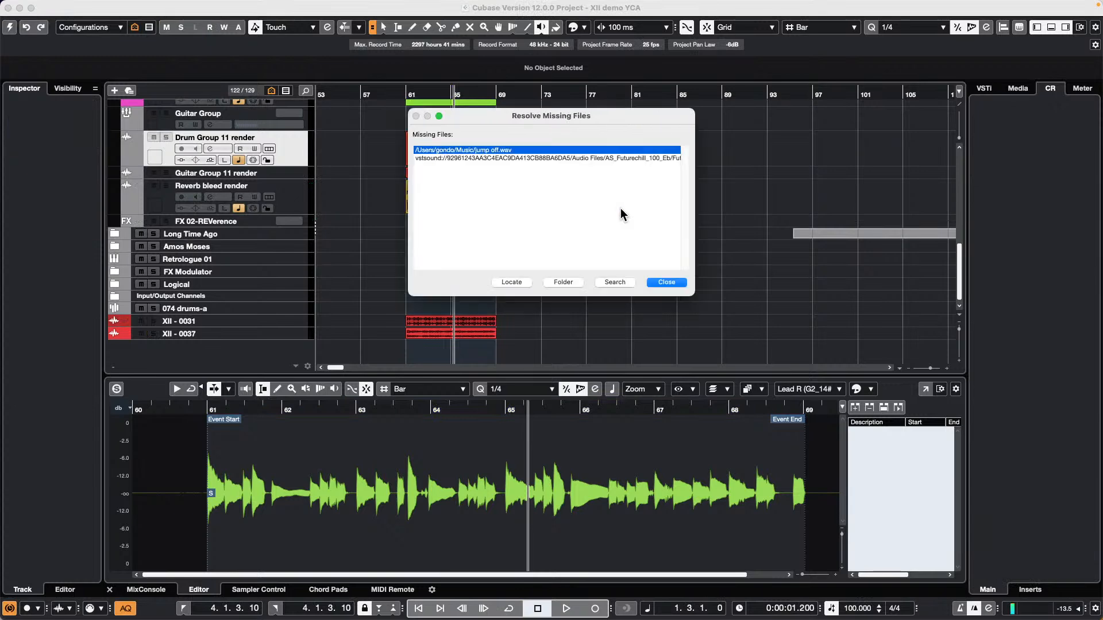
pyautogui.click(673, 283)
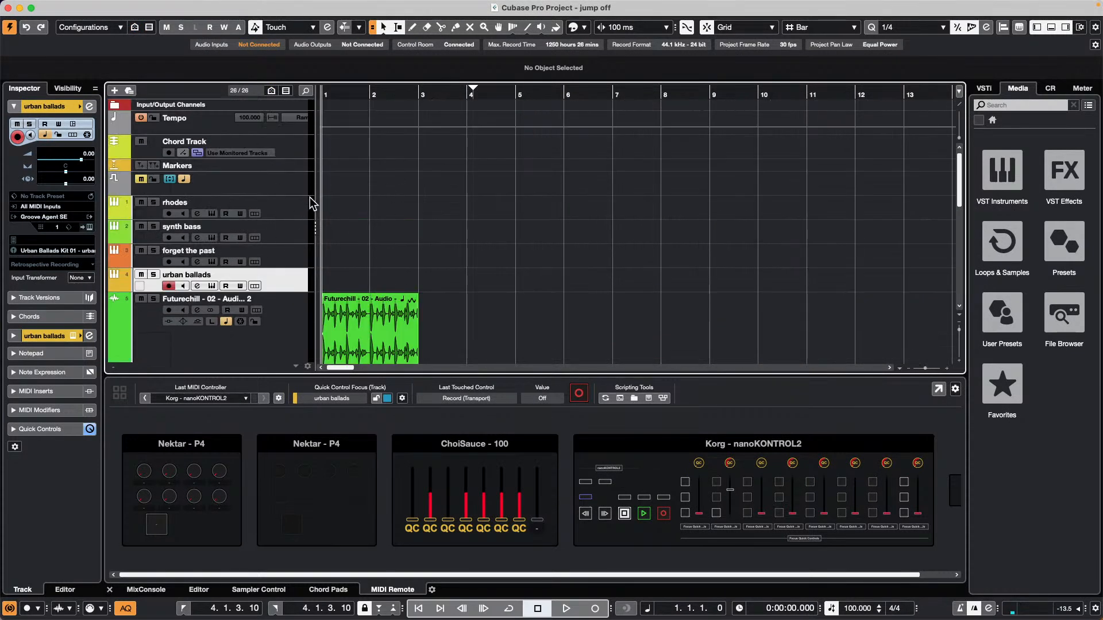
# Try the rhodes, synth bass and forget the past instrument tracks in turn, and record-enable all three together.
pyautogui.click(304, 211)
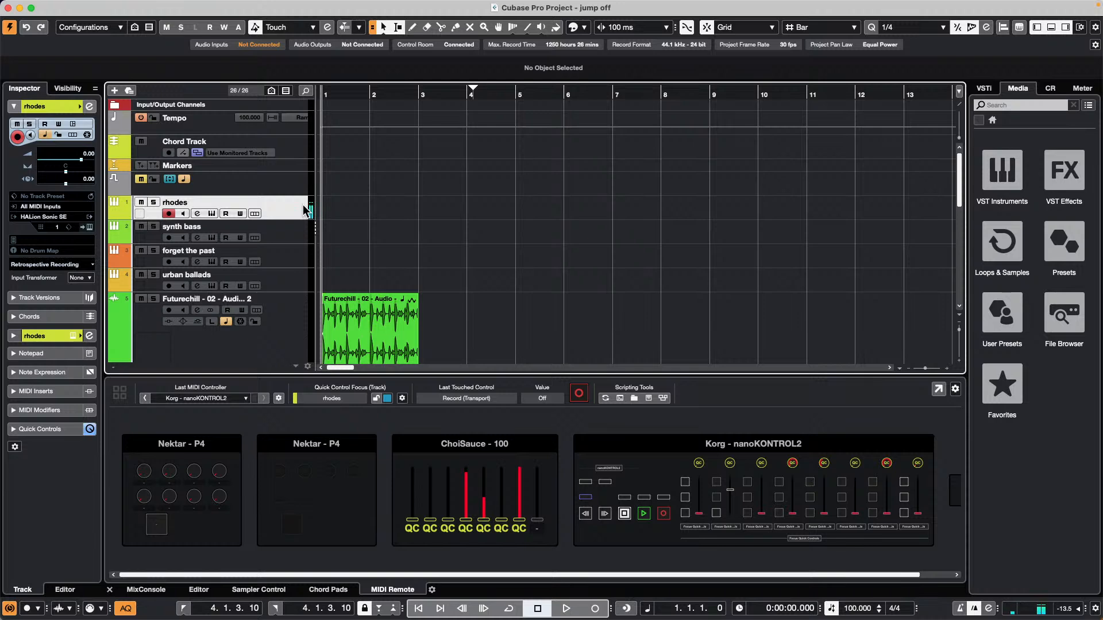
pyautogui.press('Down')
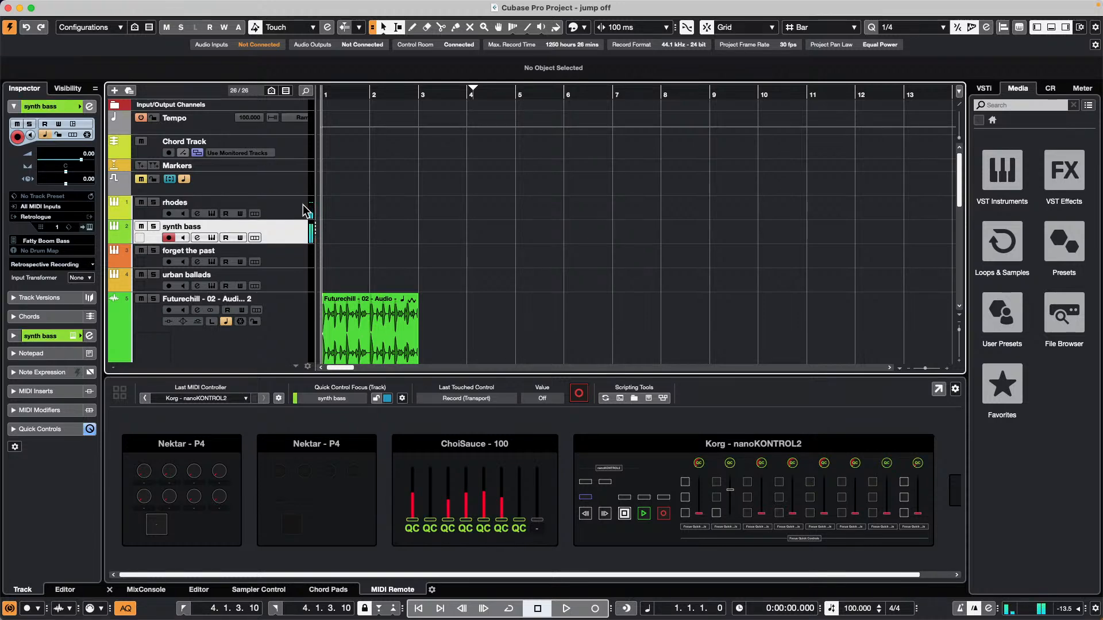
pyautogui.click(275, 264)
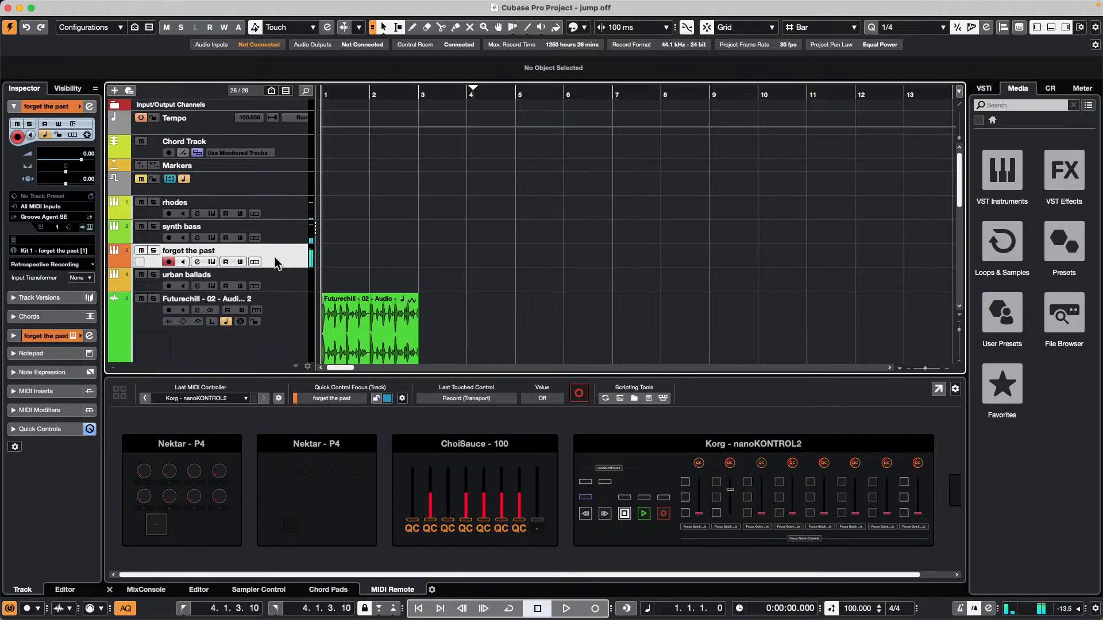
pyautogui.click(168, 237)
pyautogui.click(169, 213)
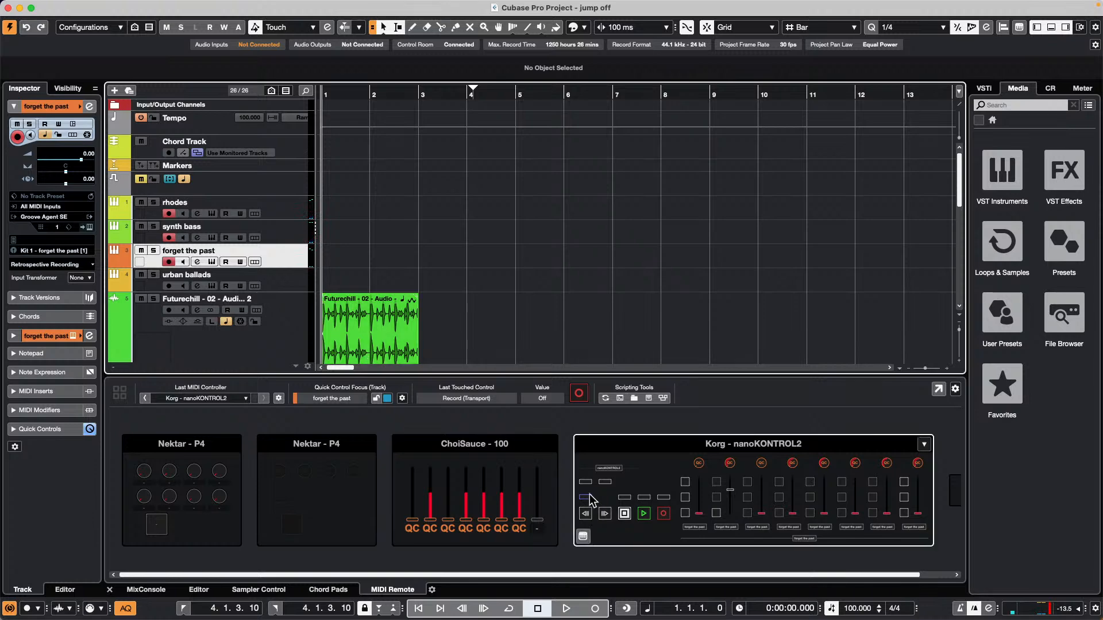
# Insert the retrospective MIDI recording on forget the past, delete it, and insert a new one with rhodes, synth bass and forget the past selected.
pyautogui.click(625, 610)
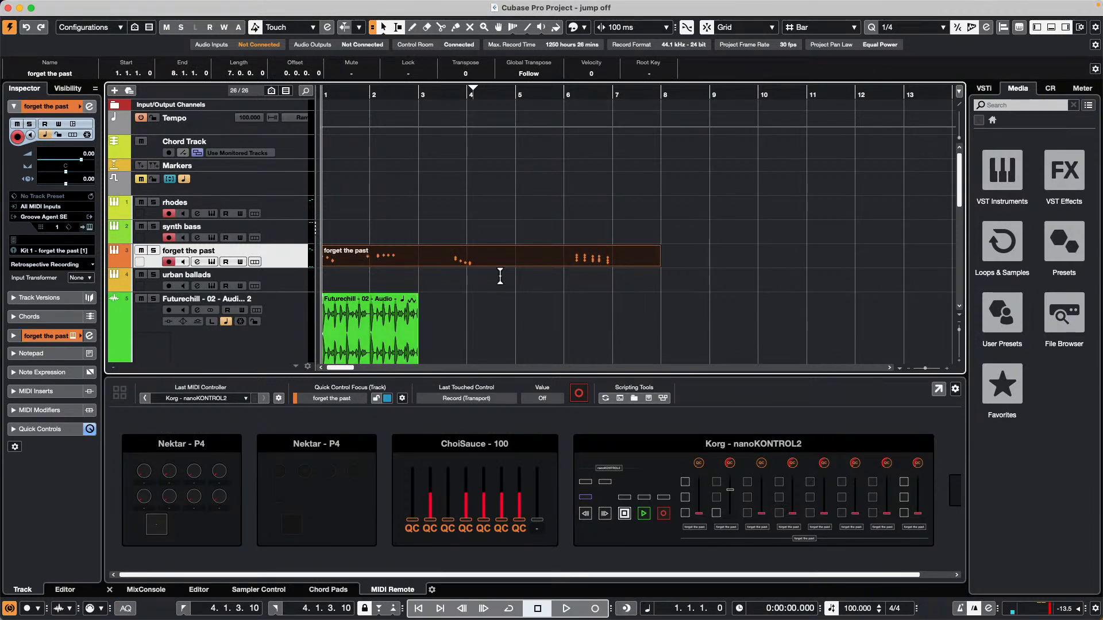
pyautogui.press('Delete')
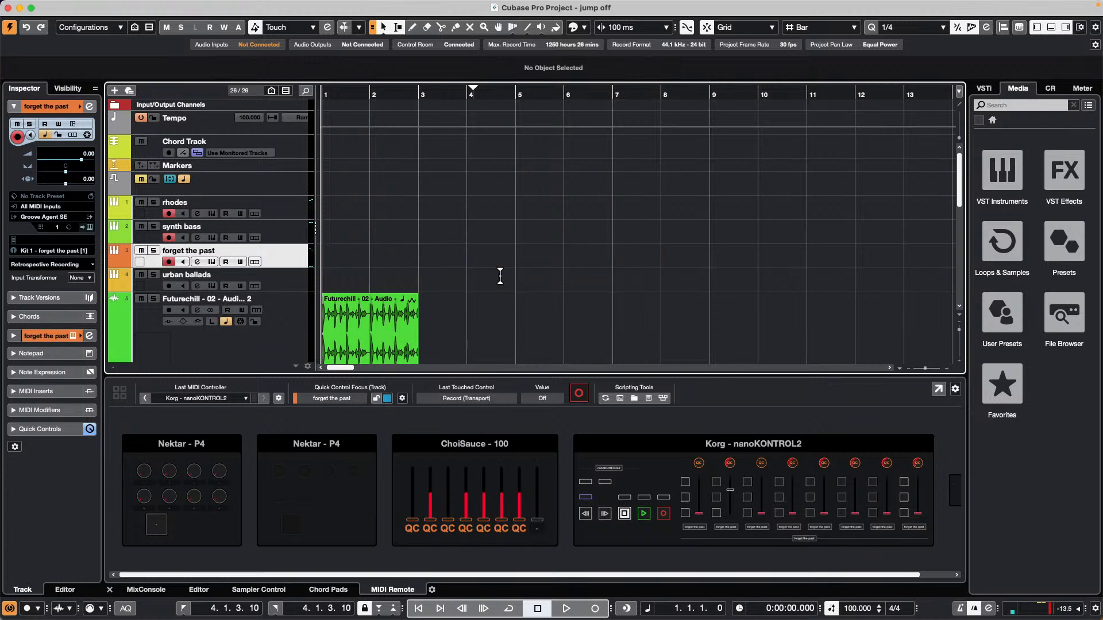
pyautogui.keyDown('shift'); pyautogui.click(290, 217); pyautogui.keyUp('shift')
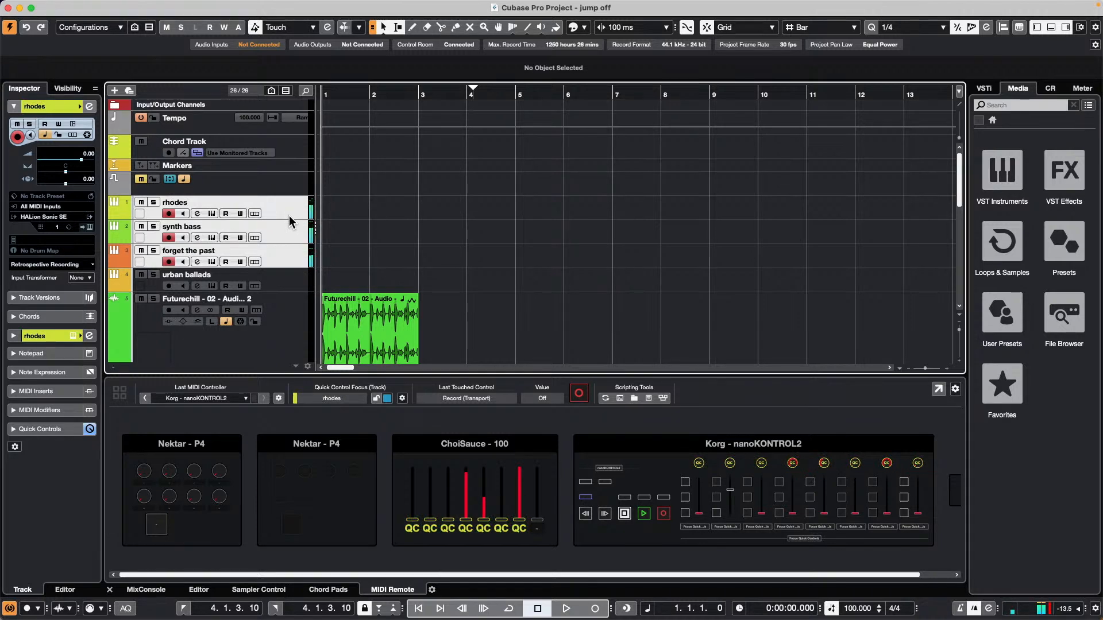
pyautogui.click(630, 610)
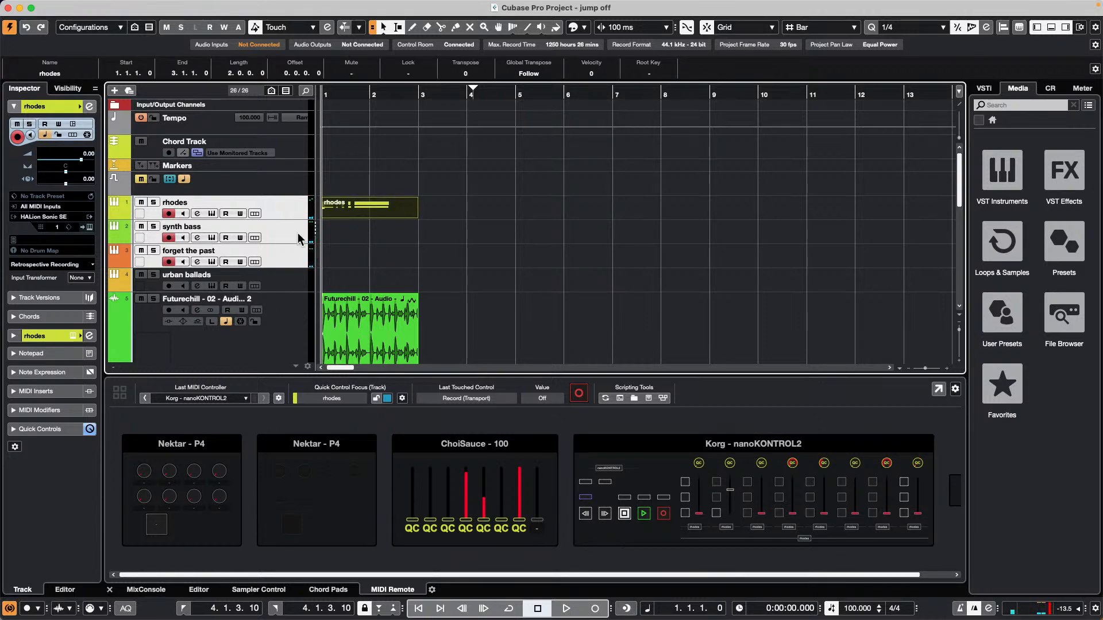
# Copy the two-bar rhodes part to bar 1 of the synth bass and forget the past tracks.
pyautogui.click(377, 253)
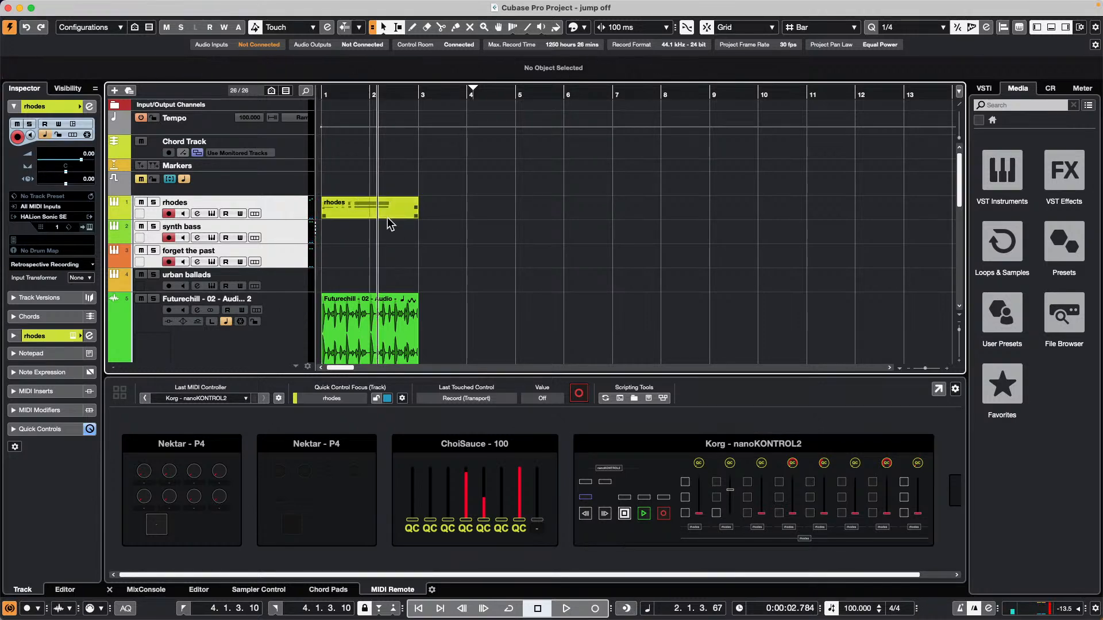
pyautogui.click(355, 213)
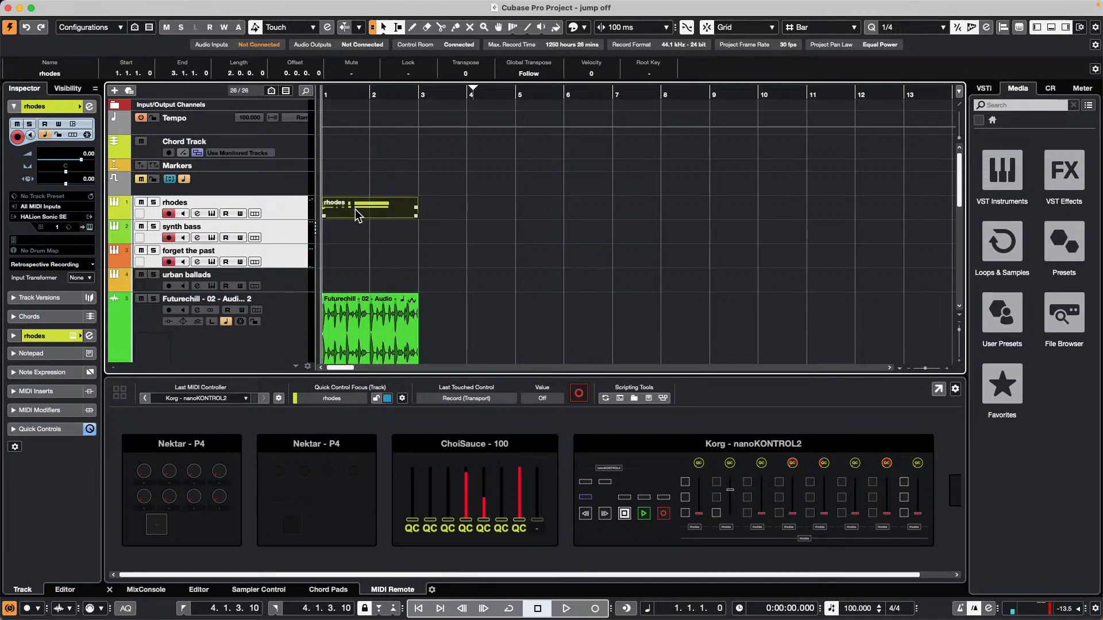
pyautogui.moveTo(356, 211); pyautogui.dragTo(321, 231)
pyautogui.press('alt')
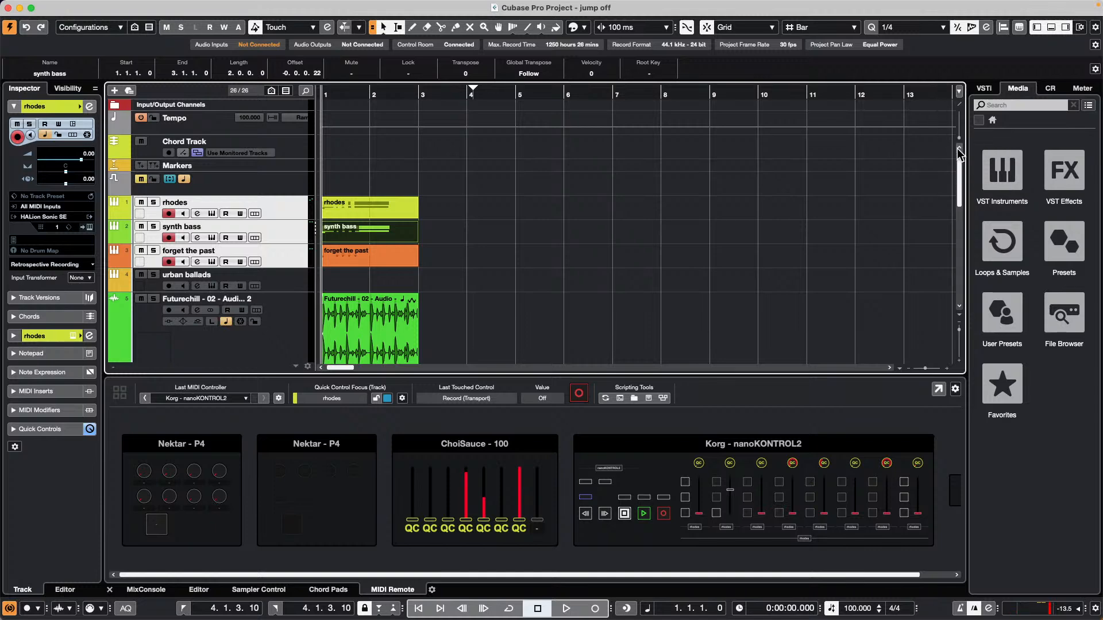
# Divide the track list into an upper and a lower section.
pyautogui.scroll(-5, 599, 179)
pyautogui.scroll(5, 577, 185)
pyautogui.click(959, 104)
pyautogui.scroll(-5, 635, 230)
pyautogui.scroll(5, 632, 229)
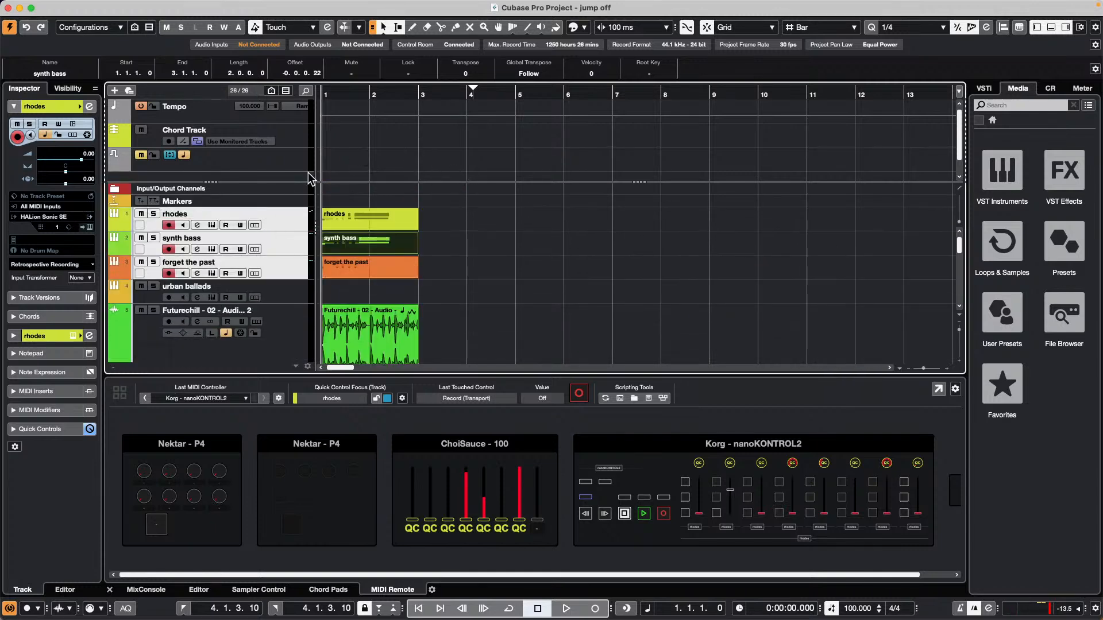
# Move the rhodes track into the upper section of the divided track list, below the transpose track.
pyautogui.click(282, 161)
pyautogui.click(277, 246)
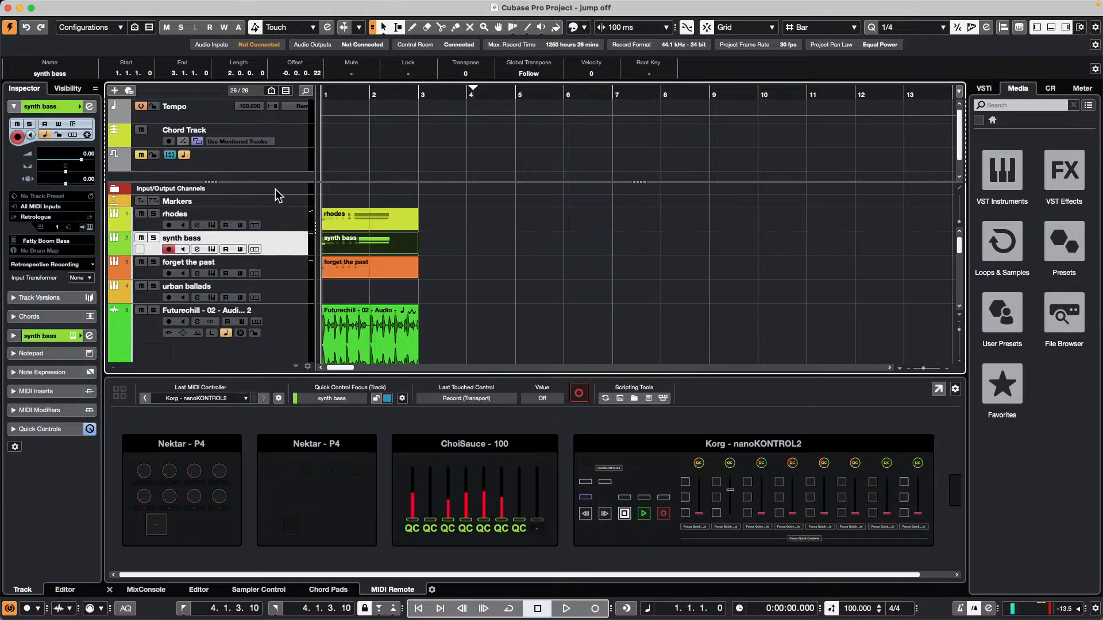
pyautogui.click(279, 154)
pyautogui.click(269, 243)
pyautogui.click(290, 154)
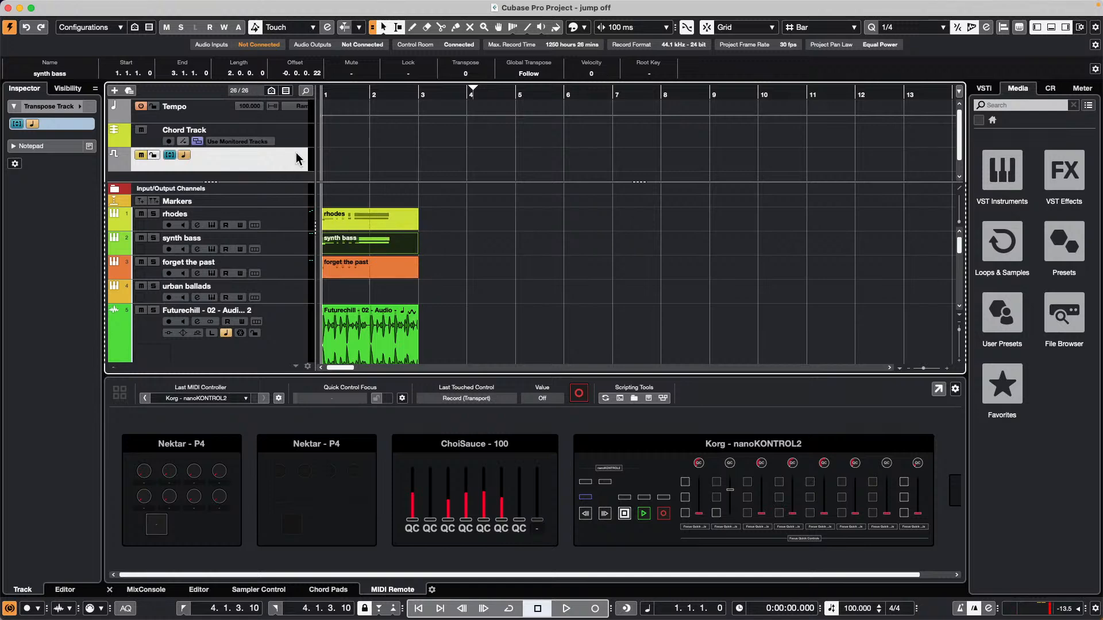
pyautogui.moveTo(294, 223); pyautogui.dragTo(274, 159)
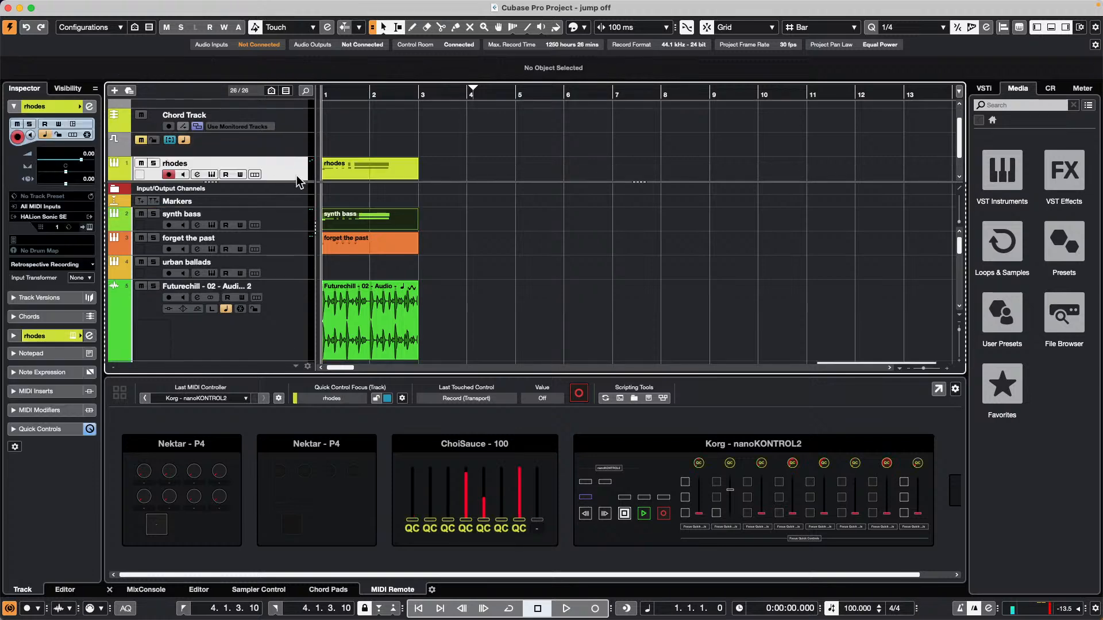
# Erase the two-bar parts on the rhodes and synth bass tracks and return to object selection.
pyautogui.rightClick(374, 172)
pyautogui.click(412, 171)
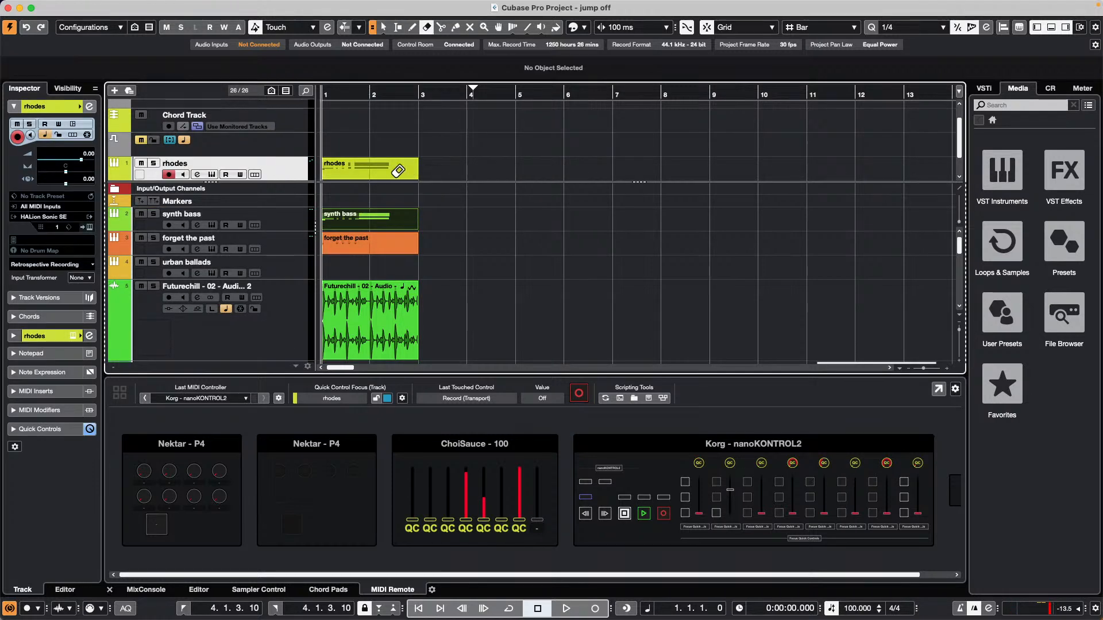
pyautogui.click(413, 170)
pyautogui.click(385, 218)
pyautogui.rightClick(417, 245)
pyautogui.click(419, 248)
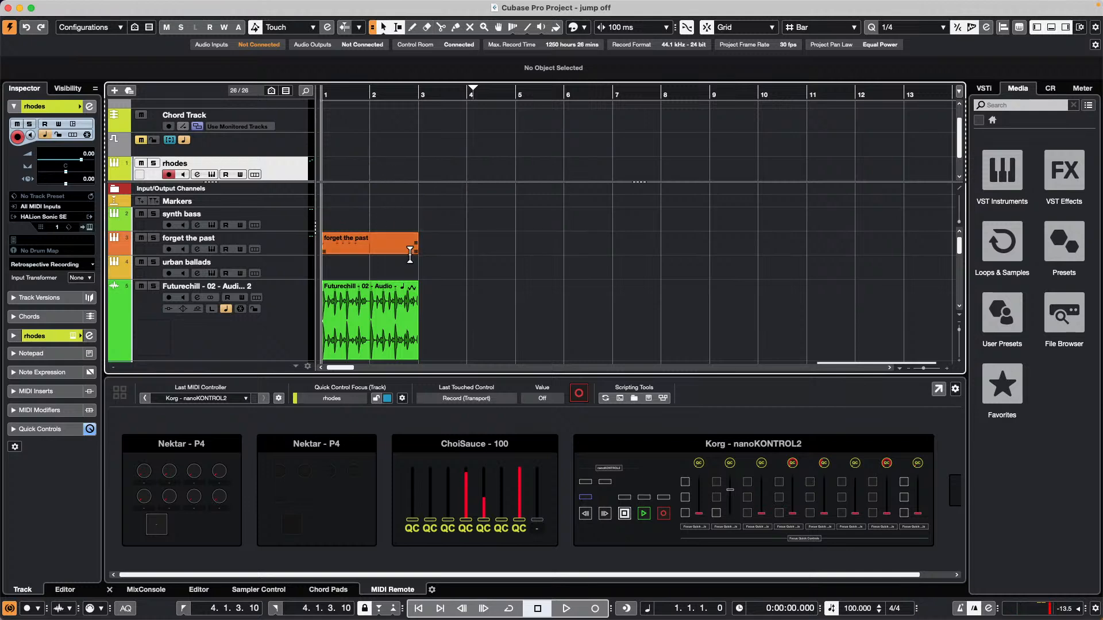
# Try pasting a copy of the forget the past part onto the selected synth bass and rhodes tracks, and undo both pastes.
pyautogui.click(376, 253)
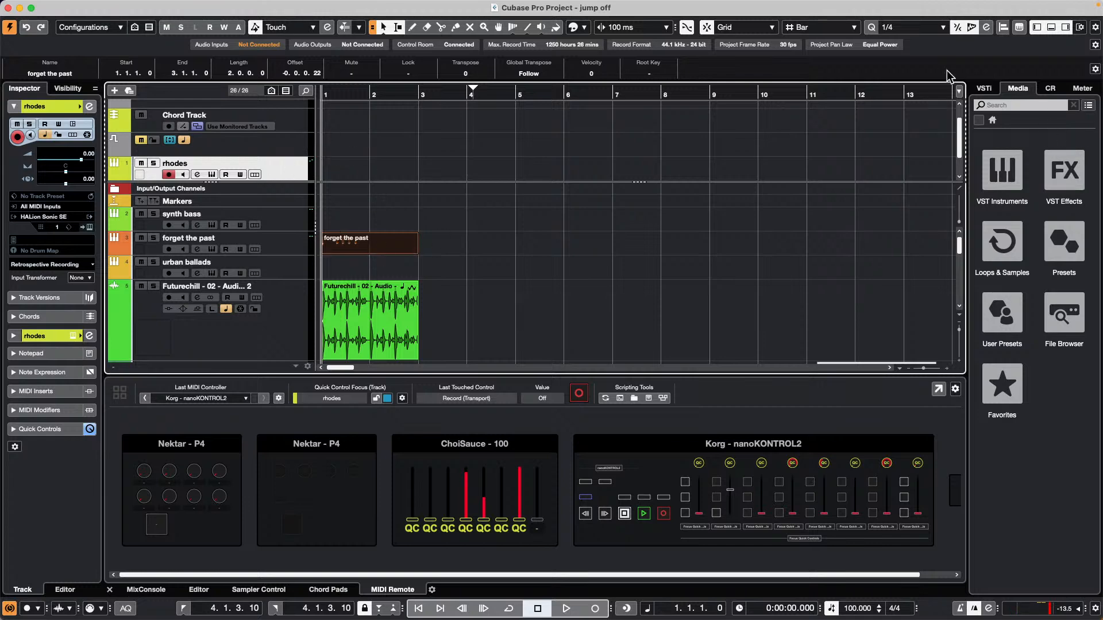
pyautogui.scroll(1, 962, 107)
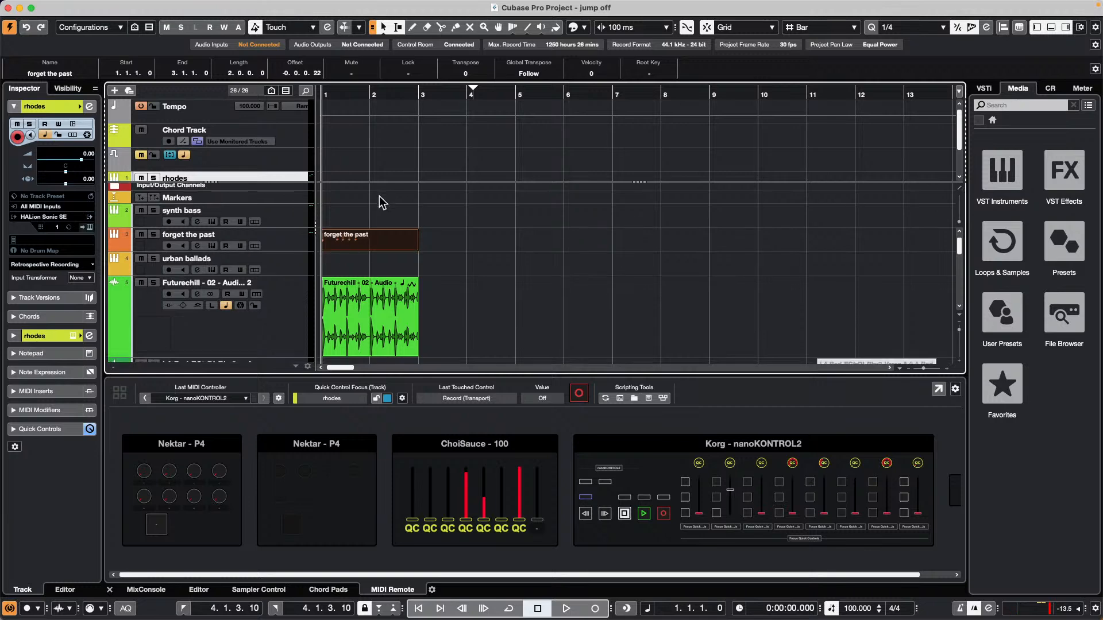
pyautogui.scroll(-2, 259, 157)
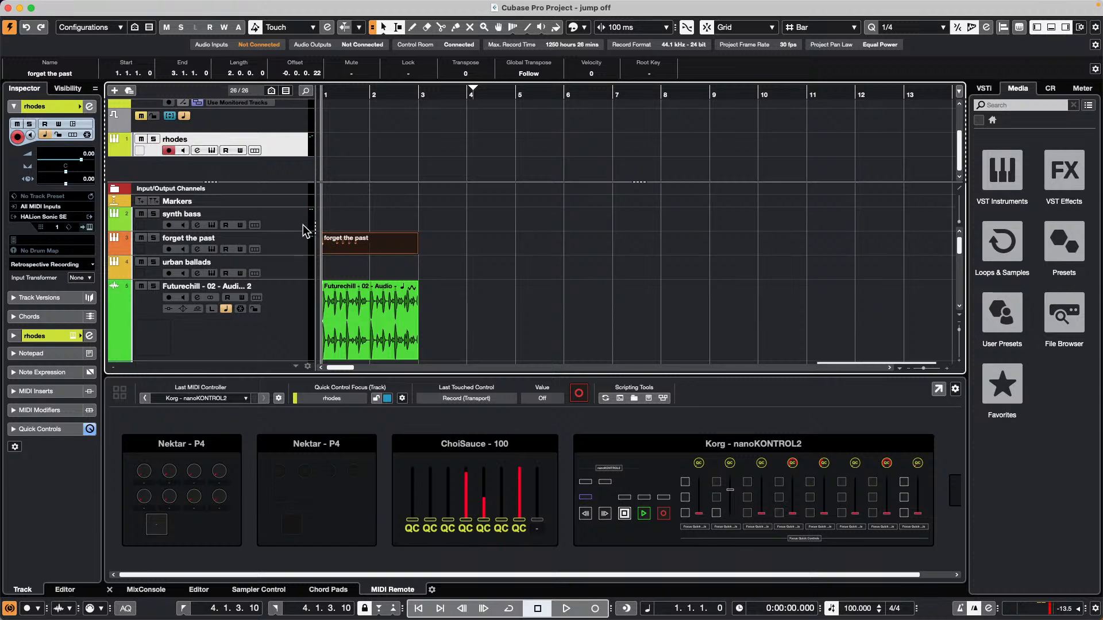
pyautogui.click(272, 222)
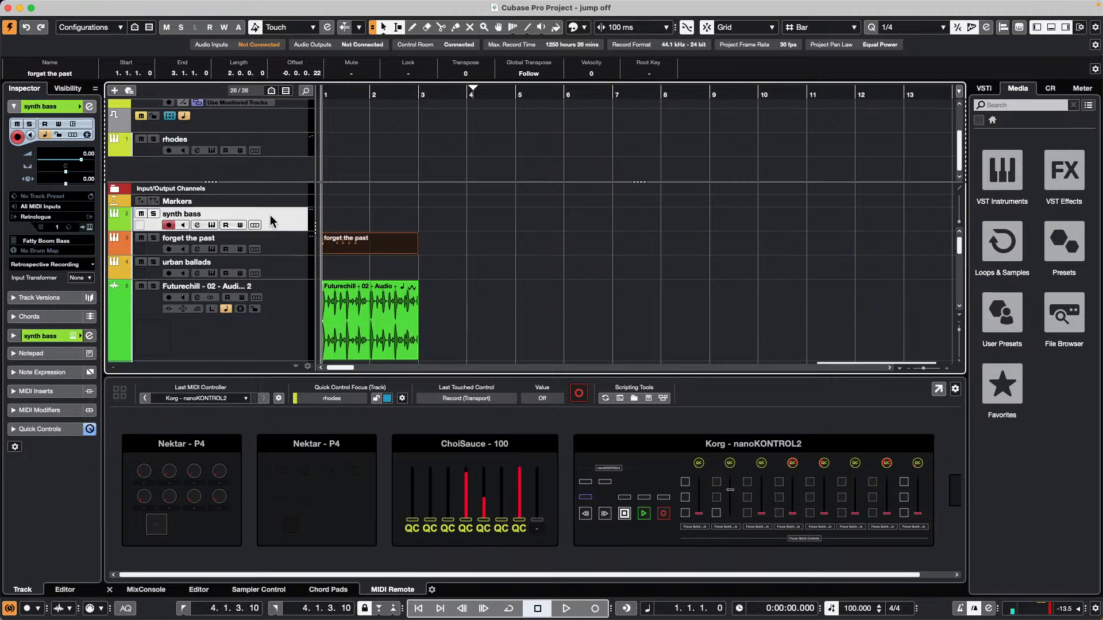
pyautogui.click(288, 144)
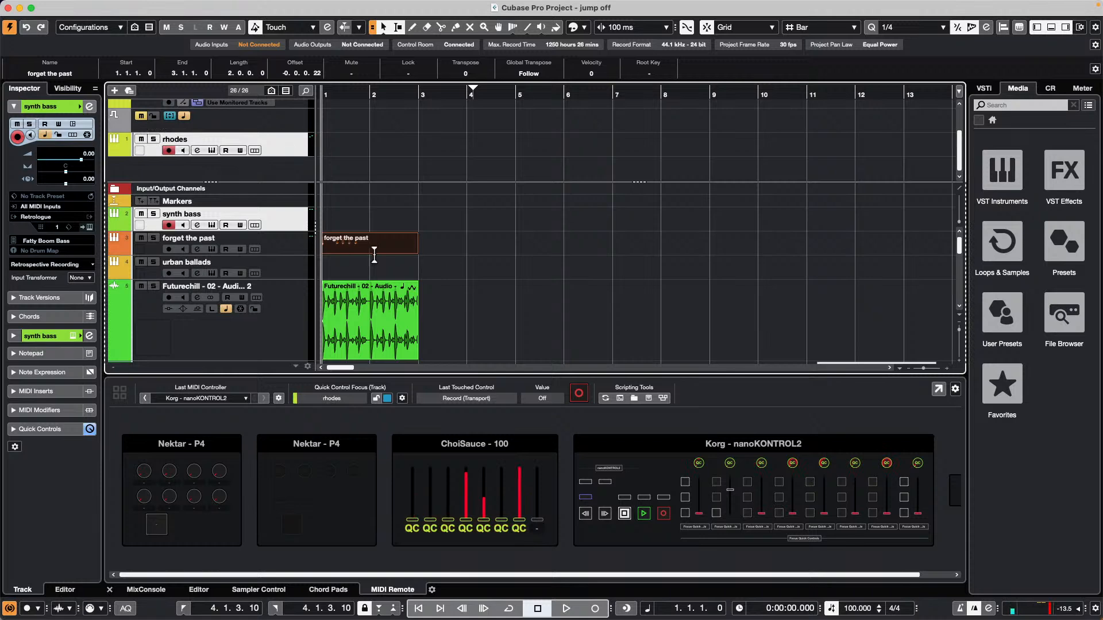
pyautogui.rightClick(373, 247)
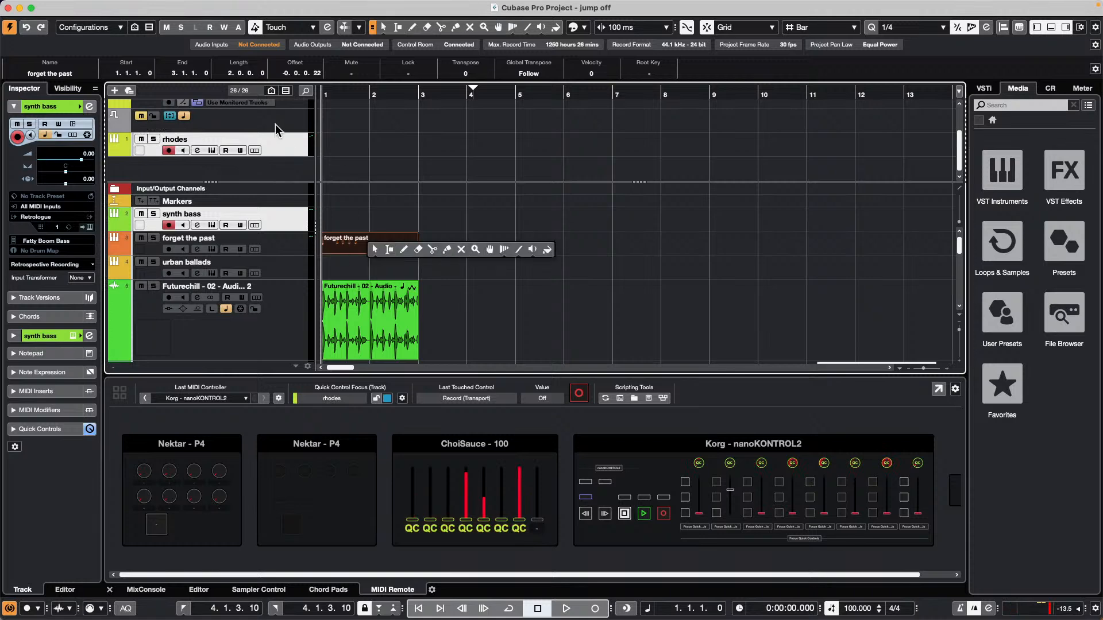
pyautogui.click(101, 6)
pyautogui.moveTo(141, 131)
pyautogui.click(137, 86)
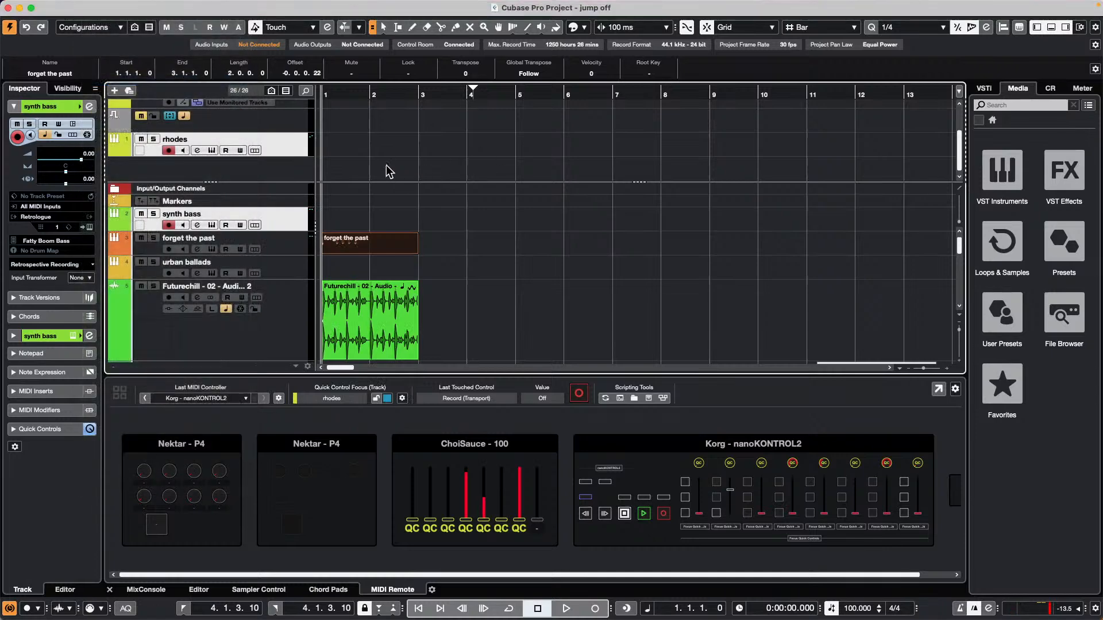
pyautogui.press('super+v')
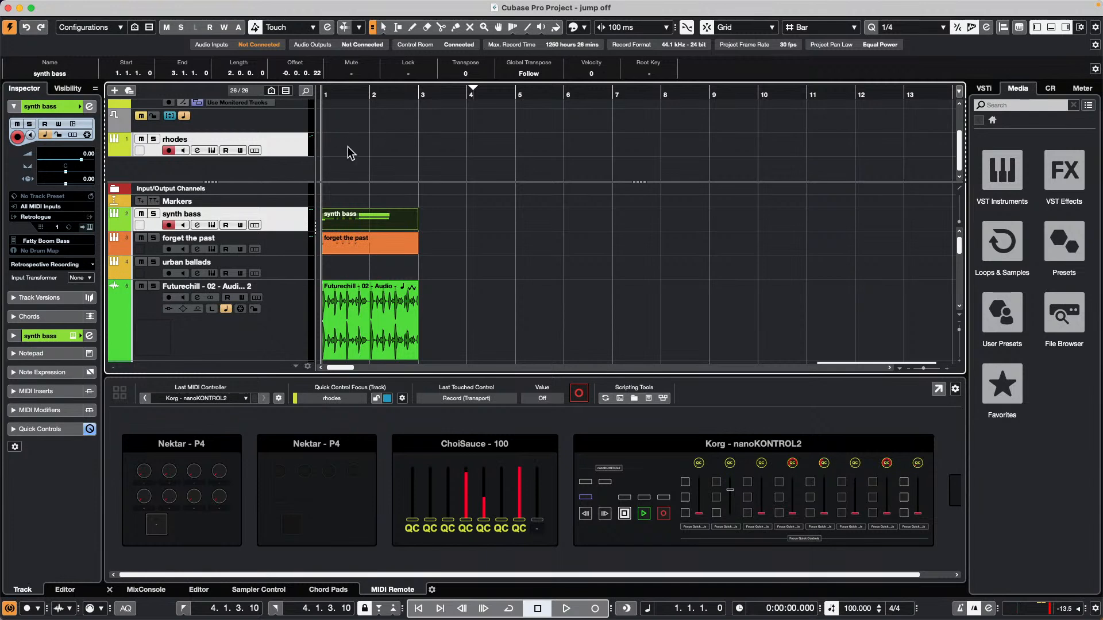
pyautogui.press('super+v')
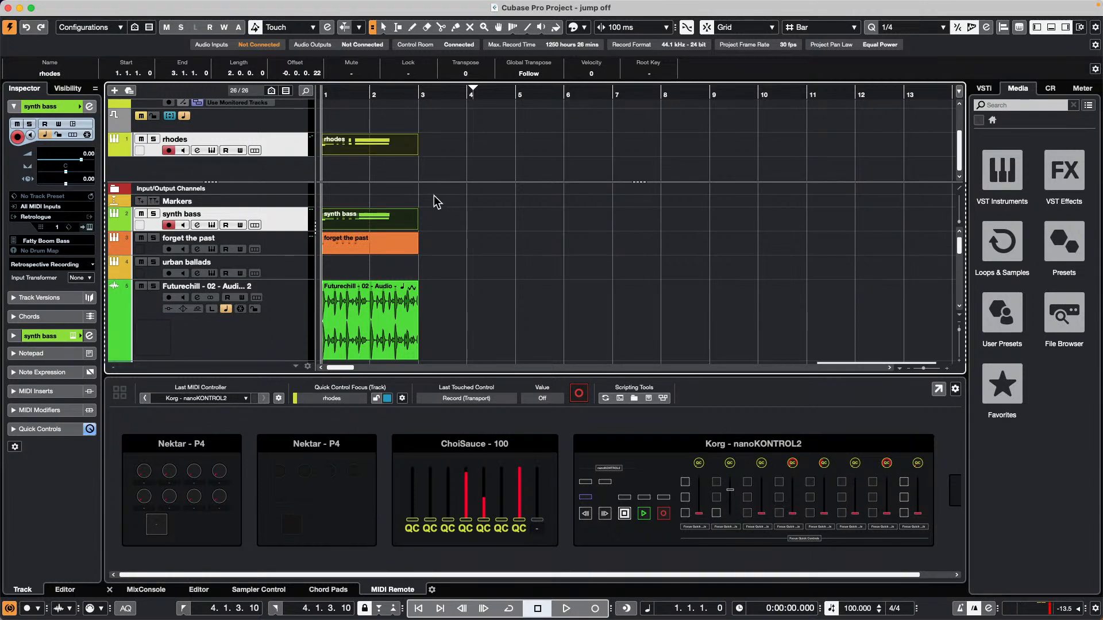
pyautogui.press('super+z')
pyautogui.press('super+z')
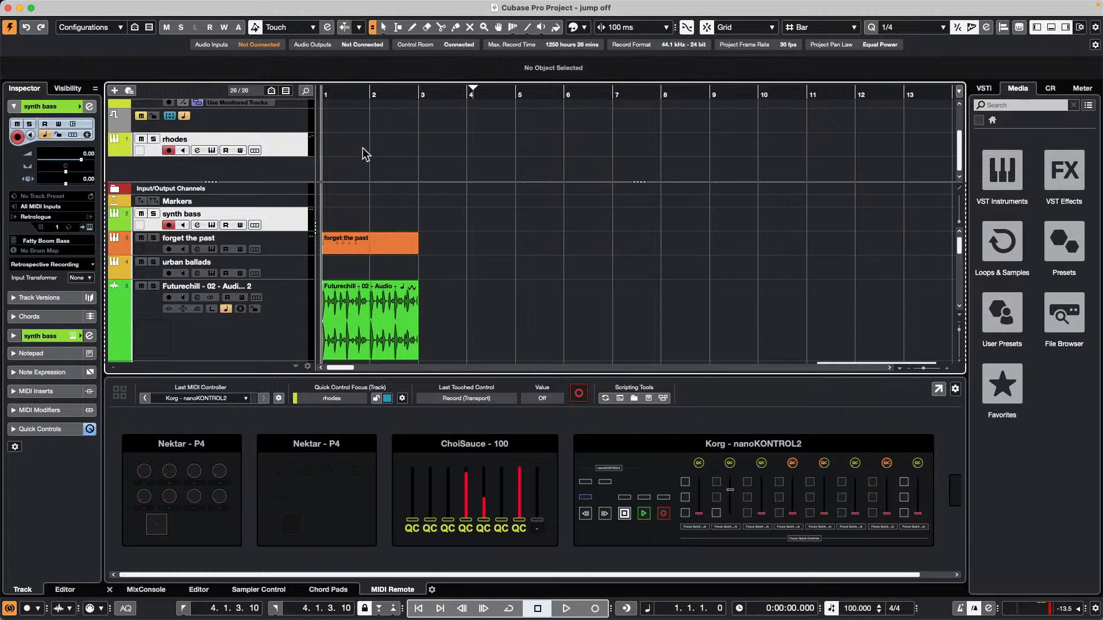
# Look through the tracks in both sections of the divided track list to compare how each scrolls.
pyautogui.scroll(-3, 391, 212)
pyautogui.scroll(2, 390, 208)
pyautogui.scroll(-1, 393, 196)
pyautogui.scroll(3, 394, 196)
pyautogui.scroll(3, 398, 144)
pyautogui.scroll(-2, 399, 145)
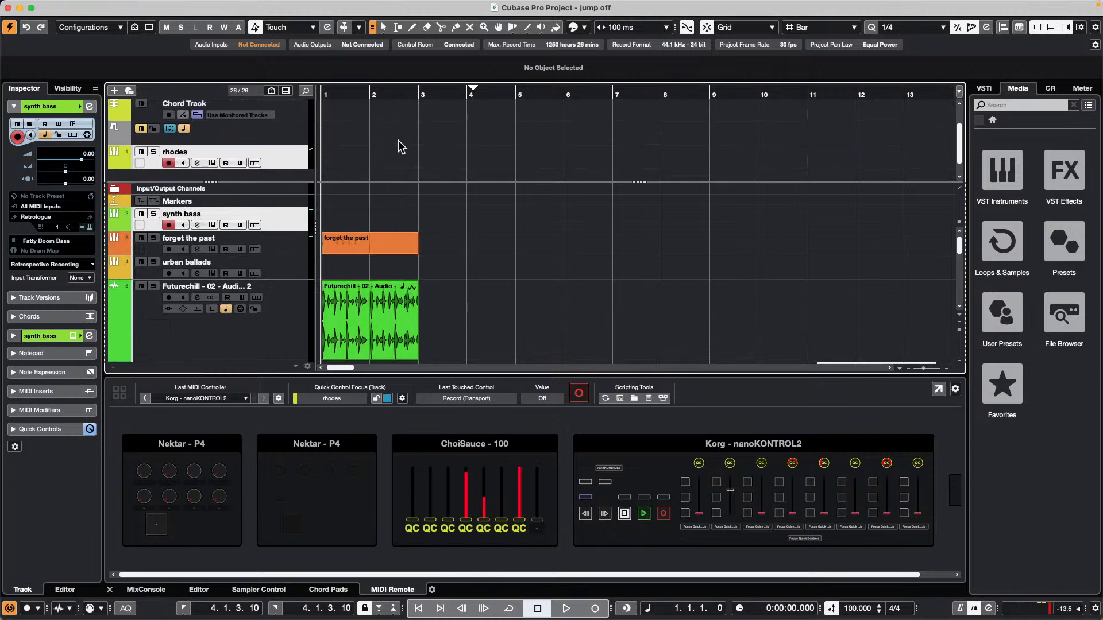
pyautogui.scroll(-1, 397, 143)
pyautogui.scroll(-5, 397, 241)
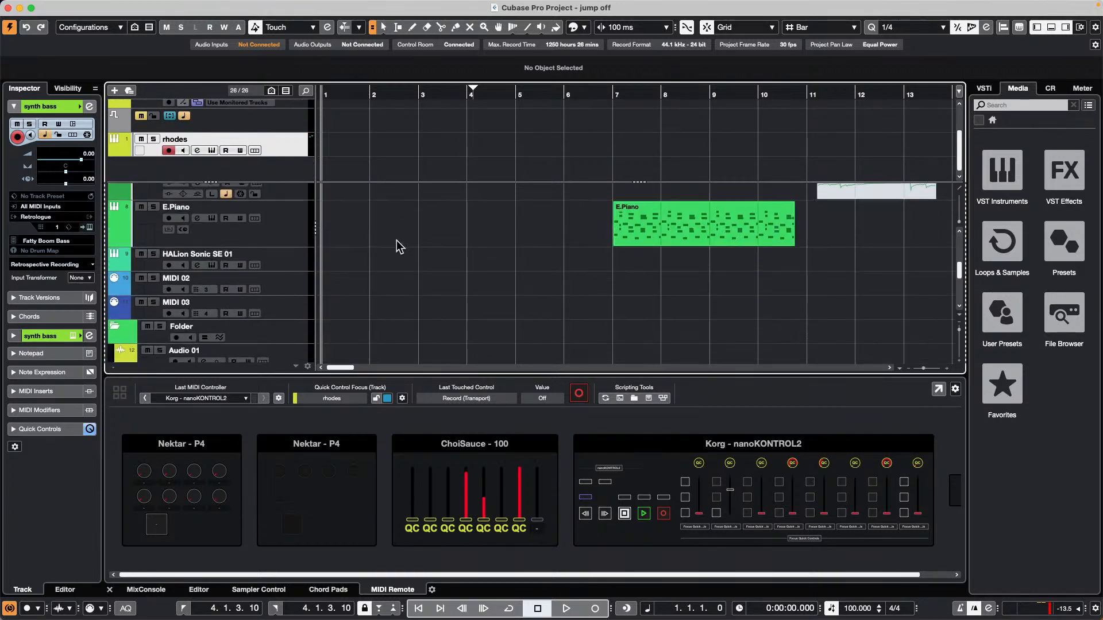
pyautogui.scroll(5, 397, 240)
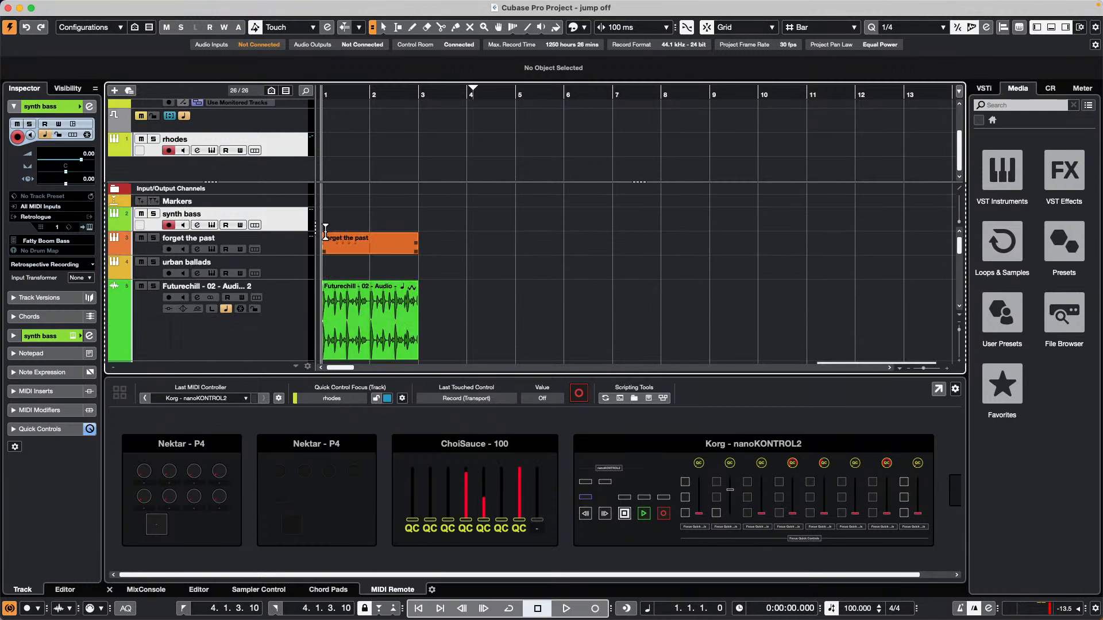
# Copy the forget the past part to bar 1 of both the synth bass and rhodes tracks.
pyautogui.click(372, 252)
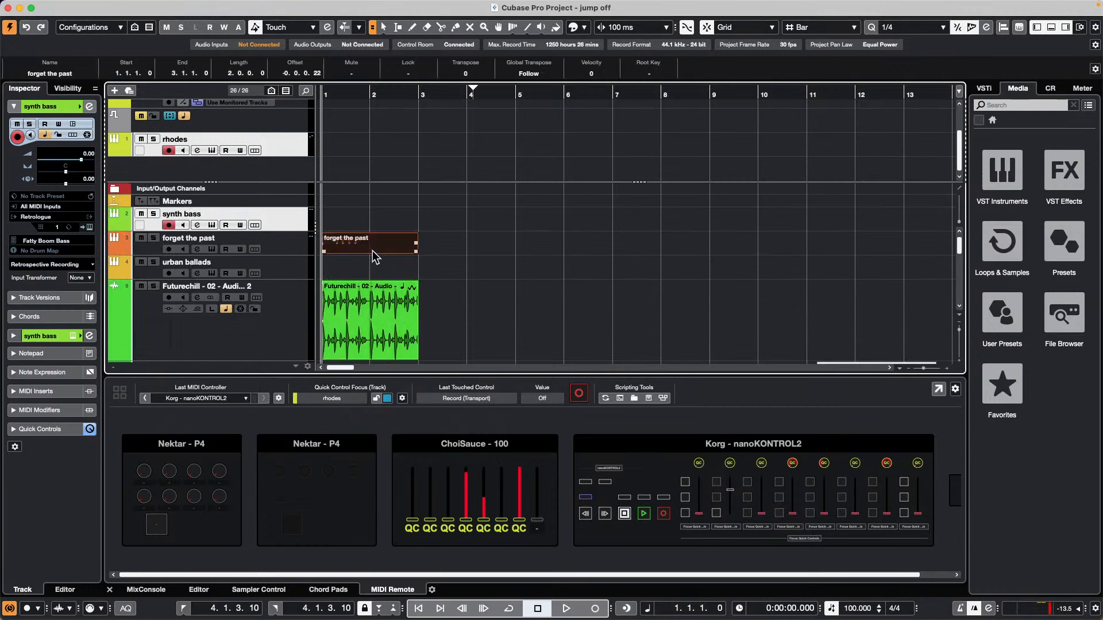
pyautogui.click(276, 118)
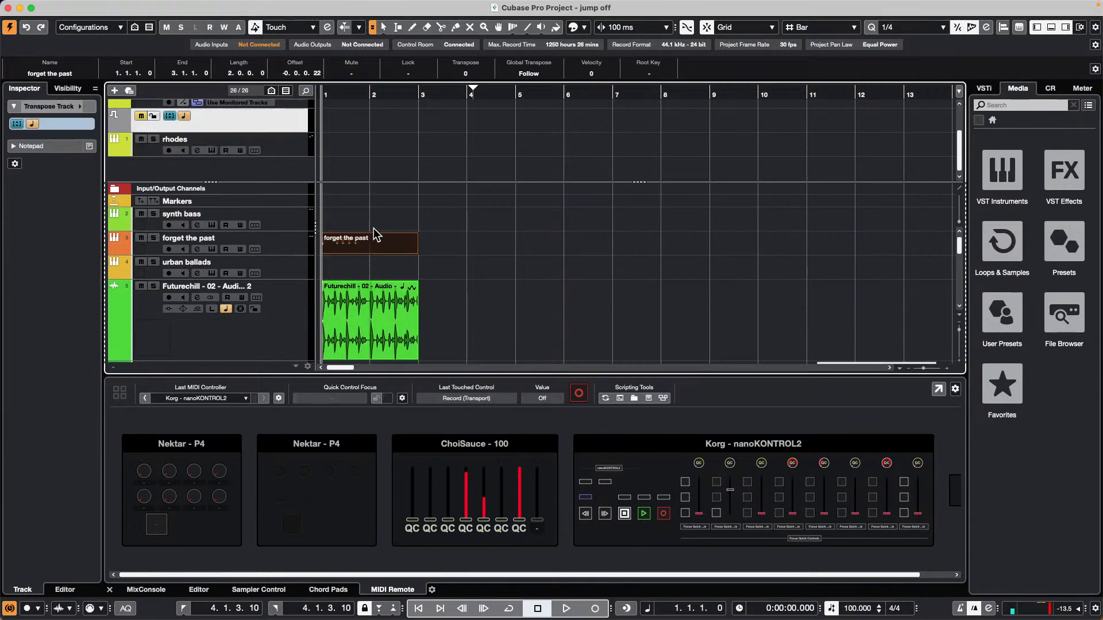
pyautogui.click(293, 246)
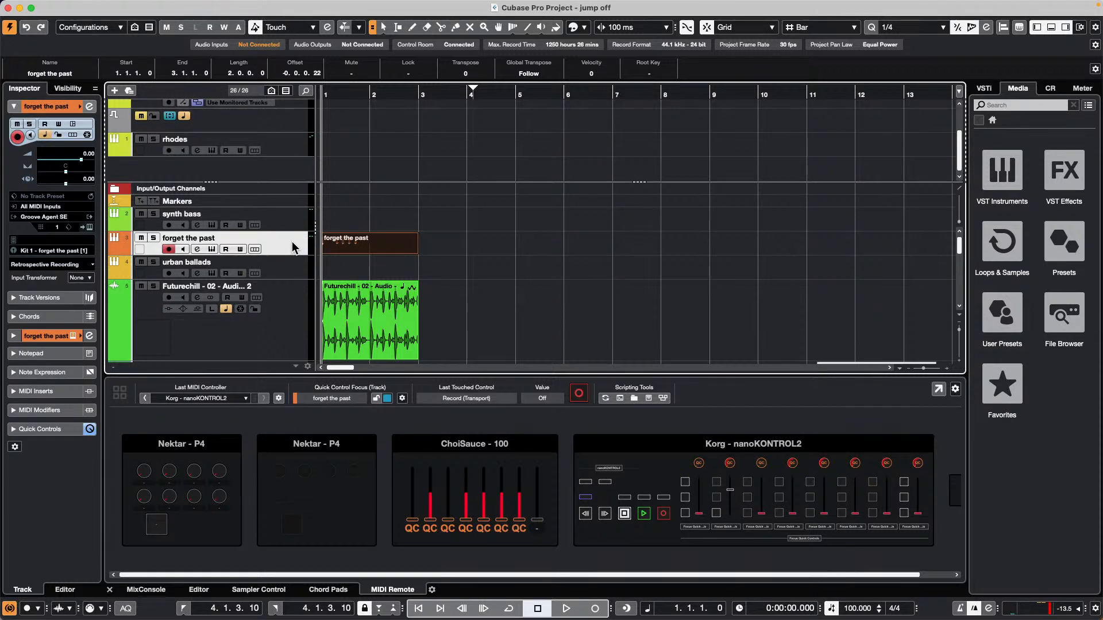
pyautogui.click(294, 149)
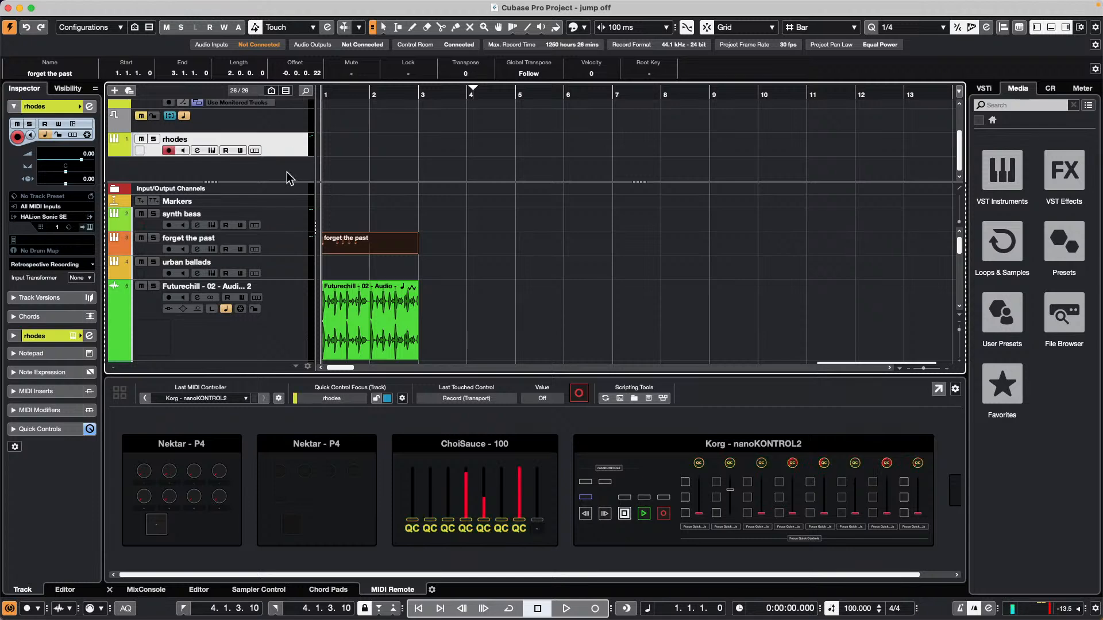
pyautogui.click(295, 218)
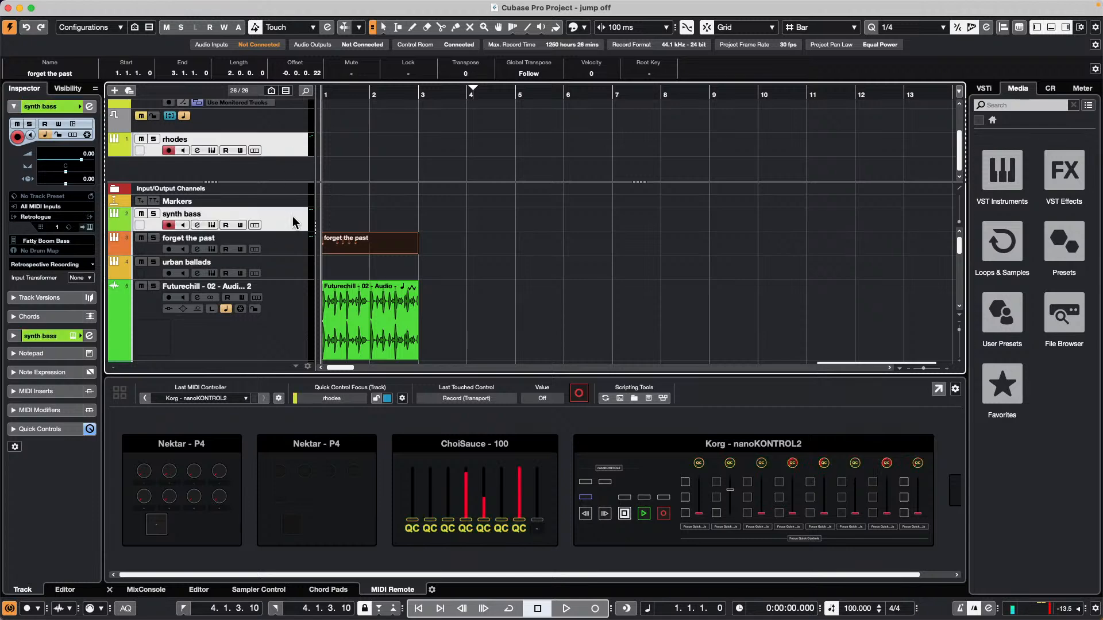
pyautogui.press('shift+KP_Multiply')
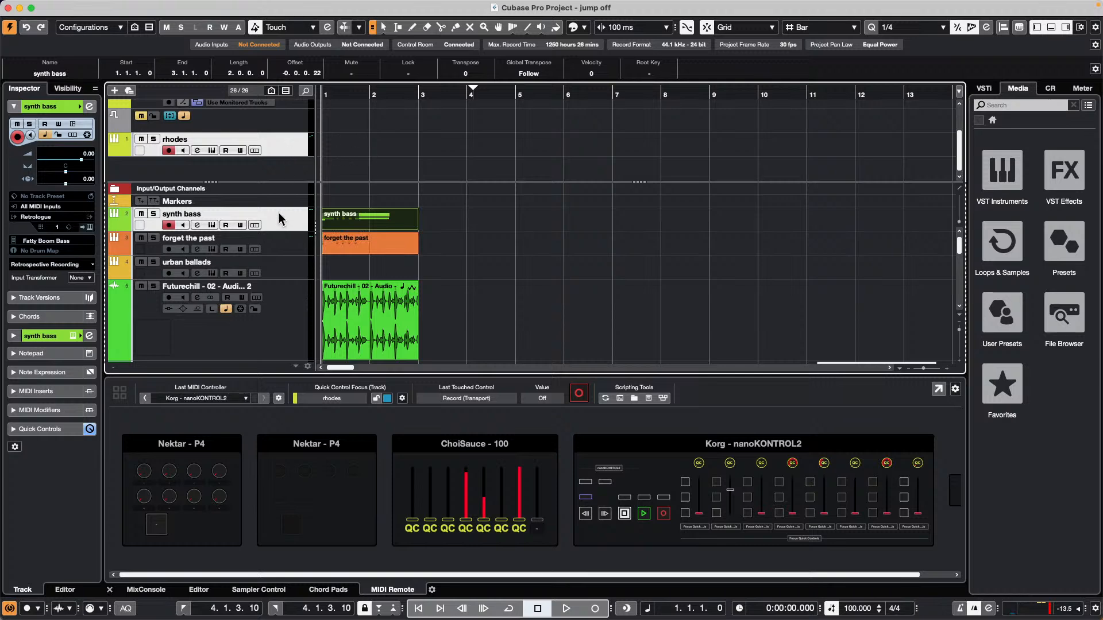
pyautogui.press('shift+KP_Multiply')
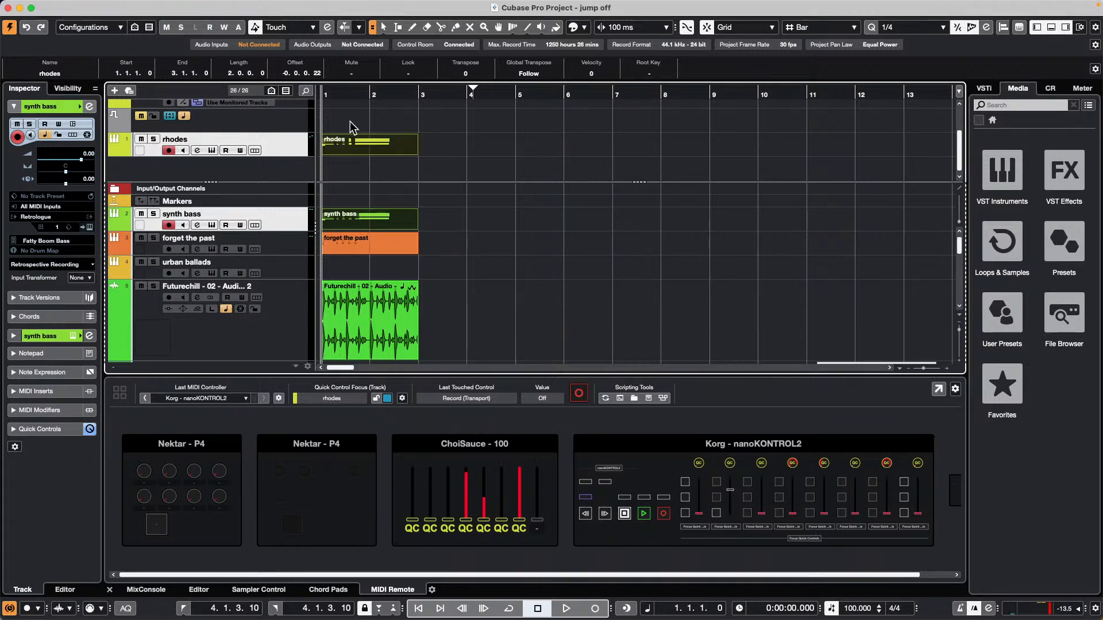
pyautogui.click(475, 234)
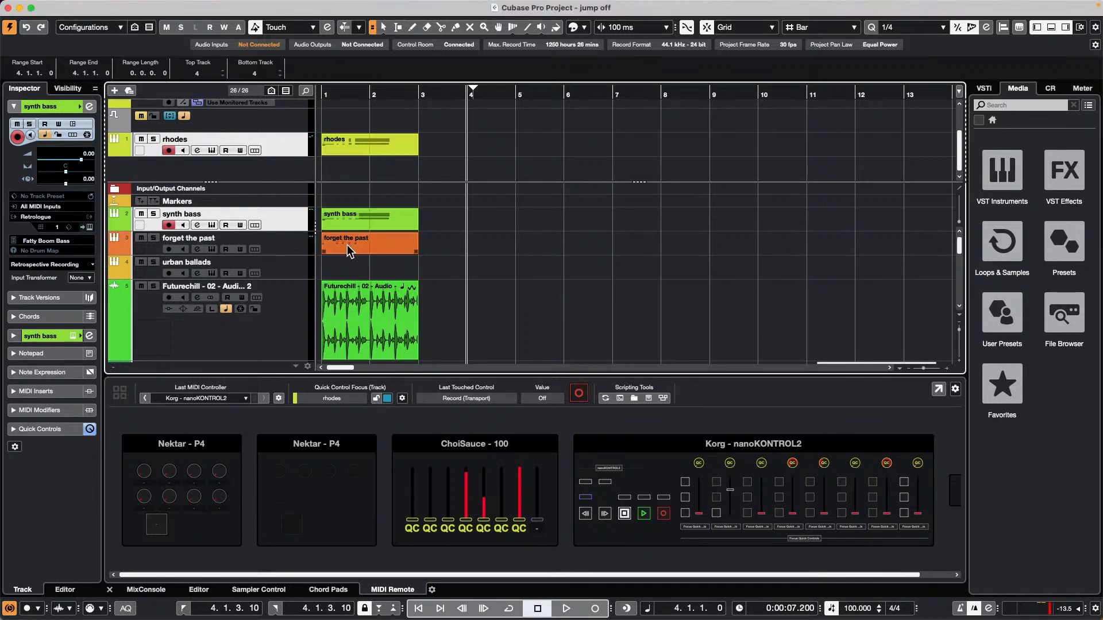
# Select the Futurechill audio track and its two-bar audio event.
pyautogui.moveTo(76, 6)
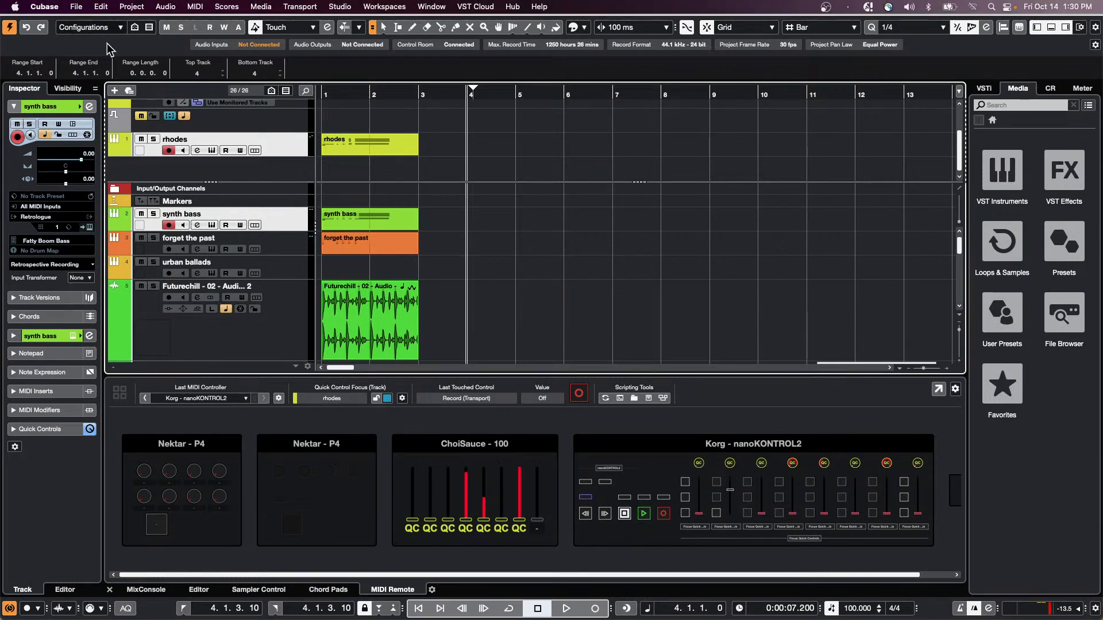
pyautogui.click(272, 340)
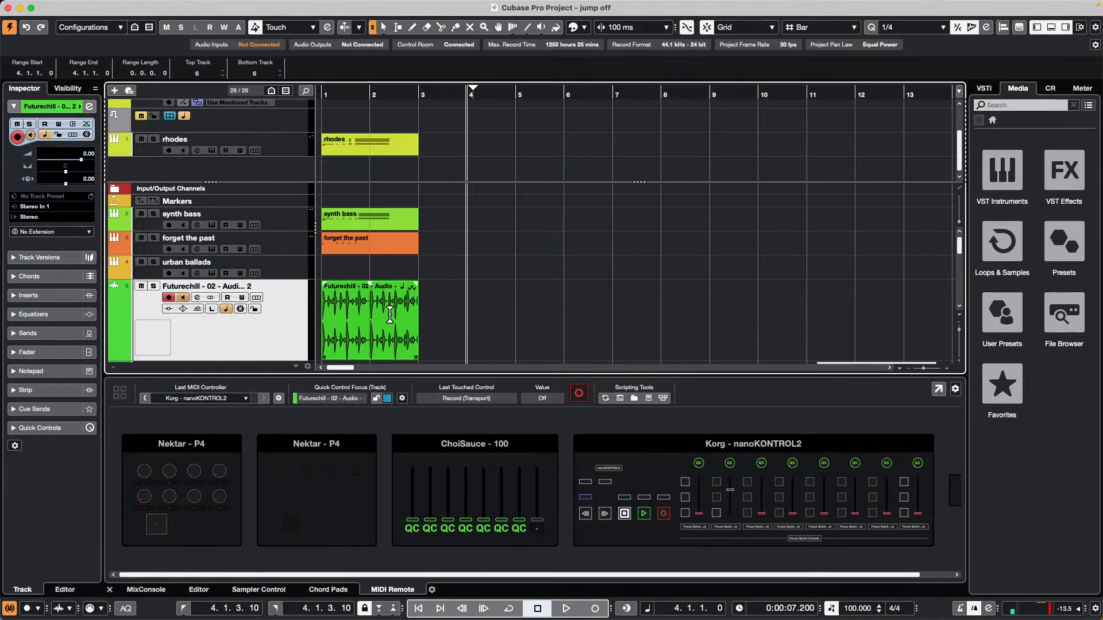
pyautogui.click(362, 329)
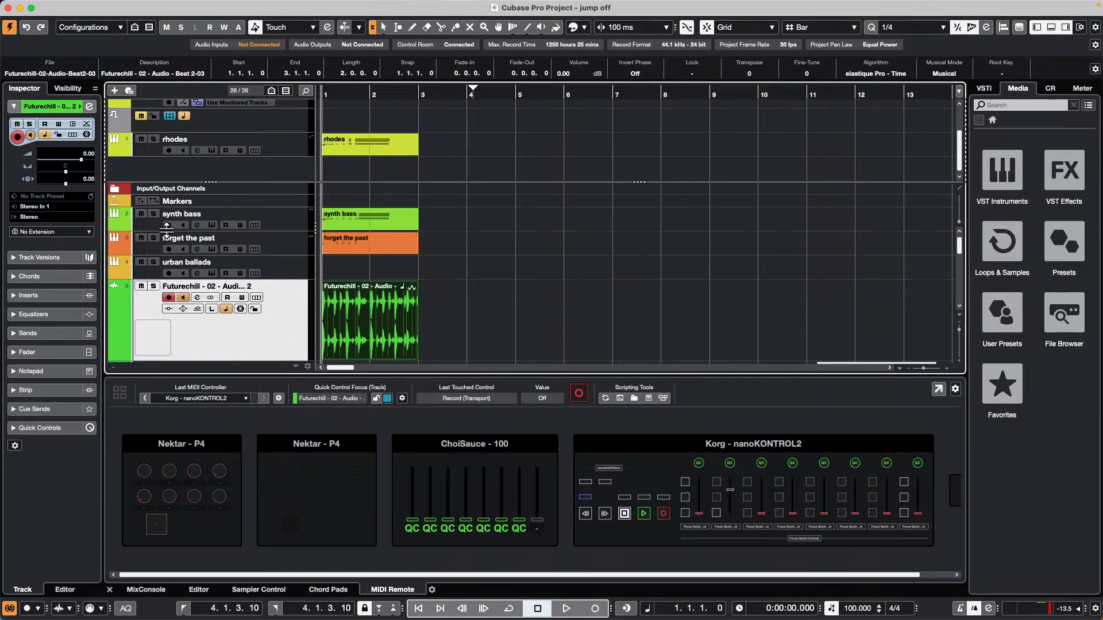
# Check the Export Audio Mixdown settings for the project and close them without exporting.
pyautogui.click(77, 6)
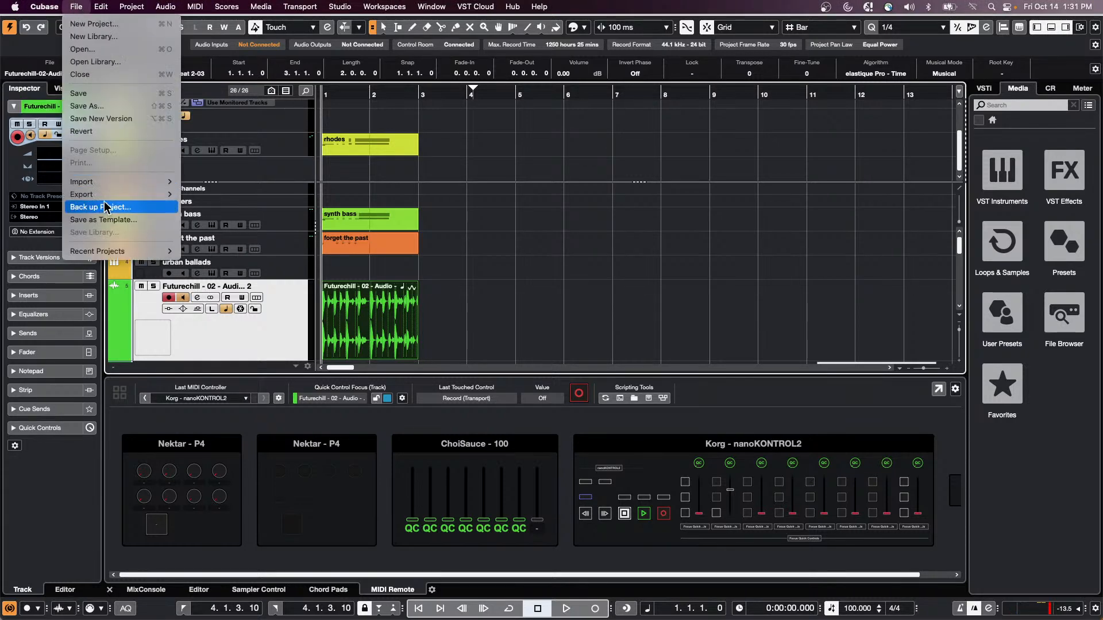
pyautogui.moveTo(109, 196)
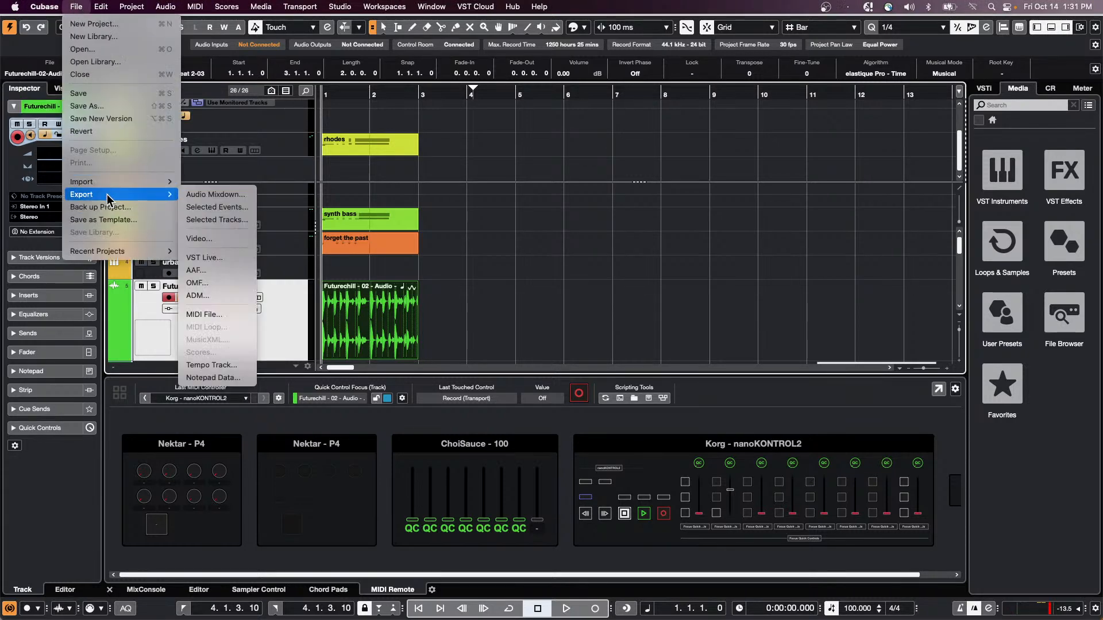
pyautogui.click(239, 194)
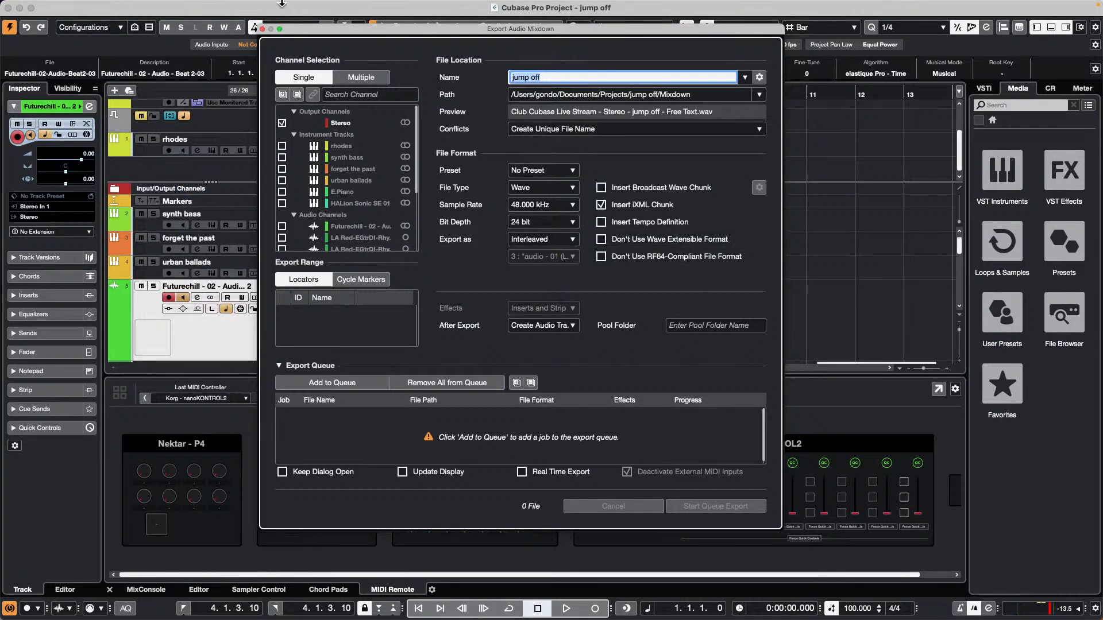
pyautogui.click(263, 28)
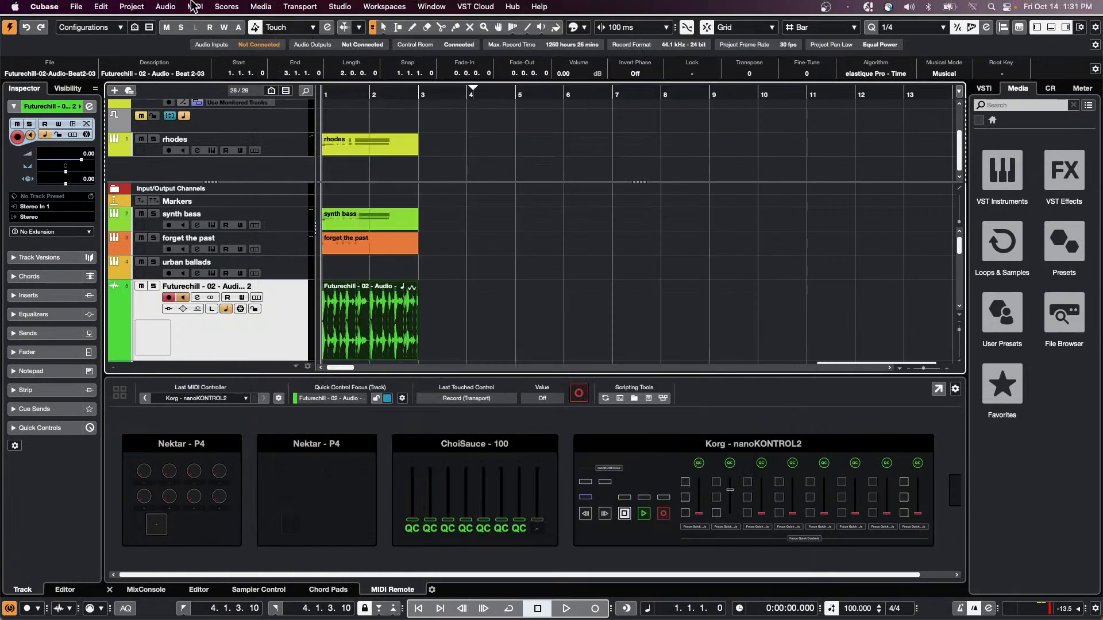
# Review the Render in Place settings with Complete Signal Path processing selected, and close them without rendering.
pyautogui.click(76, 7)
pyautogui.moveTo(131, 7)
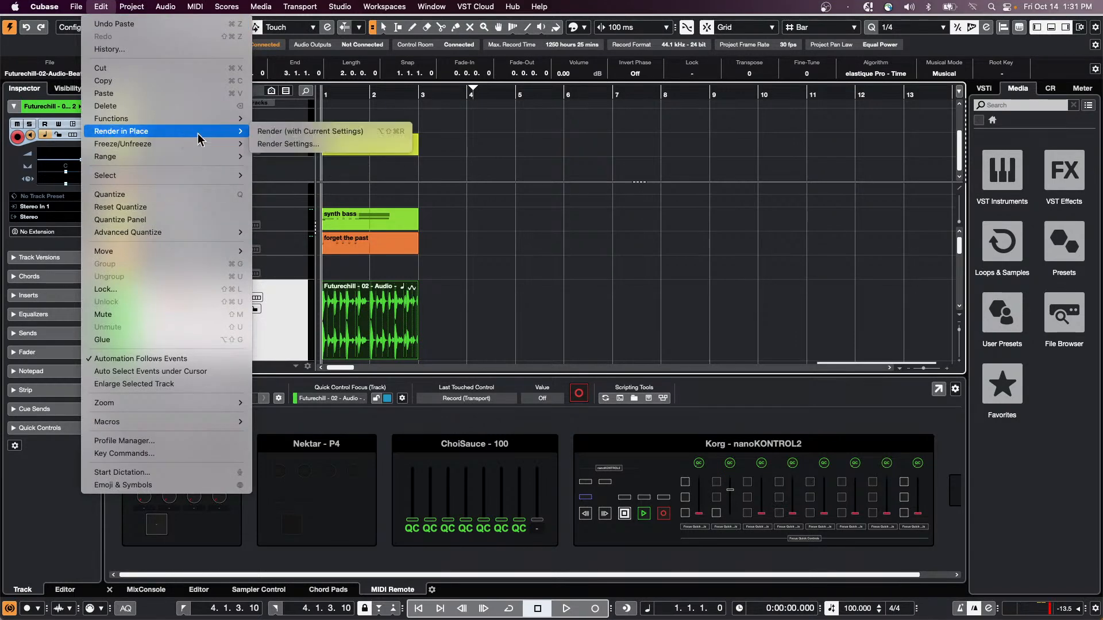
pyautogui.click(327, 144)
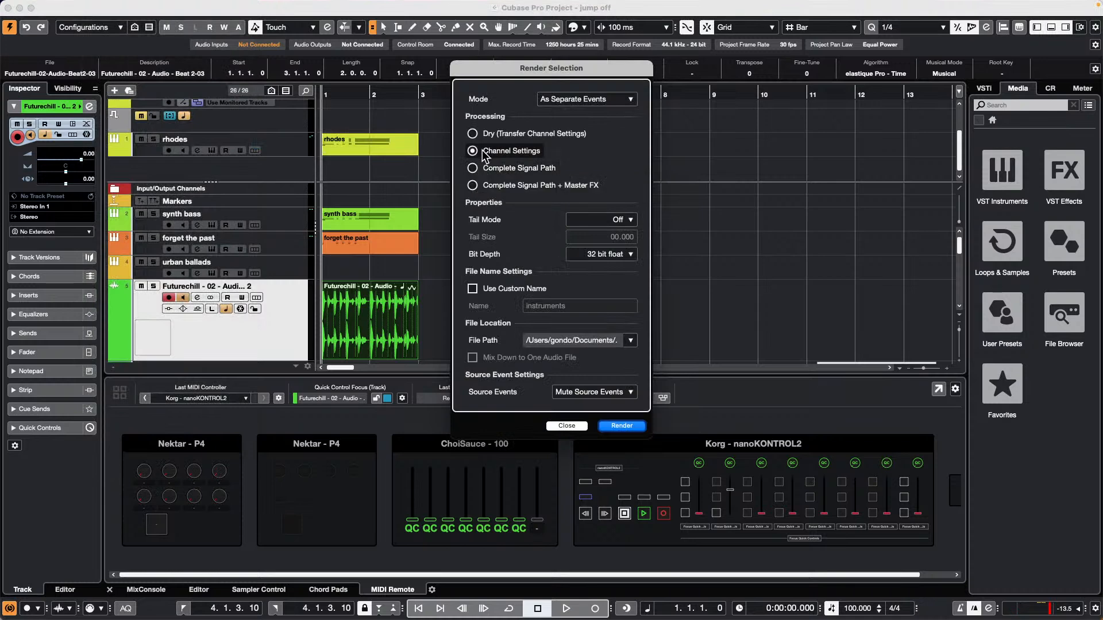
pyautogui.click(473, 167)
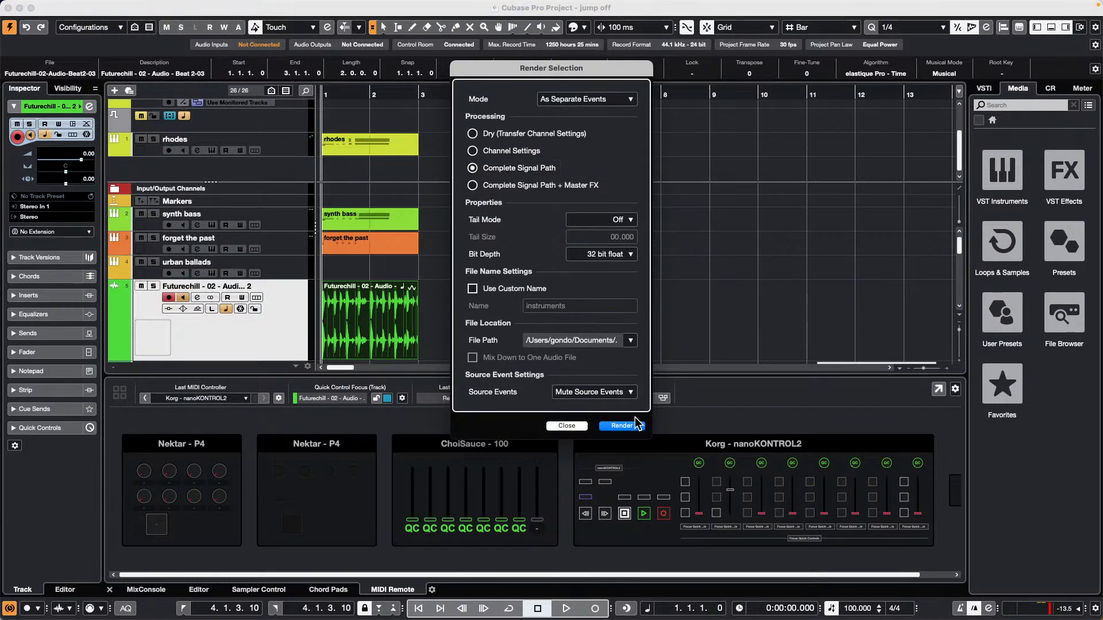
pyautogui.click(567, 425)
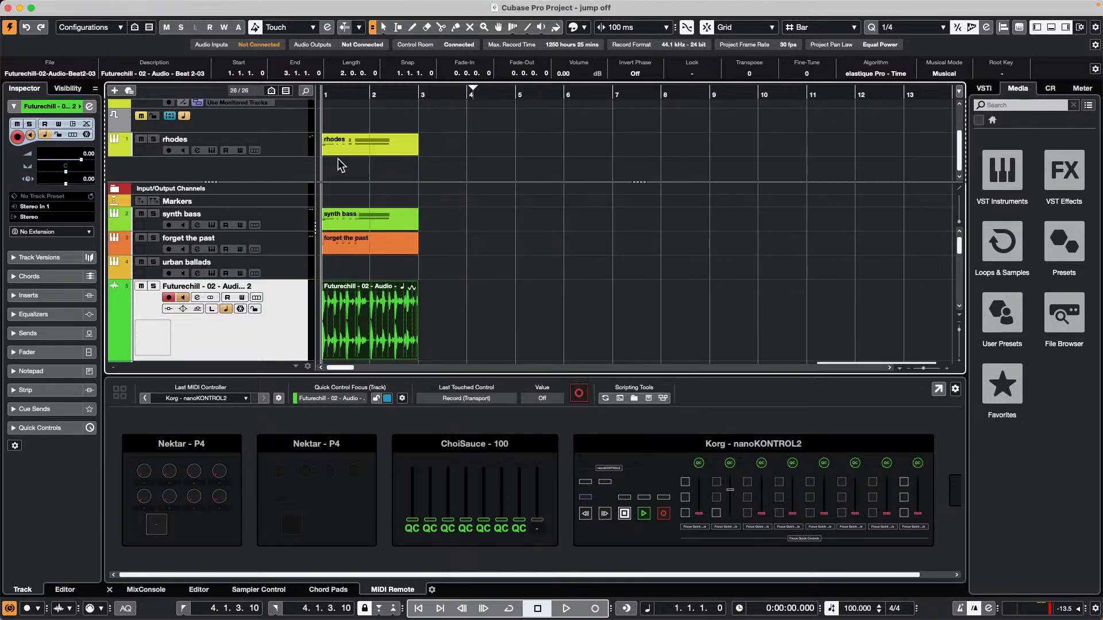
# Show the Export Audio Mixdown options with only the synth bass channel selected, and close them without exporting.
pyautogui.click(74, 7)
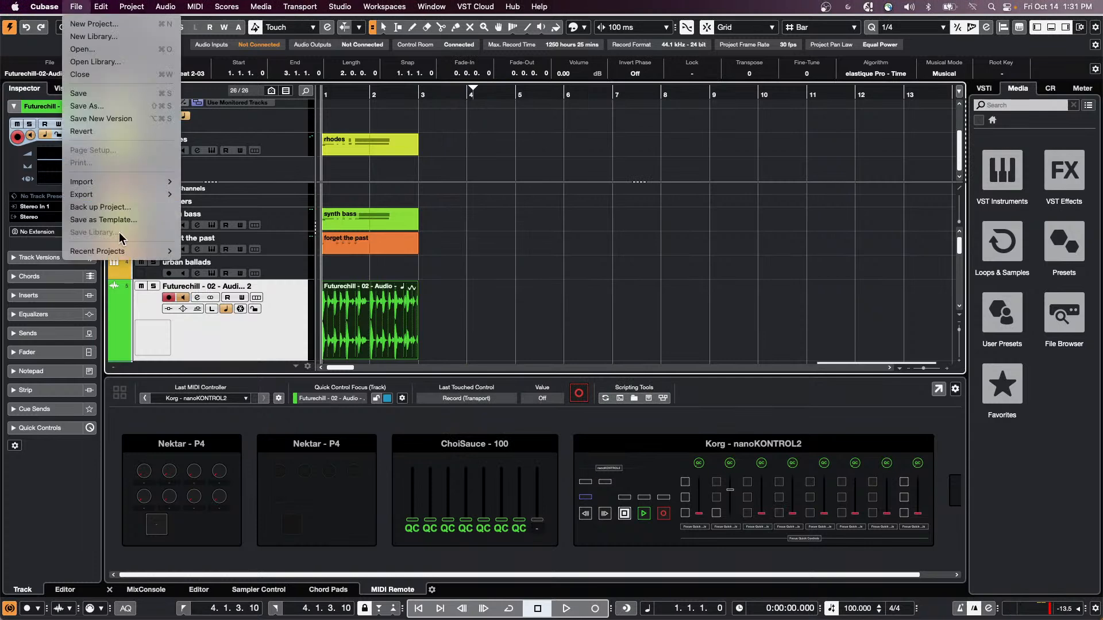
pyautogui.moveTo(144, 194)
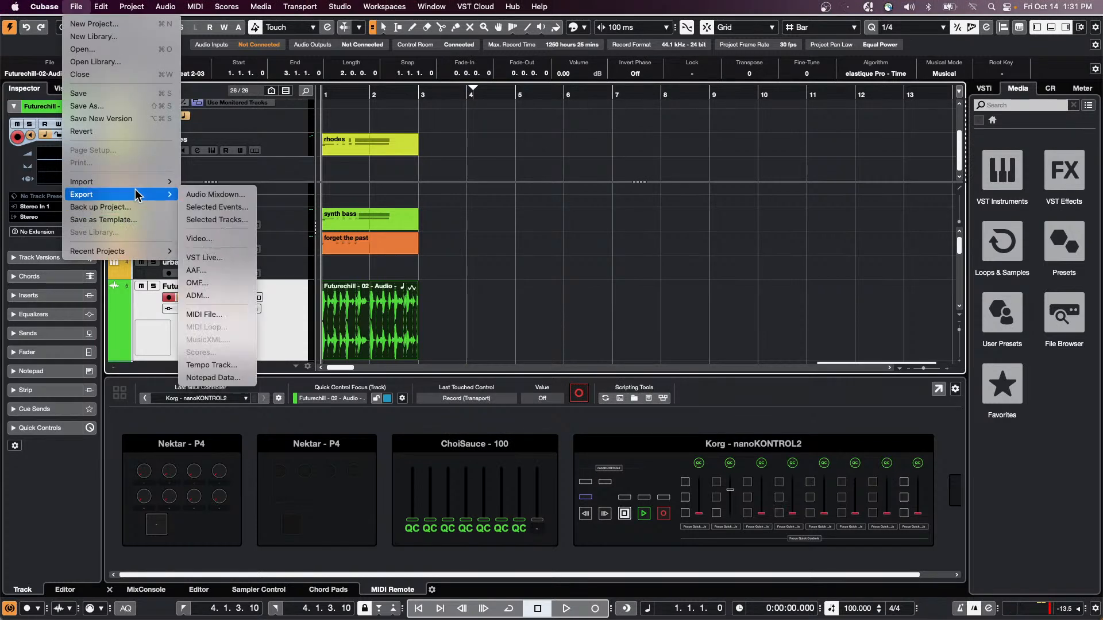
pyautogui.click(216, 195)
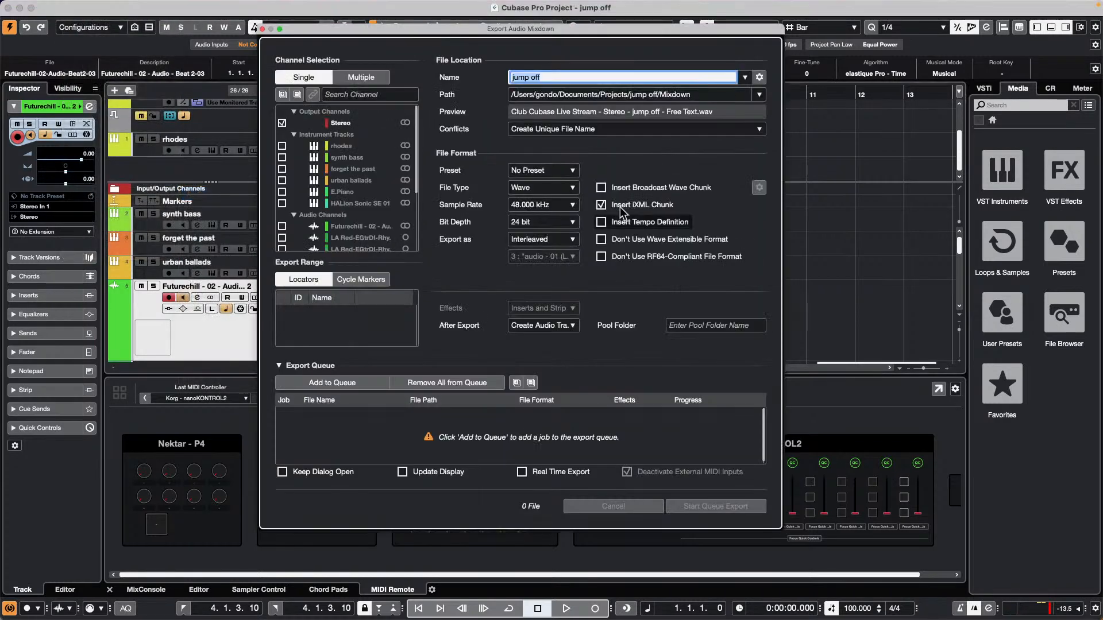
pyautogui.click(282, 158)
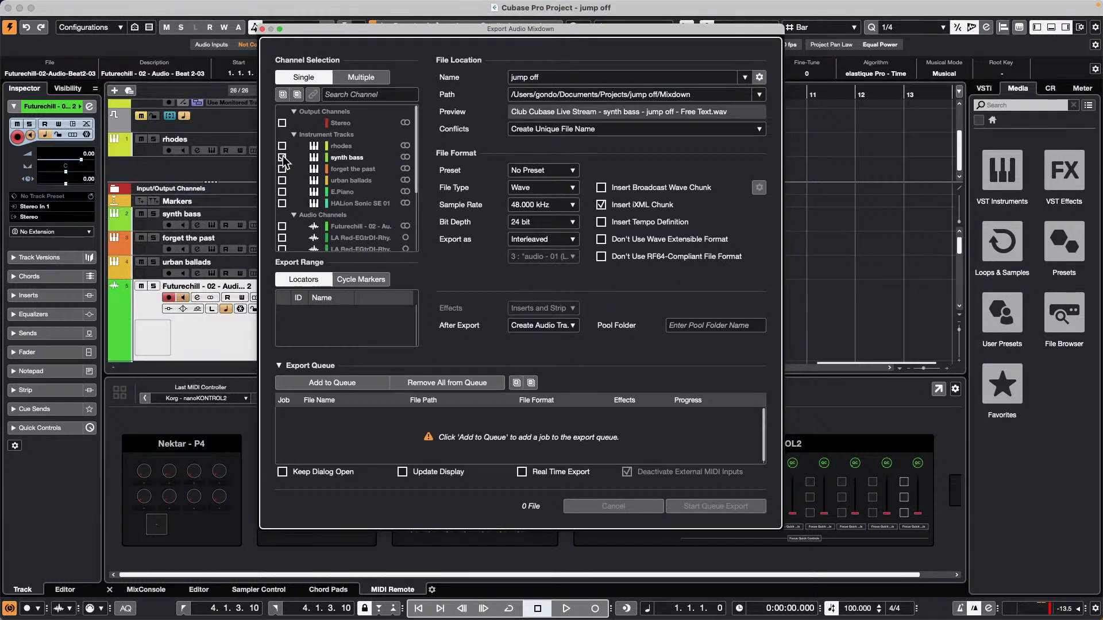
pyautogui.click(261, 28)
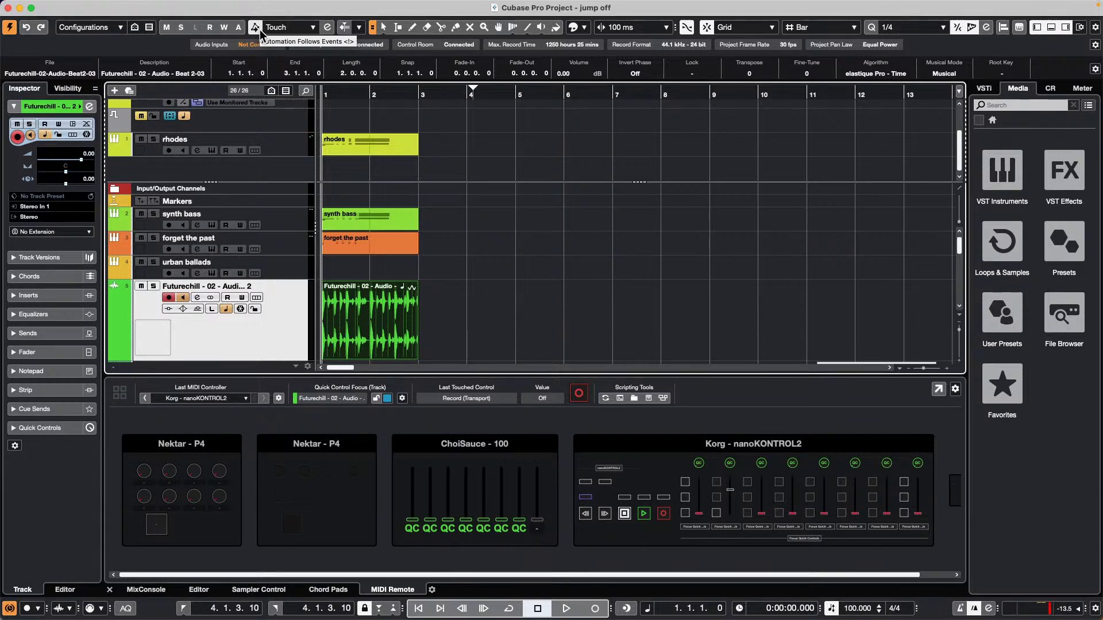
# Start opening another project and browse the Projects folder inside Documents for the VST Amp Rack folder.
pyautogui.moveTo(131, 5)
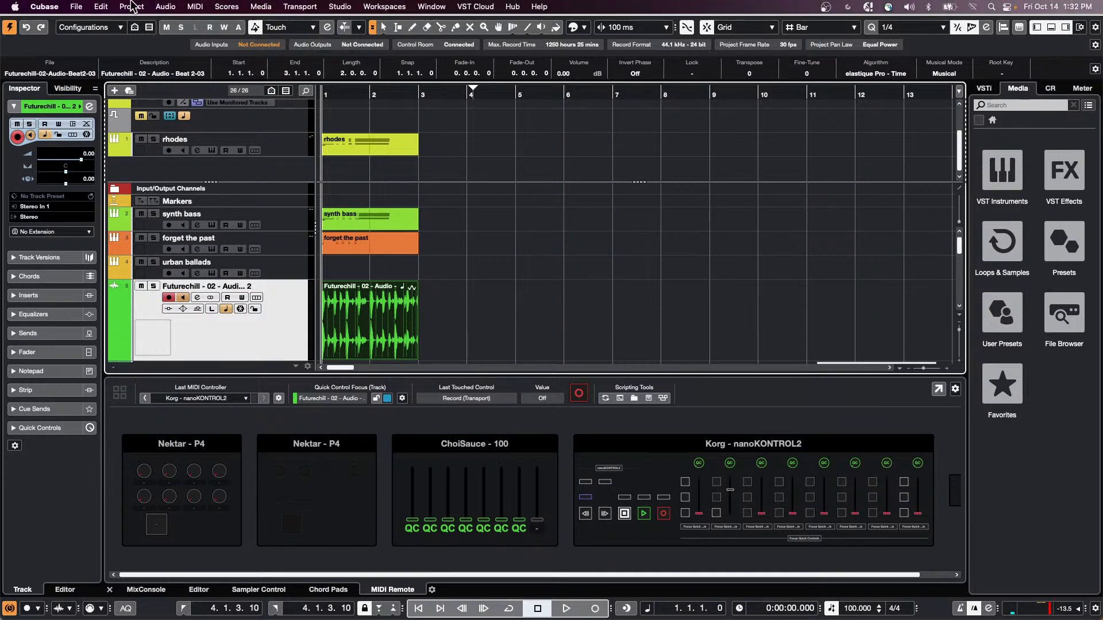
pyautogui.click(81, 7)
pyautogui.moveTo(102, 256)
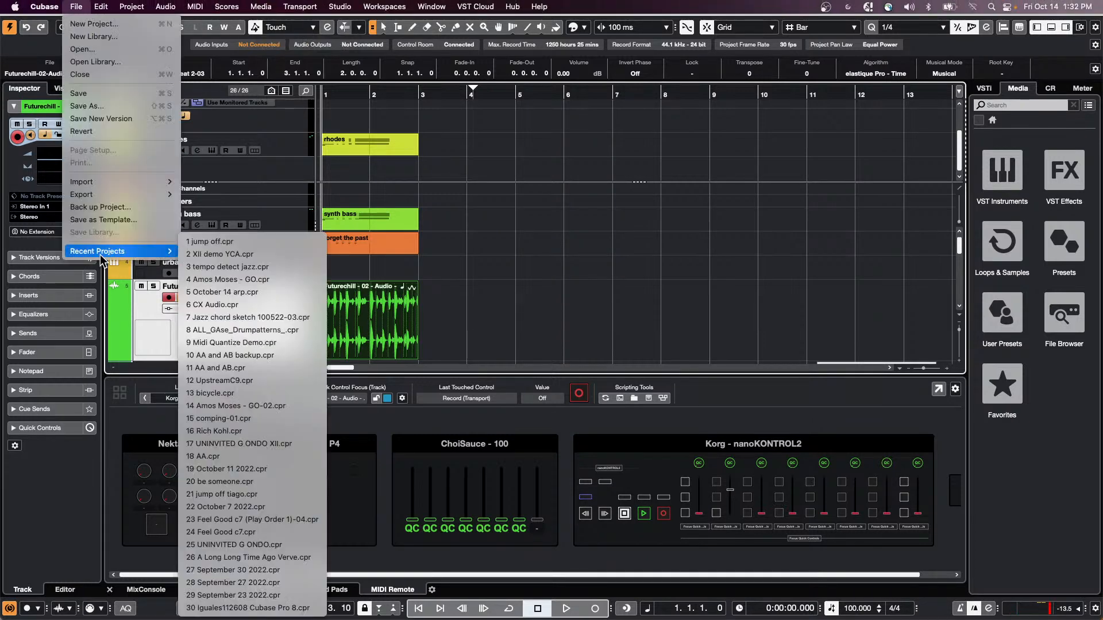
pyautogui.click(123, 49)
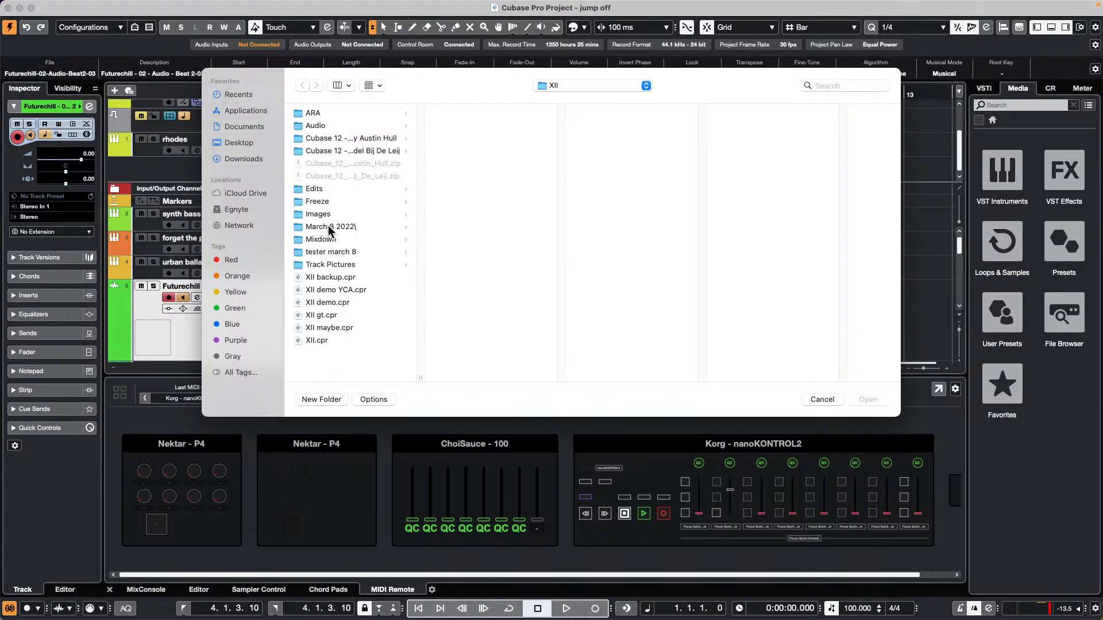
pyautogui.click(237, 143)
pyautogui.click(247, 112)
pyautogui.click(243, 125)
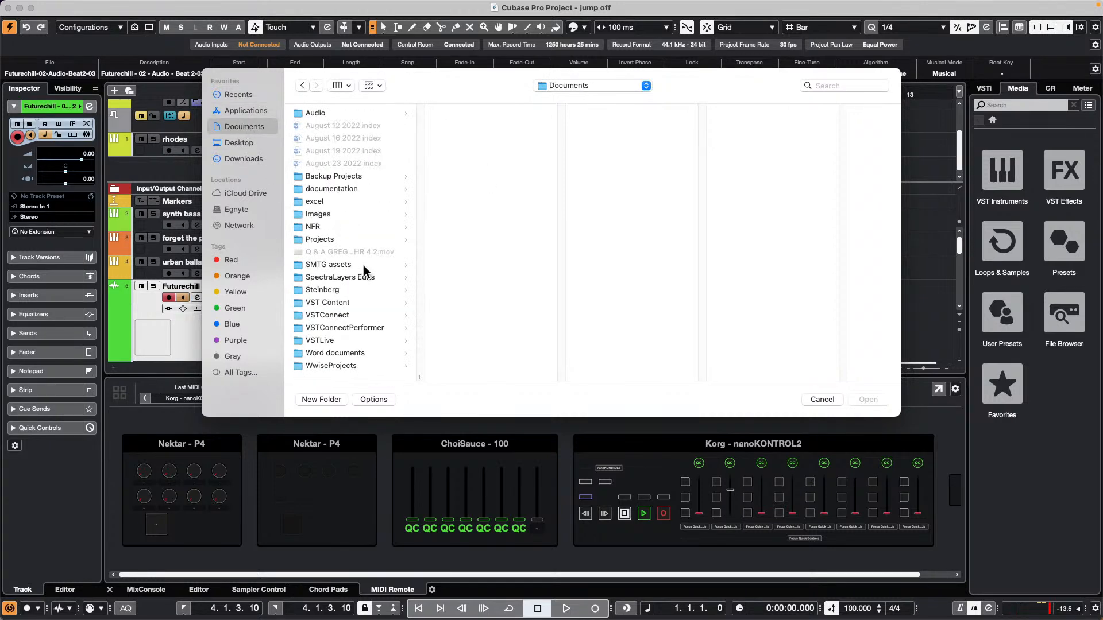
pyautogui.click(325, 240)
pyautogui.scroll(-10, 478, 270)
pyautogui.scroll(-15, 478, 268)
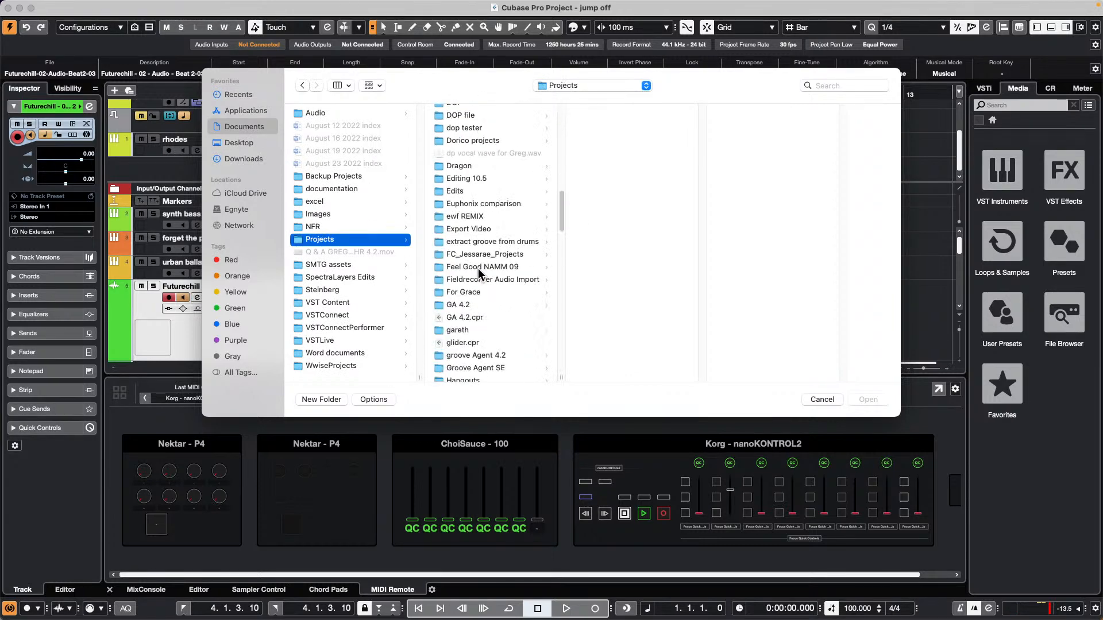
pyautogui.scroll(-20, 477, 265)
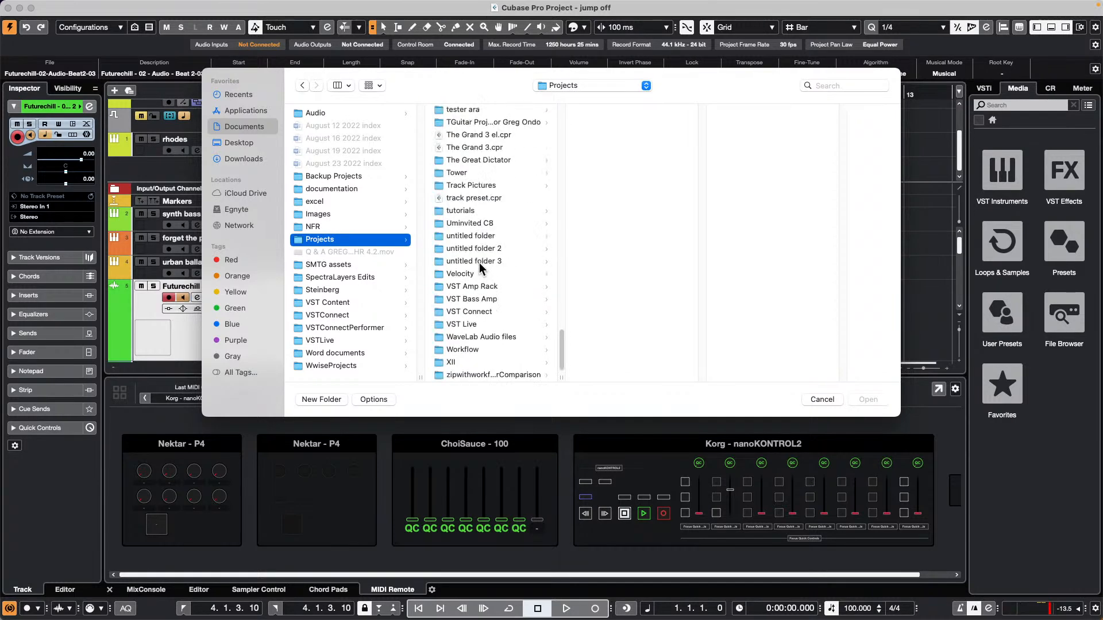
# Open VST Amp Rack.cpr from the VST Amp Rack folder, activate the project and dismiss the missing-files list.
pyautogui.click(480, 287)
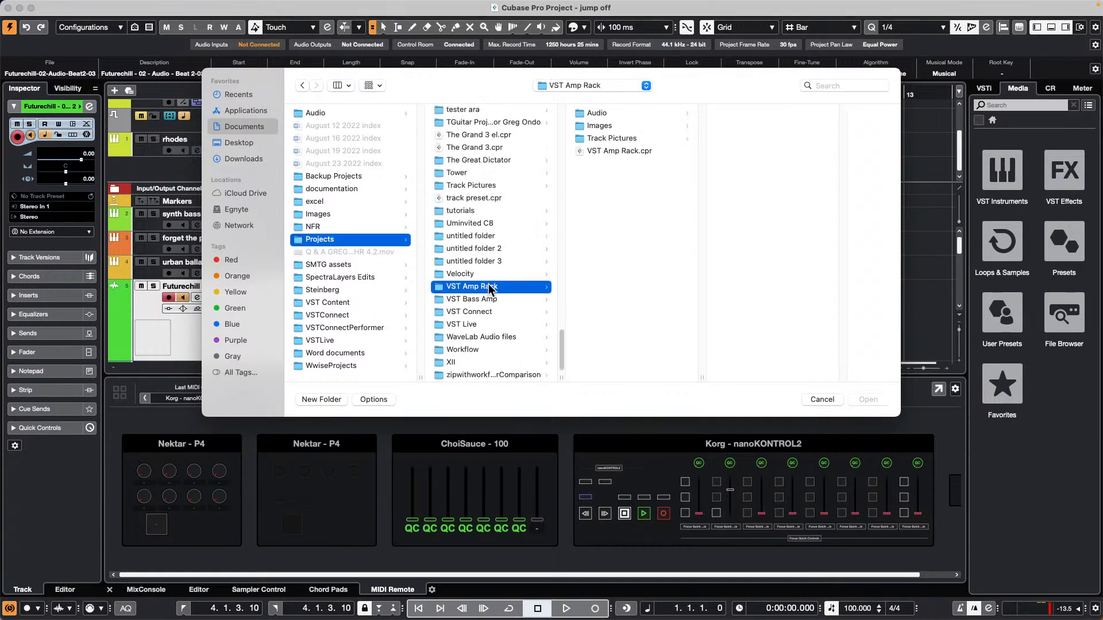
pyautogui.doubleClick(623, 151)
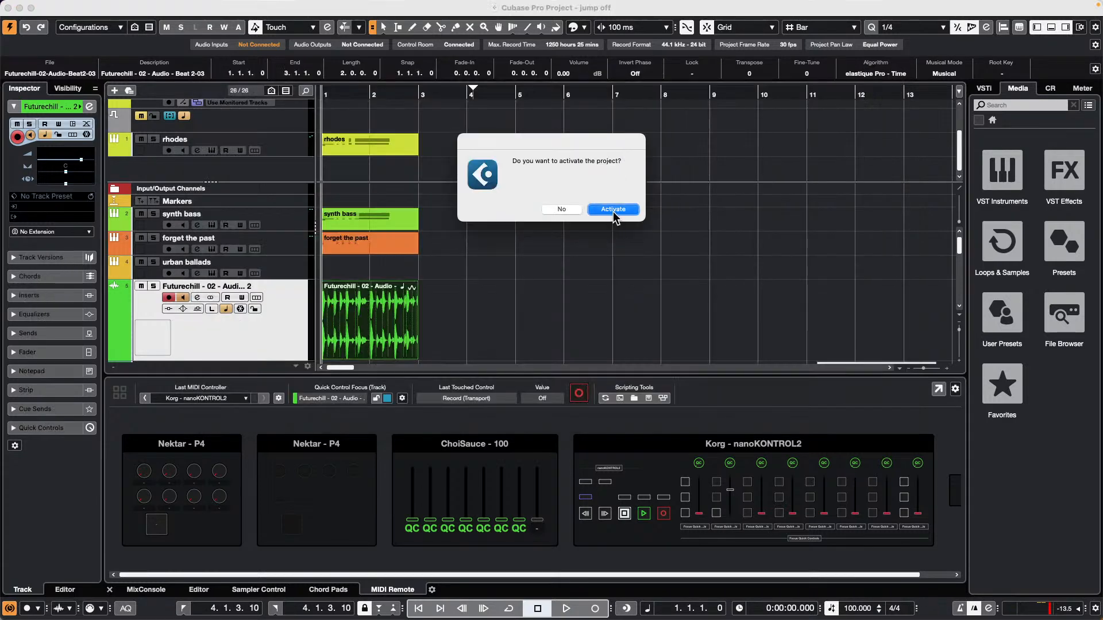
pyautogui.click(613, 209)
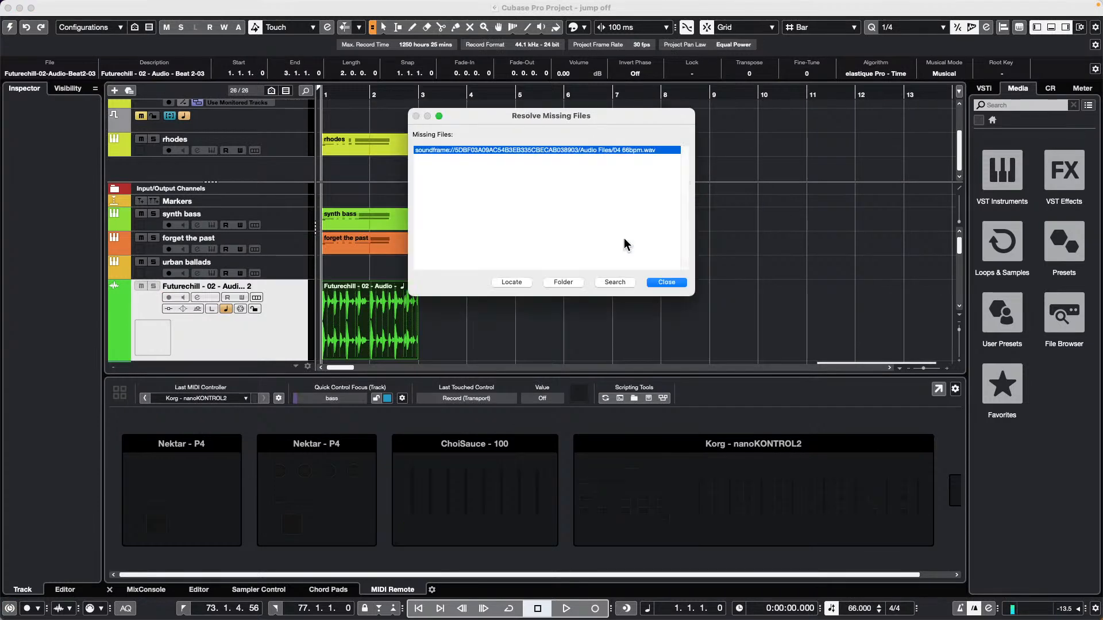
pyautogui.click(666, 282)
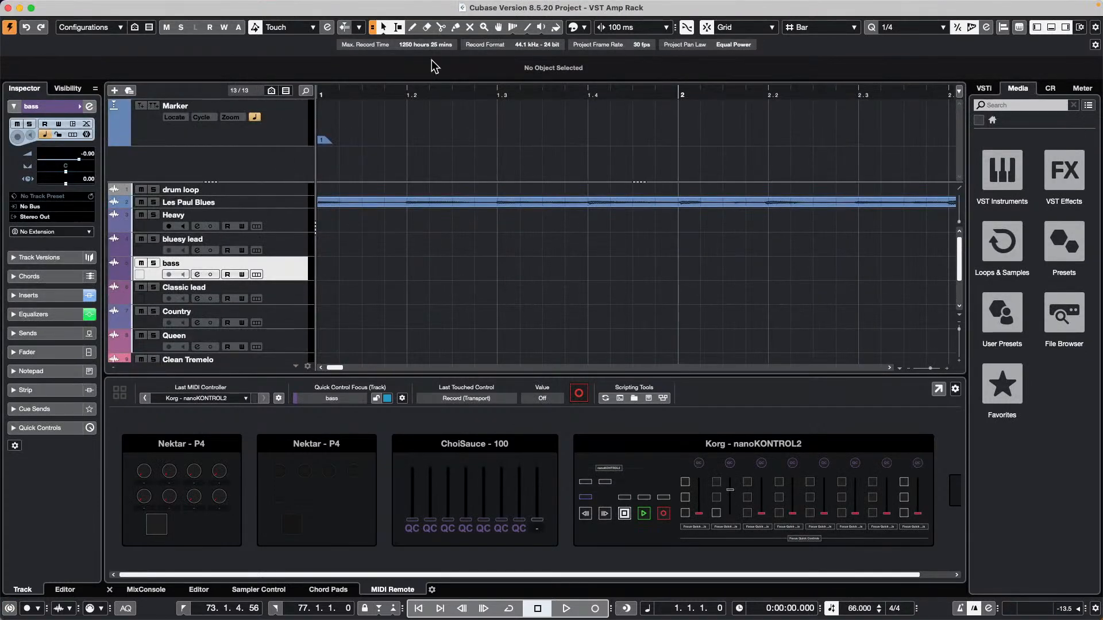
# Start playback at the beginning of the project and increase the height of the Les Paul Blues track.
pyautogui.moveTo(340, 91); pyautogui.dragTo(385, 75)
pyautogui.press('space')
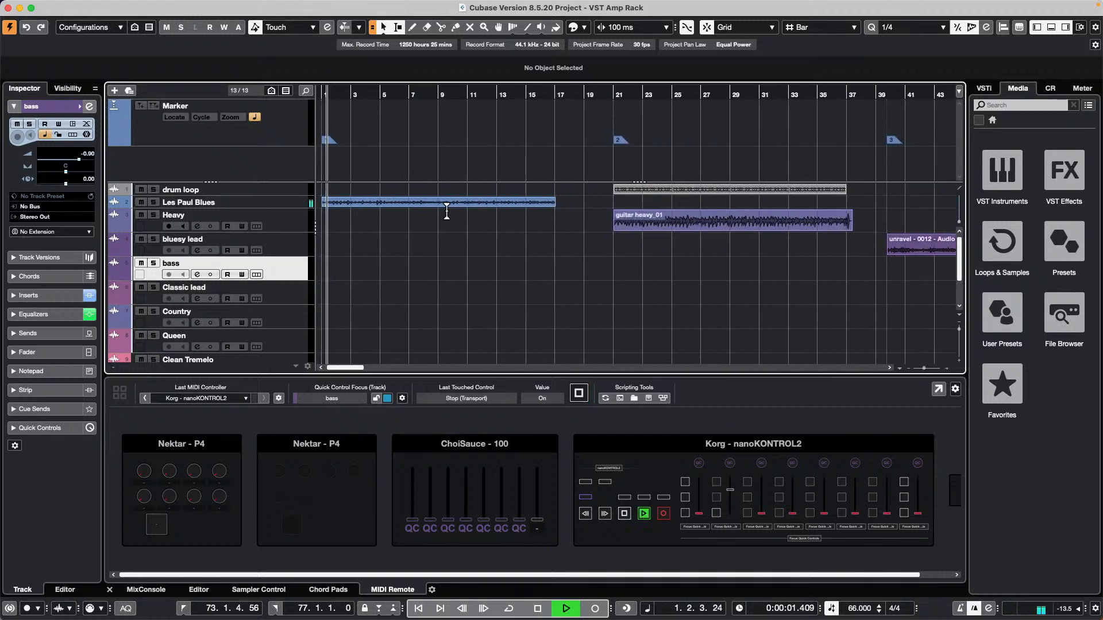
pyautogui.moveTo(282, 206); pyautogui.dragTo(282, 242)
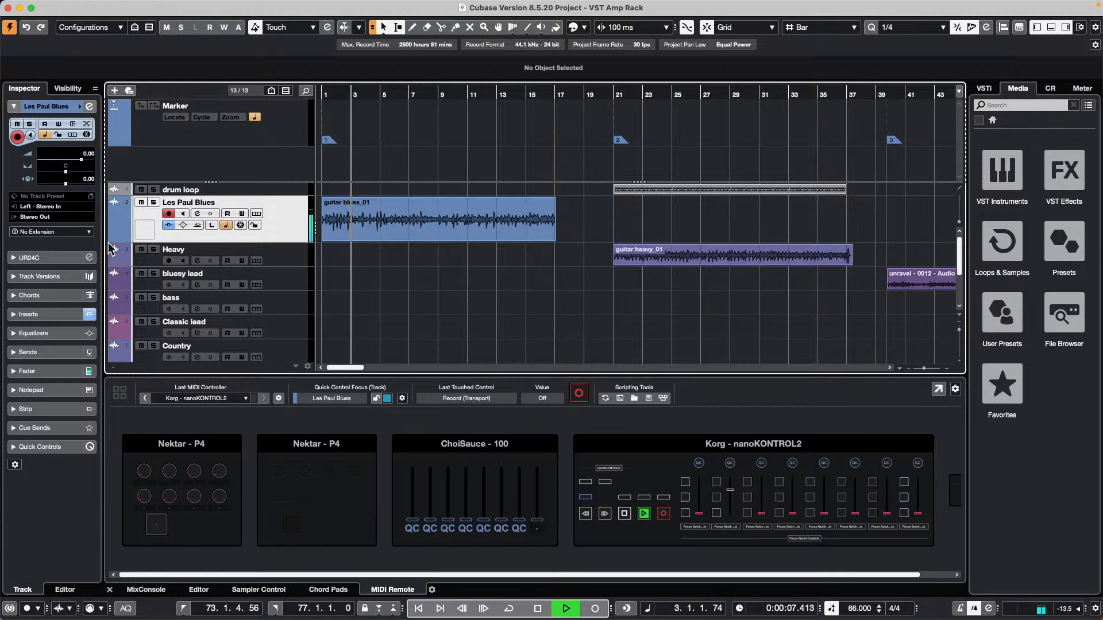
# Open the VST Amp Rack insert on the Les Paul Blues track and move its window clear of the track list.
pyautogui.click(50, 314)
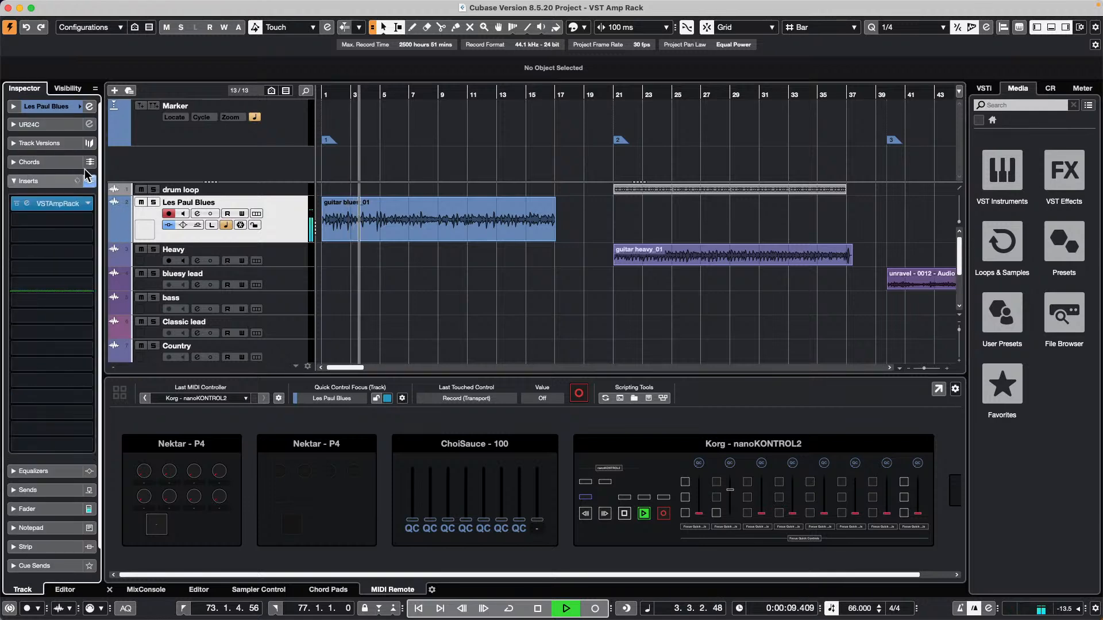
pyautogui.click(34, 204)
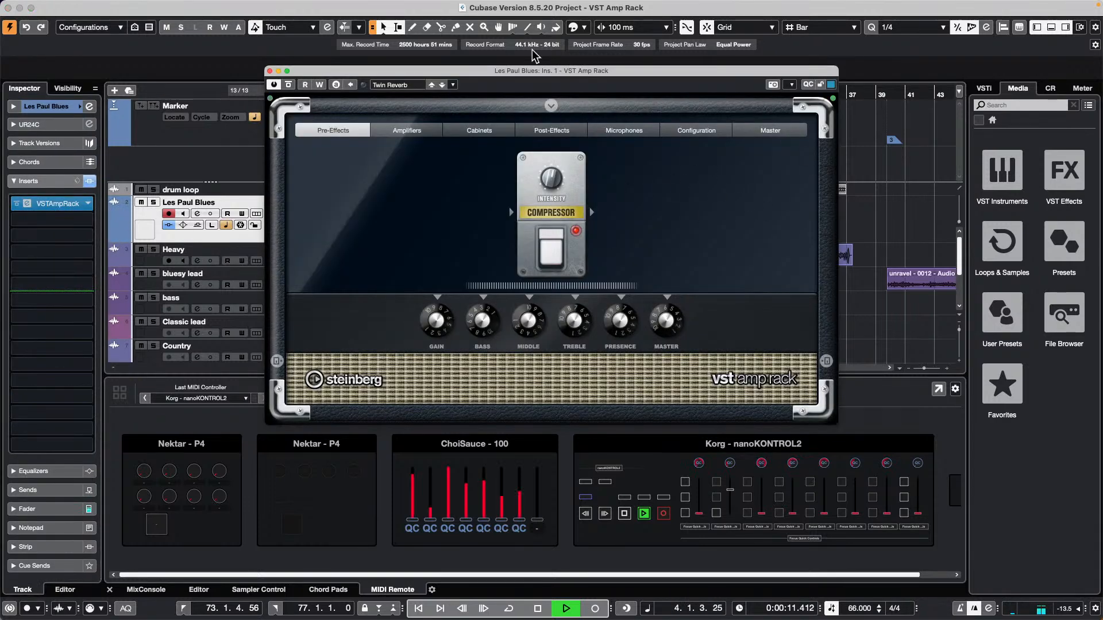
pyautogui.moveTo(491, 70); pyautogui.dragTo(714, 86)
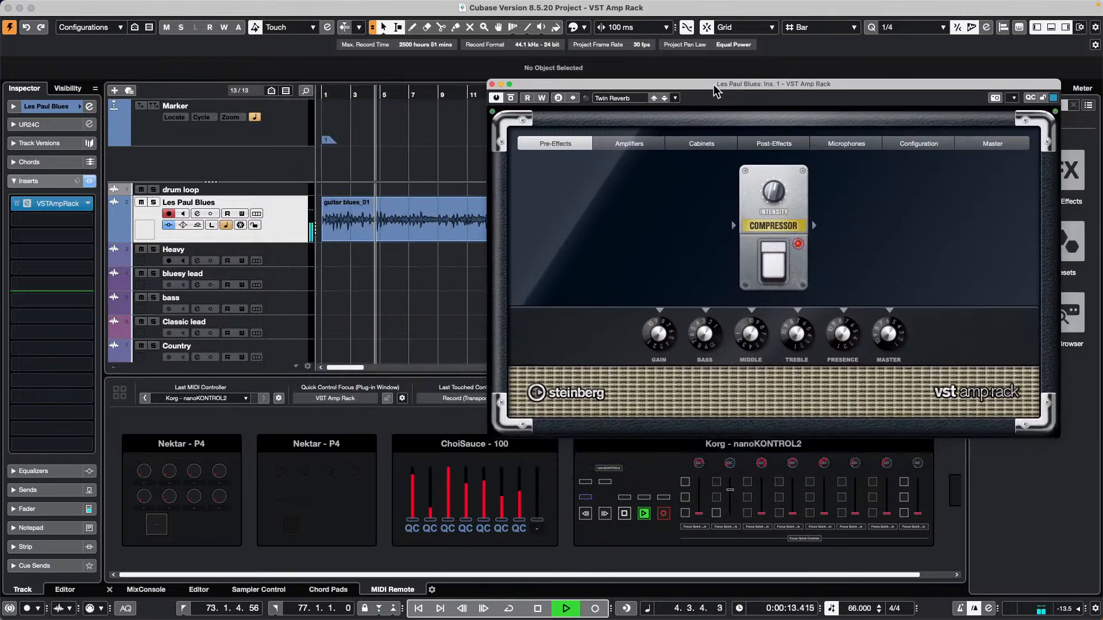
# Compare the Les Paul Blues guitar with VST Amp Rack bypassed and active, and view the amplifier models before closing the plug-in.
pyautogui.click(496, 98)
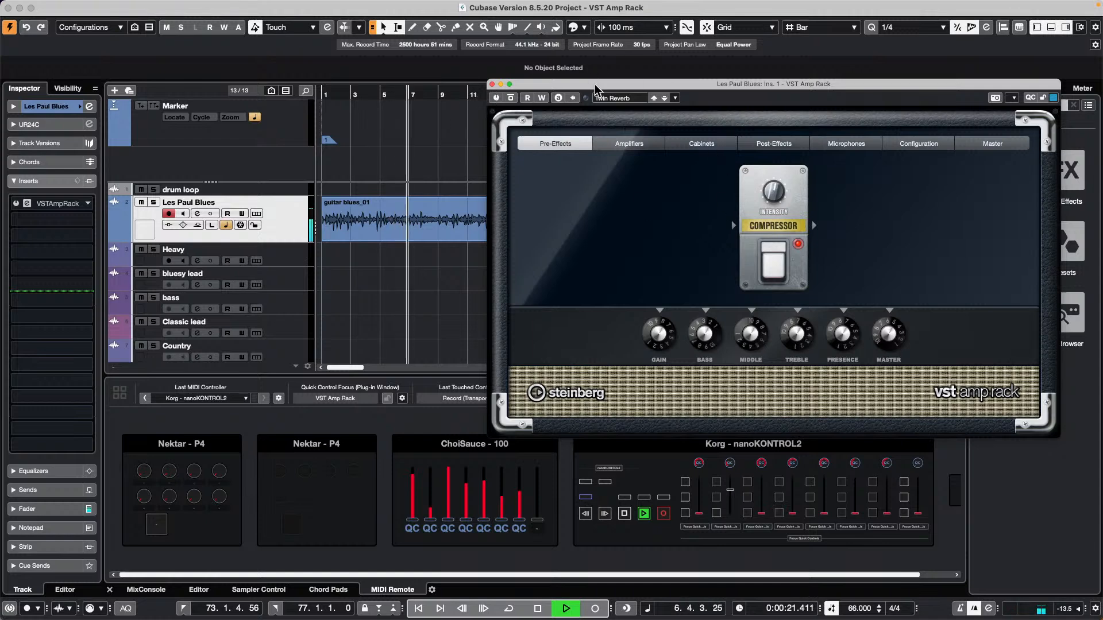
pyautogui.click(15, 204)
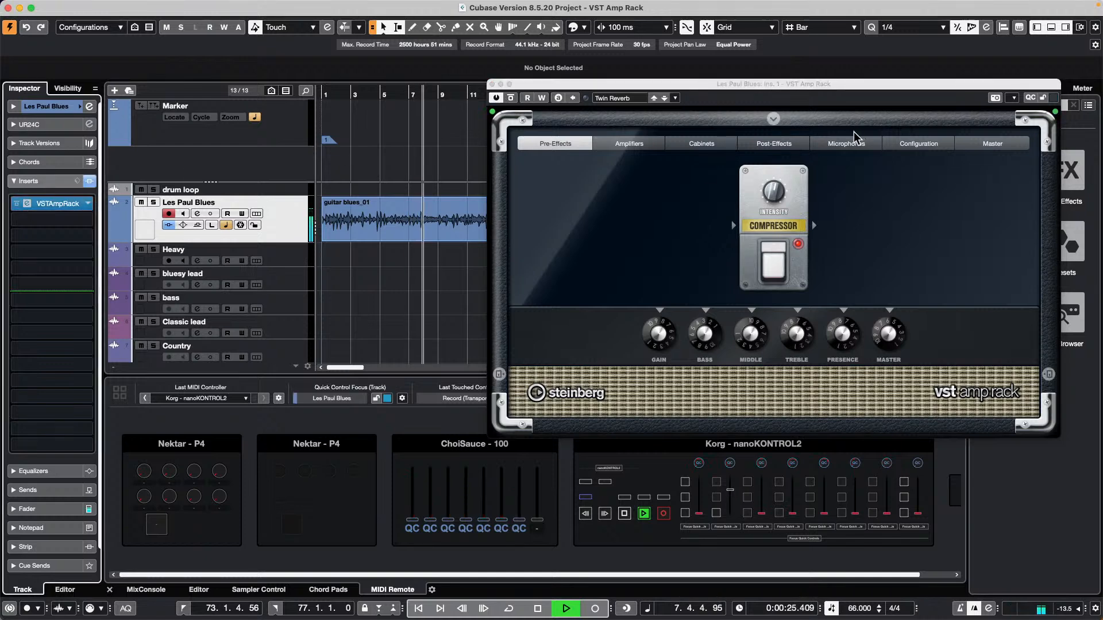
pyautogui.click(646, 146)
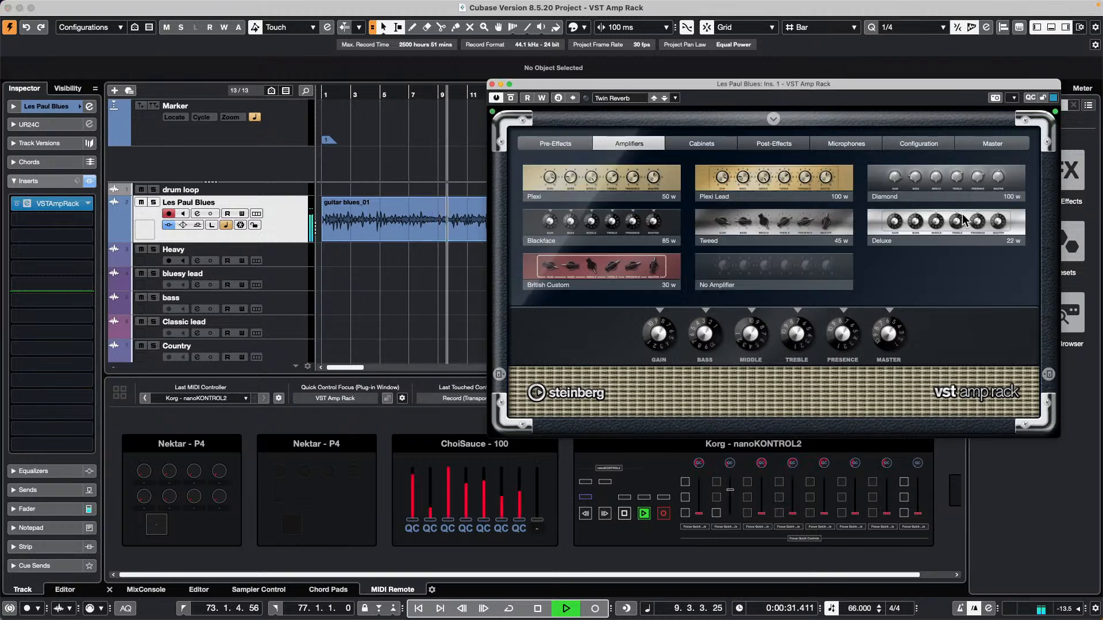
pyautogui.click(492, 85)
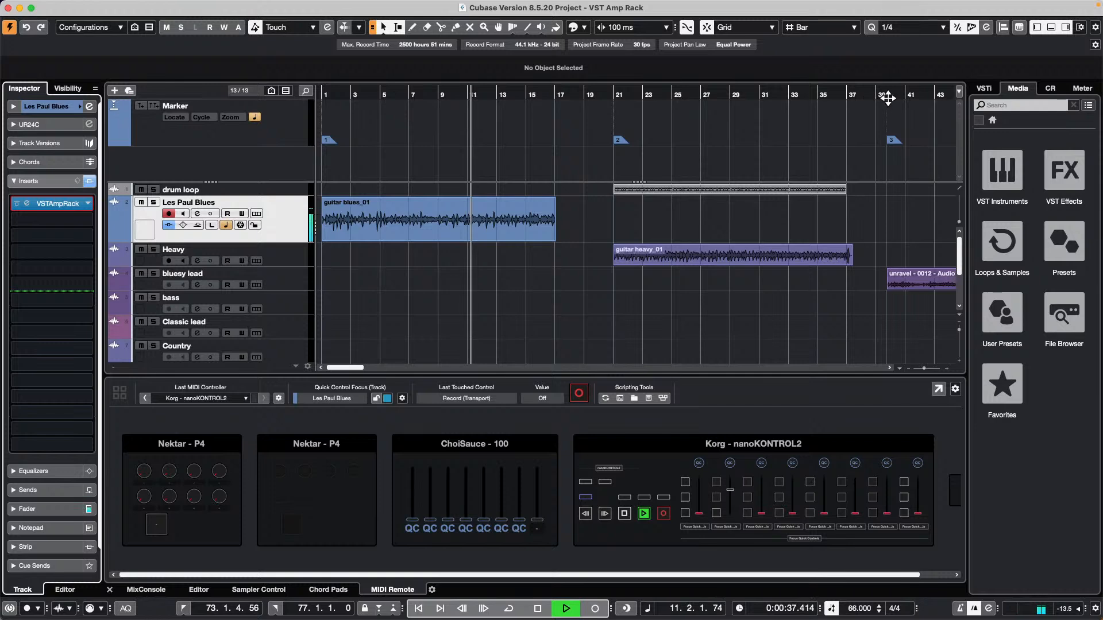
# Move playback to the start of the bluesy lead event at marker 3, with the neighbouring guitar parts in view.
pyautogui.click(886, 98)
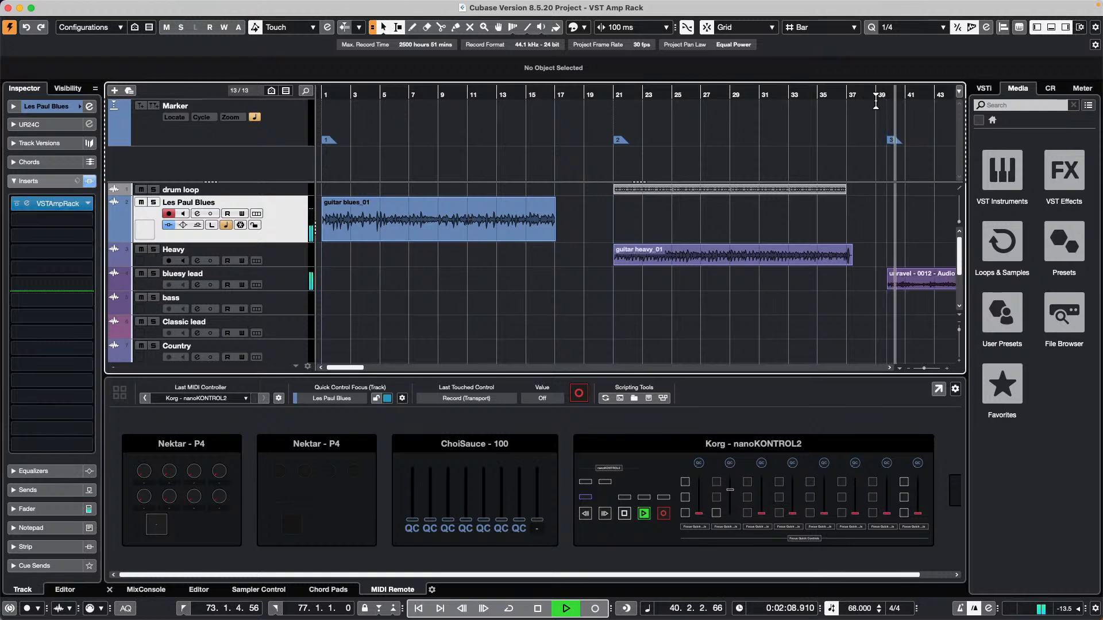
pyautogui.press('g')
pyautogui.press('g')
pyautogui.press('g')
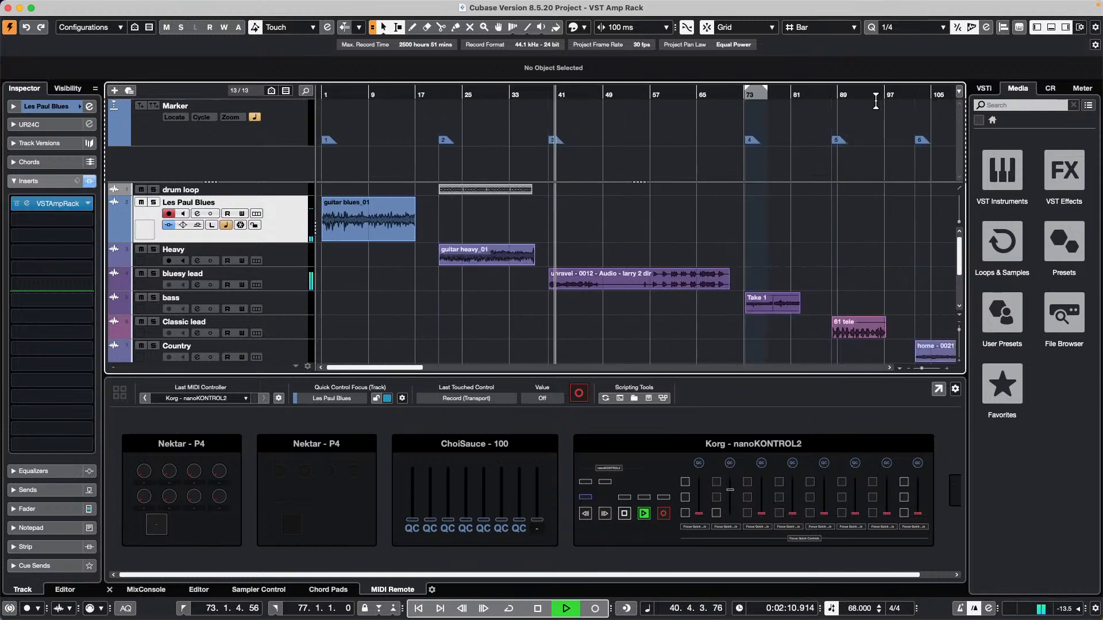
pyautogui.press('g')
pyautogui.press('g')
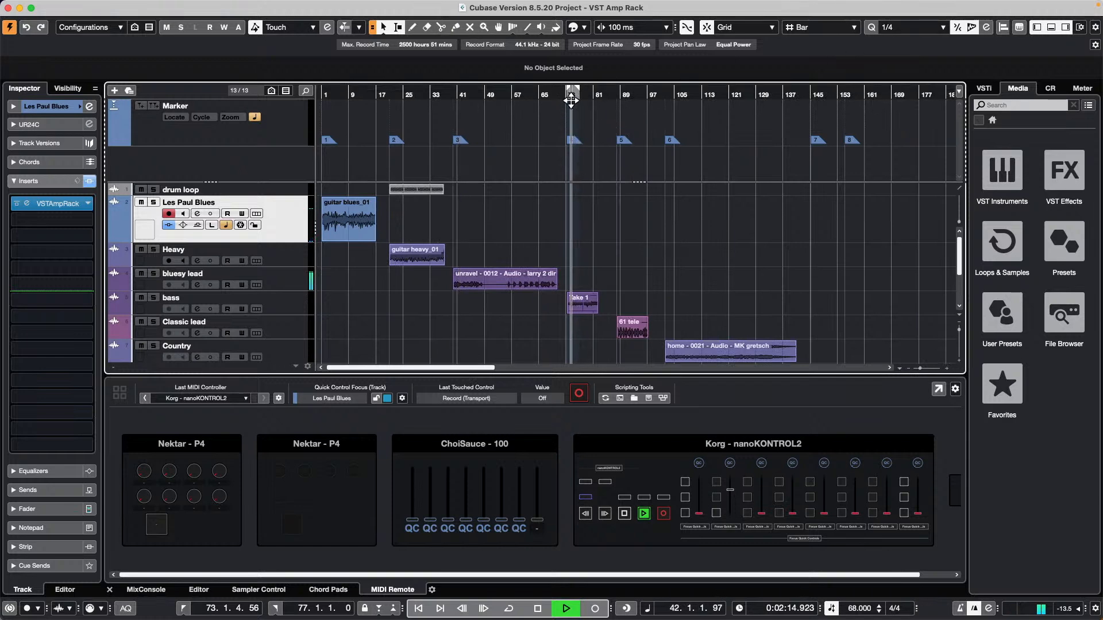
pyautogui.moveTo(462, 112); pyautogui.dragTo(452, 127)
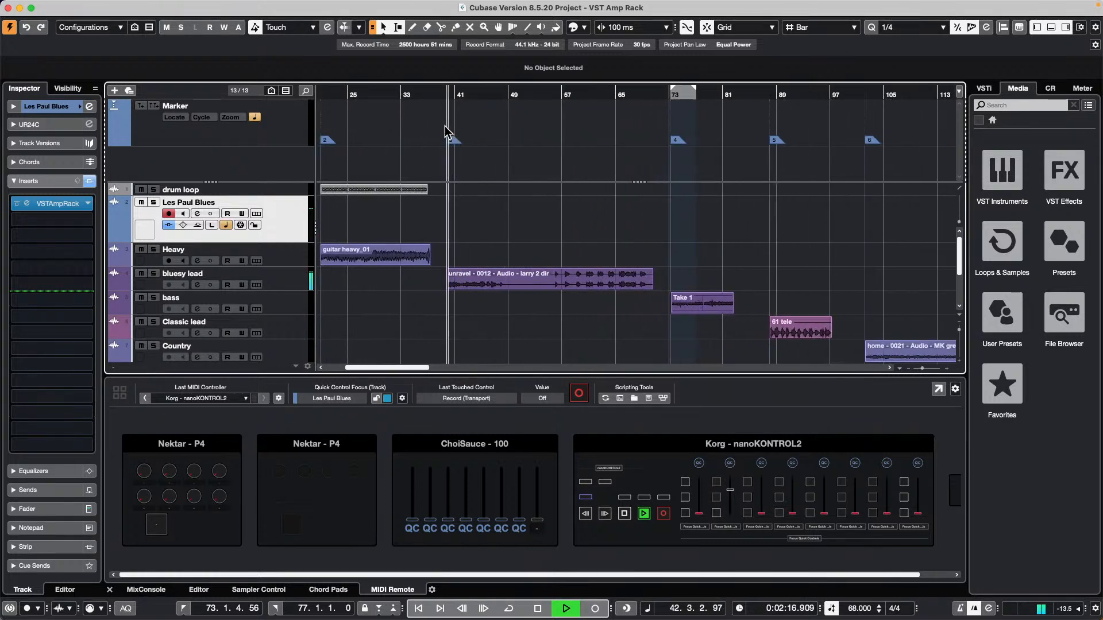
# Open the VST Amp Rack insert on the bluesy lead track and set the amplifier gain to 5.1.
pyautogui.click(271, 280)
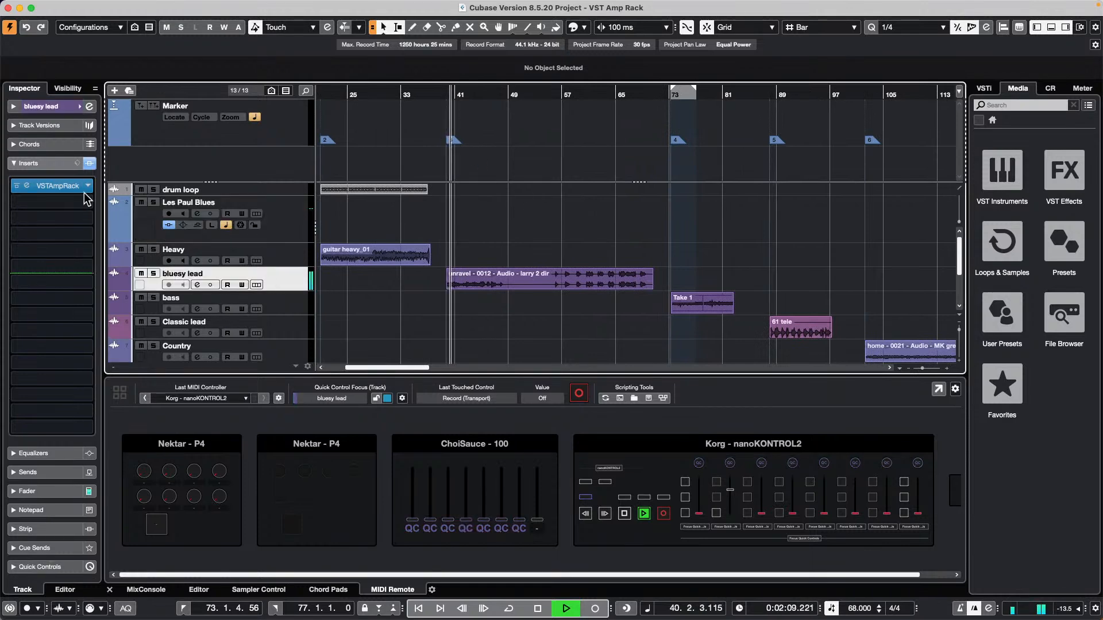
pyautogui.click(75, 187)
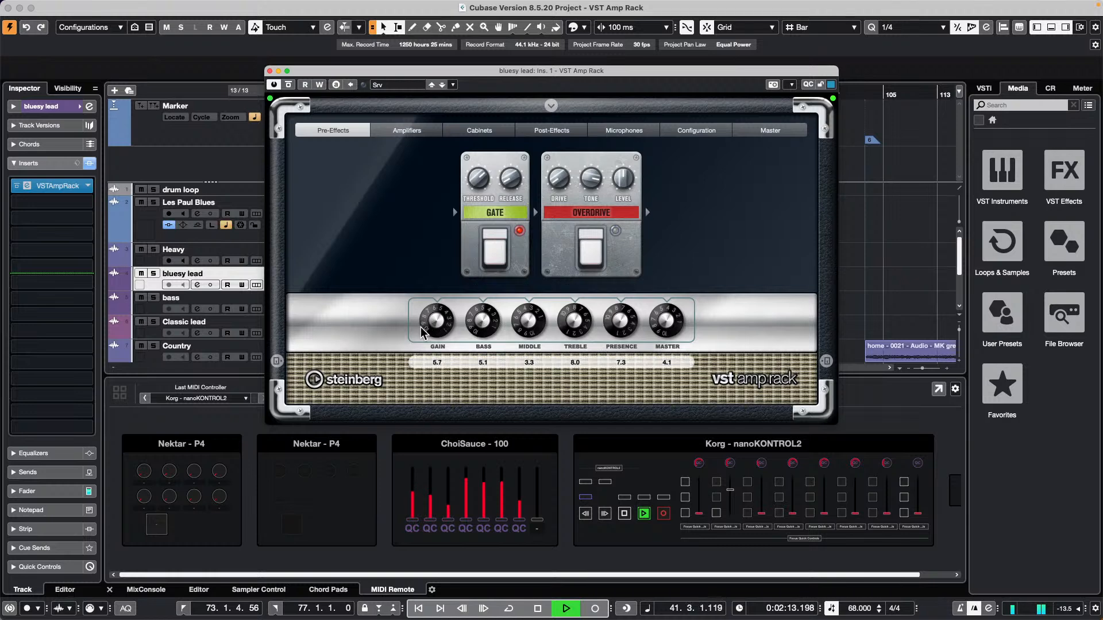
pyautogui.moveTo(418, 346)
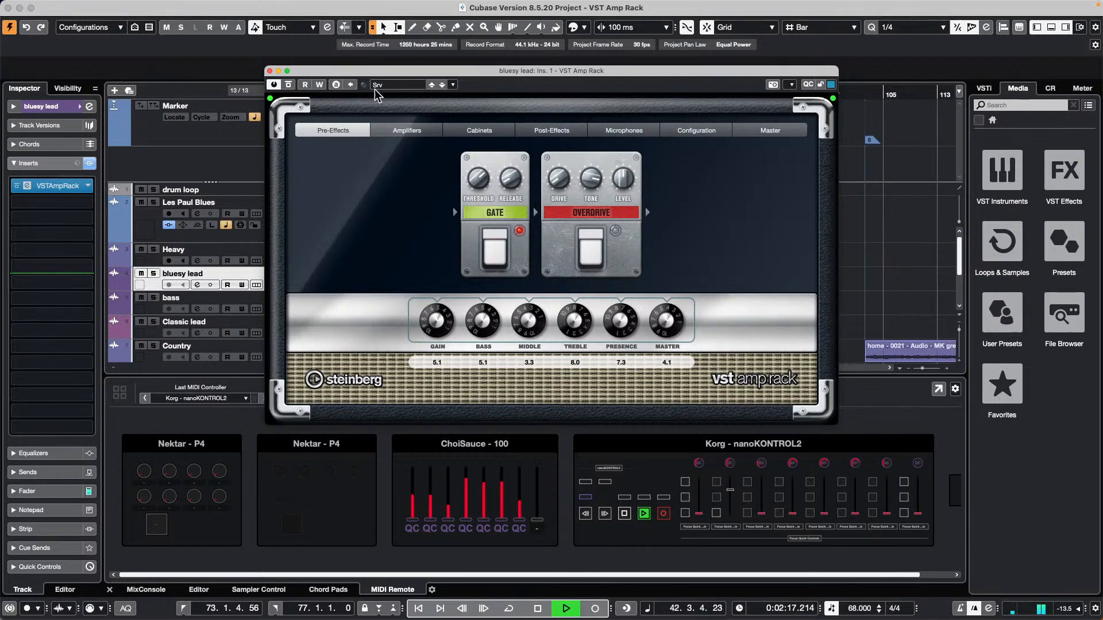
# Examine the amplifier, cabinet, post-effect, microphone and configuration options in the bluesy lead VST Amp Rack, then close the plug-in.
pyautogui.click(378, 130)
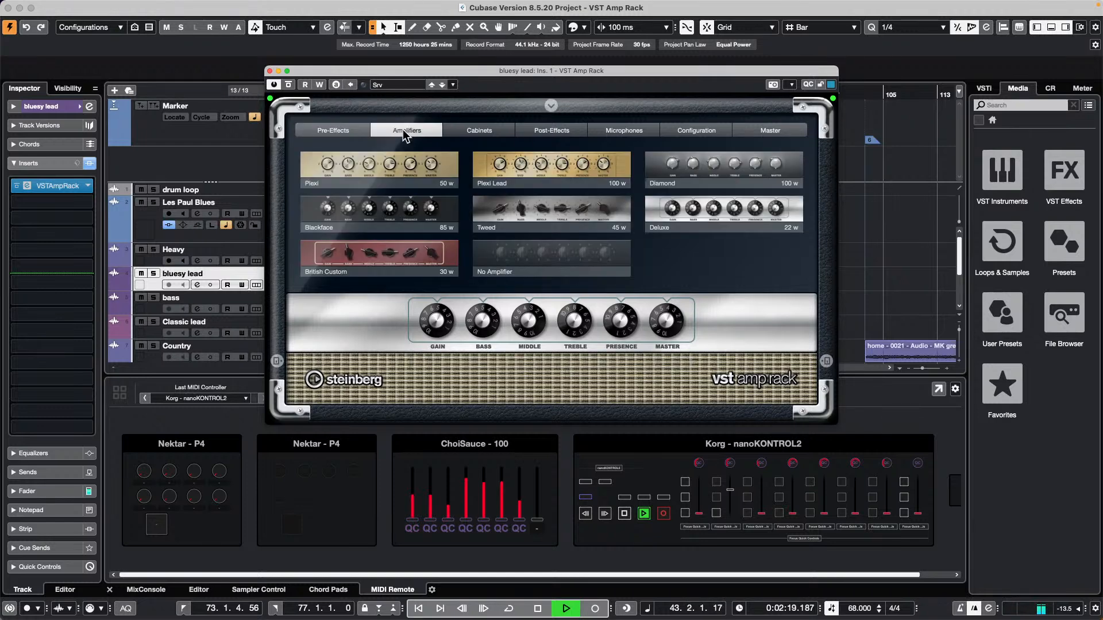
pyautogui.click(480, 132)
pyautogui.click(521, 133)
pyautogui.click(641, 130)
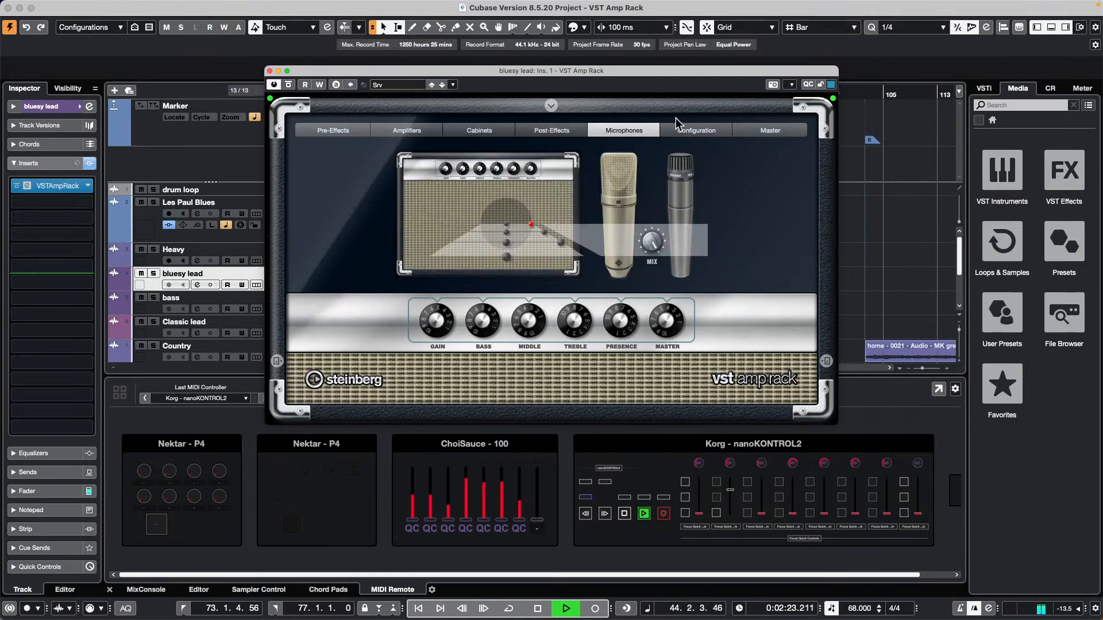
pyautogui.click(697, 130)
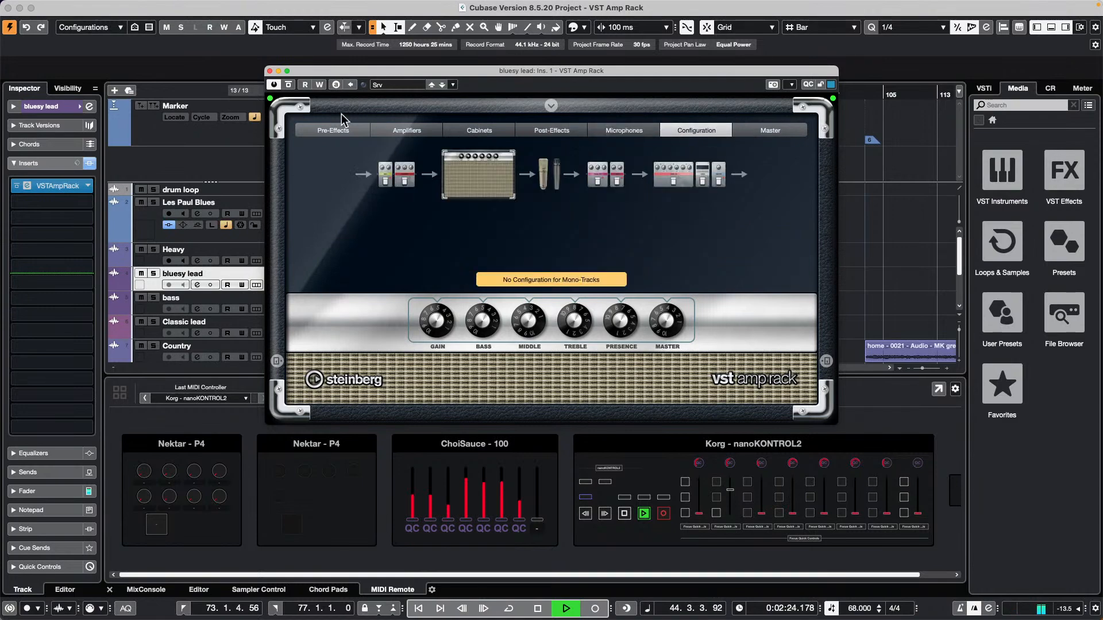
pyautogui.click(270, 70)
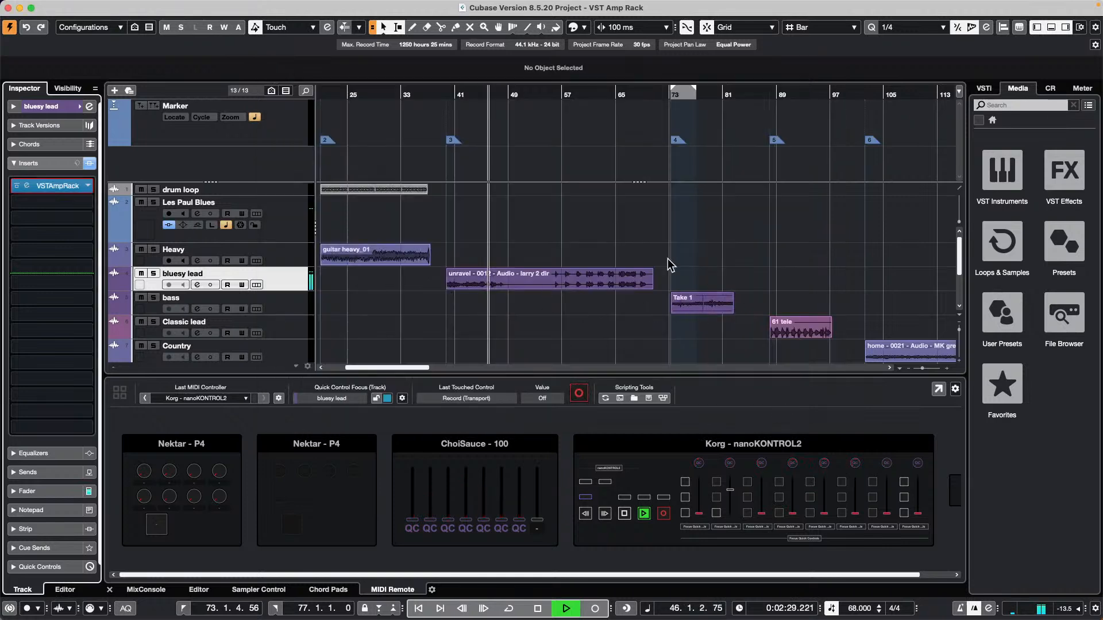
# Audition the bass at marker 4 and the Classic lead part at marker 5, then open the Classic lead track's VST Amp Rack insert.
pyautogui.click(678, 92)
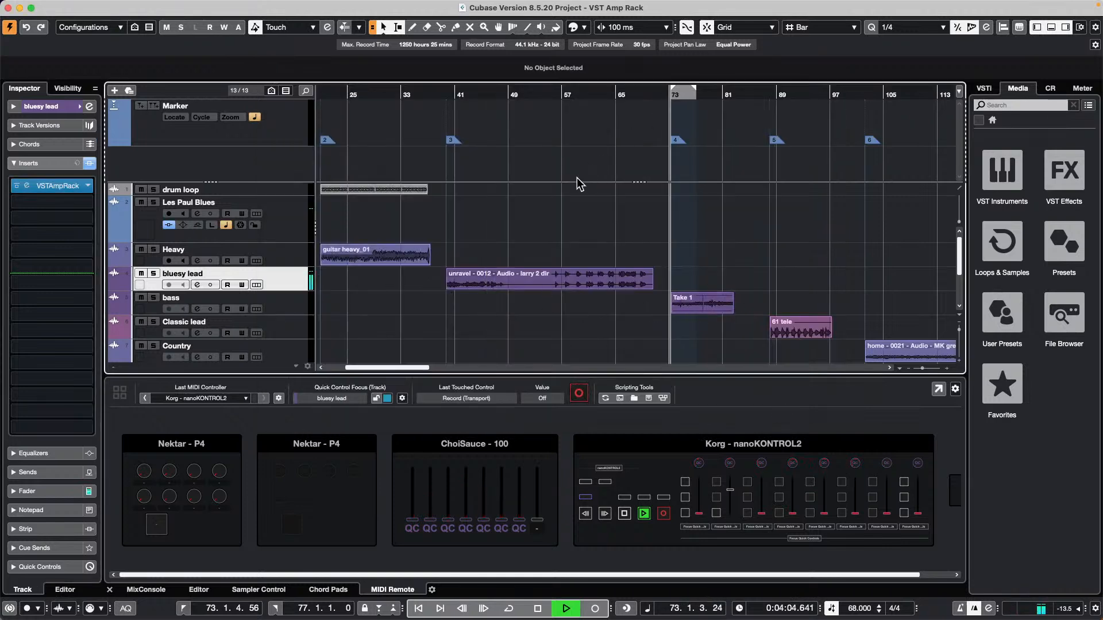
pyautogui.click(777, 95)
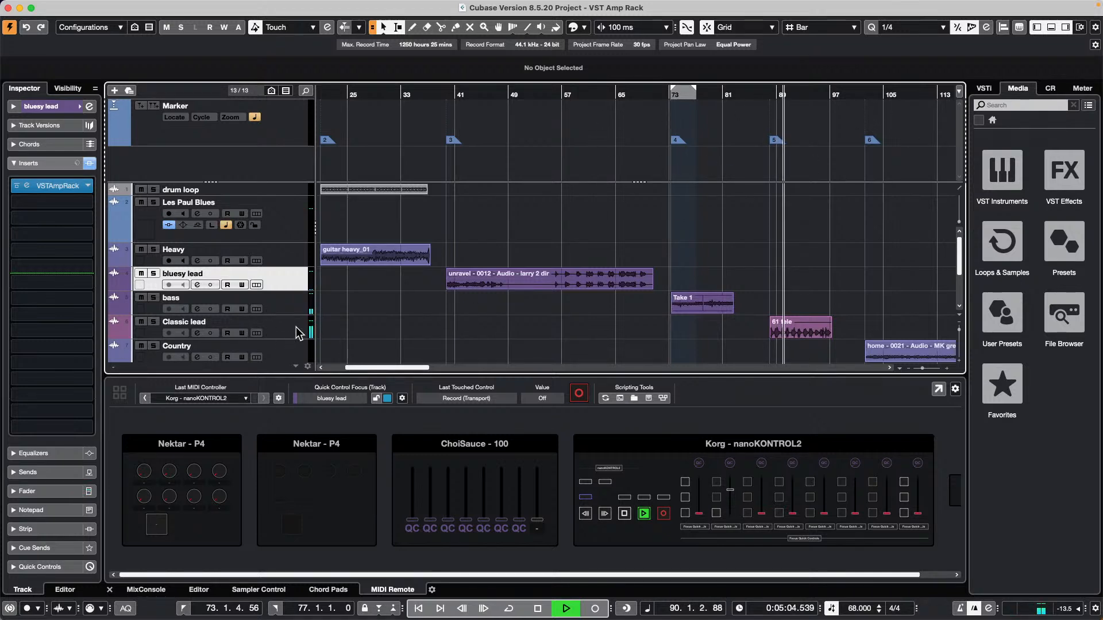
pyautogui.scroll(-1, 747, 239)
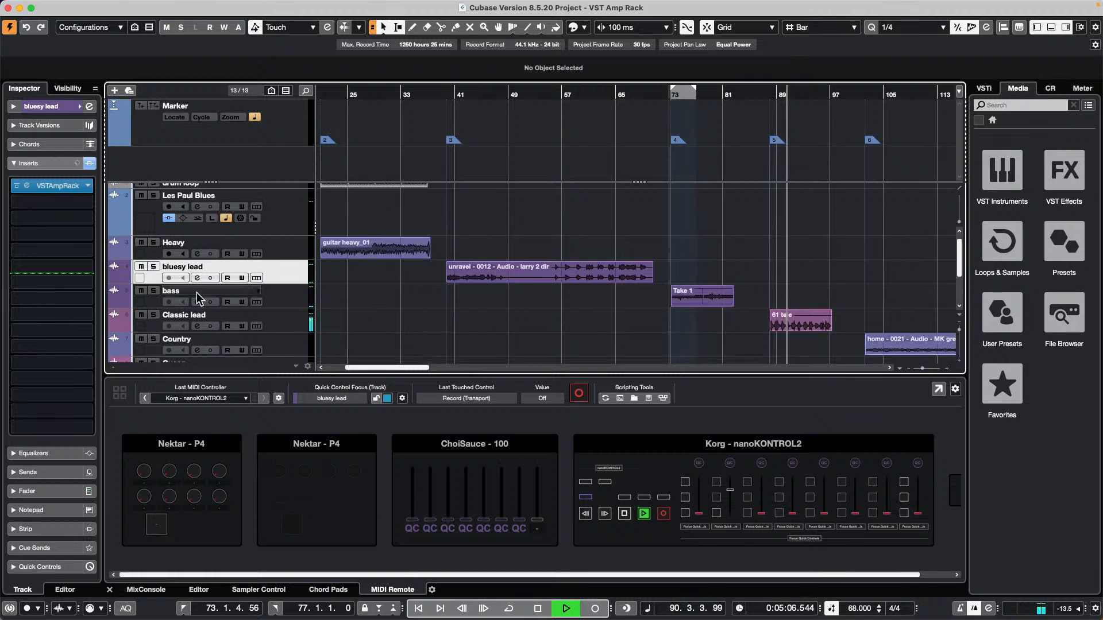
pyautogui.click(277, 329)
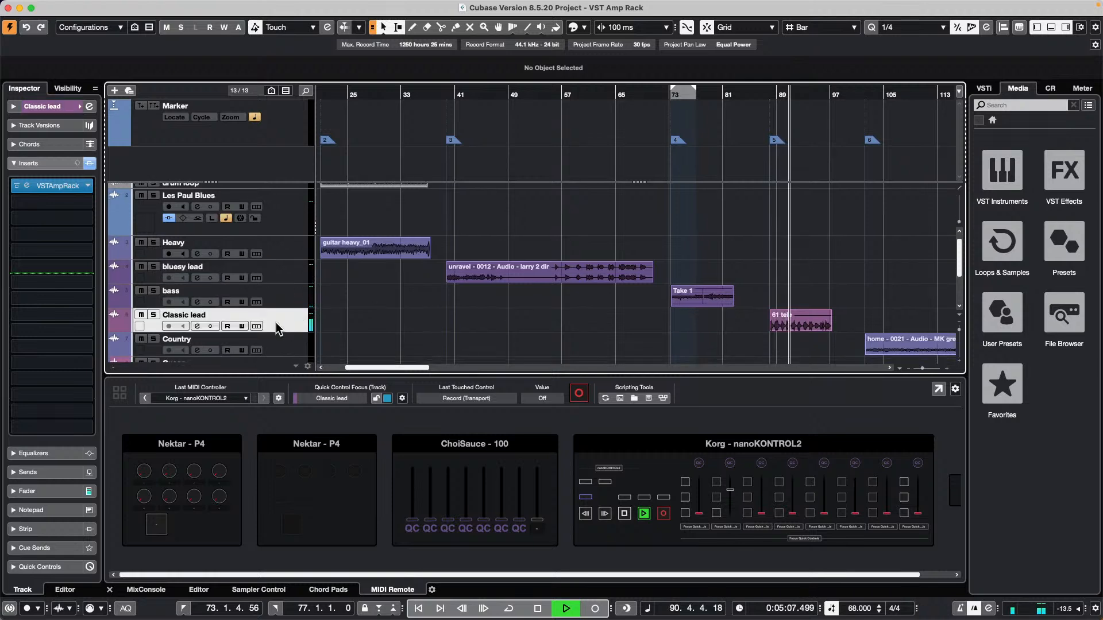
pyautogui.click(65, 185)
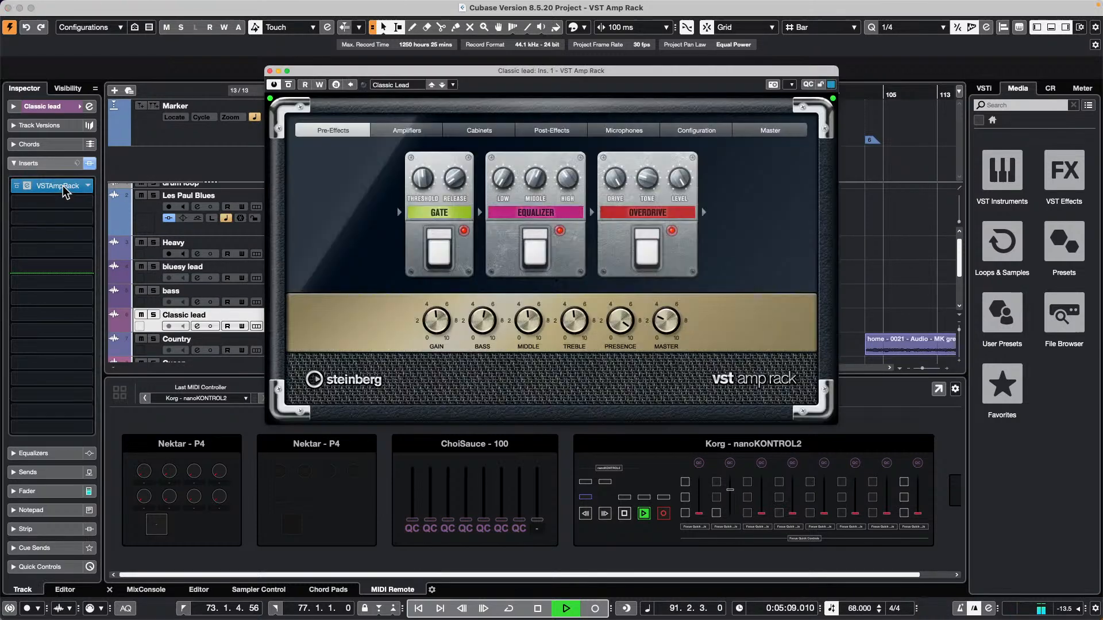
# Compare the Classic lead guitar with VST Amp Rack bypassed and active, then close the plug-in.
pyautogui.click(275, 85)
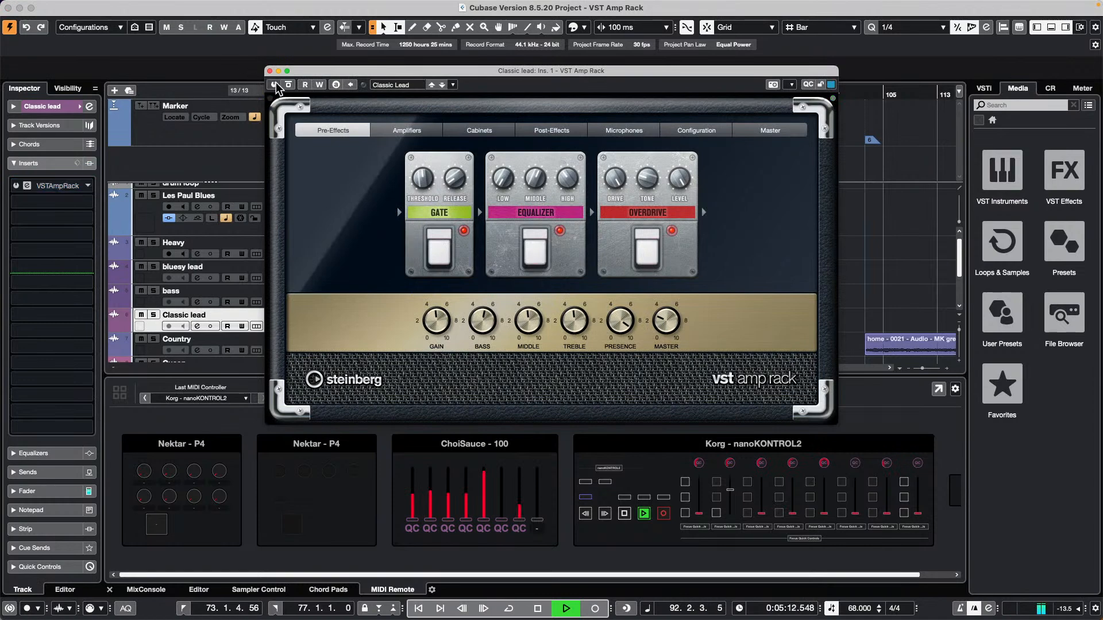
pyautogui.click(275, 85)
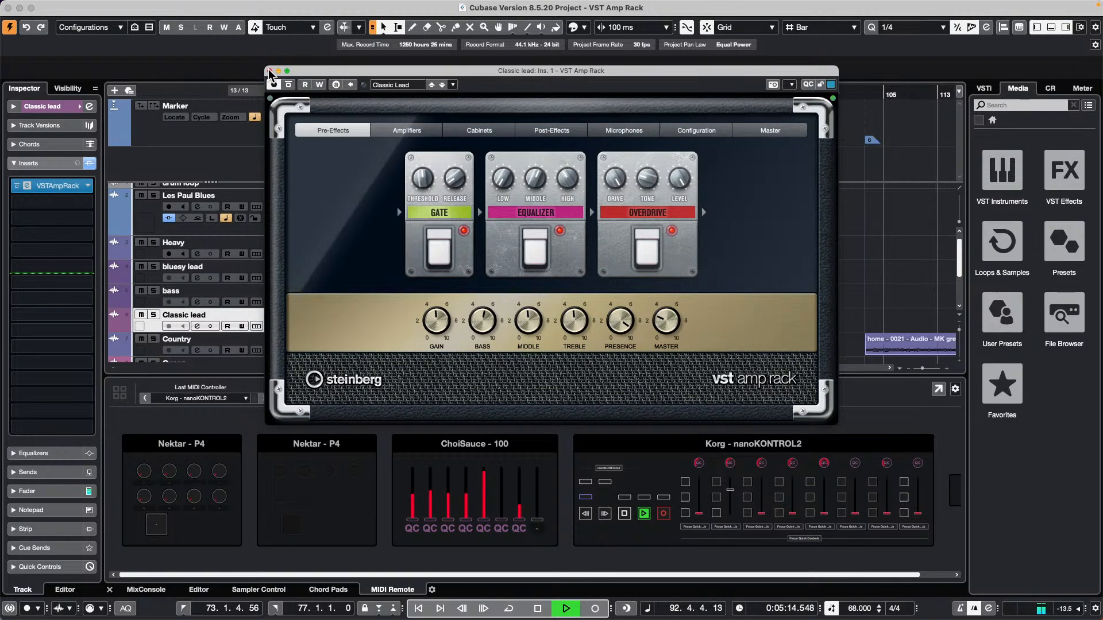
pyautogui.click(269, 71)
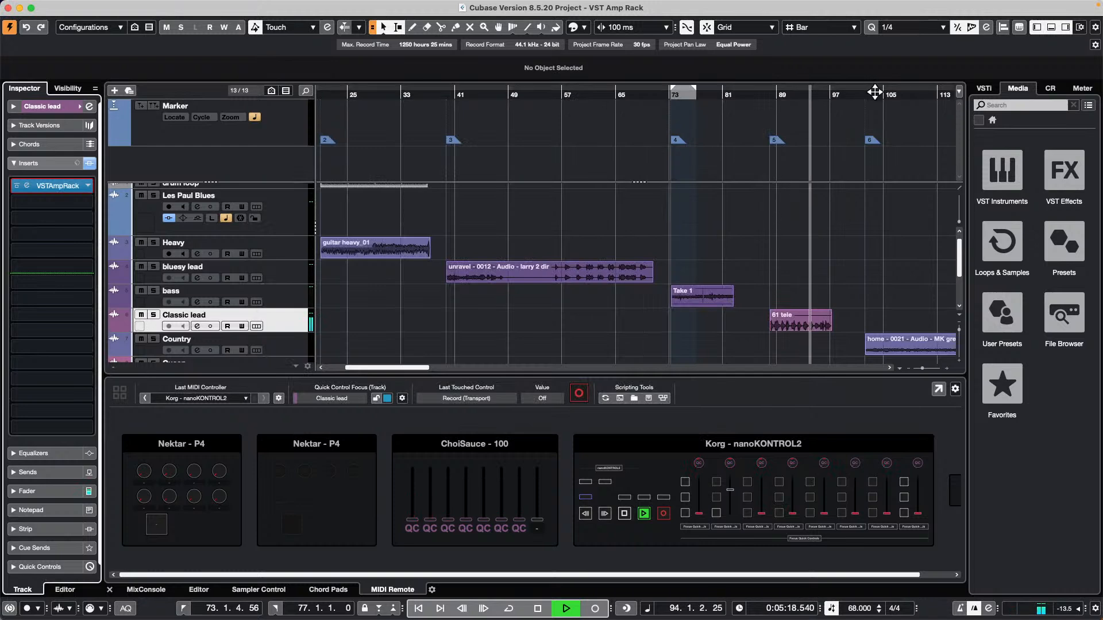
# Move playback to the Country event at marker 6 and open that track's VST Amp Rack insert.
pyautogui.click(875, 92)
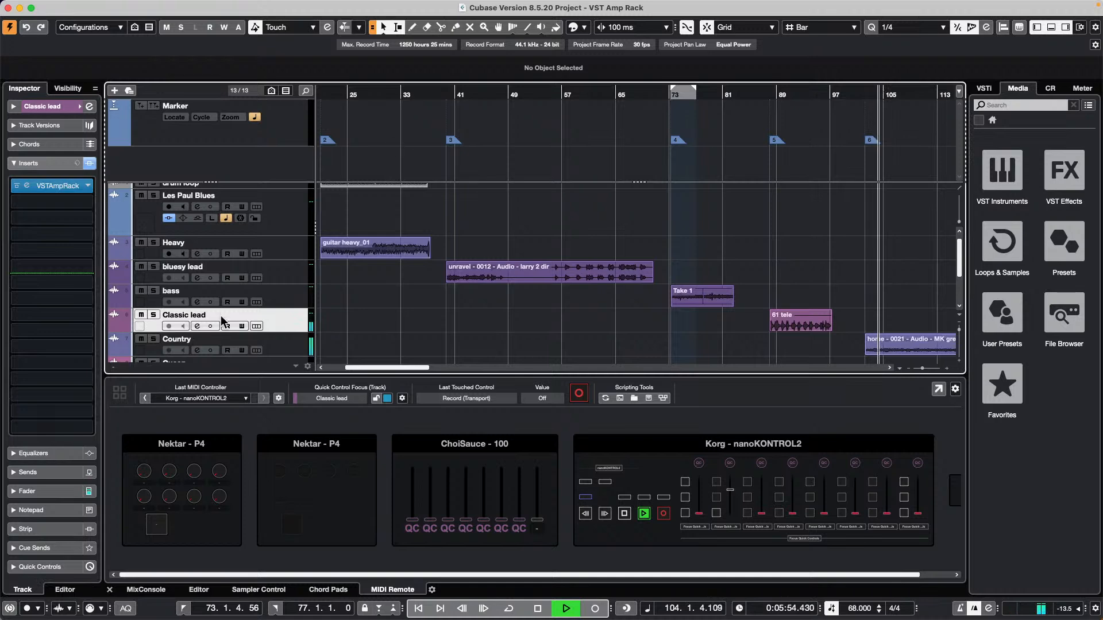
pyautogui.scroll(-2, 316, 238)
pyautogui.click(283, 308)
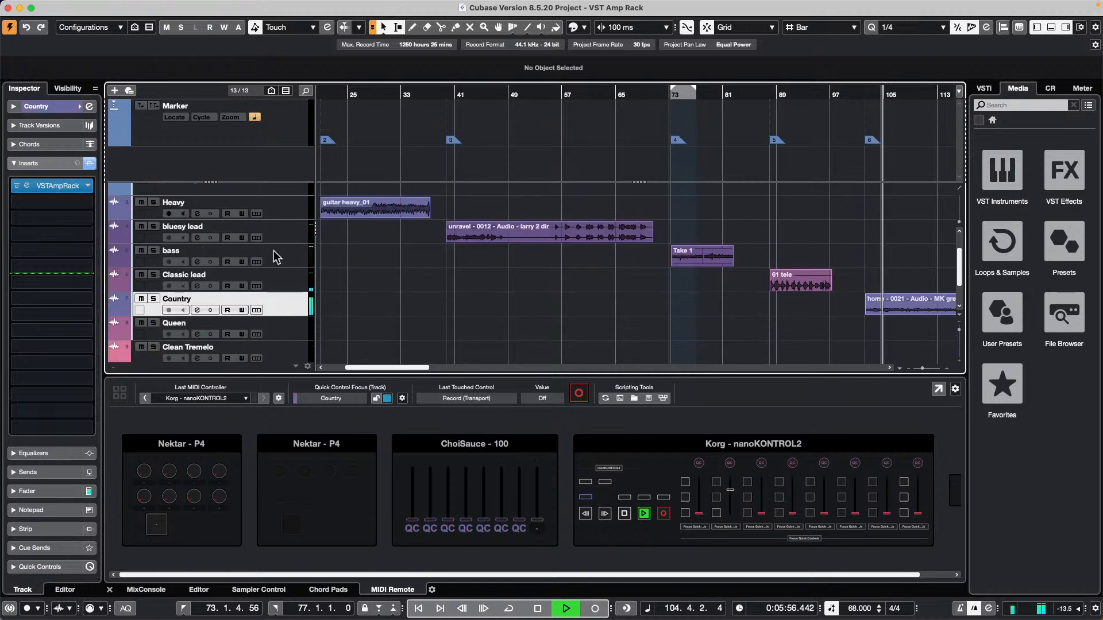
pyautogui.click(52, 186)
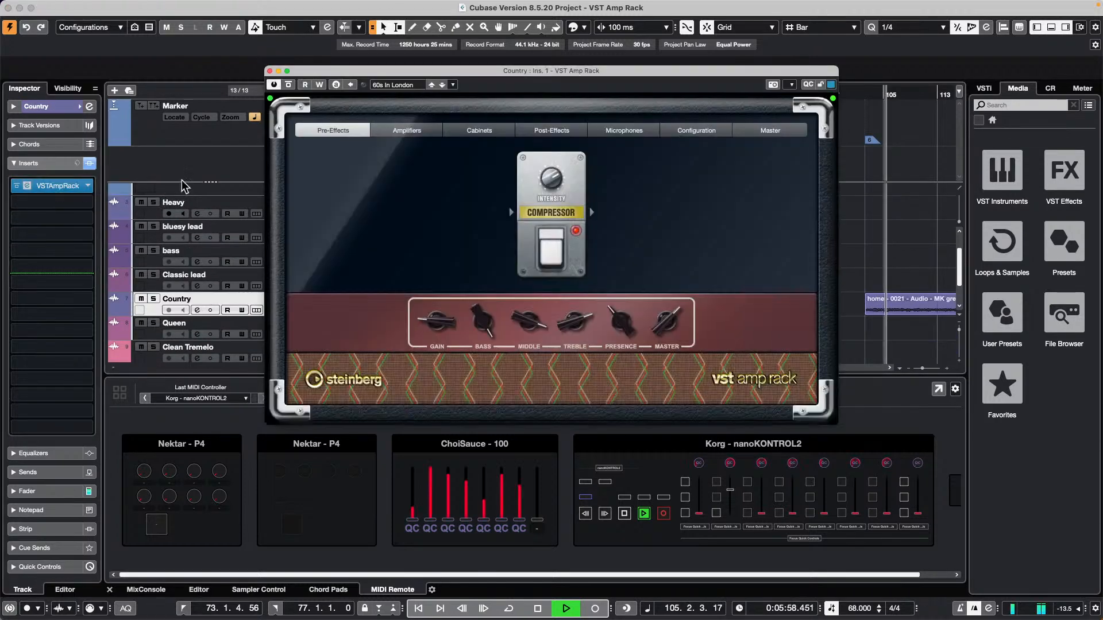
# Show the amplifier models for the Country track and set the British Custom amplifier's gain to 2.2.
pyautogui.click(401, 131)
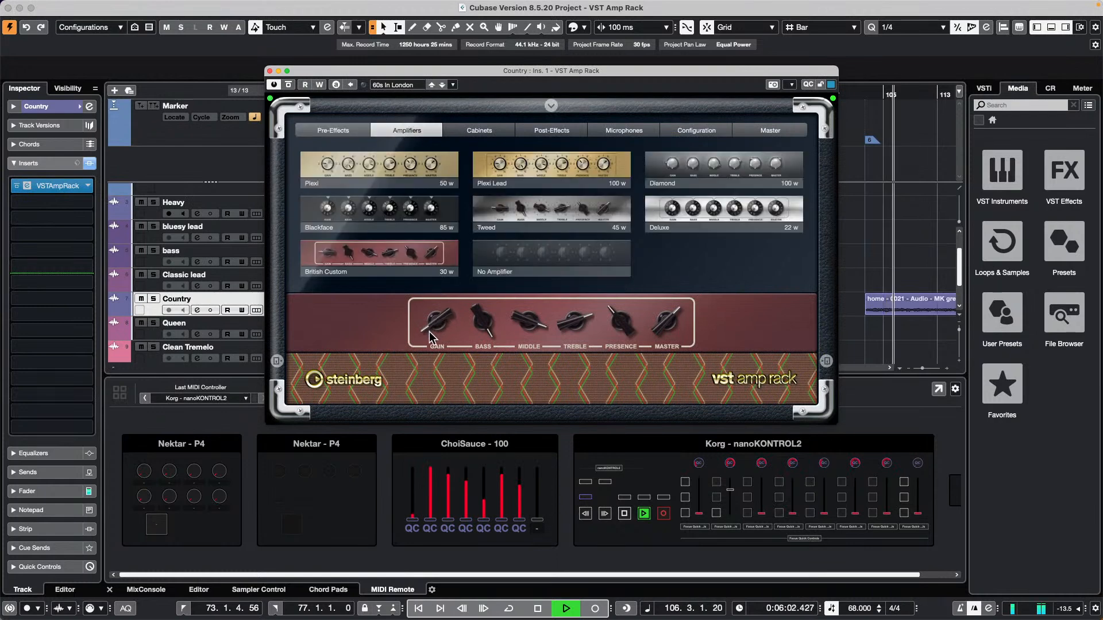
pyautogui.moveTo(428, 328)
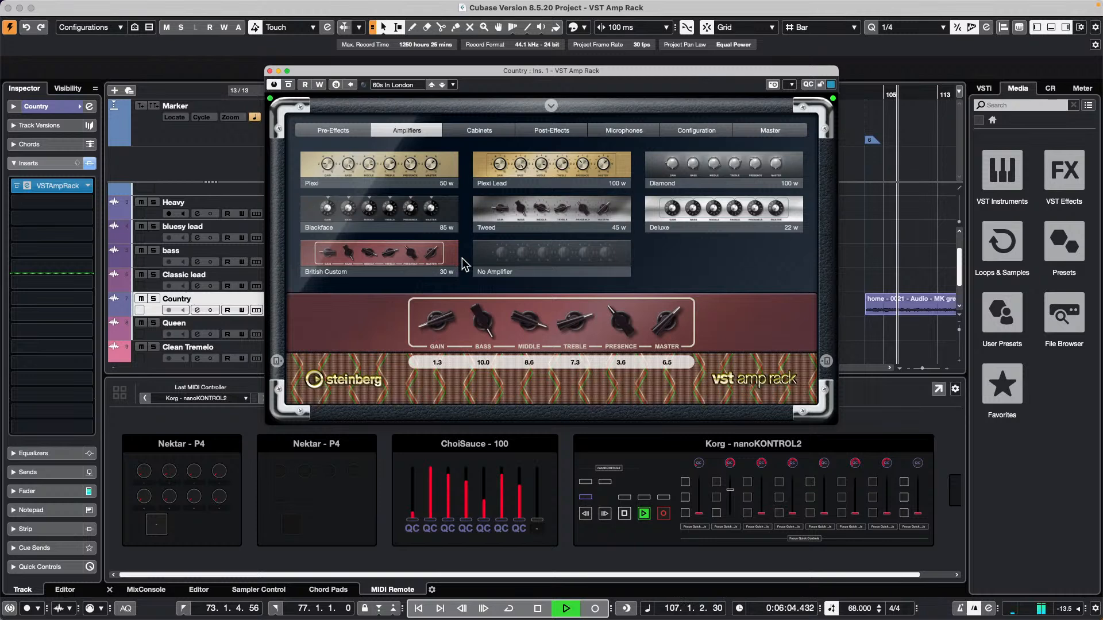
pyautogui.click(288, 85)
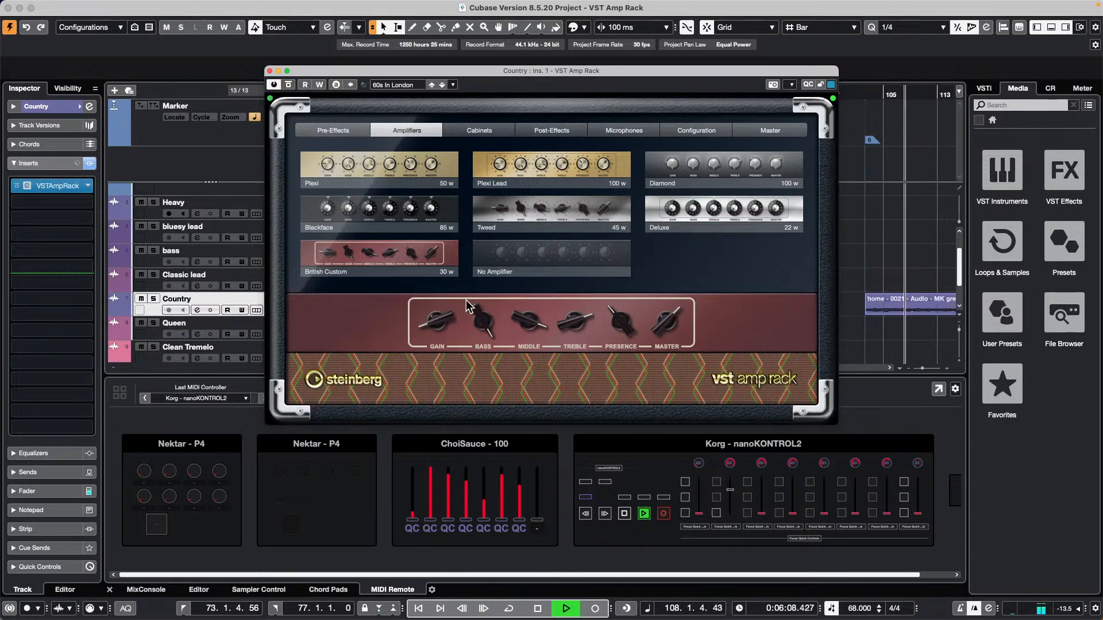
pyautogui.moveTo(434, 323)
pyautogui.moveTo(433, 323); pyautogui.dragTo(435, 318)
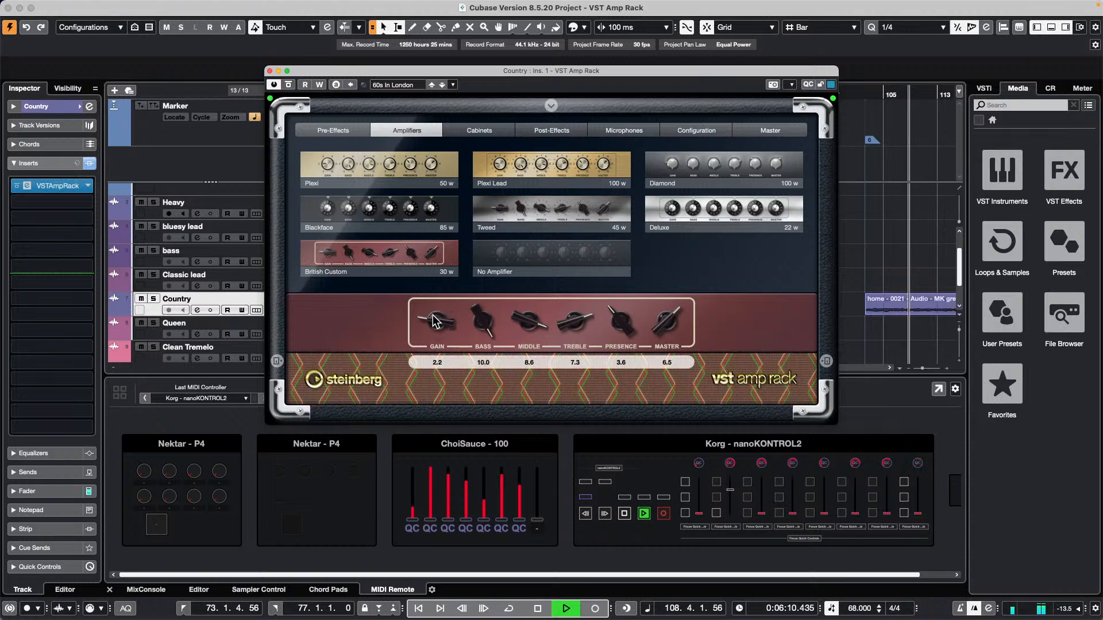
# Unlink the Country track's cabinet from its amplifier by auditioning a different cabinet, and return to the British Custom 2 x 12.
pyautogui.click(479, 130)
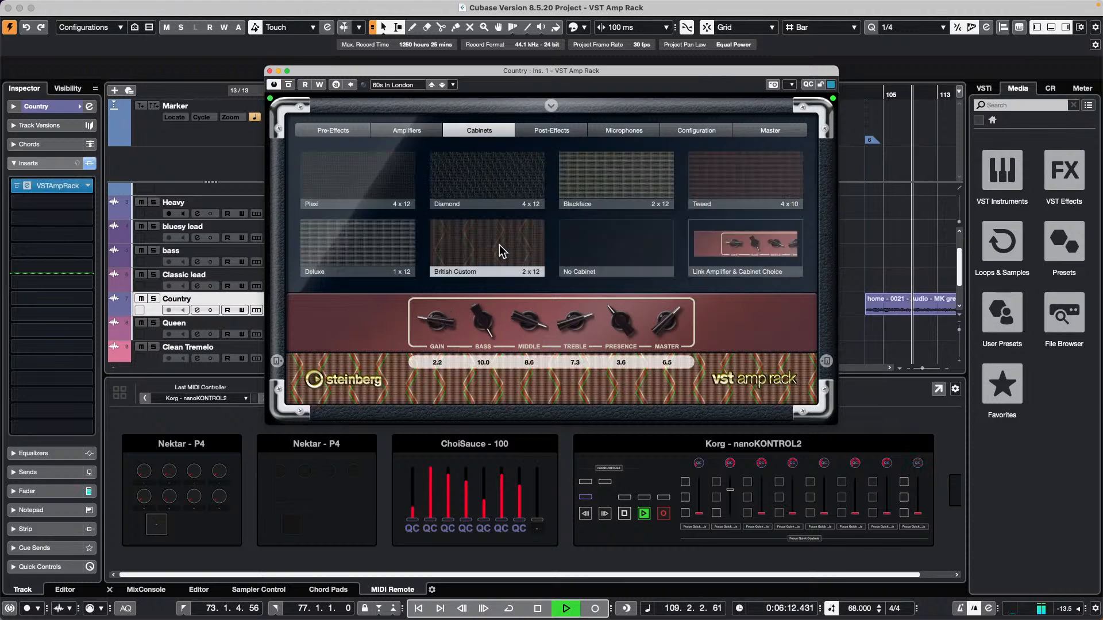
pyautogui.click(348, 242)
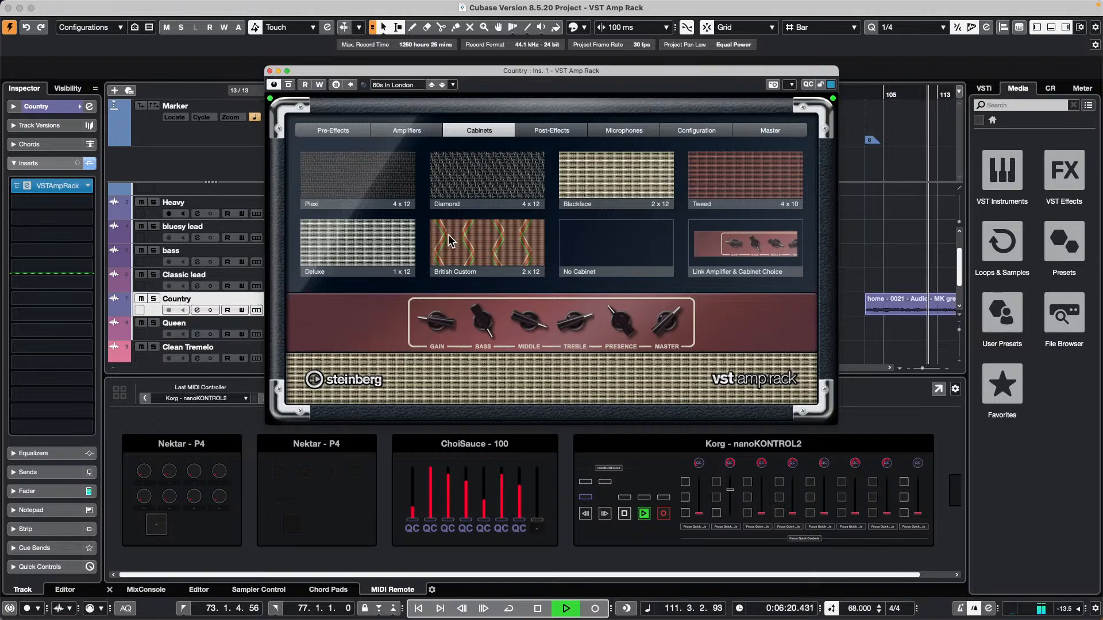
pyautogui.click(485, 246)
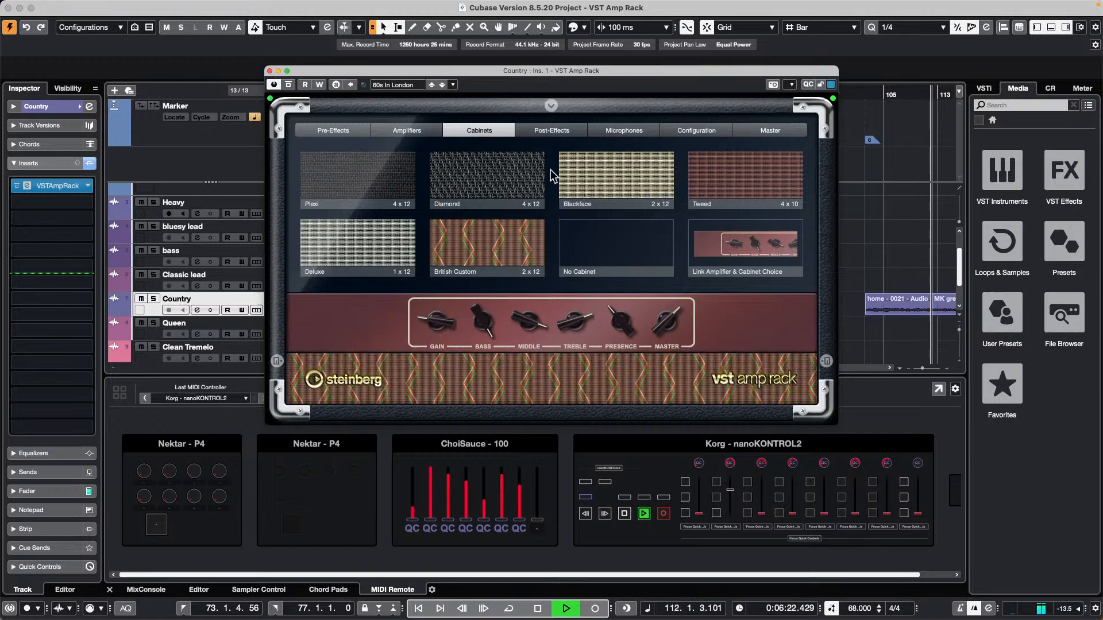
# Switch the Country track to the Tweed amplifier with gain 3.0, bass 3.1, middle 9.3, treble 8.9 and presence 6.9.
pyautogui.click(415, 131)
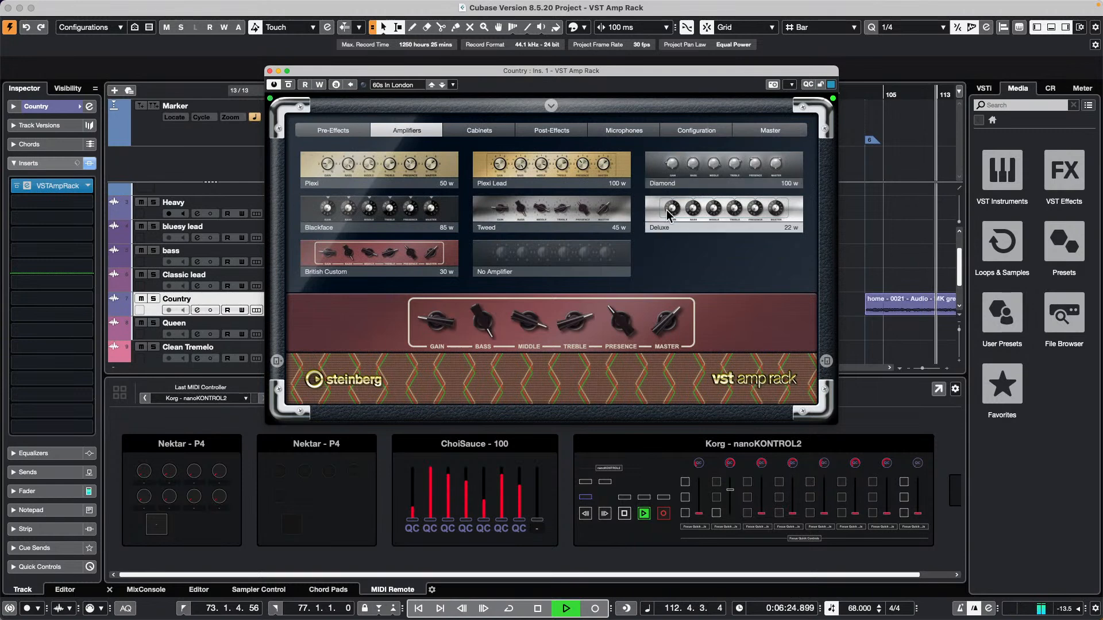
pyautogui.click(622, 218)
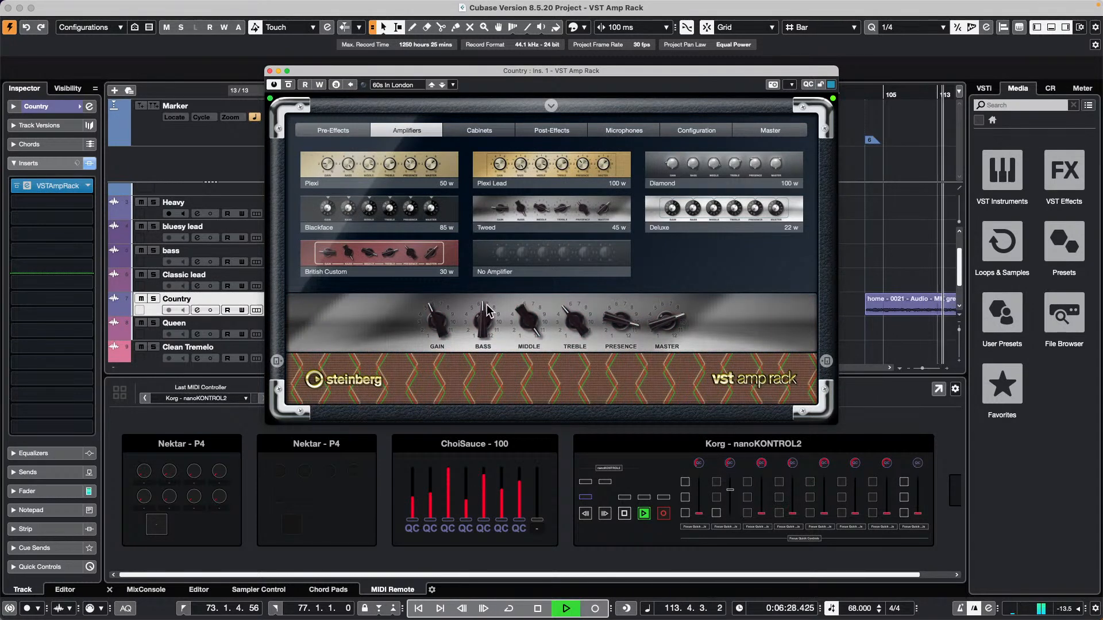
pyautogui.scroll(-5, 432, 319)
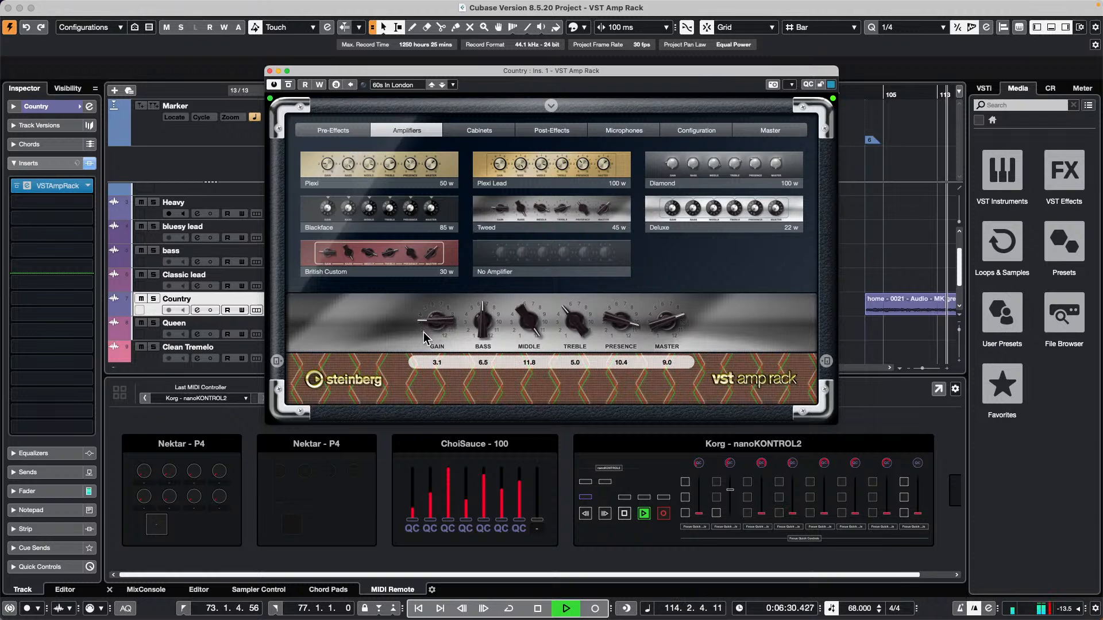
pyautogui.scroll(-7, 489, 321)
pyautogui.scroll(3, 584, 306)
pyautogui.scroll(5, 585, 306)
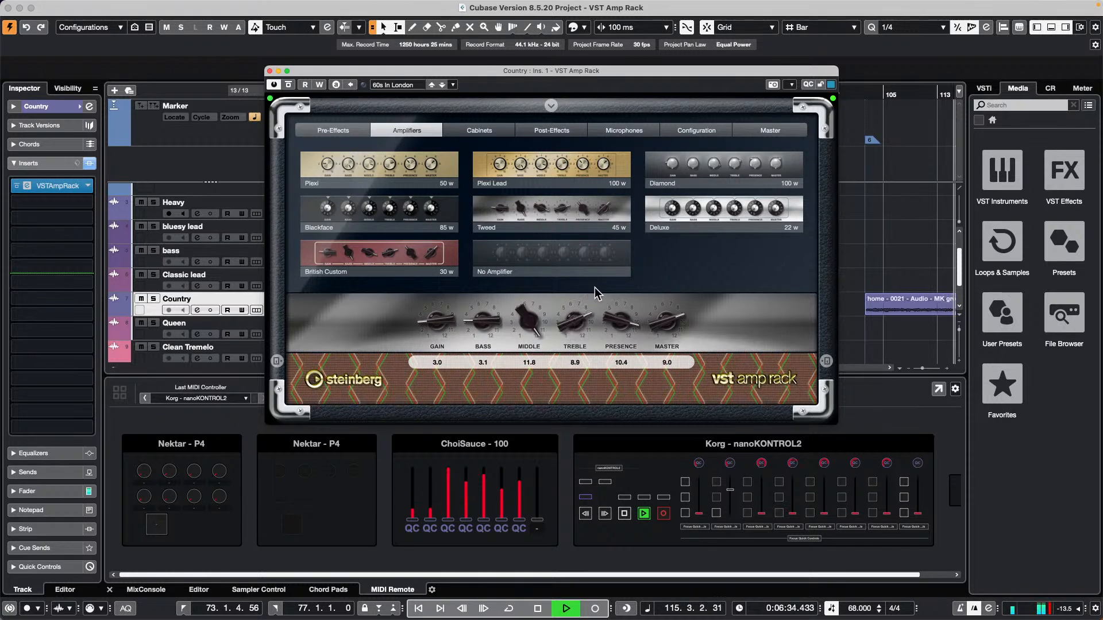
pyautogui.scroll(-7, 609, 319)
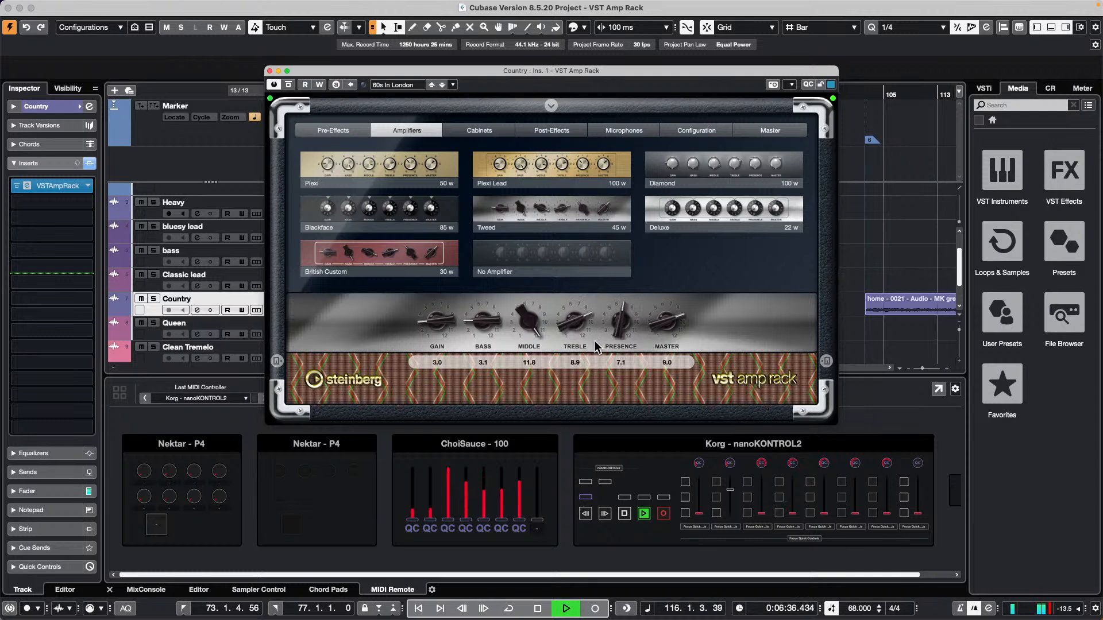
pyautogui.scroll(5, 527, 320)
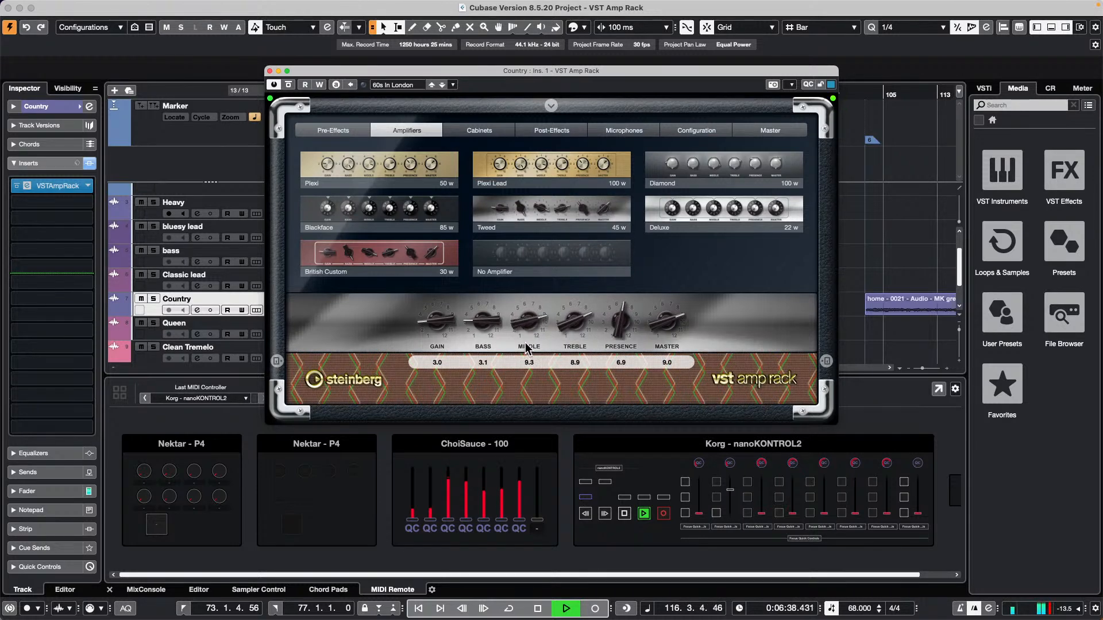
# Compare the Country guitar with VST Amp Rack bypassed and active, then close the plug-in.
pyautogui.click(275, 85)
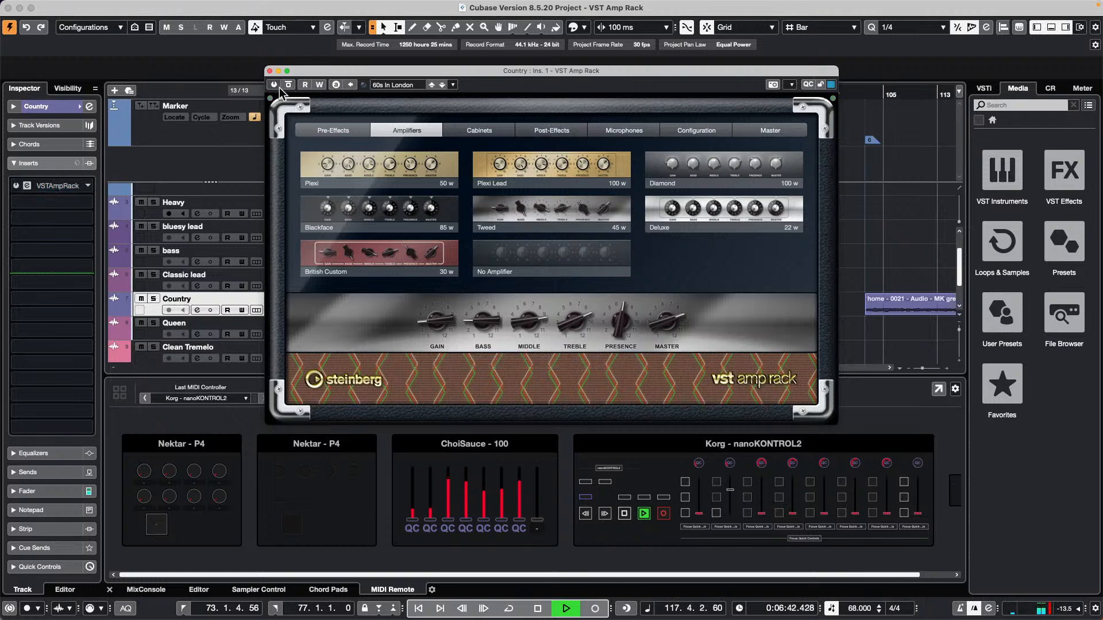
pyautogui.click(274, 85)
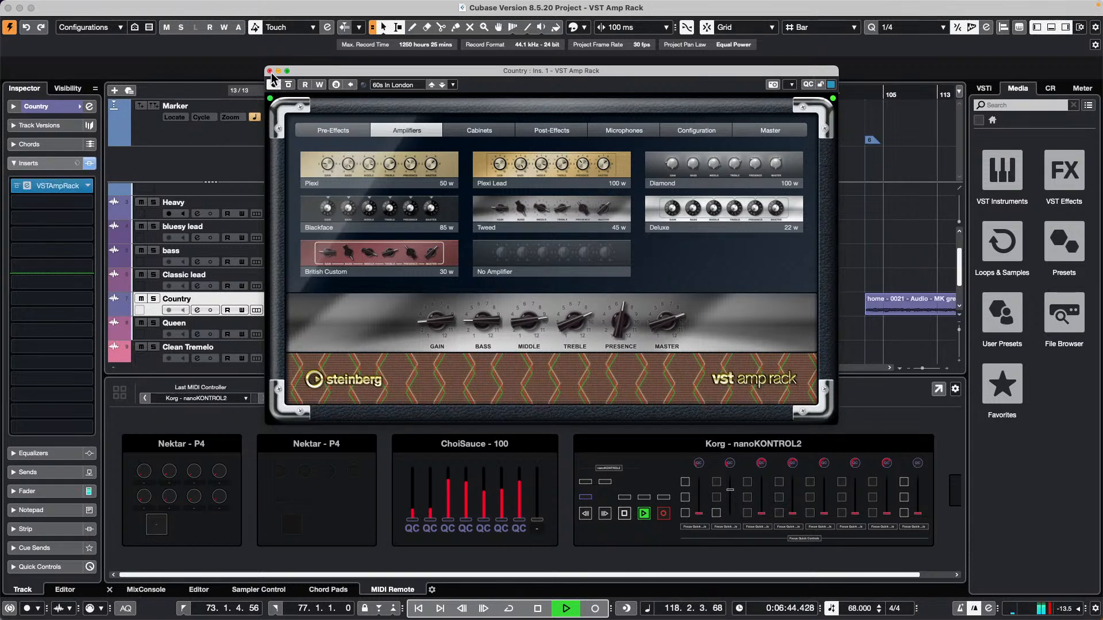
pyautogui.click(269, 71)
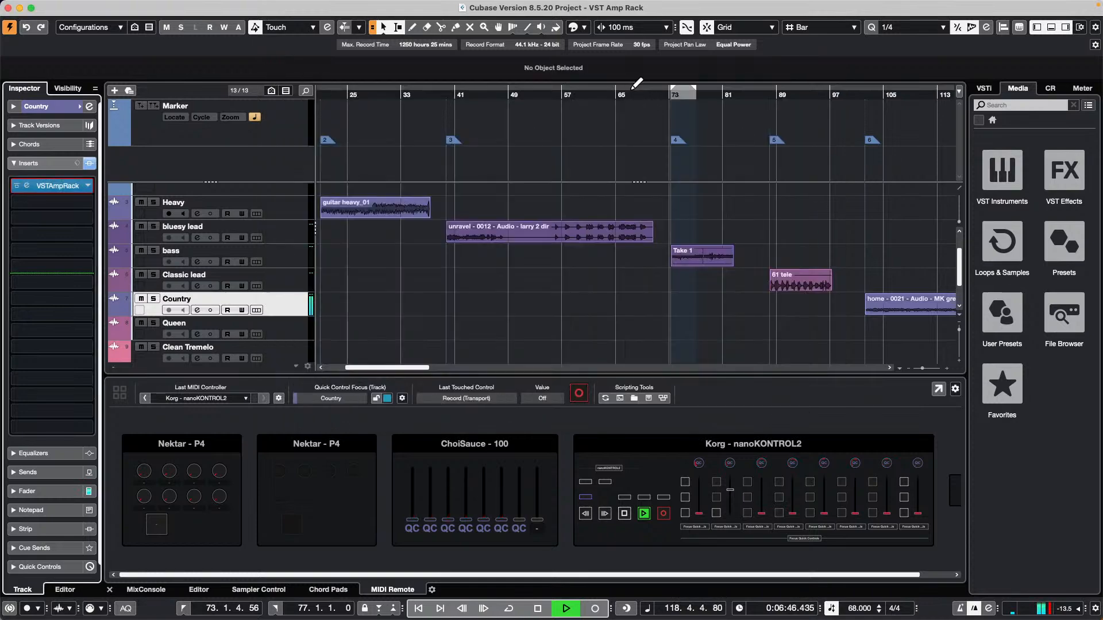
# Move playback to the start of the Clean Tremelo event at marker 8 and select its track.
pyautogui.press('g')
pyautogui.press('g')
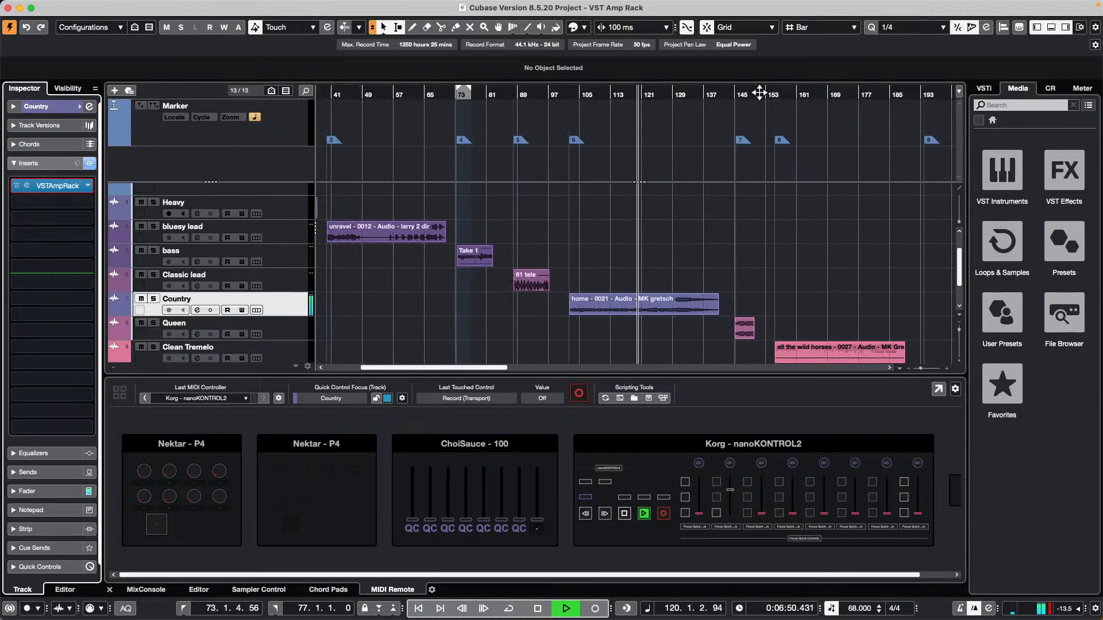
pyautogui.click(781, 95)
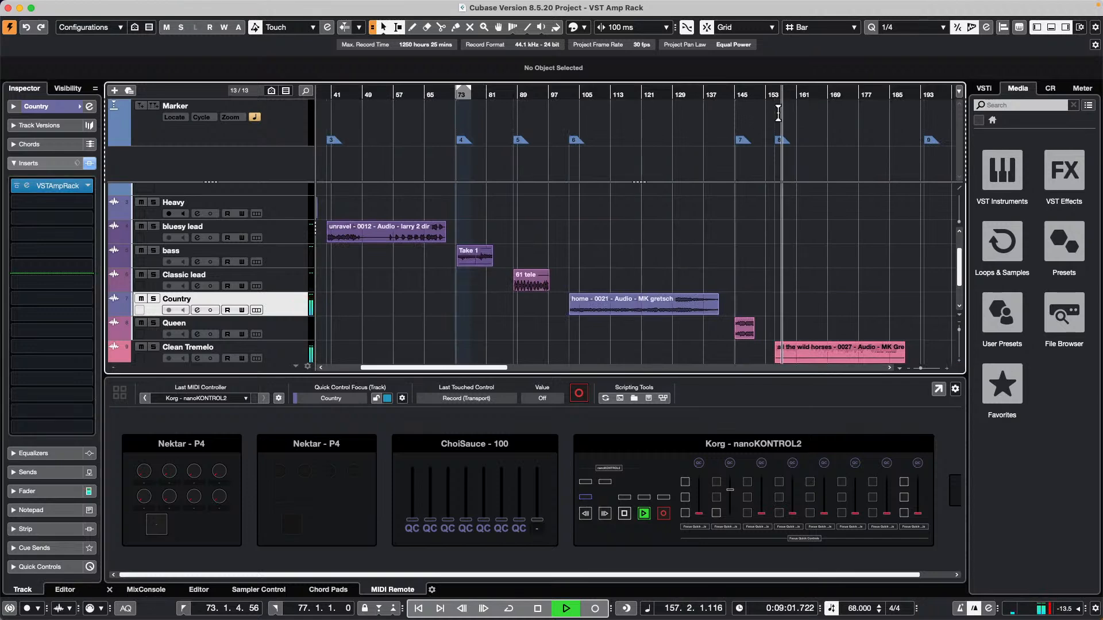
pyautogui.scroll(-2, 783, 213)
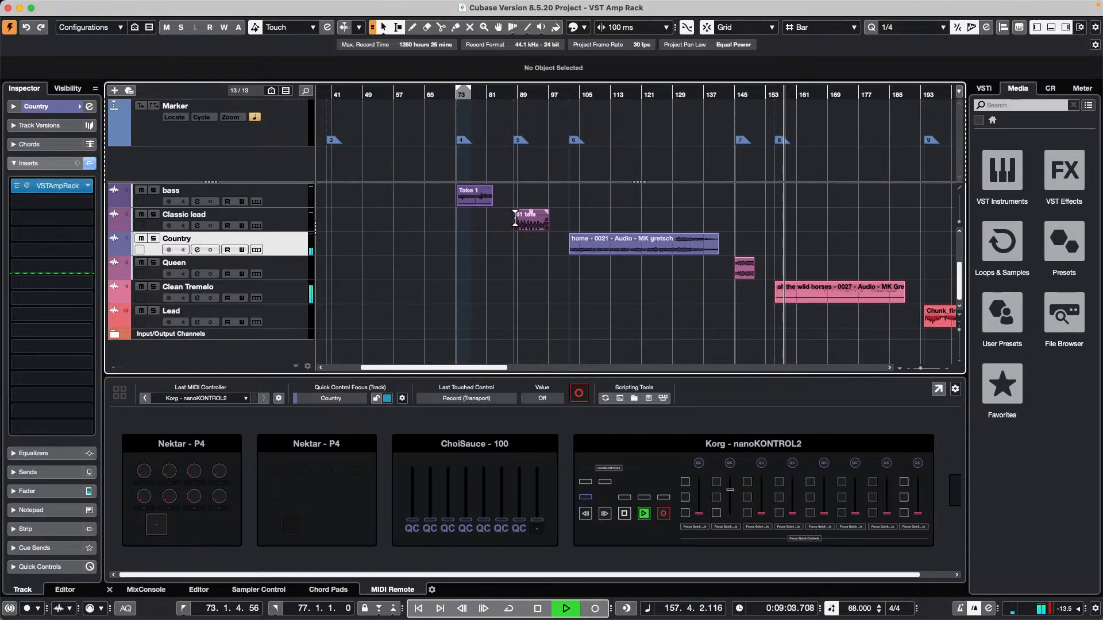
pyautogui.click(293, 294)
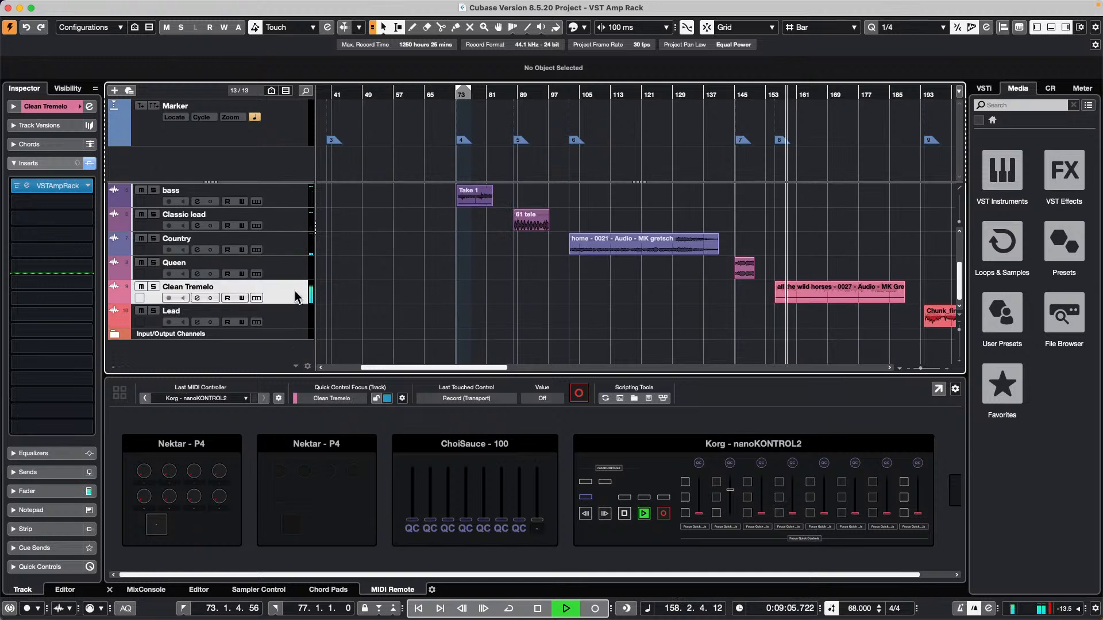
# Compare the Clean Tremelo guitar with VST Amp Rack bypassed and active, and adjust the Tremolo pedal's depth.
pyautogui.click(43, 186)
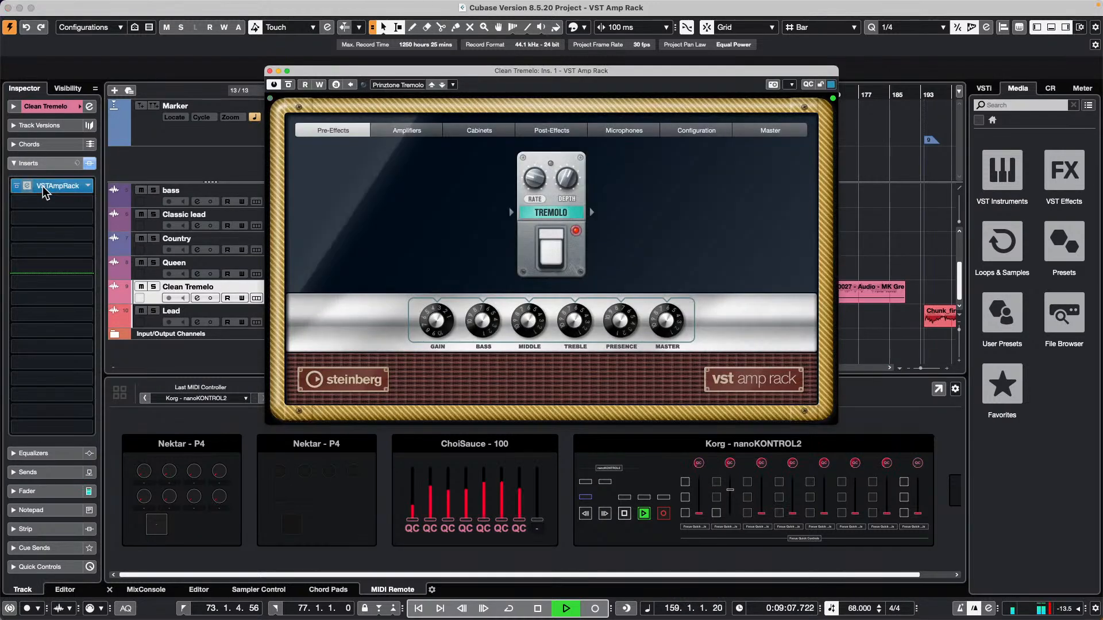
pyautogui.click(288, 85)
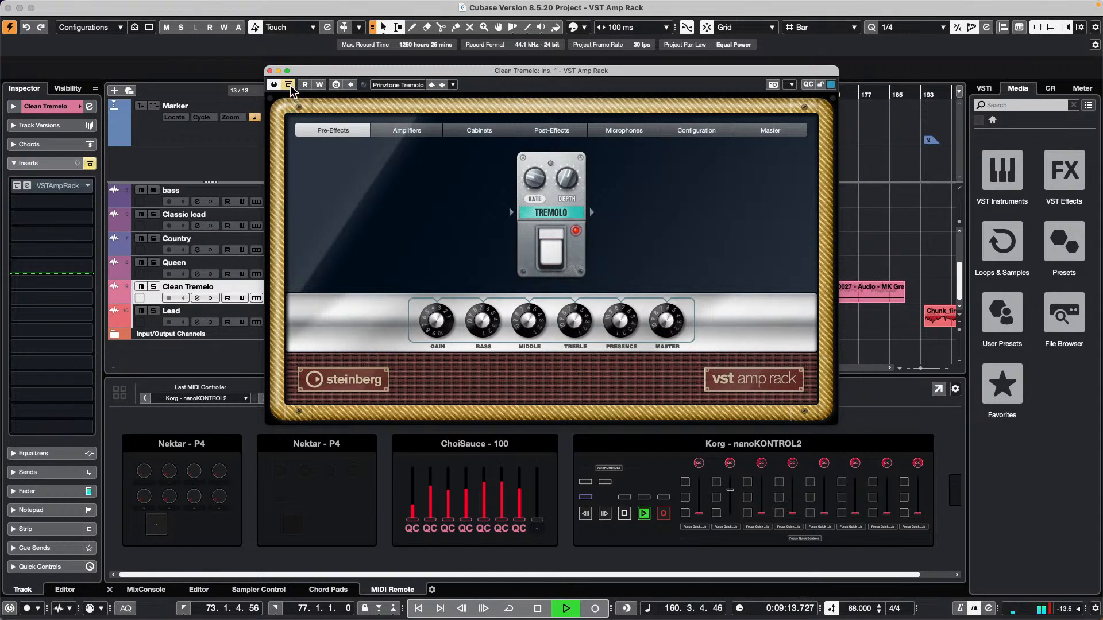
pyautogui.click(289, 85)
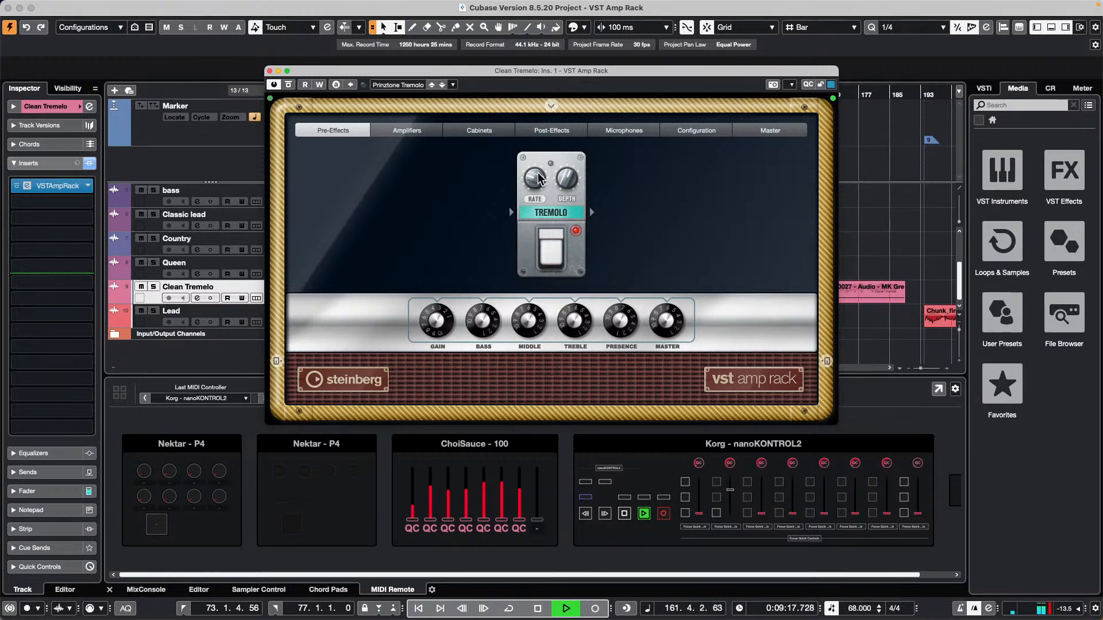
pyautogui.moveTo(534, 179)
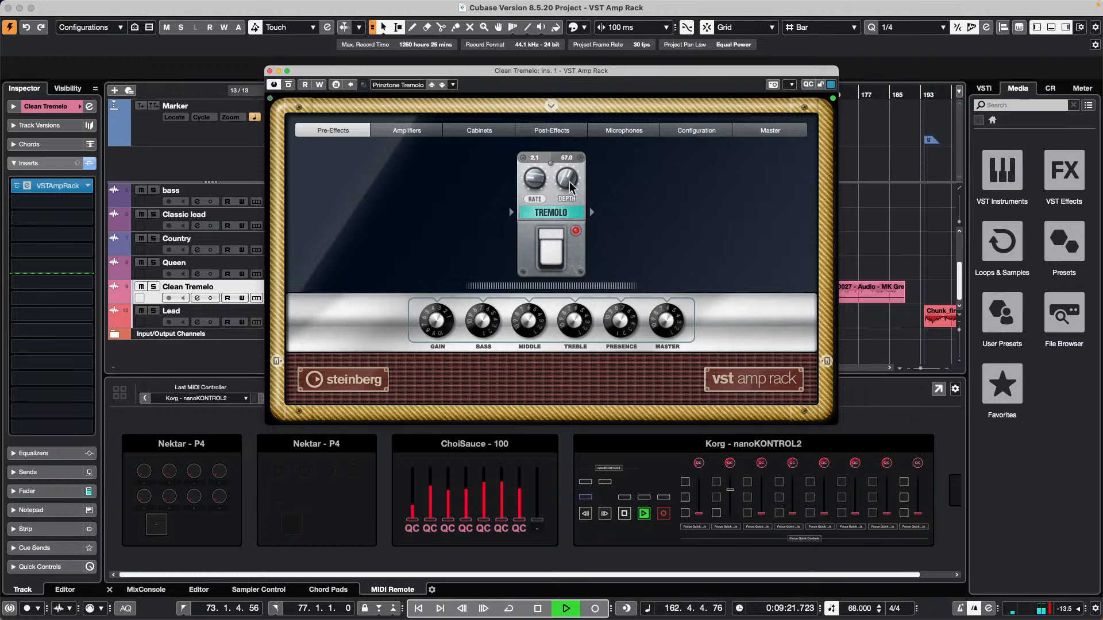
pyautogui.moveTo(570, 183)
pyautogui.mouseDown()
pyautogui.moveTo(571, 153)
pyautogui.moveTo(566, 195)
pyautogui.mouseUp()
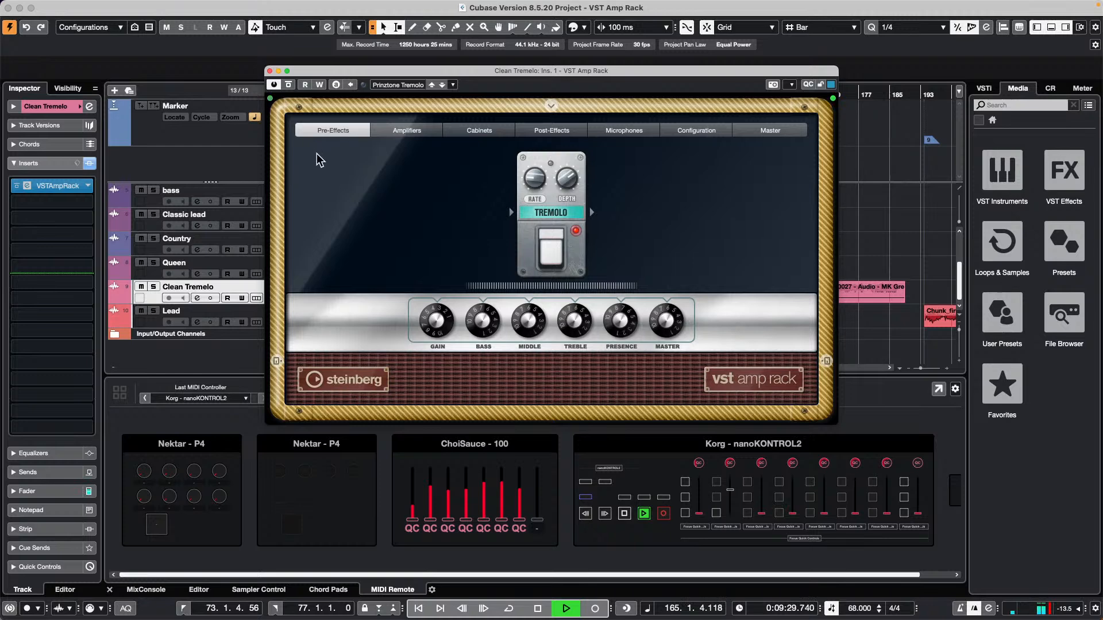
# Audition the Diamond, Blackface, Tweed and British Custom cabinets on the Clean Tremelo track, and settle on the Plexi 4 x 12.
pyautogui.click(482, 132)
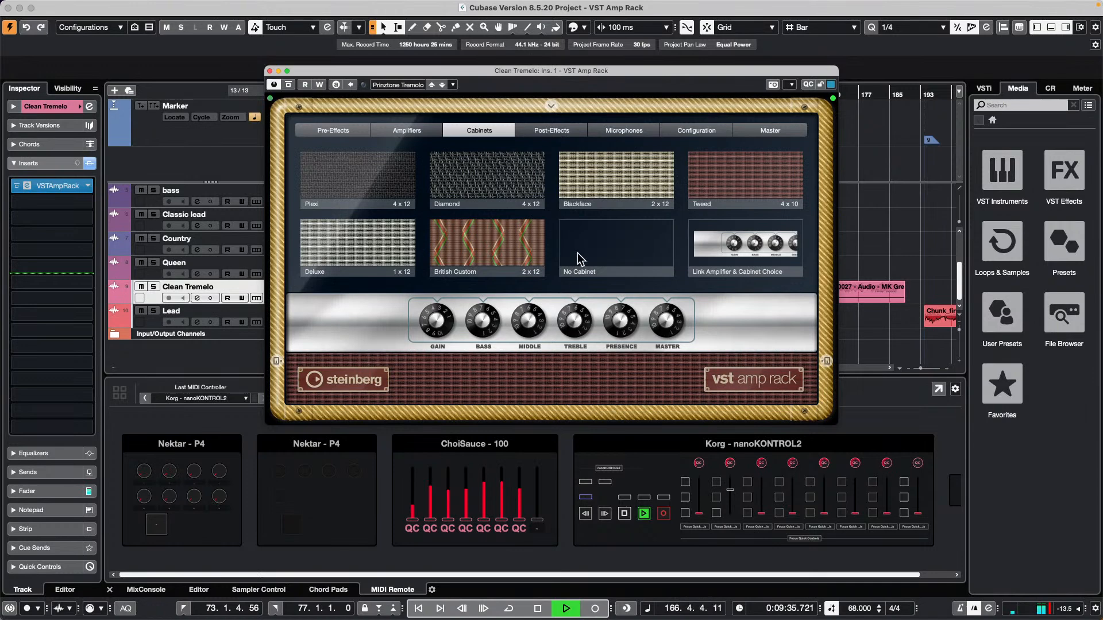
pyautogui.click(498, 179)
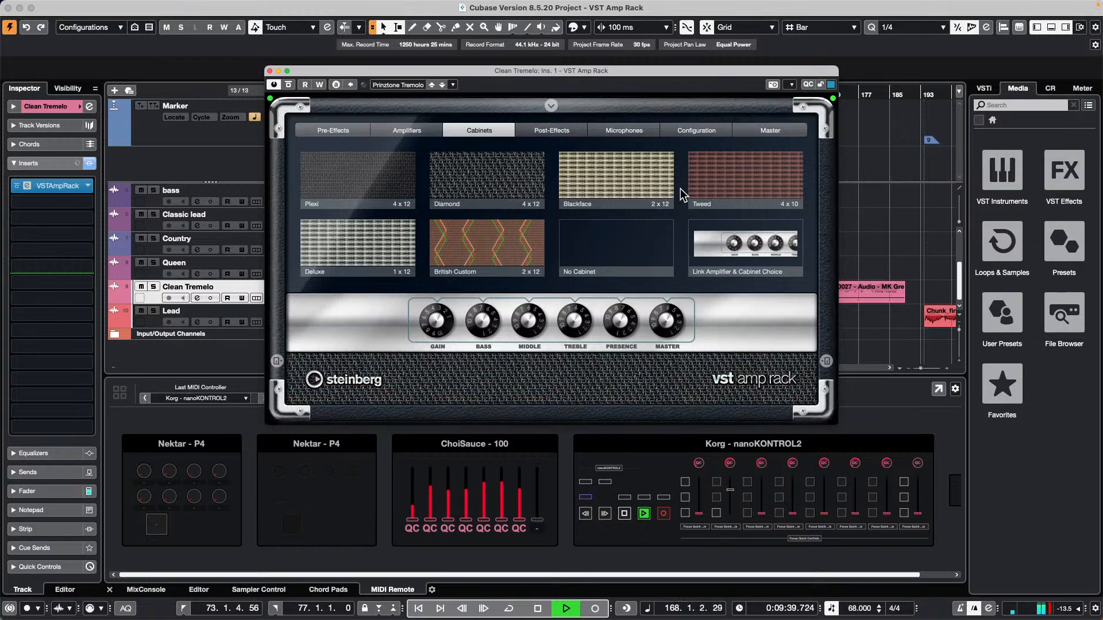
pyautogui.click(636, 174)
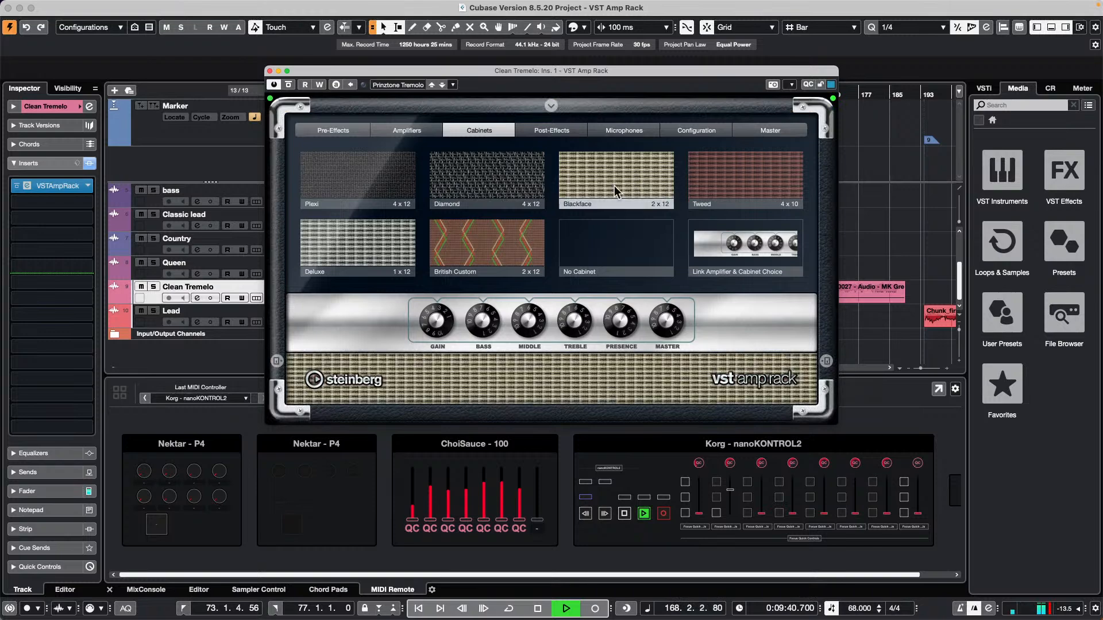
pyautogui.click(744, 178)
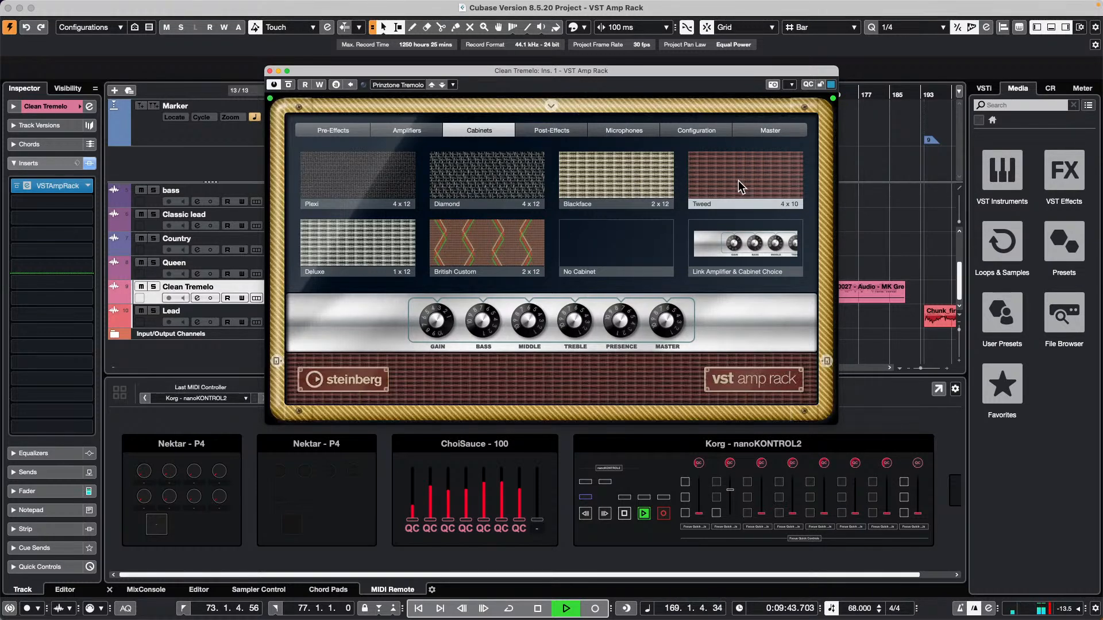
pyautogui.click(477, 255)
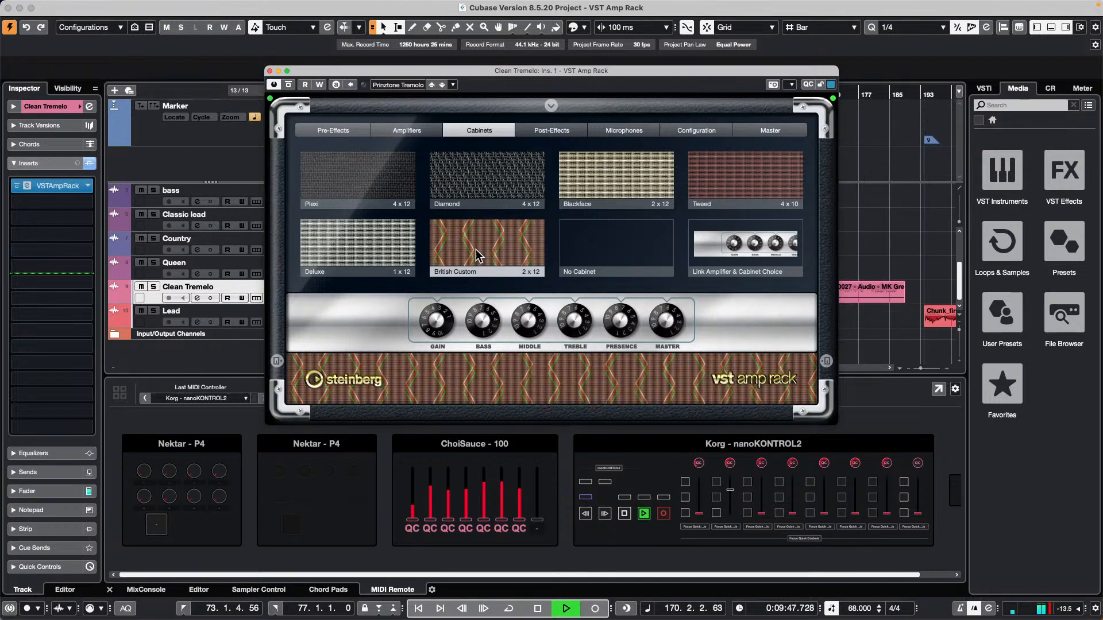
pyautogui.click(361, 164)
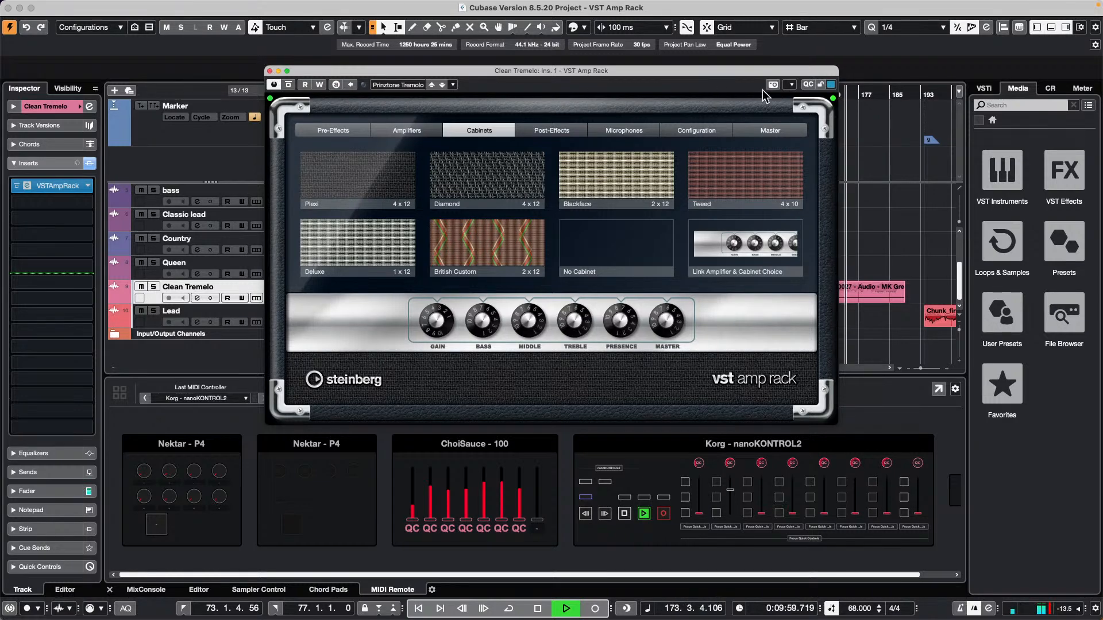
# Move playback to the Lead event near marker 9, close the Clean Tremelo track's VST Amp Rack, and stop playback.
pyautogui.click(938, 95)
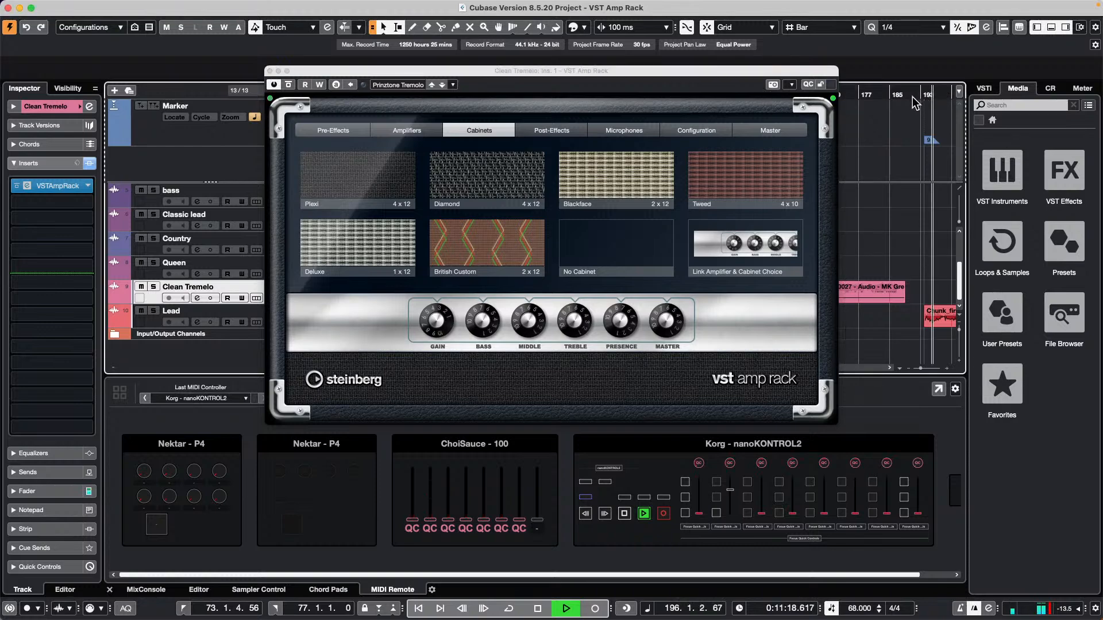
pyautogui.moveTo(906, 103); pyautogui.dragTo(891, 88)
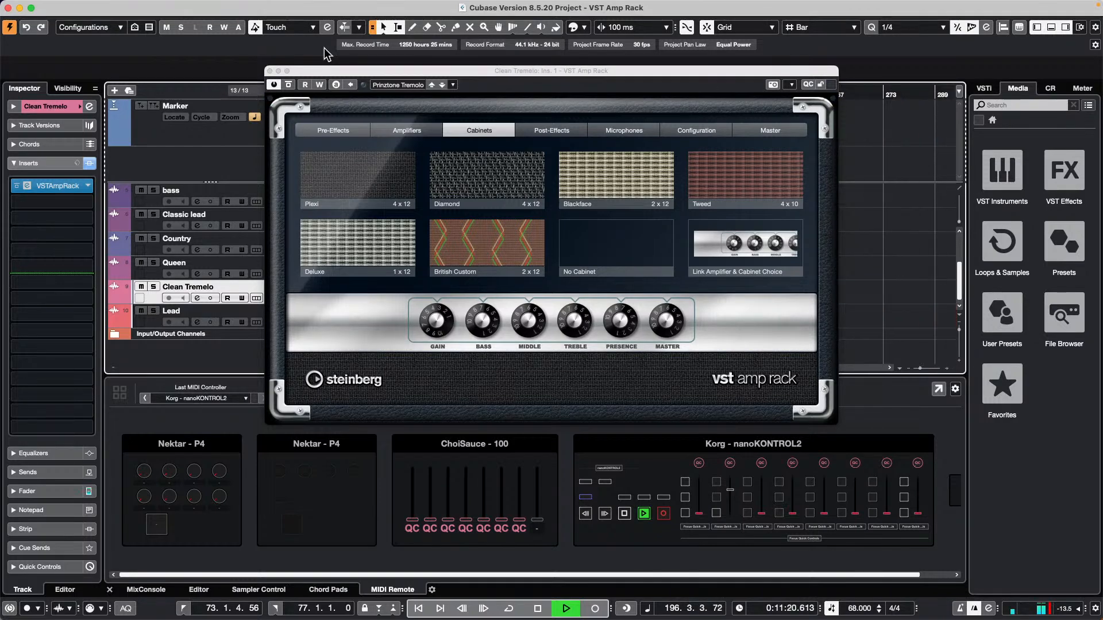
pyautogui.click(271, 70)
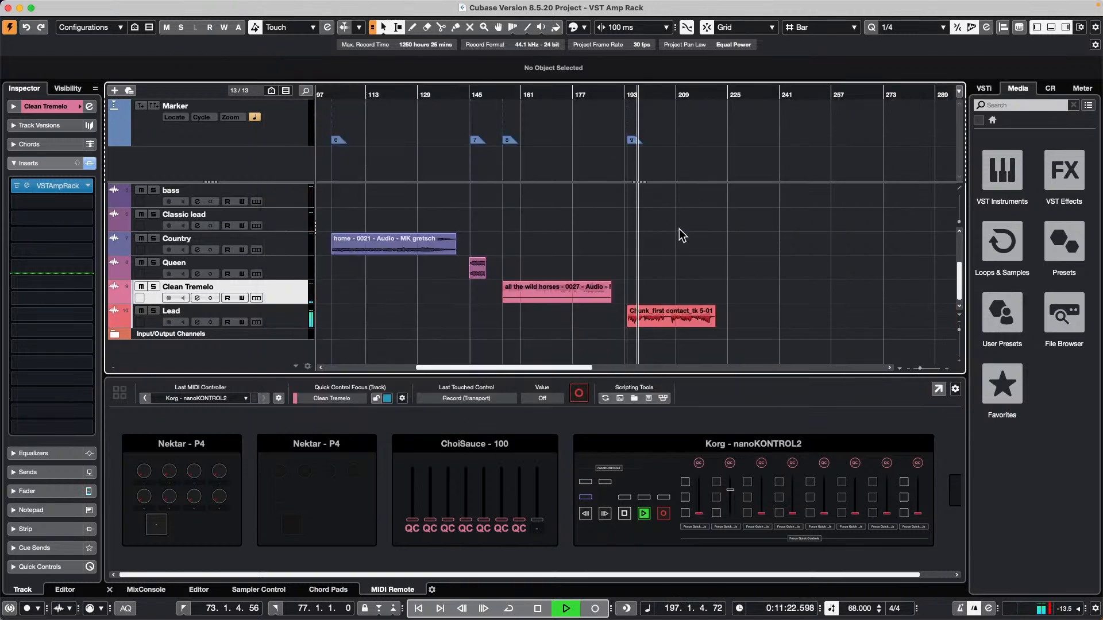
pyautogui.press('space')
# Review the amplifiers, cabinets, post-effects, microphones and configuration of the Clean Tremelo track's VST Amp Rack, and close the plug-in.
pyautogui.click(58, 185)
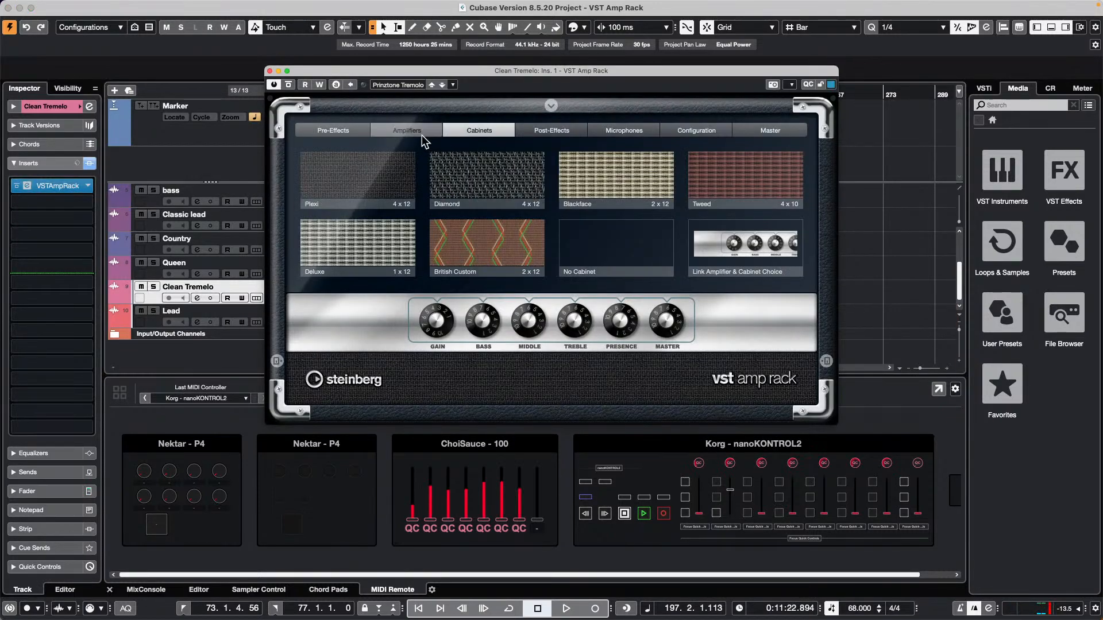
pyautogui.click(422, 134)
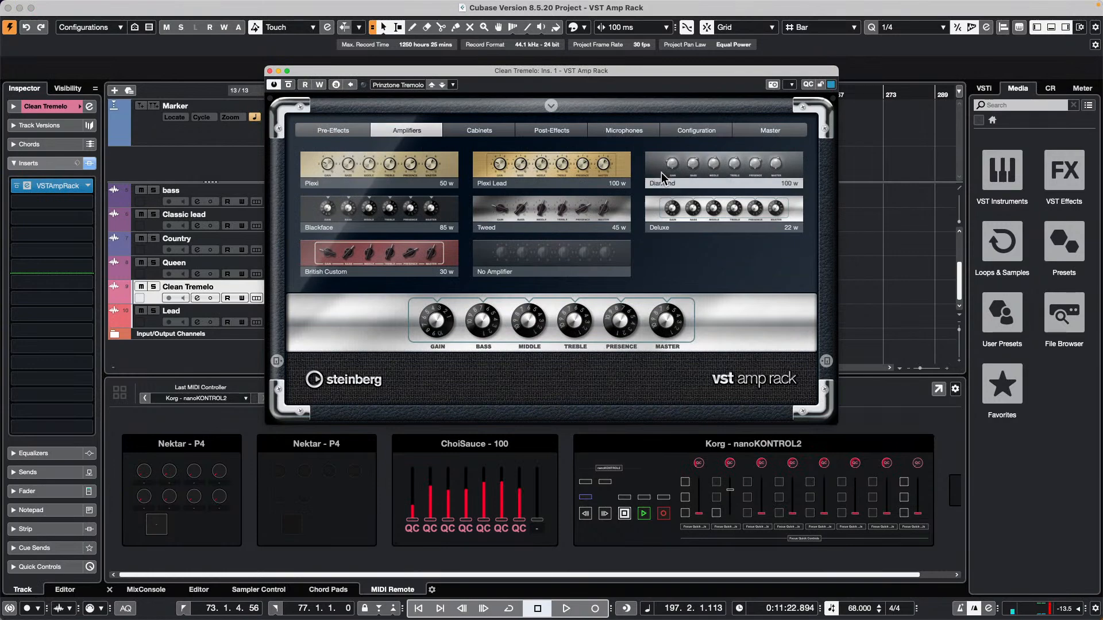
pyautogui.click(480, 131)
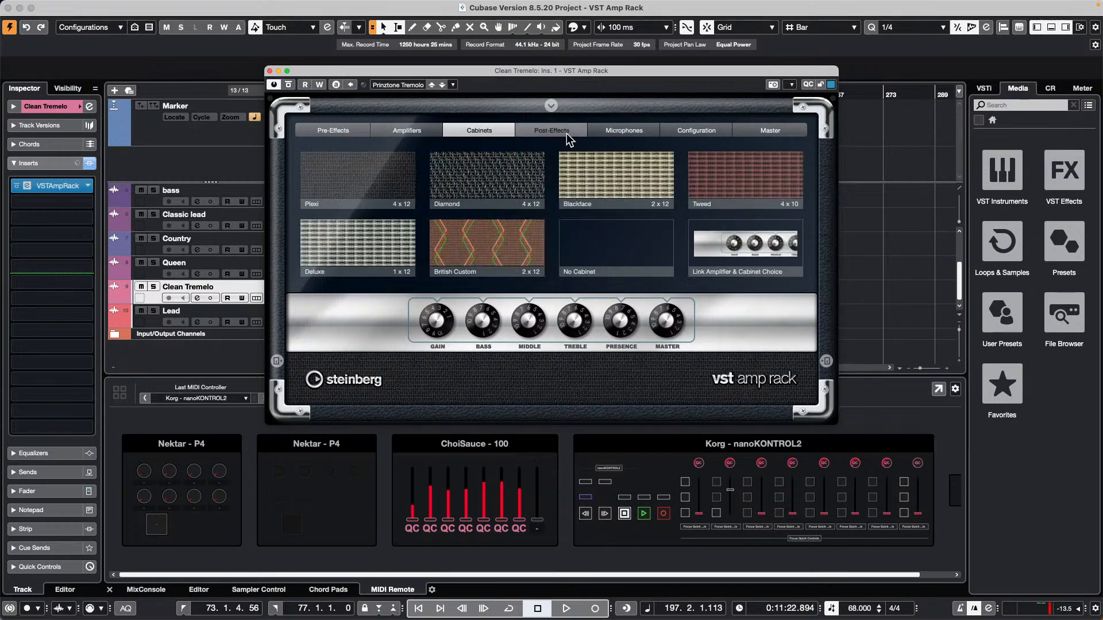
pyautogui.click(568, 133)
pyautogui.click(619, 133)
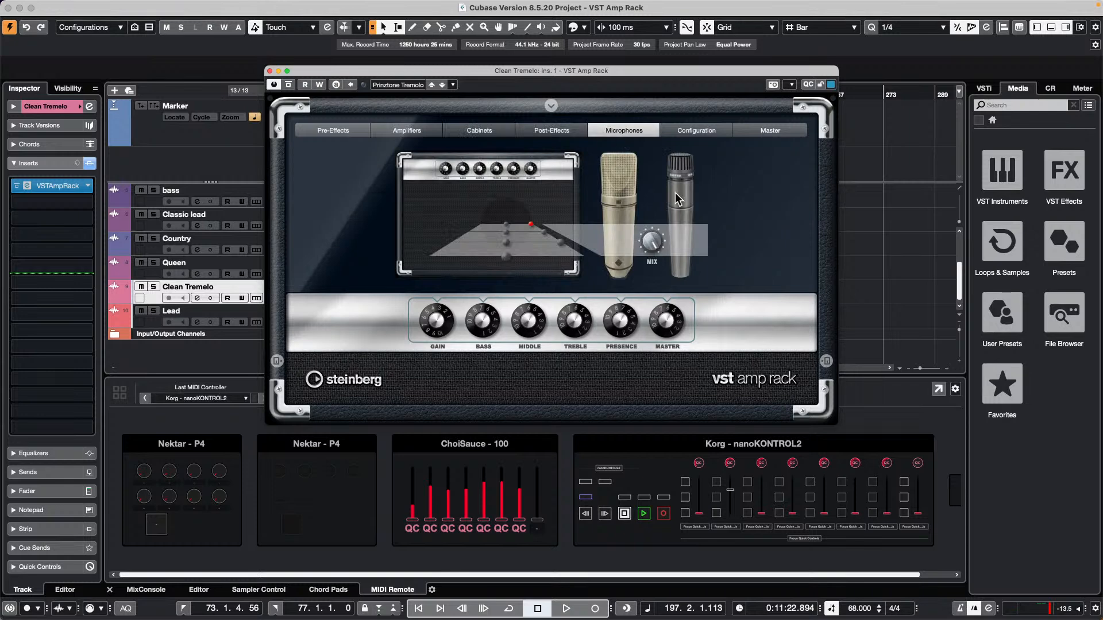
pyautogui.click(699, 136)
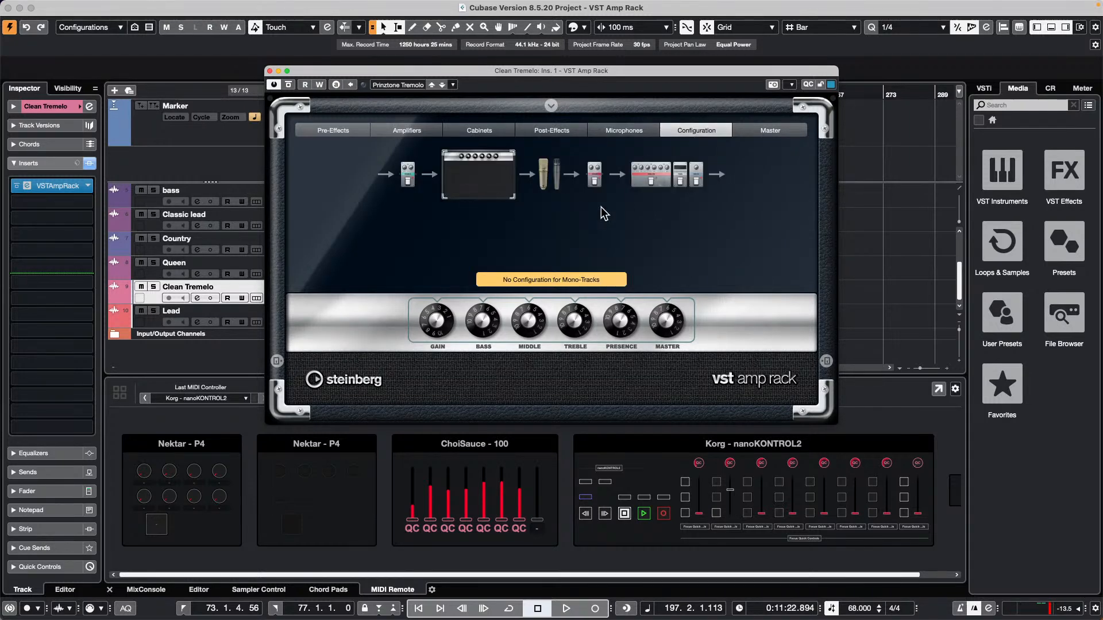
pyautogui.click(270, 71)
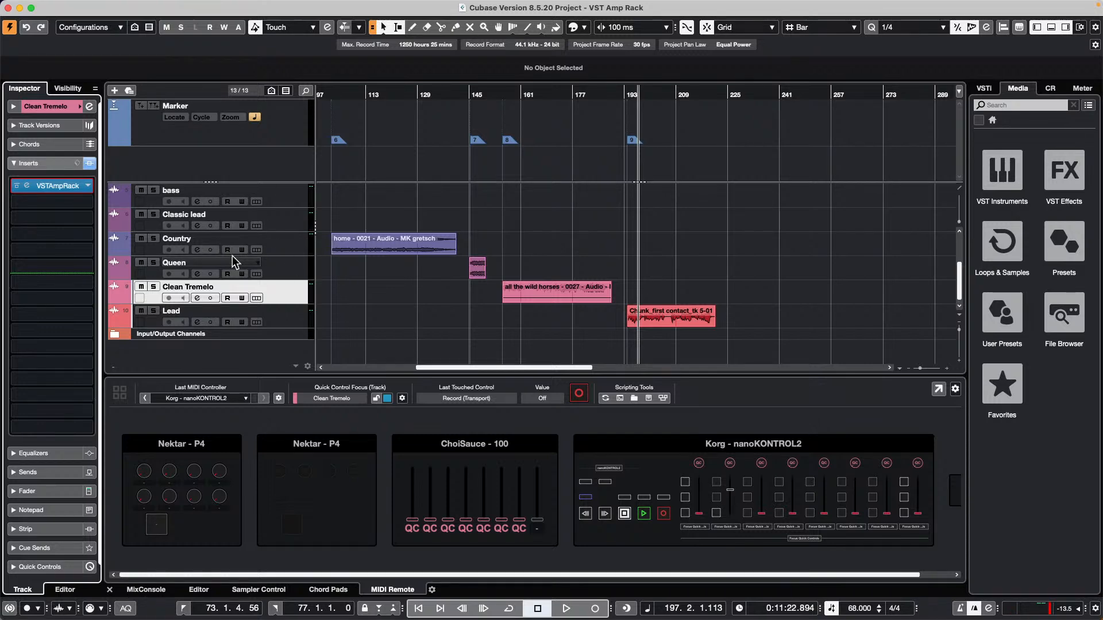
pyautogui.click(304, 290)
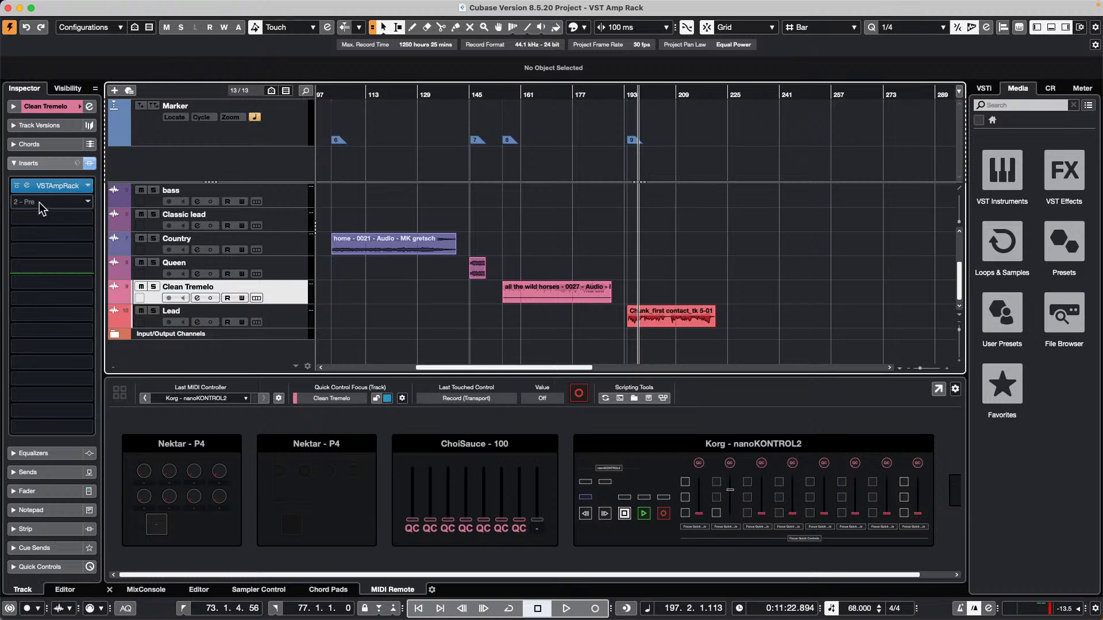
pyautogui.click(84, 202)
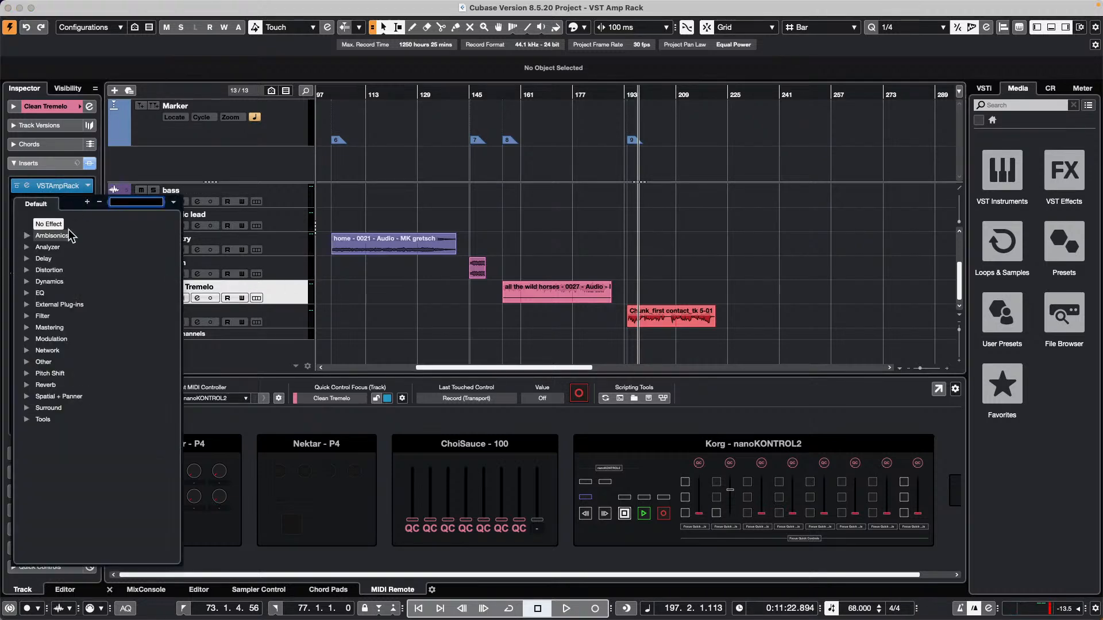
pyautogui.click(560, 250)
pyautogui.hotkey('ctrl', 'Up')
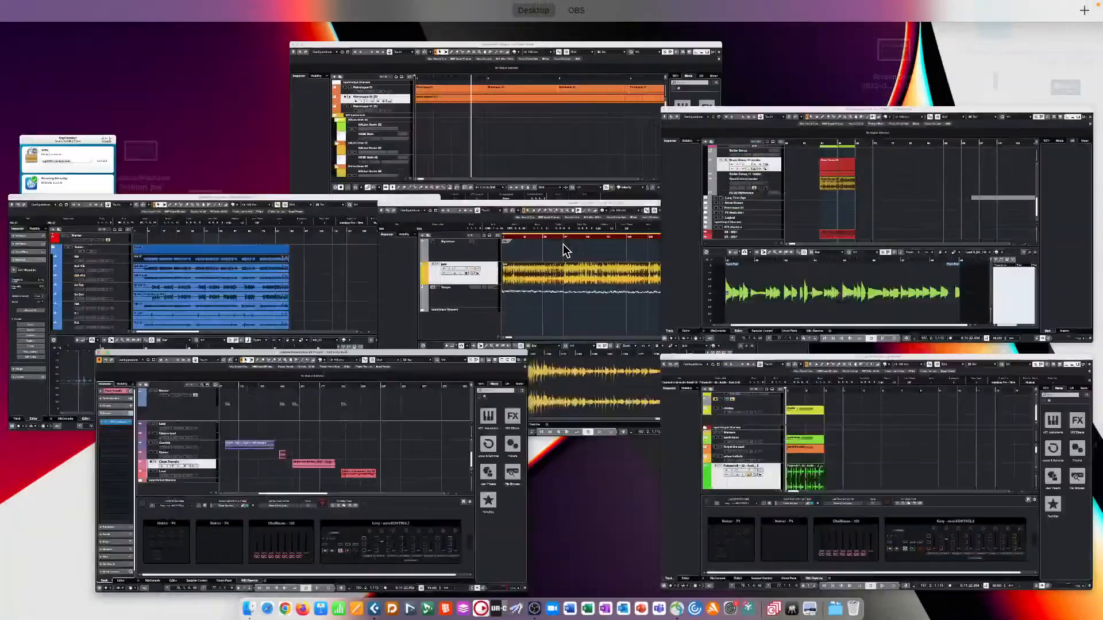
pyautogui.hotkey('ctrl', 'Up')
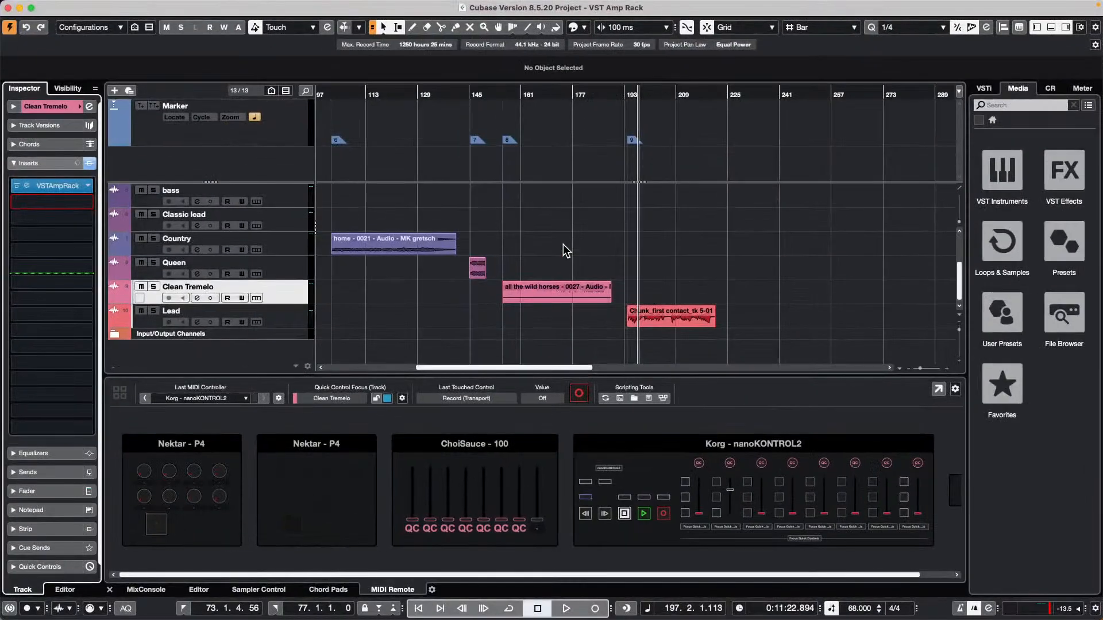
# Open the MixConsole, show the channel strip modules, and load the DeEsser in the Heavy channel's Tools module.
pyautogui.press('F3')
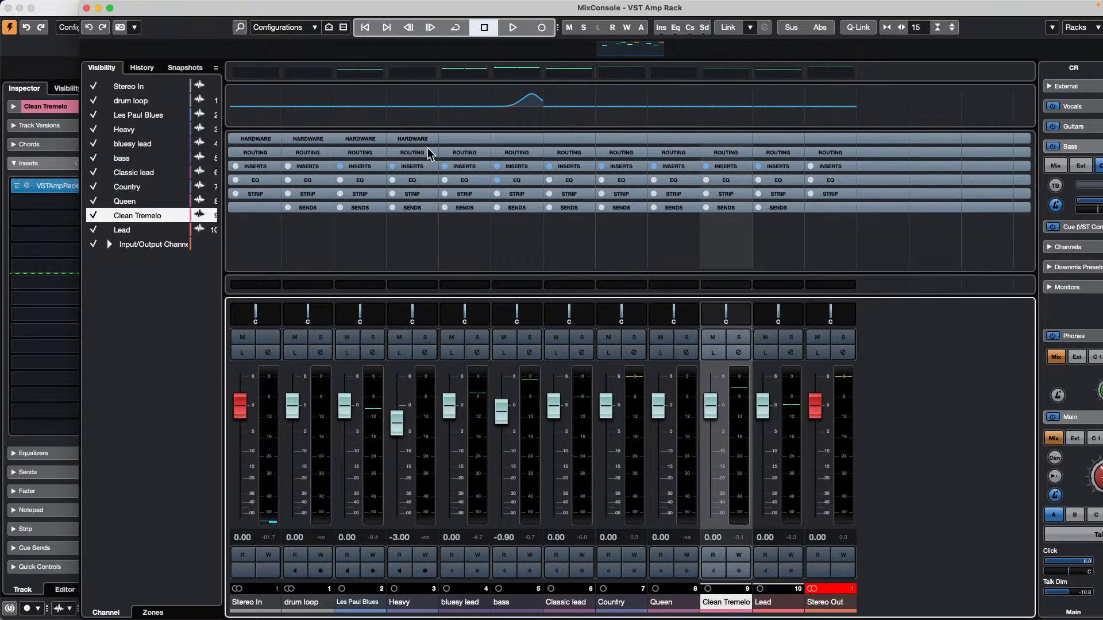
pyautogui.click(418, 195)
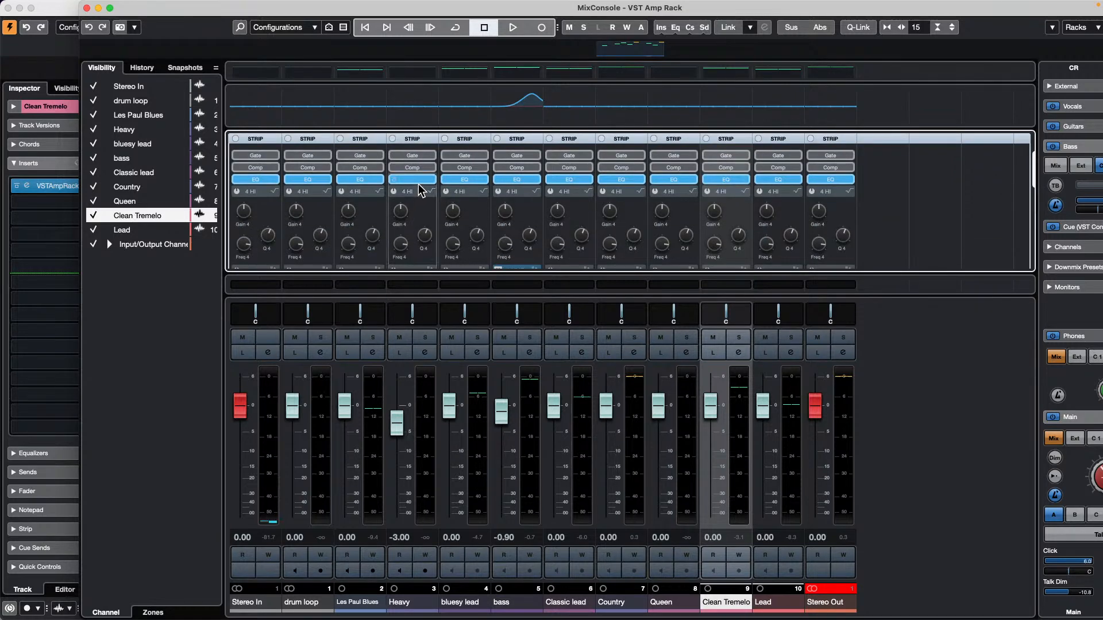
pyautogui.click(415, 178)
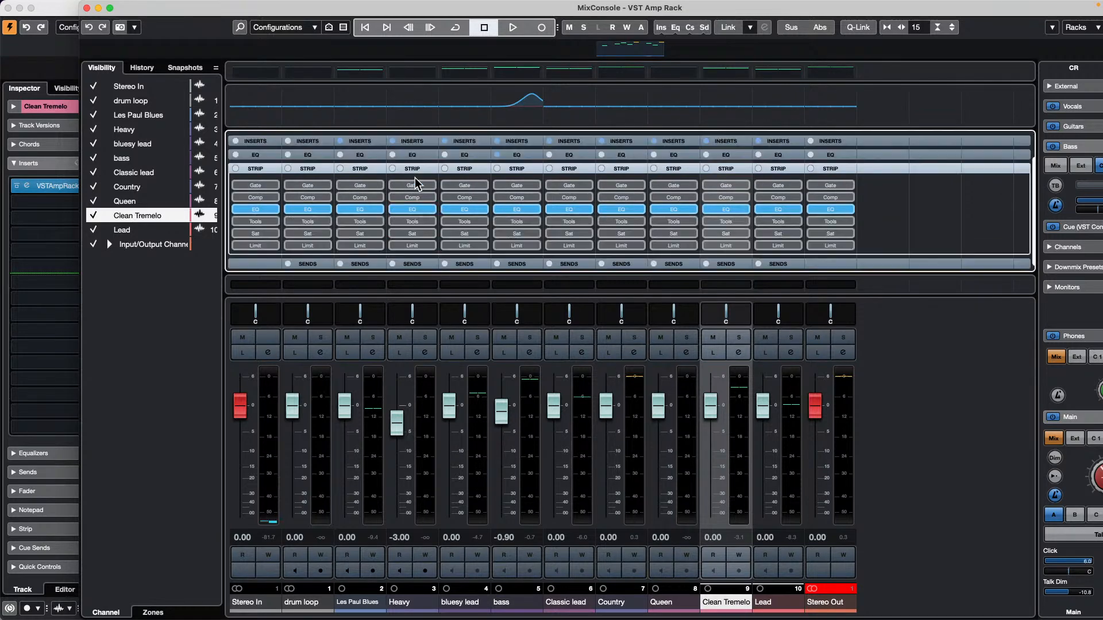
pyautogui.click(432, 221)
pyautogui.click(472, 251)
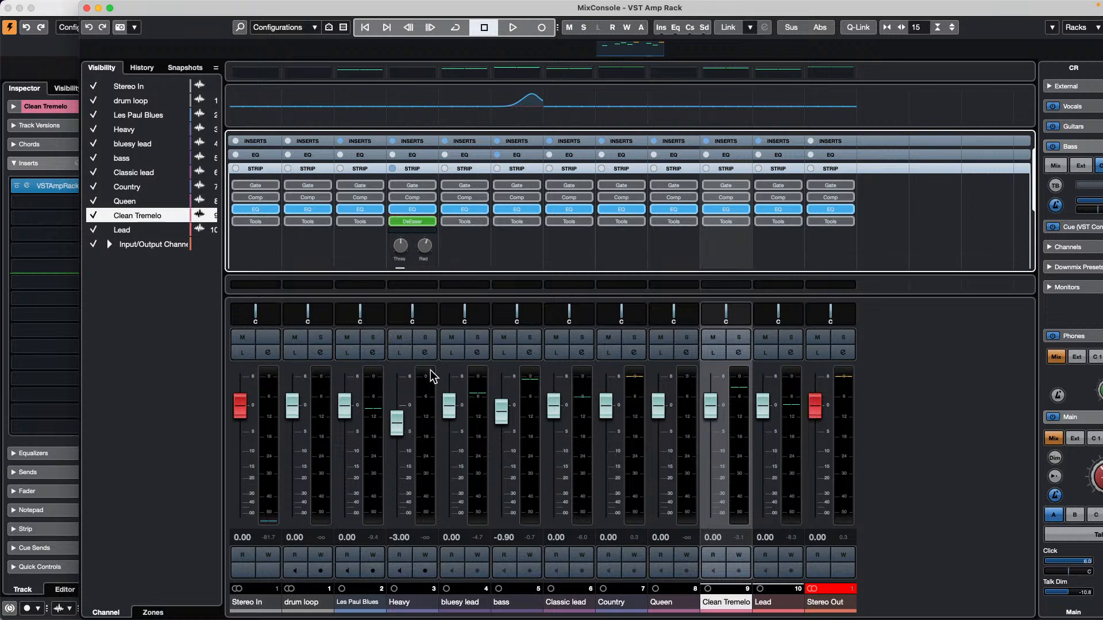
pyautogui.click(410, 309)
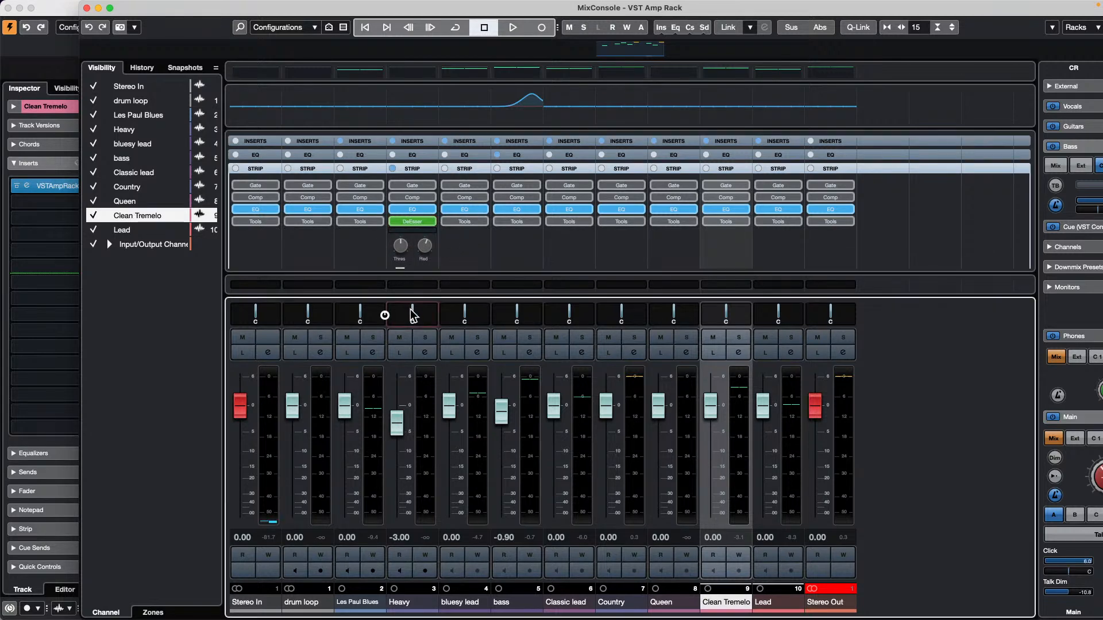
# Load the DeEsser dynamics effect in the Heavy channel's second insert slot, and move its window clear of the Heavy channel.
pyautogui.click(413, 147)
pyautogui.click(416, 166)
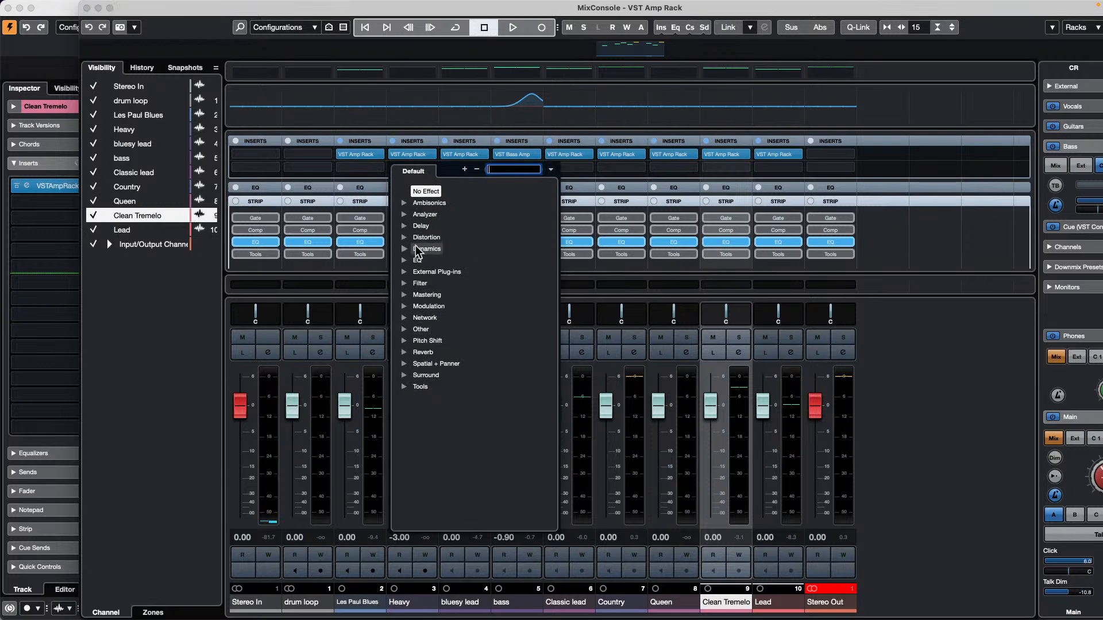
pyautogui.click(406, 250)
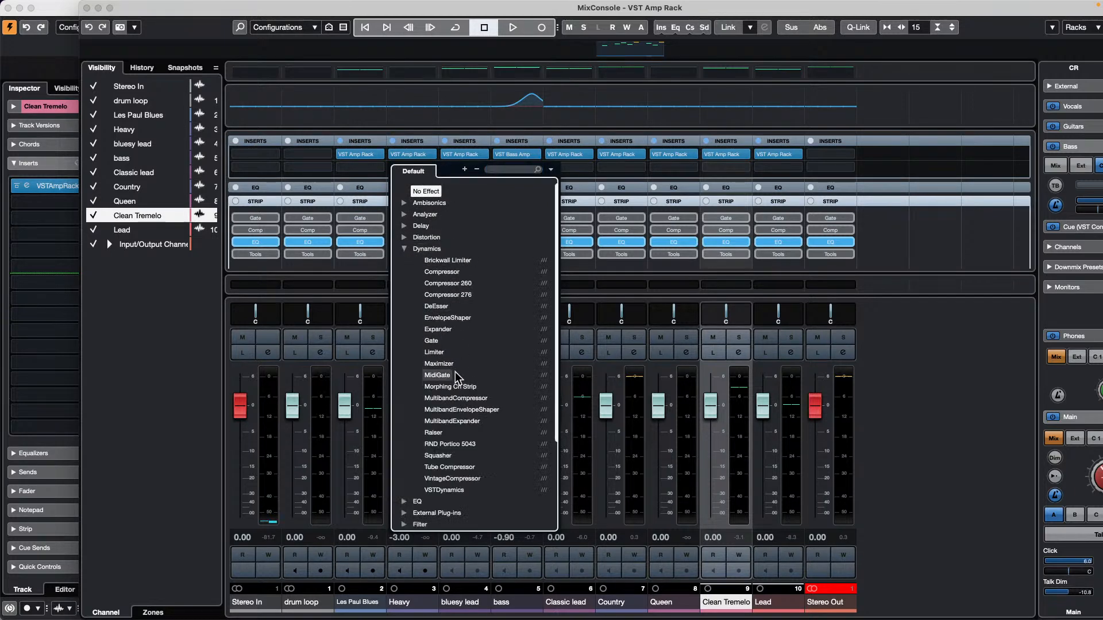
pyautogui.click(435, 305)
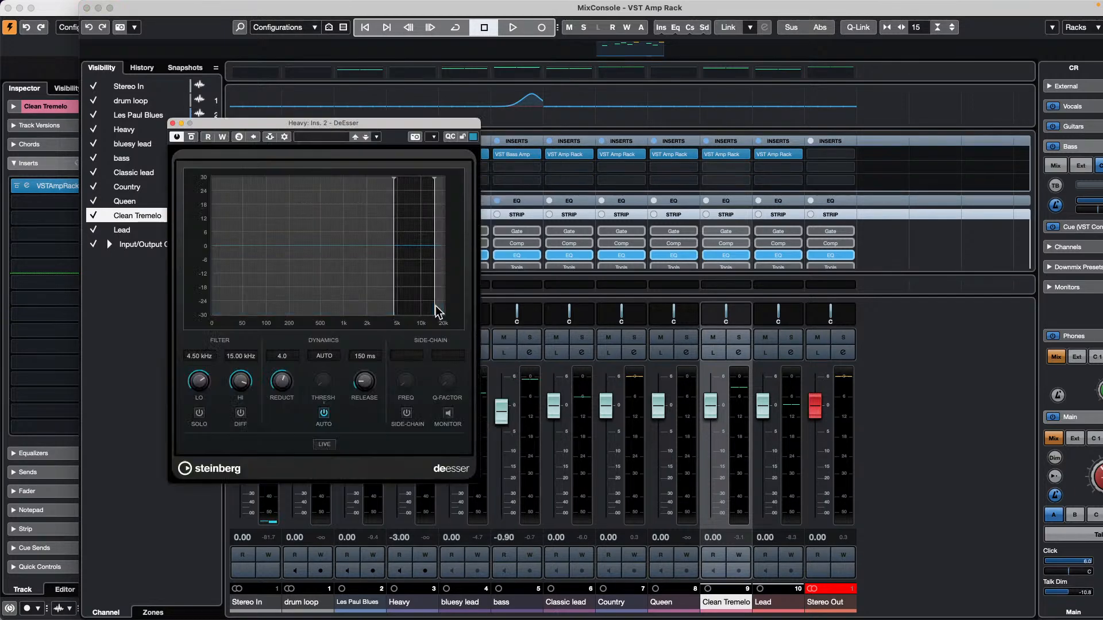
pyautogui.click(173, 123)
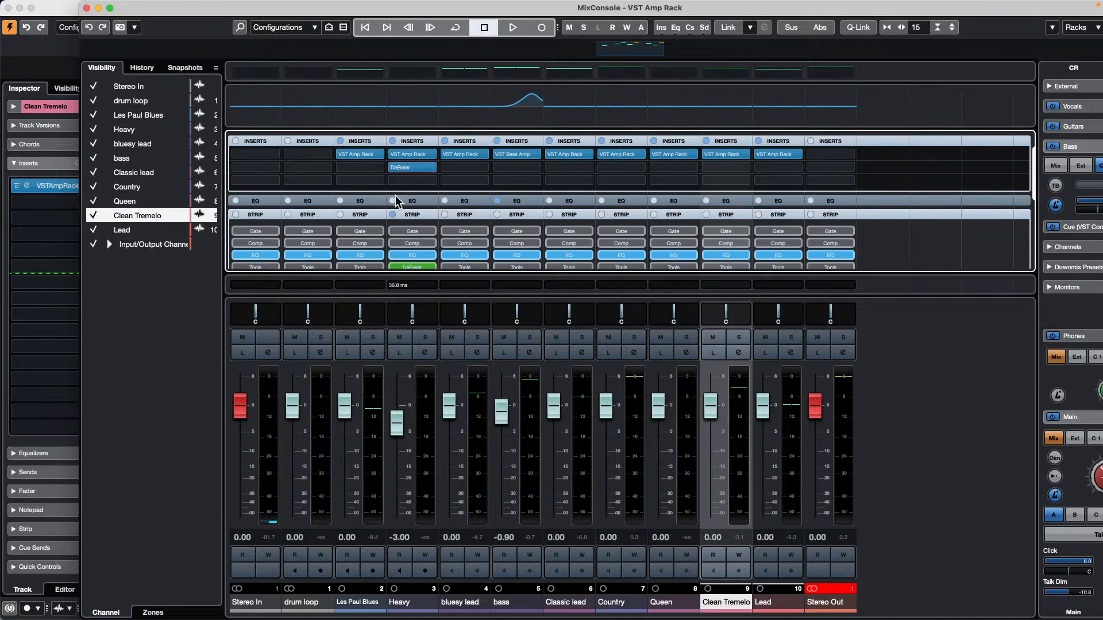
pyautogui.click(419, 167)
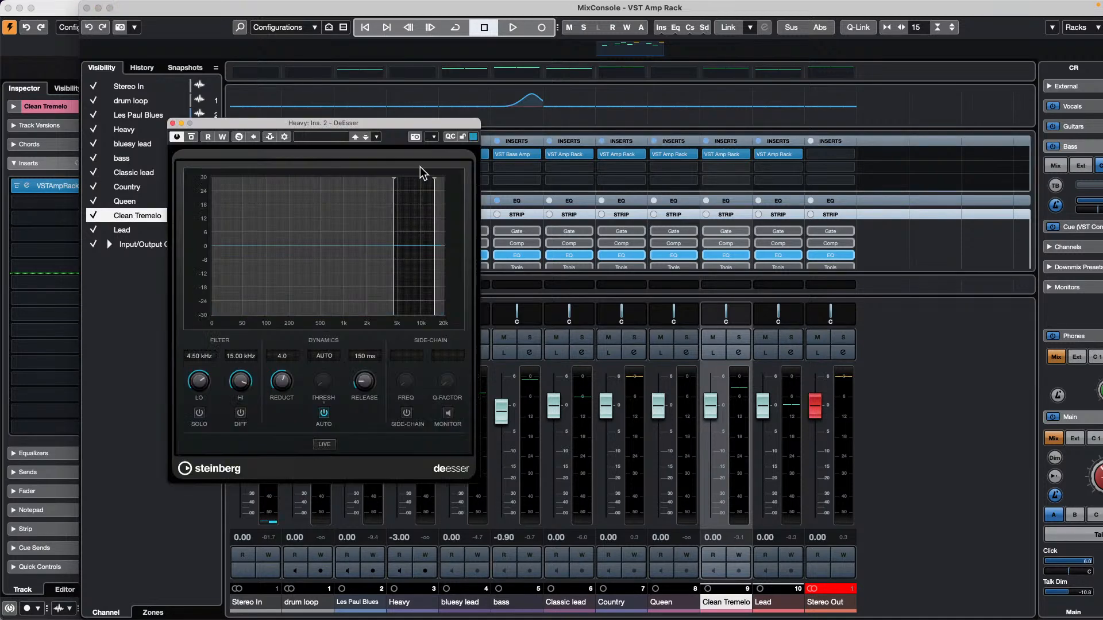
pyautogui.moveTo(351, 126); pyautogui.dragTo(794, 109)
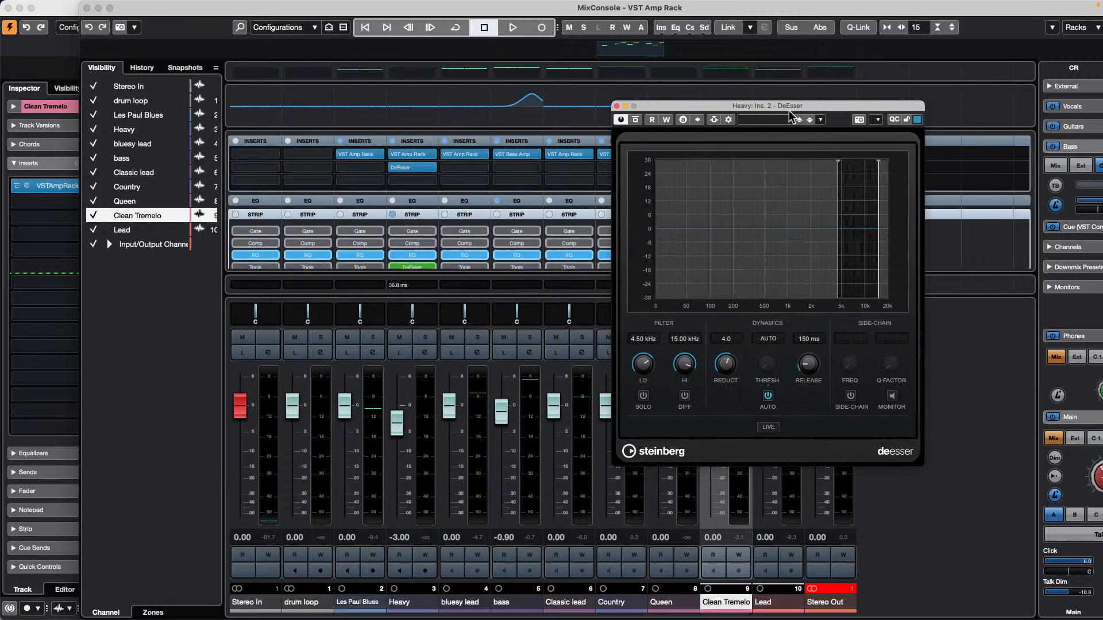
# Toggle the Live mode of the Heavy channel's DeEsser, and close the plug-in and MixConsole windows.
pyautogui.click(770, 427)
pyautogui.click(771, 429)
pyautogui.click(772, 429)
pyautogui.click(618, 107)
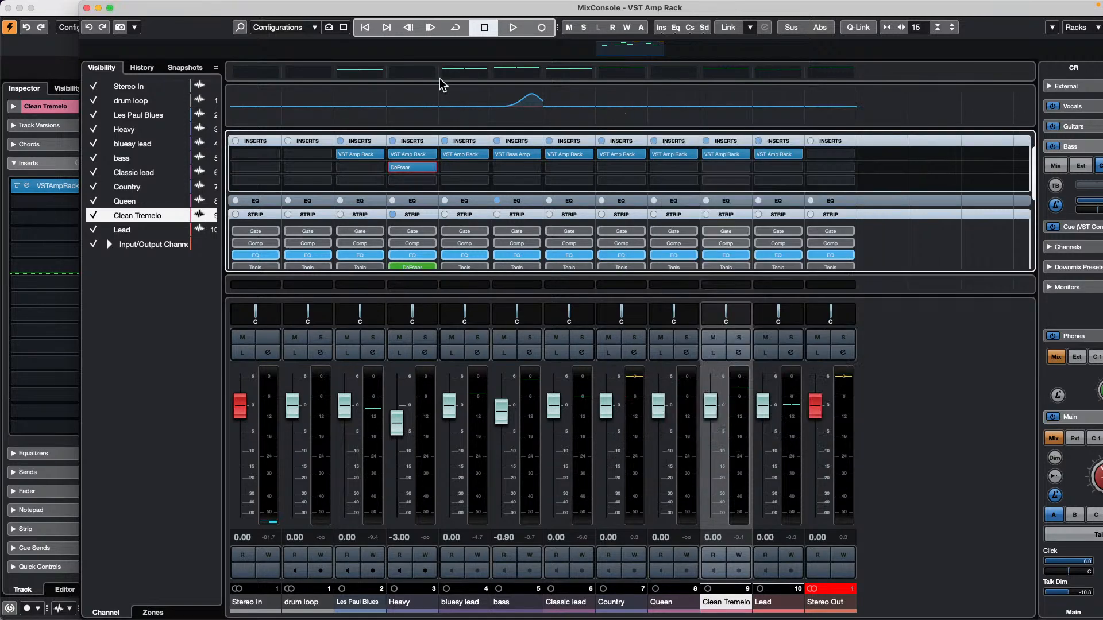
pyautogui.click(86, 8)
# Open the recent project Amos Moses - GO.cpr and show the MixConsole in its lower zone.
pyautogui.moveTo(3, 5)
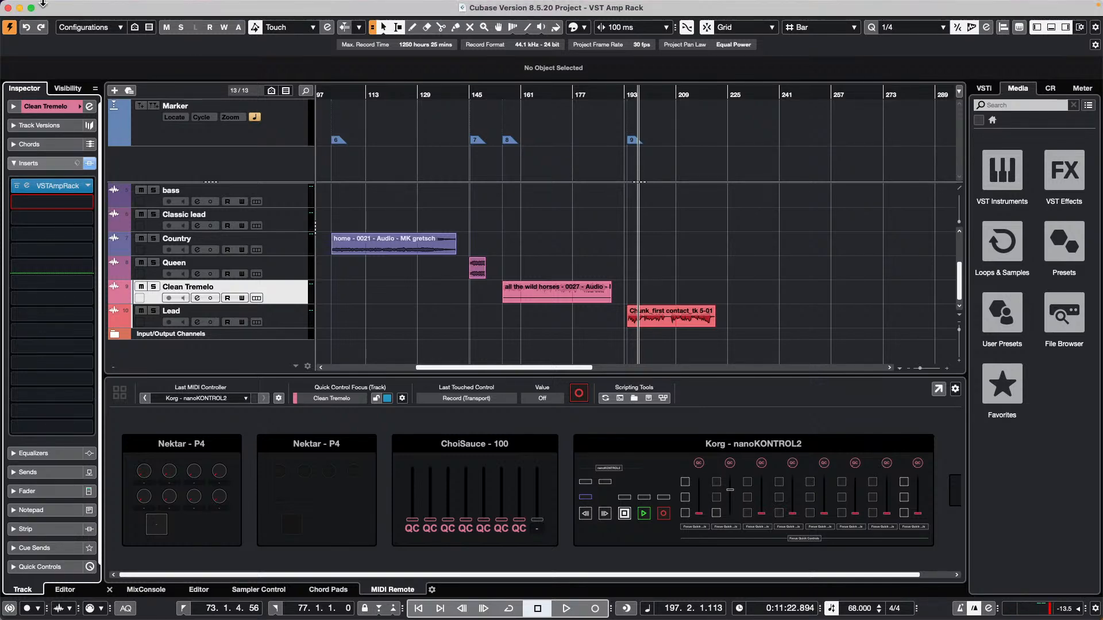
pyautogui.click(76, 6)
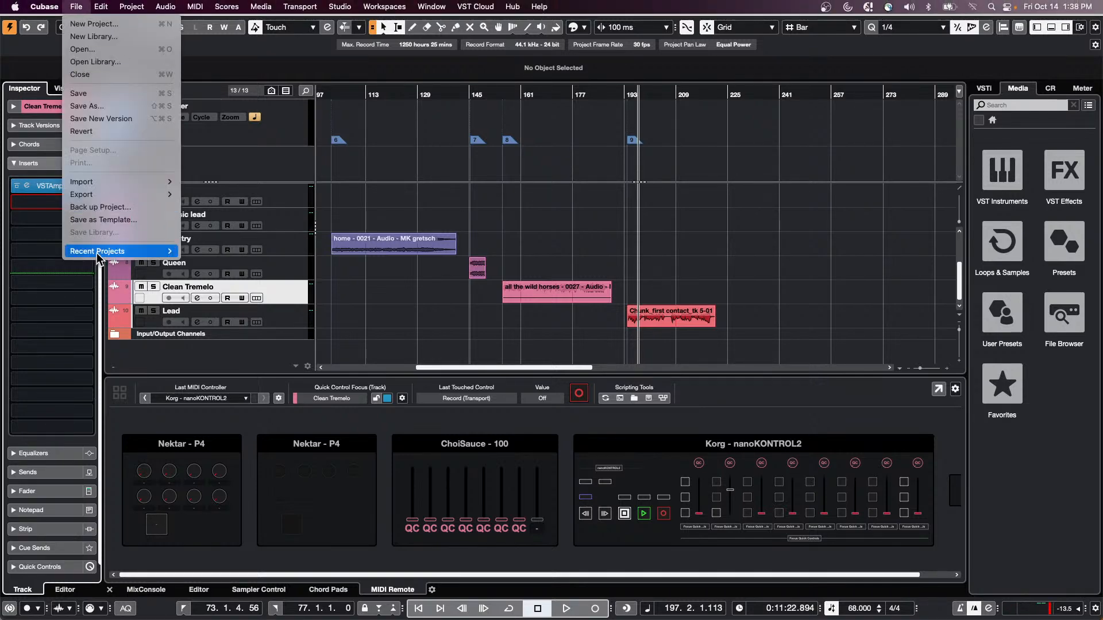
pyautogui.moveTo(143, 251)
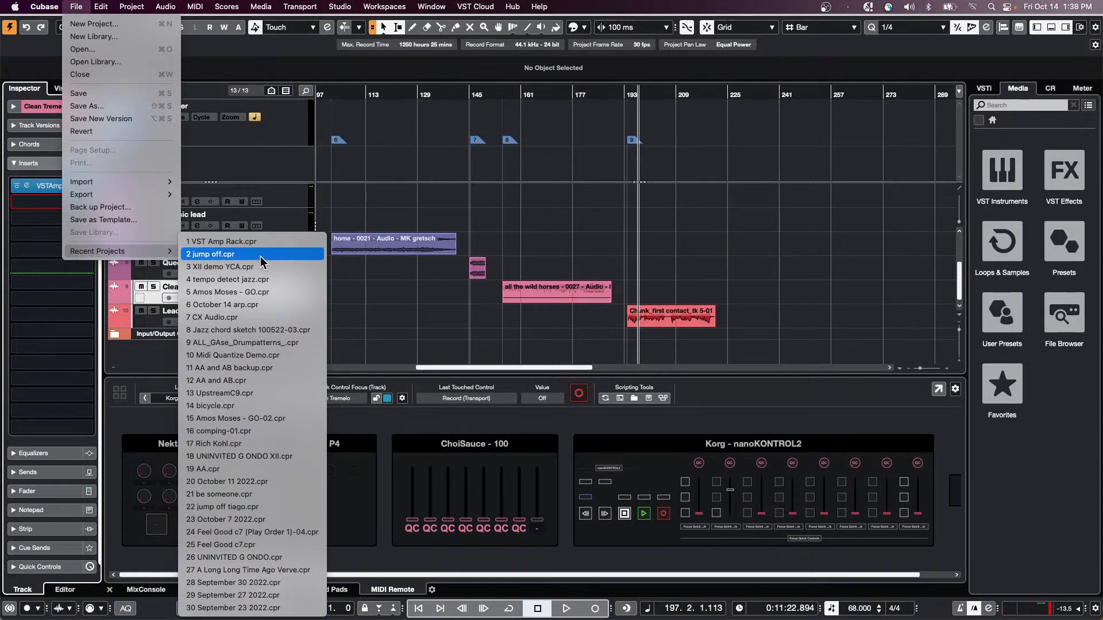
pyautogui.click(262, 295)
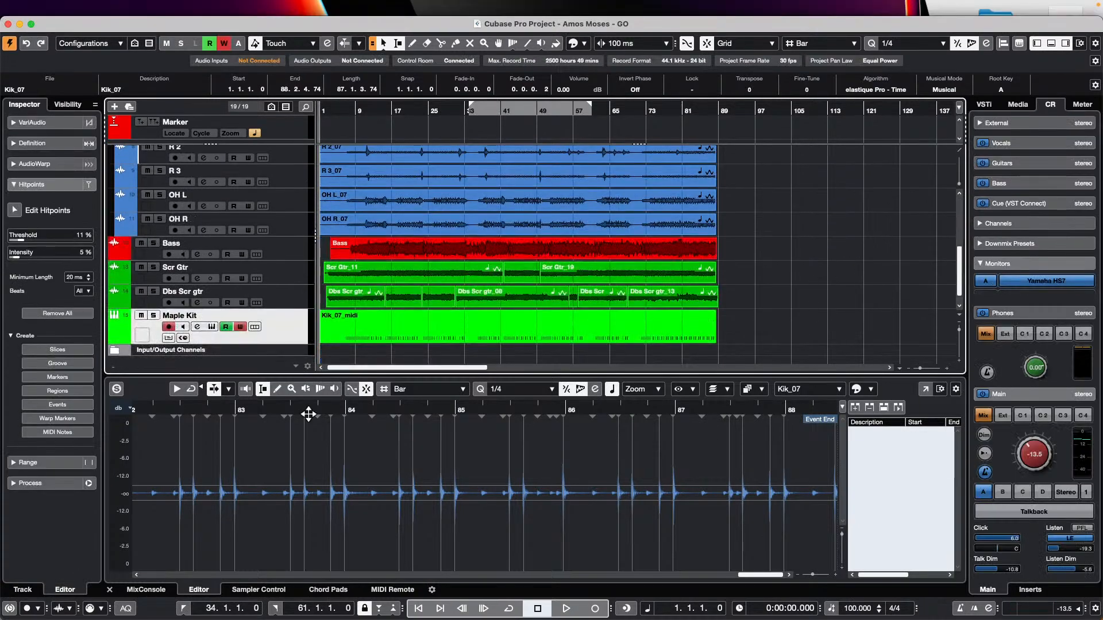
pyautogui.click(146, 590)
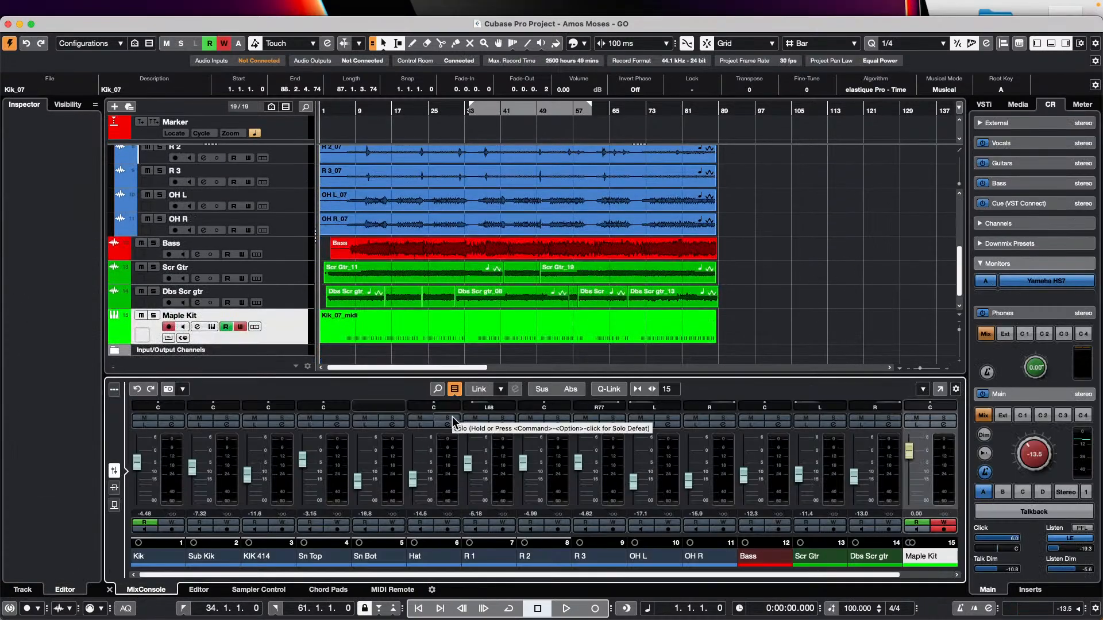
# During playback, set the Control Room main level to -2.90 and the Stereo Out fader to about -3.46 dB.
pyautogui.press('space')
pyautogui.moveTo(1022, 451); pyautogui.dragTo(1014, 466)
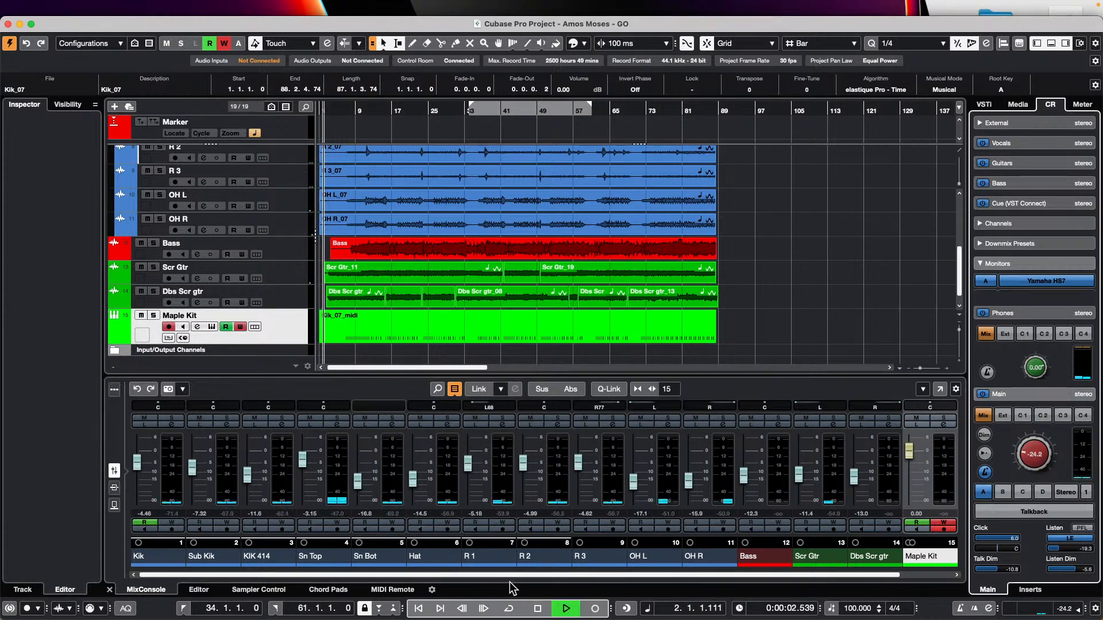
pyautogui.moveTo(510, 575); pyautogui.dragTo(823, 579)
pyautogui.moveTo(909, 451)
pyautogui.mouseDown()
pyautogui.moveTo(914, 499)
pyautogui.moveTo(910, 464)
pyautogui.mouseUp()
pyautogui.click(1043, 436)
pyautogui.moveTo(1045, 435); pyautogui.dragTo(1044, 419)
pyautogui.moveTo(909, 464)
pyautogui.mouseDown()
pyautogui.moveTo(909, 453)
pyautogui.moveTo(919, 459)
pyautogui.mouseUp()
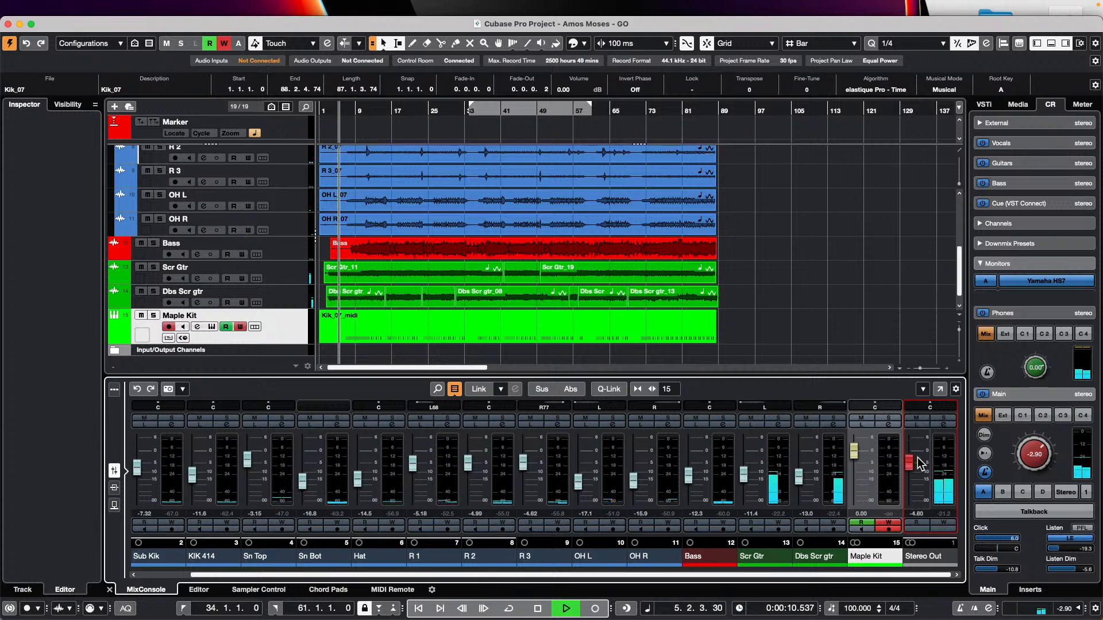
# Expand the Input/Output Channels folder in the track list, and show the Stereo Out track's automation.
pyautogui.scroll(-1, 273, 323)
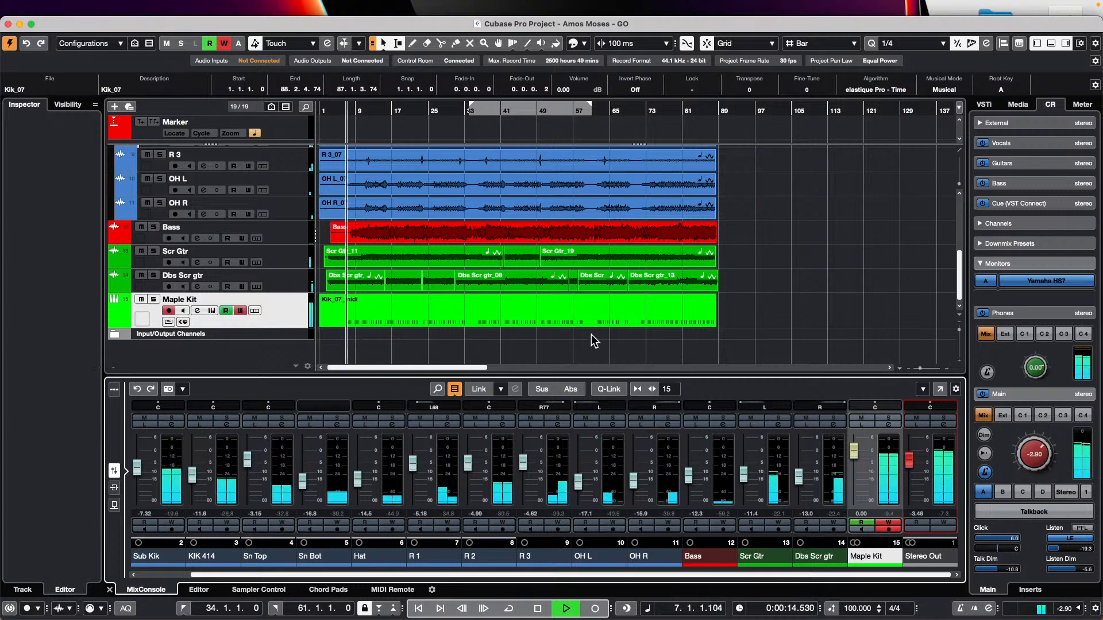
pyautogui.click(115, 336)
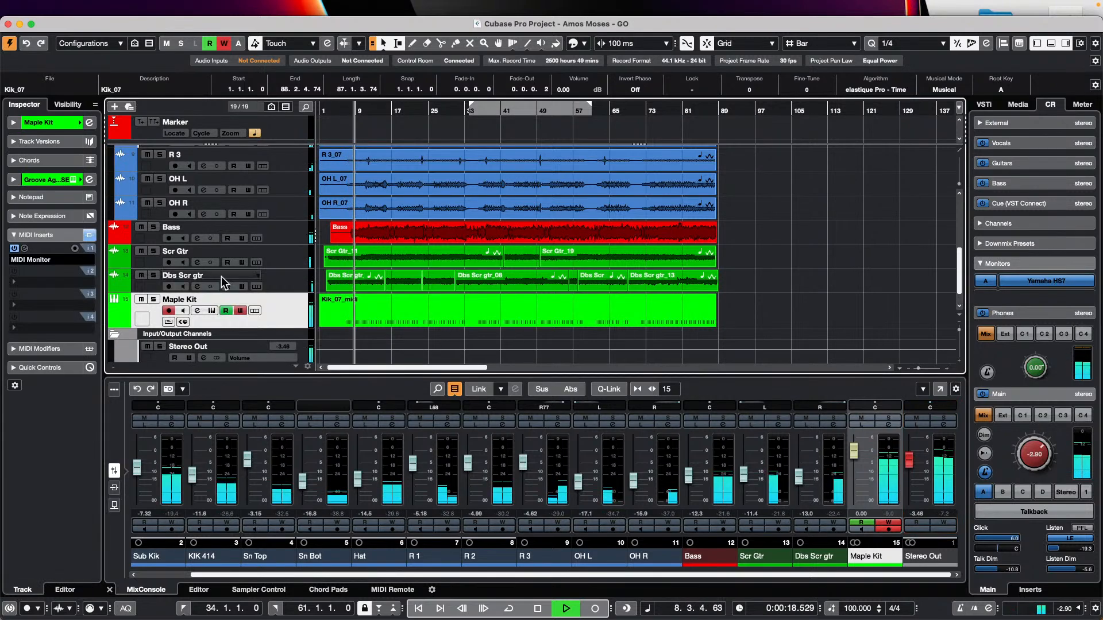
pyautogui.scroll(-1, 240, 278)
pyautogui.click(161, 333)
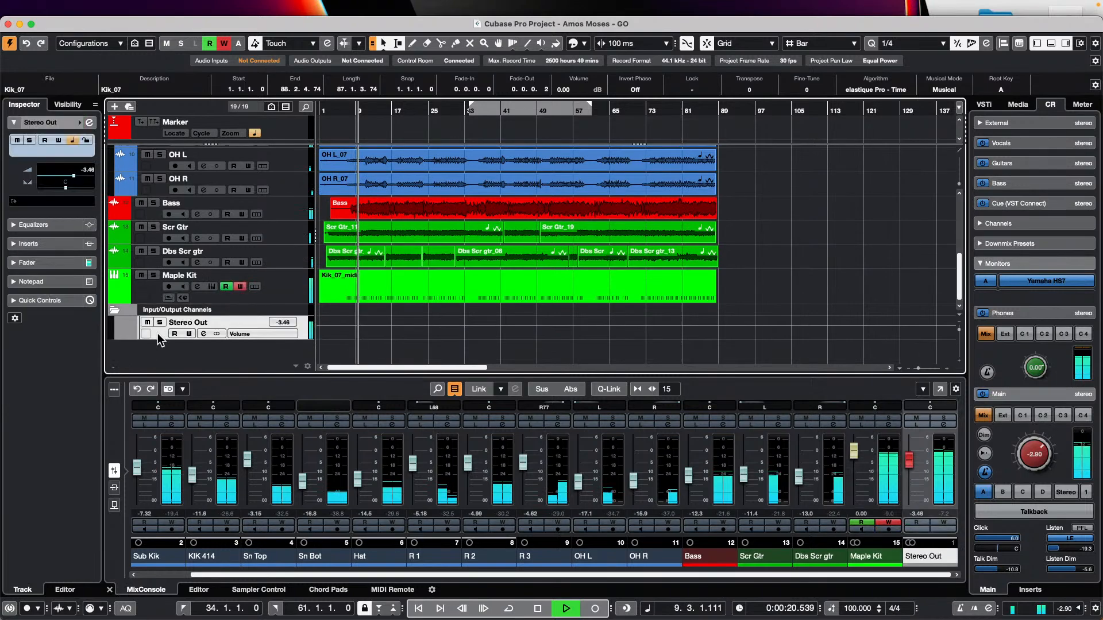
pyautogui.click(119, 335)
# Draw a volume automation curve on the Stereo Out track from about bar 9 to bar 28, and with playback stopped set its fader to -11.5 dB.
pyautogui.rightClick(394, 339)
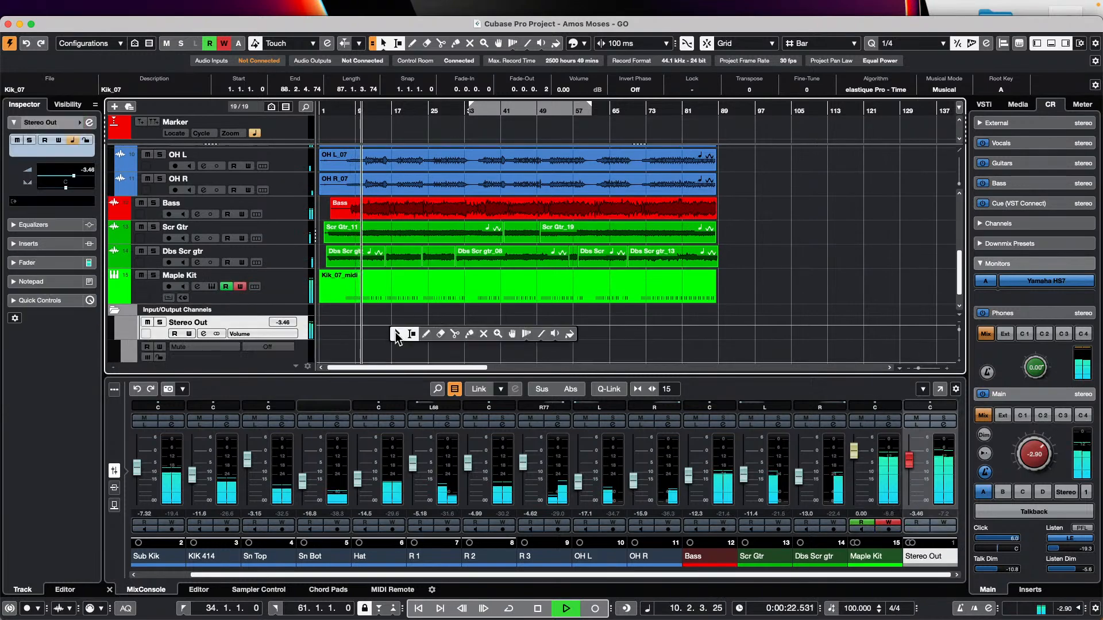
pyautogui.click(427, 334)
pyautogui.moveTo(359, 331); pyautogui.dragTo(451, 314)
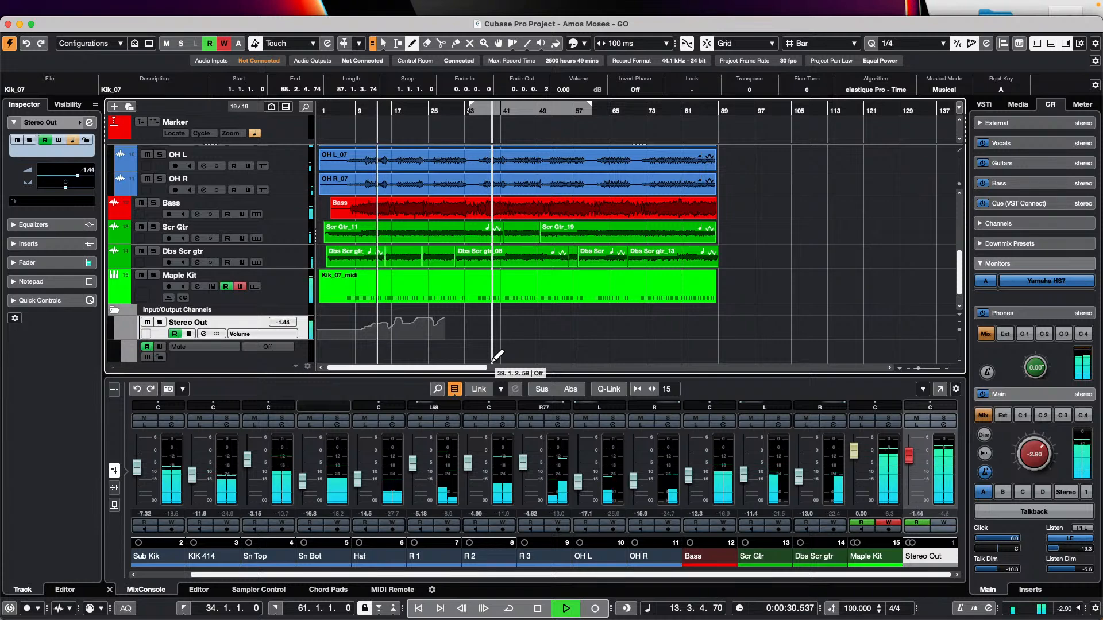
pyautogui.moveTo(446, 318)
pyautogui.mouseDown()
pyautogui.moveTo(369, 324)
pyautogui.moveTo(412, 328)
pyautogui.mouseUp()
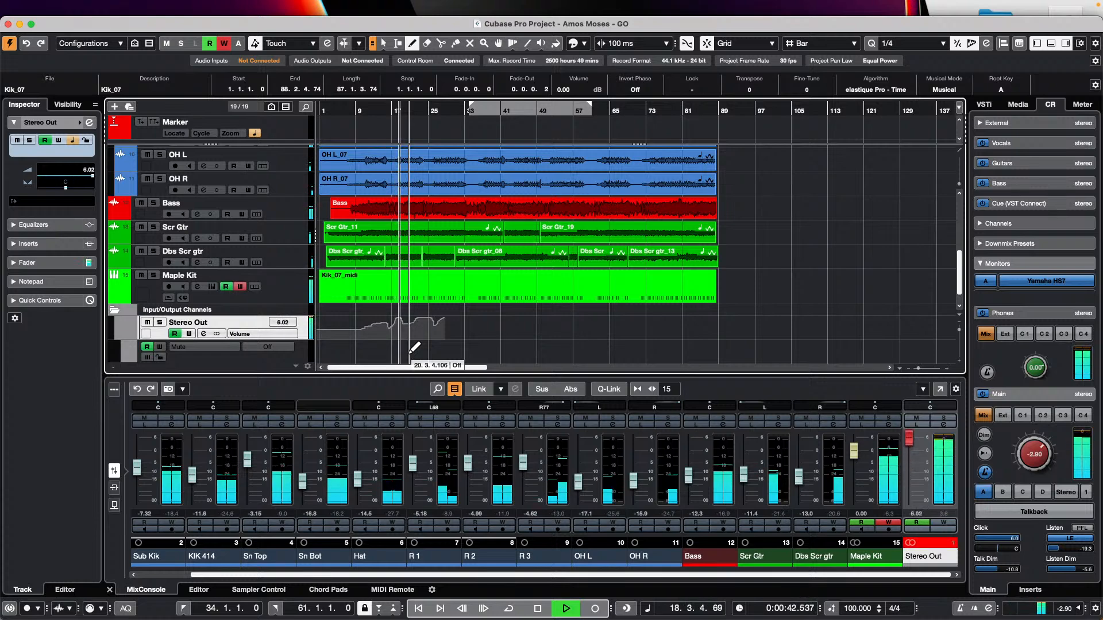
pyautogui.press('space')
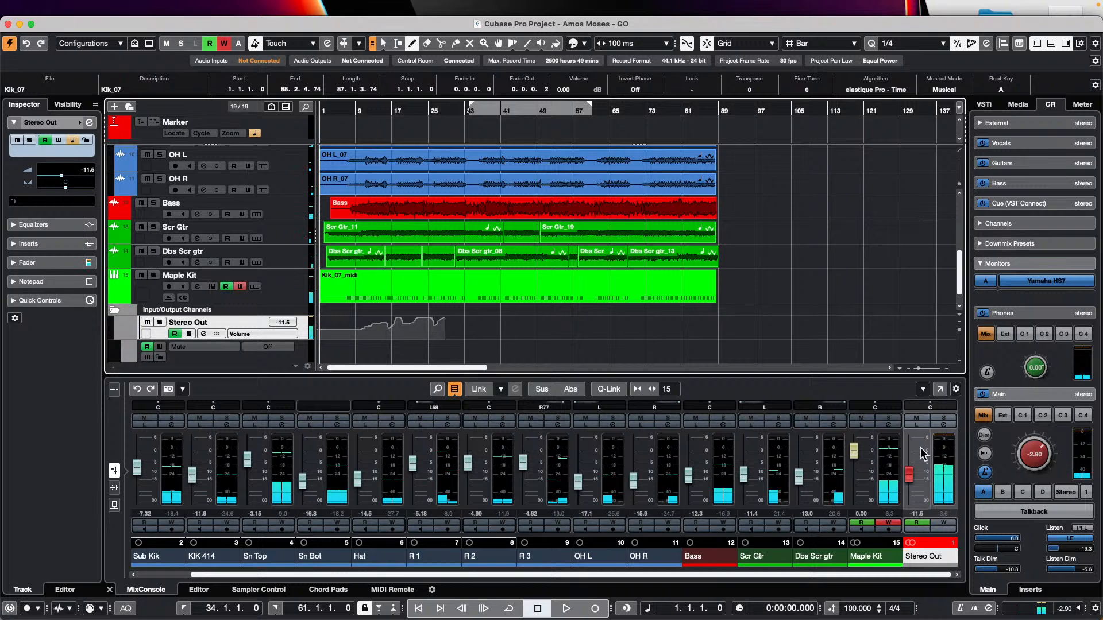
pyautogui.click(909, 477)
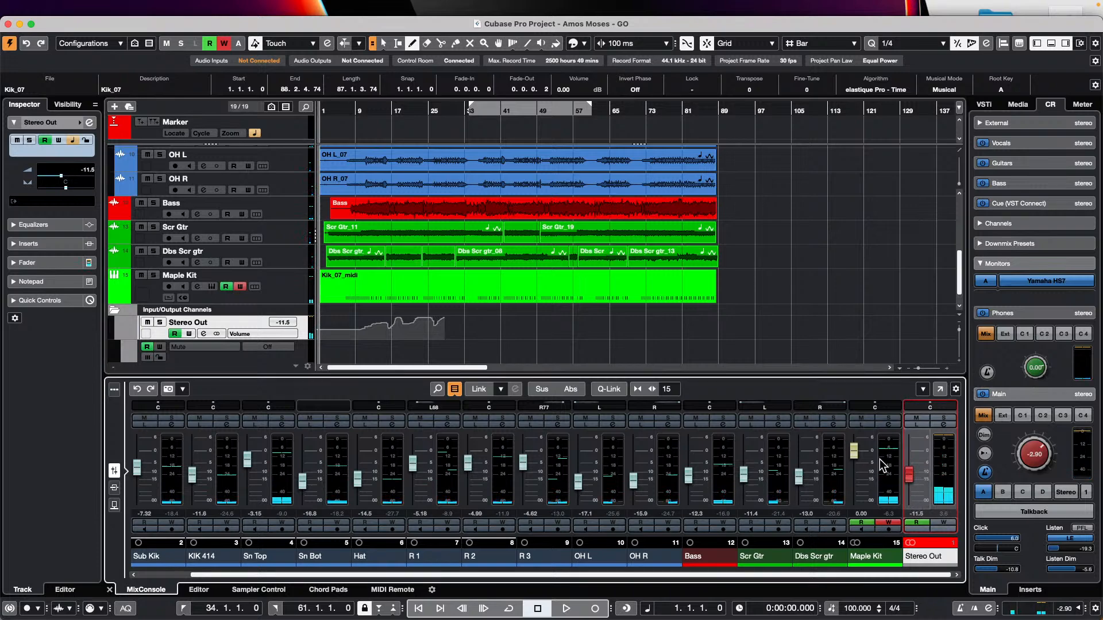
# Collapse and re-expand the Input/Output Channels folder, and examine the Stereo Out volume automation curve.
pyautogui.click(115, 310)
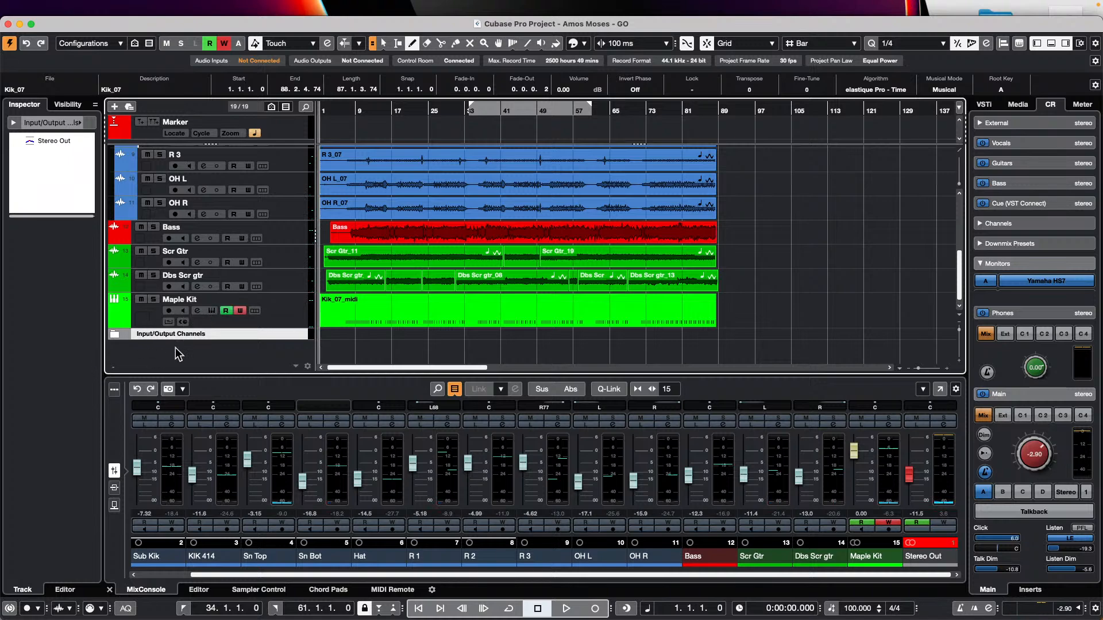
pyautogui.click(116, 336)
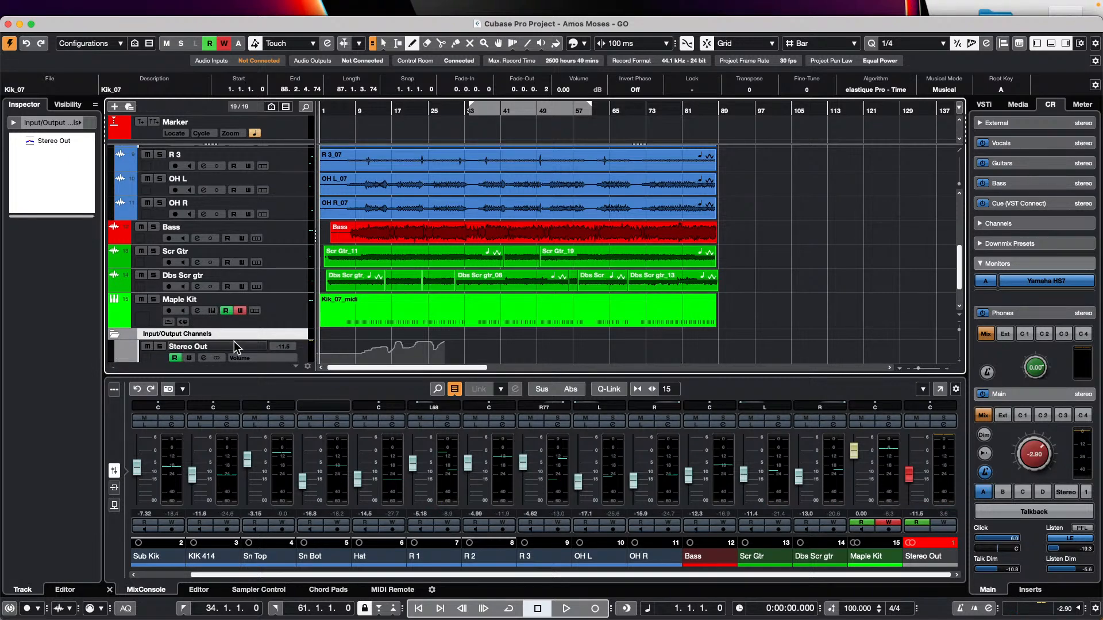
pyautogui.click(121, 359)
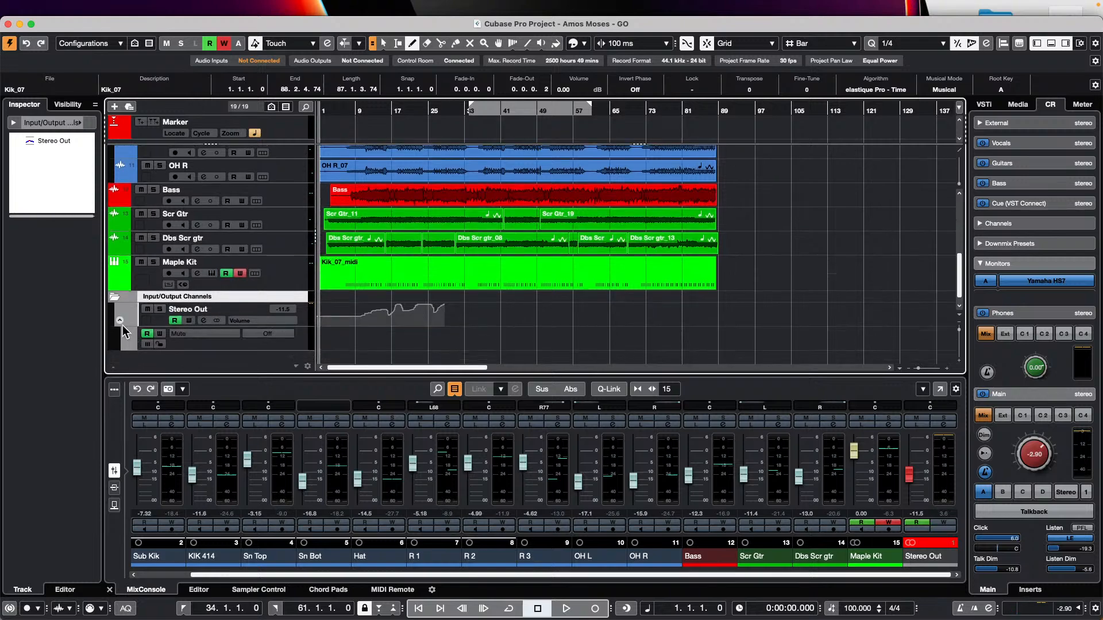
pyautogui.scroll(1, 120, 323)
pyautogui.moveTo(358, 330); pyautogui.dragTo(454, 321)
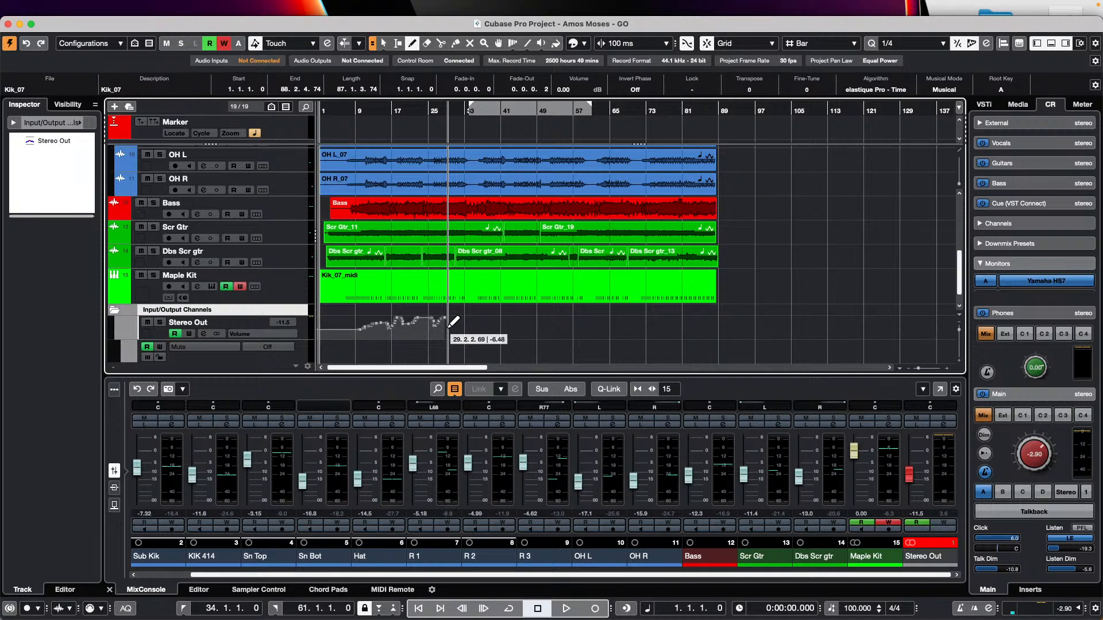
pyautogui.moveTo(454, 321); pyautogui.dragTo(453, 321)
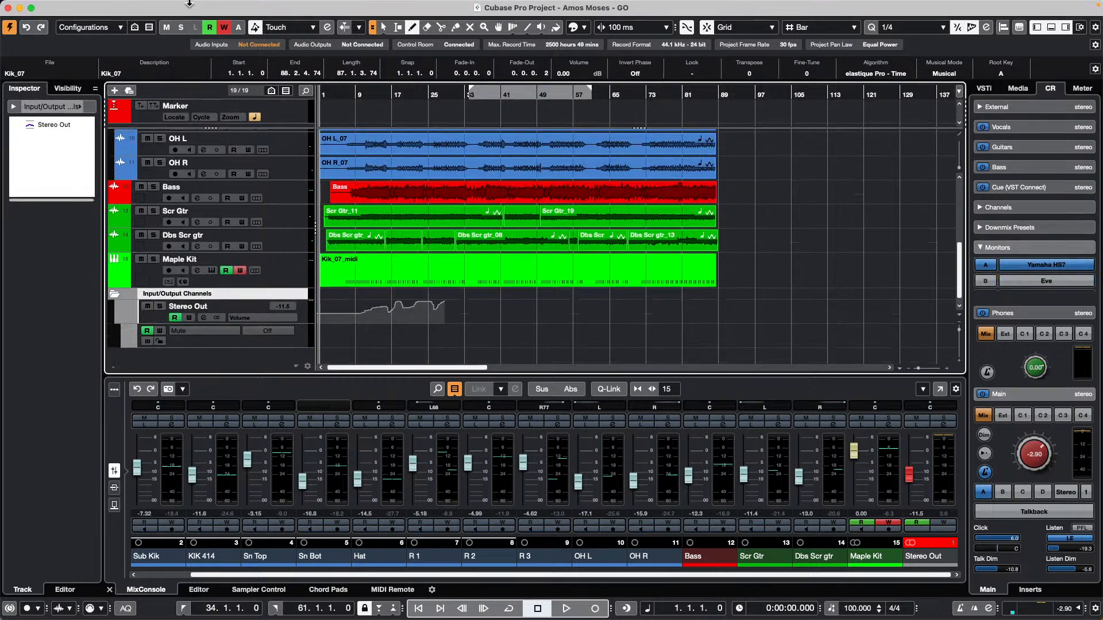
# Open the recent project tempo detect jazz.cpr and enlarge its window to fill the screen.
pyautogui.moveTo(124, 7)
pyautogui.click(75, 7)
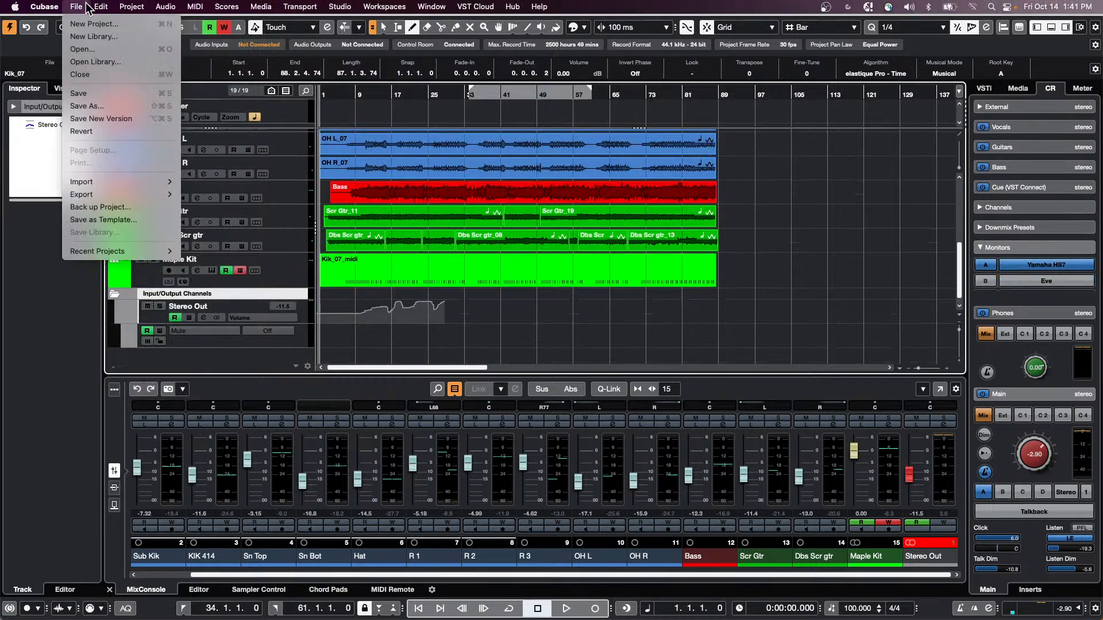
pyautogui.moveTo(138, 253)
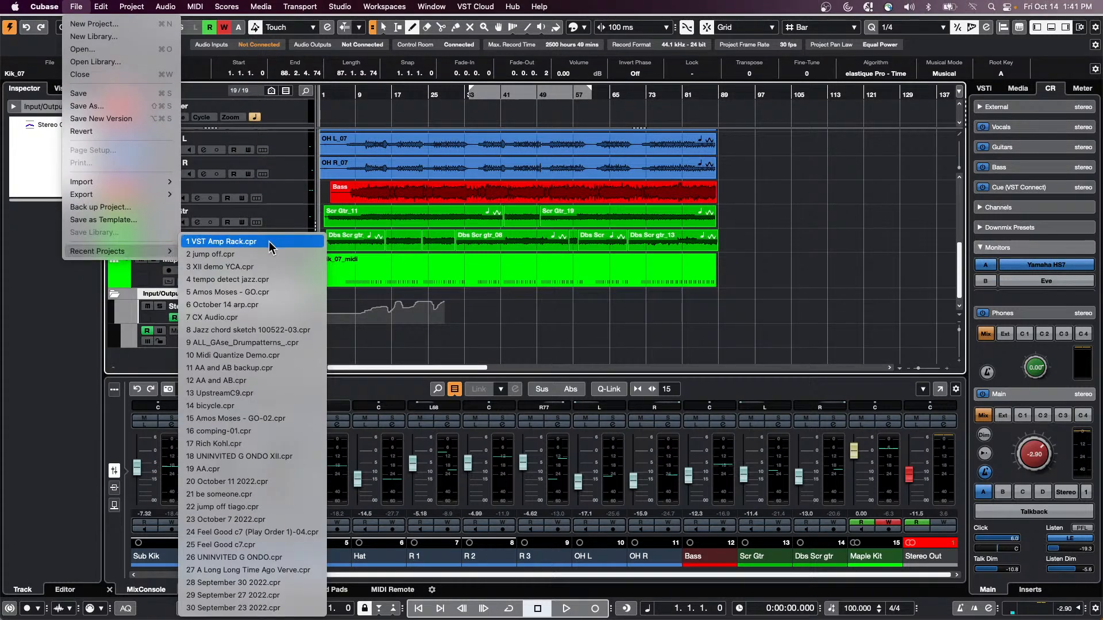
pyautogui.click(263, 279)
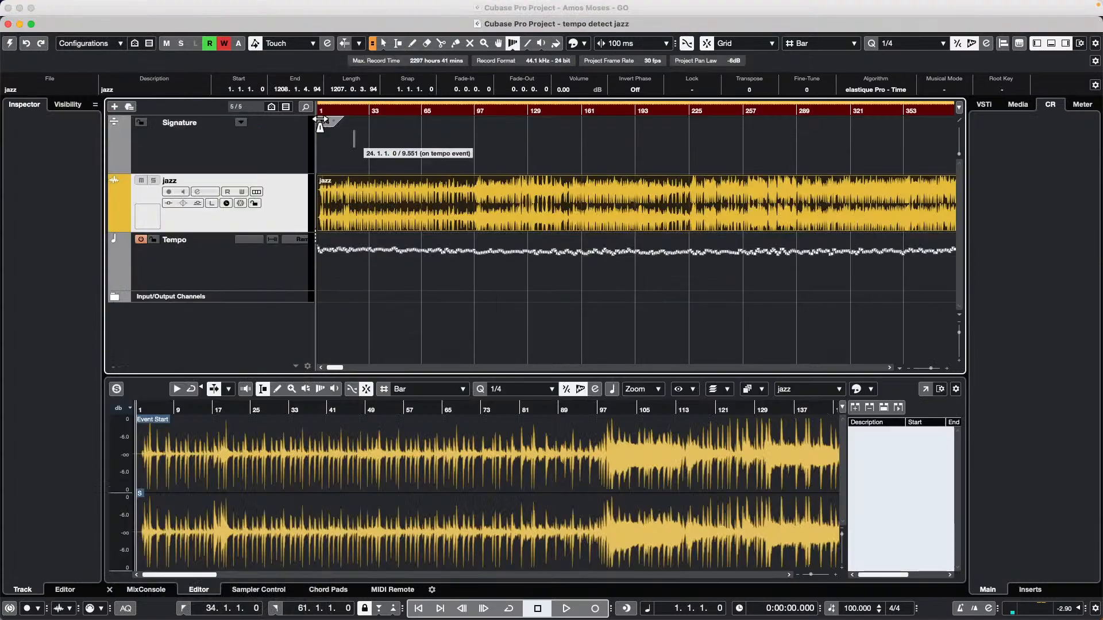
pyautogui.click(31, 24)
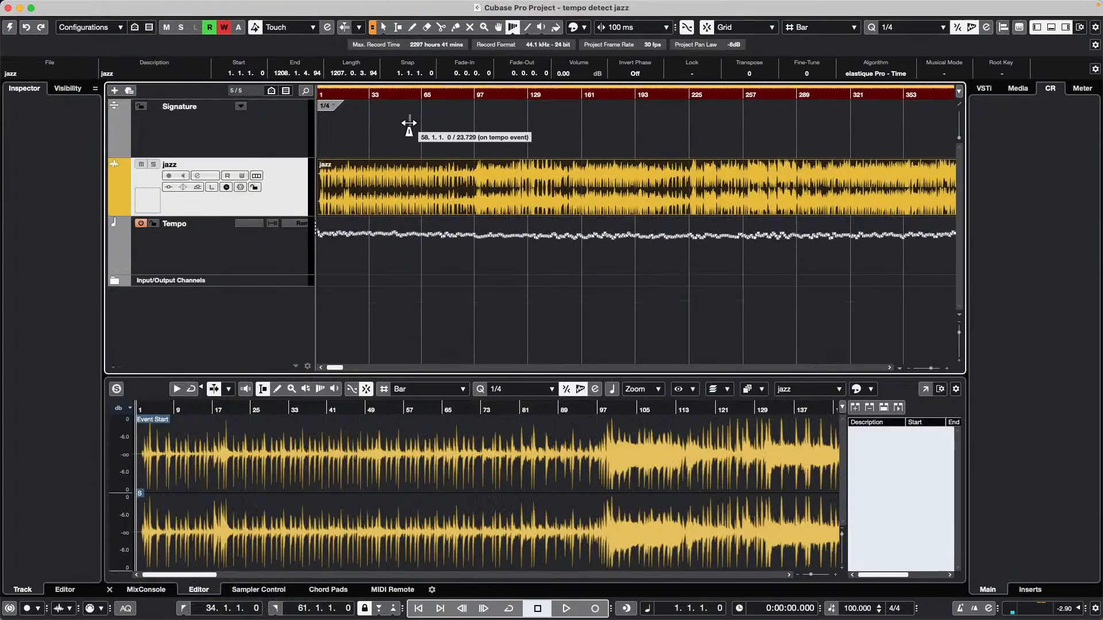
# Activate the tempo detect jazz project and play the jazz track from the start.
pyautogui.moveTo(391, 103); pyautogui.dragTo(311, 139)
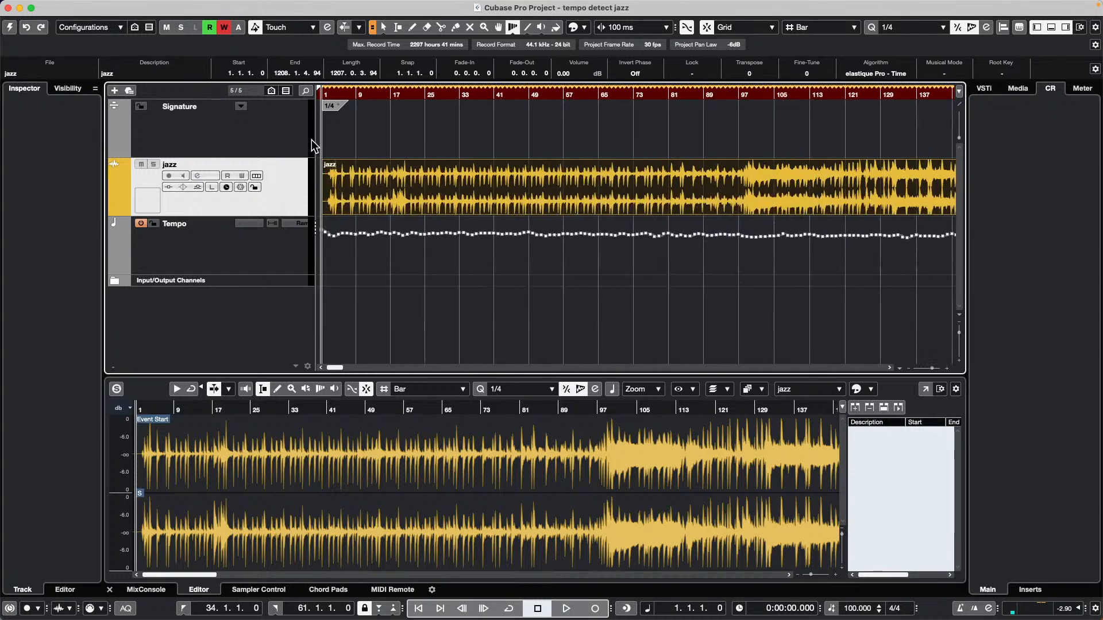
pyautogui.press('space')
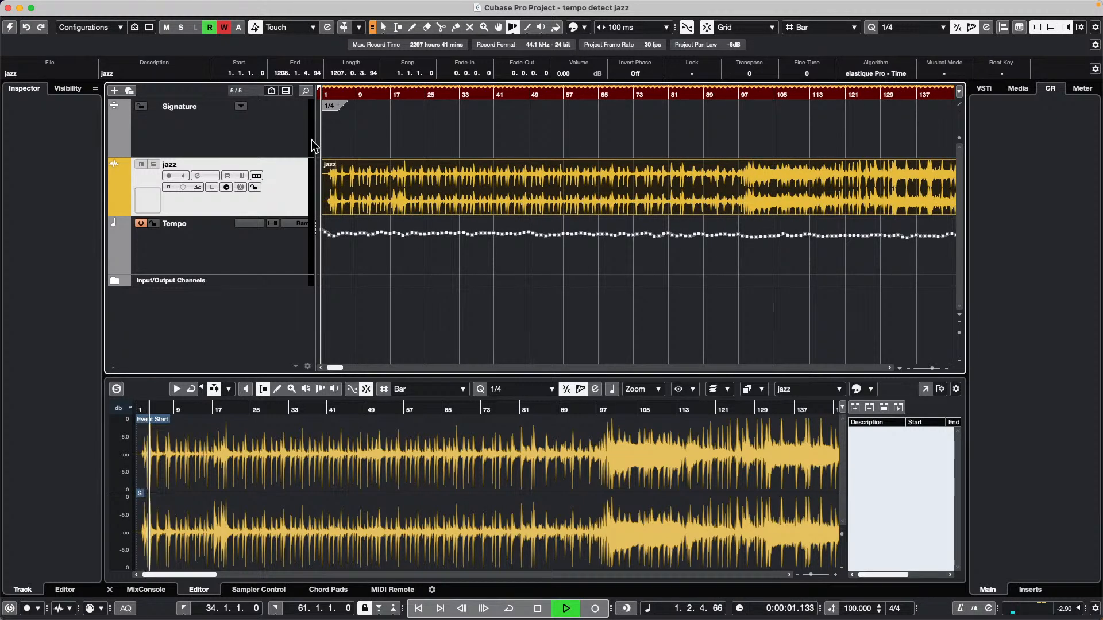
pyautogui.click(9, 27)
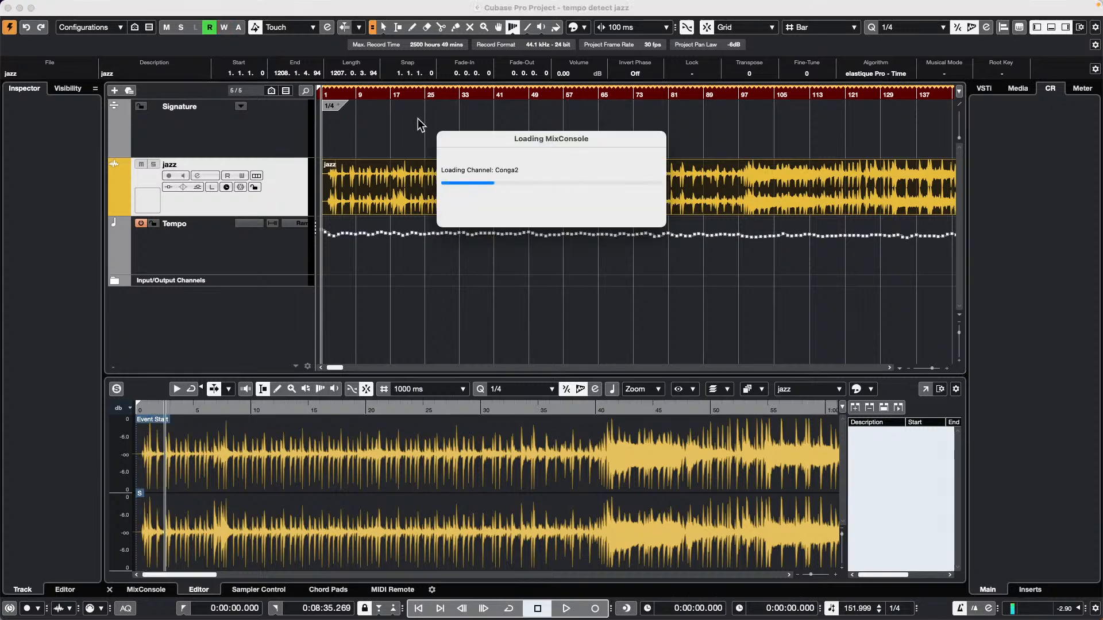
pyautogui.press('space')
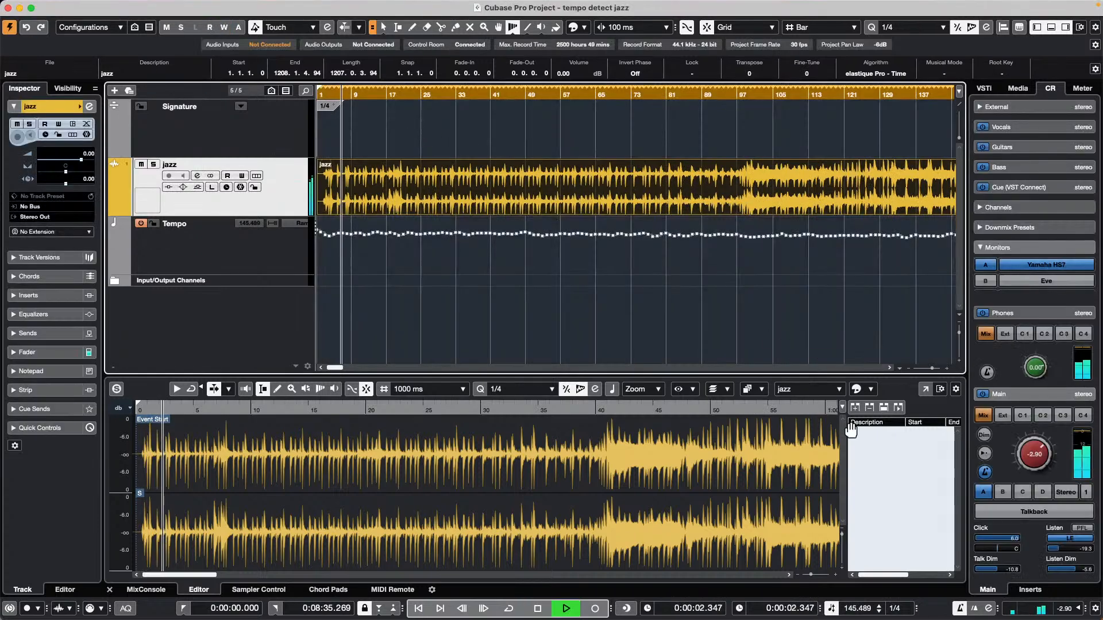
# Hide the Regions list in the Sample Editor and stop playback.
pyautogui.click(941, 392)
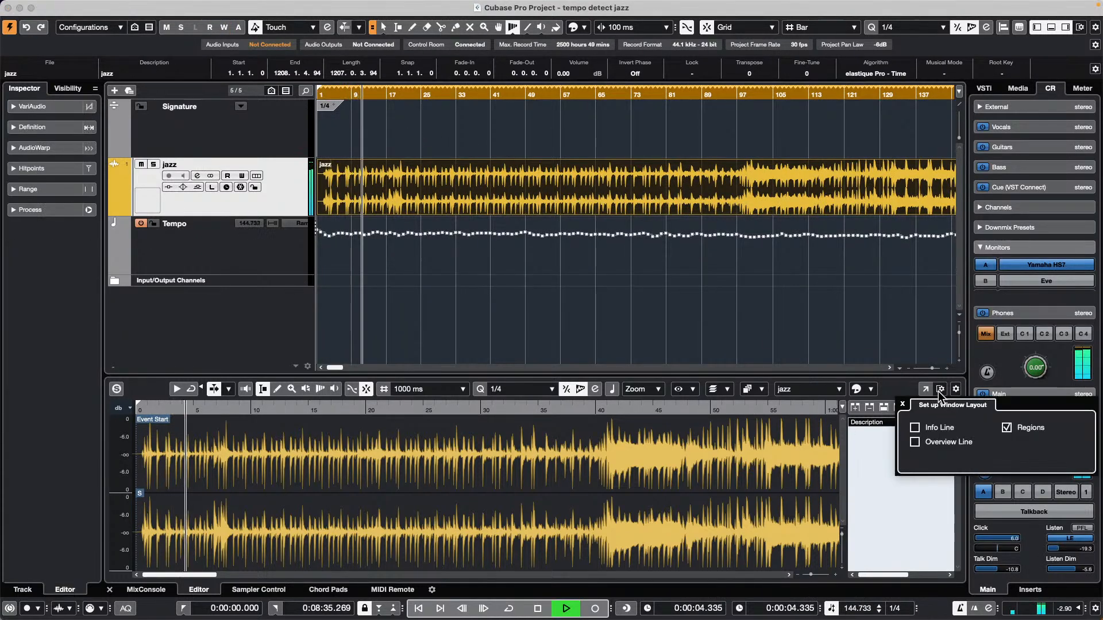
pyautogui.click(1007, 429)
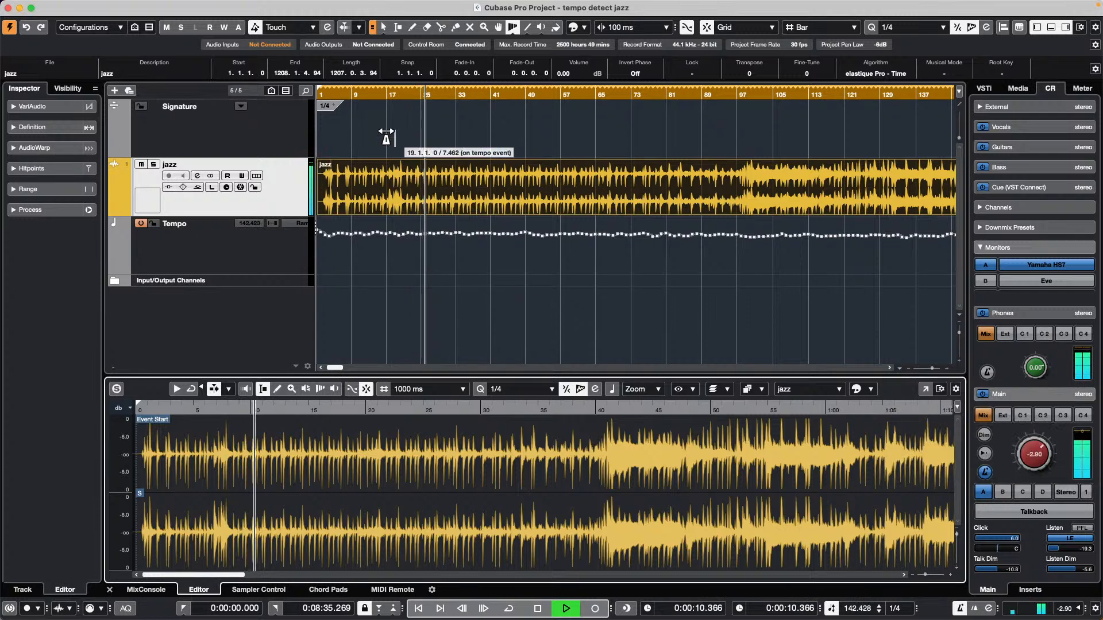
pyautogui.press('space')
# Add a 4/4 time signature event at bar 4 on the Signature track with the Draw tool.
pyautogui.click(295, 109)
pyautogui.press('h')
pyautogui.press('h')
pyautogui.press('h')
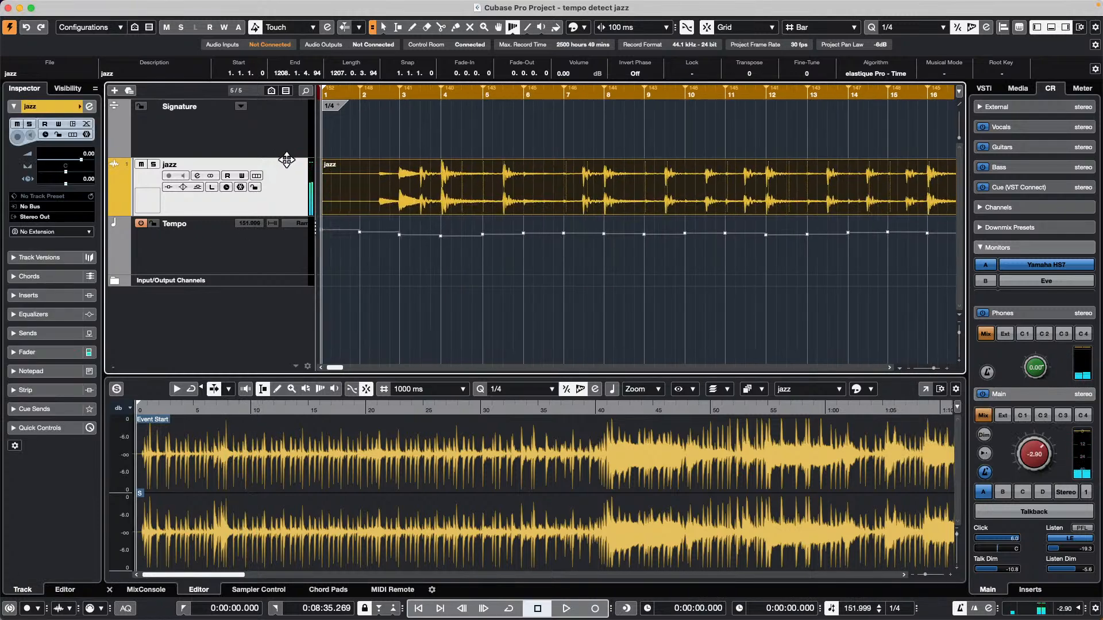
pyautogui.rightClick(437, 120)
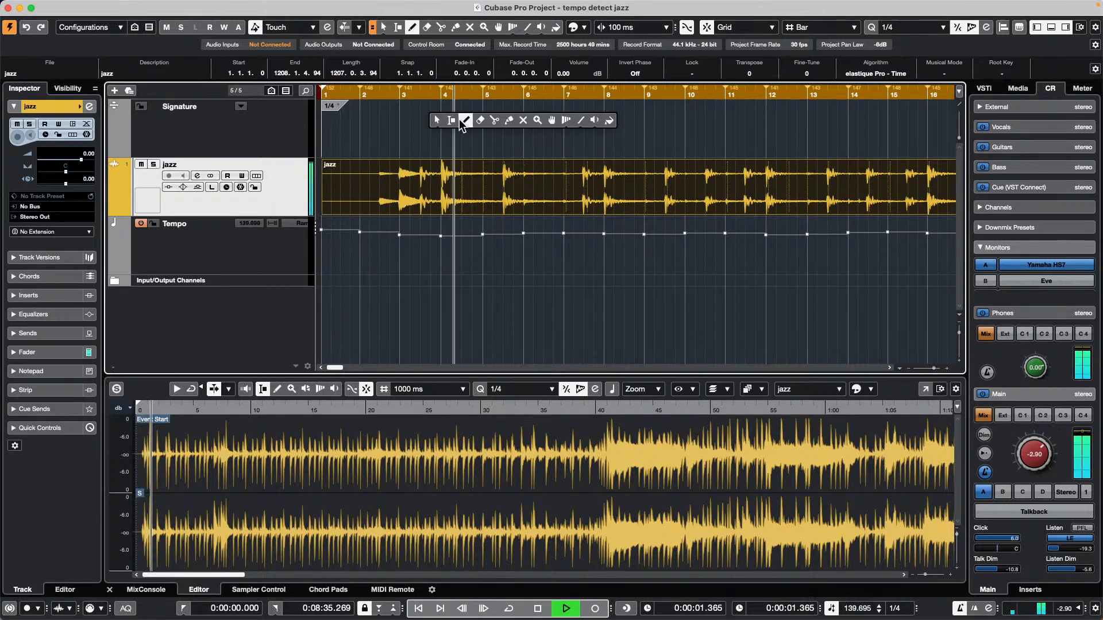
pyautogui.click(465, 120)
pyautogui.click(442, 119)
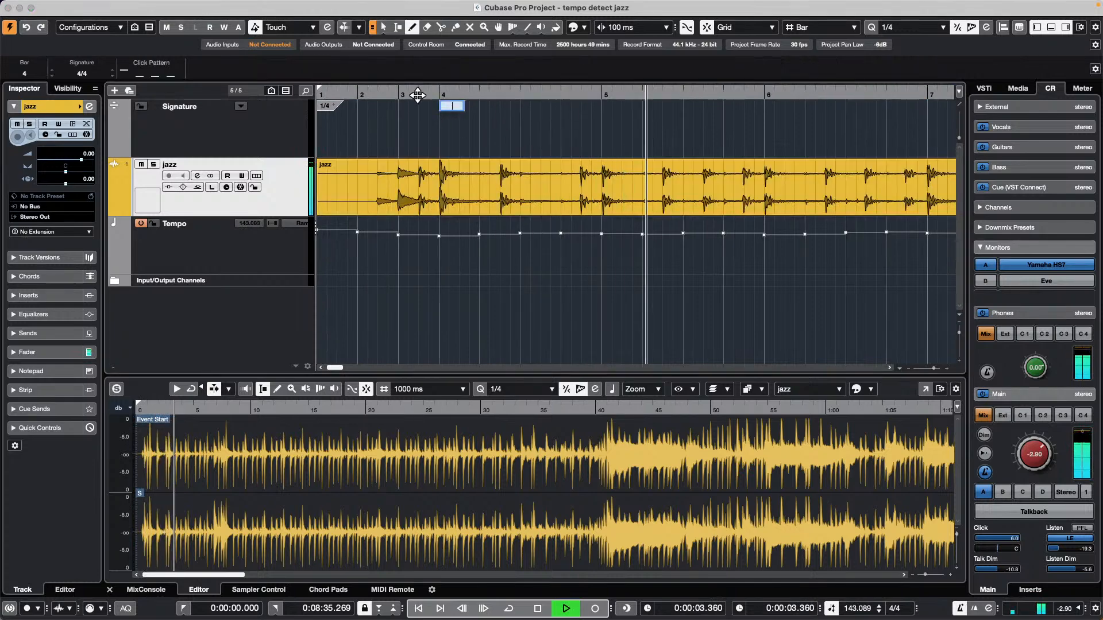
pyautogui.press('g')
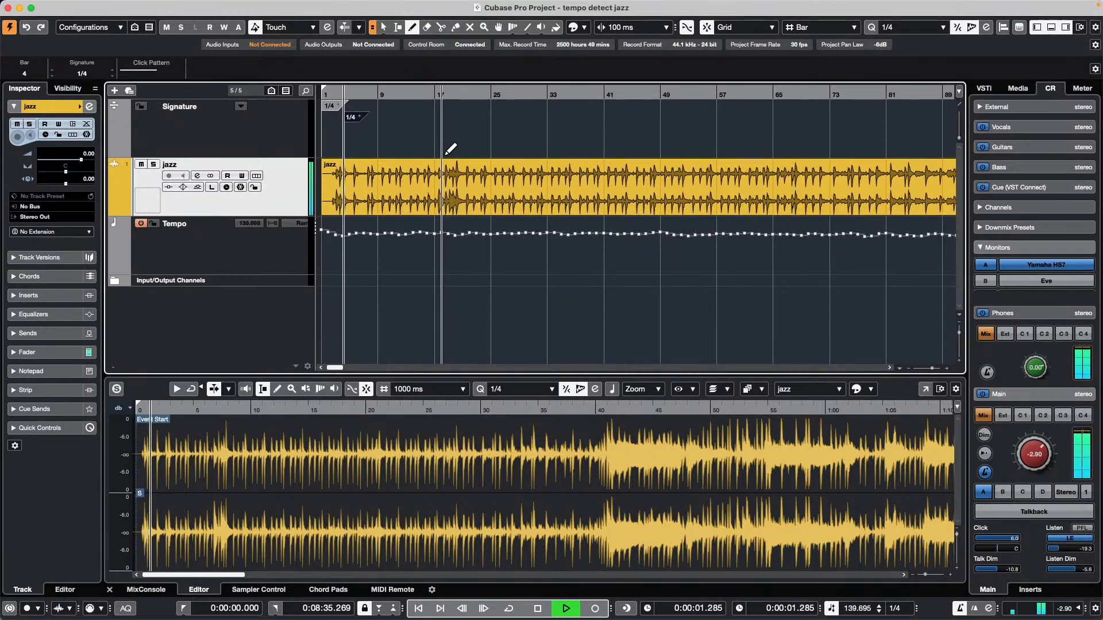
# Stop playback and set the jazz event's definition from tempo, saved in the project only, with all tracks set to musical time base.
pyautogui.press('space')
pyautogui.press('1')
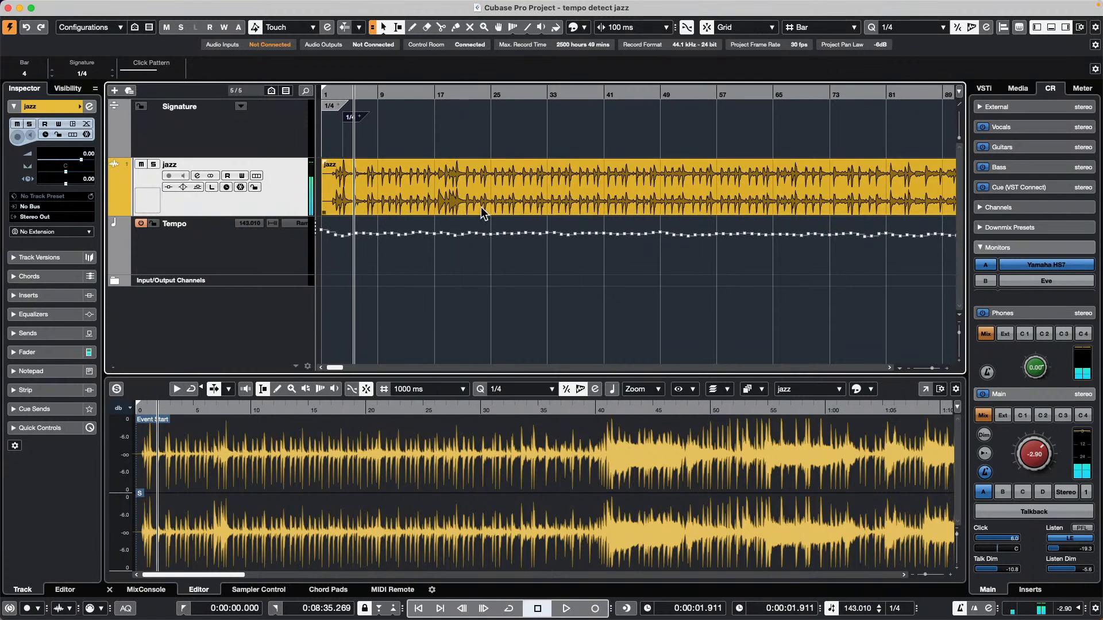
pyautogui.click(438, 212)
pyautogui.moveTo(396, 99); pyautogui.dragTo(400, 56)
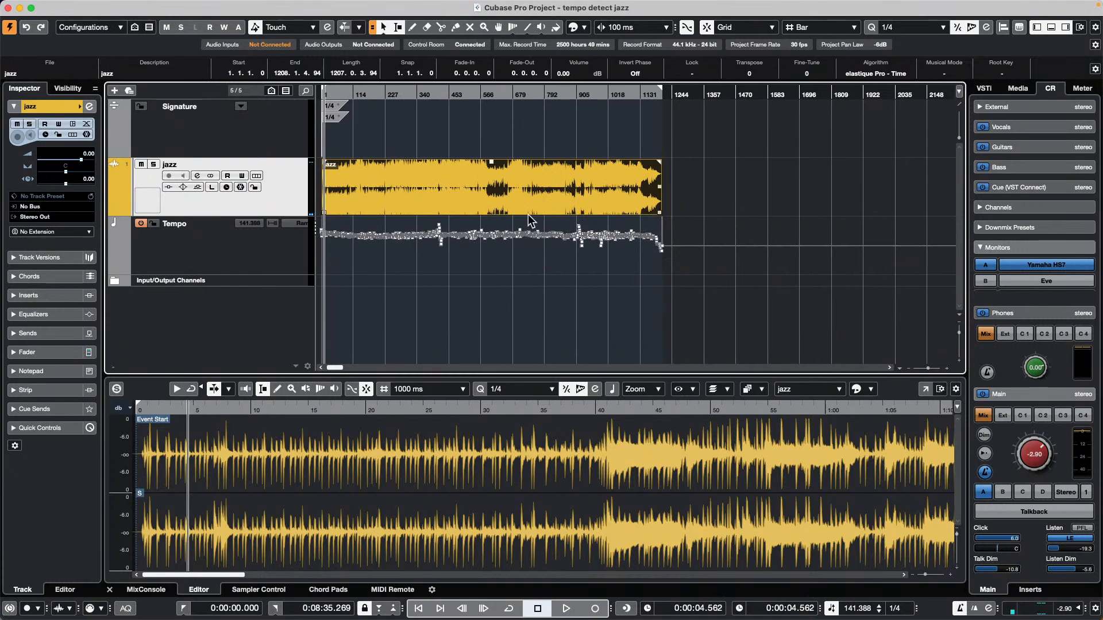
pyautogui.click(131, 6)
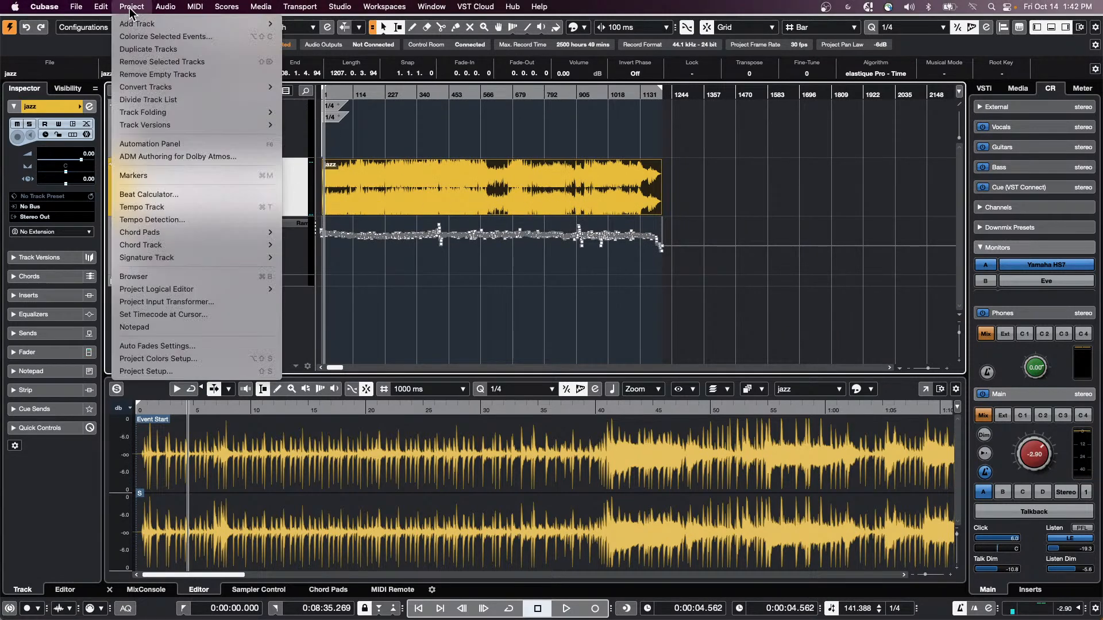
pyautogui.moveTo(224, 199)
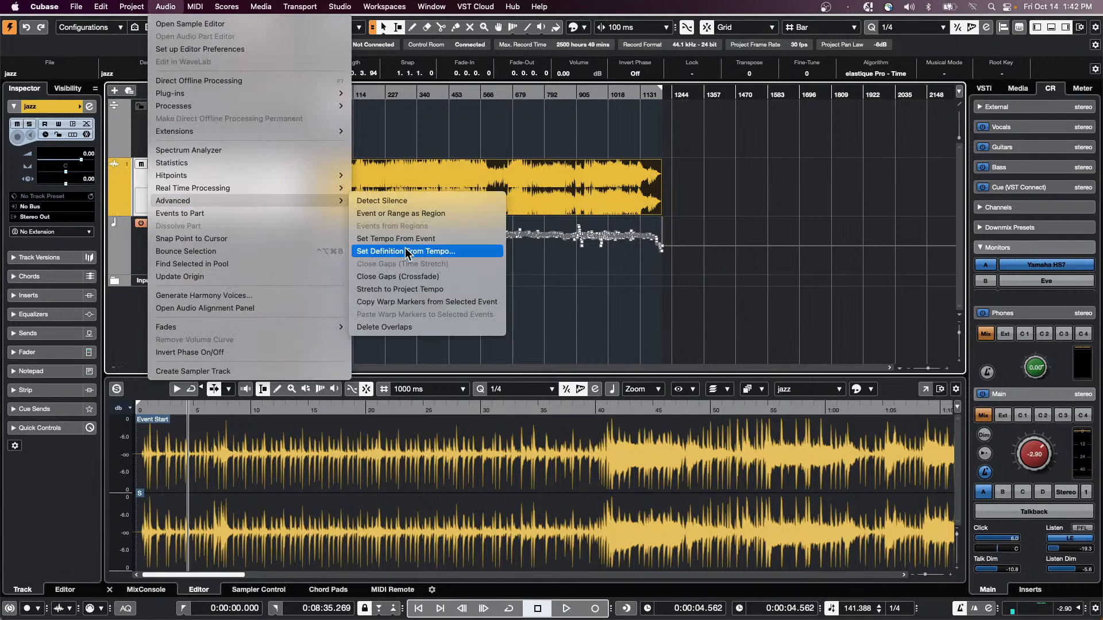
pyautogui.click(465, 255)
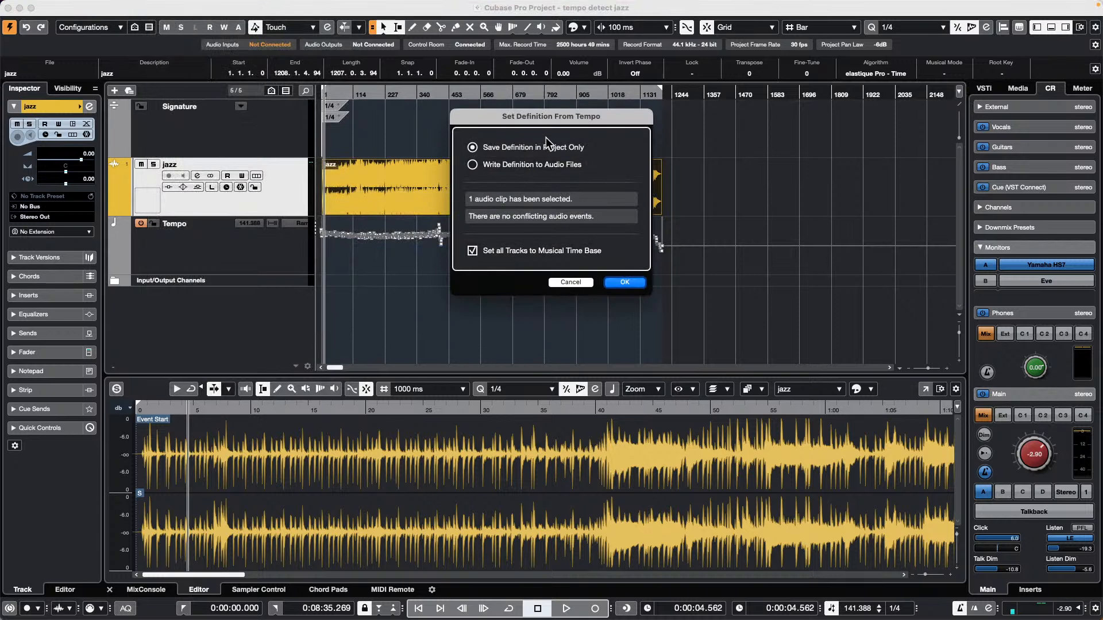
pyautogui.click(624, 282)
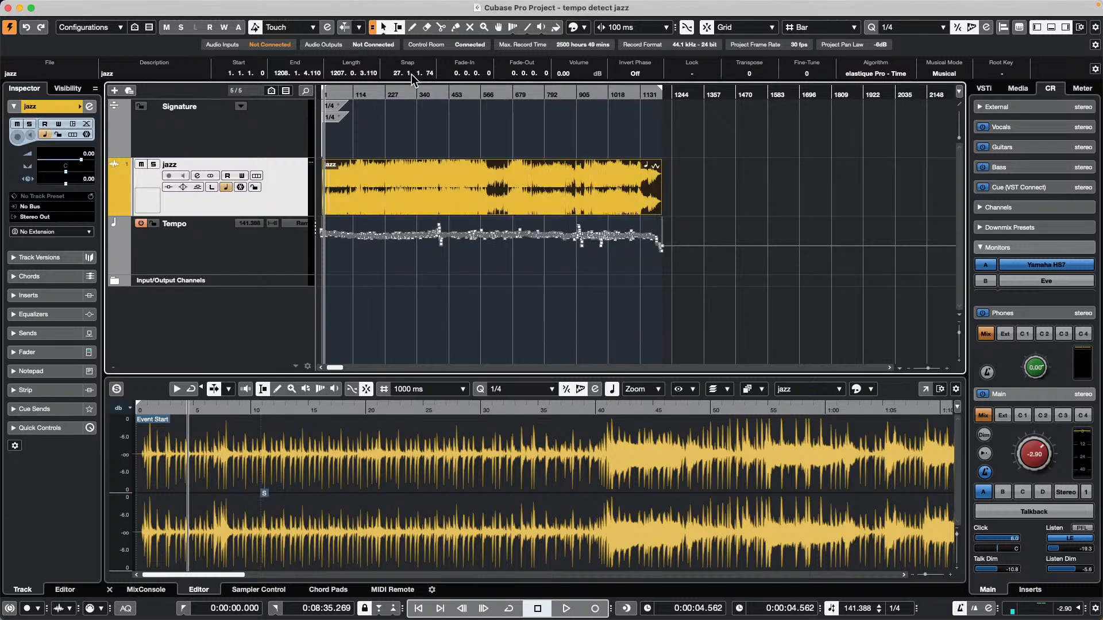
# Deactivate the Tempo track and set the fixed project tempo to 152 BPM.
pyautogui.click(335, 97)
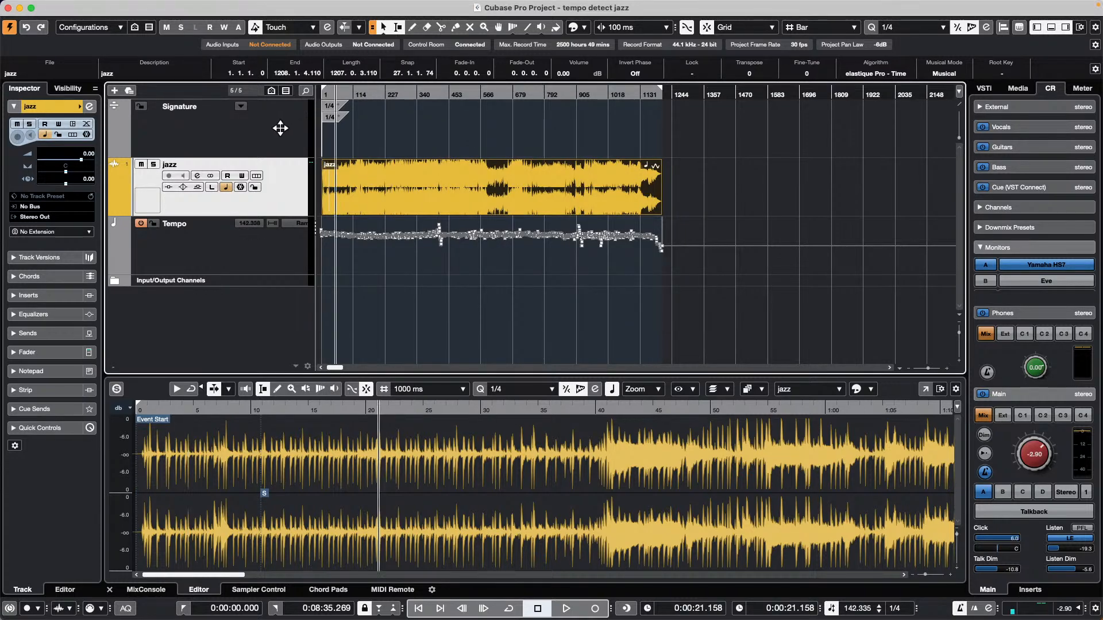
pyautogui.press('h')
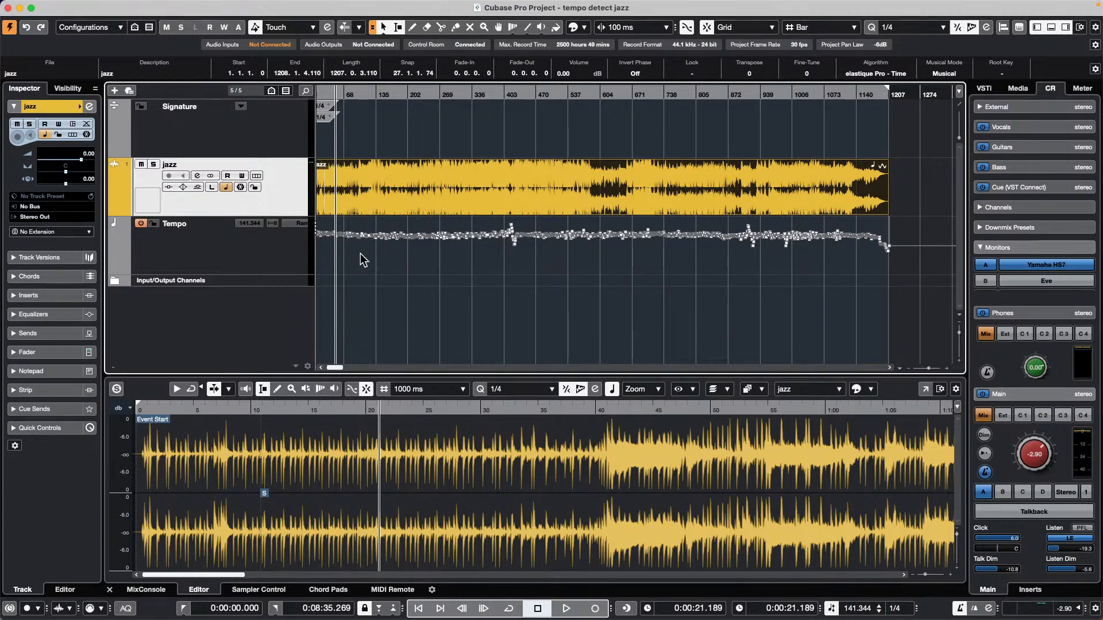
pyautogui.click(832, 608)
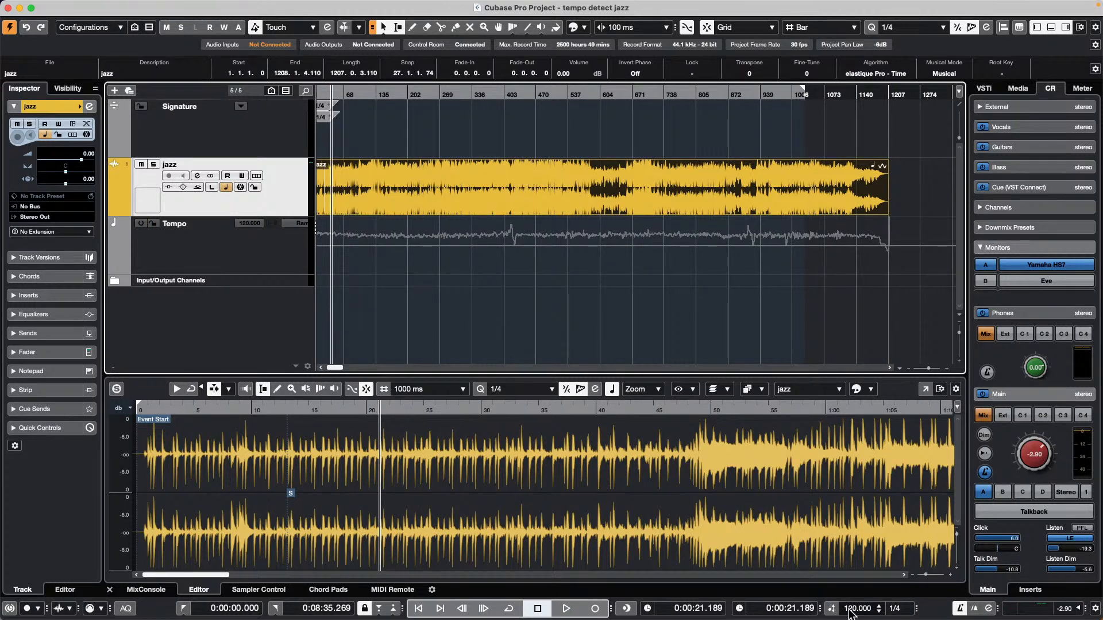
pyautogui.scroll(-1, 851, 610)
pyautogui.click(853, 610)
pyautogui.write('152')
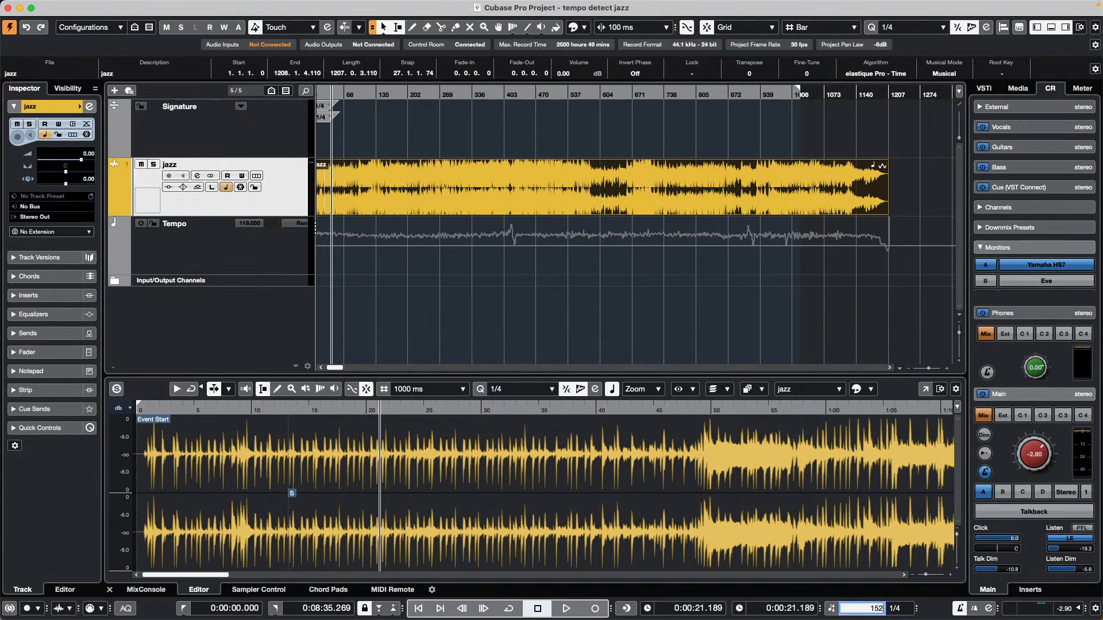
pyautogui.press('Return')
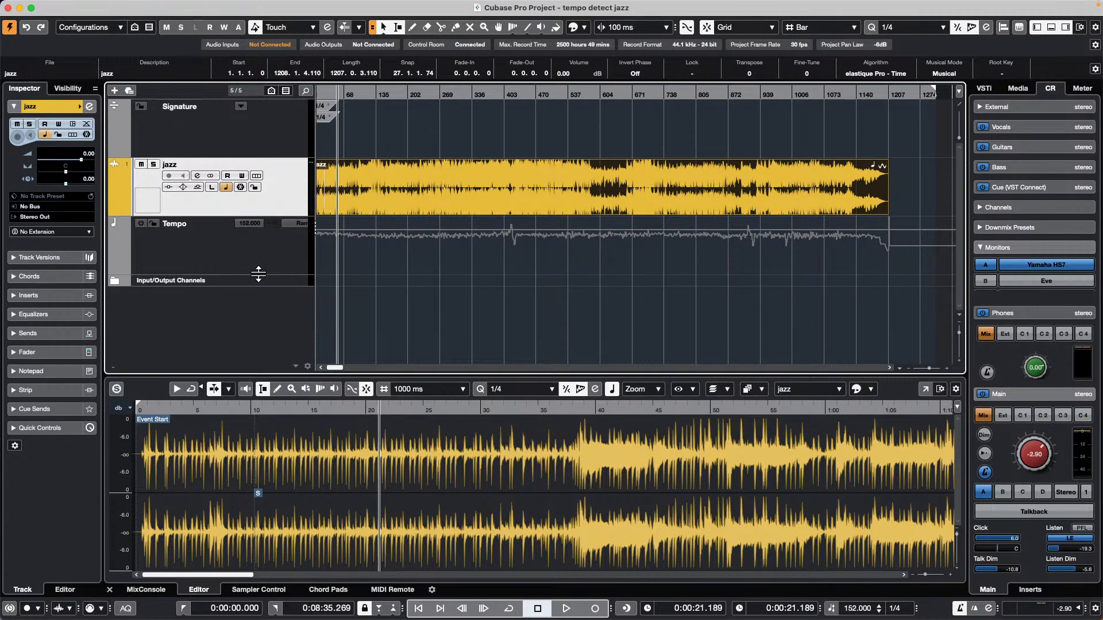
# Enlarge the Tempo track's height and play the jazz audio at the fixed tempo.
pyautogui.moveTo(258, 275); pyautogui.dragTo(246, 338)
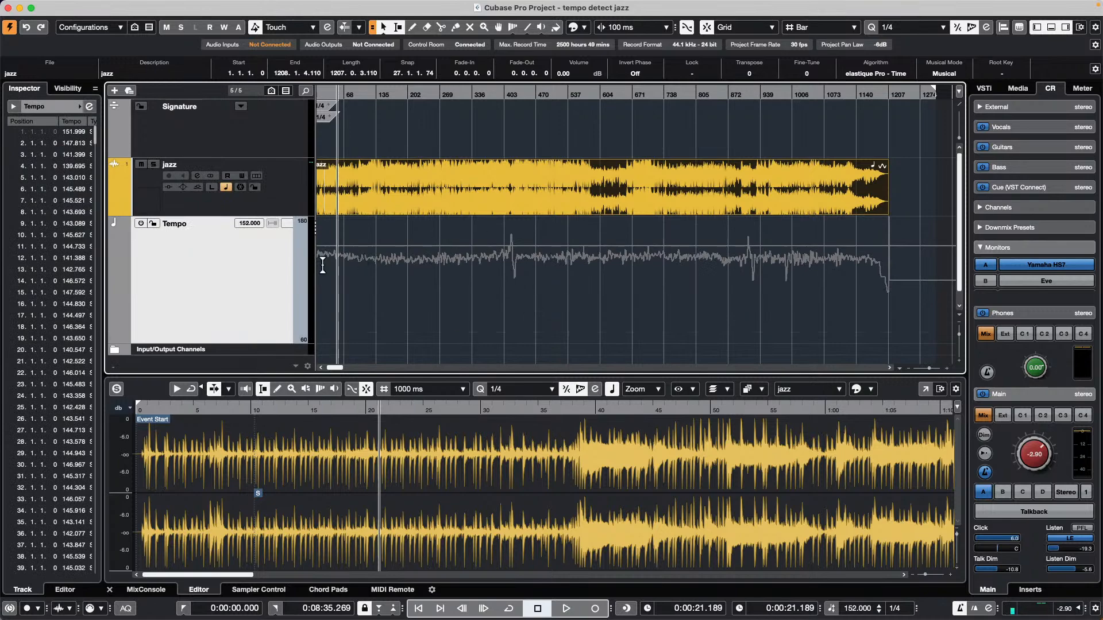
pyautogui.press('space')
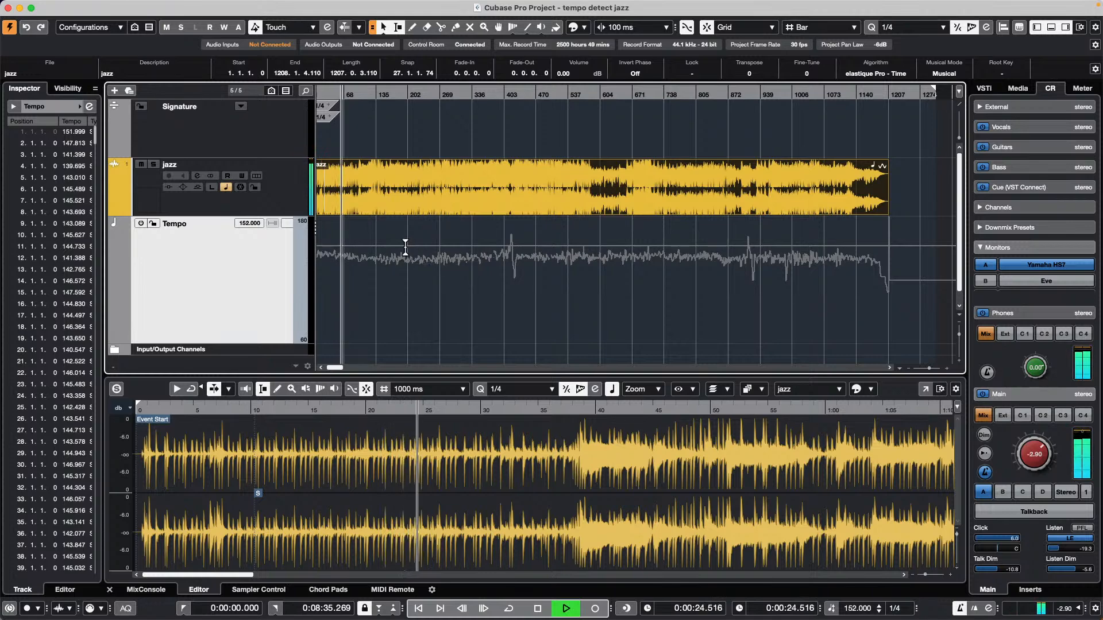
# Reactivate the Tempo track and lower its tempo events from bar 118 to about bar 320, bringing the first to about 124 BPM.
pyautogui.click(140, 225)
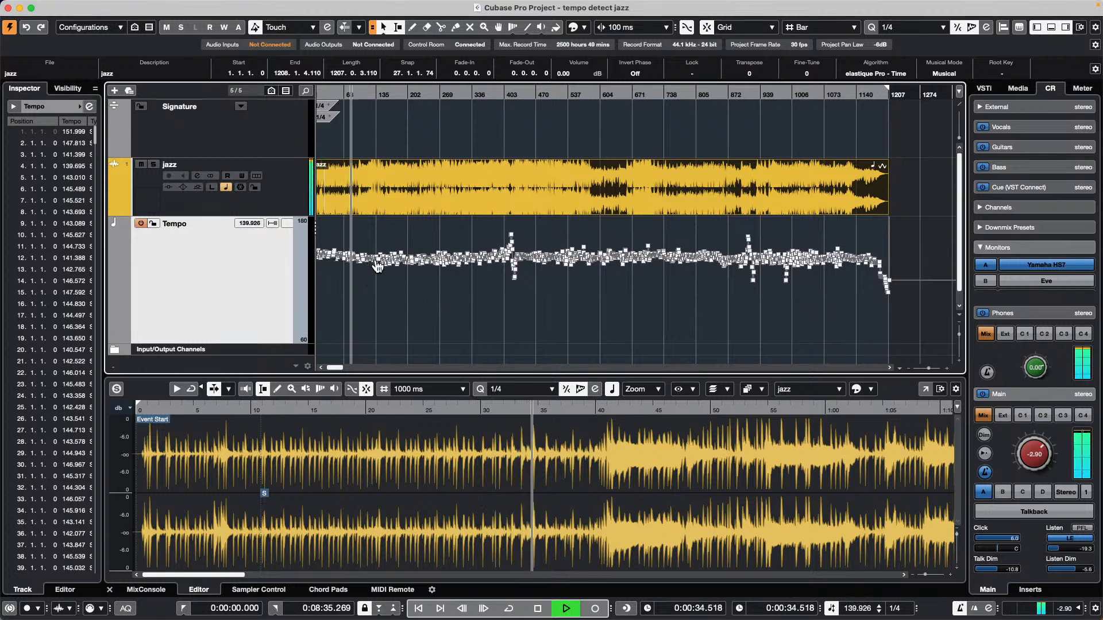
pyautogui.moveTo(367, 315); pyautogui.dragTo(472, 219)
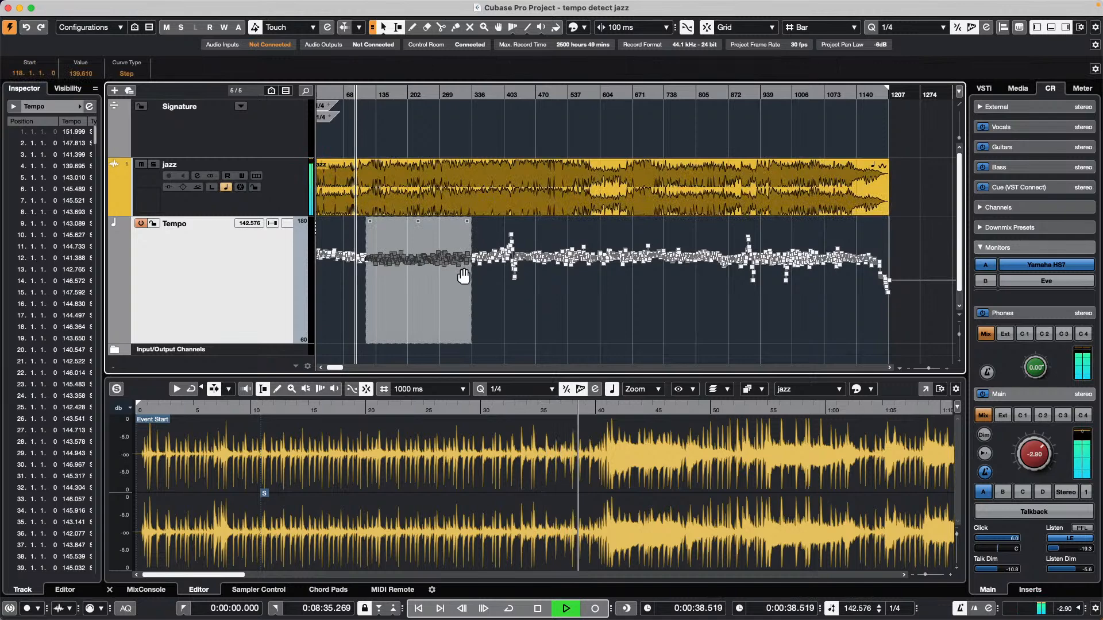
pyautogui.moveTo(463, 276); pyautogui.dragTo(419, 224)
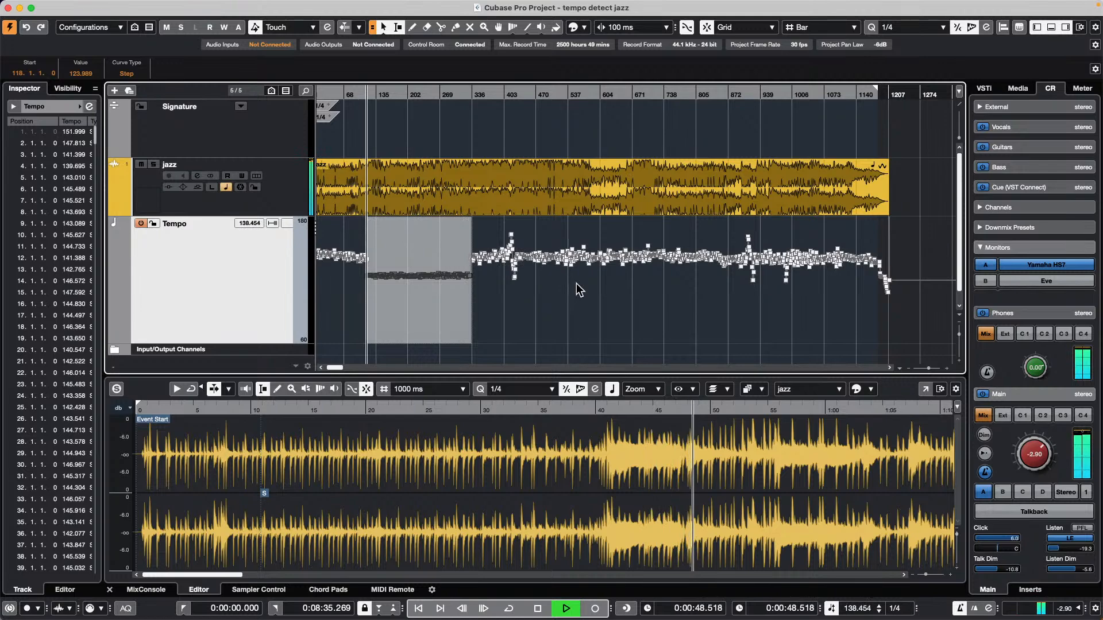
# Switch back to the fixed tempo, then stop playback and select the signature event at bar 4.
pyautogui.click(140, 224)
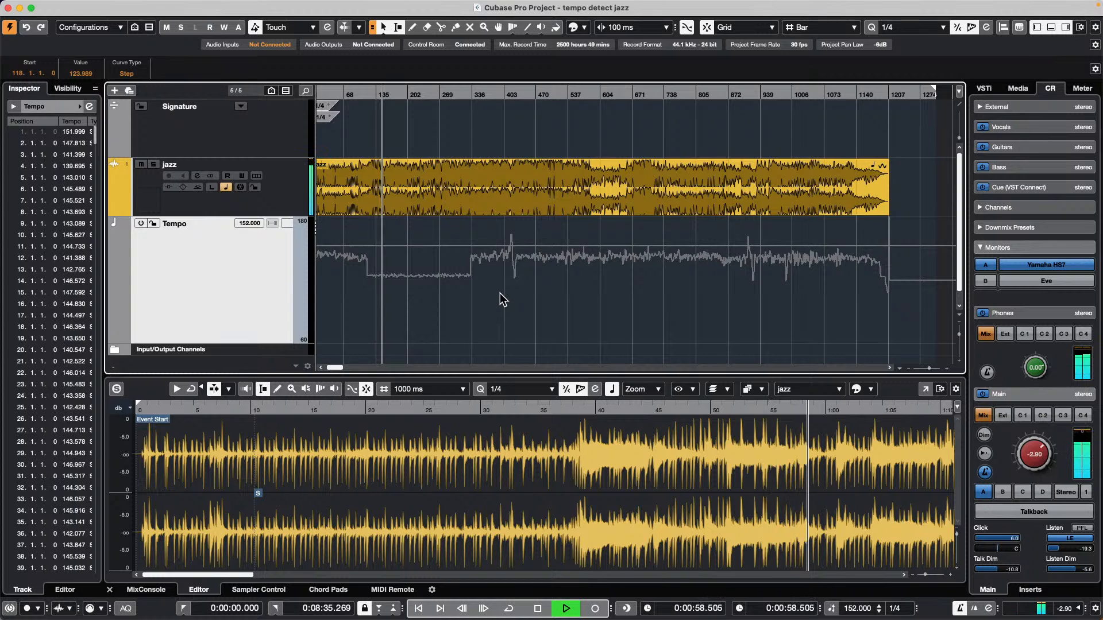
pyautogui.press('space')
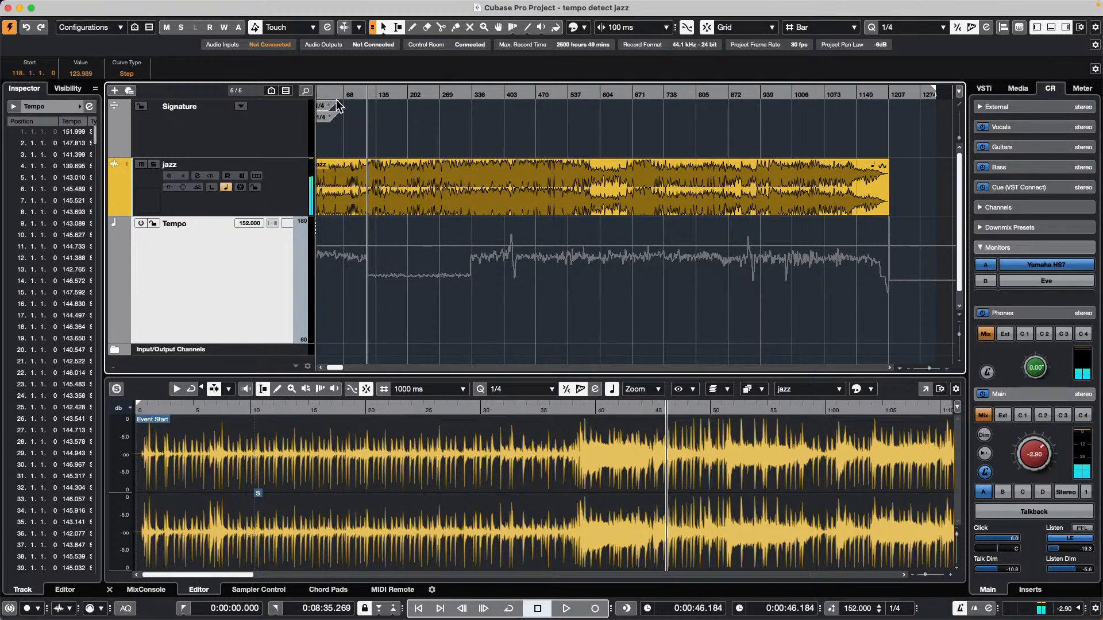
pyautogui.press(',')
pyautogui.press('h')
pyautogui.press('h')
pyautogui.press('h')
pyautogui.press('h')
pyautogui.press('h')
pyautogui.press('h')
pyautogui.press('h')
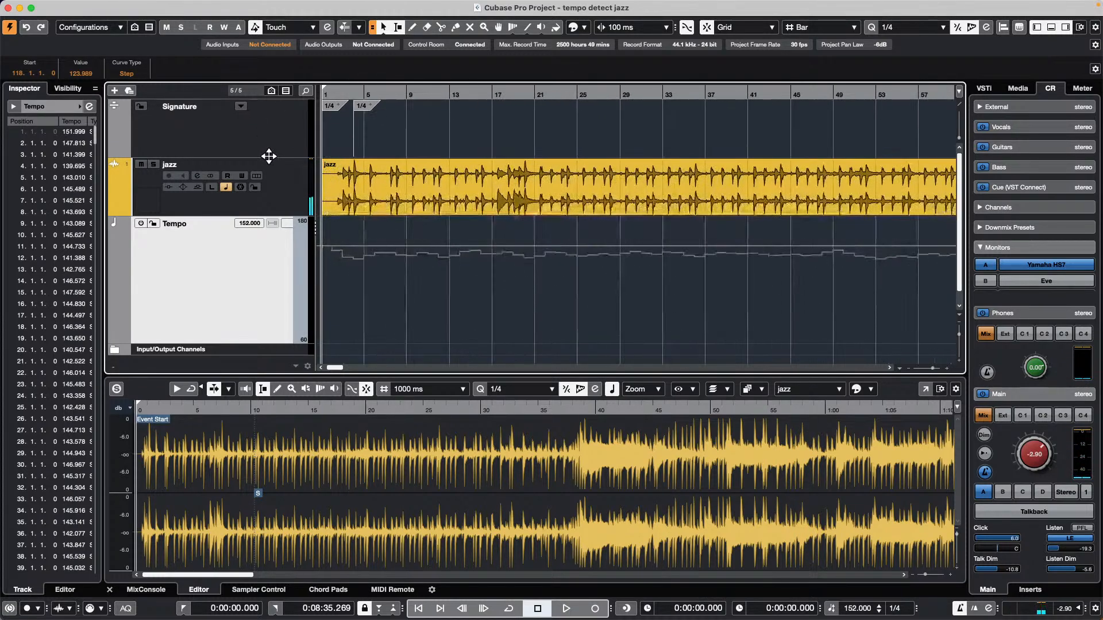
pyautogui.click(373, 110)
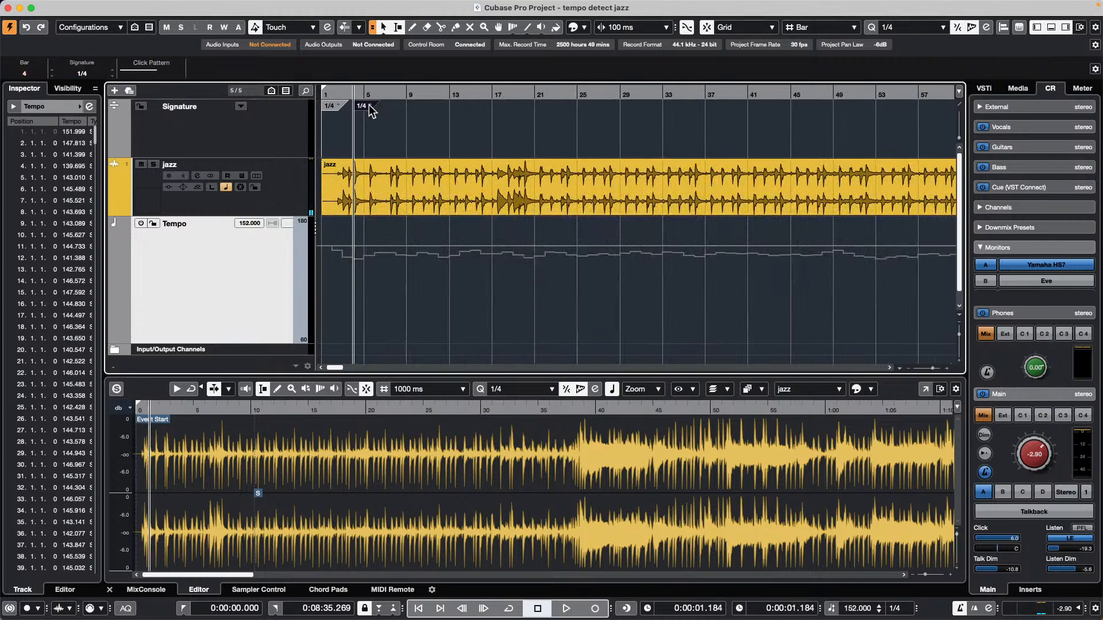
# Select the jazz event and review the Advanced audio commands available for it.
pyautogui.click(451, 209)
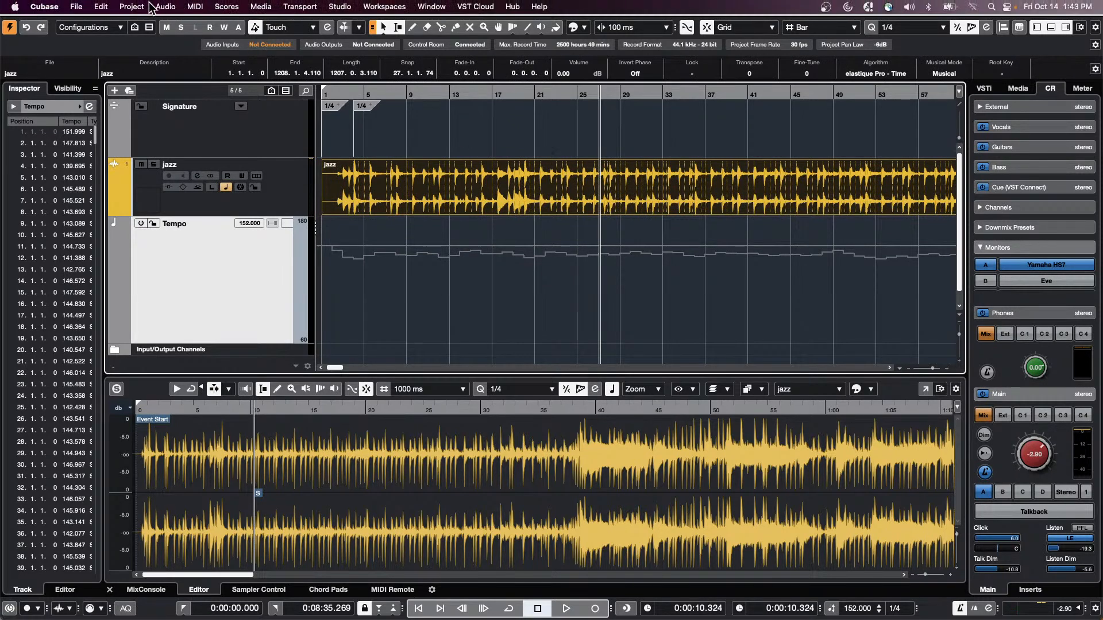
pyautogui.click(165, 6)
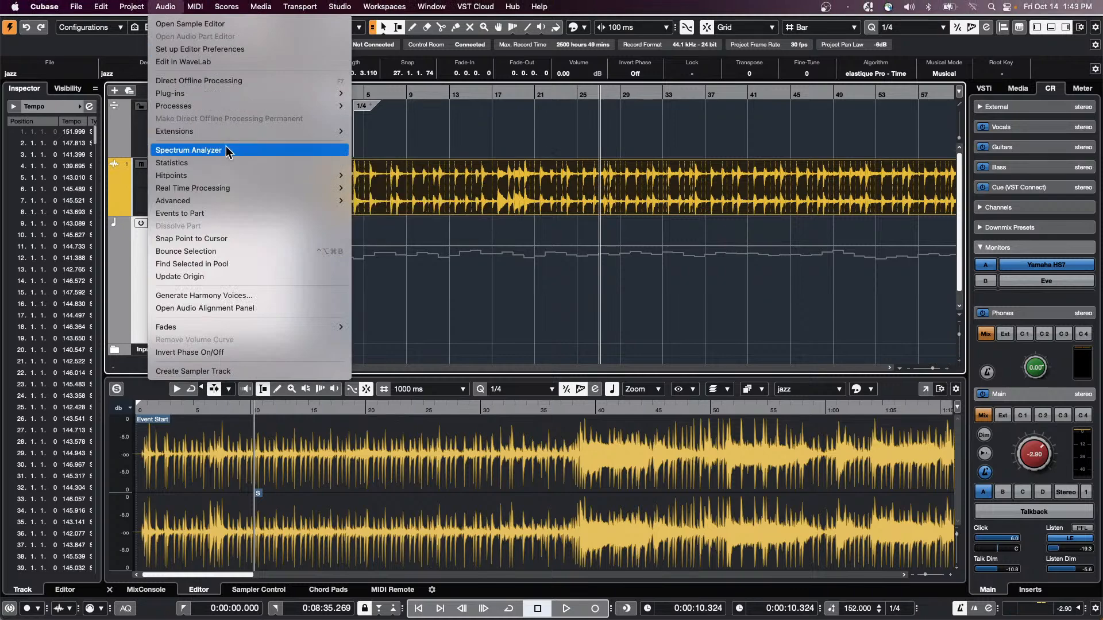
pyautogui.click(490, 249)
pyautogui.moveTo(463, 92); pyautogui.dragTo(439, 7)
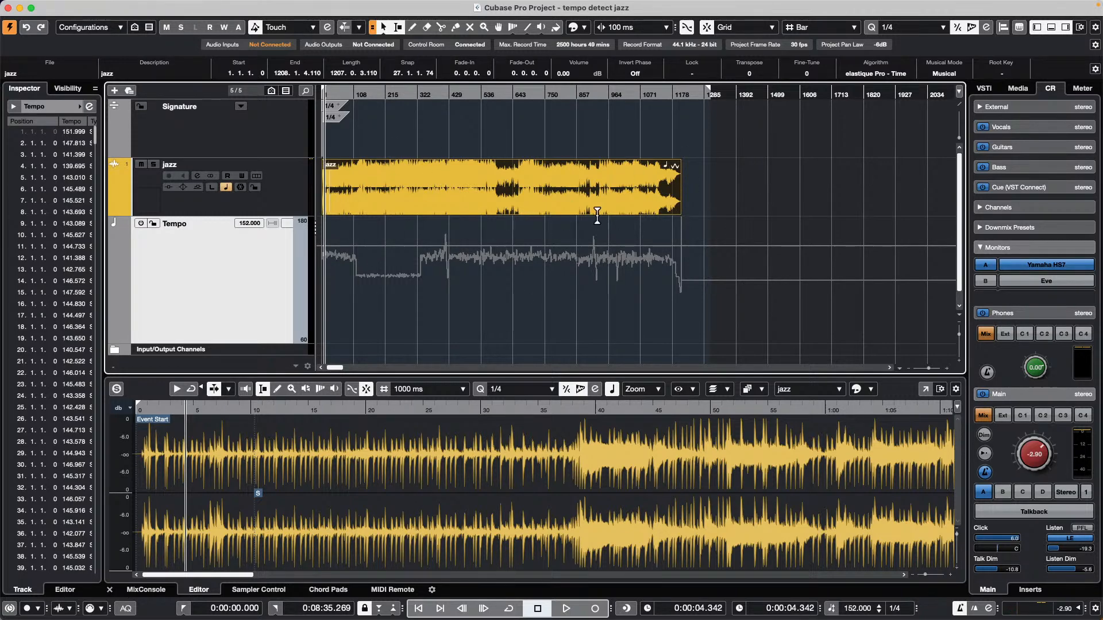
pyautogui.click(165, 6)
pyautogui.moveTo(132, 6)
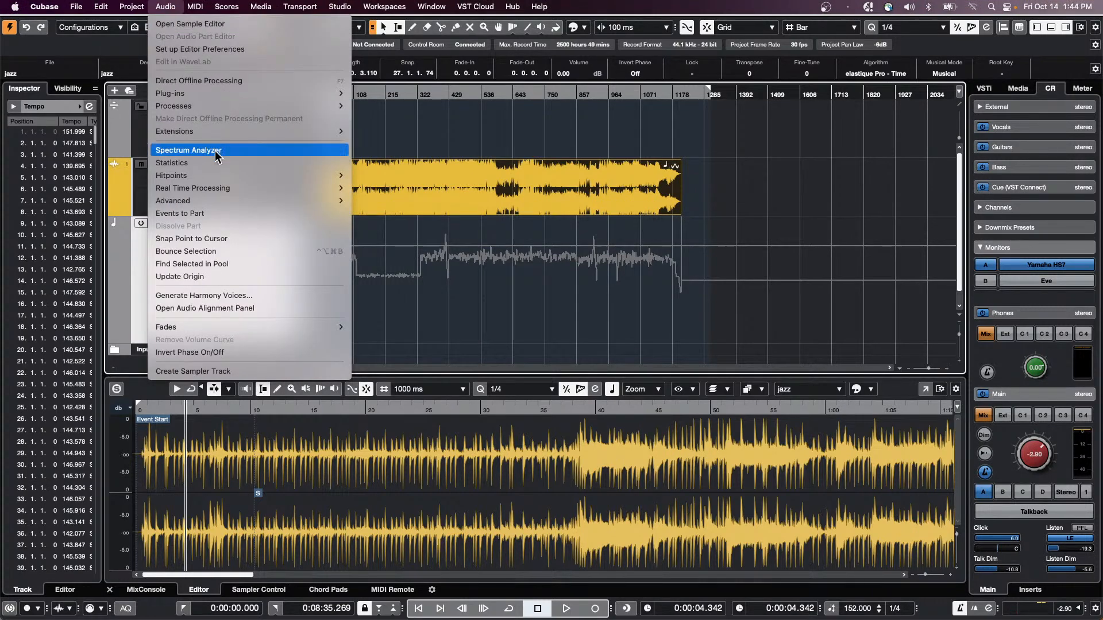
pyautogui.moveTo(227, 201)
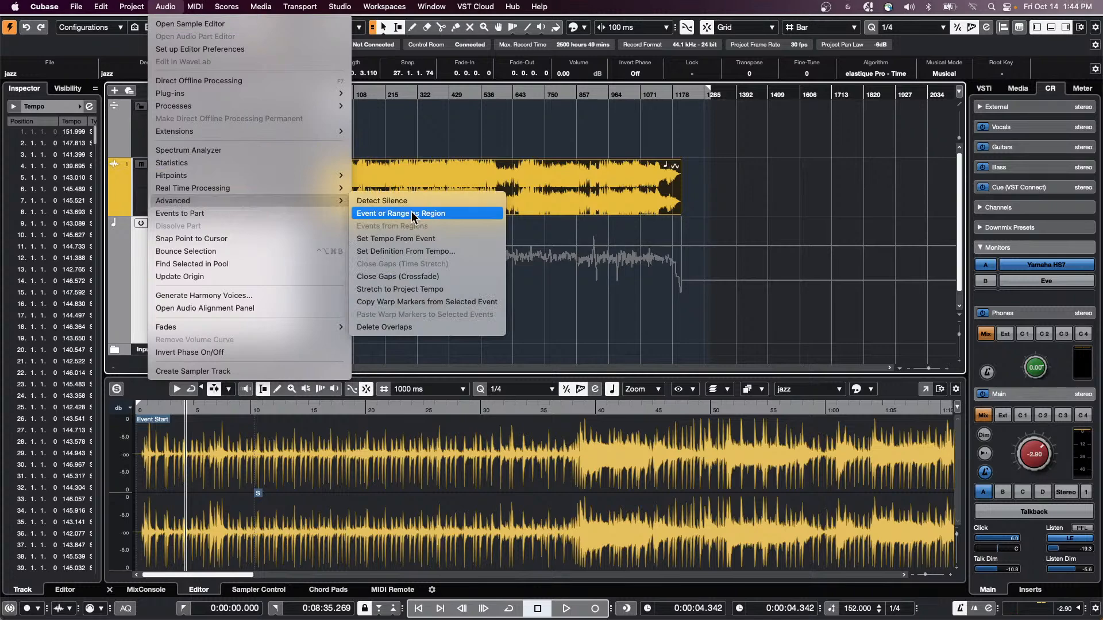
pyautogui.click(684, 231)
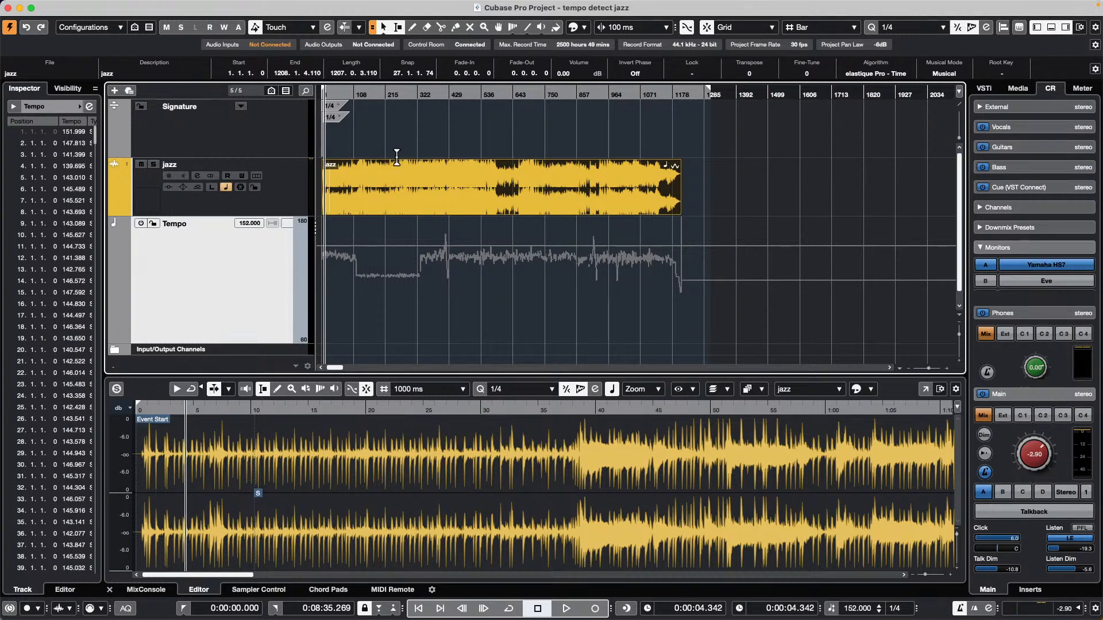
pyautogui.rightClick(280, 172)
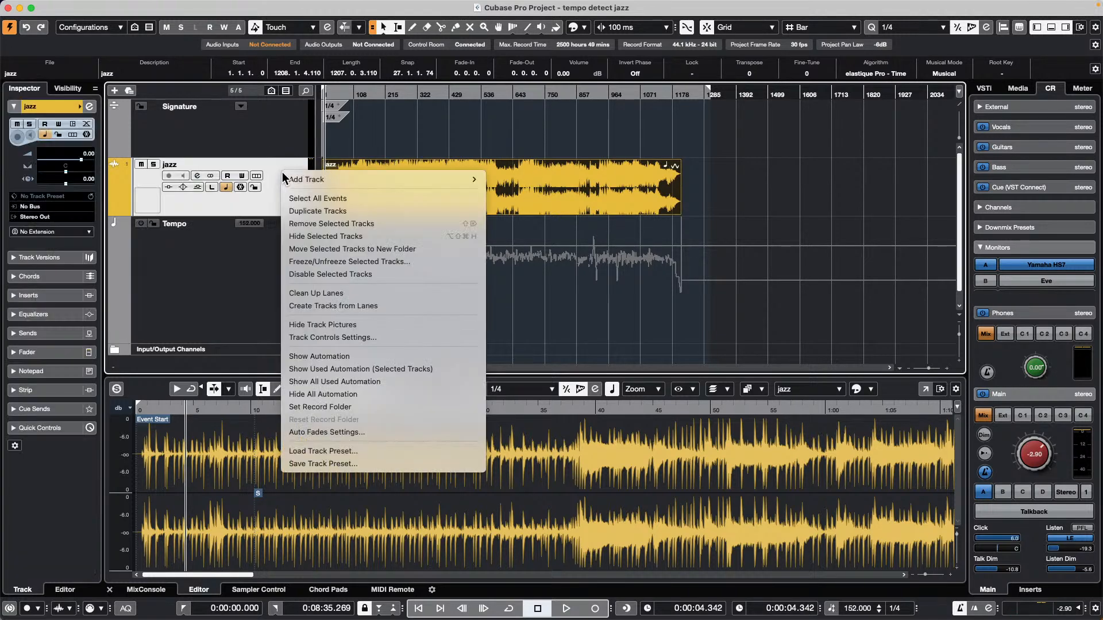
pyautogui.moveTo(366, 182)
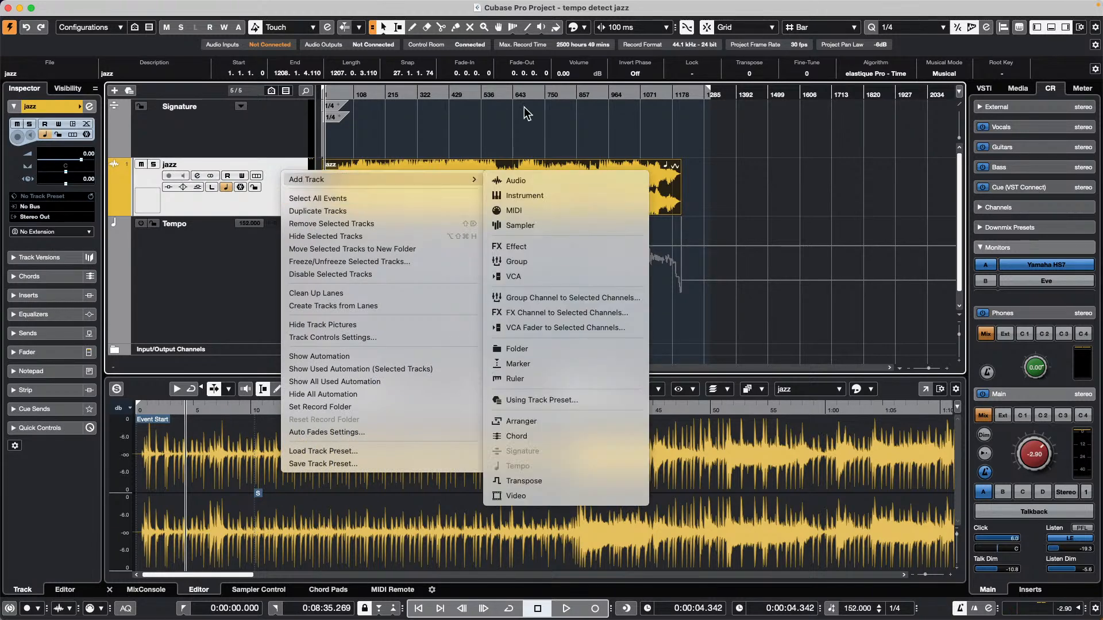
pyautogui.press('Escape')
pyautogui.press('Escape')
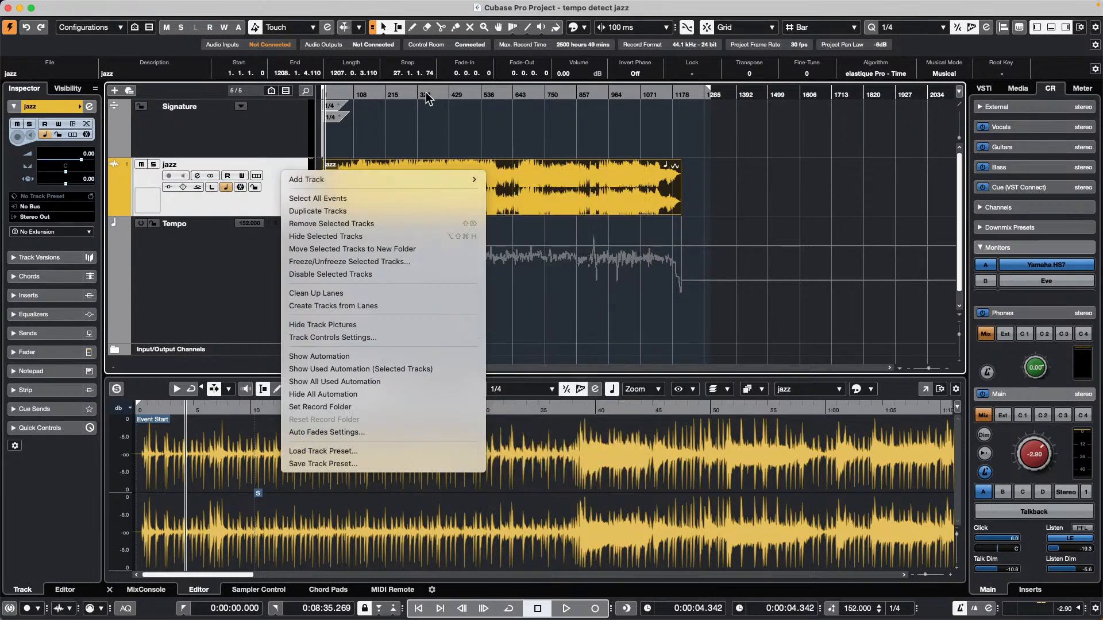
# Review the VST effects and VST instruments lists in the VST Plug-in Manager and close it.
pyautogui.click(340, 6)
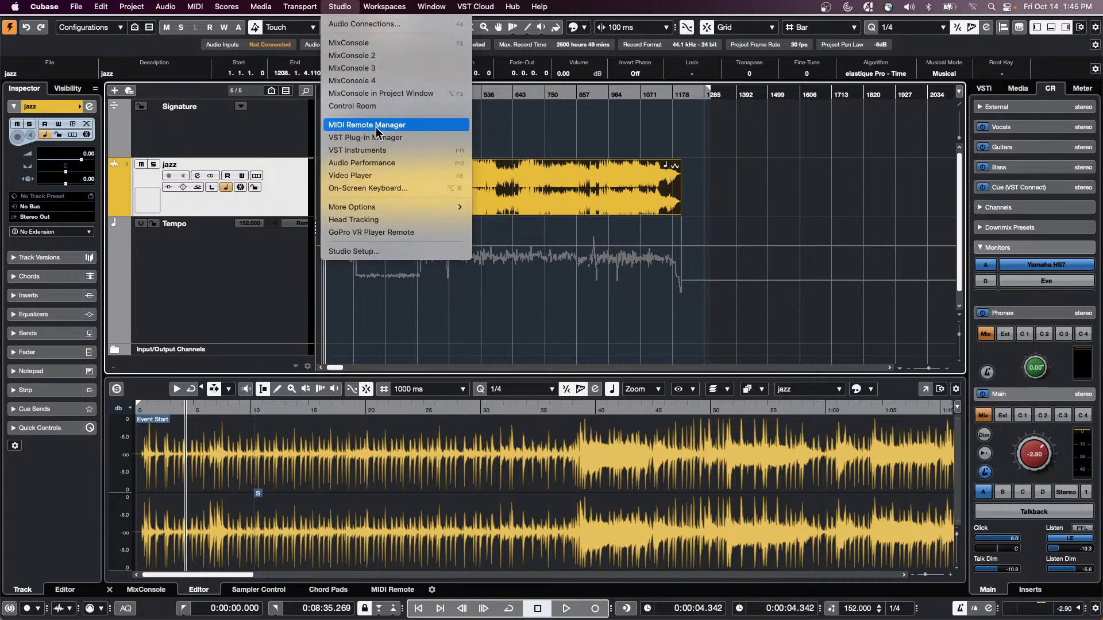
pyautogui.click(415, 135)
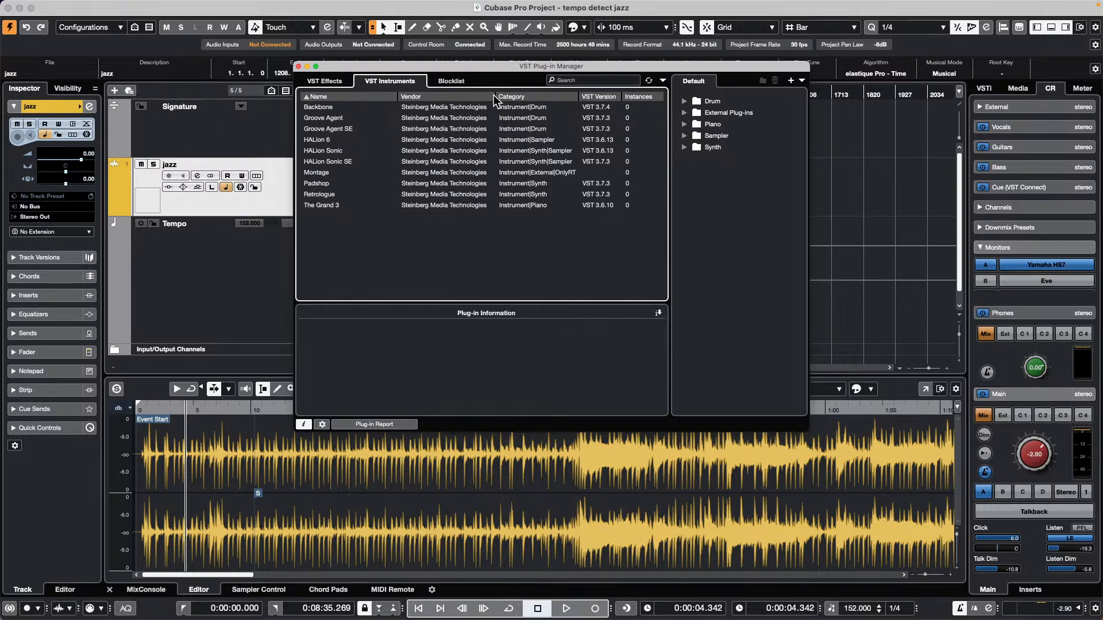
pyautogui.click(336, 81)
pyautogui.click(362, 81)
pyautogui.click(298, 66)
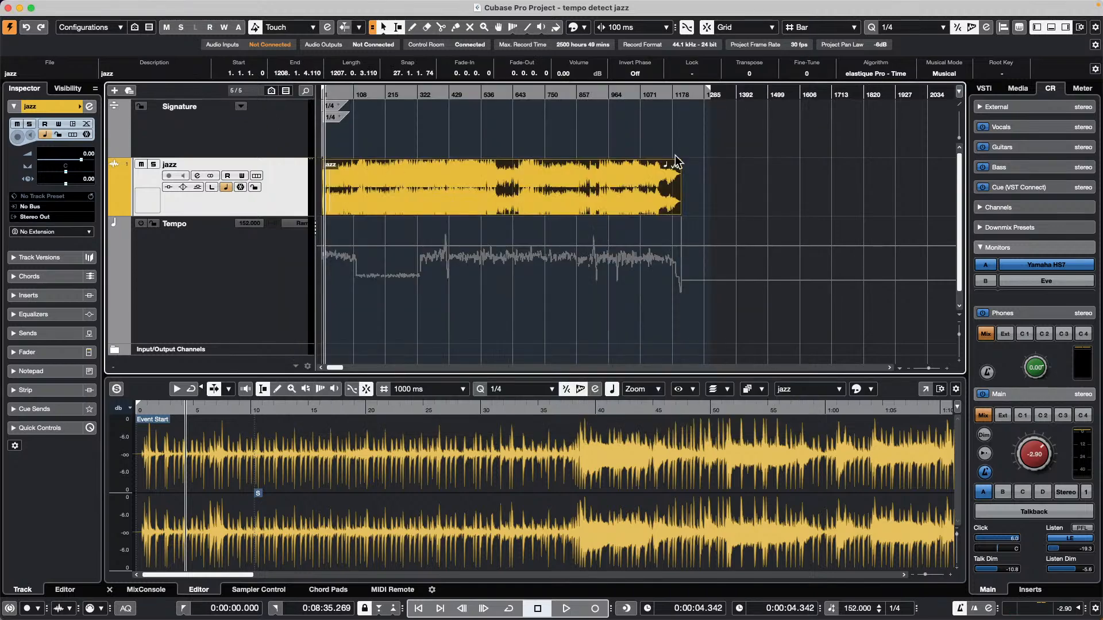
# Browse the VST Instruments collection in the Media browser and return to its home page.
pyautogui.click(1015, 89)
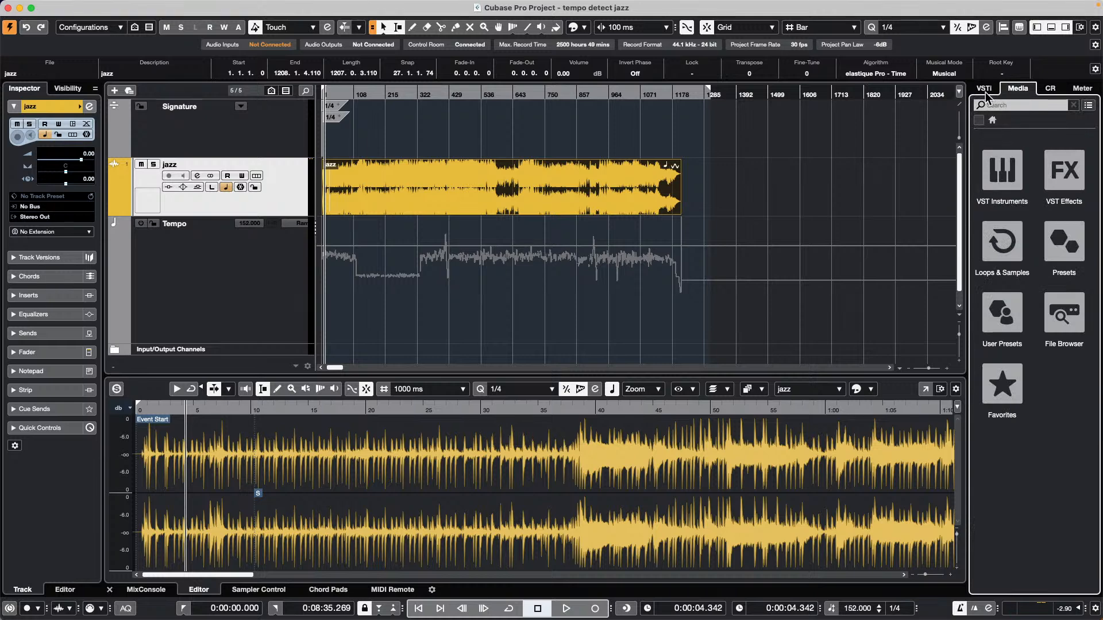
pyautogui.click(1009, 176)
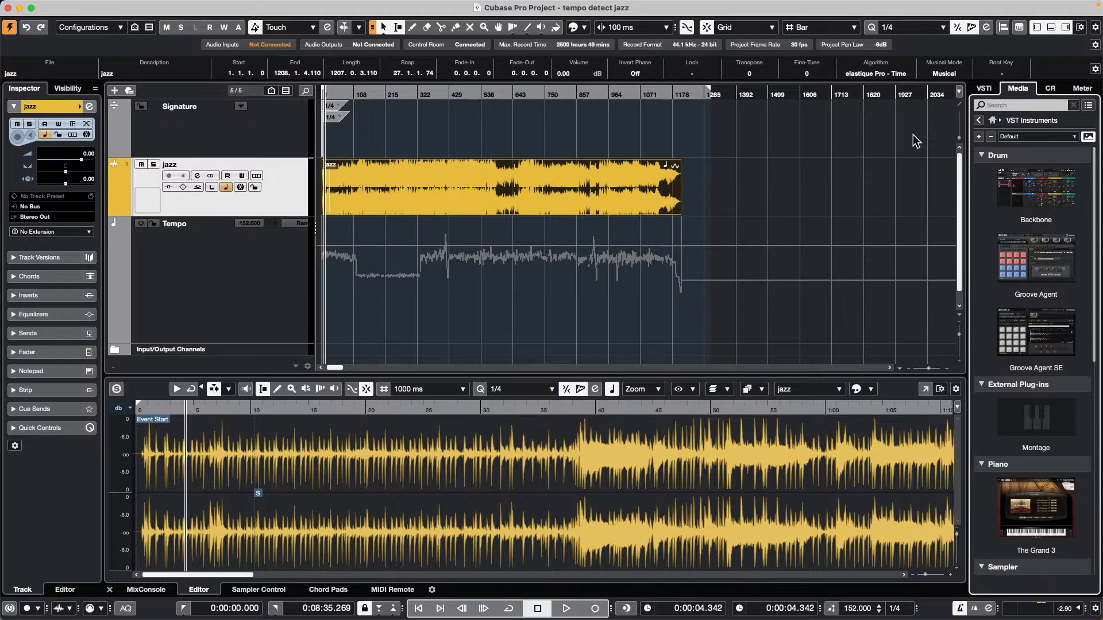
pyautogui.scroll(-5, 1027, 382)
pyautogui.scroll(5, 1025, 384)
pyautogui.click(992, 120)
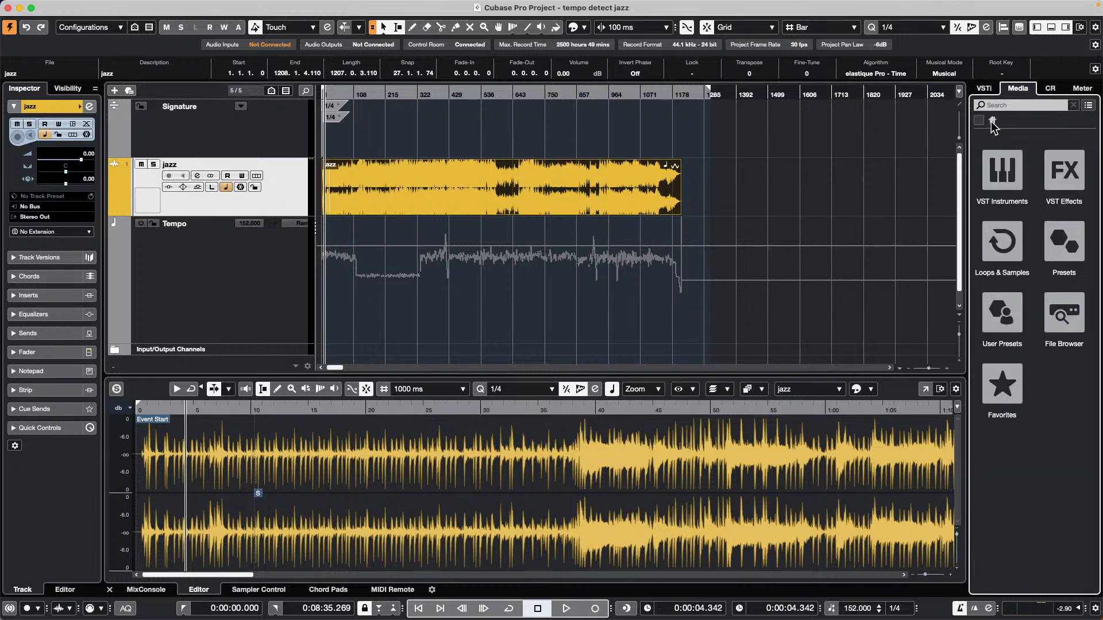
# Open the VST Instruments collection in the Media browser and collapse its Piano, Sampler and Synth categories.
pyautogui.click(1009, 172)
pyautogui.scroll(-1, 1000, 253)
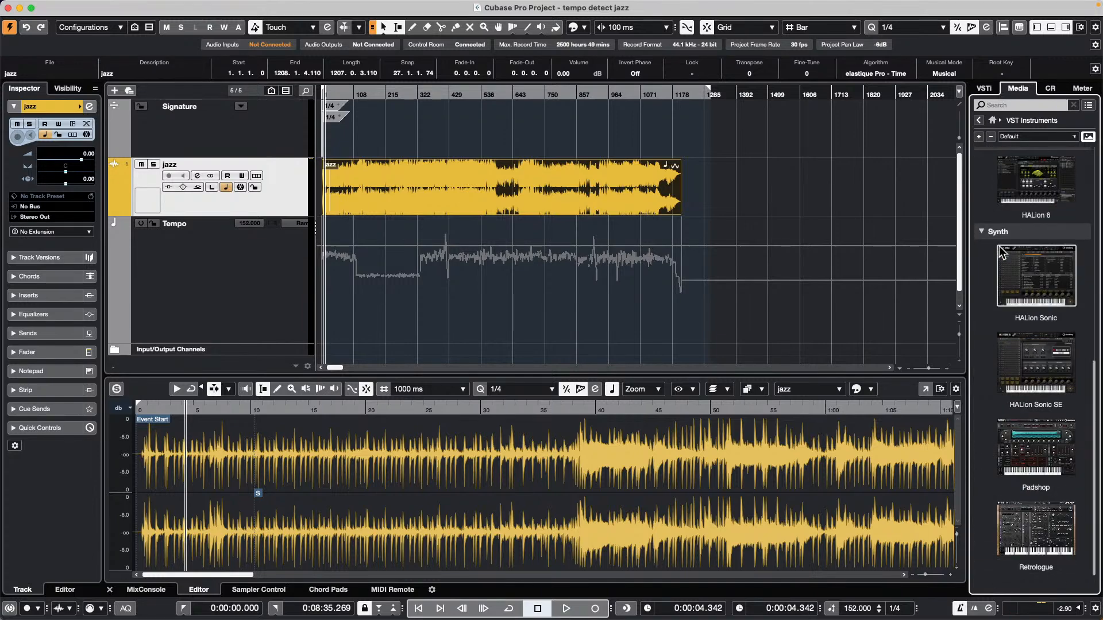
pyautogui.scroll(1, 1000, 252)
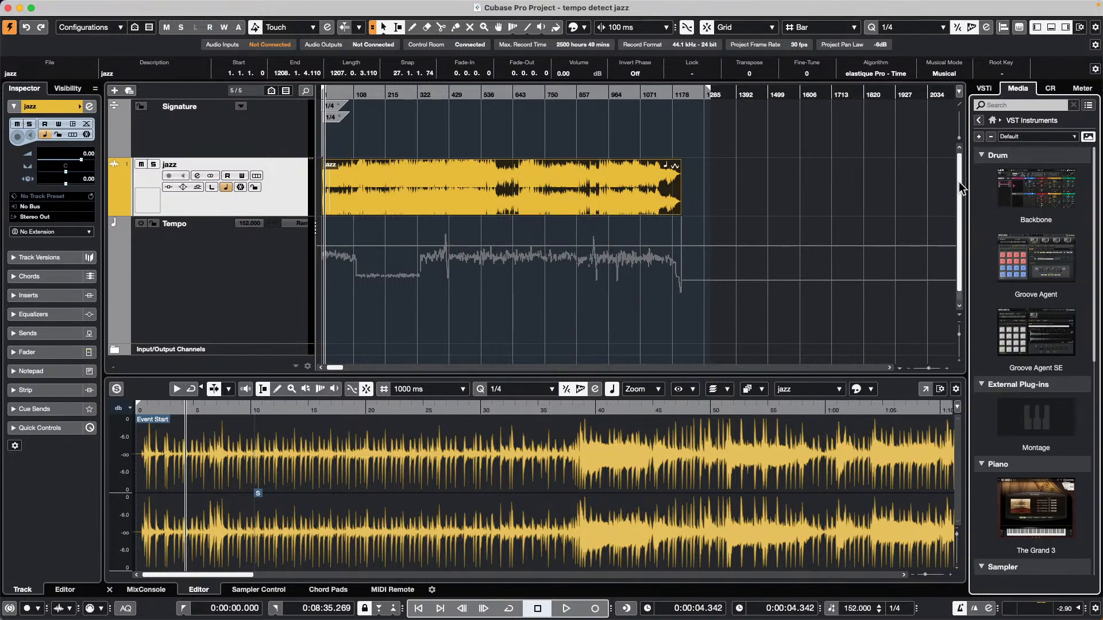
pyautogui.click(982, 464)
pyautogui.click(982, 480)
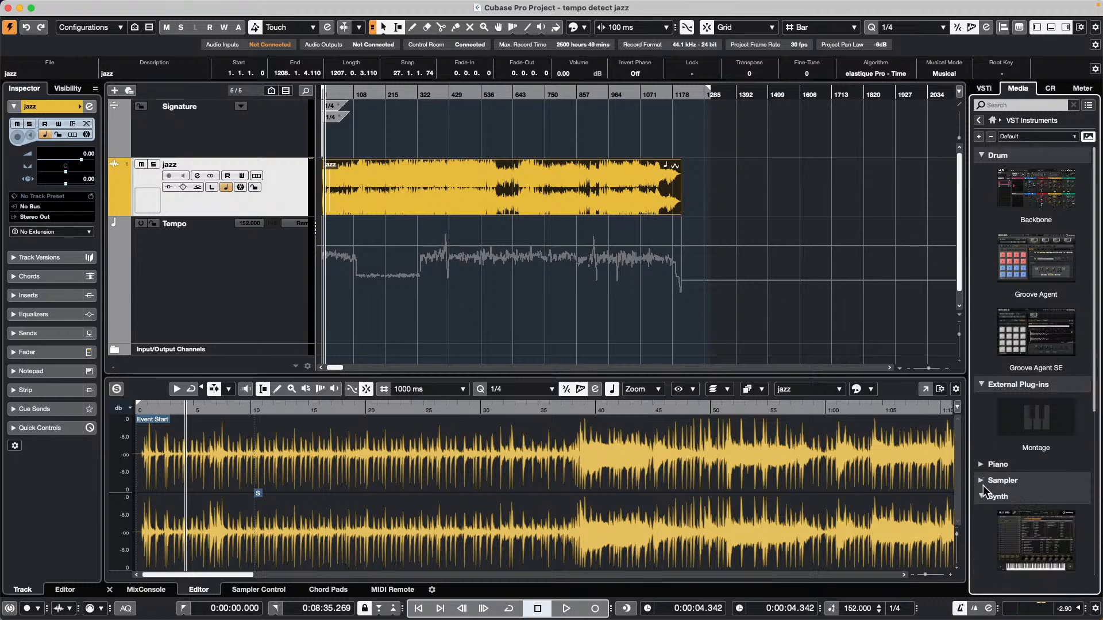
pyautogui.click(982, 497)
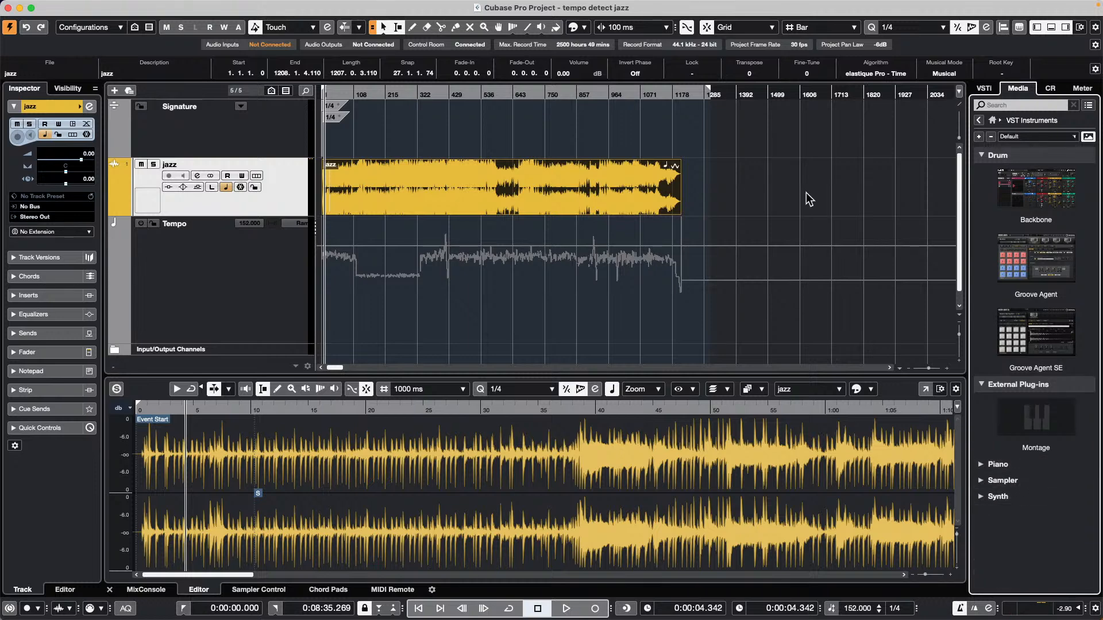
# Begin adding an instrument track from the jazz track so that its instrument and output settings open.
pyautogui.moveTo(263, 6)
pyautogui.click(345, 7)
pyautogui.click(265, 223)
pyautogui.rightClick(294, 200)
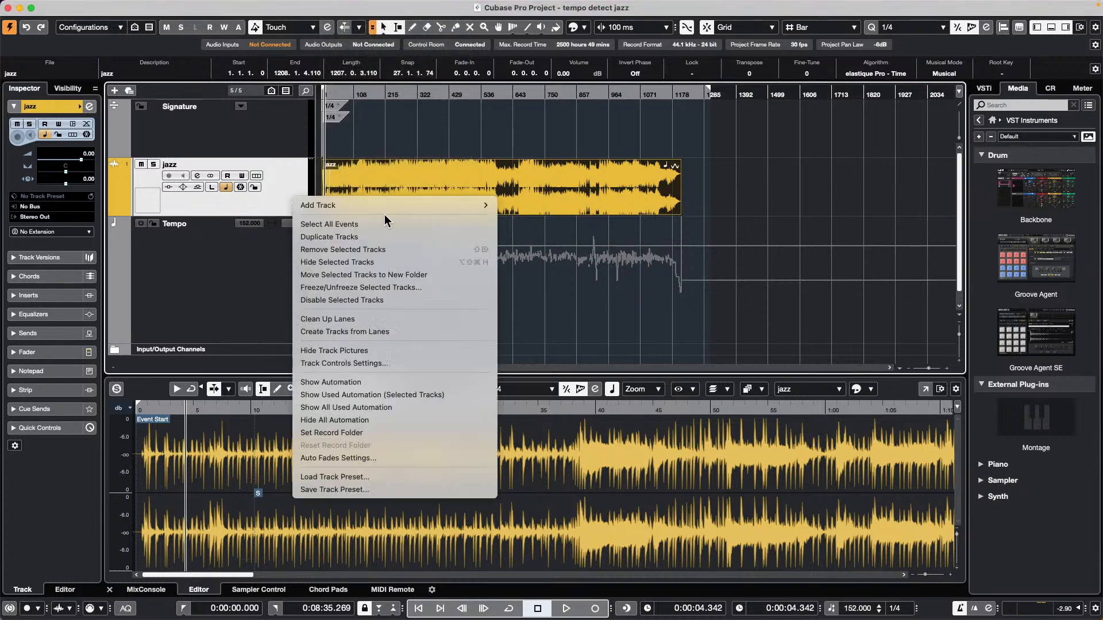
pyautogui.moveTo(401, 207)
pyautogui.click(589, 225)
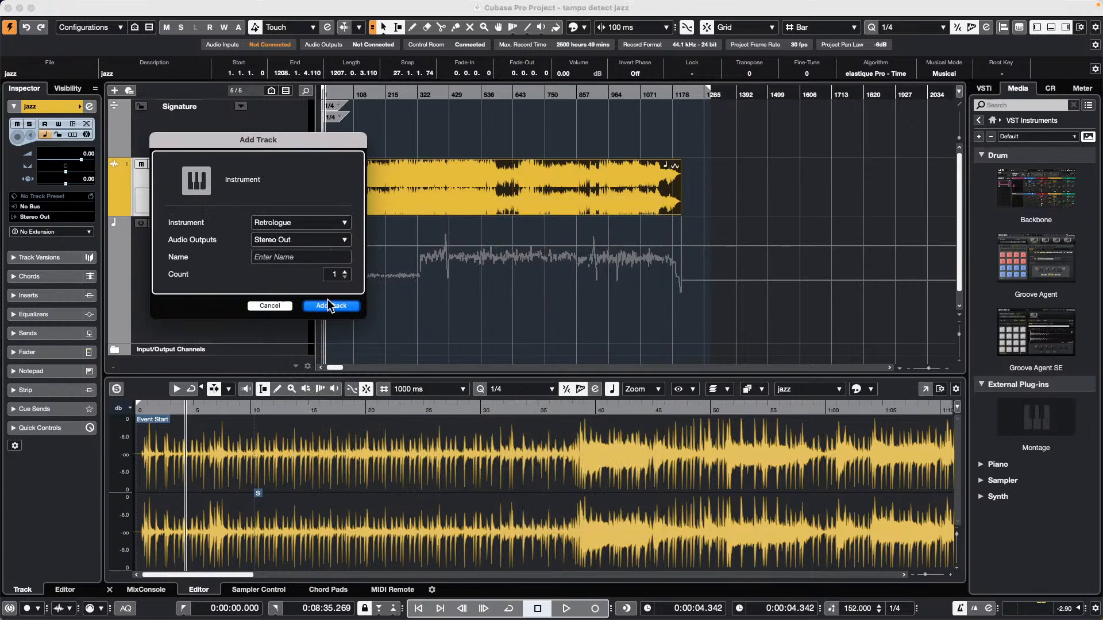
# Review the instrument choices for the new track, collapsing all categories and expanding only Synth, and close the list.
pyautogui.click(343, 224)
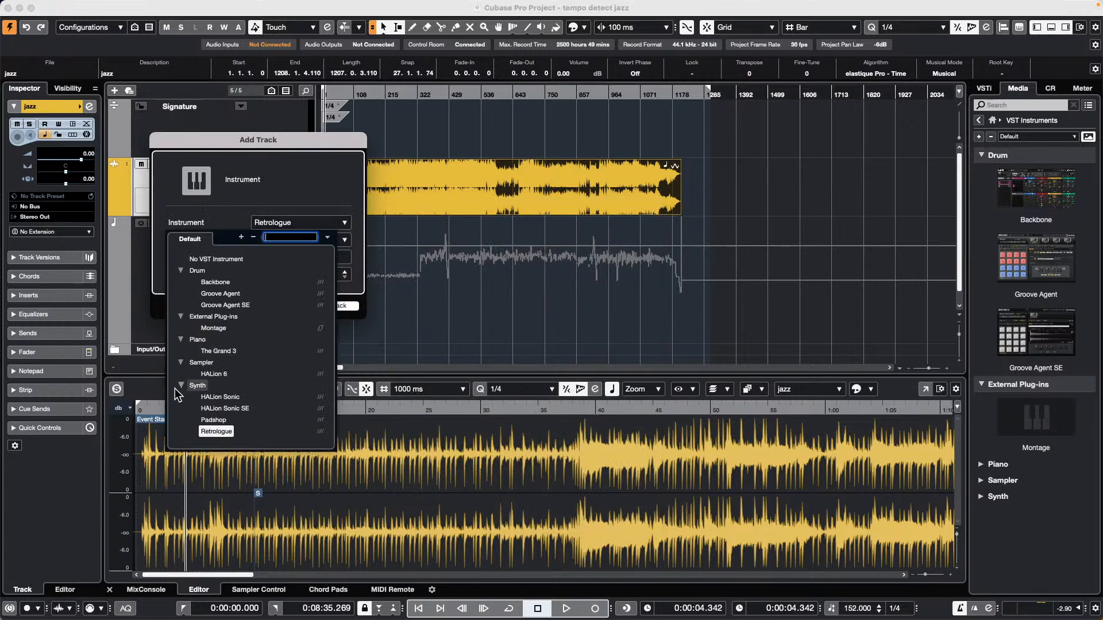
pyautogui.click(183, 363)
pyautogui.click(181, 372)
pyautogui.click(181, 339)
pyautogui.click(181, 317)
pyautogui.click(181, 271)
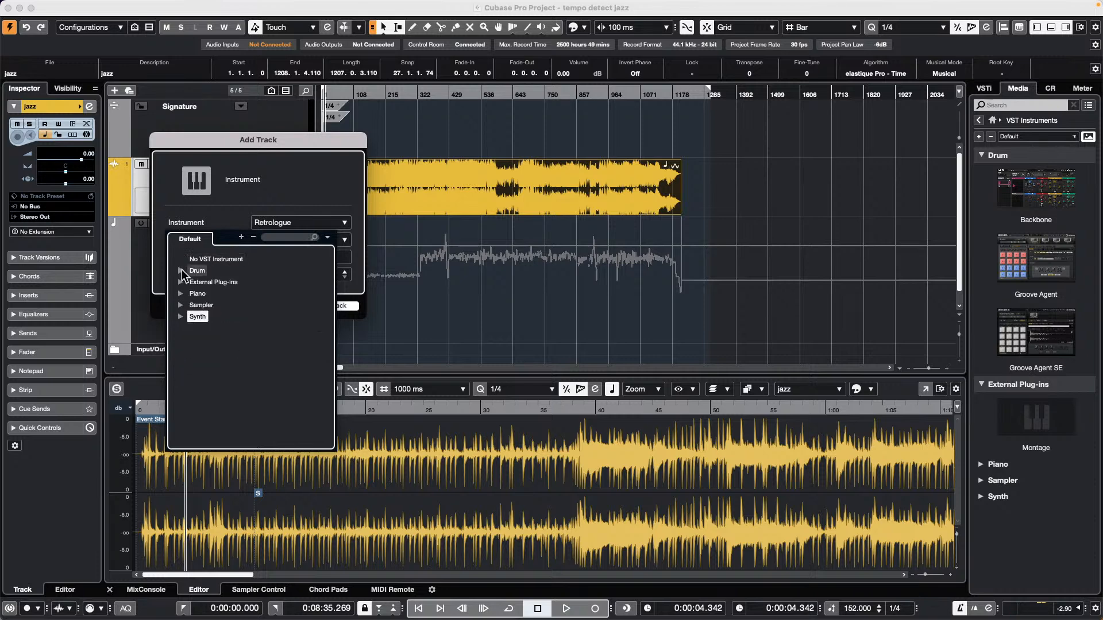
pyautogui.click(181, 317)
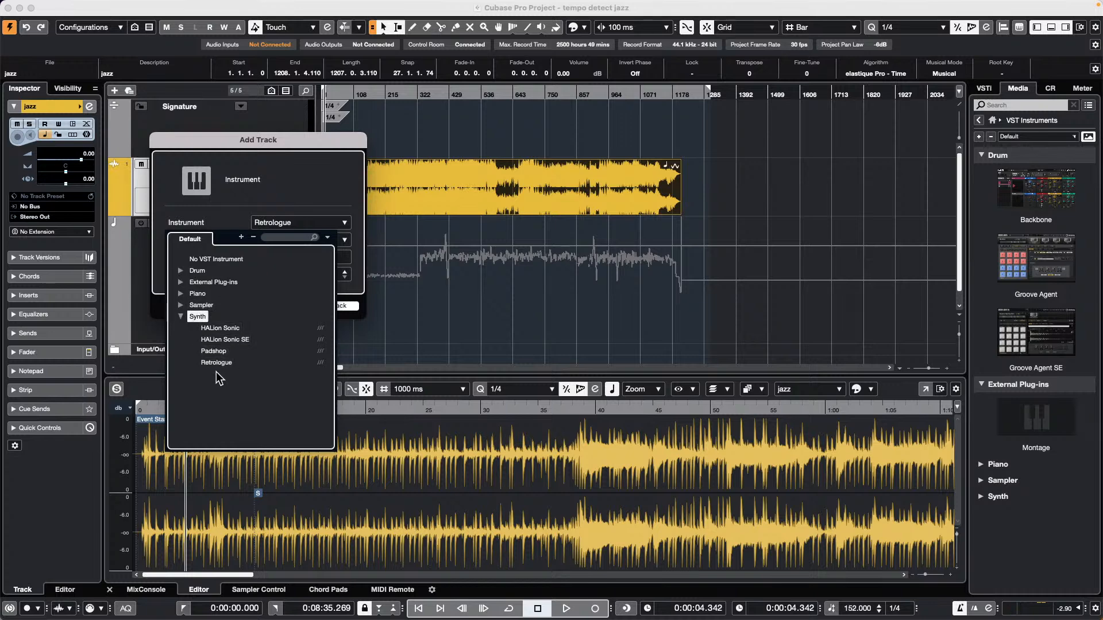
pyautogui.click(288, 220)
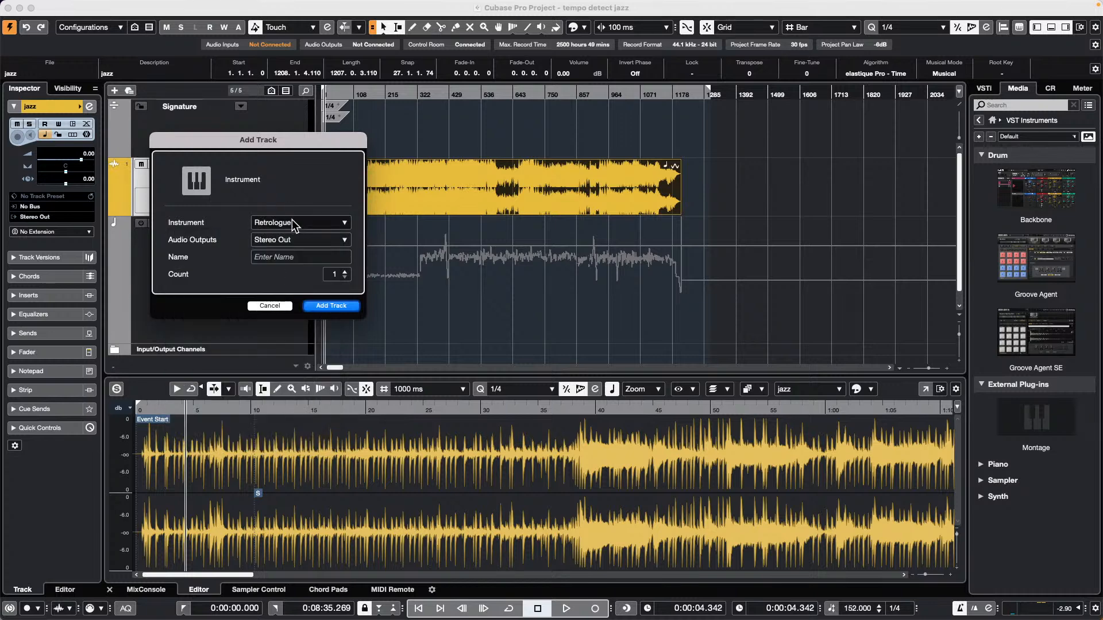
# Search the new track's instrument list for cs80 and clear the search text.
pyautogui.click(287, 220)
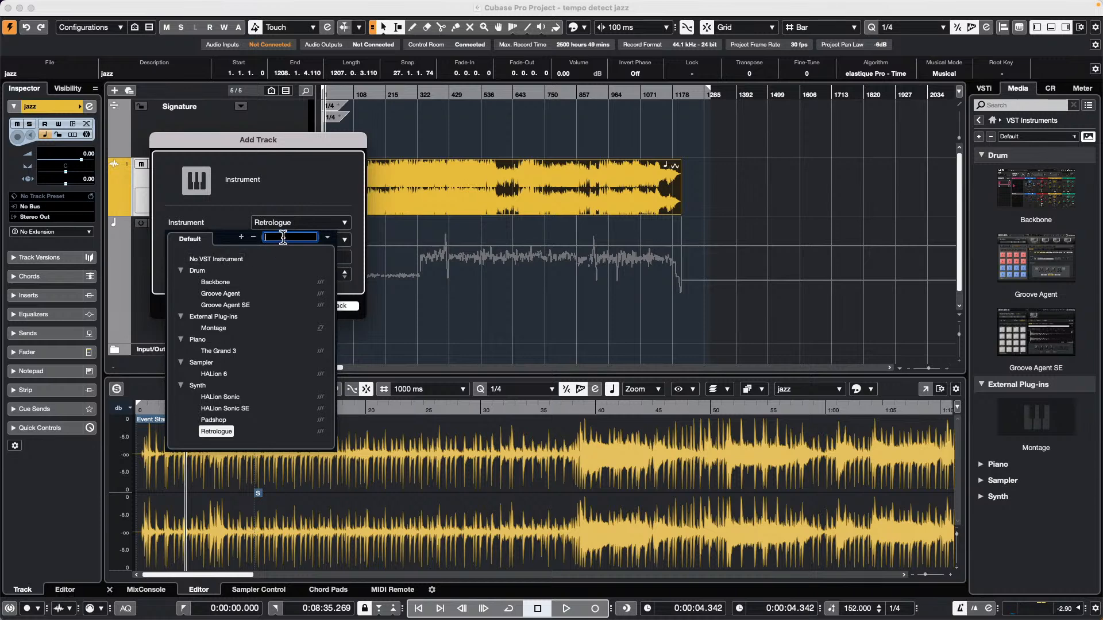
pyautogui.write('R')
pyautogui.press('BackSpace')
pyautogui.write('cs80')
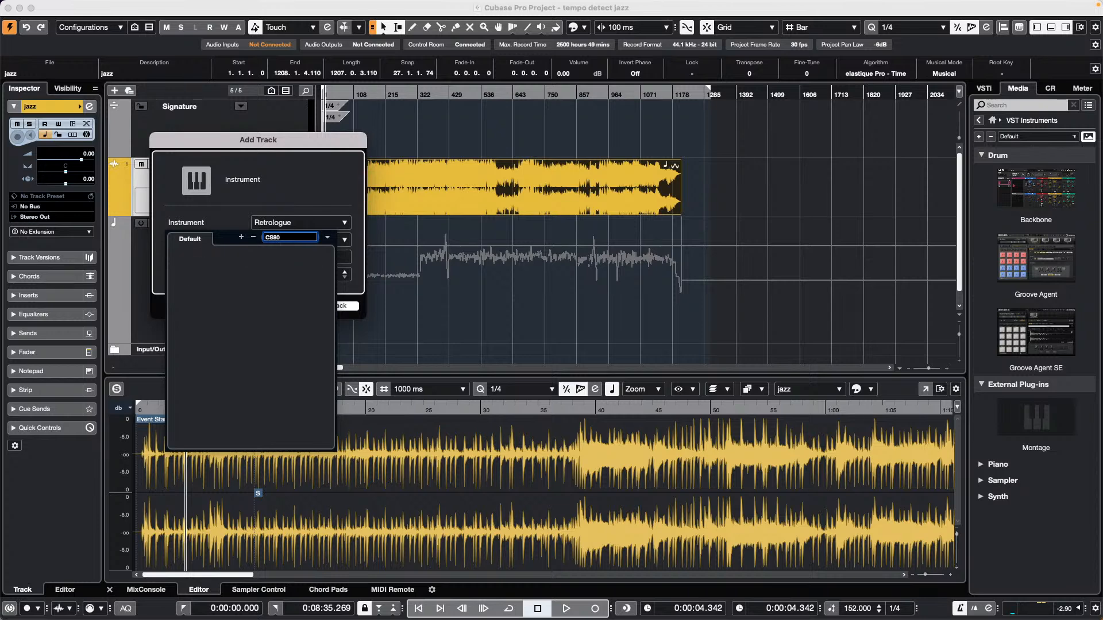
pyautogui.press('BackSpace')
pyautogui.press('BackSpace')
pyautogui.press('BackSpace')
pyautogui.press('BackSpace')
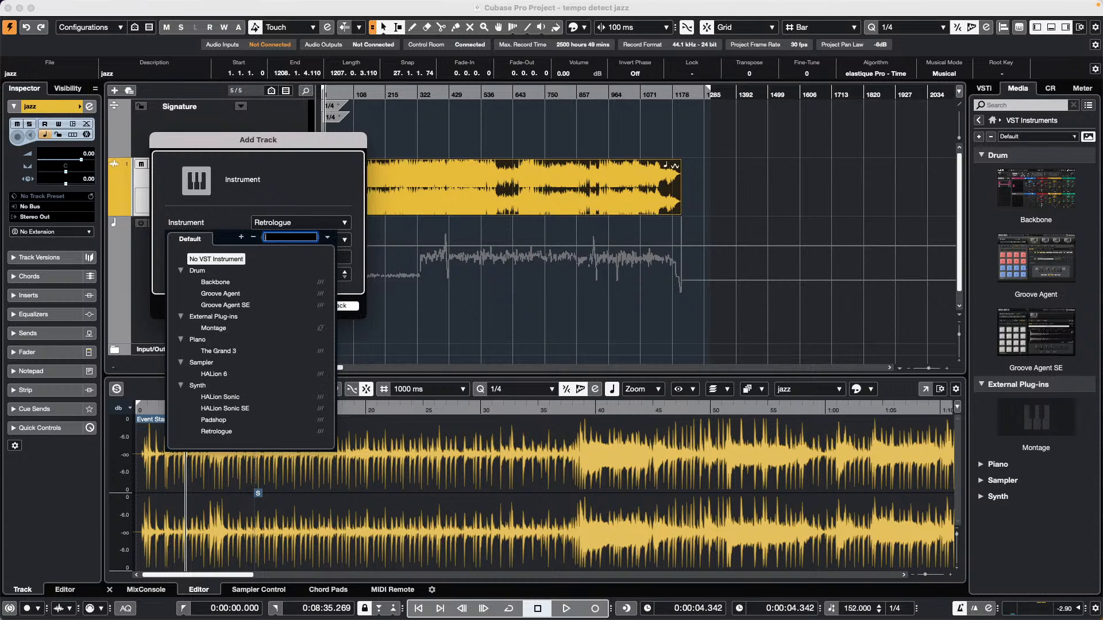
# Filter the instrument list by Retro and add one Retrologue instrument track routed to Stereo Out, closing its plug-in window.
pyautogui.write('Retro')
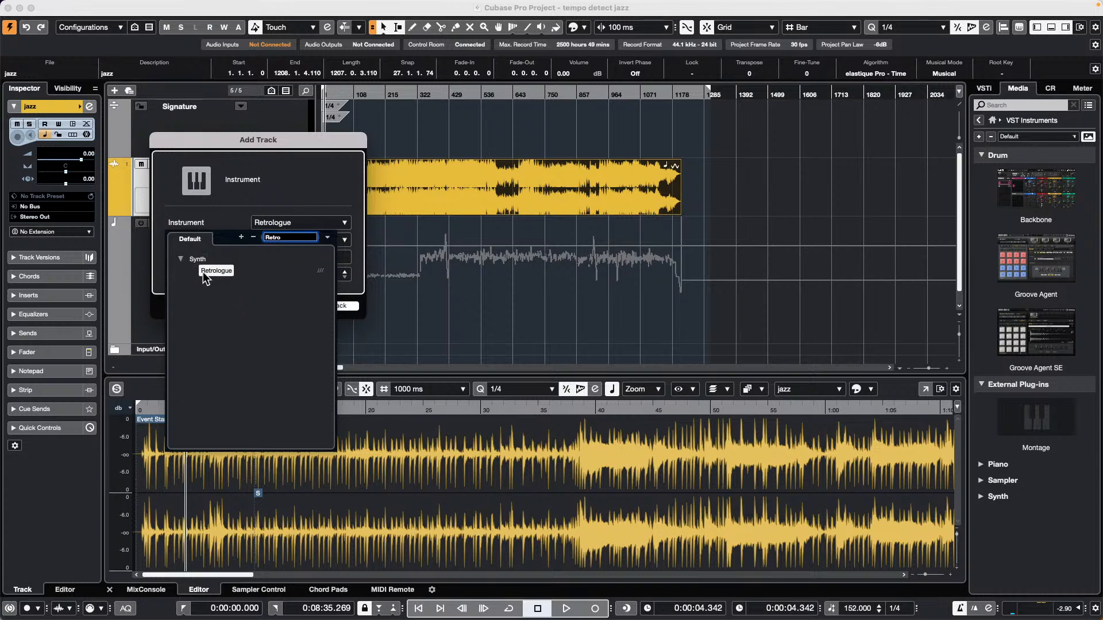
pyautogui.click(297, 145)
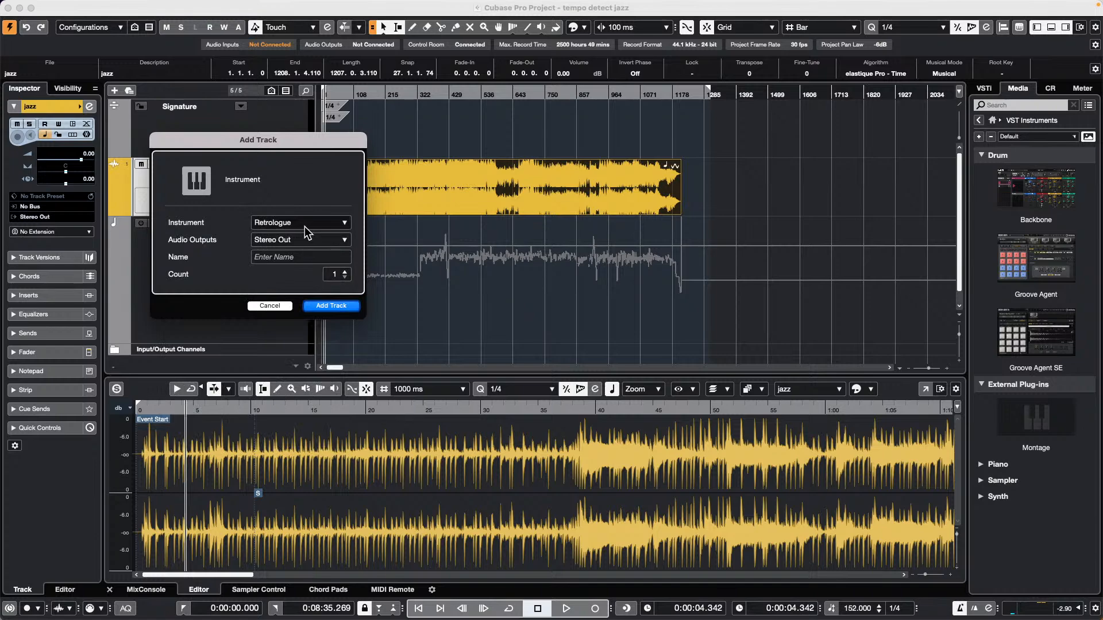
pyautogui.click(339, 306)
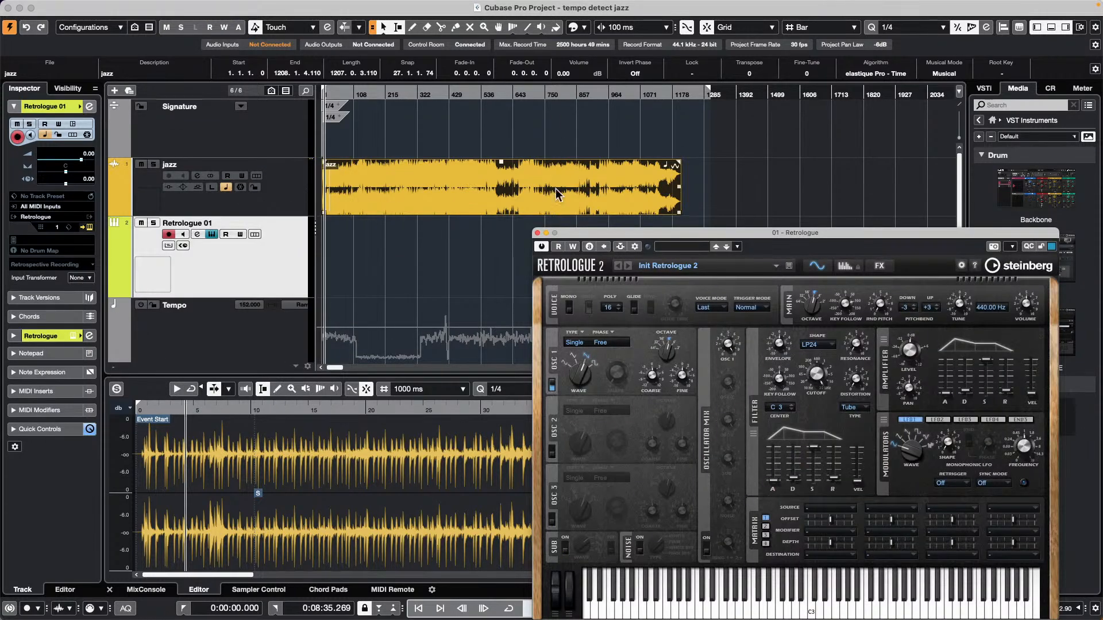
pyautogui.click(537, 232)
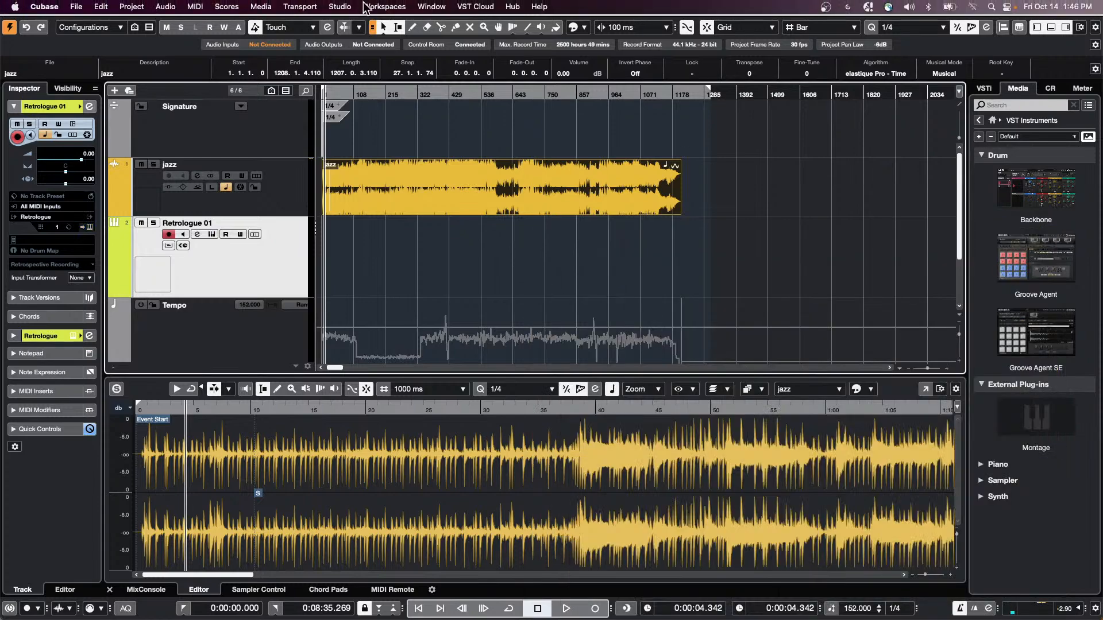
pyautogui.click(380, 7)
pyautogui.moveTo(339, 7)
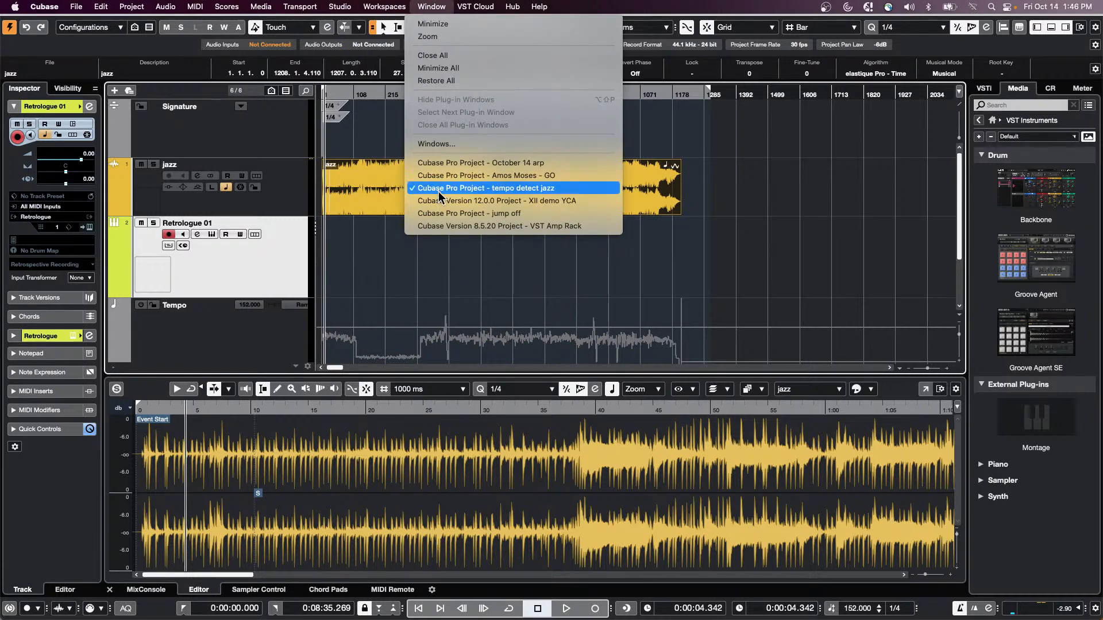
pyautogui.moveTo(396, 7)
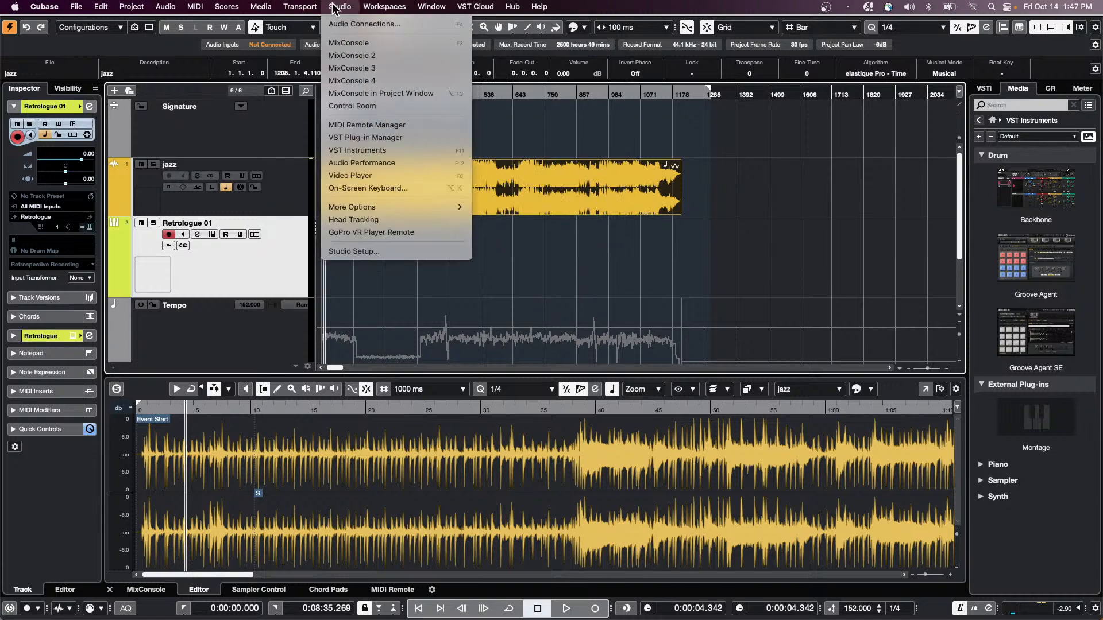
# Open the VST Plug-in Manager and compare its lists of VST effects and VST instruments.
pyautogui.click(402, 138)
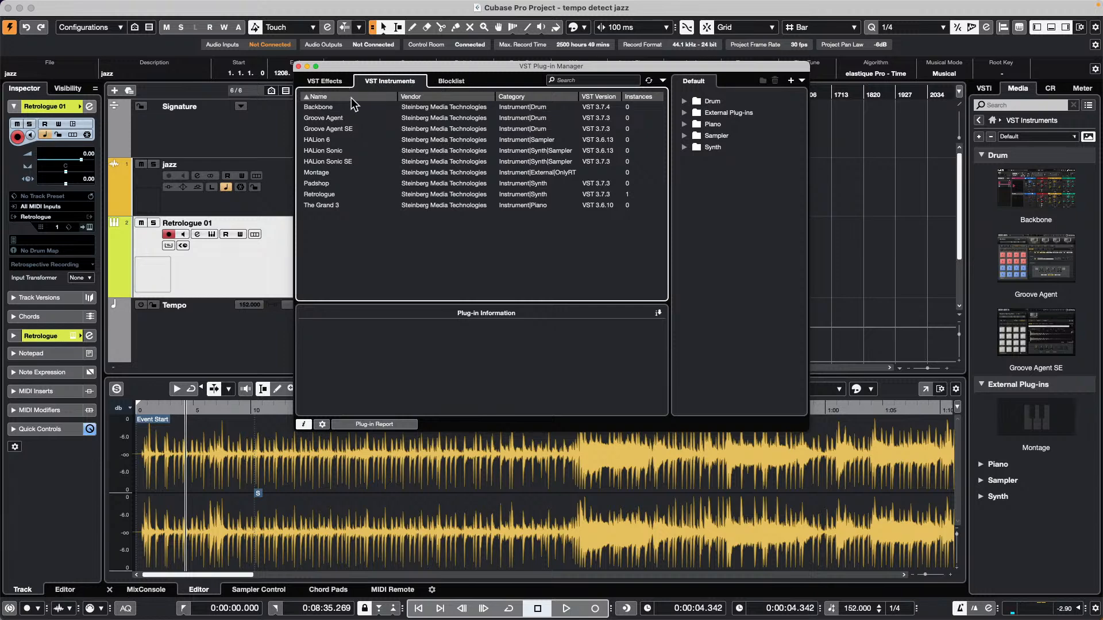
pyautogui.click(340, 81)
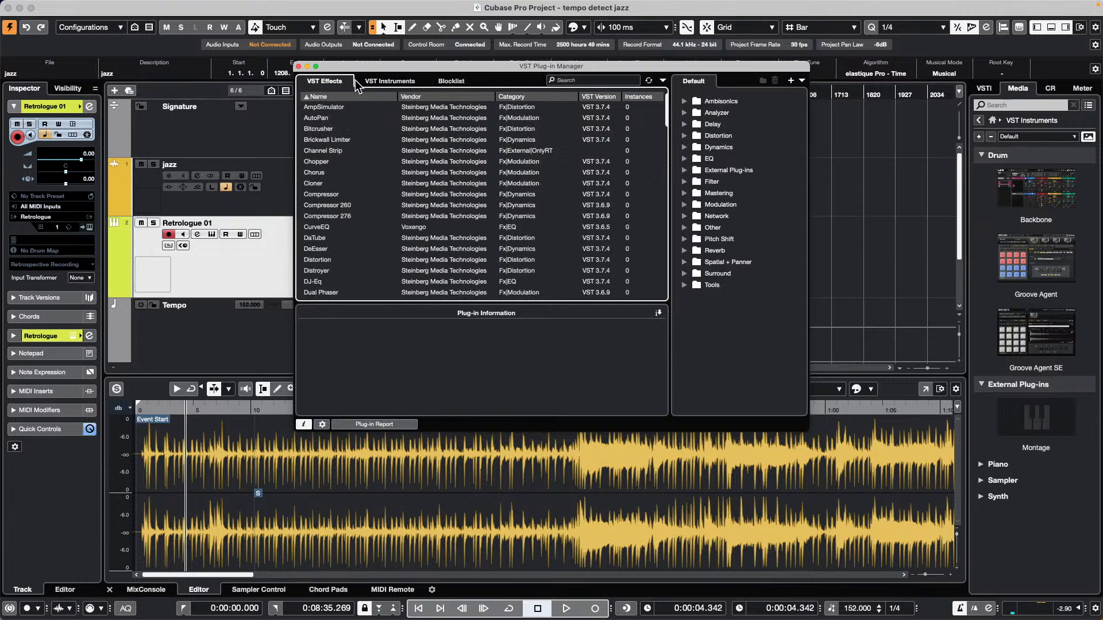
pyautogui.click(383, 82)
pyautogui.click(324, 80)
pyautogui.click(376, 82)
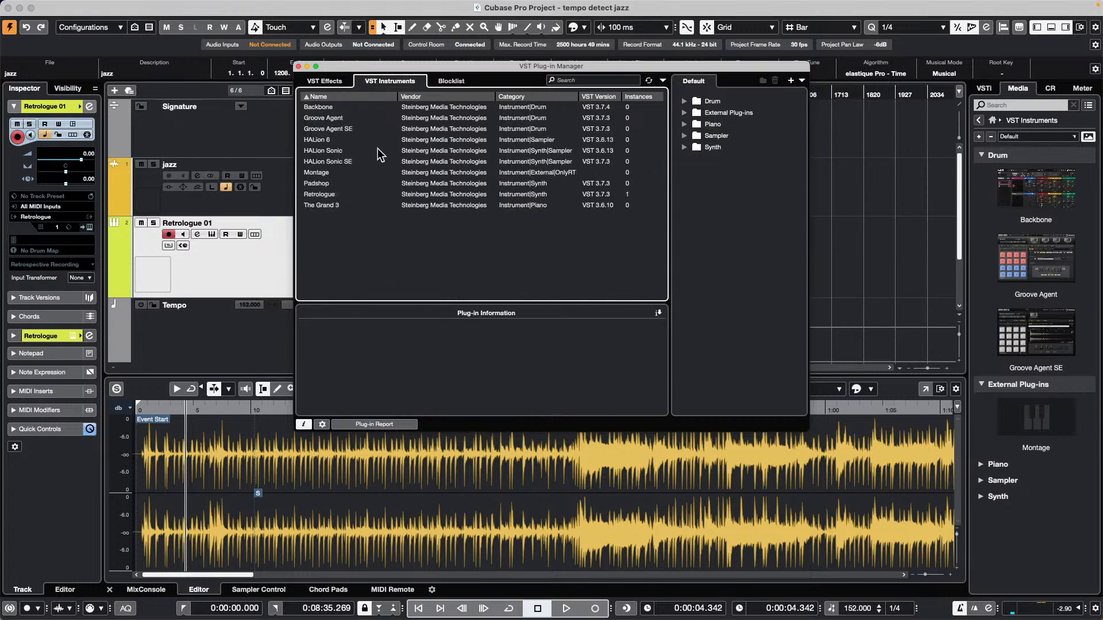
# Examine the plug-in information for HALion Sonic, HALion 6, Groove Agent, HALion Sonic SE, Padshop and Retrologue, and close the manager.
pyautogui.click(345, 150)
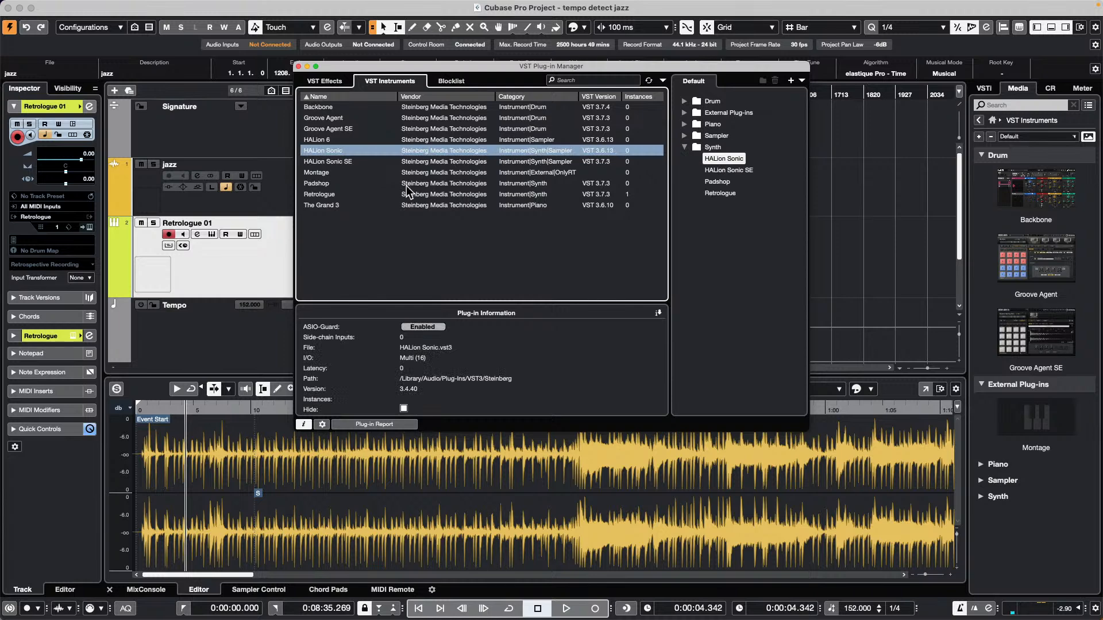
pyautogui.click(332, 194)
pyautogui.click(336, 140)
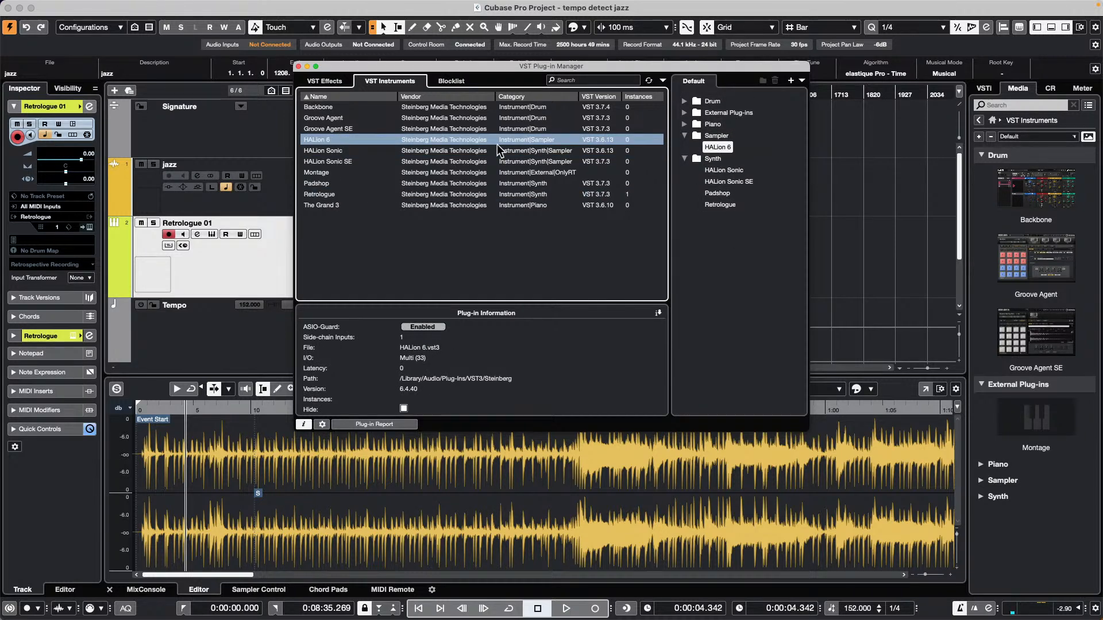
pyautogui.click(333, 117)
pyautogui.click(327, 162)
pyautogui.click(322, 184)
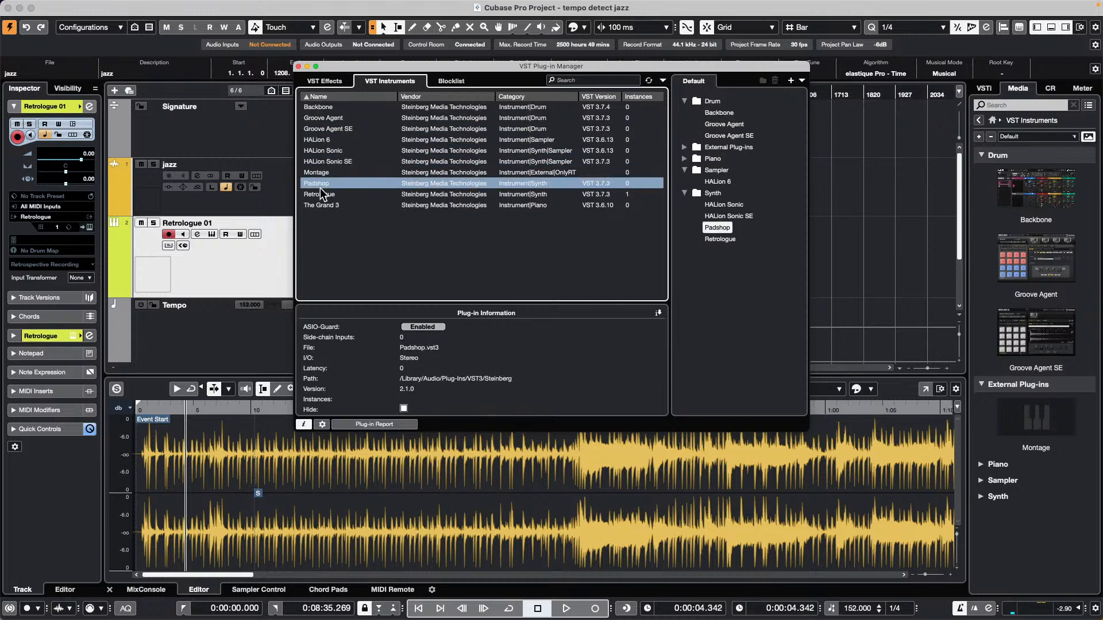
pyautogui.click(322, 195)
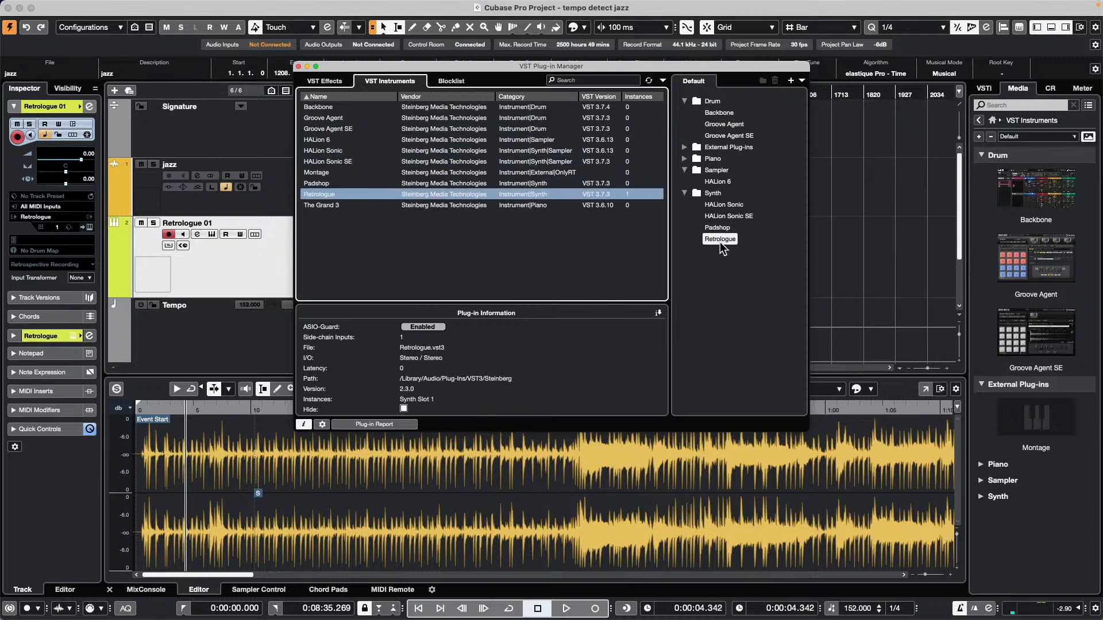
pyautogui.click(307, 66)
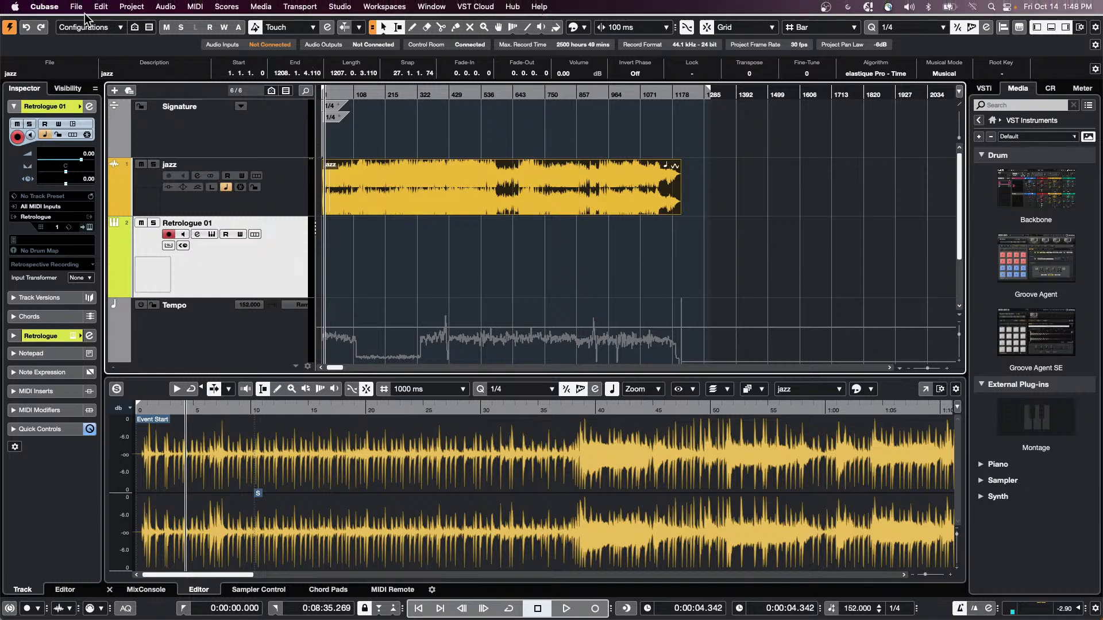
# Open the recent project "Amos Moses - GO.cpr".
pyautogui.click(78, 8)
pyautogui.moveTo(95, 253)
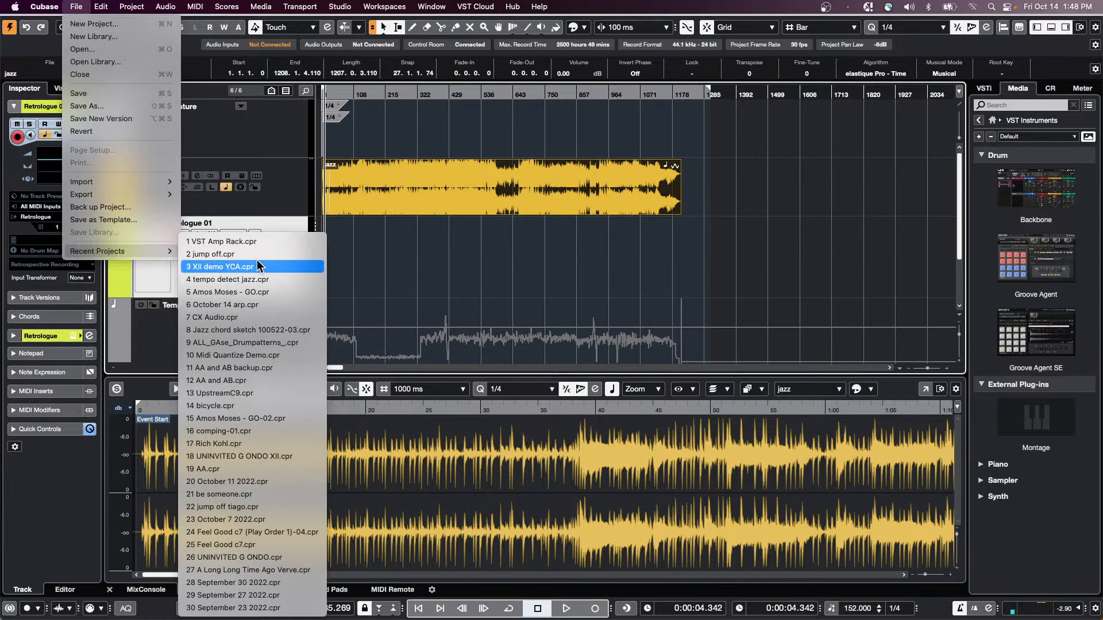
pyautogui.click(274, 292)
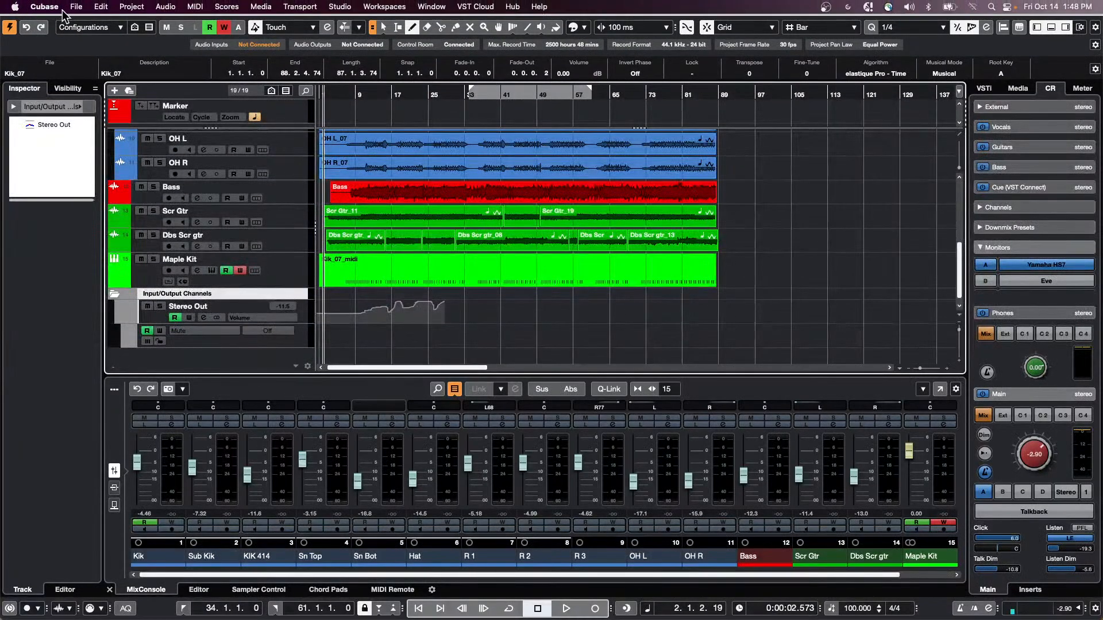
# Revert the project to its previously saved version.
pyautogui.click(77, 7)
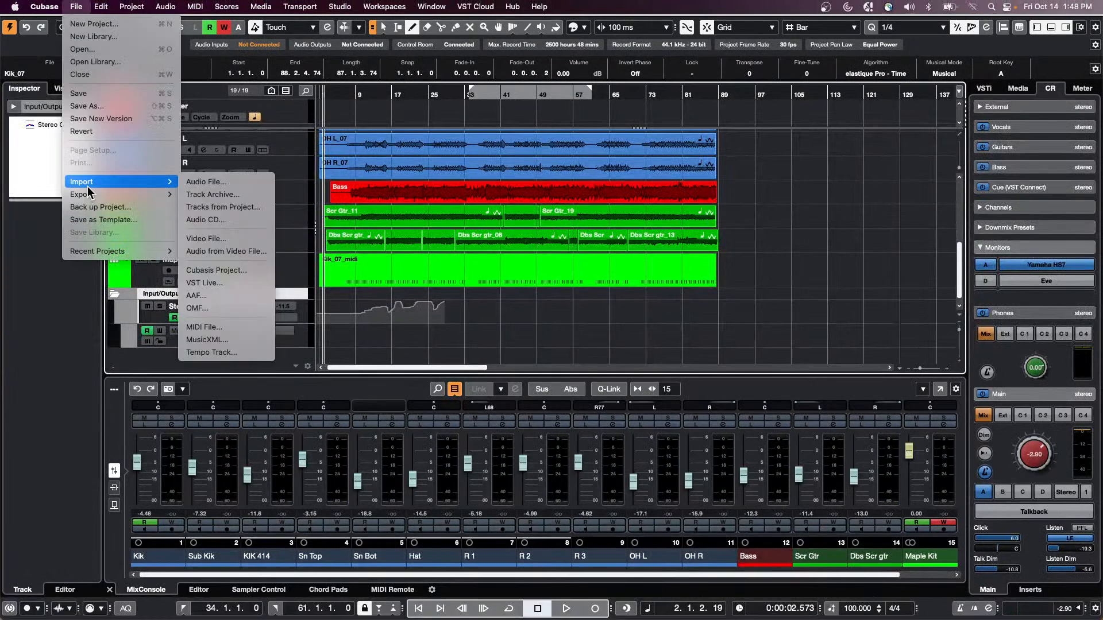
pyautogui.moveTo(92, 195)
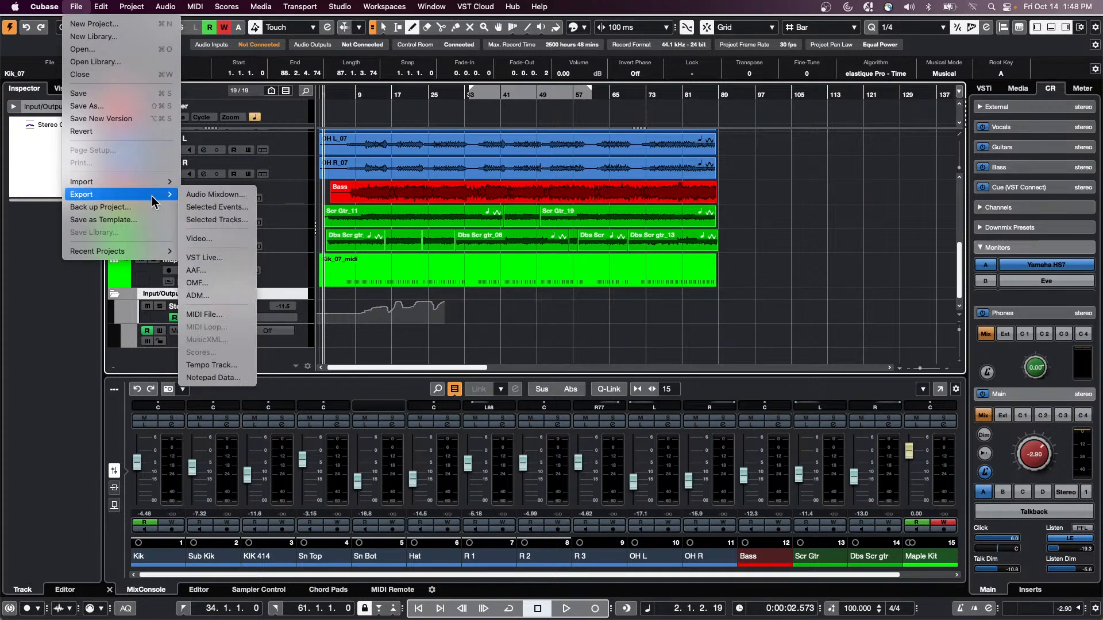
pyautogui.click(322, 164)
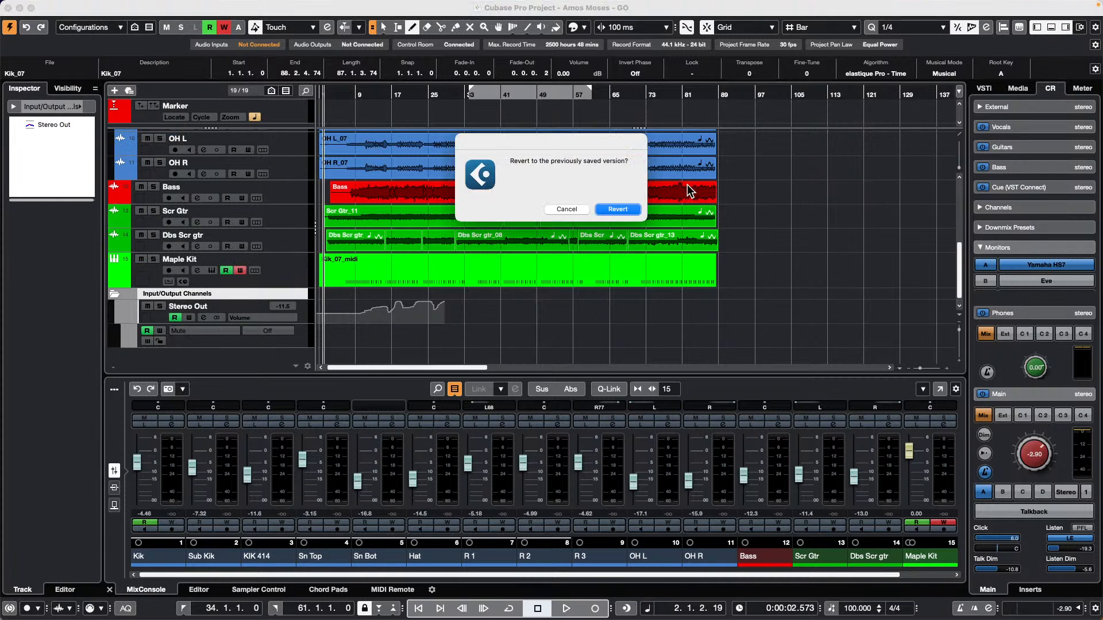
pyautogui.click(624, 212)
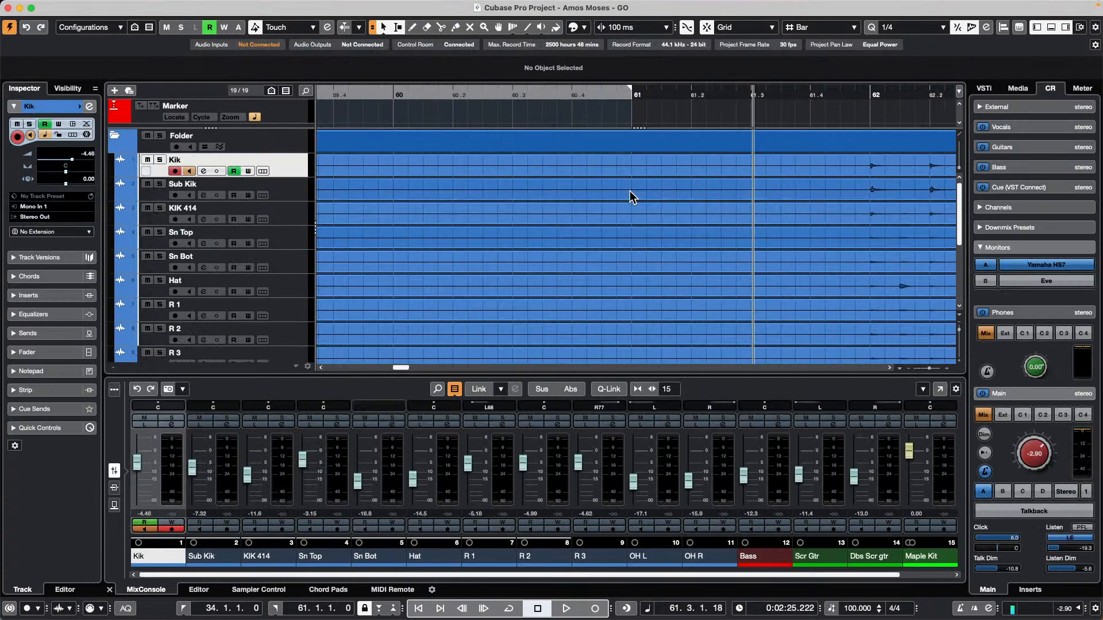
# Select the channels from Kik through Dbs Scr gtr with Q-Link enabled and lower all their faders to minimum.
pyautogui.moveTo(484, 93); pyautogui.dragTo(272, 33)
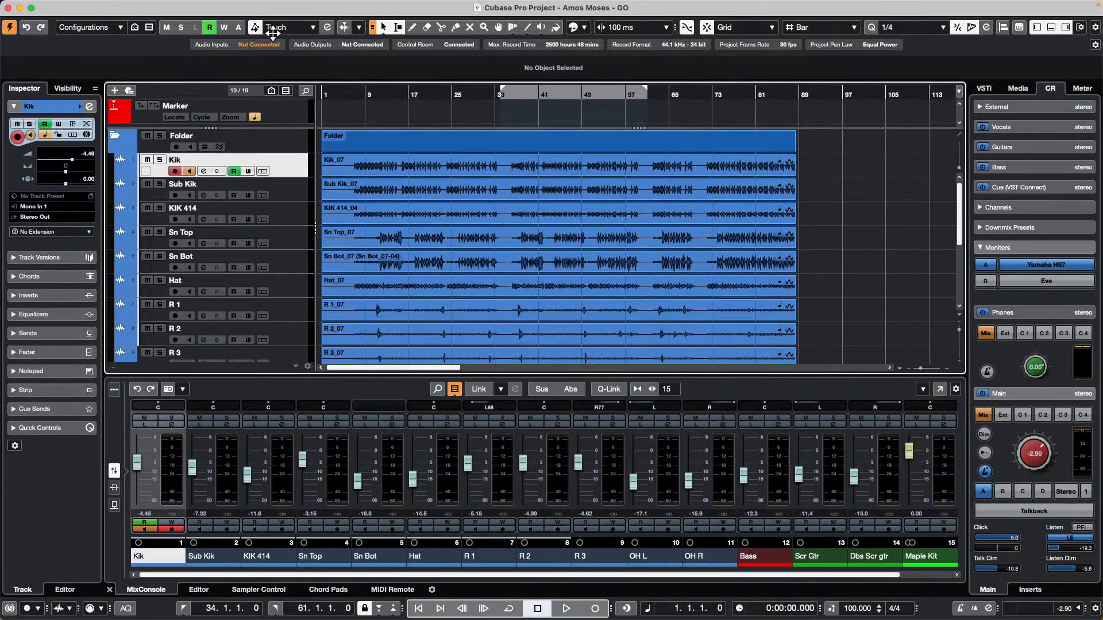
pyautogui.scroll(-5, 483, 233)
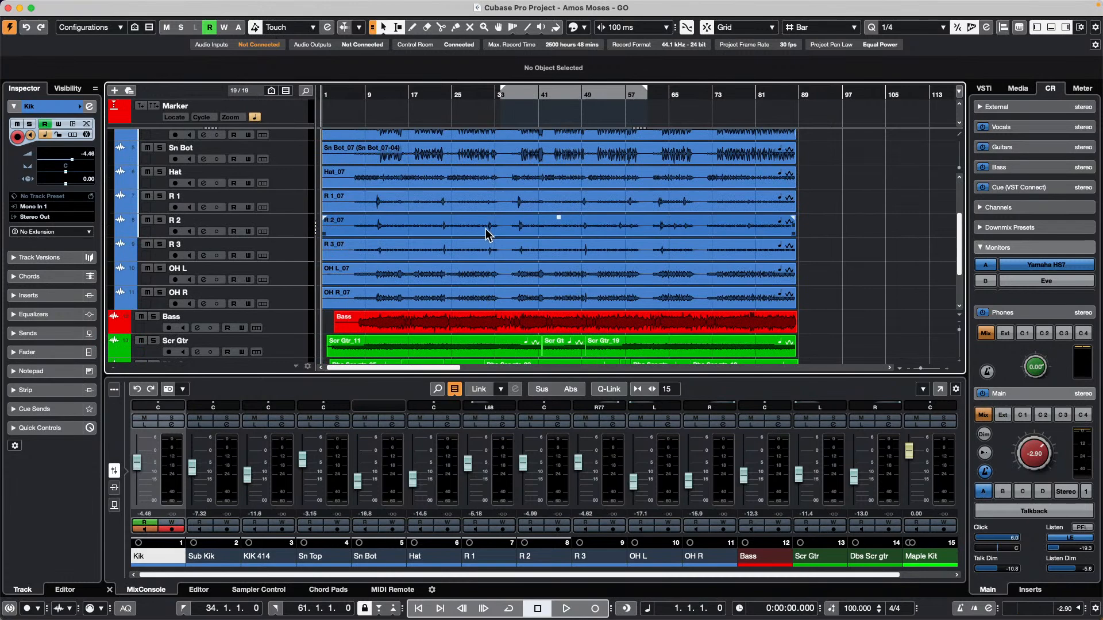
pyautogui.scroll(-1, 486, 233)
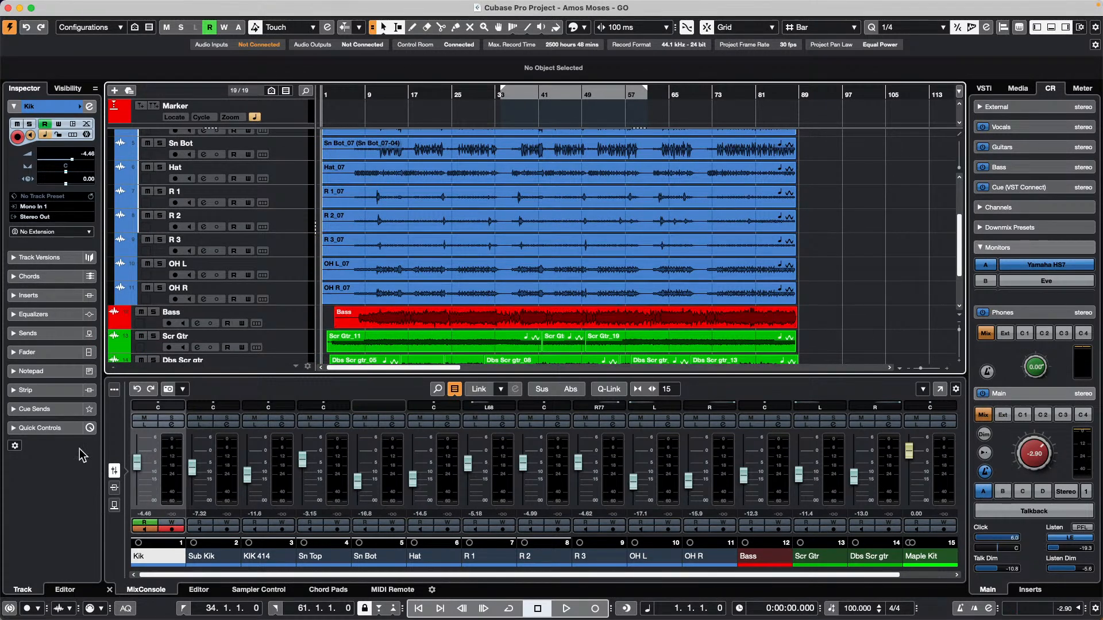
pyautogui.click(609, 389)
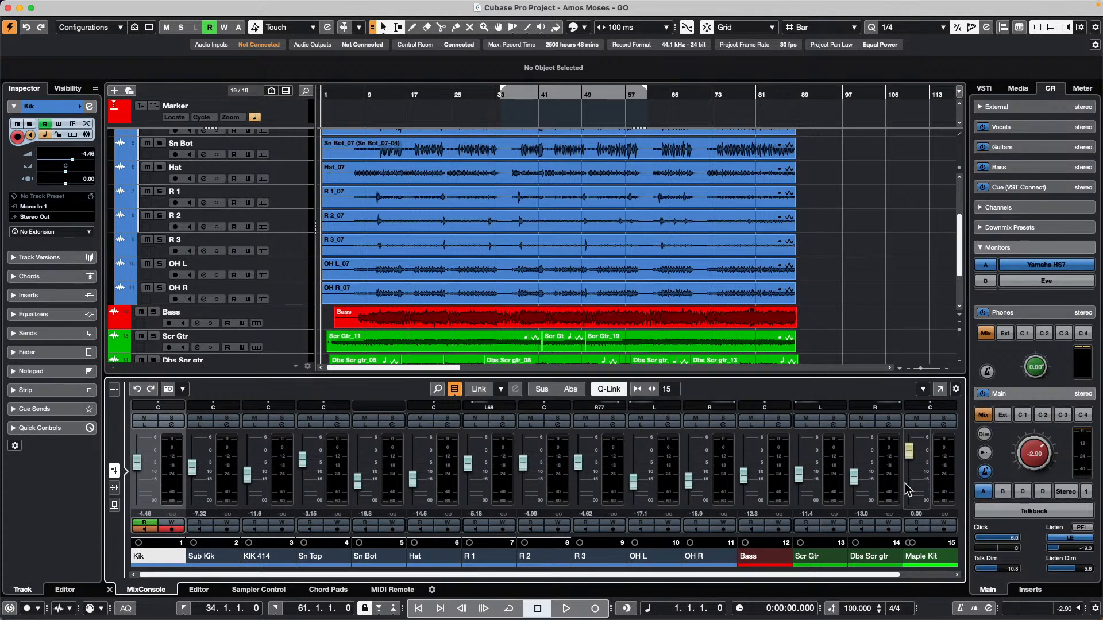
pyautogui.click(882, 491)
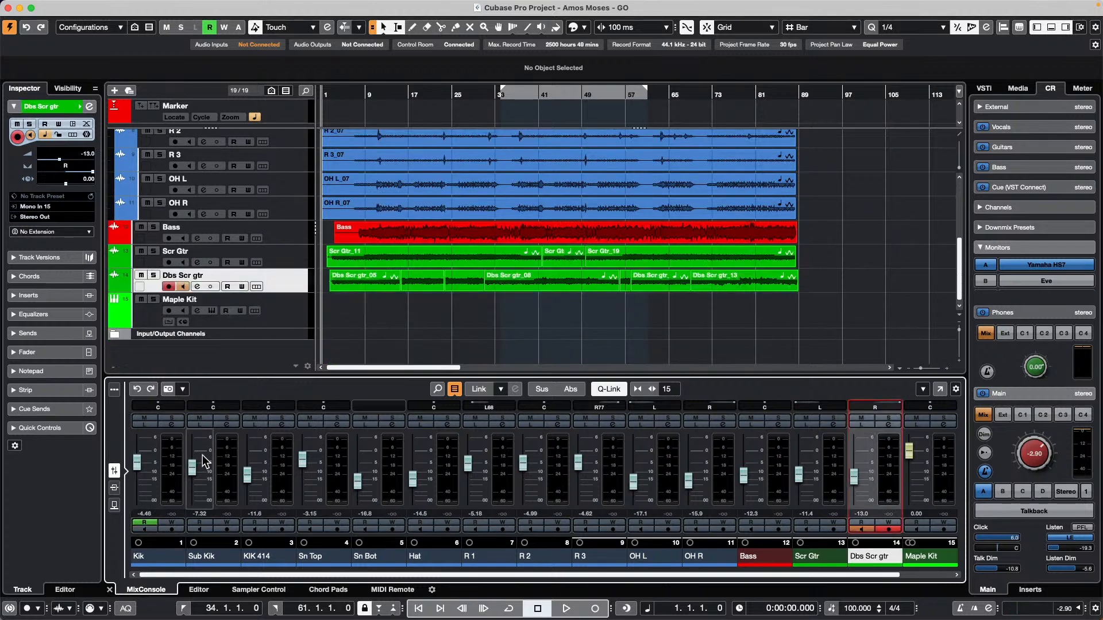
pyautogui.click(175, 480)
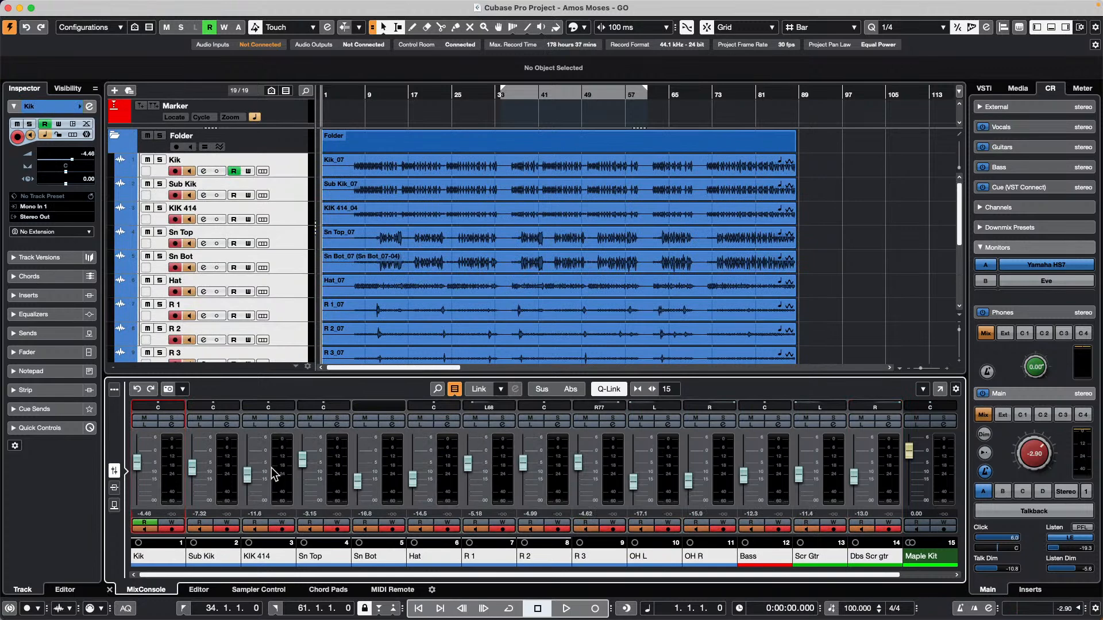
pyautogui.click(115, 471)
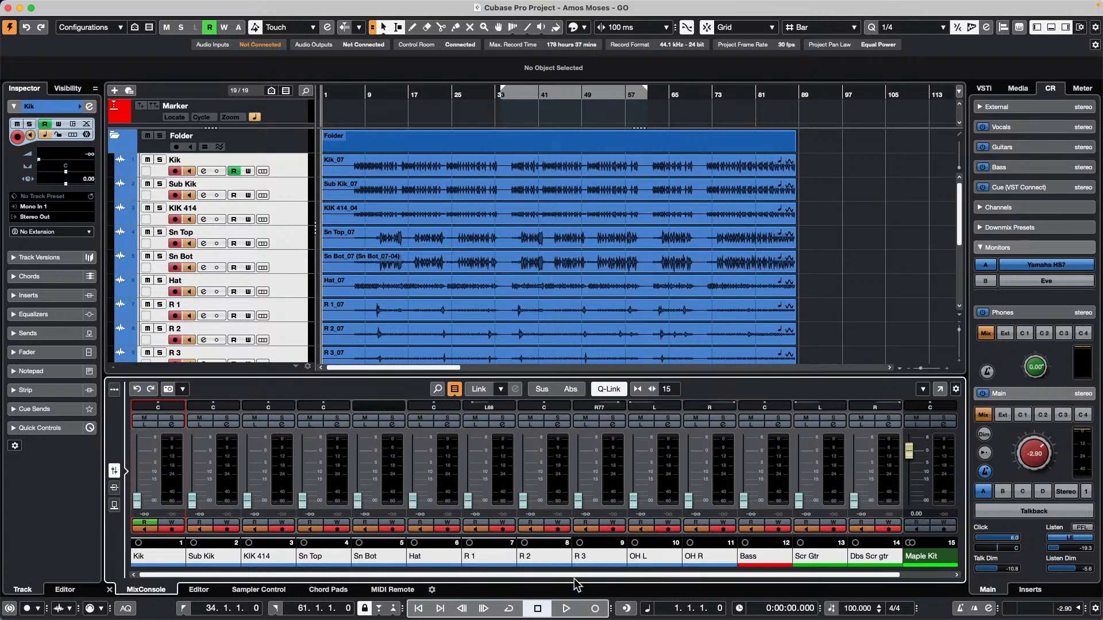
# Start playback near bar 10 and turn off monitoring and record enable on the selected tracks.
pyautogui.click(372, 100)
pyautogui.press('space')
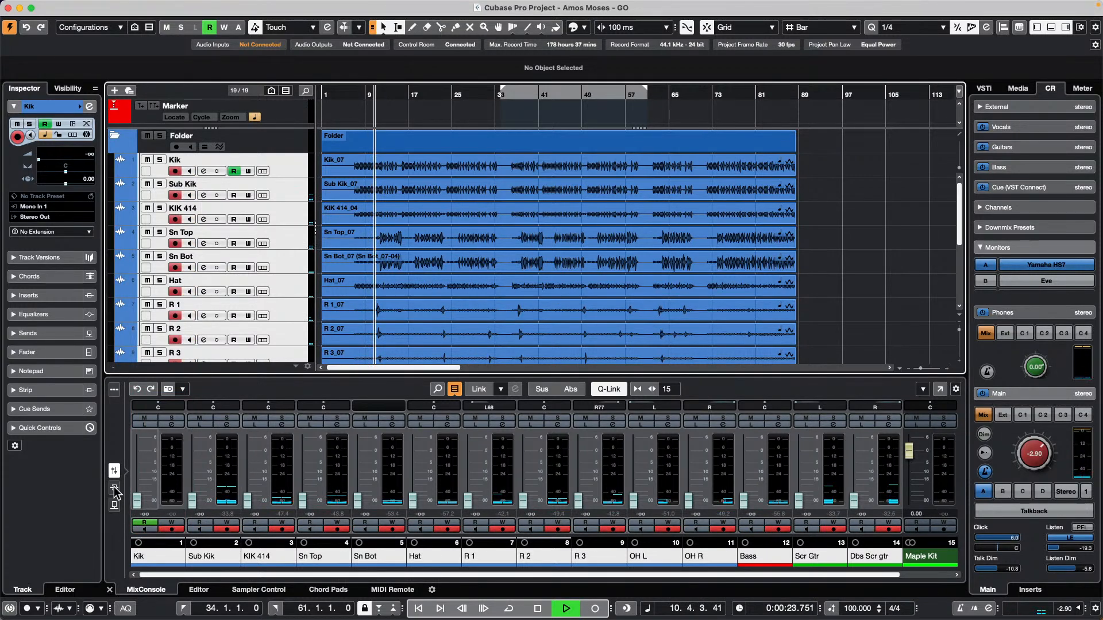
pyautogui.click(176, 170)
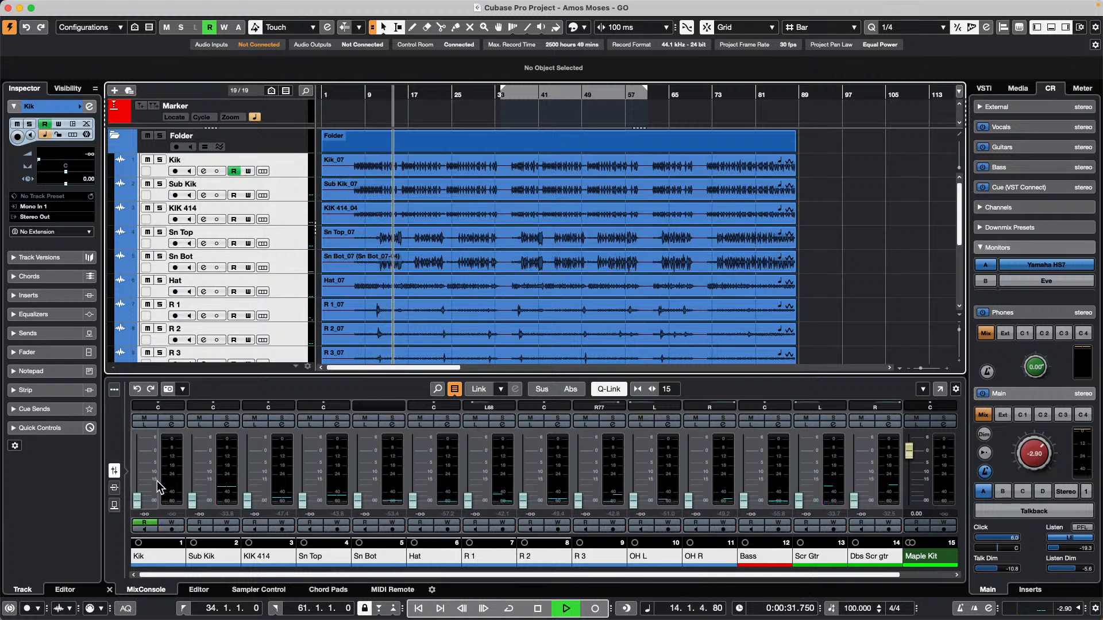
# Raise the Kik fader to 2.06, the Sub Kik fader to -7.99 and the KIK 414 fader to -8.31 dB.
pyautogui.moveTo(138, 500); pyautogui.dragTo(138, 448)
pyautogui.moveTo(193, 502); pyautogui.dragTo(203, 472)
pyautogui.moveTo(248, 501); pyautogui.dragTo(257, 476)
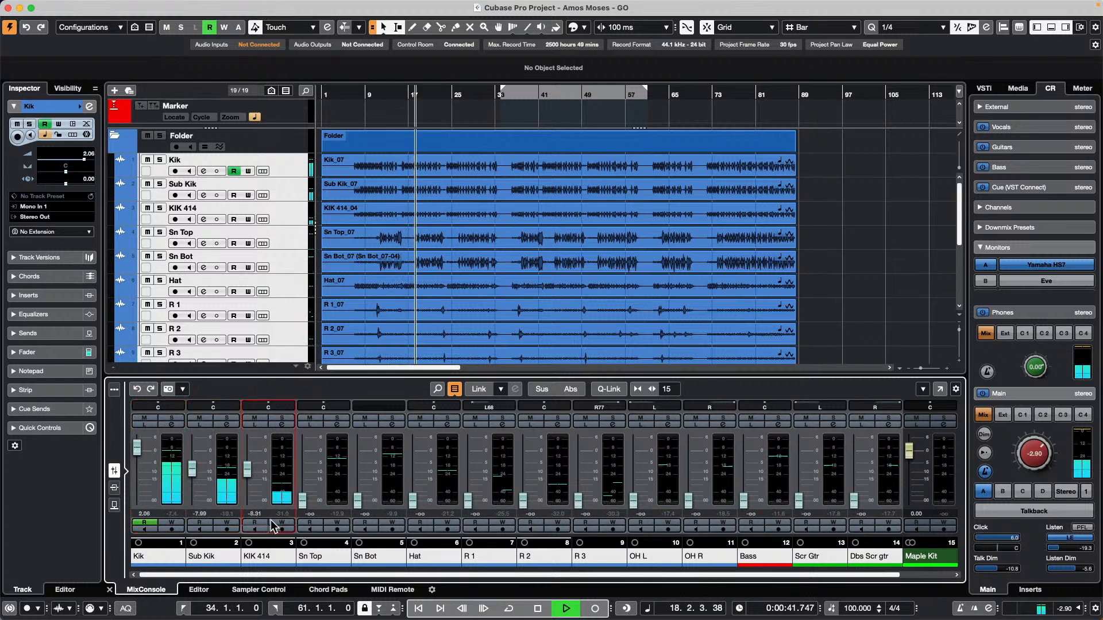
# Raise the Sn Top and Sn Bot faders to -7.99, Hat to -4.01, R 1 to -6.80 and R 2 to -2.21 dB.
pyautogui.moveTo(357, 500); pyautogui.dragTo(356, 468)
pyautogui.moveTo(412, 500); pyautogui.dragTo(467, 466)
pyautogui.moveTo(524, 480); pyautogui.dragTo(531, 471)
# Pan R 1 to R24, R 2 fully right and R 3 fully left.
pyautogui.moveTo(489, 407); pyautogui.dragTo(465, 406)
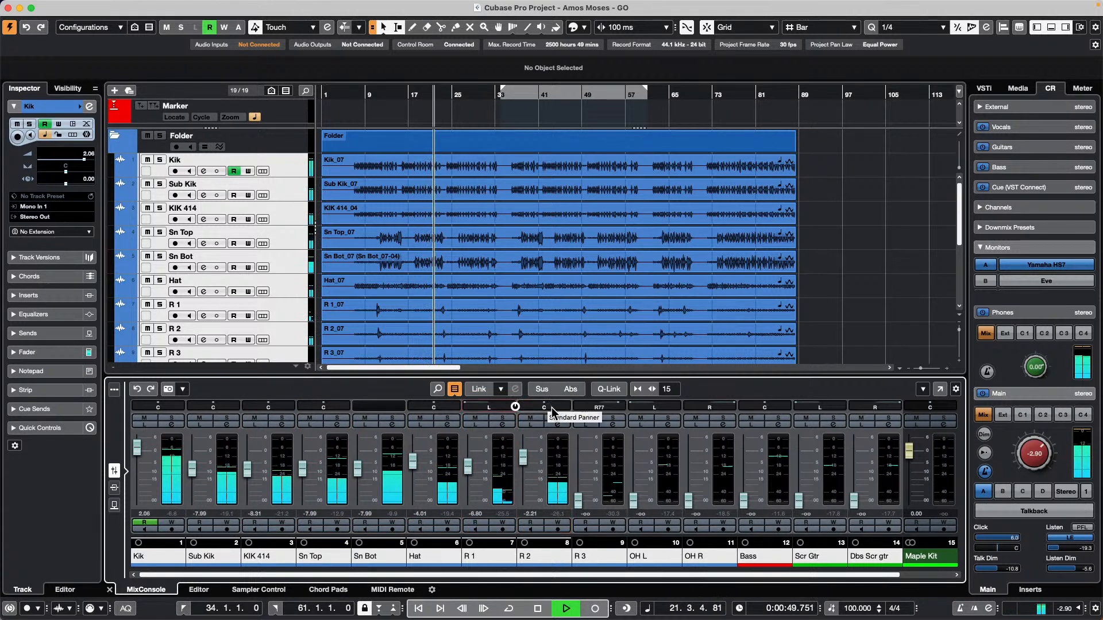
pyautogui.moveTo(555, 410); pyautogui.dragTo(578, 410)
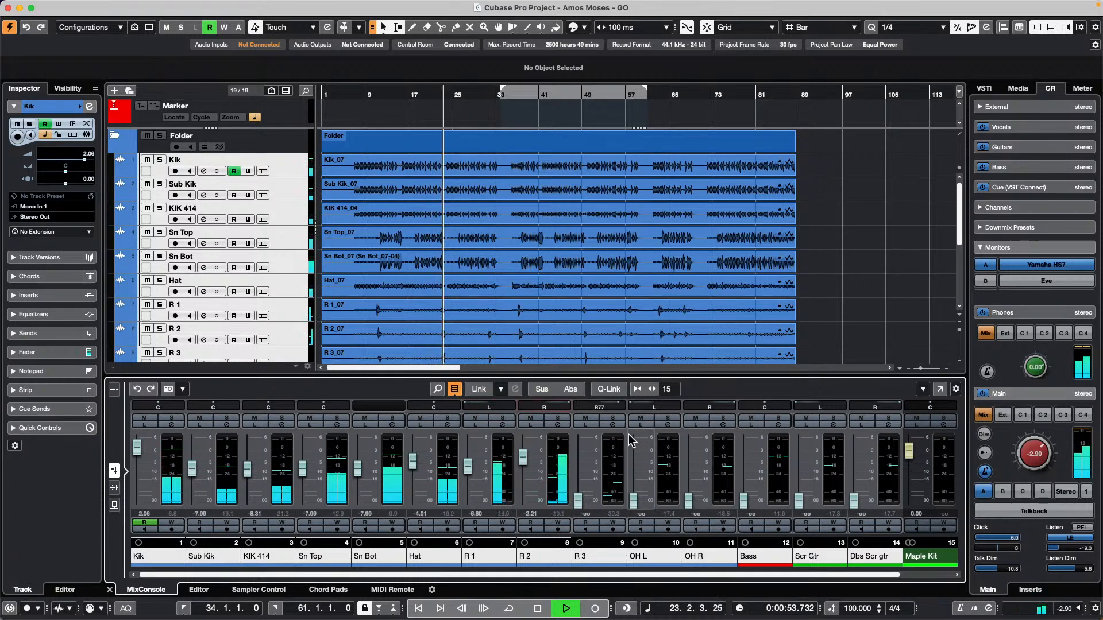
pyautogui.moveTo(474, 410); pyautogui.dragTo(571, 402)
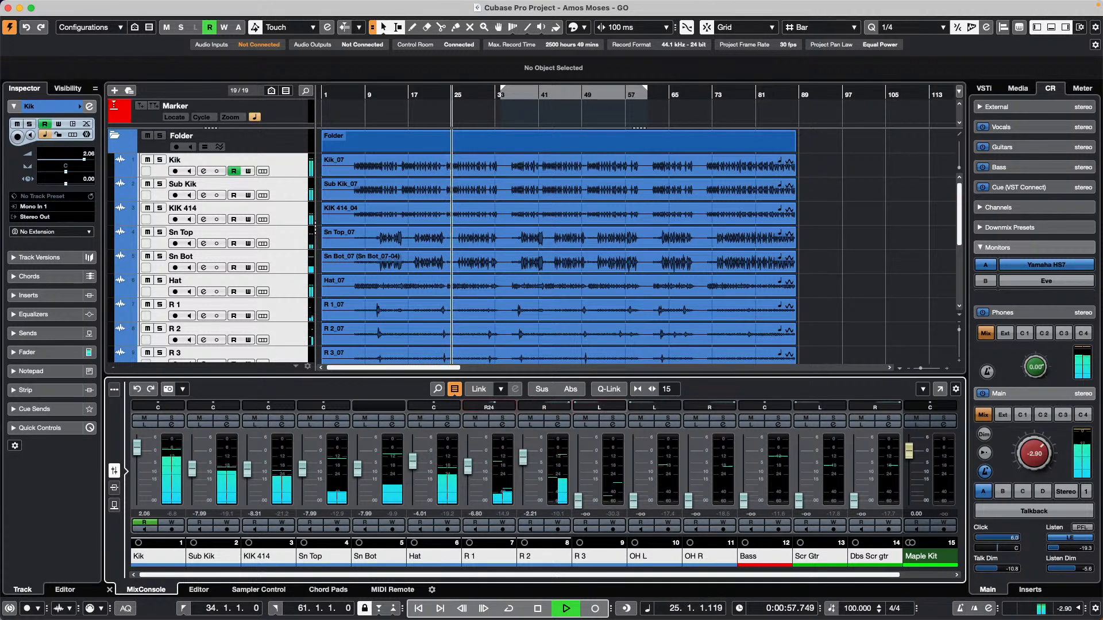
# Raise OH L to -3.46, OH R and Bass to -0.15, Scr Gtr to -15.7 and Dbs Scr gtr to -13.8, and save a MixConsole snapshot.
pyautogui.click(684, 494)
pyautogui.moveTo(688, 499); pyautogui.dragTo(689, 451)
pyautogui.moveTo(633, 500); pyautogui.dragTo(633, 458)
pyautogui.moveTo(748, 498); pyautogui.dragTo(745, 452)
pyautogui.click(855, 500)
pyautogui.moveTo(855, 500); pyautogui.dragTo(849, 471)
pyautogui.moveTo(798, 501); pyautogui.dragTo(854, 478)
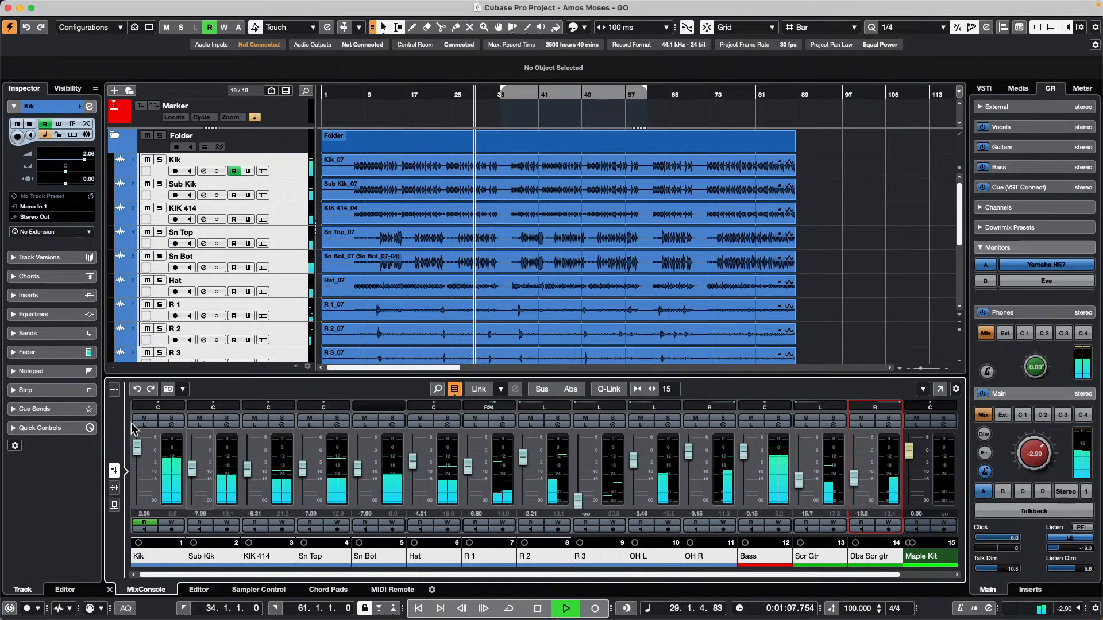
pyautogui.click(139, 445)
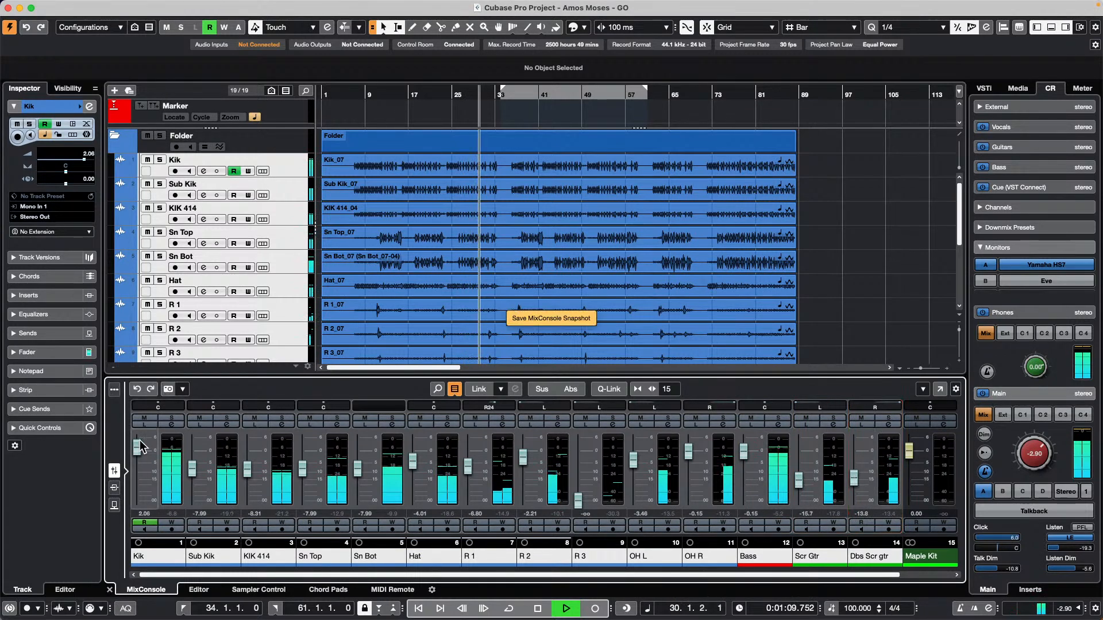
# Lower every fader from Kik through Dbs Scr gtr to minimum, using Q-Link for the remaining channels.
pyautogui.moveTo(139, 446); pyautogui.dragTo(138, 500)
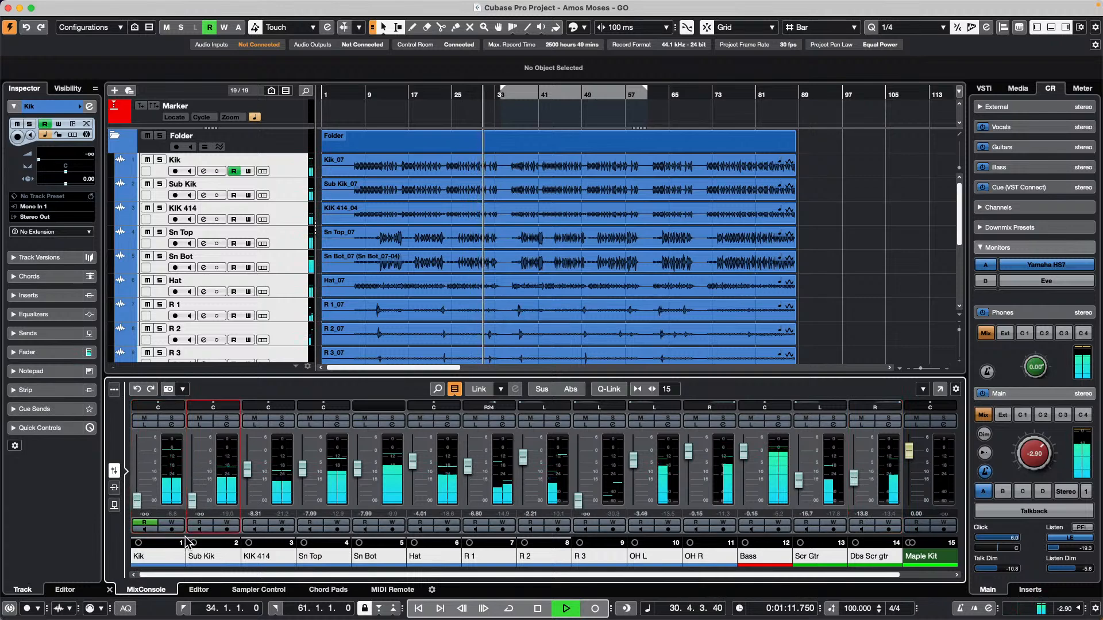
pyautogui.moveTo(247, 469); pyautogui.dragTo(247, 500)
pyautogui.moveTo(305, 470); pyautogui.dragTo(303, 500)
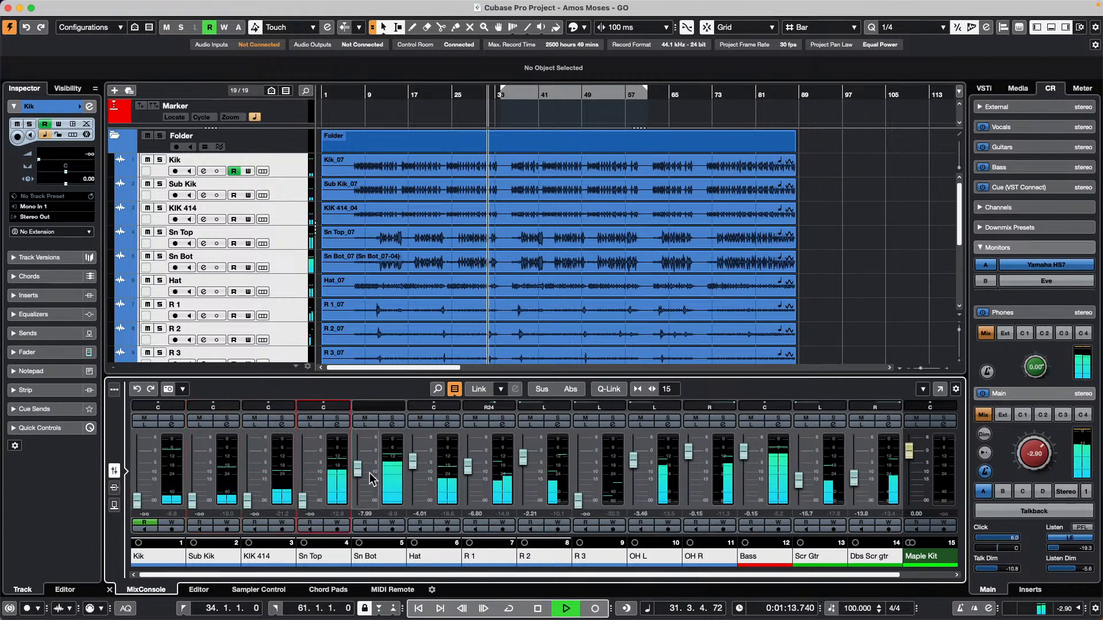
pyautogui.moveTo(357, 468); pyautogui.dragTo(357, 494)
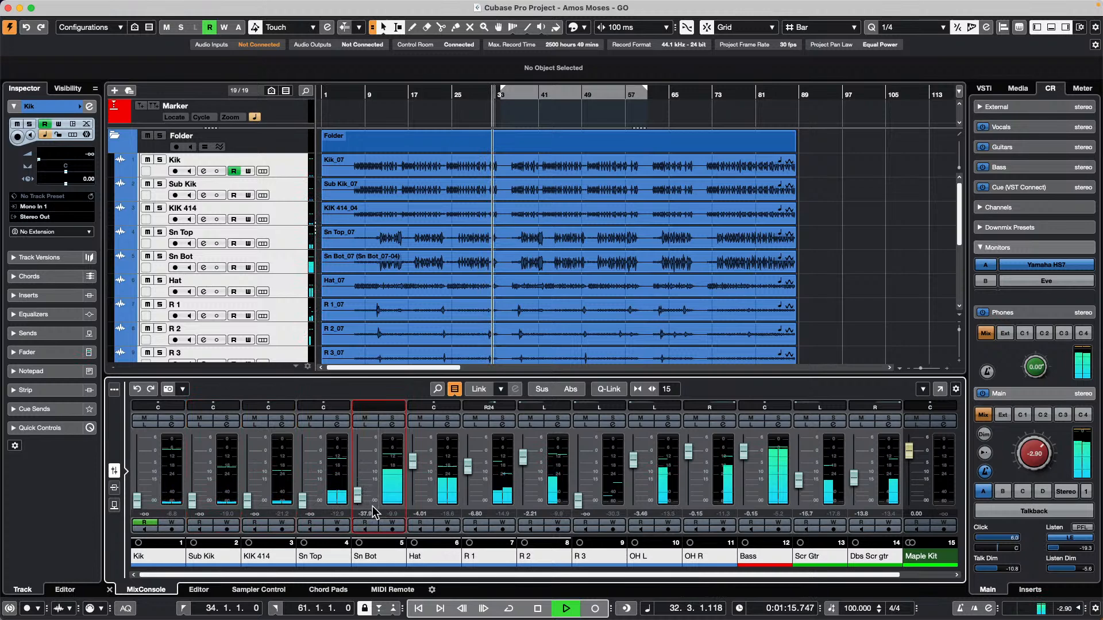
pyautogui.click(612, 390)
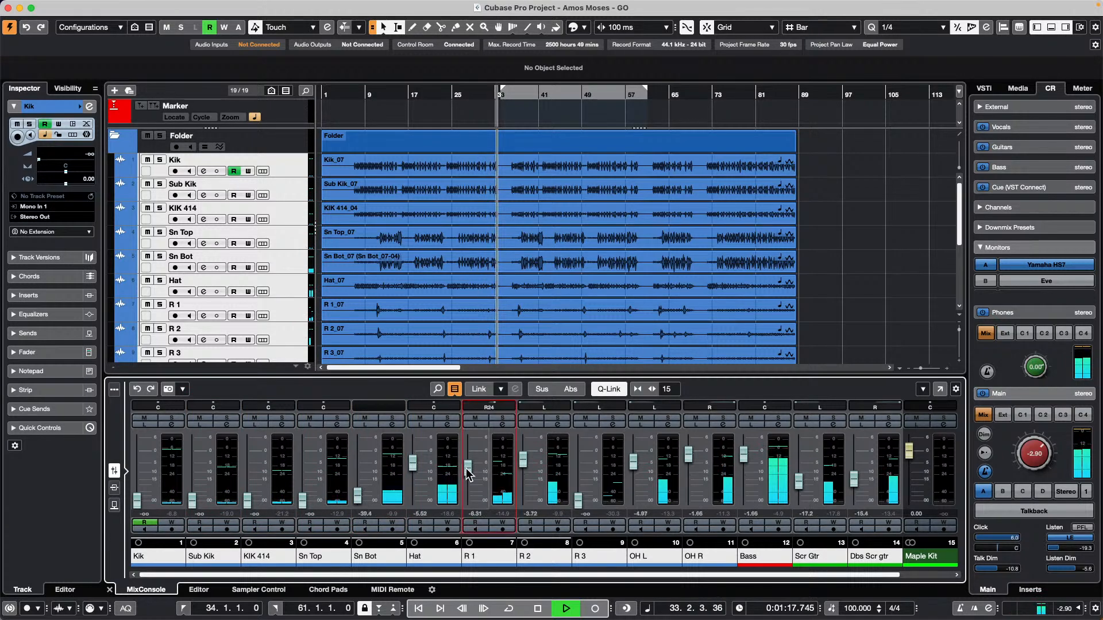
# Raise the Kik fader to 4.38, Sub Kik to 3.42, KIK 414 to -2.21, Dbs Scr gtr to 6.02, Scr Gtr to 2.06 and Bass to -13.8 dB.
pyautogui.moveTo(137, 500); pyautogui.dragTo(138, 442)
pyautogui.moveTo(193, 500); pyautogui.dragTo(195, 446)
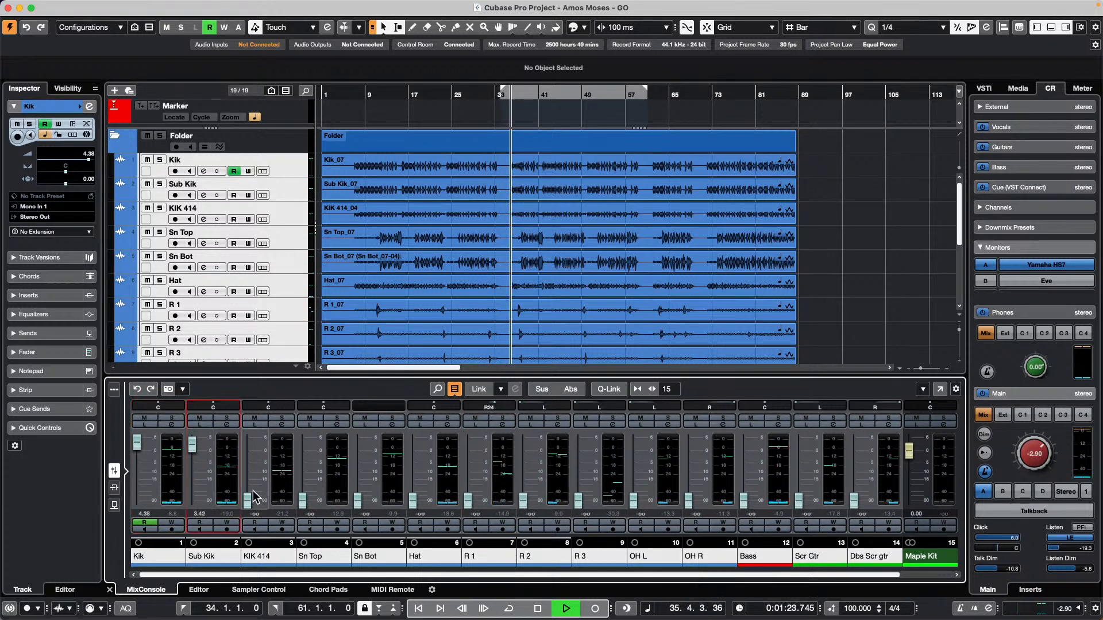
pyautogui.moveTo(249, 498); pyautogui.dragTo(254, 456)
pyautogui.moveTo(855, 500); pyautogui.dragTo(855, 438)
pyautogui.moveTo(799, 500); pyautogui.dragTo(799, 448)
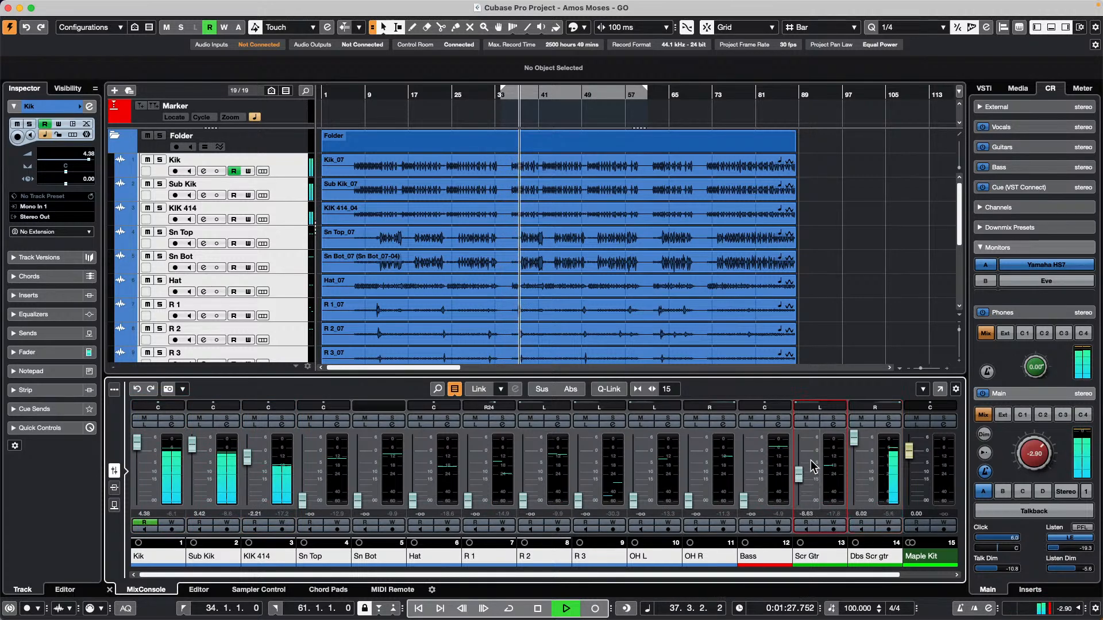
pyautogui.moveTo(743, 499); pyautogui.dragTo(743, 477)
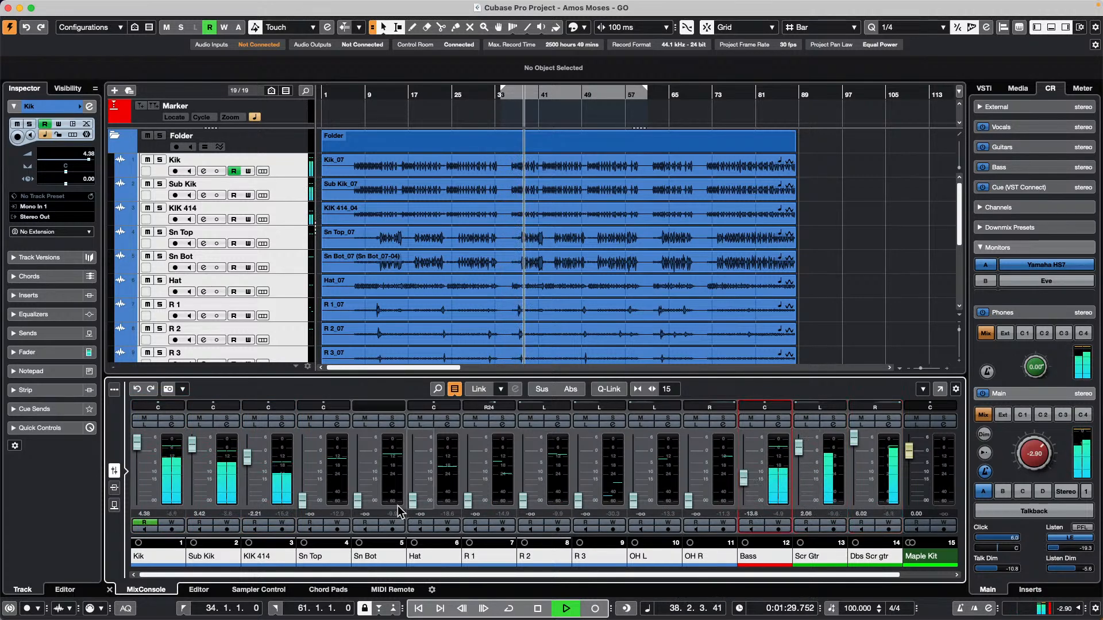
# Raise Sn Bot to 2.63, Sn Top to -4.60 and OH L to 6.02 dB, raise OH R, and save a MixConsole snapshot.
pyautogui.moveTo(358, 500); pyautogui.dragTo(366, 454)
pyautogui.moveTo(303, 499); pyautogui.dragTo(302, 460)
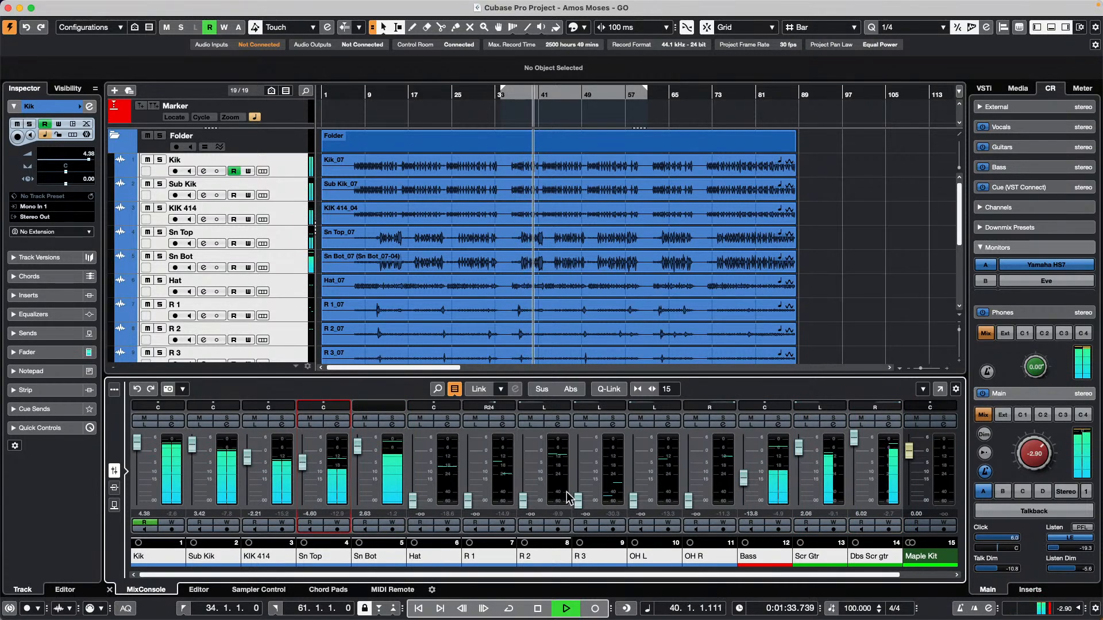
pyautogui.moveTo(689, 500); pyautogui.dragTo(690, 455)
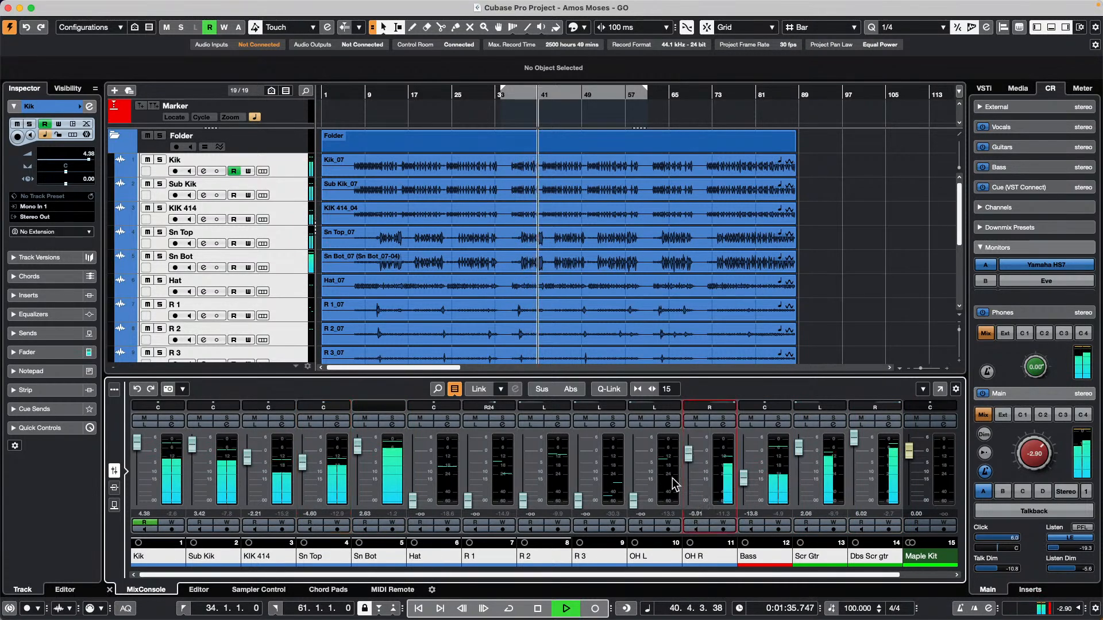
pyautogui.moveTo(633, 500); pyautogui.dragTo(693, 443)
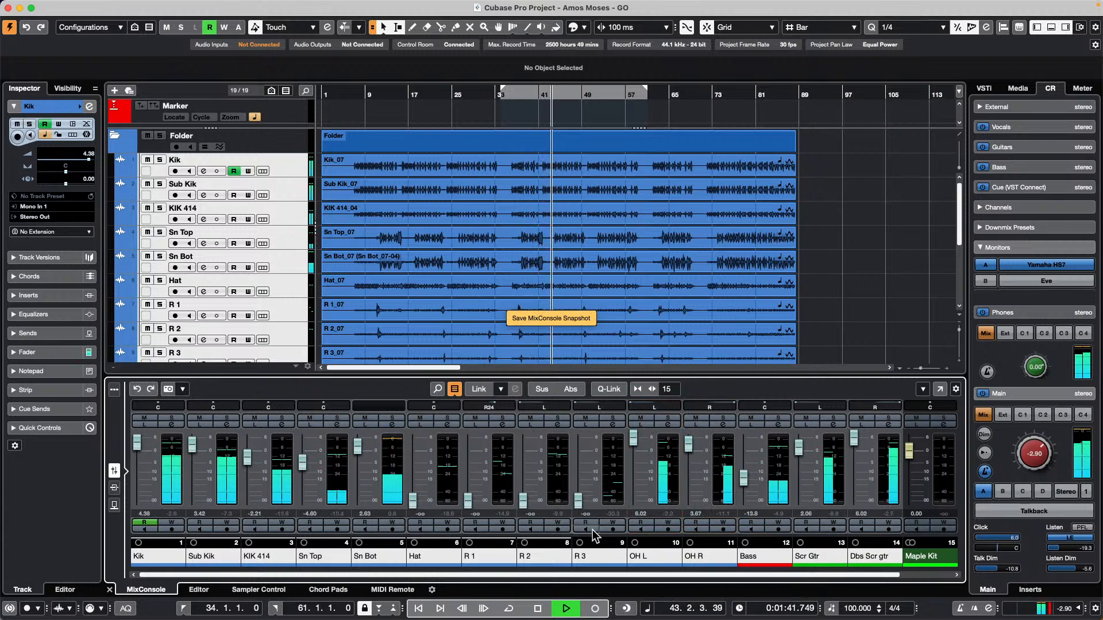
# Compare the two mixes during playback by recalling Snapshot 1 and Snapshot 2 in turn, accepting the automation warnings, and stop playback.
pyautogui.click(182, 389)
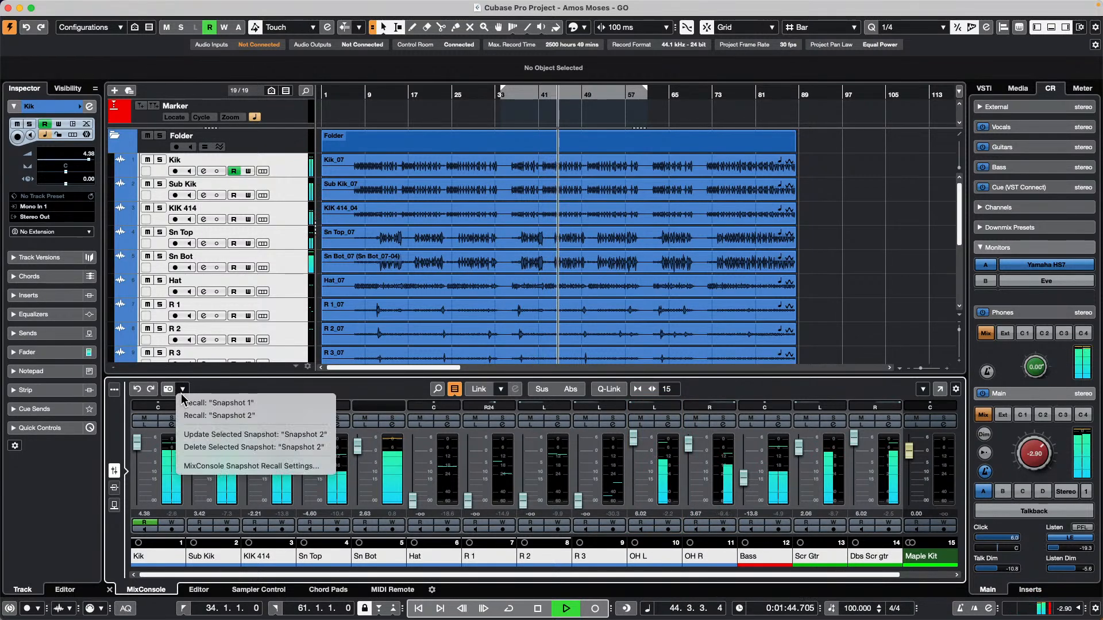
pyautogui.click(275, 404)
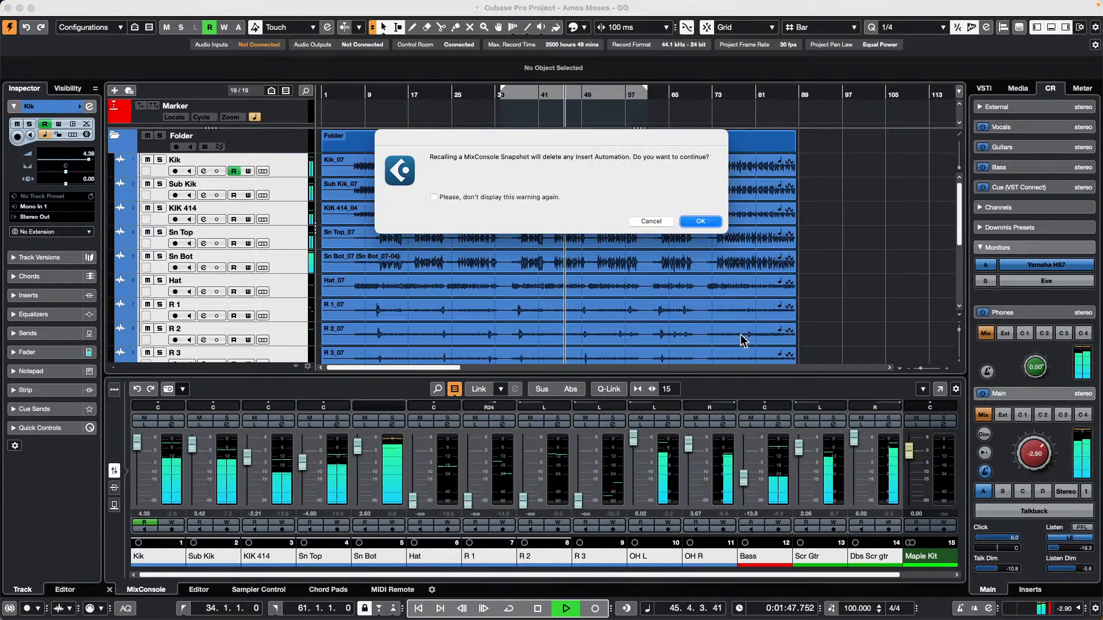
pyautogui.click(700, 221)
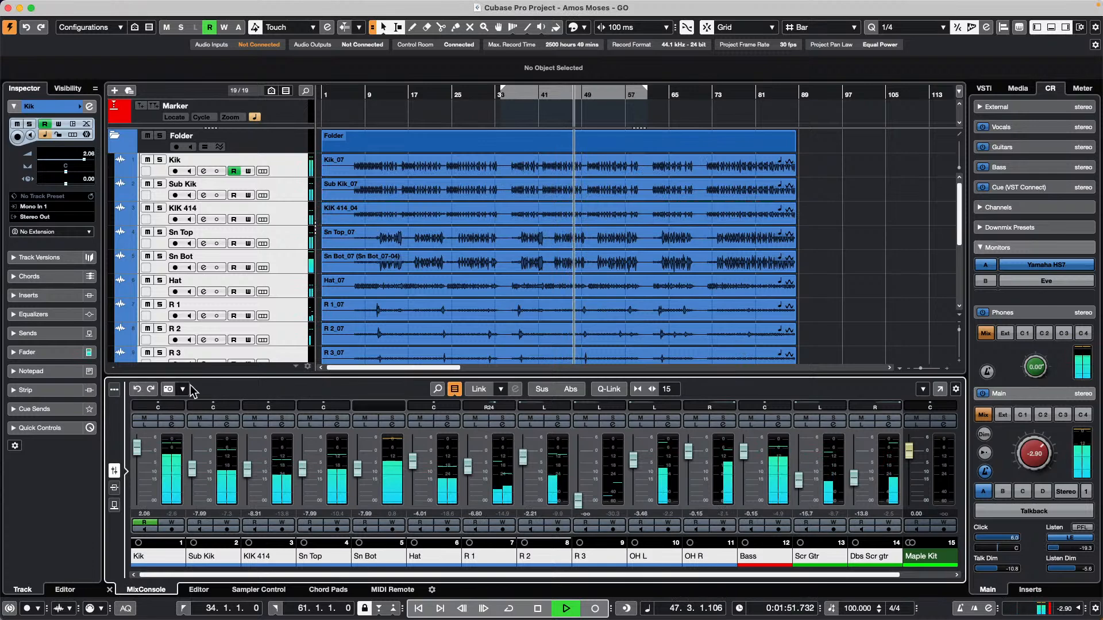
pyautogui.click(184, 390)
pyautogui.click(263, 415)
pyautogui.click(700, 221)
pyautogui.press('space')
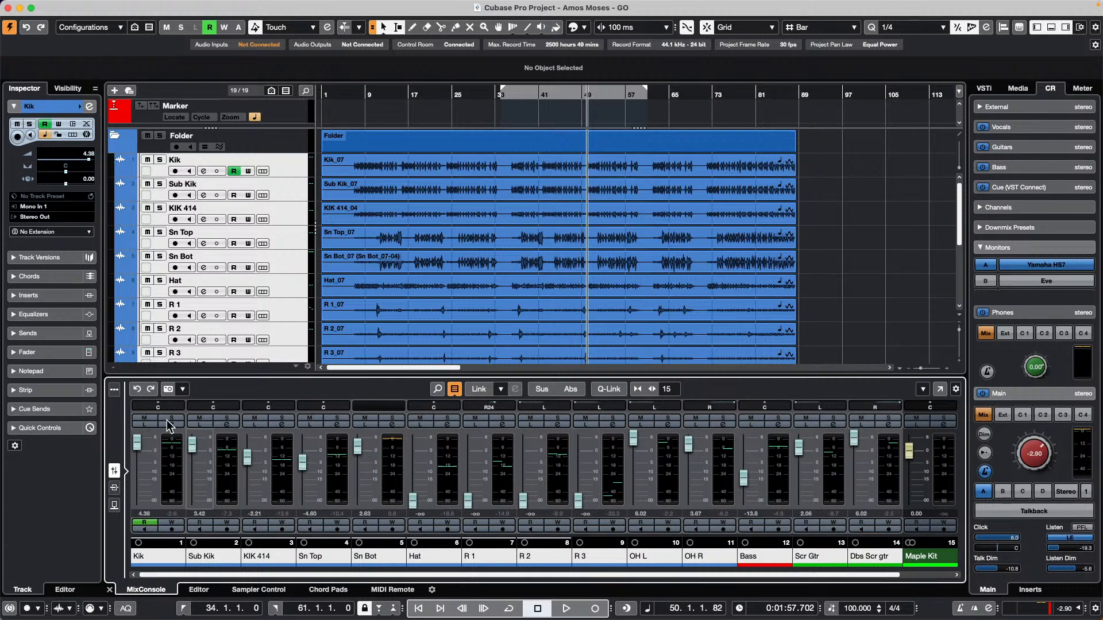
# Select only the Bass channel and recall Snapshot 2, accepting the deletion of insert automation.
pyautogui.click(183, 390)
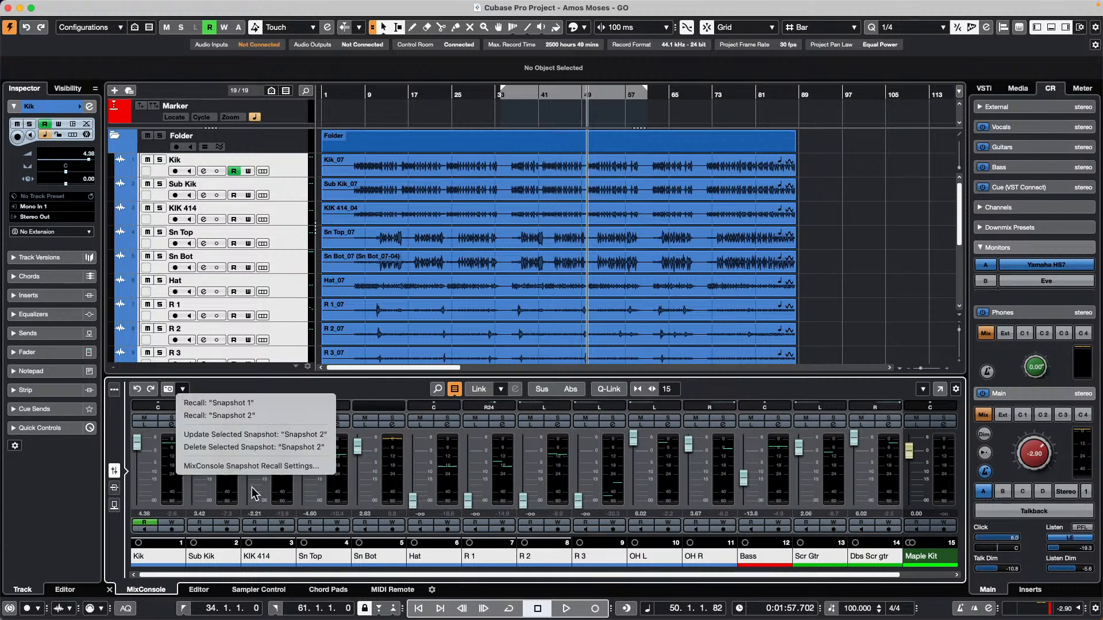
pyautogui.click(769, 478)
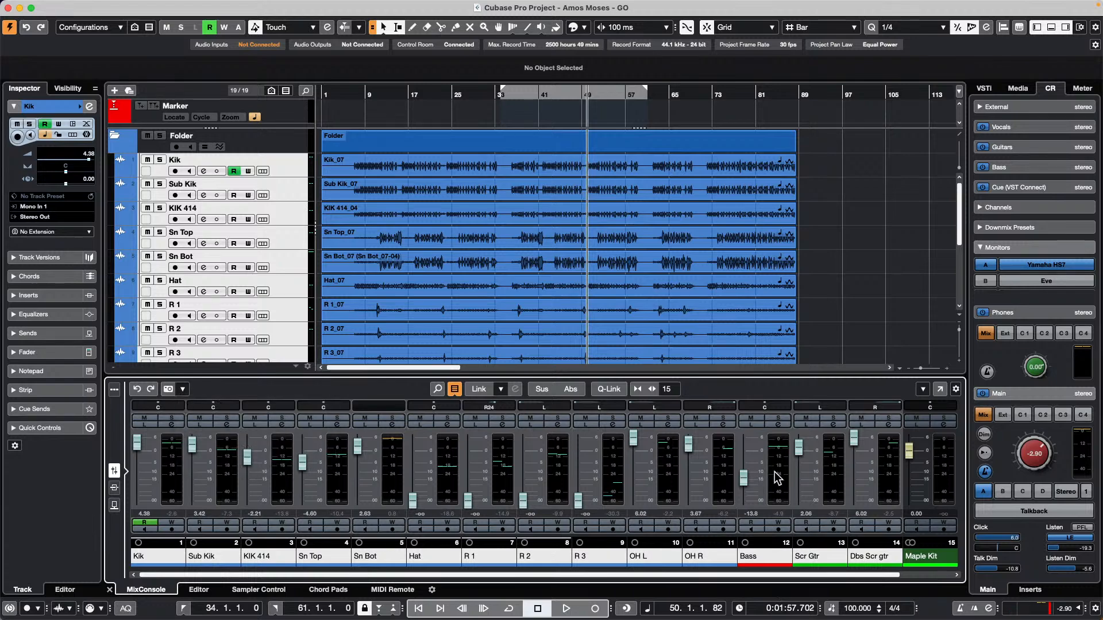
pyautogui.click(774, 480)
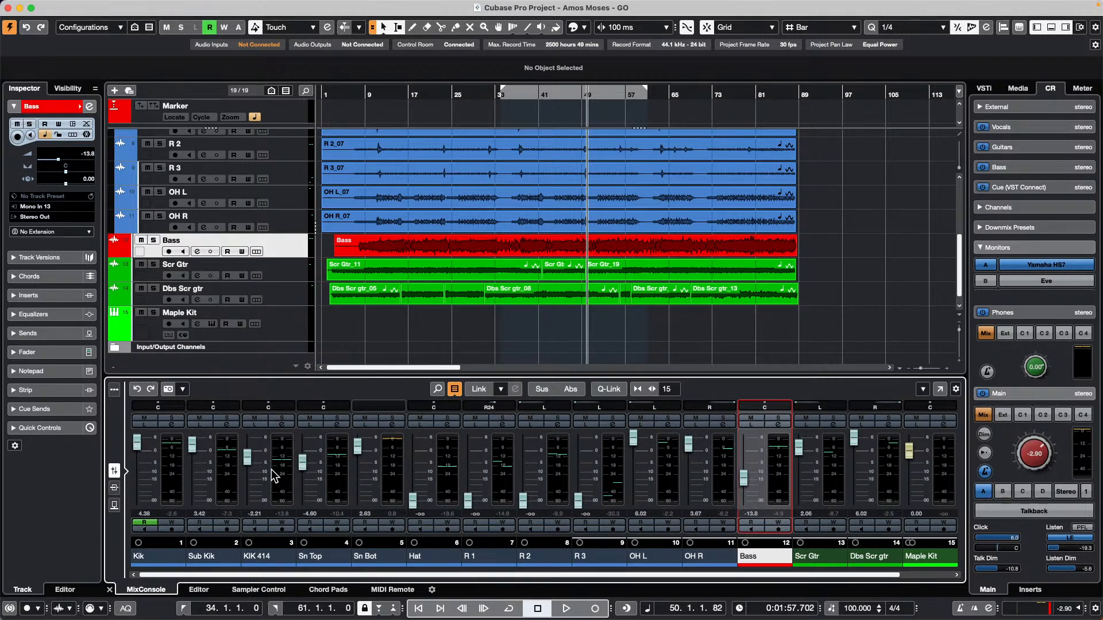
pyautogui.click(184, 391)
pyautogui.click(224, 417)
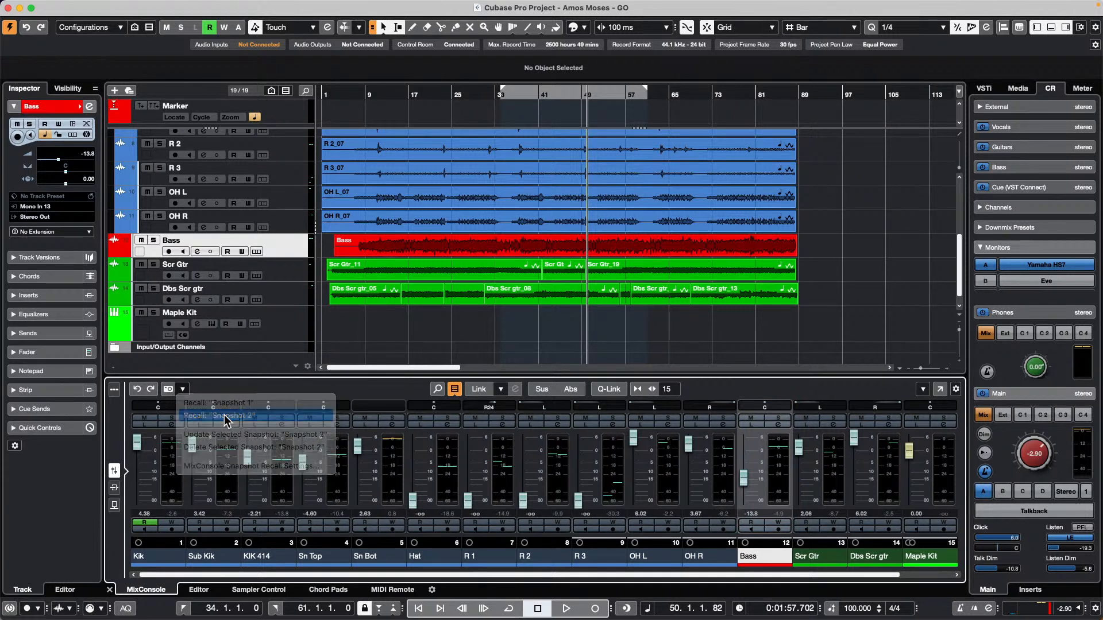
pyautogui.click(702, 222)
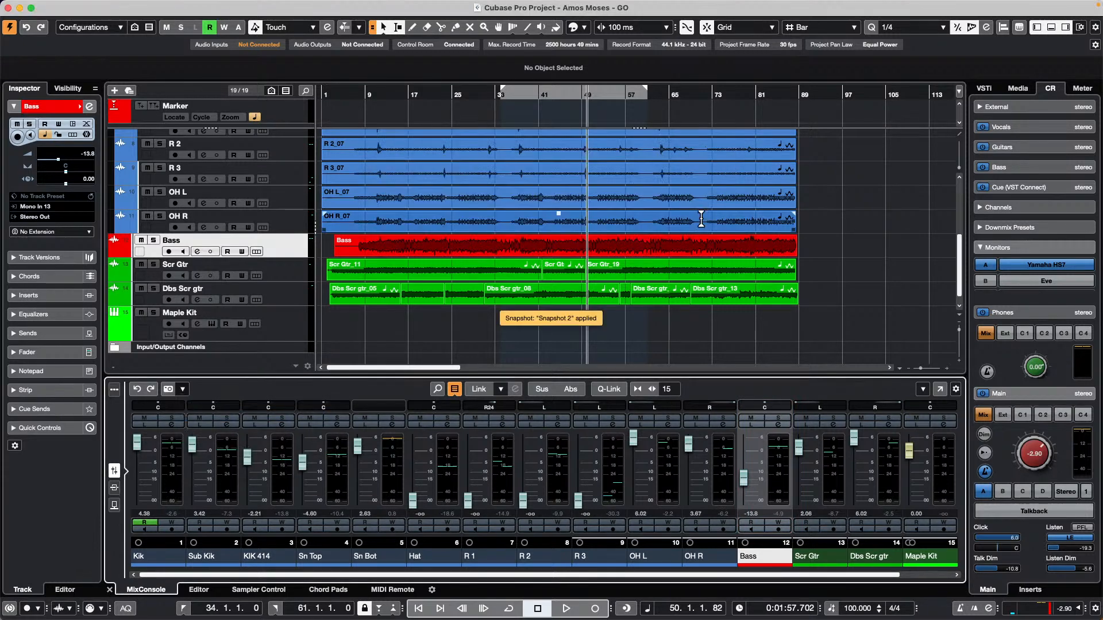
# In the MixConsole snapshot recall settings, turn off Warn Before Deleting Plug-in Automation and Inserts, and apply.
pyautogui.click(183, 390)
pyautogui.click(244, 466)
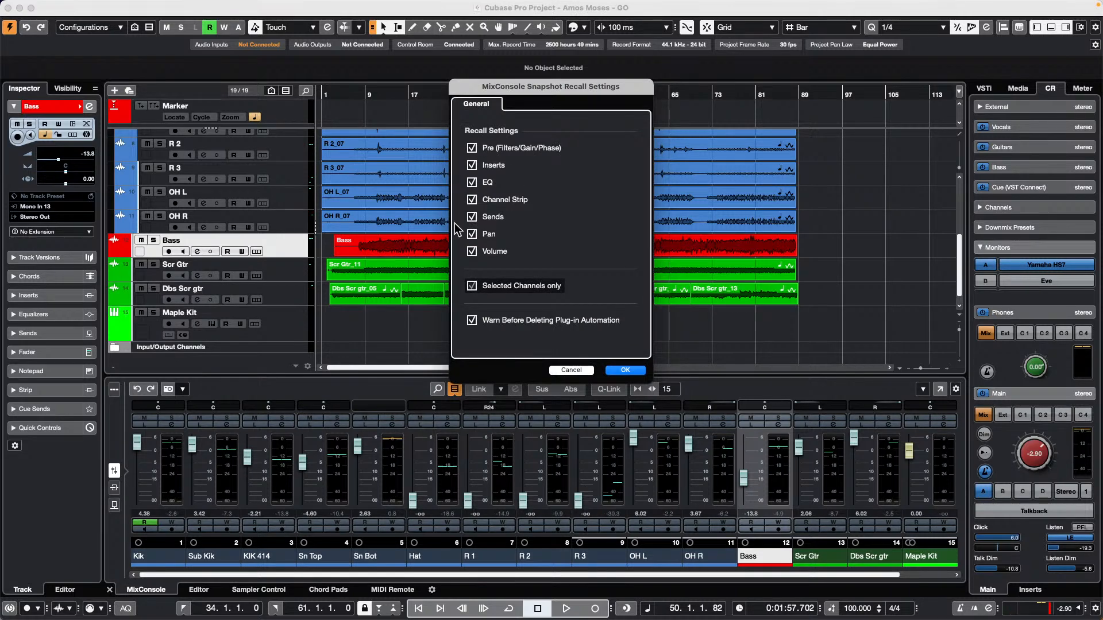
pyautogui.click(472, 322)
pyautogui.click(472, 165)
pyautogui.click(624, 371)
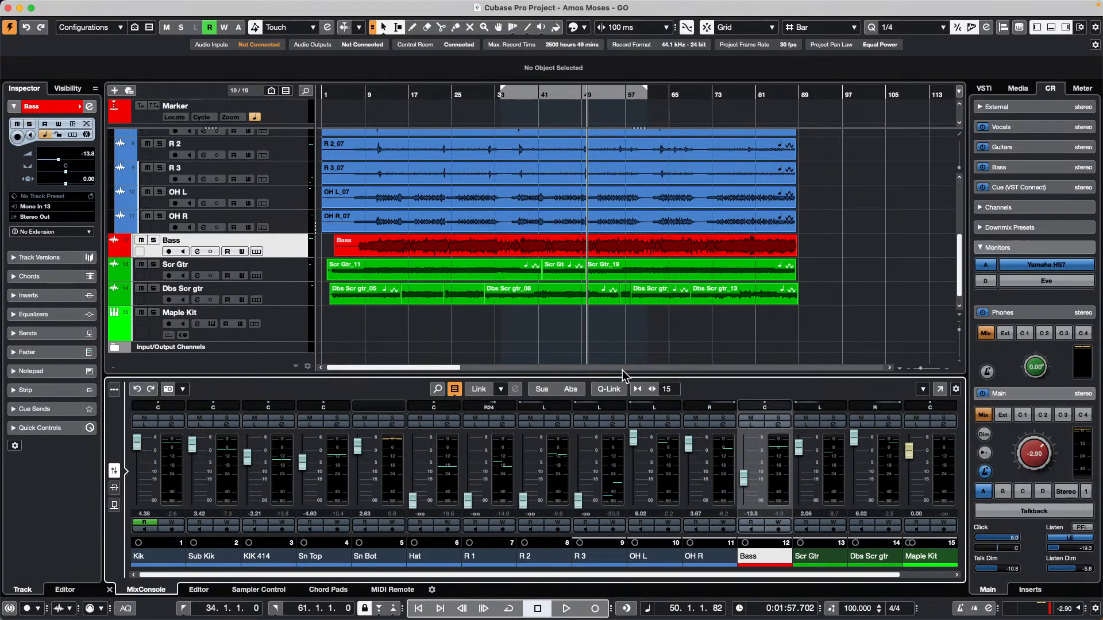
# Recall Snapshot 1 and briefly view the channel settings of R 1.
pyautogui.click(183, 391)
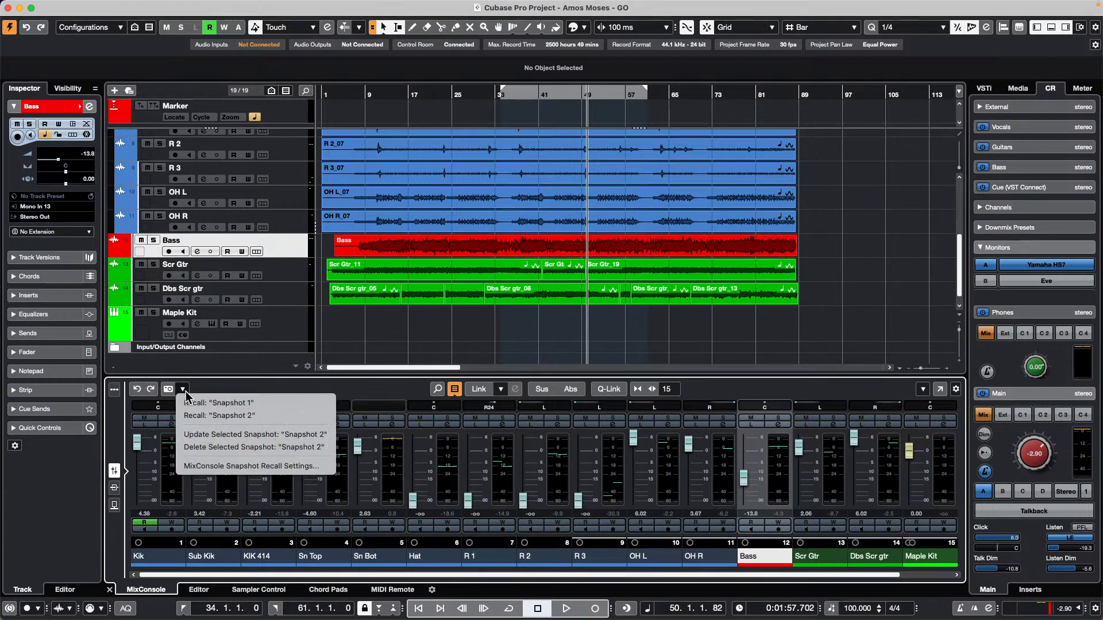
pyautogui.click(279, 404)
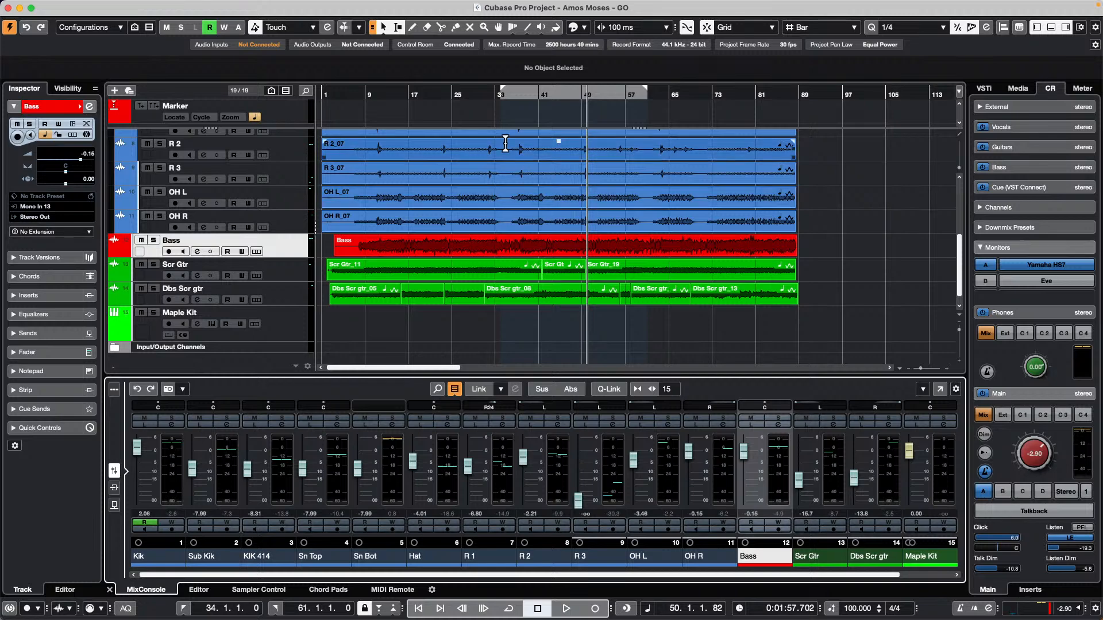
pyautogui.click(504, 425)
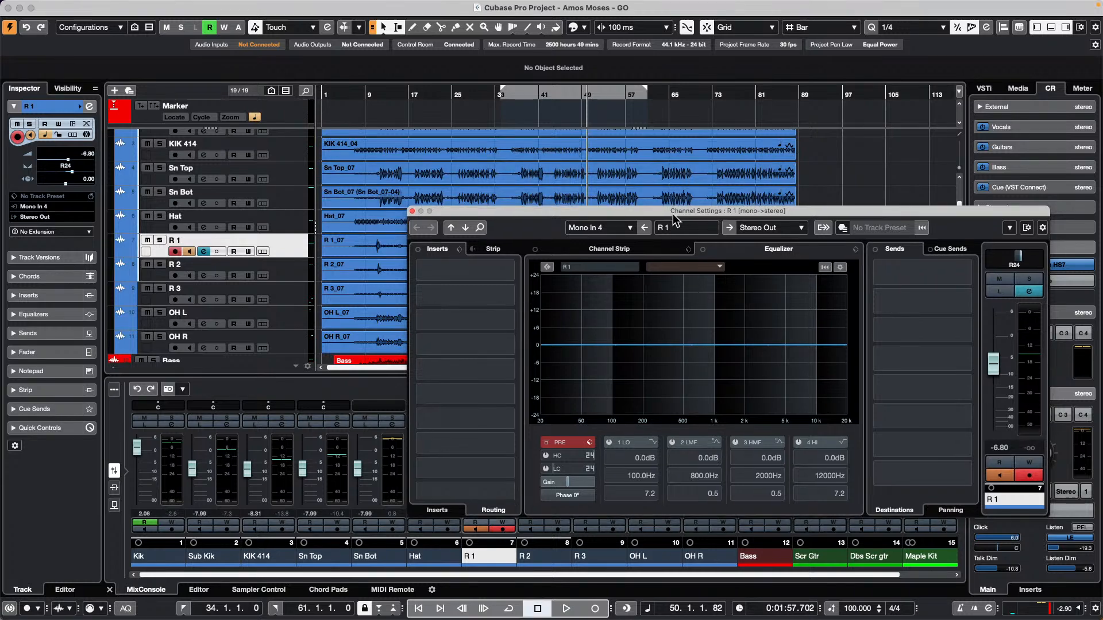
pyautogui.click(412, 211)
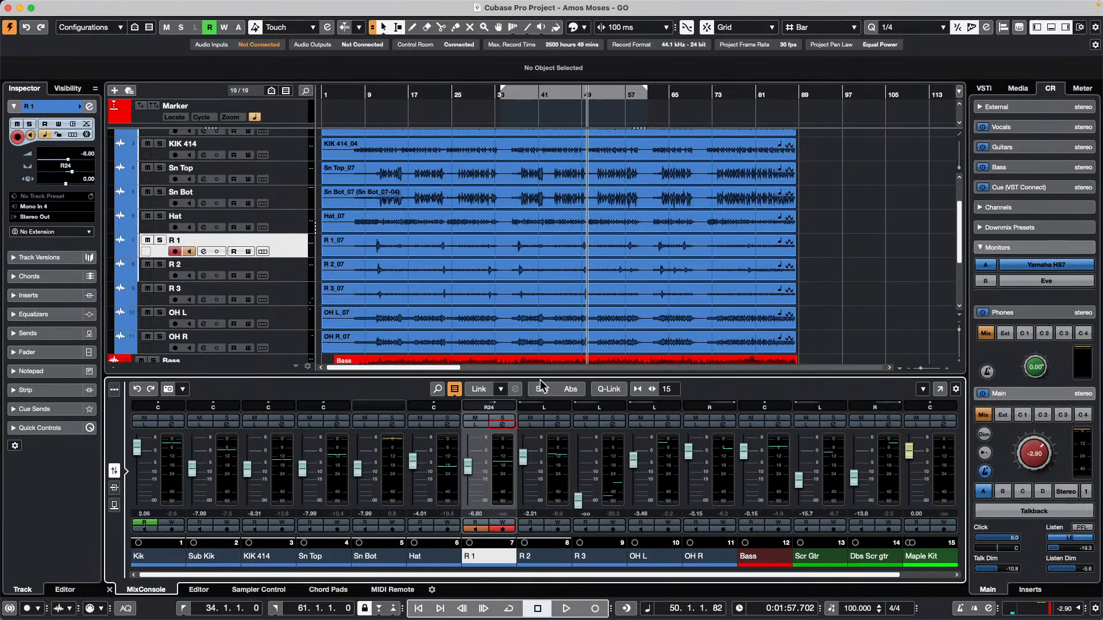
# Toggle Constrain Delay Compensation on and off, leaving it switched on.
pyautogui.click(9, 608)
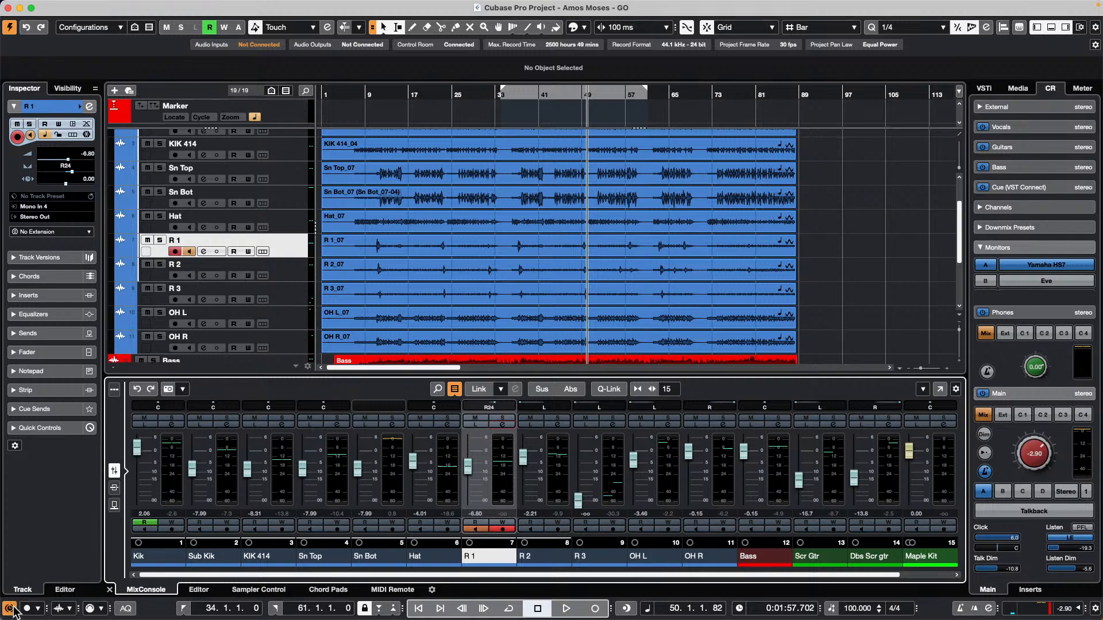
pyautogui.click(9, 609)
pyautogui.click(10, 609)
# Open the recent project "jump off".
pyautogui.click(77, 6)
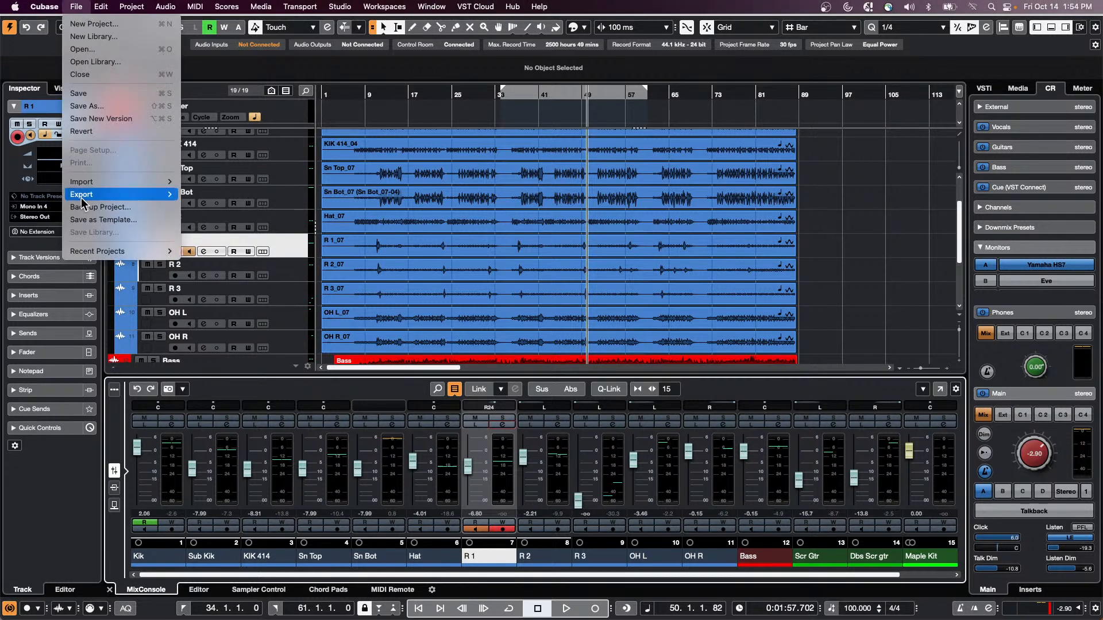
pyautogui.moveTo(96, 252)
pyautogui.click(261, 268)
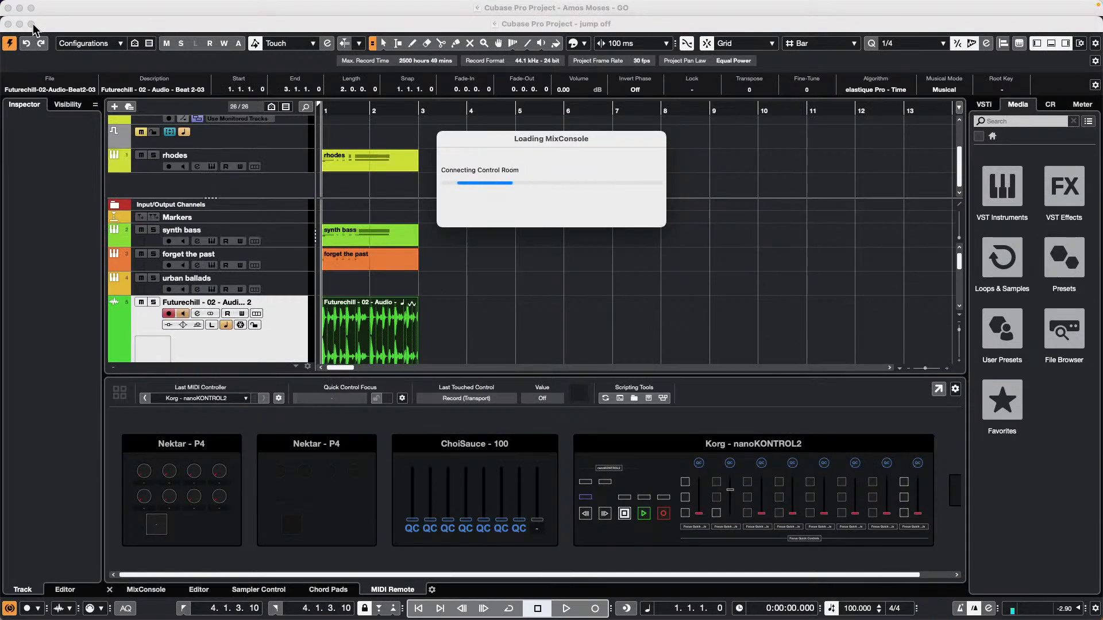
# Open the E.Piano part in a separate Key Editor window and play it from bar 7.
pyautogui.scroll(-5, 621, 298)
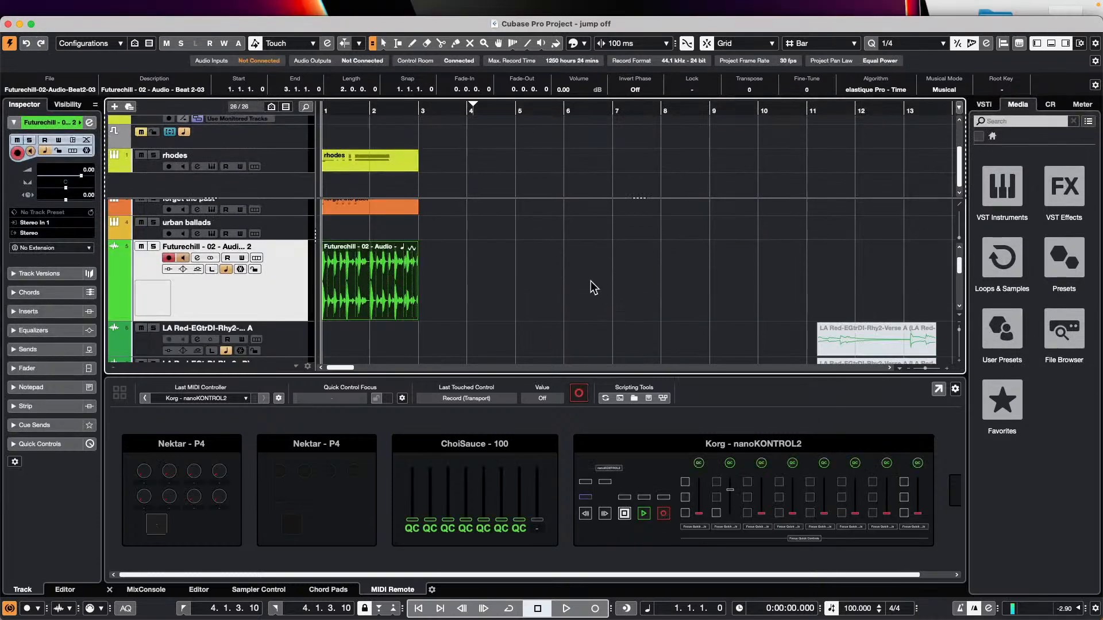
pyautogui.click(694, 307)
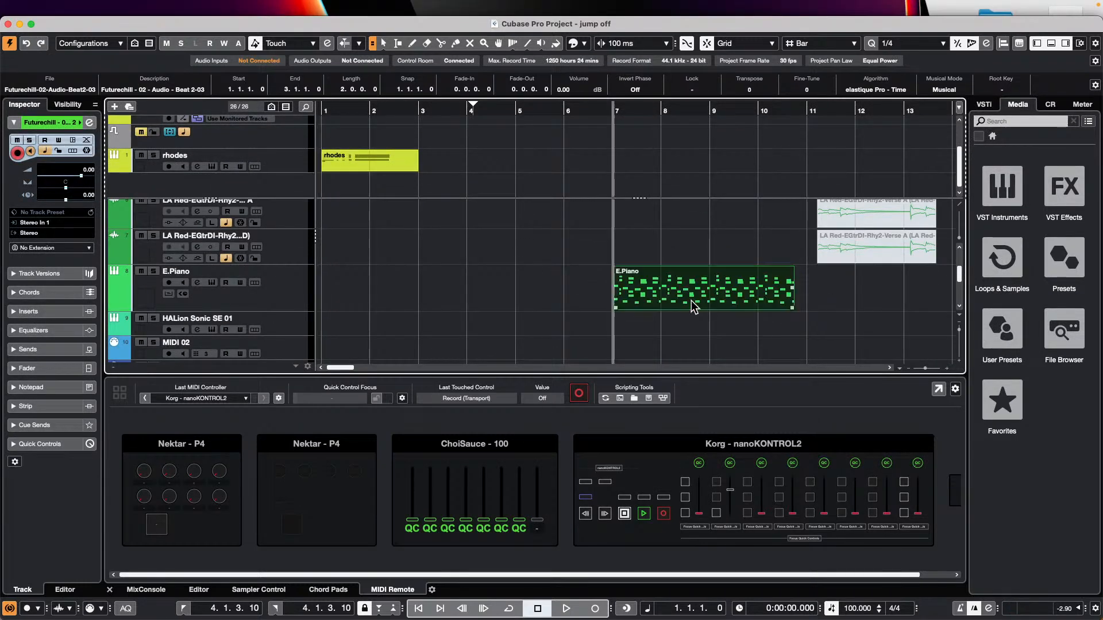
pyautogui.doubleClick(694, 307)
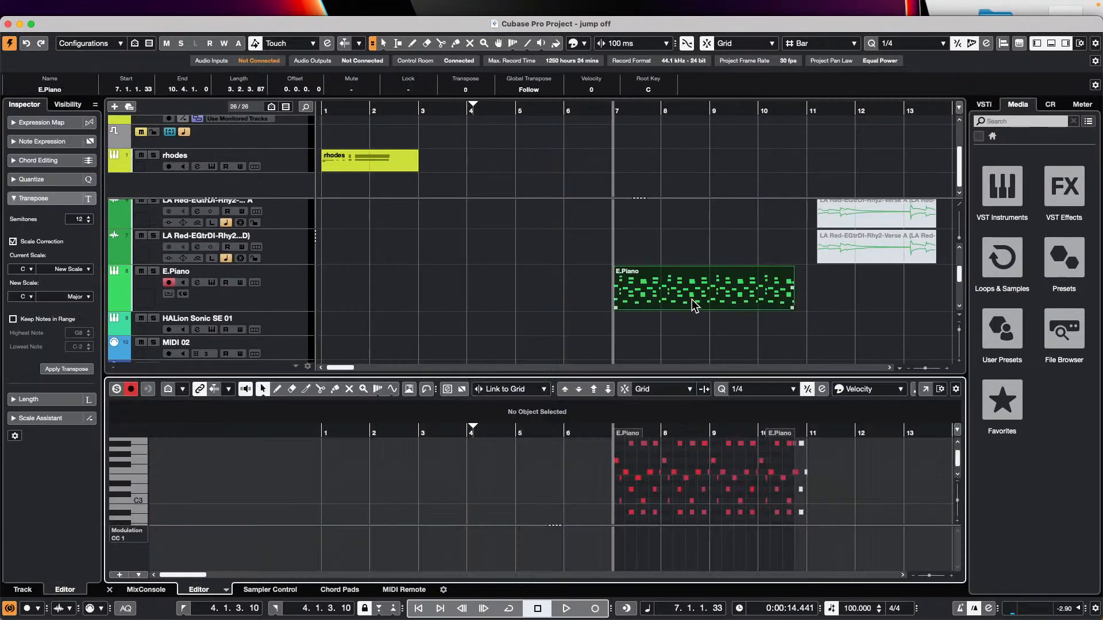
pyautogui.click(927, 392)
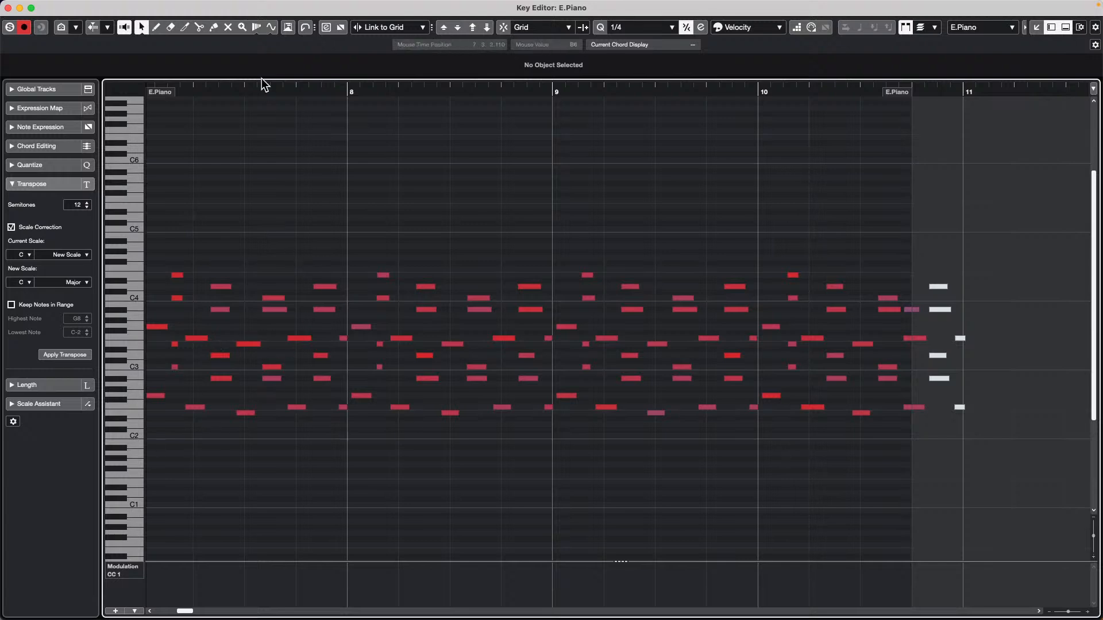
pyautogui.moveTo(256, 89); pyautogui.dragTo(616, 109)
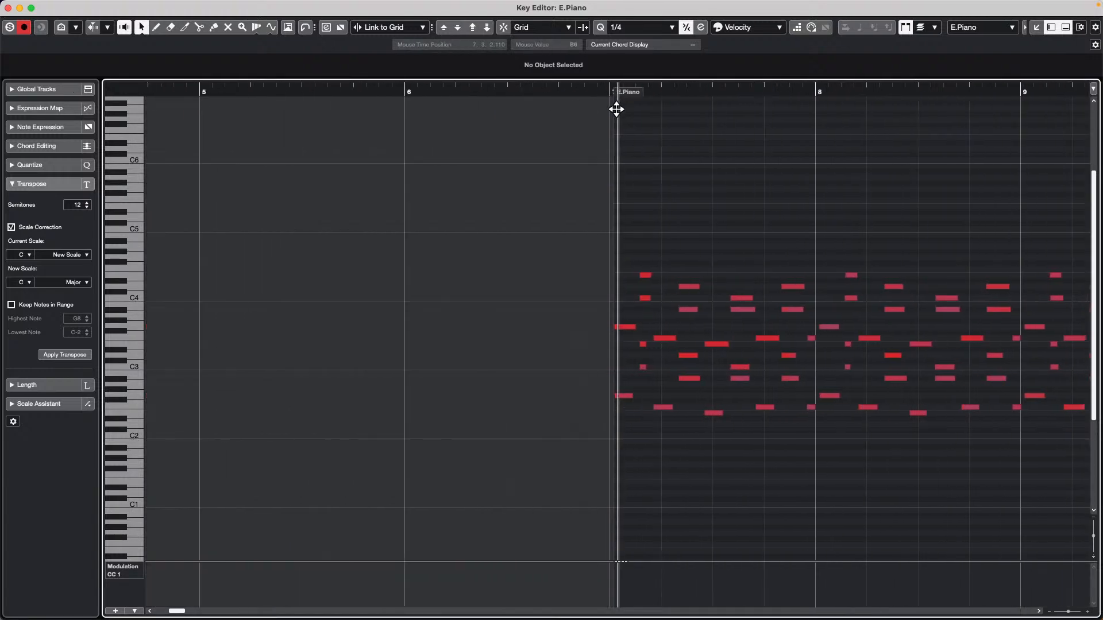
pyautogui.press('space')
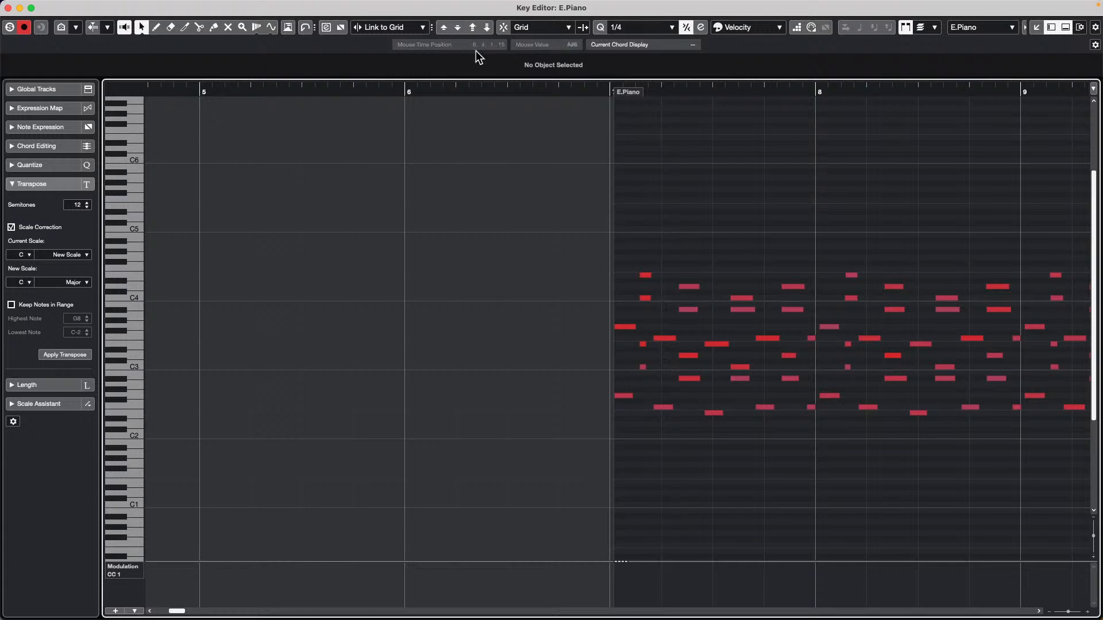
# Set the current scale for the E.Piano part's transpose scale correction to G# Major.
pyautogui.moveTo(442, 90); pyautogui.dragTo(435, 66)
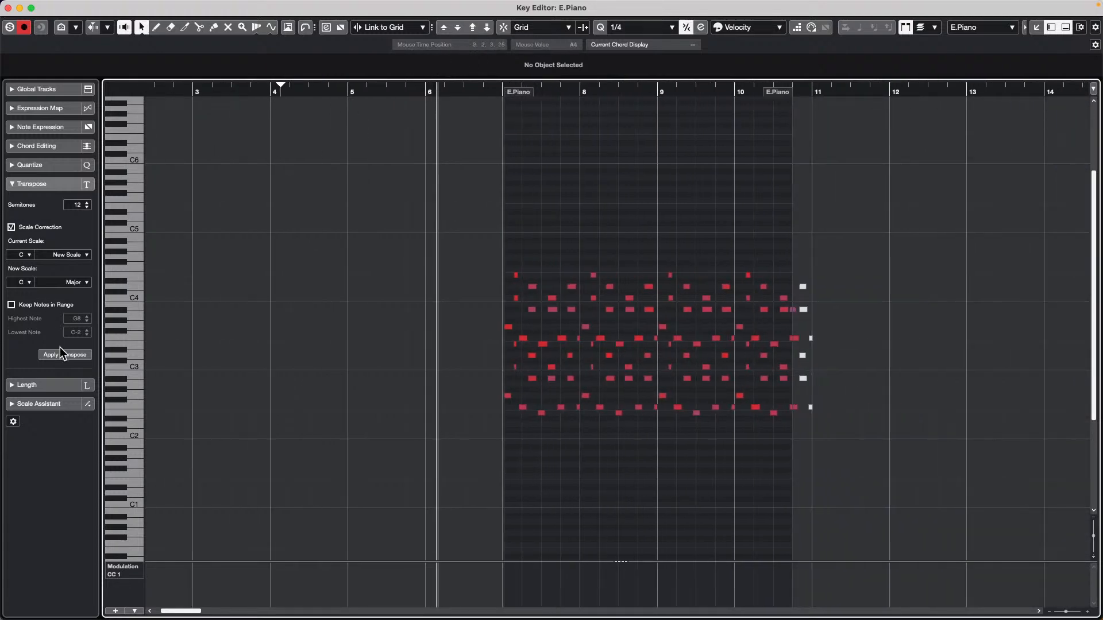
pyautogui.click(28, 255)
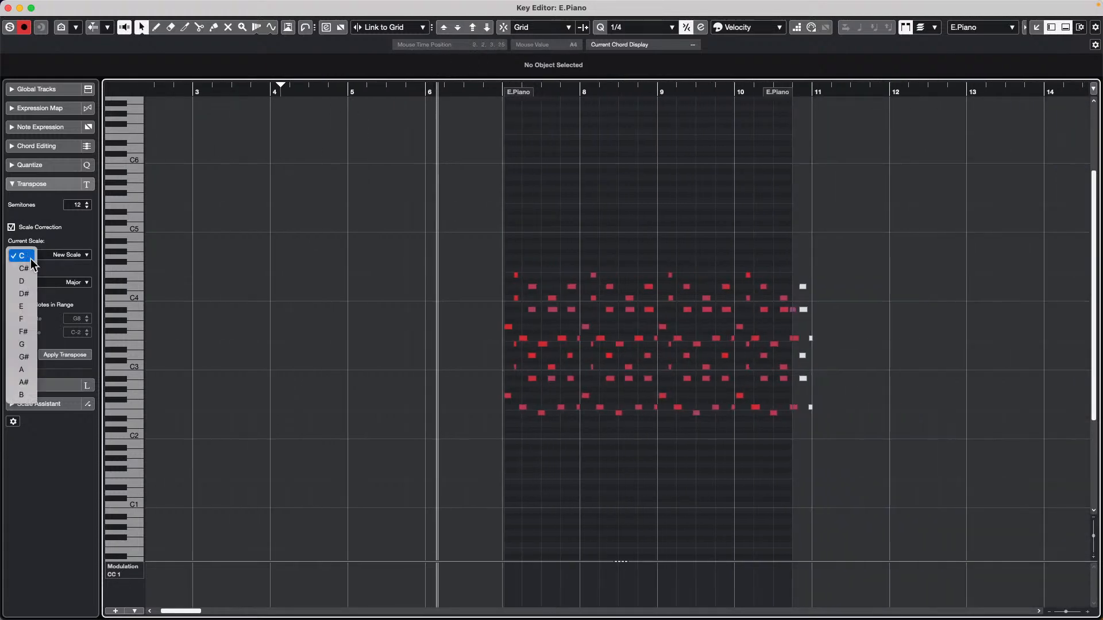
pyautogui.click(25, 358)
pyautogui.click(67, 255)
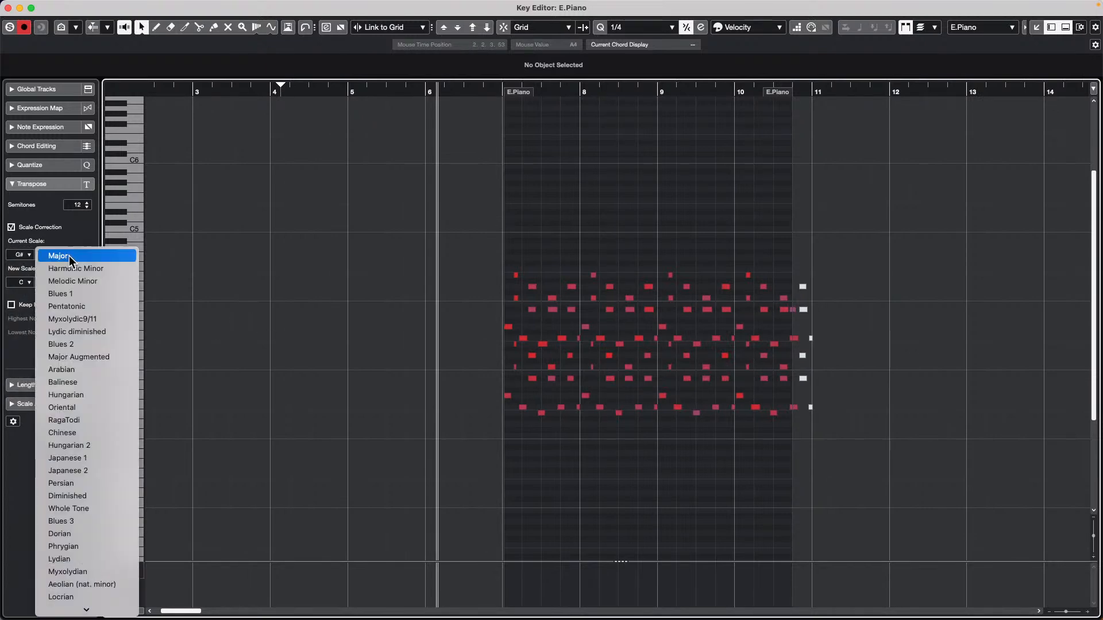
pyautogui.click(78, 256)
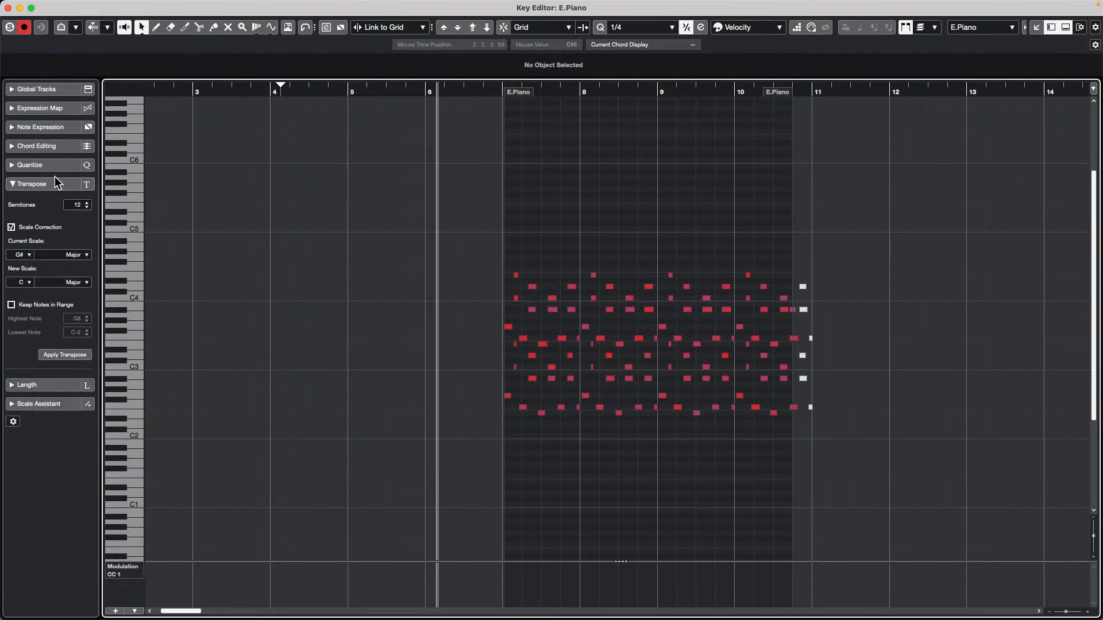
# Set the Scale Assistant's editor scale to G# Major, check the scale suggestions, and quantize the E.Piano part's pitches.
pyautogui.click(40, 406)
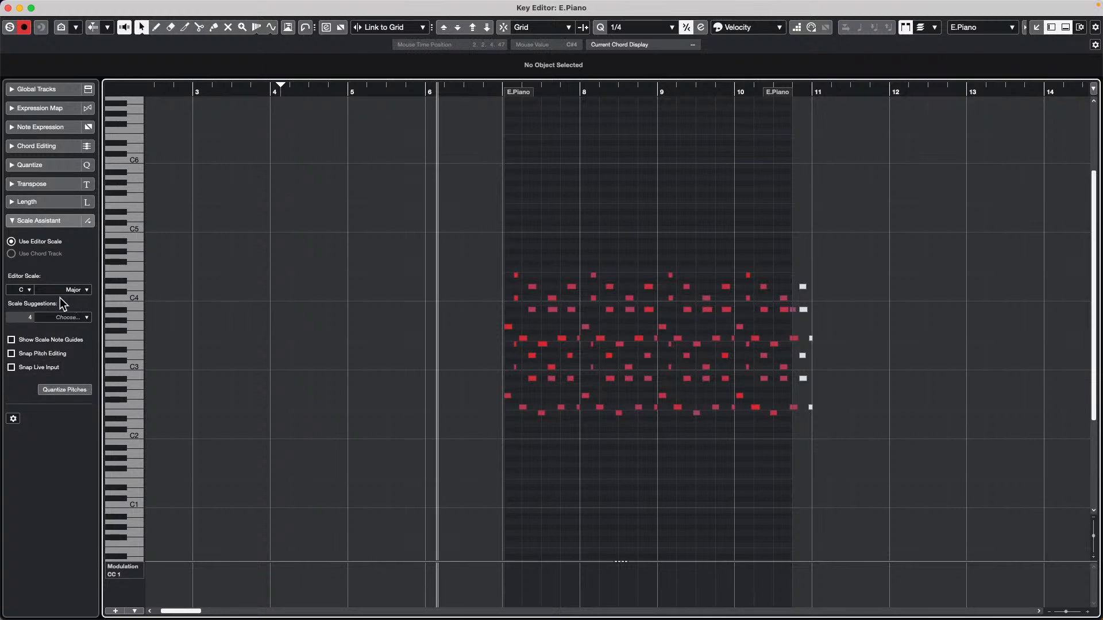
pyautogui.click(28, 291)
pyautogui.click(24, 392)
pyautogui.click(72, 317)
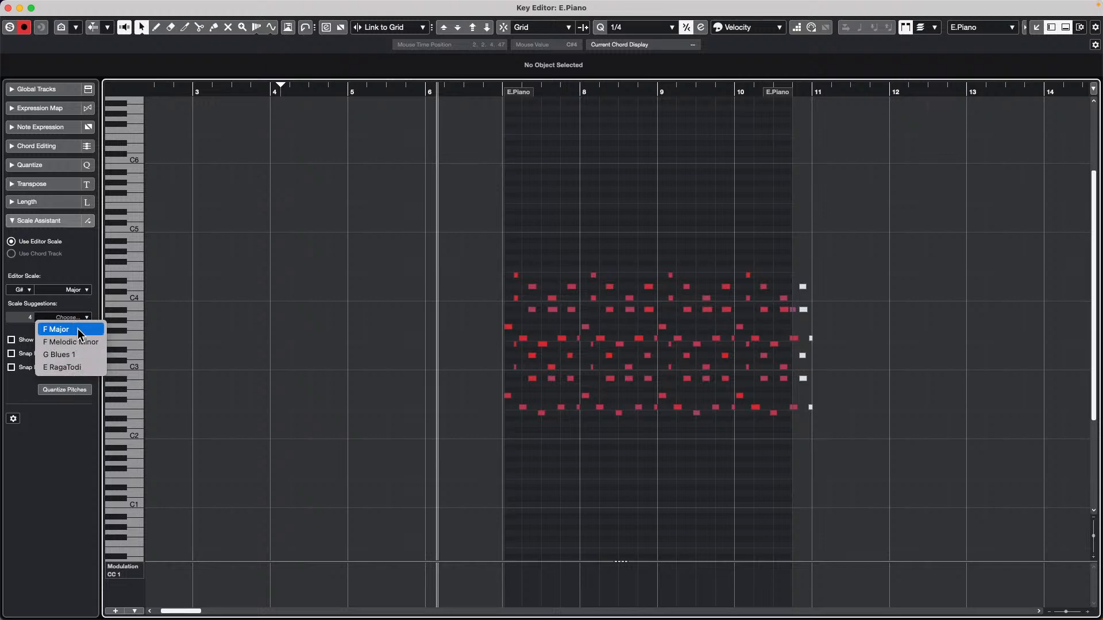
pyautogui.click(302, 305)
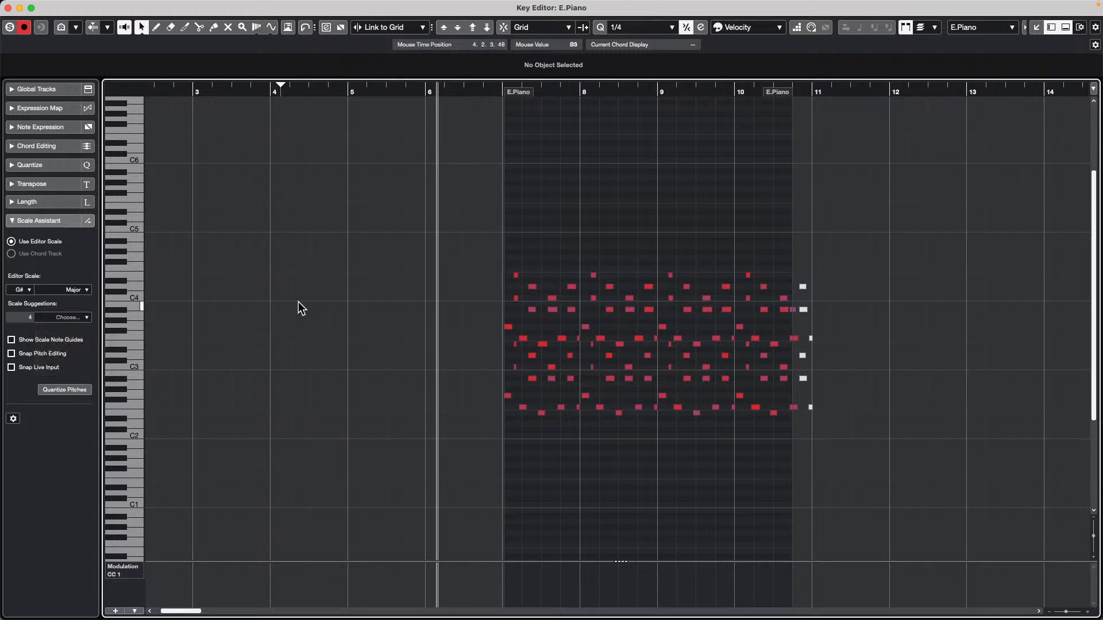
pyautogui.click(73, 392)
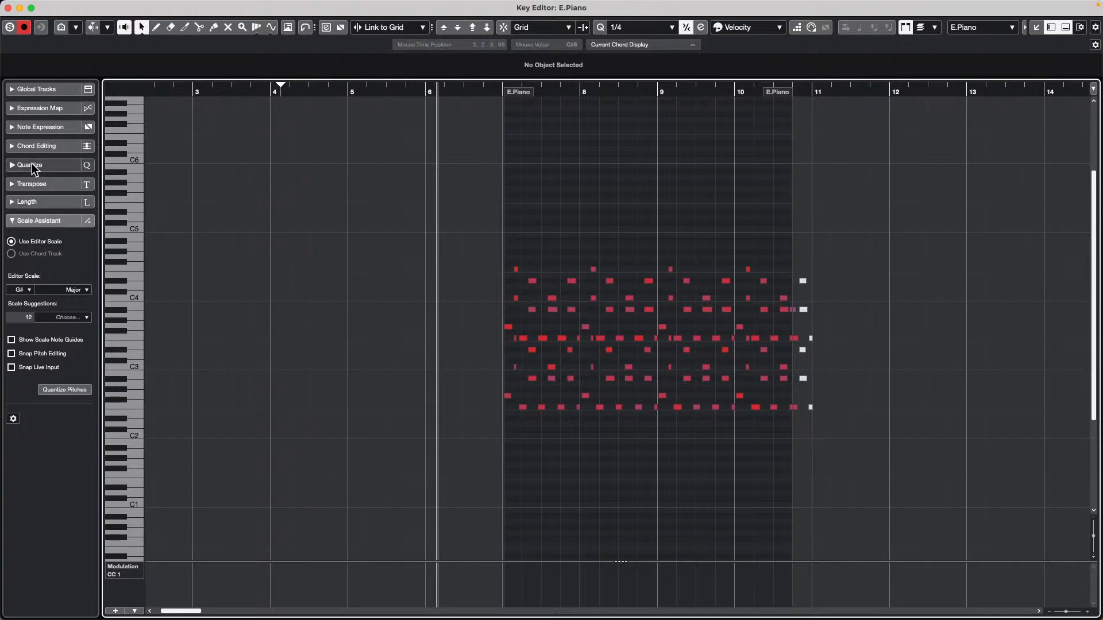
# Review the Length, Transpose and Quantize options for the E.Piano part, and close the separate Key Editor window.
pyautogui.click(43, 201)
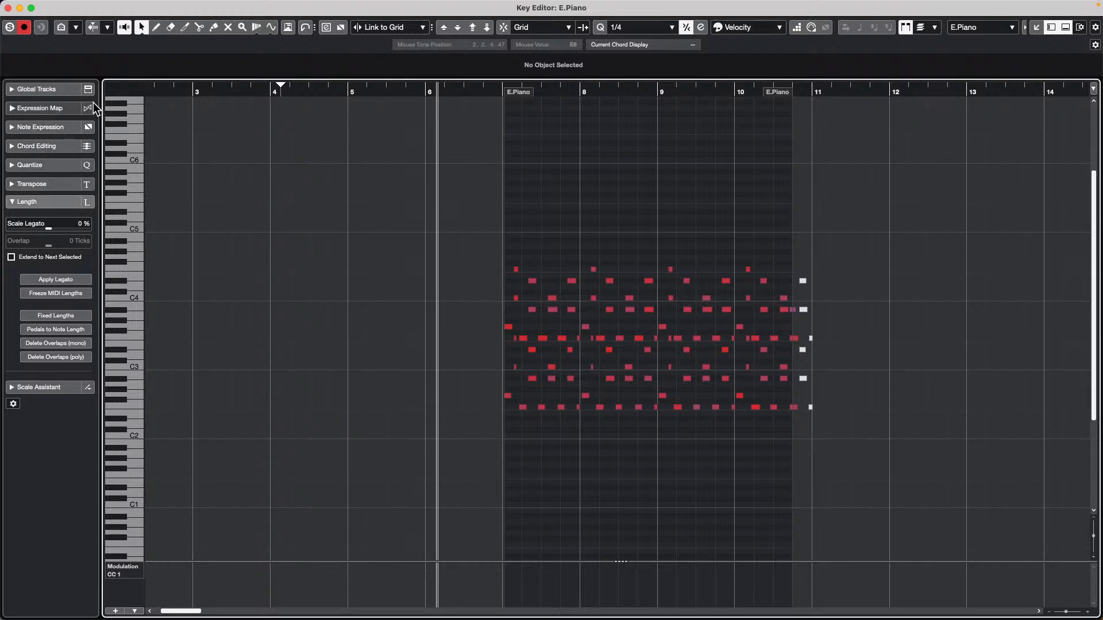
pyautogui.click(57, 183)
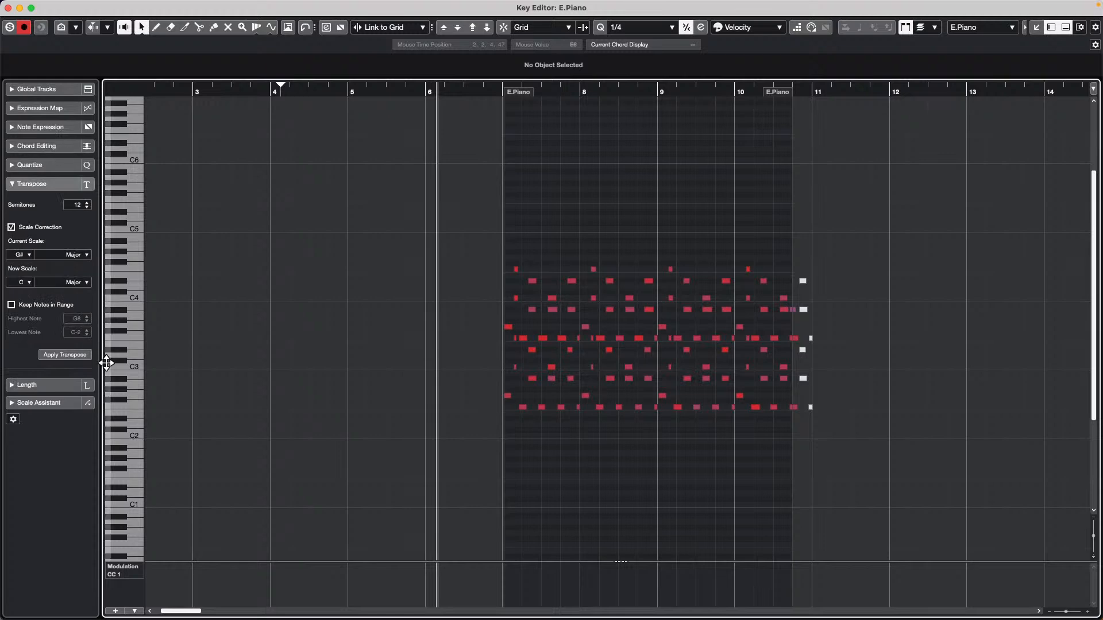
pyautogui.click(50, 165)
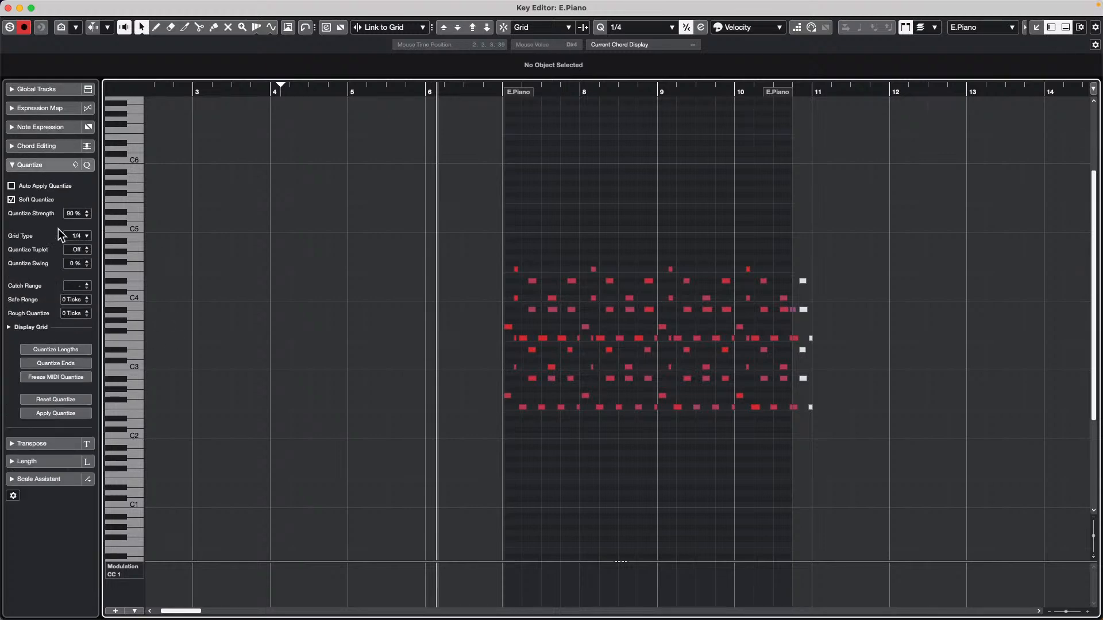
pyautogui.click(8, 7)
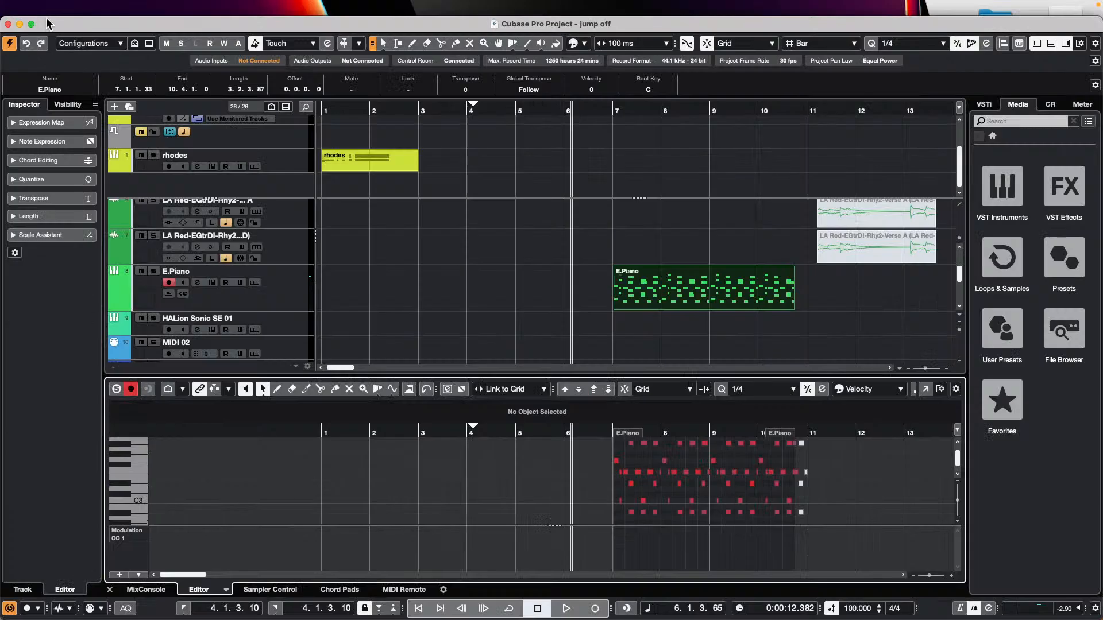
# Select the E.Piano track, set the locators around its part, and play it in a cycle.
pyautogui.click(285, 299)
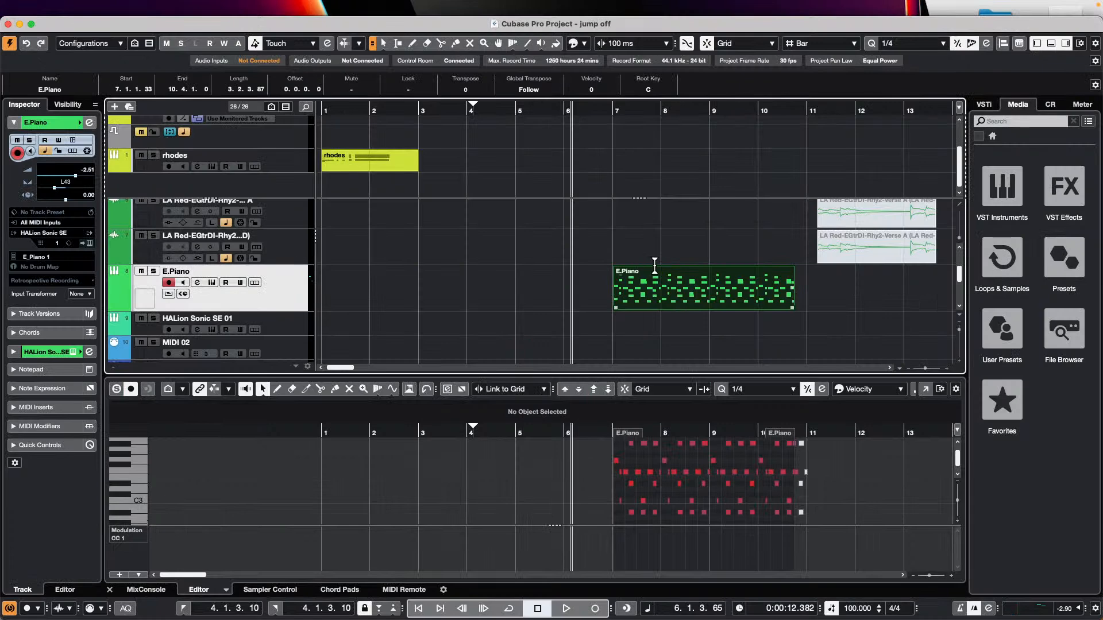
pyautogui.press('p')
pyautogui.press('space')
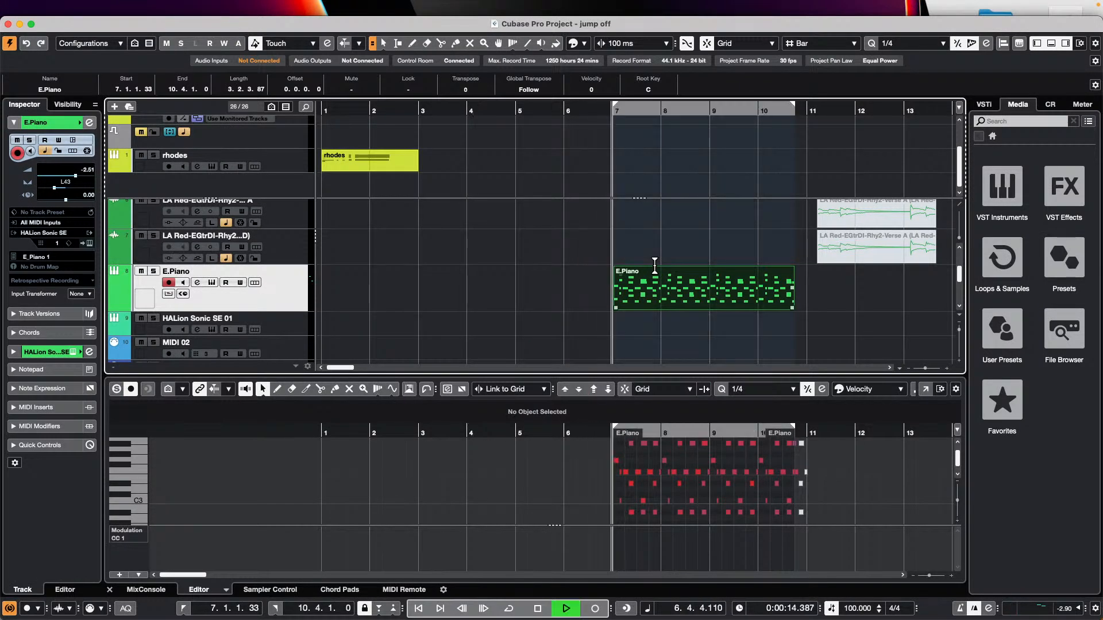
pyautogui.press('/')
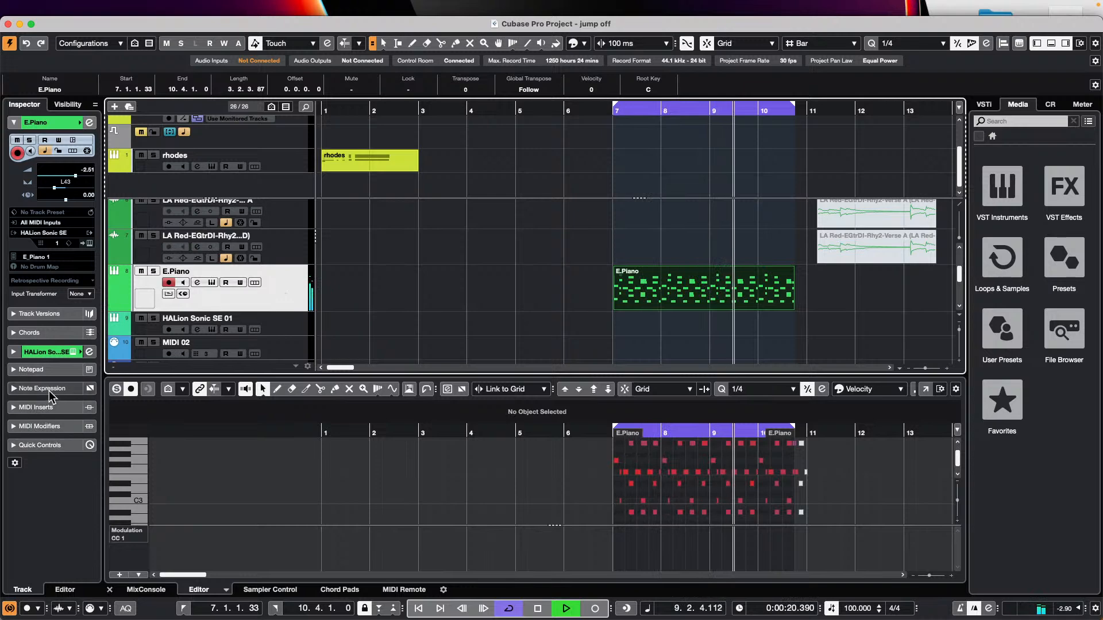
pyautogui.rightClick(42, 335)
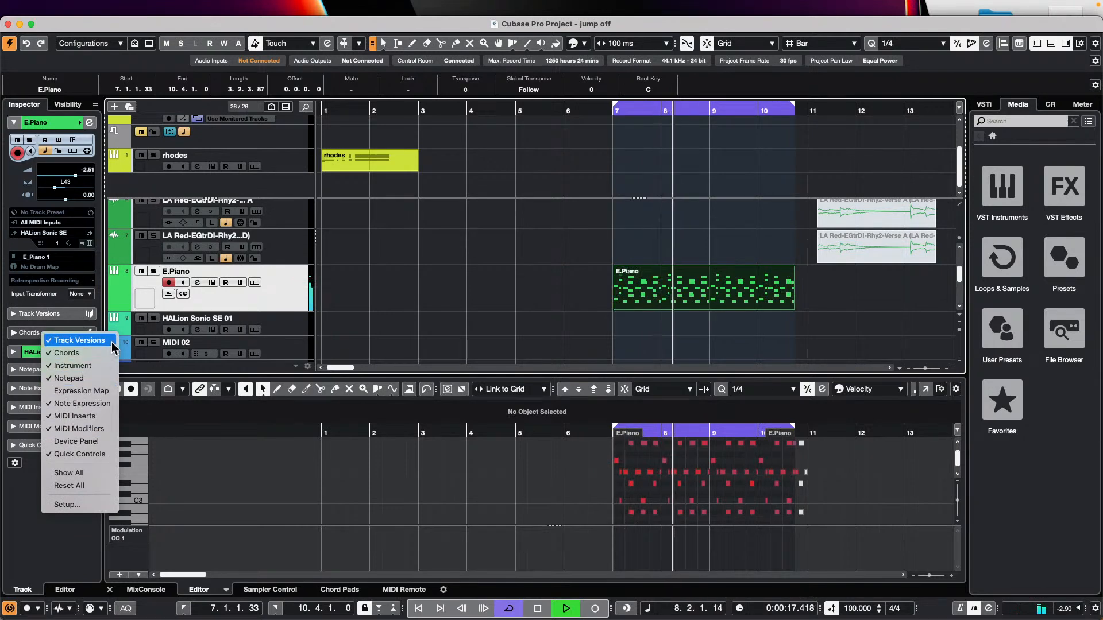
pyautogui.click(391, 332)
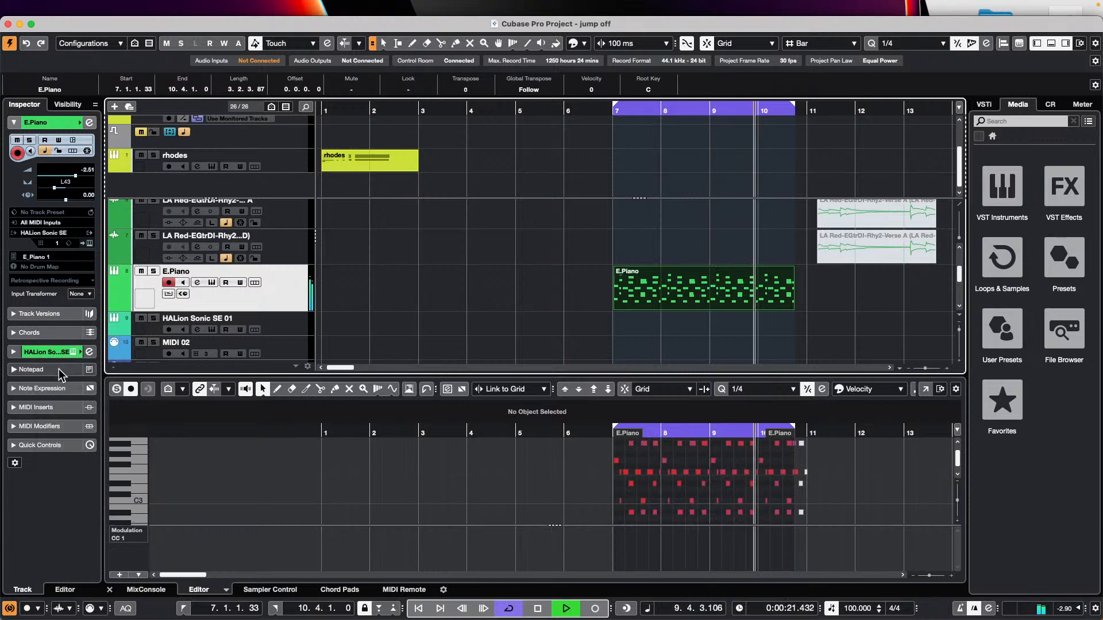
# Set the Random 1 target in the E.Piano track's MIDI Modifiers to Velocity.
pyautogui.click(58, 426)
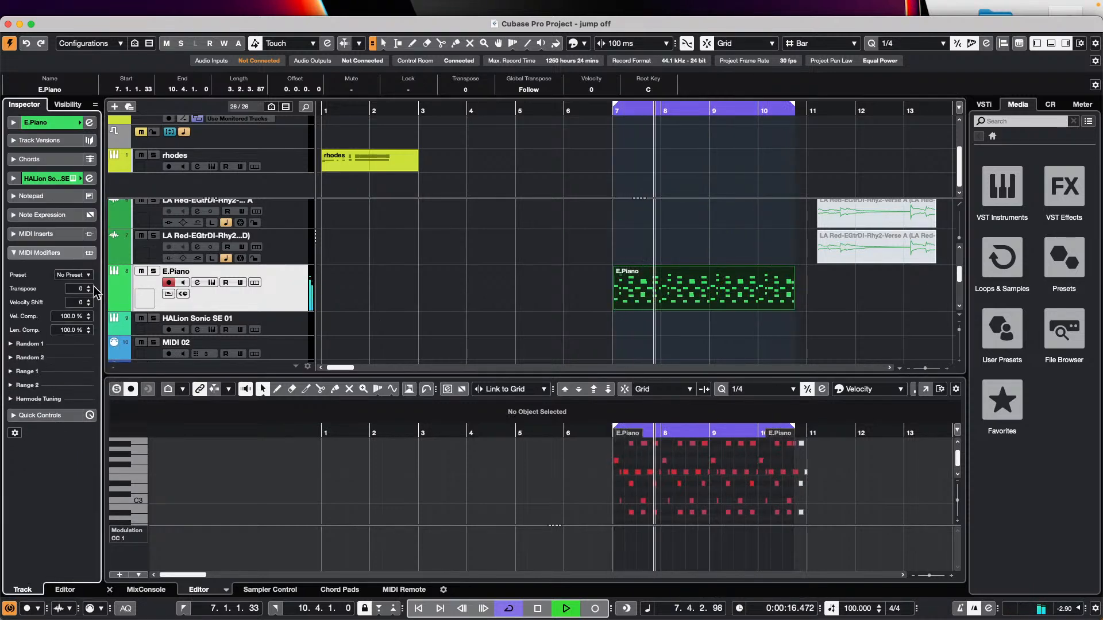
pyautogui.click(11, 344)
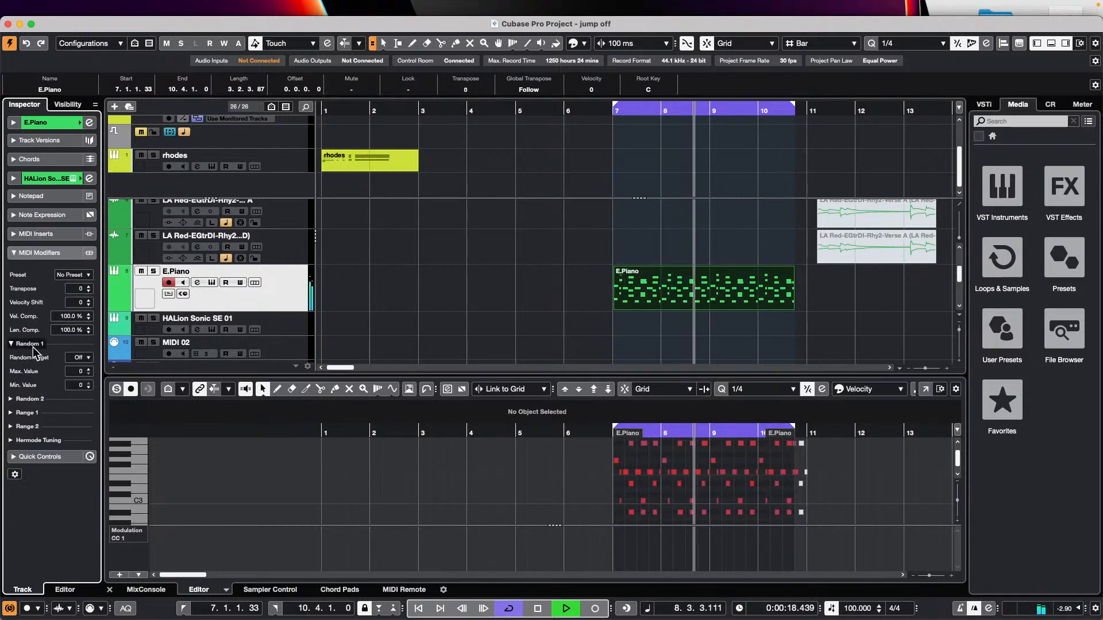
pyautogui.click(76, 358)
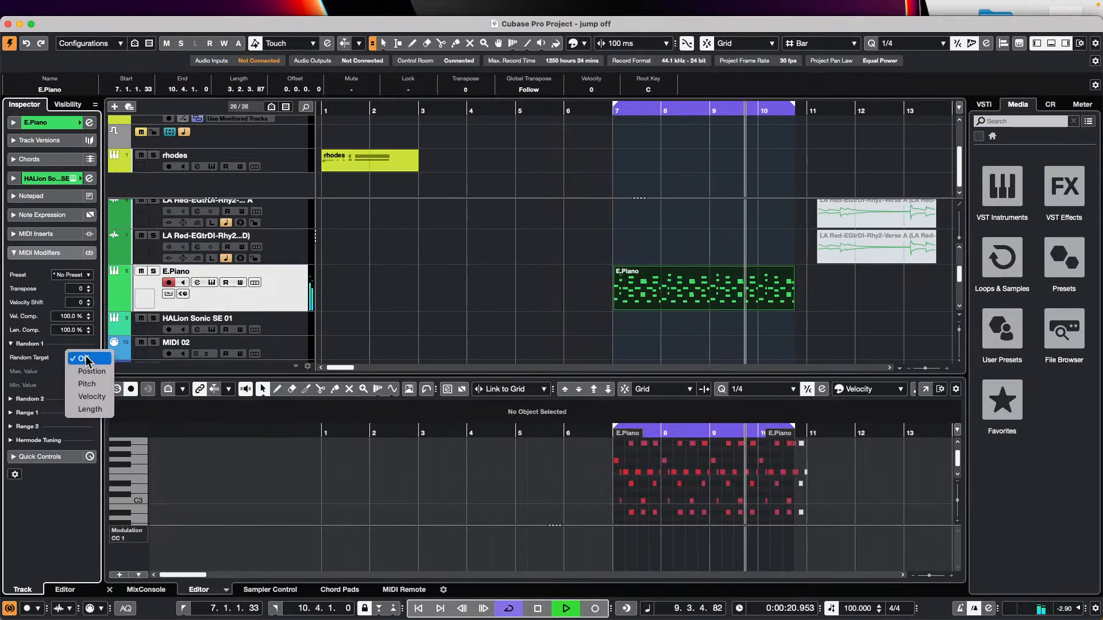
pyautogui.click(92, 396)
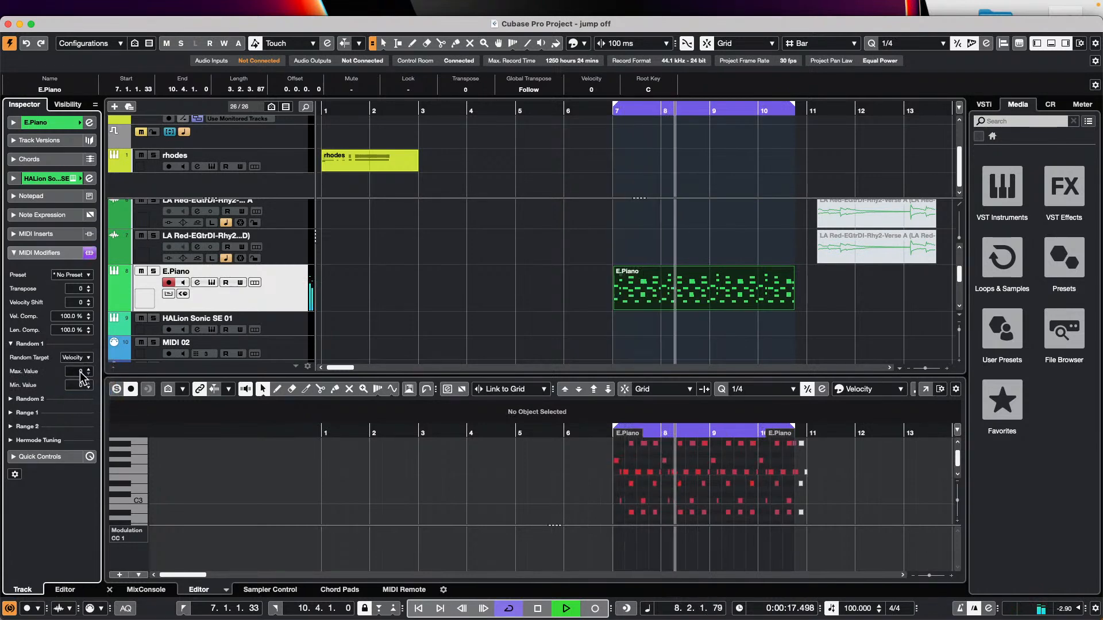
# Set the Random 1 velocity modifier's maximum value to 69 and its minimum value to about -70.
pyautogui.scroll(10, 81, 374)
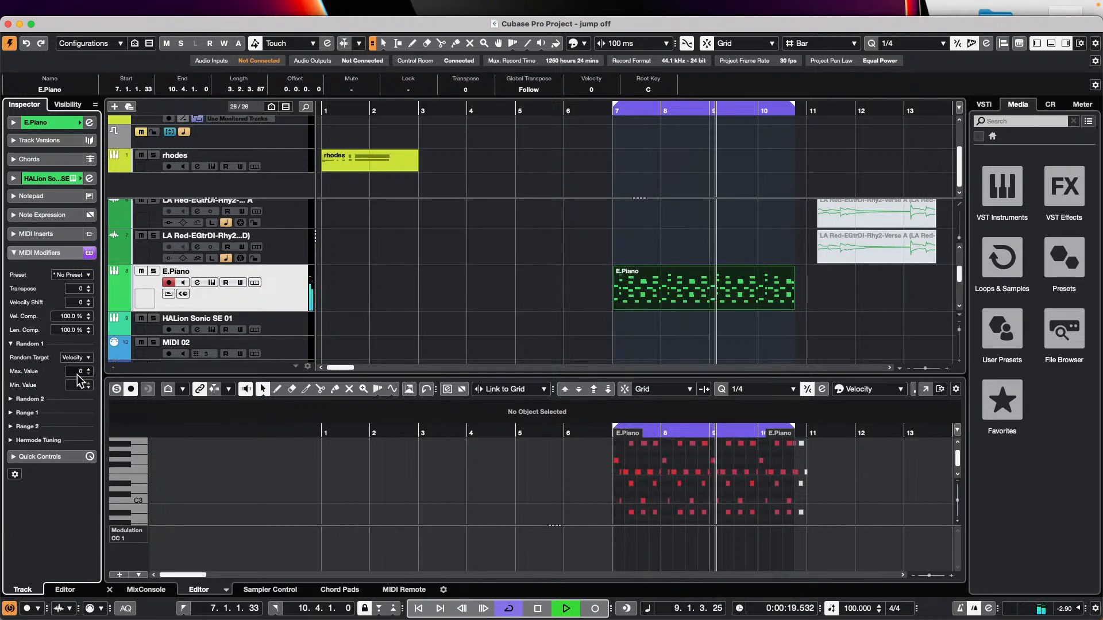
pyautogui.scroll(4, 80, 372)
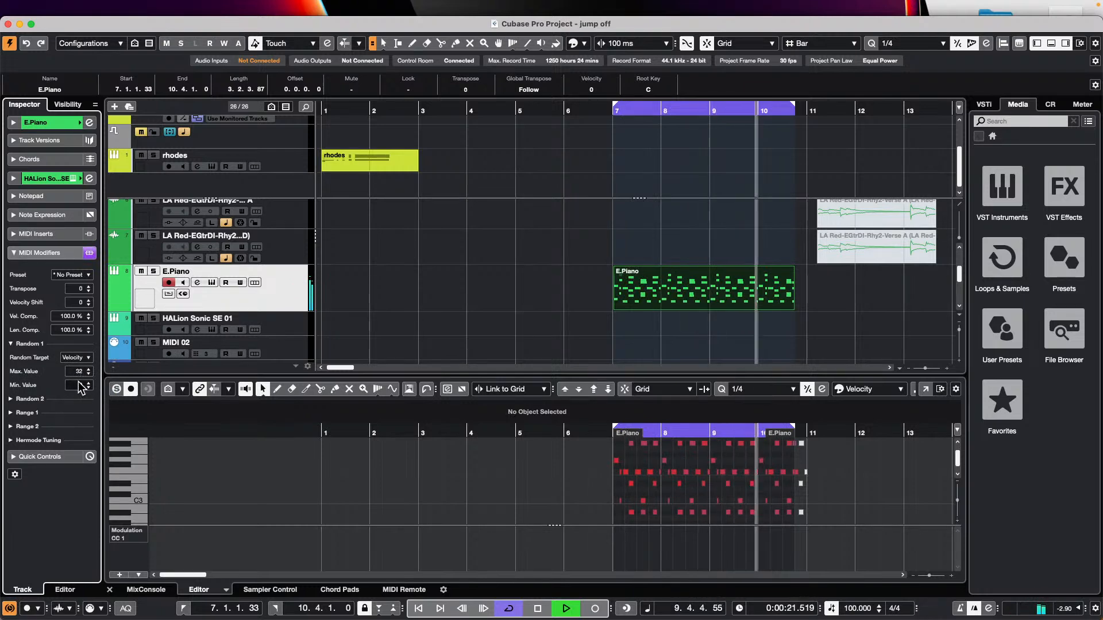
pyautogui.scroll(20, 83, 385)
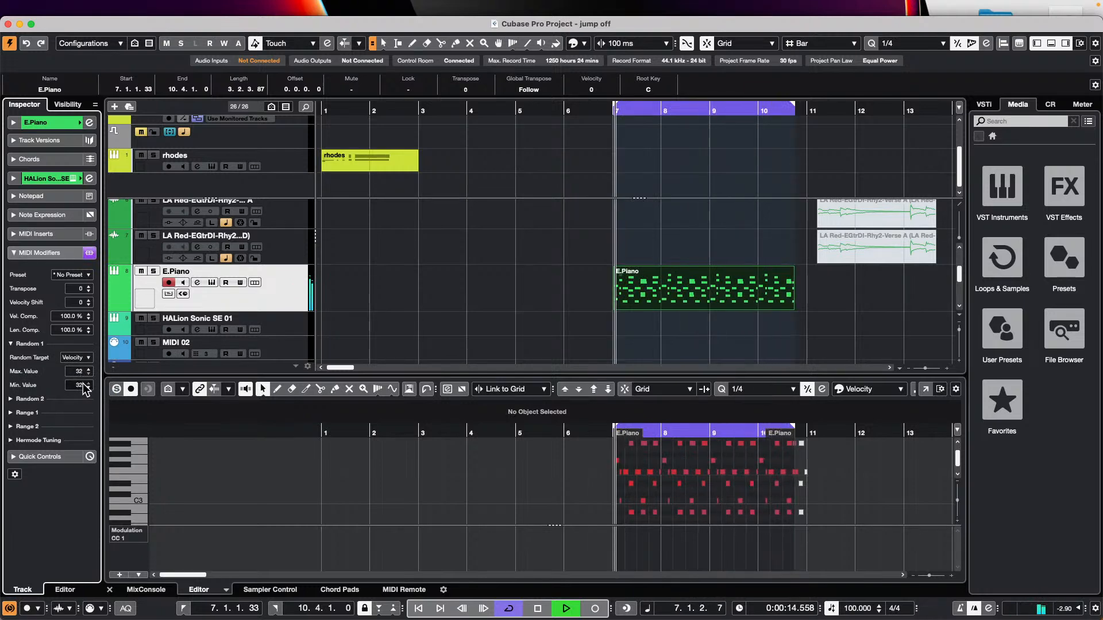
pyautogui.scroll(-20, 82, 387)
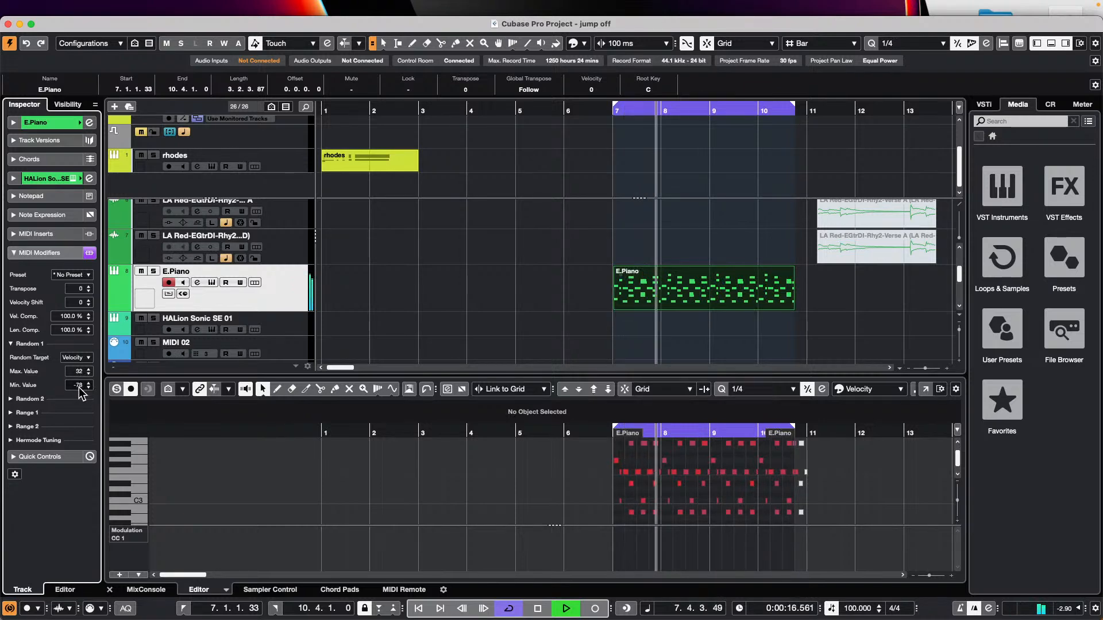
pyautogui.scroll(-20, 83, 386)
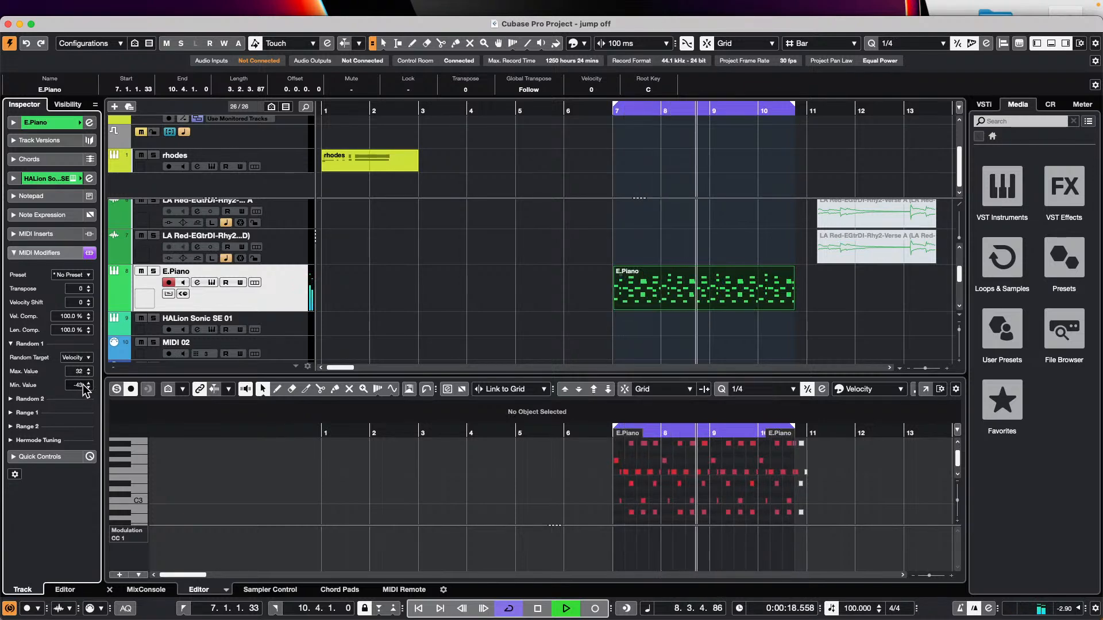
pyautogui.scroll(6, 83, 372)
pyautogui.scroll(20, 82, 372)
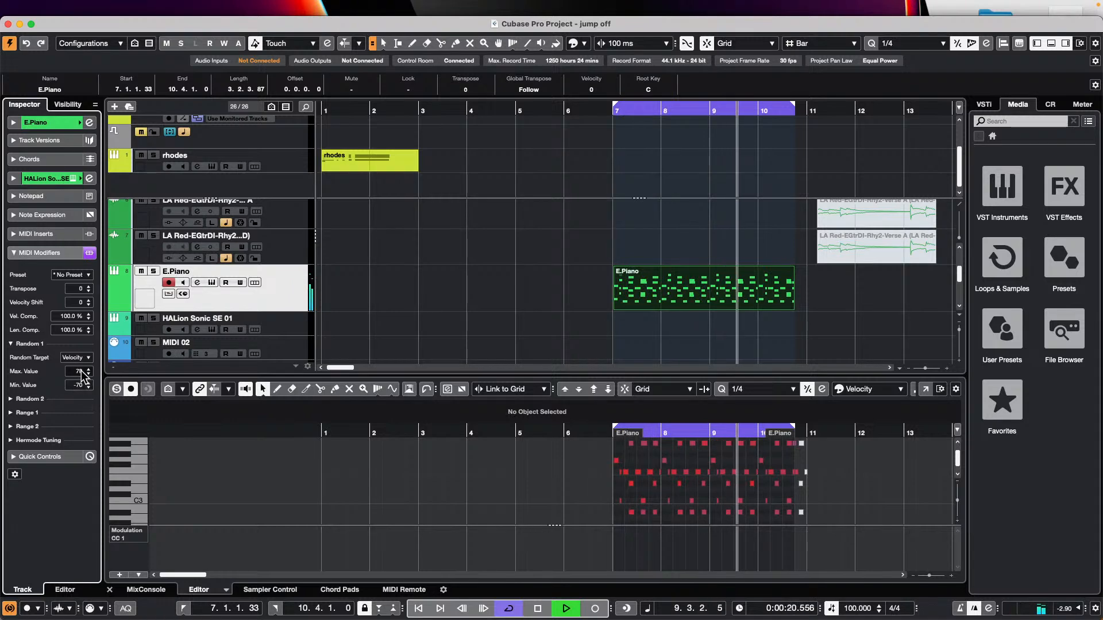
pyautogui.scroll(6, 83, 372)
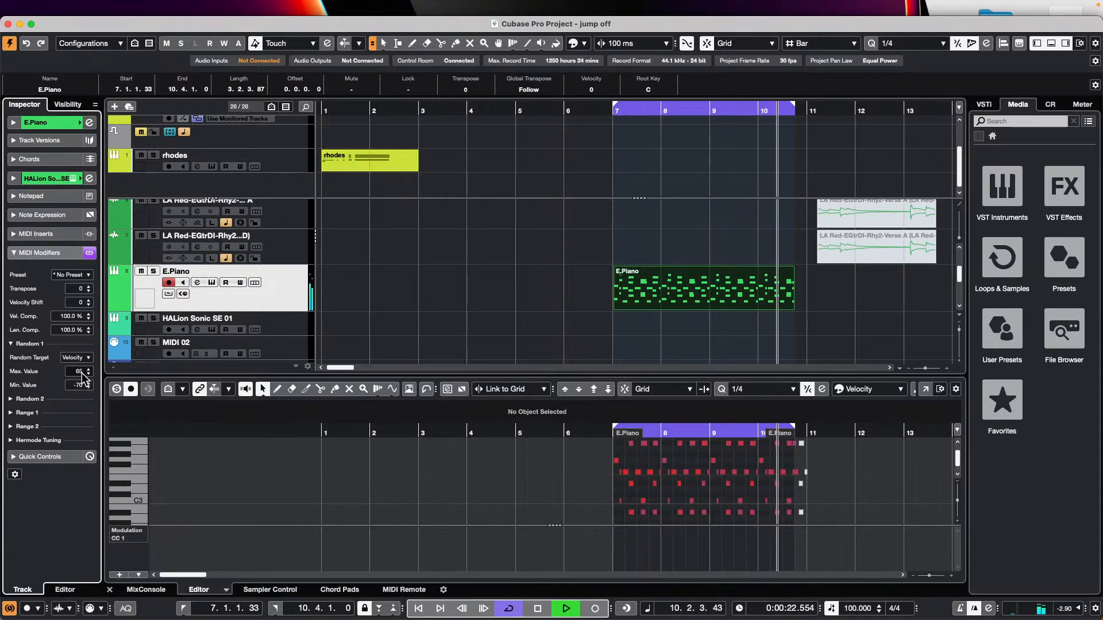
pyautogui.scroll(1, 88, 372)
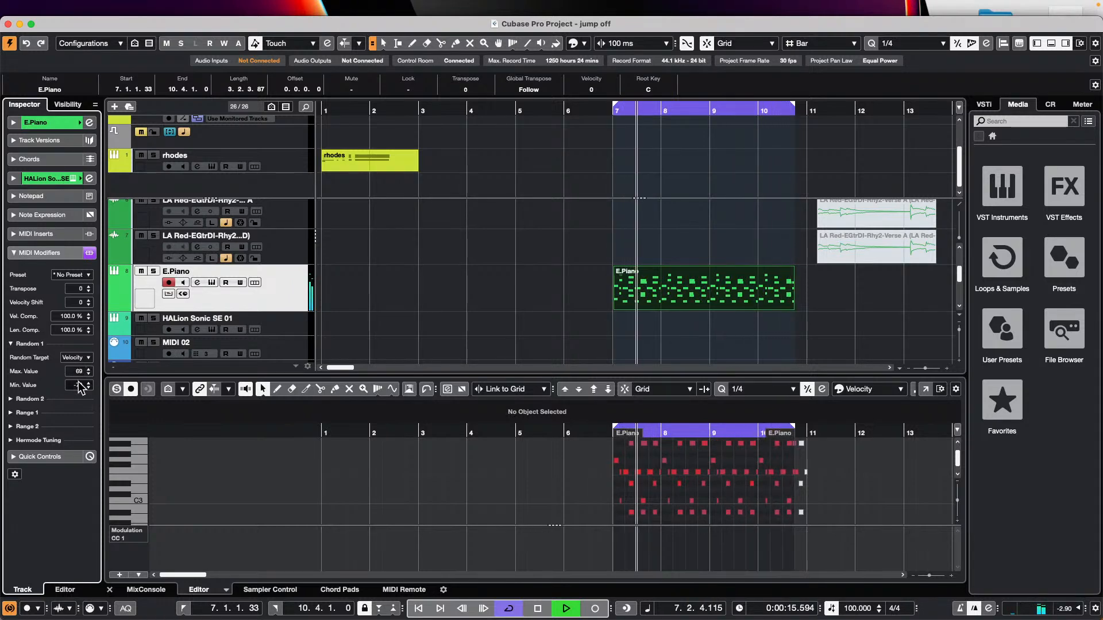
# Set the Random 1 minimum value to 60, lower it to -18, and stop playback.
pyautogui.click(77, 385)
pyautogui.write('60')
pyautogui.press('Return')
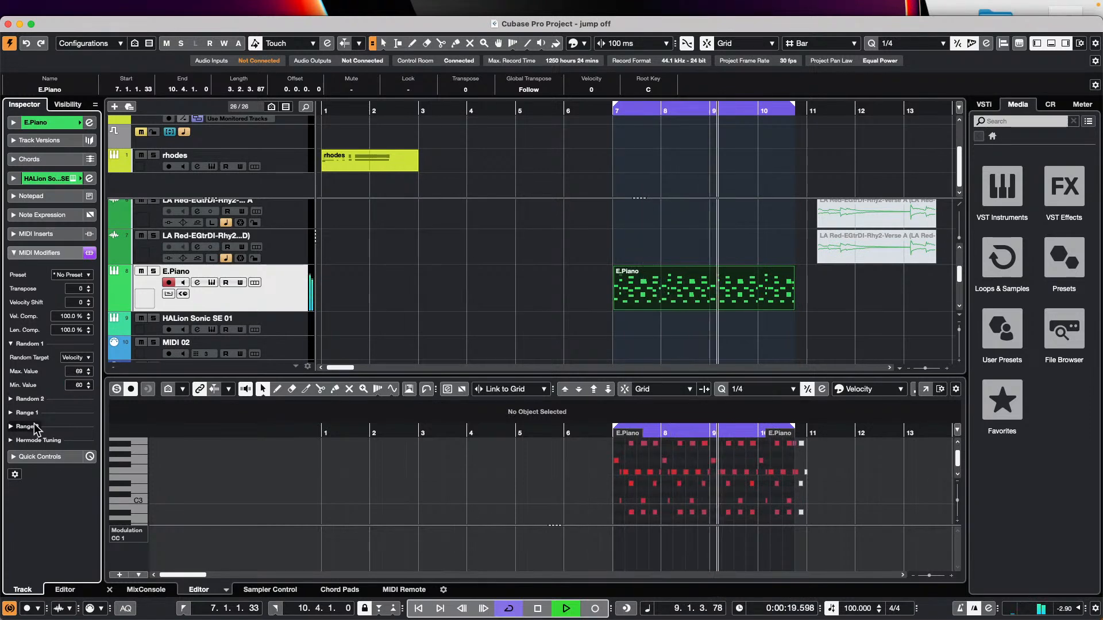
pyautogui.scroll(-8, 81, 393)
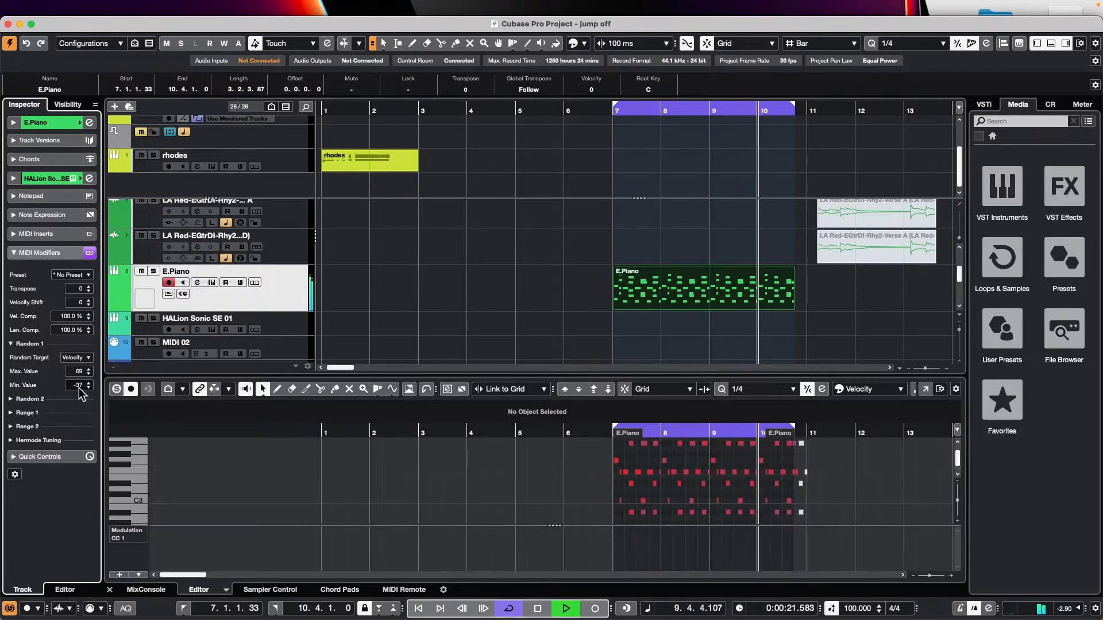
pyautogui.press('space')
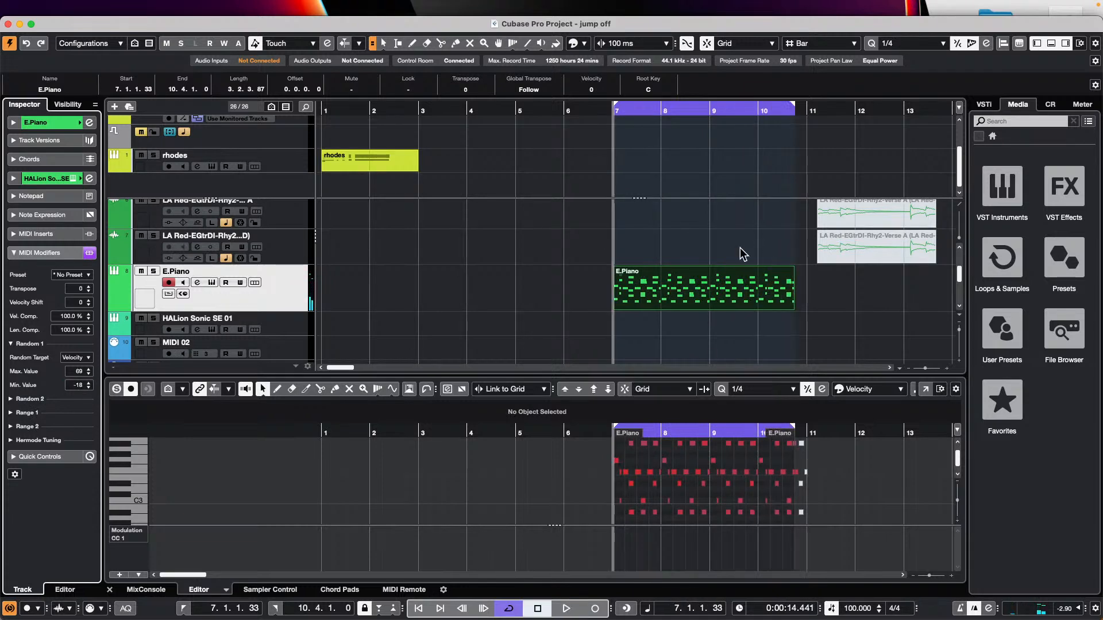
# Open the E.Piano part in the lower-zone editor and switch its controller lane from Modulation to Velocity.
pyautogui.doubleClick(687, 304)
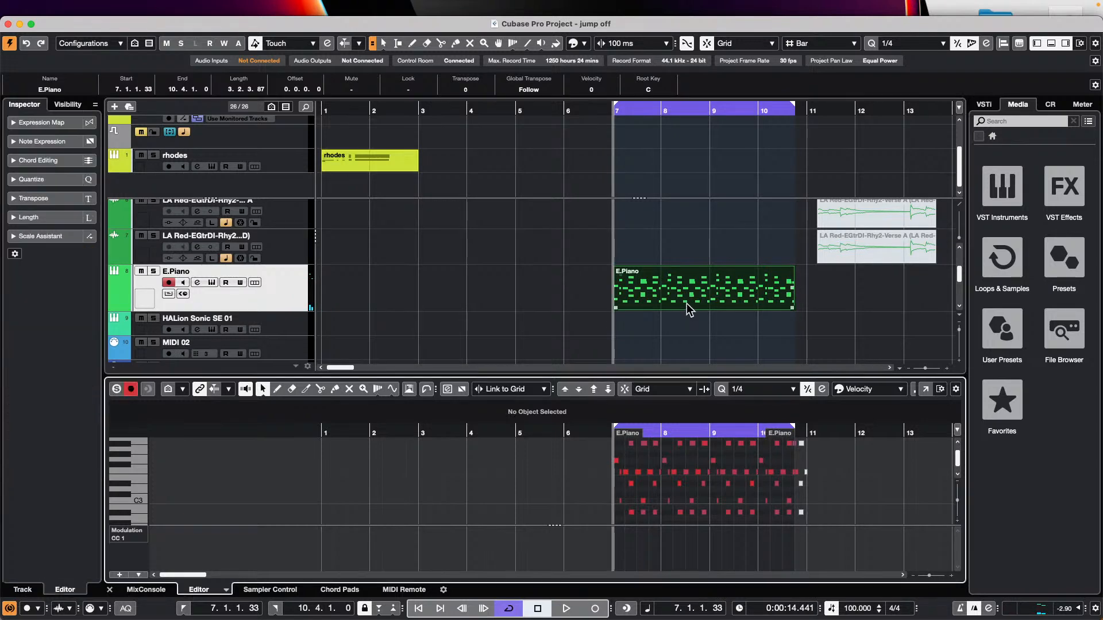
pyautogui.moveTo(315, 4)
pyautogui.click(172, 7)
pyautogui.click(562, 340)
pyautogui.click(126, 536)
pyautogui.moveTo(173, 606)
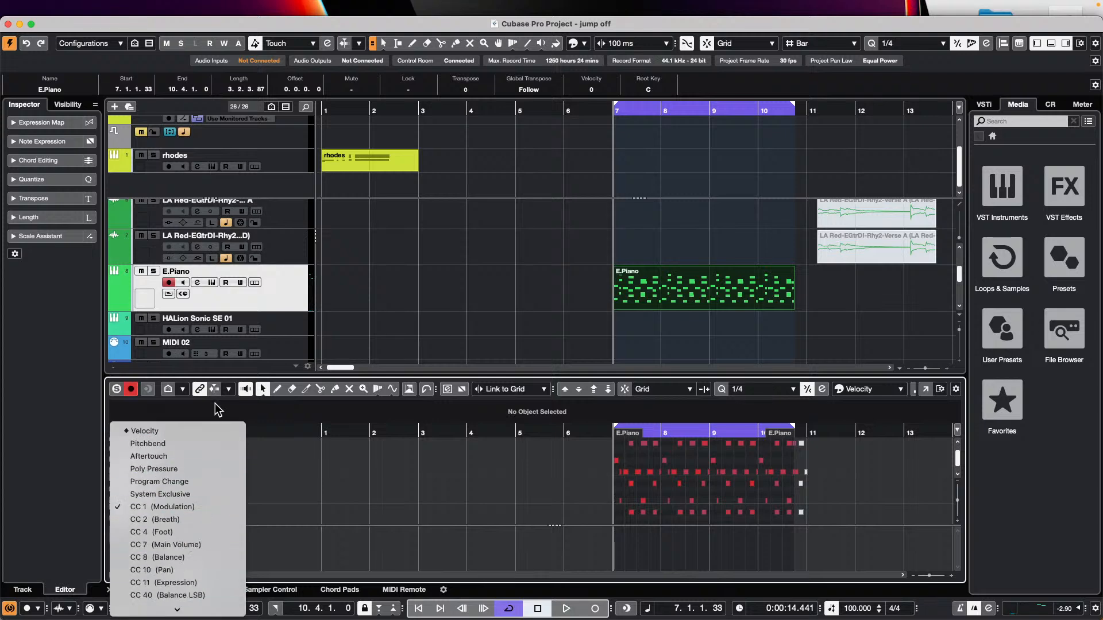
pyautogui.scroll(-4, 185, 517)
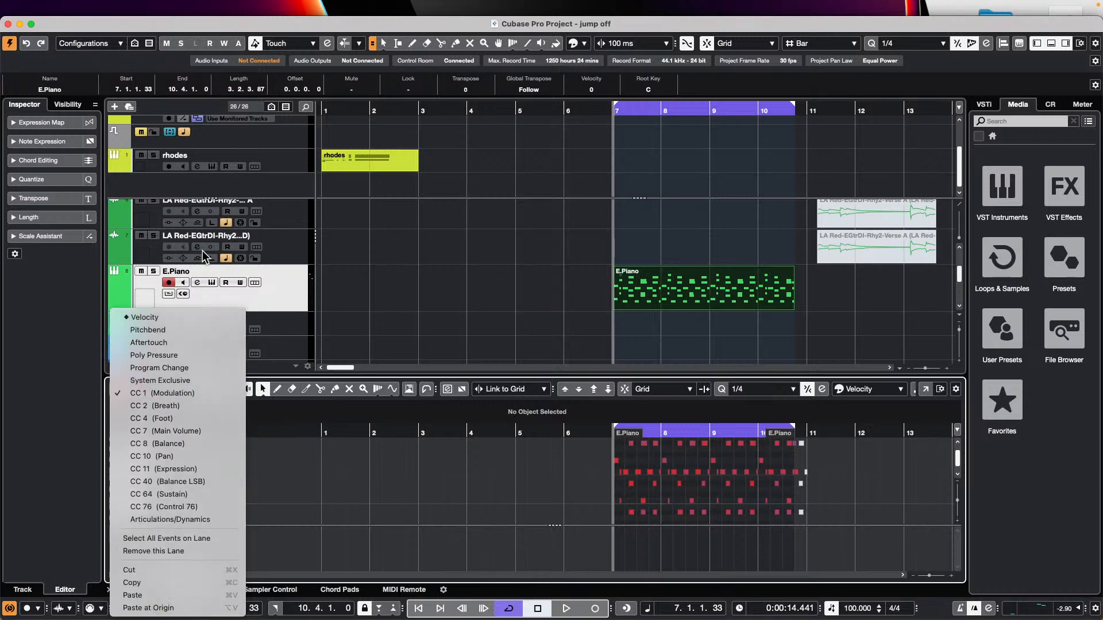
pyautogui.click(171, 314)
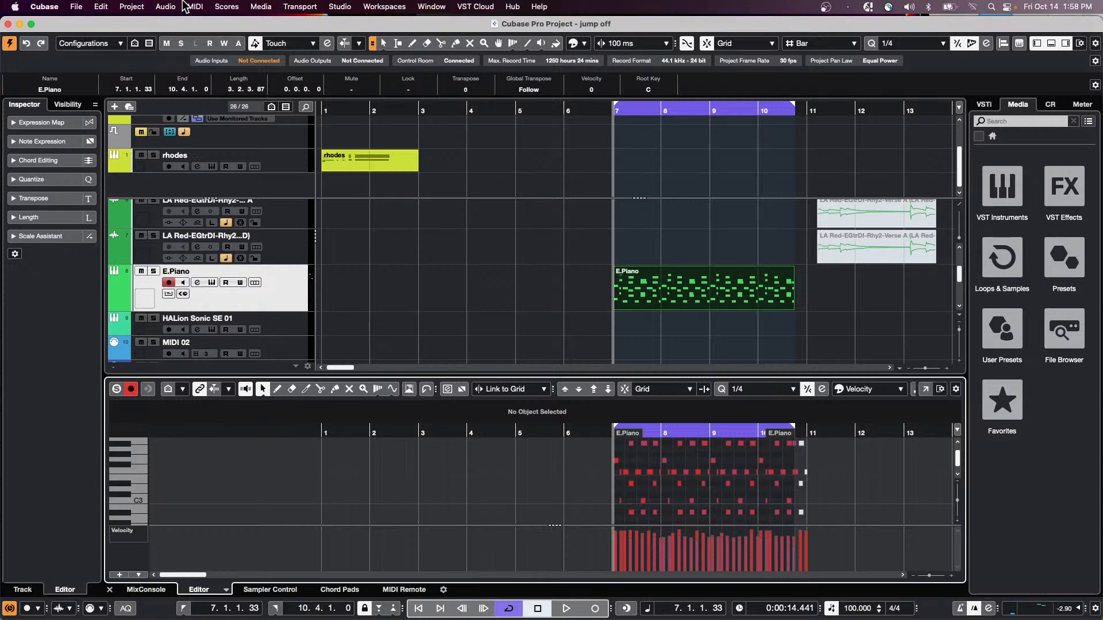
# Open the MIDI Logical Editor for the E.Piano part and set the event filter target to Value 2.
pyautogui.click(195, 6)
pyautogui.moveTo(243, 213)
pyautogui.click(364, 214)
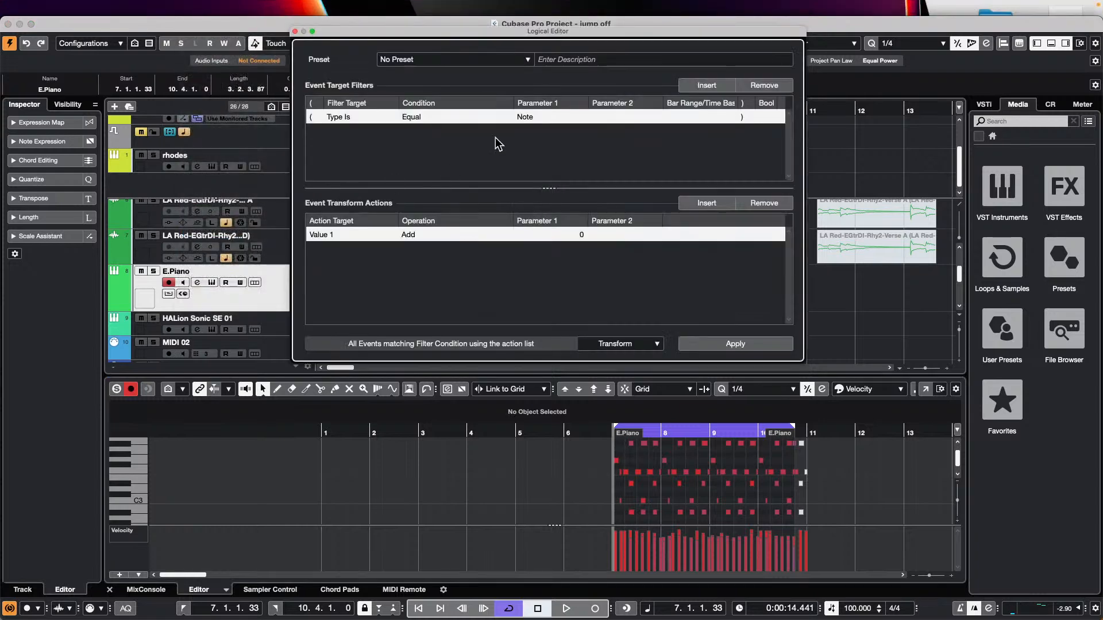
pyautogui.click(367, 121)
pyautogui.click(382, 168)
# Set the Logical Editor's transform action to target Value 2 with the operation Set Random Values Between.
pyautogui.click(362, 236)
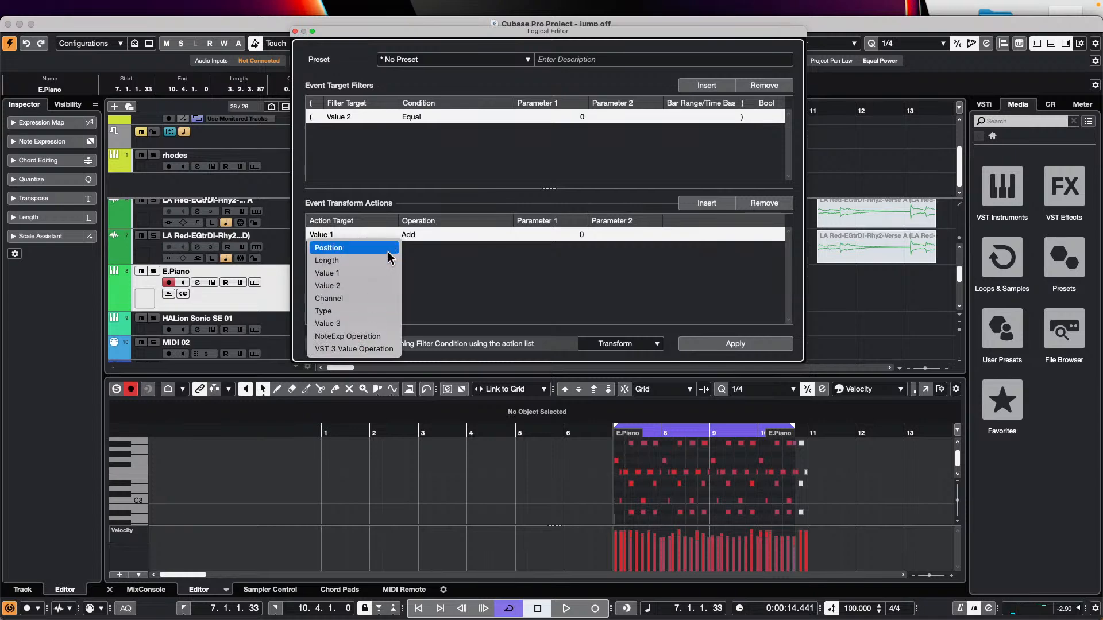
pyautogui.click(537, 284)
pyautogui.click(344, 233)
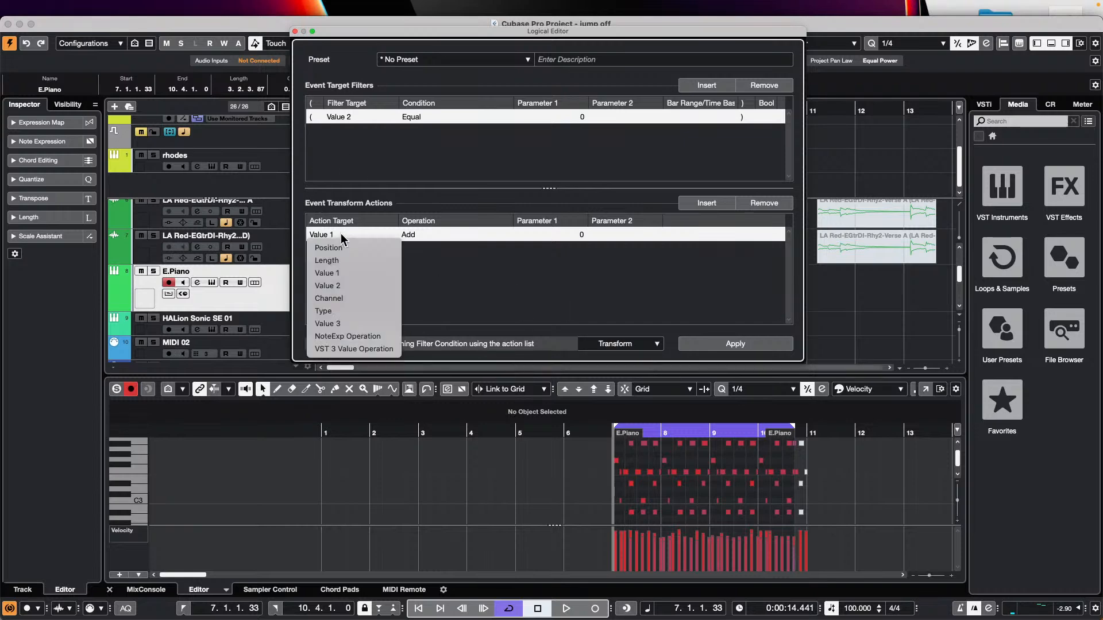
pyautogui.click(354, 286)
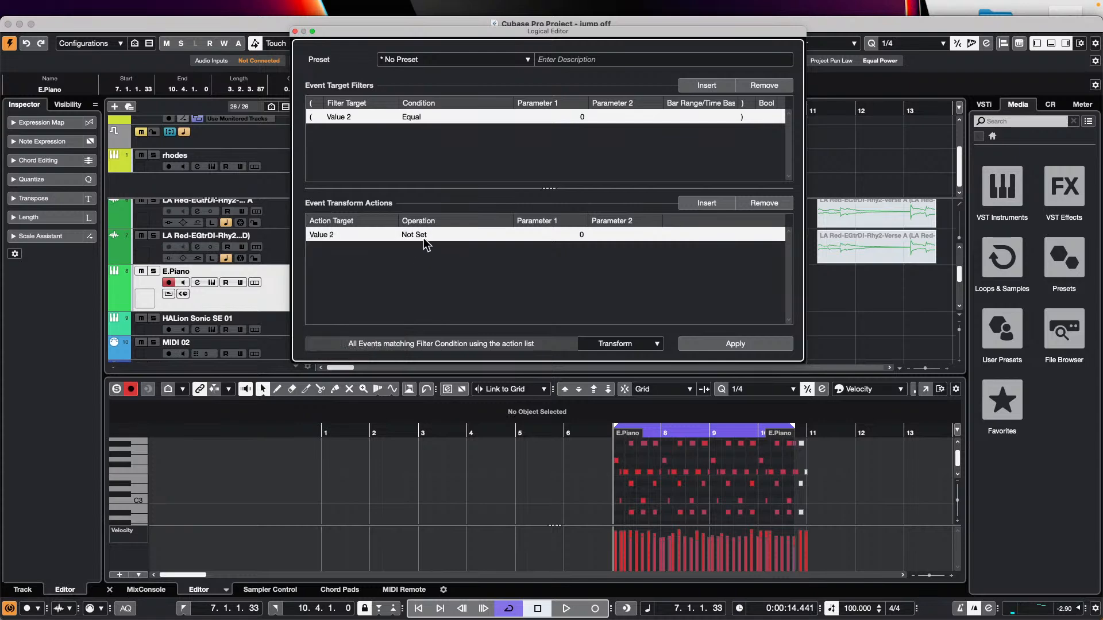
pyautogui.click(424, 236)
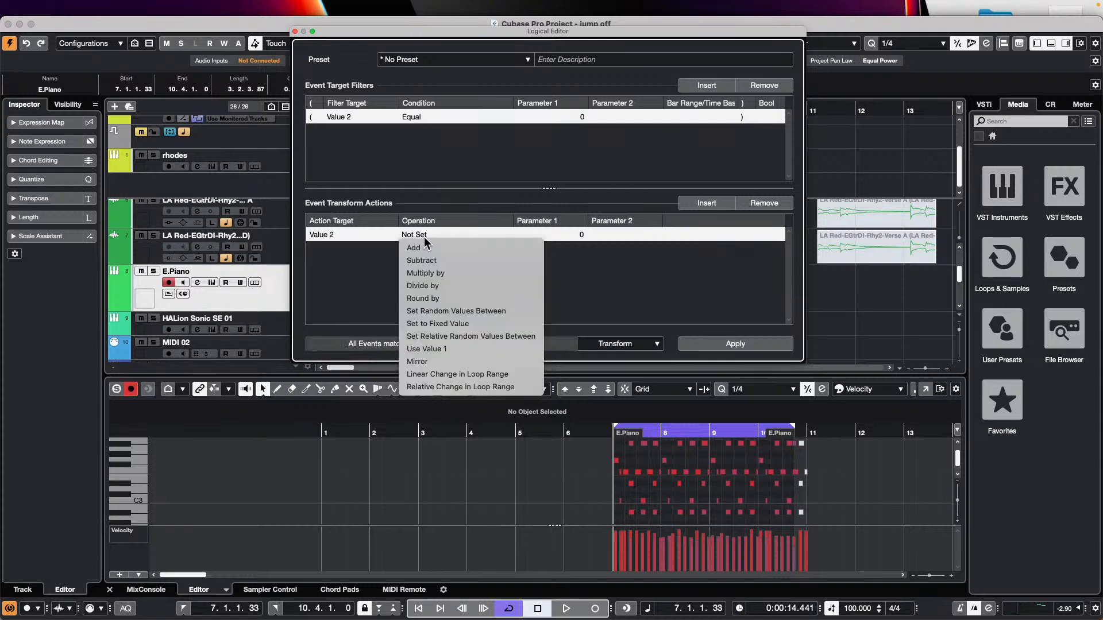
pyautogui.click(491, 311)
# Set the random value range from 80 to 100 and apply the transformation to the E.Piano notes.
pyautogui.click(581, 234)
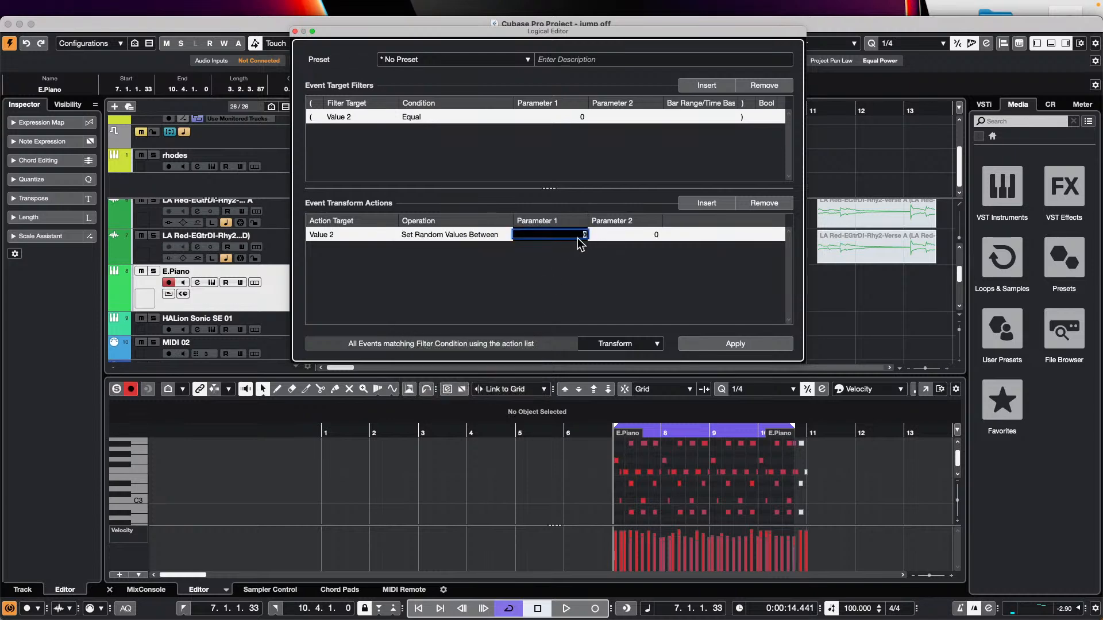
pyautogui.write('80')
pyautogui.click(643, 233)
pyautogui.write('100')
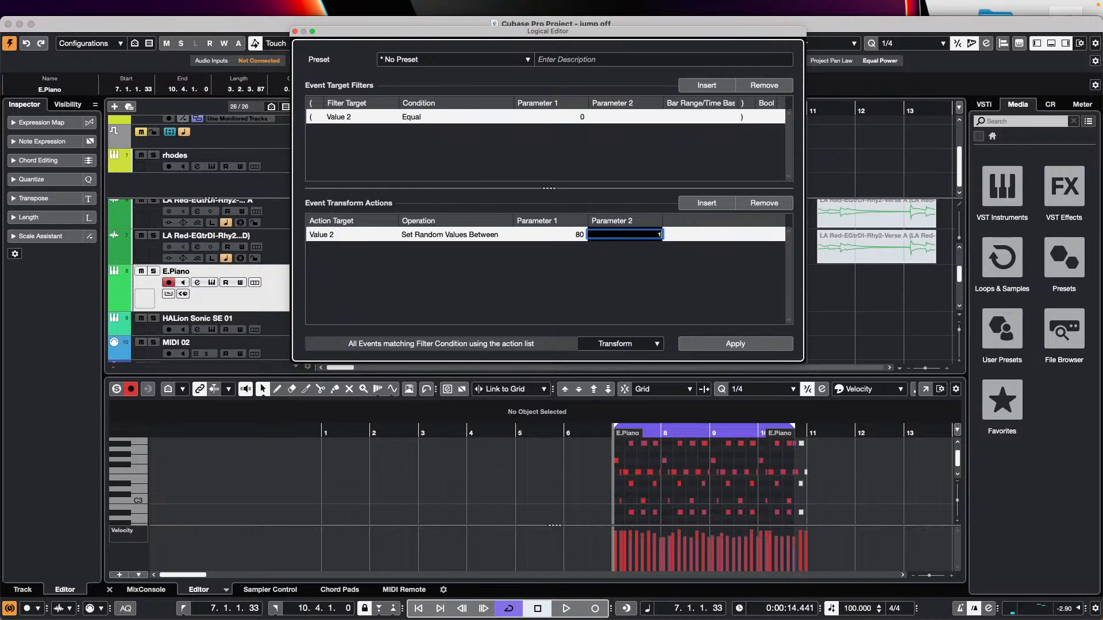
pyautogui.press('Return')
pyautogui.click(734, 345)
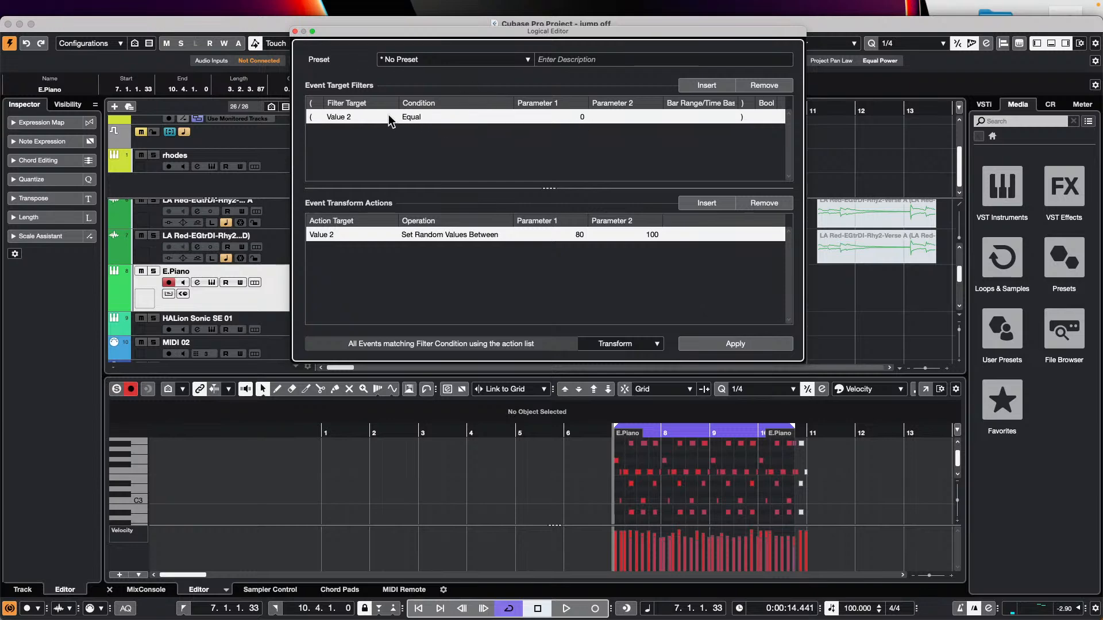
# Replace the Value 2 event filter with a new condition, Type Is Equal Note.
pyautogui.click(412, 117)
pyautogui.click(357, 117)
pyautogui.click(345, 117)
pyautogui.click(746, 160)
pyautogui.click(764, 85)
pyautogui.click(707, 85)
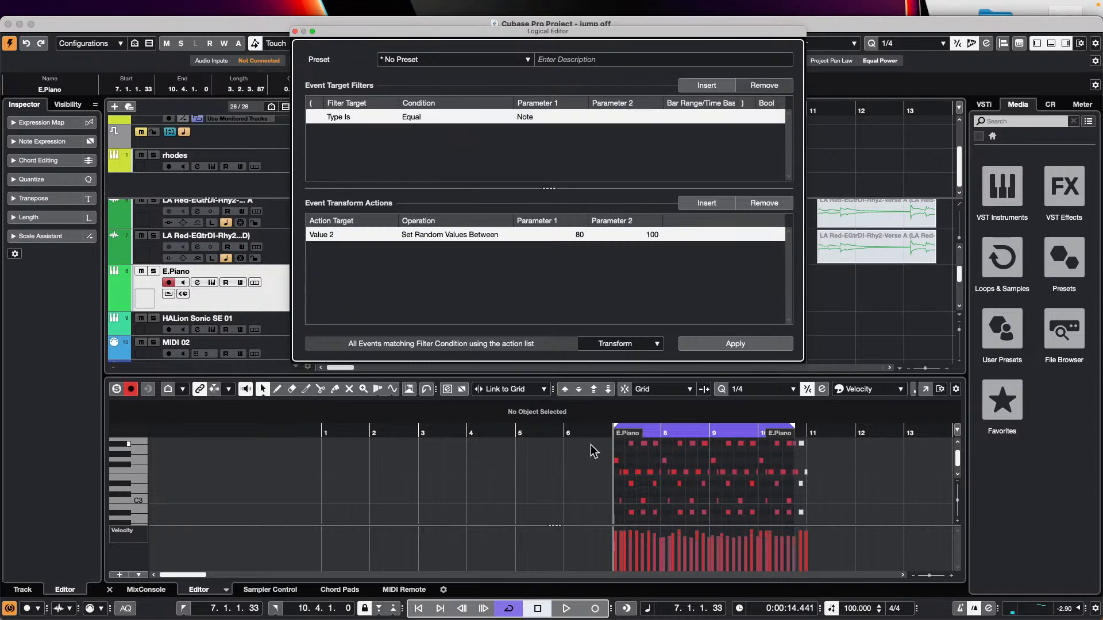
# Apply the 80 to 100 random velocity transformation to the E.Piano notes several times.
pyautogui.click(731, 344)
pyautogui.click(733, 346)
pyautogui.click(734, 347)
pyautogui.click(734, 348)
pyautogui.click(733, 348)
pyautogui.click(734, 348)
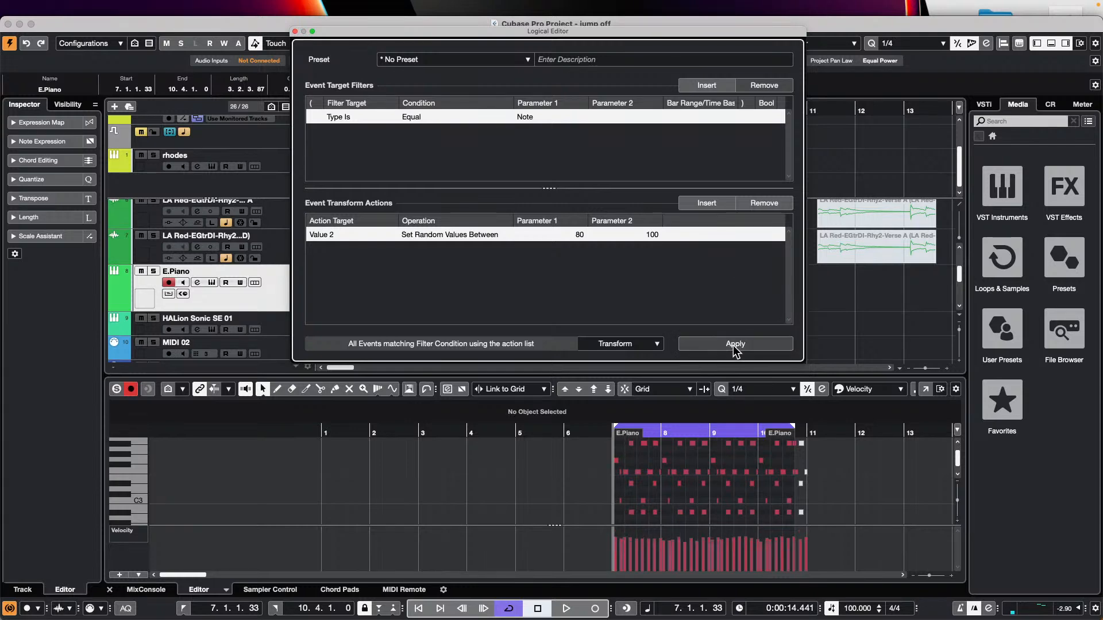
pyautogui.click(734, 347)
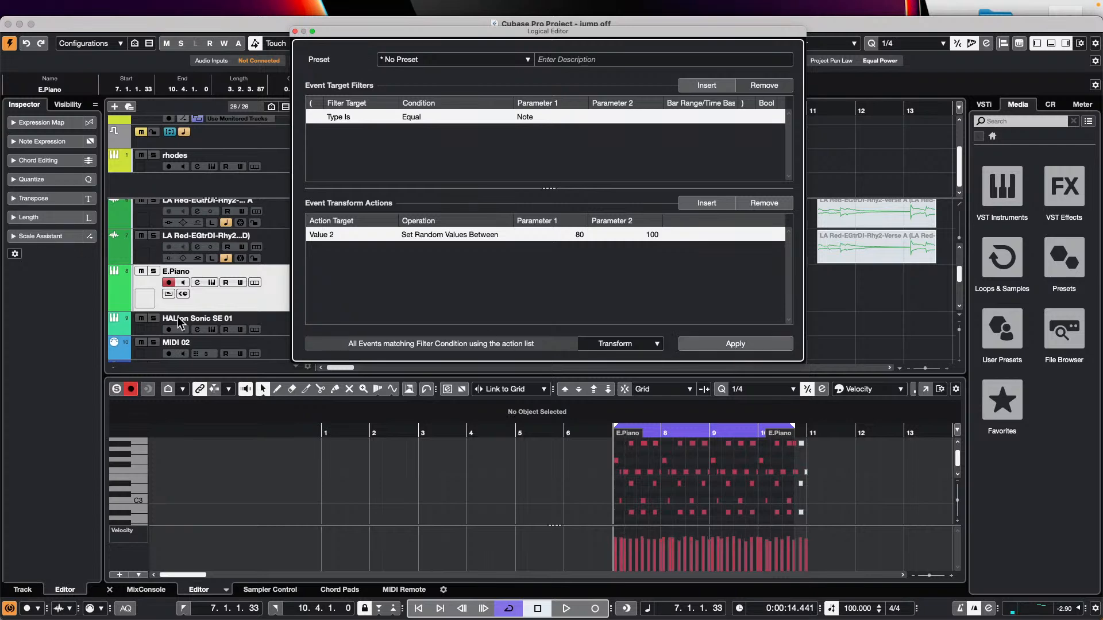
pyautogui.click(766, 347)
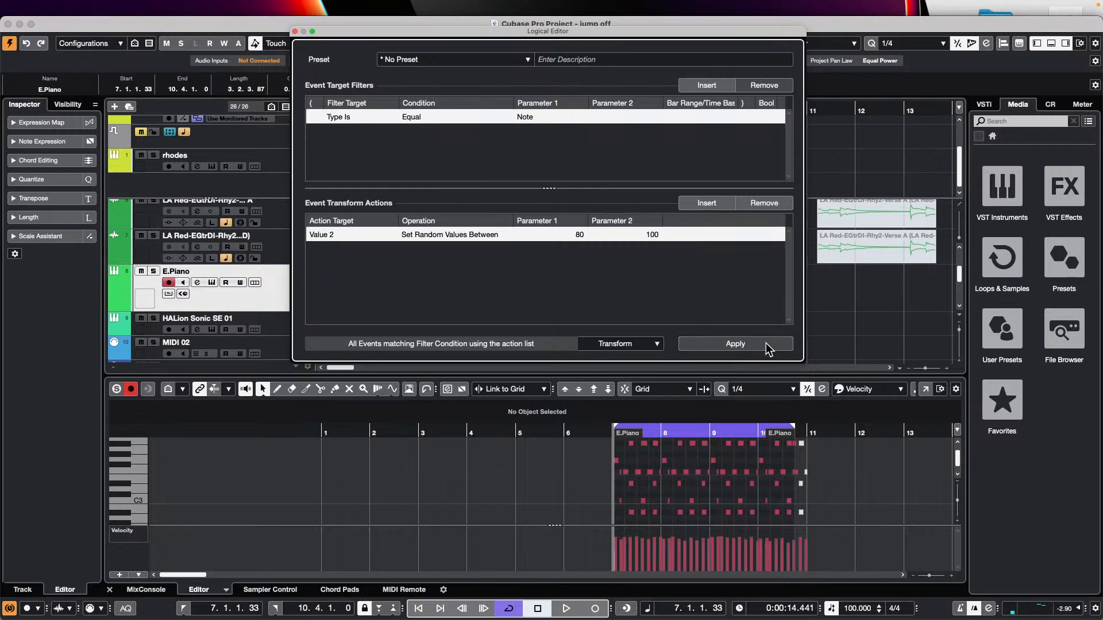
# Lower the random range's first parameter to 60, apply the transformation several times, and close the Logical Editor.
pyautogui.click(573, 235)
pyautogui.write('60')
pyautogui.press('Return')
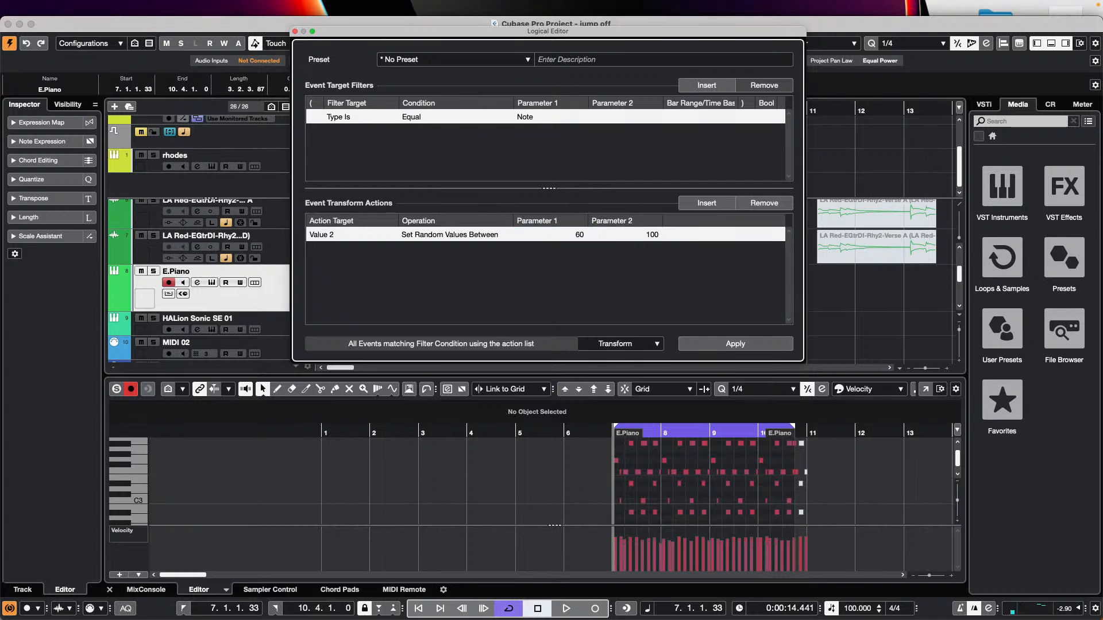
pyautogui.click(746, 347)
pyautogui.click(745, 346)
pyautogui.click(744, 347)
pyautogui.click(295, 31)
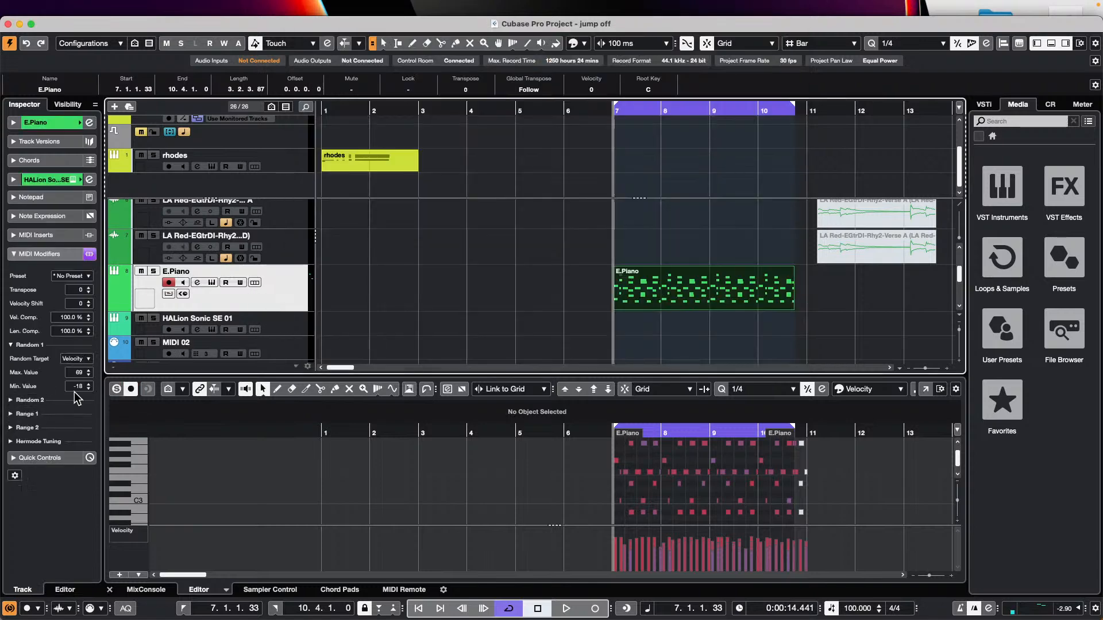
# Reset the Random 1 modifier's maximum and minimum values to 0, reviewing its target options and keeping Velocity.
pyautogui.click(84, 360)
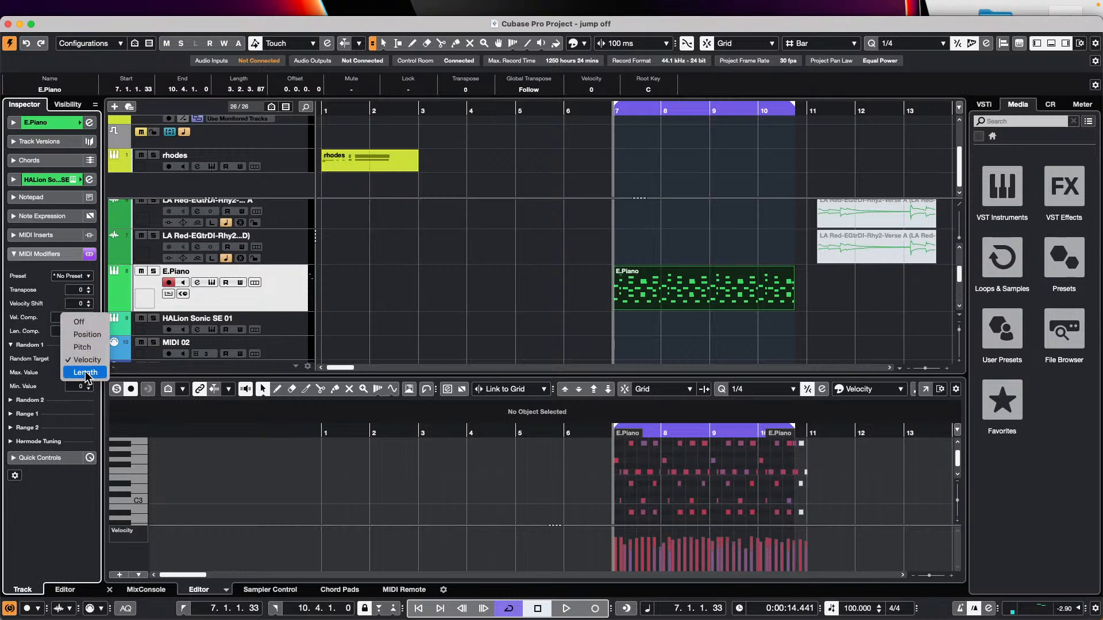
pyautogui.click(522, 333)
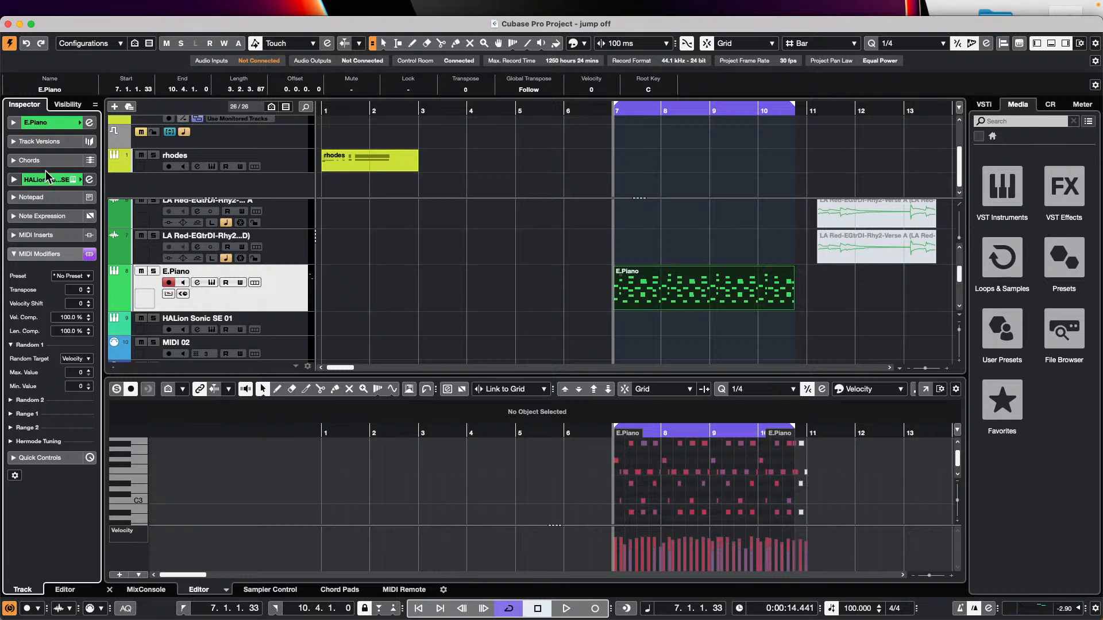
# Examine the VST settings in the Preferences, including delay compensation and auto monitoring, and close the dialog.
pyautogui.click(87, 5)
pyautogui.moveTo(45, 6)
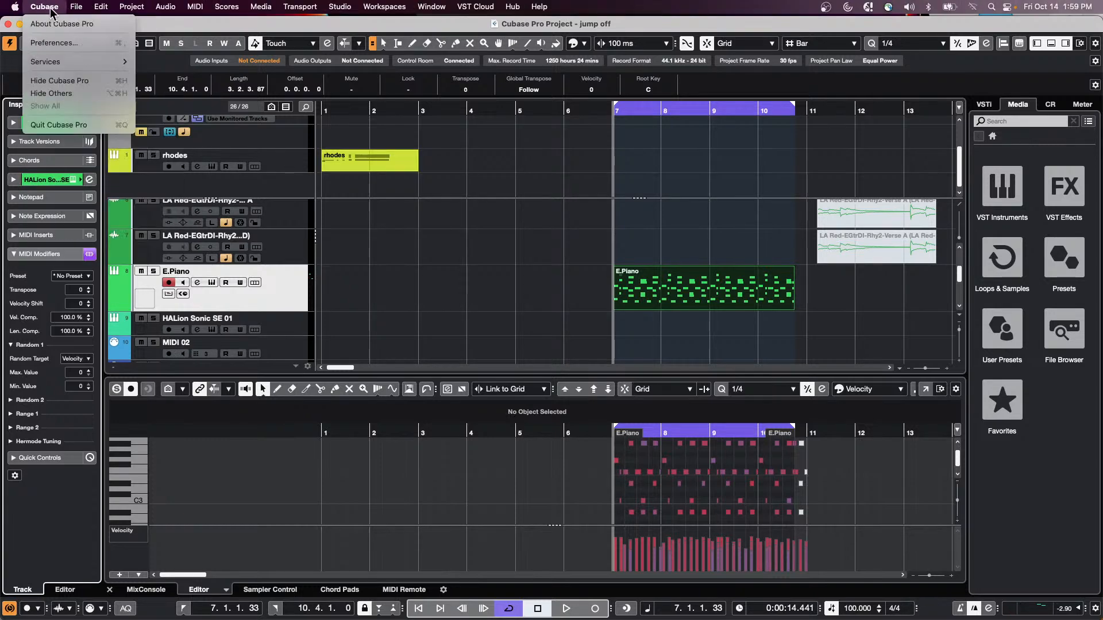
pyautogui.click(63, 44)
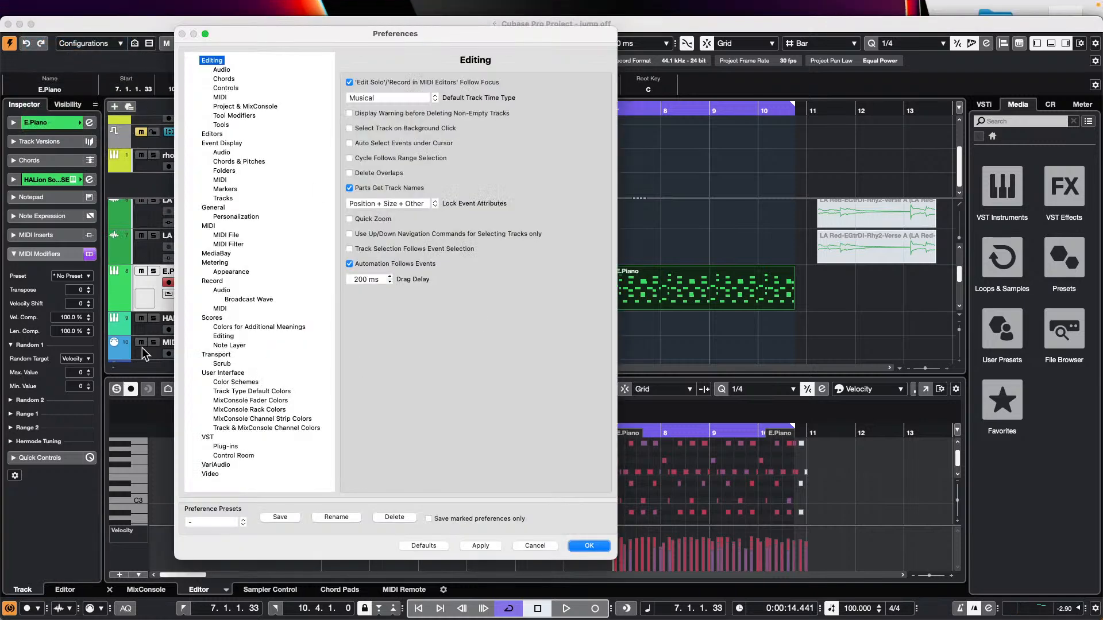
pyautogui.click(202, 435)
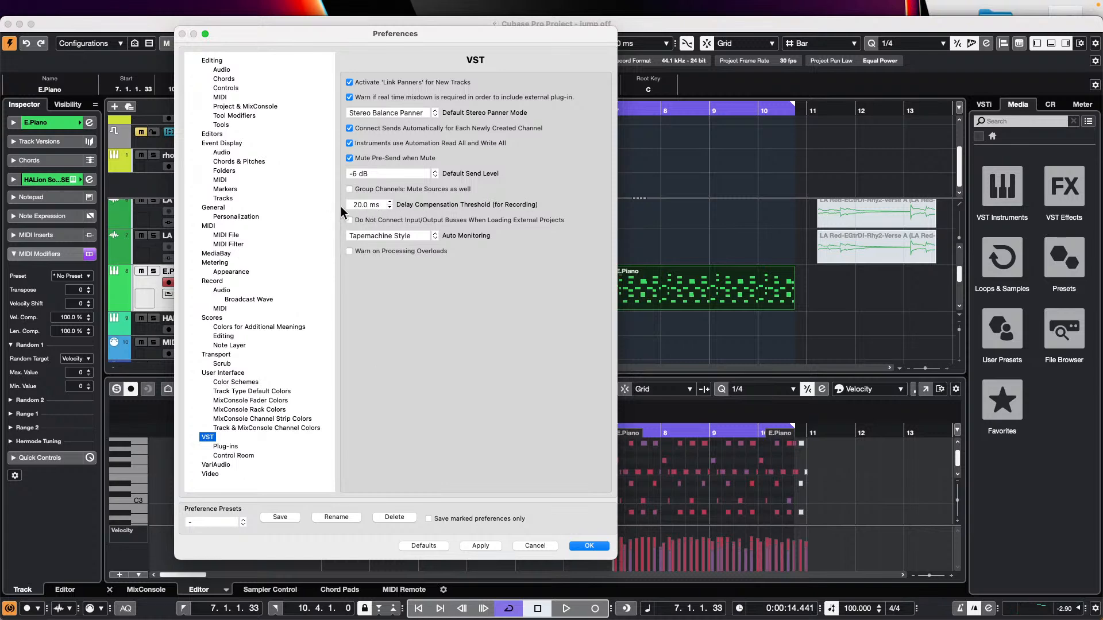
pyautogui.click(477, 543)
pyautogui.click(595, 544)
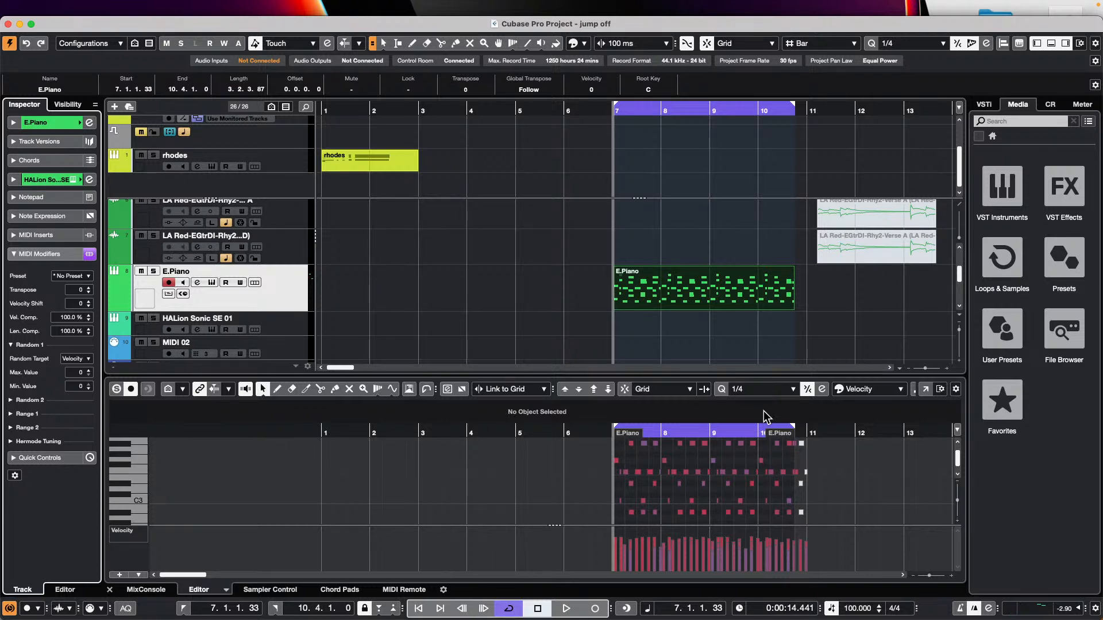
# Open the E.Piano part in a separate Key Editor window, enlarge its controller lane, and switch it to Pitchbend.
pyautogui.click(925, 389)
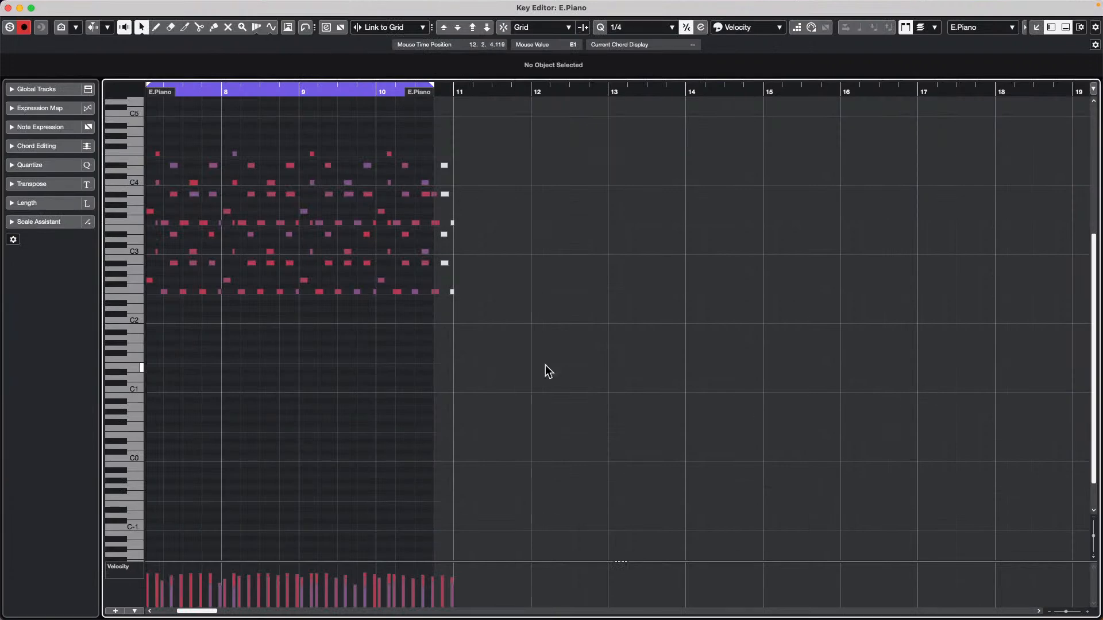
pyautogui.moveTo(180, 561); pyautogui.dragTo(132, 440)
pyautogui.click(126, 447)
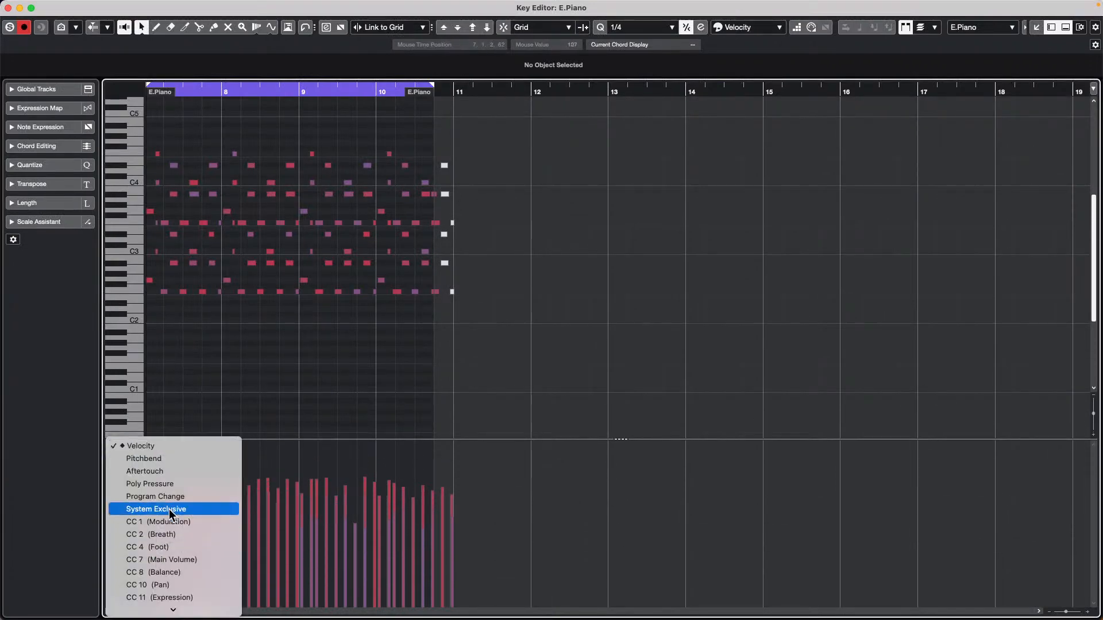
pyautogui.click(180, 460)
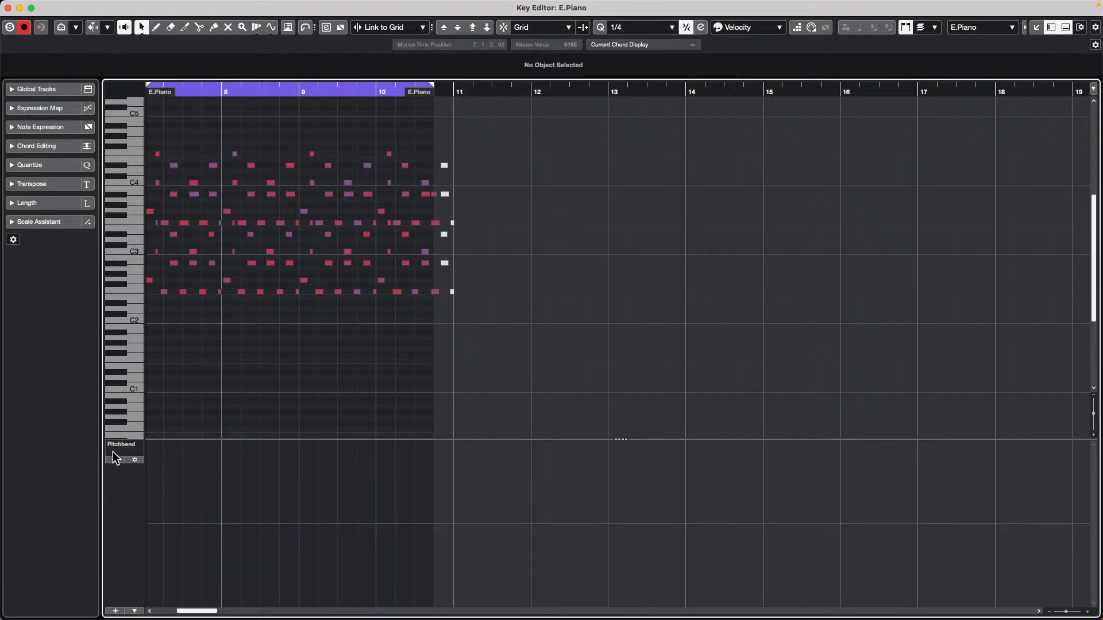
# Draw a descending Pitchbend ramp from bar 8 to late bar 9 of the E.Piano part and undo it.
pyautogui.rightClick(215, 470)
pyautogui.click(225, 470)
pyautogui.moveTo(225, 474); pyautogui.dragTo(361, 551)
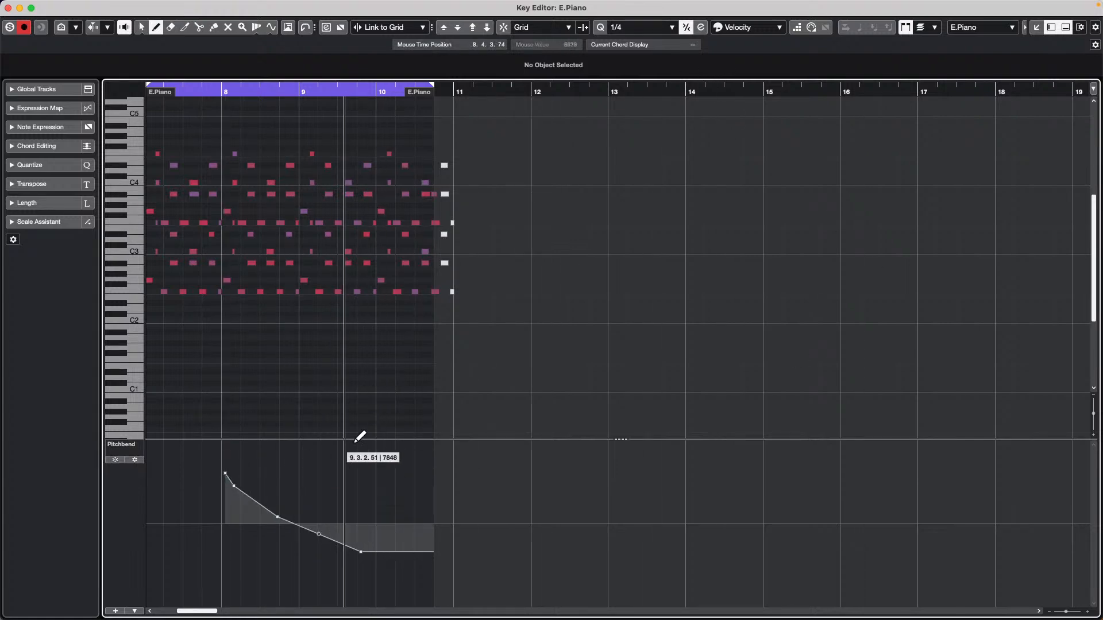
pyautogui.press('super+z')
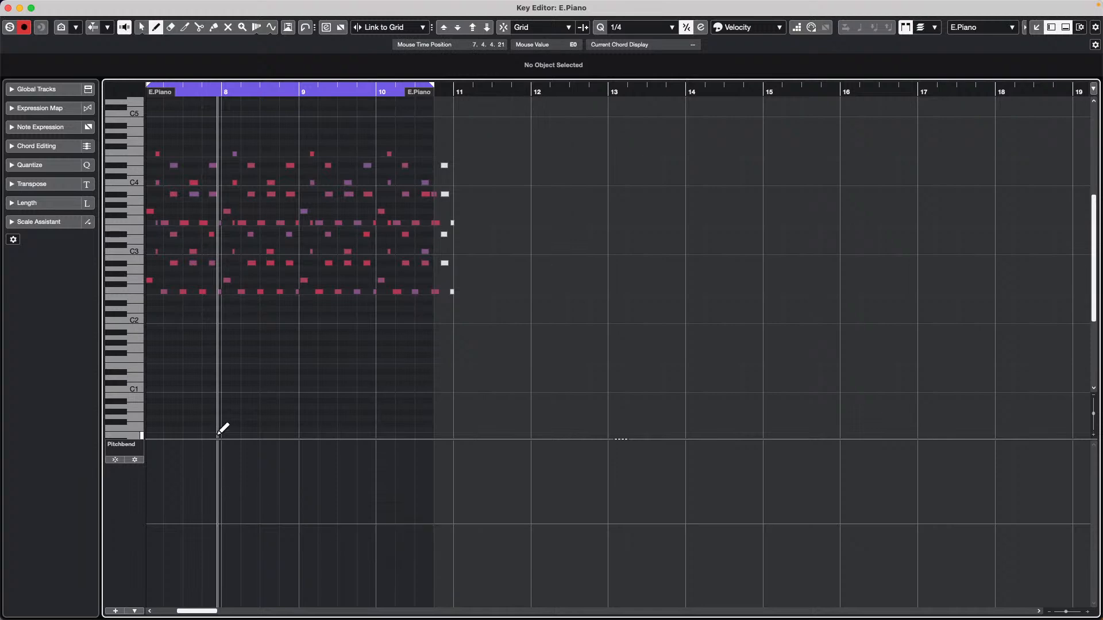
# Change the type of new controller events from Ramp to Step in the controller lane setup.
pyautogui.click(135, 460)
pyautogui.click(122, 513)
pyautogui.click(138, 612)
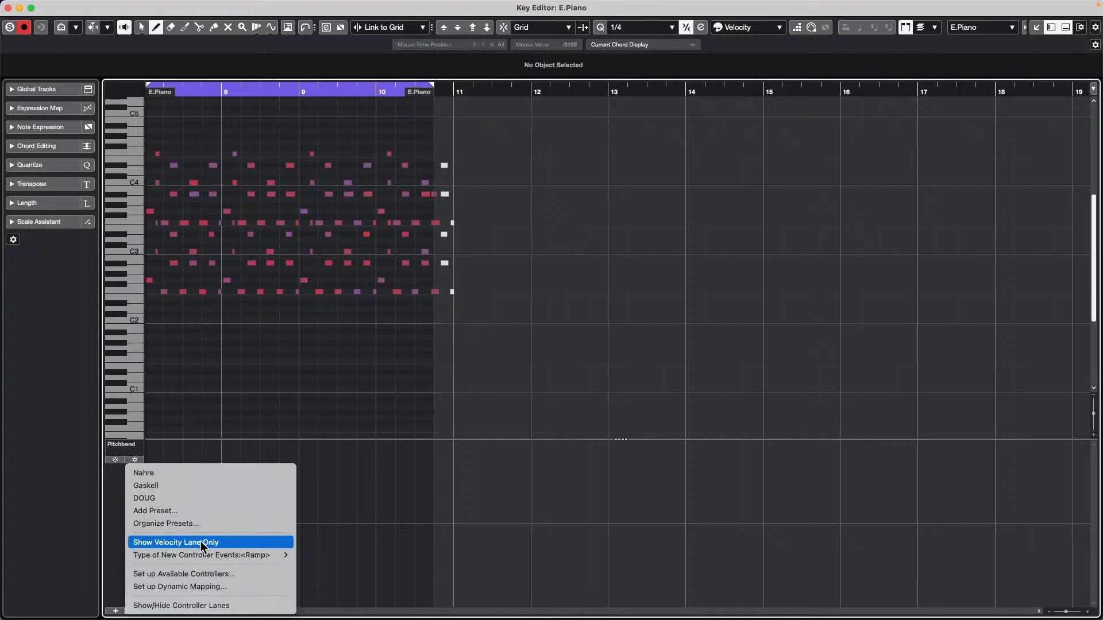
pyautogui.moveTo(205, 553)
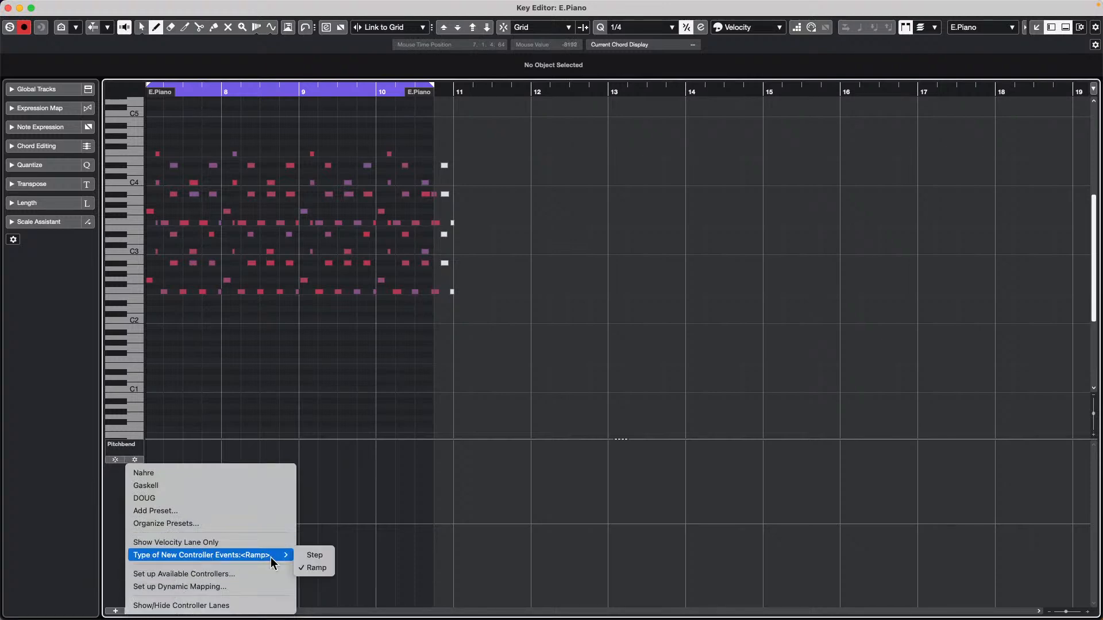
pyautogui.click(115, 557)
pyautogui.click(134, 611)
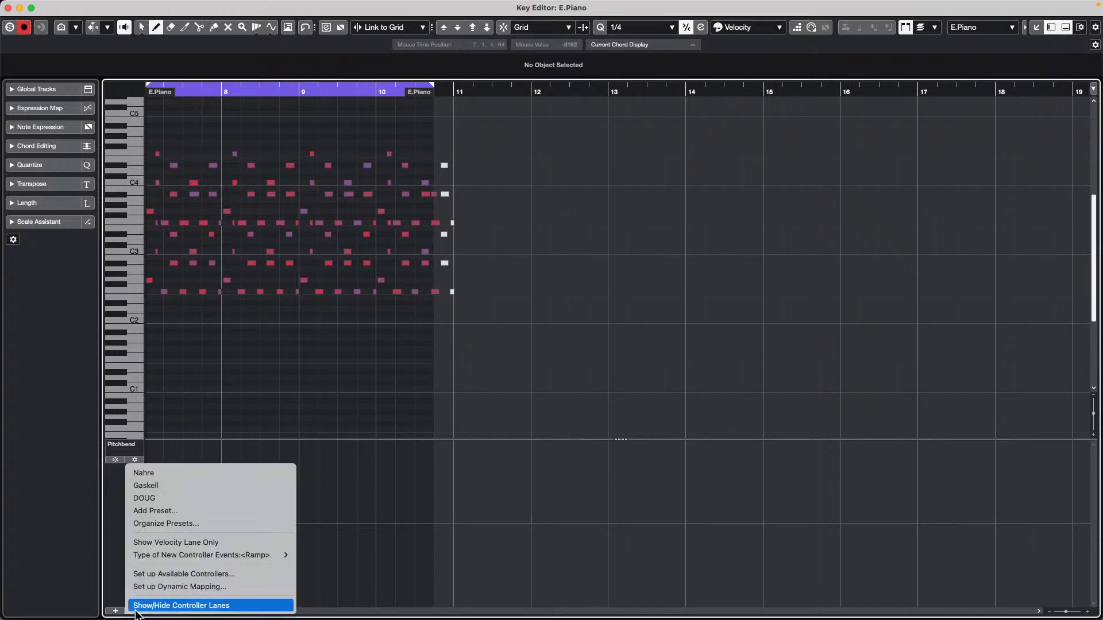
pyautogui.moveTo(249, 559)
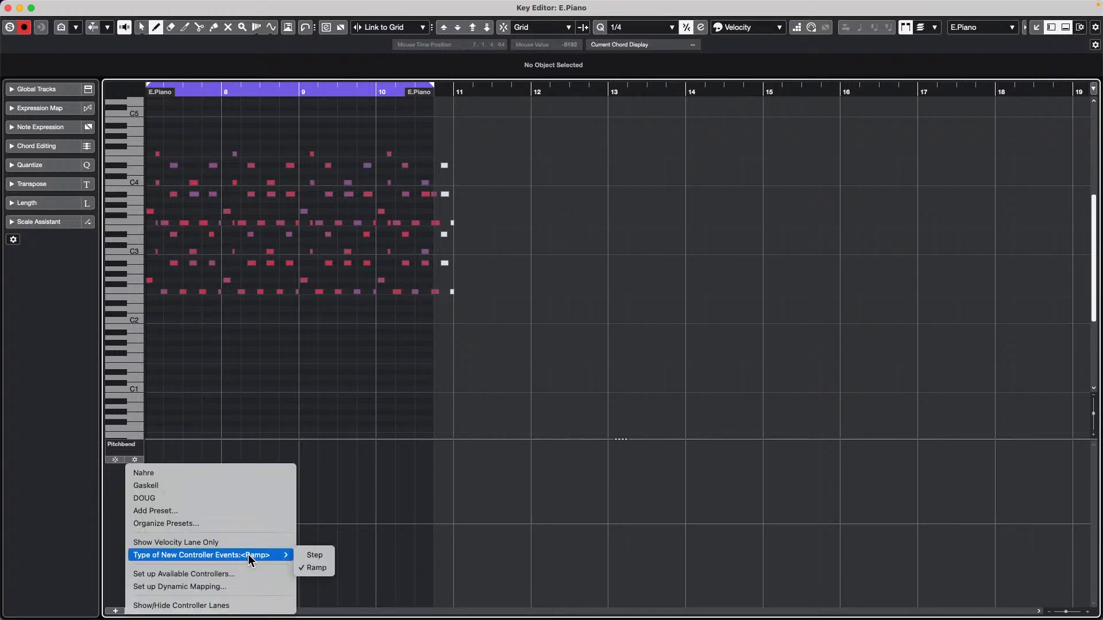
pyautogui.click(315, 555)
# Draw a descending stepped Pitchbend curve from bar 8 to mid bar 9, add one raised step, and undo both.
pyautogui.moveTo(230, 472); pyautogui.dragTo(339, 551)
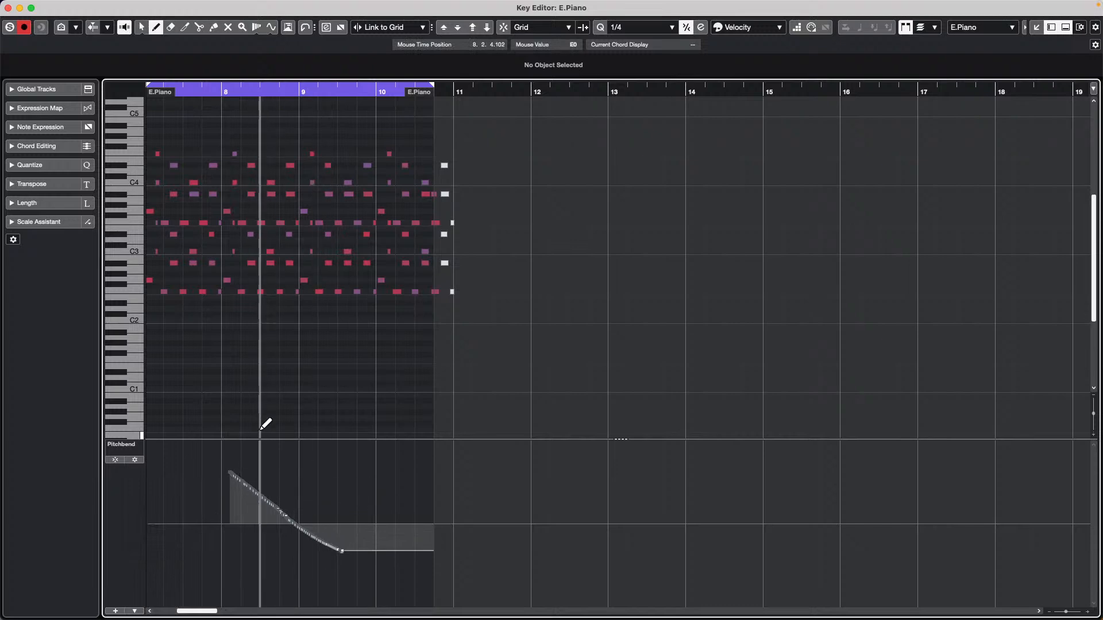
pyautogui.click(283, 479)
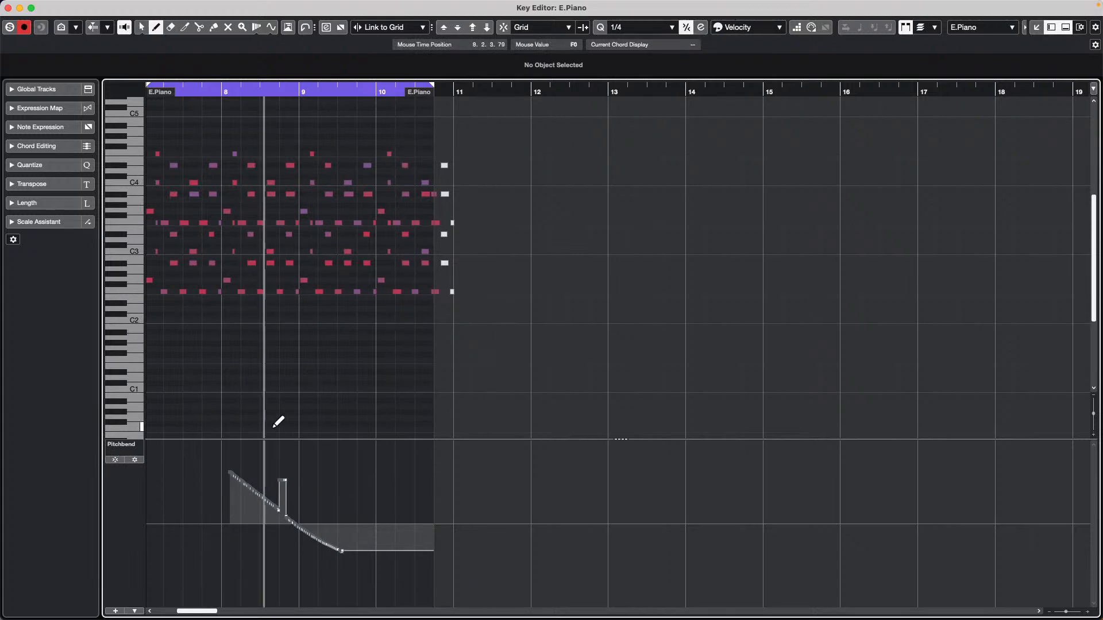
pyautogui.press('super+z')
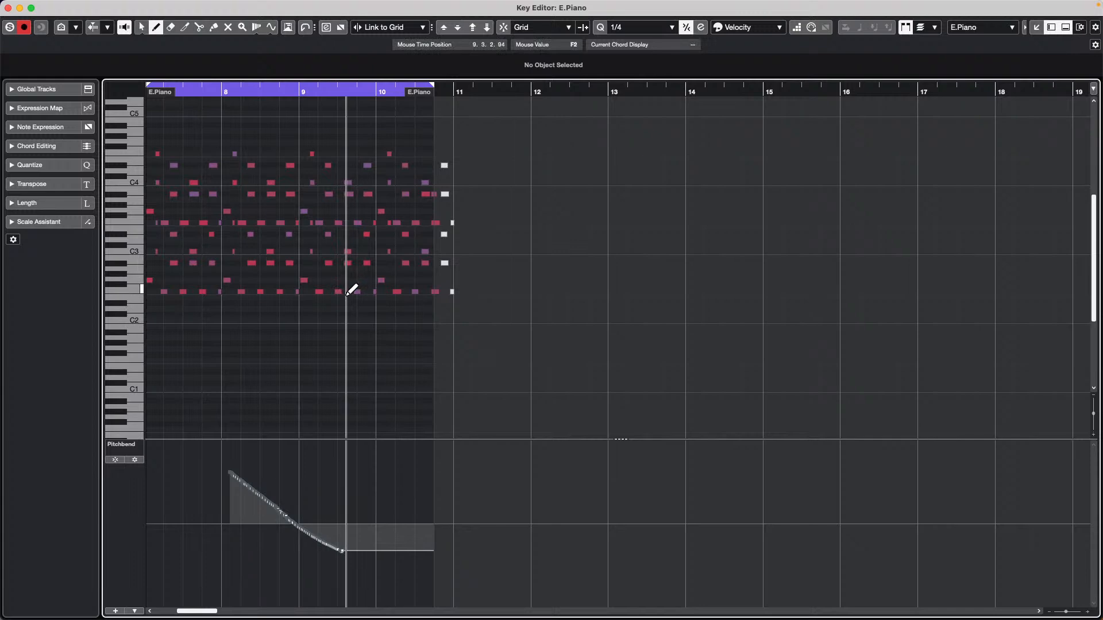
pyautogui.press('super+z')
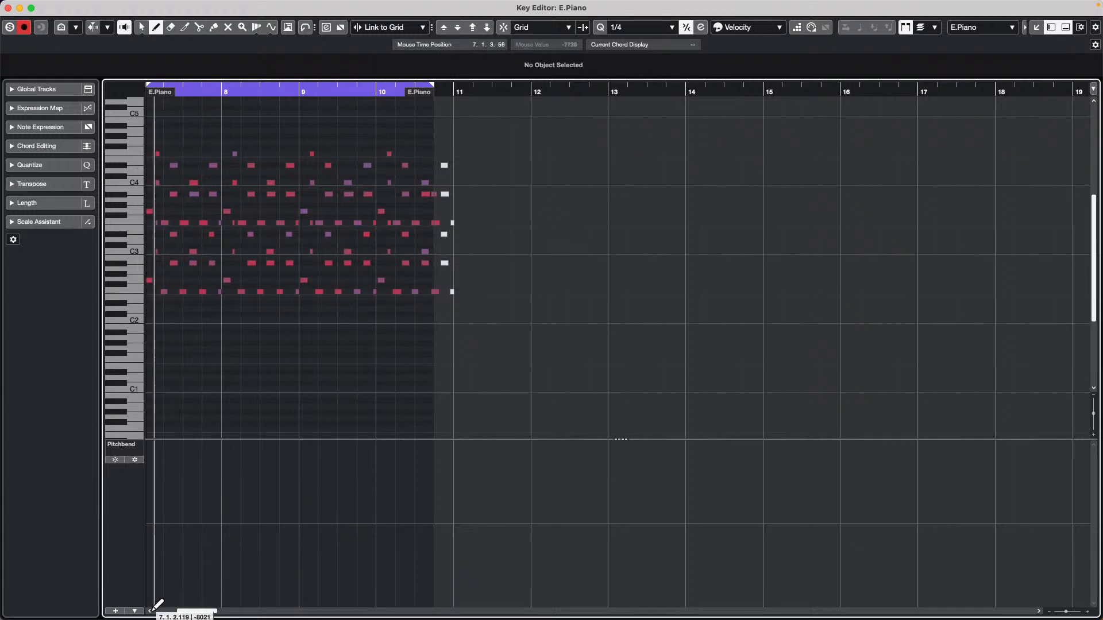
# Change the type of new controller events to Ramp in the controller lane setup.
pyautogui.click(135, 611)
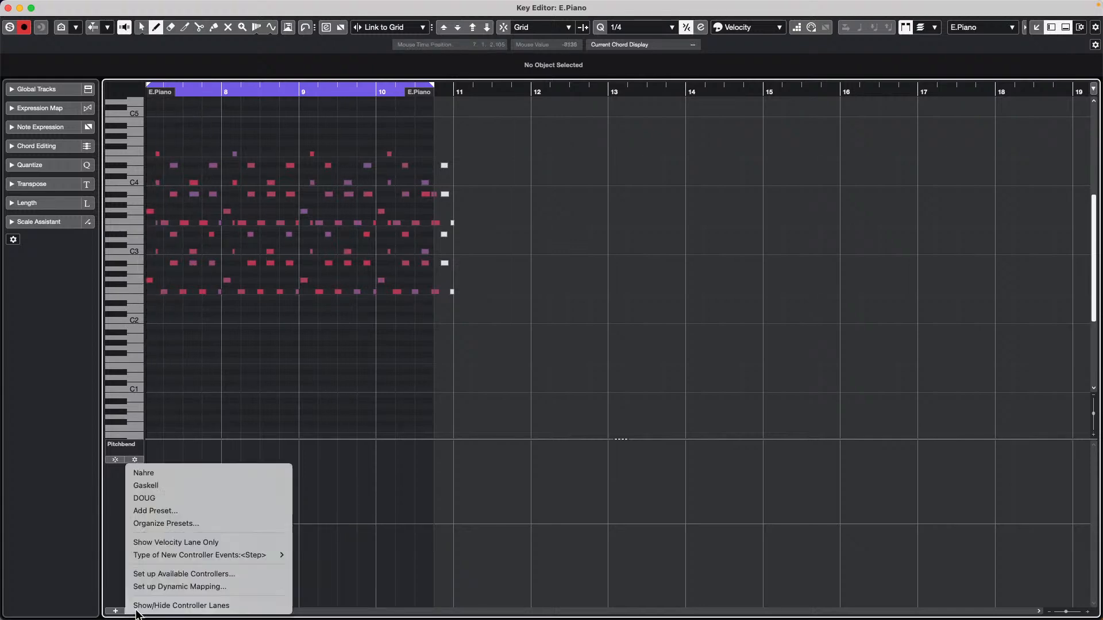
pyautogui.click(111, 569)
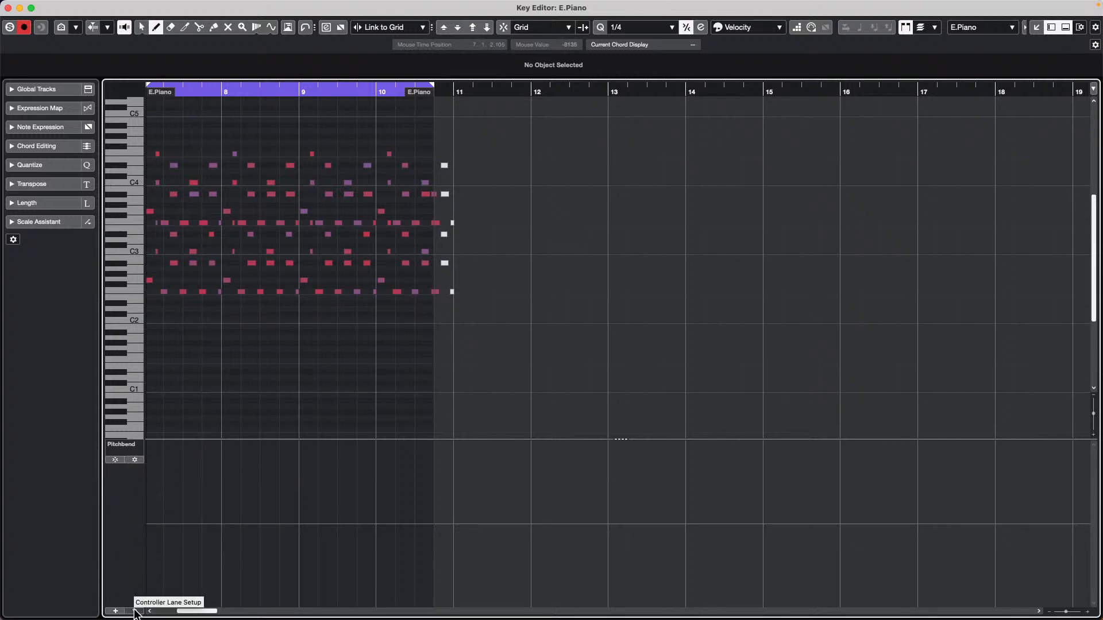
pyautogui.click(137, 610)
pyautogui.moveTo(242, 556)
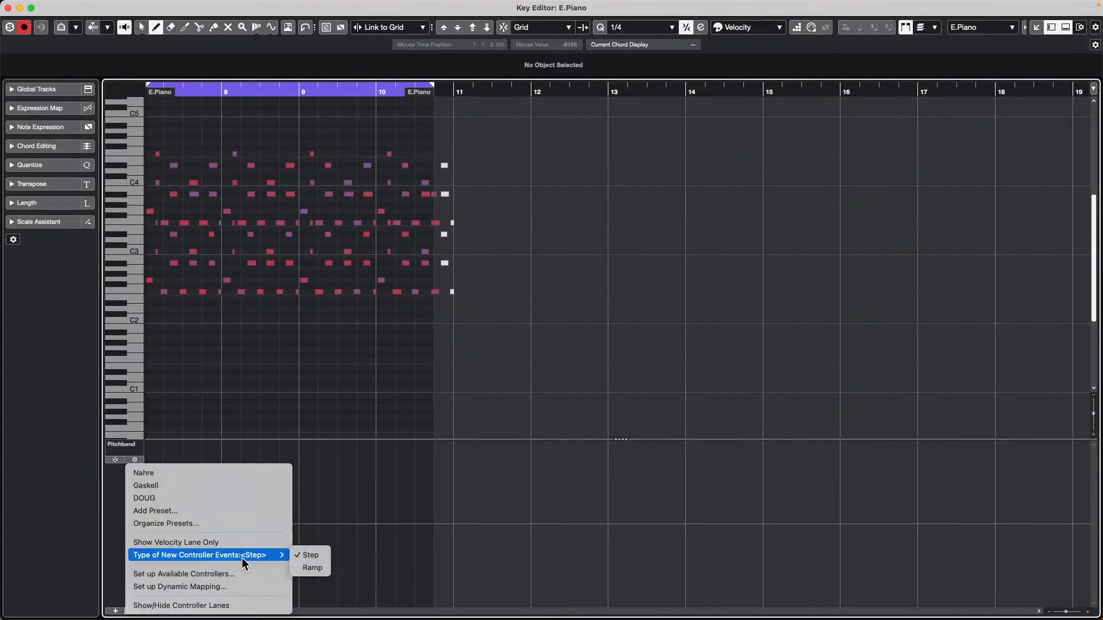
pyautogui.click(319, 571)
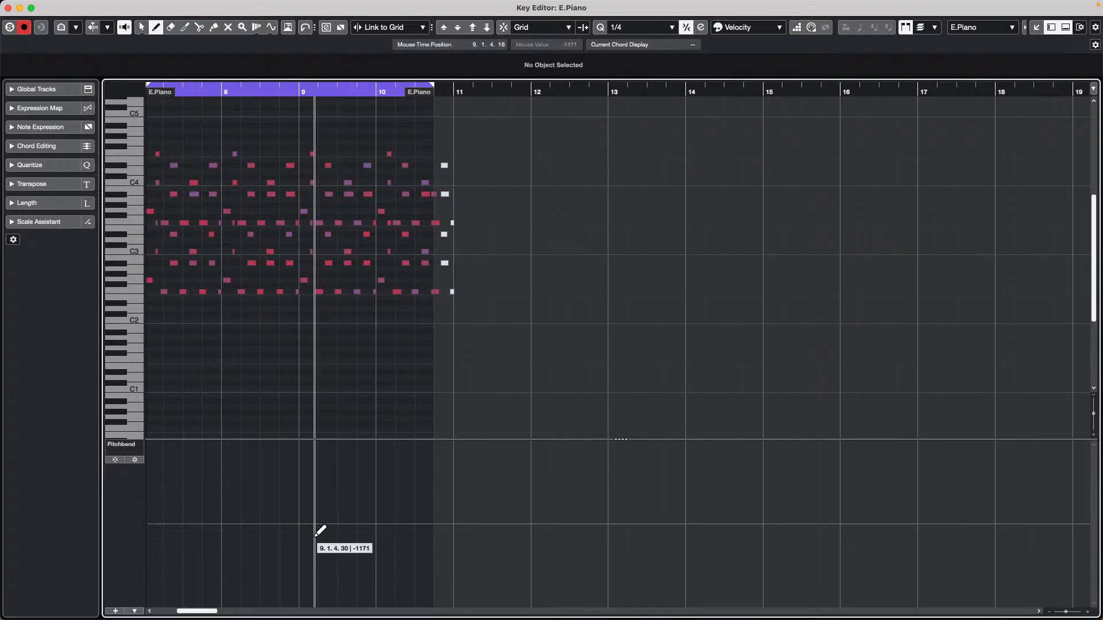
# Draw a descending Pitchbend ramp from bar 8 to bar 9 and bend its line downward into a curve.
pyautogui.moveTo(227, 454)
pyautogui.mouseDown()
pyautogui.moveTo(281, 476)
pyautogui.moveTo(324, 513)
pyautogui.moveTo(294, 521)
pyautogui.moveTo(309, 526)
pyautogui.mouseUp()
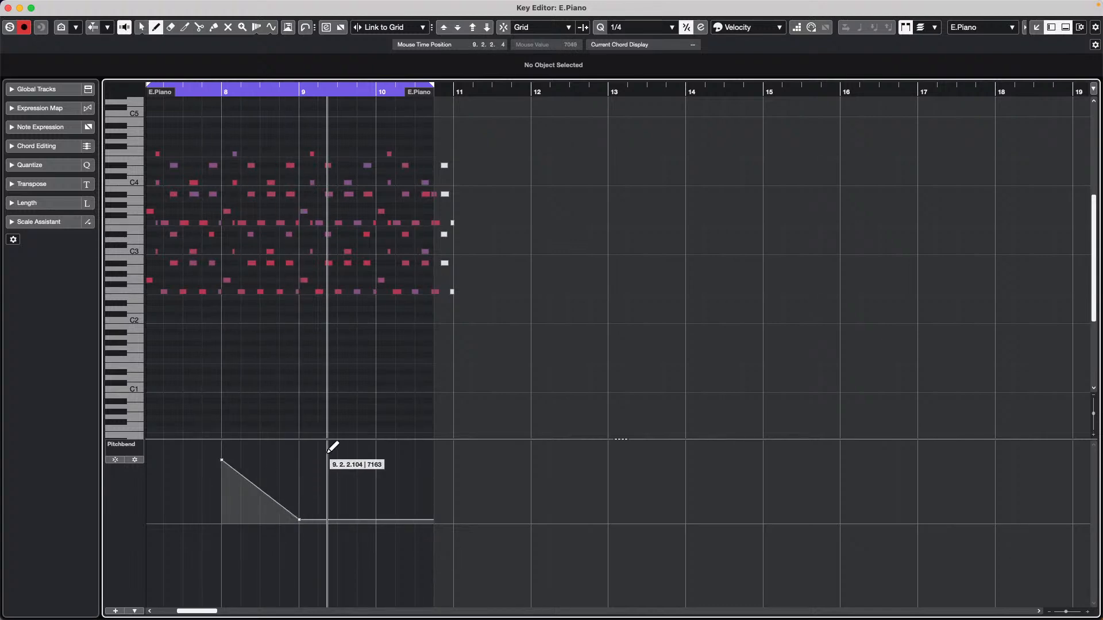
pyautogui.press('1')
pyautogui.moveTo(260, 491)
pyautogui.mouseDown()
pyautogui.moveTo(245, 513)
pyautogui.moveTo(278, 475)
pyautogui.moveTo(253, 517)
pyautogui.moveTo(284, 484)
pyautogui.moveTo(253, 505)
pyautogui.mouseUp()
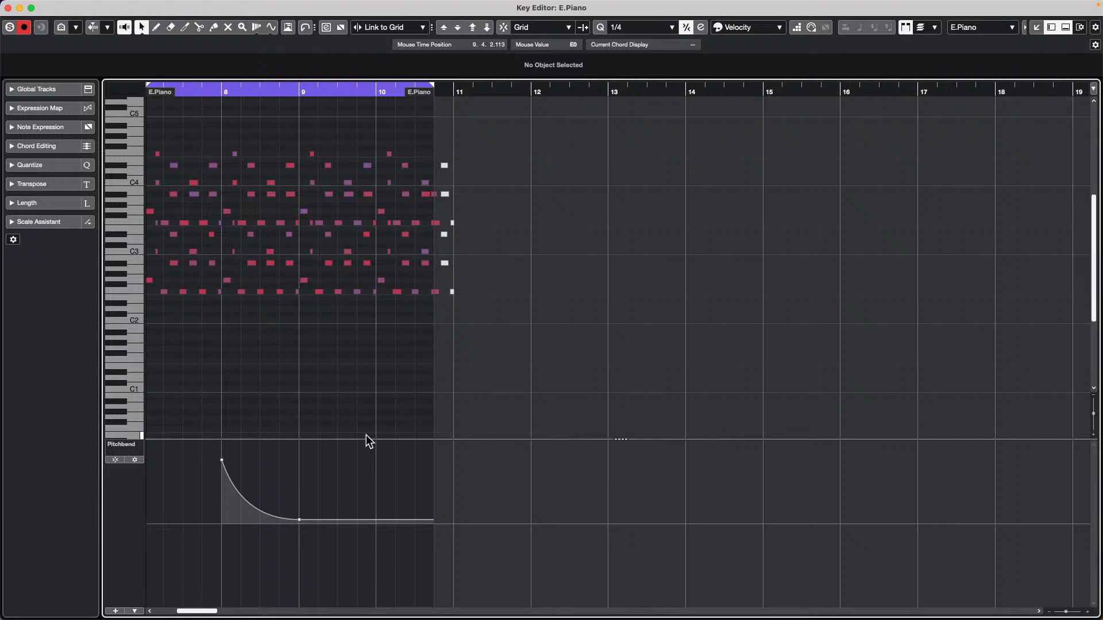
# Set the Key Editor's quantize preset to 1/16 Dotted.
pyautogui.moveTo(238, 89); pyautogui.dragTo(146, 124)
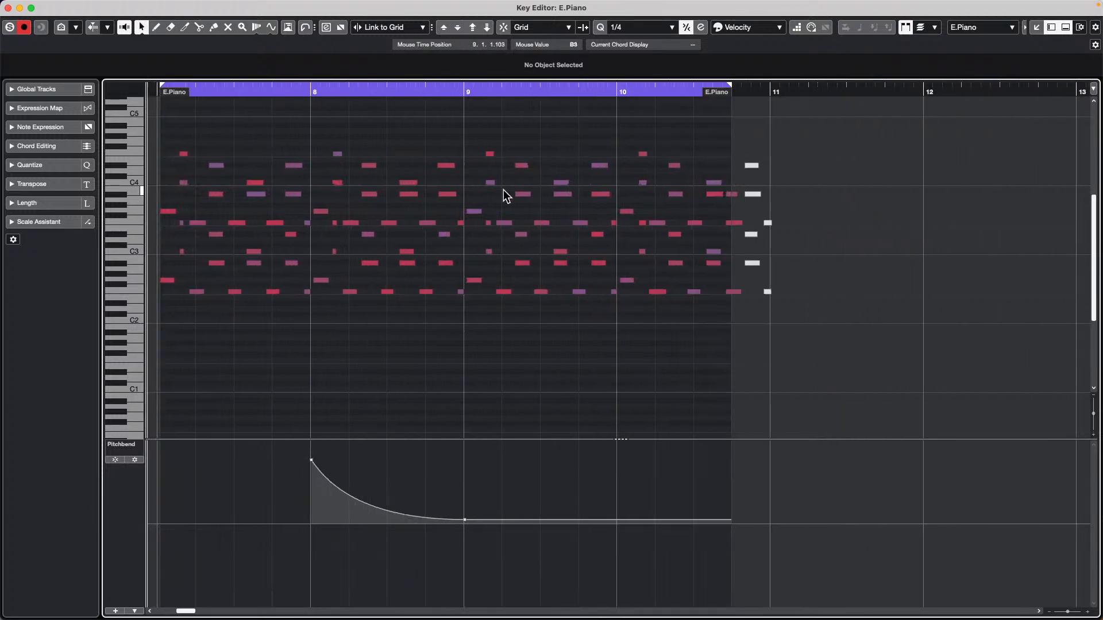
pyautogui.click(477, 91)
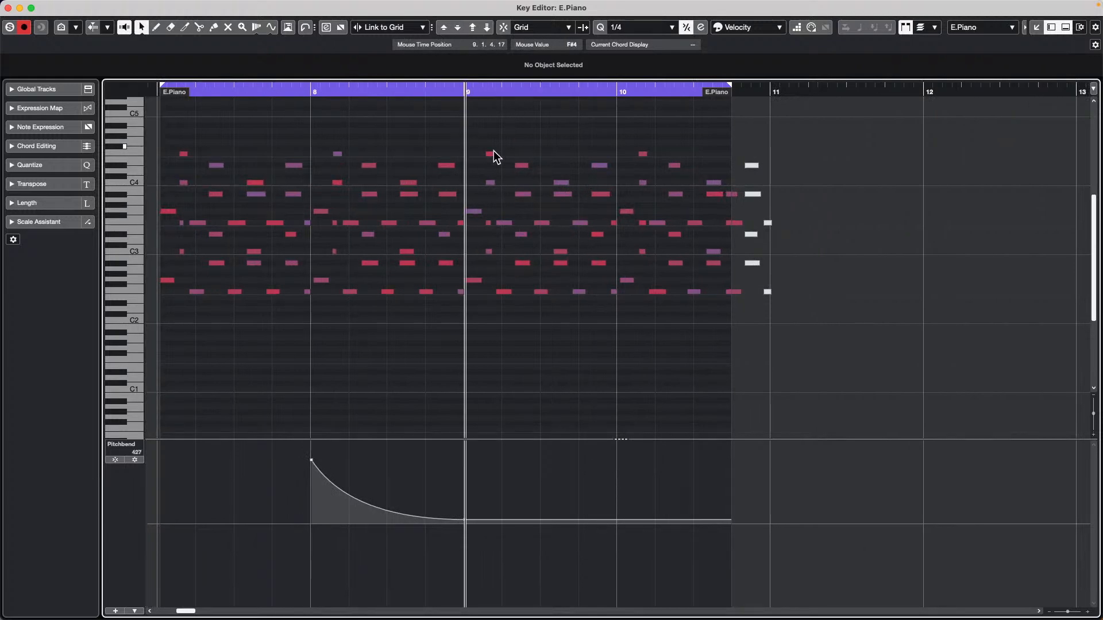
pyautogui.moveTo(454, 91)
pyautogui.mouseDown()
pyautogui.moveTo(446, 109)
pyautogui.moveTo(450, 98)
pyautogui.moveTo(460, 109)
pyautogui.mouseUp()
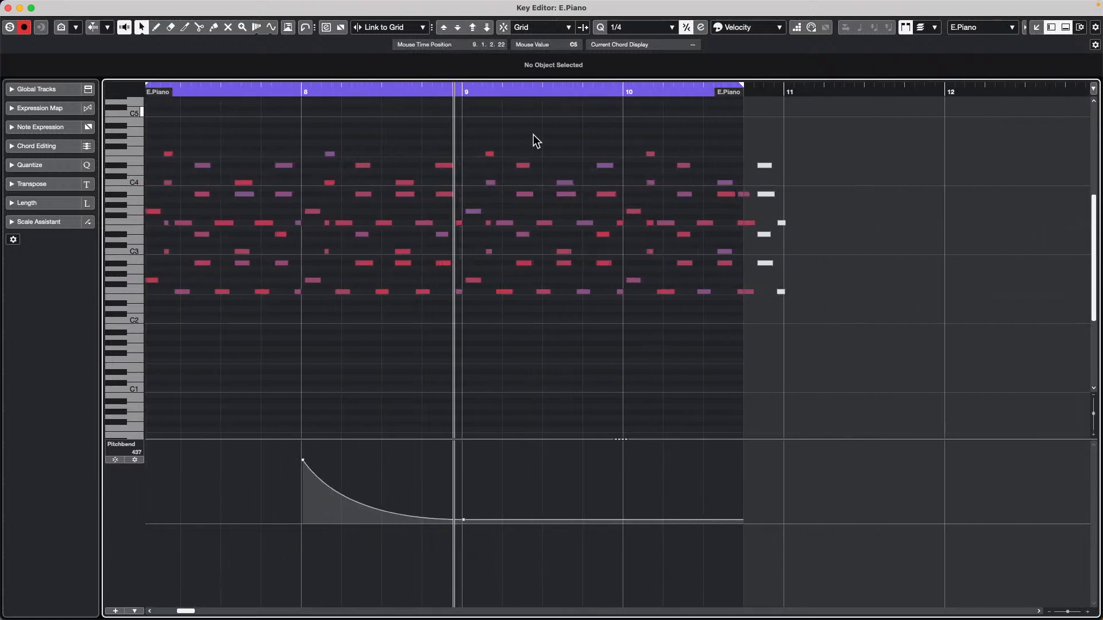
pyautogui.moveTo(214, 3)
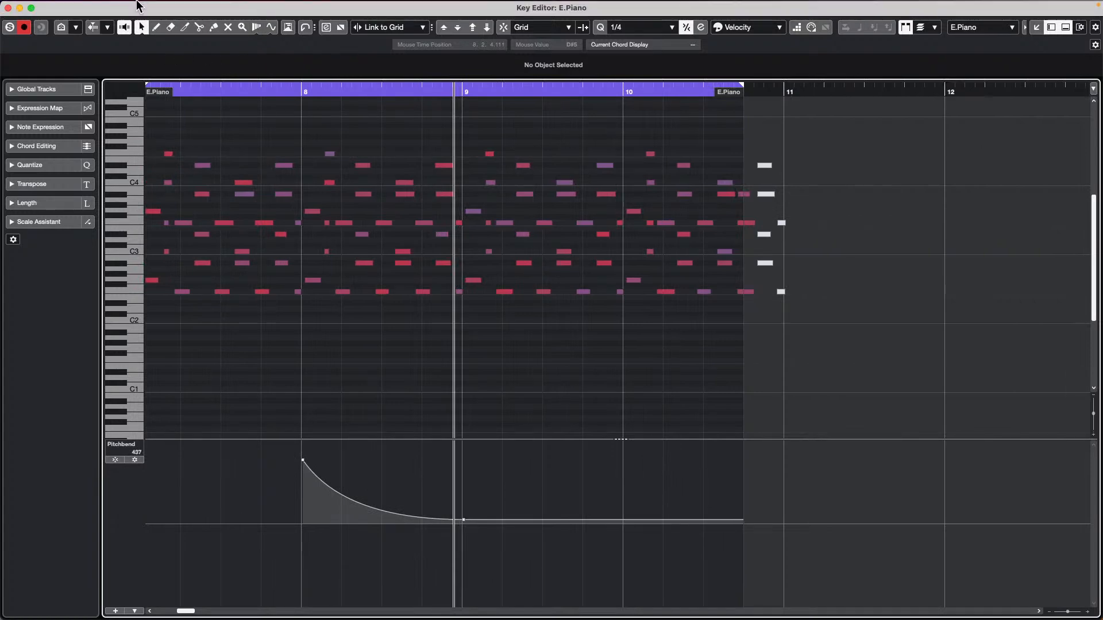
pyautogui.click(655, 27)
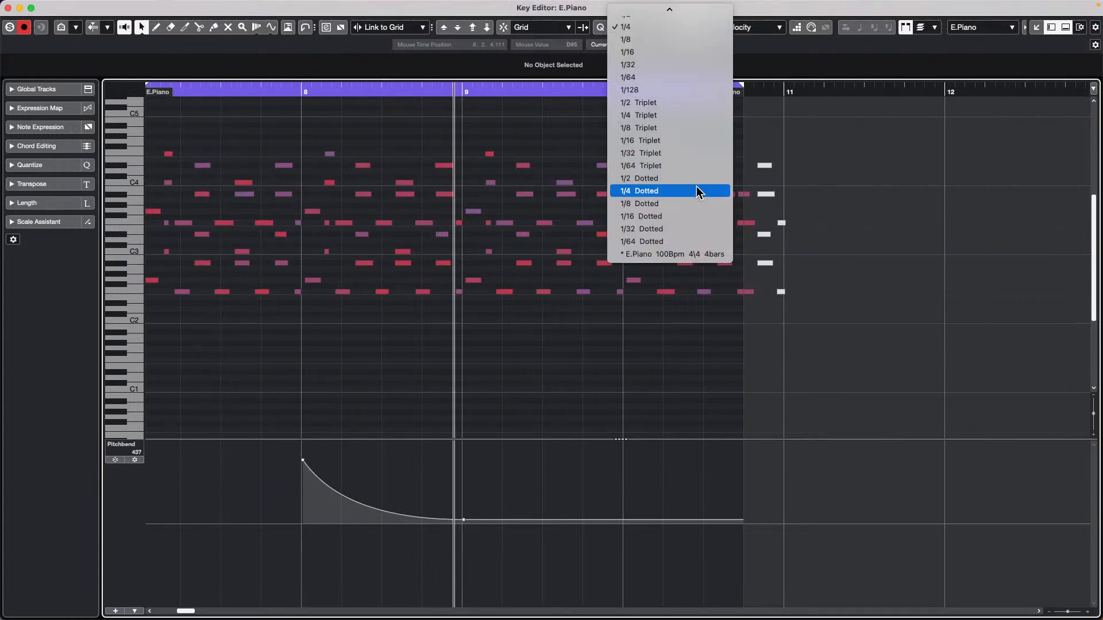
pyautogui.click(685, 216)
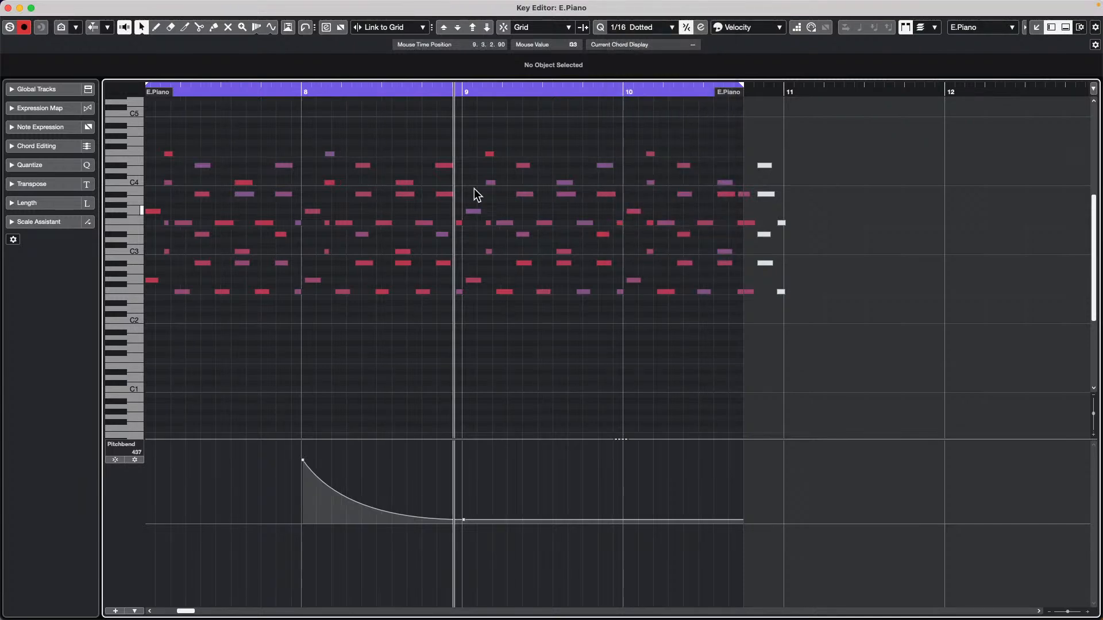
# Select all events in the E.Piano part, quantize their MIDI event lengths with the current preset, and clear the selection.
pyautogui.click(101, 7)
pyautogui.click(425, 244)
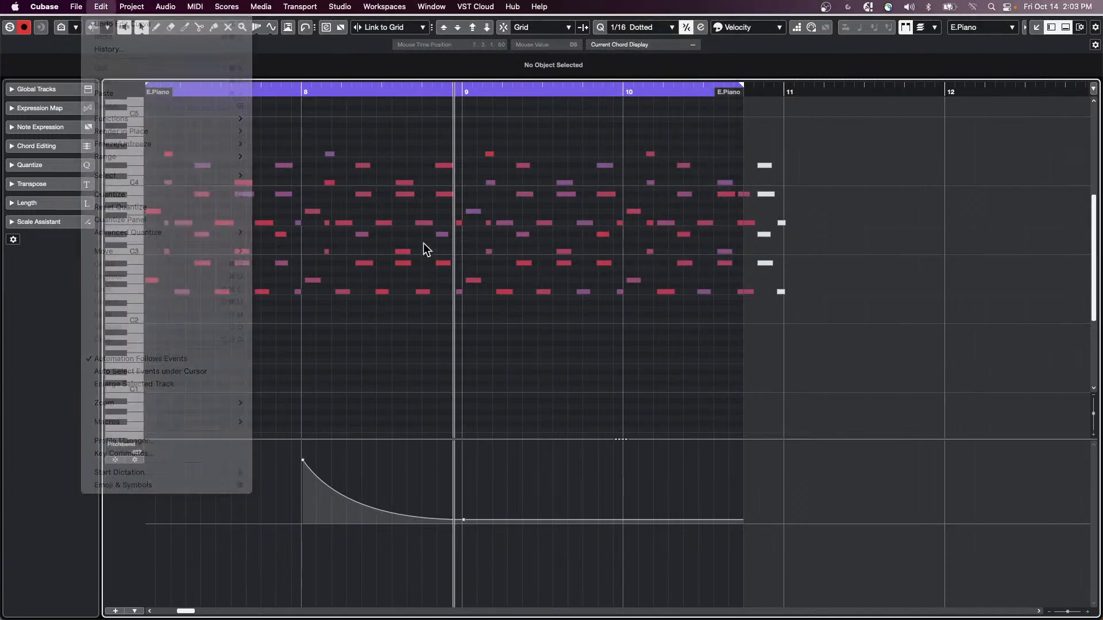
pyautogui.press('super+a')
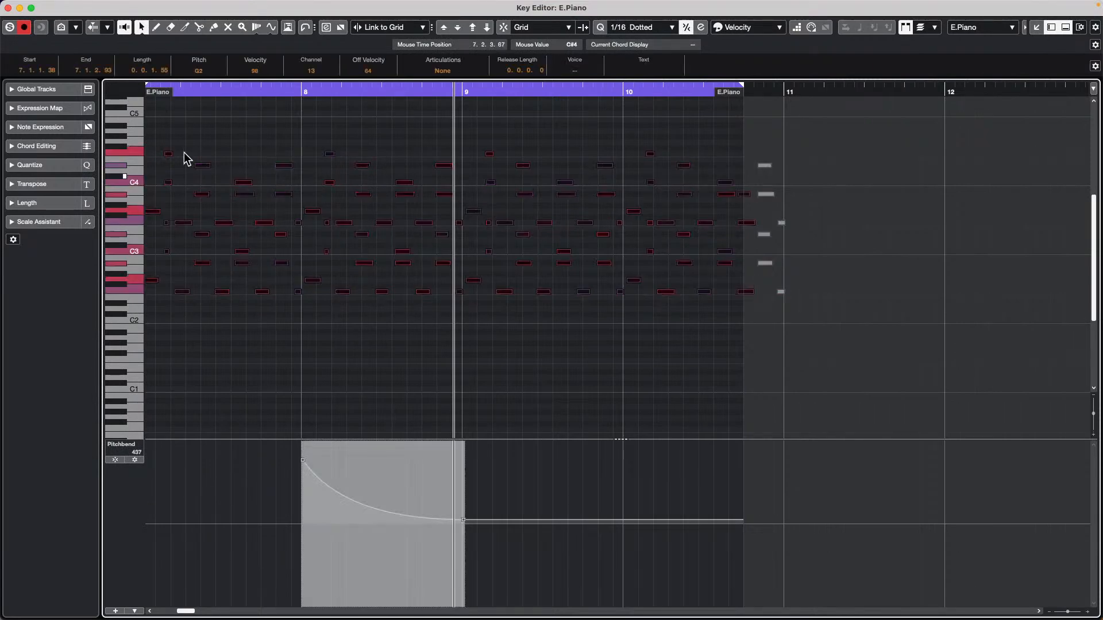
pyautogui.click(86, 7)
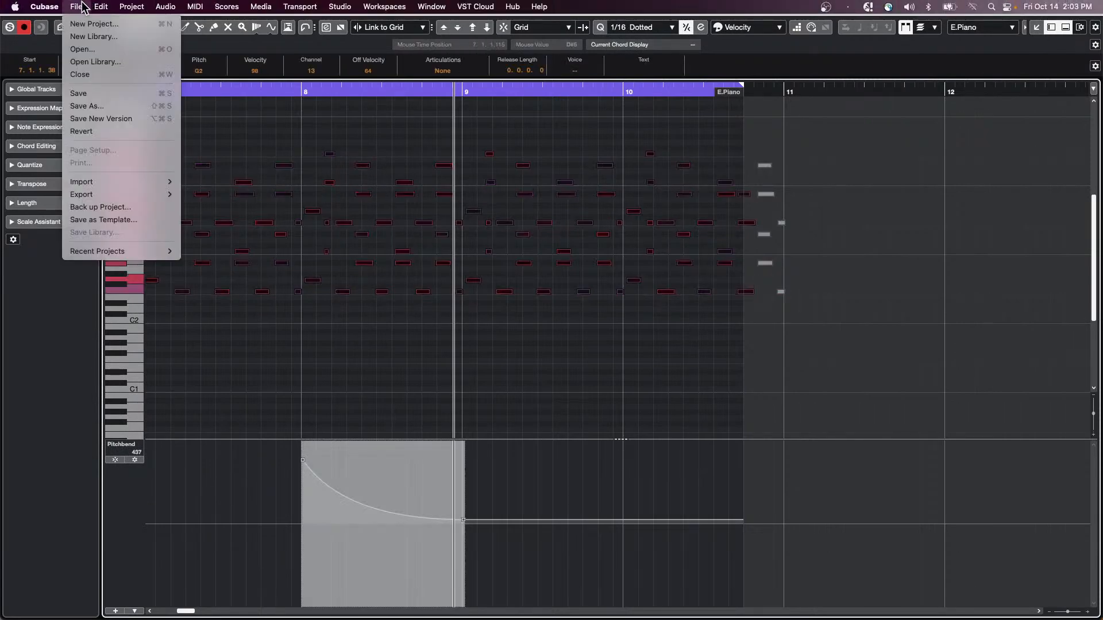
pyautogui.moveTo(101, 7)
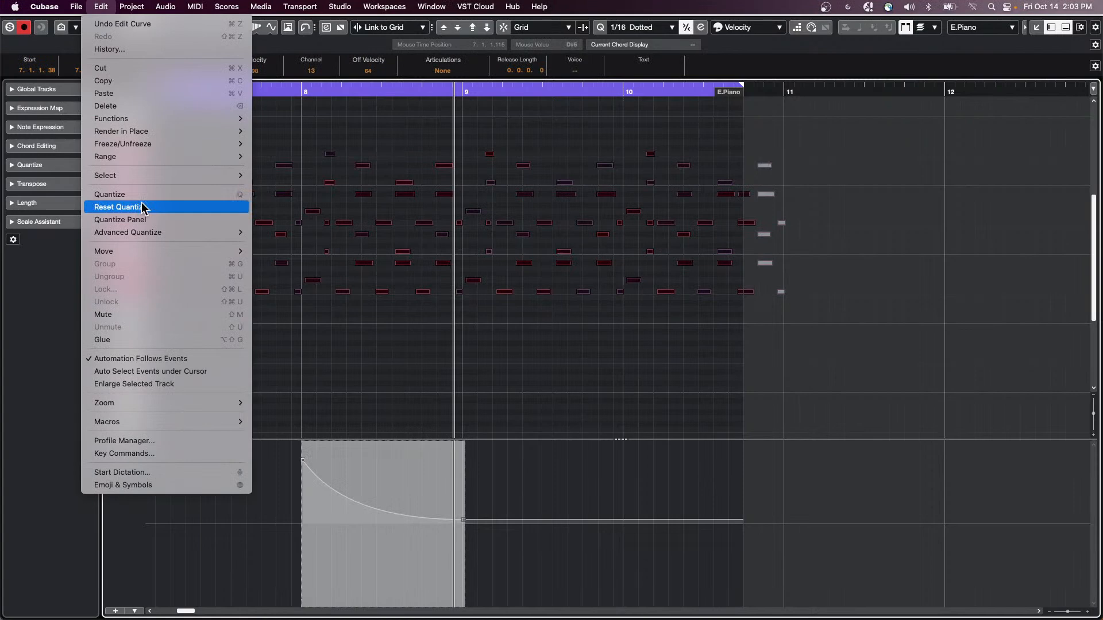
pyautogui.moveTo(144, 232)
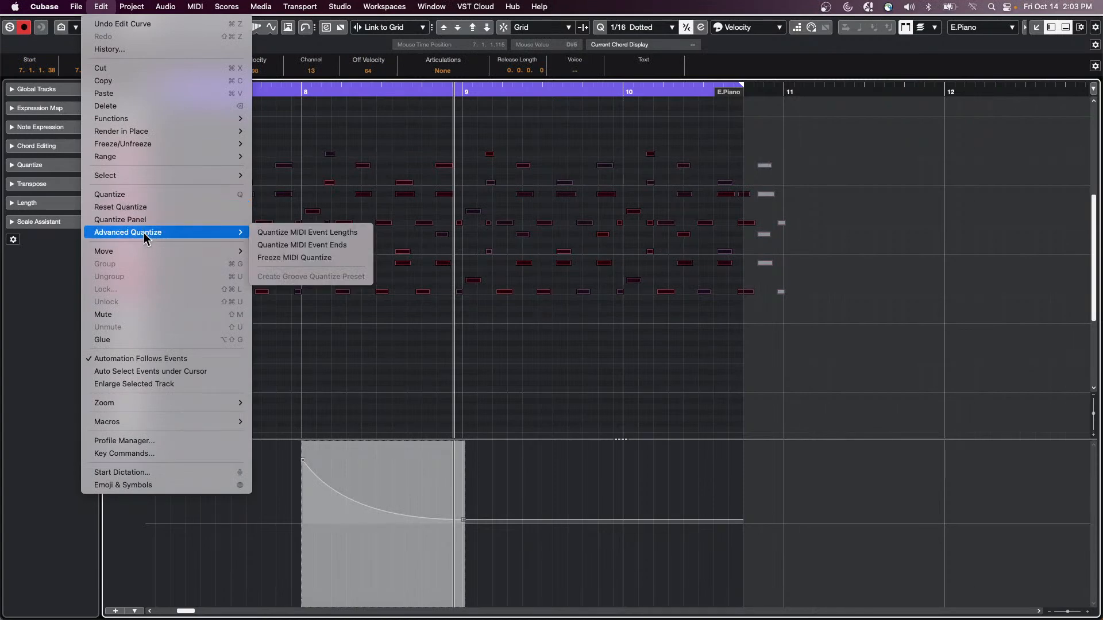
pyautogui.click(350, 234)
pyautogui.click(366, 330)
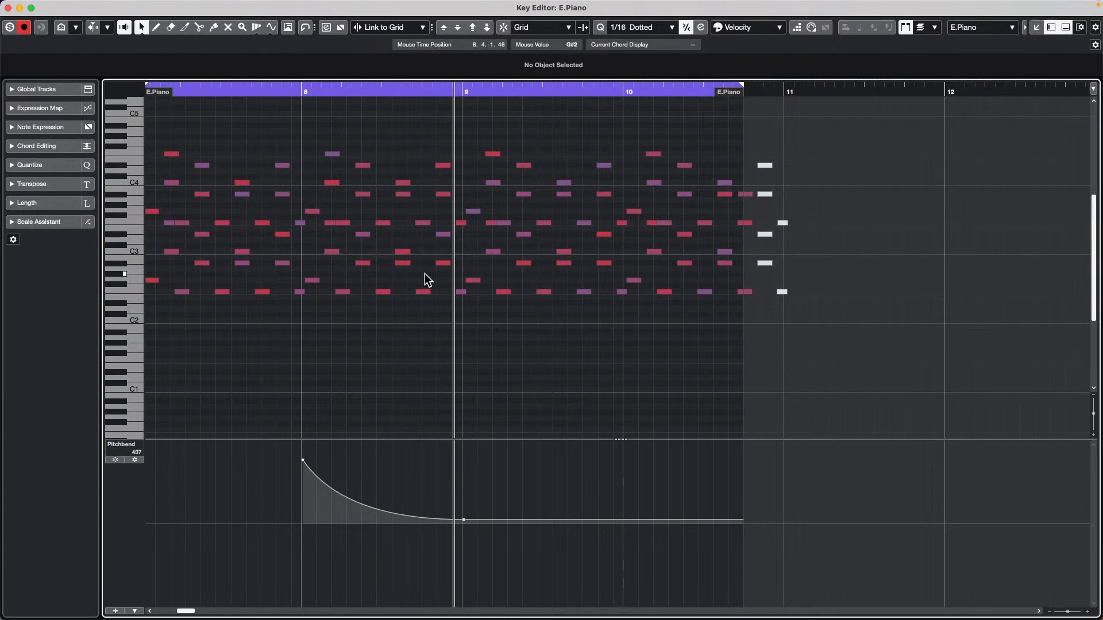
# Switch the quantize preset to 1/8 Dotted and quantize the MIDI event lengths of all E.Piano notes.
pyautogui.click(659, 25)
pyautogui.moveTo(670, 9)
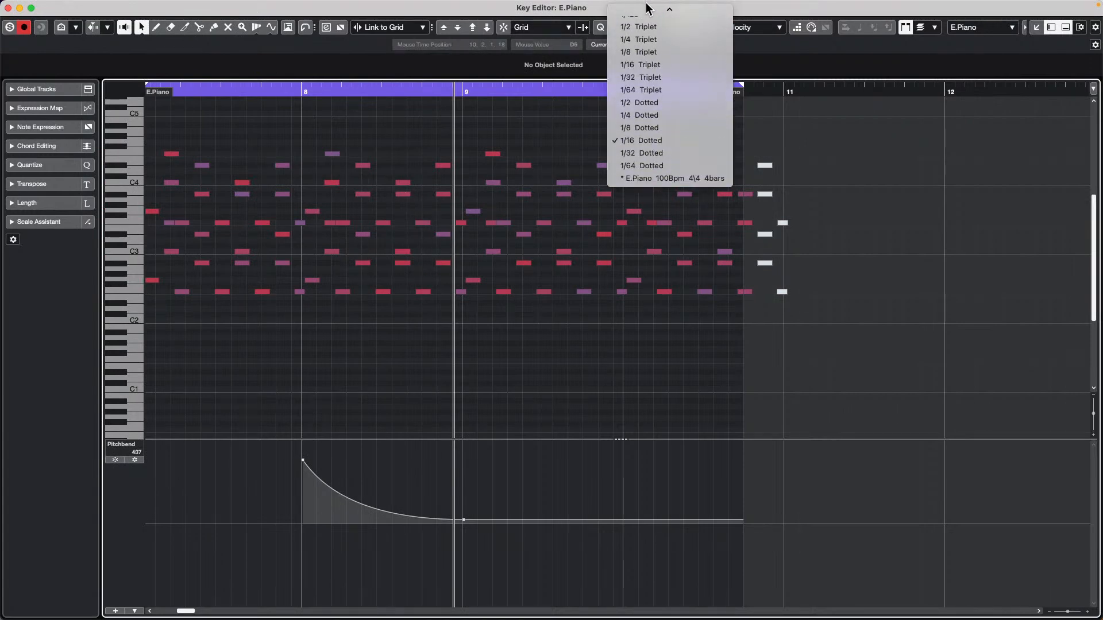
pyautogui.click(681, 143)
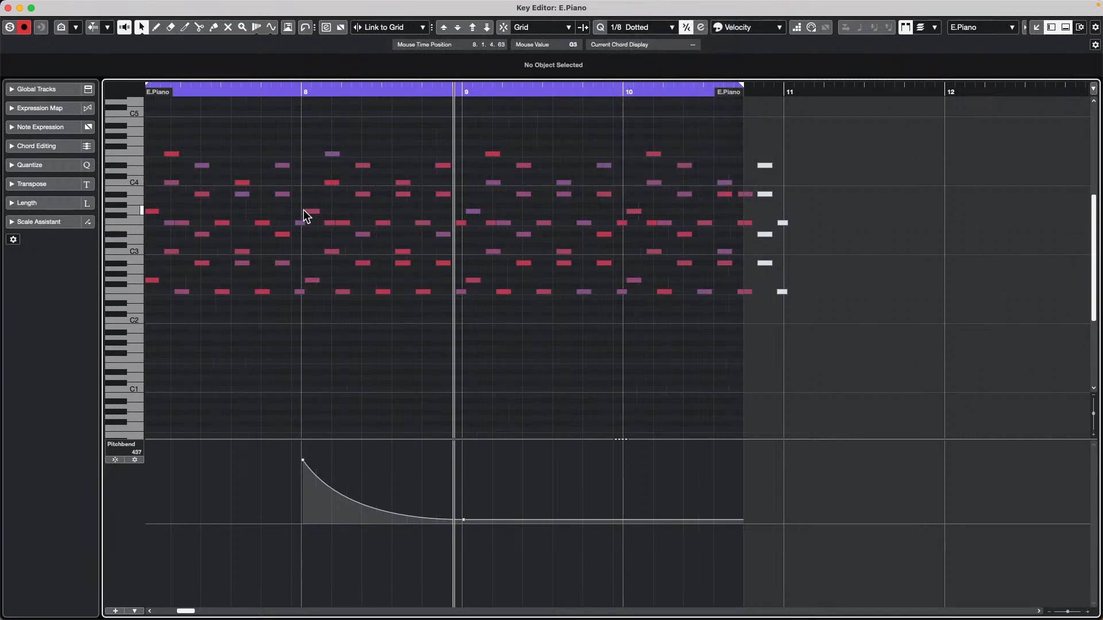
pyautogui.press('super+a')
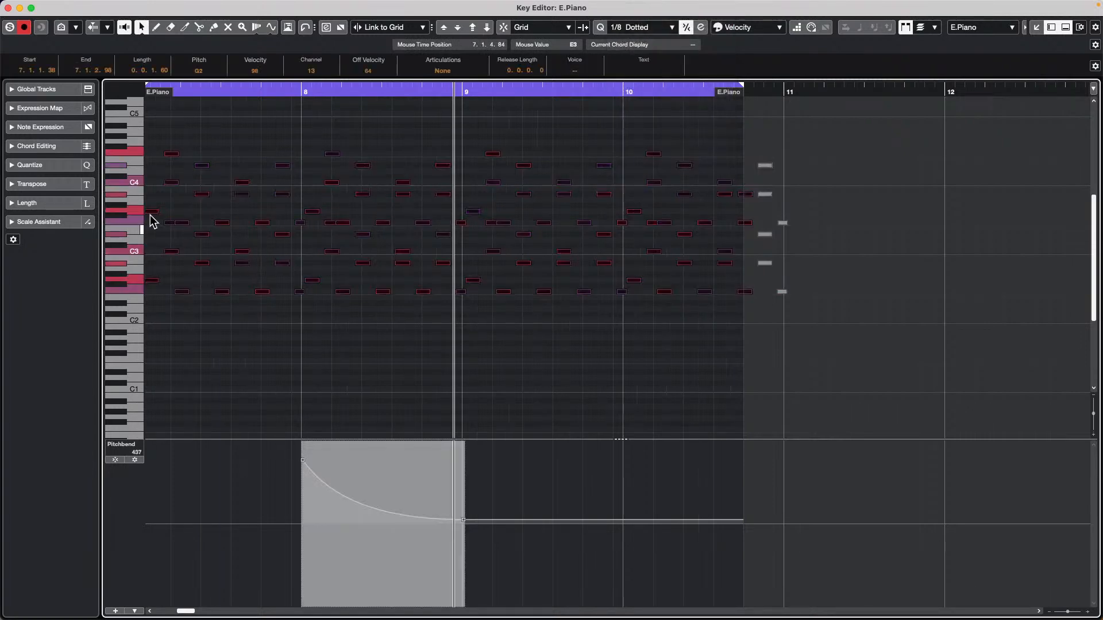
pyautogui.click(101, 8)
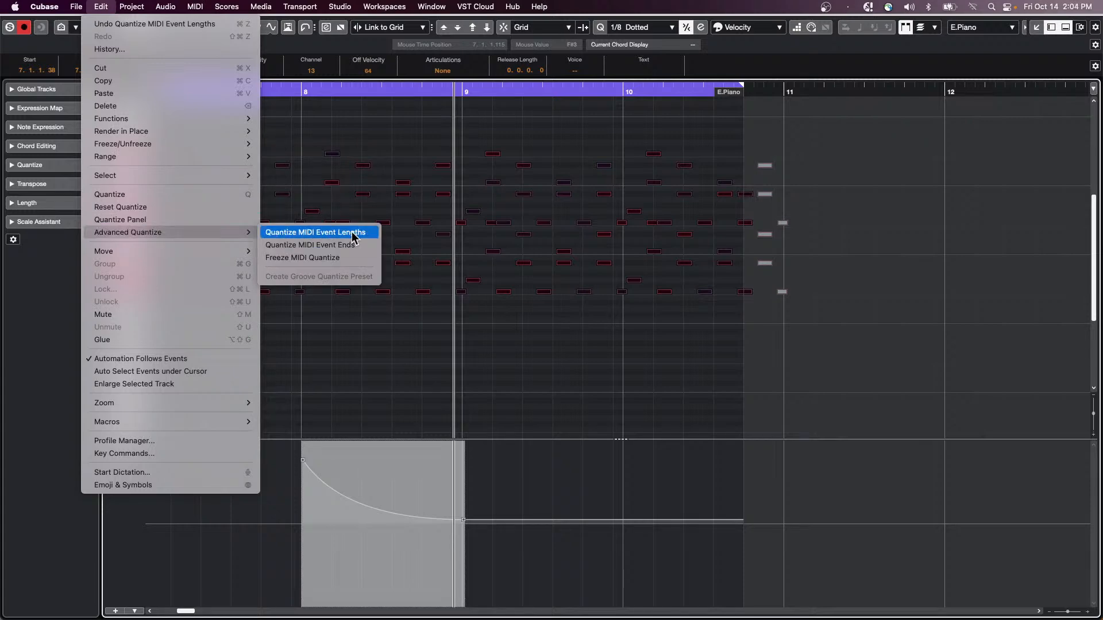
pyautogui.click(352, 234)
pyautogui.click(407, 352)
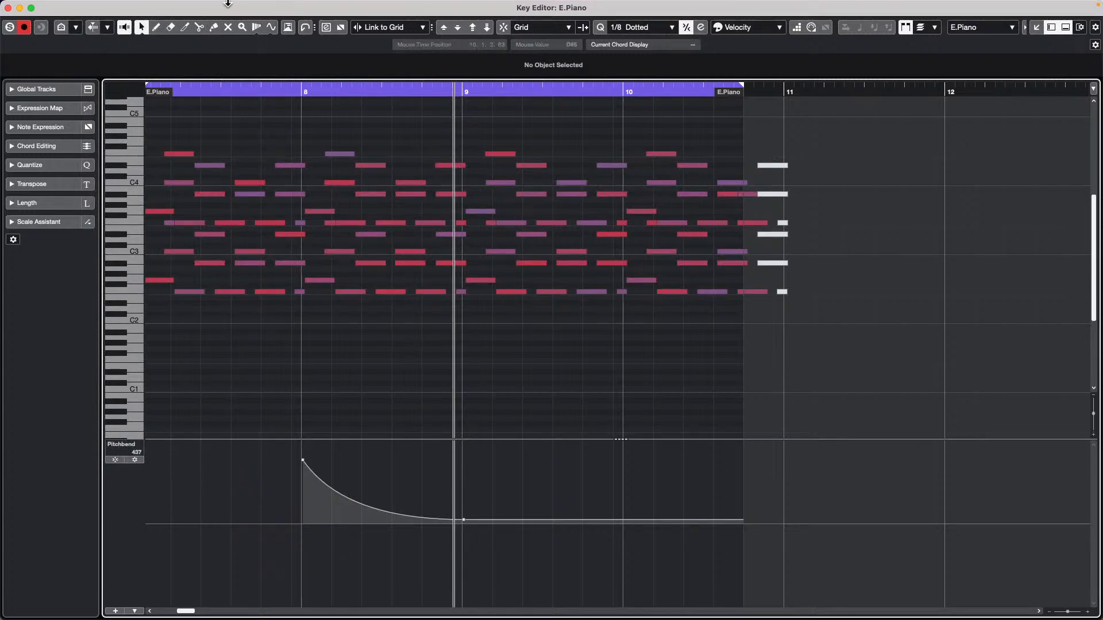
# Look over the Advanced Quantize commands without applying any, and close the separate E.Piano Key Editor window.
pyautogui.click(100, 6)
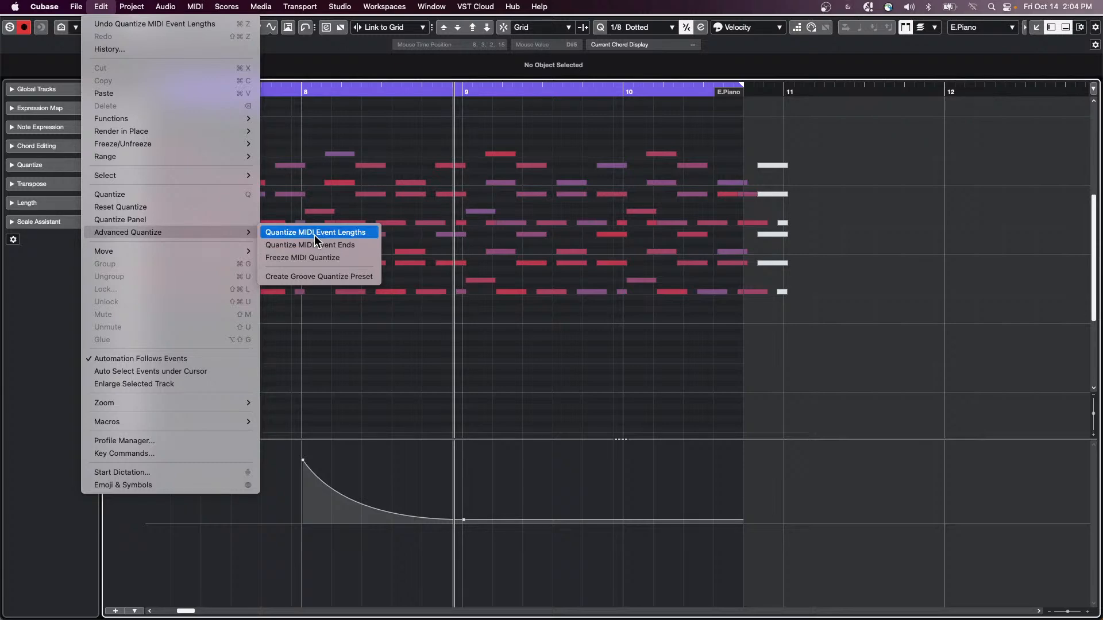
pyautogui.click(583, 355)
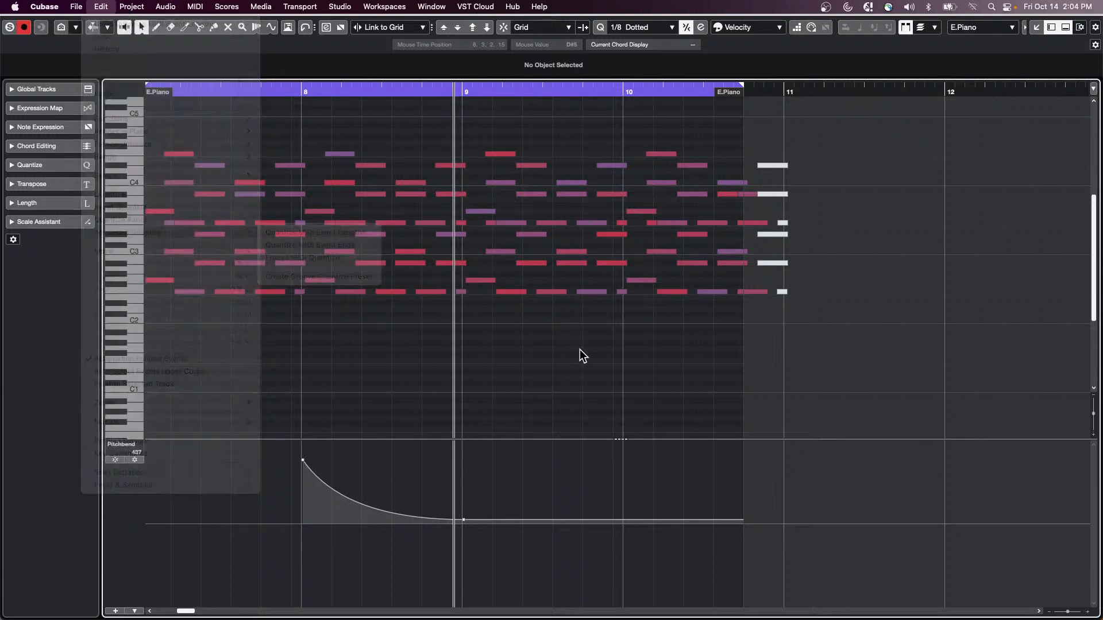
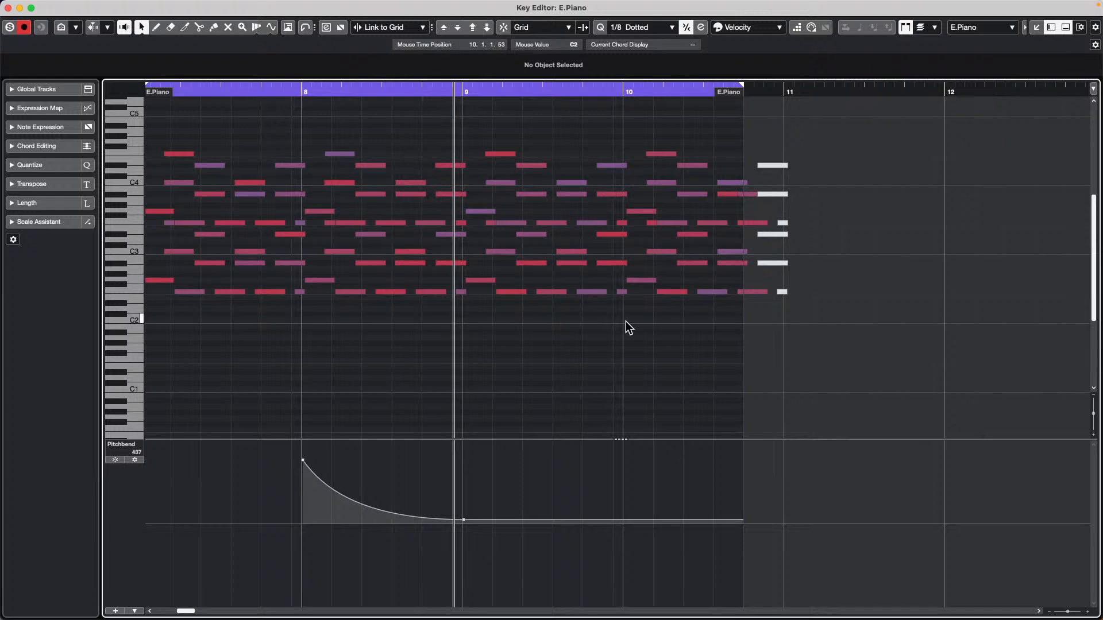
pyautogui.moveTo(3, 6)
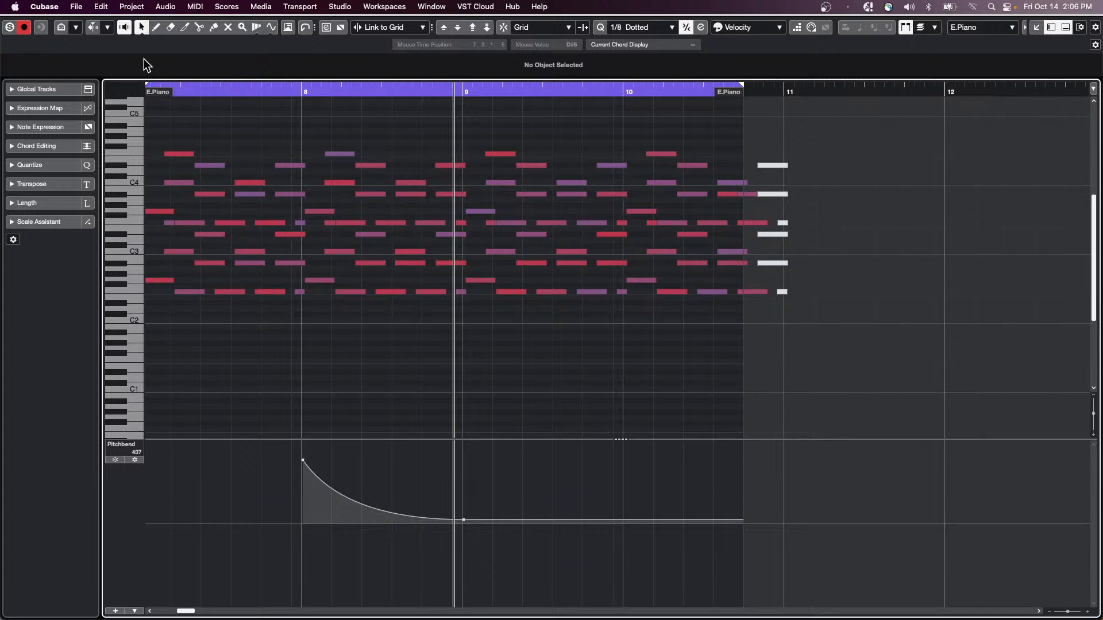
pyautogui.click(8, 8)
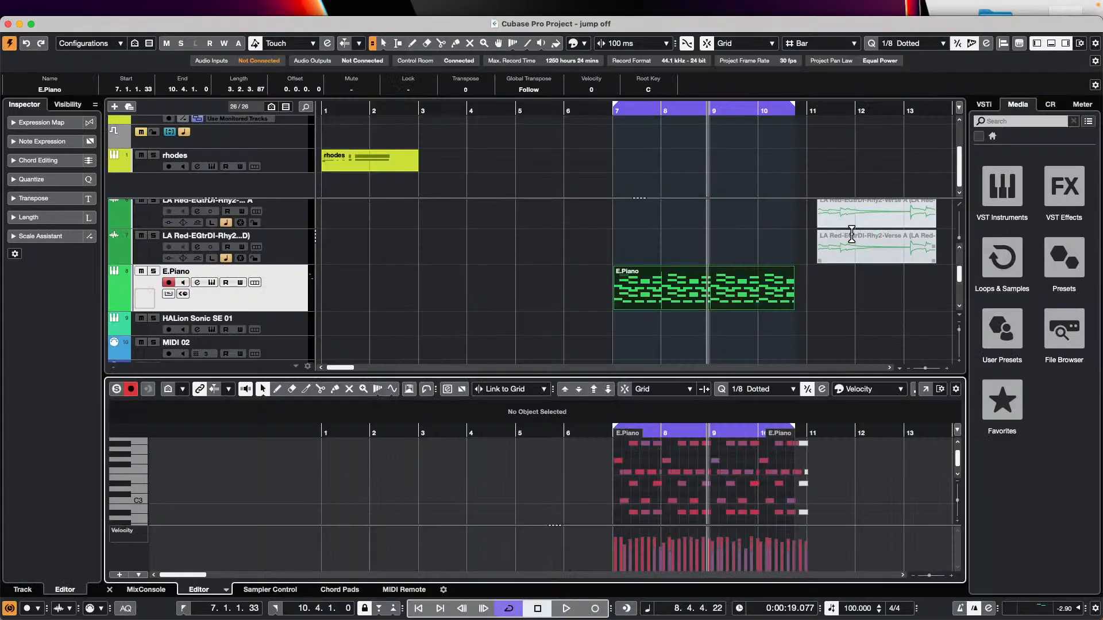
# Browse the Bloom loops and samples for vocals and place a Vocals_108_G#m_Adlibs_07_AKB sample on Audio 06 at bar 3.
pyautogui.click(994, 262)
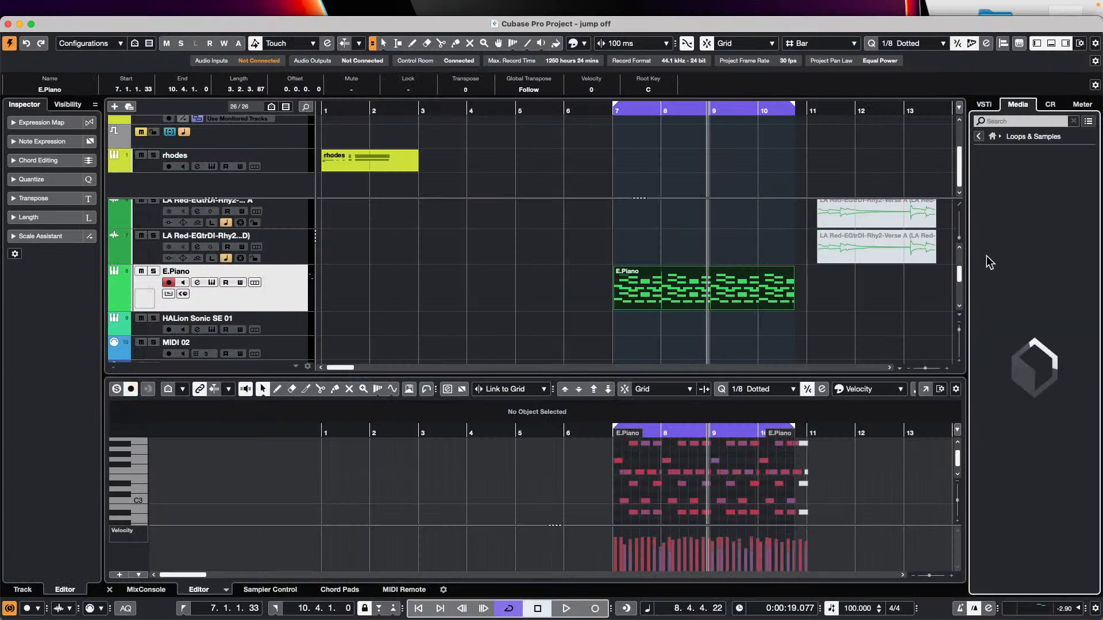
pyautogui.click(990, 326)
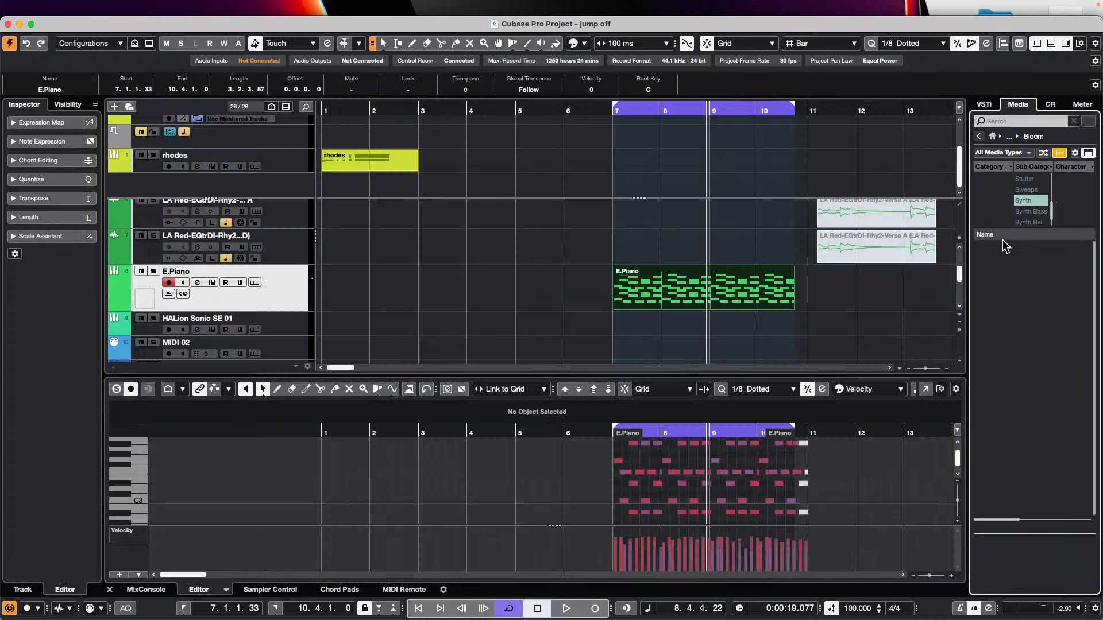
pyautogui.click(1026, 201)
pyautogui.moveTo(1002, 361); pyautogui.dragTo(420, 281)
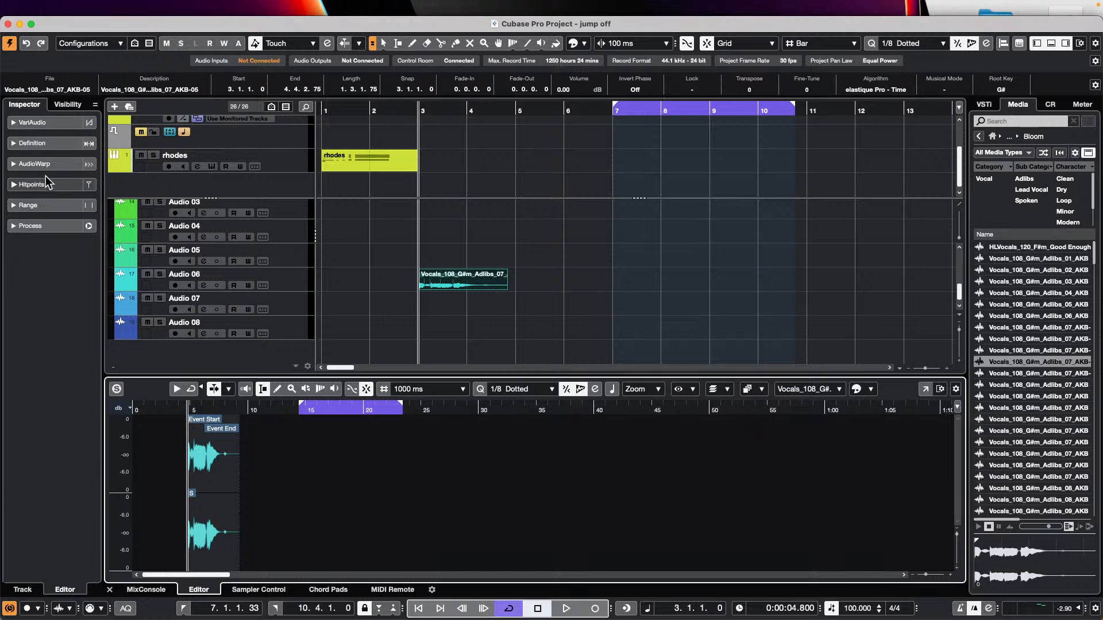
# Show the vocal event's VariAudio segments, zoom to the whole event, and view the available MIDI reference tracks.
pyautogui.click(33, 125)
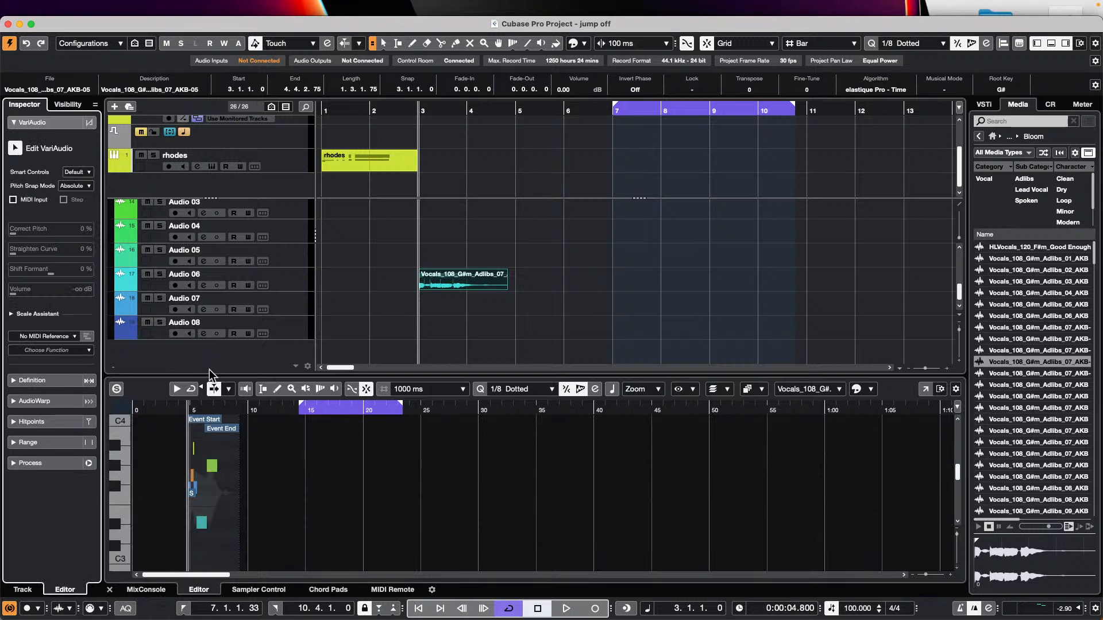
pyautogui.click(187, 410)
pyautogui.hotkey('shift', 'e')
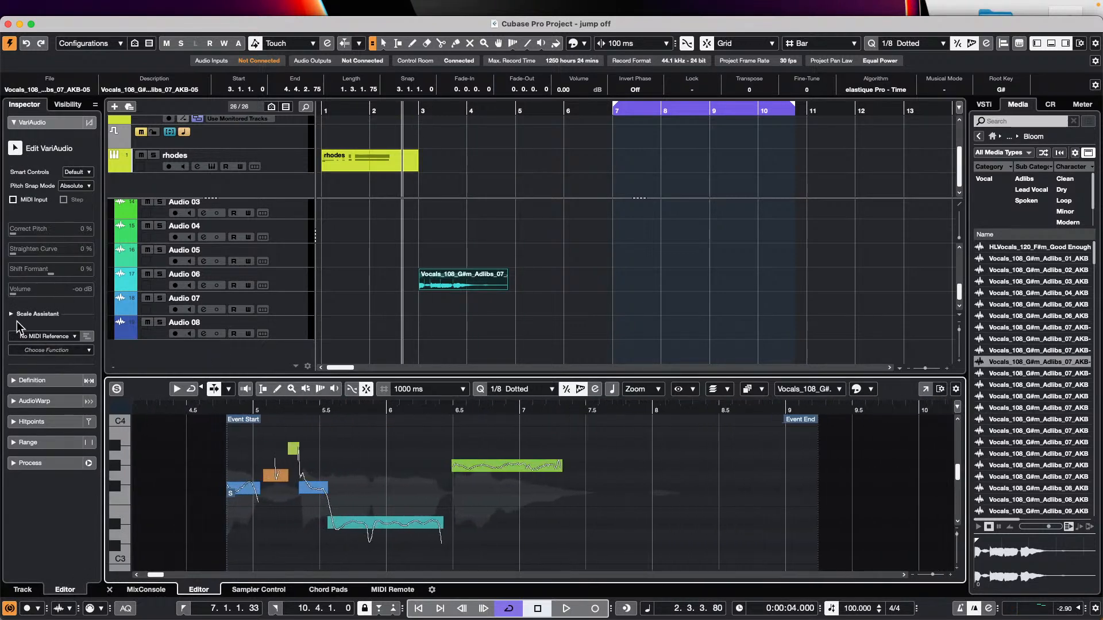
pyautogui.click(46, 337)
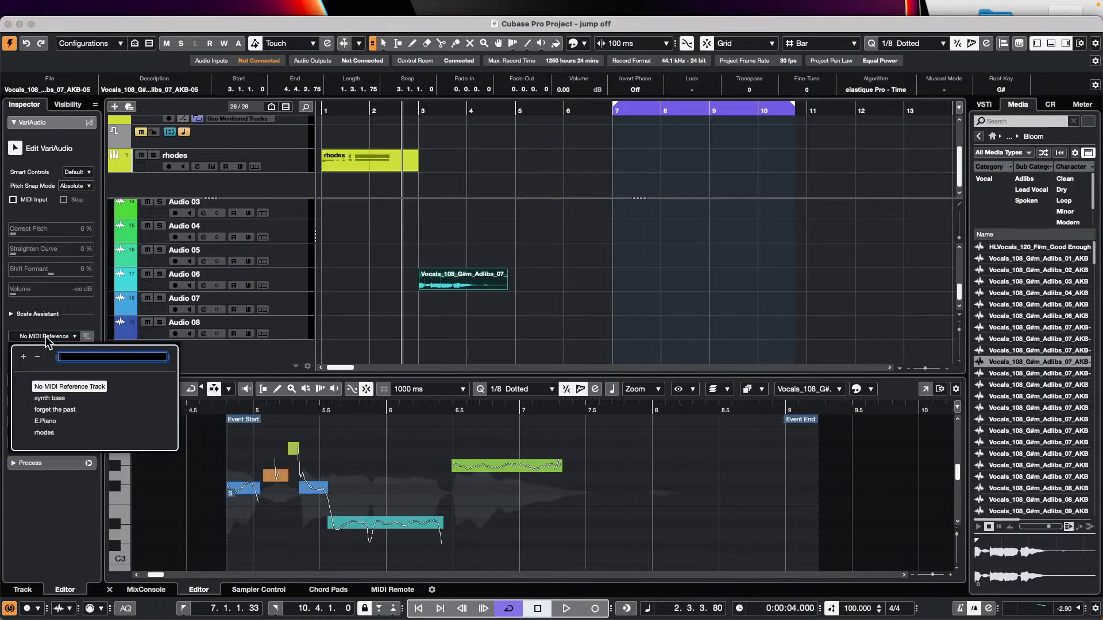
pyautogui.click(38, 336)
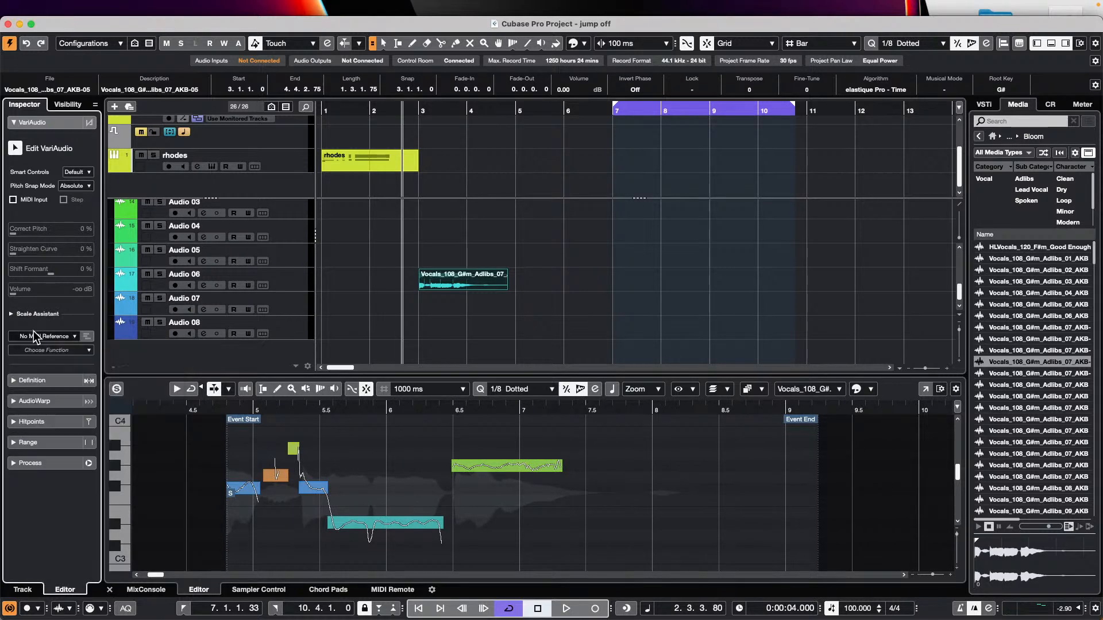
# Extract MIDI from the vocal event to a new MIDI track, using Notes and Static Pitchbend Data and Dynamic Velocity.
pyautogui.click(76, 353)
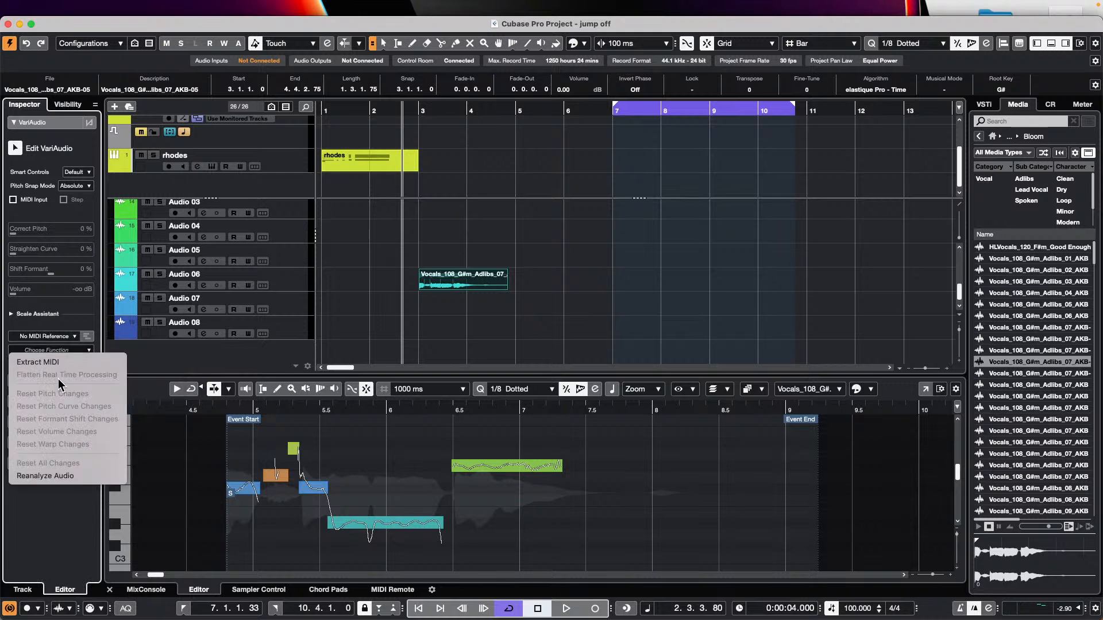
pyautogui.click(71, 363)
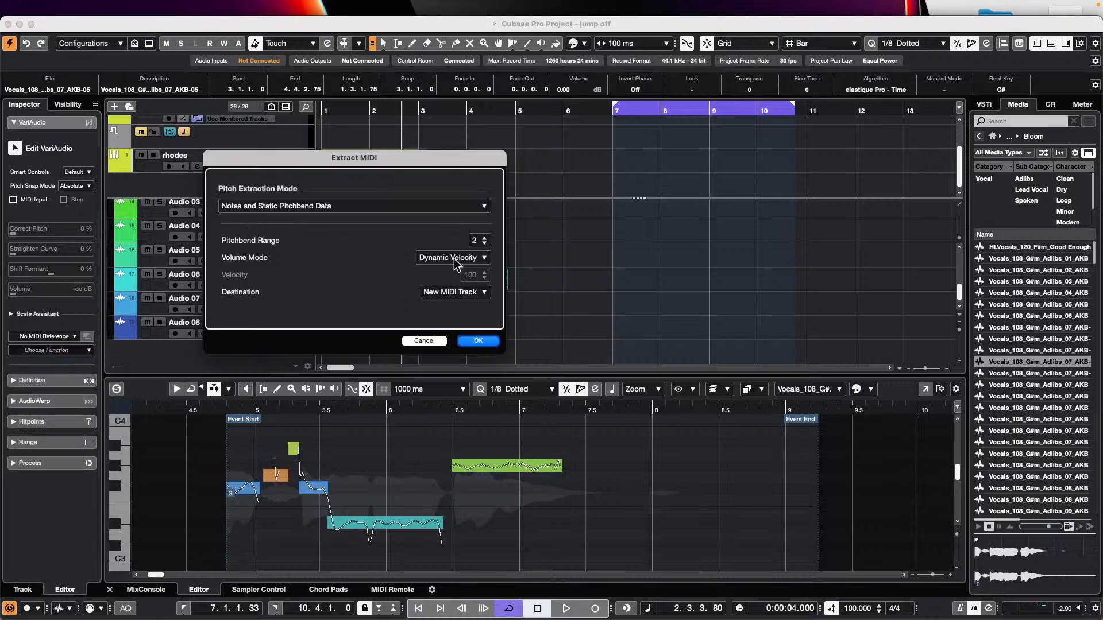
pyautogui.click(488, 345)
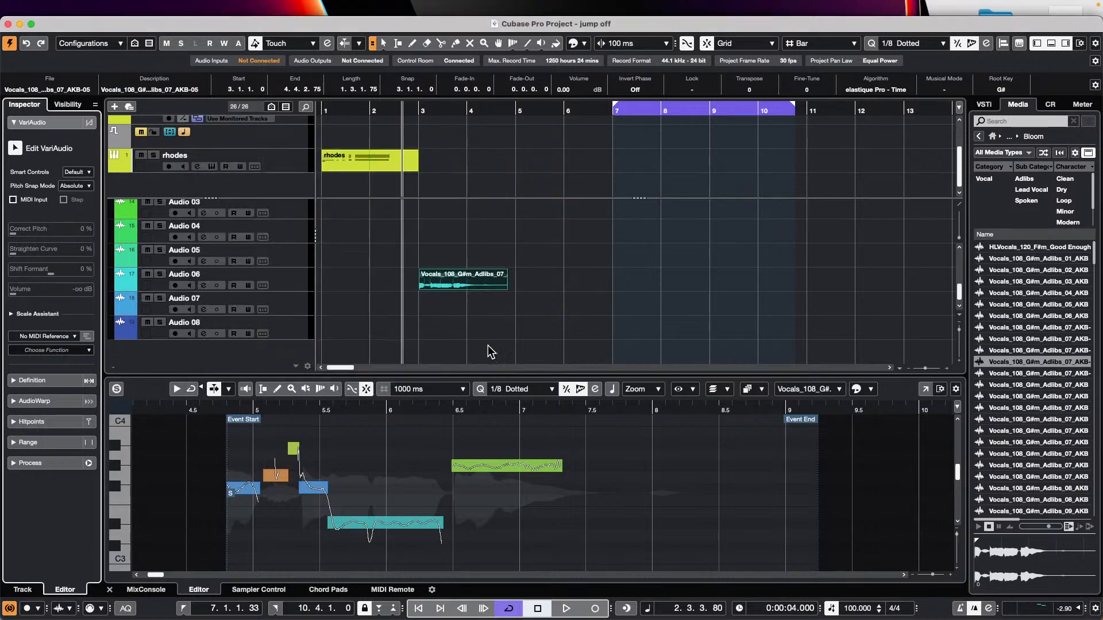
pyautogui.click(444, 324)
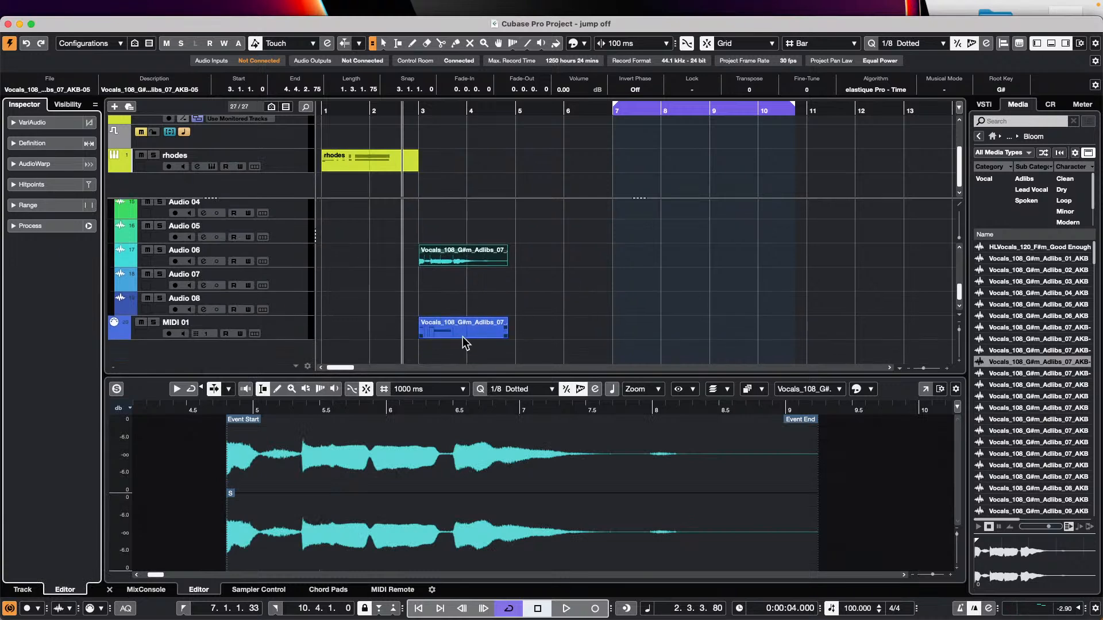
# Compare the vocal event with the extracted MIDI part, reopen the vocal's VariAudio settings and view the available functions.
pyautogui.click(454, 248)
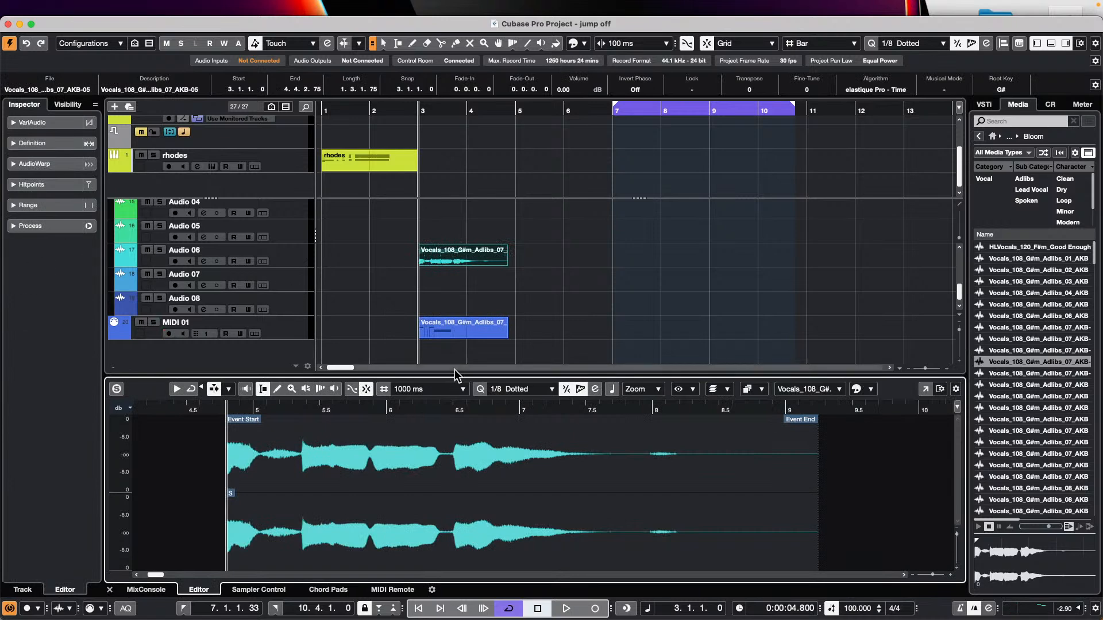
pyautogui.click(447, 327)
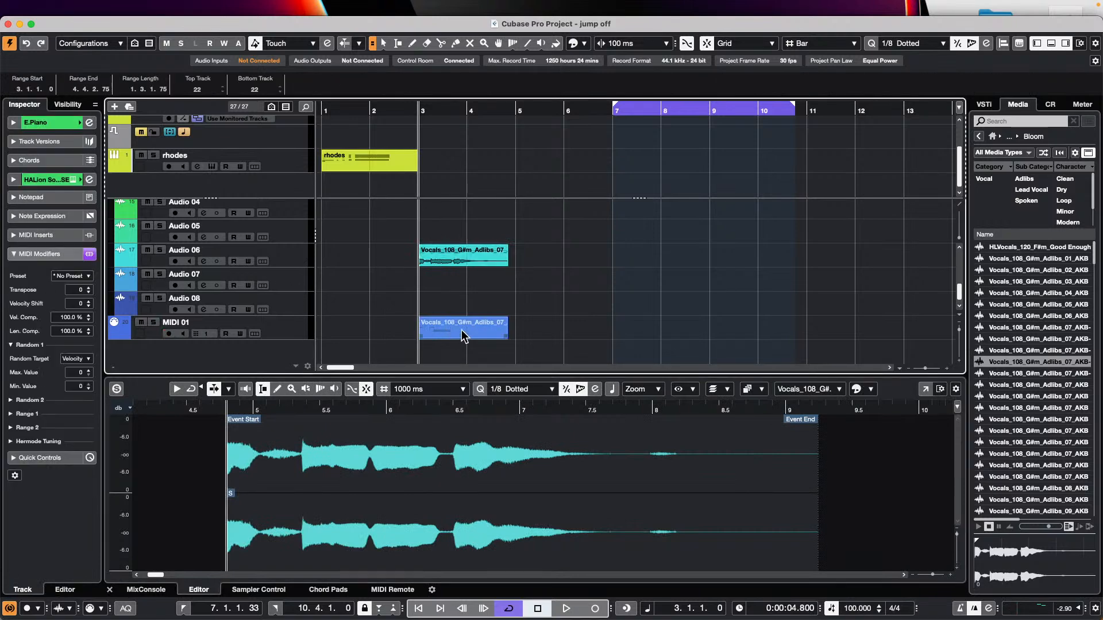
pyautogui.click(470, 263)
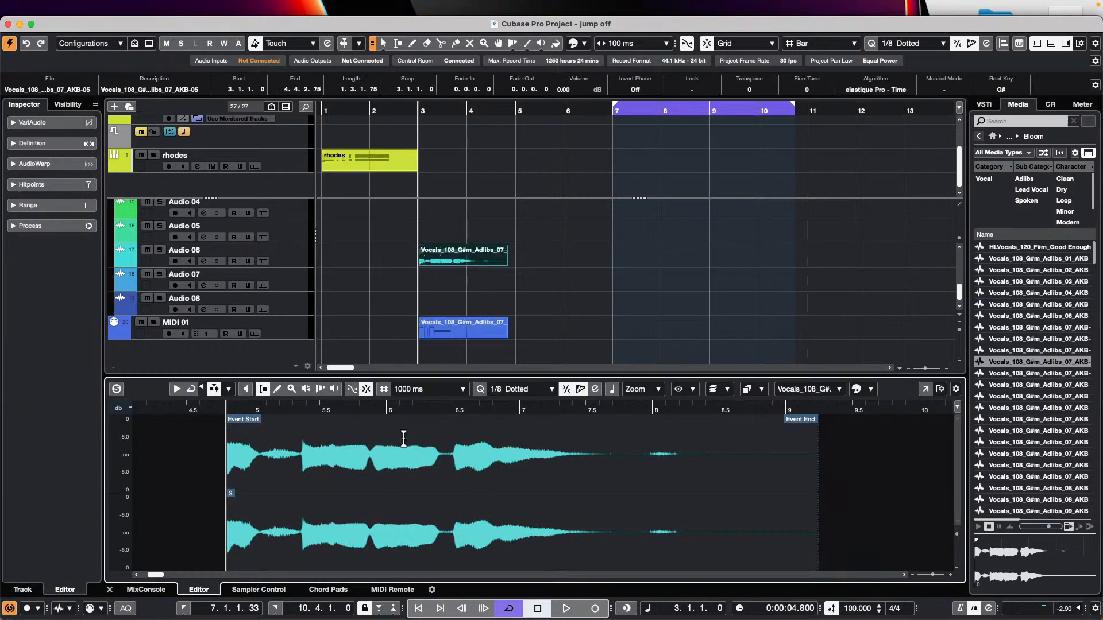
pyautogui.click(61, 124)
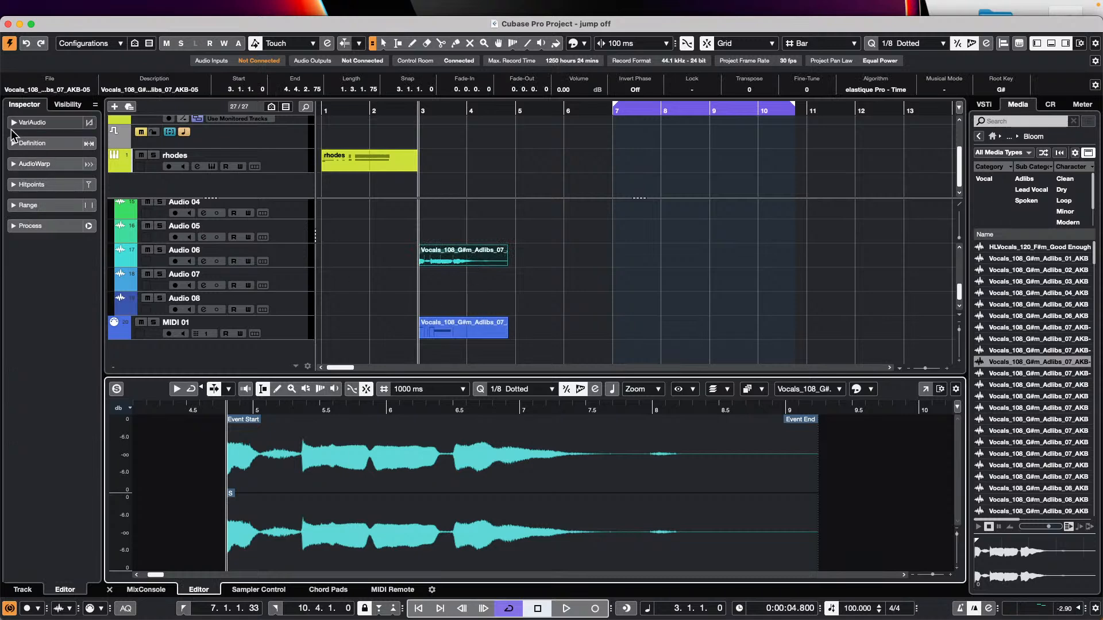
pyautogui.click(15, 149)
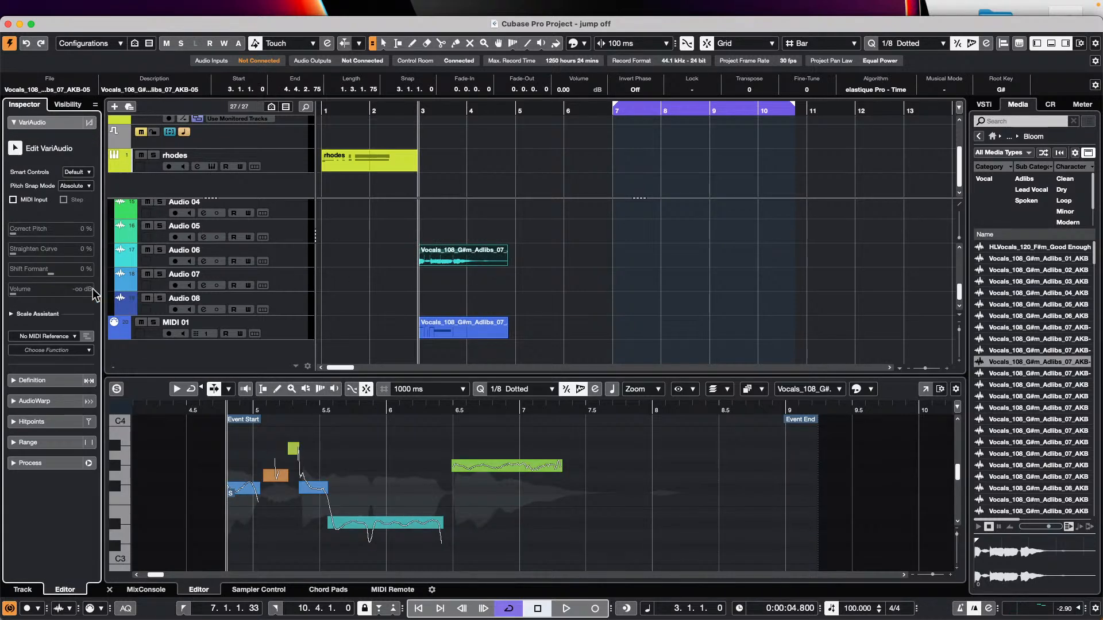
pyautogui.click(69, 351)
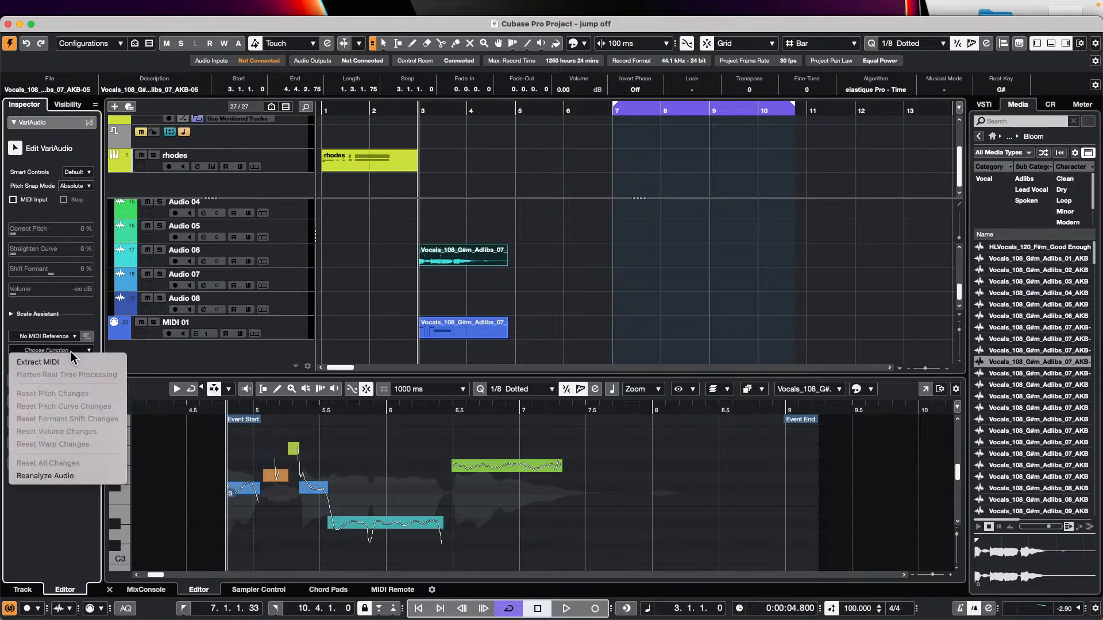
pyautogui.click(356, 331)
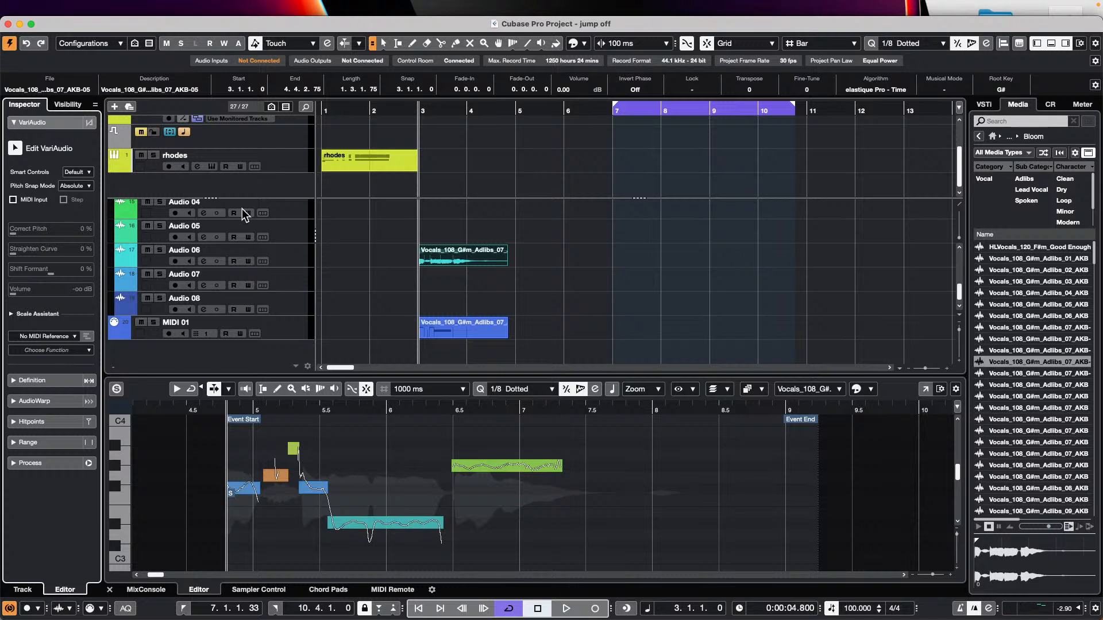
# Open Studio Setup and look over the Generic Remote, MIDI Remote and MIDI Port Setup pages.
pyautogui.click(340, 6)
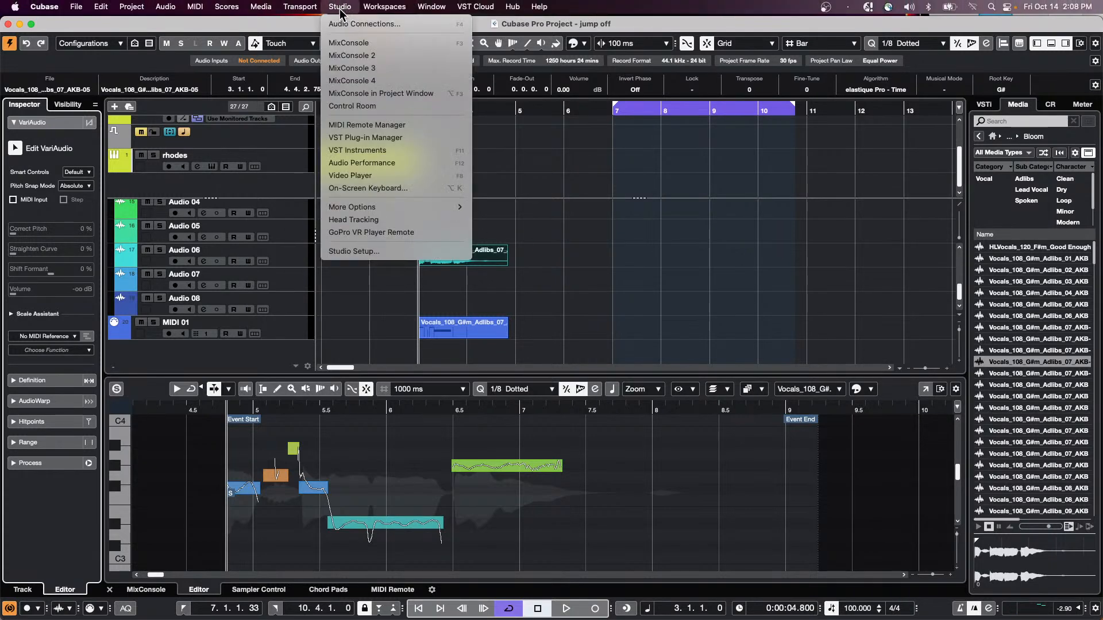
pyautogui.click(340, 7)
pyautogui.click(342, 8)
pyautogui.click(378, 251)
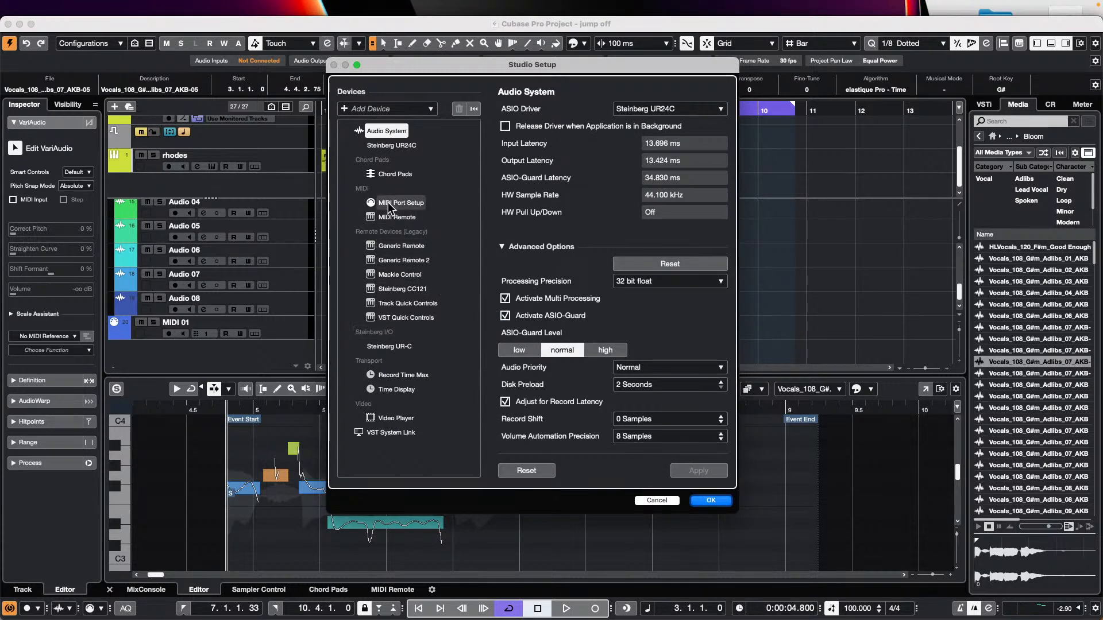
pyautogui.click(413, 246)
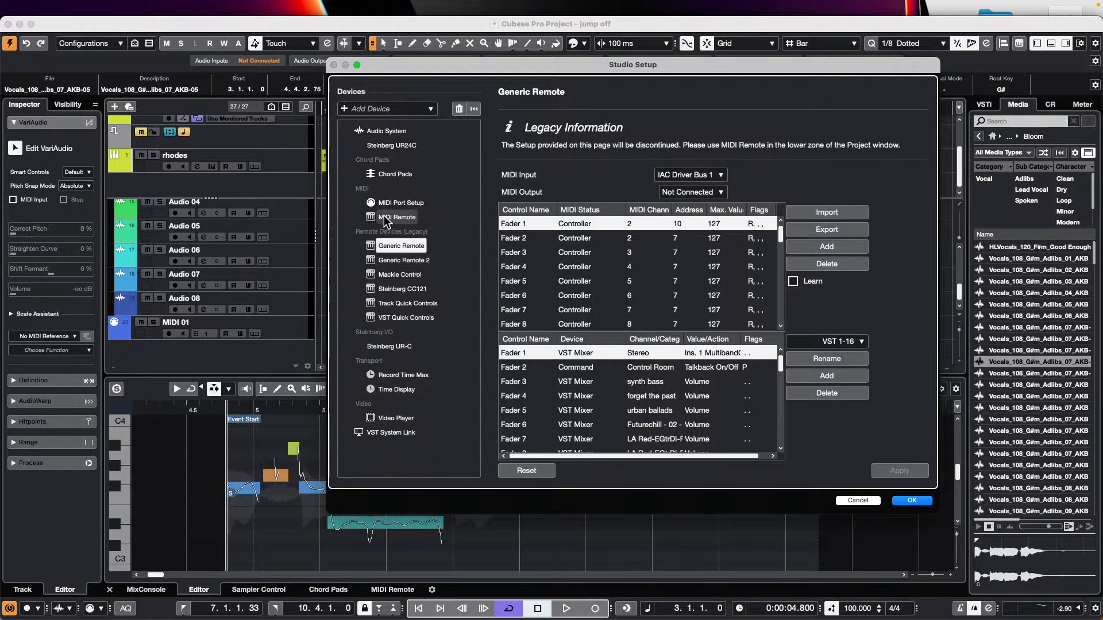
pyautogui.click(401, 202)
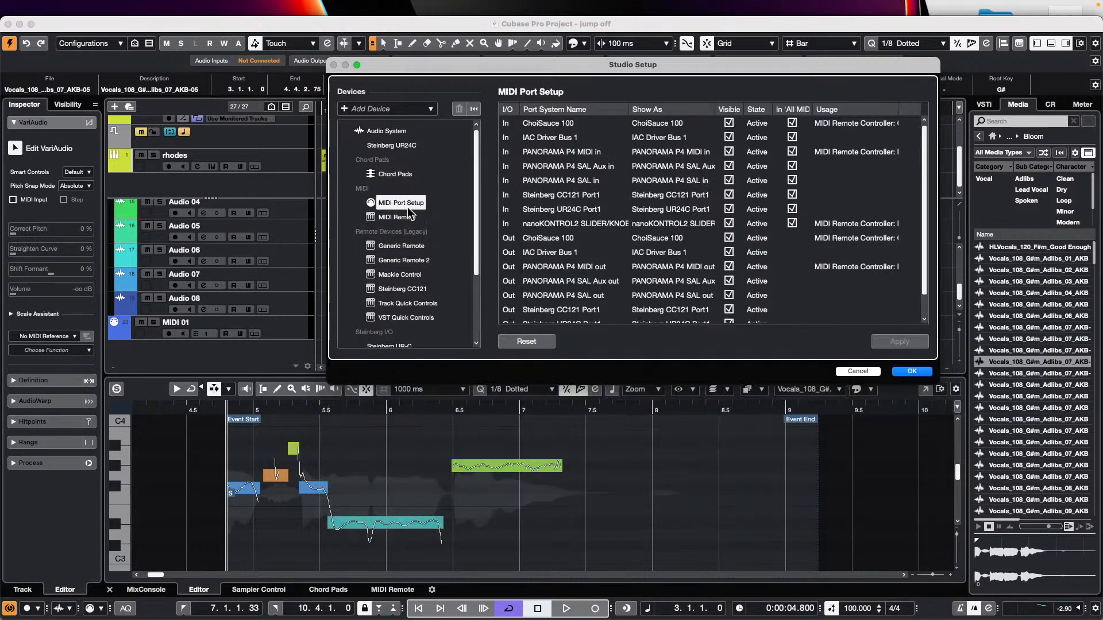
pyautogui.click(401, 219)
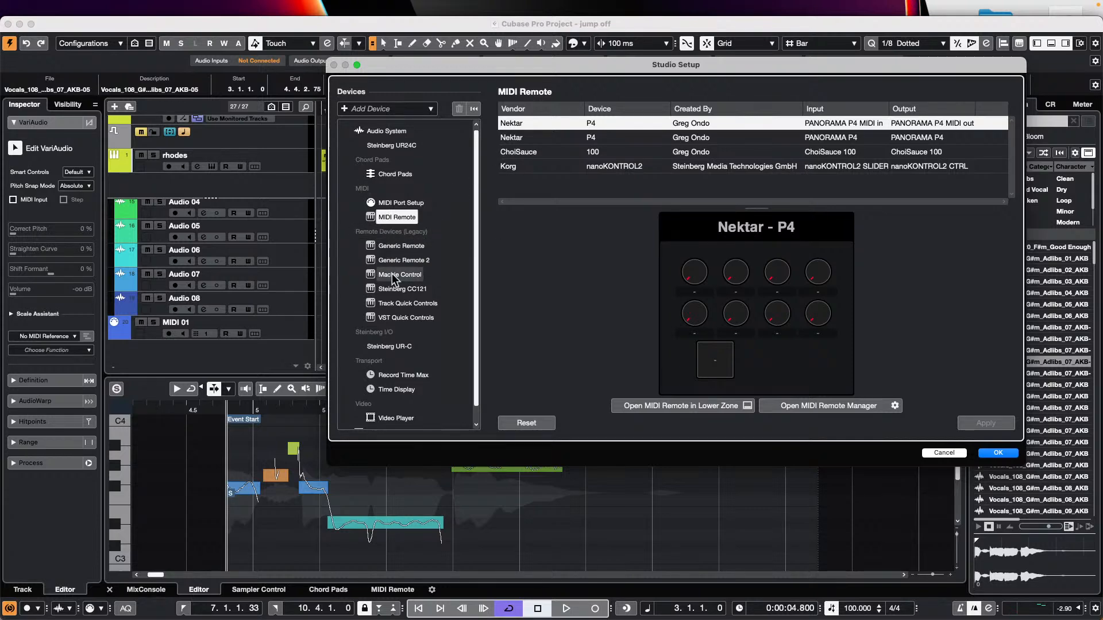
pyautogui.click(400, 203)
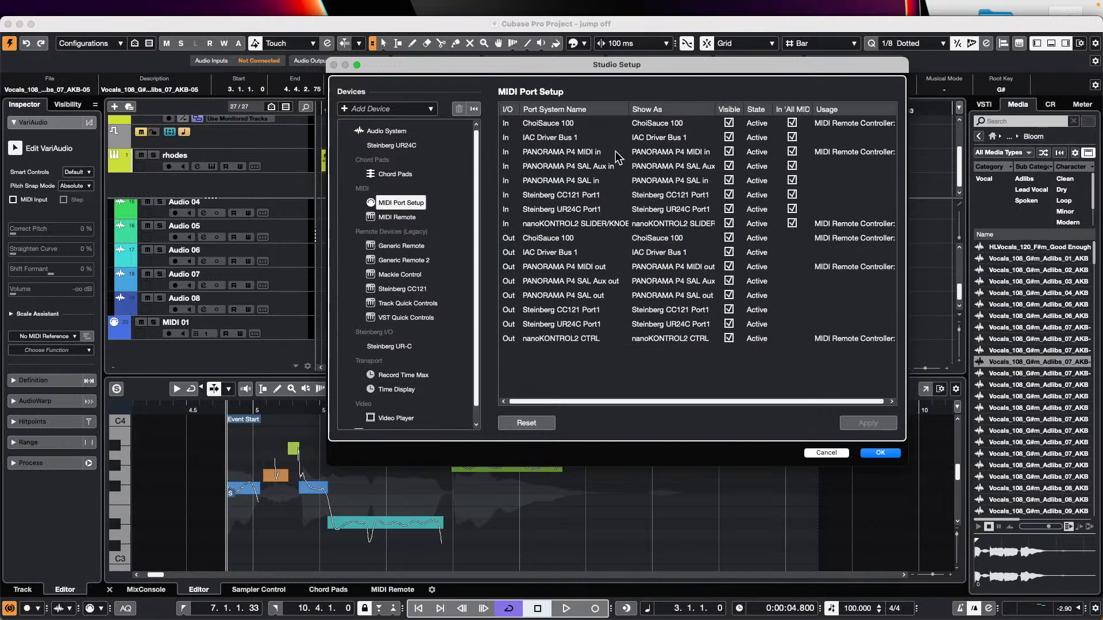
# Exclude the PANORAMA P4 SAL Aux in port from All MIDI Inputs and accept the Studio Setup.
pyautogui.click(793, 166)
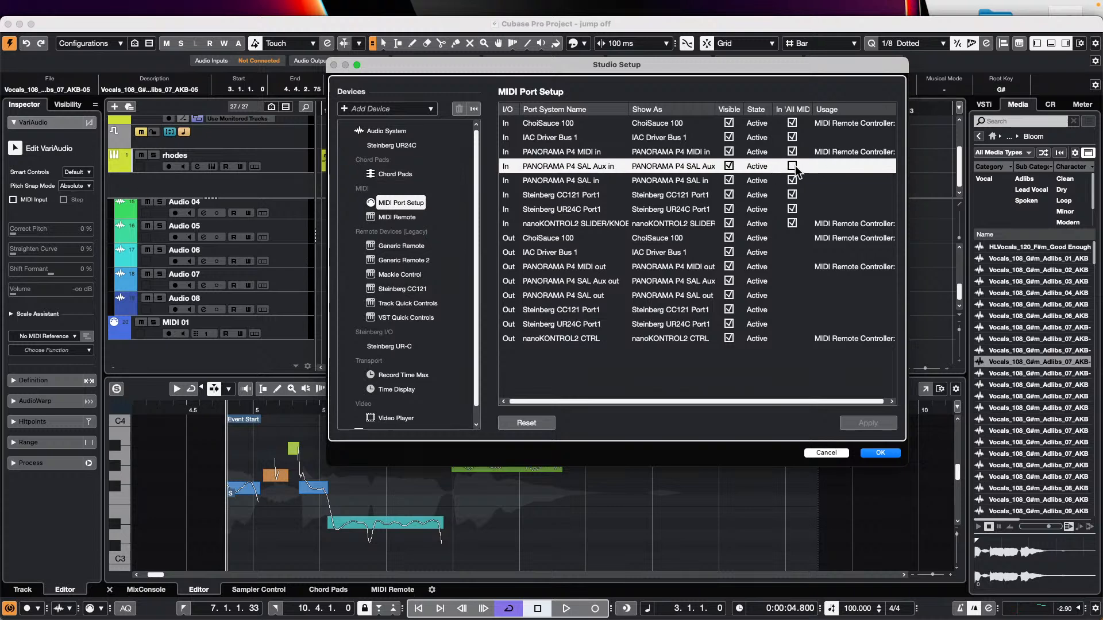
pyautogui.click(793, 137)
pyautogui.click(793, 136)
pyautogui.click(880, 453)
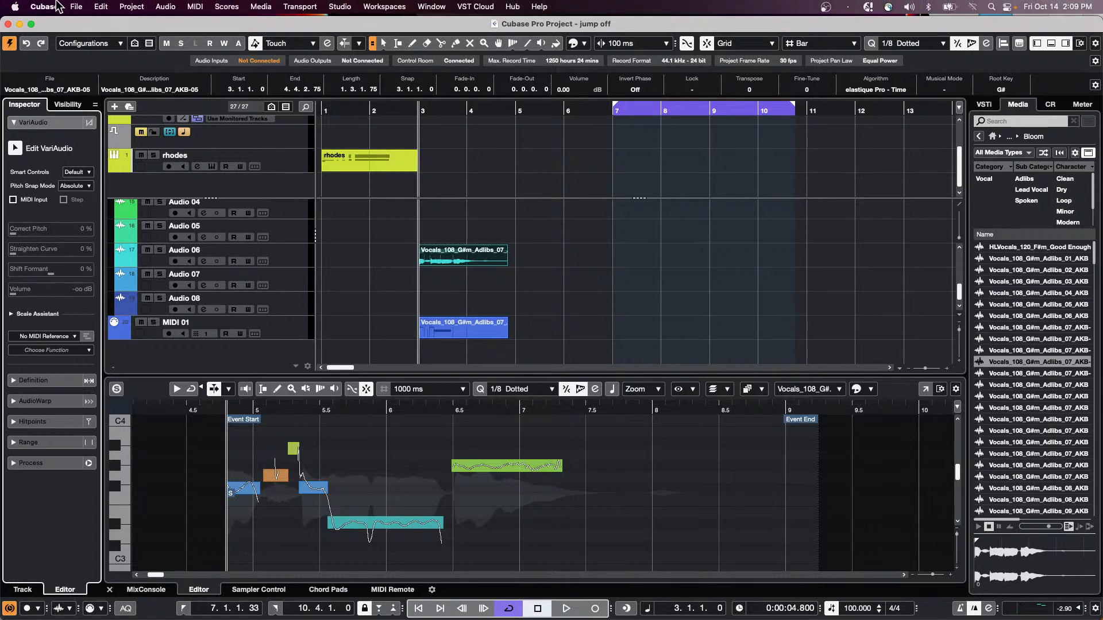
# Create a new empty project and activate it.
pyautogui.click(76, 6)
pyautogui.click(93, 25)
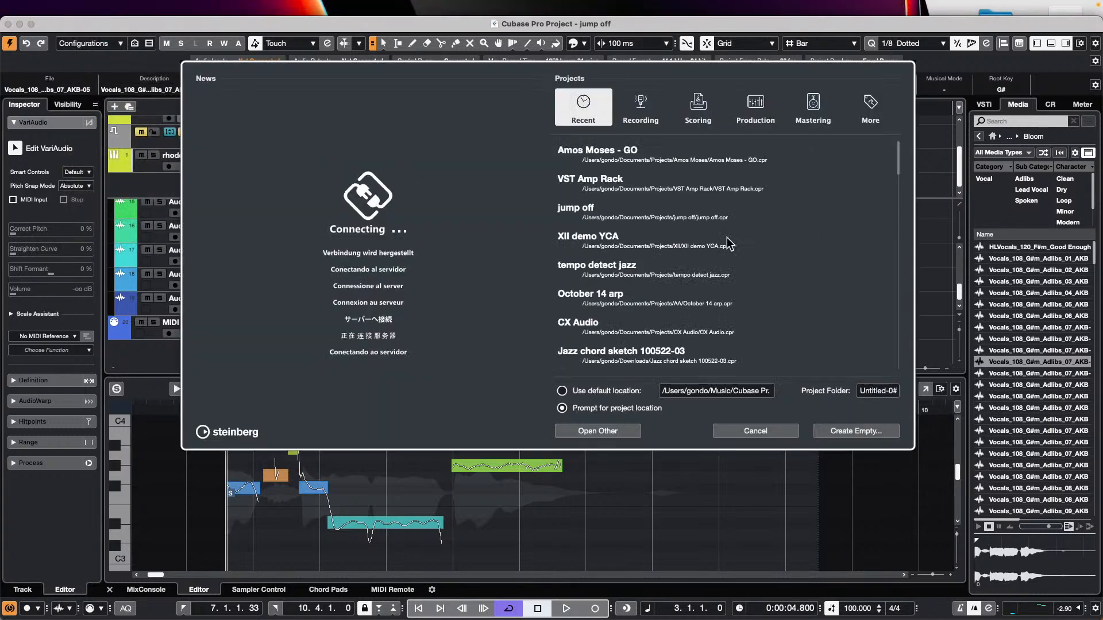
pyautogui.click(864, 435)
pyautogui.click(869, 399)
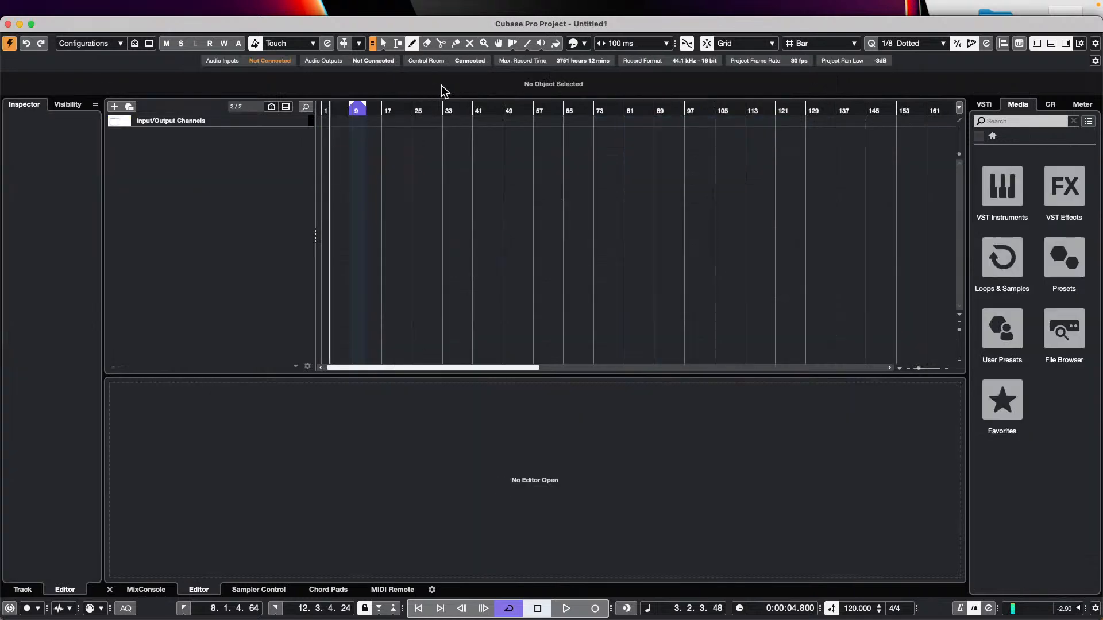
# Add eight stereo audio tracks to the empty project and select all of them.
pyautogui.rightClick(213, 164)
pyautogui.click(272, 163)
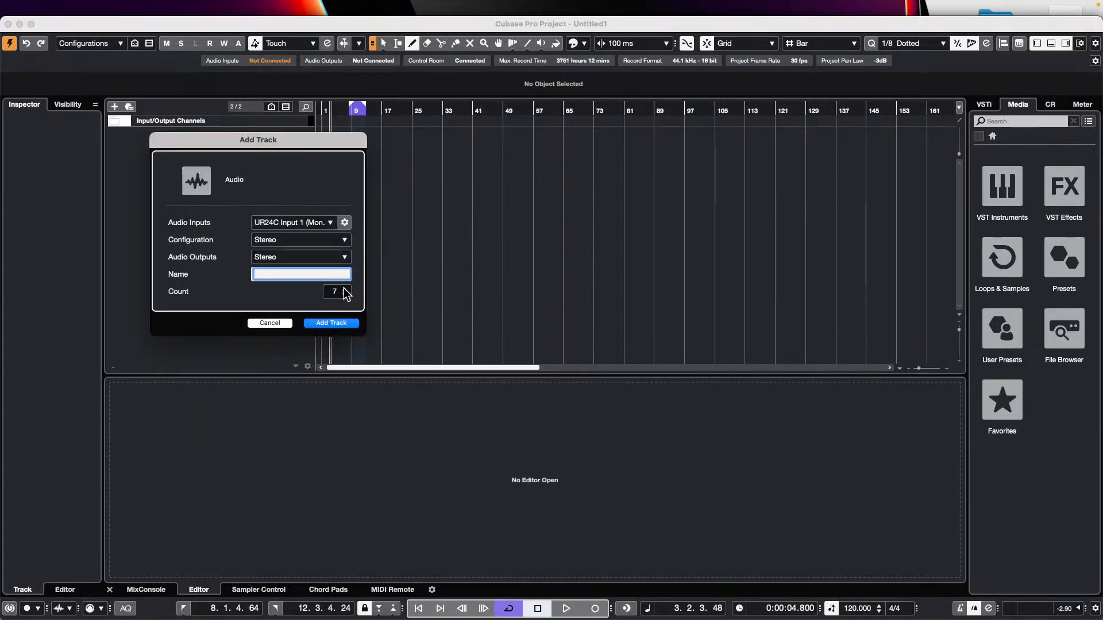
pyautogui.click(336, 323)
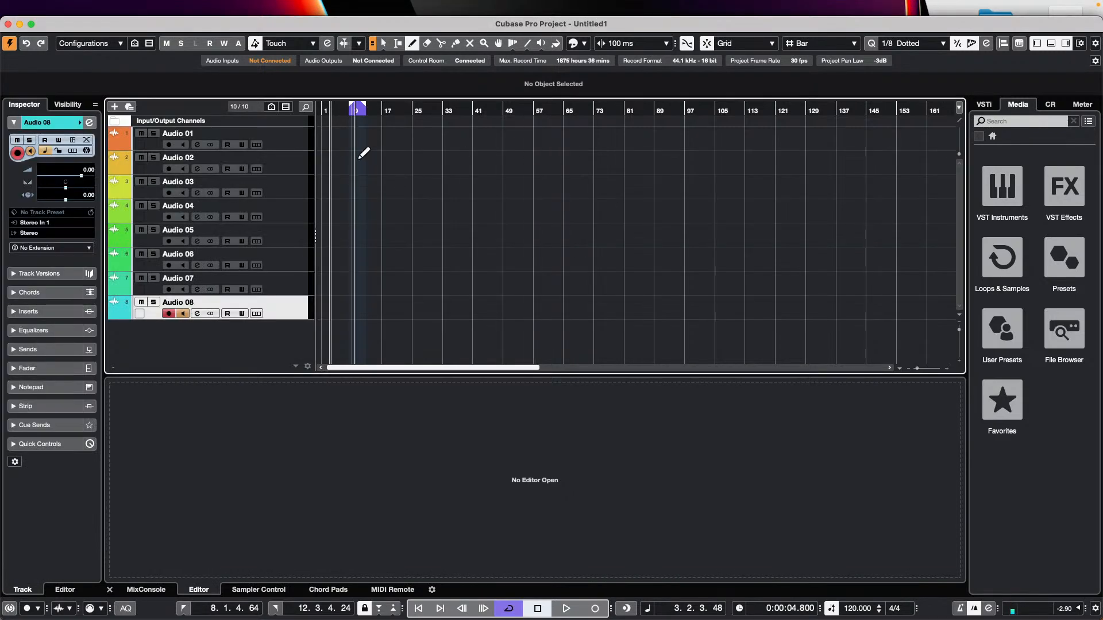
pyautogui.keyDown('shift'); pyautogui.click(290, 143); pyautogui.keyUp('shift')
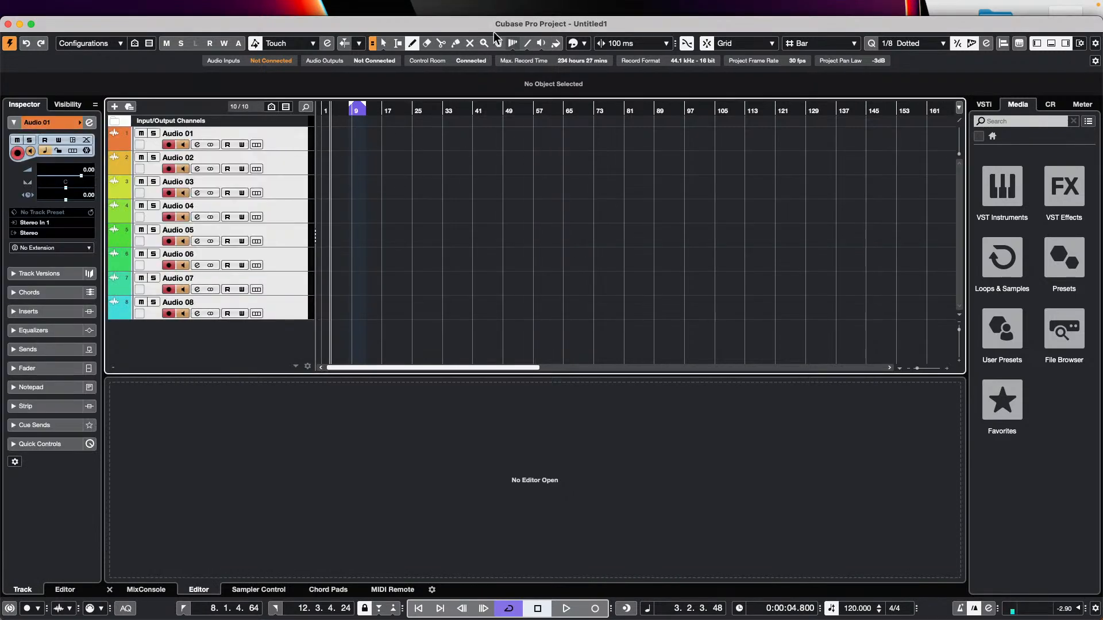
# Enlarge the project window, open the Audio Connections and apply the 1 x Stereo preset to the inputs.
pyautogui.click(31, 23)
pyautogui.click(318, 8)
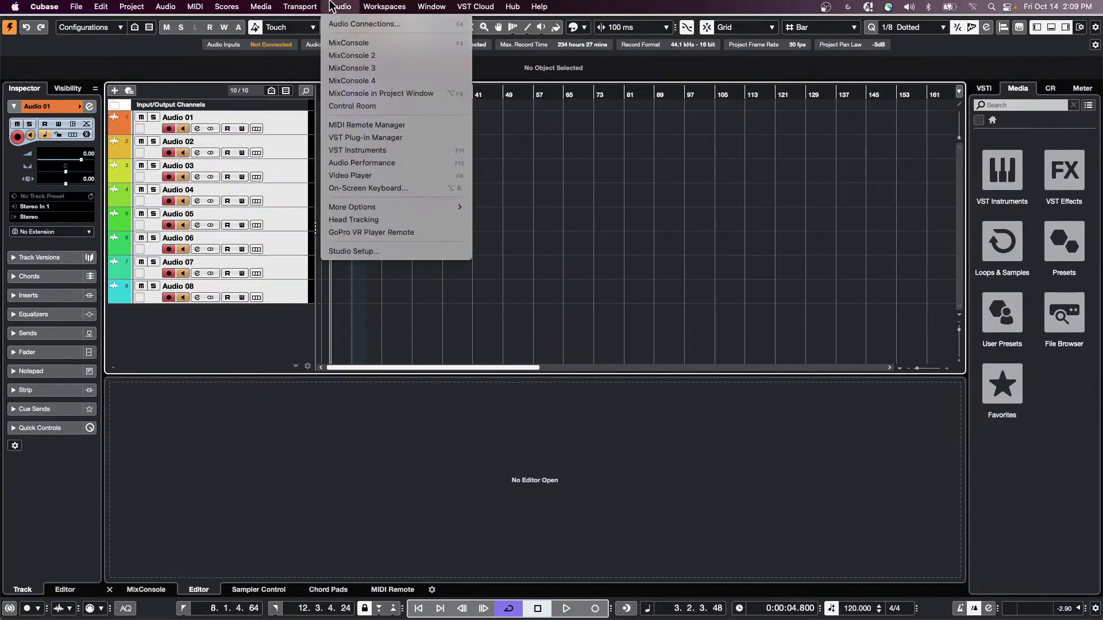
pyautogui.click(348, 24)
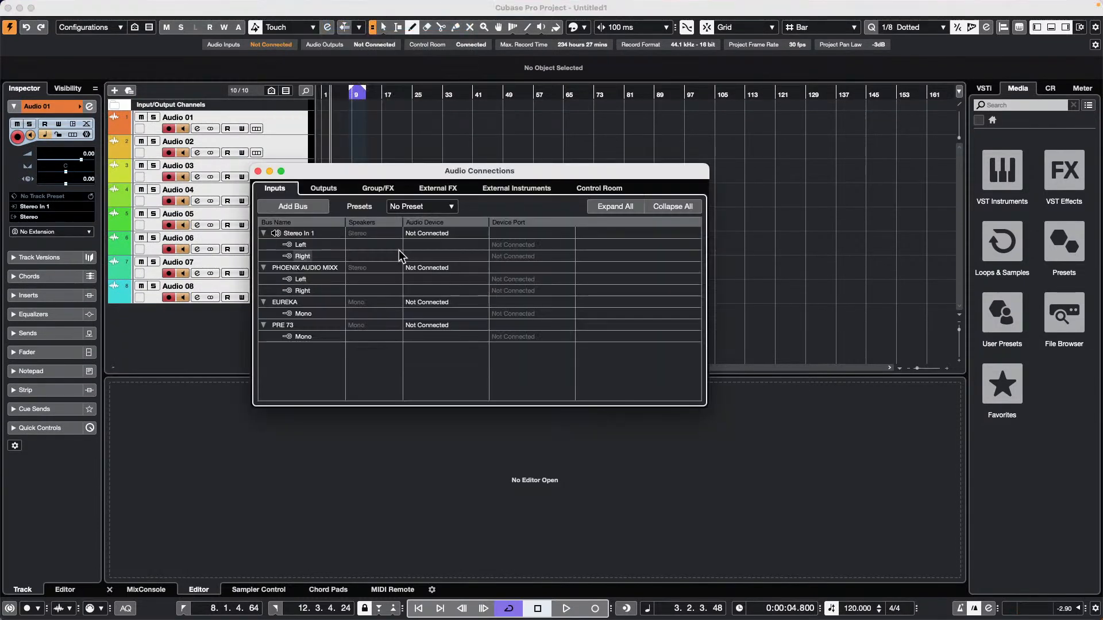
pyautogui.click(450, 206)
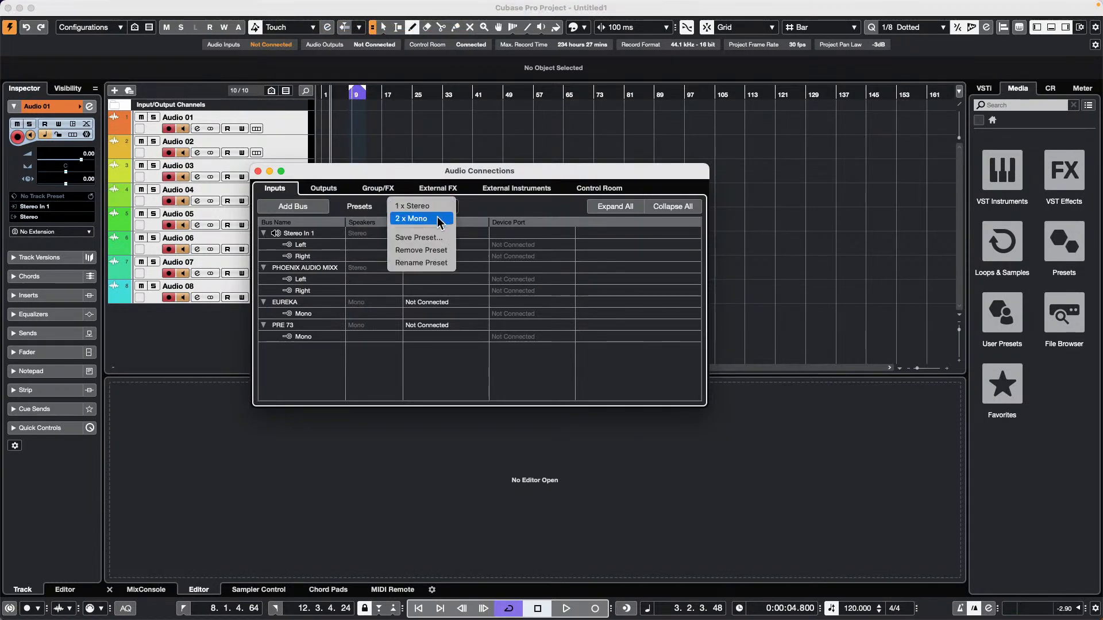
pyautogui.click(439, 219)
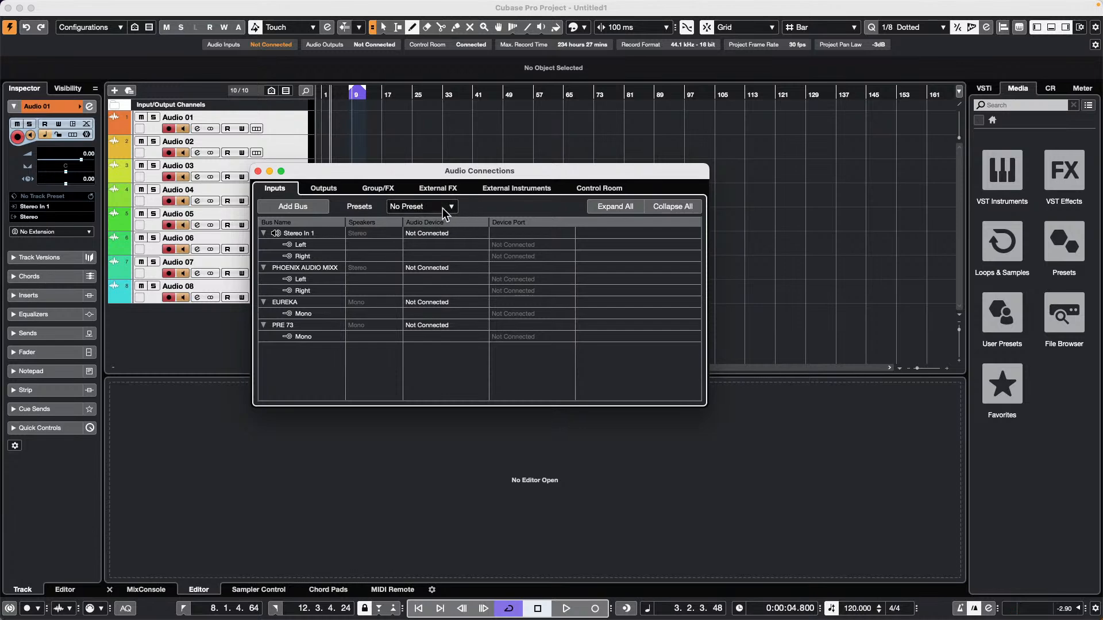
pyautogui.click(444, 210)
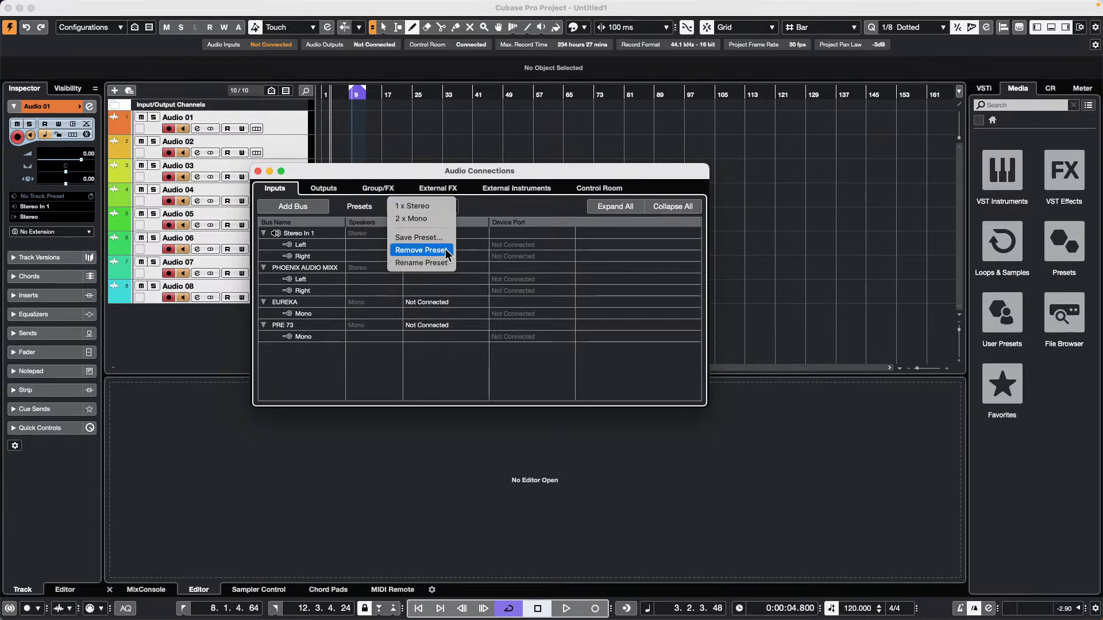
pyautogui.click(434, 208)
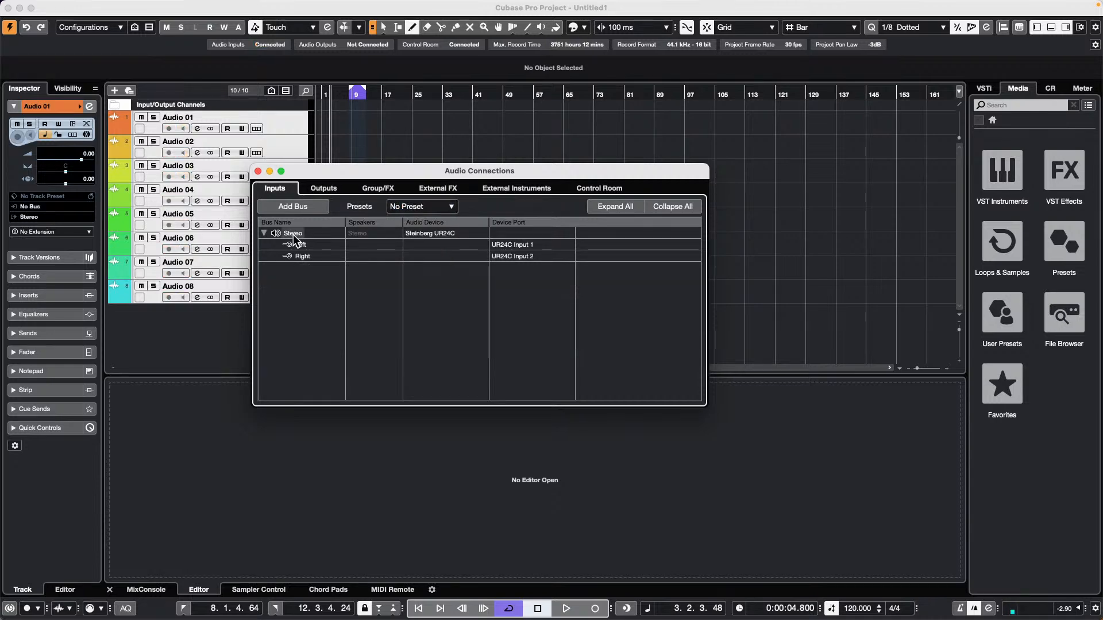
# Remove the Stereo input bus and add several stereo input buses in its place.
pyautogui.rightClick(292, 234)
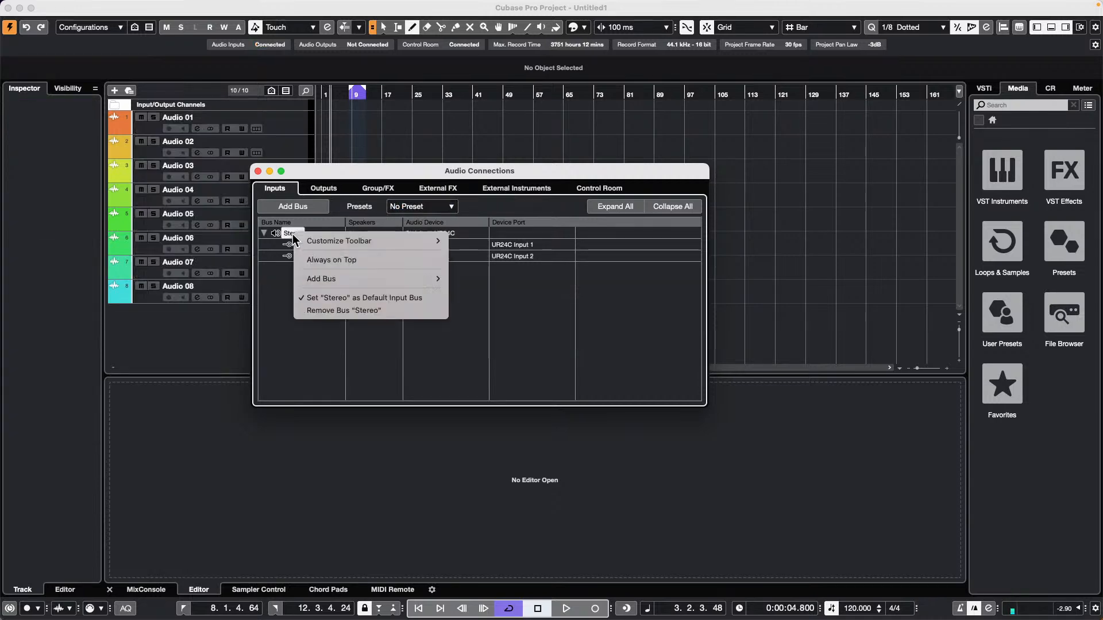
pyautogui.click(366, 311)
pyautogui.click(311, 207)
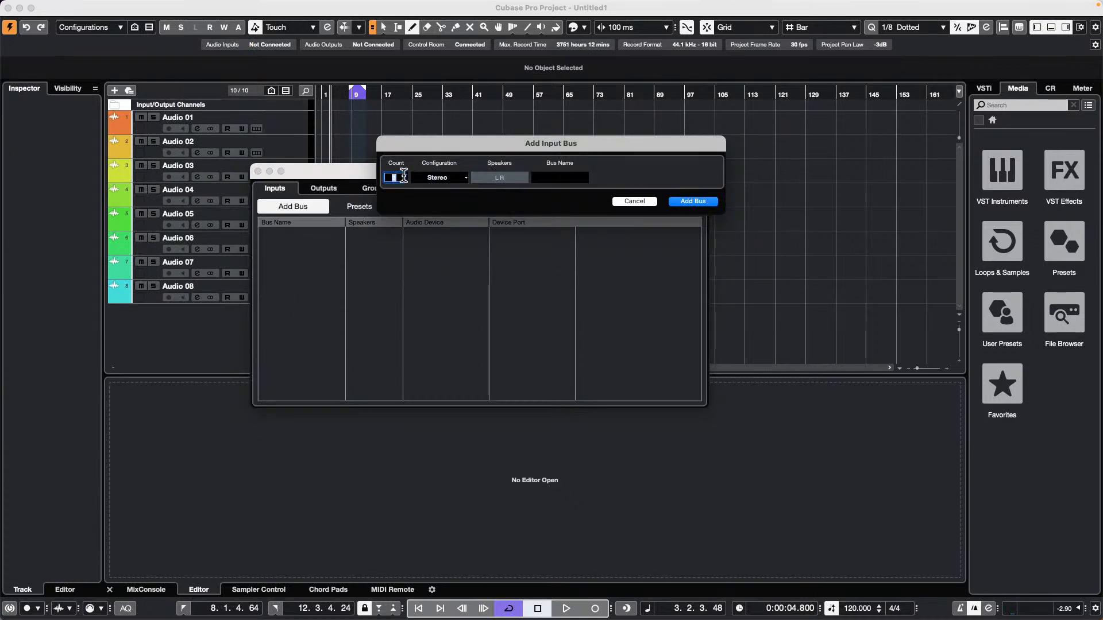
pyautogui.click(704, 202)
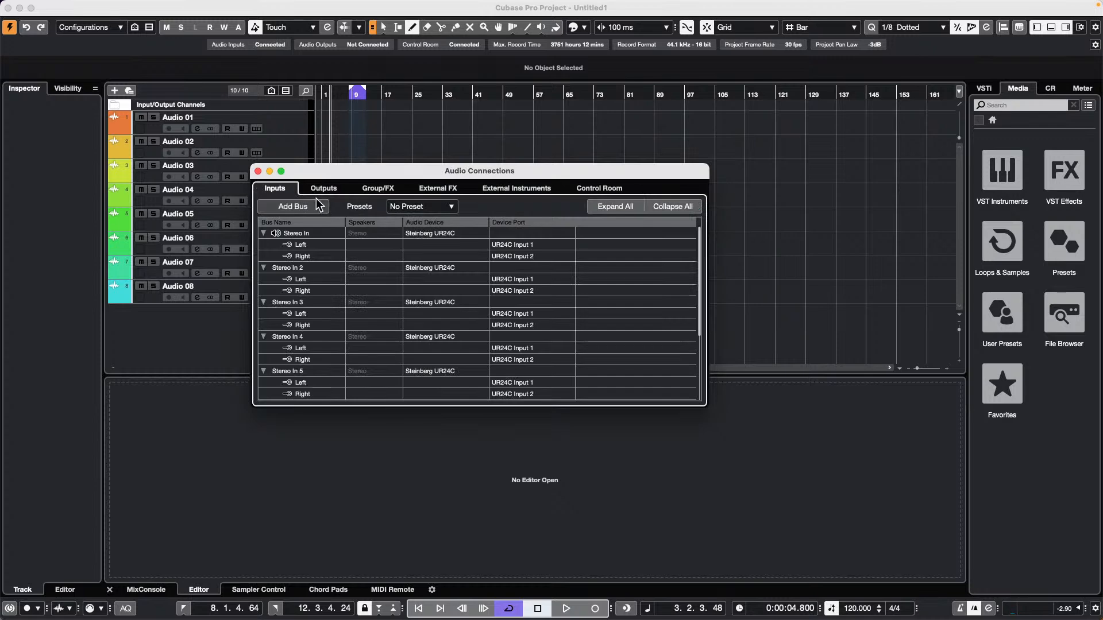
# Replace the added input buses by applying the 1 x Stereo preset again.
pyautogui.click(418, 208)
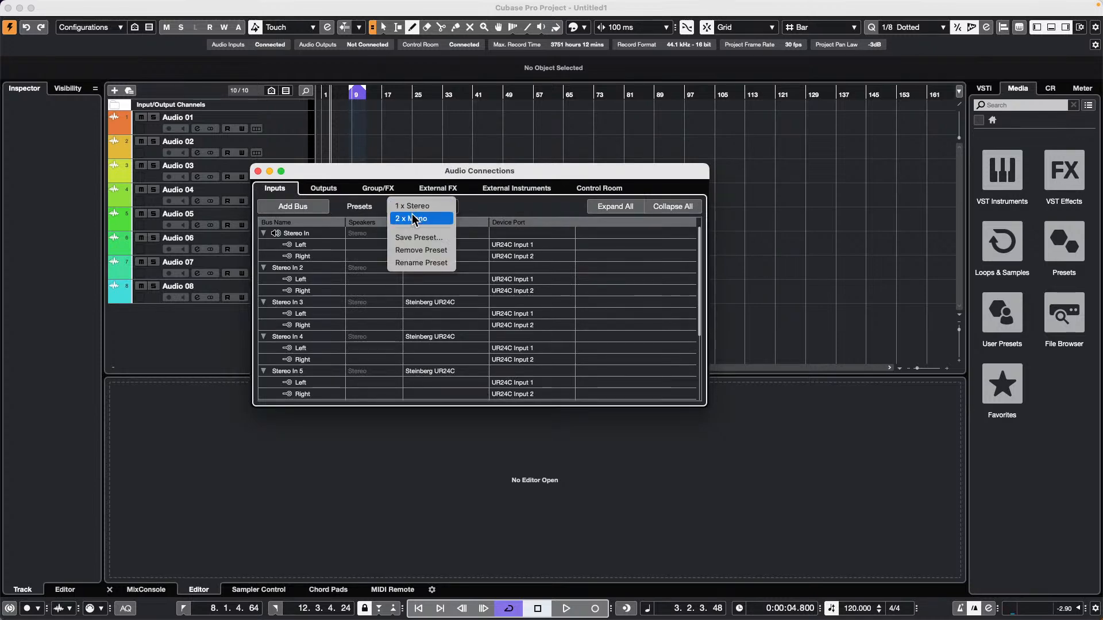
pyautogui.click(291, 216)
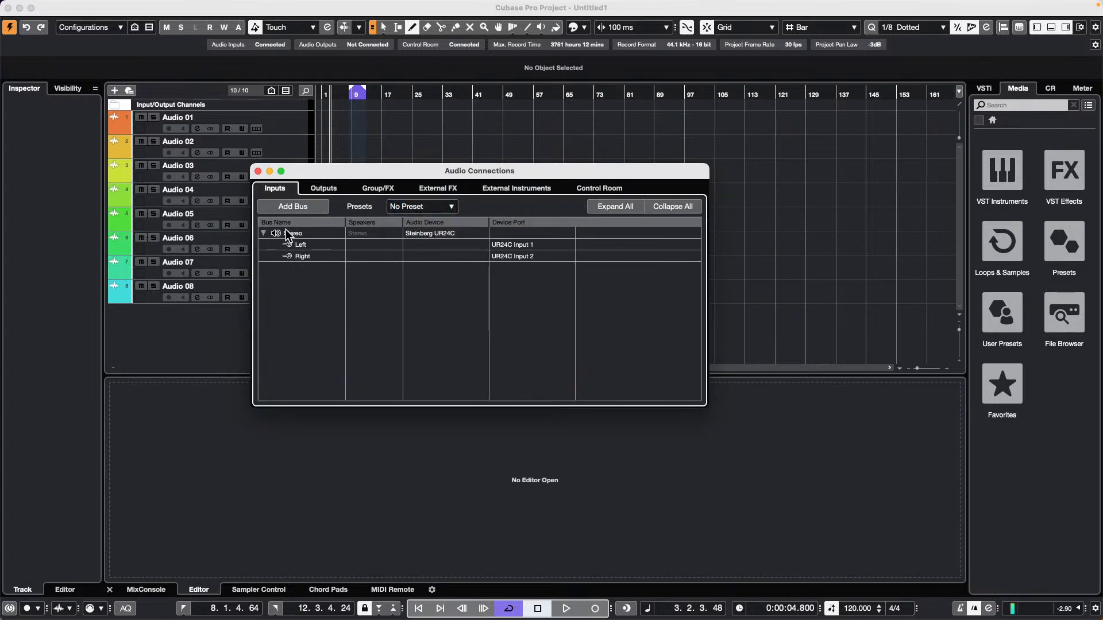
# Replace the Stereo input bus with eight mono input buses and close the Audio Connections.
pyautogui.rightClick(286, 234)
pyautogui.click(348, 311)
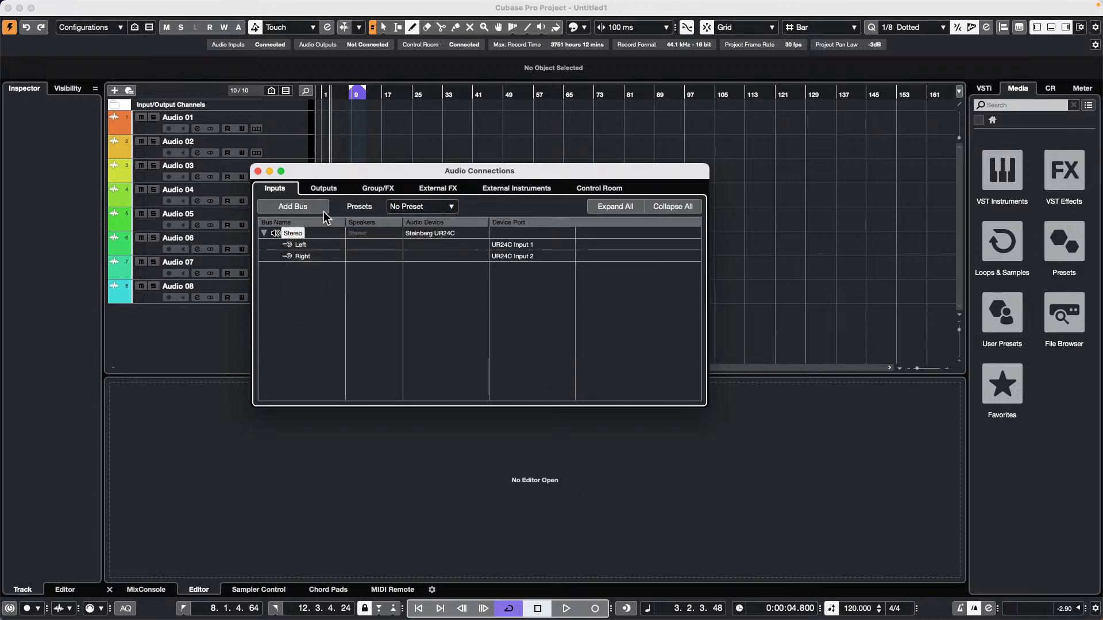
pyautogui.click(308, 208)
pyautogui.click(435, 181)
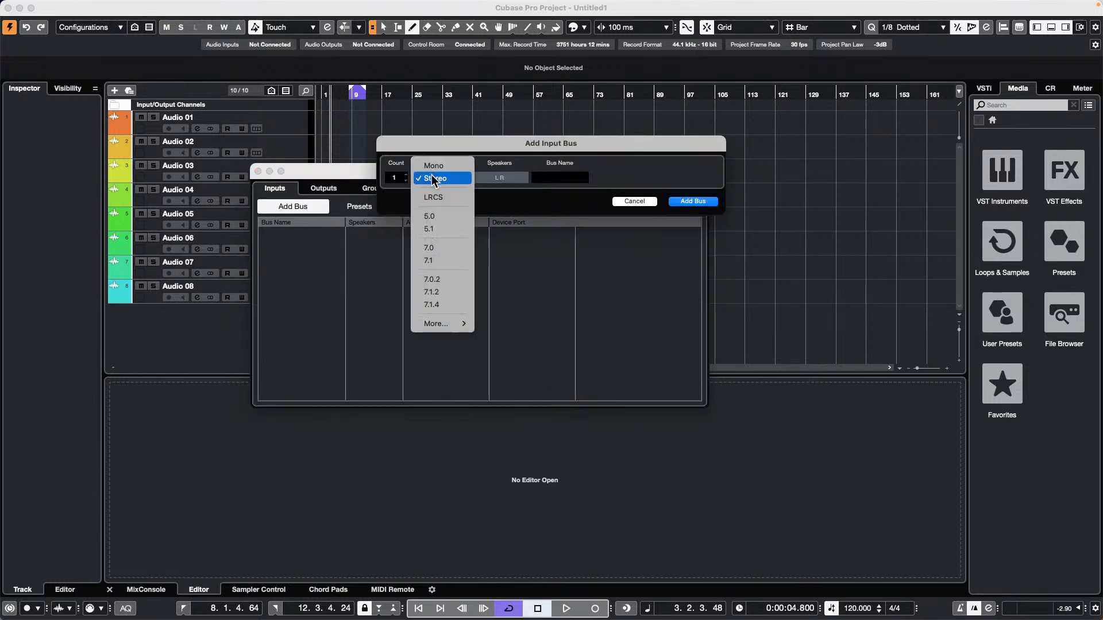
pyautogui.click(433, 159)
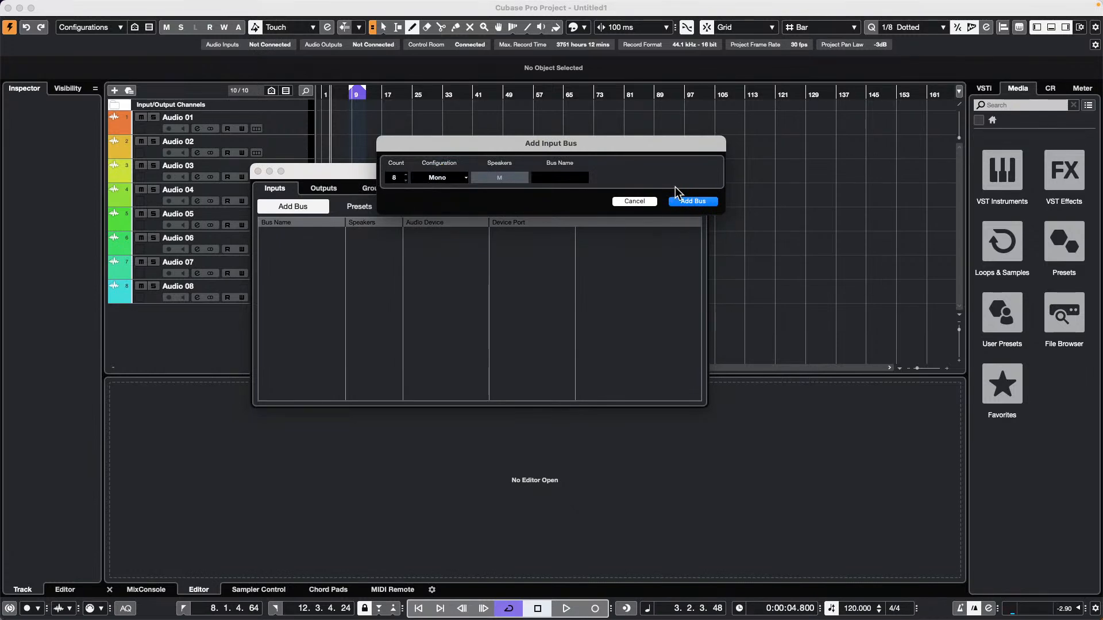
pyautogui.click(685, 202)
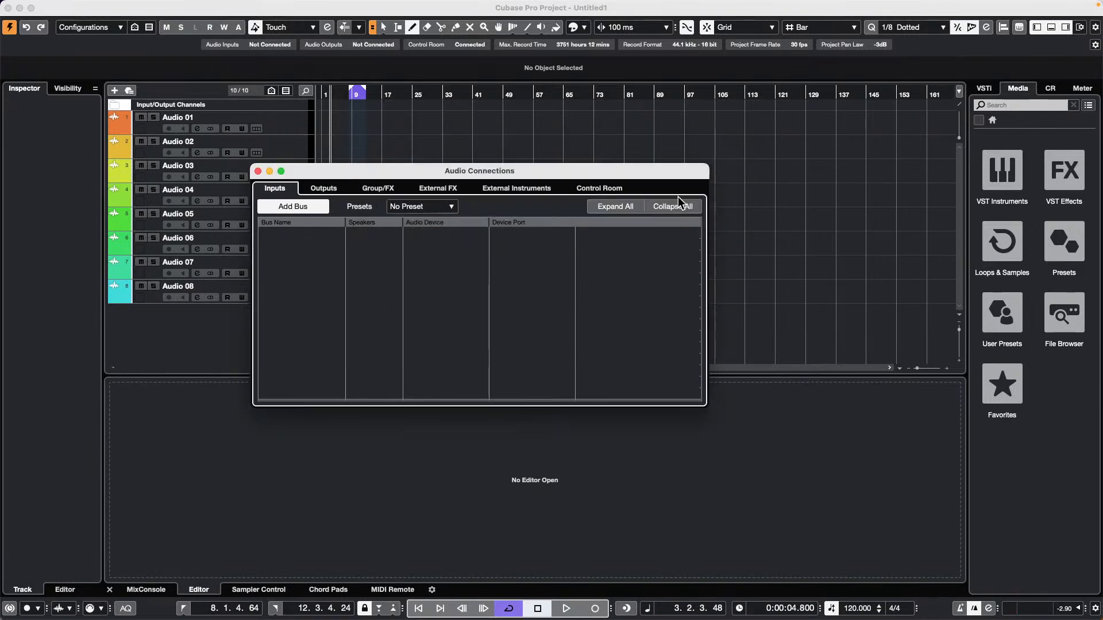
pyautogui.click(257, 171)
# Examine the input routing of each track from Audio 01 through Audio 08 and return to Audio 01.
pyautogui.click(289, 127)
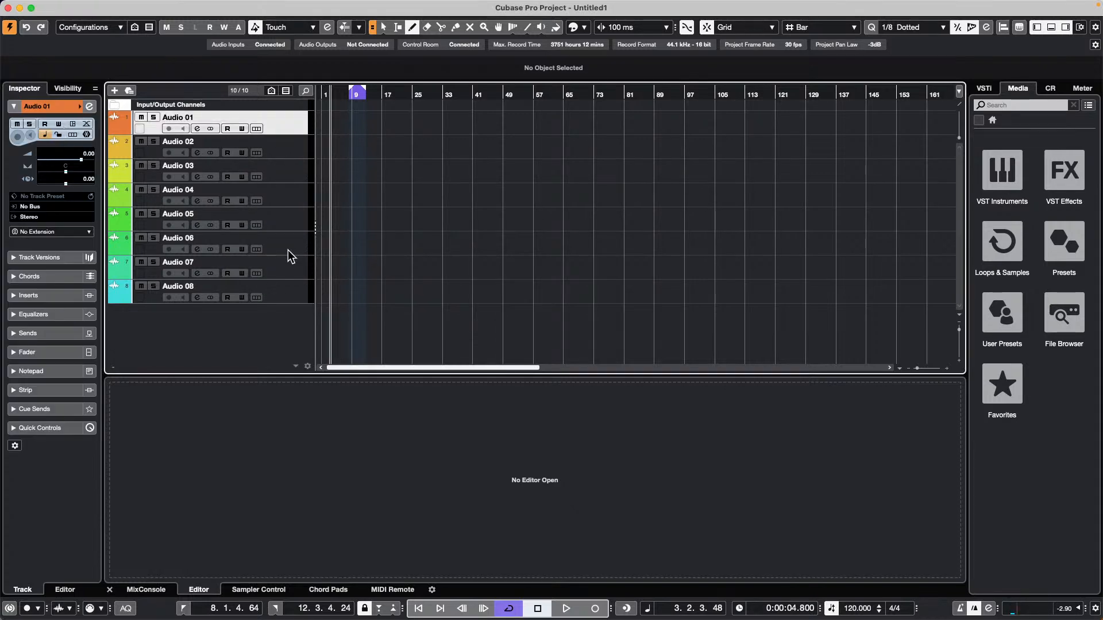
pyautogui.press('Down')
pyautogui.press('Down')
pyautogui.press('Down')
pyautogui.press('Down')
pyautogui.press('Down')
pyautogui.press('Down')
pyautogui.press('Down')
pyautogui.press('Up')
pyautogui.press('Up')
pyautogui.press('Up')
pyautogui.press('Up')
pyautogui.press('Up')
pyautogui.press('Up')
pyautogui.press('Up')
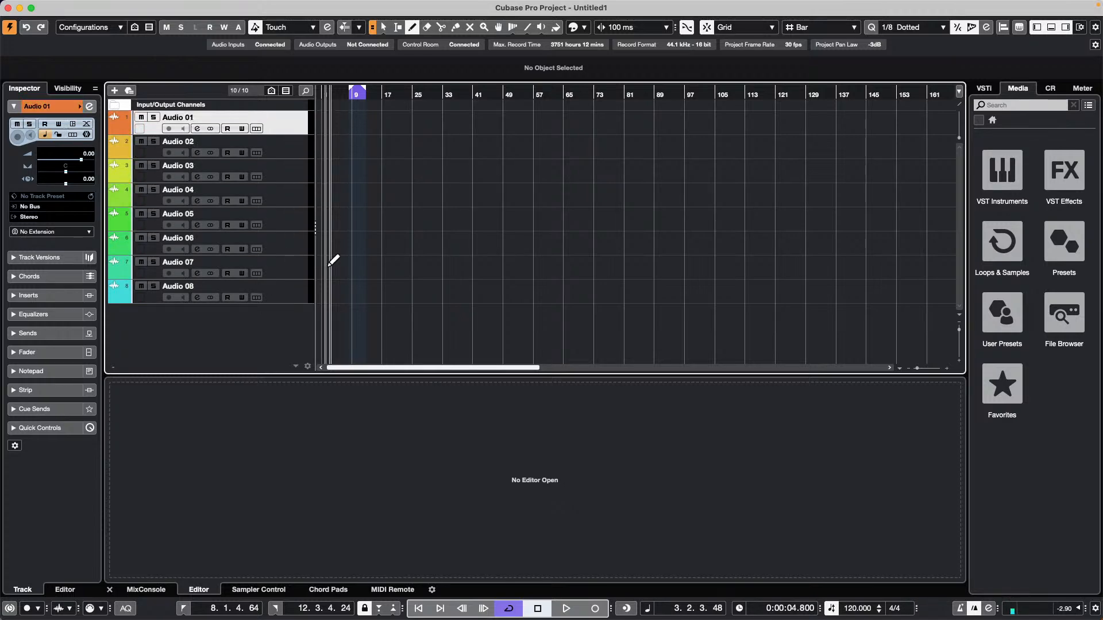
# Set the input routing of all eight audio tracks to Mono In and check the routing on the first tracks.
pyautogui.keyDown('shift'); pyautogui.click(295, 293); pyautogui.keyUp('shift')
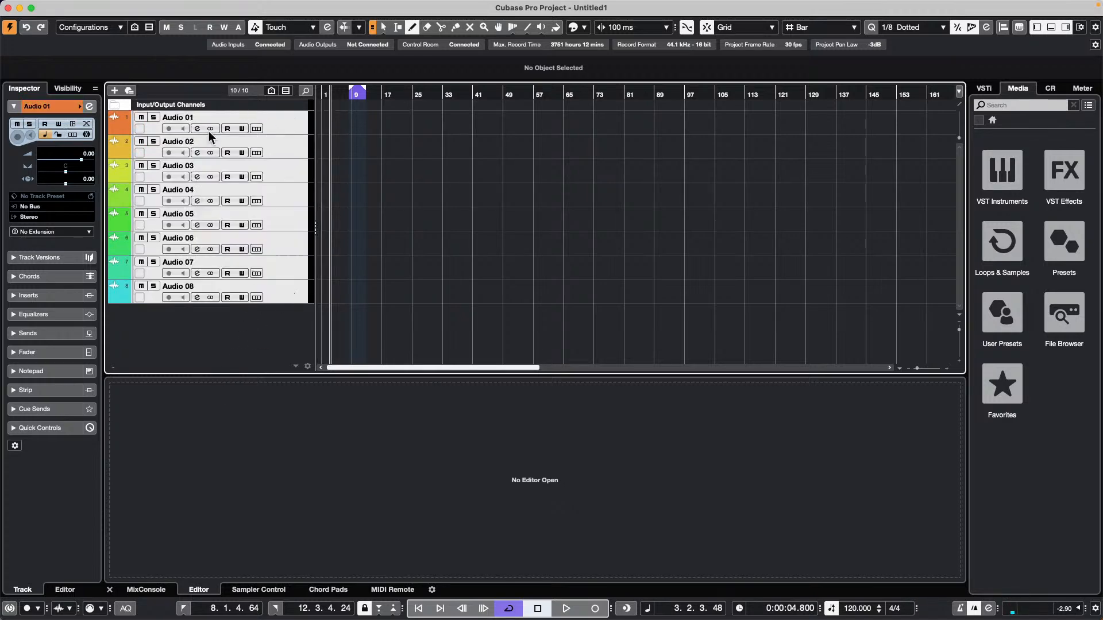
pyautogui.click(45, 207)
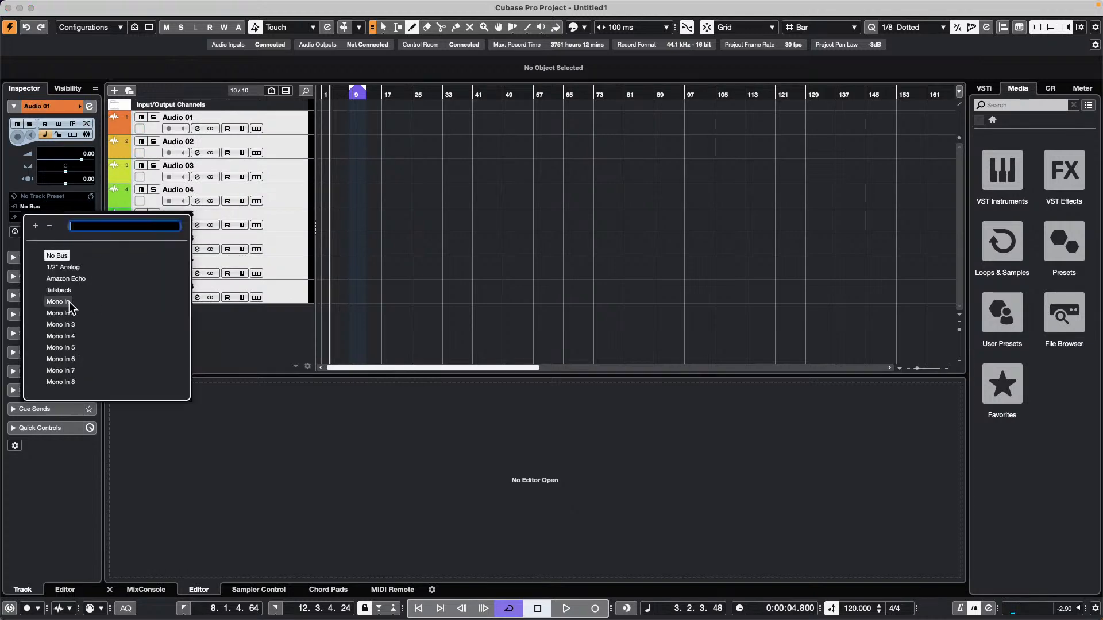
pyautogui.click(58, 302)
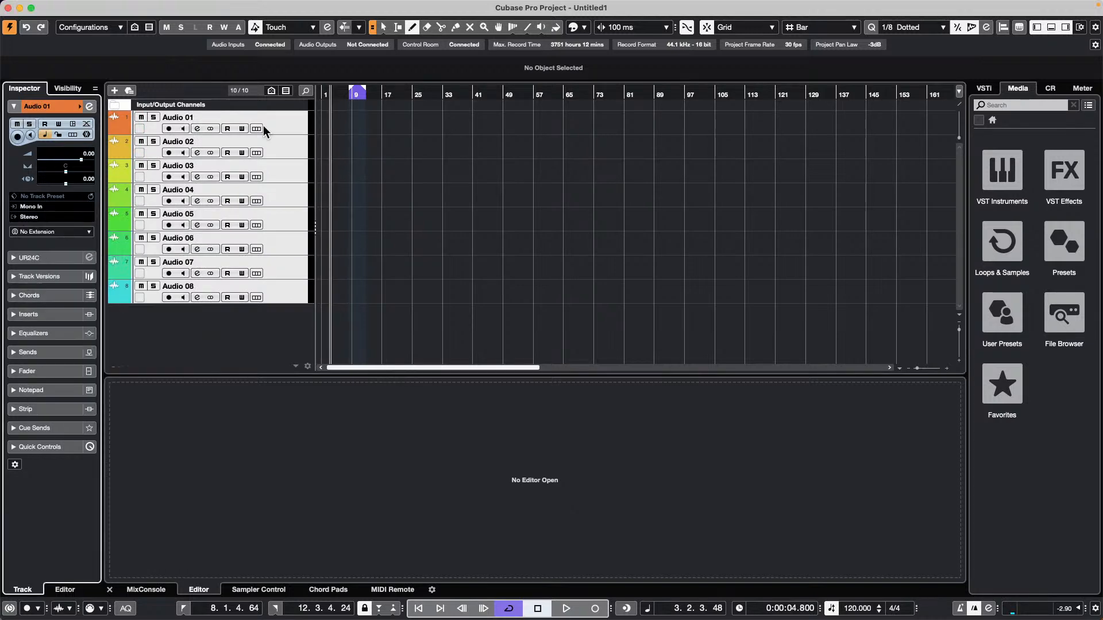
pyautogui.click(290, 129)
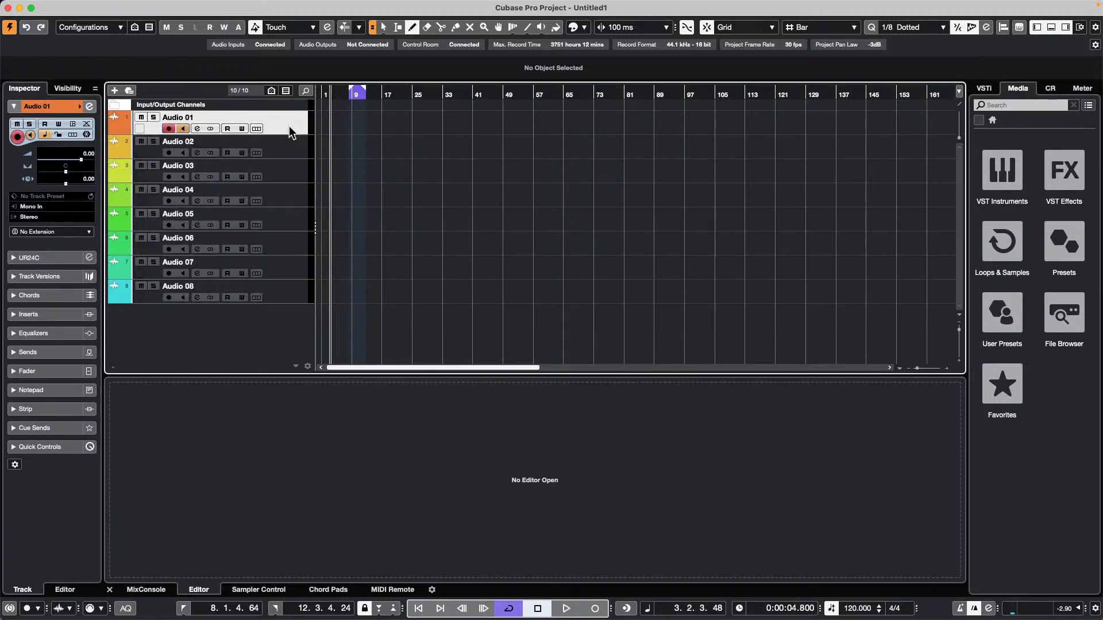
pyautogui.press('Down')
pyautogui.press('Down')
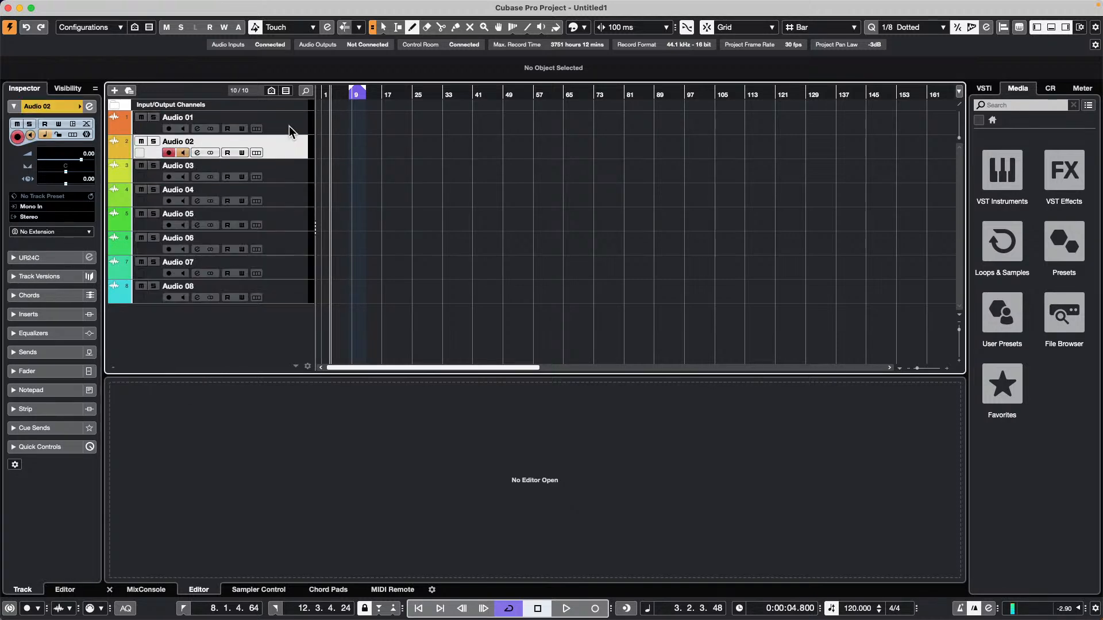
pyautogui.press('Up')
pyautogui.press('Up')
pyautogui.press('Up')
# Reapply the Mono In input to all eight audio tracks and check the routing on individual tracks down to Audio 08.
pyautogui.click(289, 127)
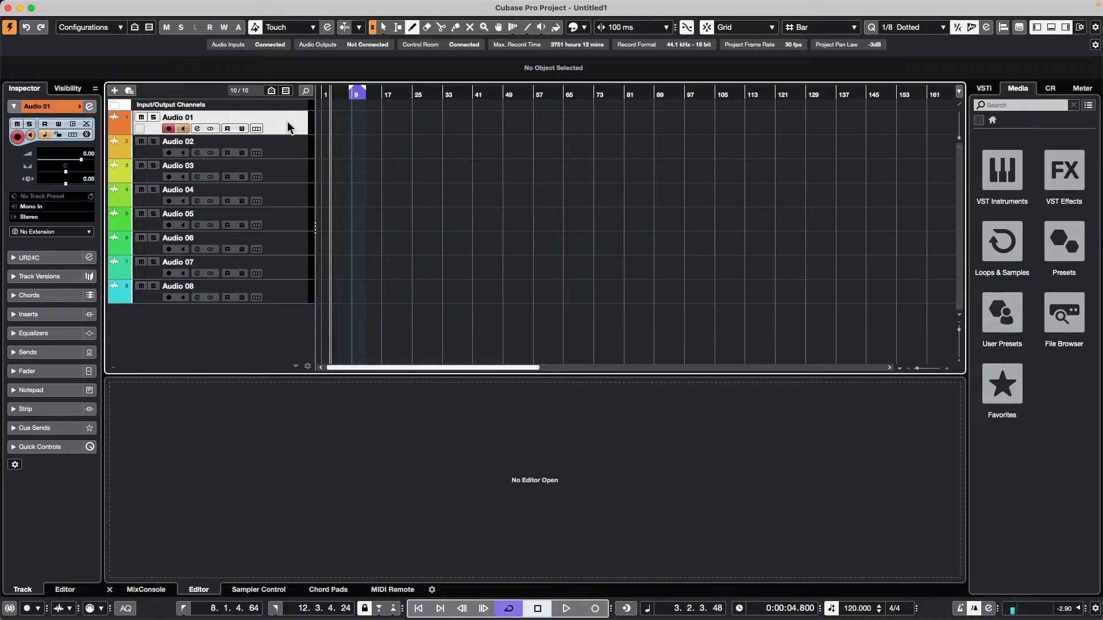
pyautogui.keyDown('shift'); pyautogui.click(290, 298); pyautogui.keyUp('shift')
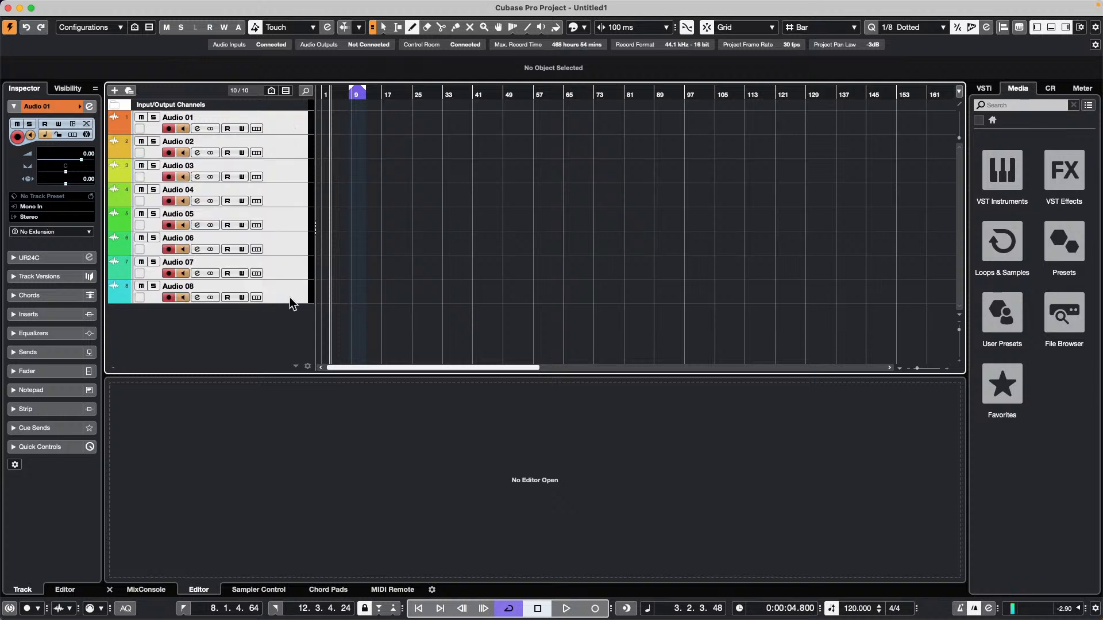
pyautogui.click(72, 207)
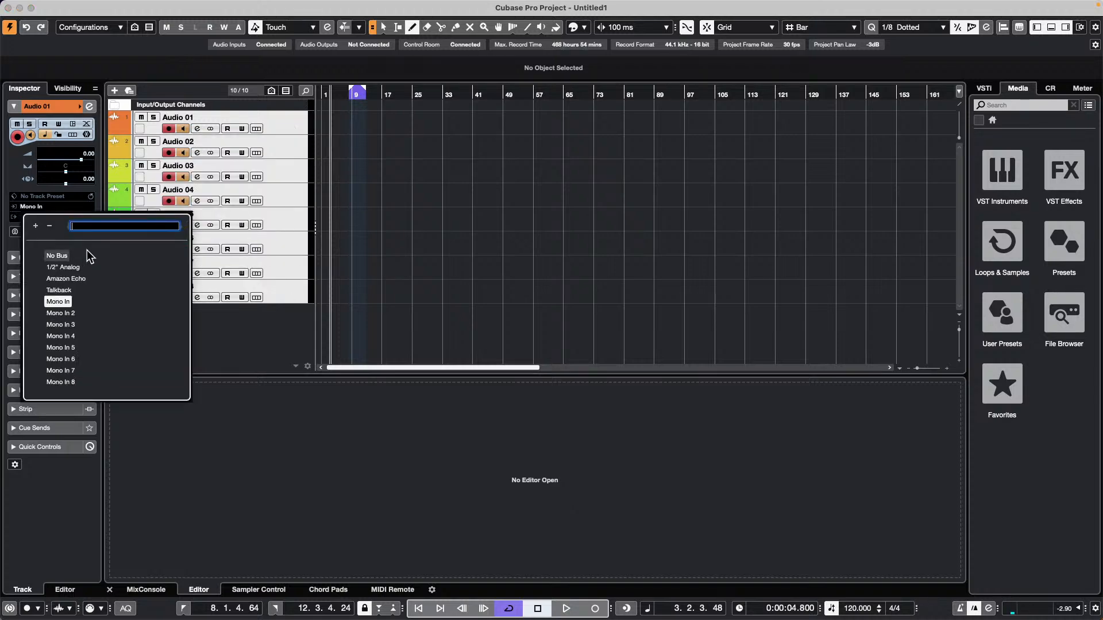
pyautogui.click(66, 304)
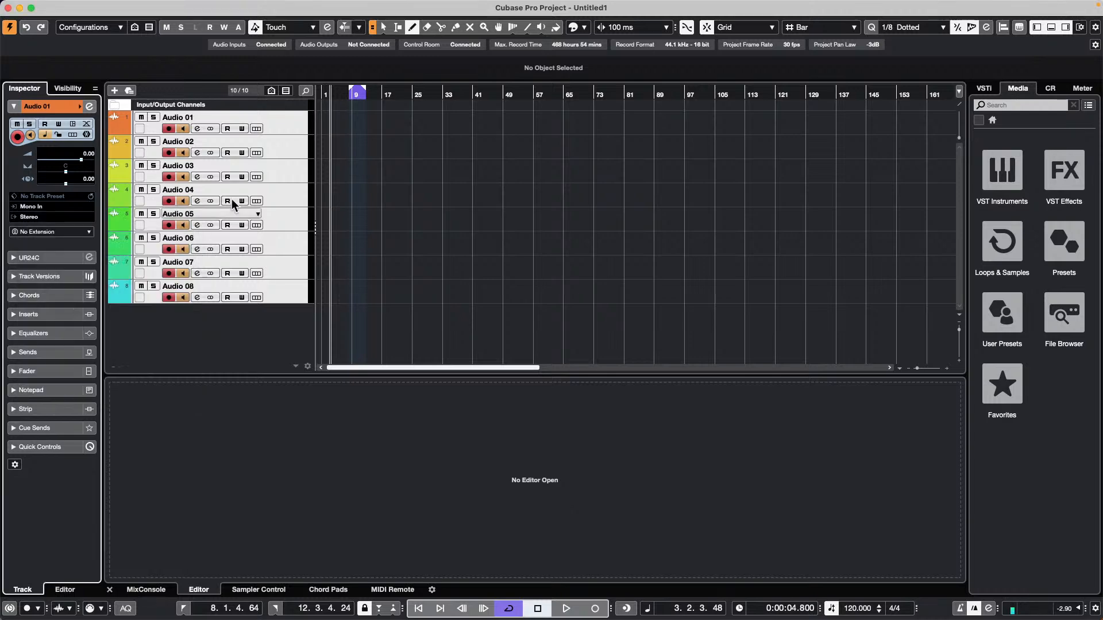
pyautogui.click(296, 150)
pyautogui.click(292, 175)
pyautogui.click(294, 219)
pyautogui.click(291, 254)
pyautogui.click(298, 297)
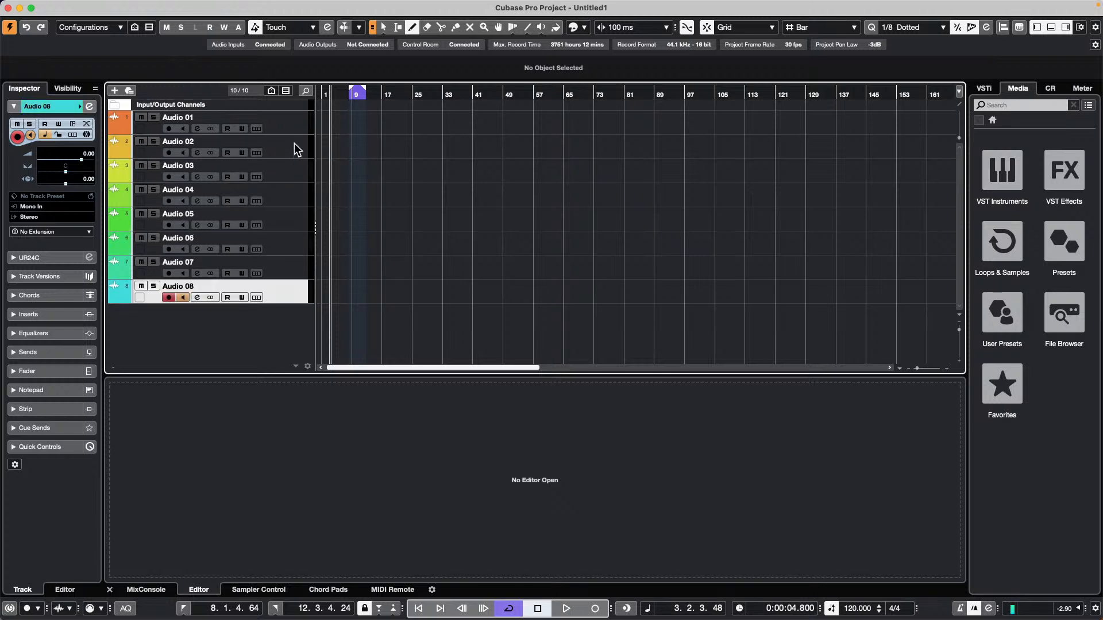
# Reselect tracks Audio 08 through Audio 01, assign Mono In as their input again and inspect Audio 03.
pyautogui.keyDown('shift'); pyautogui.click(297, 134); pyautogui.keyUp('shift')
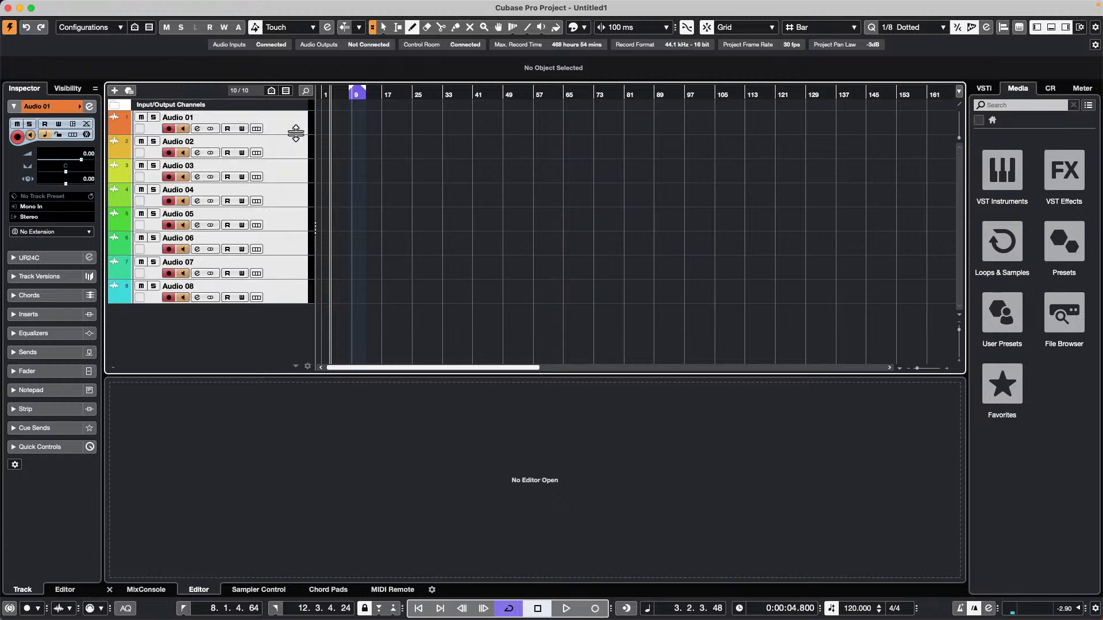
pyautogui.click(30, 215)
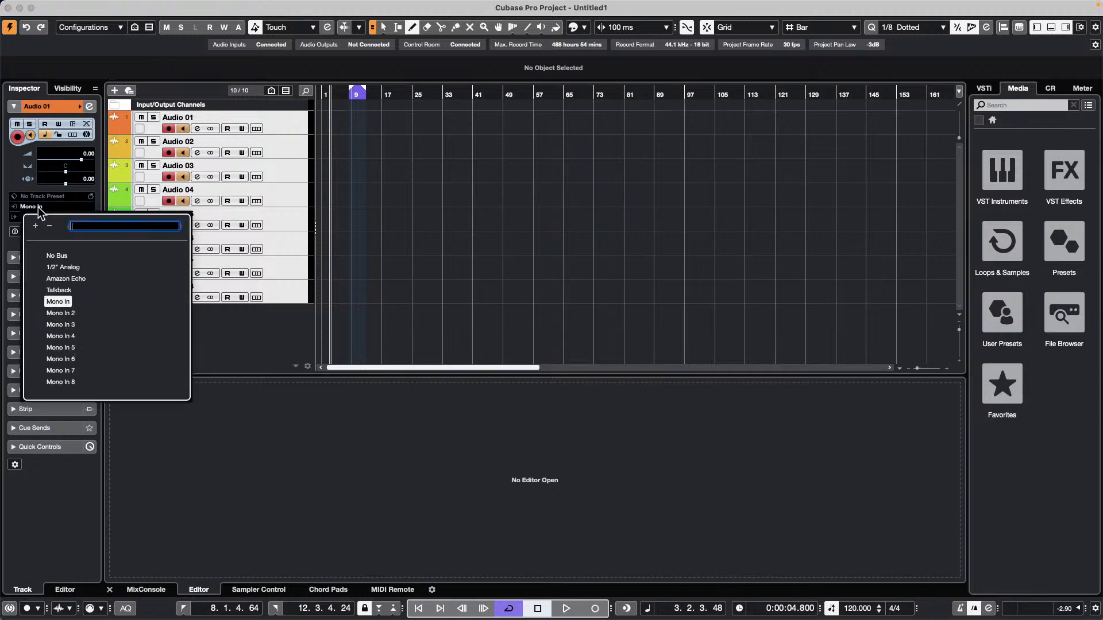
pyautogui.click(67, 309)
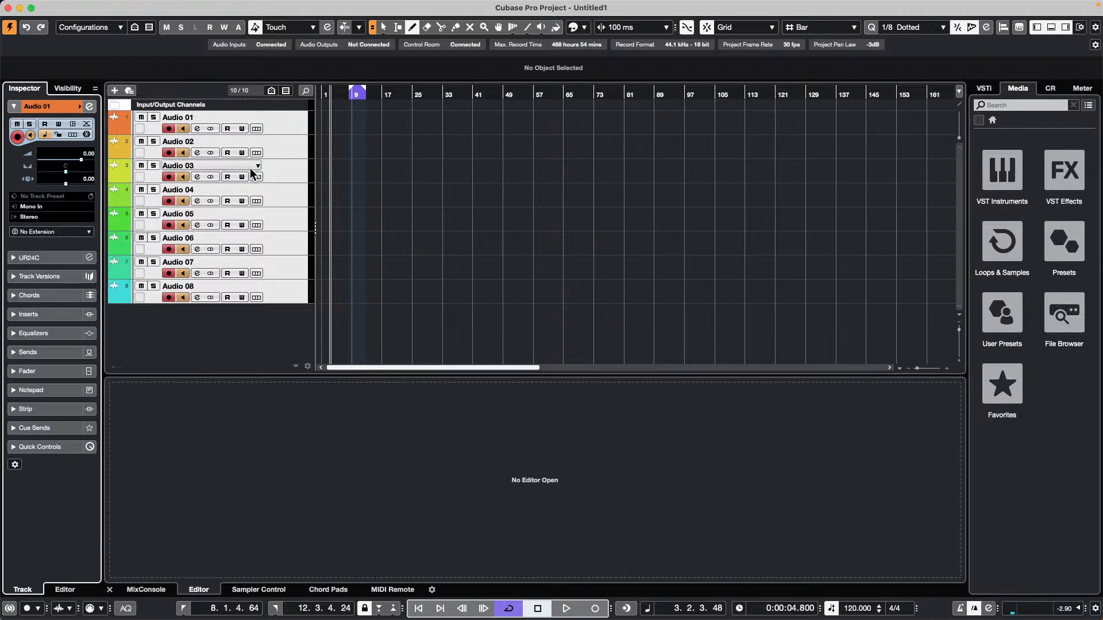
pyautogui.click(291, 178)
pyautogui.click(291, 187)
pyautogui.click(297, 168)
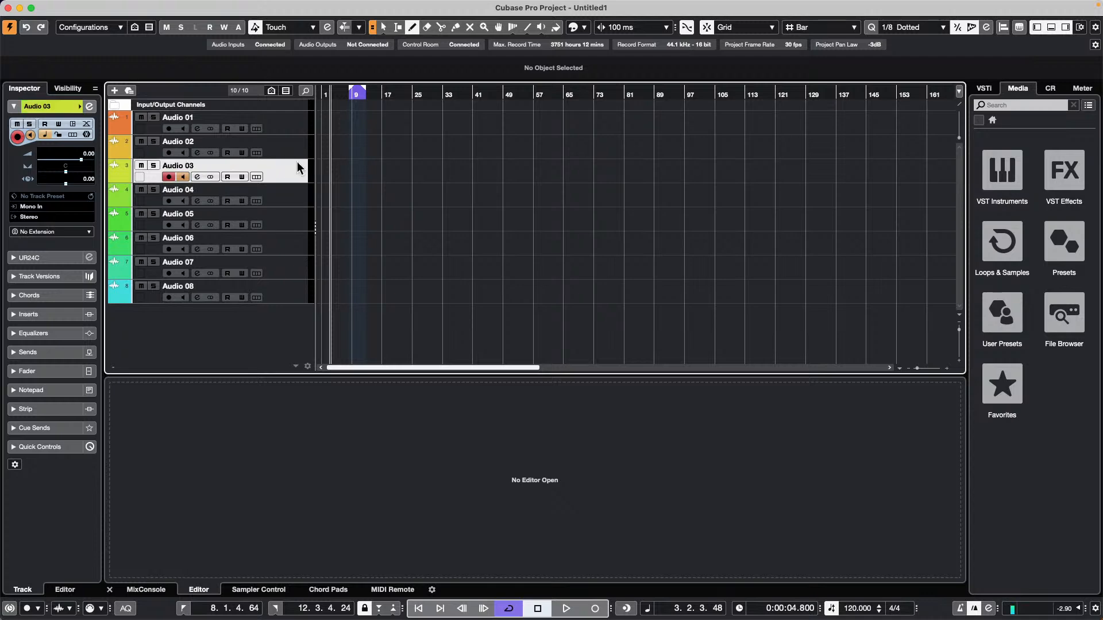
# Select all eight audio tracks and show the routing rack for their channels in the MixConsole.
pyautogui.click(299, 127)
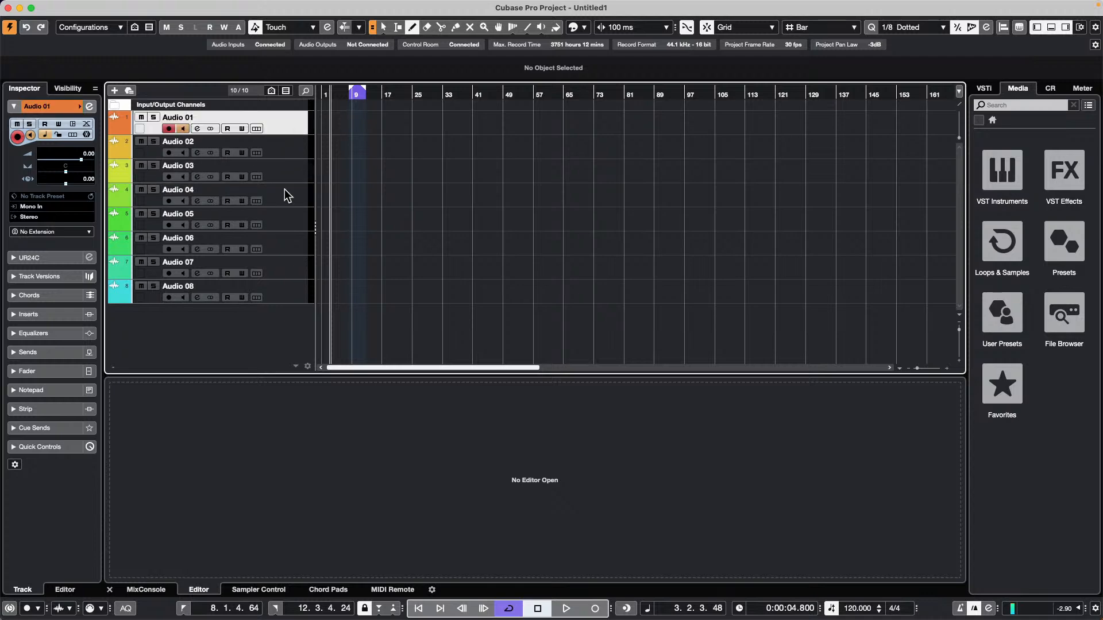
pyautogui.keyDown('shift'); pyautogui.click(289, 298); pyautogui.keyUp('shift')
pyautogui.press('F3')
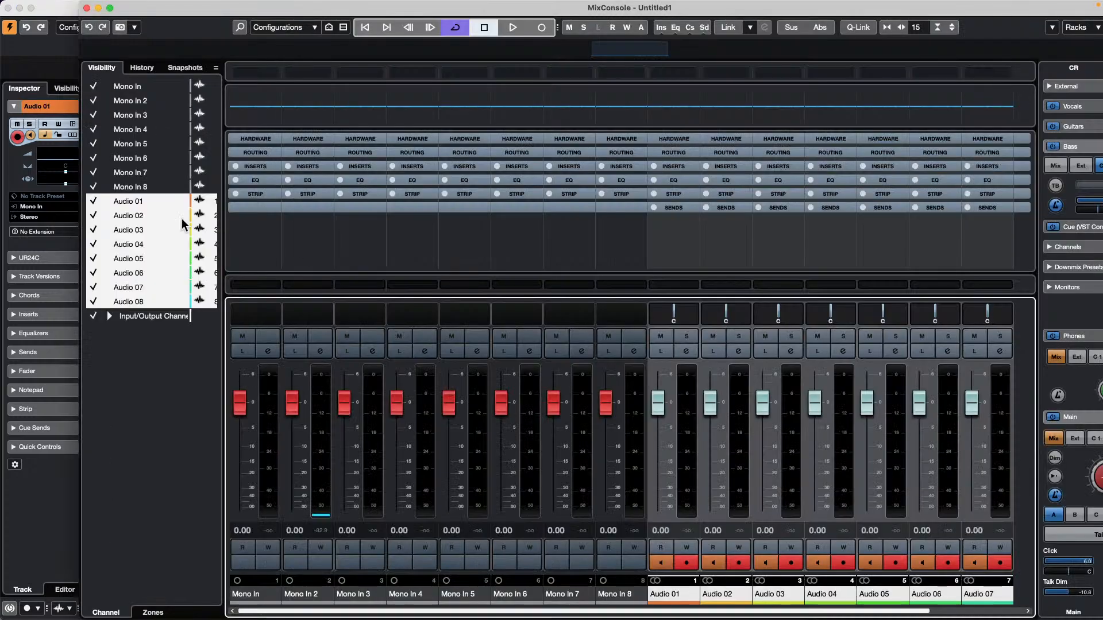
pyautogui.click(310, 151)
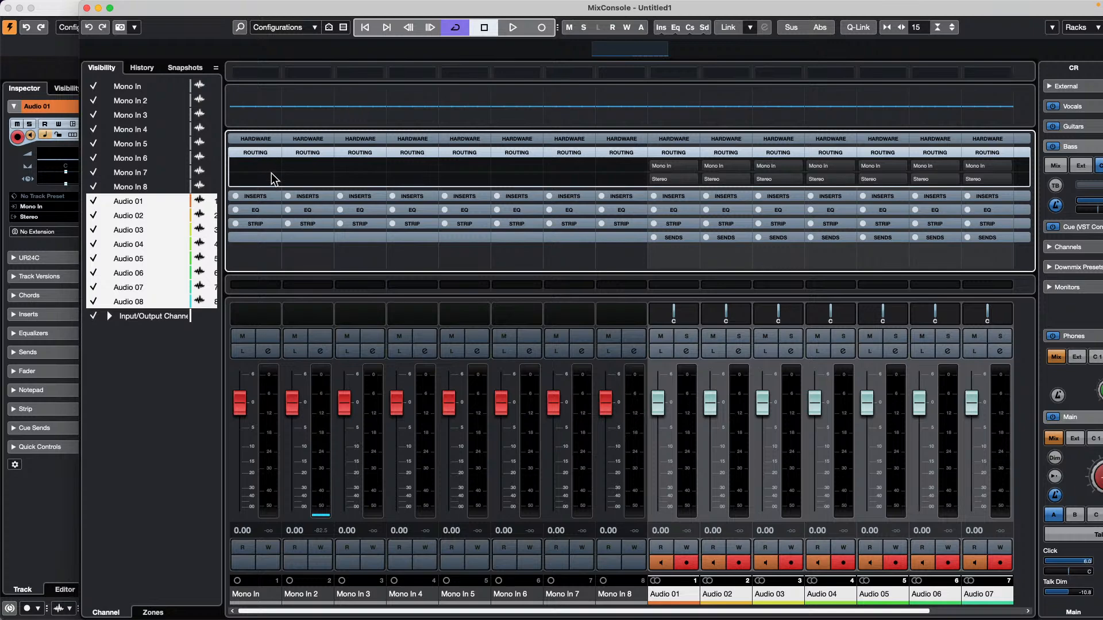
# Select channels Audio 01 through Audio 08 in the MixConsole and assign Mono In as their input.
pyautogui.click(694, 464)
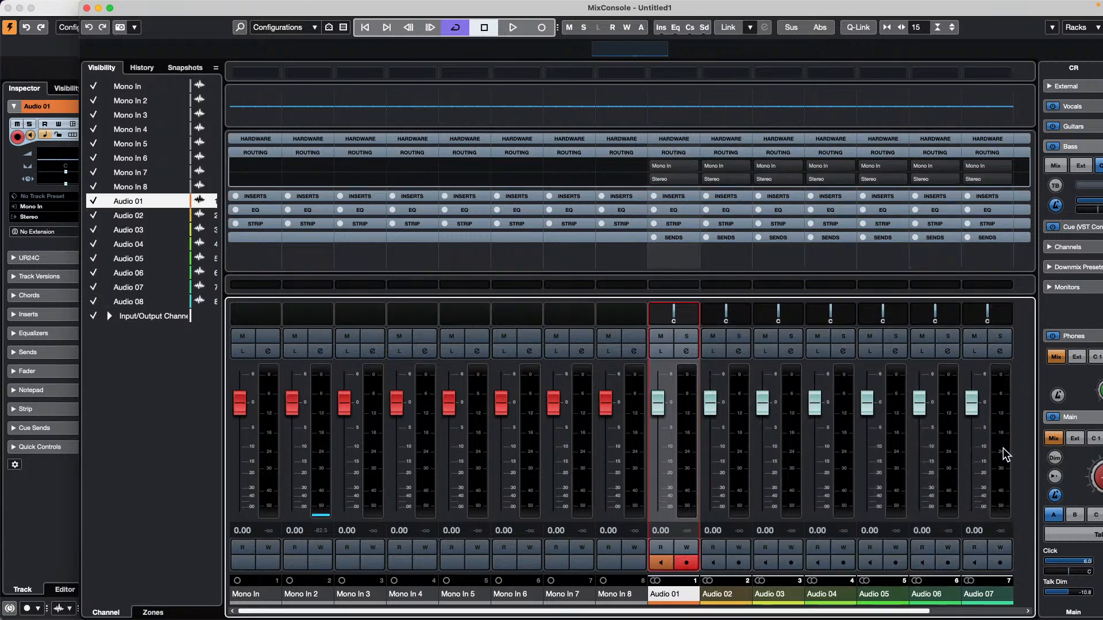
pyautogui.click(941, 614)
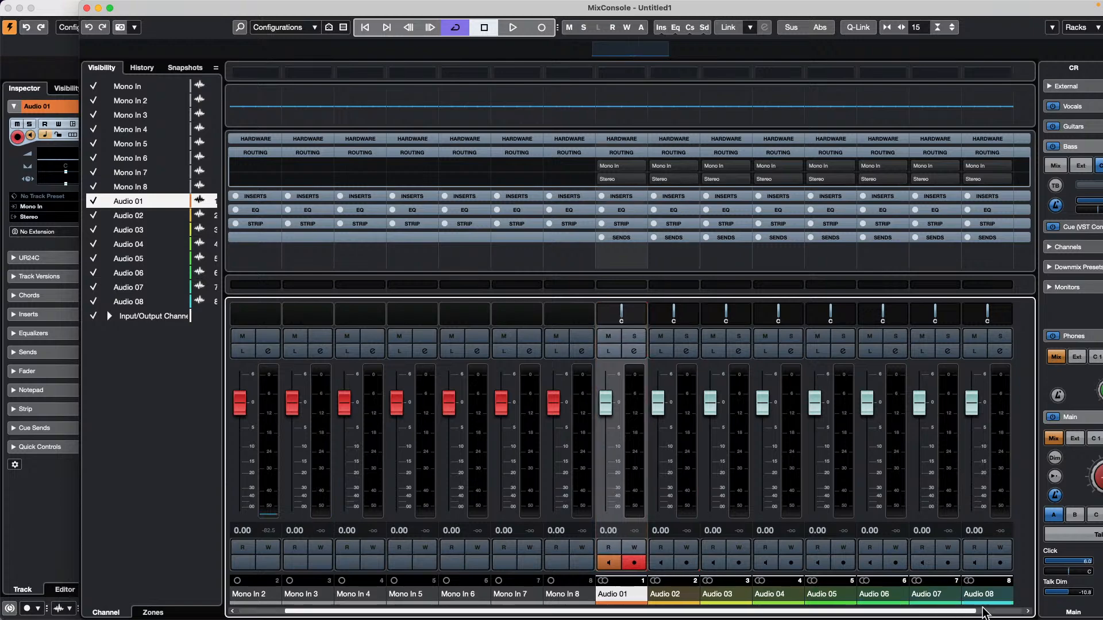
pyautogui.click(989, 613)
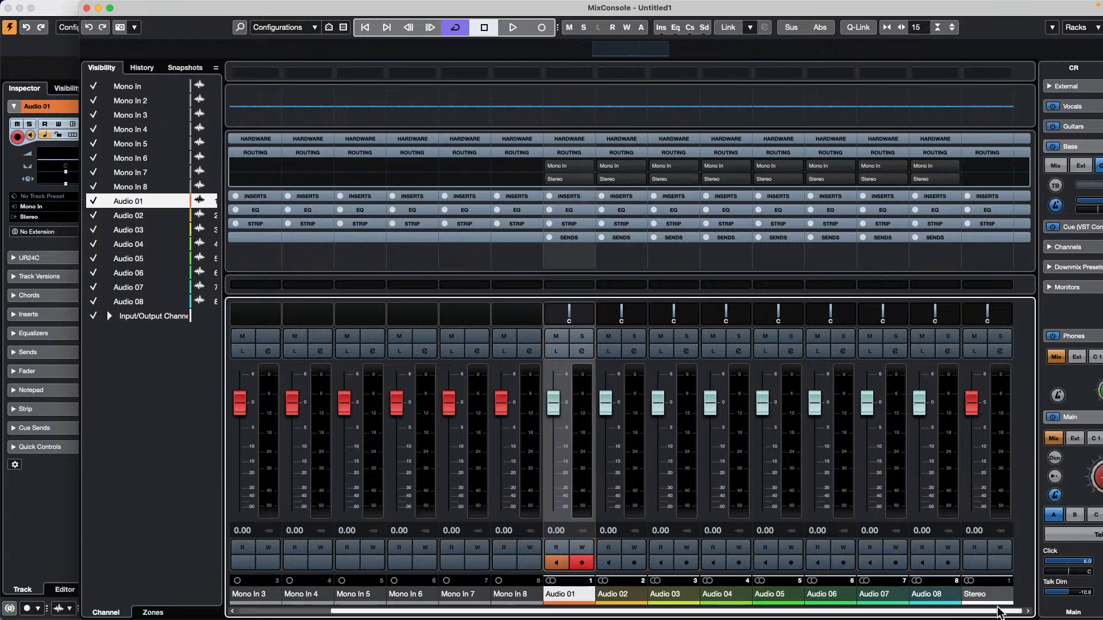
pyautogui.keyDown('shift'); pyautogui.click(948, 448); pyautogui.keyUp('shift')
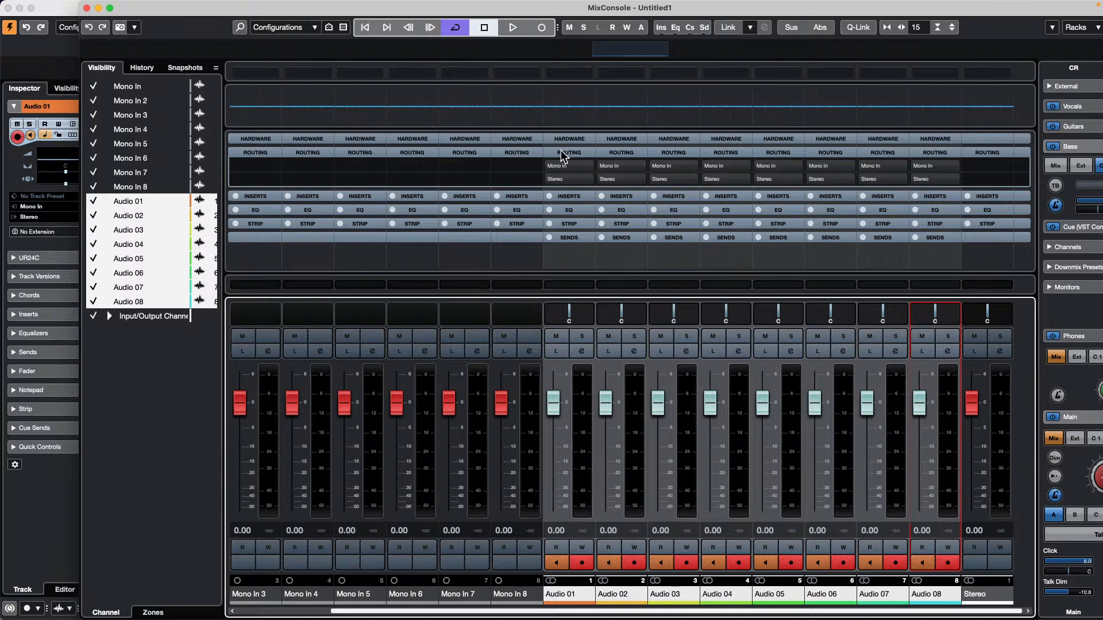
pyautogui.click(570, 166)
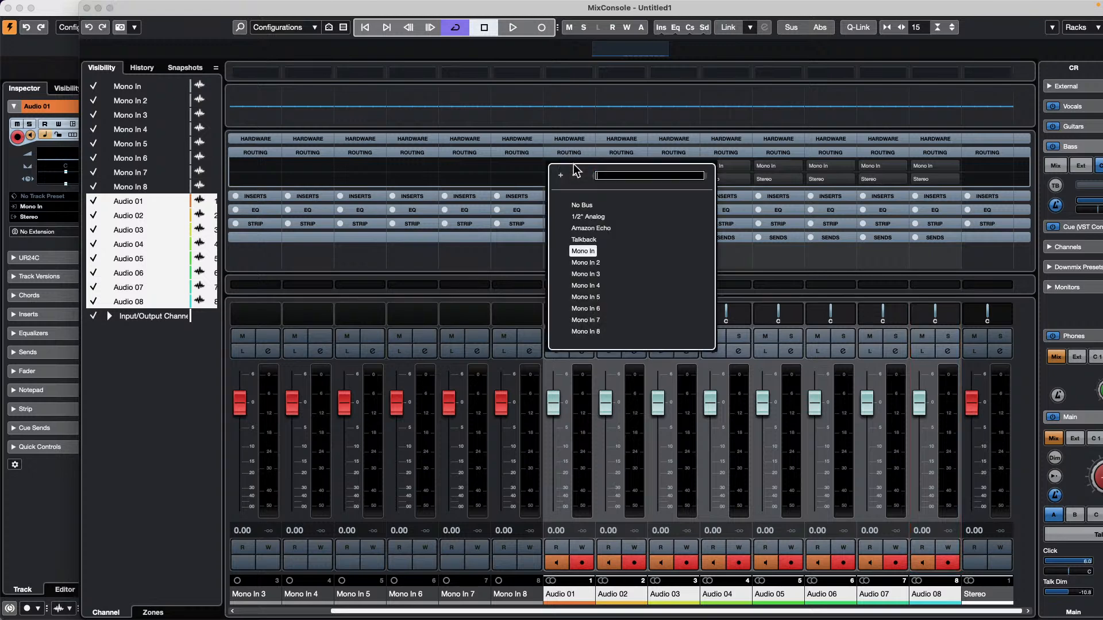
pyautogui.click(587, 251)
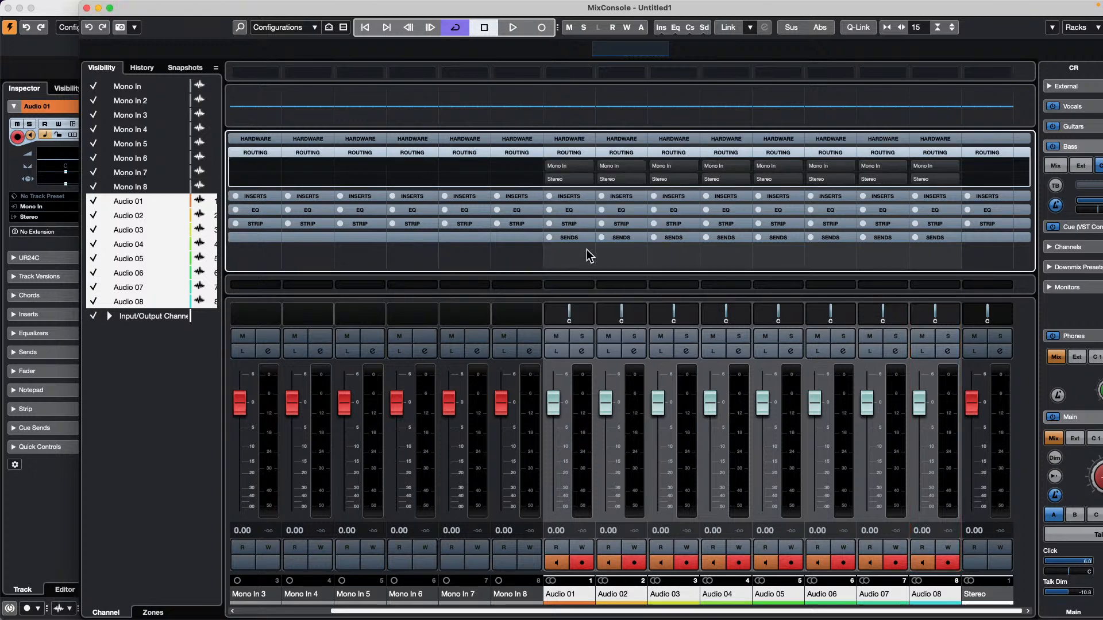
# Switch the input routing of all eight selected mixer channels to Mono In 2 and back to Mono In.
pyautogui.click(585, 165)
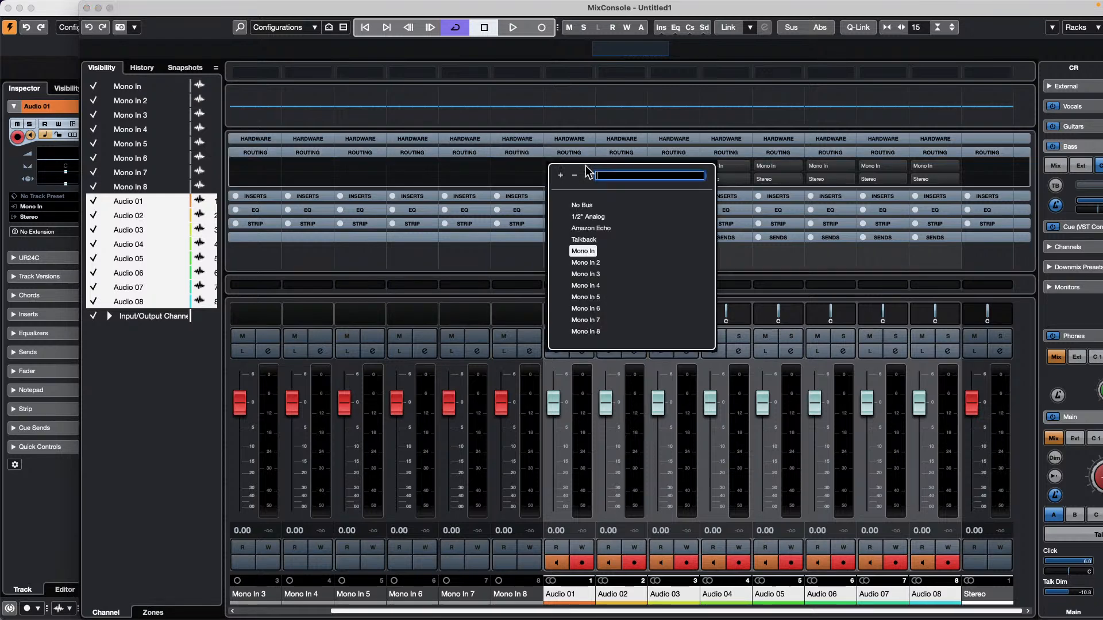
pyautogui.keyDown('alt'); pyautogui.keyDown('shift'); pyautogui.click(592, 263); pyautogui.keyUp('shift'); pyautogui.keyUp('alt')
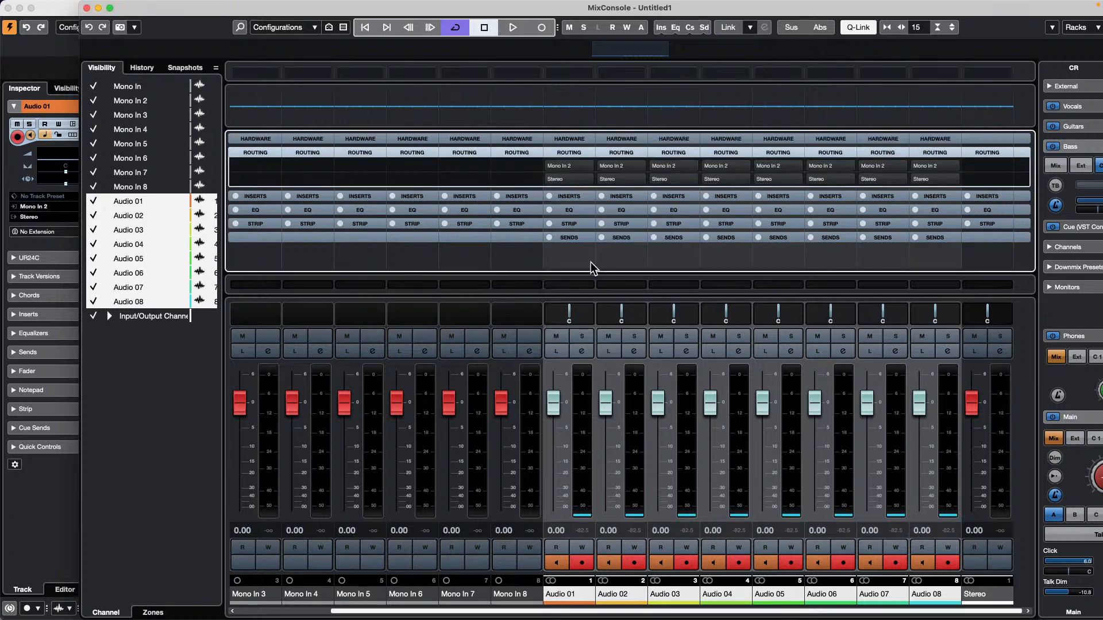
pyautogui.click(580, 166)
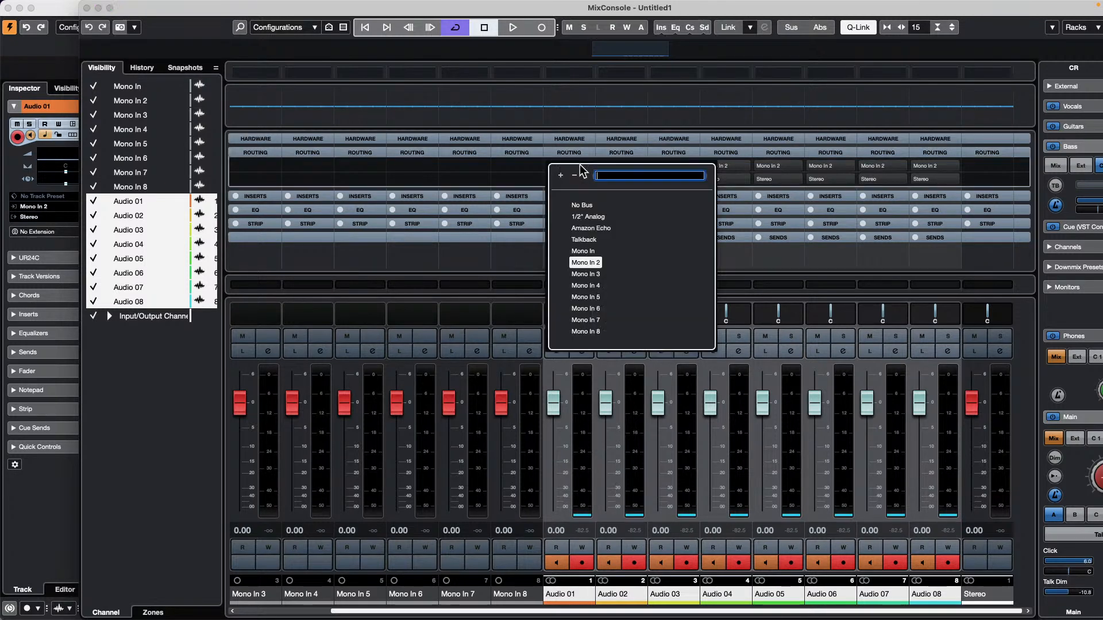
pyautogui.keyDown('alt'); pyautogui.keyDown('shift'); pyautogui.click(587, 252); pyautogui.keyUp('shift'); pyautogui.keyUp('alt')
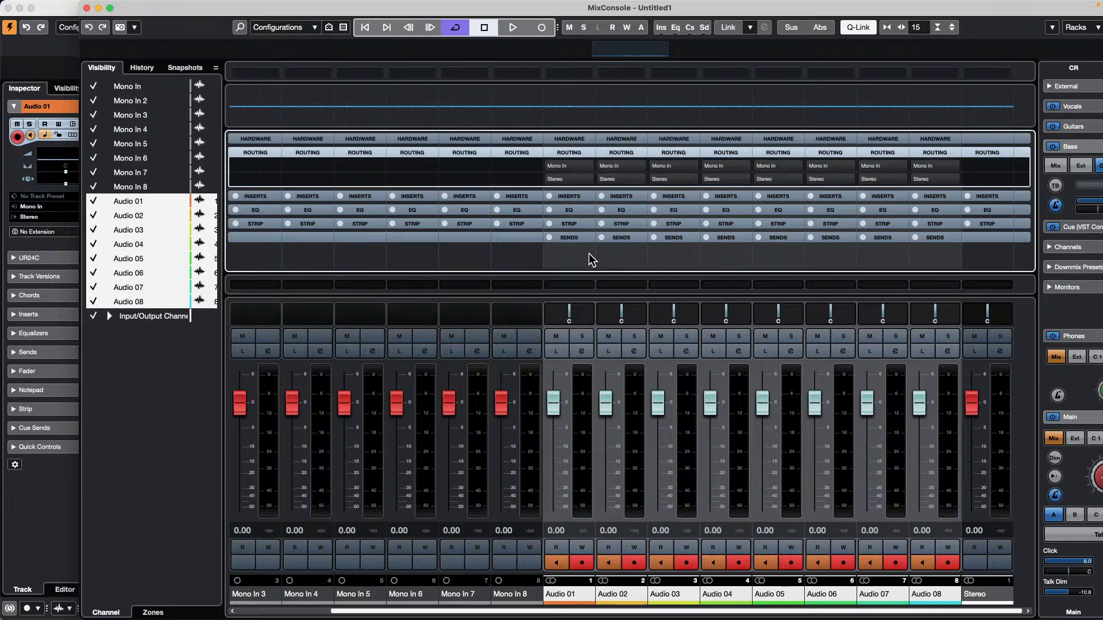
pyautogui.click(587, 165)
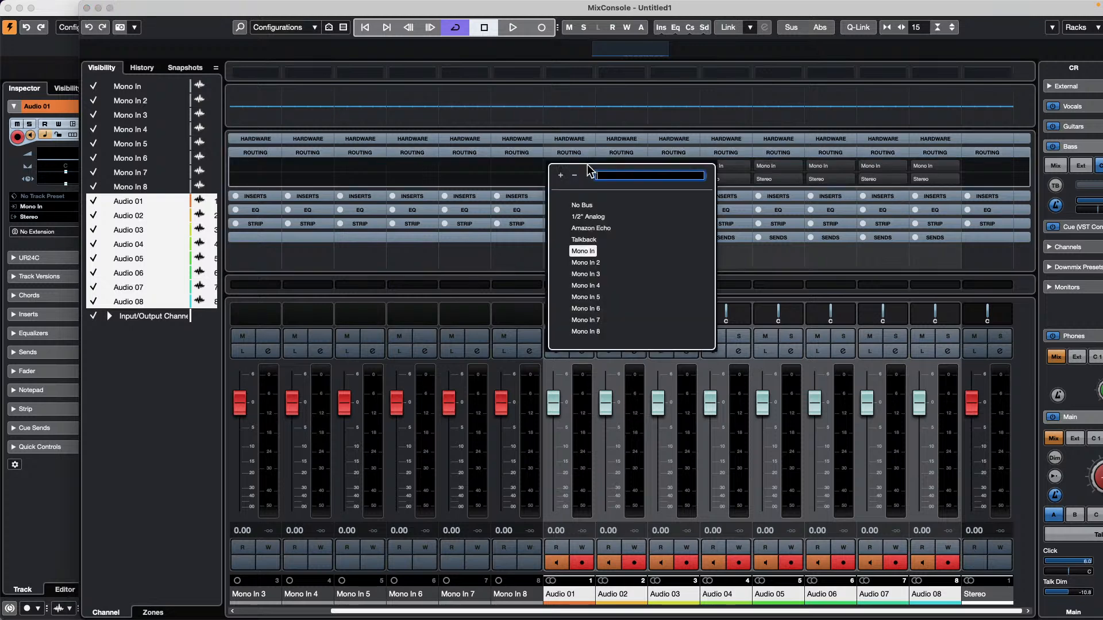
pyautogui.click(587, 253)
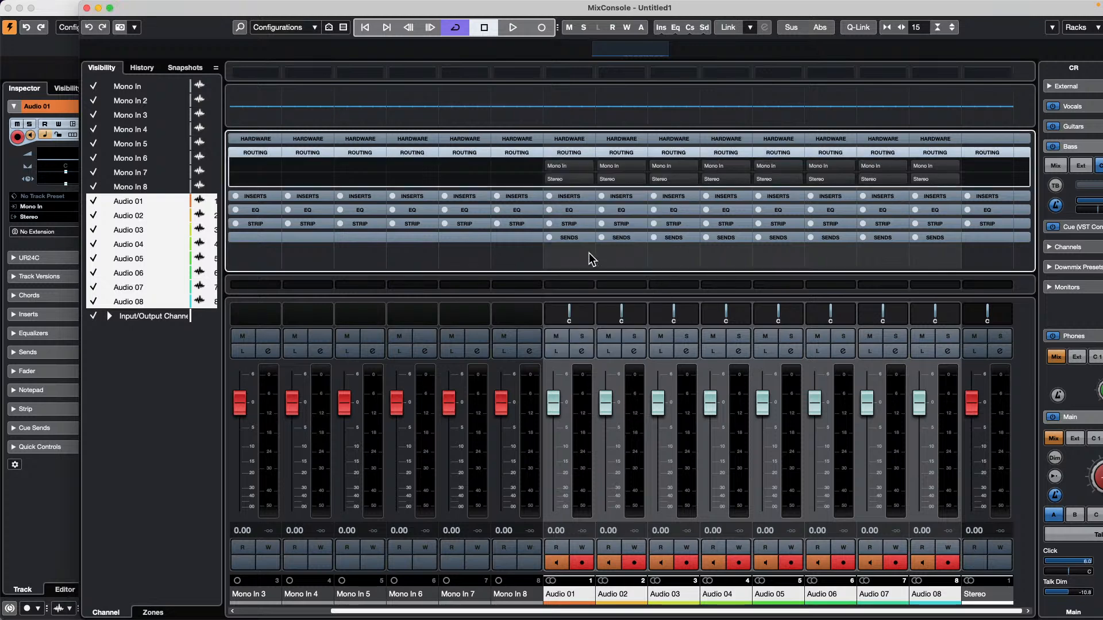
# Alternate the input routing of all eight selected mixer channels between Mono In 2 and Mono In, finishing on Mono In.
pyautogui.click(577, 167)
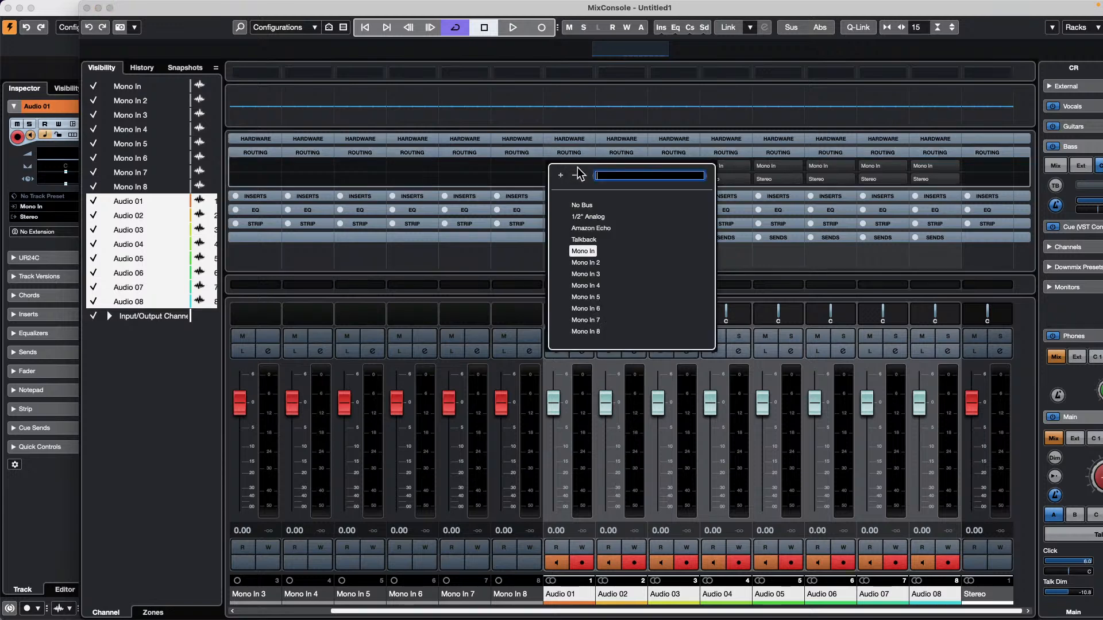
pyautogui.keyDown('alt'); pyautogui.keyDown('shift'); pyautogui.click(586, 263); pyautogui.keyUp('shift'); pyautogui.keyUp('alt')
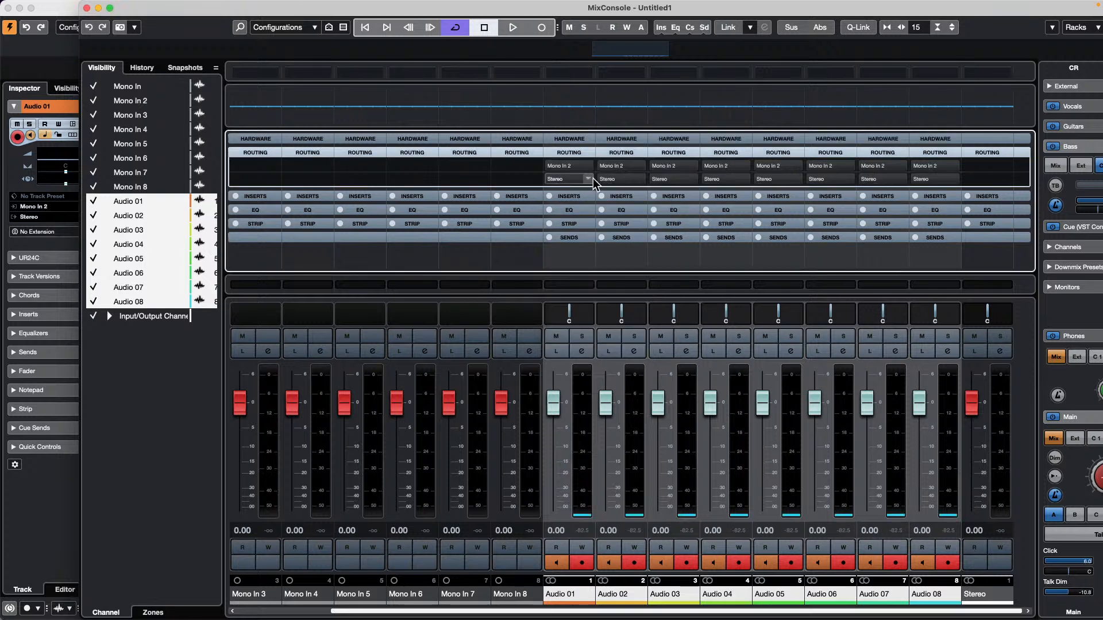
pyautogui.click(576, 166)
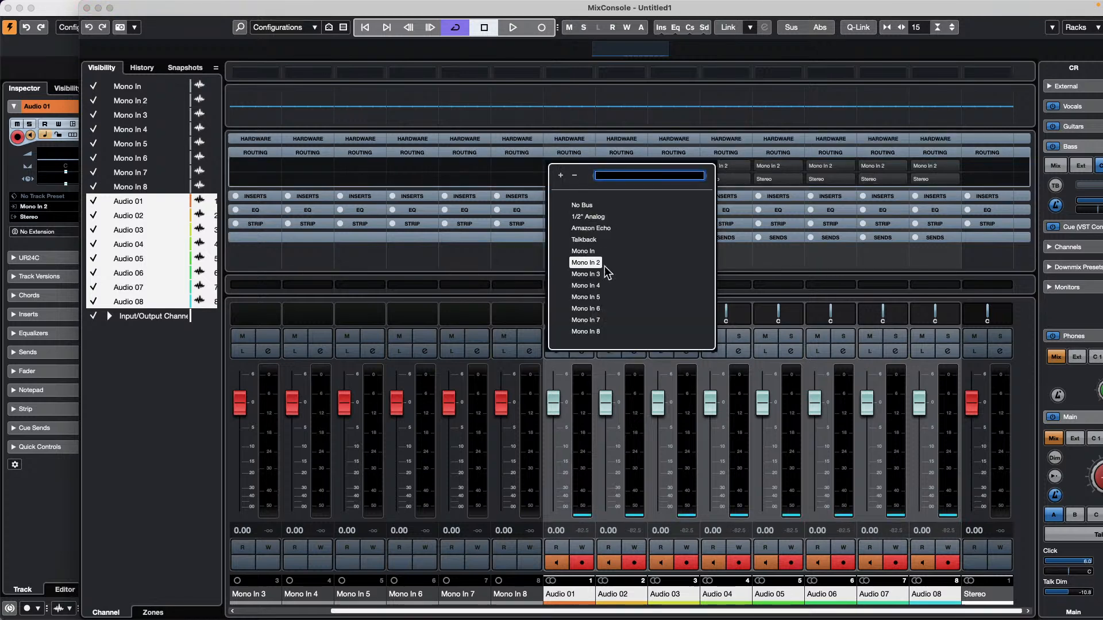
pyautogui.keyDown('alt'); pyautogui.keyDown('shift'); pyautogui.click(586, 251); pyautogui.keyUp('shift'); pyautogui.keyUp('alt')
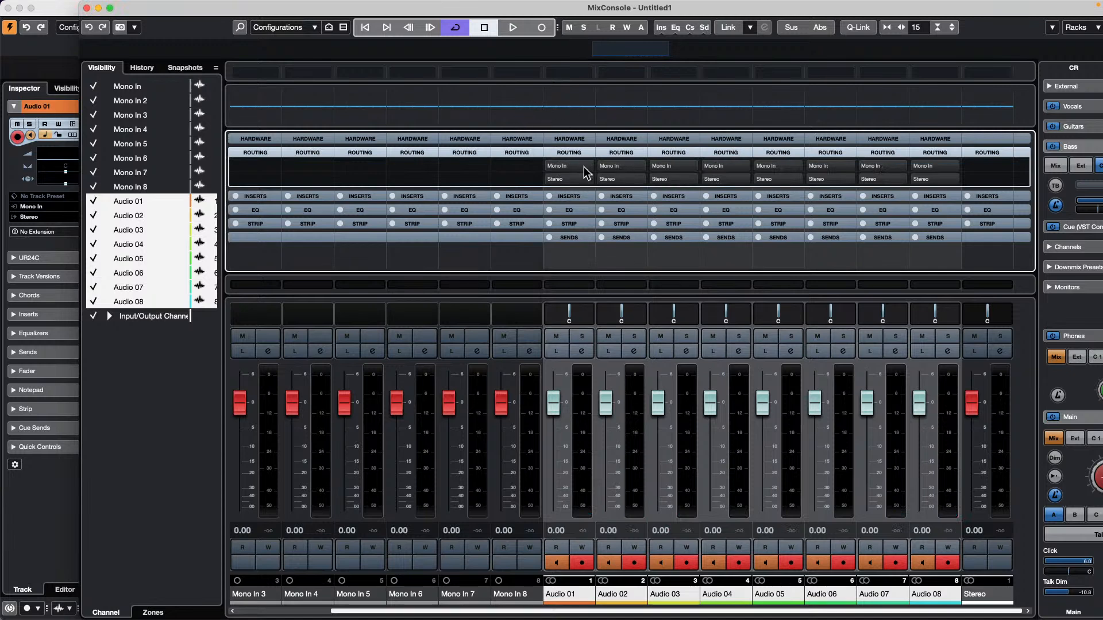
pyautogui.click(579, 164)
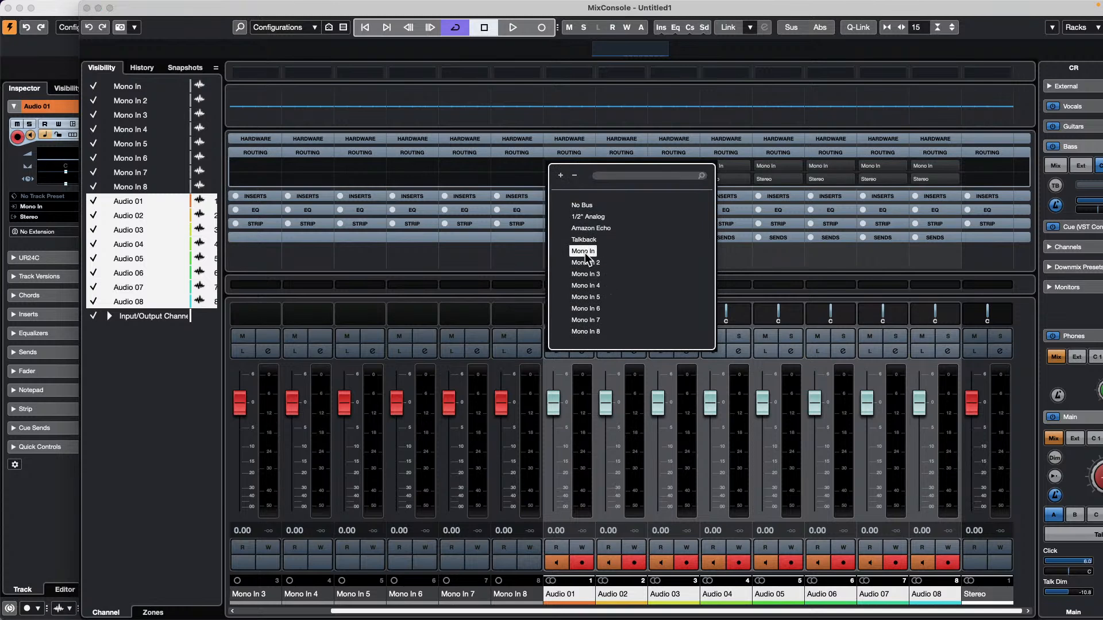
pyautogui.click(584, 254)
pyautogui.click(581, 165)
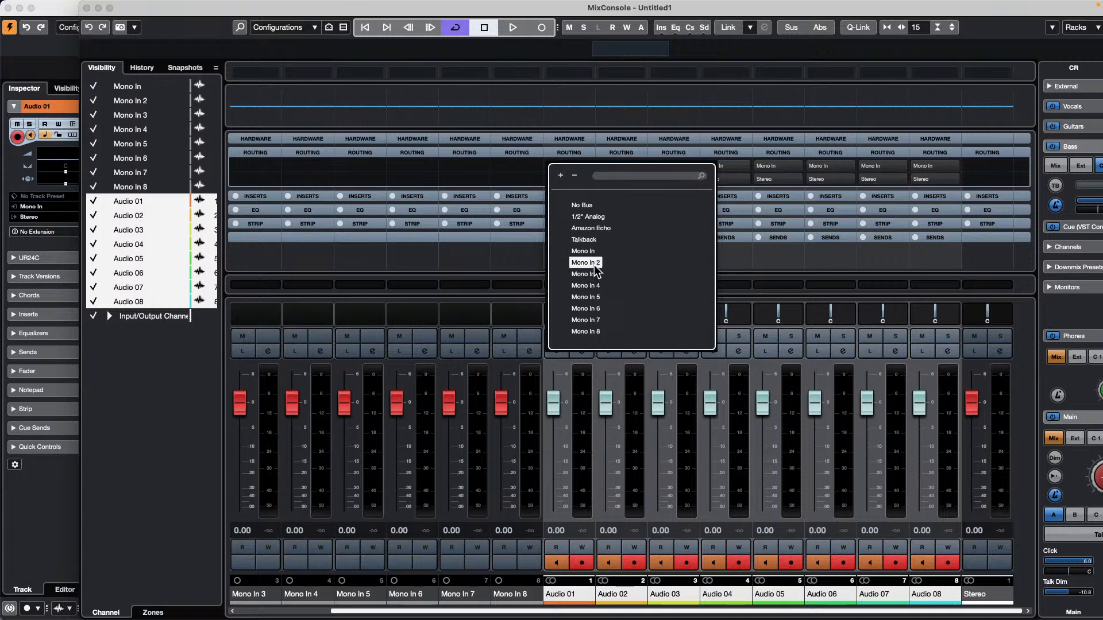
pyautogui.keyDown('alt'); pyautogui.keyDown('shift'); pyautogui.click(594, 262); pyautogui.keyUp('shift'); pyautogui.keyUp('alt')
pyautogui.click(575, 168)
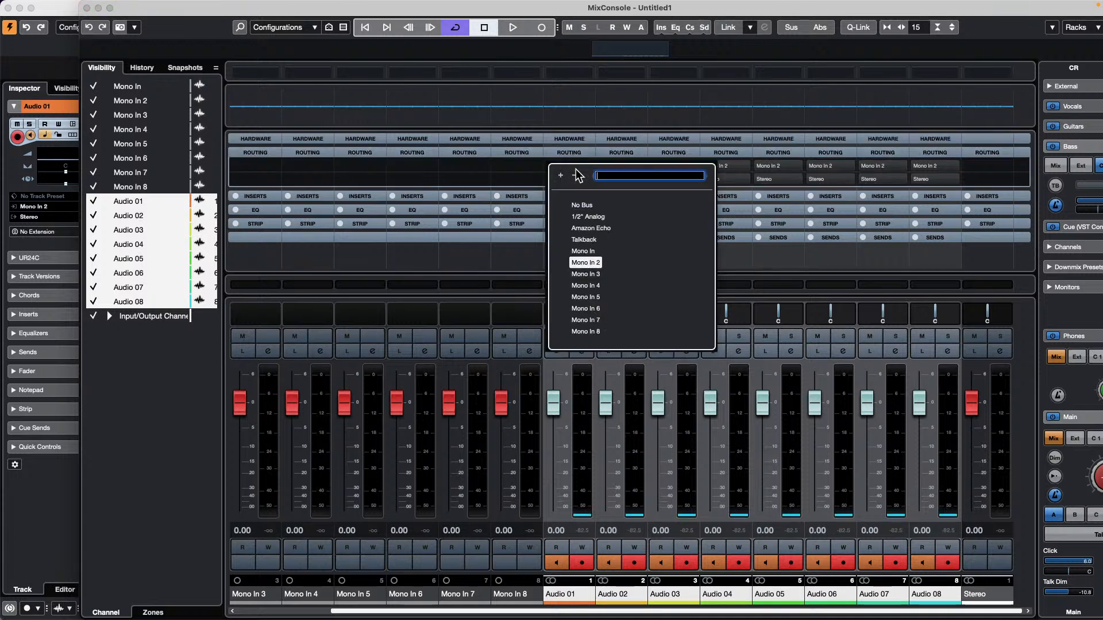
pyautogui.keyDown('alt'); pyautogui.keyDown('shift'); pyautogui.click(583, 253); pyautogui.keyUp('shift'); pyautogui.keyUp('alt')
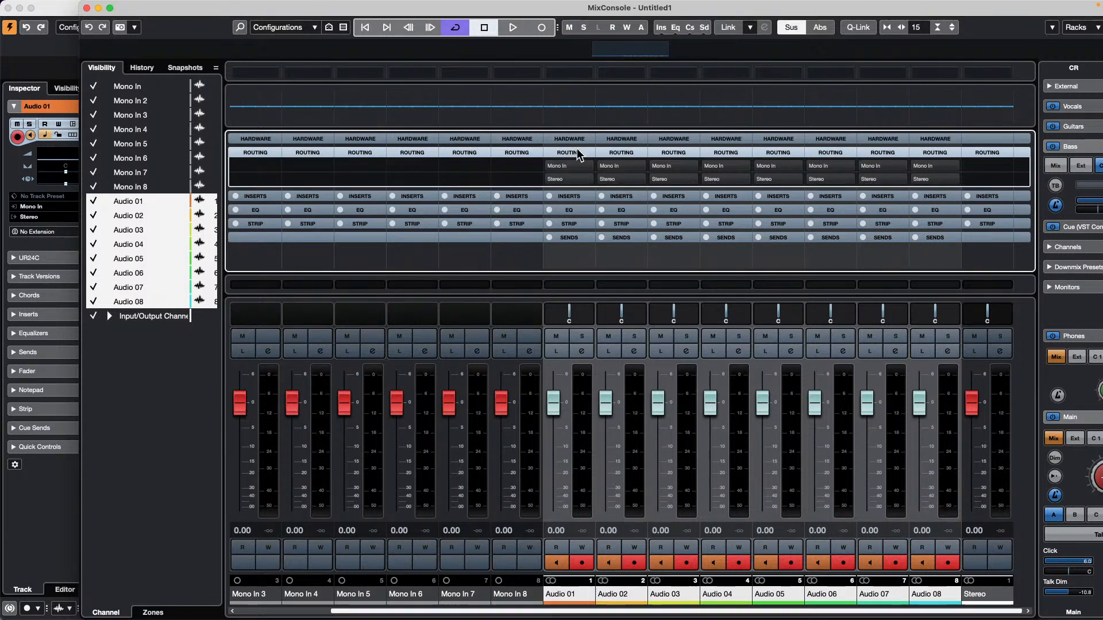
pyautogui.click(574, 165)
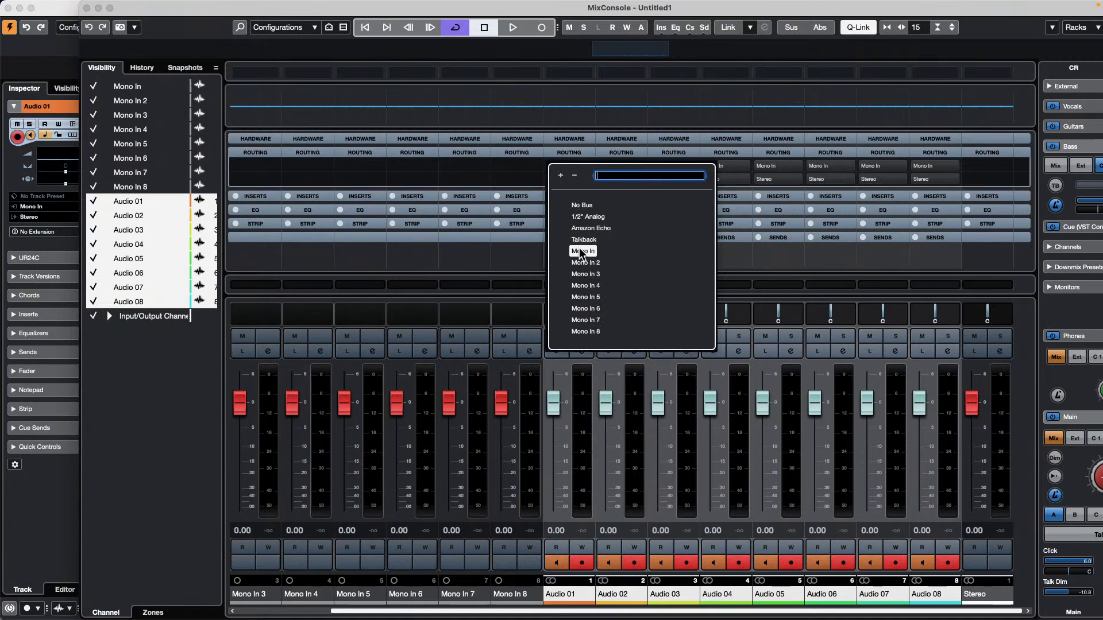
pyautogui.press('Escape')
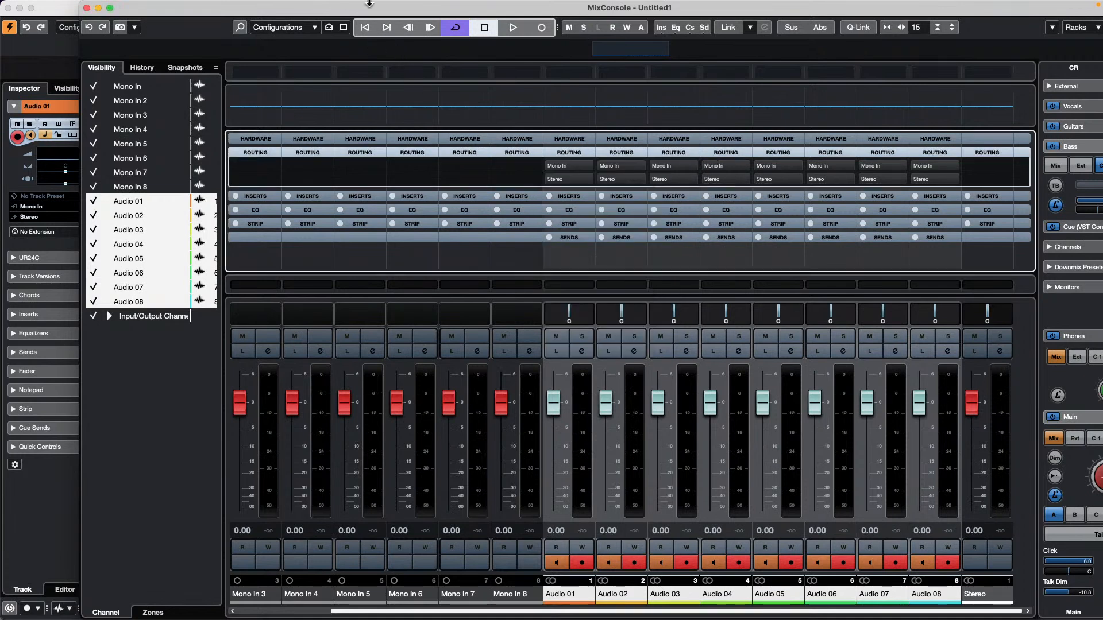
# Cancel closing the project and bring the MixConsole window back to the front.
pyautogui.click(8, 8)
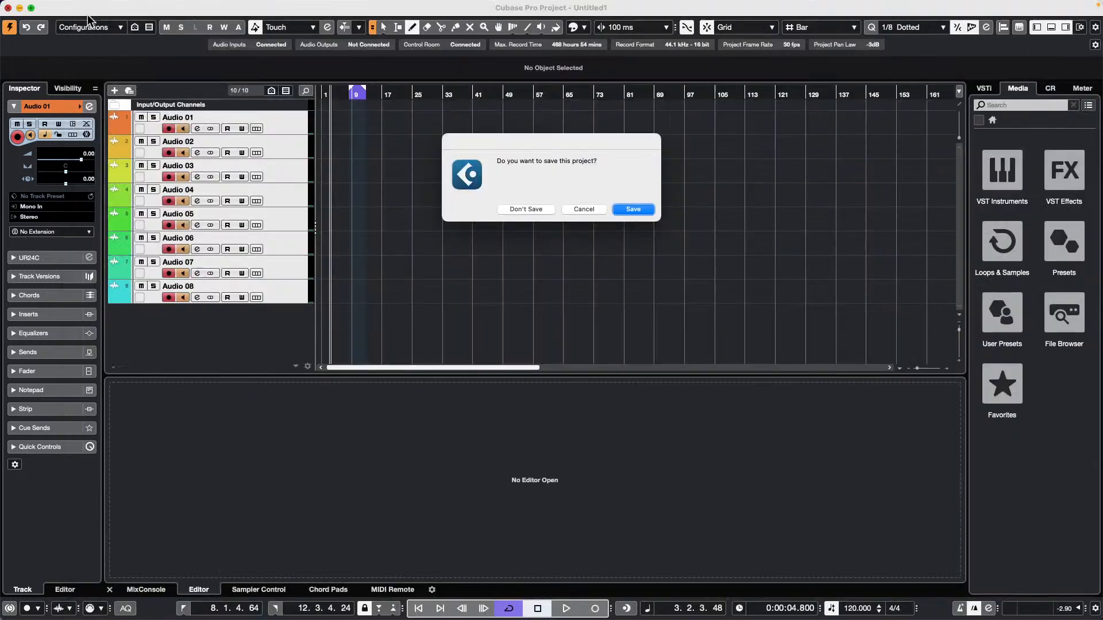
pyautogui.click(591, 211)
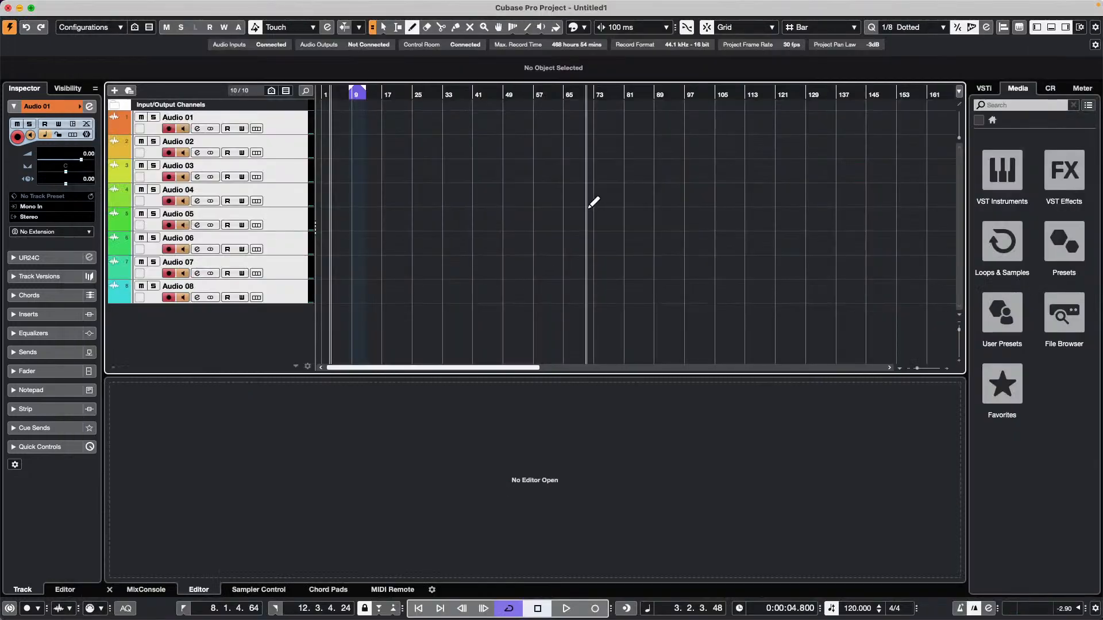
pyautogui.click(347, 5)
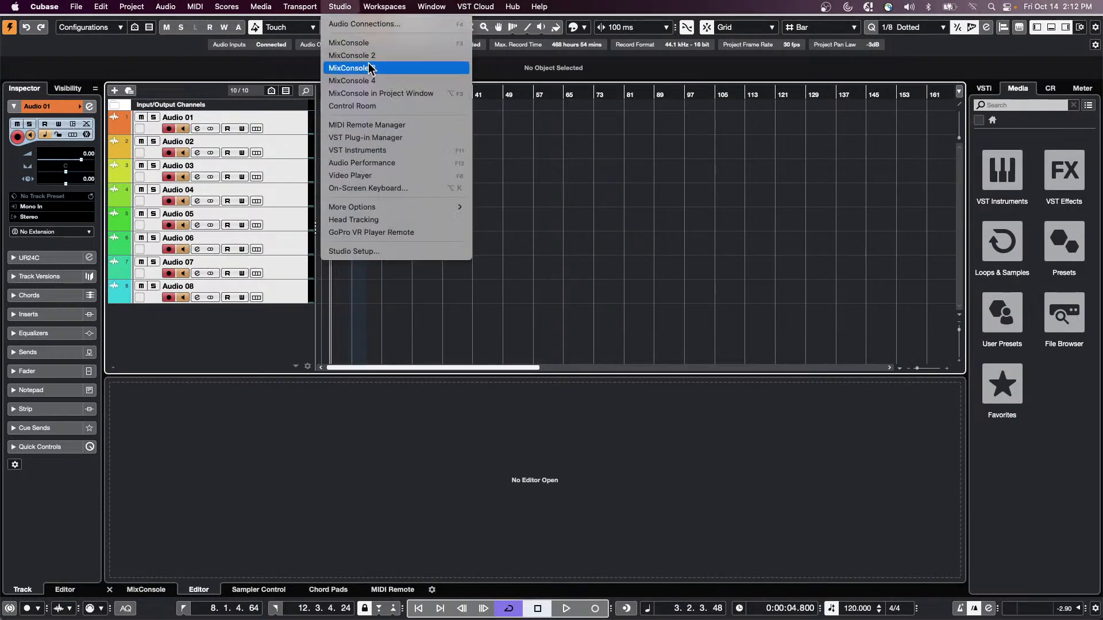
pyautogui.click(392, 50)
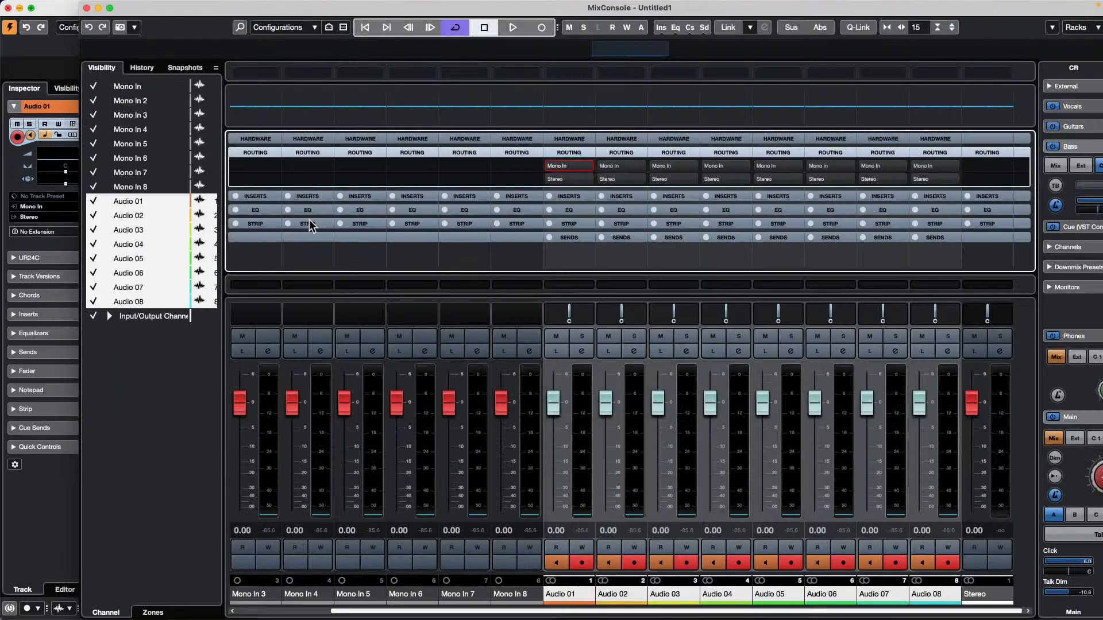
# Close the MixConsole and examine the input buses and their device ports in Audio Connections.
pyautogui.click(87, 7)
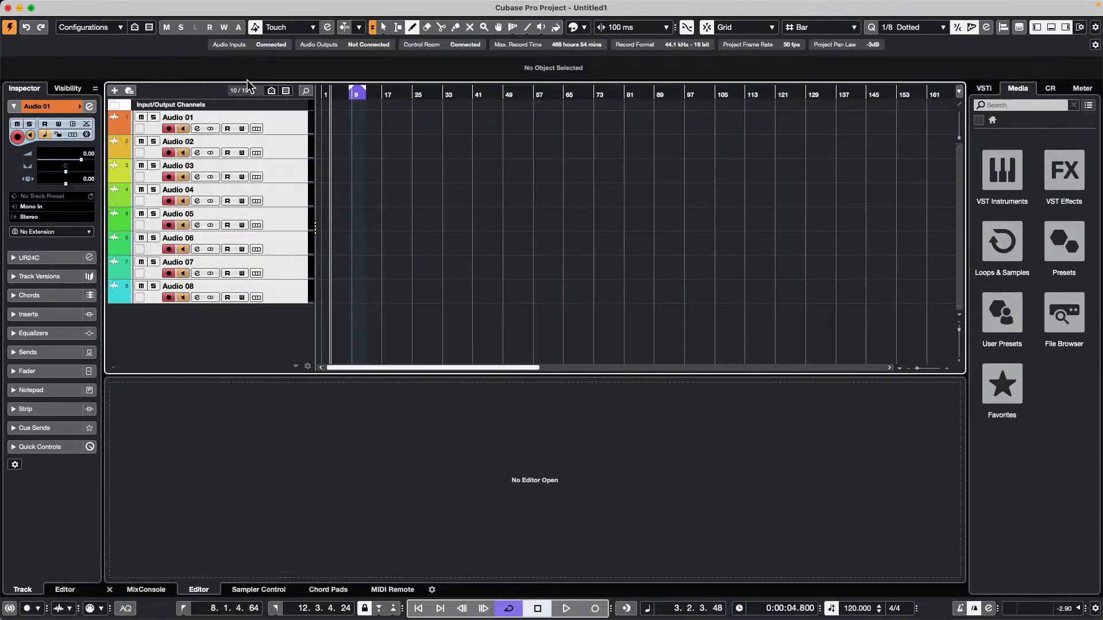
pyautogui.press('F4')
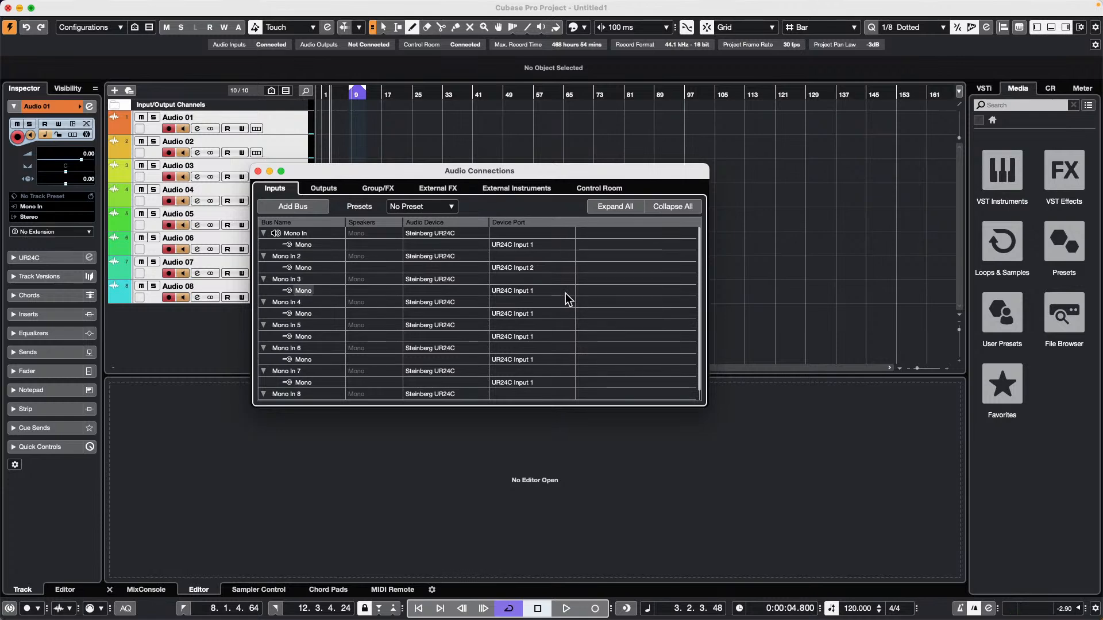
pyautogui.click(258, 170)
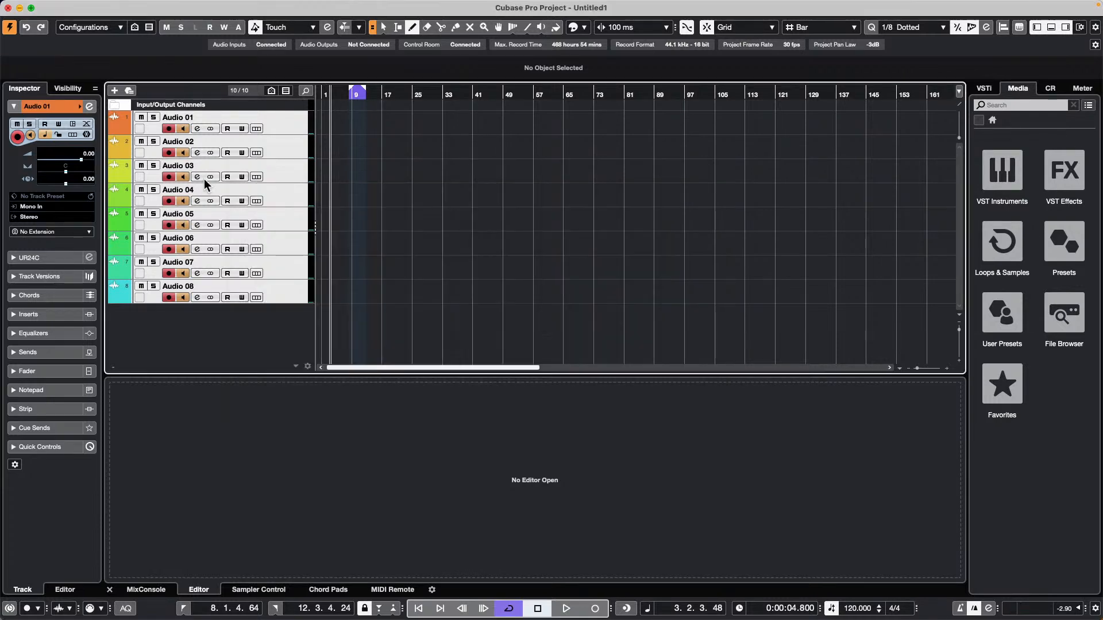
# Expand the Chords section in the Inspector, reselect all eight audio tracks and reopen the basic track settings of Audio 01.
pyautogui.click(55, 207)
pyautogui.click(60, 301)
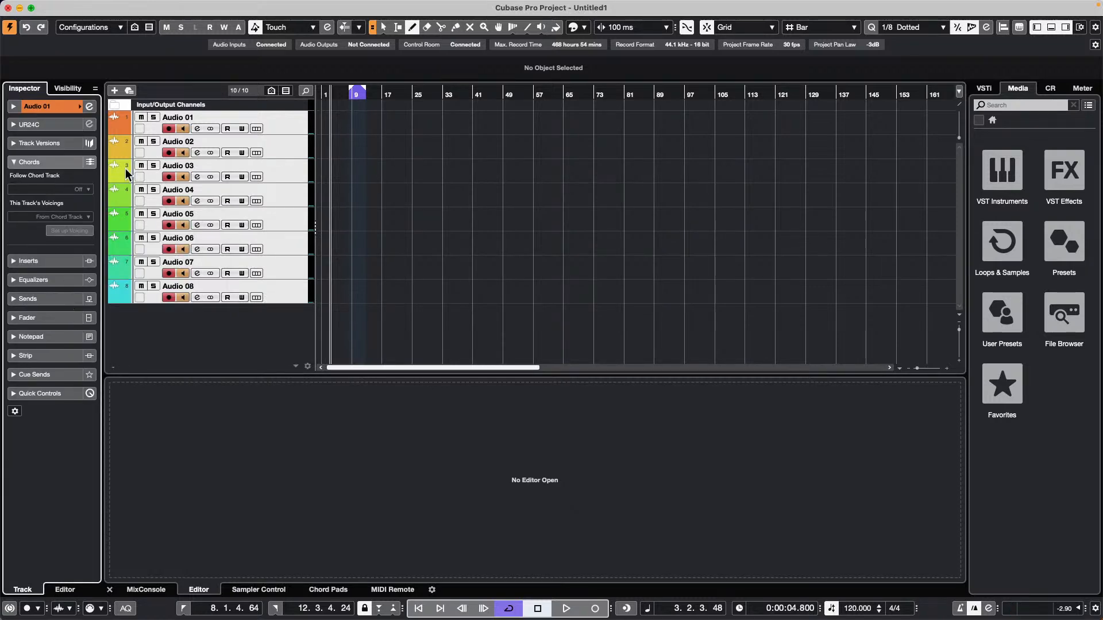
pyautogui.click(56, 107)
pyautogui.click(244, 145)
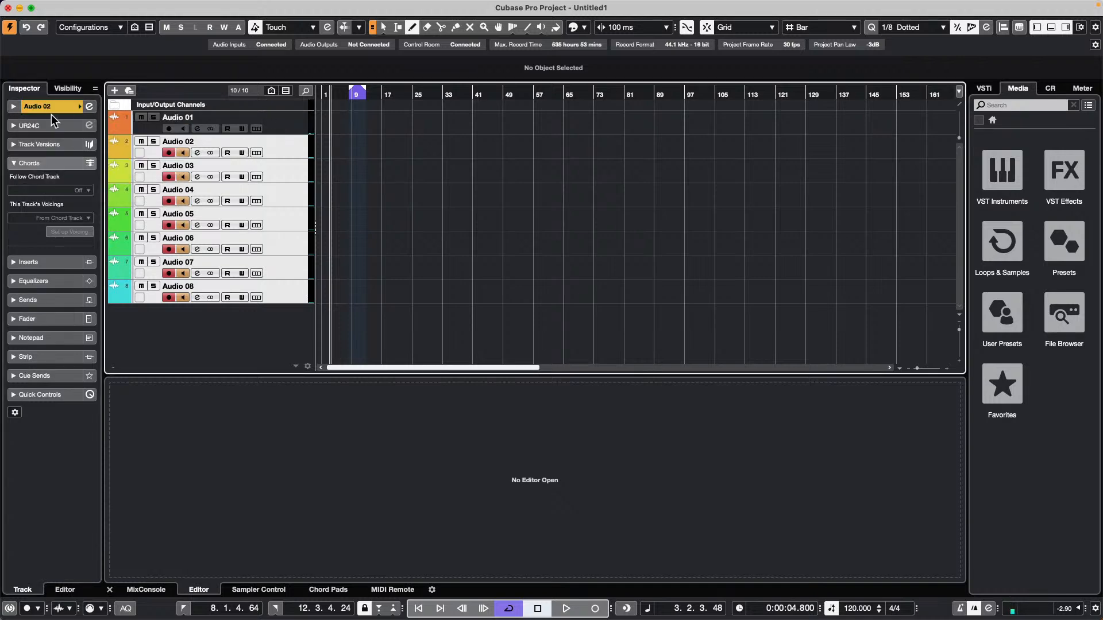
pyautogui.click(287, 117)
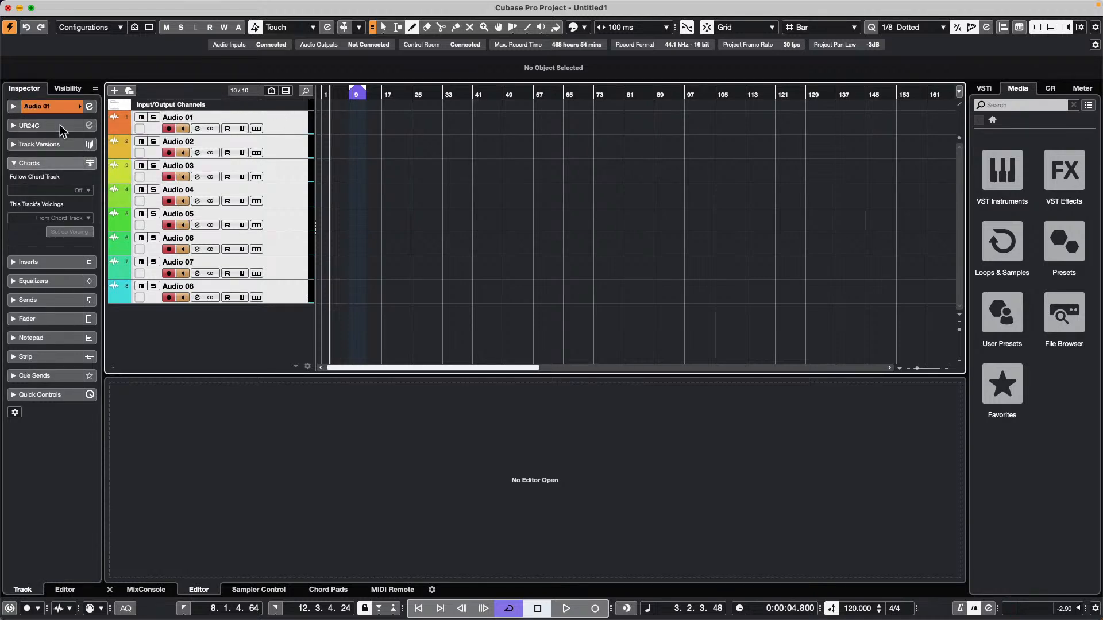
pyautogui.click(58, 107)
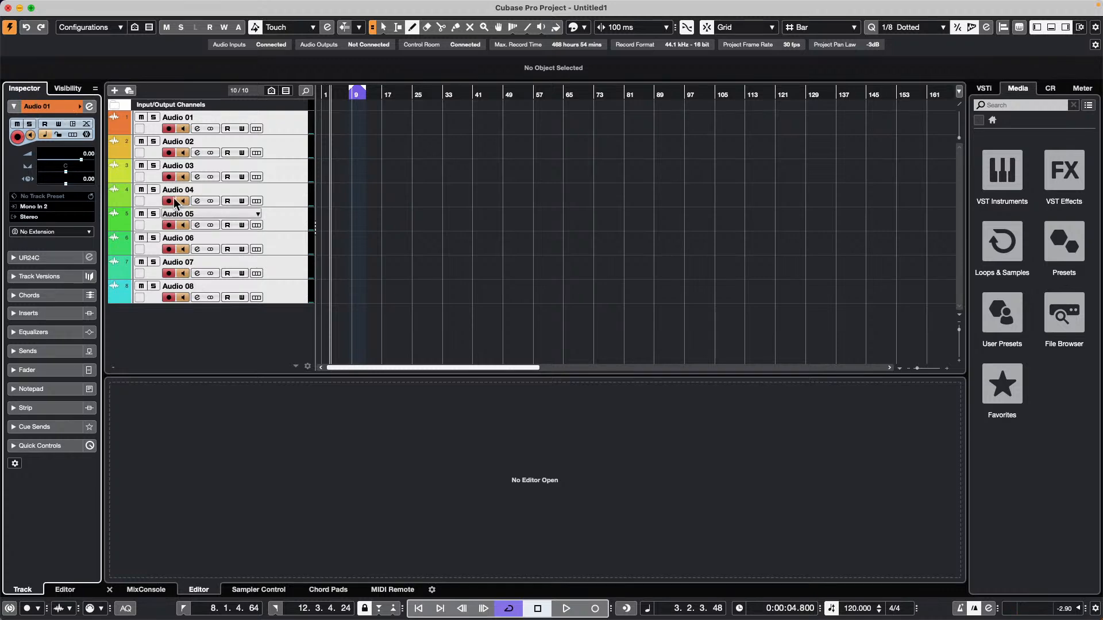
# Examine the Processing Precision options on the Audio System page of Studio Setup and close the dialog.
pyautogui.moveTo(461, 6)
pyautogui.click(339, 6)
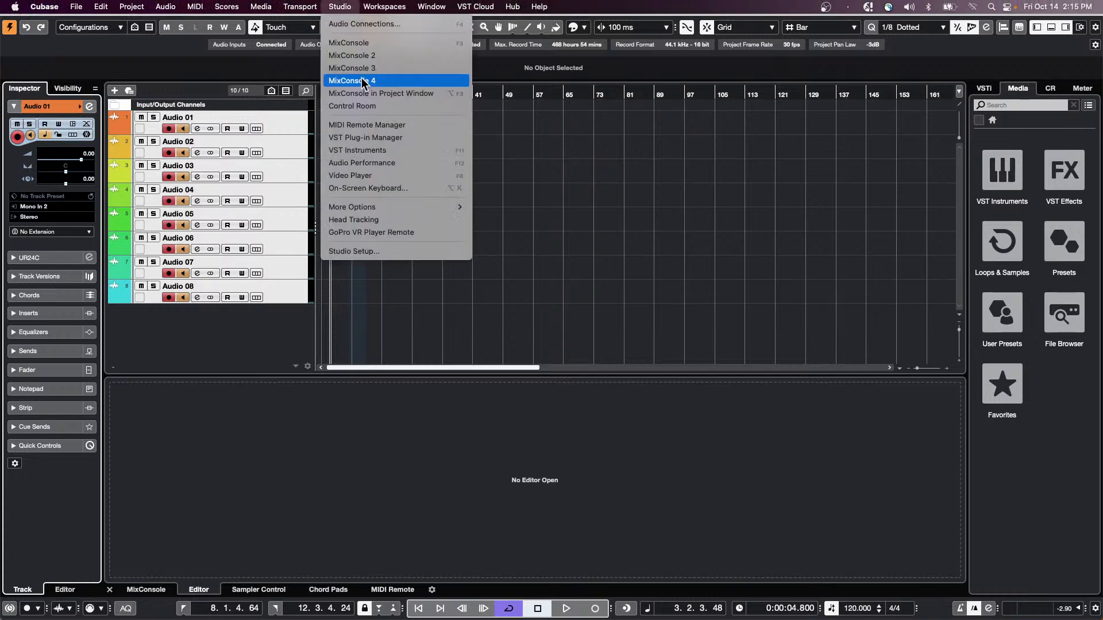
pyautogui.click(398, 251)
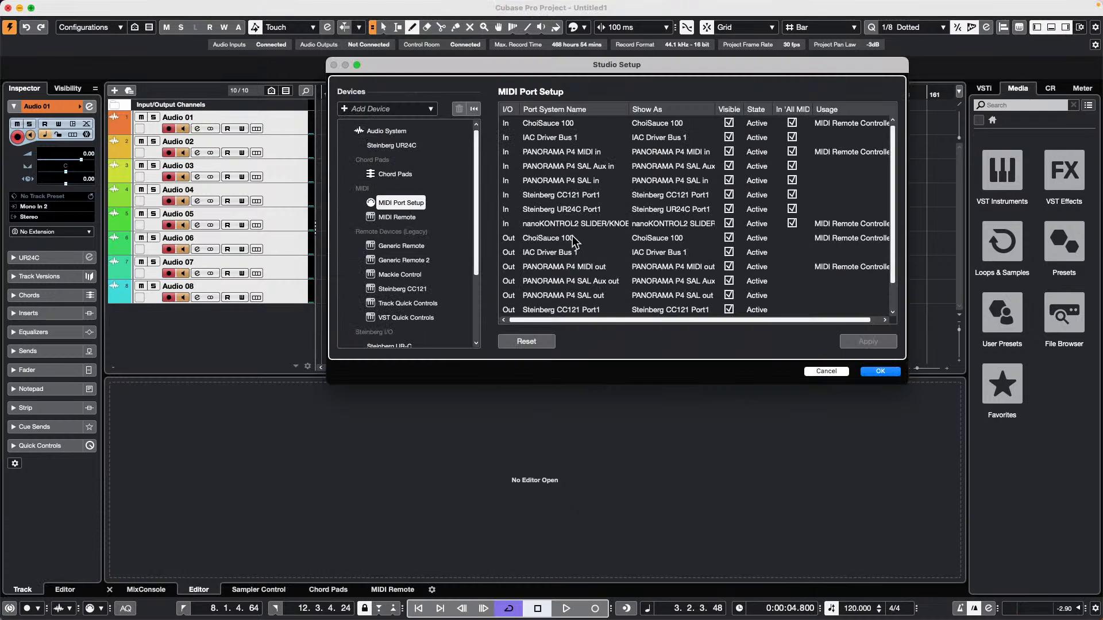
pyautogui.click(398, 132)
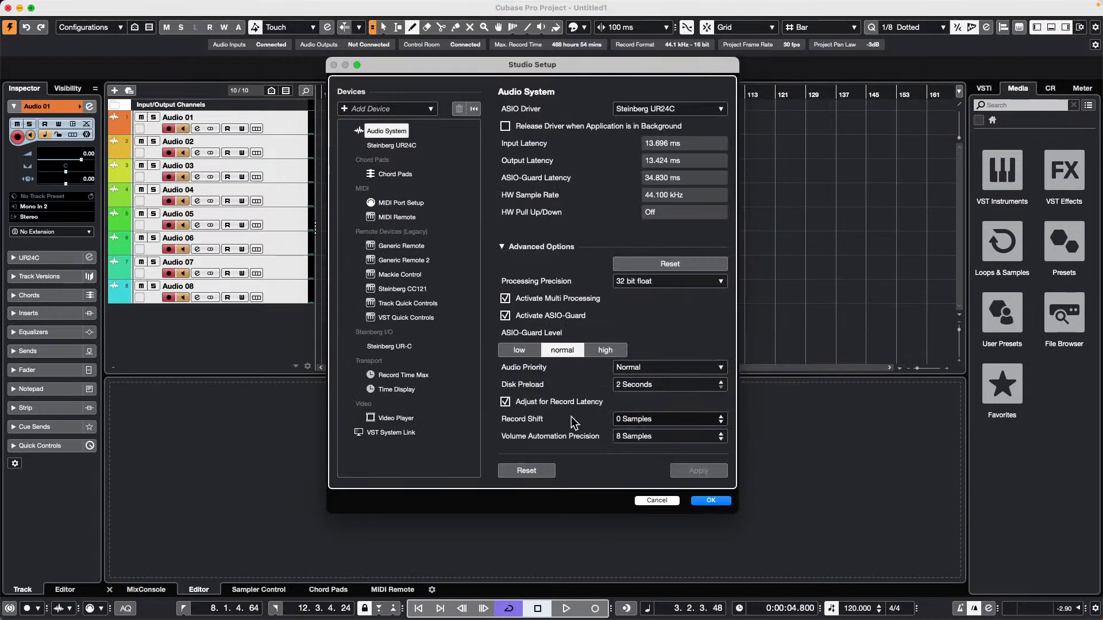
pyautogui.click(642, 281)
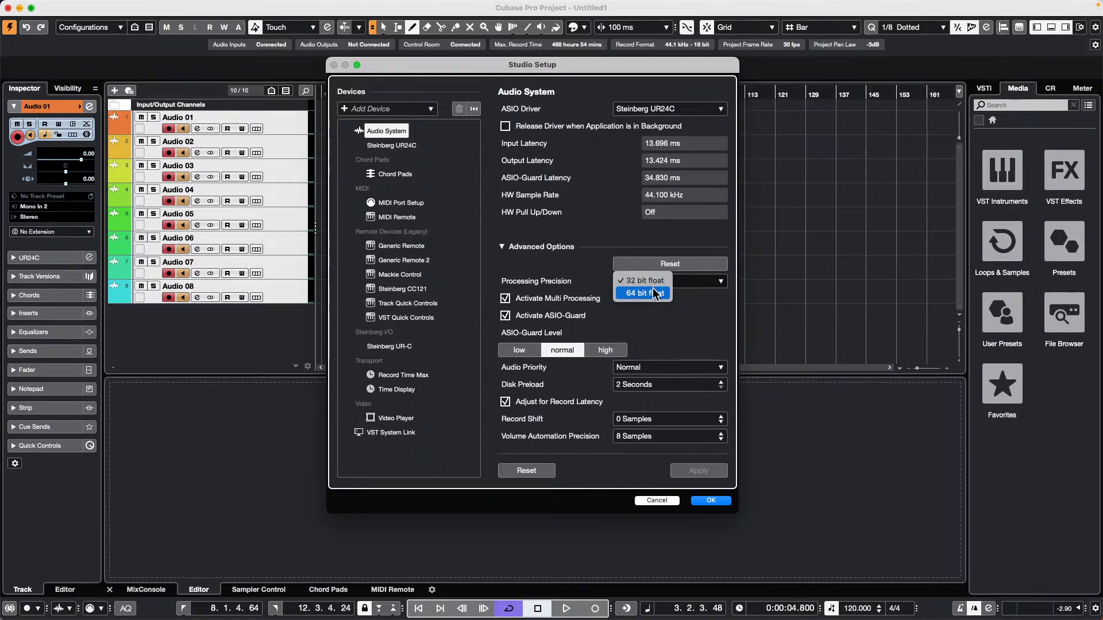
pyautogui.click(712, 302)
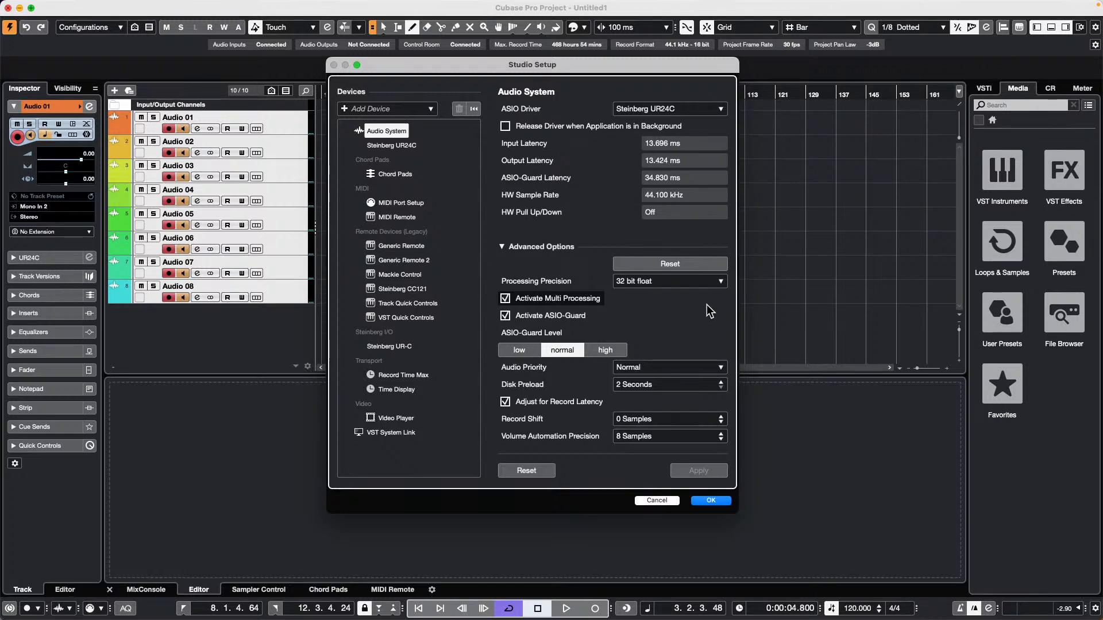
pyautogui.click(712, 501)
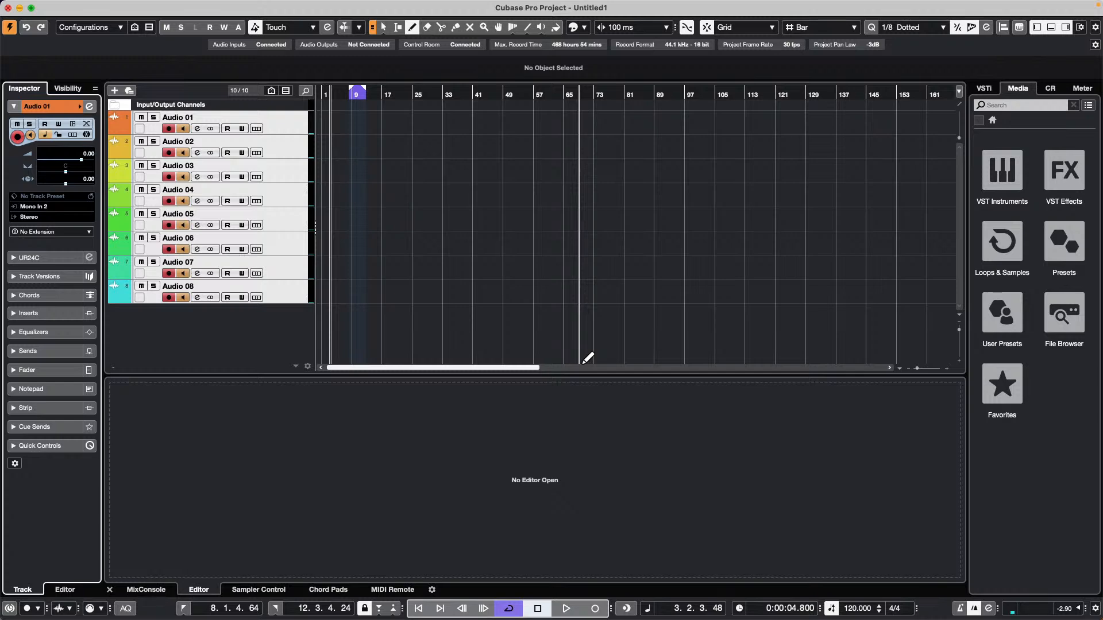
# Examine the Delay Compensation Threshold (for Recording) on the VST page of the Preferences and close the dialog.
pyautogui.click(79, 7)
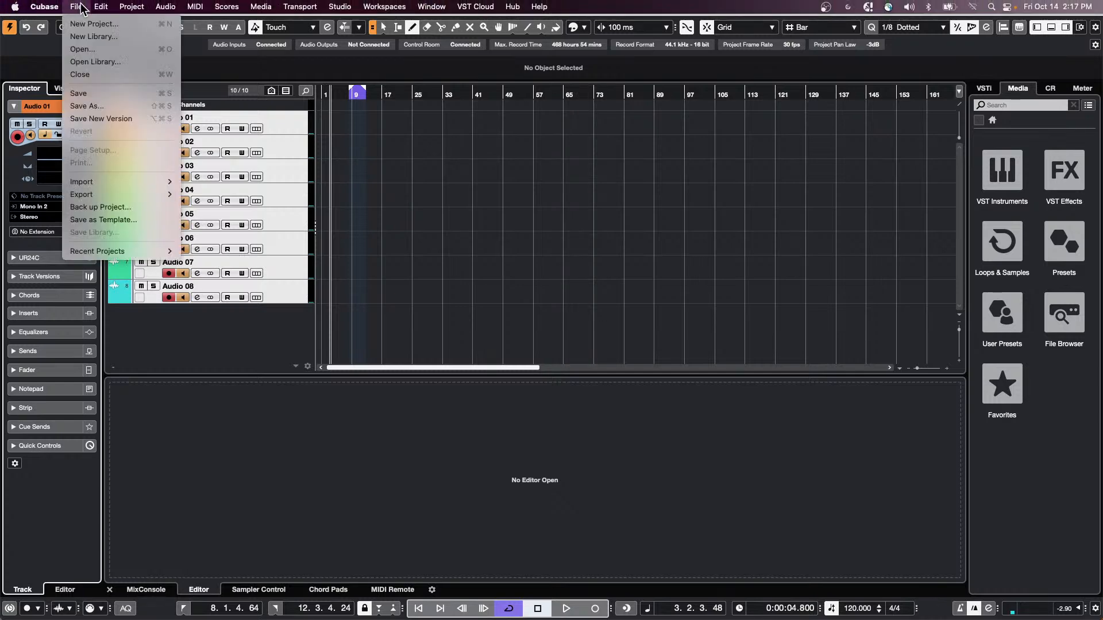
pyautogui.moveTo(45, 6)
pyautogui.click(49, 44)
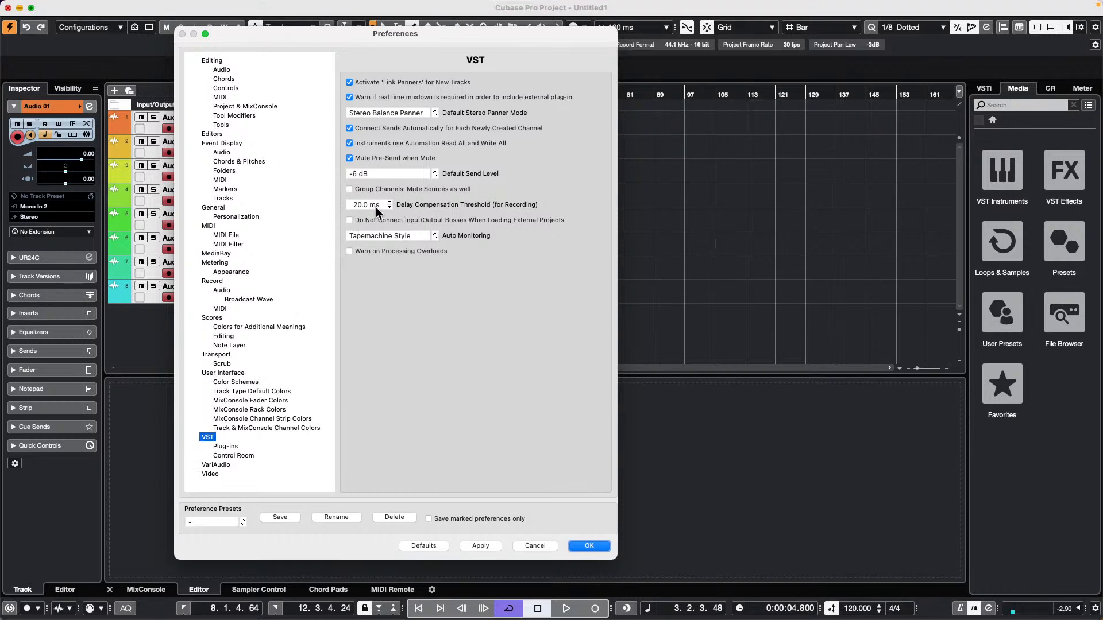
pyautogui.click(589, 545)
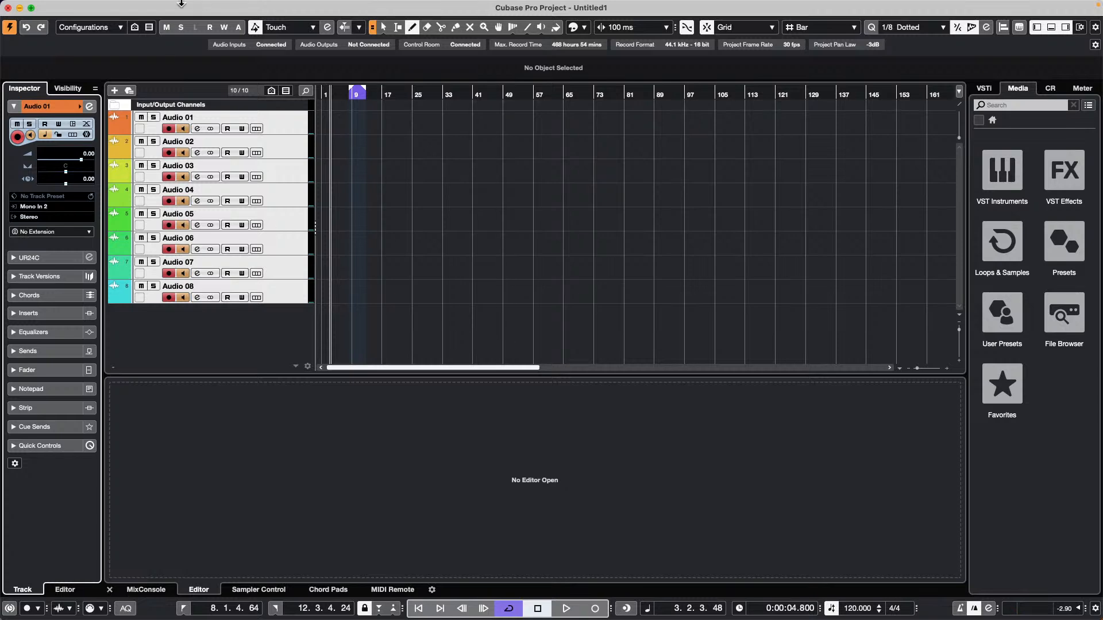
# Open Key Commands and expand the Audio category to examine the key assignment of Disable/Enable Track.
pyautogui.click(133, 7)
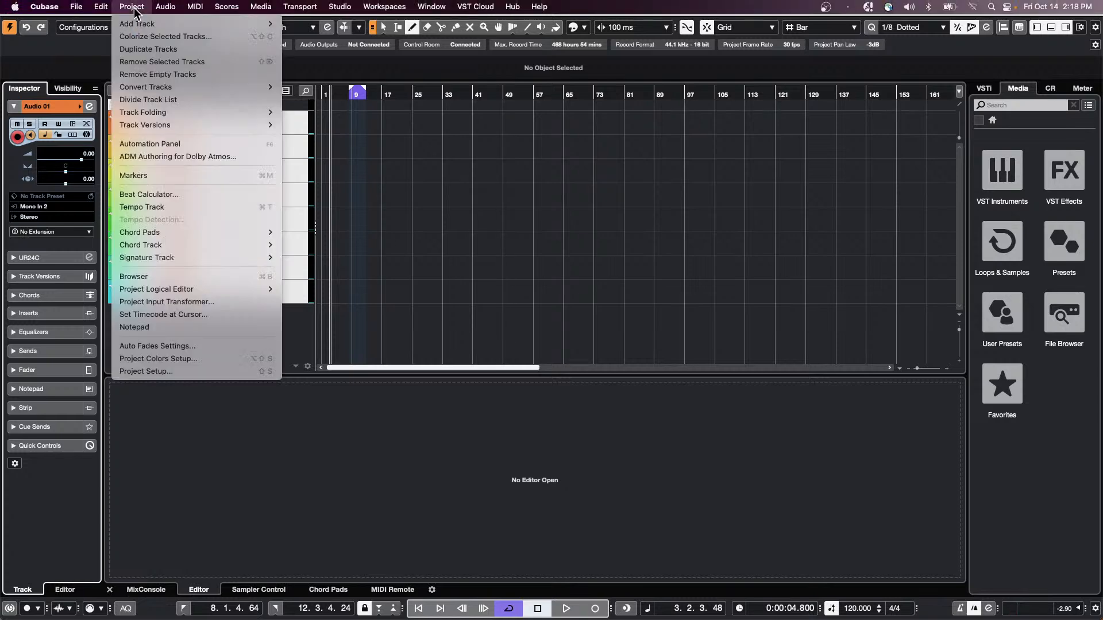
pyautogui.moveTo(102, 8)
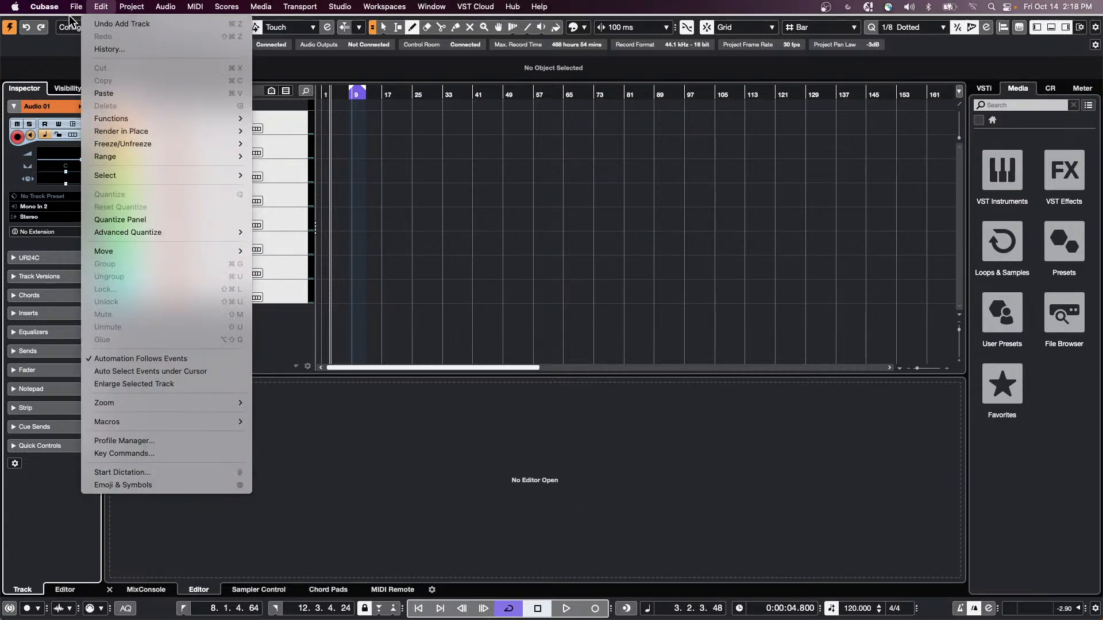
pyautogui.click(181, 454)
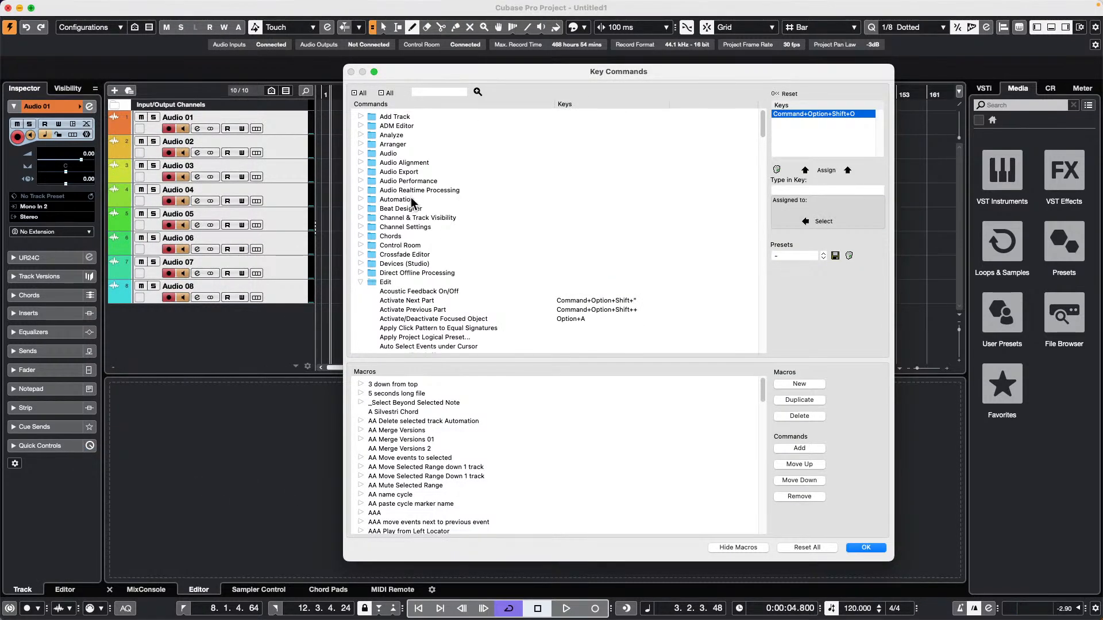
pyautogui.click(360, 154)
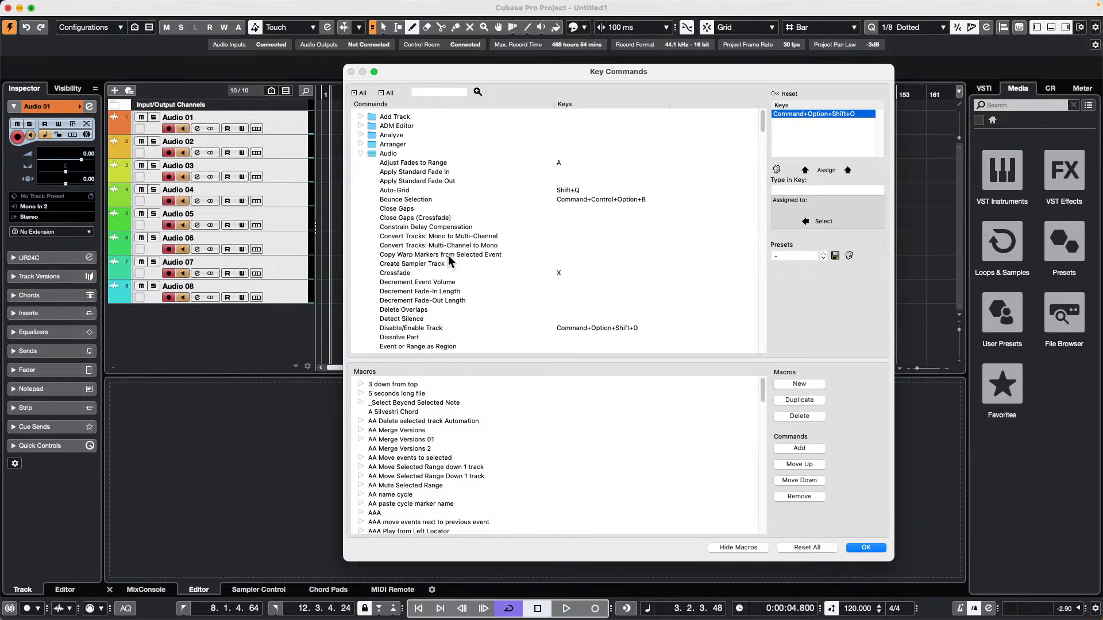
pyautogui.scroll(-1, 449, 261)
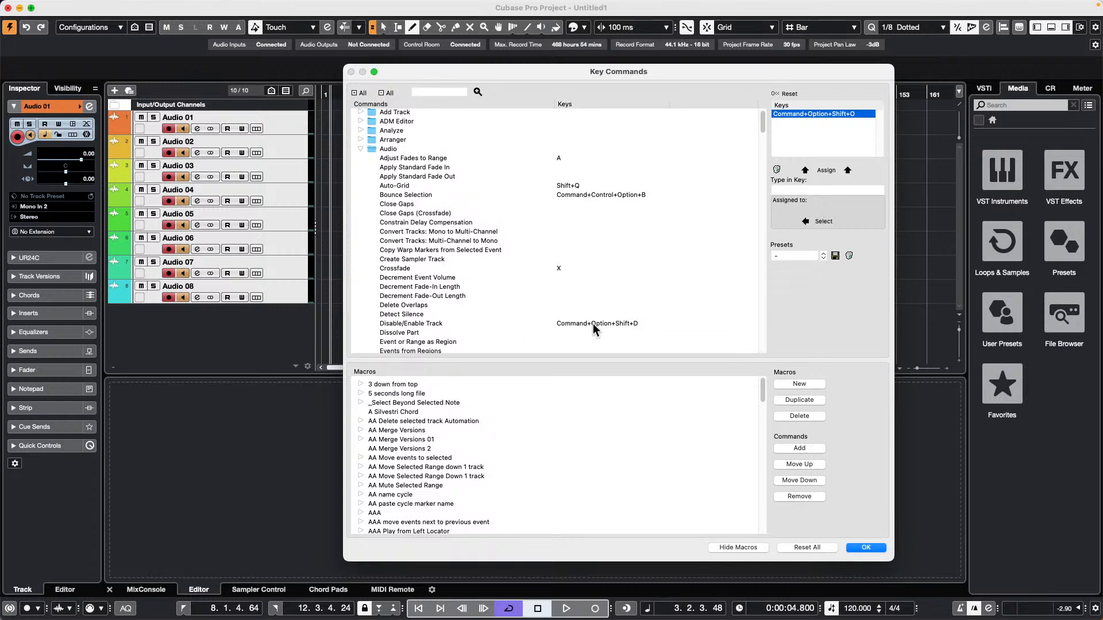
# Close the key commands window and open the recent project jump off.cpr.
pyautogui.click(865, 549)
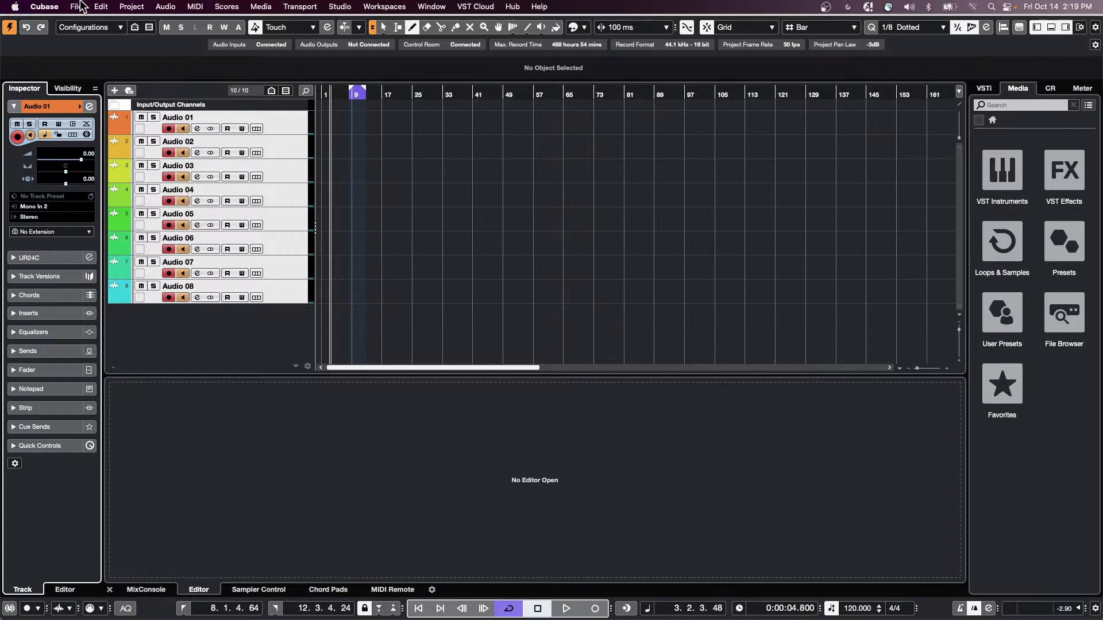
pyautogui.click(76, 6)
pyautogui.moveTo(144, 252)
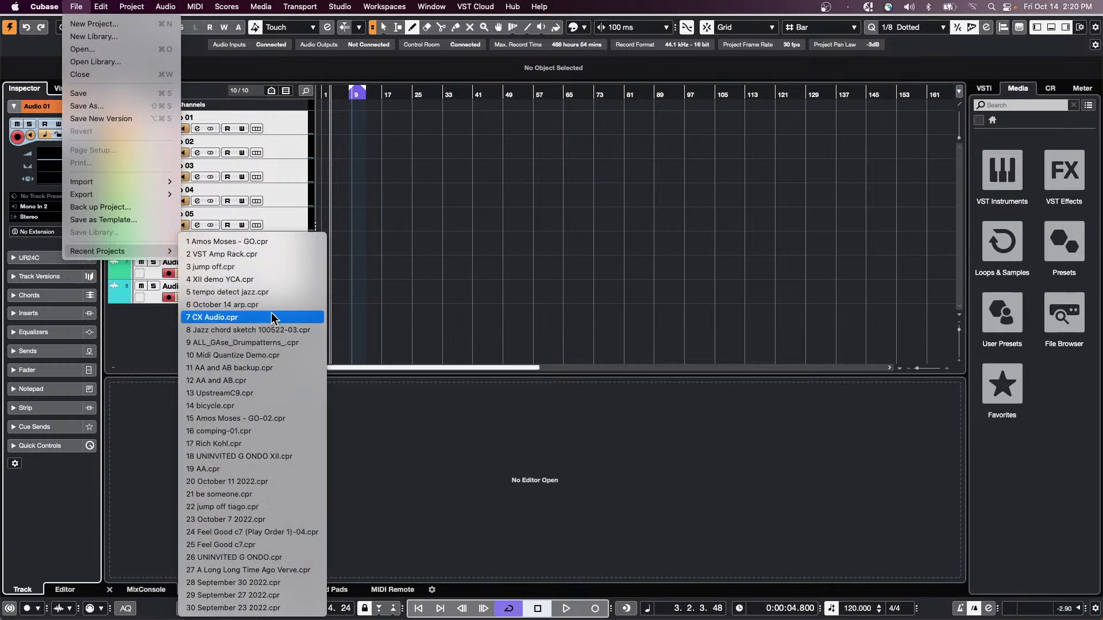
pyautogui.click(262, 271)
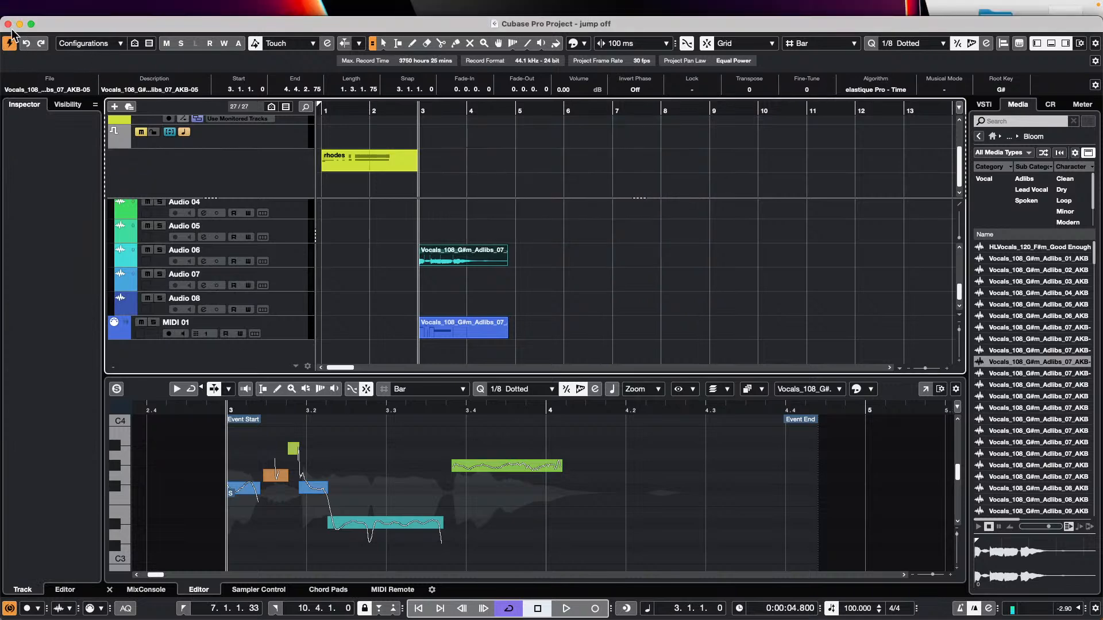
pyautogui.scroll(5, 299, 211)
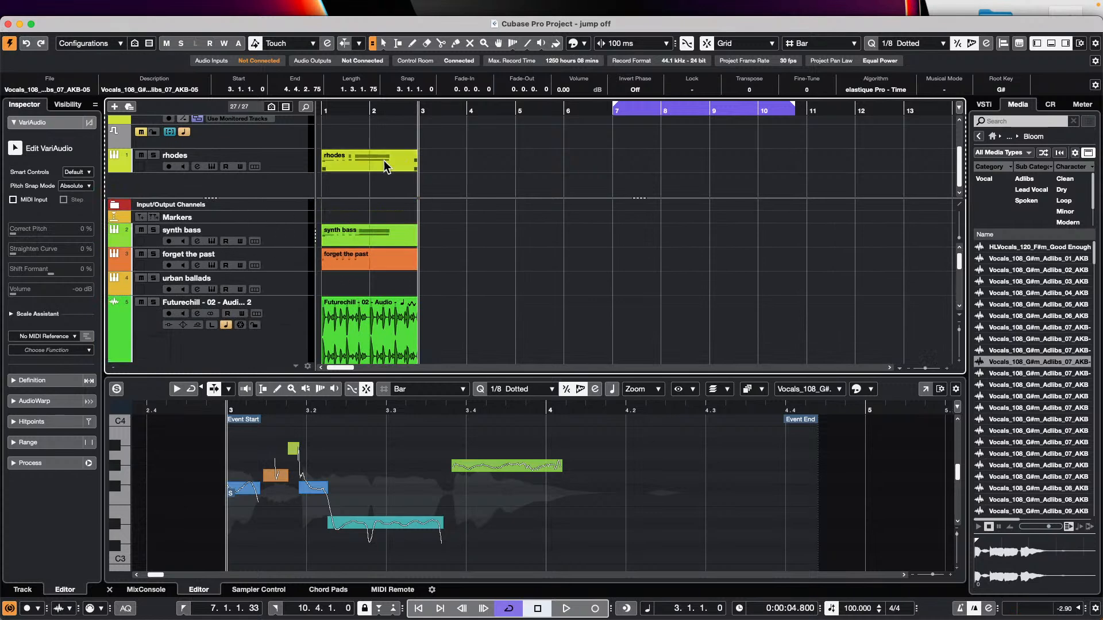
# Revert the jump off project to its saved version, dismissing the missing files list and deleting the newly created files.
pyautogui.click(76, 7)
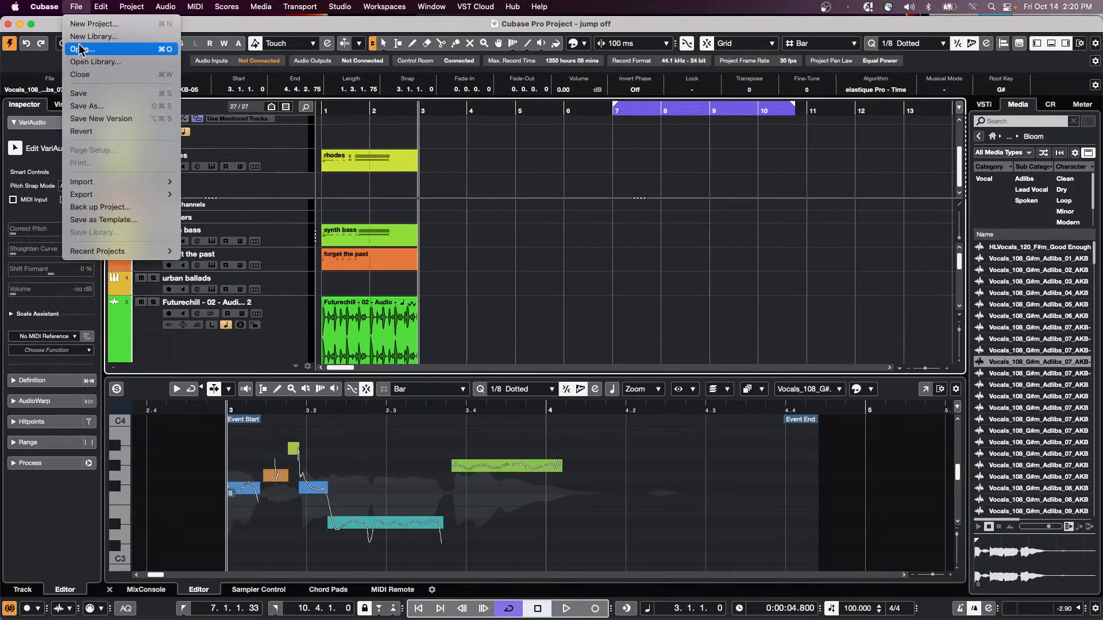
pyautogui.click(104, 132)
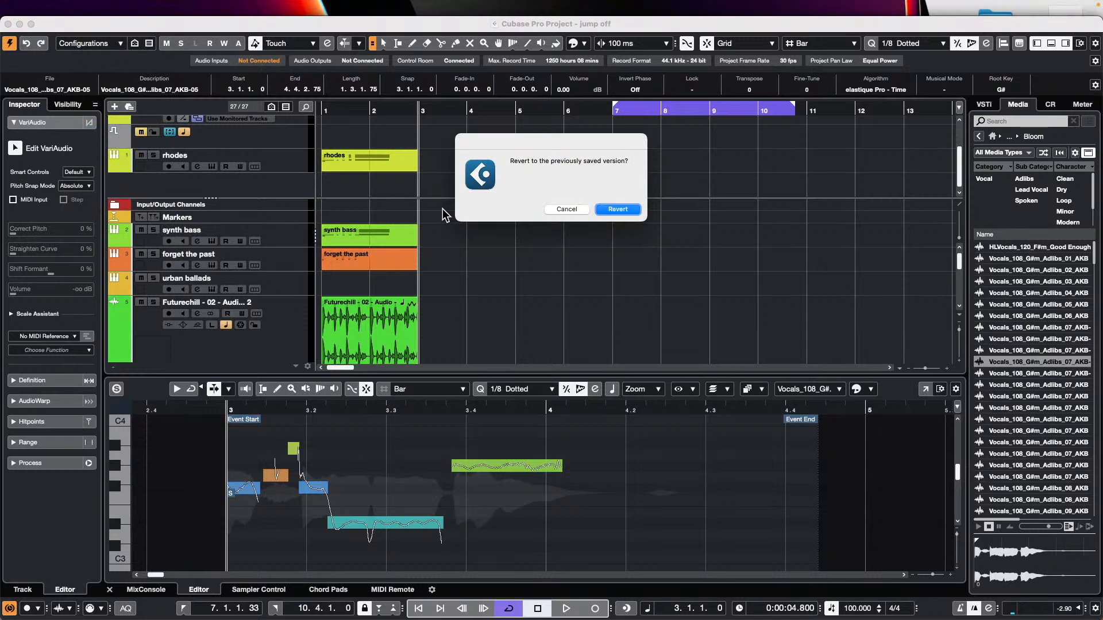
pyautogui.click(620, 210)
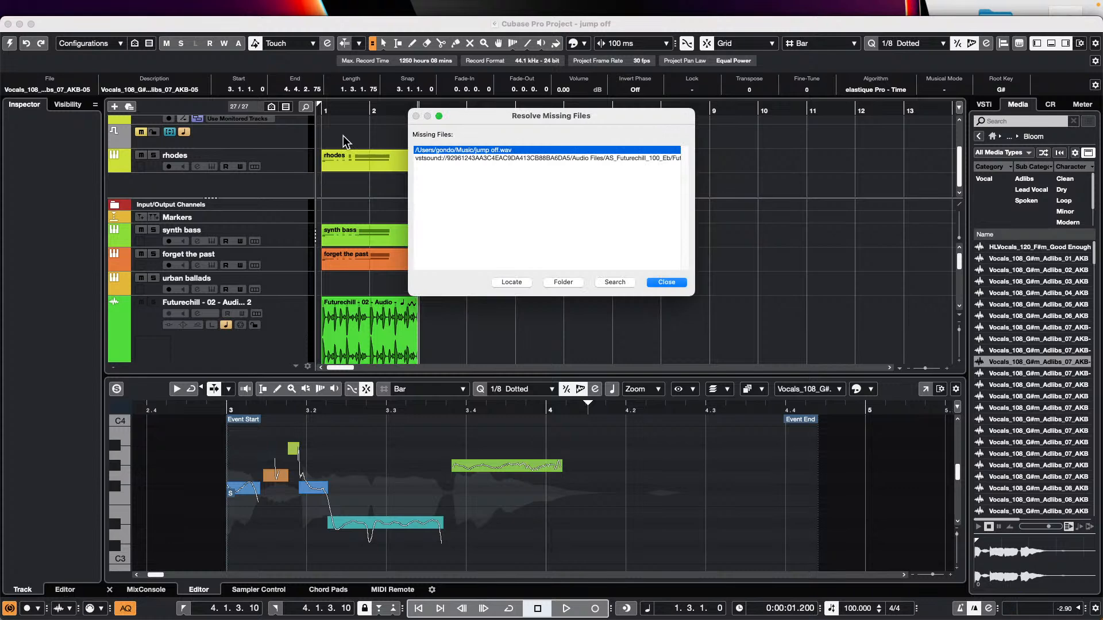
pyautogui.click(671, 286)
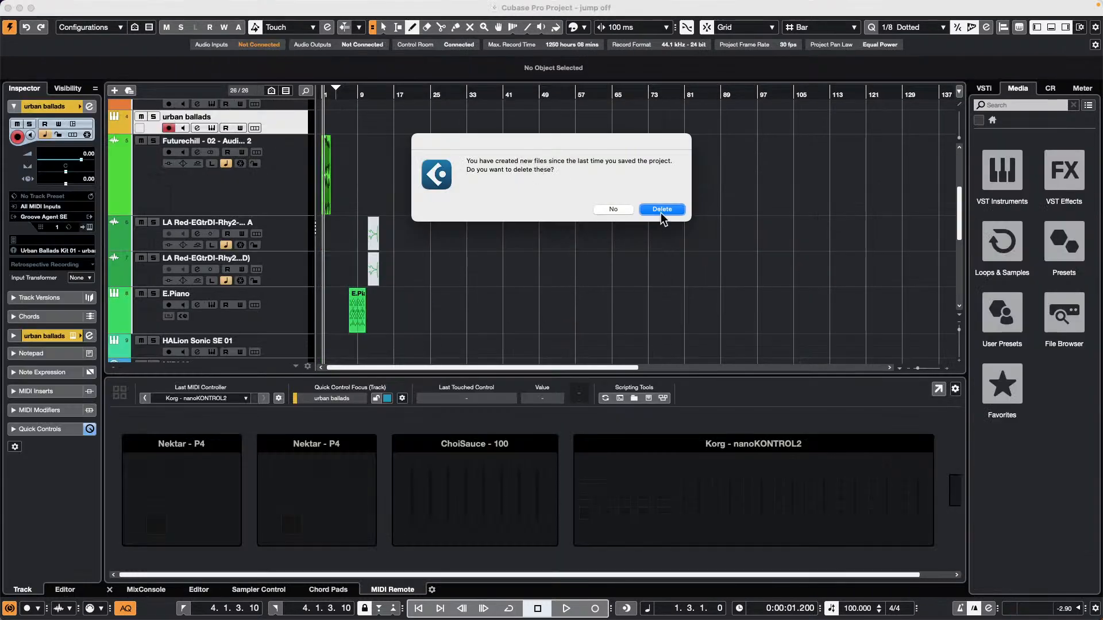
pyautogui.click(661, 208)
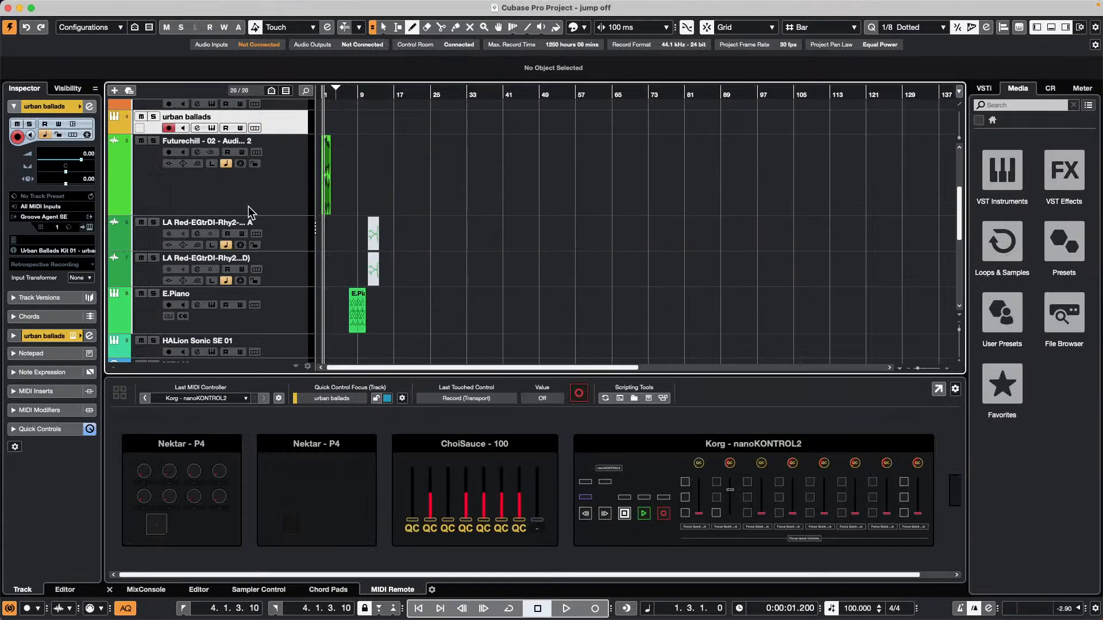
# Open the HALion Sonic SE instrument of the rhodes track and the Retrologue instrument of the synth bass track.
pyautogui.scroll(2, 389, 150)
pyautogui.scroll(5, 389, 150)
pyautogui.click(305, 212)
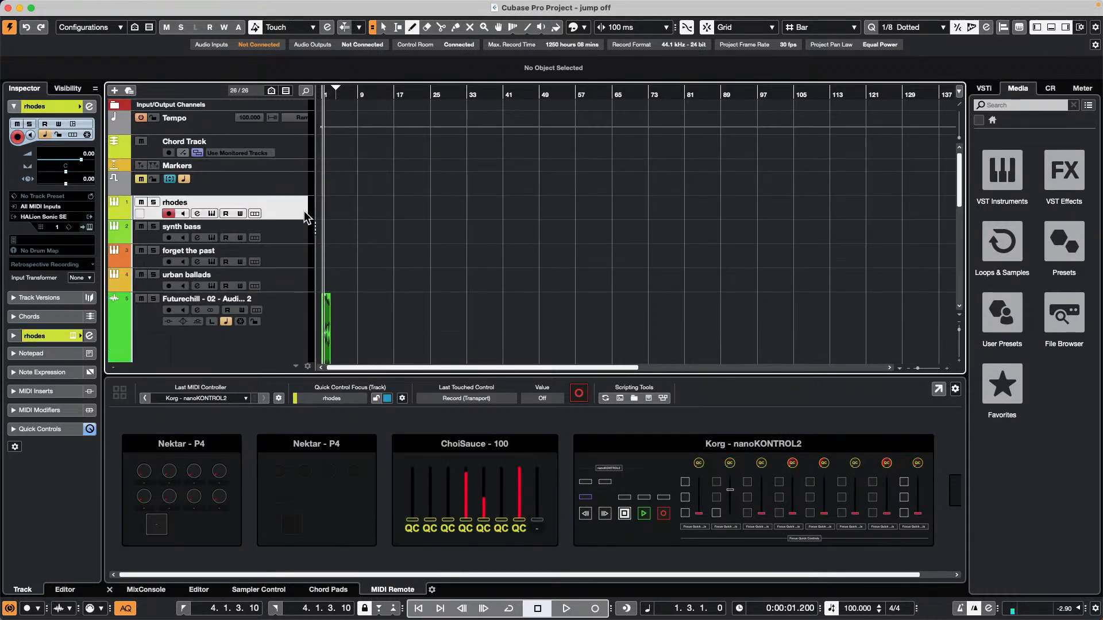
pyautogui.click(89, 227)
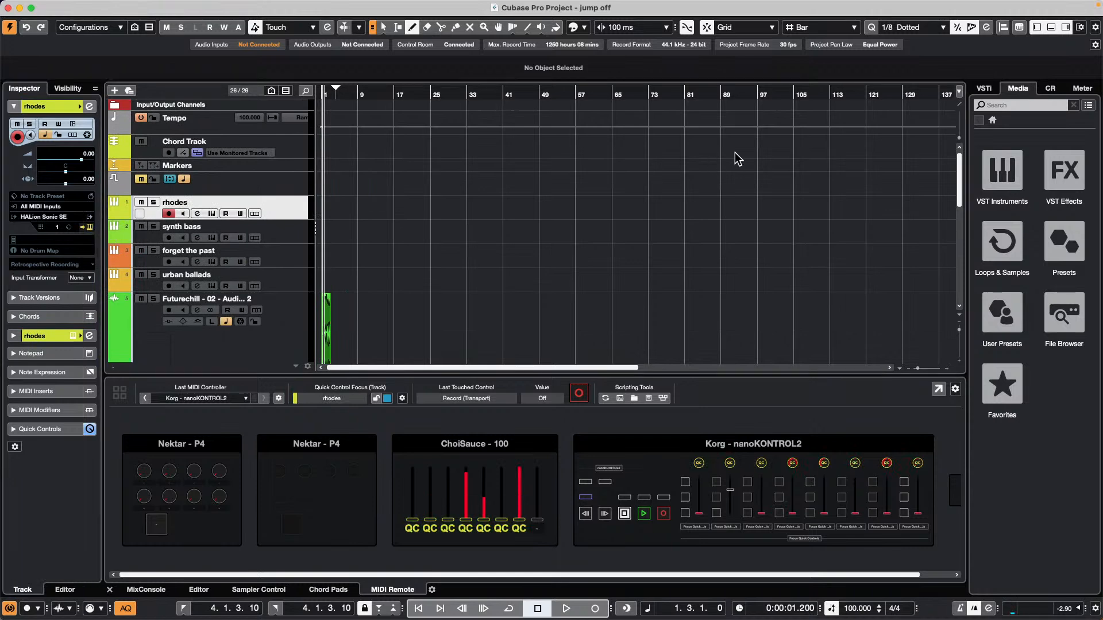
pyautogui.moveTo(642, 41); pyautogui.dragTo(853, 43)
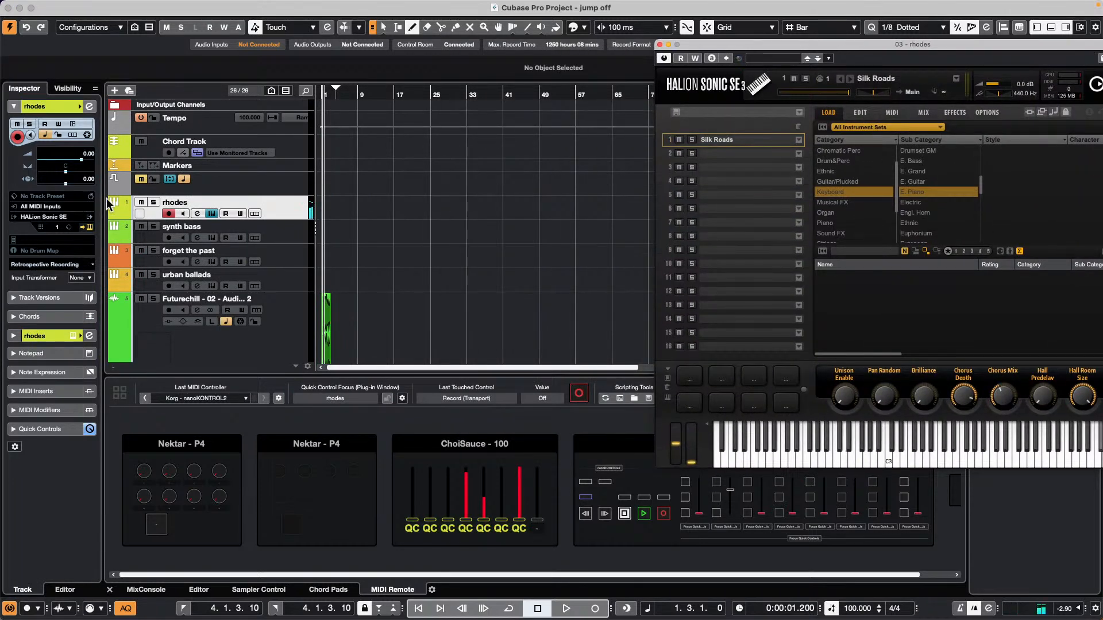
pyautogui.click(282, 239)
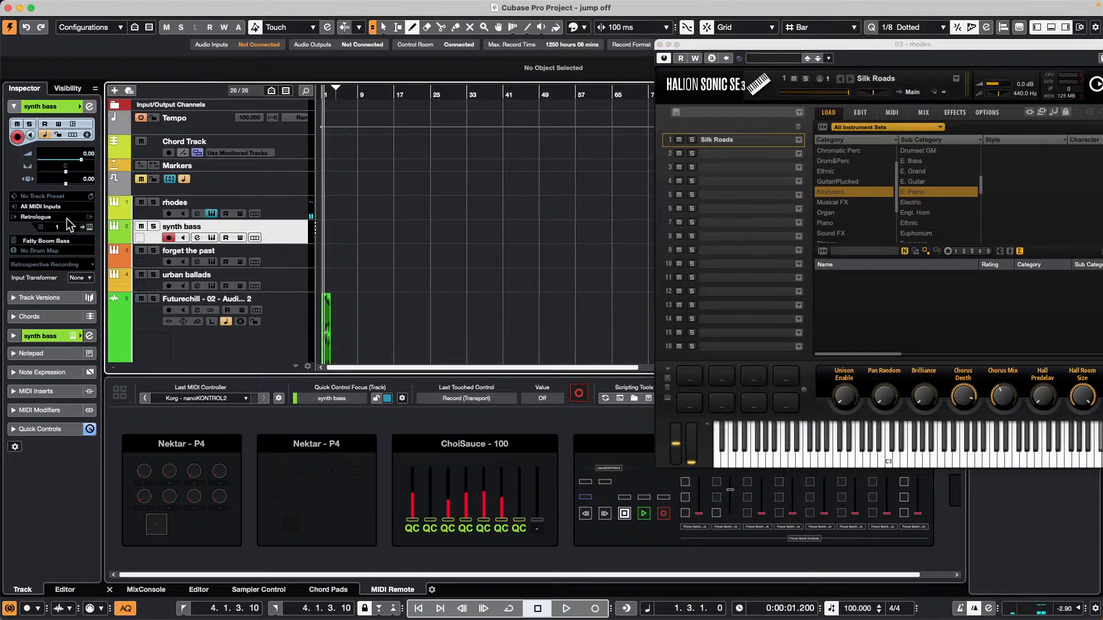
pyautogui.click(88, 227)
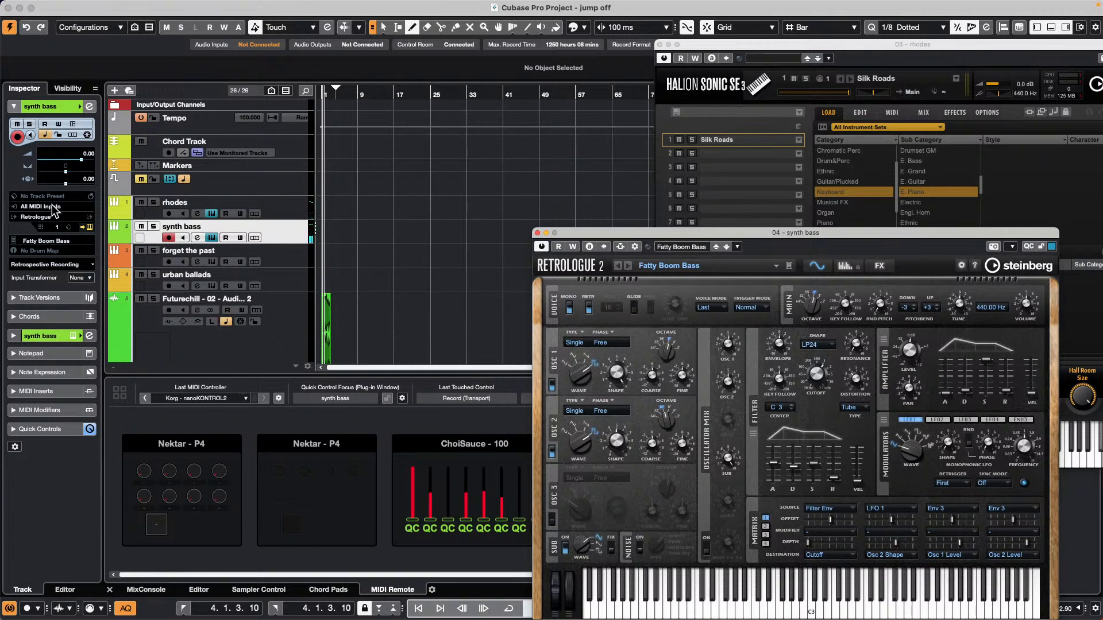
# Record-enable the synth bass track together with rhodes, move the Retrologue window clear and solo both tracks.
pyautogui.click(304, 214)
pyautogui.click(168, 237)
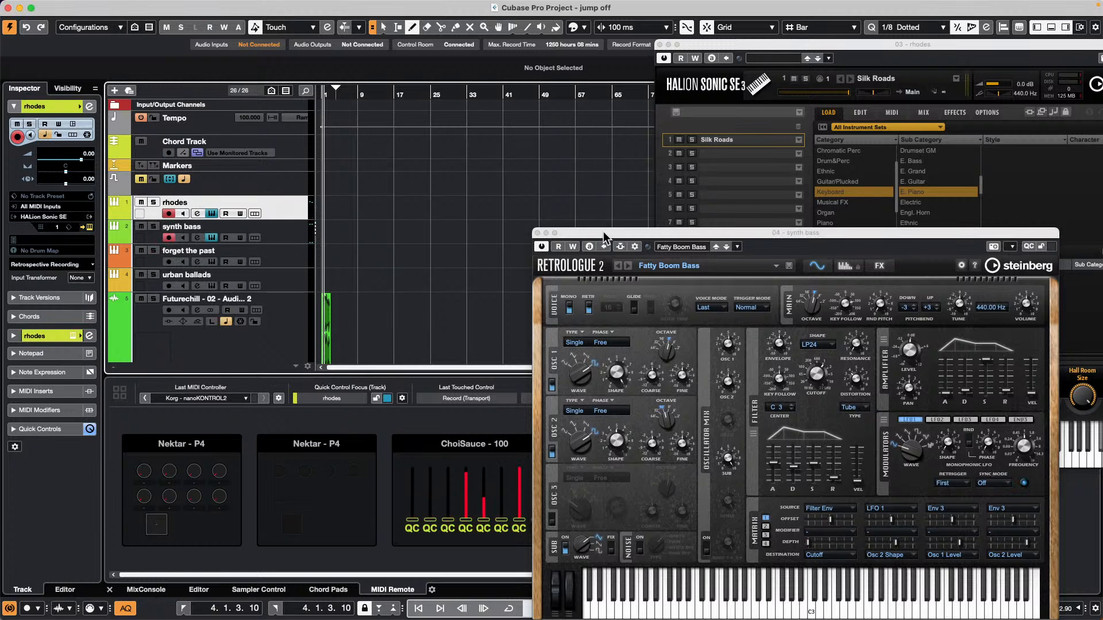
pyautogui.moveTo(604, 233); pyautogui.dragTo(643, 349)
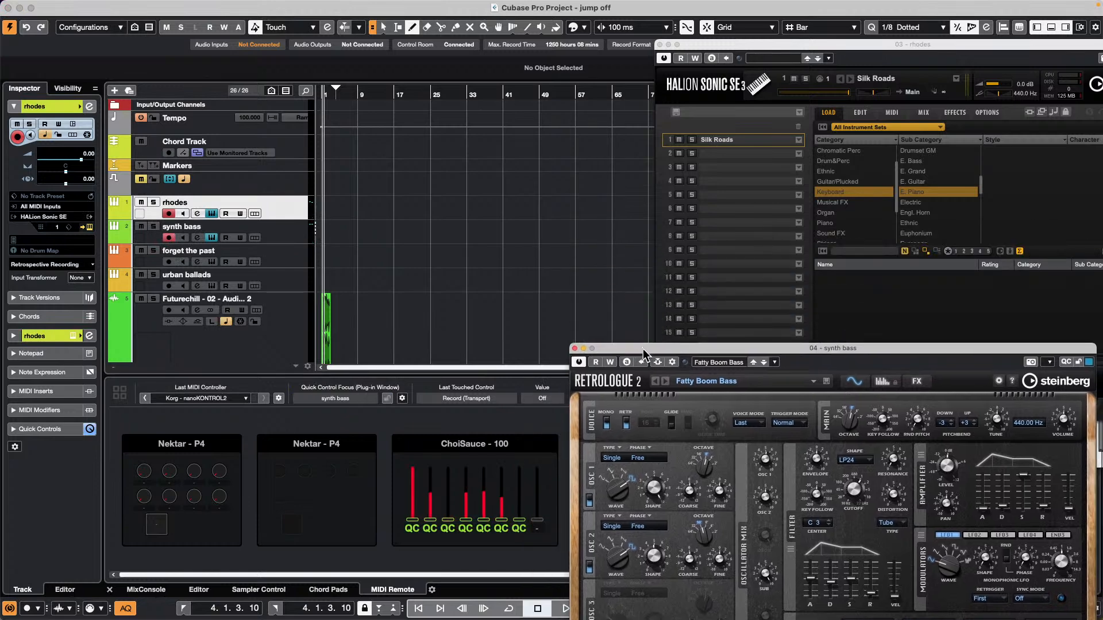
pyautogui.click(154, 202)
pyautogui.click(153, 227)
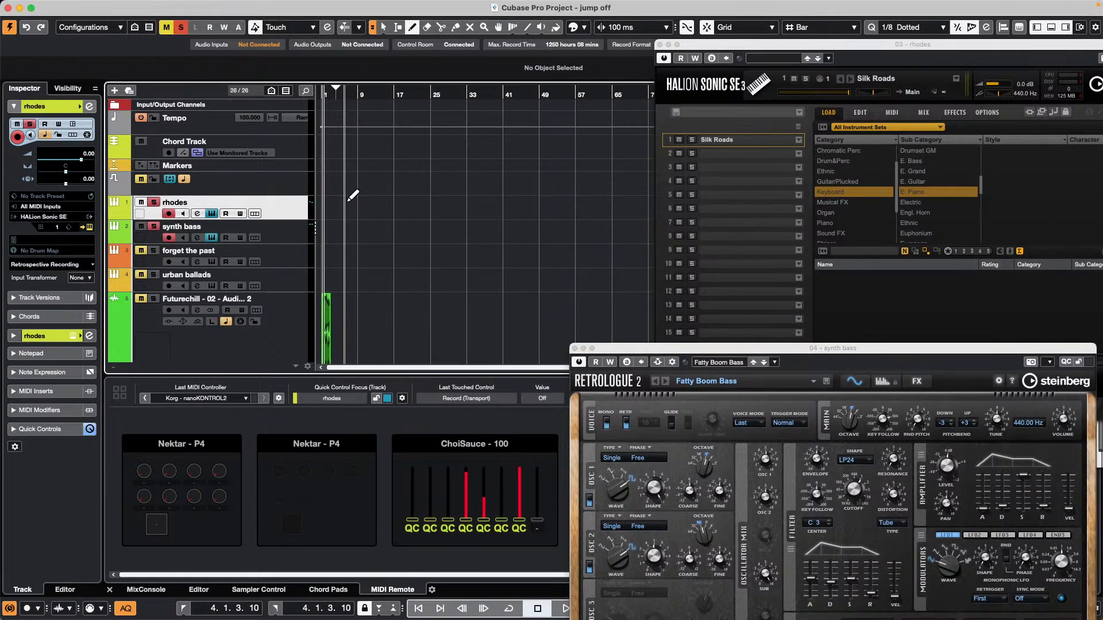
# Record a MIDI performance on the rhodes and synth bass tracks simultaneously and play it back.
pyautogui.press('KP_Multiply')
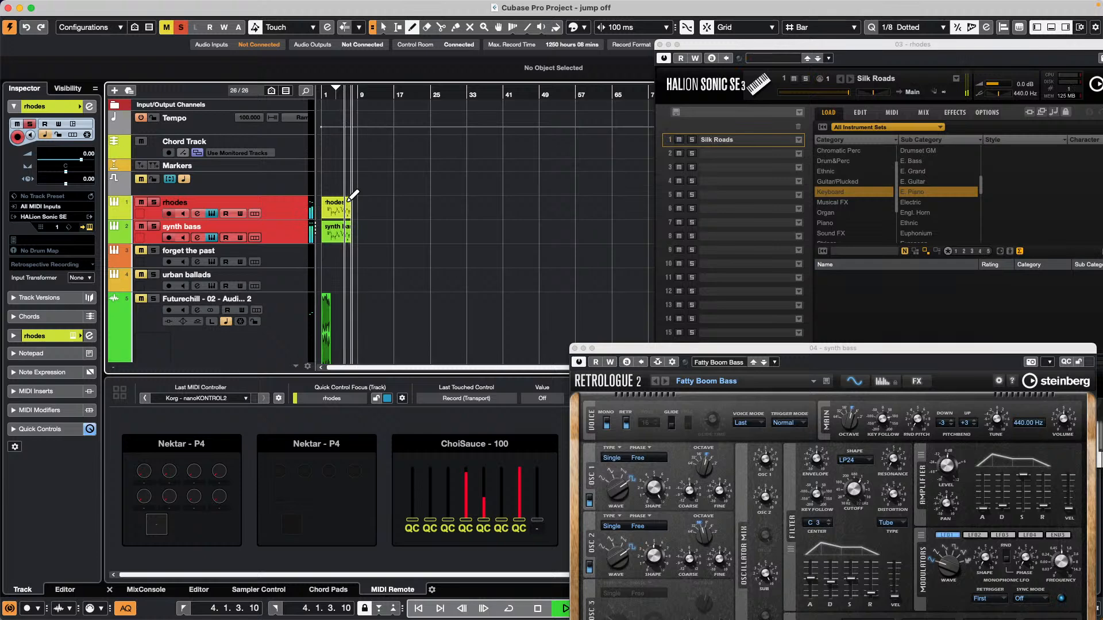
pyautogui.press('space')
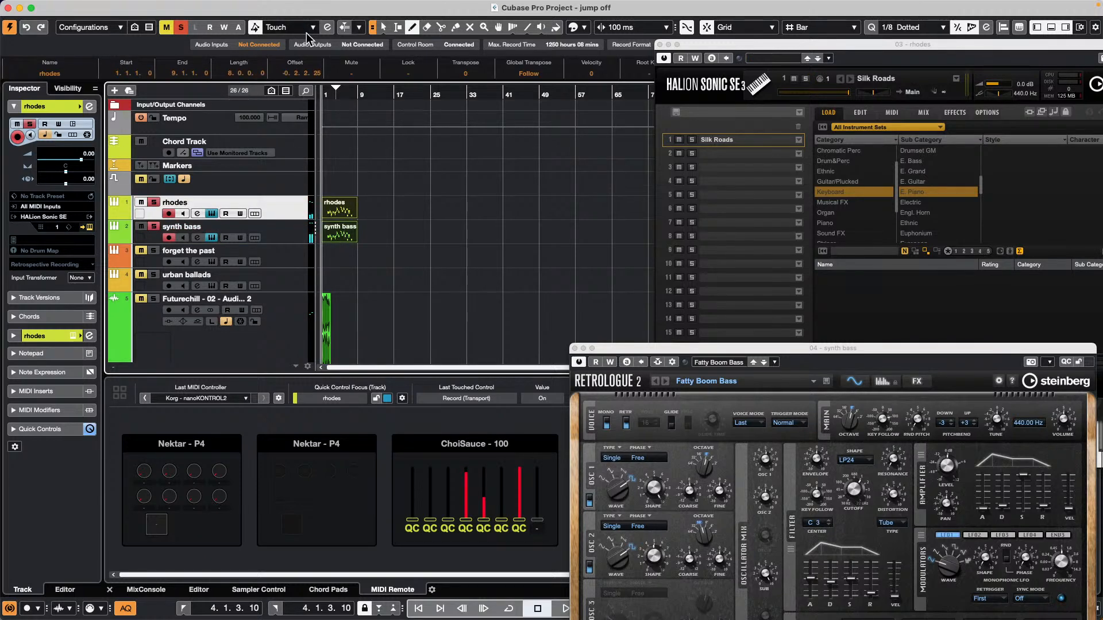
pyautogui.moveTo(330, 90); pyautogui.dragTo(324, 90)
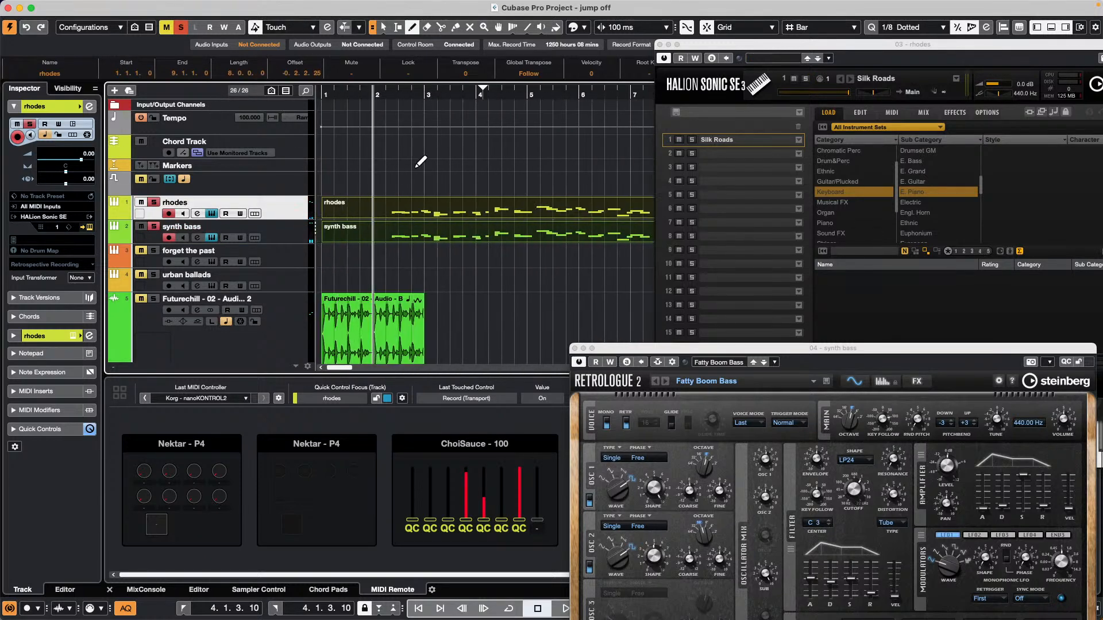
pyautogui.press('space')
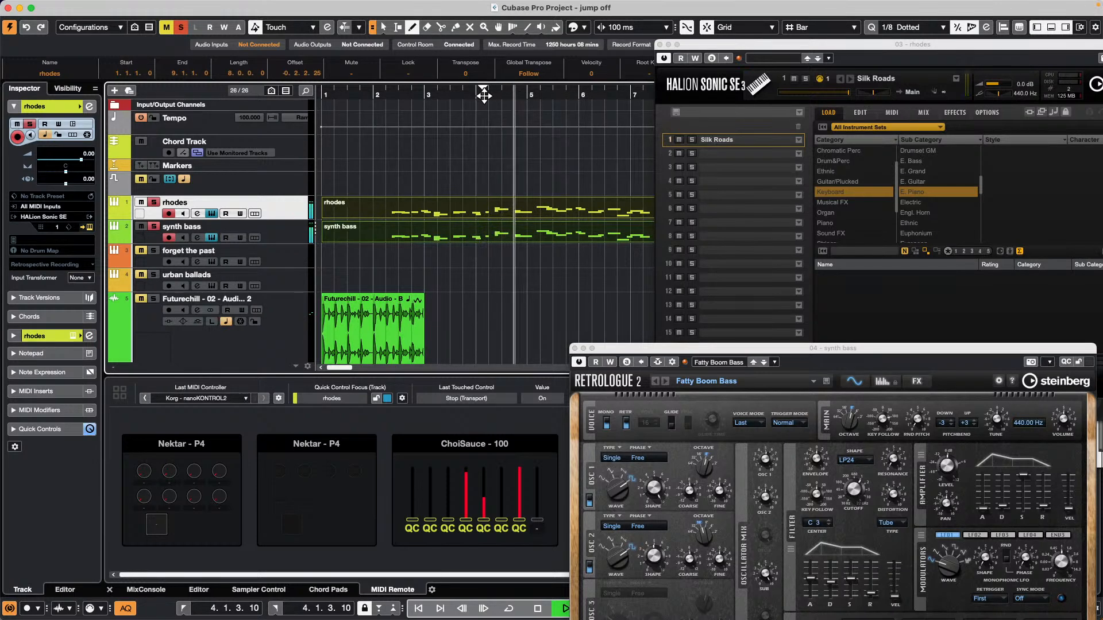
pyautogui.press('space')
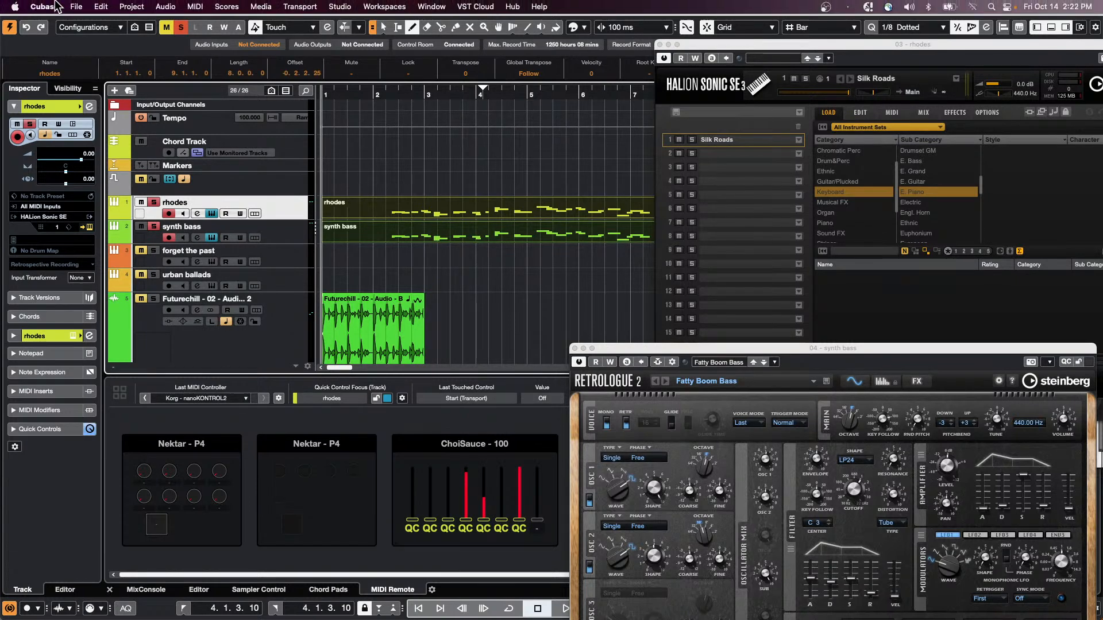
# Open the recent project tempo detect jazz.cpr and close the HALion Sonic SE window left over from the rhodes track.
pyautogui.click(77, 7)
pyautogui.moveTo(119, 253)
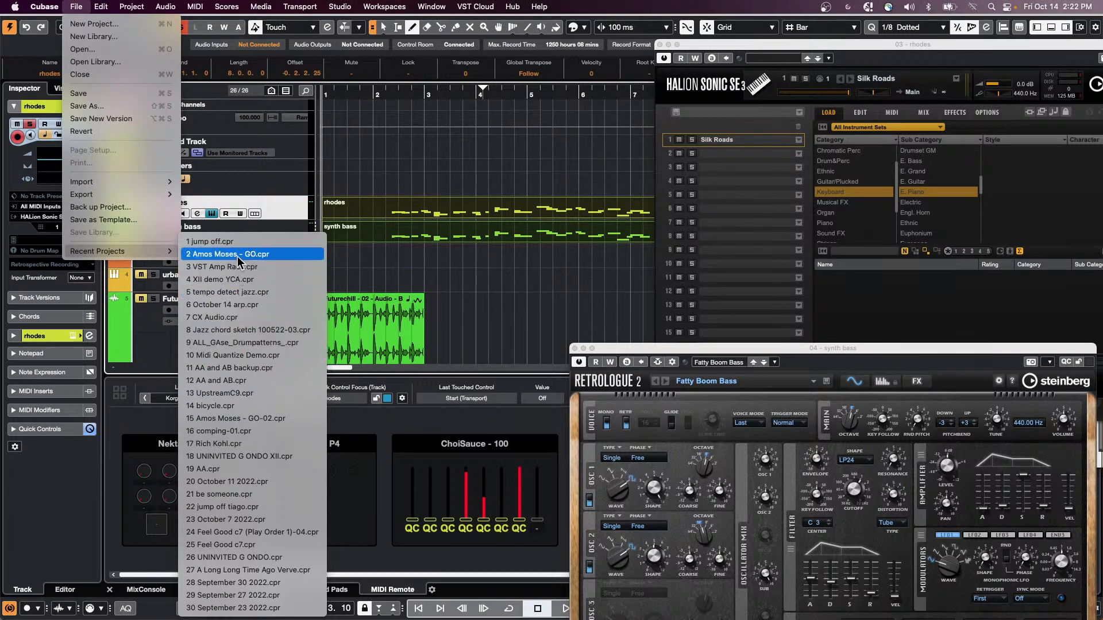
pyautogui.click(244, 292)
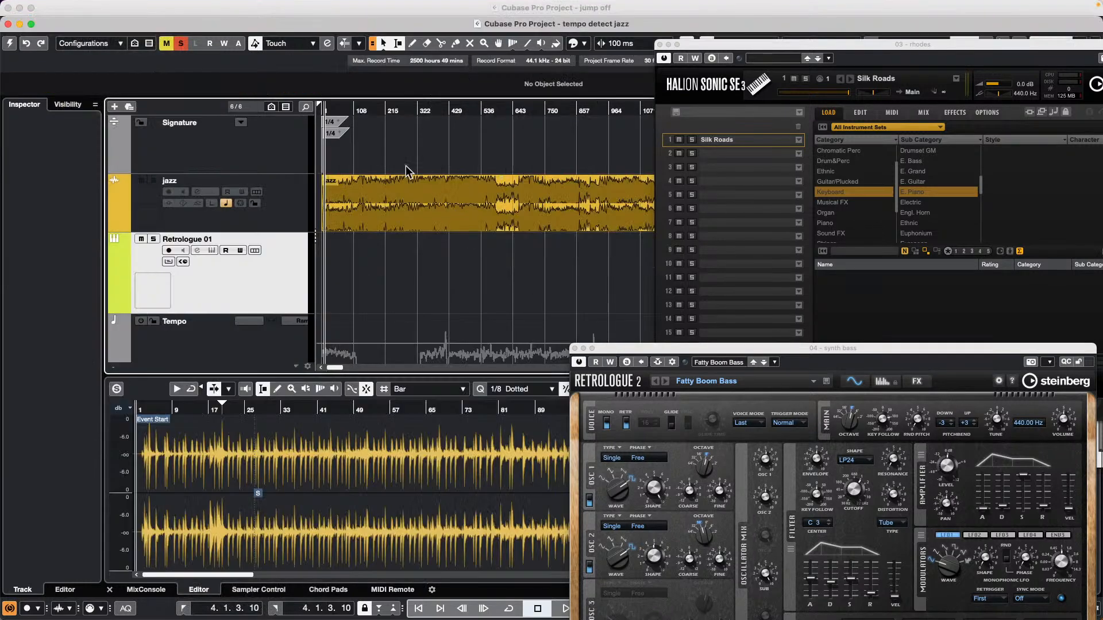
pyautogui.click(31, 25)
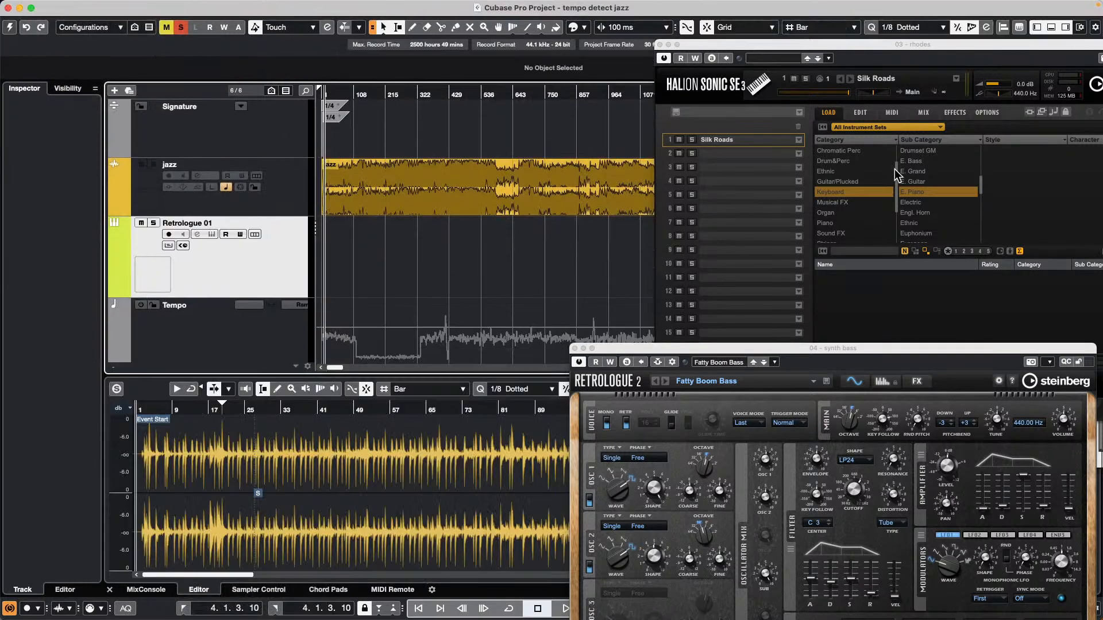
pyautogui.click(660, 45)
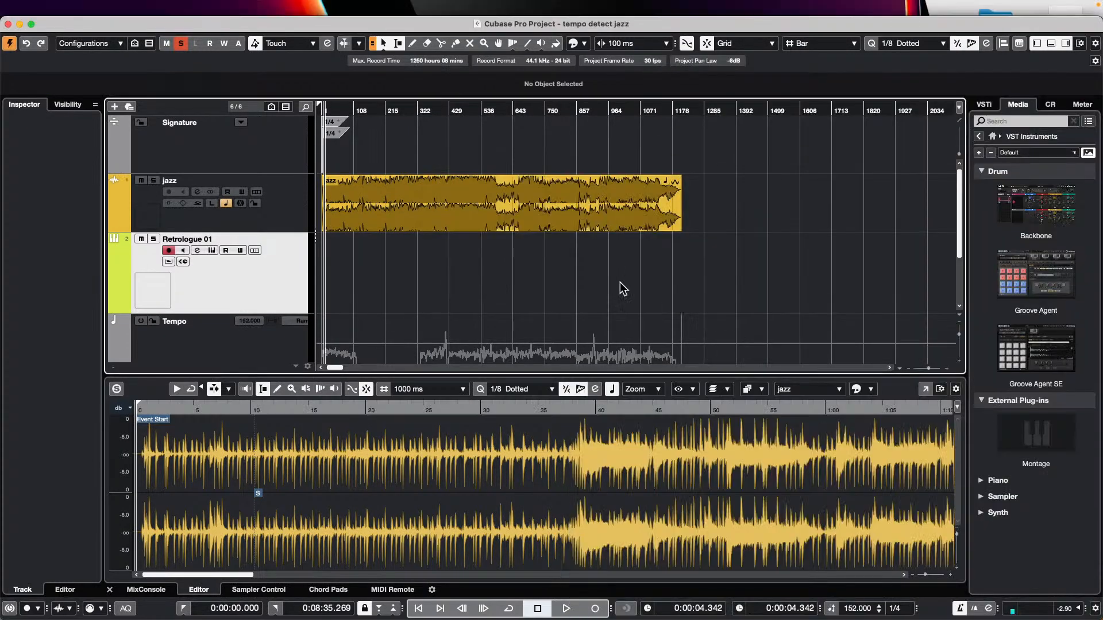
# Add a chord track below the signature track and extract chords onto it from the jazz audio event.
pyautogui.rightClick(246, 140)
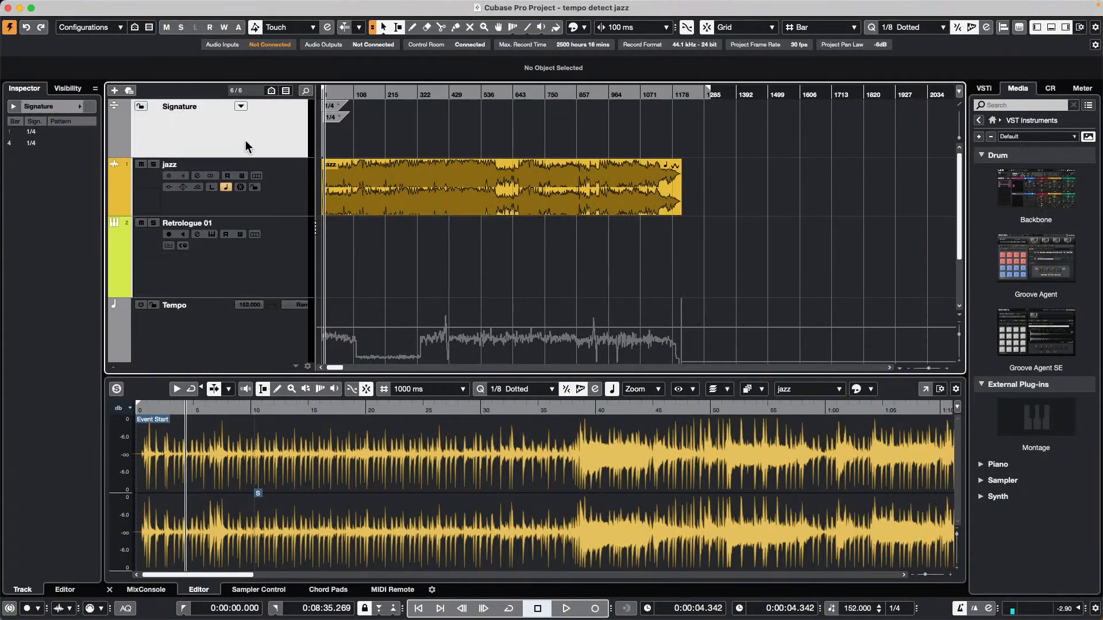
pyautogui.moveTo(287, 147)
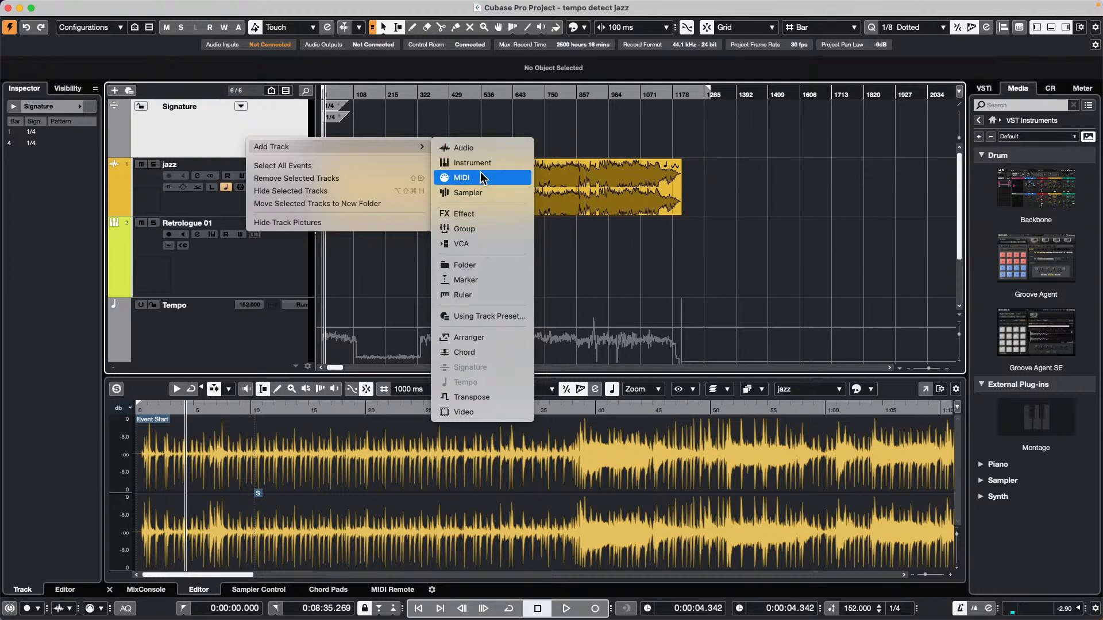
pyautogui.click(479, 352)
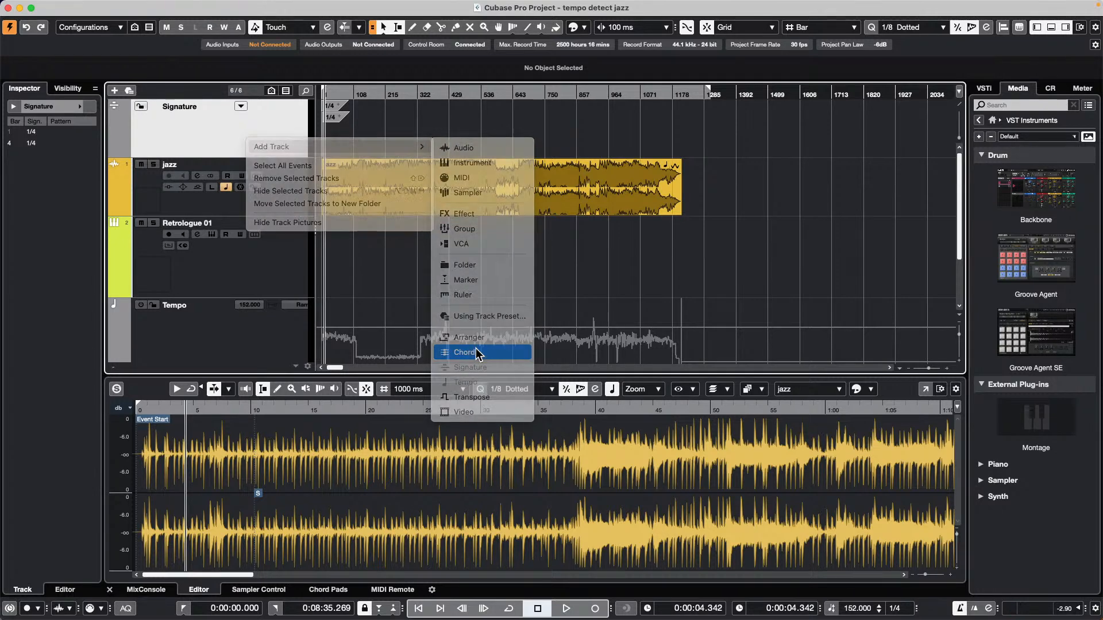
pyautogui.moveTo(385, 290); pyautogui.dragTo(372, 191)
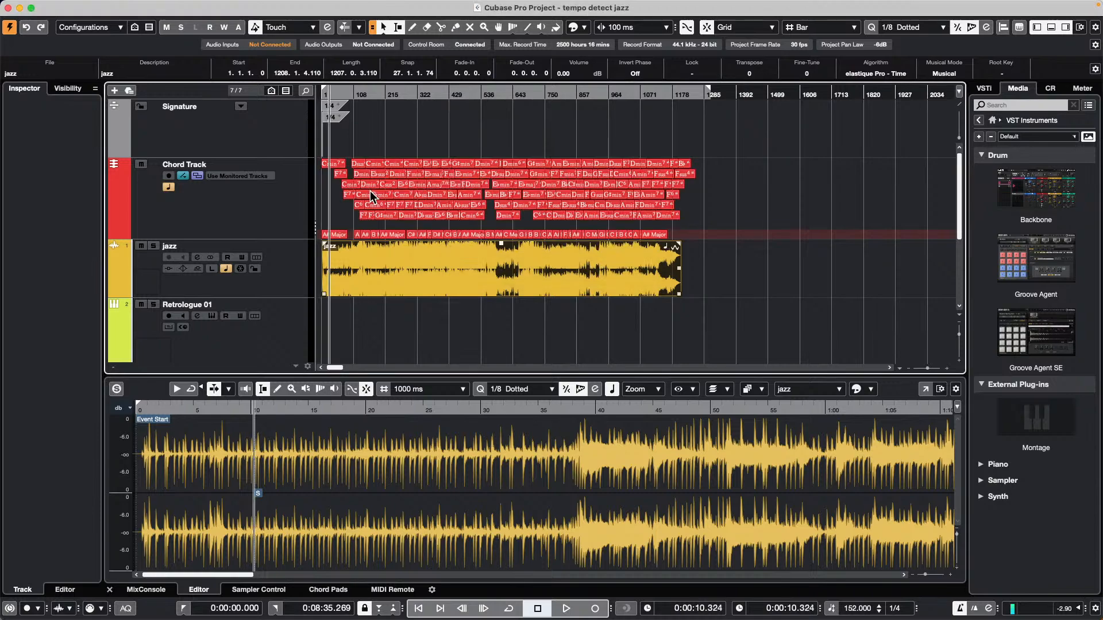
# Examine the extracted chords at the start of the chord track, auditioning the first F7 and the second Cmin7.
pyautogui.moveTo(357, 90); pyautogui.dragTo(348, 174)
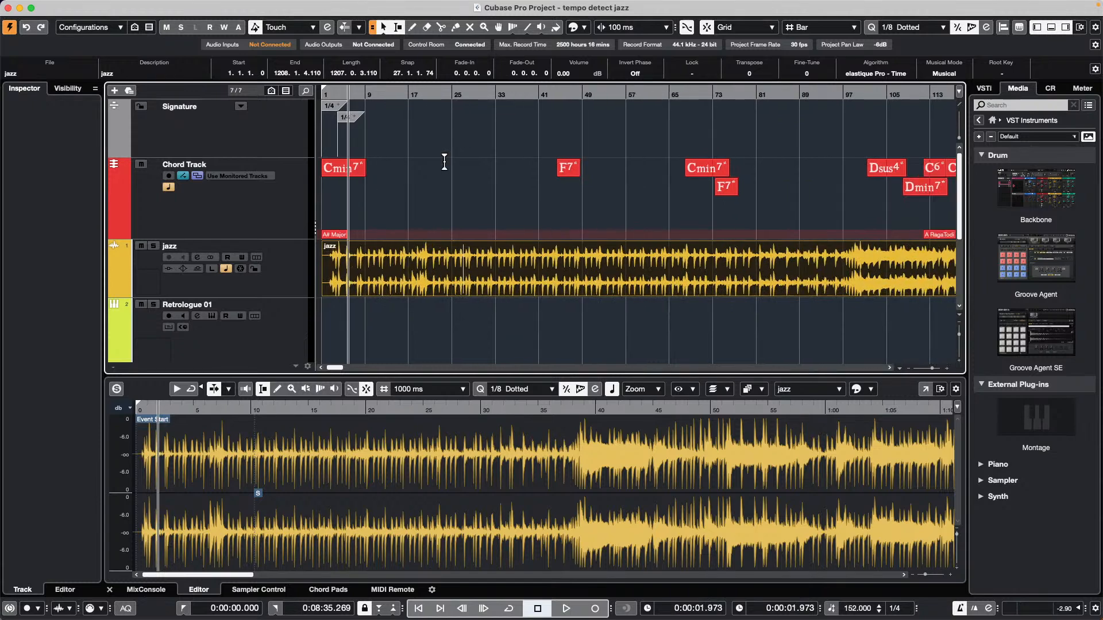
pyautogui.click(577, 167)
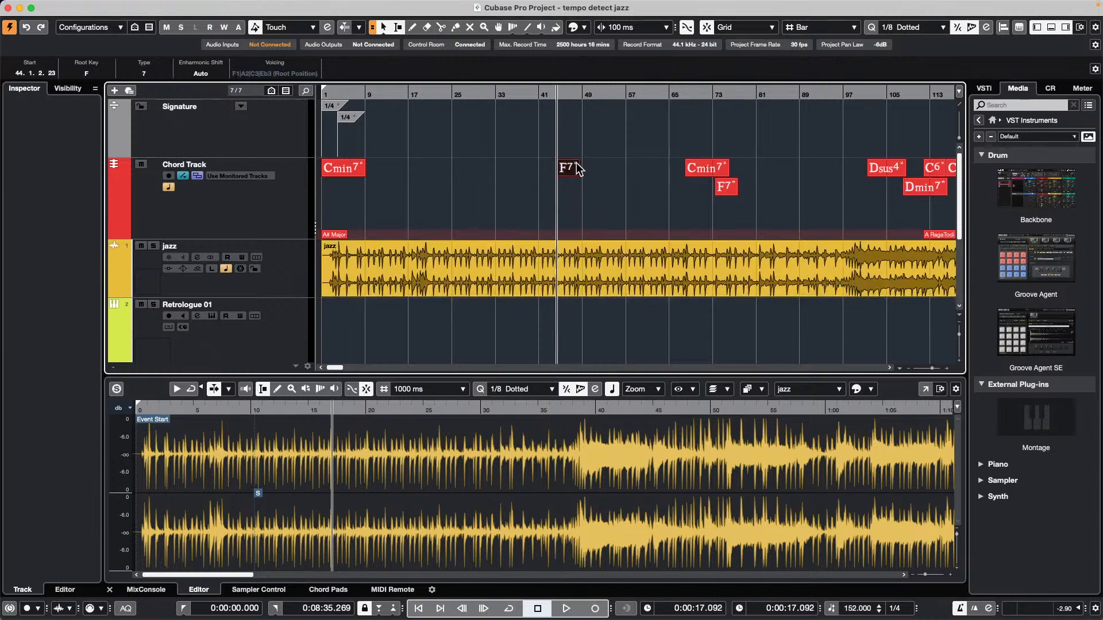
pyautogui.doubleClick(578, 167)
pyautogui.click(597, 146)
pyautogui.click(721, 167)
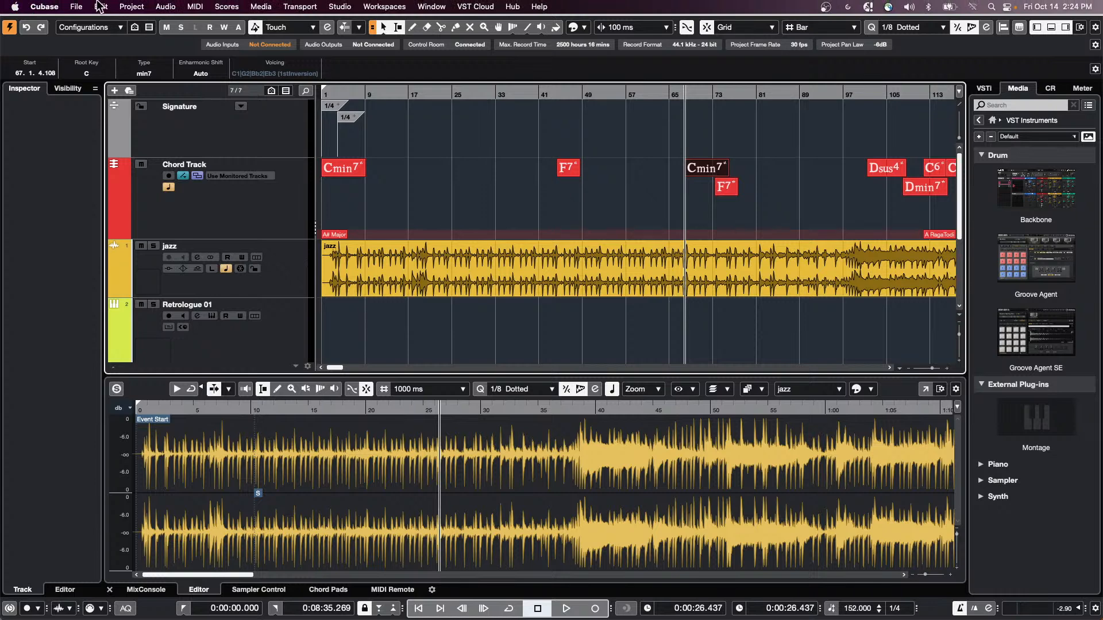
# Open and activate the recent project A Long Long Time Ago Verve.cpr, leaving its missing bass audio file unresolved.
pyautogui.click(76, 6)
pyautogui.moveTo(121, 251)
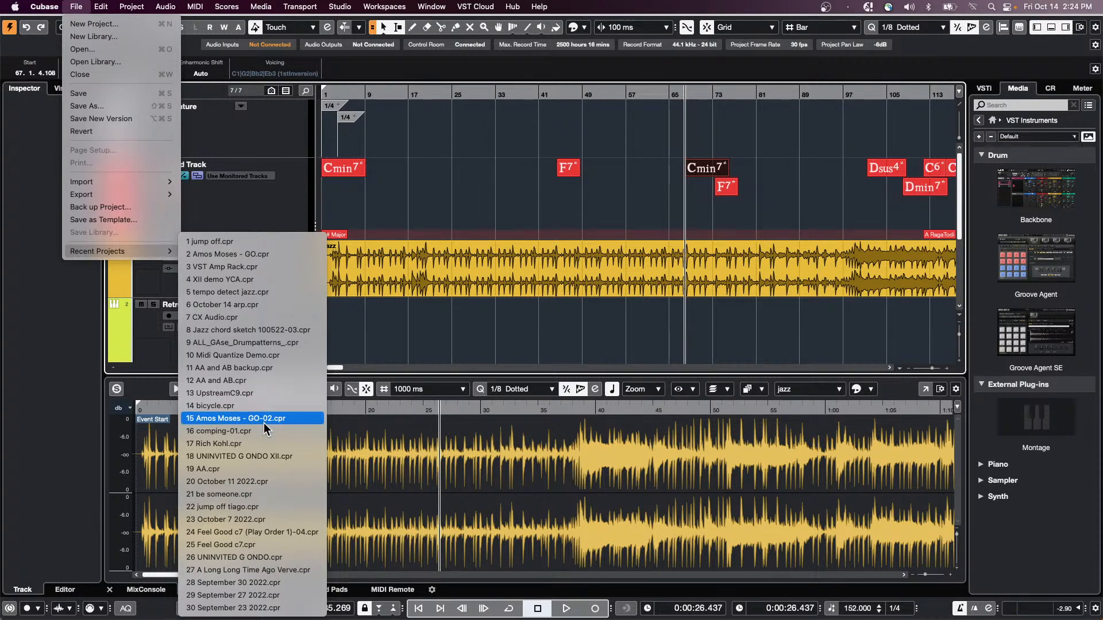
pyautogui.click(250, 570)
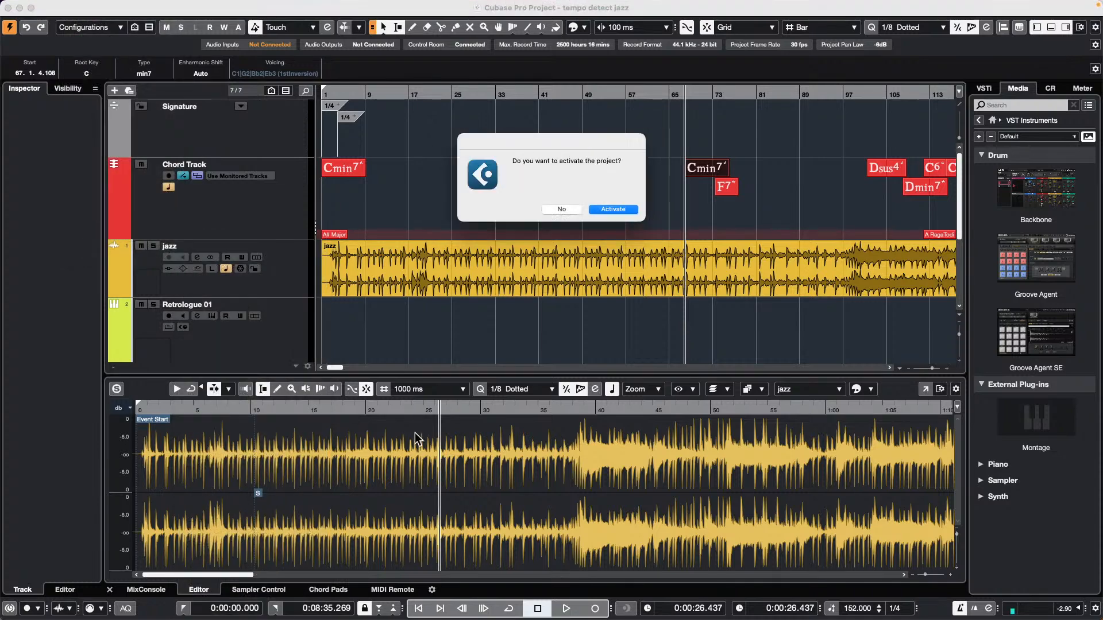
pyautogui.click(607, 209)
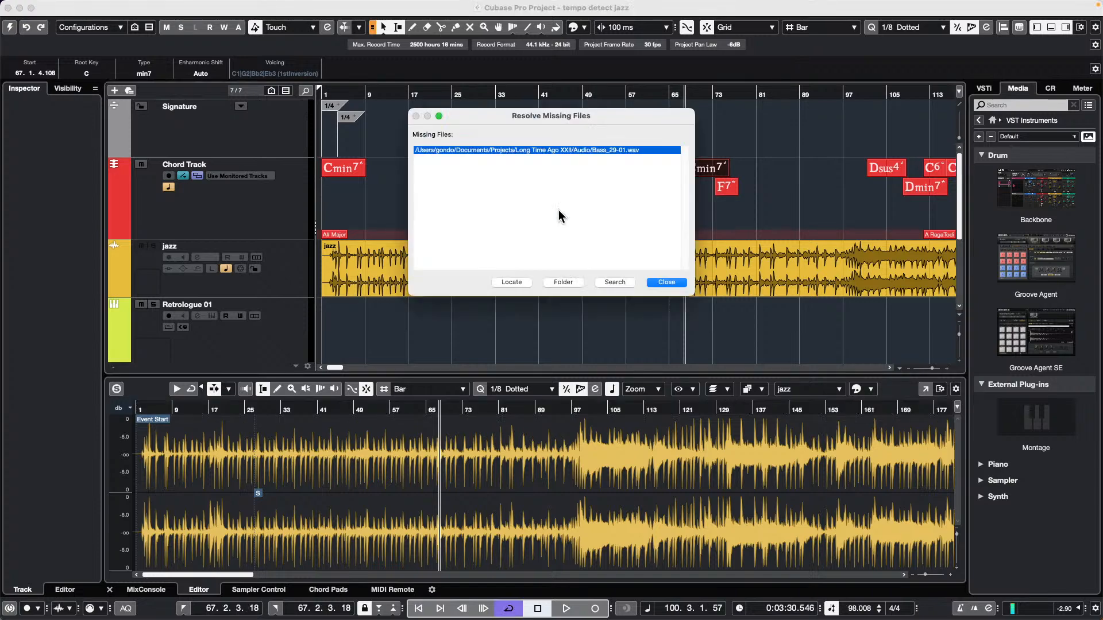
pyautogui.click(665, 282)
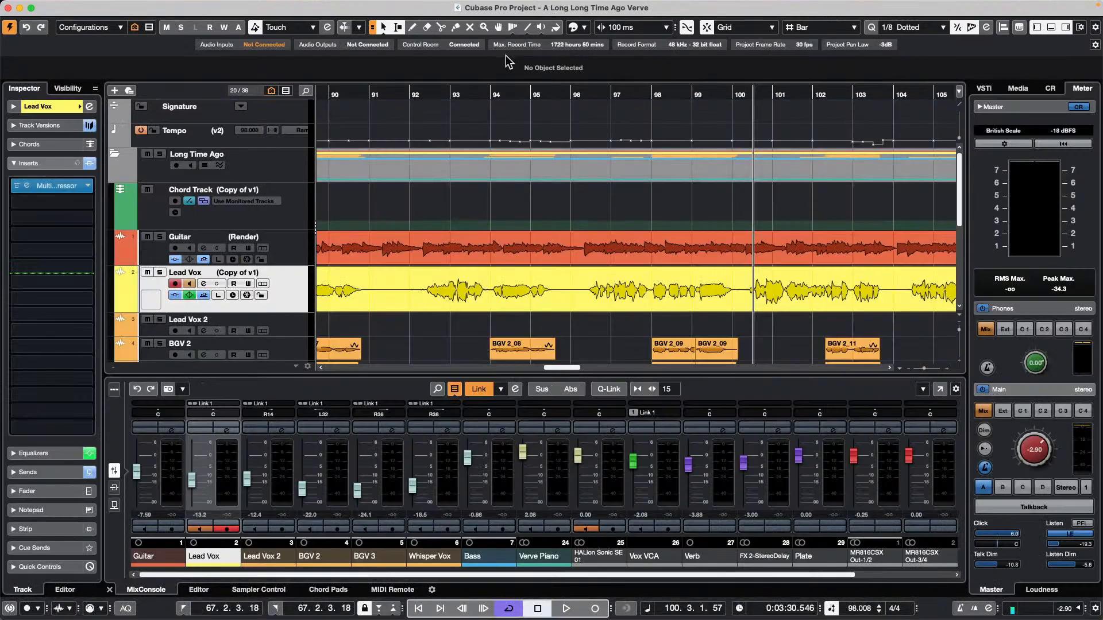
# Extract chords from the guitar event onto the chord track and audition the D, F#min7, A and Bmin chords around bars 93 and 94.
pyautogui.moveTo(445, 259); pyautogui.dragTo(447, 223)
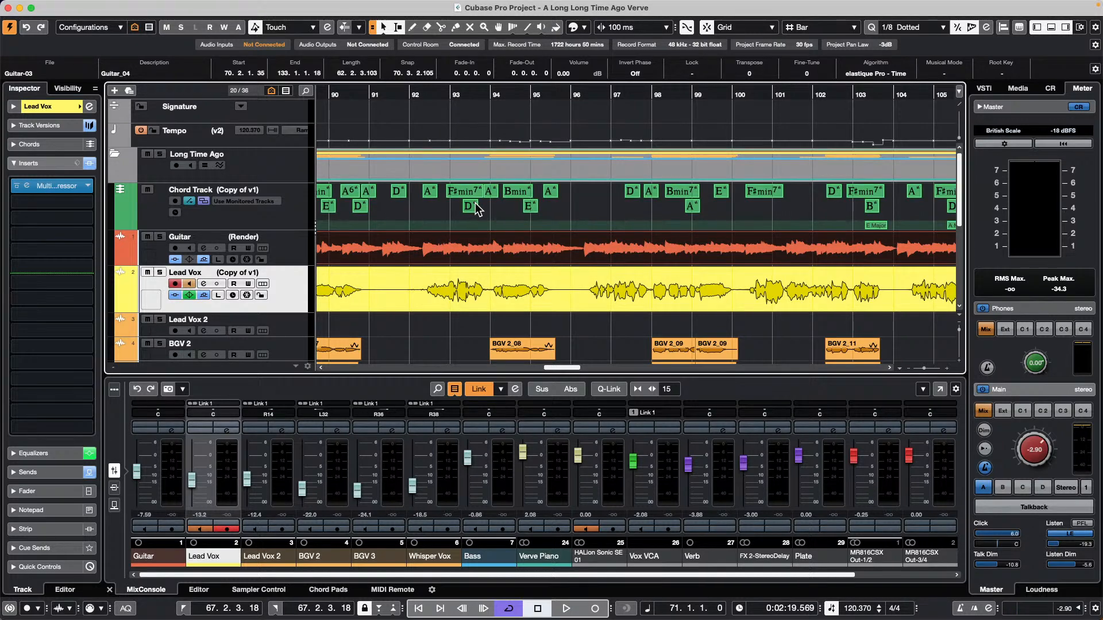
pyautogui.click(475, 205)
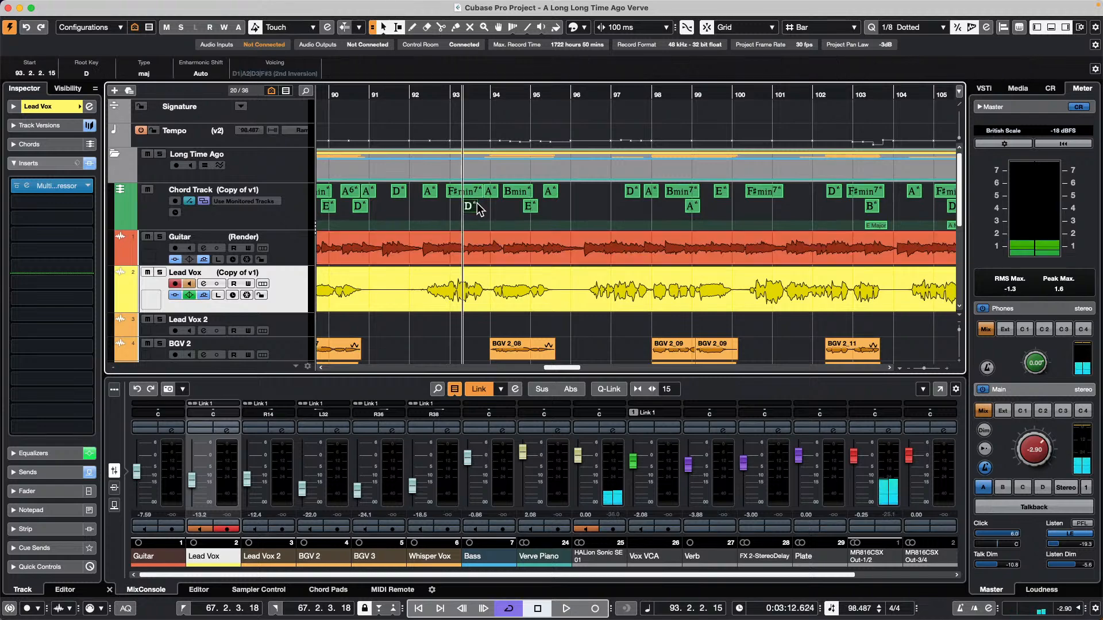
pyautogui.click(481, 190)
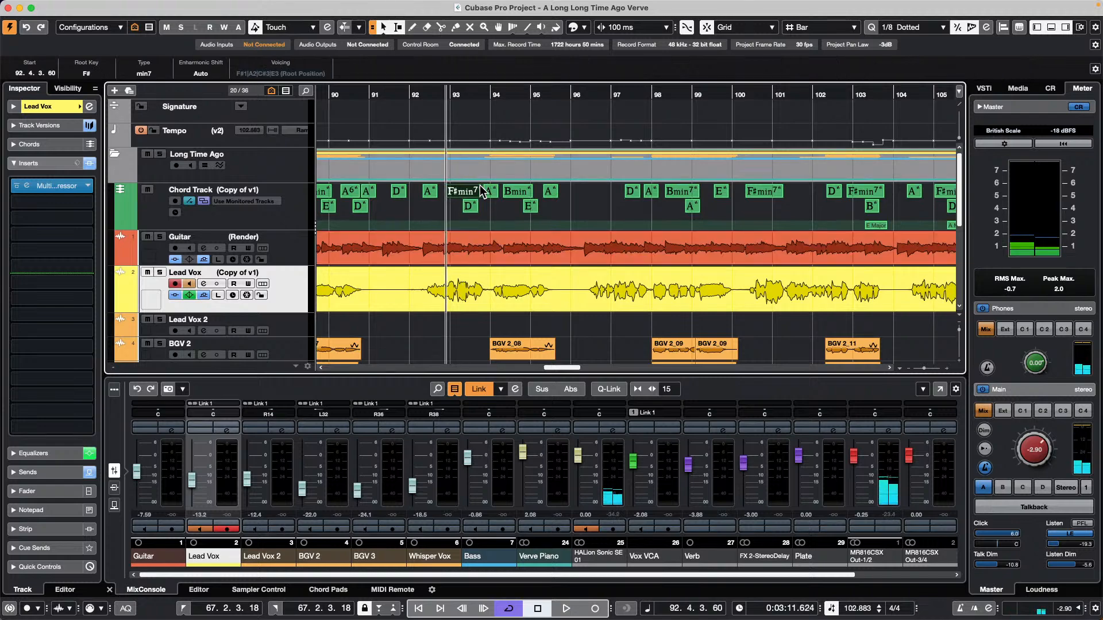
pyautogui.click(491, 193)
pyautogui.click(509, 192)
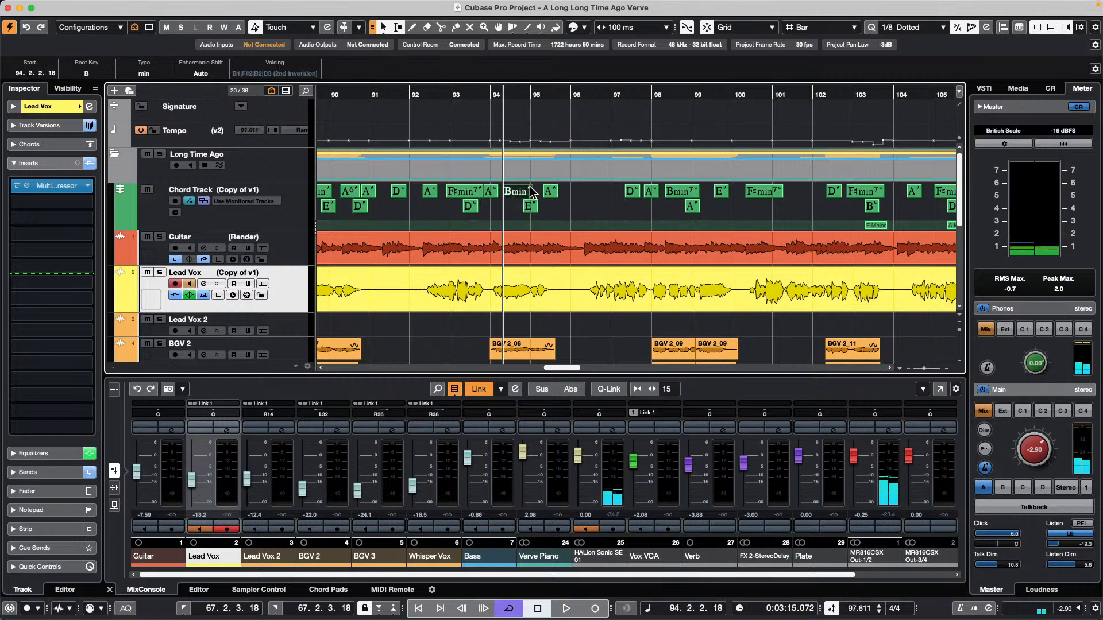
# Audition the individual extracted chords from F#min7 near bar 93 through the A chord after bar 95 at a closer zoom.
pyautogui.click(463, 101)
pyautogui.moveTo(463, 100); pyautogui.dragTo(601, 199)
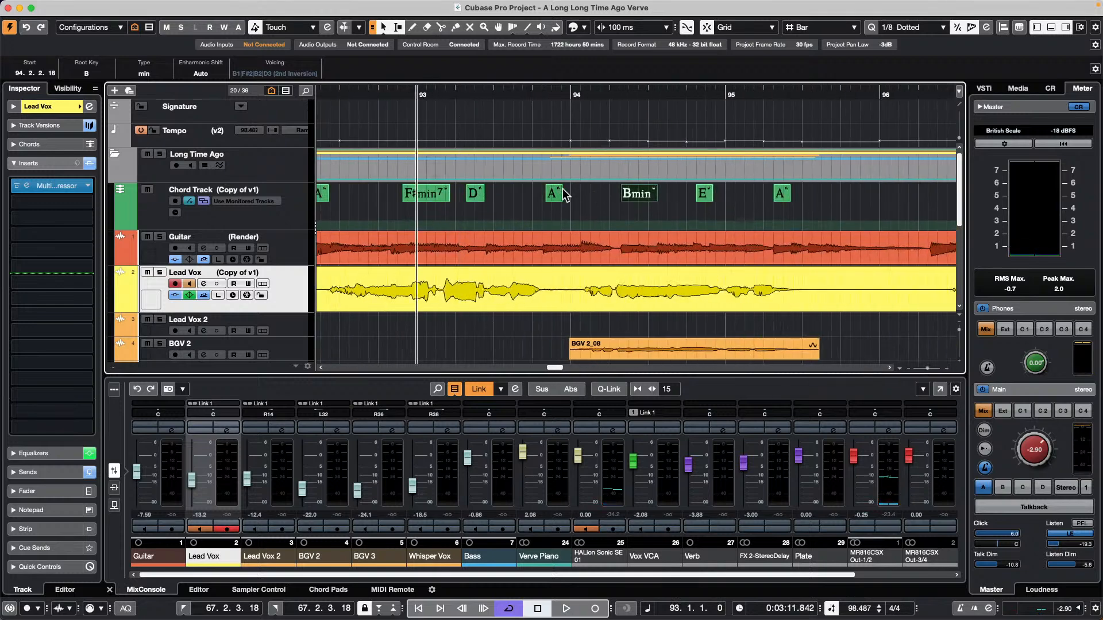
pyautogui.click(477, 195)
pyautogui.click(426, 195)
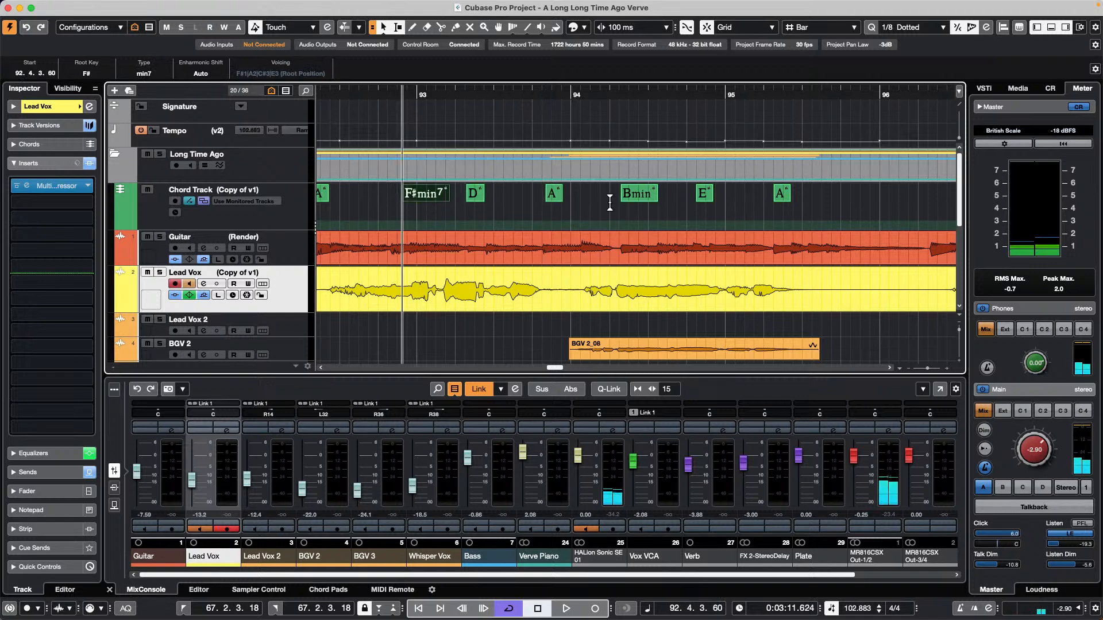
pyautogui.click(640, 195)
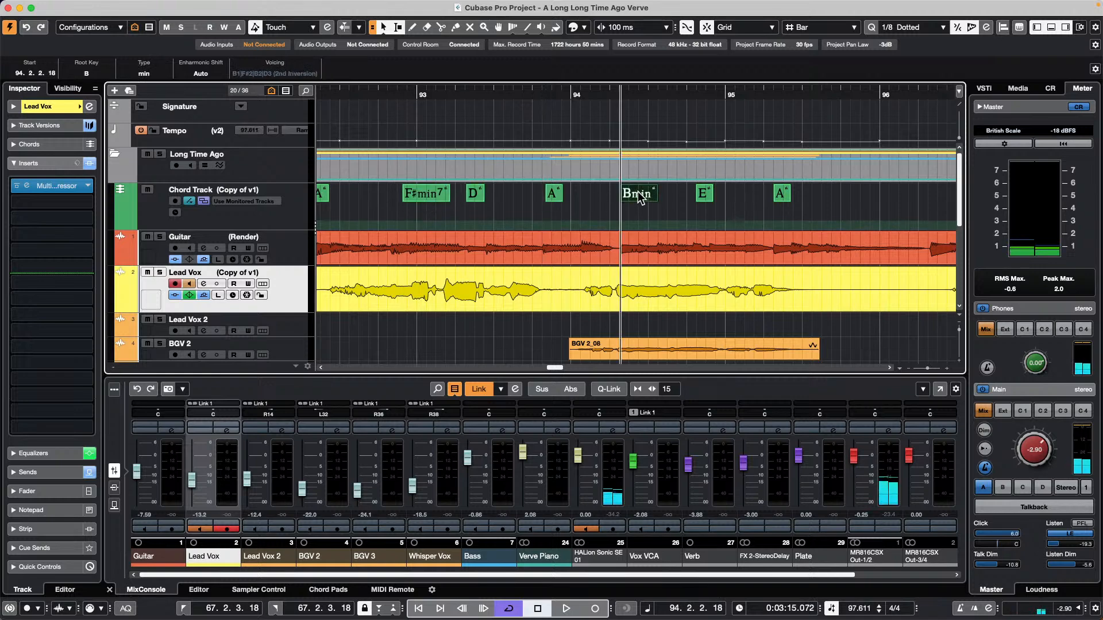
pyautogui.click(553, 196)
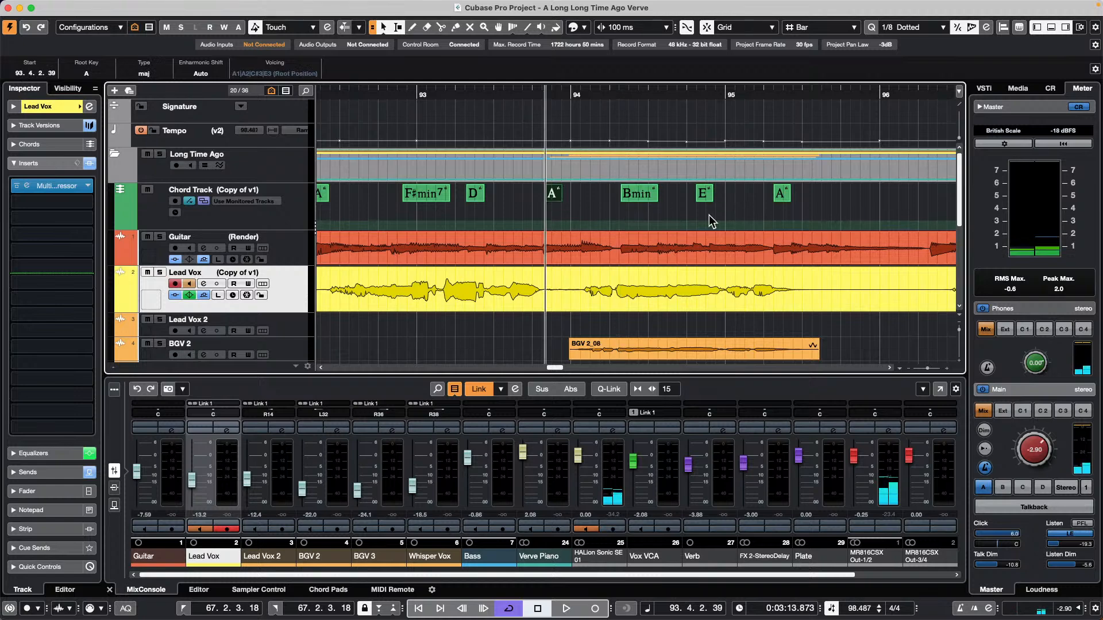
pyautogui.click(705, 198)
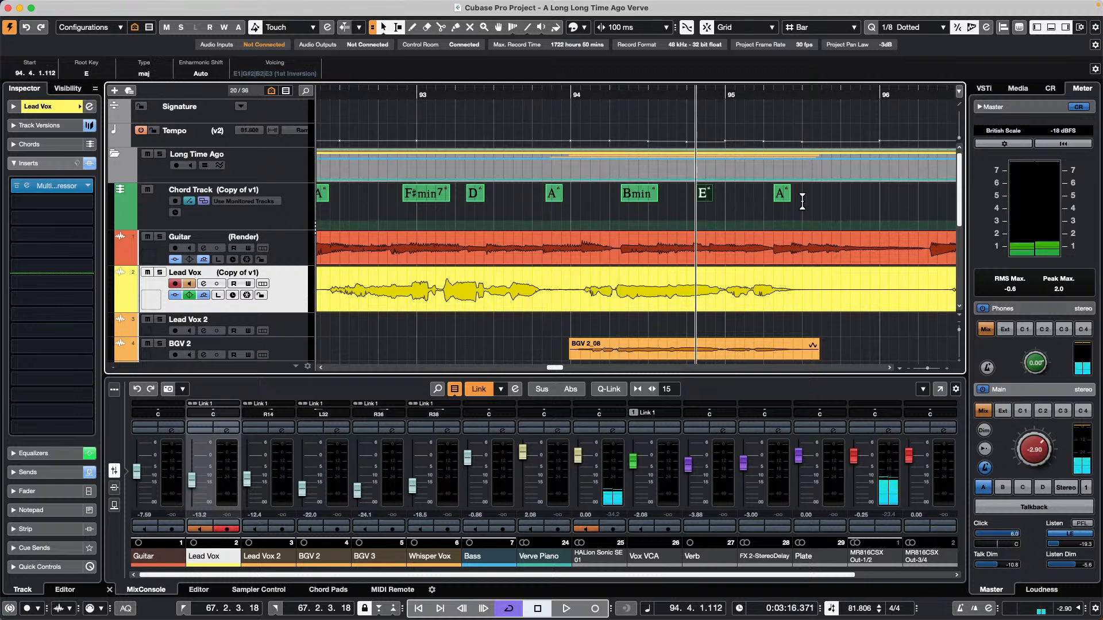
pyautogui.click(780, 196)
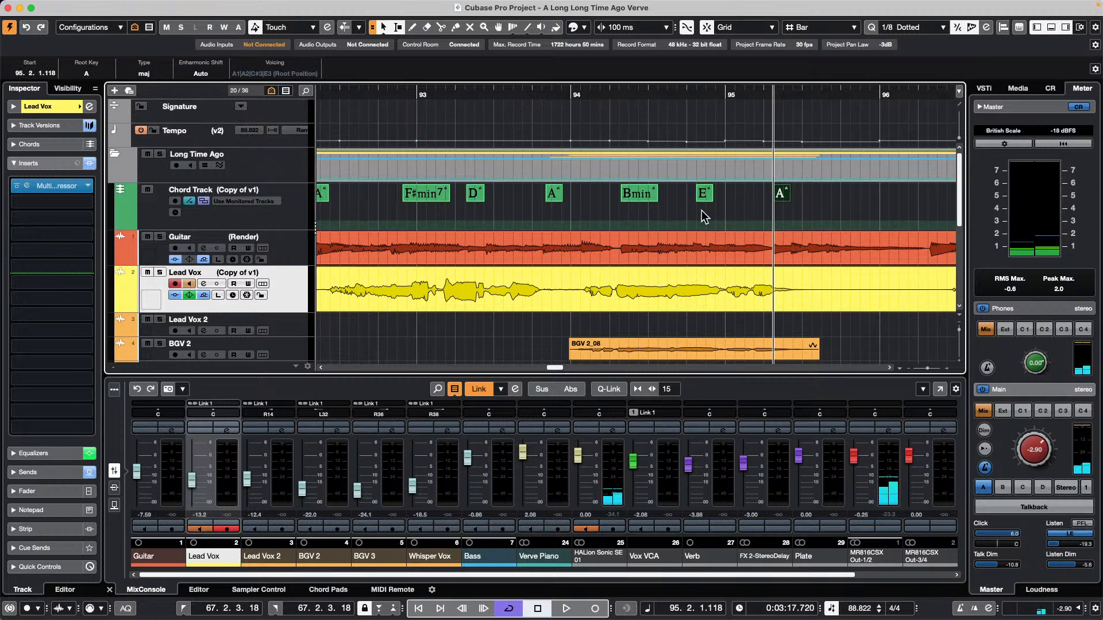
# Solo the Guitar track and play it from the A chord after bar 95 to compare it with the extracted chords.
pyautogui.click(160, 237)
pyautogui.press('space')
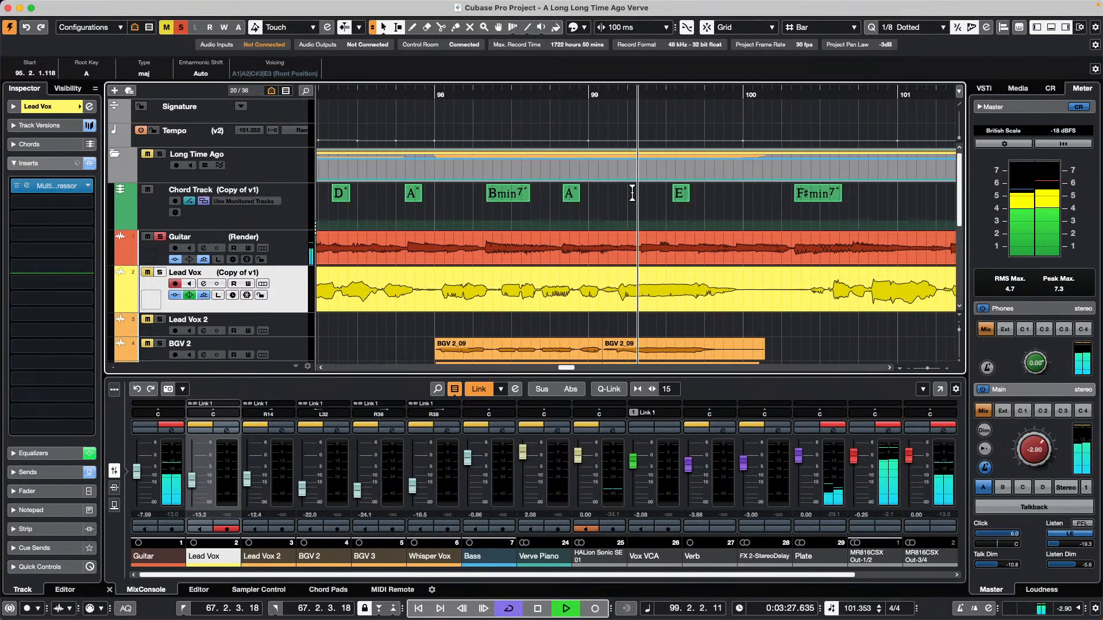
pyautogui.press('space')
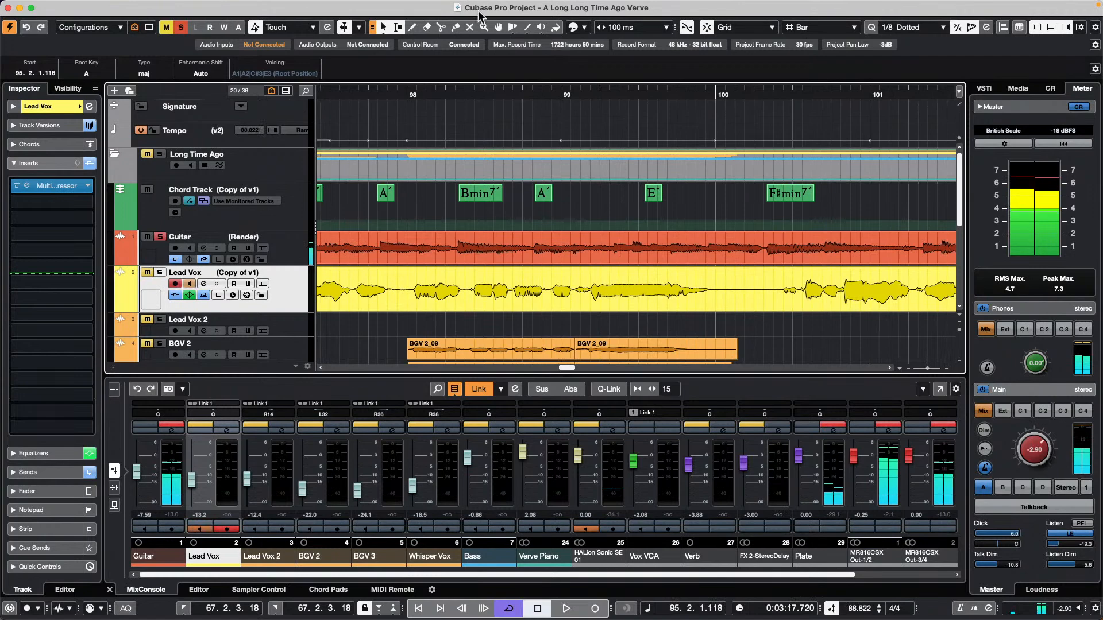
# Change auto-scroll from a stationary cursor to one moving across the view, and replay the soloed guitar up to the D chord in bar 97.
pyautogui.click(359, 27)
pyautogui.click(396, 50)
pyautogui.press('space')
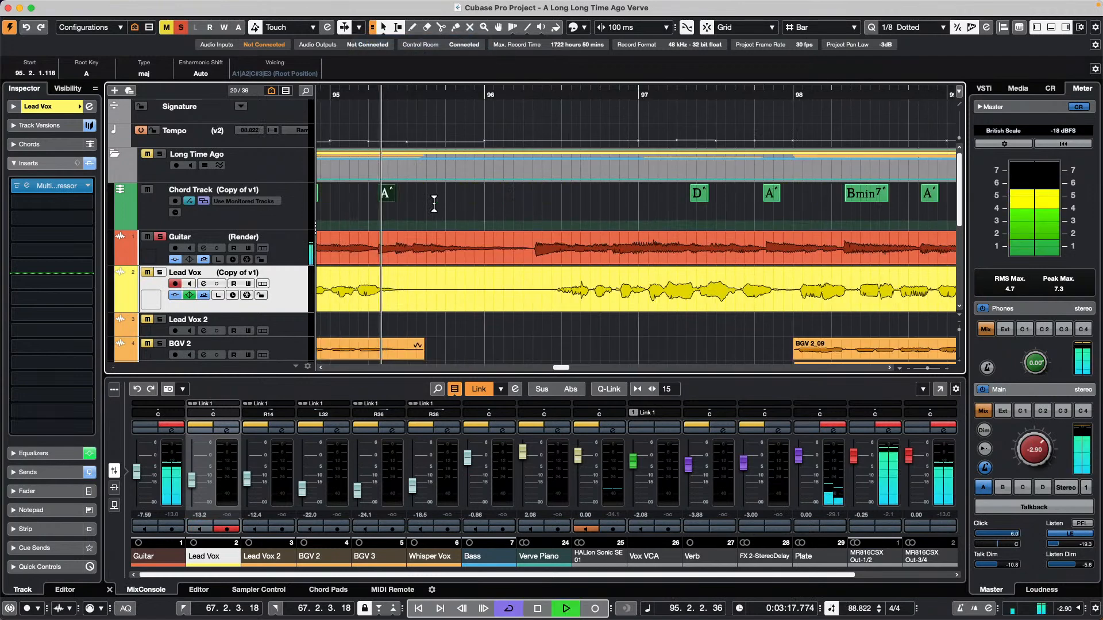
pyautogui.click(698, 194)
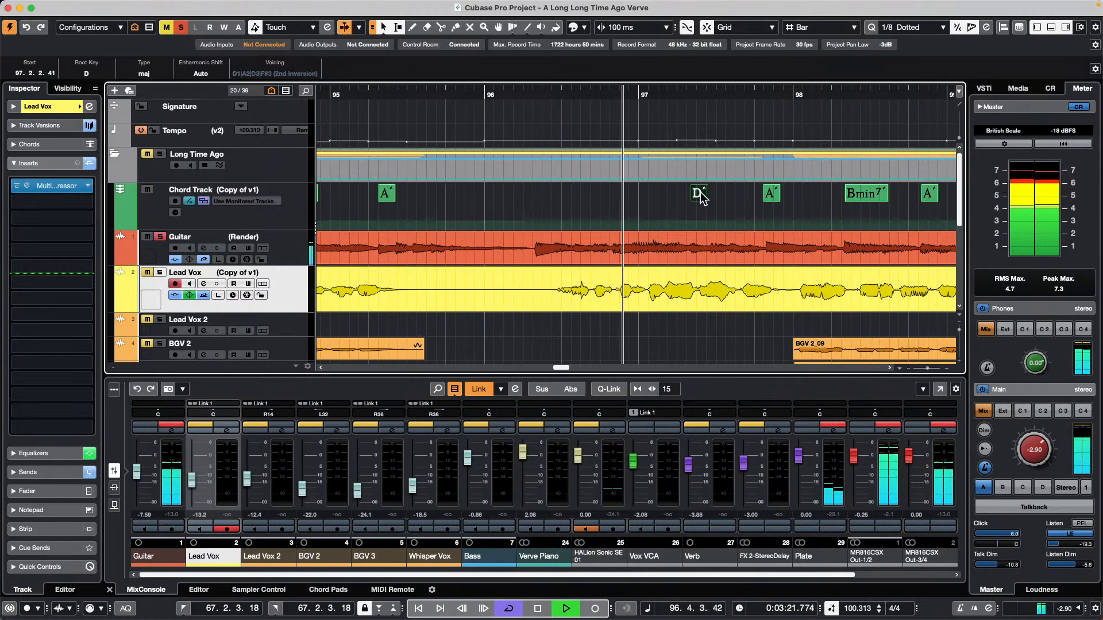
pyautogui.press('space')
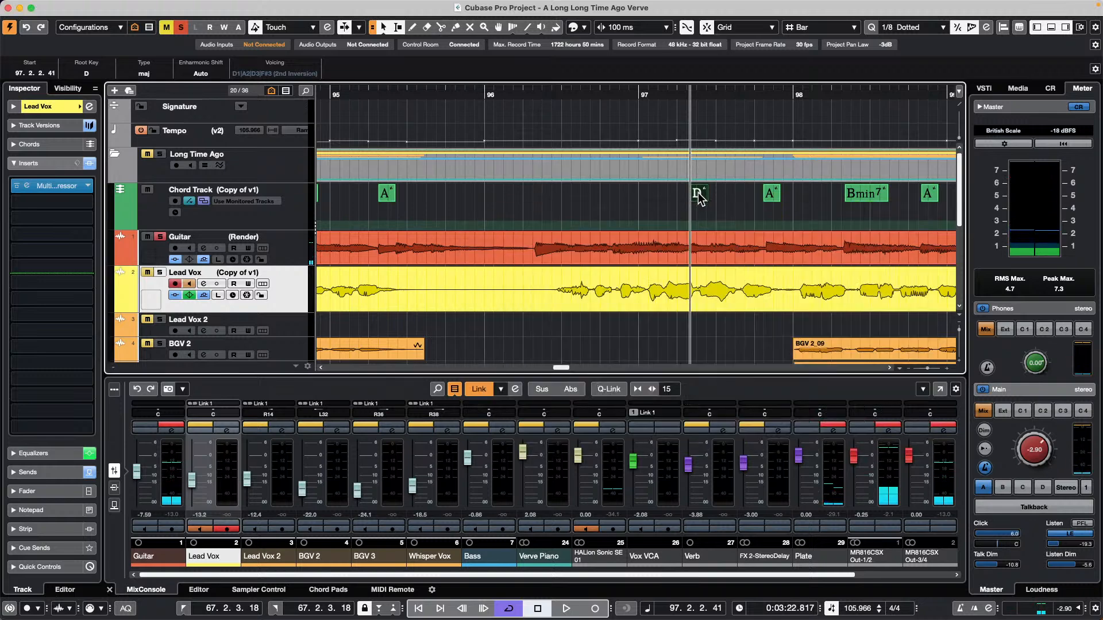
# Turn on monitoring for the Verve Piano track and audition the D and A chords between bars 95 and 97 through it.
pyautogui.click(772, 195)
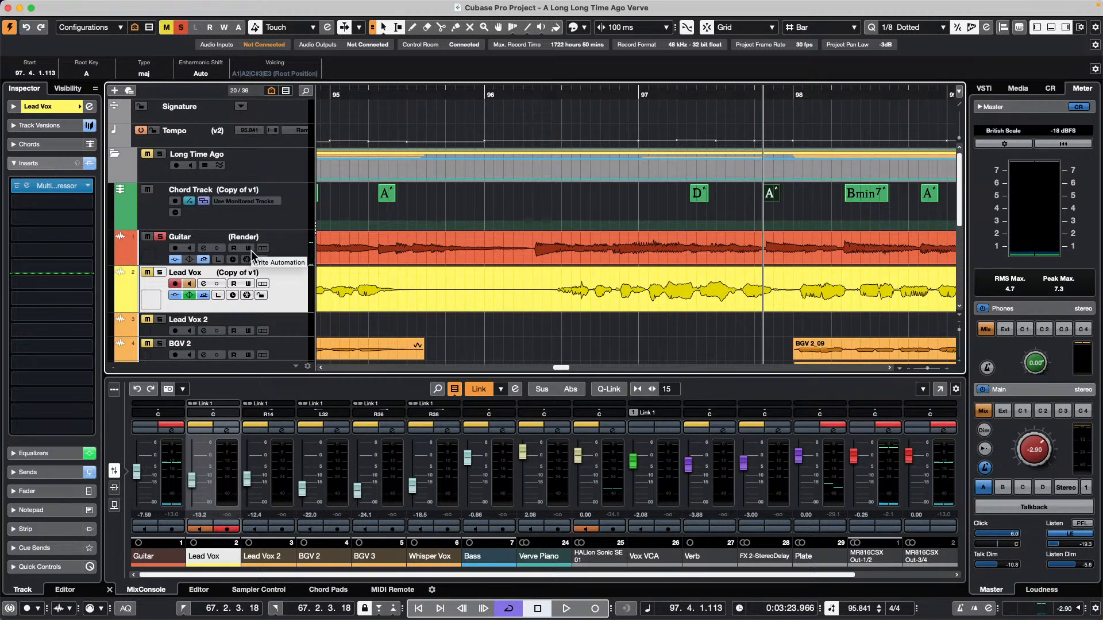
pyautogui.scroll(-3, 253, 256)
pyautogui.scroll(-2, 251, 254)
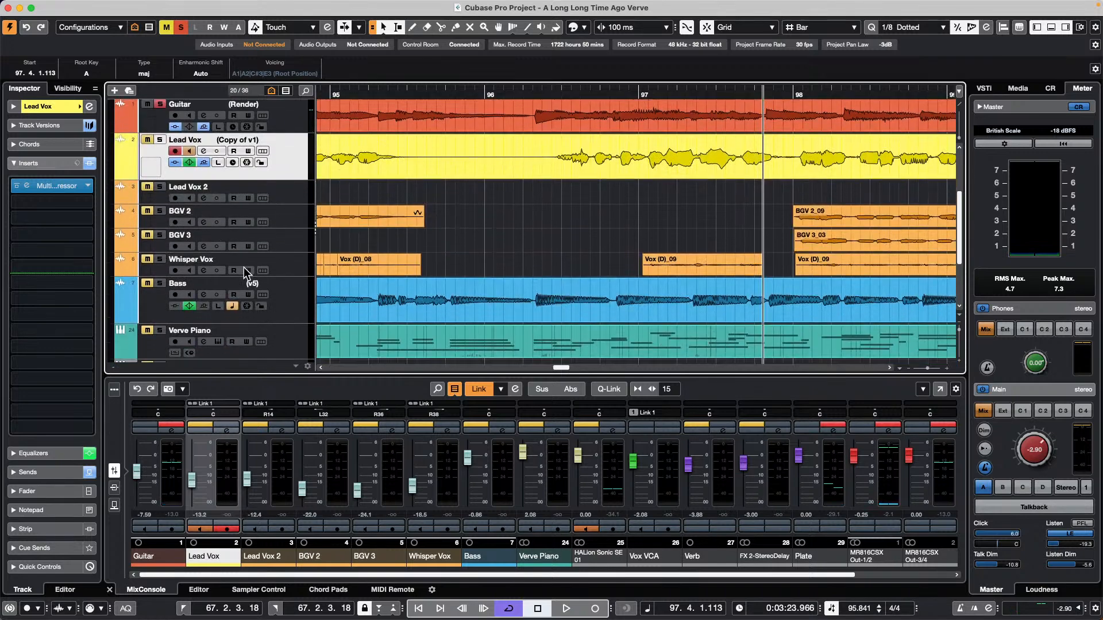
pyautogui.scroll(5, 451, 249)
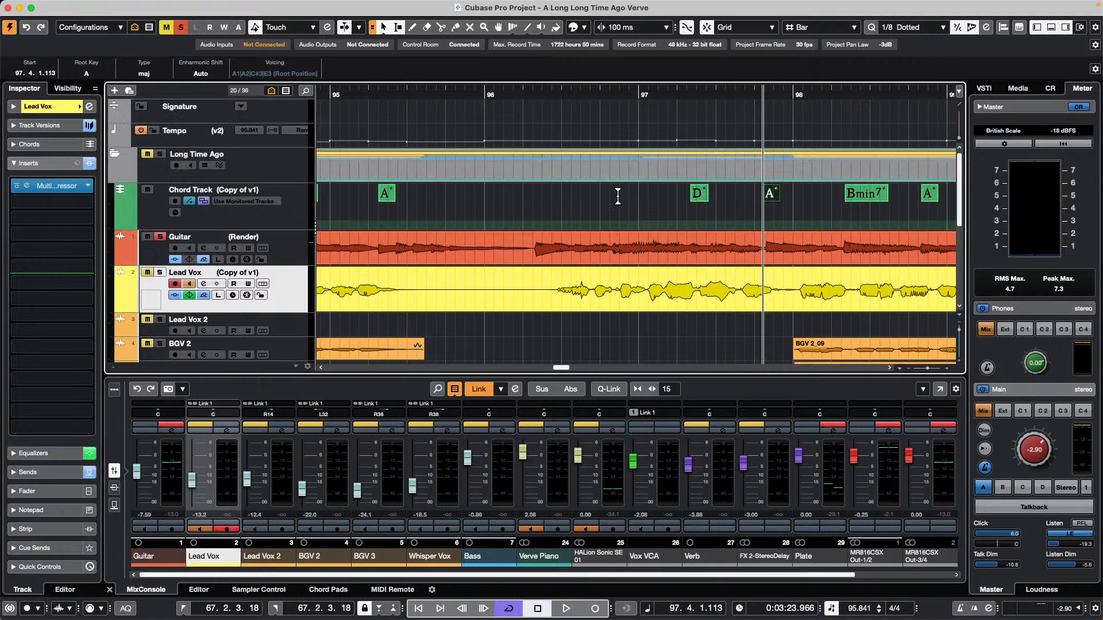
pyautogui.click(697, 195)
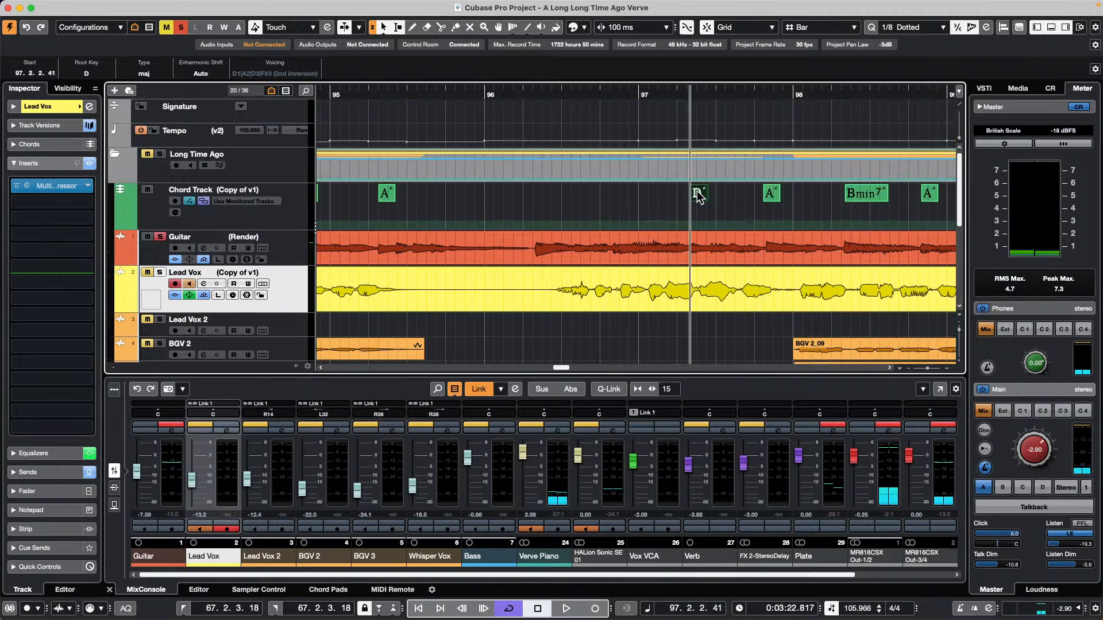
pyautogui.click(393, 194)
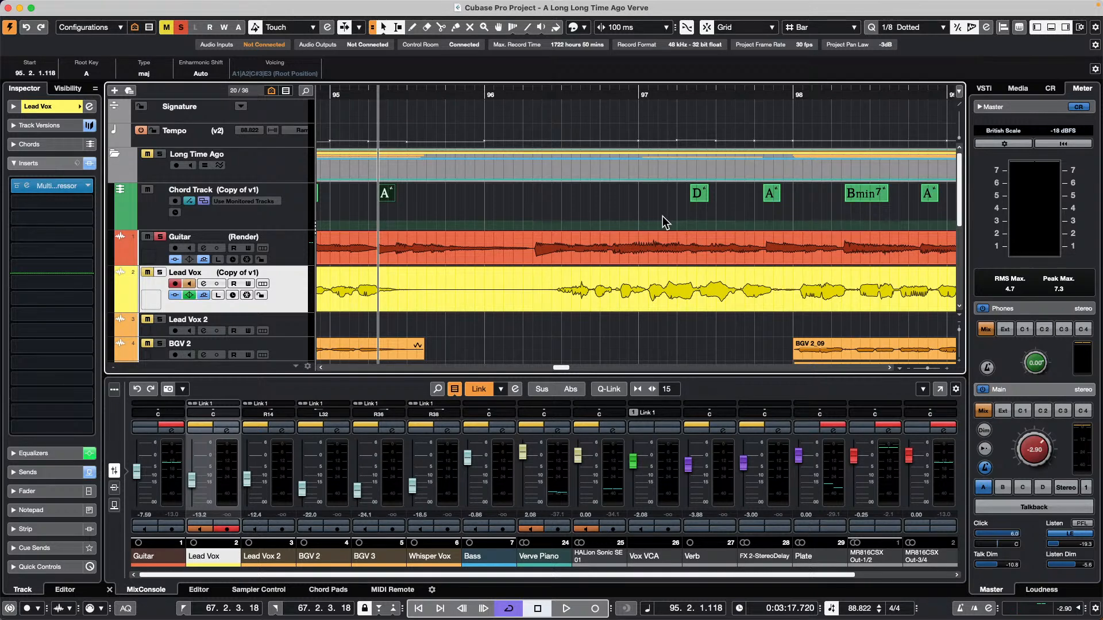
# Review the usage logging option in the General preferences, leaving the settings as they are.
pyautogui.click(33, 7)
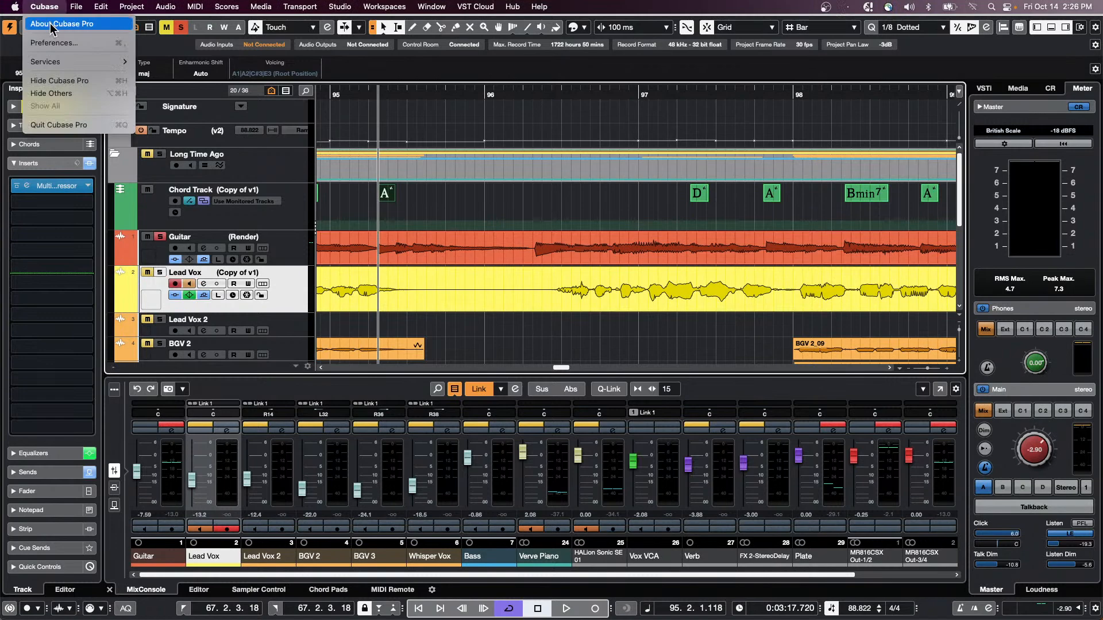
pyautogui.click(58, 46)
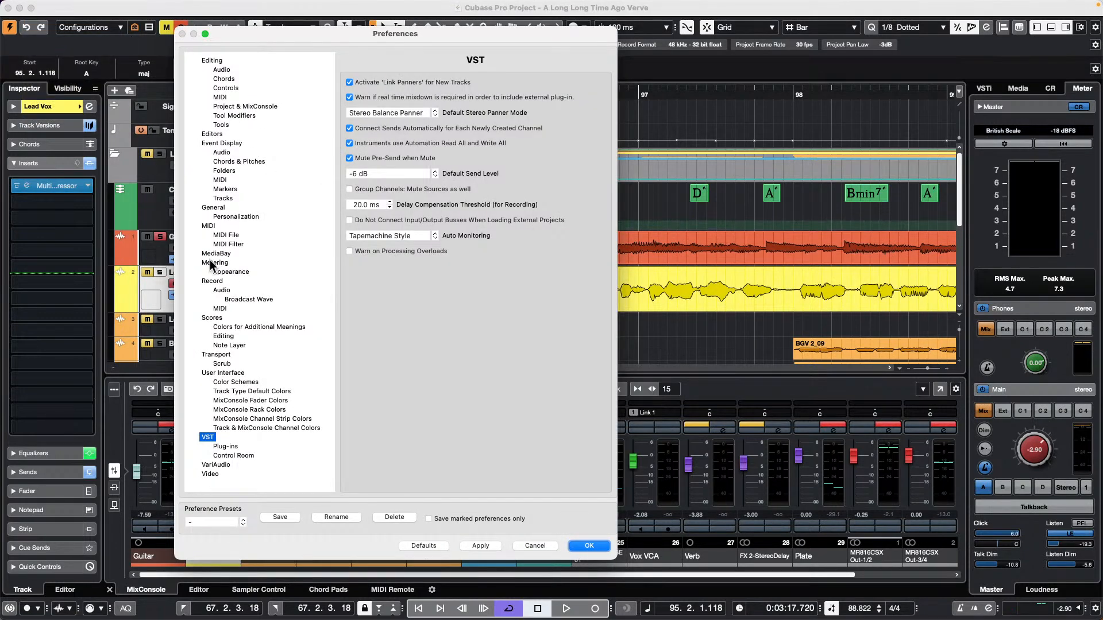
pyautogui.click(214, 207)
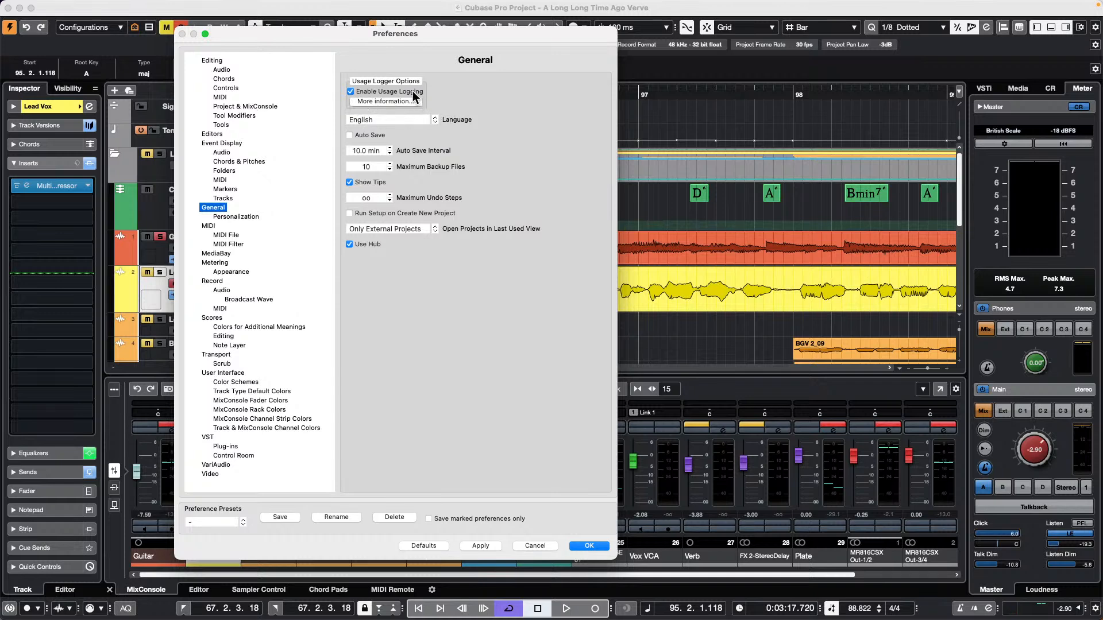
pyautogui.click(590, 545)
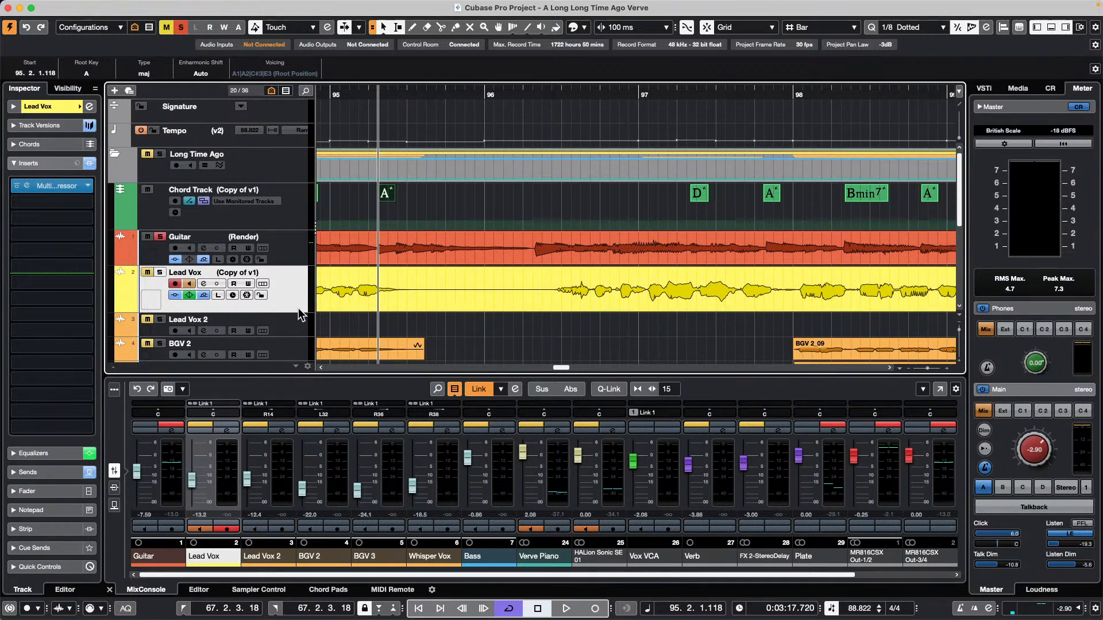
# Examine the Editing, Project & MixConsole and VST preferences, with the Preferences window moved clear of the track list.
pyautogui.click(42, 7)
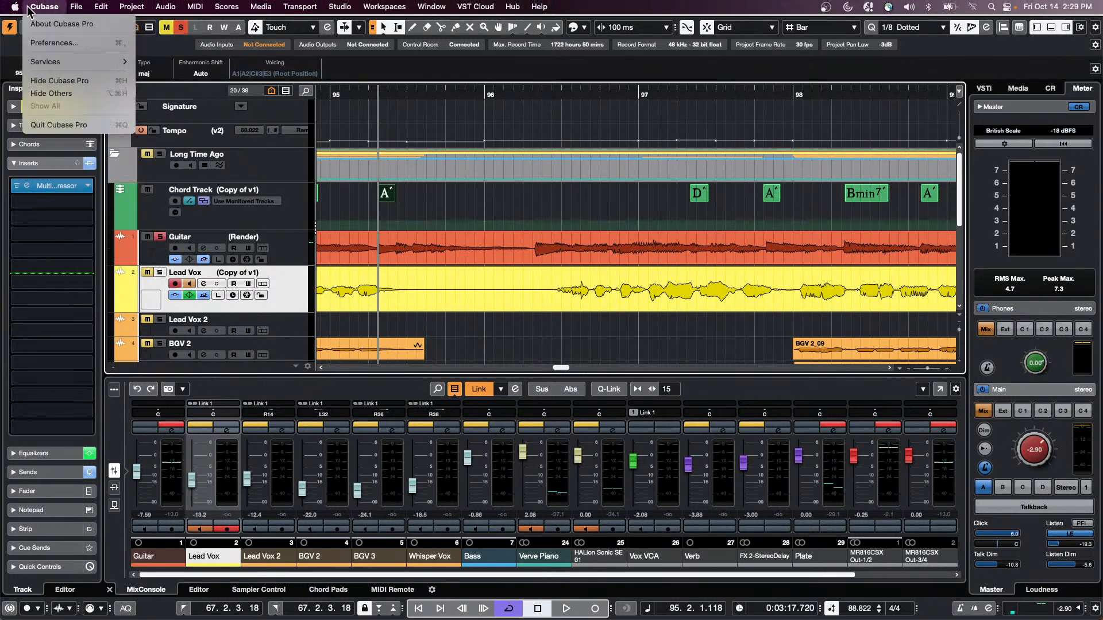
pyautogui.moveTo(76, 7)
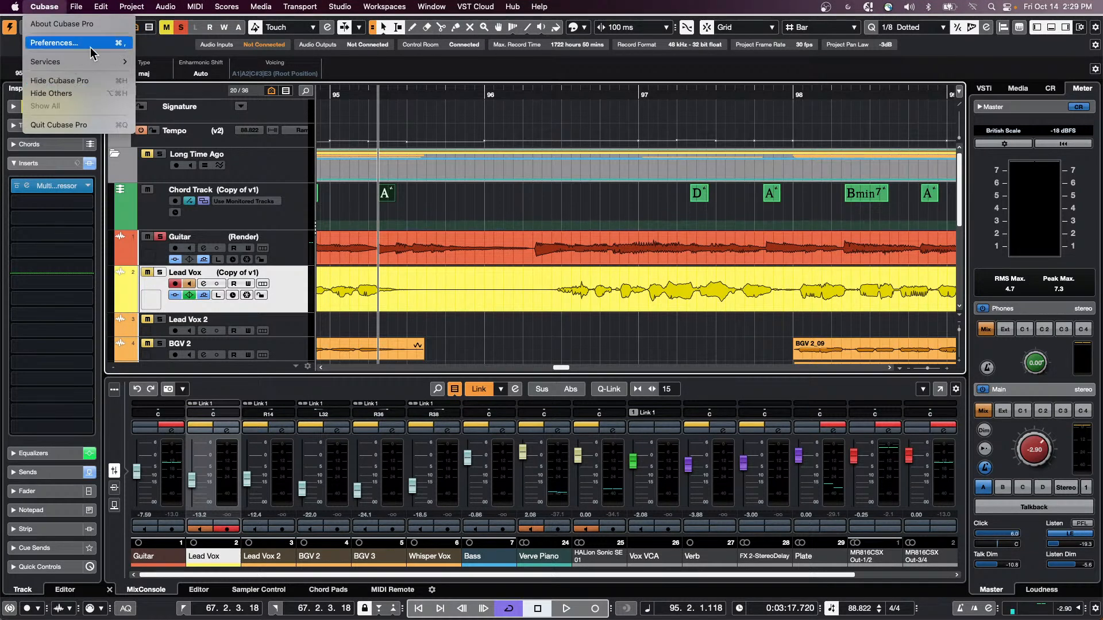
pyautogui.click(77, 45)
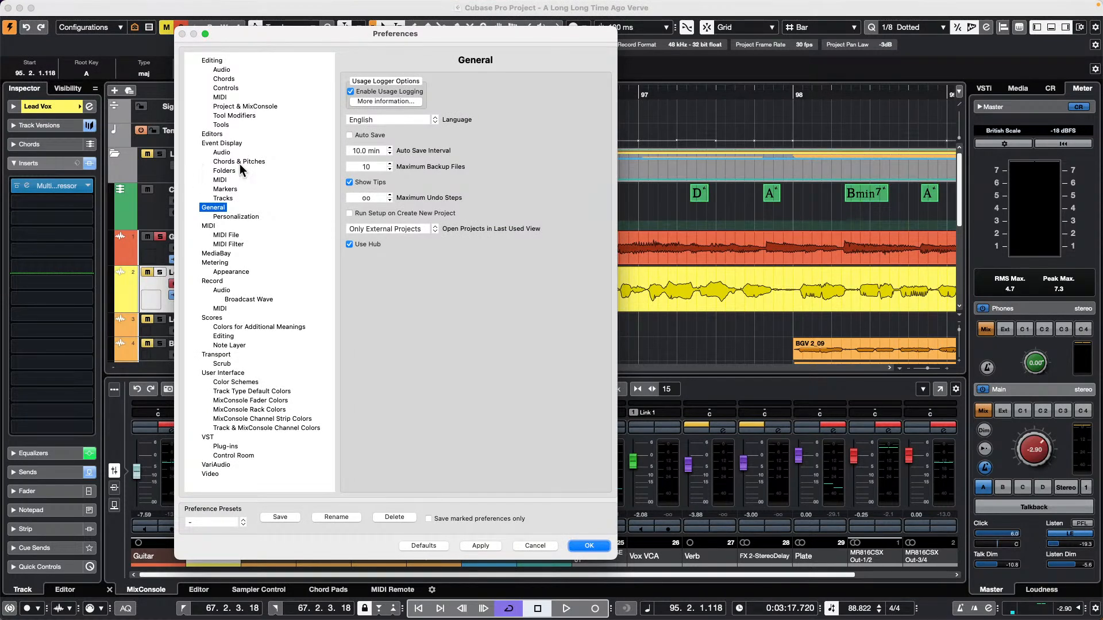
pyautogui.click(211, 60)
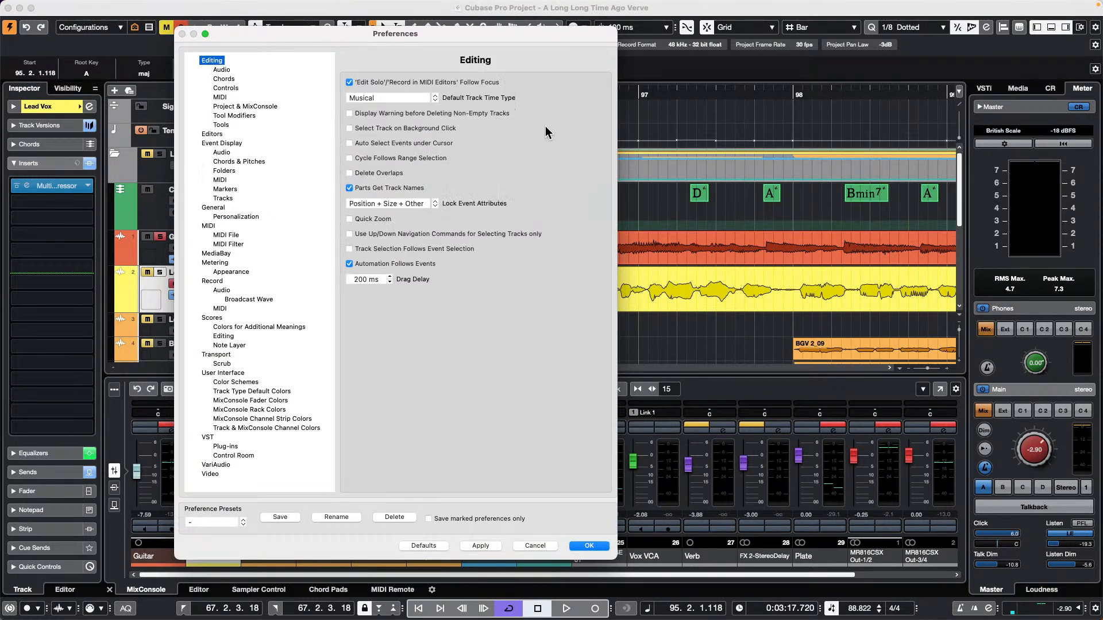
pyautogui.click(246, 106)
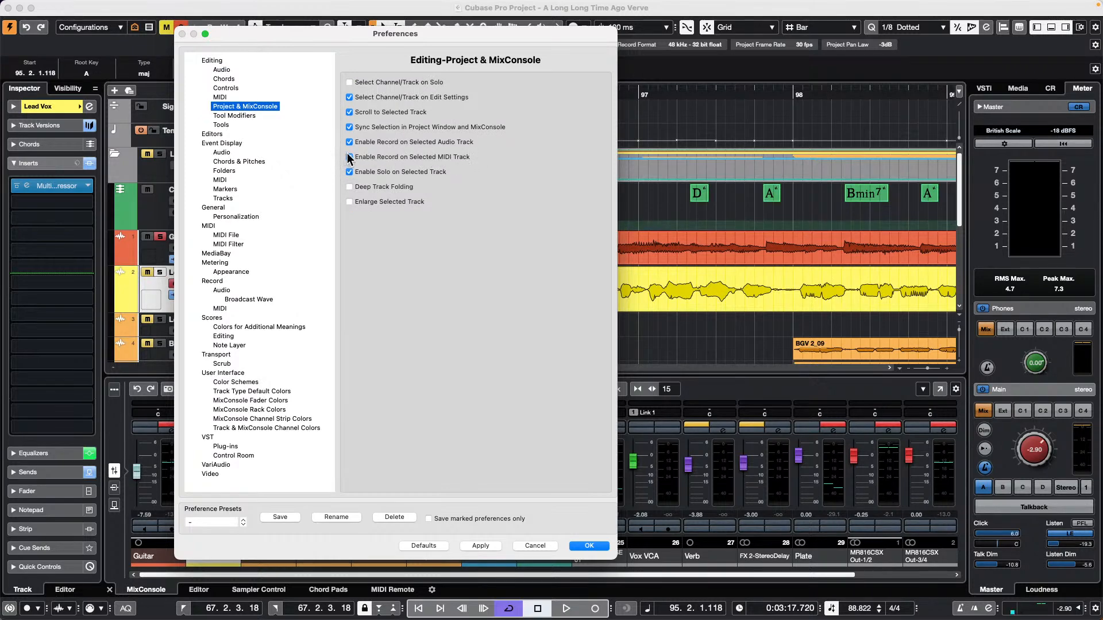
pyautogui.moveTo(252, 33); pyautogui.dragTo(568, 70)
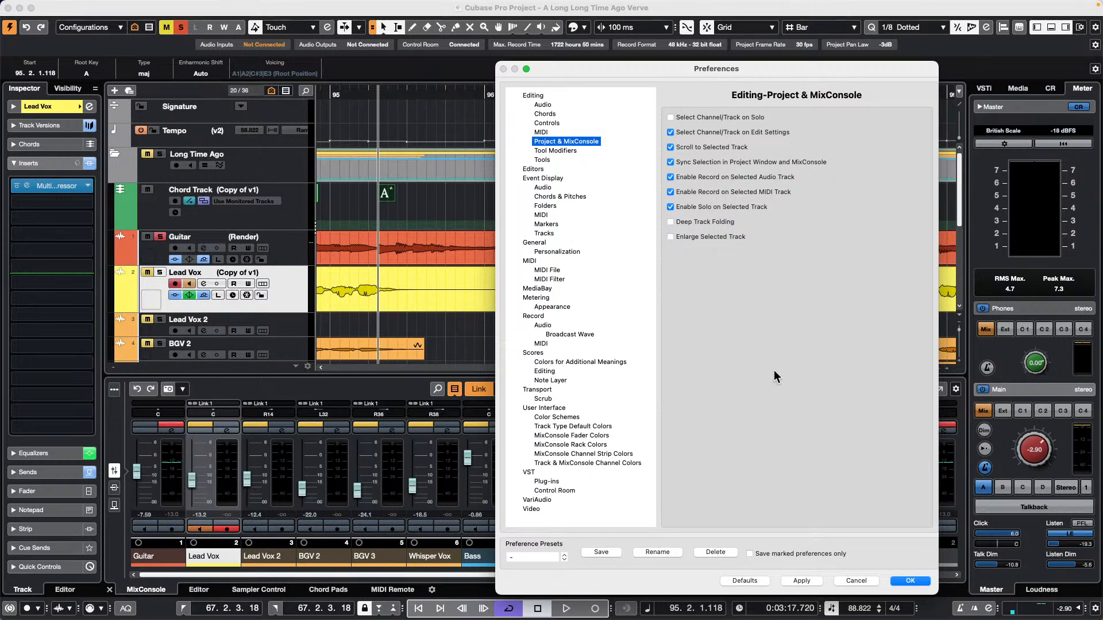
pyautogui.click(528, 473)
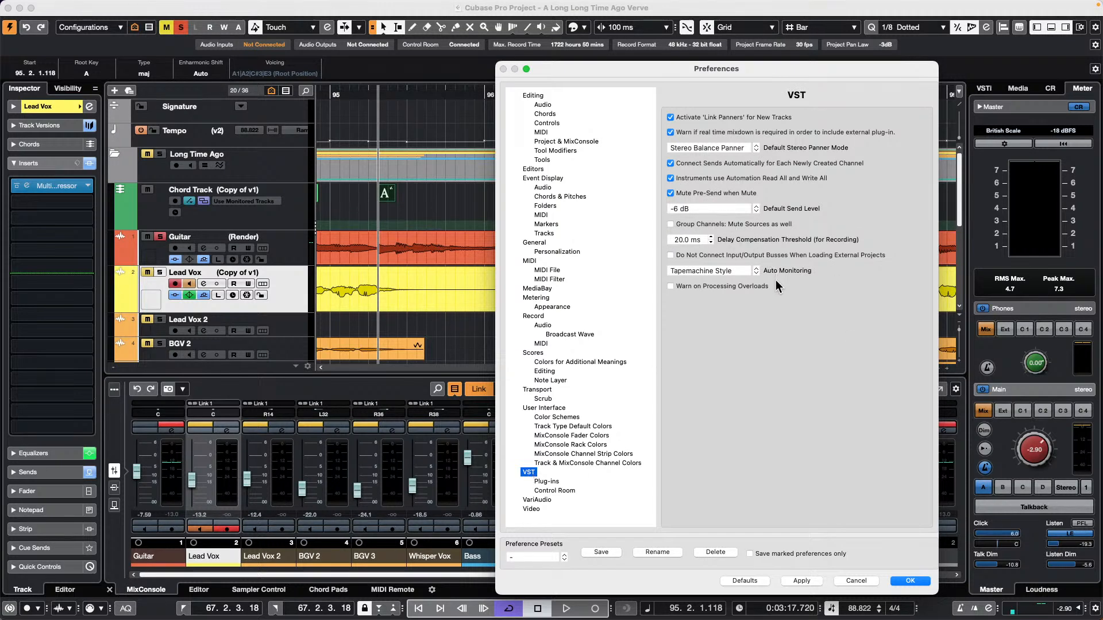
# Review the Auto Monitoring modes in the VST preferences, keep Tapemachine Style, and apply and close the Preferences.
pyautogui.click(747, 272)
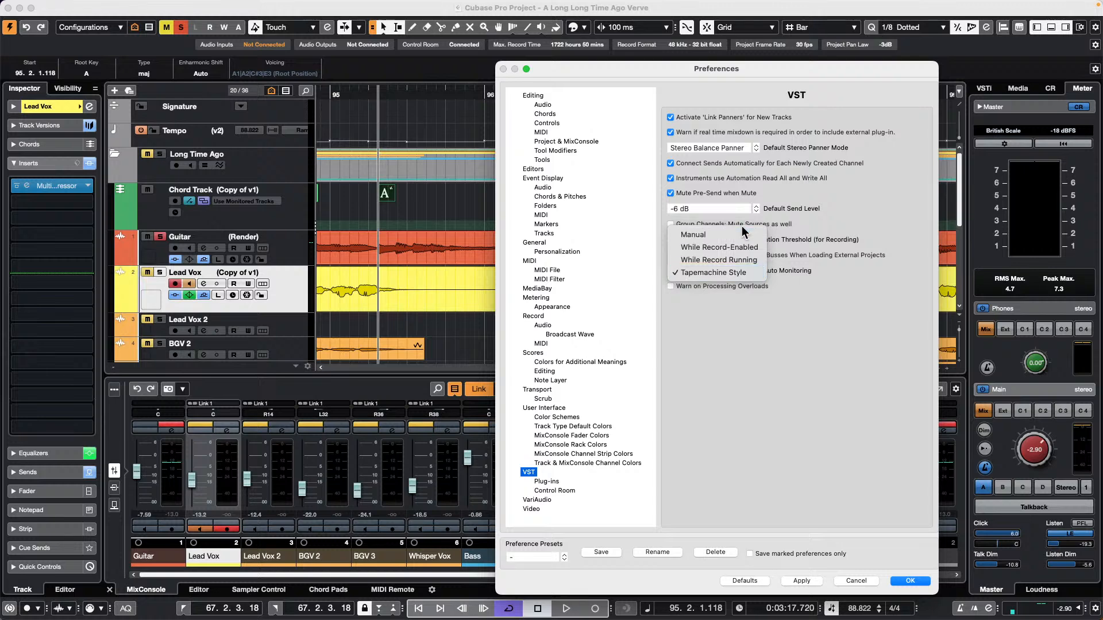
pyautogui.click(732, 273)
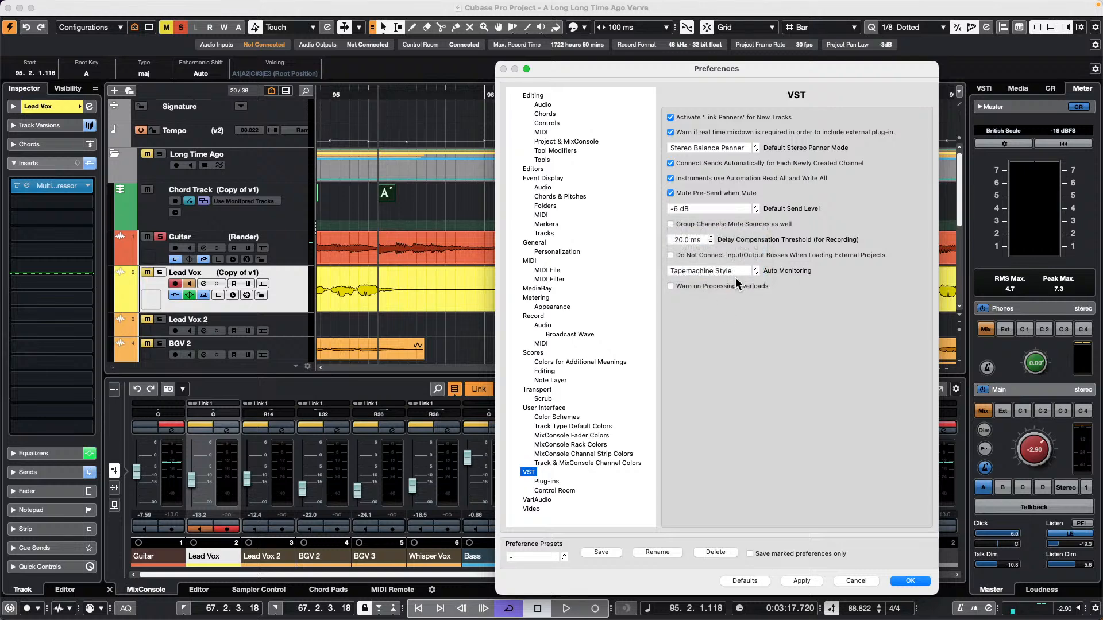
pyautogui.click(805, 580)
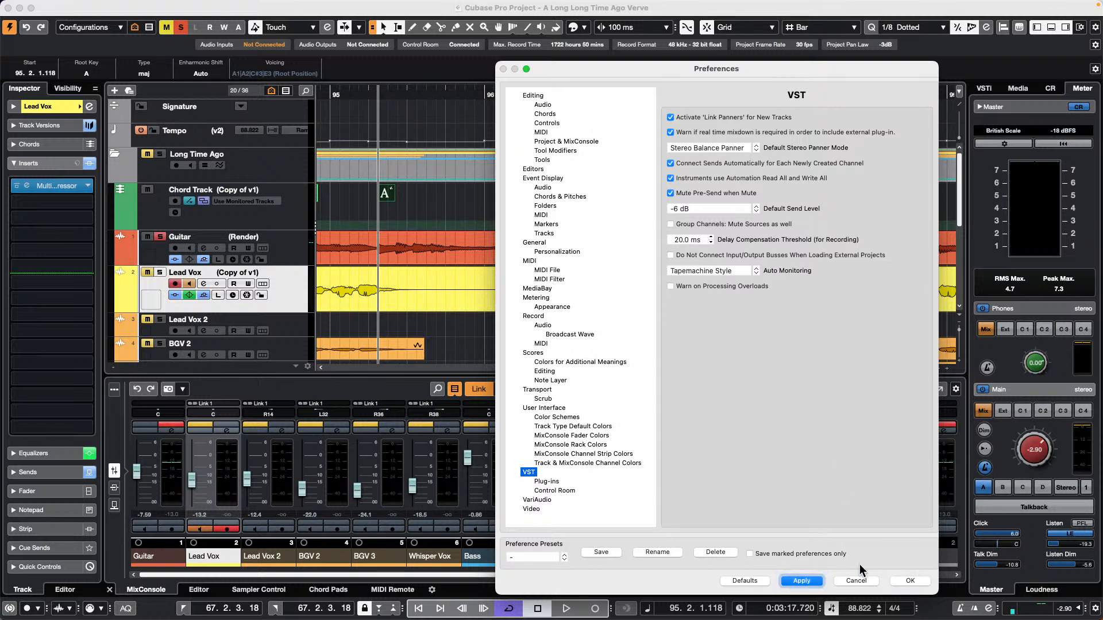
pyautogui.click(910, 580)
# Select the Verve Piano track and review the Editing preferences for MIDI and Project & MixConsole, leaving the options as they are.
pyautogui.scroll(-5, 259, 271)
pyautogui.click(304, 286)
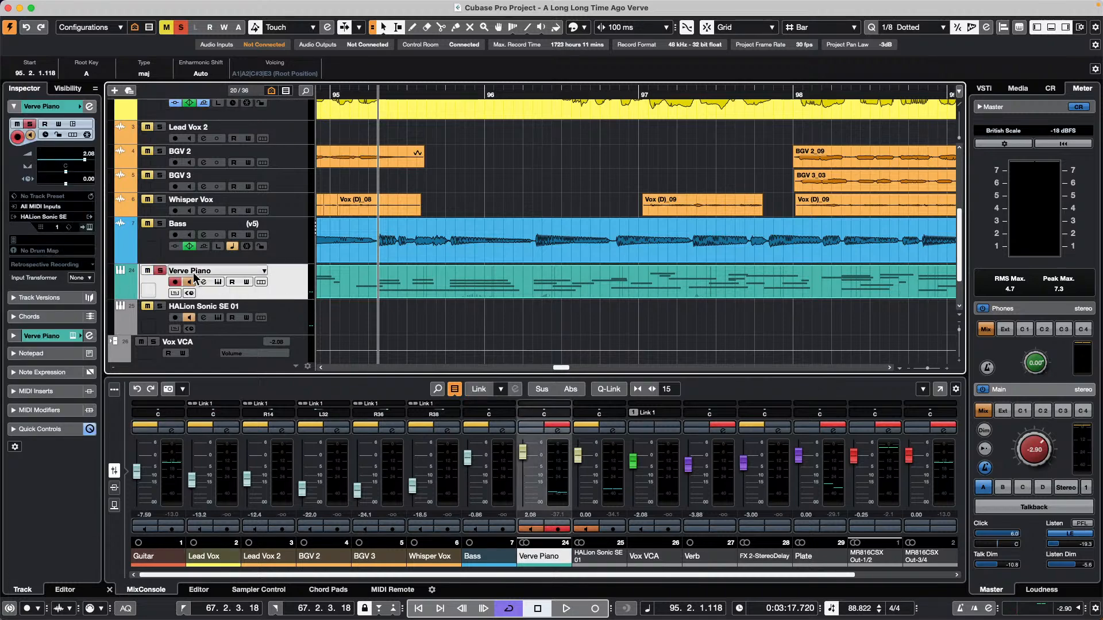
pyautogui.click(45, 6)
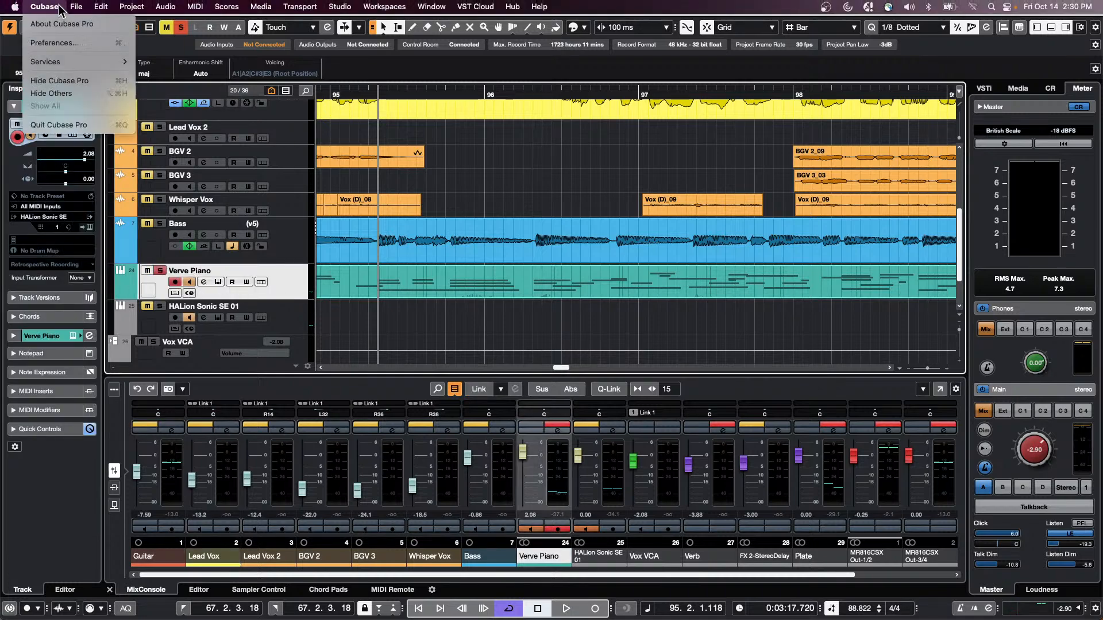
pyautogui.click(53, 42)
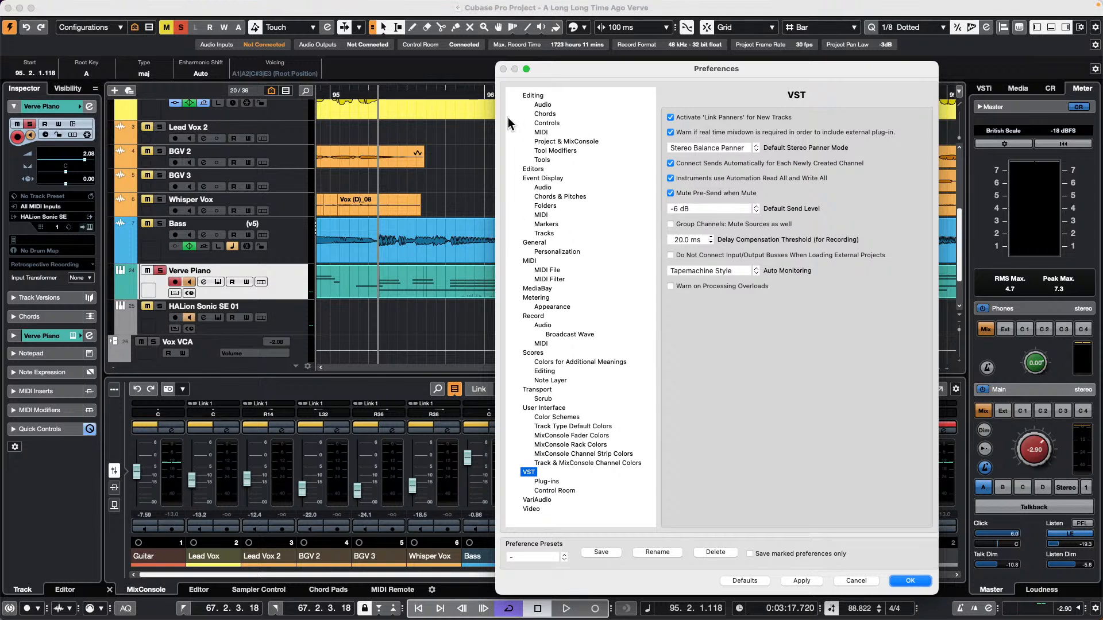
pyautogui.click(551, 132)
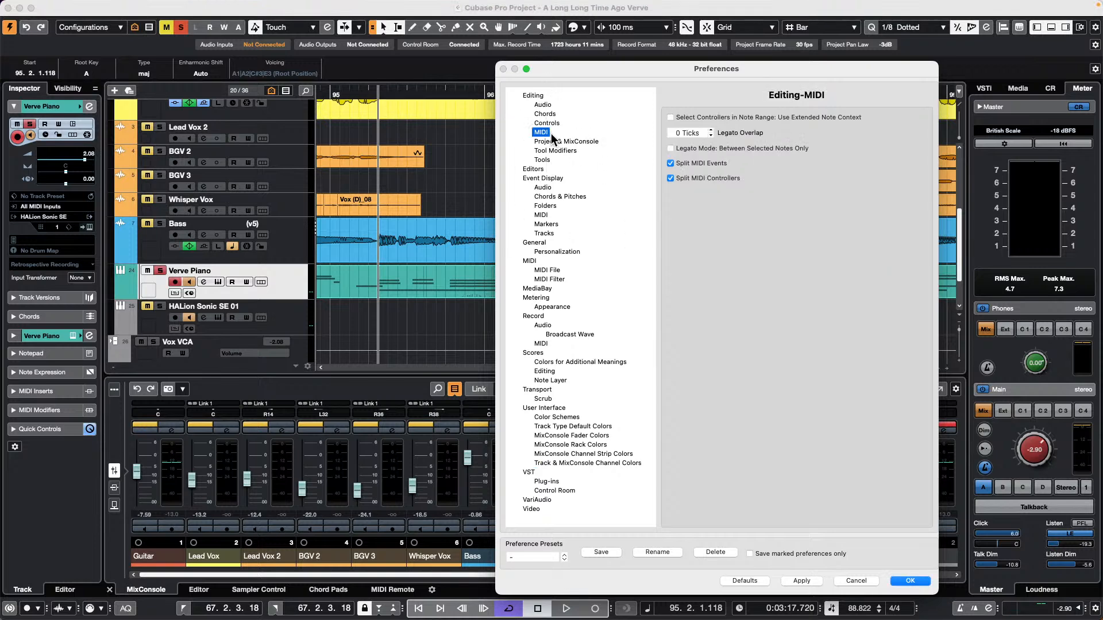
pyautogui.click(552, 141)
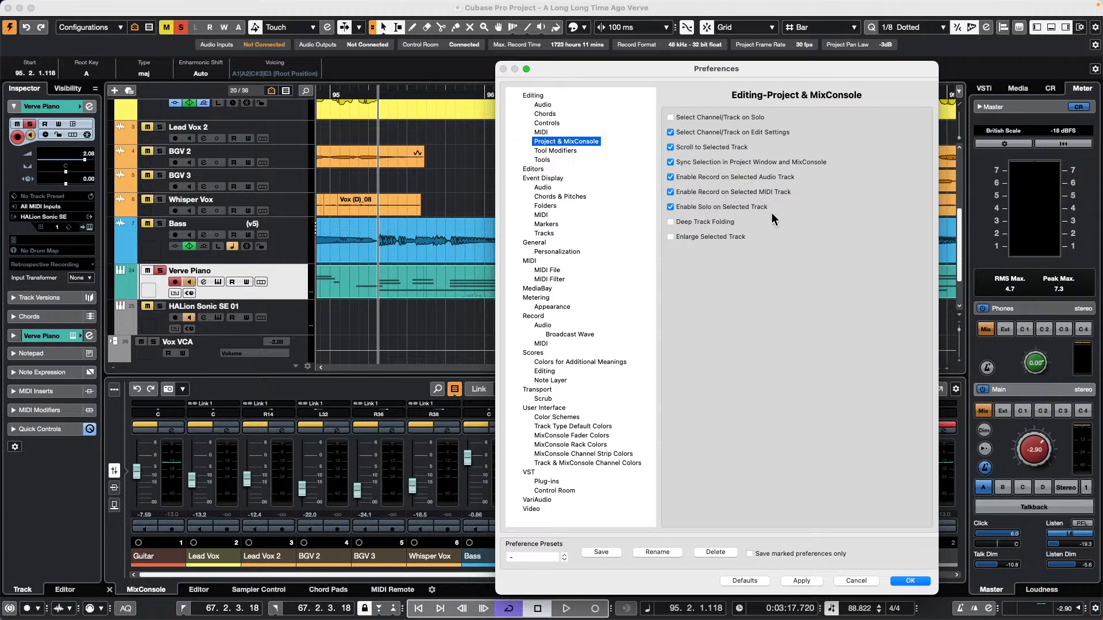
pyautogui.click(914, 581)
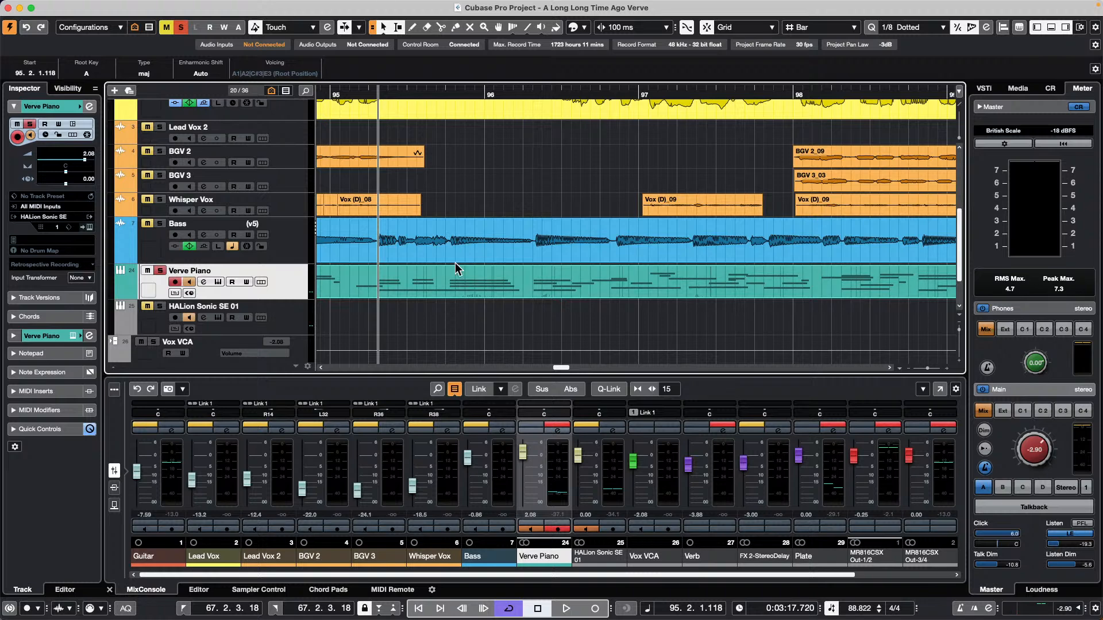
# Examine the Audio System page of Studio Setup and the available ASIO drivers, keeping Steinberg UR24C as the driver.
pyautogui.moveTo(379, 9)
pyautogui.click(340, 6)
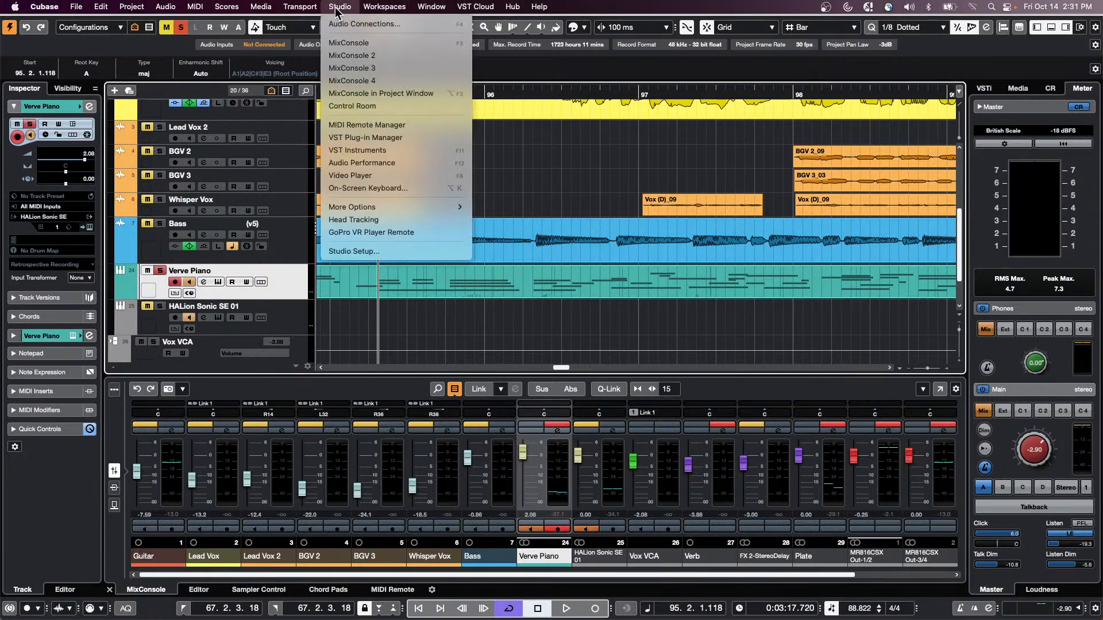
pyautogui.click(376, 251)
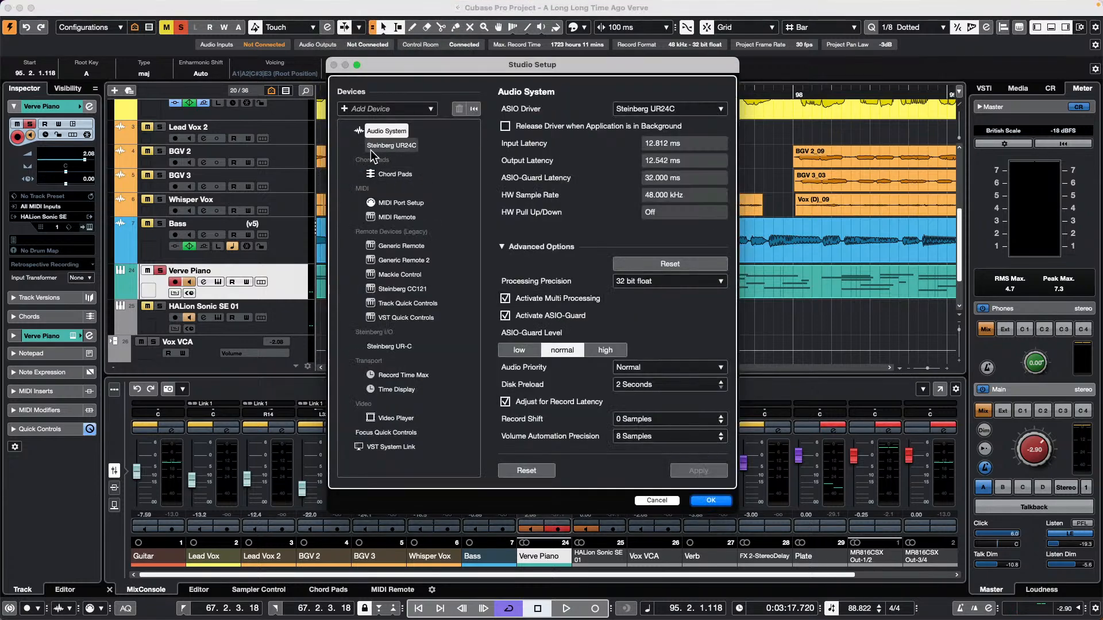
pyautogui.click(393, 146)
pyautogui.click(387, 131)
pyautogui.click(714, 112)
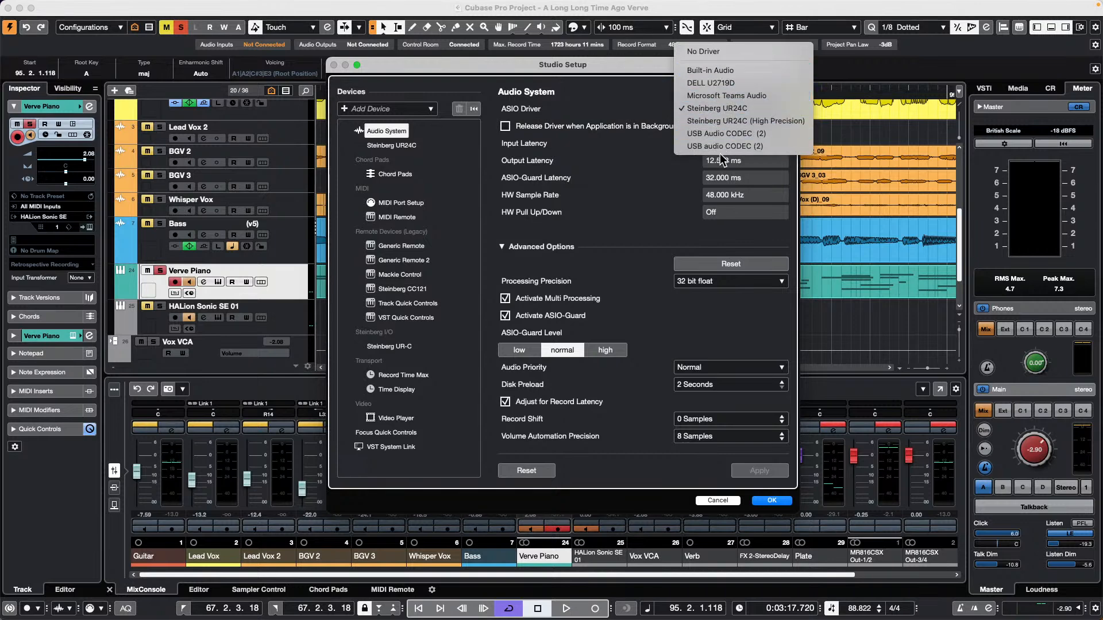
pyautogui.click(635, 74)
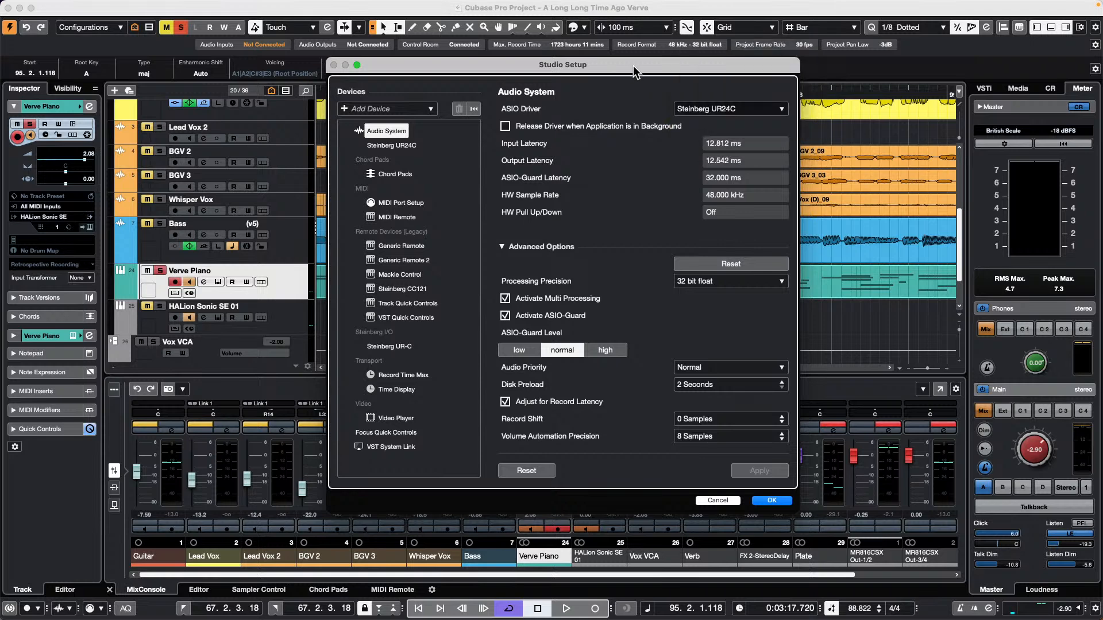
pyautogui.click(730, 108)
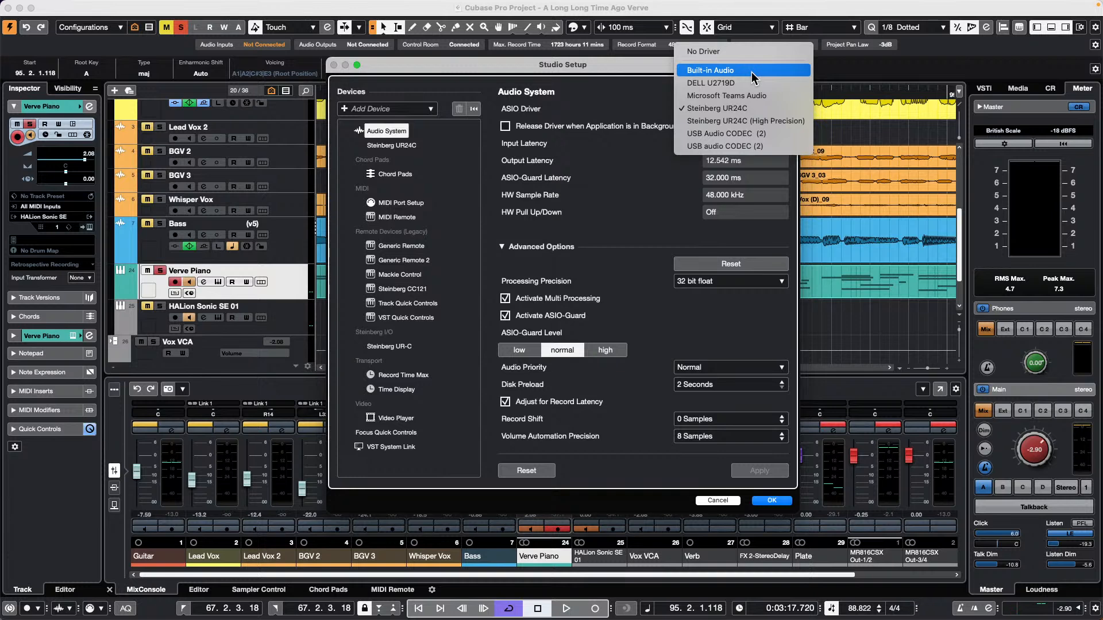
# Inspect the Steinberg UR24C ports and its buffer size in the device control panel, and close Studio Setup without changes.
pyautogui.click(402, 149)
pyautogui.click(401, 146)
pyautogui.click(577, 109)
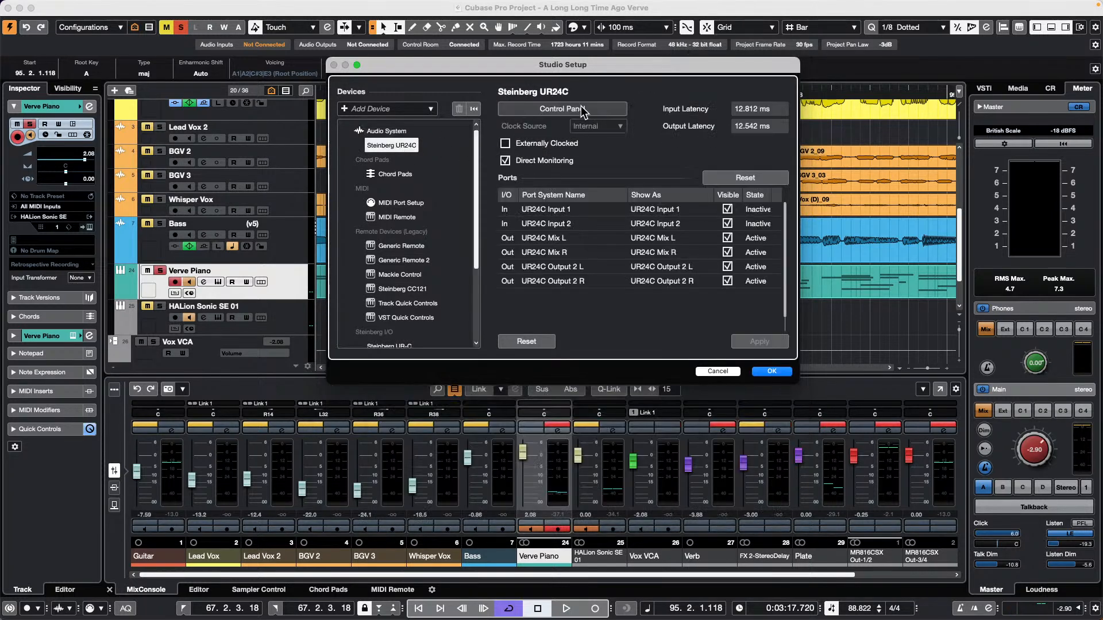
pyautogui.moveTo(381, 502); pyautogui.dragTo(526, 359)
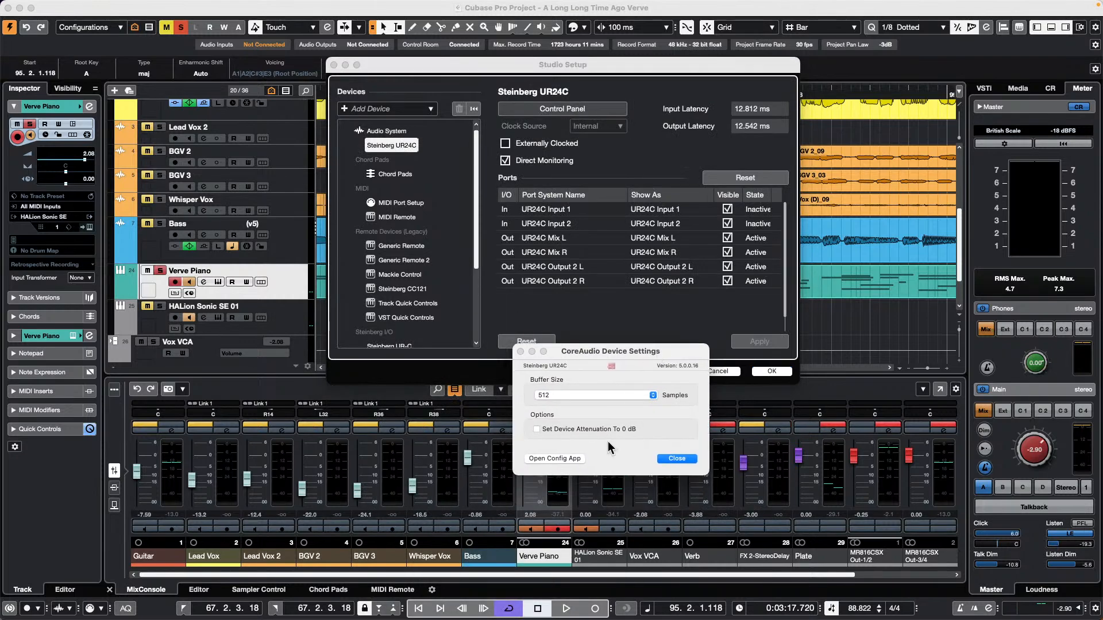
pyautogui.click(677, 459)
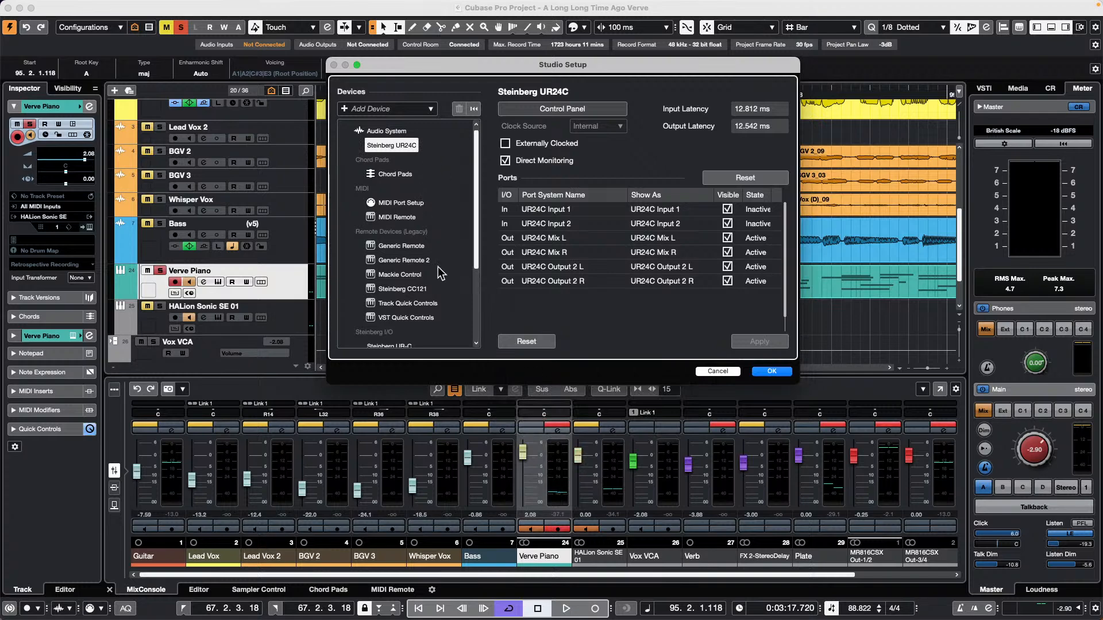
pyautogui.click(769, 371)
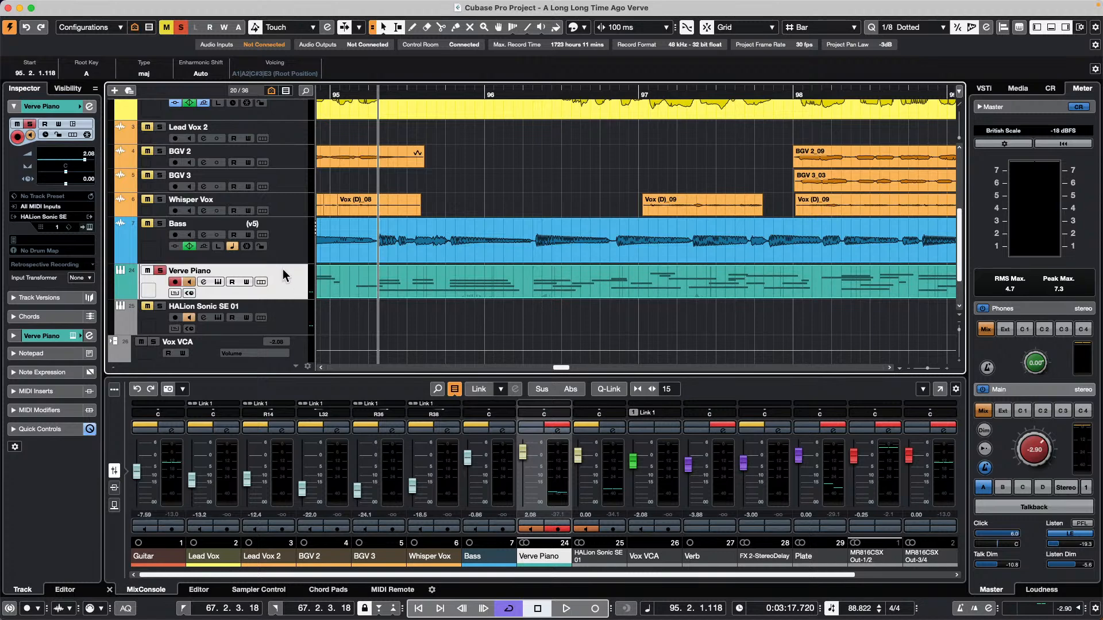
# Select the Bass track and view its available input busses in the Inspector, keeping Mono In 1 (AXR4 MIC 1).
pyautogui.click(295, 238)
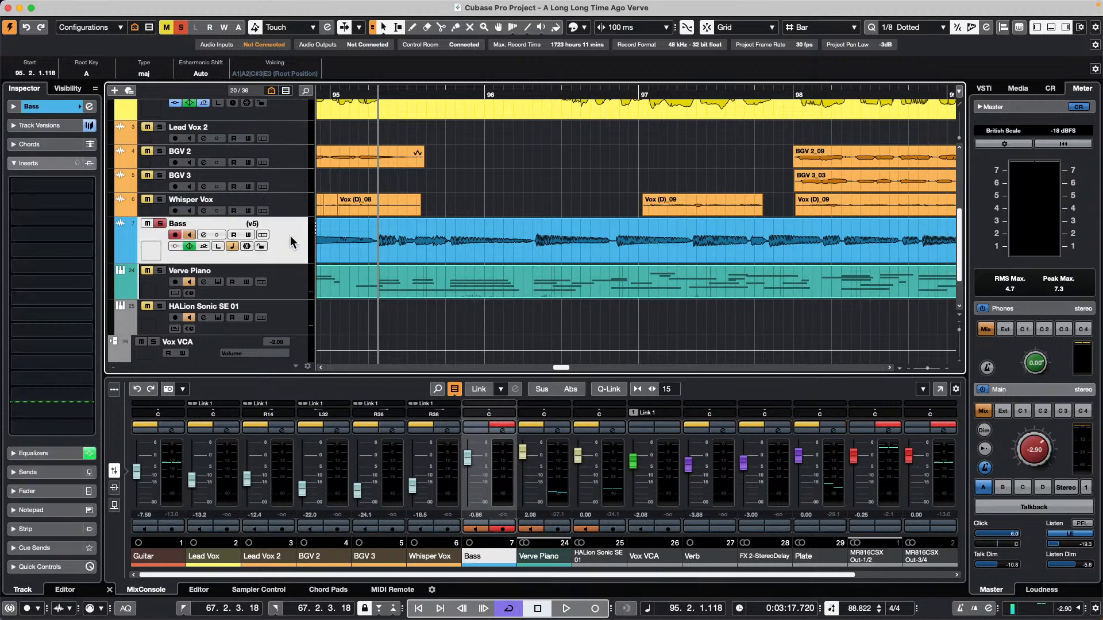
pyautogui.click(43, 108)
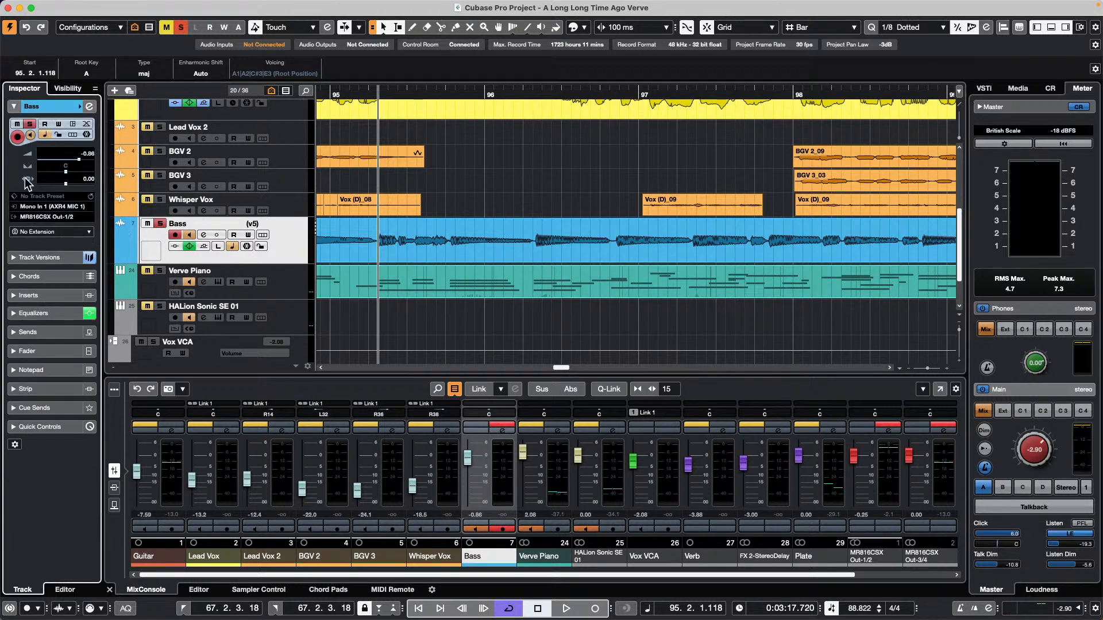
pyautogui.click(55, 207)
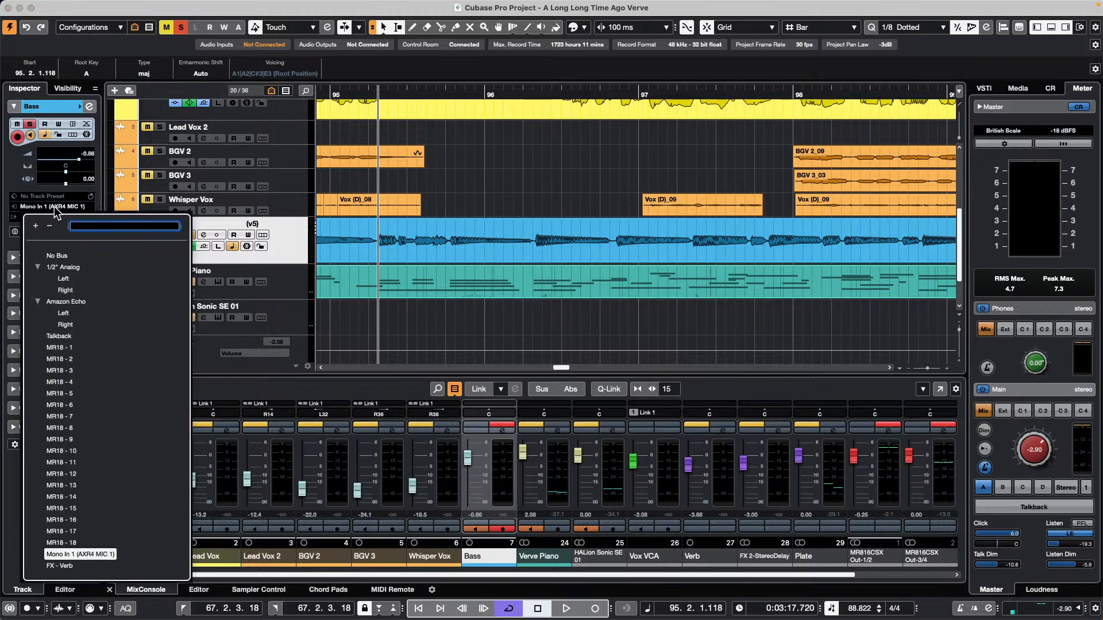
pyautogui.click(281, 232)
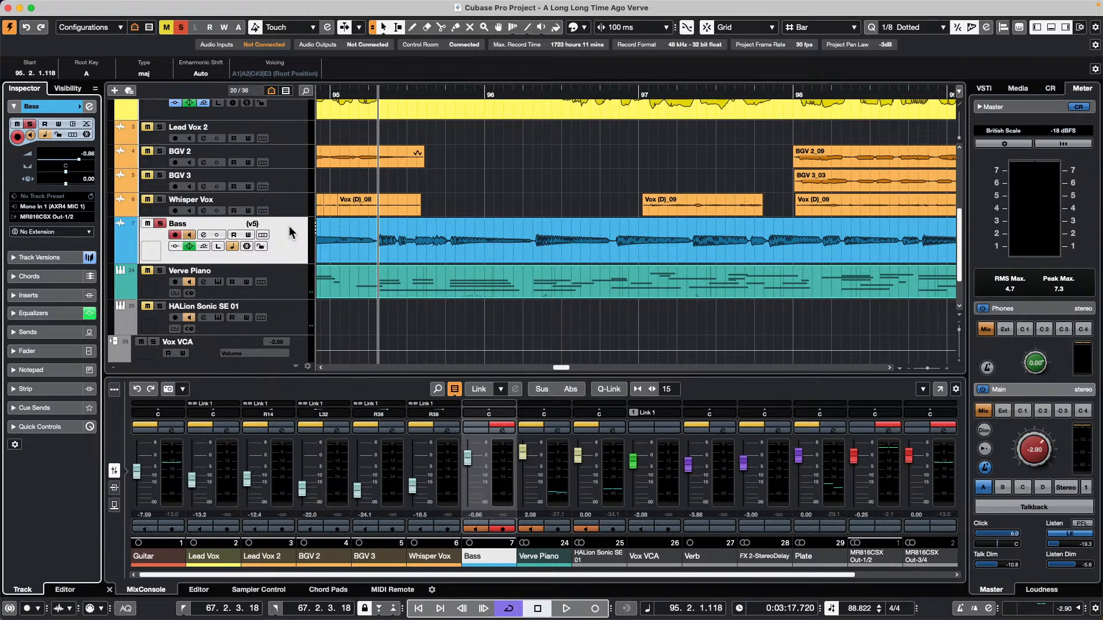
# Review the input and output busses in Audio Connections and show the bus options for MR816CSX Out-3/4.
pyautogui.click(340, 6)
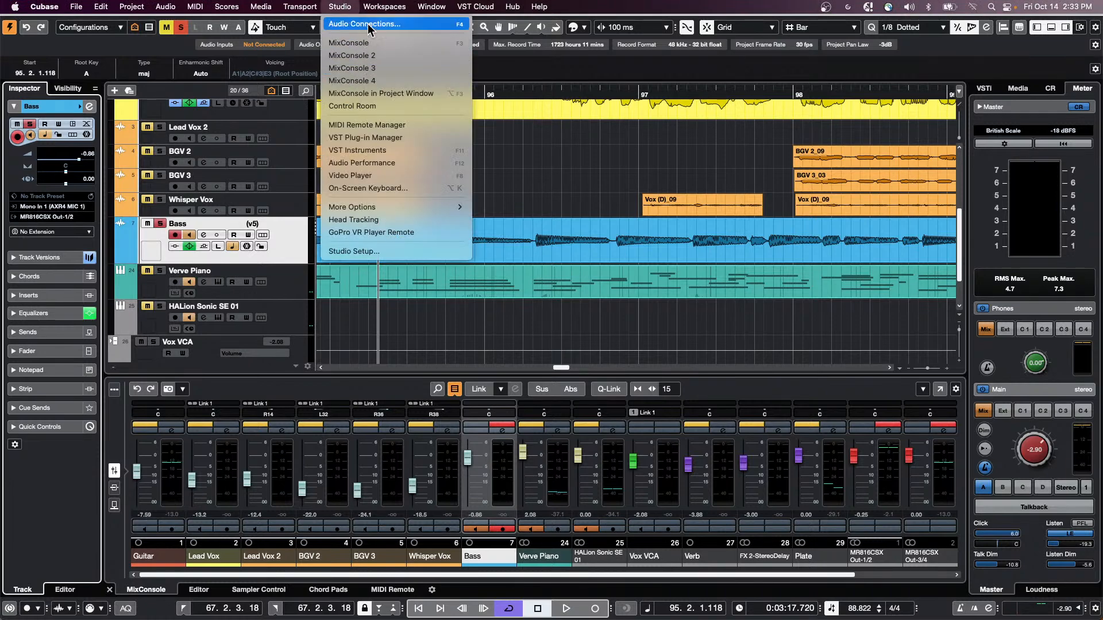
pyautogui.moveTo(318, 13)
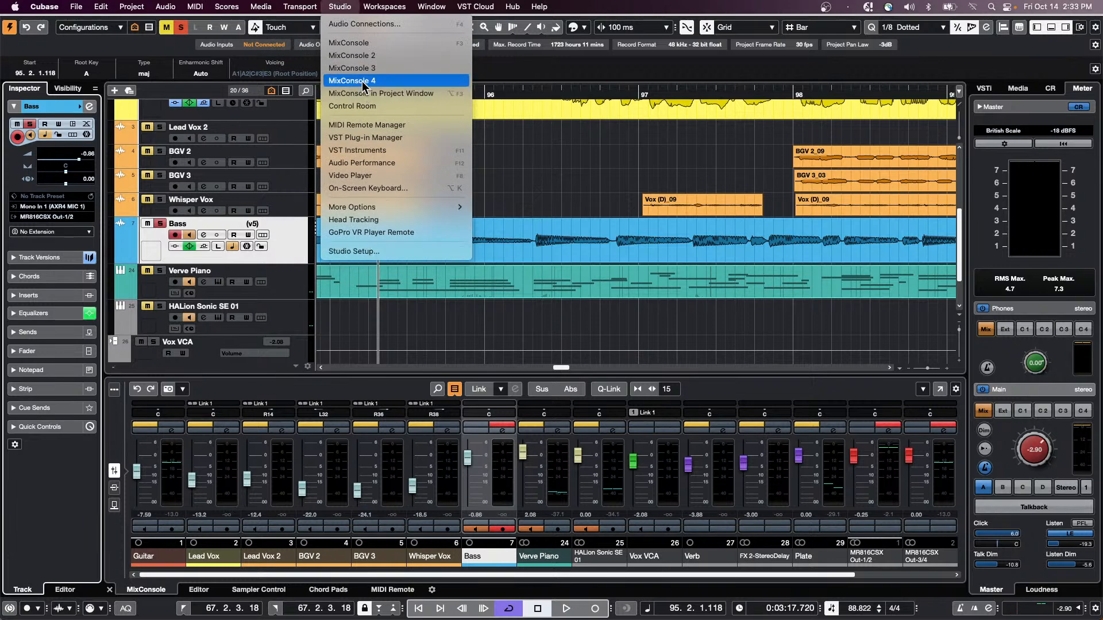
pyautogui.click(352, 23)
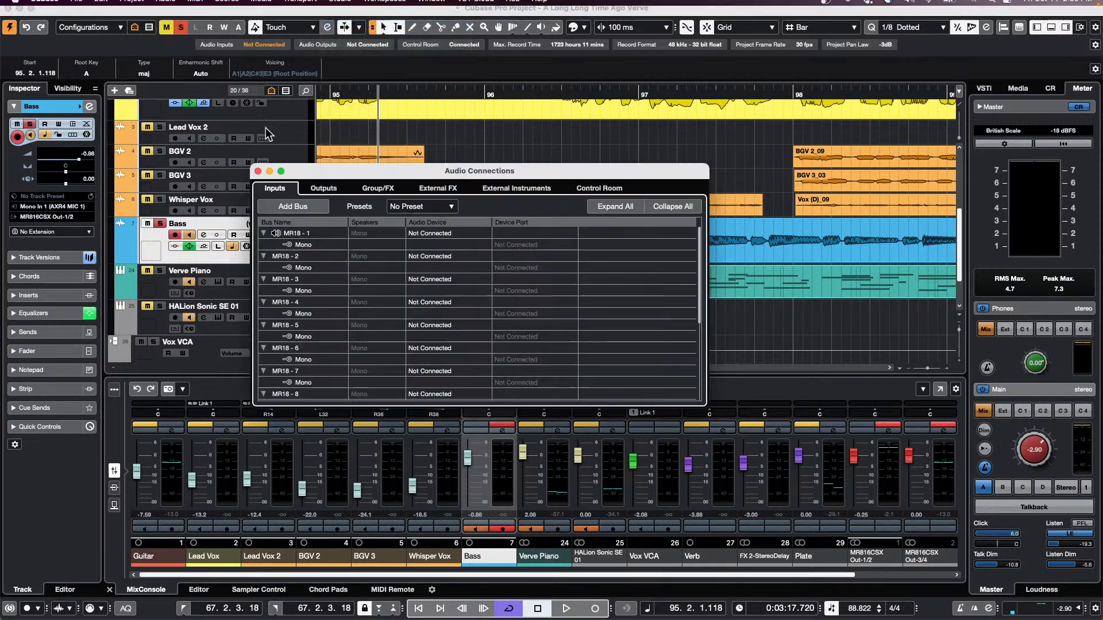
pyautogui.click(316, 190)
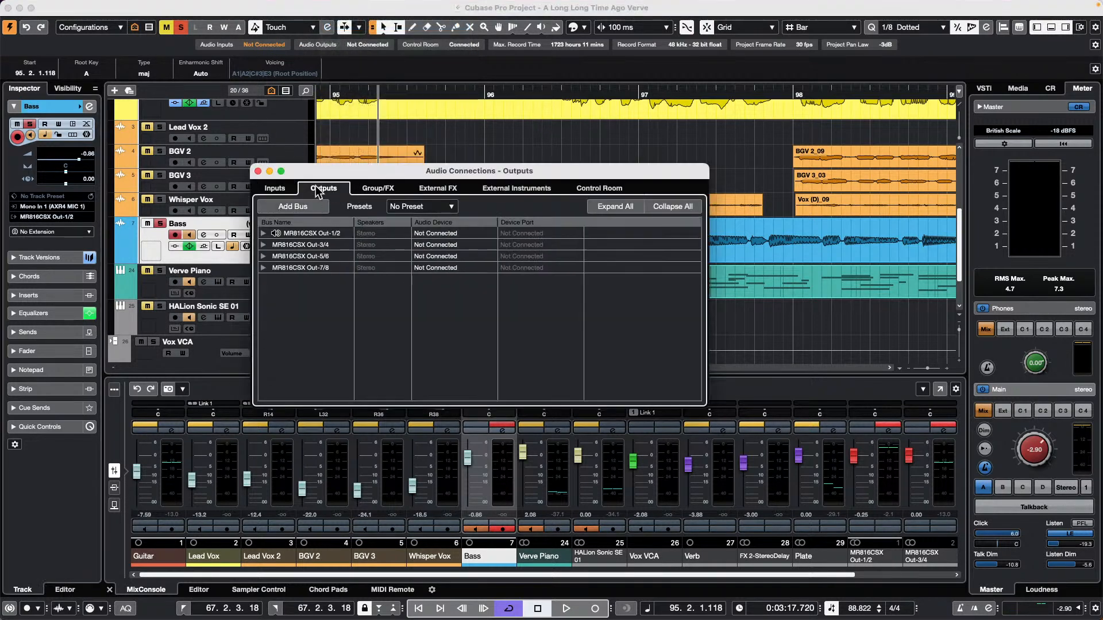
pyautogui.rightClick(303, 251)
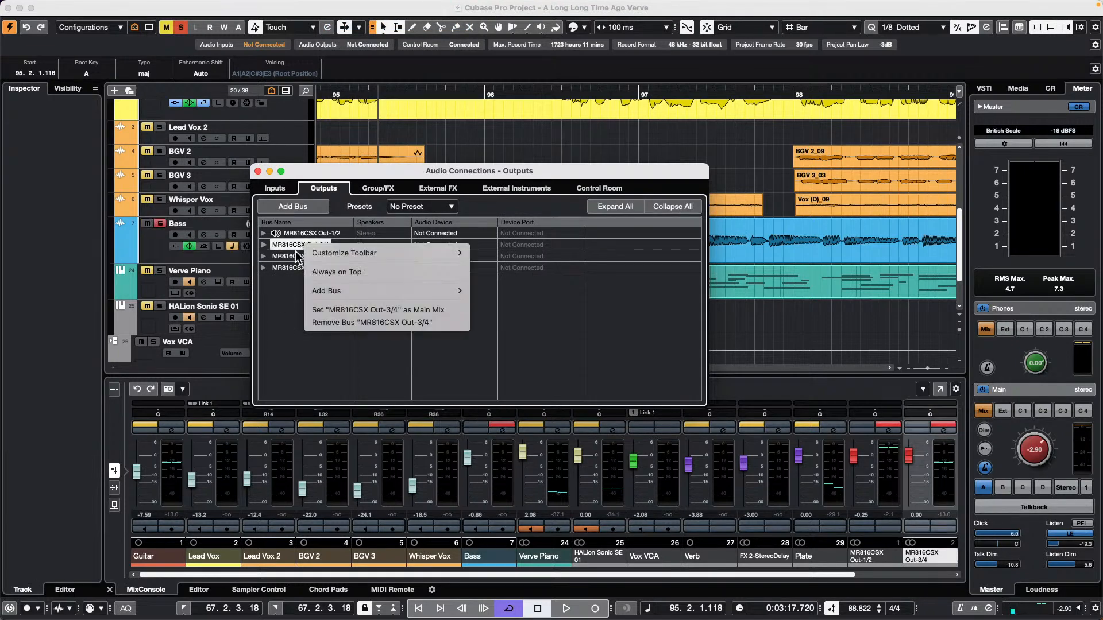
# Remove the MR816CSX Out-3/4, Out-7/8 and Out-5/6 output buses from the audio connections.
pyautogui.click(382, 323)
pyautogui.click(670, 210)
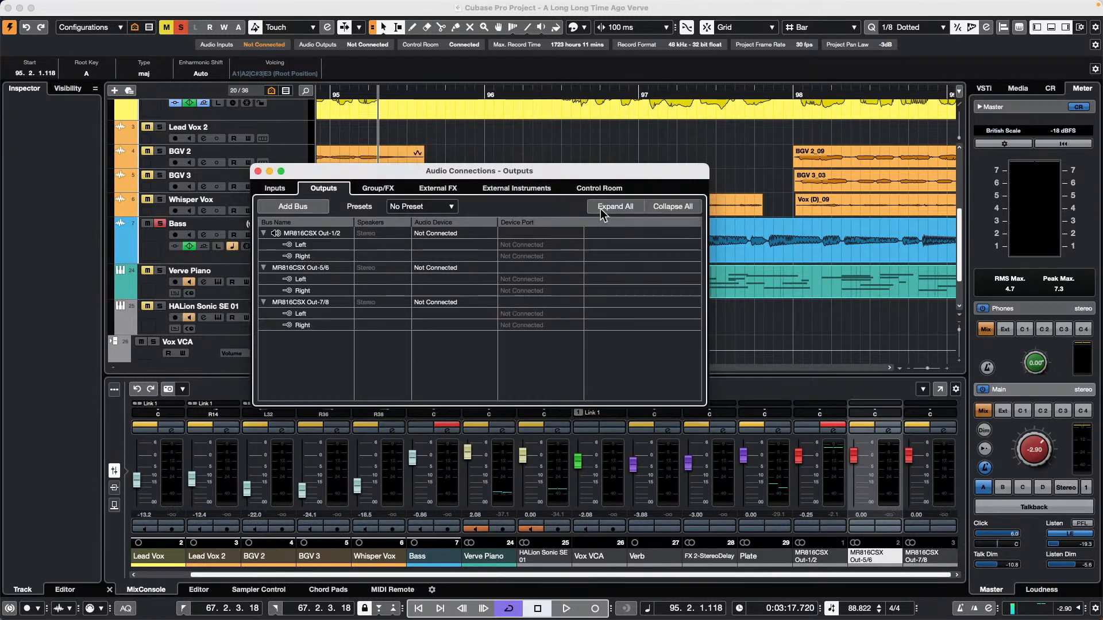
pyautogui.rightClick(303, 304)
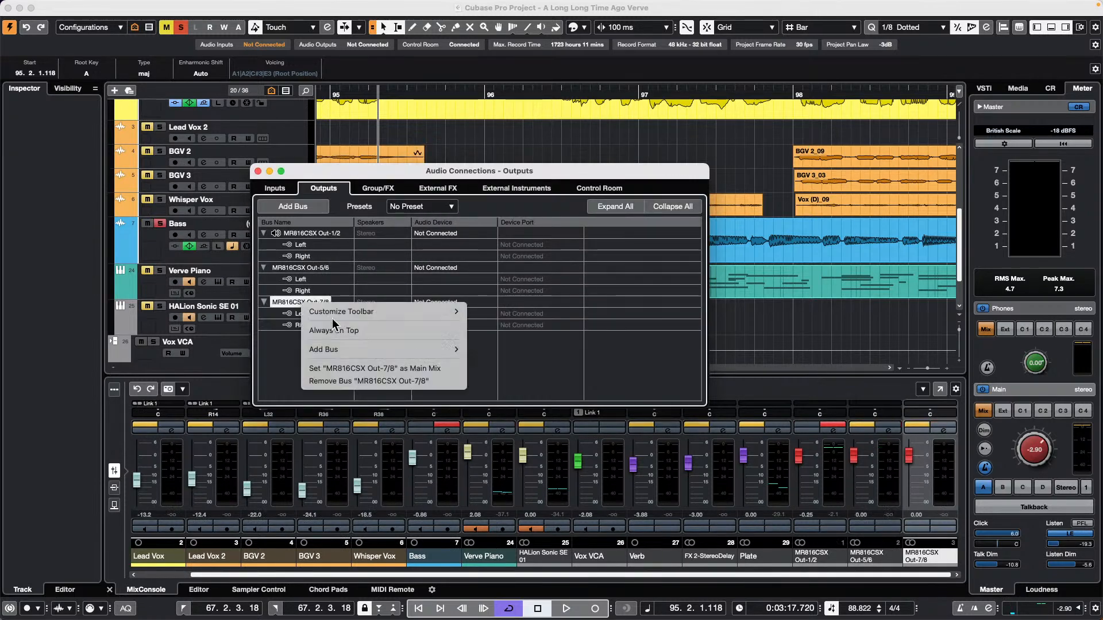
pyautogui.click(368, 381)
pyautogui.rightClick(323, 270)
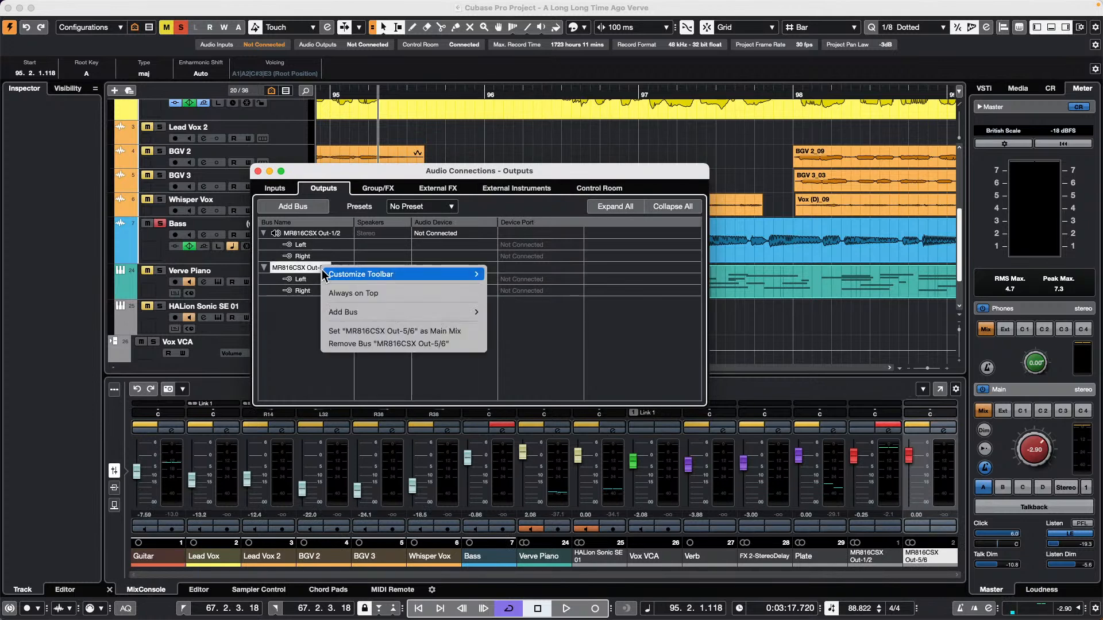
pyautogui.click(373, 343)
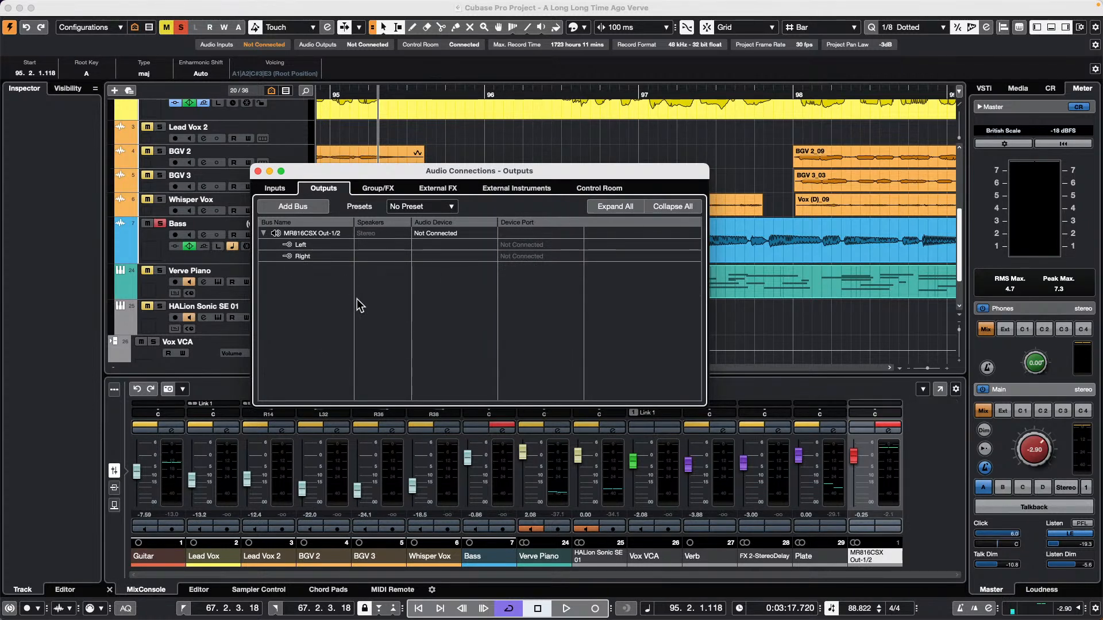
pyautogui.click(258, 171)
# Save the project under the new name "A Long Long Time Ago Verve bus removed".
pyautogui.click(78, 7)
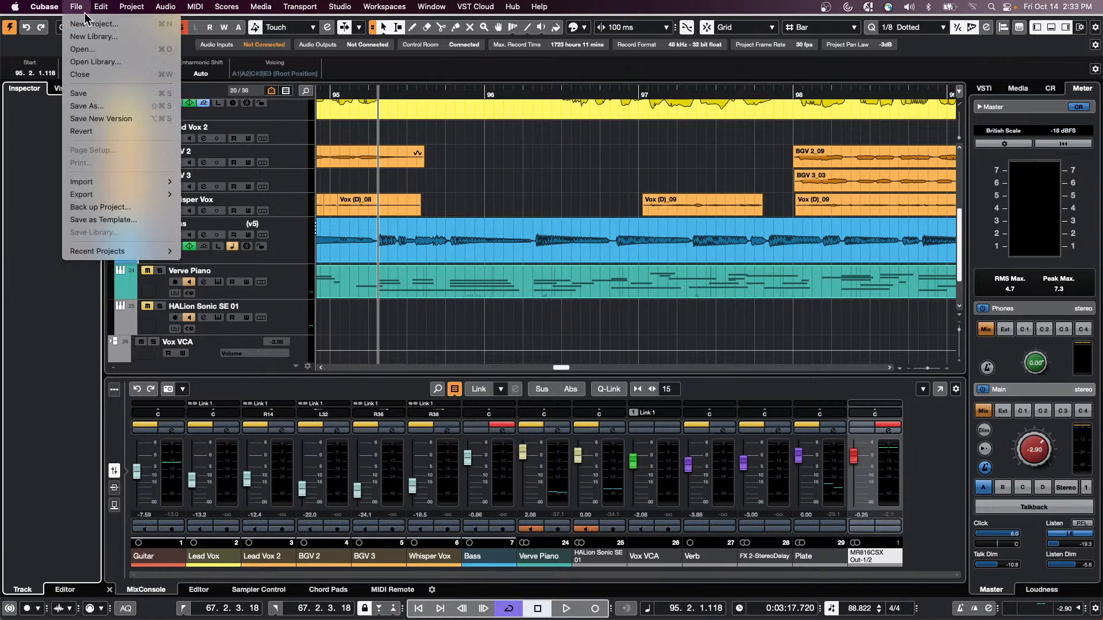
pyautogui.click(100, 106)
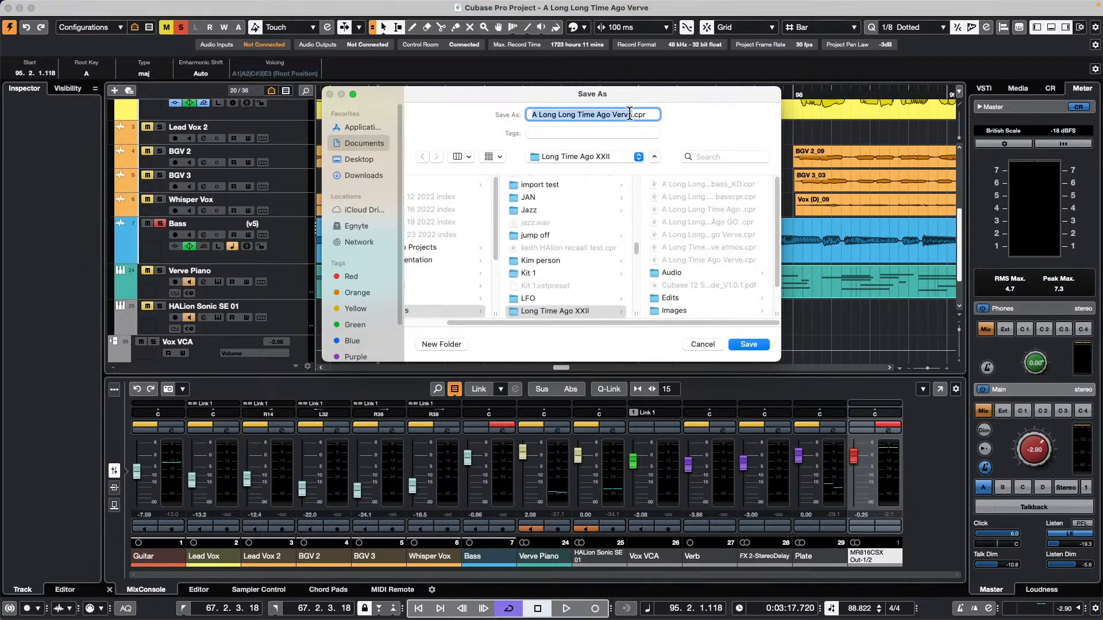
pyautogui.click(632, 114)
pyautogui.write('b')
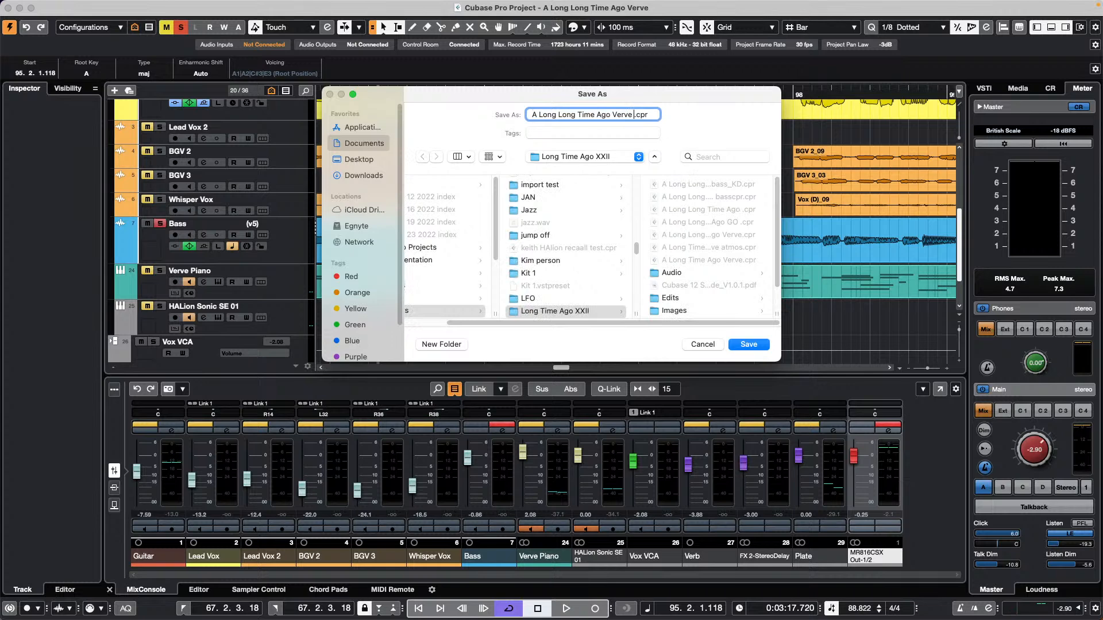
pyautogui.write('us rem')
pyautogui.write('oved')
pyautogui.press('Return')
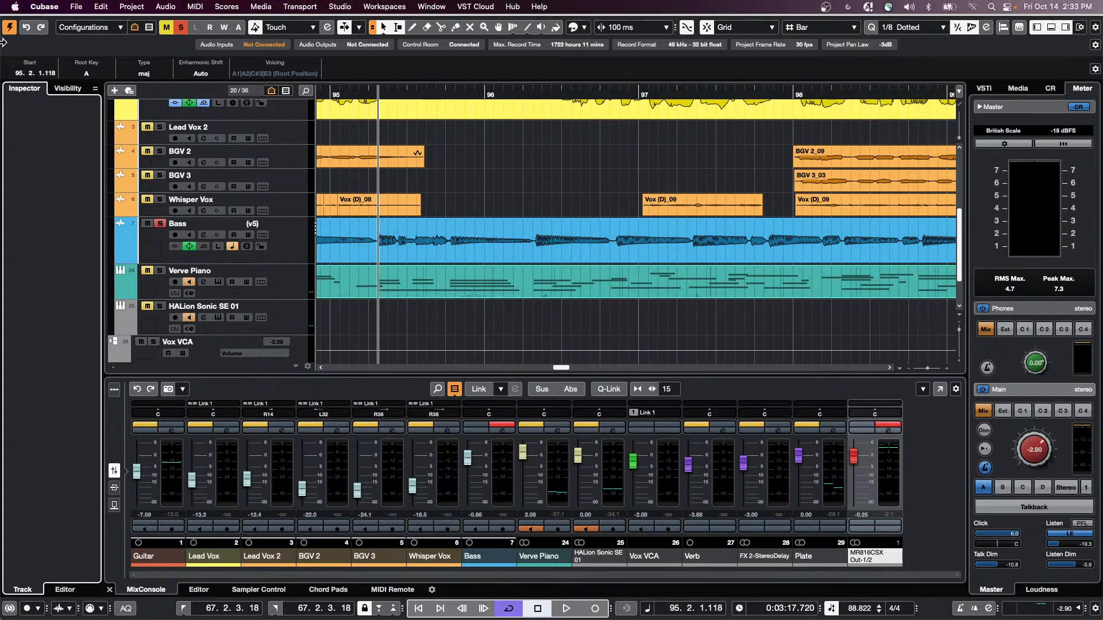
# Close and reopen the bus-removed project from the recent projects, skipping the missing Bass_29-01.wav file, and check its output buses.
pyautogui.click(8, 8)
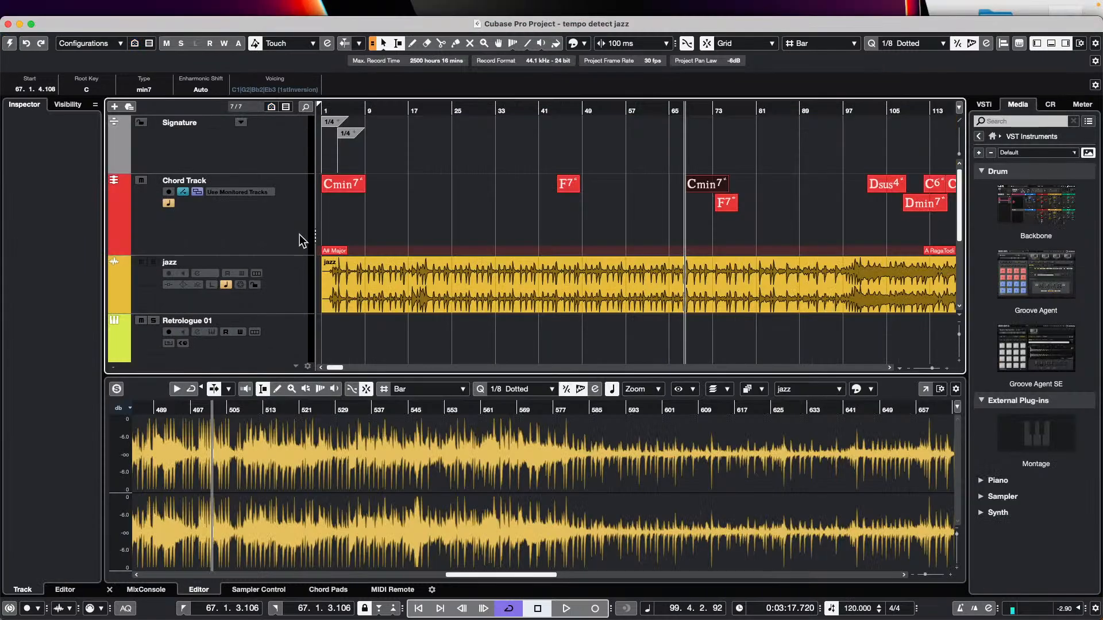
pyautogui.click(76, 6)
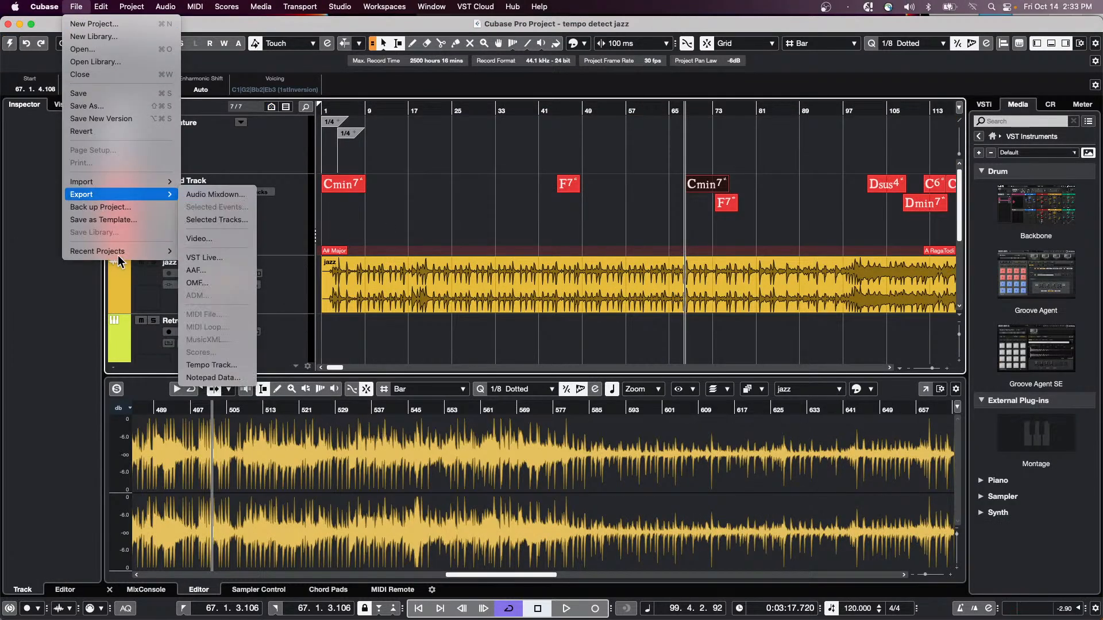
pyautogui.moveTo(129, 253)
pyautogui.click(285, 244)
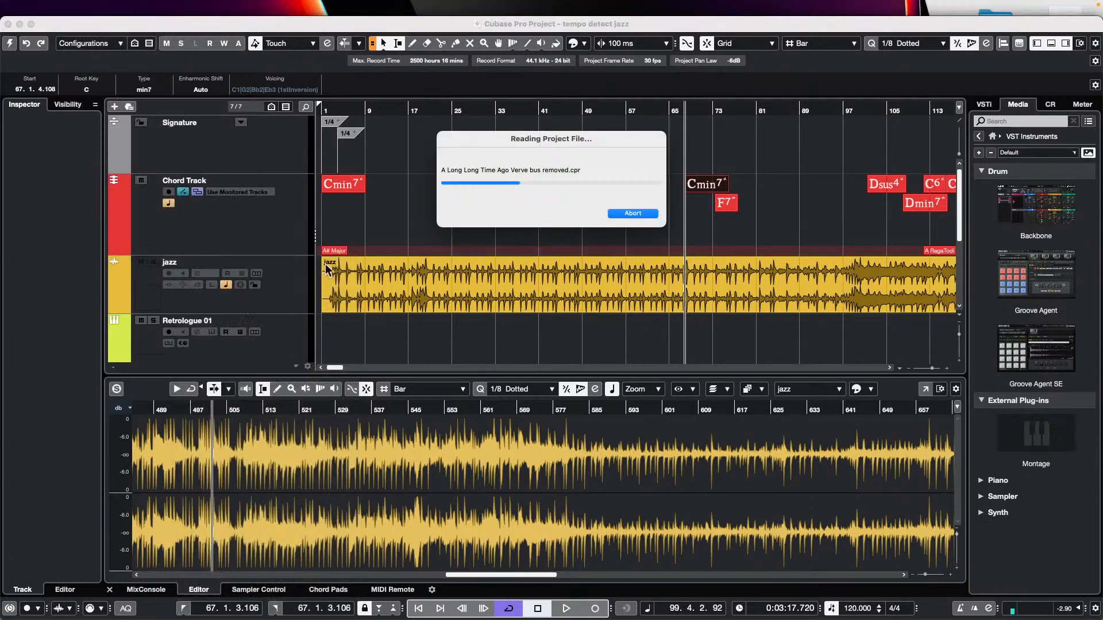
pyautogui.click(634, 209)
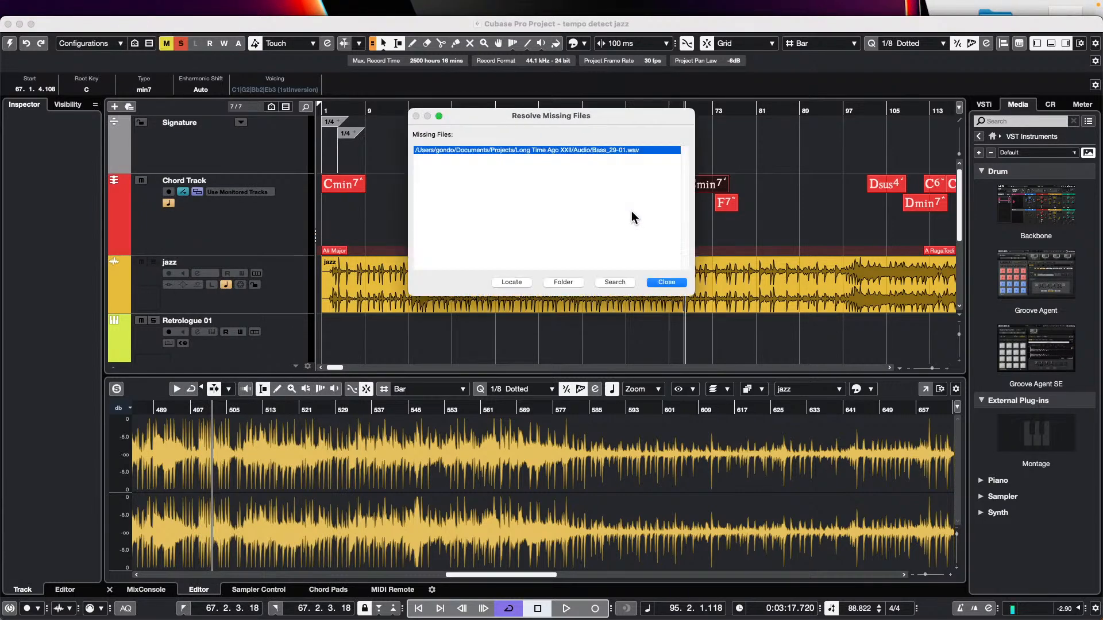
pyautogui.click(675, 280)
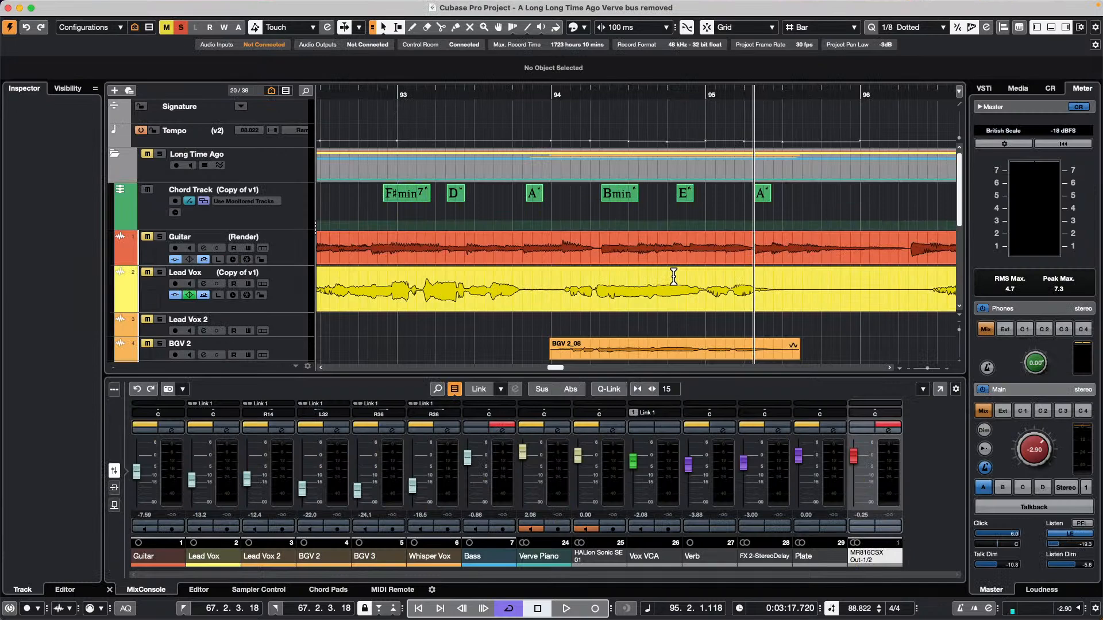
pyautogui.press('F4')
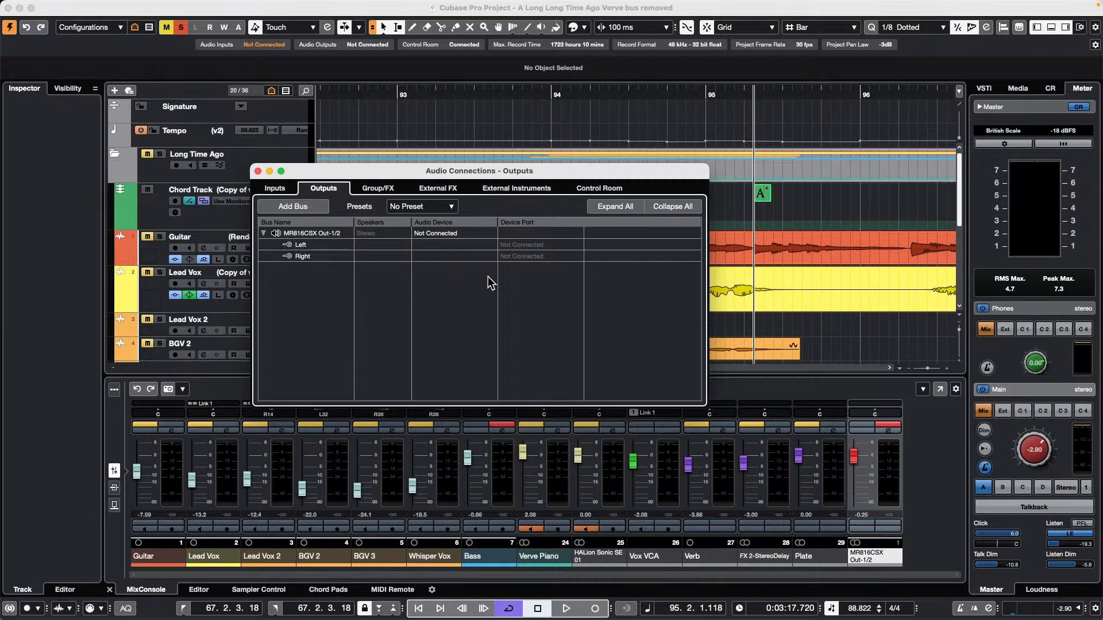
pyautogui.click(258, 171)
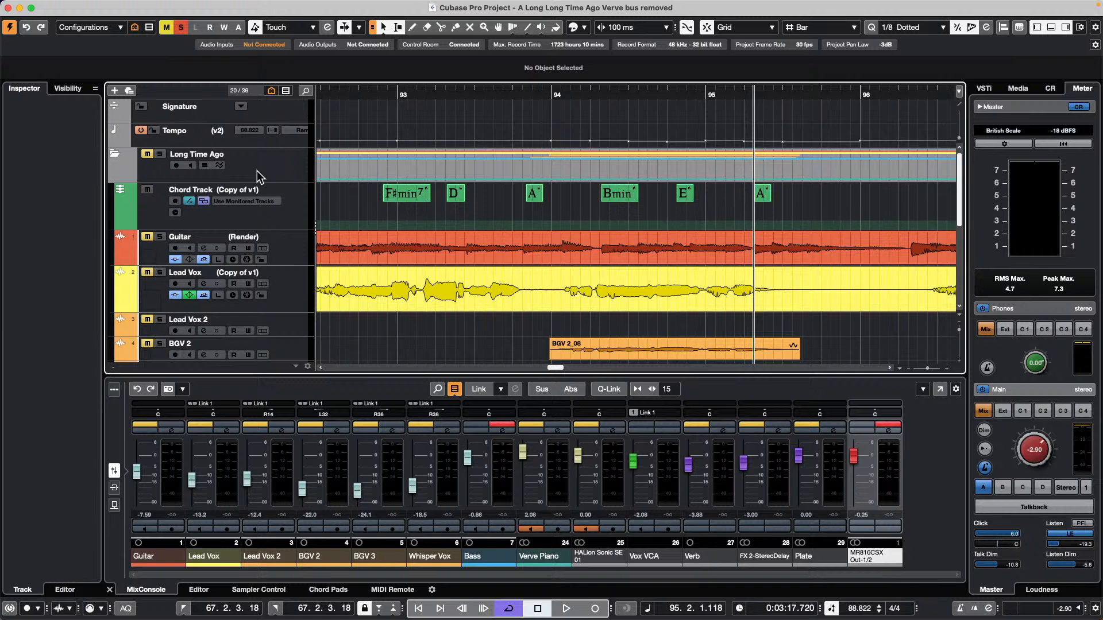
# Select all events in the full arrangement and open the Pool, placing its window above the mixer.
pyautogui.moveTo(362, 88); pyautogui.dragTo(306, 30)
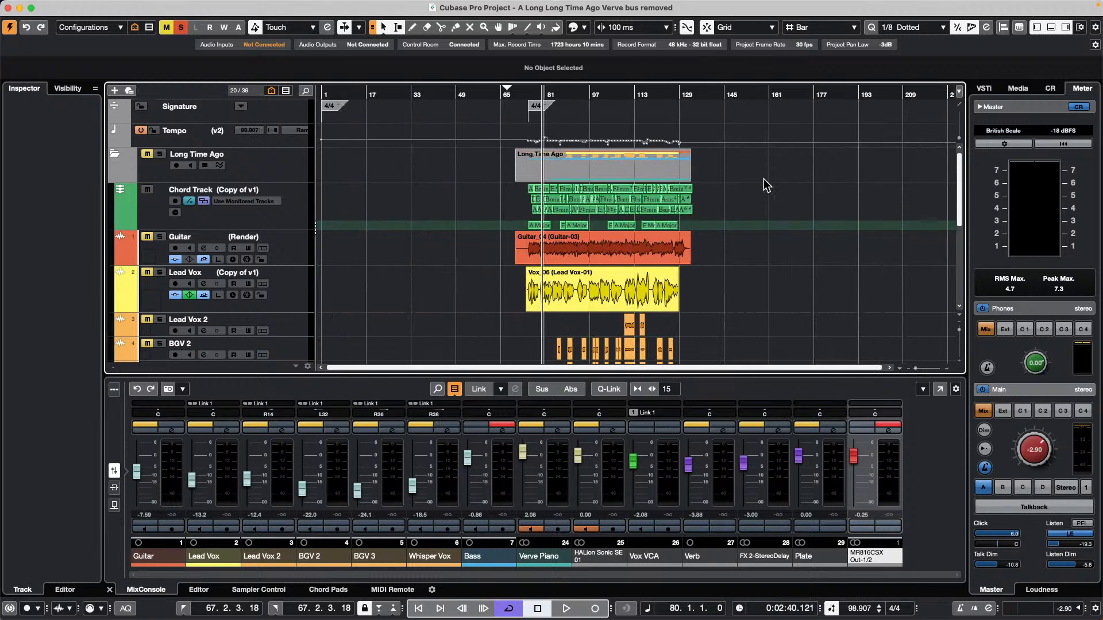
pyautogui.click(708, 220)
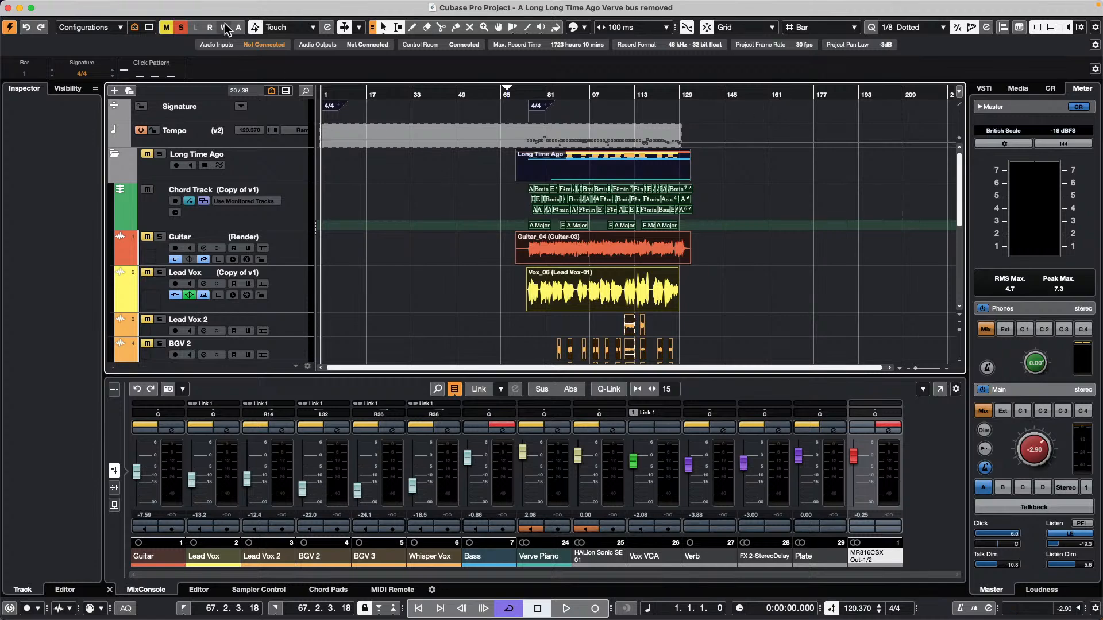
pyautogui.click(723, 254)
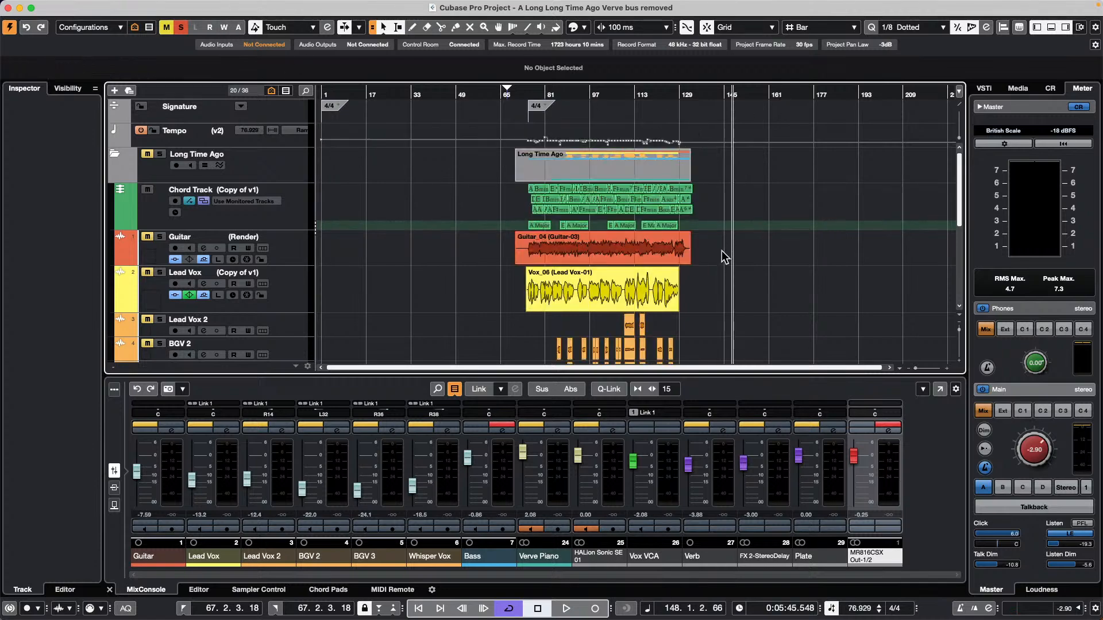
pyautogui.click(661, 253)
pyautogui.scroll(-5, 661, 252)
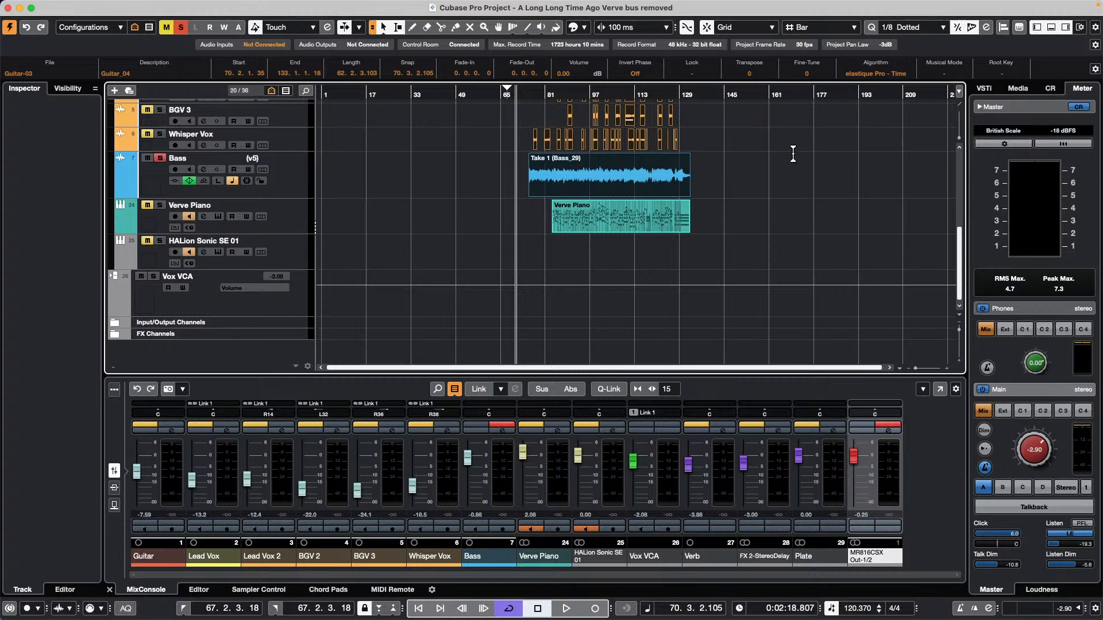
pyautogui.press('super+p')
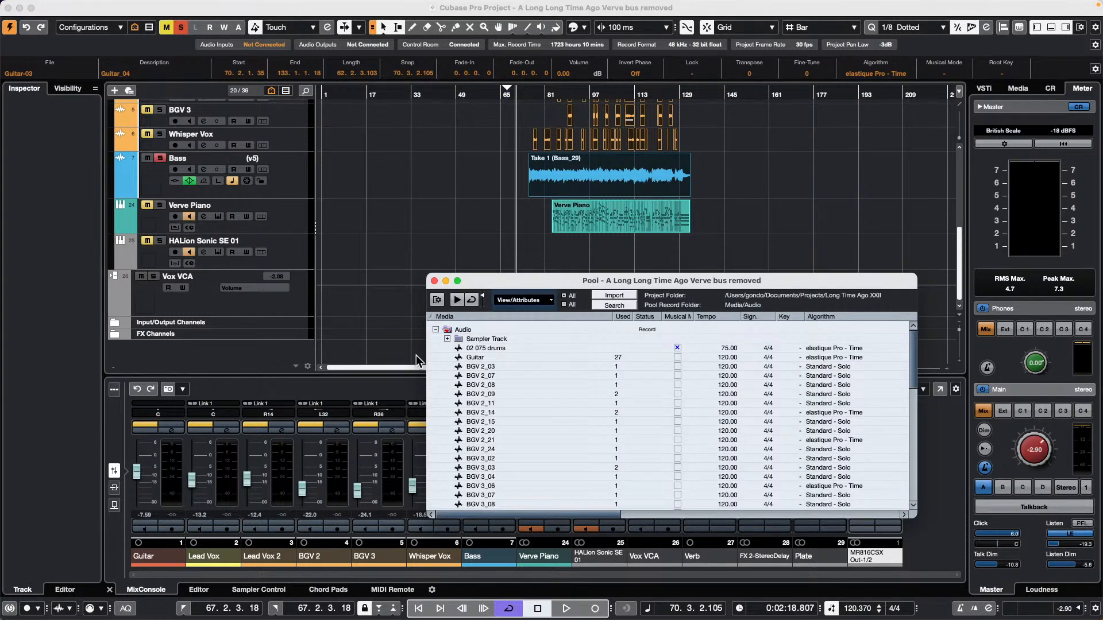
pyautogui.moveTo(500, 285); pyautogui.dragTo(367, 12)
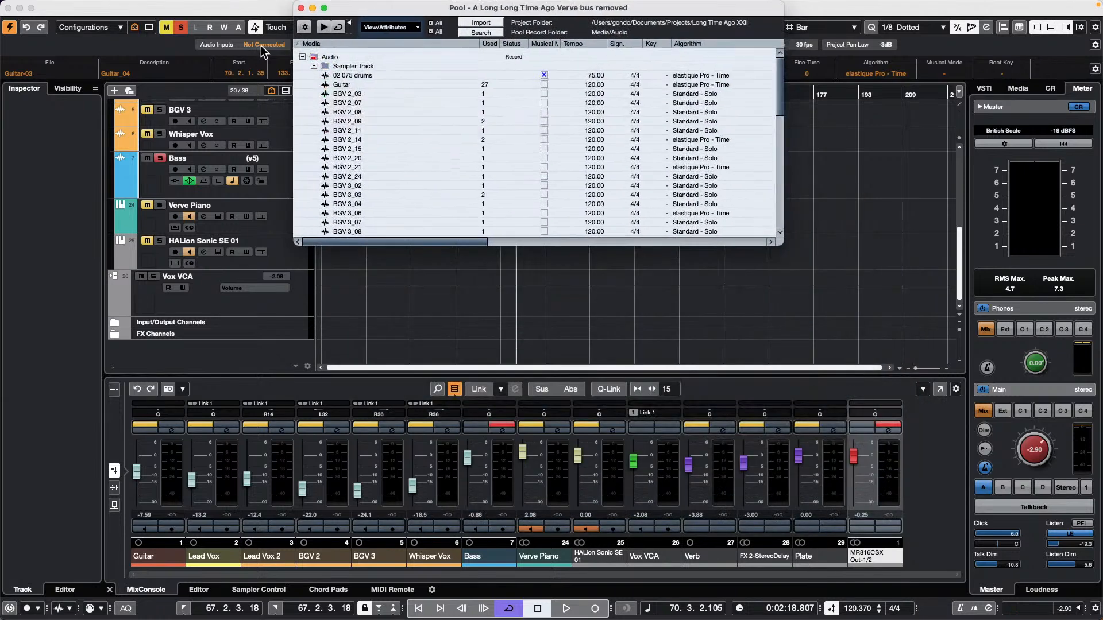
# Switch Musical Mode on and back off for all audio clips in the Pool, and close the Pool.
pyautogui.click(313, 65)
pyautogui.scroll(-10, 332, 118)
pyautogui.scroll(2, 333, 118)
pyautogui.scroll(-2, 333, 119)
pyautogui.click(344, 211)
pyautogui.scroll(10, 355, 194)
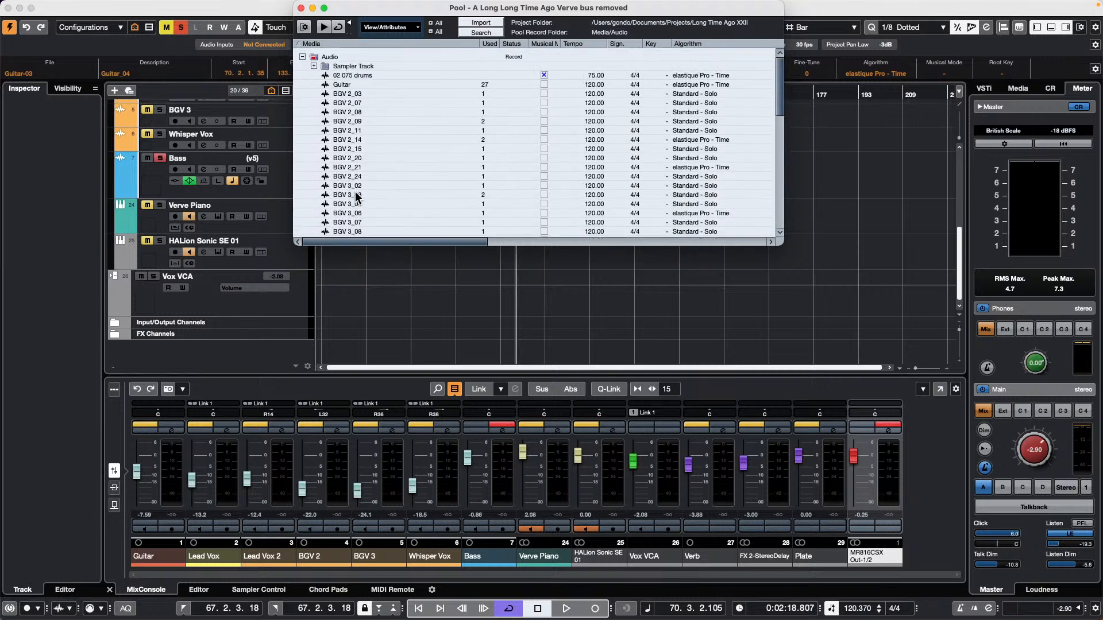
pyautogui.keyDown('shift'); pyautogui.click(345, 77); pyautogui.keyUp('shift')
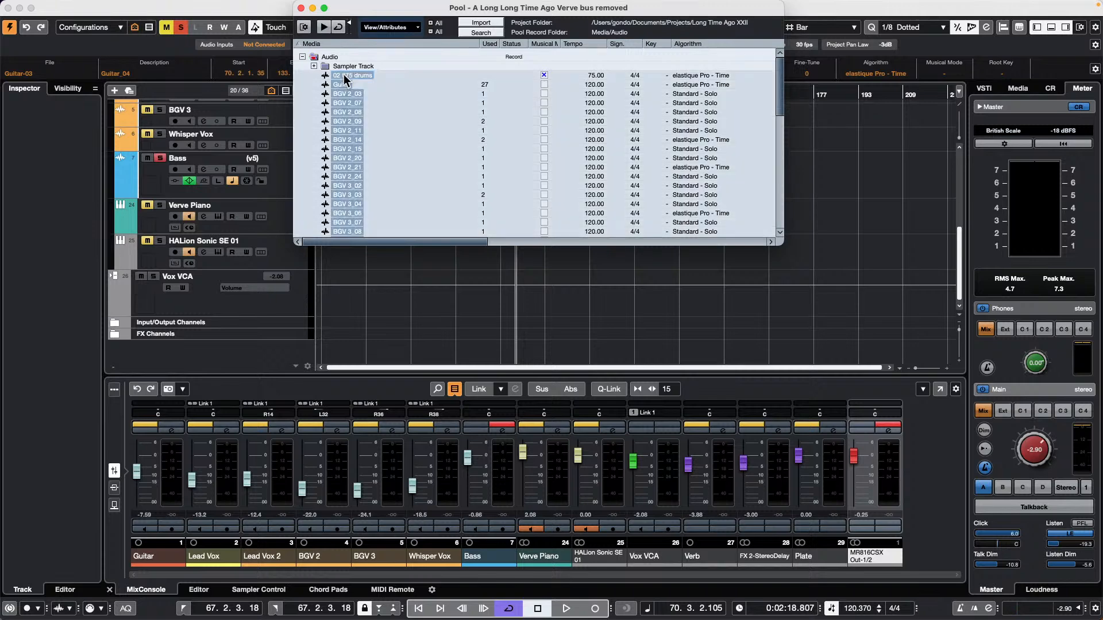
pyautogui.click(545, 85)
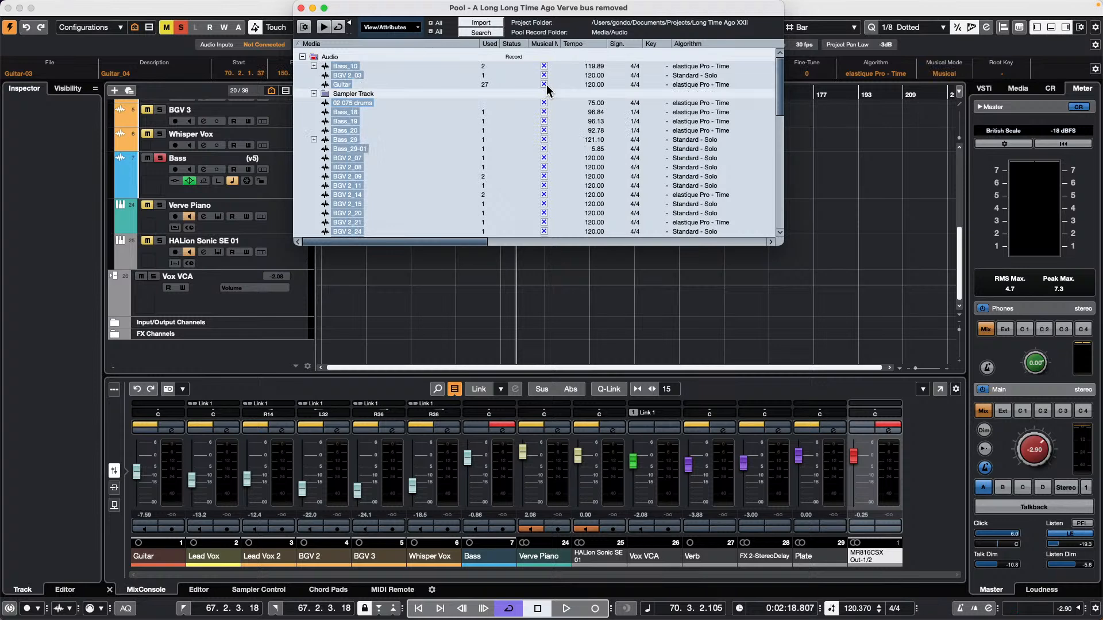
pyautogui.click(545, 84)
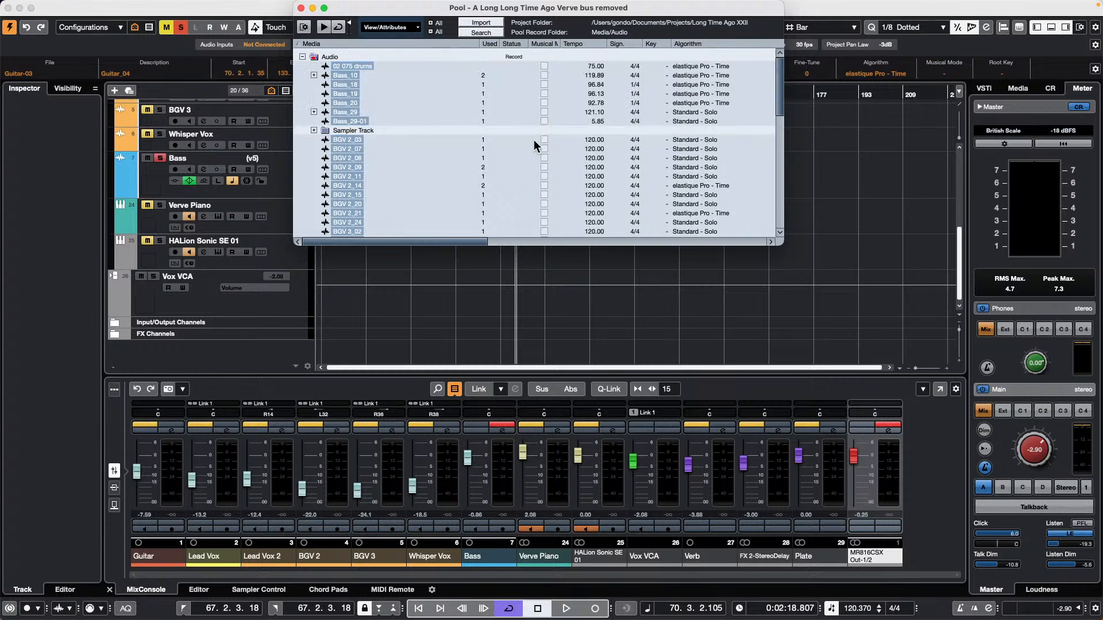
pyautogui.moveTo(561, 43)
pyautogui.mouseDown()
pyautogui.moveTo(628, 43)
pyautogui.moveTo(563, 44)
pyautogui.mouseUp()
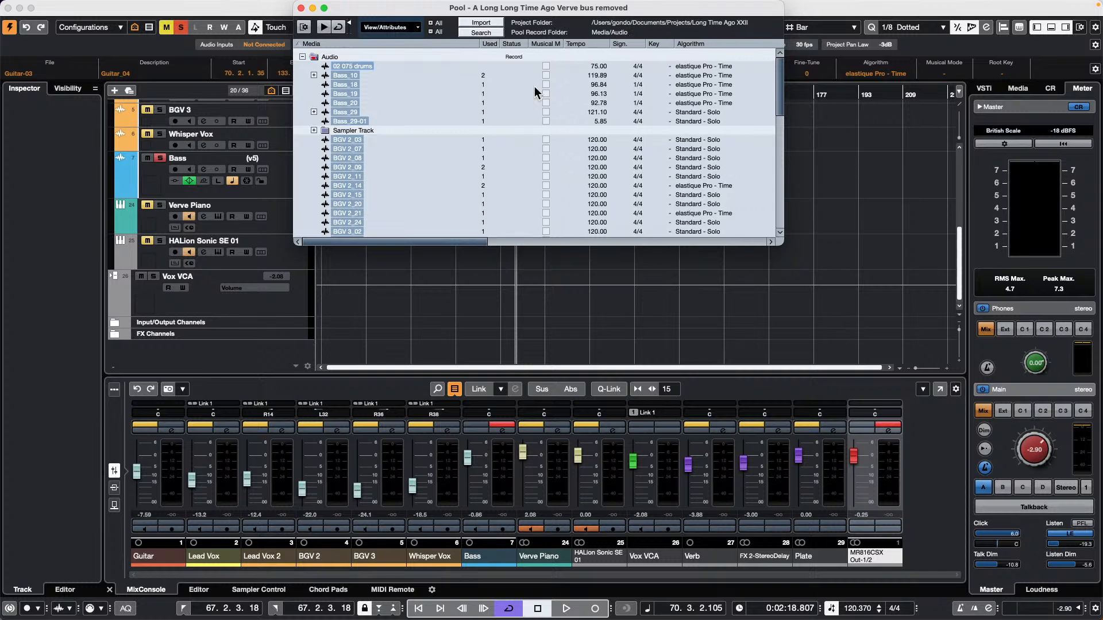
pyautogui.click(300, 8)
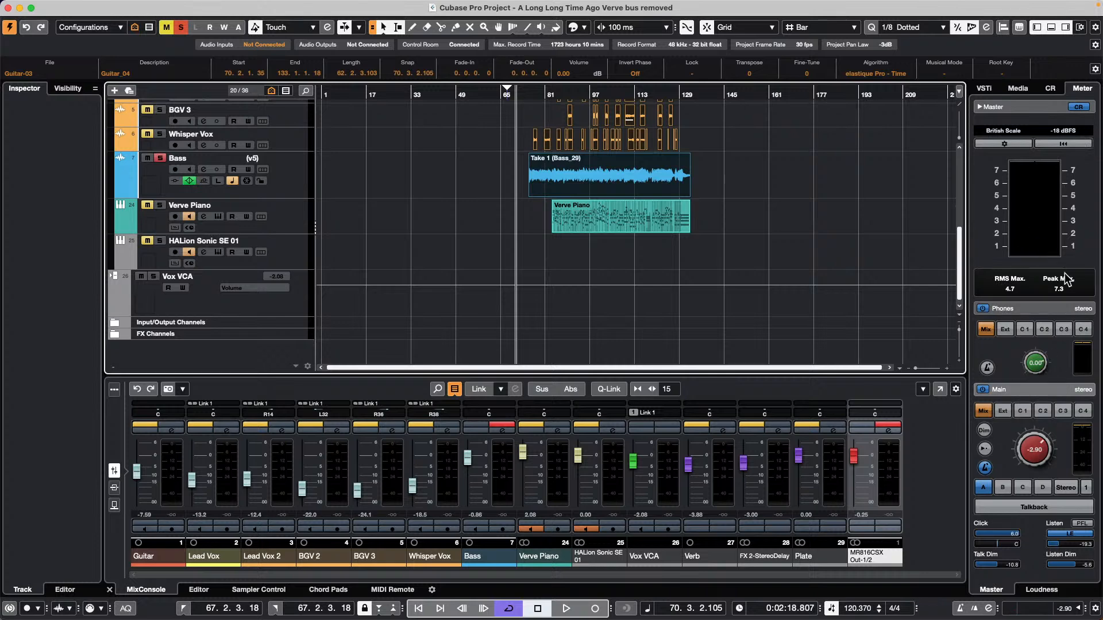
# View the Control Room settings, return to the master meter and hide its Control Room section.
pyautogui.click(1050, 89)
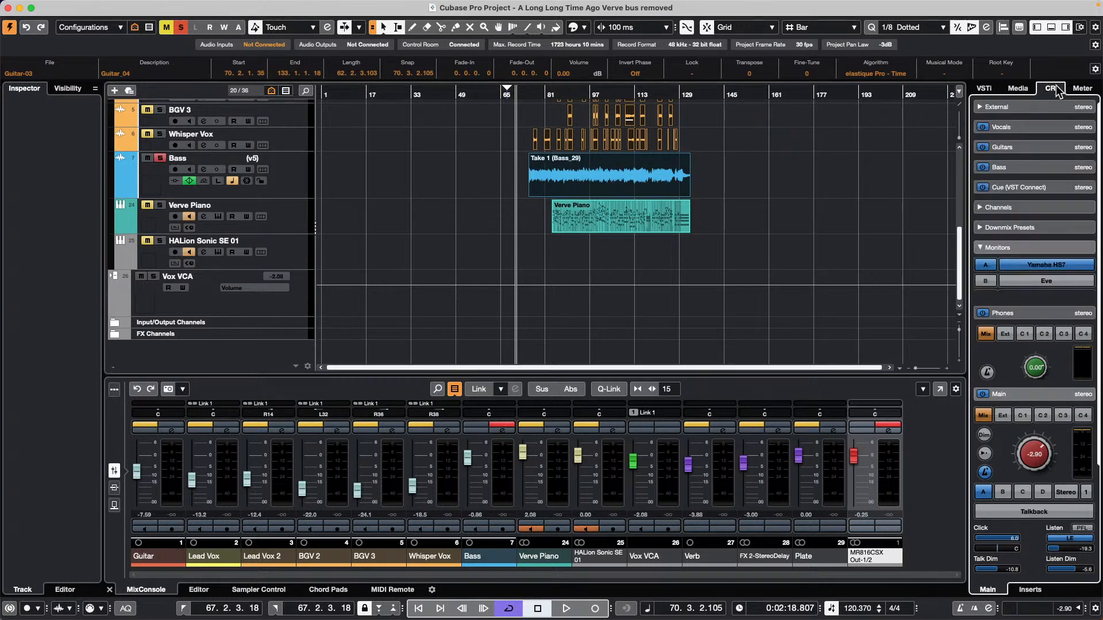
pyautogui.click(1082, 89)
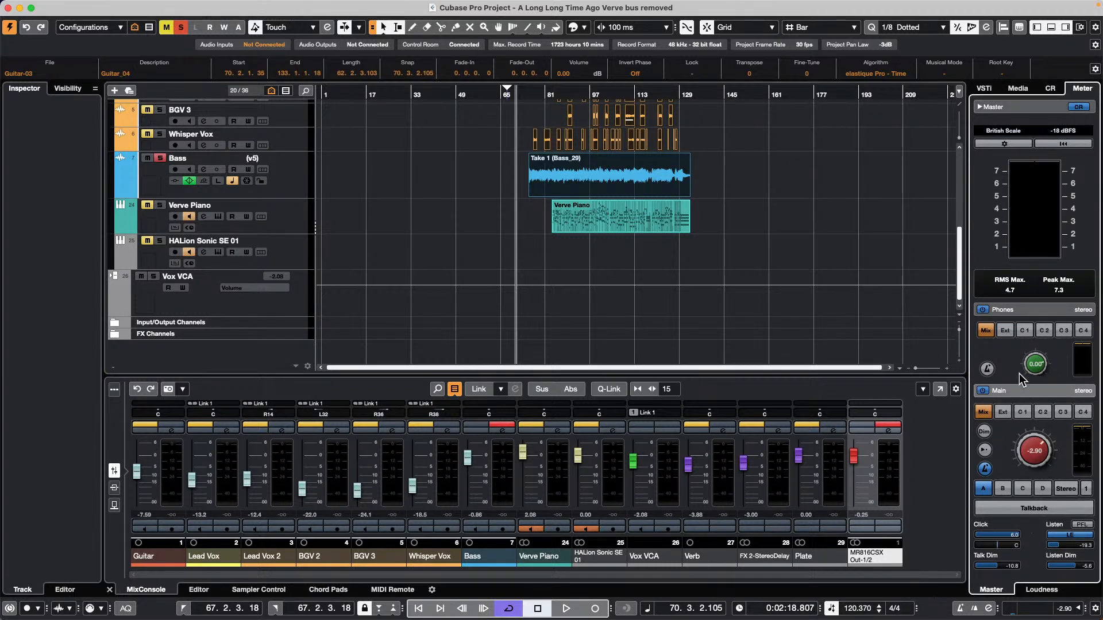
pyautogui.click(1079, 109)
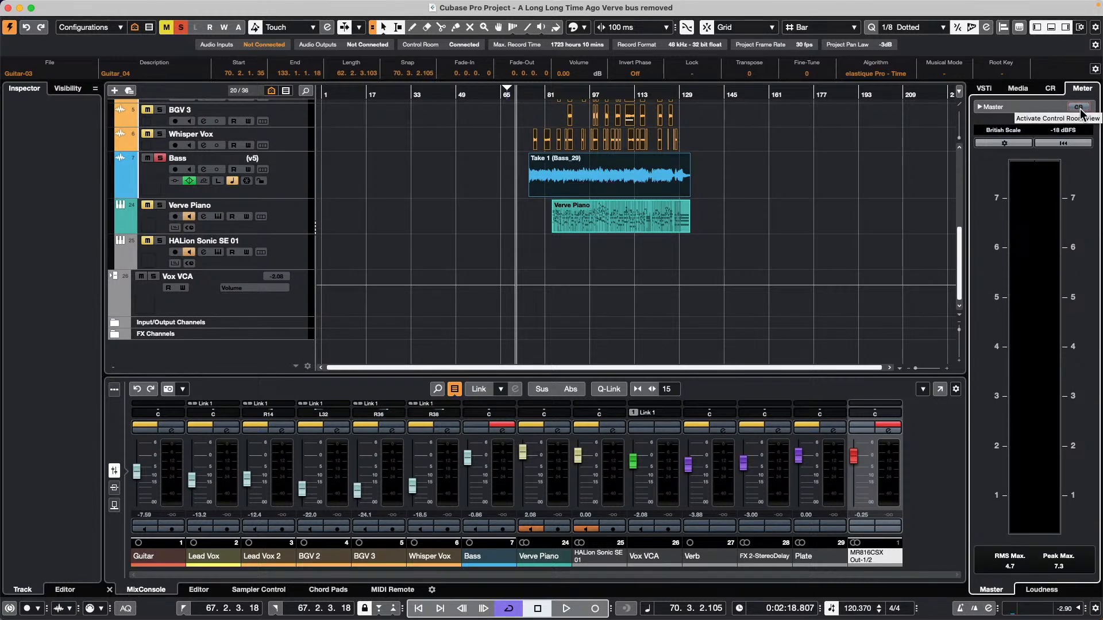
# Play the song from around bar 81, turn off solo on the Bass track during playback, and stop.
pyautogui.press('space')
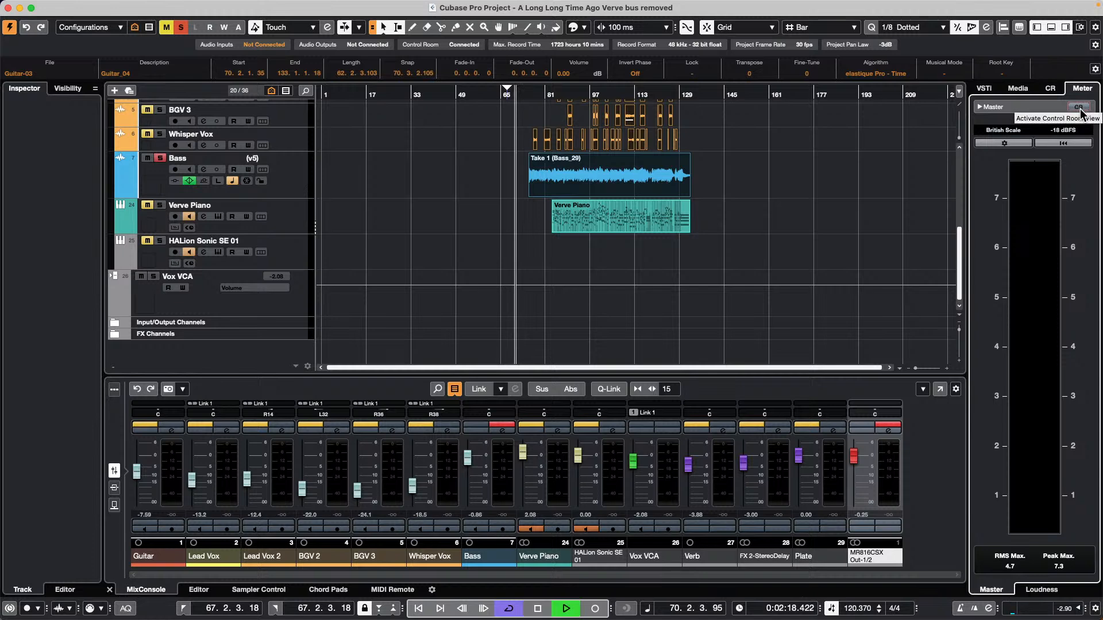
pyautogui.click(555, 93)
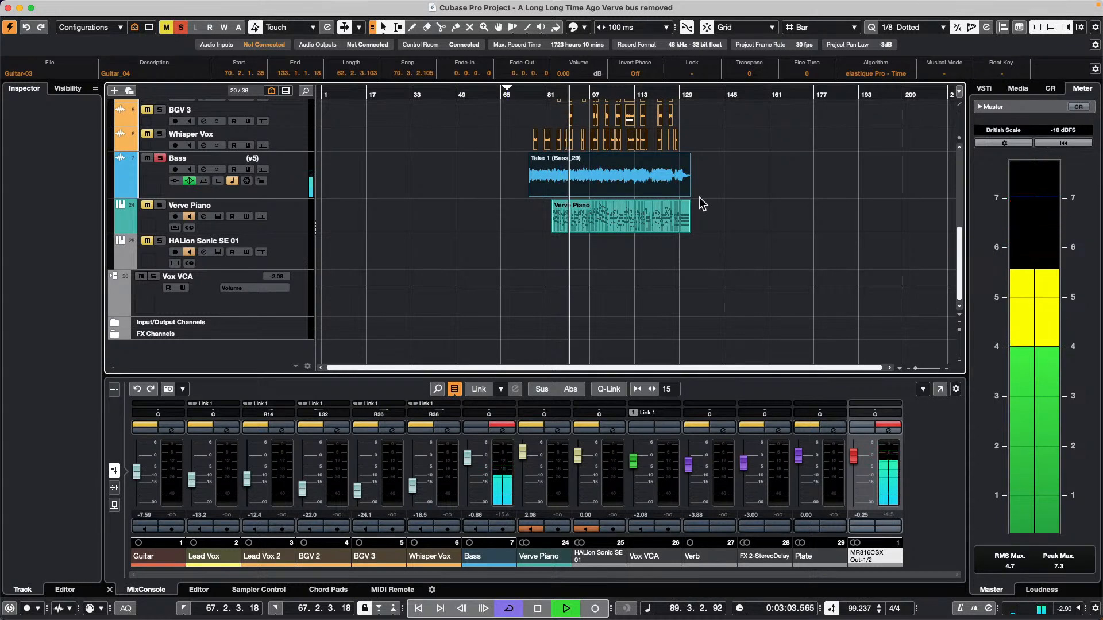
pyautogui.click(161, 158)
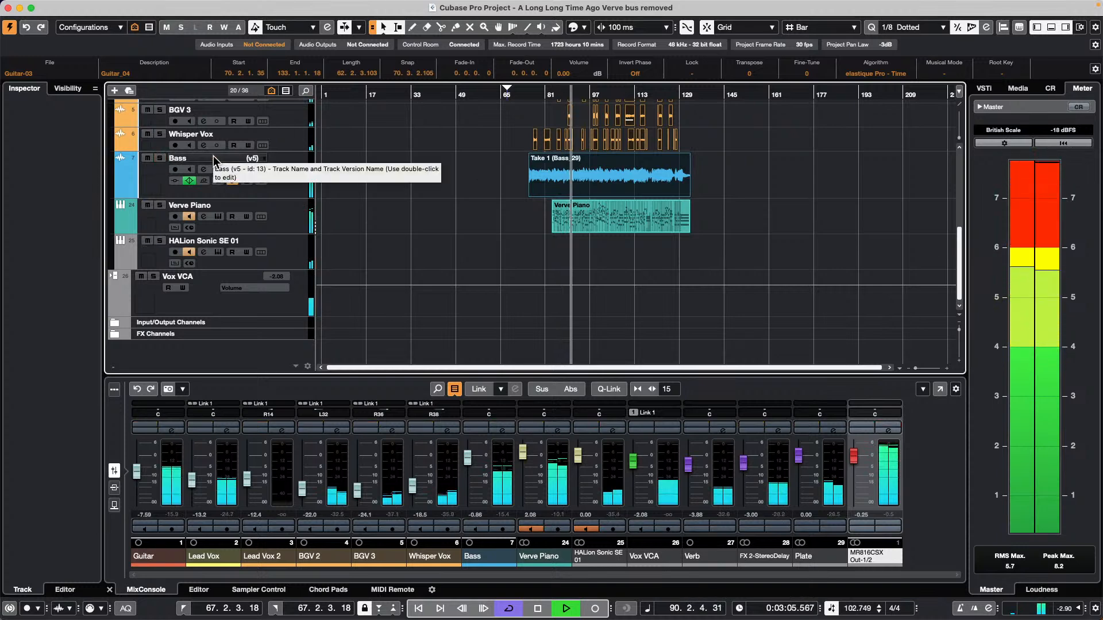
pyautogui.press('space')
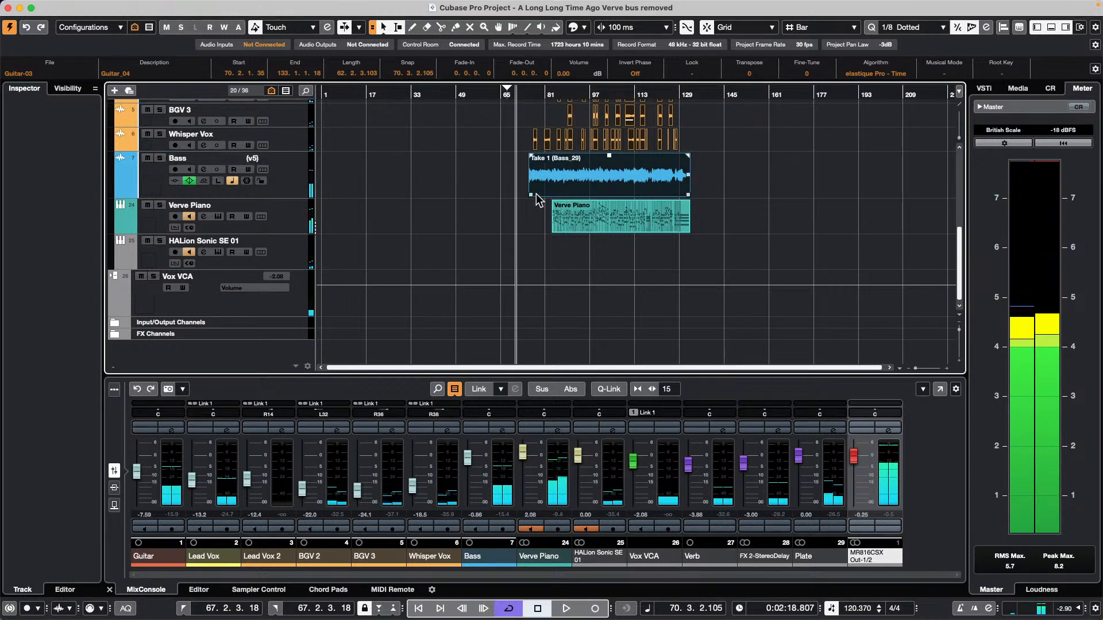
pyautogui.scroll(10, 539, 197)
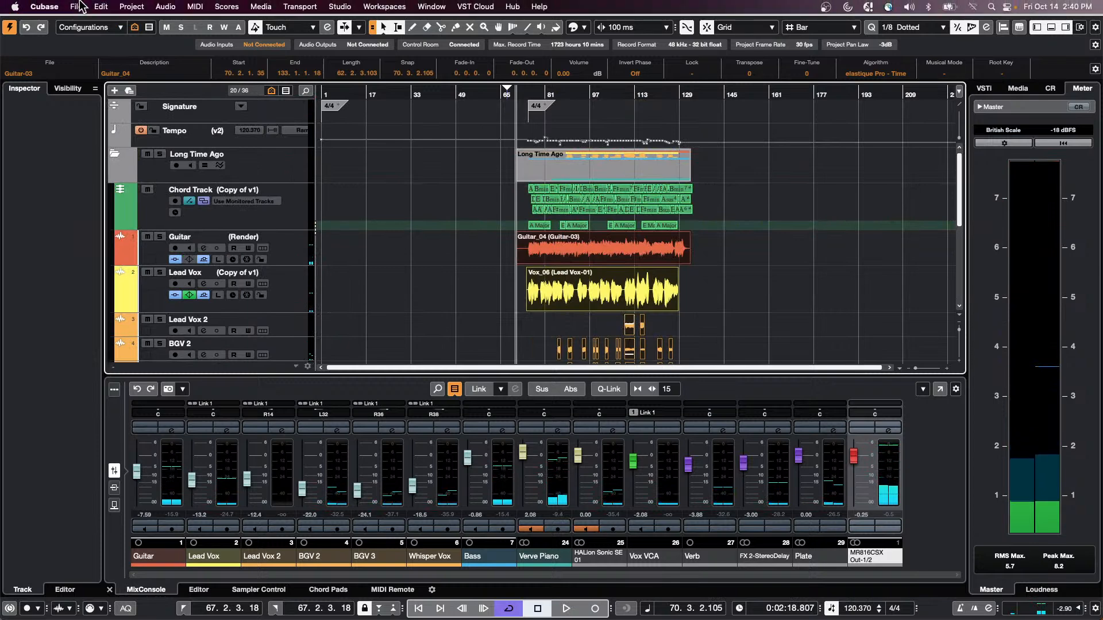
# Revert the project to its previously saved version and dismiss the missing files dialog without locating the bass recording.
pyautogui.click(76, 7)
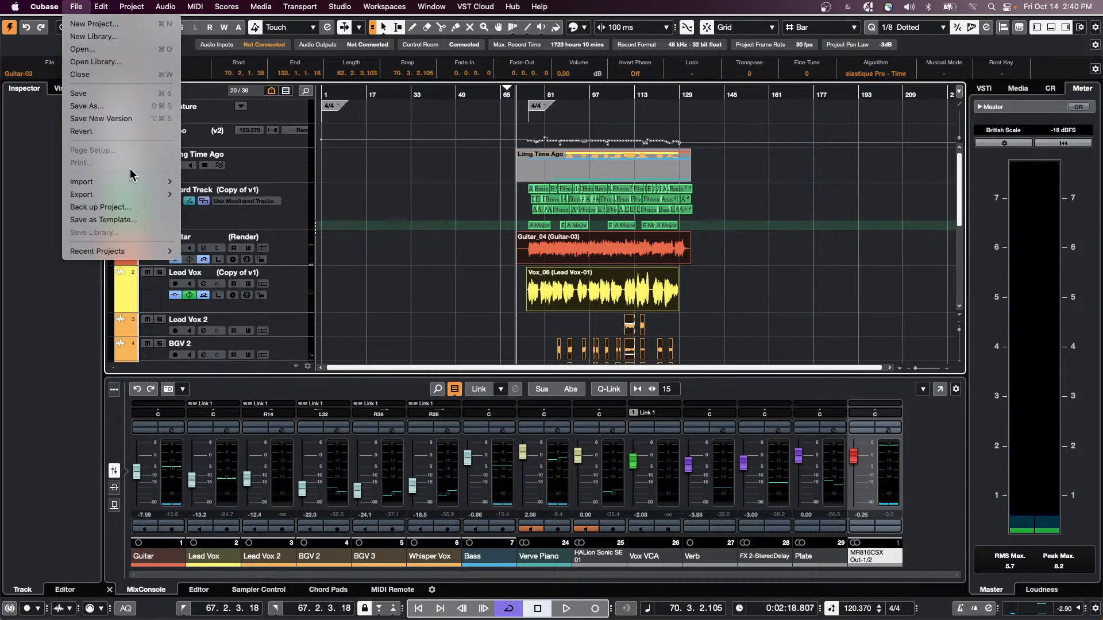
pyautogui.click(122, 132)
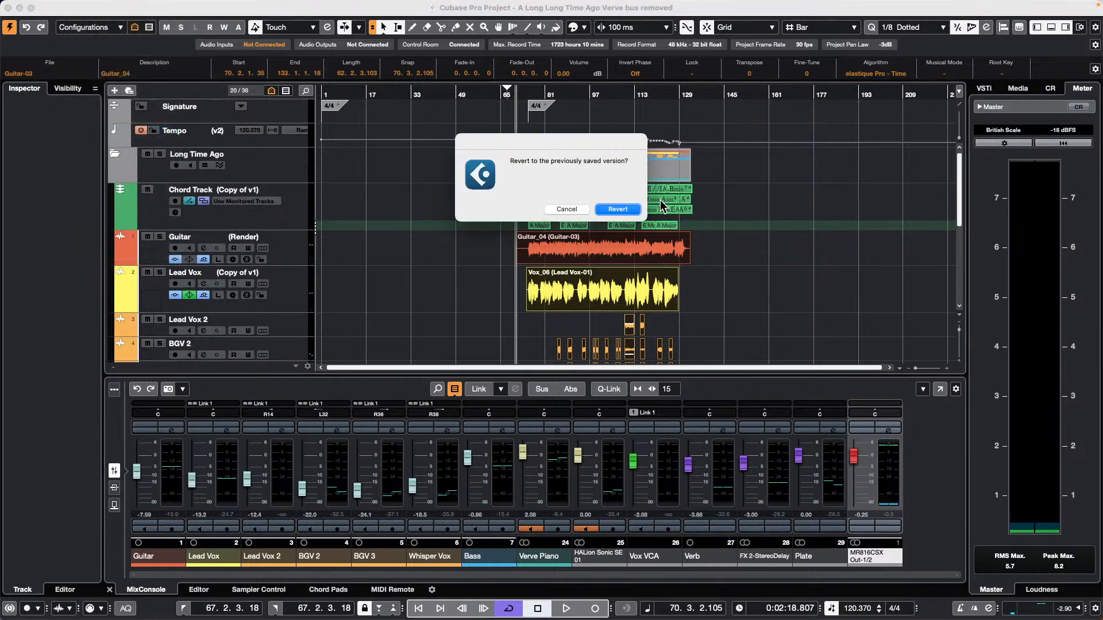
pyautogui.click(618, 209)
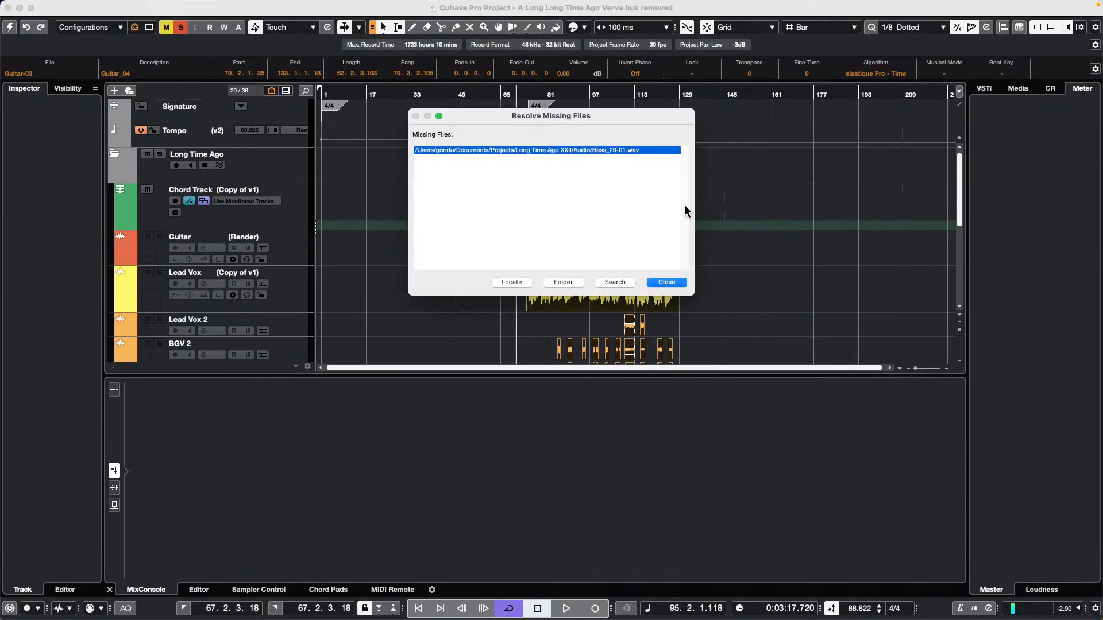
pyautogui.click(667, 282)
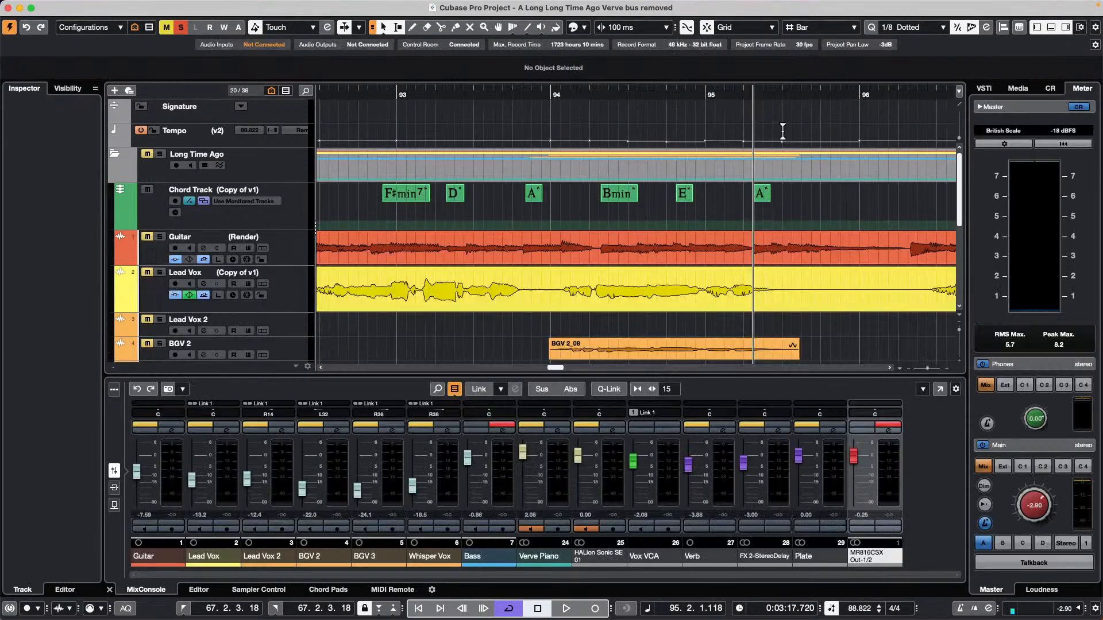
# Toggle the Control Room Talkback on and off, view the Loudness meter and return to the Master meter.
pyautogui.click(1035, 565)
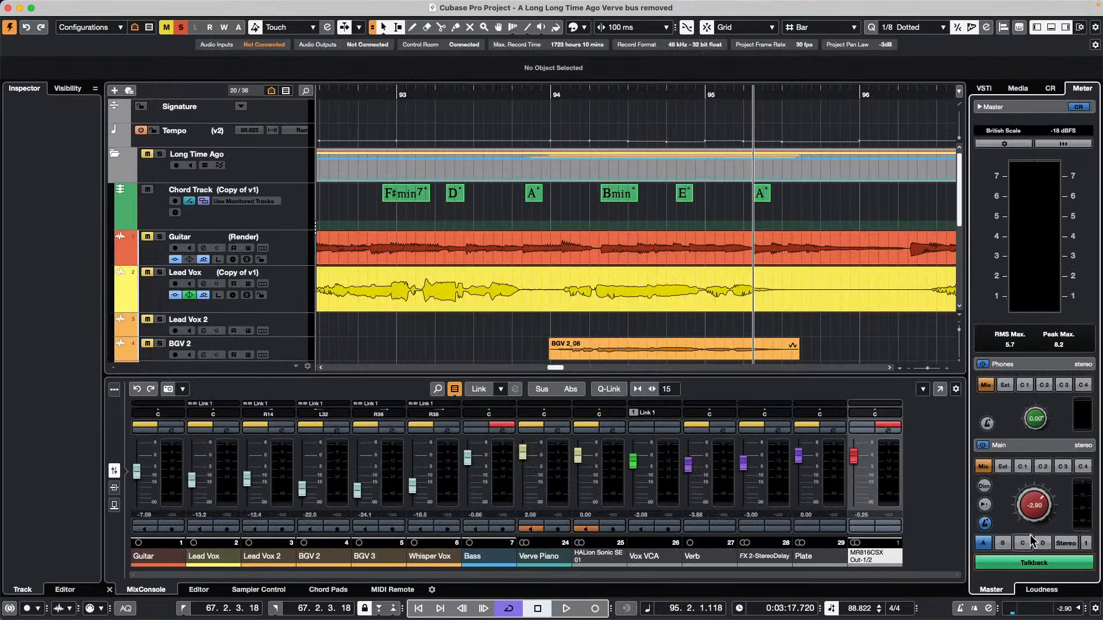
pyautogui.click(1036, 563)
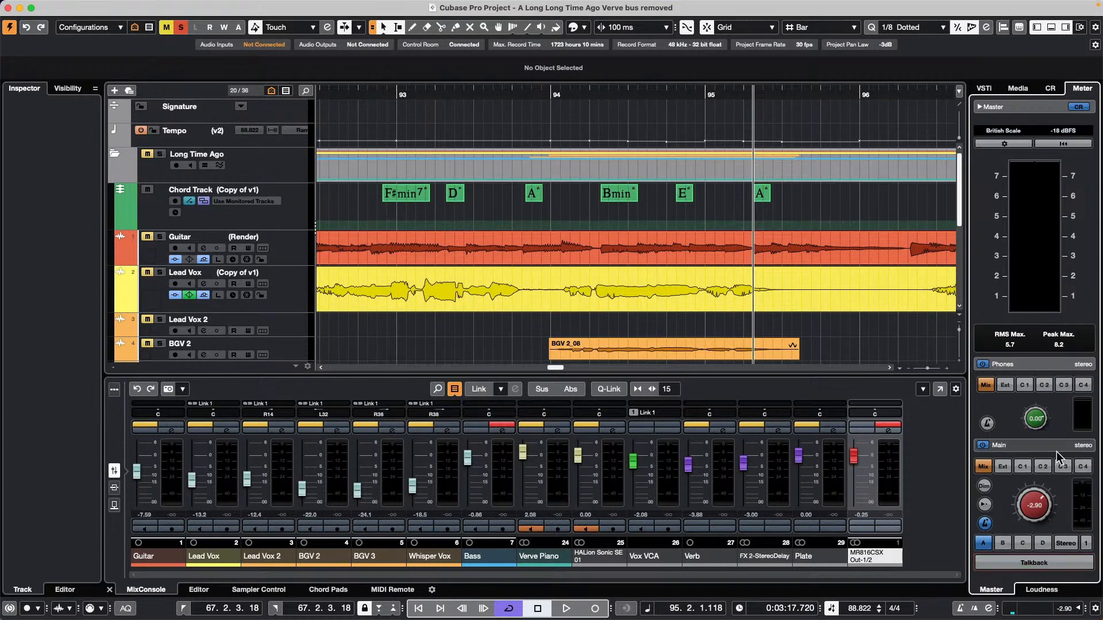
pyautogui.click(1041, 592)
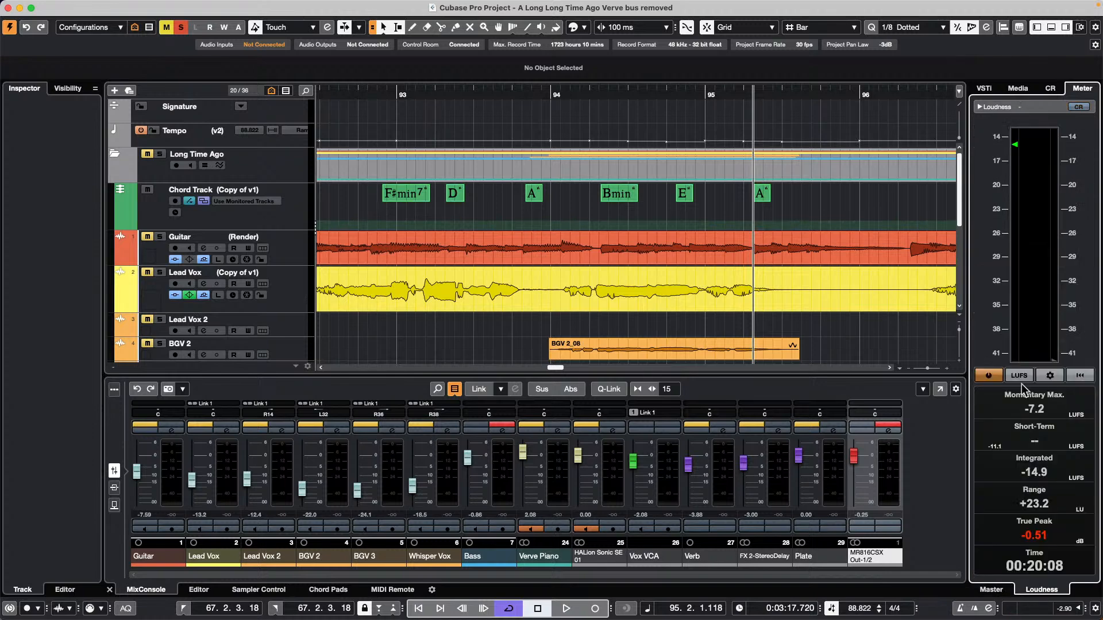
pyautogui.click(989, 591)
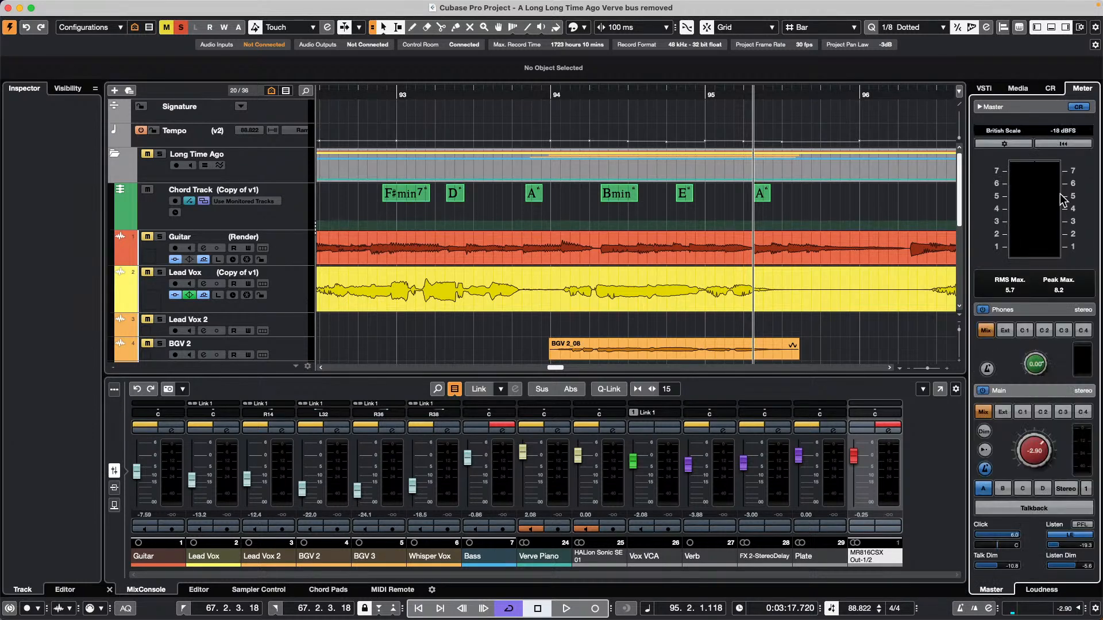
# Display the Control Room's main inserts and open the SuperVision plug-in.
pyautogui.click(1050, 89)
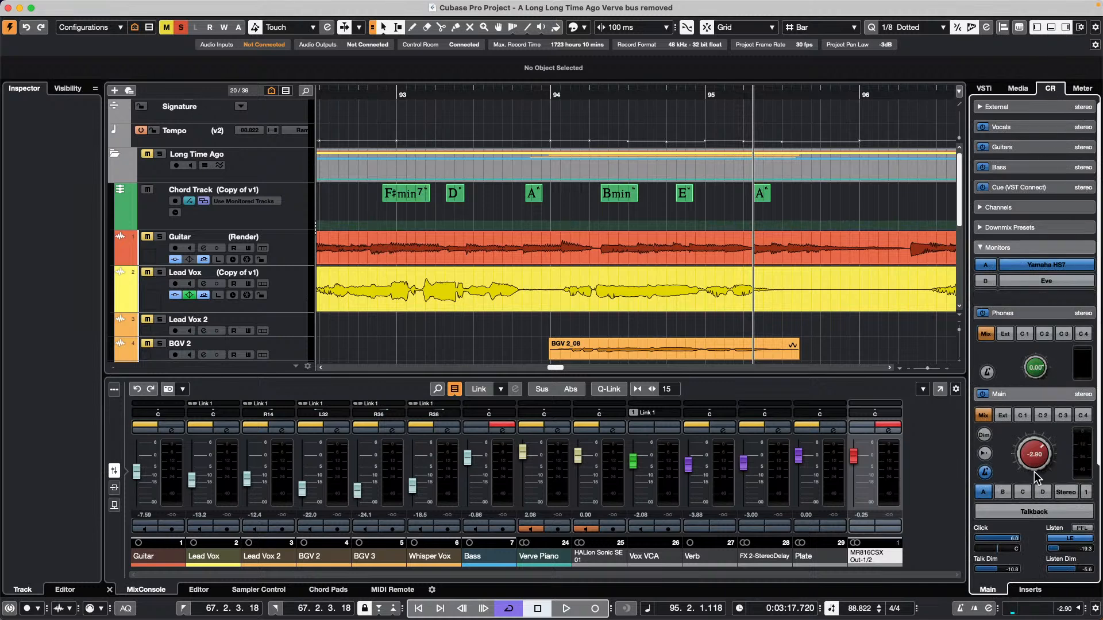
pyautogui.click(1034, 515)
pyautogui.click(1030, 590)
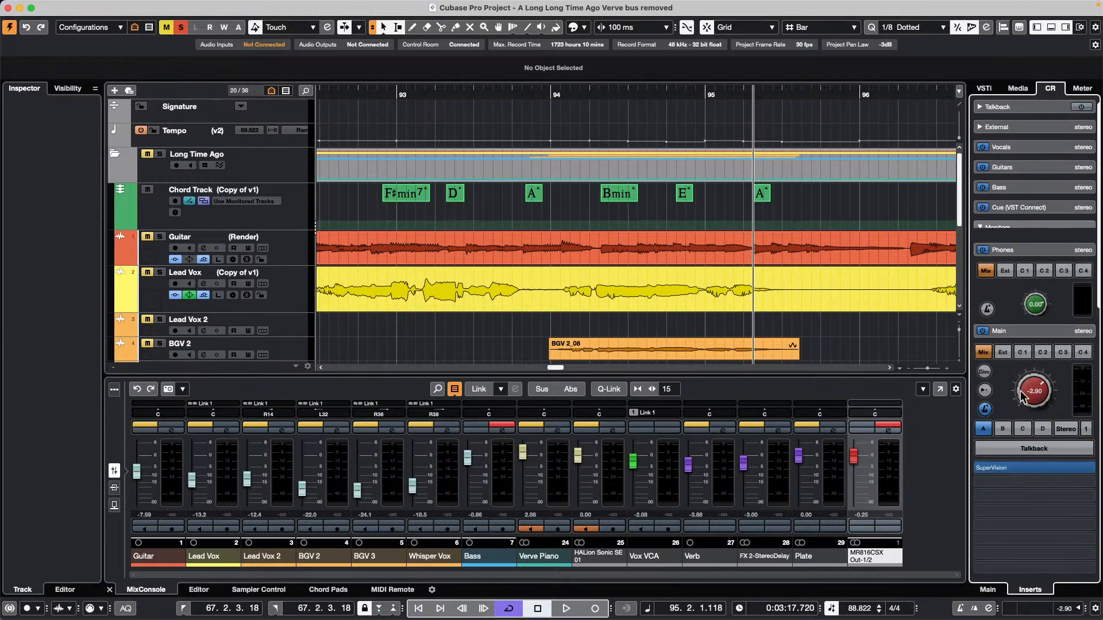
pyautogui.click(1023, 470)
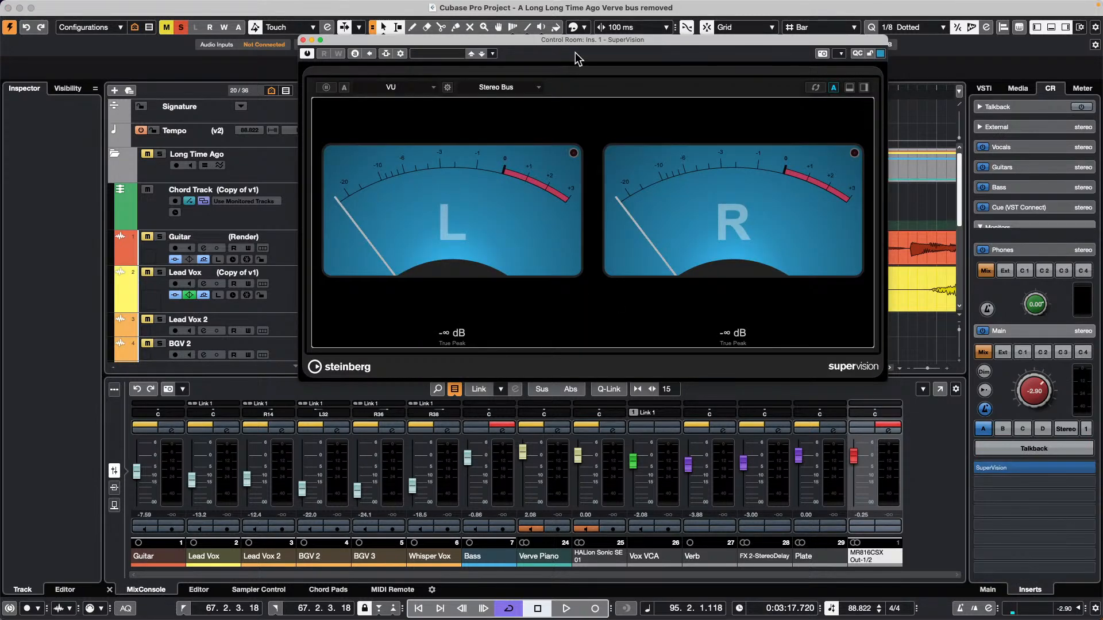
# Change the SuperVision module from VU to Level and resize its window into a tall, narrow meter.
pyautogui.click(496, 88)
pyautogui.click(396, 110)
pyautogui.click(393, 85)
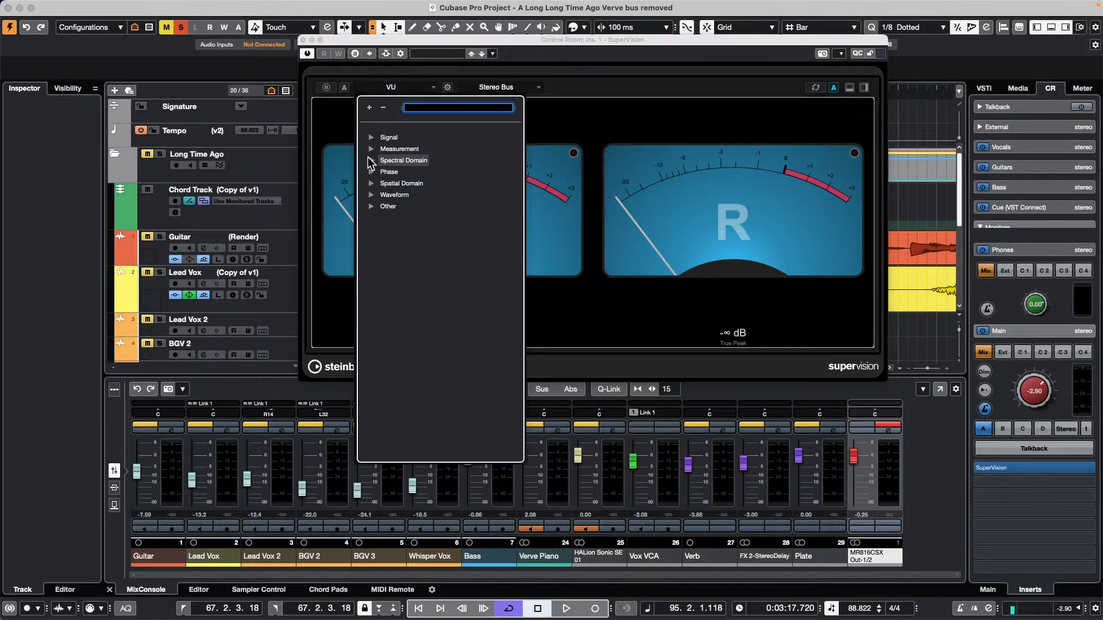
pyautogui.click(398, 148)
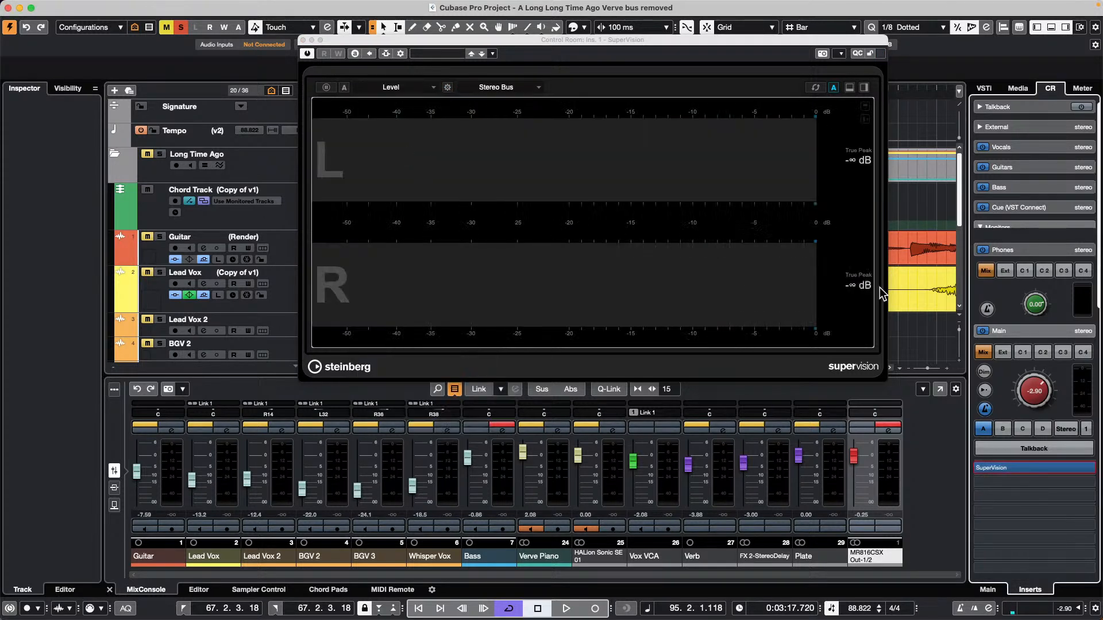
pyautogui.moveTo(886, 380); pyautogui.dragTo(457, 556)
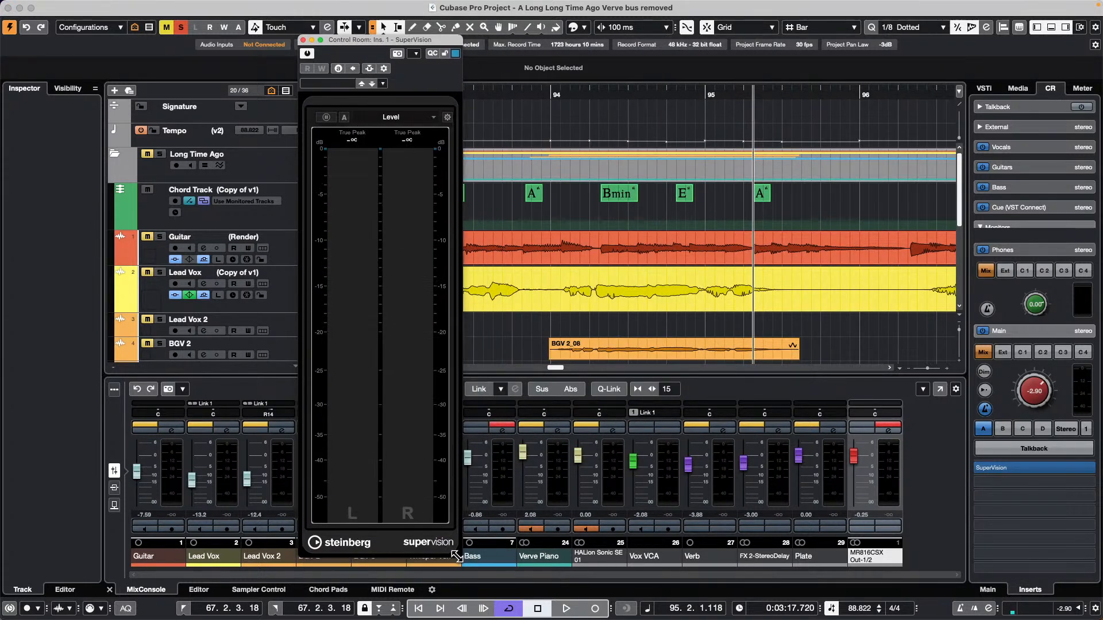
# Start playback and move the SuperVision window beside the Control Room, clear of the track list.
pyautogui.press('space')
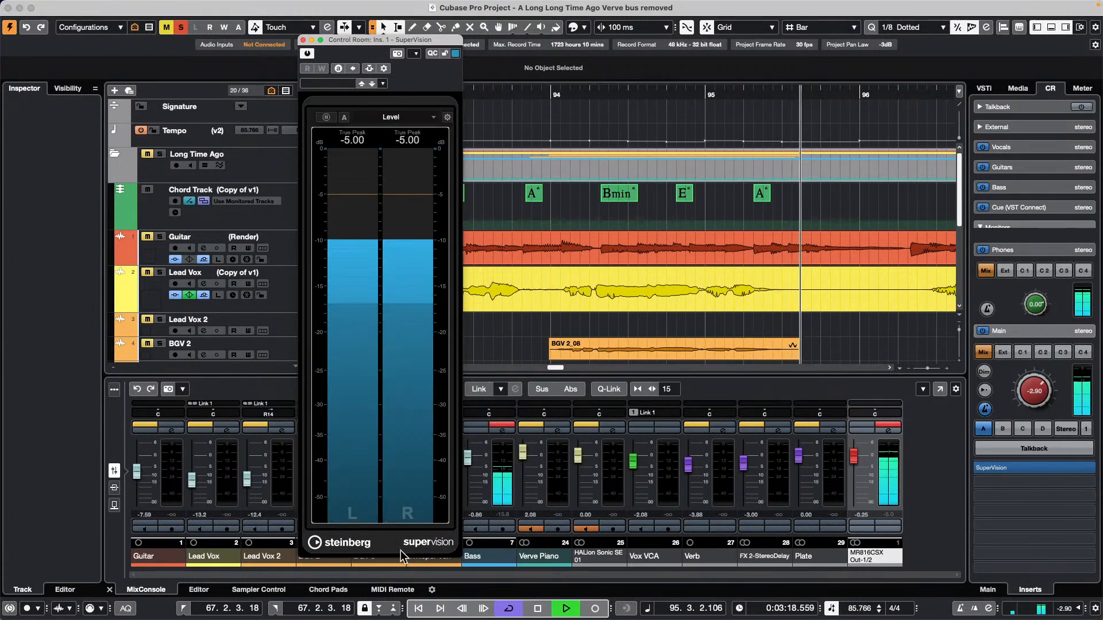
pyautogui.scroll(-5, 272, 237)
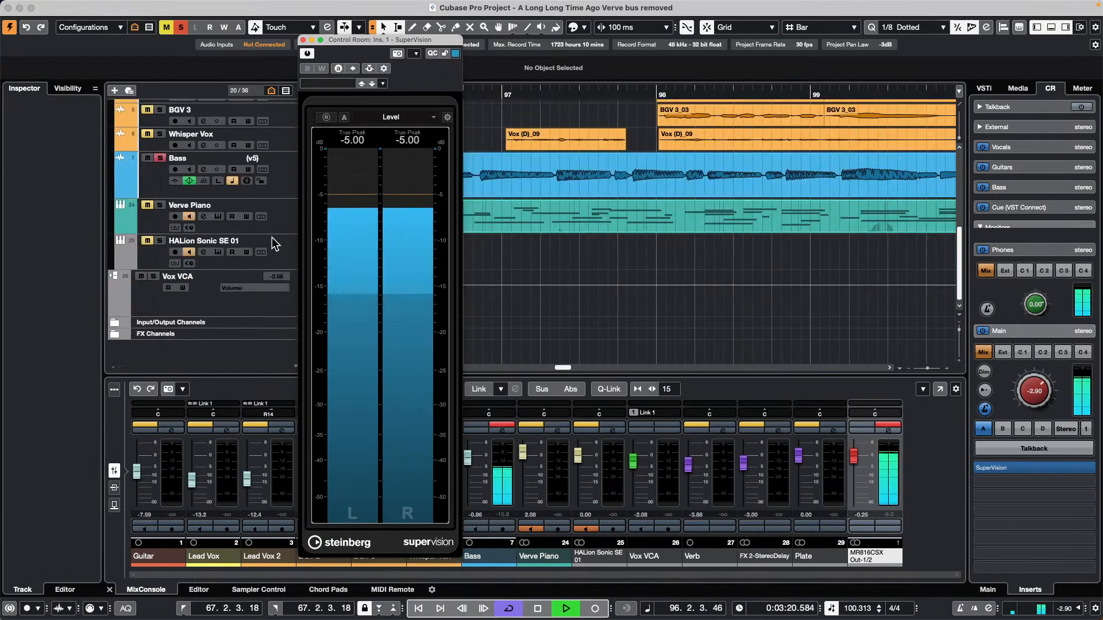
pyautogui.scroll(5, 271, 235)
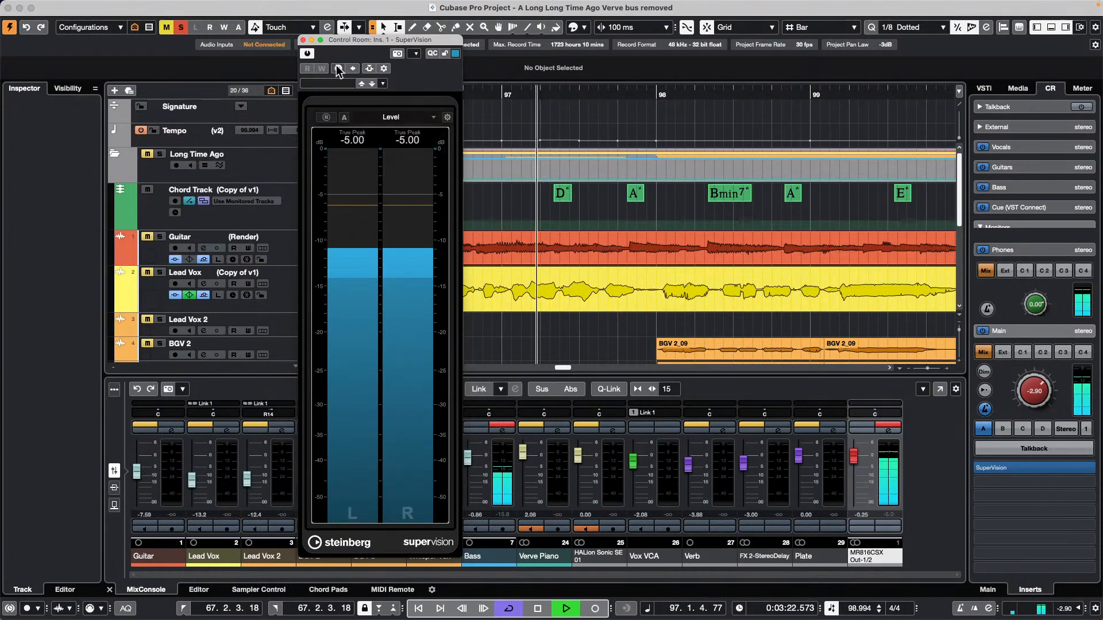
pyautogui.moveTo(353, 39); pyautogui.dragTo(809, 13)
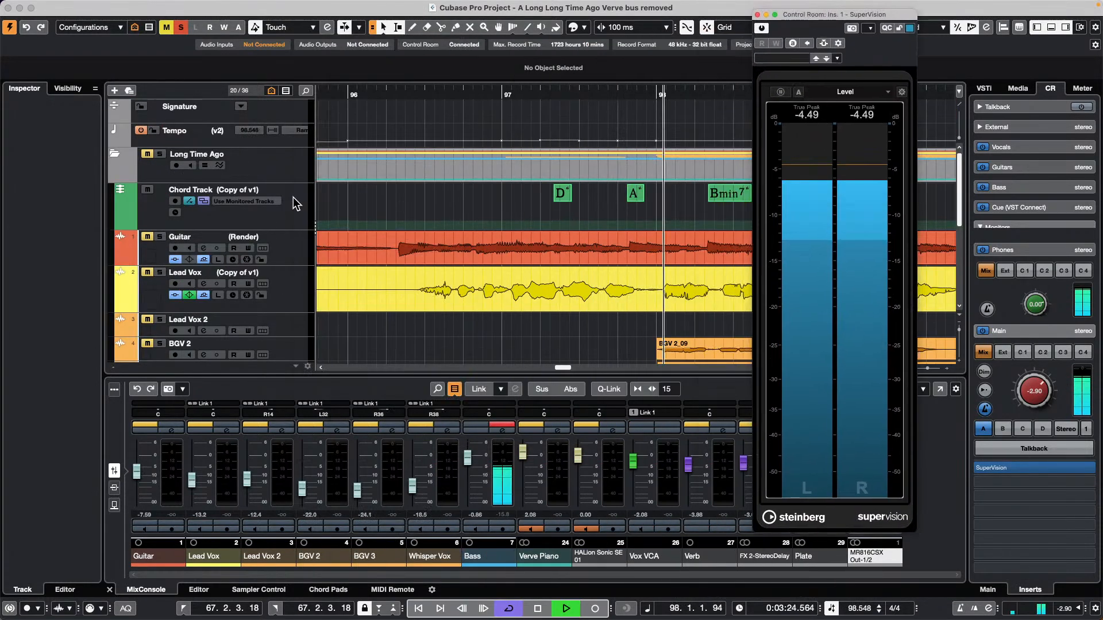
# Deactivate all mutes and solos during playback and lower the Control Room main level to -13.3.
pyautogui.click(166, 27)
pyautogui.click(181, 27)
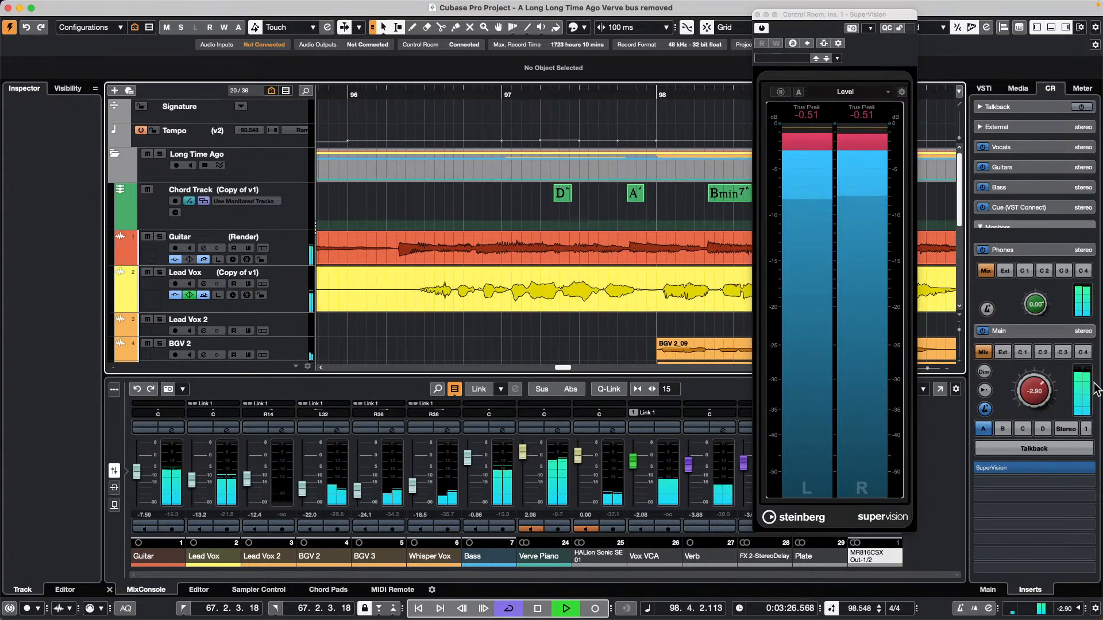
pyautogui.moveTo(1034, 392); pyautogui.dragTo(1034, 406)
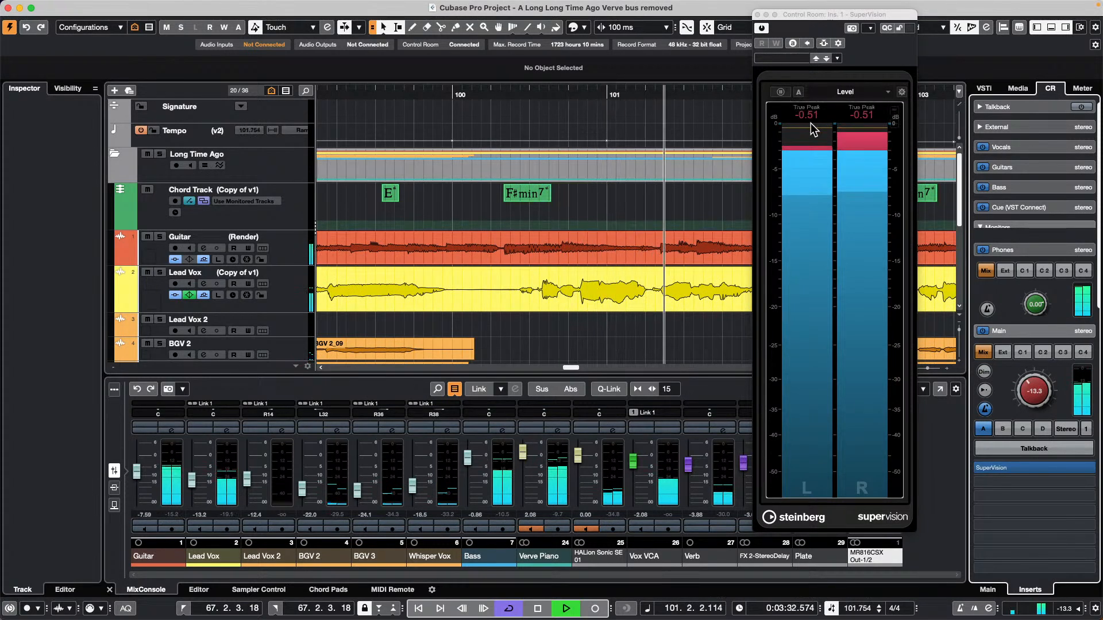
# Add Guitar as a side-chain source for SuperVision and close the side-chain routing window.
pyautogui.click(823, 43)
pyautogui.click(946, 127)
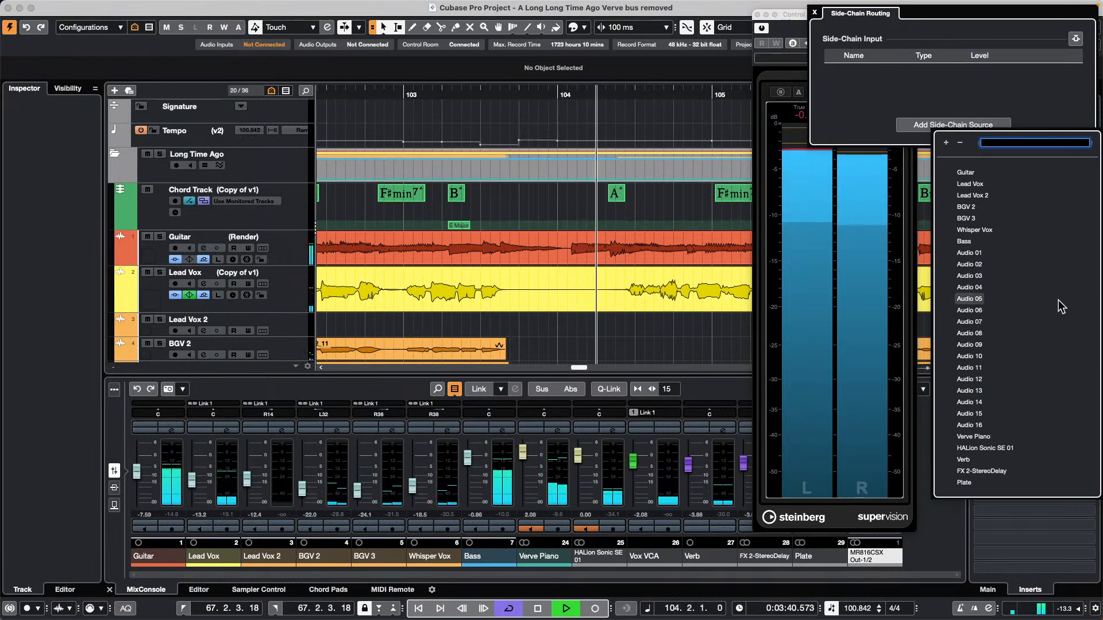
pyautogui.click(968, 173)
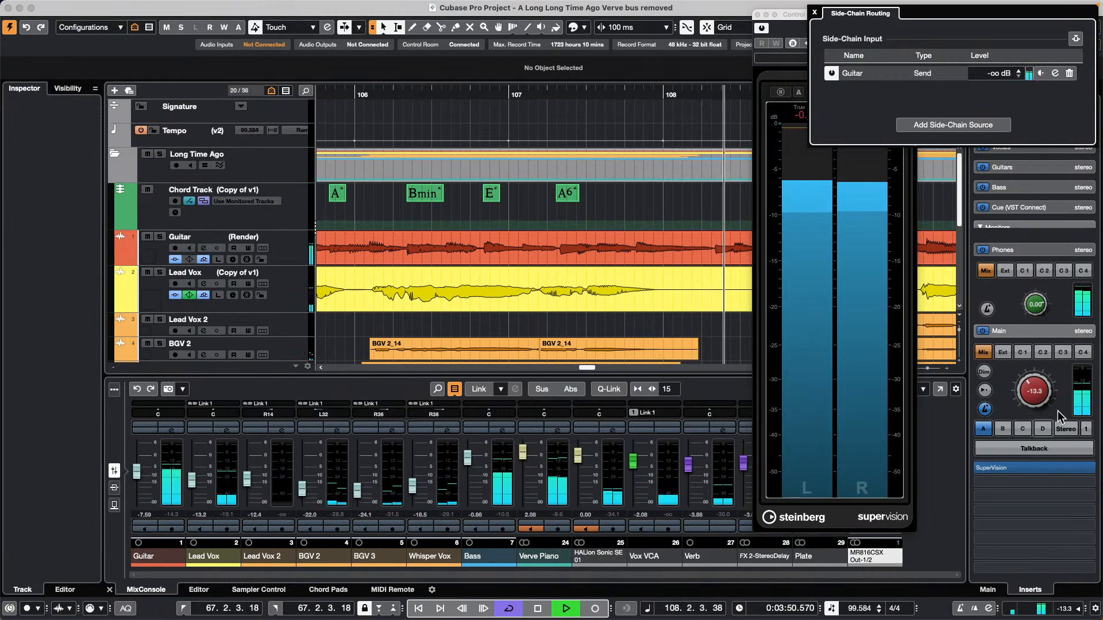
pyautogui.click(816, 15)
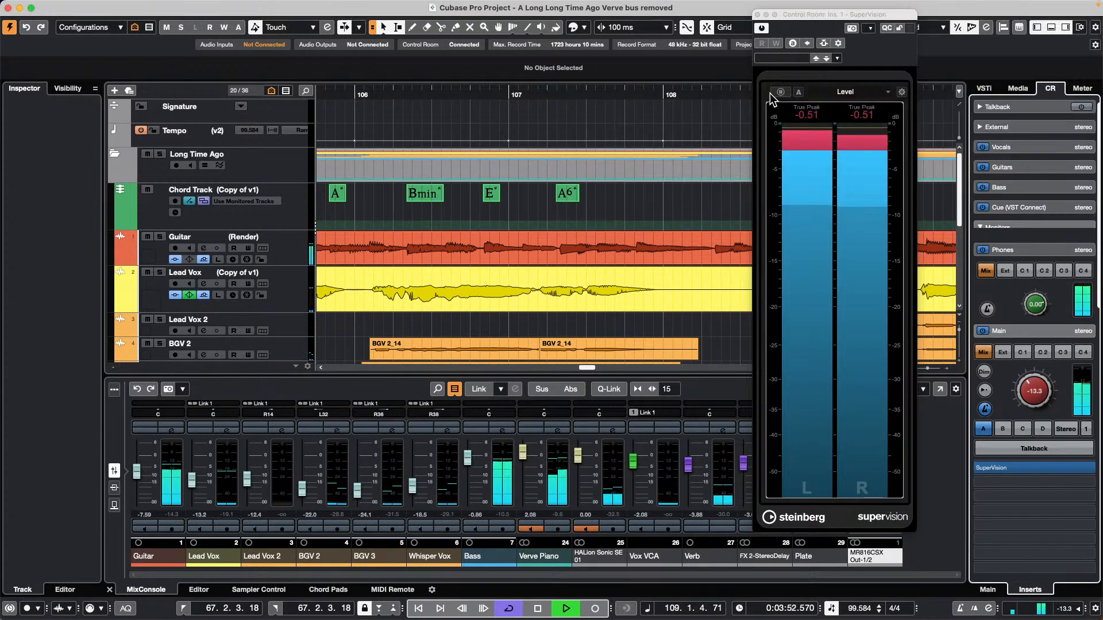
# Stop playback and close the SuperVision plug-in window.
pyautogui.press('space')
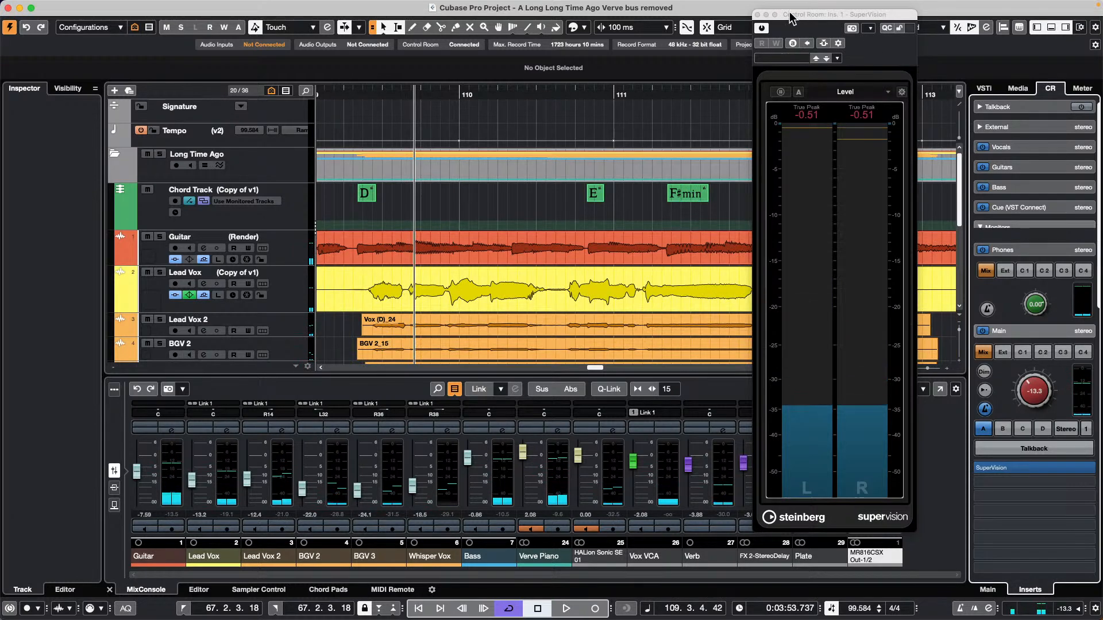
pyautogui.moveTo(790, 15); pyautogui.dragTo(756, 51)
pyautogui.click(722, 50)
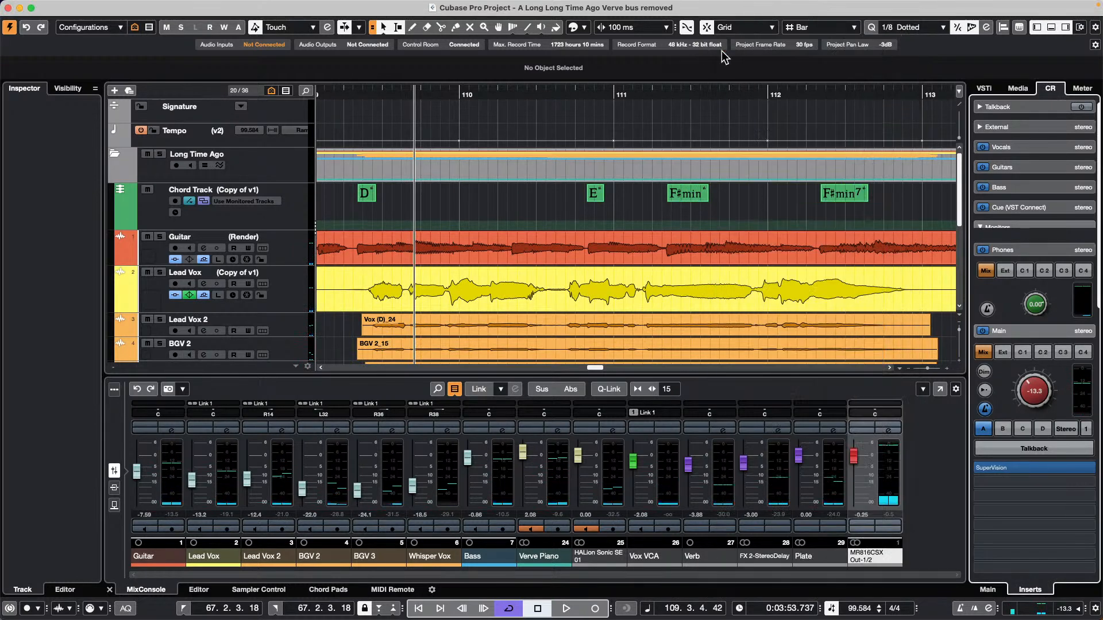
# Resume playback, solo and unsolo the HALion Sonic SE 01 channel, and solo the BGV 3 channel.
pyautogui.press('space')
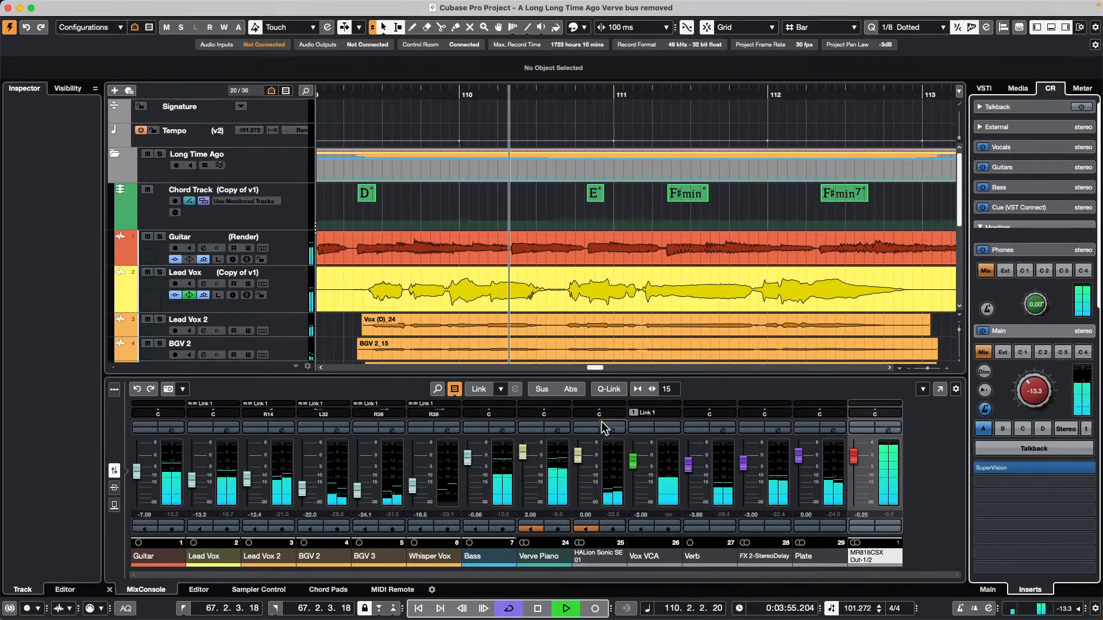
pyautogui.click(611, 424)
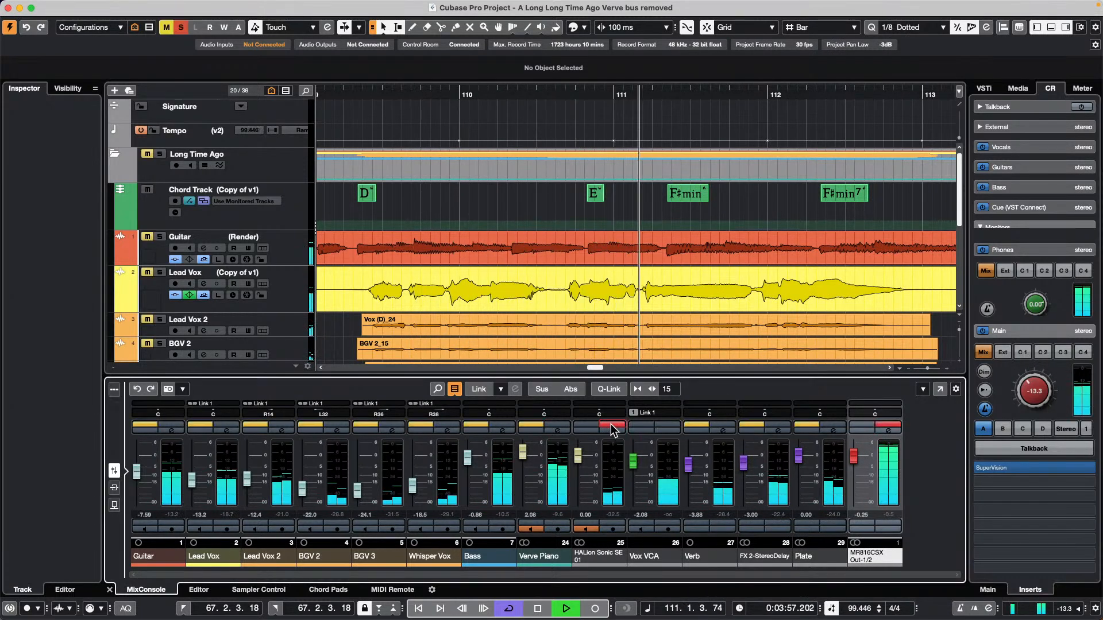
pyautogui.click(612, 424)
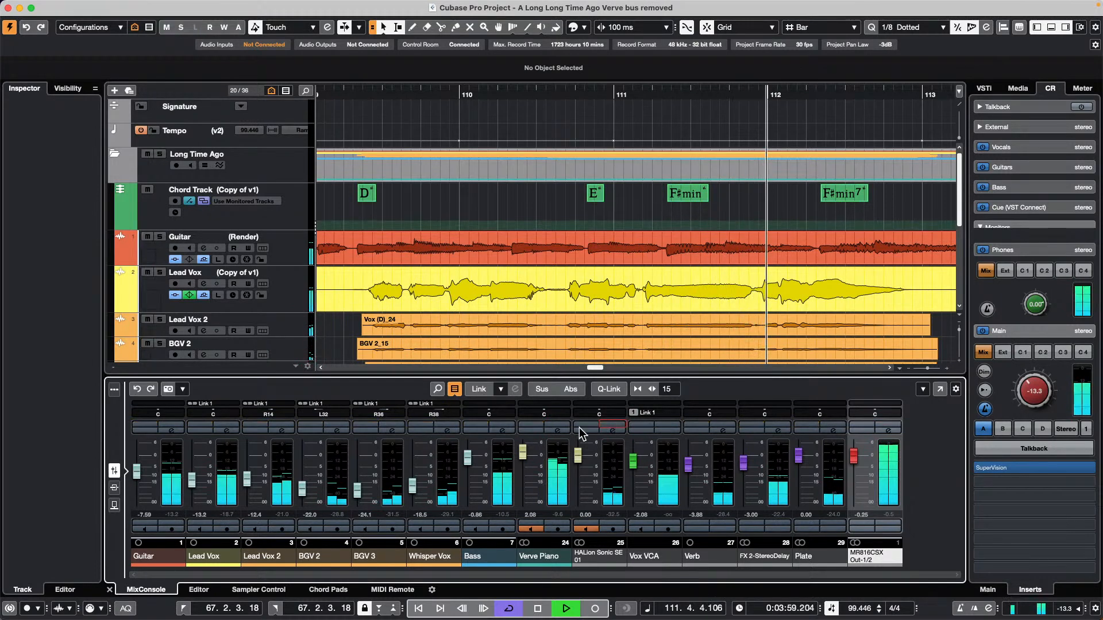
pyautogui.click(392, 426)
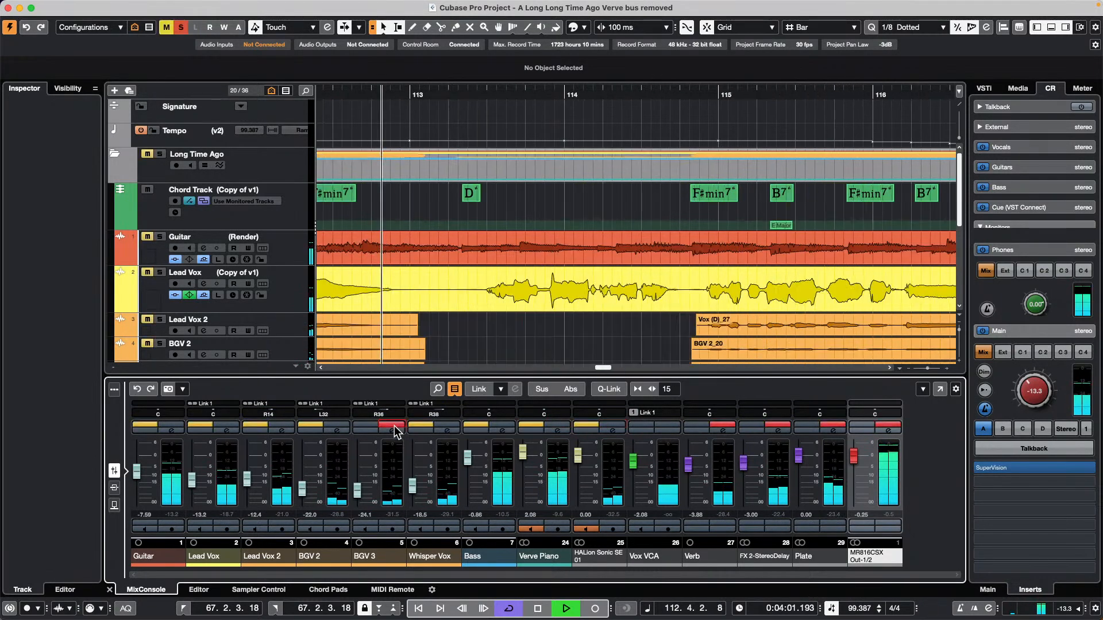
# Show the Master meter and switch the solo from BGV 3 to Lead Vox and on to Guitar.
pyautogui.click(1093, 89)
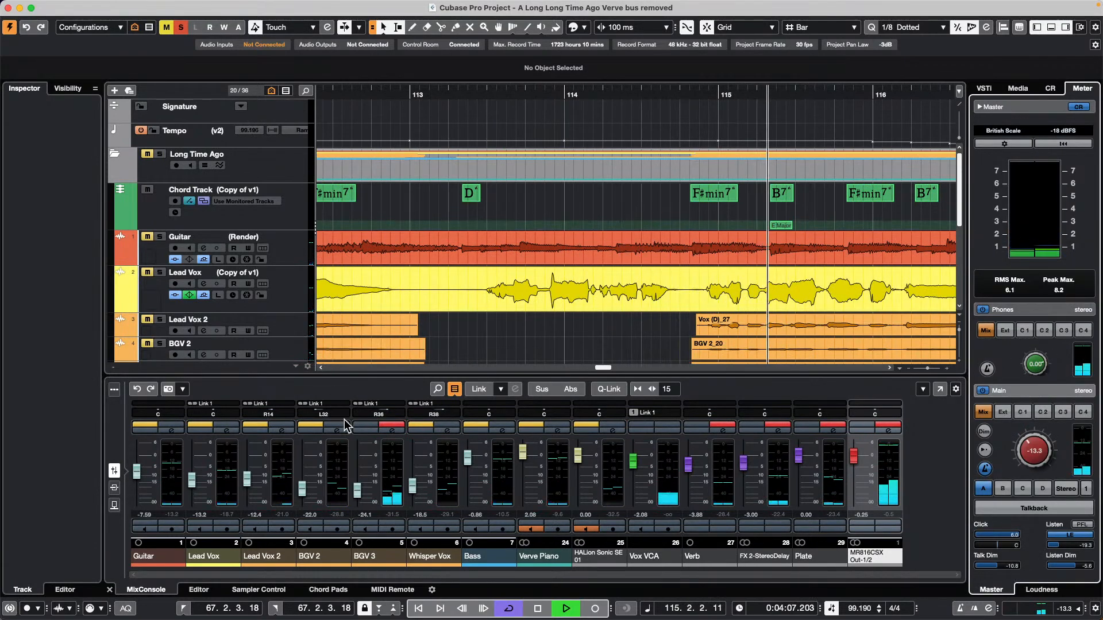
pyautogui.click(391, 427)
pyautogui.click(222, 426)
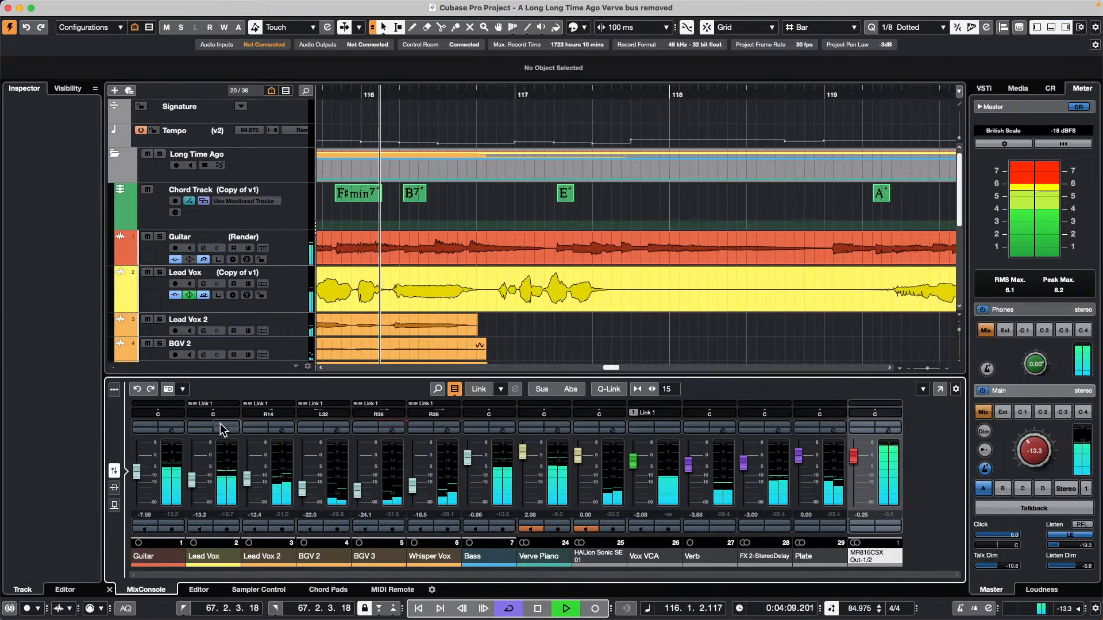
pyautogui.click(225, 426)
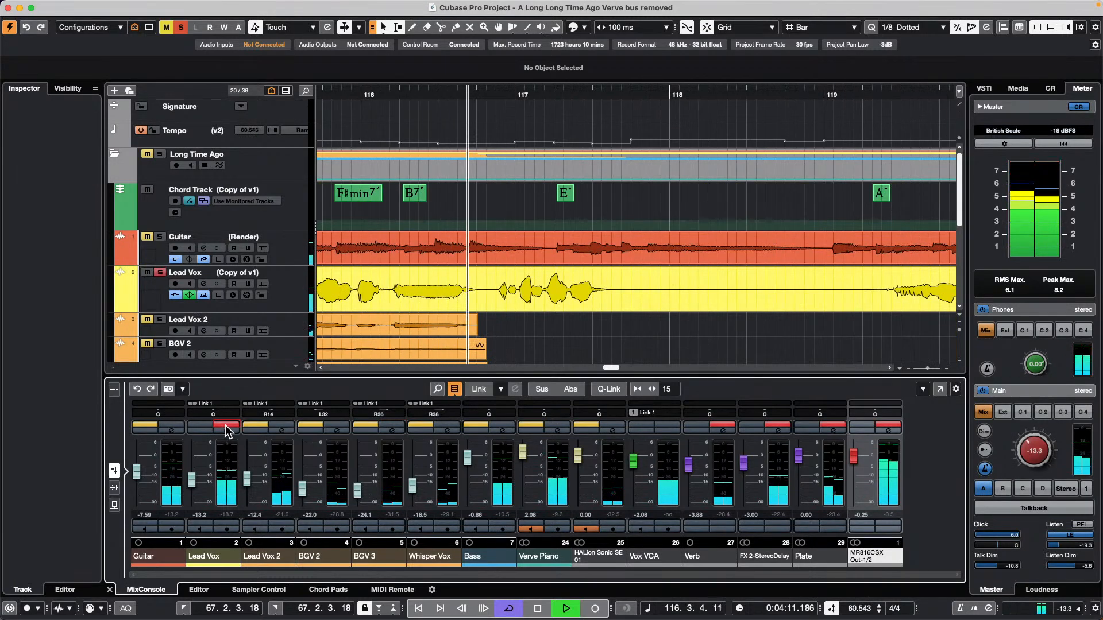
pyautogui.click(170, 426)
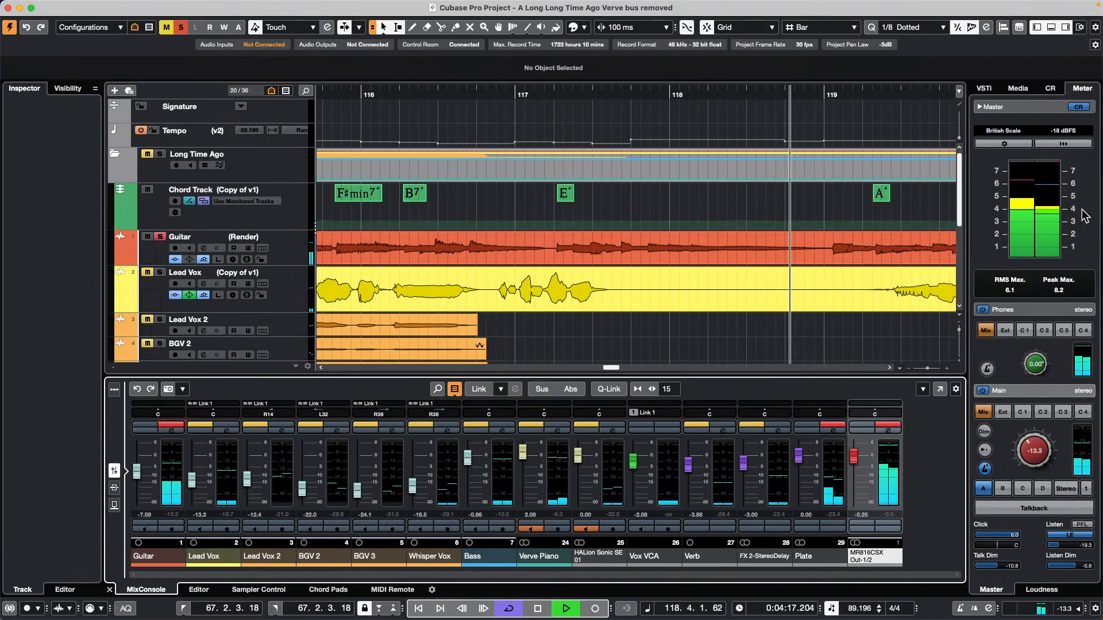
# Hide the Control Room section of the Master meter and stop playback.
pyautogui.click(1078, 108)
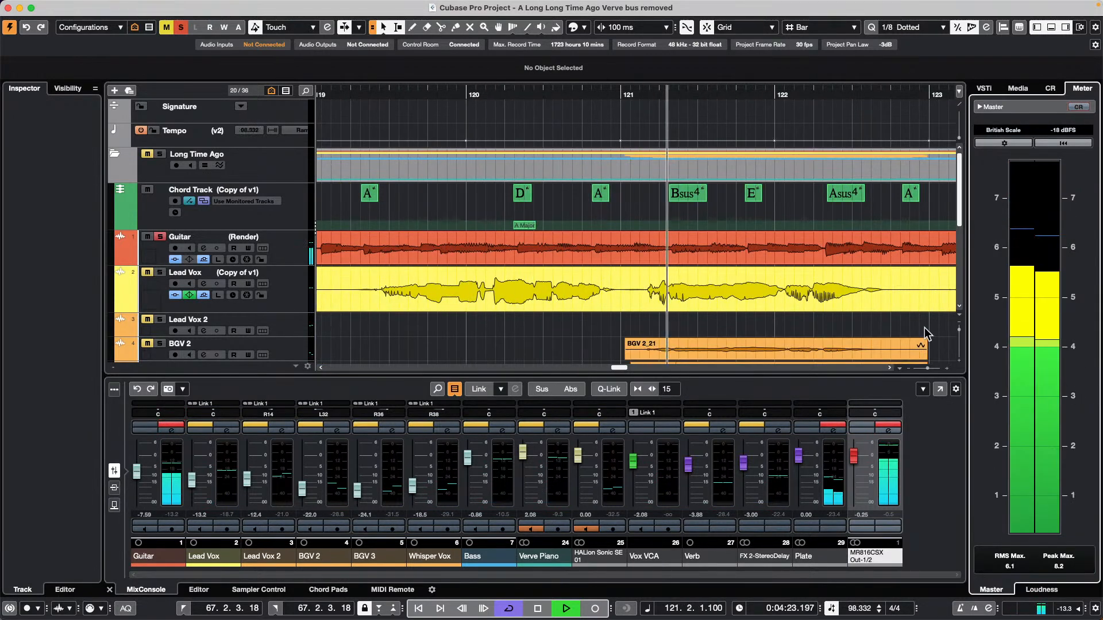
pyautogui.press('space')
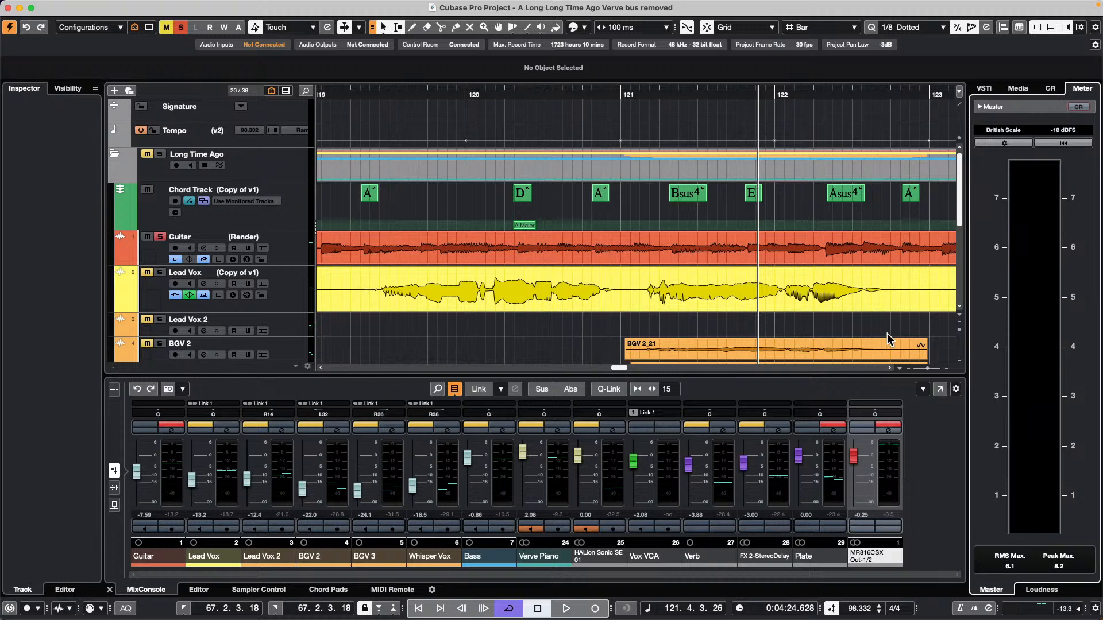
# Reopen SuperVision from the Control Room inserts, move its window and enlarge it to fill the screen.
pyautogui.click(1050, 89)
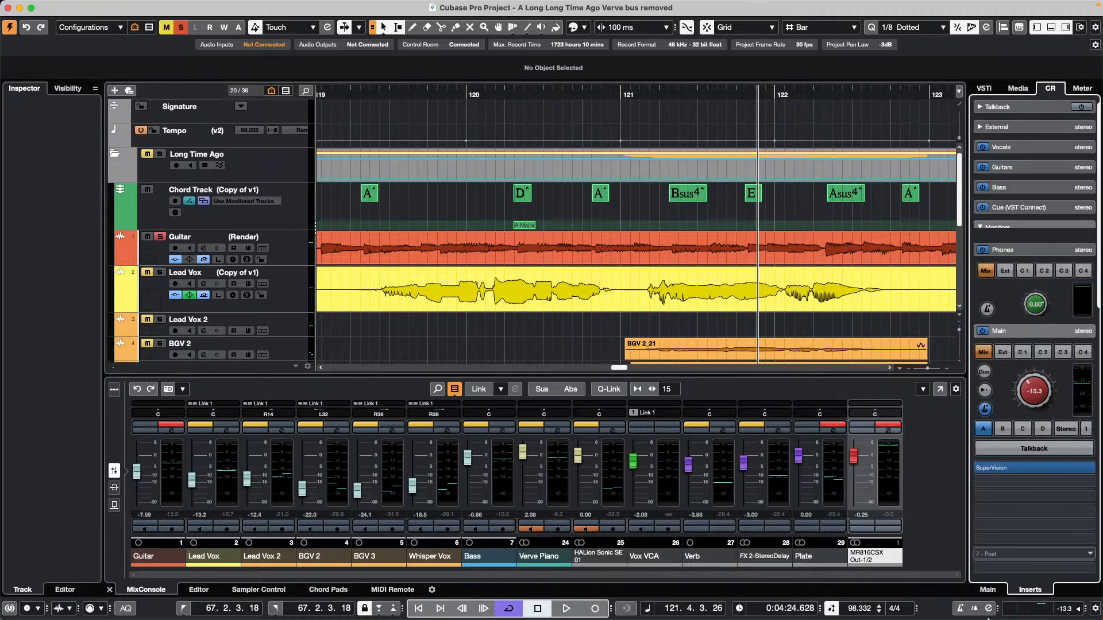
pyautogui.click(1029, 469)
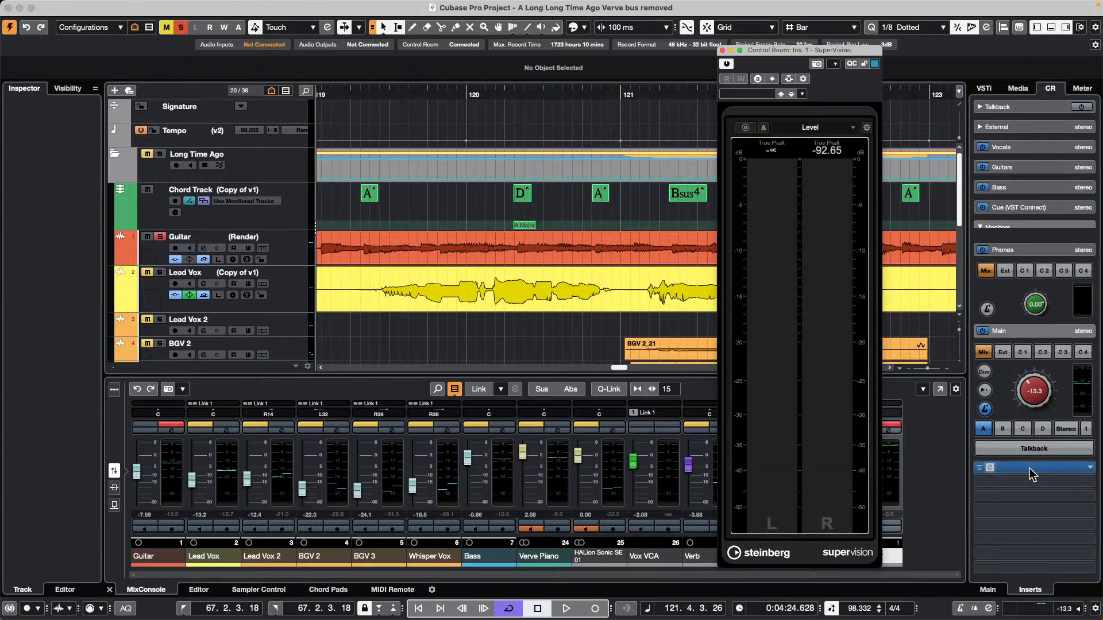
pyautogui.moveTo(823, 53); pyautogui.dragTo(379, 278)
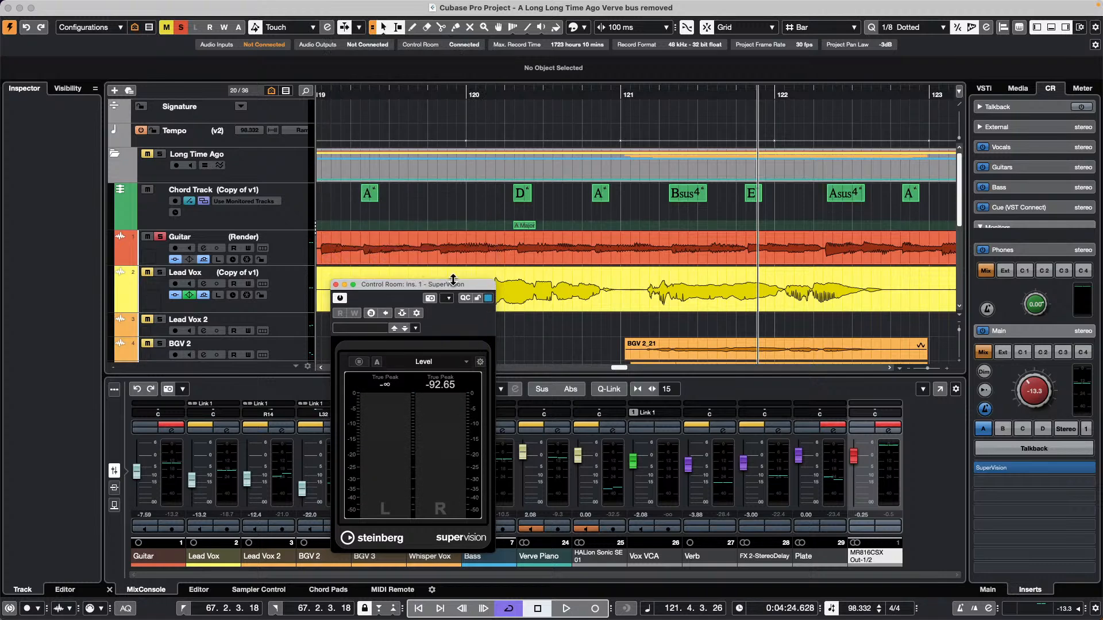
pyautogui.click(353, 285)
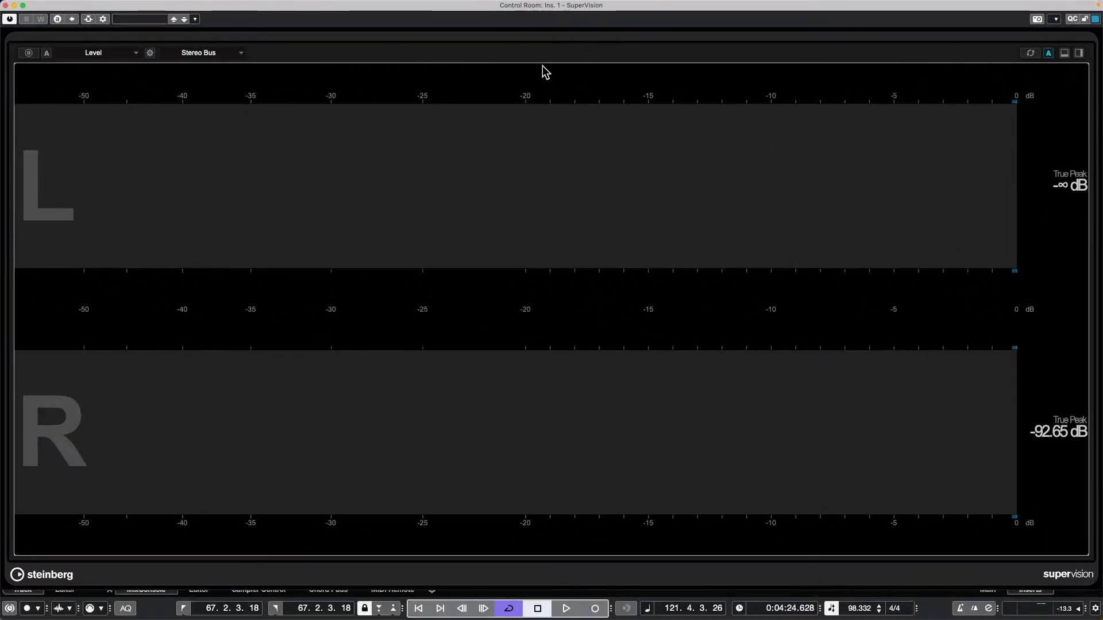
# Examine the SuperVision module types in the Signal, Measurement, Spectral Domain, Phase, Spatial Domain, Waveform and Other categories.
pyautogui.click(102, 55)
pyautogui.click(73, 103)
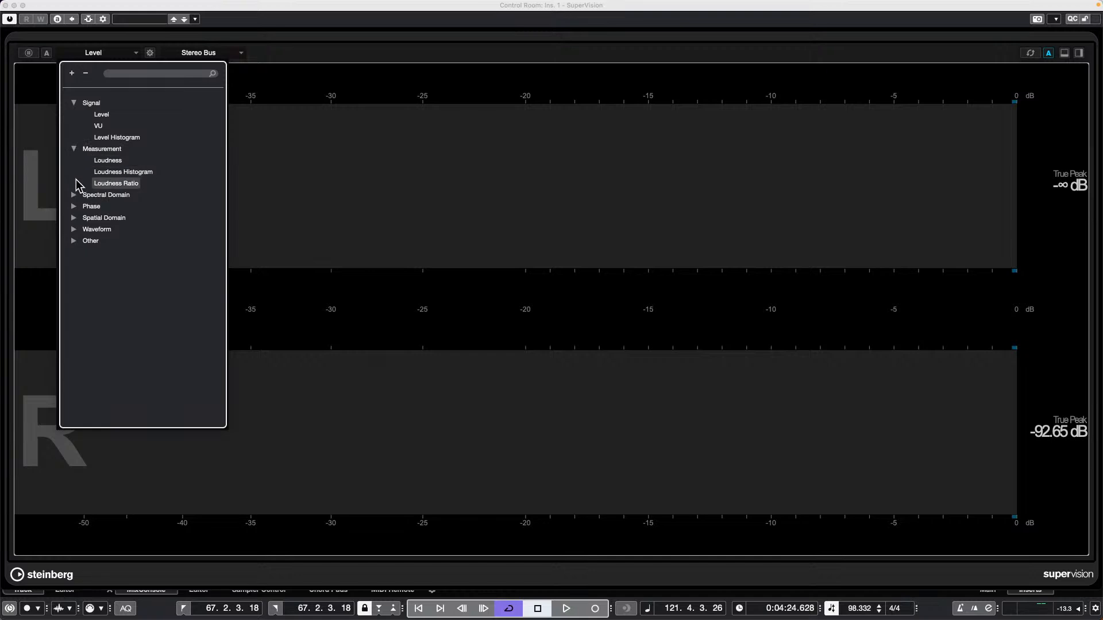
pyautogui.click(74, 195)
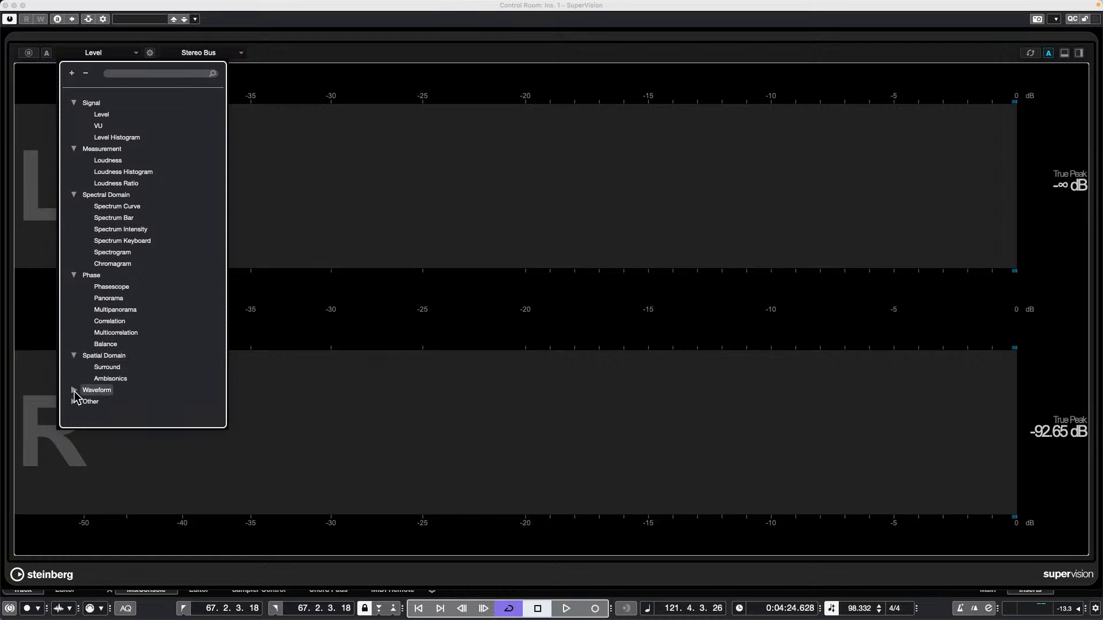
pyautogui.scroll(-1, 104, 363)
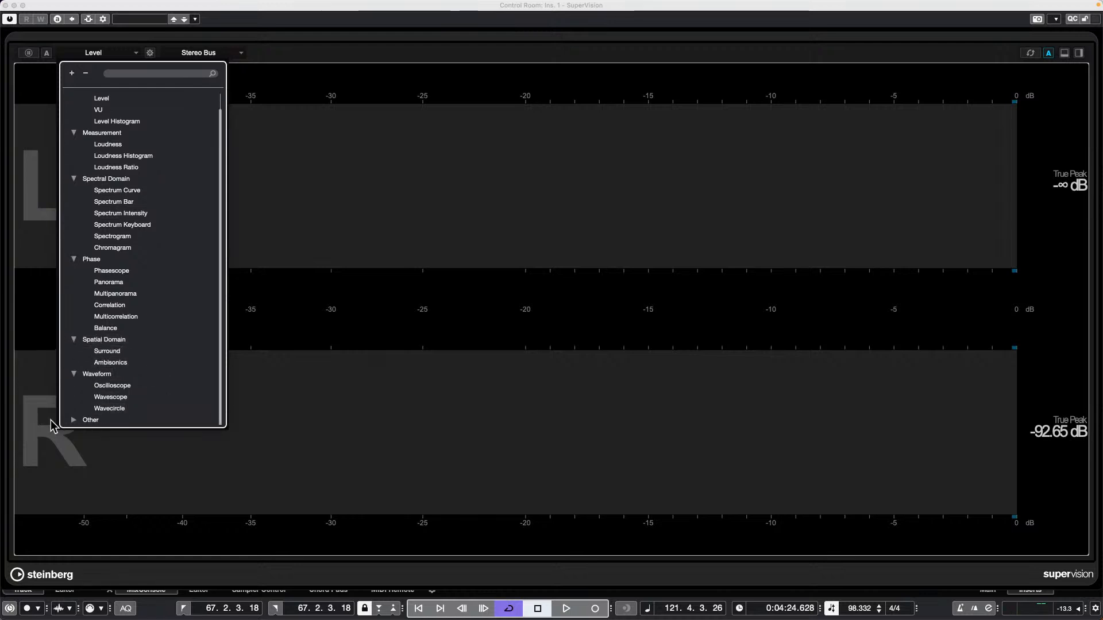
pyautogui.click(74, 420)
pyautogui.scroll(-1, 85, 319)
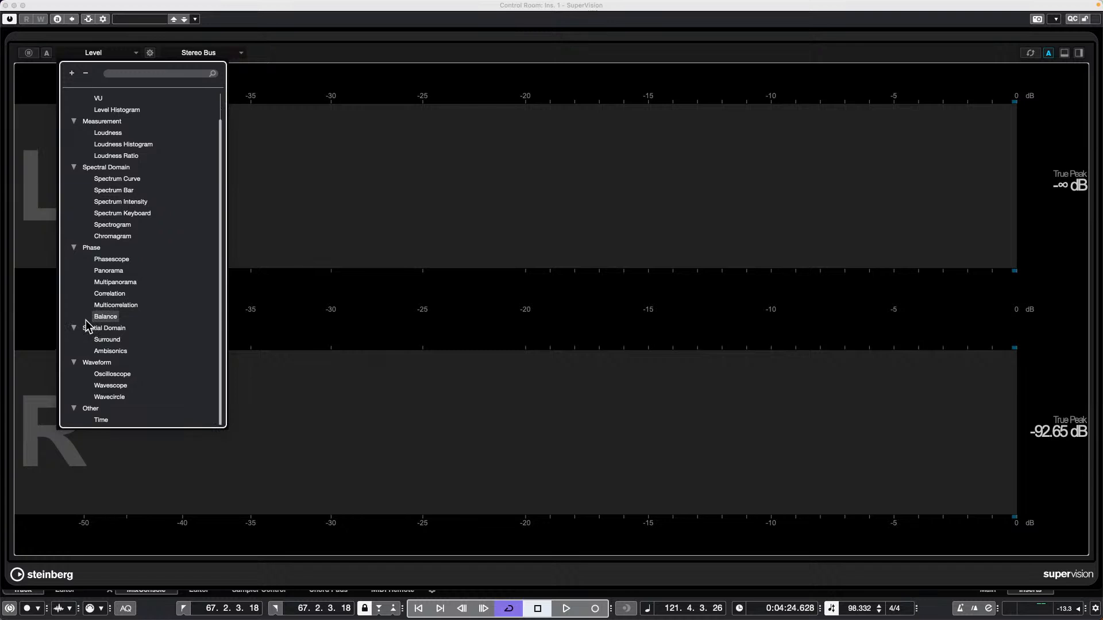
pyautogui.scroll(2, 166, 331)
pyautogui.click(375, 274)
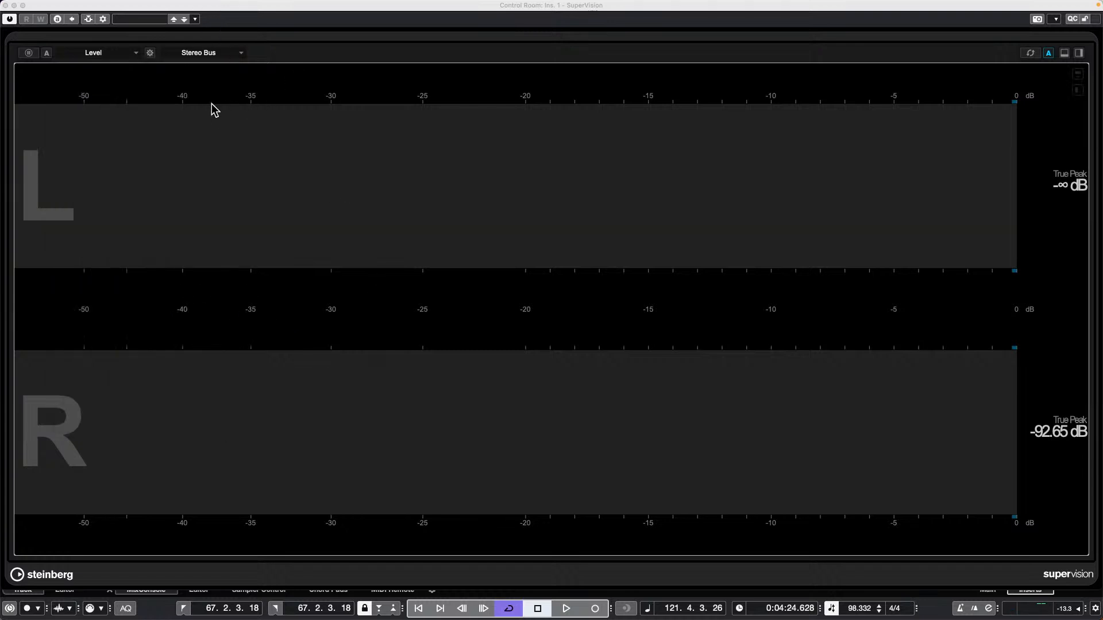
# Start playback from the left locator and close the SuperVision window.
pyautogui.press('1')
pyautogui.press('space')
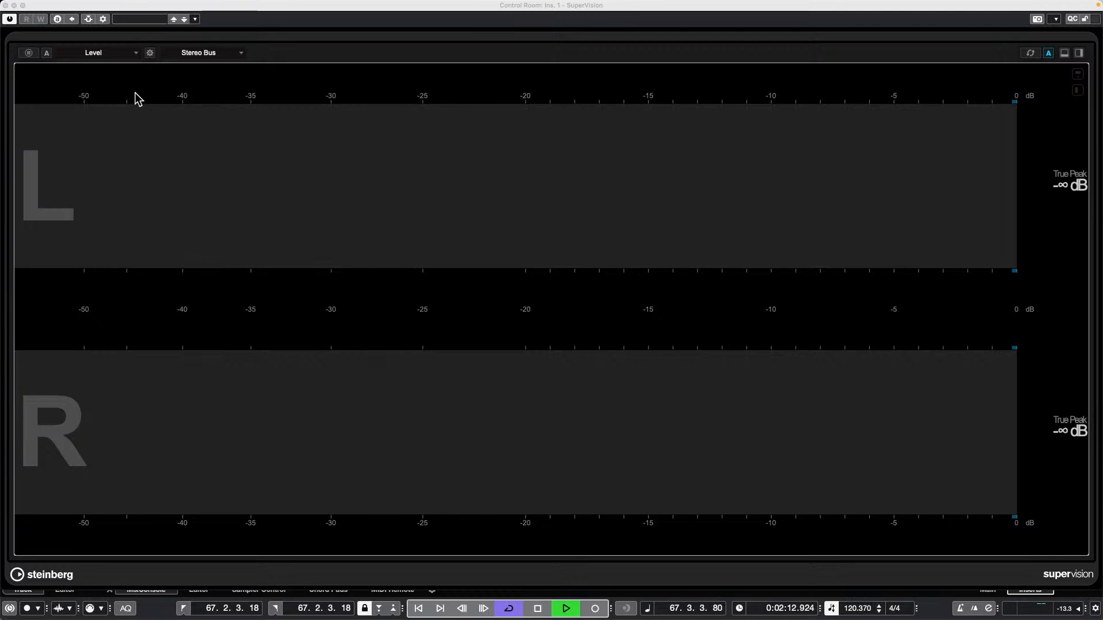
pyautogui.click(6, 5)
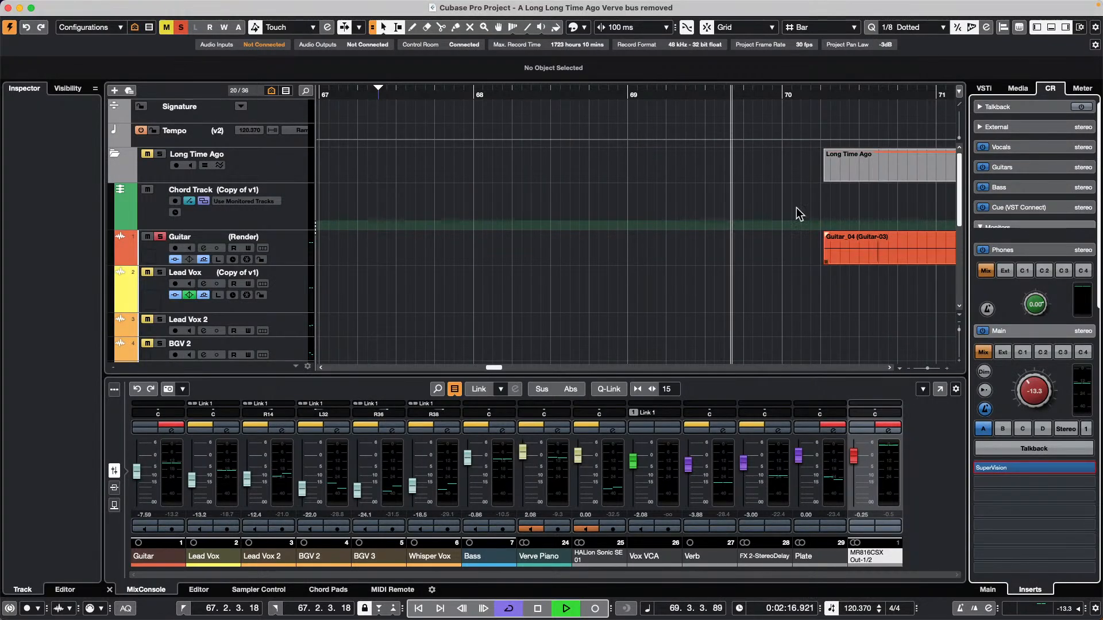
# Set the locator range on the Guitar event with the left locator at bar 76, and continue playback from there.
pyautogui.moveTo(709, 96); pyautogui.dragTo(711, 27)
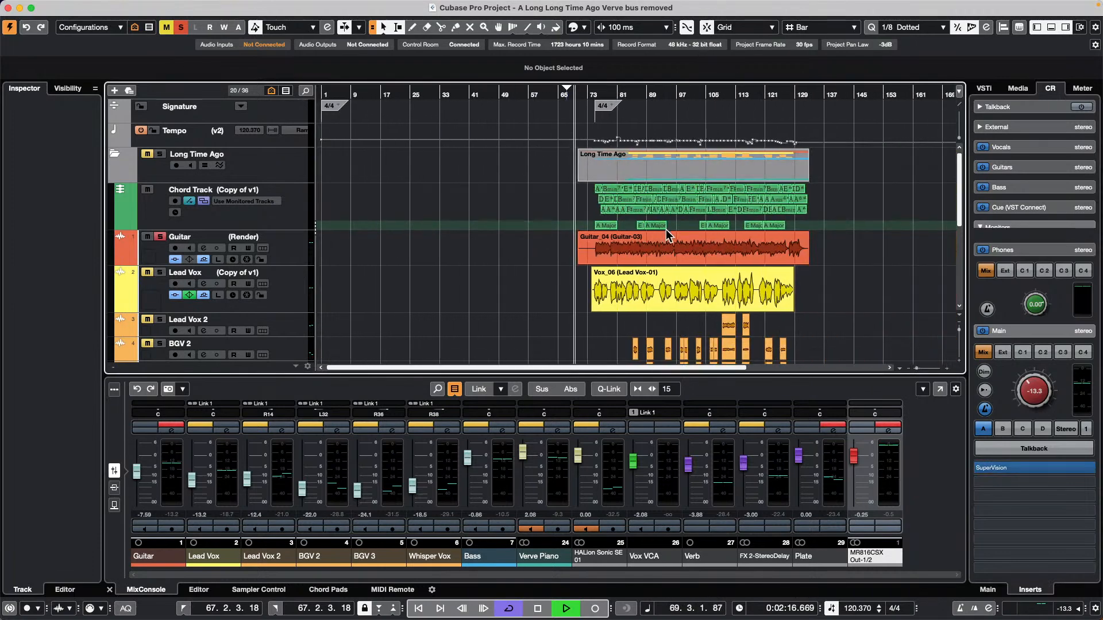
pyautogui.click(679, 257)
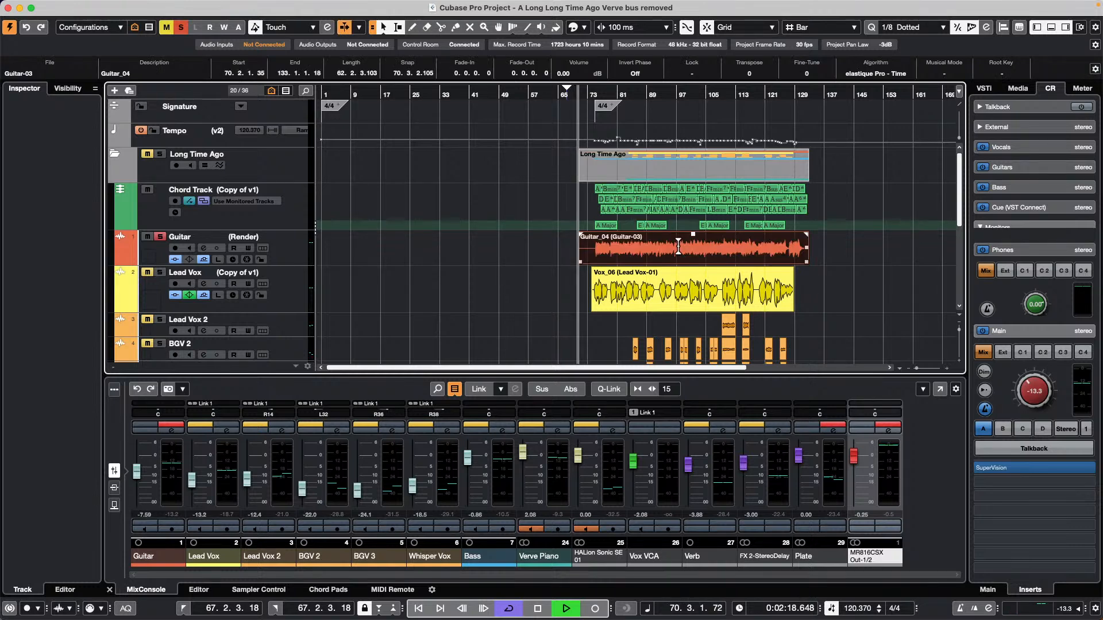
pyautogui.press('p')
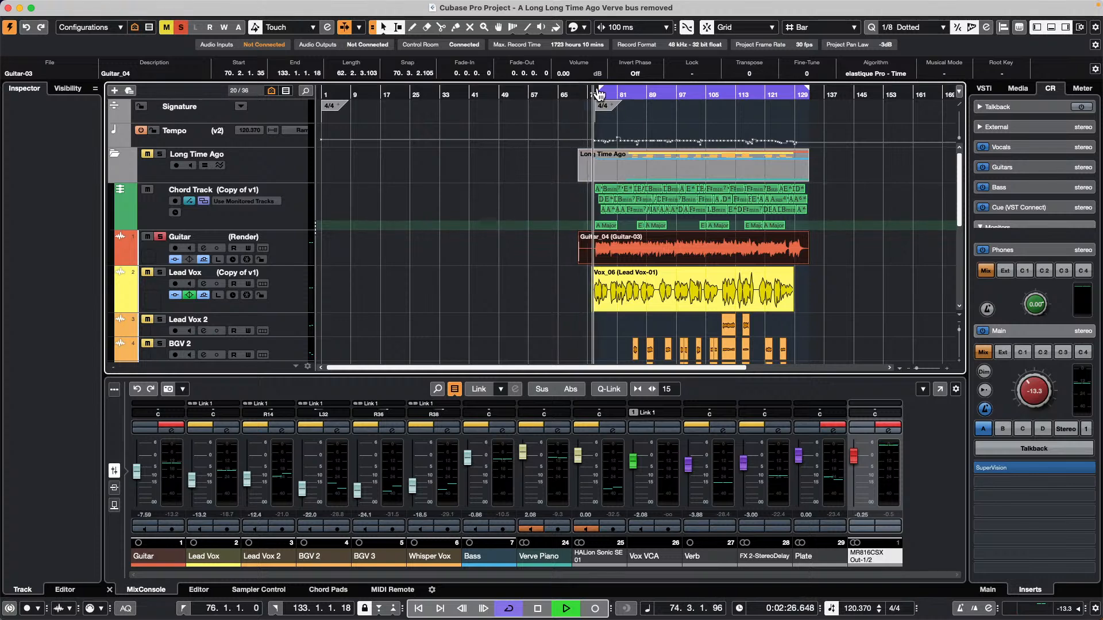
pyautogui.click(602, 83)
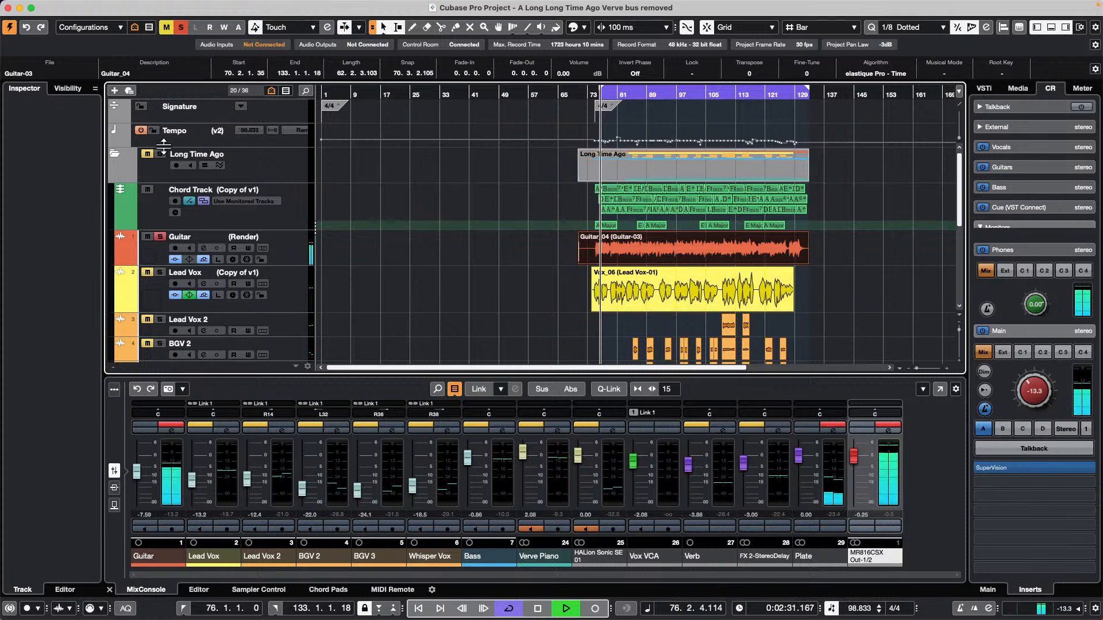
# Unsolo the Guitar track and reopen SuperVision from the Control Room inserts.
pyautogui.click(161, 237)
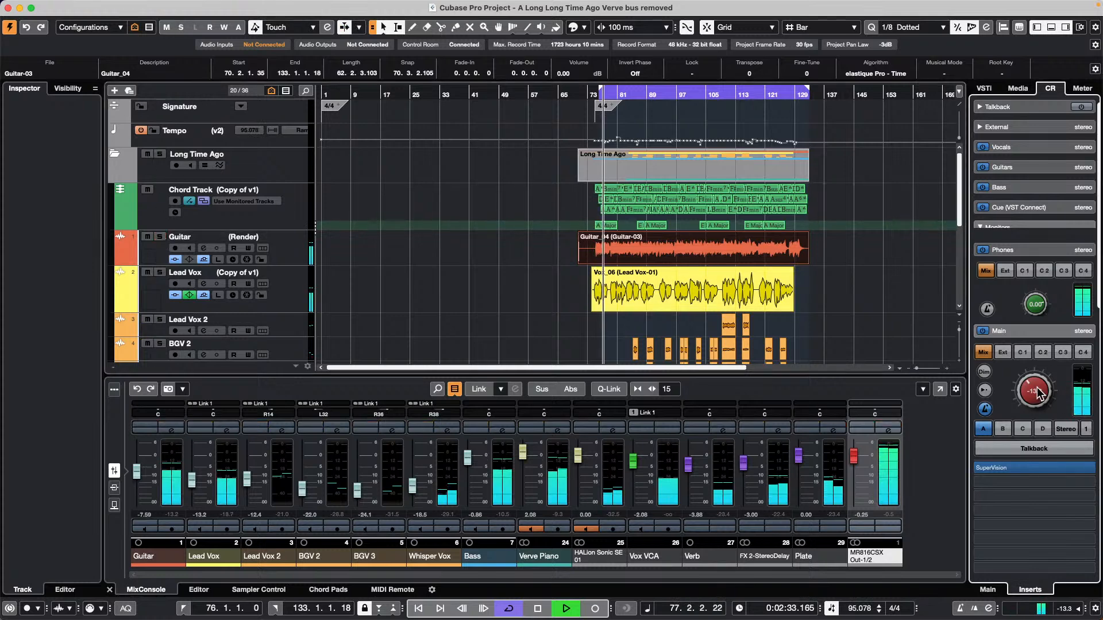
pyautogui.click(1026, 468)
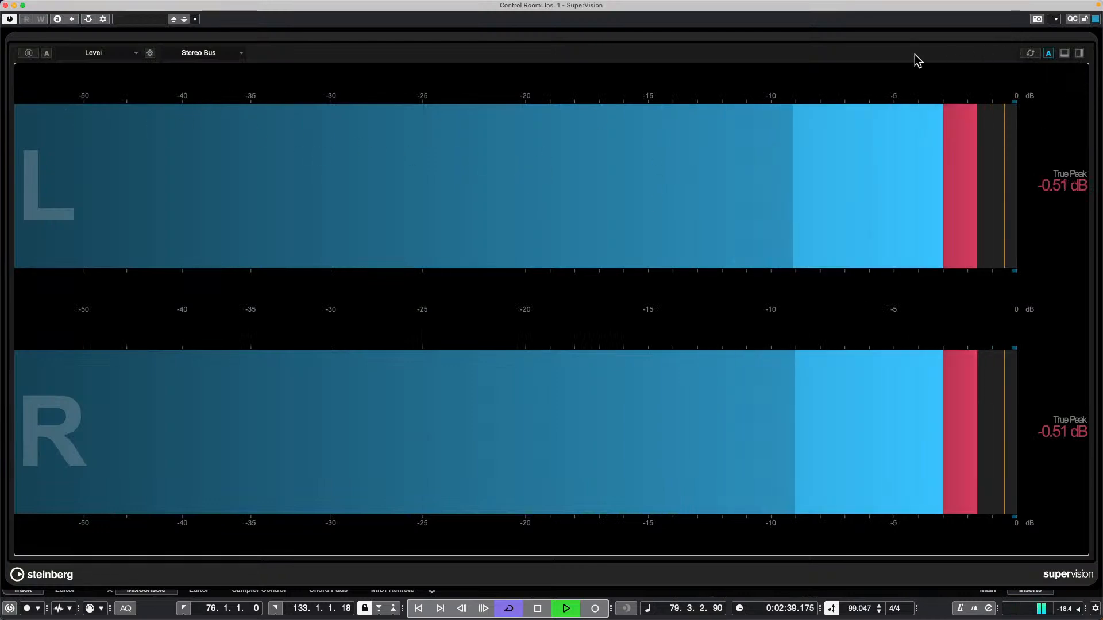
# Split the SuperVision display horizontally and set the new lower module to Spectrum Curve.
pyautogui.click(1065, 58)
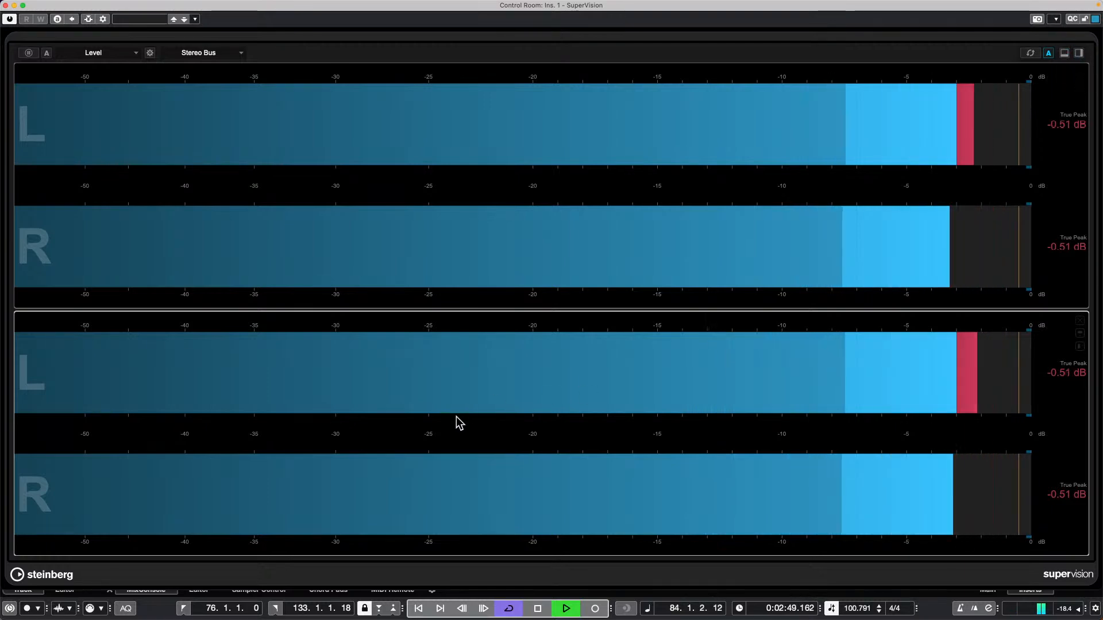
pyautogui.click(112, 53)
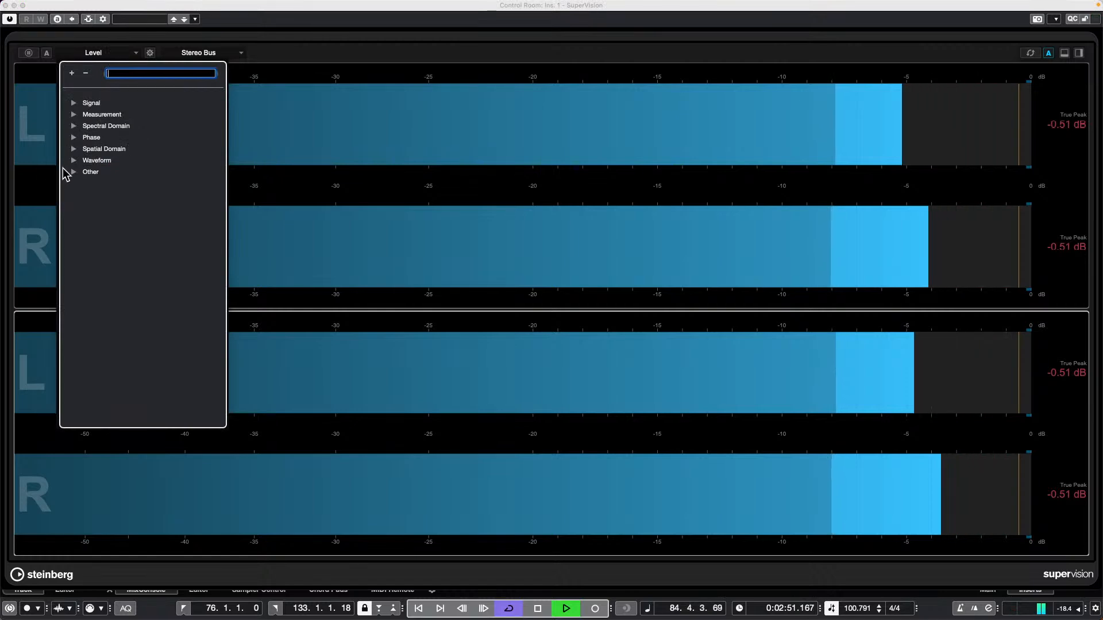
pyautogui.click(74, 126)
pyautogui.click(119, 138)
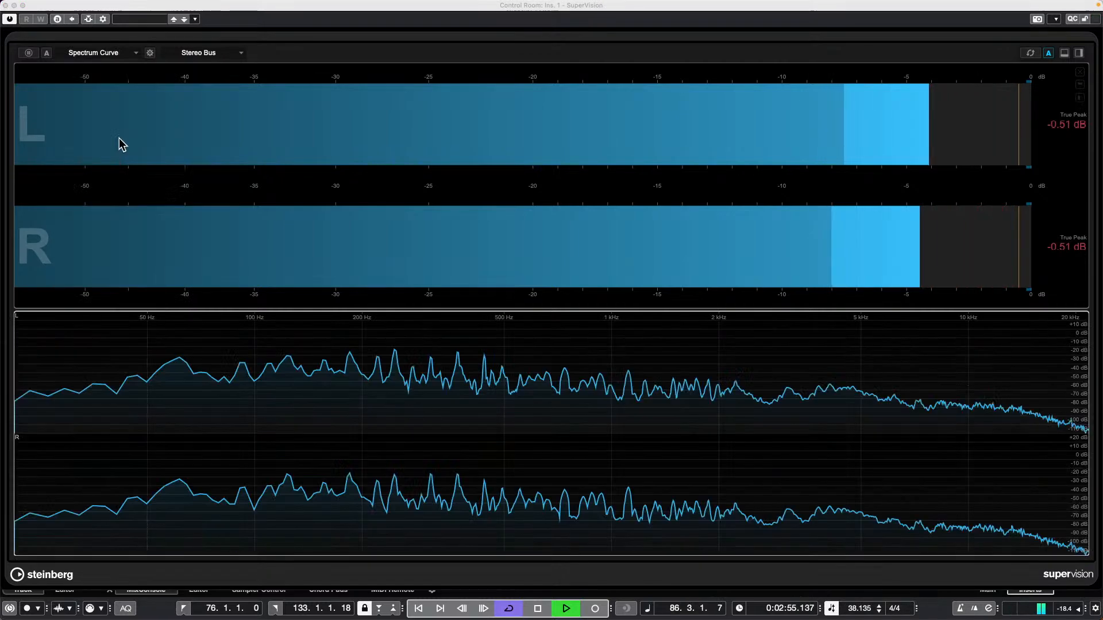
# Change the lower SuperVision module to Spectrum Bar.
pyautogui.click(109, 54)
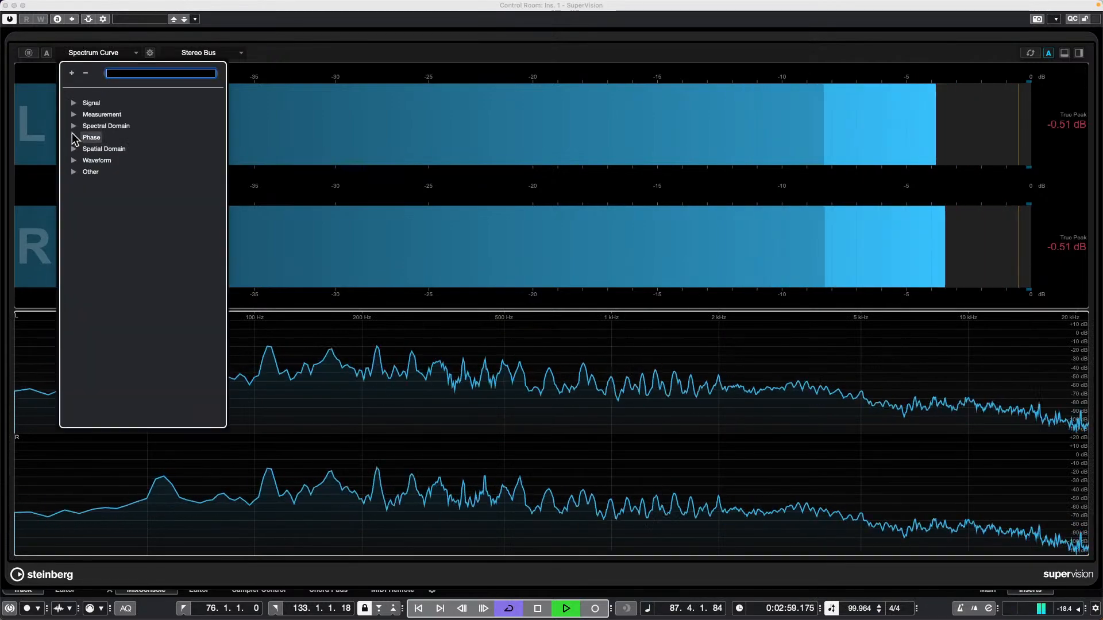
pyautogui.click(74, 126)
pyautogui.click(111, 149)
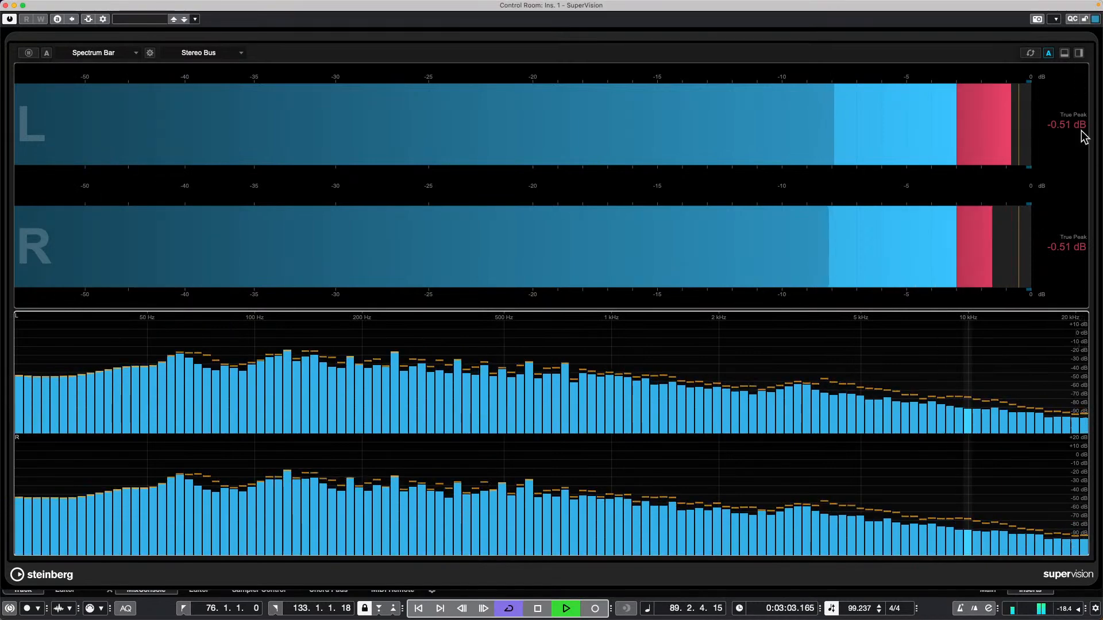
# Split the Spectrum Bar module side by side and set the new module to Phasescope.
pyautogui.click(1079, 53)
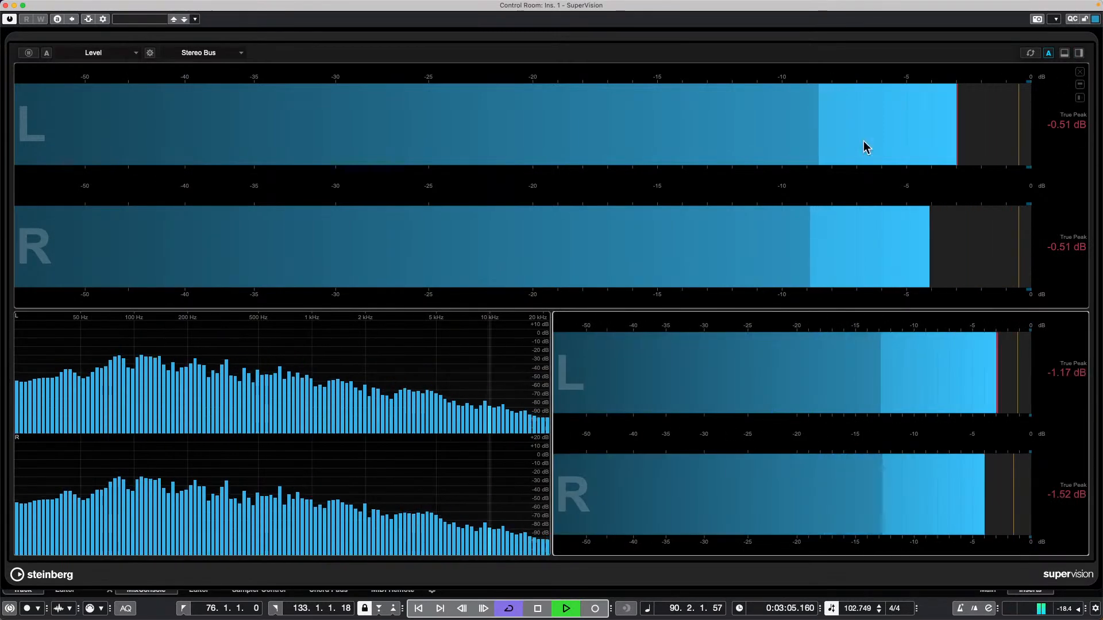
pyautogui.click(100, 55)
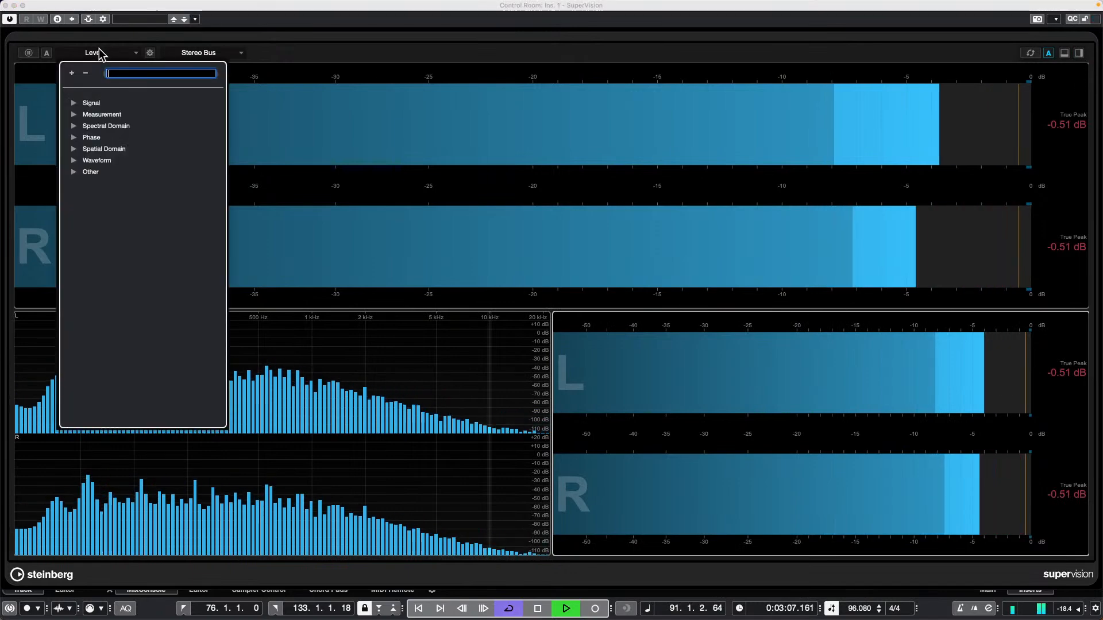
pyautogui.click(75, 137)
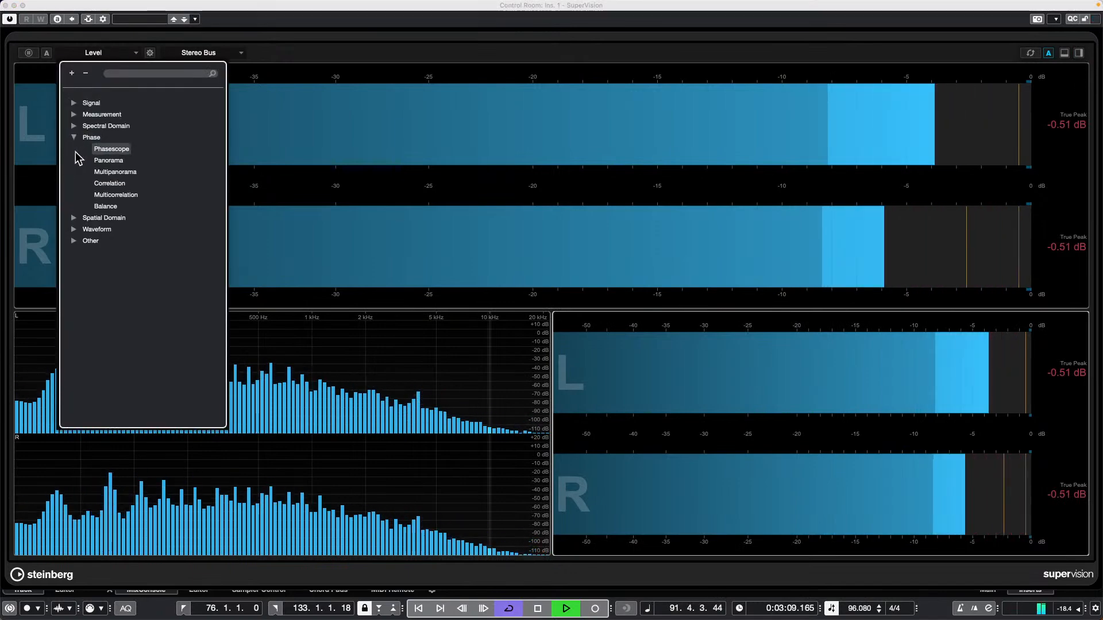
pyautogui.click(112, 150)
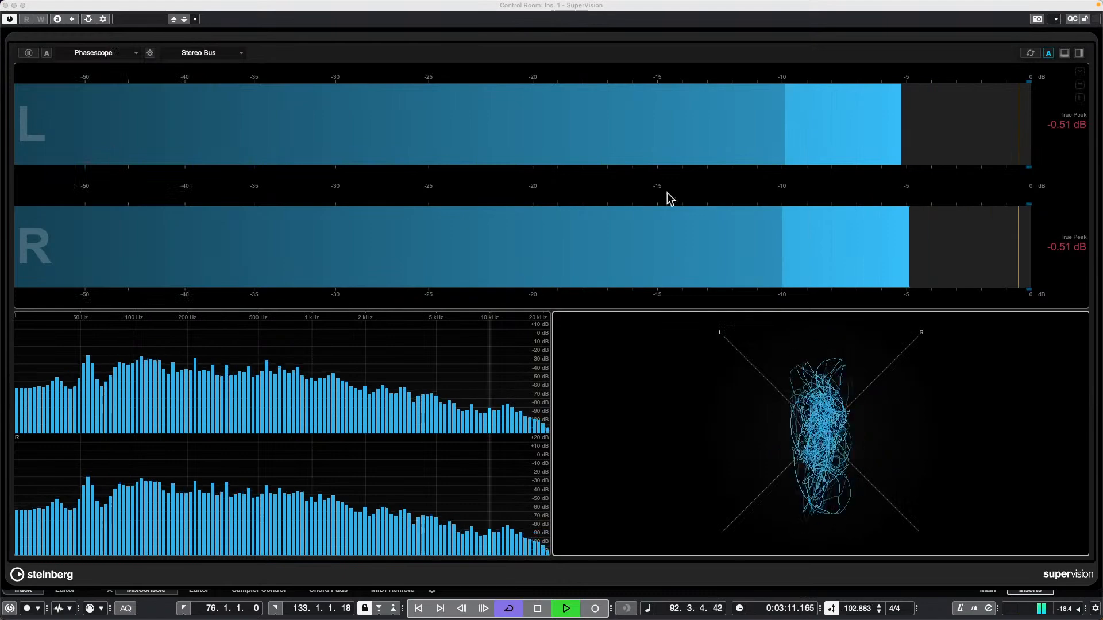
pyautogui.click(971, 367)
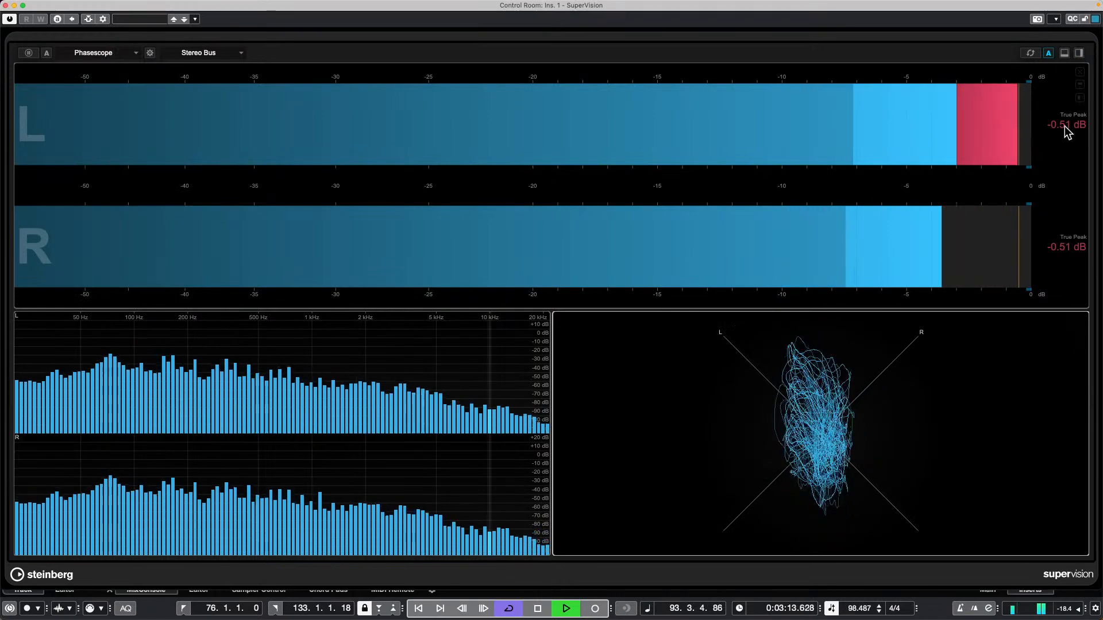
# Split the Phasescope module side by side and set the new module to Oscilloscope.
pyautogui.click(1080, 53)
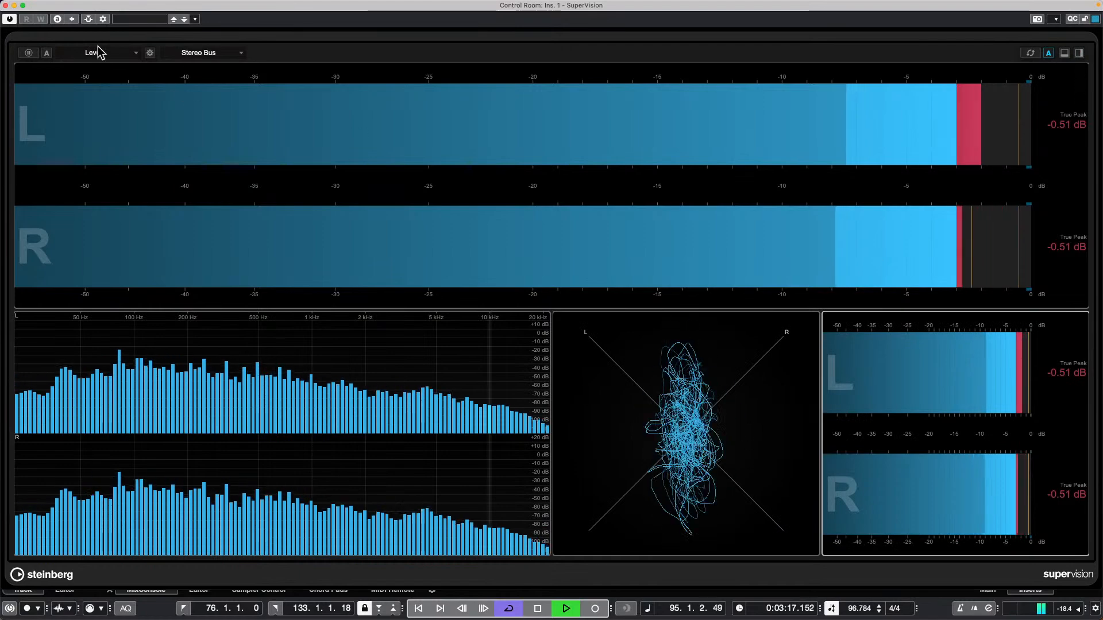
pyautogui.click(117, 54)
pyautogui.click(74, 160)
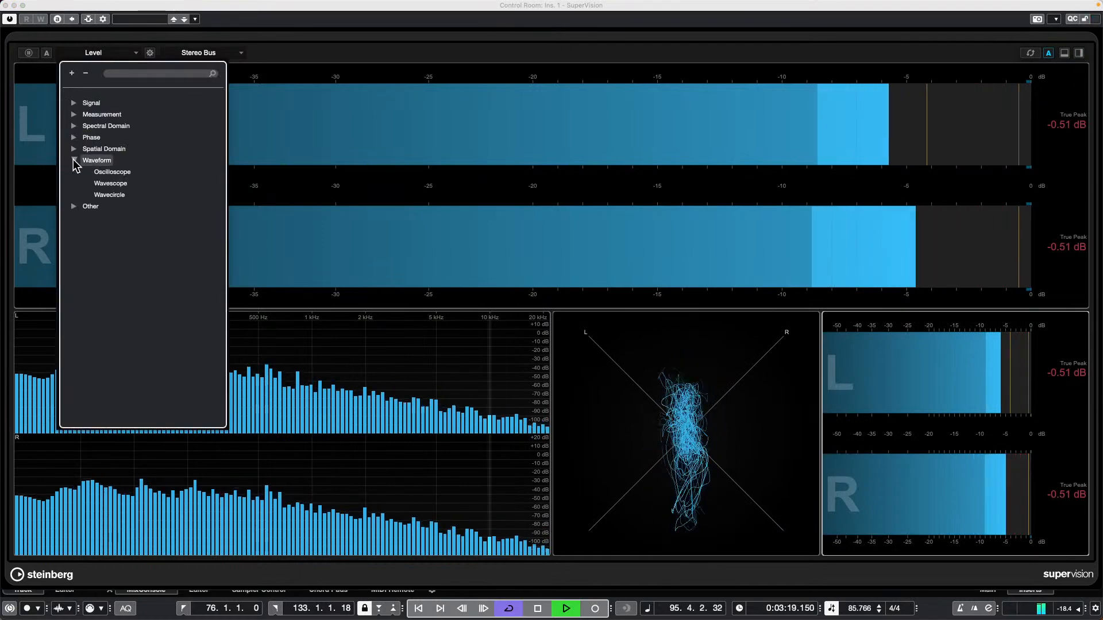
pyautogui.click(108, 172)
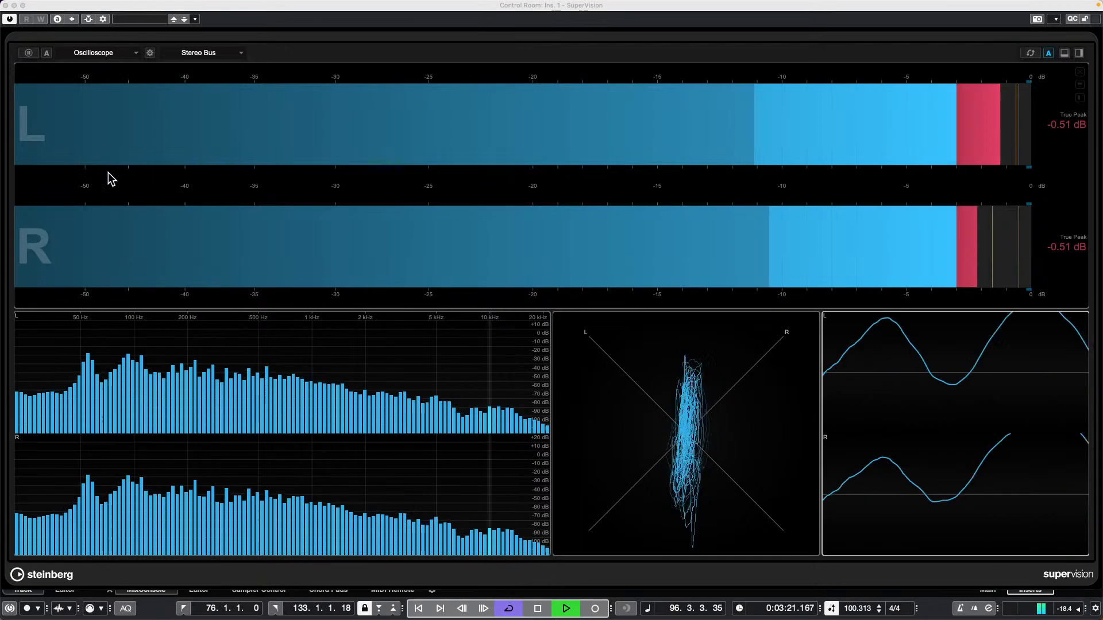
# Change the Oscilloscope module to Multipanorama.
pyautogui.click(94, 53)
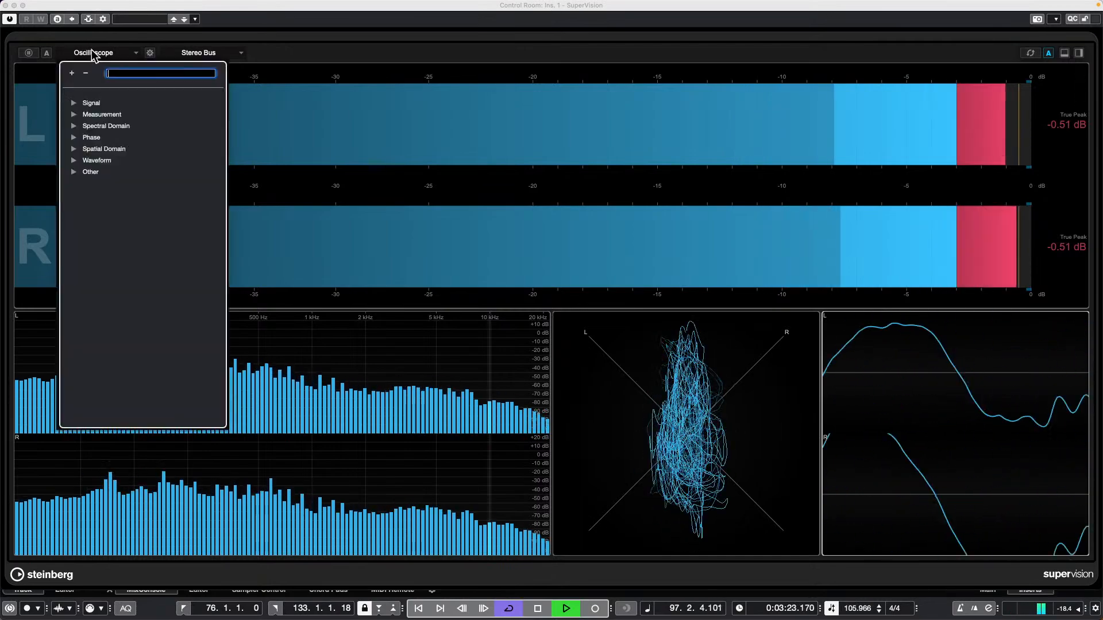
pyautogui.click(90, 137)
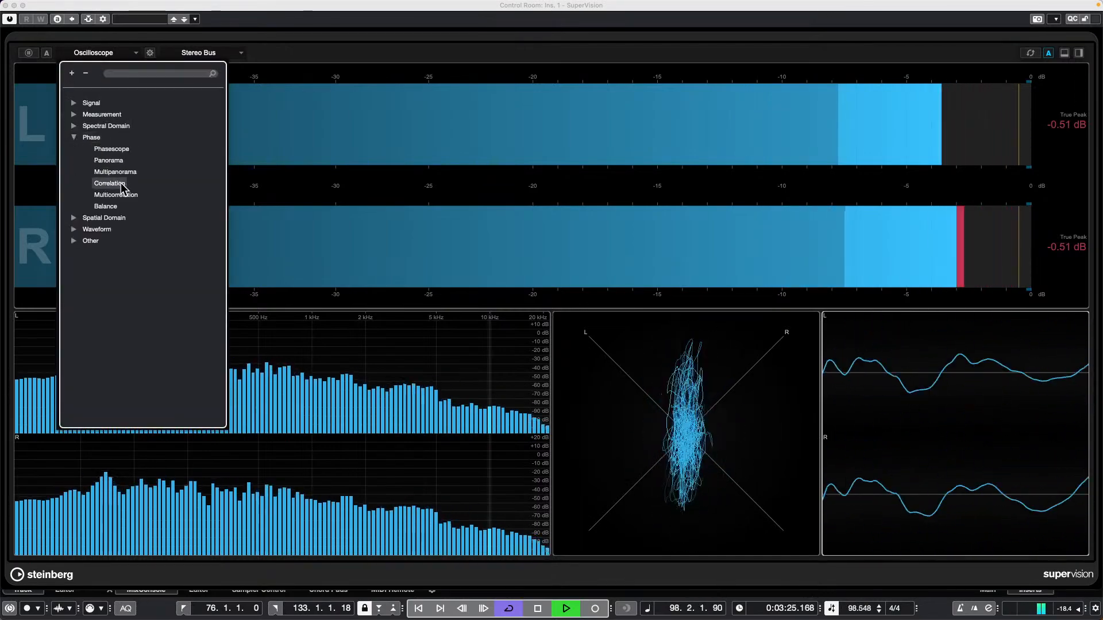
pyautogui.click(118, 172)
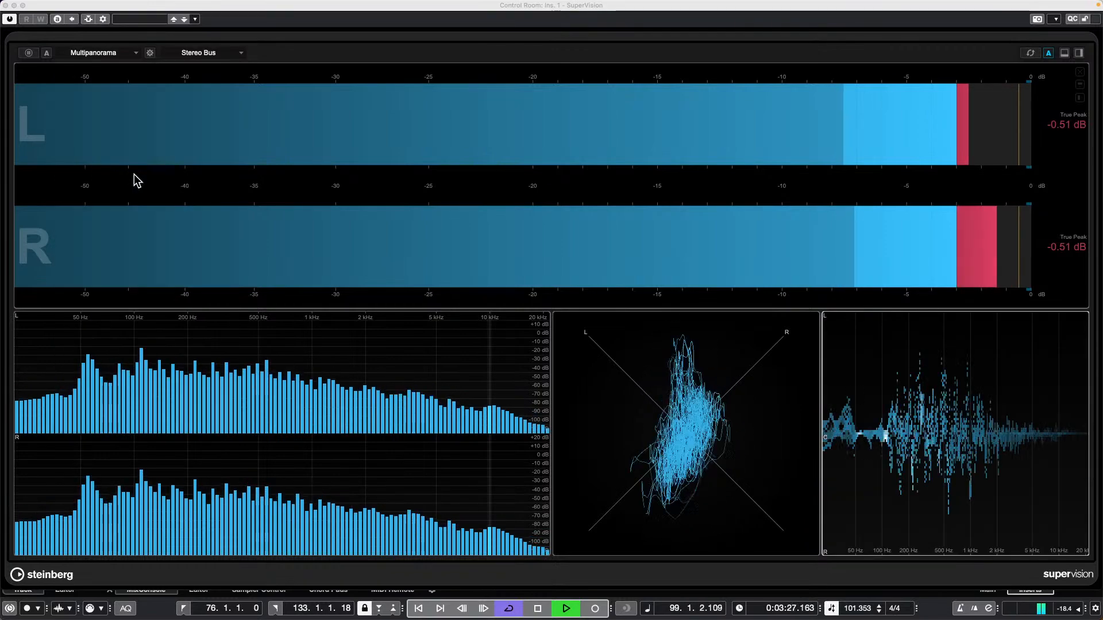
# Split the Level module side by side and set the new module to VU.
pyautogui.click(757, 170)
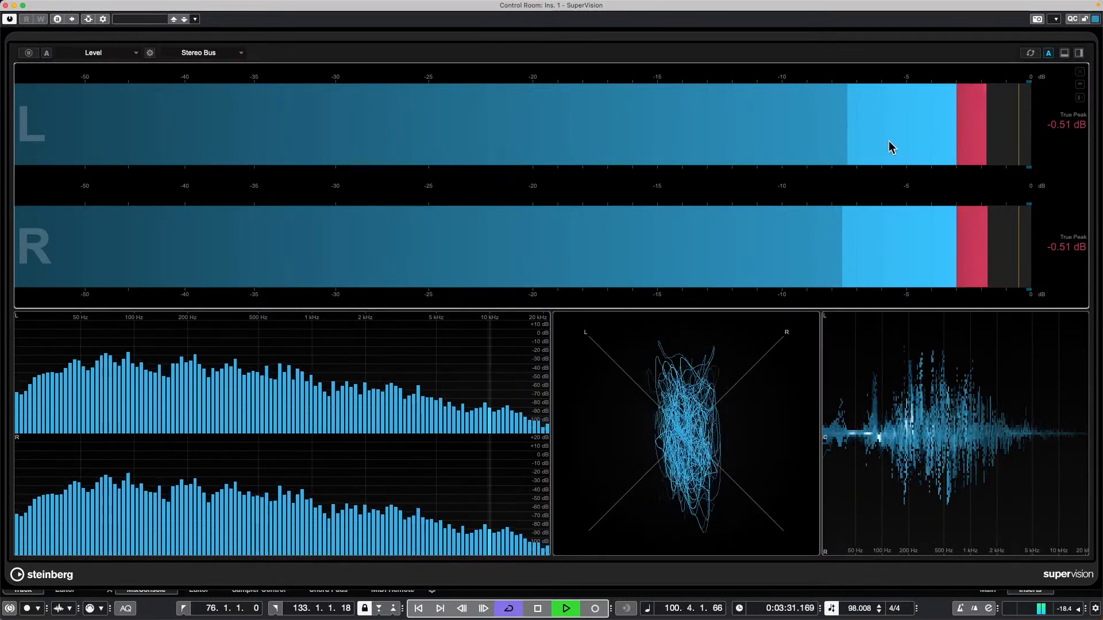
pyautogui.click(1081, 54)
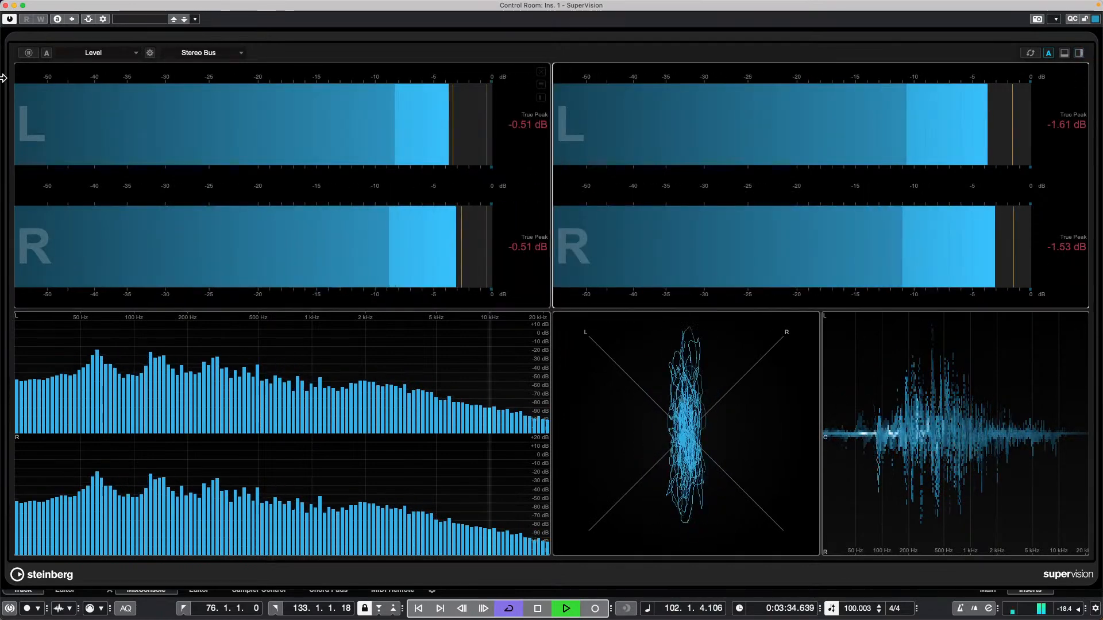
pyautogui.click(94, 52)
pyautogui.click(74, 104)
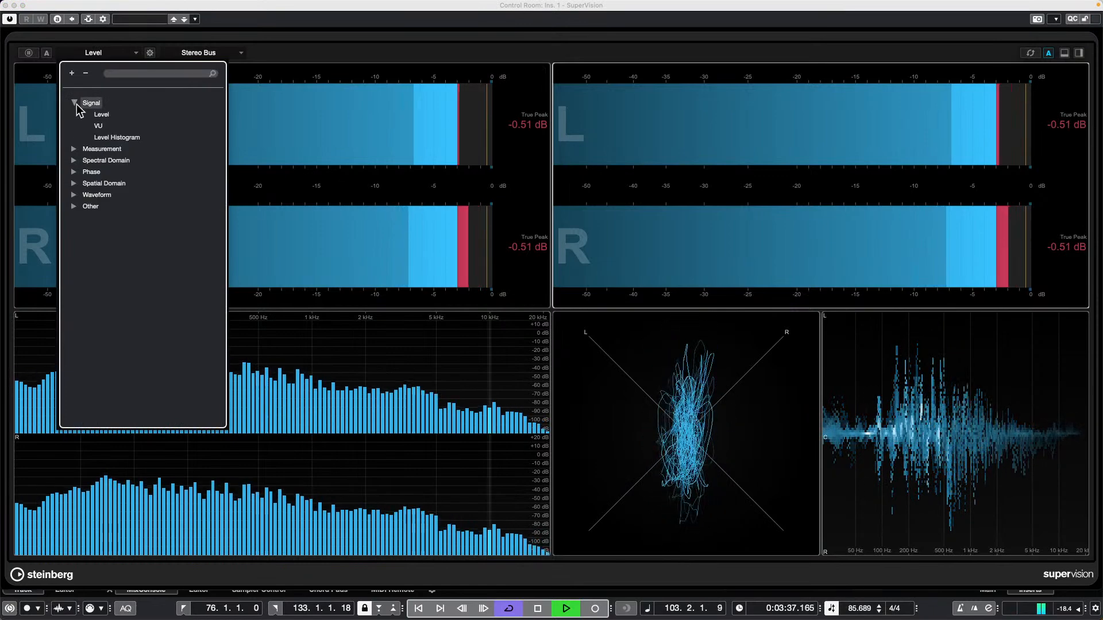
pyautogui.click(97, 126)
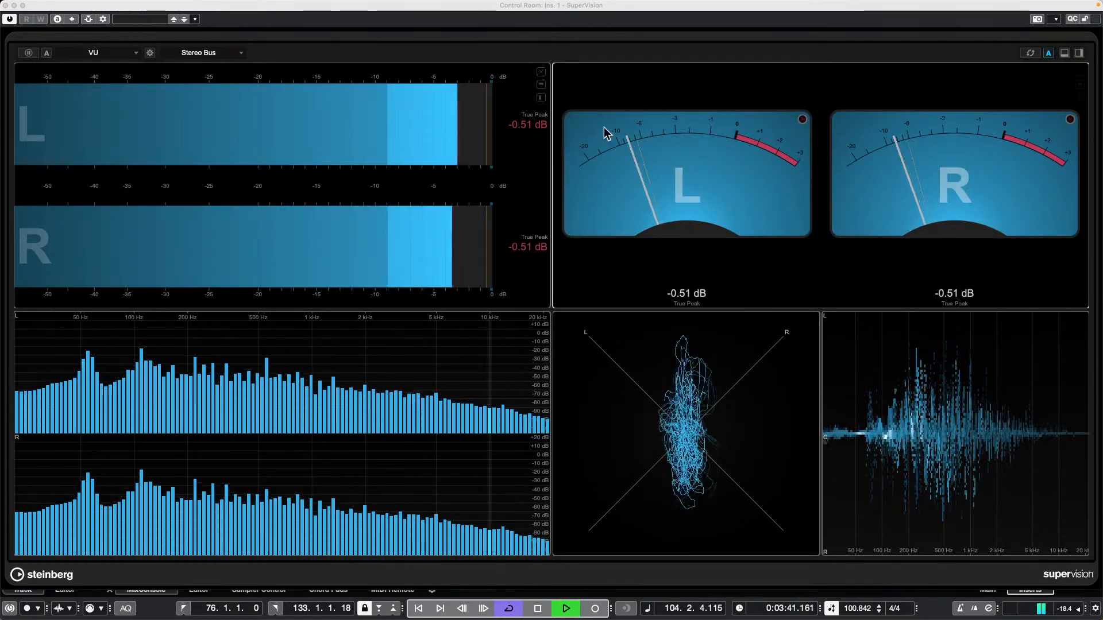
# Stop playback and change the remaining Level module to Game.
pyautogui.click(266, 156)
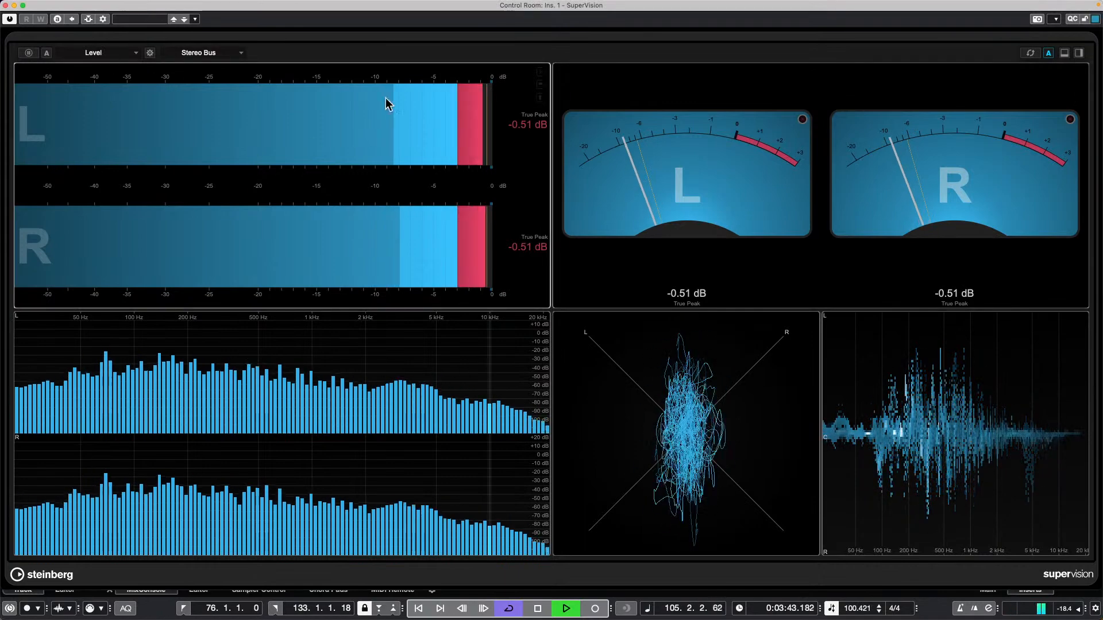
pyautogui.press('space')
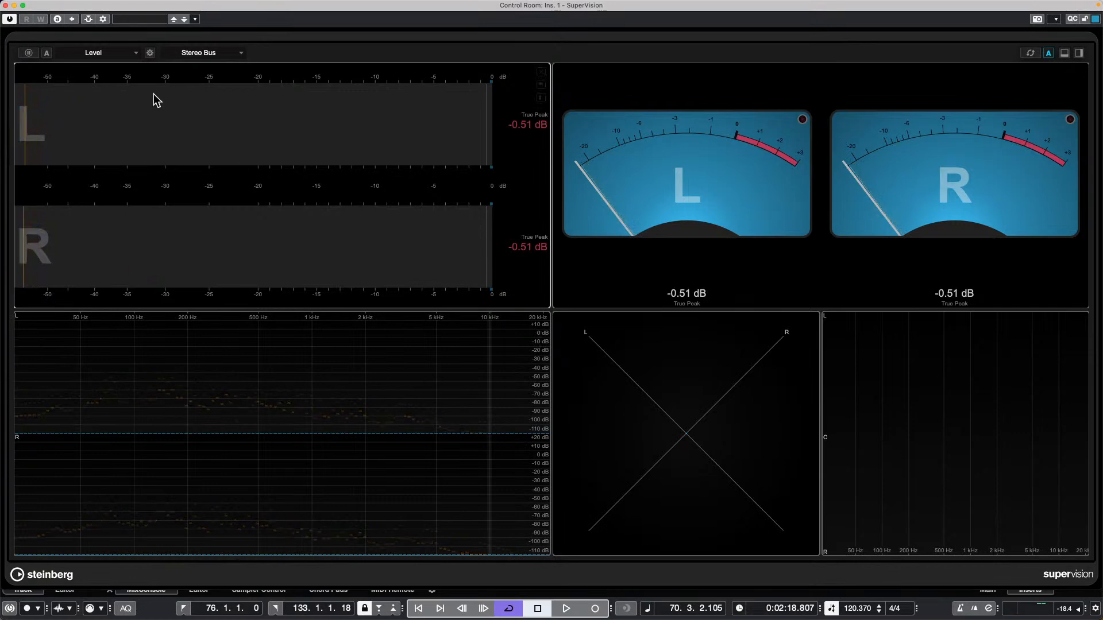
pyautogui.click(107, 54)
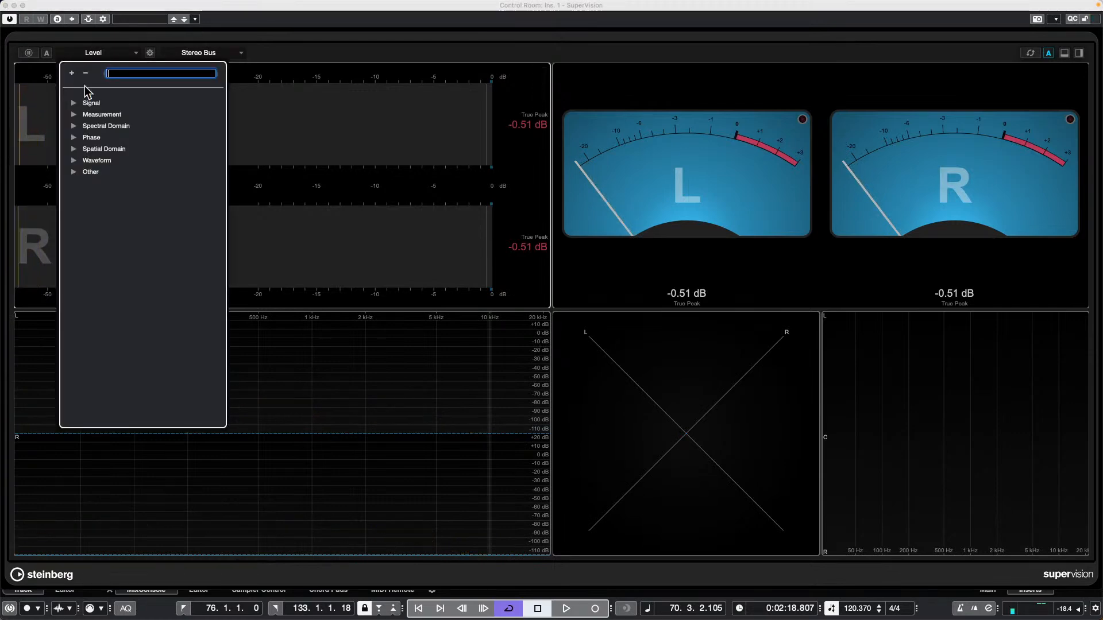
pyautogui.click(74, 172)
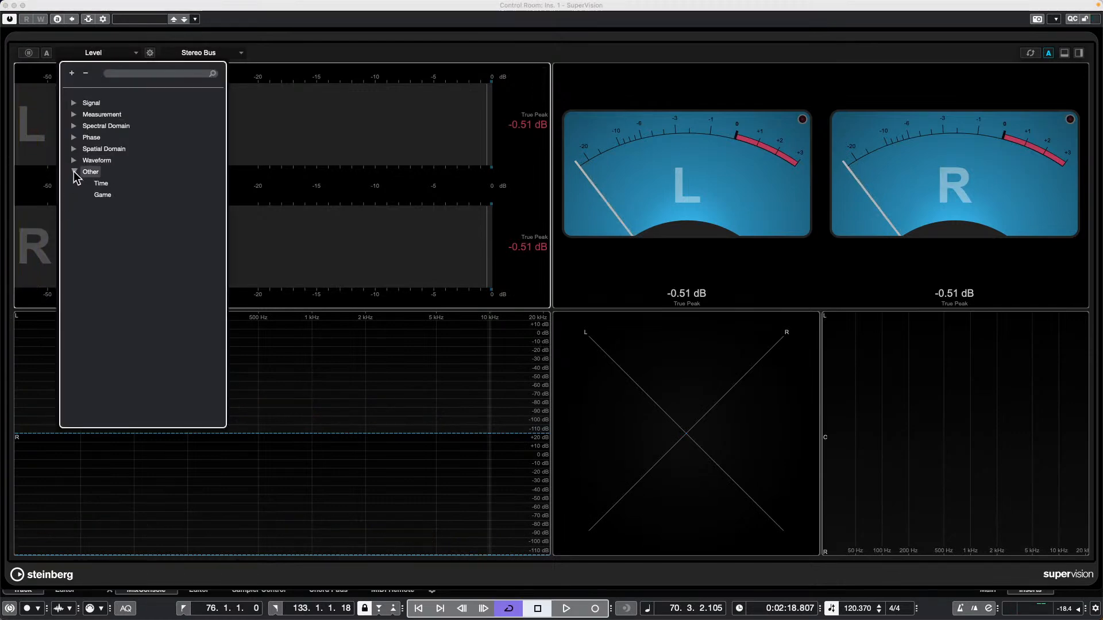
pyautogui.click(103, 195)
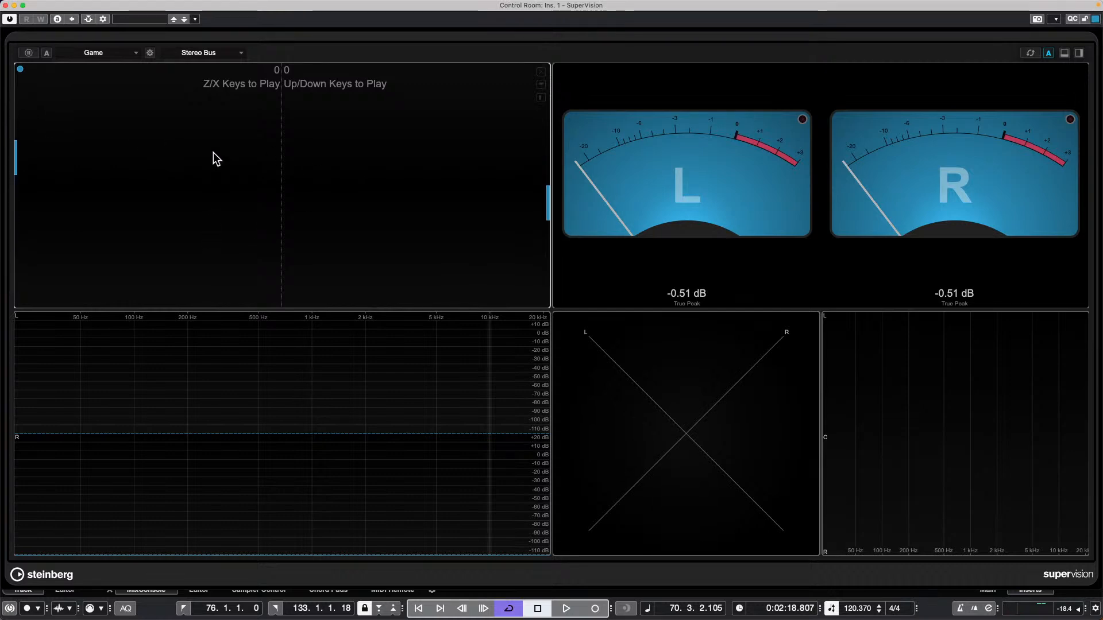
# Play the Game module by moving its left paddle up and down.
pyautogui.press('z')
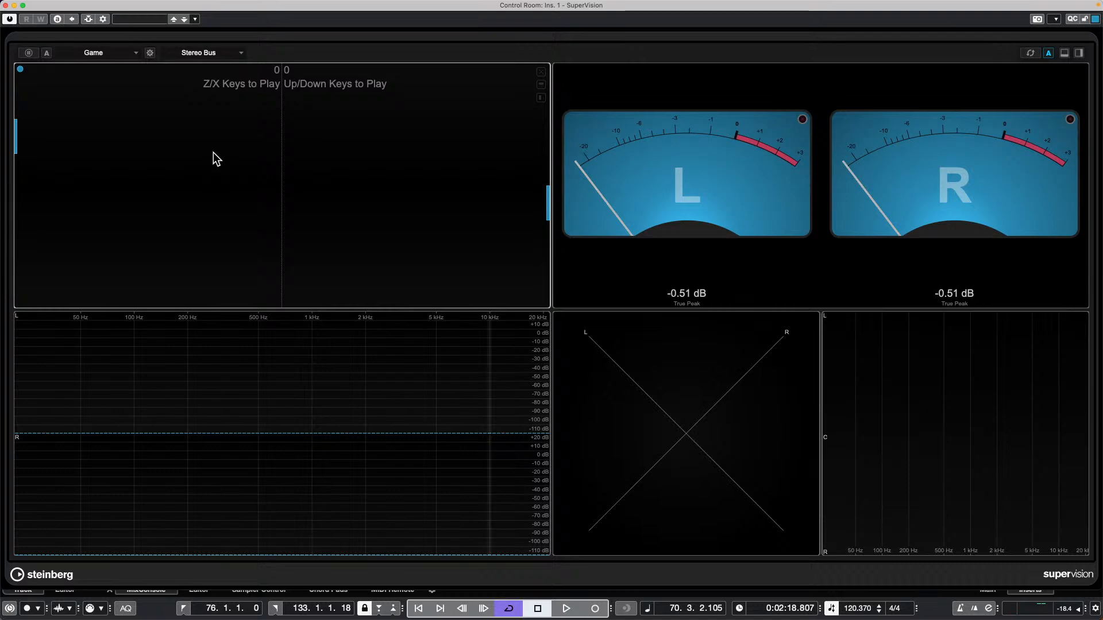
pyautogui.press('x')
pyautogui.press('x')
pyautogui.press('z')
pyautogui.press('x')
pyautogui.press('x')
pyautogui.press('z')
pyautogui.press('z')
pyautogui.press('x')
pyautogui.press('z')
pyautogui.press('x')
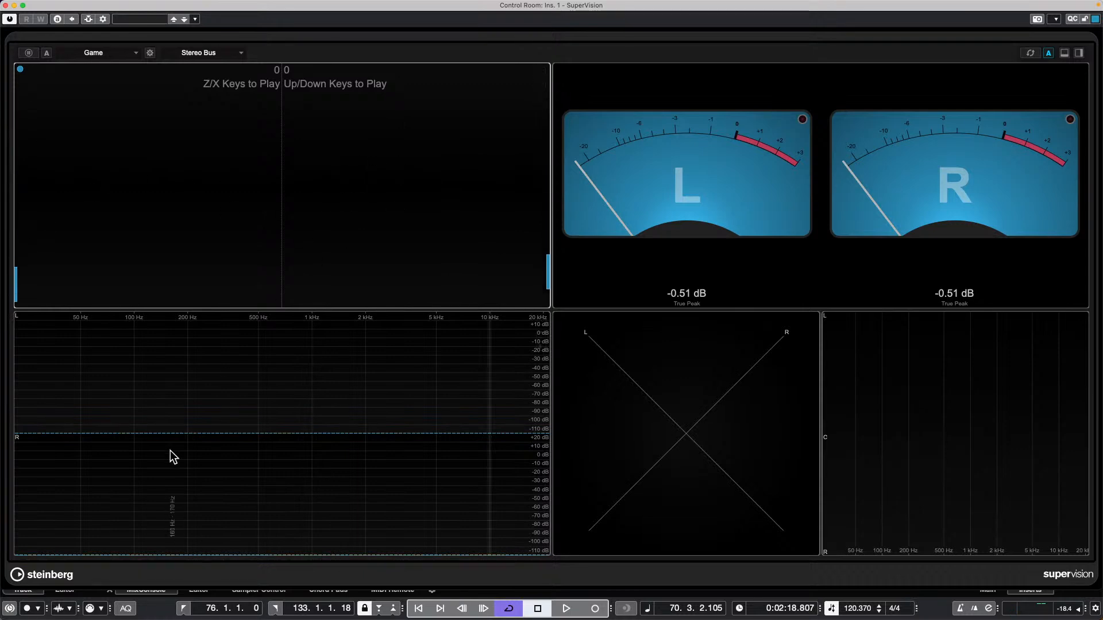
pyautogui.press('z')
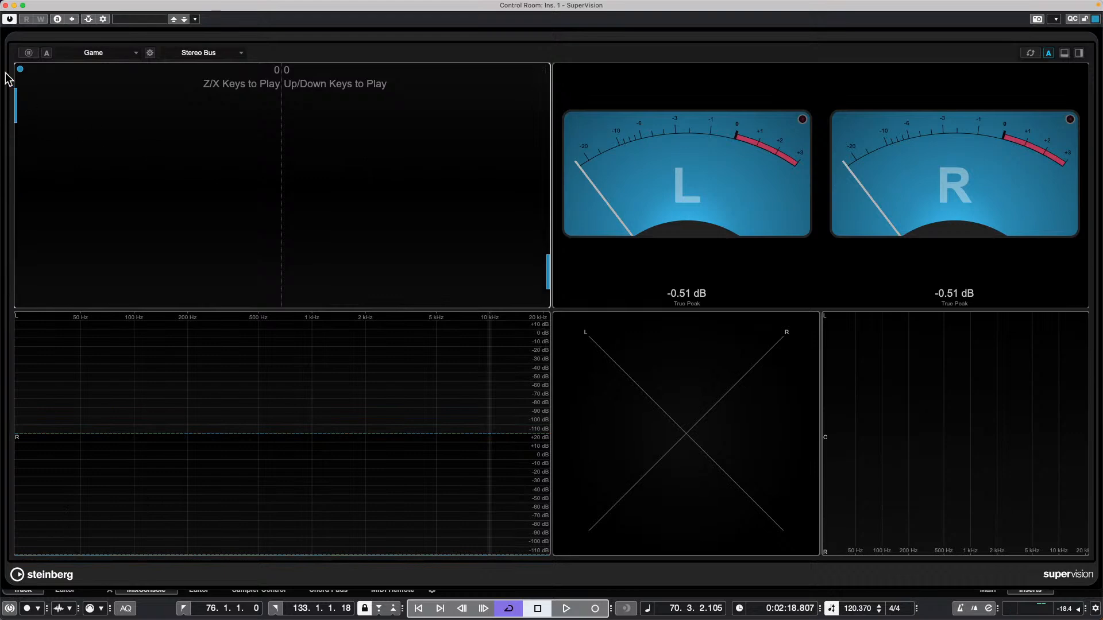
pyautogui.press('x')
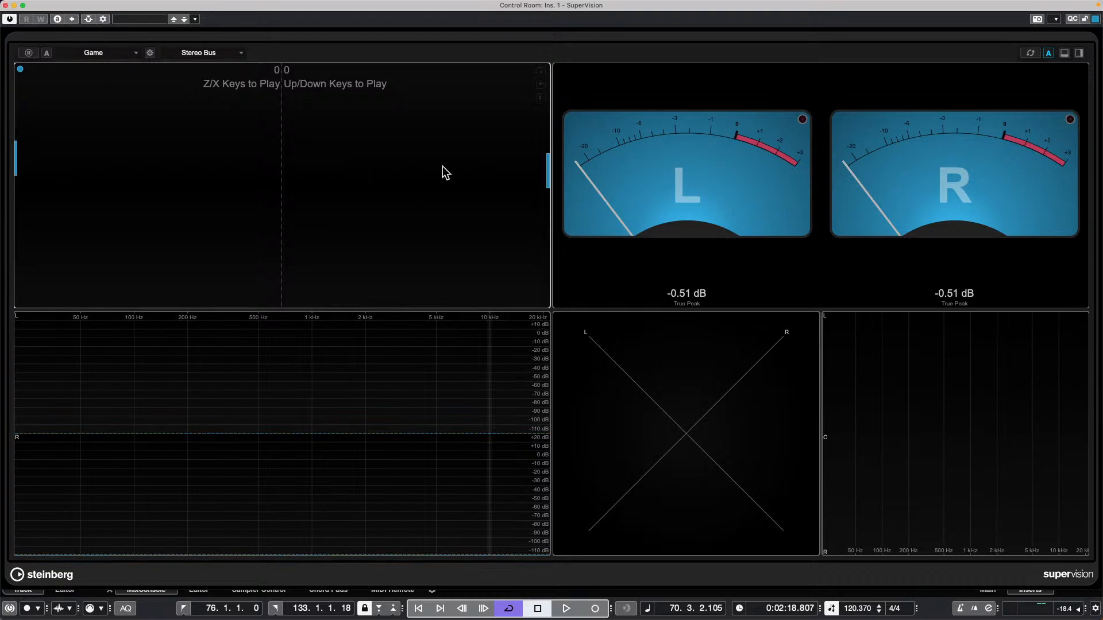
# Load the Music, Editing, H preset in SuperVision.
pyautogui.click(143, 21)
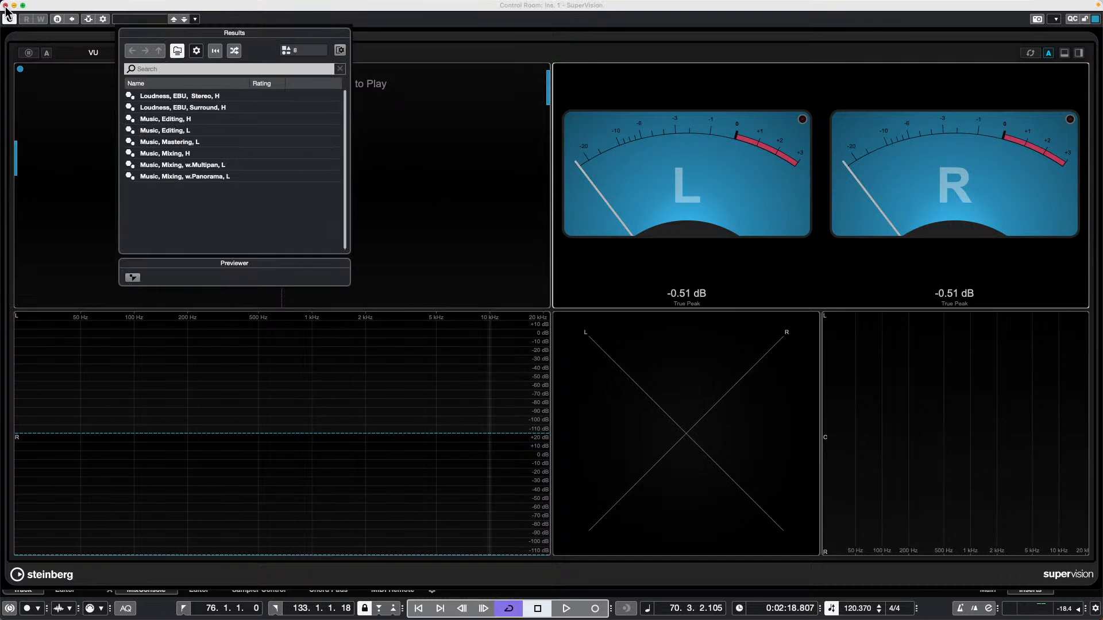
pyautogui.doubleClick(161, 119)
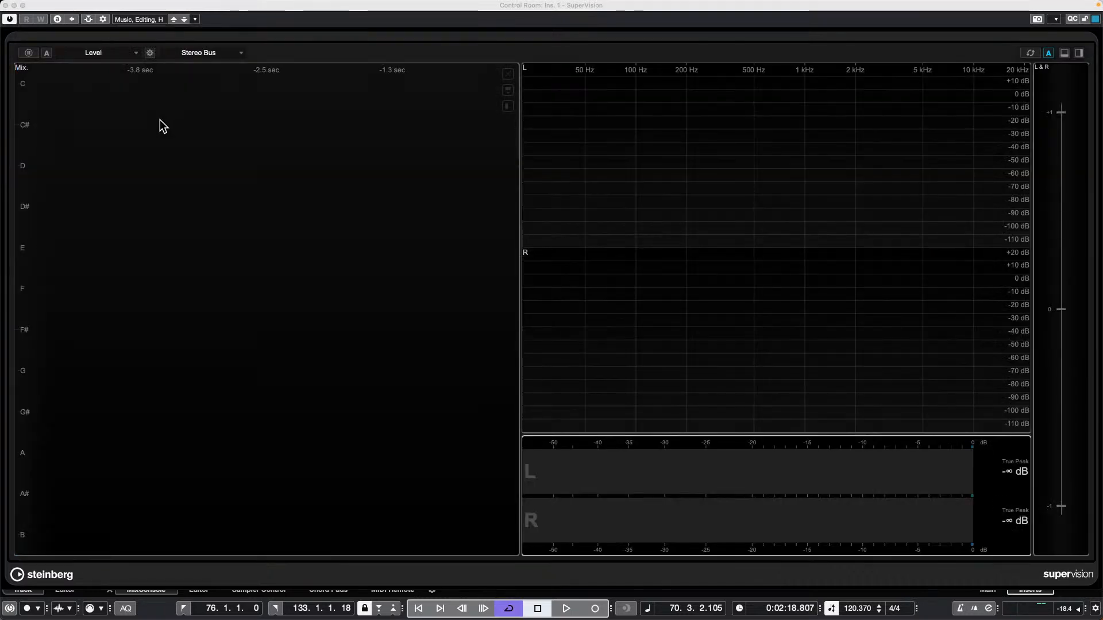
pyautogui.click(202, 55)
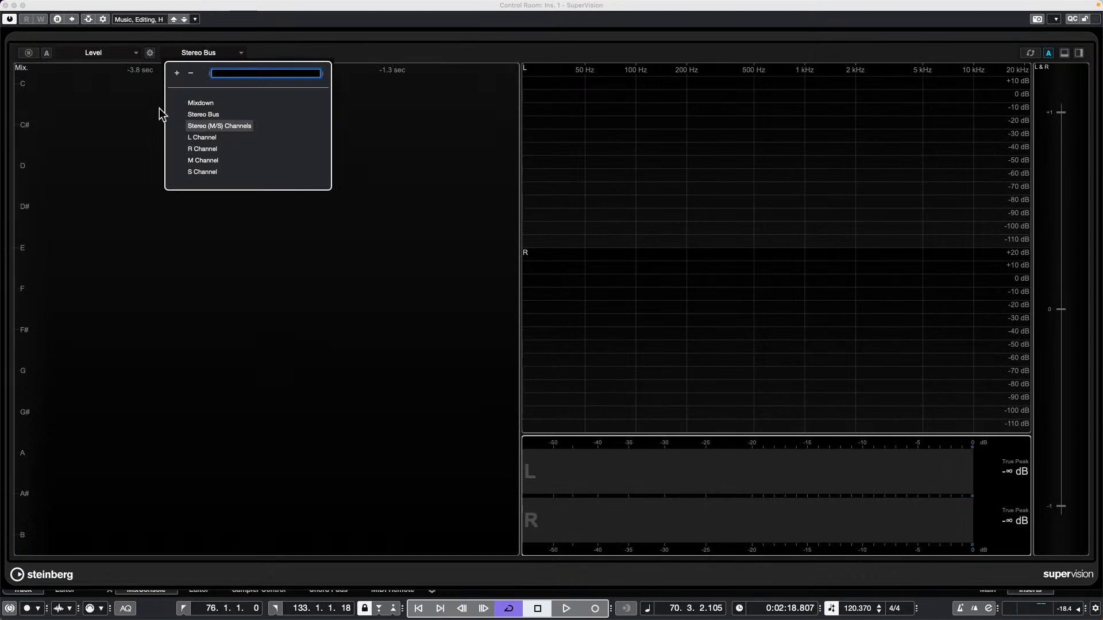
pyautogui.click(129, 41)
pyautogui.click(100, 53)
pyautogui.click(74, 172)
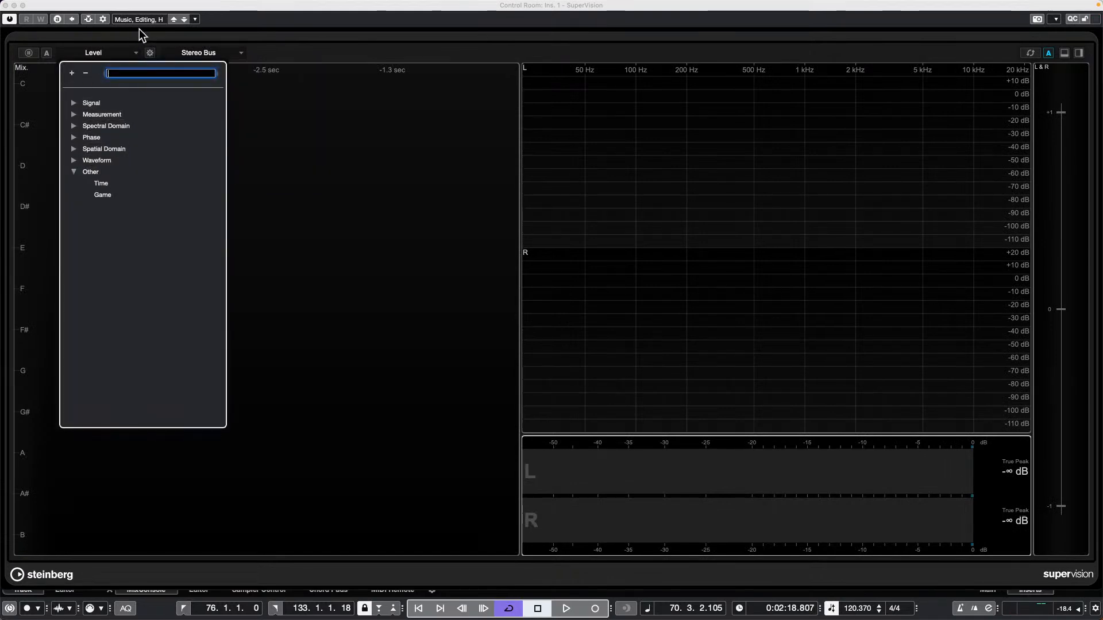
# Load the Music, Mastering, L preset in SuperVision and start playback from the left locator.
pyautogui.click(143, 20)
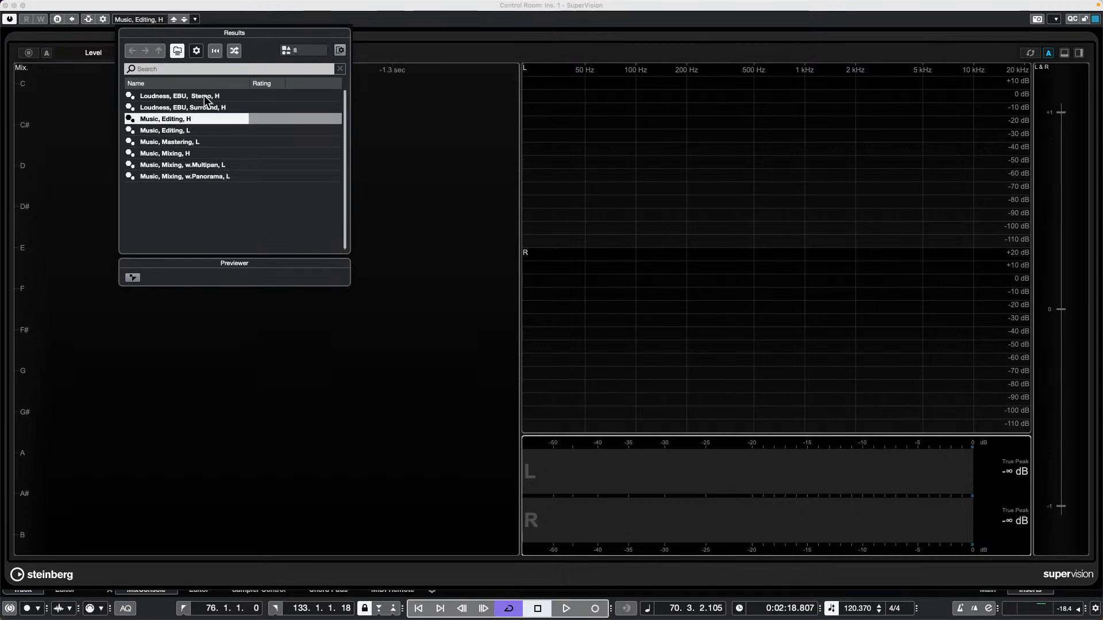
pyautogui.doubleClick(175, 141)
pyautogui.press('space')
pyautogui.press('1')
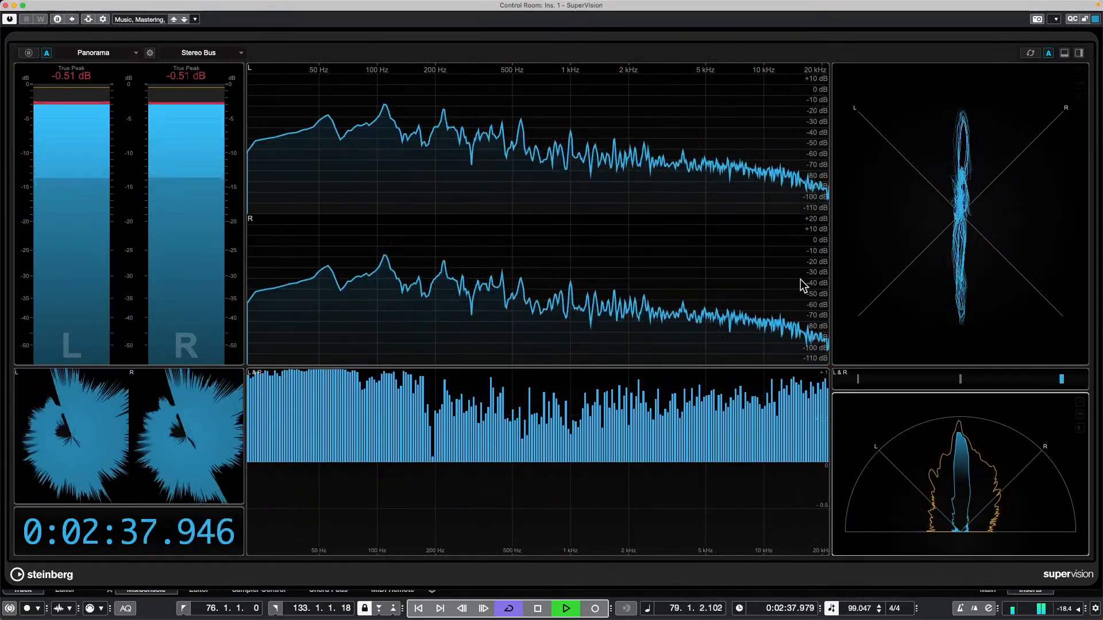
# Open the Phasescope's module settings and set its mode to Envelope.
pyautogui.click(1012, 136)
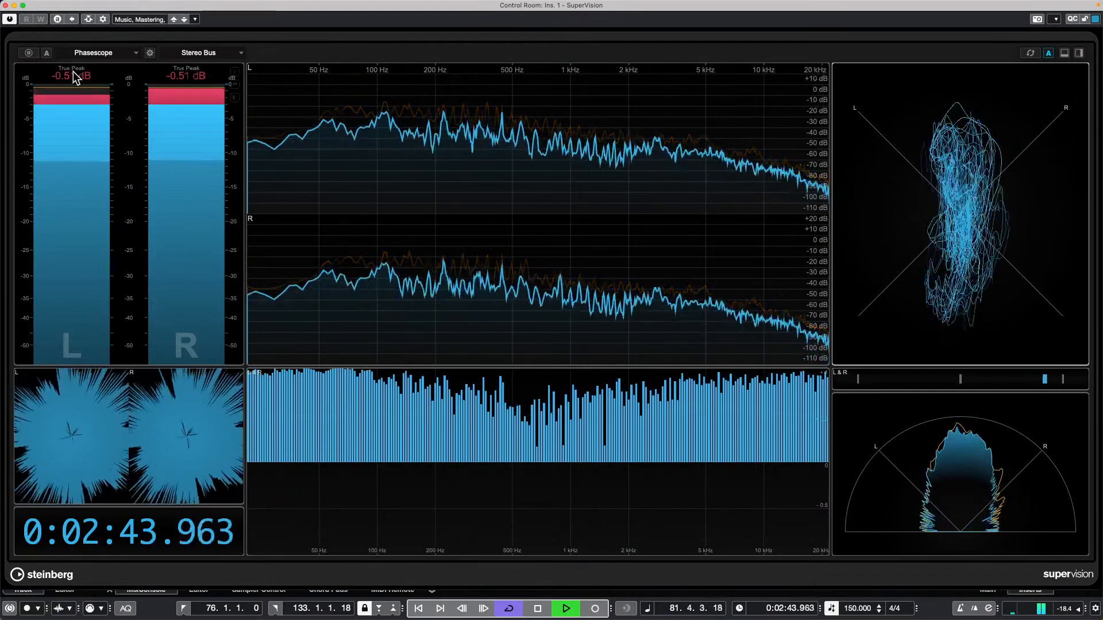
pyautogui.click(150, 53)
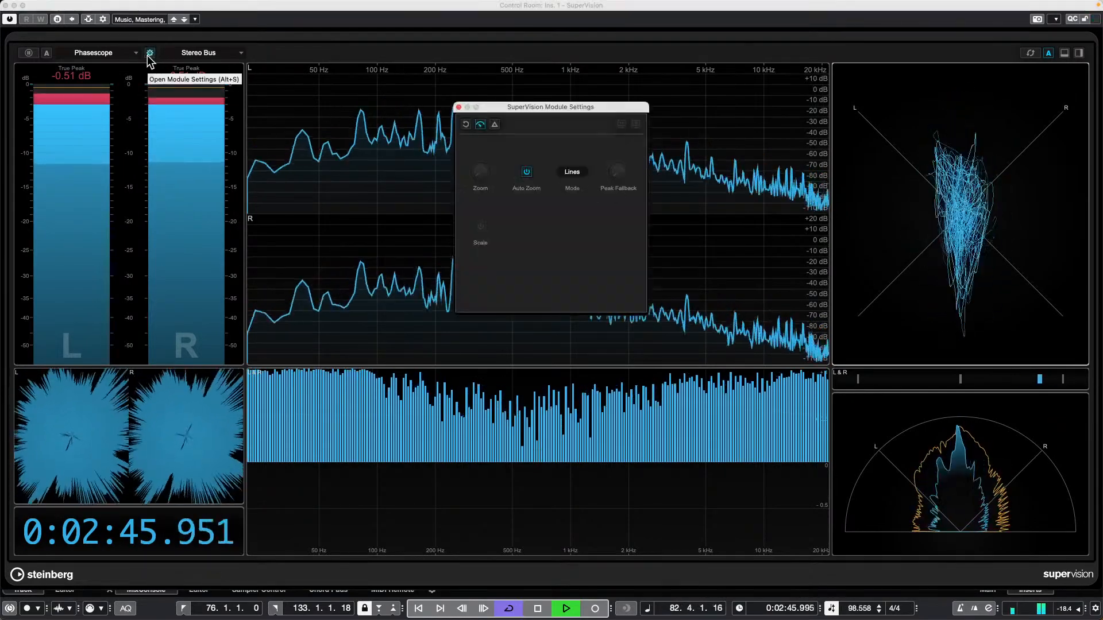
pyautogui.click(574, 172)
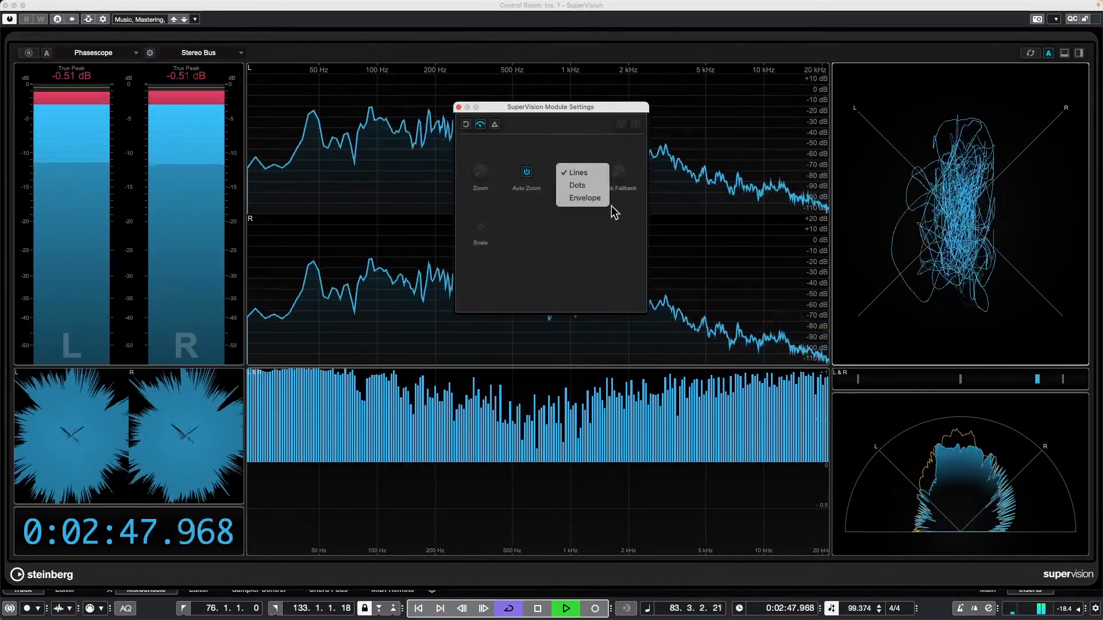
pyautogui.click(585, 198)
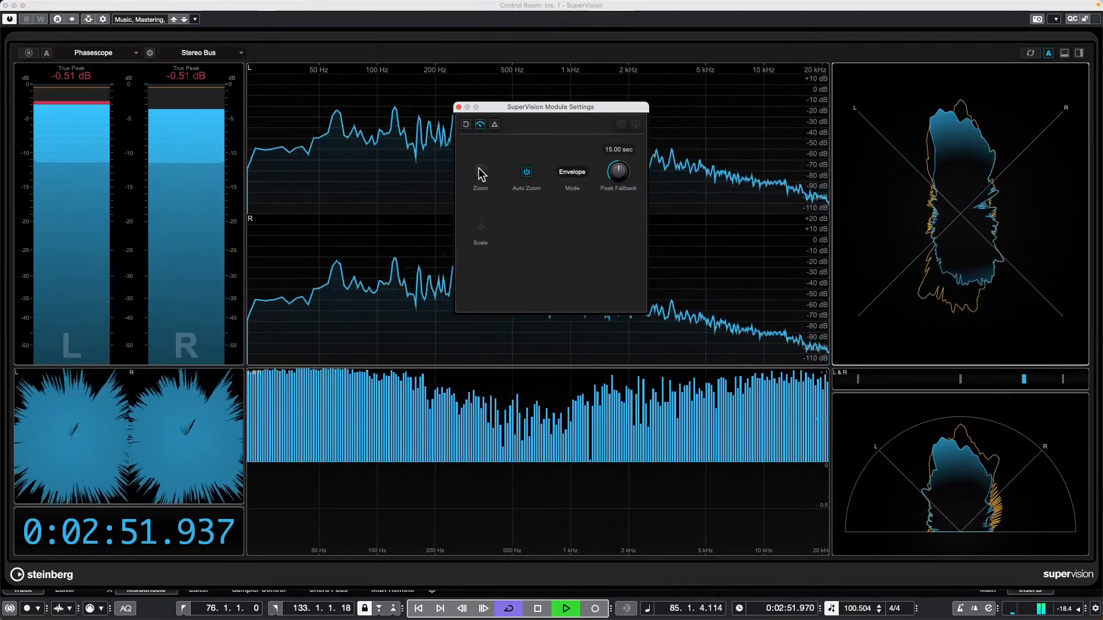
# Set the Phasescope's zoom to 22 % with Auto Zoom off, and switch its mode to Dots.
pyautogui.click(527, 172)
pyautogui.click(527, 173)
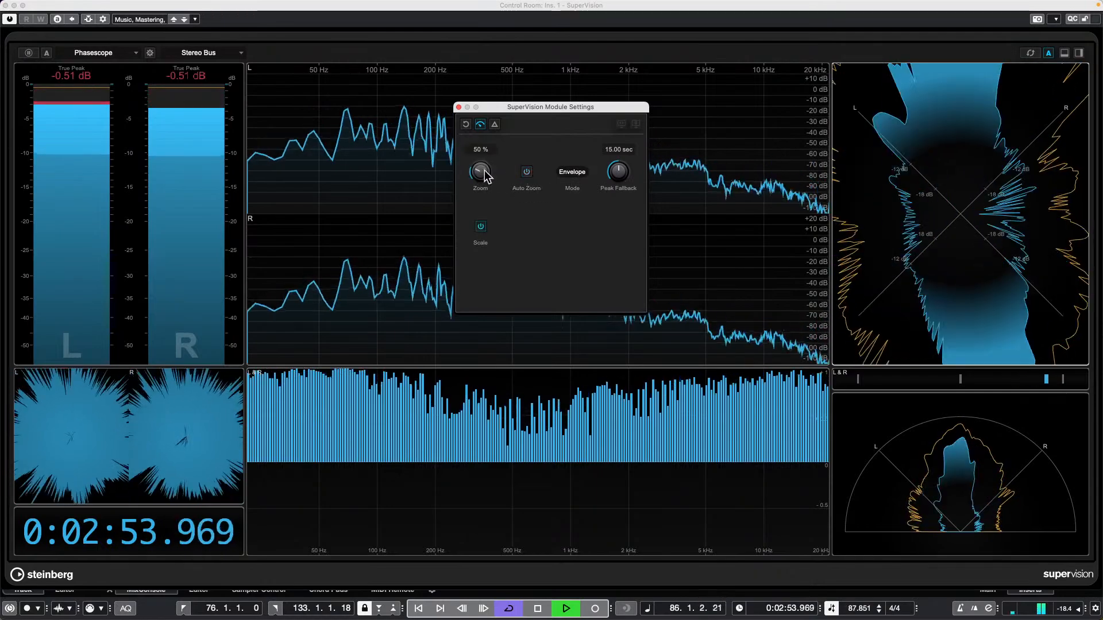
pyautogui.moveTo(489, 147); pyautogui.dragTo(483, 188)
pyautogui.click(573, 172)
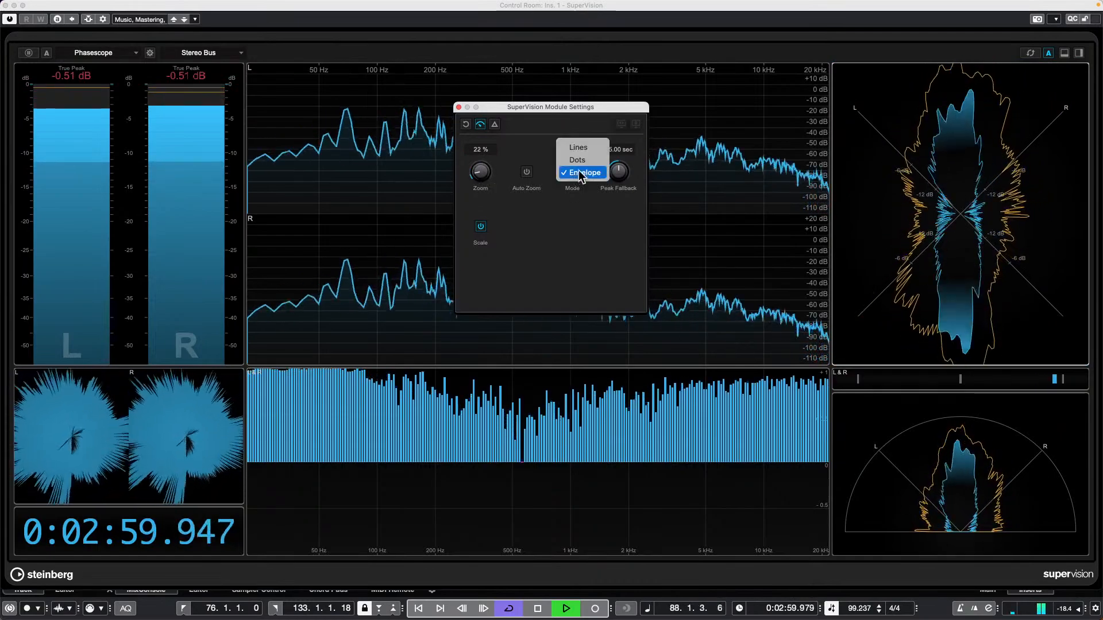
pyautogui.click(582, 164)
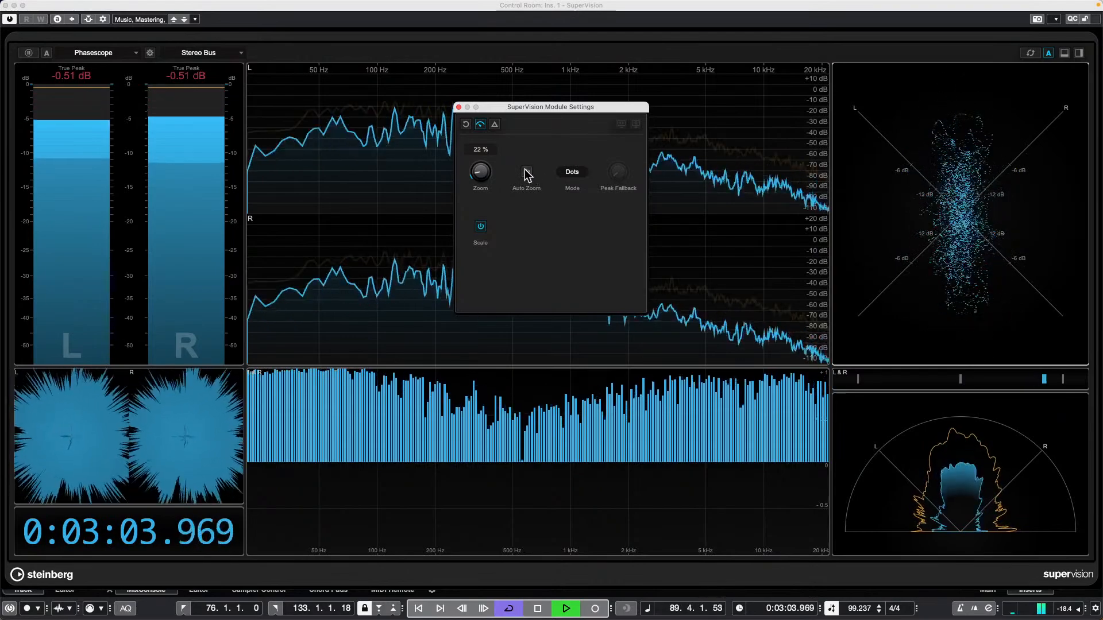
# Expand all categories of the module type list and review the available meter modules.
pyautogui.click(95, 50)
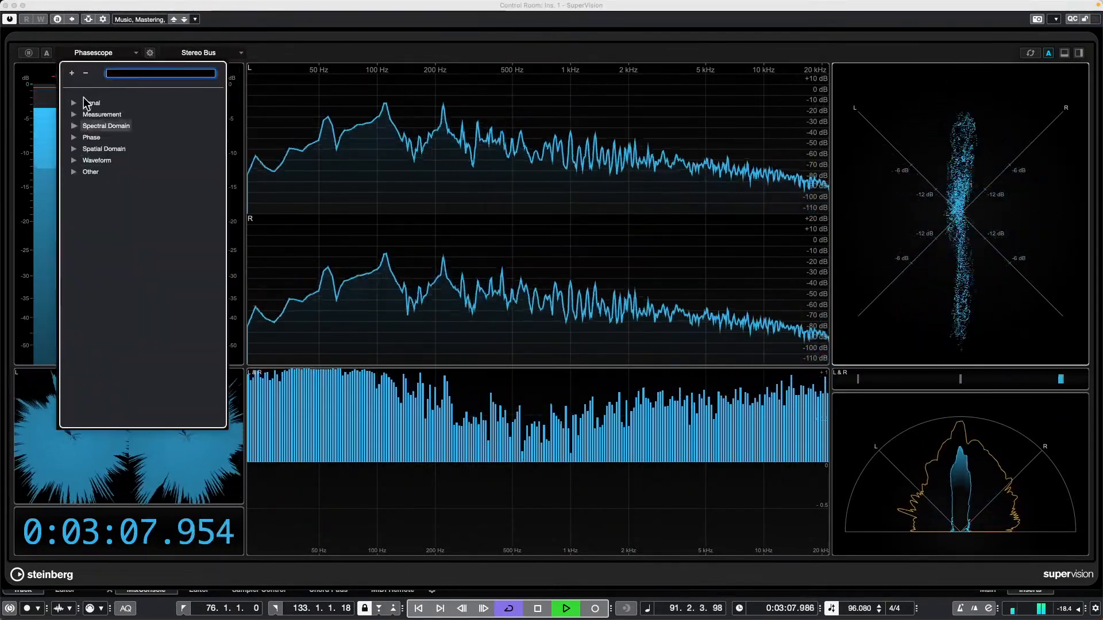
pyautogui.click(72, 73)
pyautogui.scroll(-3, 129, 219)
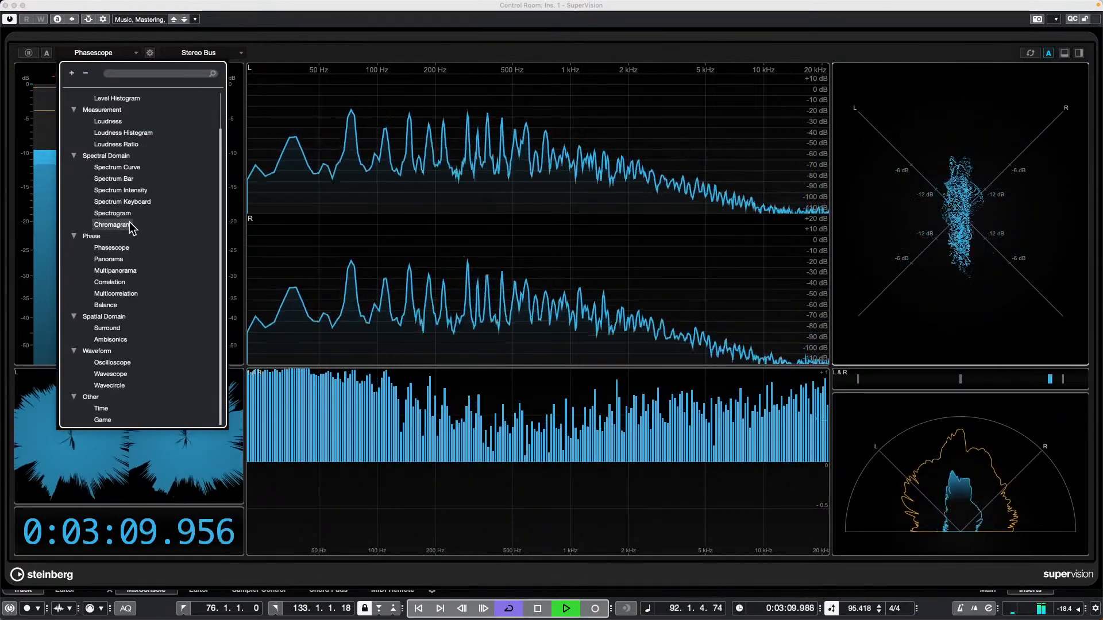
# Close the SuperVision window and stop playback.
pyautogui.click(6, 5)
pyautogui.press('space')
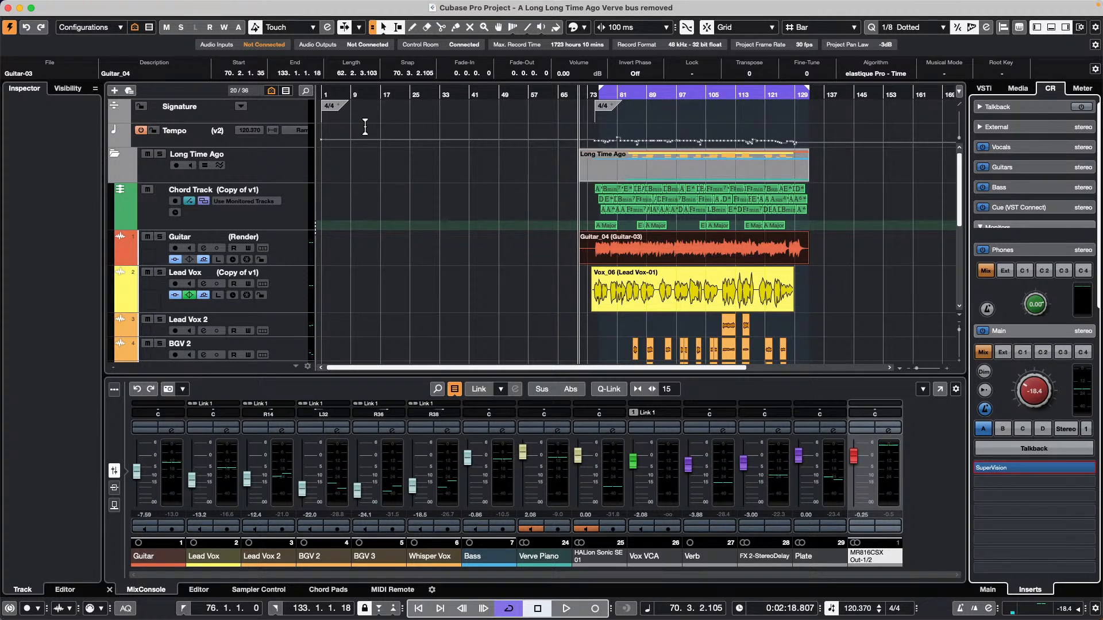
# Check the computer's model, chip and memory in About This Mac, and close the overview.
pyautogui.click(15, 6)
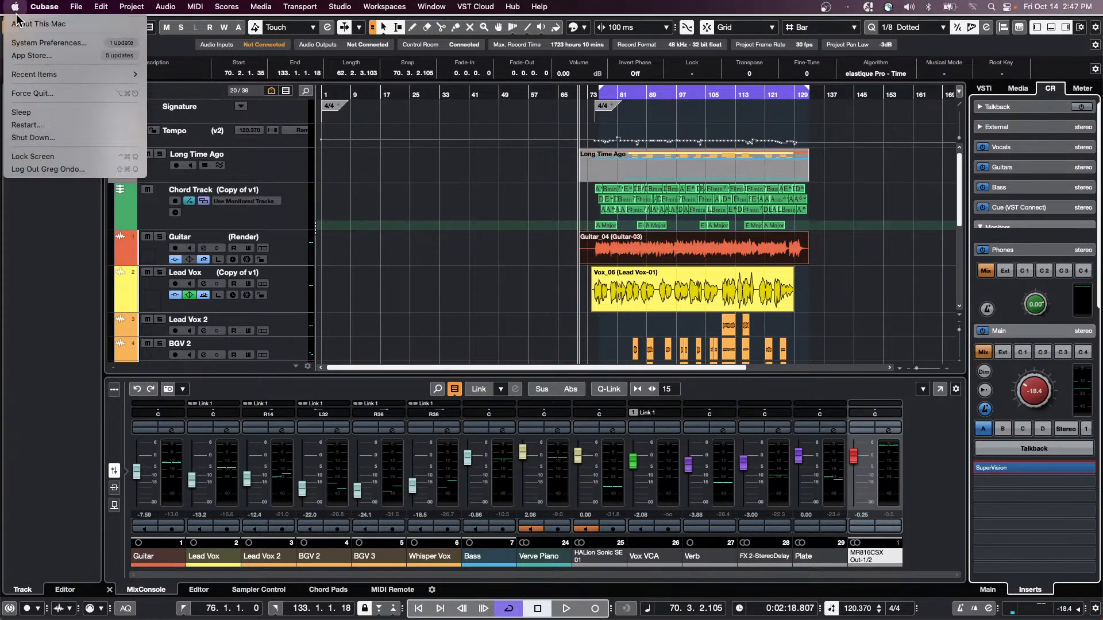
pyautogui.click(26, 23)
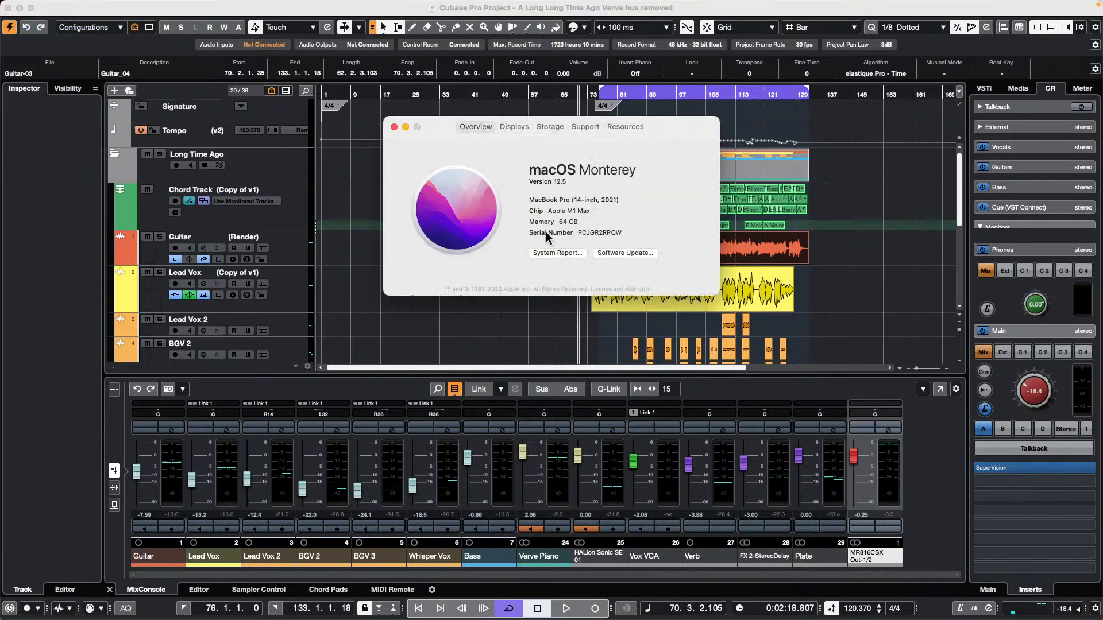
pyautogui.click(394, 127)
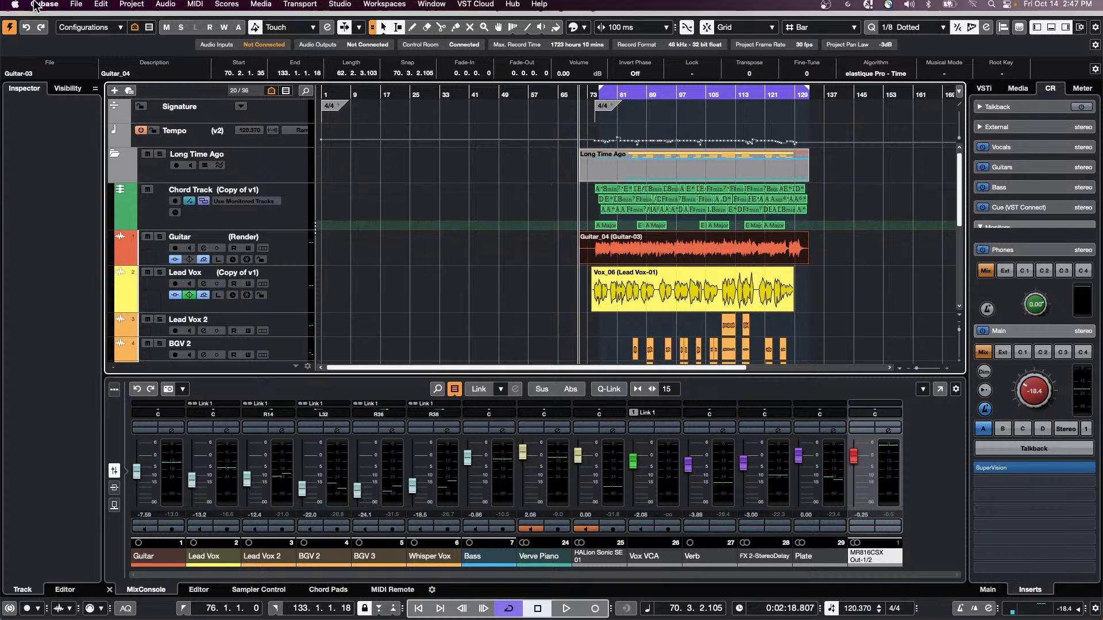
# Open the recent project jump off.cpr.
pyautogui.click(76, 6)
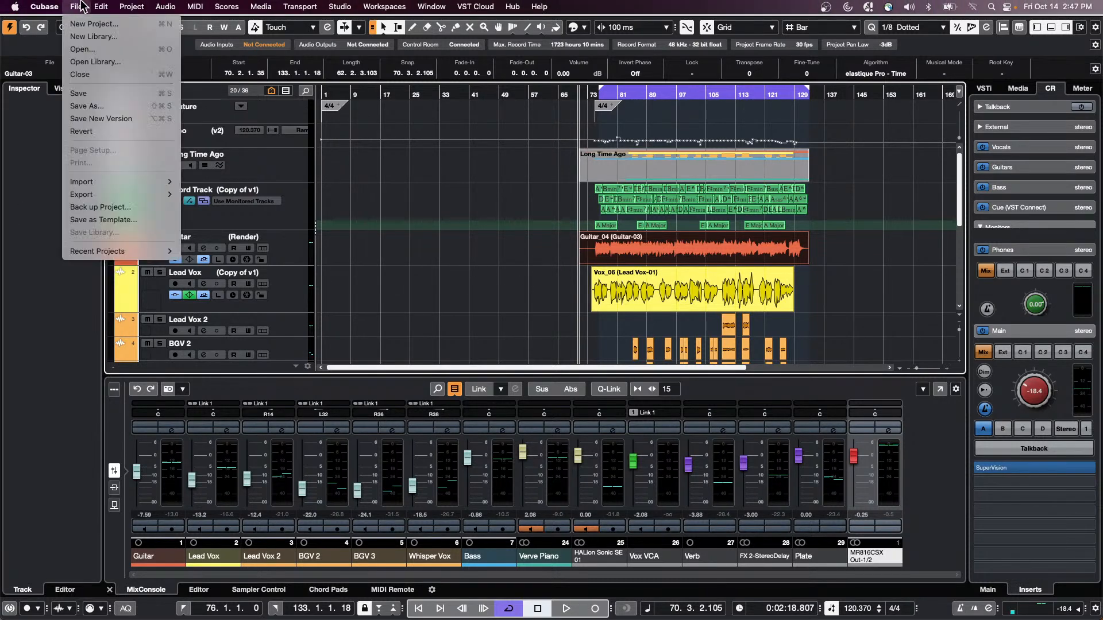
pyautogui.moveTo(123, 255)
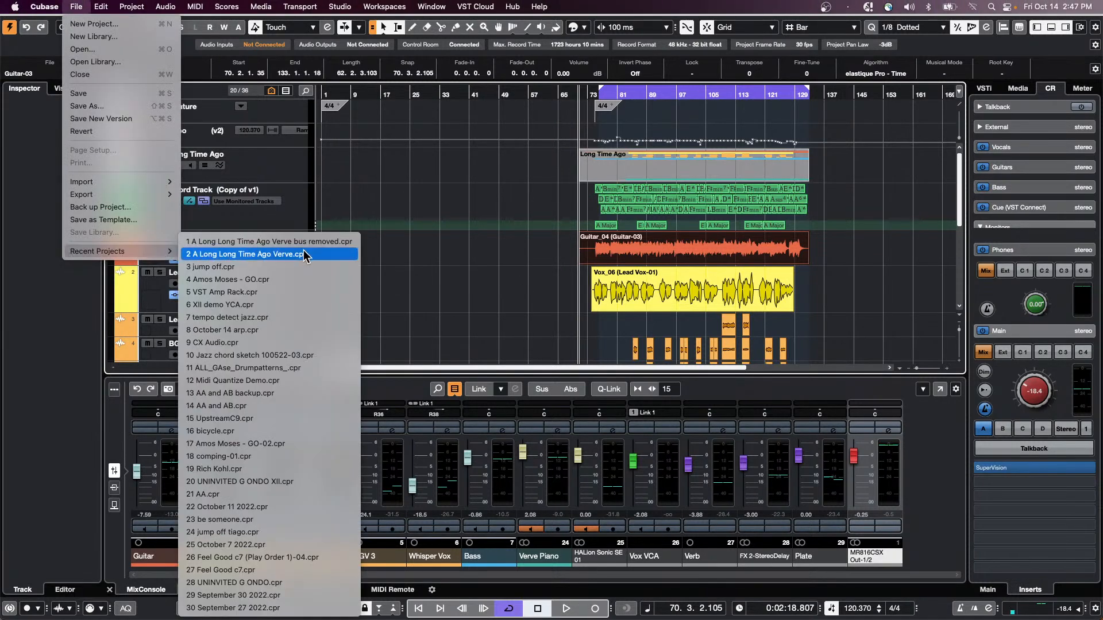
pyautogui.click(304, 268)
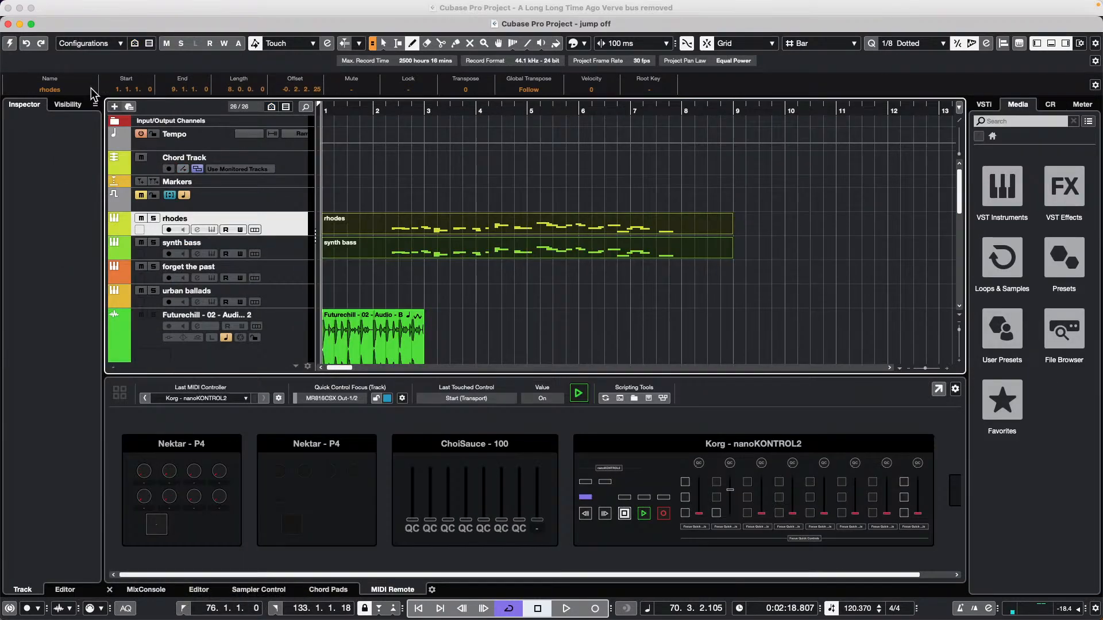
# Activate the jump off project and erase the rhodes and synth bass MIDI parts from the arrangement.
pyautogui.click(8, 44)
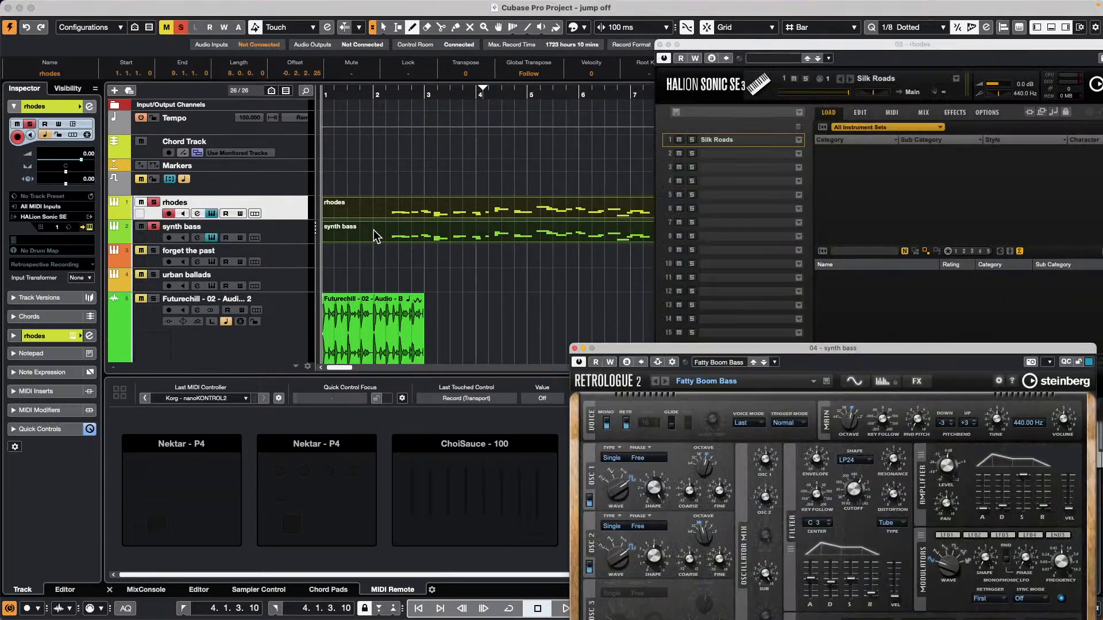
pyautogui.press('5')
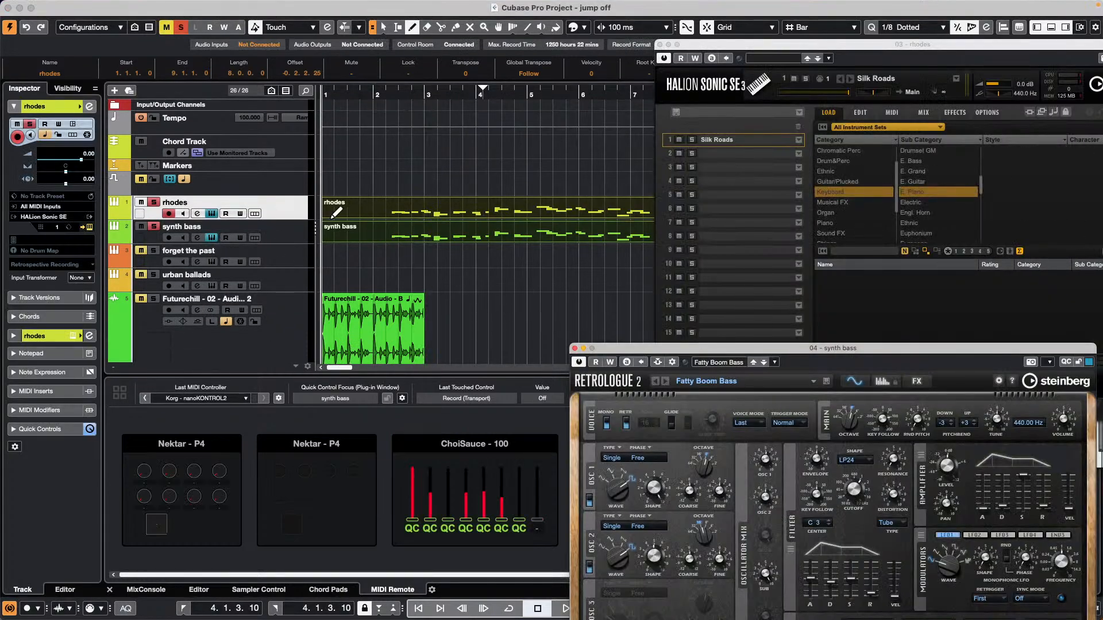
pyautogui.click(401, 215)
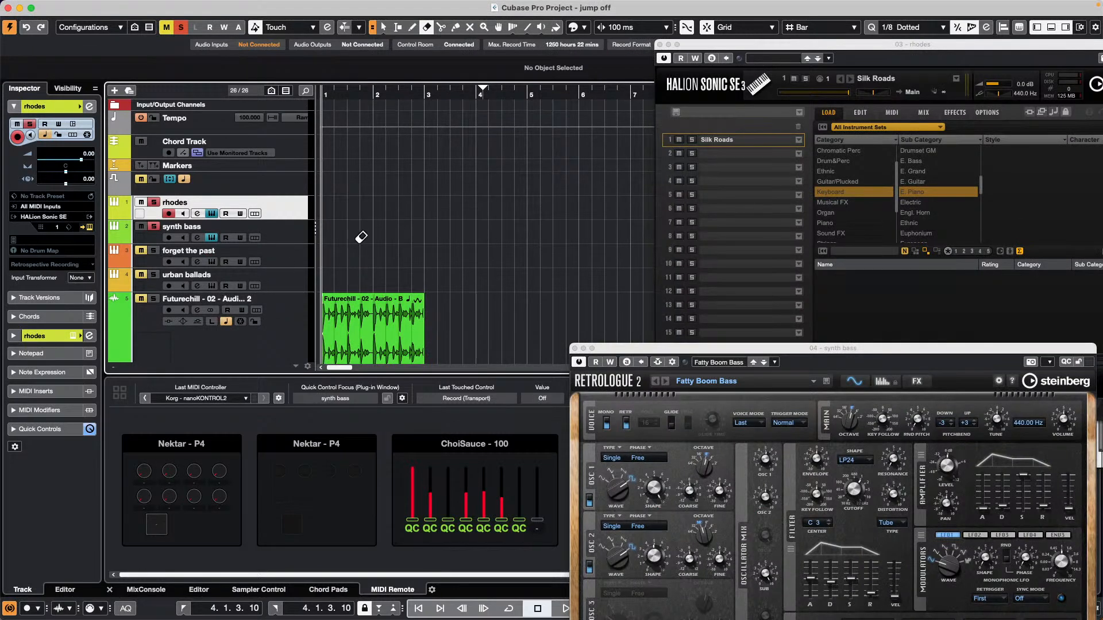
pyautogui.press('1')
# Open Groove Agent SE for the forget the past track, and close the Retrologue 2 and HALion Sonic SE windows.
pyautogui.click(287, 255)
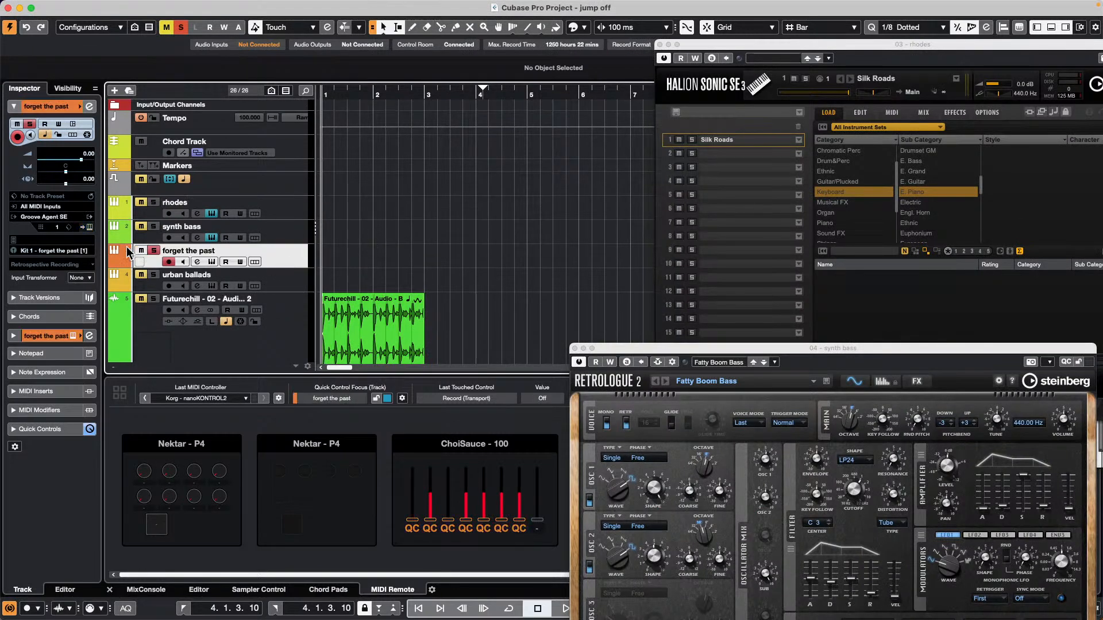
pyautogui.click(89, 228)
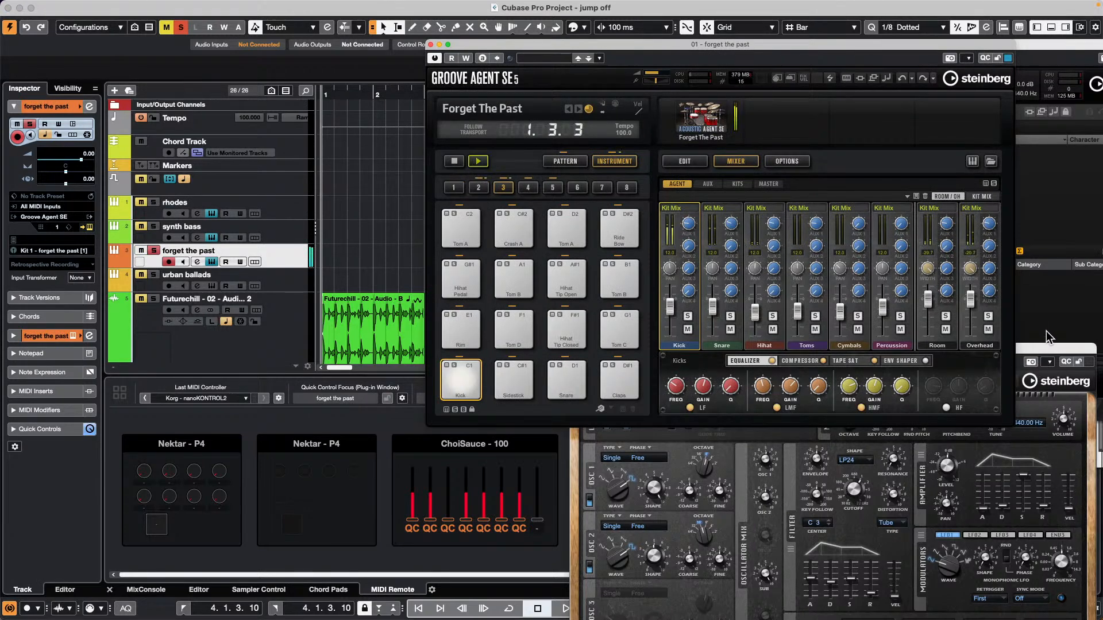
pyautogui.click(1051, 350)
pyautogui.moveTo(1051, 351); pyautogui.dragTo(845, 201)
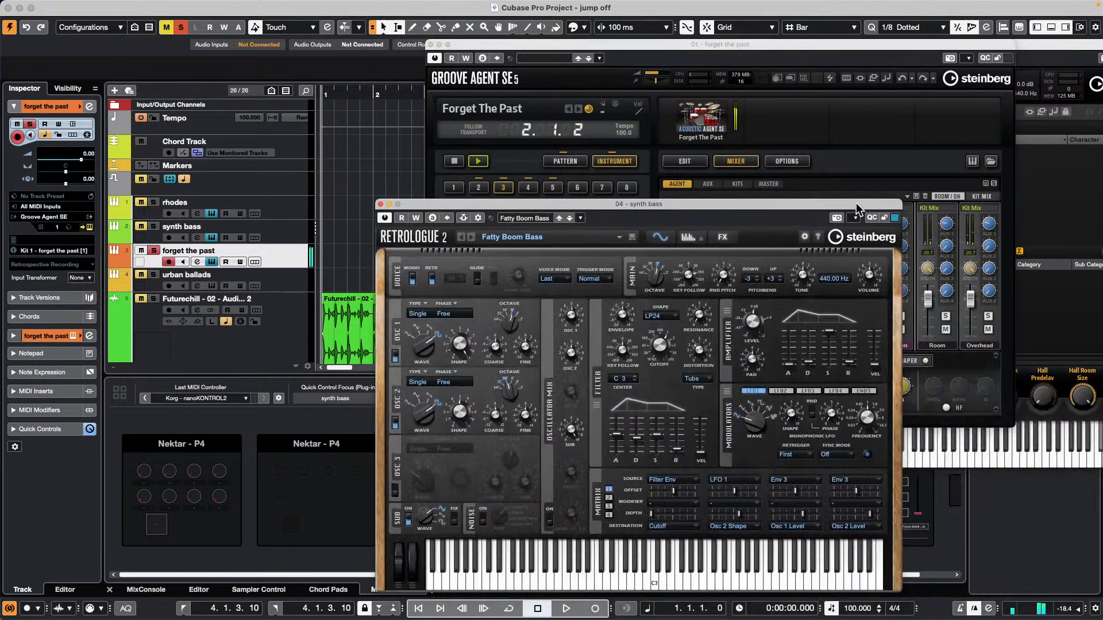
pyautogui.click(381, 201)
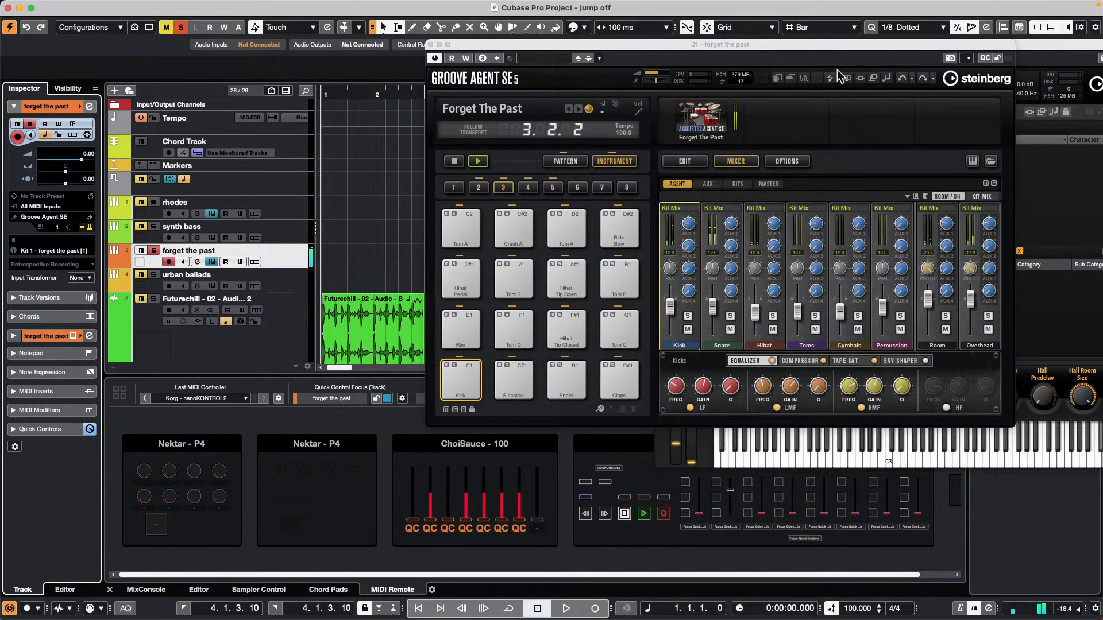
pyautogui.moveTo(885, 44); pyautogui.dragTo(623, 92)
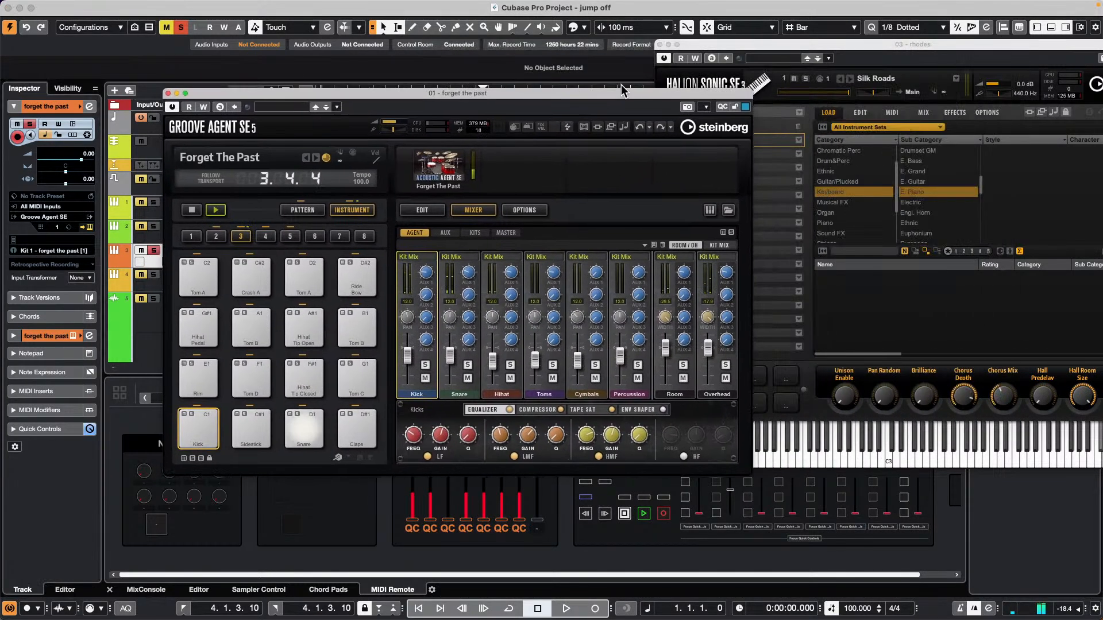
pyautogui.click(660, 45)
# Show the Control Room and set its main output level to -7.29.
pyautogui.click(1050, 88)
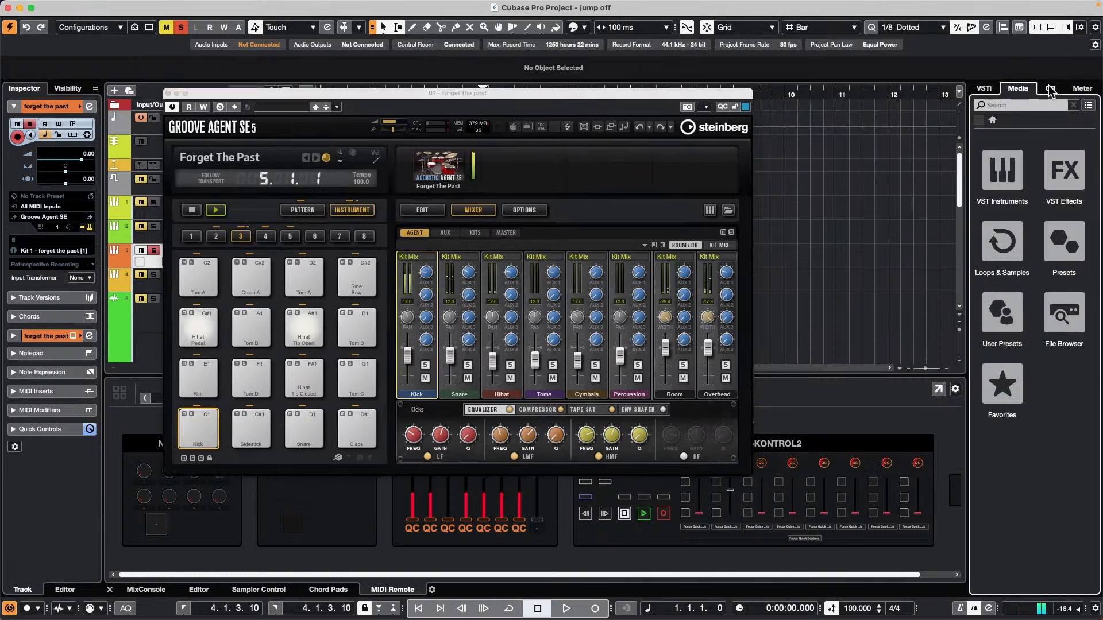
pyautogui.moveTo(1038, 460); pyautogui.dragTo(1037, 437)
# Switch Groove Agent's pads to patterns, move its window clear of the track list, and audition the fill patterns.
pyautogui.click(304, 210)
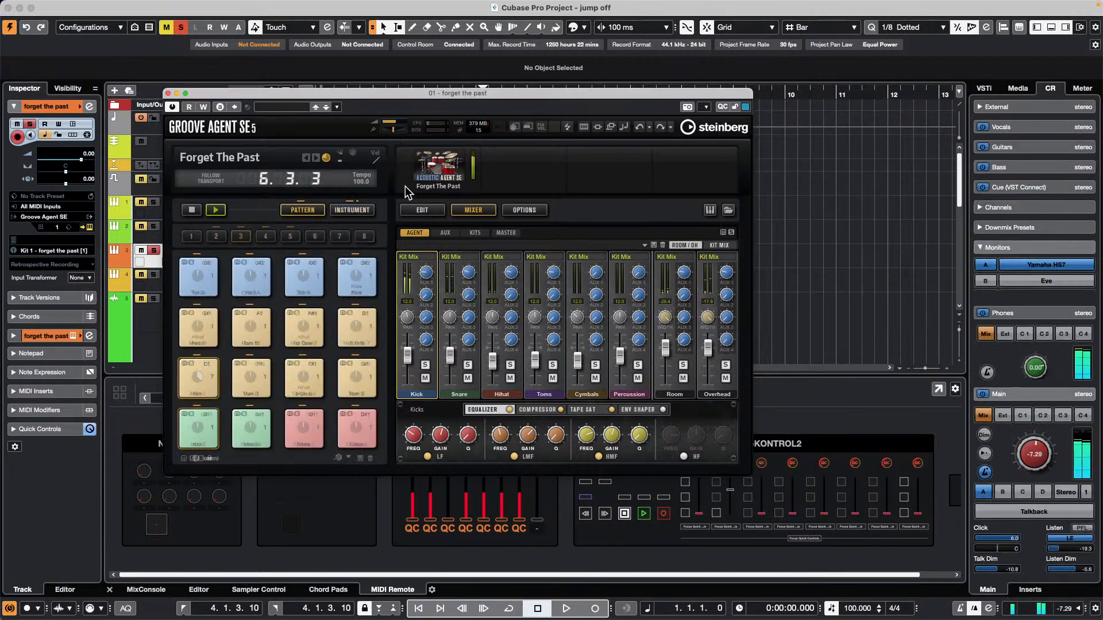
pyautogui.moveTo(386, 97); pyautogui.dragTo(638, 105)
pyautogui.moveTo(463, 290)
pyautogui.mouseDown()
pyautogui.moveTo(522, 304)
pyautogui.moveTo(507, 296)
pyautogui.moveTo(562, 283)
pyautogui.moveTo(509, 293)
pyautogui.mouseUp()
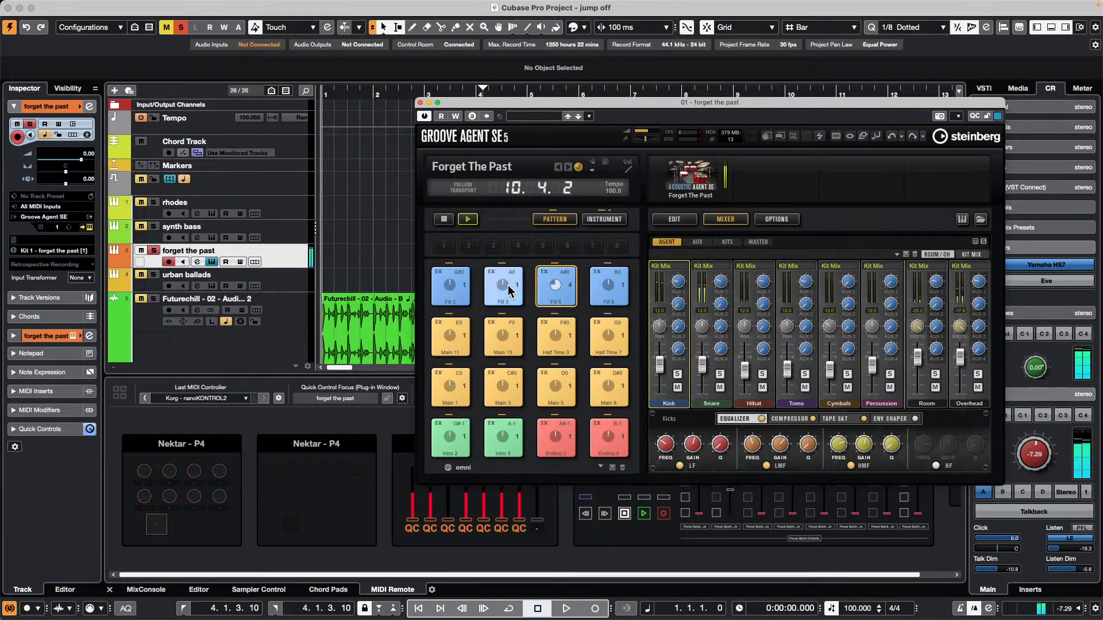
pyautogui.click(508, 291)
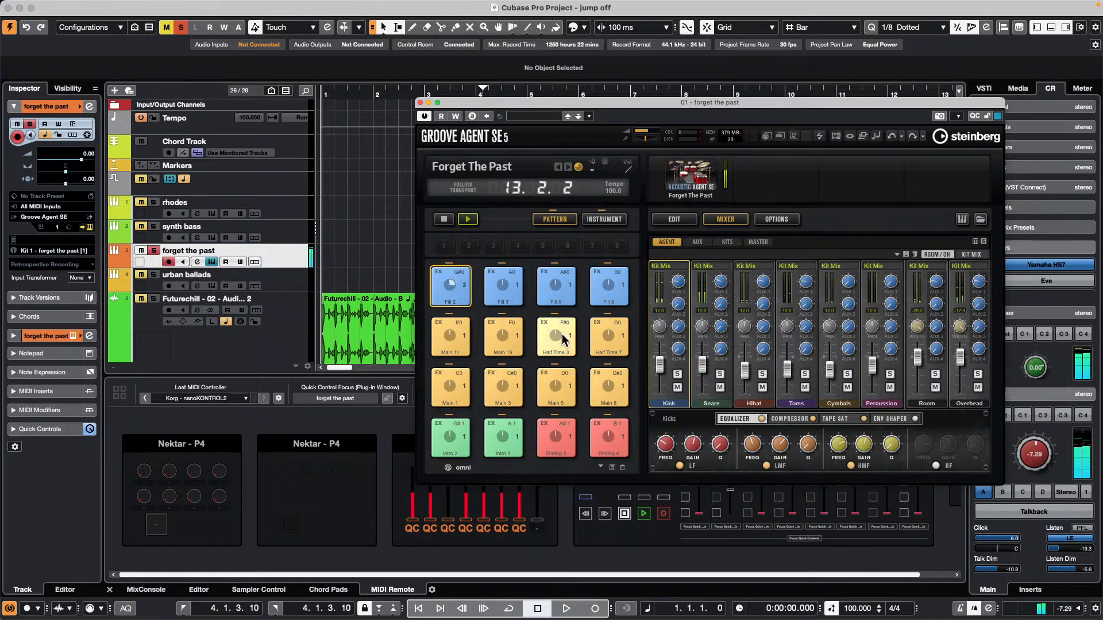
# Review Groove Agent's instrument pads and its Options, Mixer and Edit pages.
pyautogui.click(603, 219)
pyautogui.click(787, 222)
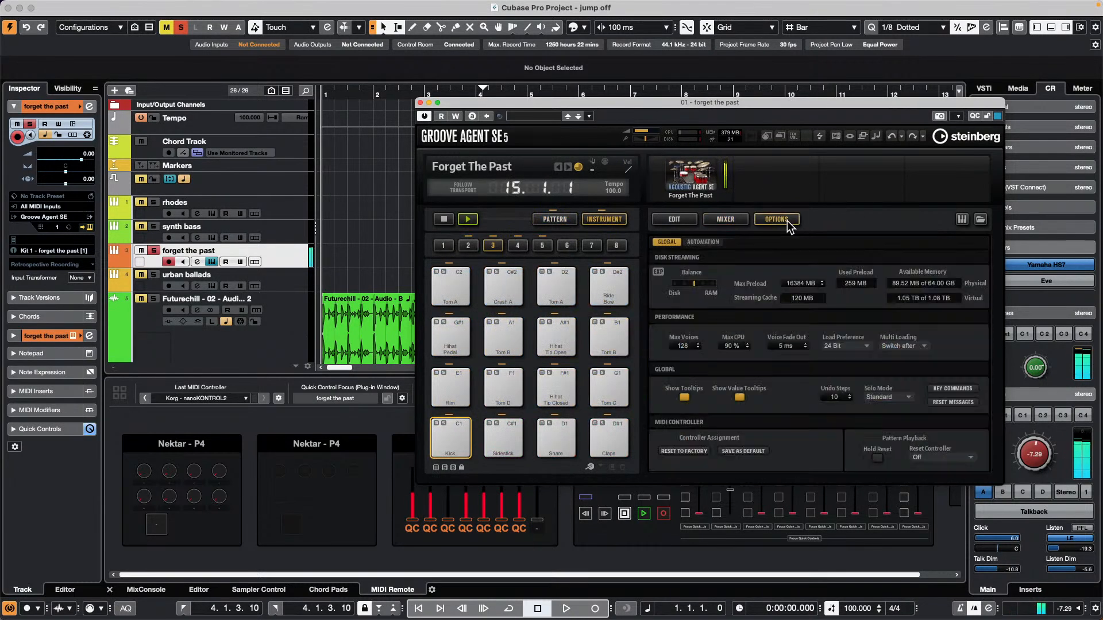
pyautogui.click(726, 219)
pyautogui.click(675, 219)
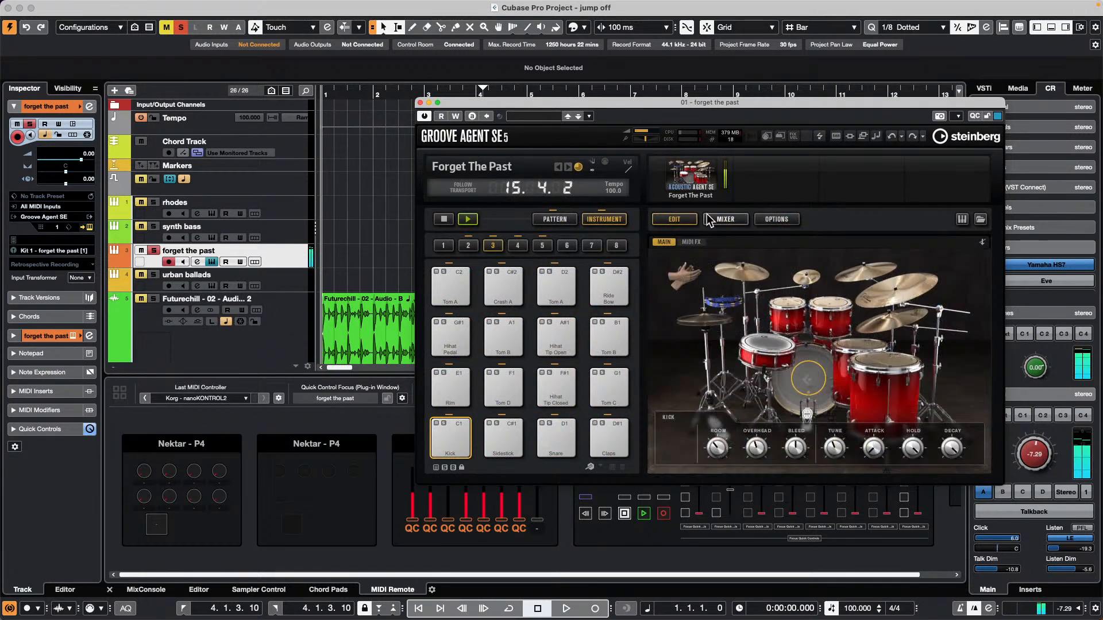
# Return to the pattern pads and set Auto Fill to 4 for the Half Time 3 pattern.
pyautogui.click(554, 219)
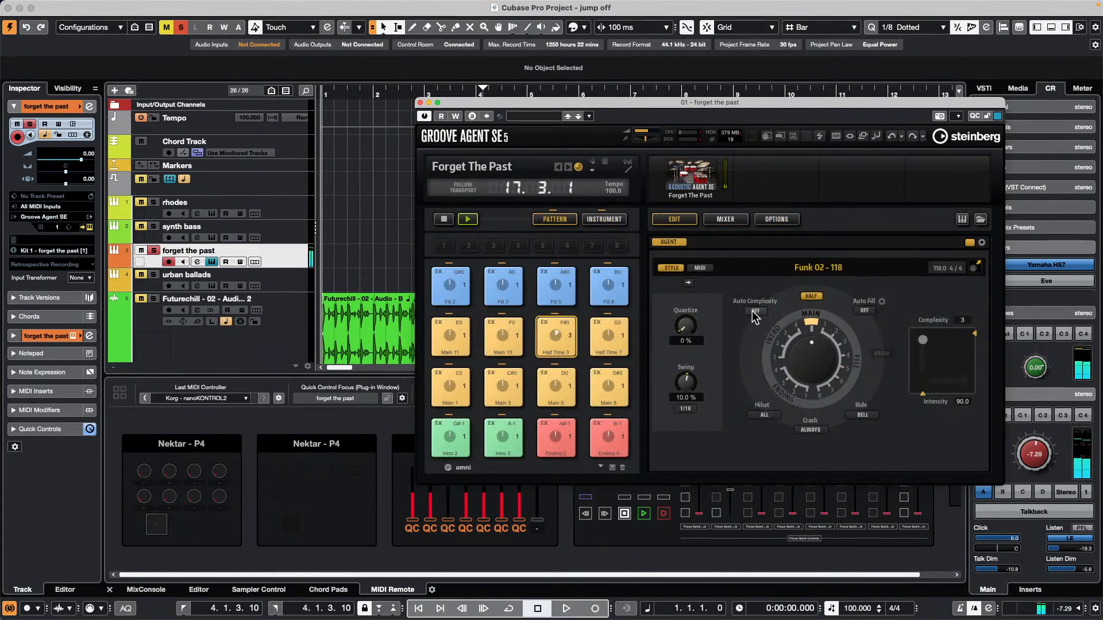
pyautogui.click(865, 310)
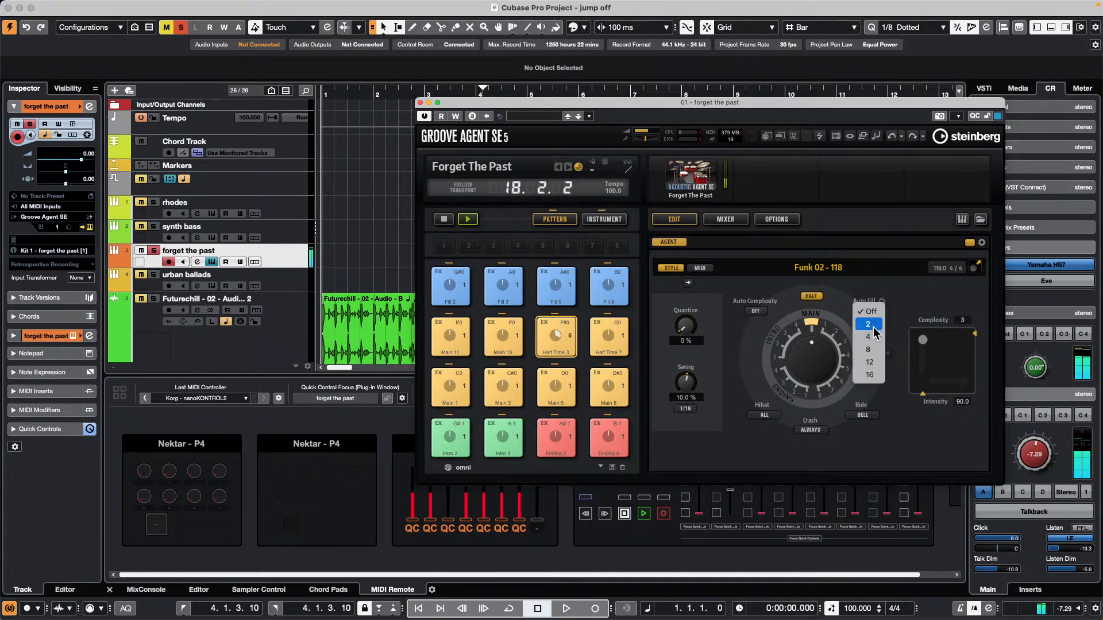
pyautogui.click(875, 339)
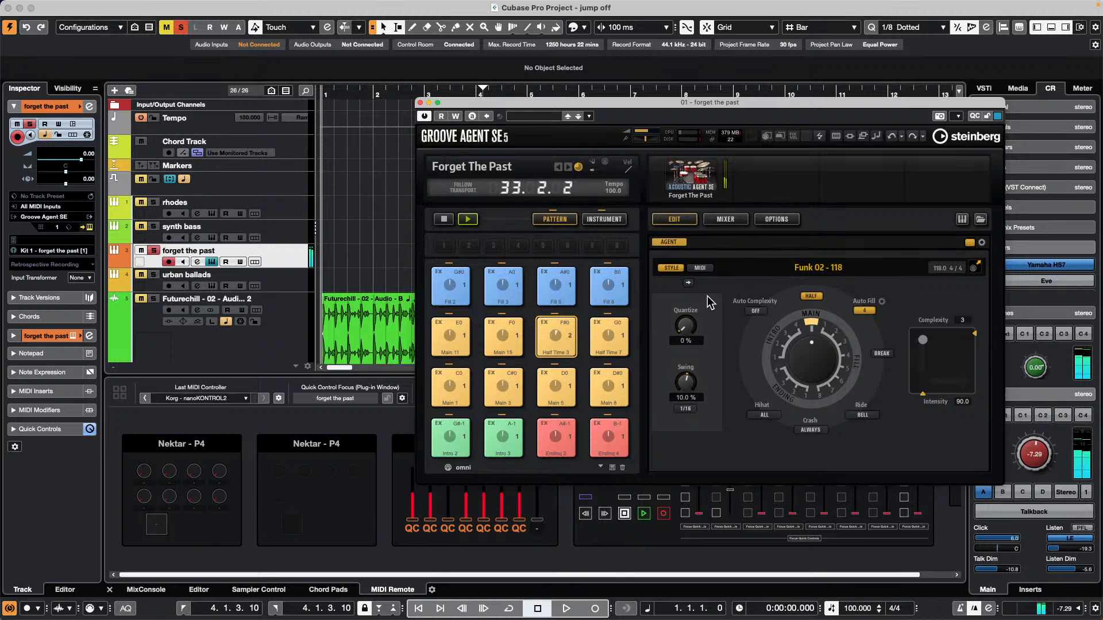
# Start project playback, trigger the Fill 3 and Fill 5 patterns, and stop Groove Agent's own pattern playback.
pyautogui.press('space')
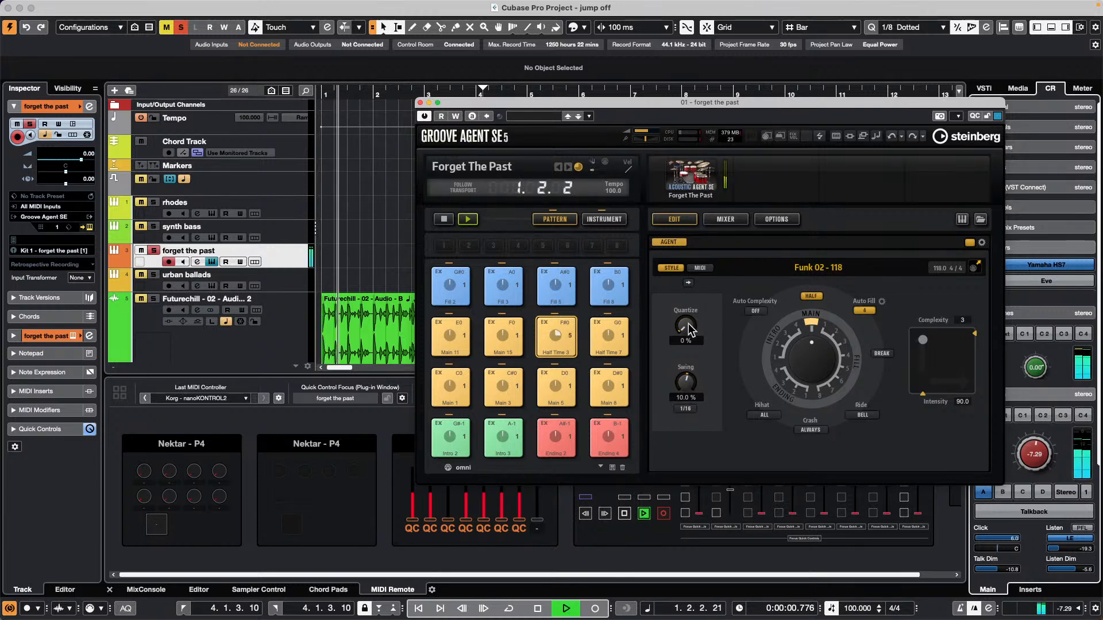
pyautogui.click(556, 287)
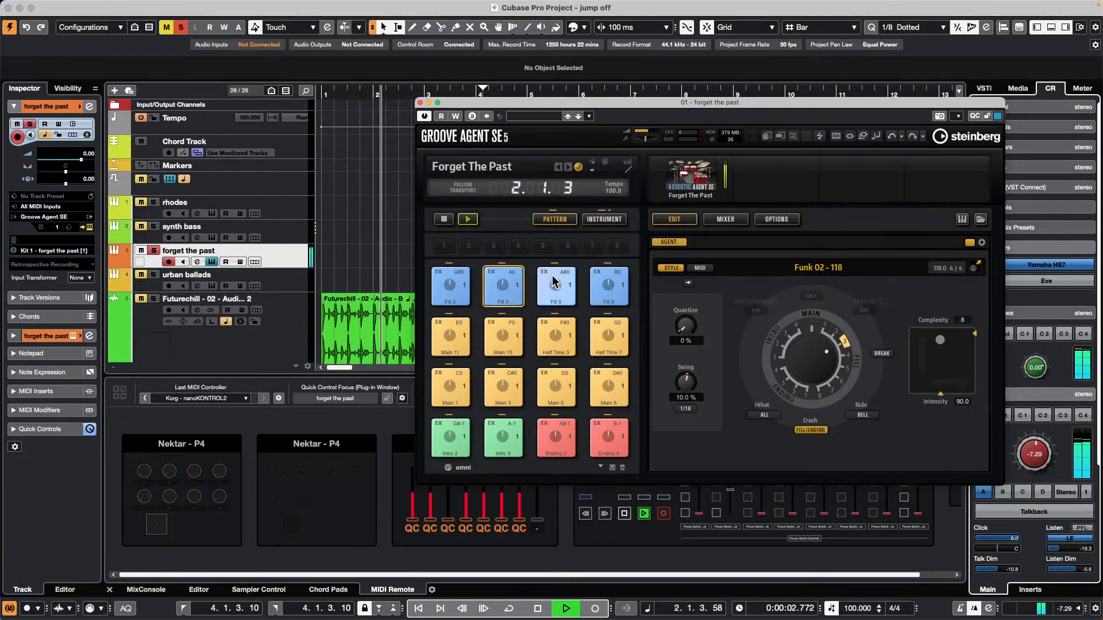
pyautogui.click(443, 220)
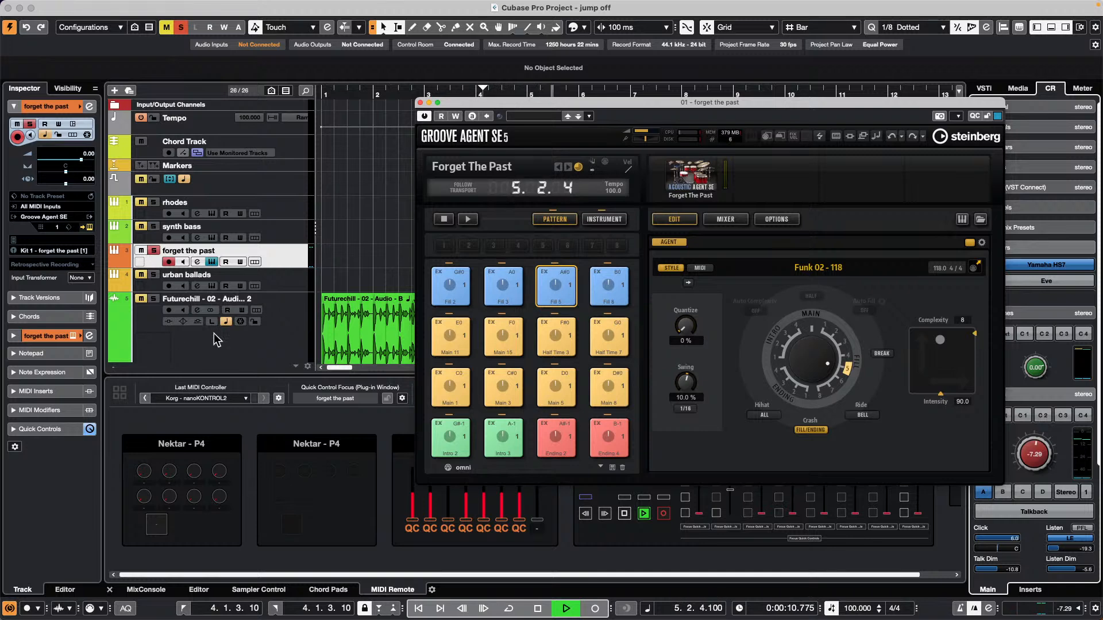
# Set the MIDI input of the forget the past track to its own Groove Agent output, 01. forget the past - MIDI Out.
pyautogui.click(175, 264)
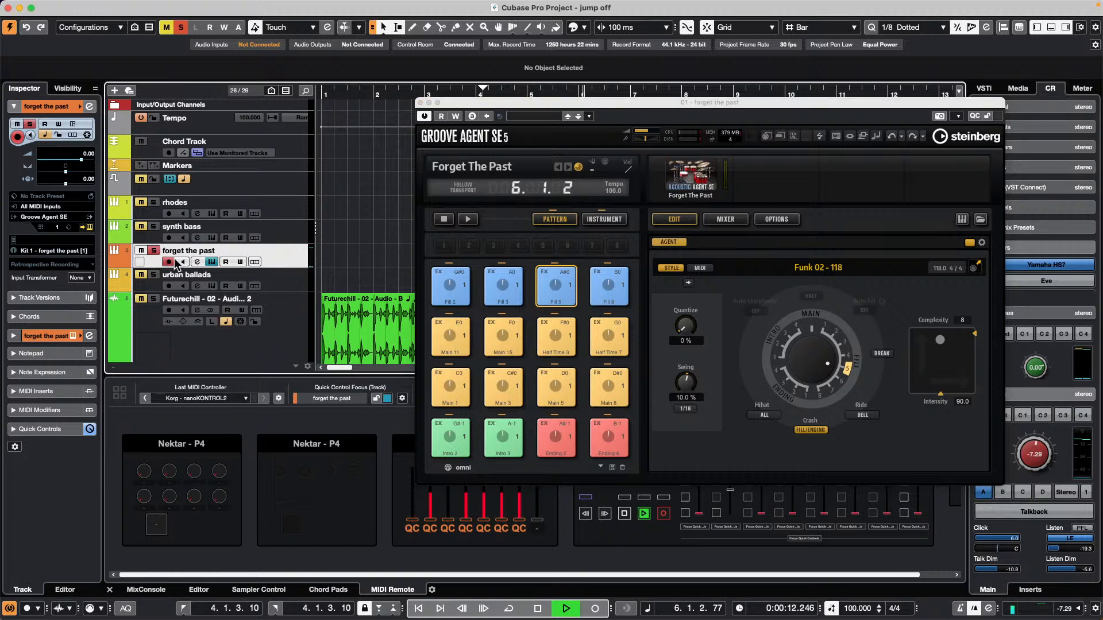
pyautogui.click(41, 207)
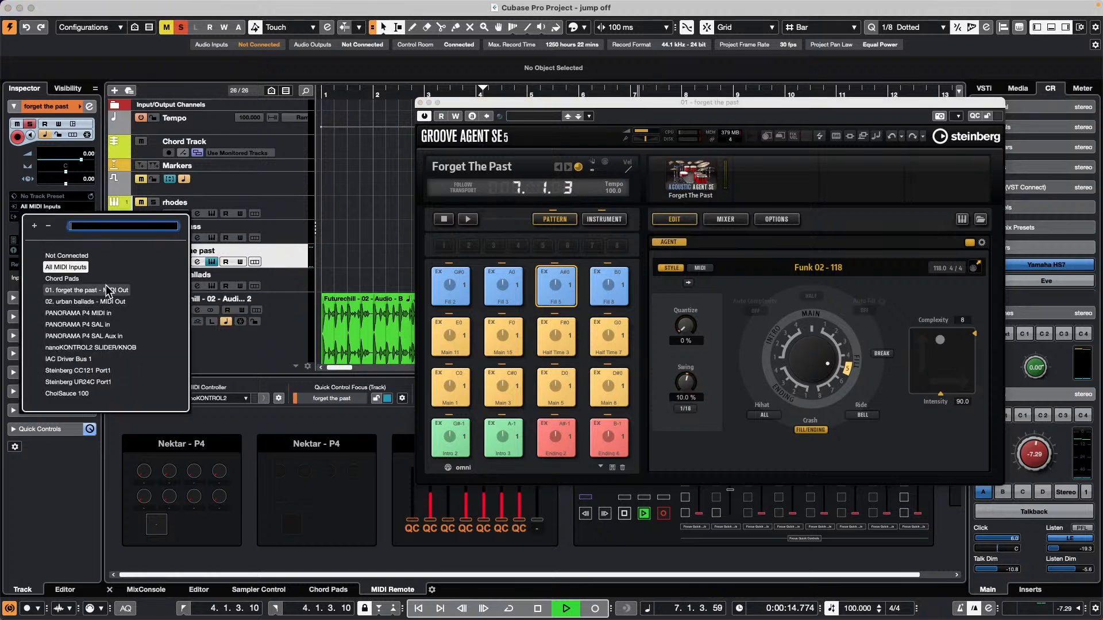
pyautogui.click(58, 291)
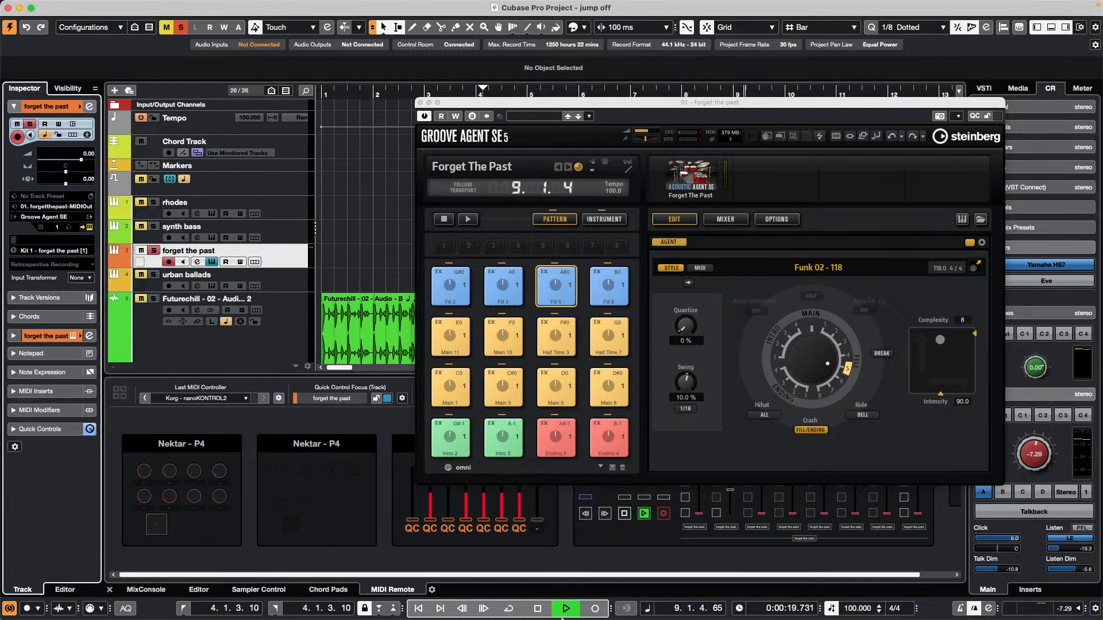
# Restart Groove Agent's pattern playback, begin recording on the forget the past track, and trigger the Main 15 pattern.
pyautogui.click(473, 222)
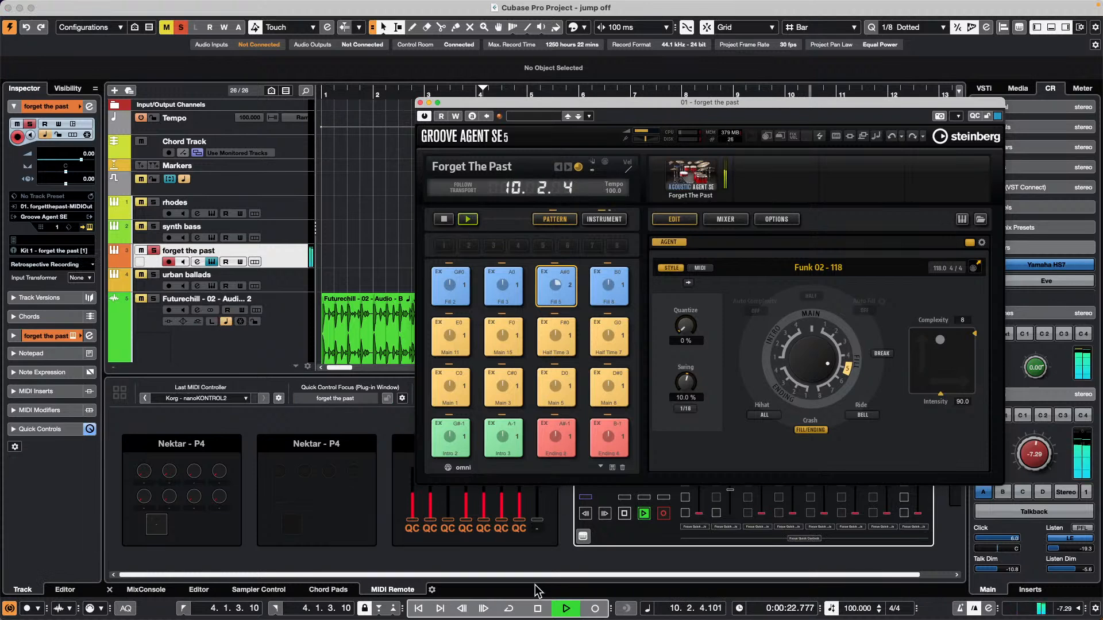
pyautogui.click(596, 608)
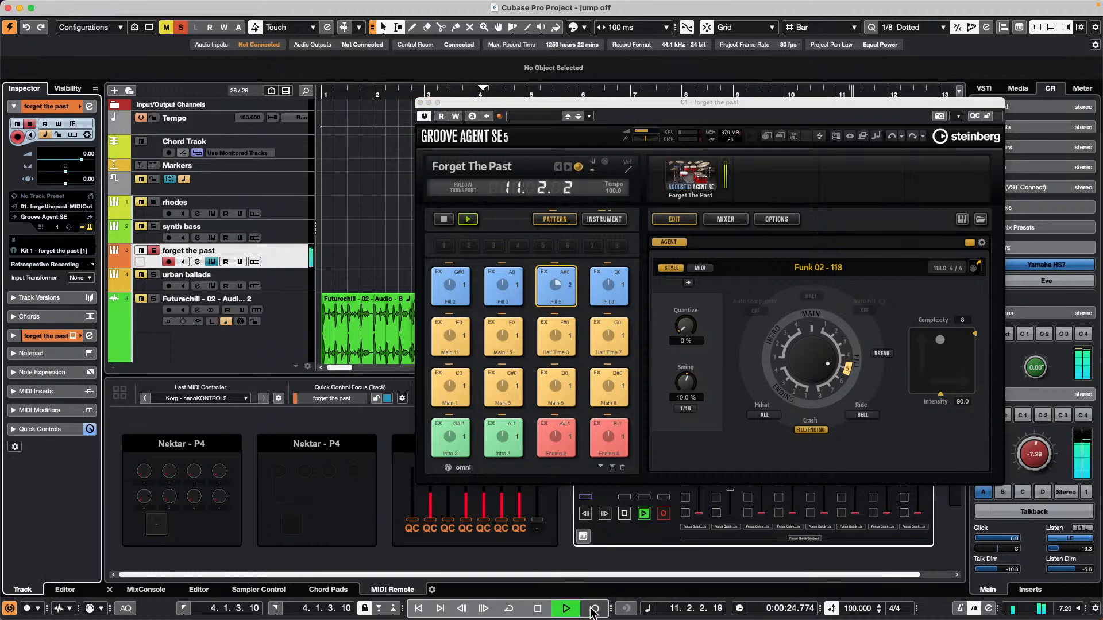
pyautogui.click(564, 303)
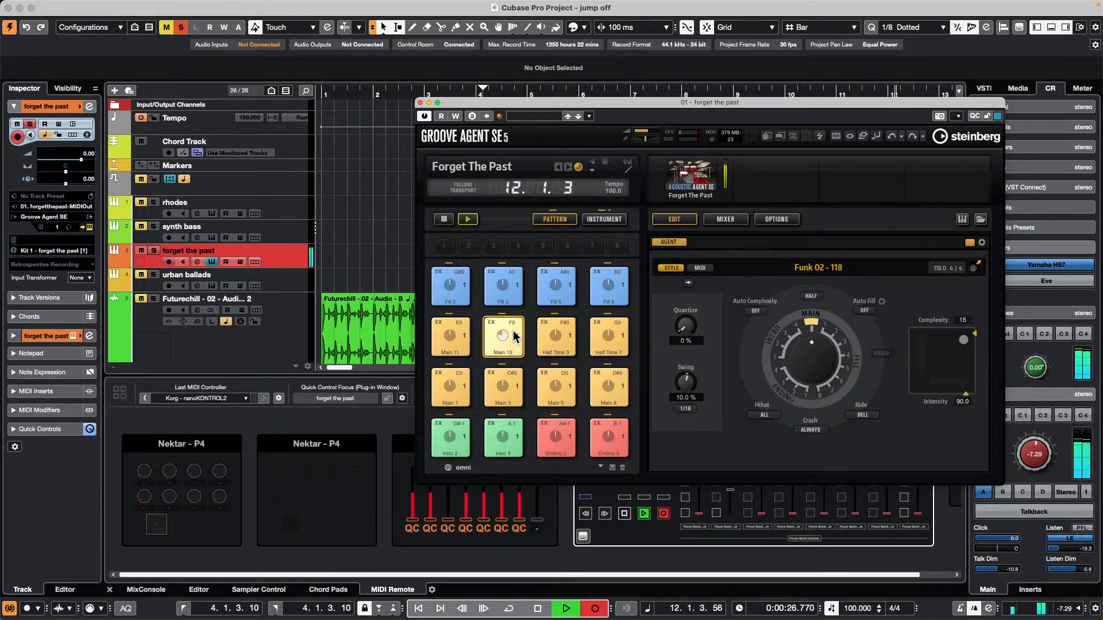
# Reveal the MIDI part being recorded and set Auto Fill to 2 for the Main 15 pattern.
pyautogui.moveTo(512, 107); pyautogui.dragTo(201, 185)
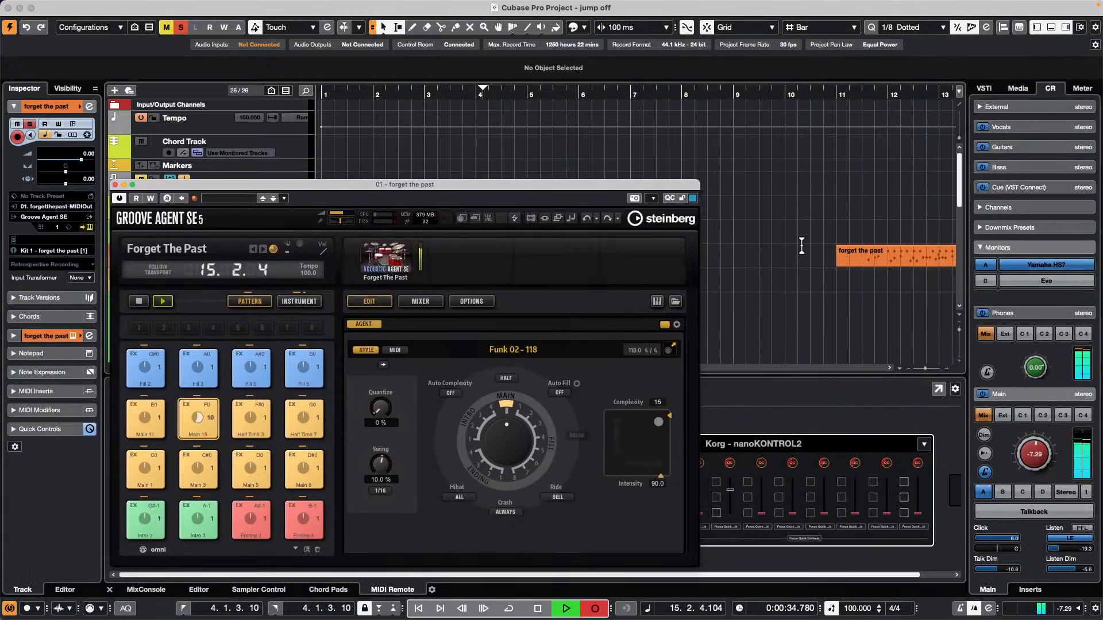
pyautogui.press('g')
pyautogui.press('g')
pyautogui.press('g')
pyautogui.press('g')
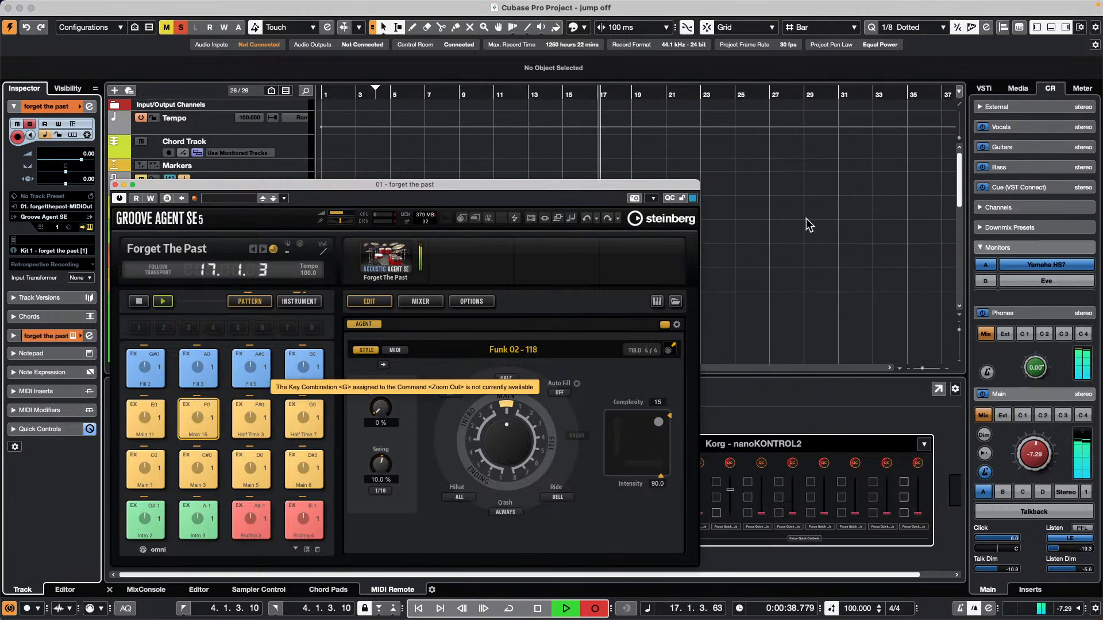
pyautogui.moveTo(576, 180); pyautogui.dragTo(429, 119)
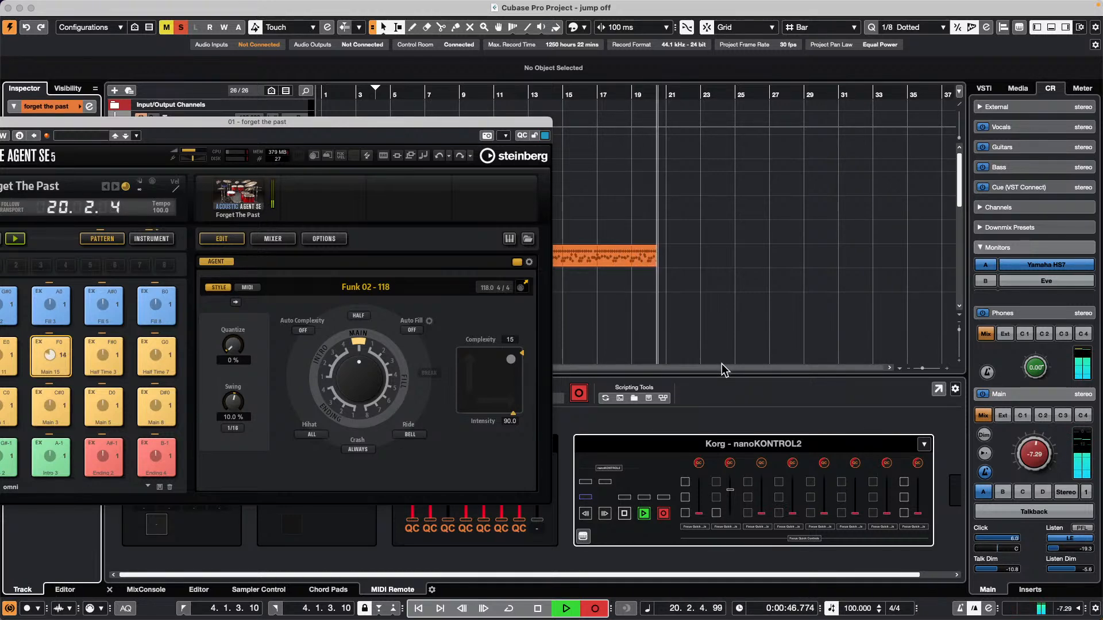
pyautogui.click(412, 330)
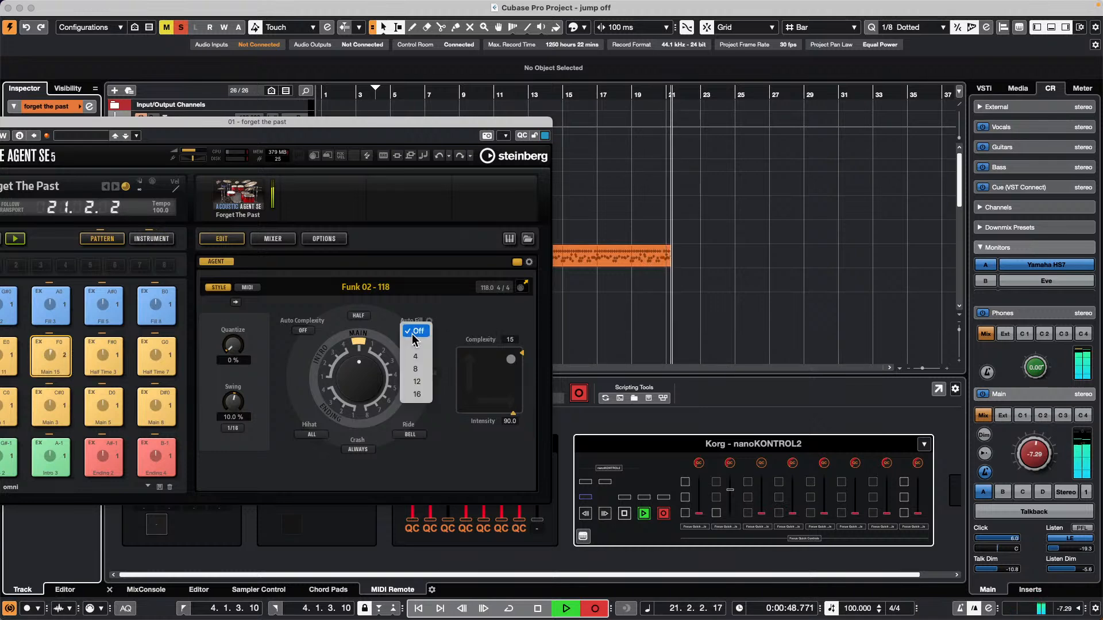
pyautogui.click(420, 344)
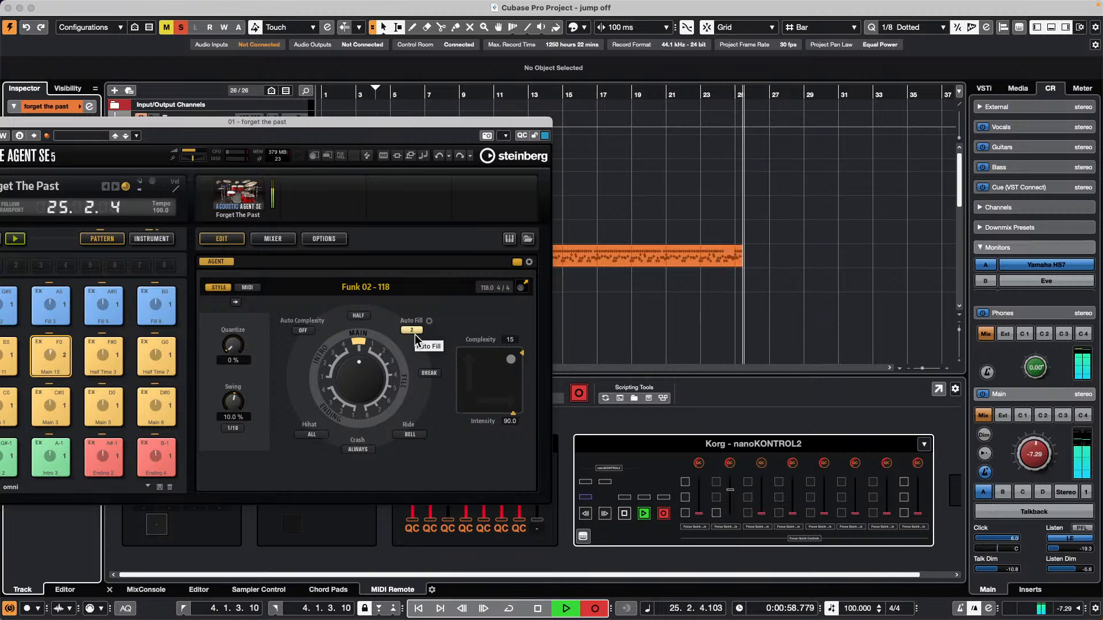
# Trigger the Fill 6 and Ending 4 patterns in the take, and stop the recording and Groove Agent's playback.
pyautogui.click(166, 303)
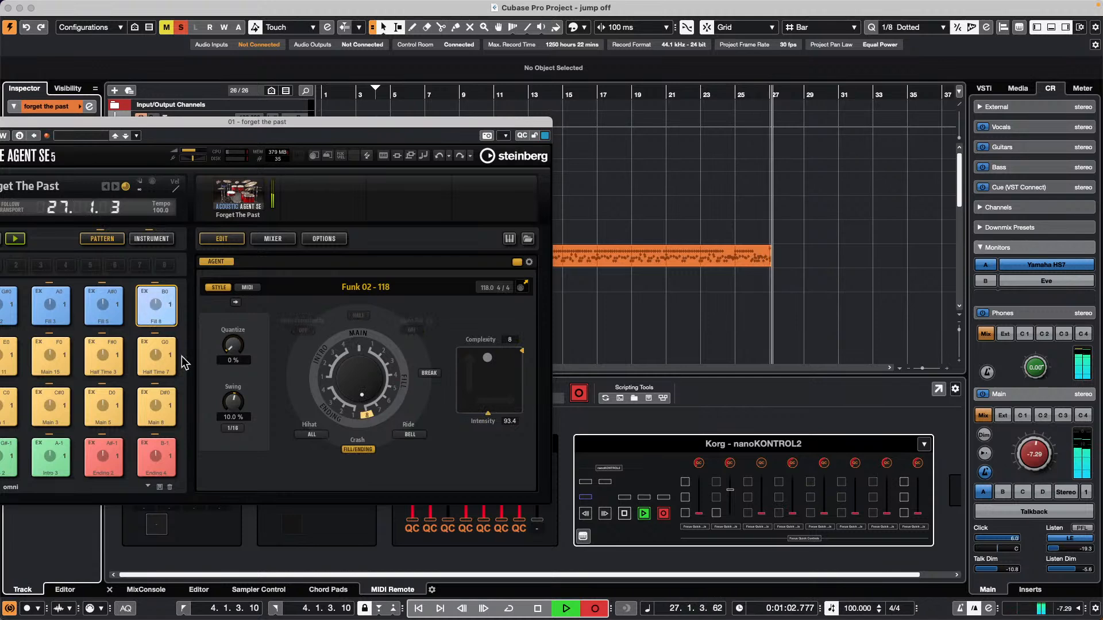
pyautogui.moveTo(158, 462); pyautogui.dragTo(155, 460)
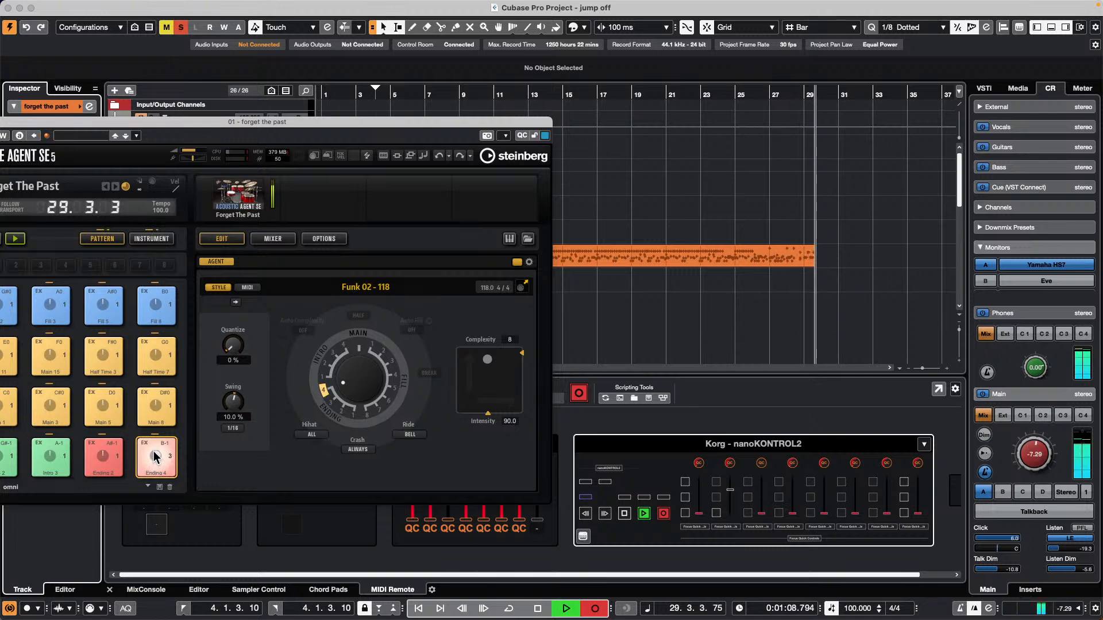
pyautogui.press('space')
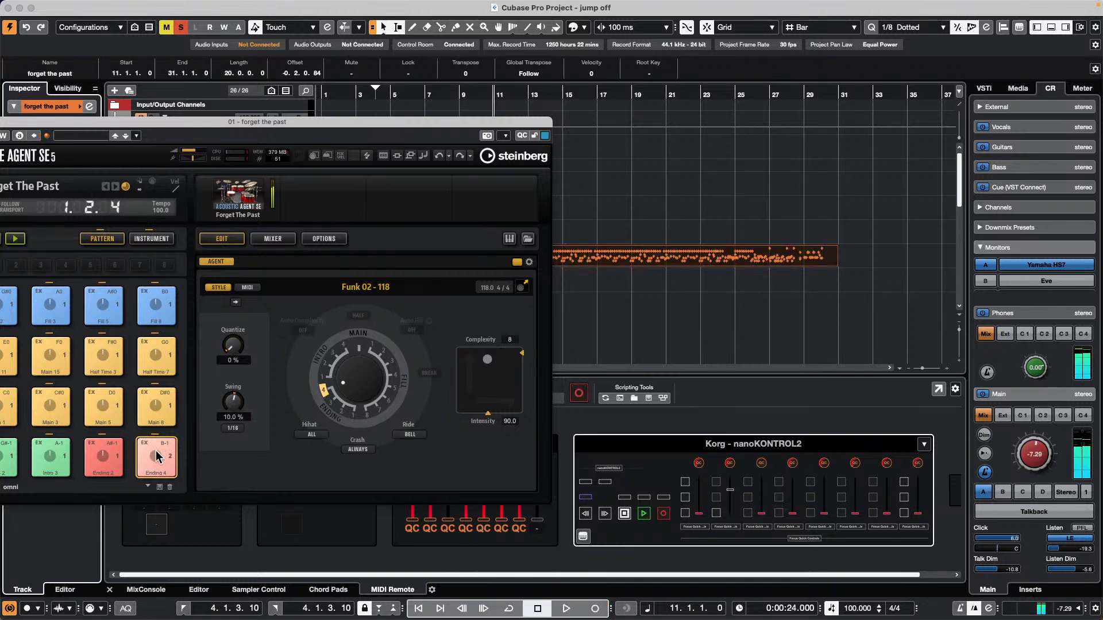
pyautogui.moveTo(121, 123); pyautogui.dragTo(236, 138)
pyautogui.click(107, 256)
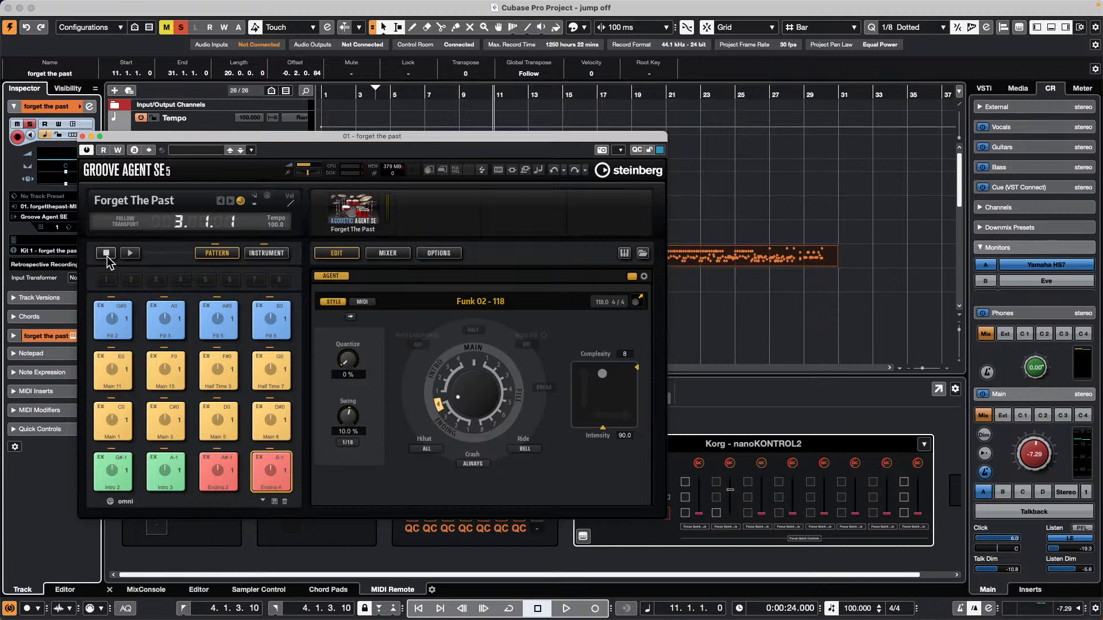
# Close the Groove Agent window and open the E.Piano part in a separate Key Editor window.
pyautogui.click(82, 136)
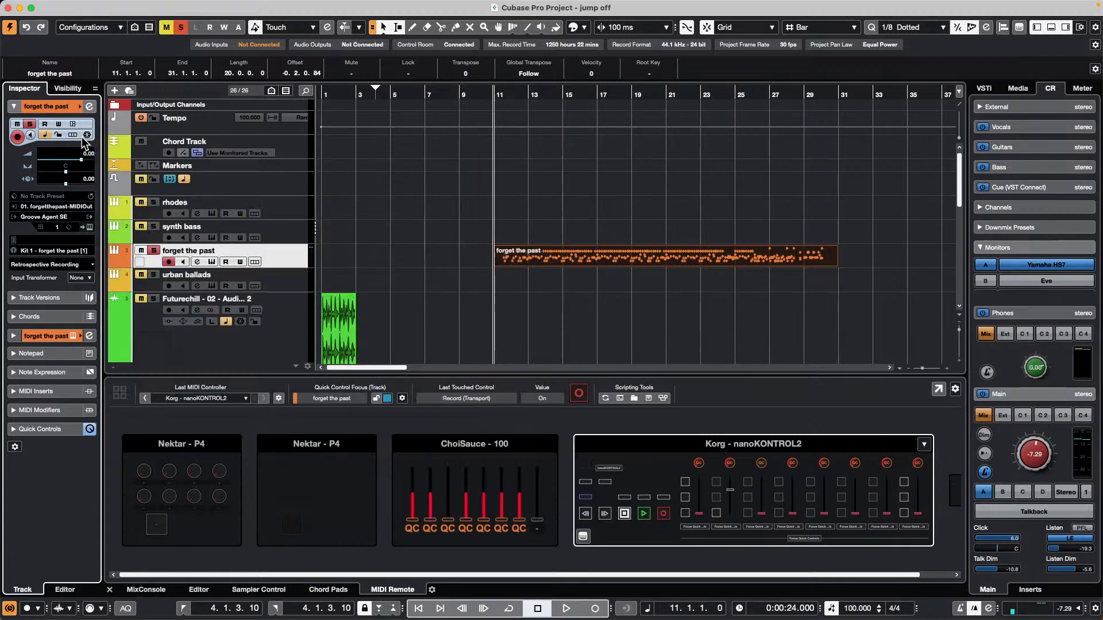
pyautogui.scroll(-4, 437, 190)
pyautogui.doubleClick(466, 320)
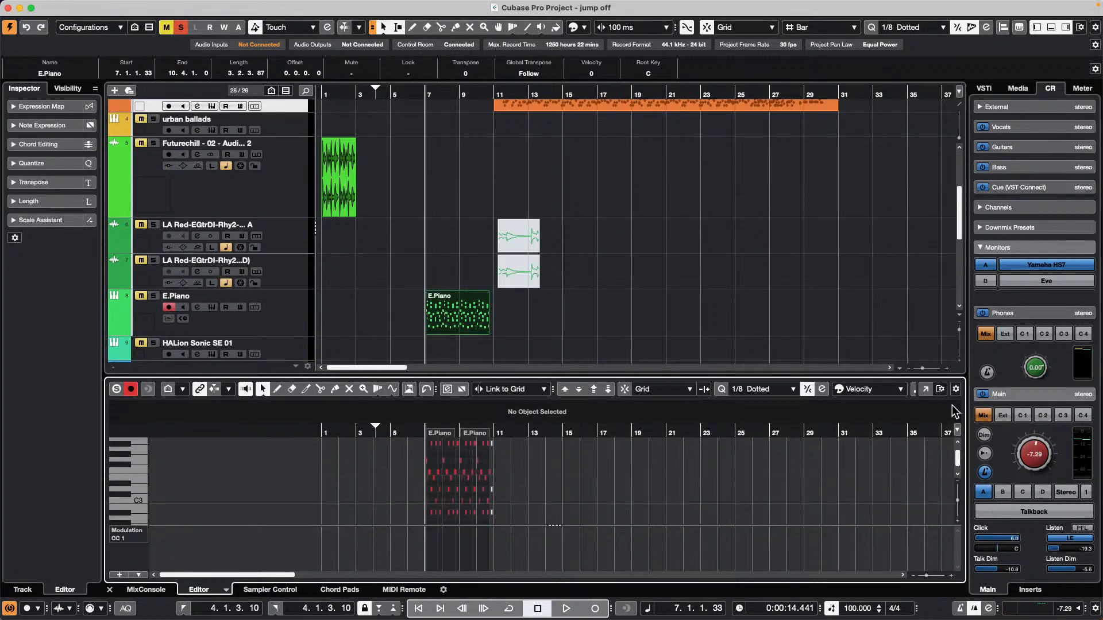
pyautogui.click(926, 389)
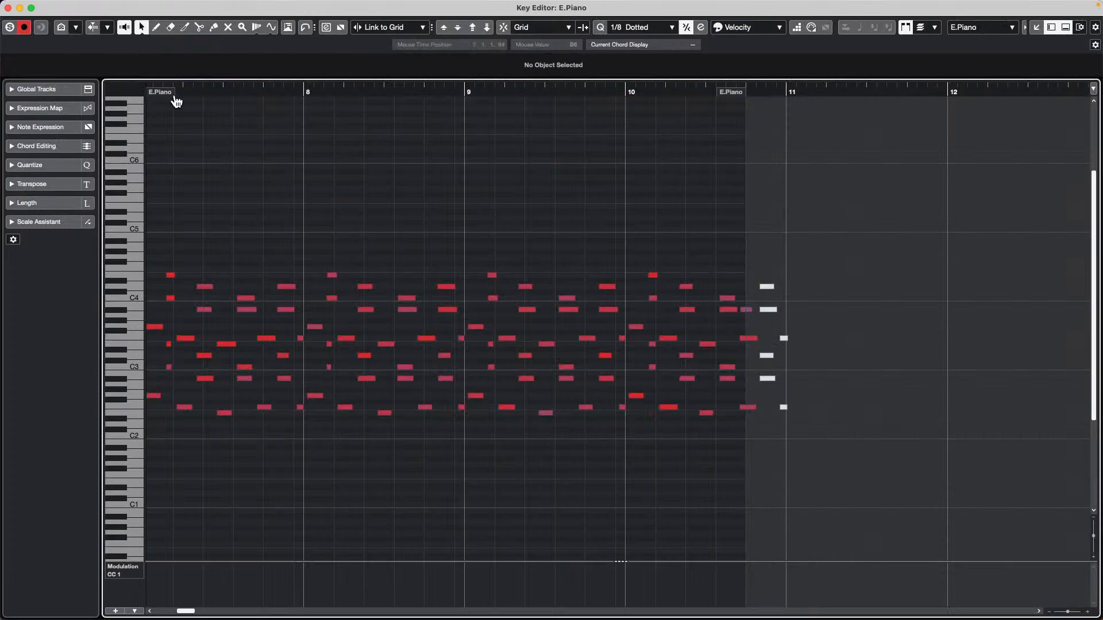
# Examine the note length functions and MIDI commands available in the Key Editor, and close its separate window.
pyautogui.click(13, 202)
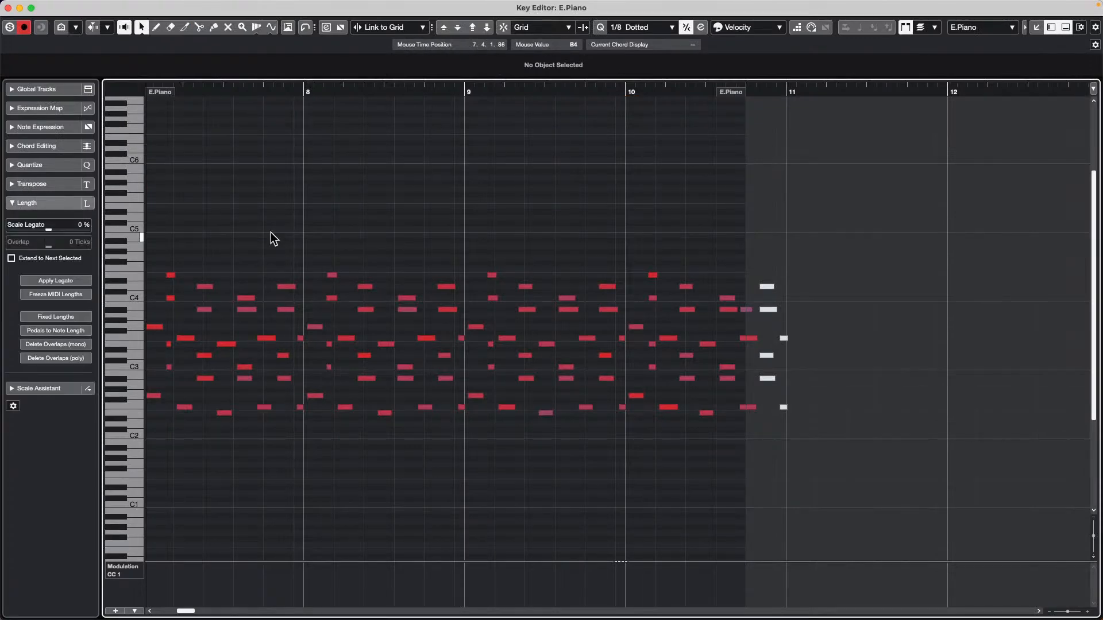
pyautogui.moveTo(337, 3)
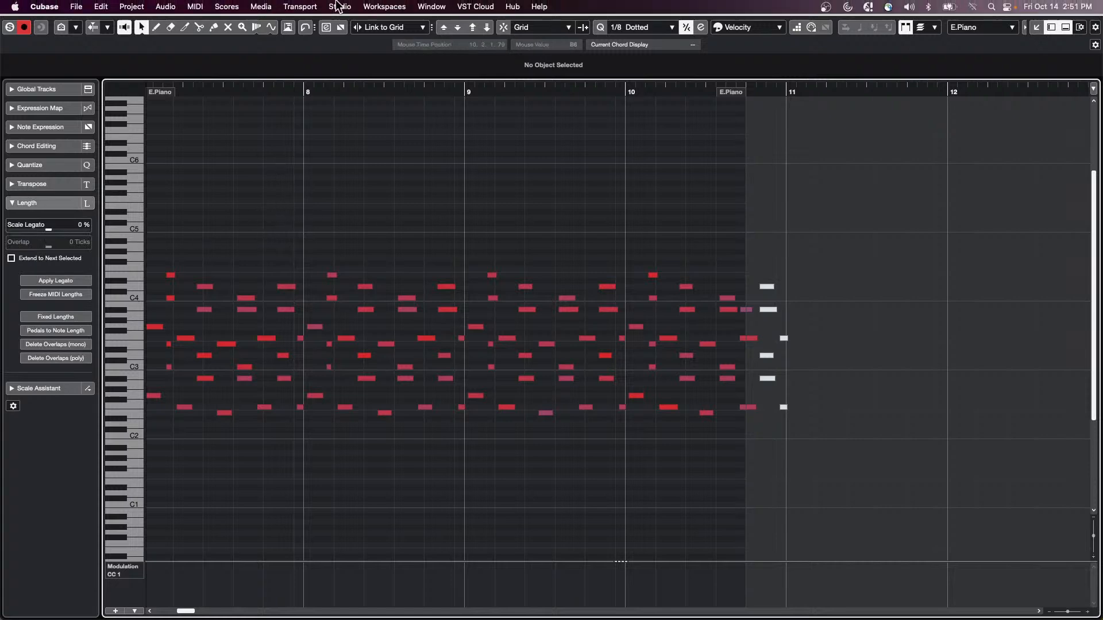
pyautogui.click(261, 7)
pyautogui.moveTo(194, 7)
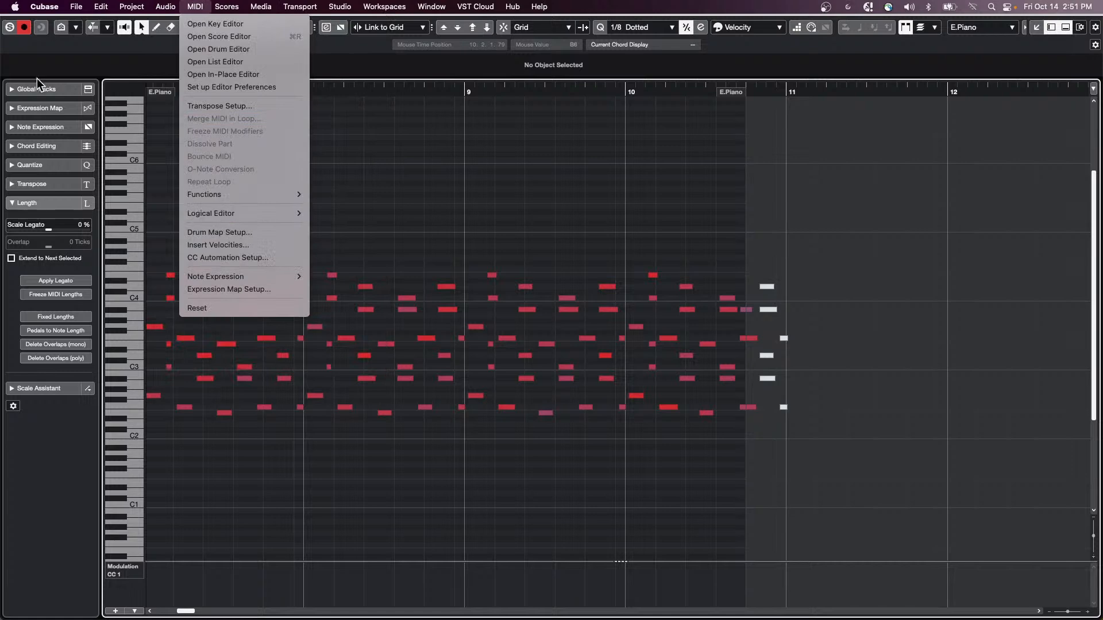
pyautogui.click(51, 112)
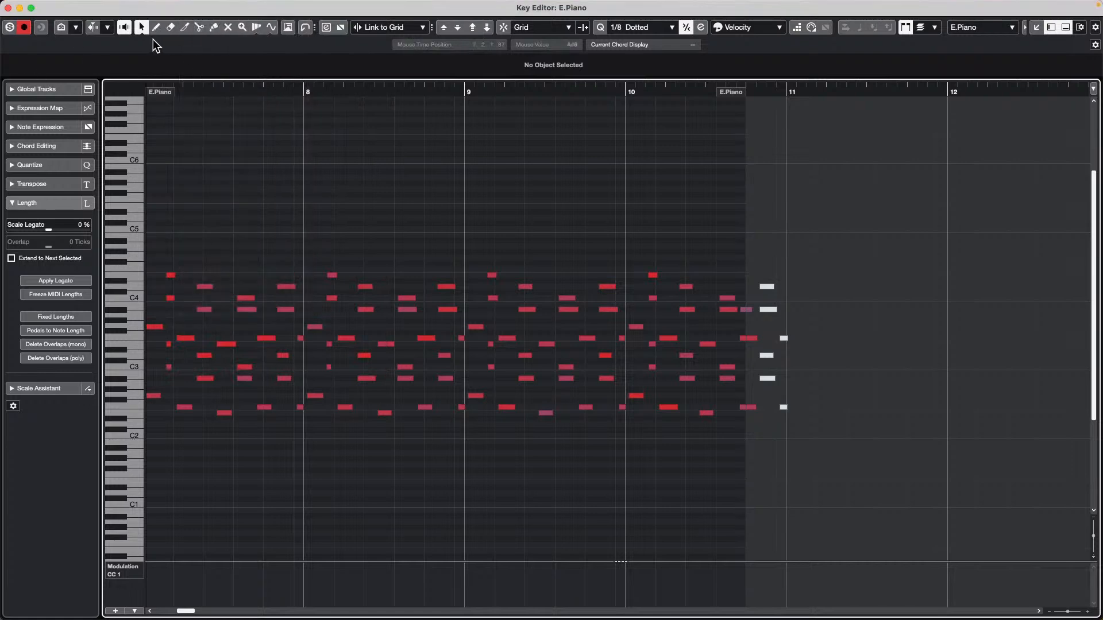
pyautogui.click(8, 8)
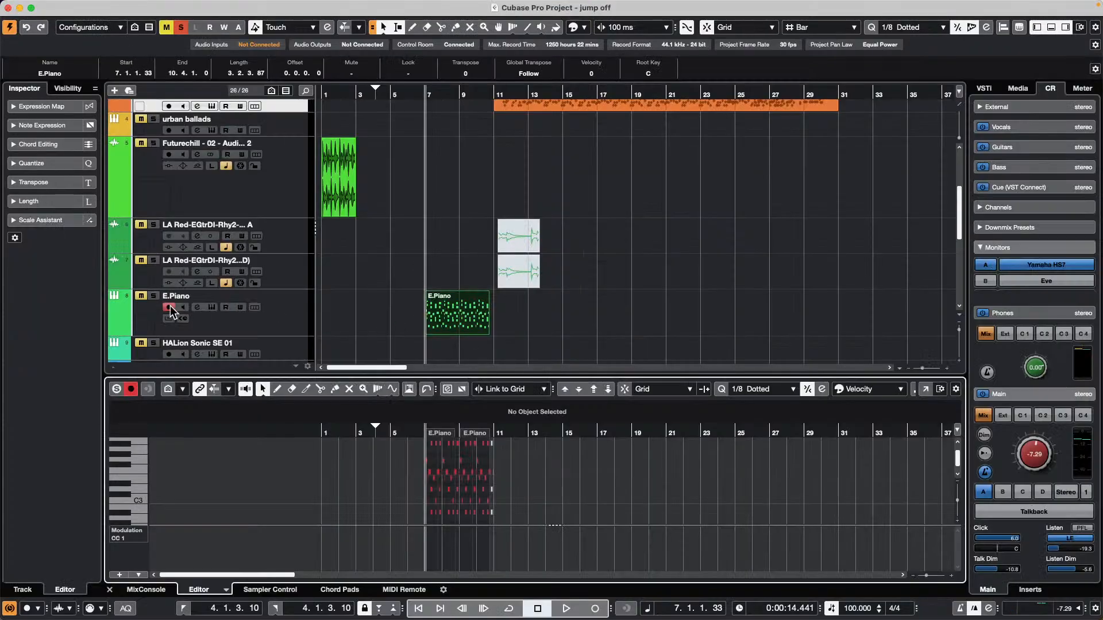
# Set Random 1 in the E.Piano track's MIDI Modifiers to target Length, with a maximum value of 79 and a minimum of 15.
pyautogui.moveTo(424, 435); pyautogui.dragTo(413, 450)
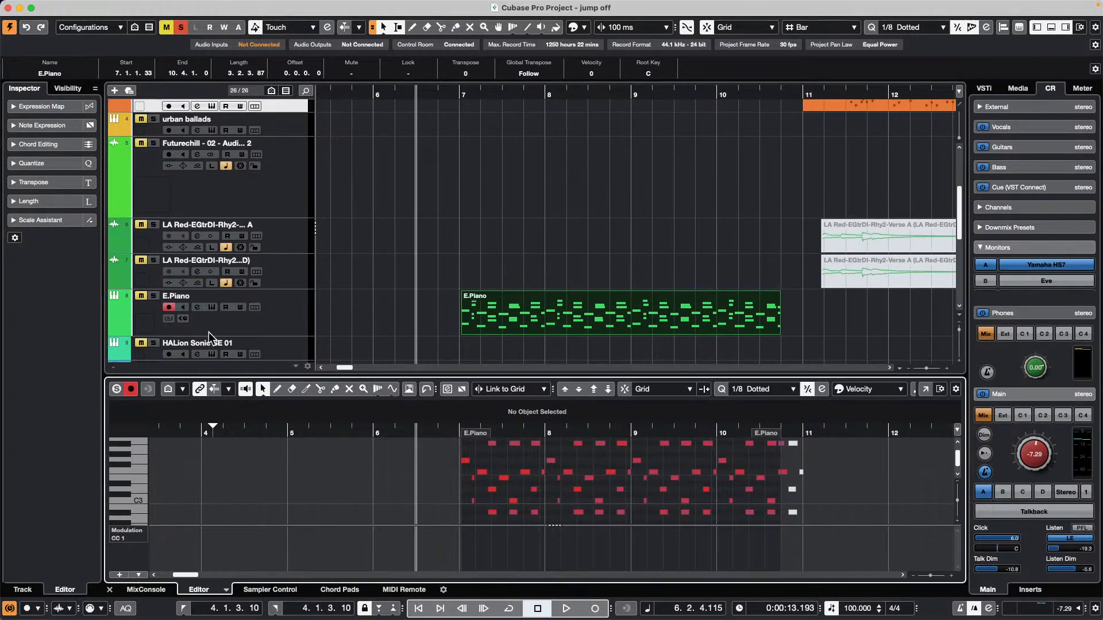
pyautogui.click(296, 318)
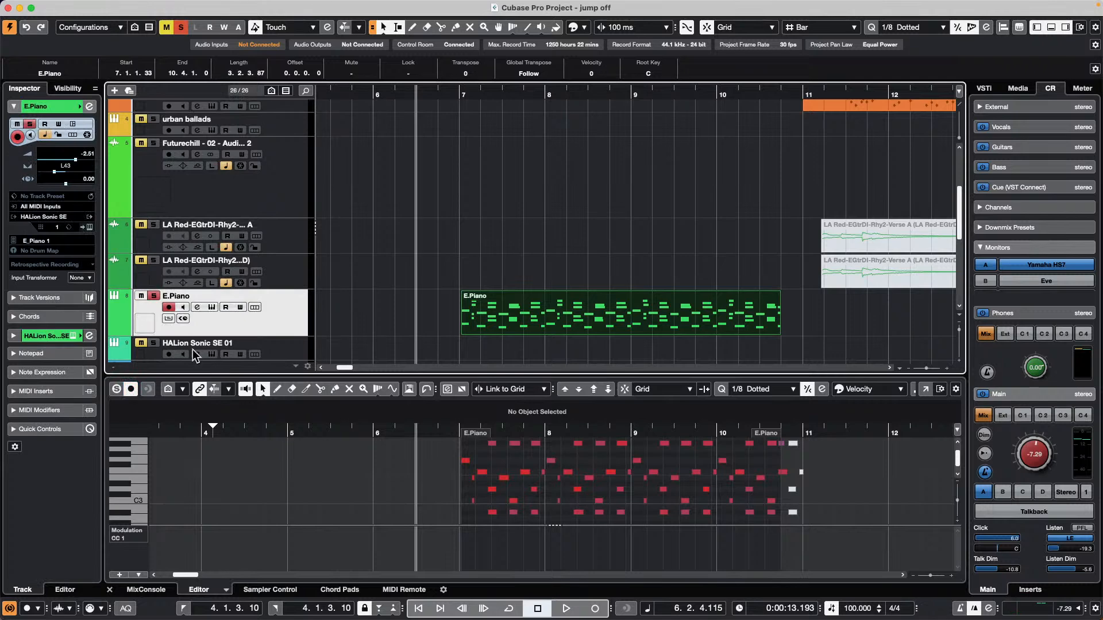
pyautogui.click(40, 410)
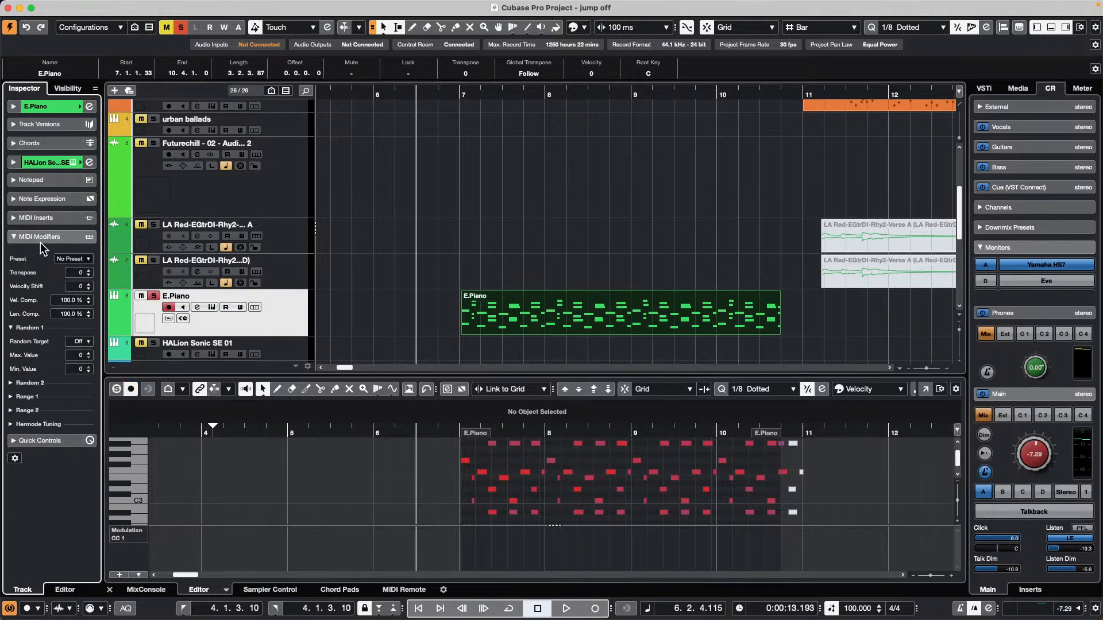
pyautogui.click(85, 344)
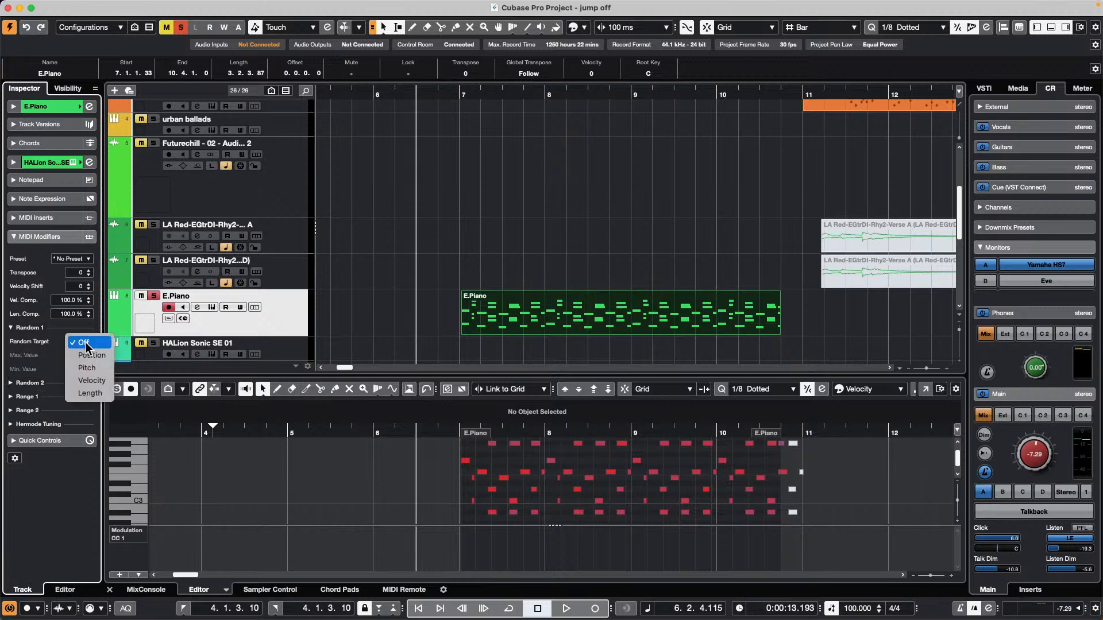
pyautogui.click(95, 328)
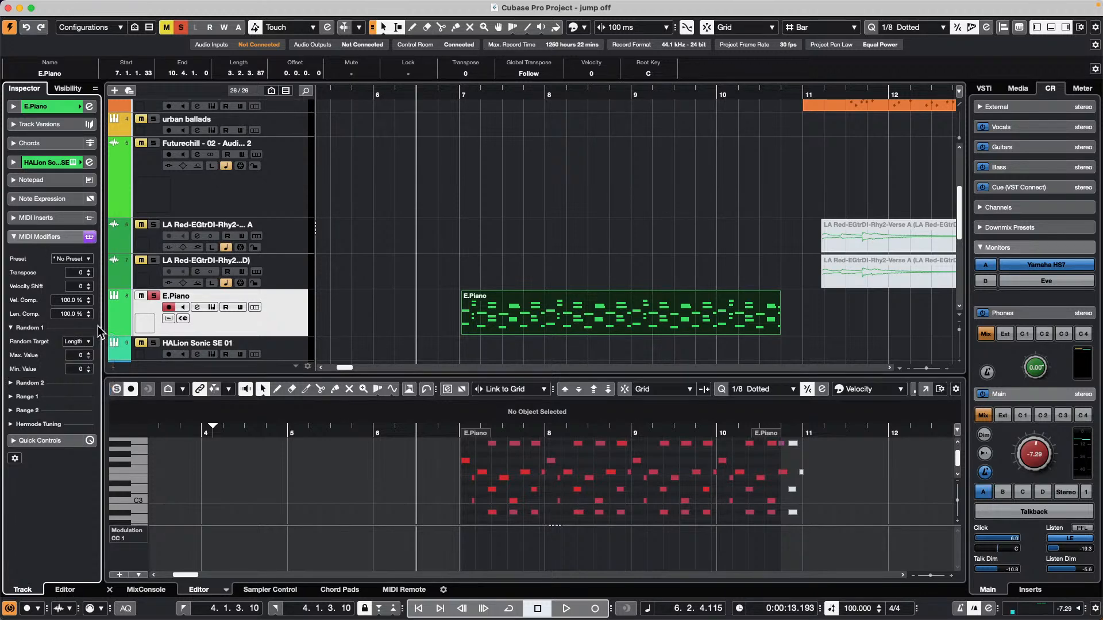
pyautogui.scroll(20, 83, 355)
pyautogui.scroll(20, 87, 369)
pyautogui.scroll(20, 82, 355)
pyautogui.scroll(-20, 84, 370)
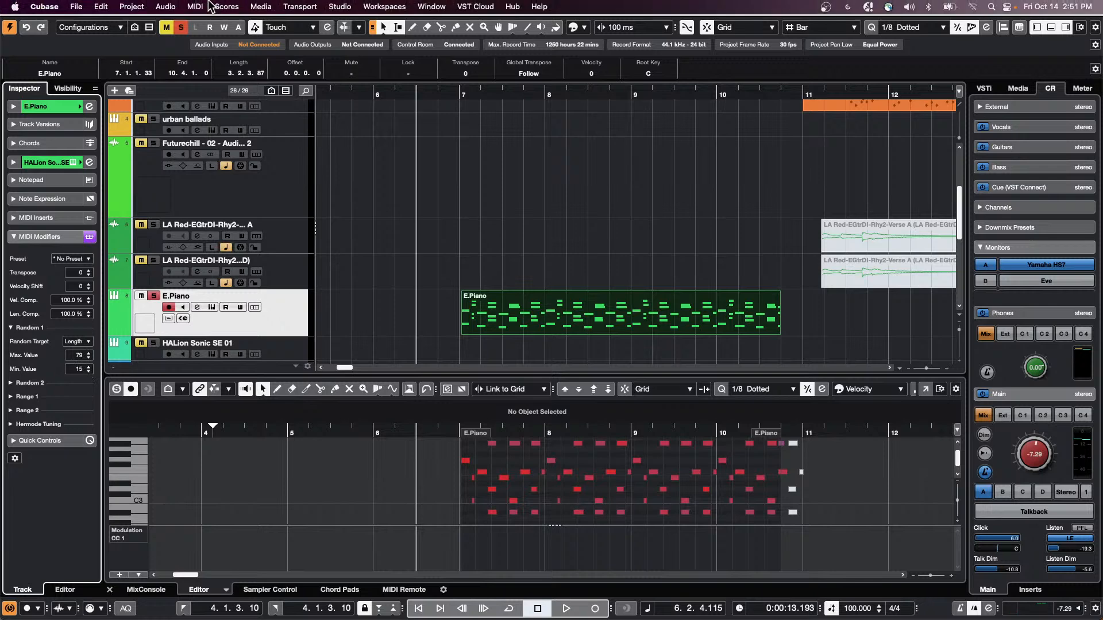
# Freeze the E.Piano track's MIDI Modifiers into its notes.
pyautogui.click(194, 7)
pyautogui.moveTo(165, 7)
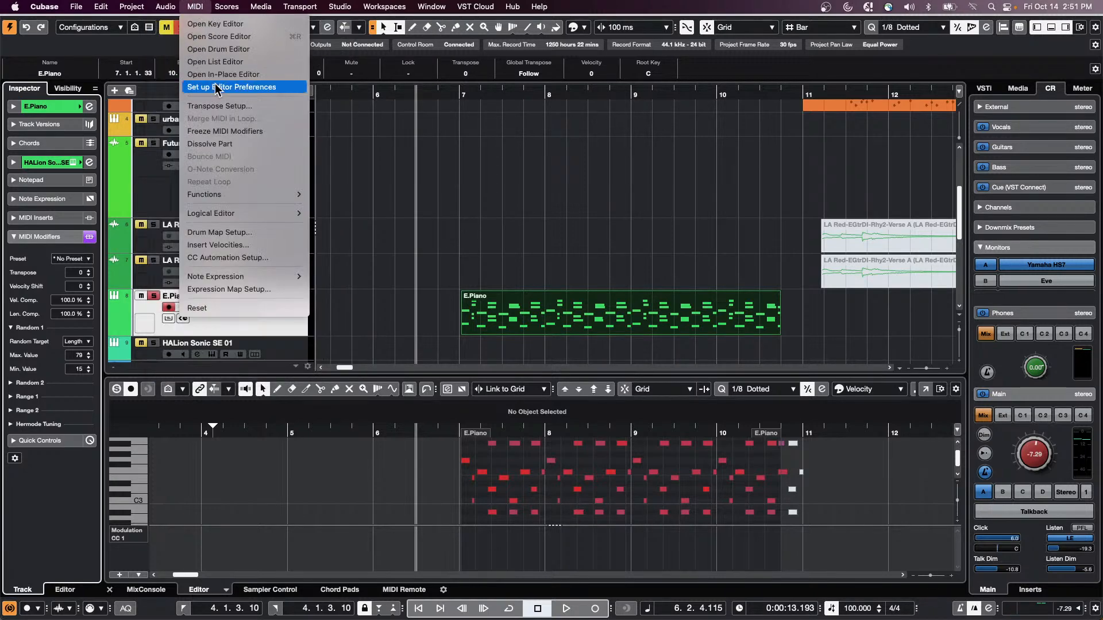
pyautogui.click(235, 131)
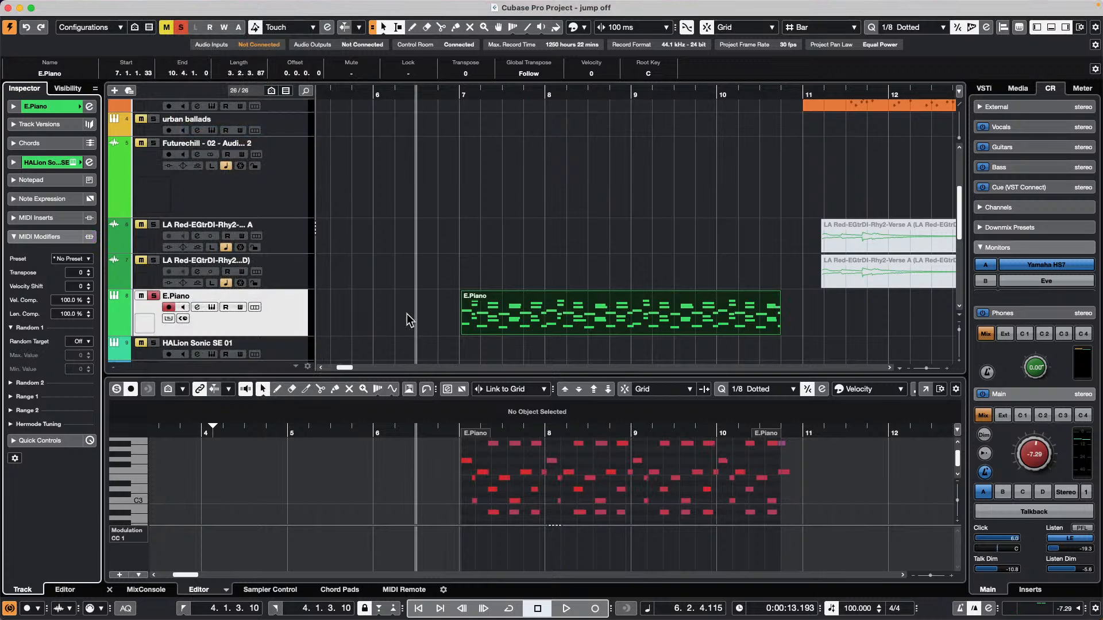
pyautogui.click(196, 7)
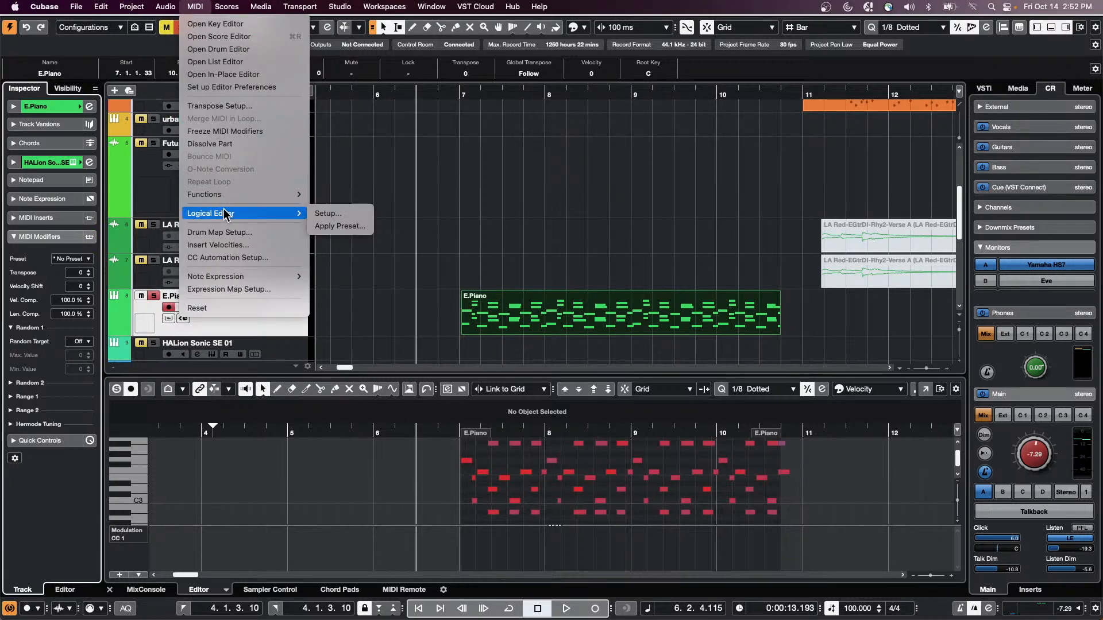
pyautogui.click(230, 131)
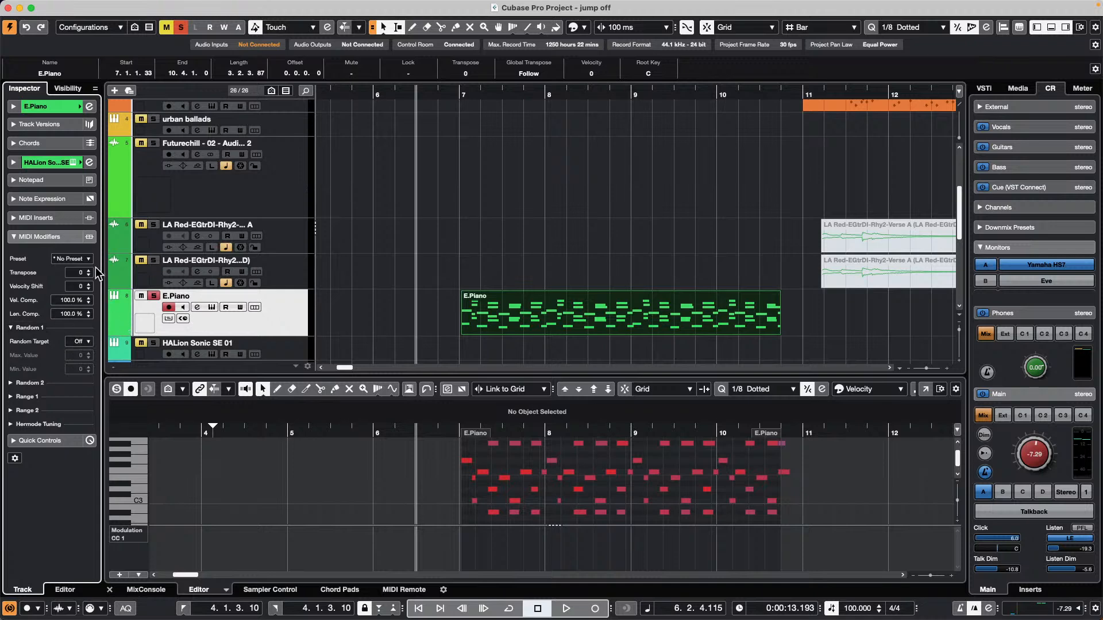
# Open the Logical Editor for the E.Piano part and change its transform action to Length with Set Random Values Between.
pyautogui.click(626, 322)
pyautogui.click(219, 7)
pyautogui.moveTo(198, 8)
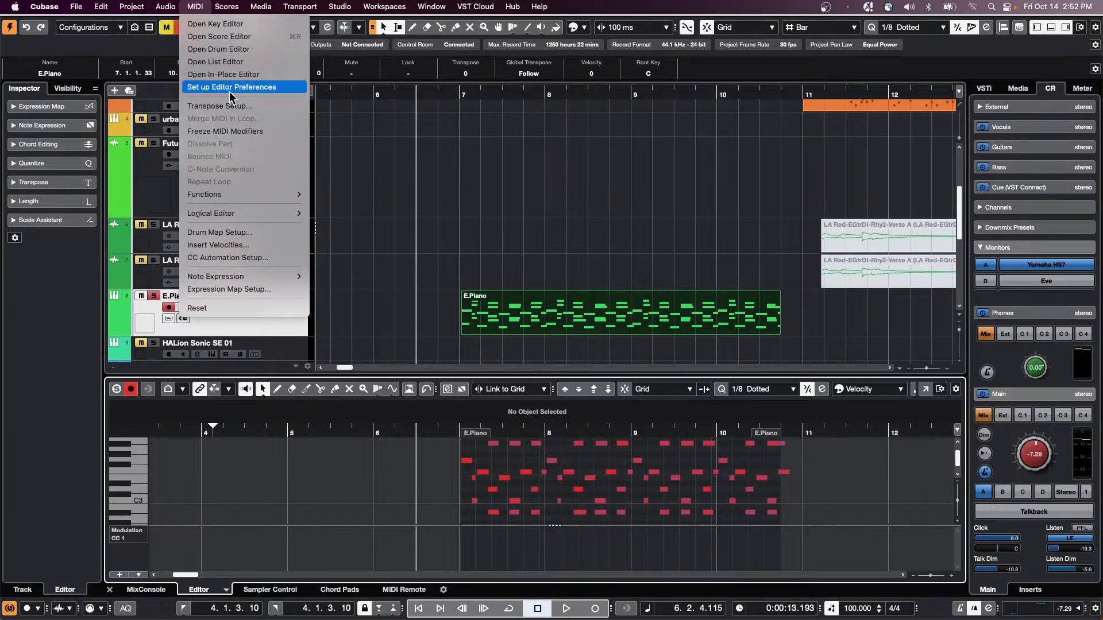
pyautogui.moveTo(258, 214)
pyautogui.click(351, 216)
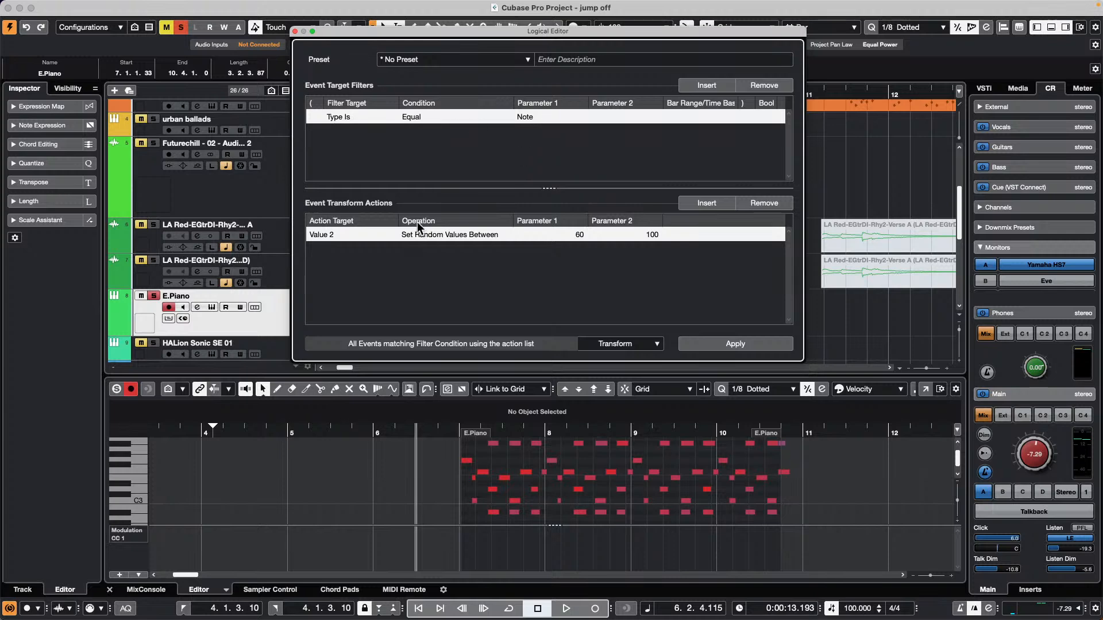
pyautogui.click(339, 233)
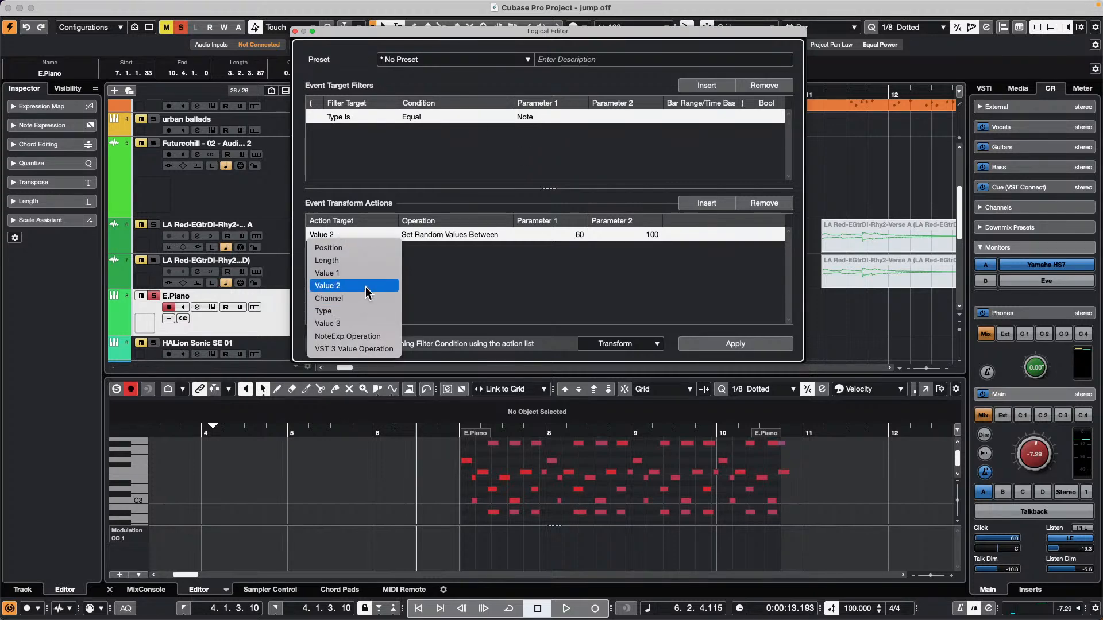
pyautogui.click(370, 261)
pyautogui.click(447, 232)
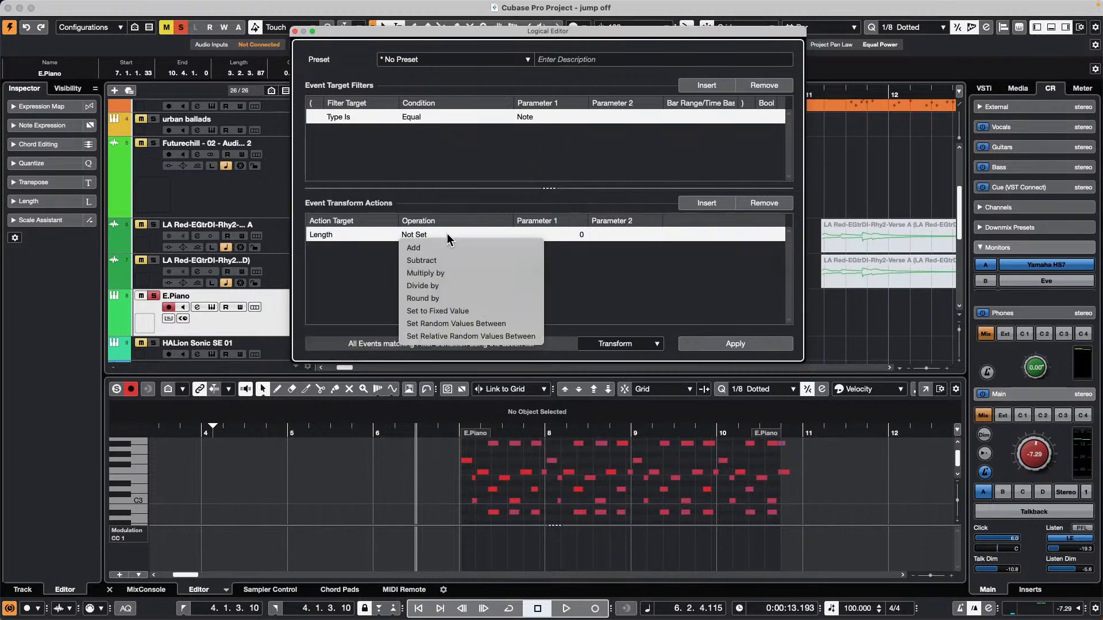
pyautogui.click(477, 323)
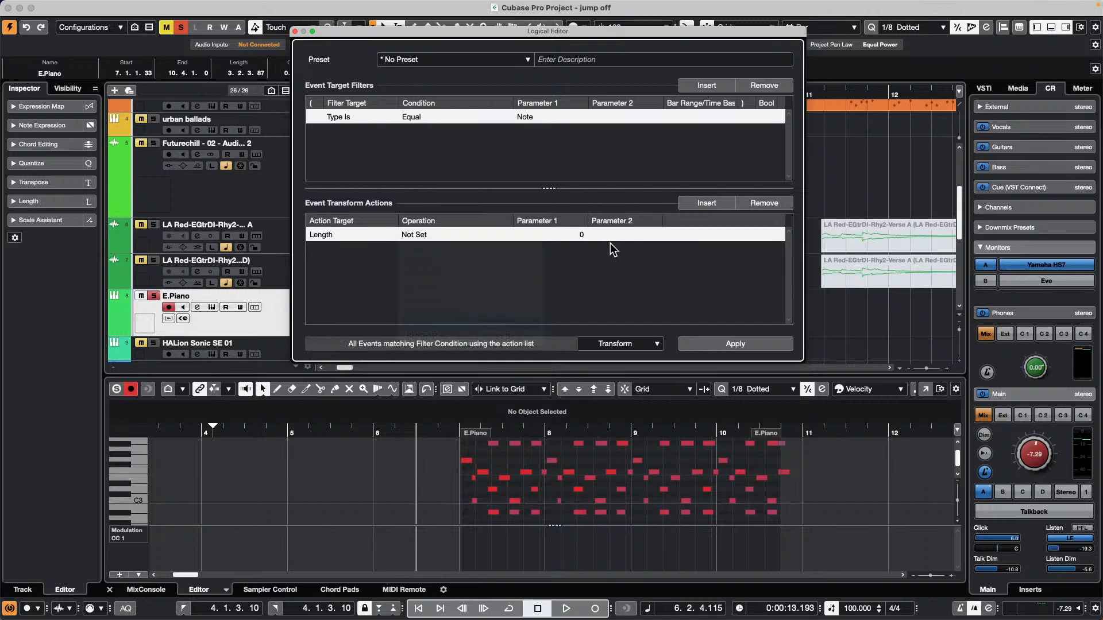
# Set the random length range to 80 for Parameter 1 and 140 for Parameter 2.
pyautogui.doubleClick(582, 235)
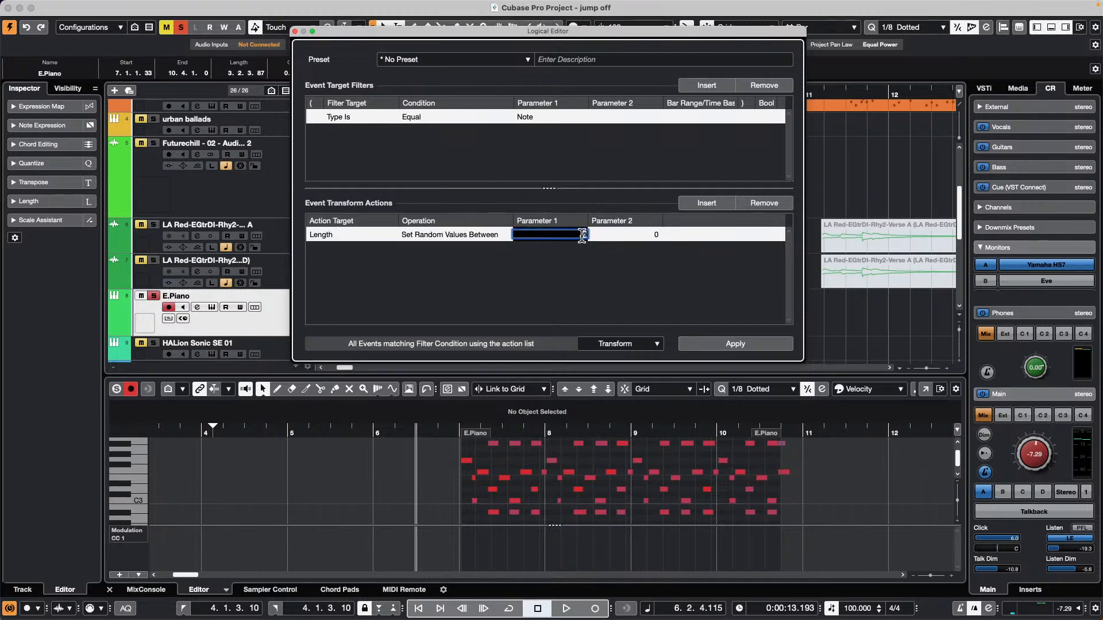
pyautogui.write('80')
pyautogui.doubleClick(648, 233)
pyautogui.write('140')
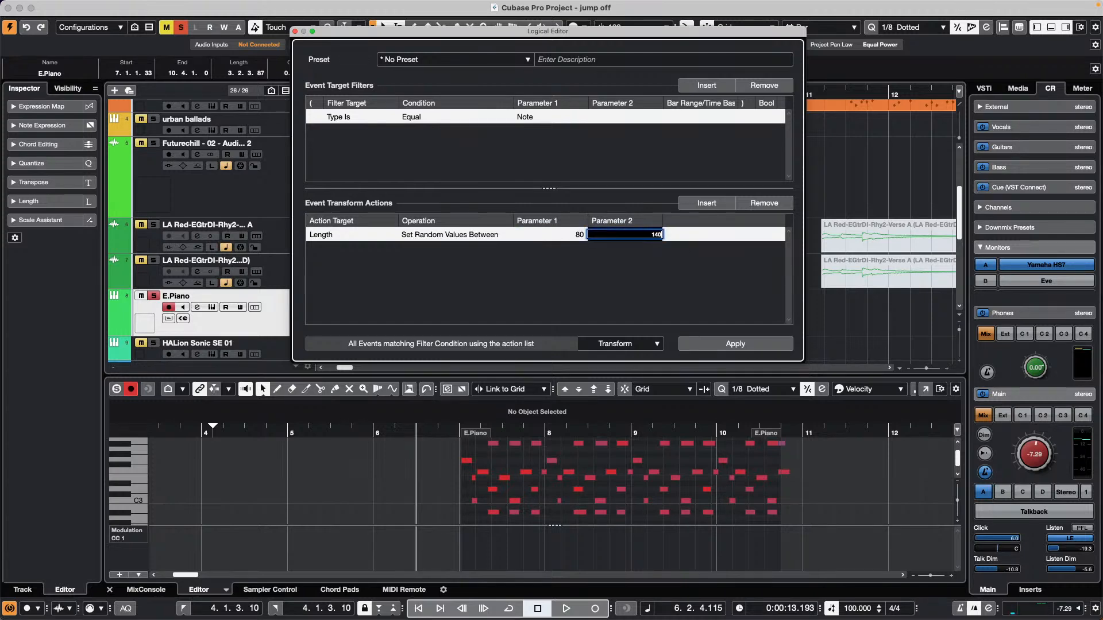
pyautogui.press('Return')
# Apply the random length transform to the E.Piano notes several times and close the Logical Editor.
pyautogui.click(710, 346)
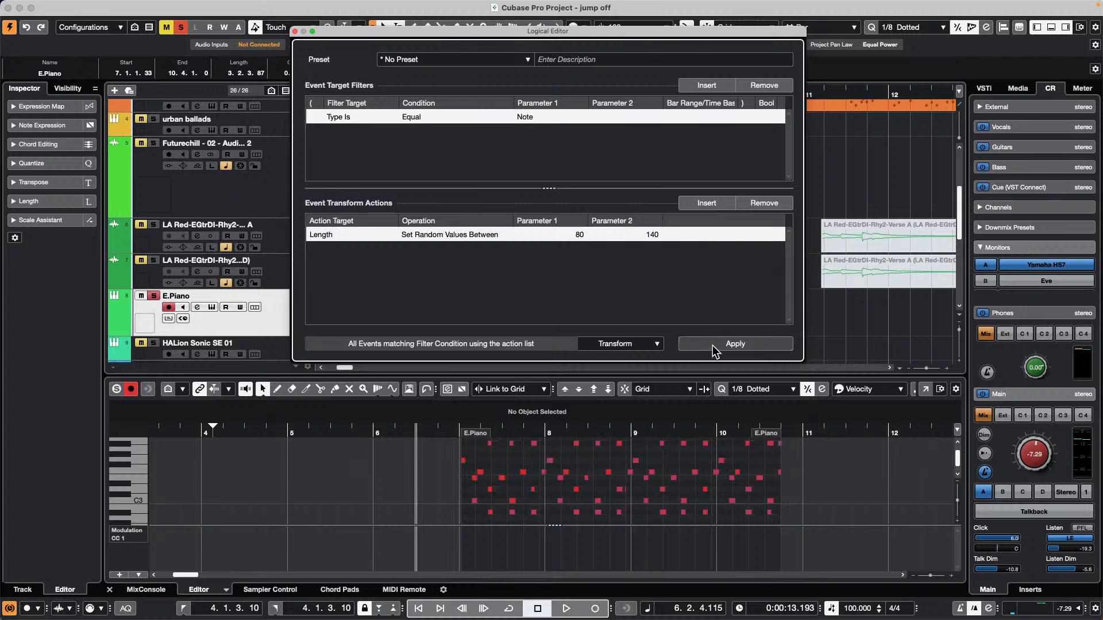
pyautogui.click(714, 347)
pyautogui.click(715, 346)
pyautogui.click(716, 347)
pyautogui.click(716, 347)
pyautogui.click(717, 348)
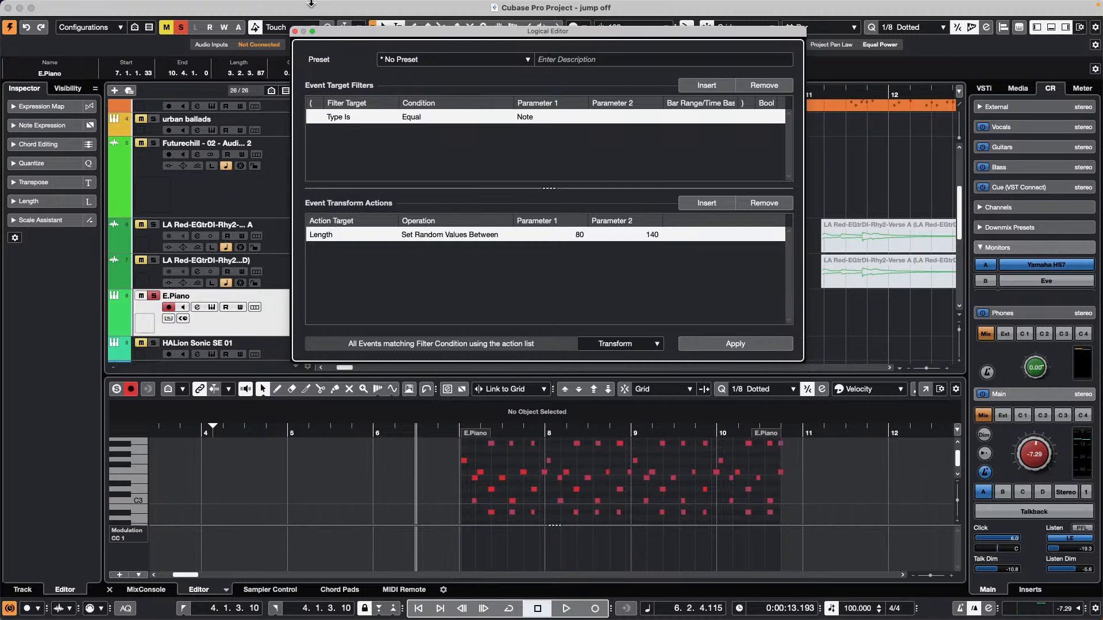
pyautogui.click(295, 31)
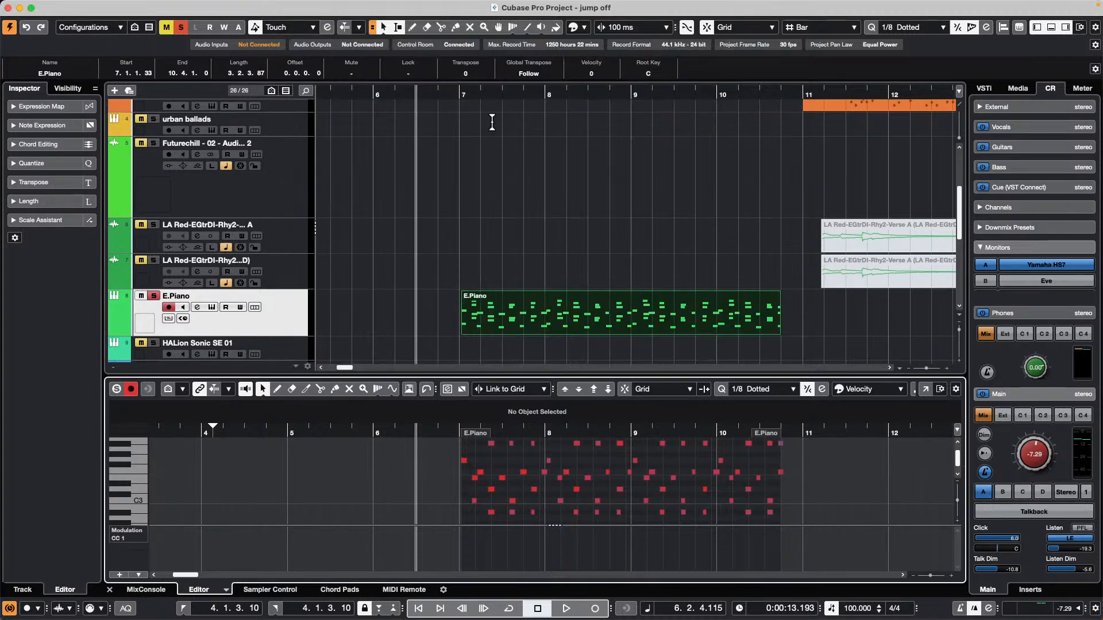
pyautogui.click(556, 29)
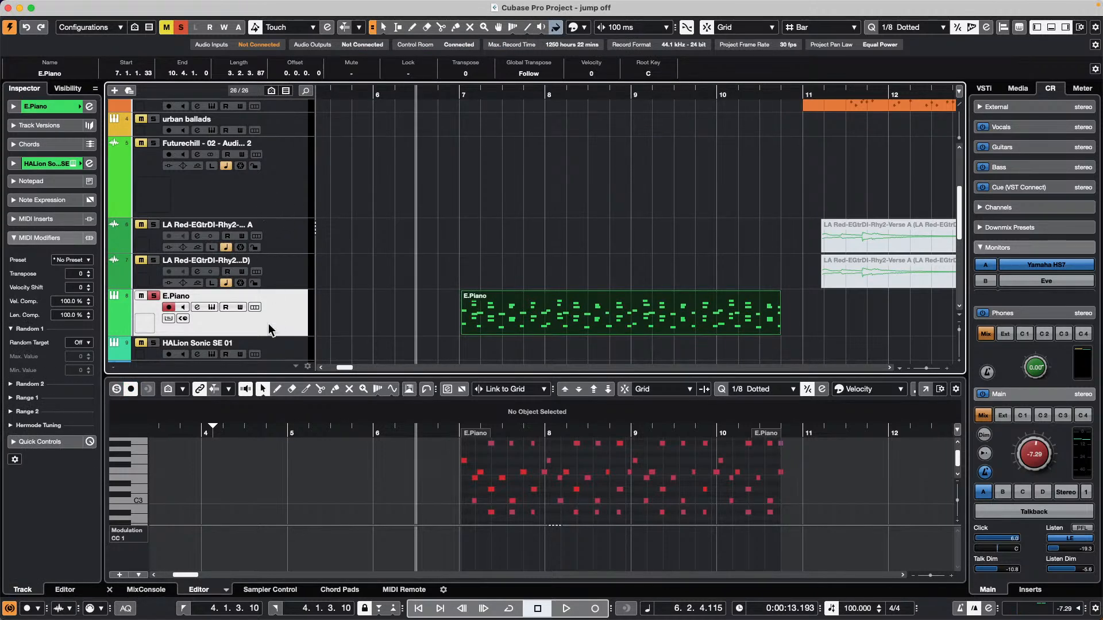
pyautogui.scroll(-5, 261, 215)
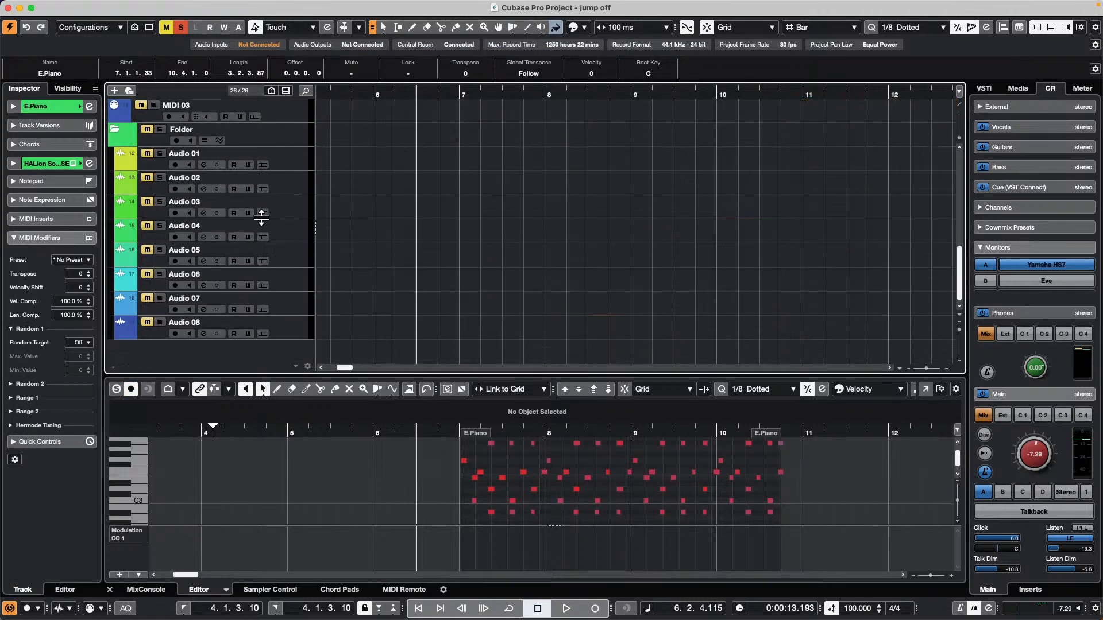
pyautogui.click(287, 157)
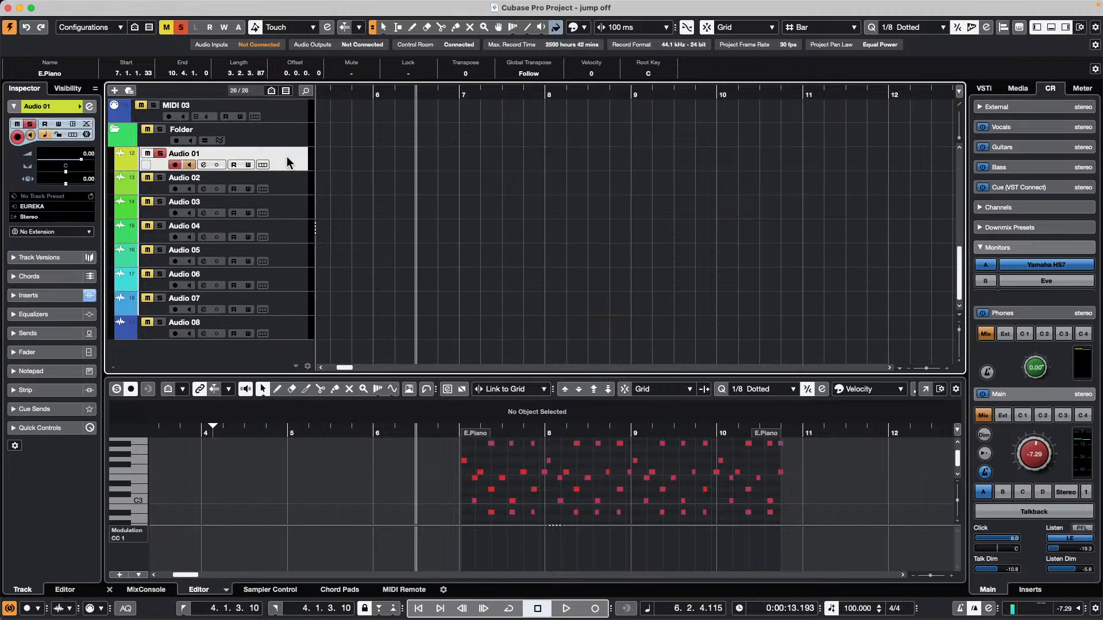
pyautogui.keyDown('shift'); pyautogui.click(295, 331); pyautogui.keyUp('shift')
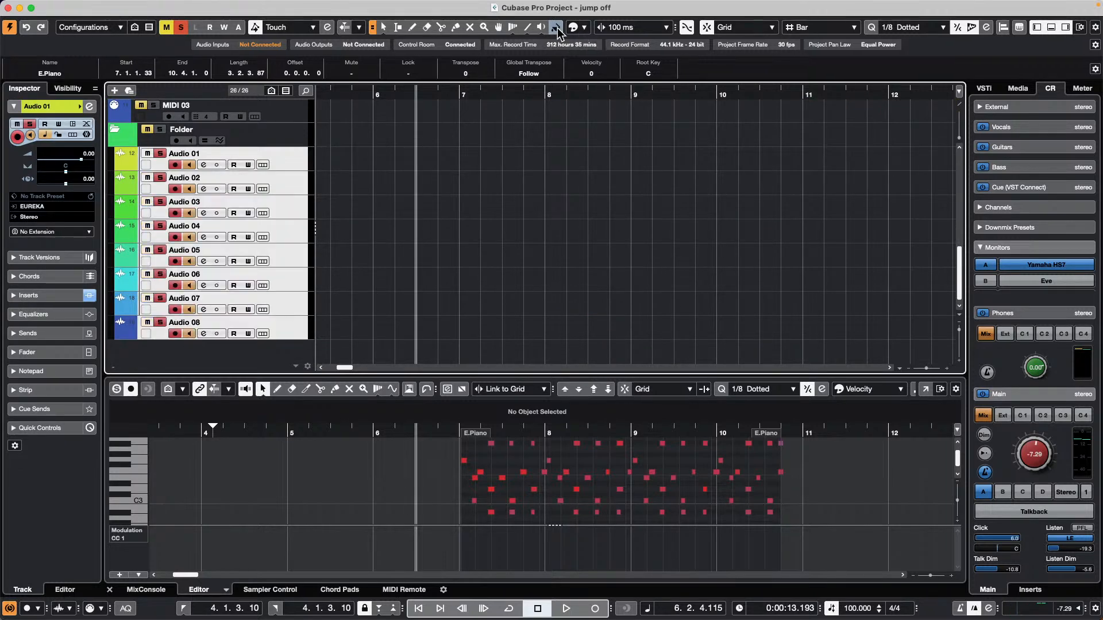
pyautogui.click(583, 28)
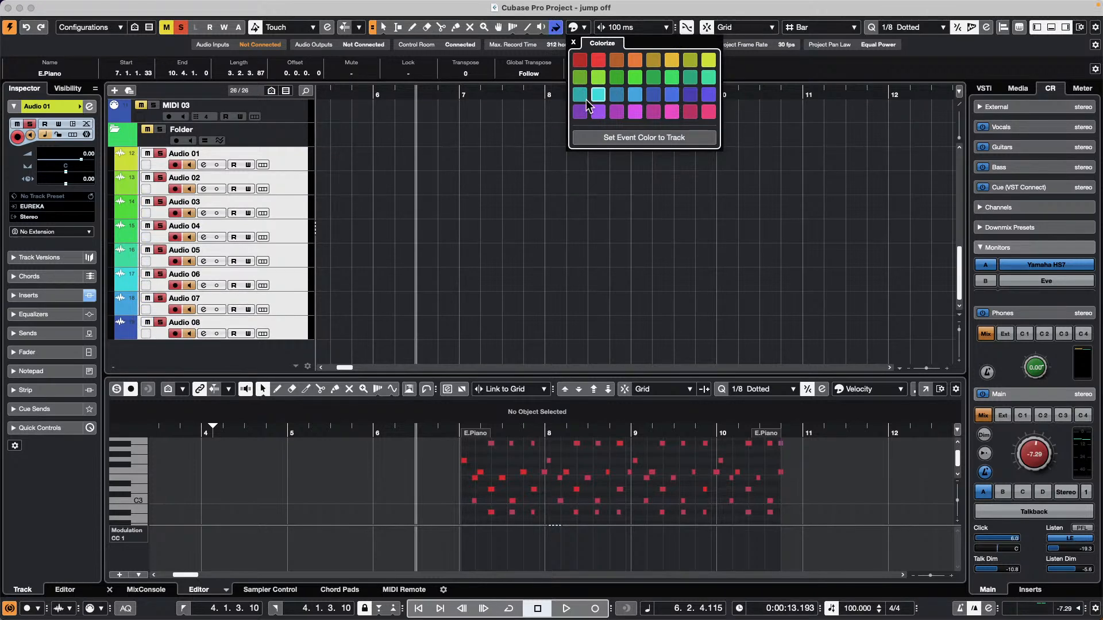
pyautogui.click(330, 154)
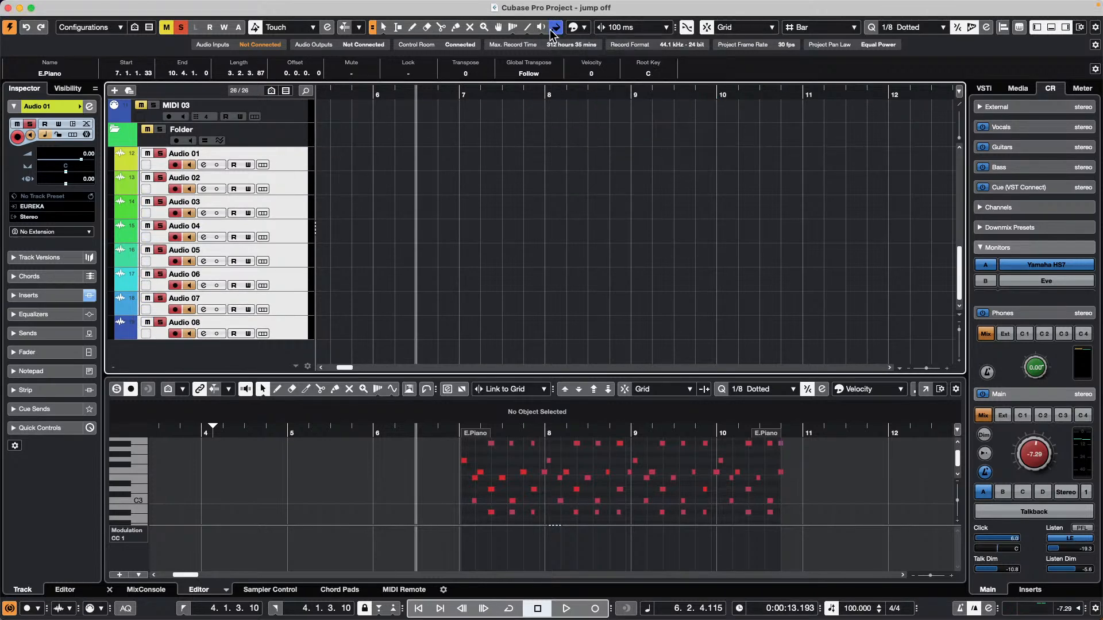
# Clear the event selection, then select tracks Audio 01 through Audio 08 and colorize them all together, ending on steel blue.
pyautogui.rightClick(412, 210)
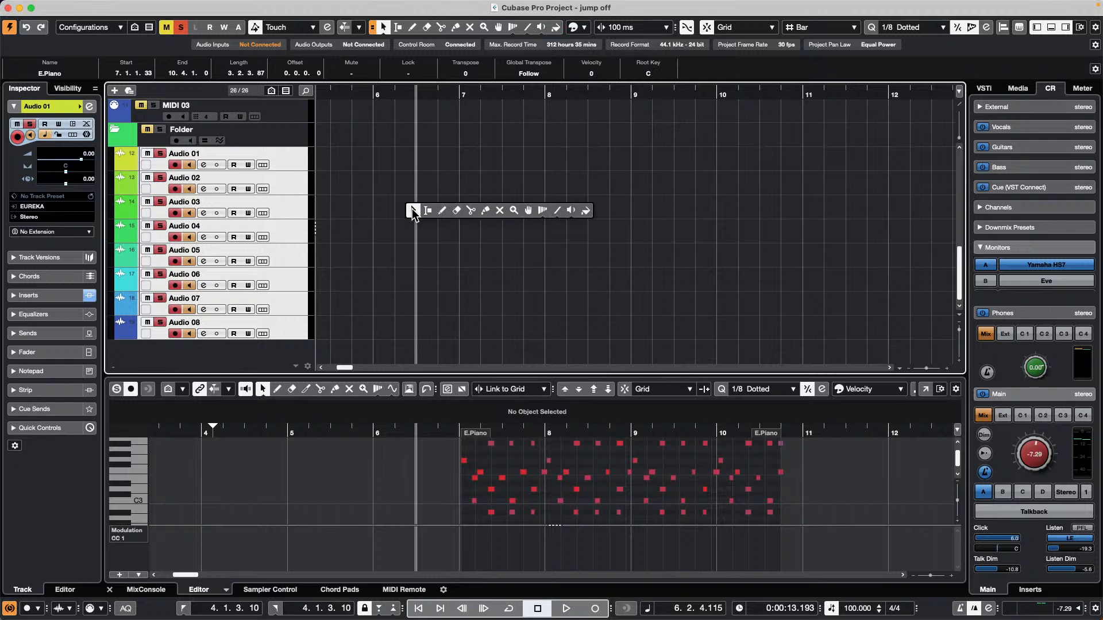
pyautogui.click(412, 211)
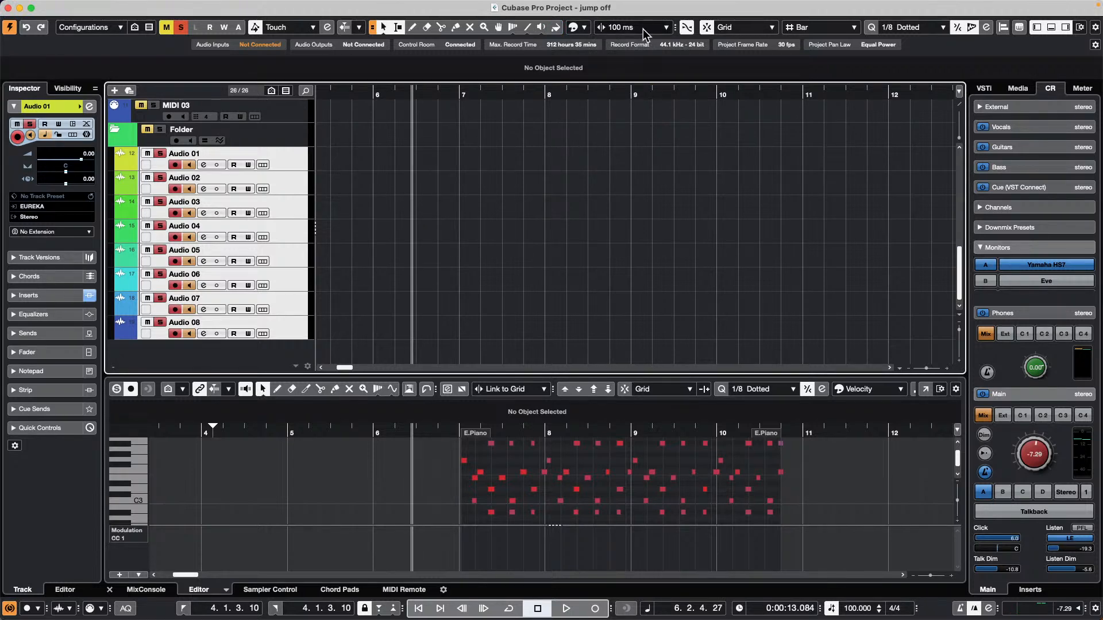
pyautogui.click(276, 155)
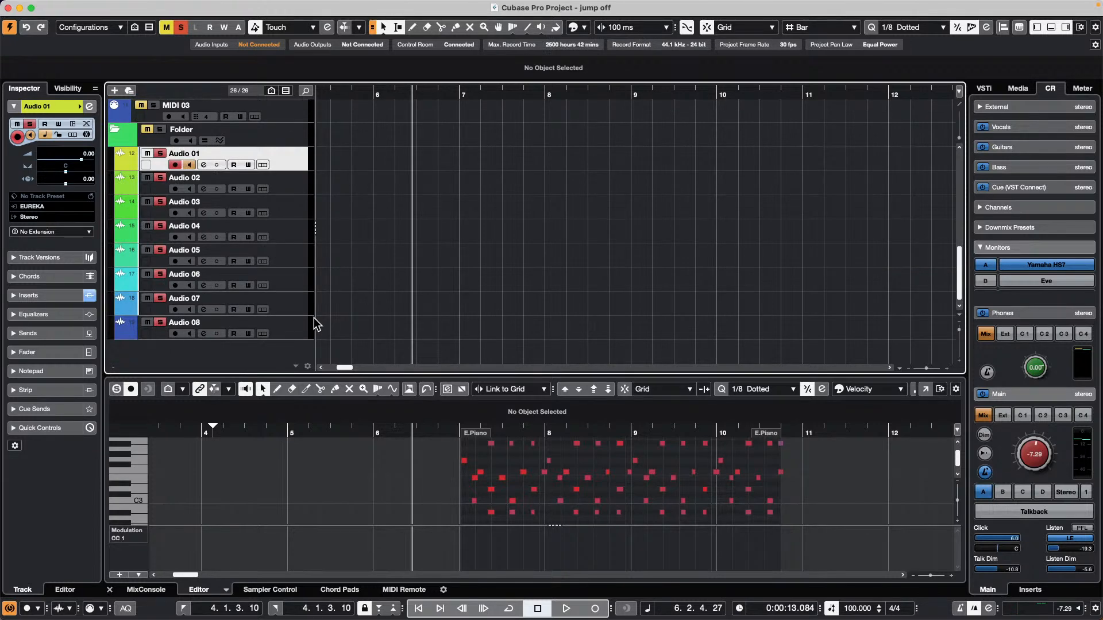
pyautogui.keyDown('shift'); pyautogui.click(296, 333); pyautogui.keyUp('shift')
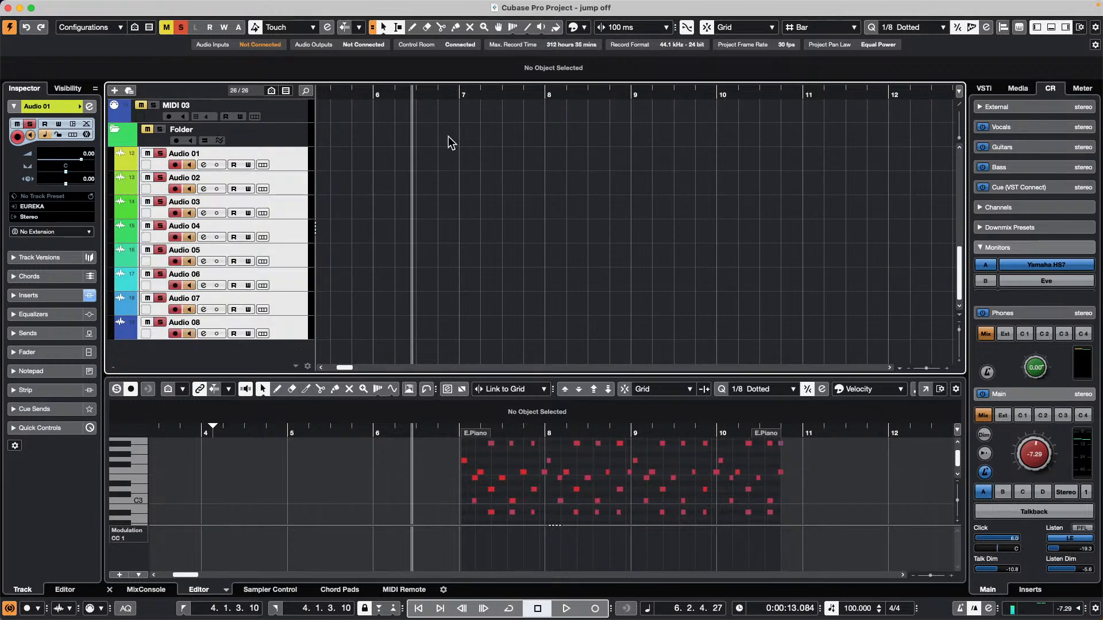
pyautogui.click(556, 27)
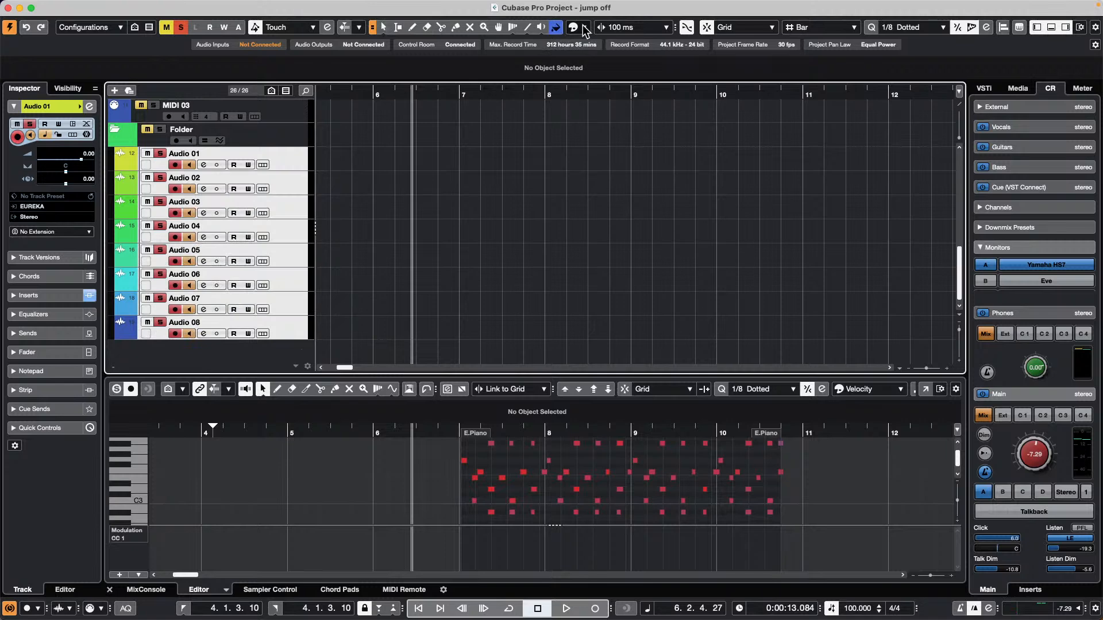
pyautogui.click(584, 27)
pyautogui.click(658, 96)
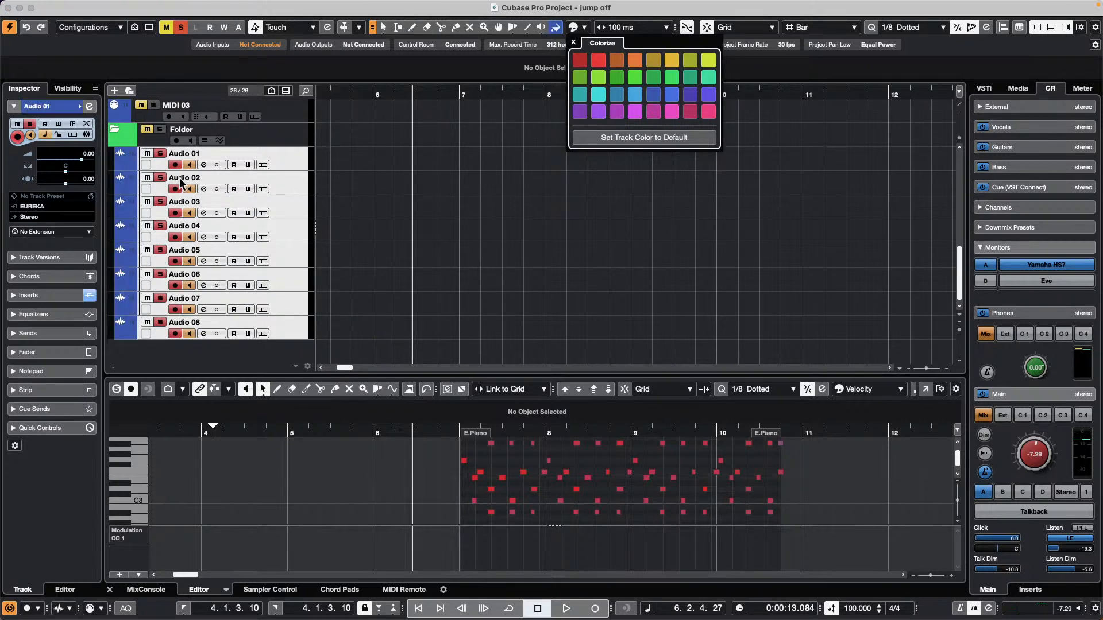
pyautogui.click(579, 112)
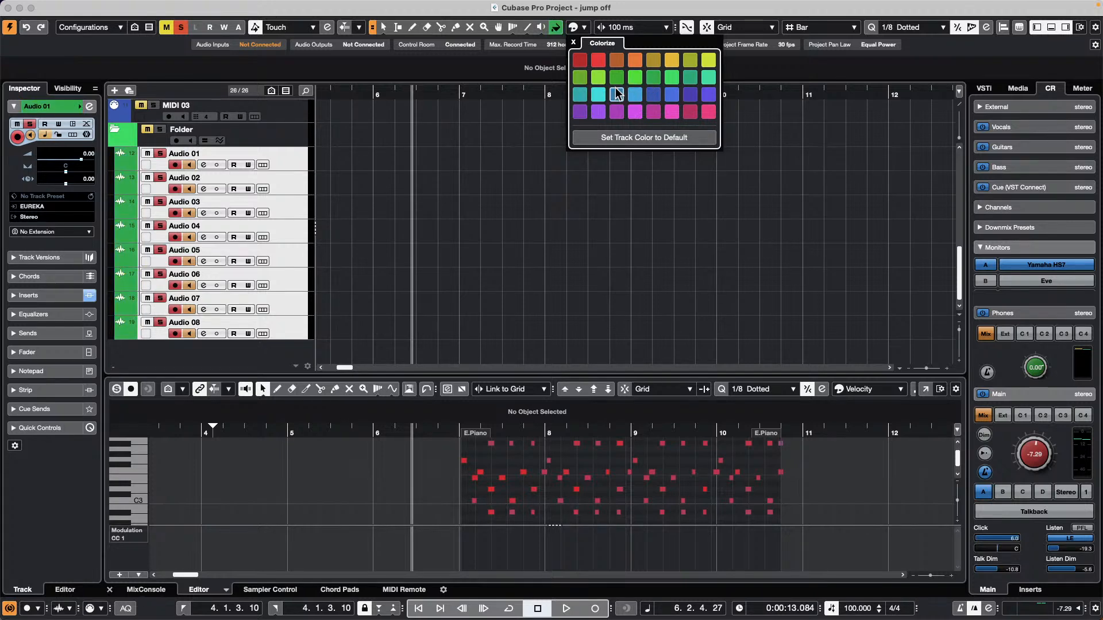
pyautogui.click(613, 93)
# Change only the Audio 01 track's color to green using its Inspector color palette.
pyautogui.click(80, 108)
pyautogui.click(80, 108)
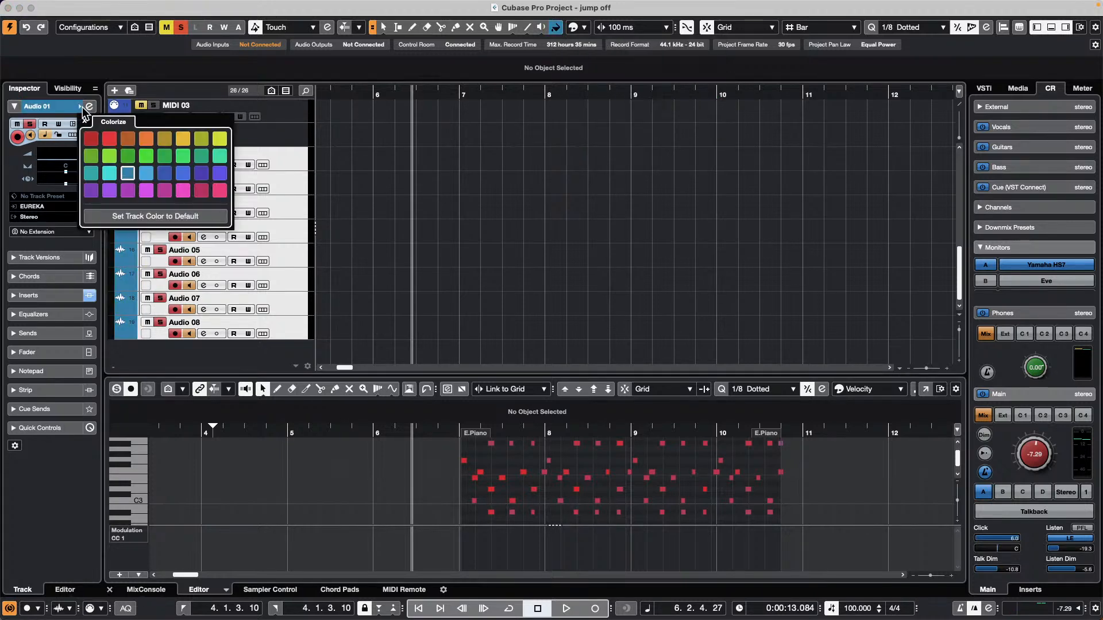
pyautogui.click(146, 155)
pyautogui.click(505, 197)
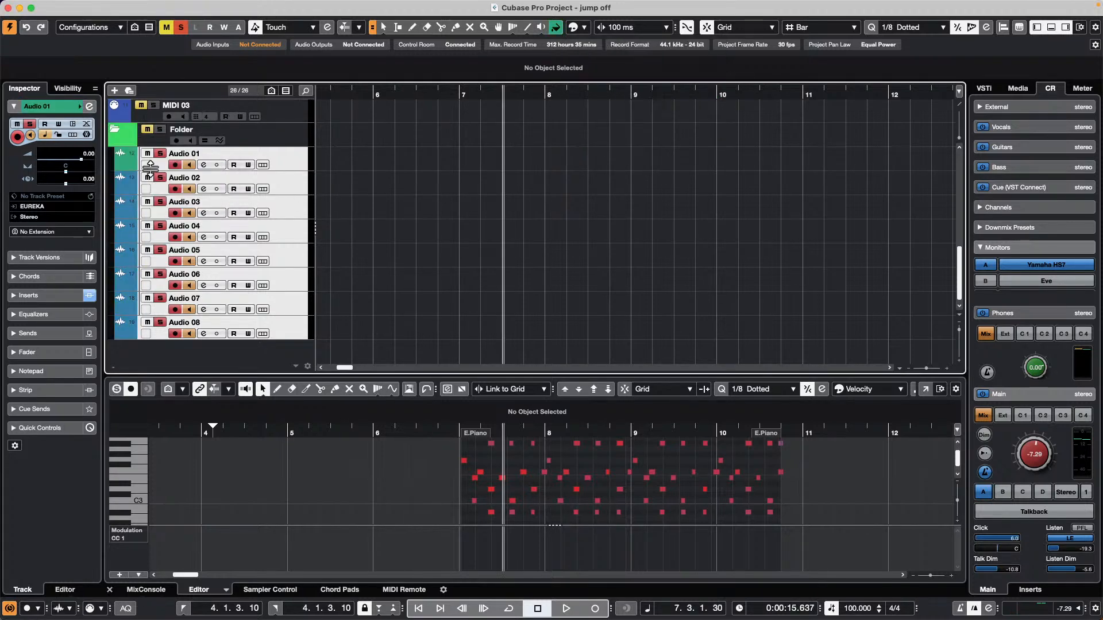
# Choose Use Previous Track Color +1 as the Auto Track/Channel Color Mode in the Track & MixConsole Channel Colors preferences.
pyautogui.click(49, 7)
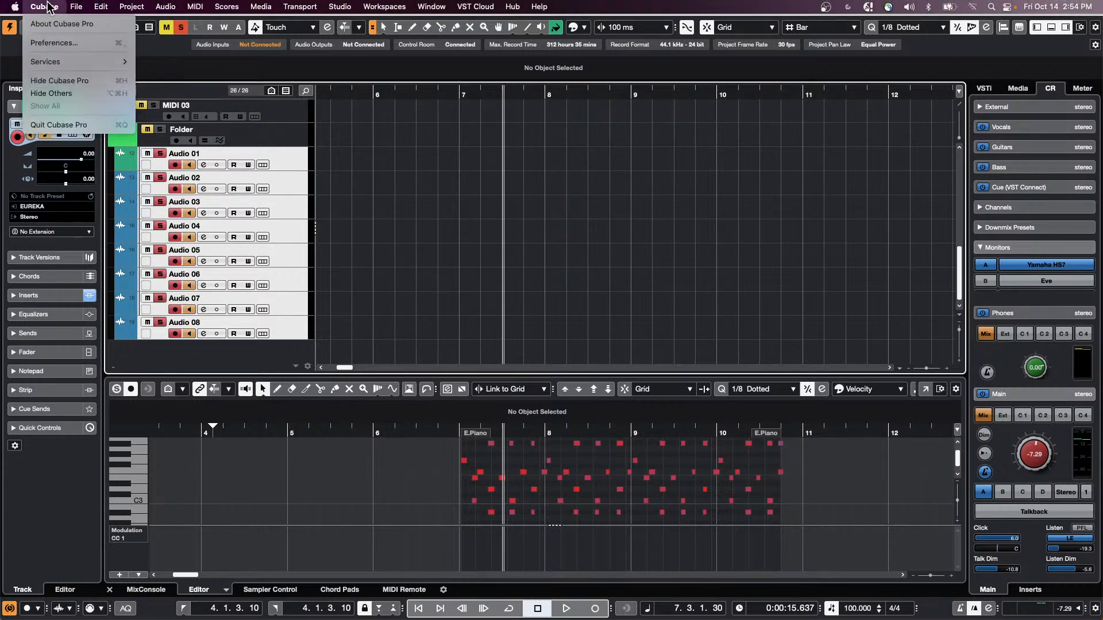
pyautogui.click(46, 43)
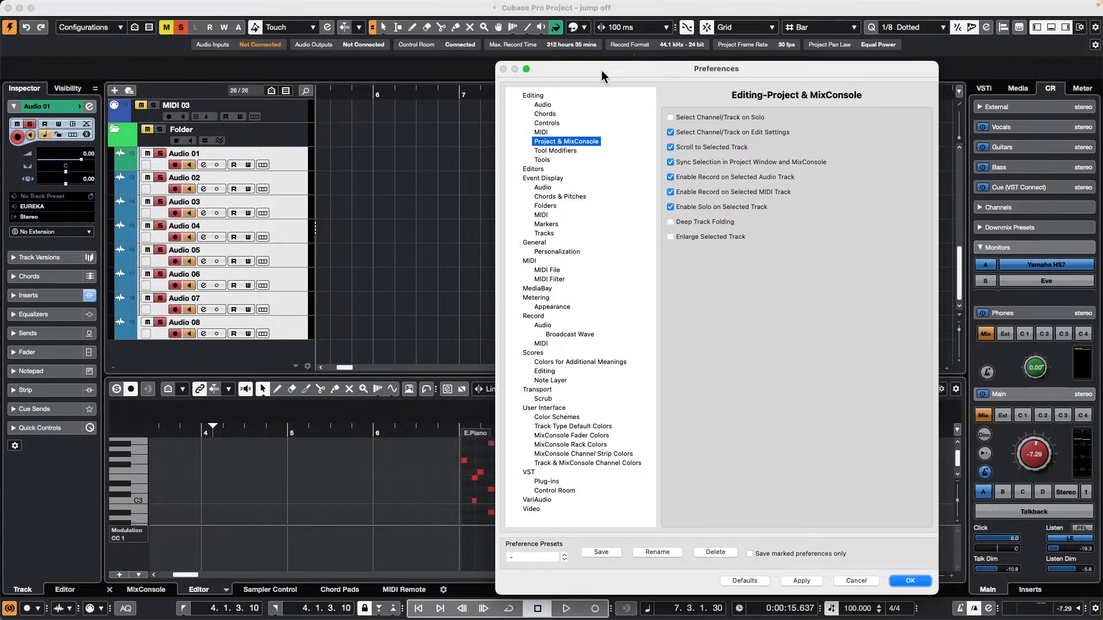
pyautogui.moveTo(602, 70); pyautogui.dragTo(338, 9)
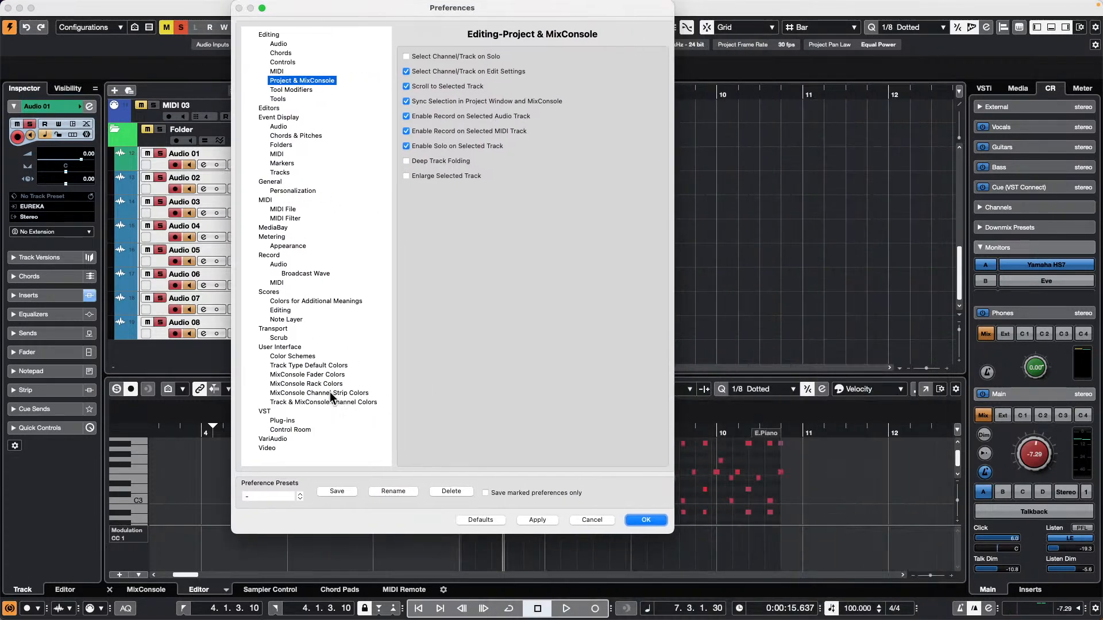
pyautogui.click(293, 347)
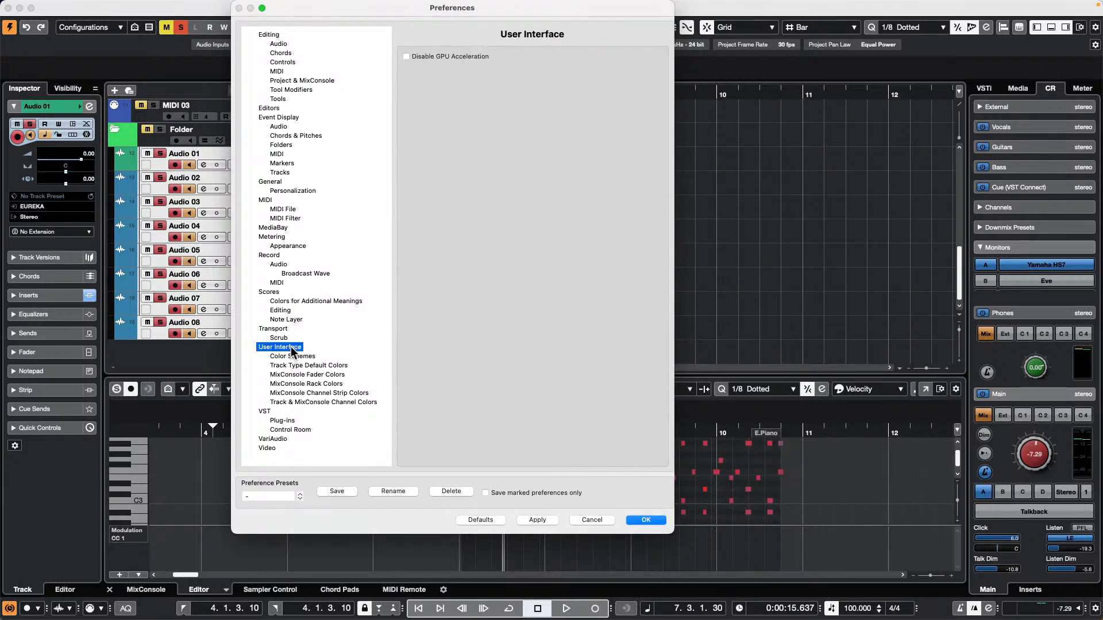
pyautogui.click(318, 402)
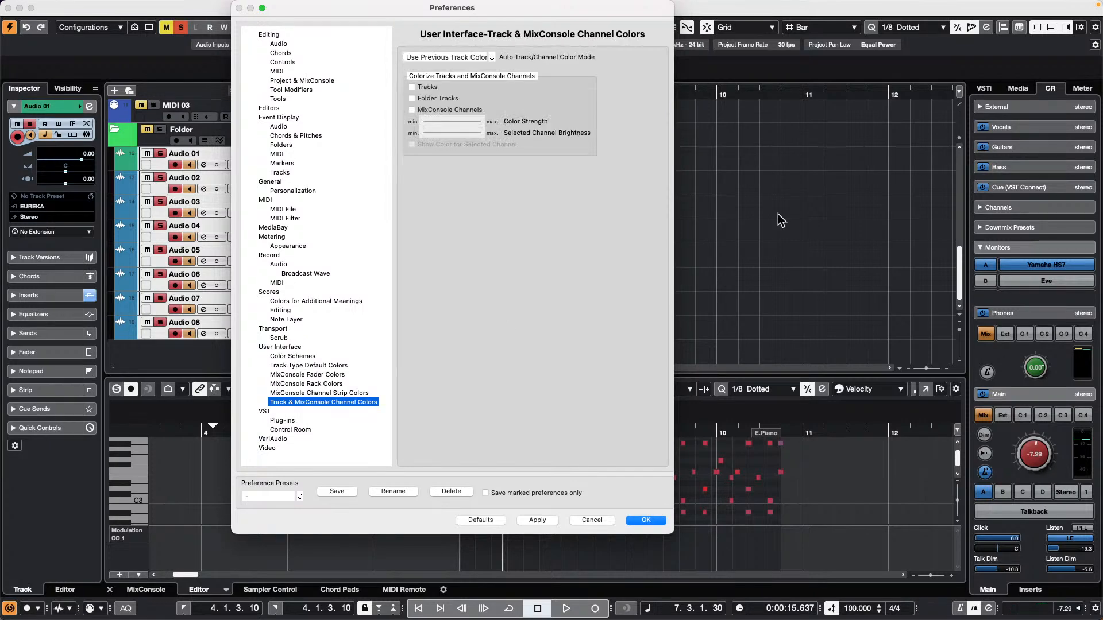
pyautogui.click(466, 58)
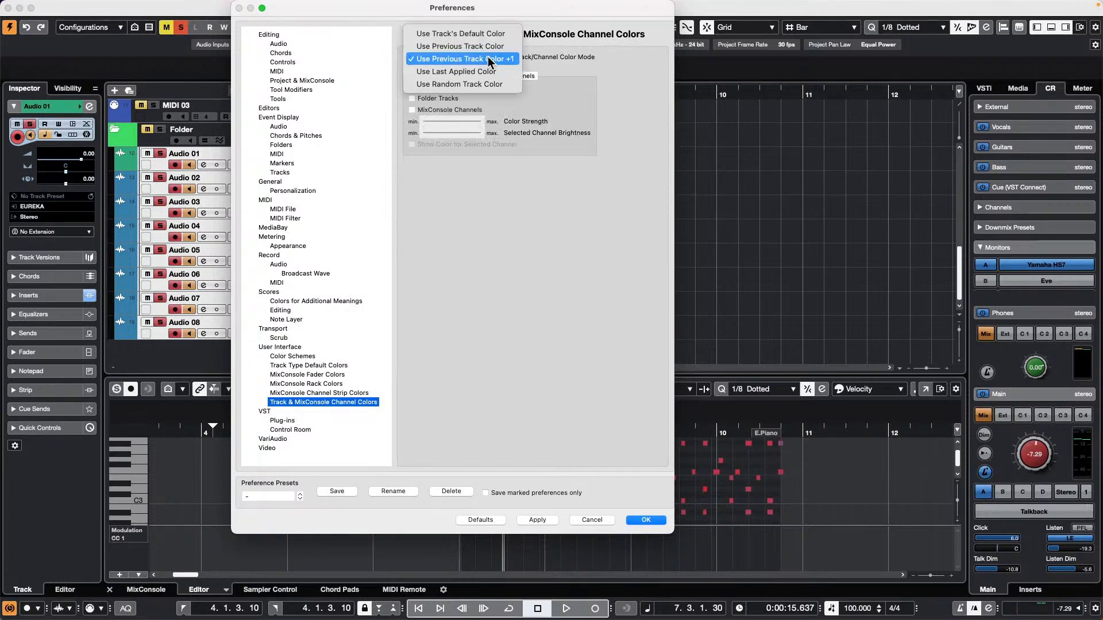
pyautogui.click(509, 61)
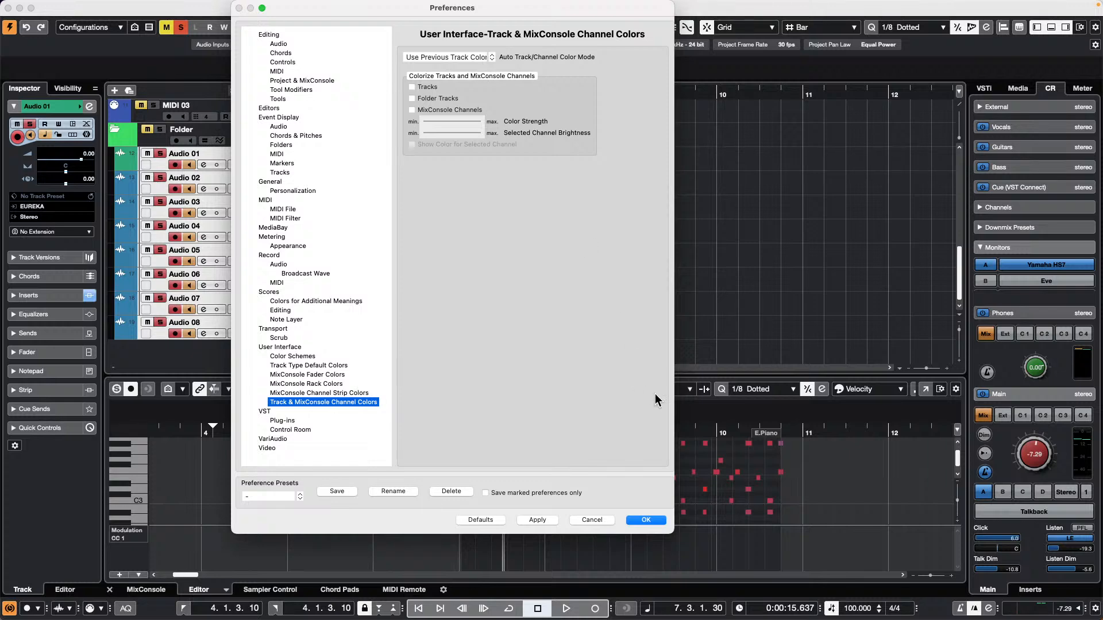
pyautogui.click(654, 520)
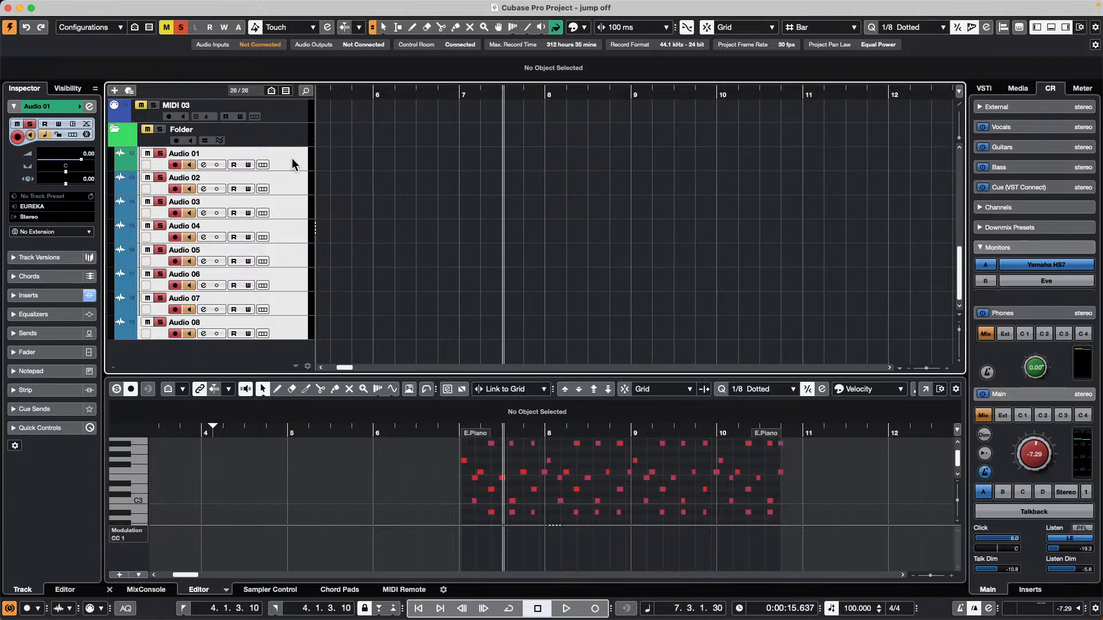
# Try changing Color 1 to purple in the Project Colors Setup and discard the change.
pyautogui.click(129, 6)
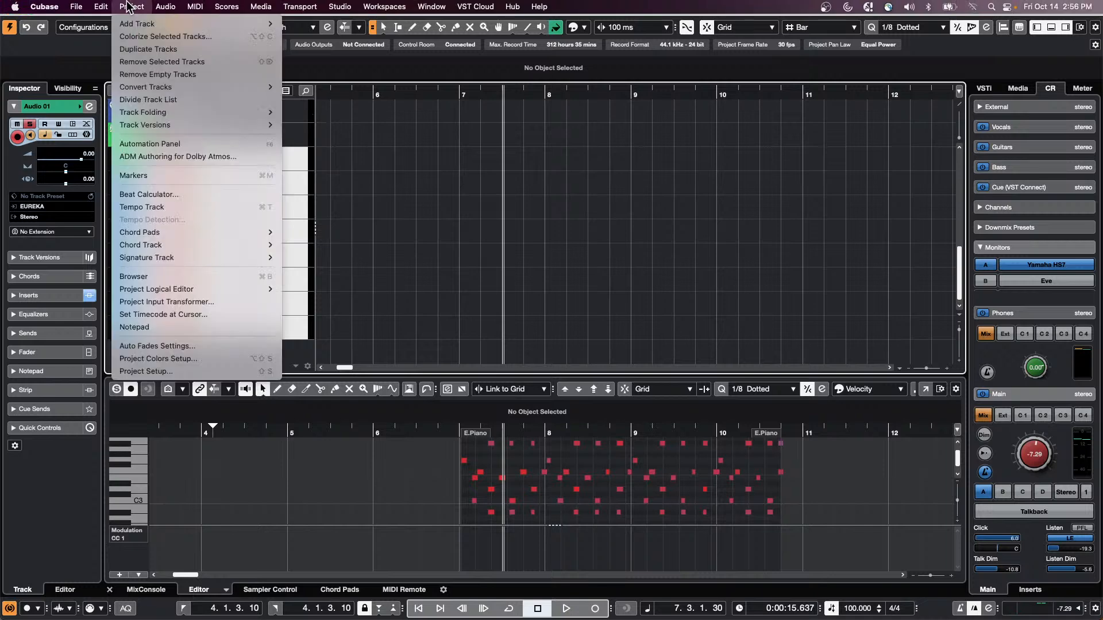
pyautogui.click(160, 359)
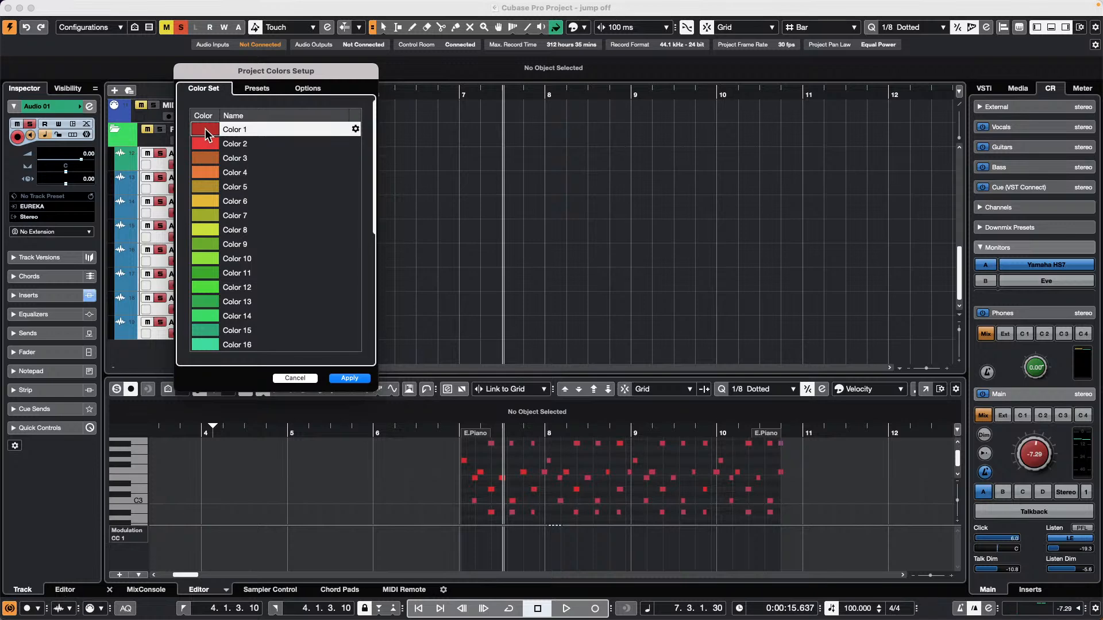
pyautogui.click(205, 128)
pyautogui.click(205, 129)
pyautogui.click(206, 129)
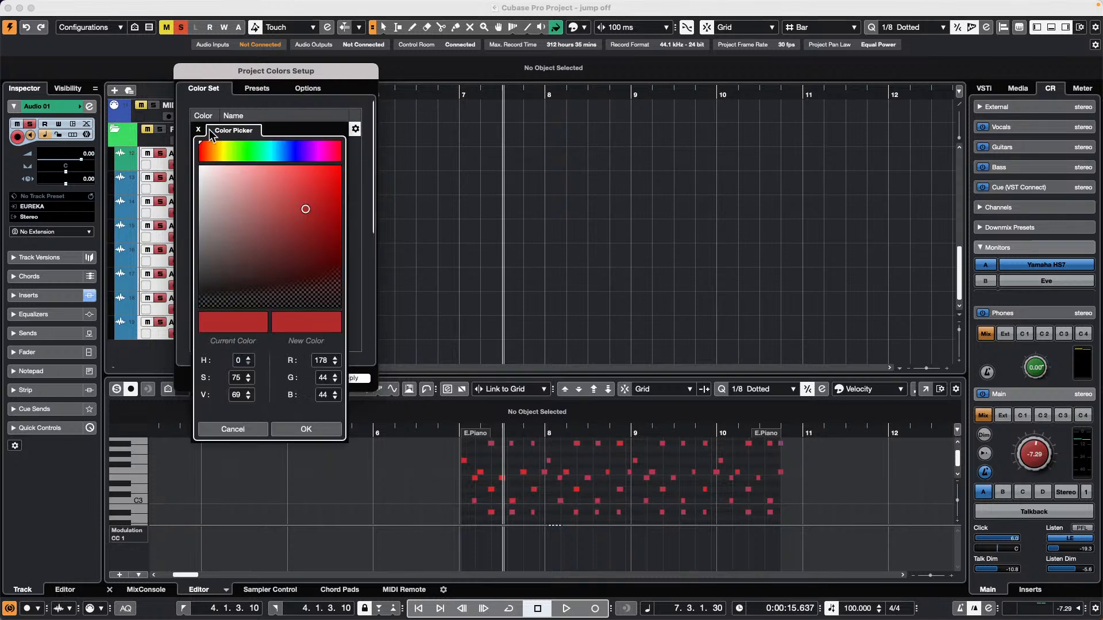
pyautogui.moveTo(308, 213)
pyautogui.mouseDown()
pyautogui.moveTo(224, 216)
pyautogui.moveTo(291, 191)
pyautogui.moveTo(279, 212)
pyautogui.moveTo(272, 196)
pyautogui.mouseUp()
pyautogui.click(298, 151)
pyautogui.click(304, 434)
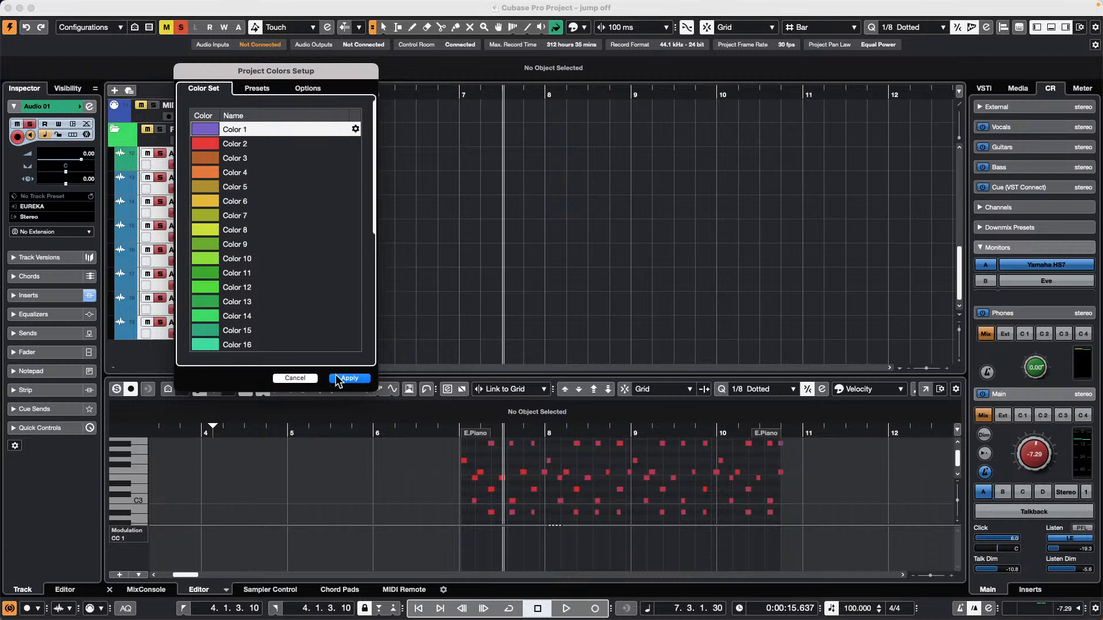
pyautogui.click(296, 374)
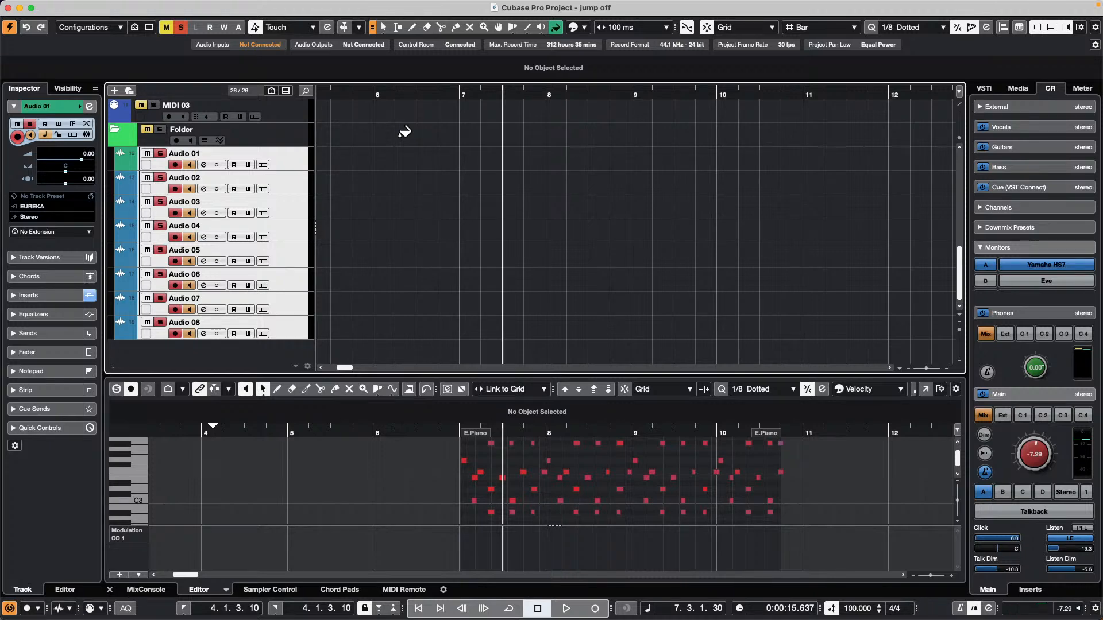
# Open the forget the past part in the Drum Editor.
pyautogui.moveTo(381, 94); pyautogui.dragTo(152, 67)
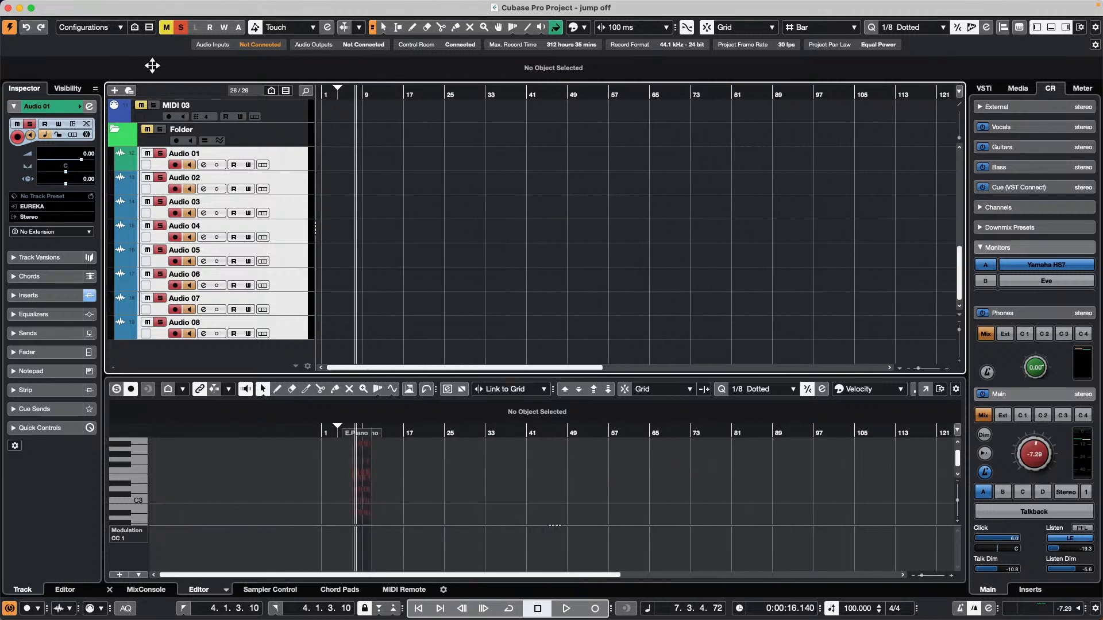
pyautogui.scroll(10, 411, 137)
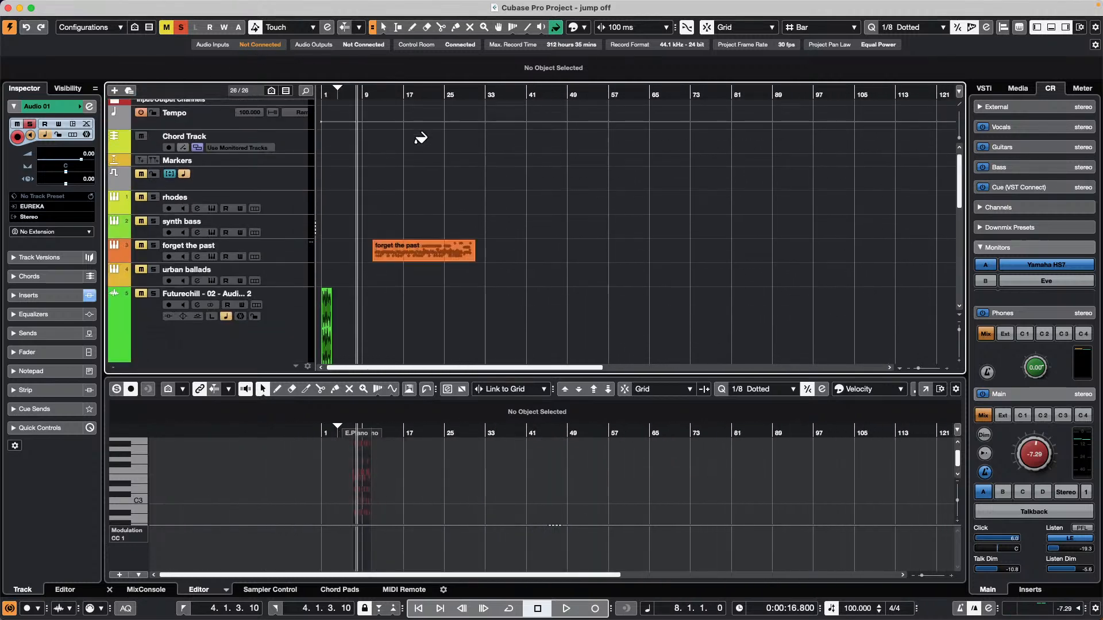
pyautogui.click(418, 253)
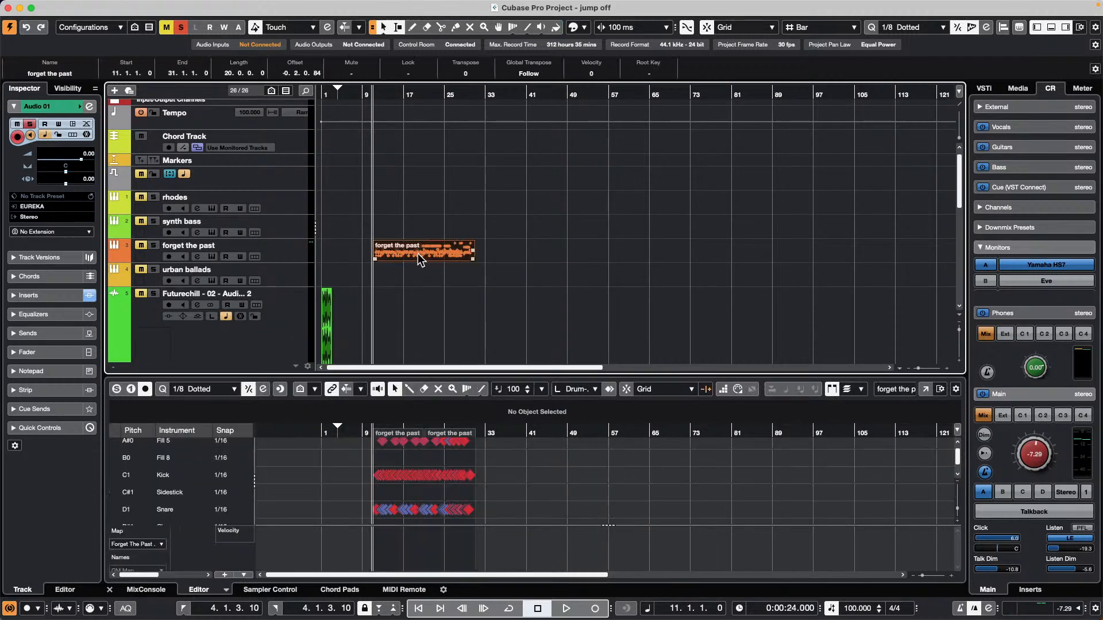
pyautogui.doubleClick(418, 253)
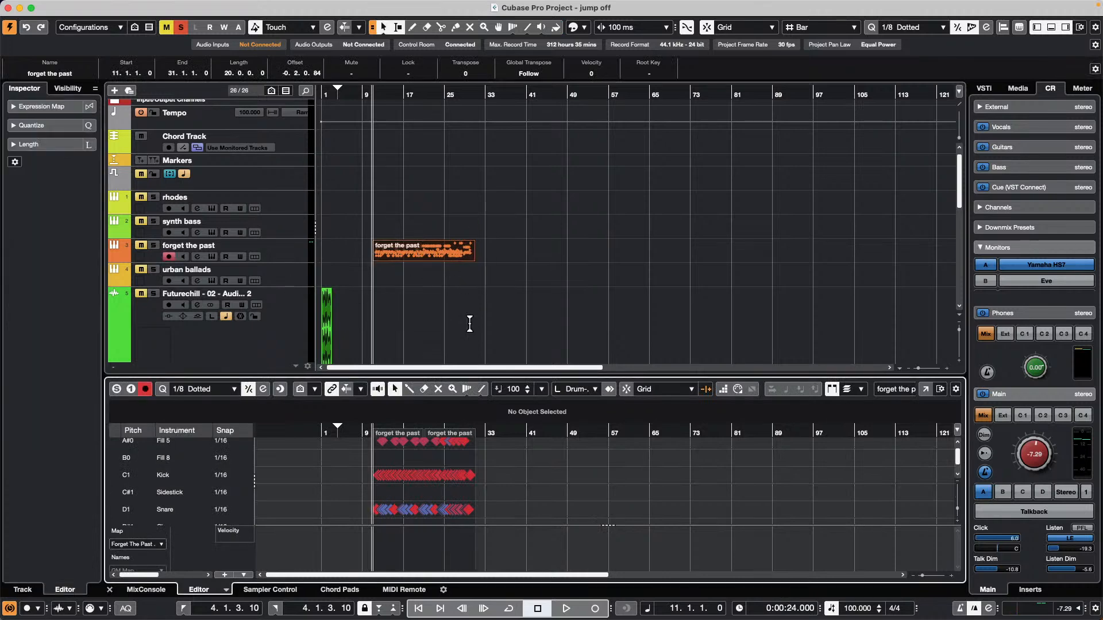
# Dissolve the E.Piano MIDI part into separate pitches with Optimized Display enabled and Dissolve to Lanes off.
pyautogui.moveTo(349, 92); pyautogui.dragTo(277, 131)
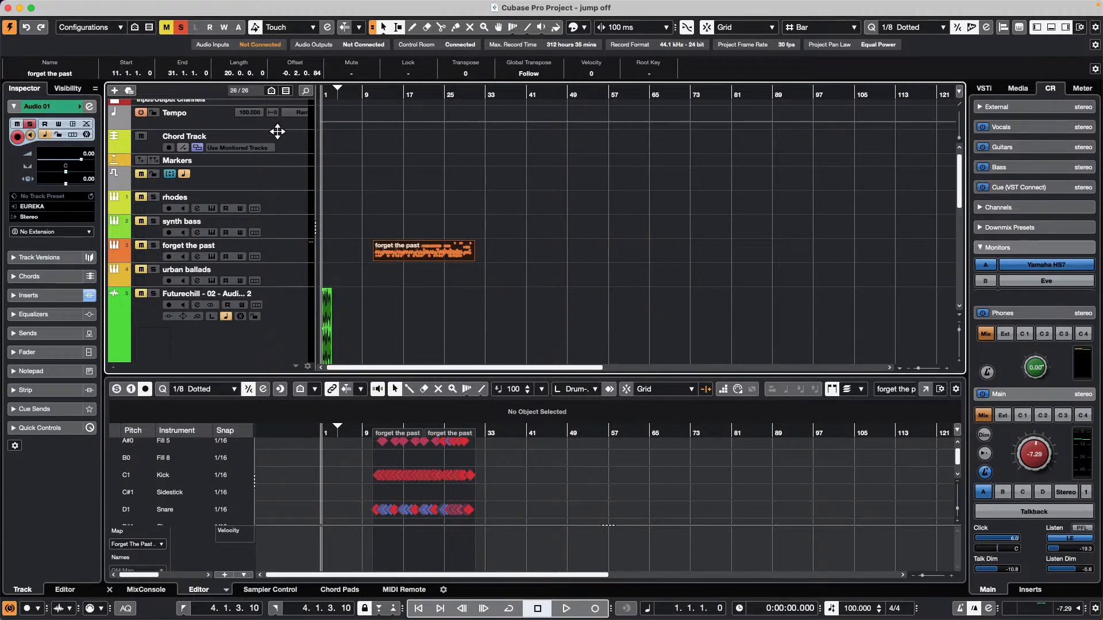
pyautogui.press('h')
pyautogui.press('h')
pyautogui.scroll(-5, 570, 312)
pyautogui.scroll(2, 570, 312)
pyautogui.click(436, 200)
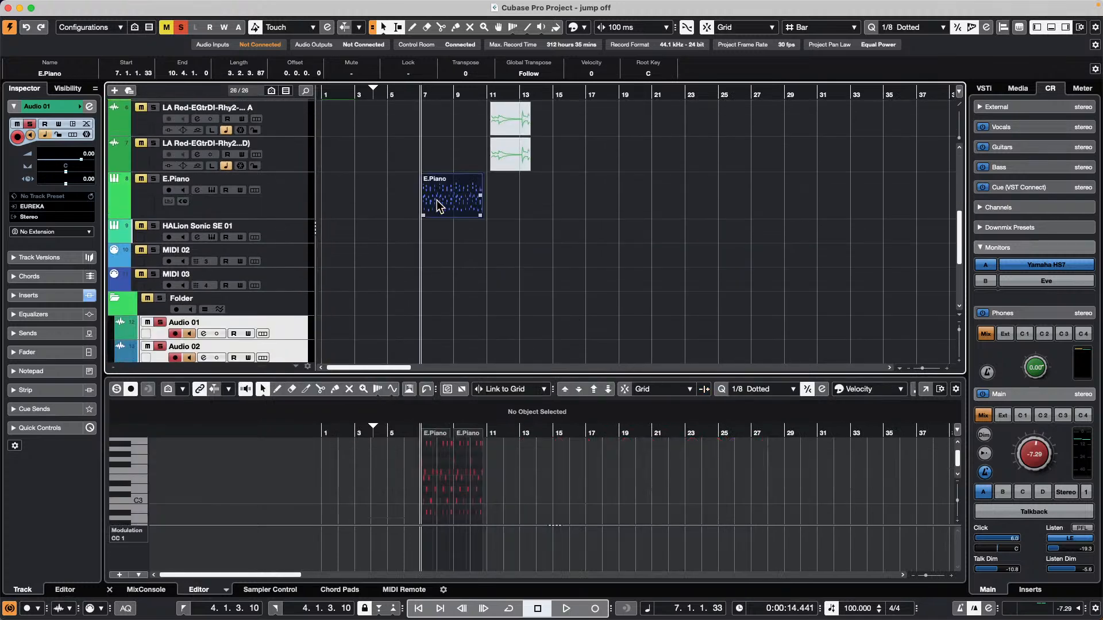
pyautogui.moveTo(430, 92); pyautogui.dragTo(445, 138)
pyautogui.click(165, 6)
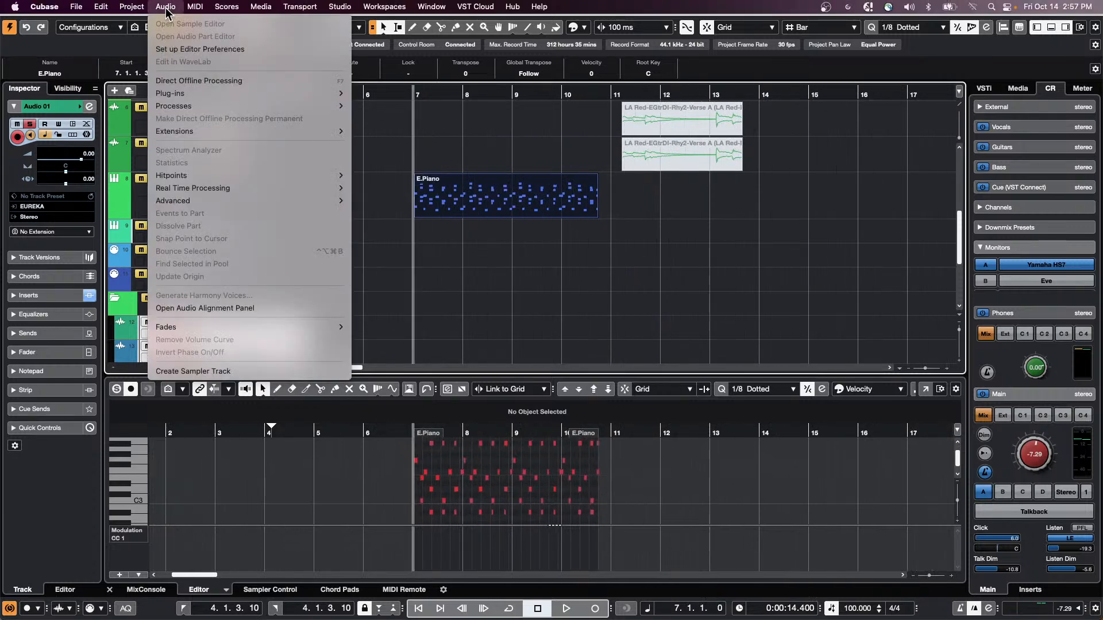
pyautogui.moveTo(200, 7)
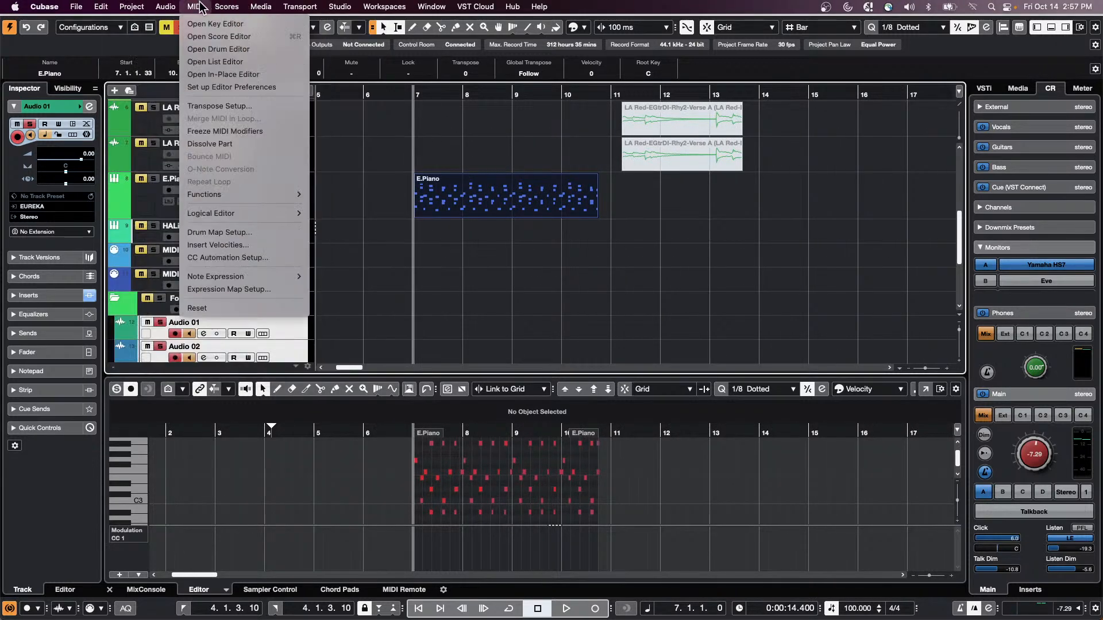
pyautogui.click(219, 144)
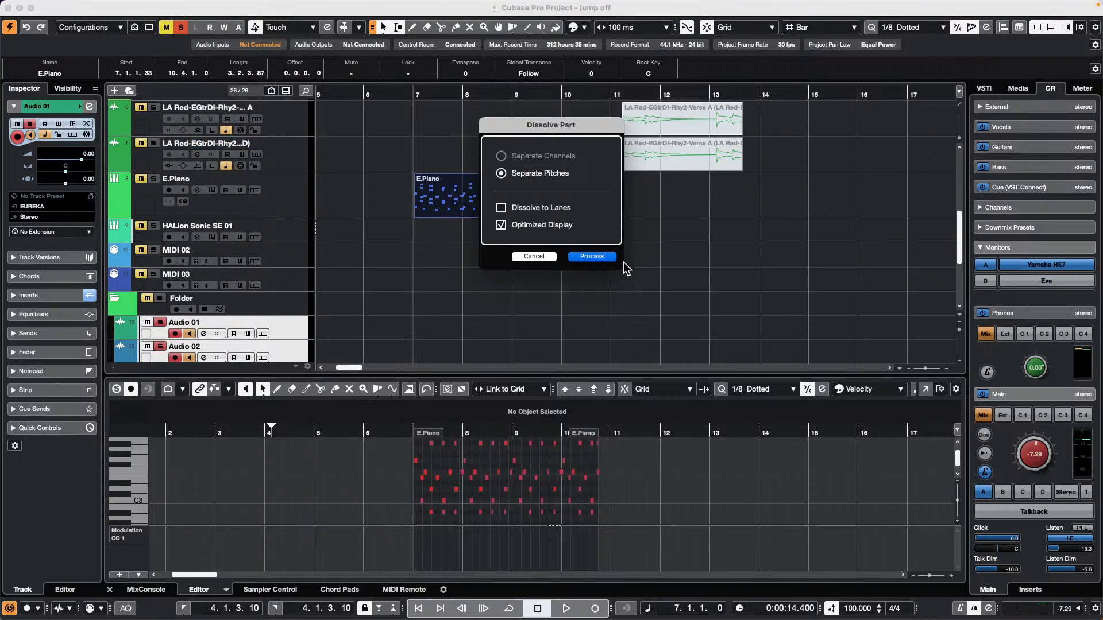
pyautogui.click(592, 257)
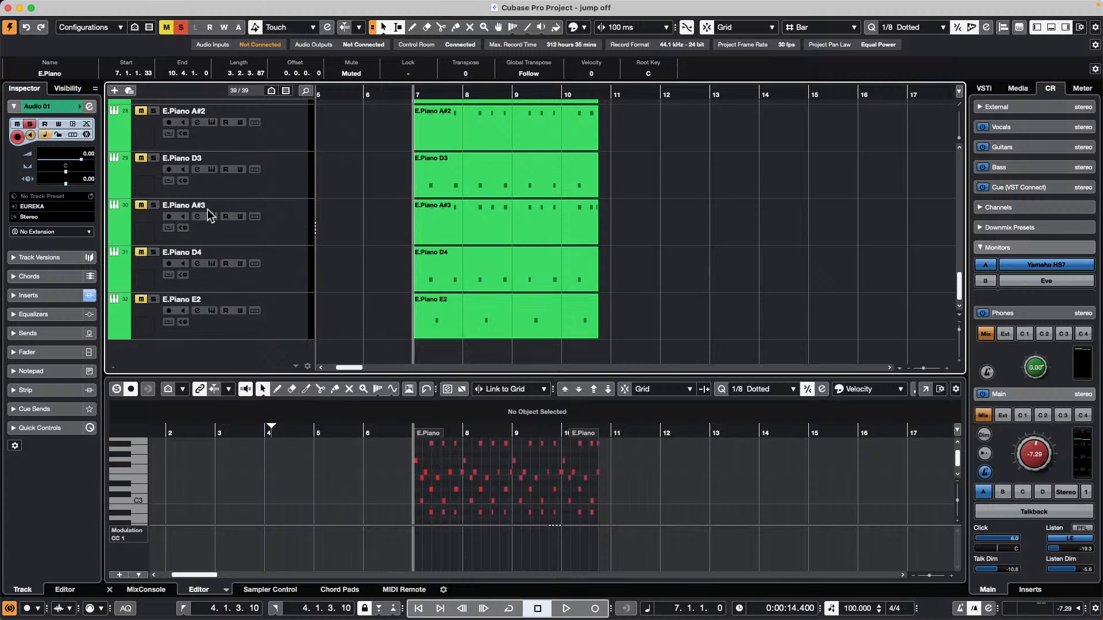
pyautogui.scroll(2, 211, 201)
pyautogui.scroll(1, 211, 202)
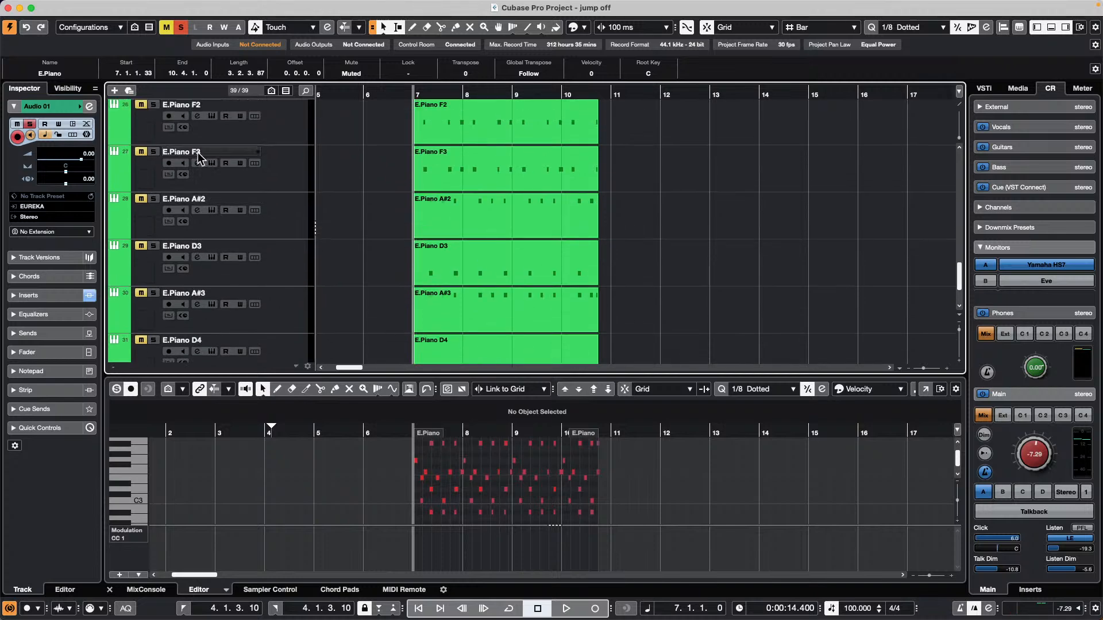
pyautogui.scroll(15, 270, 207)
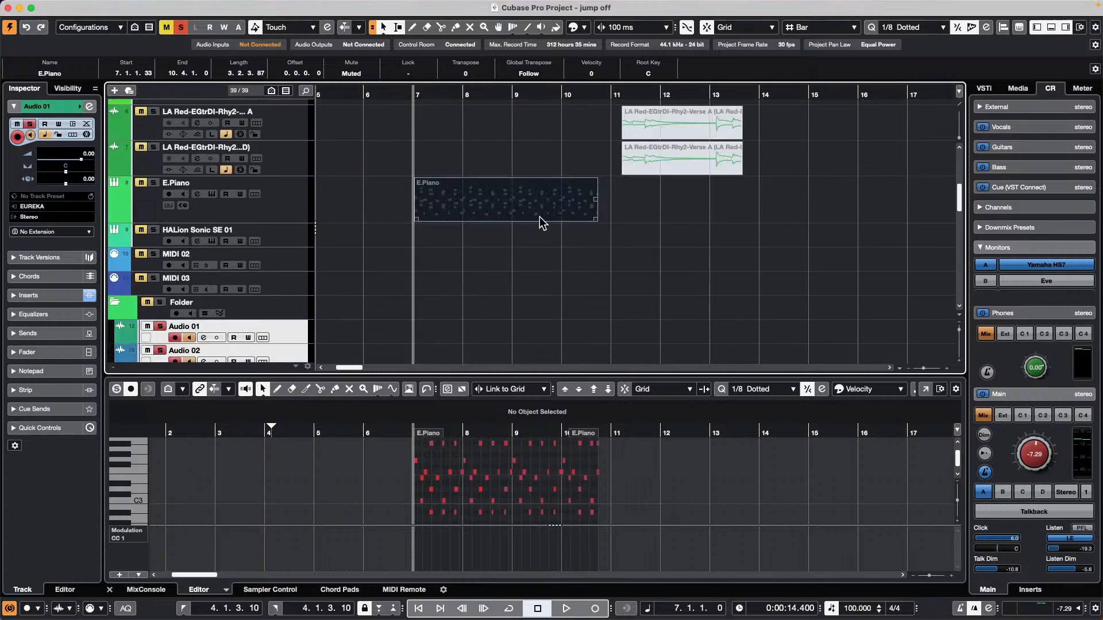
pyautogui.moveTo(148, 6)
pyautogui.click(195, 6)
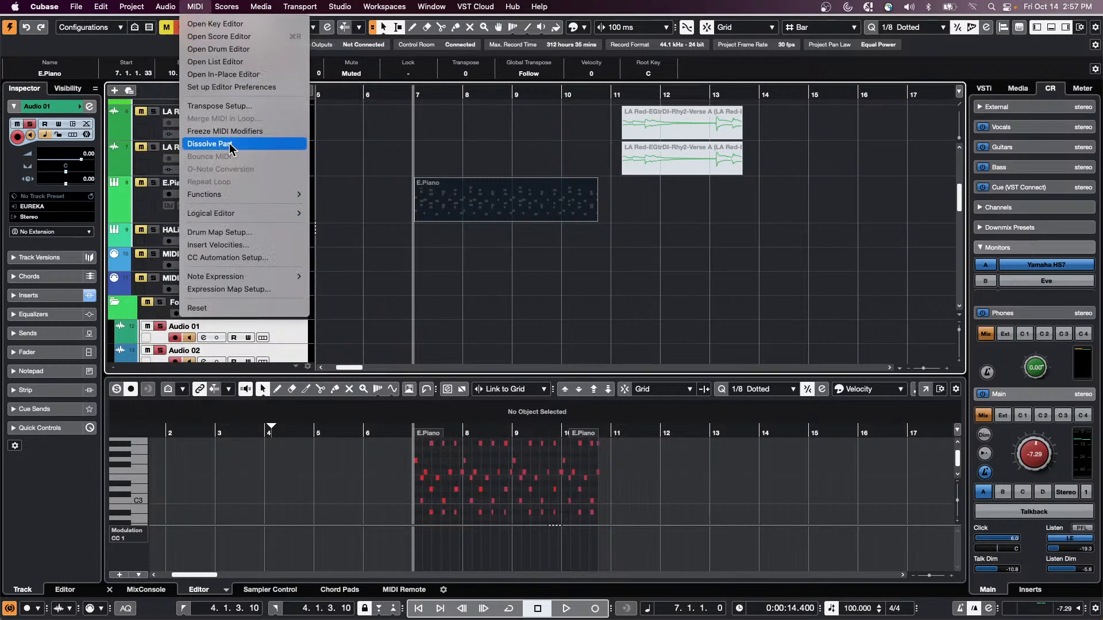
pyautogui.click(231, 149)
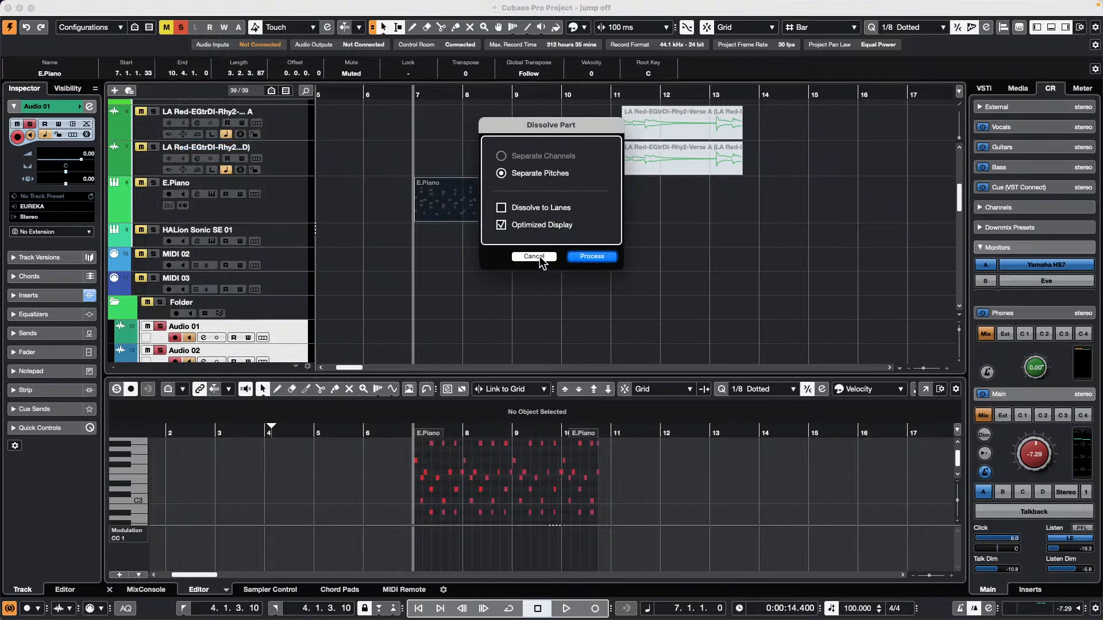
pyautogui.click(540, 257)
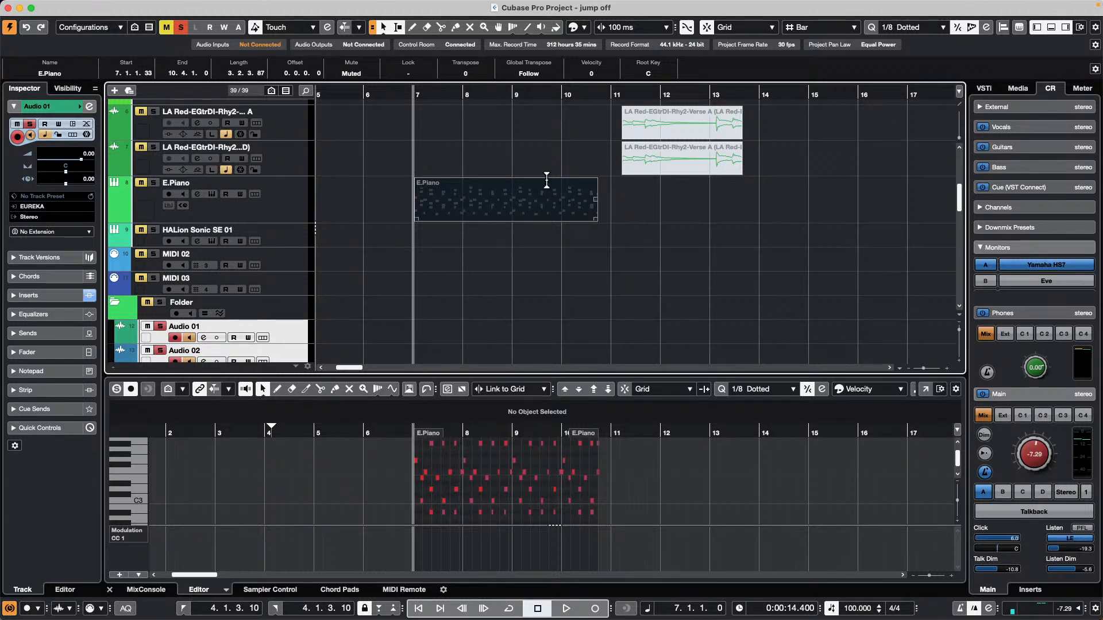
pyautogui.moveTo(502, 93); pyautogui.dragTo(512, 74)
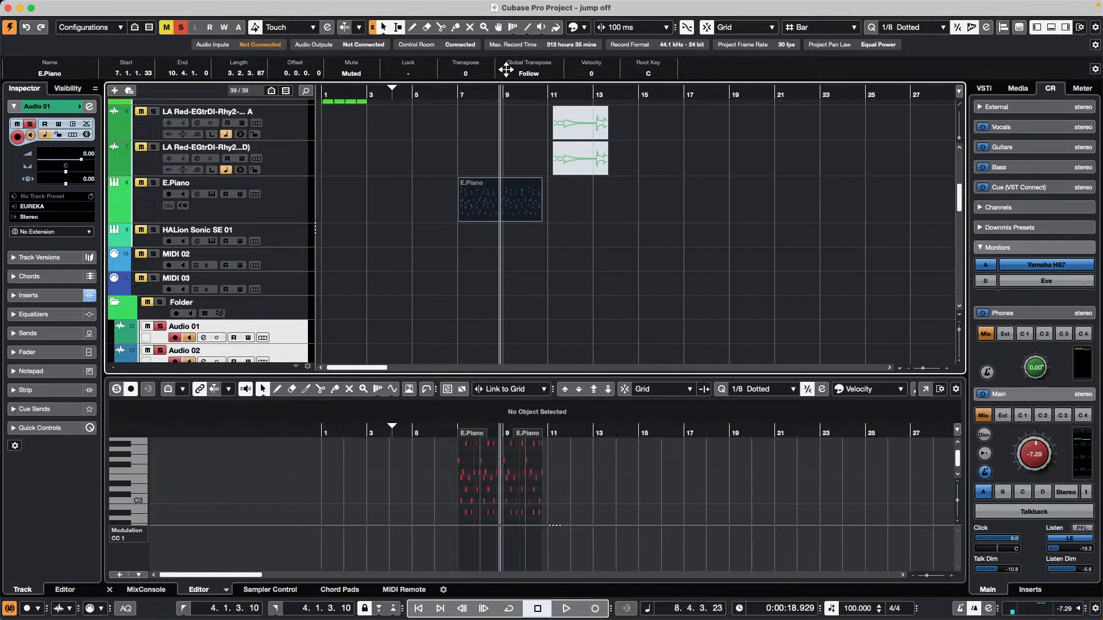
pyautogui.scroll(5, 401, 150)
pyautogui.scroll(-2, 401, 150)
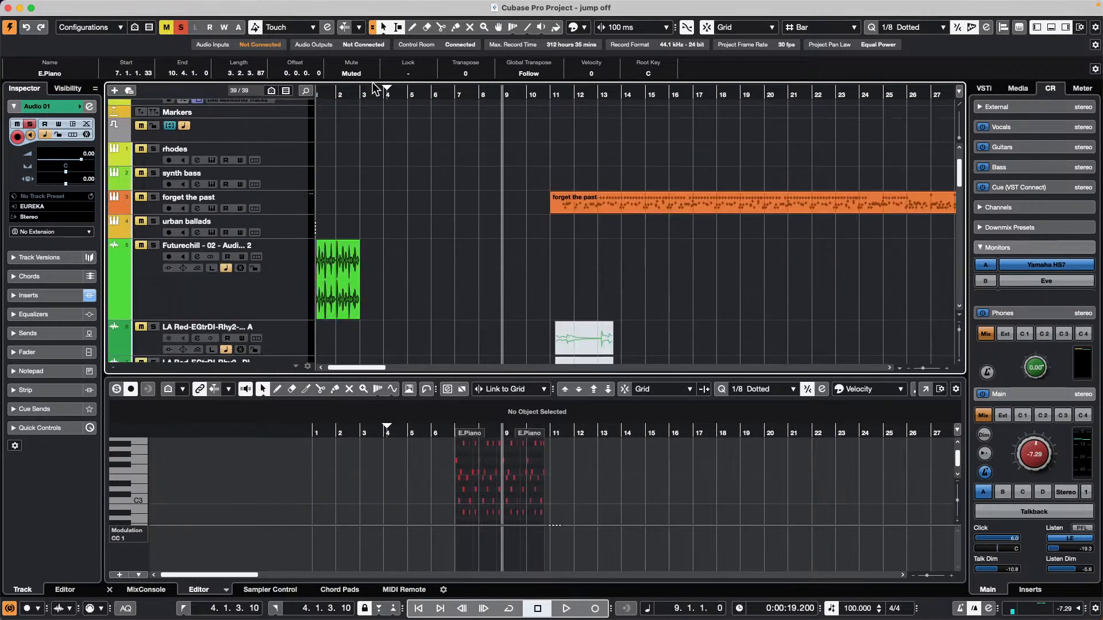
pyautogui.moveTo(396, 81); pyautogui.dragTo(230, 92)
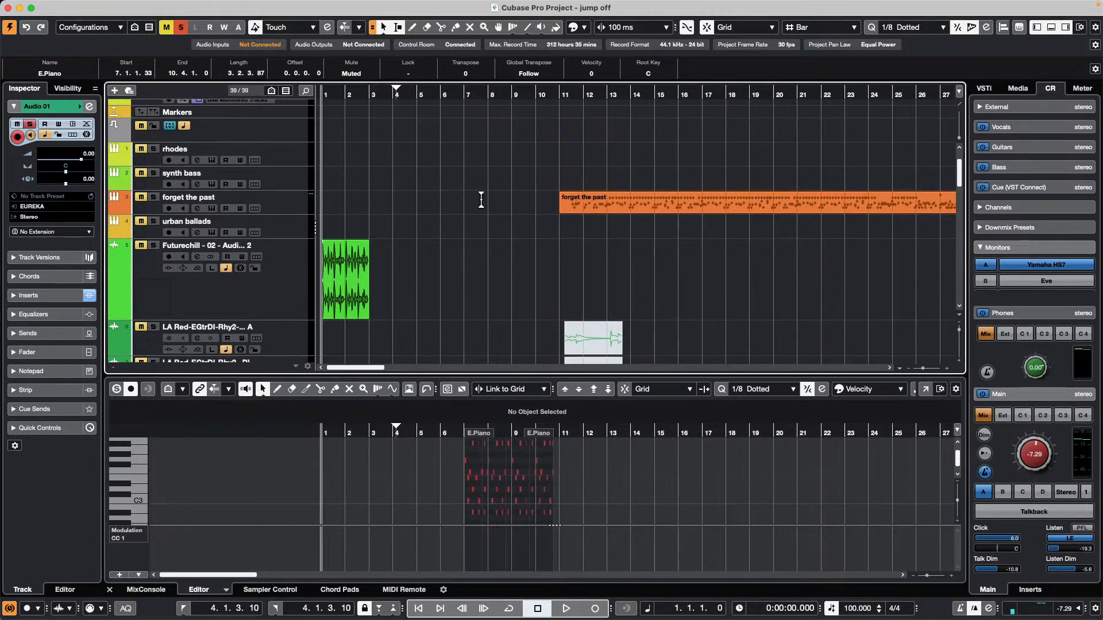
pyautogui.scroll(1, 470, 212)
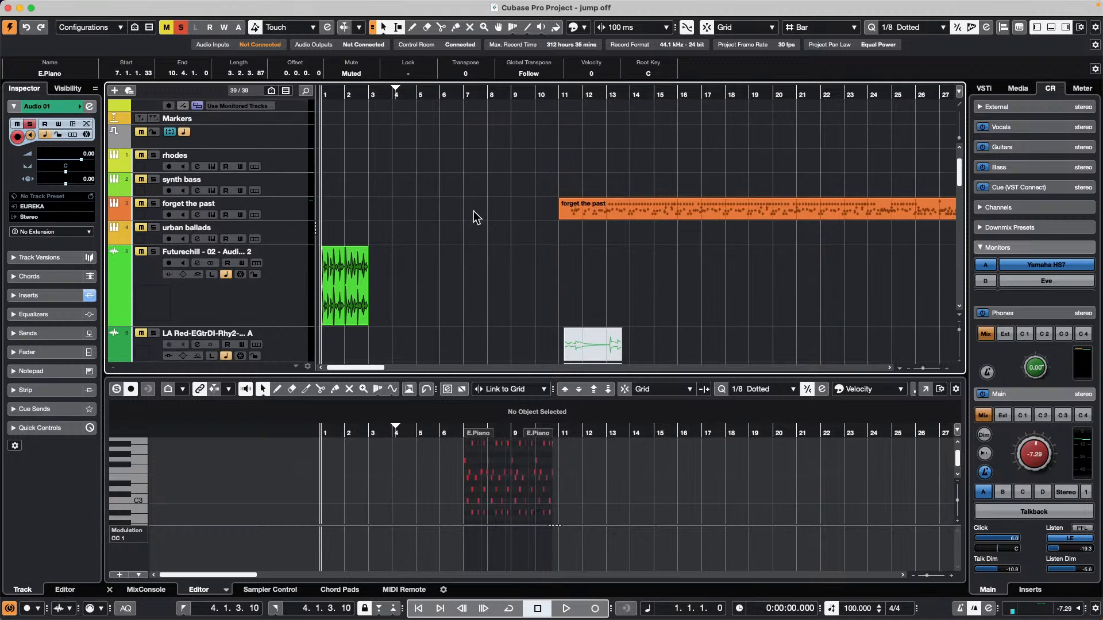
pyautogui.scroll(1, 473, 213)
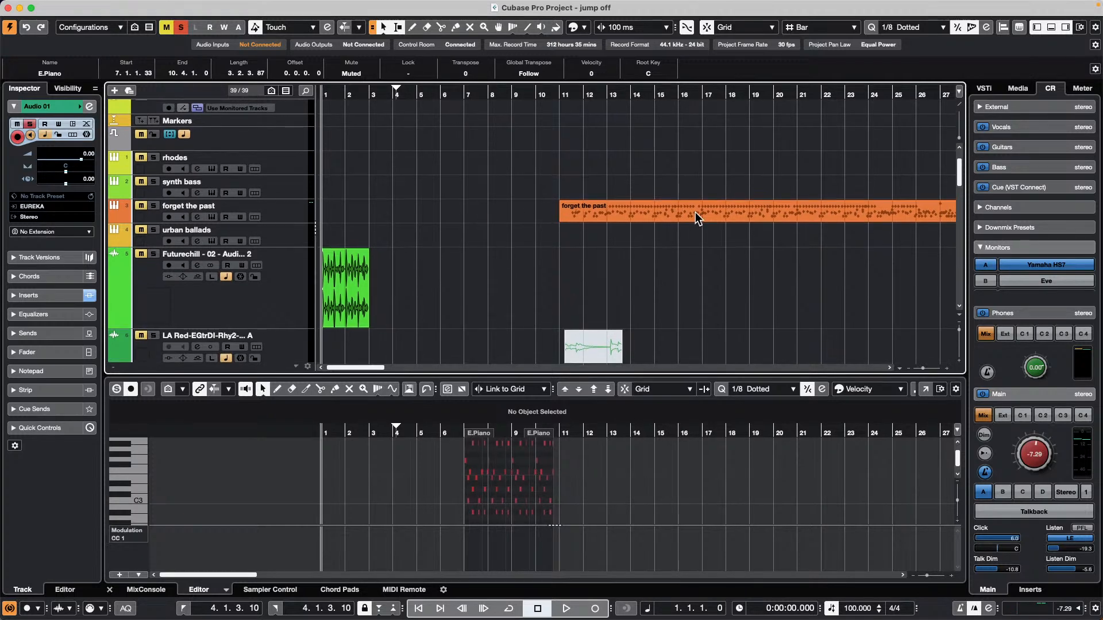
pyautogui.scroll(-5, 362, 226)
pyautogui.scroll(5, 583, 247)
pyautogui.scroll(-5, 364, 134)
pyautogui.scroll(5, 517, 201)
pyautogui.scroll(-1, 636, 165)
pyautogui.scroll(-2, 636, 168)
pyautogui.moveTo(485, 93); pyautogui.dragTo(488, 172)
pyautogui.moveTo(644, 185); pyautogui.dragTo(248, 208)
pyautogui.hscroll(-10, 248, 208)
pyautogui.scroll(-3, 248, 208)
pyautogui.moveTo(547, 141); pyautogui.dragTo(763, 181)
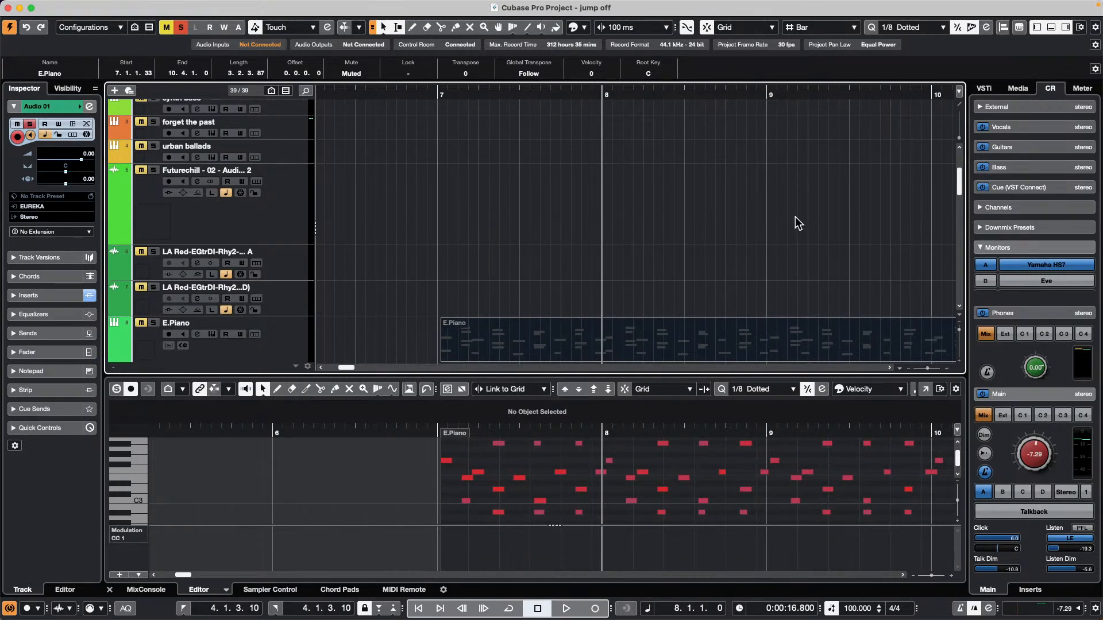
# Move the project cursor to 9.1.1.0 by changing the bar value in the primary time display.
pyautogui.hscroll(5, 795, 217)
pyautogui.scroll(-10, 750, 218)
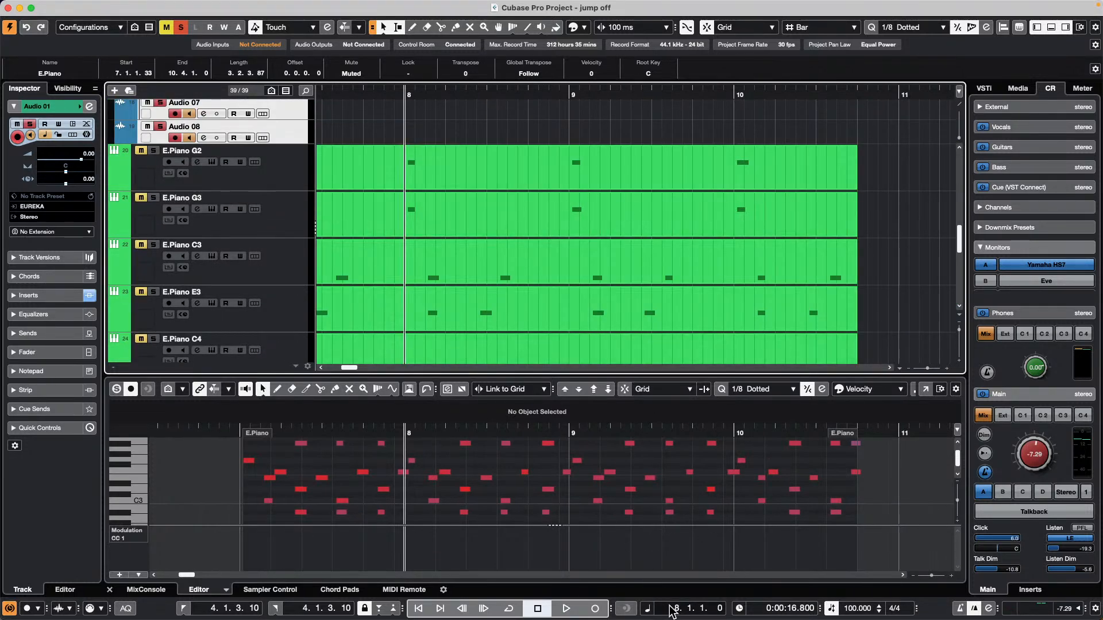
pyautogui.scroll(-1, 677, 611)
pyautogui.scroll(3, 677, 610)
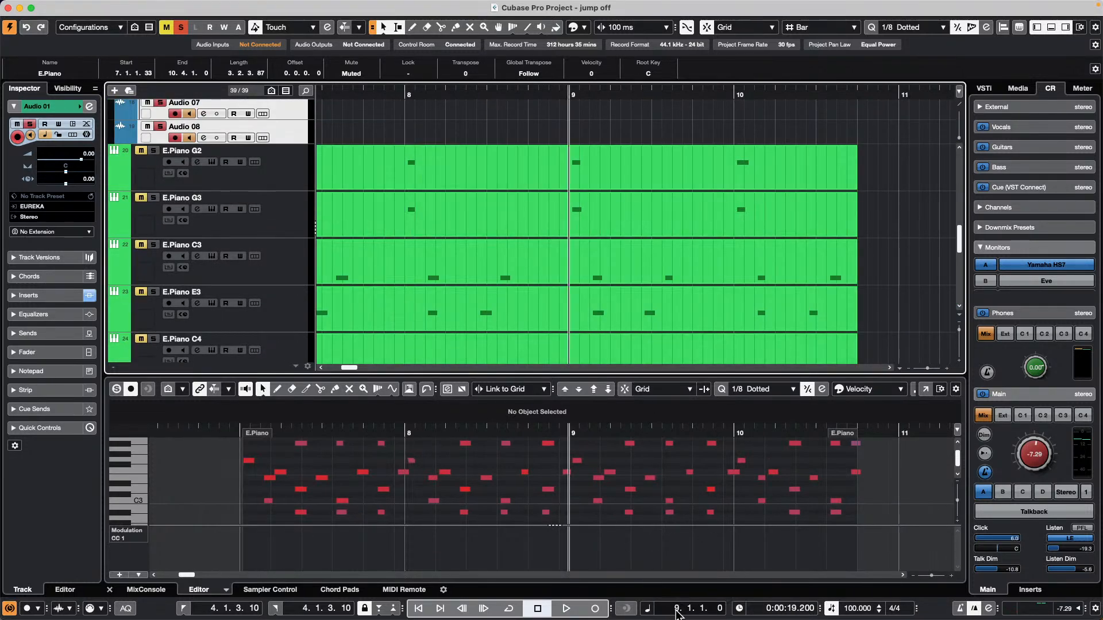
# Set the secondary time display to Bars+Beats and use it to move the project cursor to 14.2.1.0.
pyautogui.moveTo(507, 95); pyautogui.dragTo(518, 80)
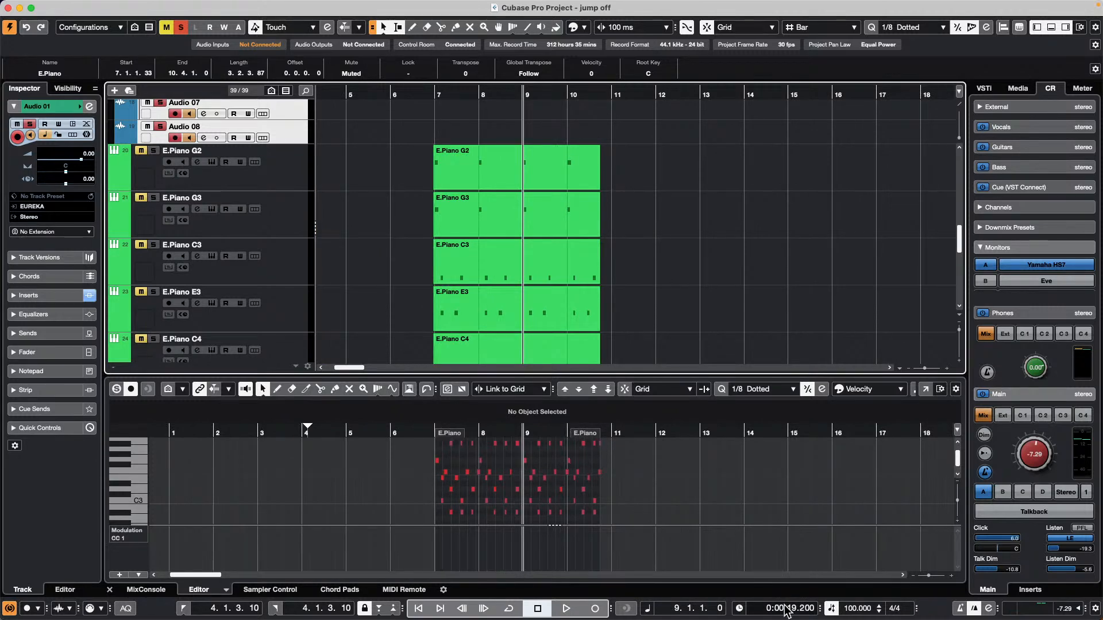
pyautogui.click(740, 608)
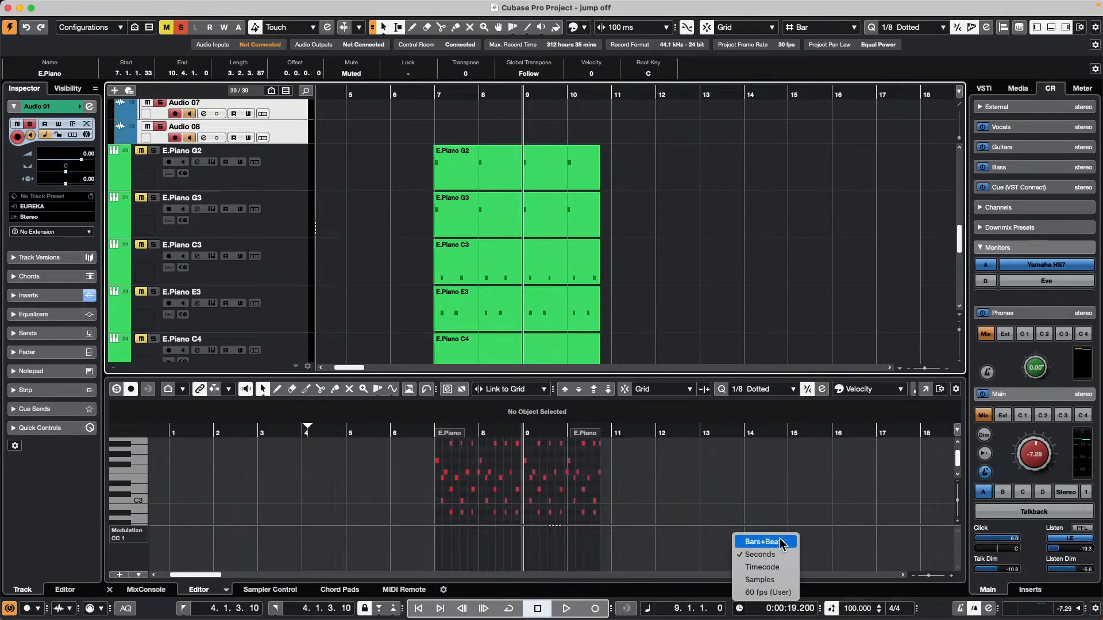
pyautogui.click(766, 542)
pyautogui.scroll(6, 770, 613)
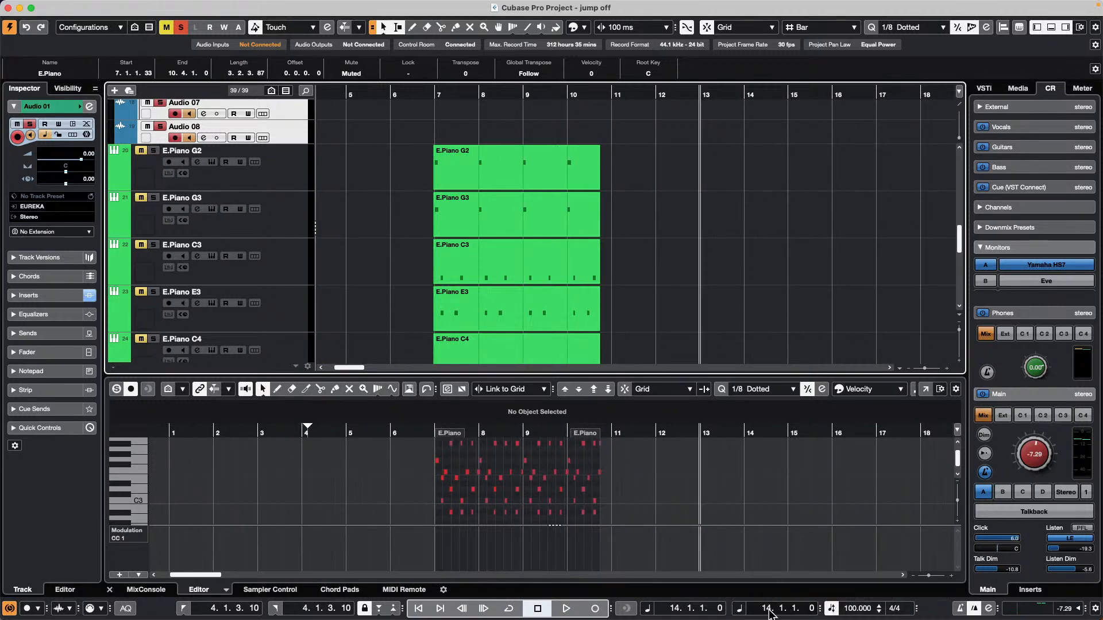
pyautogui.scroll(4, 770, 613)
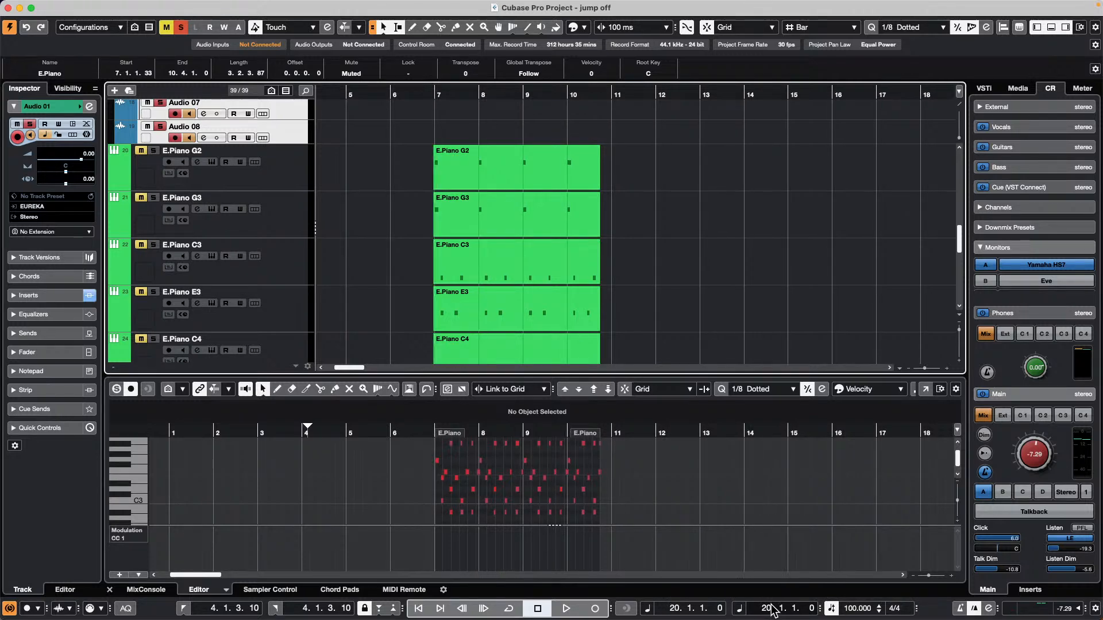
pyautogui.scroll(-4, 770, 612)
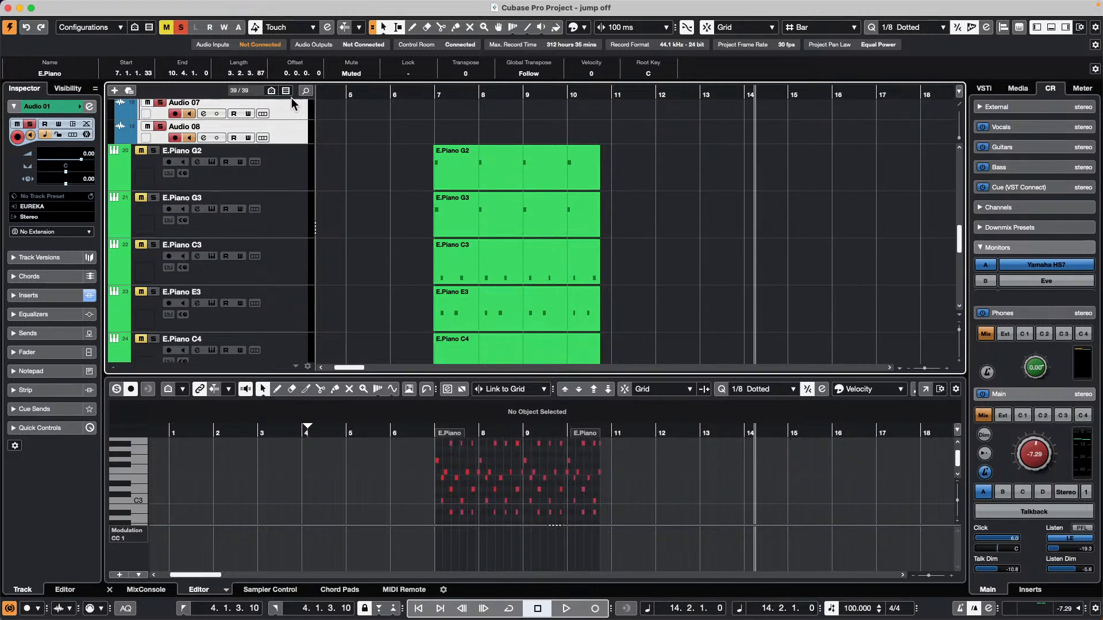
# Return to the project start and open the Futurechill - 02 audio event in the Sample Editor.
pyautogui.press('Home')
pyautogui.scroll(15, 374, 162)
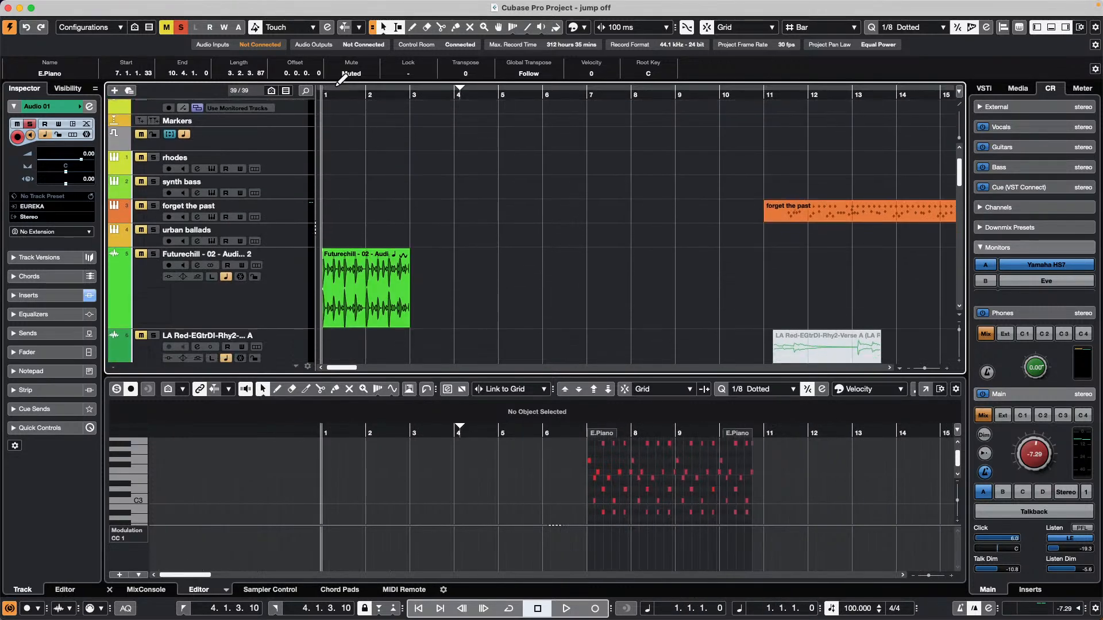
pyautogui.press('h')
pyautogui.press('h')
pyautogui.press('h')
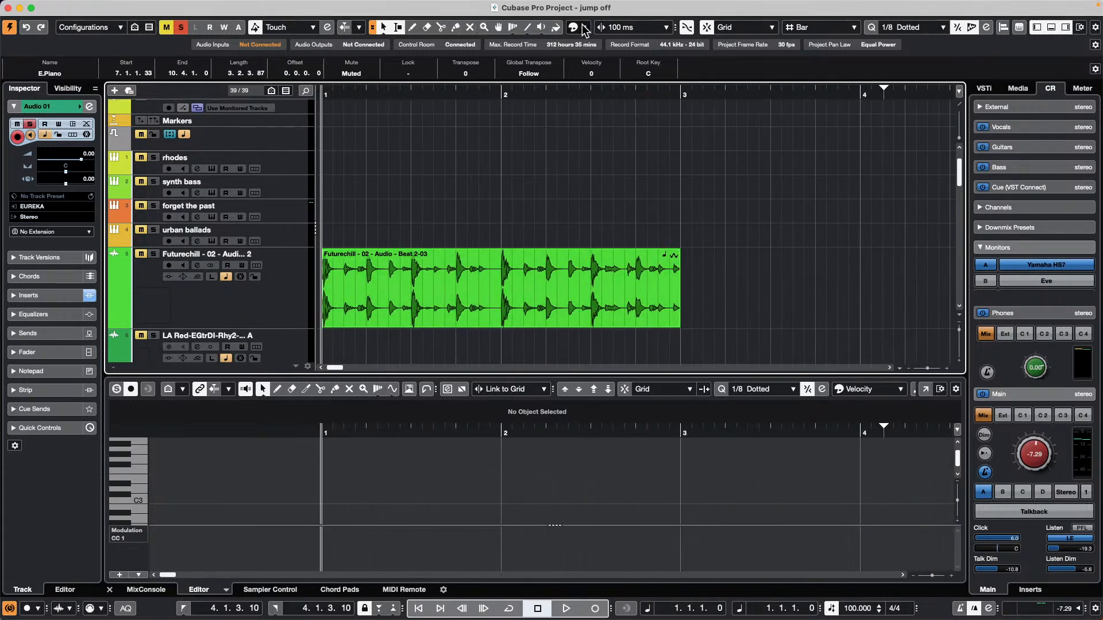
pyautogui.click(513, 27)
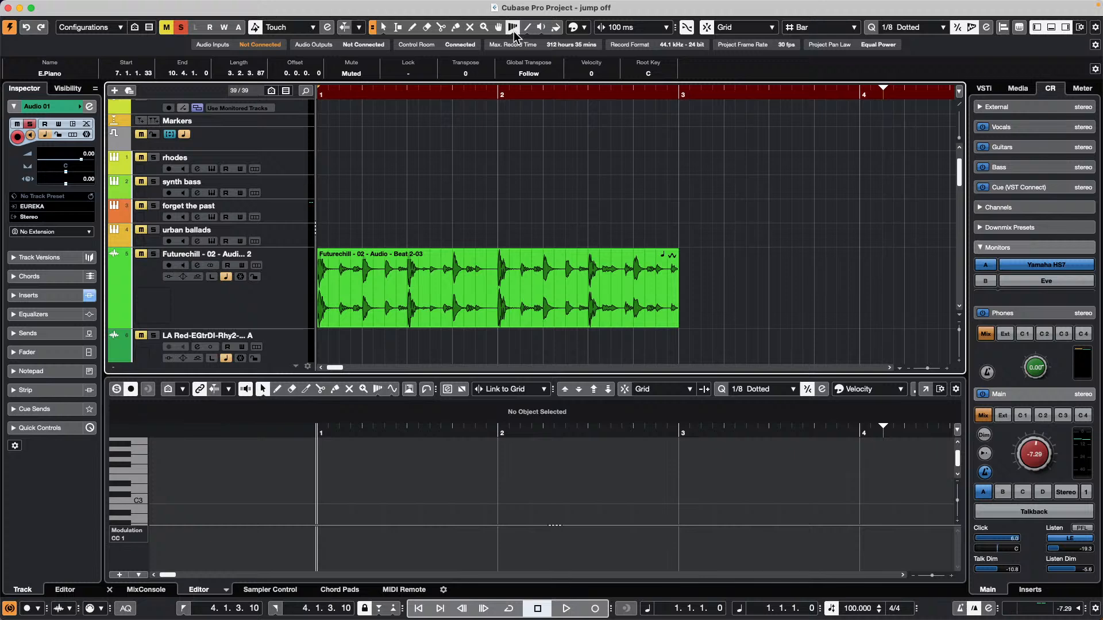
pyautogui.click(517, 35)
pyautogui.click(524, 49)
pyautogui.click(541, 27)
pyautogui.doubleClick(402, 288)
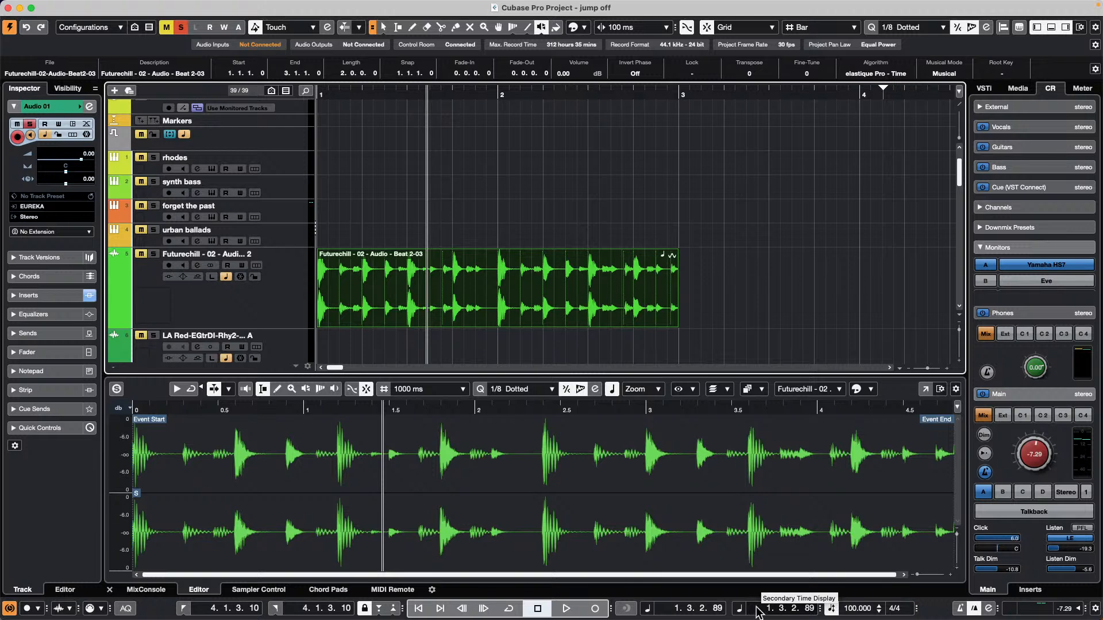
# Advance the project cursor in whole bars to 5.3.2.89 through the secondary time display.
pyautogui.scroll(4, 770, 612)
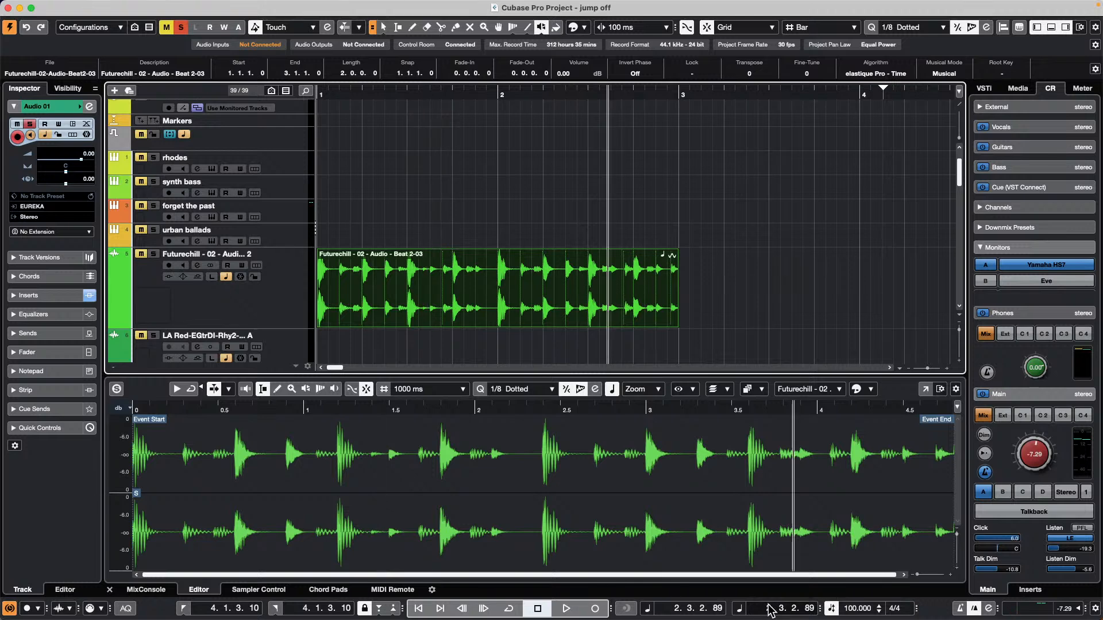
pyautogui.scroll(3, 746, 254)
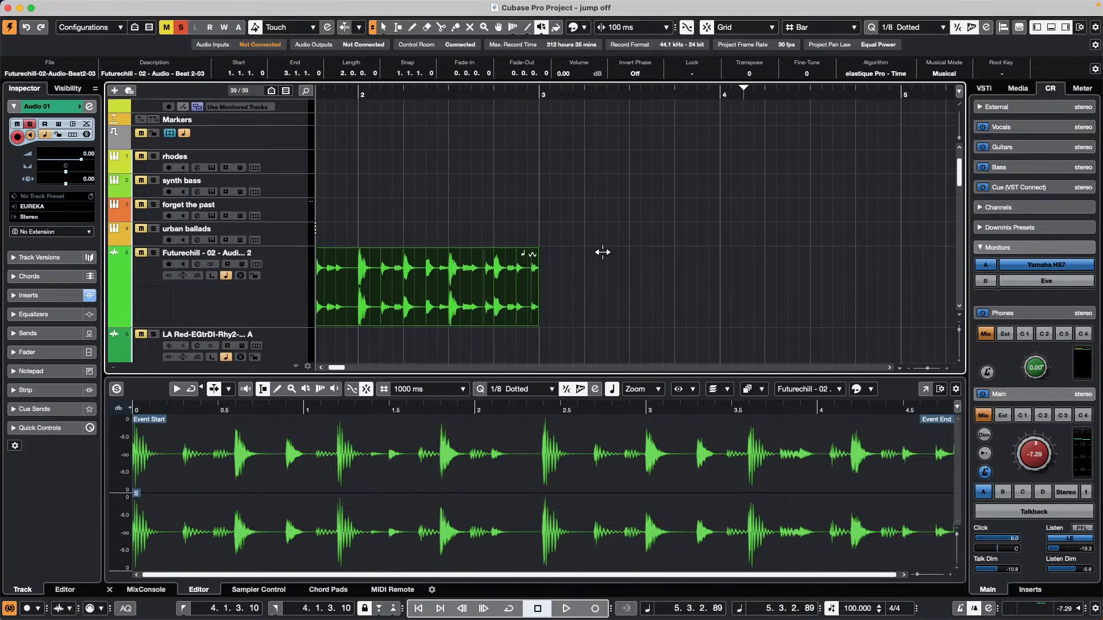
pyautogui.hscroll(3, 608, 251)
pyautogui.scroll(-5, 377, 337)
pyautogui.scroll(-5, 648, 222)
pyautogui.scroll(5, 362, 189)
pyautogui.scroll(-3, 362, 190)
pyautogui.scroll(-3, 362, 190)
pyautogui.hscroll(2, 362, 190)
pyautogui.scroll(3, 512, 180)
pyautogui.hscroll(-4, 512, 180)
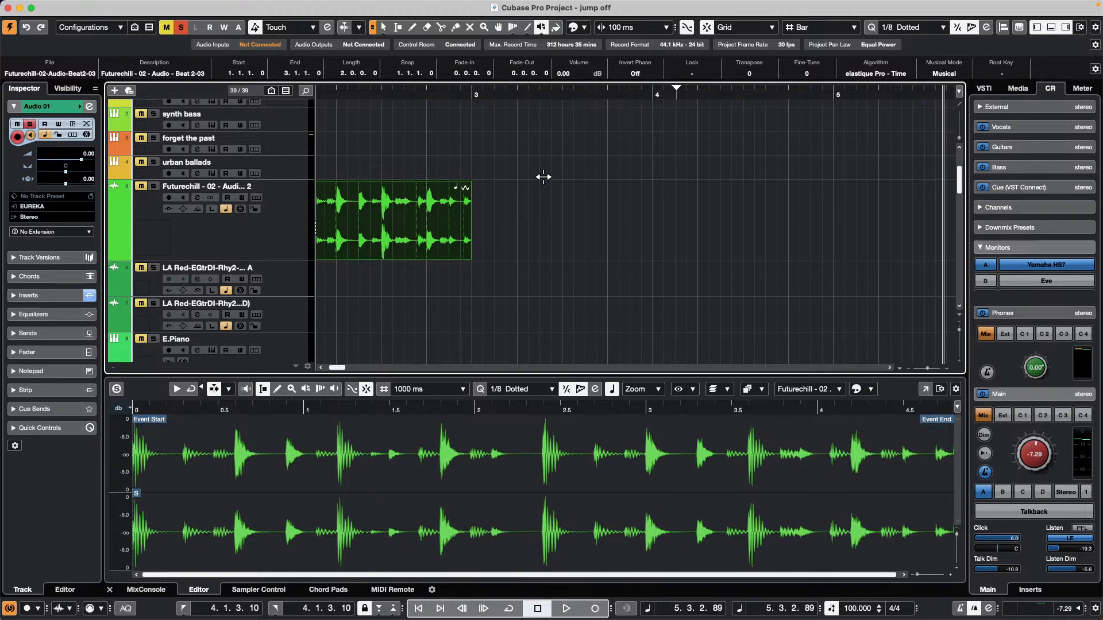
# Duplicate the Futurechill - 02 audio event twice, back to back, so the copies run from bar 3 to bar 7.
pyautogui.rightClick(470, 220)
pyautogui.click(486, 219)
pyautogui.click(468, 218)
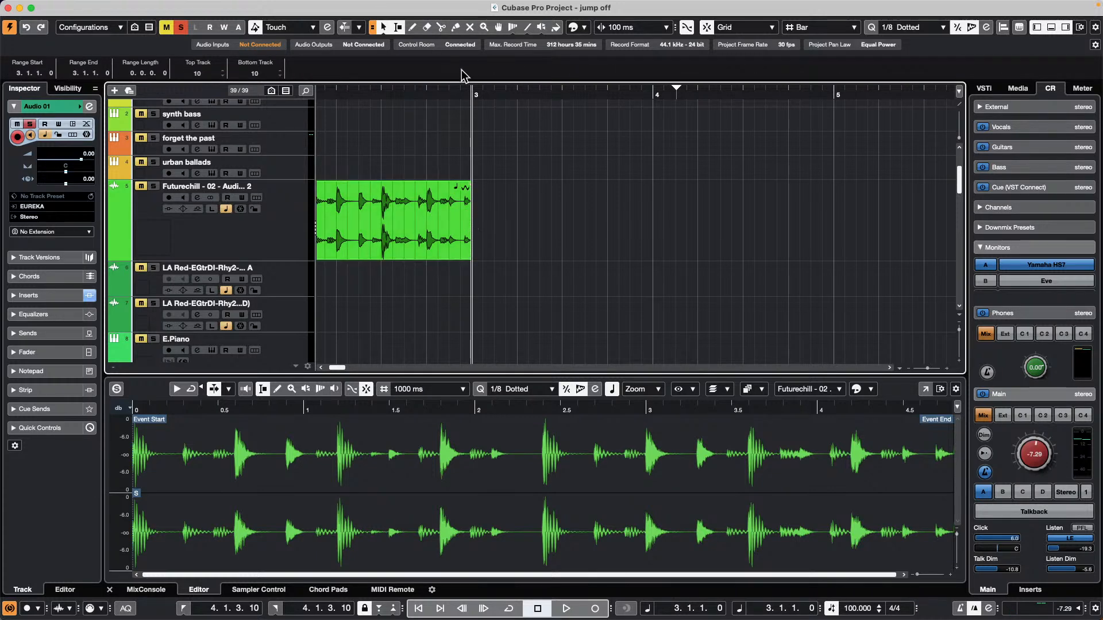
pyautogui.click(438, 231)
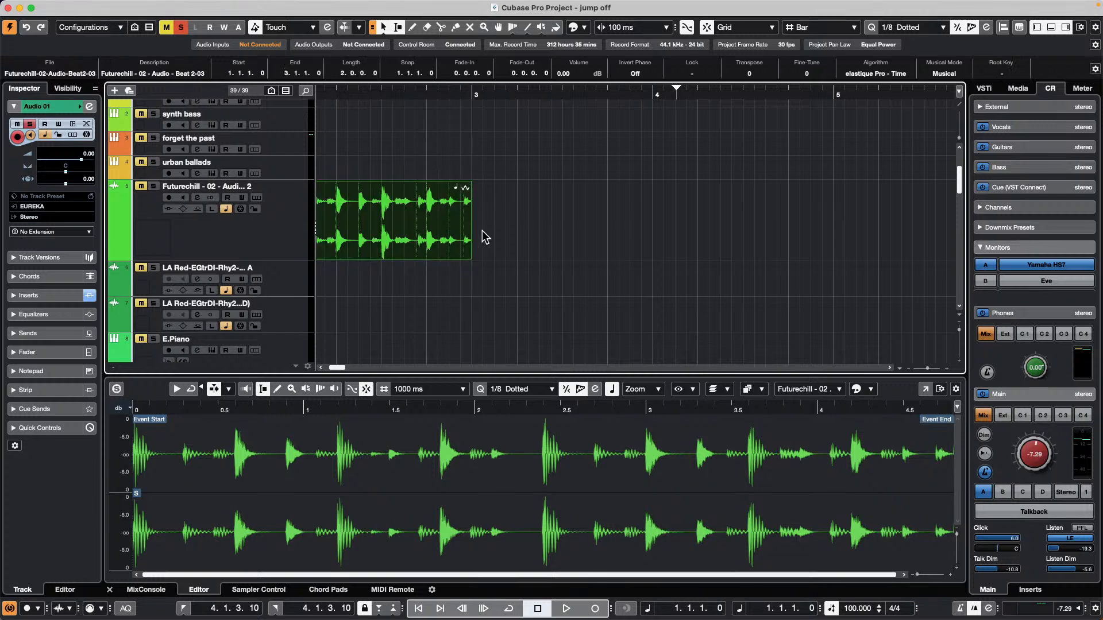
pyautogui.moveTo(469, 227); pyautogui.dragTo(818, 226)
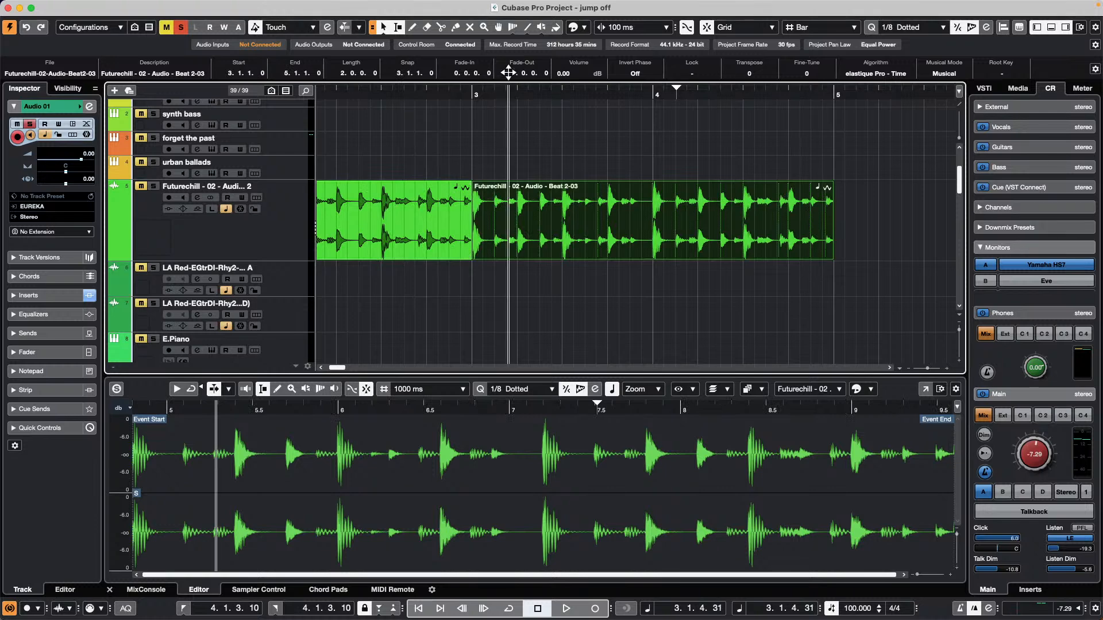
pyautogui.moveTo(510, 86); pyautogui.dragTo(509, 63)
# Select all three Futurechill - 02 events and set the locators around them, from 1.1.1.0 to 7.1.1.0.
pyautogui.moveTo(505, 226); pyautogui.dragTo(288, 225)
pyautogui.press('p')
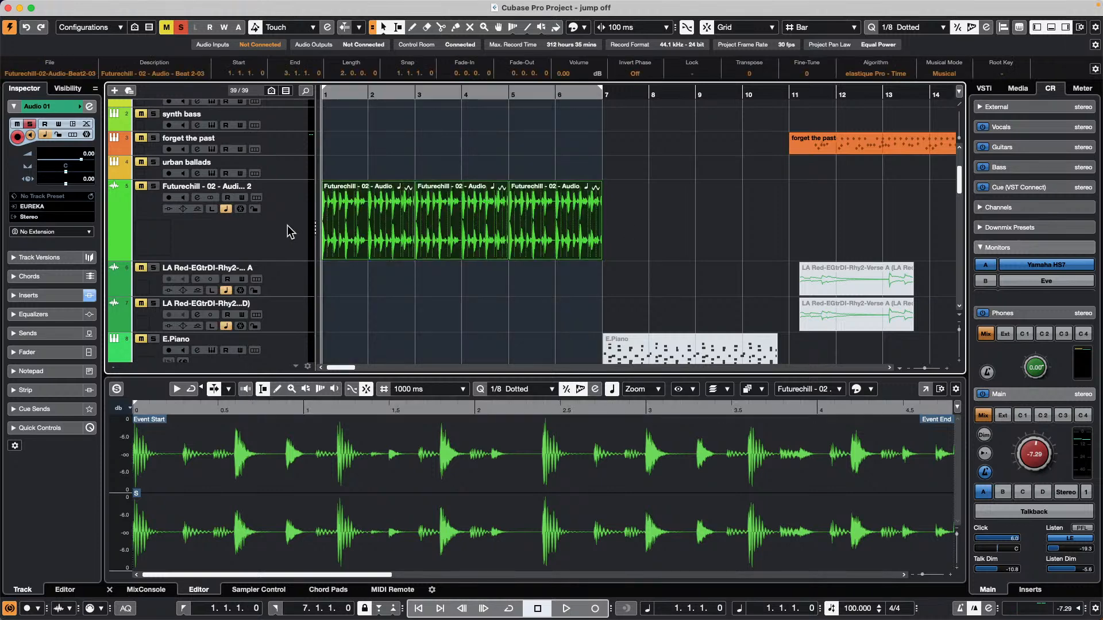
# Start cycle playback with the Futurechill - 02 track soloed and lower the Control Room main level to about -14.3 dB.
pyautogui.press('KP_Divide')
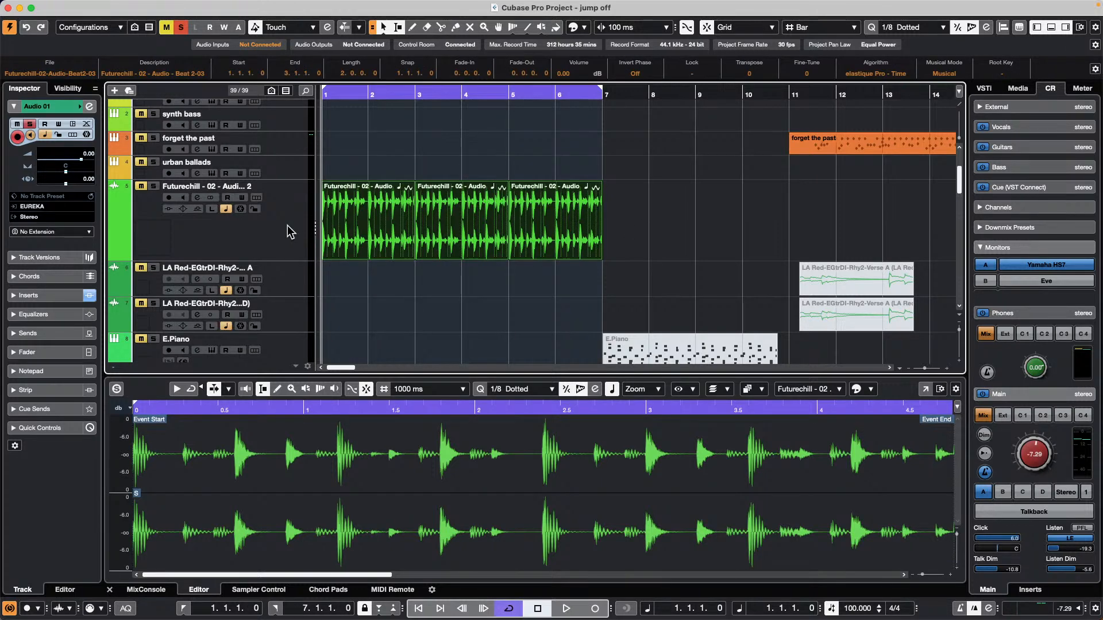
pyautogui.press('space')
pyautogui.click(155, 187)
pyautogui.moveTo(1035, 447); pyautogui.dragTo(1025, 452)
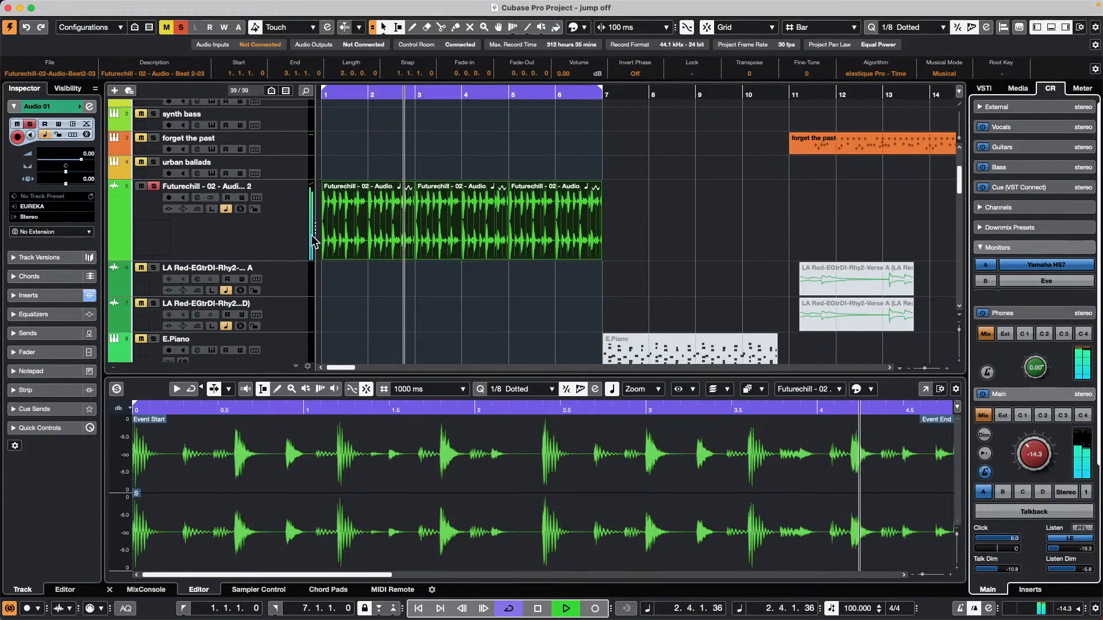
# Enable automation writing for Audio 01 and record a volume automation pass, lowering its fader to about -12.5 dB.
pyautogui.click(115, 256)
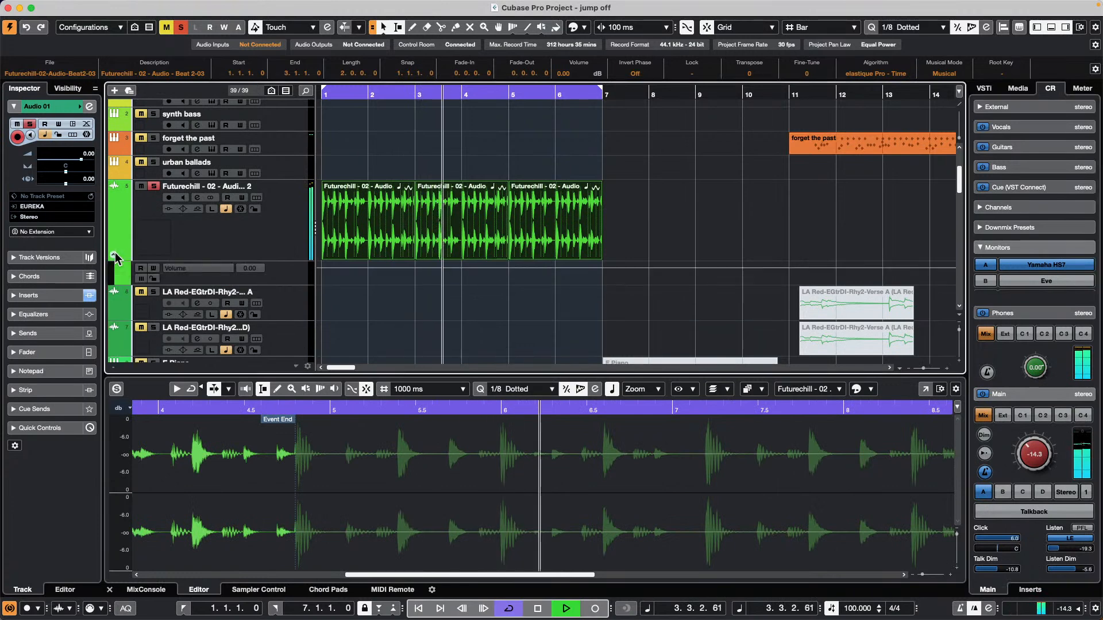
pyautogui.click(46, 353)
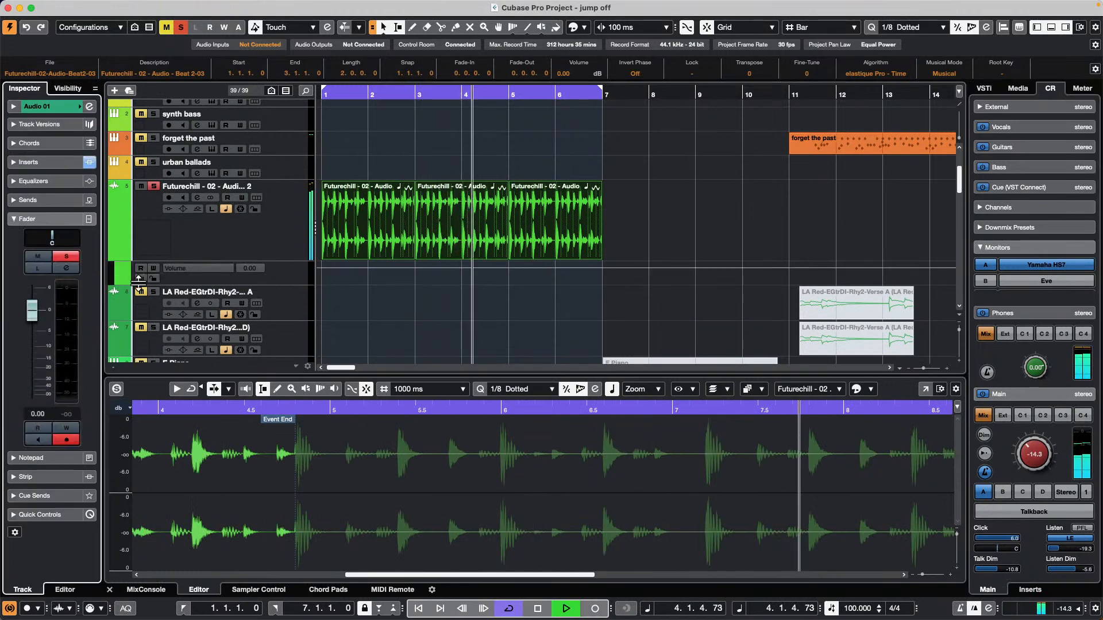
pyautogui.click(69, 432)
pyautogui.moveTo(33, 315)
pyautogui.mouseDown()
pyautogui.moveTo(38, 363)
pyautogui.moveTo(41, 350)
pyautogui.moveTo(51, 358)
pyautogui.mouseUp()
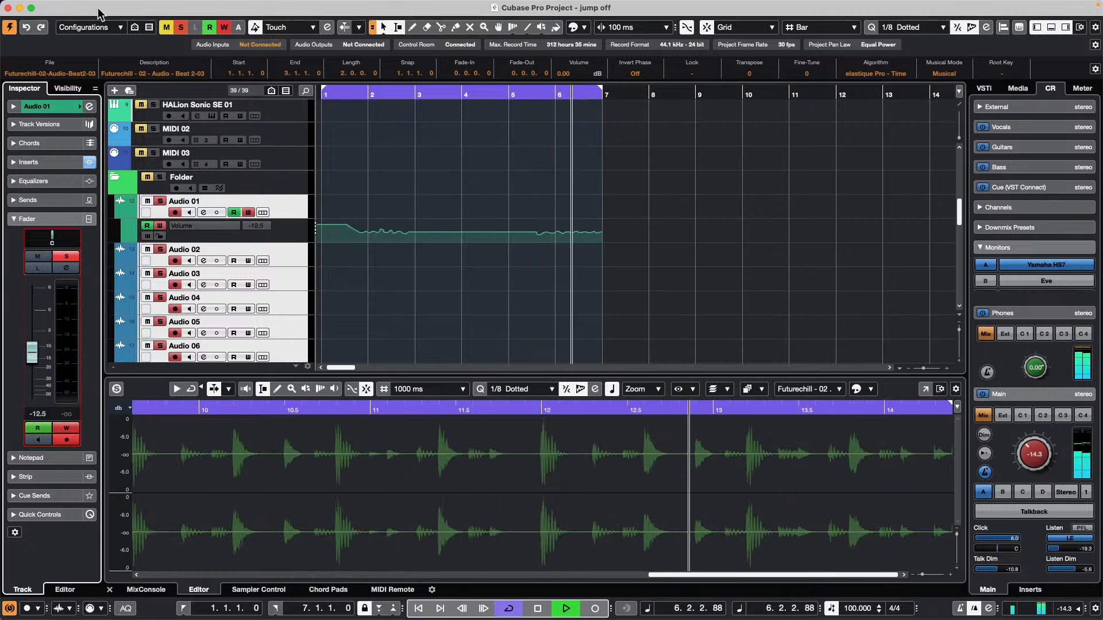
# Open the Automation Panel and enable Trim for writing automation.
pyautogui.click(290, 27)
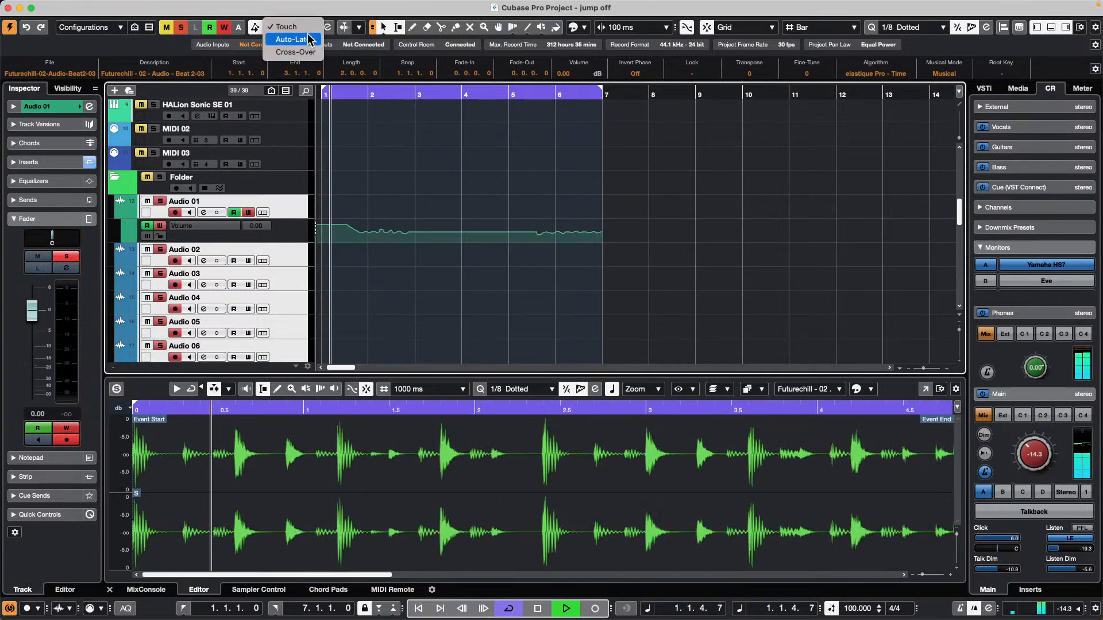
pyautogui.click(412, 122)
pyautogui.click(329, 29)
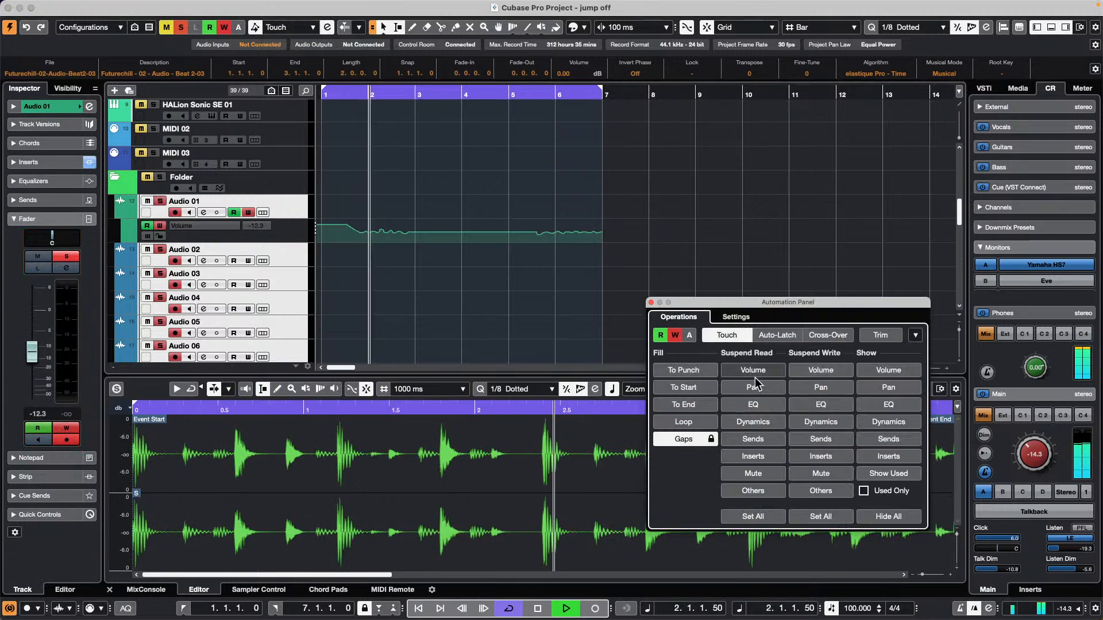
pyautogui.click(881, 335)
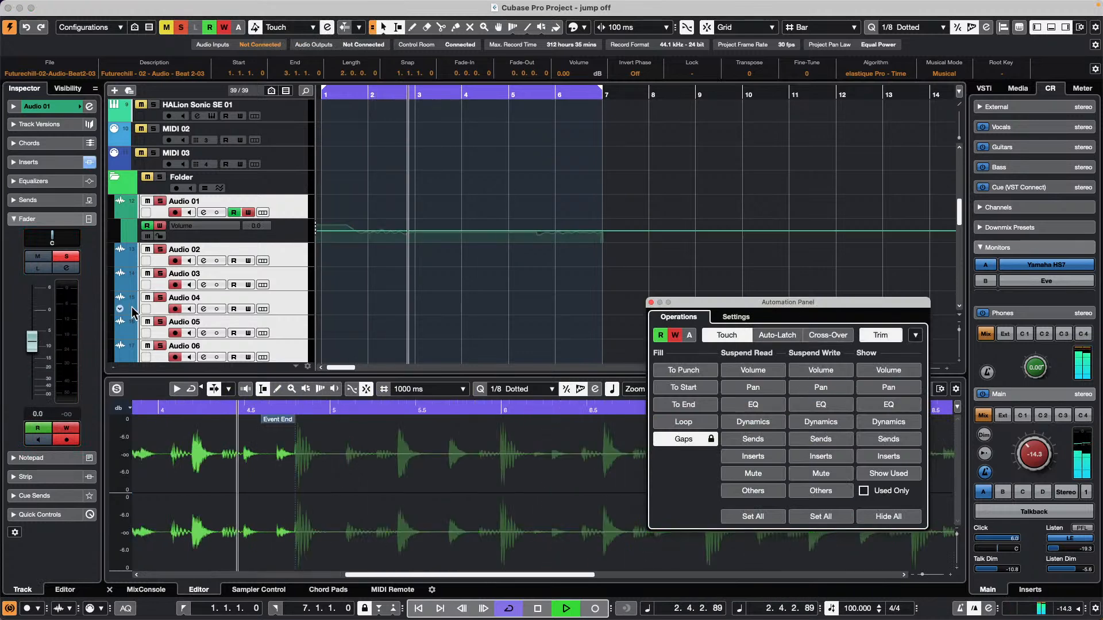
# Record a raised trim pass over Audio 01's volume automation, stop playback and enlarge the automation lane.
pyautogui.scroll(-1, 349, 286)
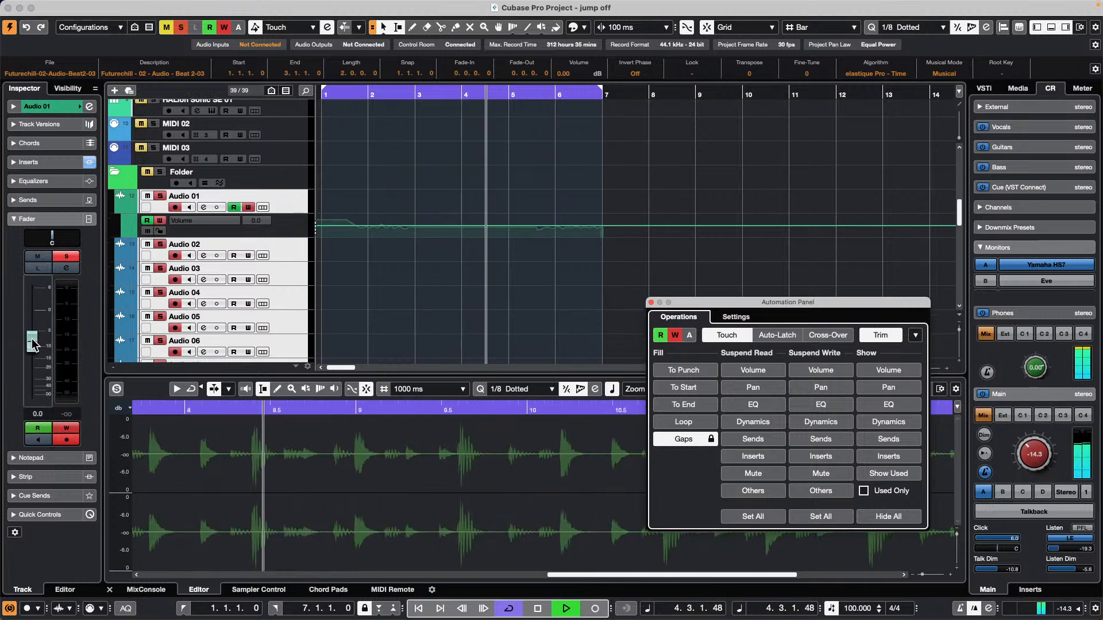
pyautogui.moveTo(33, 343); pyautogui.dragTo(41, 315)
pyautogui.press('.')
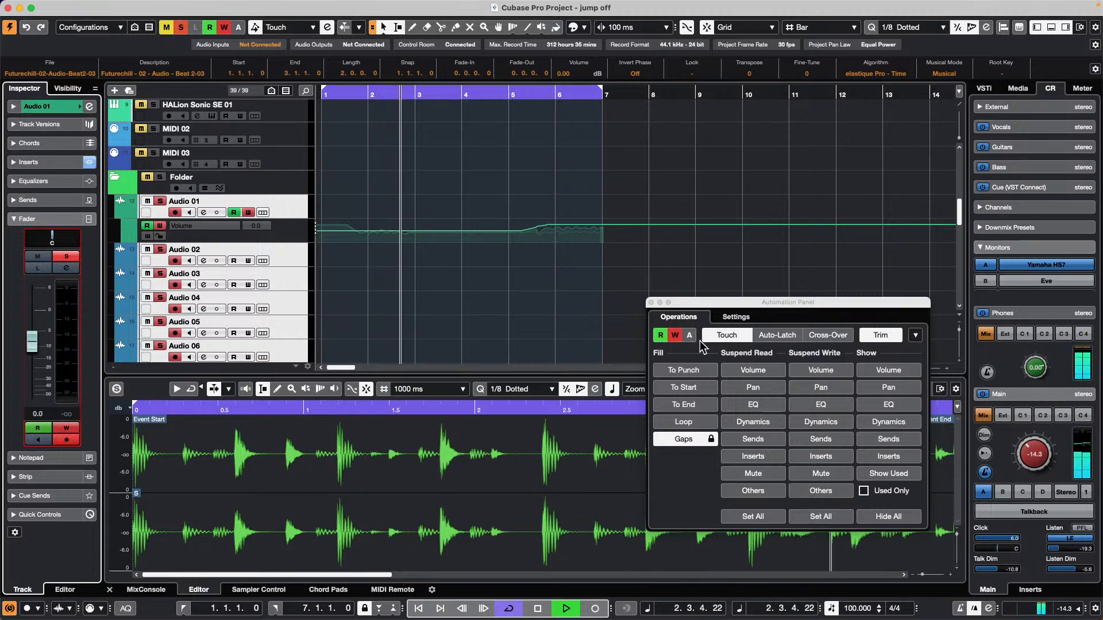
pyautogui.press('space')
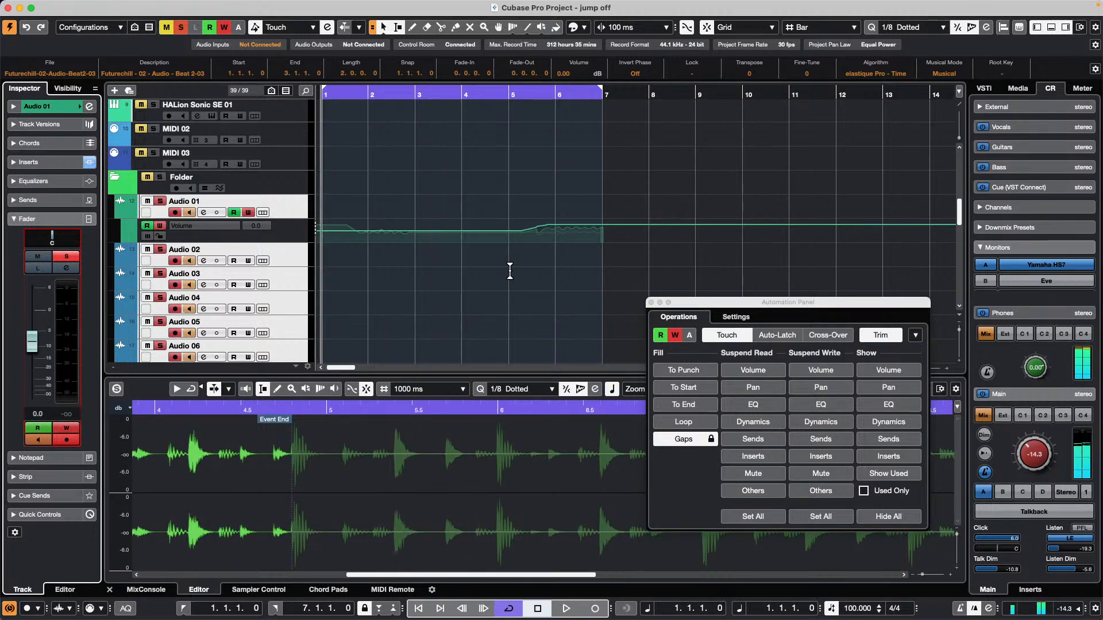
pyautogui.moveTo(260, 241); pyautogui.dragTo(256, 351)
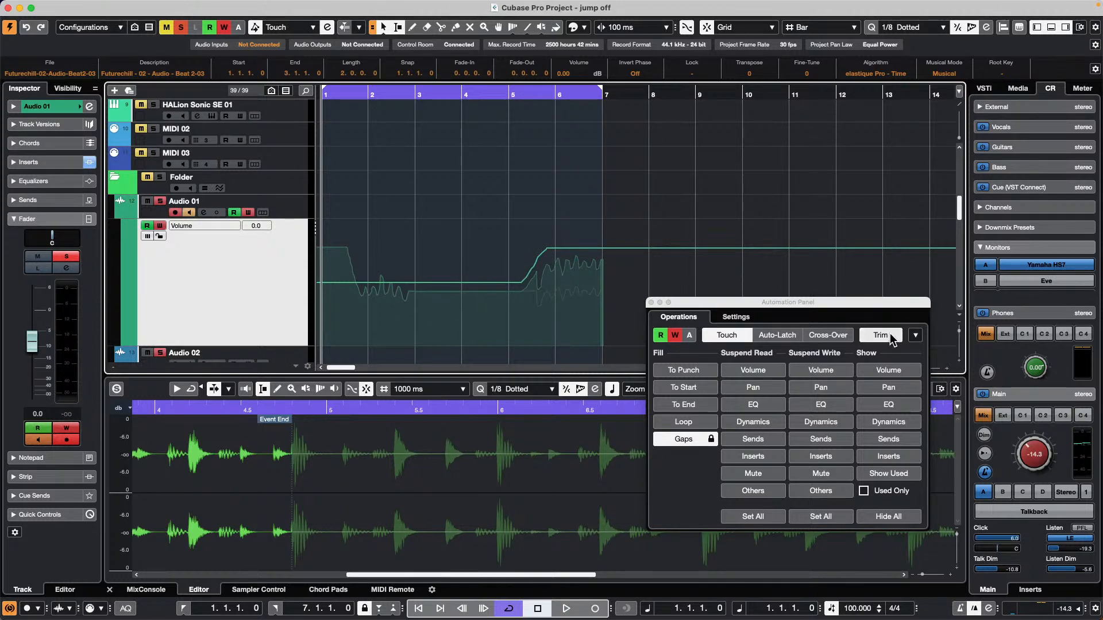
pyautogui.click(871, 339)
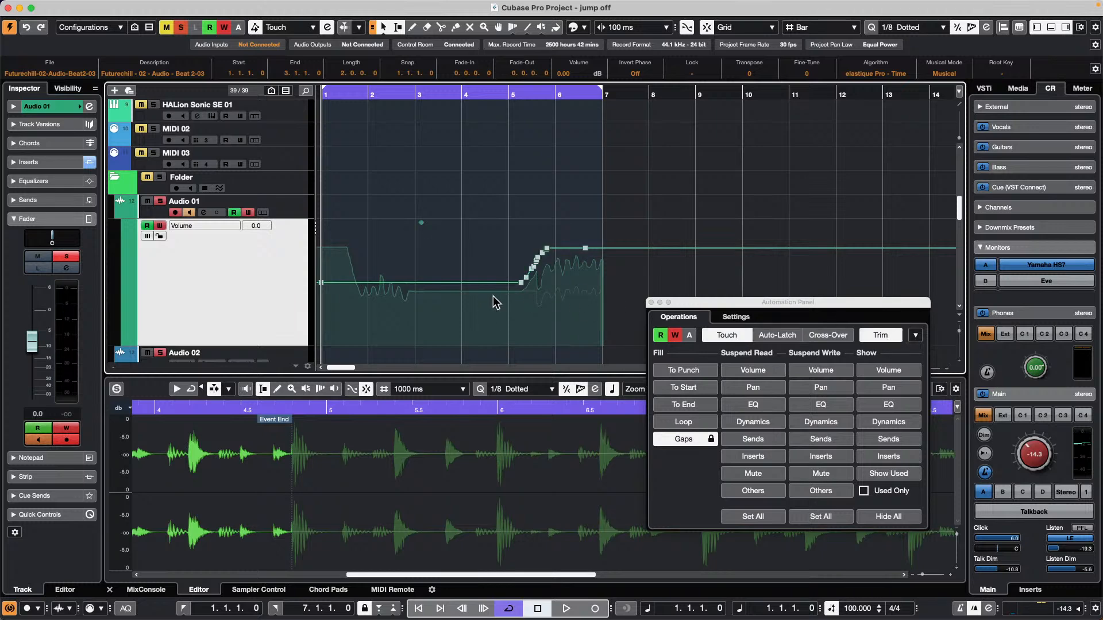
# Turn off the Gaps fill option and record varied trim fader moves on Audio 01 during playback.
pyautogui.press('space')
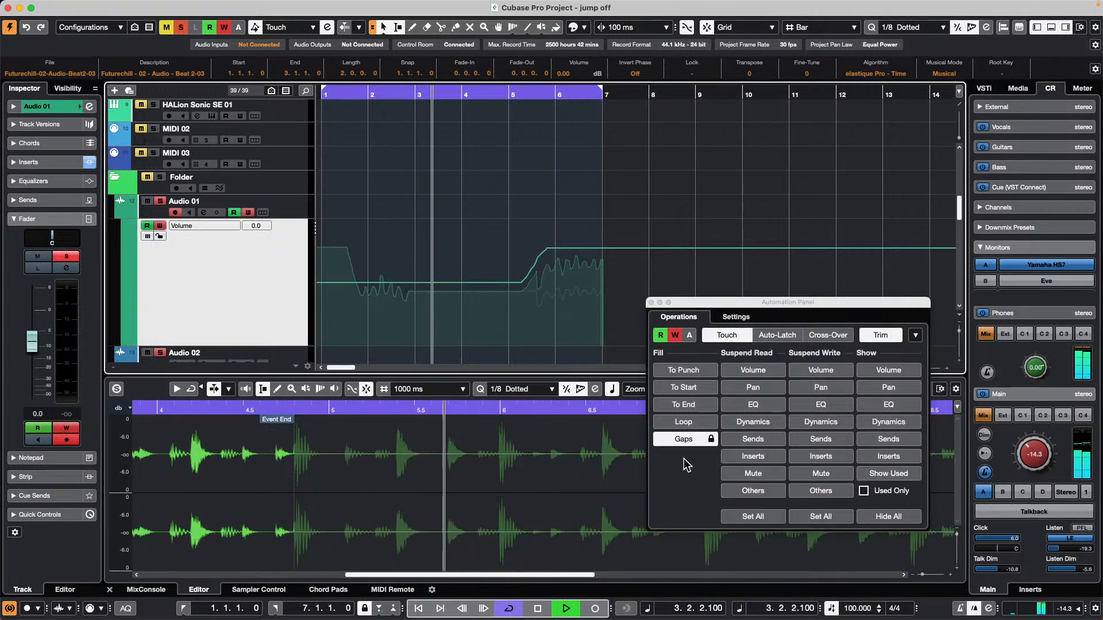
pyautogui.click(695, 440)
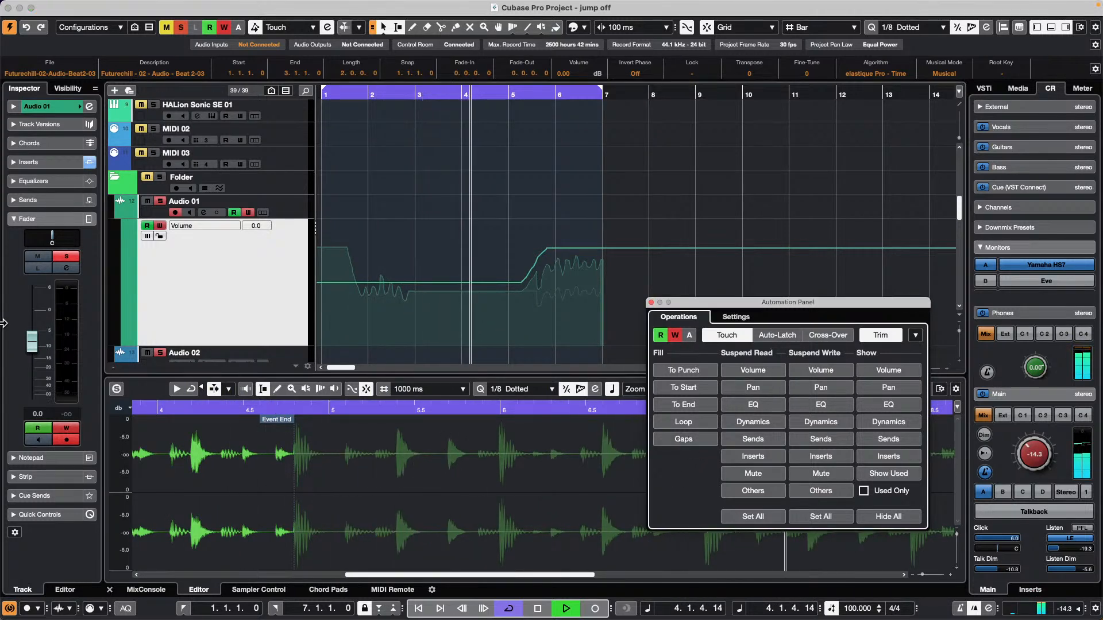
pyautogui.moveTo(36, 350)
pyautogui.mouseDown()
pyautogui.moveTo(40, 376)
pyautogui.moveTo(33, 352)
pyautogui.mouseUp()
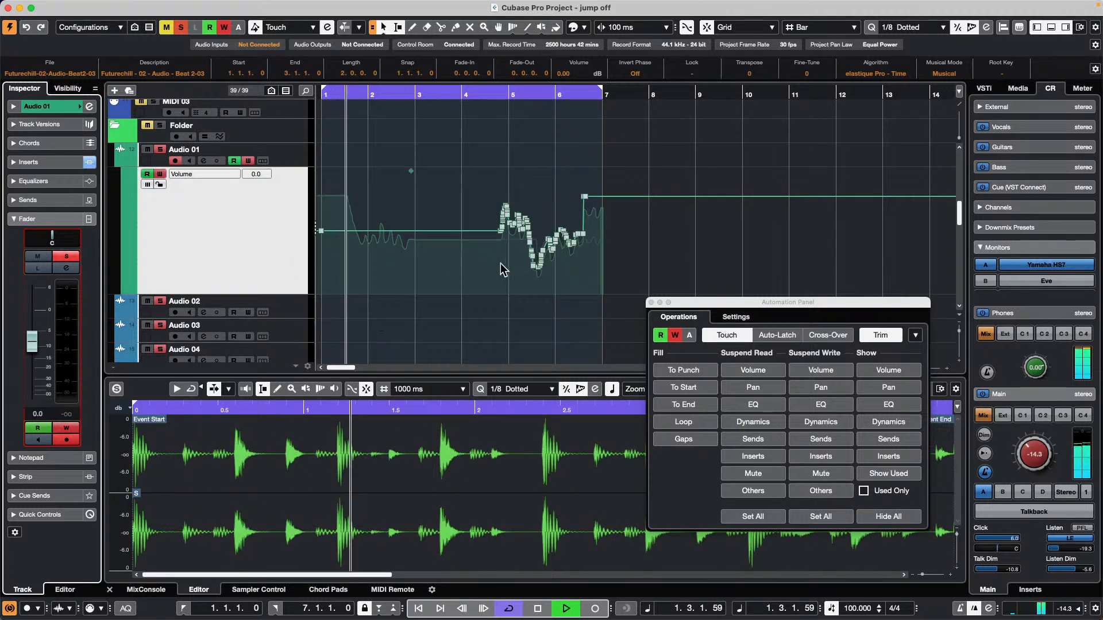
# Add one VCA track outside the folder below Audio 01 and show its fader in the Inspector.
pyautogui.rightClick(237, 230)
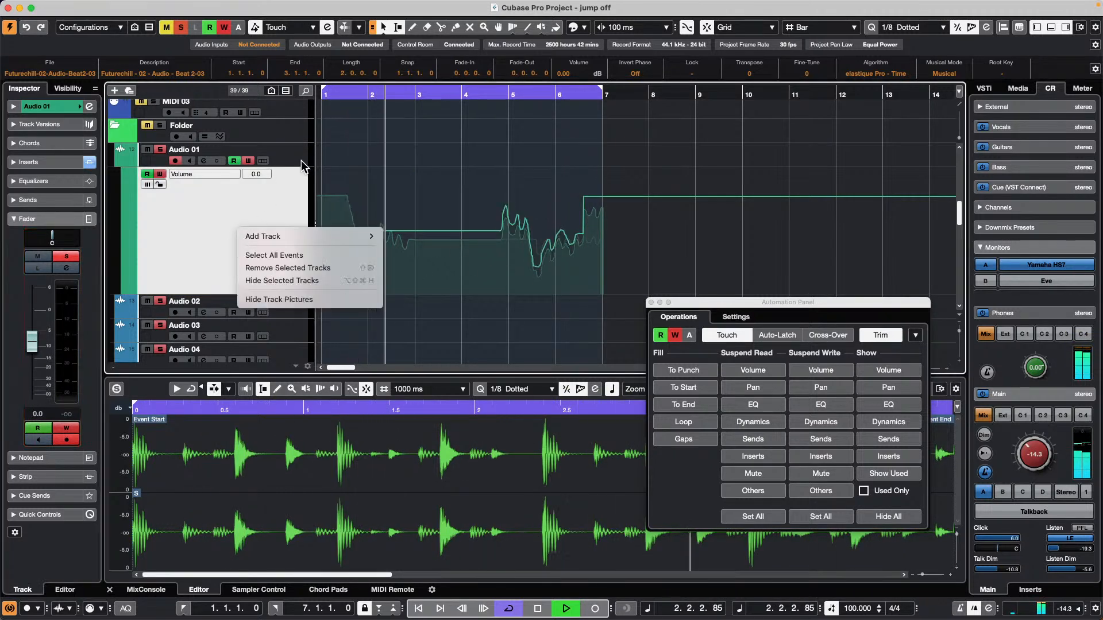
pyautogui.click(302, 160)
pyautogui.rightClick(298, 162)
pyautogui.moveTo(385, 168)
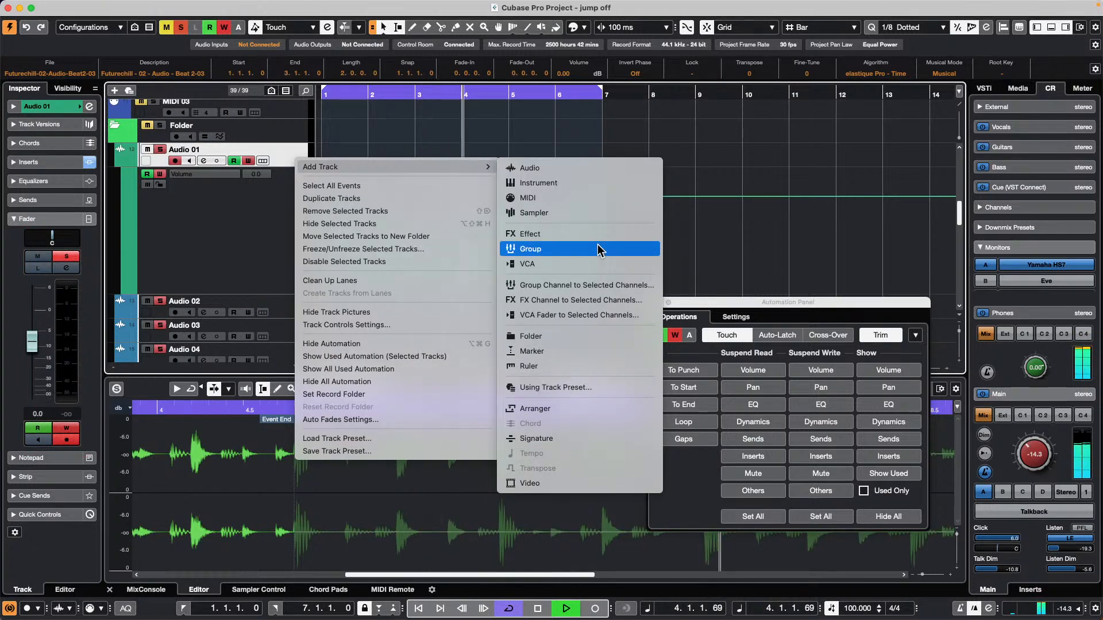
pyautogui.click(598, 264)
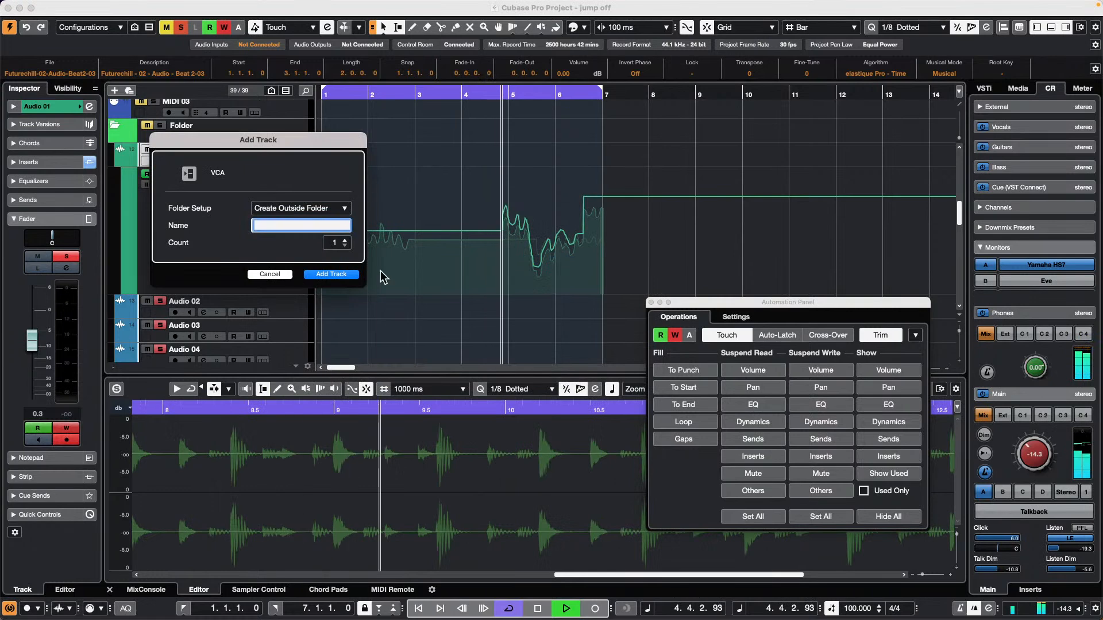
pyautogui.click(326, 273)
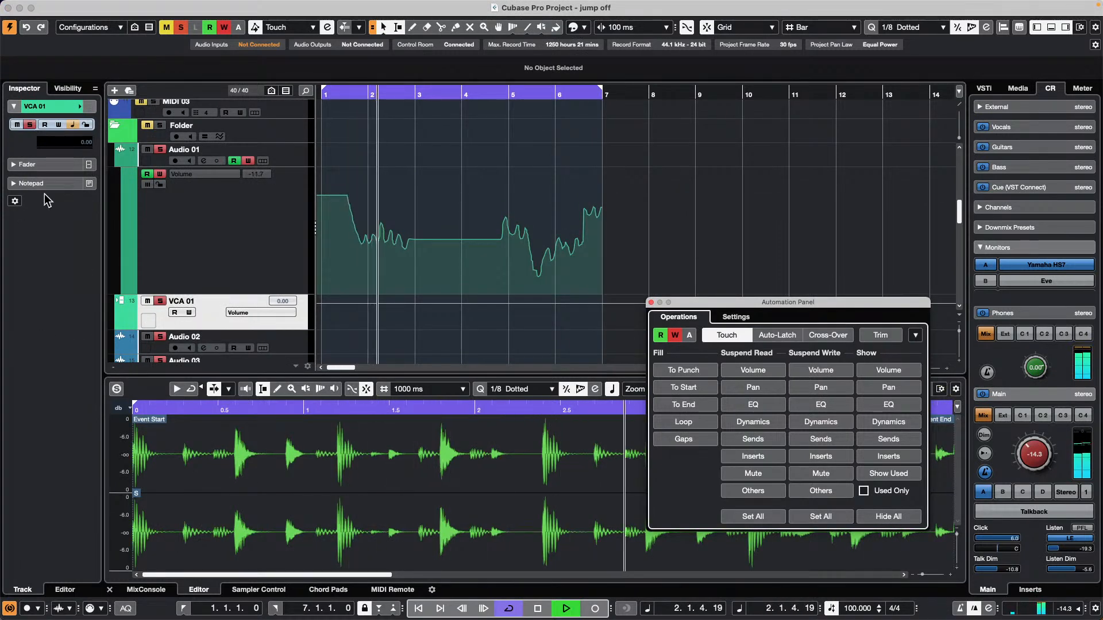
pyautogui.click(27, 164)
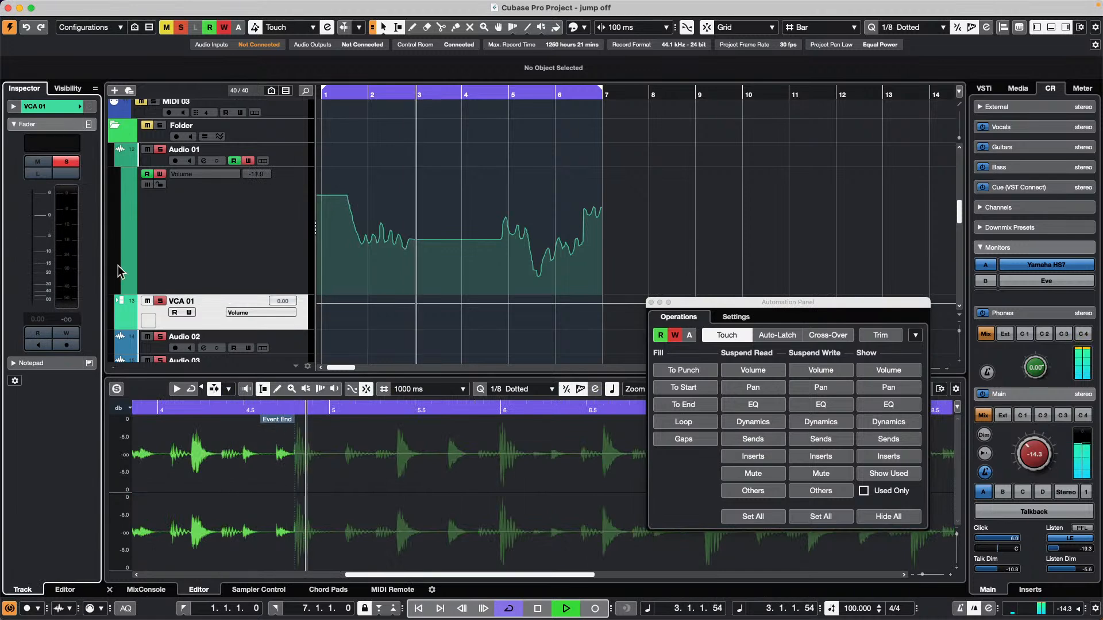
# Add a VCA fader linked to the selected Audio 01 channel, accepting the link group settings.
pyautogui.rightClick(293, 154)
pyautogui.moveTo(363, 164)
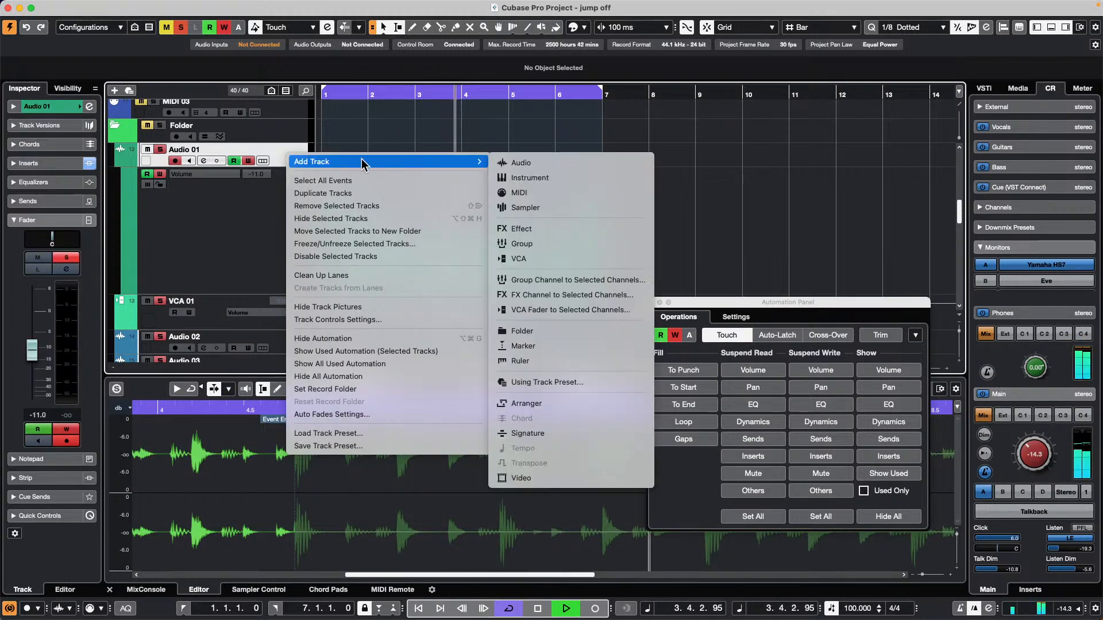
pyautogui.click(569, 309)
pyautogui.click(426, 264)
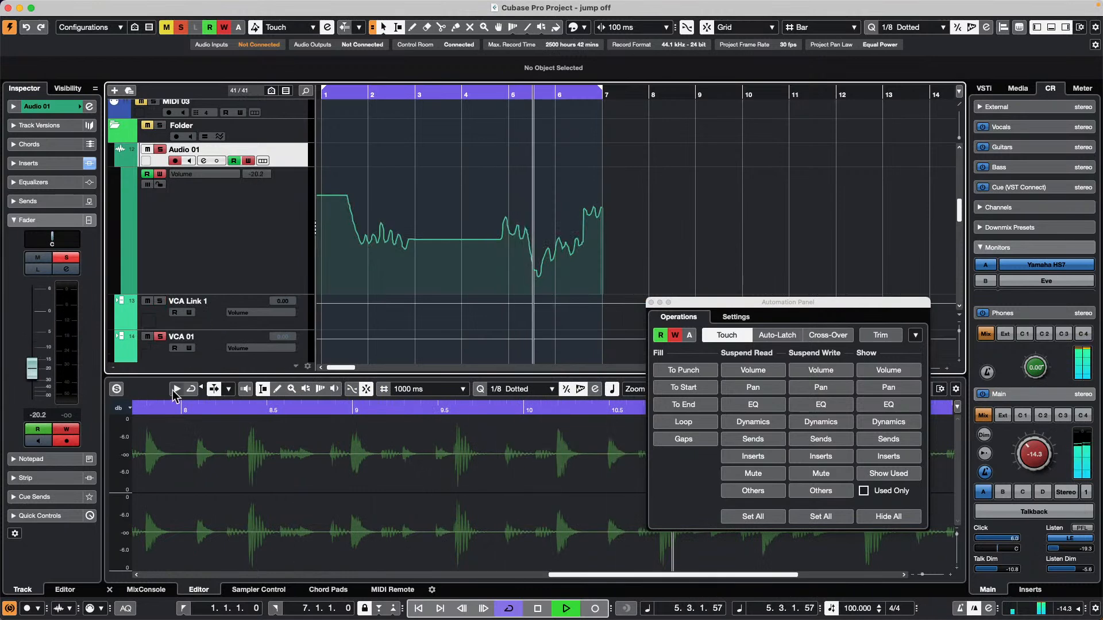
# Record volume automation on the VCA Link 1 track, bringing its fader down to about -12.4 dB.
pyautogui.click(208, 354)
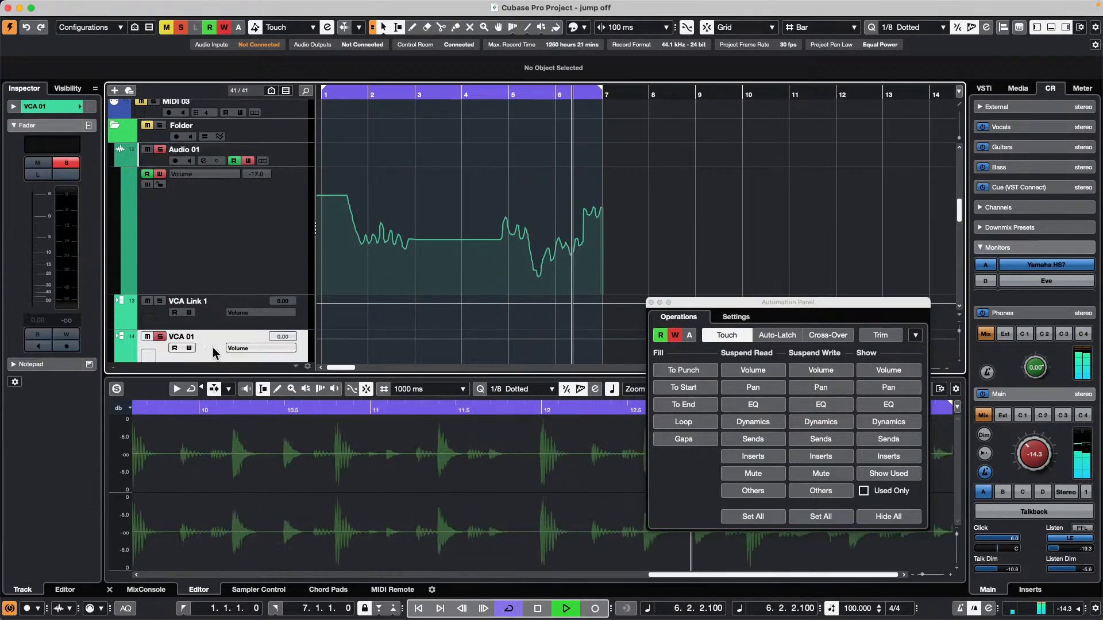
pyautogui.click(201, 319)
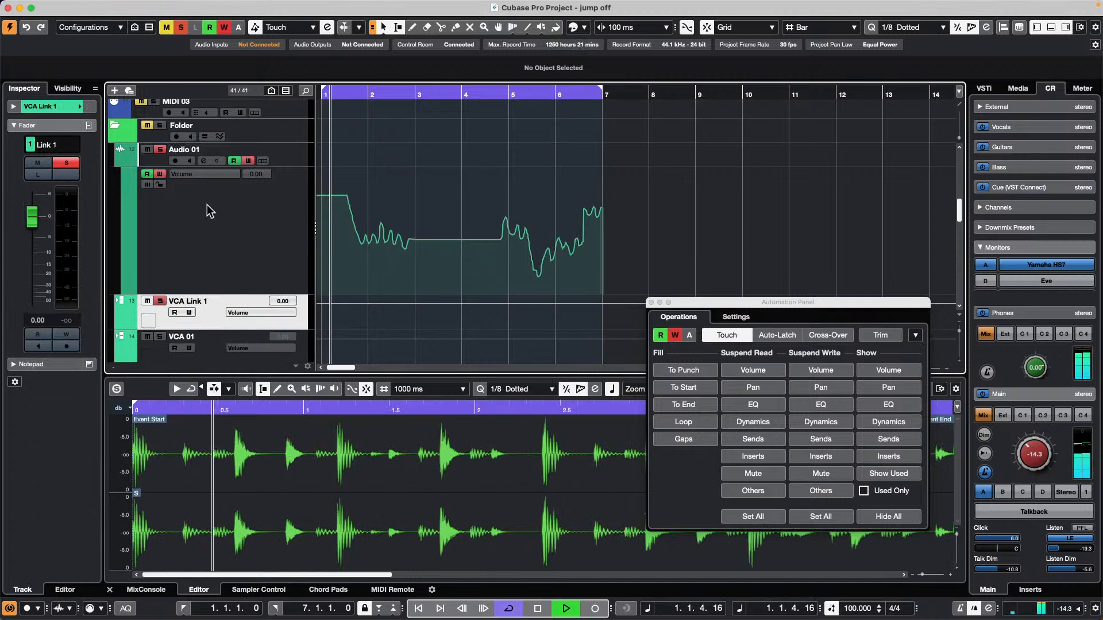
pyautogui.moveTo(33, 218); pyautogui.dragTo(36, 260)
pyautogui.click(66, 336)
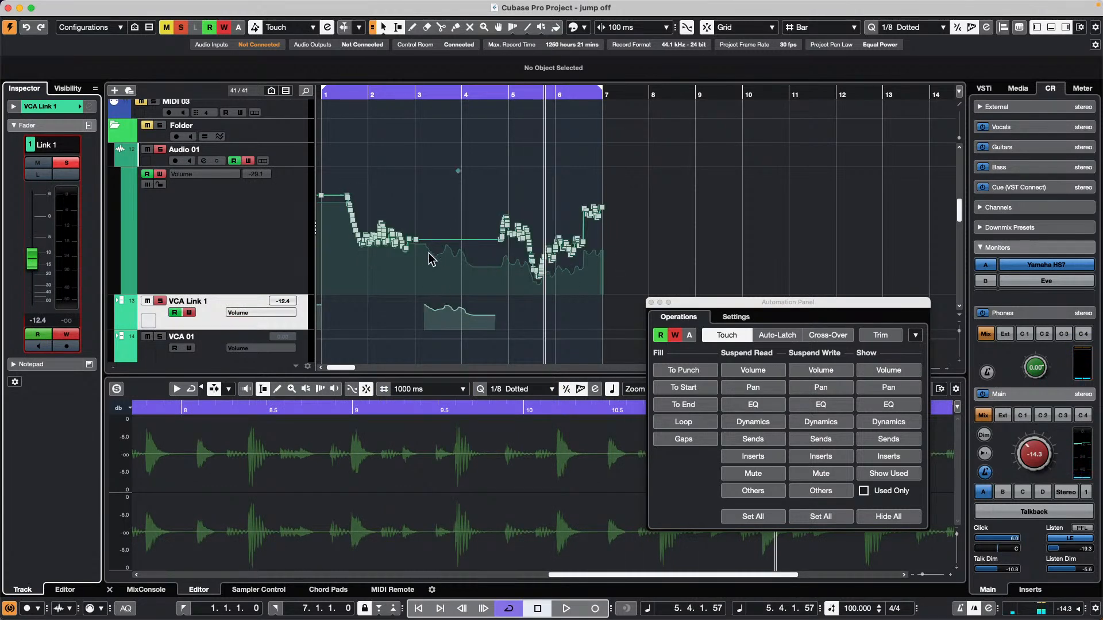
# Combine the automation of VCA Link 1 with its linked channels and close the Automation Panel.
pyautogui.moveTo(475, 320)
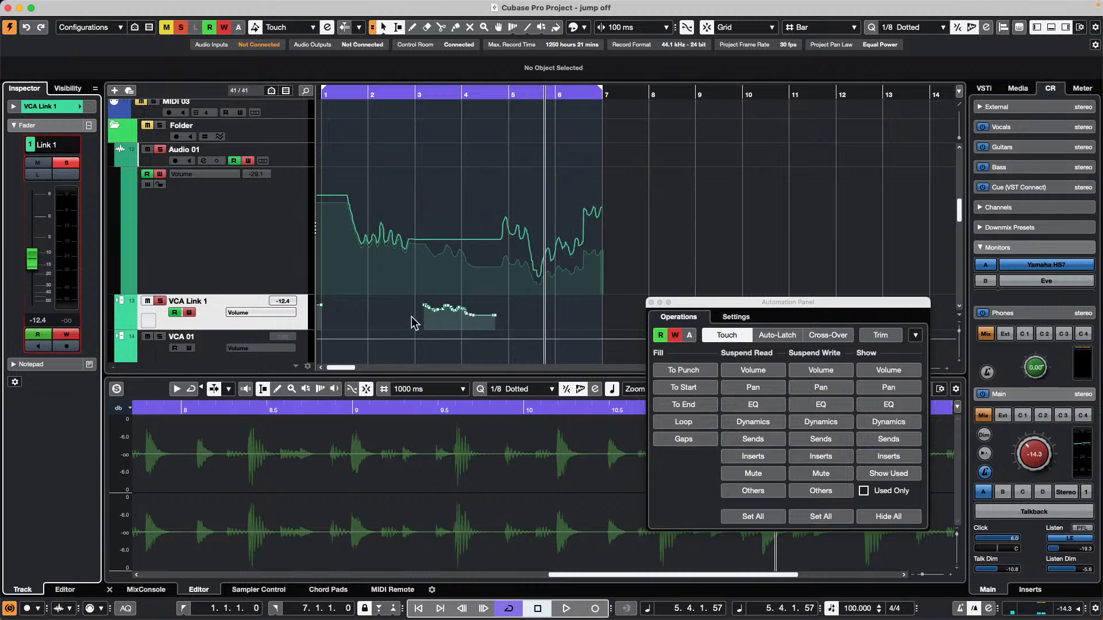
pyautogui.moveTo(425, 260)
pyautogui.click(76, 148)
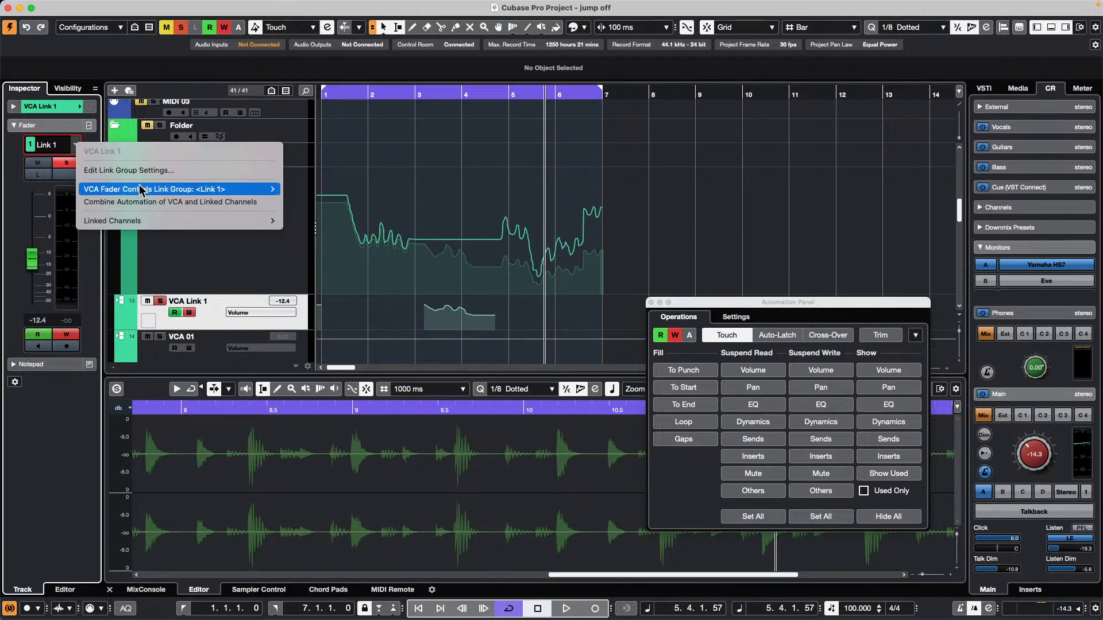
pyautogui.click(167, 204)
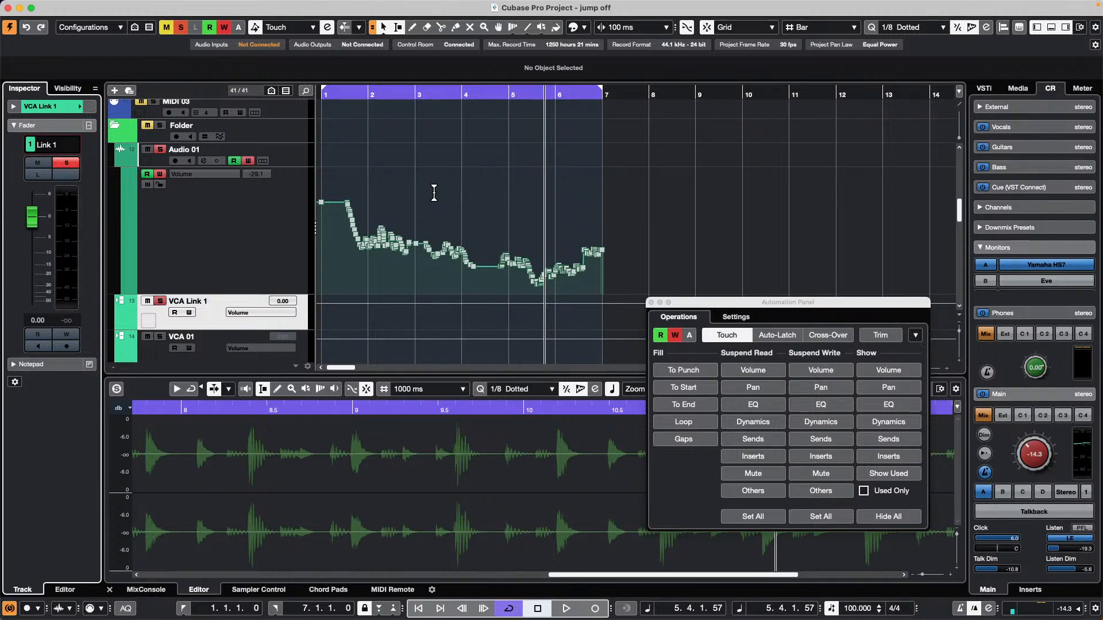
pyautogui.click(650, 303)
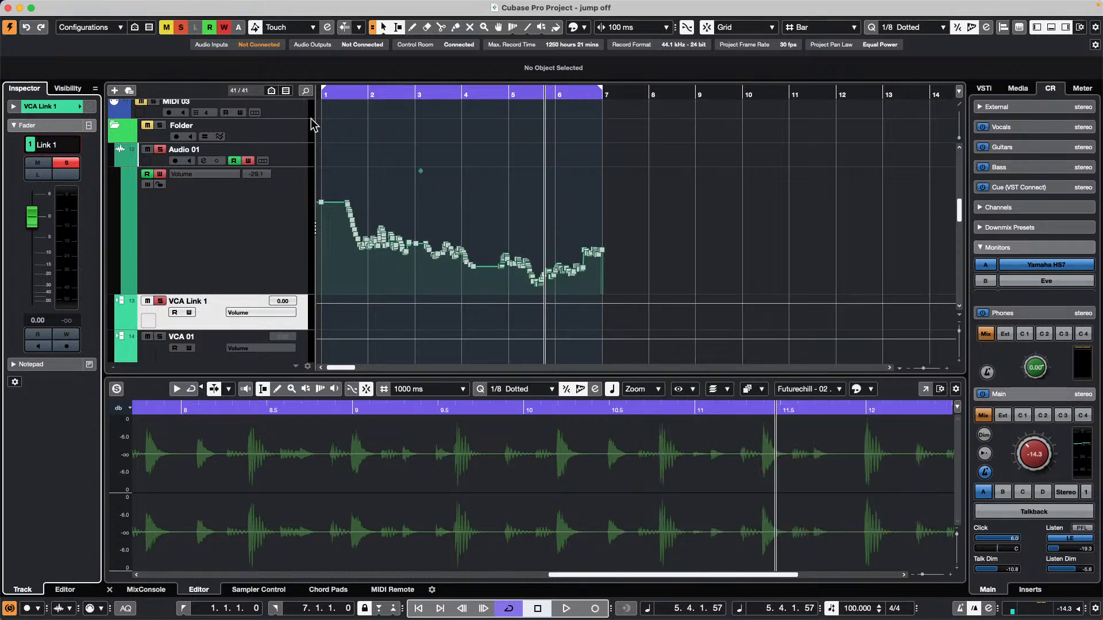
# Open the MIDI Remote Mapping Assistant for the Korg nanoKONTROL2 and show the Control Room inserts.
pyautogui.click(385, 7)
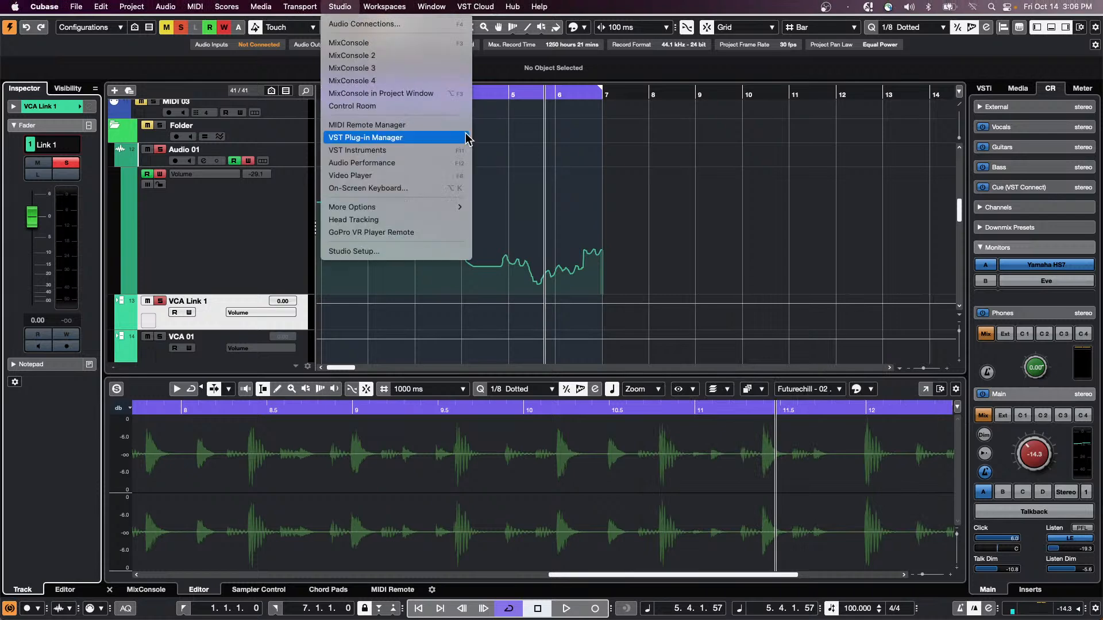
pyautogui.click(665, 203)
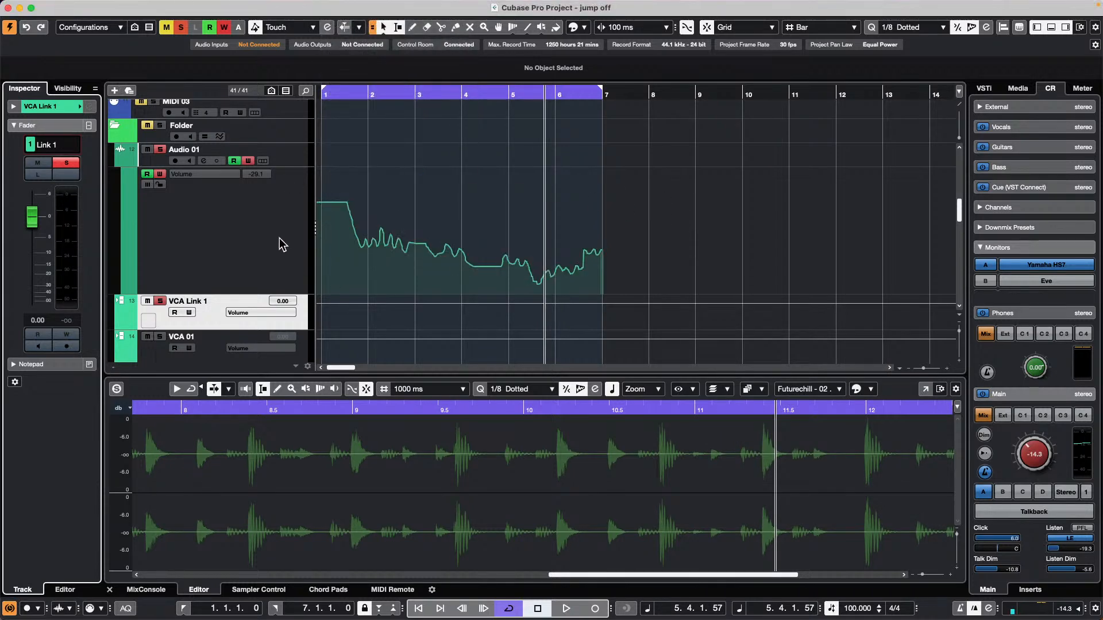
pyautogui.click(393, 589)
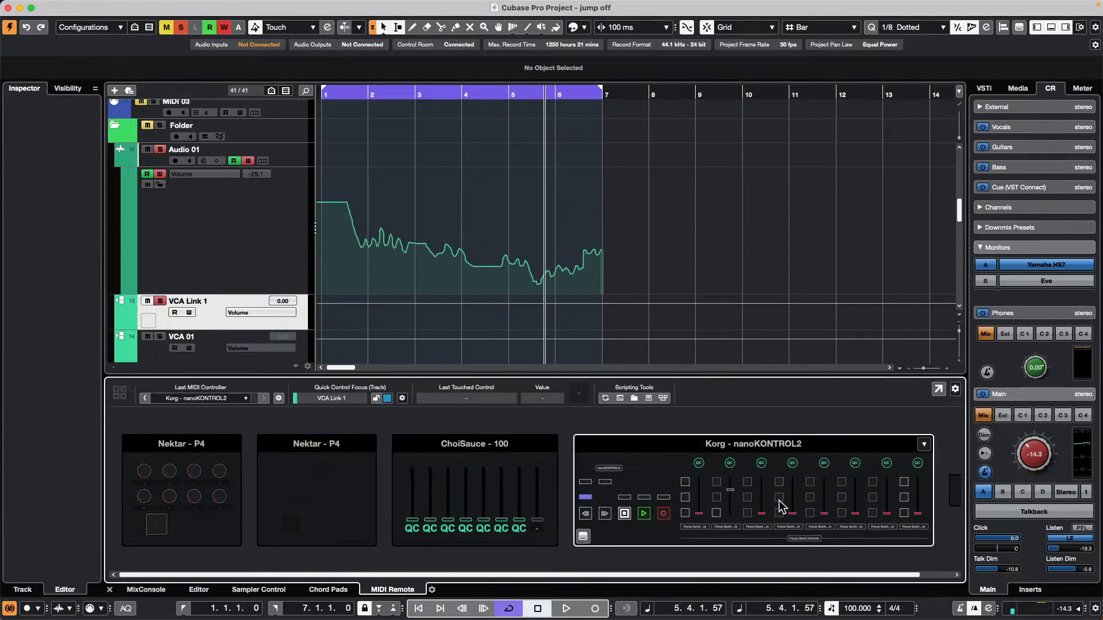
pyautogui.doubleClick(720, 505)
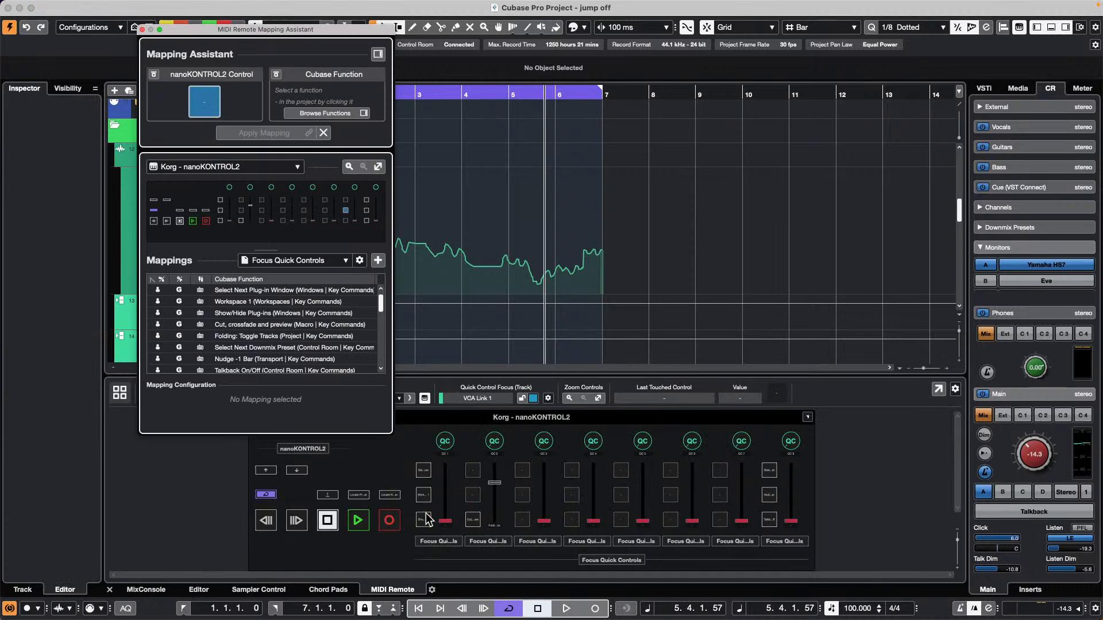
pyautogui.click(1032, 590)
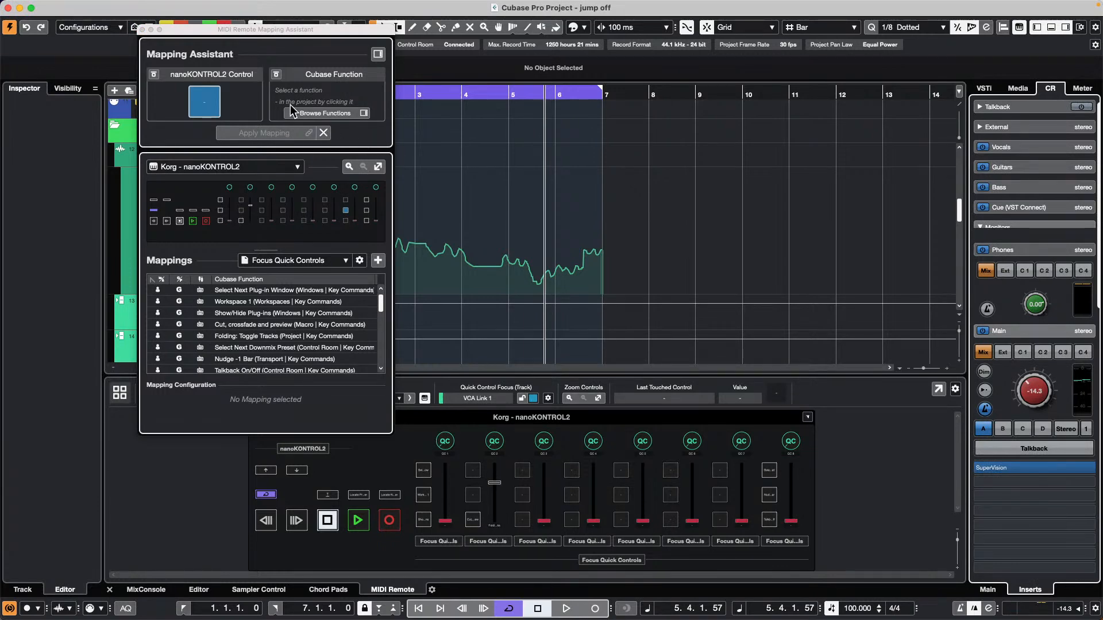
# Select the upper button of the nanoKONTROL2's second strip and examine the Control Room functions, including Main, in the Functions Browser.
pyautogui.click(214, 108)
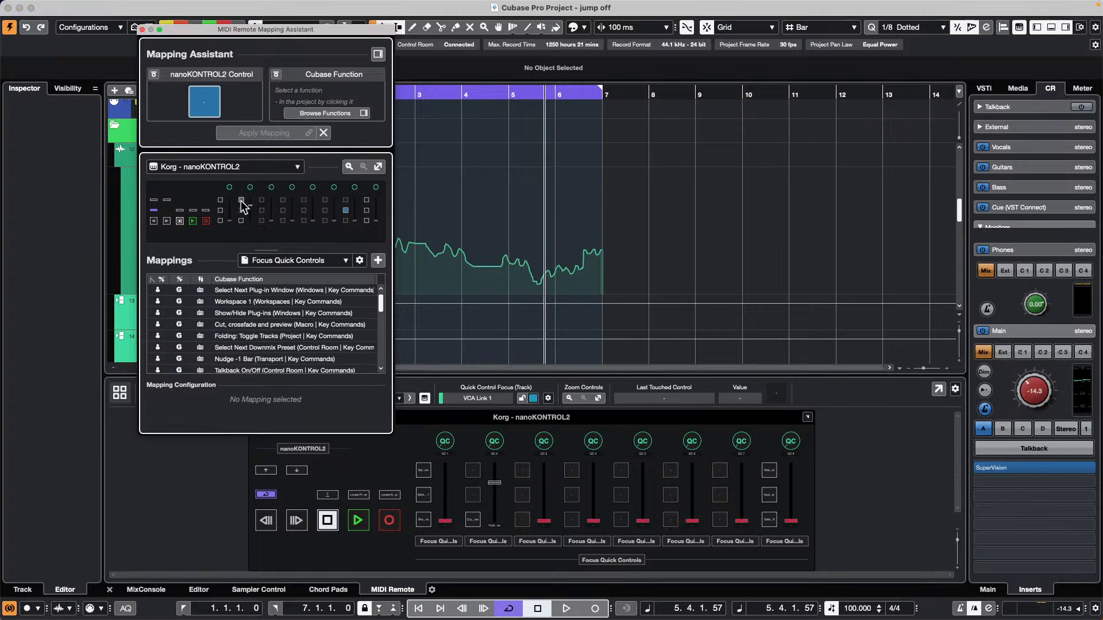
pyautogui.click(378, 54)
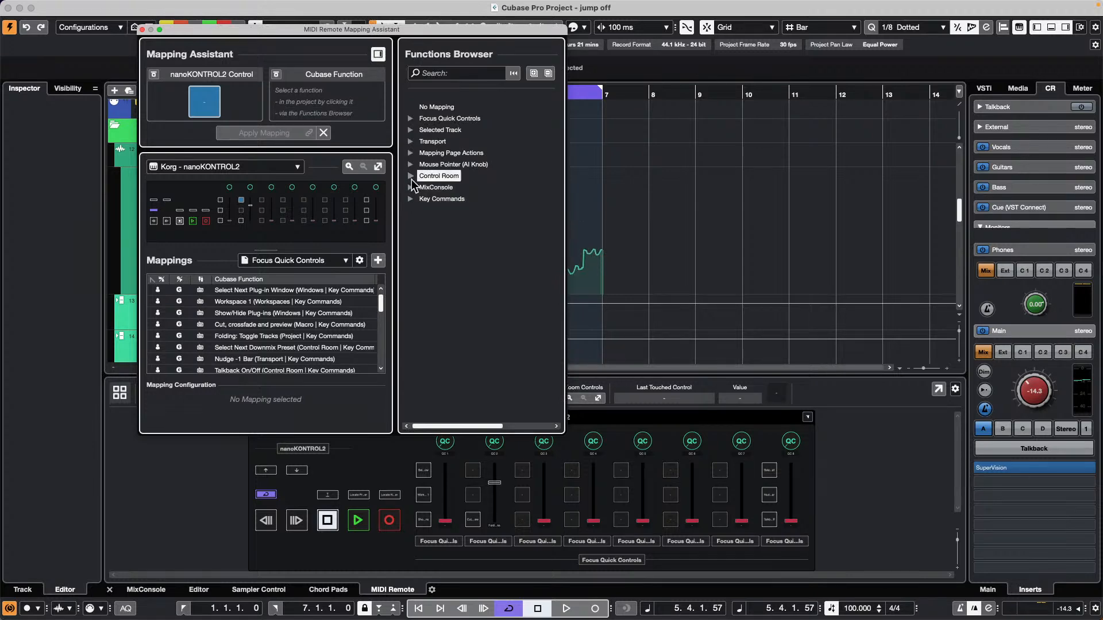
pyautogui.click(411, 176)
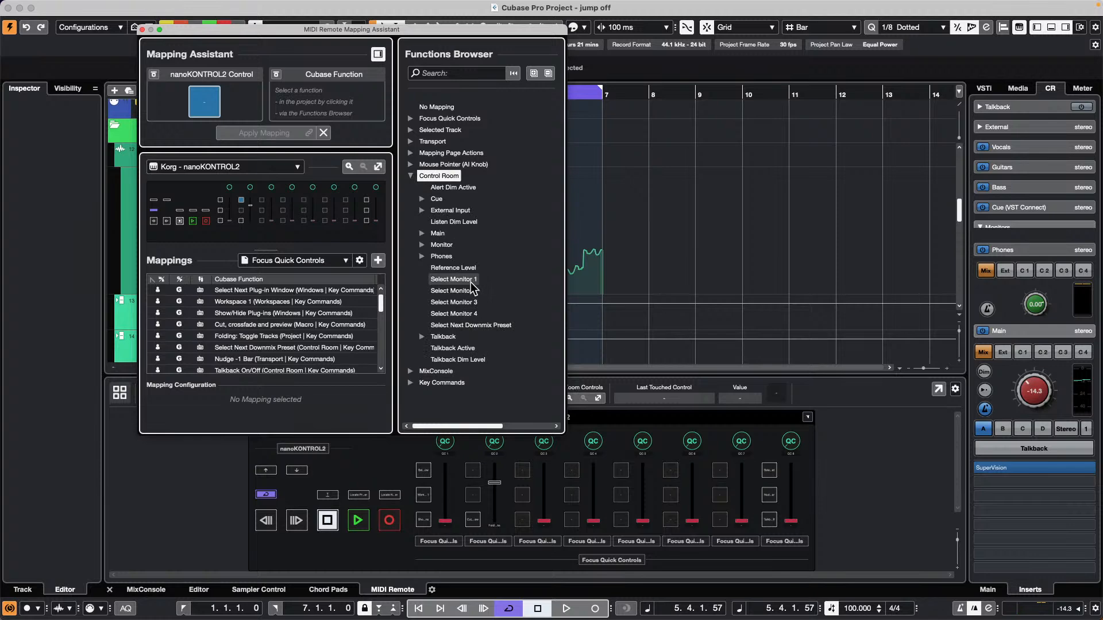
pyautogui.click(422, 234)
pyautogui.scroll(-1, 427, 281)
pyautogui.scroll(-6, 428, 282)
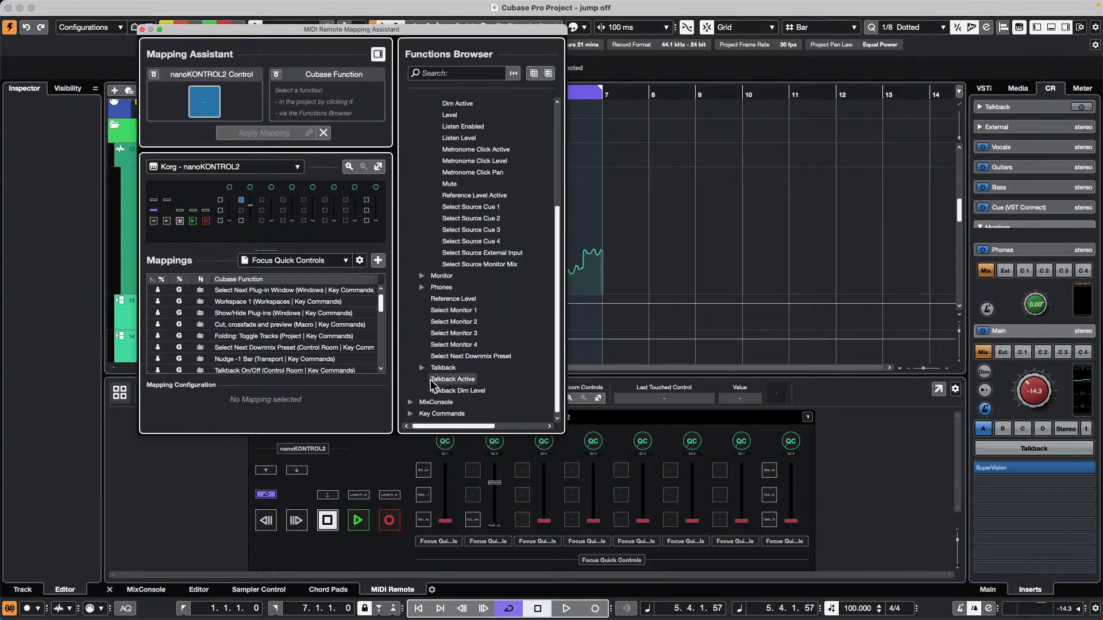
# Examine the Control Room entries under Key Commands in the Functions Browser and close the Mapping Assistant.
pyautogui.click(411, 414)
pyautogui.scroll(-10, 445, 284)
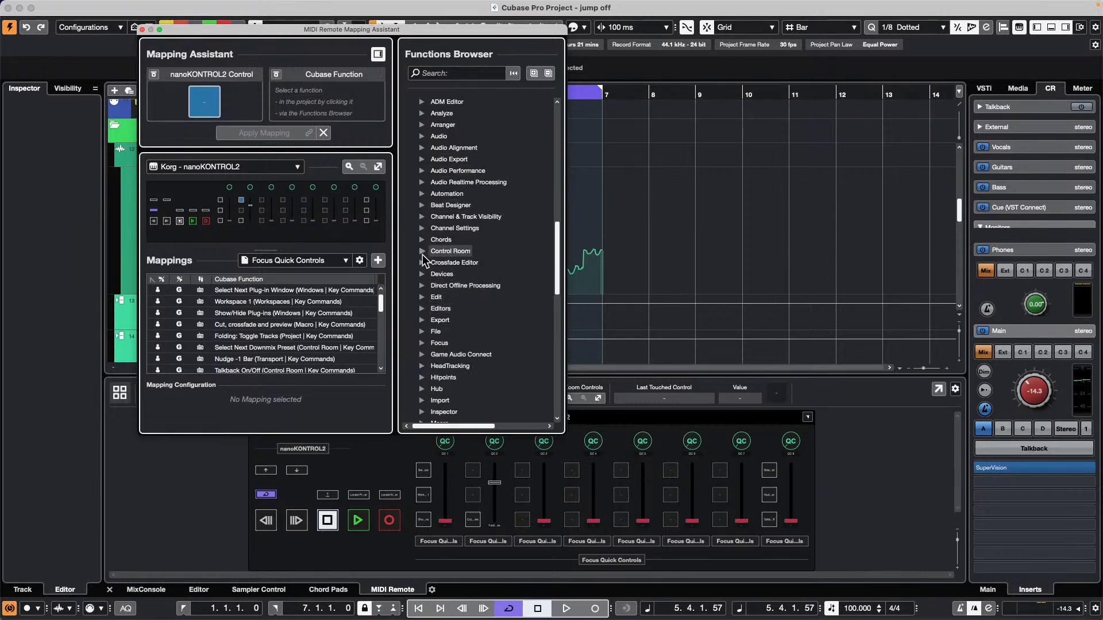
pyautogui.click(422, 253)
pyautogui.scroll(-5, 467, 295)
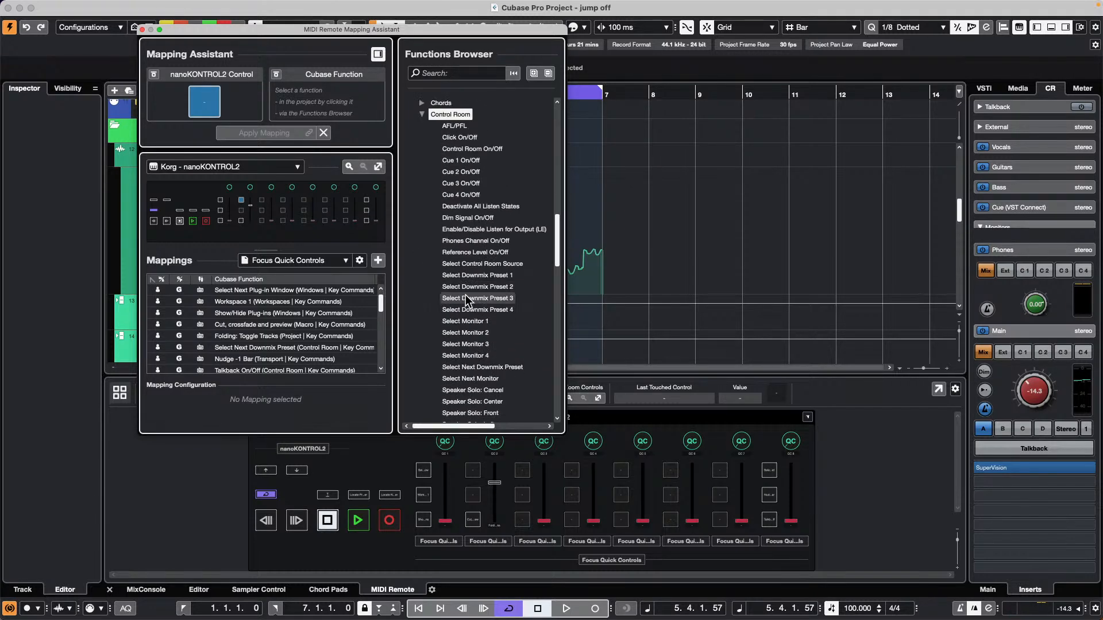
pyautogui.scroll(-10, 467, 296)
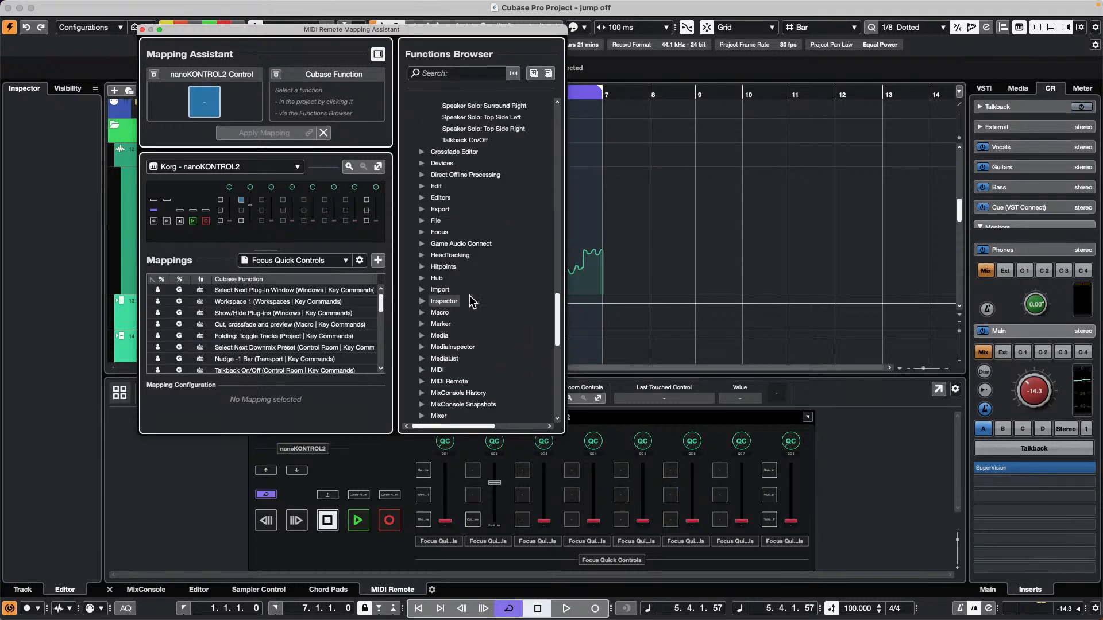
pyautogui.scroll(10, 470, 300)
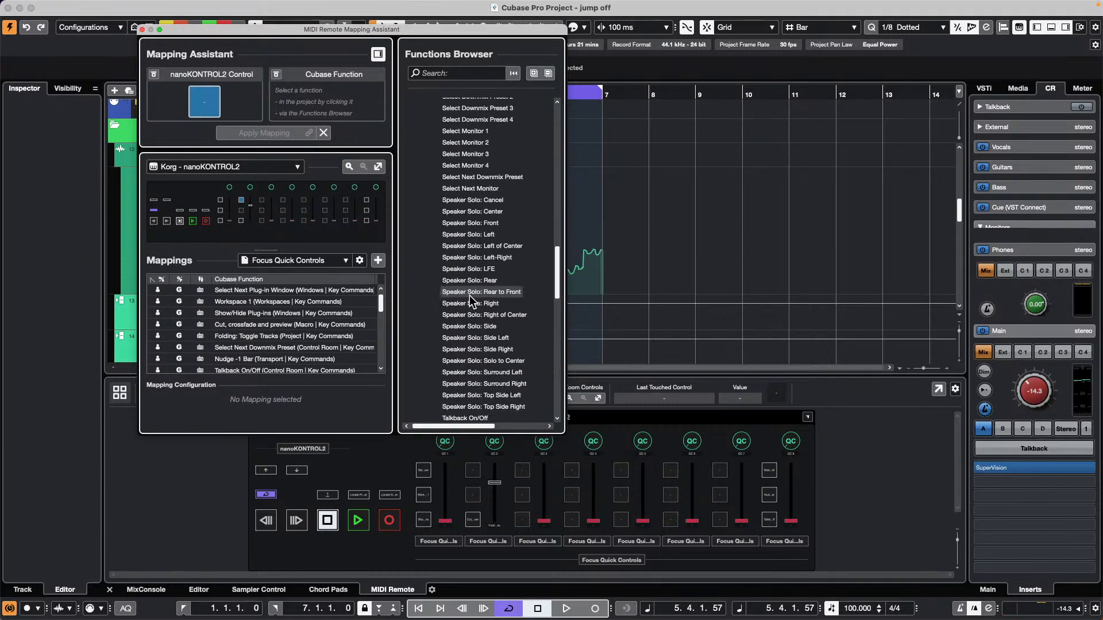
pyautogui.scroll(5, 470, 299)
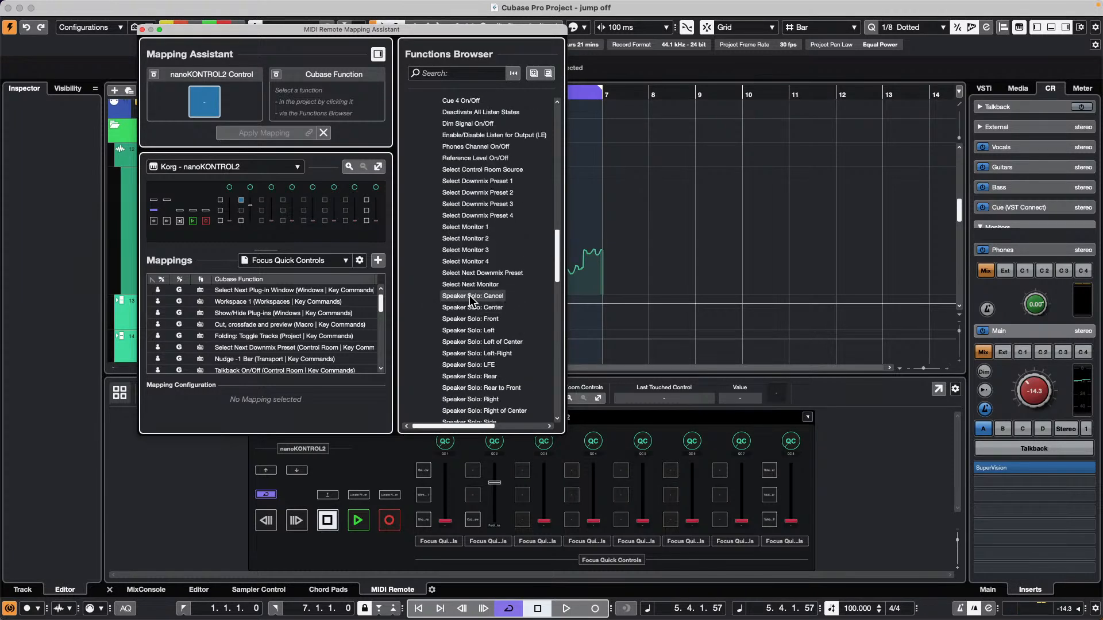
pyautogui.scroll(4, 470, 296)
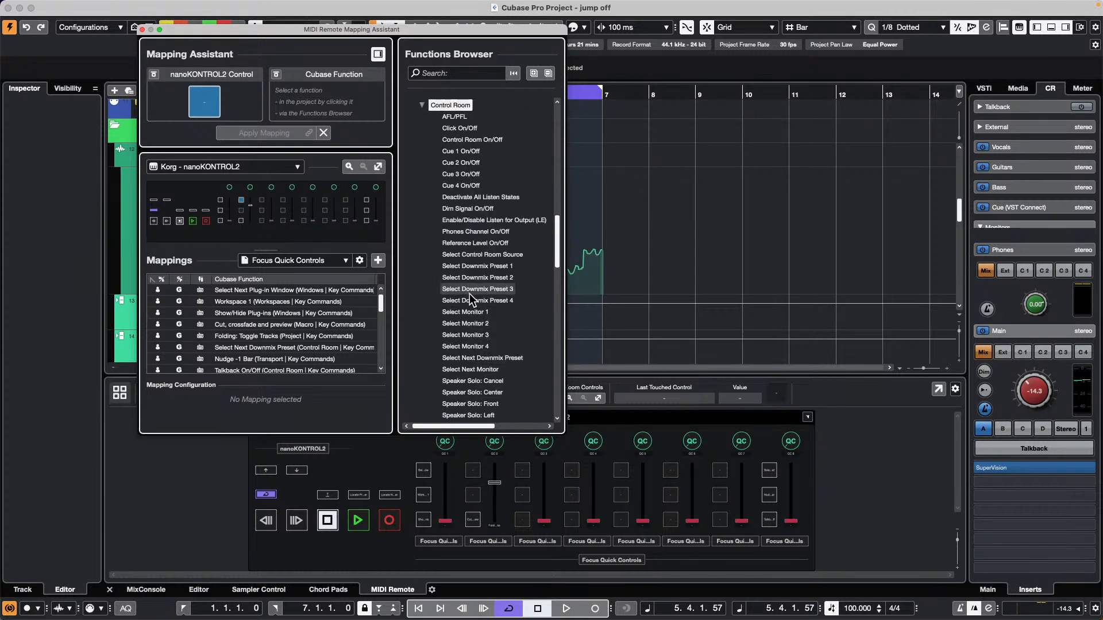
pyautogui.click(142, 29)
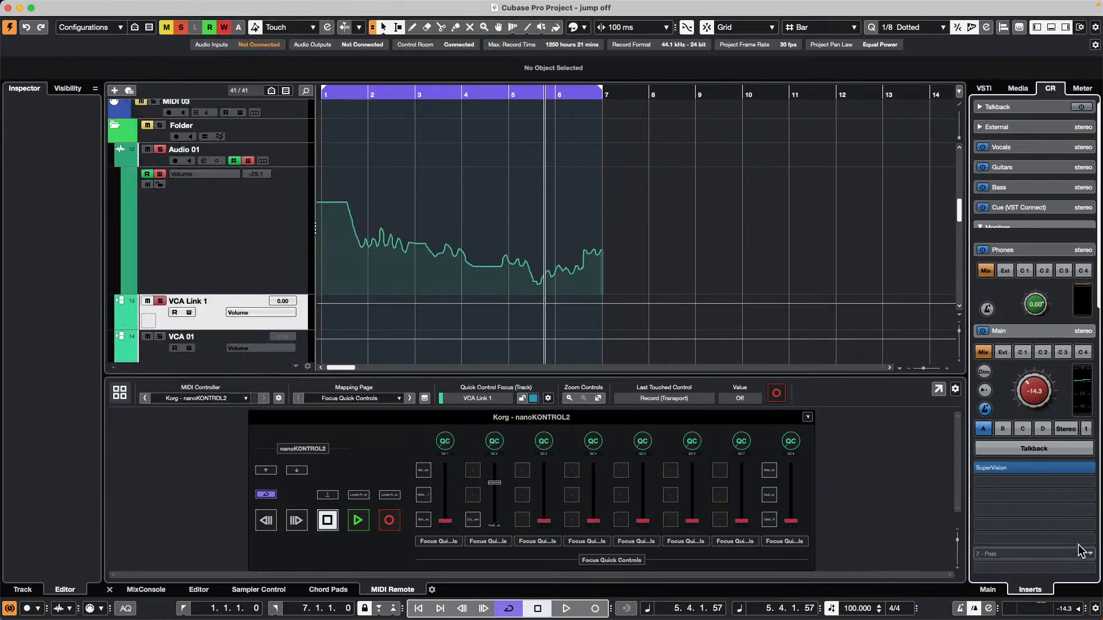
# View the SuperVision insert of the Control Room, return to the project and start playback.
pyautogui.click(1045, 468)
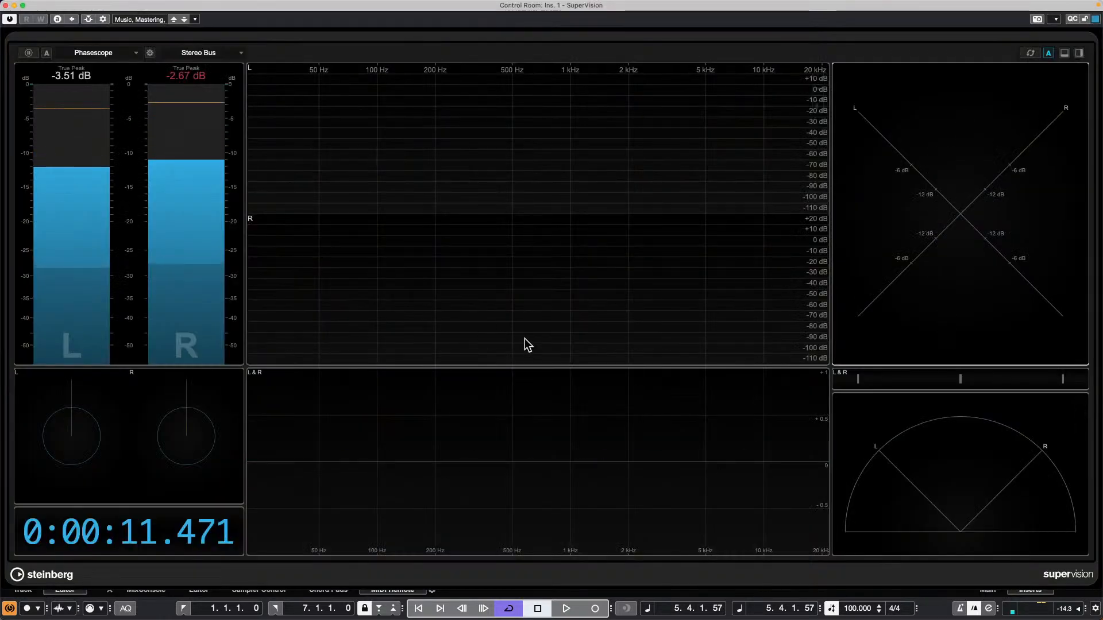
pyautogui.click(379, 6)
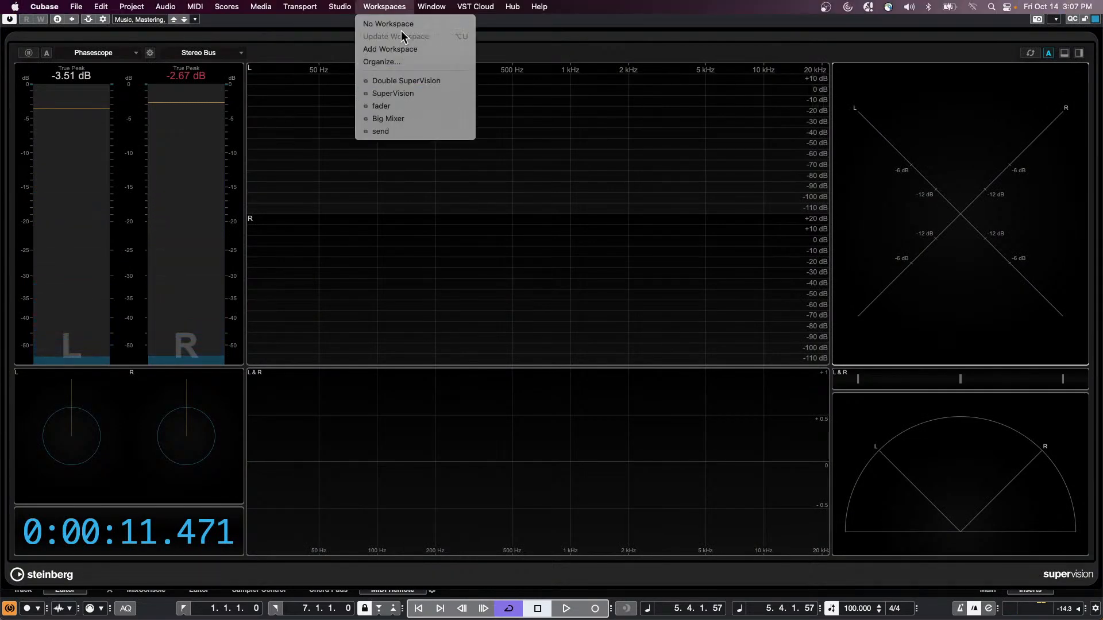
pyautogui.click(402, 93)
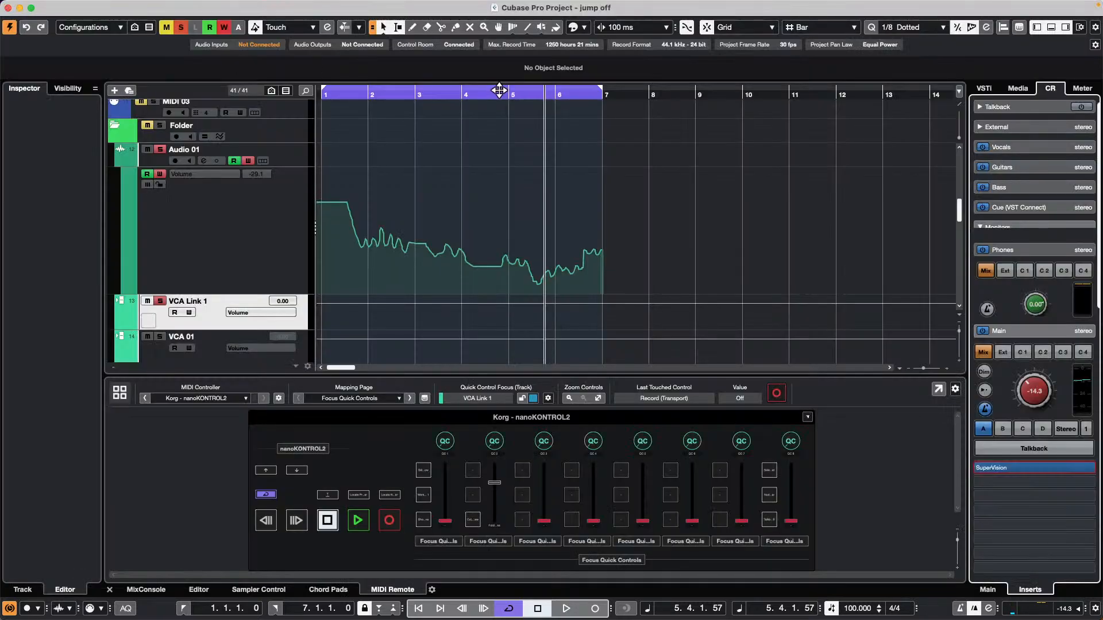
pyautogui.press('space')
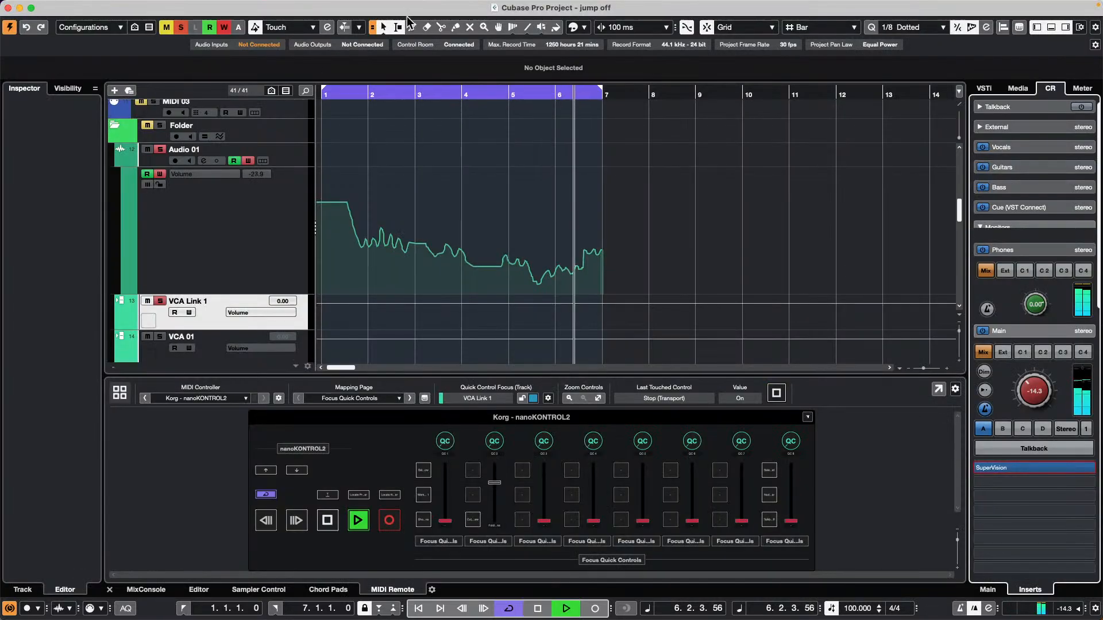
# Load the SuperVision workspace and switch to the Double SuperVision workspace.
pyautogui.click(384, 6)
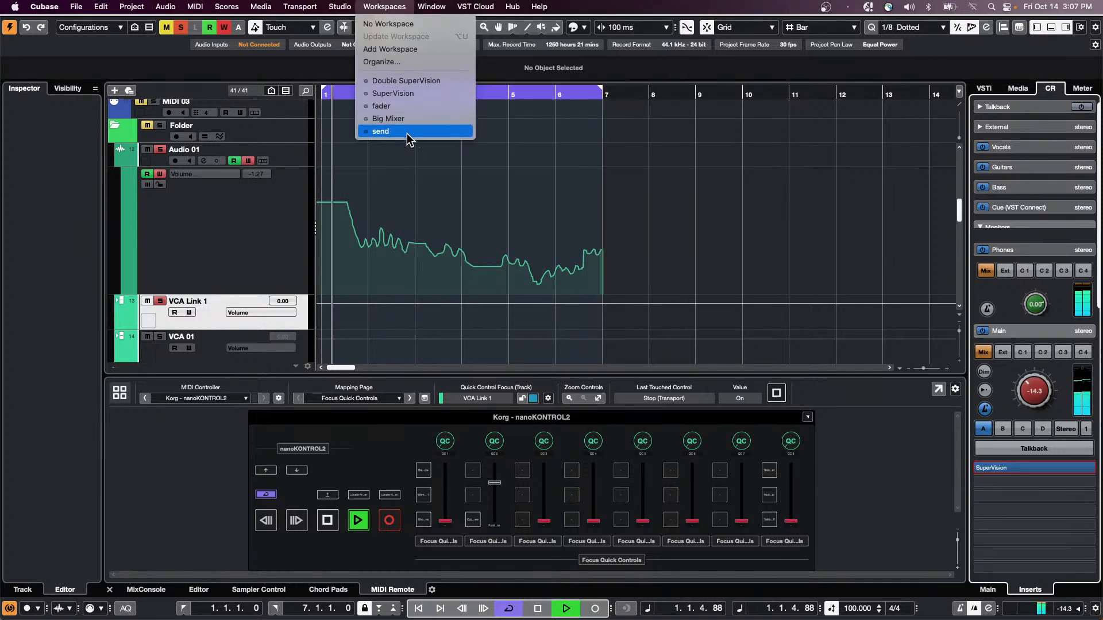
pyautogui.click(432, 93)
pyautogui.click(384, 6)
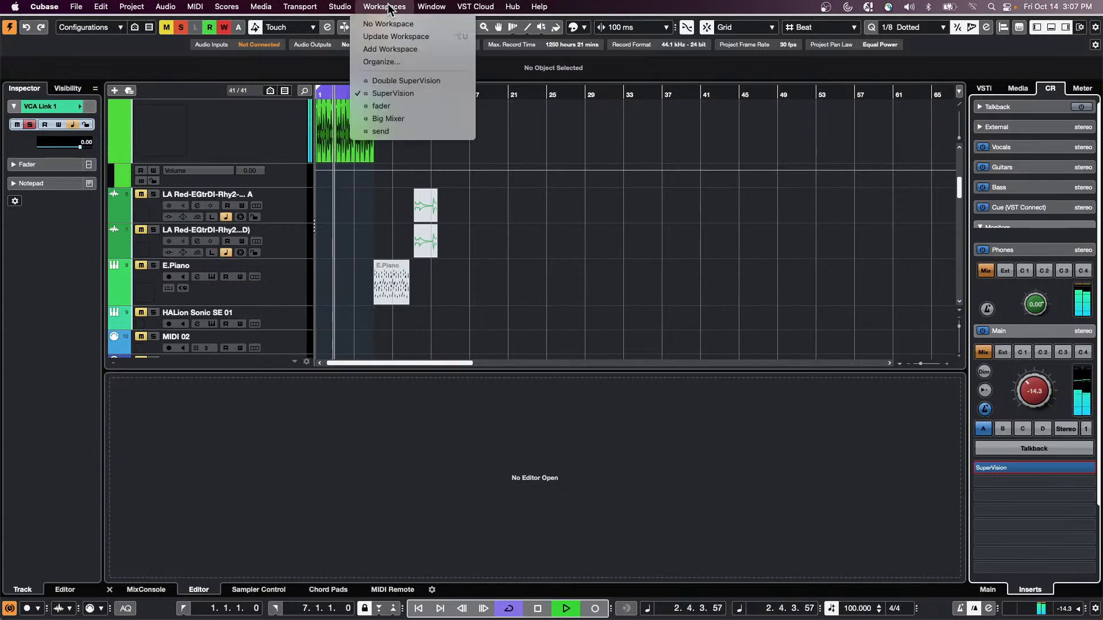
pyautogui.click(412, 84)
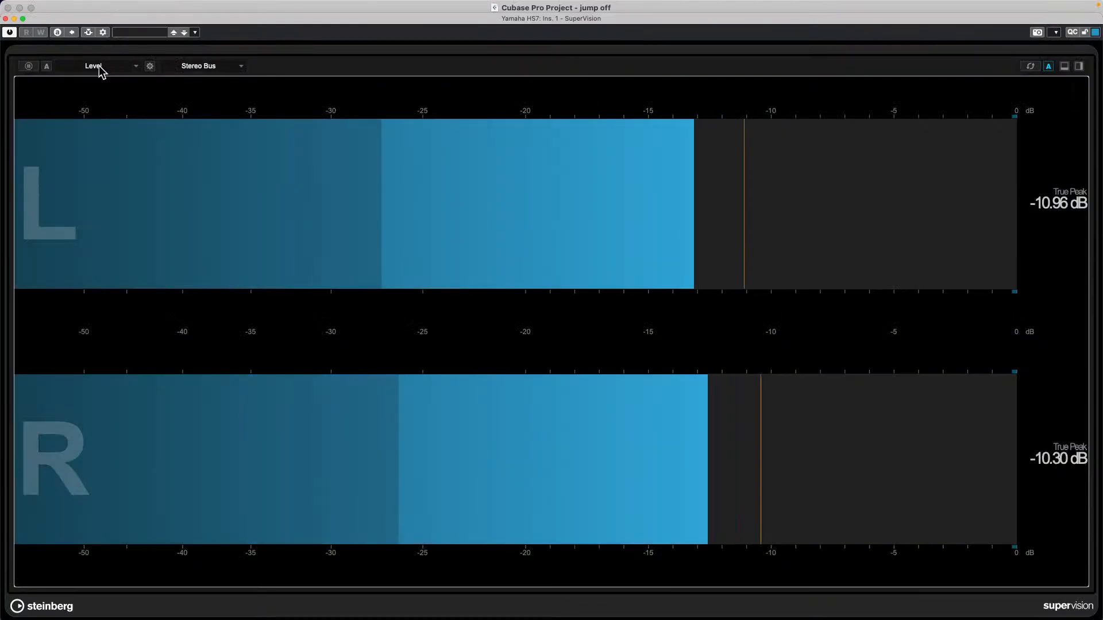
# Load the Music, Mastering, L preset in the Yamaha HS7 SuperVision and return to the project.
pyautogui.click(139, 33)
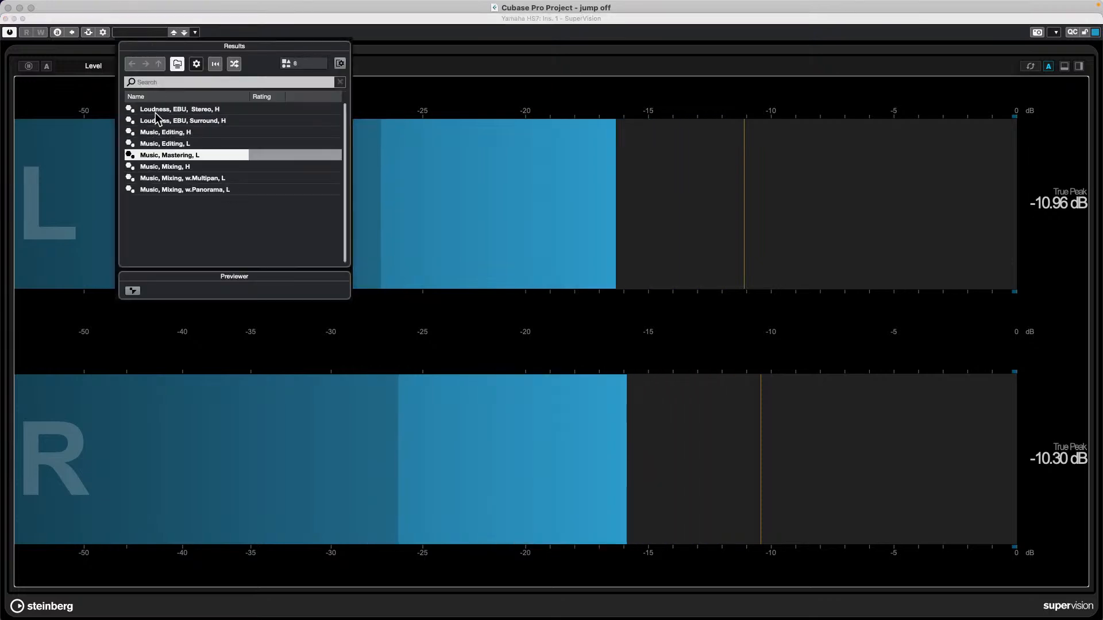
pyautogui.doubleClick(170, 155)
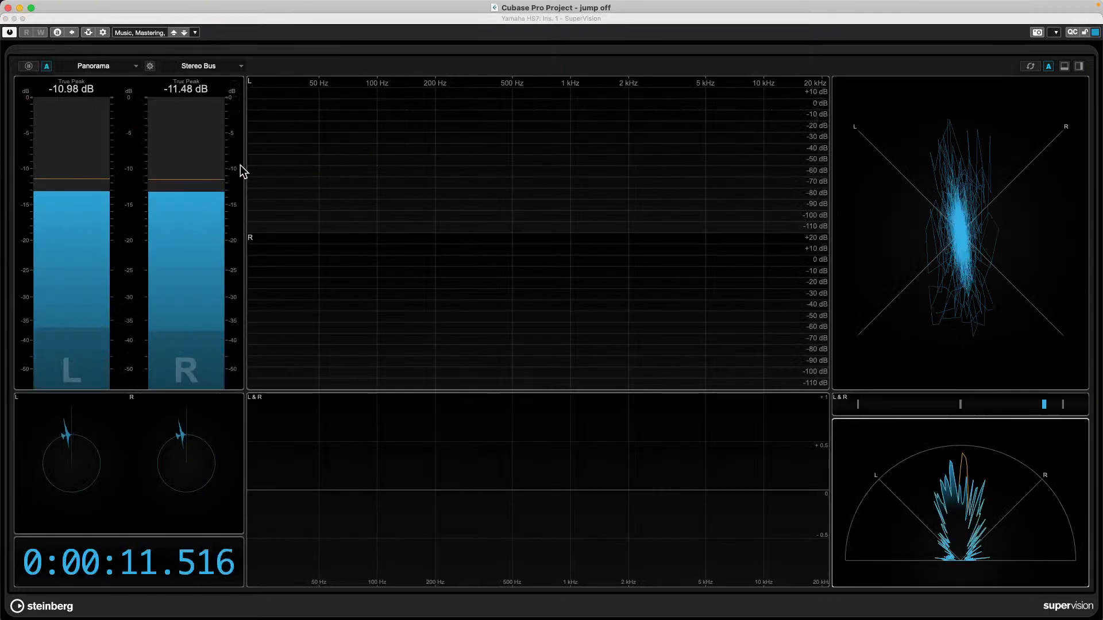
pyautogui.click(8, 7)
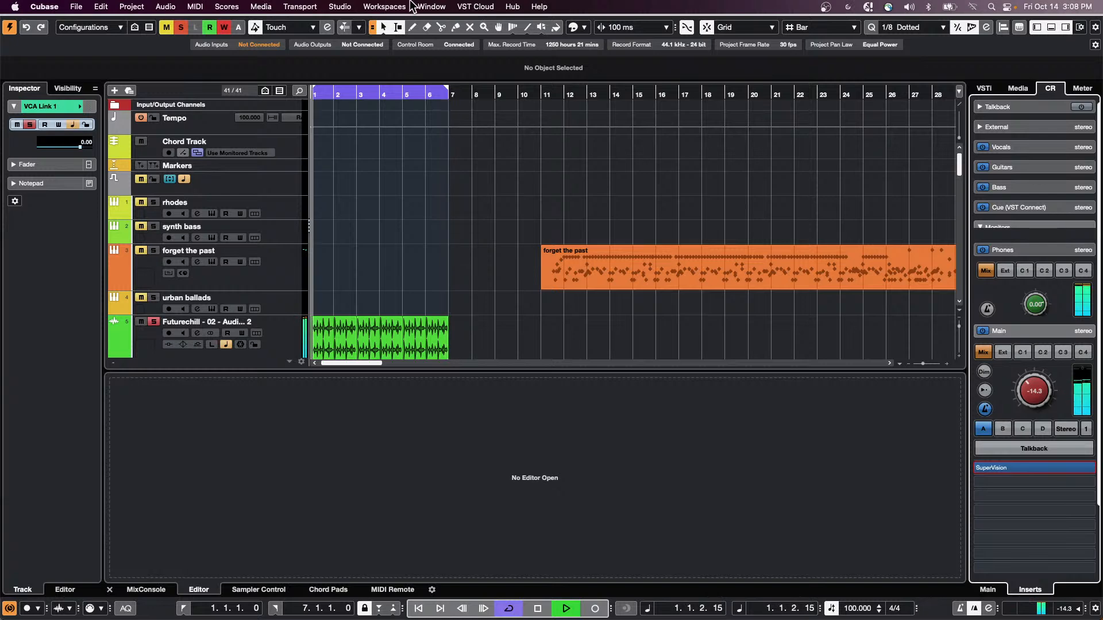
# Switch to the Big Mixer workspace and back to Double SuperVision, closing the SuperVision display.
pyautogui.click(385, 6)
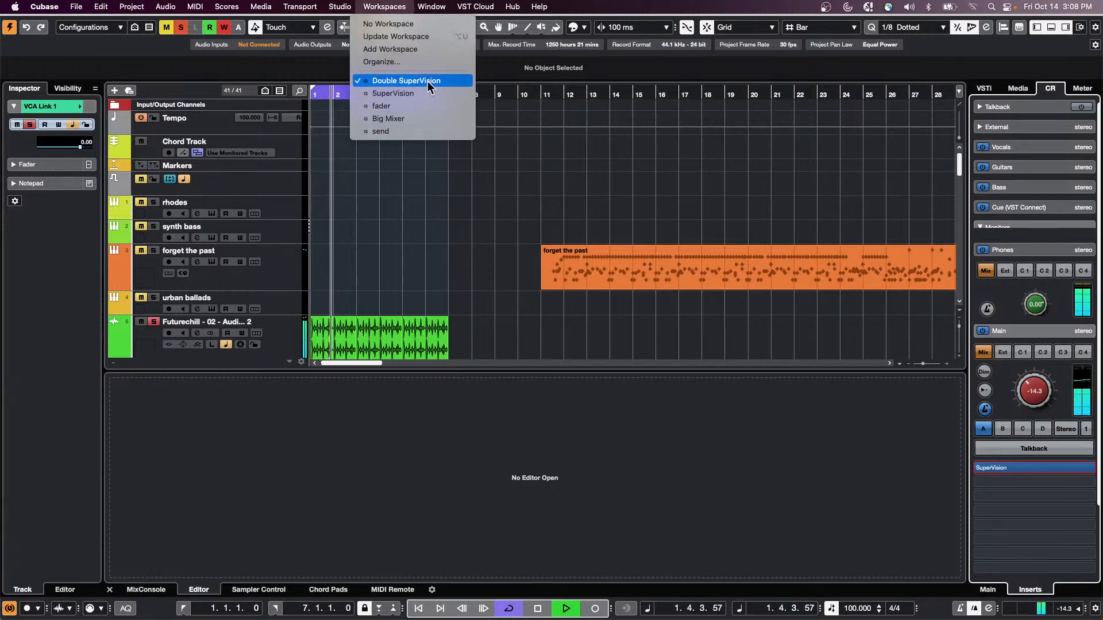
pyautogui.click(416, 119)
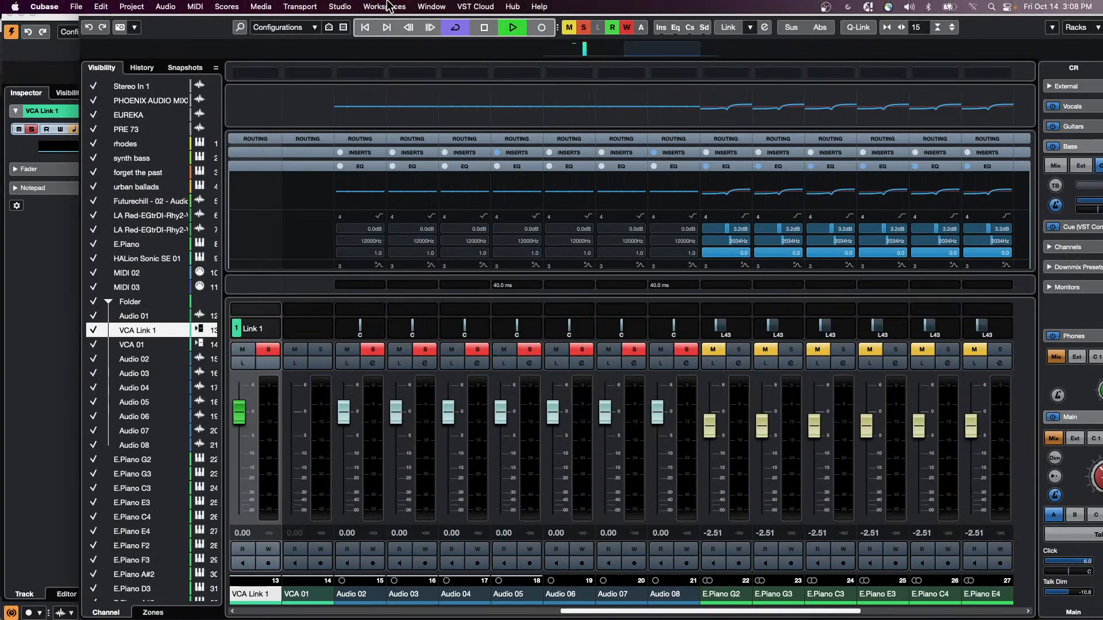
pyautogui.click(384, 6)
pyautogui.click(409, 81)
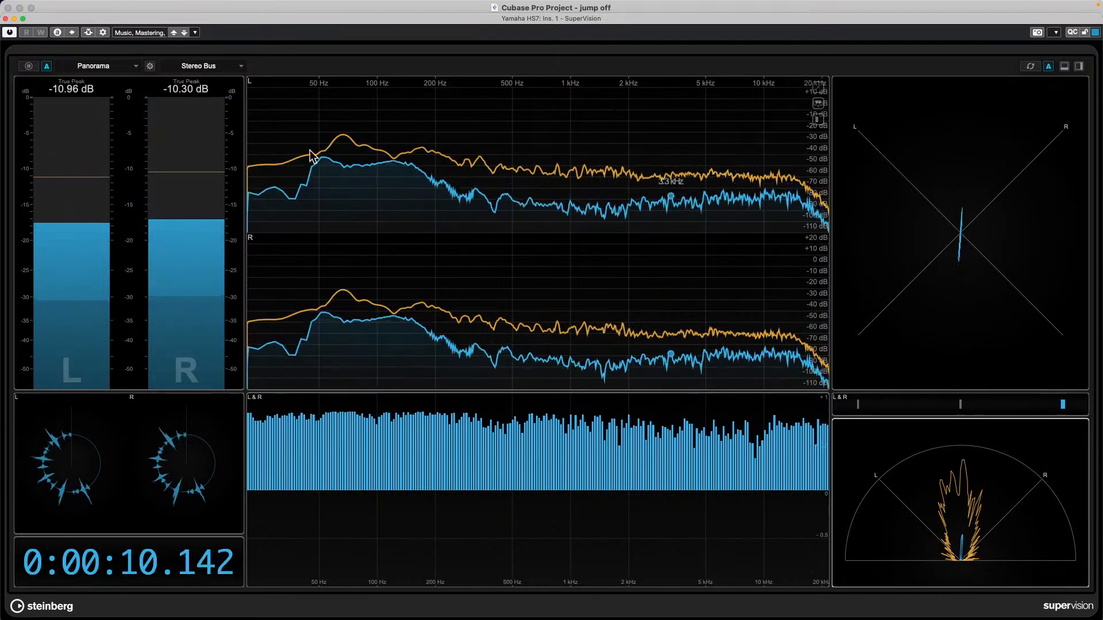
pyautogui.click(6, 19)
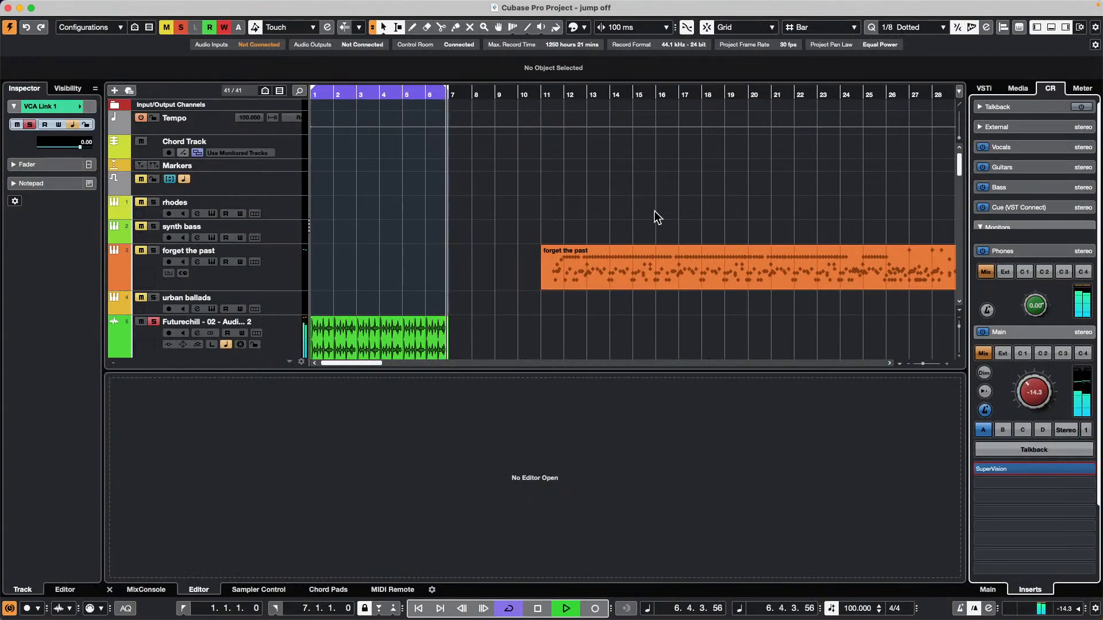
# Bring the SuperVision display up over the project, hide it again and stop playback.
pyautogui.press('8')
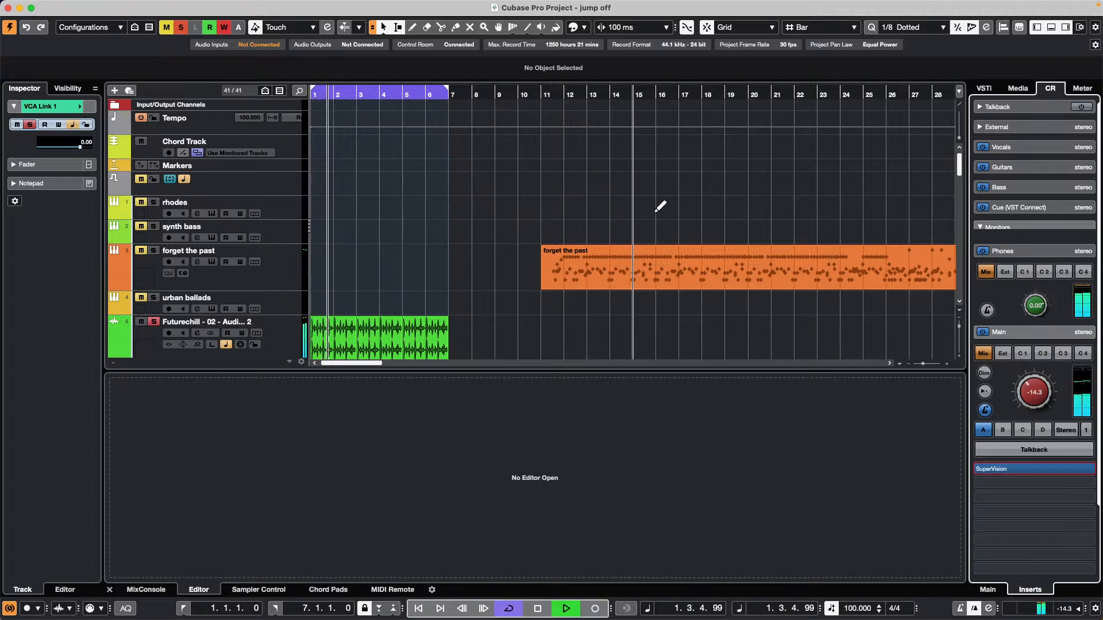
pyautogui.press('super+grave')
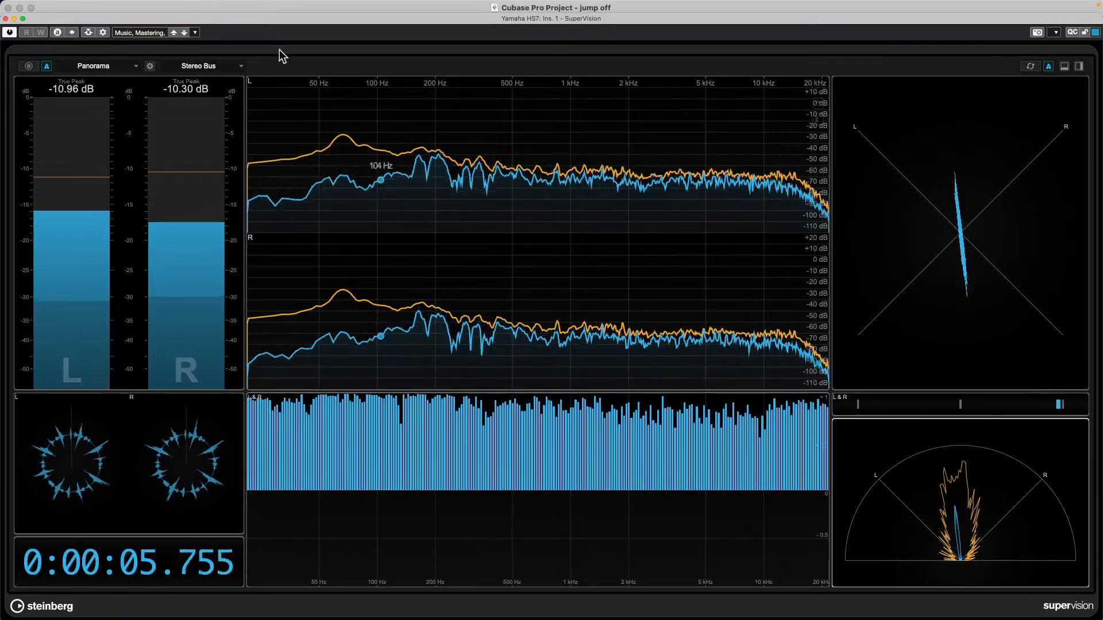
pyautogui.press('super+grave')
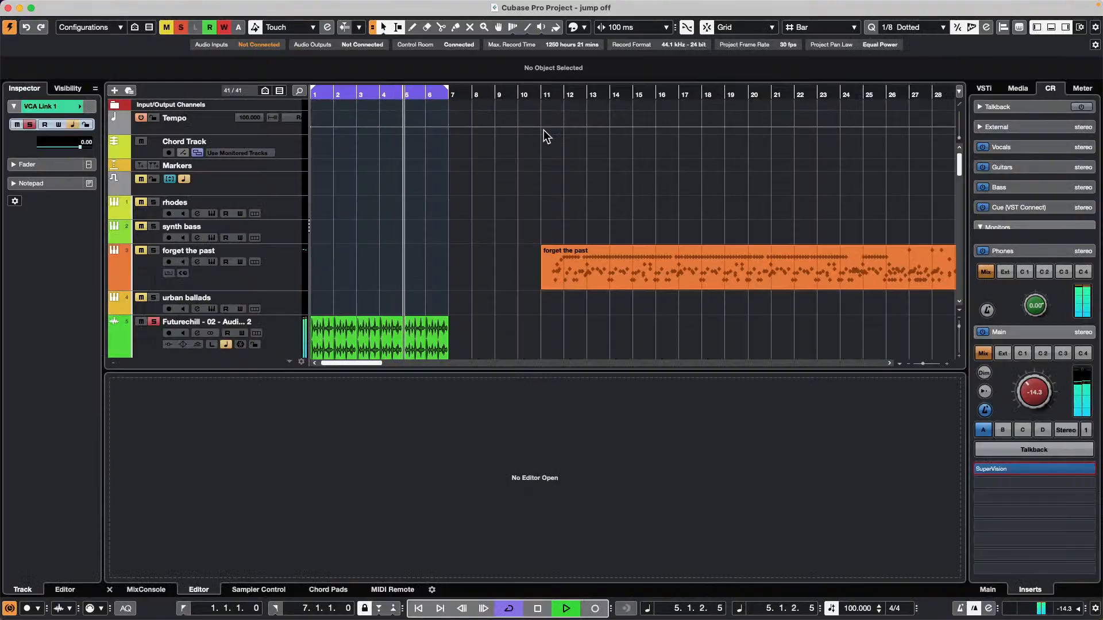
pyautogui.press('space')
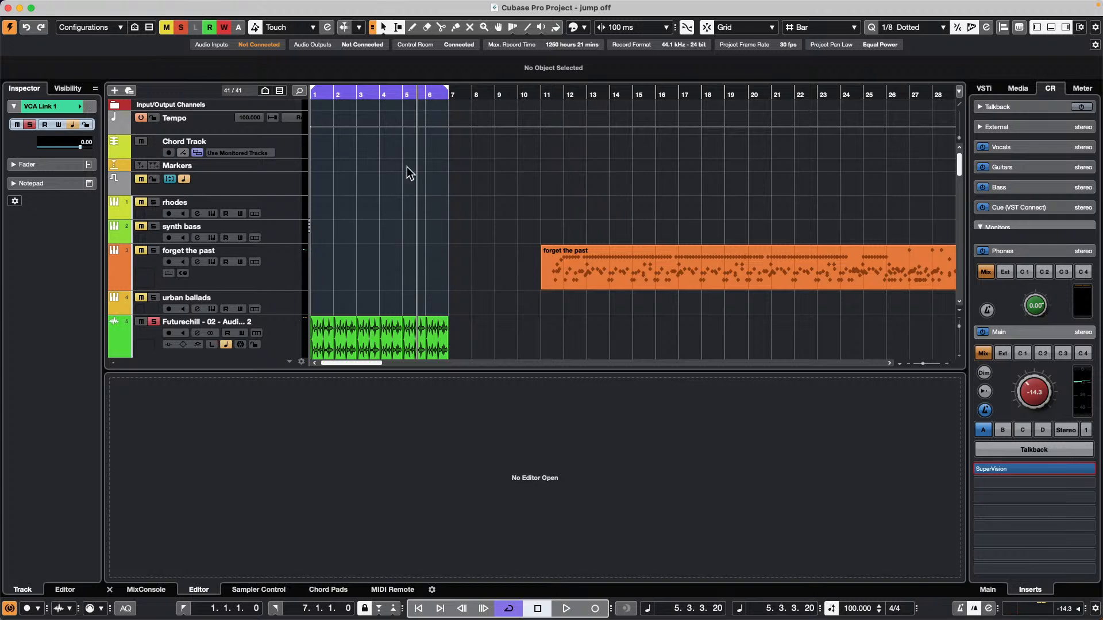
# Add one MIDI track directly below the forget the past track.
pyautogui.click(299, 279)
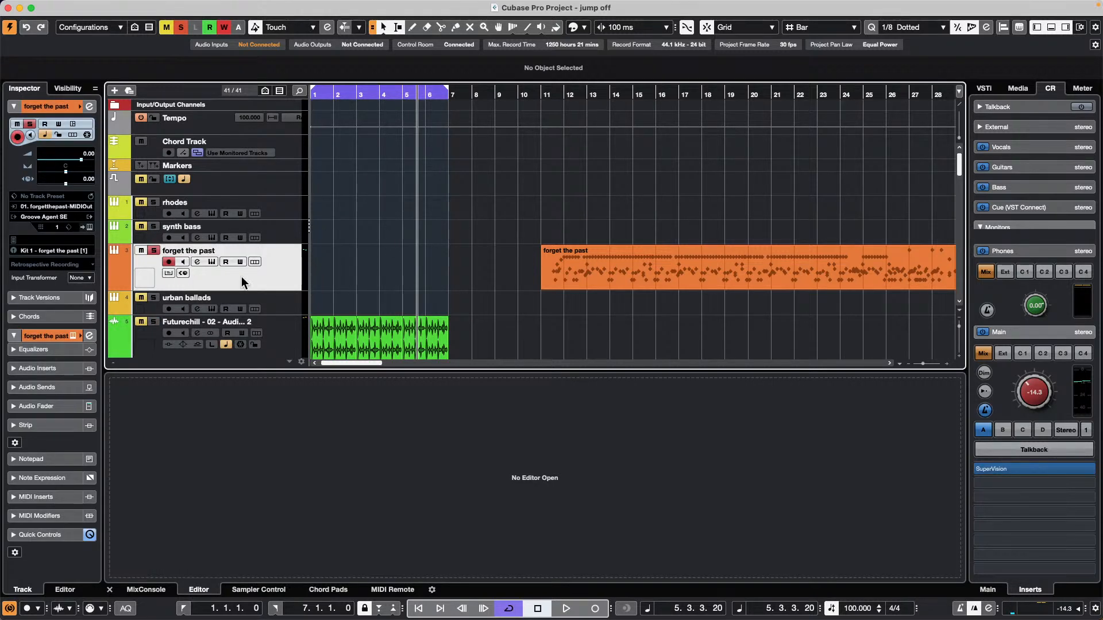
pyautogui.rightClick(278, 289)
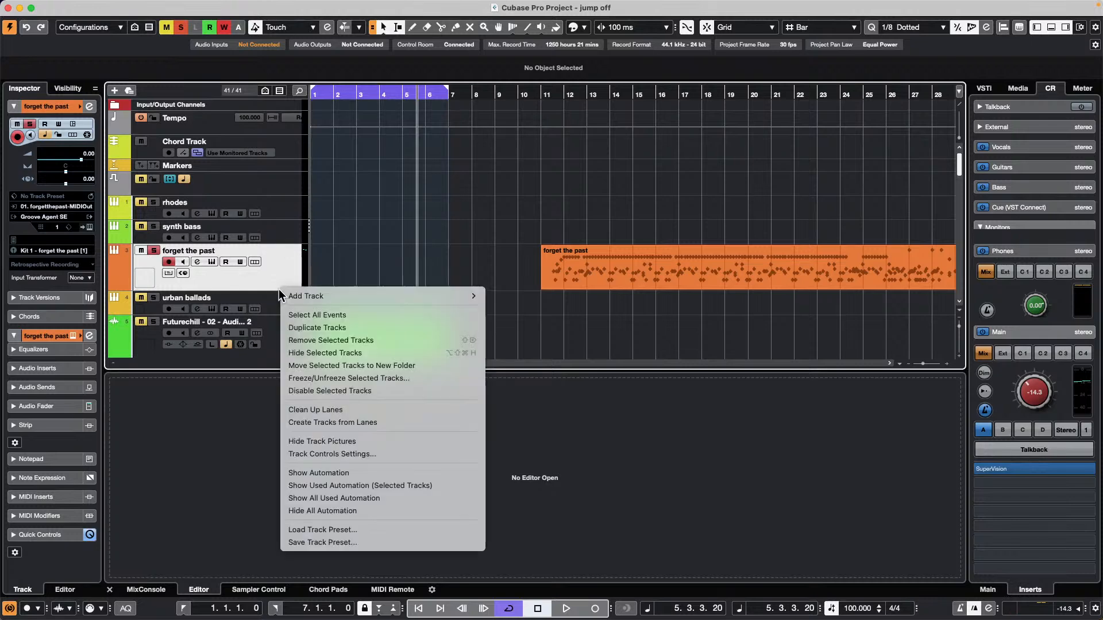
pyautogui.moveTo(378, 295)
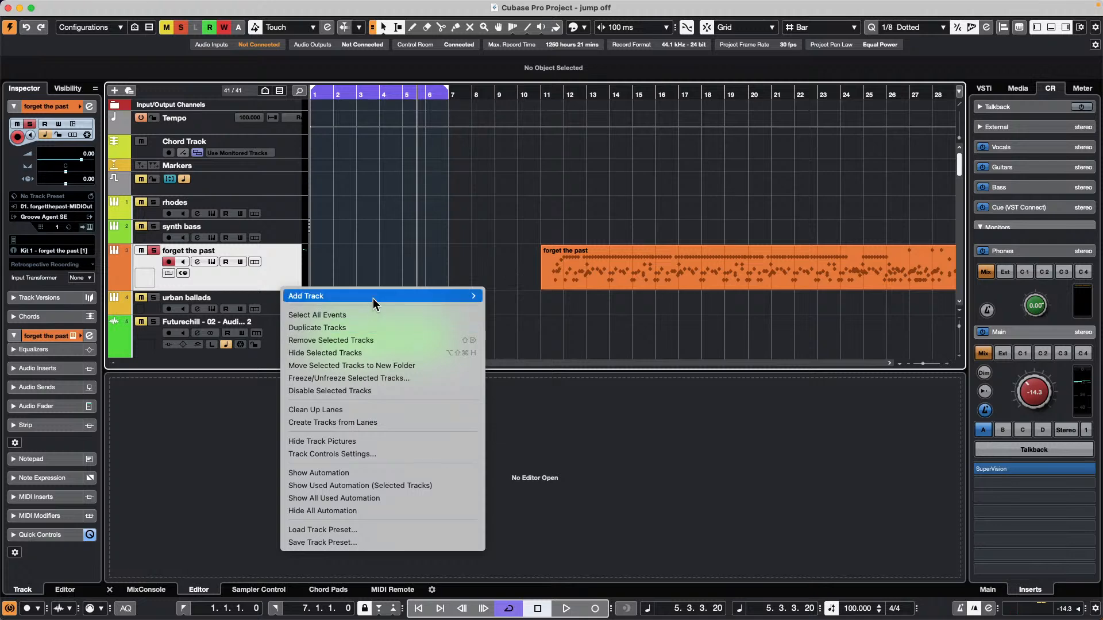
pyautogui.click(552, 321)
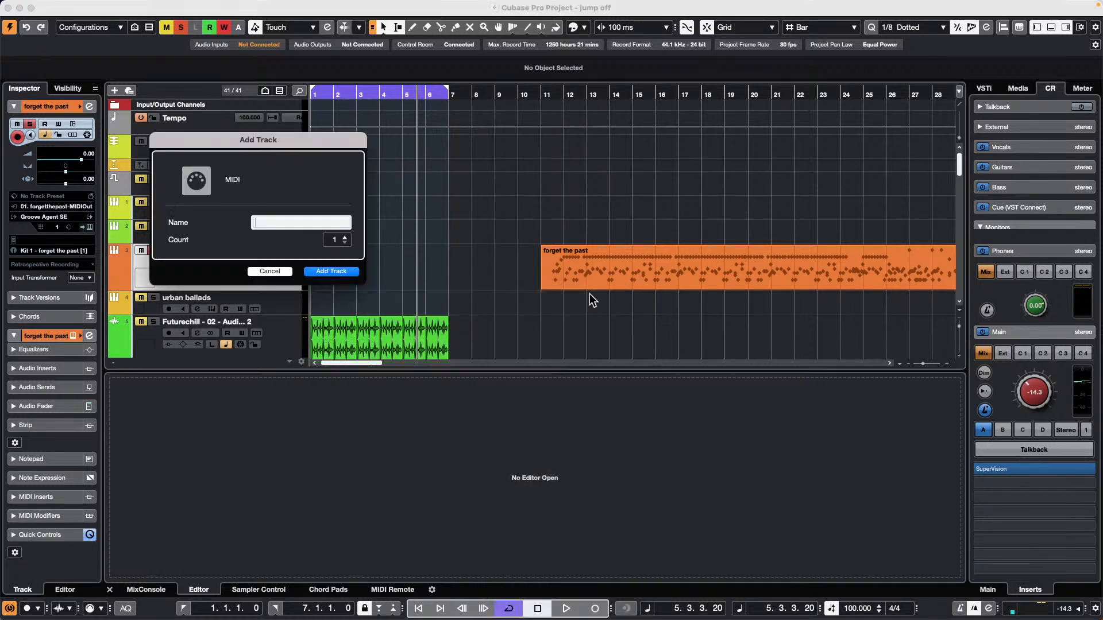
pyautogui.click(332, 271)
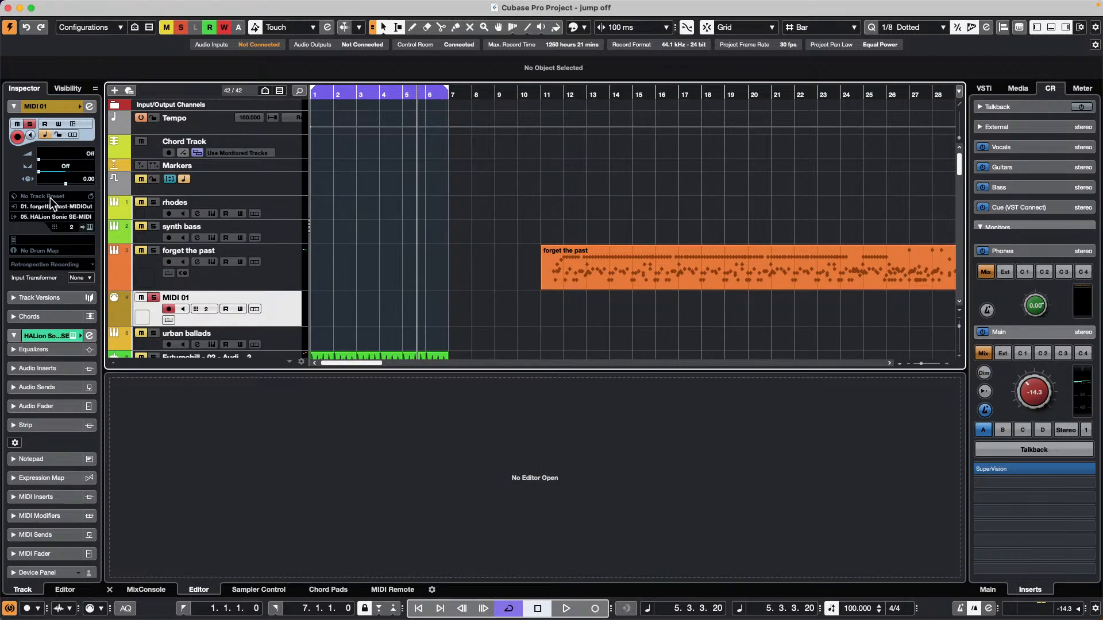
# Route the MIDI 01 track's output to Steinberg UR24C Port1 and set its input to All MIDI Inputs.
pyautogui.click(71, 227)
pyautogui.click(46, 211)
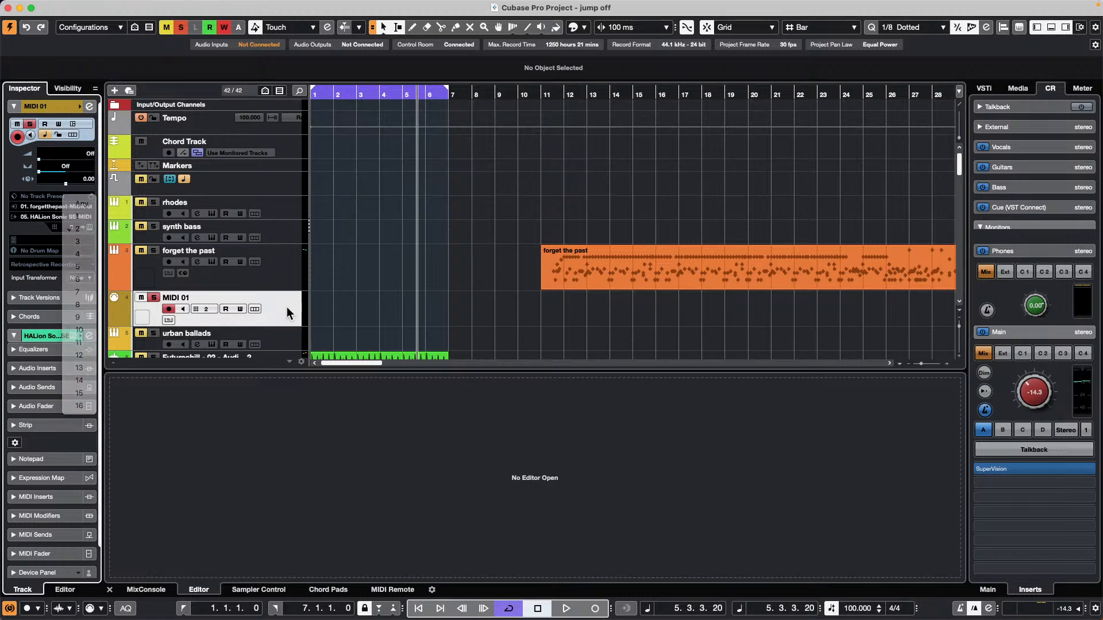
pyautogui.click(50, 217)
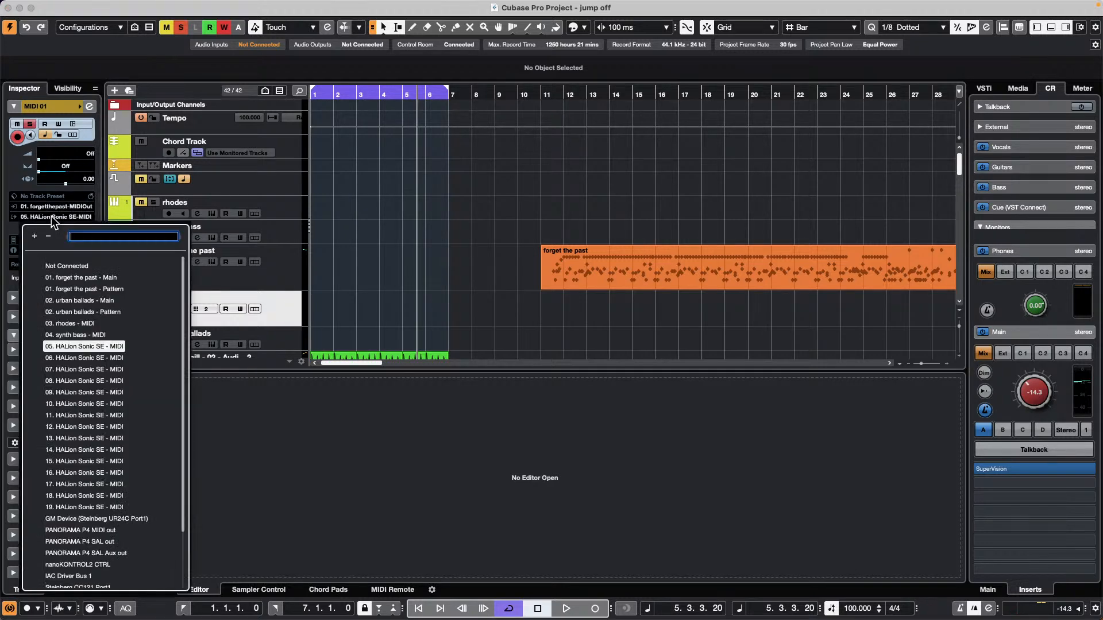
pyautogui.scroll(-3, 92, 515)
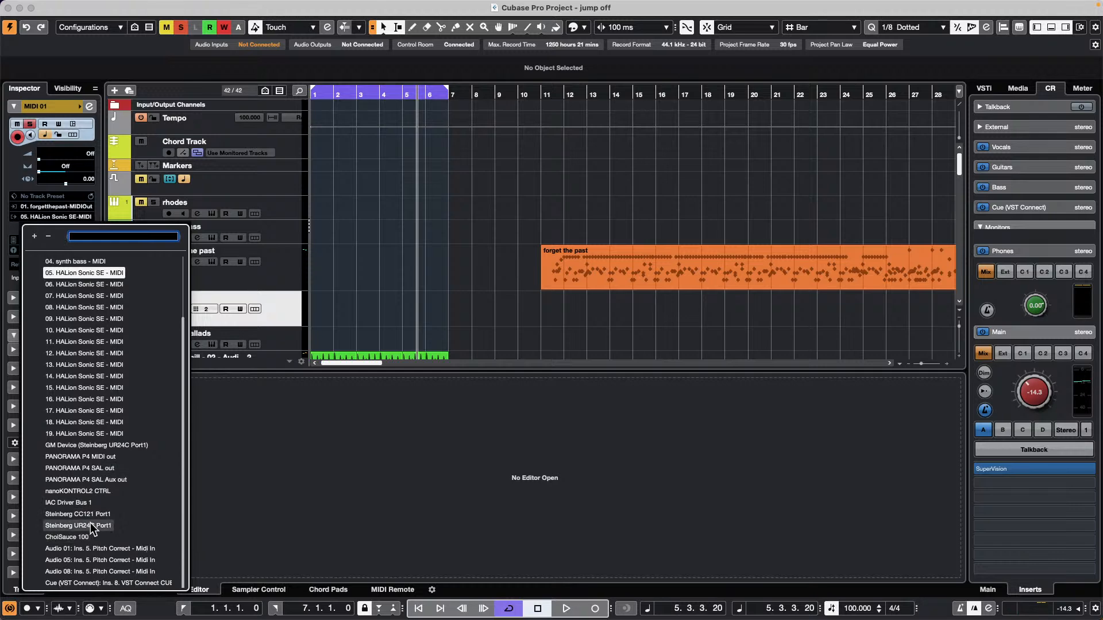
pyautogui.click(91, 526)
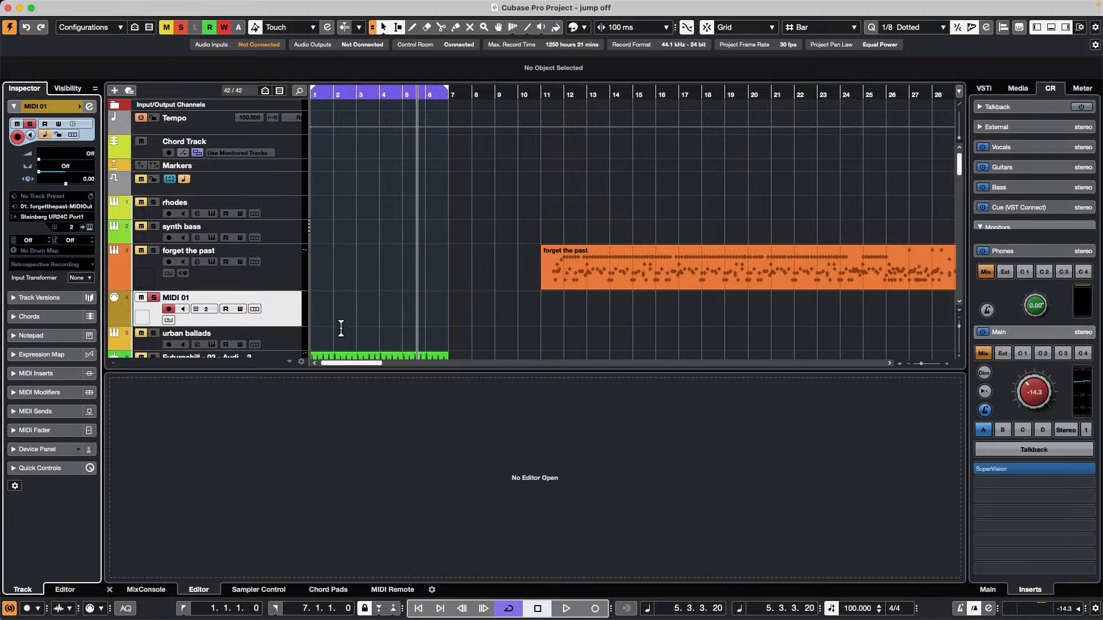
pyautogui.click(49, 206)
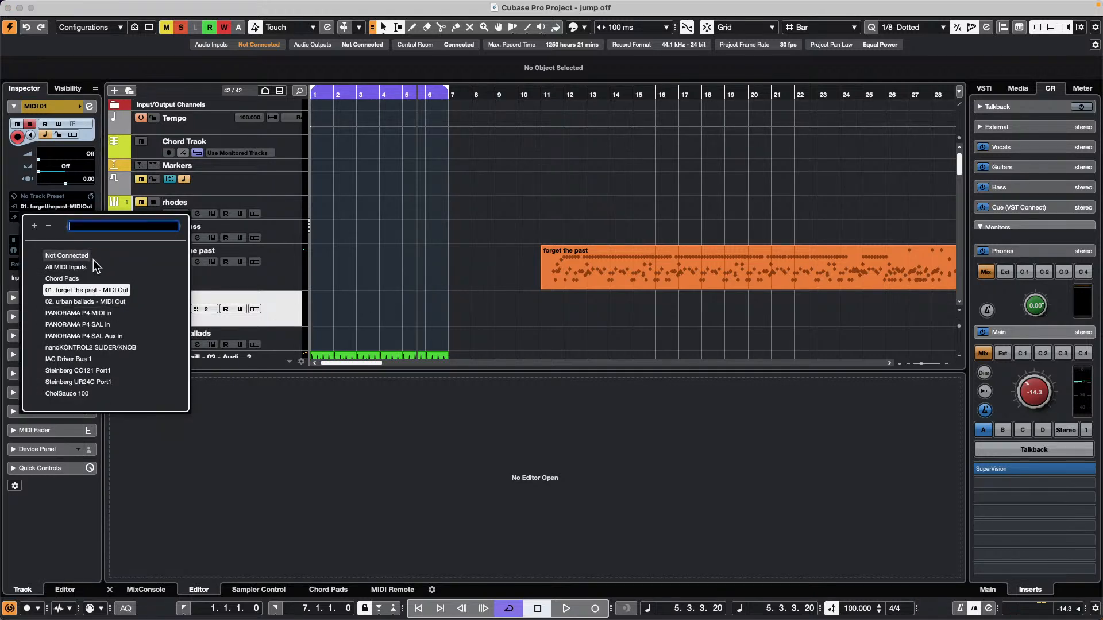
pyautogui.click(78, 268)
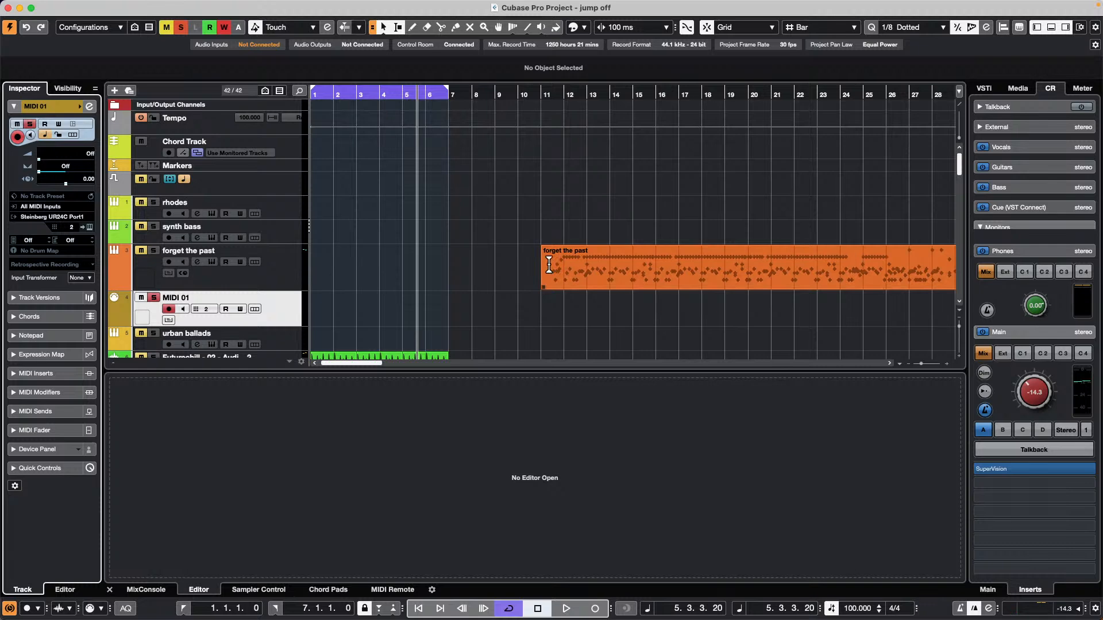
# Open the External Instruments audio connections and expand the Montage return bus down to its channels.
pyautogui.moveTo(279, 6)
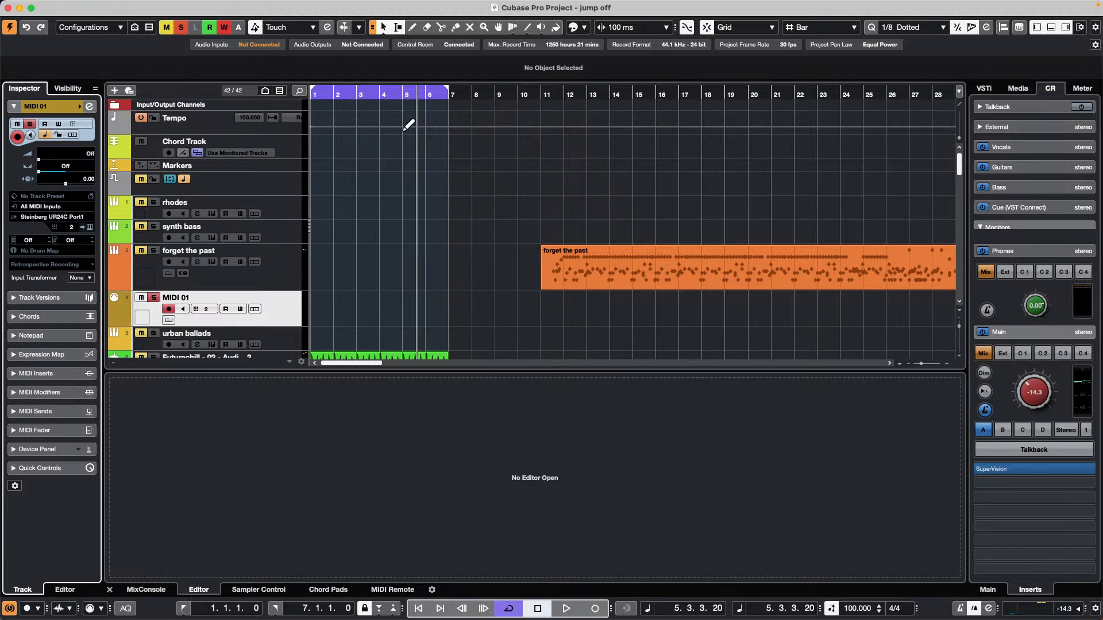
pyautogui.moveTo(339, 3)
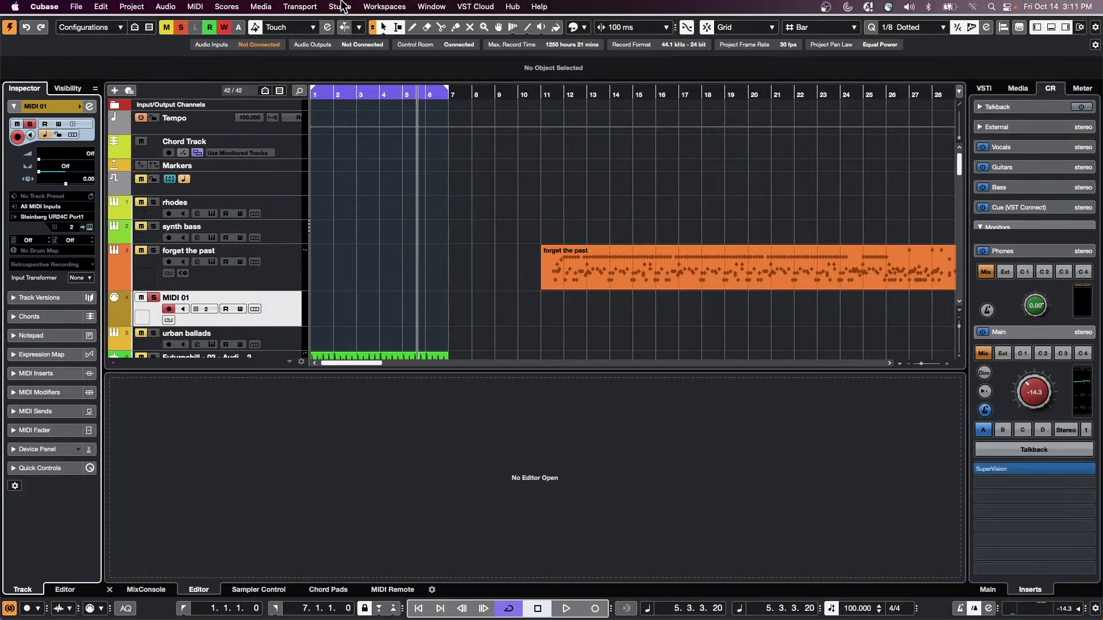
pyautogui.click(343, 7)
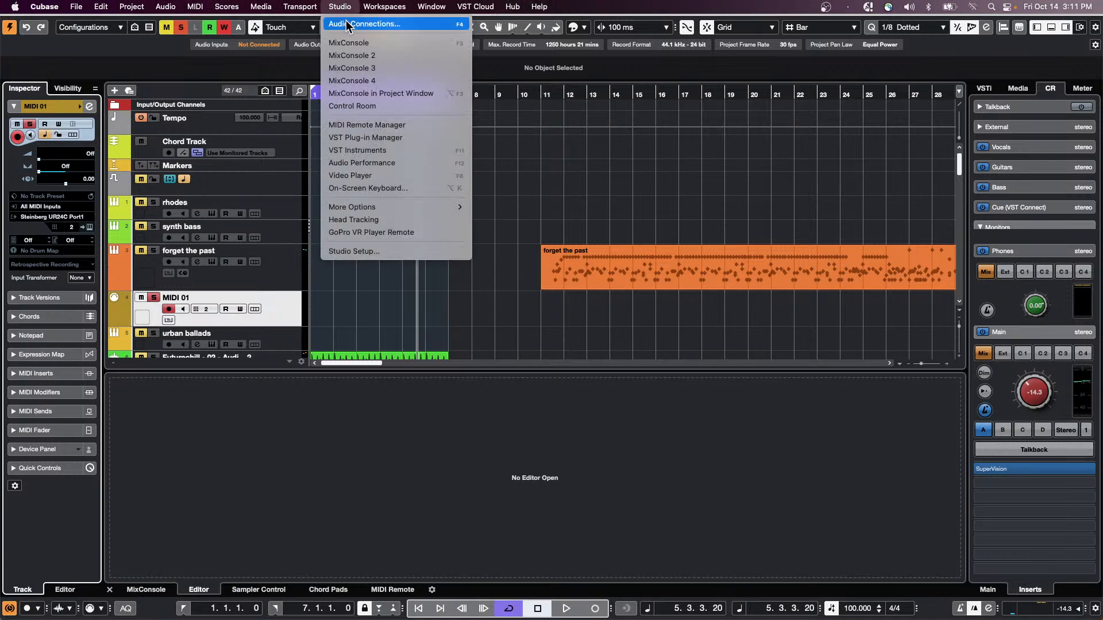
pyautogui.click(347, 24)
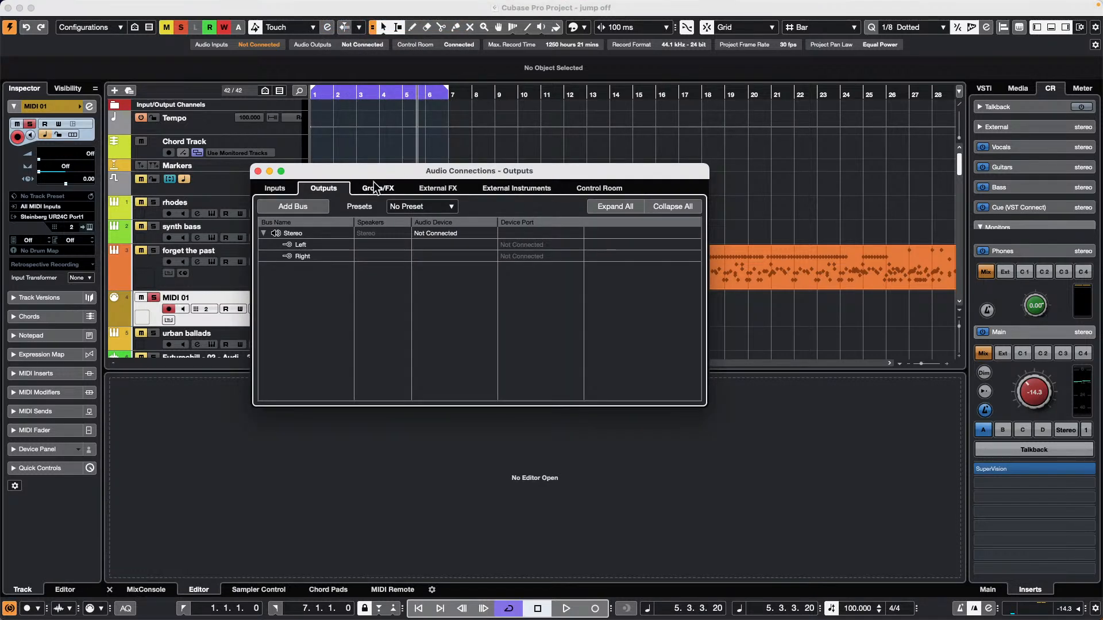
pyautogui.click(537, 188)
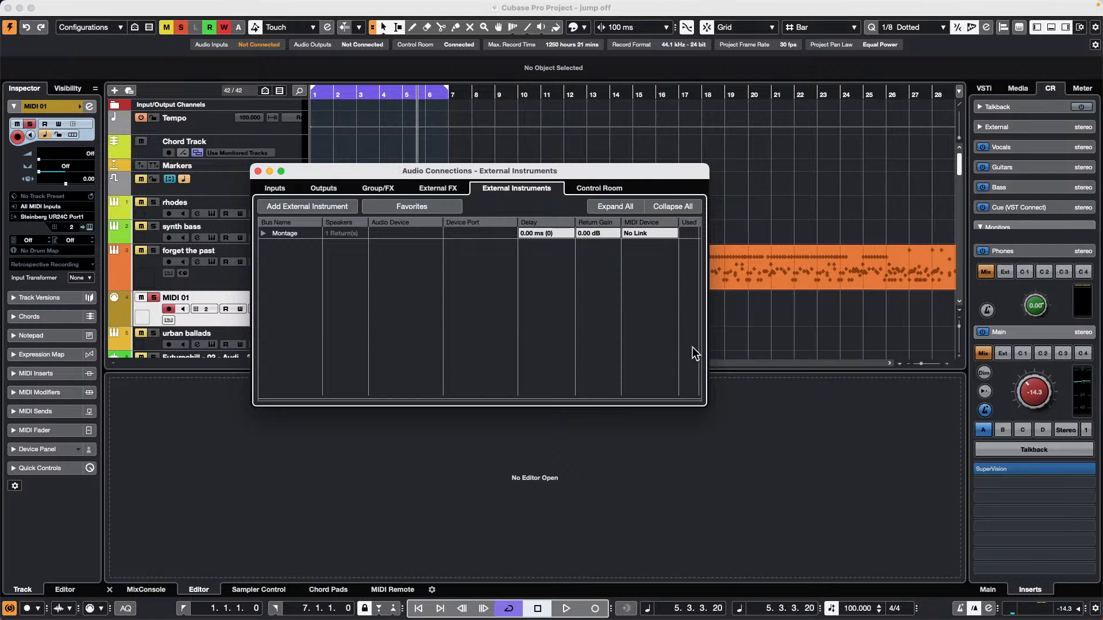
pyautogui.click(263, 233)
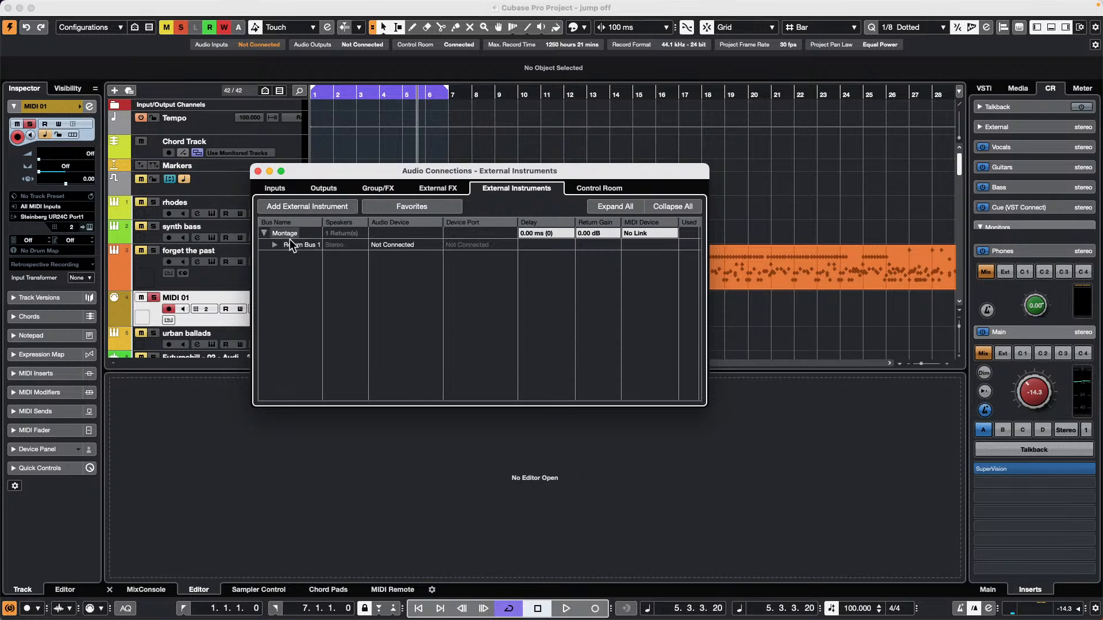
pyautogui.click(275, 244)
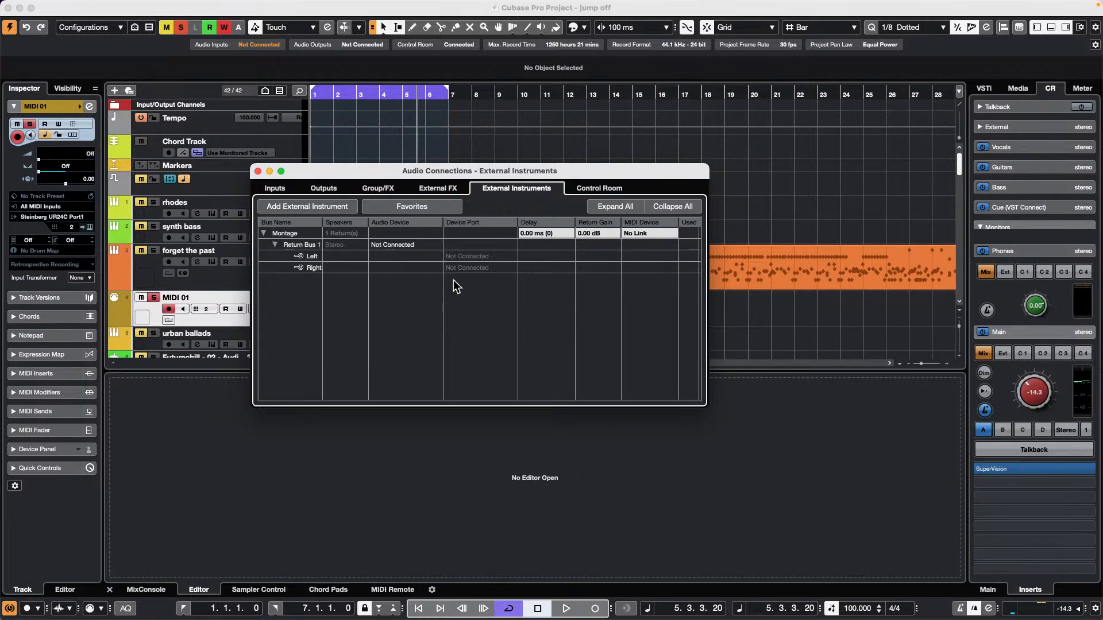
# Assign Steinberg UR24C to the Montage return bus, set it back to Not Connected and close the audio connections.
pyautogui.click(400, 247)
pyautogui.click(412, 275)
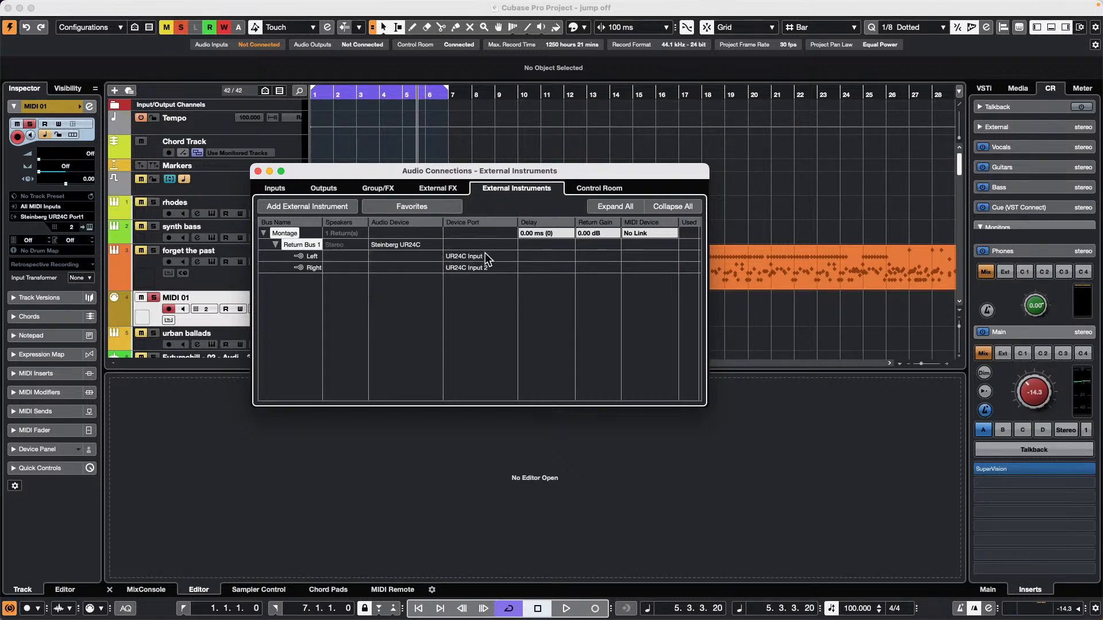
pyautogui.click(418, 248)
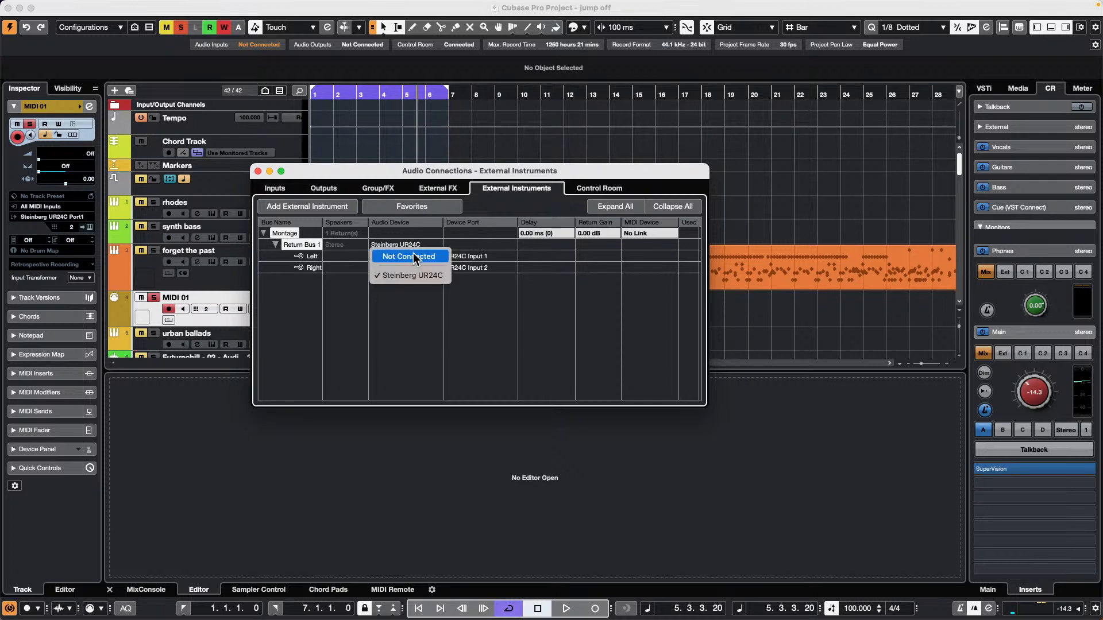
pyautogui.press('Escape')
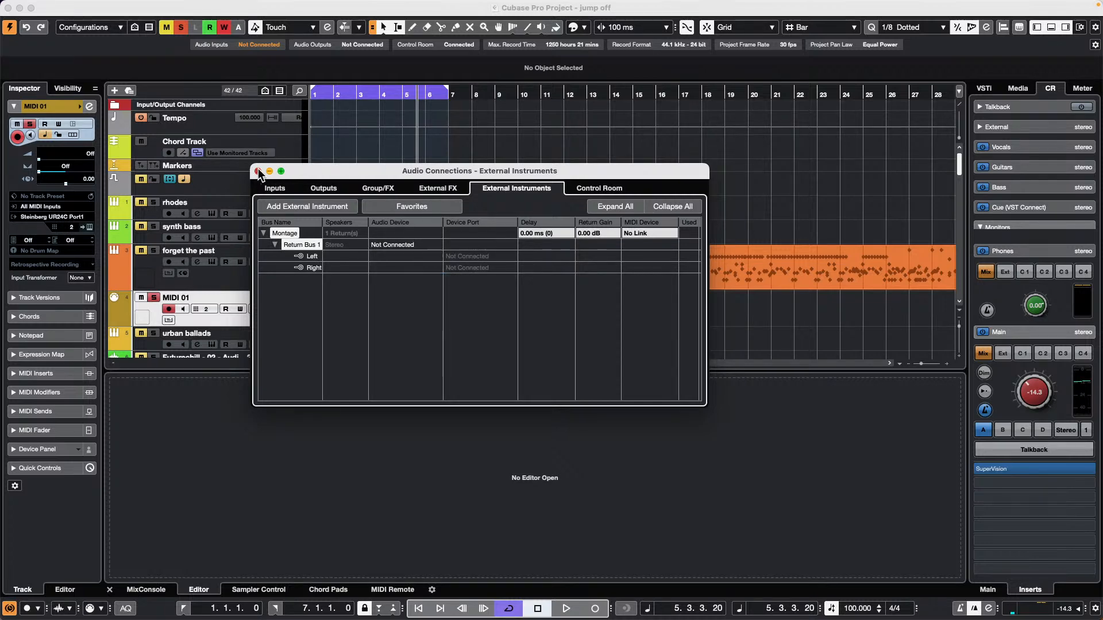
pyautogui.click(258, 170)
# Add an instrument track below MIDI 01 that uses the external Montage plug-in with stereo output.
pyautogui.rightClick(282, 302)
pyautogui.moveTo(284, 306)
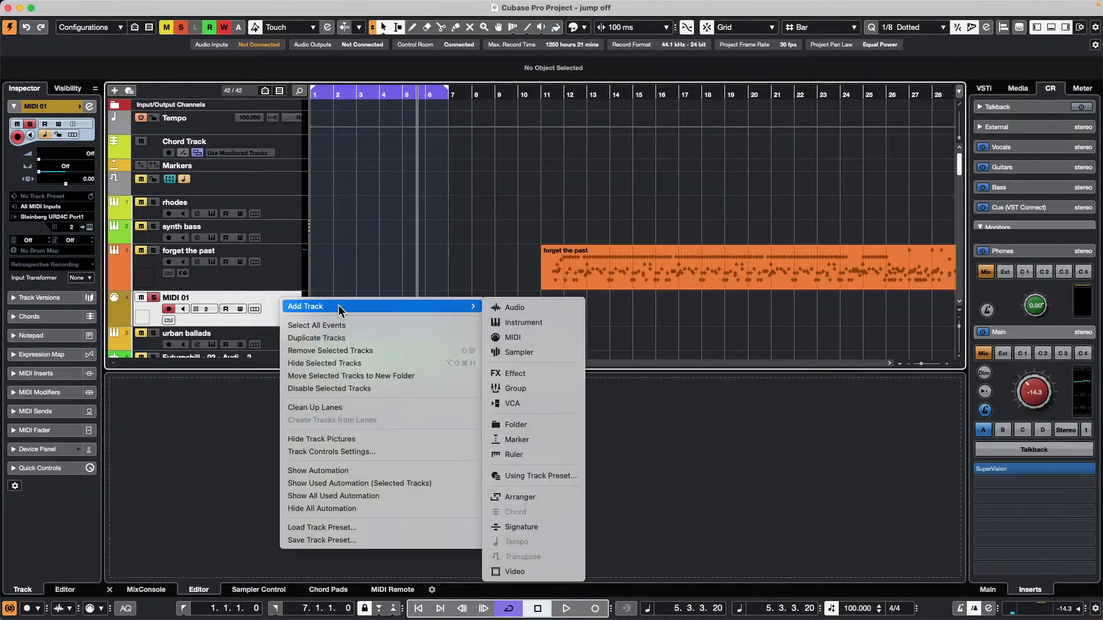
pyautogui.click(572, 323)
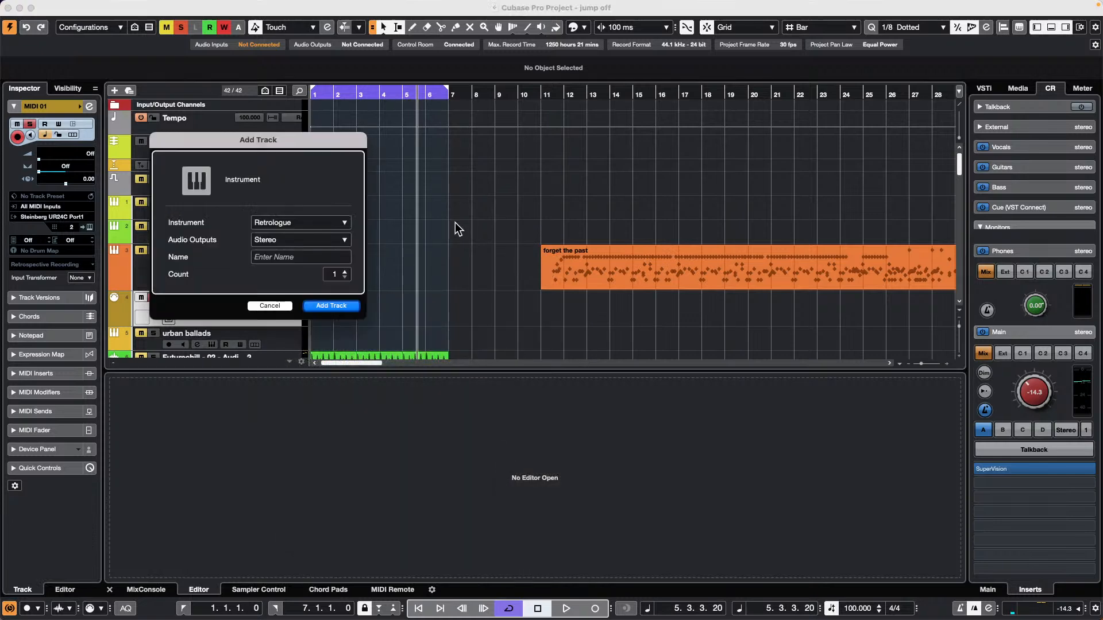
pyautogui.click(295, 224)
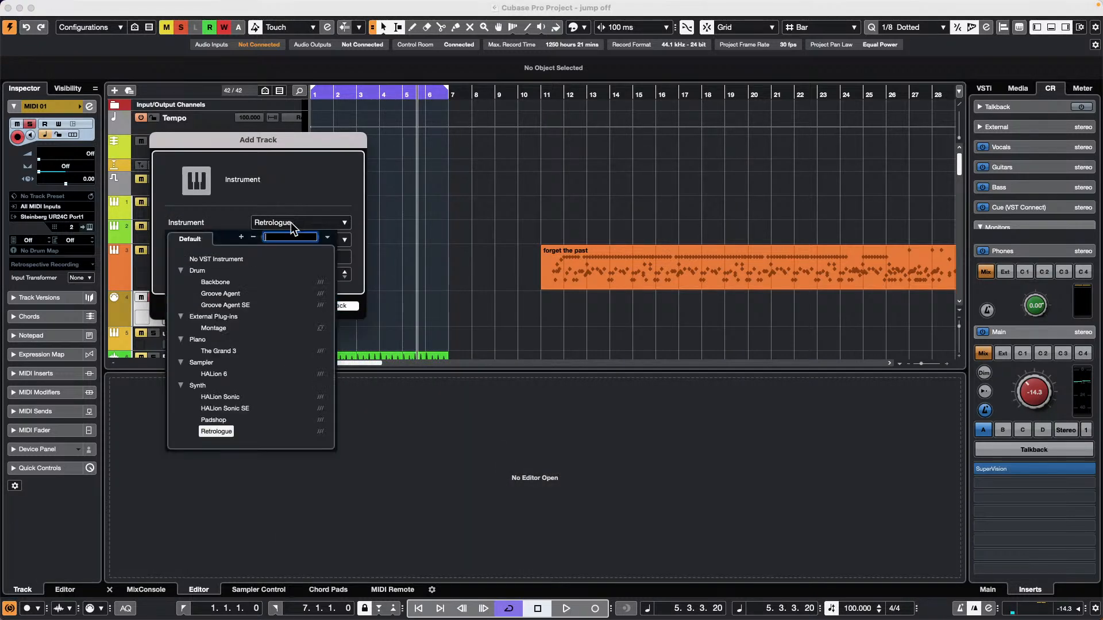
pyautogui.click(224, 331)
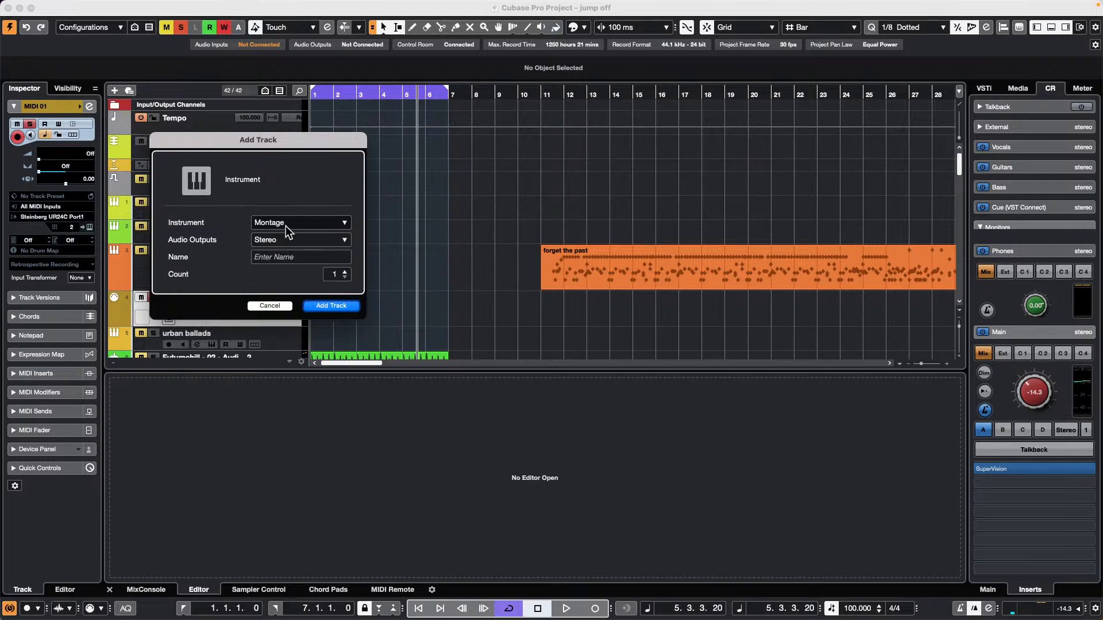
pyautogui.click(343, 306)
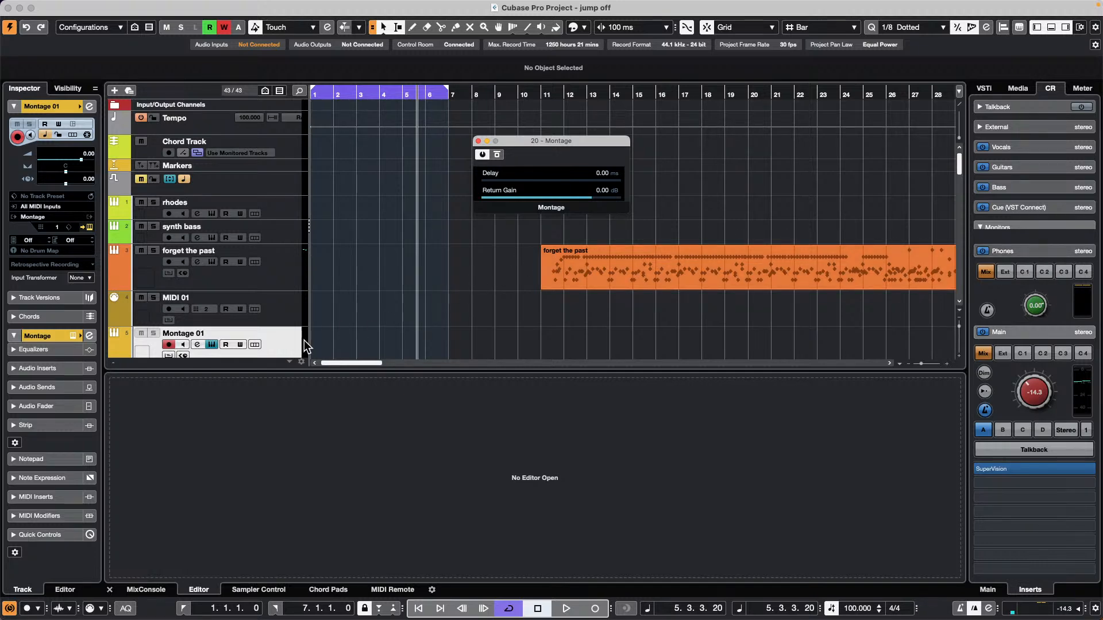
# View the Montage 01 track's channel settings, including its channel strip modules, and close them.
pyautogui.click(89, 107)
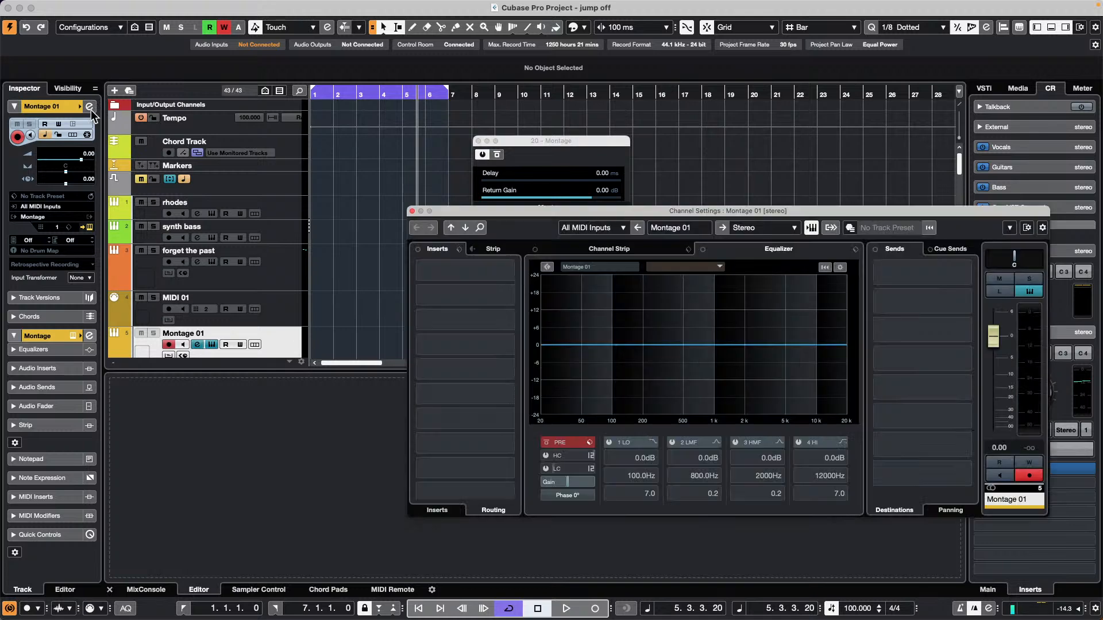
pyautogui.click(654, 248)
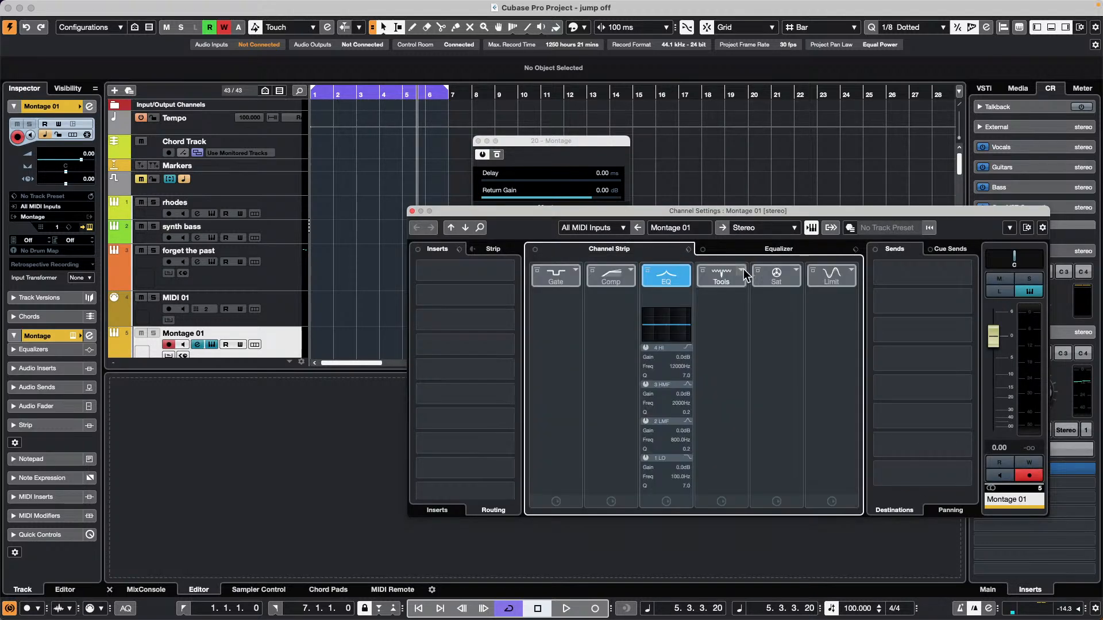
pyautogui.click(412, 211)
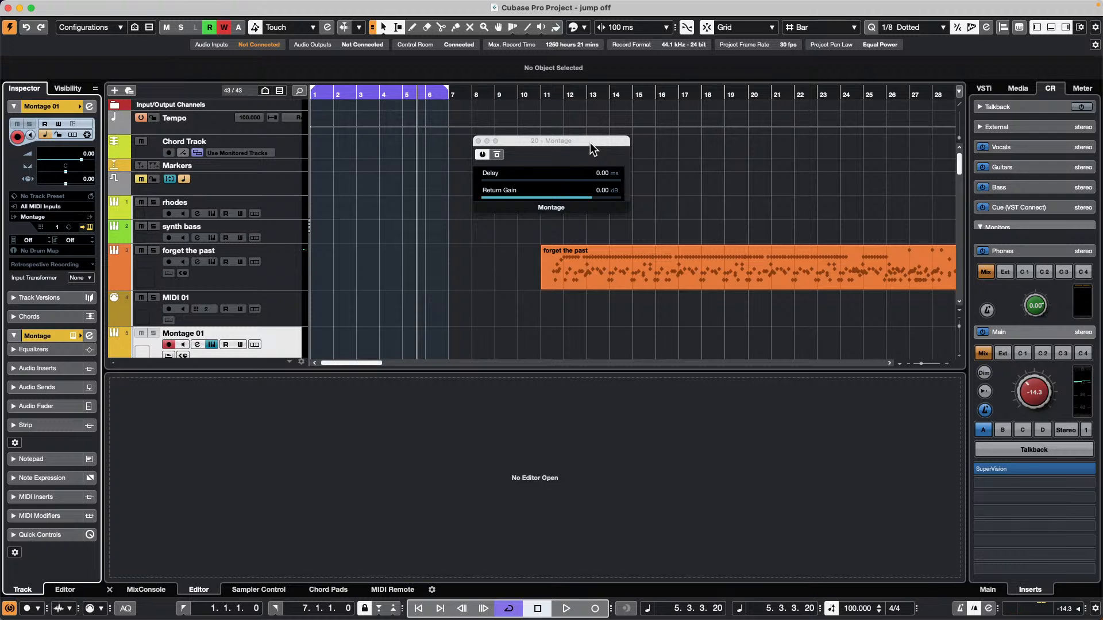
# Move the project cursor to bar 31 and toggle punch-in and the metronome click.
pyautogui.press('n')
pyautogui.press('i')
pyautogui.press('c')
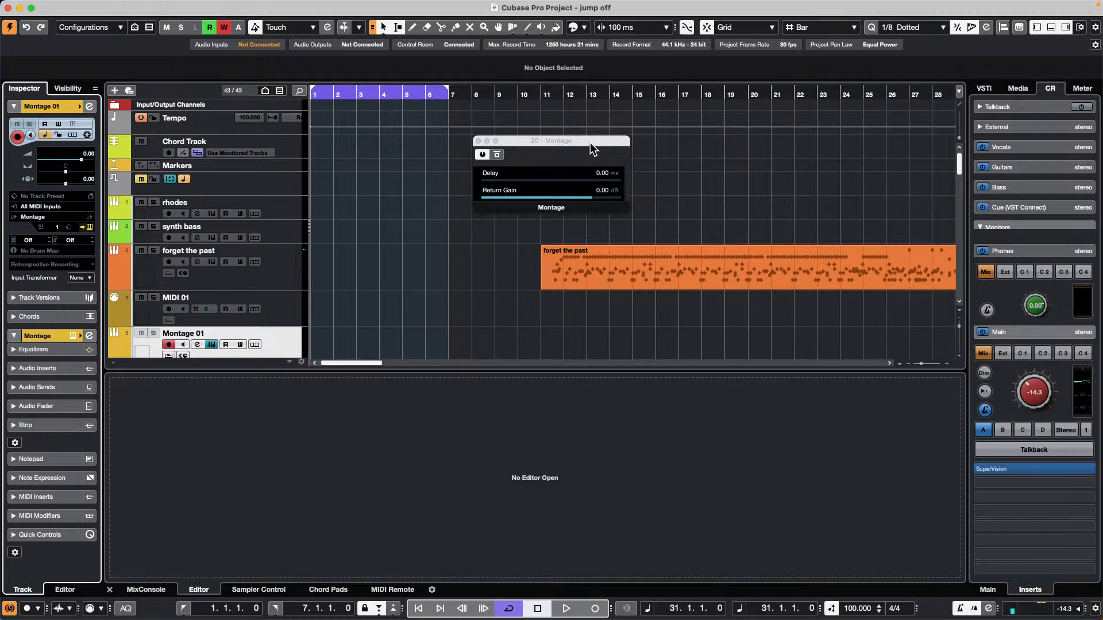
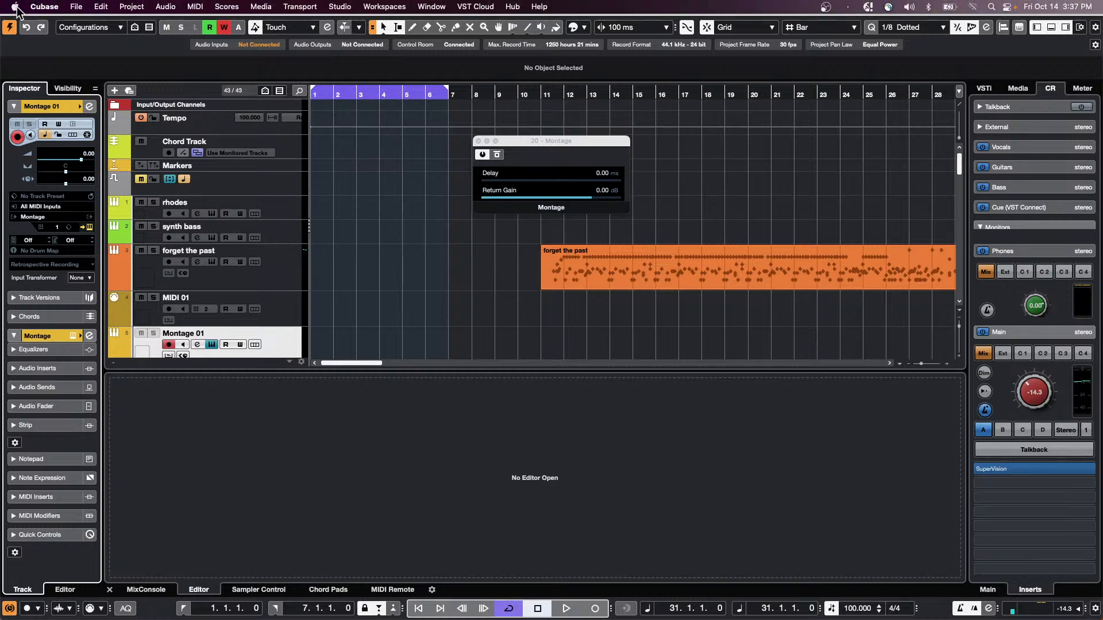
# Review the Audio System's ASIO-Guard settings in Studio Setup, and close both the setup and the Montage plug-in window.
pyautogui.click(16, 9)
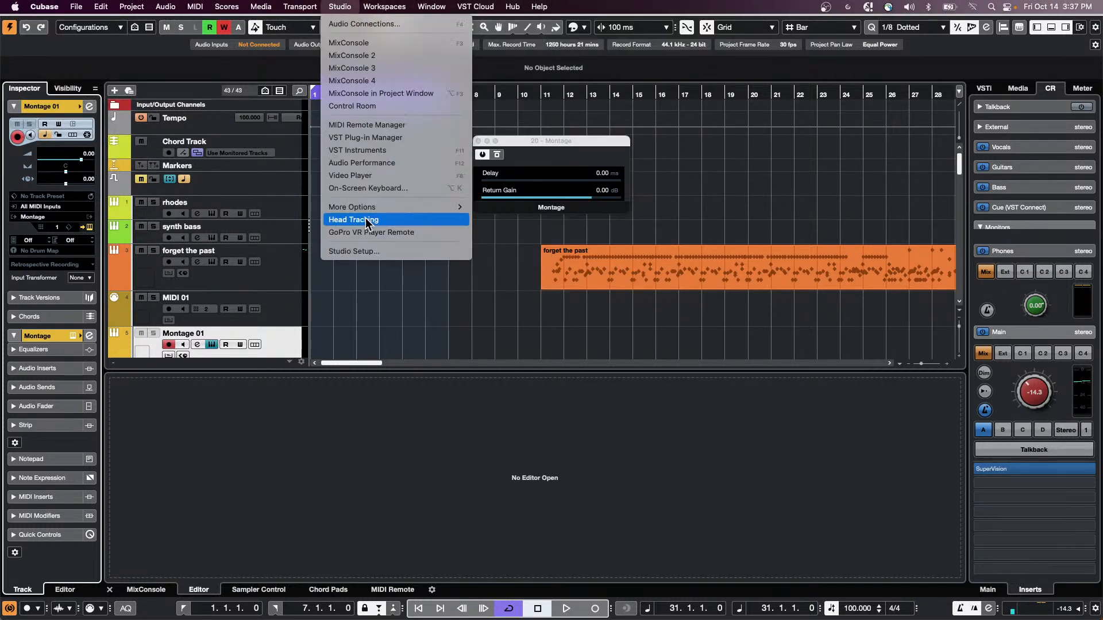
pyautogui.click(379, 251)
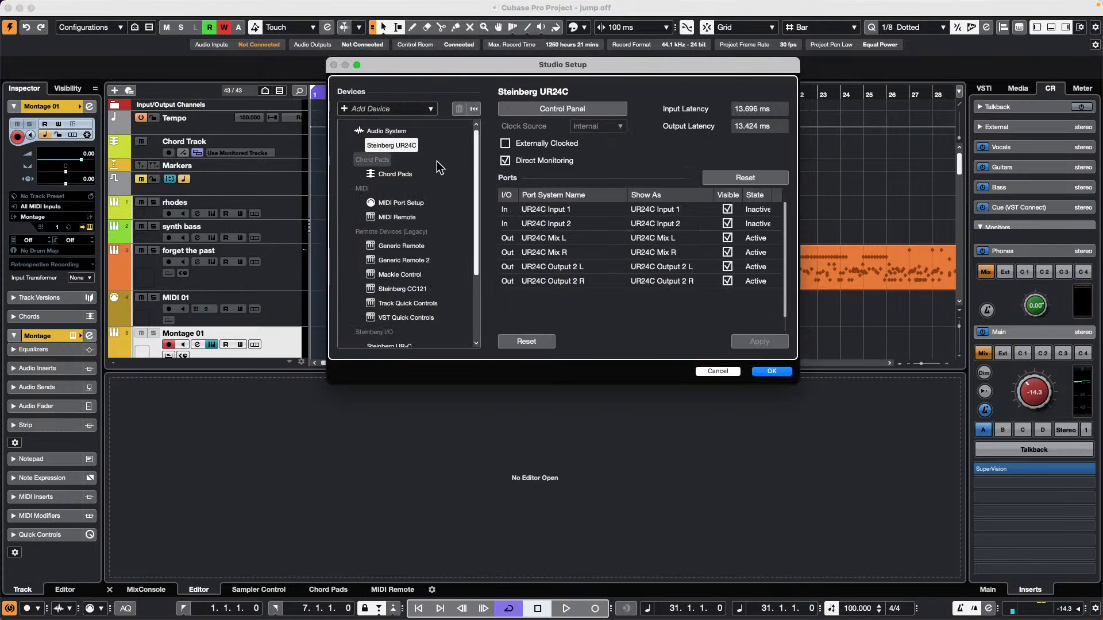
pyautogui.click(386, 131)
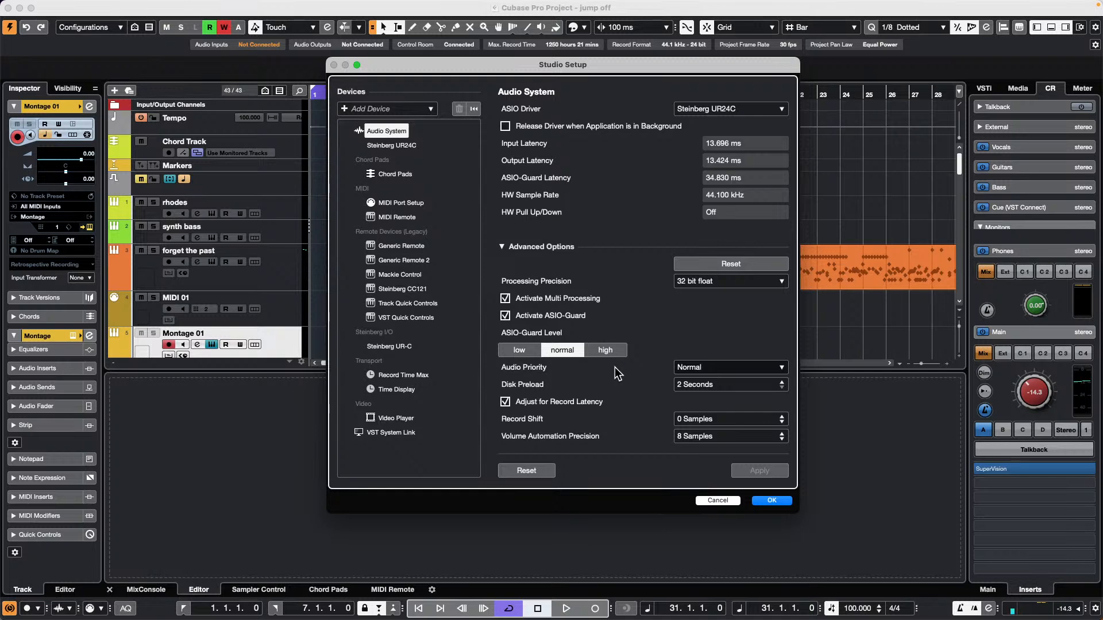
pyautogui.click(771, 500)
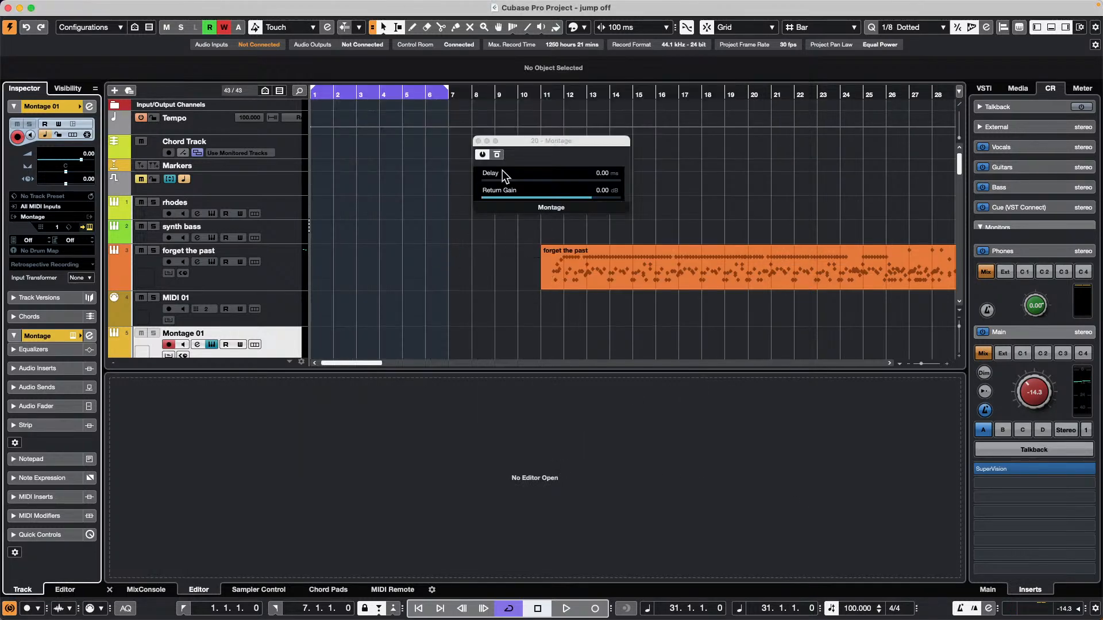
pyautogui.click(478, 141)
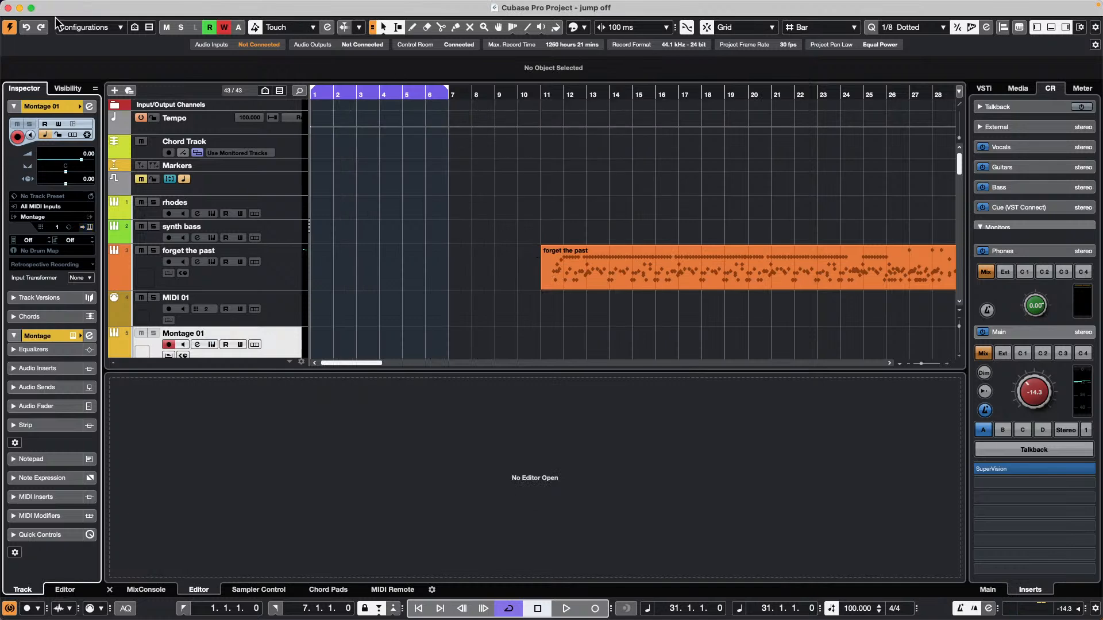
# Open the recent project UNINVITED G ONDO XII.cpr and activate it.
pyautogui.moveTo(41, 5)
pyautogui.click(76, 7)
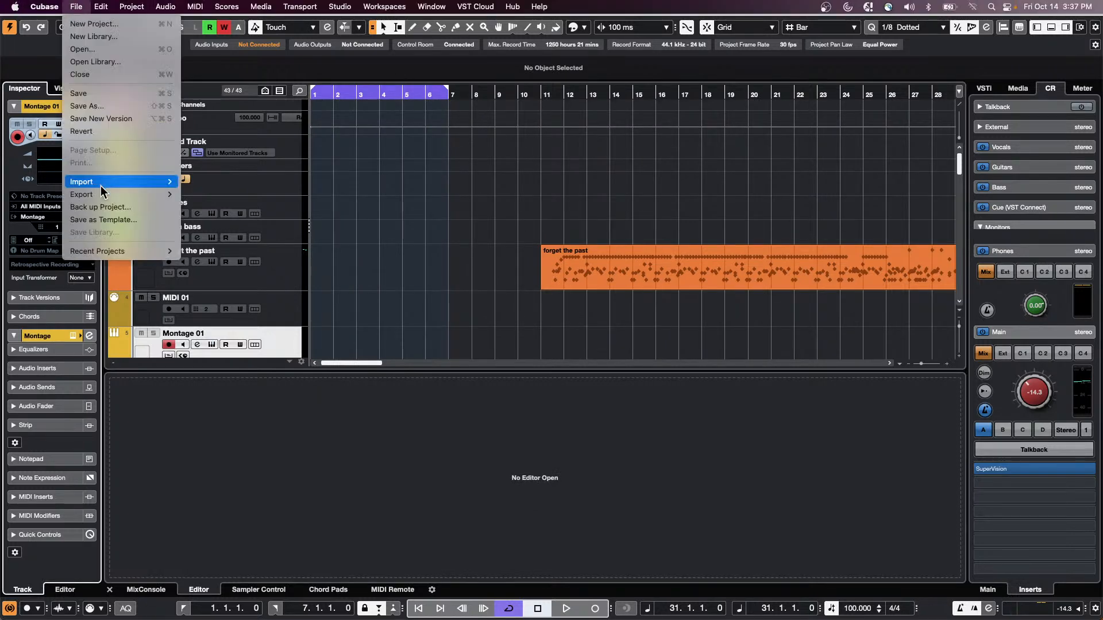
pyautogui.moveTo(164, 251)
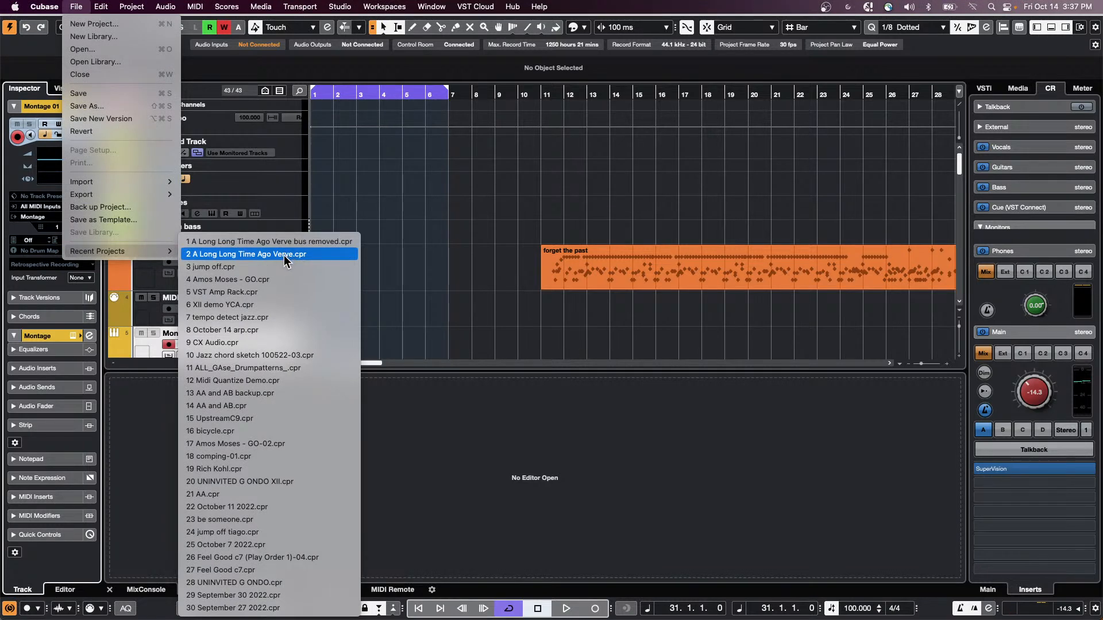
pyautogui.click(594, 268)
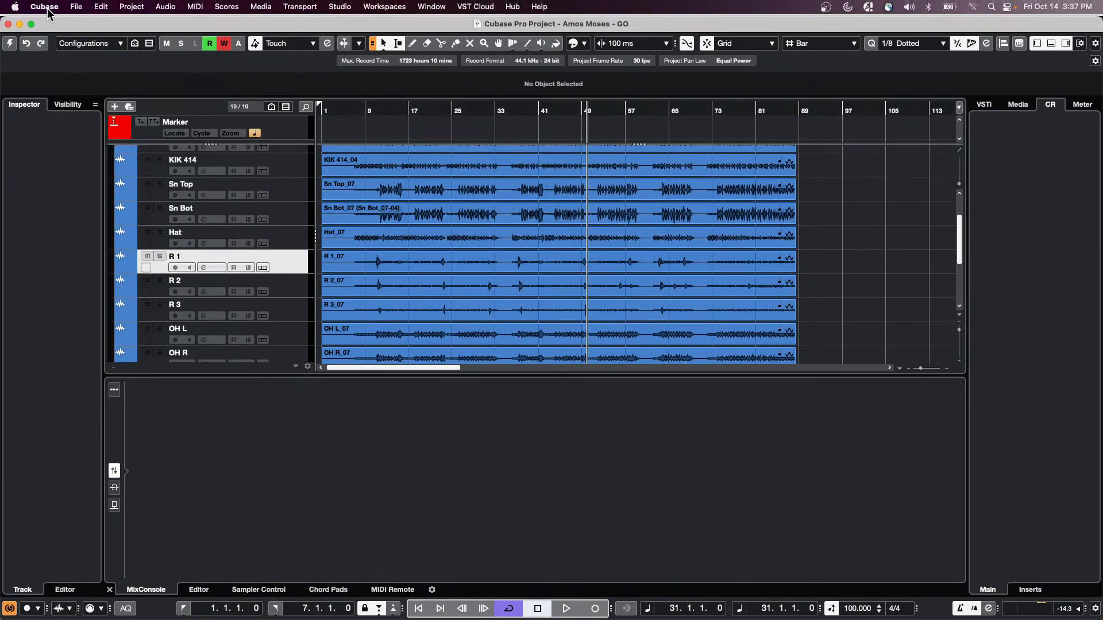
pyautogui.click(76, 7)
pyautogui.moveTo(110, 249)
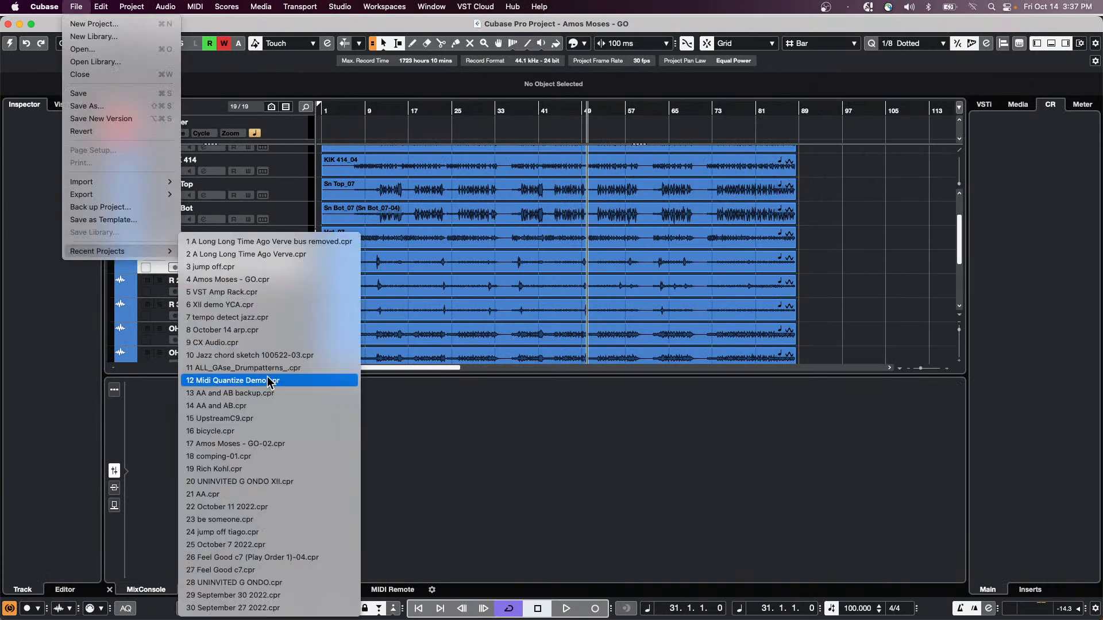
pyautogui.click(282, 483)
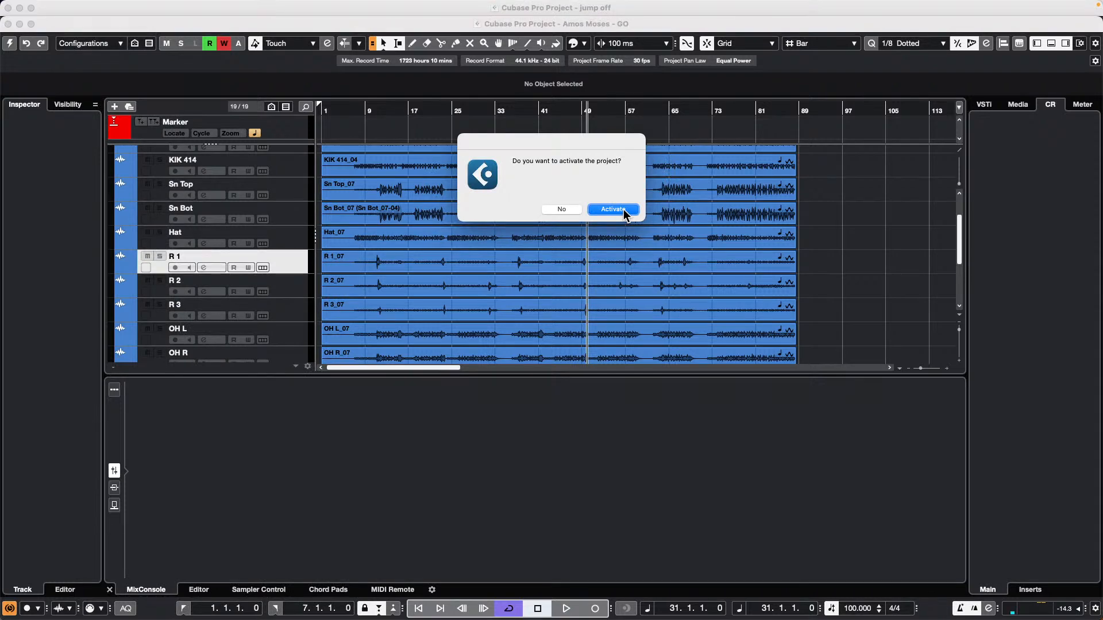
pyautogui.click(613, 210)
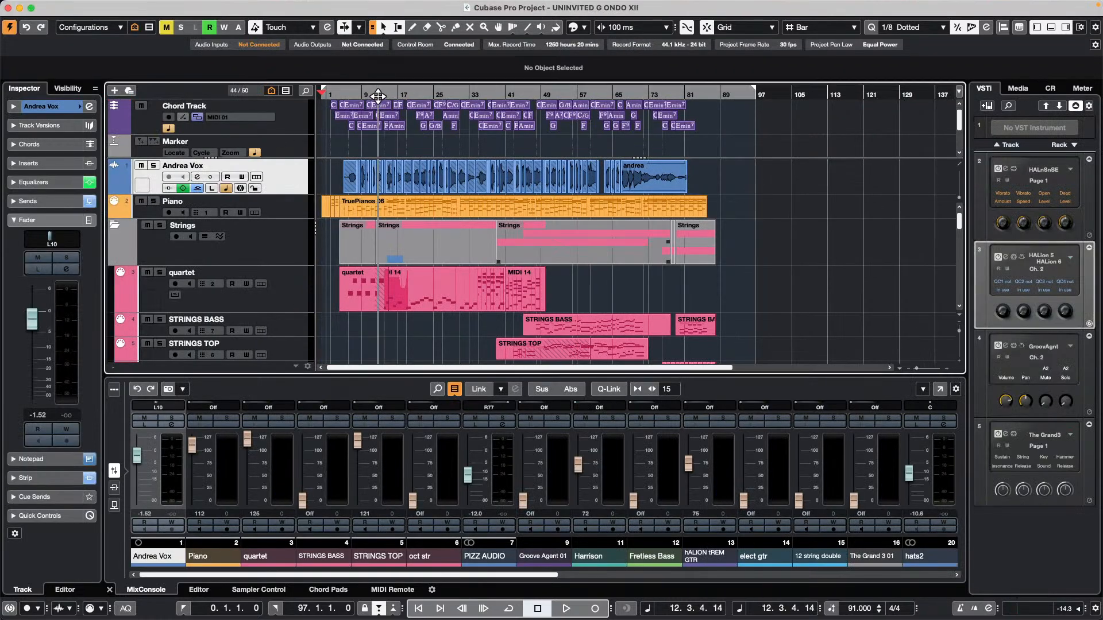
# Set the project cursor to bar 5 and place the Audio Performance meter over the middle of the arrangement.
pyautogui.click(344, 94)
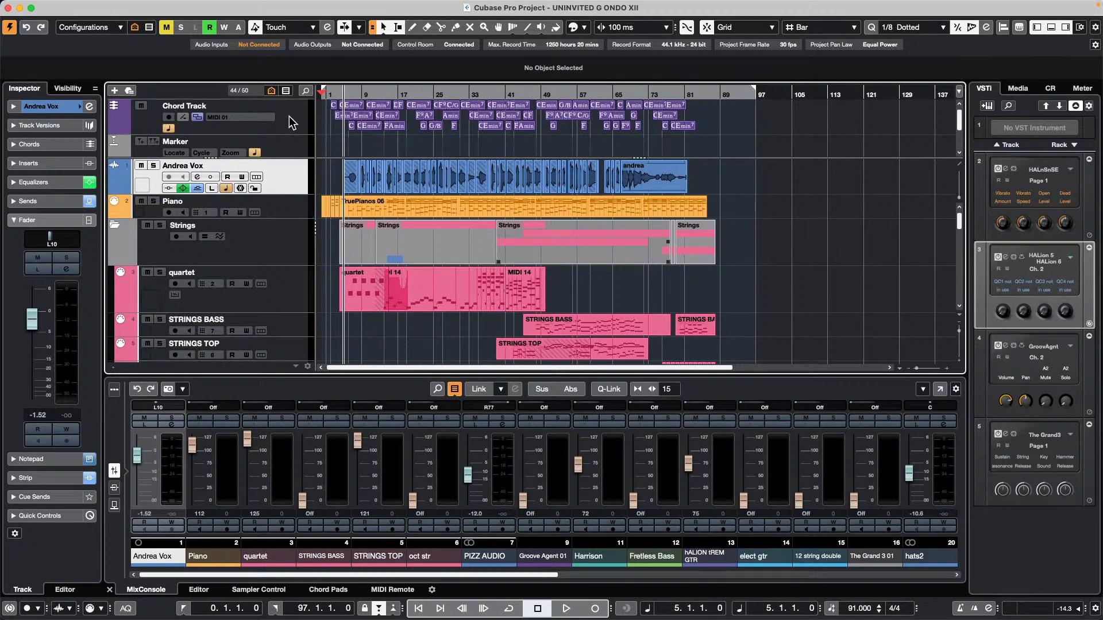
pyautogui.click(463, 7)
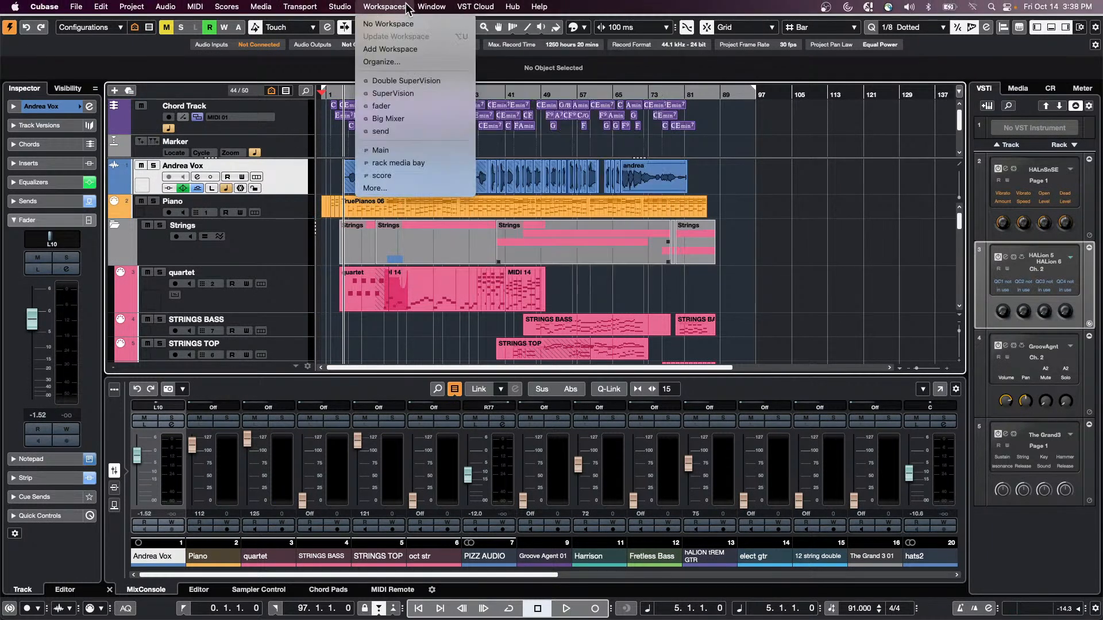
pyautogui.moveTo(468, 9)
pyautogui.moveTo(340, 6)
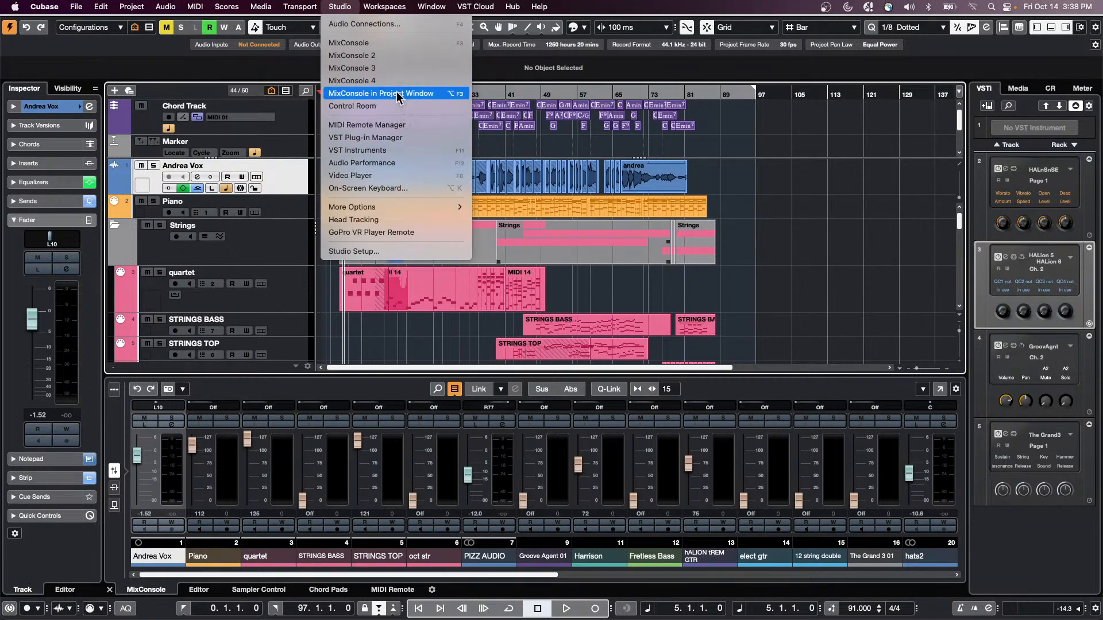
pyautogui.click(401, 167)
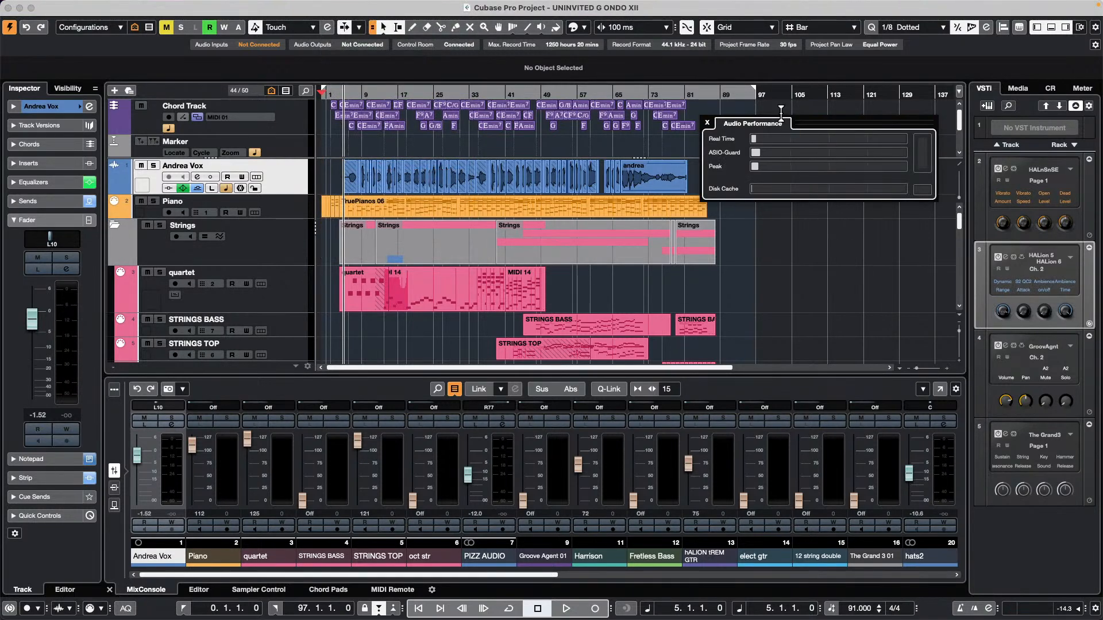
pyautogui.moveTo(798, 120); pyautogui.dragTo(561, 109)
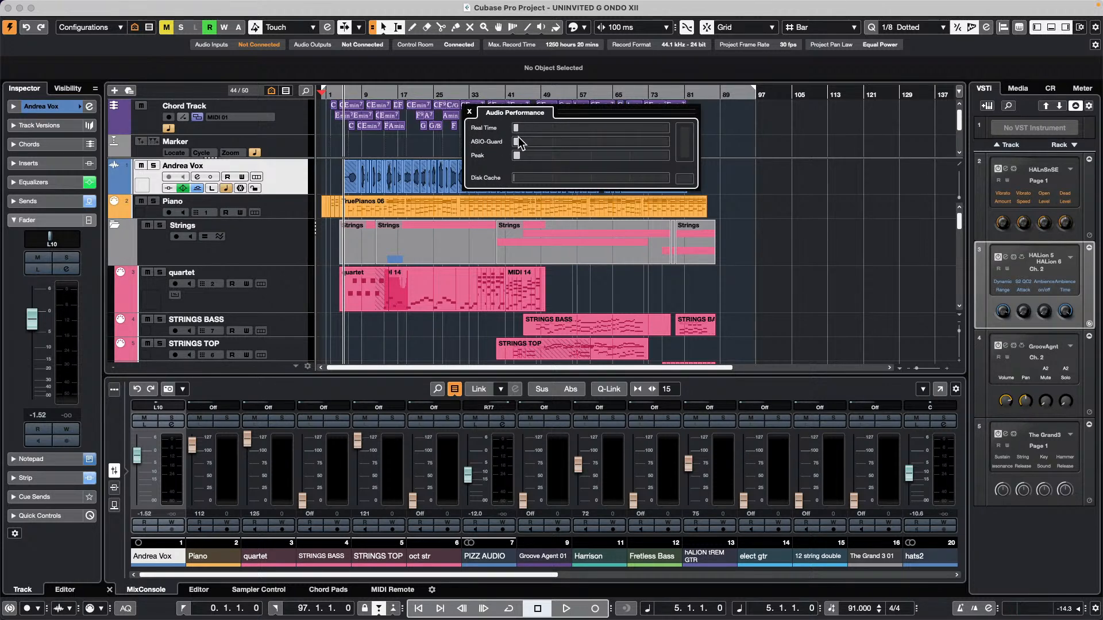
# Record-enable the quartet track and the whole Strings folder, and disarm them again.
pyautogui.click(174, 284)
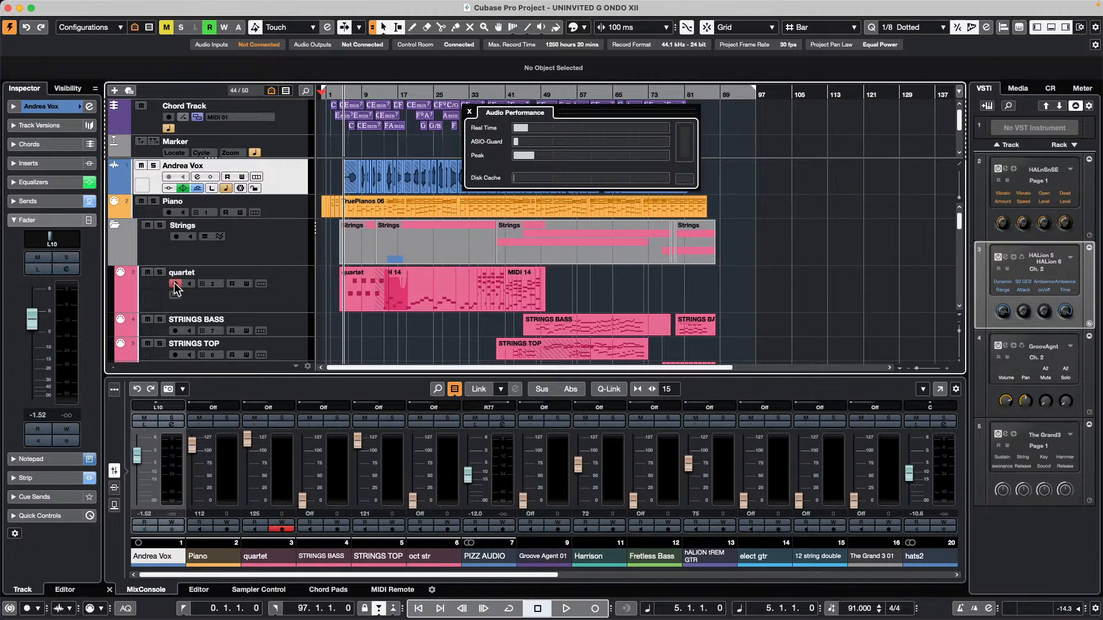
pyautogui.click(176, 237)
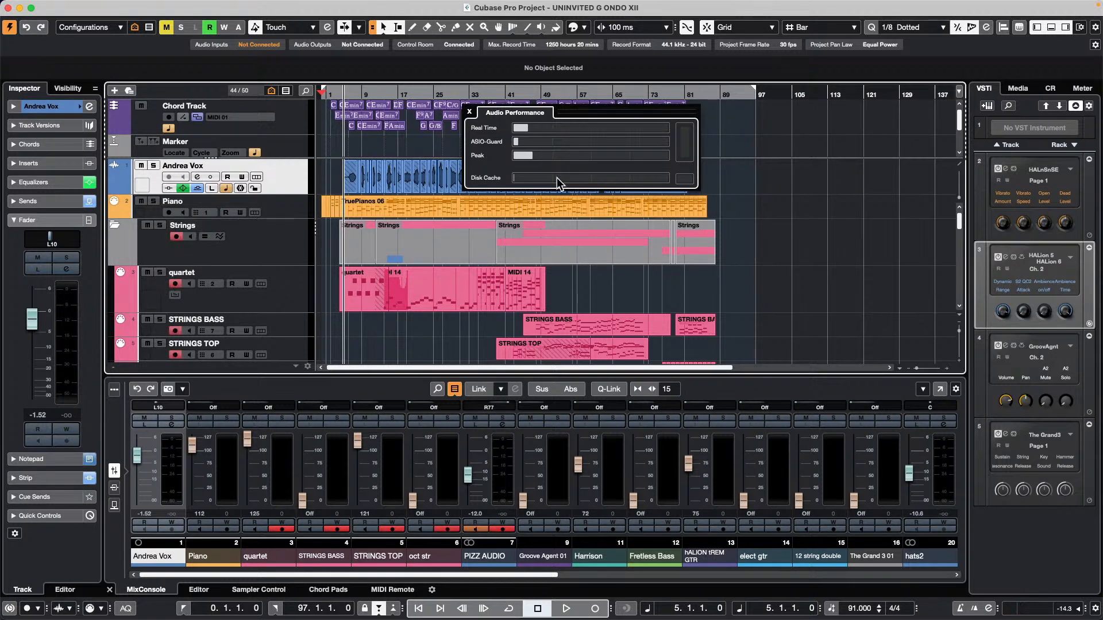
pyautogui.click(176, 236)
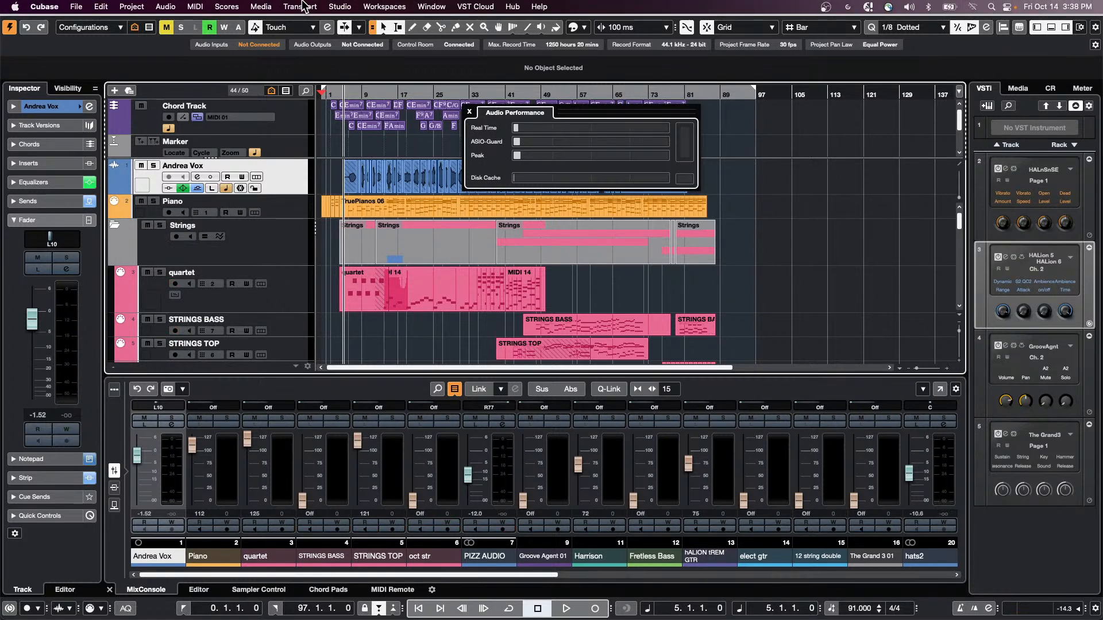
# Check the Steinberg UR24C's latency and buffer size in Studio Setup, and close the Audio Performance meter.
pyautogui.click(227, 7)
pyautogui.click(776, 267)
pyautogui.click(300, 6)
pyautogui.moveTo(261, 6)
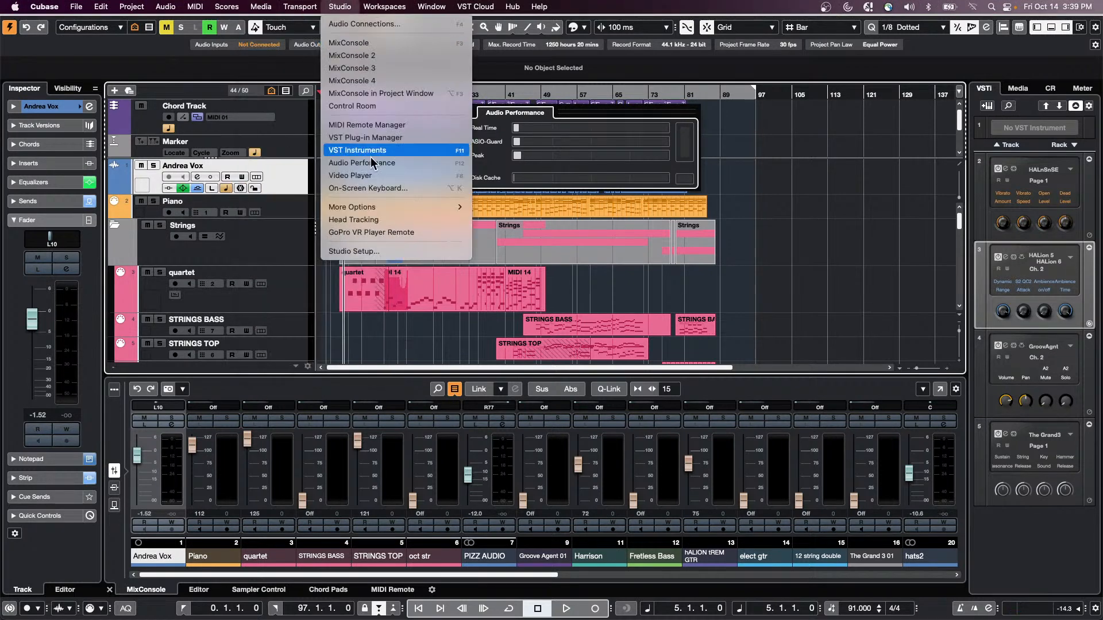
pyautogui.click(352, 251)
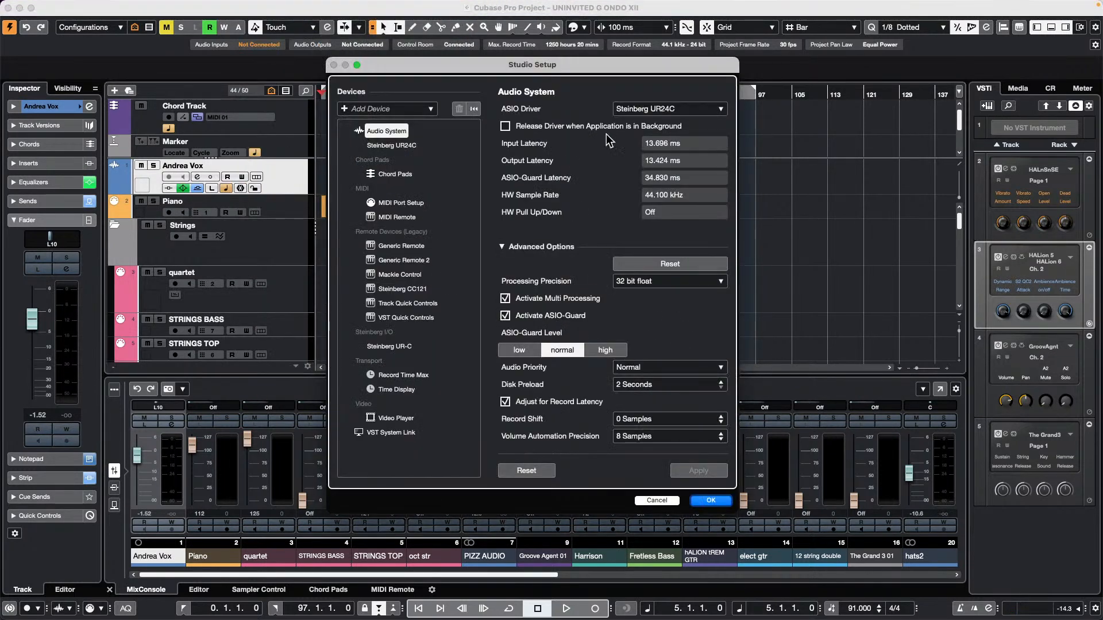
pyautogui.click(395, 146)
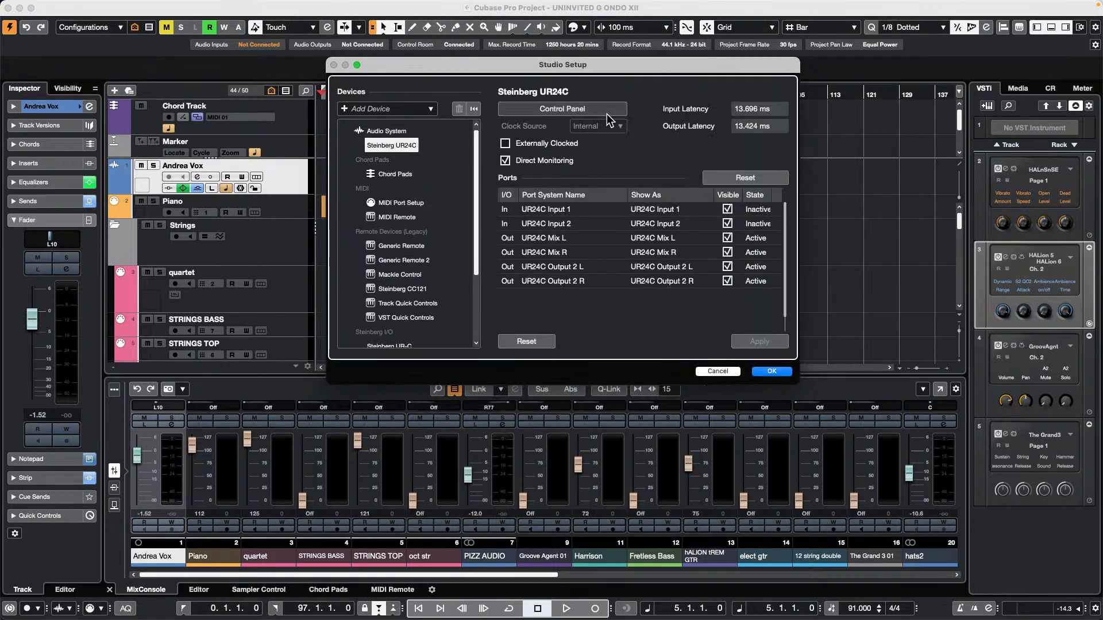
pyautogui.click(562, 109)
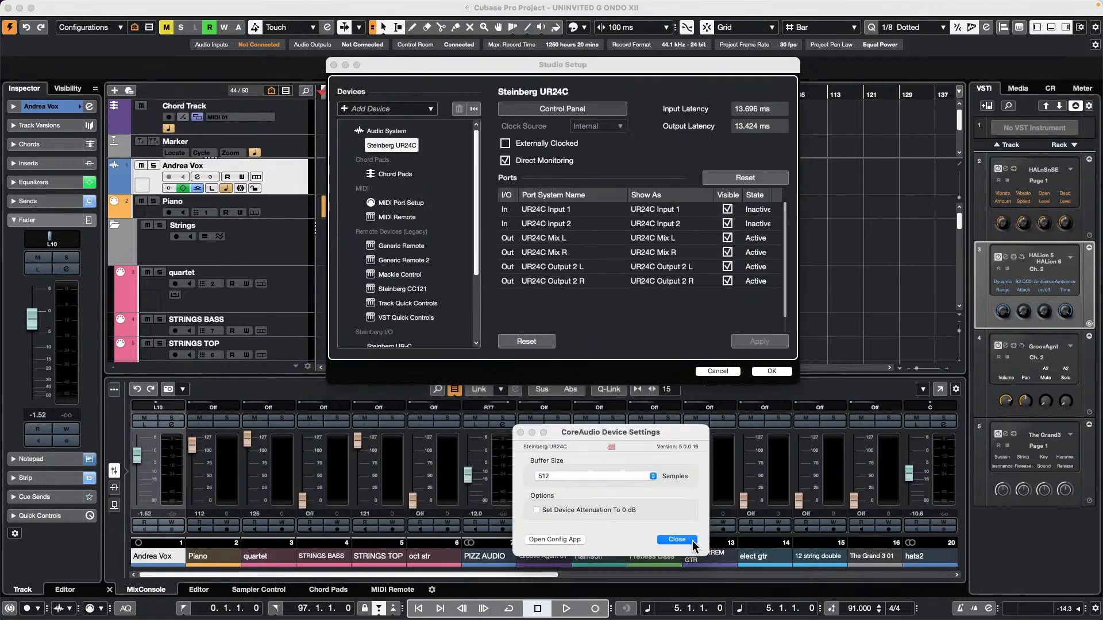
pyautogui.click(676, 540)
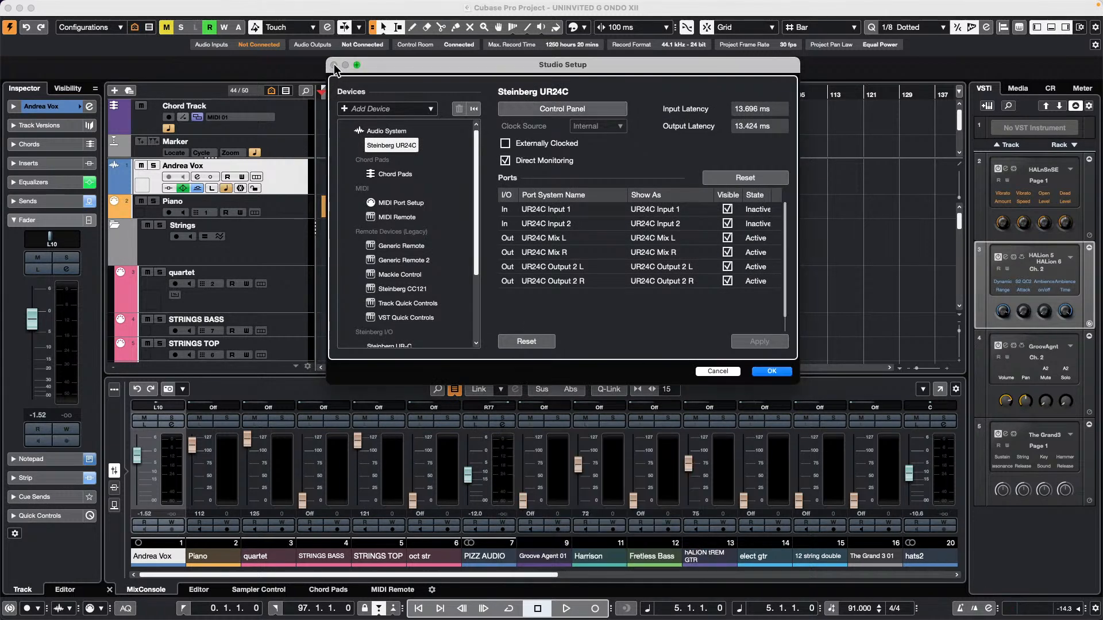
pyautogui.click(772, 371)
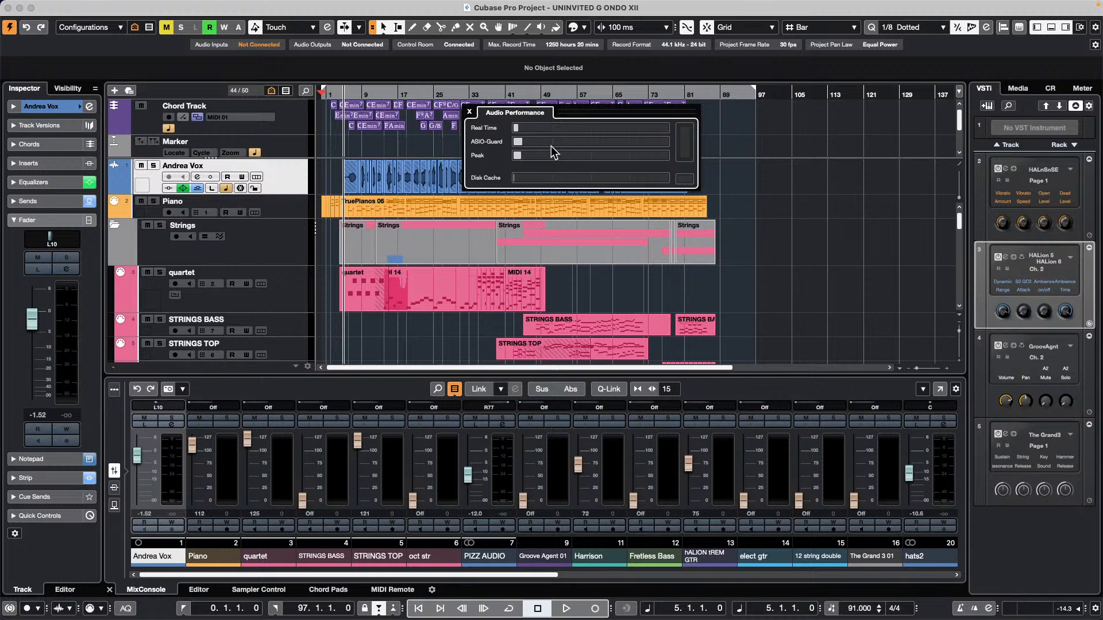
pyautogui.click(470, 113)
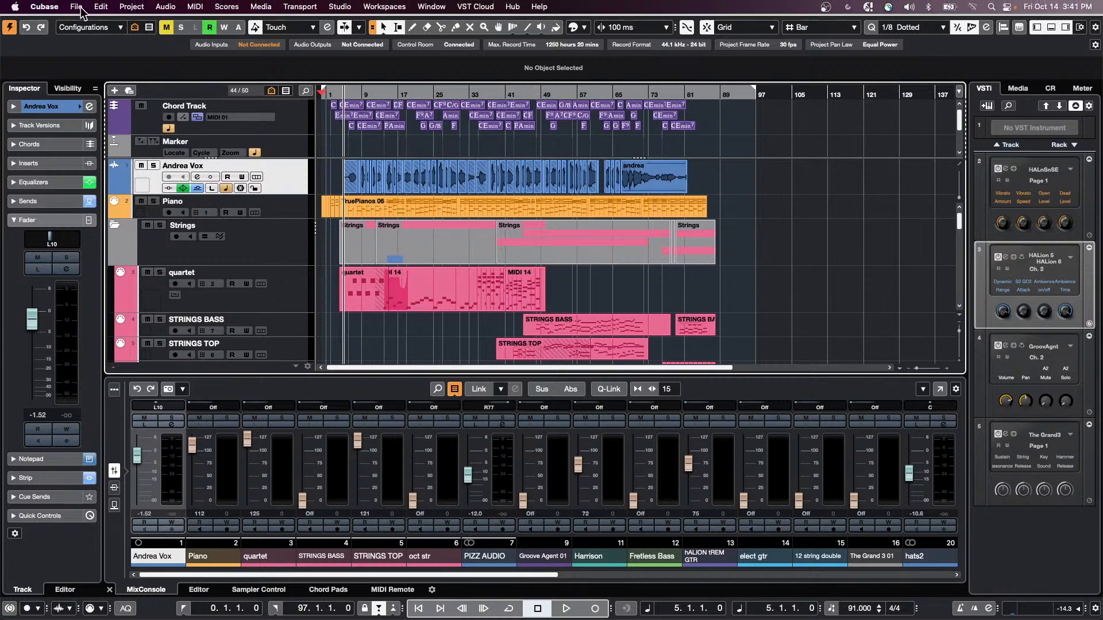
pyautogui.click(76, 7)
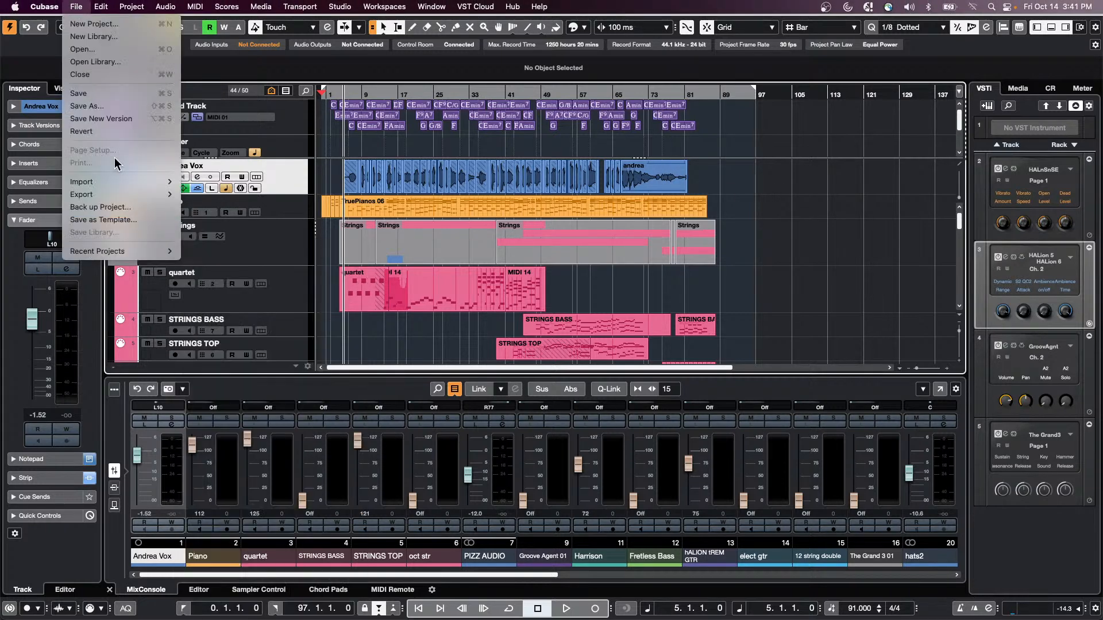
pyautogui.moveTo(115, 194)
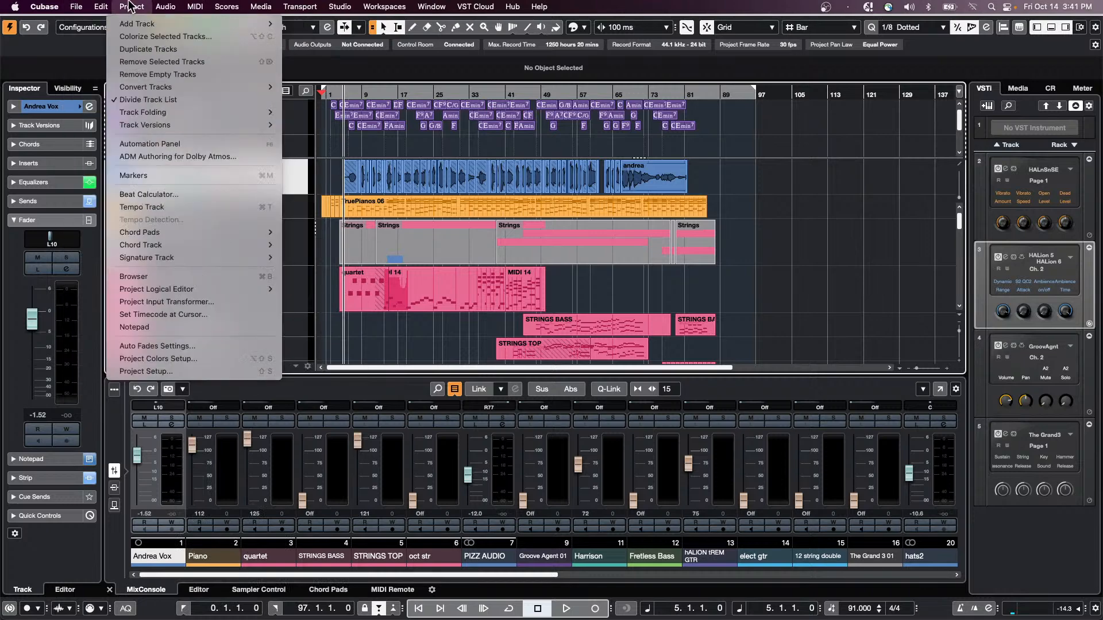
pyautogui.moveTo(113, 7)
pyautogui.moveTo(15, 7)
pyautogui.click(531, 298)
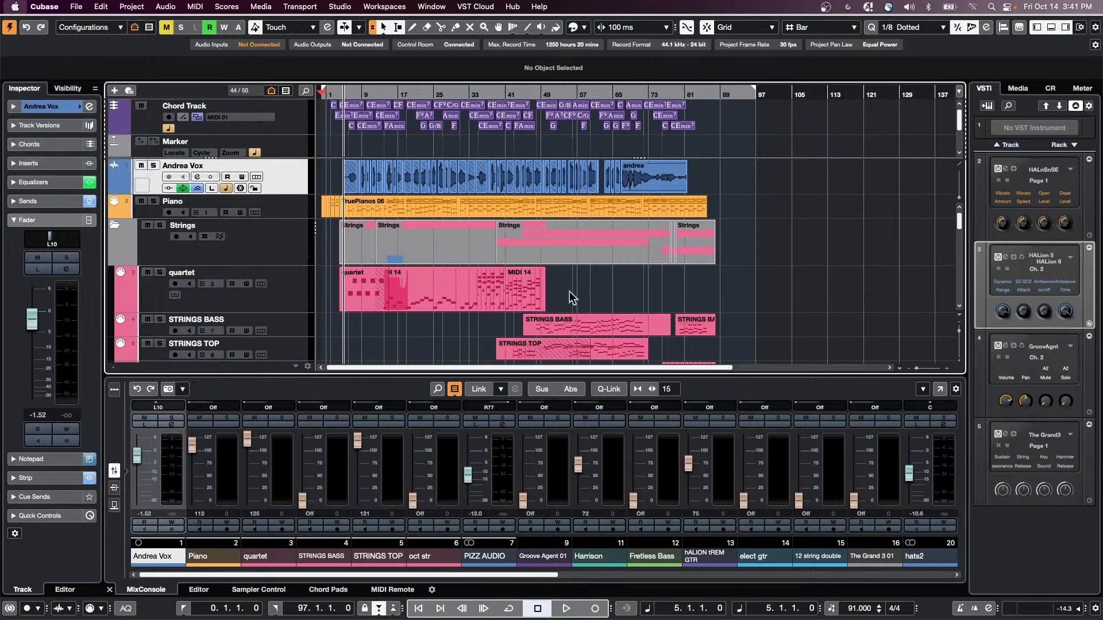
# Select the last part on the vocal track above Piano.
pyautogui.click(653, 181)
pyautogui.rightClick(653, 182)
pyautogui.click(653, 181)
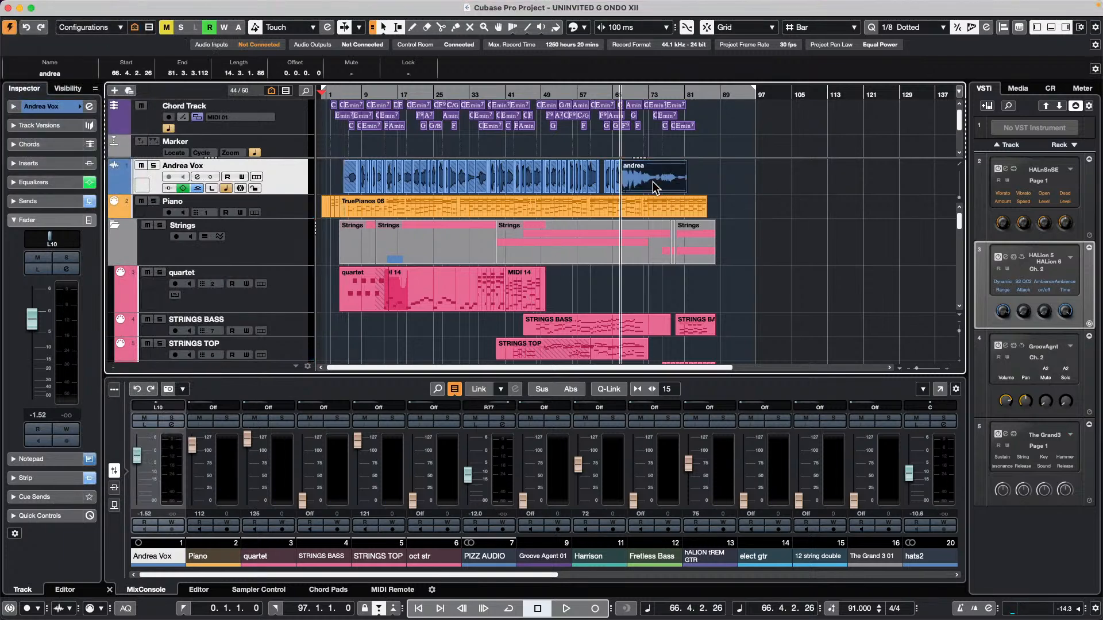
pyautogui.moveTo(169, 5)
pyautogui.click(85, 7)
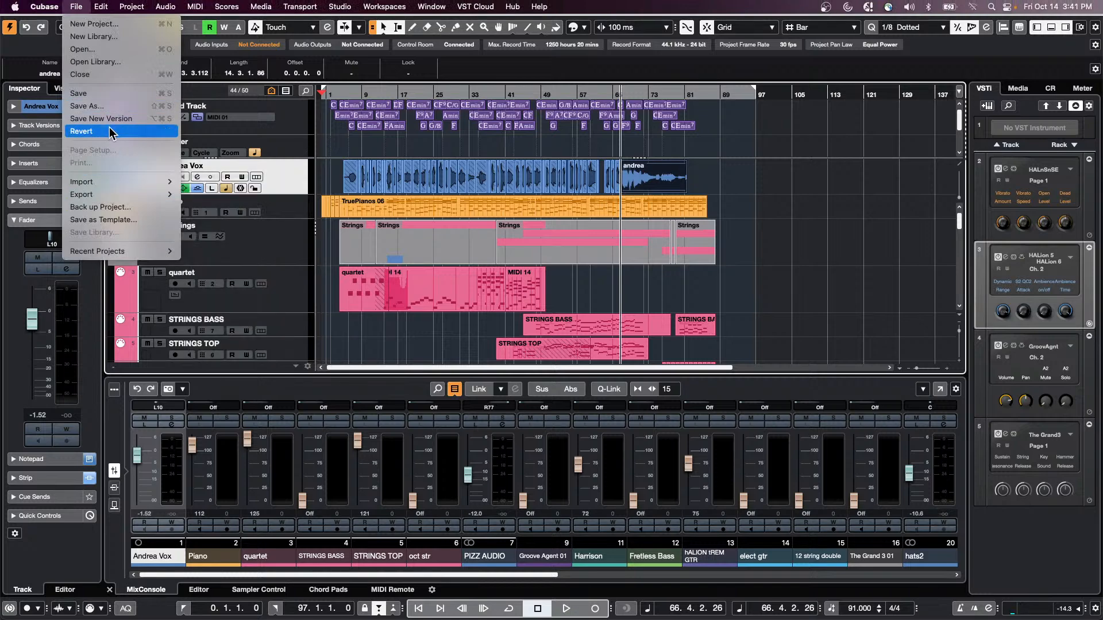
pyautogui.click(434, 299)
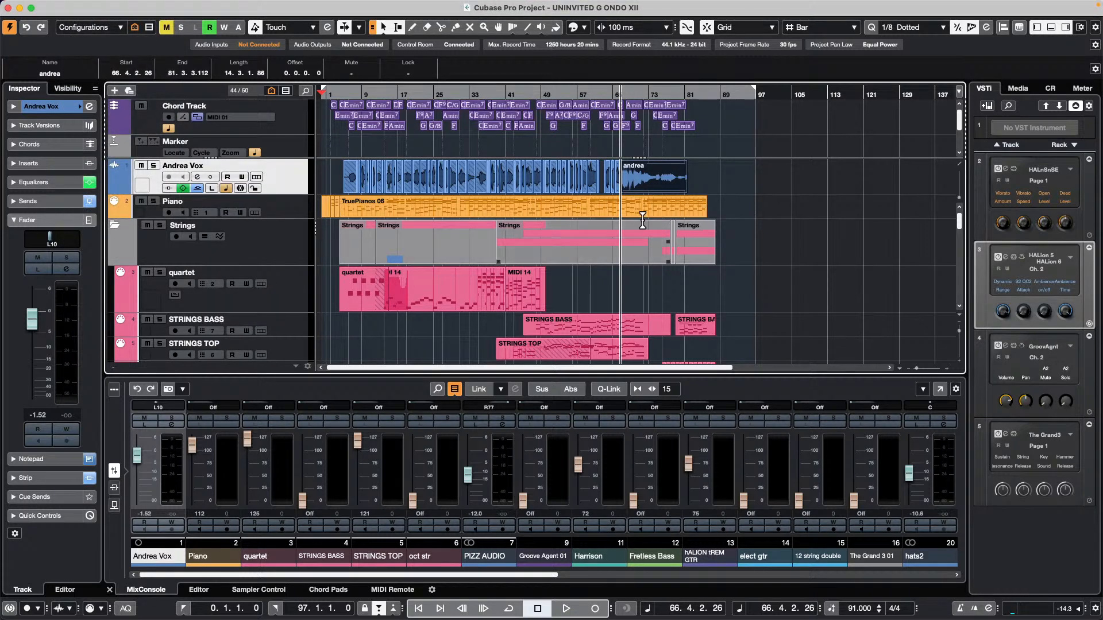
# Select the hats2_02 audio event starting at bar 22 on the hats2 track.
pyautogui.scroll(-5, 565, 265)
pyautogui.scroll(3, 566, 265)
pyautogui.scroll(-3, 563, 264)
pyautogui.scroll(-6, 565, 266)
pyautogui.scroll(2, 566, 267)
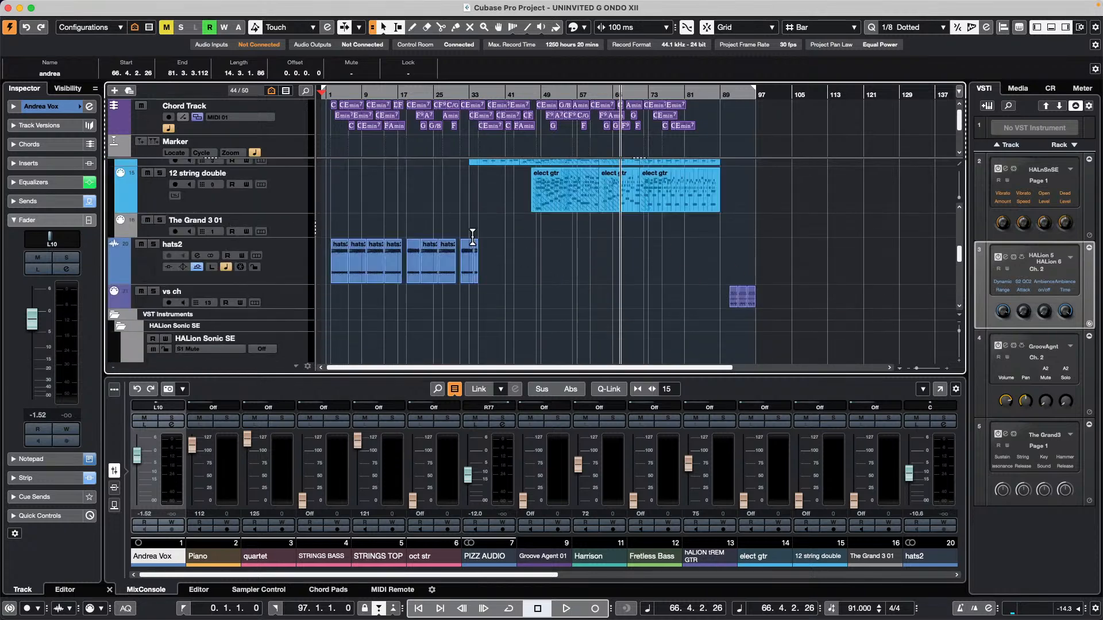
pyautogui.scroll(1, 466, 244)
pyautogui.scroll(2, 466, 244)
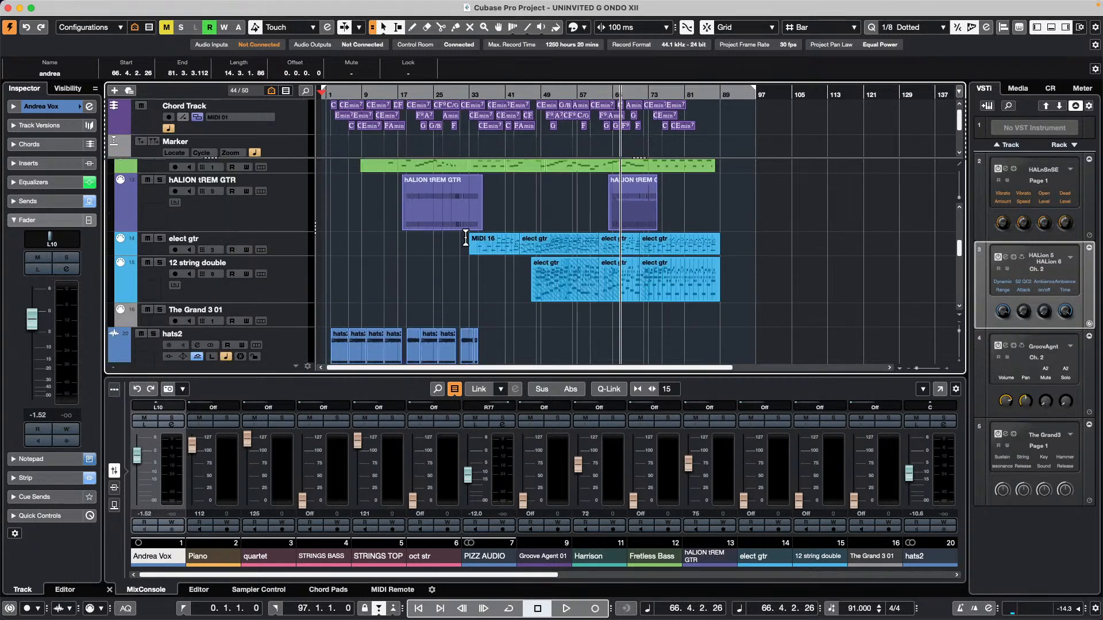
pyautogui.scroll(2, 466, 238)
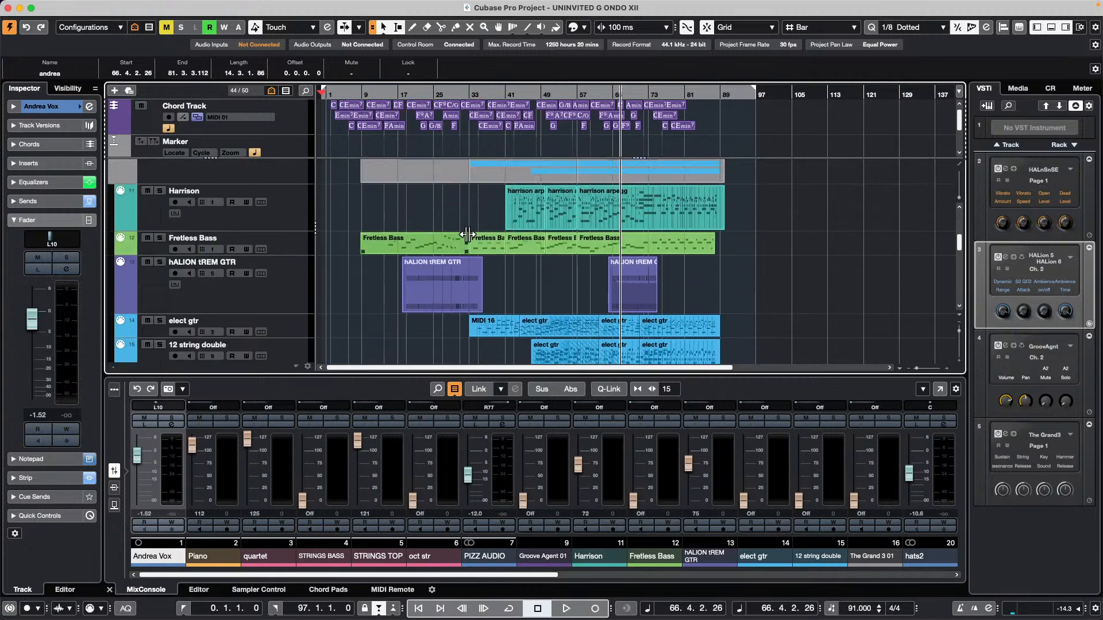
pyautogui.scroll(-5, 466, 234)
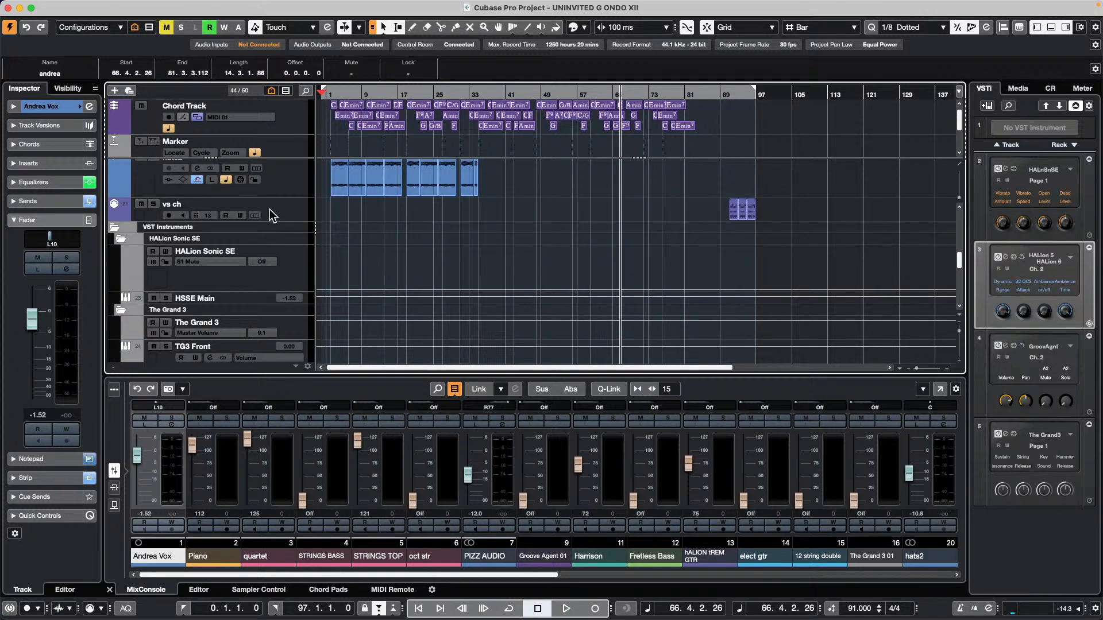
pyautogui.click(430, 185)
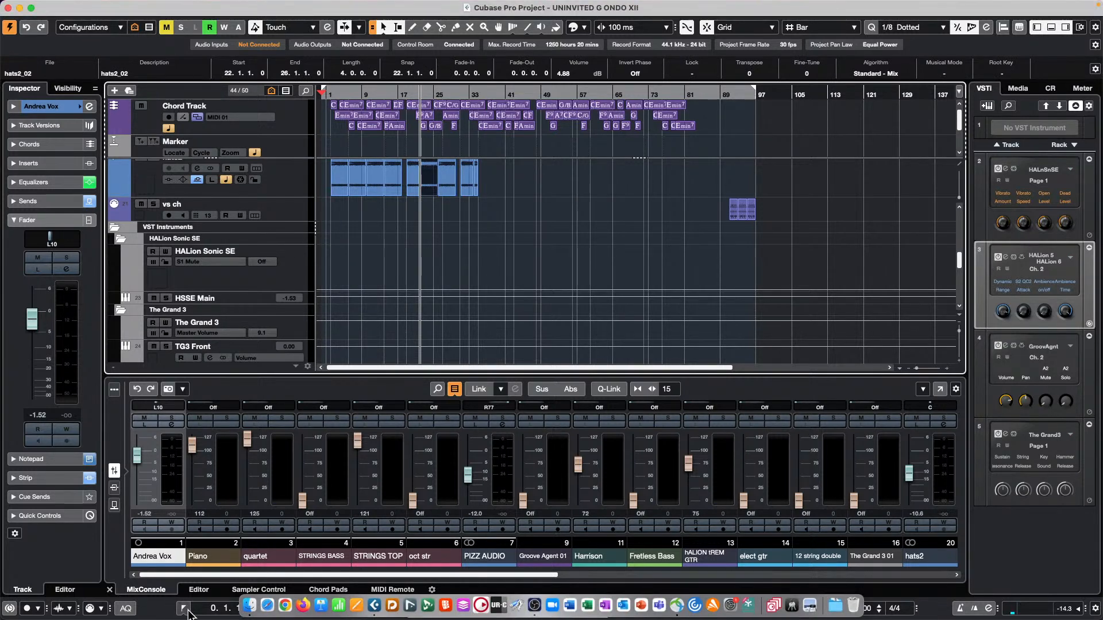
# Switch to Finder, move its window clear of the hats2 events, and show the Desktop folder.
pyautogui.click(248, 614)
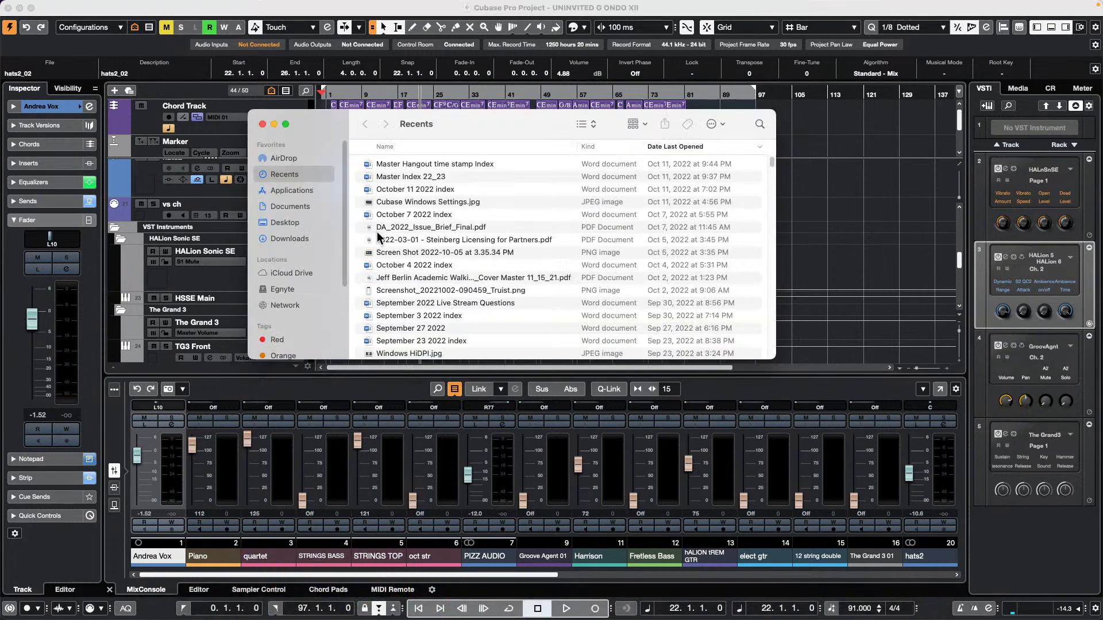
pyautogui.moveTo(368, 123); pyautogui.dragTo(663, 258)
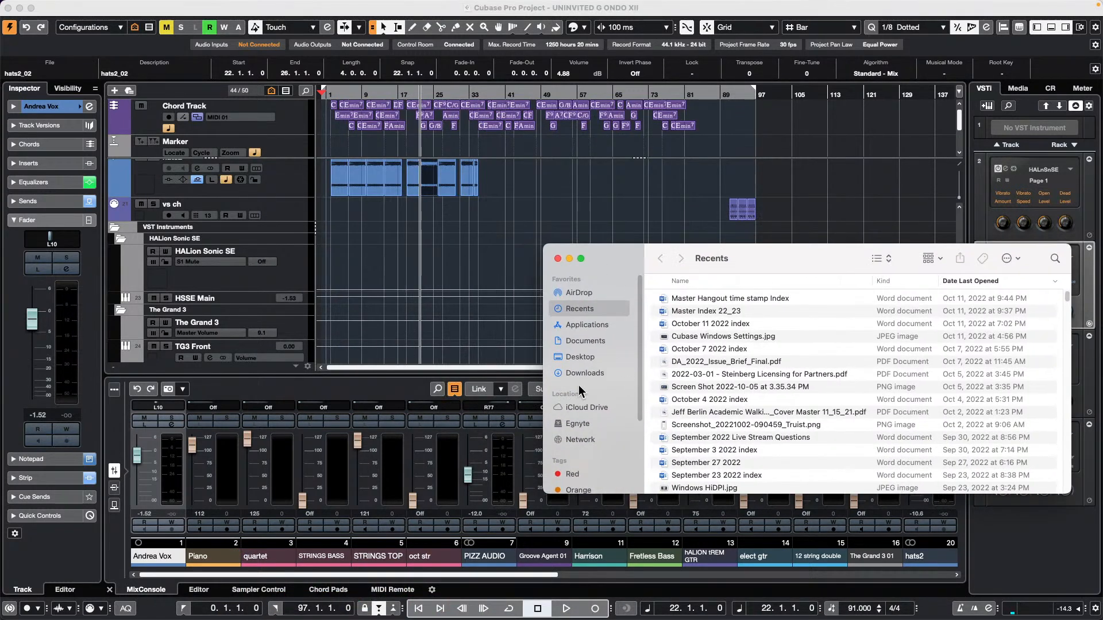
pyautogui.click(575, 355)
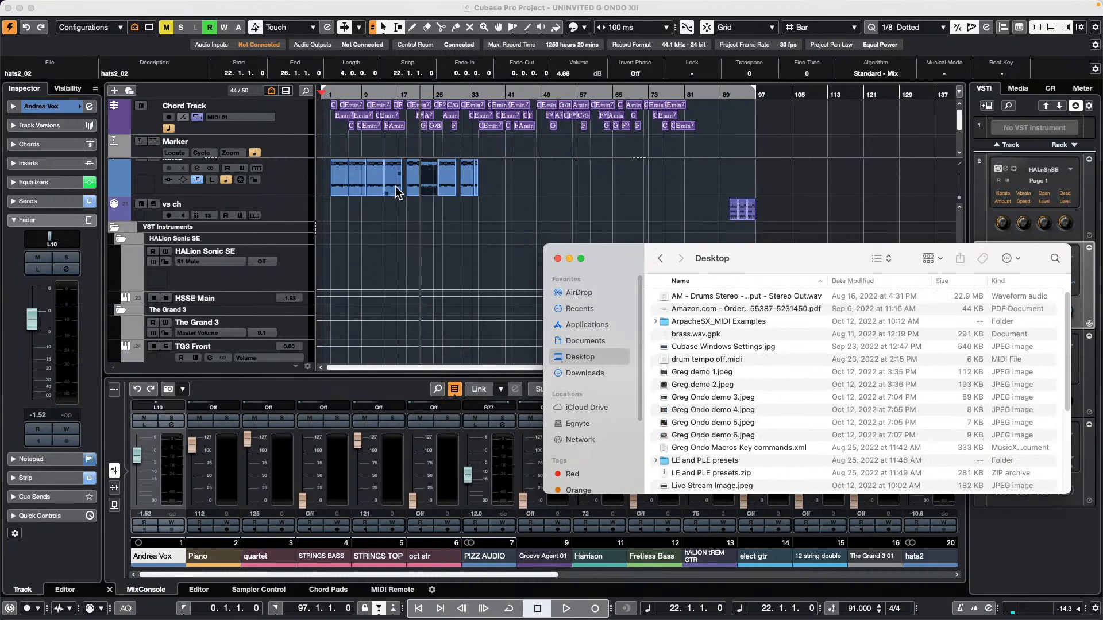
# Select the hats2_02 event at bar 22 again and bring the Finder Desktop window forward, checking Finder's editing commands.
pyautogui.click(432, 180)
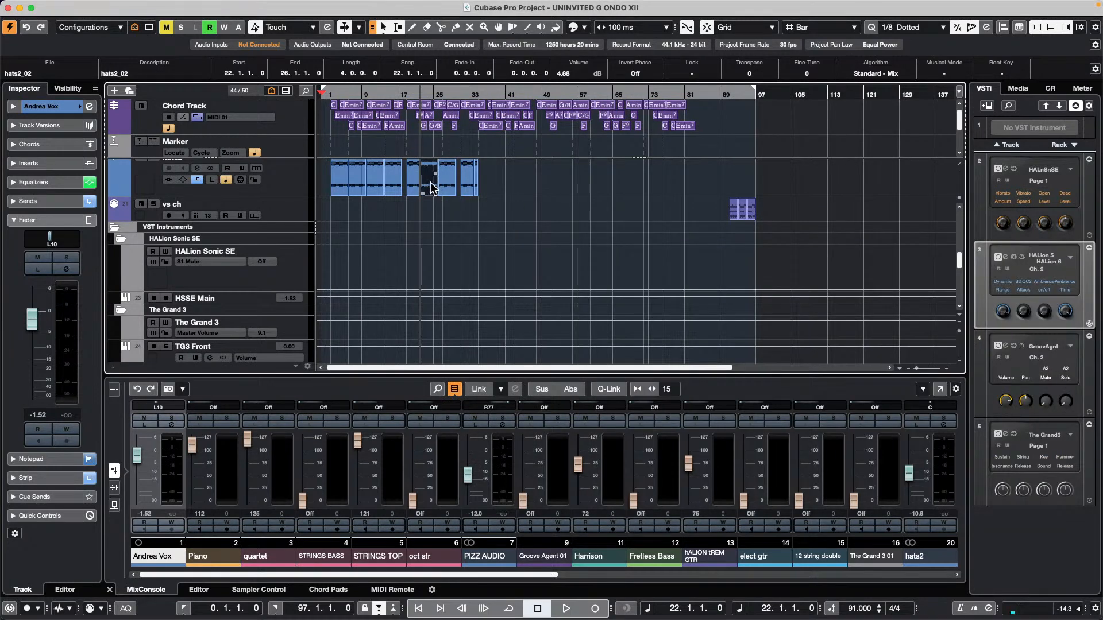
pyautogui.scroll(-1, 406, 344)
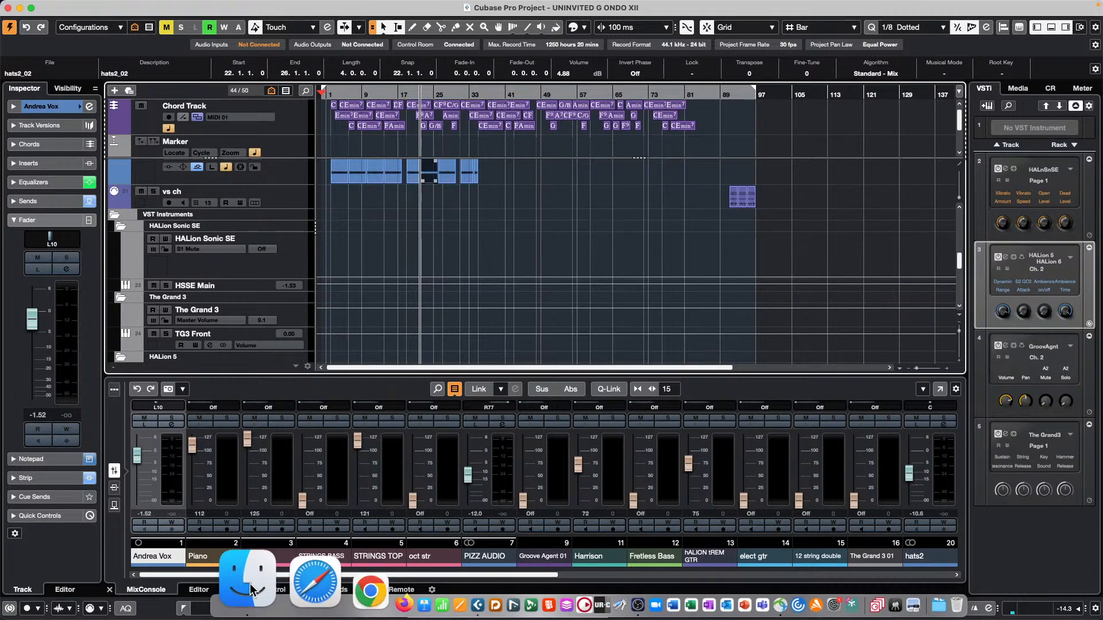
pyautogui.click(250, 589)
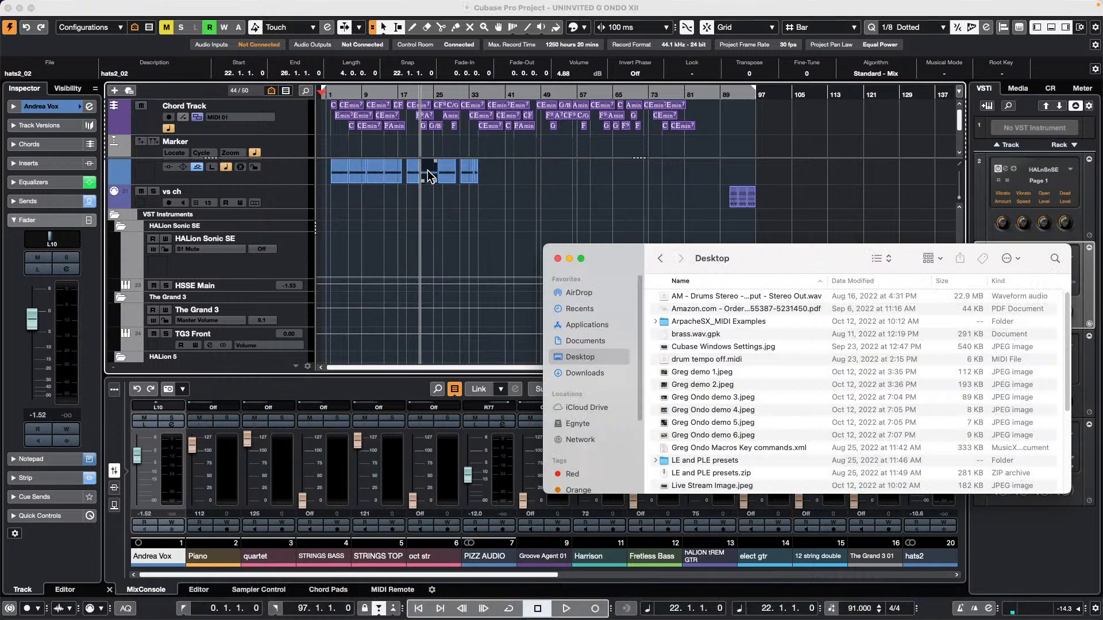
pyautogui.click(91, 6)
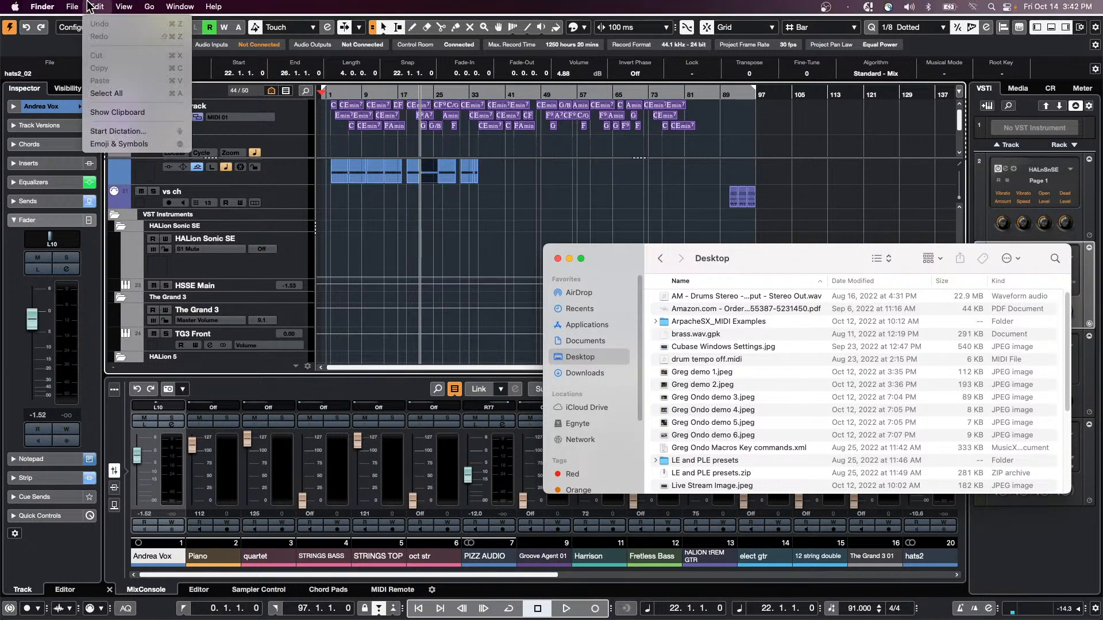
pyautogui.click(447, 170)
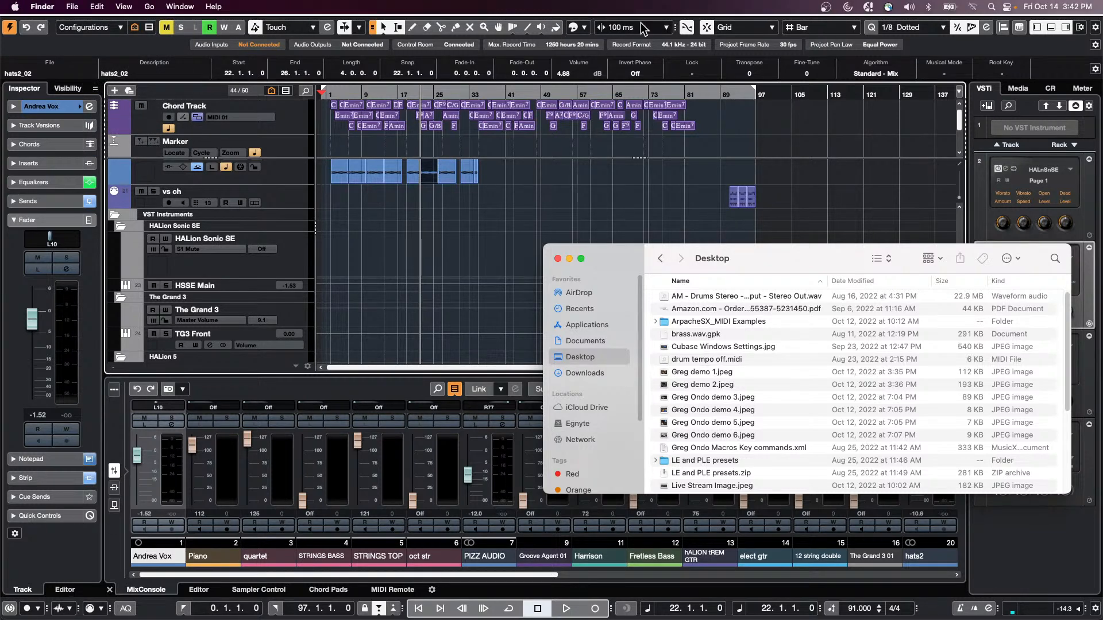
# Move the Cubase project window aside and drop a hats2 audio event into the Desktop folder.
pyautogui.moveTo(674, 15); pyautogui.dragTo(275, 38)
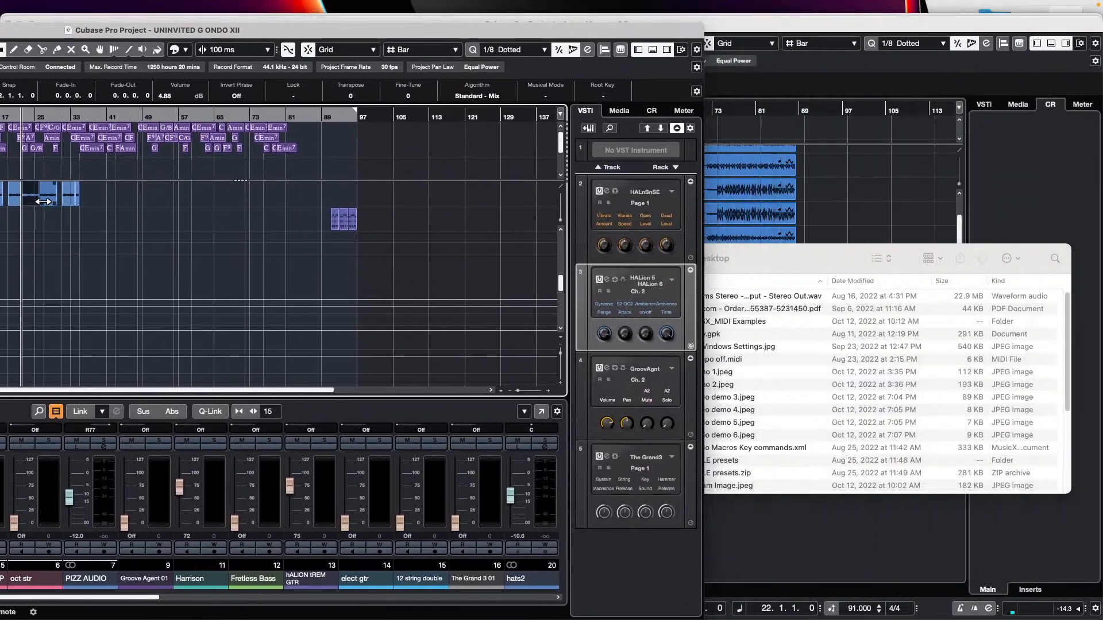
pyautogui.click(787, 360)
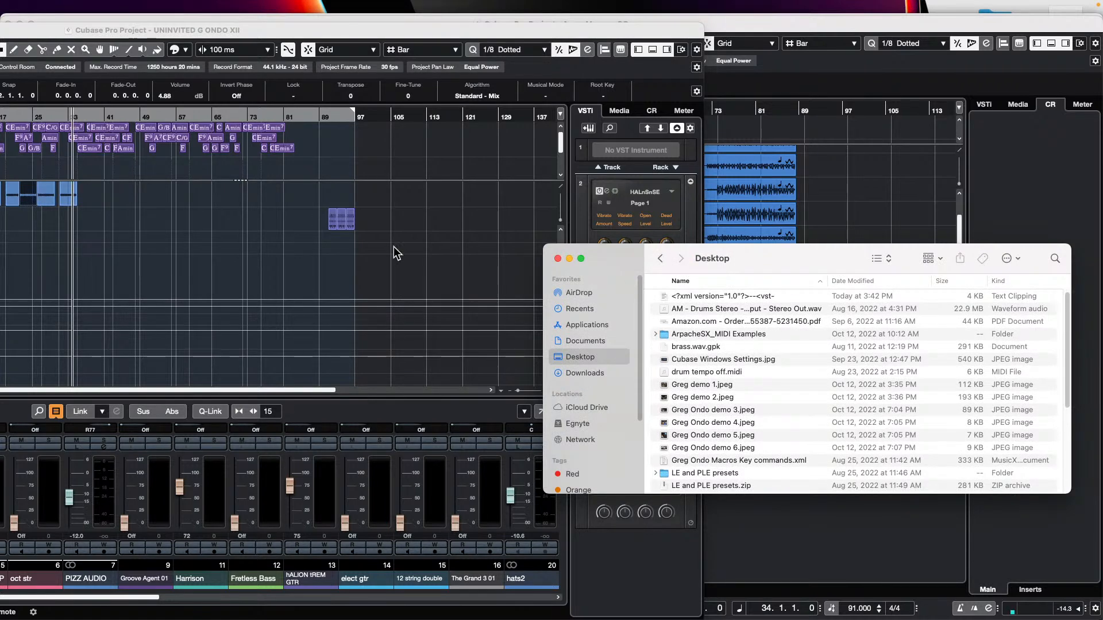
# Drop the last event of the vocal track above Piano into the Desktop folder and return the project window to full size.
pyautogui.scroll(10, 170, 213)
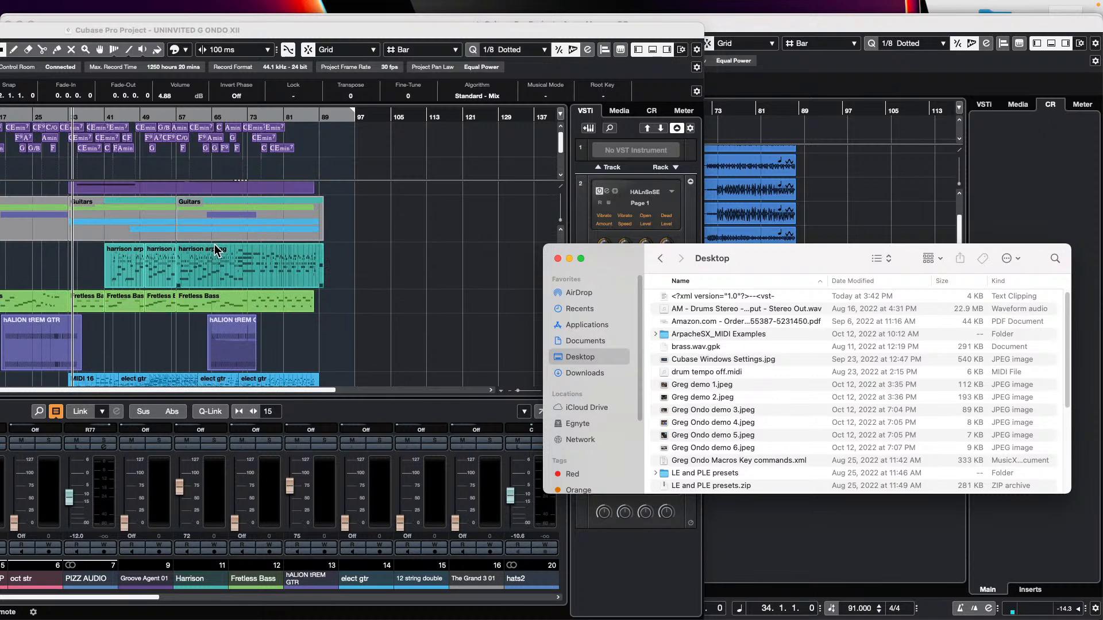
pyautogui.moveTo(245, 196); pyautogui.dragTo(241, 315)
pyautogui.moveTo(30, 207); pyautogui.dragTo(37, 211)
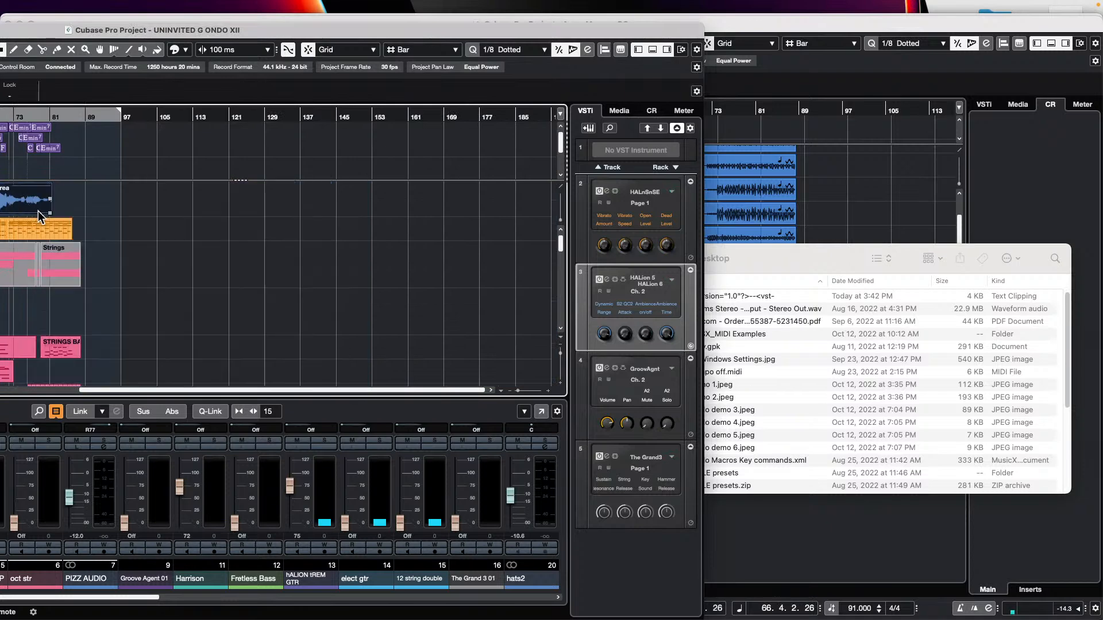
pyautogui.moveTo(803, 351); pyautogui.dragTo(734, 350)
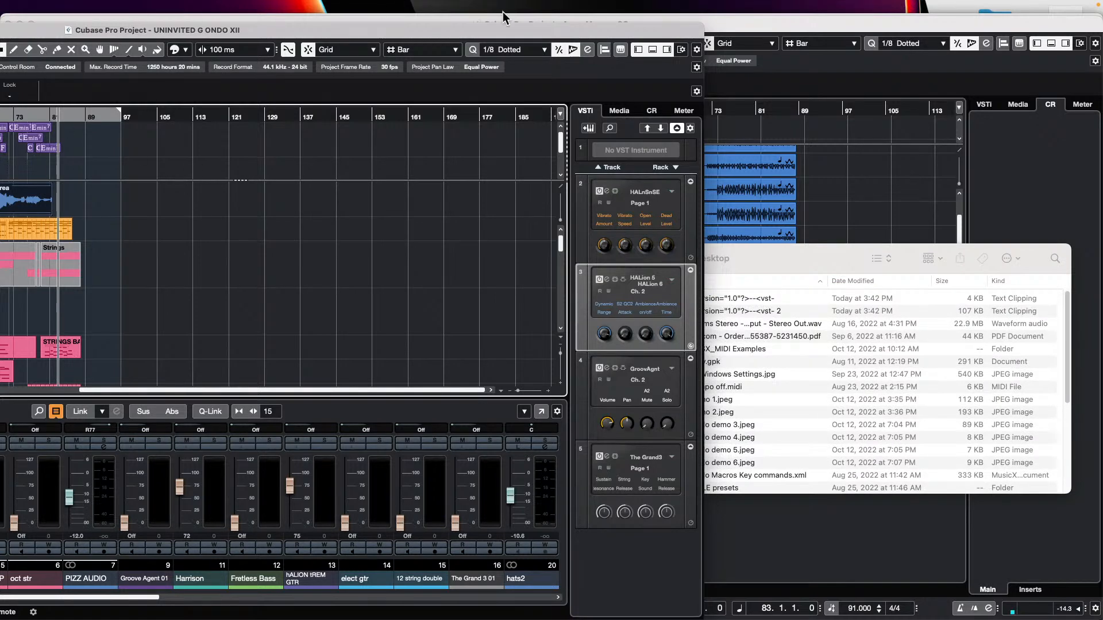
pyautogui.doubleClick(35, 31)
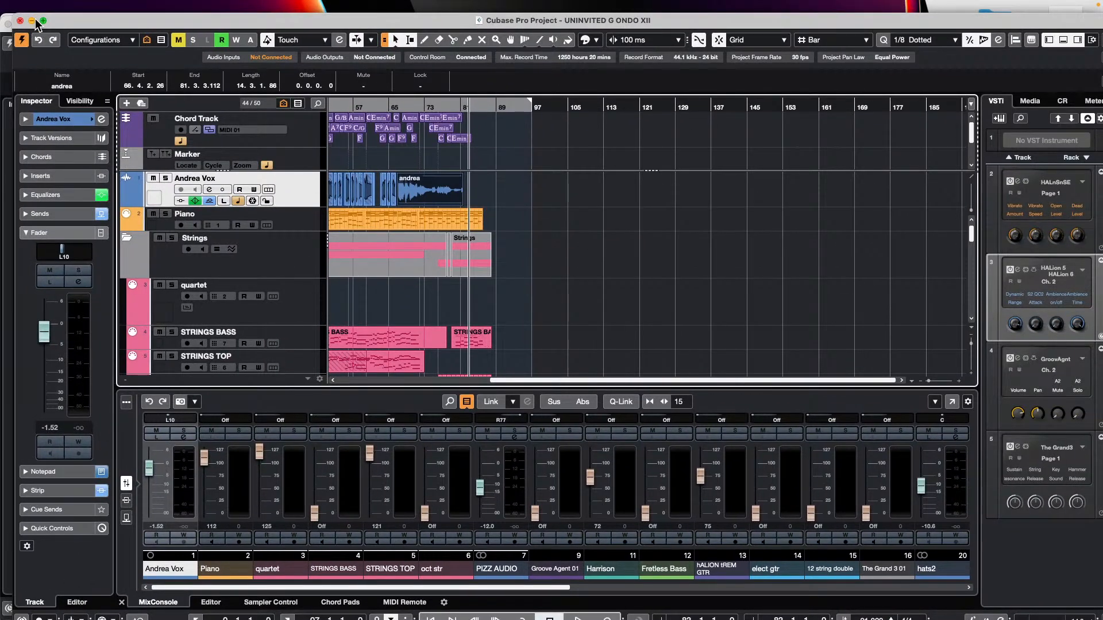
pyautogui.click(43, 21)
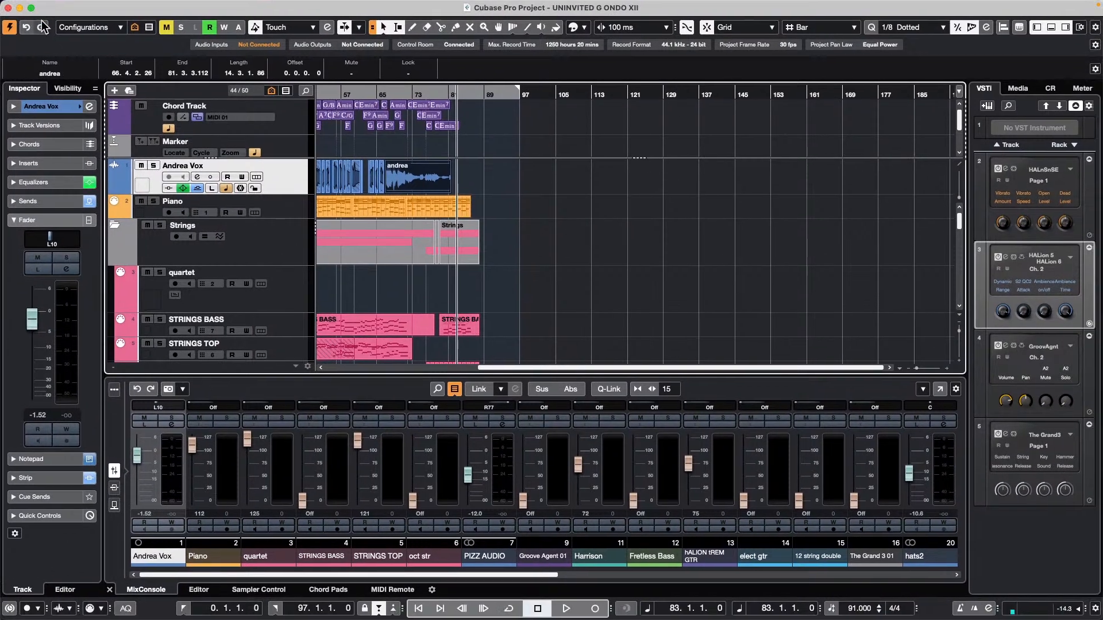
# Review the Export Selected Events settings for the selected vocal event and close the dialog without exporting.
pyautogui.click(78, 7)
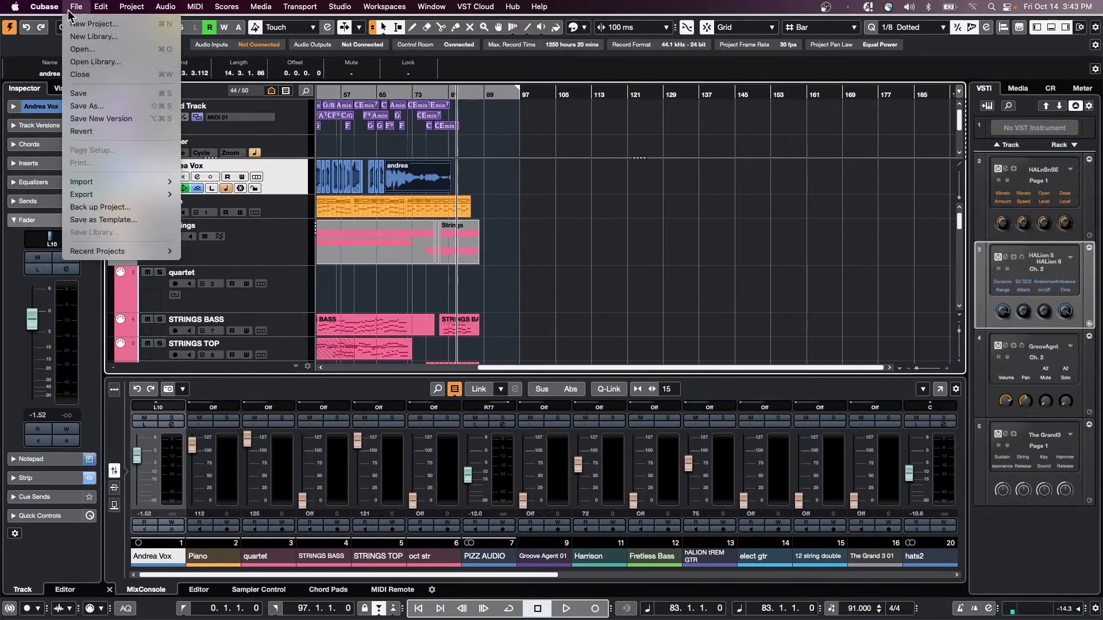
pyautogui.moveTo(118, 197)
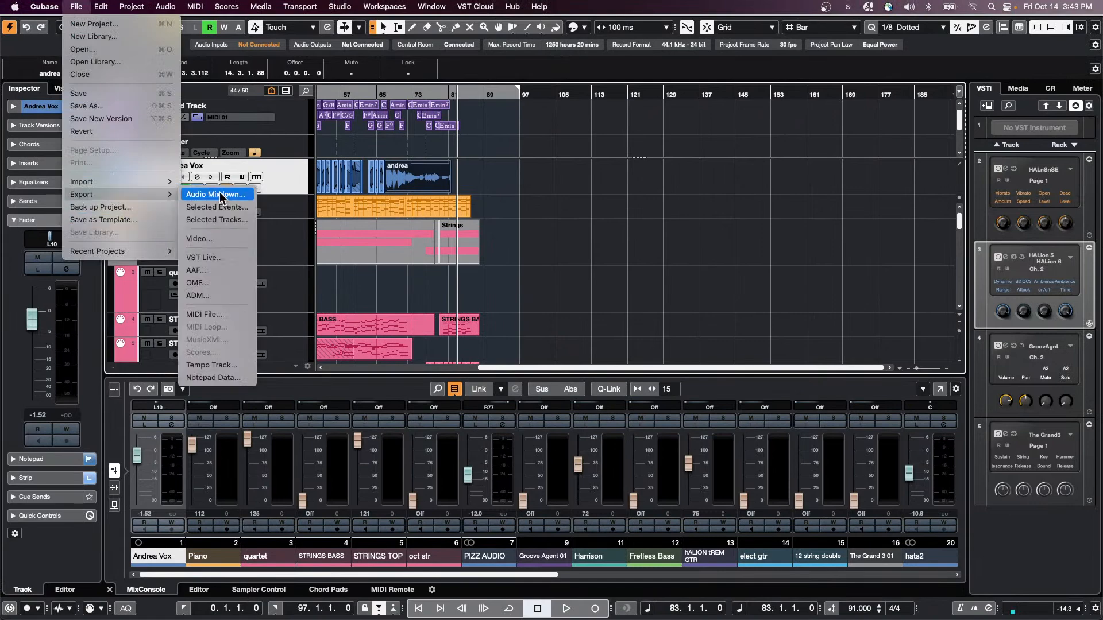
pyautogui.click(241, 215)
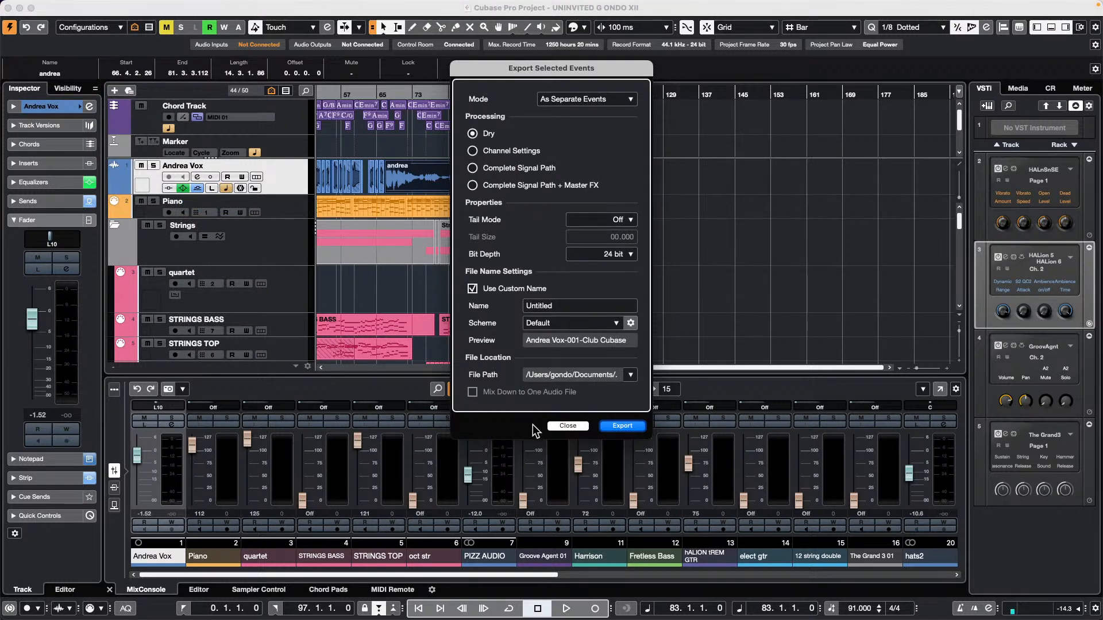
pyautogui.click(566, 427)
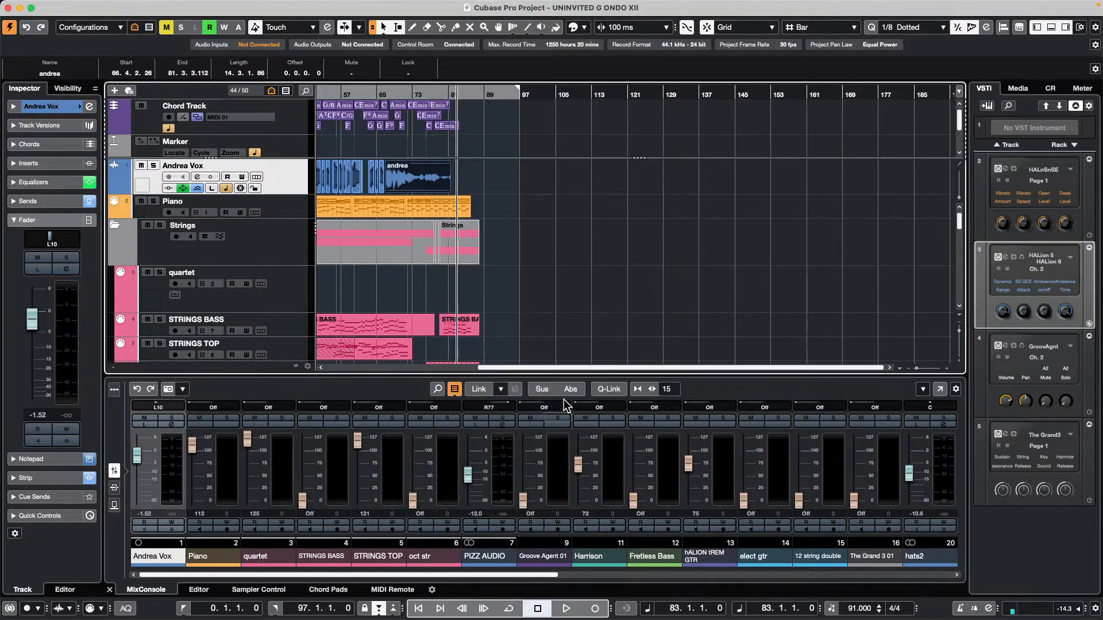
# Select all events on the vocal track above Piano and open Export Selected Events for them.
pyautogui.click(520, 189)
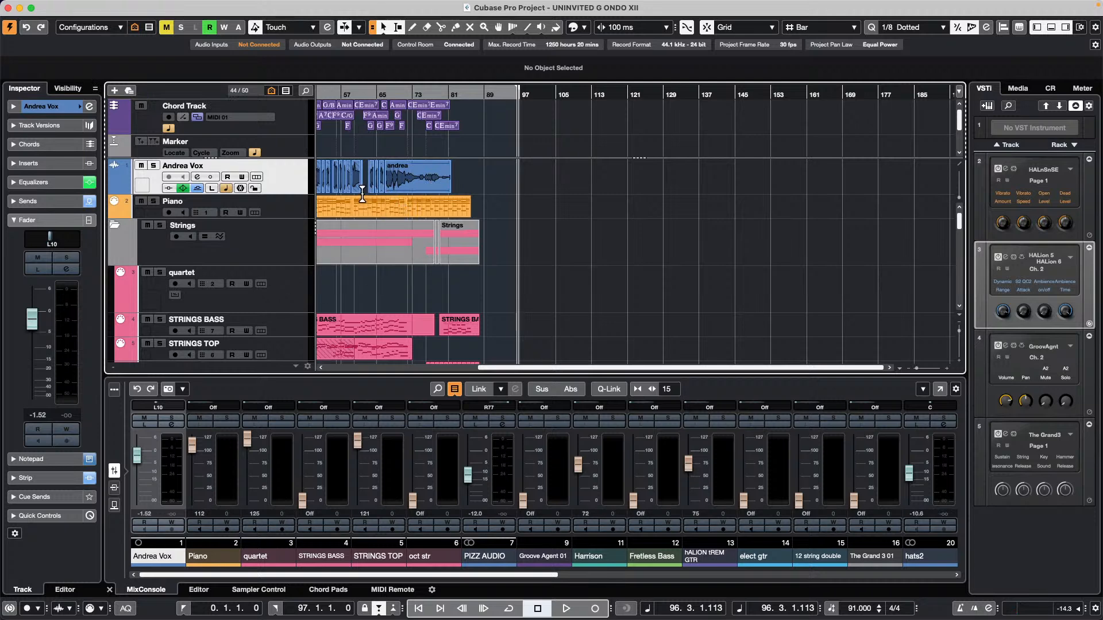
pyautogui.click(448, 181)
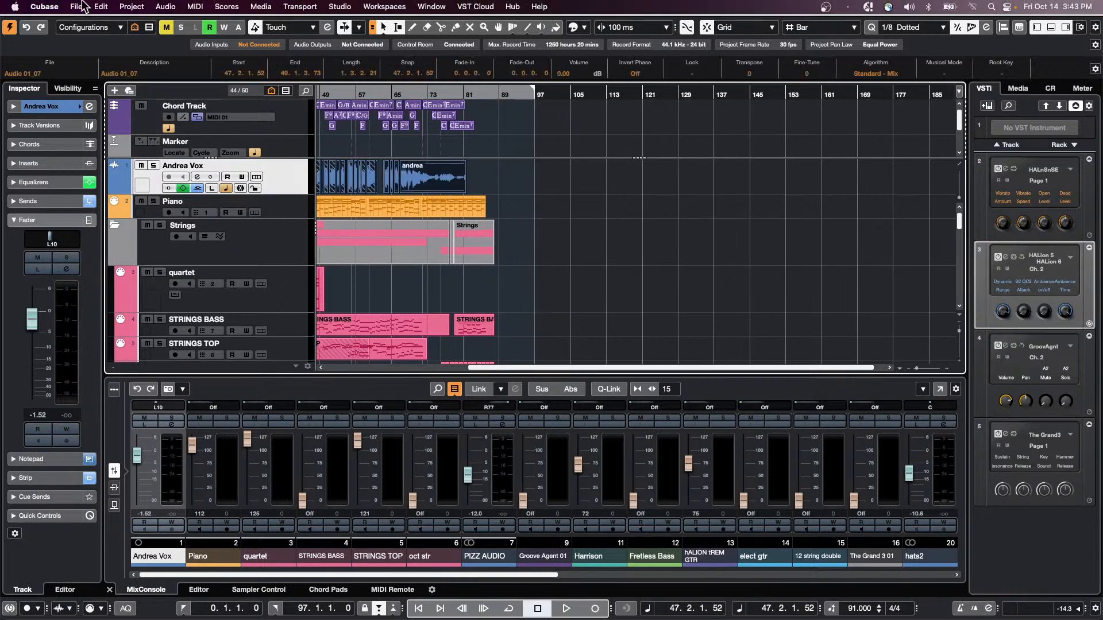
pyautogui.click(76, 6)
pyautogui.moveTo(86, 184)
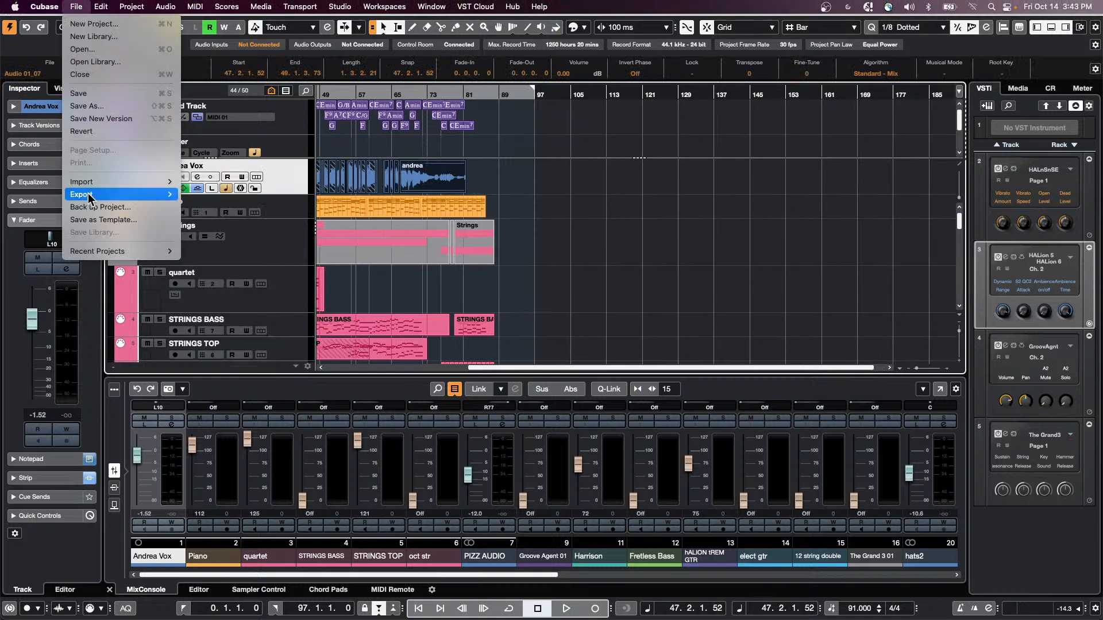
pyautogui.click(217, 208)
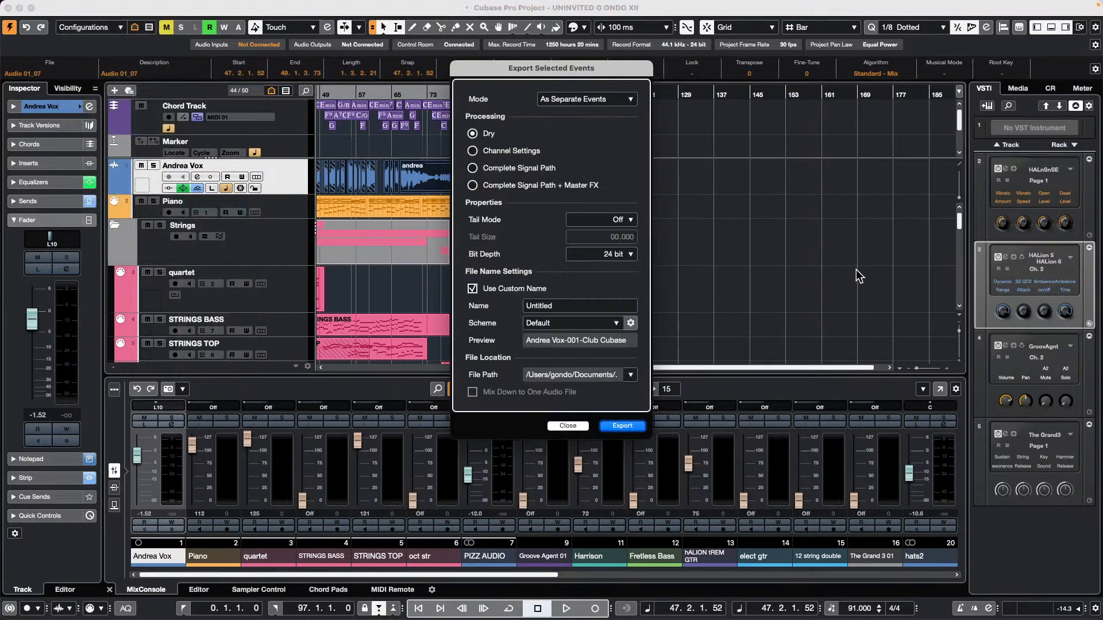
# Check the option of choosing a custom export folder, and leave the folder browser without picking one.
pyautogui.click(630, 375)
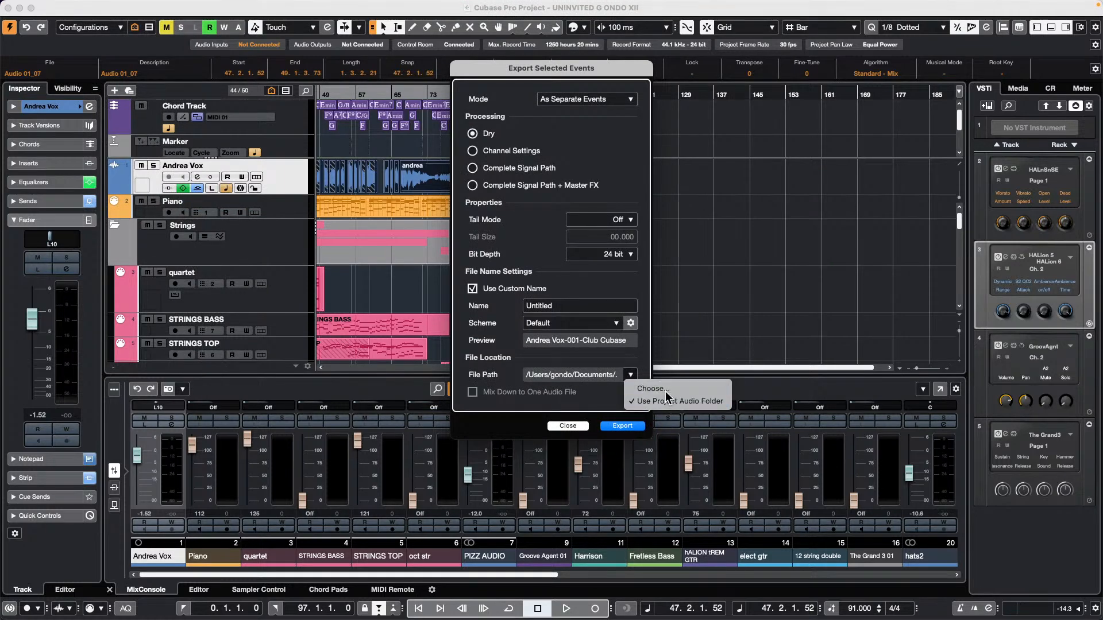
pyautogui.click(653, 389)
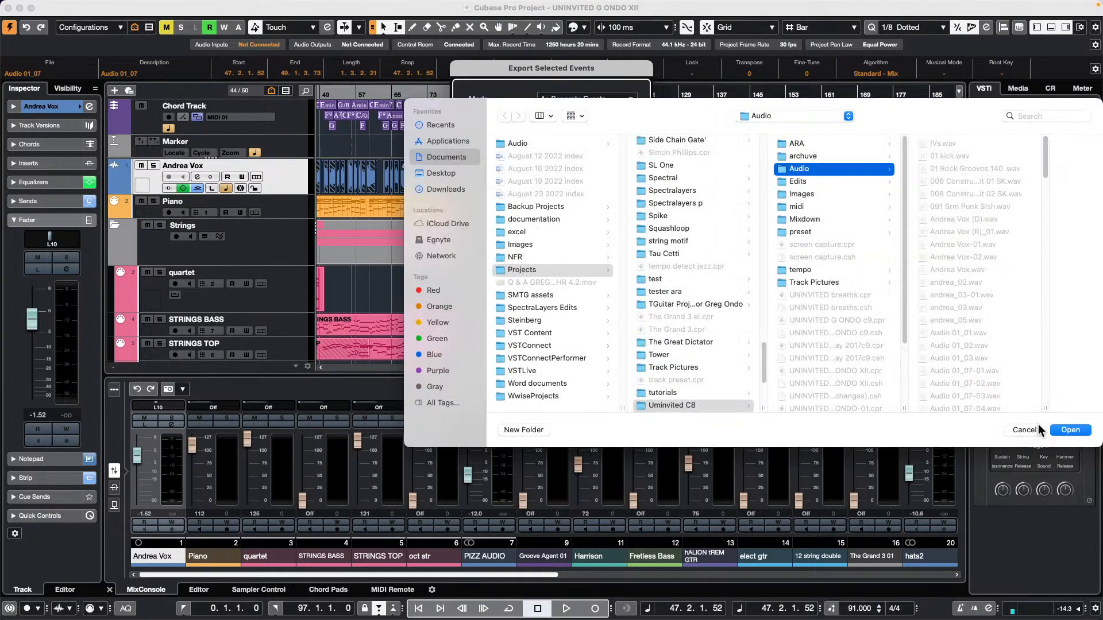
pyautogui.click(1023, 430)
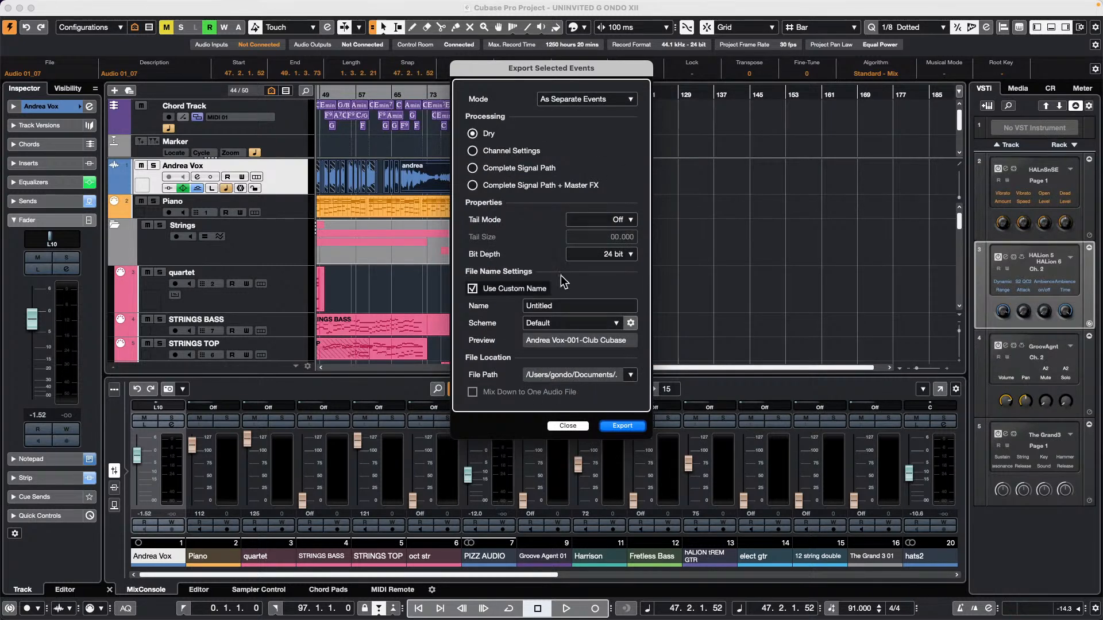
# Try the export processing options, ending on Channel Settings, and close the dialog without exporting.
pyautogui.click(473, 184)
pyautogui.click(473, 168)
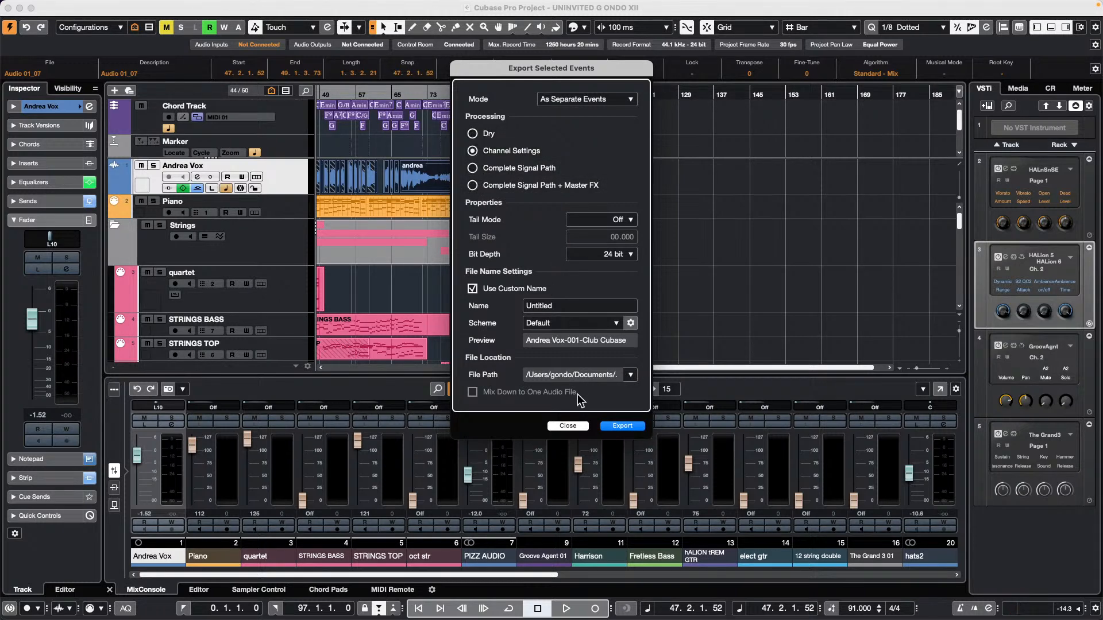
pyautogui.click(566, 426)
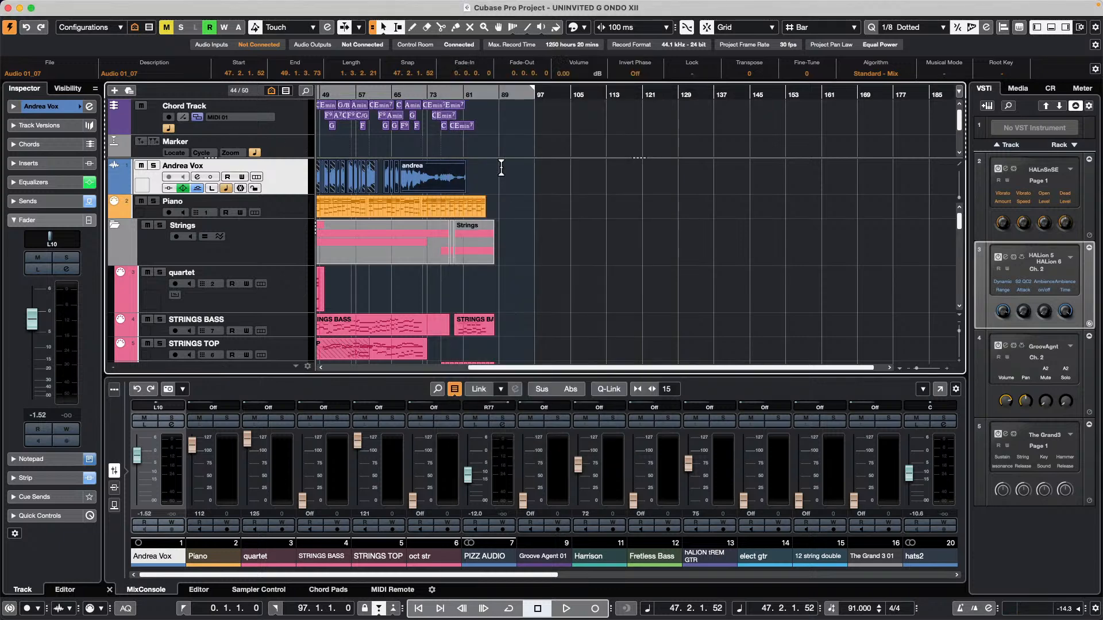
# Select only the last event on the vocal track above Piano and copy it.
pyautogui.click(551, 192)
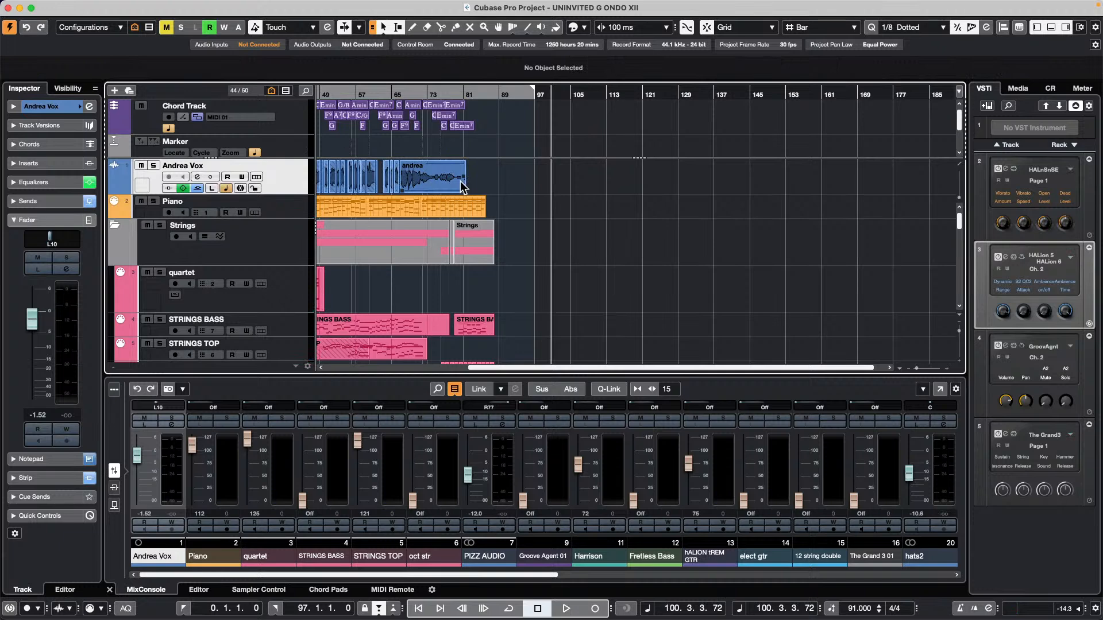
pyautogui.moveTo(12, 2)
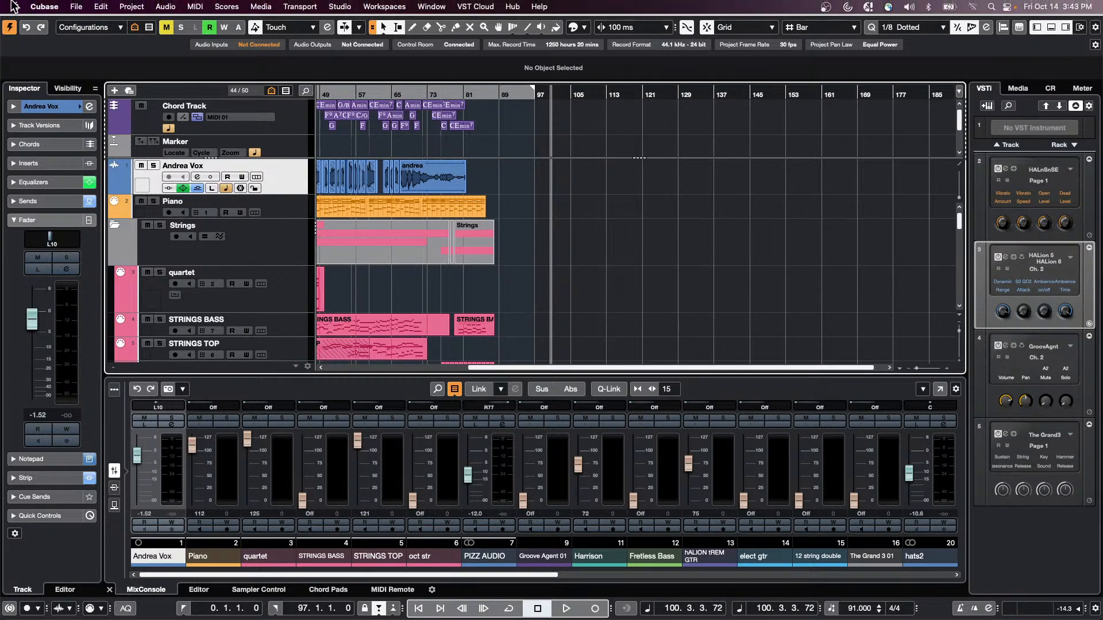
pyautogui.click(427, 182)
pyautogui.moveTo(111, 2)
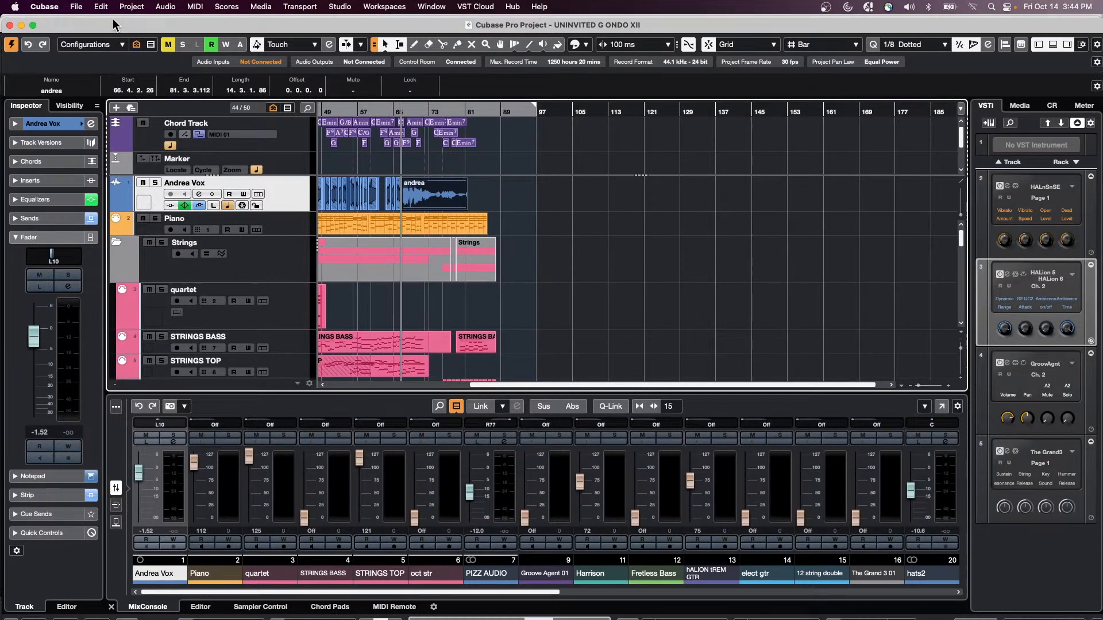
pyautogui.click(76, 6)
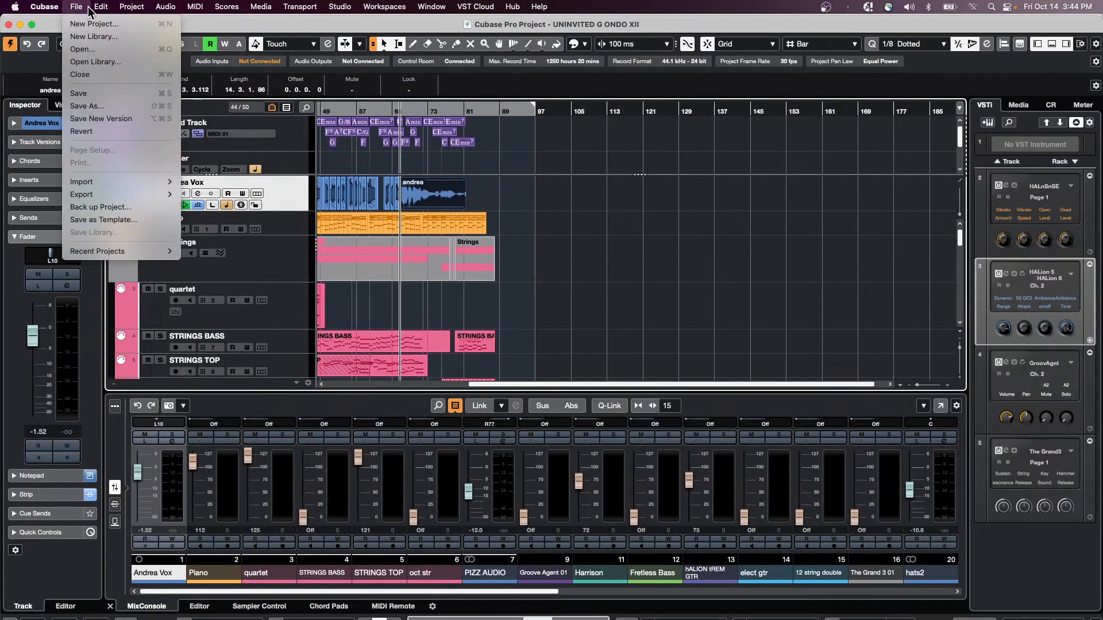
pyautogui.moveTo(95, 11)
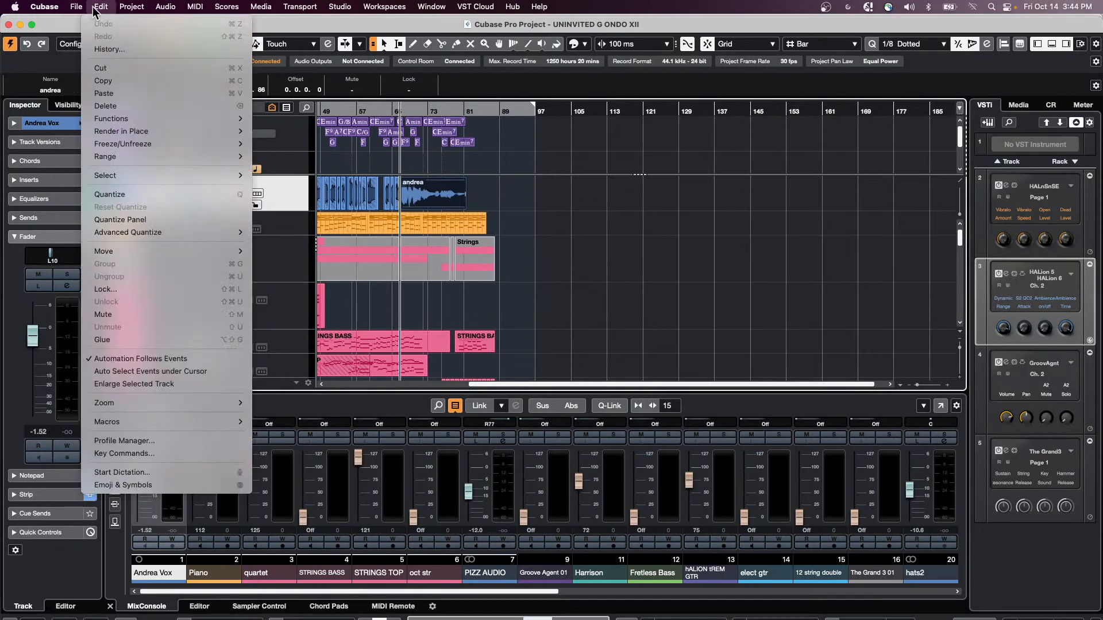
pyautogui.click(138, 88)
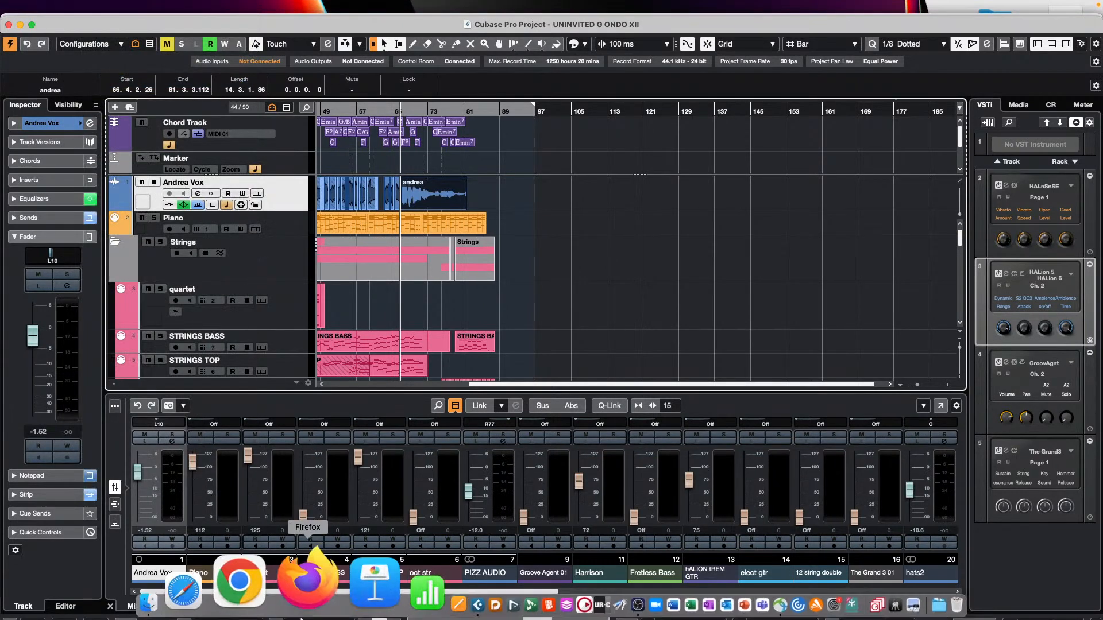
# Switch to Finder and check the commands available for a JPEG file in the Desktop folder.
pyautogui.click(255, 577)
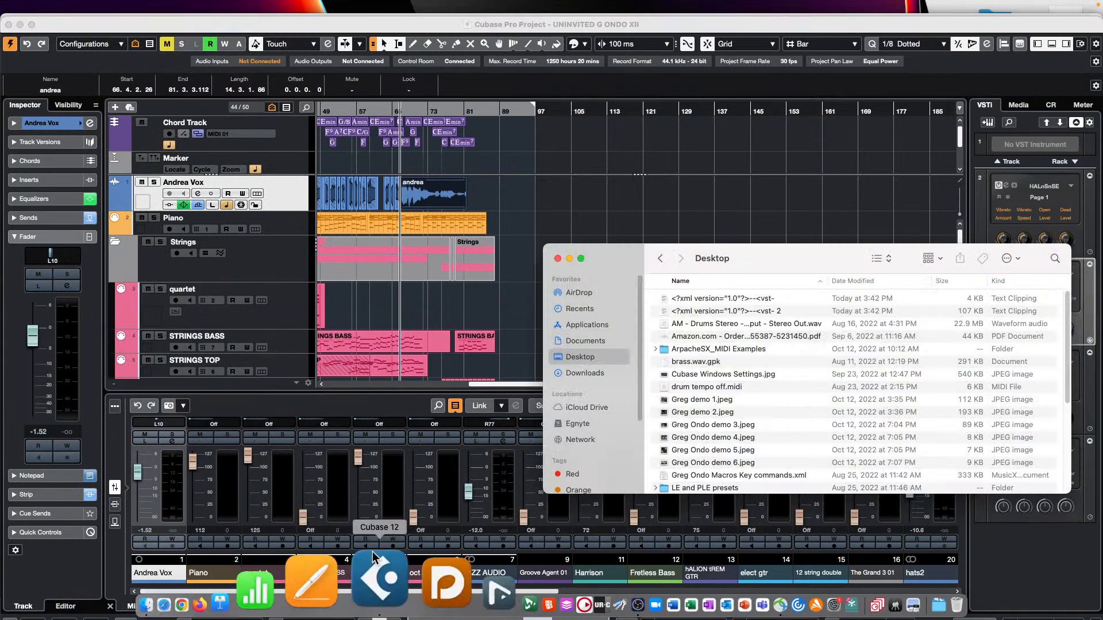
pyautogui.click(796, 412)
pyautogui.rightClick(794, 401)
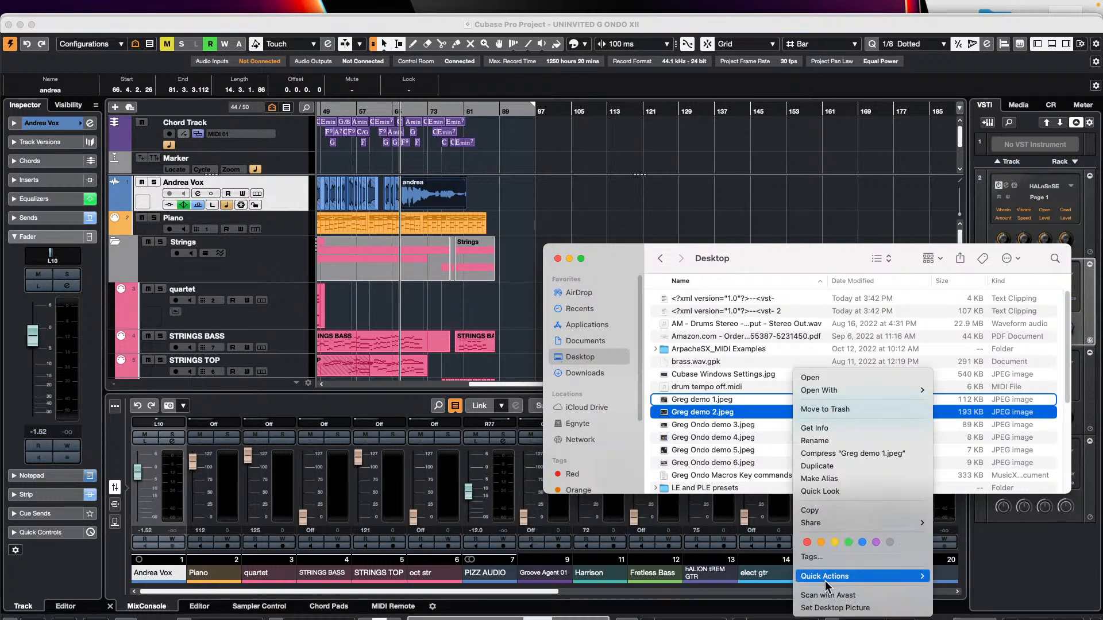
pyautogui.click(767, 412)
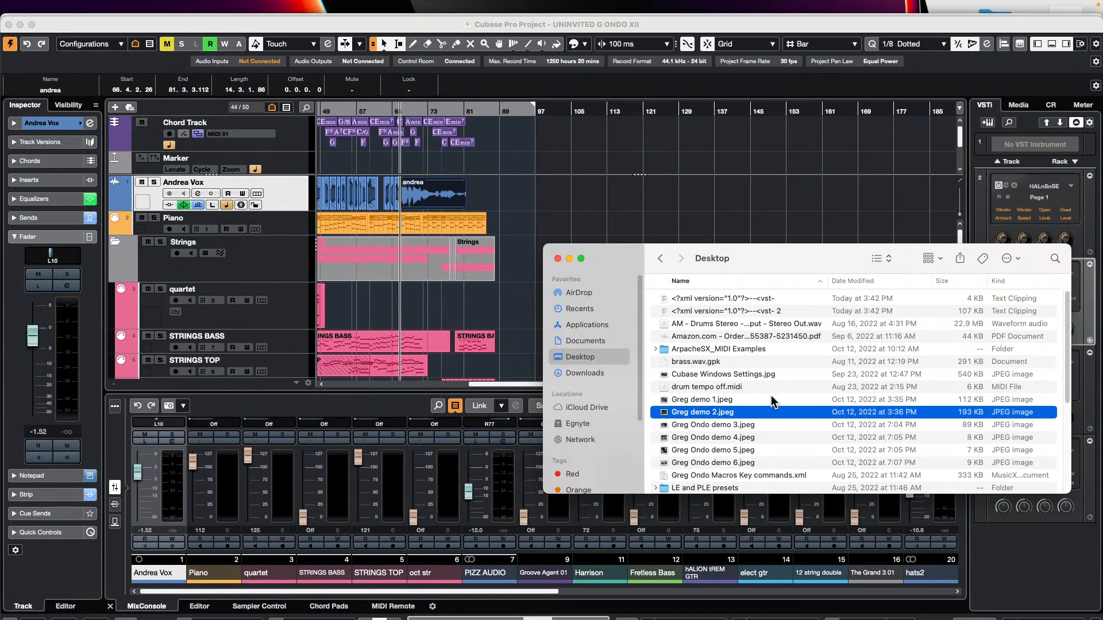
pyautogui.click(749, 336)
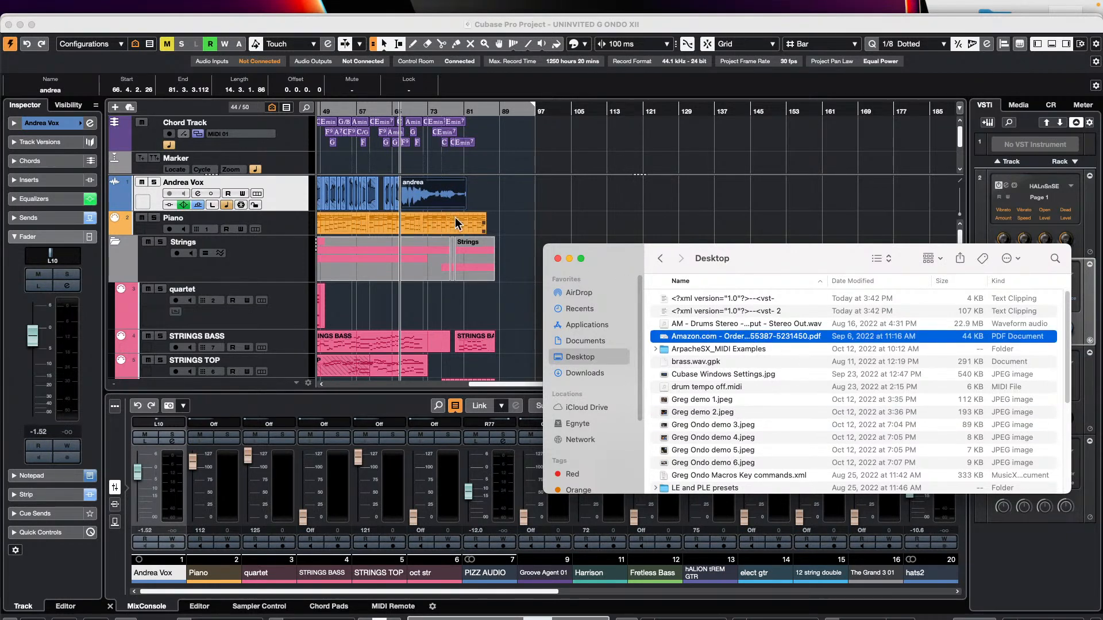
# Close the Finder window and open the recent project Amos Moses - GO.cpr in Cubase.
pyautogui.click(557, 259)
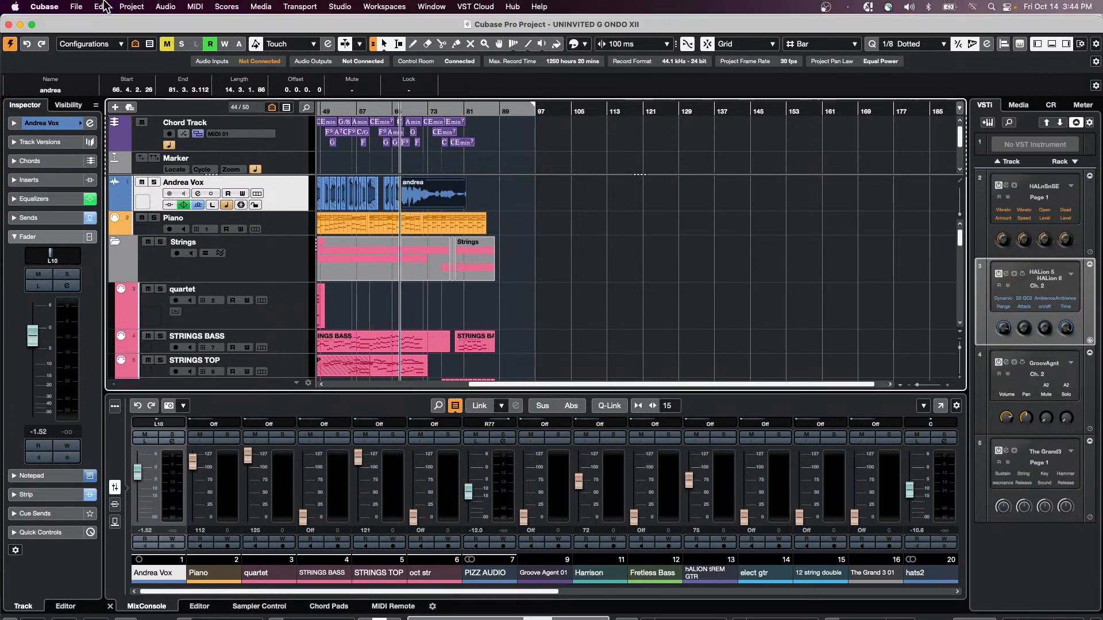
pyautogui.click(76, 6)
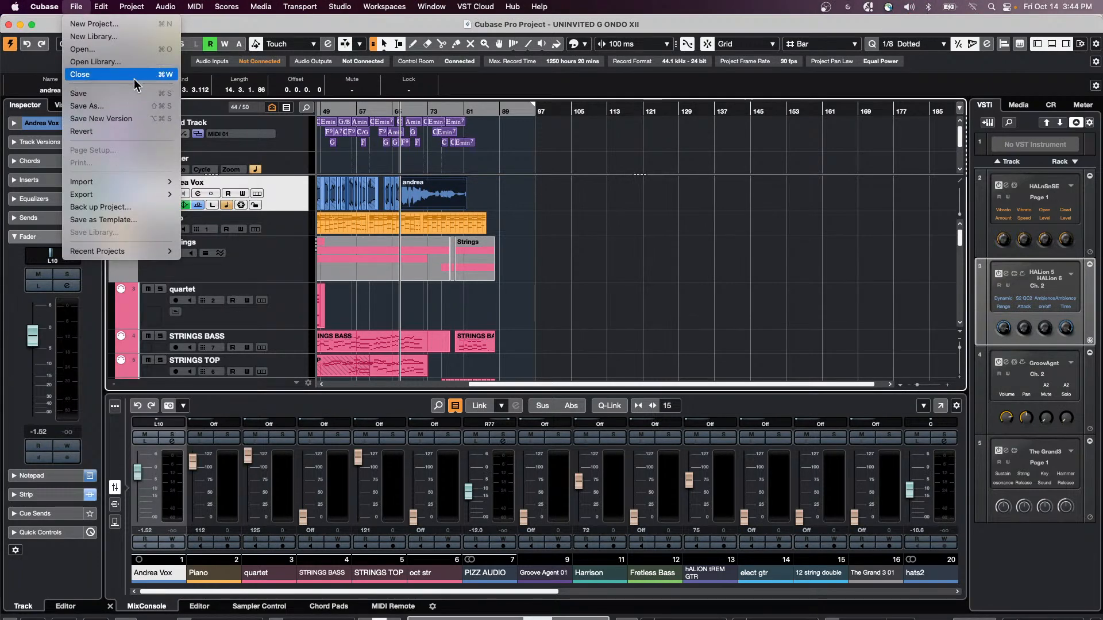
pyautogui.click(657, 253)
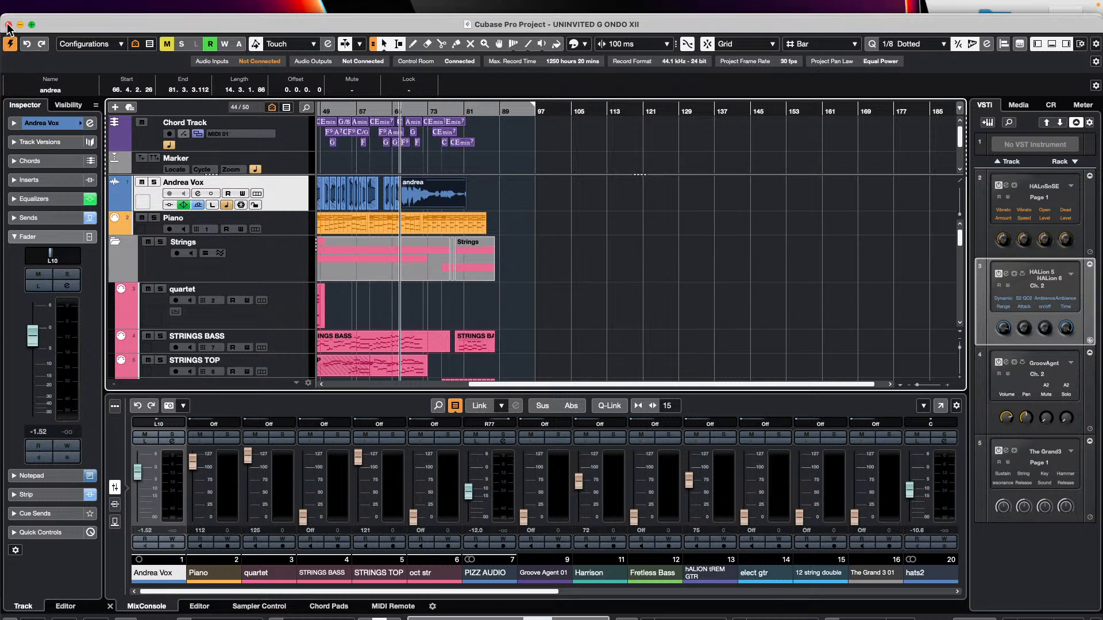
pyautogui.click(75, 6)
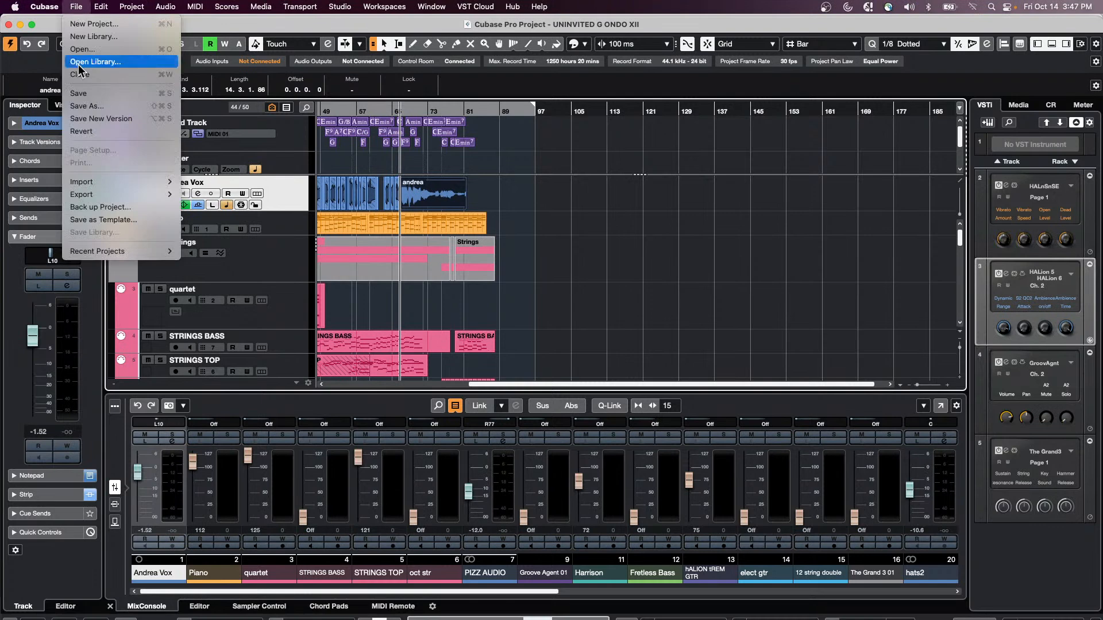
pyautogui.moveTo(100, 253)
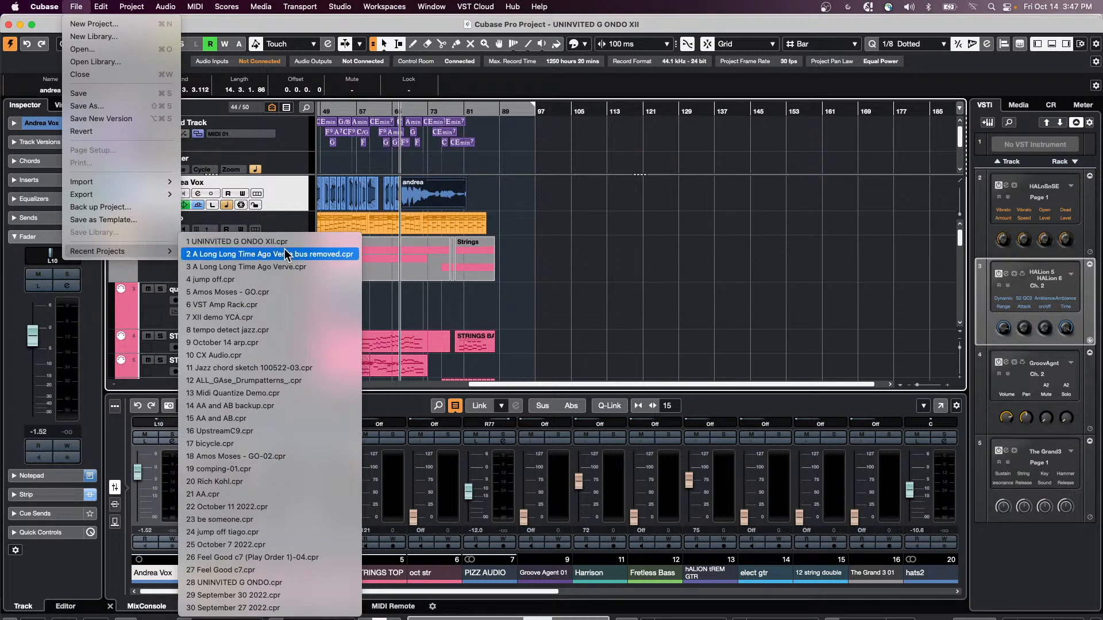
pyautogui.click(279, 290)
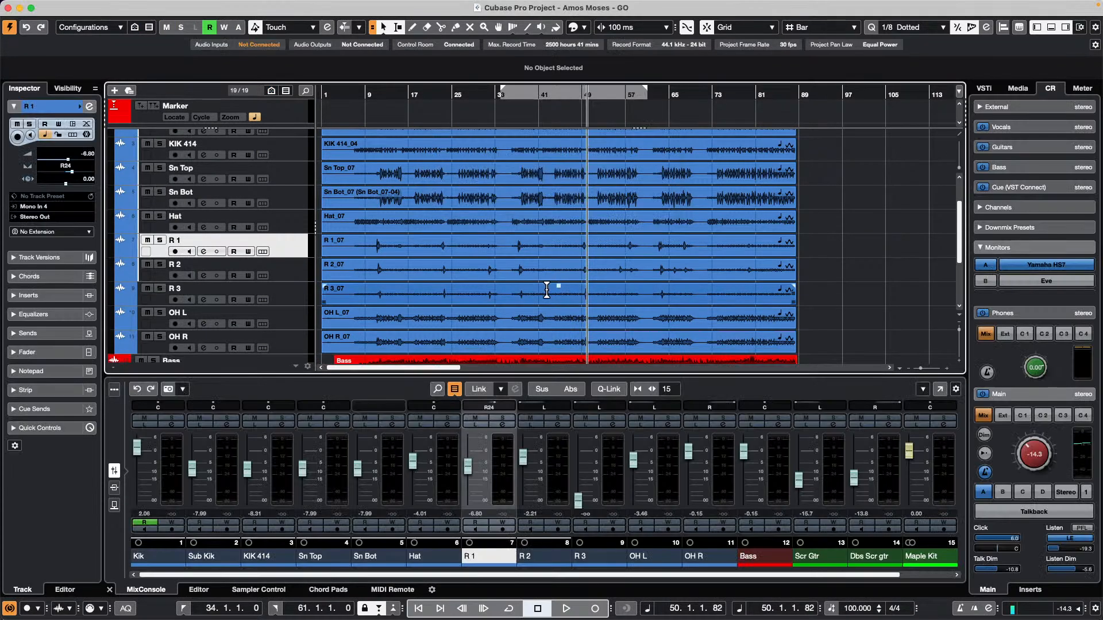
# Look over the drum tracks in the folder, from Kik down to OH R.
pyautogui.scroll(-5, 460, 233)
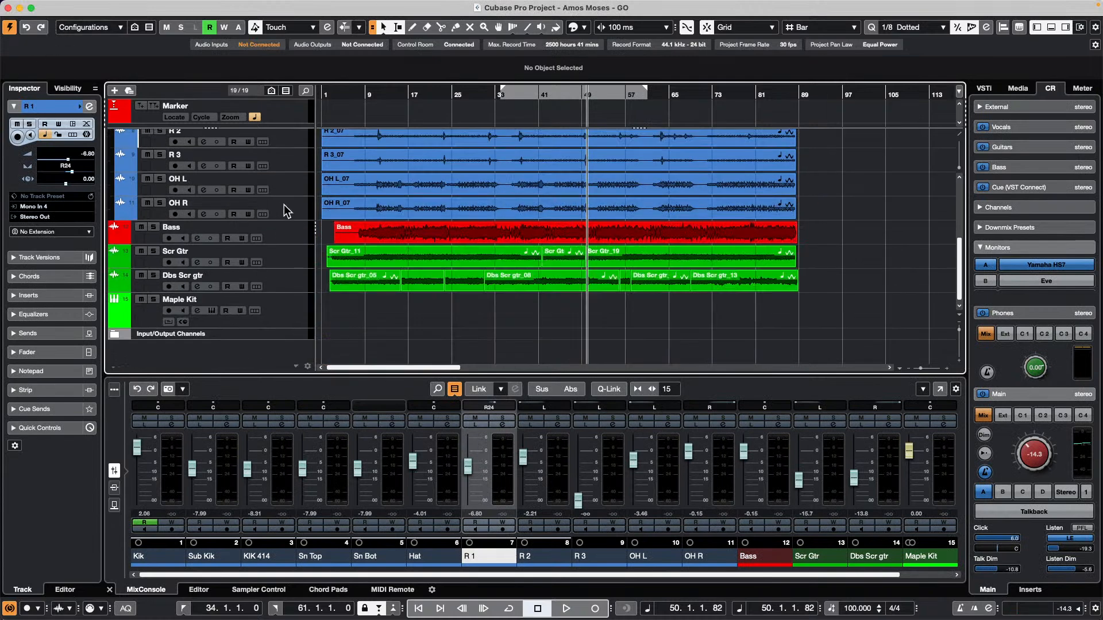
pyautogui.click(282, 205)
pyautogui.scroll(6, 285, 205)
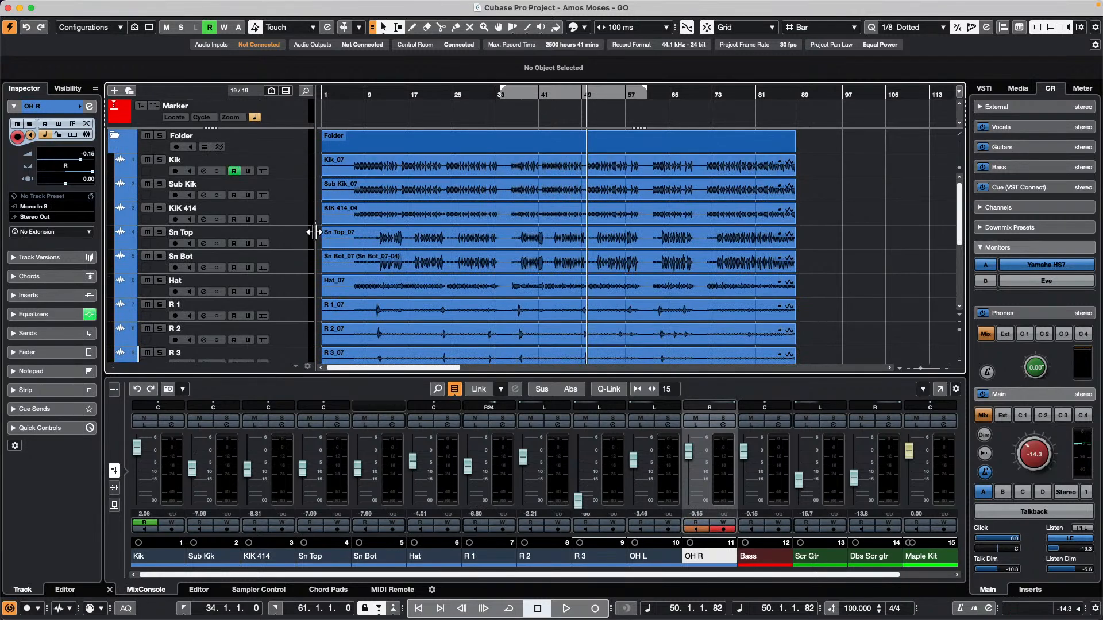
pyautogui.click(303, 172)
pyautogui.scroll(-6, 291, 230)
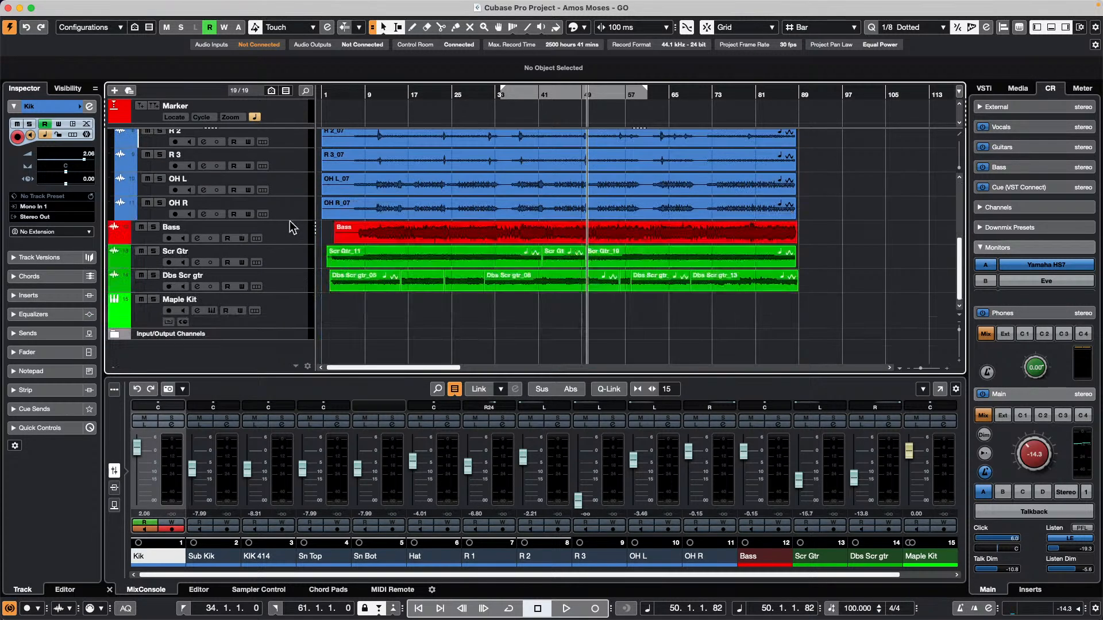
pyautogui.click(291, 212)
pyautogui.scroll(6, 291, 209)
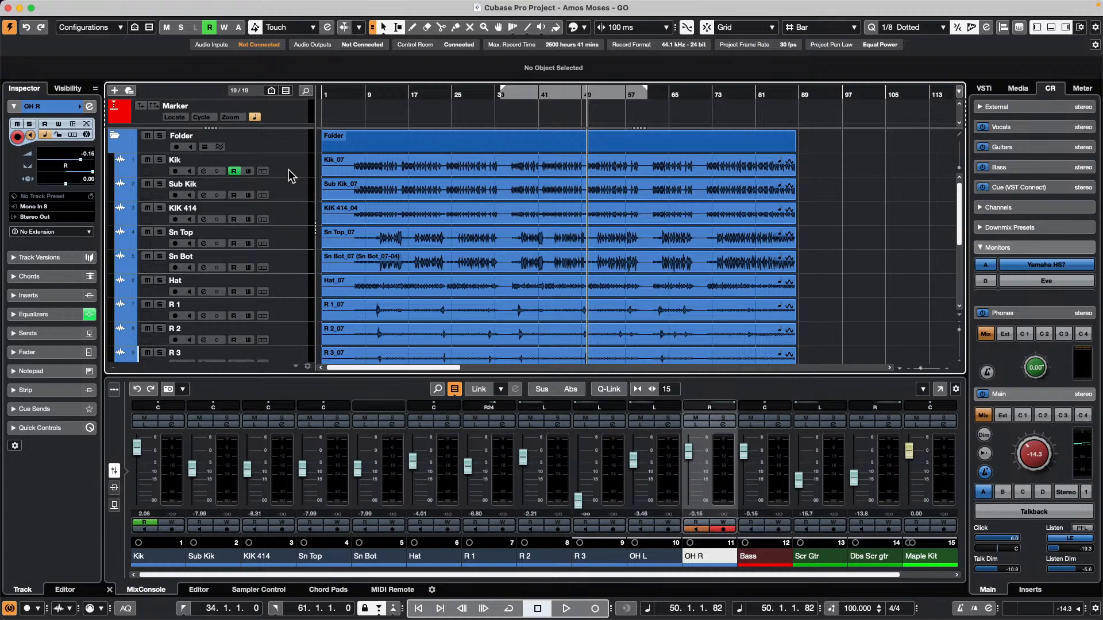
# Start and stop playback briefly, and select all drum tracks from Kik through OH R.
pyautogui.click(244, 165)
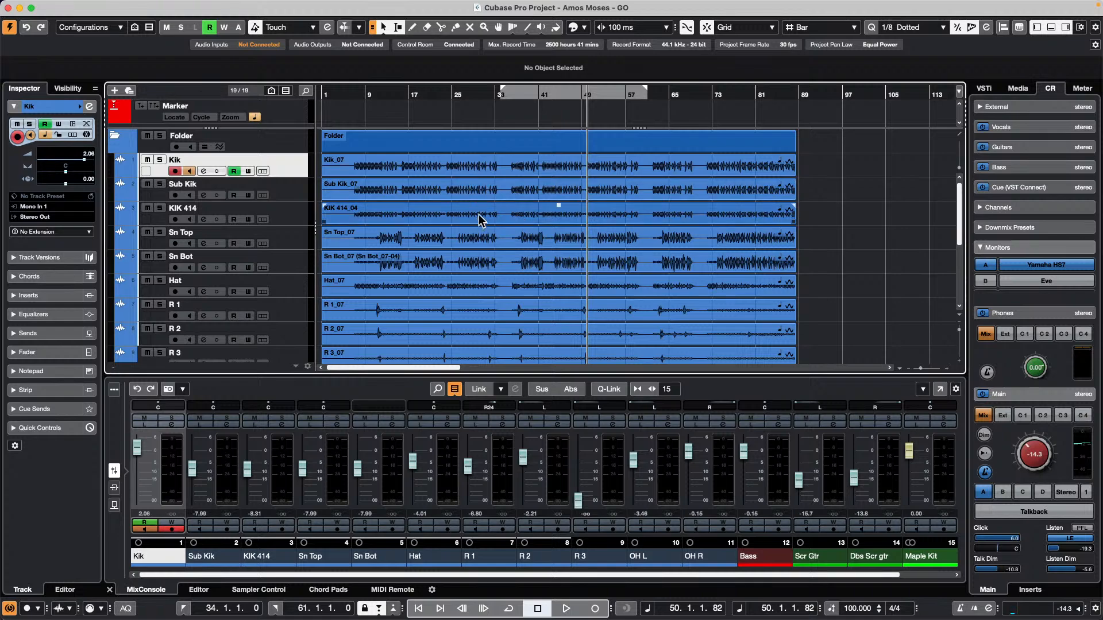
pyautogui.press('space')
pyautogui.press('space')
pyautogui.scroll(-4, 324, 259)
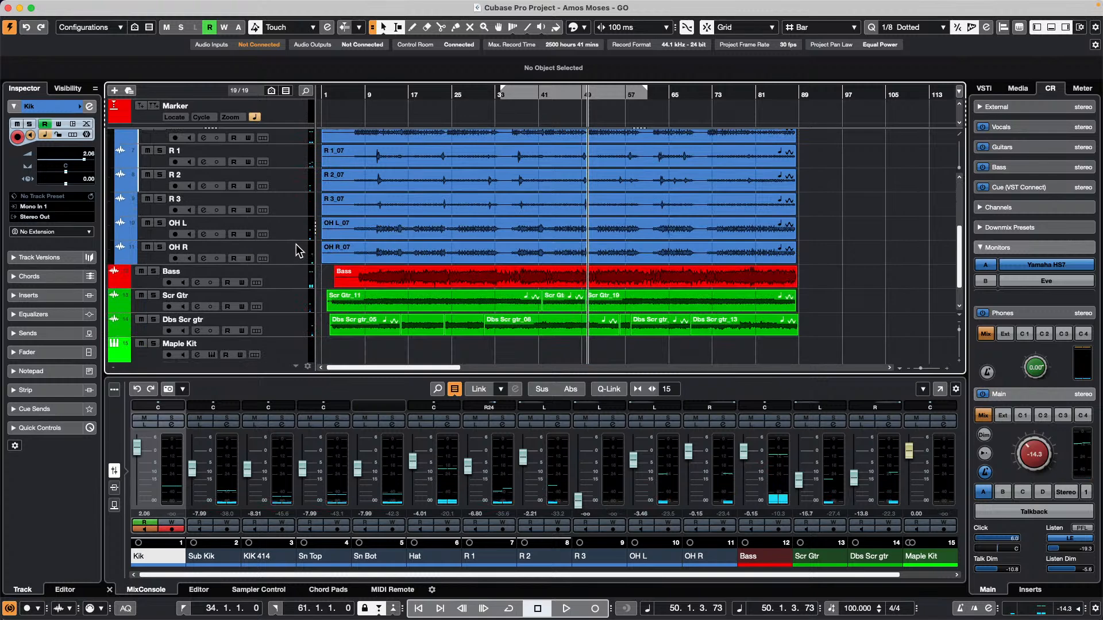
pyautogui.keyDown('shift'); pyautogui.click(294, 251); pyautogui.keyUp('shift')
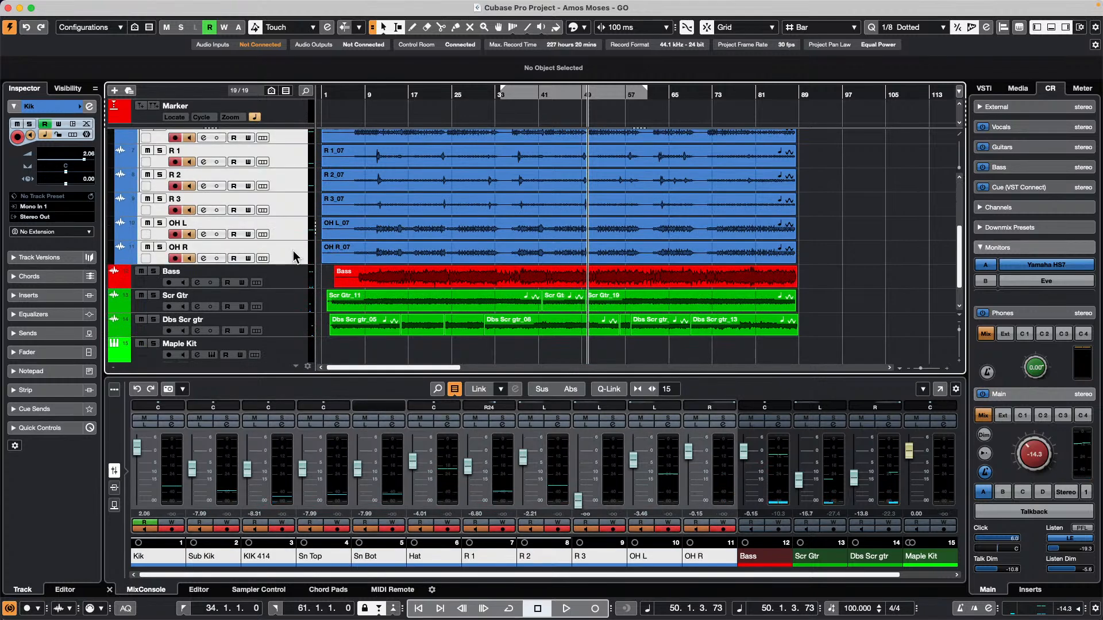
pyautogui.hotkey('ctrl', 'f')
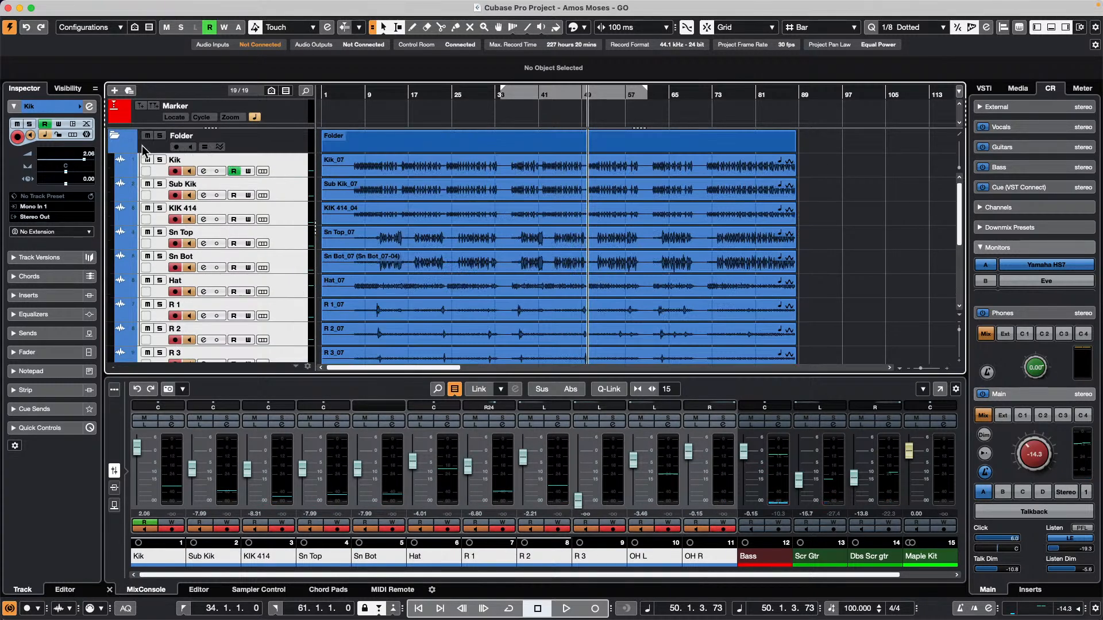
# Collapse the drum folder track and duplicate it with all its contents.
pyautogui.click(115, 136)
pyautogui.rightClick(293, 141)
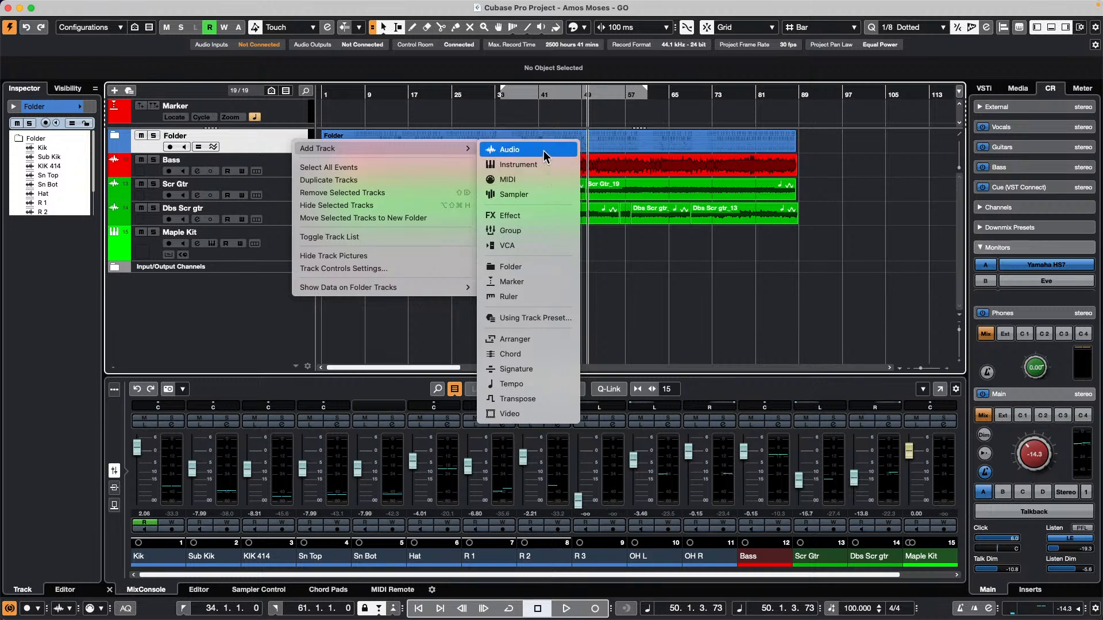
pyautogui.click(407, 181)
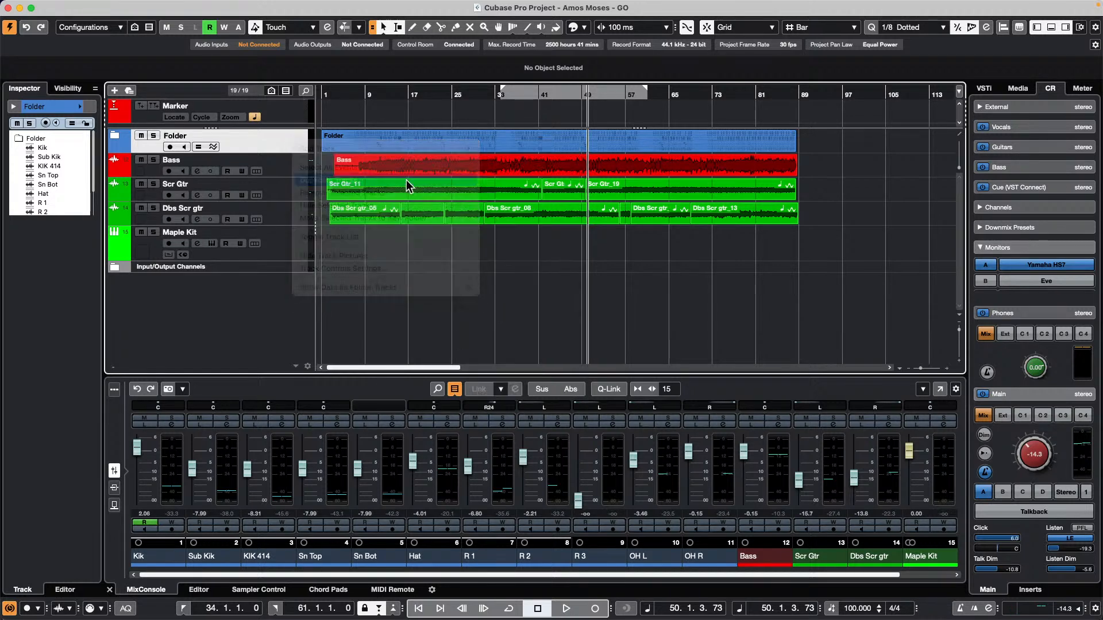
# Rename the original folder track as Drum 1 and its duplicate as Drum 2.
pyautogui.doubleClick(178, 136)
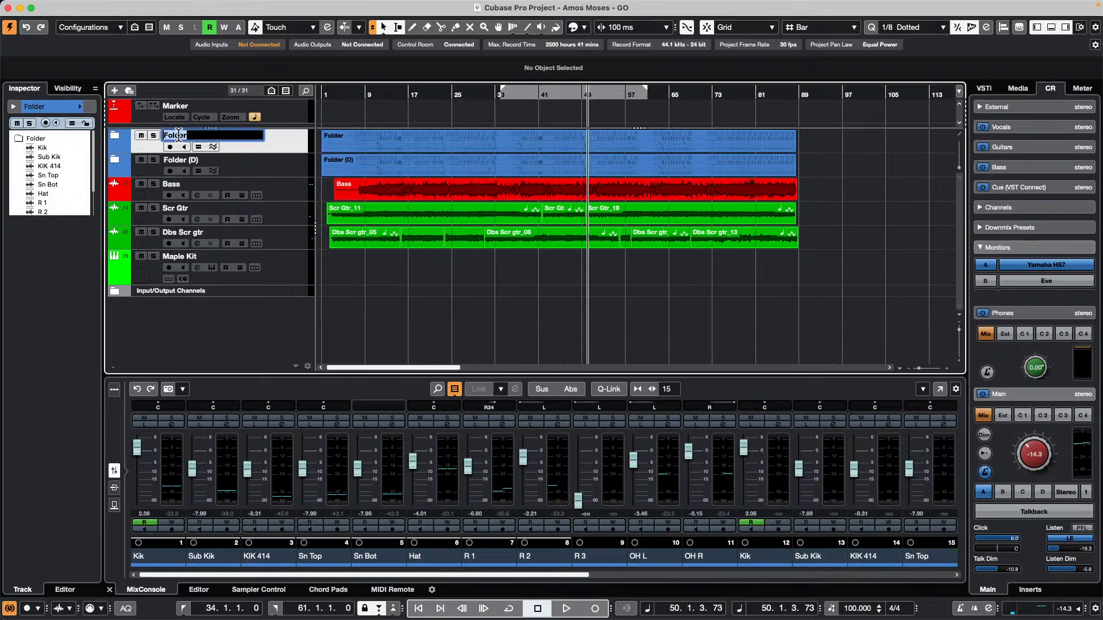
pyautogui.write('Drum 1')
pyautogui.doubleClick(201, 159)
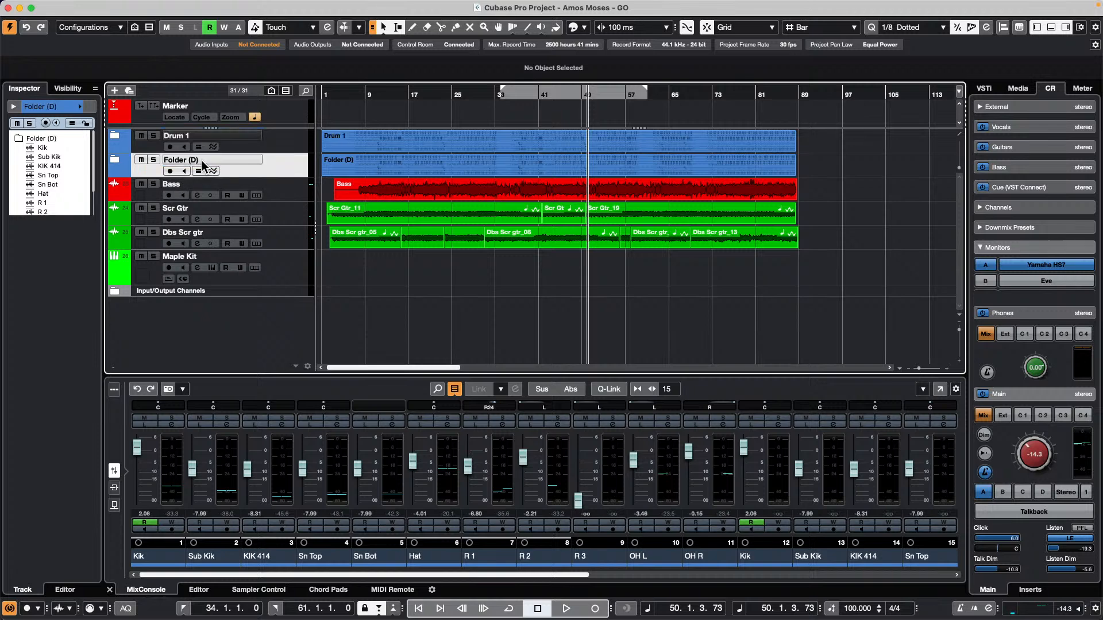
pyautogui.write('Dru')
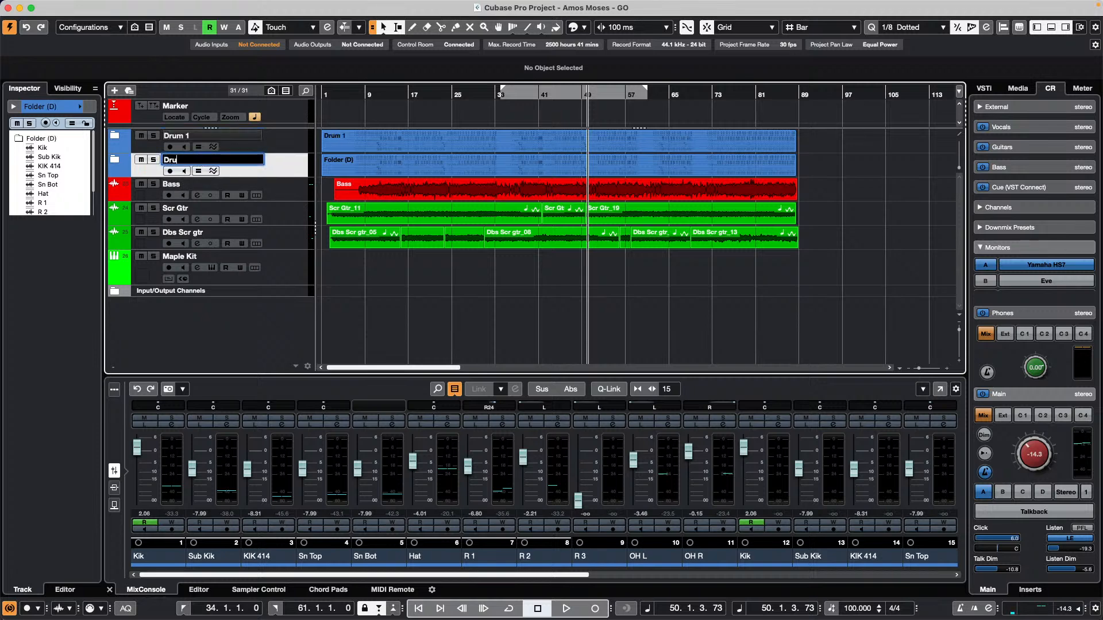
pyautogui.write('m 2')
pyautogui.press('Return')
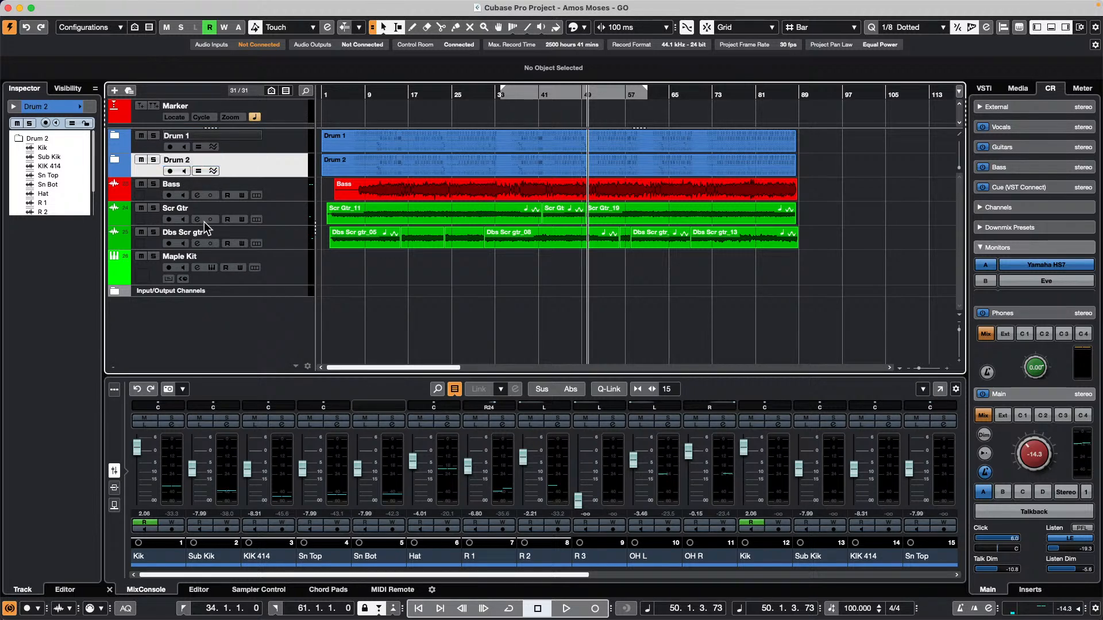
# Duplicate the Drum 2 folder track and rename the copy as Drum 3.
pyautogui.rightClick(277, 170)
pyautogui.moveTo(304, 170)
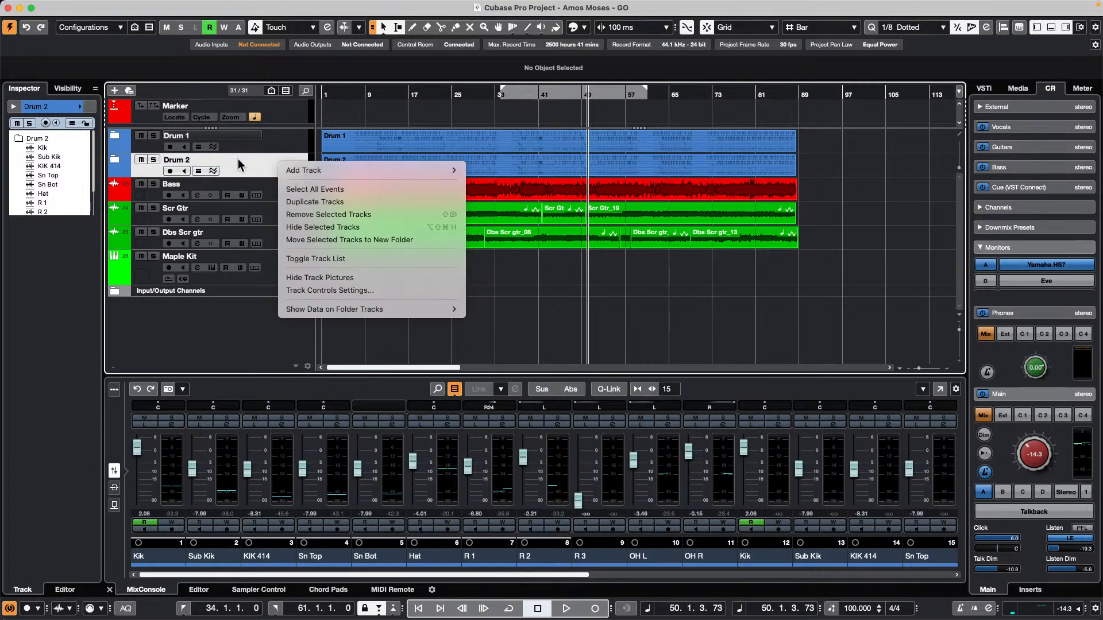
pyautogui.moveTo(377, 170)
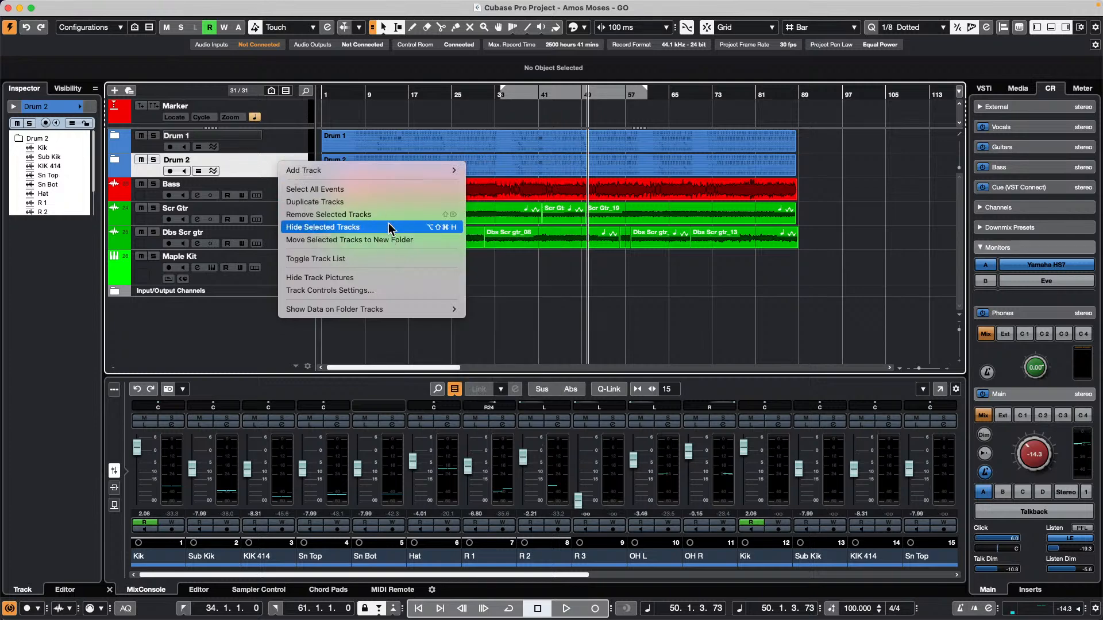
pyautogui.click(388, 202)
pyautogui.doubleClick(198, 183)
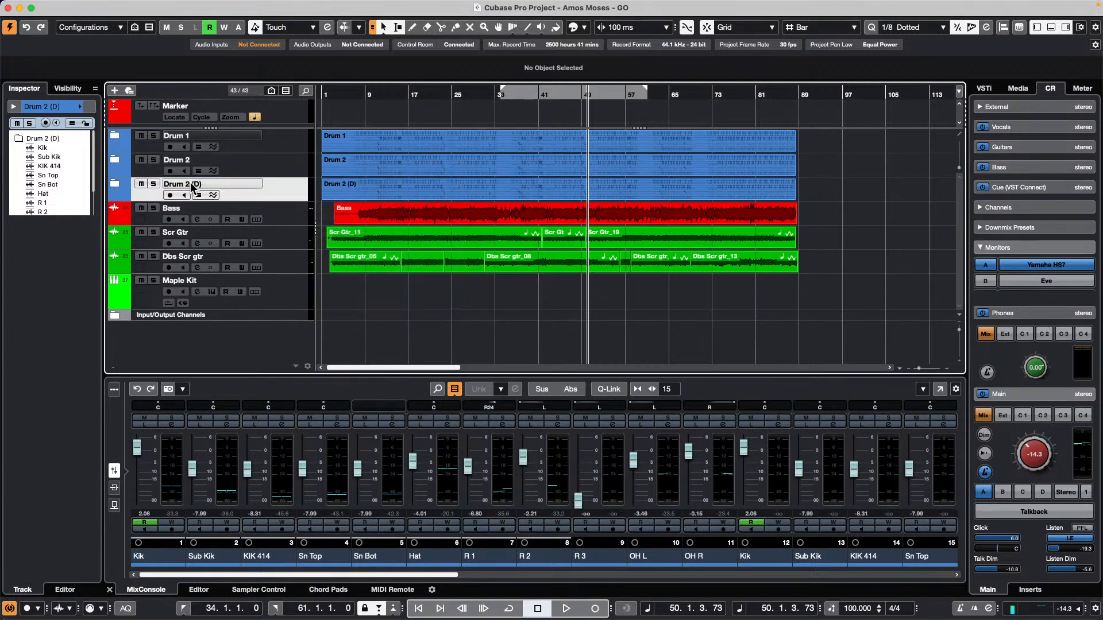
pyautogui.write('D')
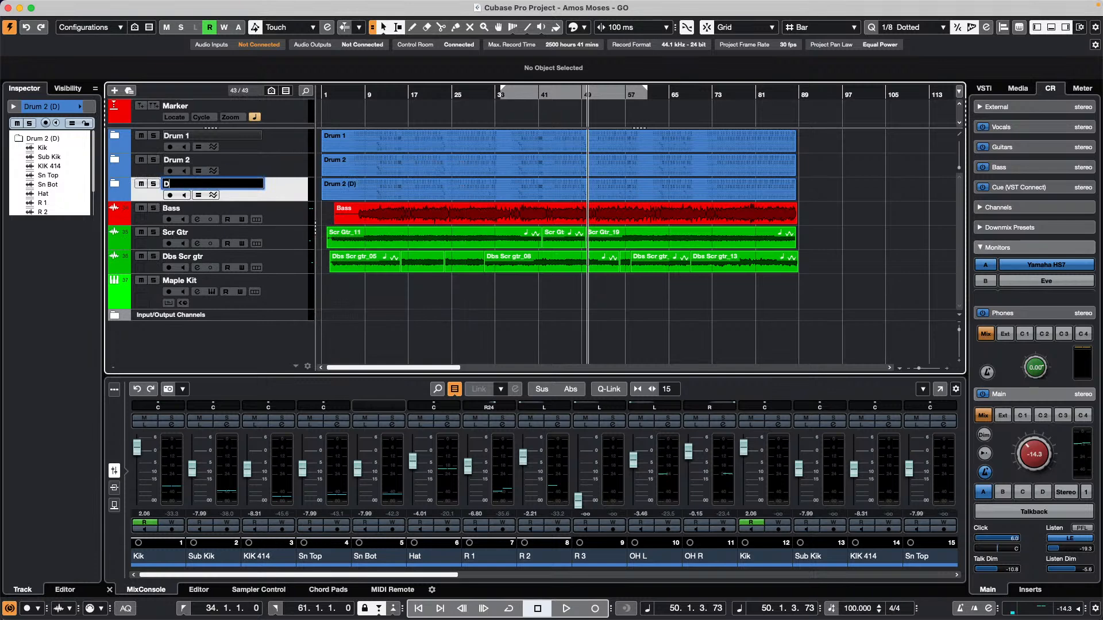
pyautogui.press('Return')
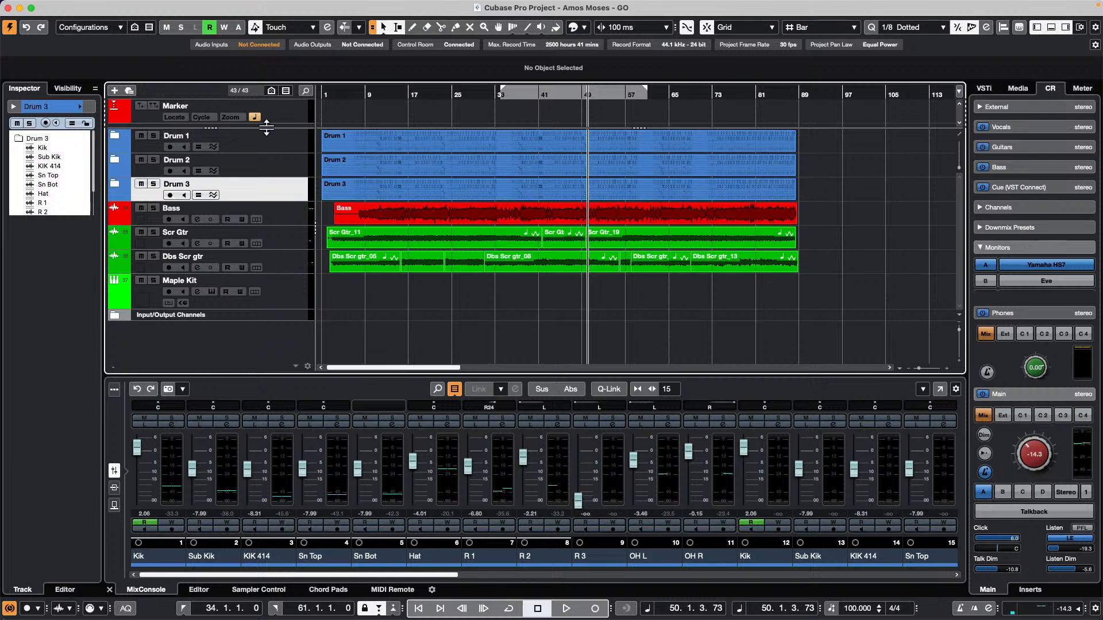
# Expand and collapse the Drum 3, Drum 2 and Drum 1 folders to check the tracks inside each.
pyautogui.click(115, 185)
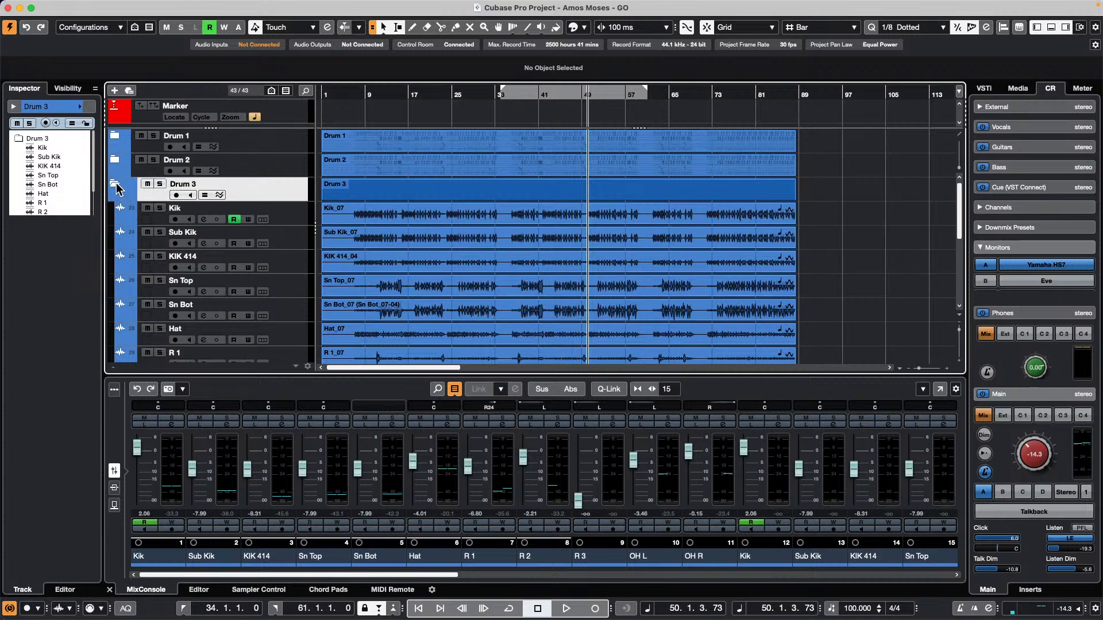
pyautogui.click(116, 185)
pyautogui.click(115, 162)
pyautogui.click(115, 137)
pyautogui.click(114, 138)
pyautogui.click(115, 161)
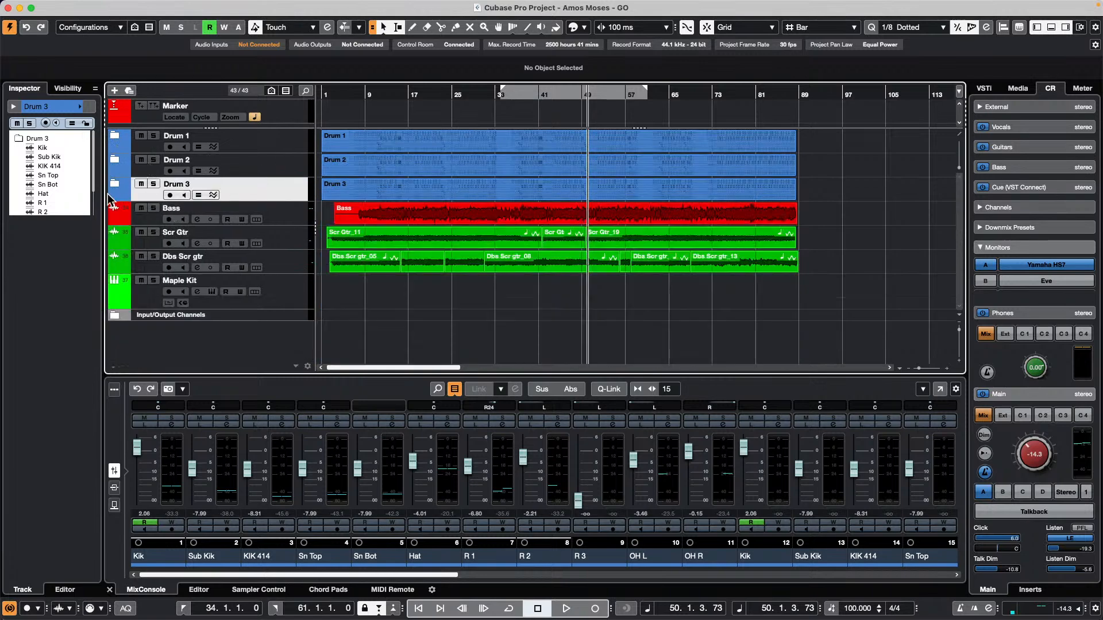
pyautogui.rightClick(353, 147)
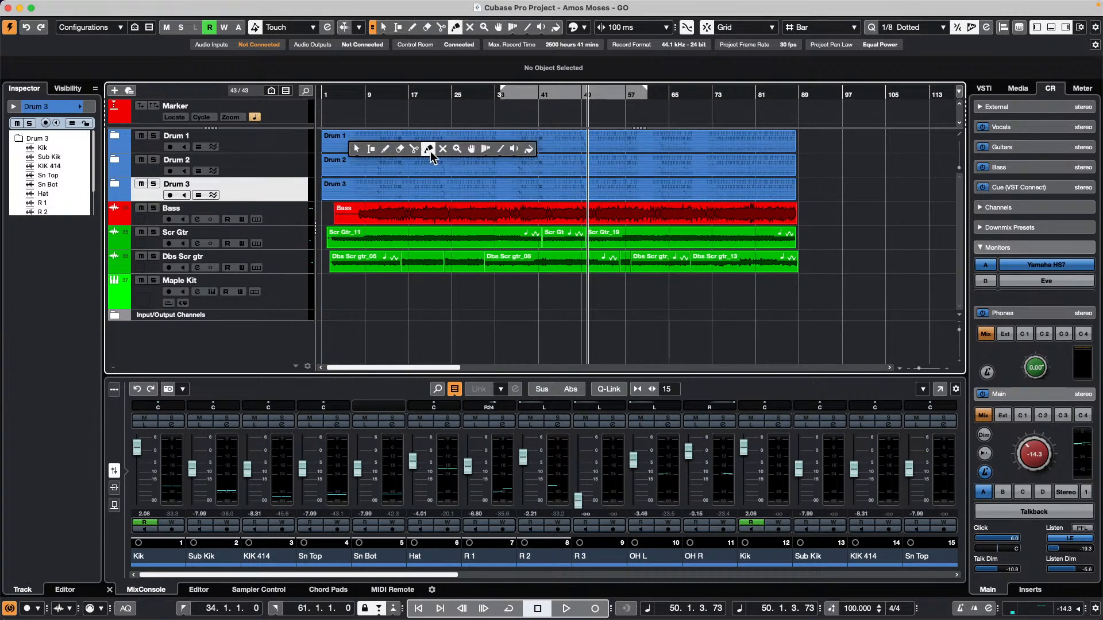
pyautogui.press('Escape')
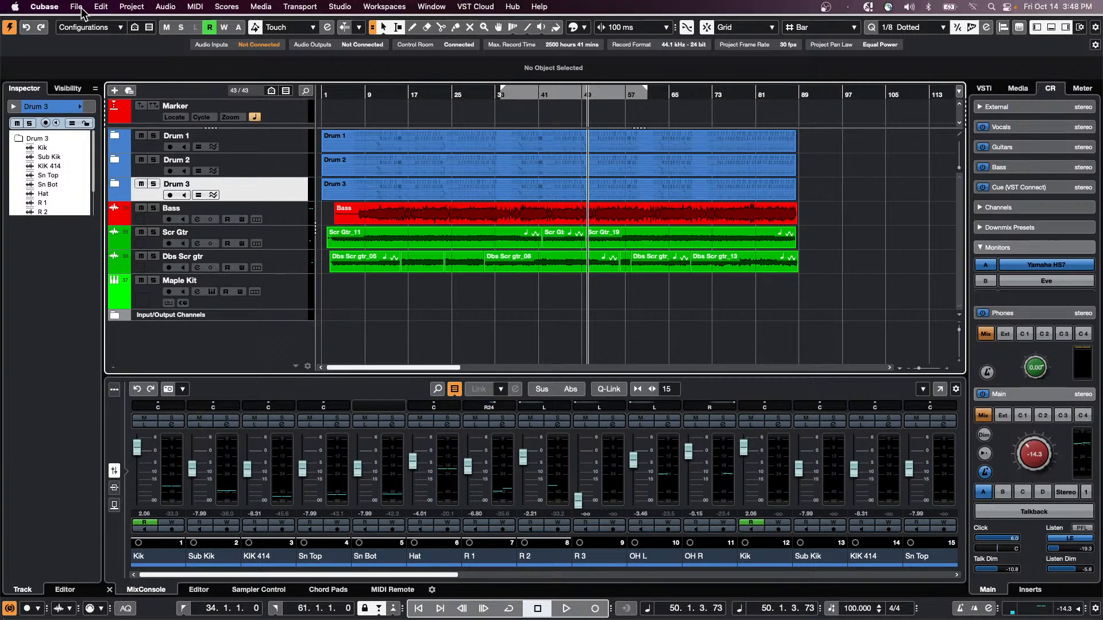
# Create a new empty project in the AA folder inside Projects.
pyautogui.click(76, 6)
pyautogui.click(146, 24)
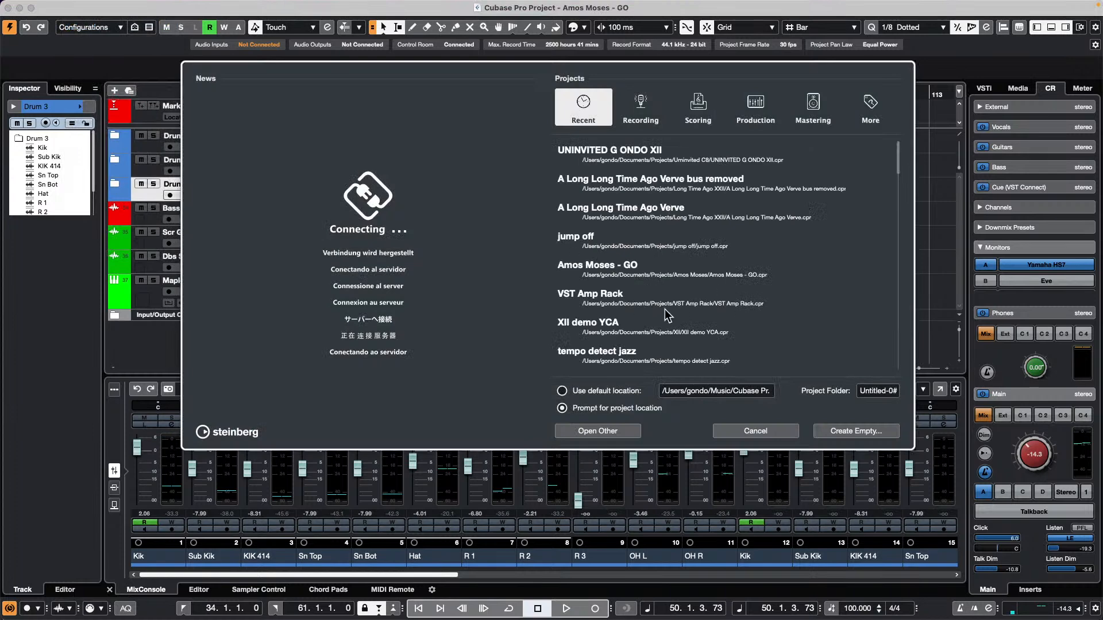
pyautogui.click(864, 434)
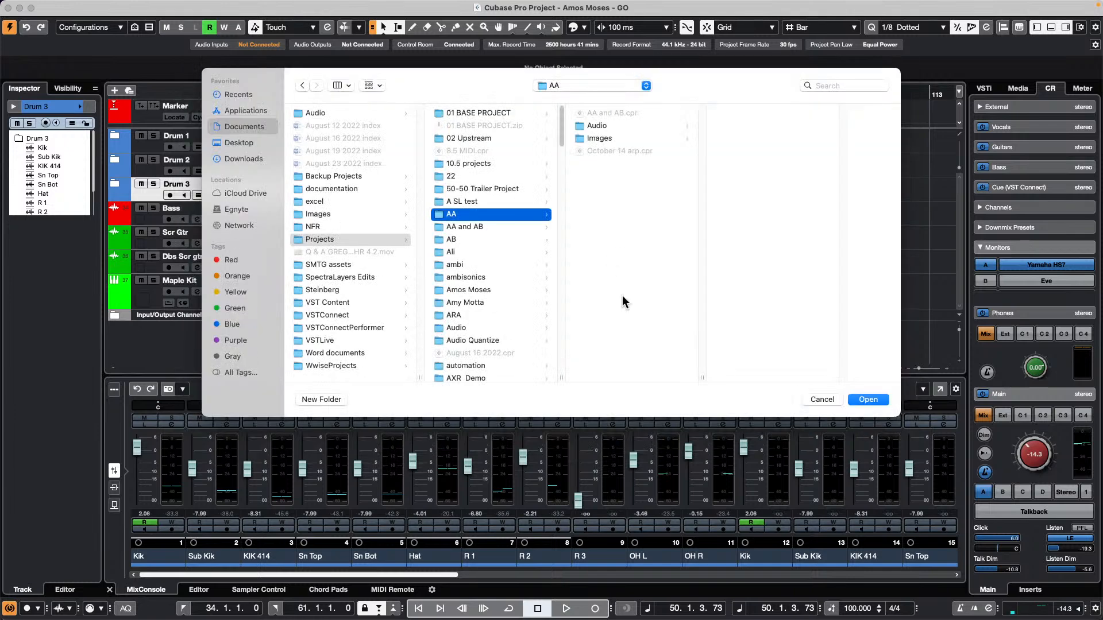
pyautogui.click(883, 400)
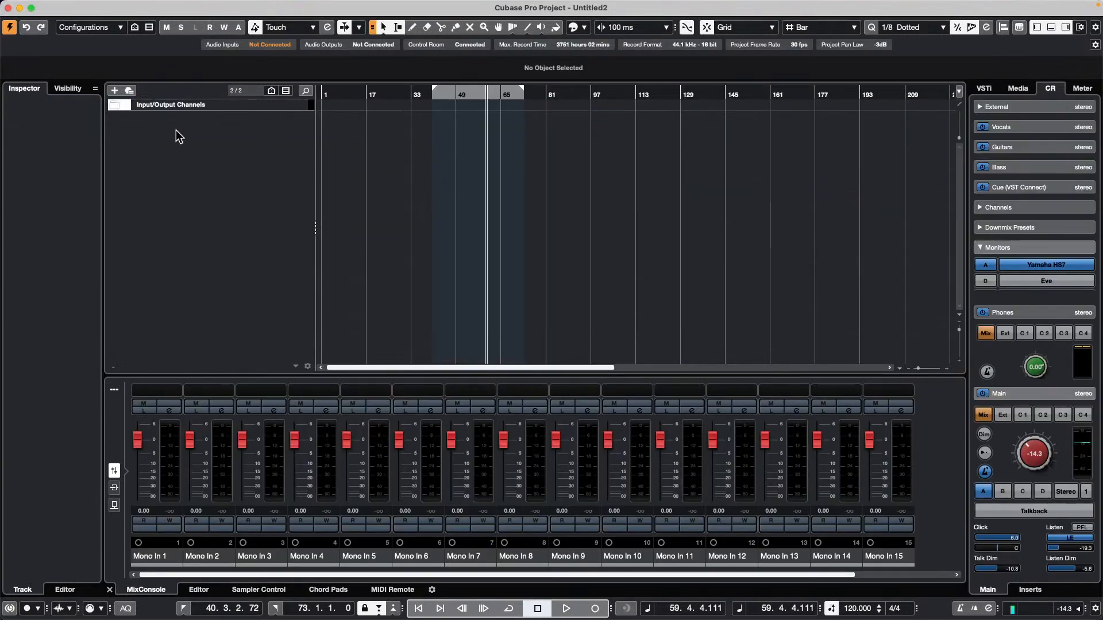
# Add 8 stereo audio tracks routed to Stereo Out and return the cursor to the project start.
pyautogui.rightClick(216, 138)
pyautogui.click(302, 144)
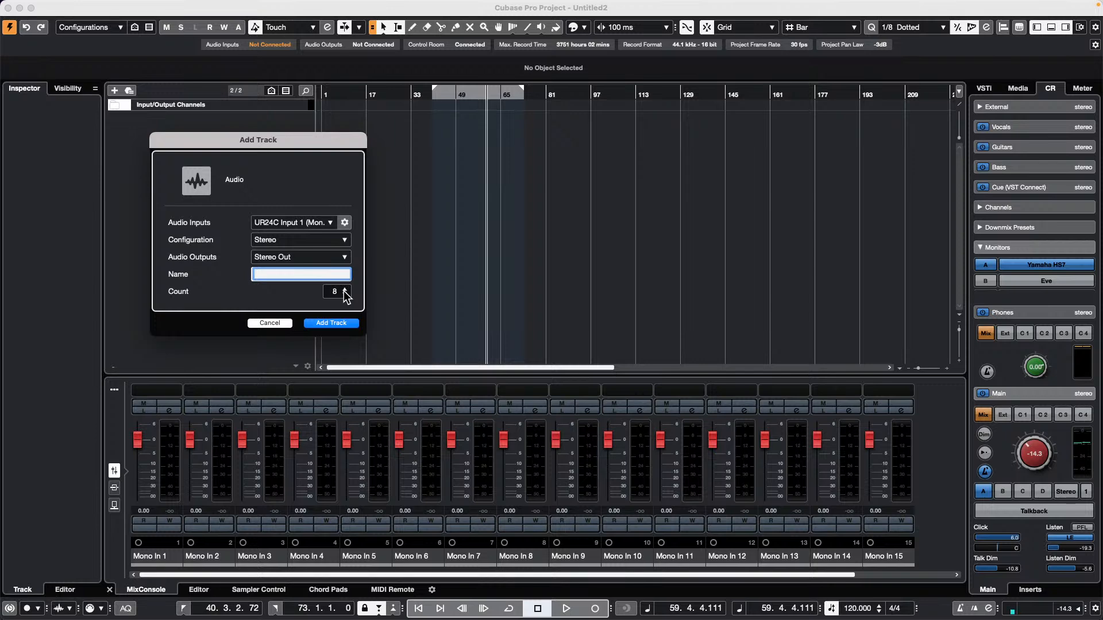
pyautogui.click(338, 323)
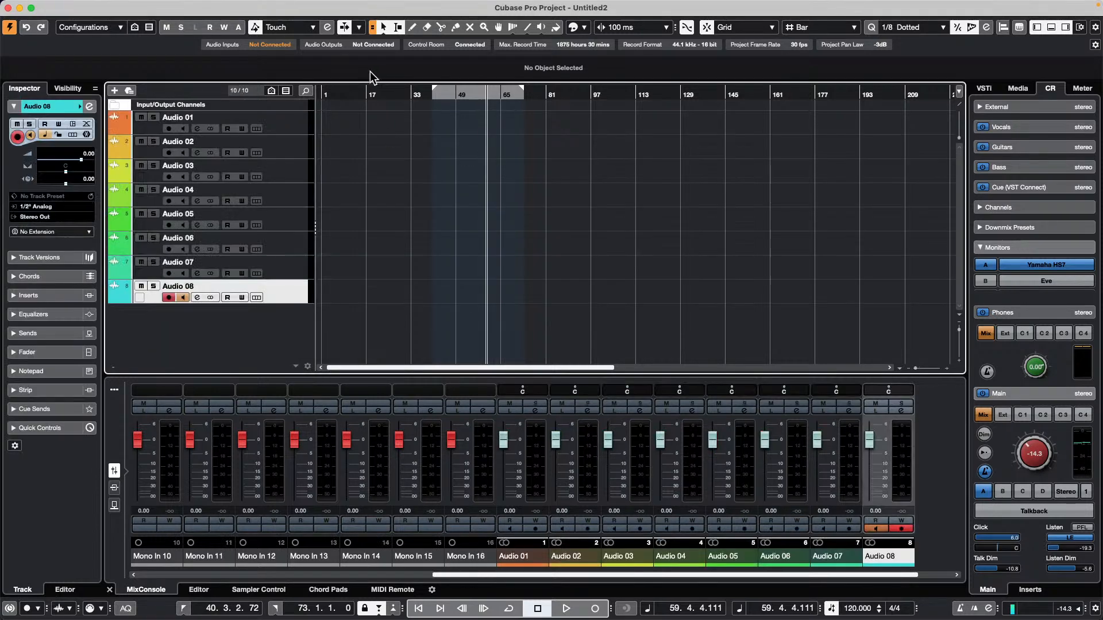
pyautogui.press('Home')
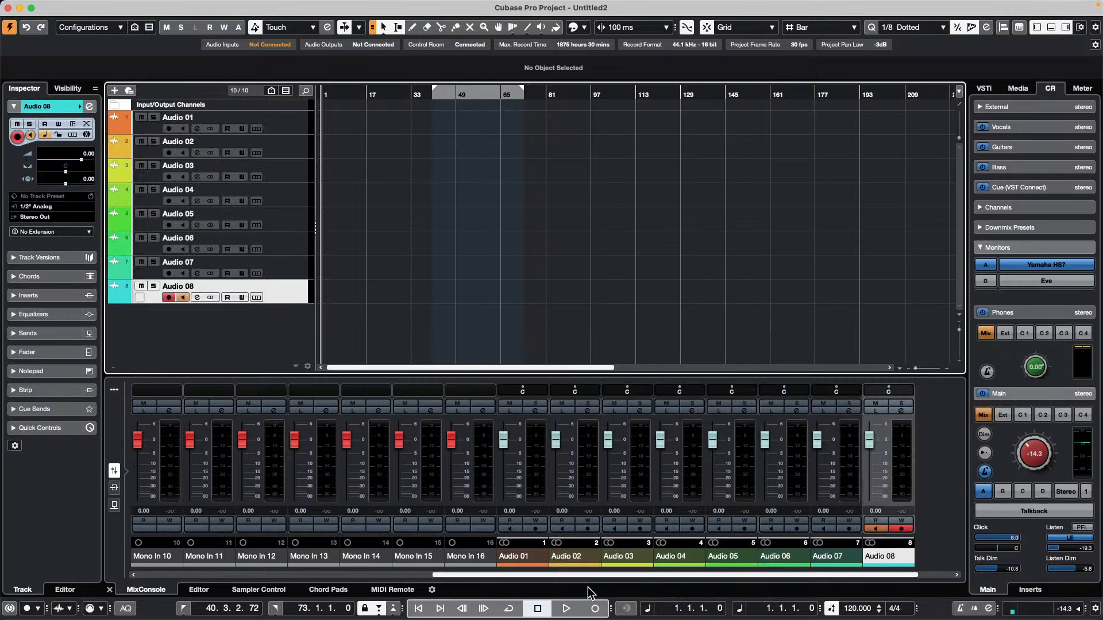
# Record a first take from the project start on Audio 01 to Audio 08 together, stopping at about bar 10.
pyautogui.click(595, 608)
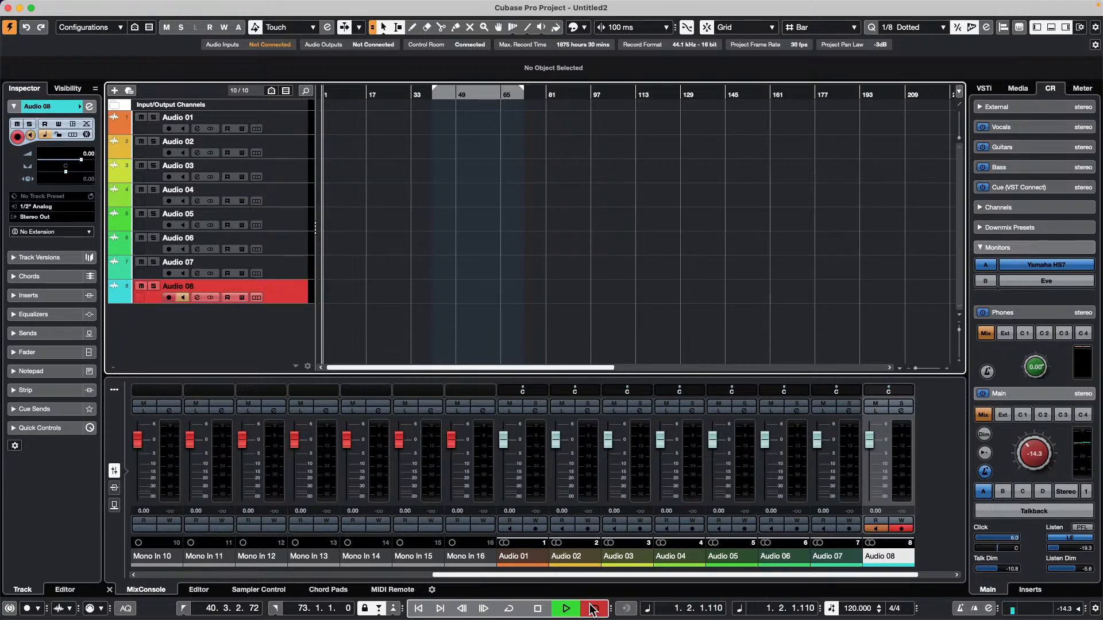
pyautogui.click(595, 609)
pyautogui.keyDown('shift'); pyautogui.click(294, 129); pyautogui.keyUp('shift')
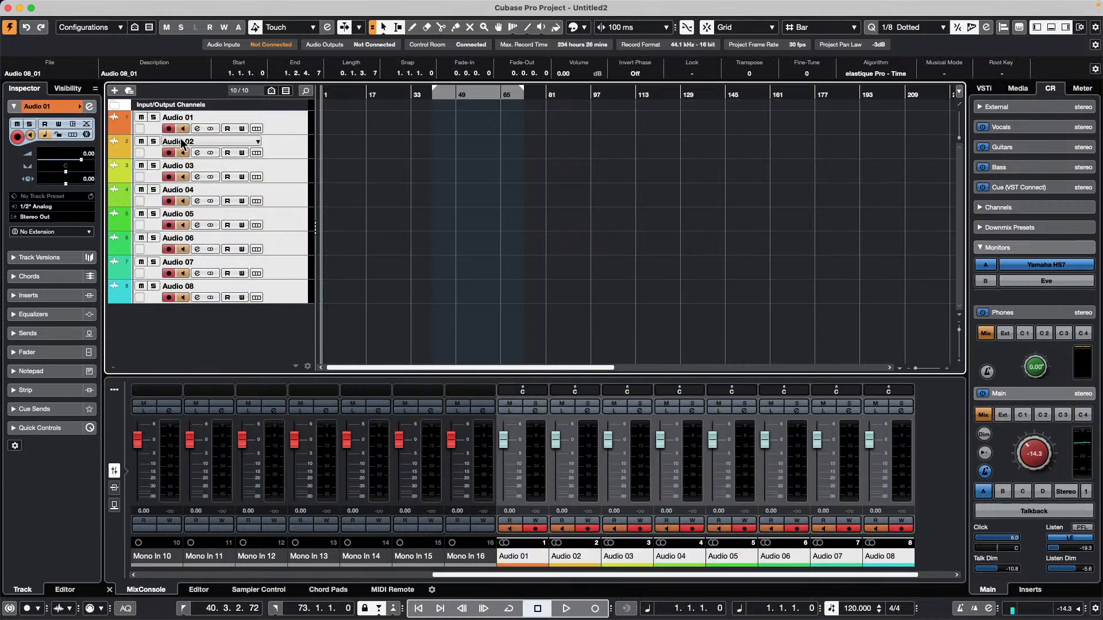
pyautogui.click(595, 610)
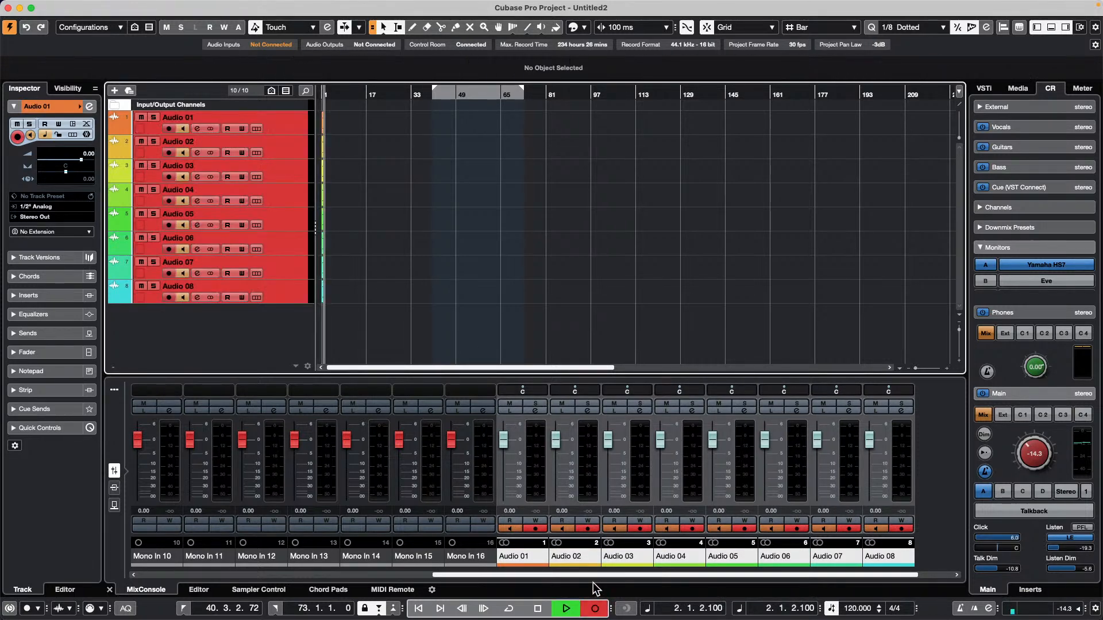
pyautogui.press('h')
pyautogui.press('h')
pyautogui.press('h')
pyautogui.press('h')
pyautogui.press('h')
pyautogui.press('h')
pyautogui.press('h')
pyautogui.press('h')
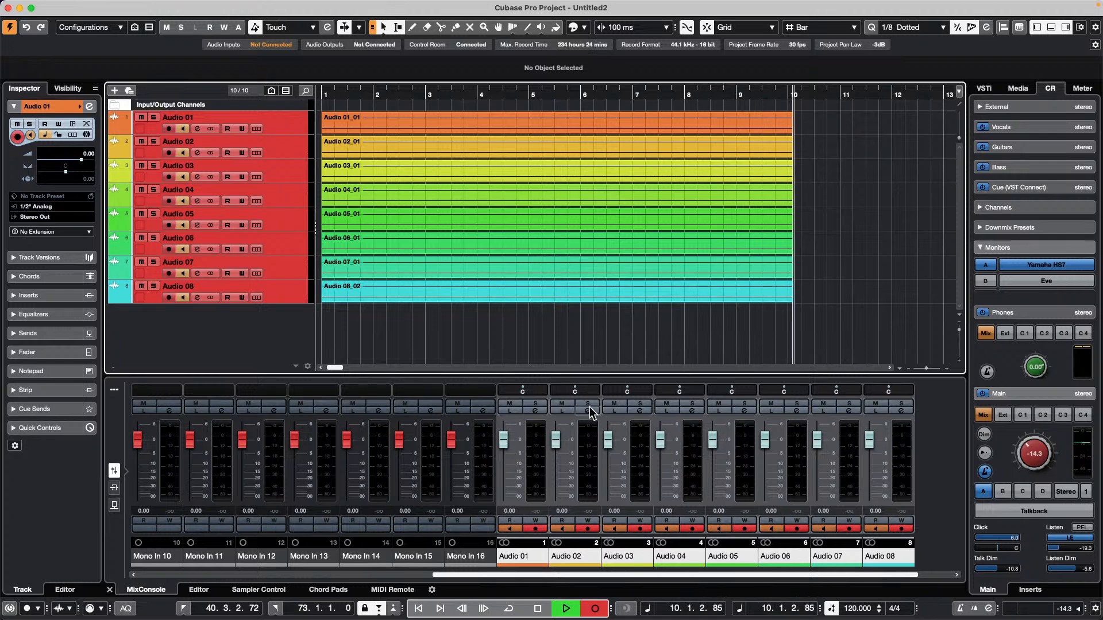
pyautogui.press('space')
# Move the eight selected audio tracks into a new folder and return the cursor to the project start.
pyautogui.rightClick(282, 124)
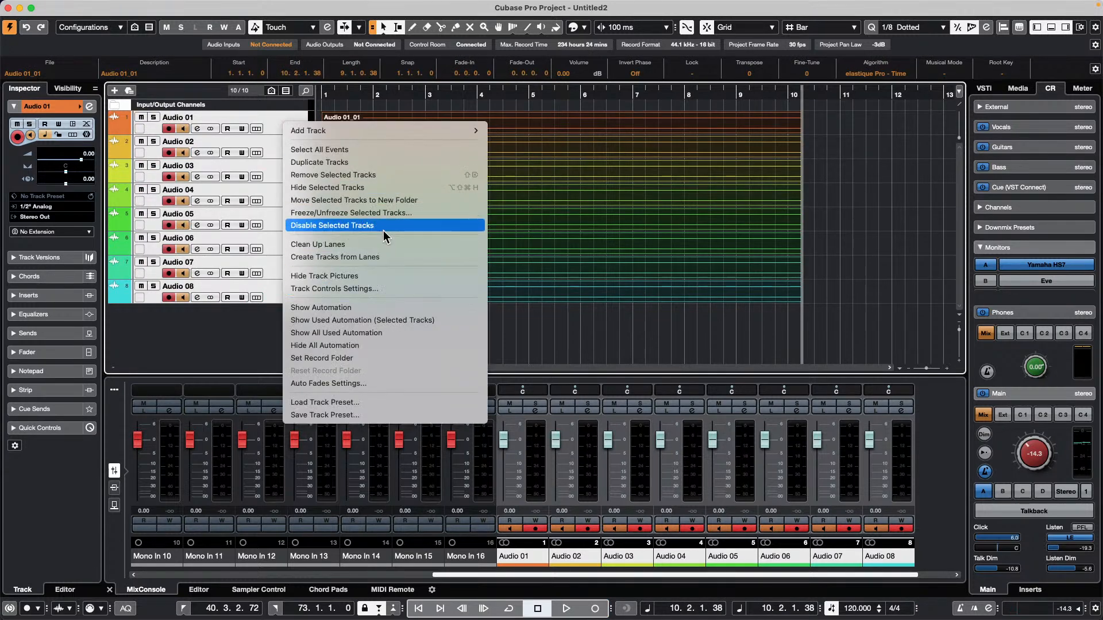
pyautogui.click(372, 201)
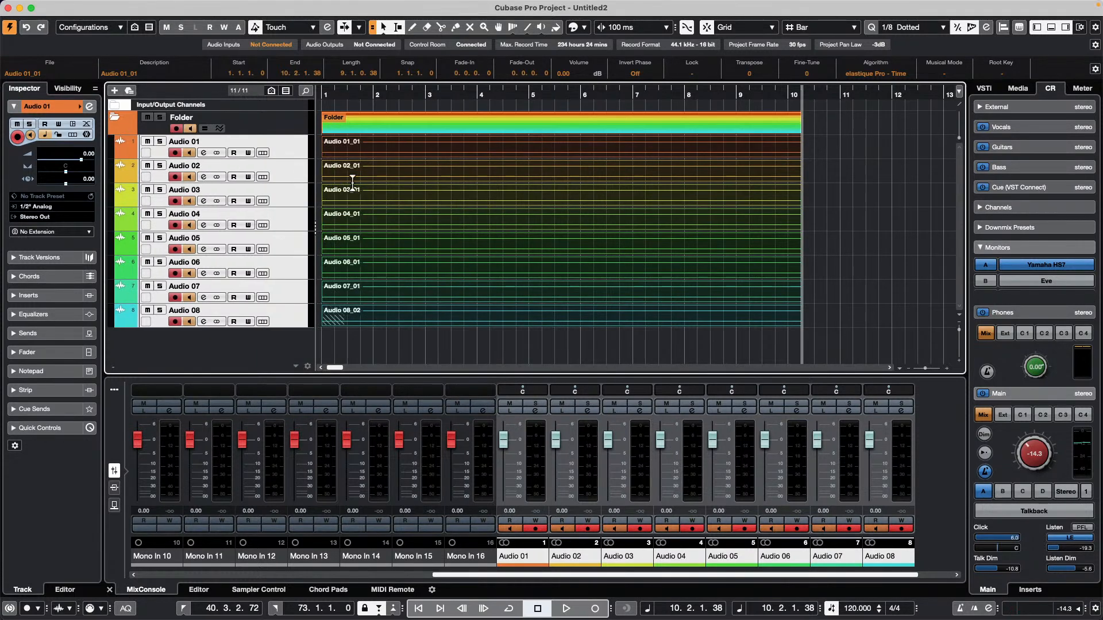
pyautogui.press('Home')
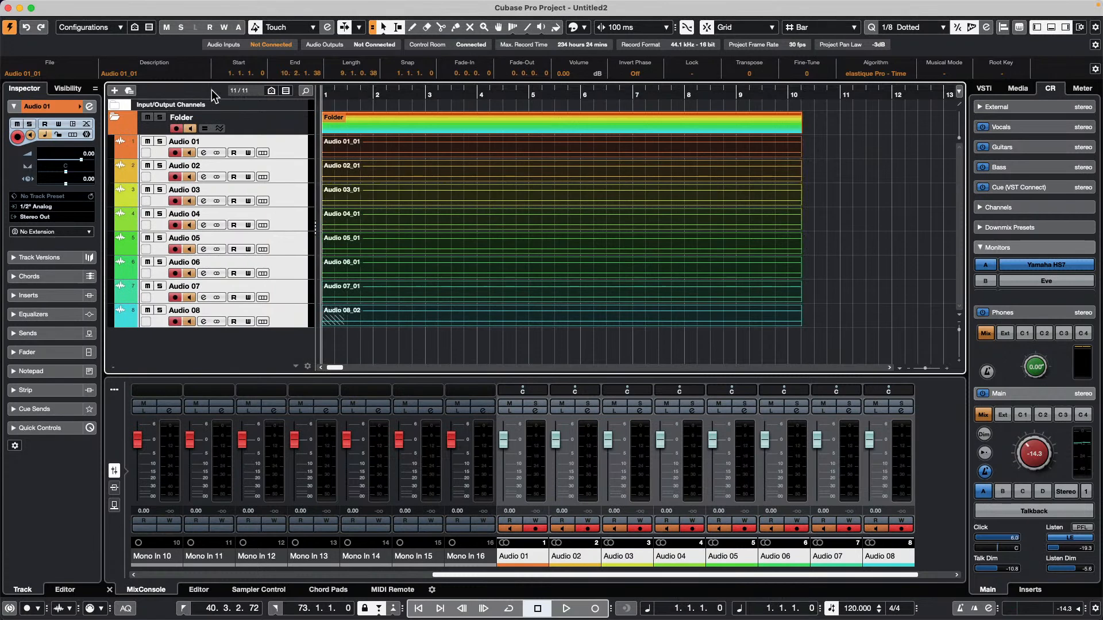
# Create a new track version on all eight tracks and record a second take from the project start to about bar 8.
pyautogui.click(264, 140)
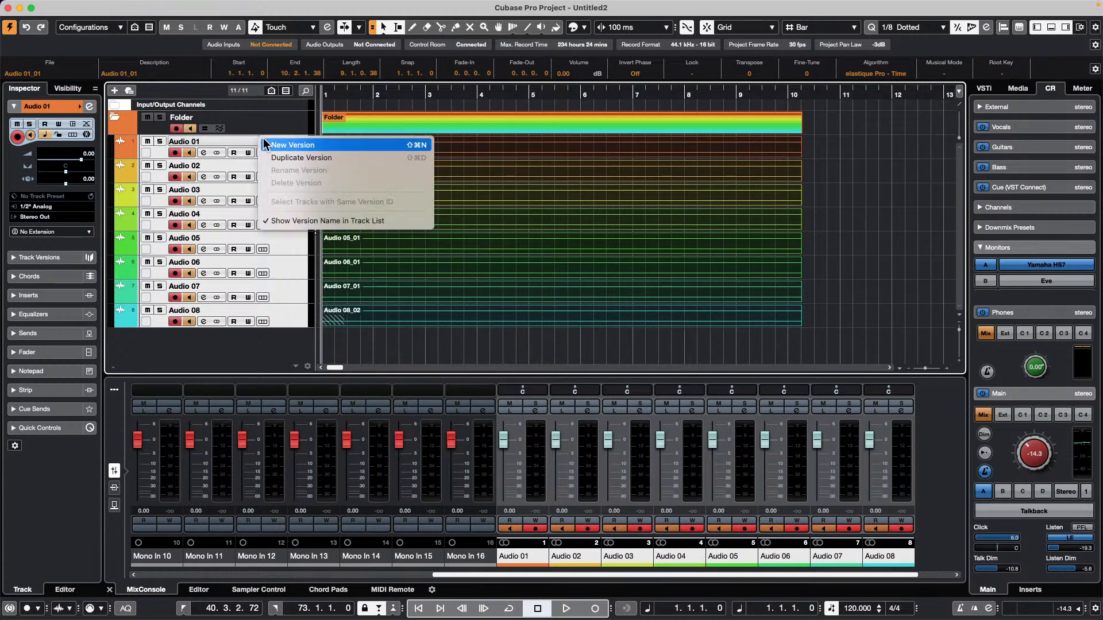
pyautogui.click(289, 146)
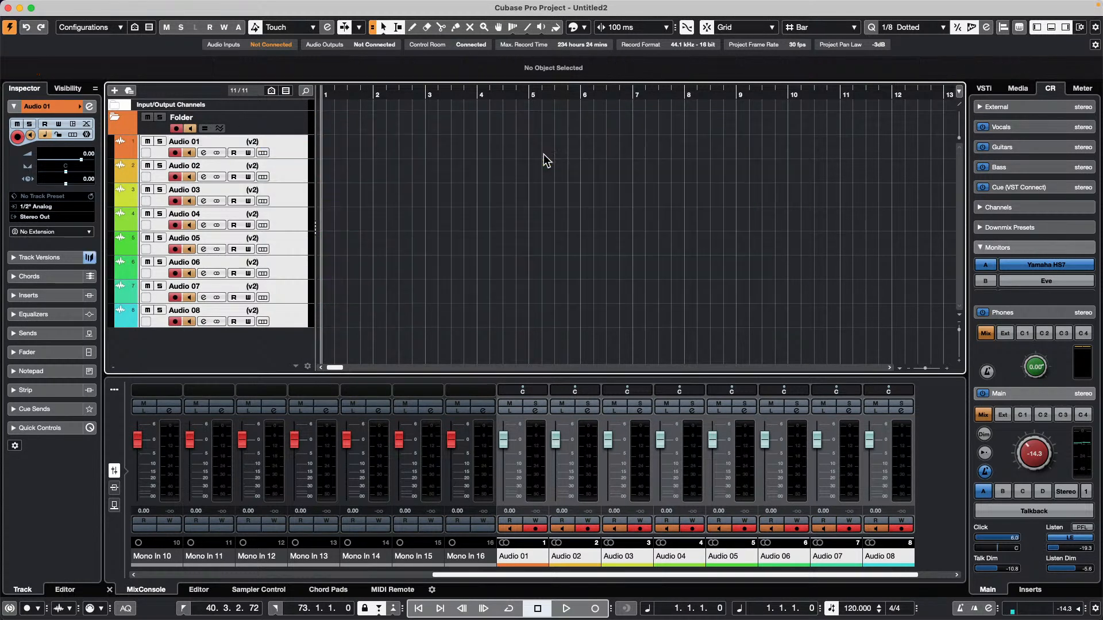
pyautogui.click(353, 93)
pyautogui.press('Home')
pyautogui.click(596, 608)
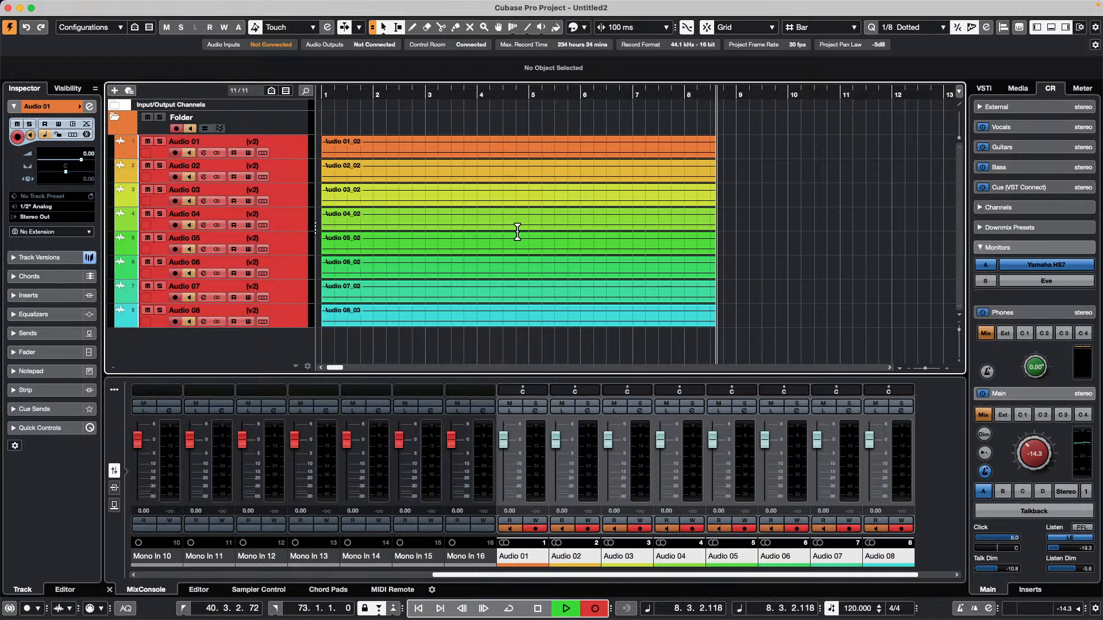
pyautogui.press('space')
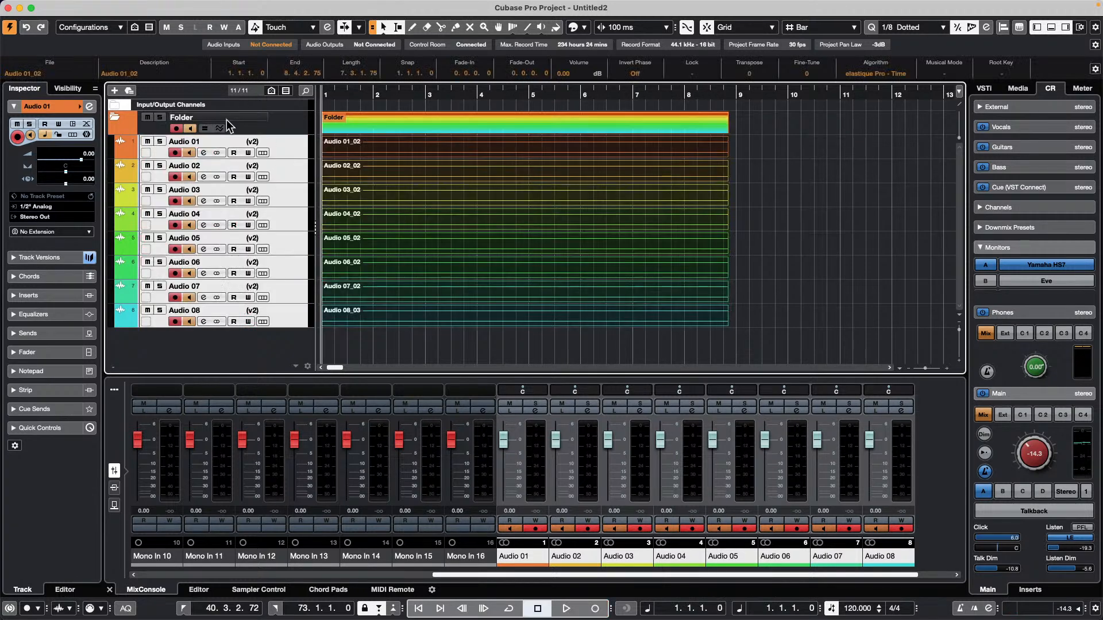
# Create a third track version on all eight tracks and record a take from the project start to about bar 7.
pyautogui.click(264, 145)
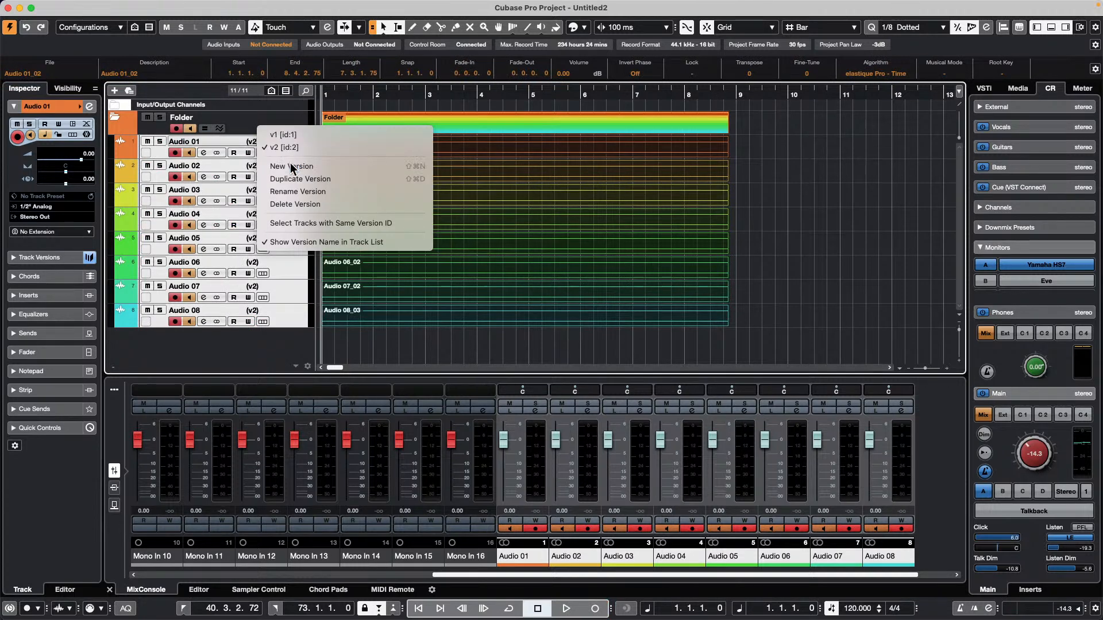
pyautogui.click(296, 165)
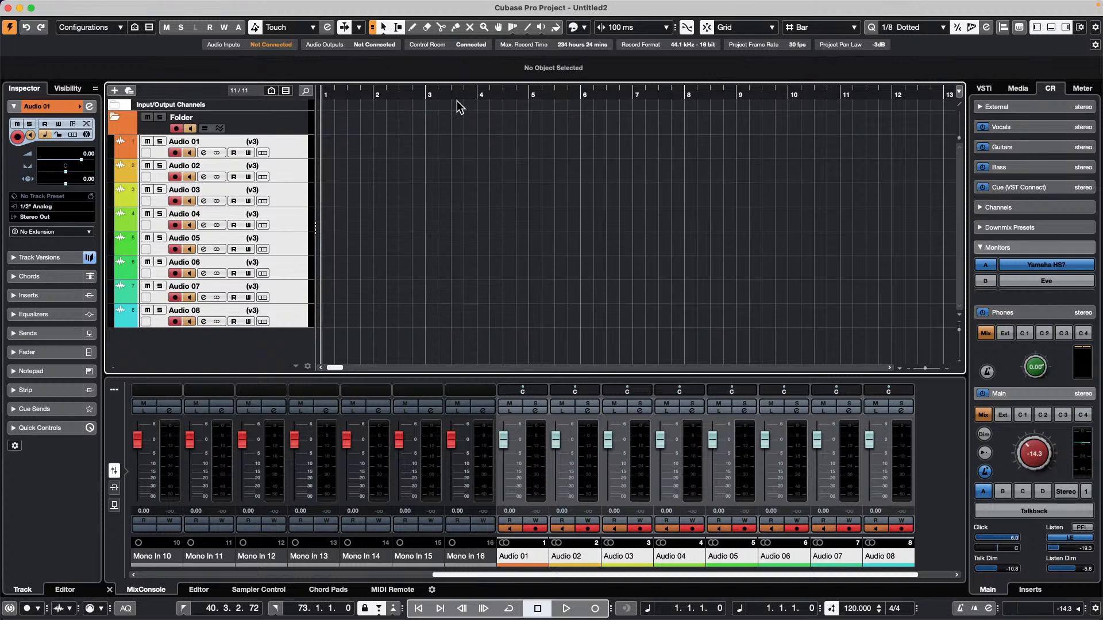
pyautogui.press('KP_Multiply')
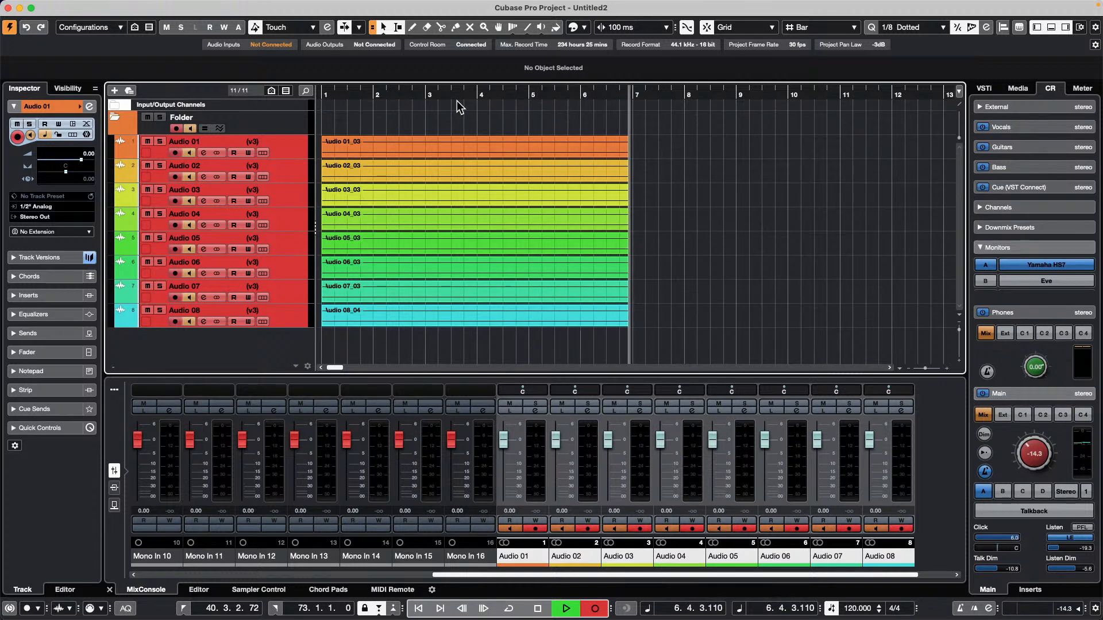
pyautogui.press('space')
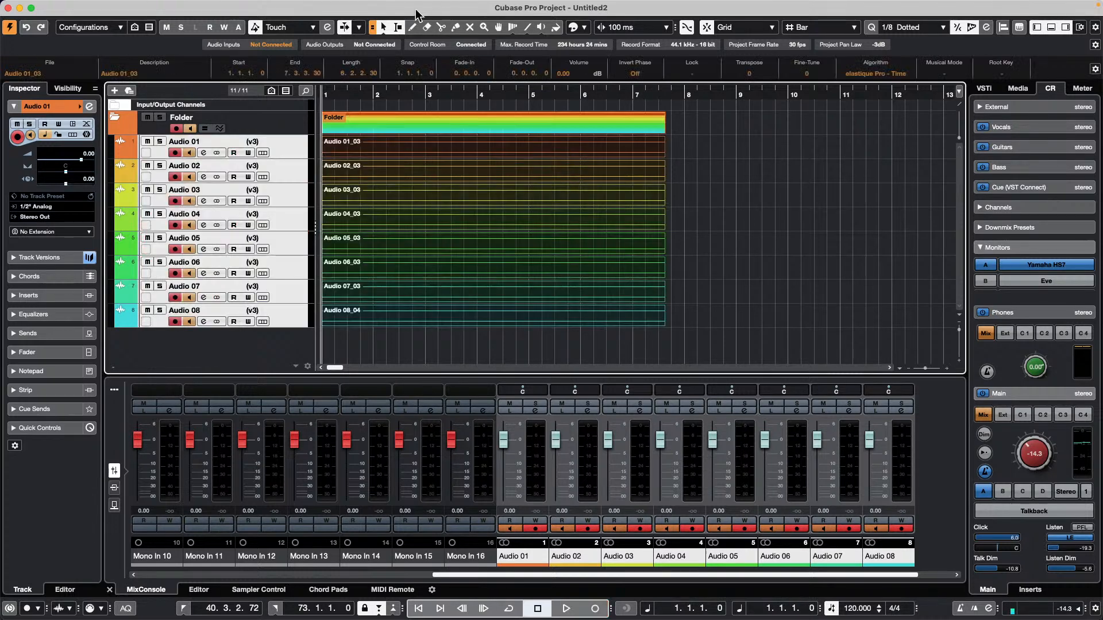
# Switch all eight tracks together back and forth between versions v1 and v2, ending on v2.
pyautogui.click(253, 142)
pyautogui.click(301, 134)
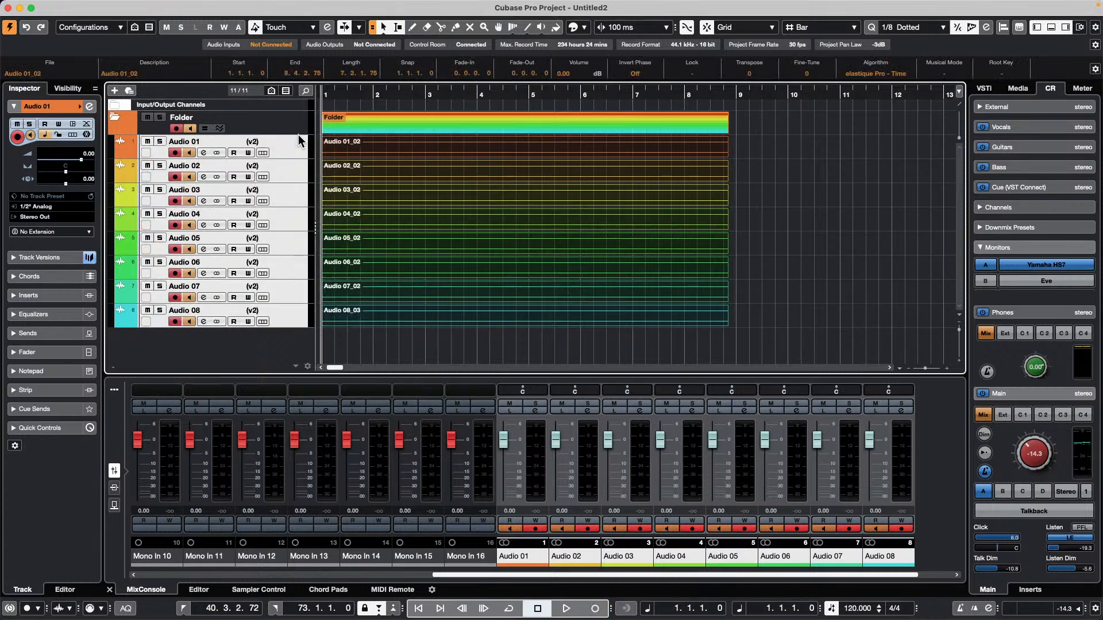
pyautogui.click(254, 142)
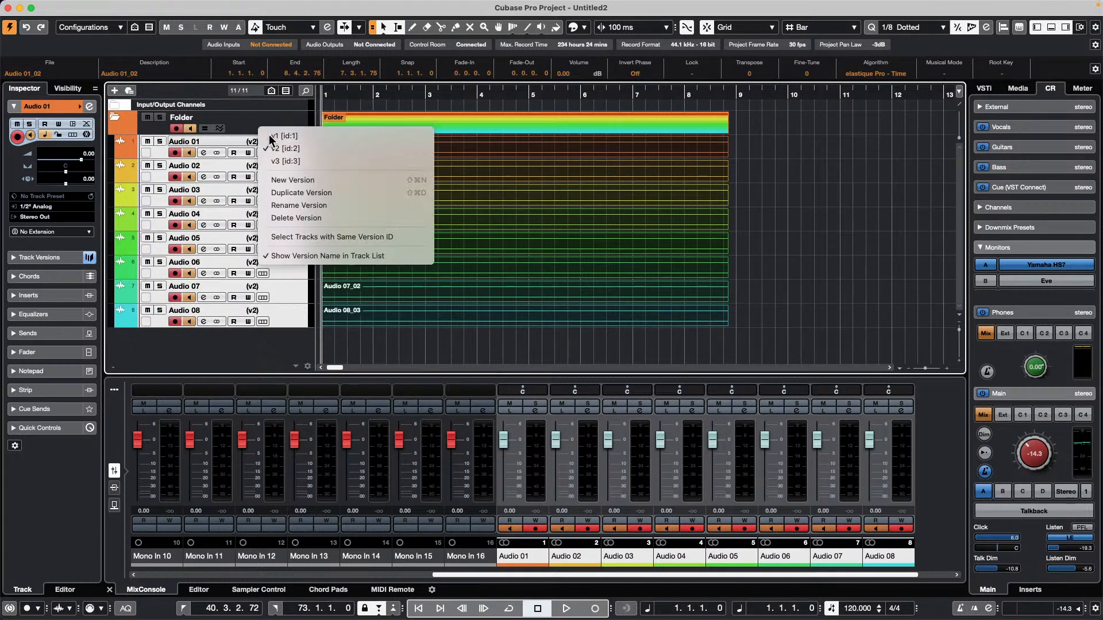
pyautogui.click(268, 136)
pyautogui.click(262, 141)
pyautogui.click(286, 158)
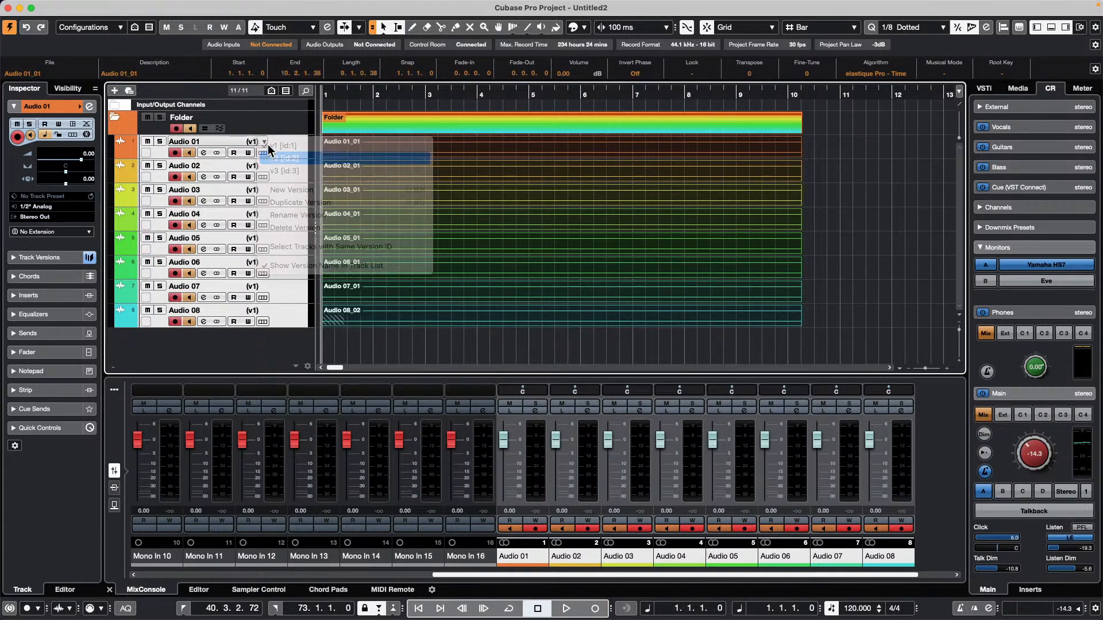
pyautogui.click(263, 142)
pyautogui.click(272, 158)
pyautogui.click(263, 142)
pyautogui.click(274, 121)
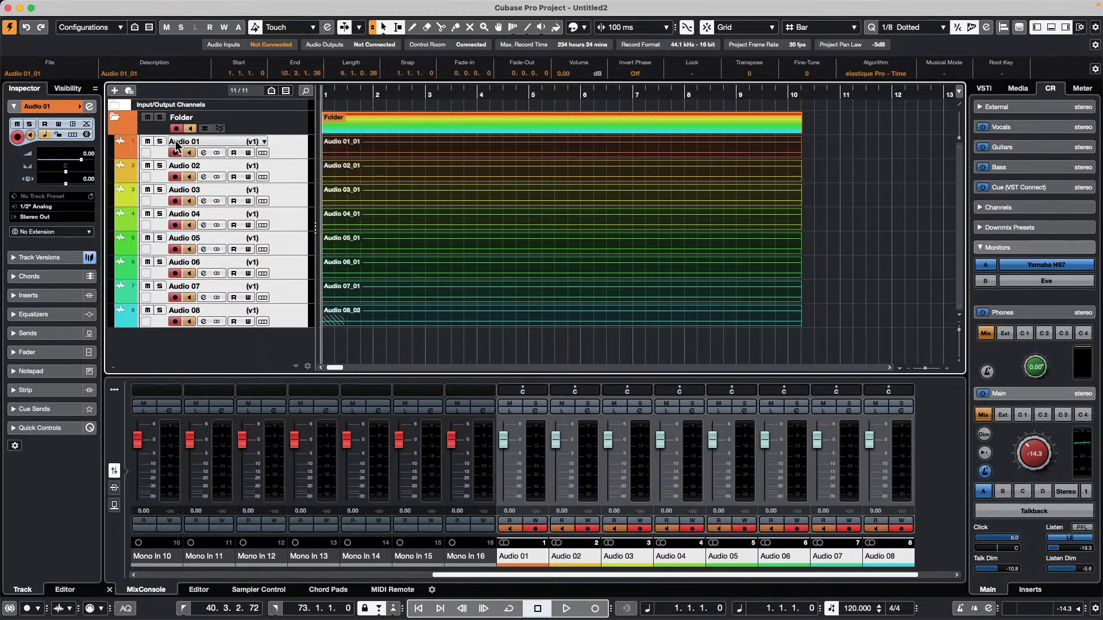
pyautogui.click(272, 142)
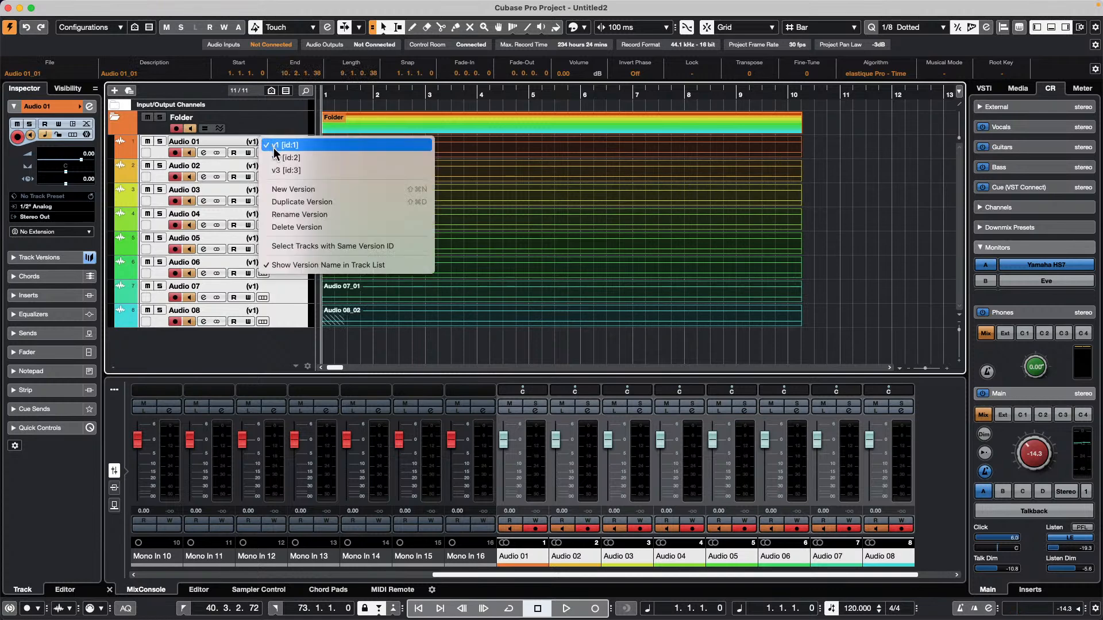
pyautogui.click(276, 158)
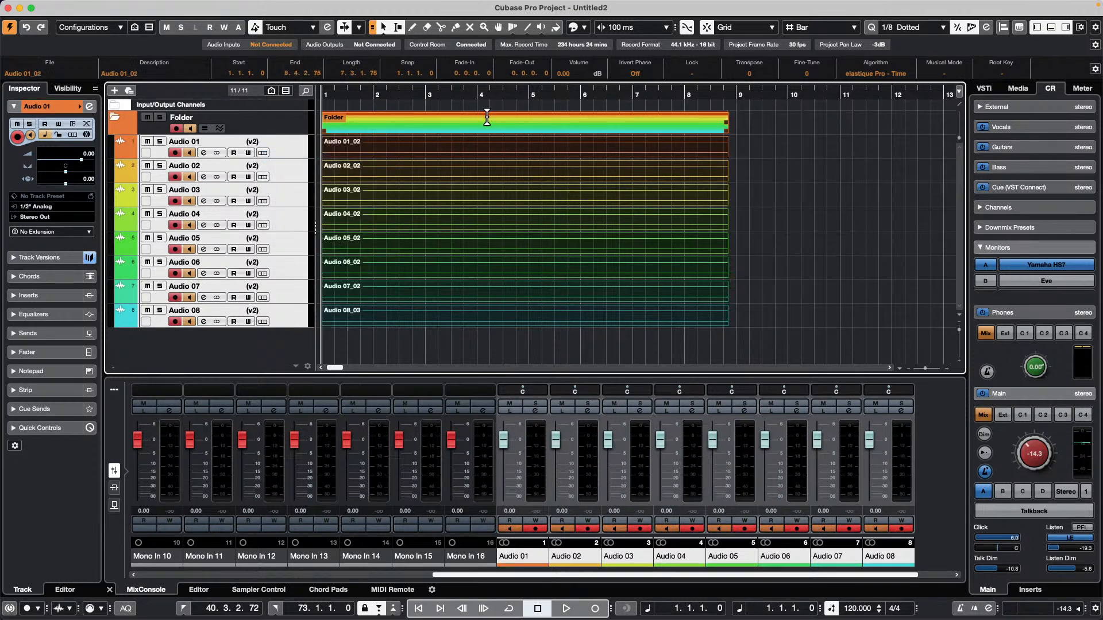
# Select the Folder track to examine it for version controls, and reselect Audio 01 to Audio 08 inside it.
pyautogui.click(422, 96)
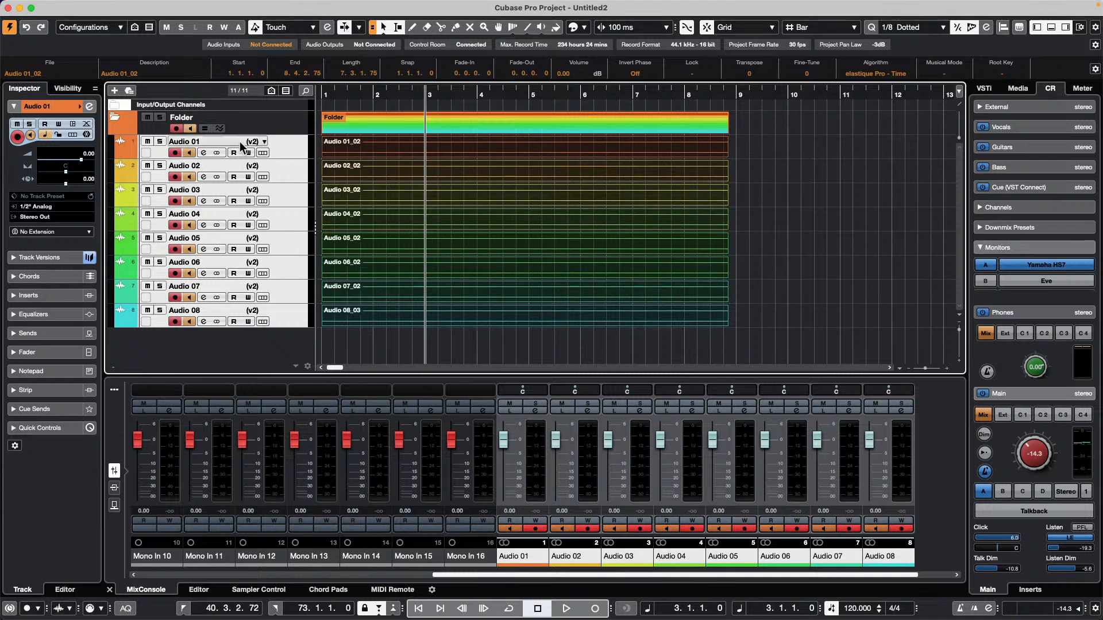
pyautogui.rightClick(388, 124)
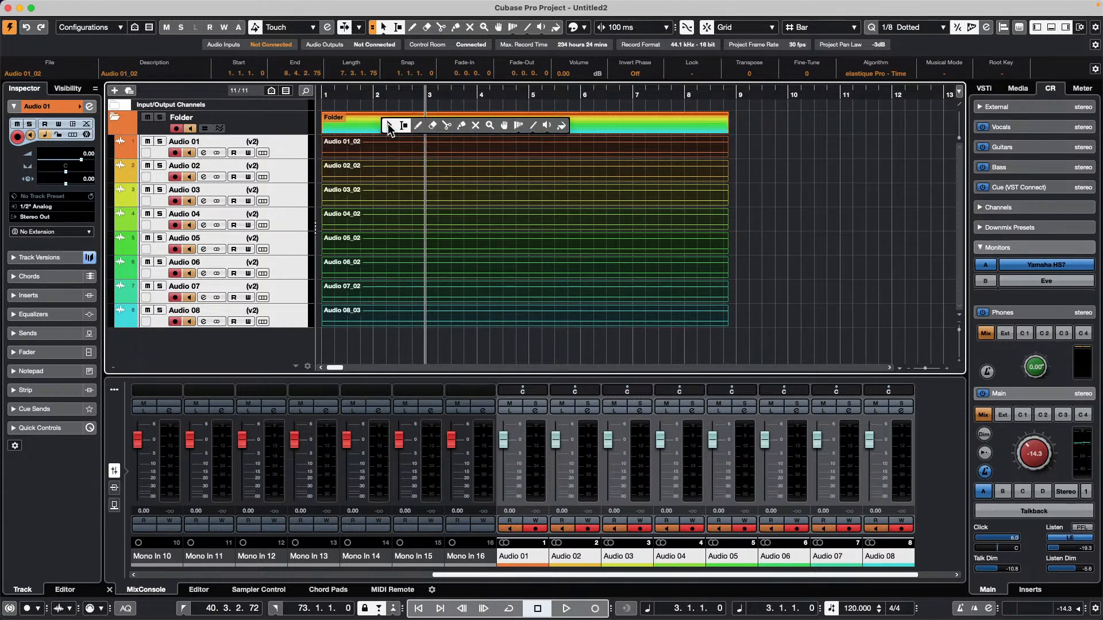
pyautogui.press('Escape')
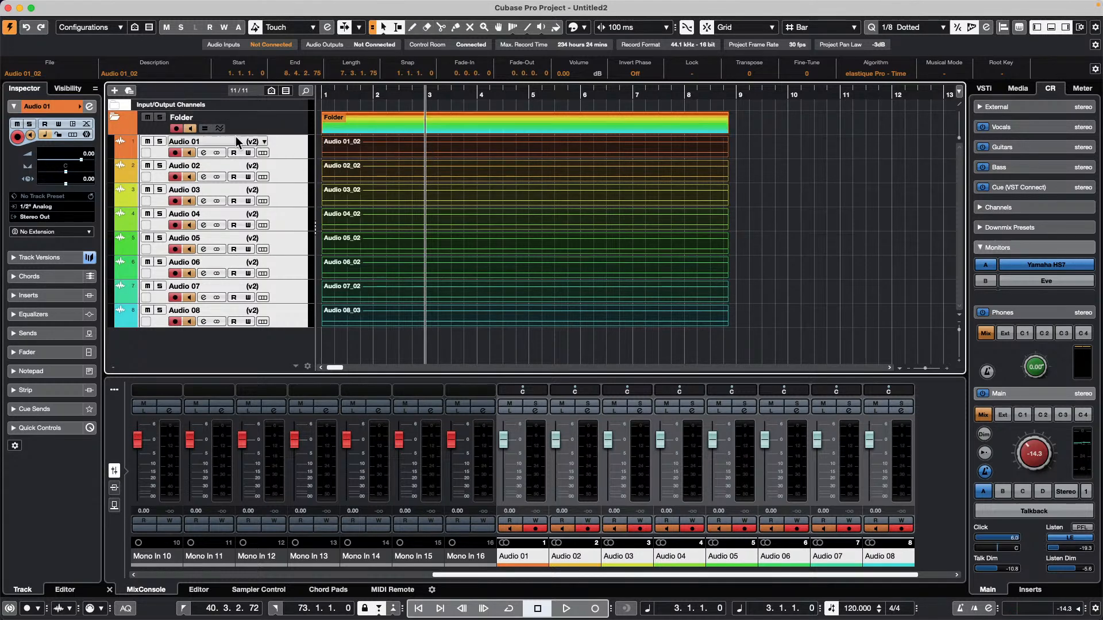
pyautogui.click(260, 116)
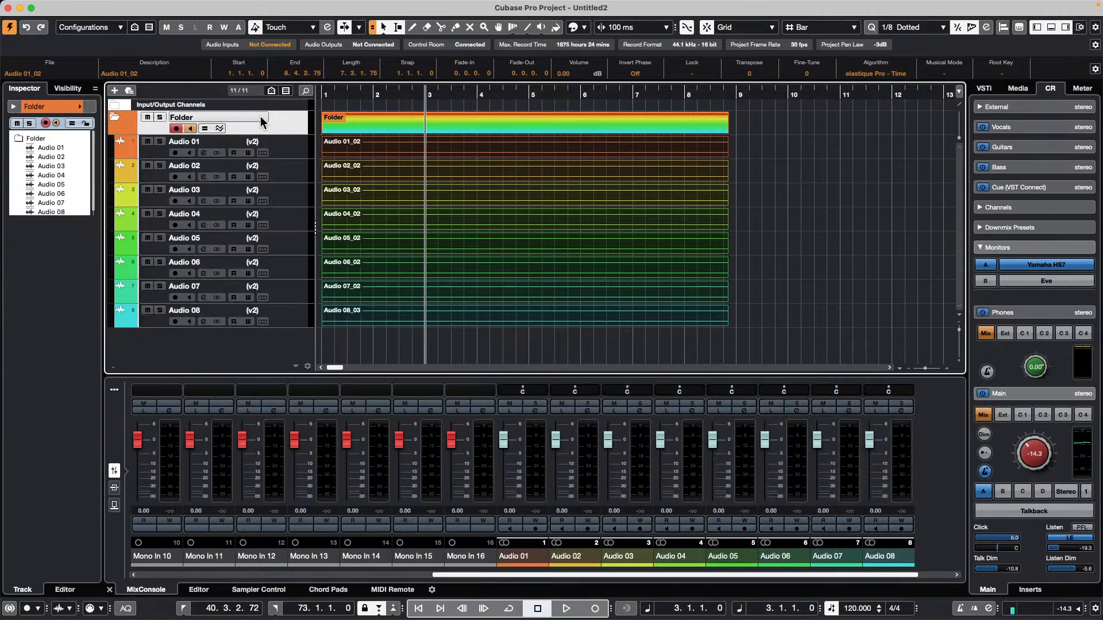
pyautogui.click(275, 146)
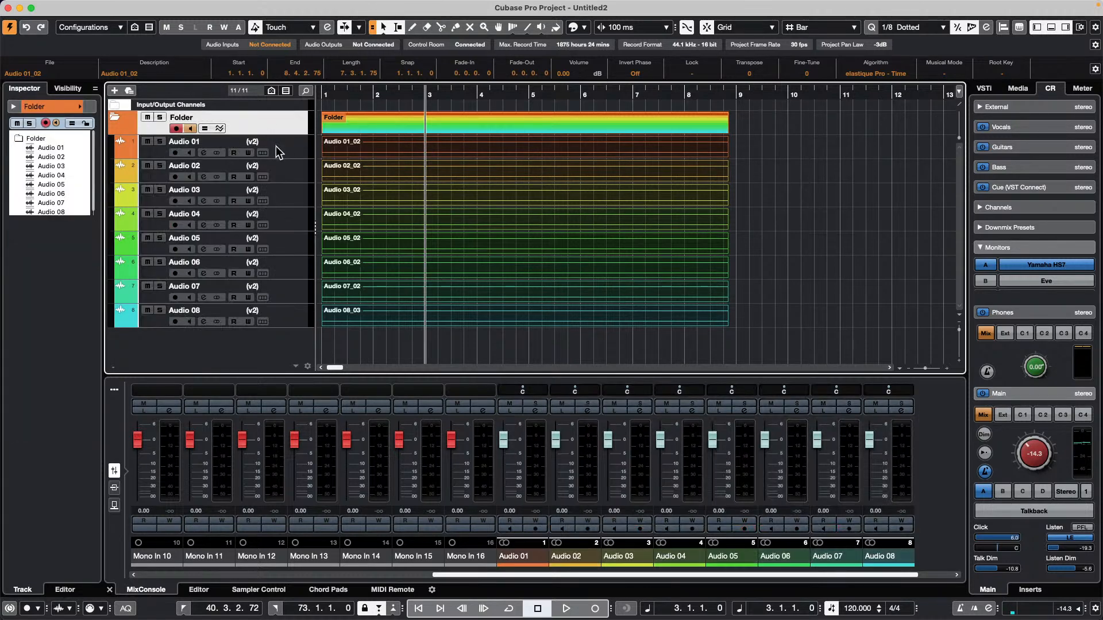
pyautogui.keyDown('shift'); pyautogui.click(295, 324); pyautogui.keyUp('shift')
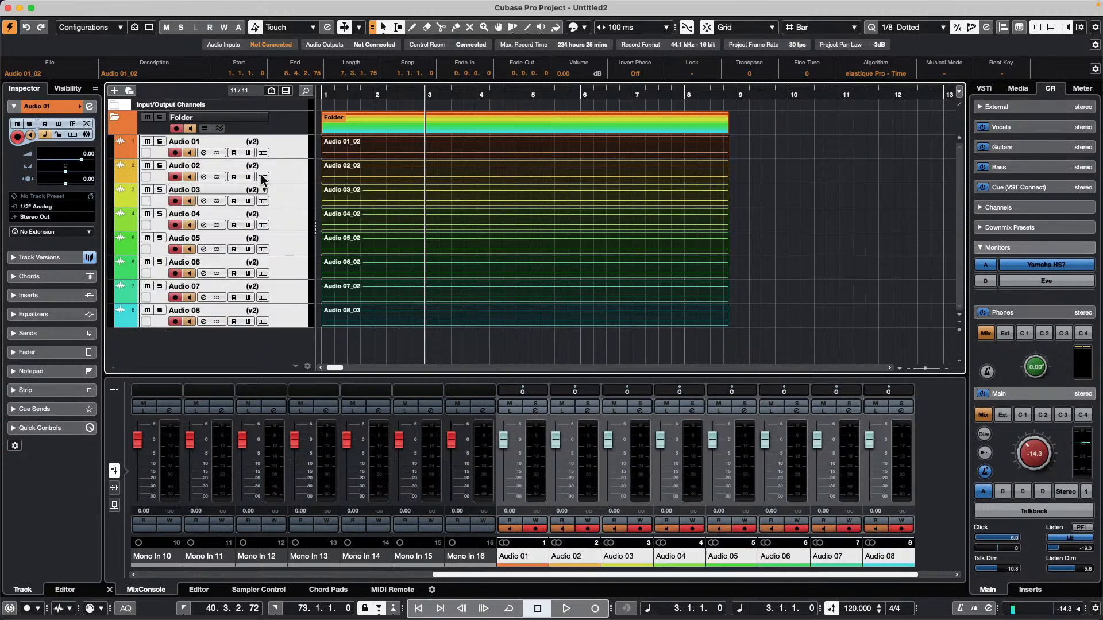
# Switch only Audio 01 to version v1 and only Audio 03 to v3, and undo both version changes.
pyautogui.click(263, 144)
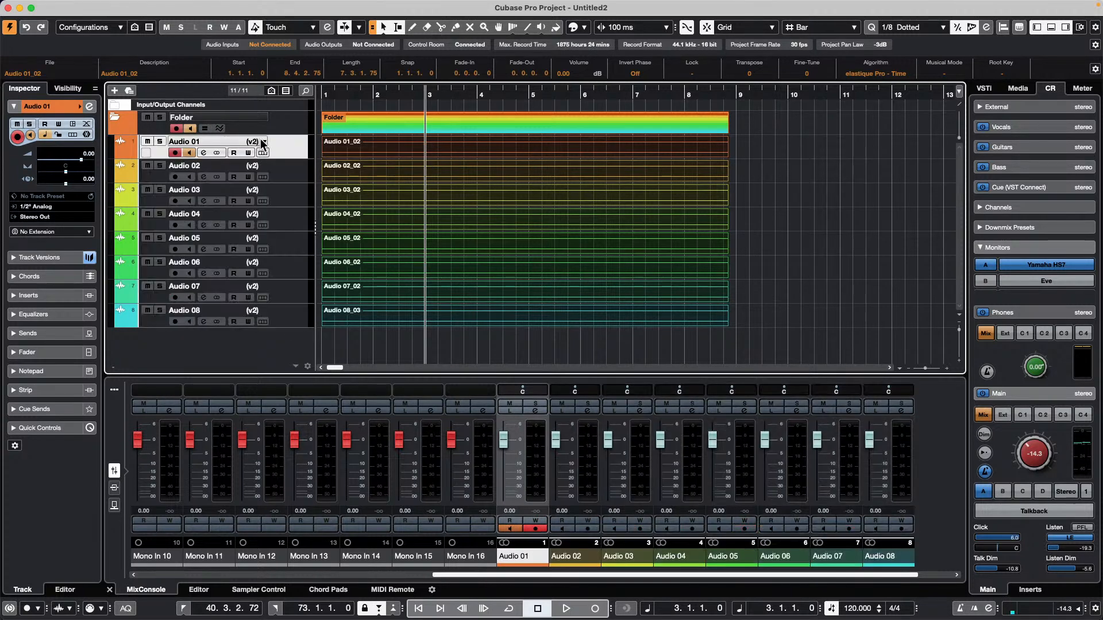
pyautogui.click(261, 142)
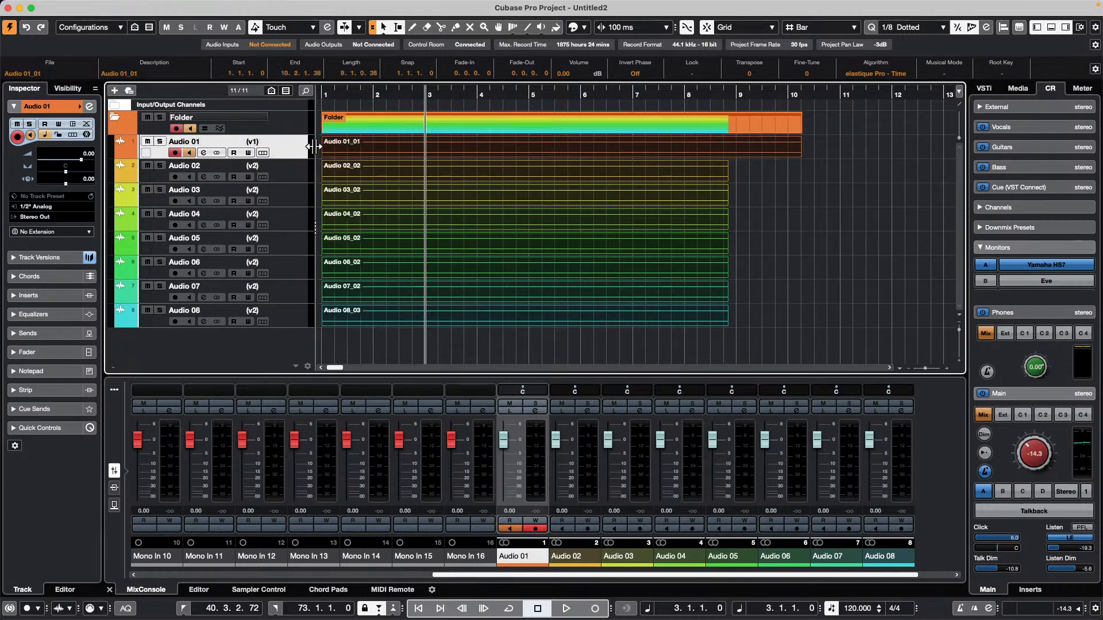
pyautogui.click(260, 194)
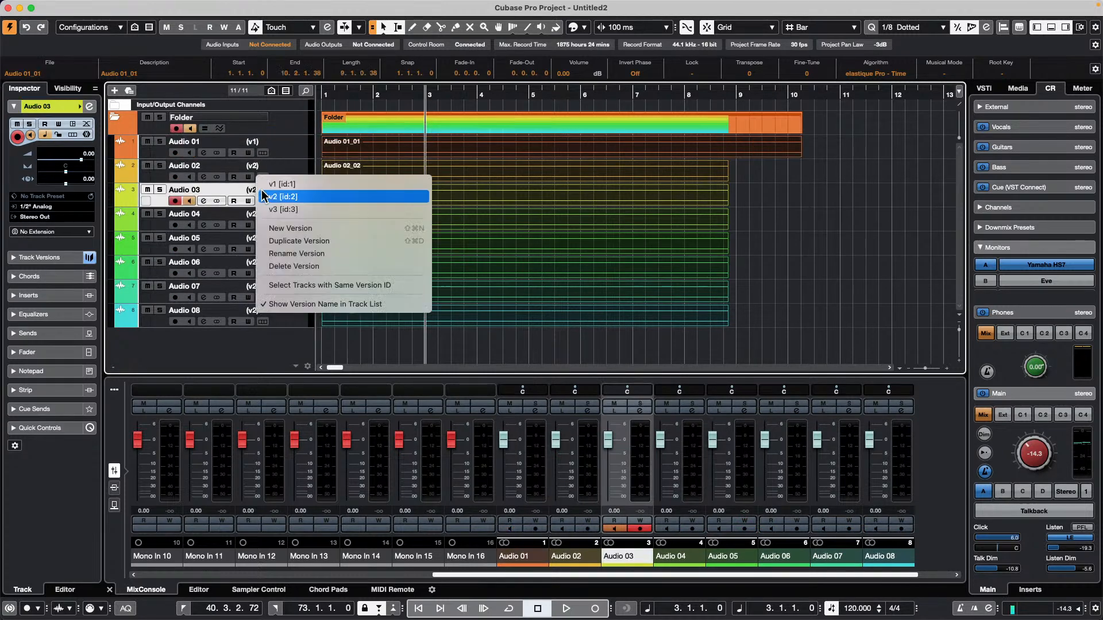
pyautogui.click(282, 209)
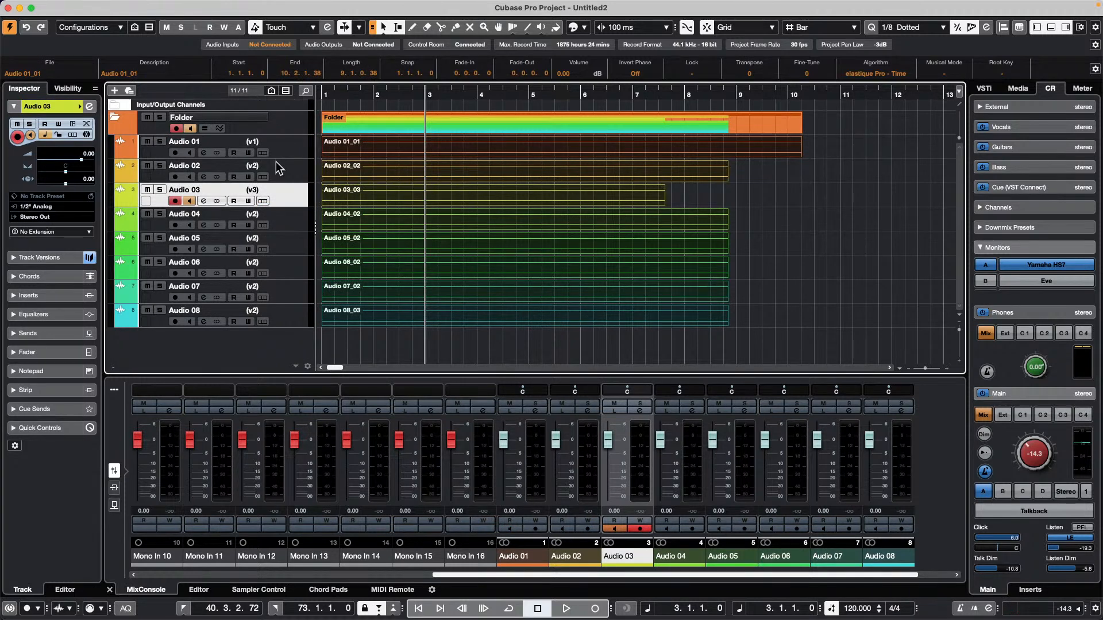
pyautogui.press('super+z')
pyautogui.press('super+z')
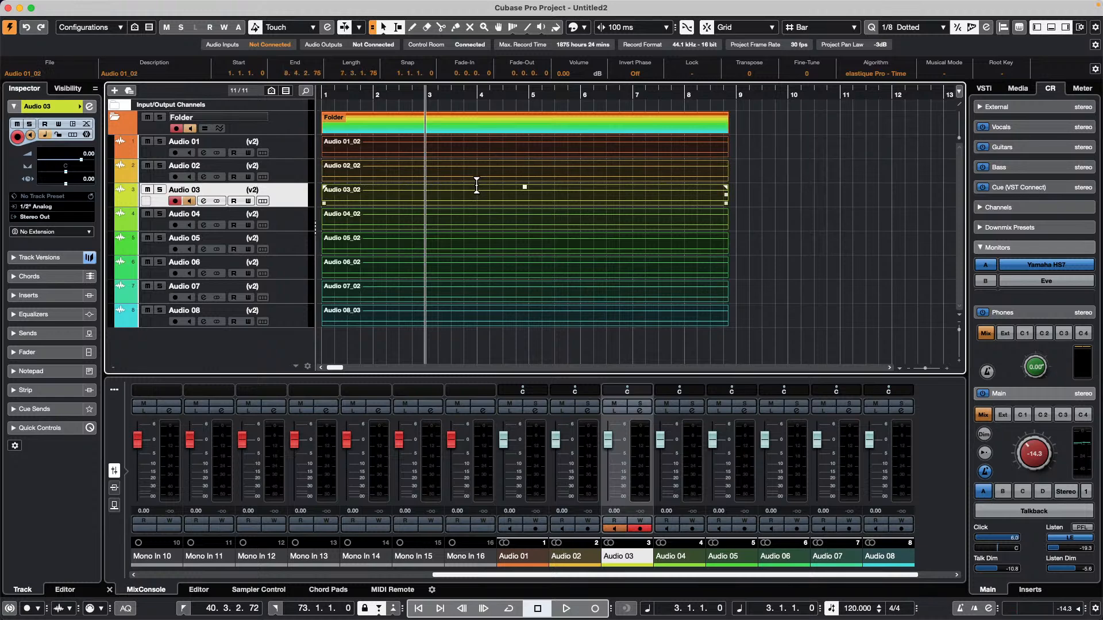
# Select Audio 01 to Audio 08 and create a new empty track version v4 on all eight tracks.
pyautogui.click(294, 152)
pyautogui.keyDown('shift'); pyautogui.click(299, 316); pyautogui.keyUp('shift')
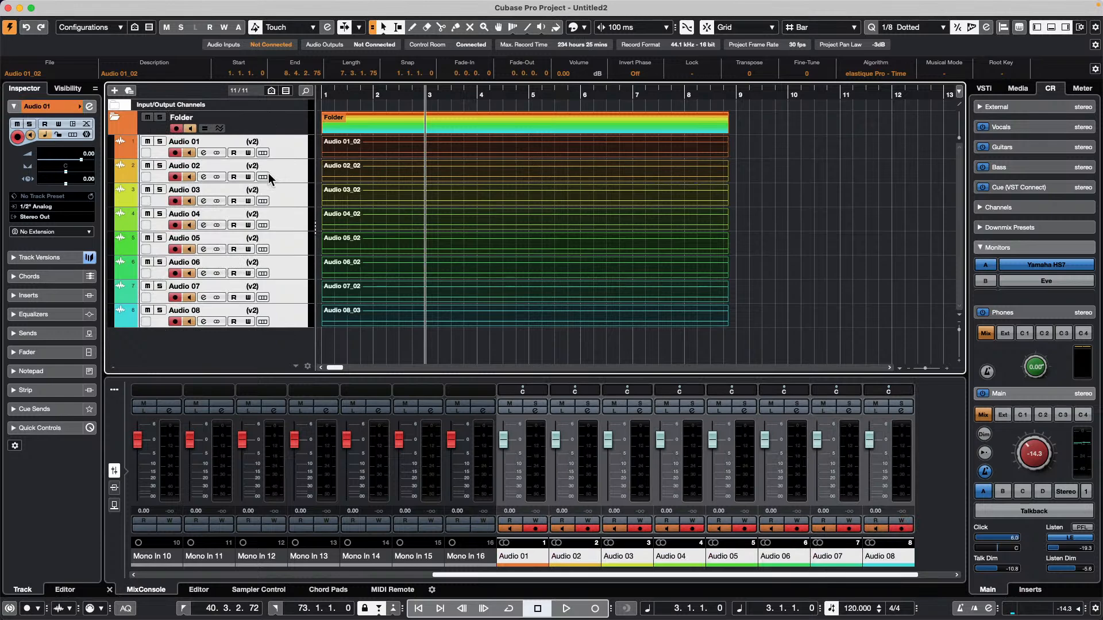
pyautogui.rightClick(277, 152)
pyautogui.moveTo(460, 159)
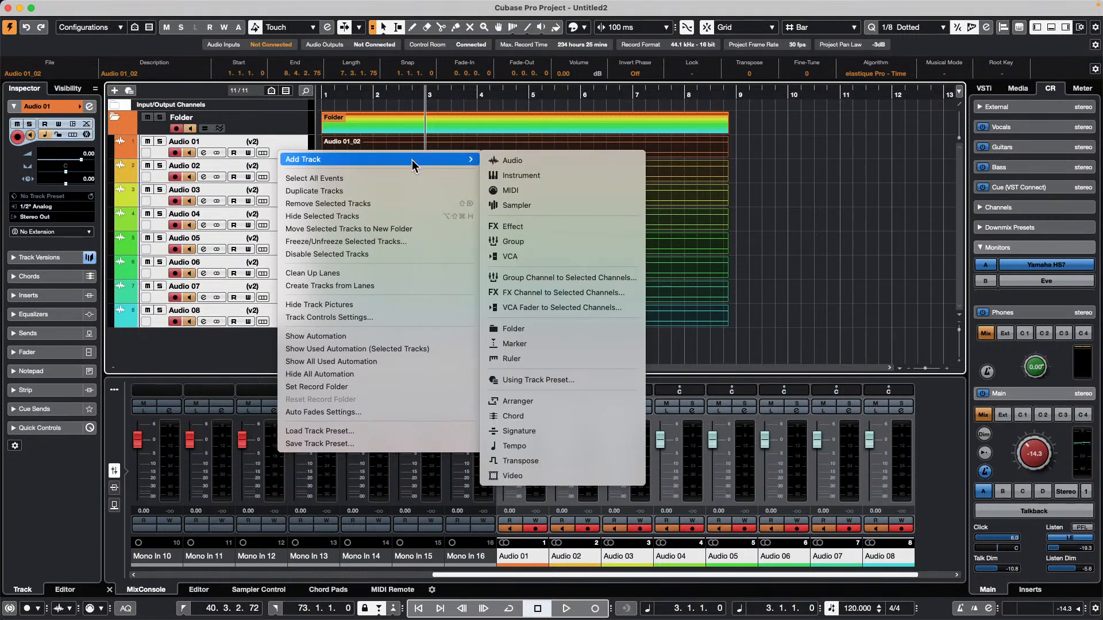
pyautogui.click(254, 142)
pyautogui.click(254, 141)
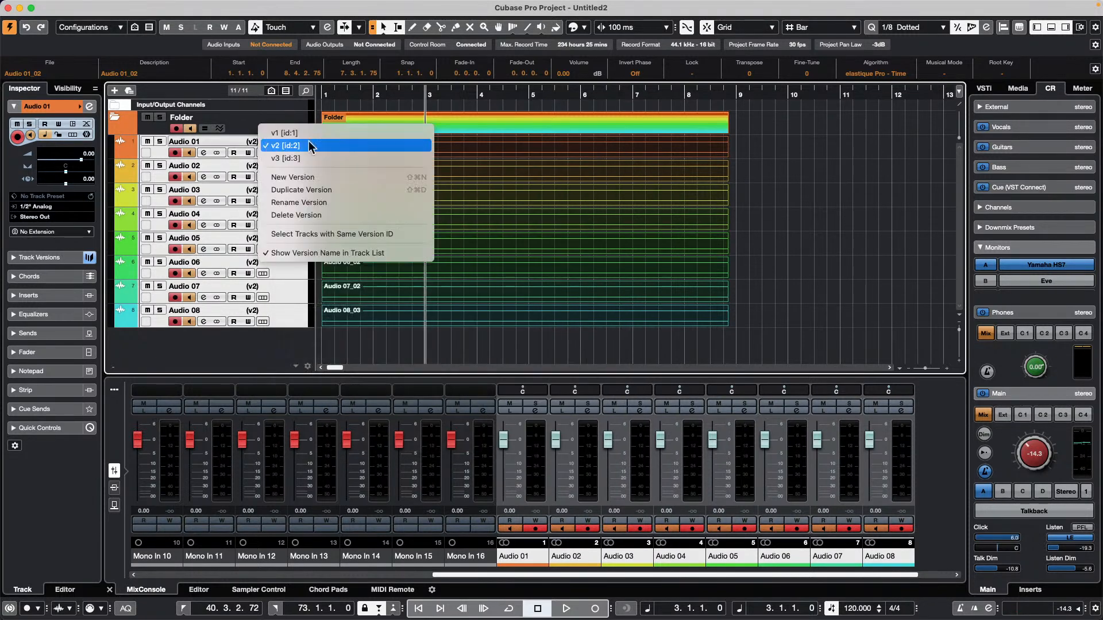
pyautogui.click(345, 177)
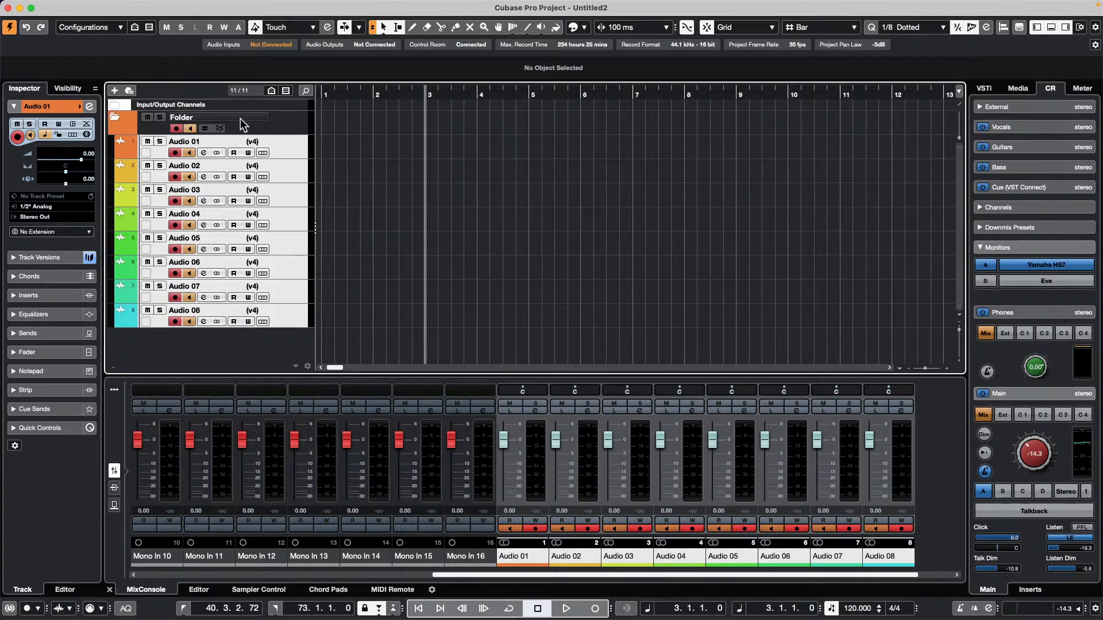
# Reselect Audio 01 to Audio 08 inside the folder and switch all eight tracks to version v3.
pyautogui.click(282, 119)
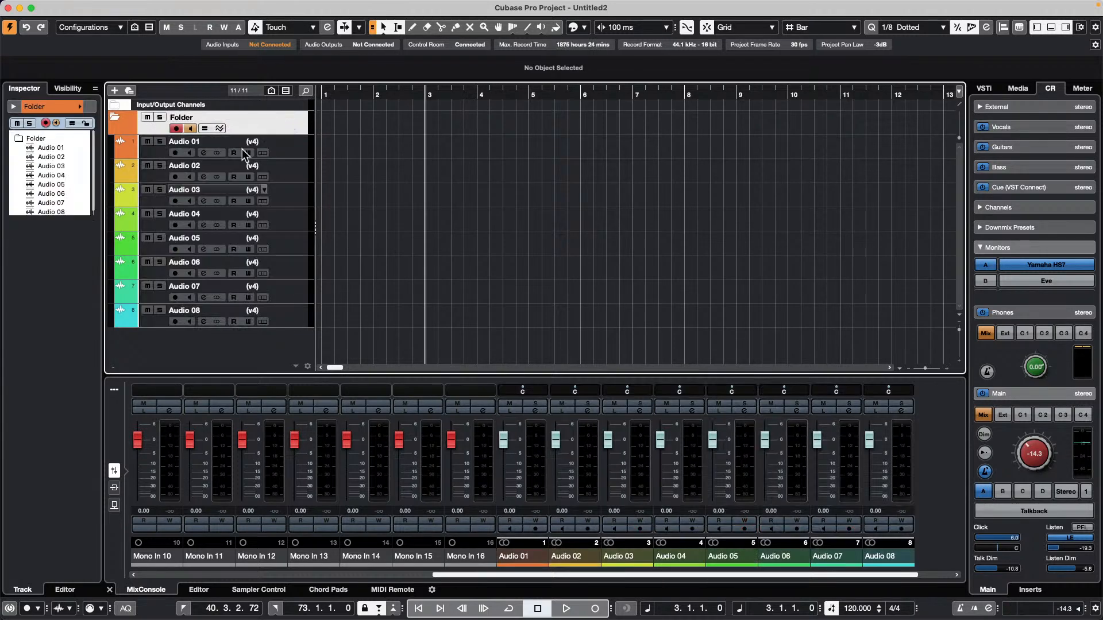
pyautogui.click(291, 149)
pyautogui.rightClick(281, 316)
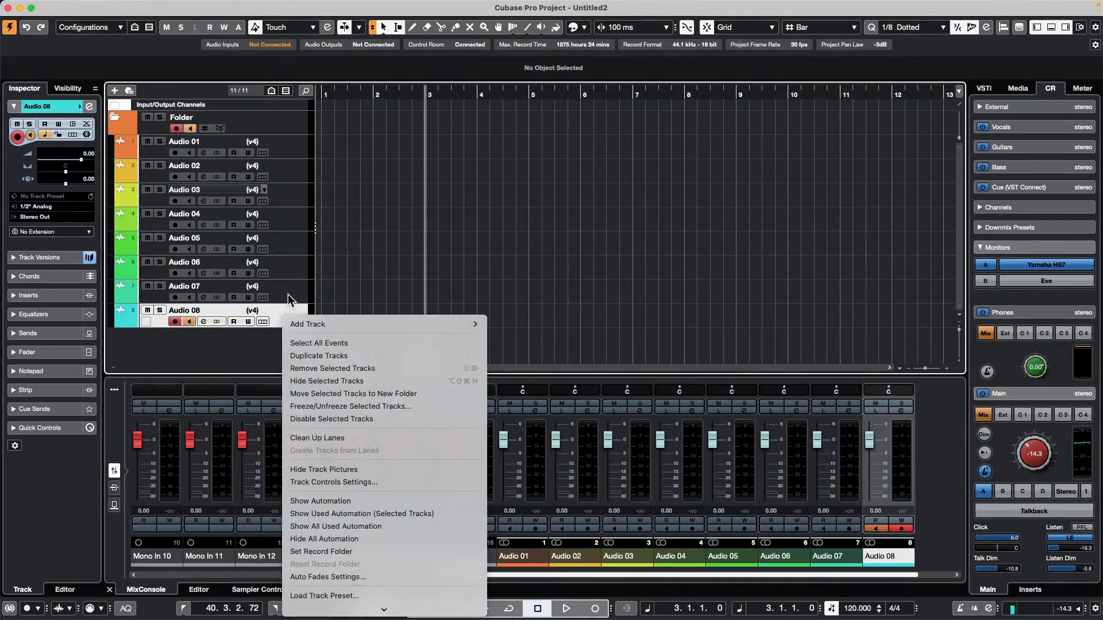
pyautogui.click(287, 147)
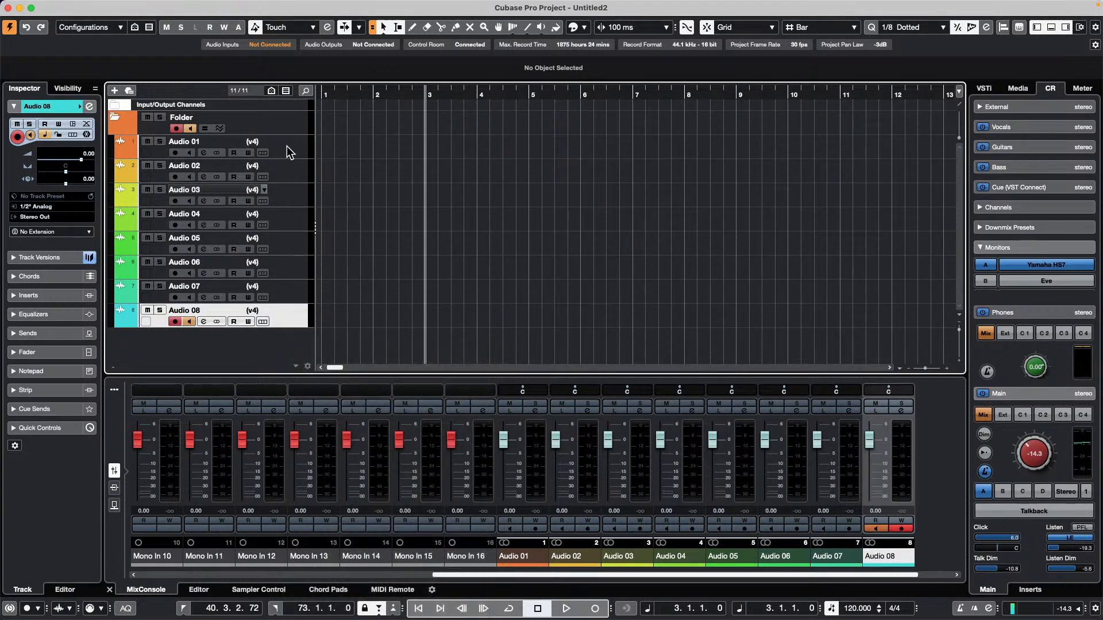
pyautogui.rightClick(288, 148)
pyautogui.click(262, 325)
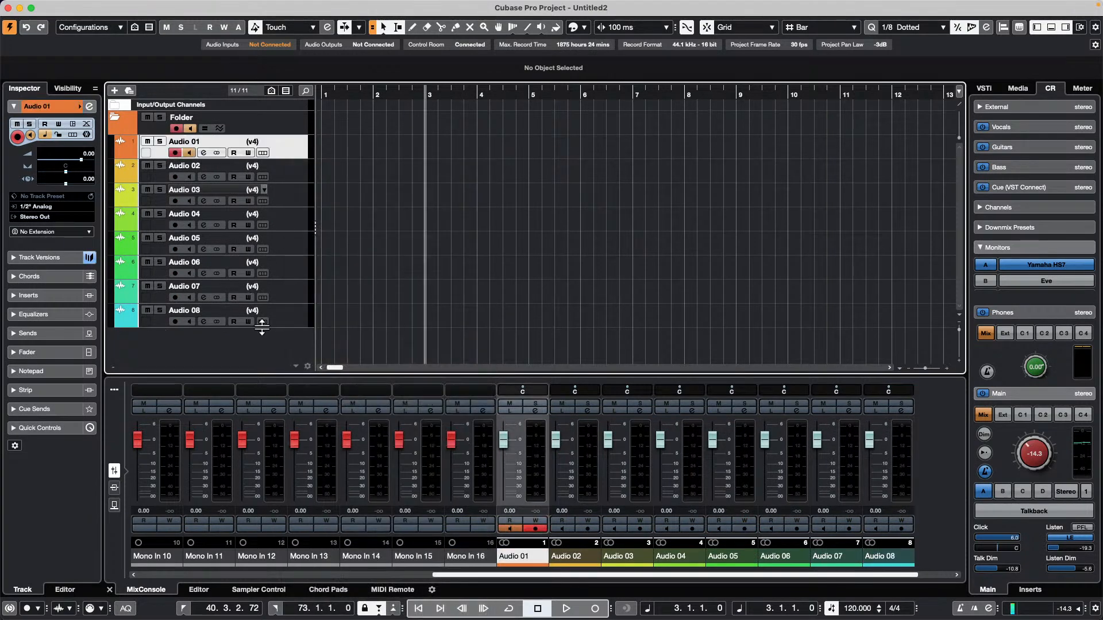
pyautogui.keyDown('shift'); pyautogui.click(290, 314); pyautogui.keyUp('shift')
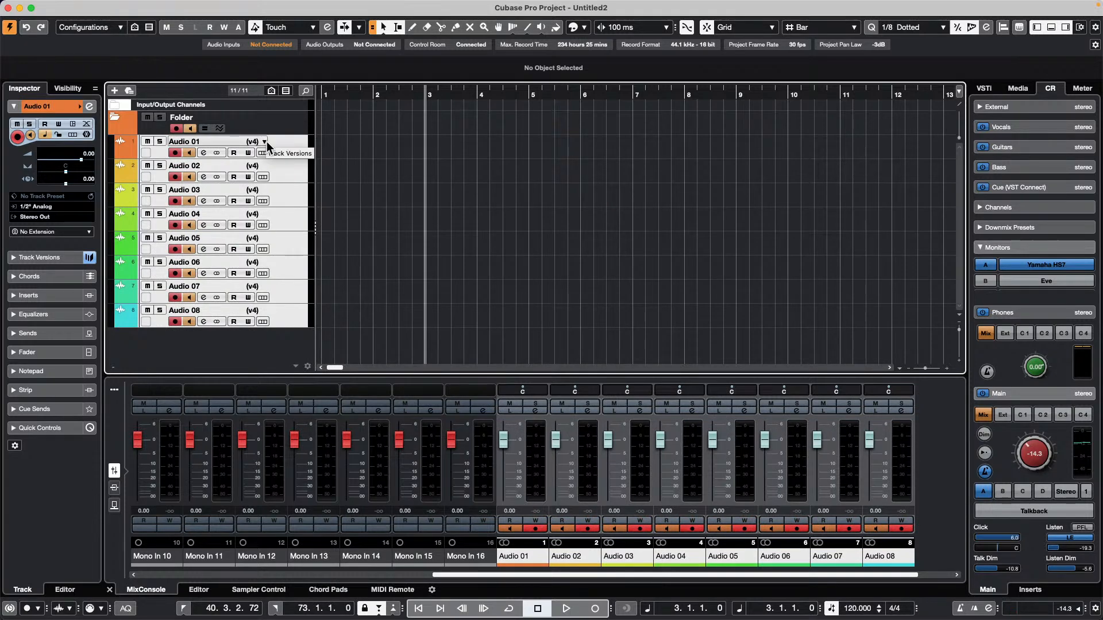
pyautogui.click(265, 142)
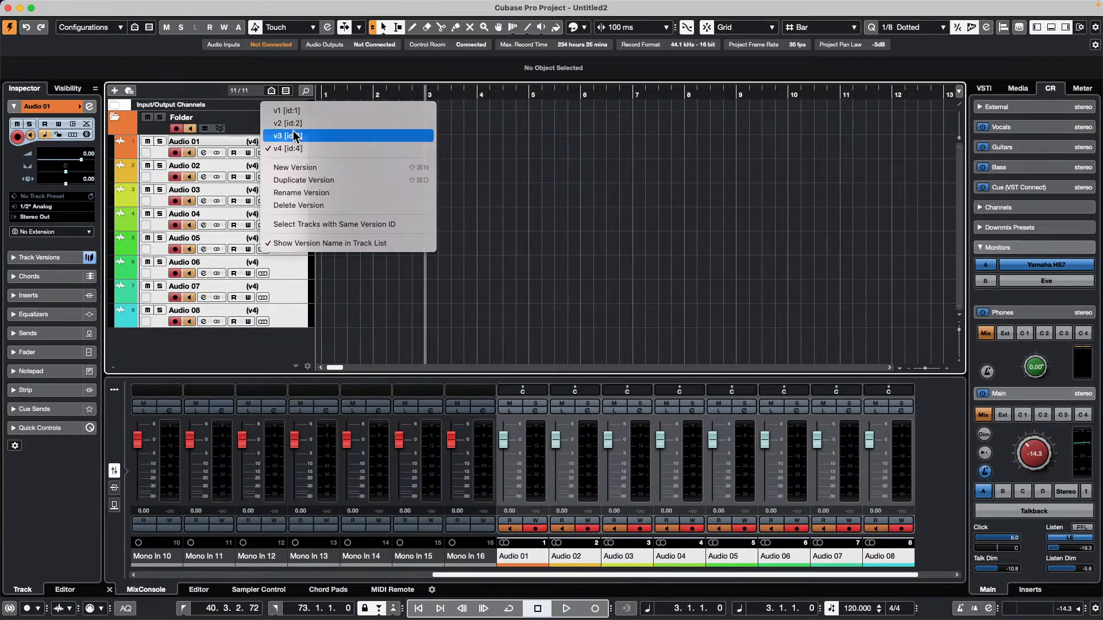
pyautogui.click(293, 136)
# Select the range from bar 3 to bar 5 on the Folder track and delete it from the v3 takes.
pyautogui.rightClick(421, 148)
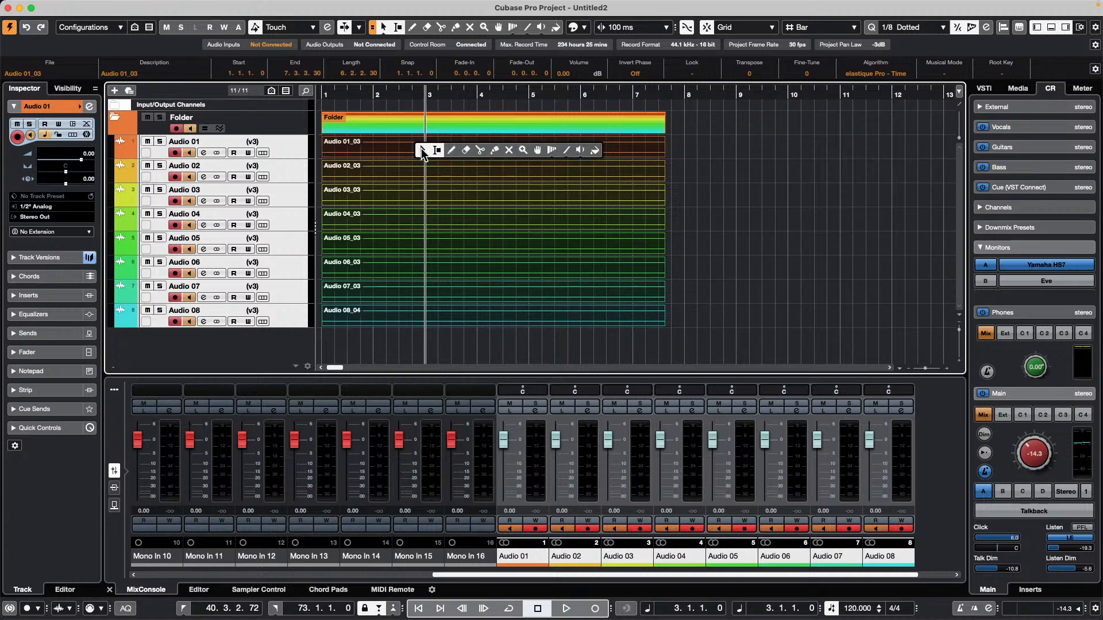
pyautogui.click(427, 147)
pyautogui.rightClick(428, 118)
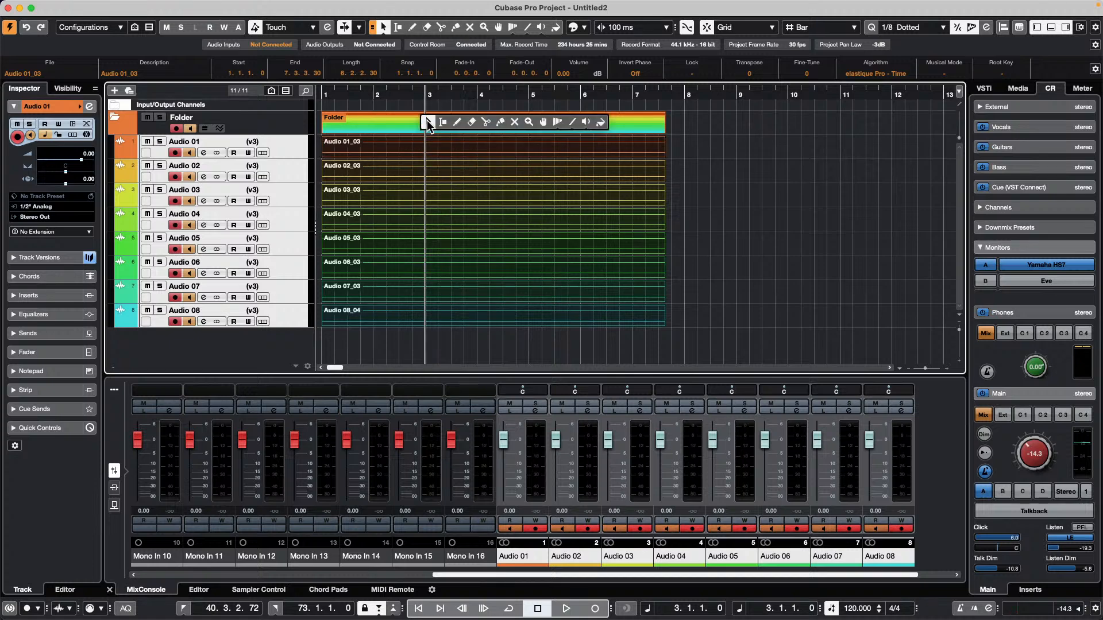
pyautogui.click(432, 119)
pyautogui.click(418, 118)
pyautogui.moveTo(421, 119); pyautogui.dragTo(543, 127)
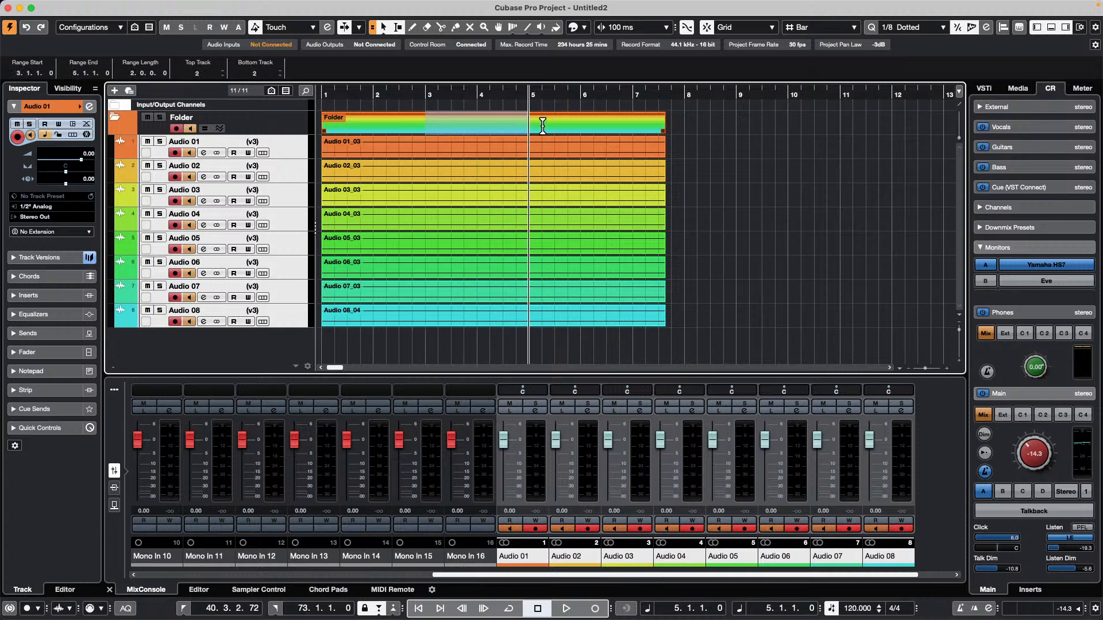
pyautogui.click(401, 139)
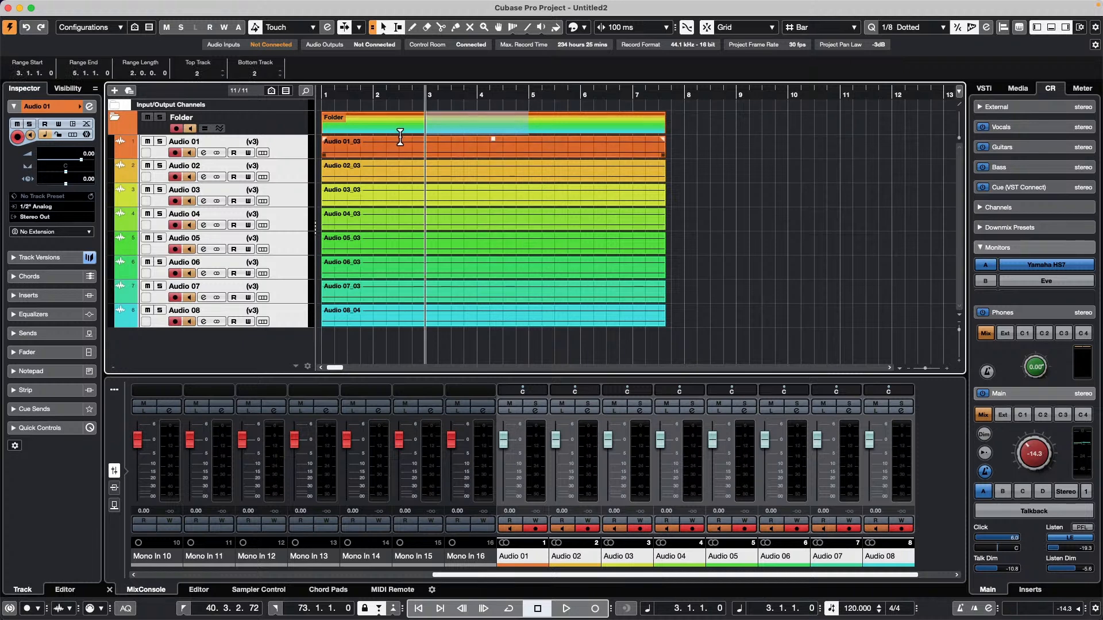
pyautogui.press('Delete')
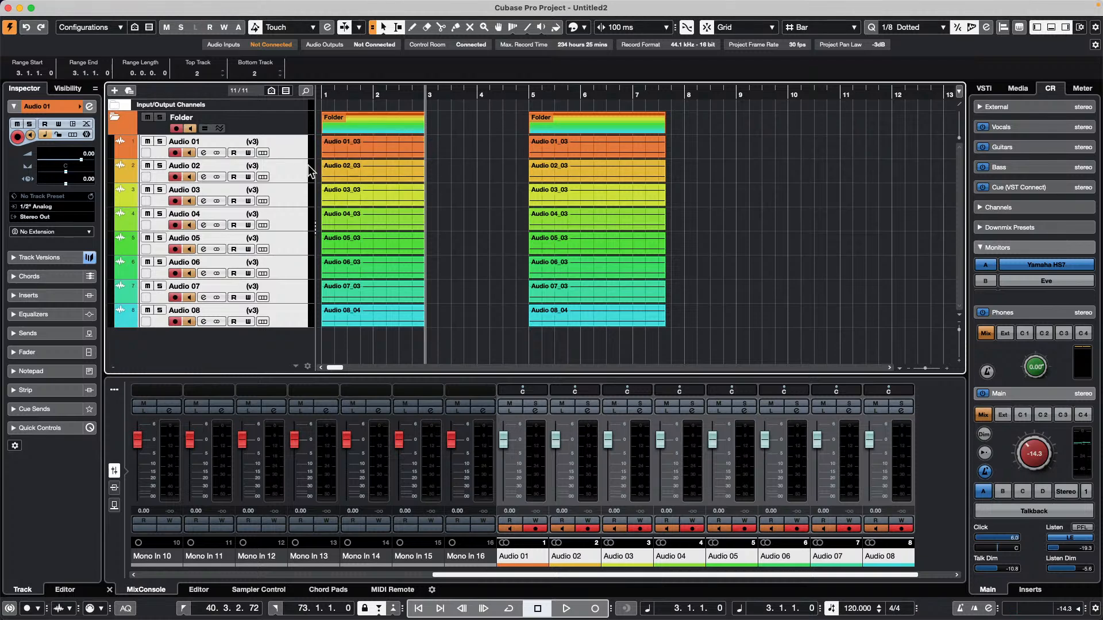
# Switch all eight tracks to version v2 and copy the range from bar 3 to bar 5 across Audio 01 to Audio 08.
pyautogui.click(259, 141)
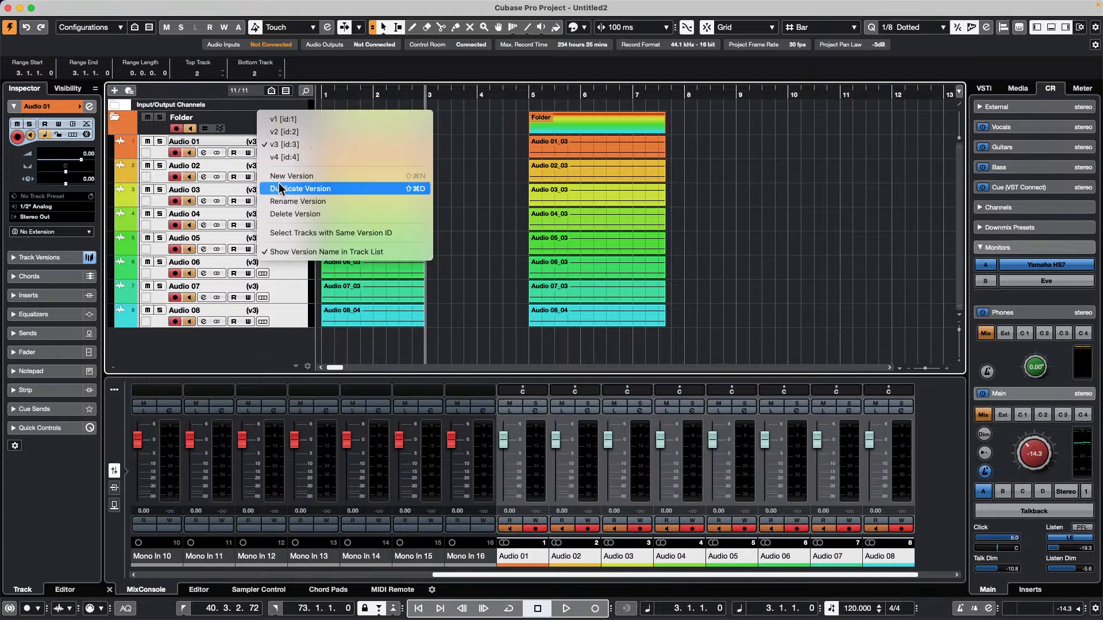
pyautogui.click(313, 135)
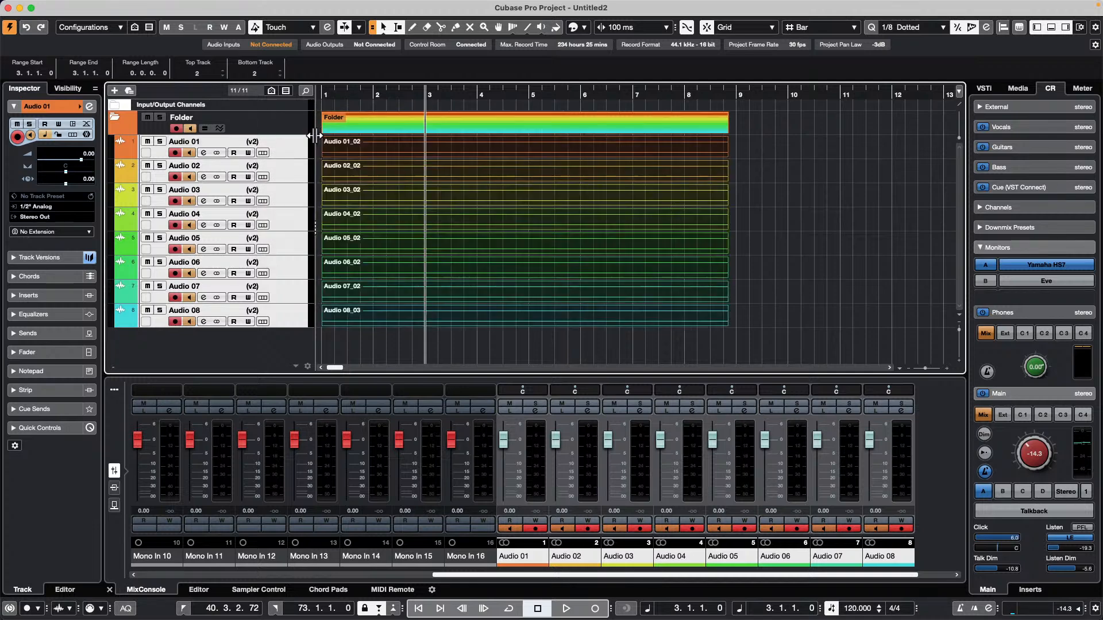
pyautogui.click(427, 139)
pyautogui.moveTo(427, 139); pyautogui.dragTo(527, 313)
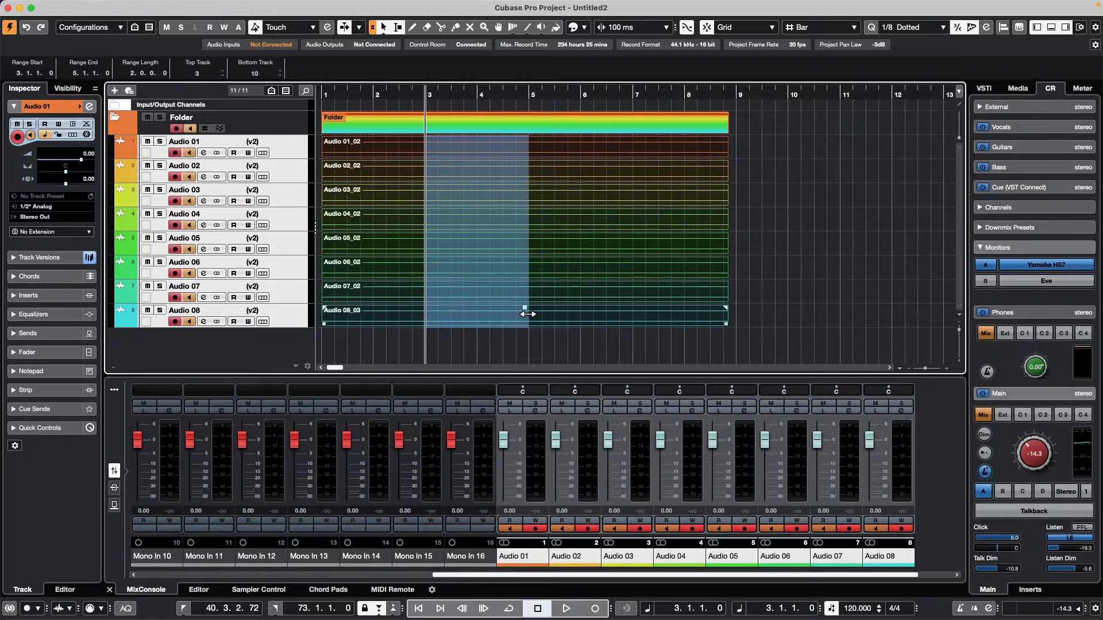
# Switch Audio 01 to Audio 08 to version v4 and paste the copied v2 section at bar 3.
pyautogui.click(247, 114)
pyautogui.click(253, 142)
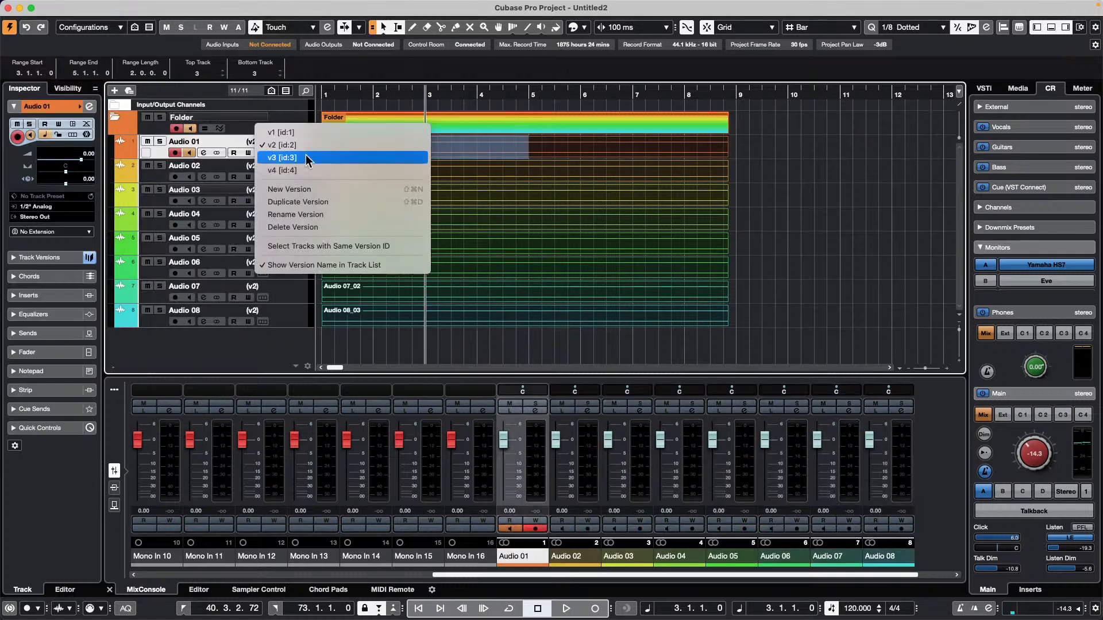
pyautogui.click(308, 169)
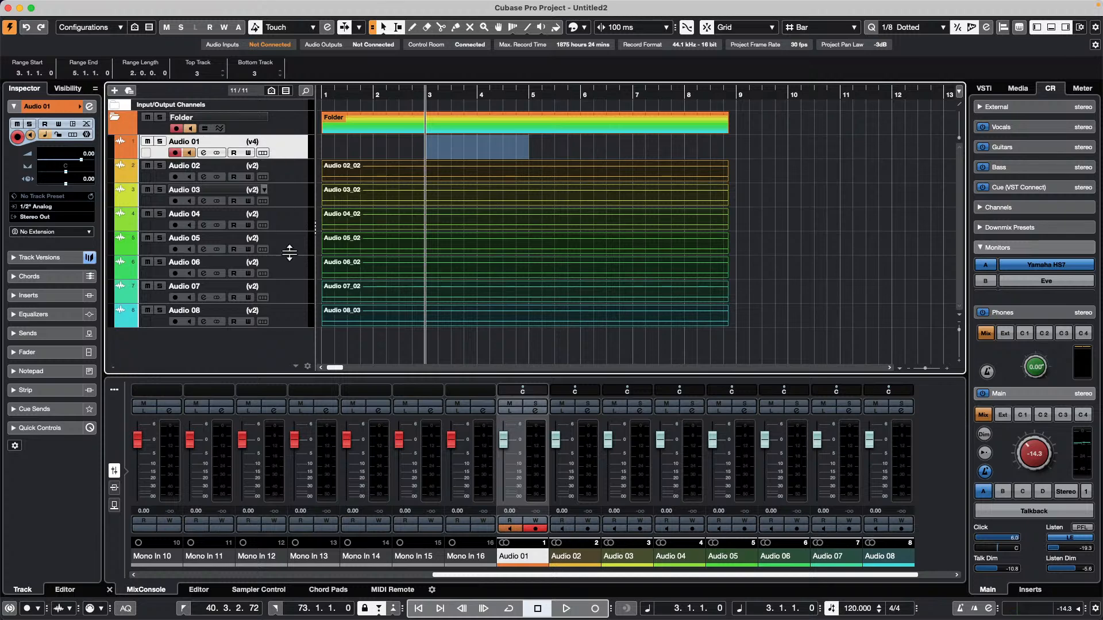
pyautogui.keyDown('shift'); pyautogui.click(291, 319); pyautogui.keyUp('shift')
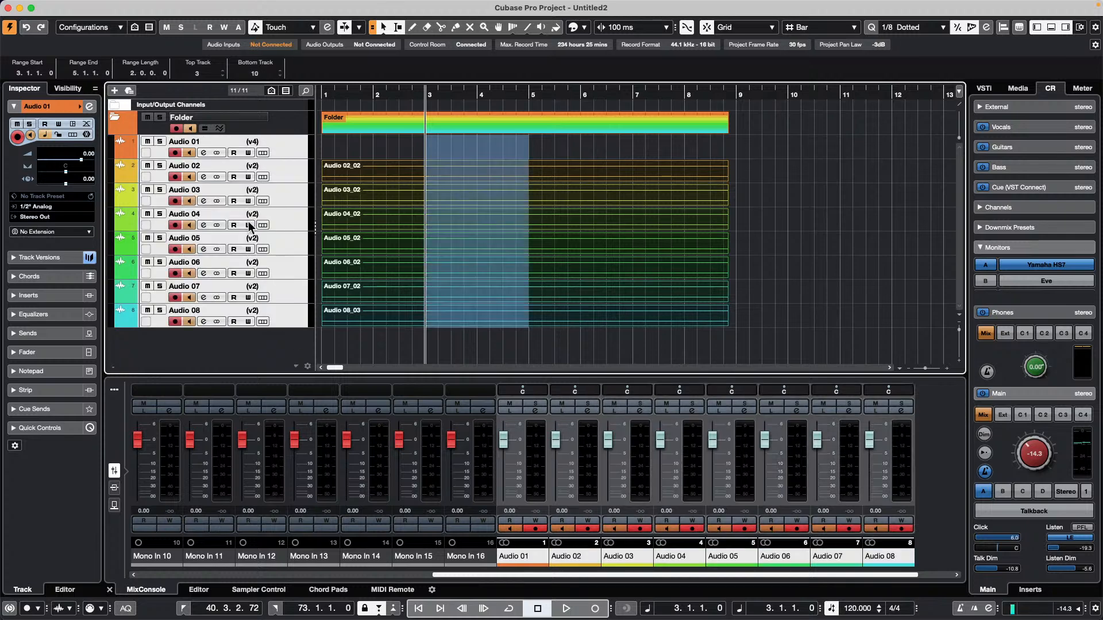
pyautogui.click(260, 139)
pyautogui.click(283, 143)
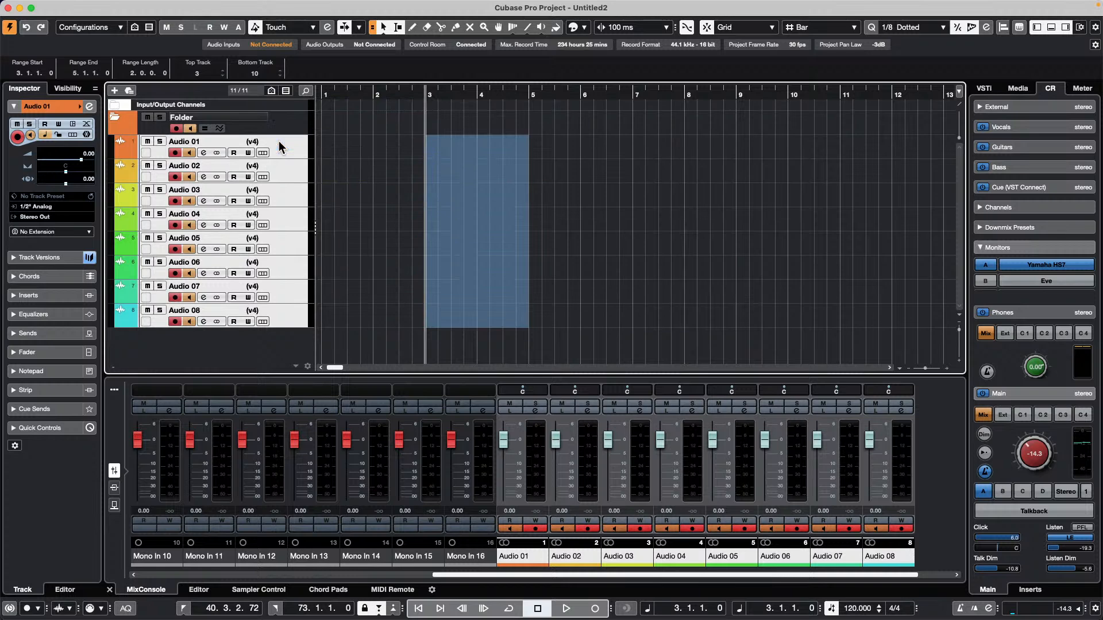
pyautogui.press('super+v')
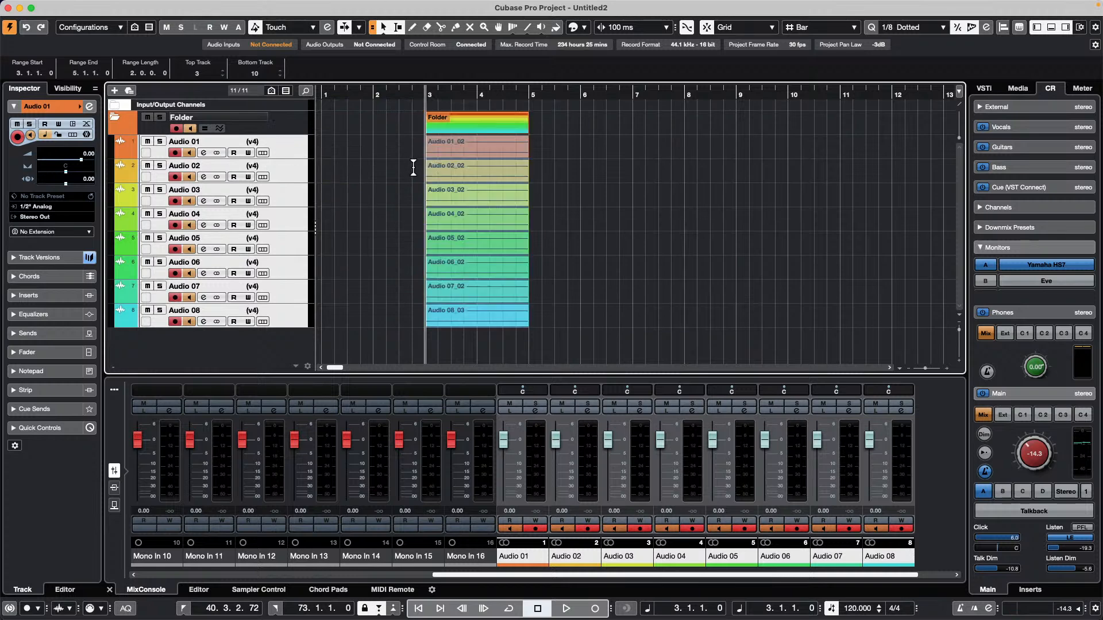
# Copy bars 1 to 3 of version v1 across all eight tracks and paste them at bar 1 of version v4.
pyautogui.click(264, 142)
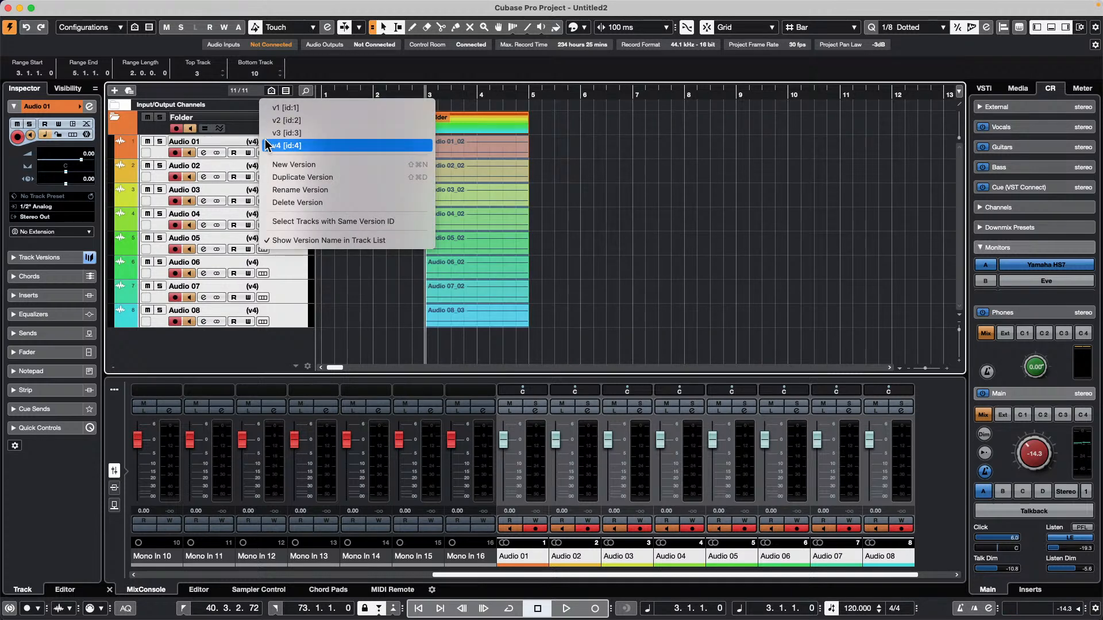
pyautogui.click(321, 104)
pyautogui.click(417, 123)
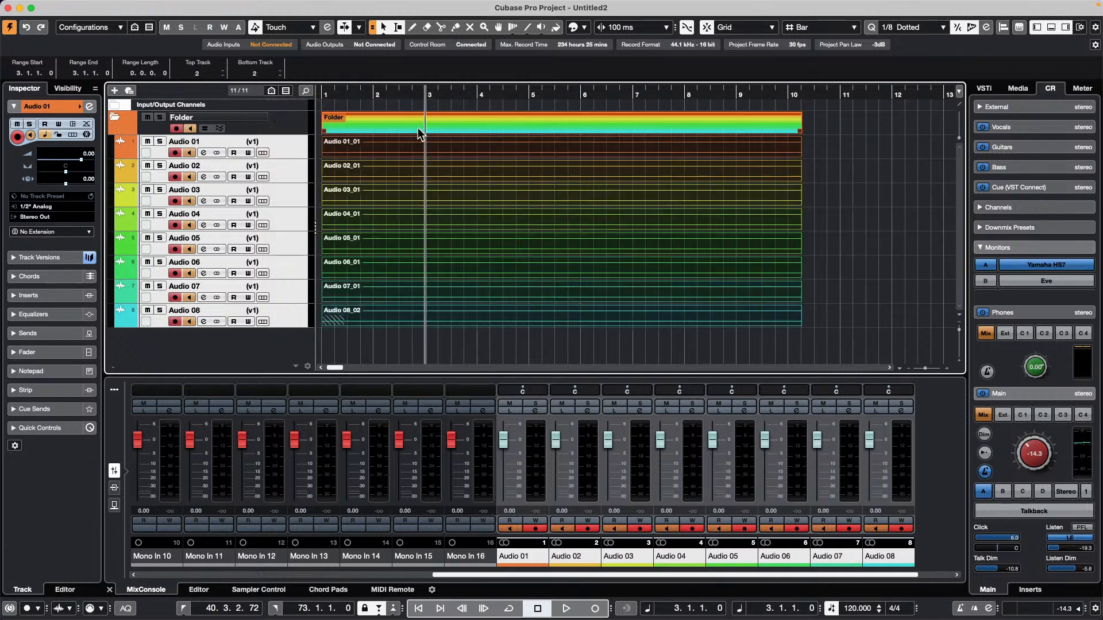
pyautogui.moveTo(426, 141); pyautogui.dragTo(325, 323)
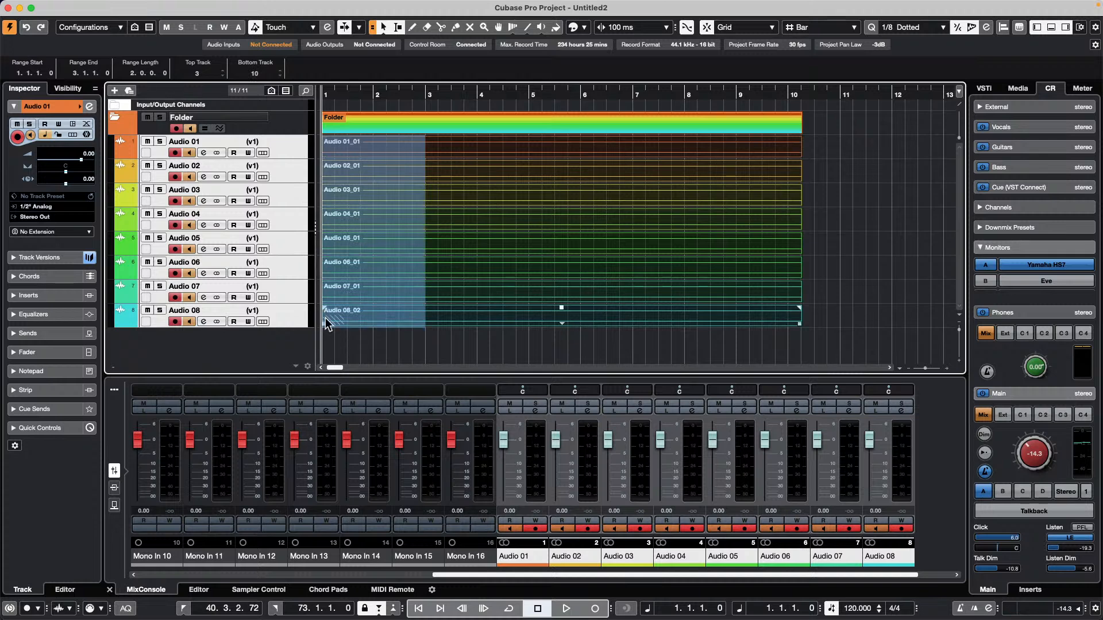
pyautogui.click(254, 142)
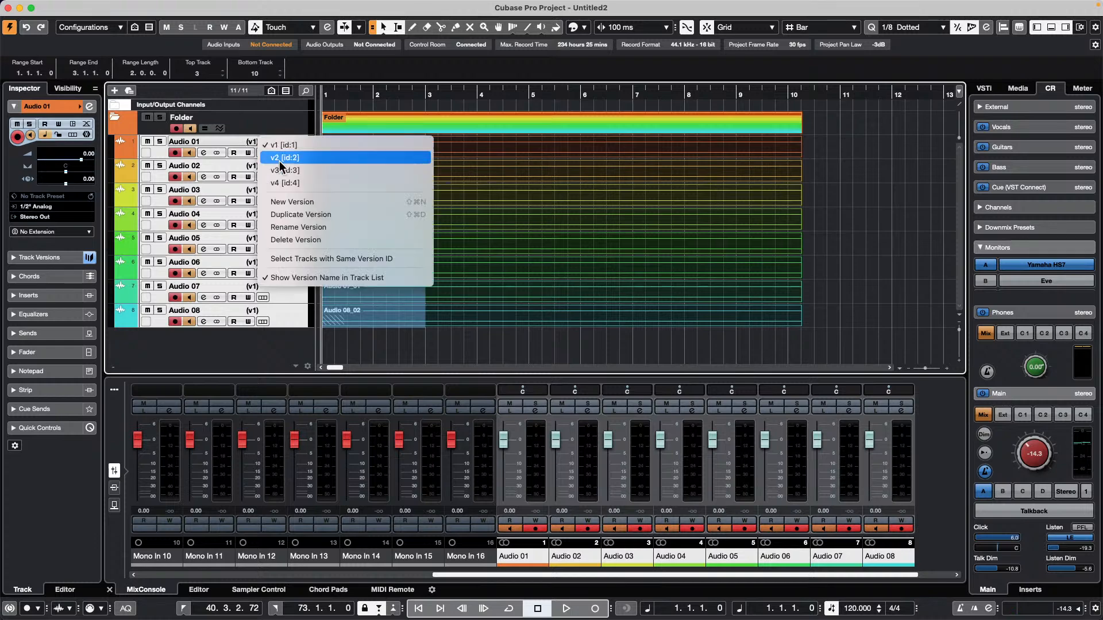
pyautogui.click(288, 182)
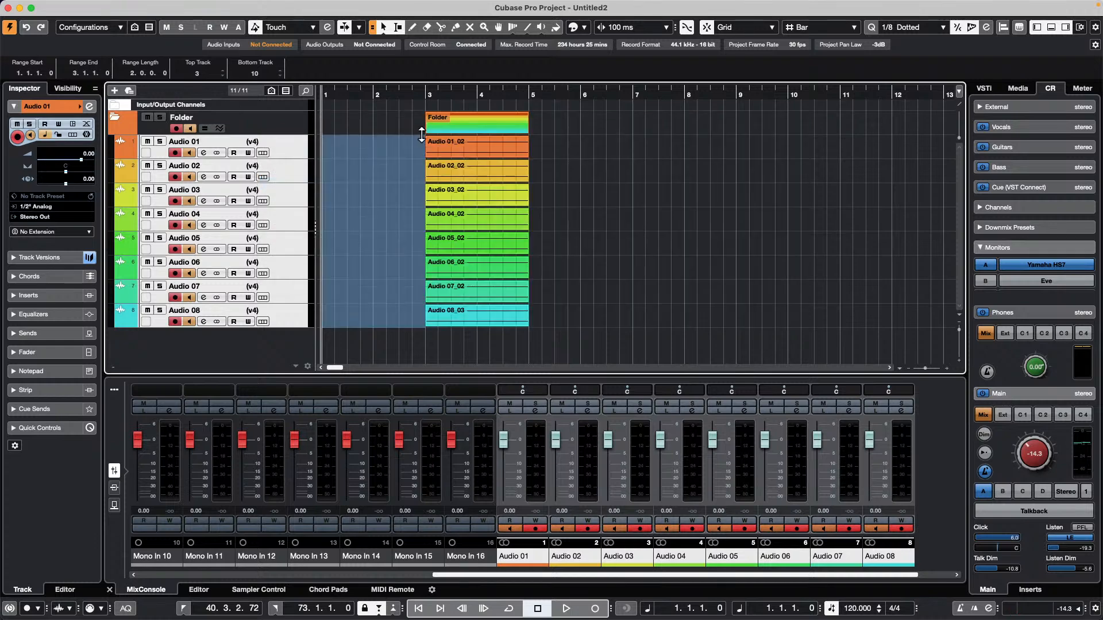
pyautogui.hotkey('ctrl', 'z')
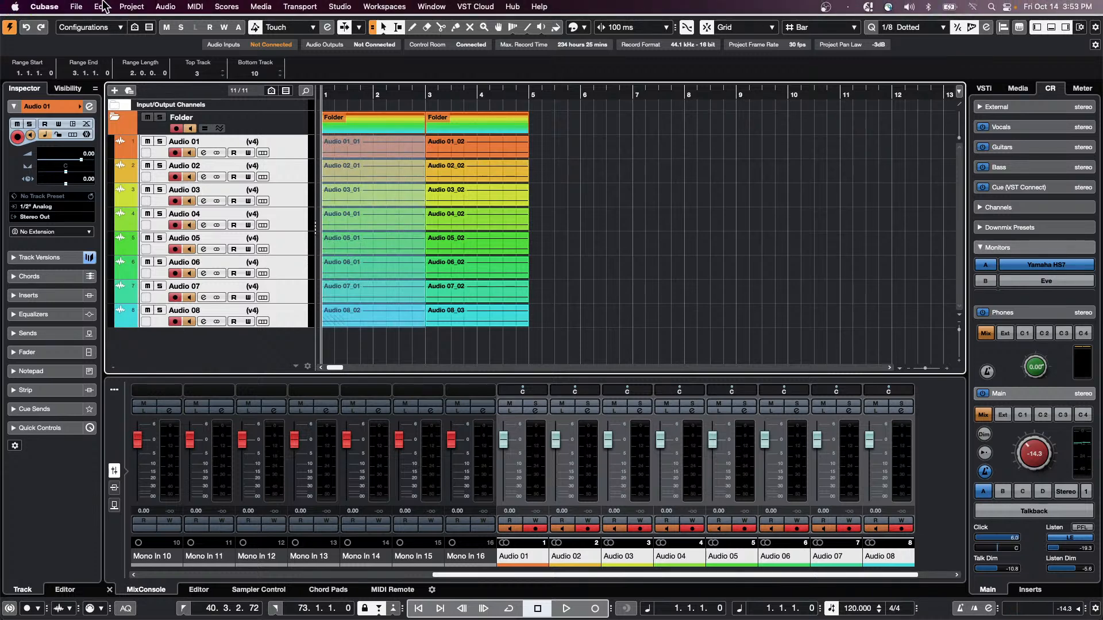
# Turn on phase-coherent AudioWarp for the Folder track and bounce the v4 events to equal lengths.
pyautogui.click(219, 128)
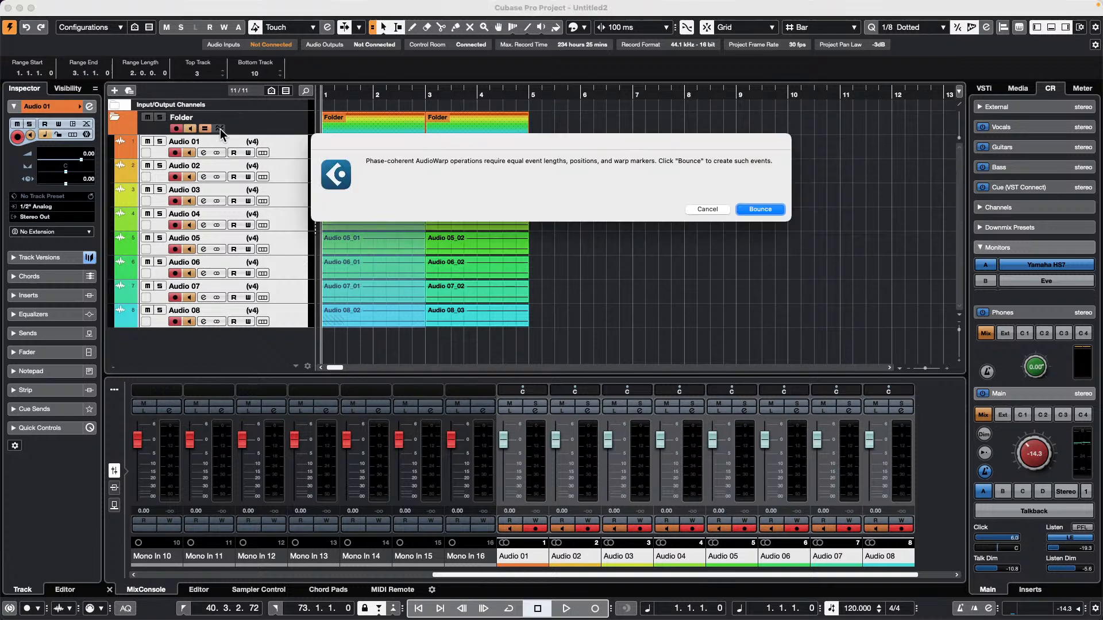
pyautogui.click(763, 209)
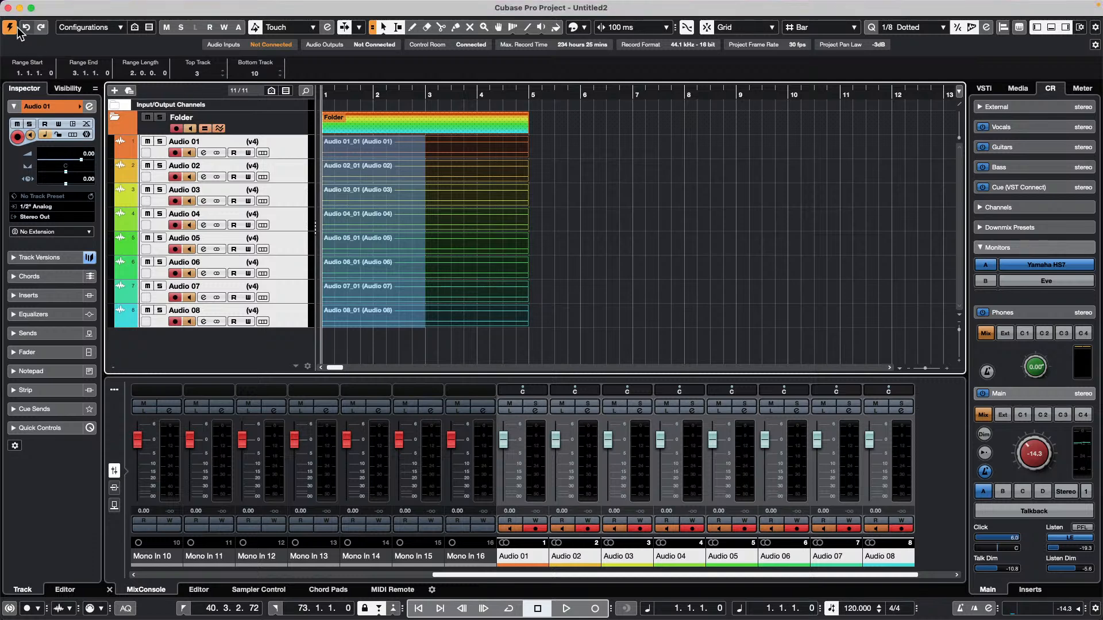
# Close the Untitled2 project without saving, delete its newly created files, and activate the Amos Moses - GO project.
pyautogui.click(9, 8)
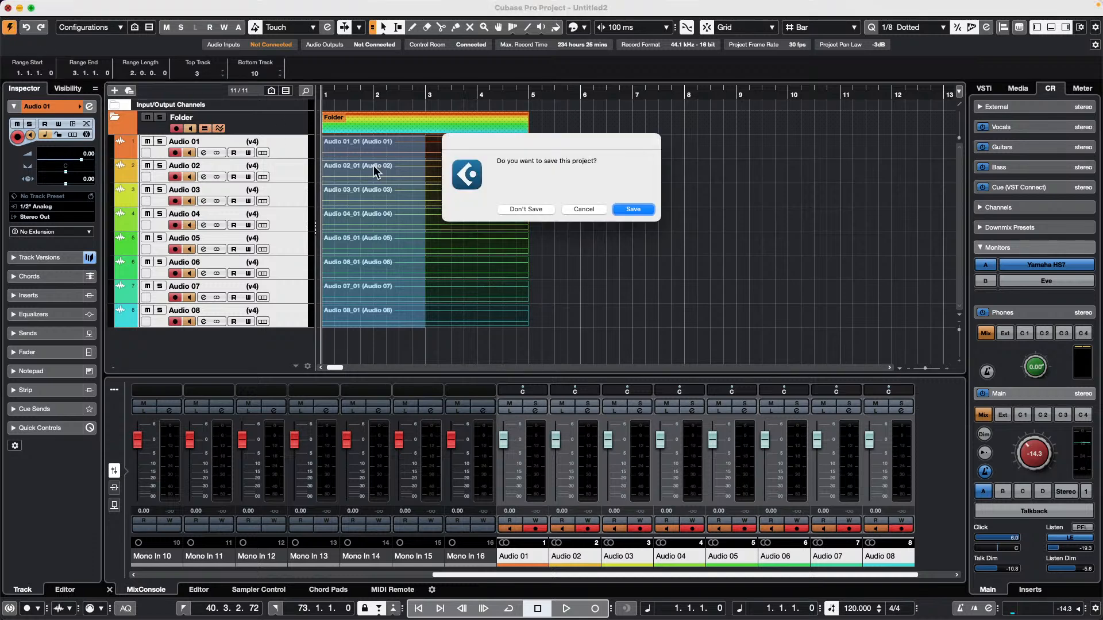
pyautogui.click(537, 210)
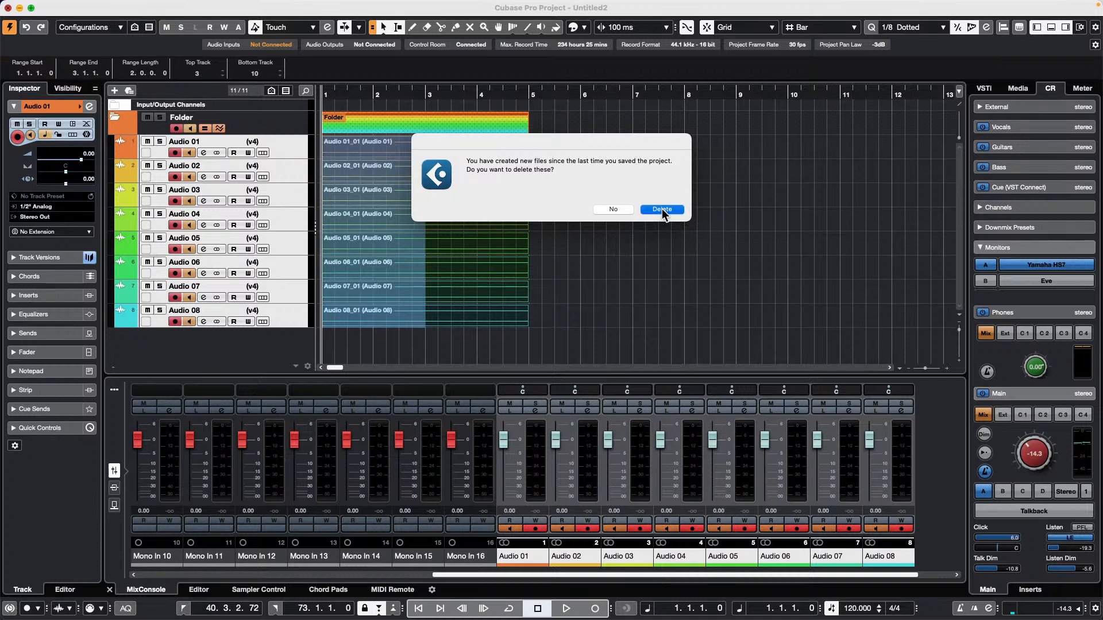
pyautogui.click(661, 209)
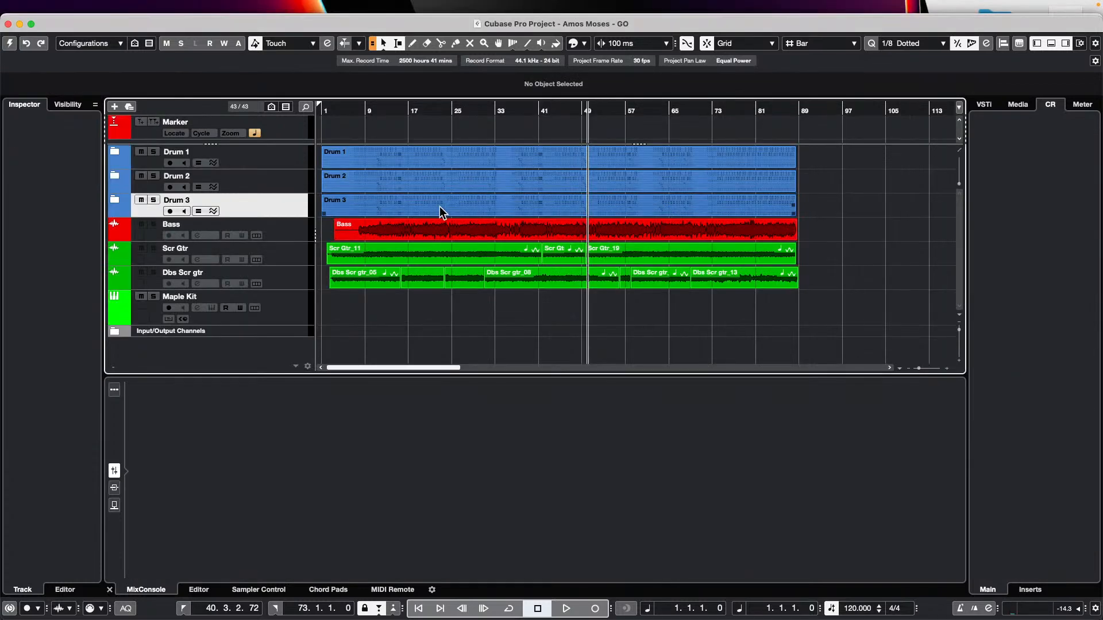
pyautogui.click(9, 44)
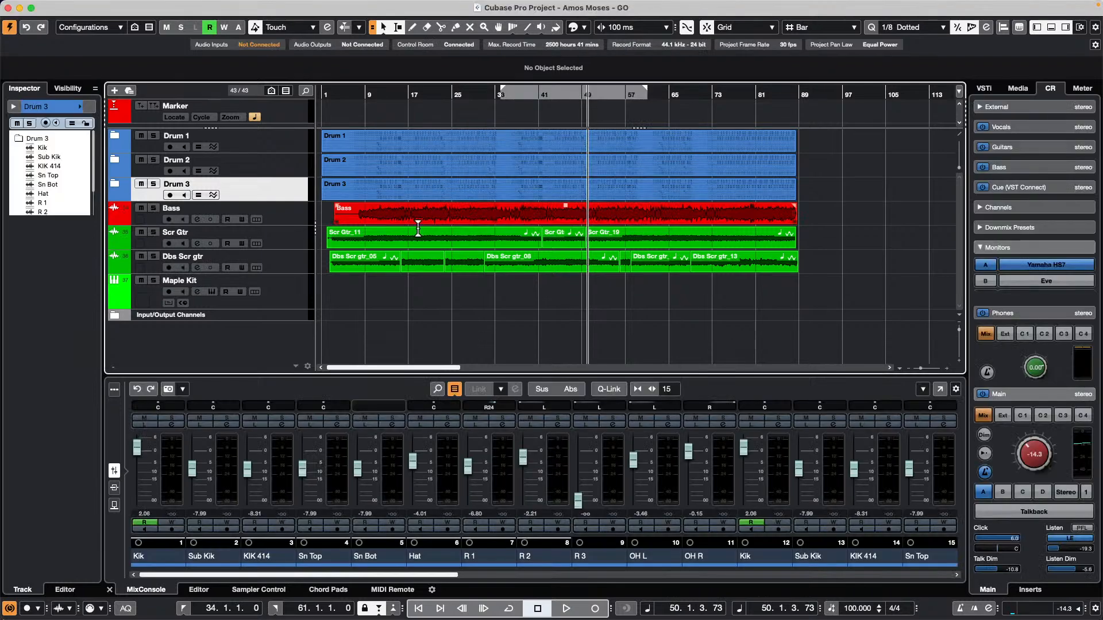
# Expand the Drum 1 folder and turn on its group editing and phase-coherent AudioWarp.
pyautogui.click(461, 312)
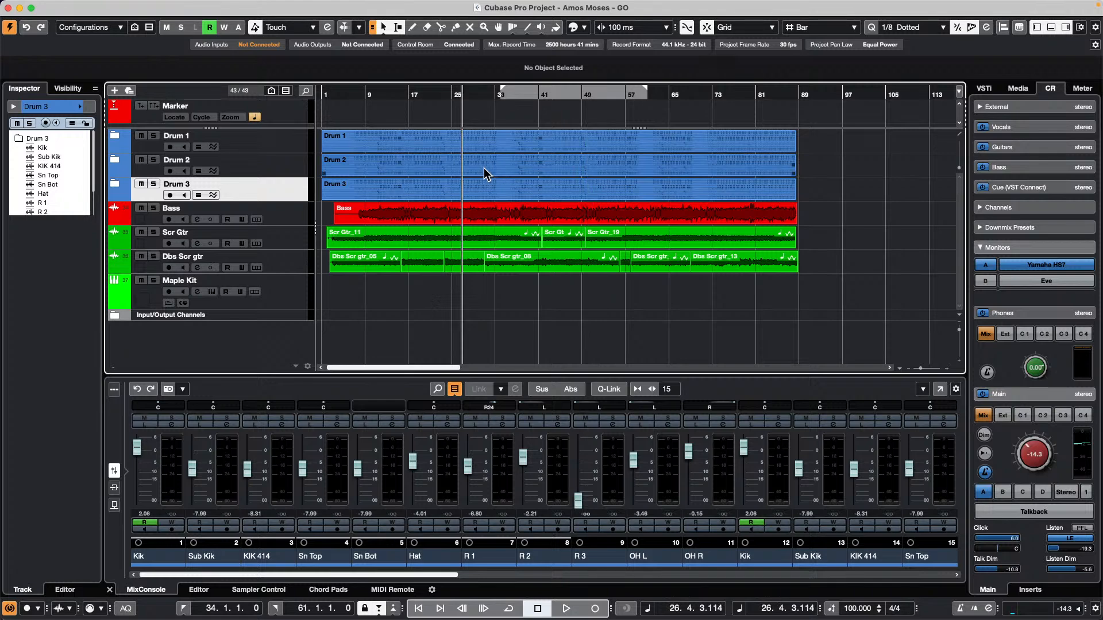
pyautogui.scroll(-2, 399, 124)
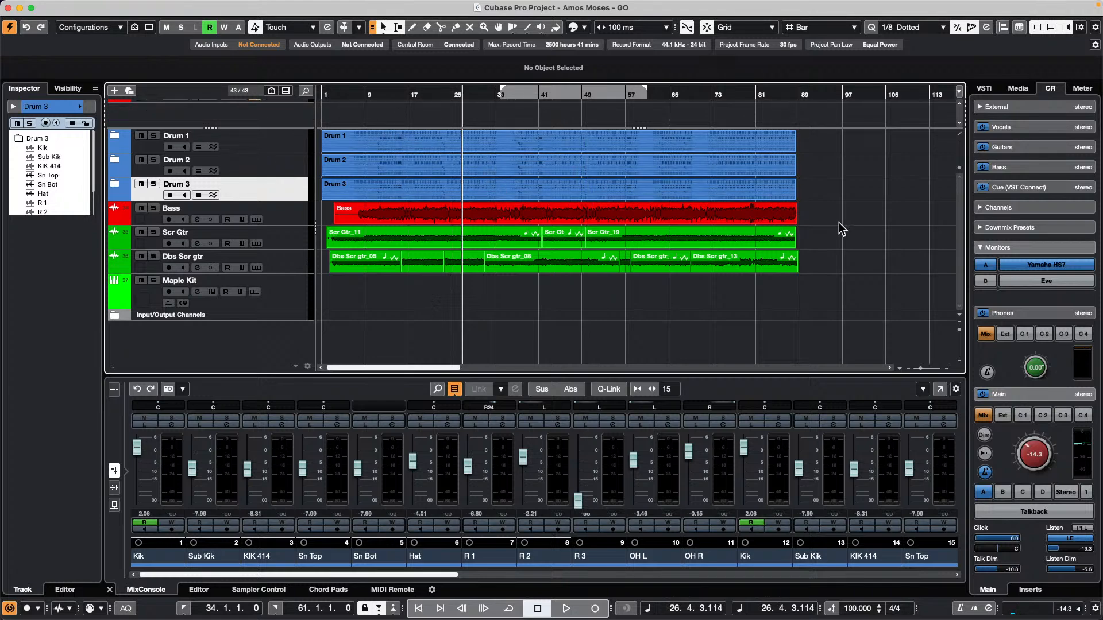
pyautogui.click(114, 135)
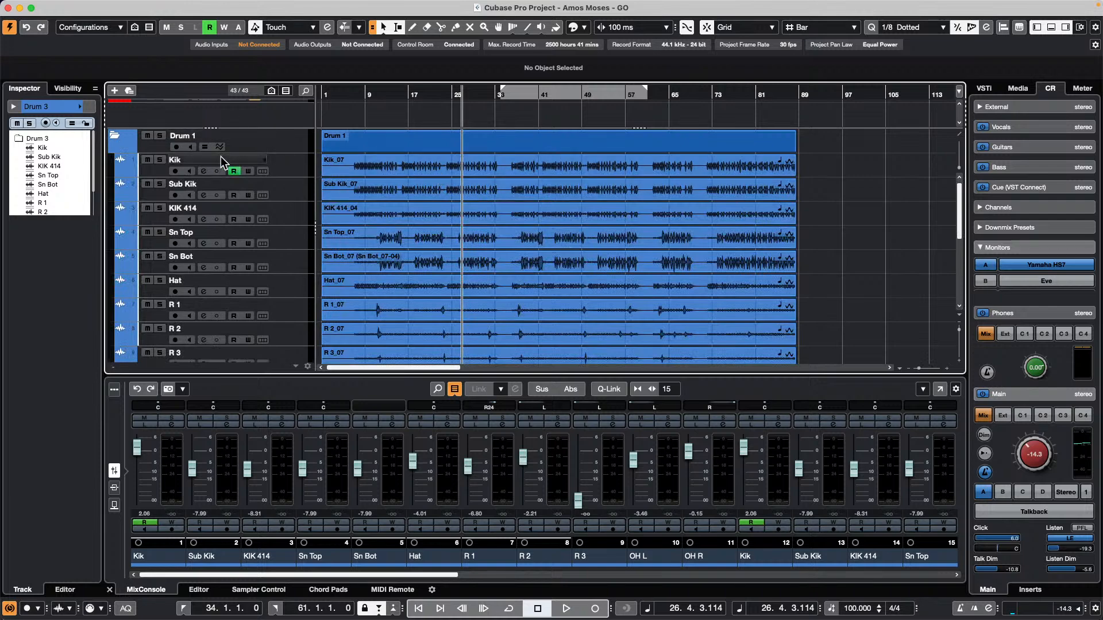
# Choose the Warp tool, select the grouped drum events through the Kik event, and try warping them around bar 38.
pyautogui.rightClick(450, 182)
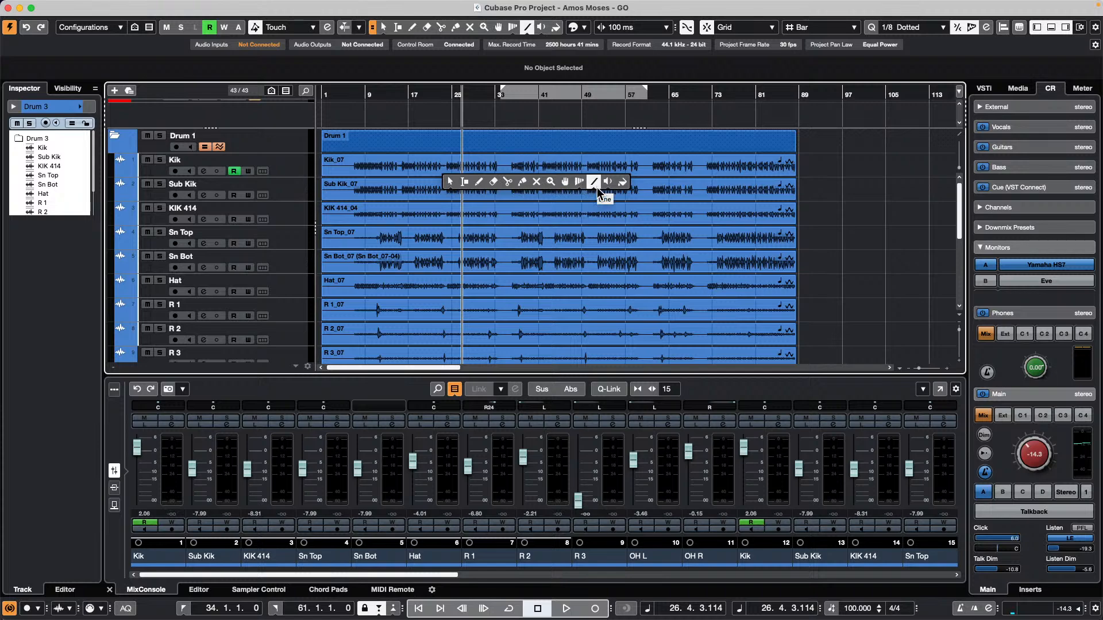
pyautogui.click(582, 187)
pyautogui.click(589, 223)
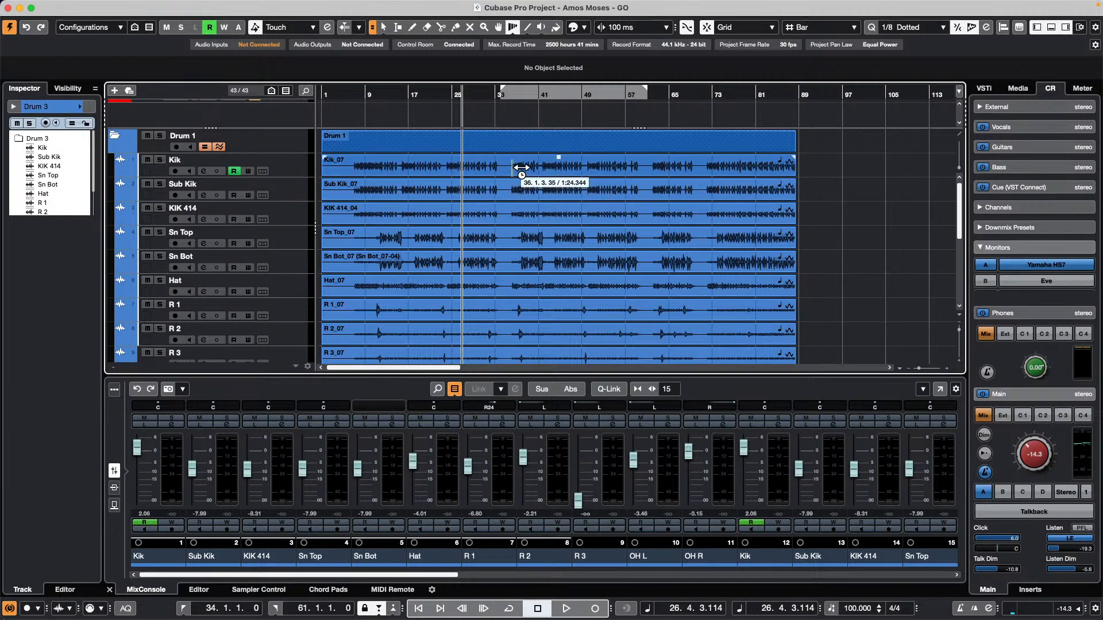
pyautogui.click(560, 166)
pyautogui.click(534, 167)
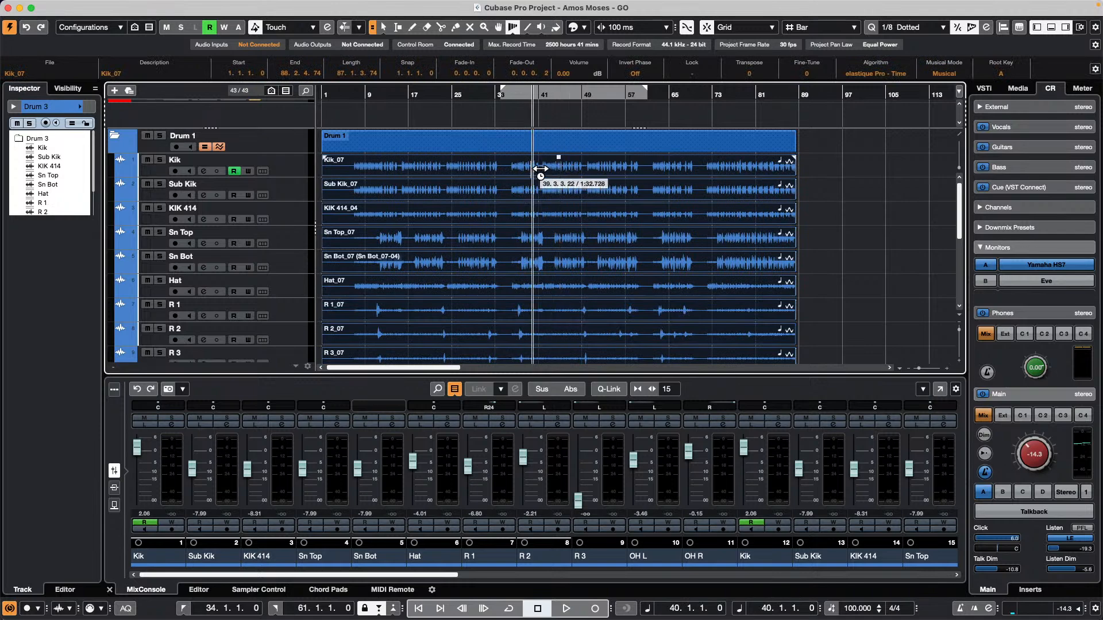
pyautogui.moveTo(517, 94); pyautogui.dragTo(527, 134)
pyautogui.click(577, 169)
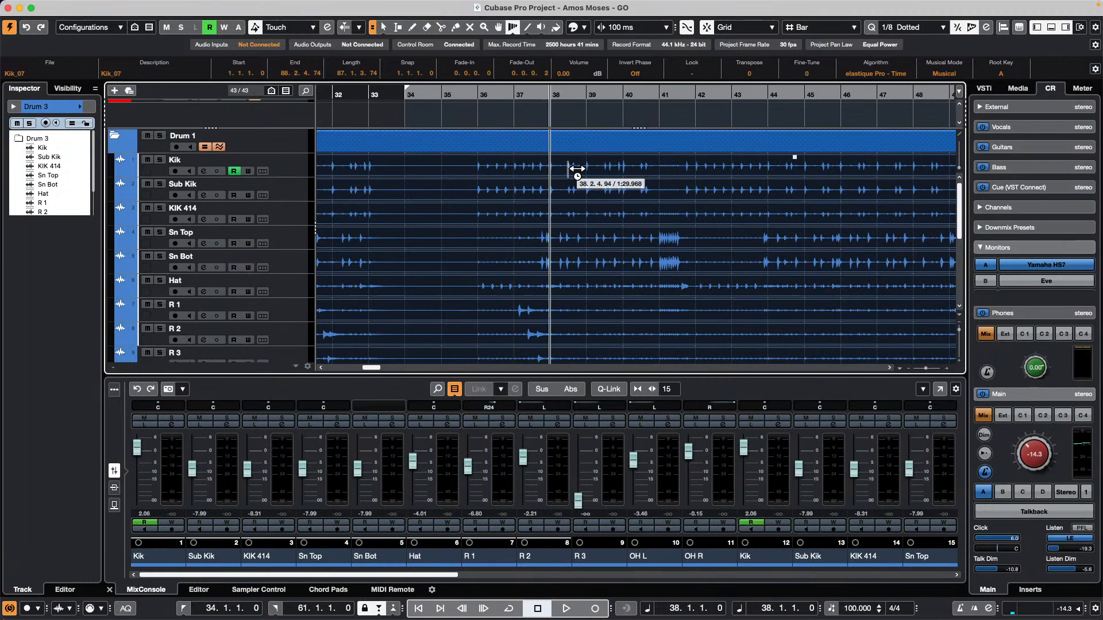
pyautogui.moveTo(577, 168); pyautogui.dragTo(412, 166)
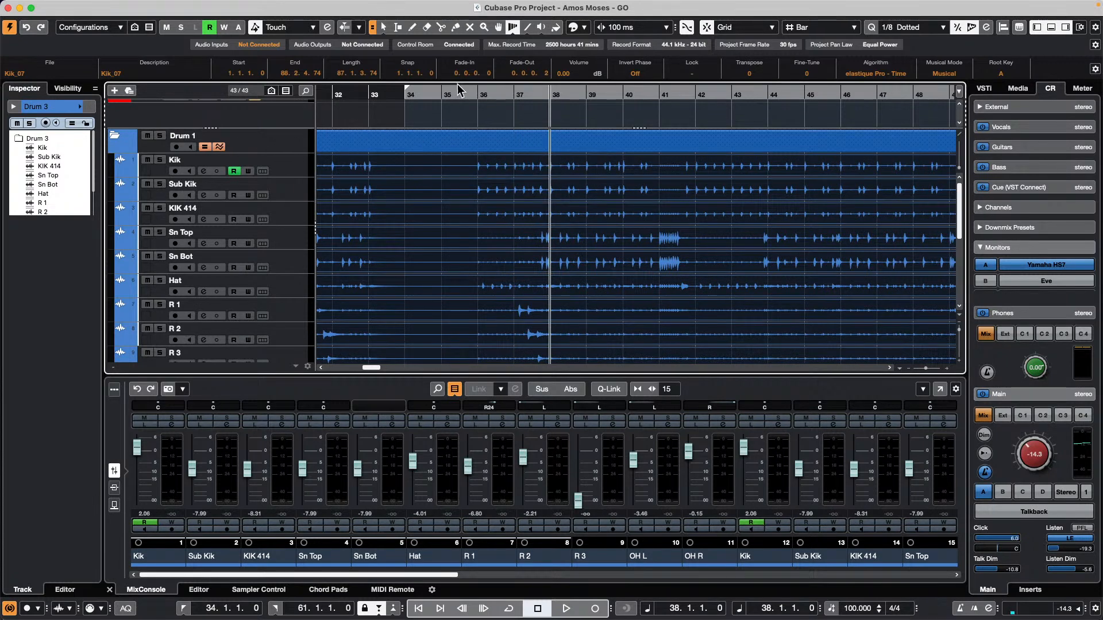
pyautogui.rightClick(514, 33)
pyautogui.click(514, 30)
pyautogui.click(513, 28)
pyautogui.click(526, 67)
# Open the recent project UNINVITED G ONDO XII and make it the active project.
pyautogui.moveTo(125, 6)
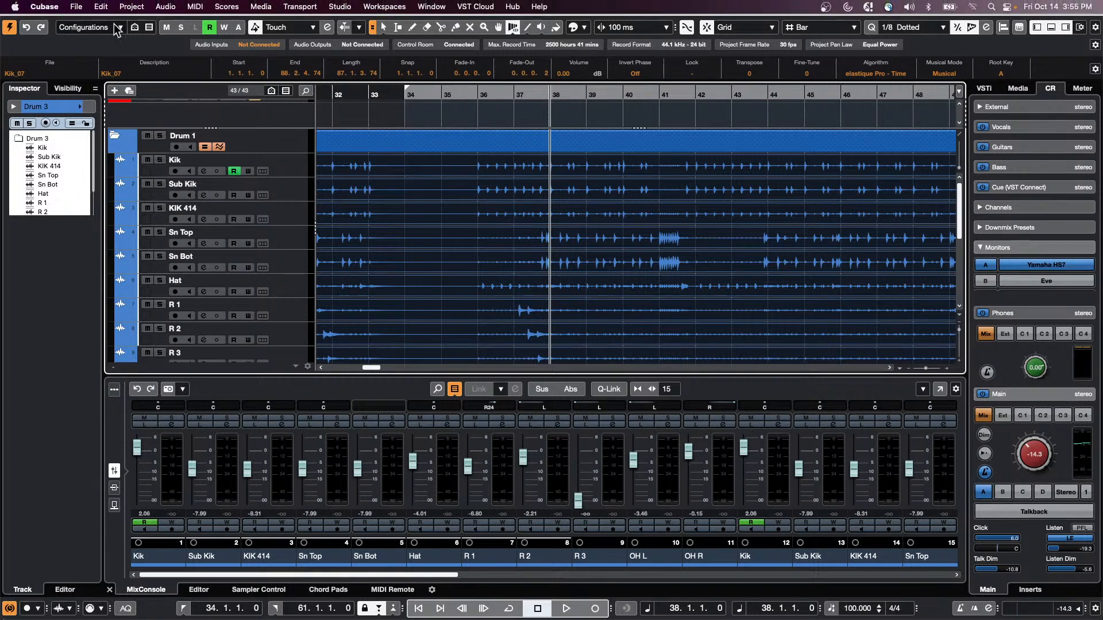
pyautogui.click(81, 8)
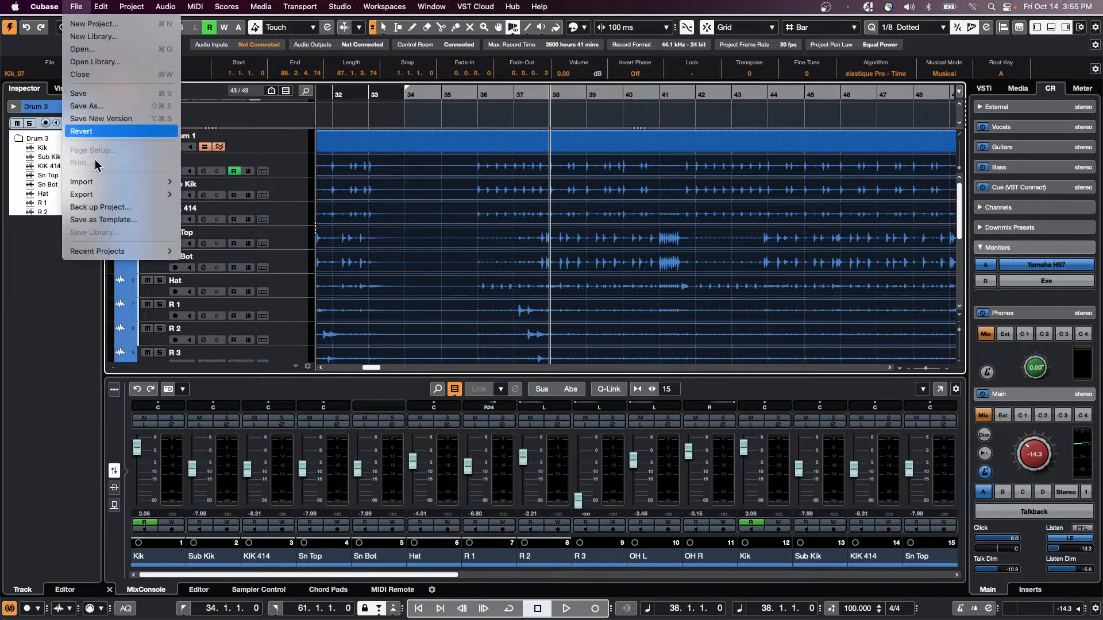
pyautogui.moveTo(137, 251)
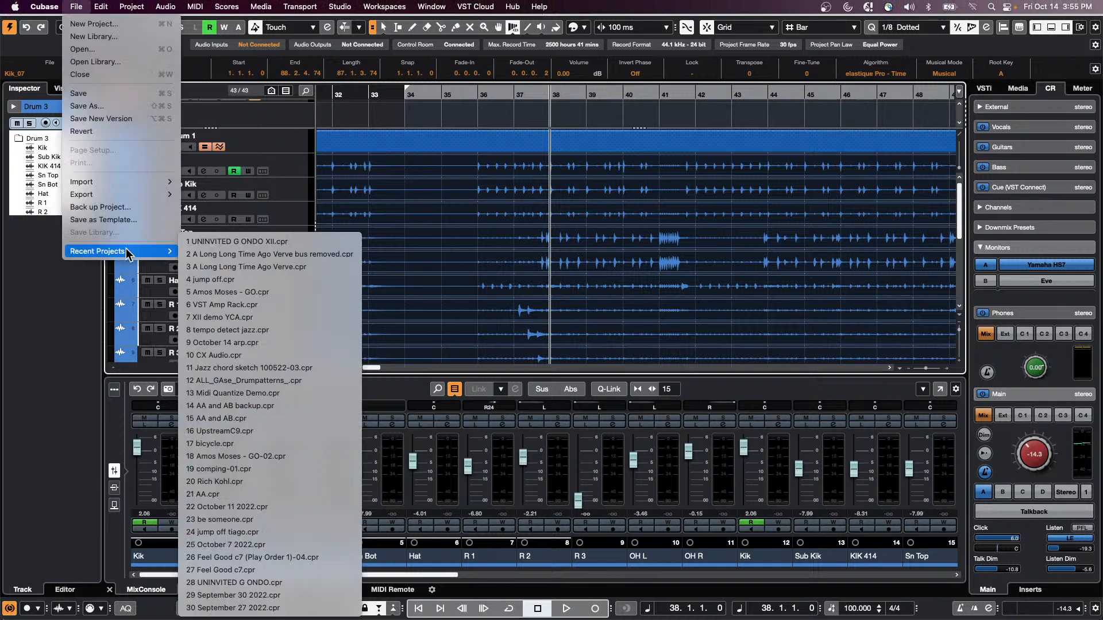
pyautogui.click(273, 242)
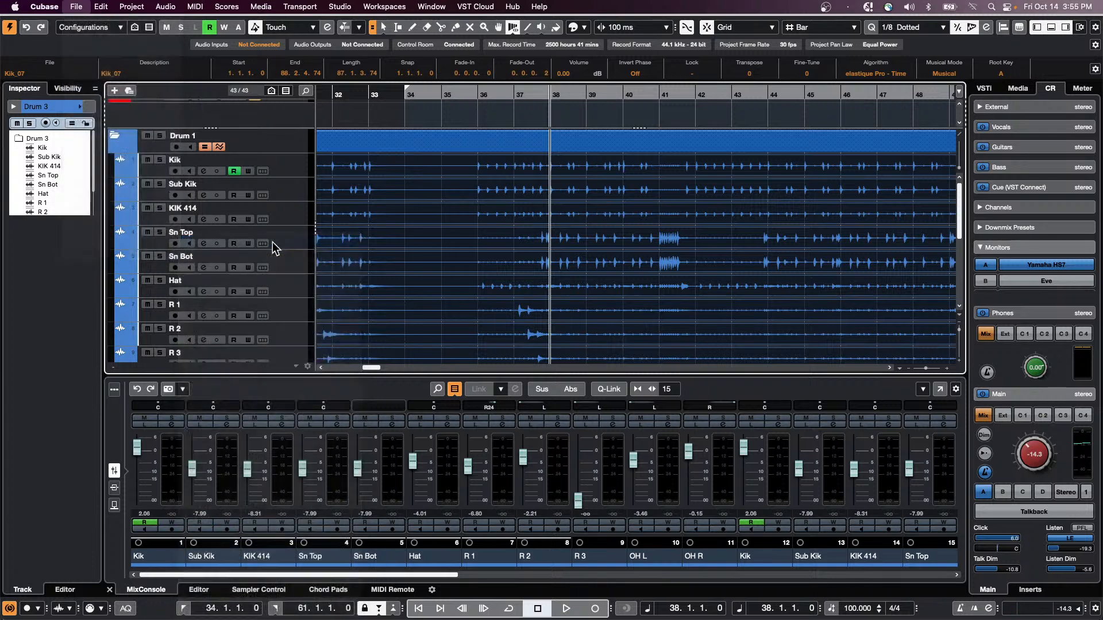
pyautogui.scroll(-4, 450, 240)
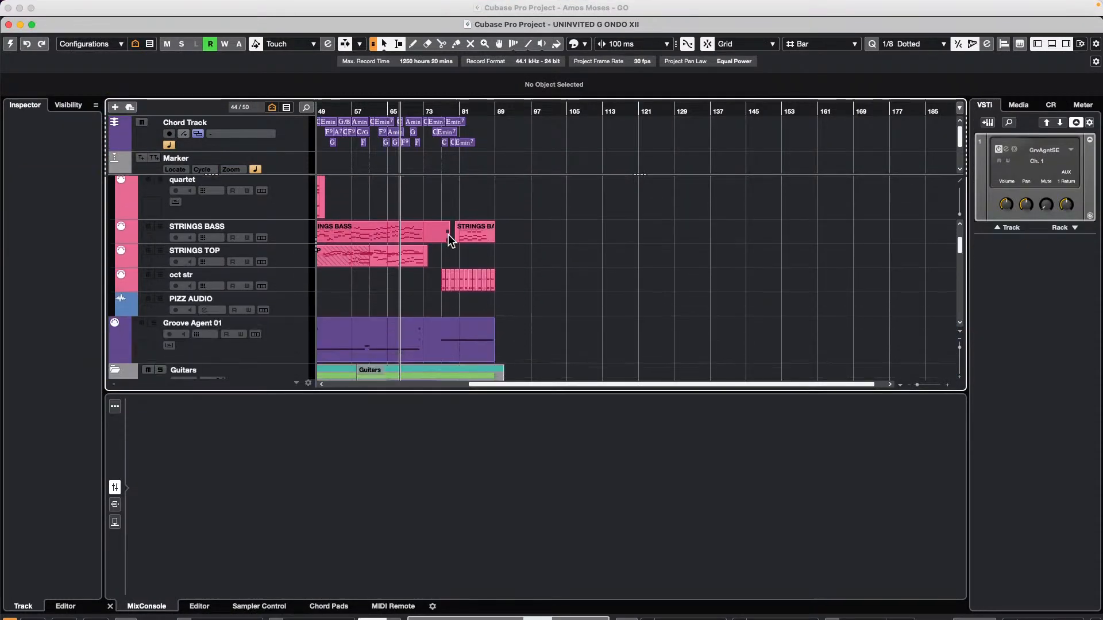
pyautogui.click(8, 44)
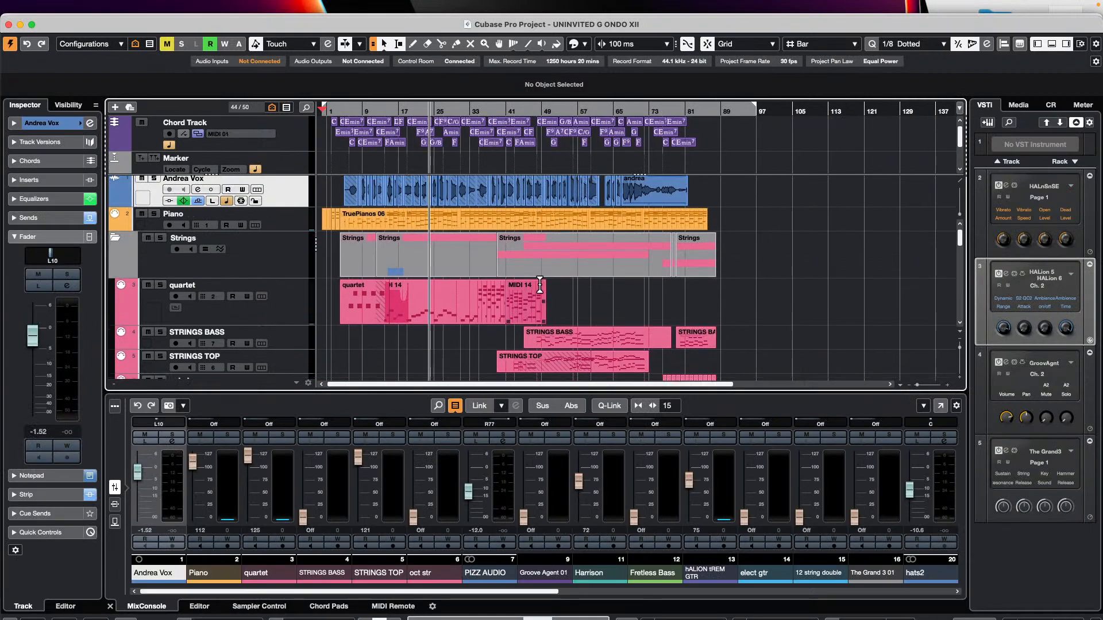
# Look over the project's arrangement from the vocal, piano and strings tracks to the Guitars folder.
pyautogui.scroll(-5, 539, 285)
pyautogui.scroll(-3, 539, 285)
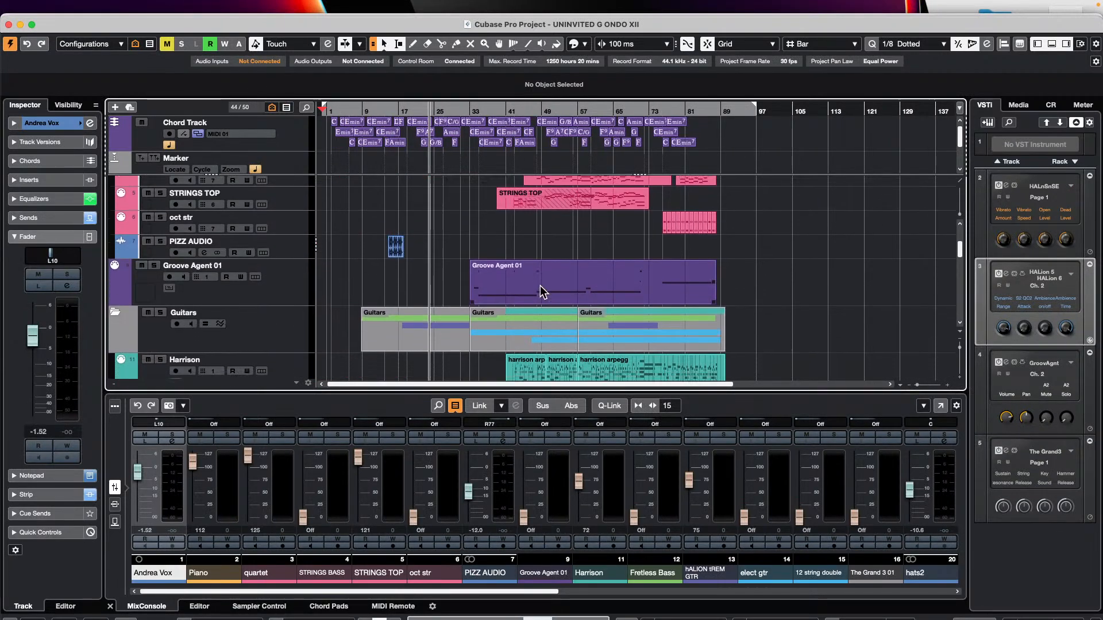
pyautogui.scroll(-1, 540, 285)
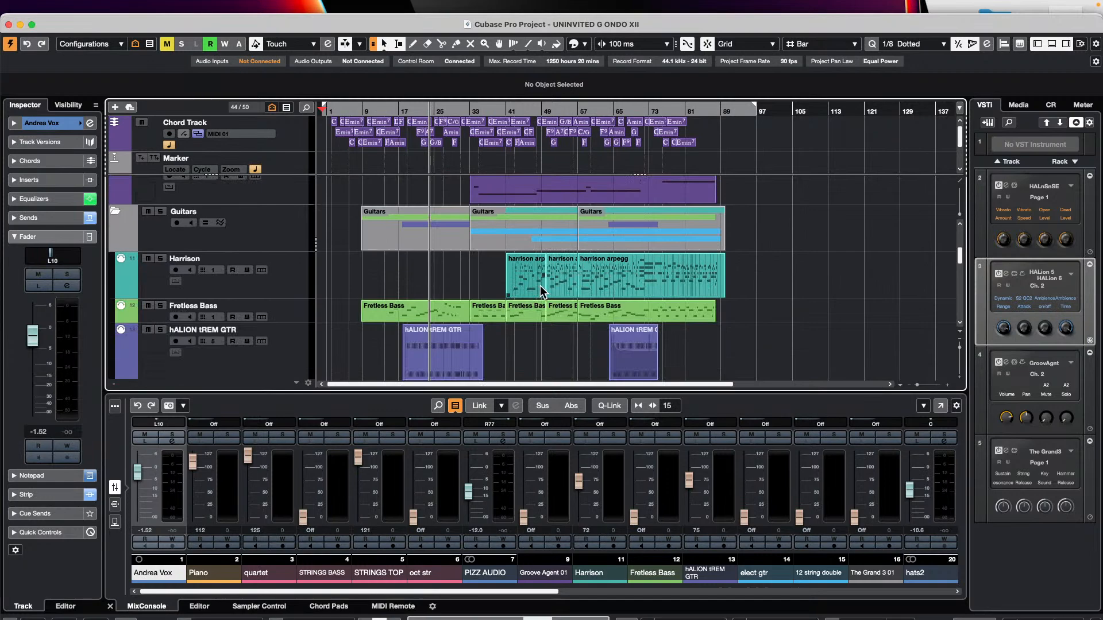
pyautogui.scroll(9, 540, 285)
pyautogui.scroll(-1, 539, 284)
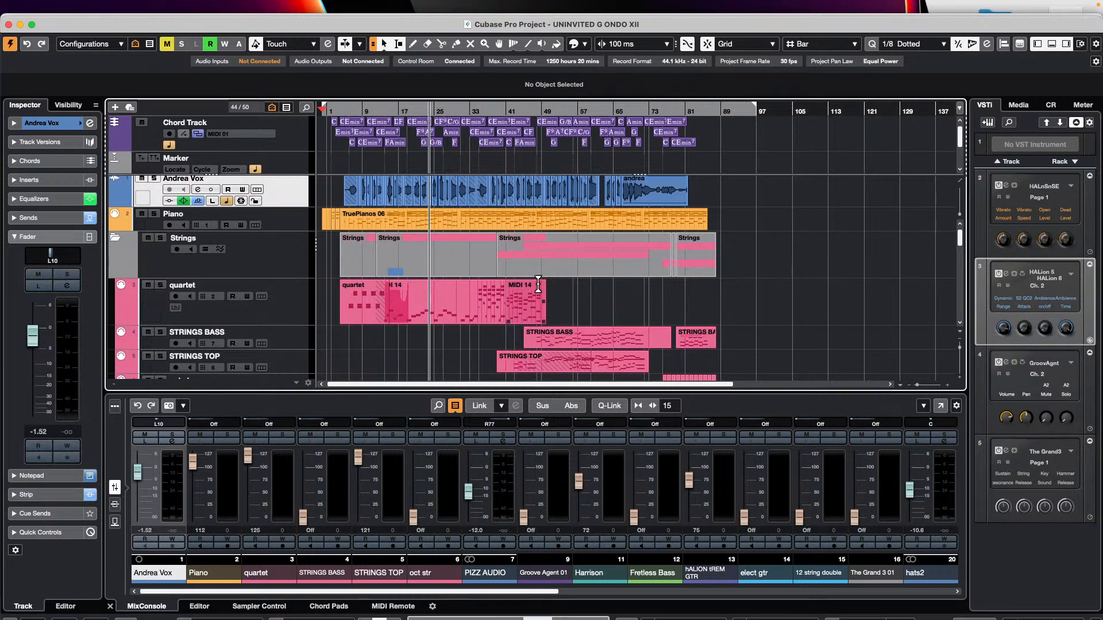
pyautogui.scroll(-1, 556, 286)
pyautogui.rightClick(457, 275)
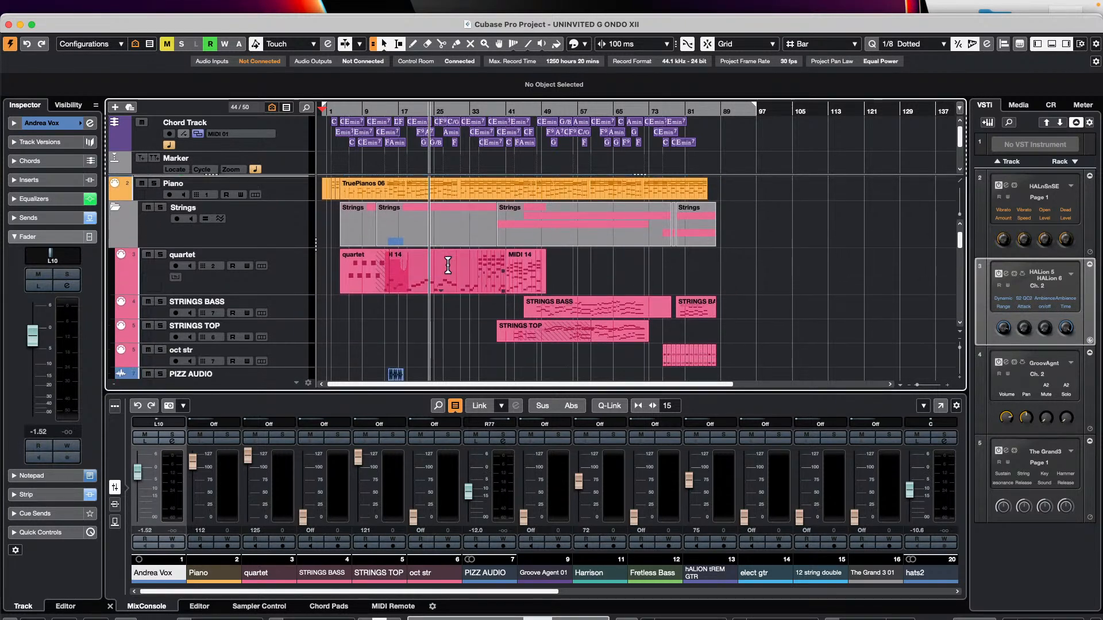
pyautogui.click(457, 275)
pyautogui.scroll(2, 520, 245)
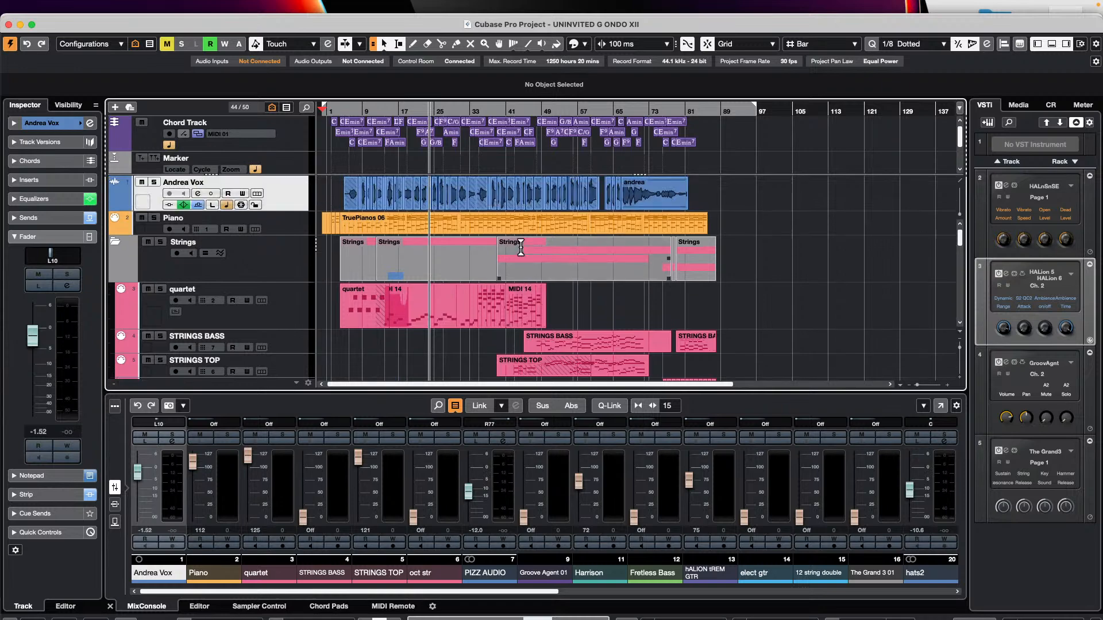
pyautogui.moveTo(412, 110); pyautogui.dragTo(526, 212)
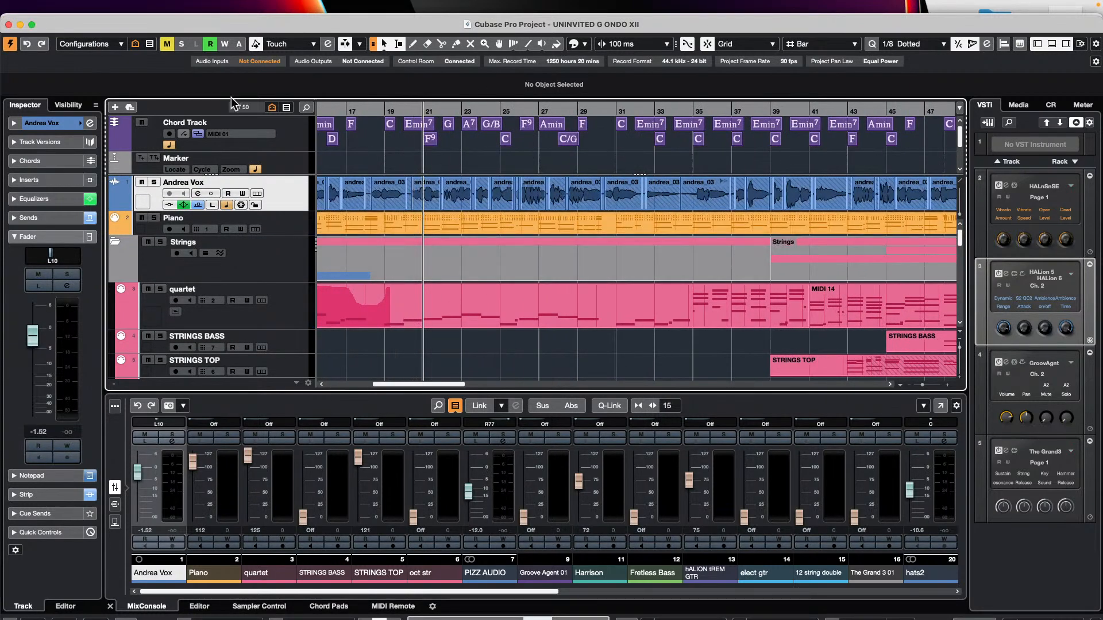
pyautogui.click(77, 6)
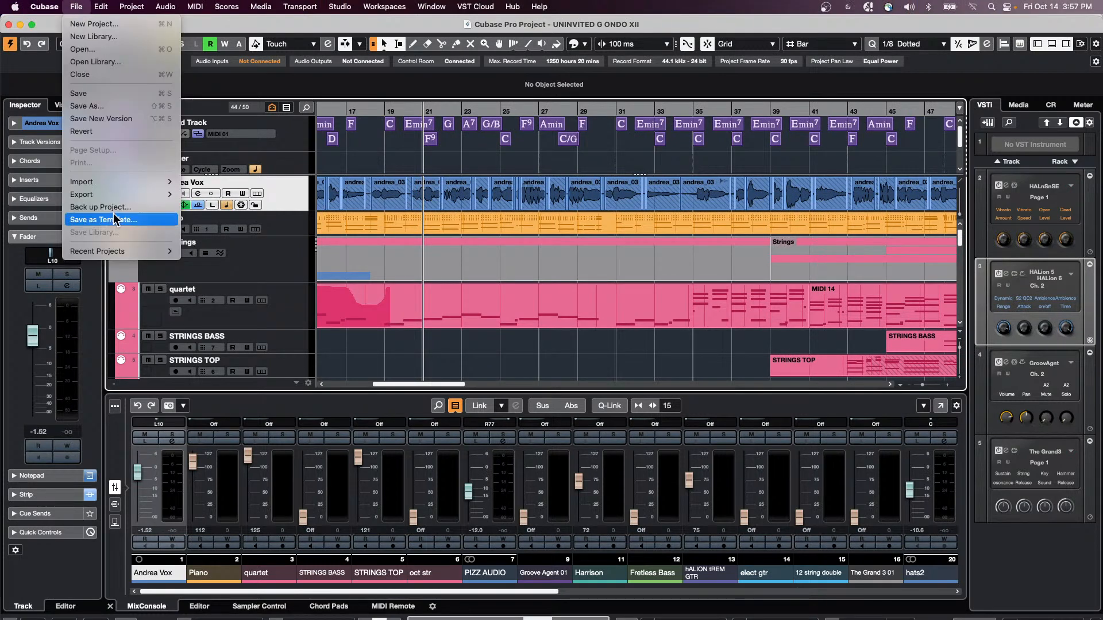
pyautogui.moveTo(122, 253)
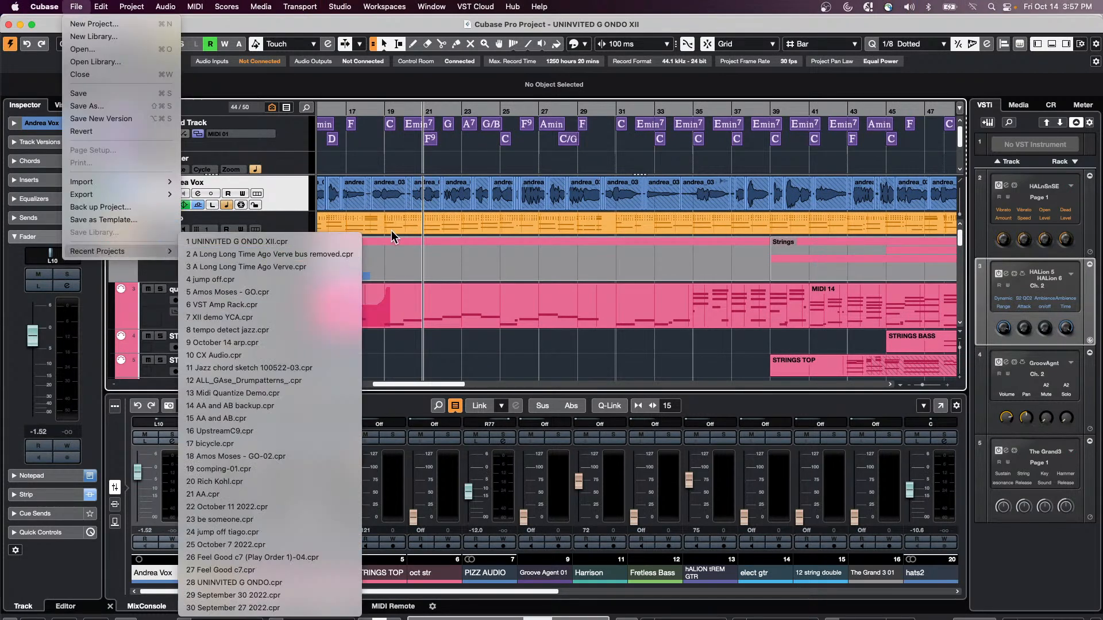
pyautogui.click(558, 328)
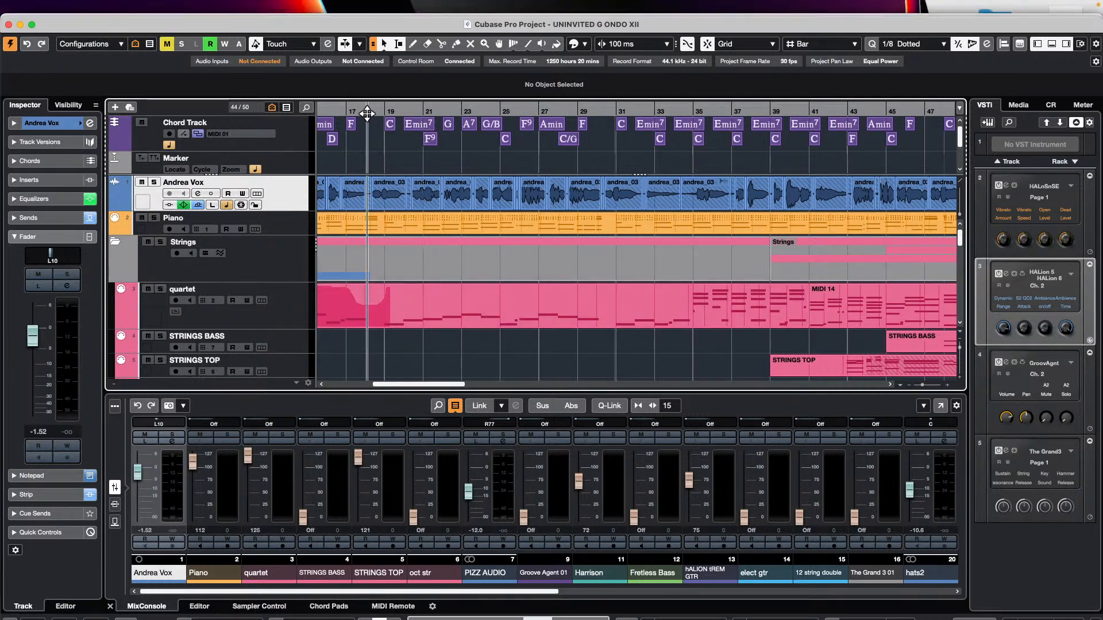
# Move the project cursor to bar 6 and enlarge the project window to fill the screen.
pyautogui.hotkey('shift', 'f')
pyautogui.moveTo(350, 109); pyautogui.dragTo(343, 131)
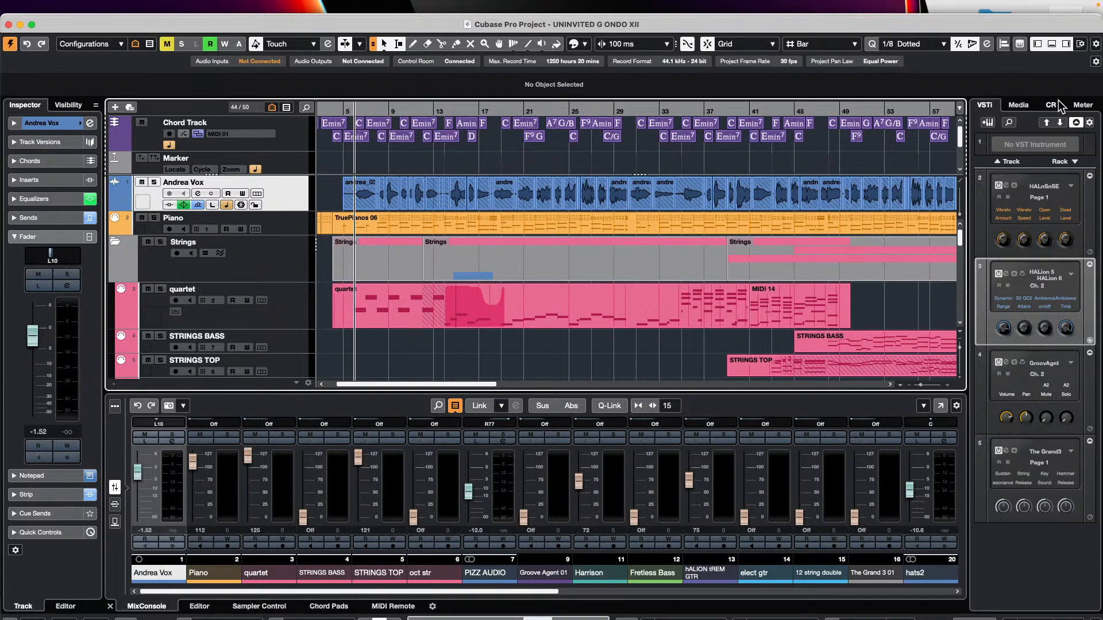
pyautogui.click(32, 25)
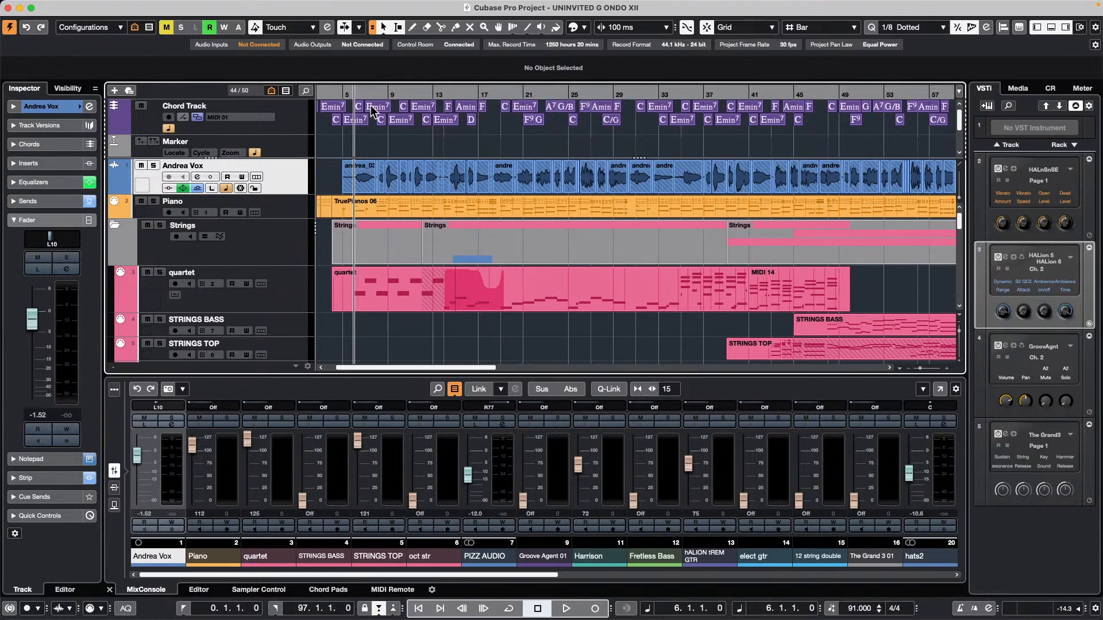
# Start playback from bar 6 and set the Control Room main level to -9.02 dB.
pyautogui.click(1050, 88)
pyautogui.moveTo(1034, 443); pyautogui.dragTo(1033, 447)
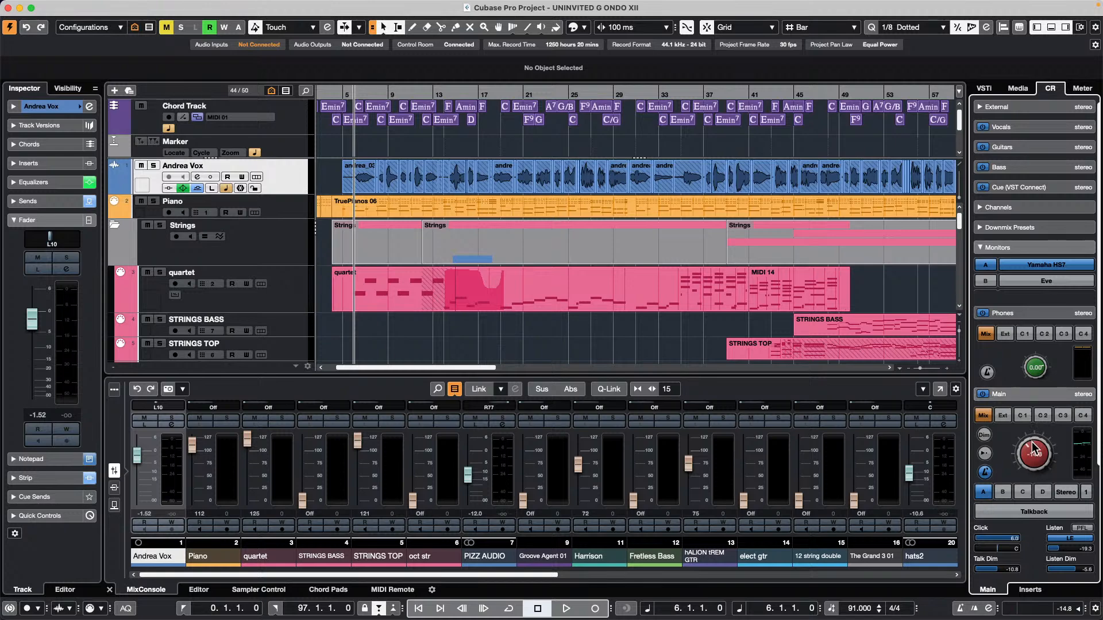
pyautogui.press('space')
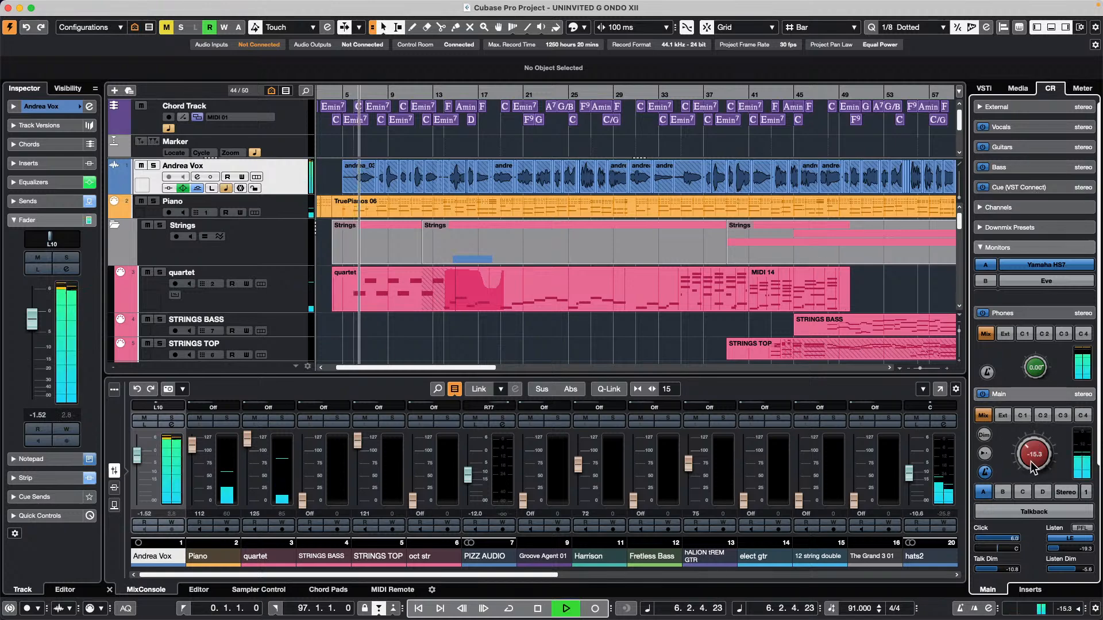
pyautogui.moveTo(1035, 456); pyautogui.dragTo(1033, 447)
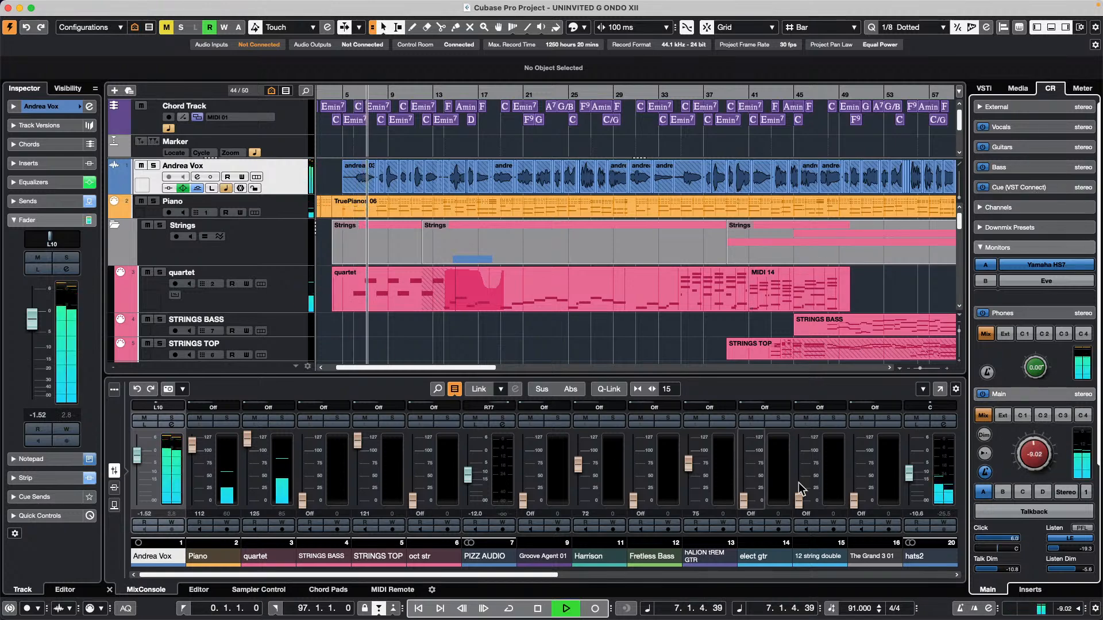
# Load Magneto II as the saturation module in the Stereo Out channel strip and adjust its saturation amount.
pyautogui.moveTo(545, 574); pyautogui.dragTo(952, 569)
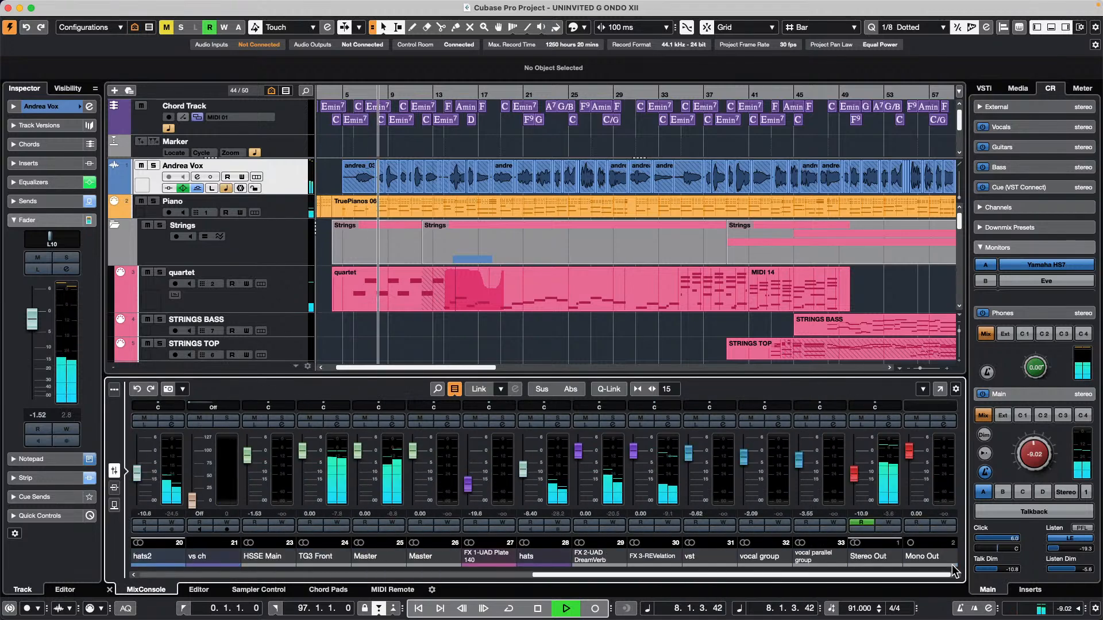
pyautogui.click(889, 424)
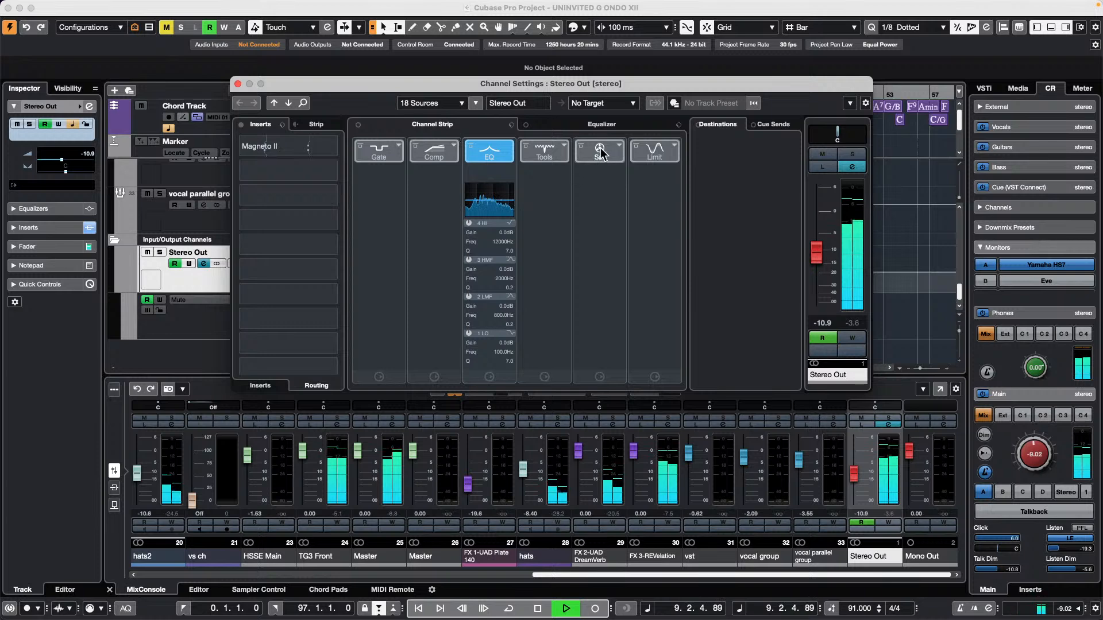
pyautogui.click(619, 146)
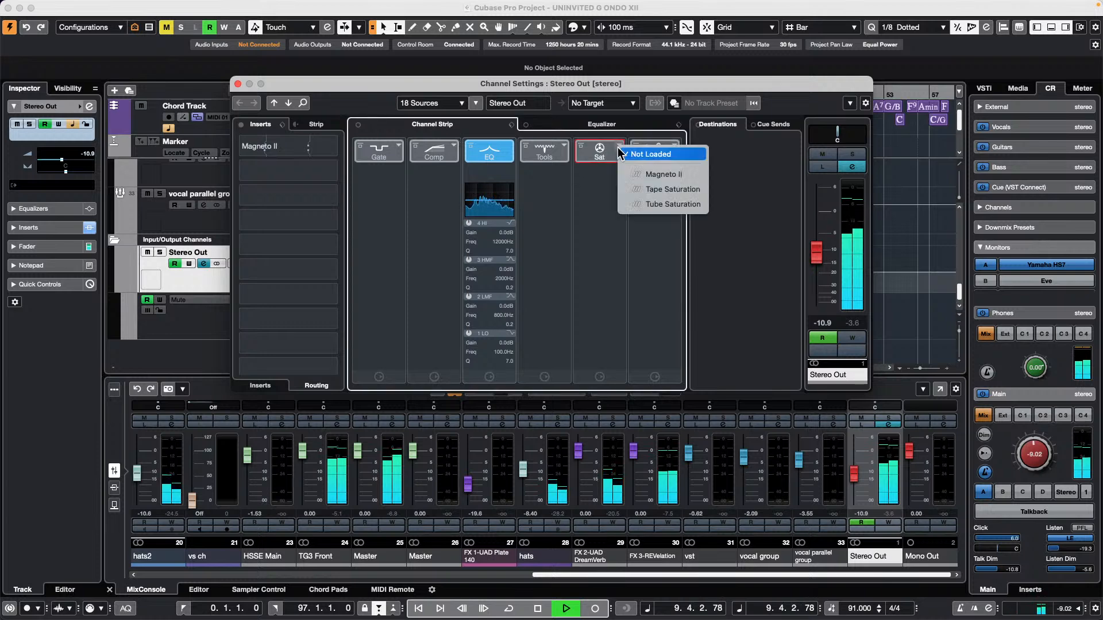
pyautogui.click(663, 175)
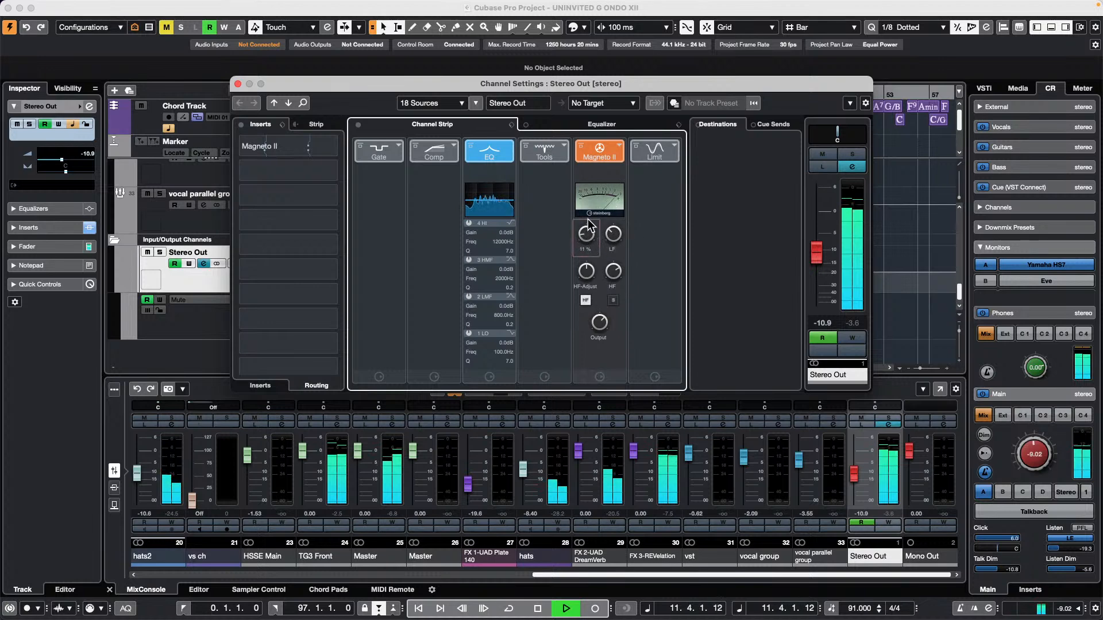
pyautogui.scroll(8, 590, 225)
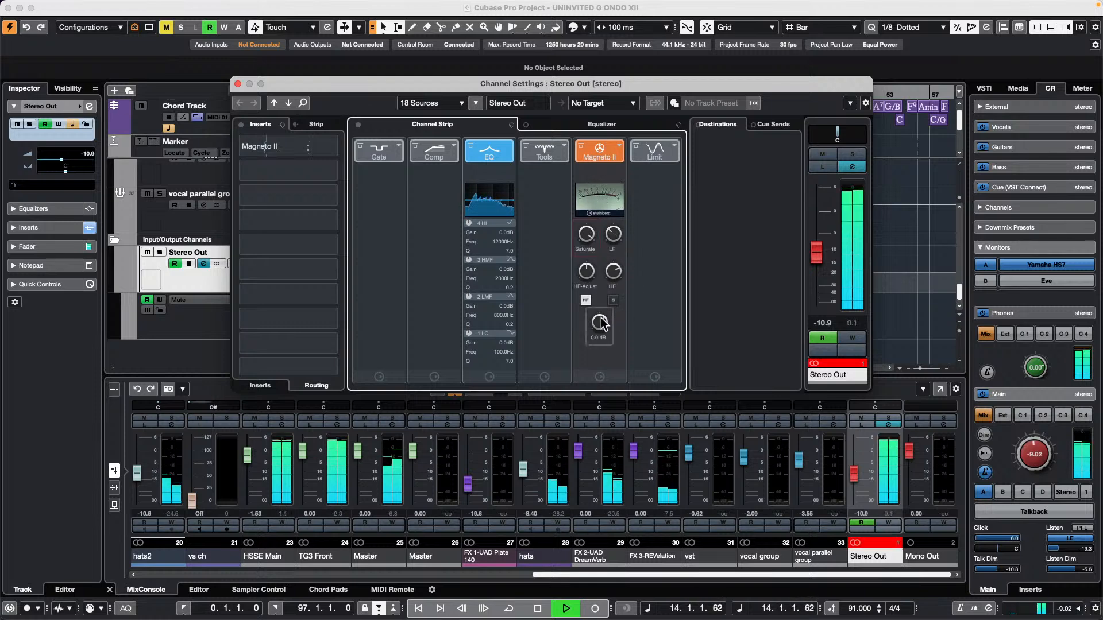
pyautogui.scroll(7, 586, 234)
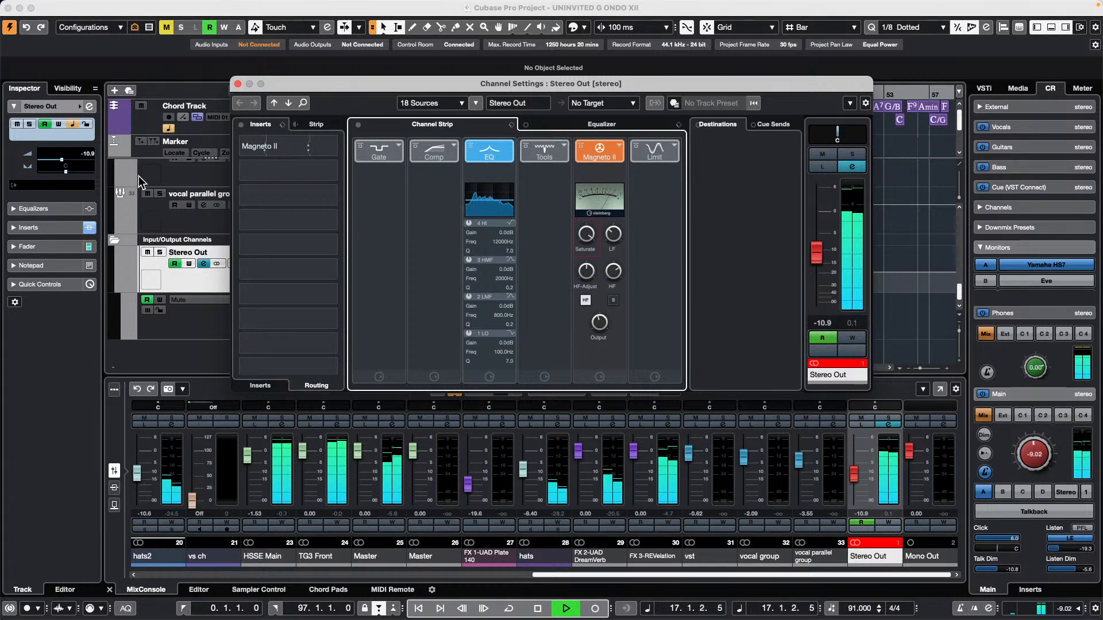
# Solo the lead vocal track above the piano and raise the Control Room main level to -7.63 dB.
pyautogui.scroll(1, 170, 230)
pyautogui.scroll(12, 171, 227)
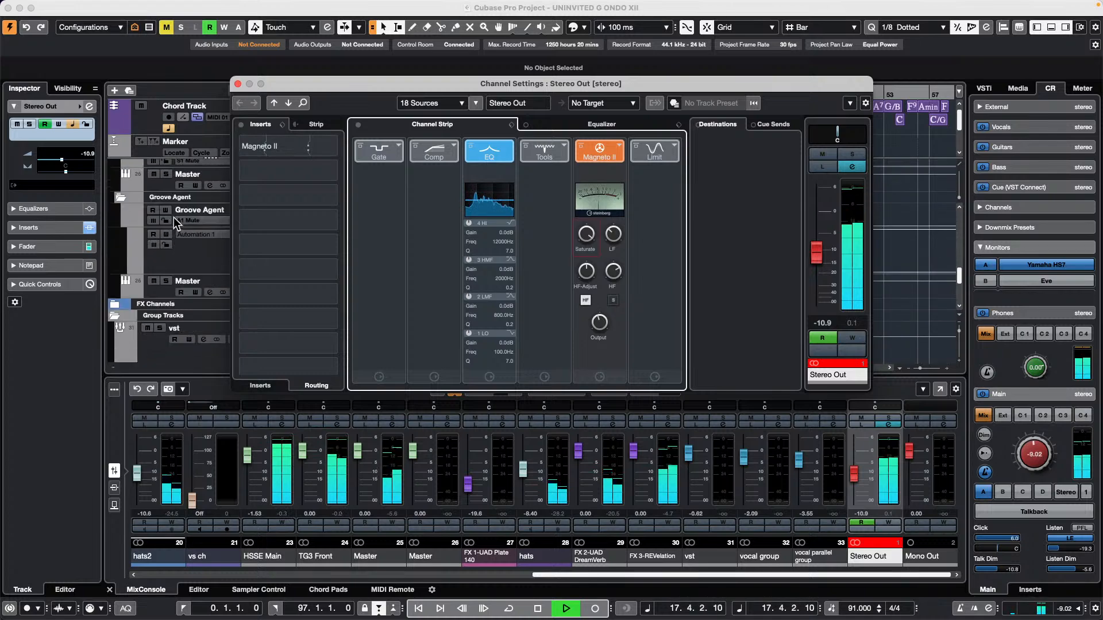
pyautogui.scroll(4, 175, 218)
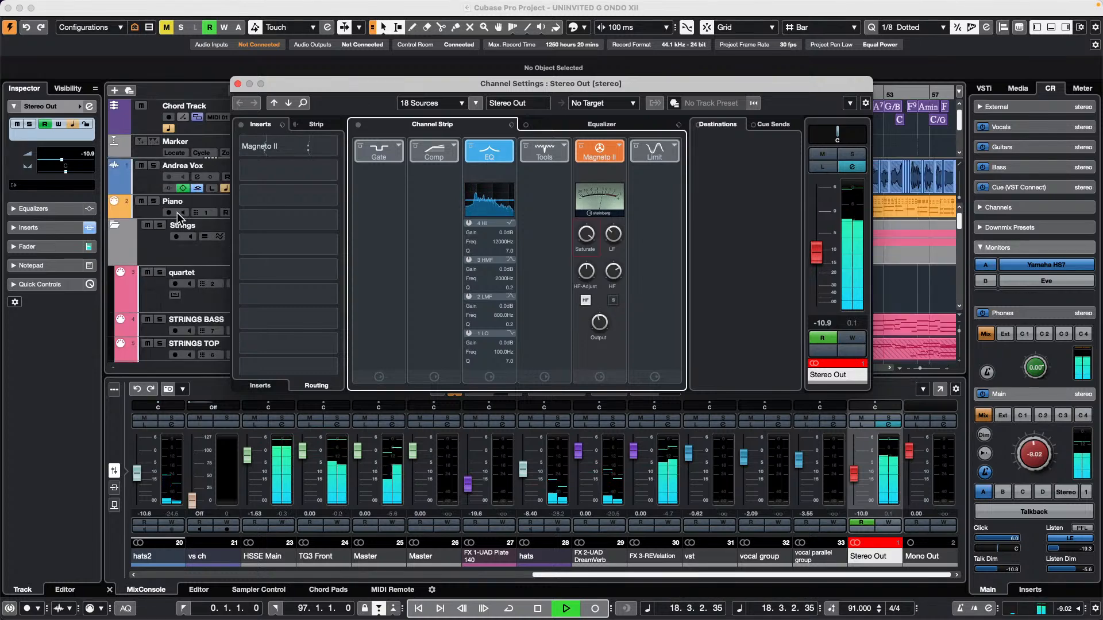
pyautogui.click(154, 166)
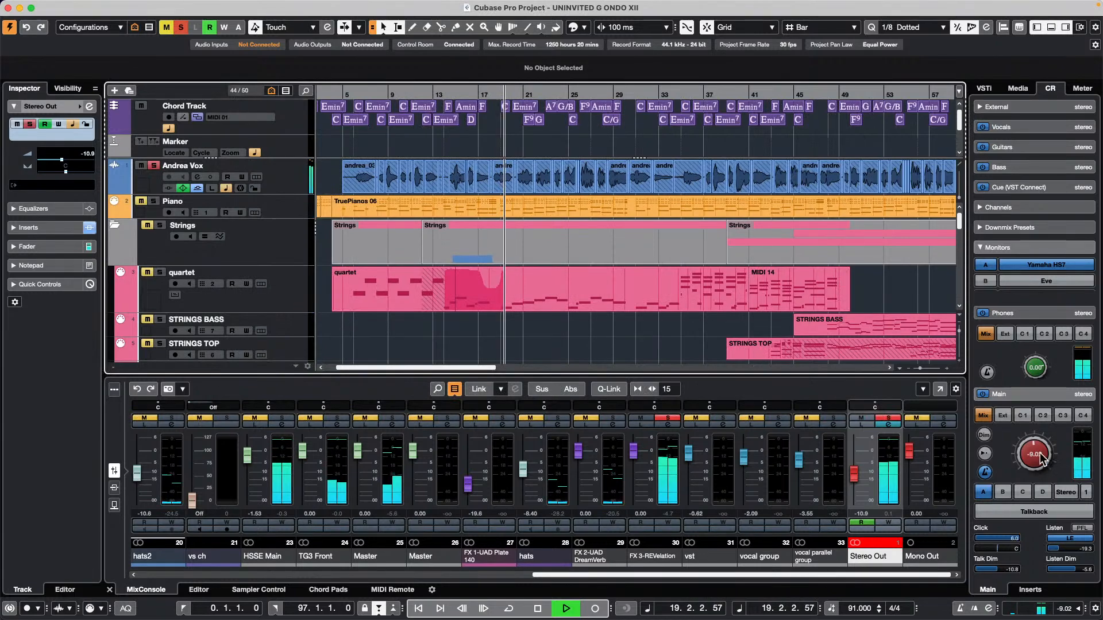
pyautogui.scroll(3, 1042, 456)
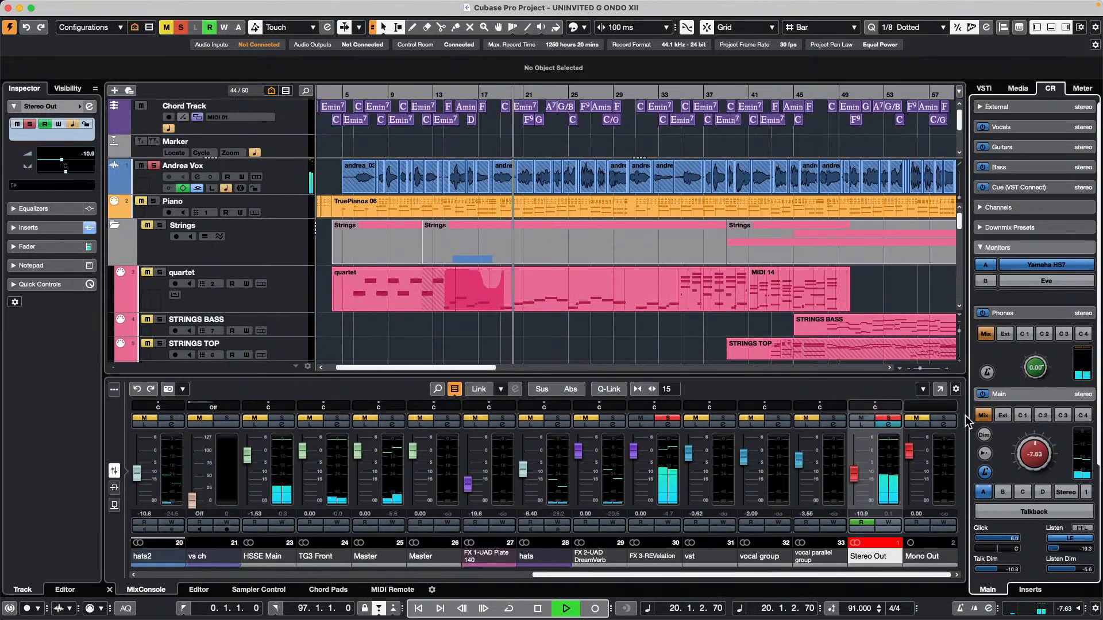
# Clear the active solos, solo the lead vocal track again and set the Control Room main level to -6.34 dB.
pyautogui.click(889, 419)
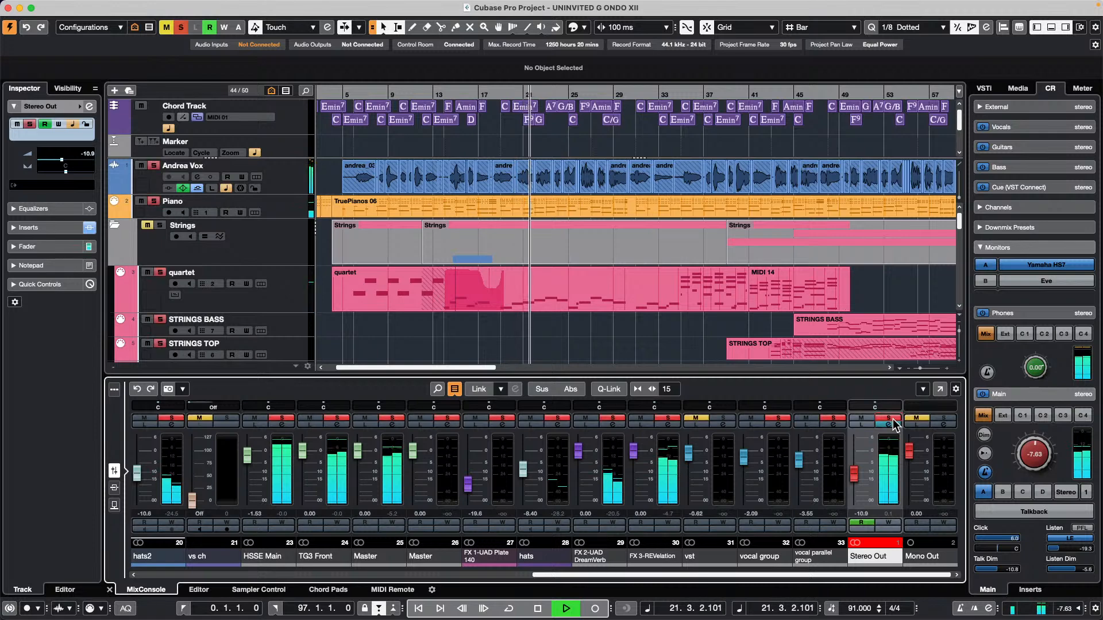
pyautogui.click(891, 425)
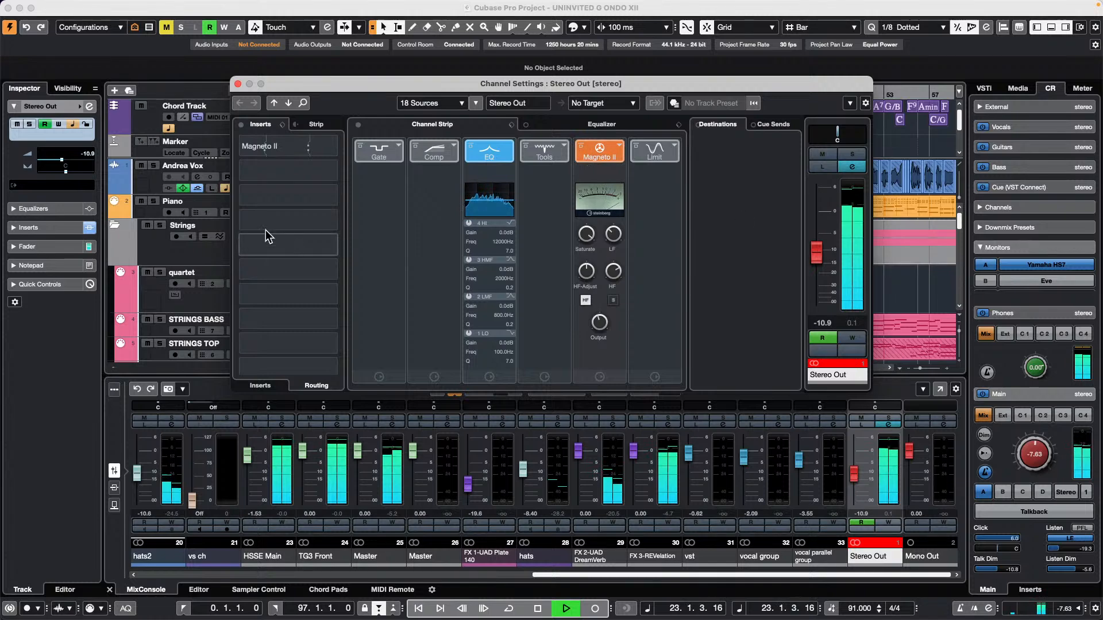
pyautogui.click(152, 166)
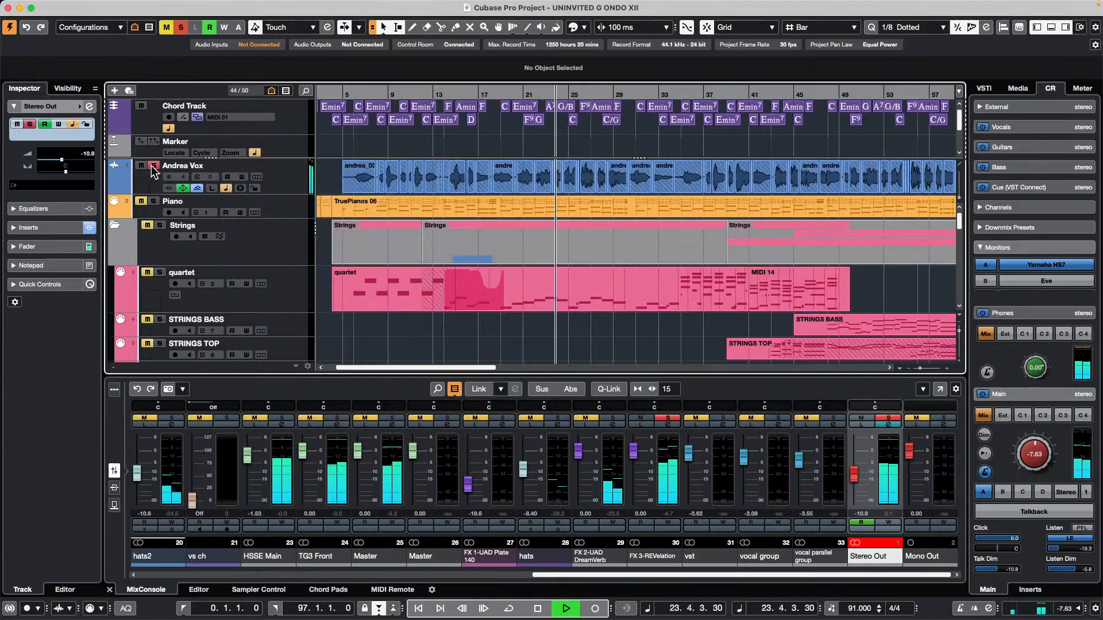
pyautogui.scroll(3, 1030, 449)
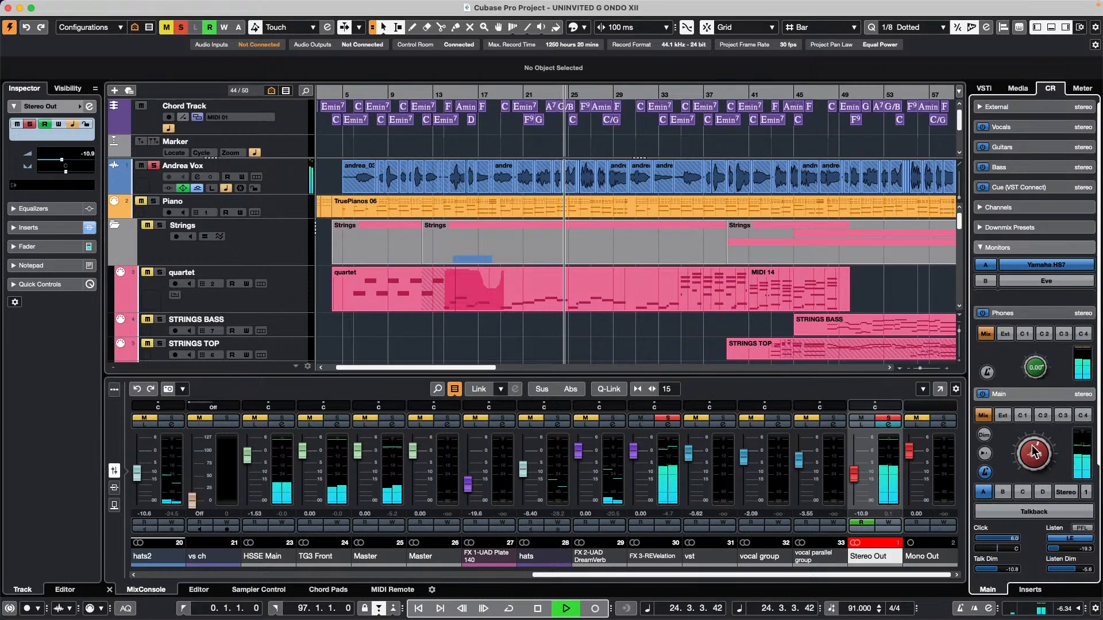
# Compare the vocal with Magneto II bypassed and active in the Stereo Out strip, and solo the module's processed frequency range.
pyautogui.click(888, 424)
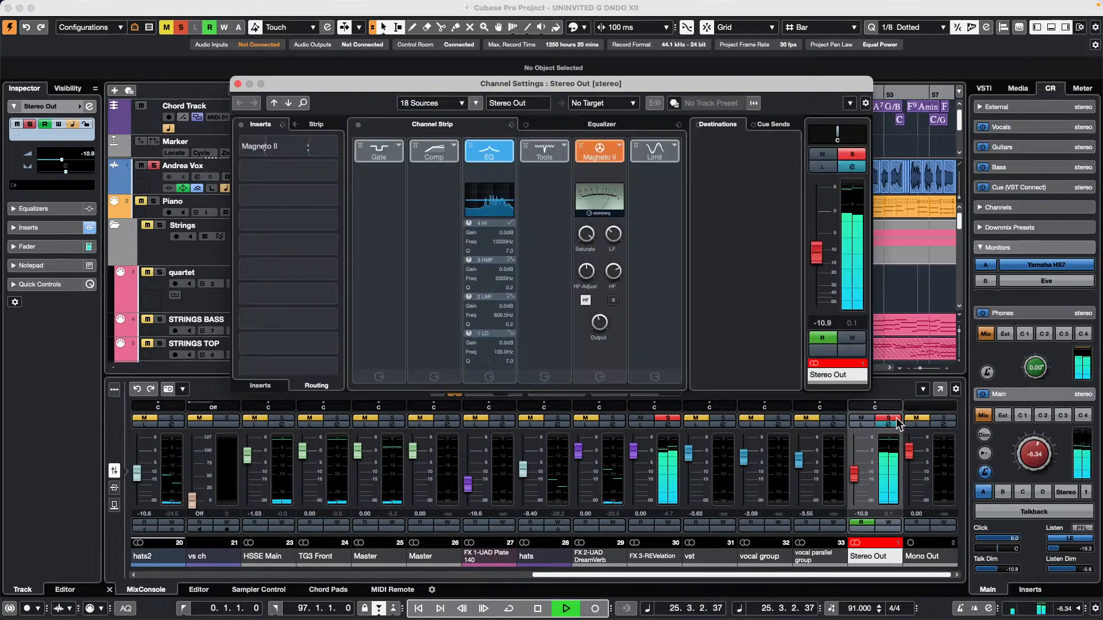
pyautogui.click(582, 147)
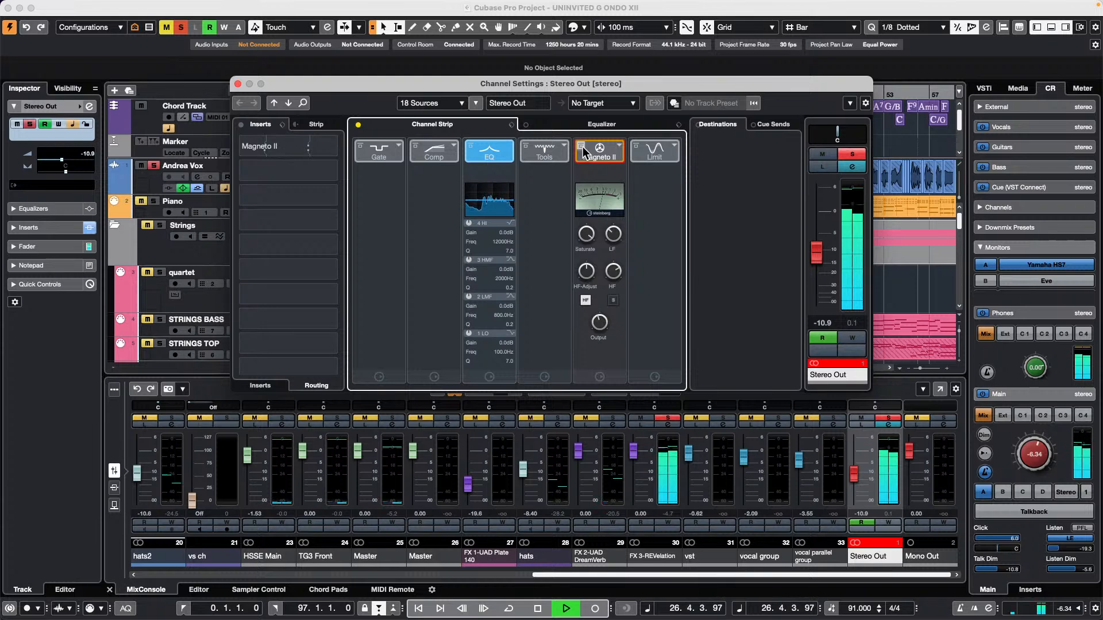
pyautogui.click(582, 147)
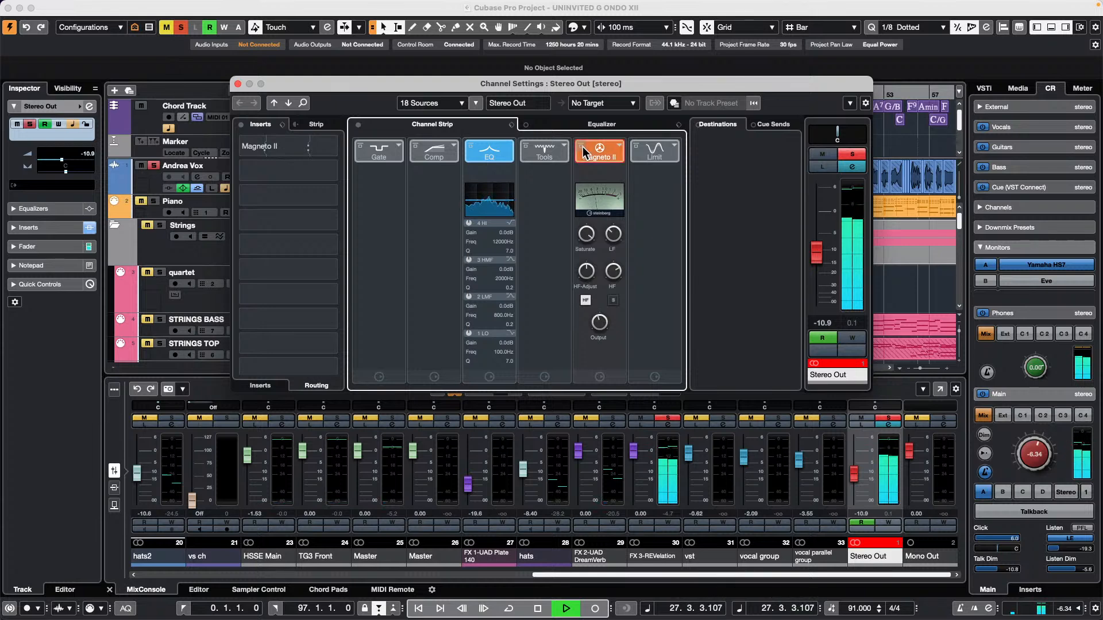
pyautogui.moveTo(619, 235)
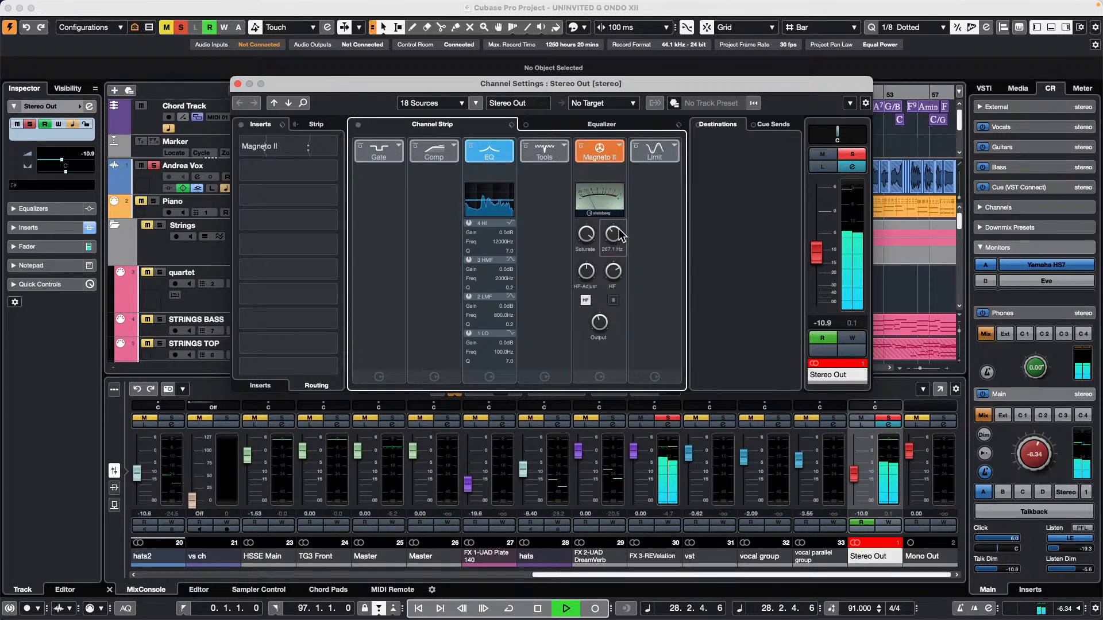
pyautogui.moveTo(613, 276)
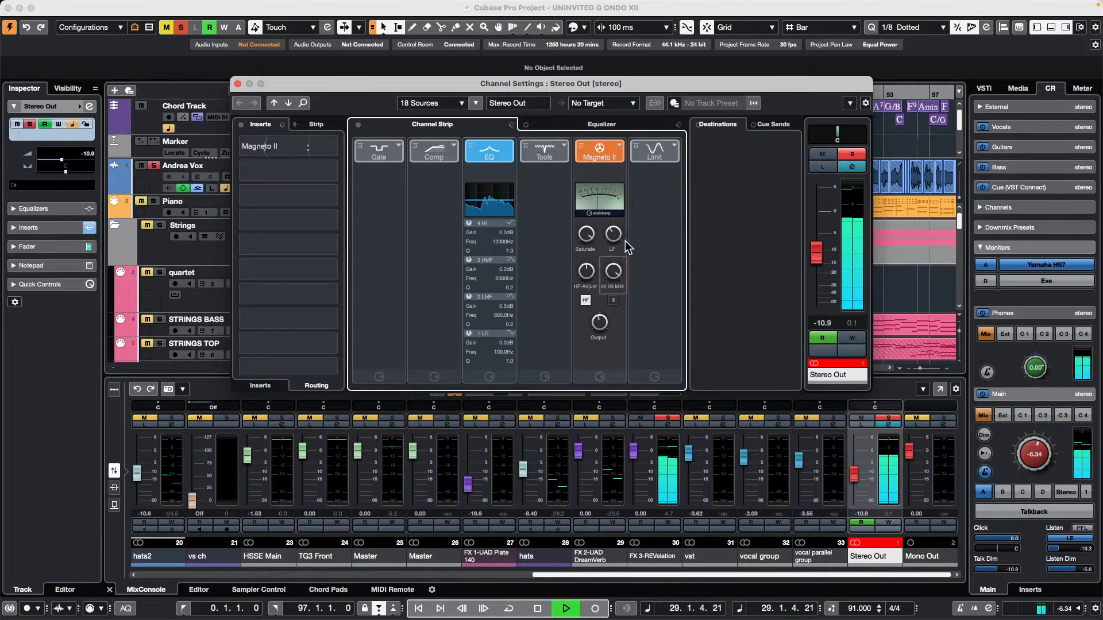
pyautogui.click(614, 302)
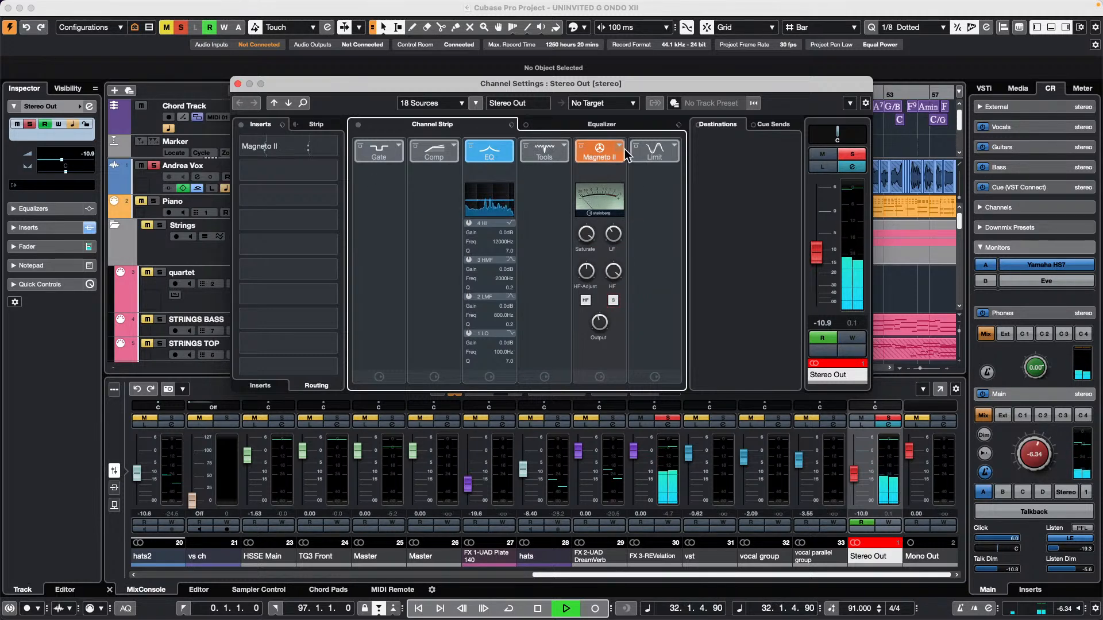
# Unsolo the vocal track, turn off Magneto II's frequency-range solo and bypass the module in the Stereo Out channel strip.
pyautogui.click(153, 165)
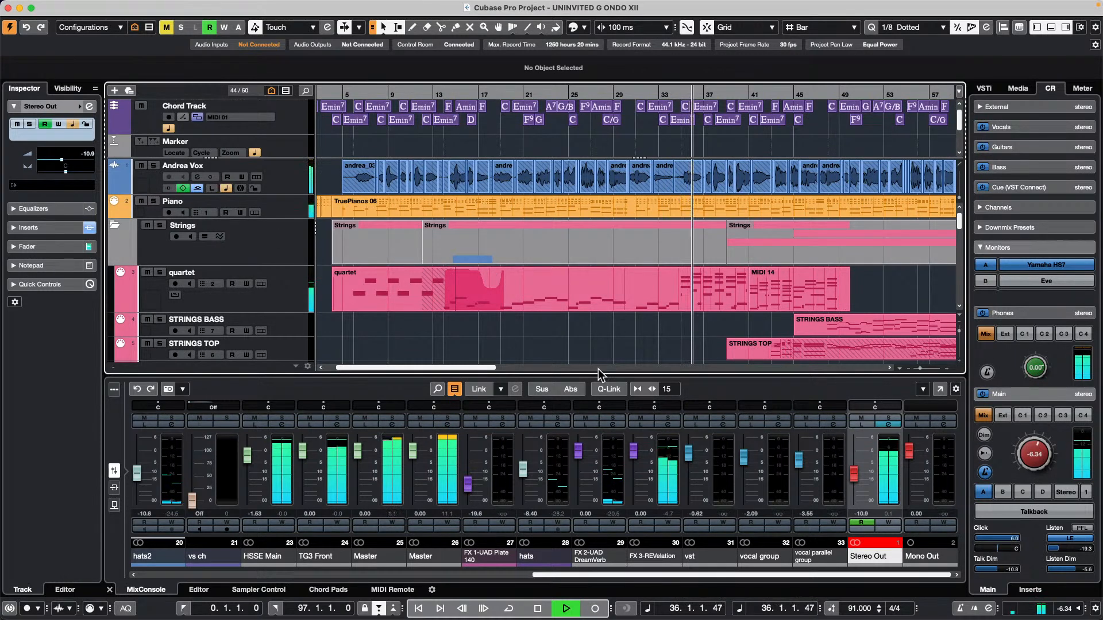
pyautogui.click(890, 425)
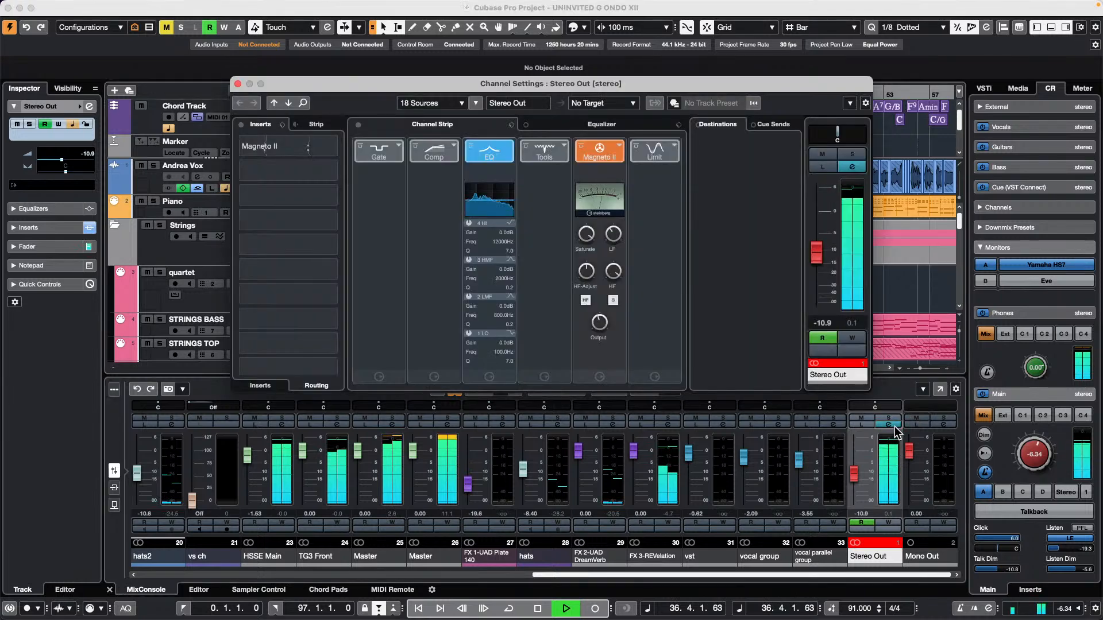
pyautogui.click(614, 301)
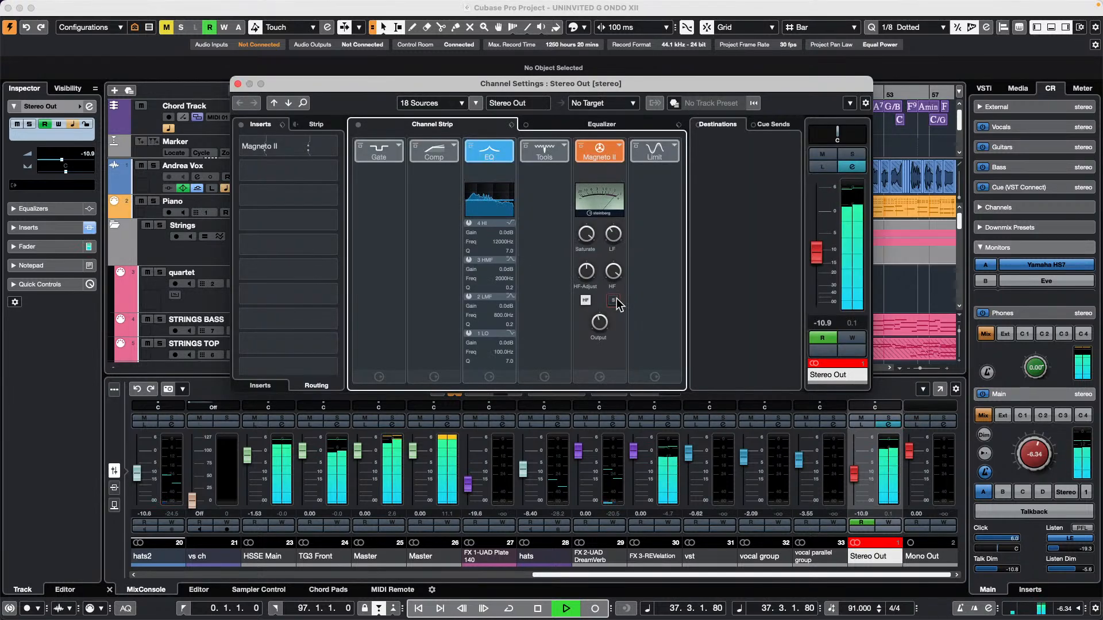
pyautogui.click(583, 151)
pyautogui.moveTo(615, 234)
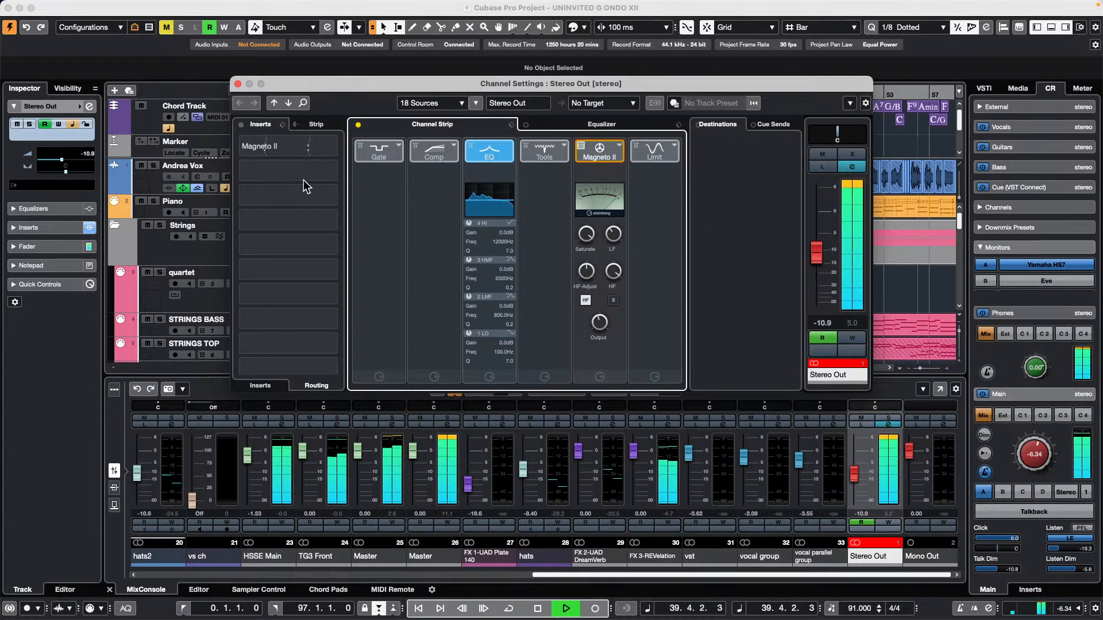
# Load SoftClipper from the Distortion effects into the Stereo Out insert slot below Magneto II.
pyautogui.click(268, 126)
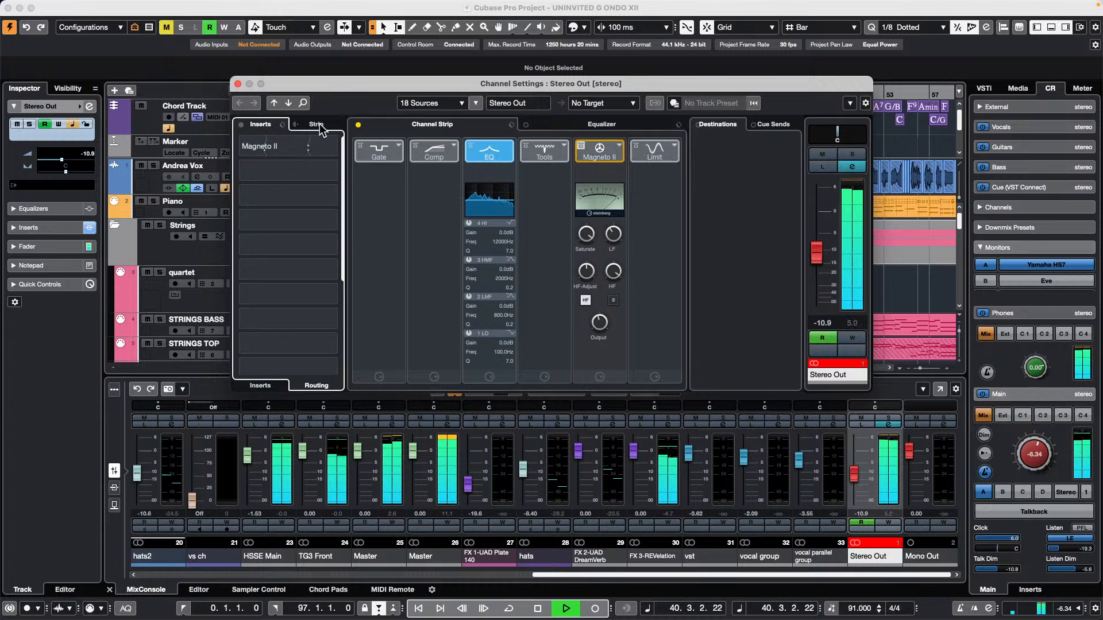
pyautogui.click(260, 386)
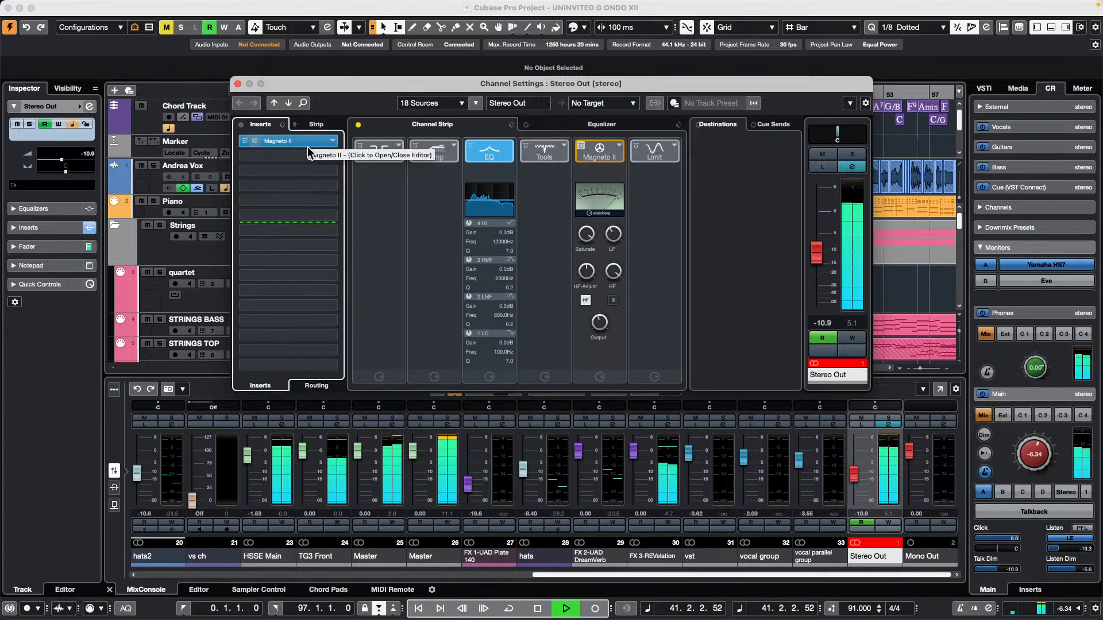
pyautogui.click(309, 147)
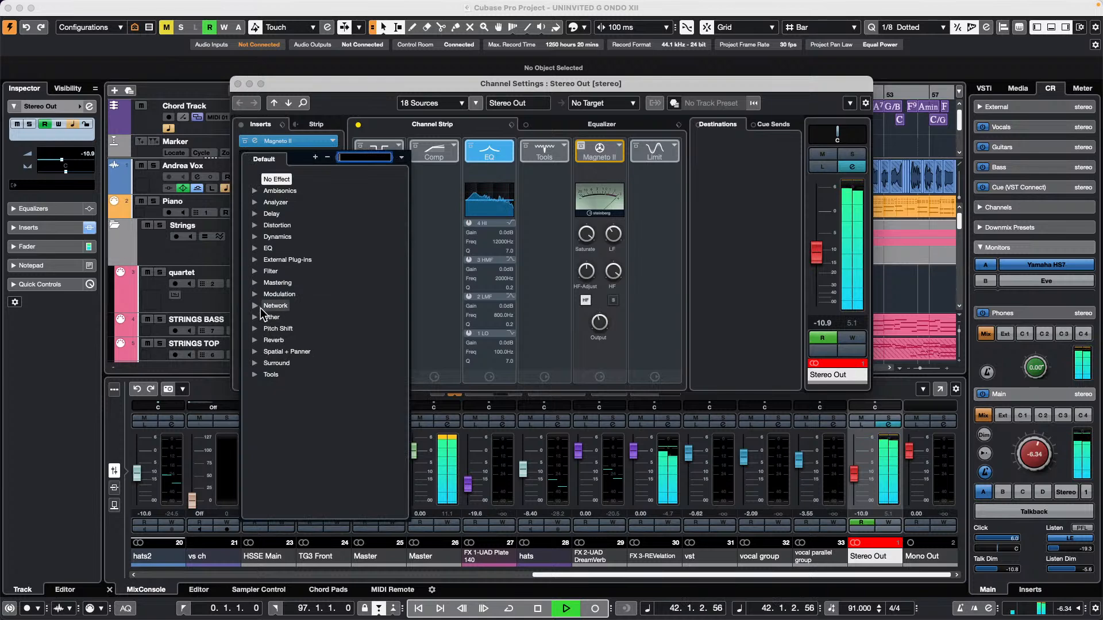
pyautogui.click(254, 225)
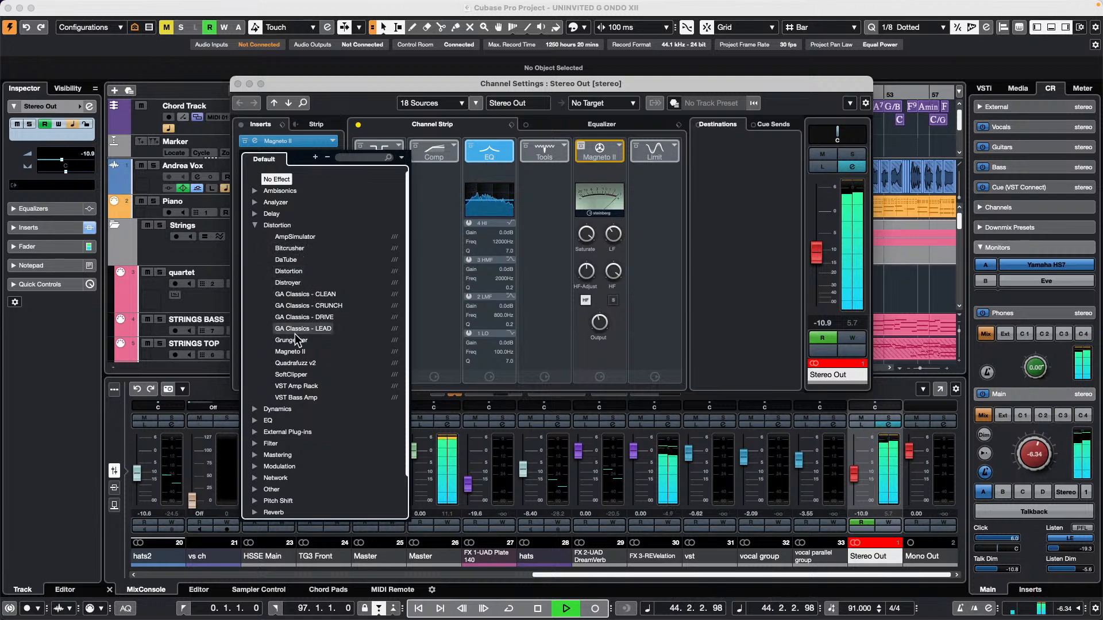
pyautogui.click(303, 375)
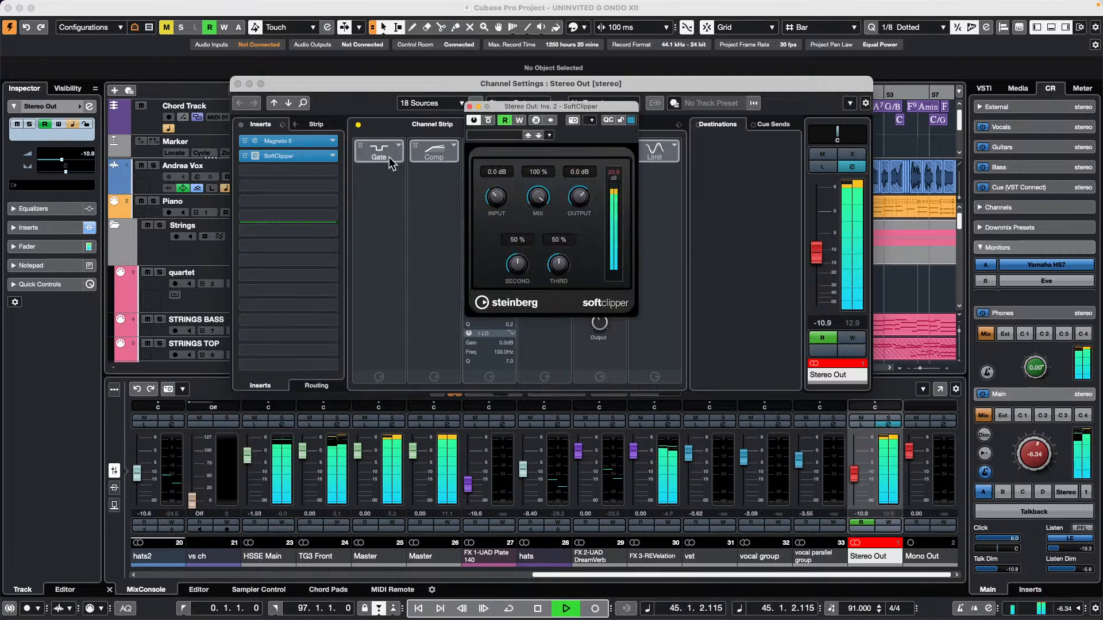
# Set SoftClipper's output to -5.4 dB and mix to 47 %, switch the effect off and stop playback.
pyautogui.moveTo(582, 191); pyautogui.dragTo(540, 249)
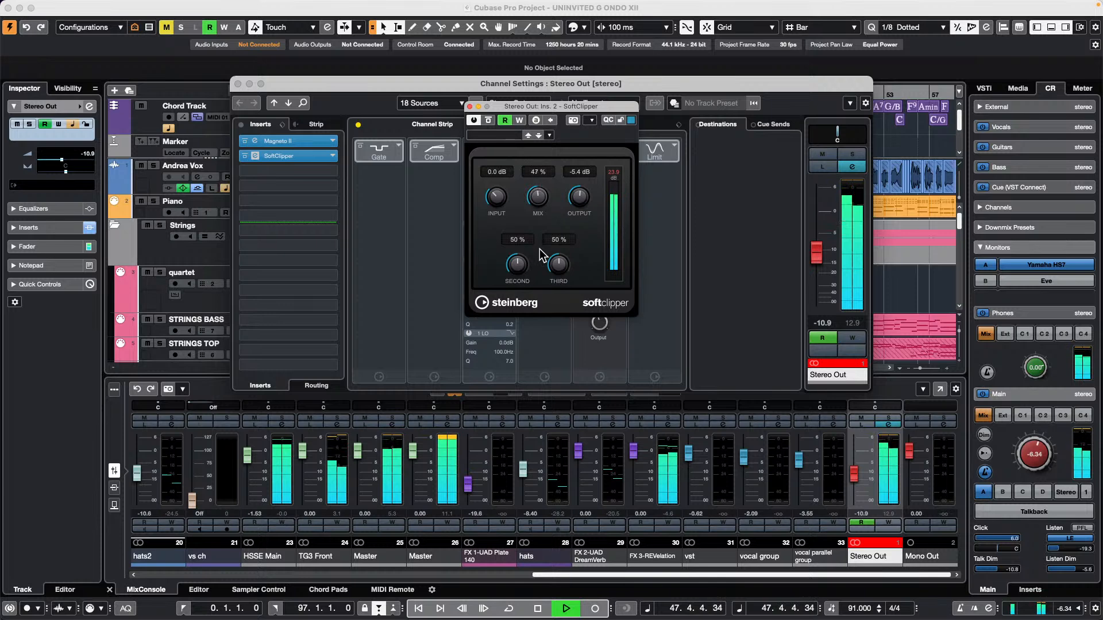
pyautogui.click(473, 120)
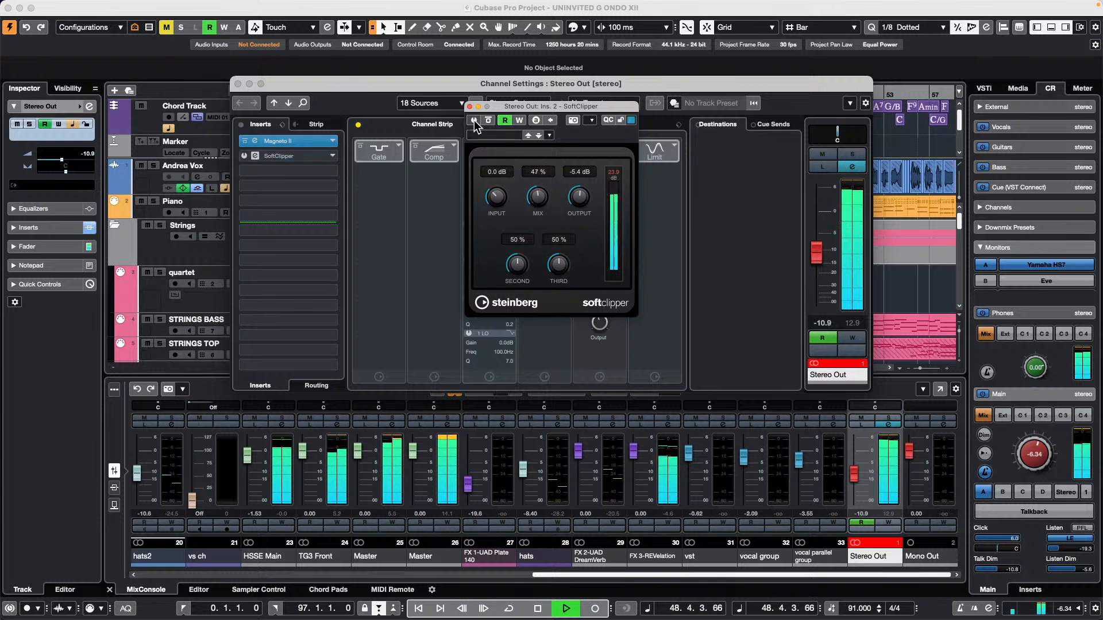
pyautogui.press('space')
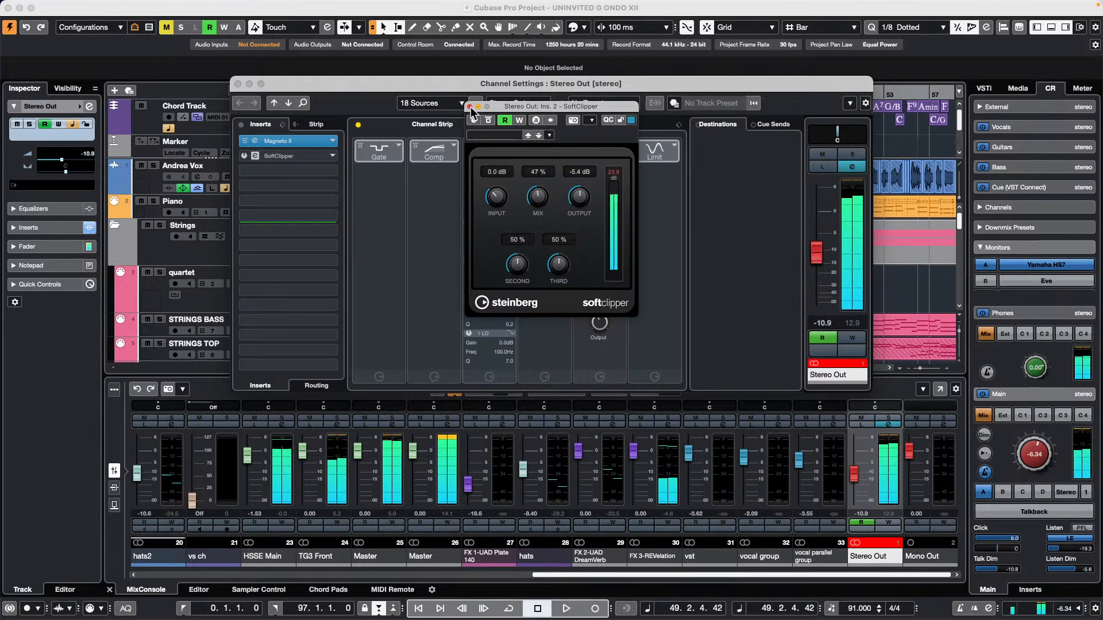
pyautogui.click(470, 107)
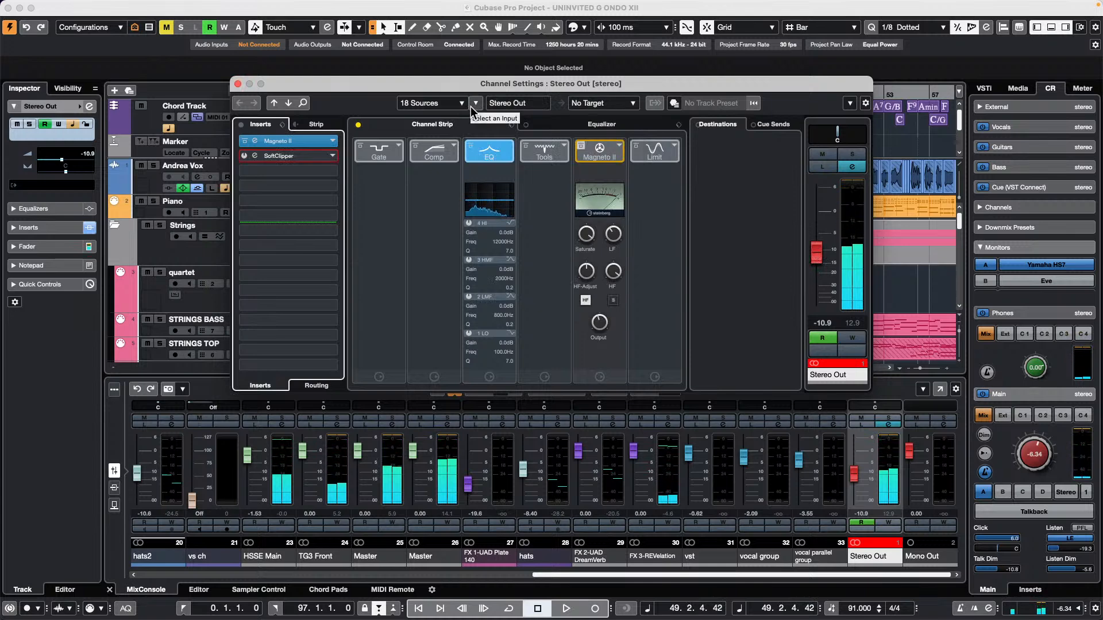
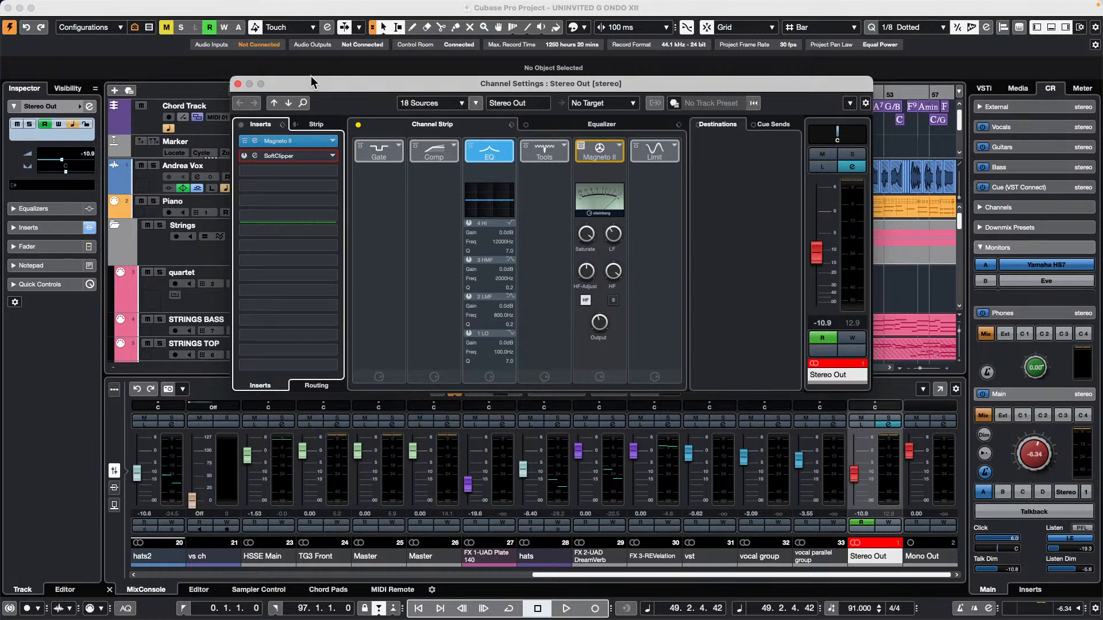
# Play the project from about bar 23 and check its processing load in the Audio Performance meter.
pyautogui.click(238, 85)
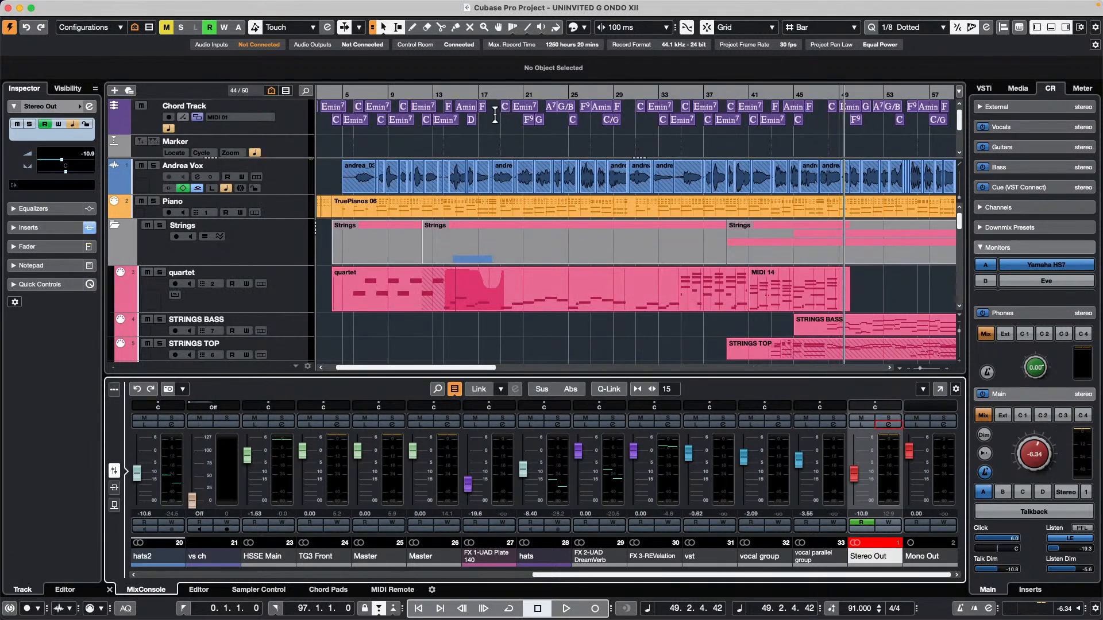
pyautogui.moveTo(551, 92); pyautogui.dragTo(542, 84)
pyautogui.press('space')
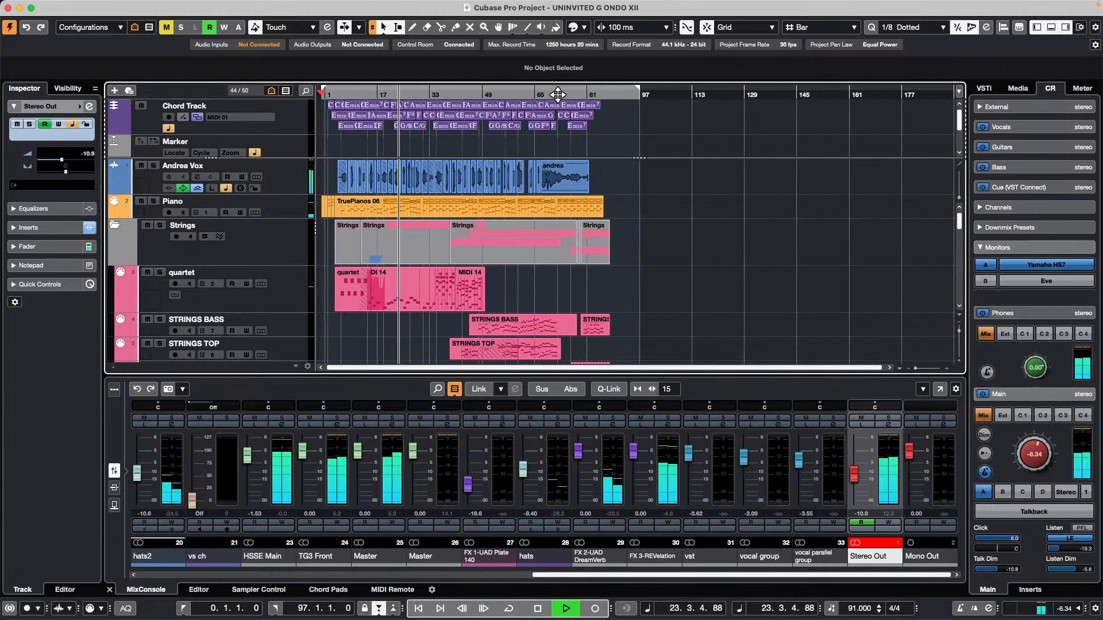
pyautogui.press('F12')
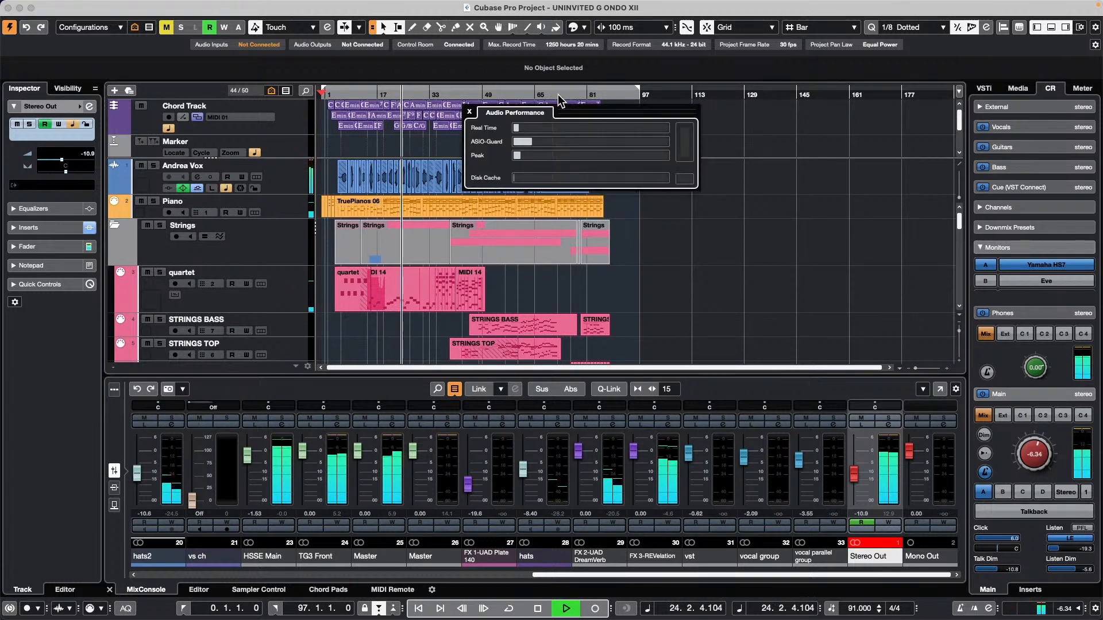
pyautogui.press('space')
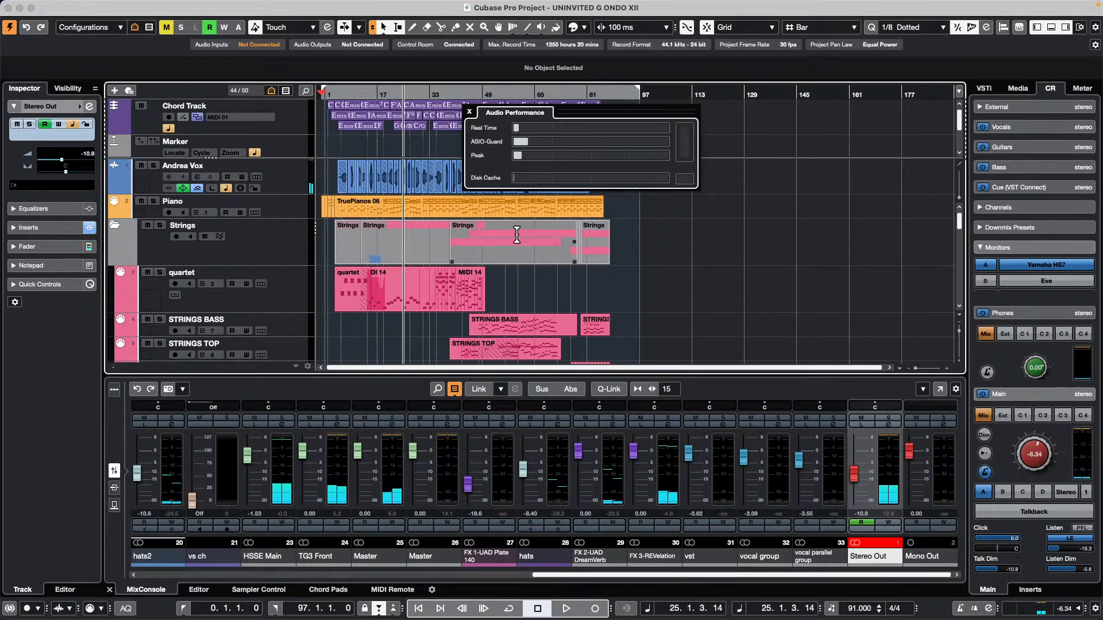
pyautogui.scroll(-3, 519, 235)
pyautogui.scroll(3, 532, 229)
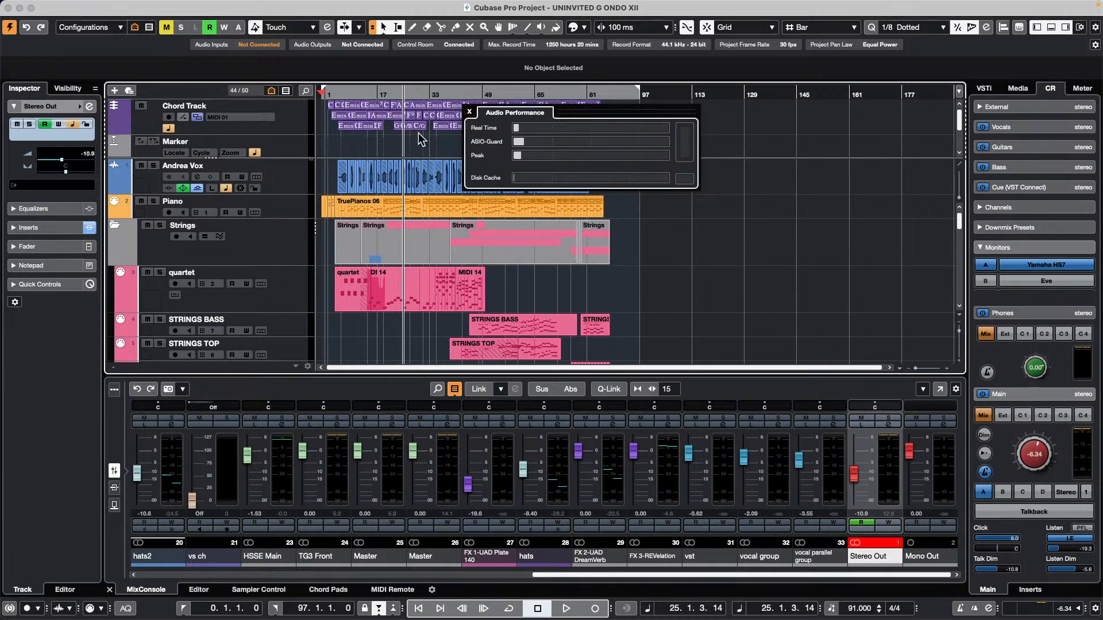
pyautogui.click(471, 111)
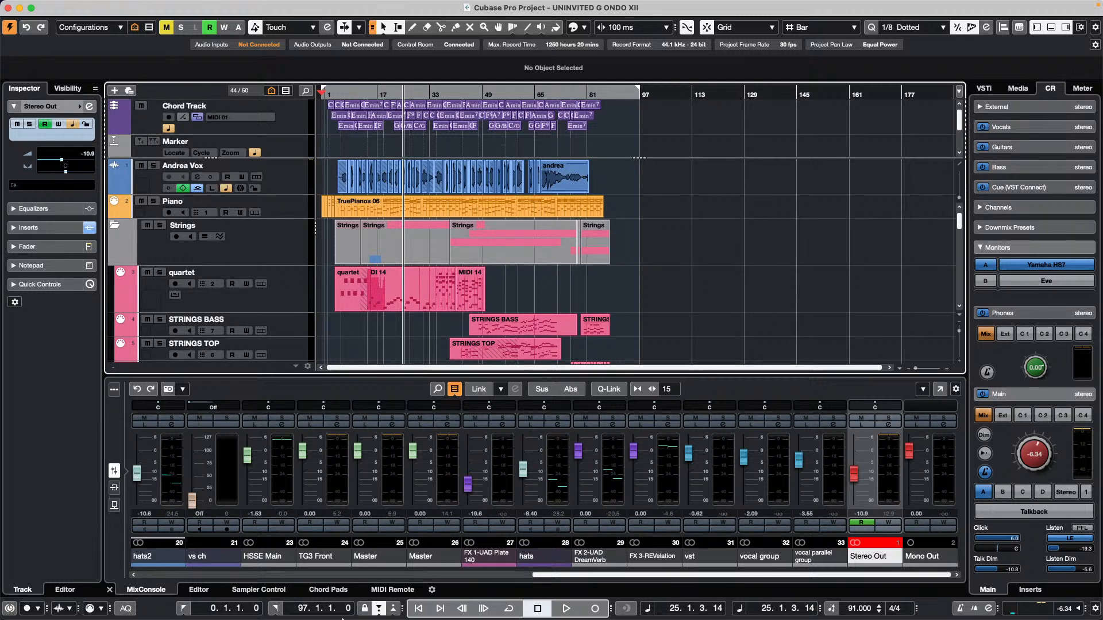
pyautogui.moveTo(361, 614)
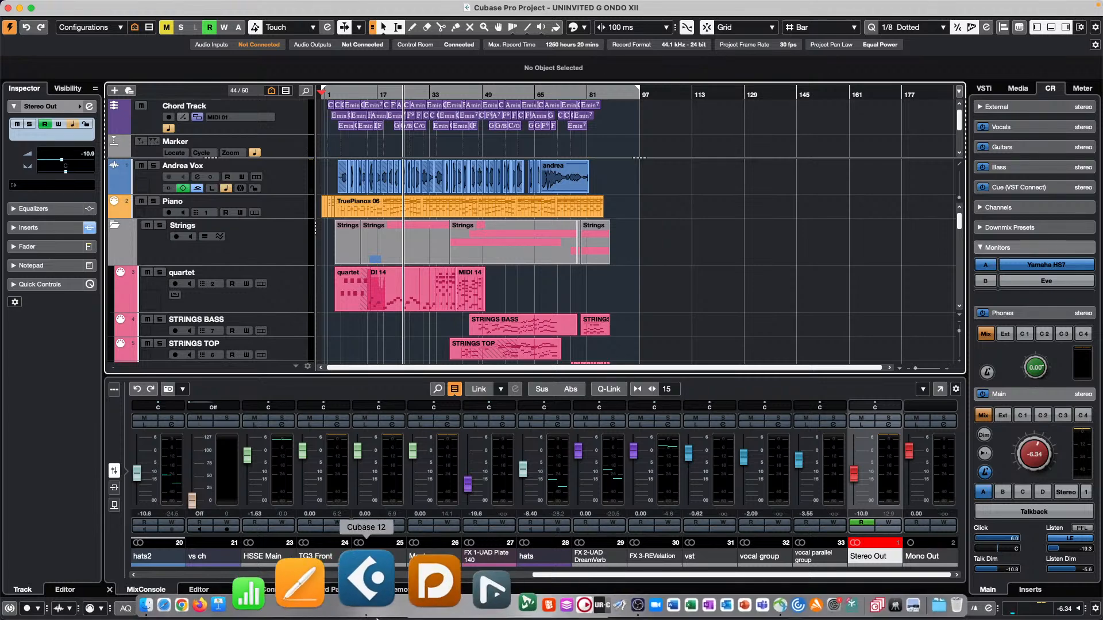
# Switch to WaveLab Pro 11 and start with an empty workspace after viewing the recent projects and audio montages.
pyautogui.click(425, 587)
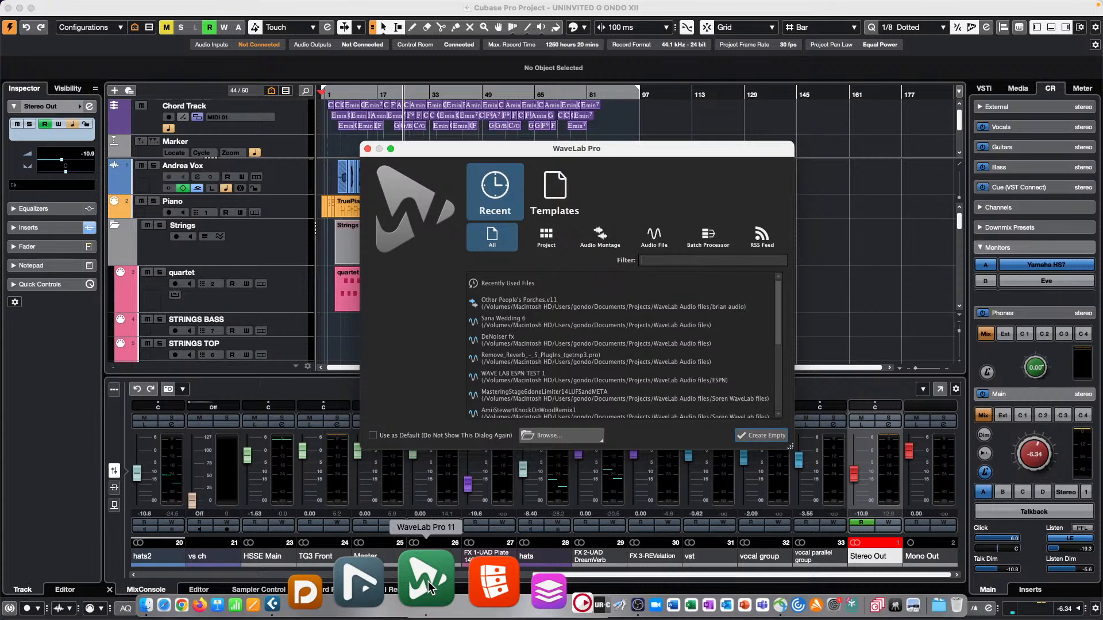
pyautogui.click(546, 236)
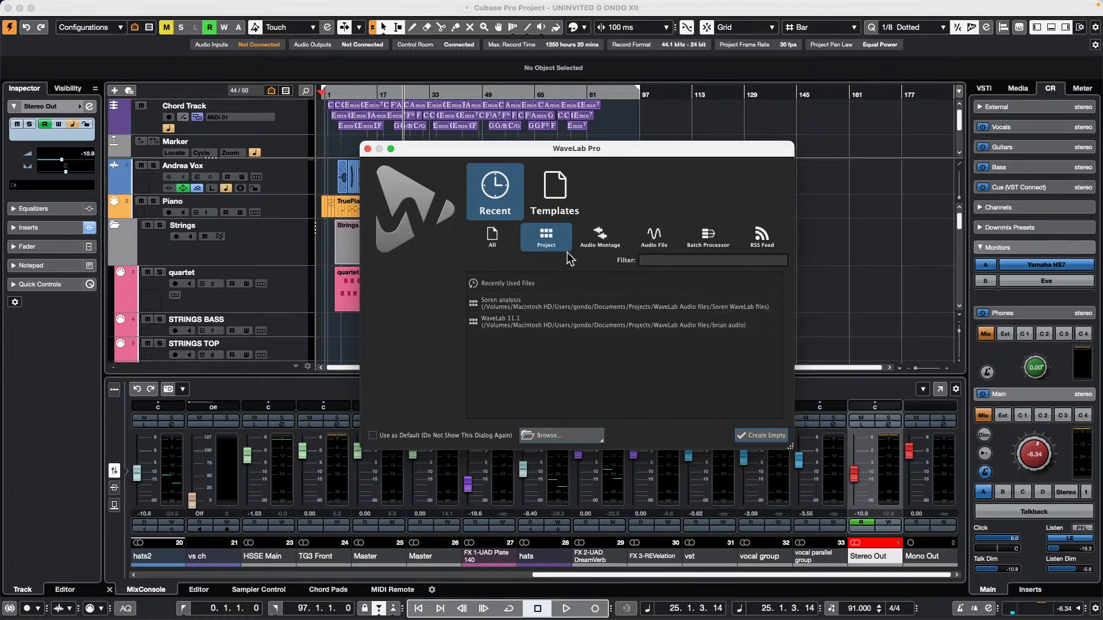
pyautogui.click(602, 234)
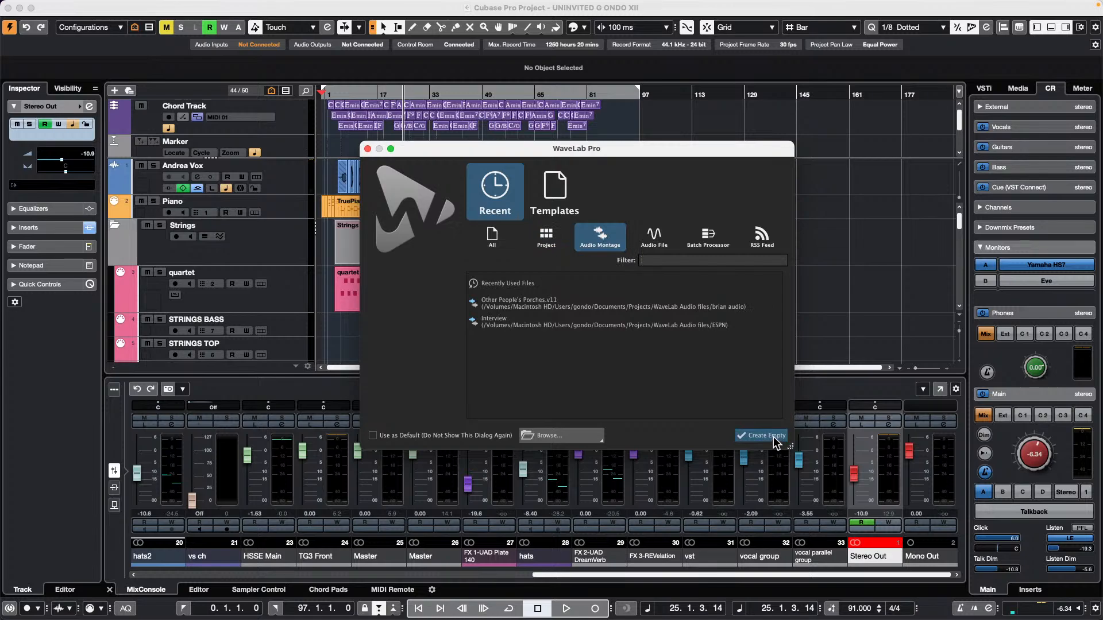
pyautogui.click(766, 435)
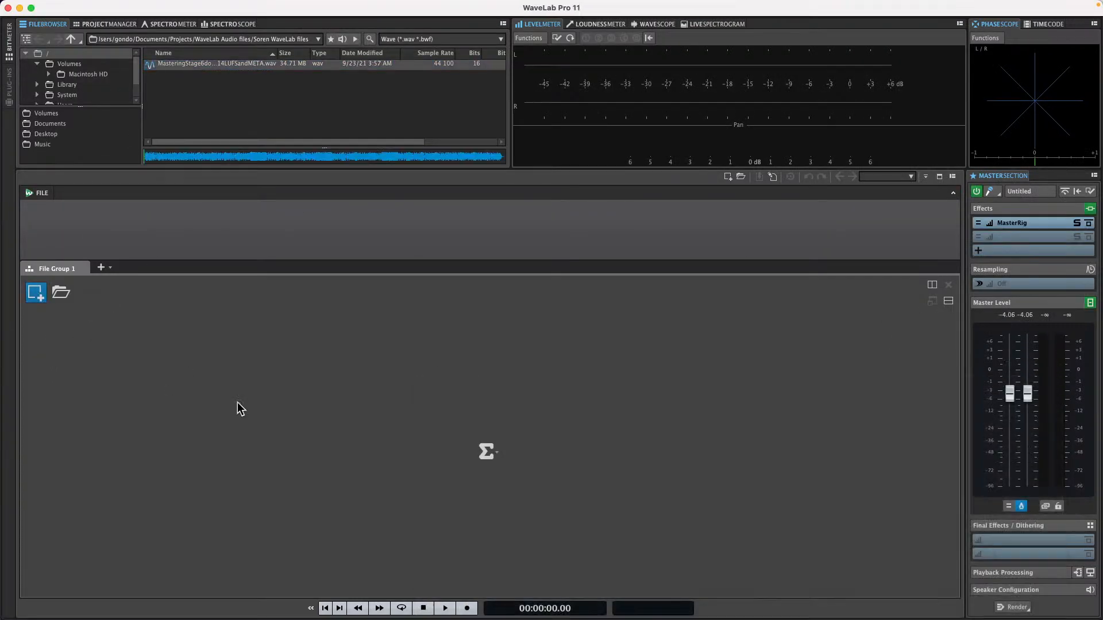
# Create a new custom stereo audio file at 44 100 Hz and 32 bit float.
pyautogui.click(35, 294)
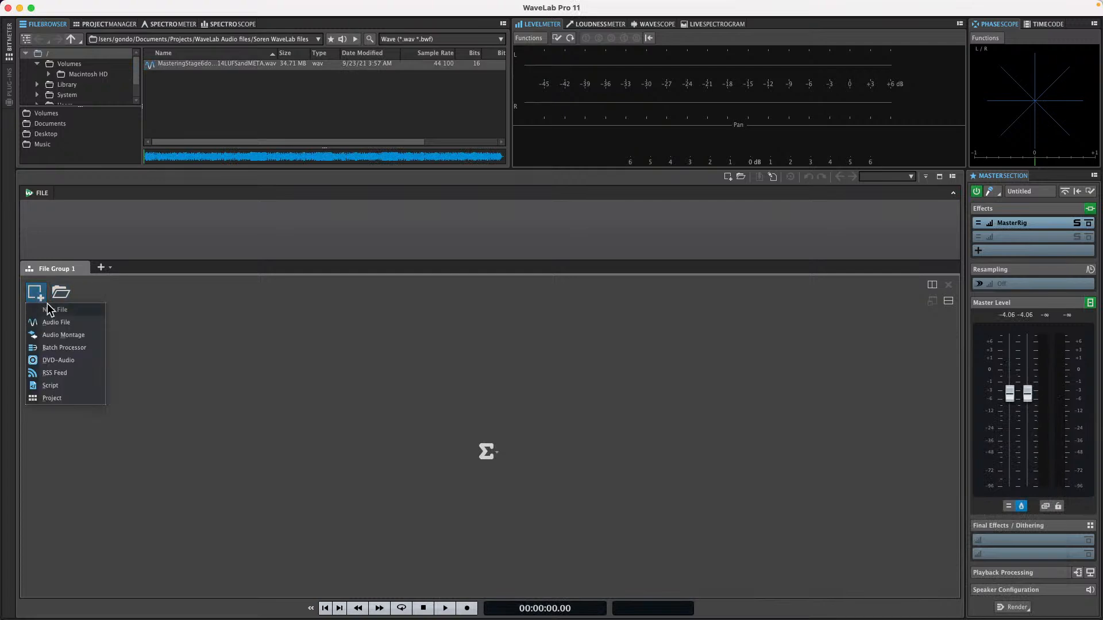
pyautogui.click(75, 324)
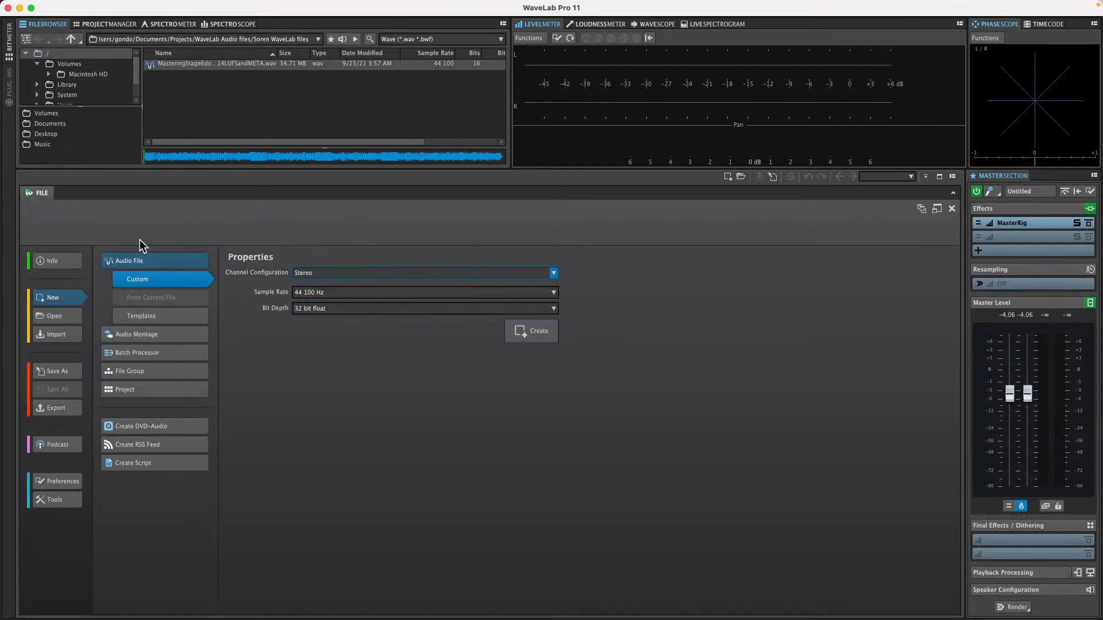
pyautogui.click(540, 338)
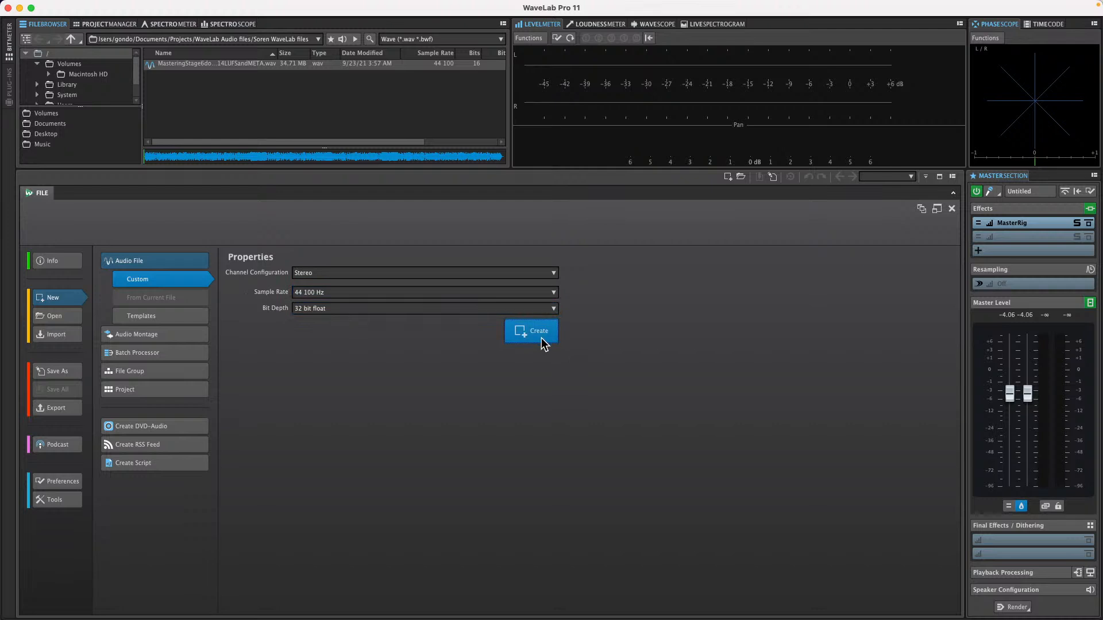
pyautogui.rightClick(74, 410)
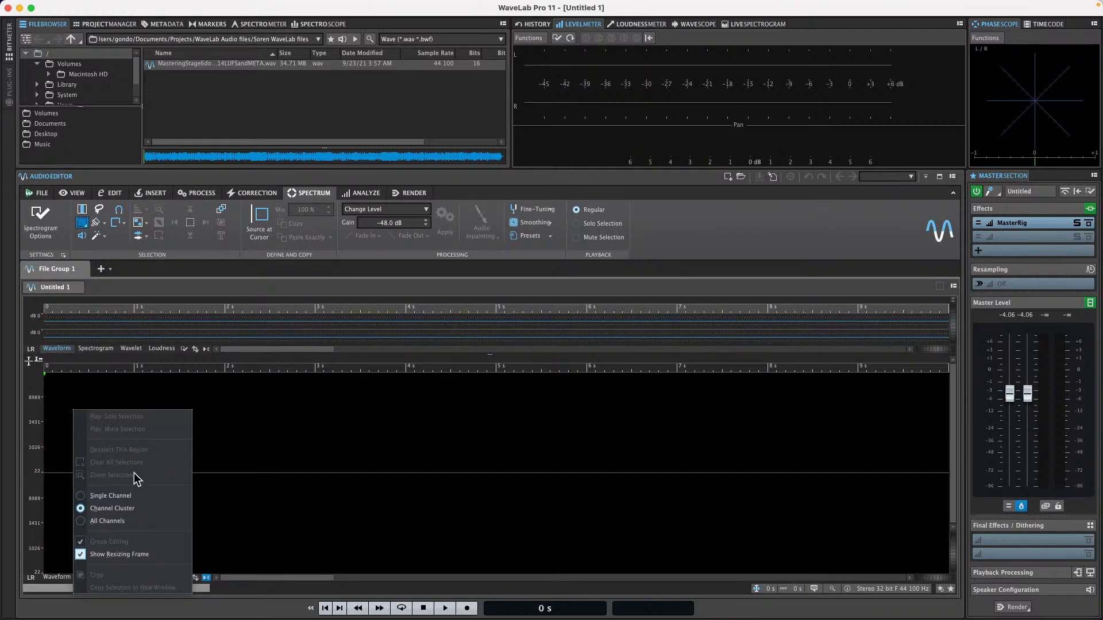
pyautogui.click(248, 430)
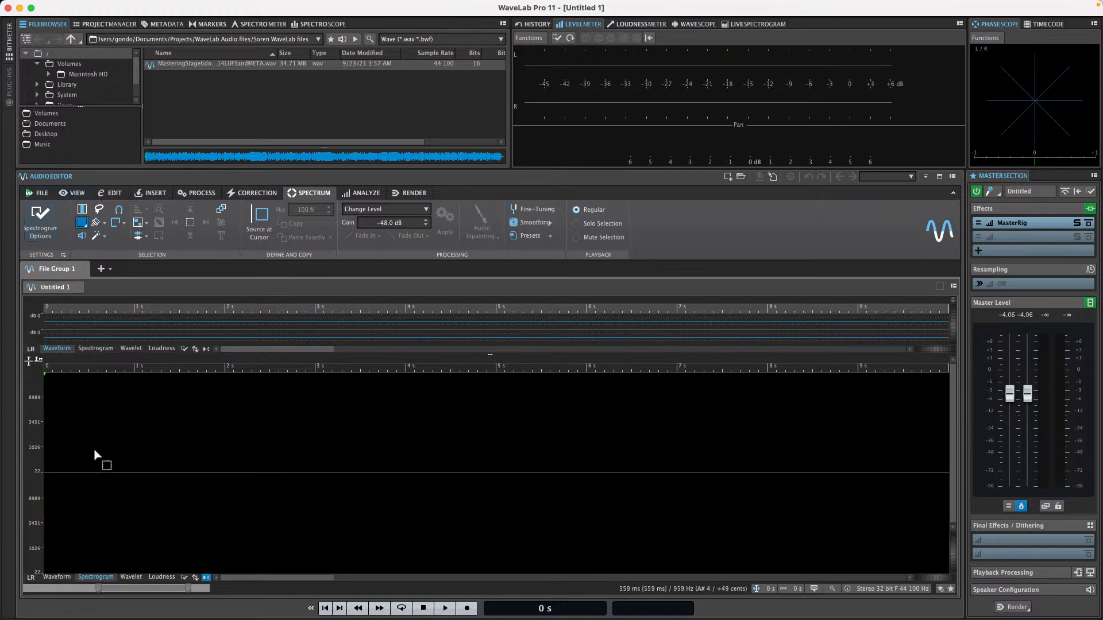
pyautogui.click(60, 429)
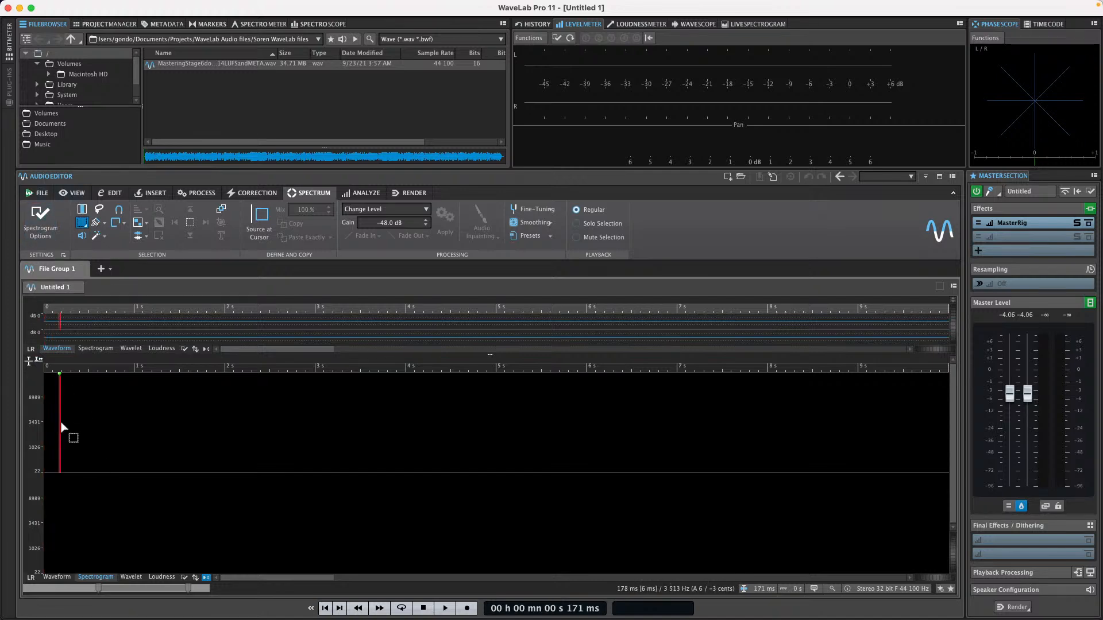
# Create a new custom stereo audio montage at 44 100 Hz.
pyautogui.click(44, 197)
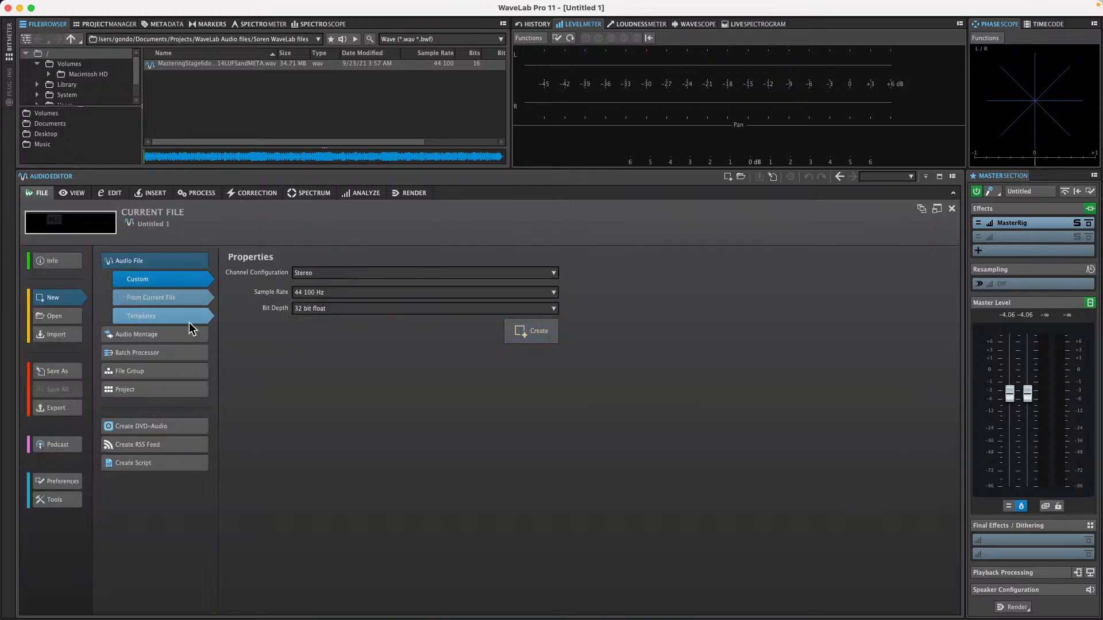
pyautogui.click(164, 336)
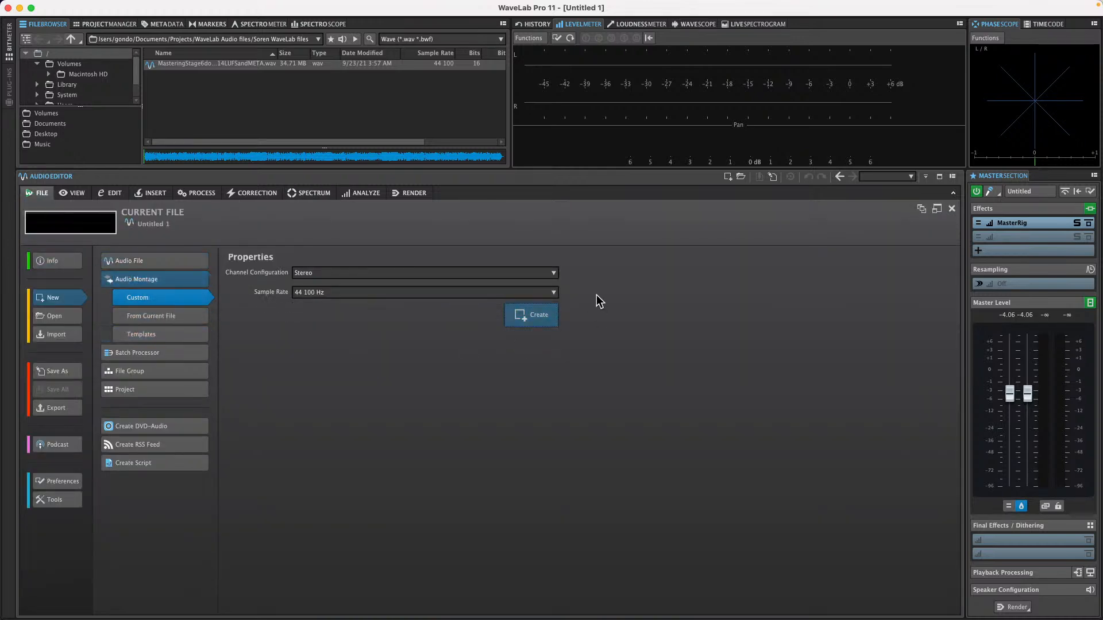
pyautogui.click(532, 315)
# Insert the six audio files Track 01_.wav through Track 06.wav into the montage, lined up on the active track from the edit cursor.
pyautogui.rightClick(127, 384)
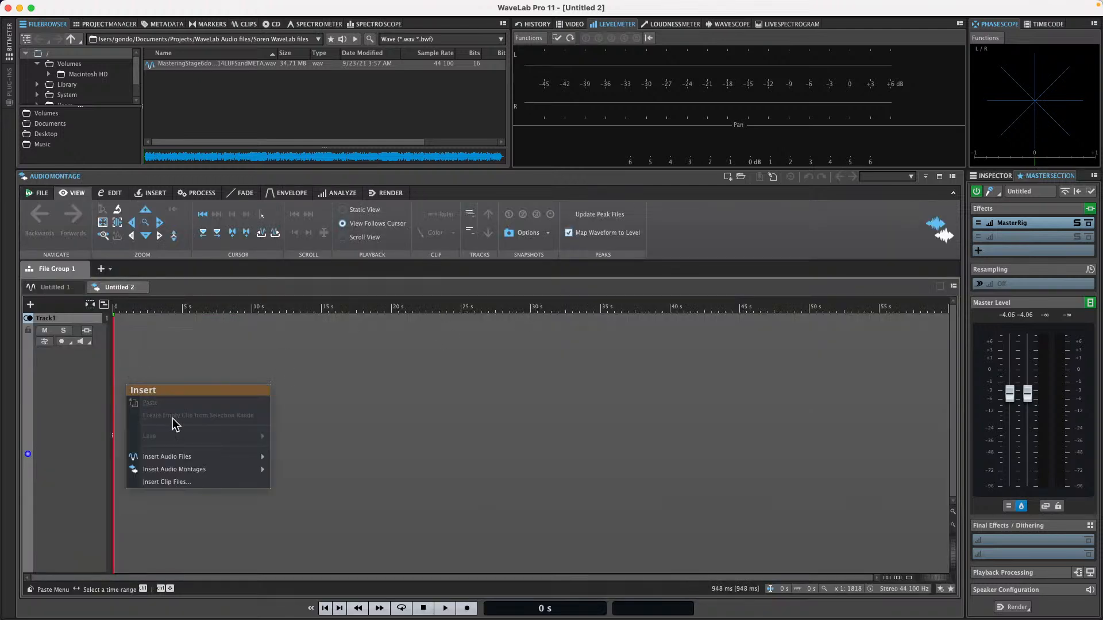
pyautogui.moveTo(209, 458)
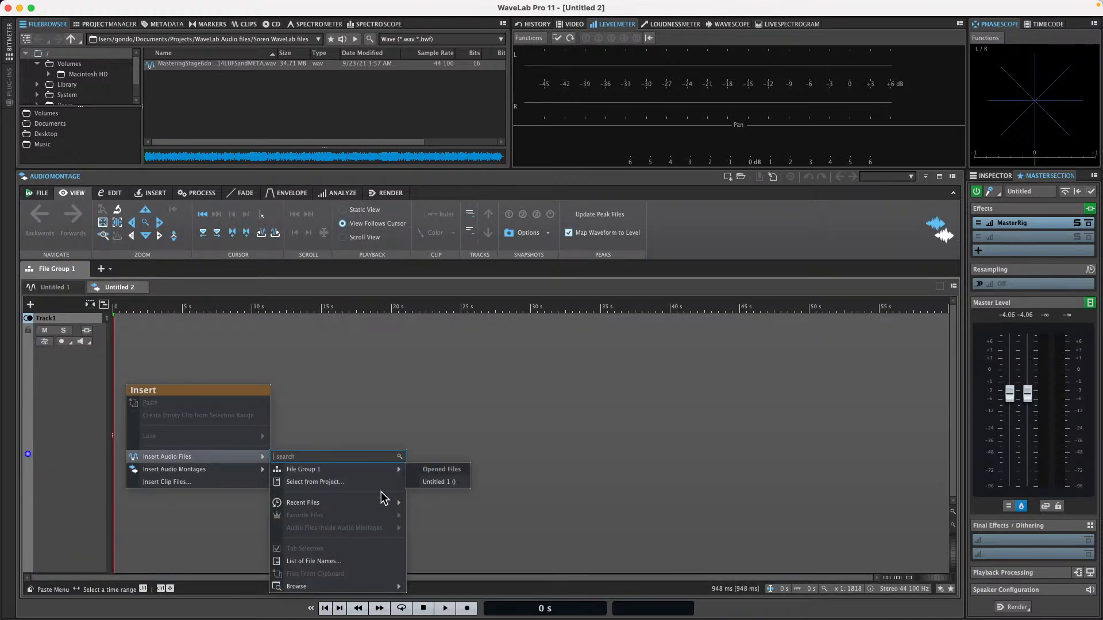
pyautogui.moveTo(351, 586)
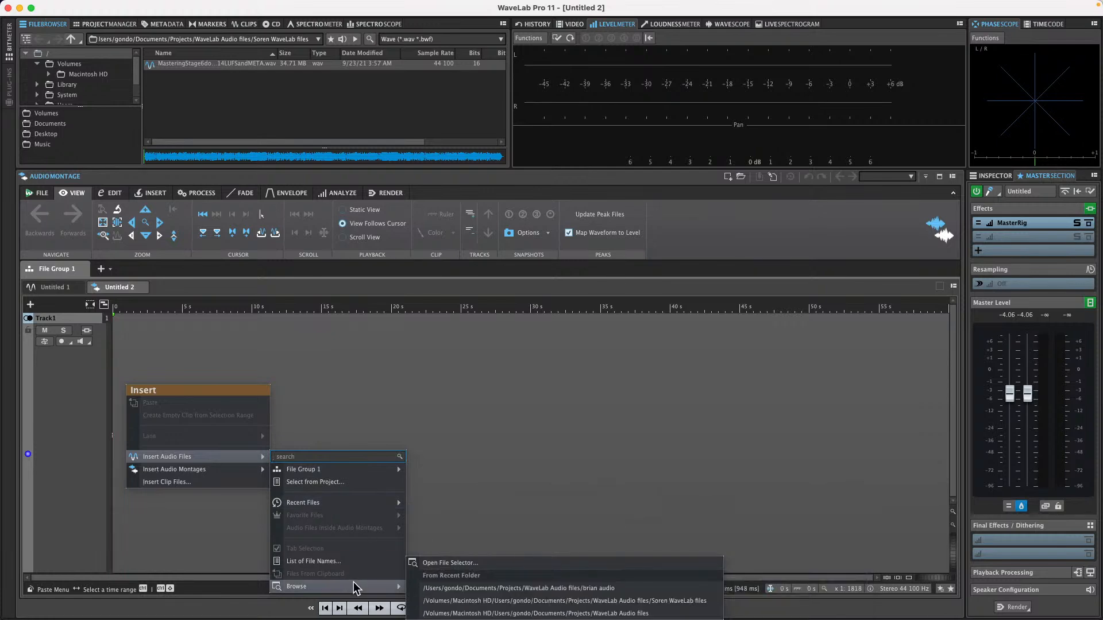
pyautogui.click(522, 564)
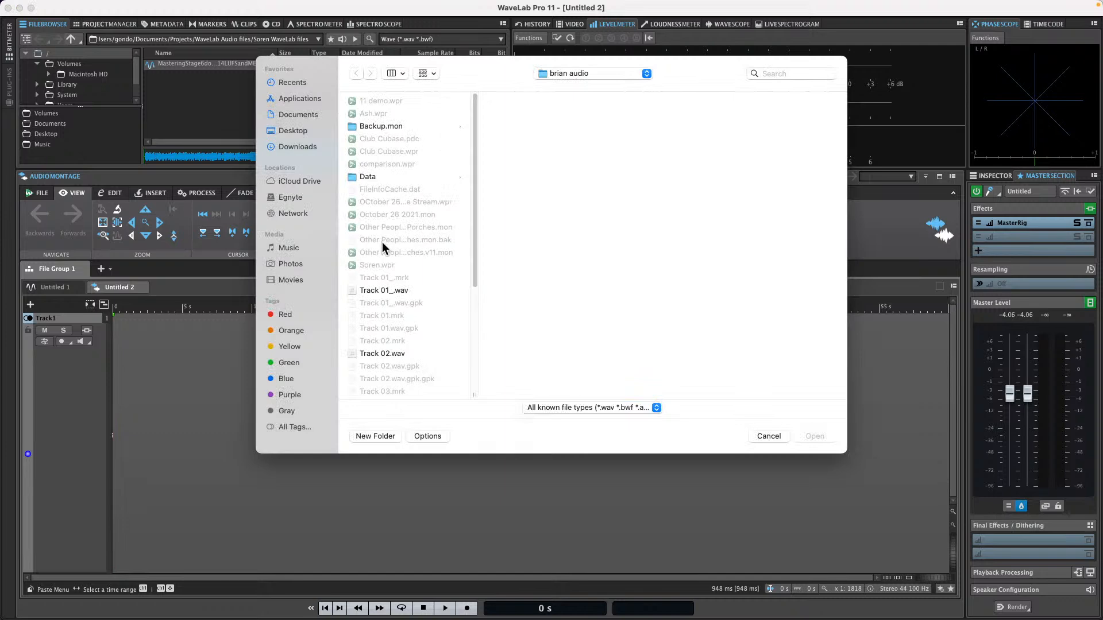
pyautogui.click(388, 290)
pyautogui.scroll(-2, 389, 290)
pyautogui.scroll(-6, 388, 293)
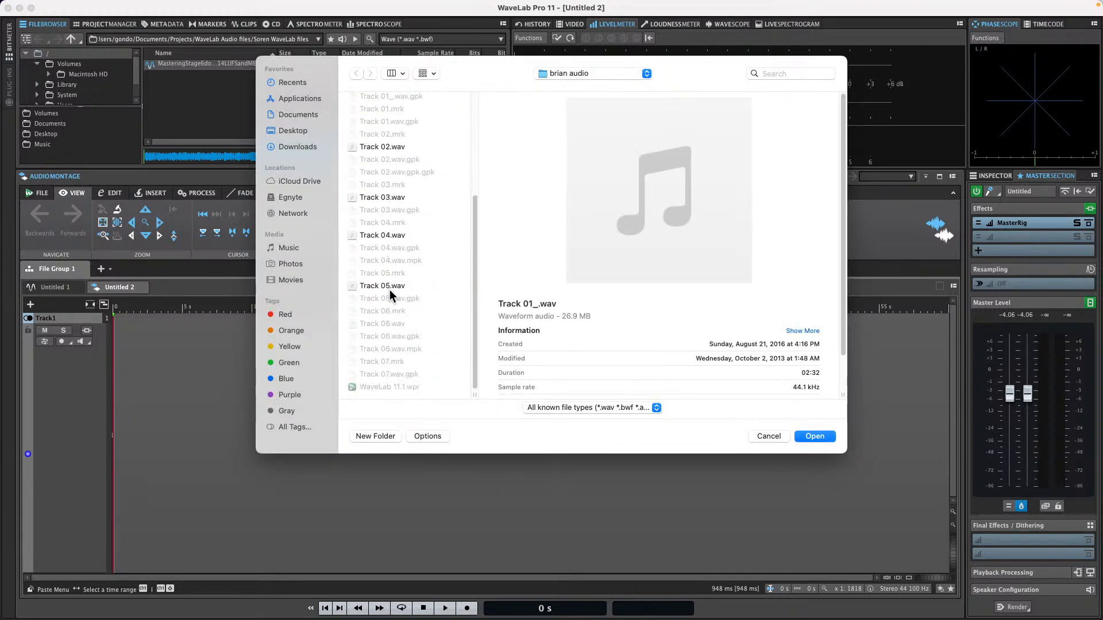
pyautogui.keyDown('shift'); pyautogui.click(394, 326); pyautogui.keyUp('shift')
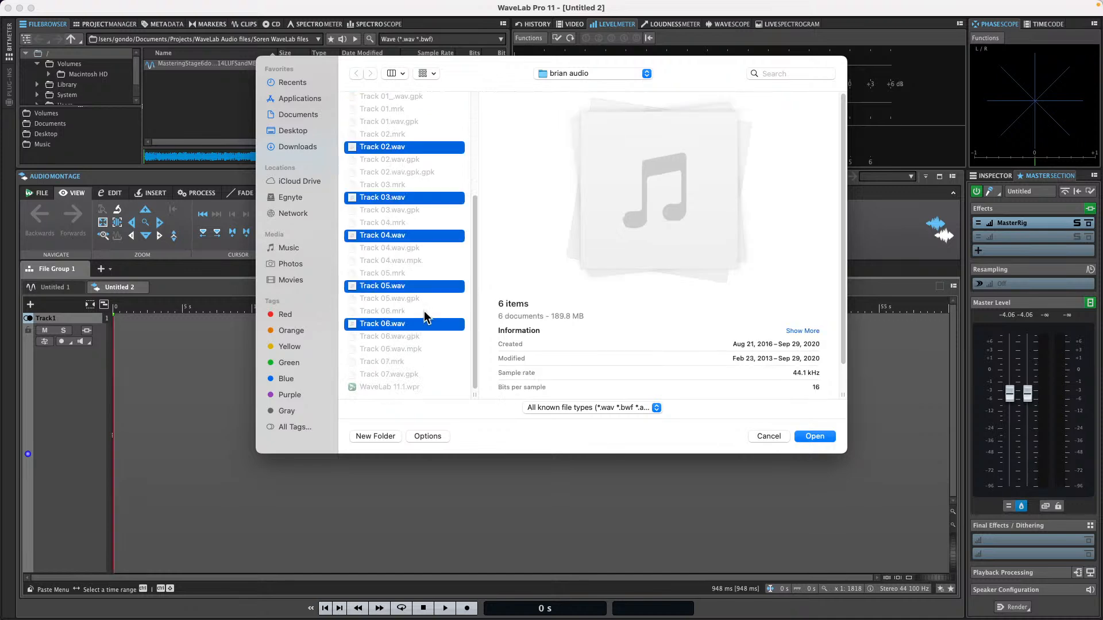
pyautogui.click(814, 437)
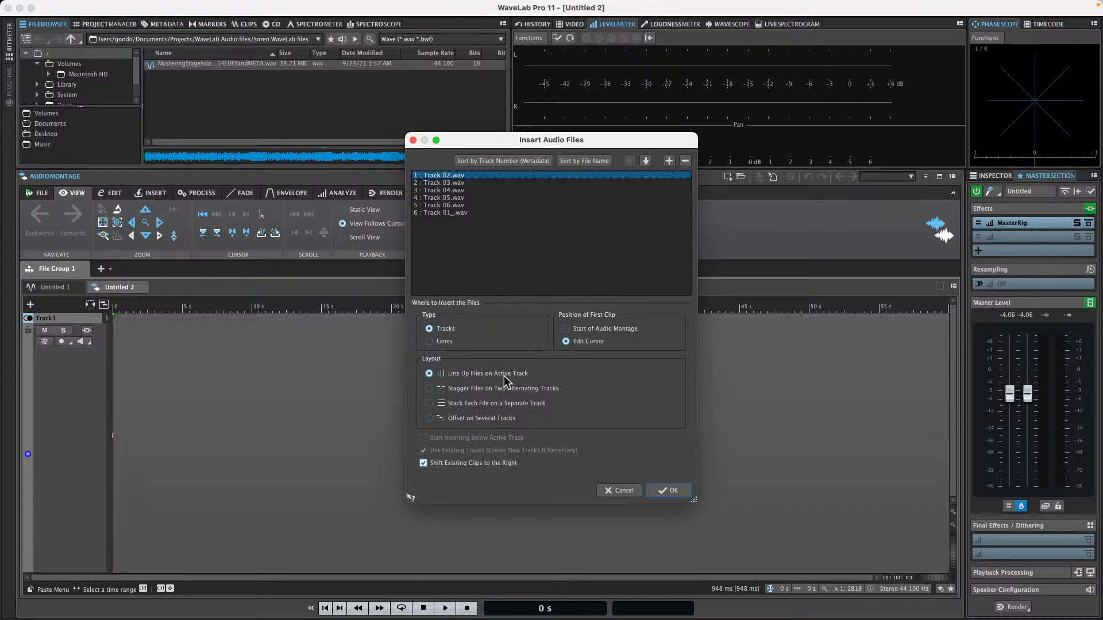
pyautogui.click(669, 490)
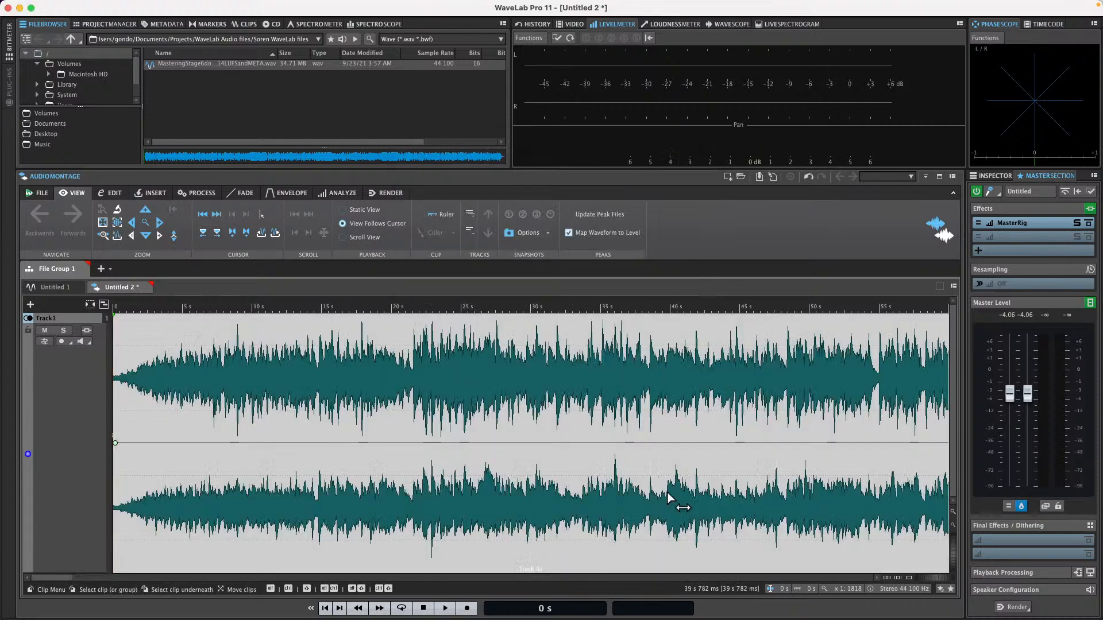
# Generate CD track markers at the clip boundaries with the CD Wizard, naming start markers as clips and setting 2 s pauses.
pyautogui.moveTo(339, 307); pyautogui.dragTo(336, 266)
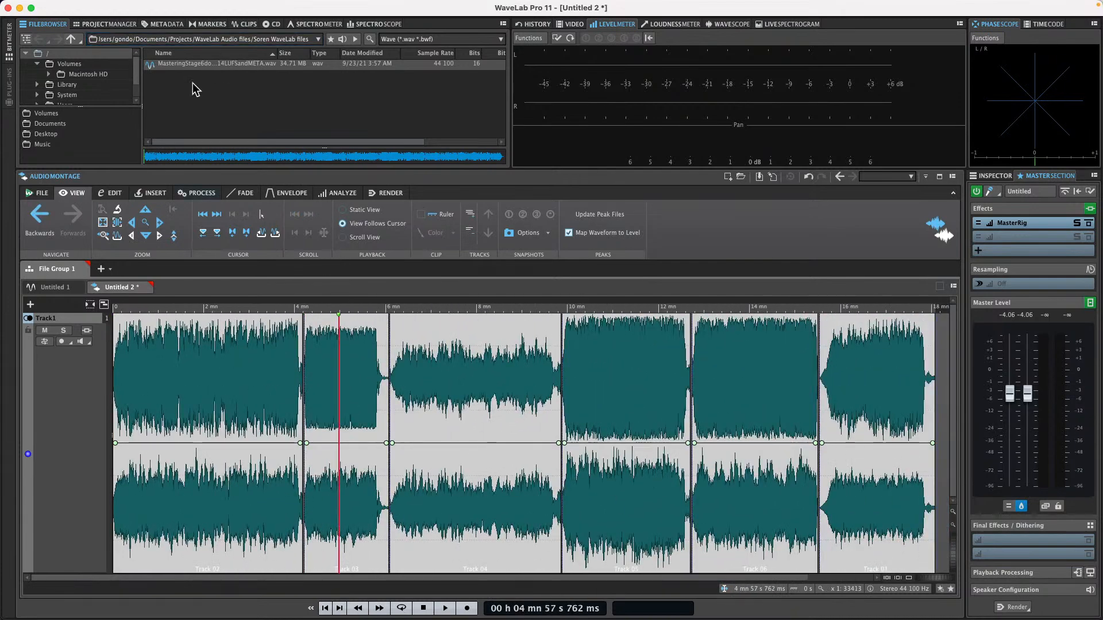
pyautogui.click(276, 25)
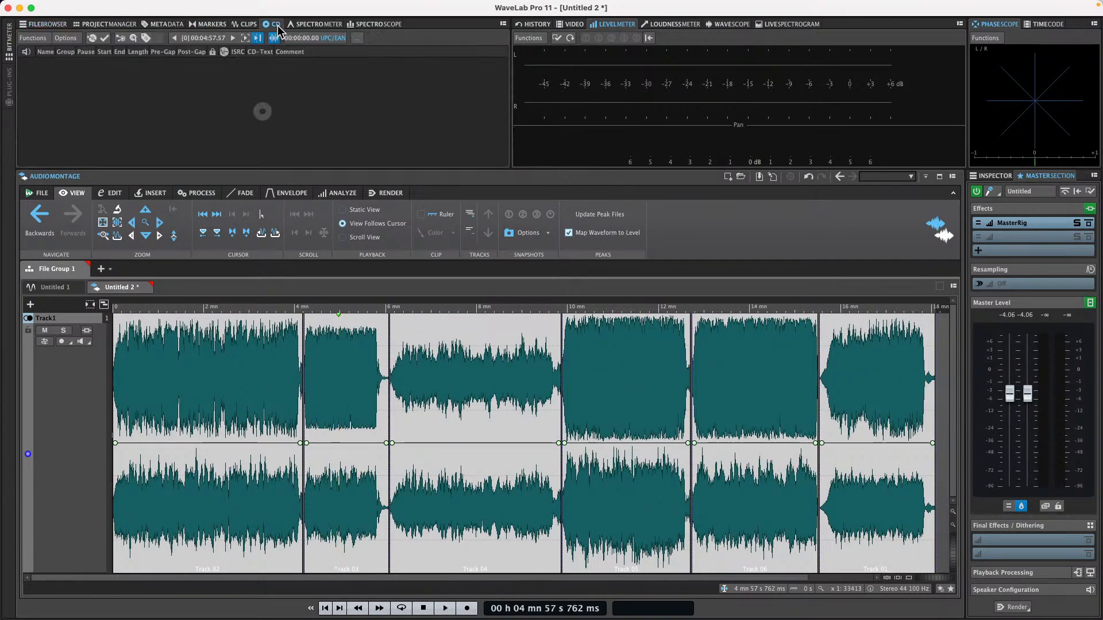
pyautogui.click(44, 40)
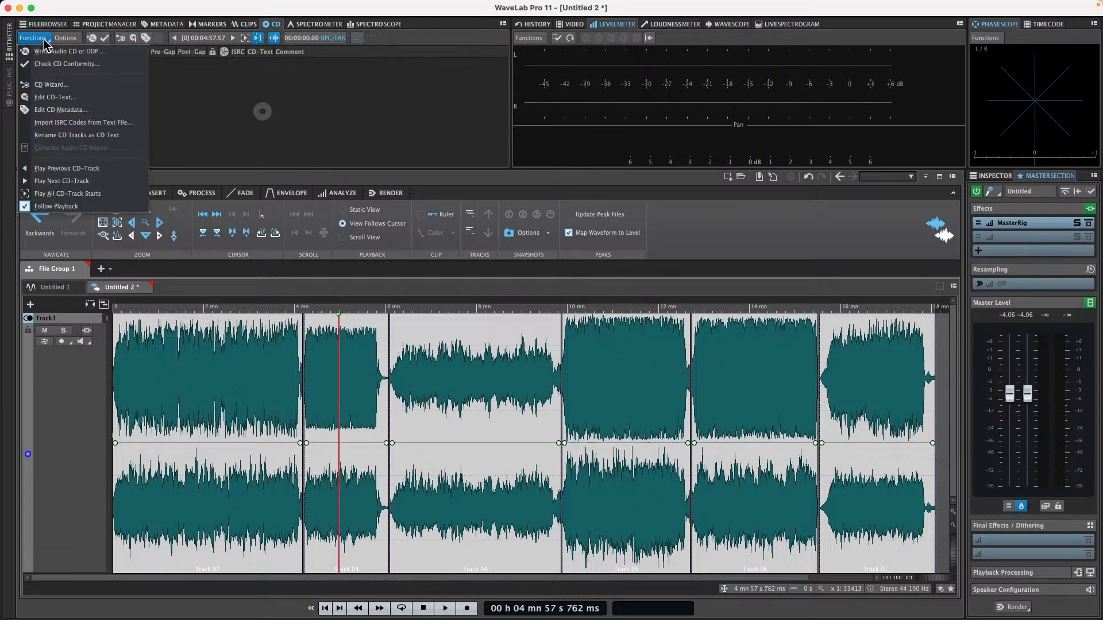
pyautogui.click(64, 85)
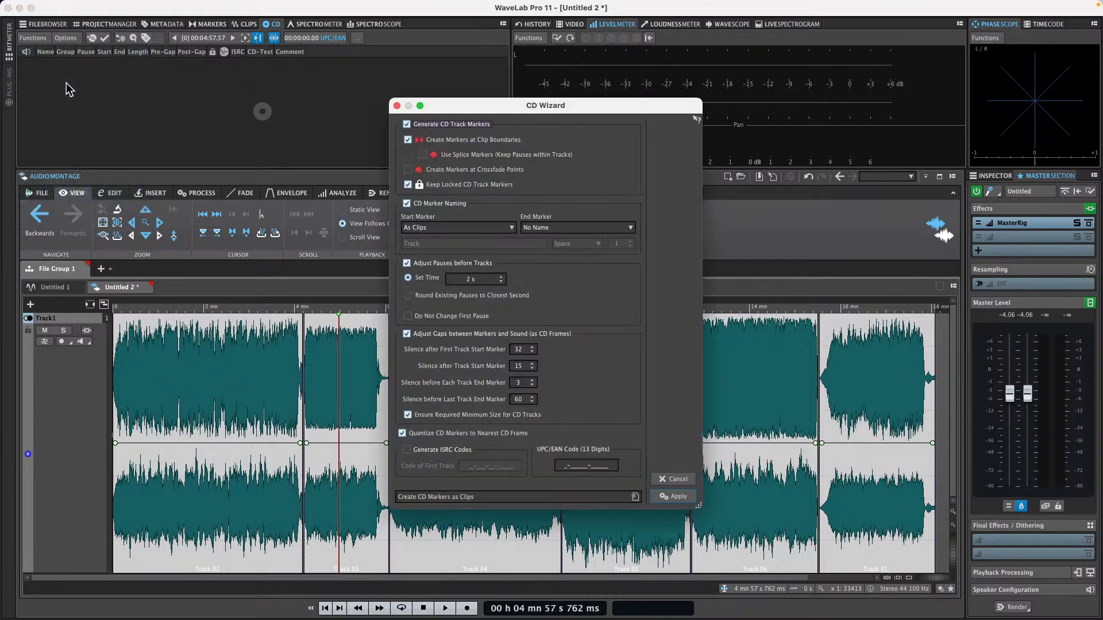
pyautogui.moveTo(478, 107); pyautogui.dragTo(439, 101)
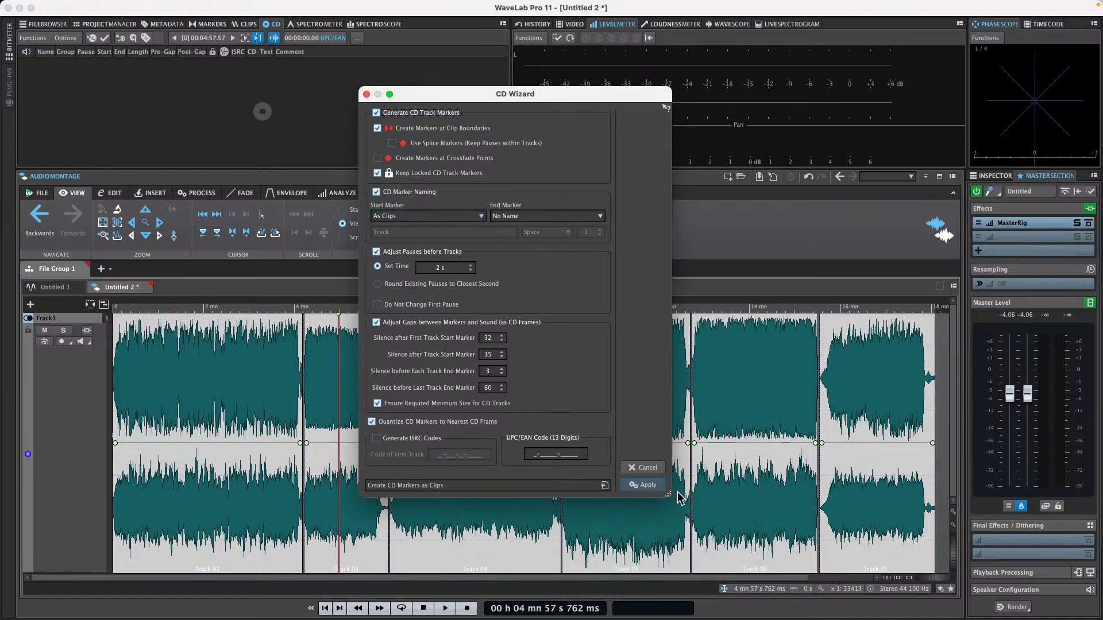
pyautogui.click(645, 486)
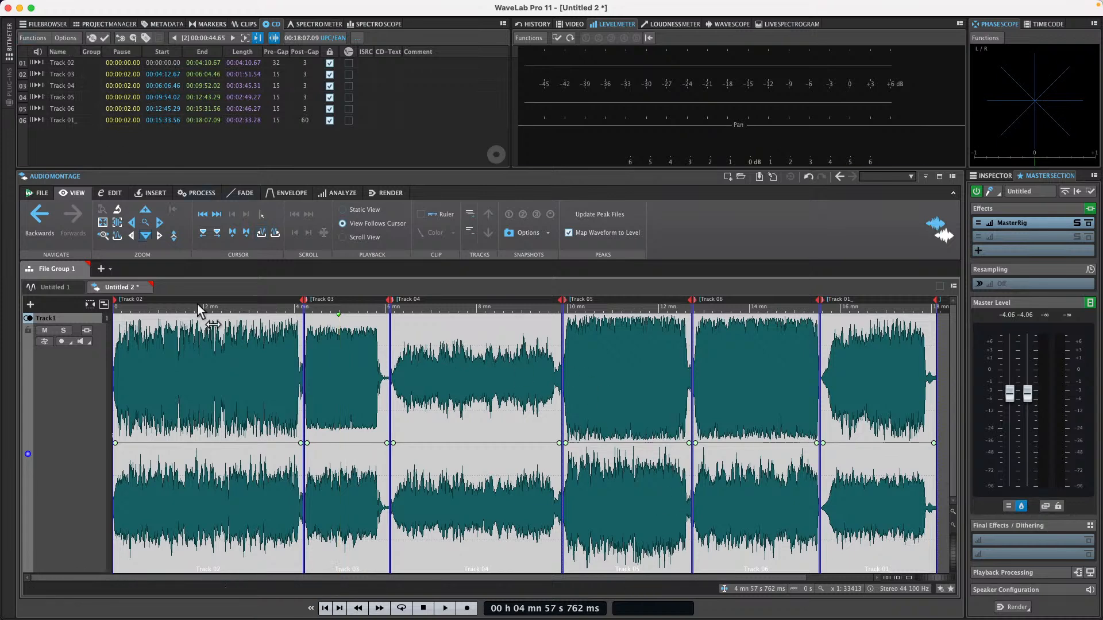
# Rename the first CD track as "yuioo".
pyautogui.doubleClick(60, 62)
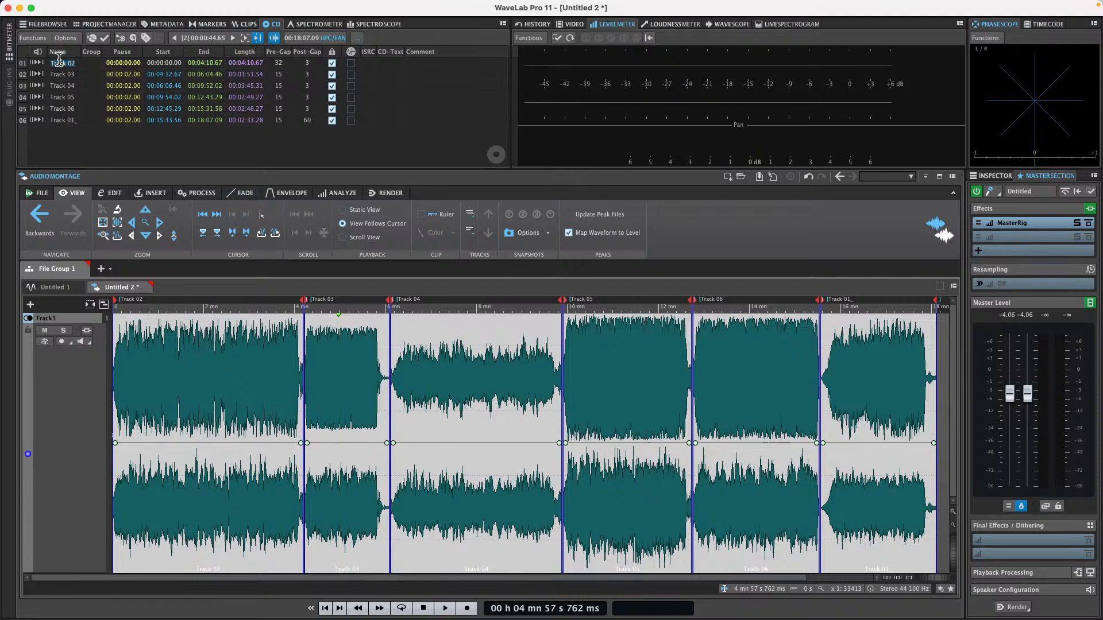
pyautogui.click(77, 62)
pyautogui.press('BackSpace')
pyautogui.press('BackSpace')
pyautogui.press('BackSpace')
pyautogui.press('BackSpace')
pyautogui.press('BackSpace')
pyautogui.press('BackSpace')
pyautogui.press('BackSpace')
pyautogui.press('BackSpace')
pyautogui.write('yuioo')
# Rename the second CD track as "Triuhp9 oiu o3".
pyautogui.click(54, 76)
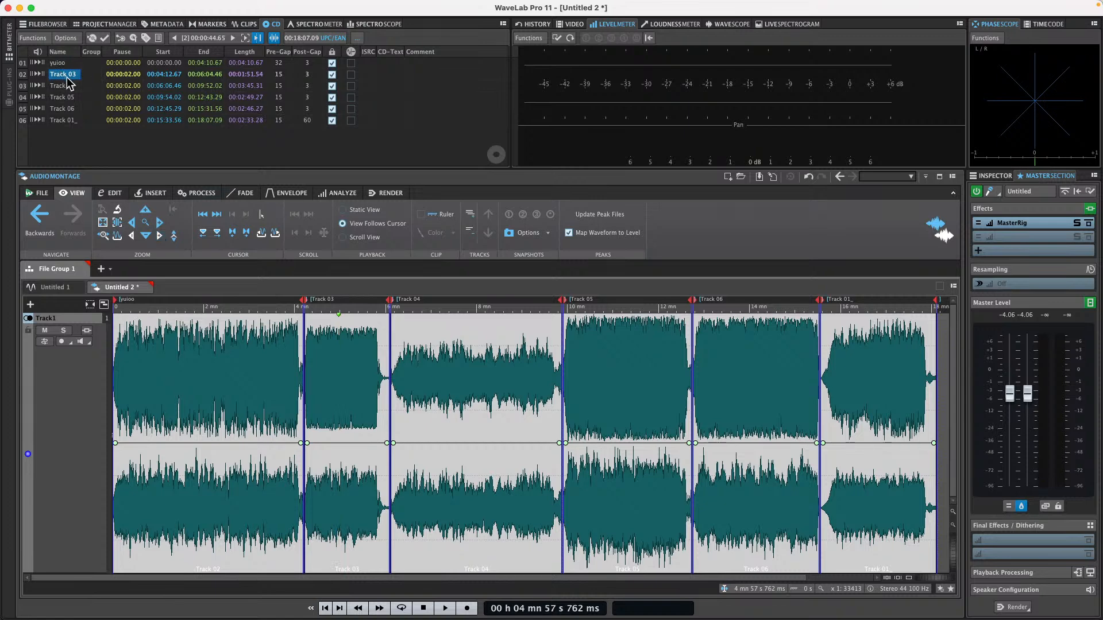
pyautogui.press('Escape')
pyautogui.doubleClick(68, 77)
pyautogui.write('Triuhp9 oiu o3')
pyautogui.press('Return')
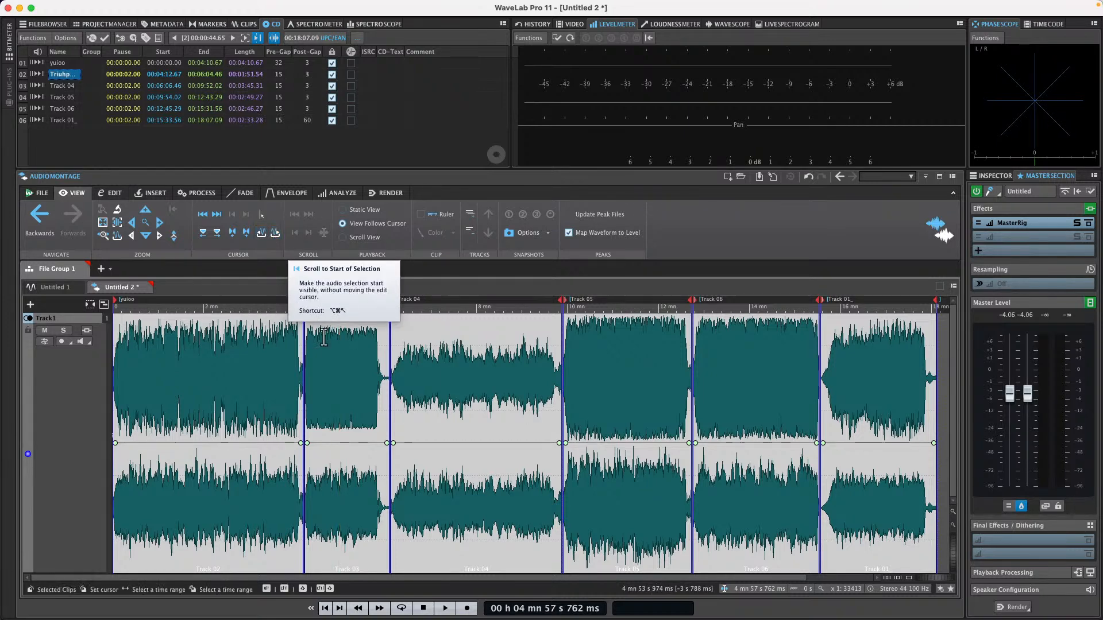
# Open the Track 05 clip's source file for editing and silence about 41 s of its left channel, starting at about 1 mn 10 s.
pyautogui.click(226, 371)
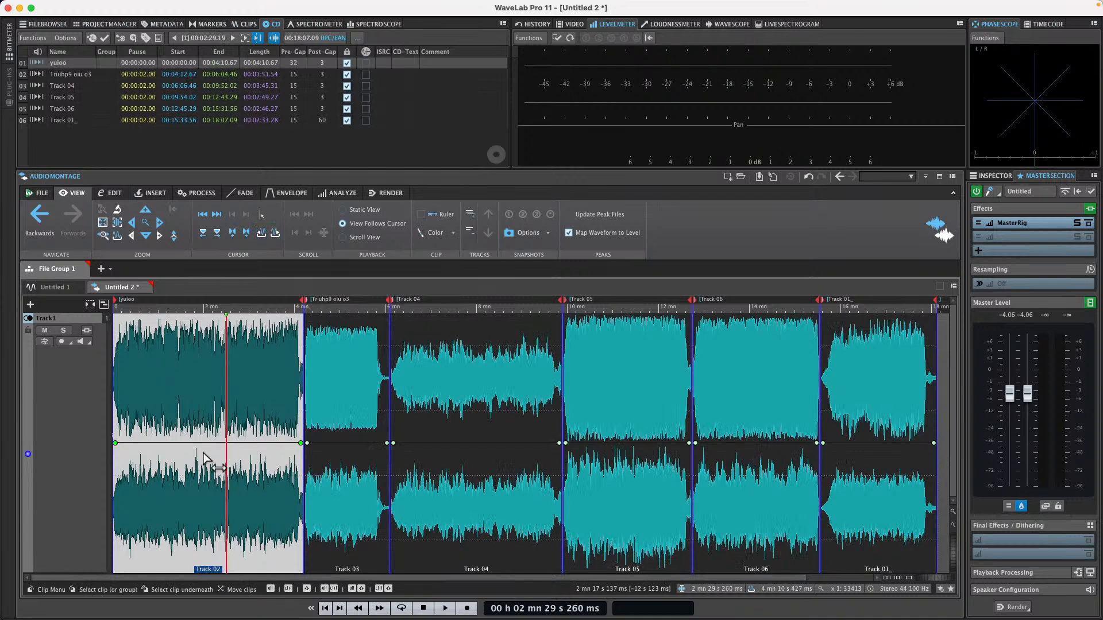
pyautogui.click(603, 473)
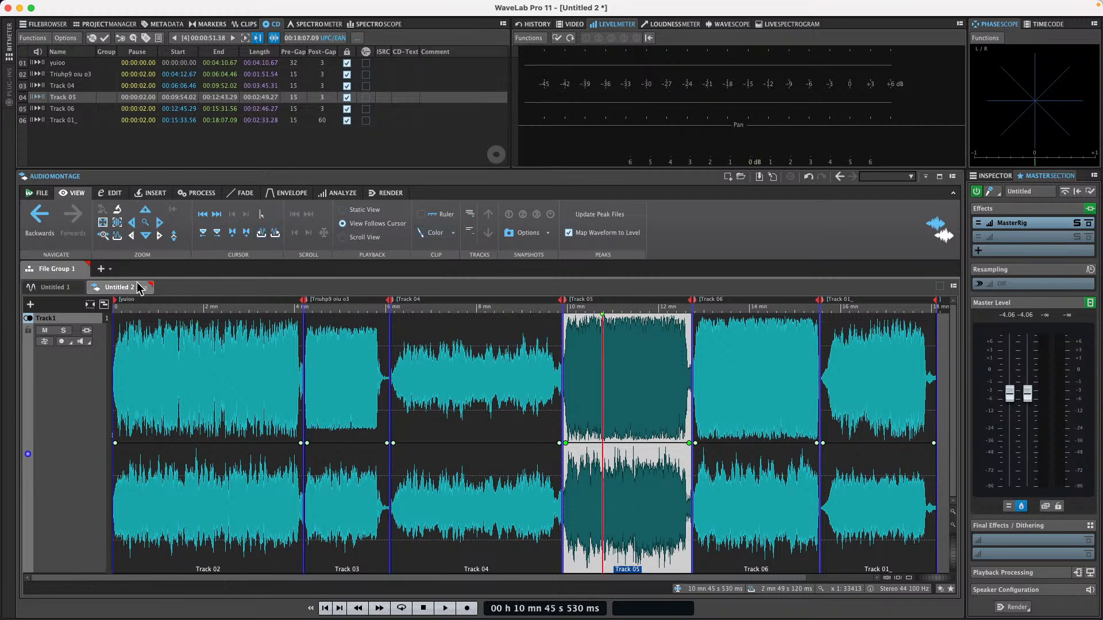
pyautogui.click(120, 194)
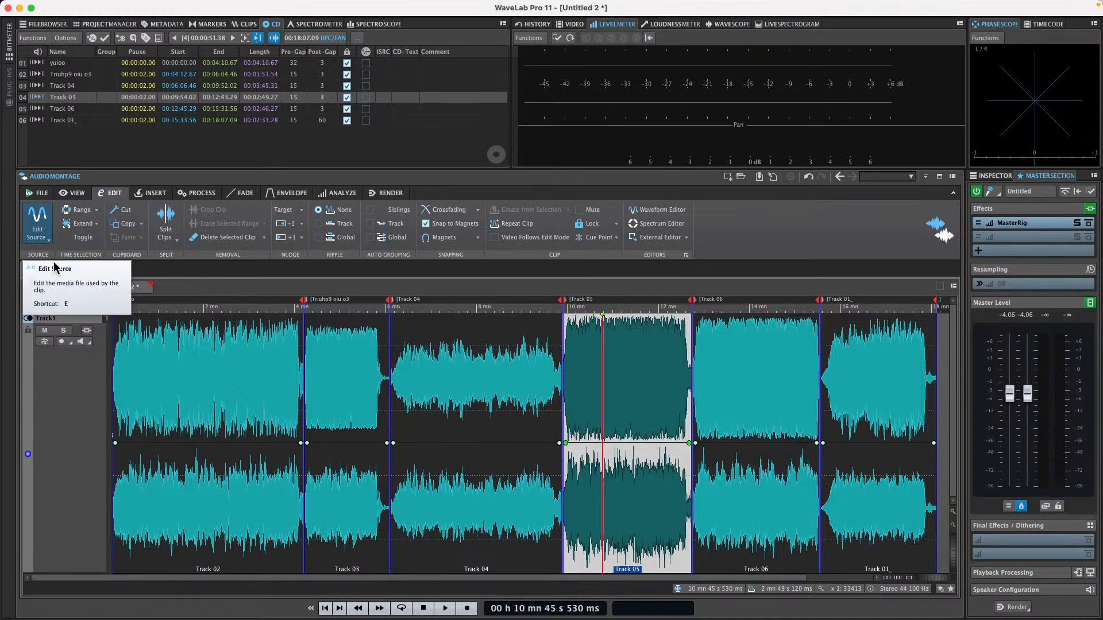
pyautogui.click(41, 219)
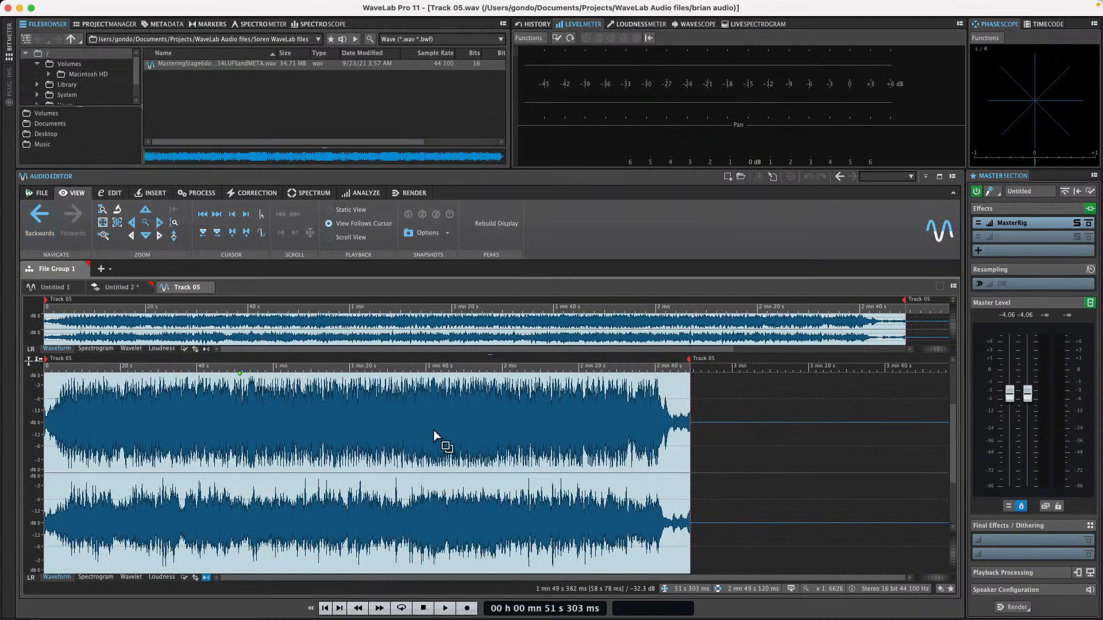
pyautogui.moveTo(313, 403); pyautogui.dragTo(468, 446)
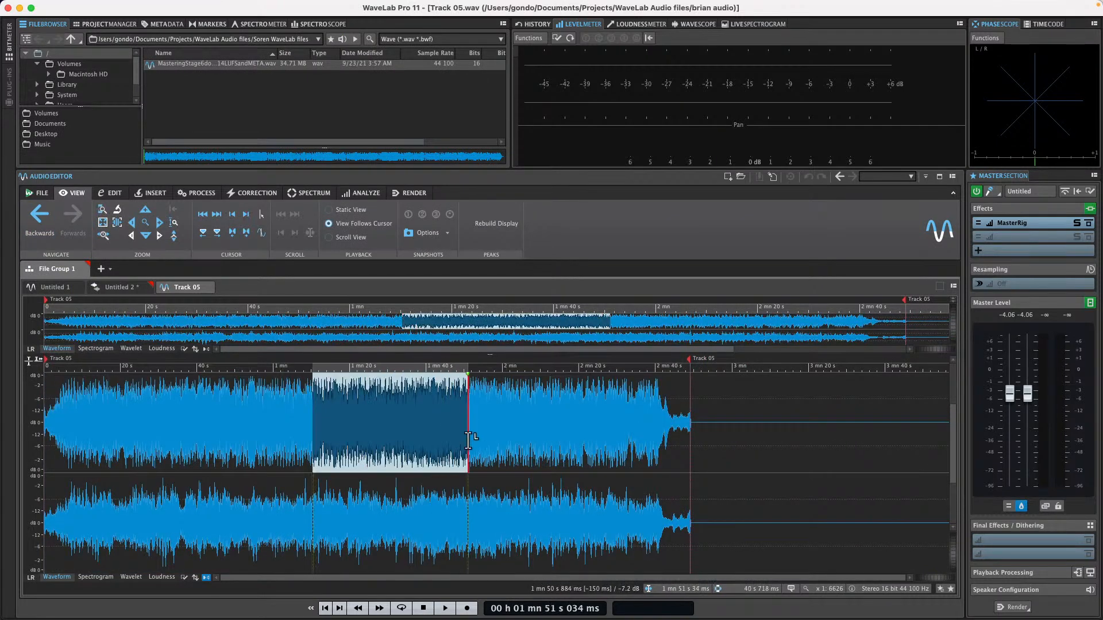
pyautogui.press('super+BackSpace')
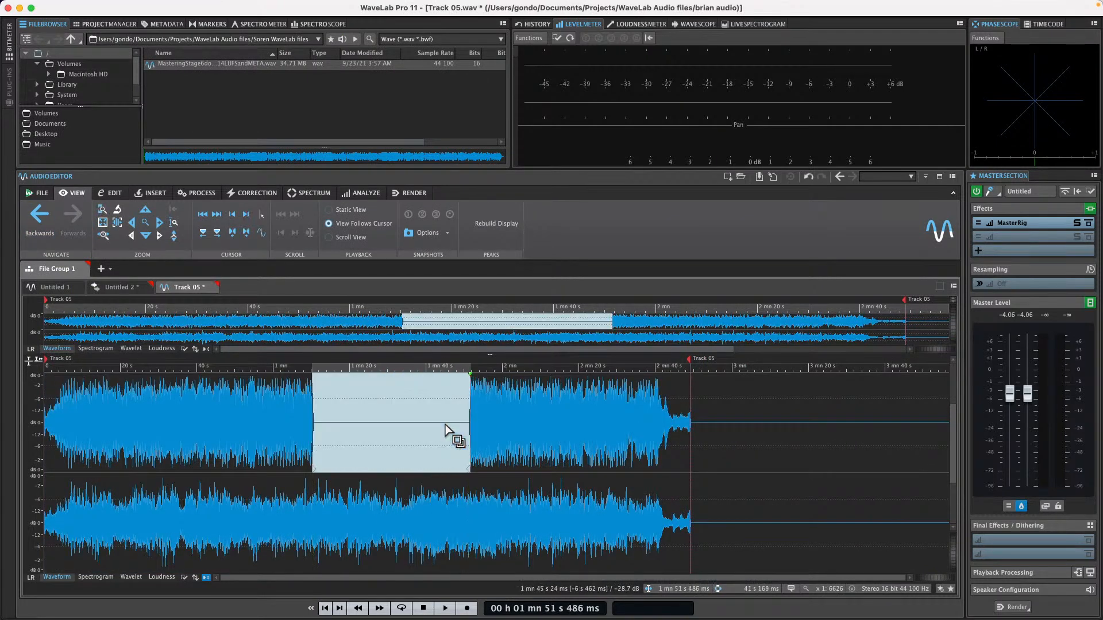
# Return to the Untitled 2 montage and quit WaveLab without saving the modified Track 05.wav and montage.
pyautogui.click(131, 289)
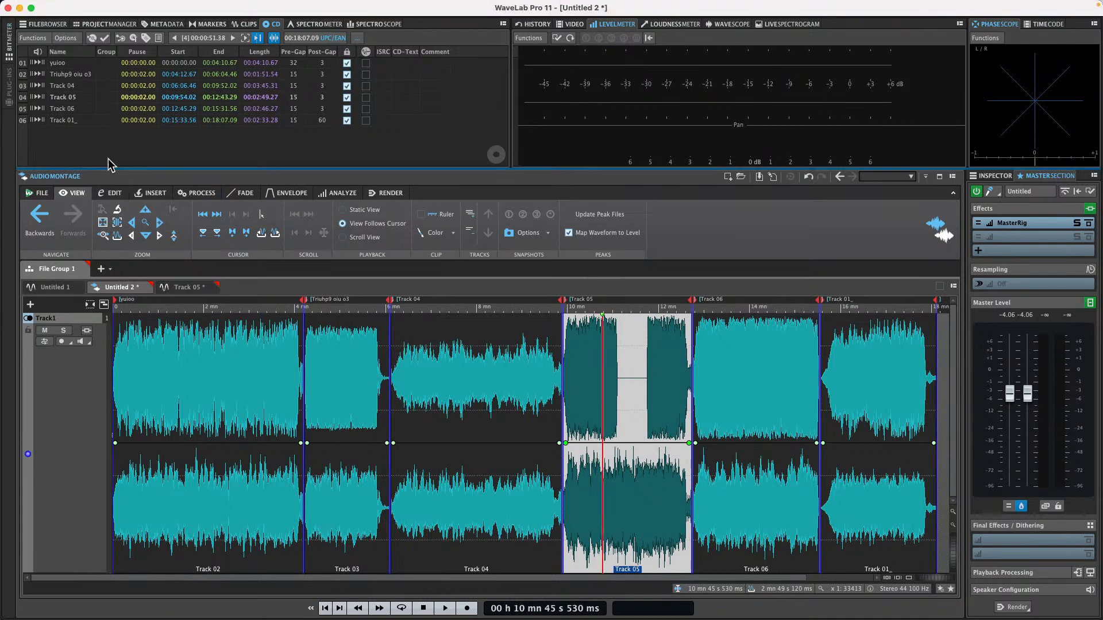
pyautogui.click(7, 8)
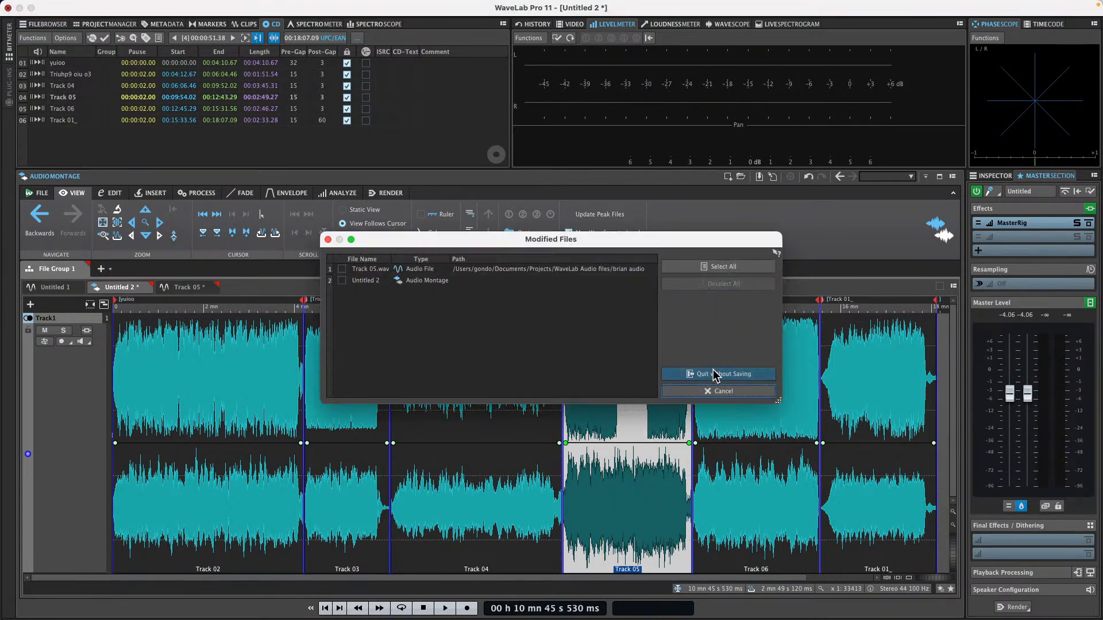
pyautogui.click(713, 374)
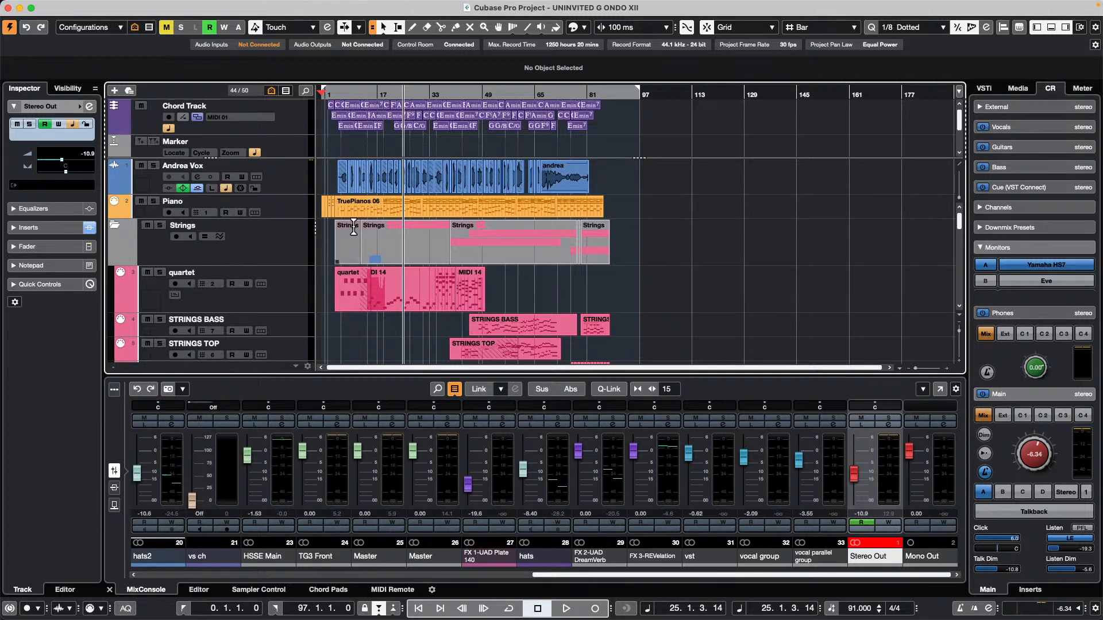
# Add a marker track directly below the lead vocal track in the Cubase project.
pyautogui.rightClick(293, 181)
pyautogui.moveTo(295, 183)
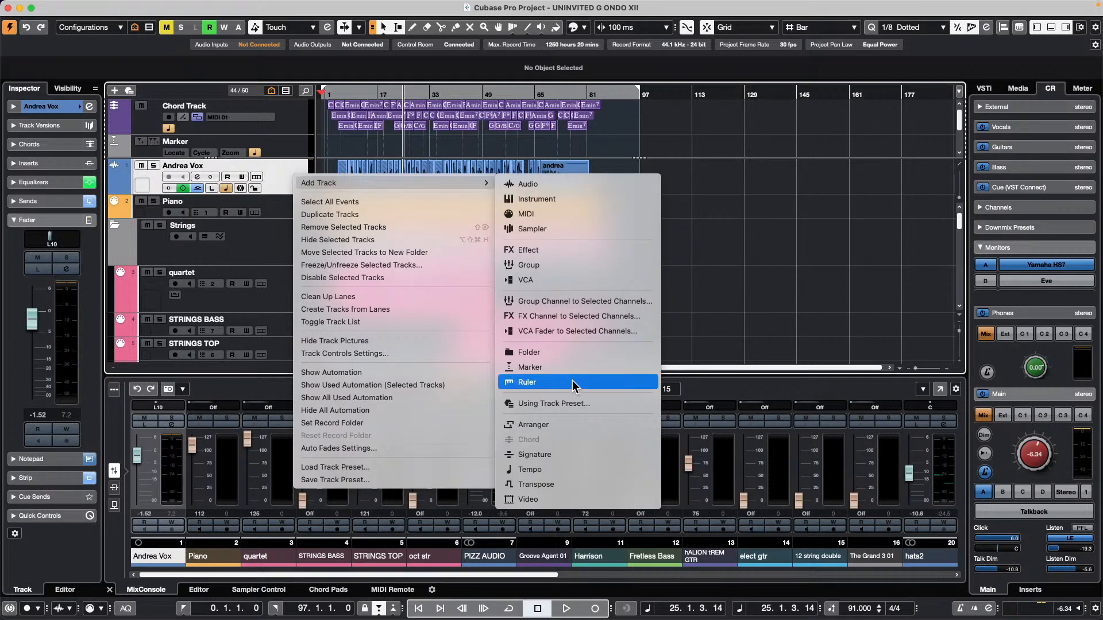
pyautogui.click(592, 367)
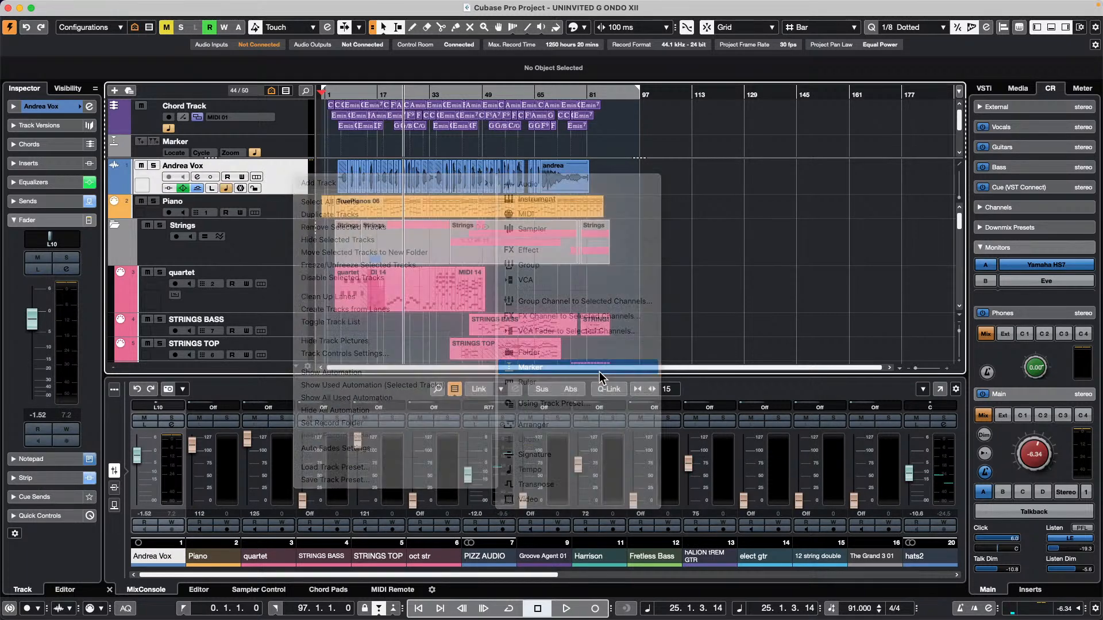
pyautogui.click(331, 257)
# Draw seven position markers on the Markers 01 track at bars 21, 37, 41, 55, 57, 34 and 25.
pyautogui.hotkey('shift', 'f')
pyautogui.rightClick(401, 216)
pyautogui.click(430, 215)
pyautogui.click(448, 213)
pyautogui.click(543, 213)
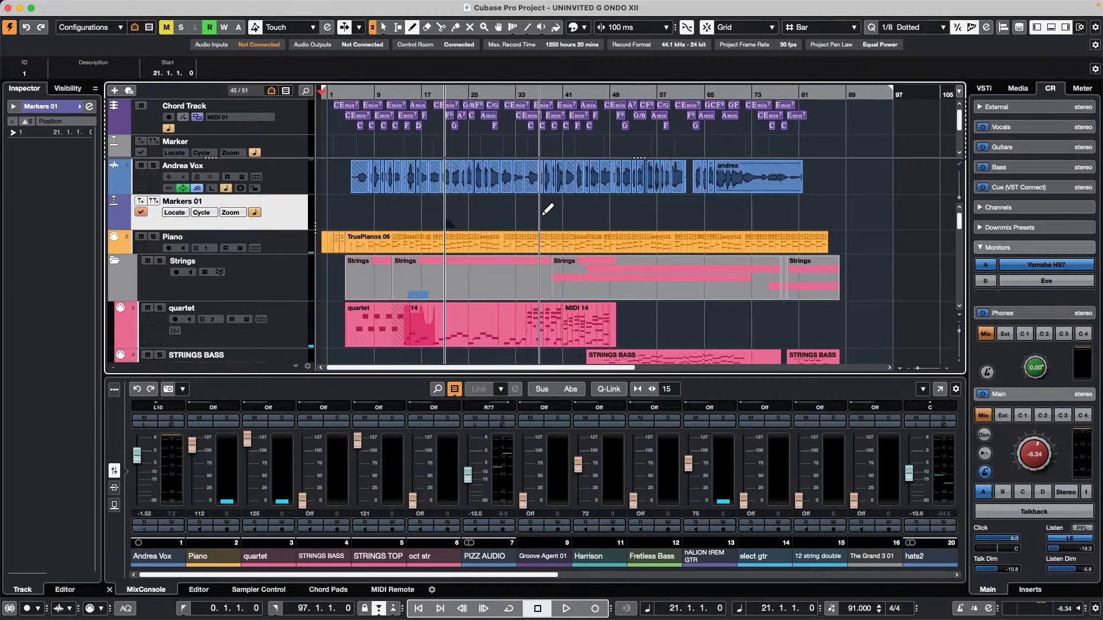
pyautogui.click(565, 214)
pyautogui.click(648, 214)
pyautogui.click(659, 214)
pyautogui.click(523, 213)
pyautogui.click(469, 213)
pyautogui.rightClick(431, 228)
pyautogui.click(431, 229)
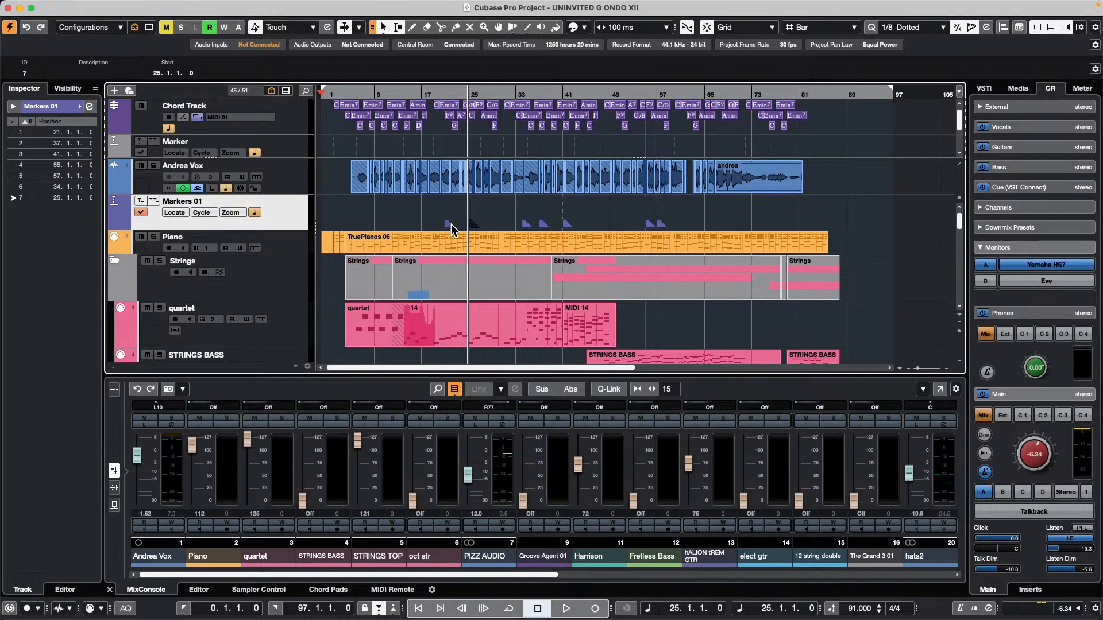
# Select the TruePianos 06 part, place the cursor at bar 31, and select the MIDI 14 part on the quartet track.
pyautogui.click(450, 238)
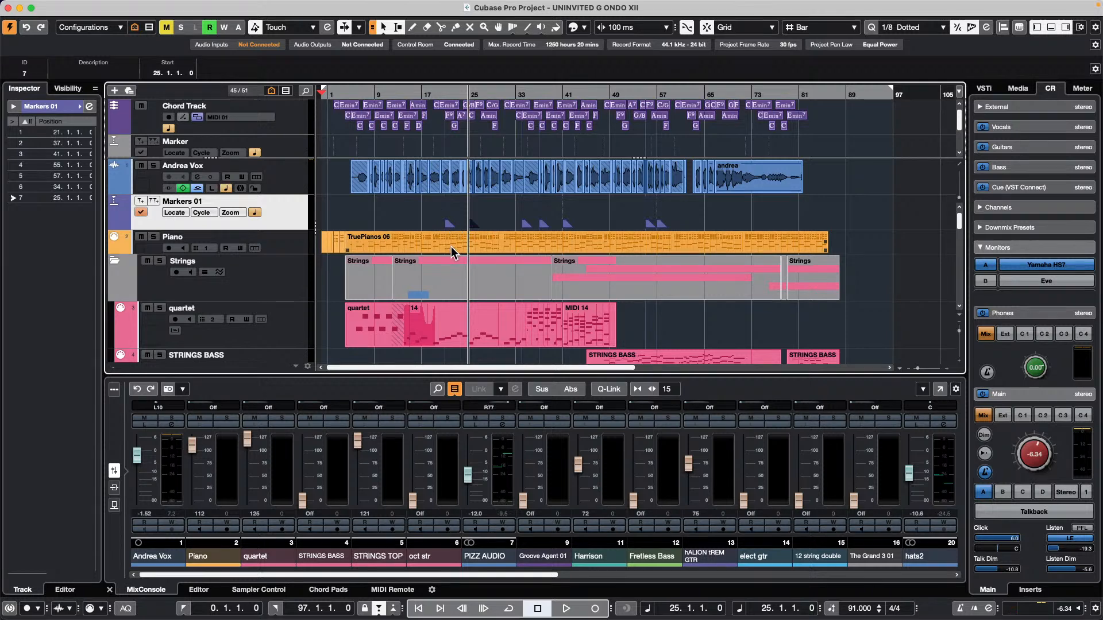
pyautogui.click(495, 243)
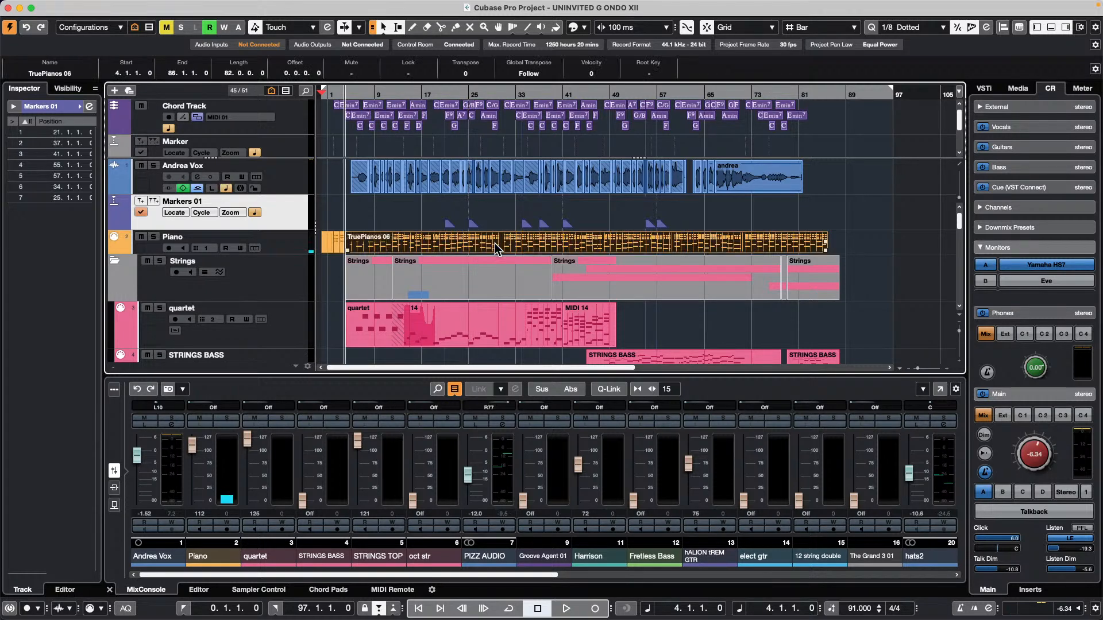
pyautogui.click(505, 92)
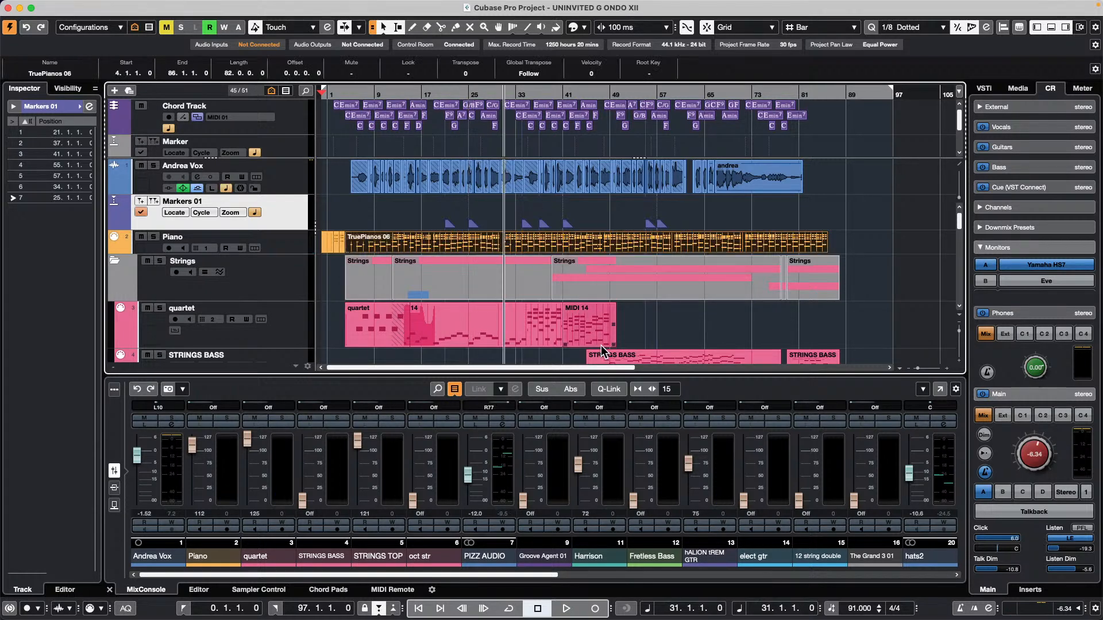
pyautogui.click(595, 329)
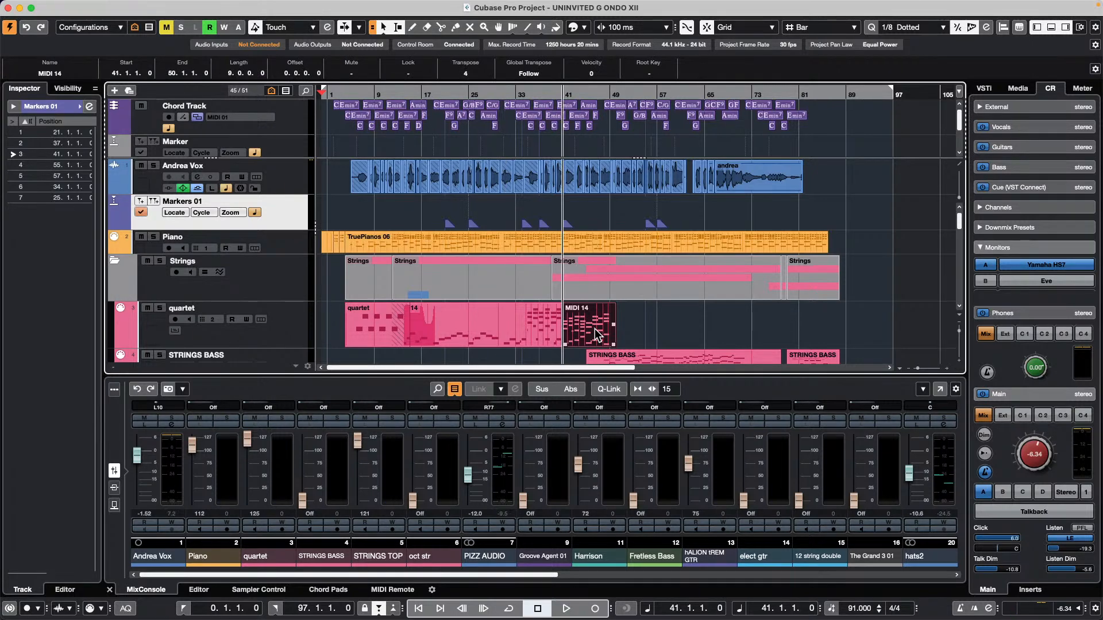
# Move the bar 41 marker on the Markers 01 track to bar 39, and select the MIDI 14 part.
pyautogui.click(559, 99)
pyautogui.moveTo(559, 99)
pyautogui.mouseDown()
pyautogui.moveTo(566, 150)
pyautogui.moveTo(597, 209)
pyautogui.moveTo(505, 221)
pyautogui.mouseUp()
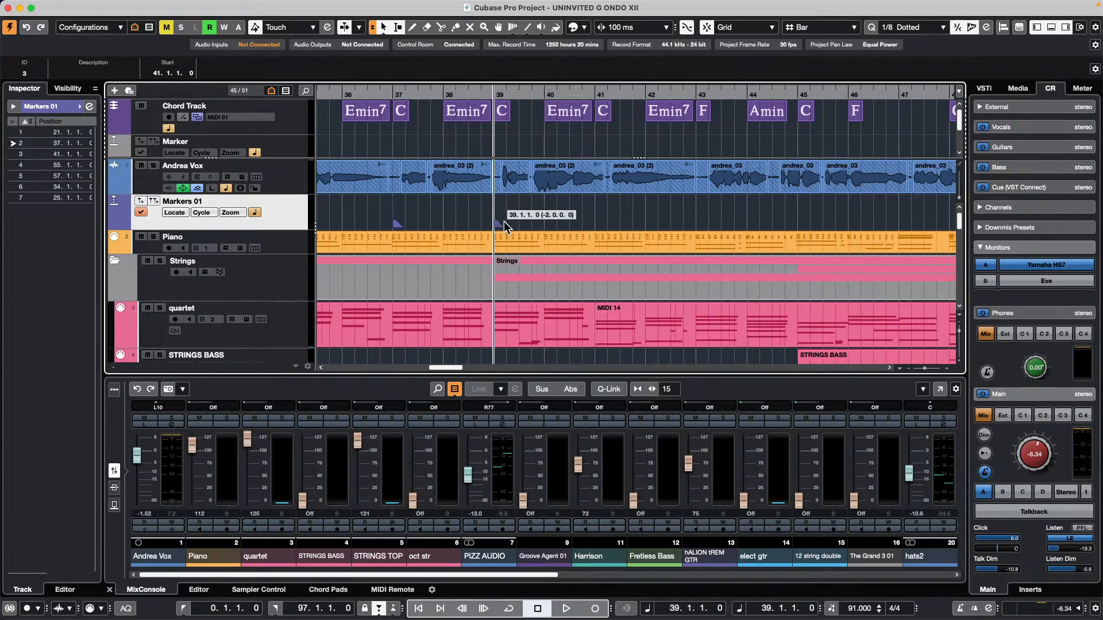
pyautogui.click(678, 345)
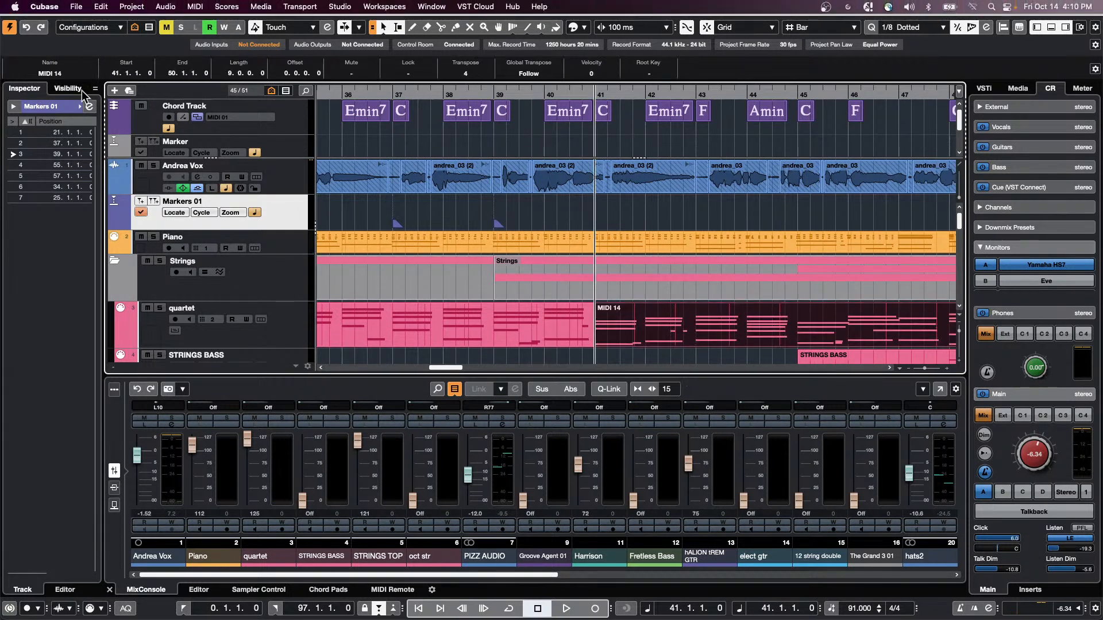
pyautogui.click(101, 7)
pyautogui.click(525, 220)
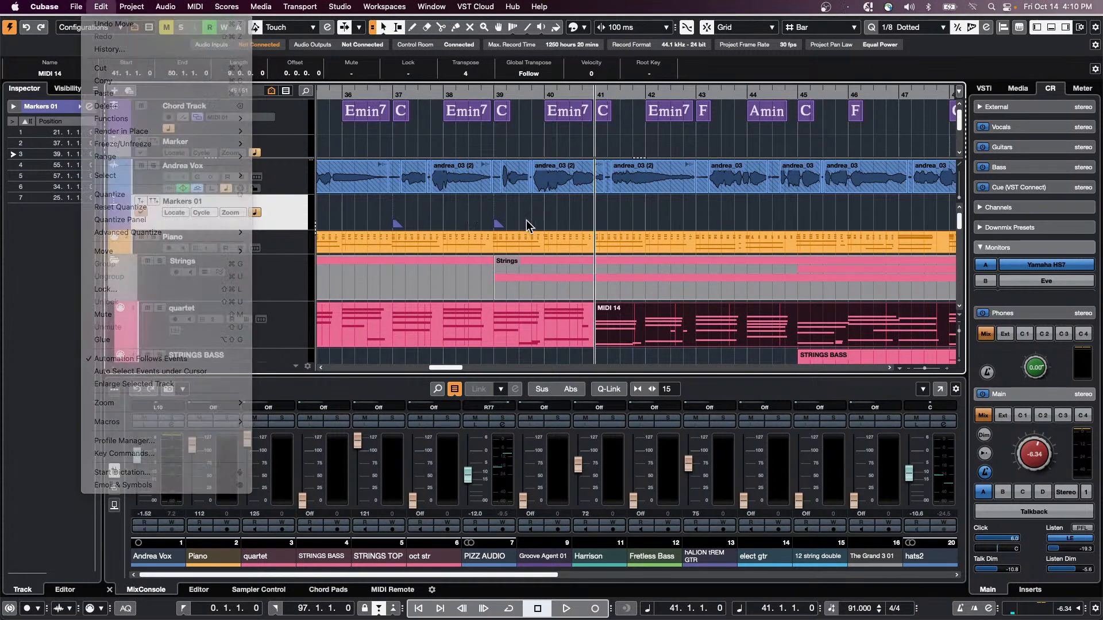
# Play from the bar 39 marker, stop at about 41.3.3.74, and move the marker's start to the cursor.
pyautogui.doubleClick(496, 223)
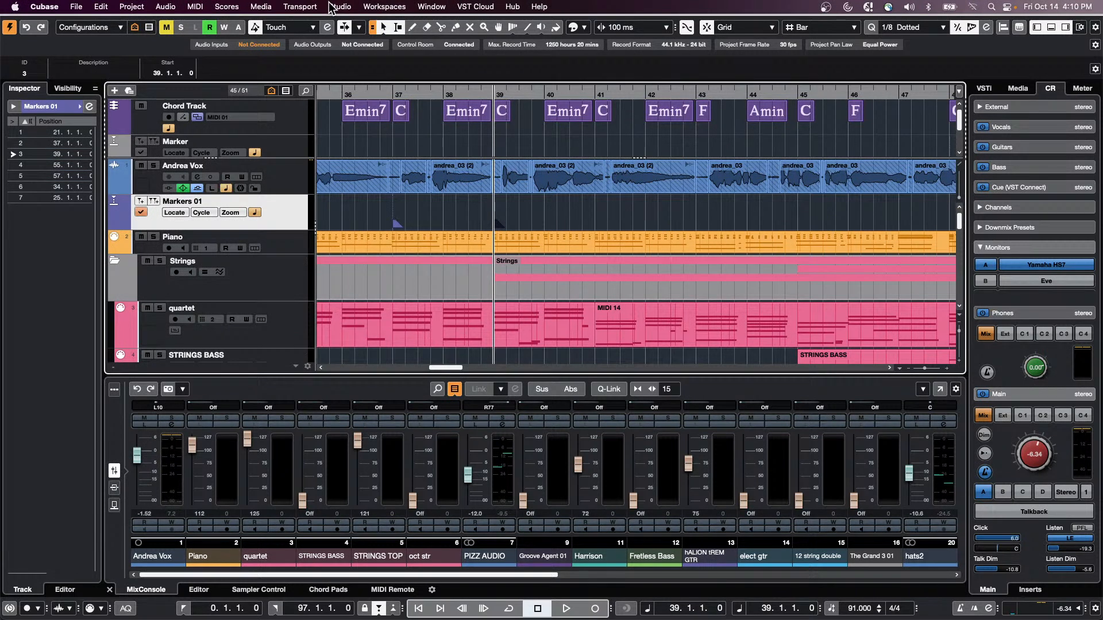
pyautogui.press('space')
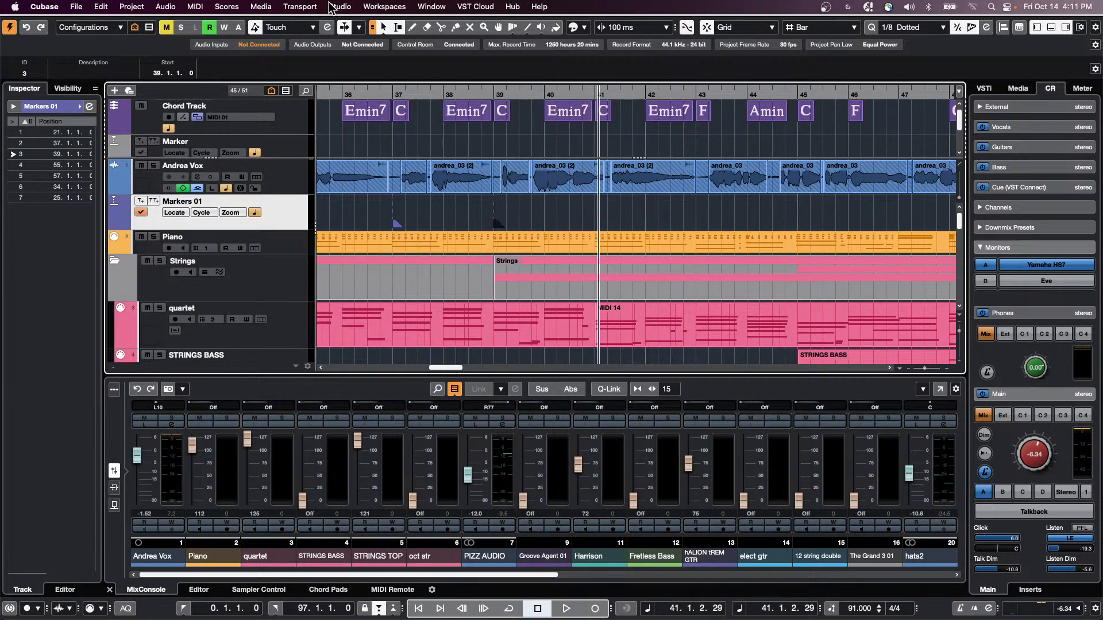
pyautogui.click(136, 8)
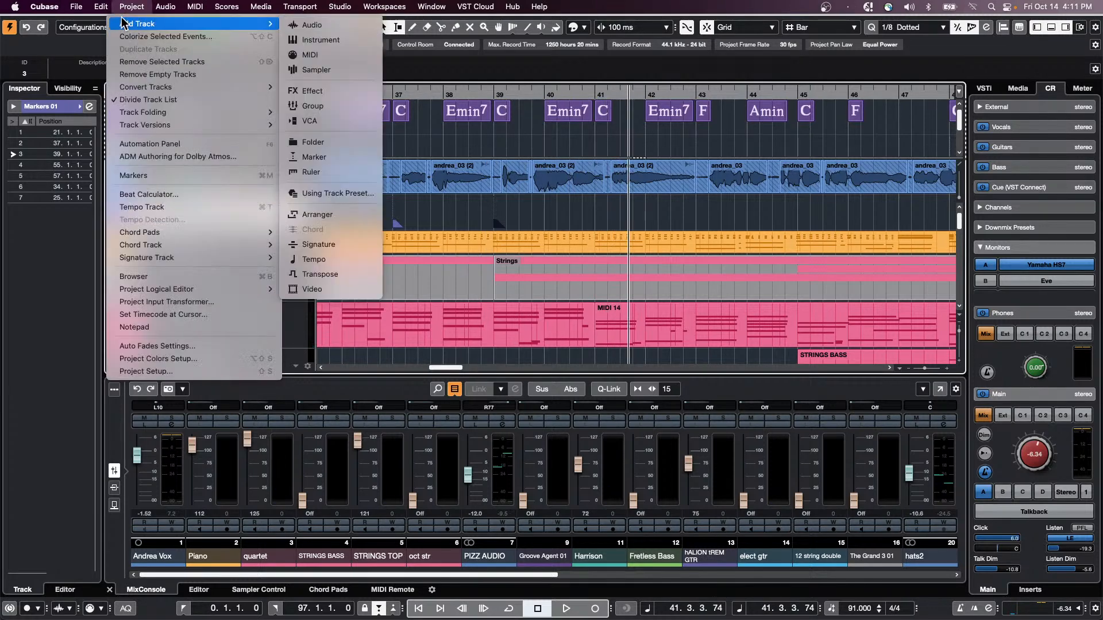
pyautogui.moveTo(102, 6)
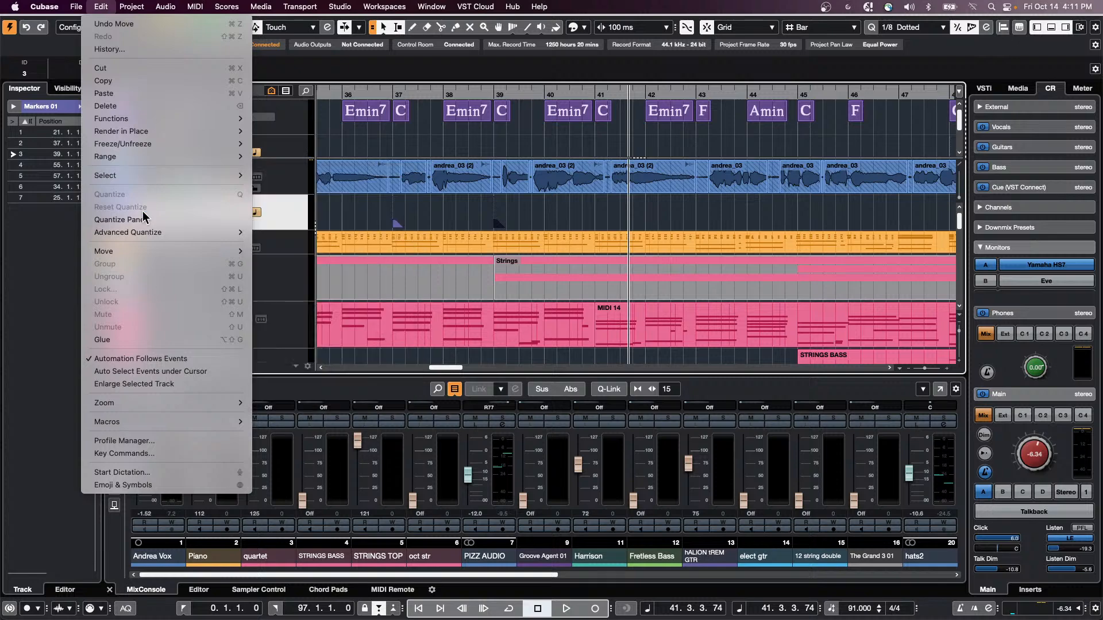
pyautogui.moveTo(165, 251)
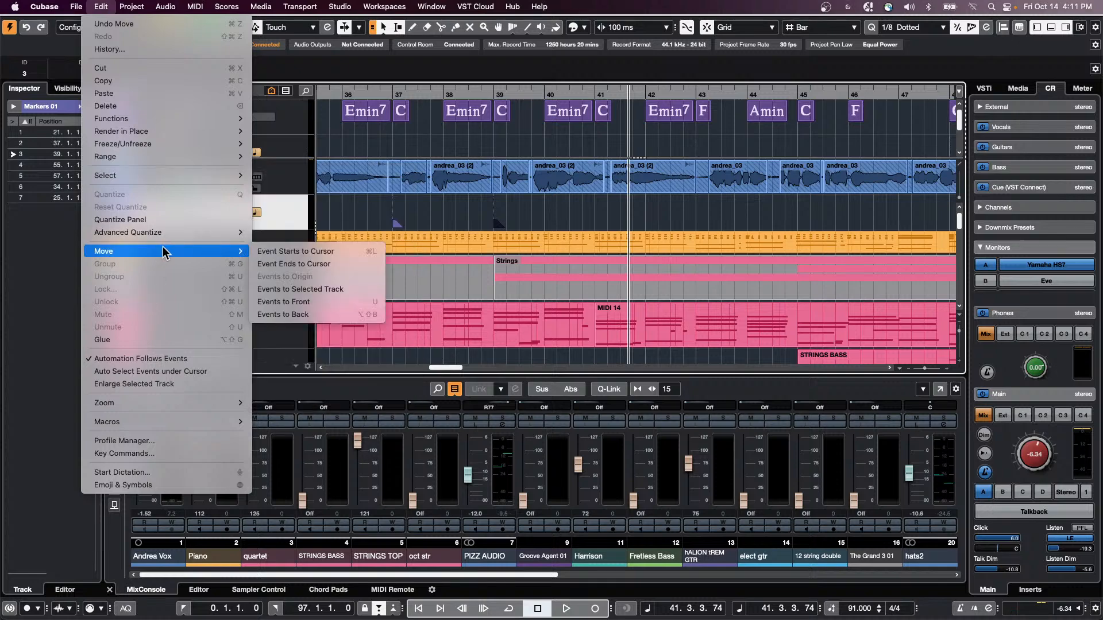
pyautogui.click(325, 264)
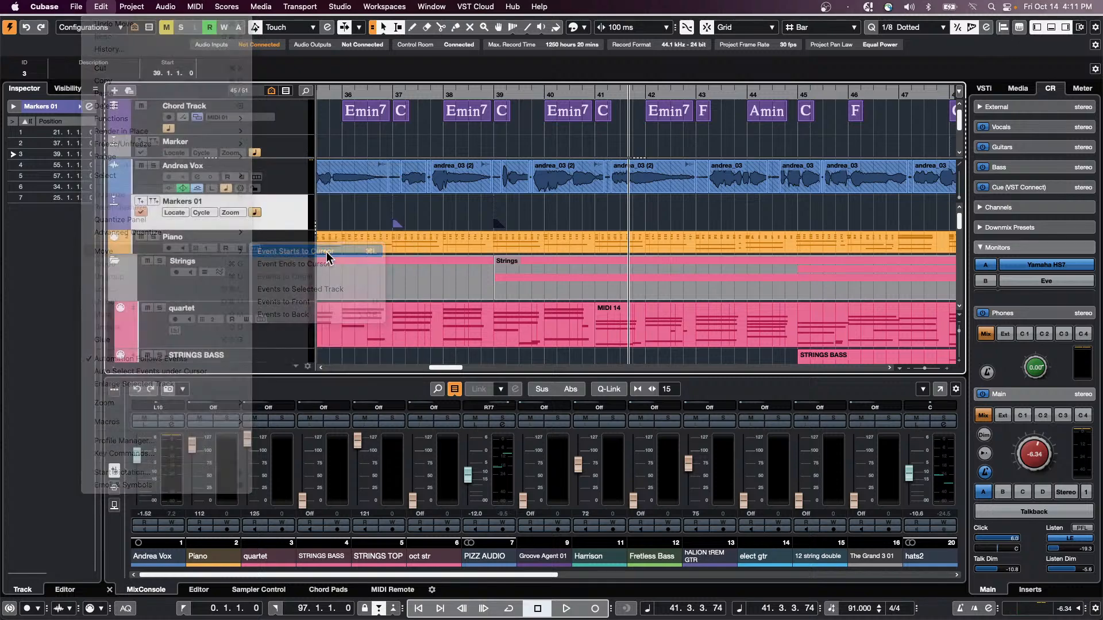
pyautogui.click(612, 213)
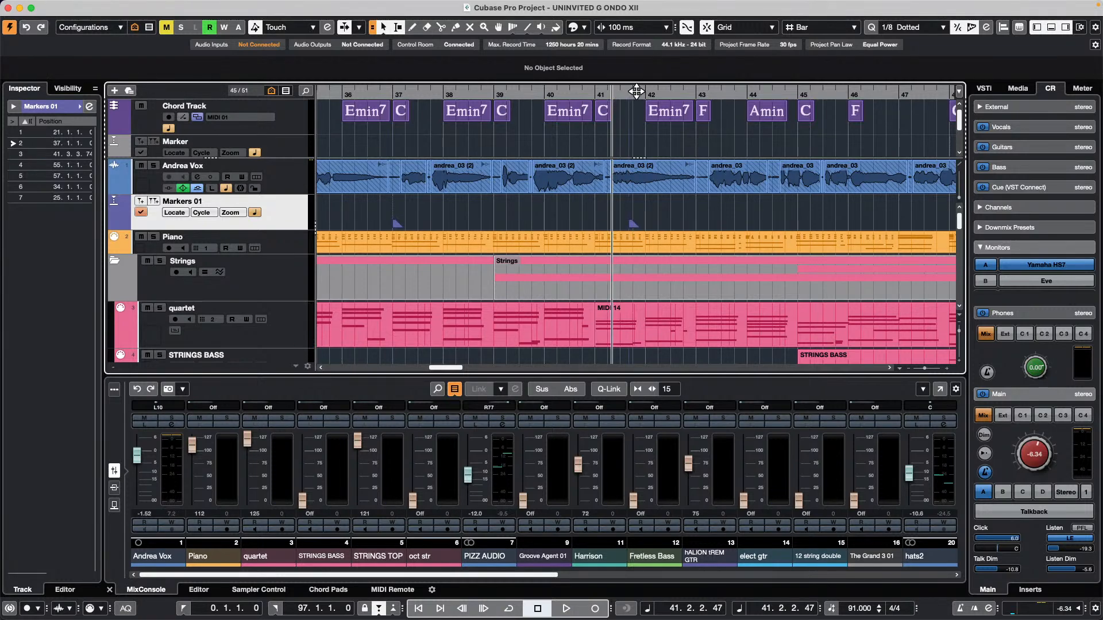
pyautogui.moveTo(637, 90); pyautogui.dragTo(628, 107)
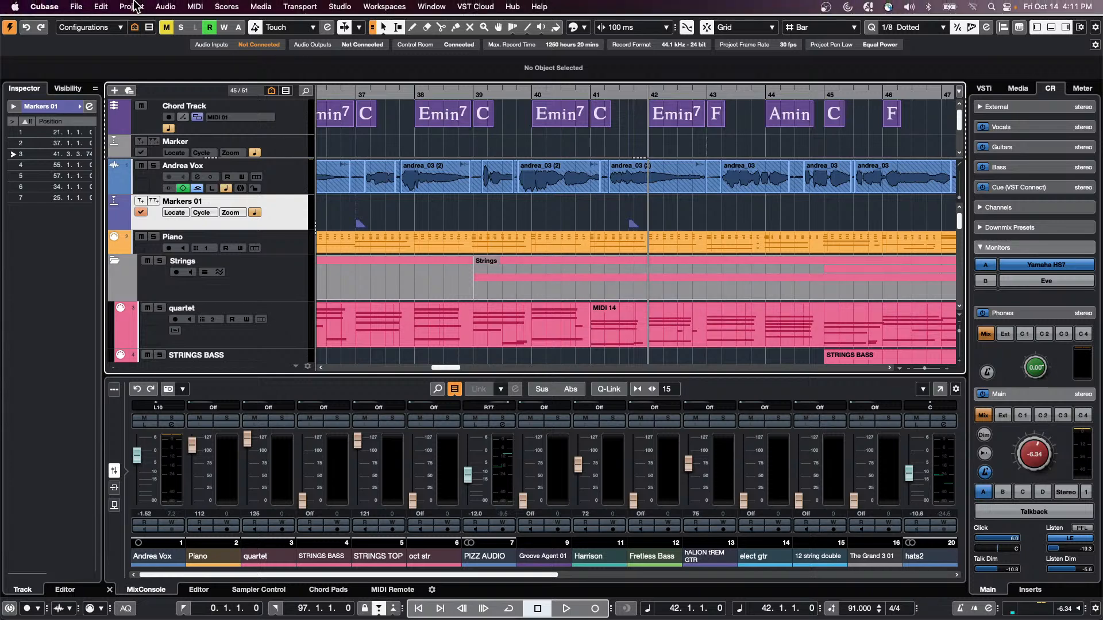
# Enable Track Selection Follows Event Selection in the Editing preferences and accept the change.
pyautogui.click(100, 6)
pyautogui.moveTo(69, 8)
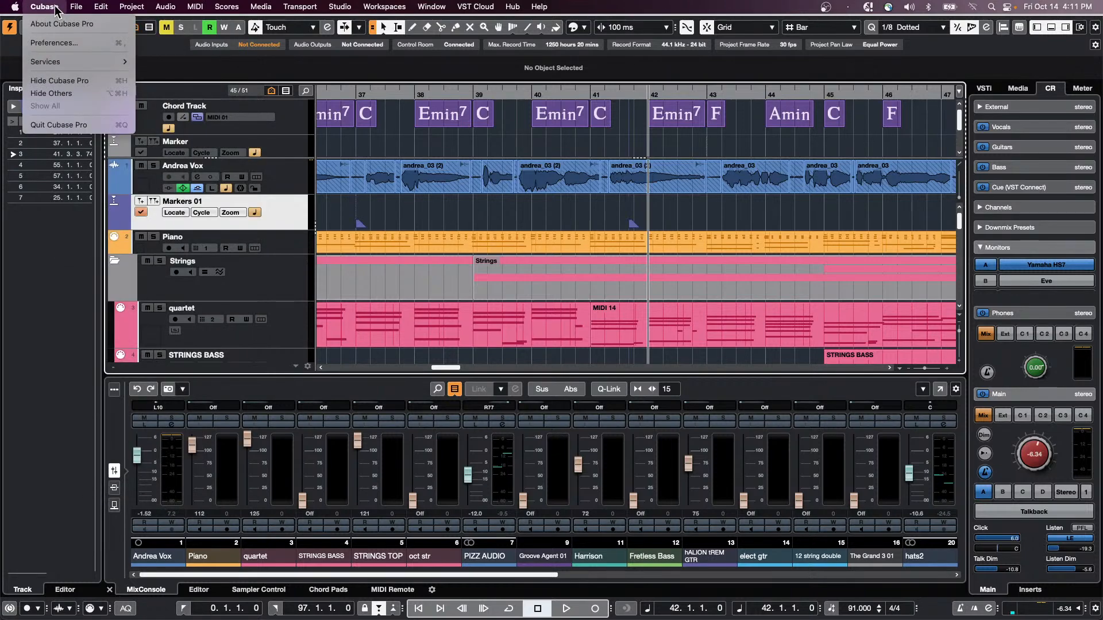
pyautogui.click(62, 41)
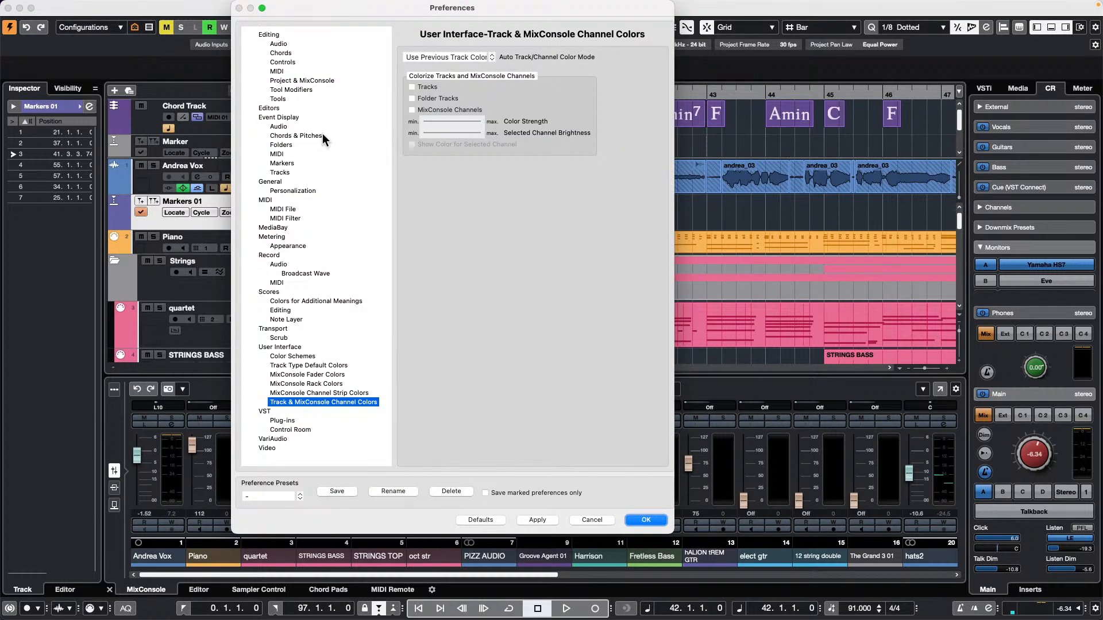
pyautogui.click(278, 36)
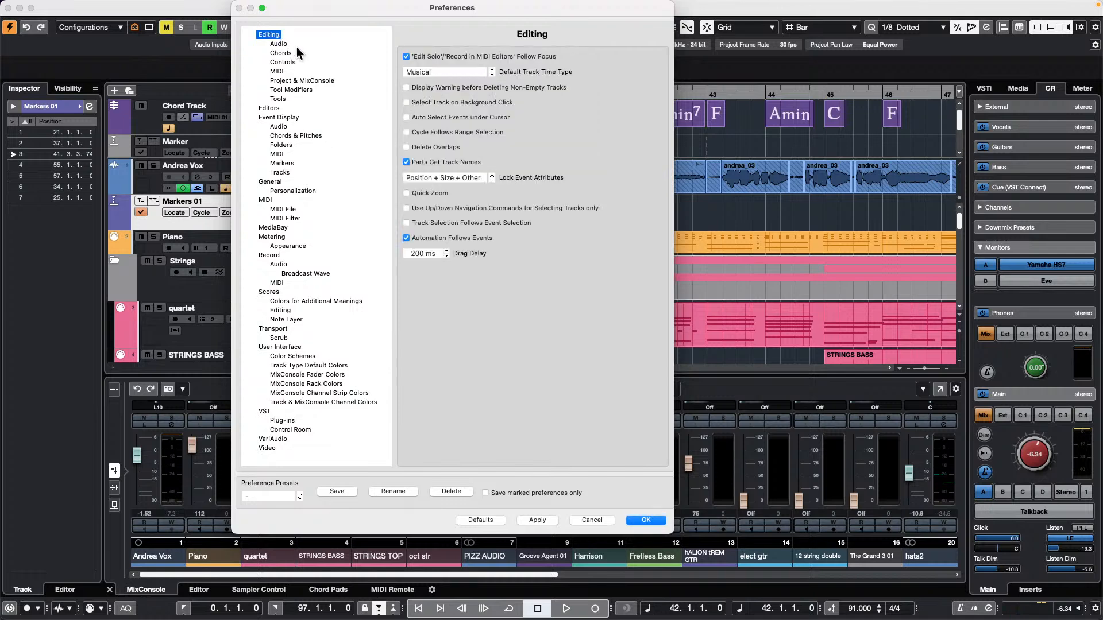
pyautogui.click(314, 80)
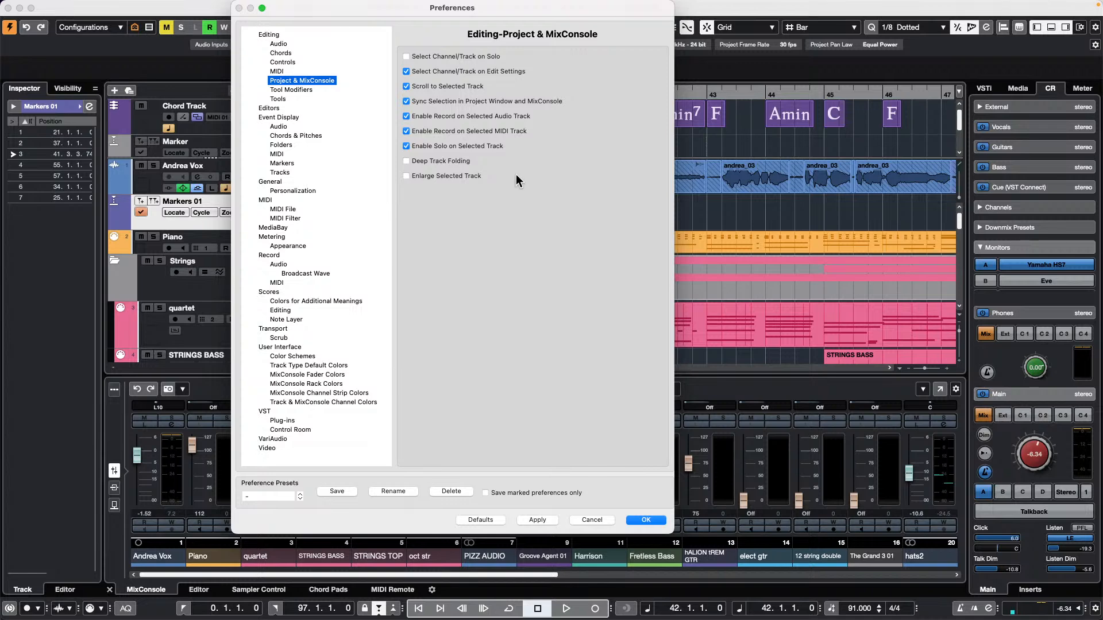
pyautogui.click(267, 35)
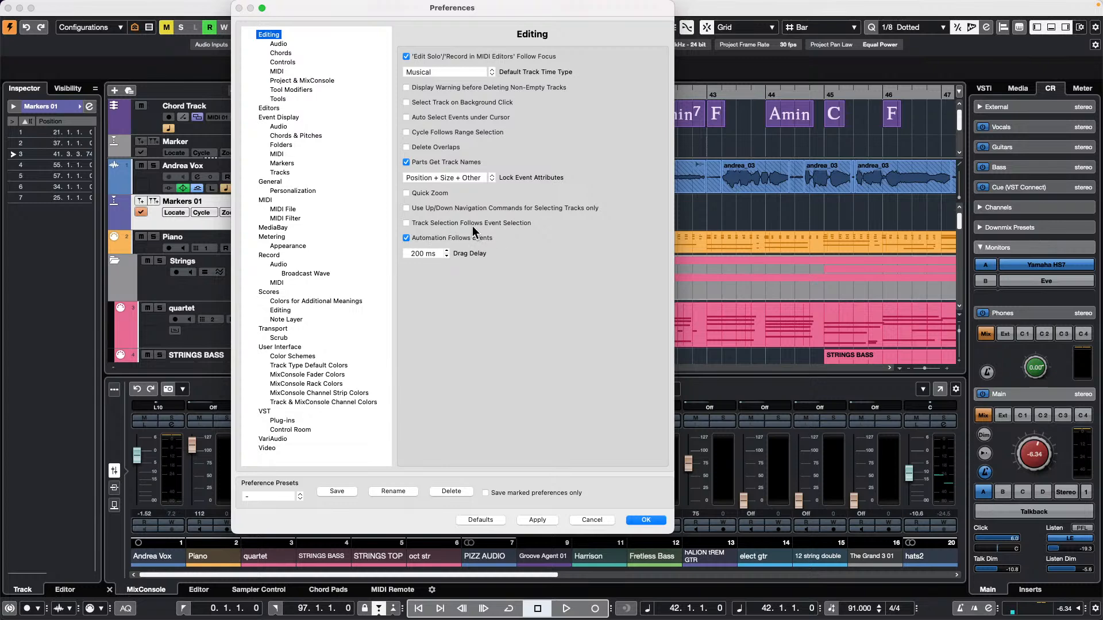
pyautogui.click(406, 224)
pyautogui.click(646, 520)
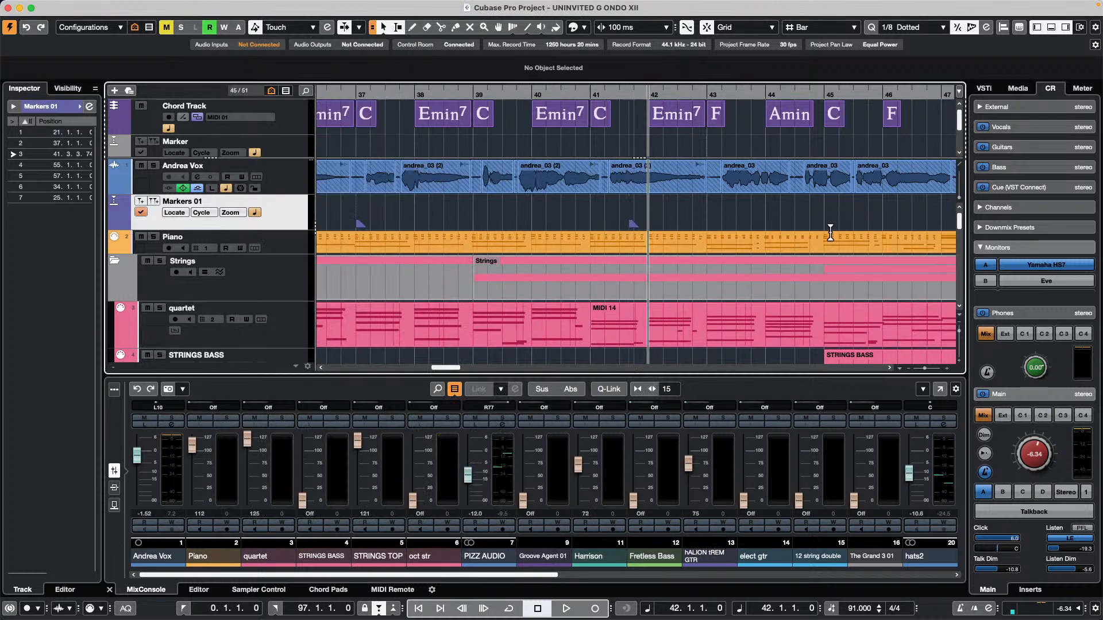
# Select events on the Piano, lead vocal and quartet tracks in turn to test how track selection responds.
pyautogui.click(835, 251)
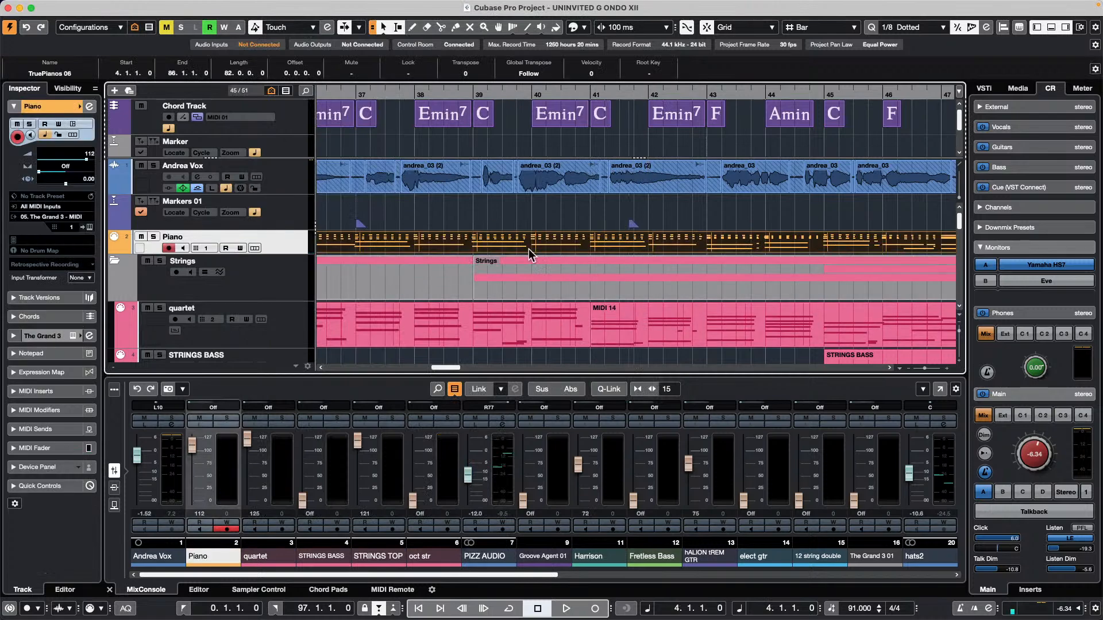
pyautogui.click(815, 184)
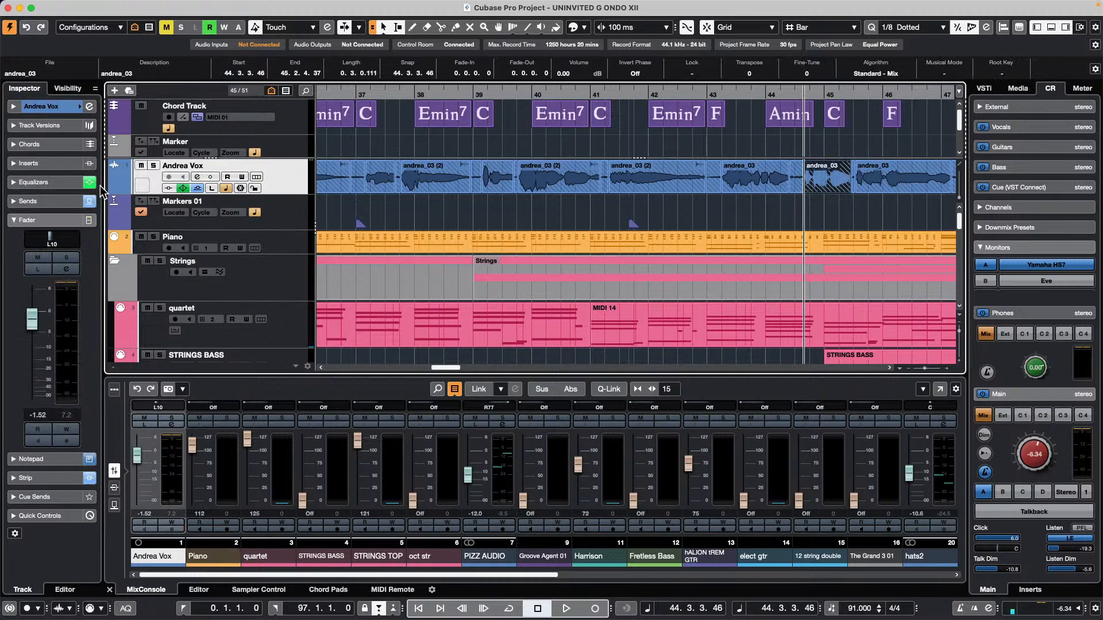
pyautogui.click(744, 328)
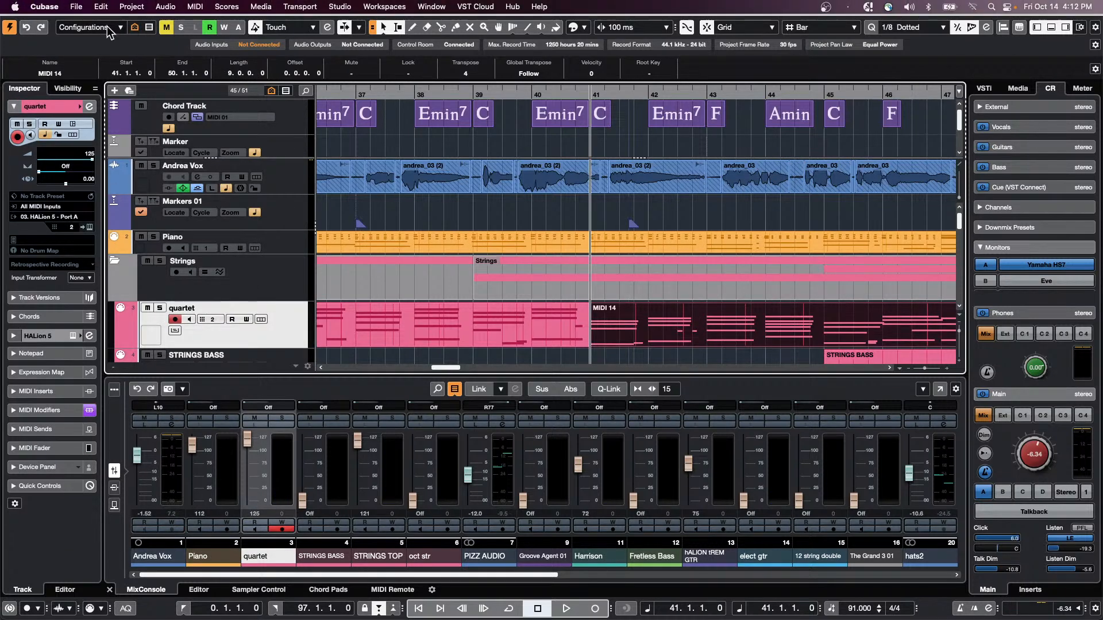
# Disable Track Selection Follows Event Selection in the Editing preferences and apply the change.
pyautogui.click(44, 7)
pyautogui.click(52, 48)
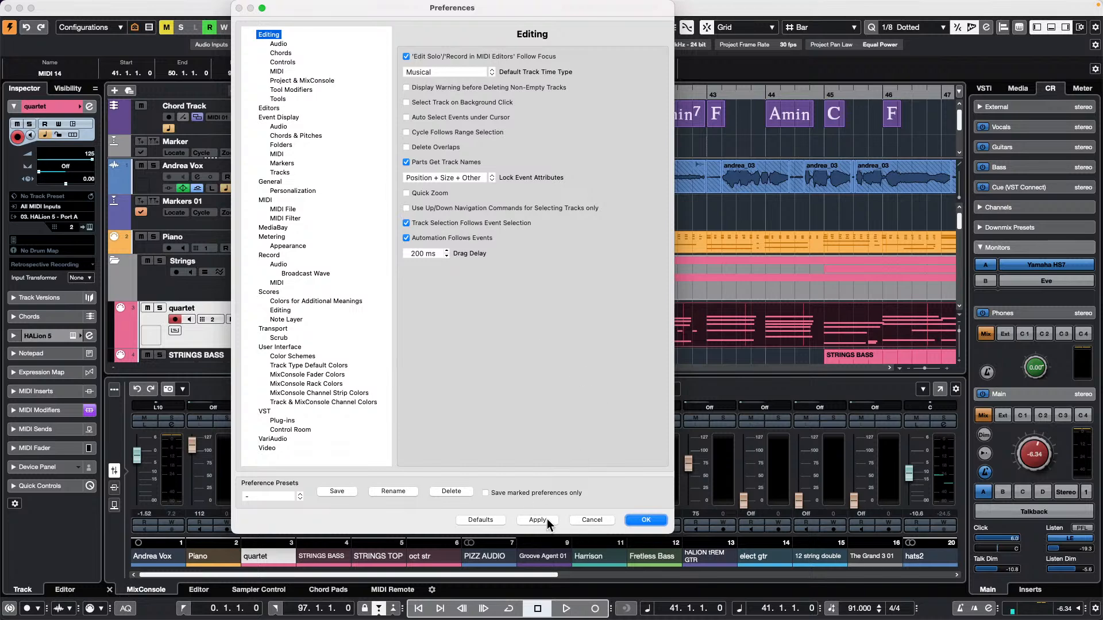
pyautogui.click(407, 223)
pyautogui.click(536, 520)
pyautogui.click(658, 522)
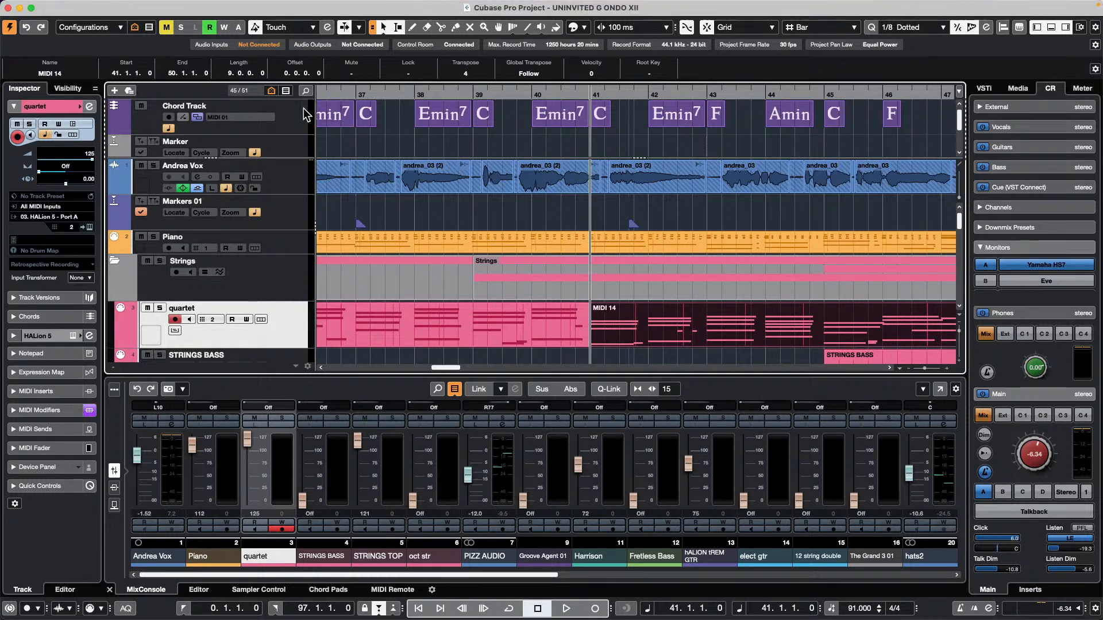
# Enable Track Selection Follows Event Selection again in the Editing preferences, apply it and accept the change.
pyautogui.moveTo(114, 3)
pyautogui.click(78, 10)
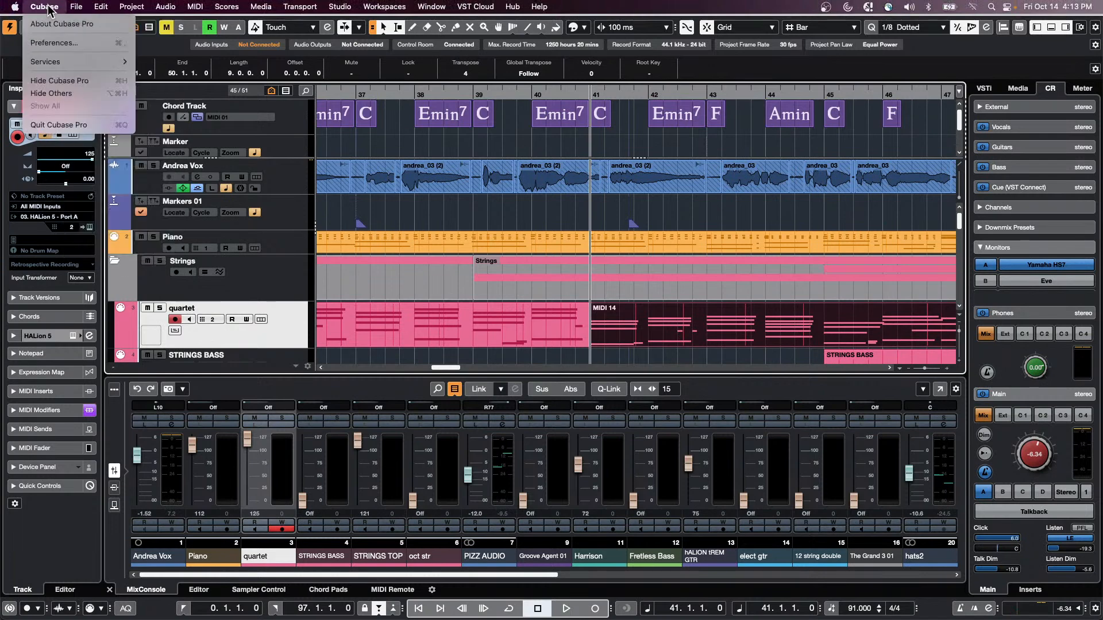
pyautogui.click(65, 125)
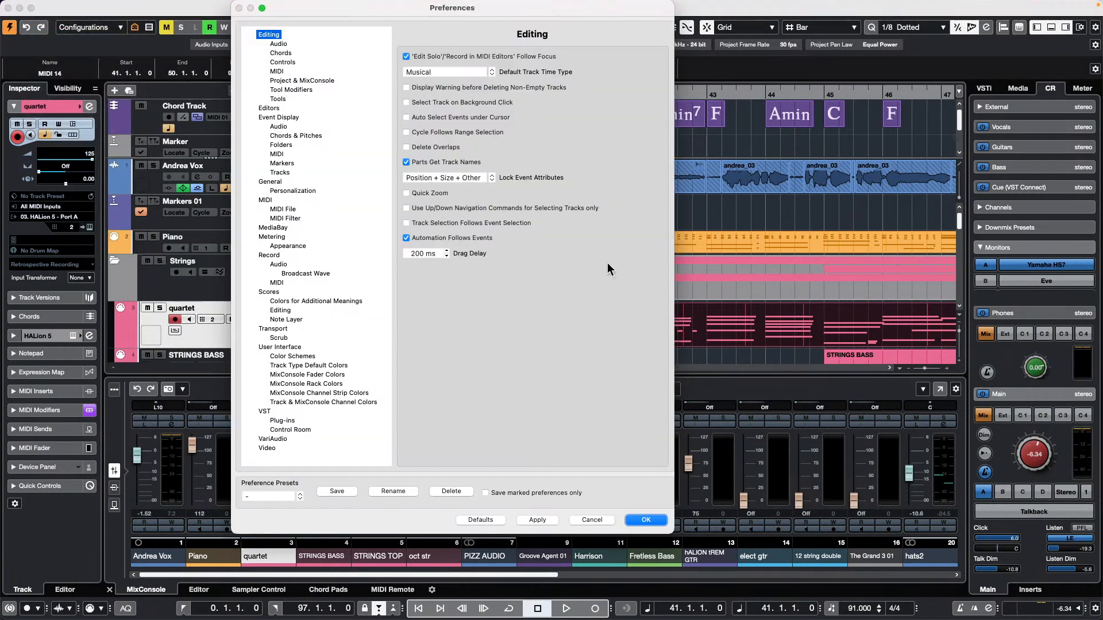
pyautogui.click(406, 223)
pyautogui.click(536, 521)
pyautogui.click(647, 520)
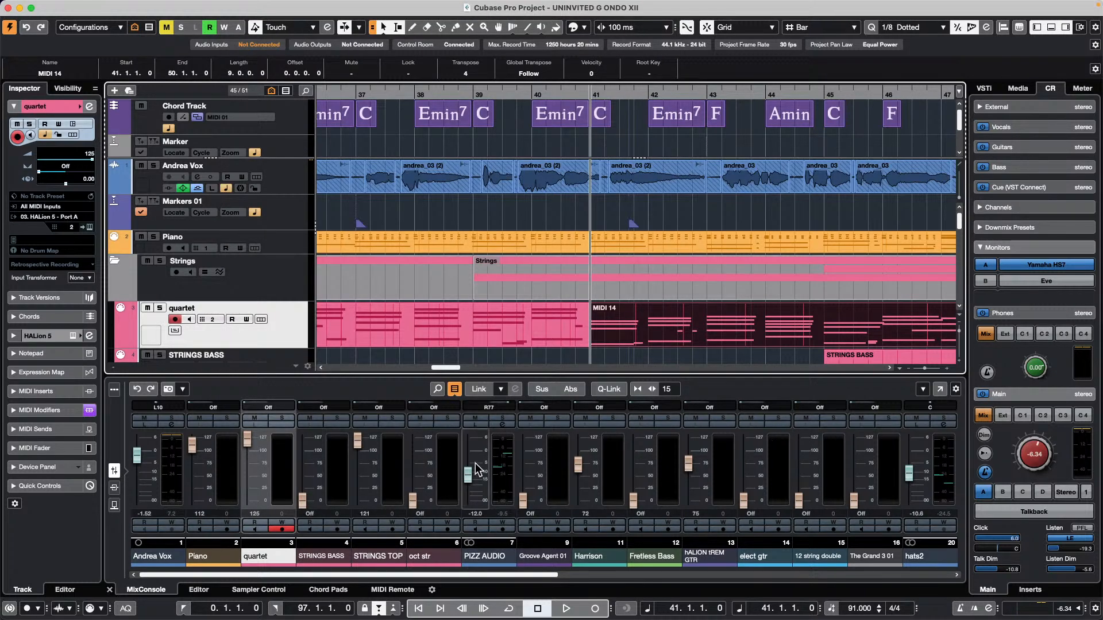
# Open the MixConsole in its own window, load ModMachine into the drums channel's first insert slot and close its editor.
pyautogui.click(392, 479)
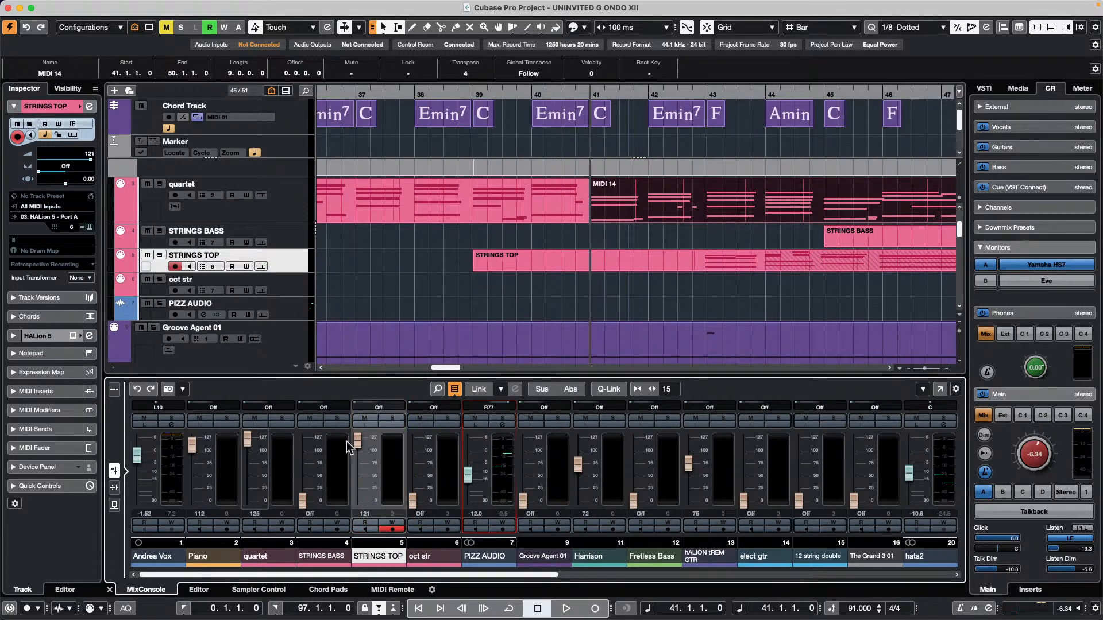
pyautogui.click(940, 390)
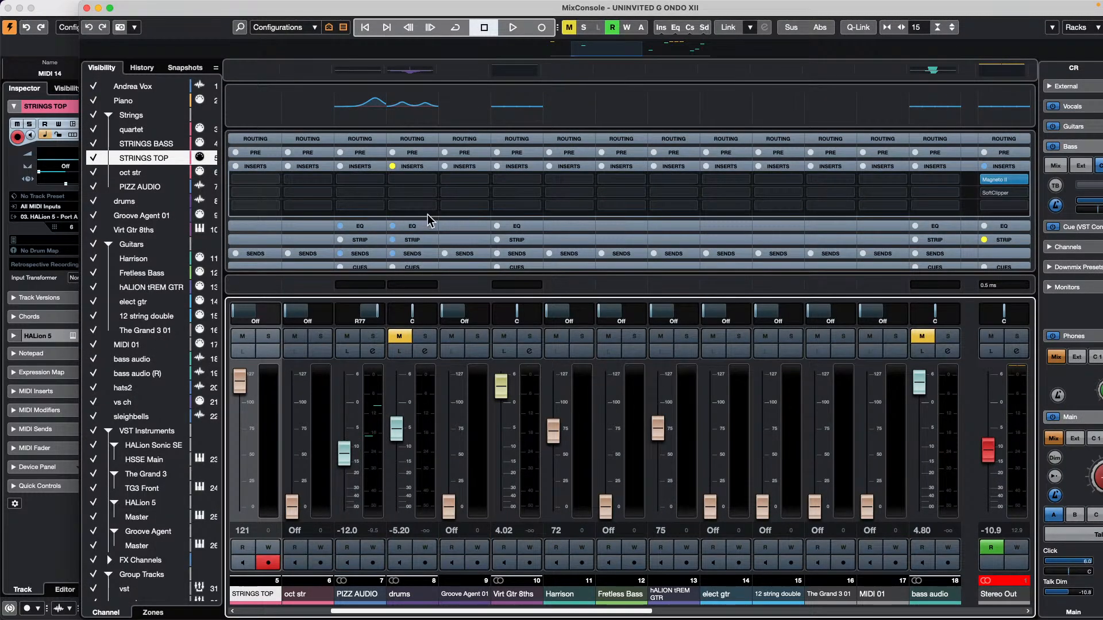
pyautogui.click(429, 179)
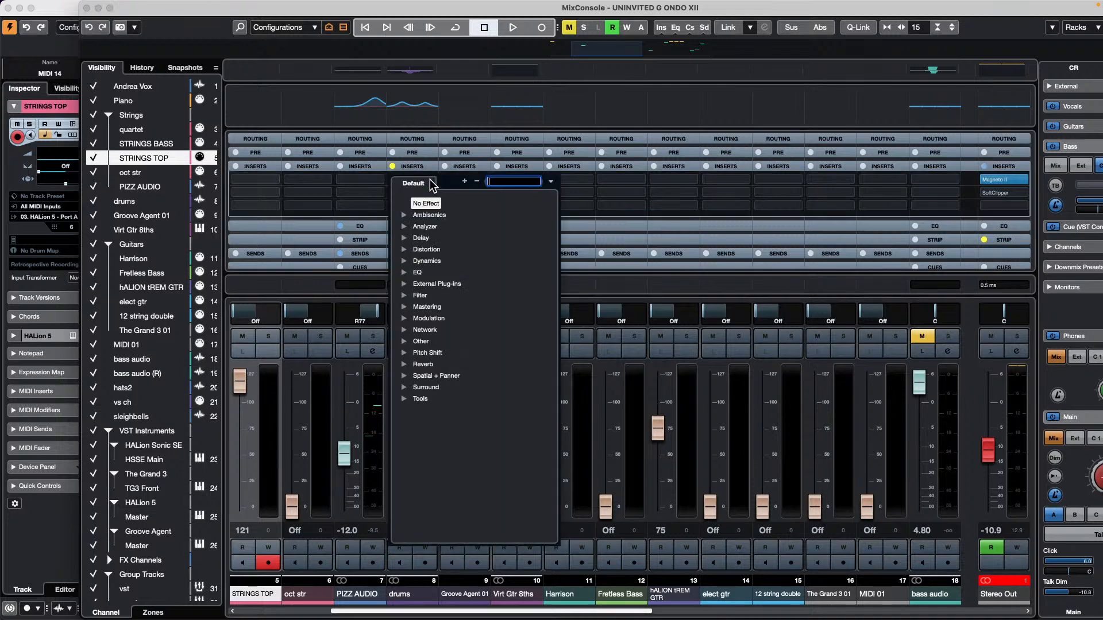
pyautogui.click(405, 237)
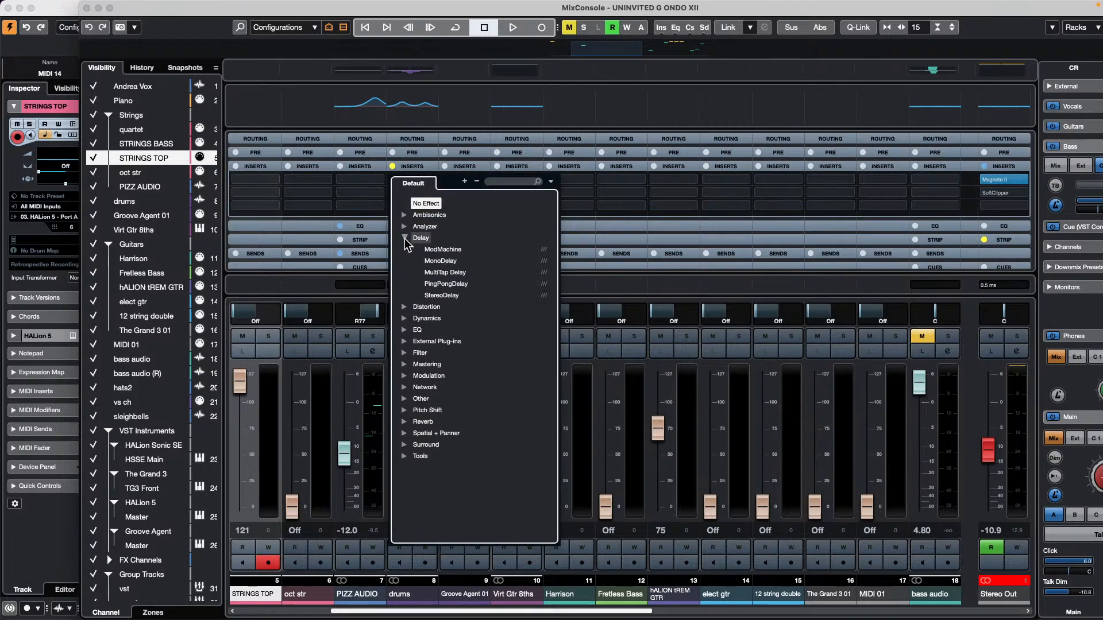
pyautogui.click(459, 251)
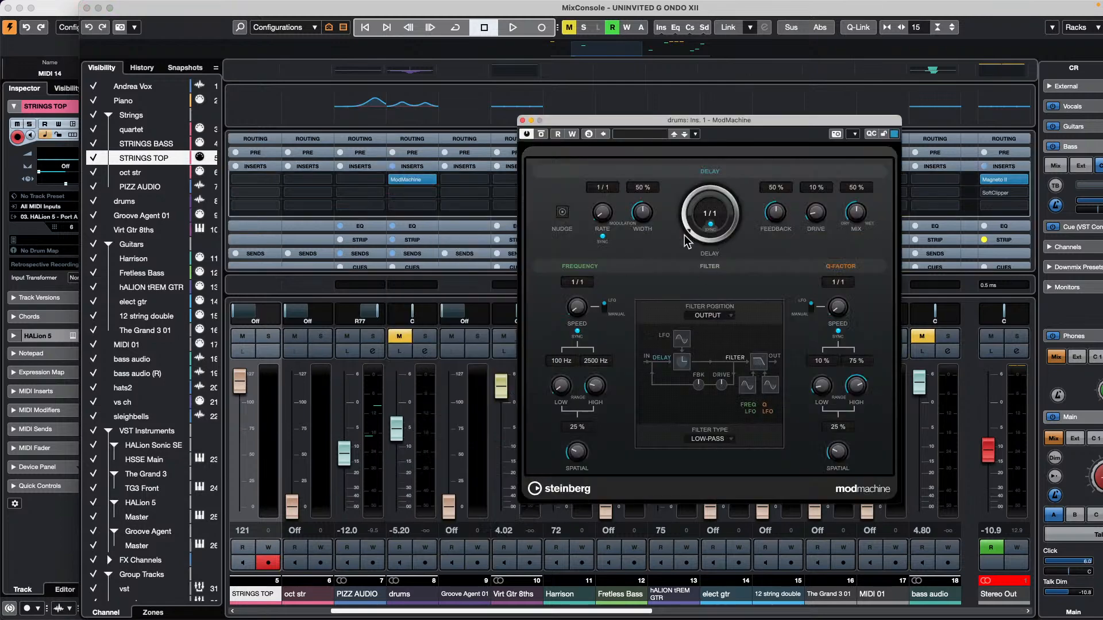
pyautogui.click(522, 120)
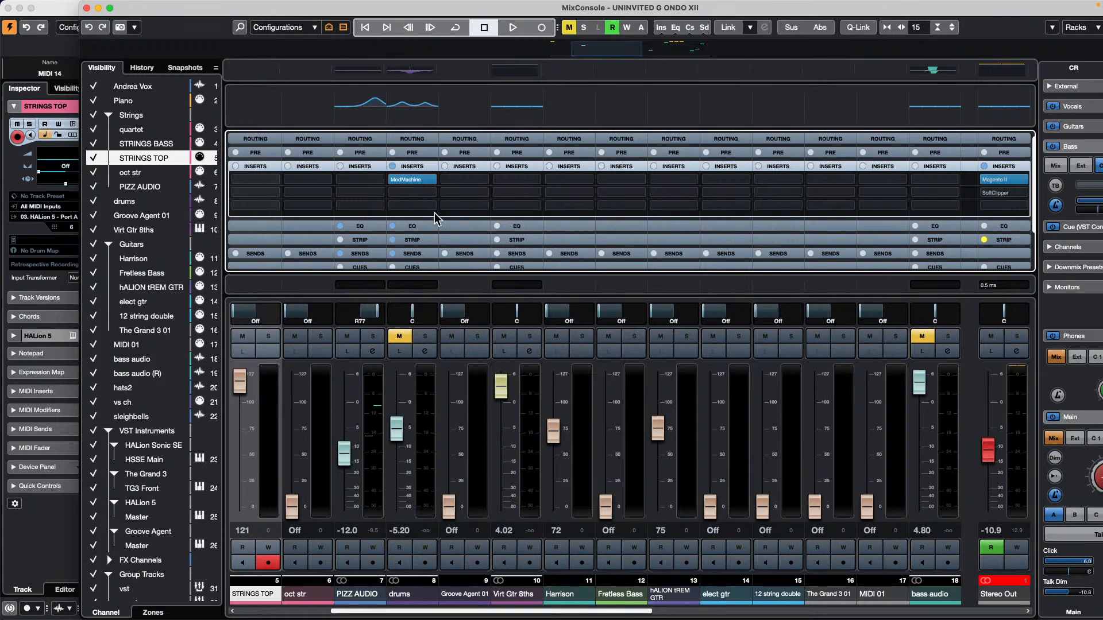
# Reopen the ModMachine editor on the drums channel and review the VST Plug-ins preferences, including the plug-in editor options.
pyautogui.click(419, 181)
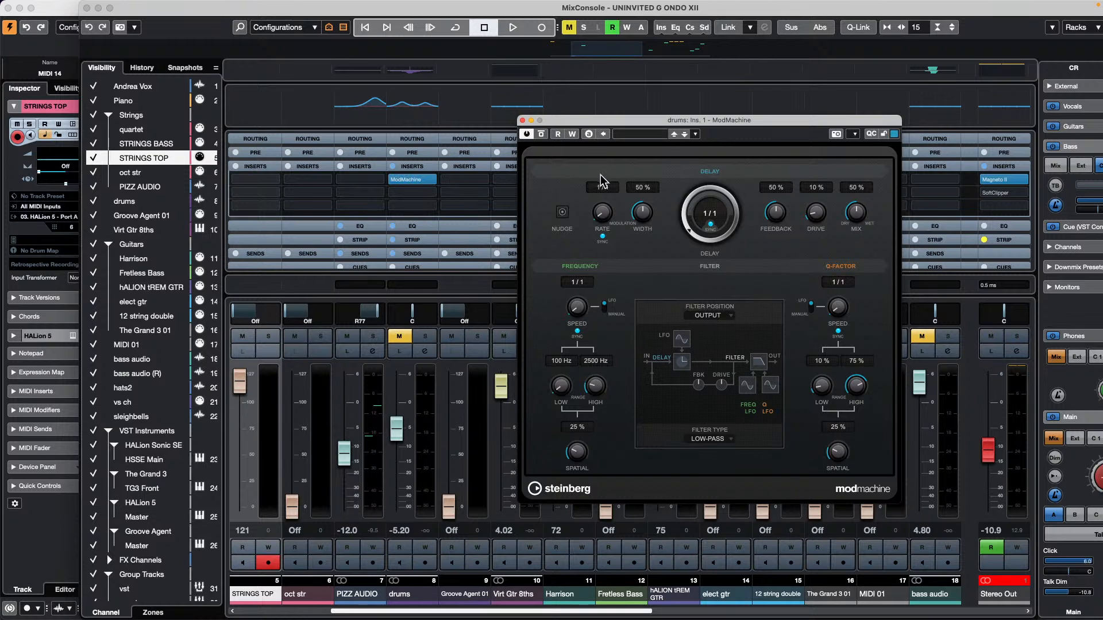
pyautogui.click(64, 7)
pyautogui.moveTo(45, 7)
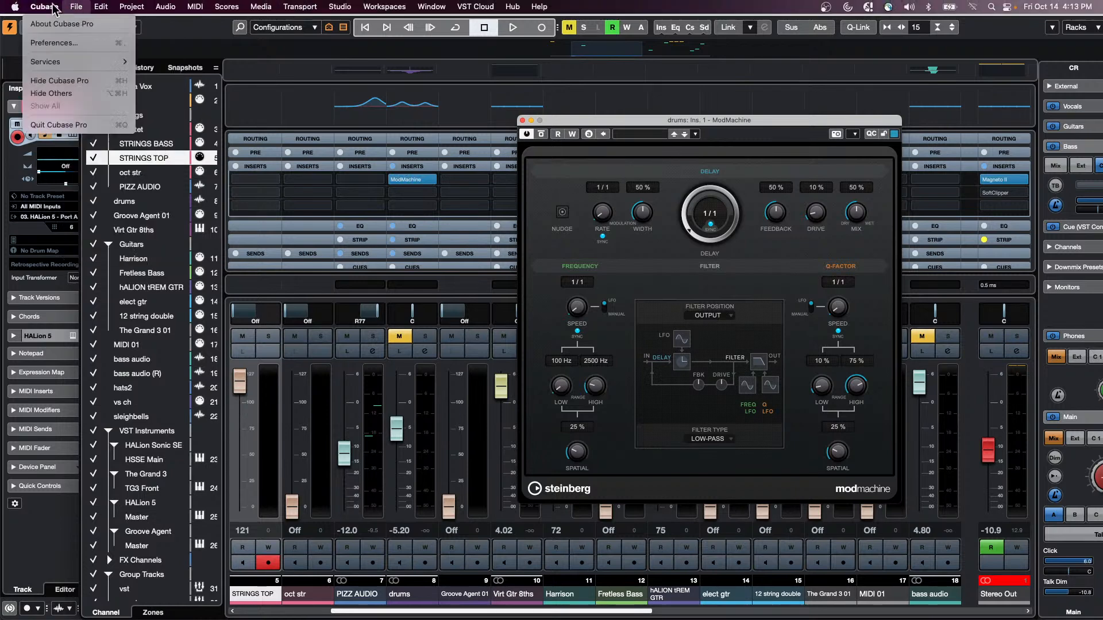
pyautogui.click(63, 44)
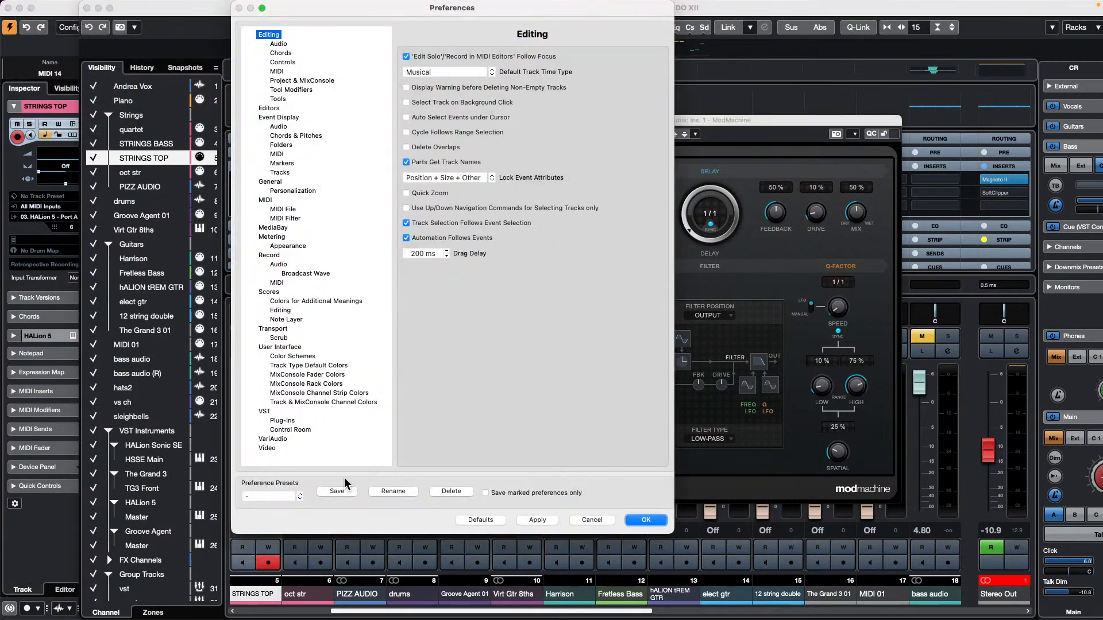
pyautogui.click(287, 421)
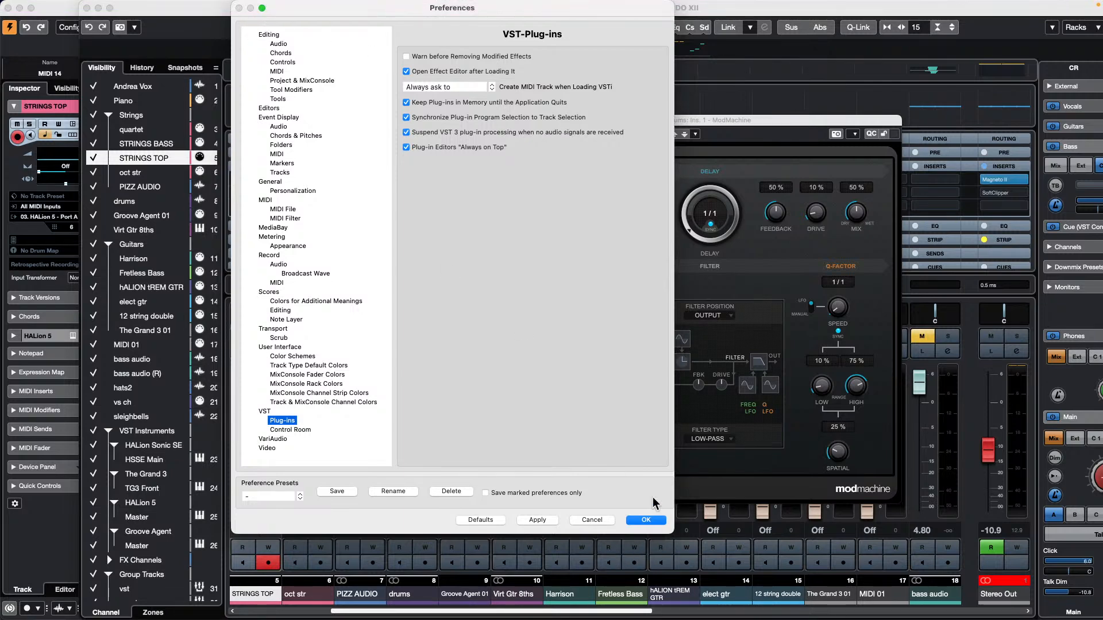
pyautogui.click(648, 521)
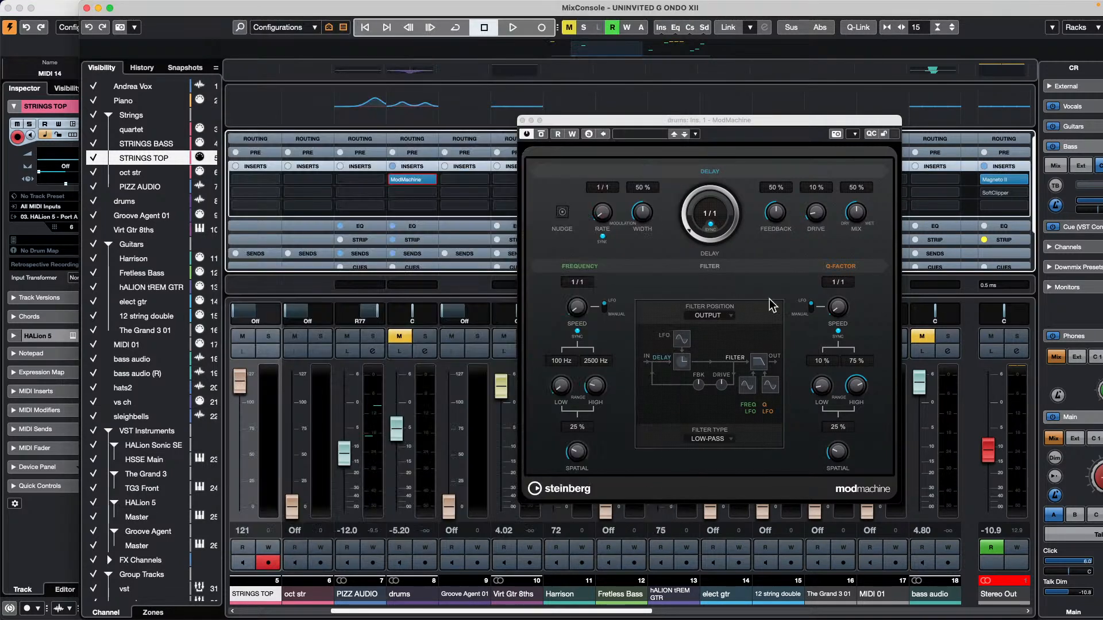
# Load the Arpeggios preset in ModMachine, select the drums channel and close the plug-in editor.
pyautogui.click(654, 134)
pyautogui.click(659, 248)
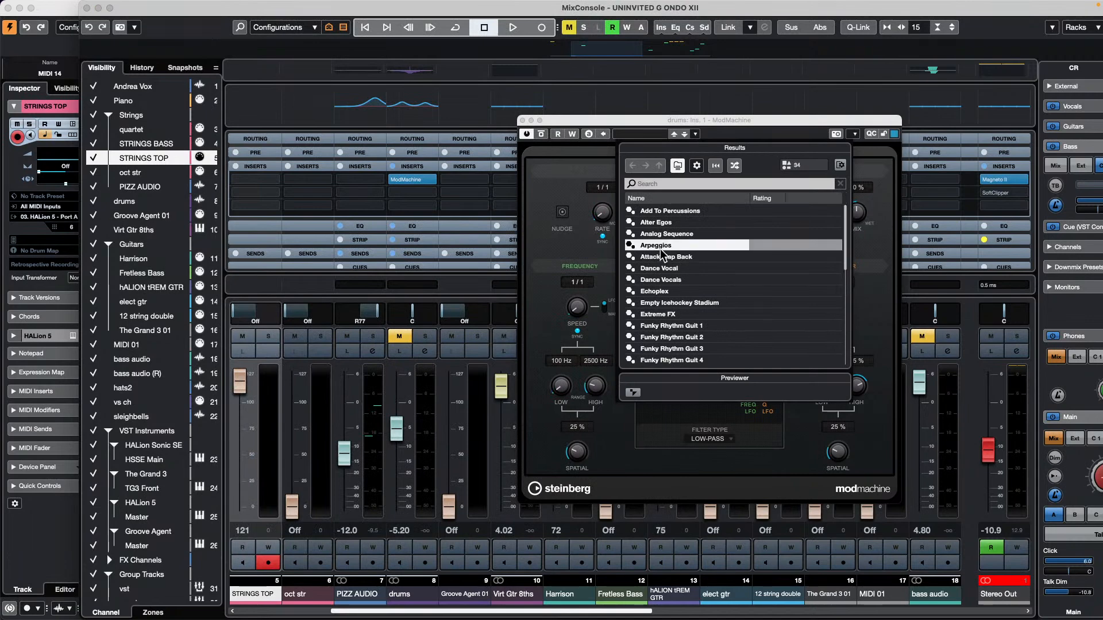
pyautogui.doubleClick(661, 250)
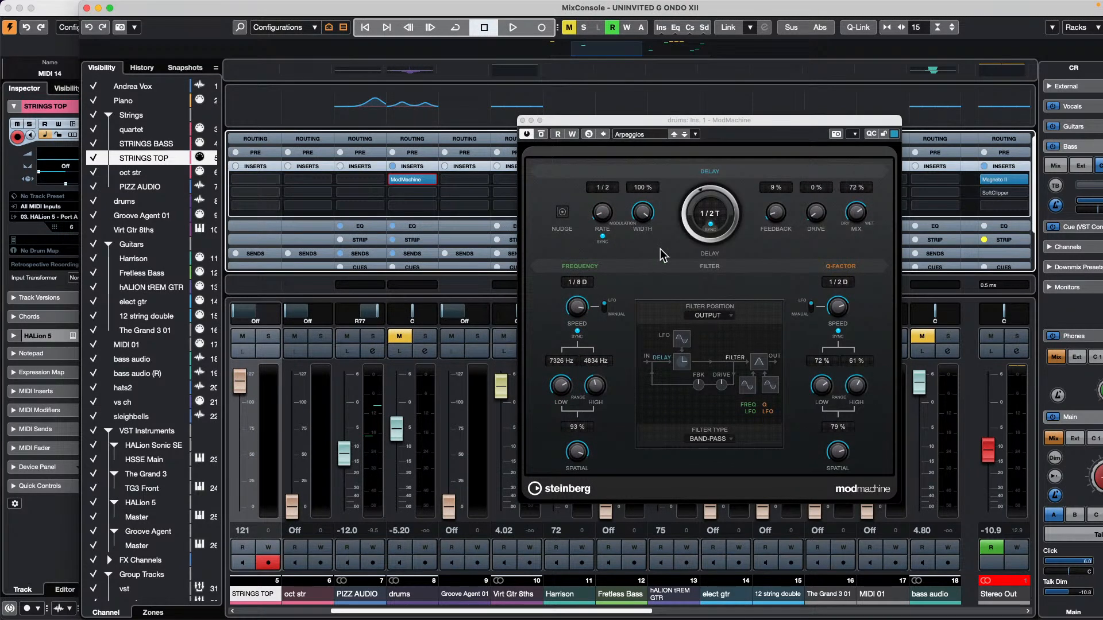
pyautogui.click(405, 457)
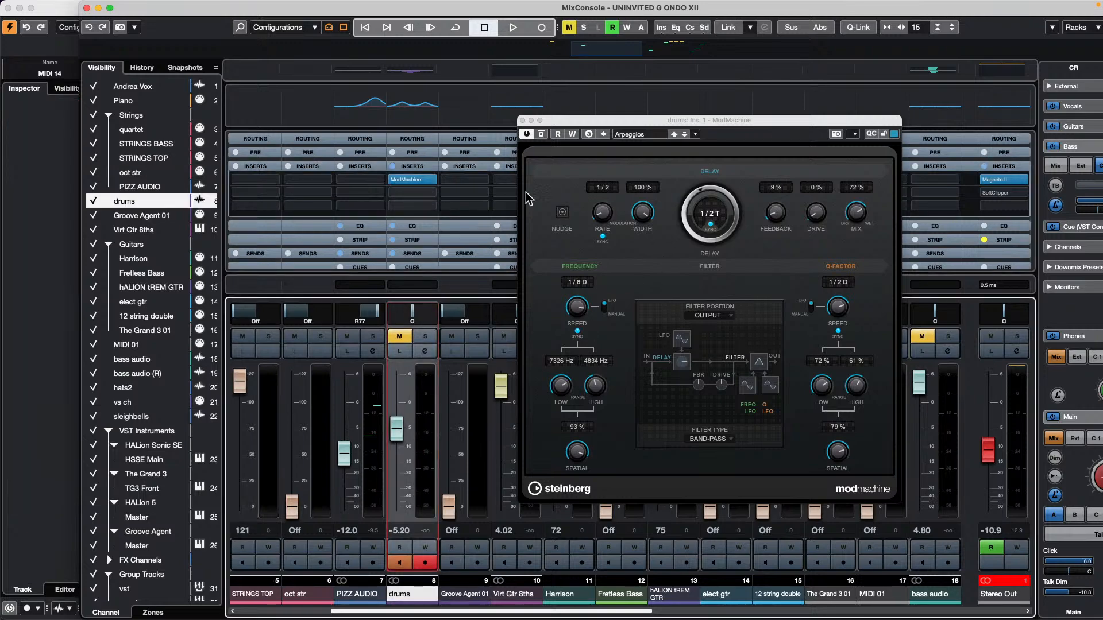
pyautogui.click(522, 120)
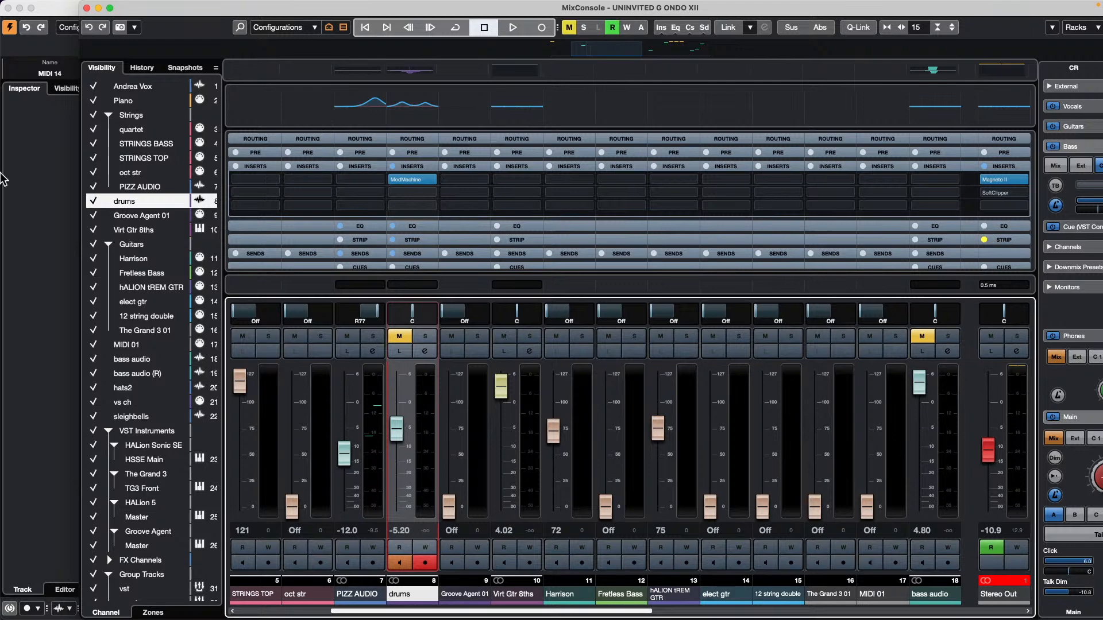
# Close the UNINVITED G ONDO XII project without saving and activate the Amos Moses - GO project.
pyautogui.click(8, 9)
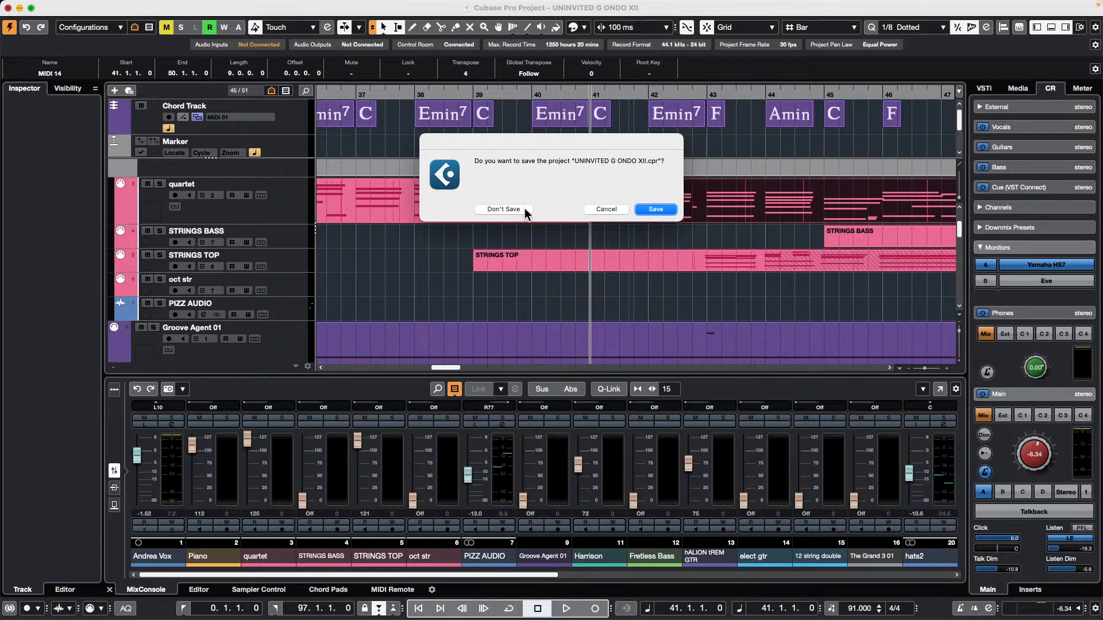
pyautogui.click(498, 208)
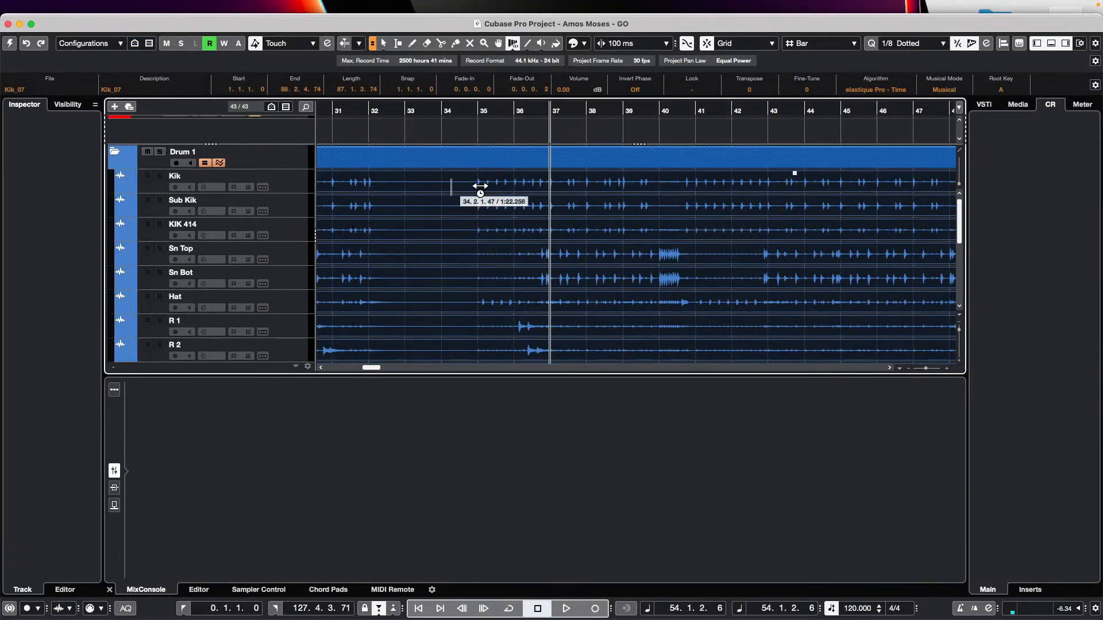
pyautogui.click(10, 45)
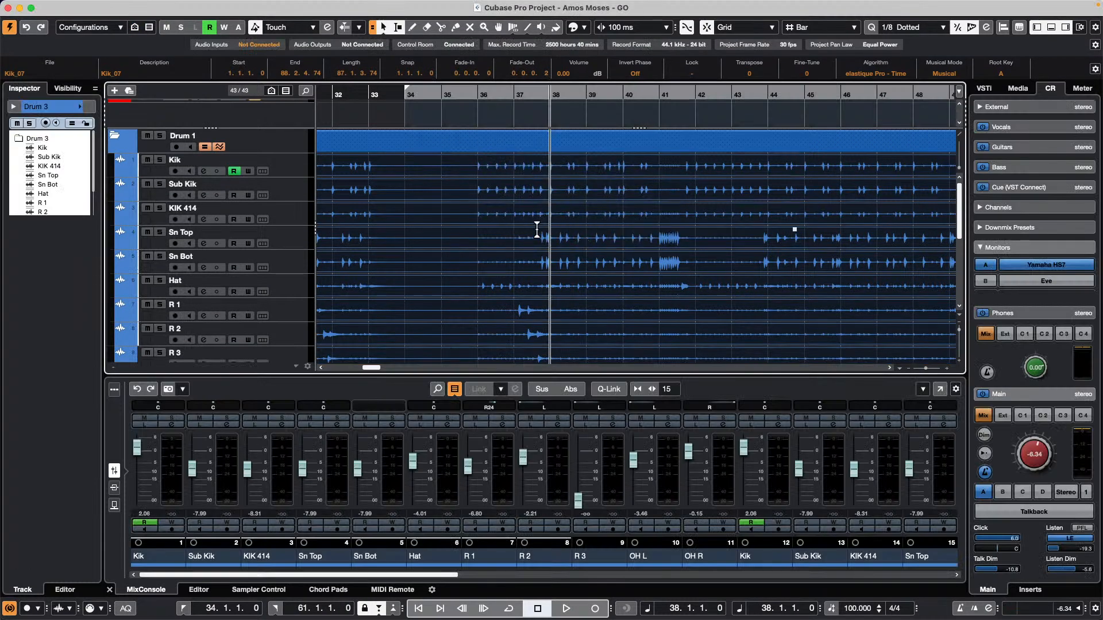
# Select the Bass track and assign SpectraLayers as its track extension.
pyautogui.scroll(-5, 537, 229)
pyautogui.doubleClick(545, 324)
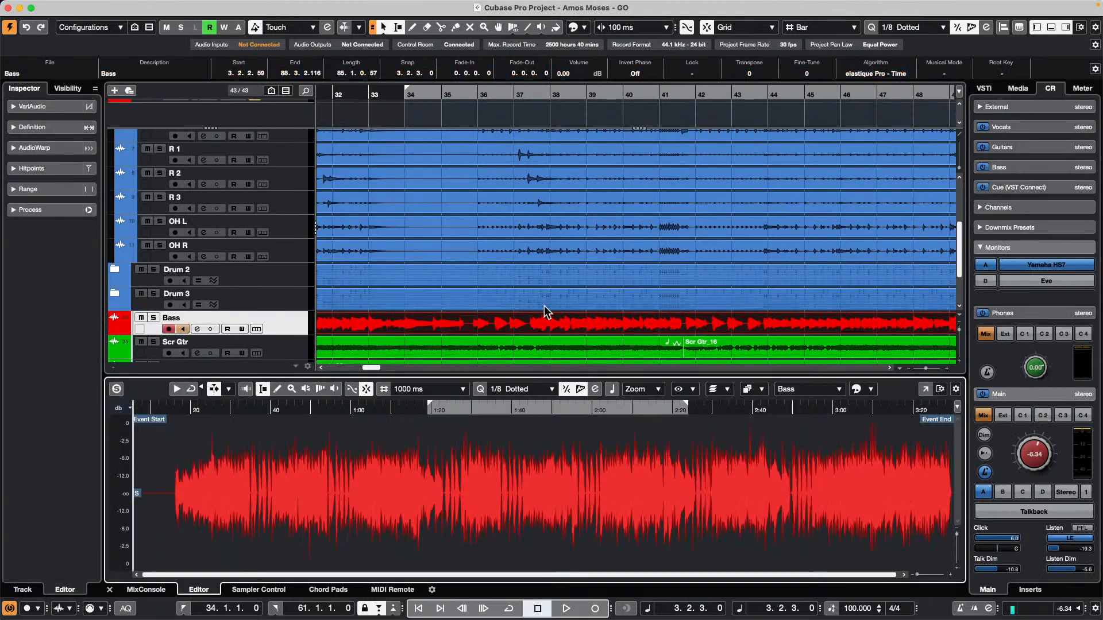
pyautogui.click(330, 321)
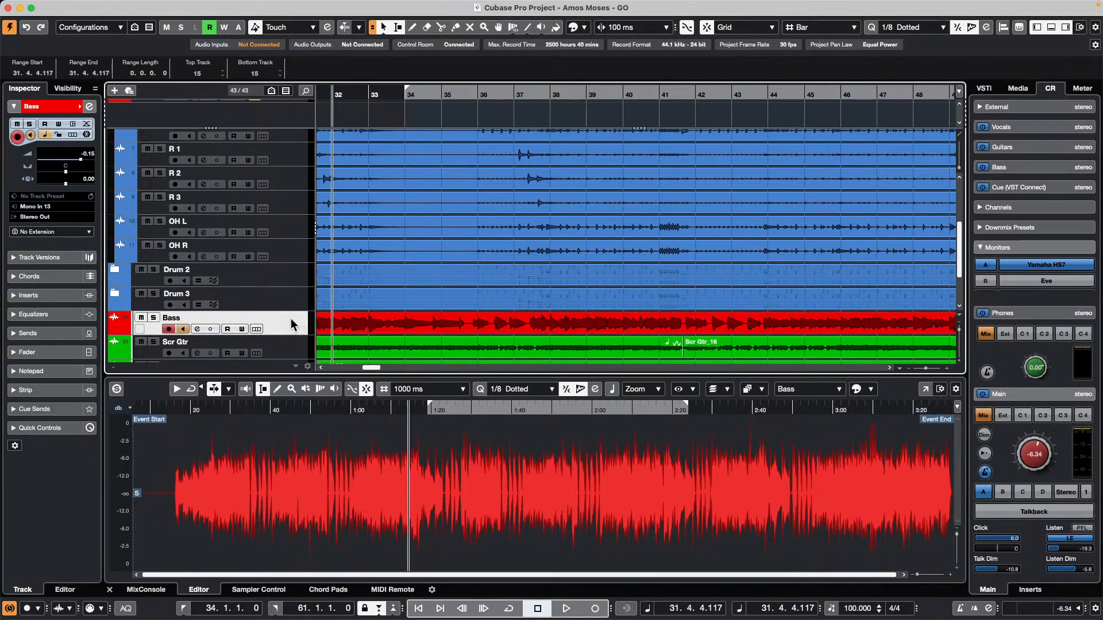
pyautogui.click(81, 232)
pyautogui.click(81, 245)
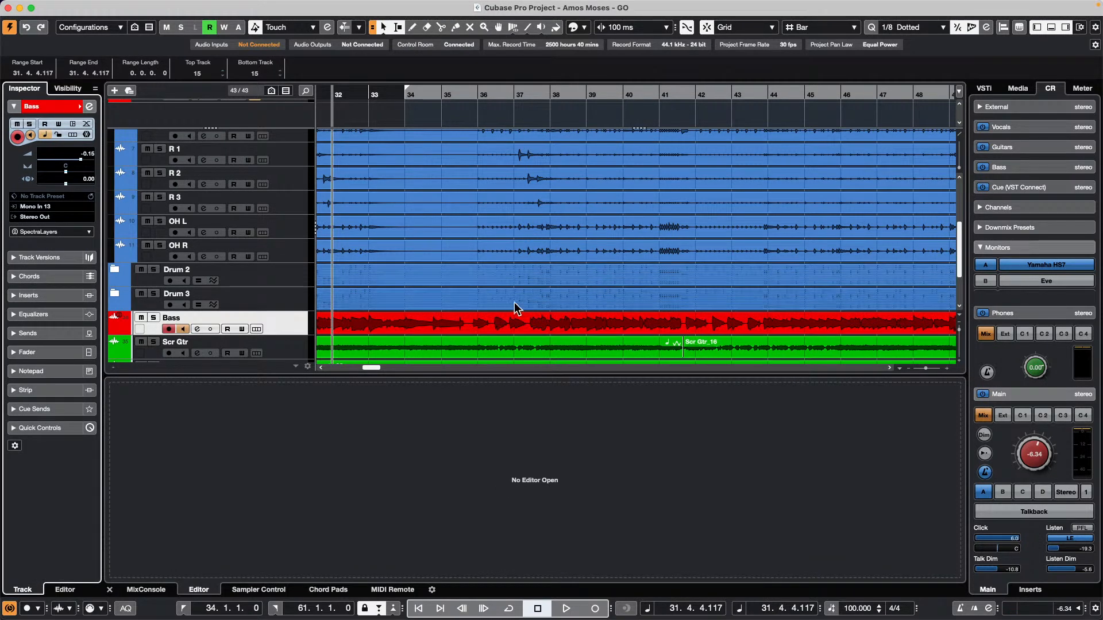
# Try to bring up the Bass event in SpectraLayers by selecting it and choosing the SpectraLayers track extension again.
pyautogui.click(458, 331)
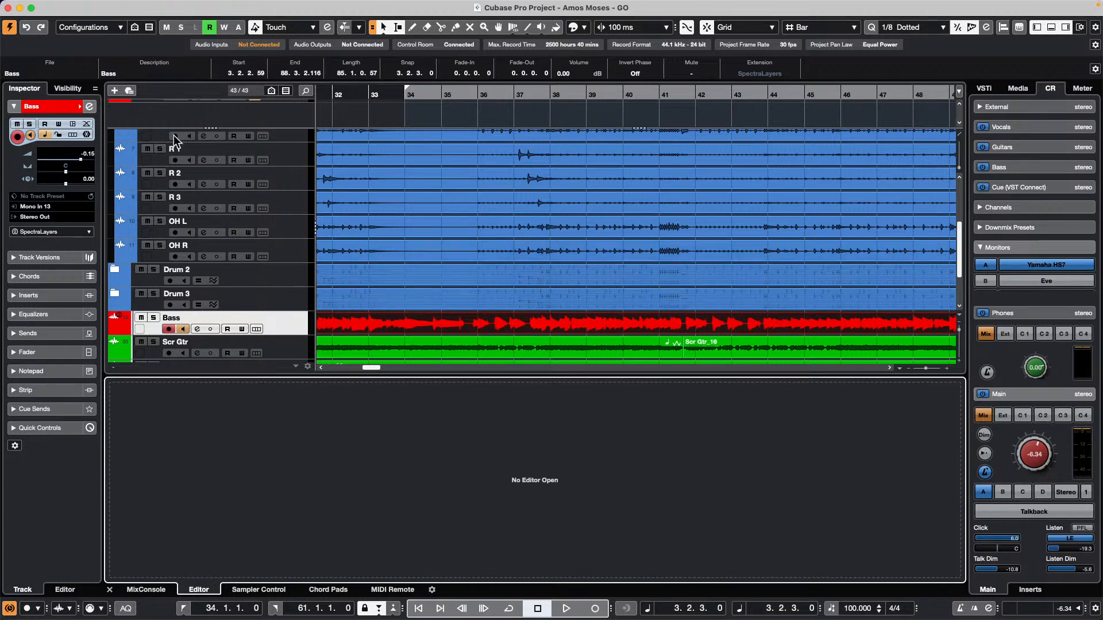
pyautogui.click(59, 229)
pyautogui.click(65, 228)
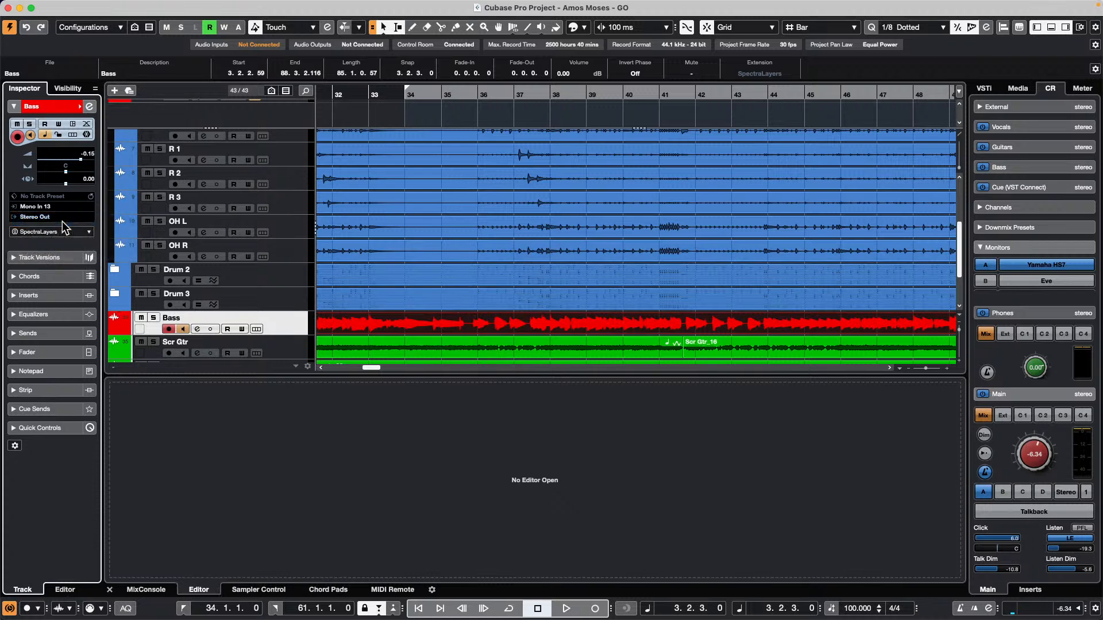
pyautogui.click(64, 231)
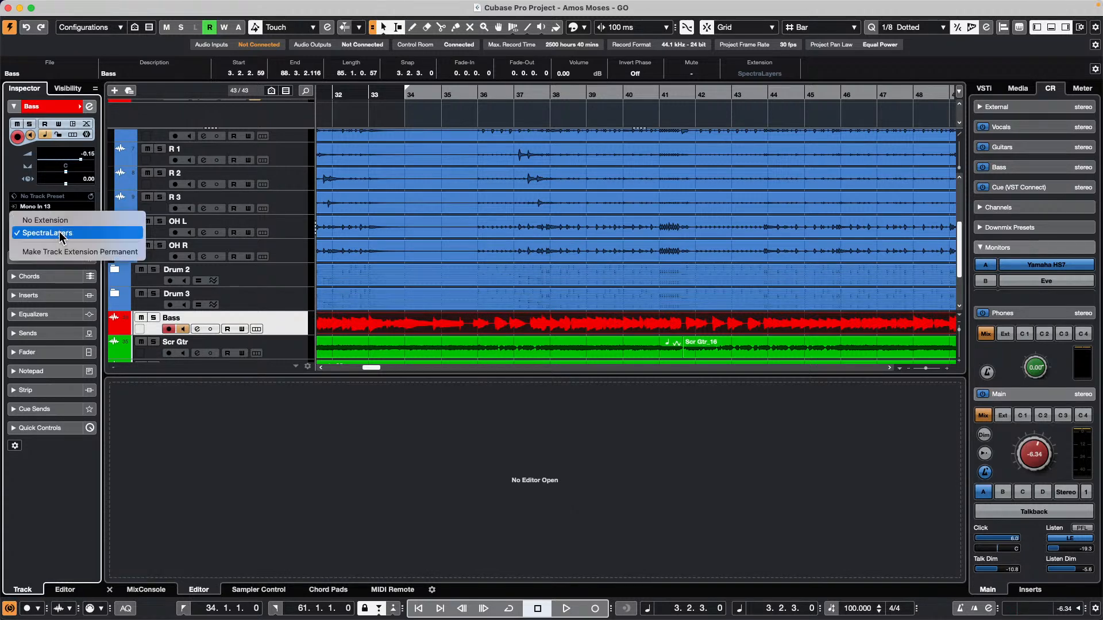
pyautogui.click(61, 234)
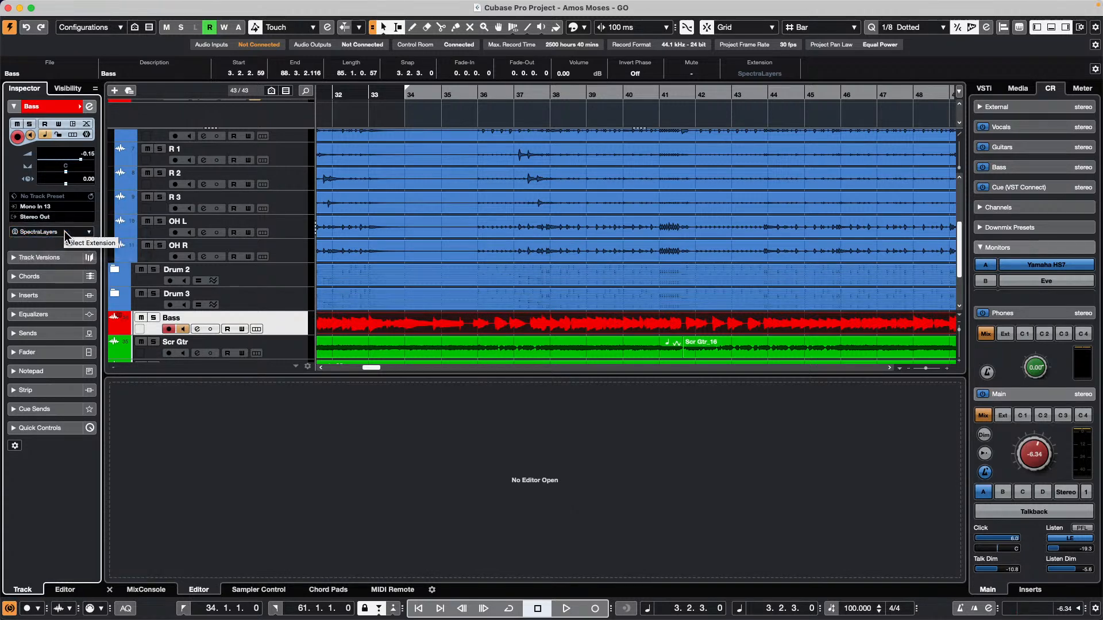
# Open the recent project jump off and move the project cursor to bar 1.
pyautogui.scroll(-3, 424, 310)
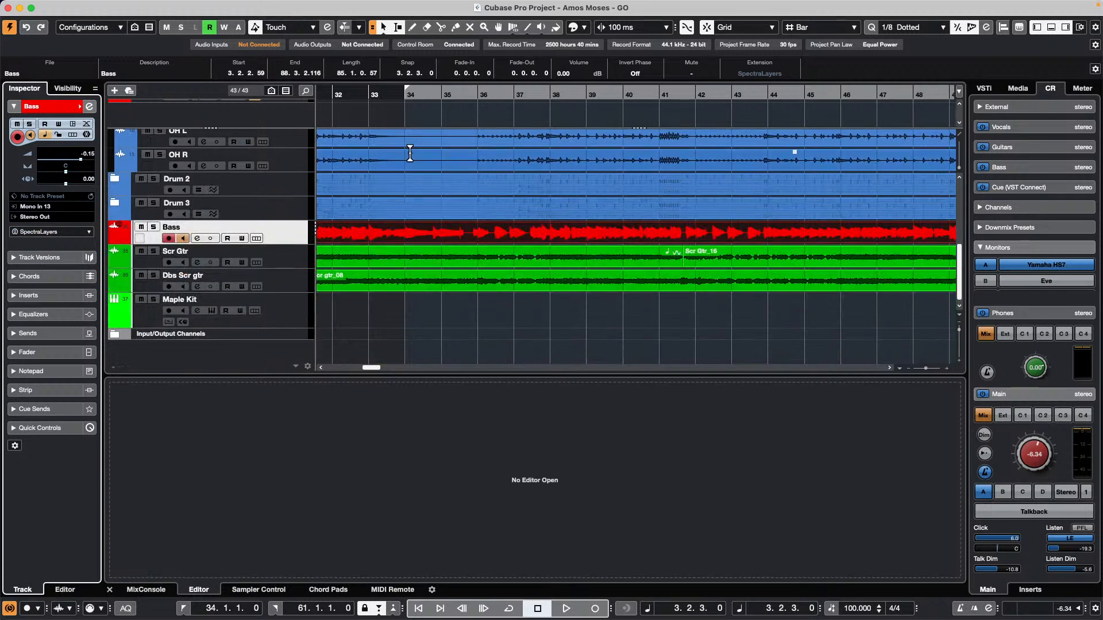
pyautogui.click(77, 7)
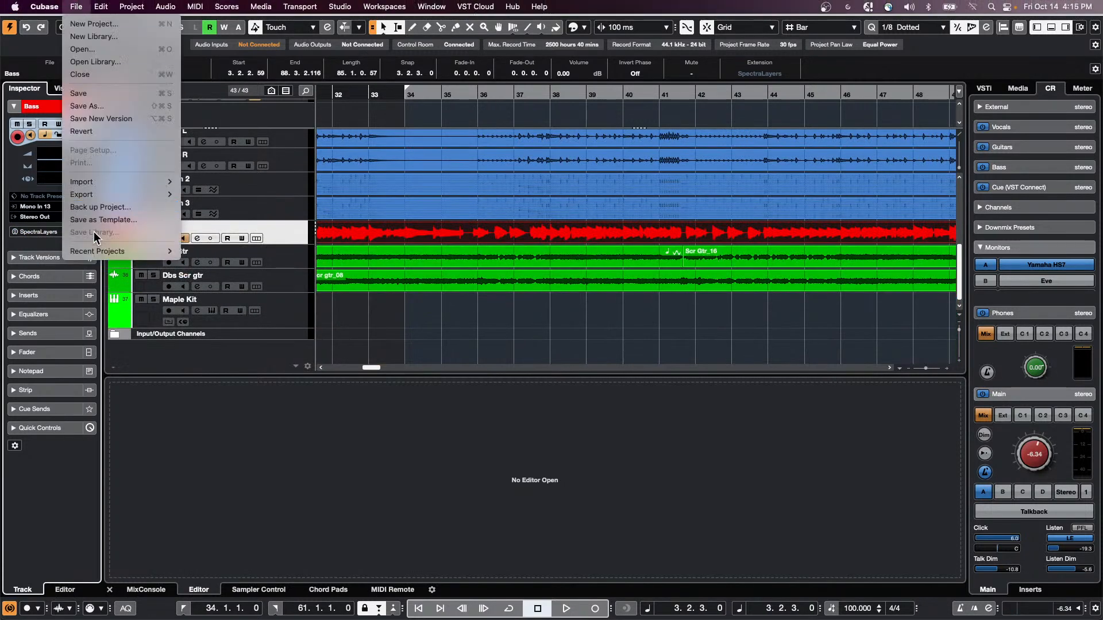
pyautogui.moveTo(100, 254)
pyautogui.click(284, 277)
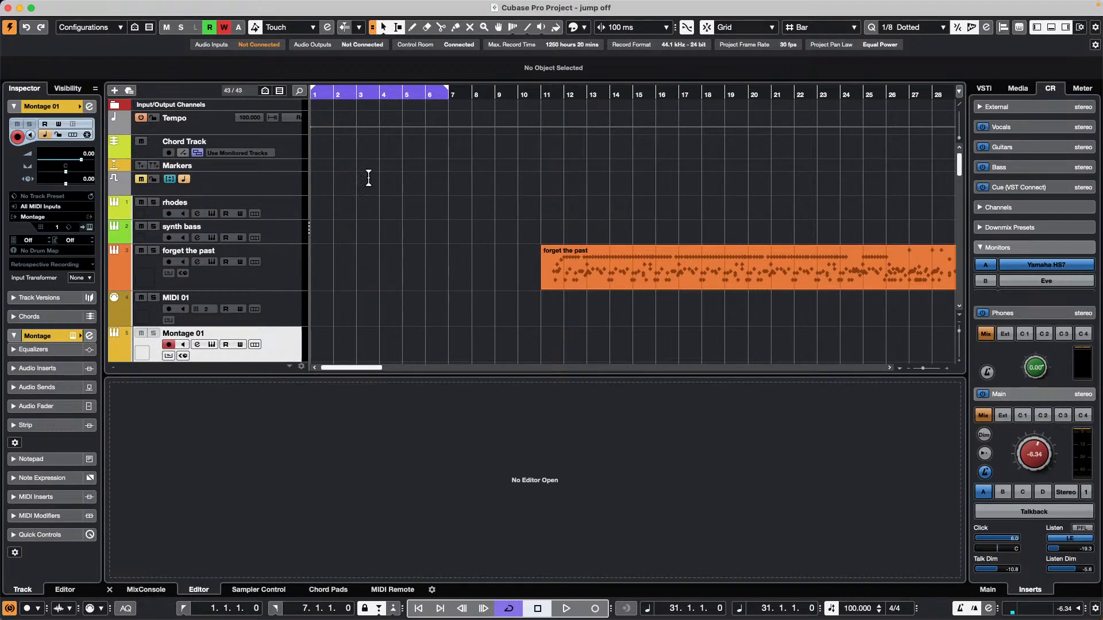
pyautogui.click(373, 94)
# Assign SpectraLayers as the extension of the Futurechill - 02 audio track and select its first event for spectral editing.
pyautogui.scroll(-10, 370, 209)
pyautogui.scroll(5, 370, 209)
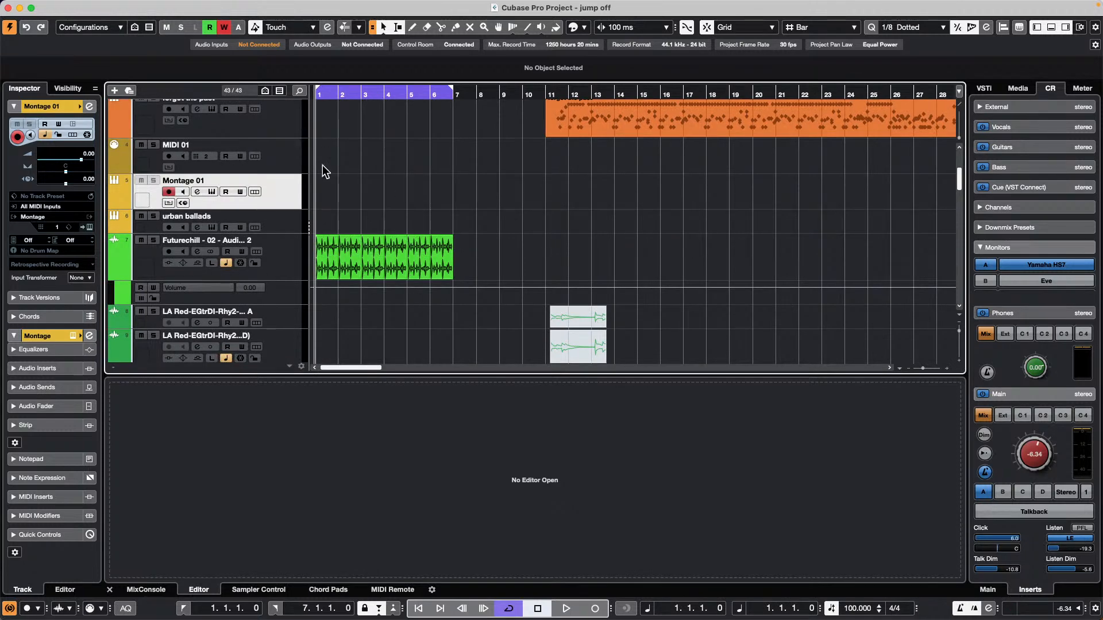
pyautogui.click(273, 261)
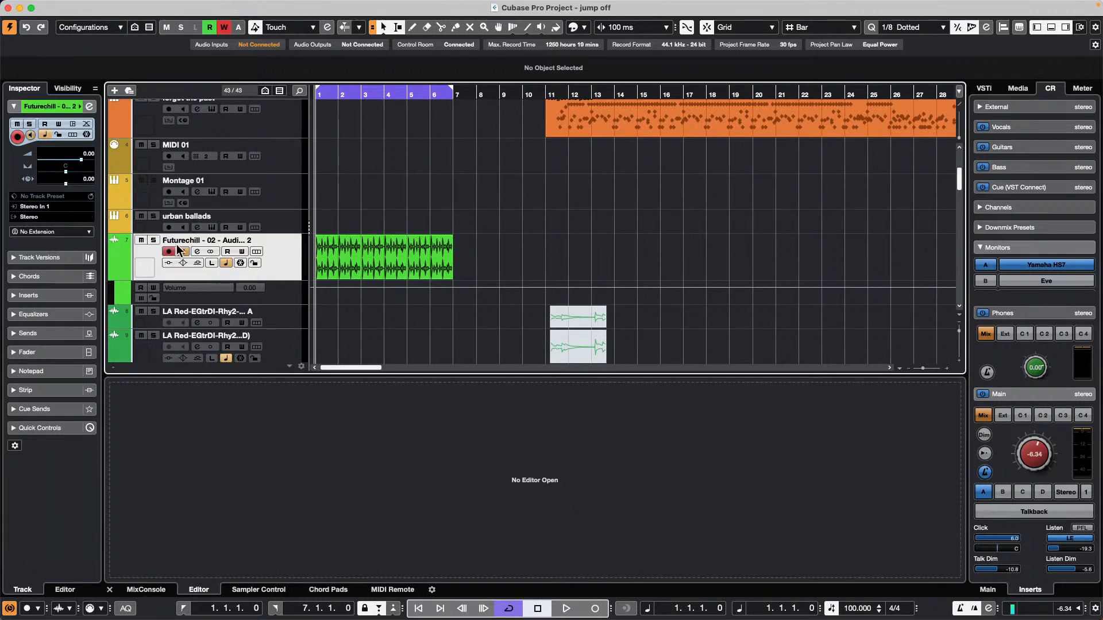
pyautogui.click(42, 236)
pyautogui.click(44, 246)
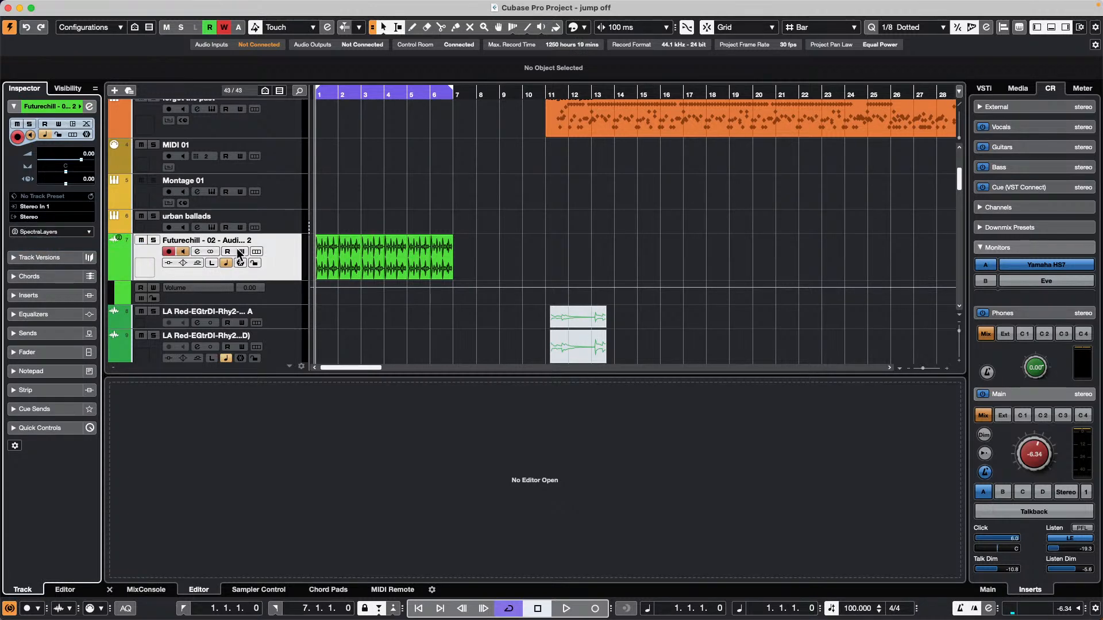
pyautogui.click(339, 263)
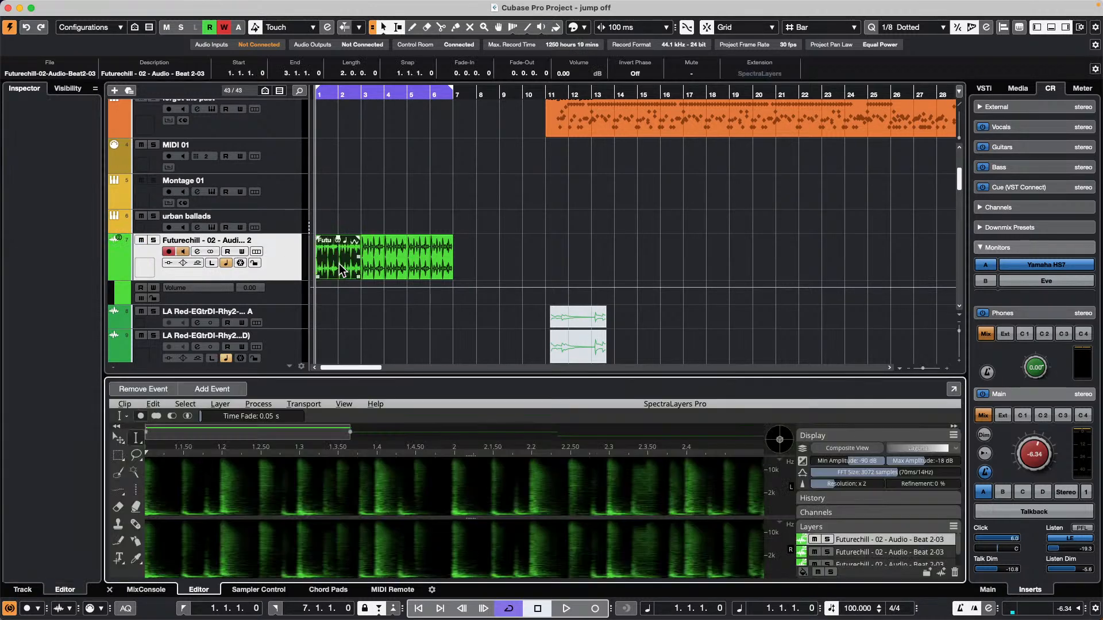
# Open the SpectraLayers editor in a separate window and play from before a rectangular selection of about 800 Hz to 2 kHz near beat 1.3.
pyautogui.click(953, 390)
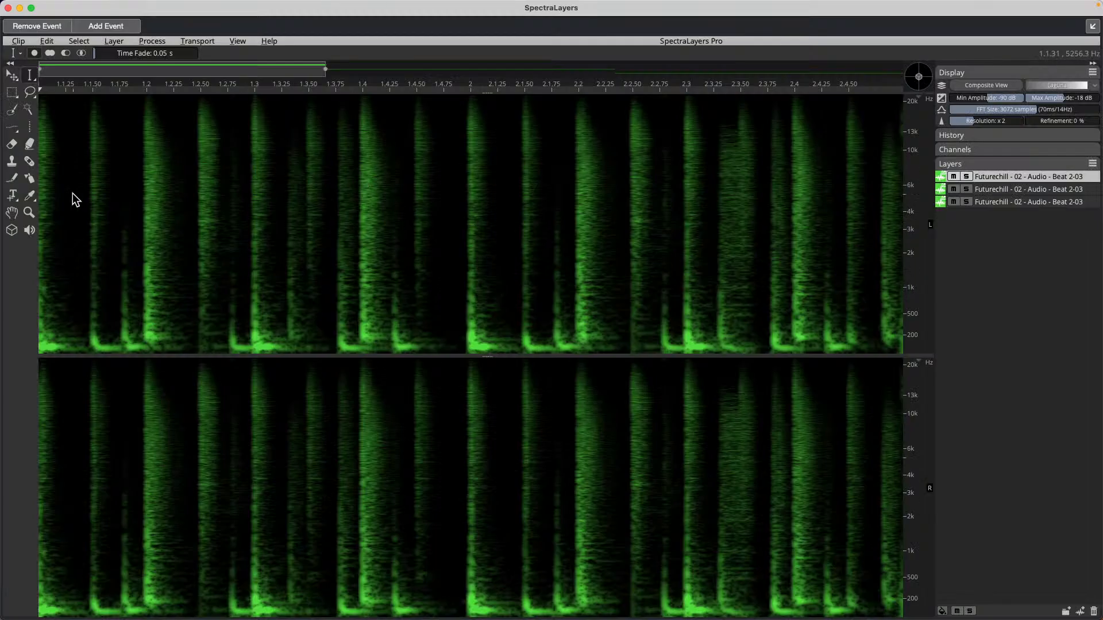
pyautogui.click(11, 92)
pyautogui.moveTo(210, 256); pyautogui.dragTo(351, 297)
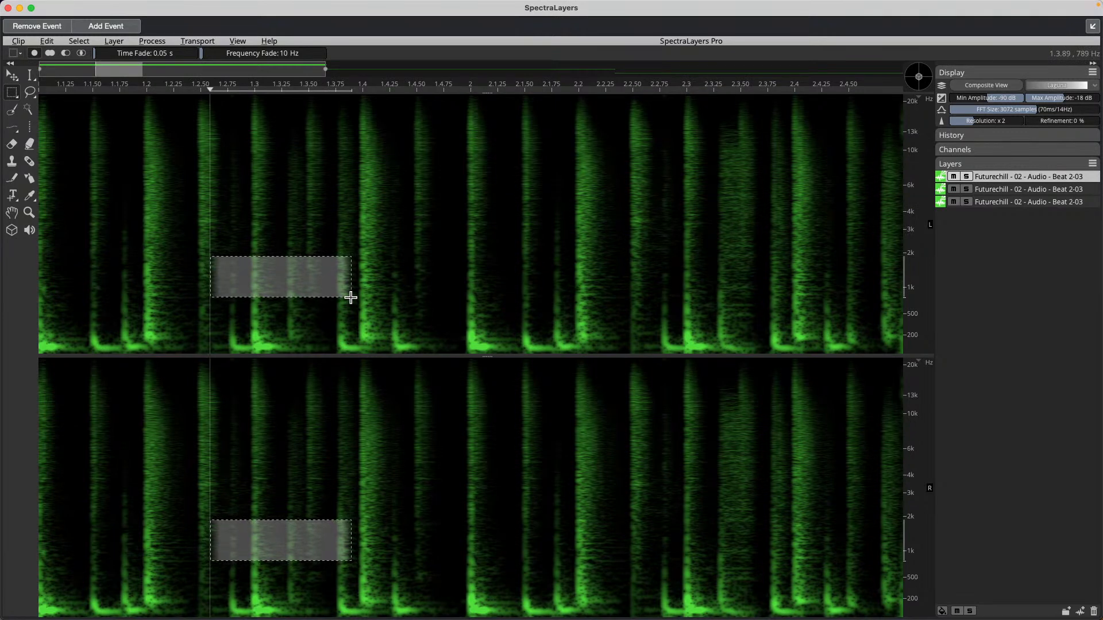
pyautogui.moveTo(184, 92); pyautogui.dragTo(64, 102)
pyautogui.press('space')
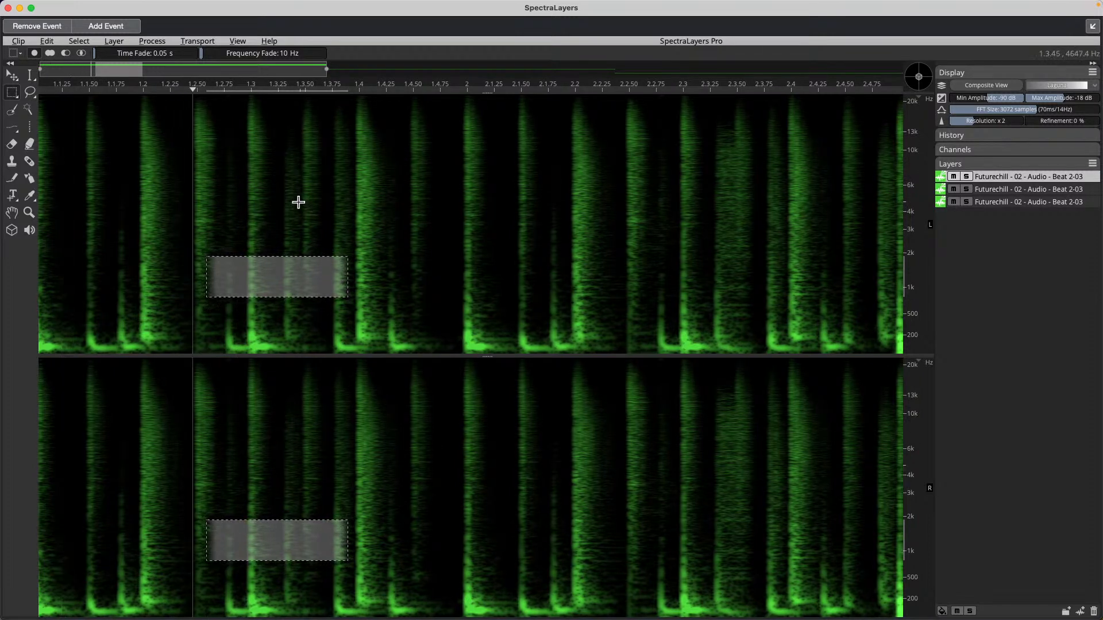
# Audition two rectangular selections, one of about 900 Hz to 4 kHz and one of the lowest frequencies between beat 1.3 and bar 2.
pyautogui.moveTo(227, 205); pyautogui.dragTo(410, 292)
pyautogui.click(172, 90)
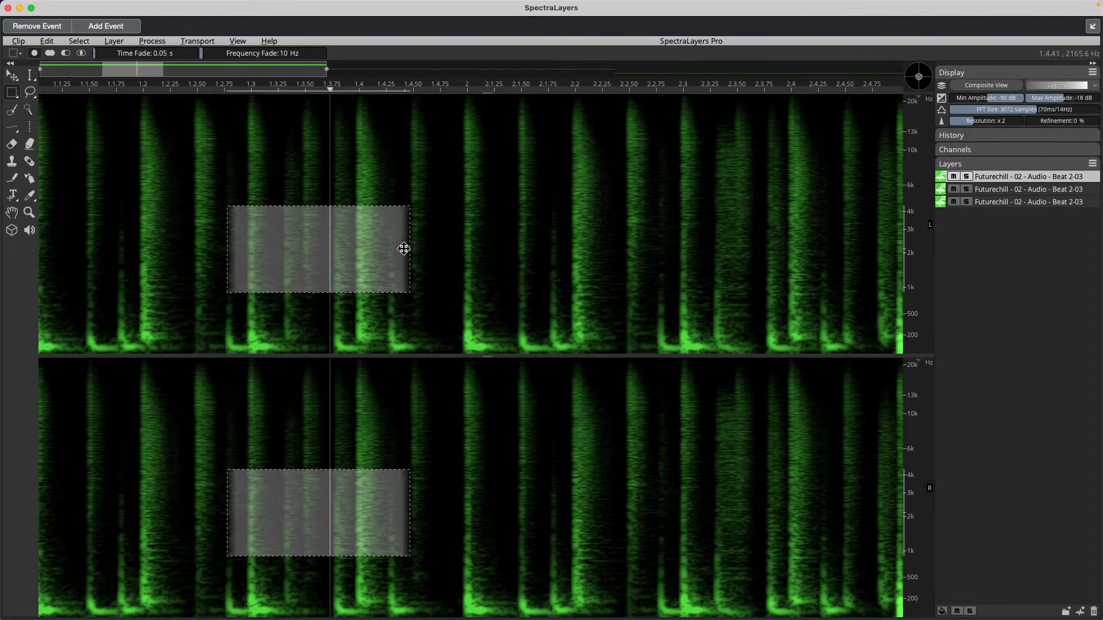
pyautogui.moveTo(238, 324); pyautogui.dragTo(458, 362)
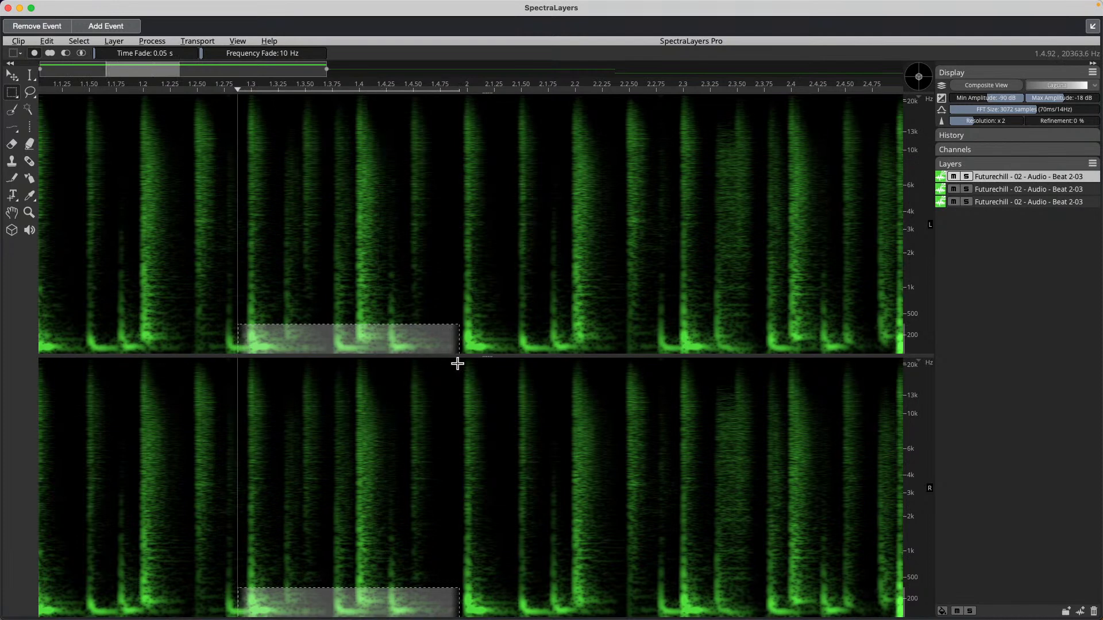
pyautogui.moveTo(213, 89); pyautogui.dragTo(146, 99)
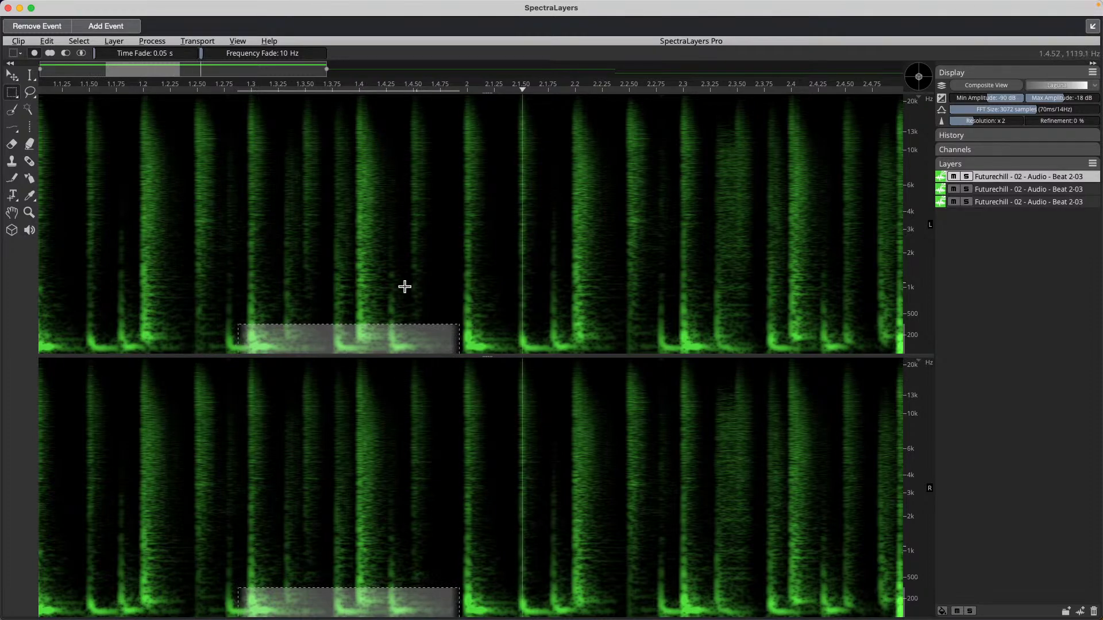
# Audition a rectangular selection of about 500 Hz to 1.2 kHz between beat 1.3 and bar 2.
pyautogui.moveTo(267, 278); pyautogui.dragTo(453, 320)
pyautogui.moveTo(224, 92); pyautogui.dragTo(198, 91)
pyautogui.press('space')
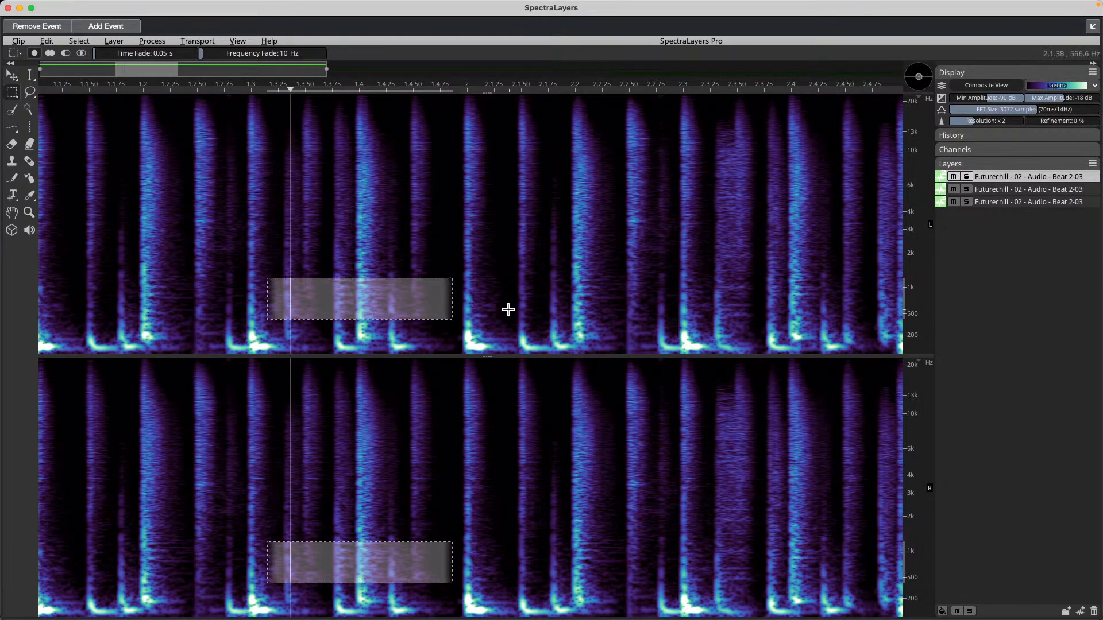
# Audition a tall rectangular selection up to about 5 kHz around bar 2, and another covering the high frequencies above about 7 kHz.
pyautogui.moveTo(382, 195); pyautogui.dragTo(529, 347)
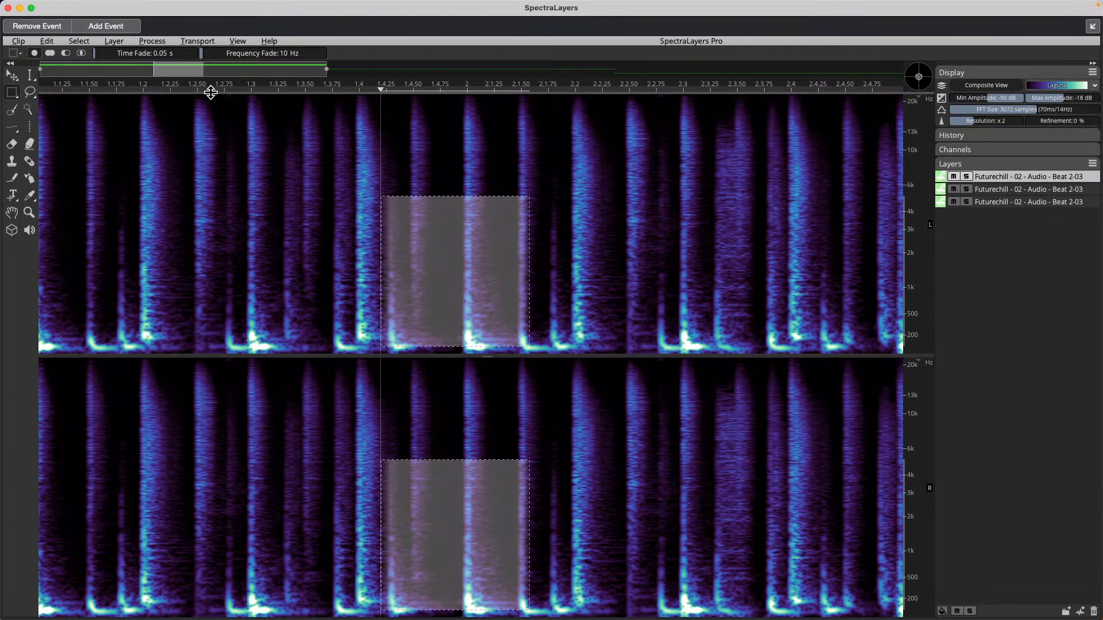
pyautogui.click(194, 91)
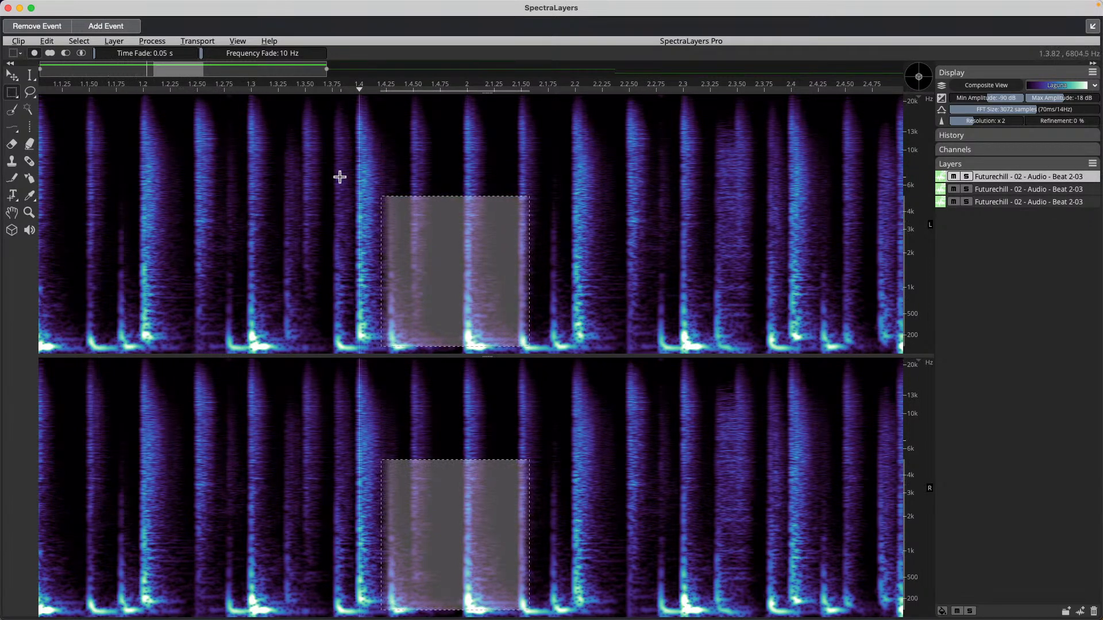
pyautogui.moveTo(391, 110); pyautogui.dragTo(573, 178)
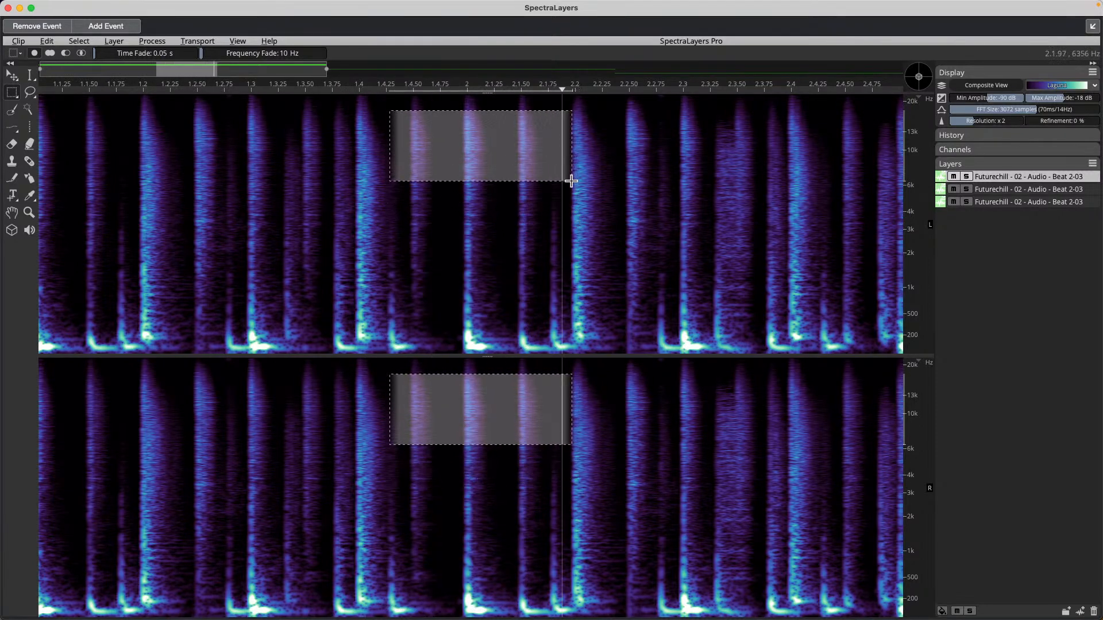
pyautogui.click(291, 88)
pyautogui.press('space')
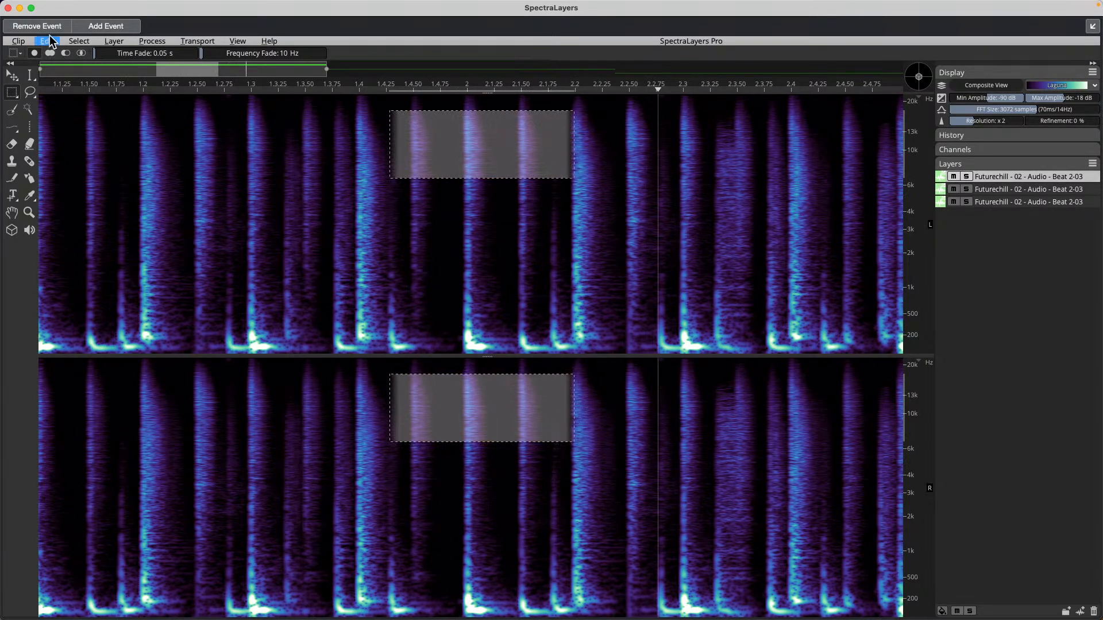
# Close the separate SpectraLayers window and set the Futurechill - 02 audio track to No Extension.
pyautogui.click(8, 8)
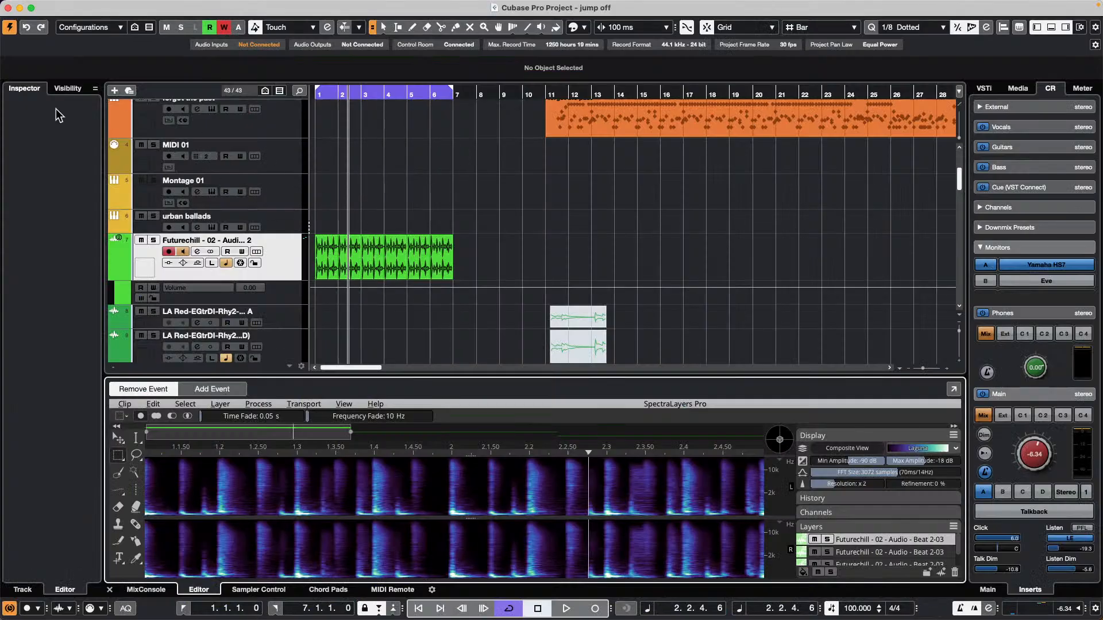
pyautogui.click(285, 257)
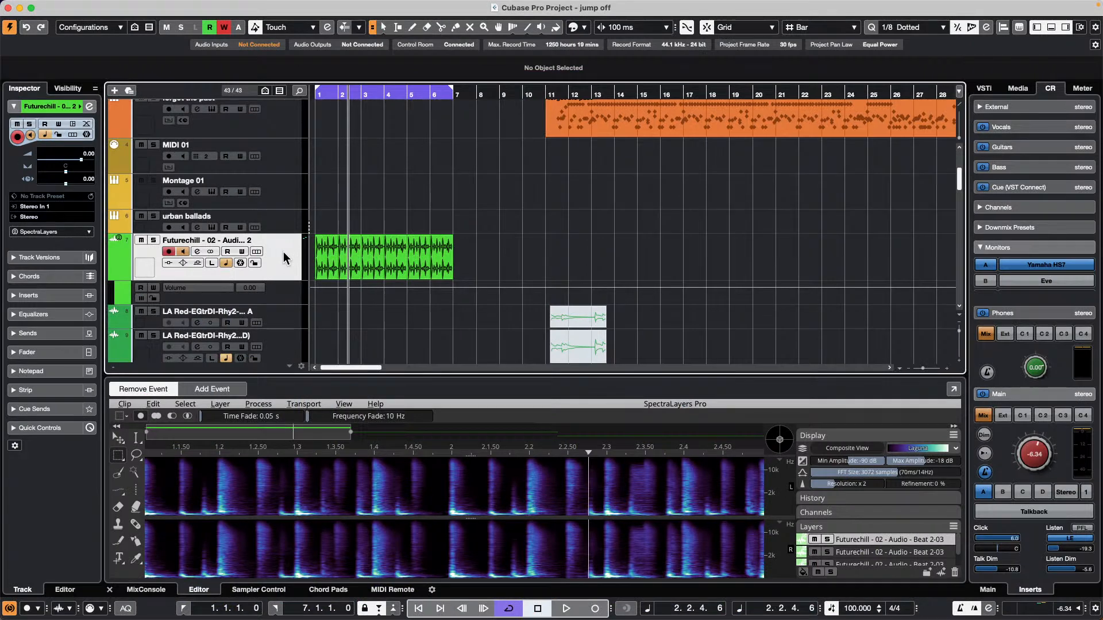
pyautogui.click(51, 230)
pyautogui.click(57, 221)
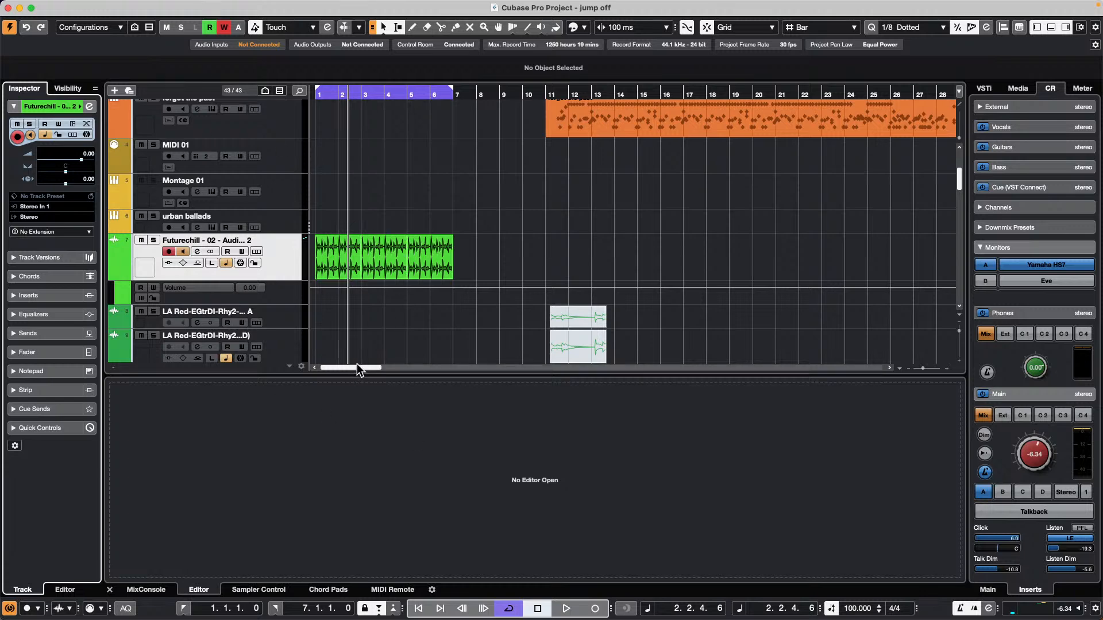
# Show the MixConsole in the lower zone, open it in a separate window, select the first LA Red channel, and close the window.
pyautogui.moveTo(357, 368)
pyautogui.mouseDown()
pyautogui.moveTo(426, 370)
pyautogui.moveTo(357, 368)
pyautogui.mouseUp()
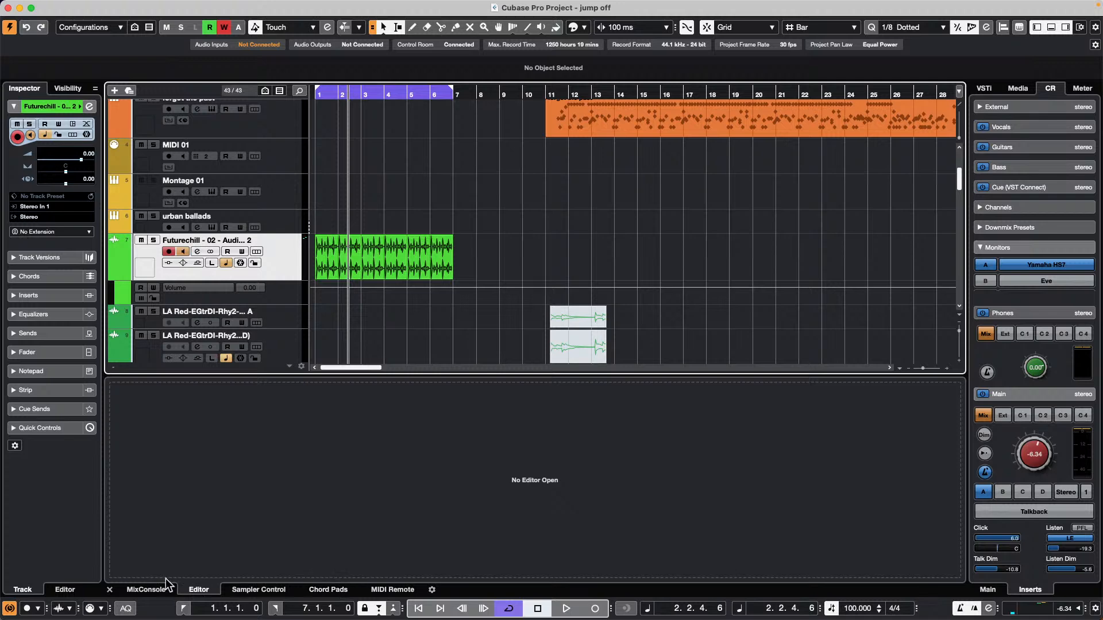
pyautogui.click(150, 590)
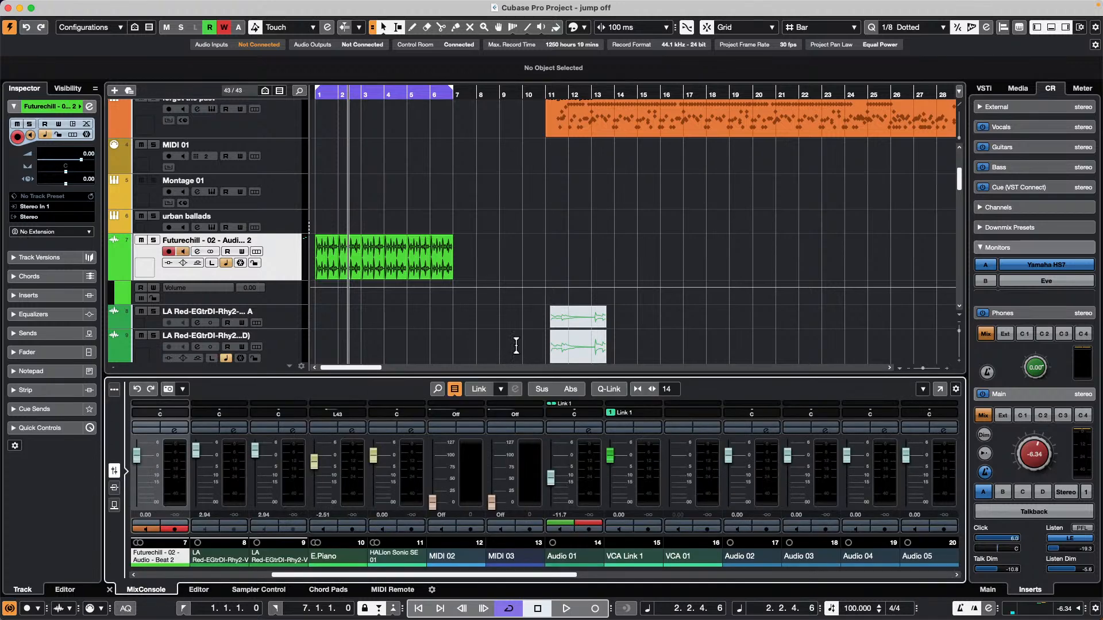
pyautogui.click(940, 389)
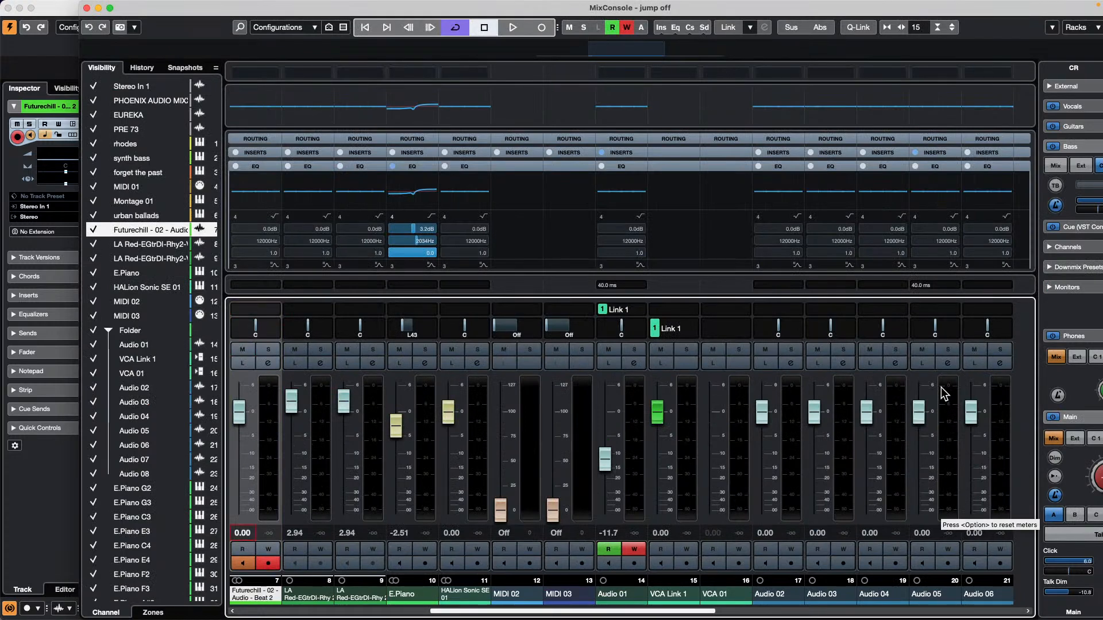
pyautogui.click(320, 457)
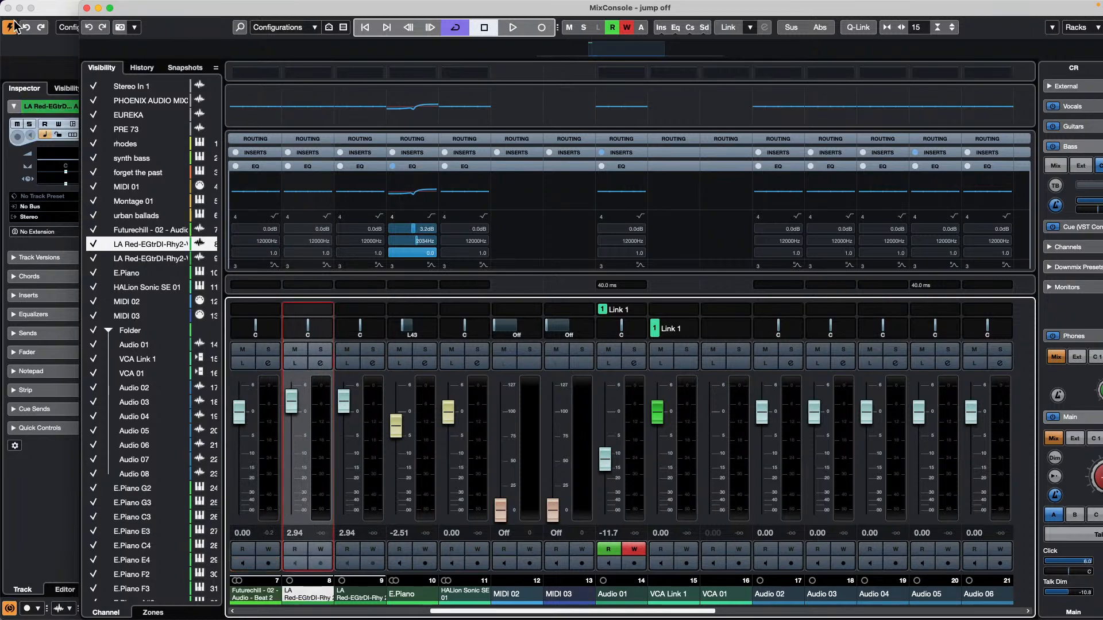
pyautogui.click(87, 8)
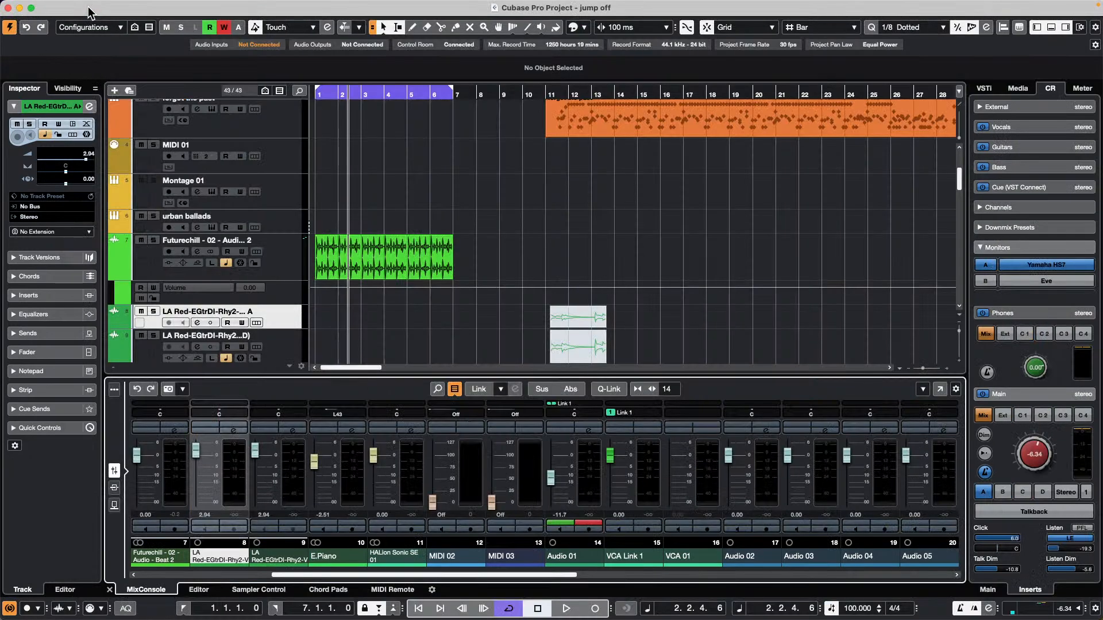
# Select the Futurechill event starting at bar 3 and open the MixConsole in its own window.
pyautogui.click(374, 265)
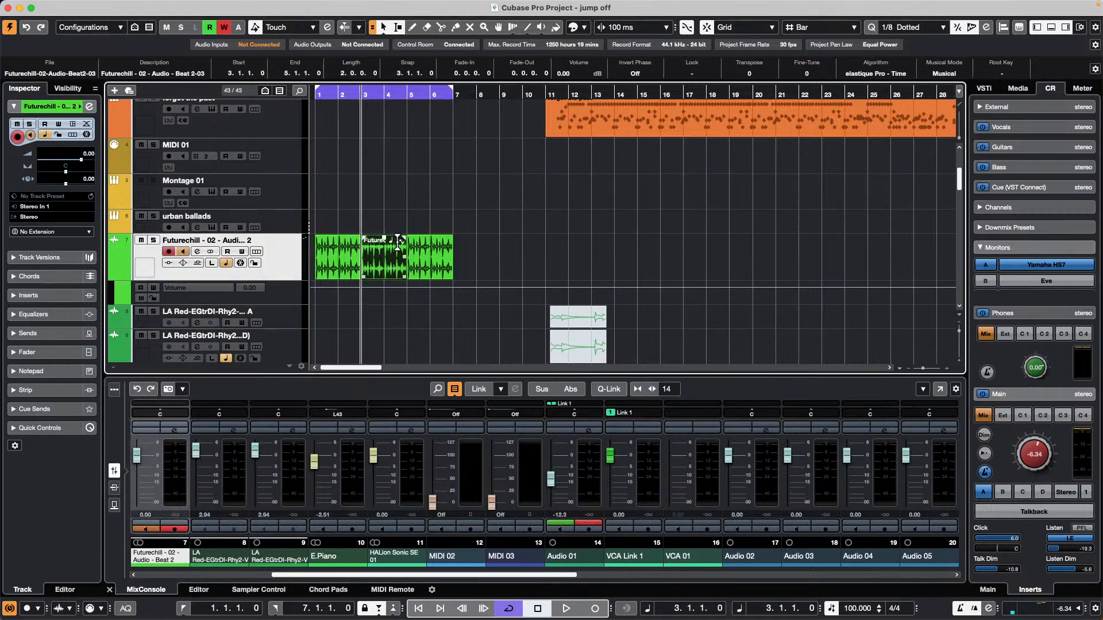
pyautogui.press('F3')
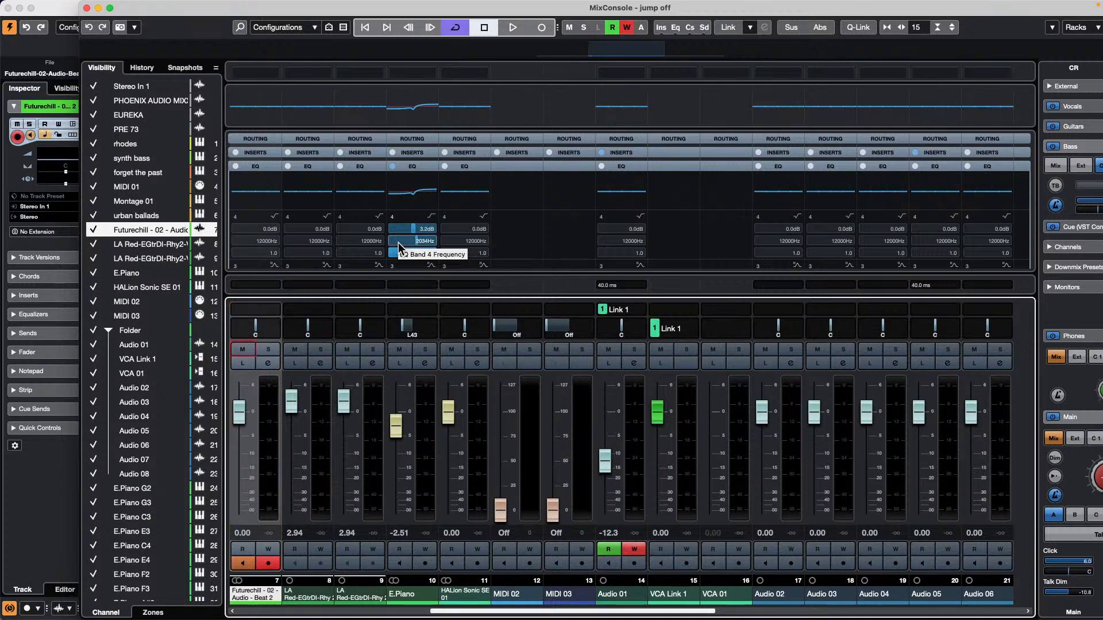
pyautogui.moveTo(401, 249); pyautogui.dragTo(230, 115)
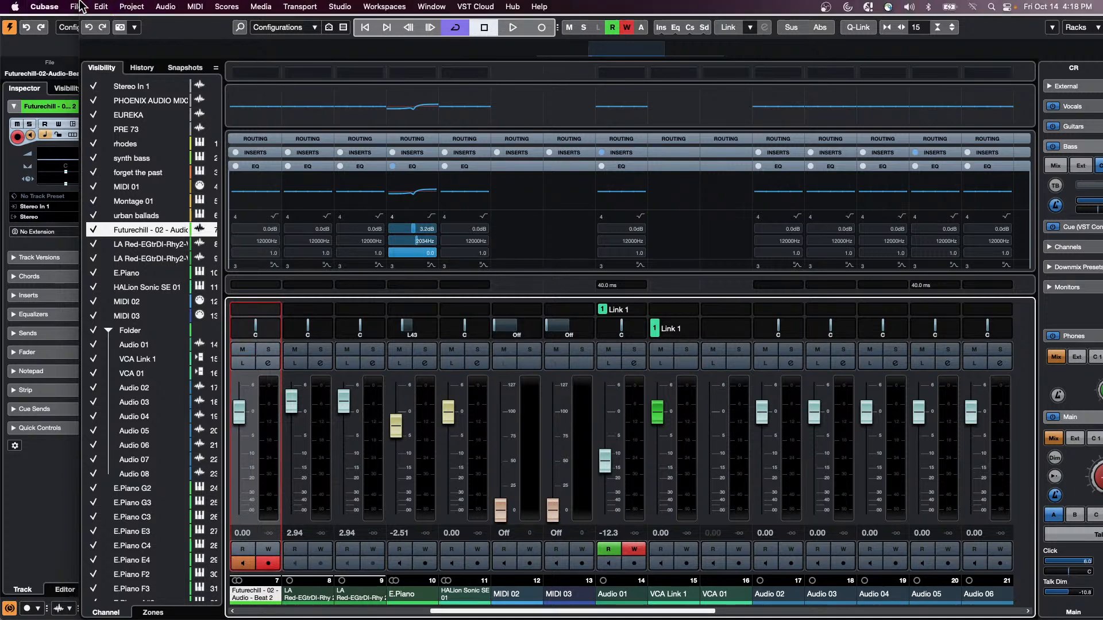
pyautogui.click(10, 7)
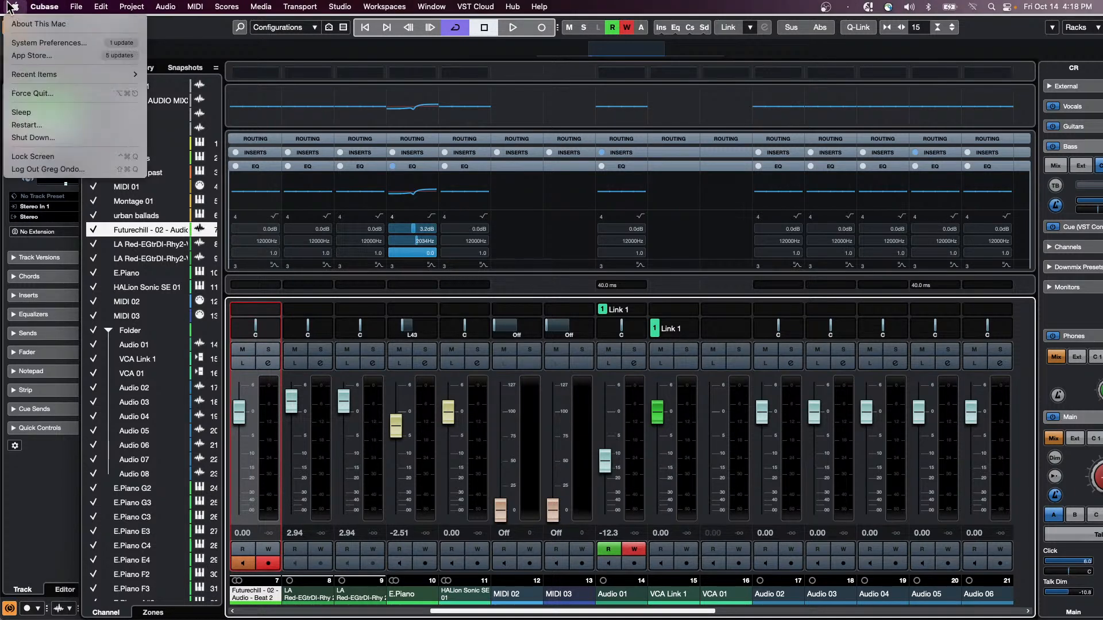
# Dismiss the open system menu and step the channel selection forward from the Futurechill track through to the E.Piano channels.
pyautogui.click(287, 50)
pyautogui.press('Right')
pyautogui.press('Right')
pyautogui.press('Right')
pyautogui.press('Right')
pyautogui.press('Right')
pyautogui.press('Right')
pyautogui.press('Right')
pyautogui.press('Right')
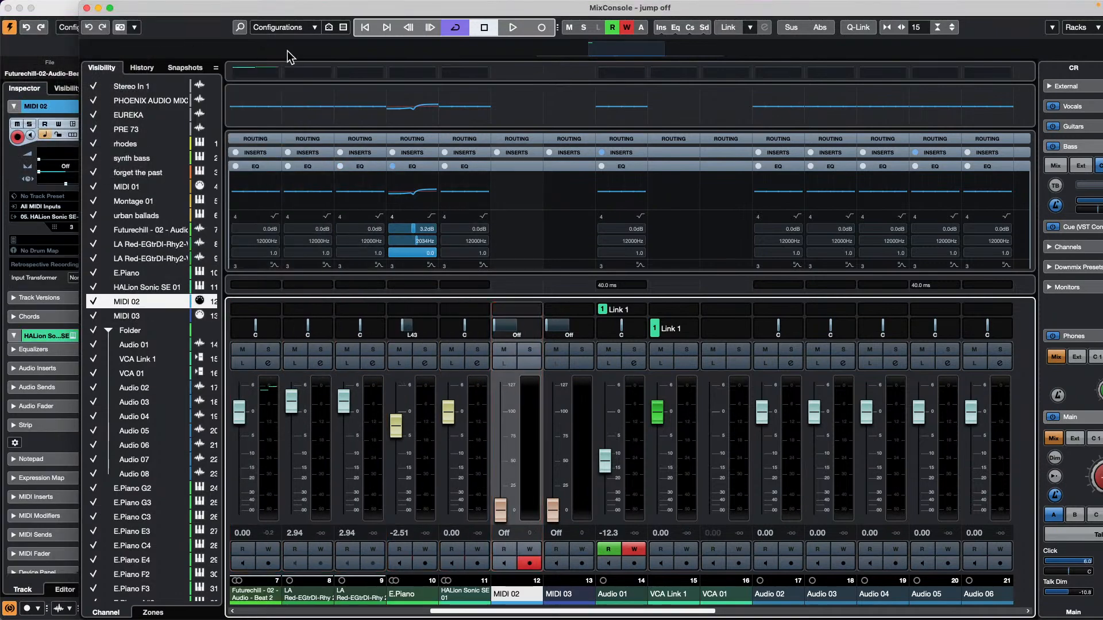
pyautogui.press('Right')
pyautogui.press('Right')
pyautogui.press('Right')
pyautogui.press('Right')
pyautogui.press('Right')
pyautogui.press('Right')
pyautogui.press('Right')
pyautogui.press('Right')
pyautogui.press('Right')
pyautogui.press('Right')
pyautogui.press('Right')
pyautogui.press('Right')
pyautogui.press('Right')
pyautogui.press('Right')
pyautogui.press('Right')
pyautogui.press('Right')
pyautogui.press('Right')
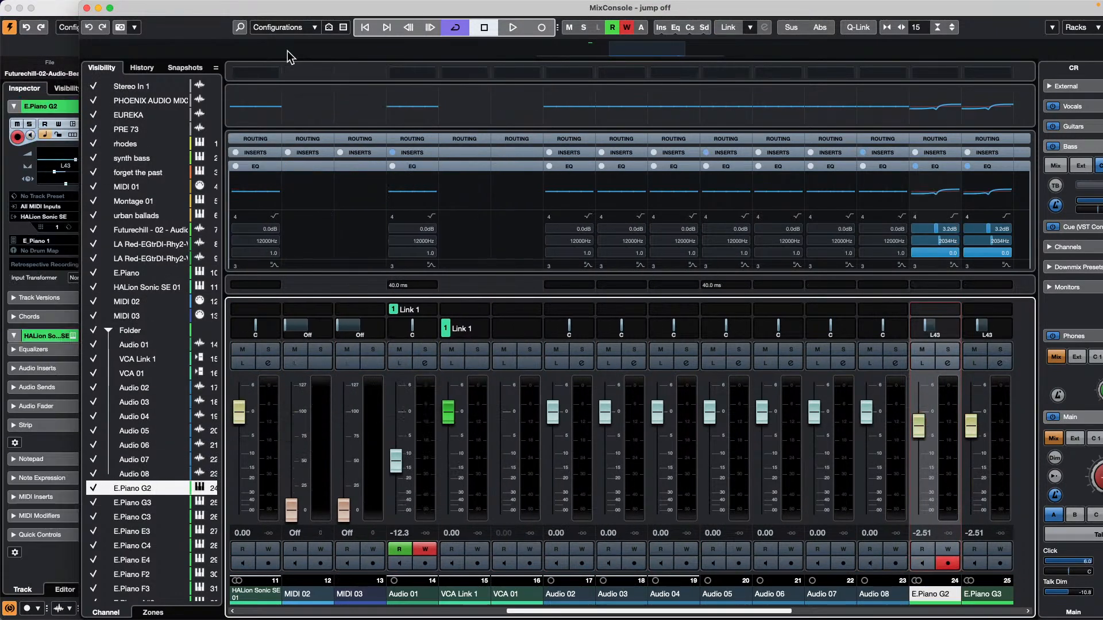
pyautogui.press('Right')
pyautogui.press('Right')
pyautogui.press('Right')
pyautogui.press('Right')
pyautogui.press('Right')
# Step the channel selection back from the E.Piano channels to the Audio channels inside the folder.
pyautogui.press('Left')
pyautogui.press('Left')
pyautogui.press('Left')
pyautogui.press('Left')
pyautogui.press('Left')
pyautogui.press('Left')
pyautogui.press('Left')
pyautogui.press('Left')
pyautogui.press('Left')
pyautogui.press('Left')
pyautogui.press('Left')
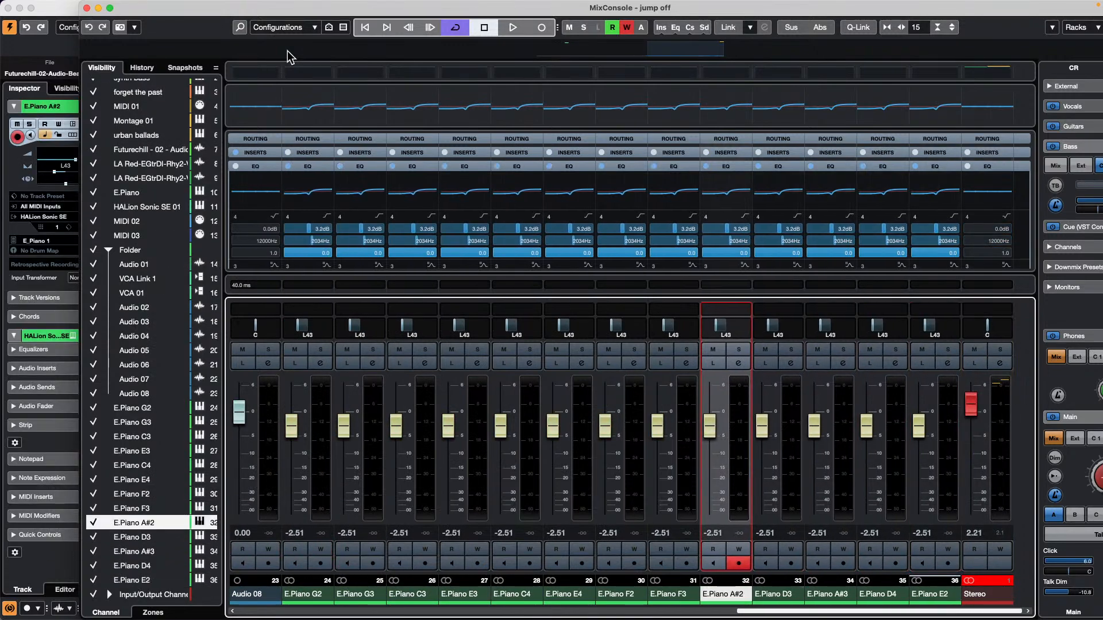
pyautogui.press('Left')
pyautogui.press('Left')
pyautogui.press('Left')
pyautogui.press('Left')
pyautogui.press('Left')
pyautogui.press('Left')
pyautogui.press('Left')
pyautogui.press('Left')
pyautogui.press('Left')
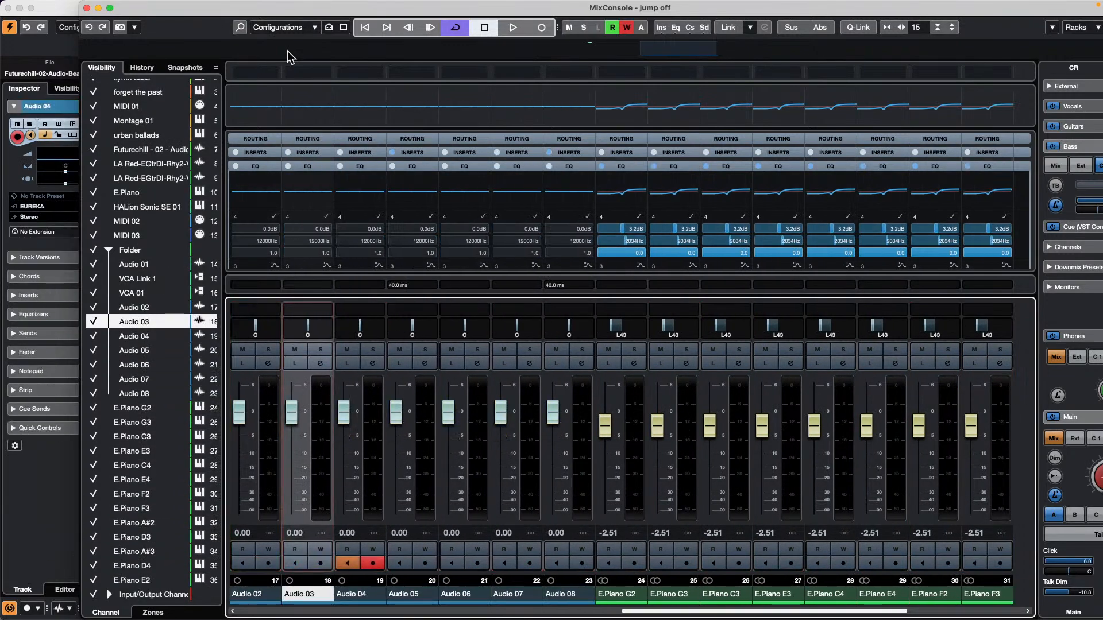
pyautogui.press('Left')
pyautogui.press('Left')
pyautogui.press('Left')
pyautogui.press('Left')
pyautogui.press('Left')
# Step the channel selection forward again from the folder's Audio channels into the E.Piano channels.
pyautogui.press('Right')
pyautogui.press('Right')
pyautogui.press('Right')
pyautogui.press('Right')
pyautogui.press('Right')
pyautogui.press('Right')
pyautogui.press('Right')
pyautogui.press('Right')
pyautogui.press('Right')
pyautogui.press('Right')
pyautogui.press('Right')
pyautogui.press('Right')
pyautogui.press('Right')
pyautogui.press('Right')
pyautogui.press('Right')
pyautogui.press('Right')
pyautogui.press('Right')
pyautogui.press('Right')
pyautogui.press('Right')
pyautogui.press('Right')
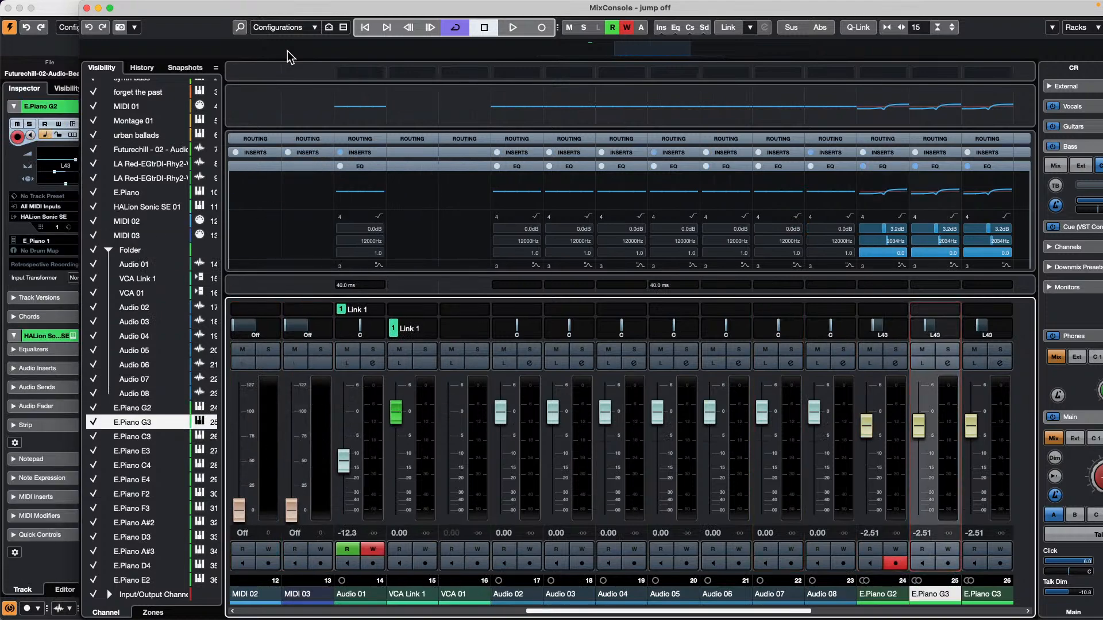
pyautogui.press('Right')
pyautogui.press('Right')
pyautogui.press('Right')
pyautogui.press('Right')
# Step the channel selection all the way back past the folder and MIDI channels to the early instrument channels around urban ballads.
pyautogui.press('Left')
pyautogui.press('Left')
pyautogui.press('Left')
pyautogui.press('Left')
pyautogui.press('Left')
pyautogui.press('Left')
pyautogui.press('Left')
pyautogui.press('Left')
pyautogui.press('Left')
pyautogui.press('Left')
pyautogui.press('Left')
pyautogui.press('Left')
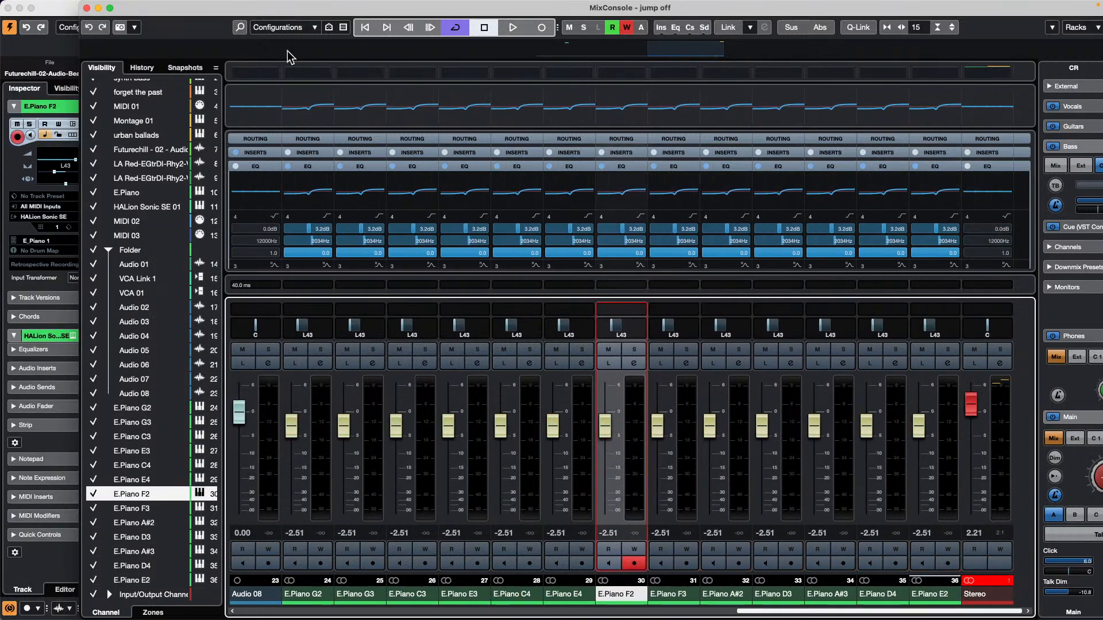
pyautogui.press('Left')
pyautogui.press('Left')
pyautogui.press('Left')
pyautogui.press('Left')
pyautogui.press('Left')
pyautogui.press('Left')
pyautogui.press('Left')
pyautogui.press('Left')
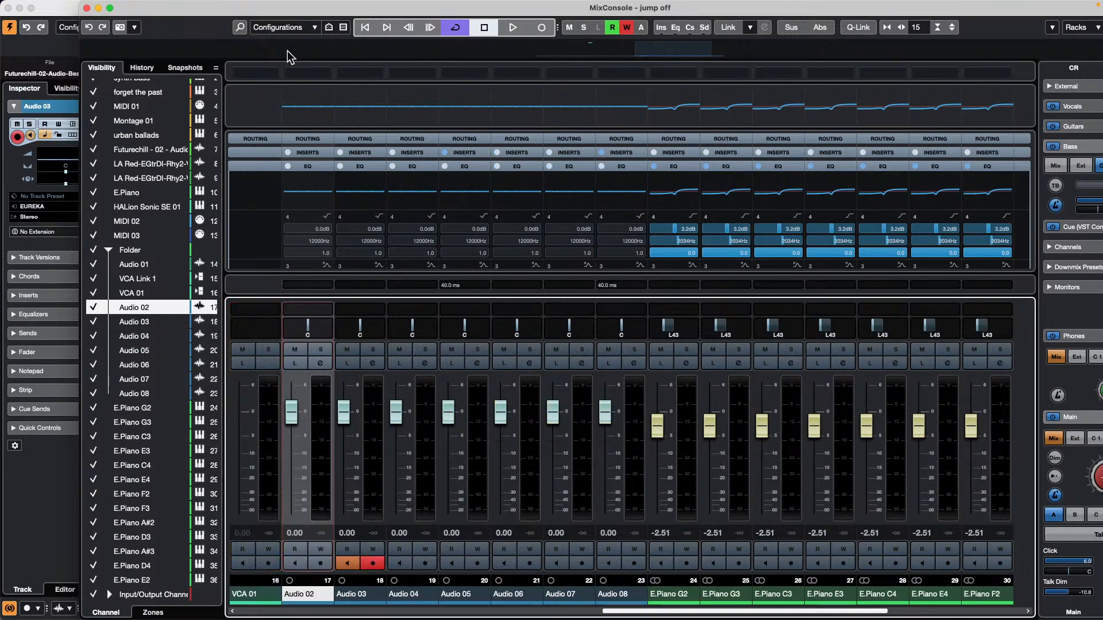
pyautogui.press('Left')
pyautogui.press('Left')
pyautogui.press('Left')
pyautogui.press('Left')
pyautogui.press('Left')
pyautogui.press('Left')
pyautogui.press('Left')
pyautogui.press('Left')
pyautogui.press('Left')
pyautogui.press('Left')
pyautogui.press('Left')
pyautogui.press('Left')
pyautogui.press('Left')
pyautogui.press('Left')
pyautogui.press('Left')
pyautogui.press('Left')
pyautogui.press('Left')
pyautogui.press('Left')
pyautogui.press('Left')
pyautogui.press('Left')
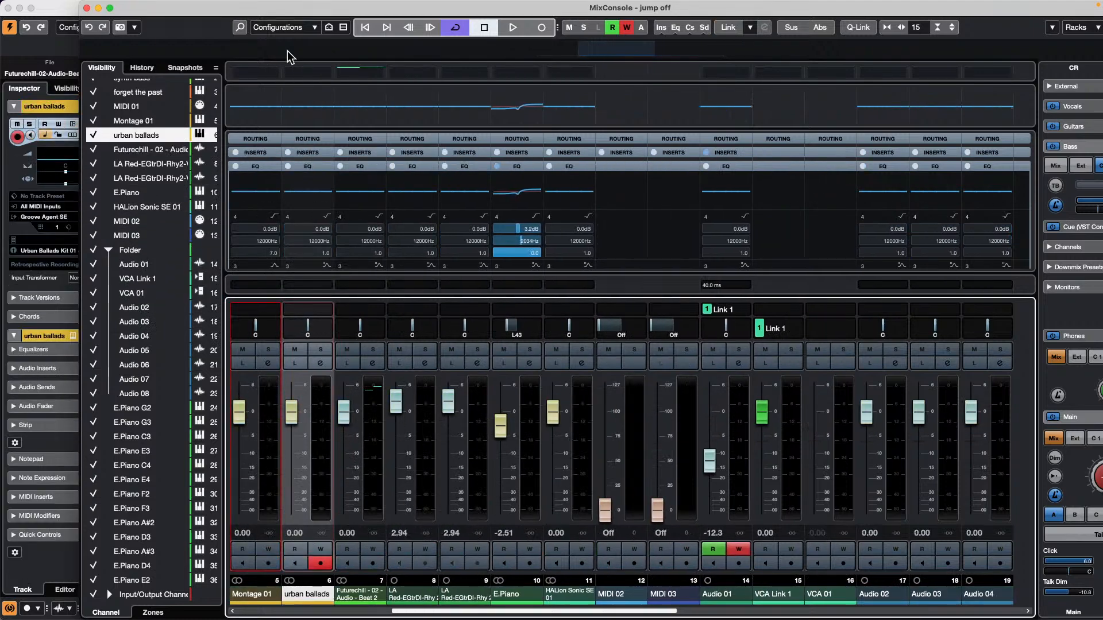
# Advance the channel selection from urban ballads through the Audio channels to E.Piano E2, the last channel before the Stereo output.
pyautogui.press('Right')
pyautogui.press('Right')
pyautogui.press('Right')
pyautogui.press('Right')
pyautogui.press('Right')
pyautogui.press('Right')
pyautogui.press('Right')
pyautogui.press('Right')
pyautogui.press('Right')
pyautogui.press('Right')
pyautogui.press('Right')
pyautogui.press('Right')
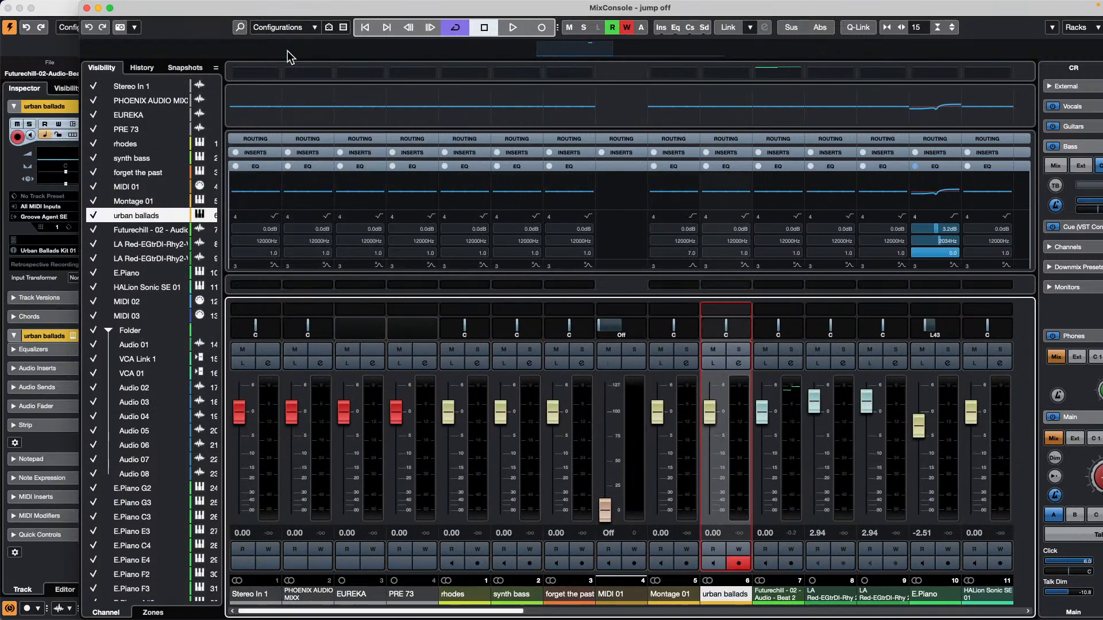
pyautogui.press('Right')
pyautogui.press('Right')
pyautogui.press('Right')
pyautogui.press('Right')
pyautogui.press('Right')
pyautogui.press('Right')
pyautogui.press('Right')
pyautogui.press('Right')
pyautogui.press('Right')
pyautogui.press('Right')
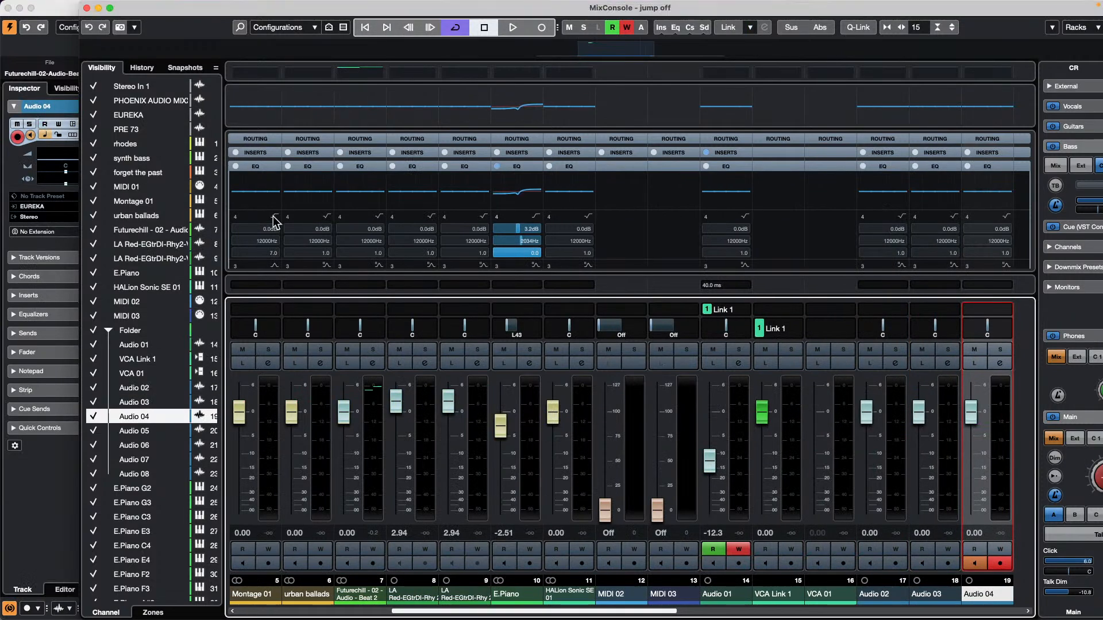
pyautogui.press('Right')
pyautogui.press('Right')
pyautogui.press('Right')
pyautogui.press('Right')
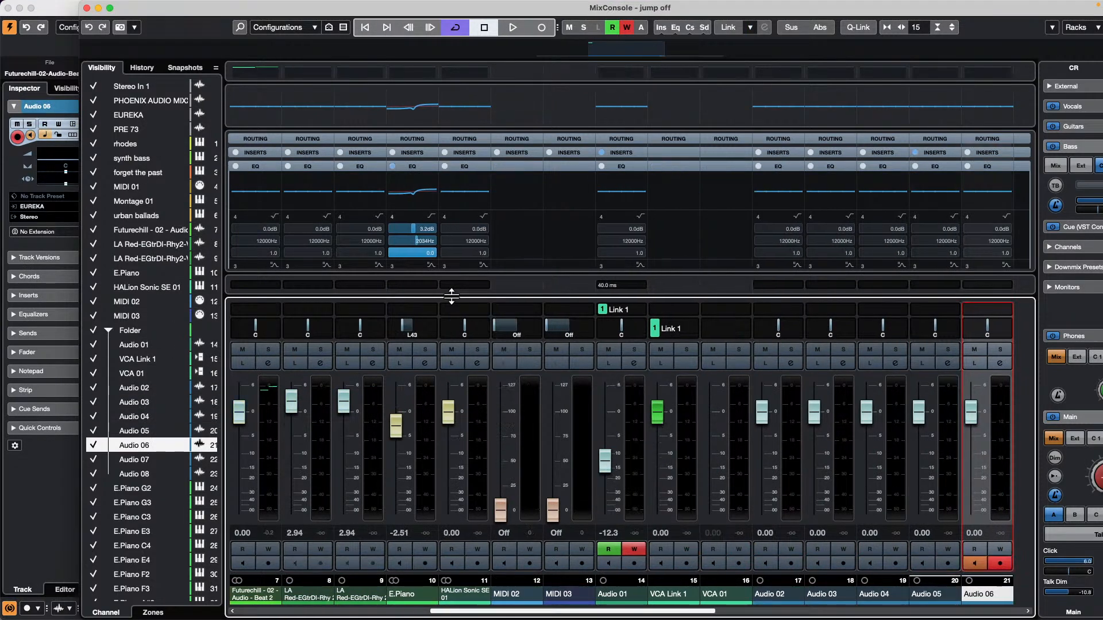
pyautogui.press('Right')
pyautogui.press('Right')
pyautogui.press('Right')
pyautogui.press('Right')
pyautogui.press('Right')
pyautogui.press('Right')
pyautogui.press('Right')
pyautogui.press('Right')
pyautogui.press('Right')
pyautogui.press('Right')
pyautogui.press('Right')
pyautogui.press('Right')
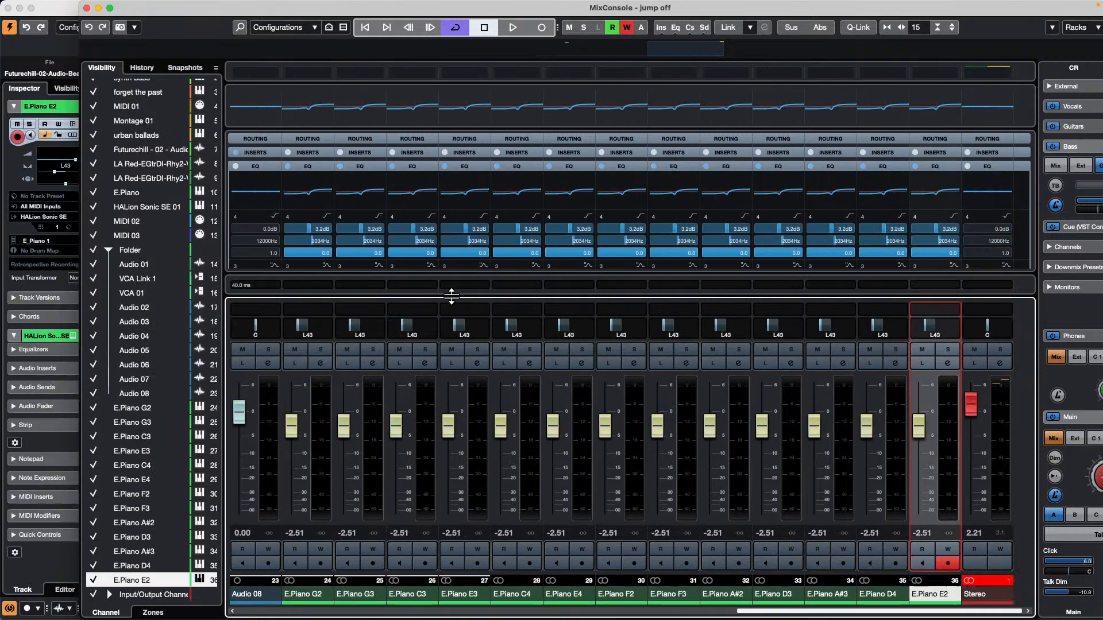
# Step the channel selection back from E.Piano E2 through the folder's Audio channels to VCA Link 1.
pyautogui.press('Left')
pyautogui.press('Left')
pyautogui.press('Left')
pyautogui.press('Left')
pyautogui.press('Left')
pyautogui.press('Left')
pyautogui.press('Left')
pyautogui.press('Left')
pyautogui.press('Left')
pyautogui.press('Left')
pyautogui.press('Left')
pyautogui.press('Left')
pyautogui.press('Left')
pyautogui.press('Left')
pyautogui.press('Left')
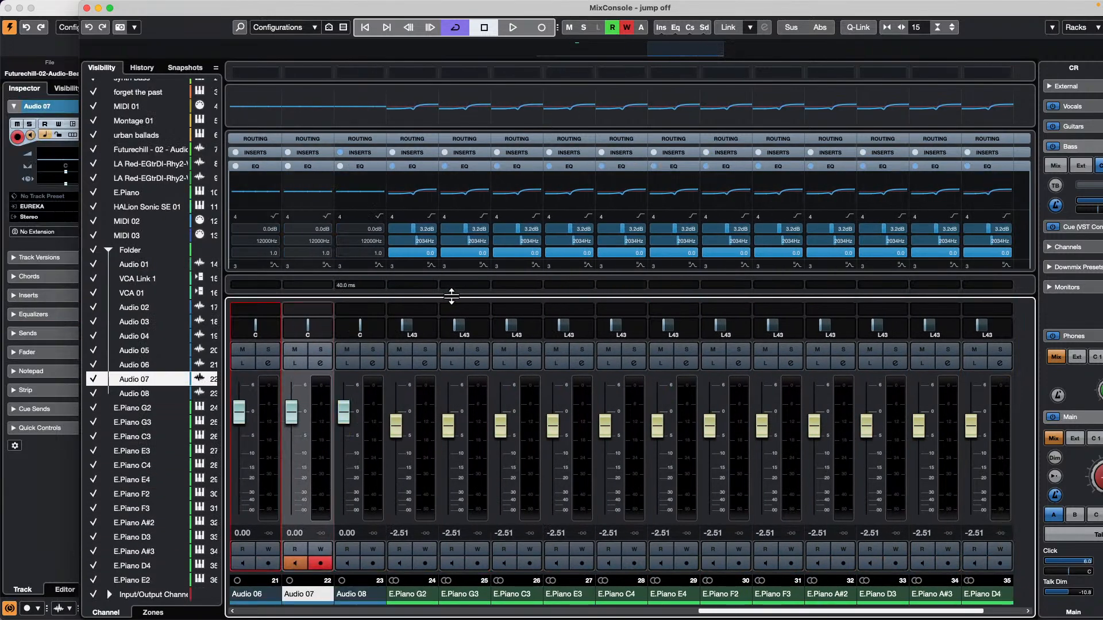
pyautogui.press('Left')
pyautogui.press('Left')
pyautogui.press('Left')
pyautogui.press('Left')
pyautogui.press('Left')
pyautogui.press('Left')
pyautogui.press('Left')
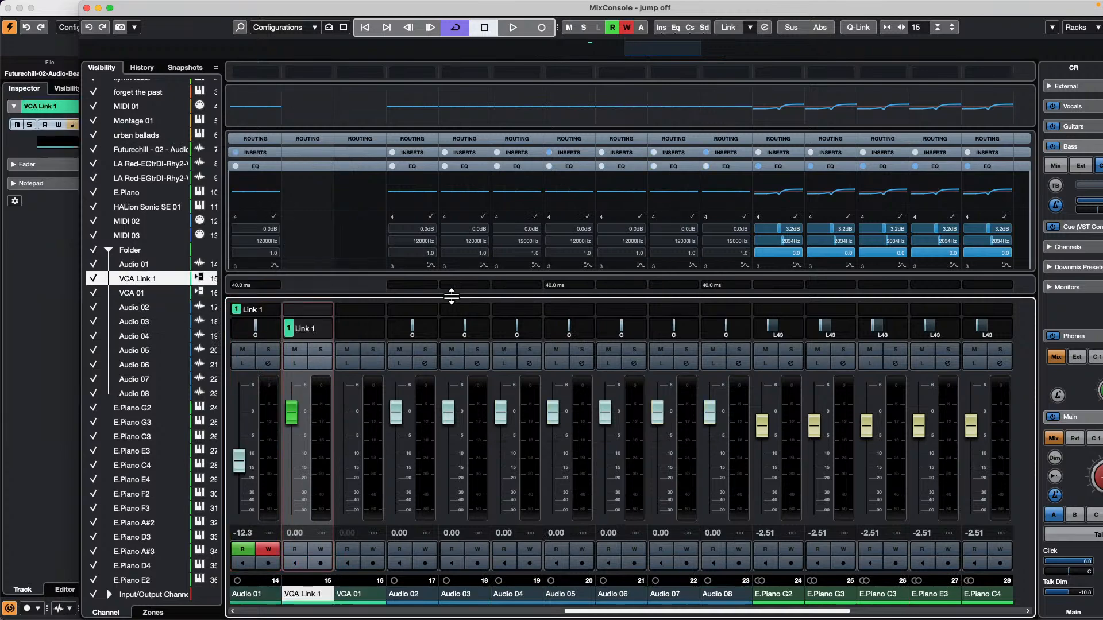
# Step the channel selection forward from VCA Link 1 through the Audio and E.Piano channels to the Stereo output.
pyautogui.press('Right')
pyautogui.press('Right')
pyautogui.press('Right')
pyautogui.press('Right')
pyautogui.press('Right')
pyautogui.press('Right')
pyautogui.press('Right')
pyautogui.press('Right')
pyautogui.press('Right')
pyautogui.press('Right')
pyautogui.press('Right')
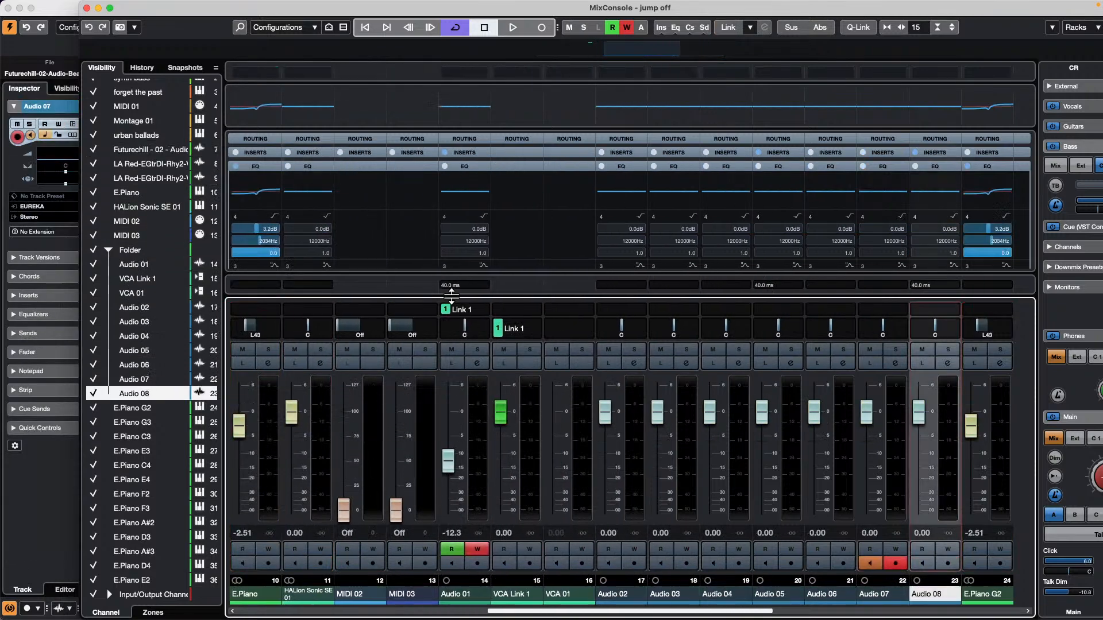
pyautogui.press('Right')
pyautogui.press('Right')
pyautogui.press('Right')
pyautogui.press('Right')
pyautogui.press('Right')
pyautogui.press('Right')
pyautogui.press('Right')
pyautogui.press('Right')
pyautogui.press('Right')
pyautogui.press('Right')
pyautogui.press('Right')
pyautogui.press('Right')
pyautogui.press('Right')
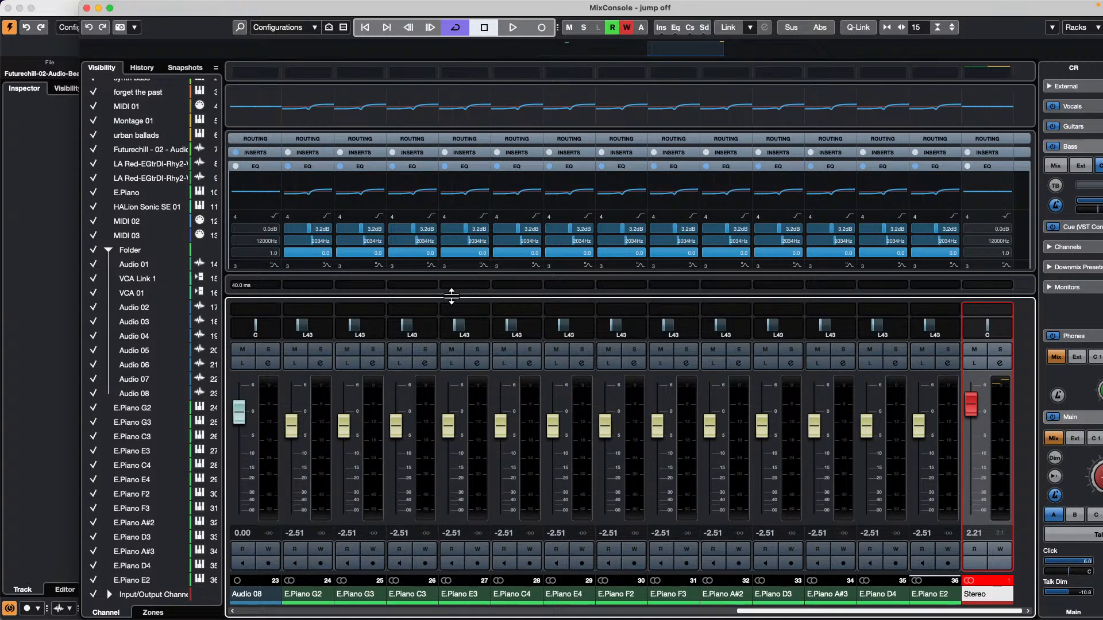
# Switch to Finder, find Steinberg Library Manager in the Applications folder and launch it.
pyautogui.moveTo(537, 610)
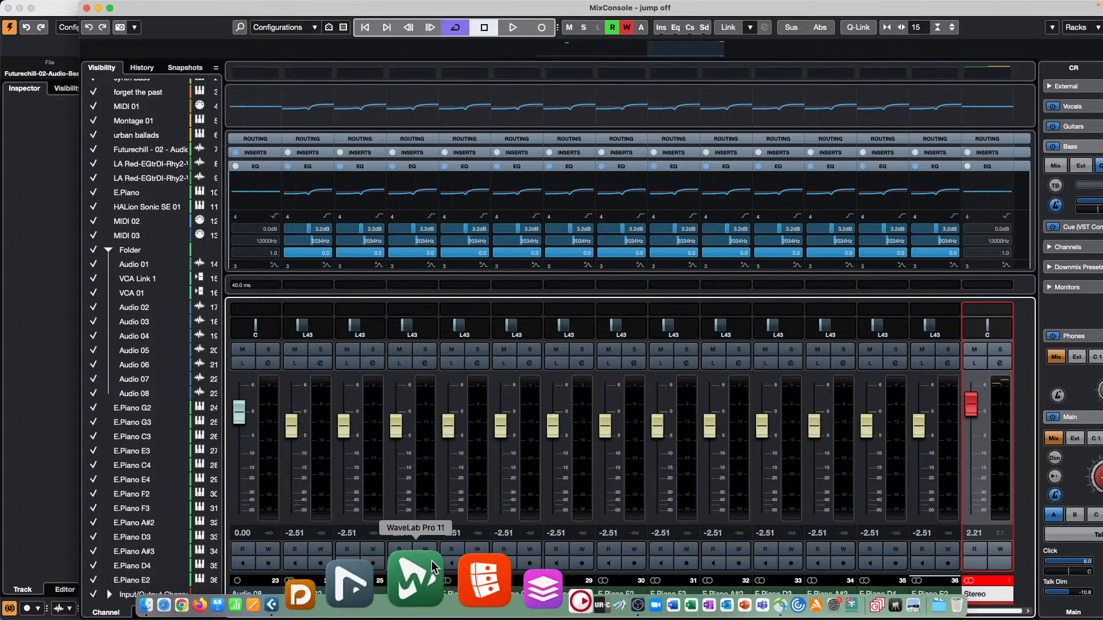
pyautogui.click(232, 583)
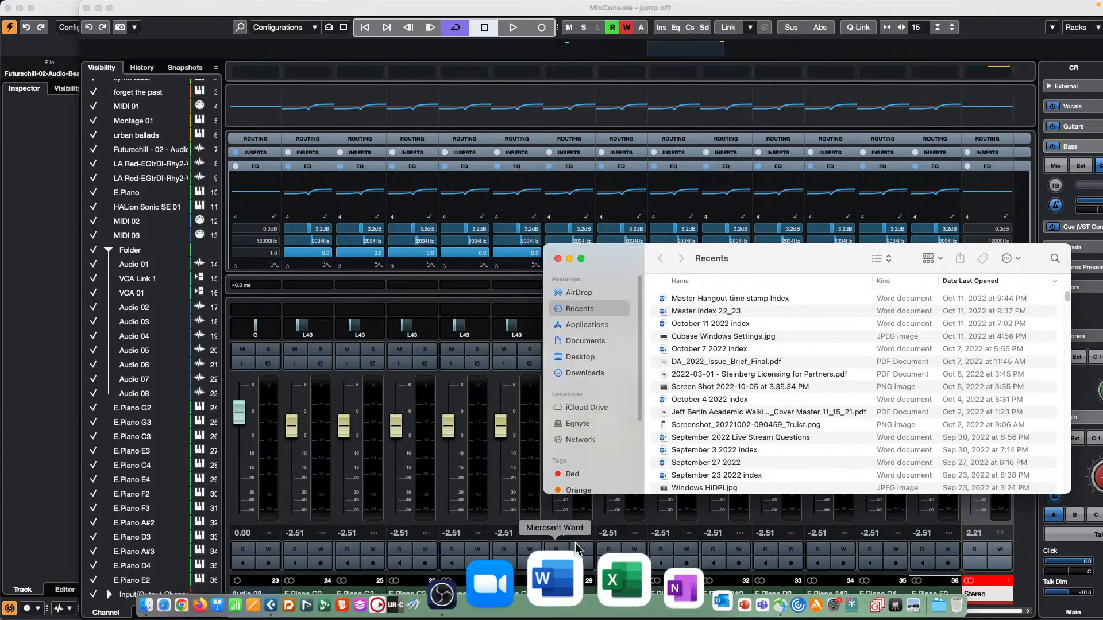
pyautogui.click(589, 323)
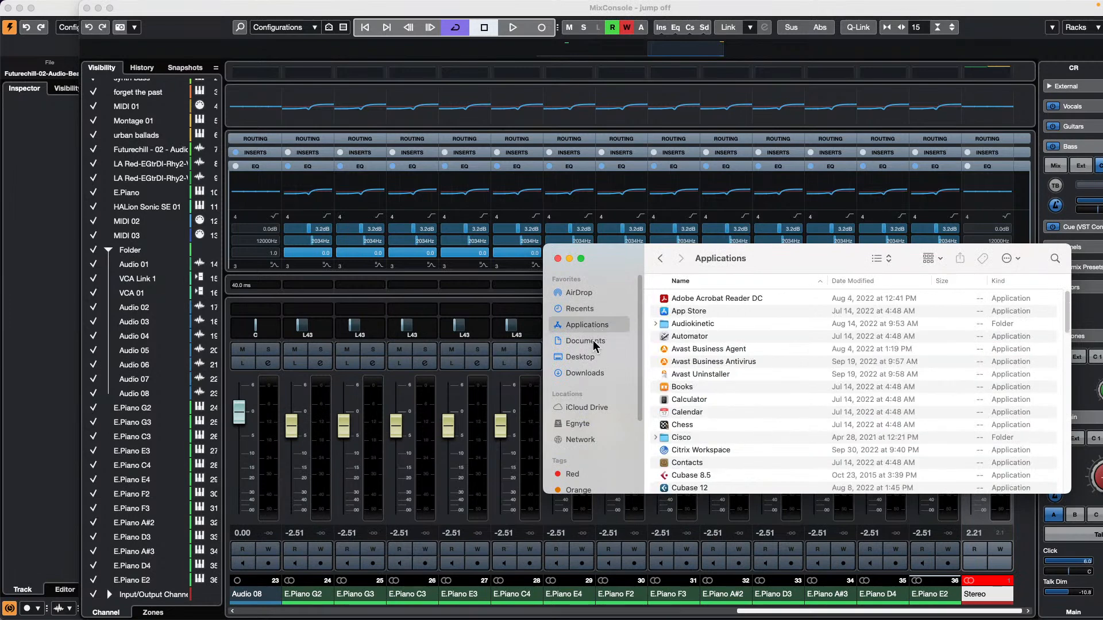
pyautogui.scroll(-5, 747, 371)
pyautogui.scroll(-15, 747, 370)
pyautogui.scroll(-10, 746, 368)
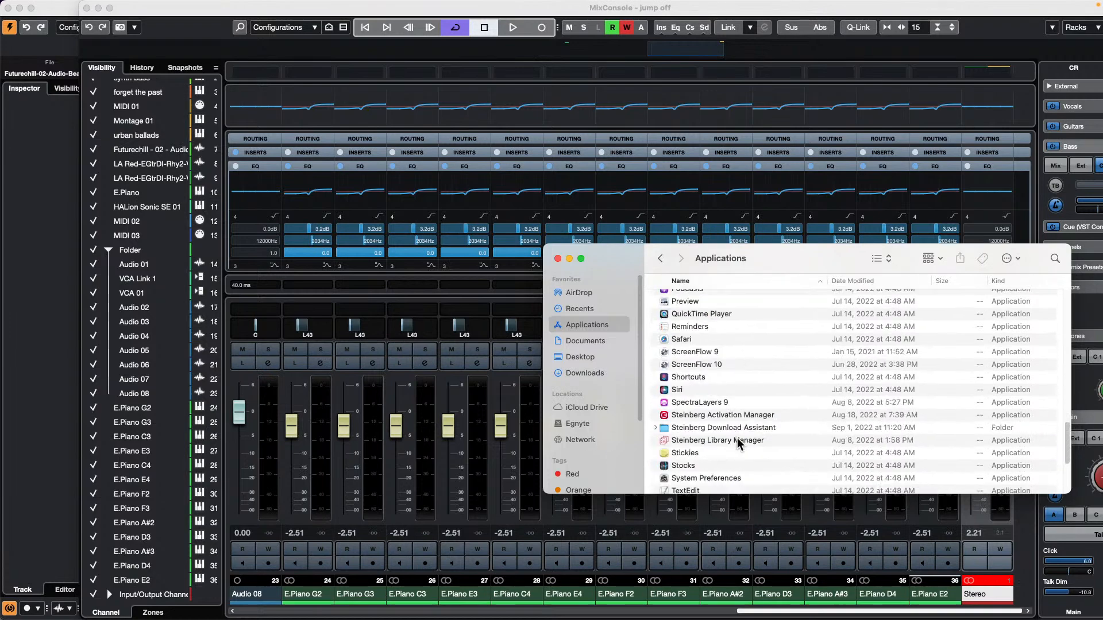
pyautogui.click(718, 440)
pyautogui.doubleClick(718, 440)
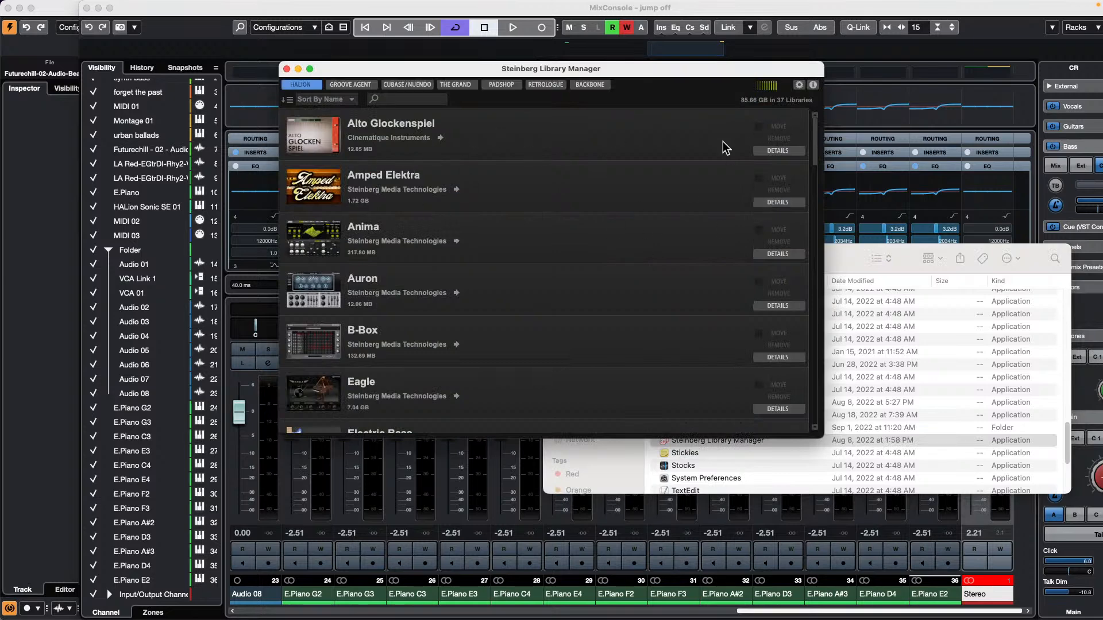
# Display the library default location option in Steinberg Library Manager, then close the manager.
pyautogui.click(799, 84)
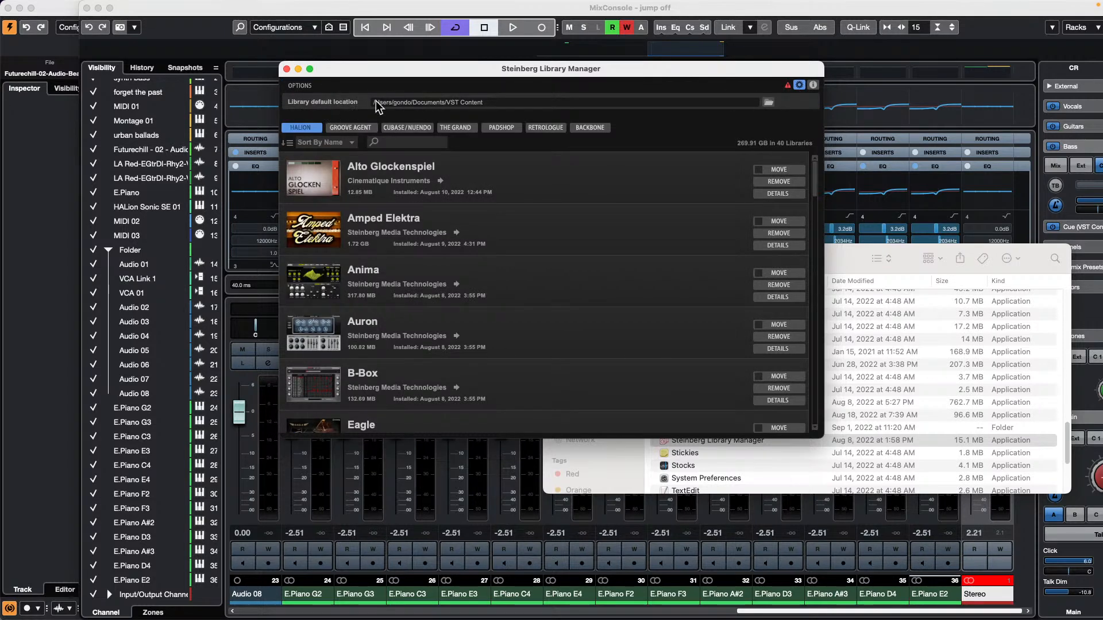
pyautogui.click(287, 69)
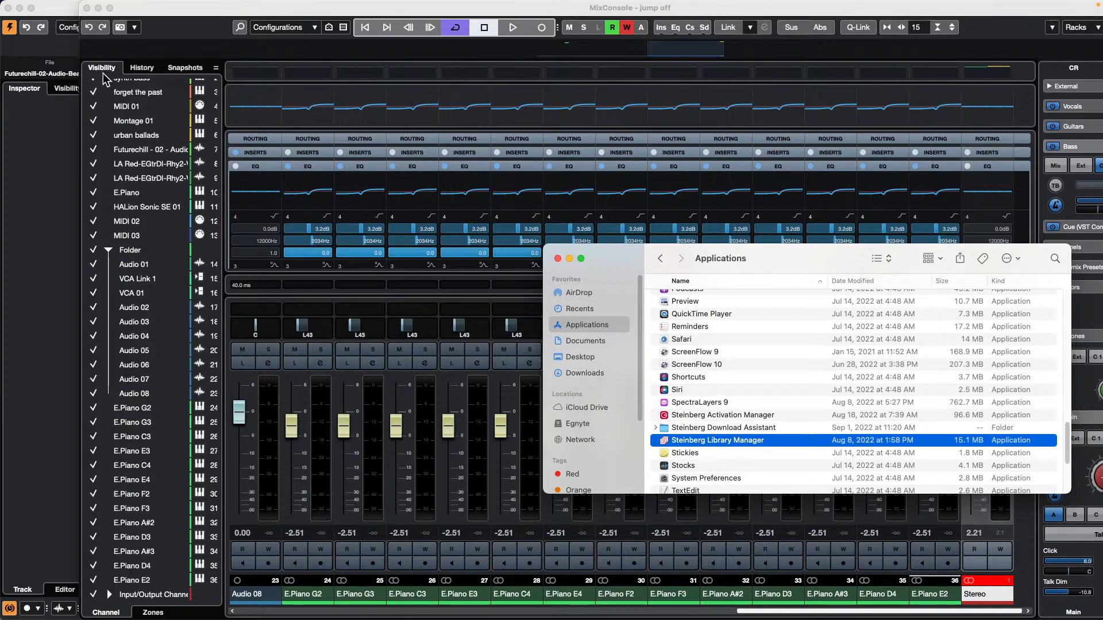
# Close the separate MixConsole window and place the project cursor at bar 12, then at bar 9, in the project window.
pyautogui.click(87, 8)
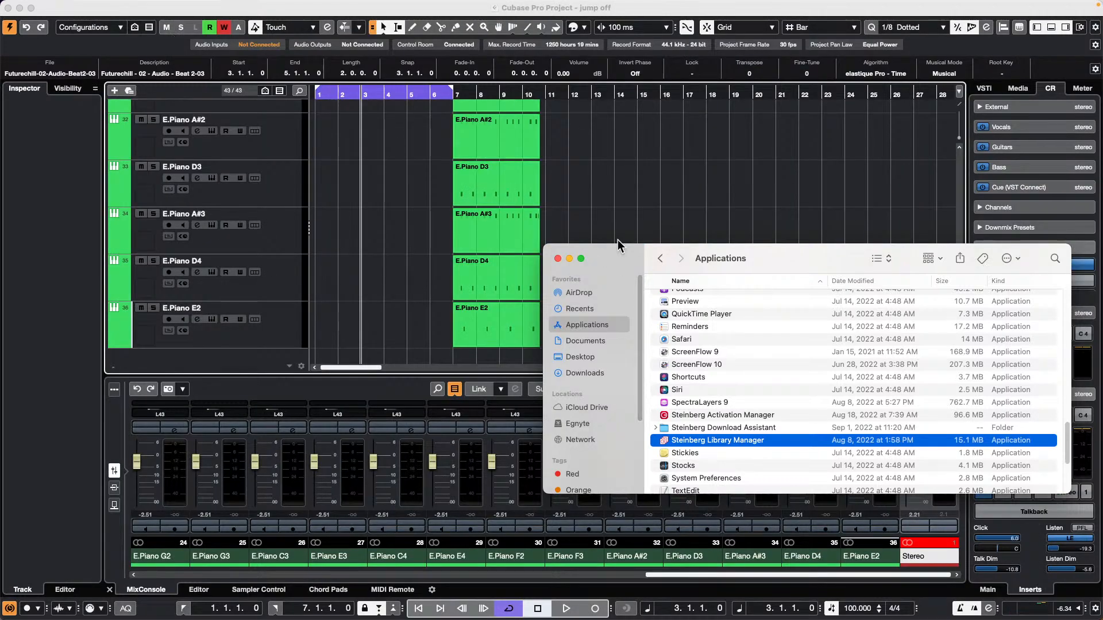
pyautogui.click(559, 179)
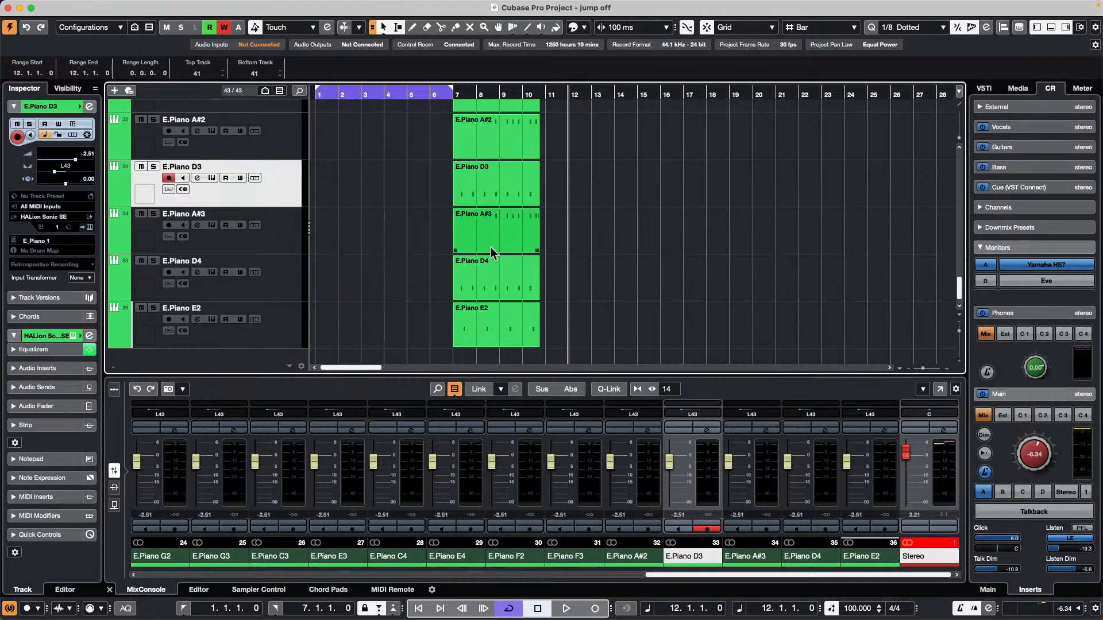
pyautogui.moveTo(490, 247)
pyautogui.mouseDown()
pyautogui.moveTo(474, 243)
pyautogui.moveTo(488, 241)
pyautogui.mouseUp()
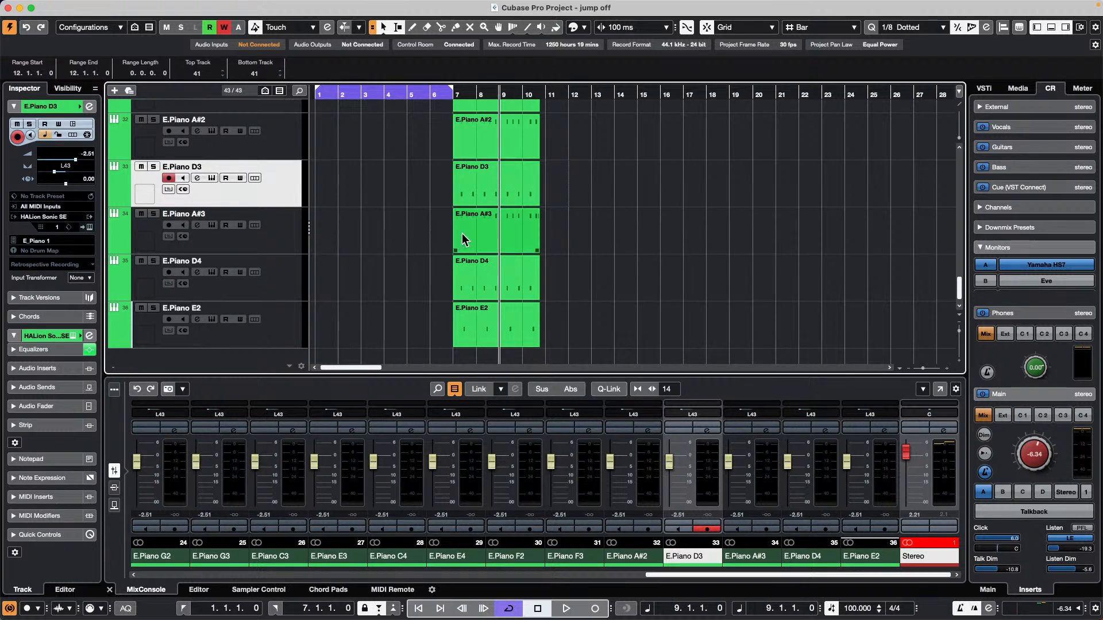
# Return the project cursor to the project start and move it by bars to bar 2.
pyautogui.scroll(15, 397, 166)
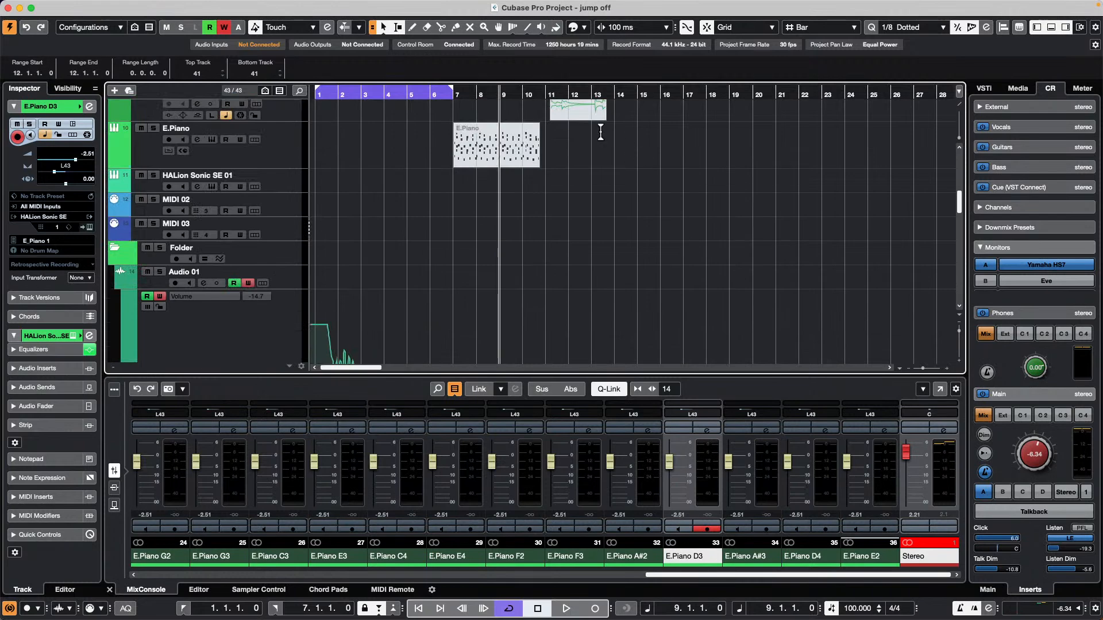
pyautogui.press('Home')
pyautogui.press('h')
pyautogui.press('h')
pyautogui.press('h')
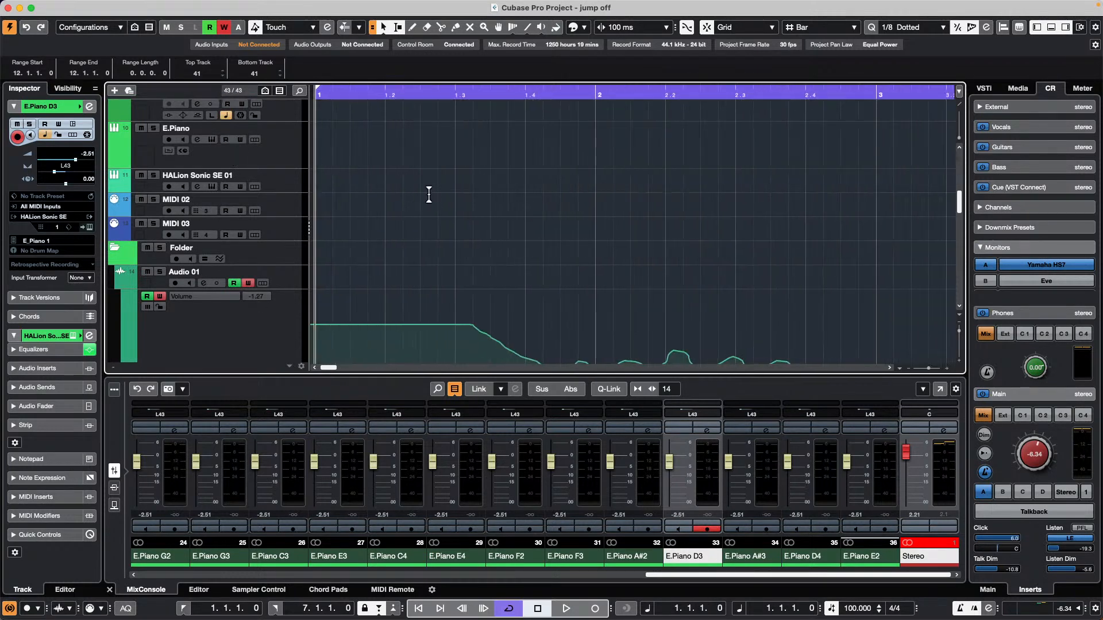
pyautogui.scroll(-5, 440, 192)
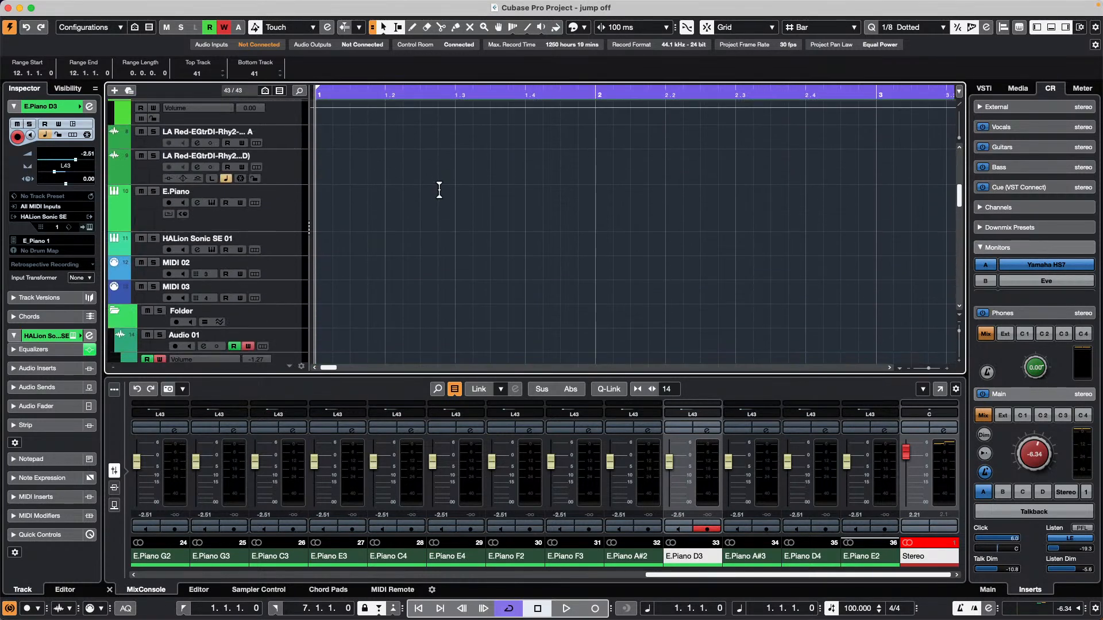
pyautogui.hotkey('ctrl', 'Right')
pyautogui.hotkey('ctrl', 'Right')
pyautogui.hotkey('ctrl', 'Left')
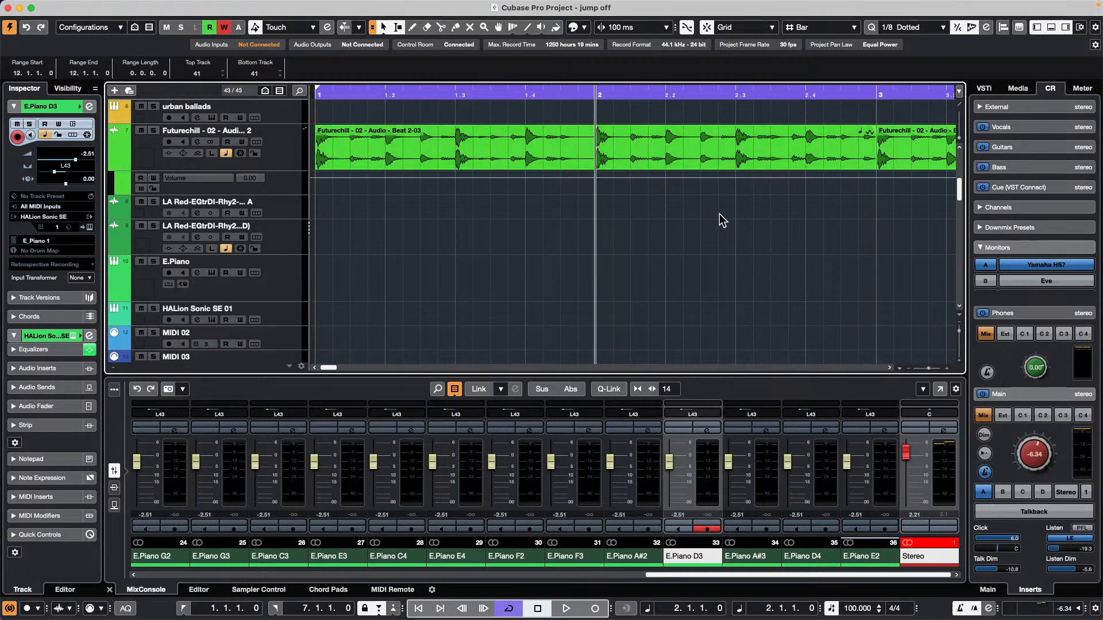
# Turn off Use Video Follows Edit Mode.
pyautogui.click(343, 8)
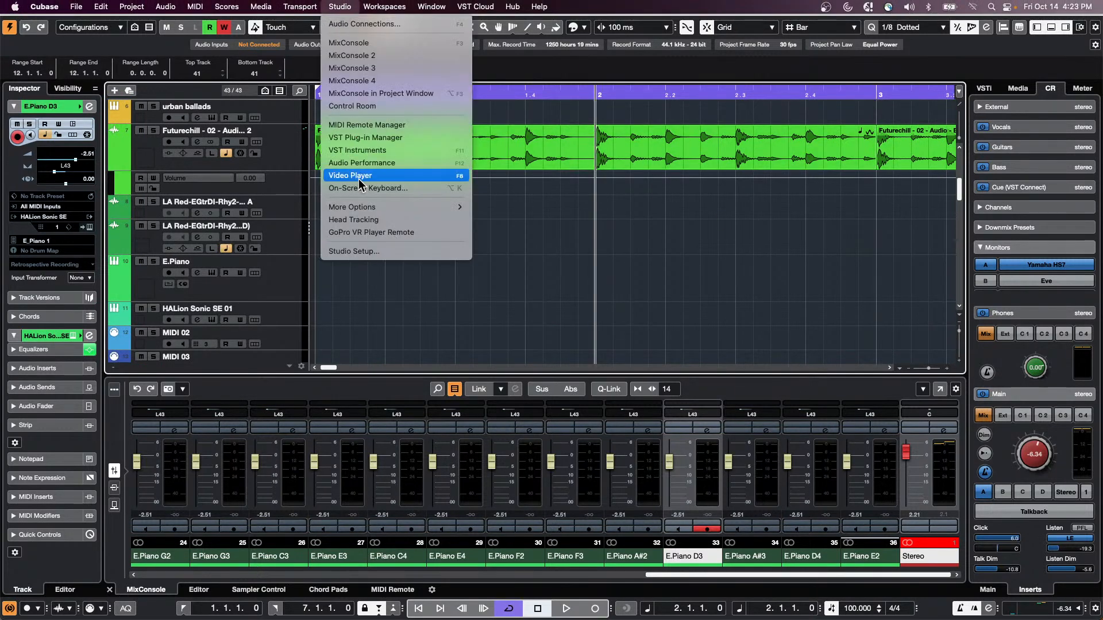
pyautogui.moveTo(300, 6)
pyautogui.click(312, 217)
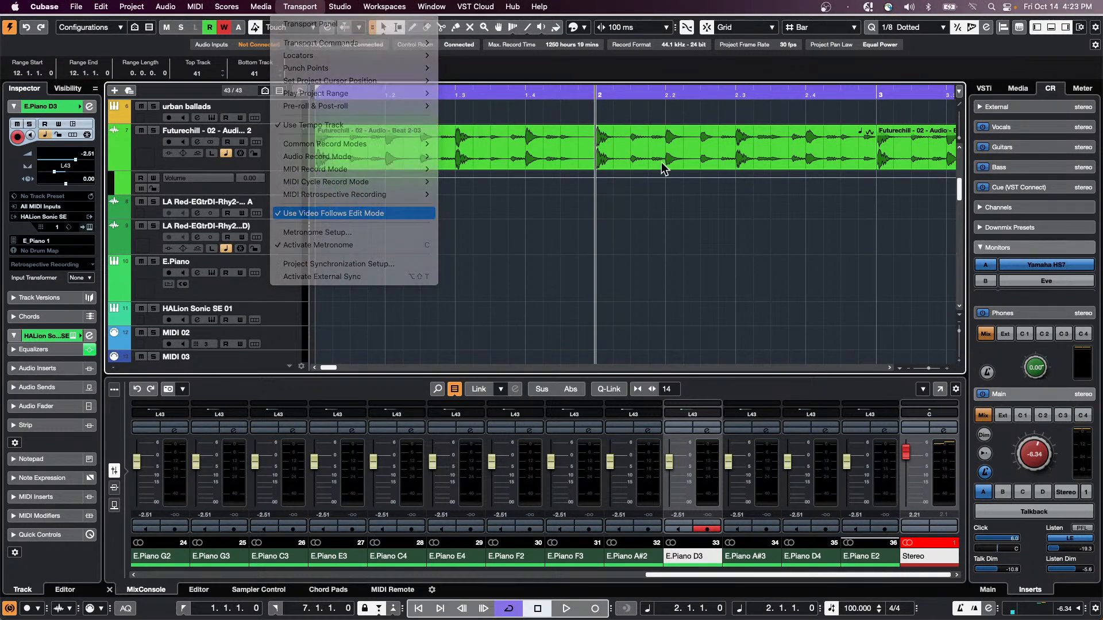
# Select the Futurechill audio event at bar 5 and turn Use Video Follows Edit Mode on again.
pyautogui.moveTo(453, 88); pyautogui.dragTo(447, 43)
pyautogui.click(558, 164)
pyautogui.click(285, 8)
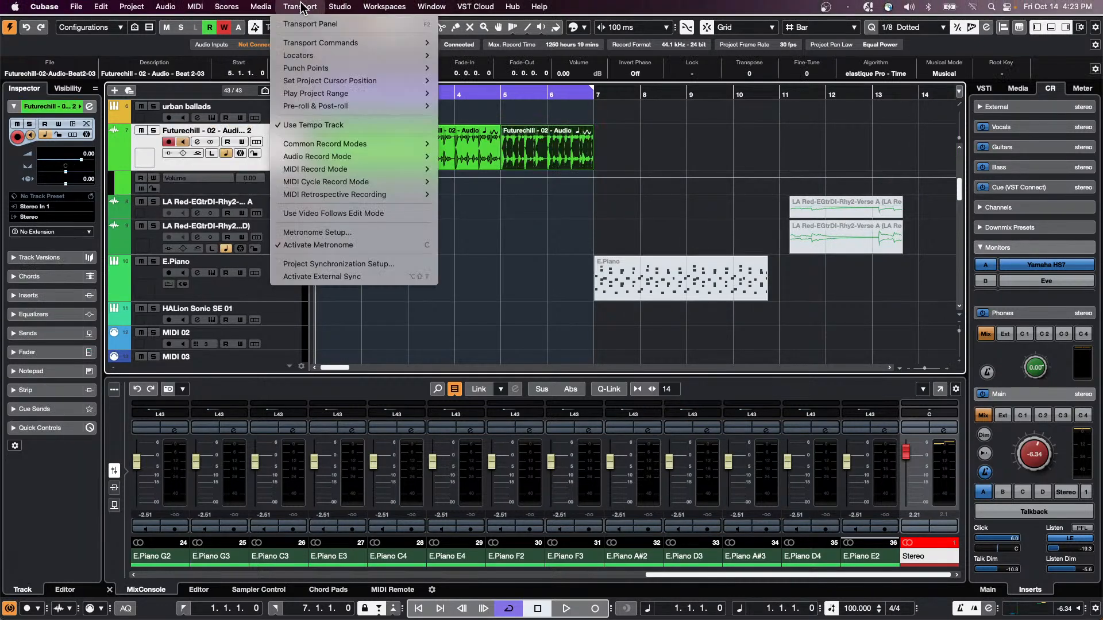
pyautogui.click(334, 214)
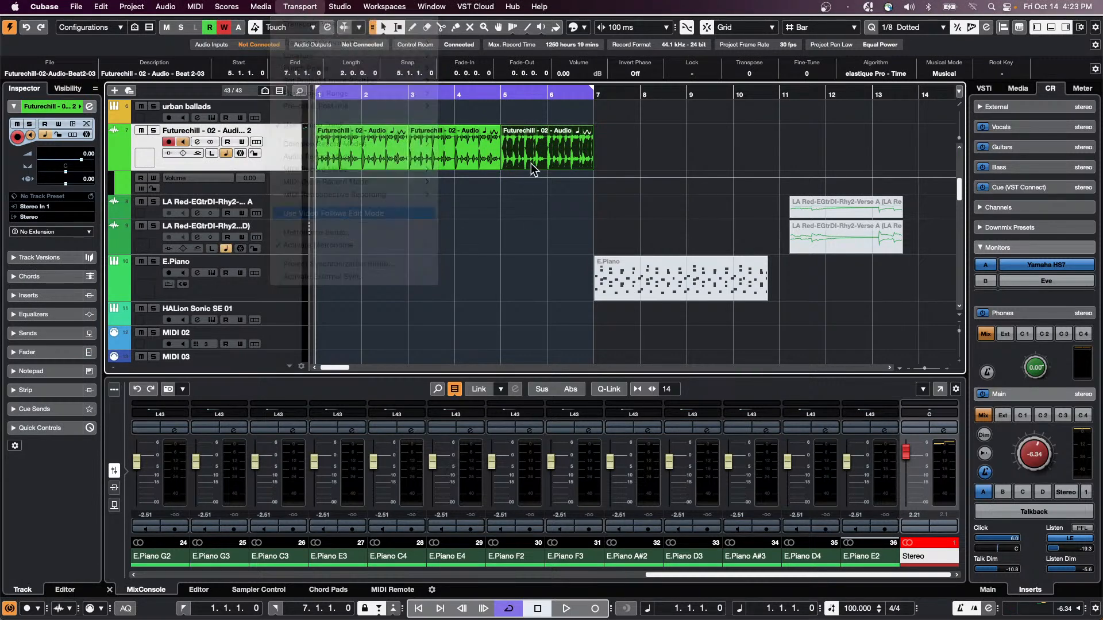
# Alternately select the Futurechill audio events at bars 3 and 5 so the project cursor locates to each event's start.
pyautogui.click(474, 154)
pyautogui.click(551, 154)
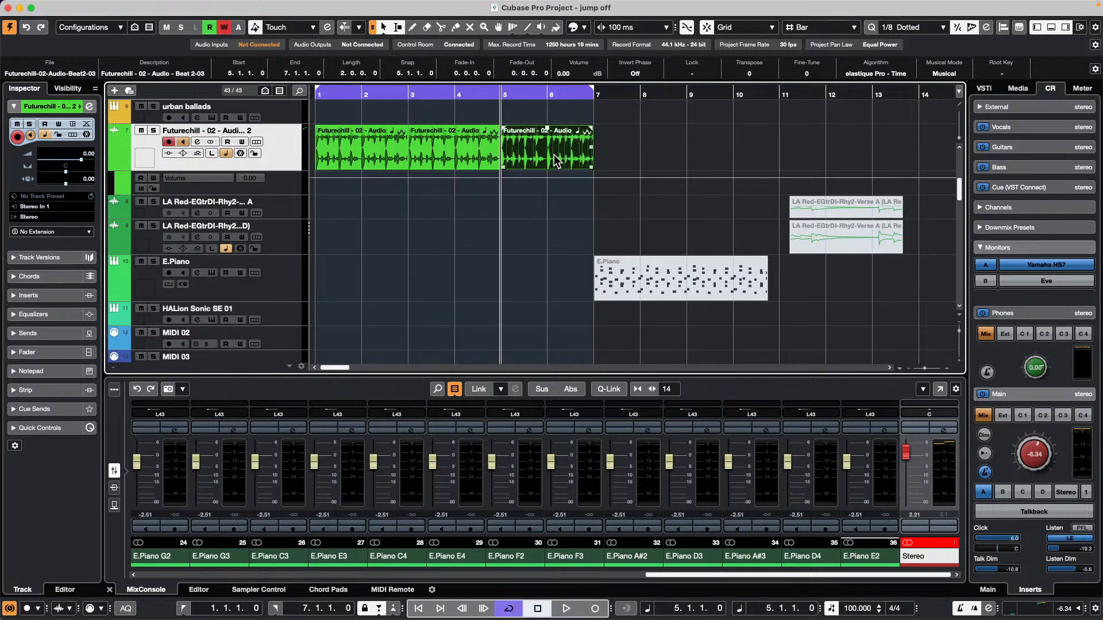
pyautogui.click(442, 152)
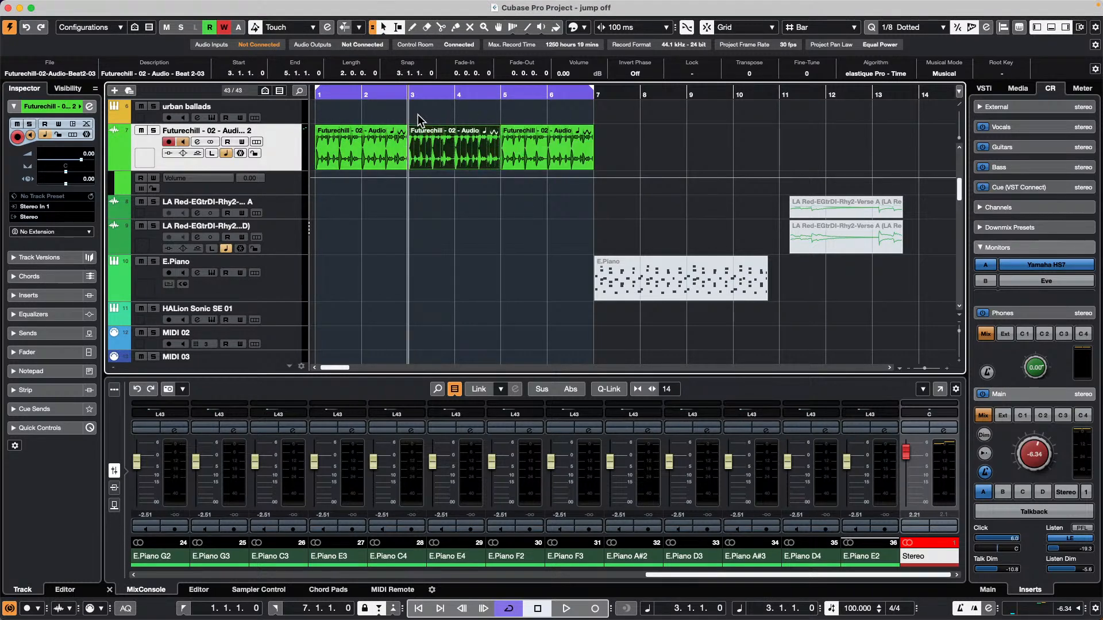
pyautogui.click(554, 164)
pyautogui.click(444, 145)
pyautogui.click(467, 162)
pyautogui.click(532, 157)
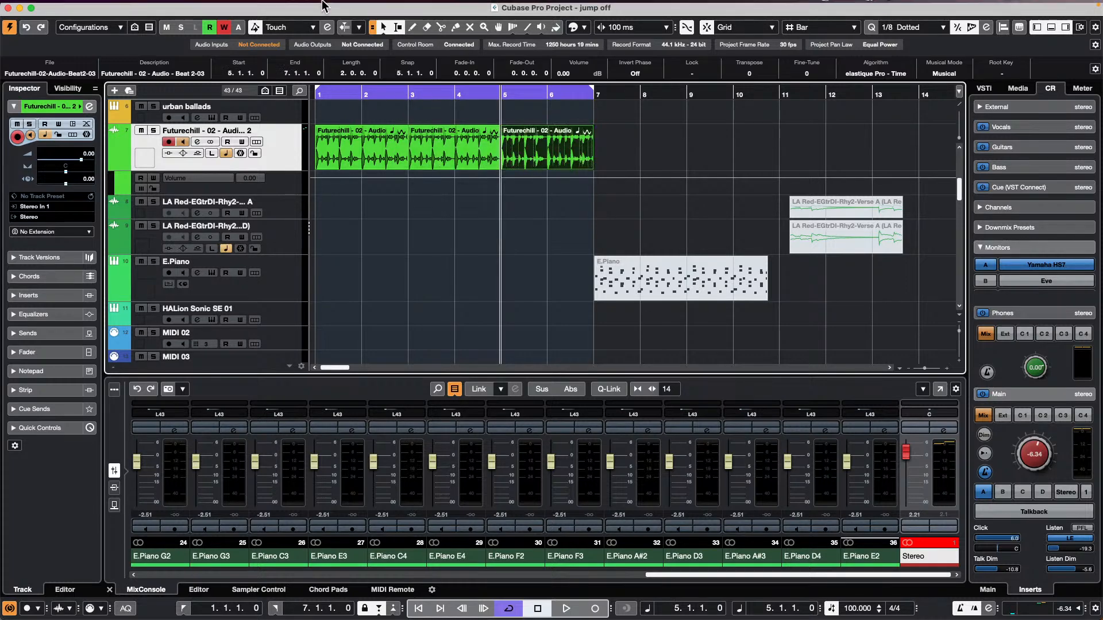
# Deactivate Use Video Follows Edit Mode and place the project cursor at bar 3 over the Futurechill events.
pyautogui.click(304, 7)
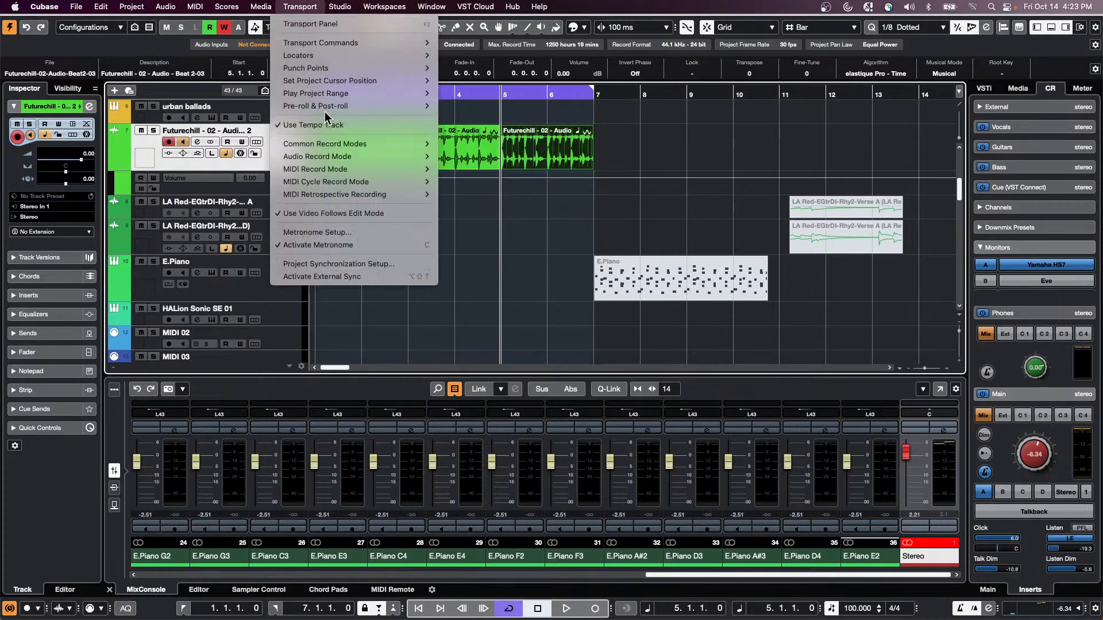
pyautogui.click(333, 213)
pyautogui.click(441, 165)
pyautogui.click(416, 168)
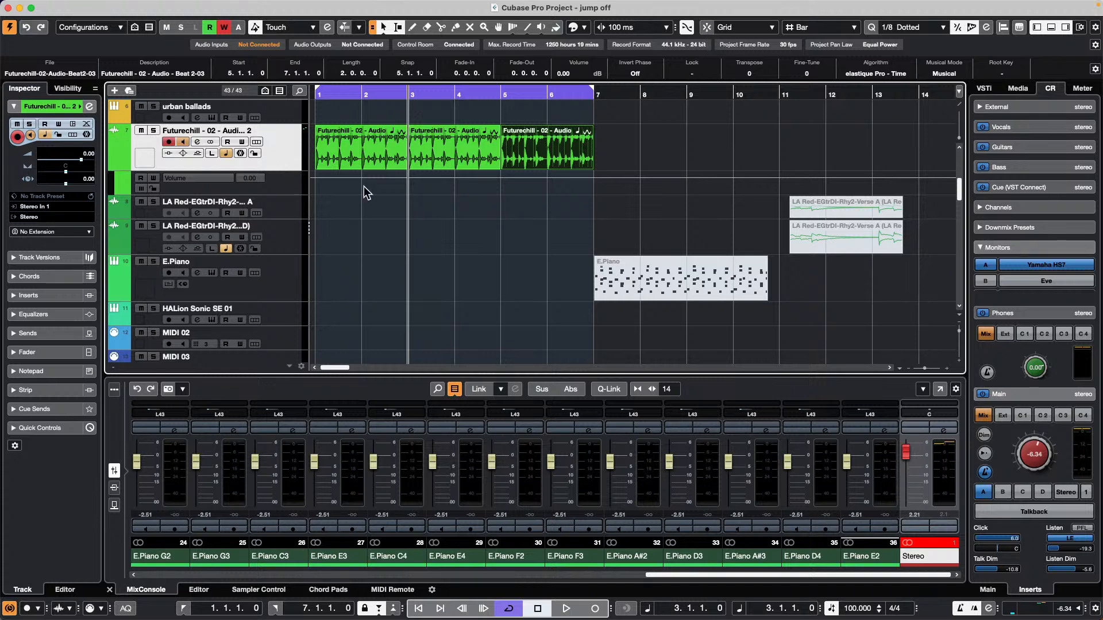
# Locate the project cursor at several points across the three Futurechill events, ending near bar 2.
pyautogui.click(438, 167)
pyautogui.click(496, 164)
pyautogui.click(423, 158)
pyautogui.click(355, 161)
pyautogui.click(401, 160)
pyautogui.click(484, 165)
pyautogui.click(554, 165)
pyautogui.click(485, 165)
pyautogui.click(362, 161)
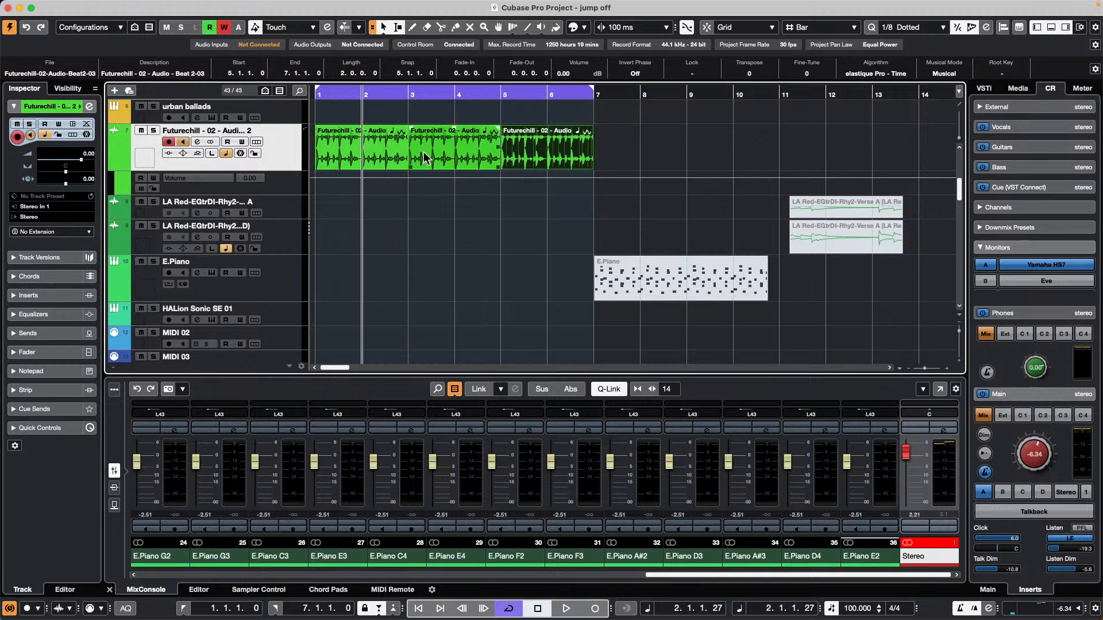
# Locate the project cursor at further points on the events and in empty space, ending just after bar 5.
pyautogui.click(450, 164)
pyautogui.click(536, 164)
pyautogui.click(459, 156)
pyautogui.click(533, 163)
pyautogui.click(635, 248)
pyautogui.click(662, 234)
pyautogui.click(506, 244)
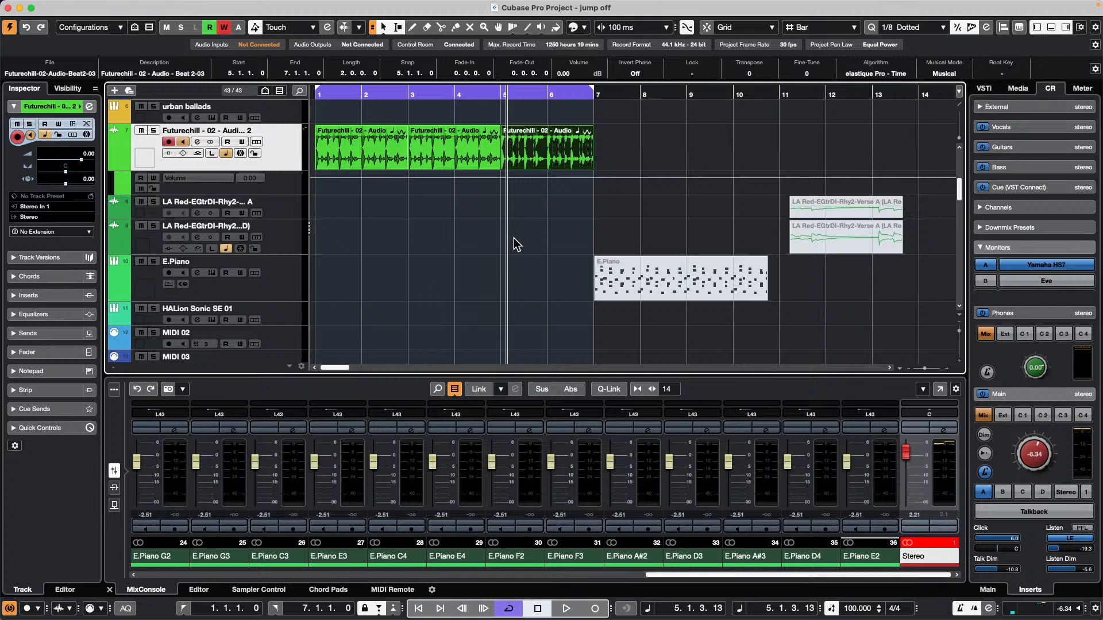
pyautogui.click(75, 7)
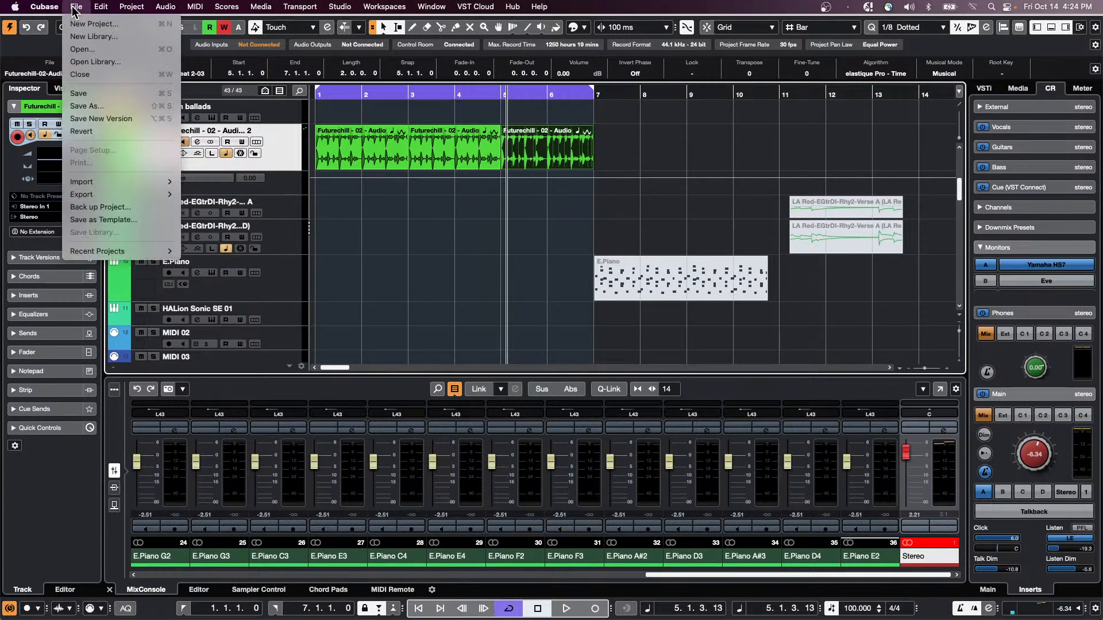
pyautogui.click(353, 509)
# Launch WaveLab Pro 11 and open the recent project WaveLab 11.1.
pyautogui.moveTo(385, 618)
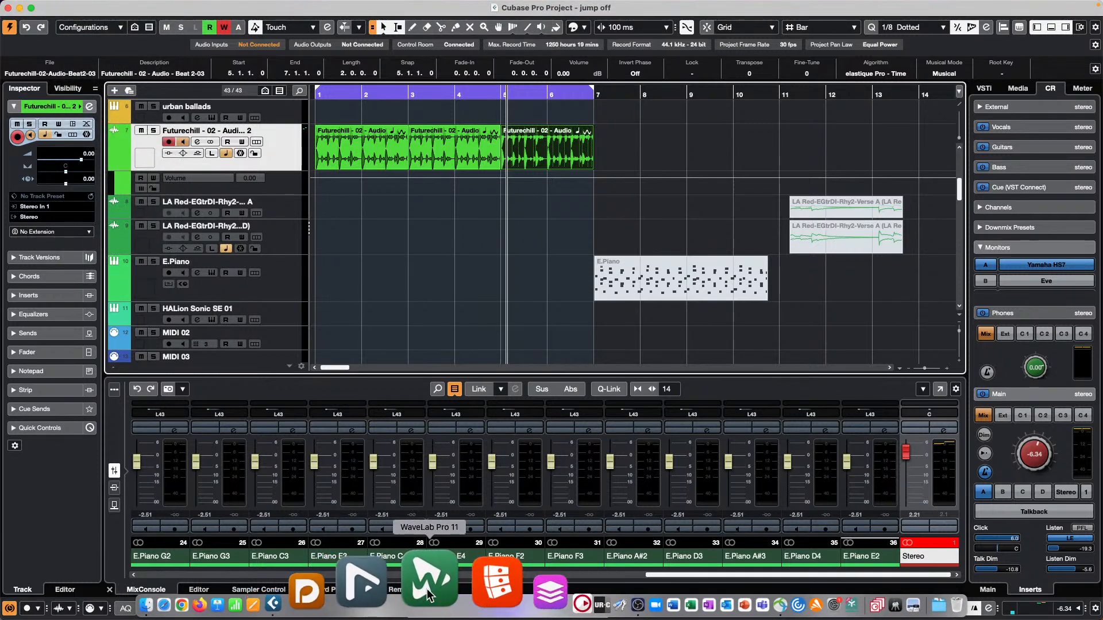
pyautogui.click(427, 591)
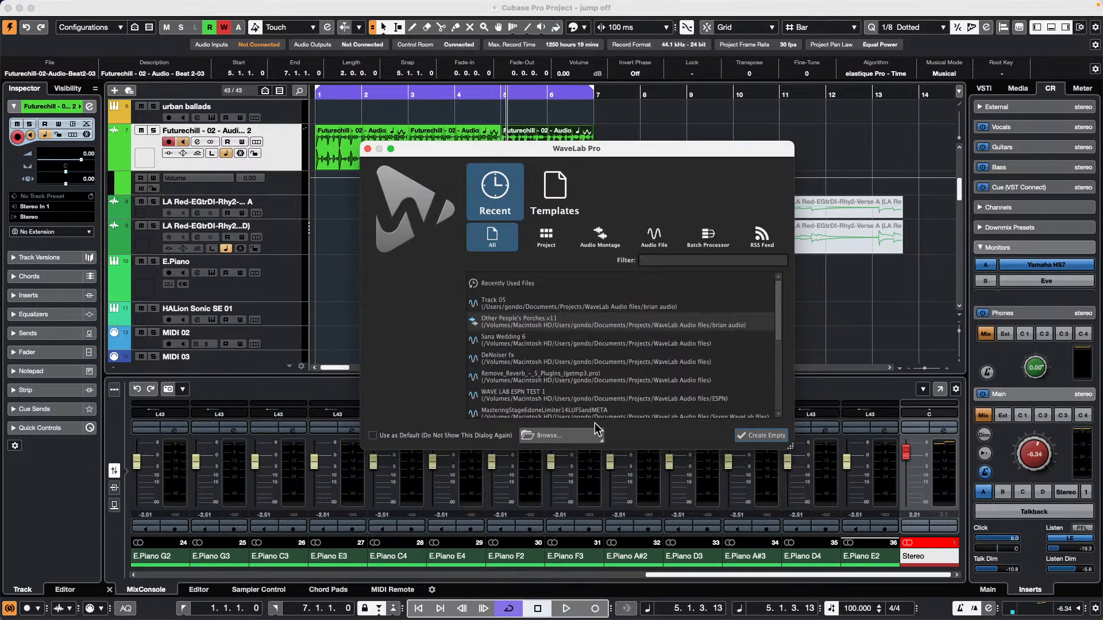
pyautogui.click(546, 236)
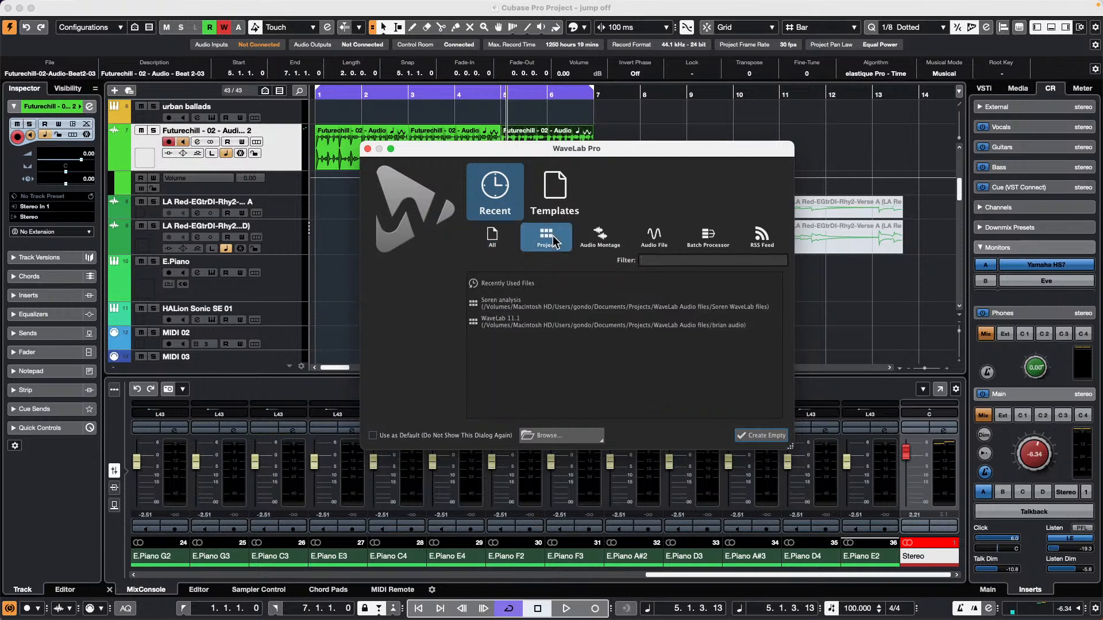
pyautogui.click(553, 322)
pyautogui.doubleClick(553, 322)
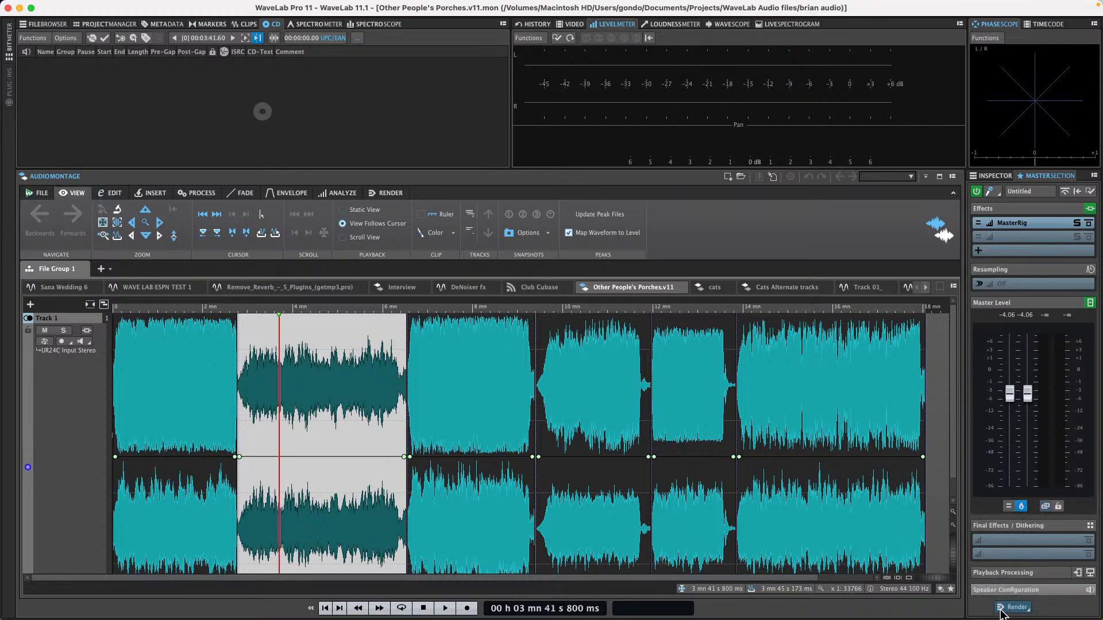
# Set up a multi-file render of the Other People's Porches montage with All Selected Tracks as the source.
pyautogui.click(1017, 607)
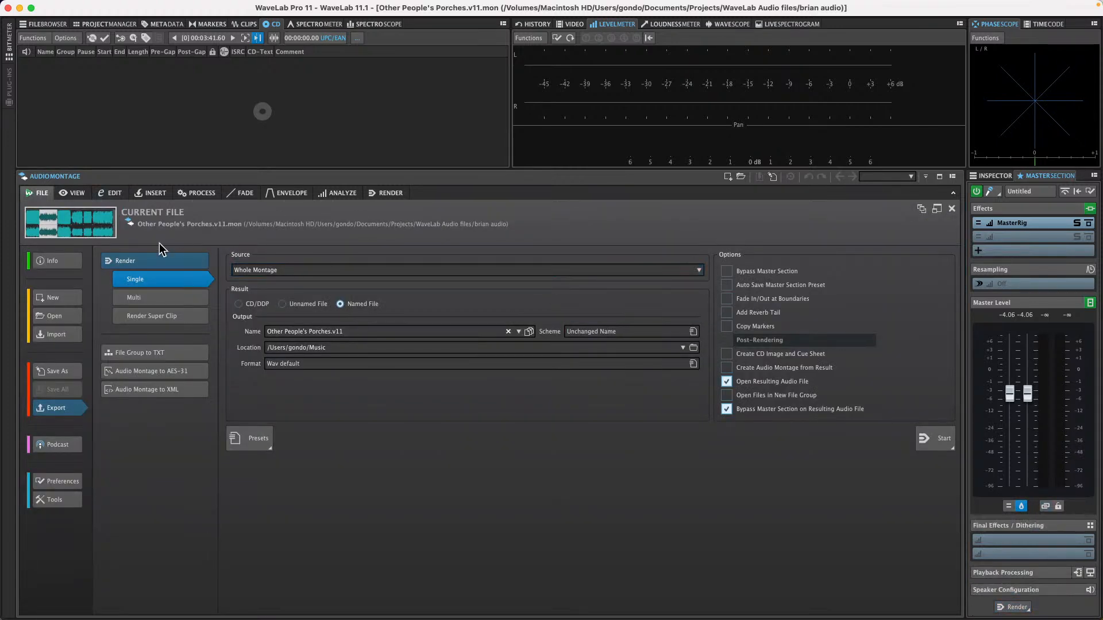
pyautogui.click(173, 299)
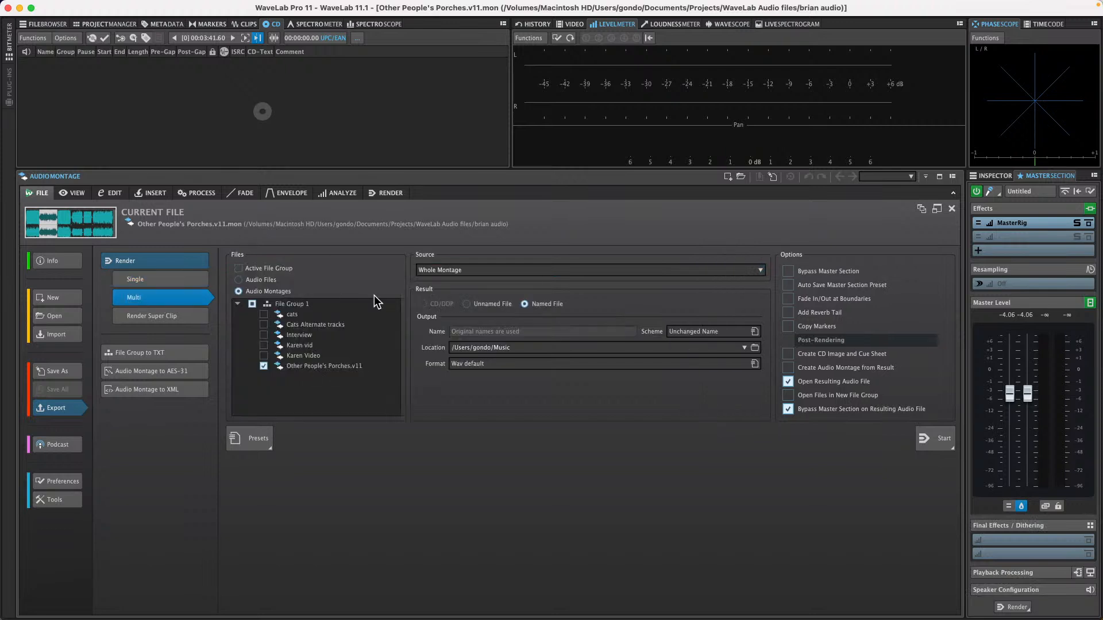
pyautogui.click(498, 273)
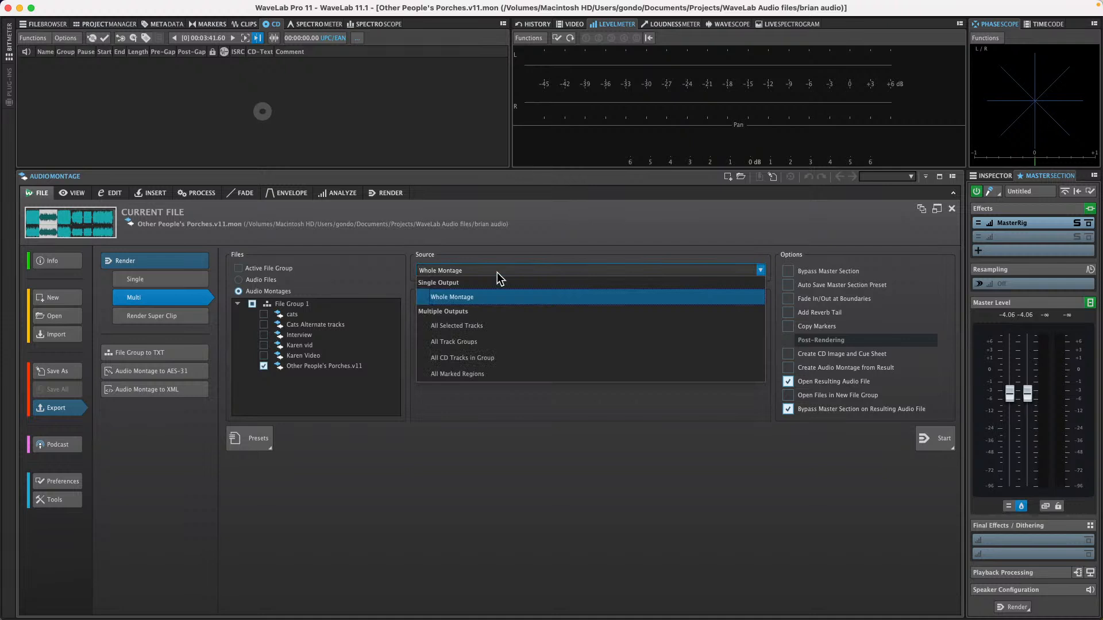
pyautogui.click(509, 326)
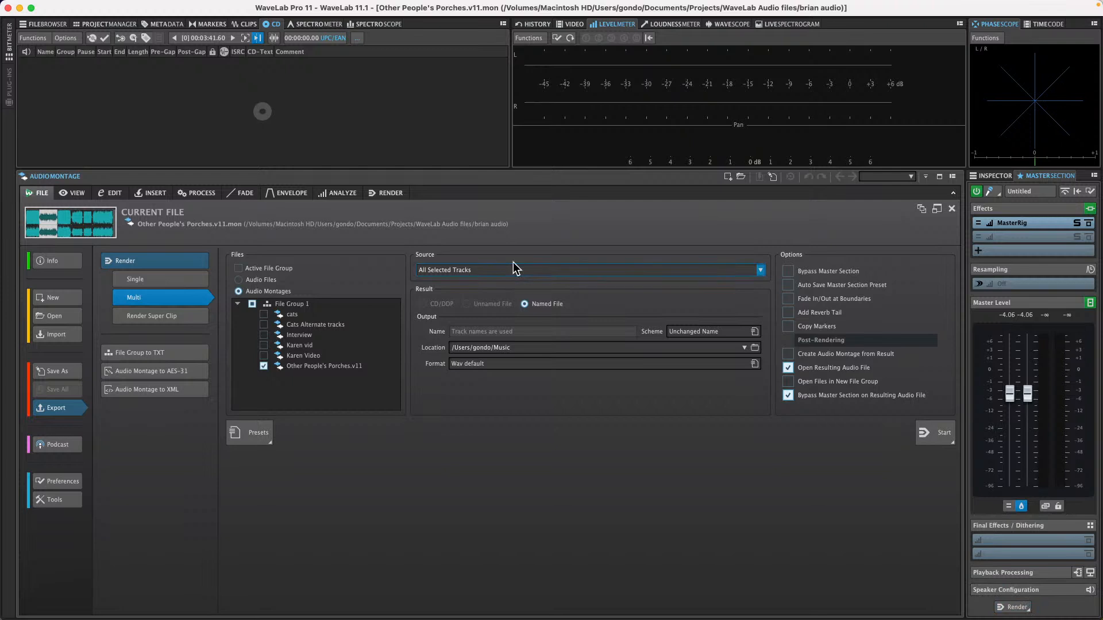
pyautogui.click(469, 267)
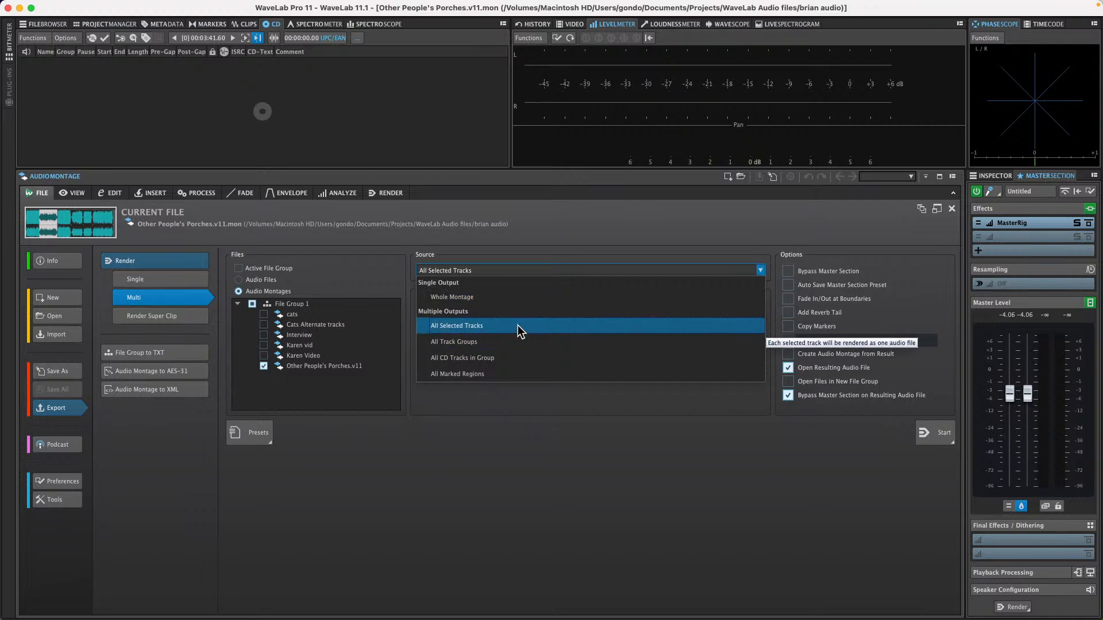
# Quit WaveLab Pro, return to the jump off project in Cubase and select the second Futurechill event.
pyautogui.click(8, 8)
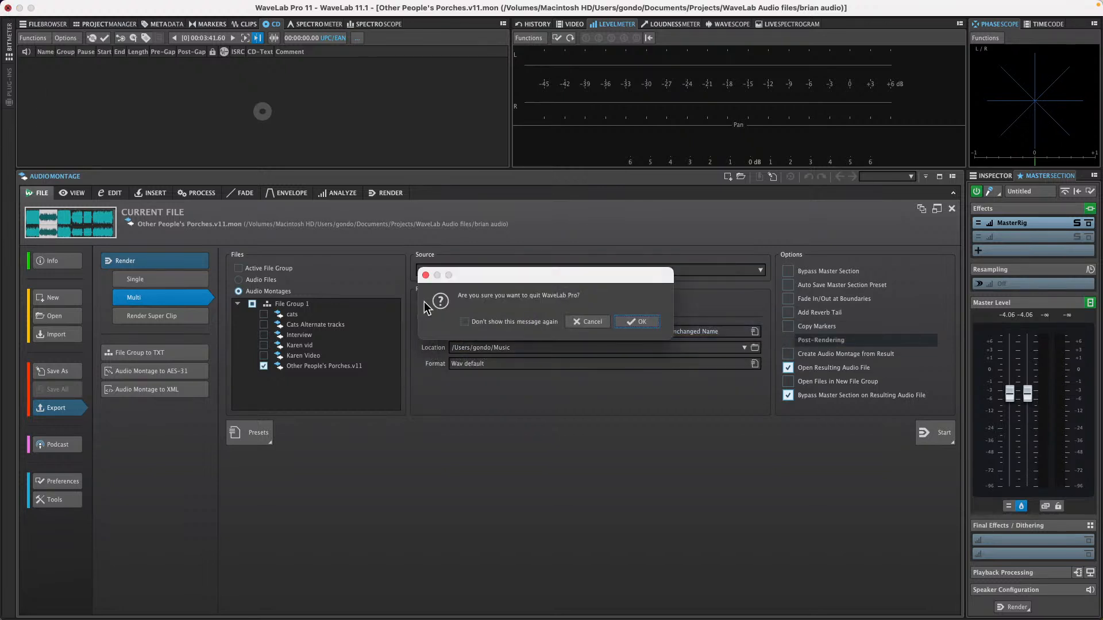
pyautogui.click(636, 322)
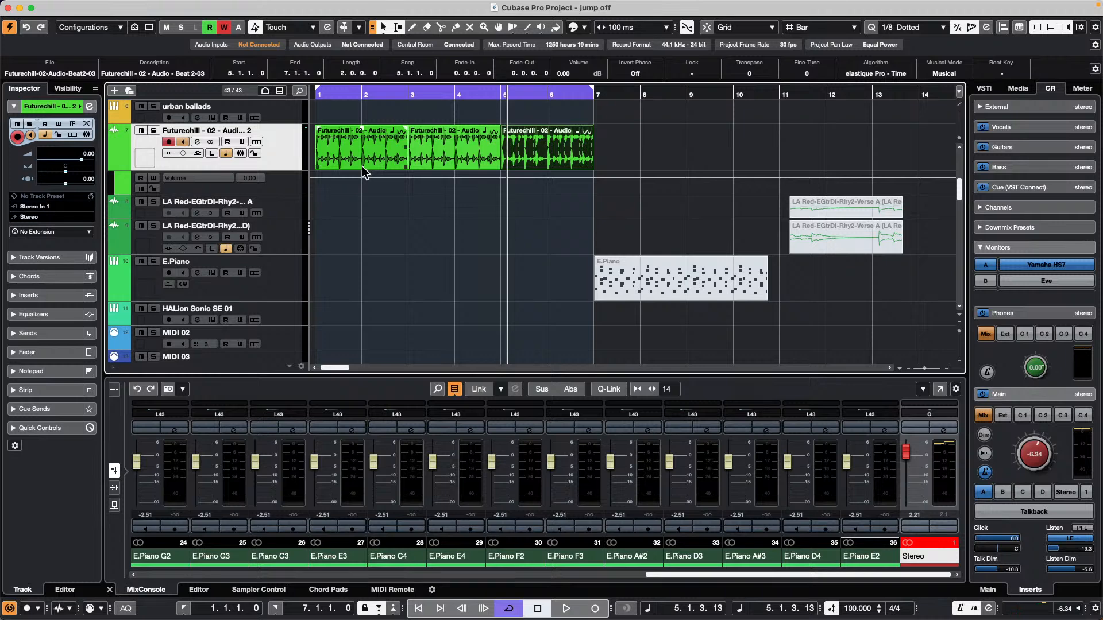
pyautogui.click(432, 163)
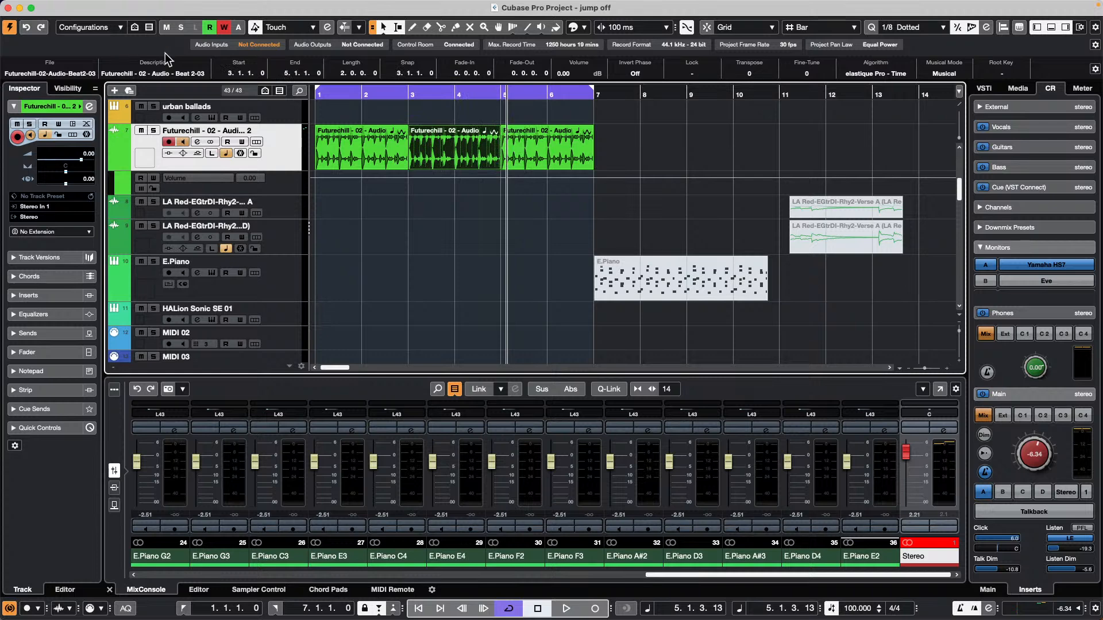
# Revert the jump off project to its previously saved version and dismiss the missing files list without resolving it.
pyautogui.moveTo(93, 6)
pyautogui.scroll(-4, 288, 289)
pyautogui.scroll(15, 288, 290)
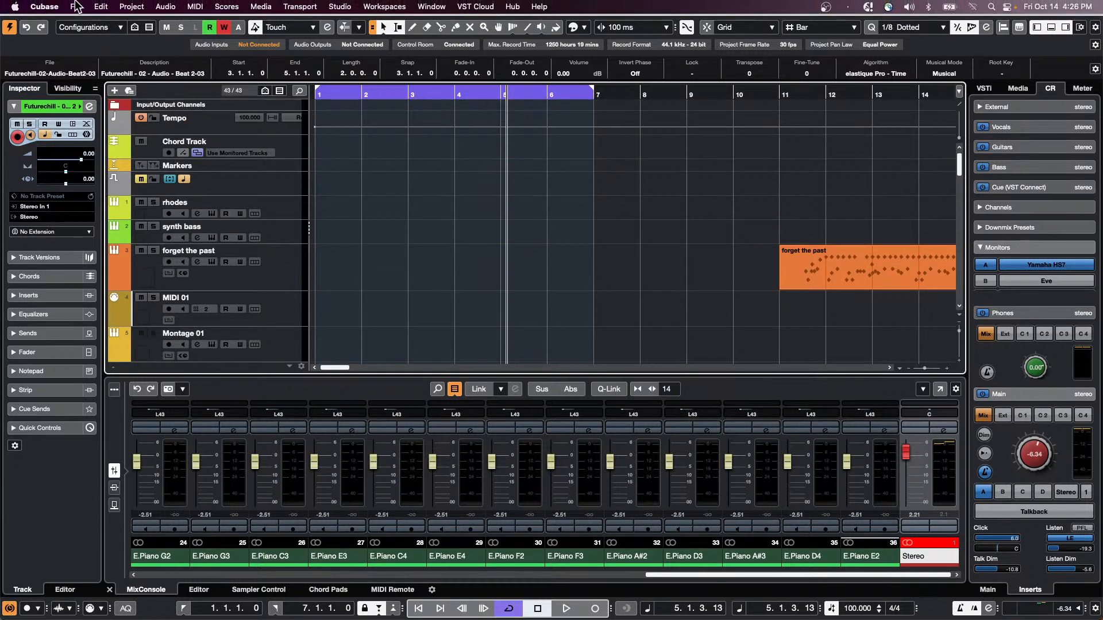
pyautogui.click(76, 7)
pyautogui.click(104, 132)
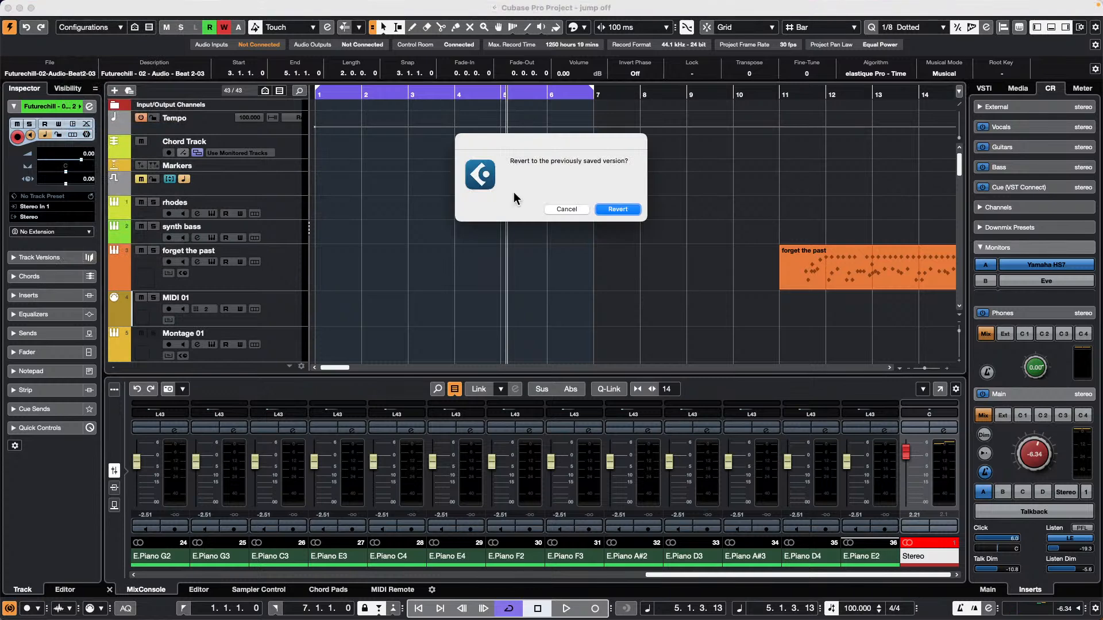
pyautogui.click(617, 209)
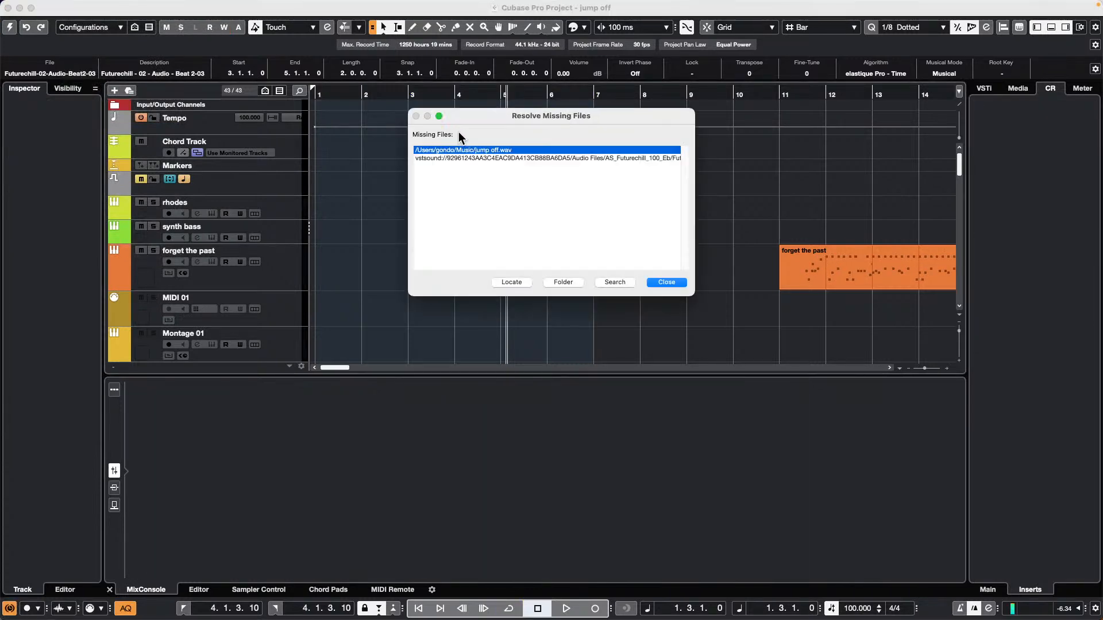
pyautogui.click(666, 282)
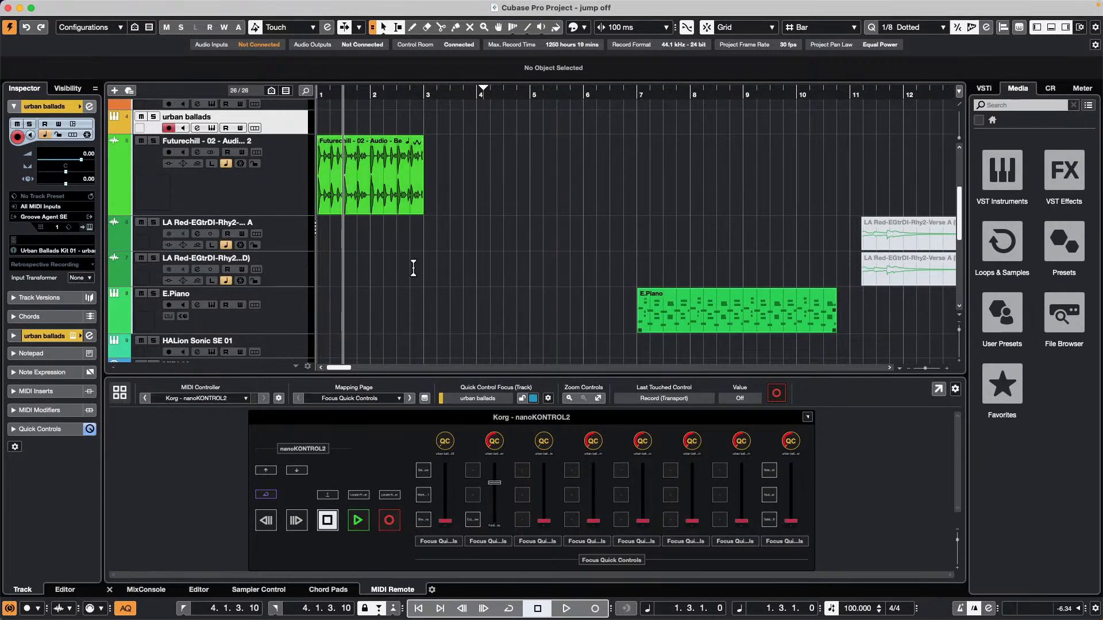
# Open the Groove Agent SE instrument of the urban ballads track and move its window clear of the track list.
pyautogui.scroll(-3, 290, 311)
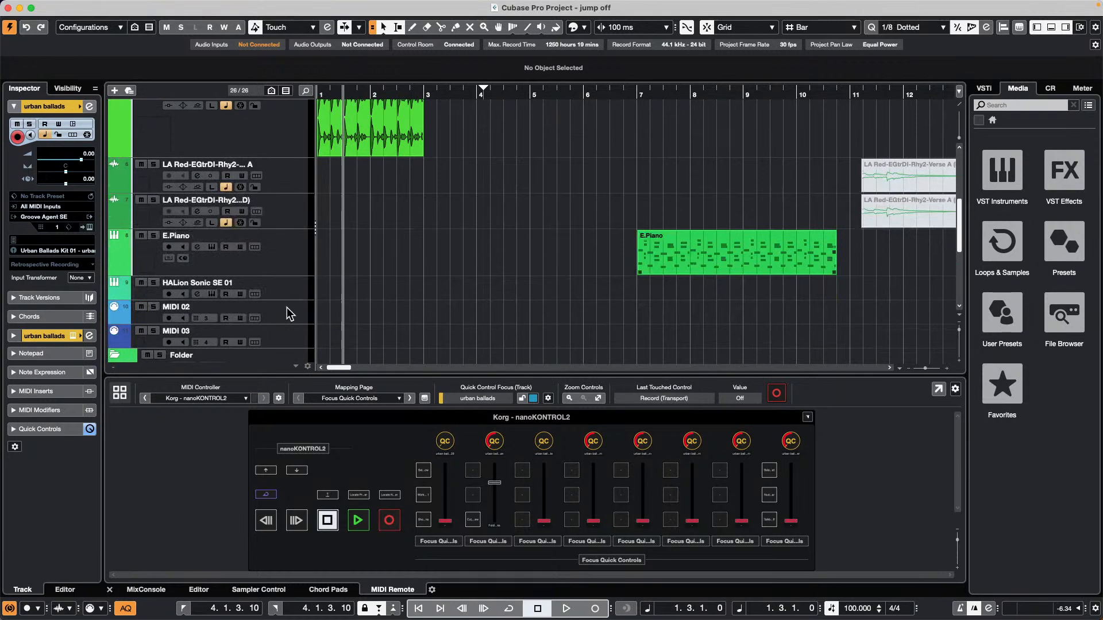
pyautogui.scroll(-2, 290, 311)
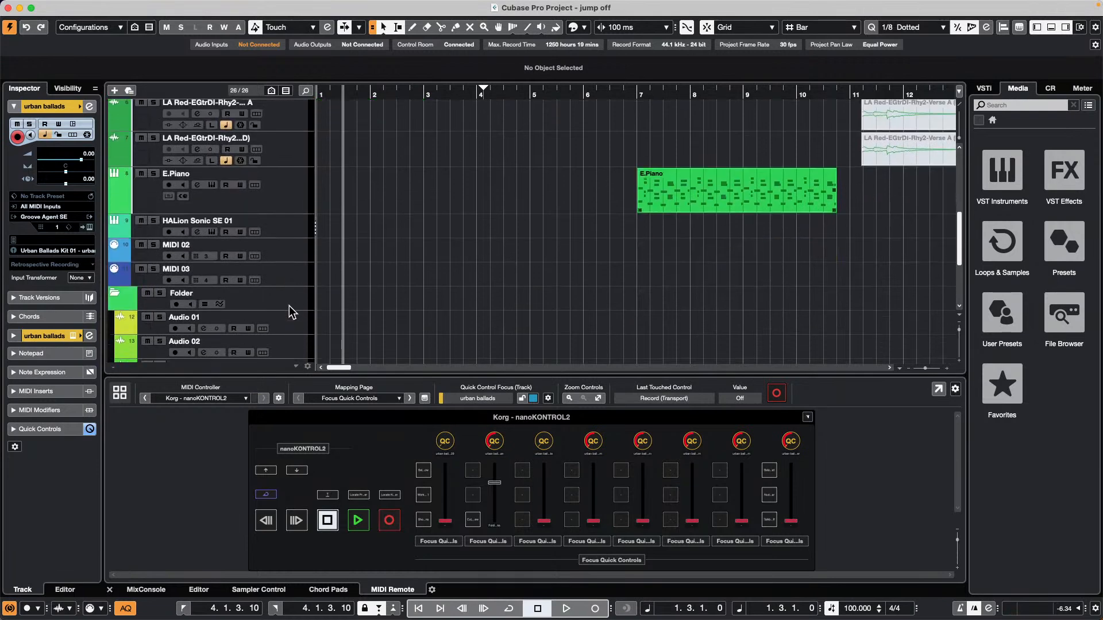
pyautogui.scroll(6, 290, 310)
pyautogui.scroll(7, 290, 311)
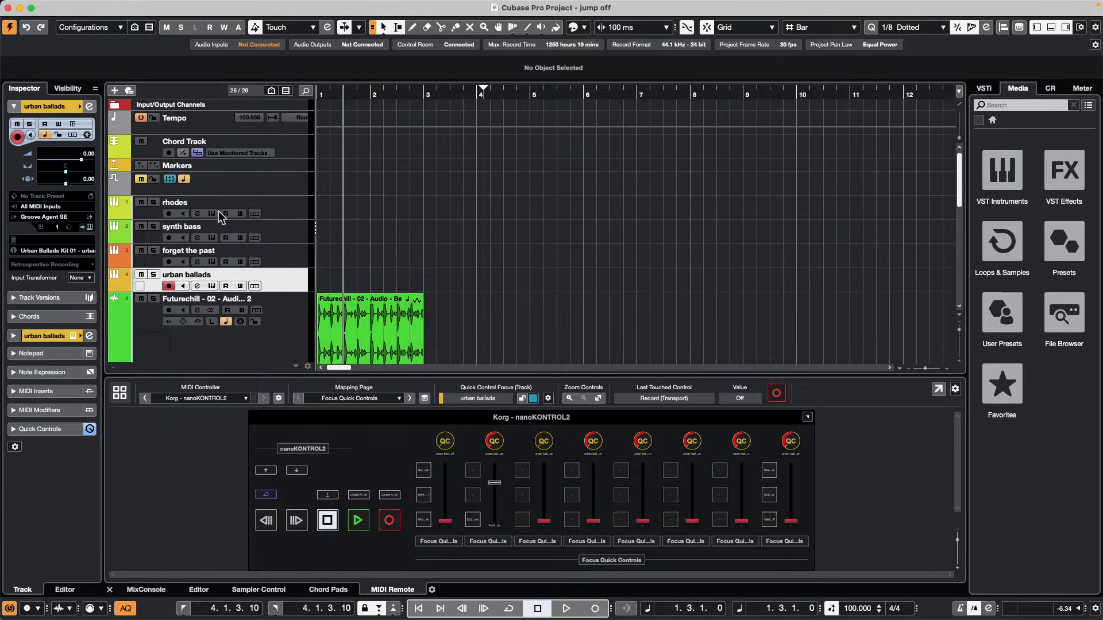
pyautogui.click(298, 281)
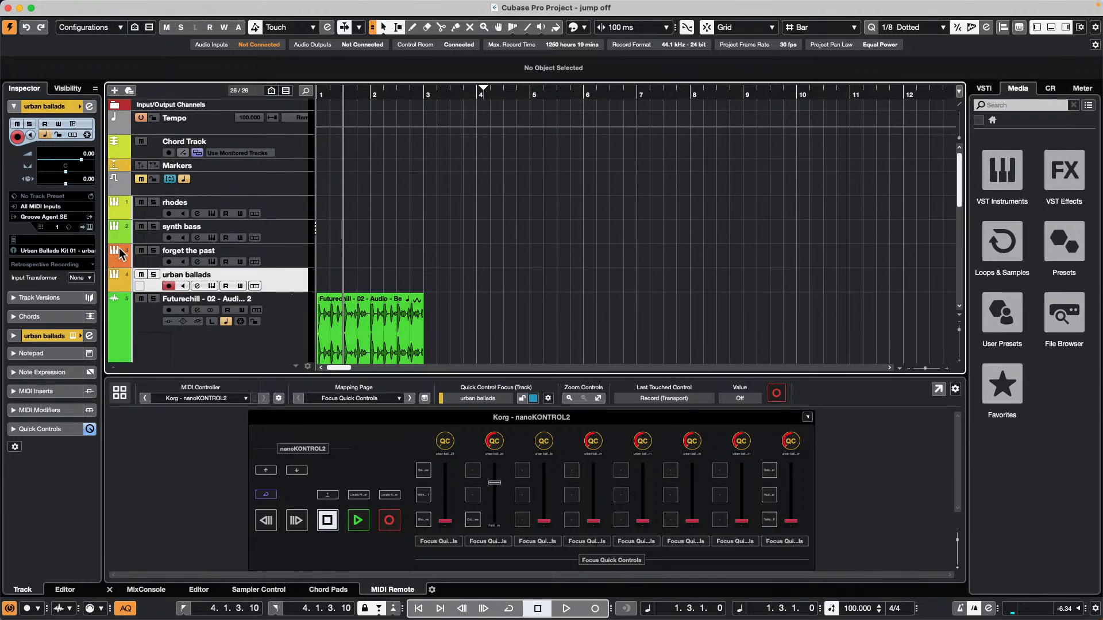
pyautogui.click(89, 228)
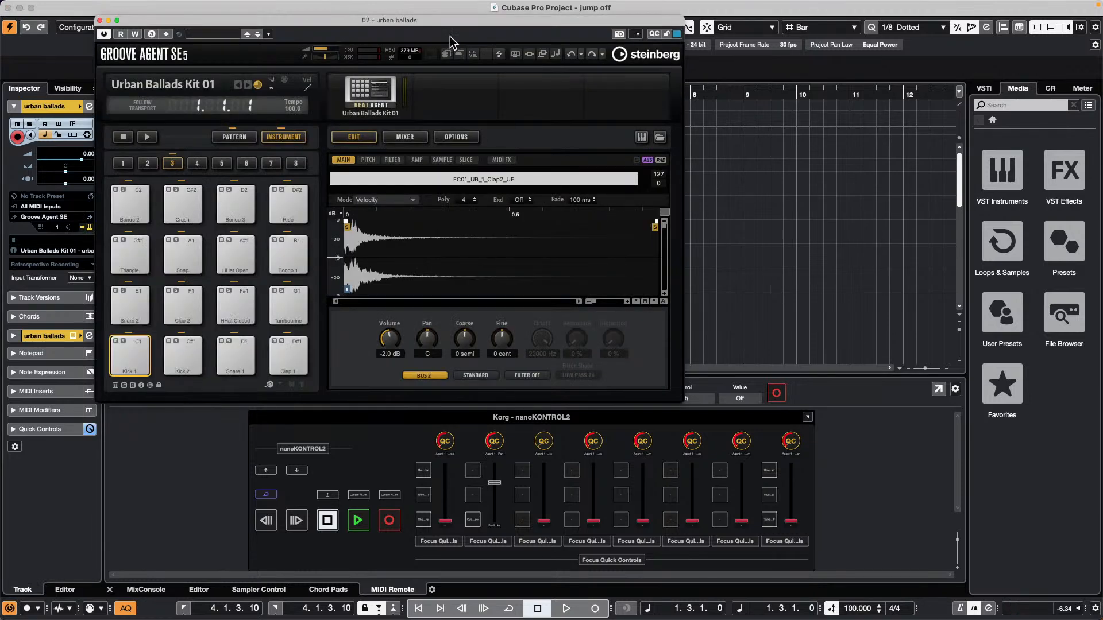
pyautogui.moveTo(448, 20); pyautogui.dragTo(815, 12)
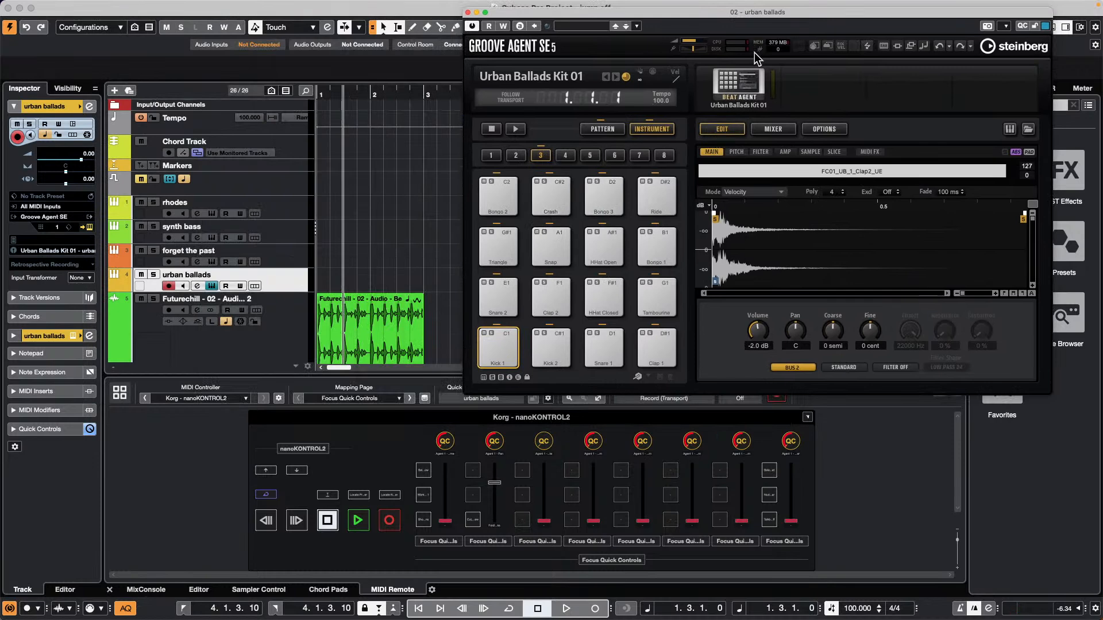
# Remove the Urban Ballads kit from Groove Agent SE and load the Futurechill audio event onto pad C1.
pyautogui.rightClick(738, 87)
pyautogui.click(755, 233)
pyautogui.moveTo(368, 336); pyautogui.dragTo(505, 356)
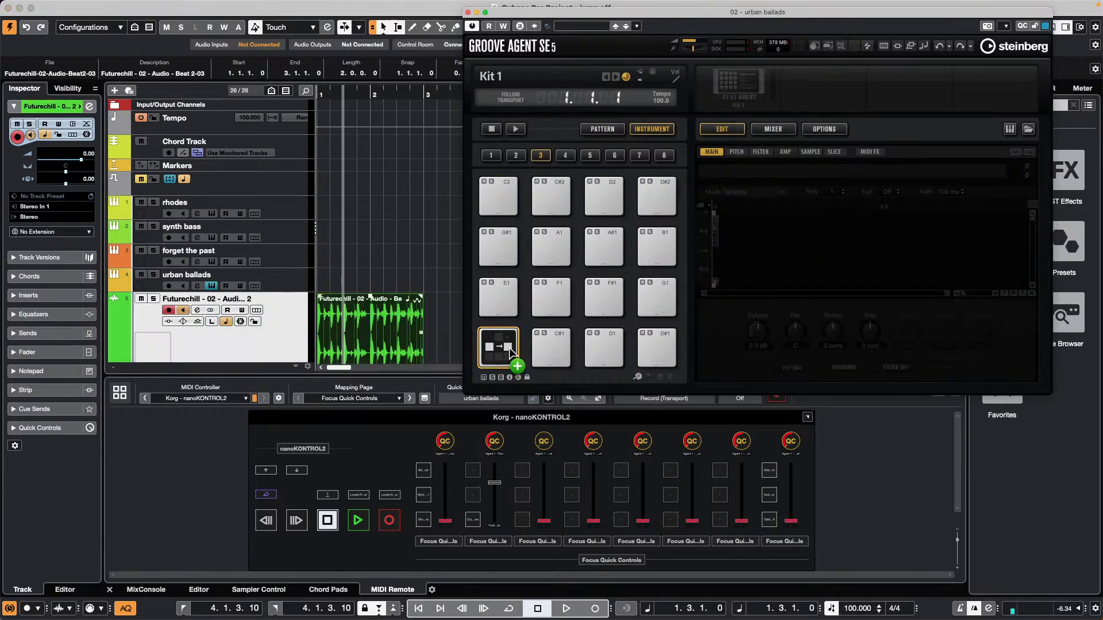
# Create slices from the Futurechill loop across the pads and audition several of them, ending on pad 012.
pyautogui.click(833, 152)
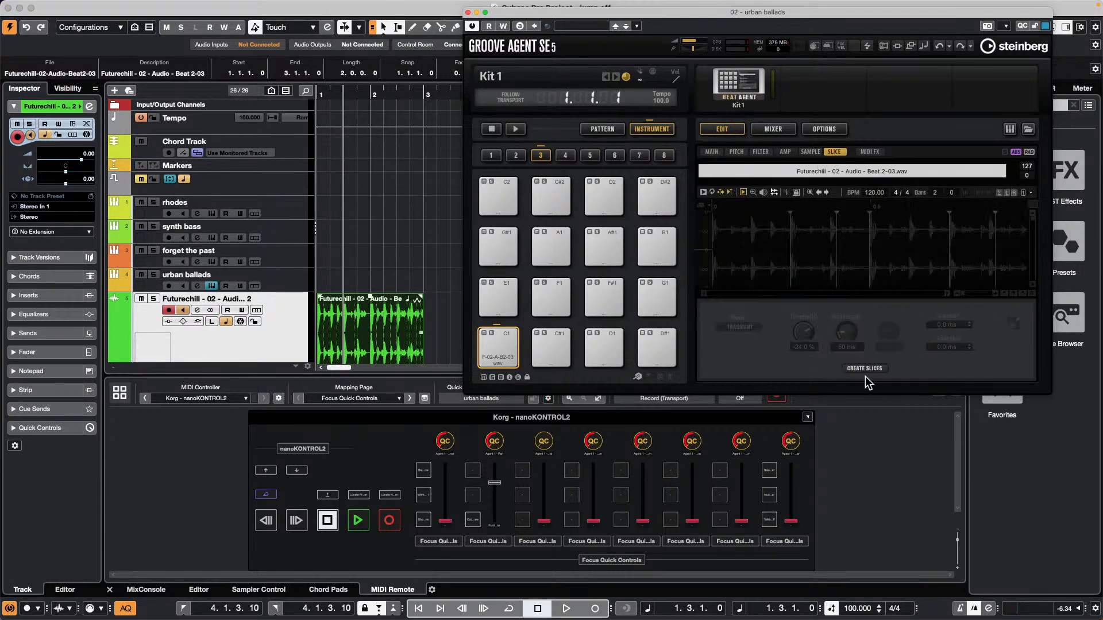
pyautogui.click(865, 368)
pyautogui.click(553, 339)
pyautogui.click(551, 293)
pyautogui.click(604, 293)
pyautogui.click(612, 240)
pyautogui.click(666, 244)
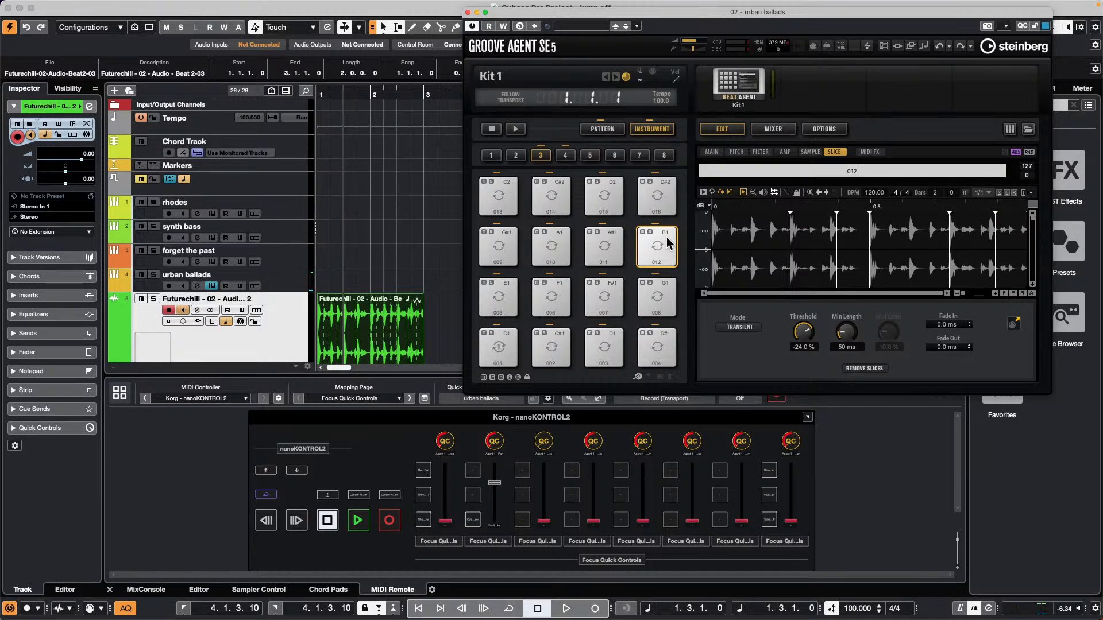
# Insert the Reverb effect on AUX FX 1 in the Groove Agent mixer and audition pad 007.
pyautogui.click(773, 129)
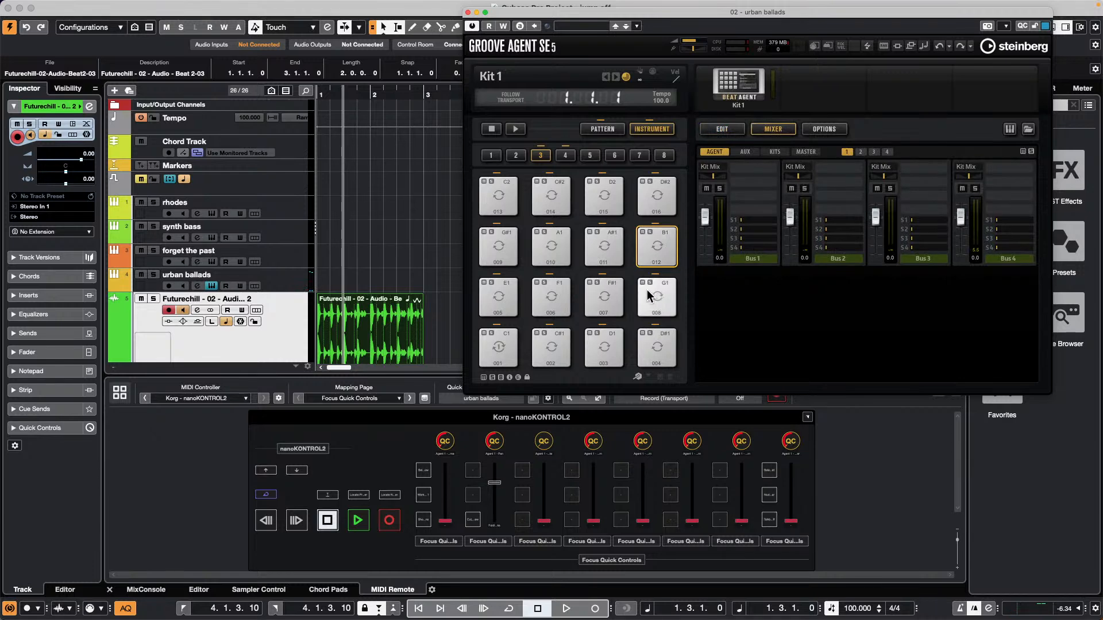
pyautogui.click(603, 294)
pyautogui.click(745, 152)
pyautogui.click(771, 172)
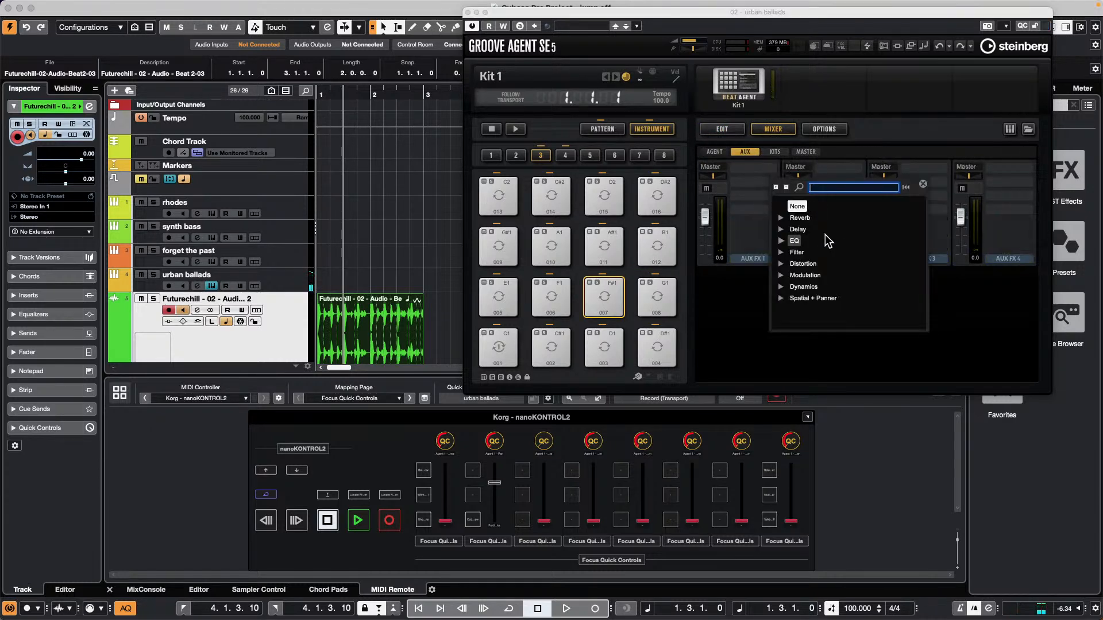
pyautogui.click(792, 219)
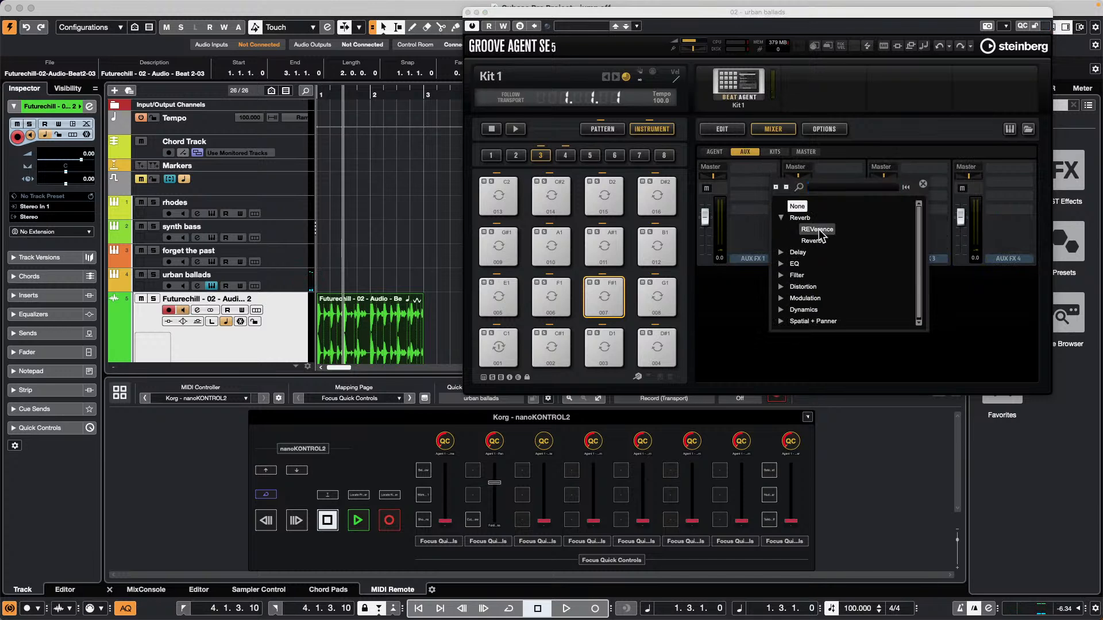
pyautogui.click(812, 241)
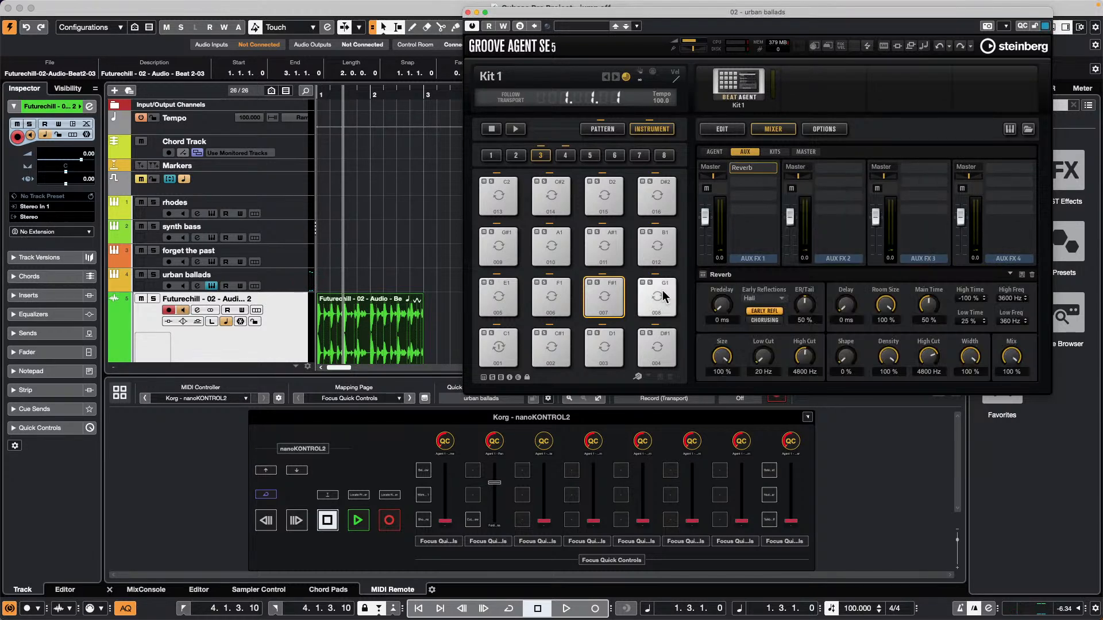
pyautogui.click(609, 298)
pyautogui.click(610, 299)
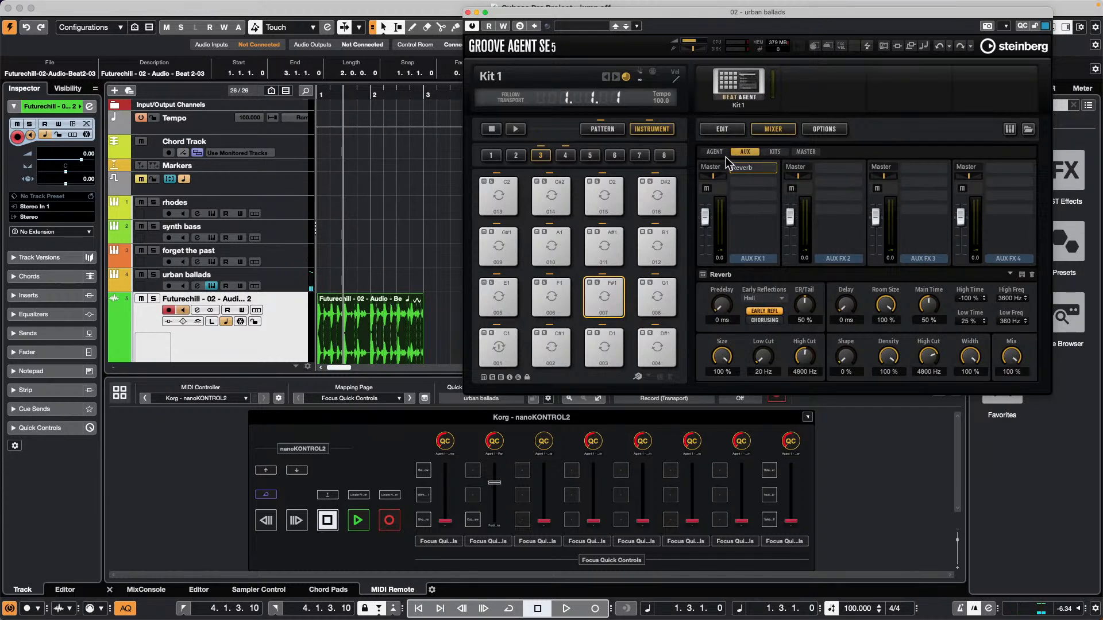
# Route pad 007 to Out 2 in its main settings and audition the pad.
pyautogui.click(722, 129)
pyautogui.click(596, 296)
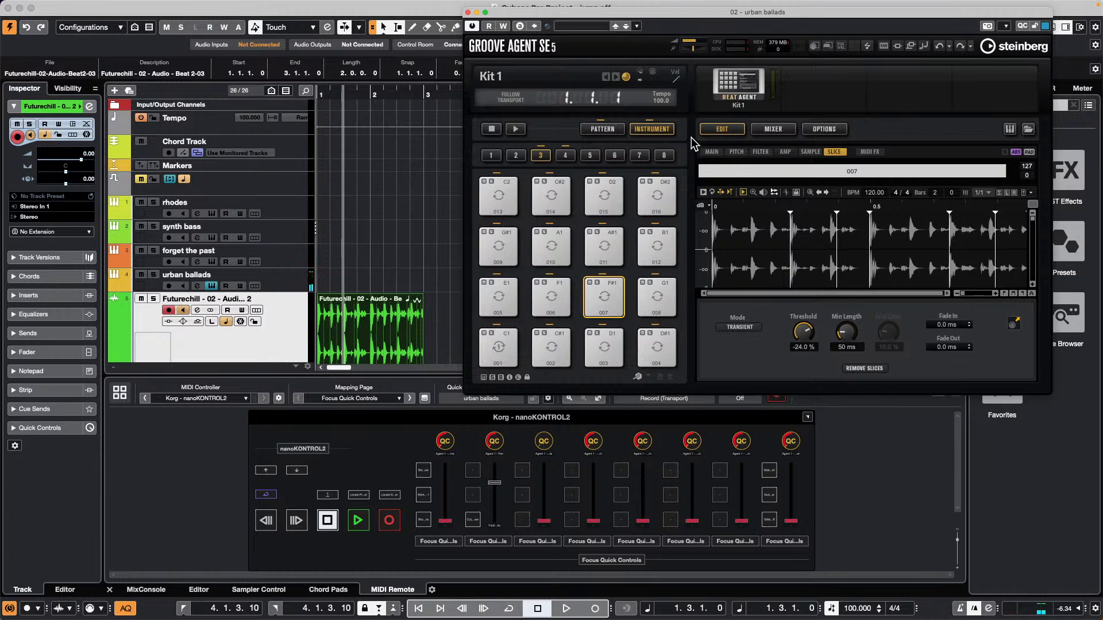
pyautogui.click(711, 151)
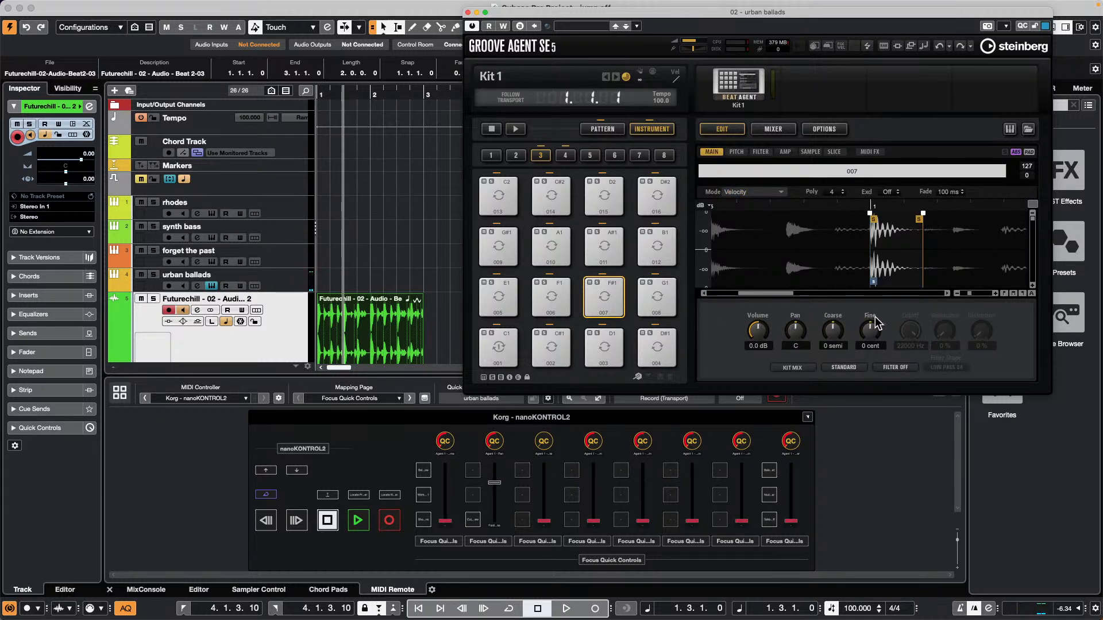
pyautogui.click(792, 367)
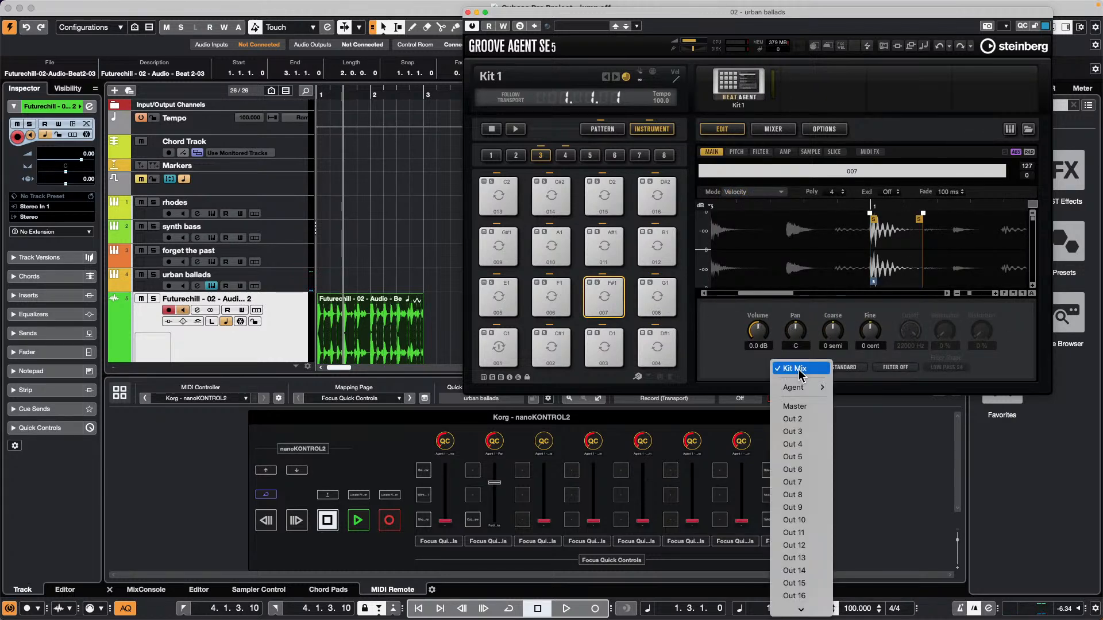
pyautogui.click(793, 420)
pyautogui.click(604, 296)
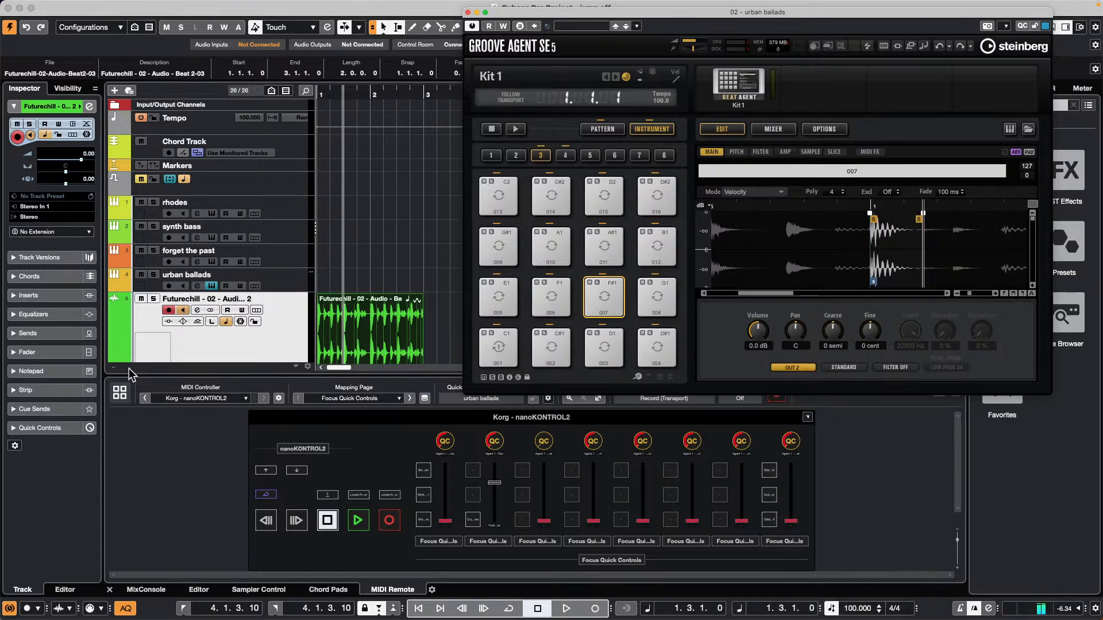
# Show the MixConsole and play pads 002, 003 and 007 to compare which output channels they feed.
pyautogui.click(146, 590)
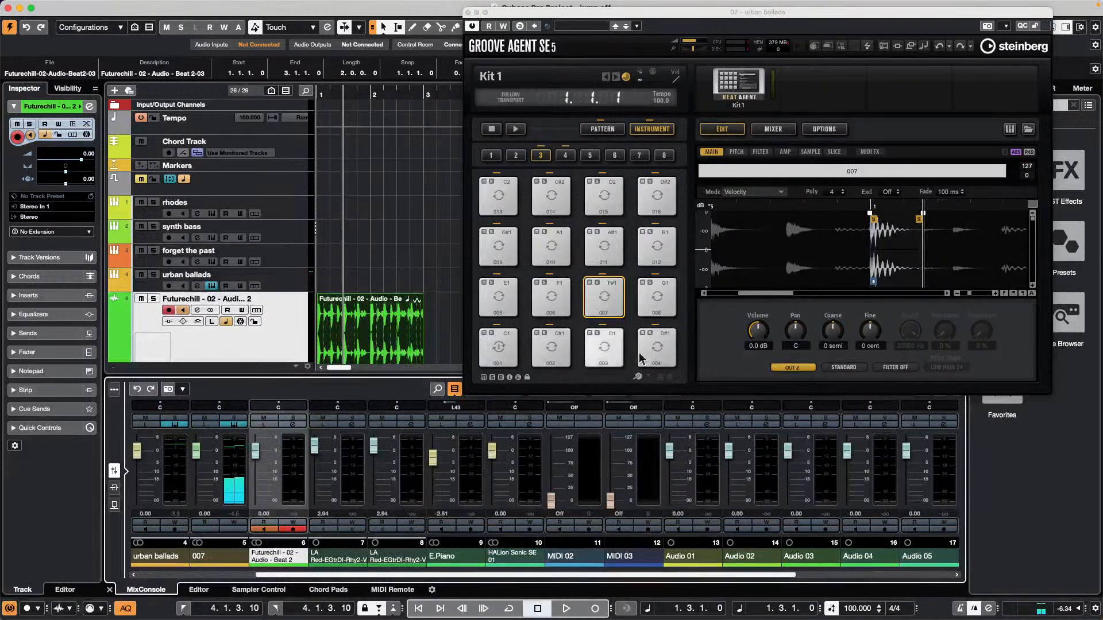
pyautogui.click(550, 346)
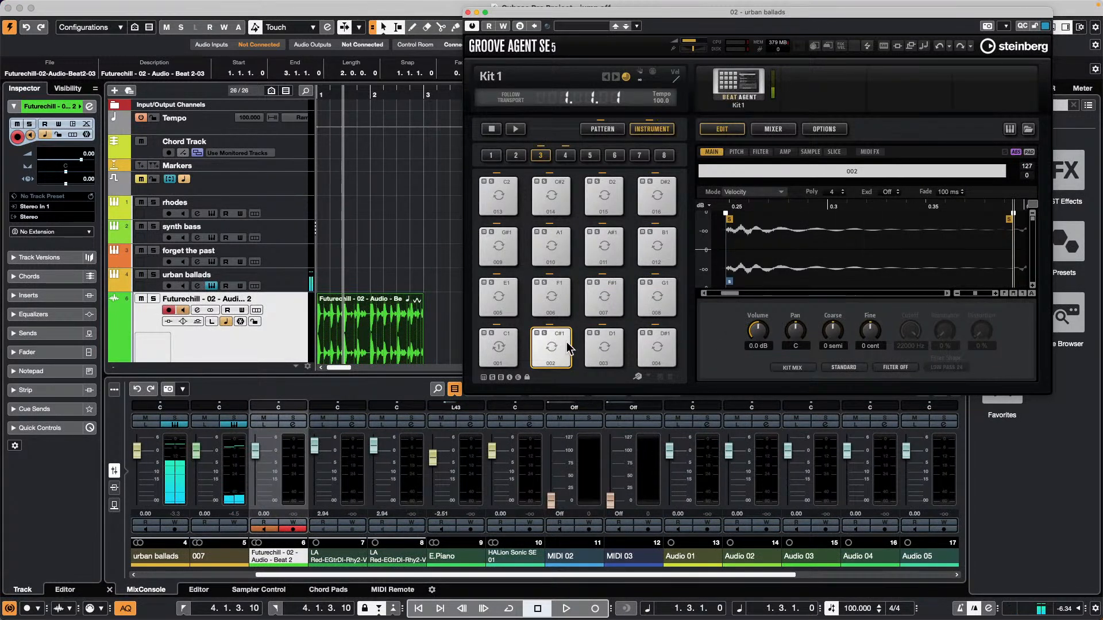
pyautogui.click(605, 346)
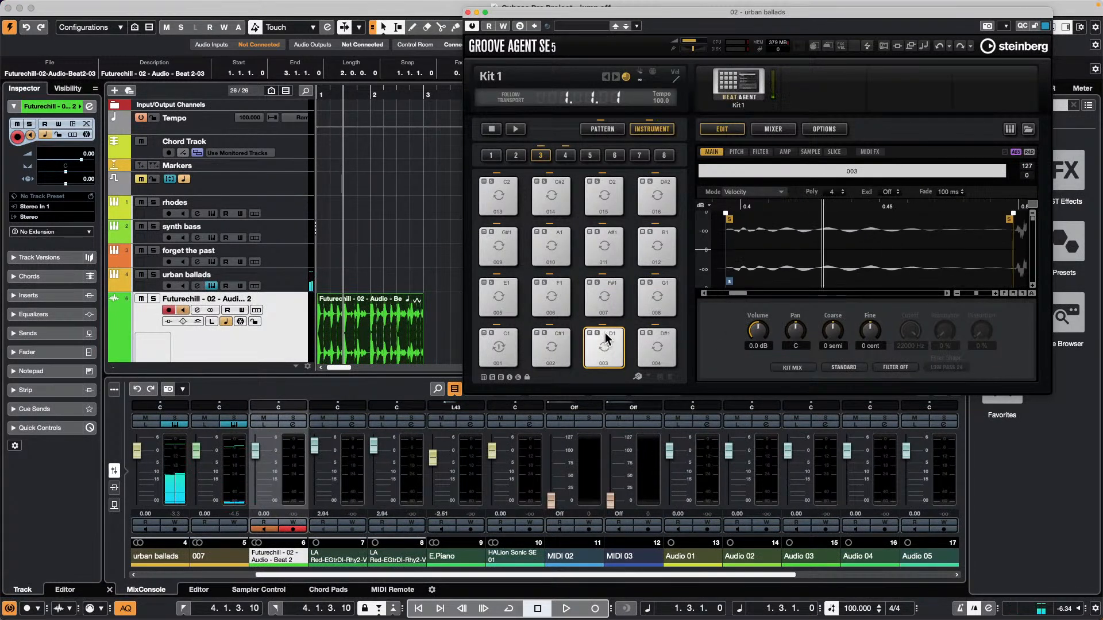
pyautogui.click(550, 347)
pyautogui.click(603, 295)
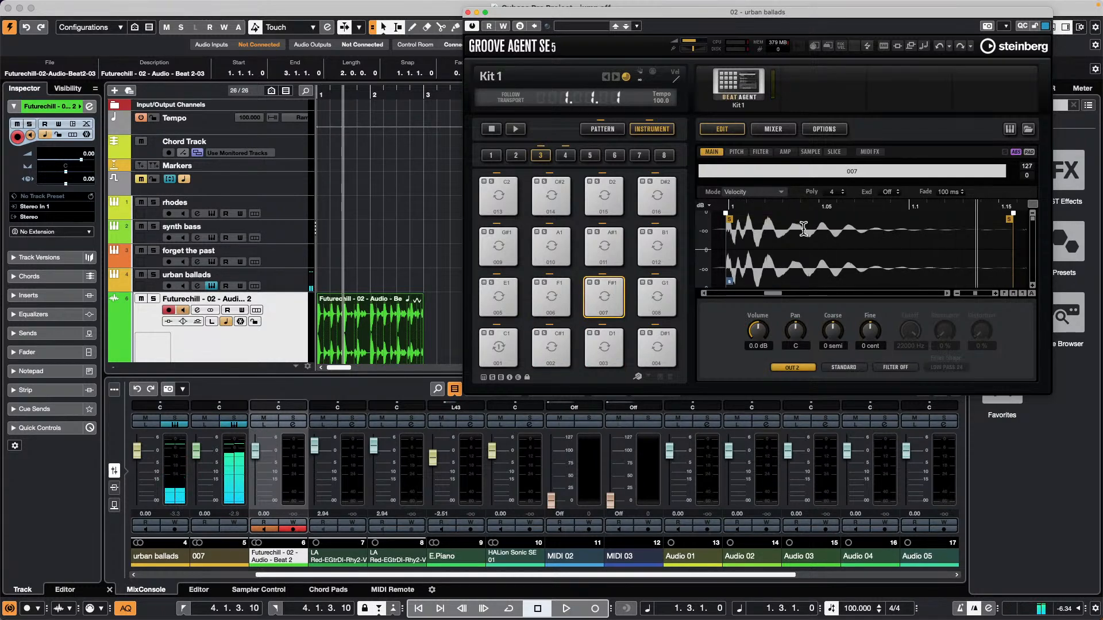
# Set pad 007's AUX 1 send to about -3.6 in its amp settings and audition the pad.
pyautogui.click(783, 153)
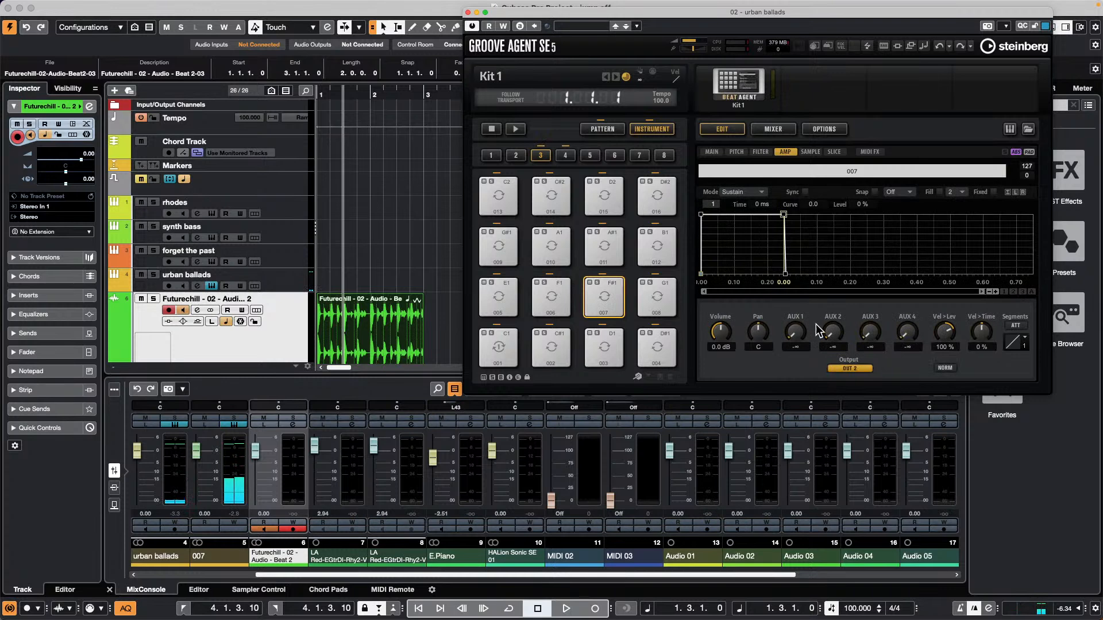
pyautogui.moveTo(799, 336); pyautogui.dragTo(812, 282)
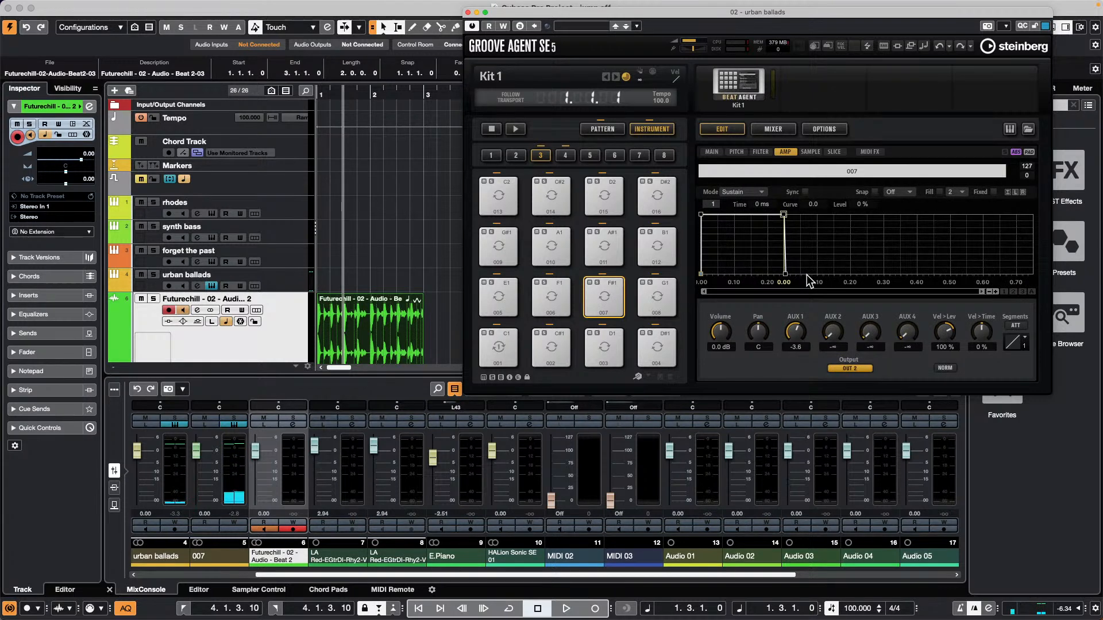
pyautogui.click(603, 295)
# Raise the ER/Tail balance of the Reverb on AUX FX 1 to about 83 % in the Groove Agent mixer.
pyautogui.click(762, 152)
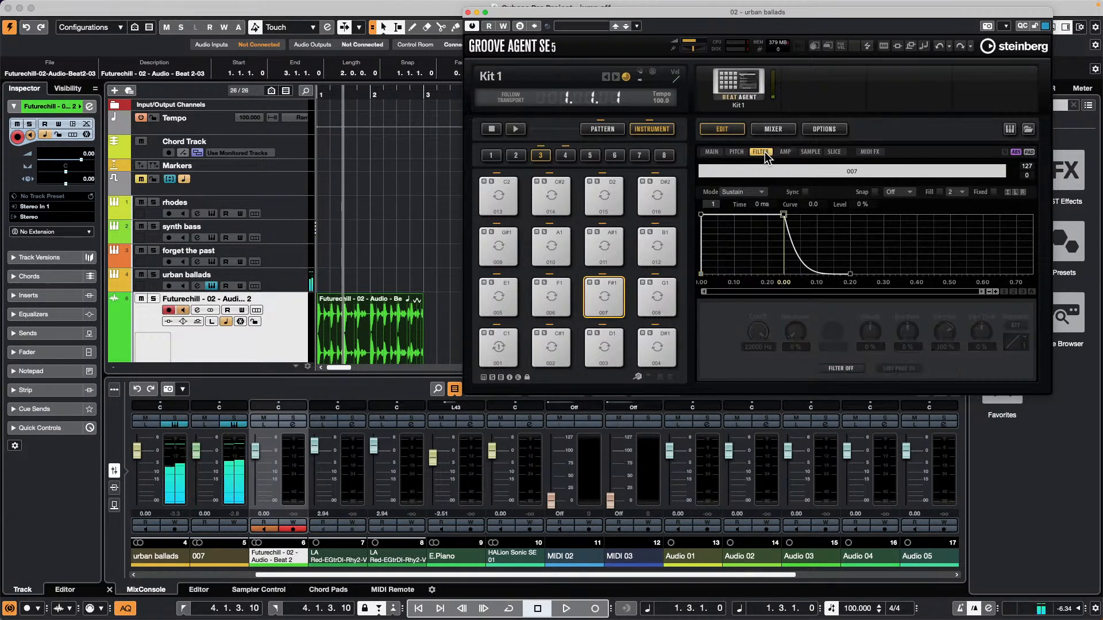
pyautogui.click(770, 130)
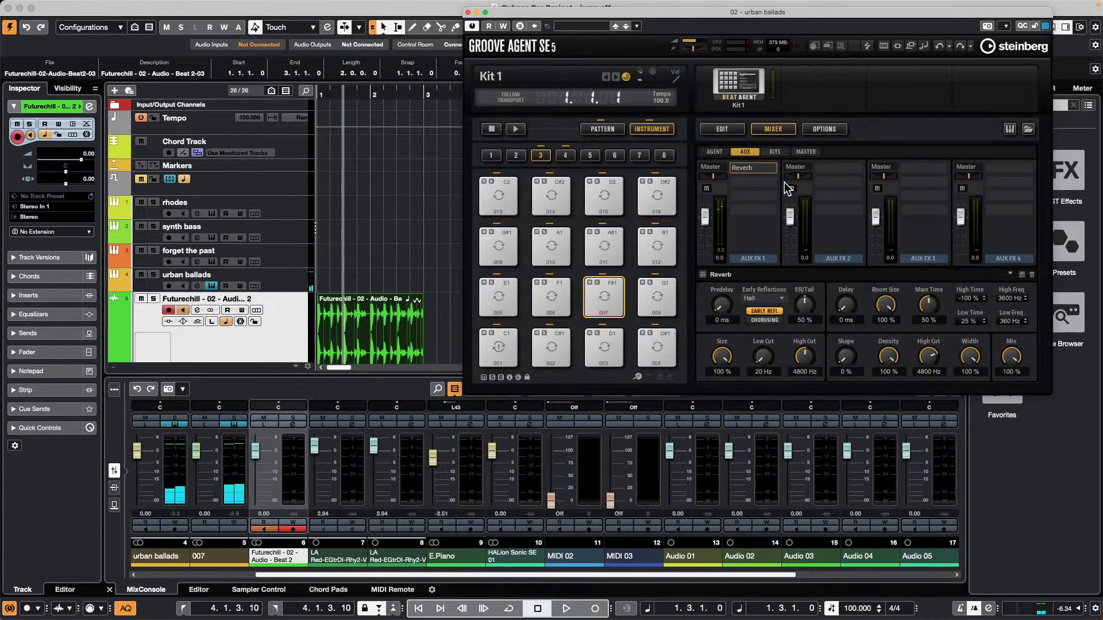
pyautogui.moveTo(810, 307); pyautogui.dragTo(811, 287)
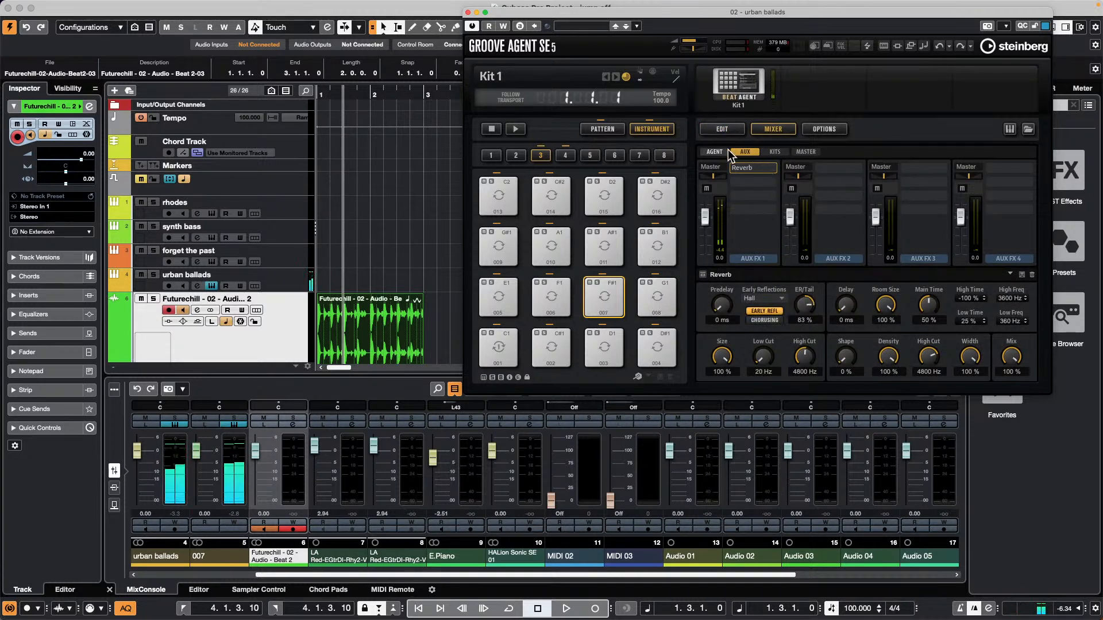
# Try to insert Studio EQ below the Reverb on AUX FX 1.
pyautogui.click(767, 194)
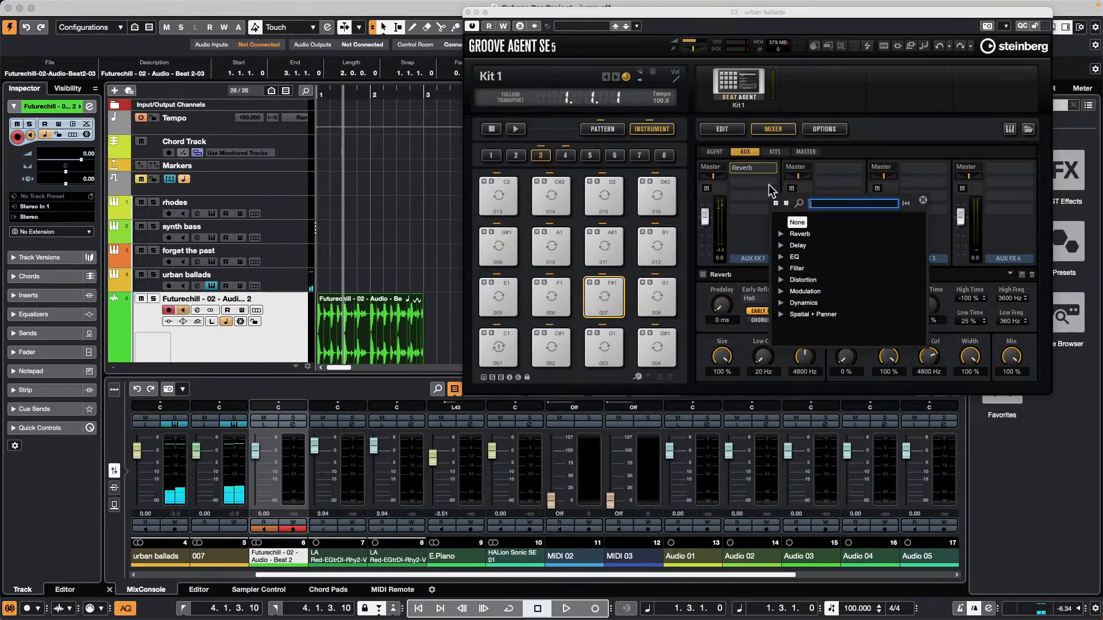
pyautogui.click(781, 258)
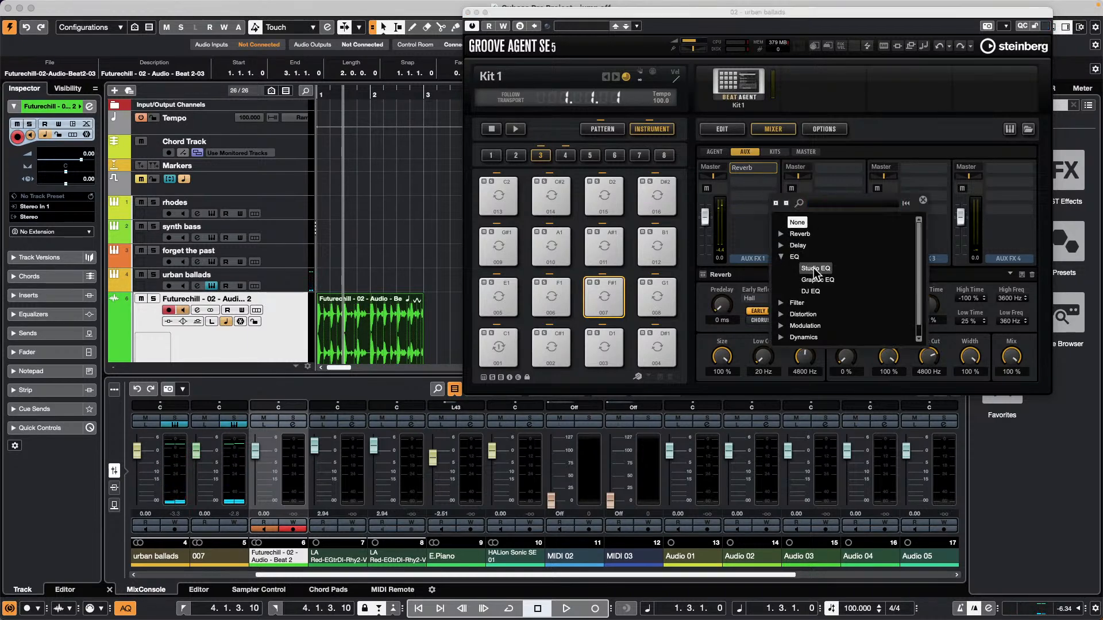
pyautogui.click(814, 273)
pyautogui.moveTo(782, 330); pyautogui.dragTo(827, 295)
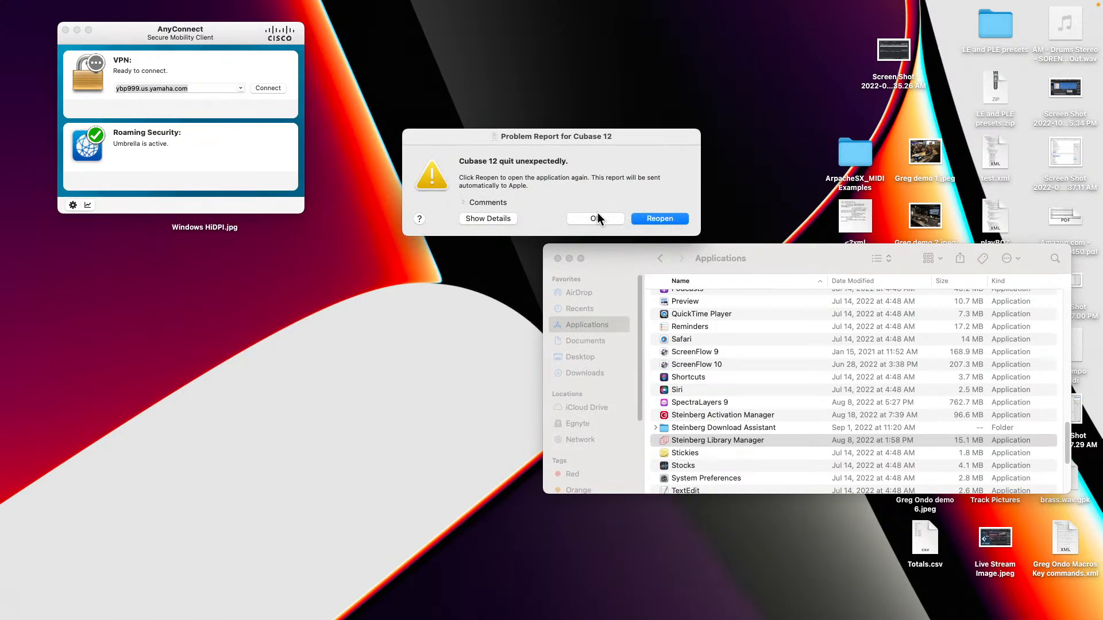
# Reopen Cubase 12, send the crash log files to Steinberg and continue with the current program preferences.
pyautogui.click(661, 219)
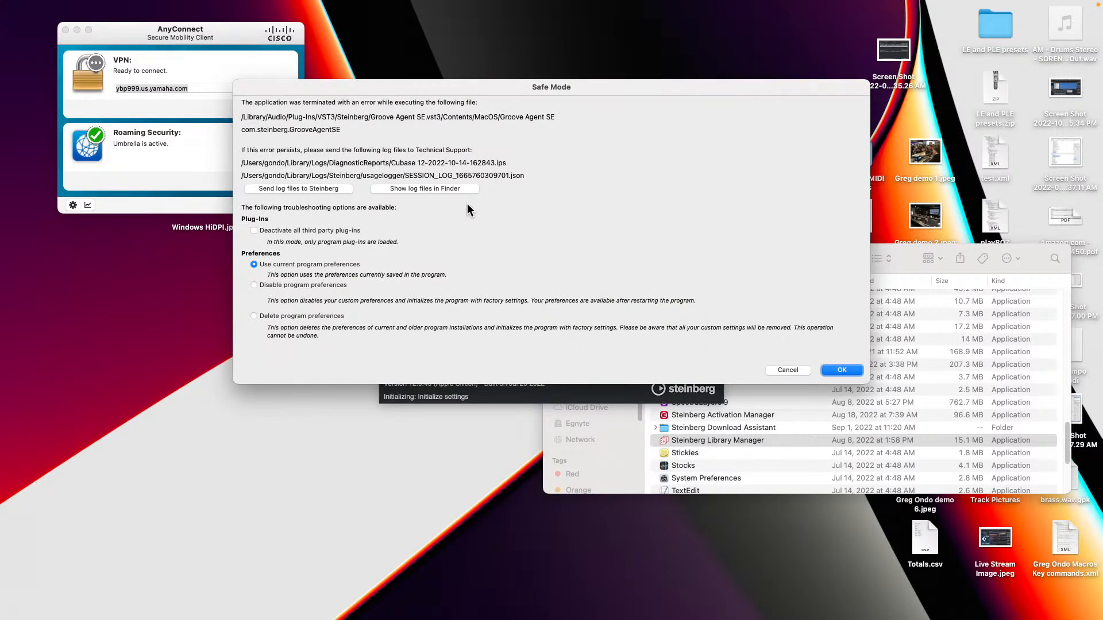
pyautogui.click(324, 189)
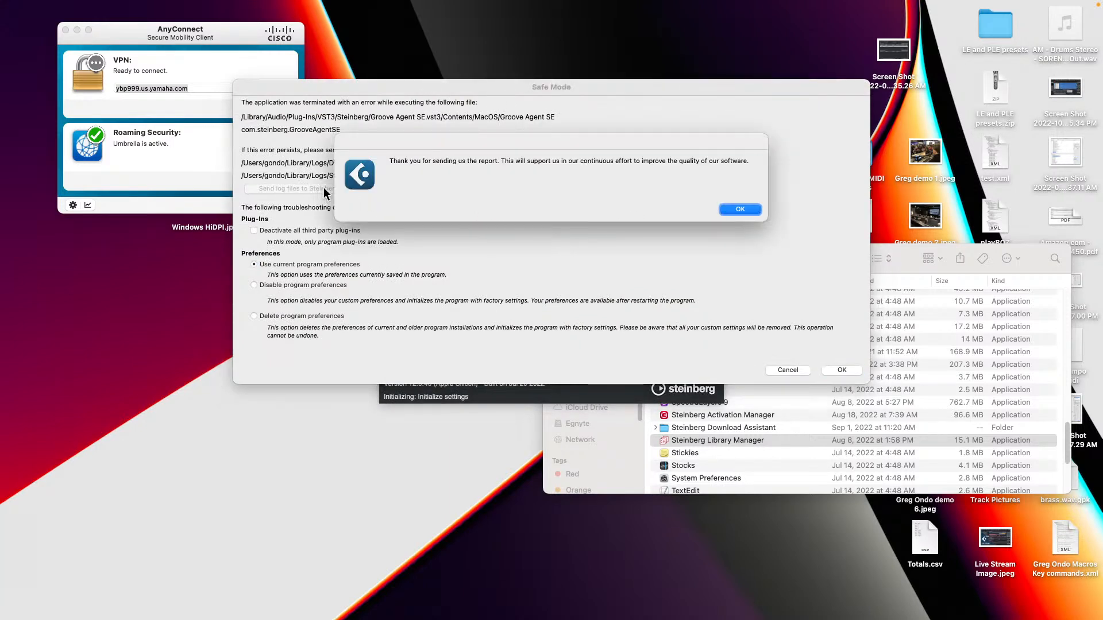
pyautogui.click(735, 210)
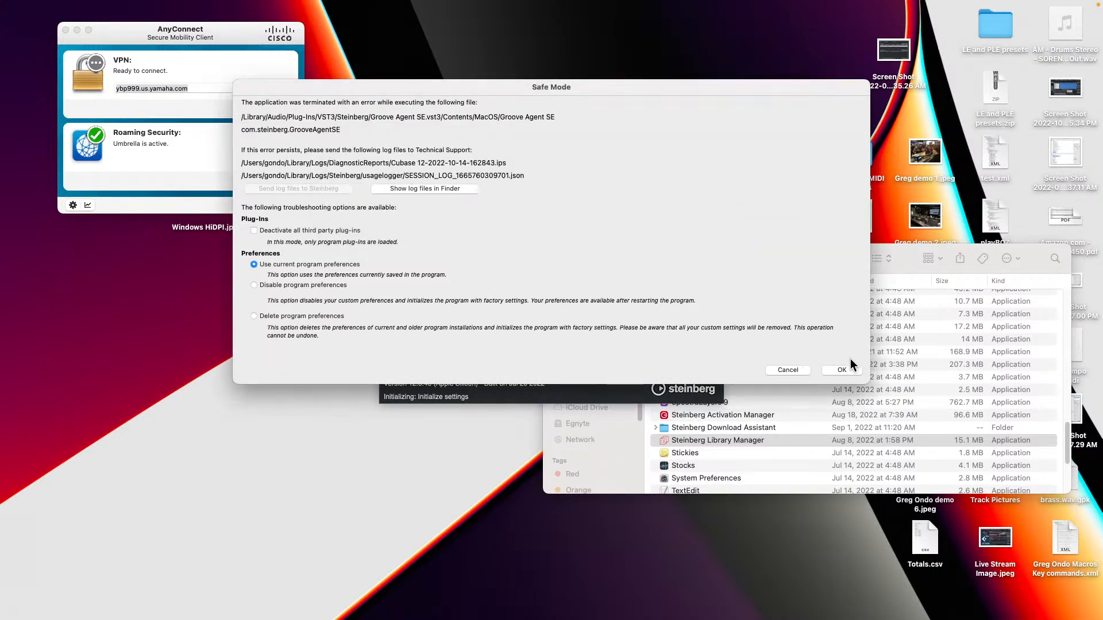
pyautogui.click(845, 370)
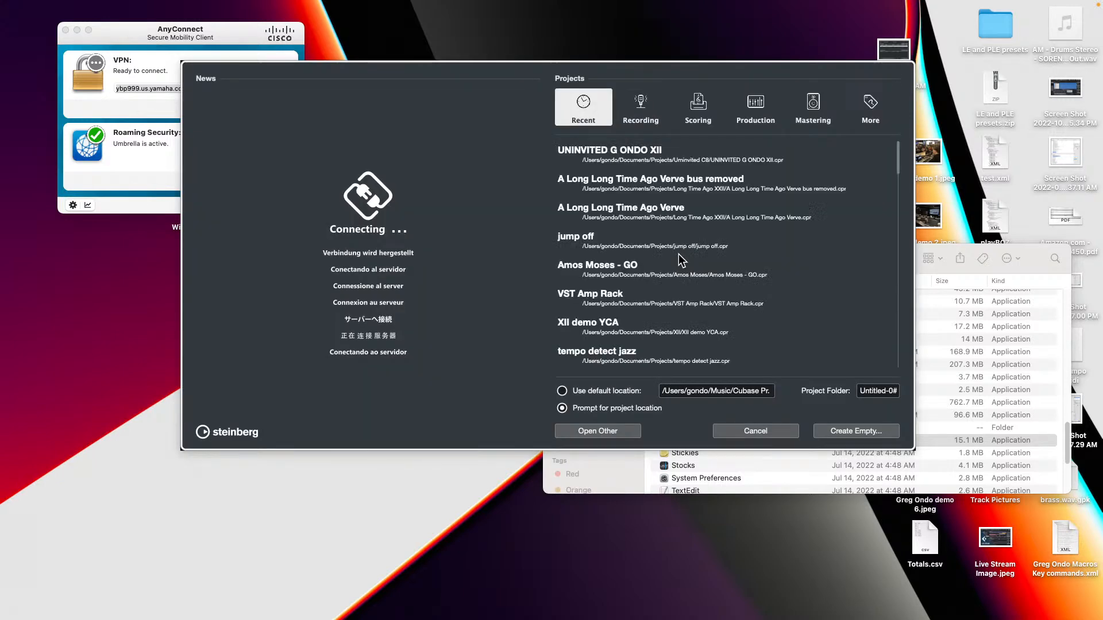
# Create an empty project in the AA folder and open the recent project "jump off", leaving its missing files unresolved.
pyautogui.click(852, 430)
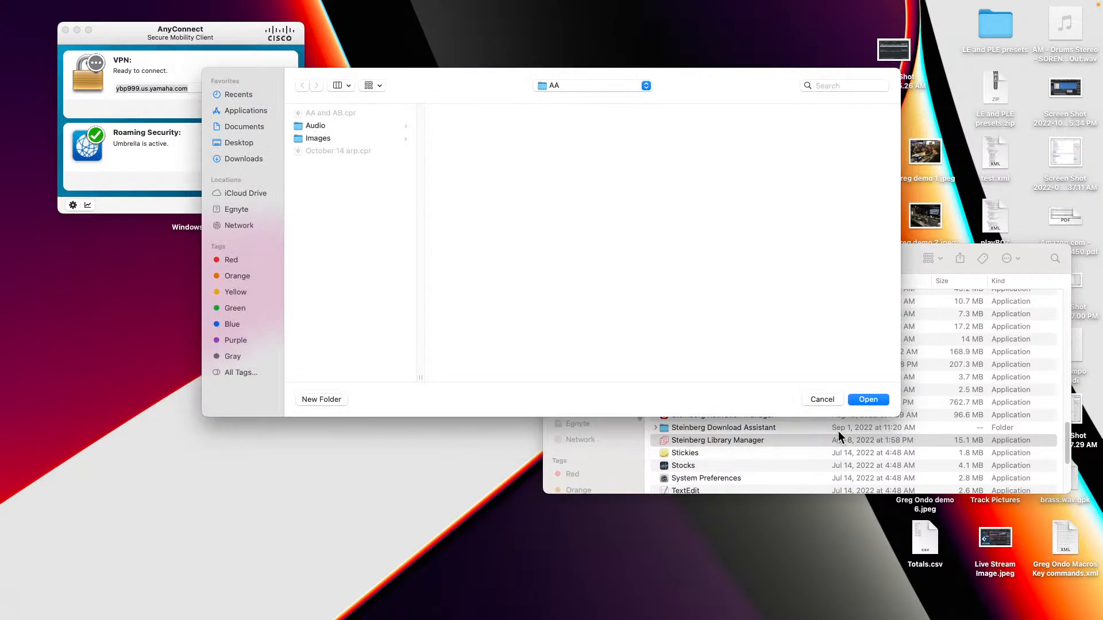
pyautogui.click(867, 400)
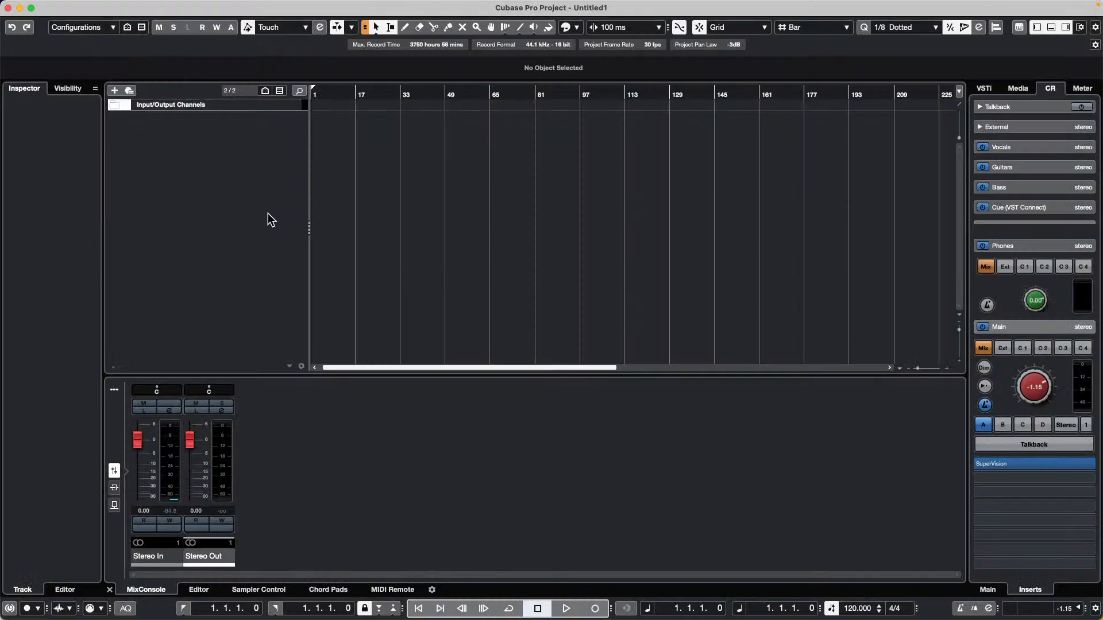
pyautogui.click(76, 6)
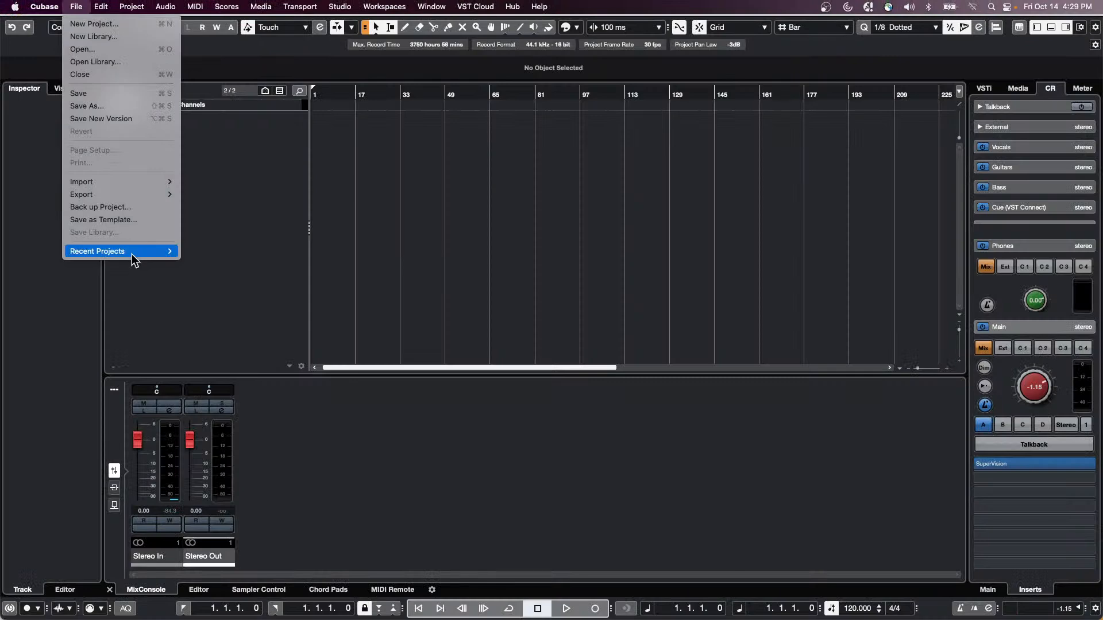
pyautogui.click(374, 284)
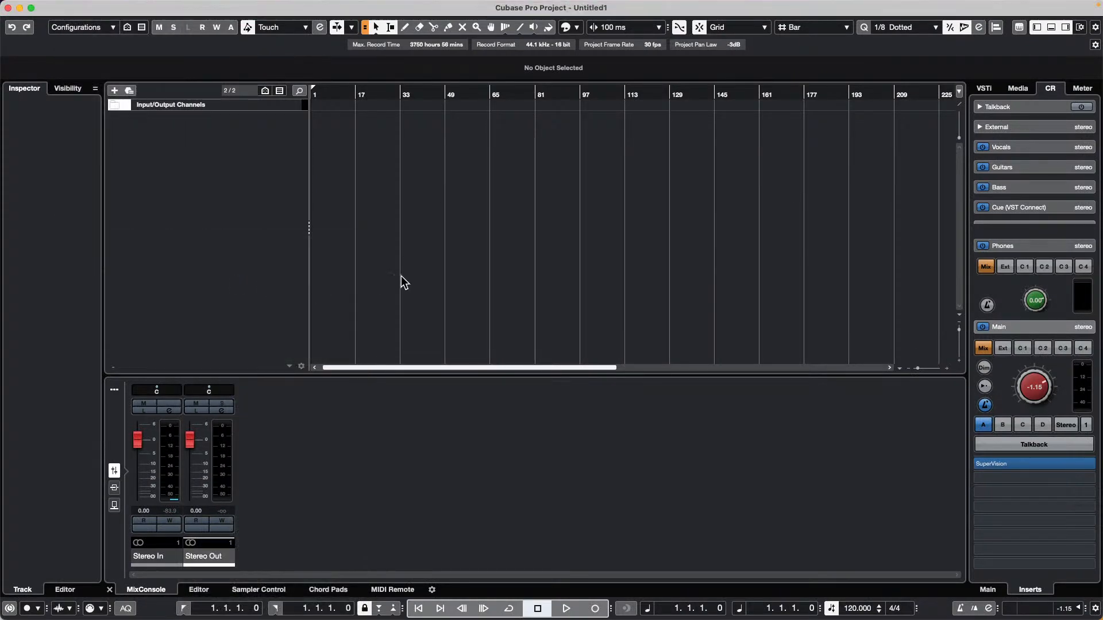
pyautogui.click(612, 210)
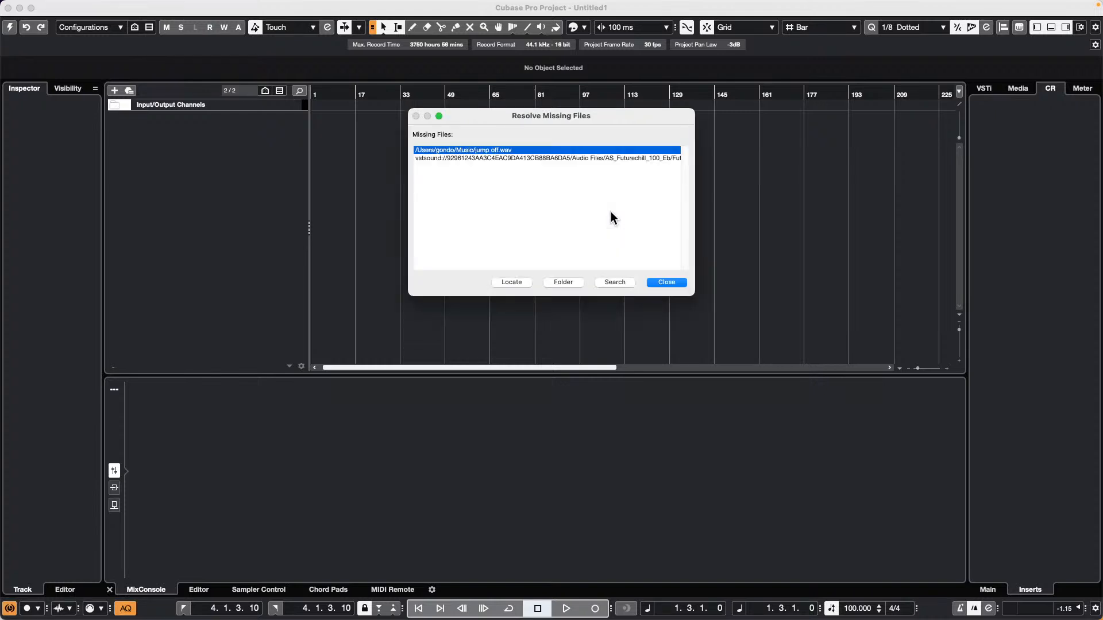
pyautogui.click(675, 282)
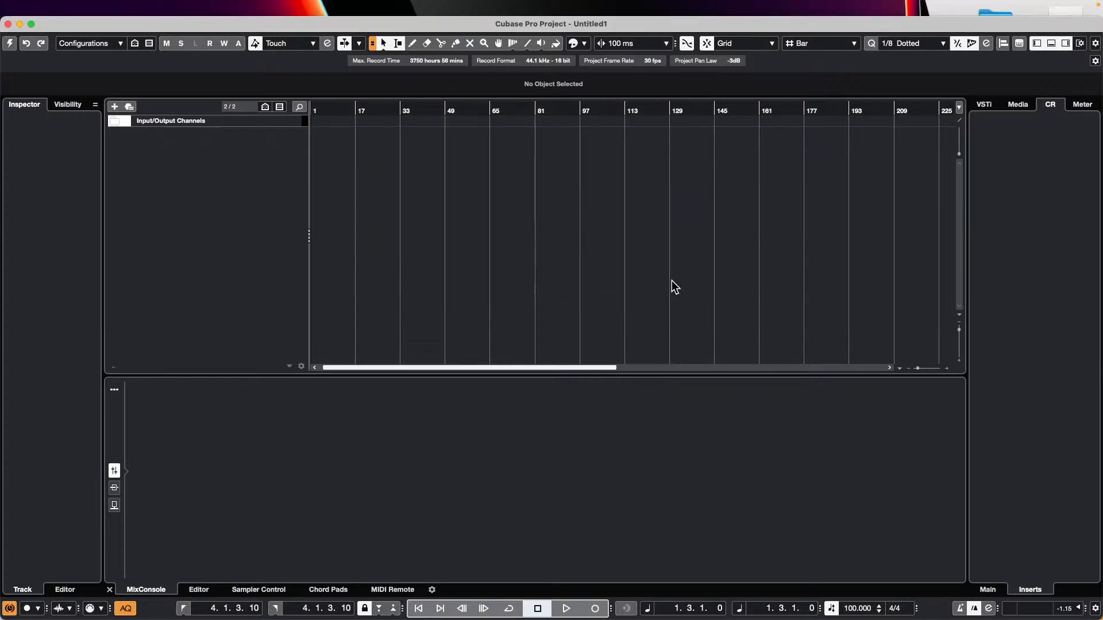
pyautogui.moveTo(361, 95); pyautogui.dragTo(251, 171)
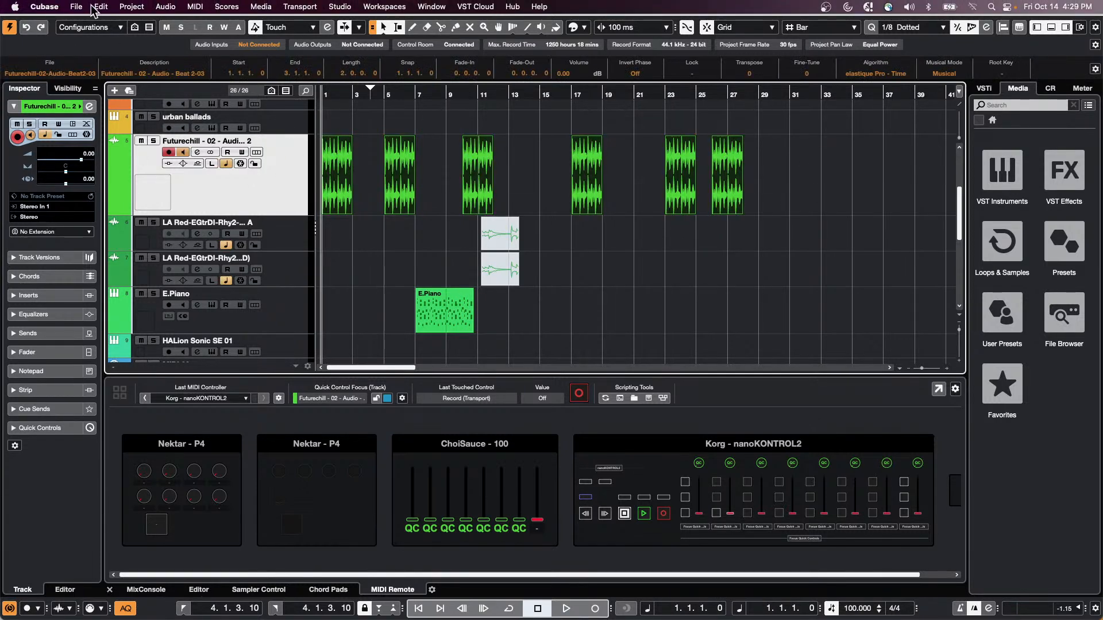
# Examine the mode, processing and tail options for exporting selected events, and close the dialog without exporting.
pyautogui.click(81, 8)
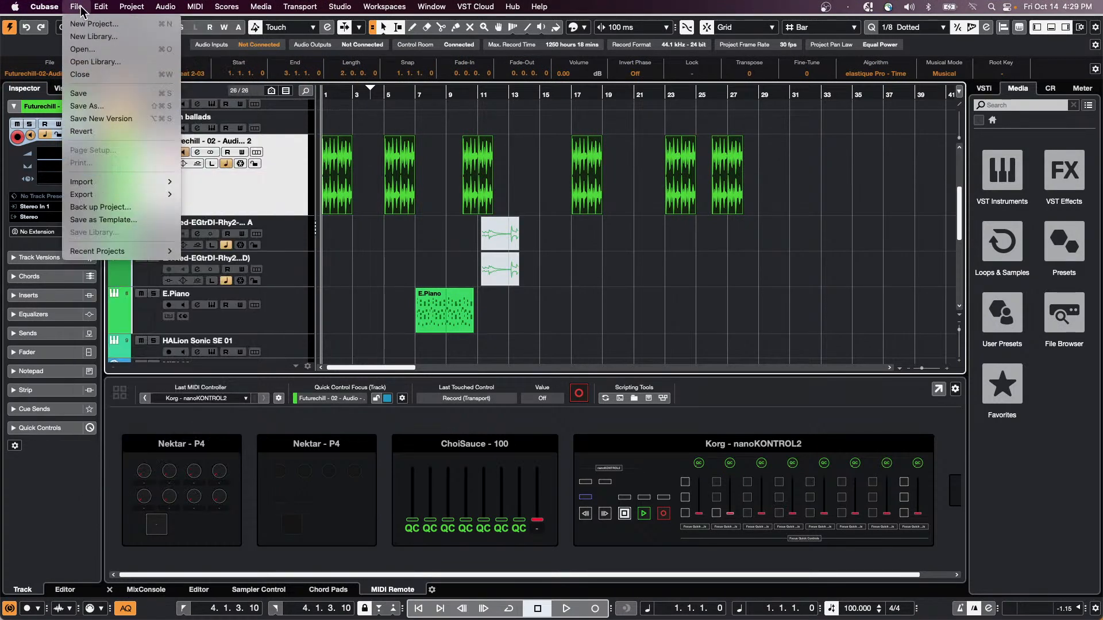
pyautogui.moveTo(132, 195)
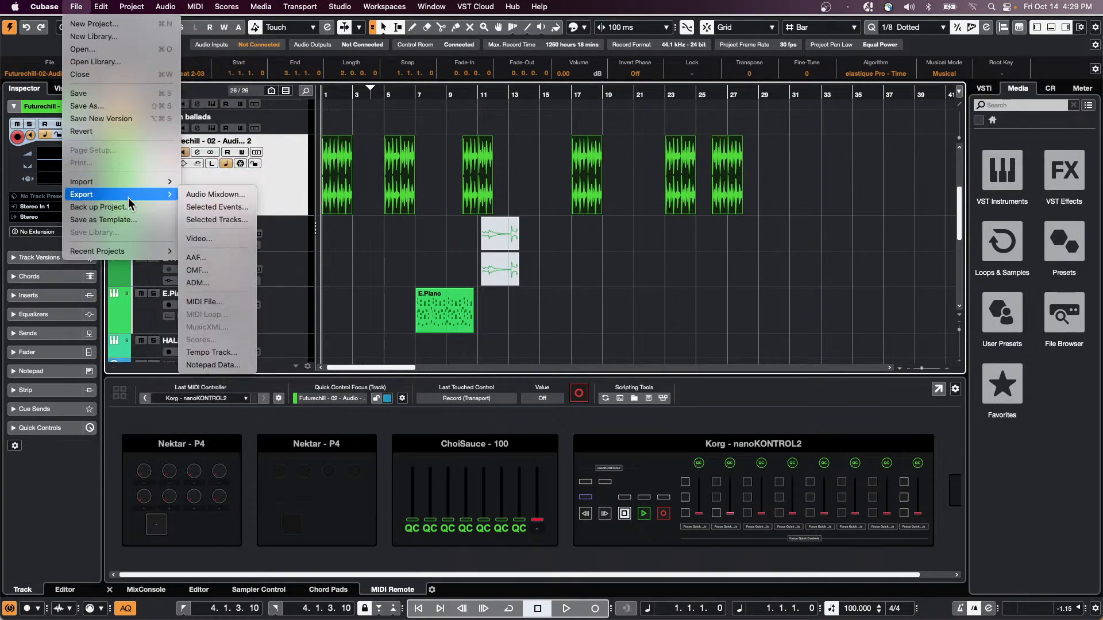
pyautogui.click(232, 209)
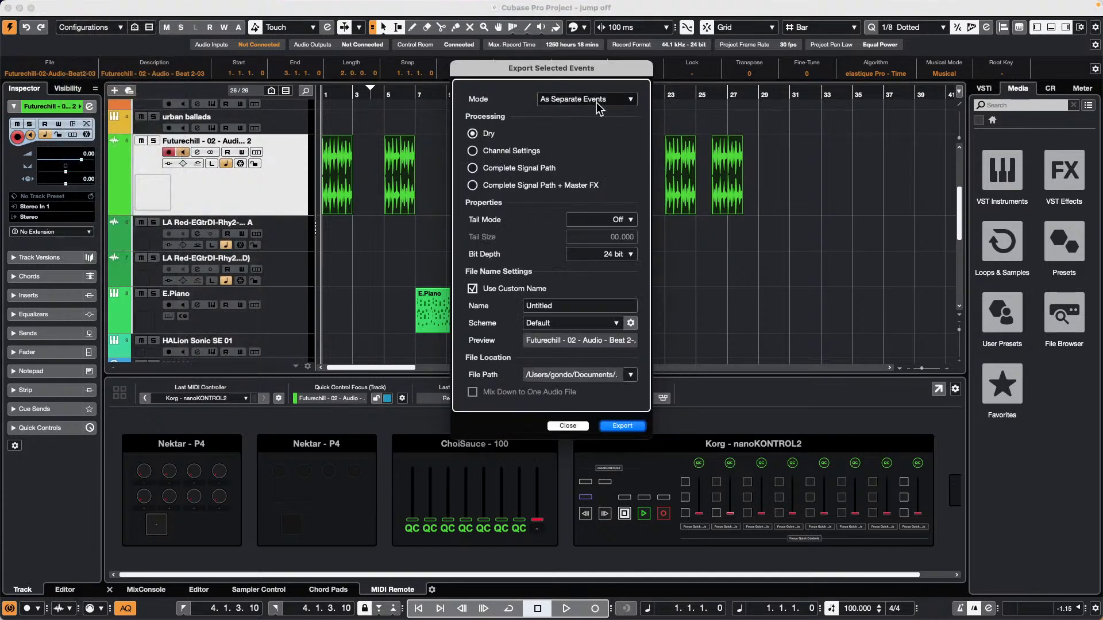
pyautogui.click(598, 102)
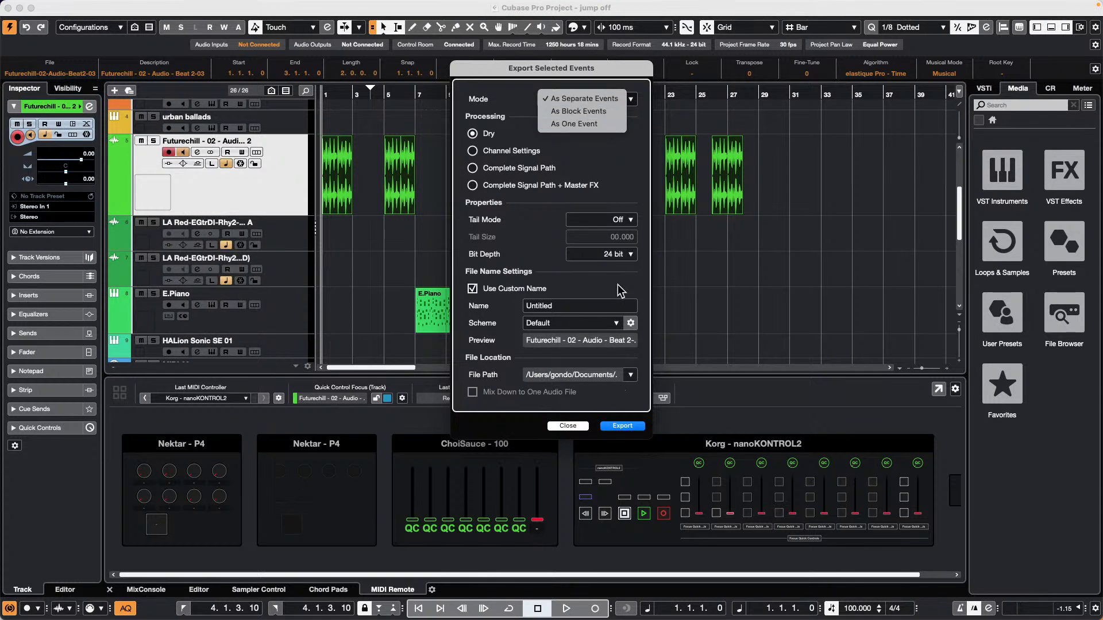
pyautogui.click(604, 105)
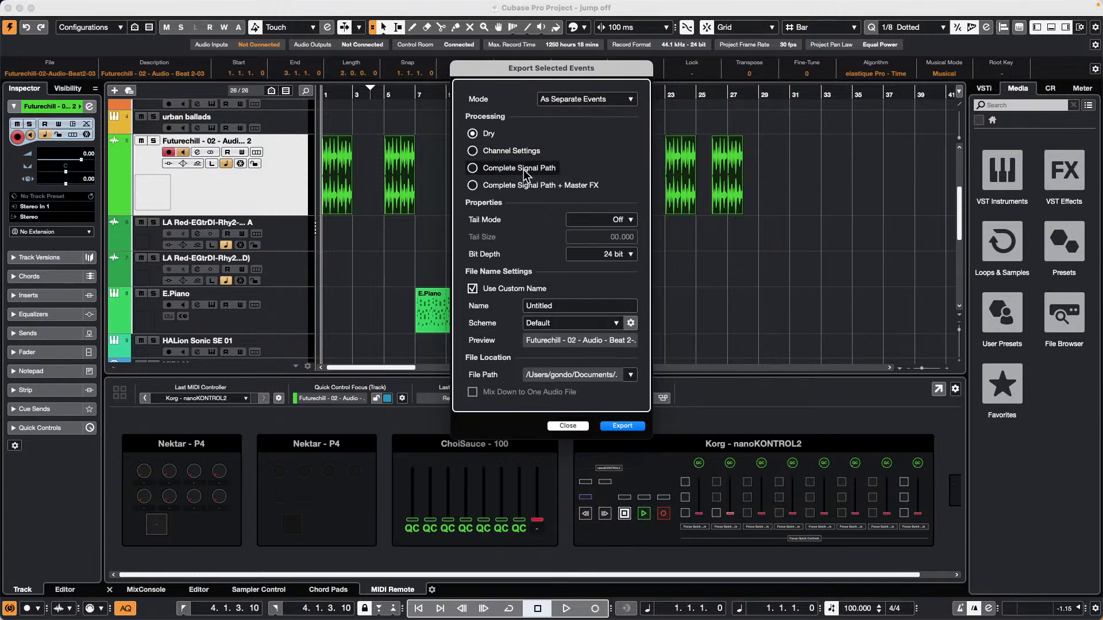
pyautogui.click(630, 220)
pyautogui.click(615, 166)
pyautogui.click(485, 150)
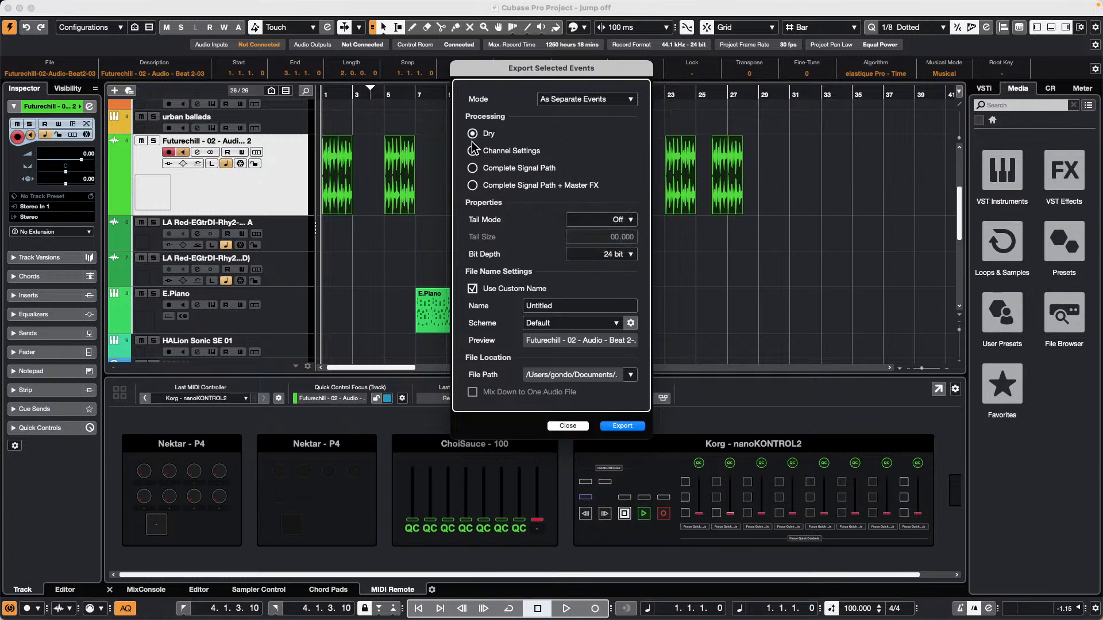
pyautogui.click(473, 168)
pyautogui.click(472, 133)
pyautogui.click(566, 425)
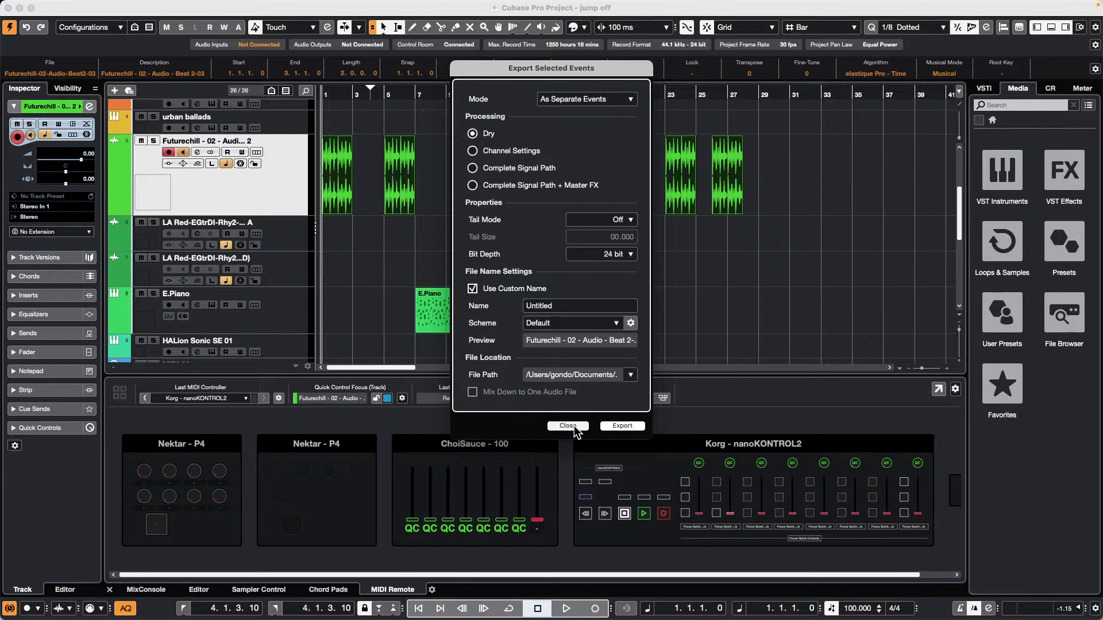
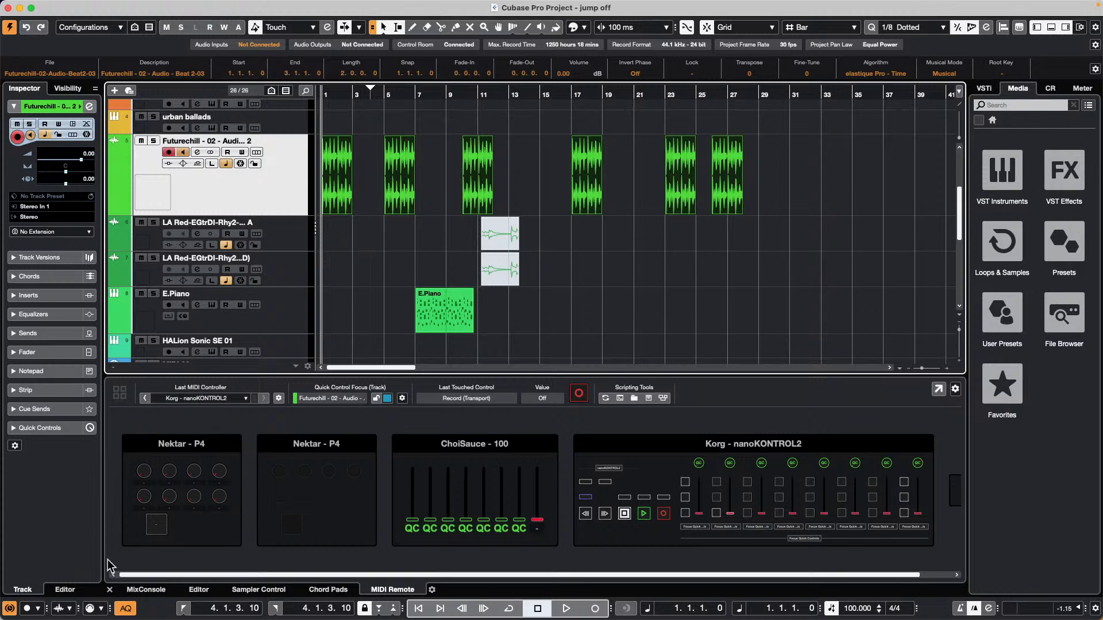
# Show the MixConsole and lower the Futurechill fader to about -20.7 and the adjacent LA Red fader to about -9.62.
pyautogui.click(155, 590)
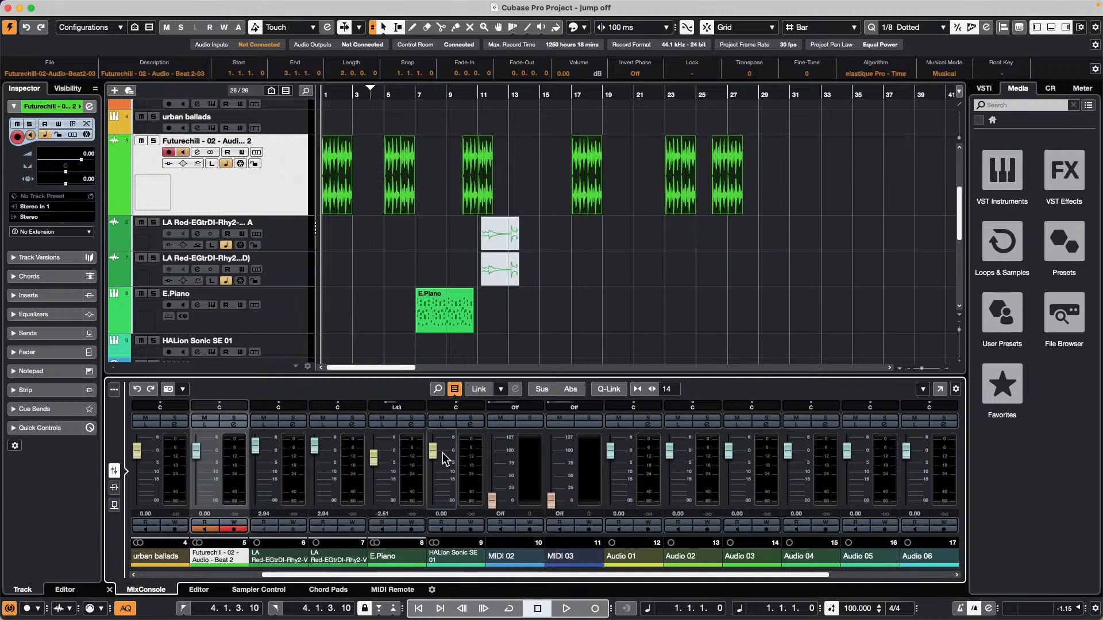
pyautogui.moveTo(196, 451)
pyautogui.mouseDown()
pyautogui.moveTo(200, 514)
pyautogui.moveTo(201, 460)
pyautogui.mouseUp()
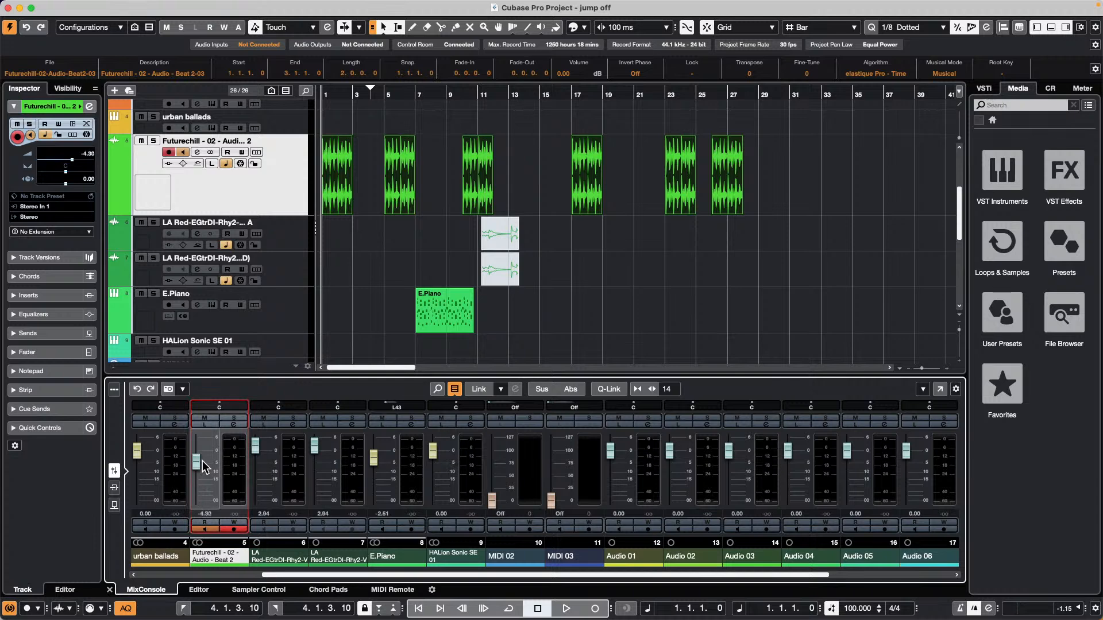
pyautogui.scroll(-5, 219, 460)
pyautogui.moveTo(205, 478); pyautogui.dragTo(205, 467)
pyautogui.moveTo(260, 446); pyautogui.dragTo(264, 465)
pyautogui.moveTo(193, 466); pyautogui.dragTo(201, 494)
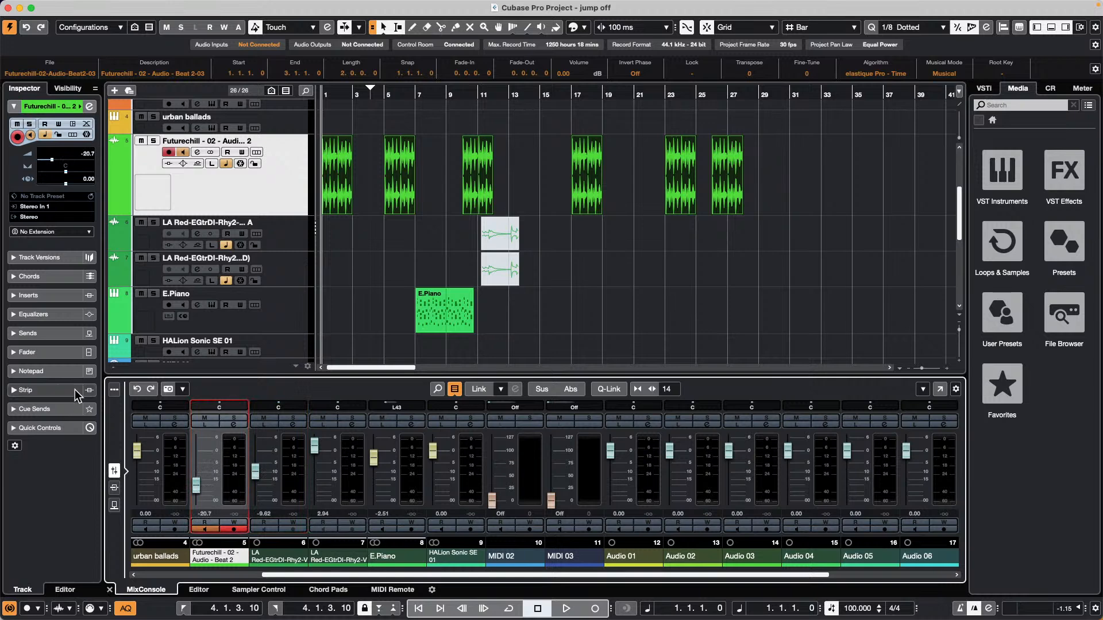
# Undo the MixConsole fader moves, redo them and undo them again.
pyautogui.click(139, 391)
pyautogui.click(140, 391)
pyautogui.click(140, 391)
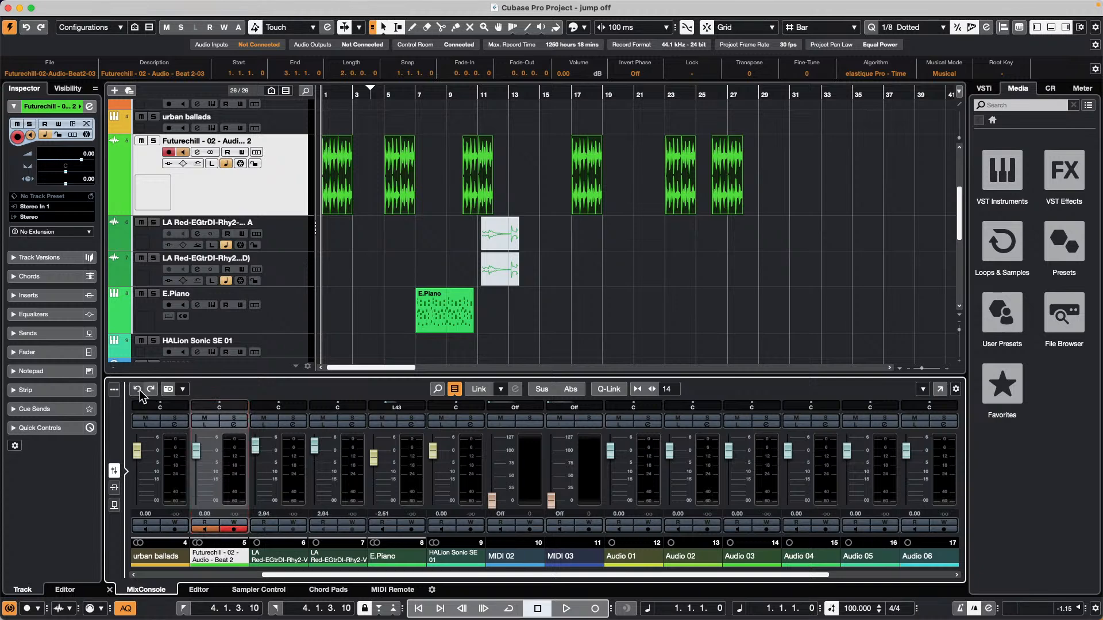
pyautogui.click(150, 395)
pyautogui.click(151, 395)
pyautogui.click(150, 395)
pyautogui.click(138, 389)
pyautogui.click(140, 389)
pyautogui.click(140, 388)
# Enable read and write automation on the Futurechill channel and record a volume fader move during playback.
pyautogui.click(206, 522)
pyautogui.click(234, 523)
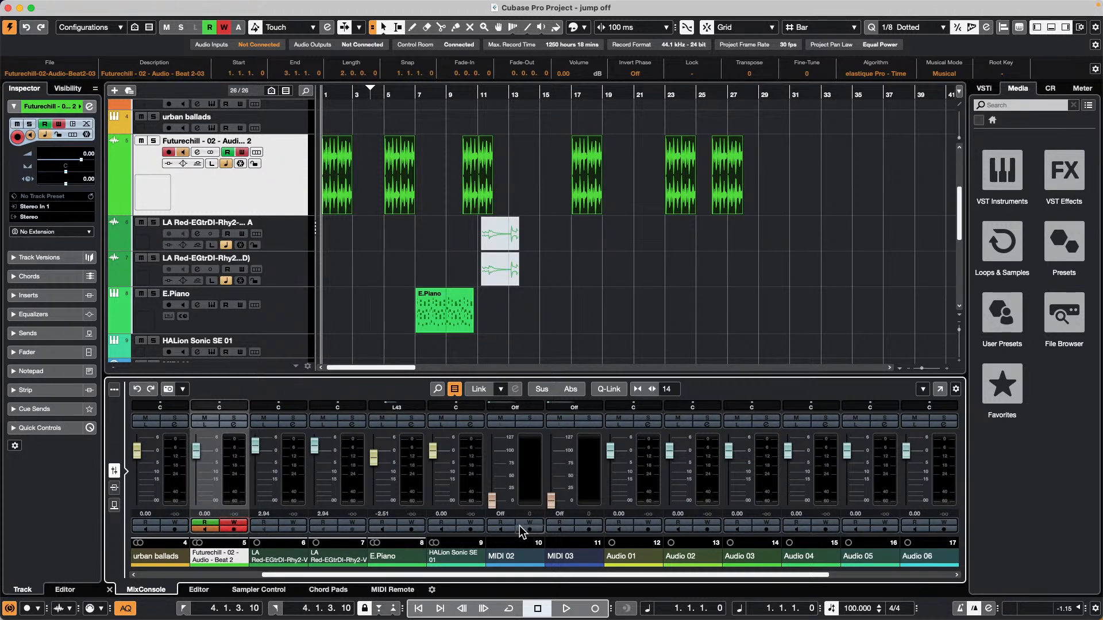
pyautogui.press('space')
pyautogui.moveTo(197, 451); pyautogui.dragTo(201, 449)
pyautogui.press('space')
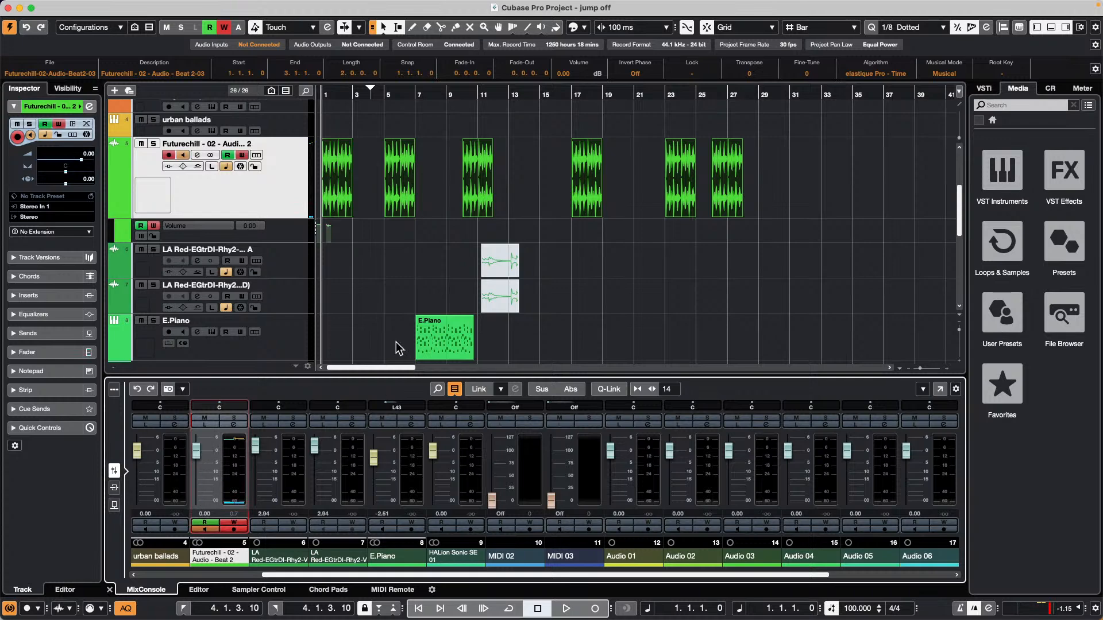
# Lower the fader of the first LA Red guitar channel to about -4.92.
pyautogui.press('h')
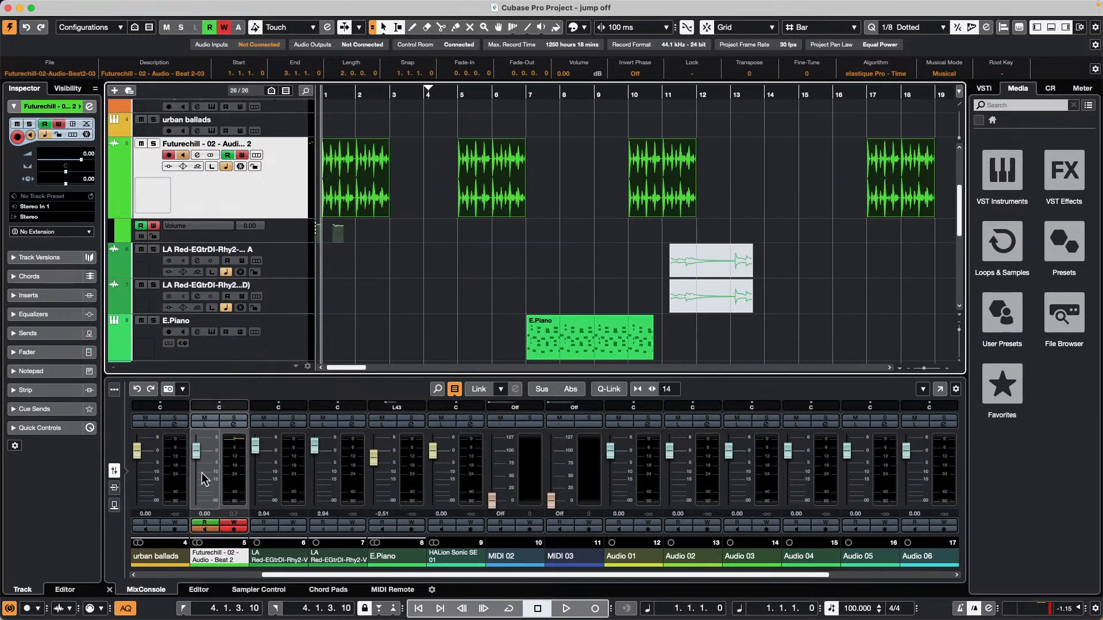
pyautogui.moveTo(255, 447); pyautogui.dragTo(255, 463)
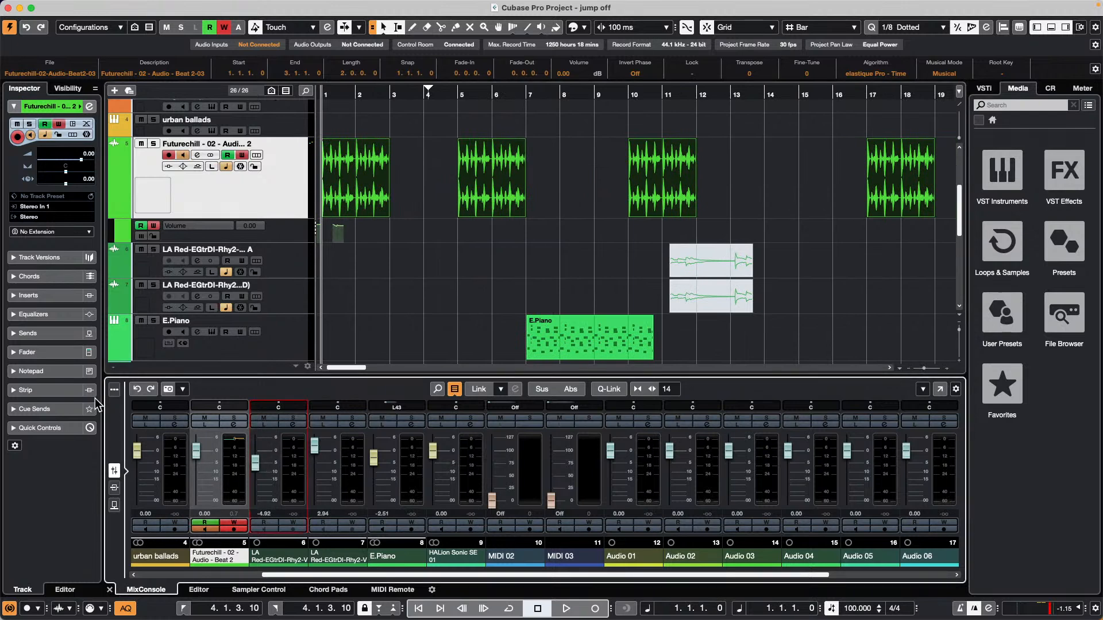
# Redo and undo the last fader move on the first LA Red guitar channel in the MixConsole.
pyautogui.click(152, 391)
pyautogui.click(151, 391)
pyautogui.click(137, 390)
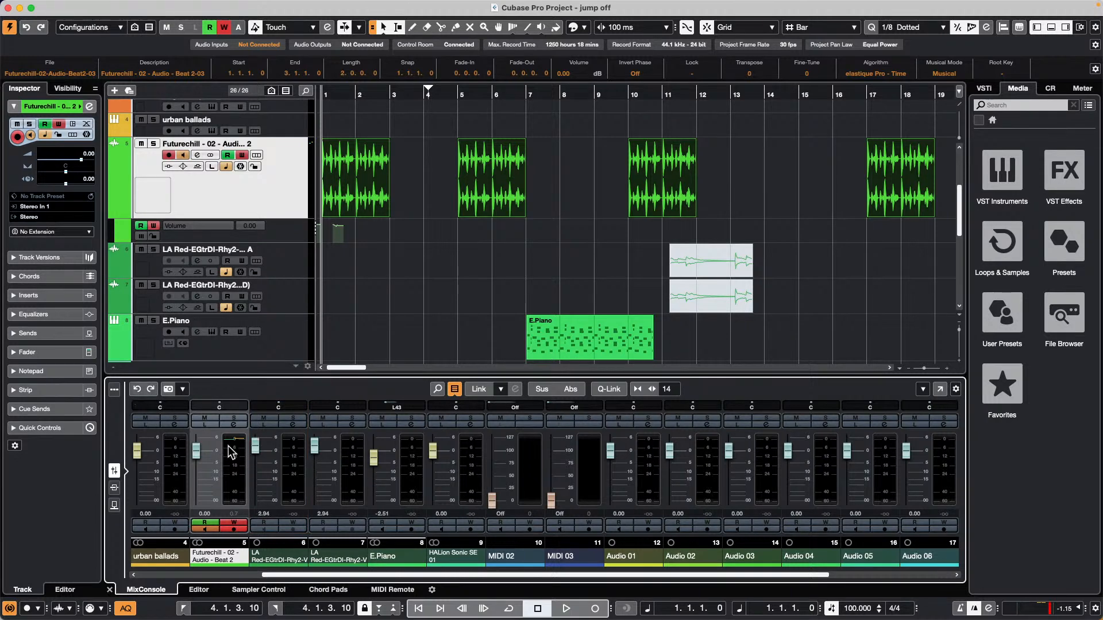
# Lower the two LA Red faders to about -5.24 and -4.30, and the E.Piano fader to about -16.7.
pyautogui.moveTo(257, 448); pyautogui.dragTo(321, 465)
pyautogui.moveTo(374, 458); pyautogui.dragTo(373, 482)
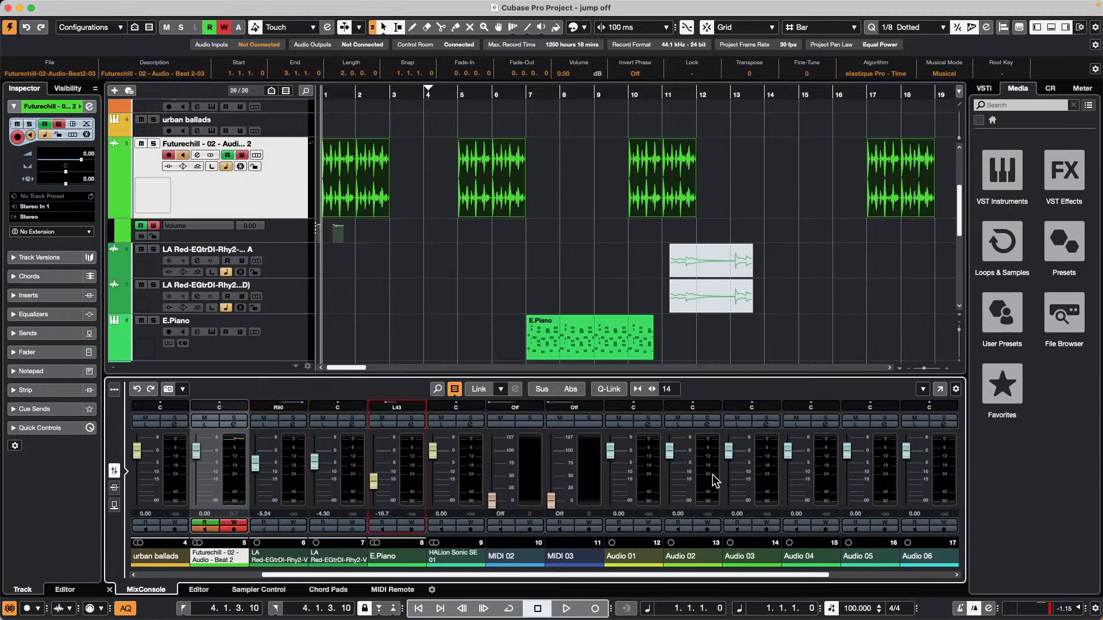
# Open the full MixConsole and examine its history of fader and panner changes.
pyautogui.press('F3')
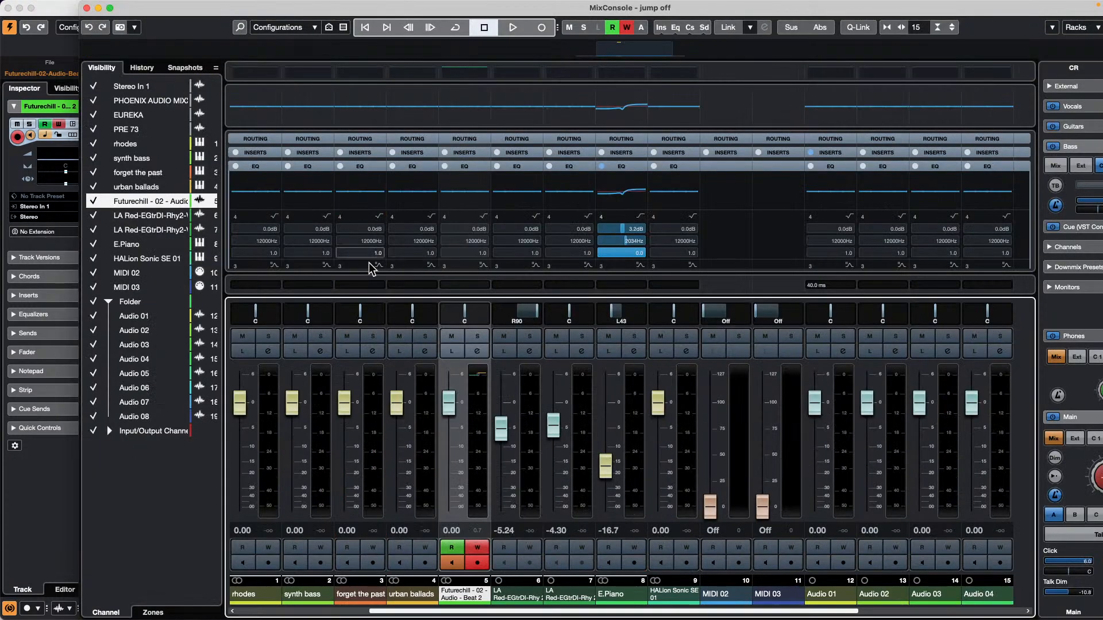
pyautogui.click(137, 68)
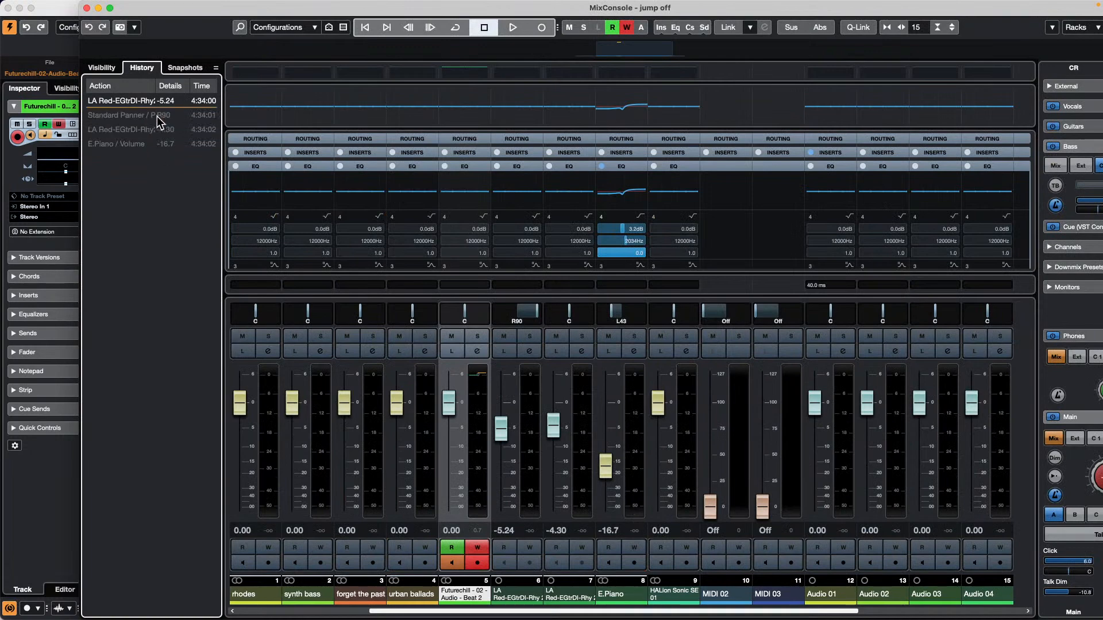
pyautogui.moveTo(148, 151)
pyautogui.mouseDown()
pyautogui.moveTo(149, 192)
pyautogui.moveTo(151, 92)
pyautogui.moveTo(149, 170)
pyautogui.mouseUp()
# Close the jump off project without saving, and reopen and activate it without resolving the missing files.
pyautogui.click(8, 7)
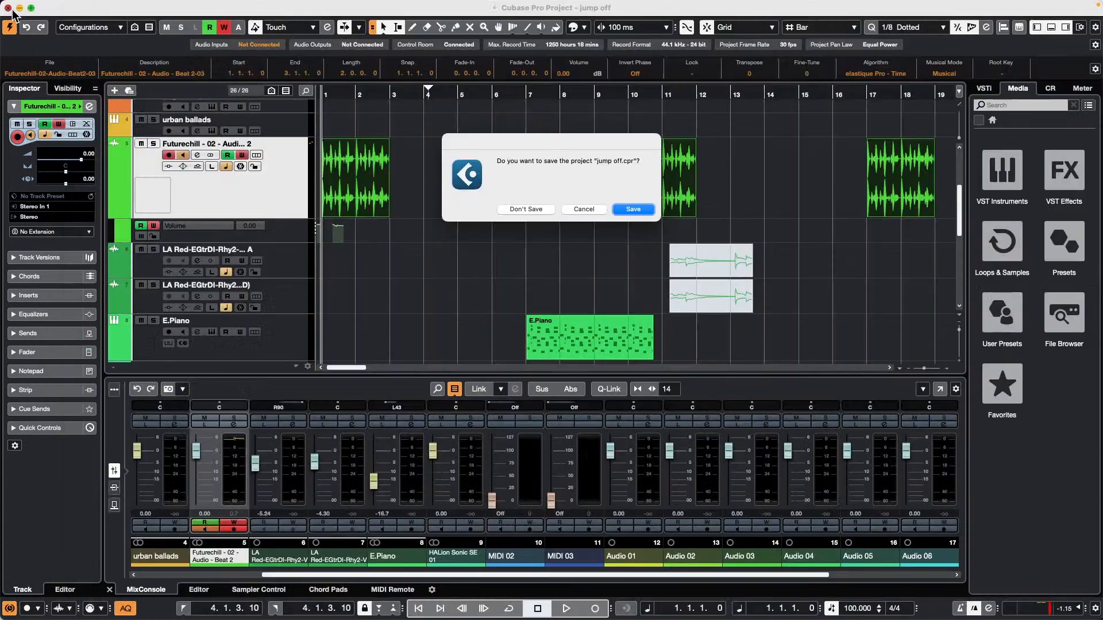
pyautogui.click(524, 209)
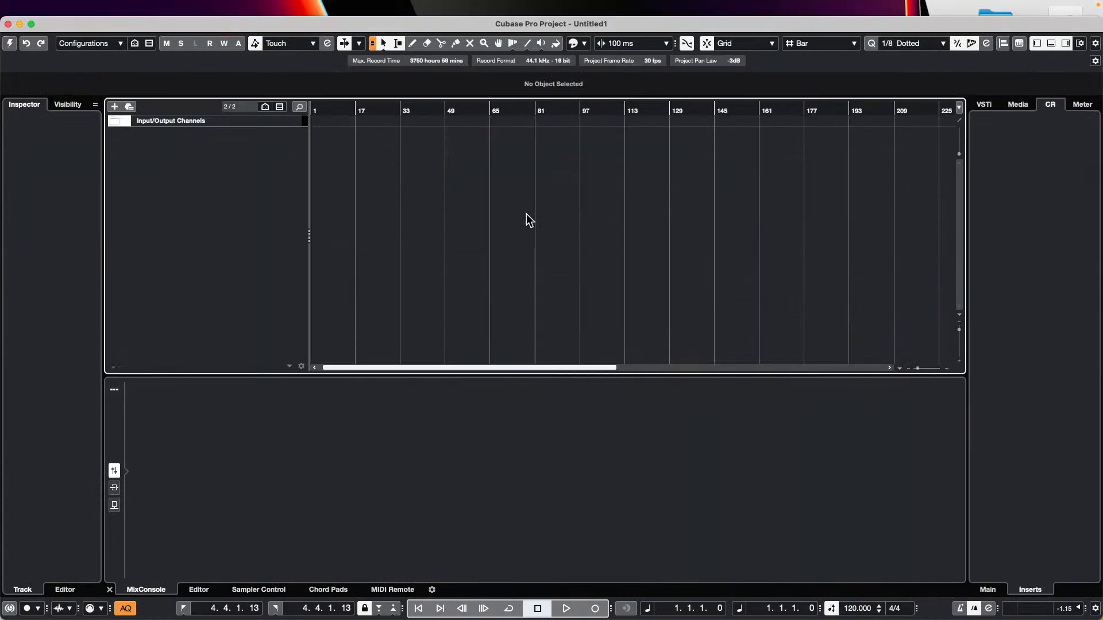
pyautogui.click(75, 6)
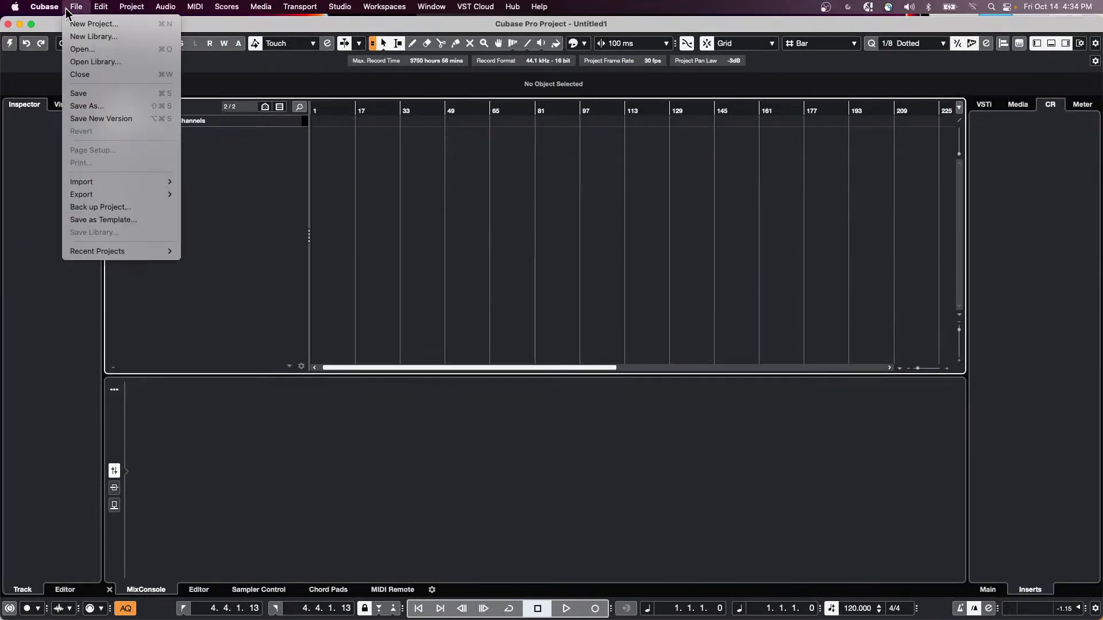
pyautogui.moveTo(114, 252)
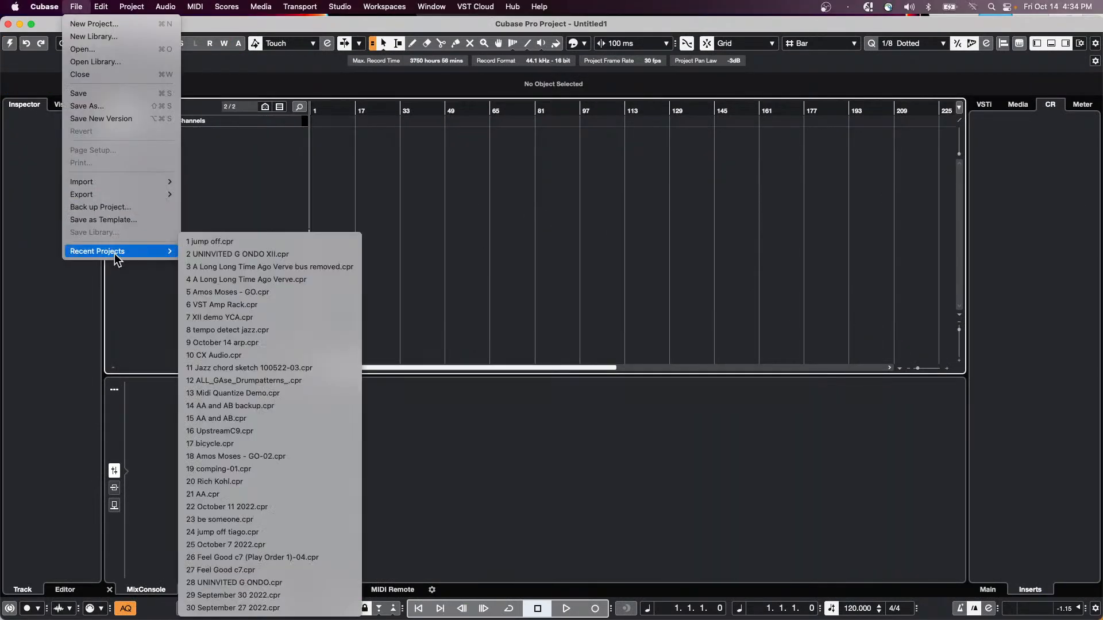
pyautogui.click(261, 243)
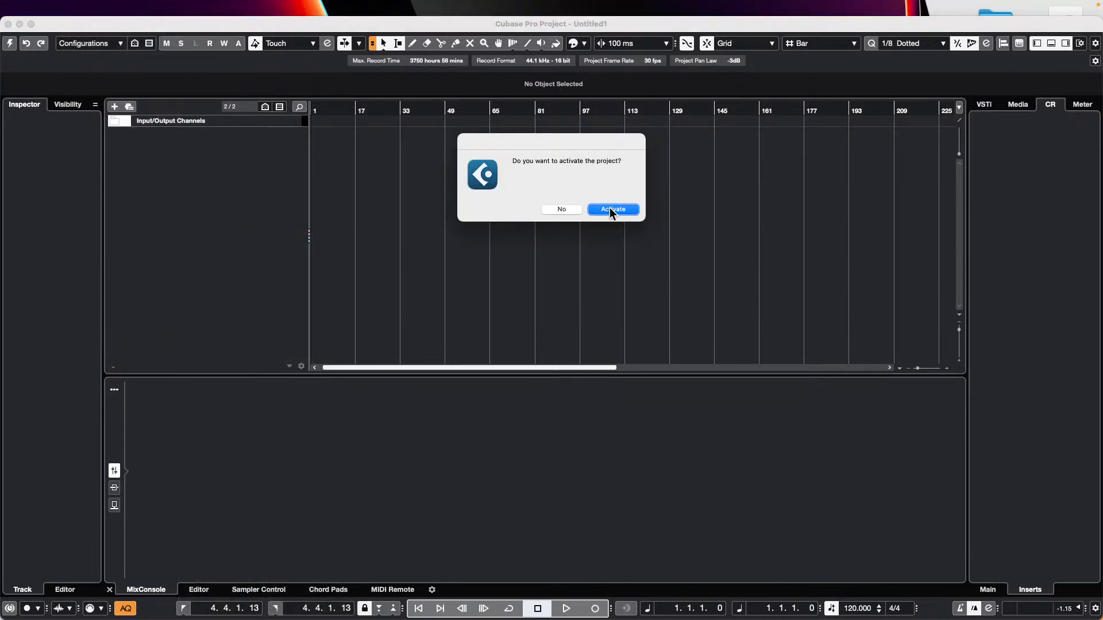
pyautogui.click(610, 208)
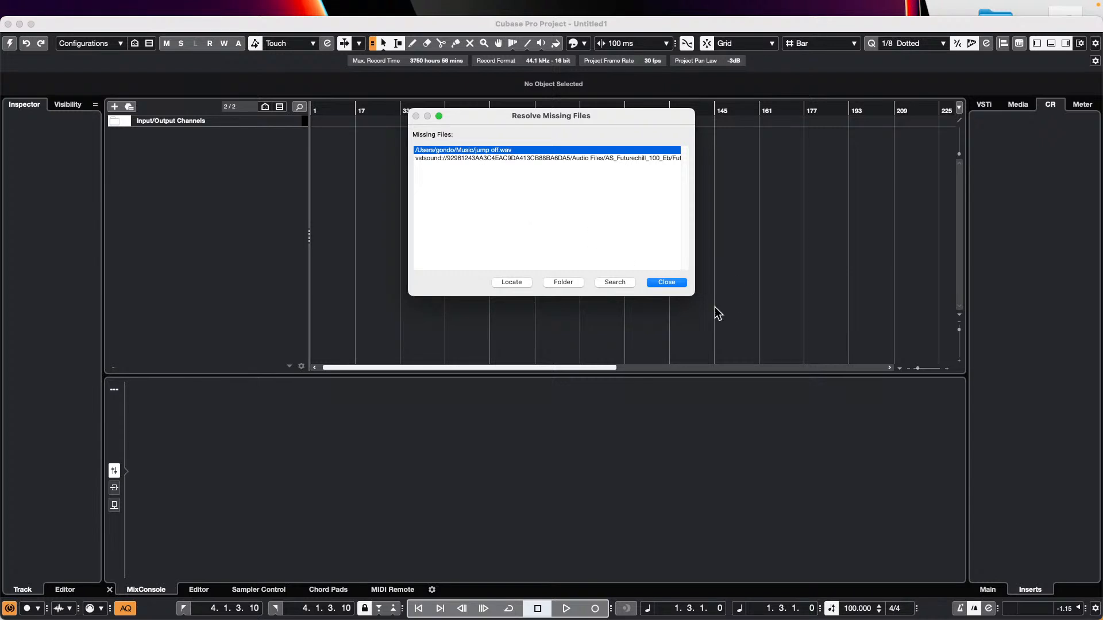
pyautogui.click(665, 282)
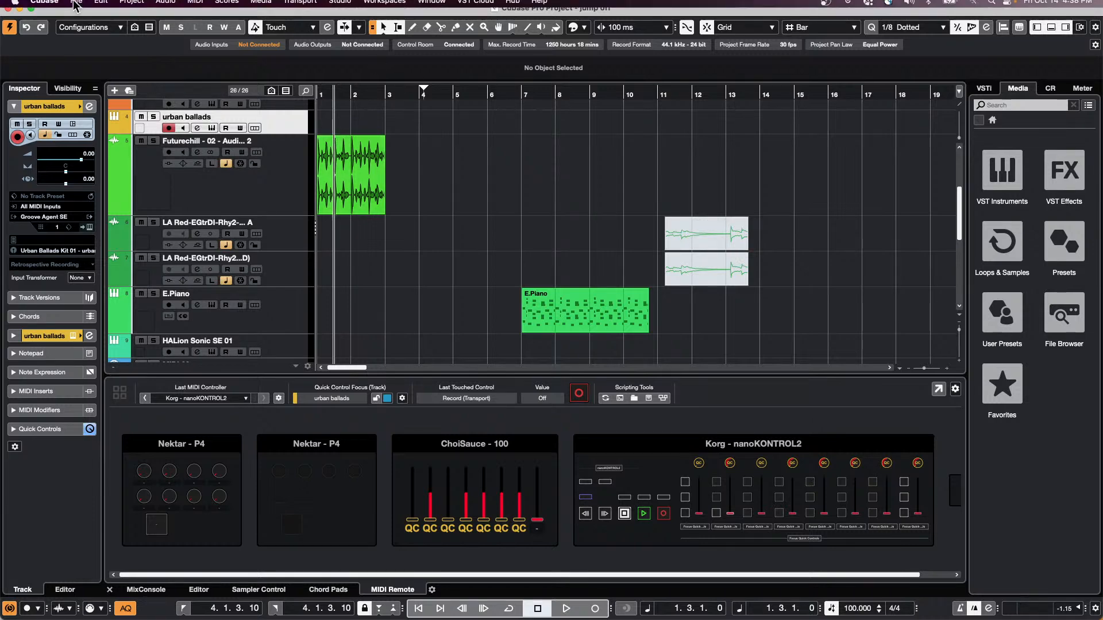
# Create a new empty project.
pyautogui.click(77, 6)
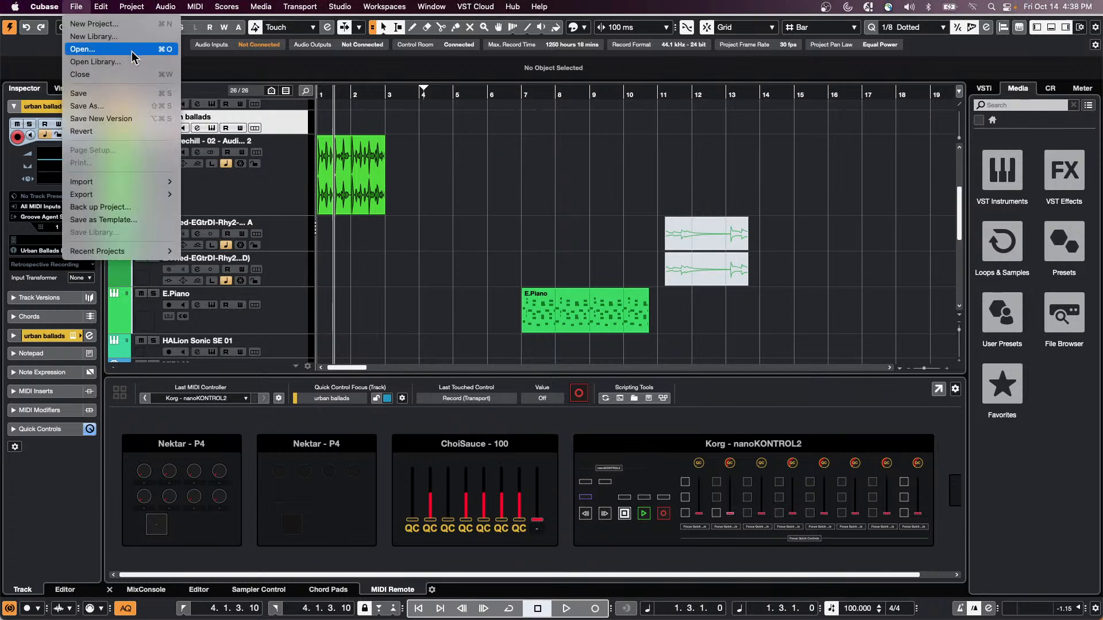
pyautogui.click(270, 172)
pyautogui.click(78, 6)
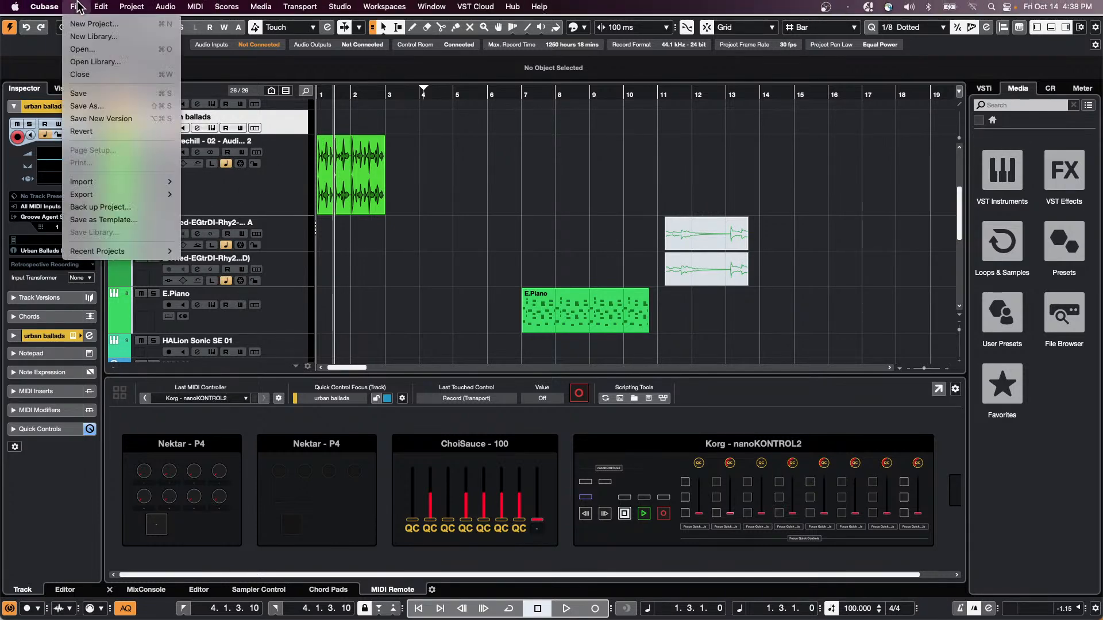
pyautogui.click(89, 24)
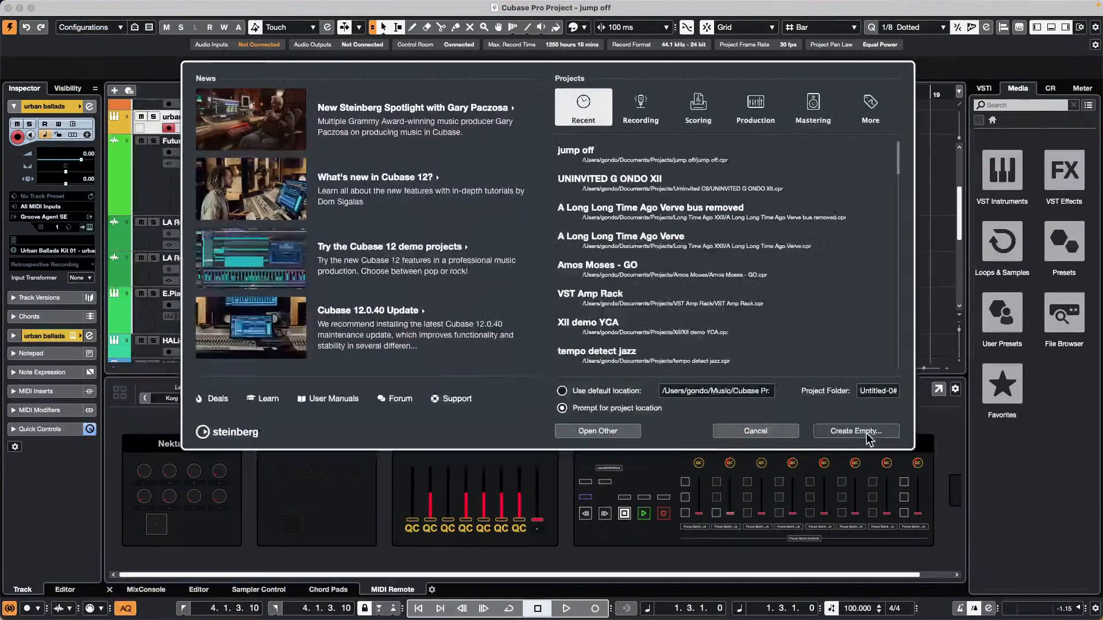
pyautogui.click(868, 436)
pyautogui.click(867, 397)
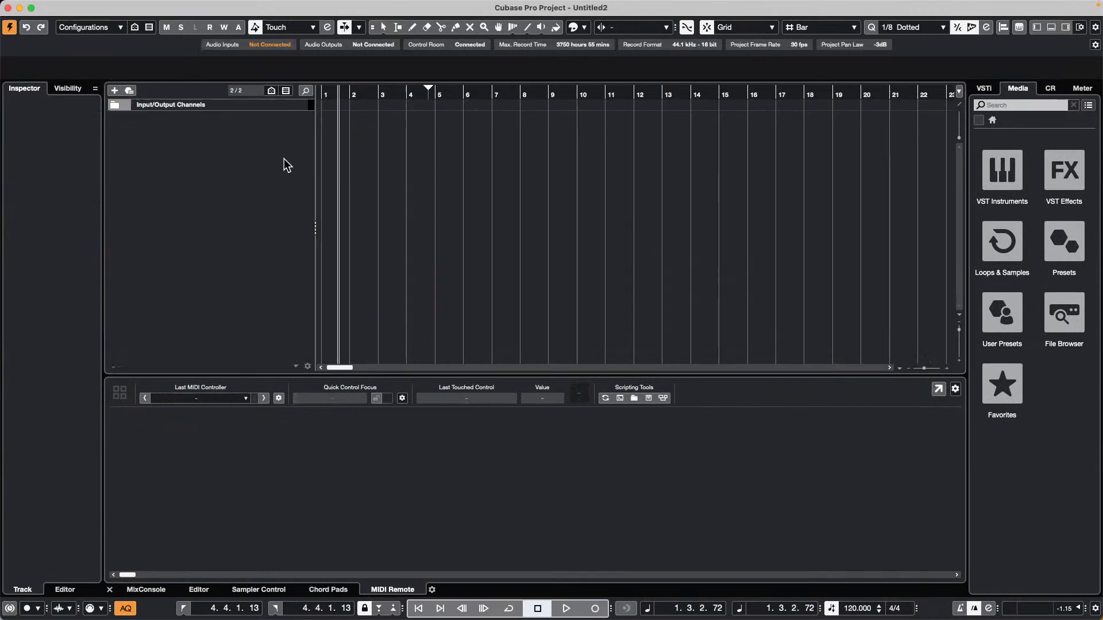
# Add one stereo audio track and rename it Kick.
pyautogui.rightClick(237, 127)
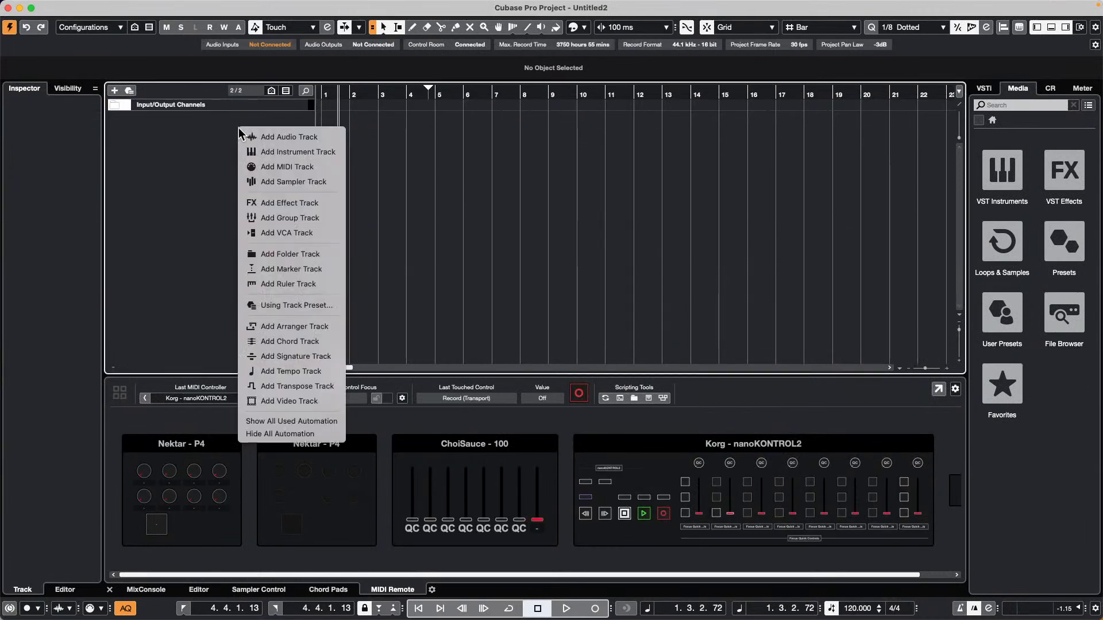
pyautogui.click(314, 145)
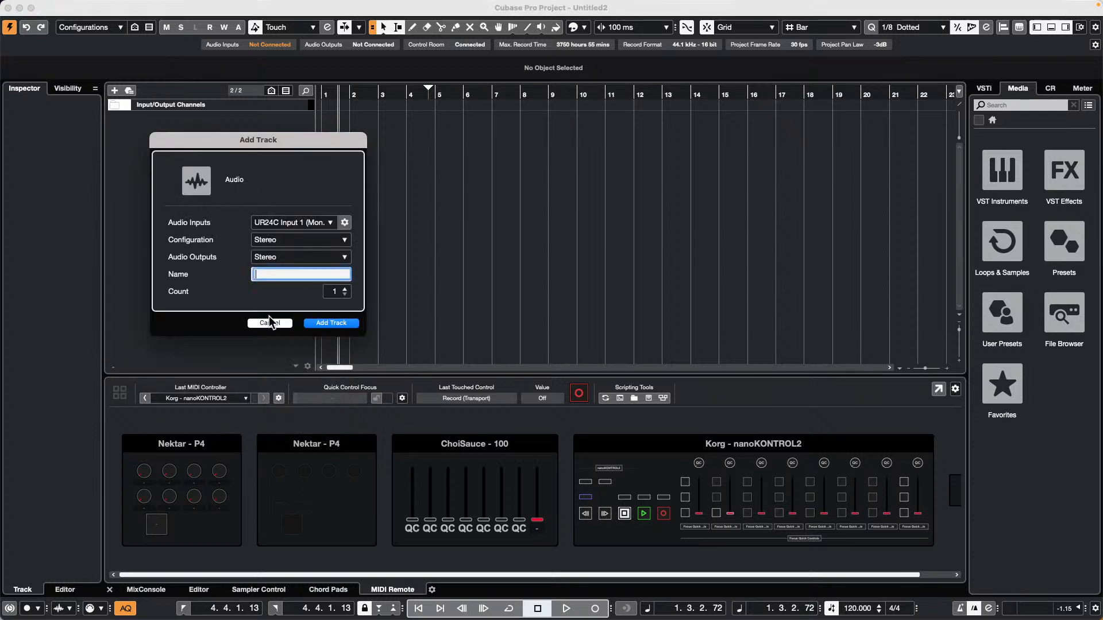
pyautogui.click(332, 325)
pyautogui.doubleClick(205, 117)
pyautogui.write('Kick')
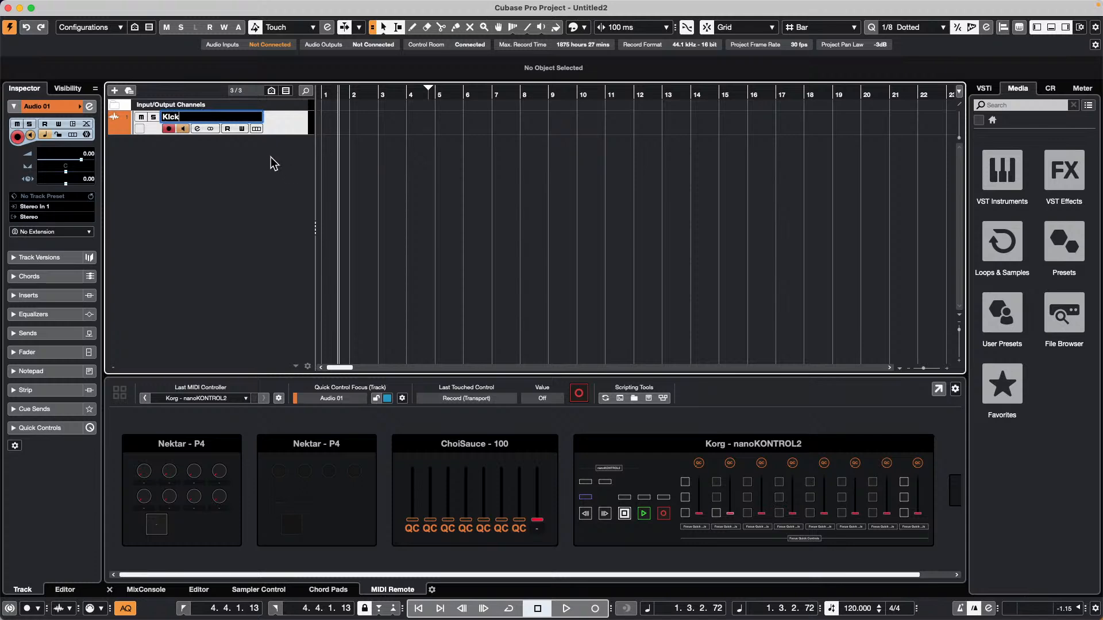
pyautogui.press('Return')
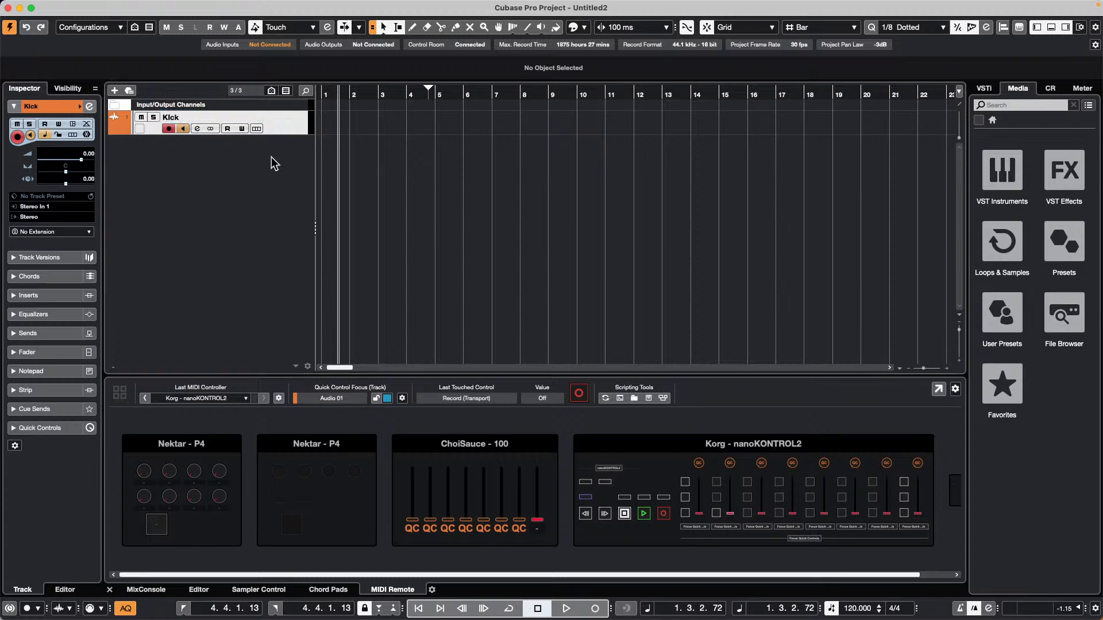
# Add a second stereo audio track named Bass.
pyautogui.rightClick(268, 155)
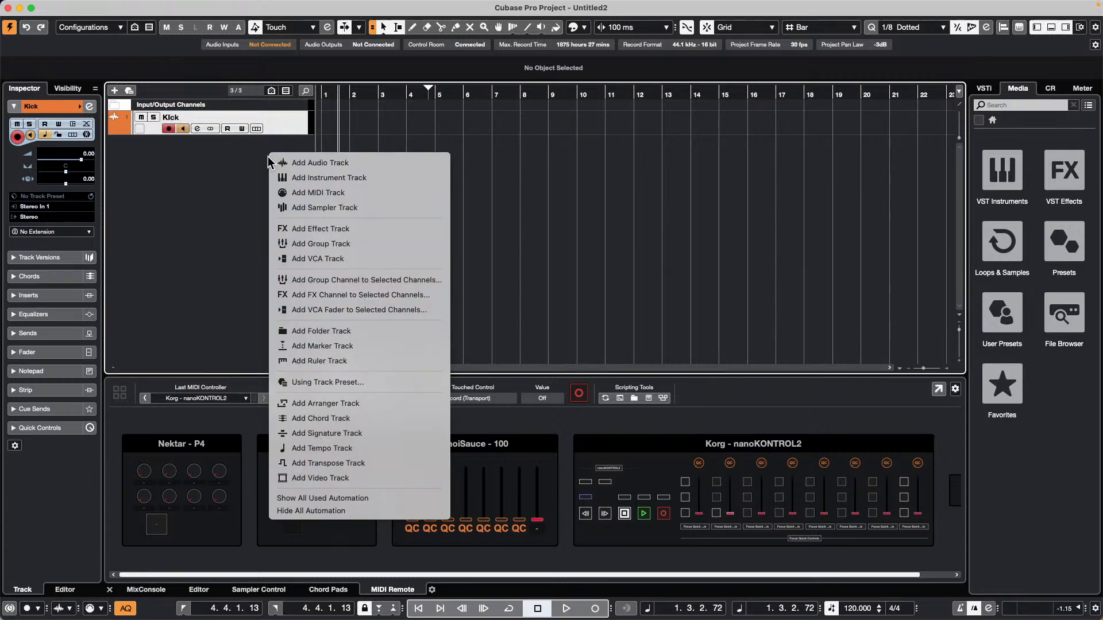
pyautogui.click(356, 162)
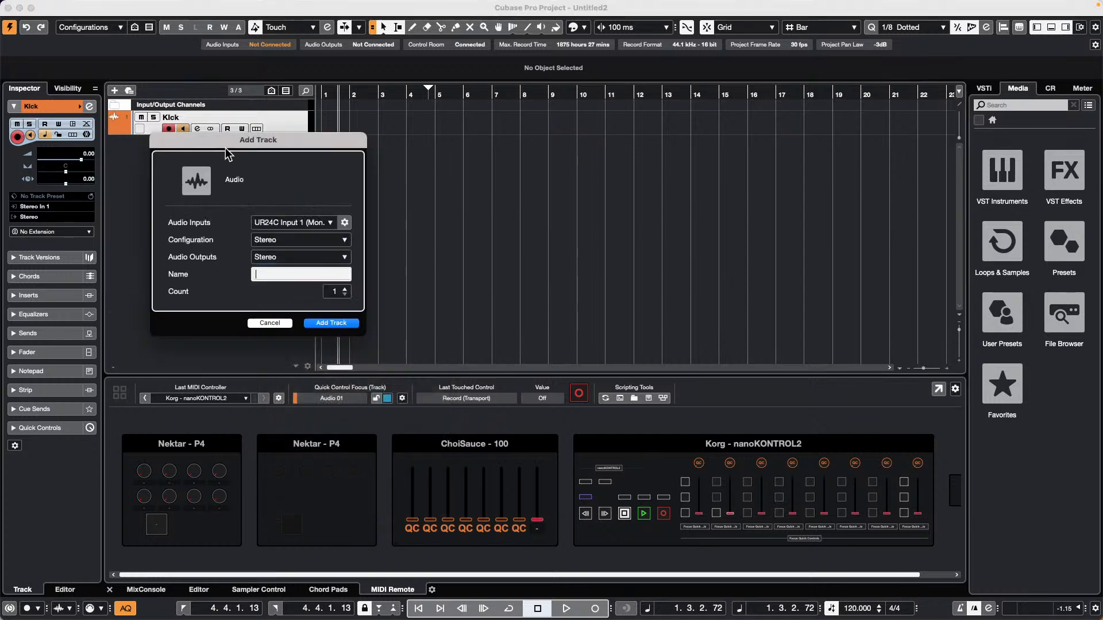
pyautogui.write('Bass')
pyautogui.press('Return')
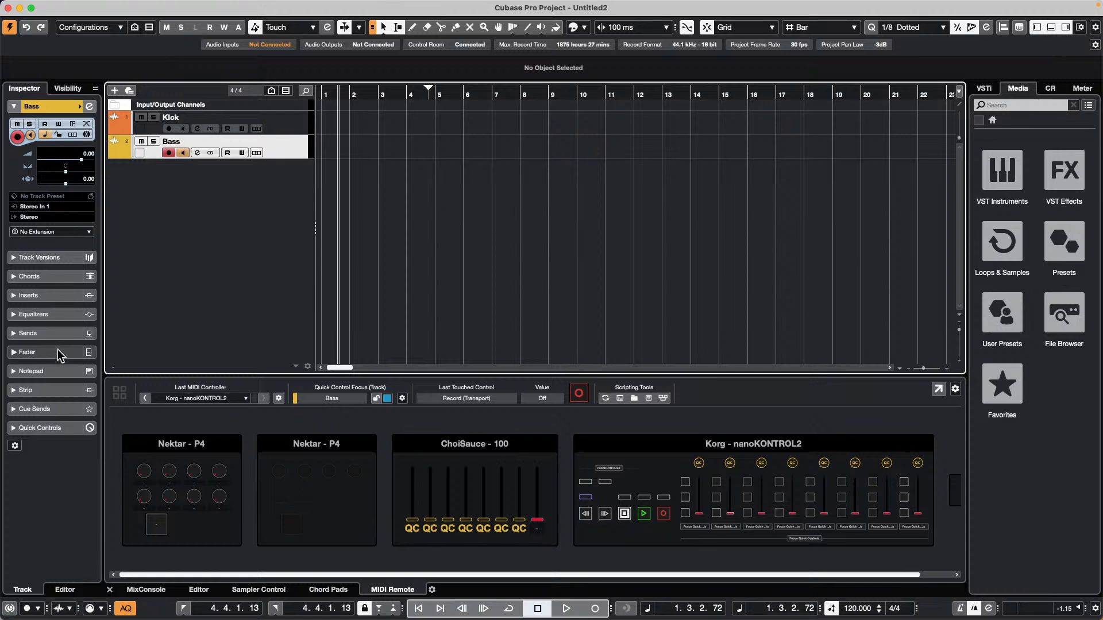
# Insert the Compressor dynamics effect in the first insert slot of the Bass track.
pyautogui.click(40, 295)
pyautogui.click(80, 185)
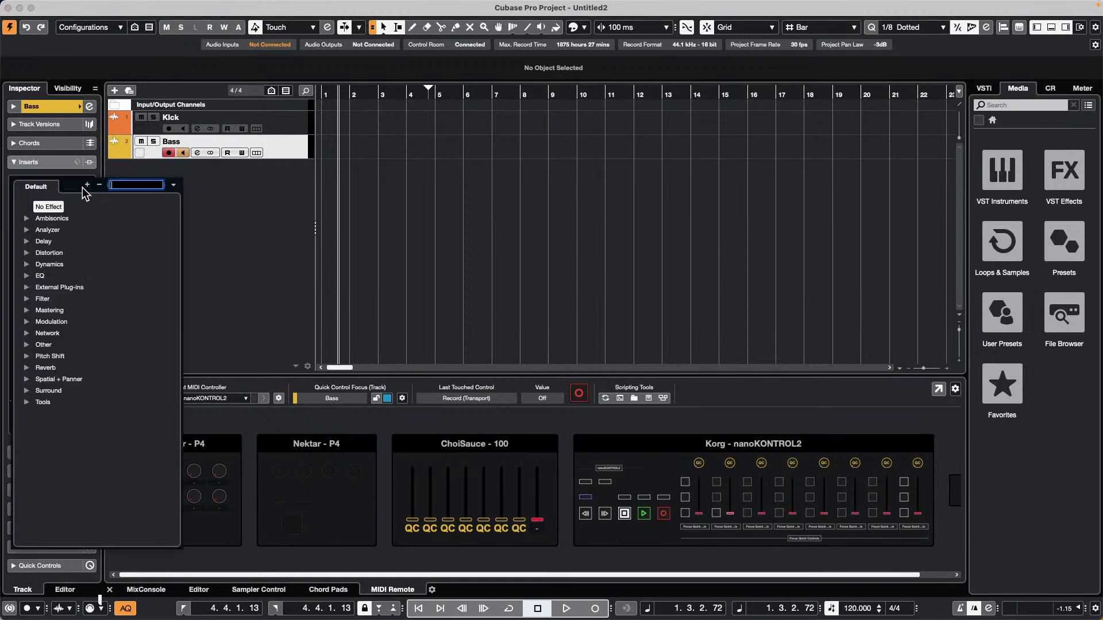
pyautogui.click(26, 262)
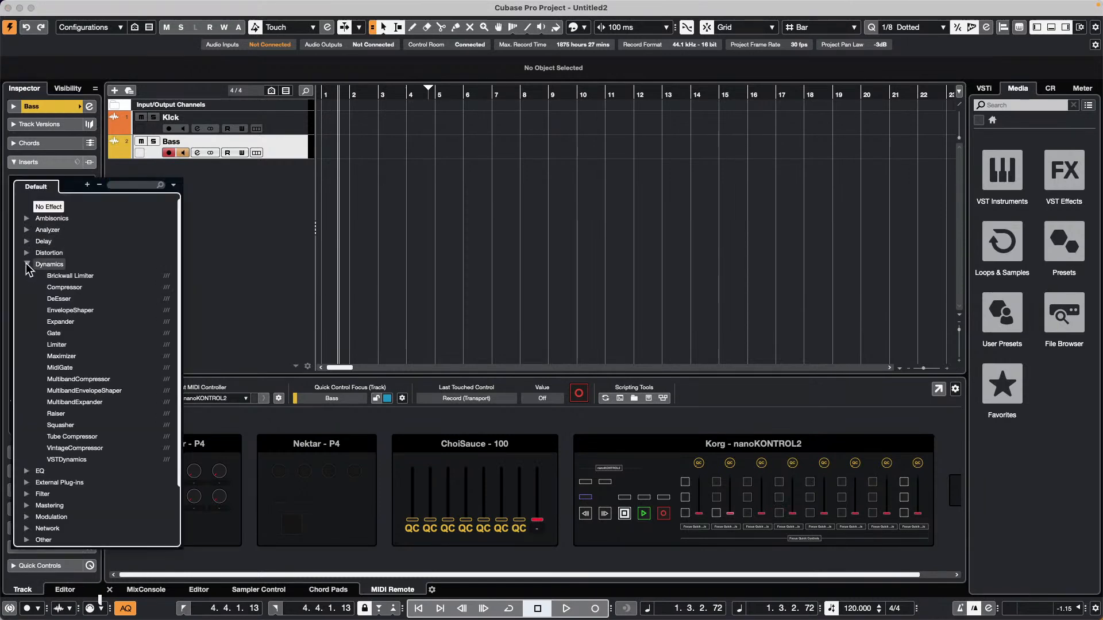
pyautogui.click(76, 288)
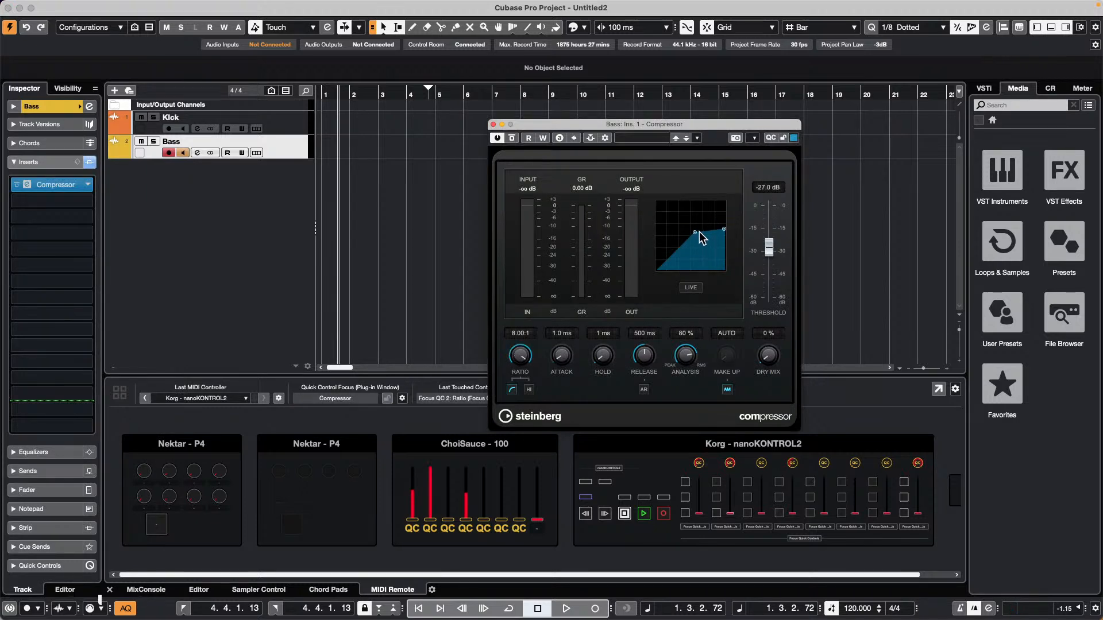
# Check which side-chain sources are available for the Bass compressor, and close the plug-in.
pyautogui.click(605, 138)
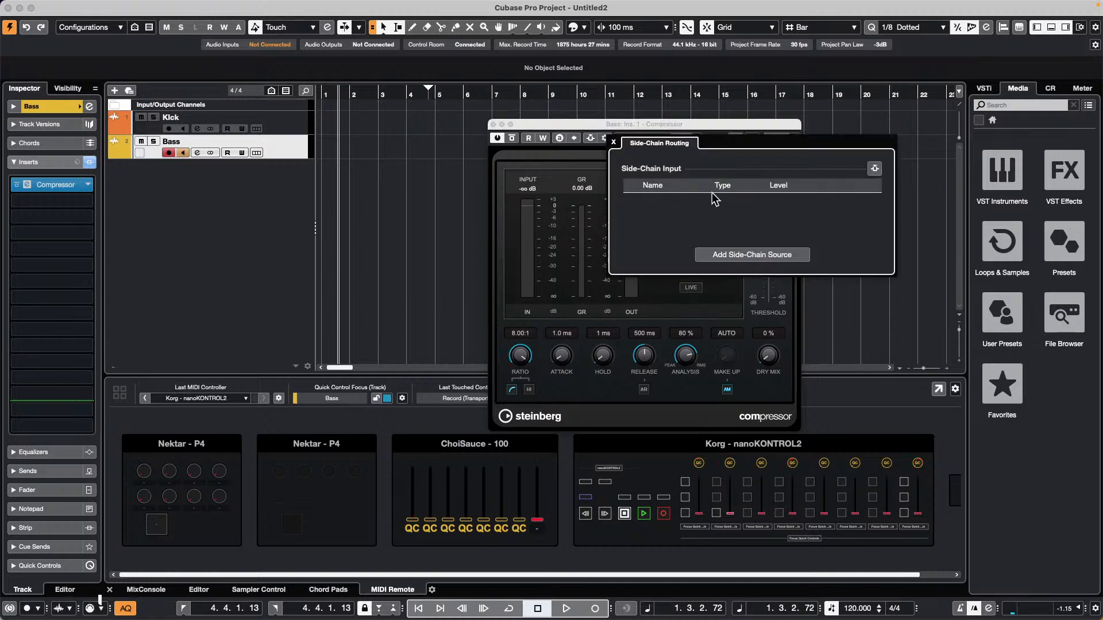
pyautogui.click(725, 256)
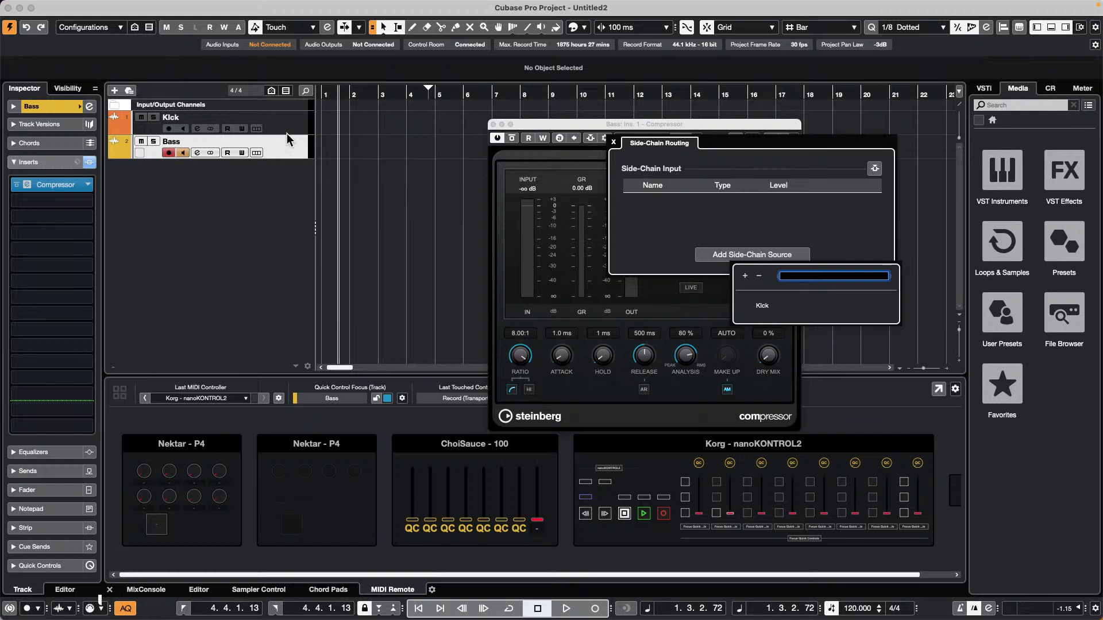
pyautogui.click(615, 146)
pyautogui.click(614, 143)
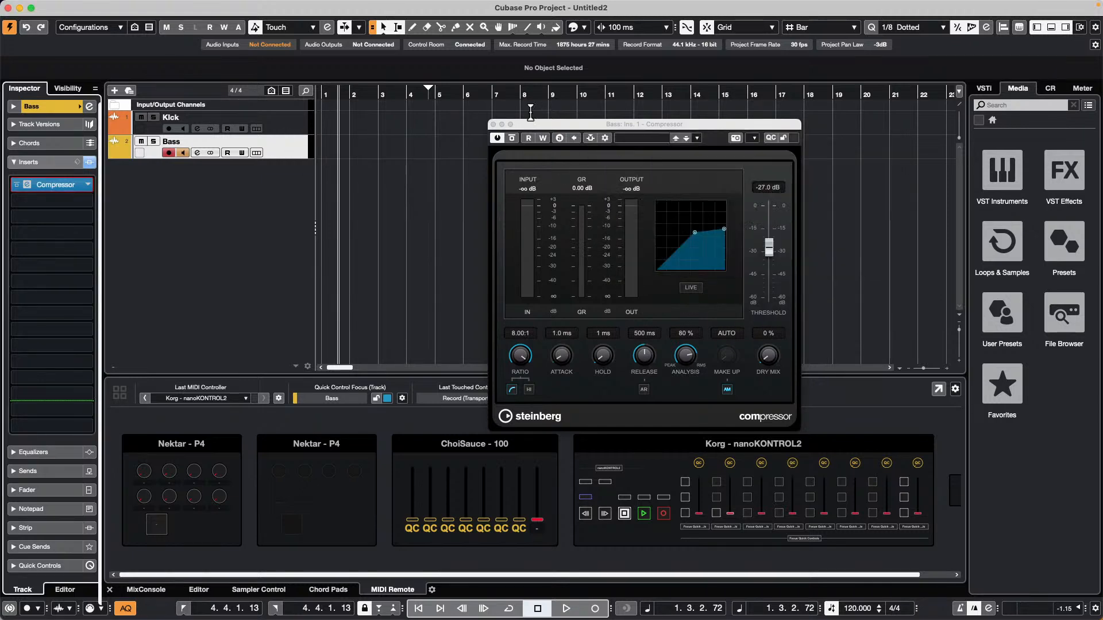
pyautogui.click(492, 124)
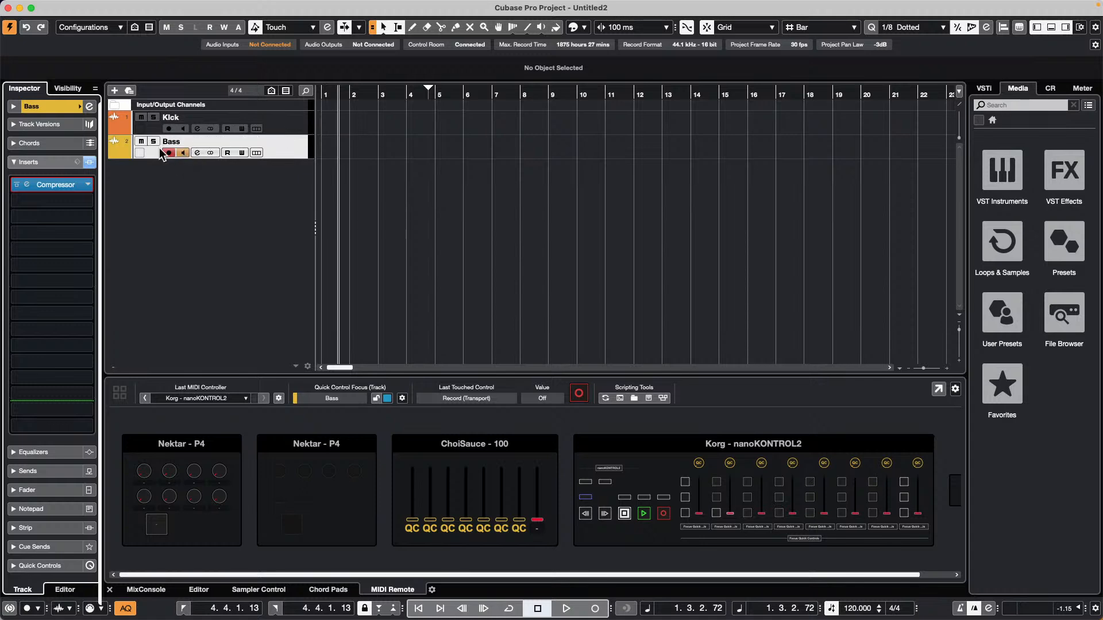
pyautogui.rightClick(291, 125)
pyautogui.moveTo(313, 129)
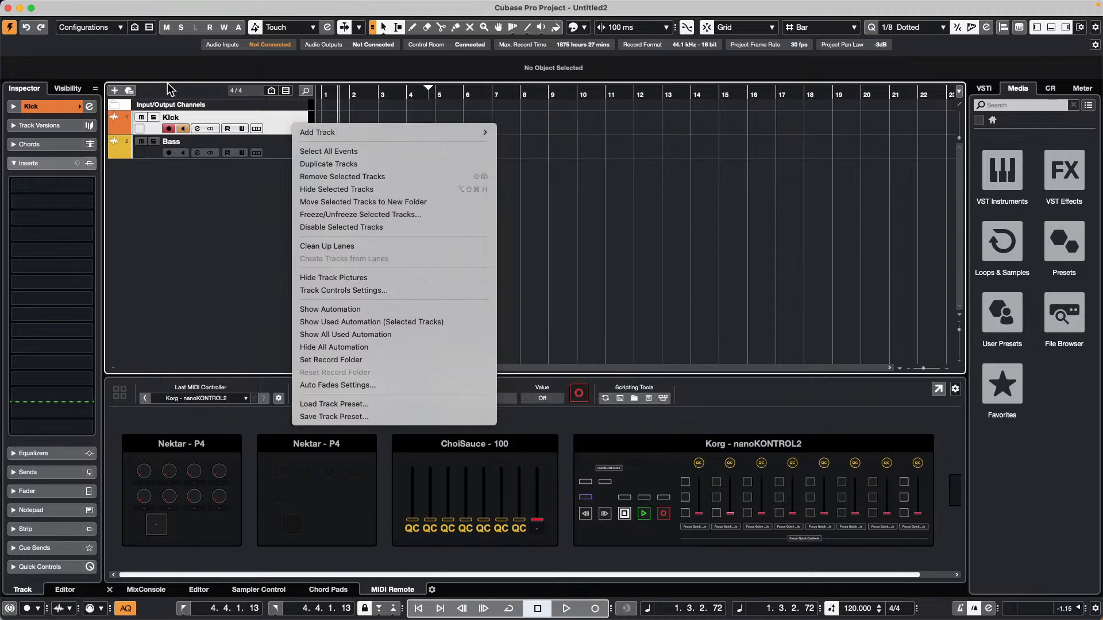
pyautogui.click(246, 183)
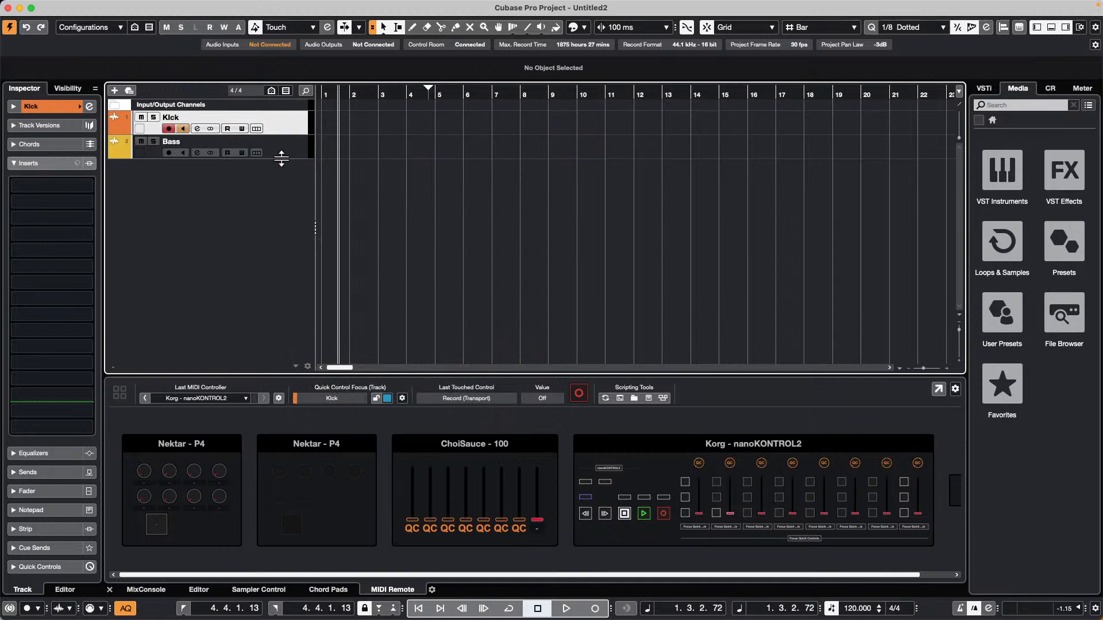
pyautogui.click(289, 148)
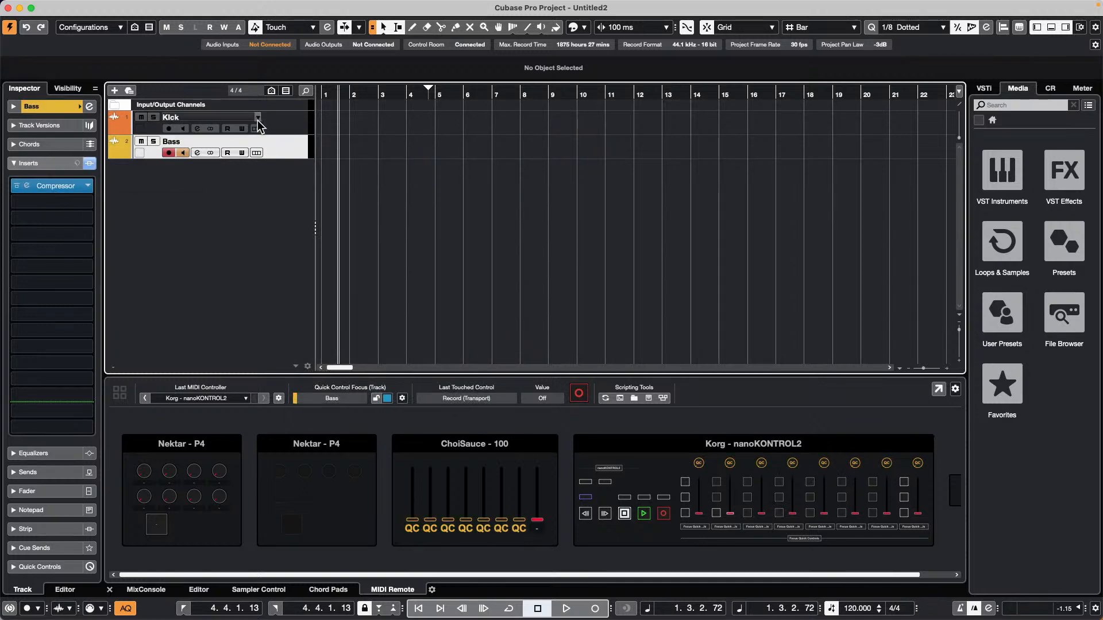
# Add one stereo group track directly below the Kick track, with stereo output and created outside a folder.
pyautogui.click(289, 123)
pyautogui.rightClick(289, 124)
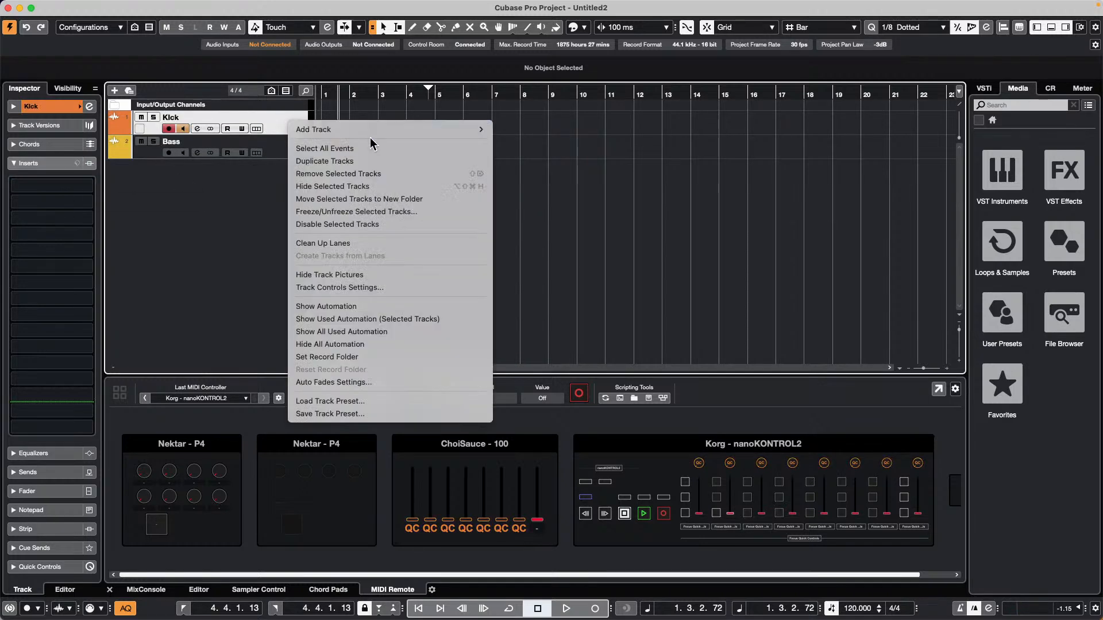
pyautogui.moveTo(372, 133)
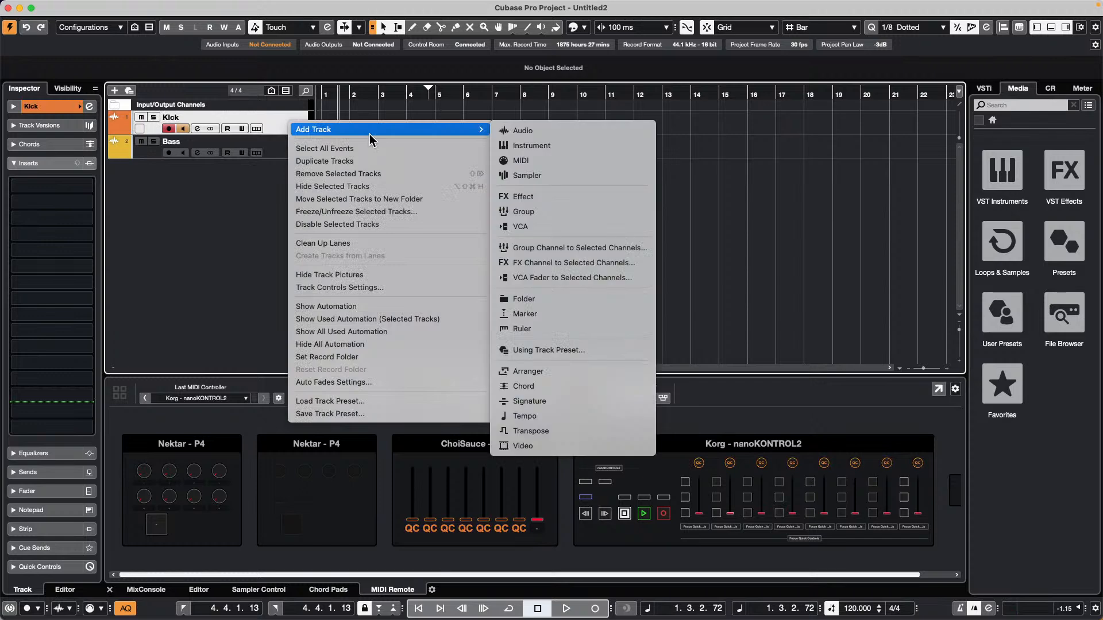
pyautogui.click(575, 213)
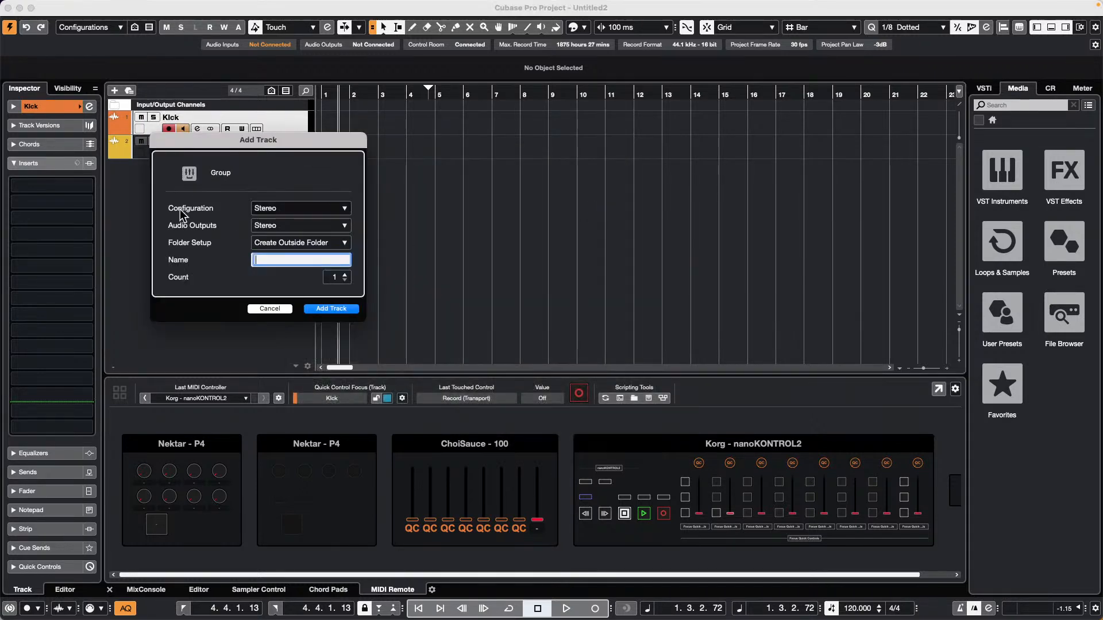
pyautogui.click(352, 310)
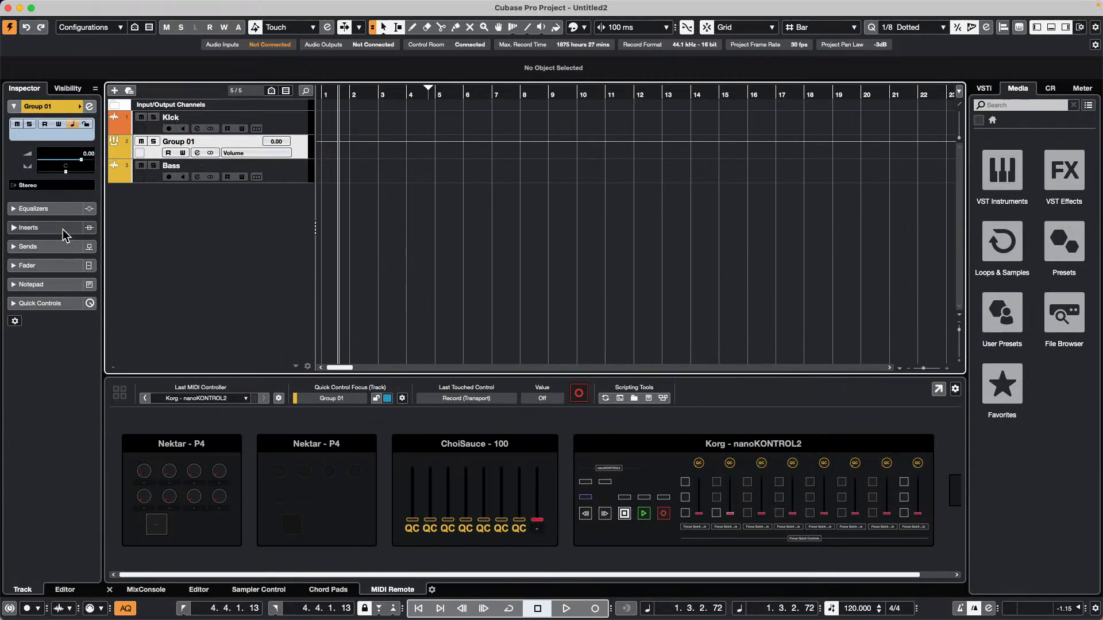
# Insert the ModMachine delay effect in the first insert slot of the Group 01 track.
pyautogui.click(63, 228)
pyautogui.click(86, 167)
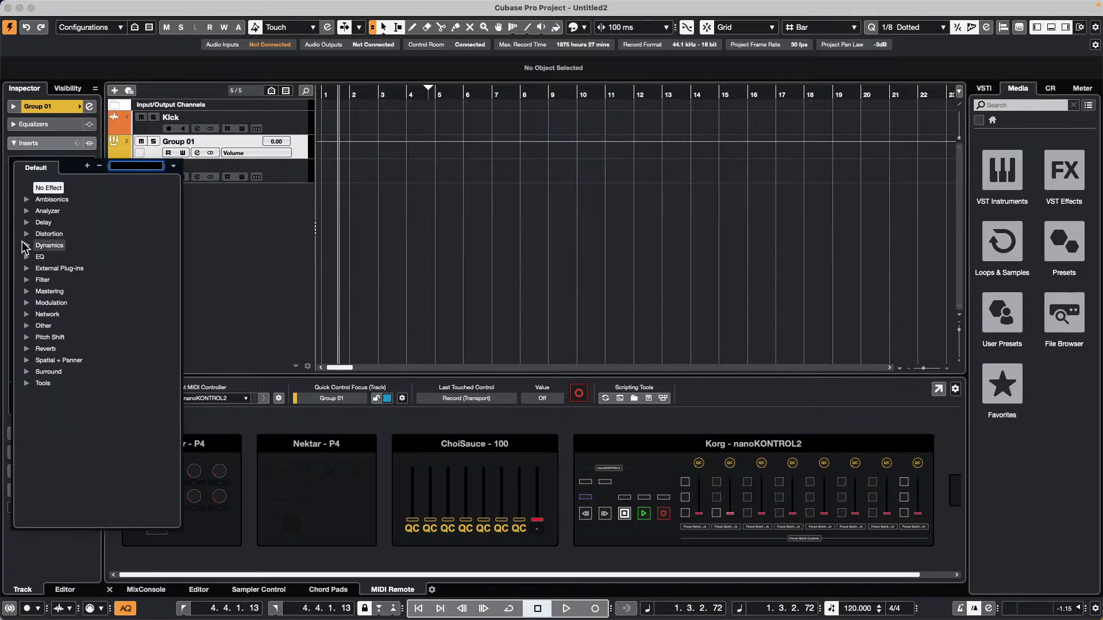
pyautogui.click(28, 223)
pyautogui.click(67, 232)
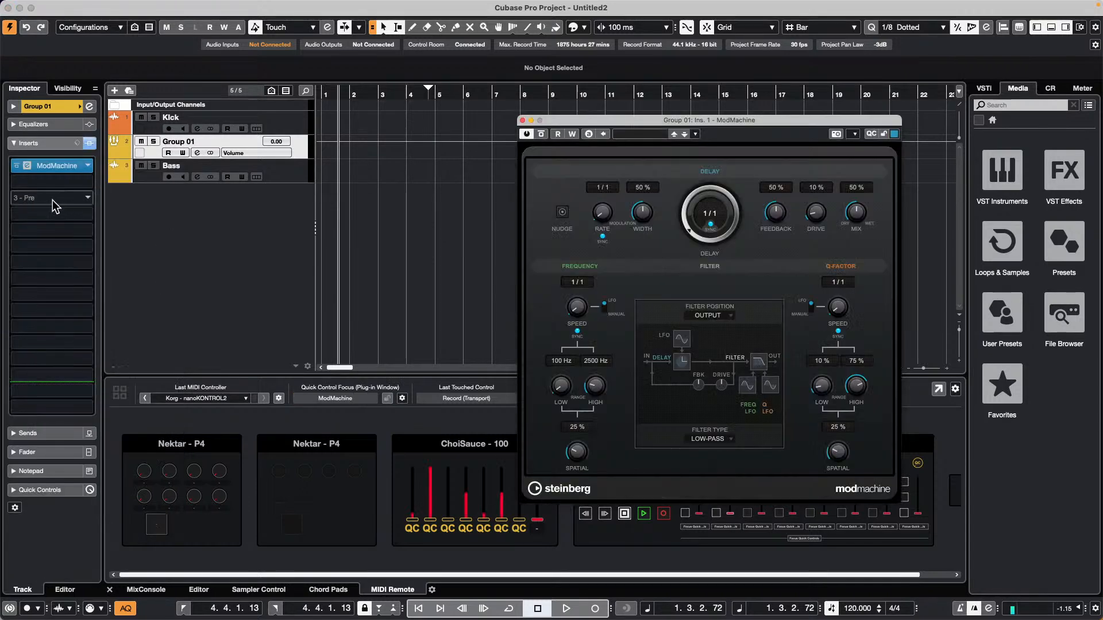
# Insert DJ-Eq in the second and MorphFilter in the third insert slot of the Group 01 track.
pyautogui.click(87, 181)
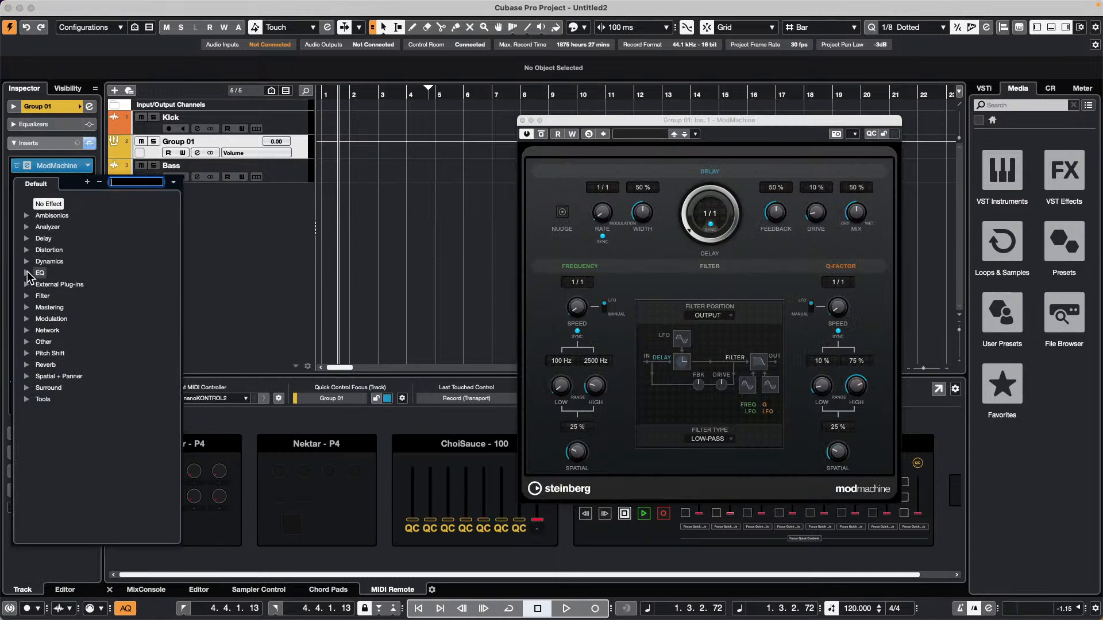
pyautogui.click(26, 273)
pyautogui.click(54, 285)
pyautogui.click(51, 214)
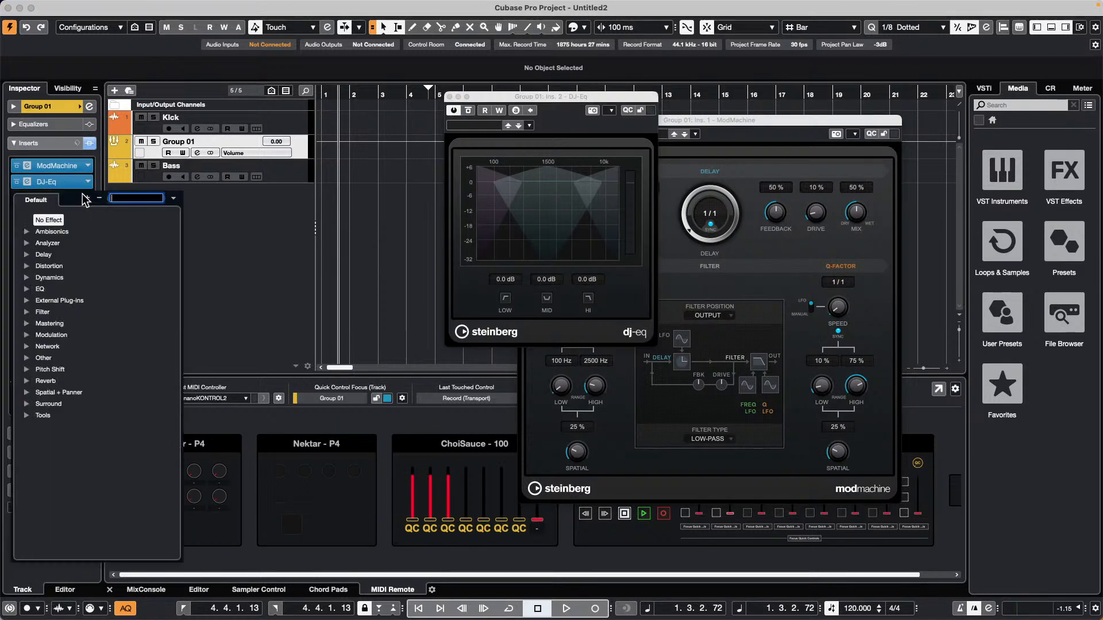
pyautogui.click(27, 312)
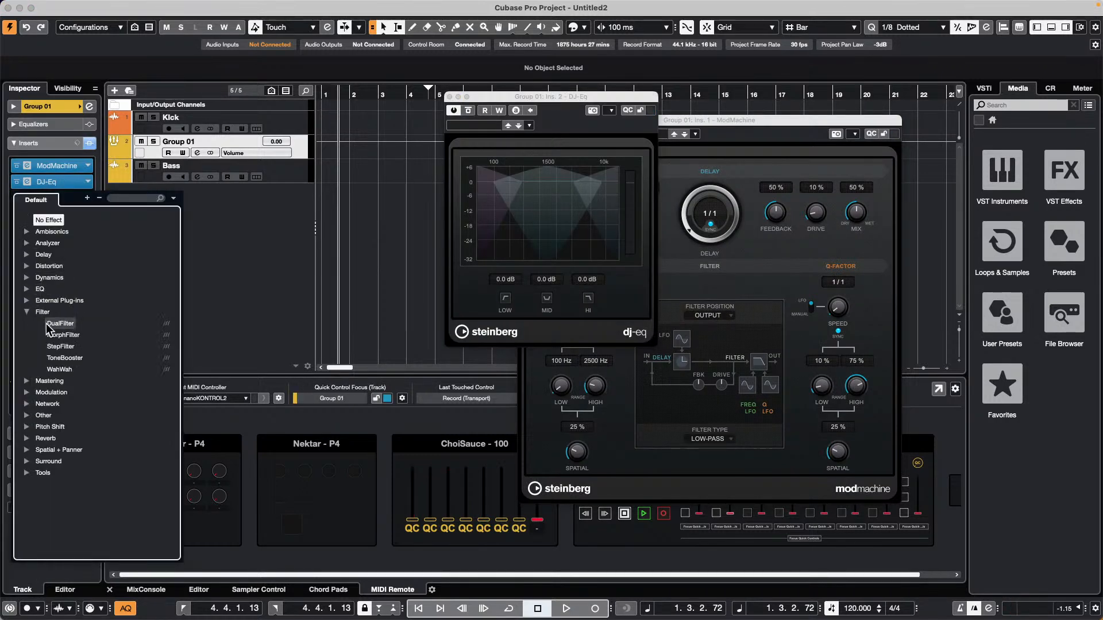
pyautogui.click(55, 336)
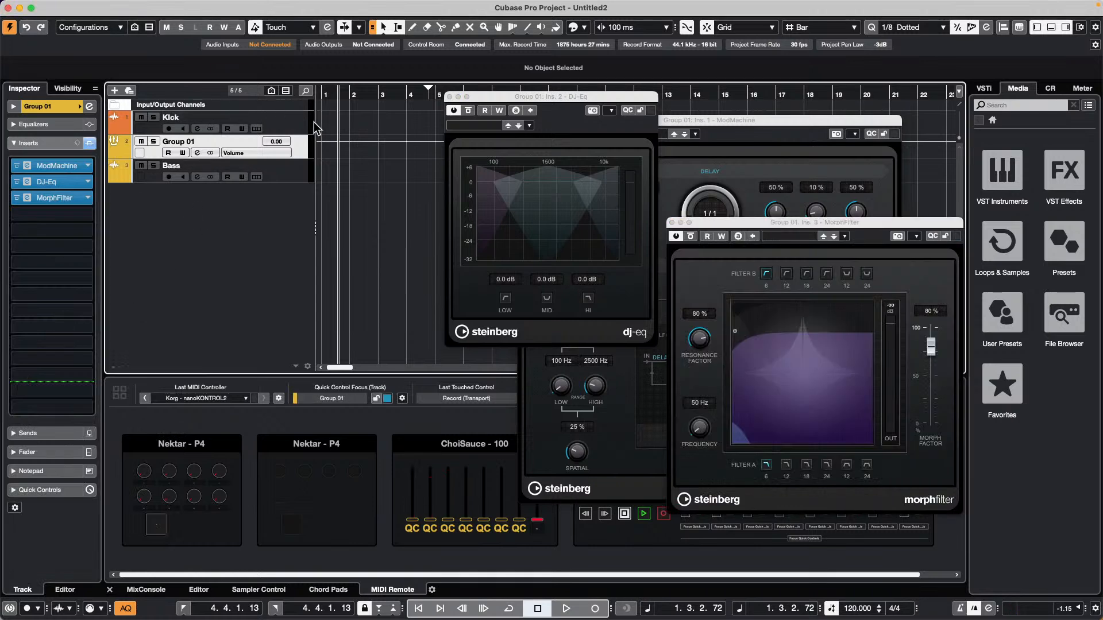
# Add Group 01 as a side-chain source for the Bass track's Compressor and activate its side-chain.
pyautogui.click(291, 127)
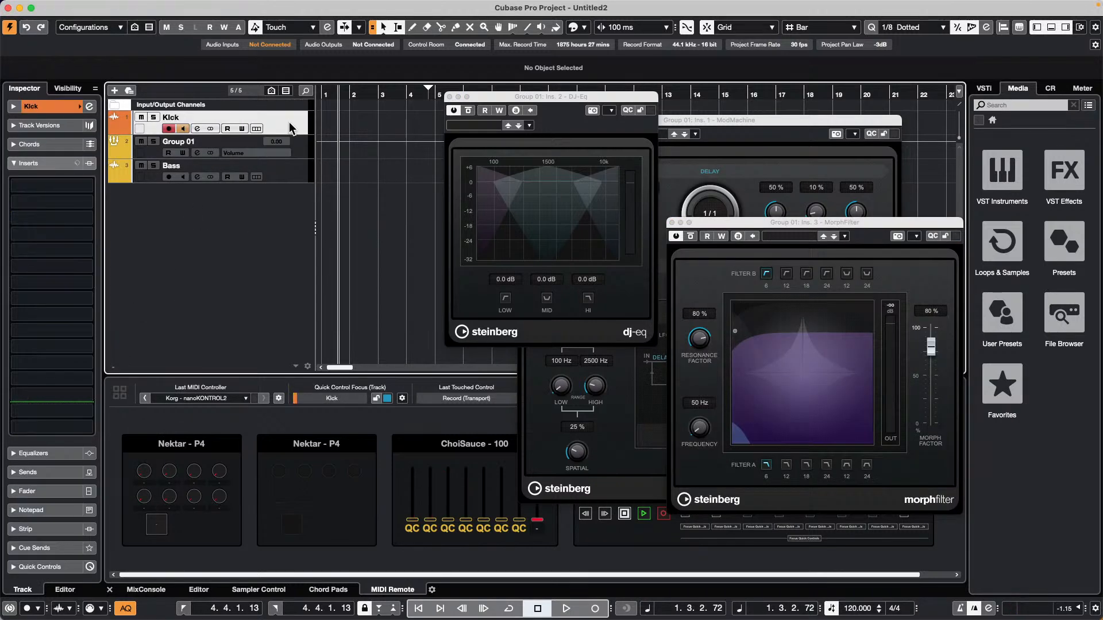
pyautogui.click(295, 179)
pyautogui.click(75, 187)
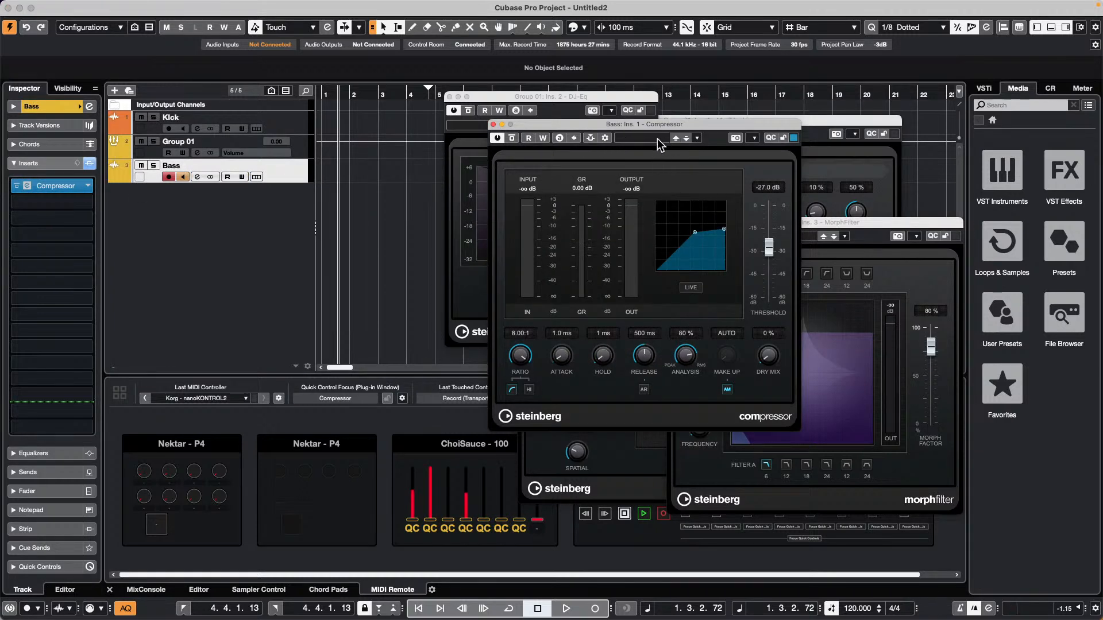
pyautogui.click(657, 140)
pyautogui.click(603, 136)
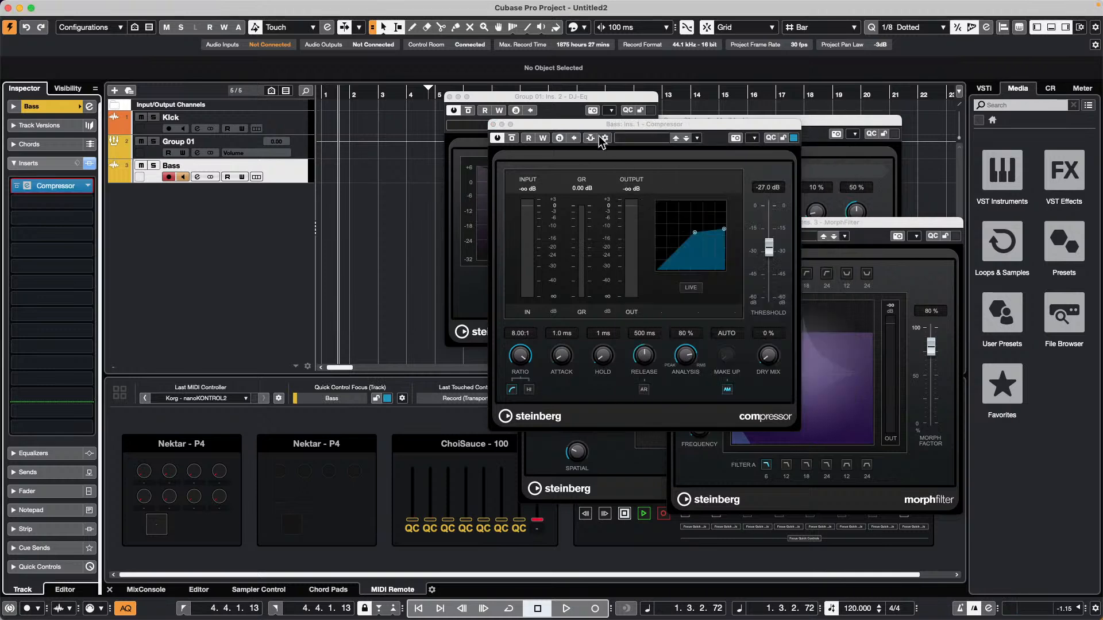
pyautogui.click(604, 139)
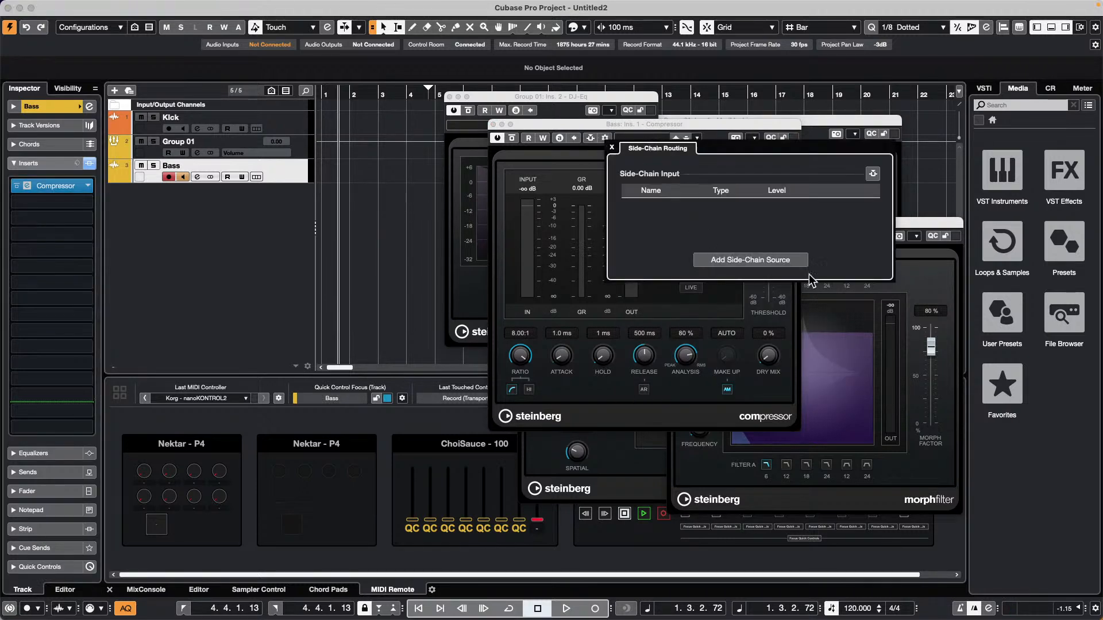
pyautogui.click(750, 260)
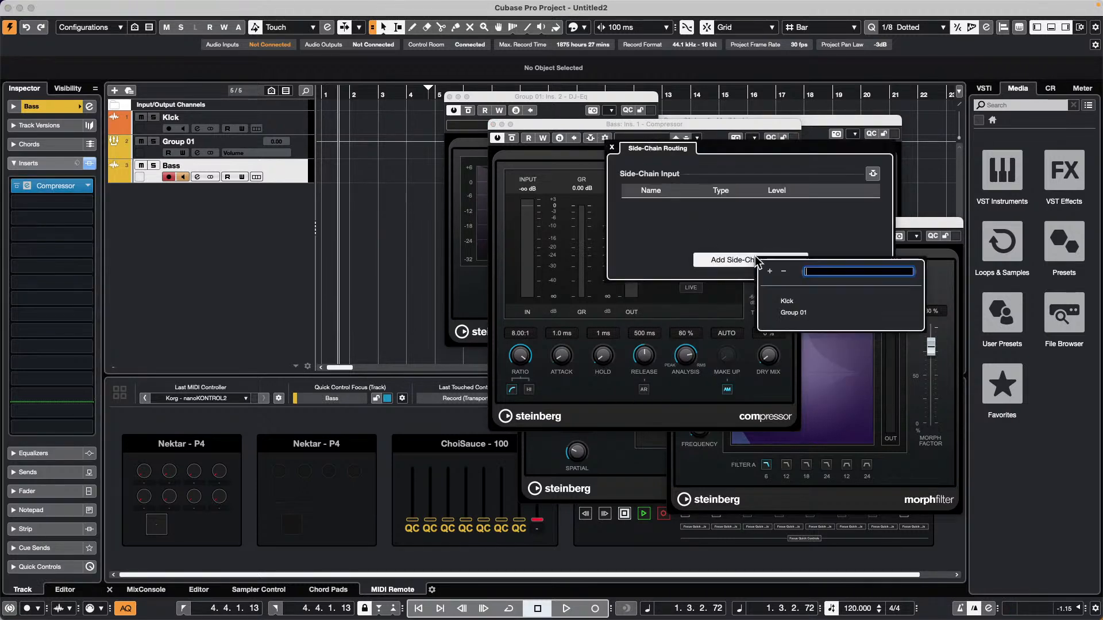
pyautogui.click(793, 312)
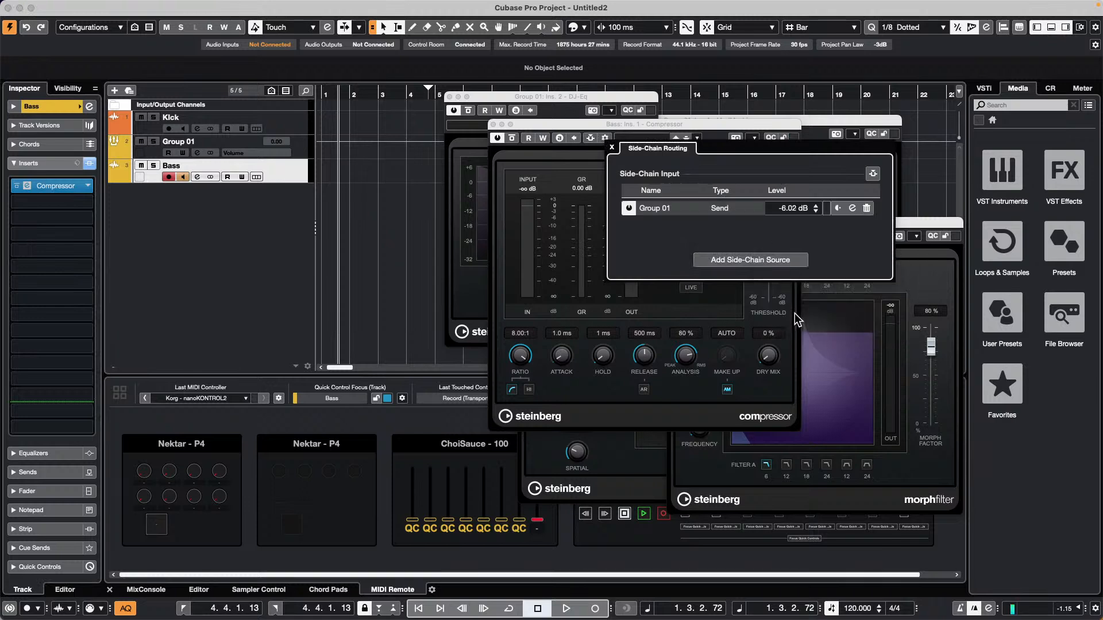
pyautogui.click(591, 139)
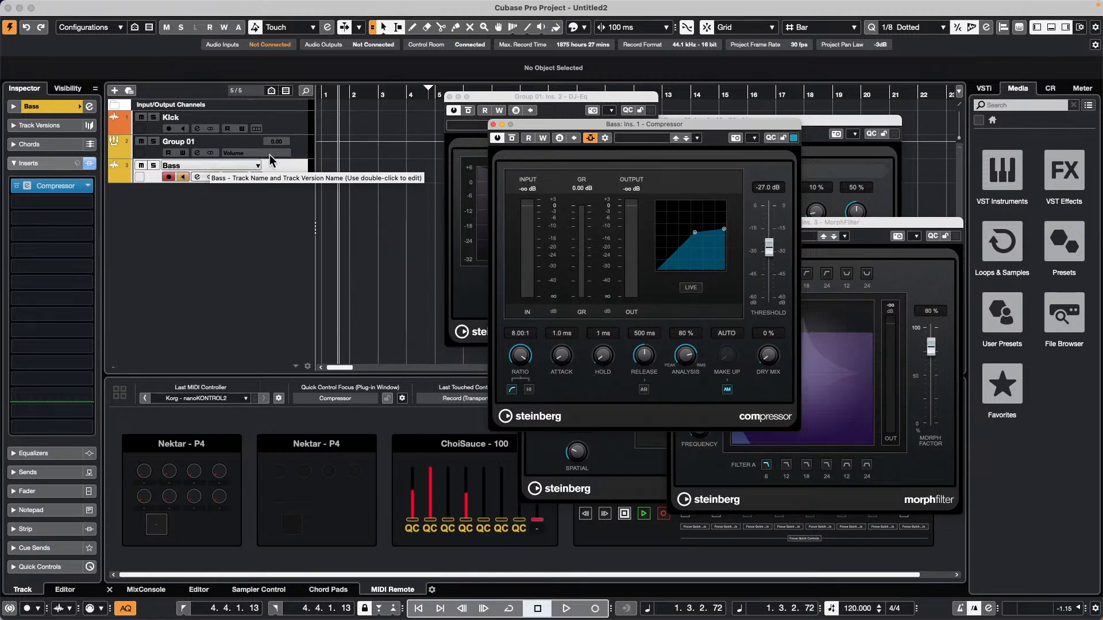
# Close the Compressor, DJ-Eq, MorphFilter and ModMachine plug-in windows.
pyautogui.click(493, 125)
pyautogui.click(450, 96)
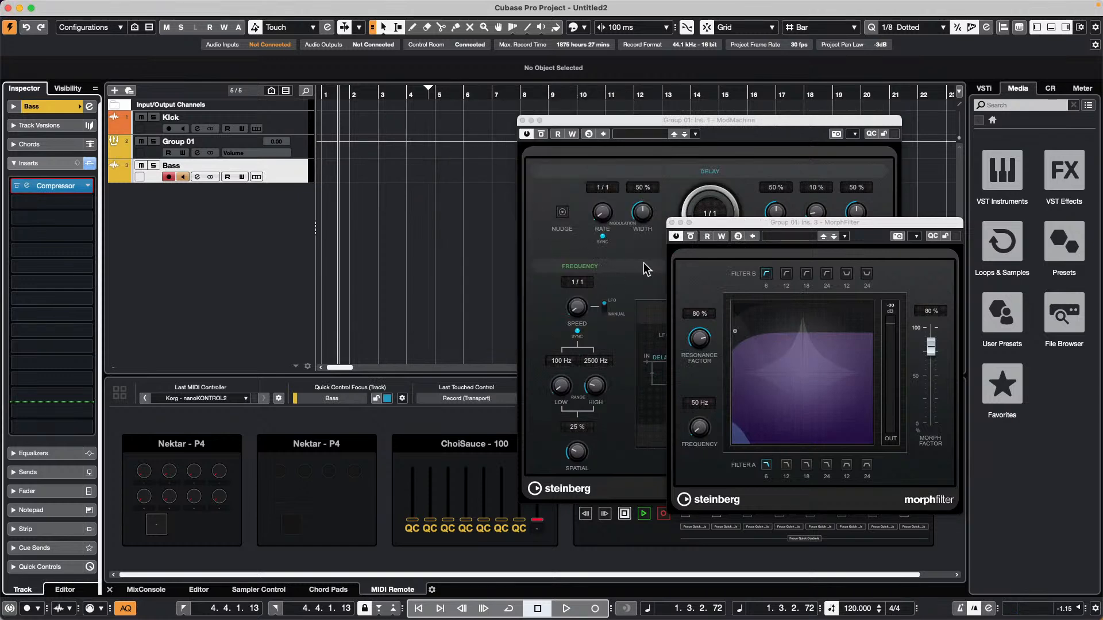
pyautogui.click(671, 223)
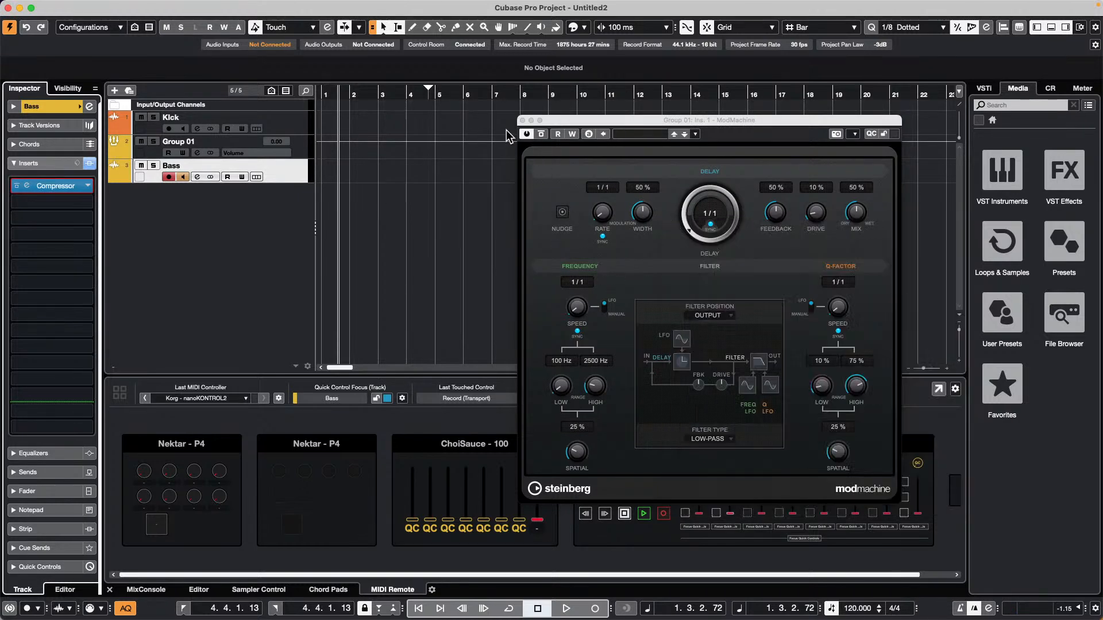
pyautogui.click(523, 120)
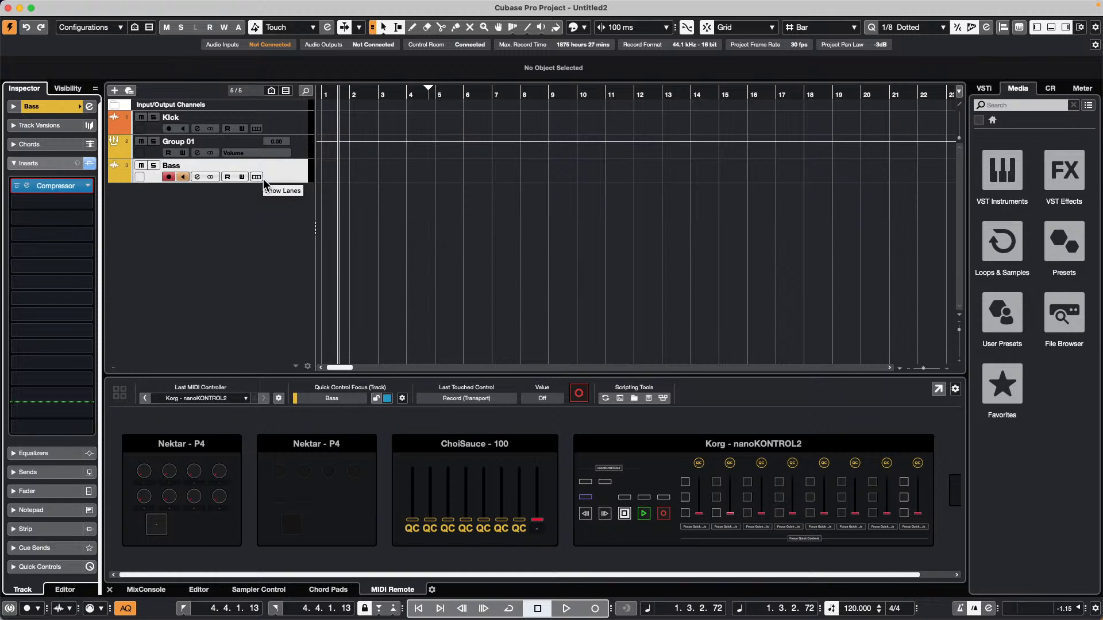
# Open the recent project October 14 arp.cpr and activate it.
pyautogui.click(76, 7)
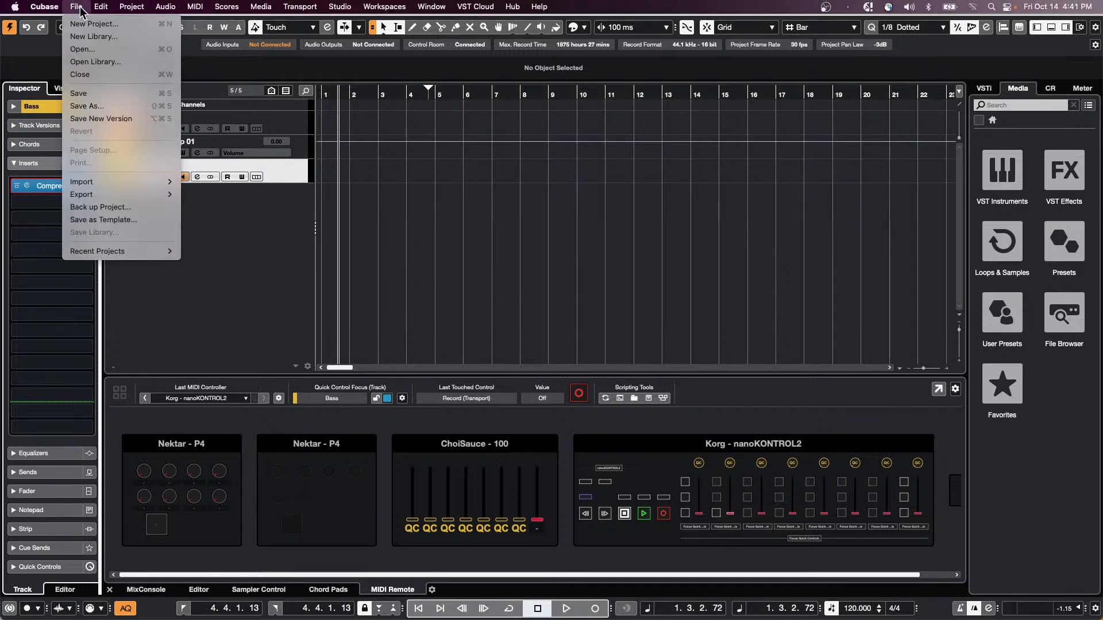
pyautogui.moveTo(119, 254)
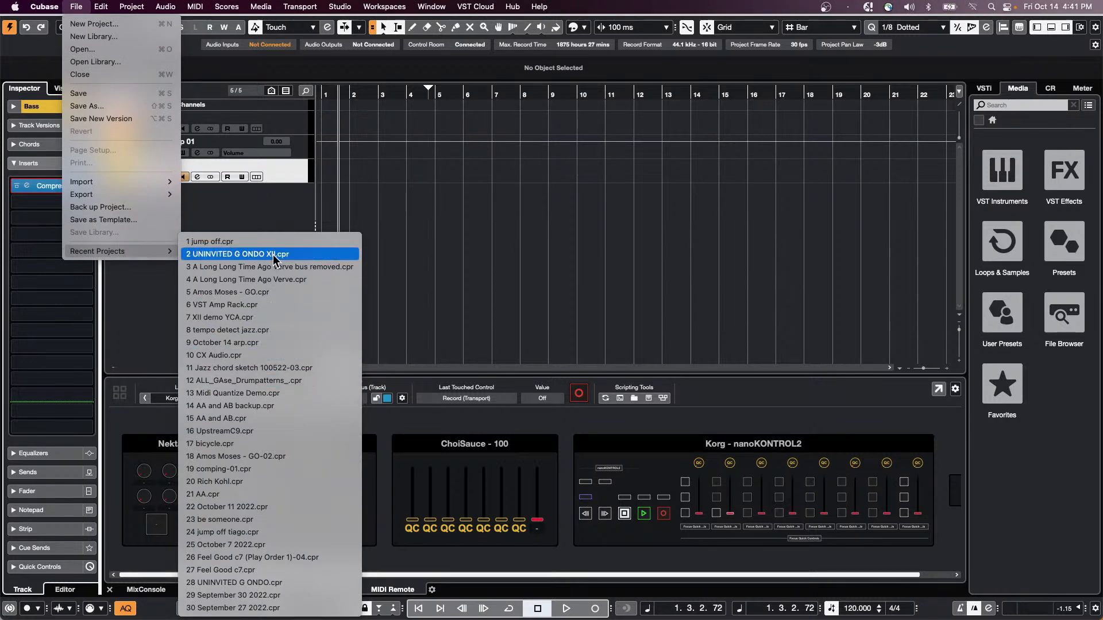
pyautogui.click(274, 356)
pyautogui.click(628, 211)
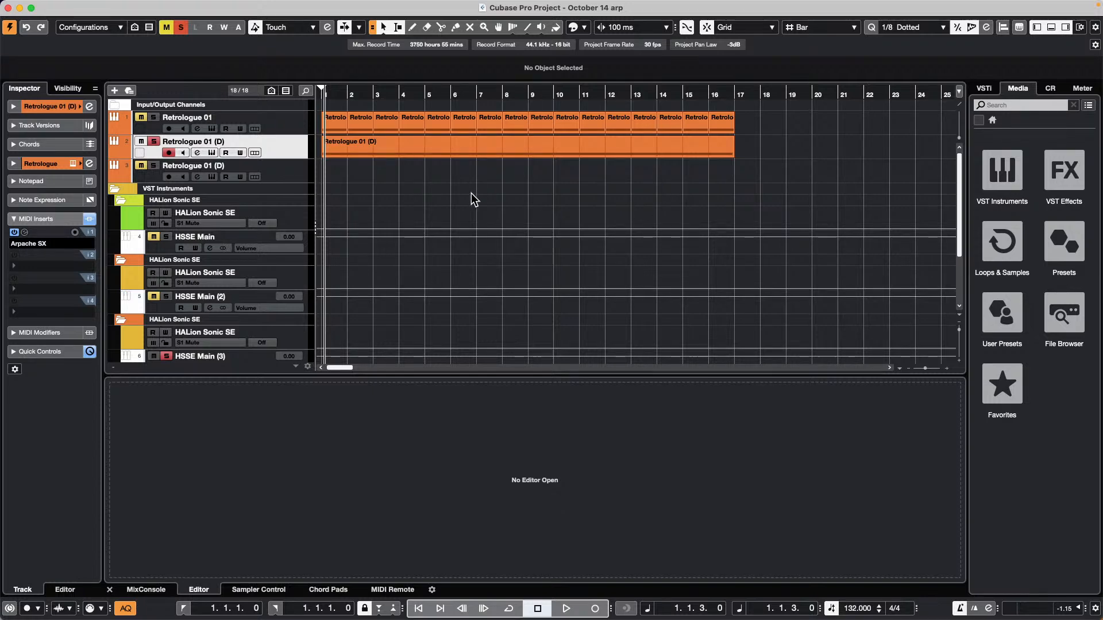
# Clear the solo state on all tracks and briefly play the project from the start.
pyautogui.scroll(-5, 344, 166)
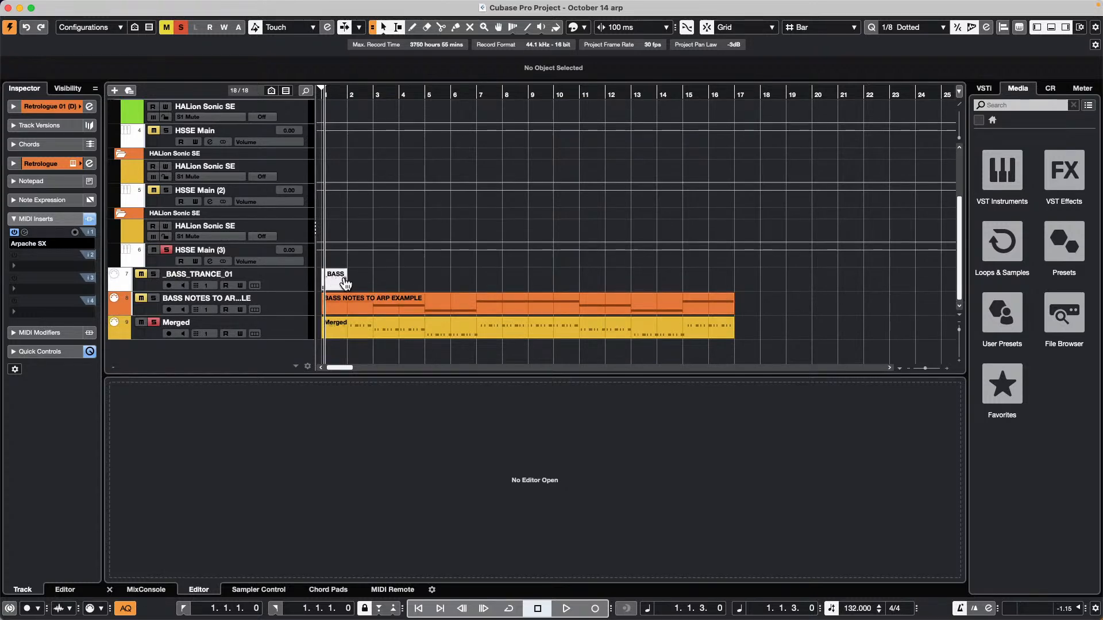
pyautogui.click(155, 275)
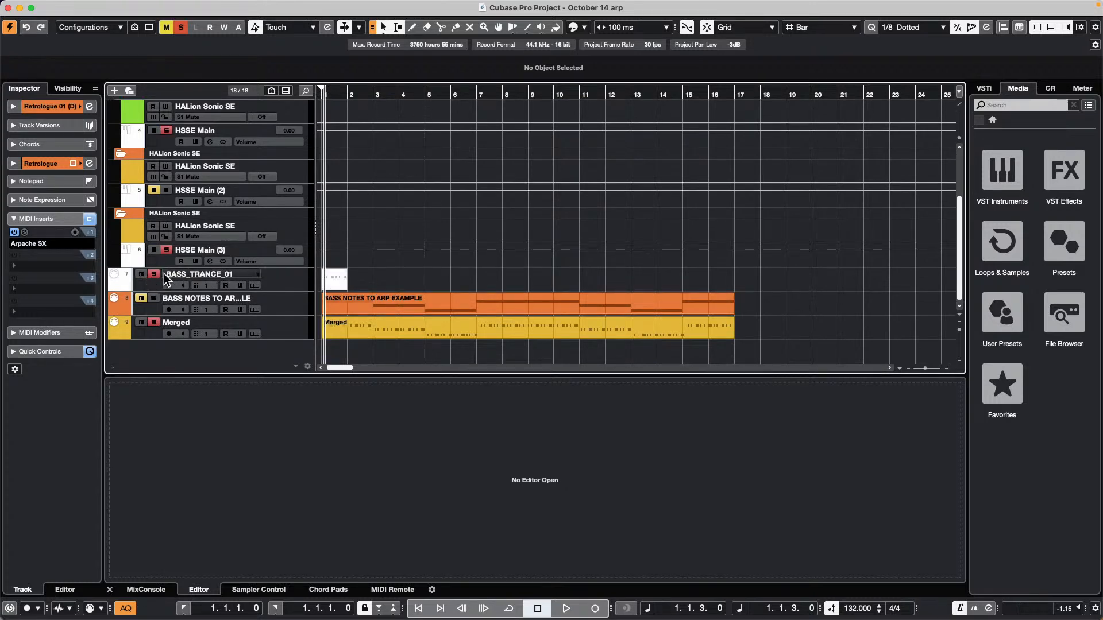
pyautogui.click(181, 27)
pyautogui.press('space')
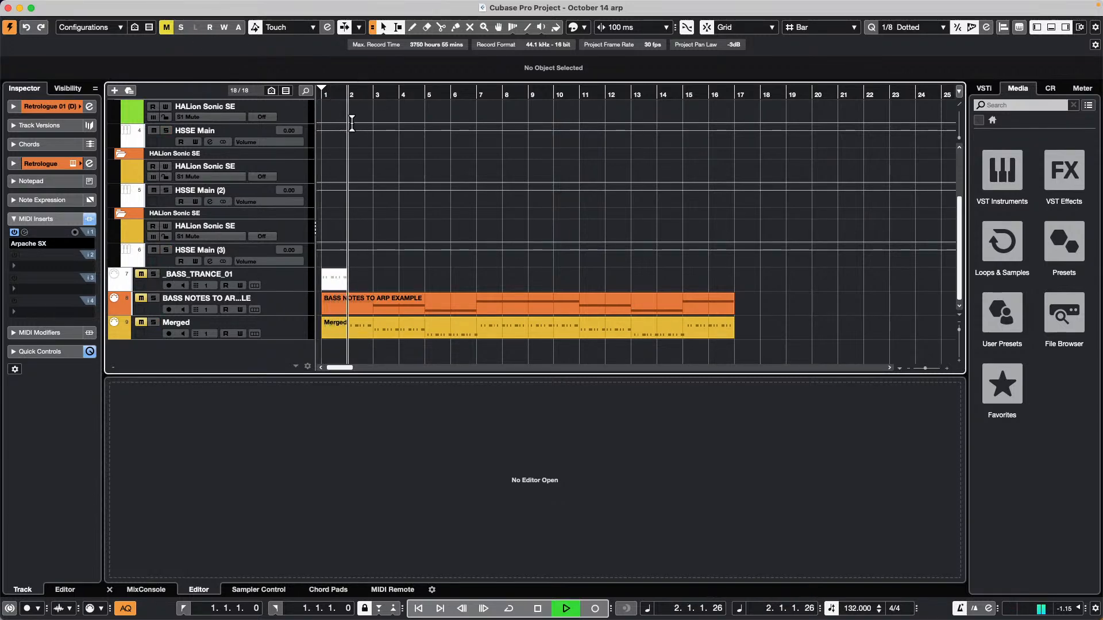
pyautogui.press('space')
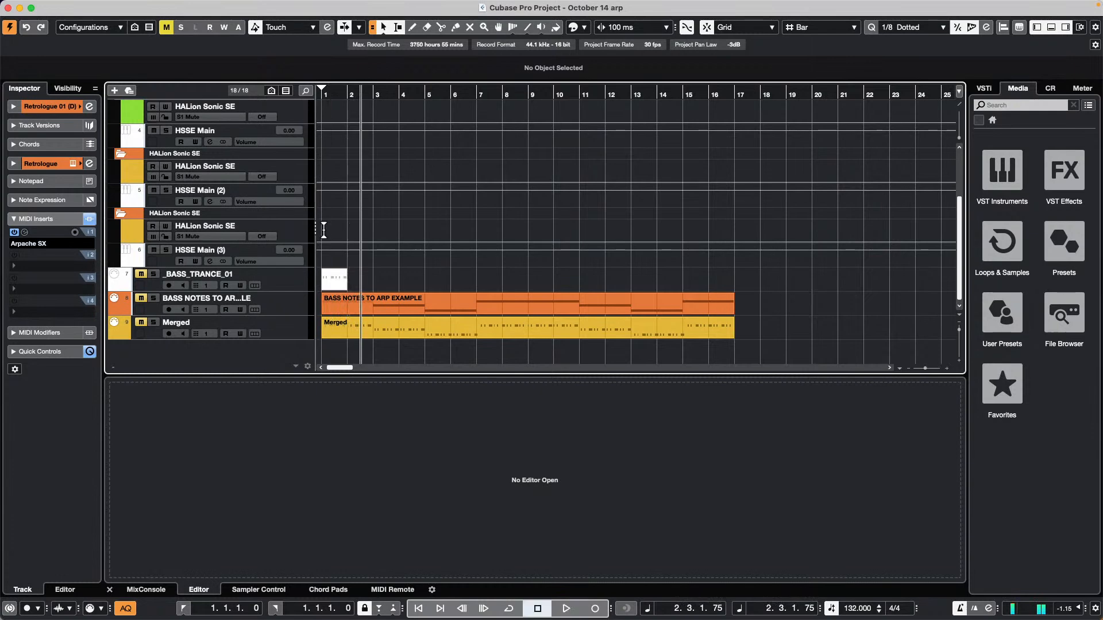
# Open the _BASS_TRANCE_01 part in the key editor, solo its track and play it back.
pyautogui.doubleClick(338, 289)
pyautogui.press('s')
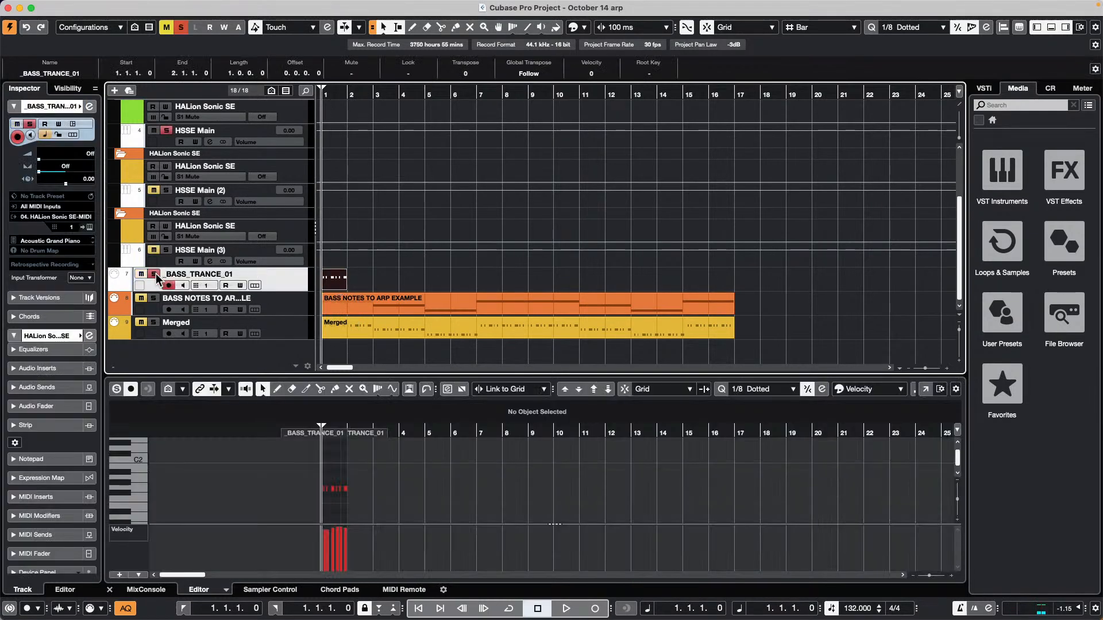
pyautogui.press('space')
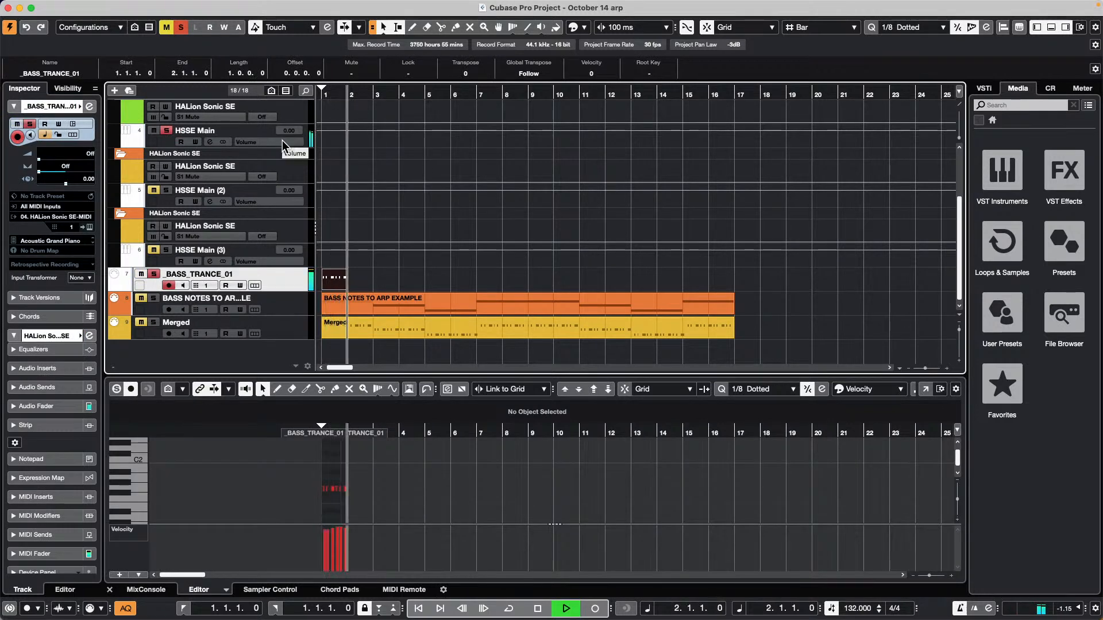
pyautogui.press('space')
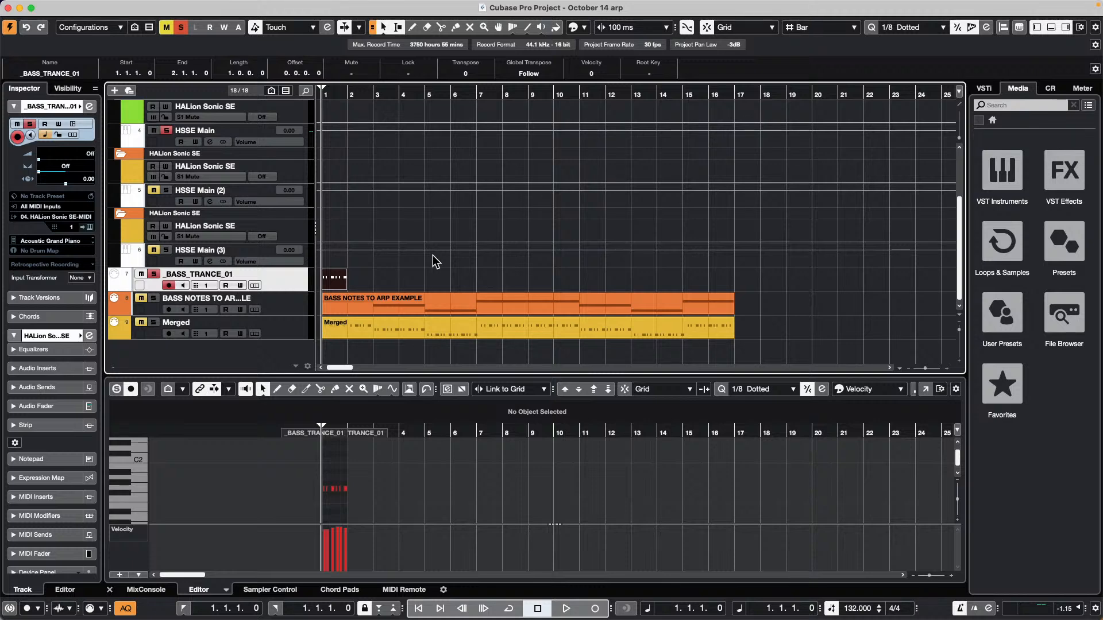
# Repeat the one-bar _BASS_TRANCE_01 part along its track up to bar 17 and play the result.
pyautogui.click(344, 275)
pyautogui.moveTo(344, 275); pyautogui.dragTo(720, 303)
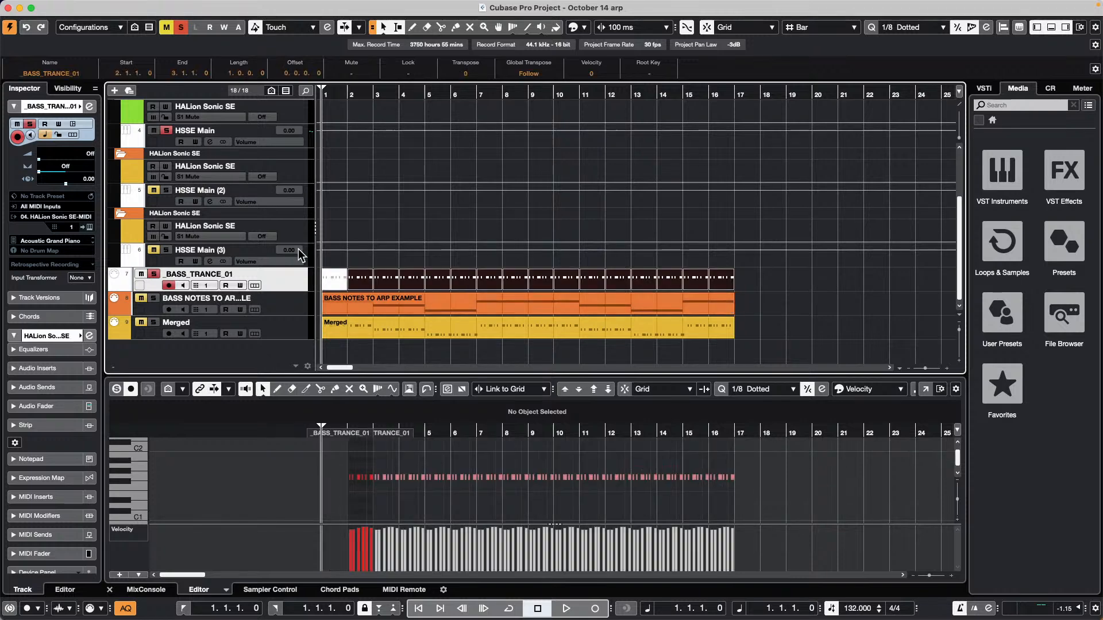
pyautogui.press('space')
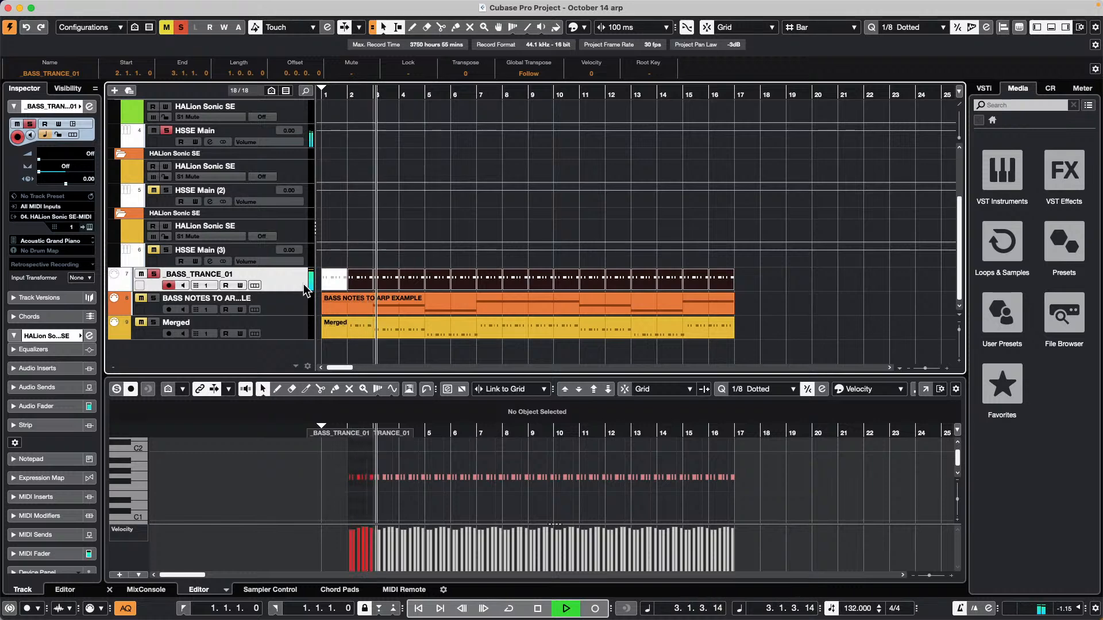
pyautogui.press('space')
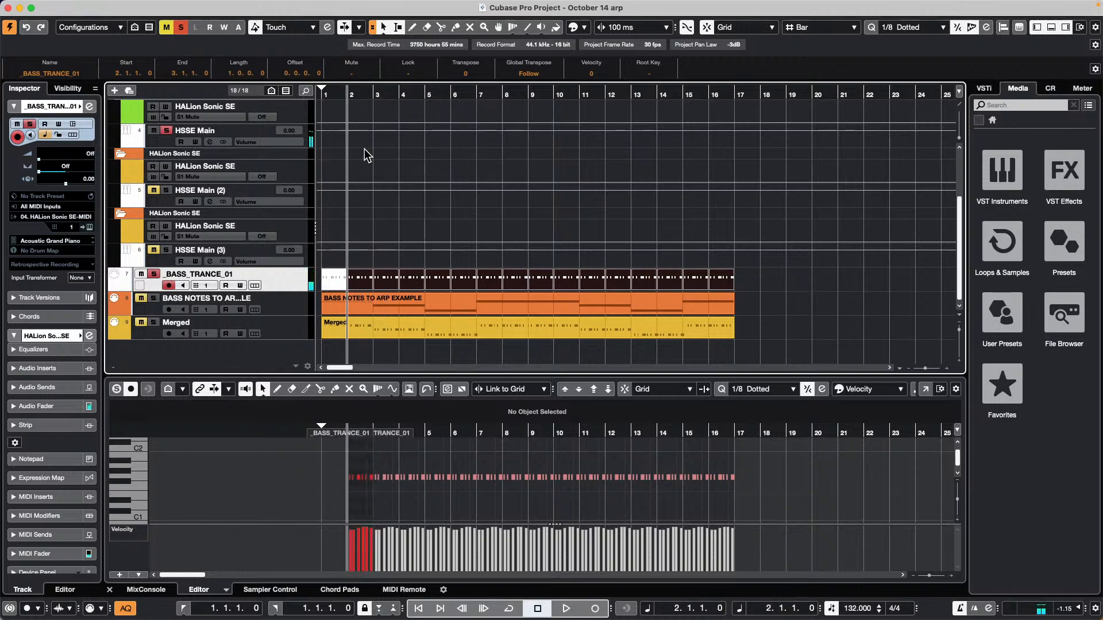
# Unmute and solo the first Retrologue 01 track, and return the project cursor to bar 1.
pyautogui.scroll(4, 353, 158)
pyautogui.press('m')
pyautogui.press('s')
pyautogui.moveTo(376, 98); pyautogui.dragTo(319, 96)
# Open the Arpache SX MIDI insert of the Retrologue 01 track and show its first part in the key editor.
pyautogui.click(302, 129)
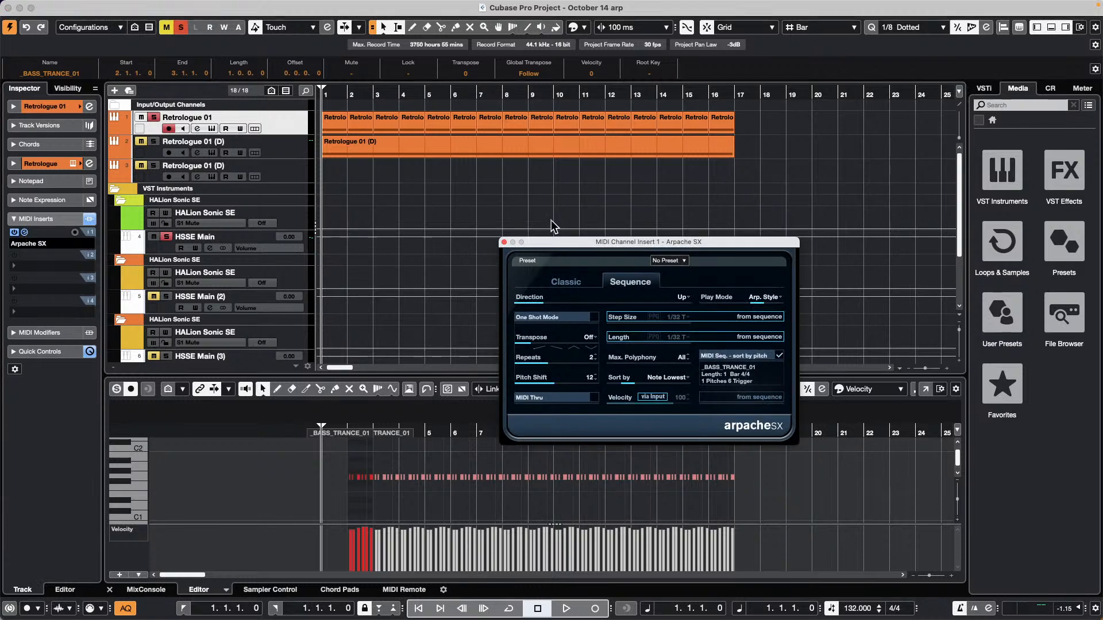
pyautogui.click(335, 126)
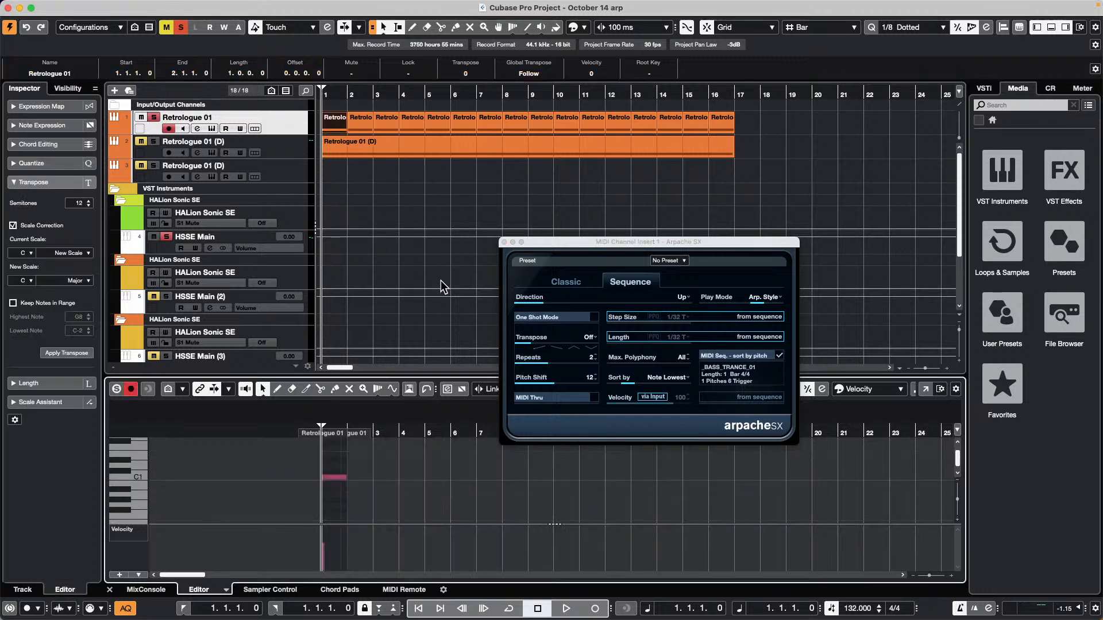
# Play the Retrologue 01 track from bar 1, and examine the notes of the first _BASS_TRANCE_01 part in the key editor.
pyautogui.press('space')
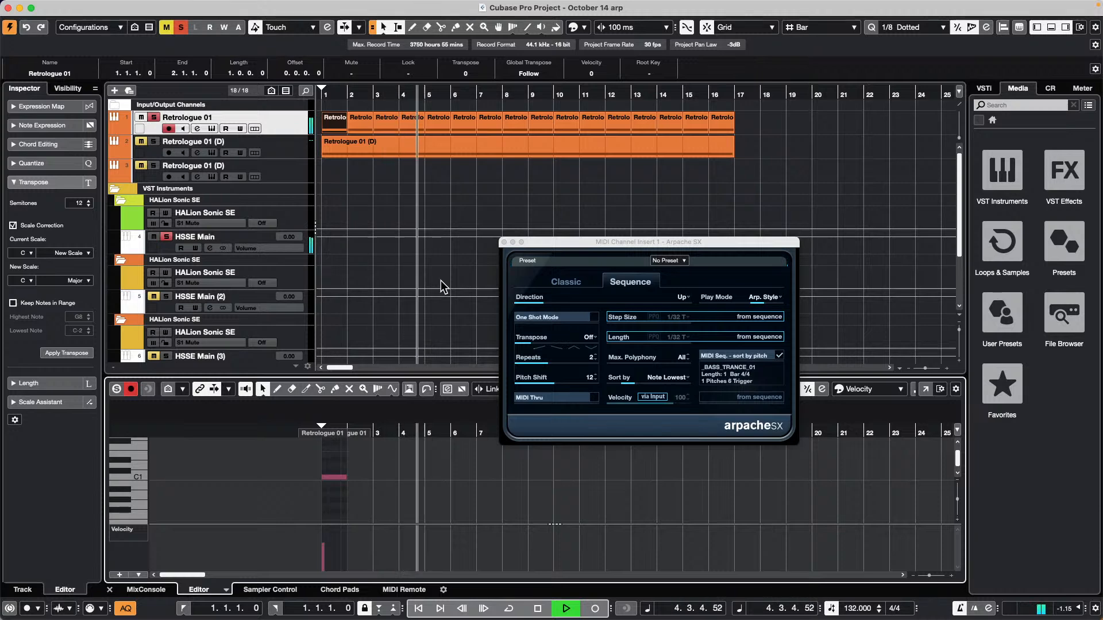
pyautogui.press('space')
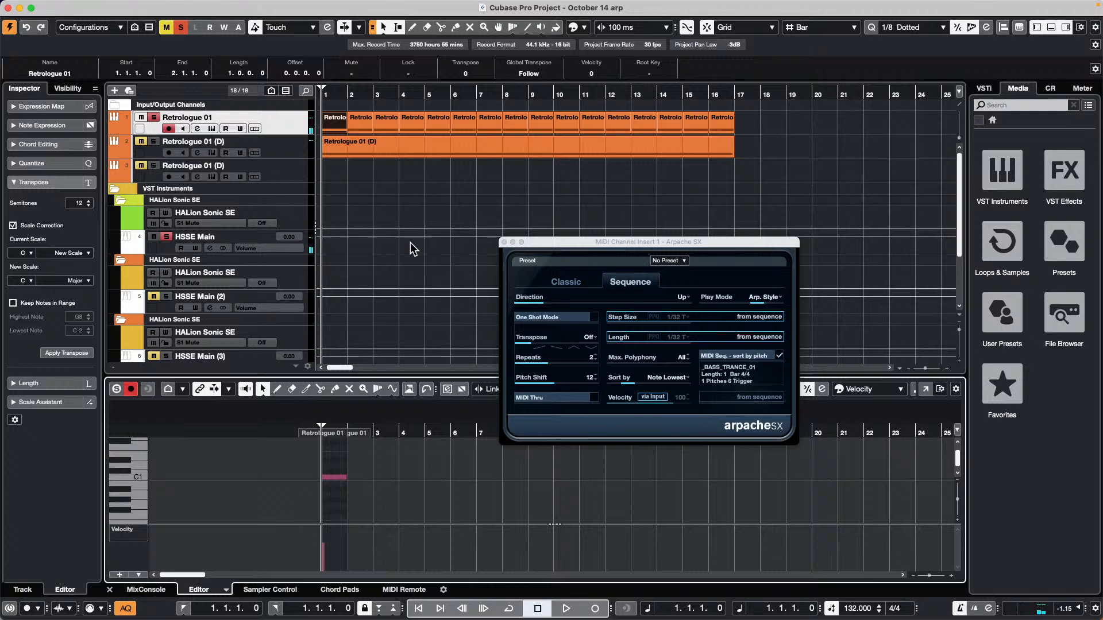
pyautogui.scroll(-3, 402, 244)
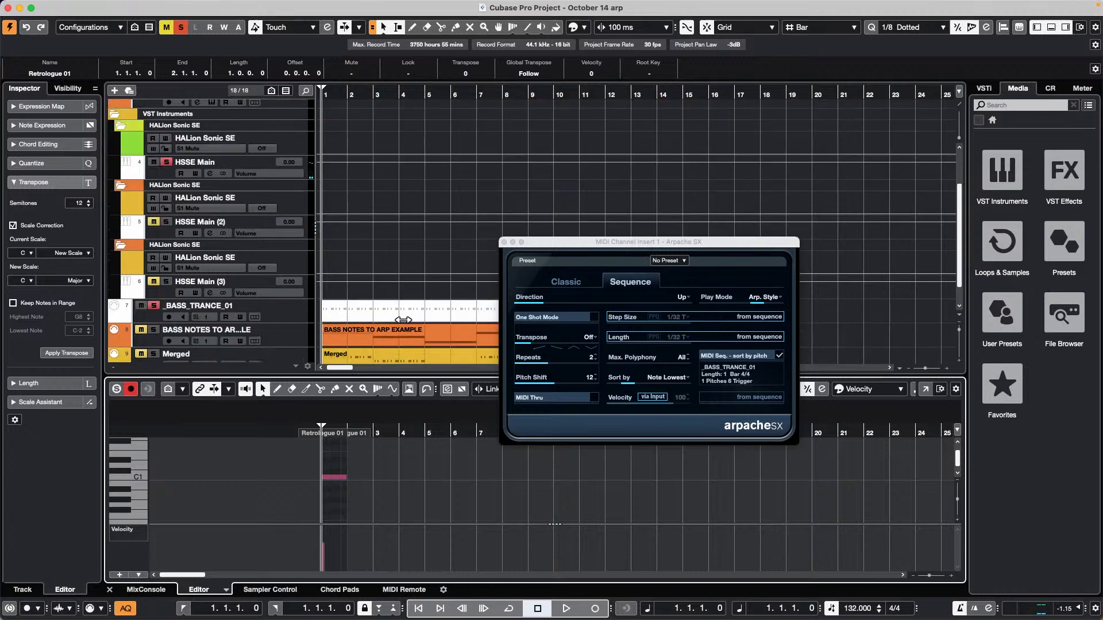
pyautogui.click(332, 320)
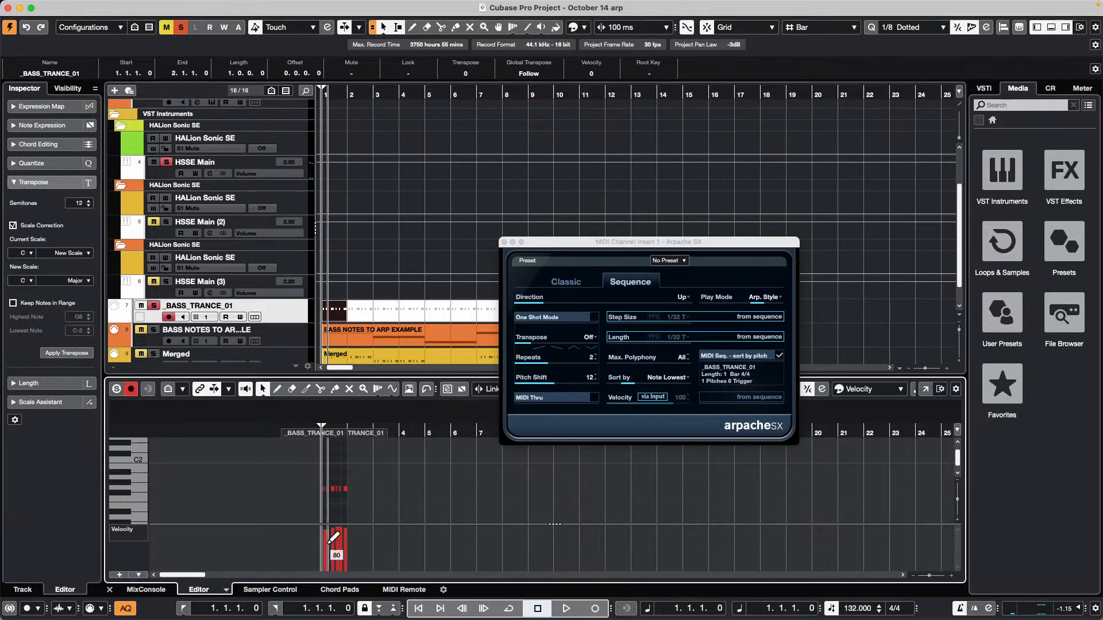
pyautogui.moveTo(404, 431); pyautogui.dragTo(234, 478)
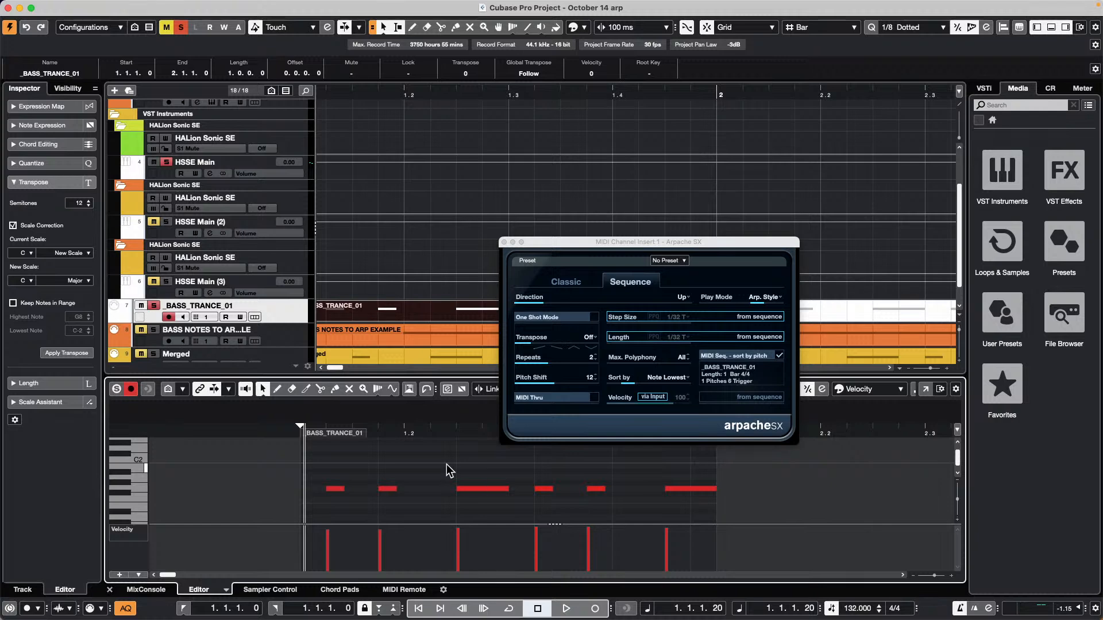
# Select the first Retrologue 01 track and show its first part in the key editor.
pyautogui.scroll(3, 471, 199)
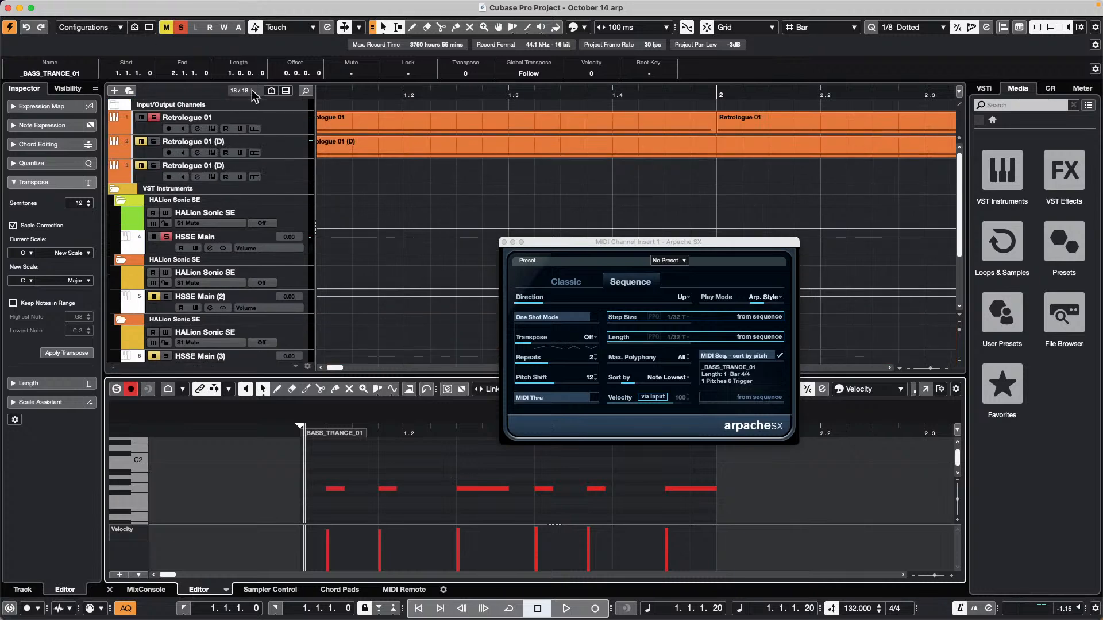
pyautogui.click(309, 129)
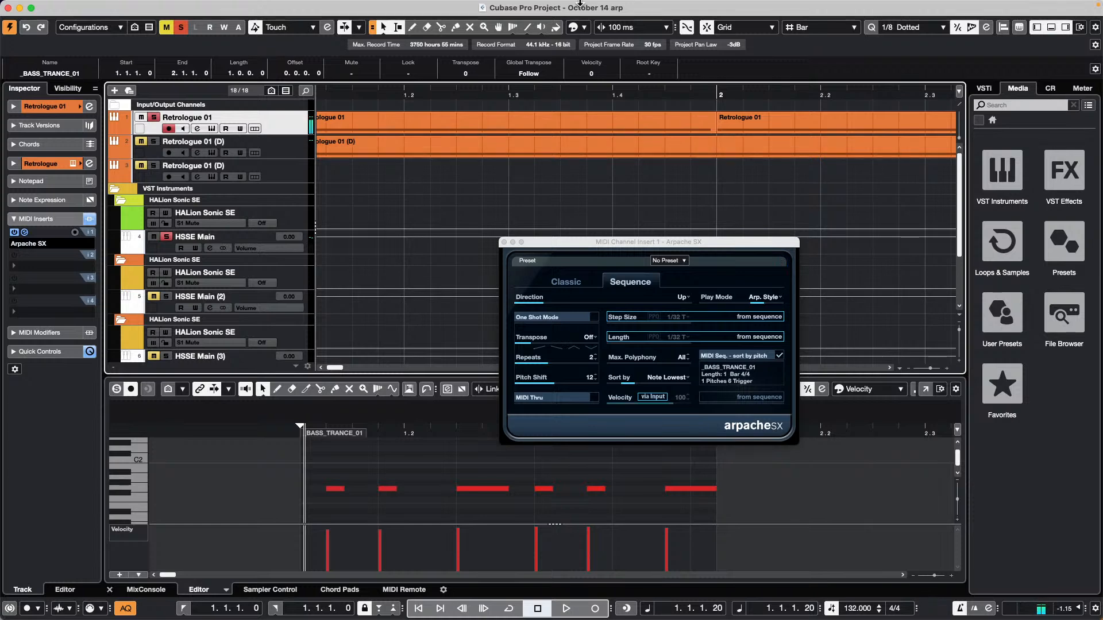
pyautogui.click(380, 119)
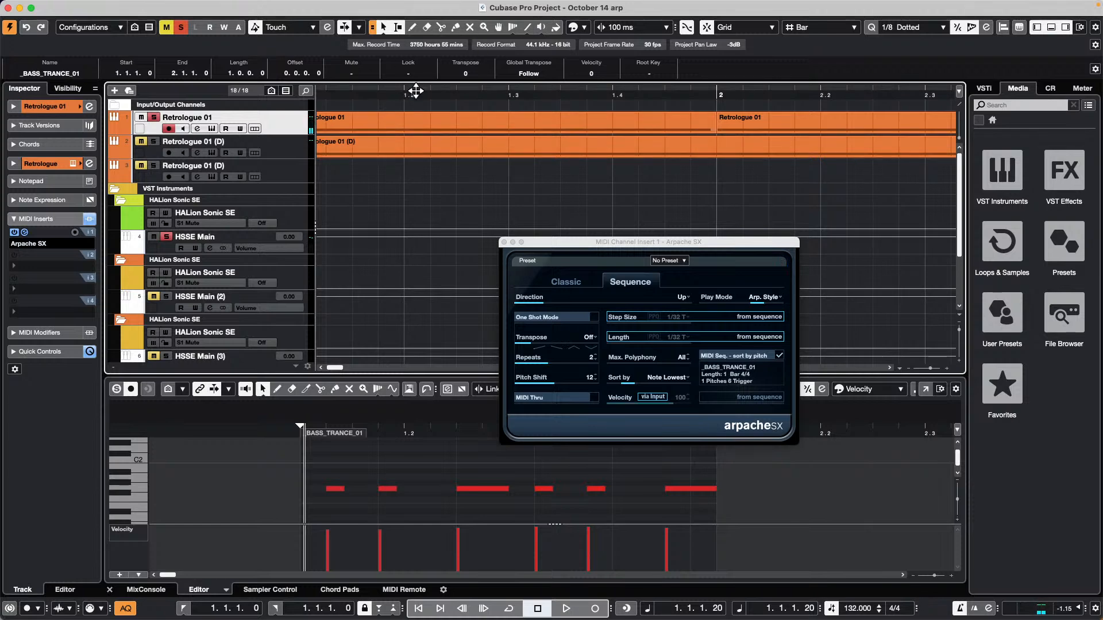
pyautogui.moveTo(418, 95); pyautogui.dragTo(201, 79)
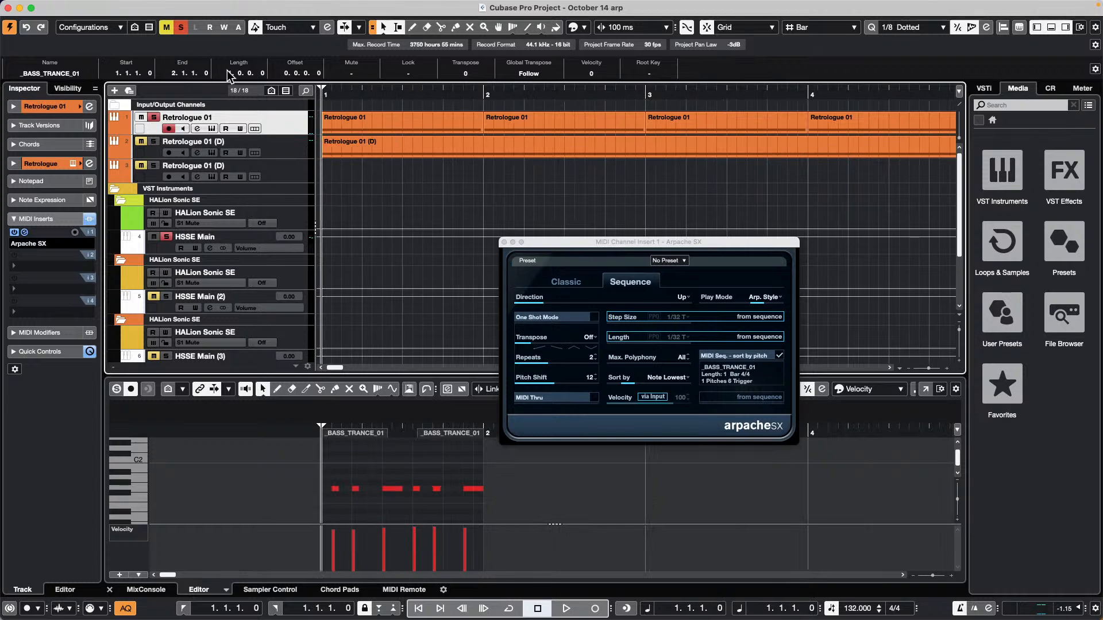
pyautogui.press('space')
pyautogui.click(363, 126)
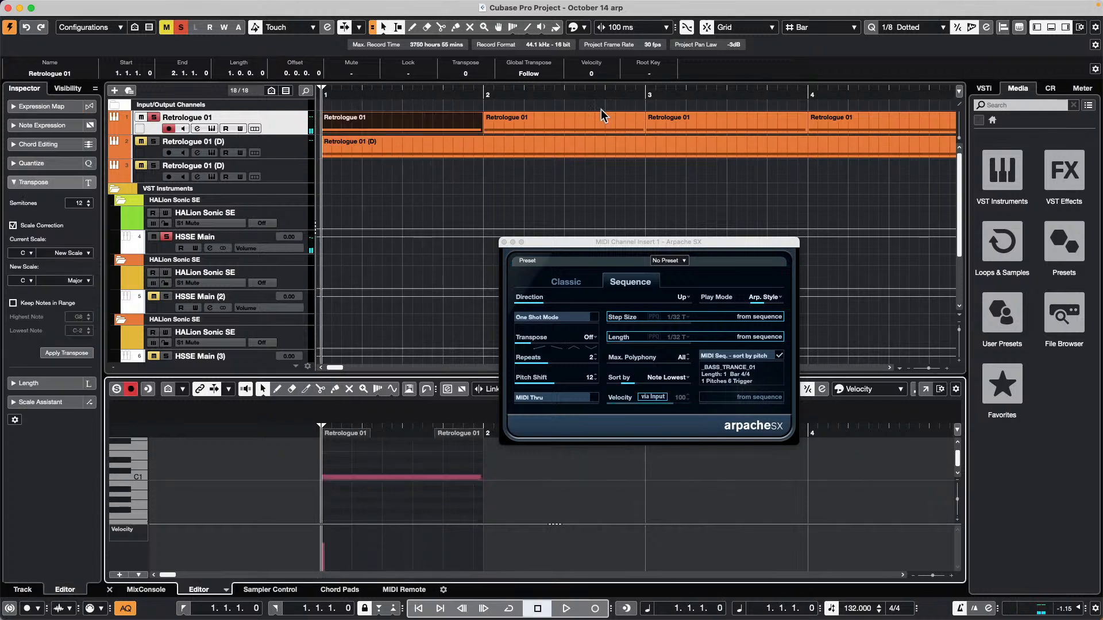
pyautogui.moveTo(443, 94); pyautogui.dragTo(443, 44)
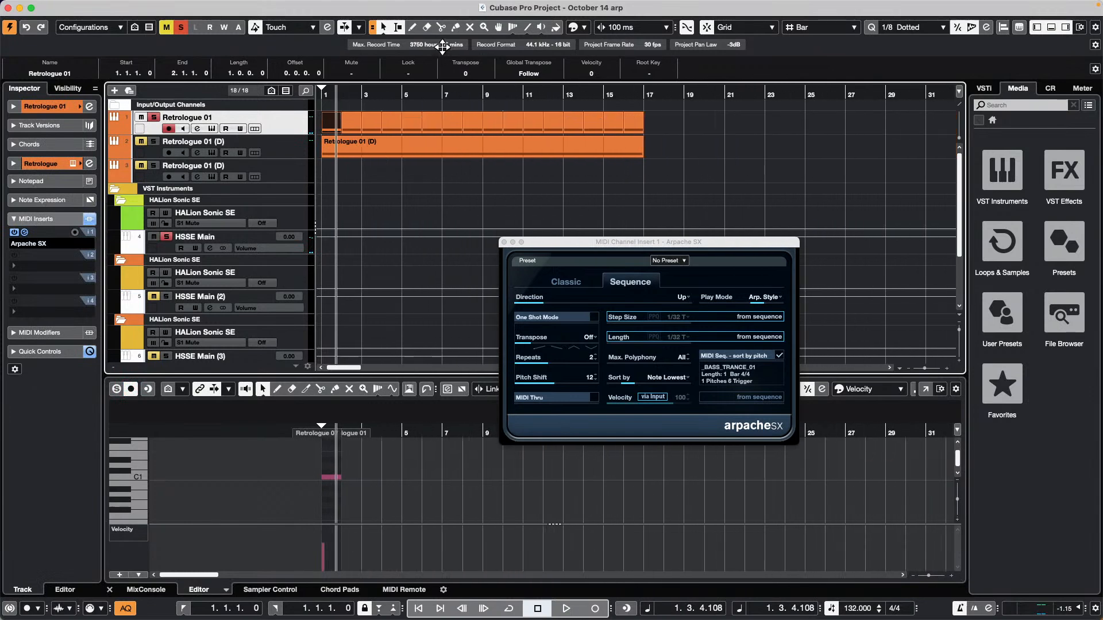
# Erase all repeated Retrologue 01 parts from bar 2 to bar 17, keeping only the one in bar 1.
pyautogui.moveTo(662, 125); pyautogui.dragTo(368, 127)
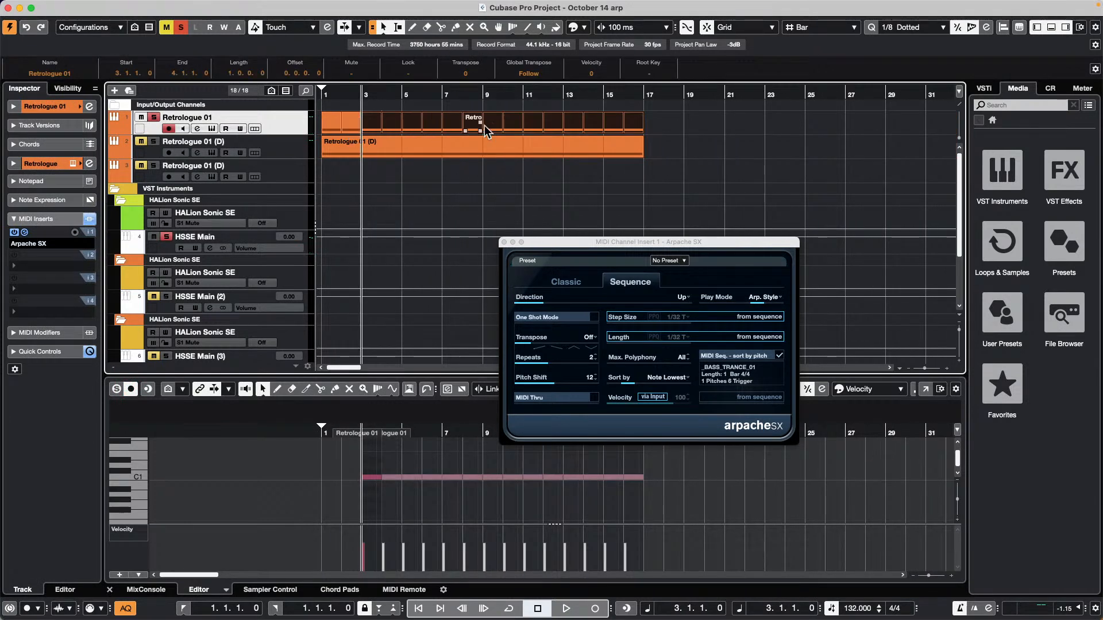
pyautogui.moveTo(678, 124); pyautogui.dragTo(353, 126)
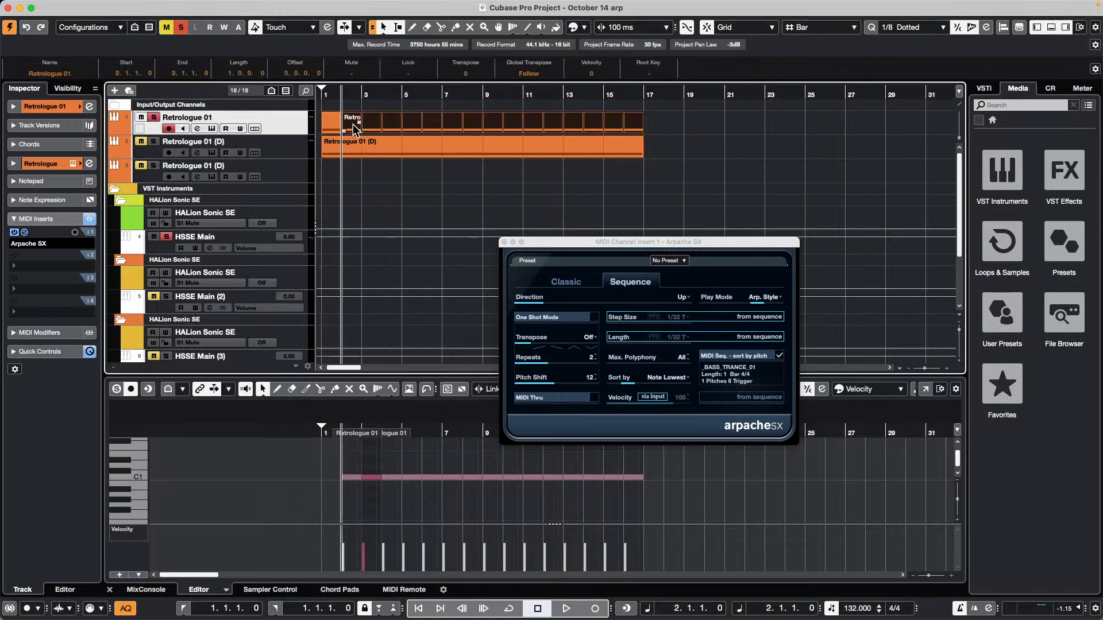
pyautogui.press('2')
pyautogui.press('5')
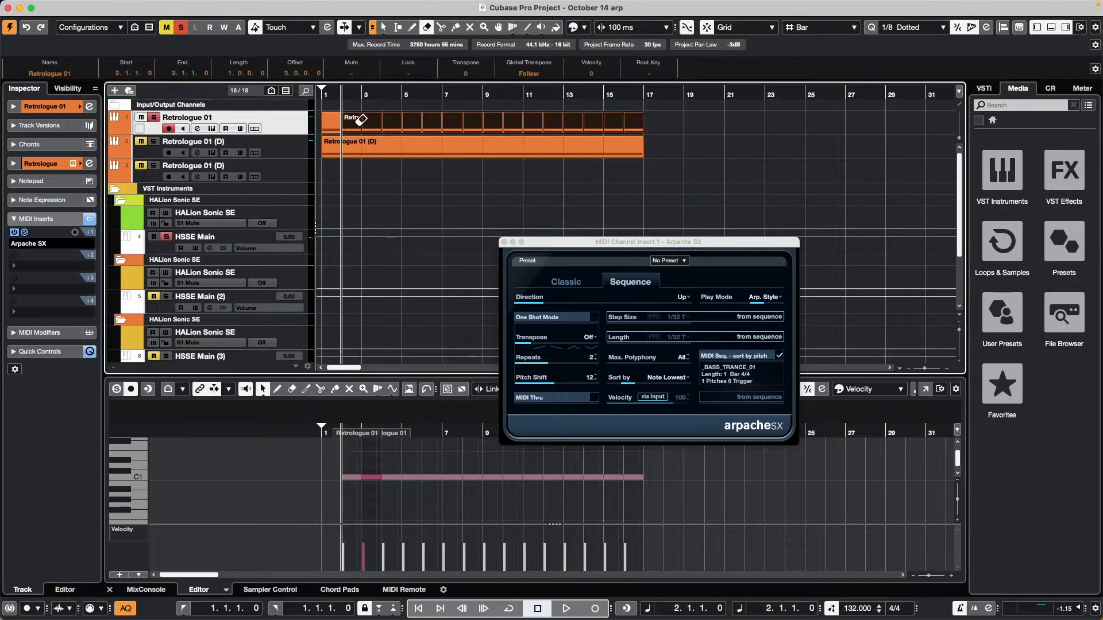
pyautogui.click(359, 121)
pyautogui.press('1')
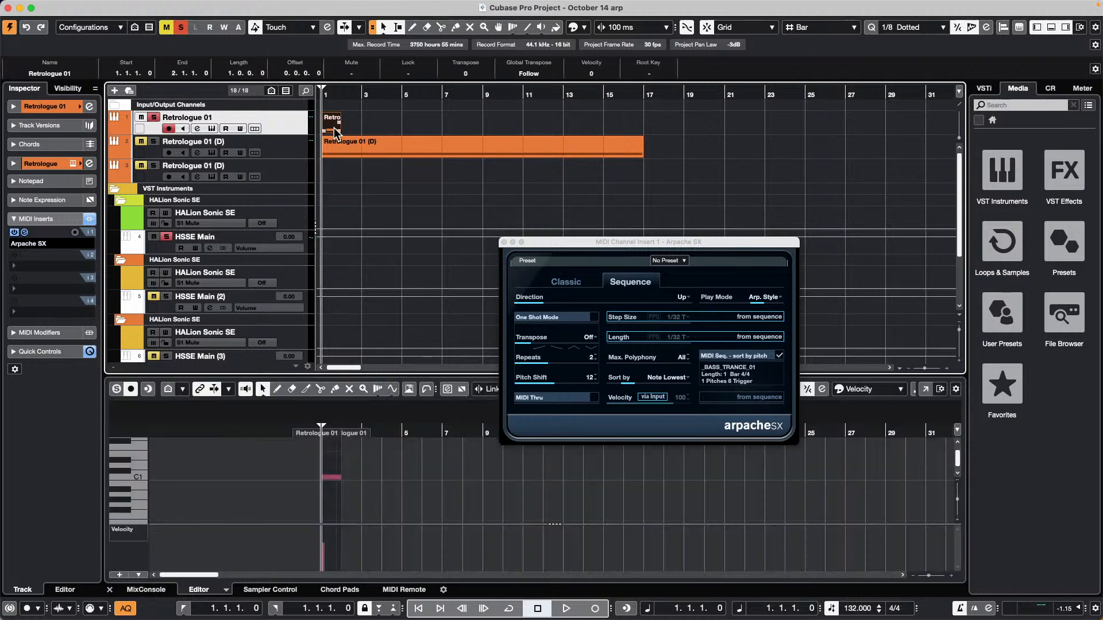
# Transpose the note in the remaining Retrologue 01 part up an octave to C2 and play it back.
pyautogui.click(336, 133)
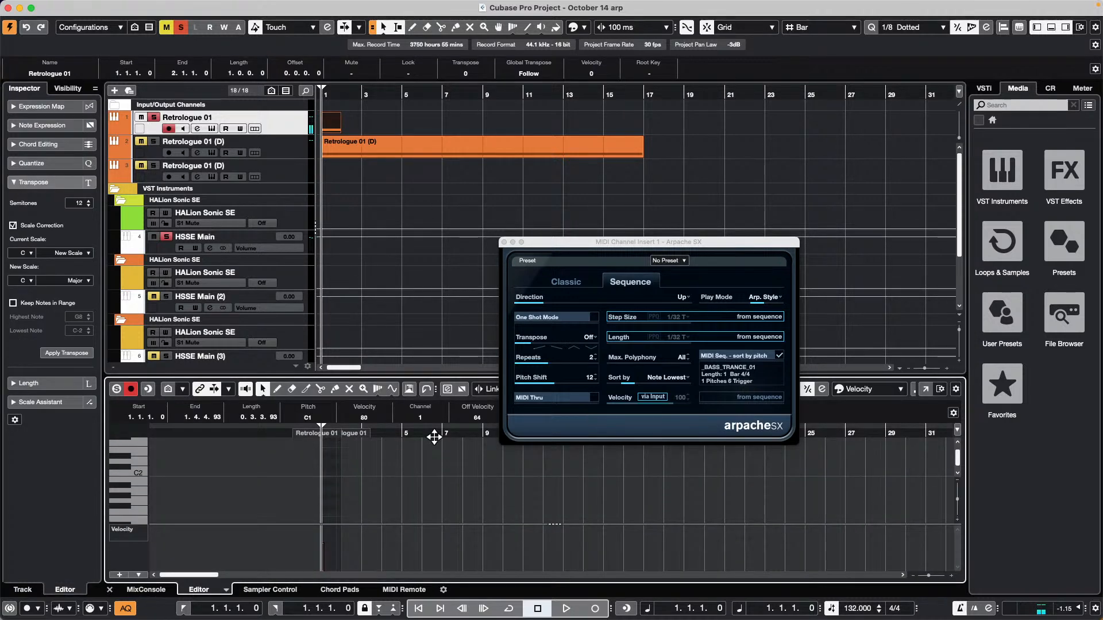
pyautogui.hotkey('shift', 'Up')
pyautogui.press('space')
pyautogui.press('space')
pyautogui.doubleClick(333, 131)
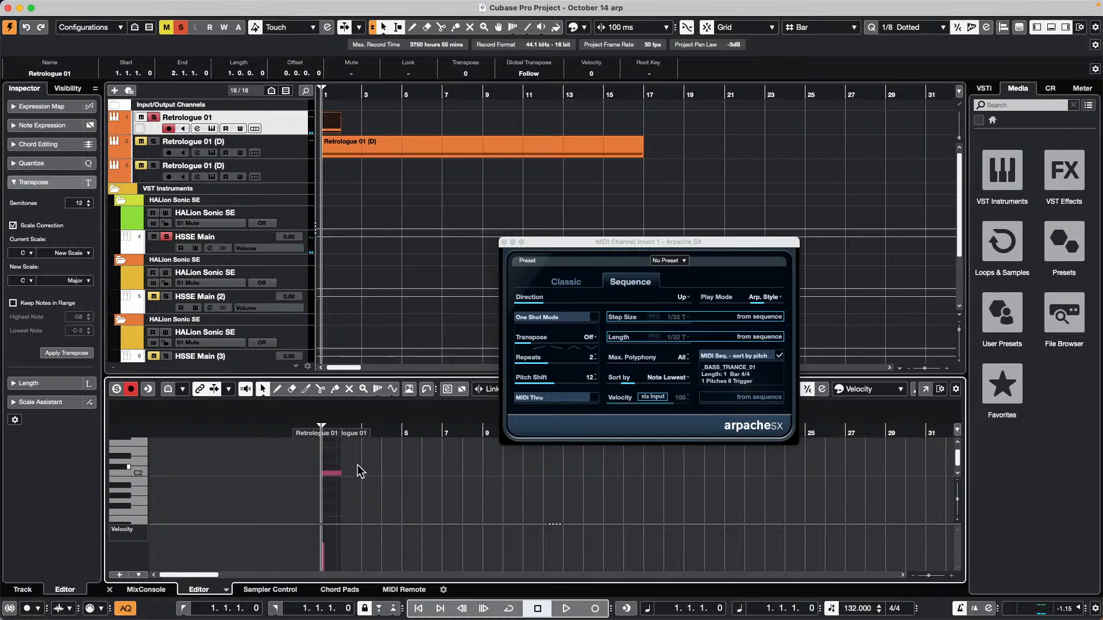
pyautogui.moveTo(371, 444); pyautogui.dragTo(239, 474)
pyautogui.press('super+a')
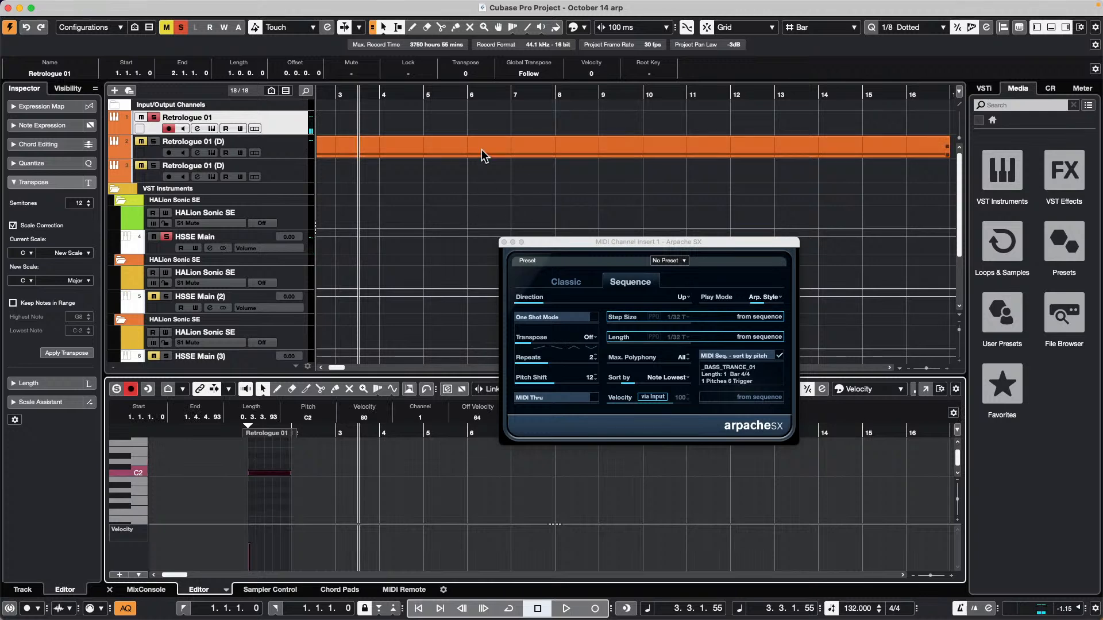
# Take the _BASS_TRANCE_01 track out of solo and play the project from bar 1.
pyautogui.moveTo(364, 96); pyautogui.dragTo(255, 100)
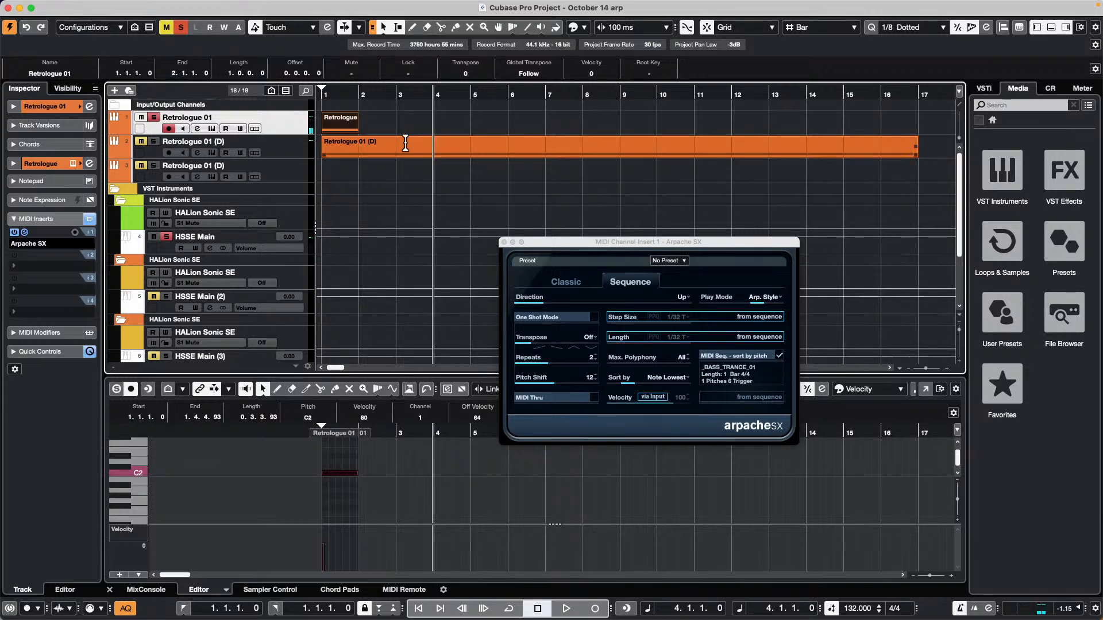
pyautogui.scroll(-4, 408, 153)
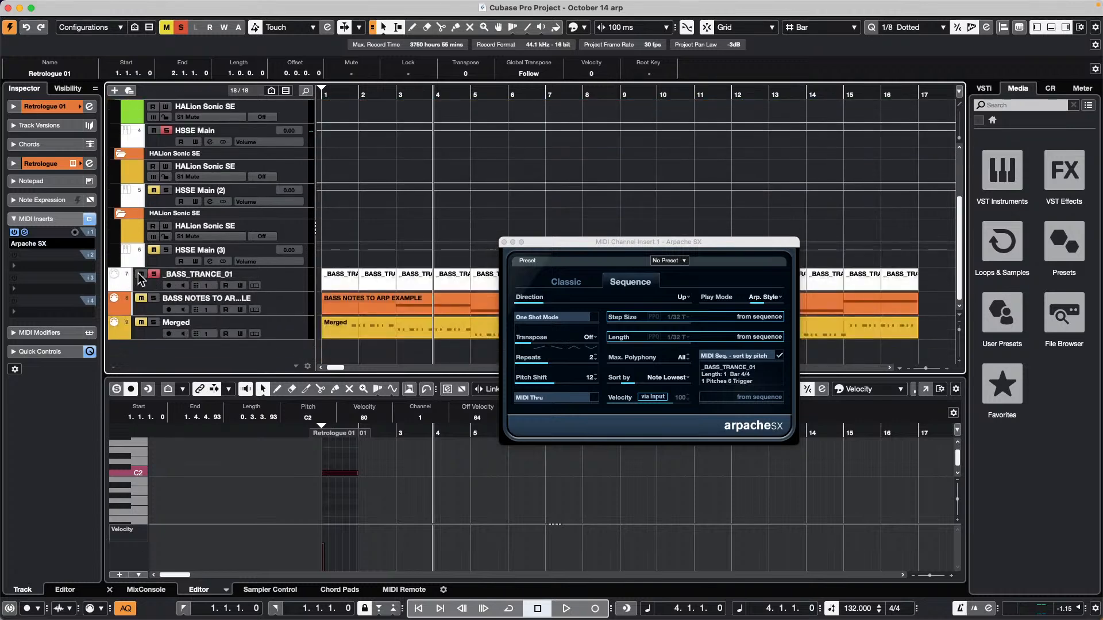
pyautogui.press('.')
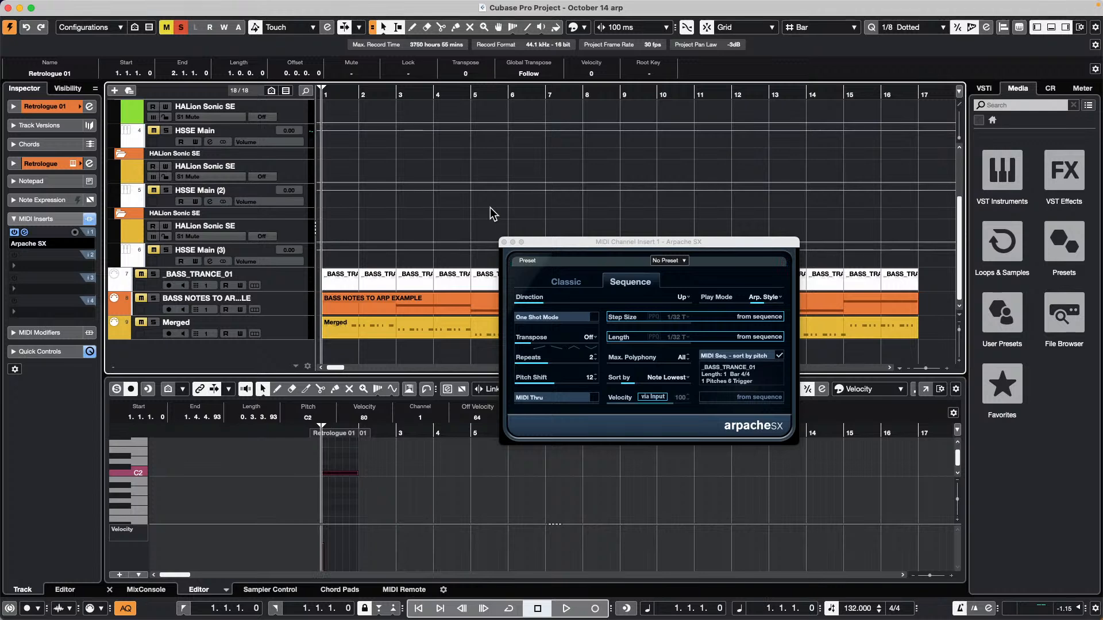
pyautogui.press('space')
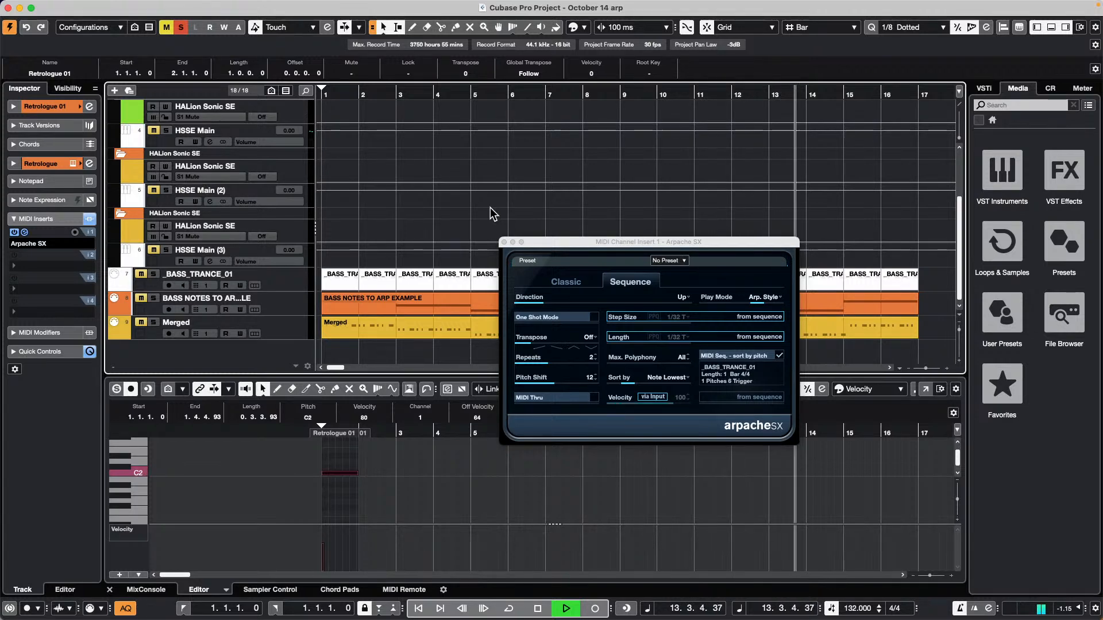
pyautogui.press('space')
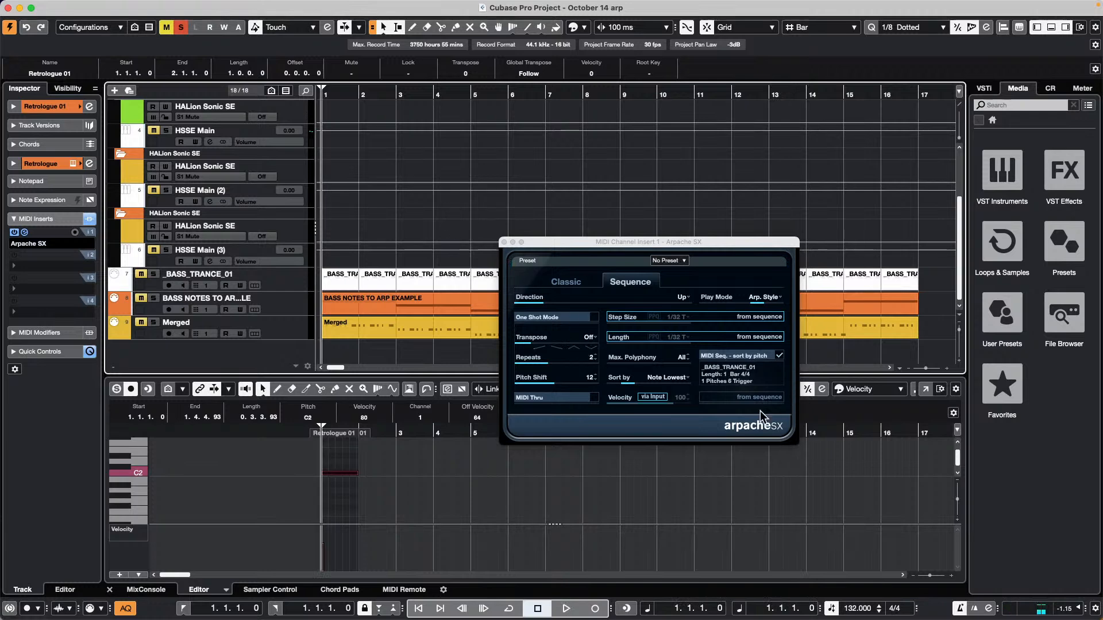
# Solo the _BASS_TRANCE_01 track and move the first note of its first part to 1.1.1.12.
pyautogui.moveTo(348, 434); pyautogui.dragTo(277, 424)
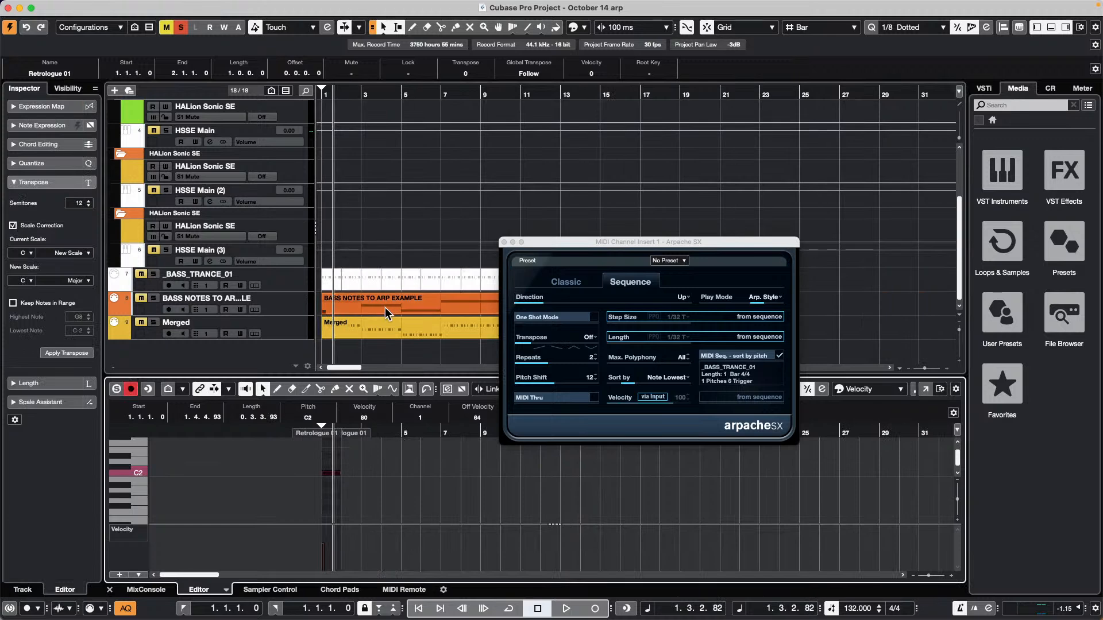
pyautogui.moveTo(340, 287)
pyautogui.mouseDown()
pyautogui.moveTo(369, 287)
pyautogui.moveTo(330, 285)
pyautogui.mouseUp()
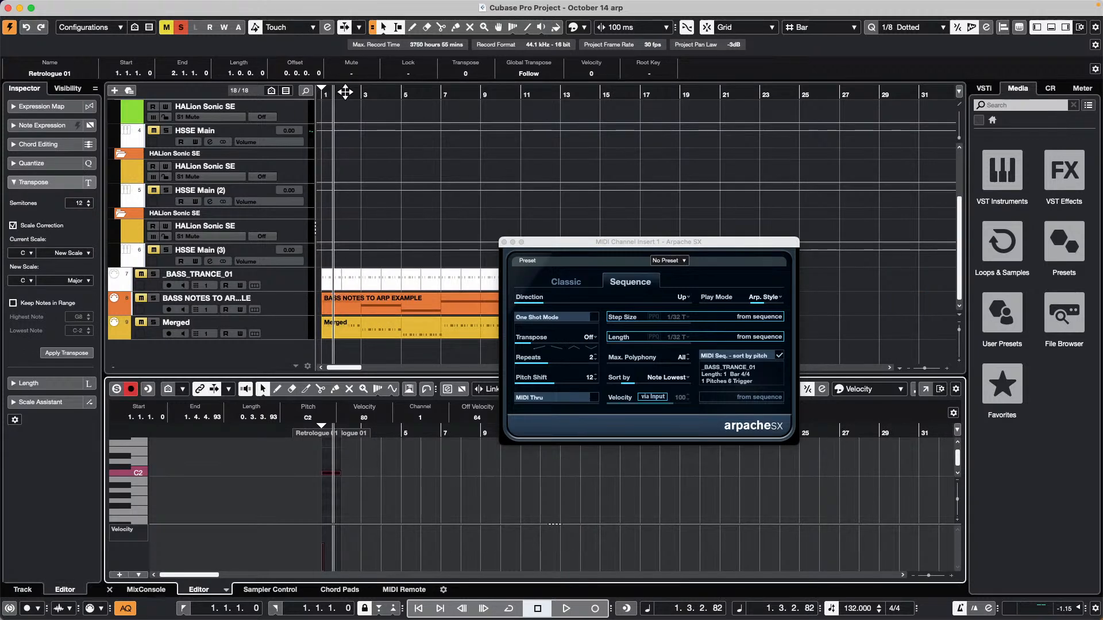
pyautogui.moveTo(342, 93); pyautogui.dragTo(344, 132)
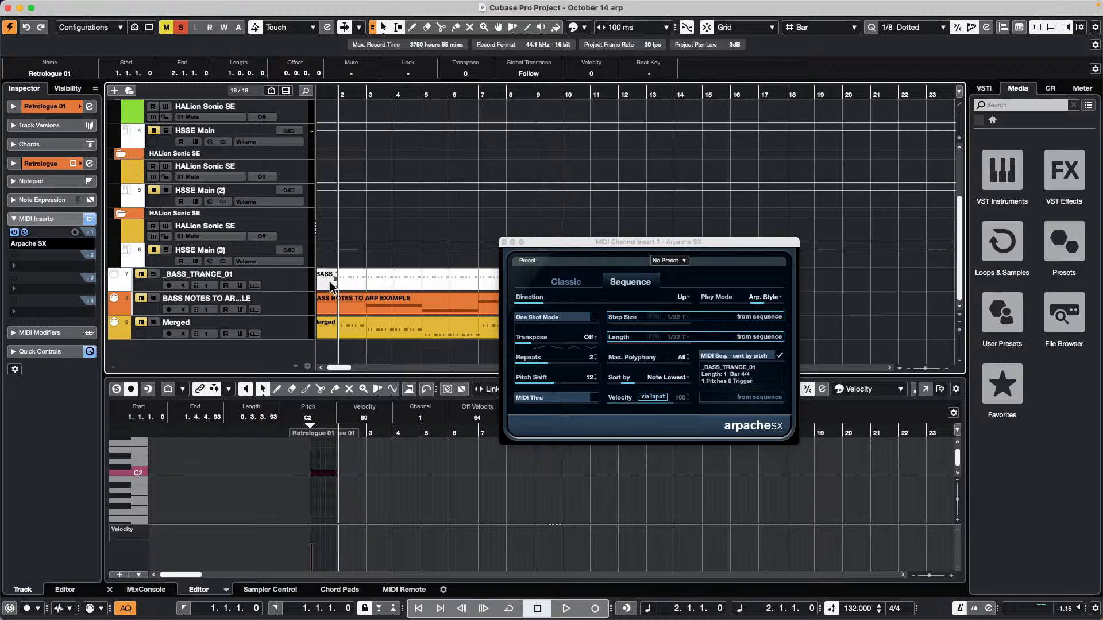
pyautogui.click(331, 286)
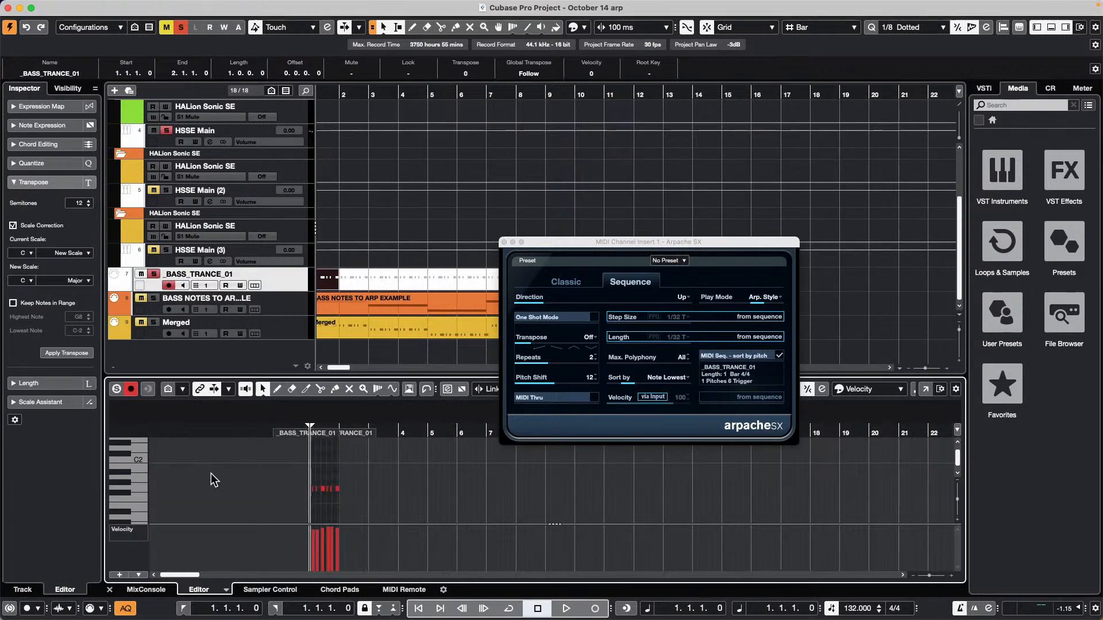
pyautogui.hotkey('alt', 's')
pyautogui.click(343, 489)
pyautogui.press('q')
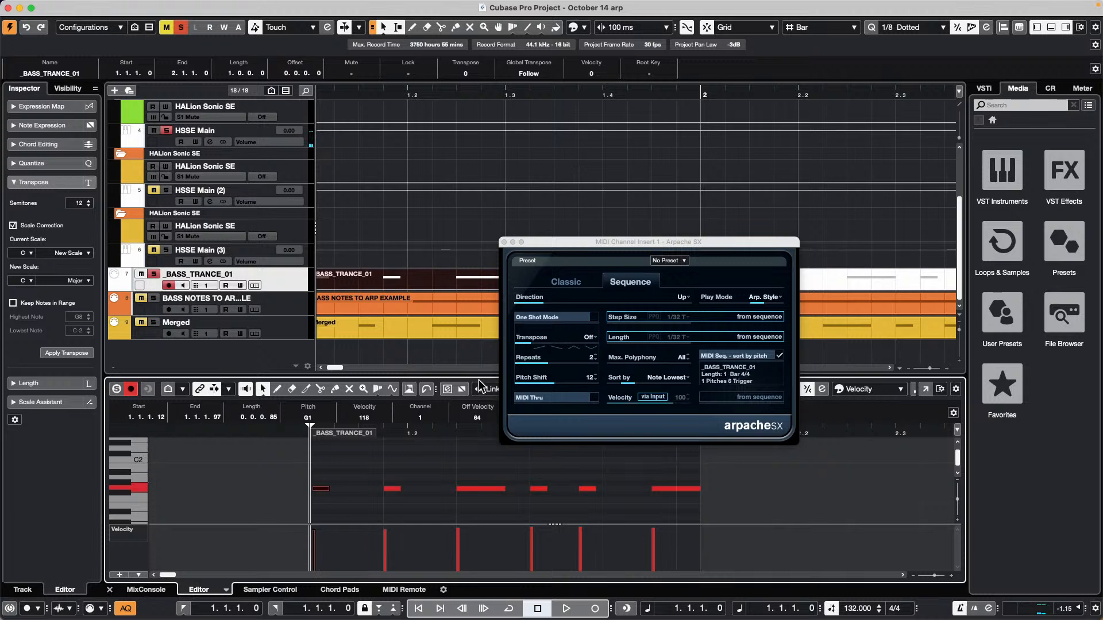
# Load the edited _BASS_TRANCE_01 part into Arpache SX as its MIDI sequence and start playback.
pyautogui.click(450, 281)
pyautogui.click(654, 371)
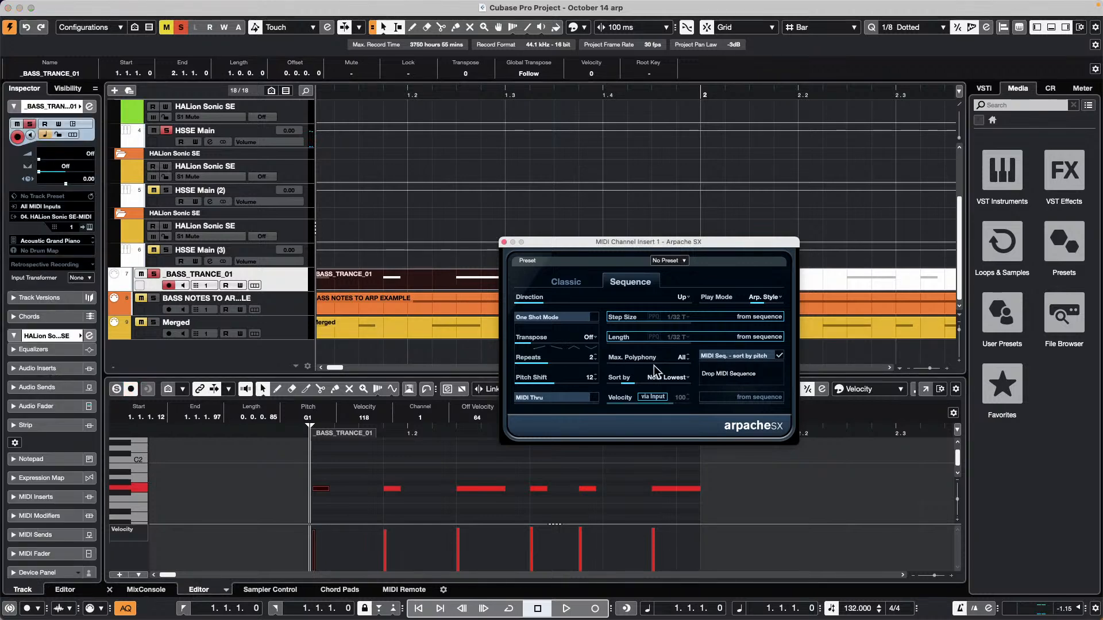
pyautogui.moveTo(715, 376); pyautogui.dragTo(716, 378)
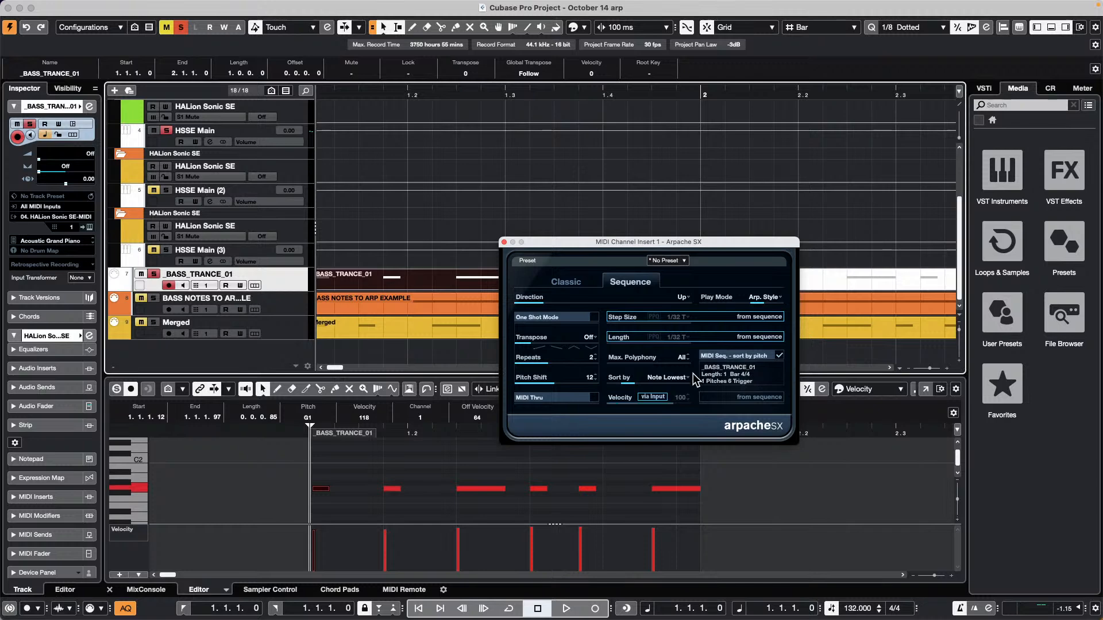
pyautogui.press('space')
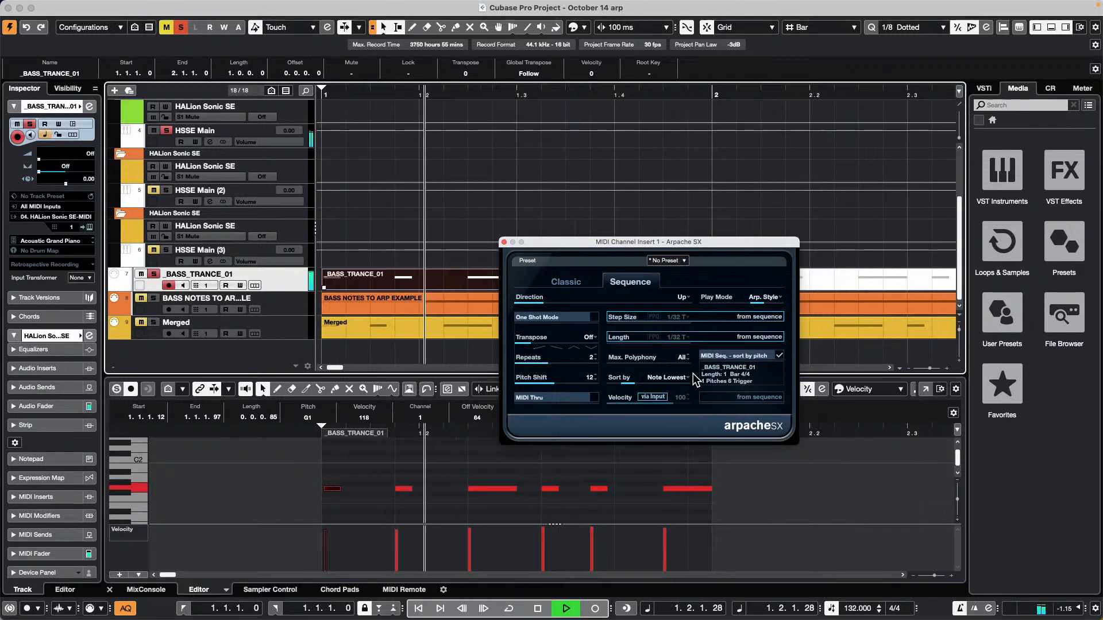
# Take the _BASS_TRANCE_01 track out of solo, listen to the Retrologue 01 (D) playback, and stop it.
pyautogui.click(154, 274)
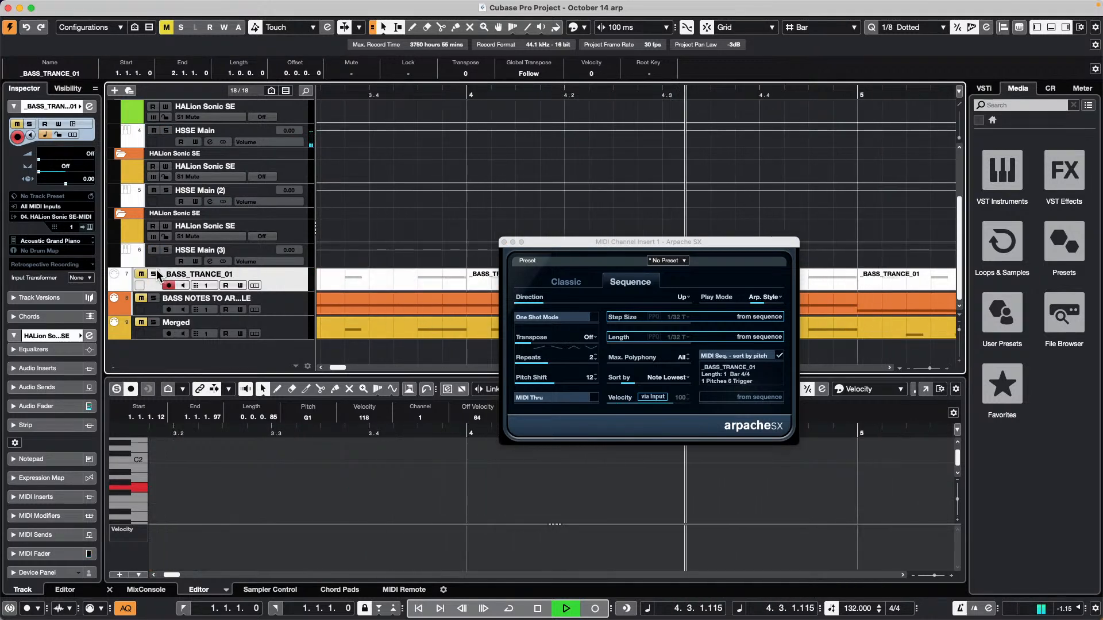
pyautogui.scroll(4, 411, 236)
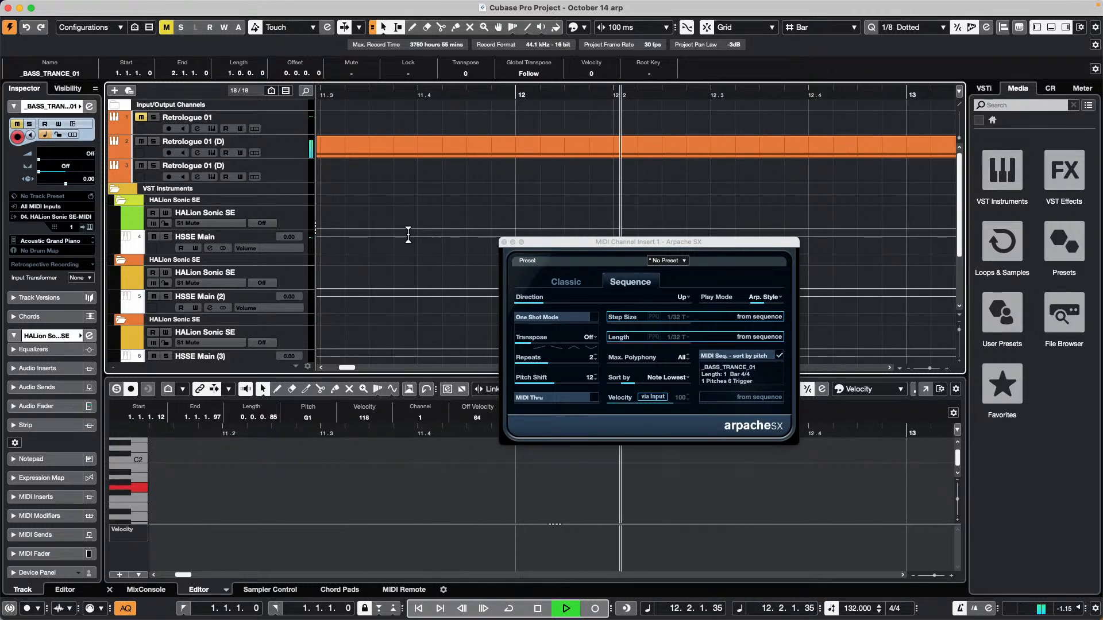
pyautogui.press('space')
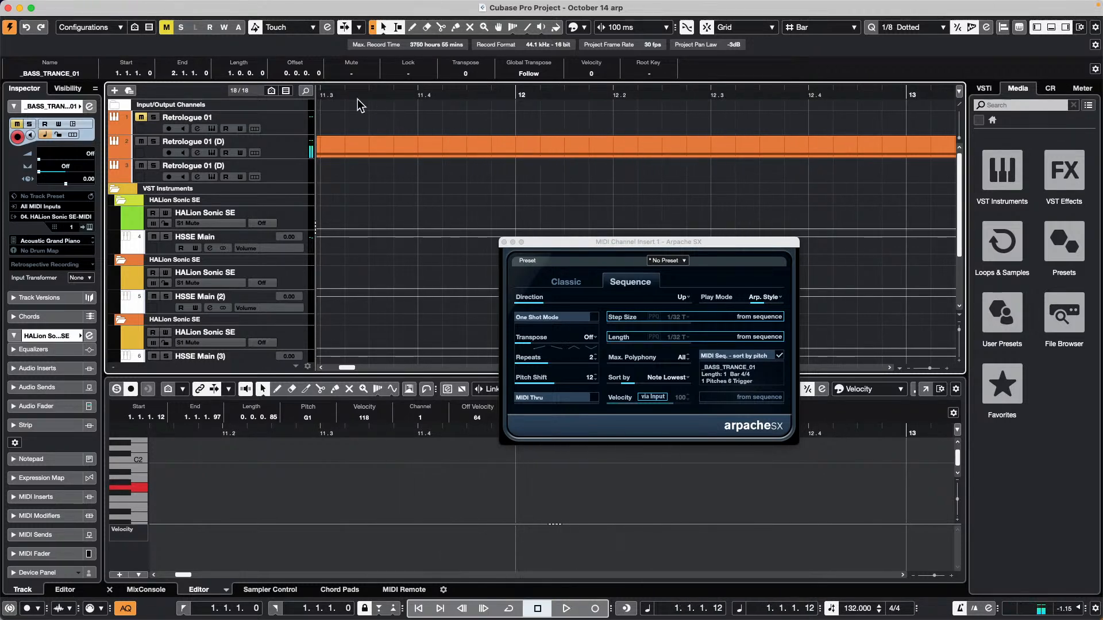
pyautogui.moveTo(369, 93); pyautogui.dragTo(110, 91)
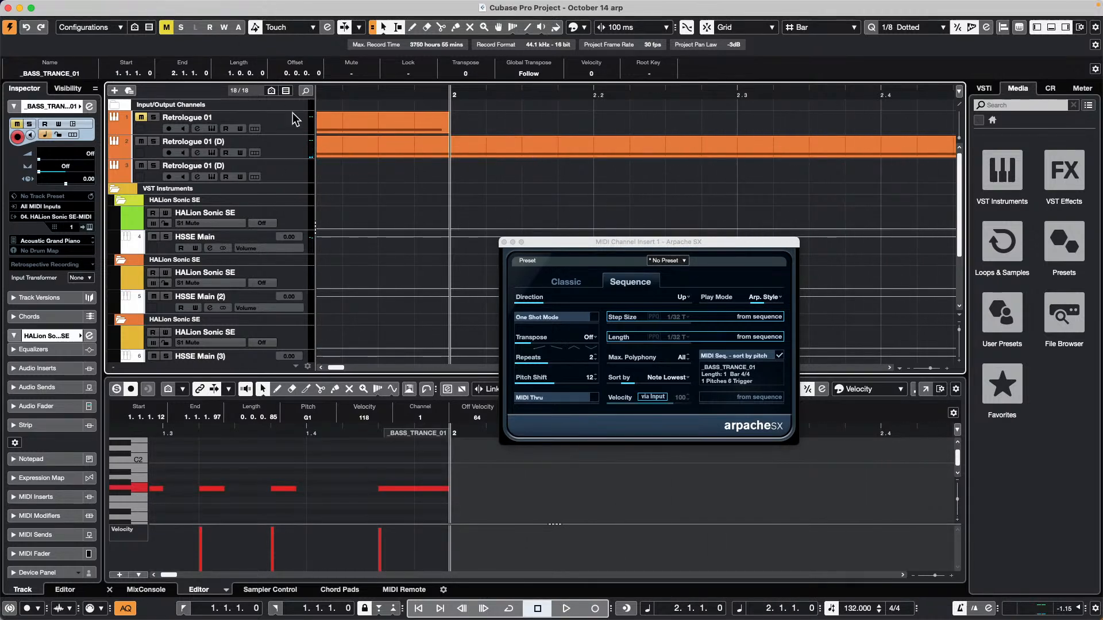
# Unmute Retrologue 01, mute the first Retrologue 01 (D) track, and listen to the project from bar 1.
pyautogui.press('Home')
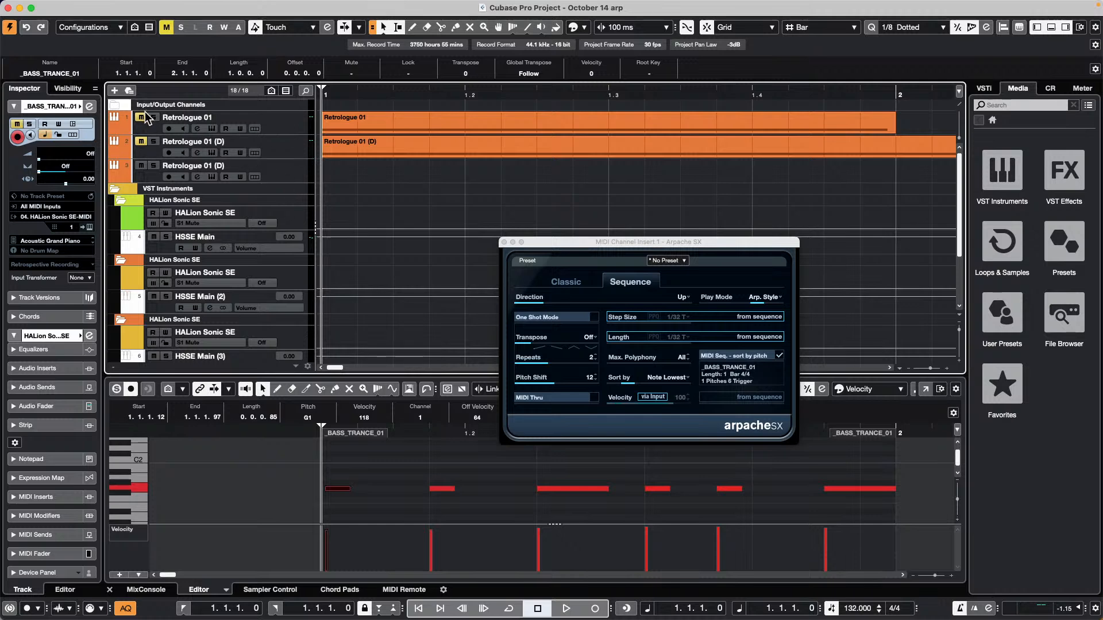
pyautogui.click(252, 126)
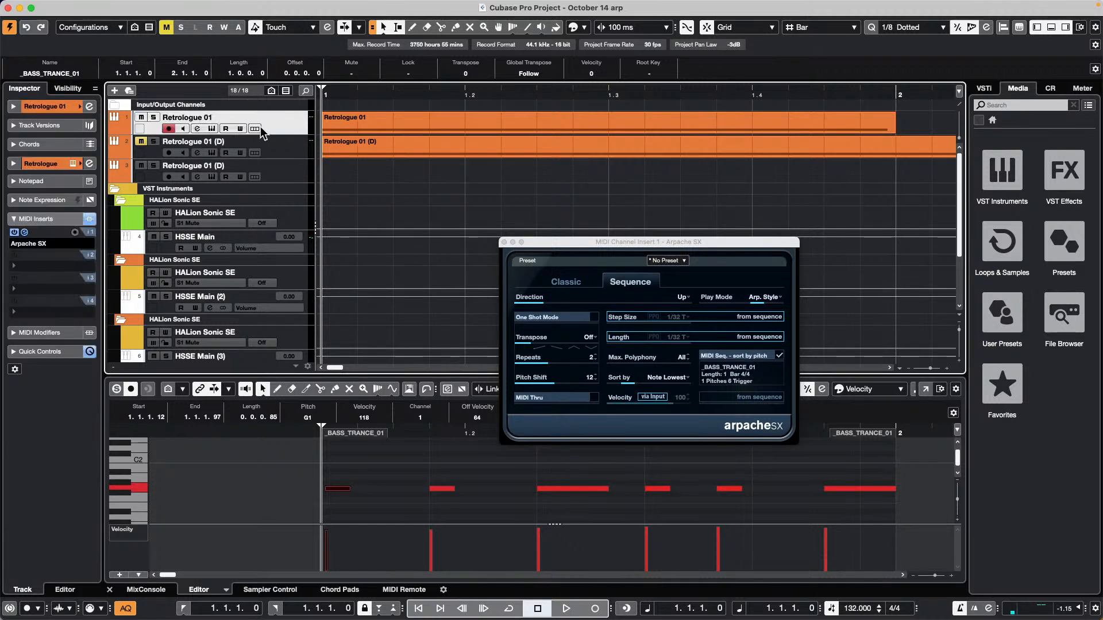
pyautogui.press('space')
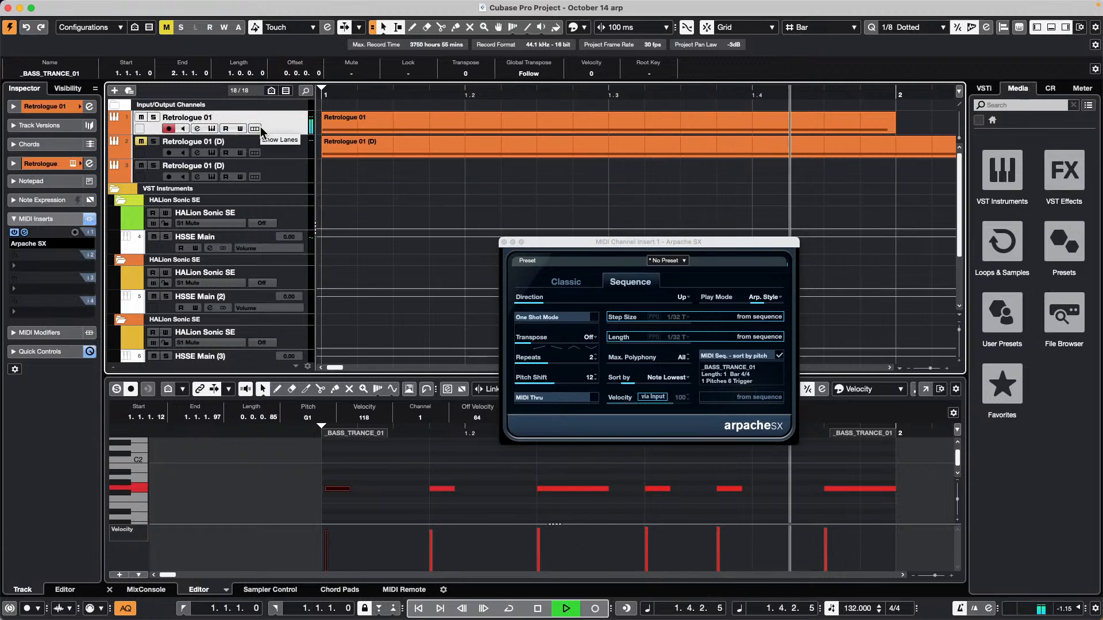
pyautogui.press('space')
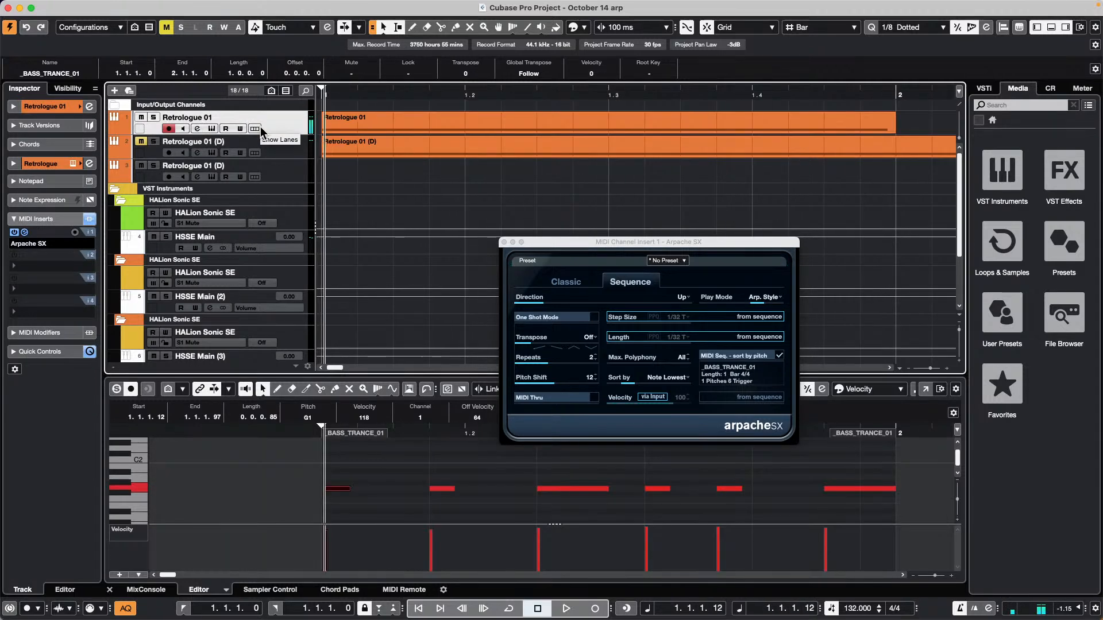
# Repeat the one-bar Retrologue 01 part through the end of bar 16 and listen to the result.
pyautogui.press('g')
pyautogui.press('g')
pyautogui.press('g')
pyautogui.press('g')
pyautogui.press('g')
pyautogui.press('g')
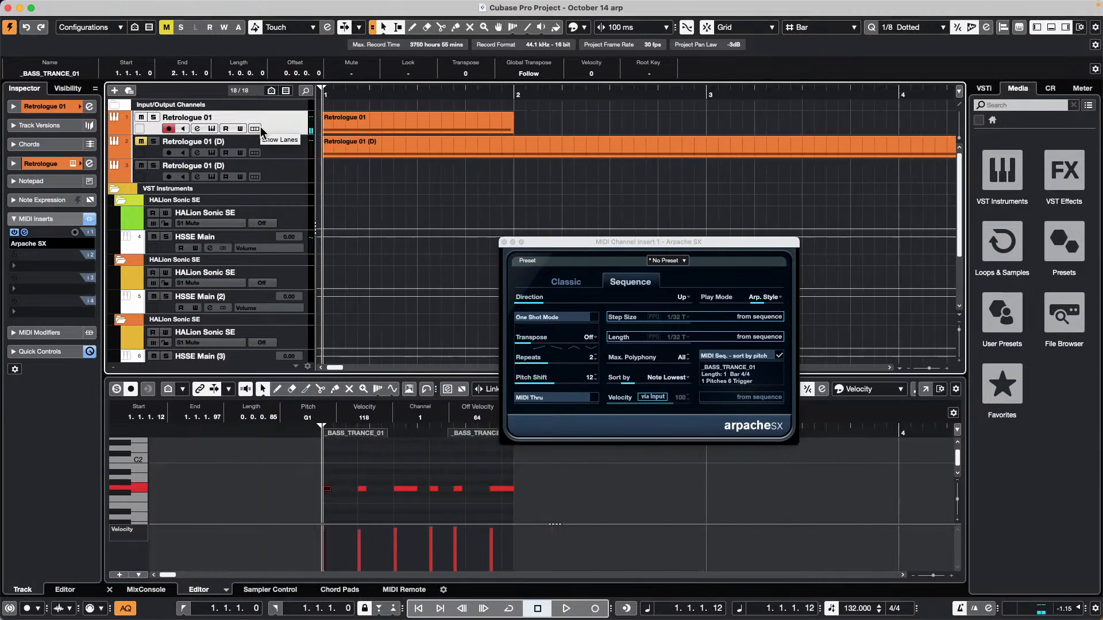
pyautogui.press('g')
pyautogui.press('g')
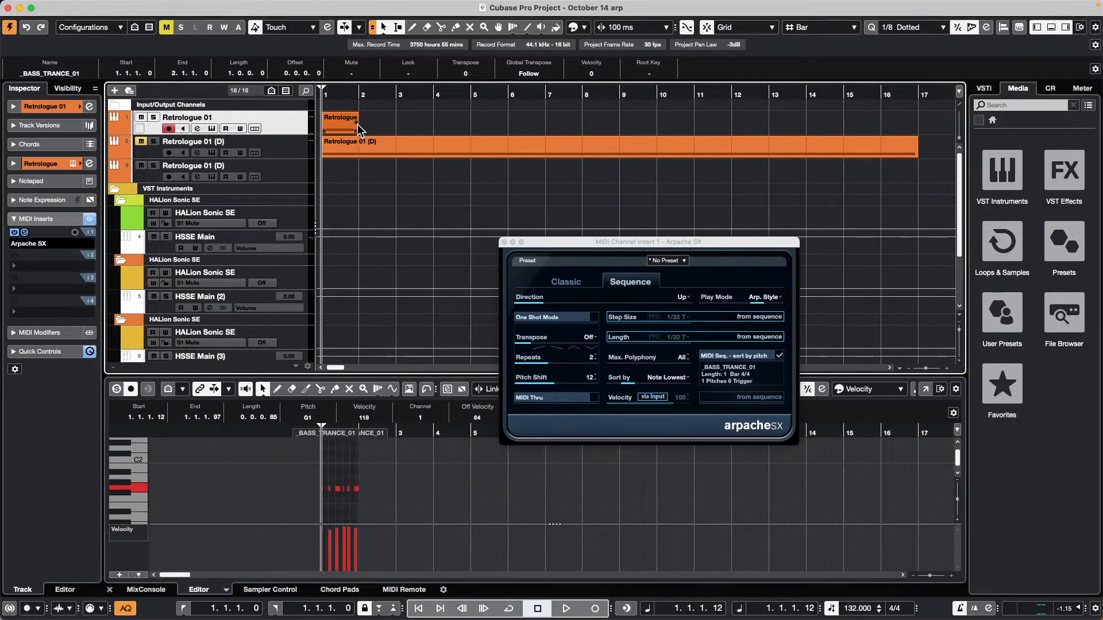
pyautogui.moveTo(357, 124); pyautogui.dragTo(883, 126)
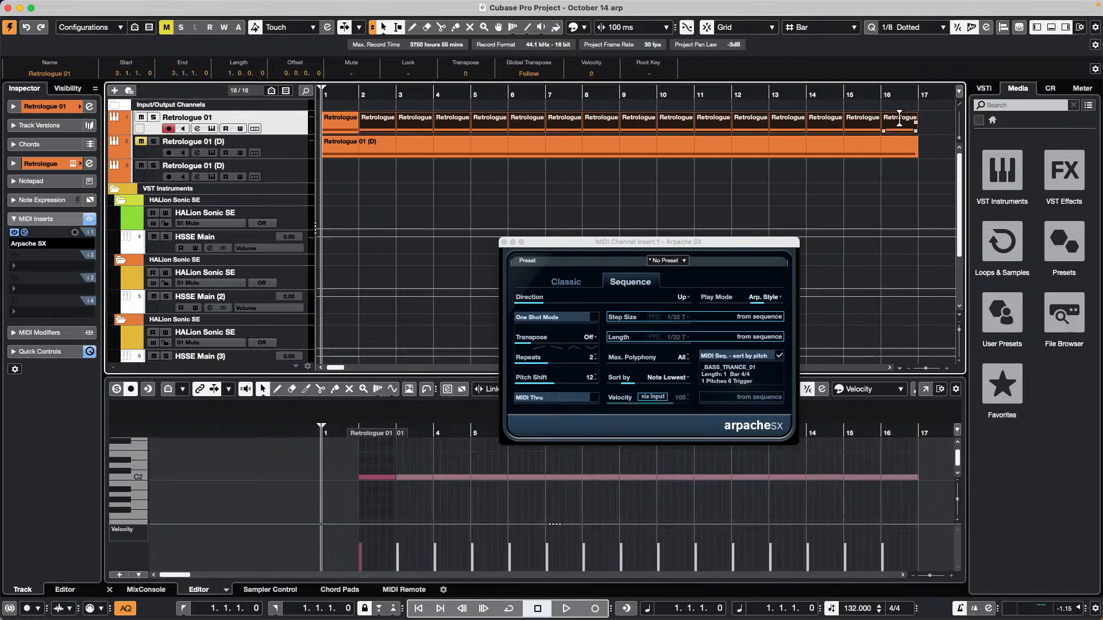
pyautogui.press('space')
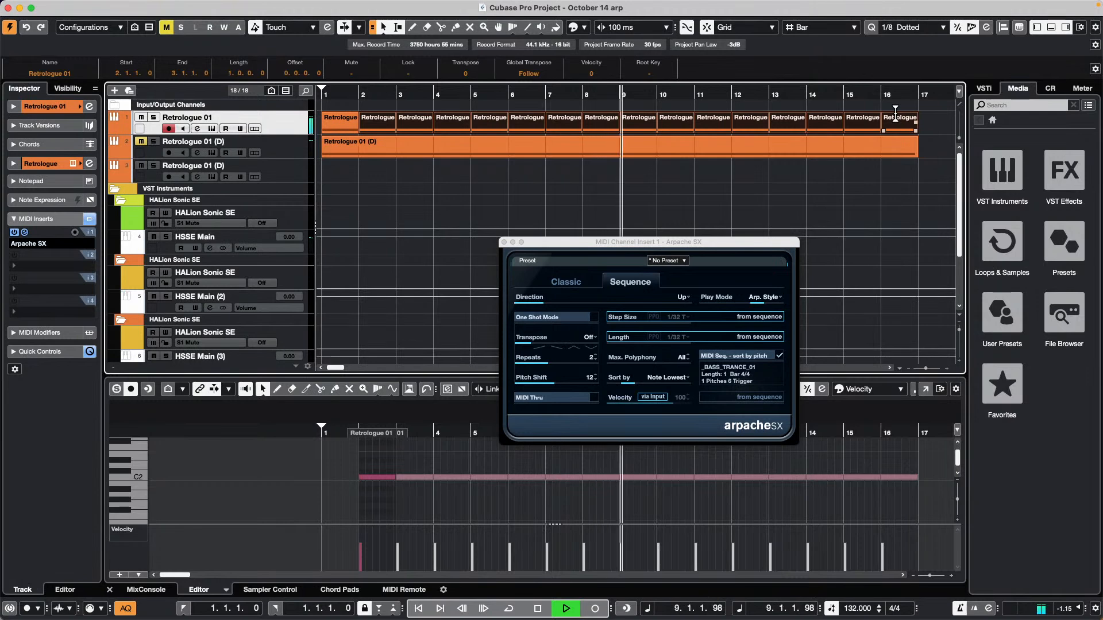
pyautogui.press('space')
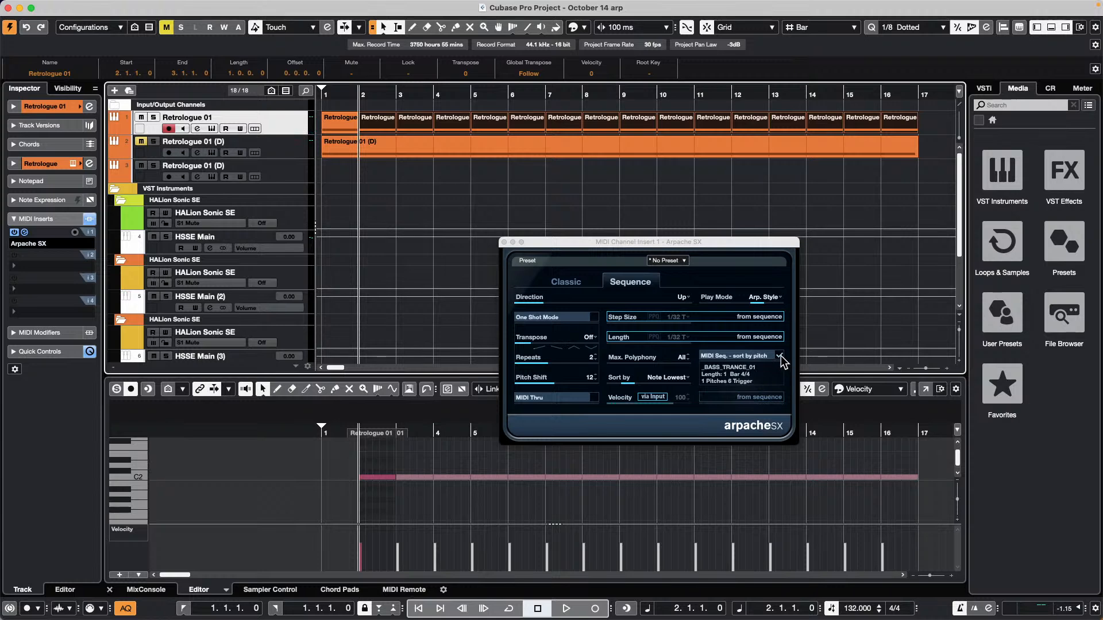
# Turn off the MIDI Seq. - sort by pitch option in Arpache SX and listen to the pattern from bar 1.
pyautogui.click(758, 357)
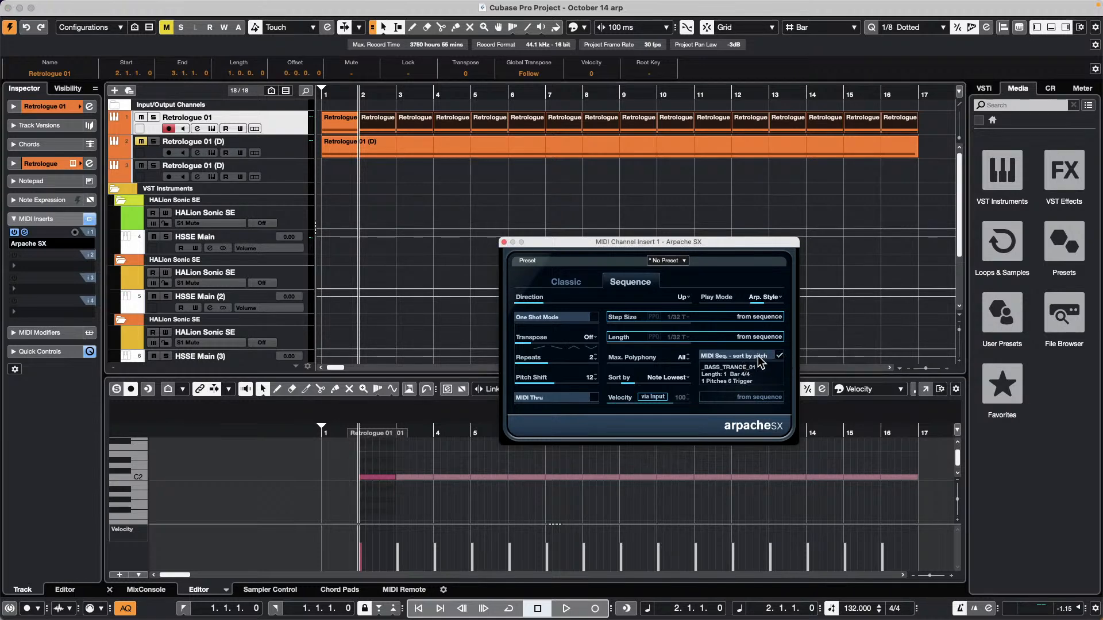
pyautogui.click(803, 356)
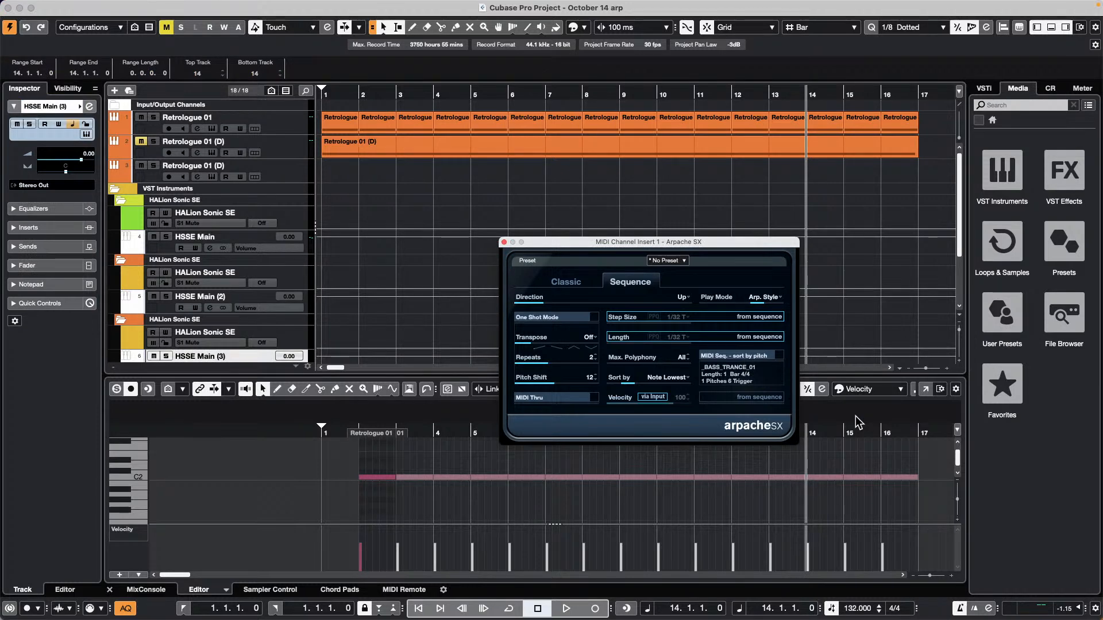
pyautogui.press(',')
pyautogui.press('space')
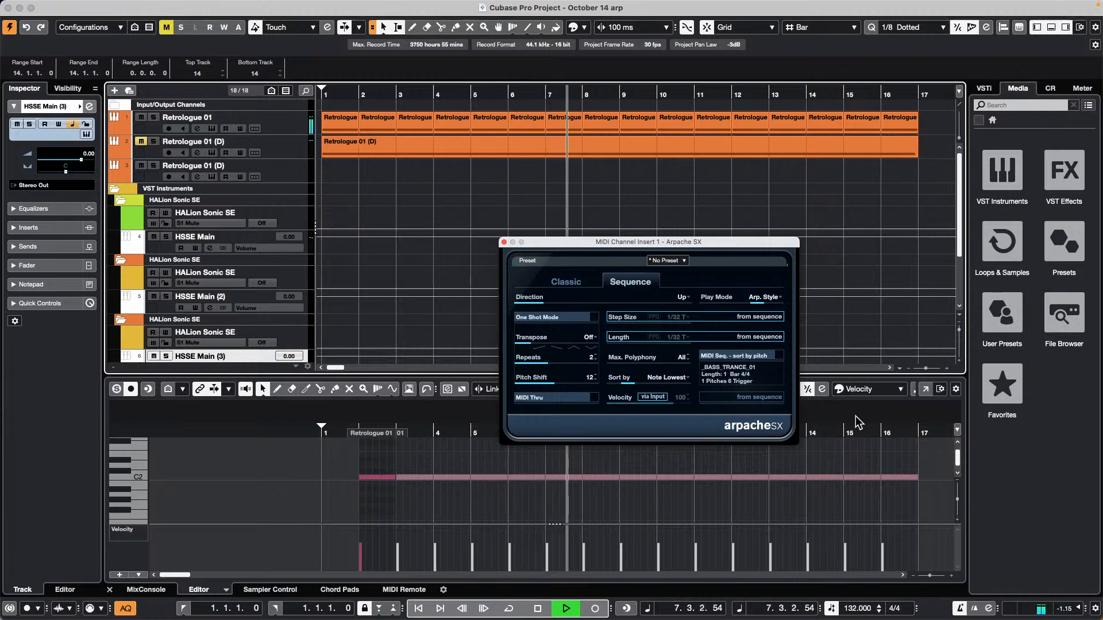
pyautogui.press('space')
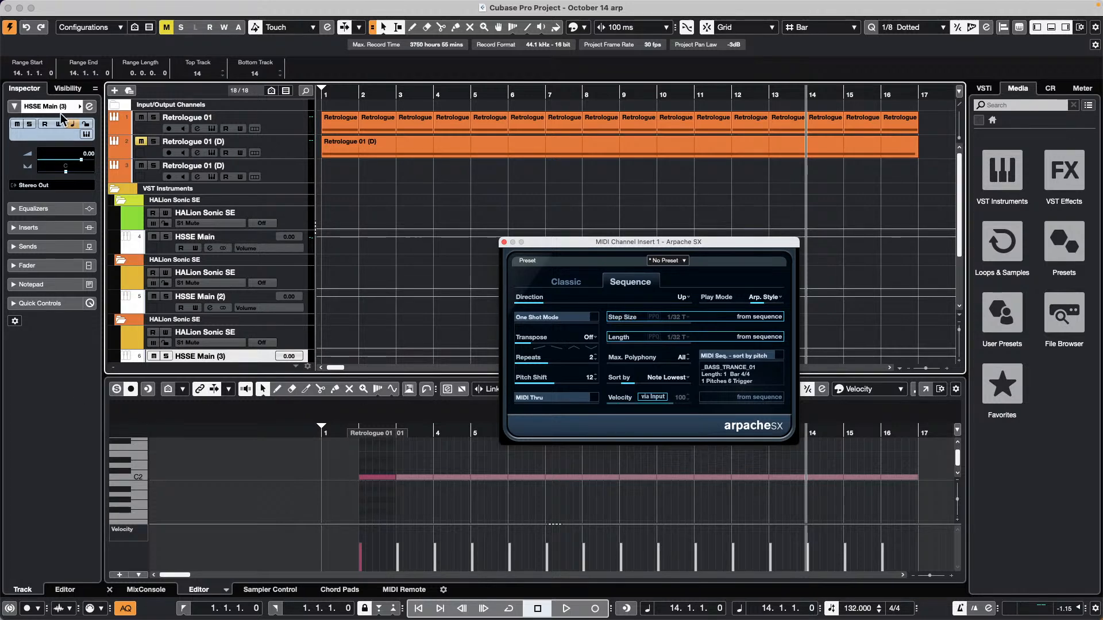
# Open the track import options for the project ALL_GAse_Drumpatterns_.cpr from the Downloads folder.
pyautogui.moveTo(90, 5)
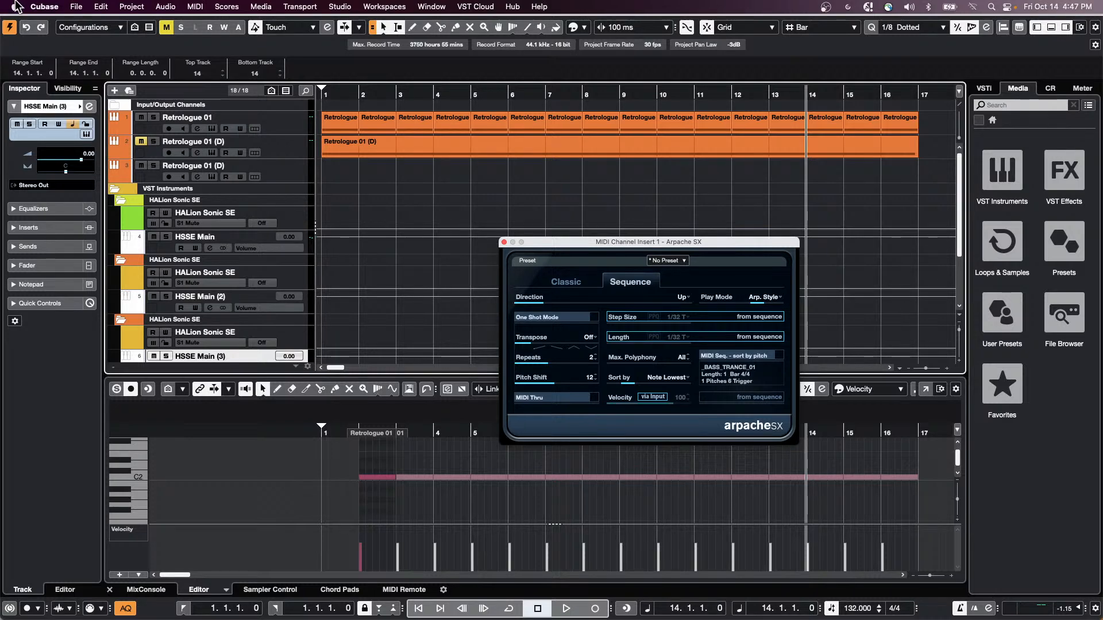
pyautogui.click(76, 7)
pyautogui.moveTo(79, 253)
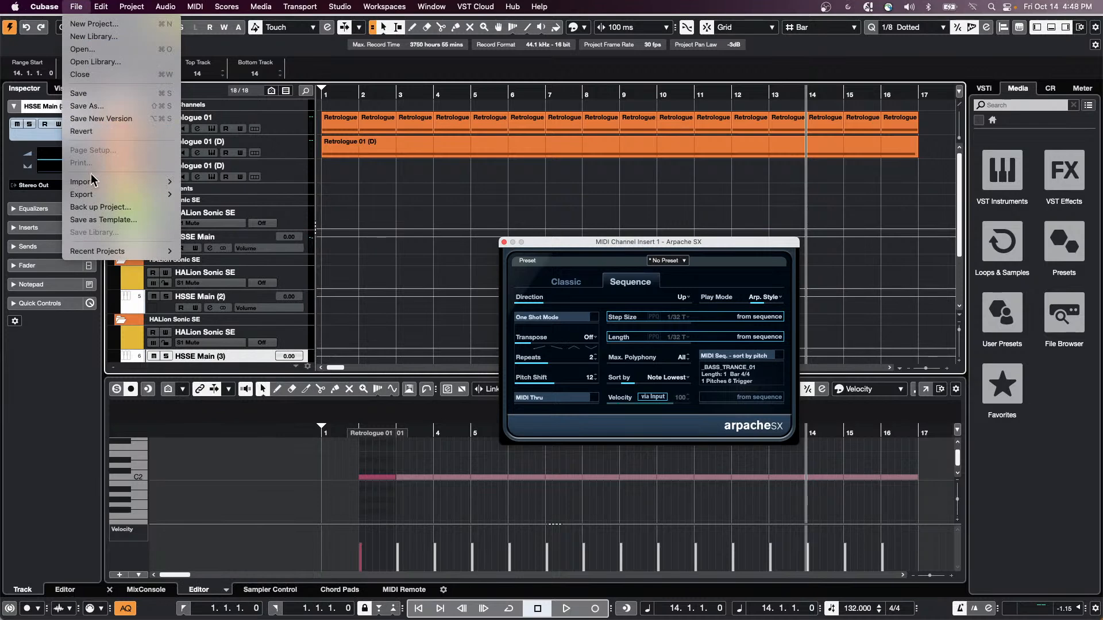
pyautogui.moveTo(95, 183)
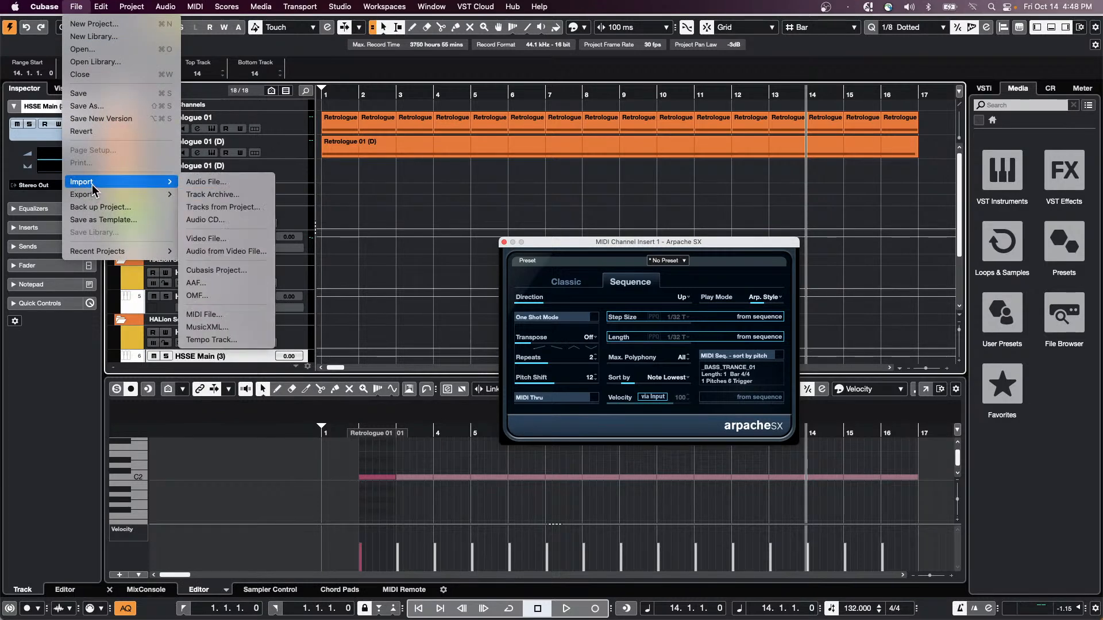
pyautogui.click(259, 208)
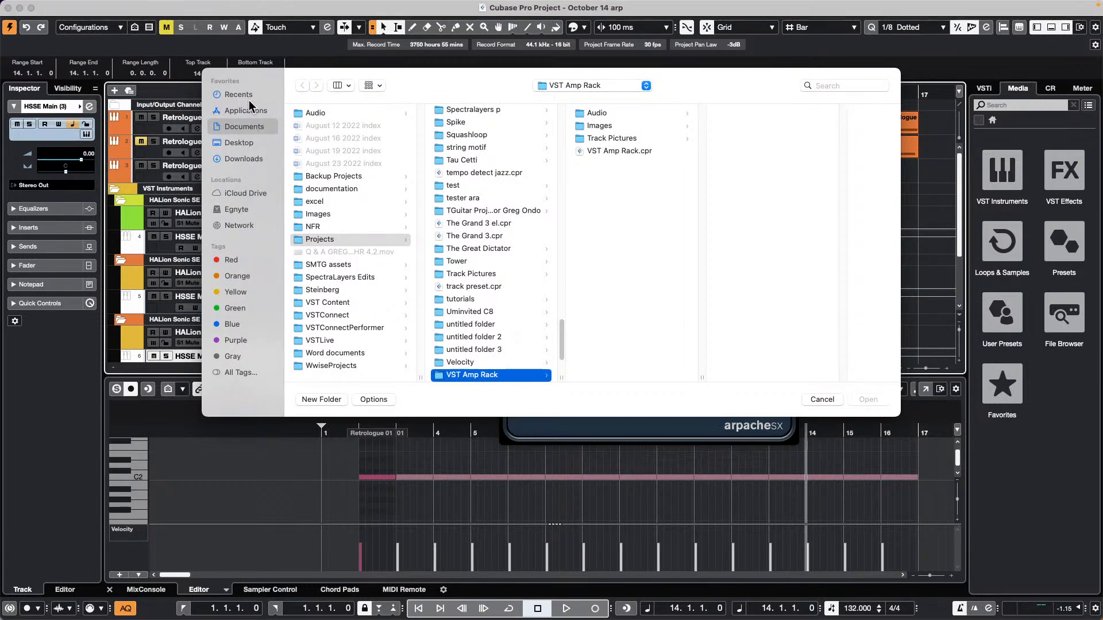
pyautogui.click(241, 143)
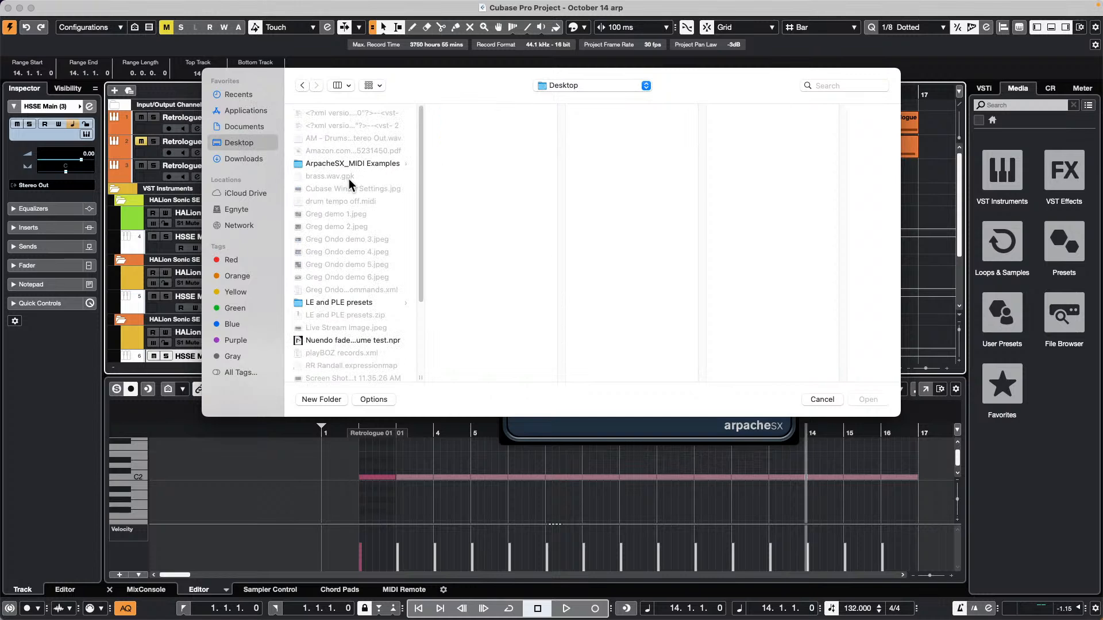
pyautogui.scroll(-5, 363, 184)
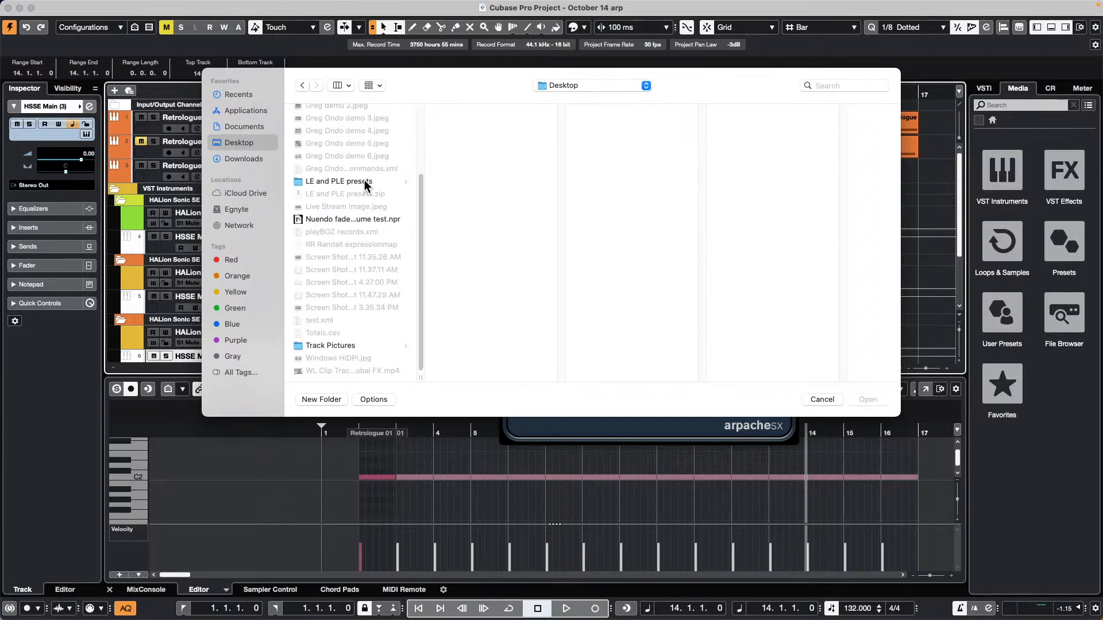
pyautogui.scroll(1, 364, 184)
pyautogui.scroll(1, 365, 183)
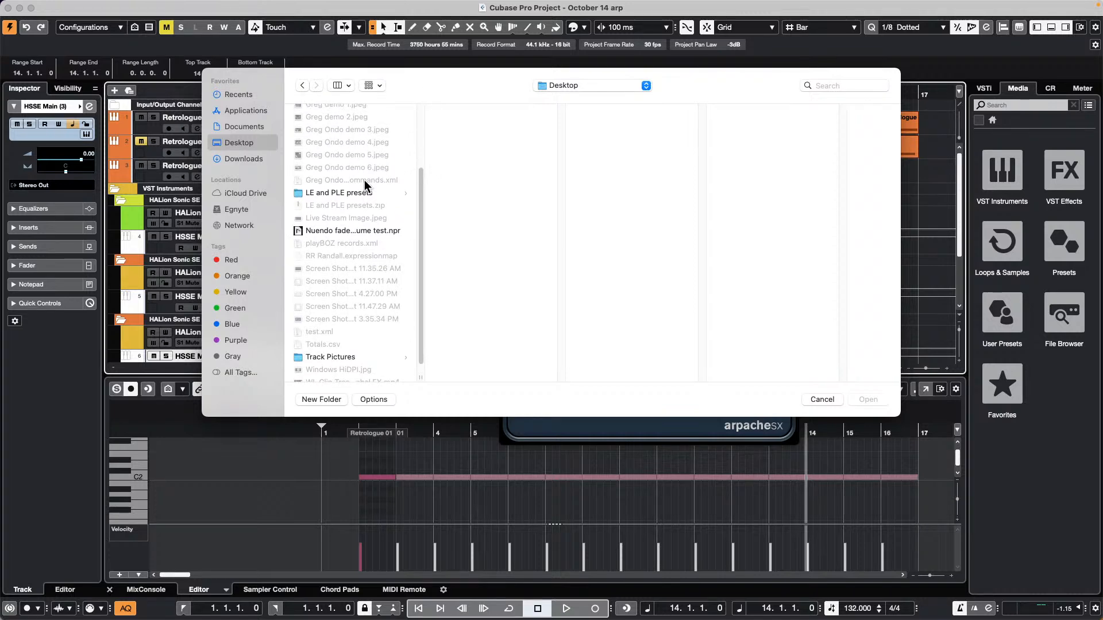
pyautogui.scroll(5, 364, 183)
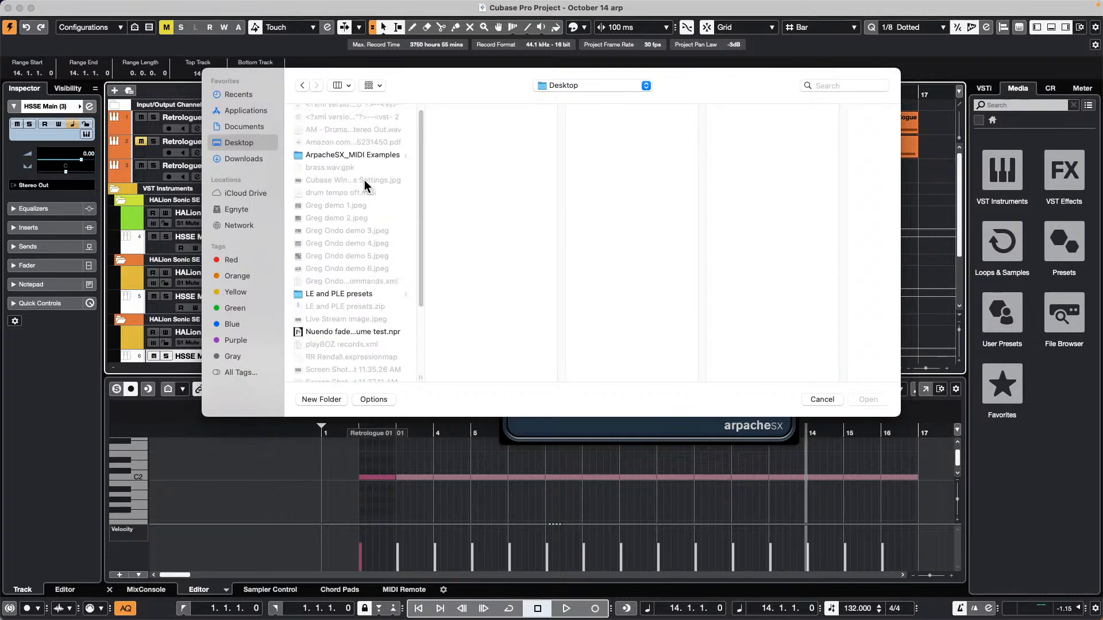
pyautogui.scroll(1, 364, 185)
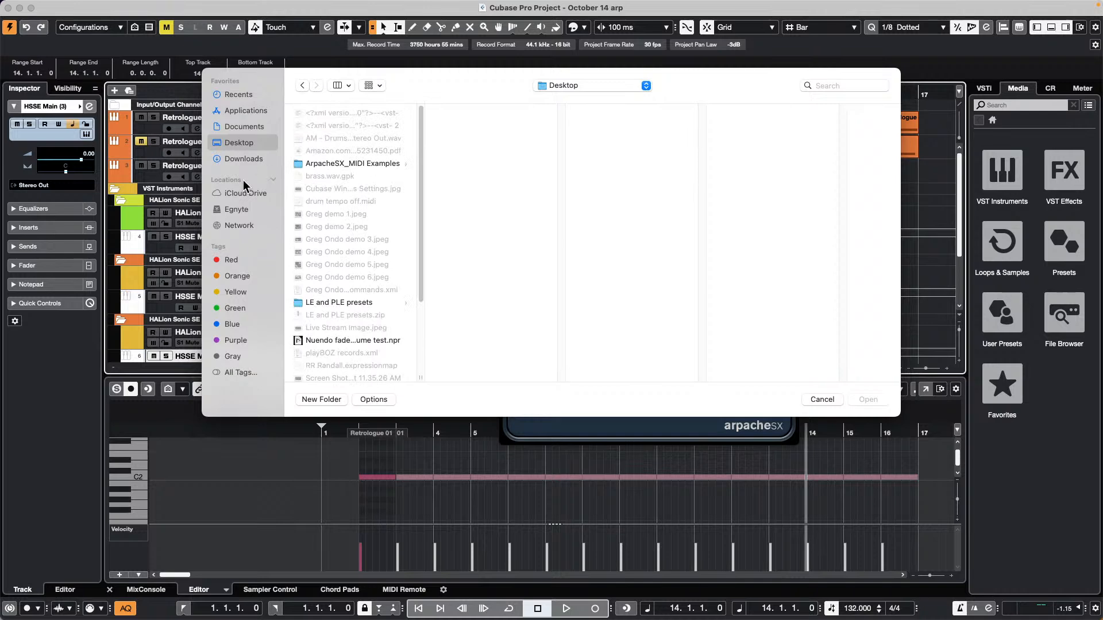
pyautogui.click(249, 157)
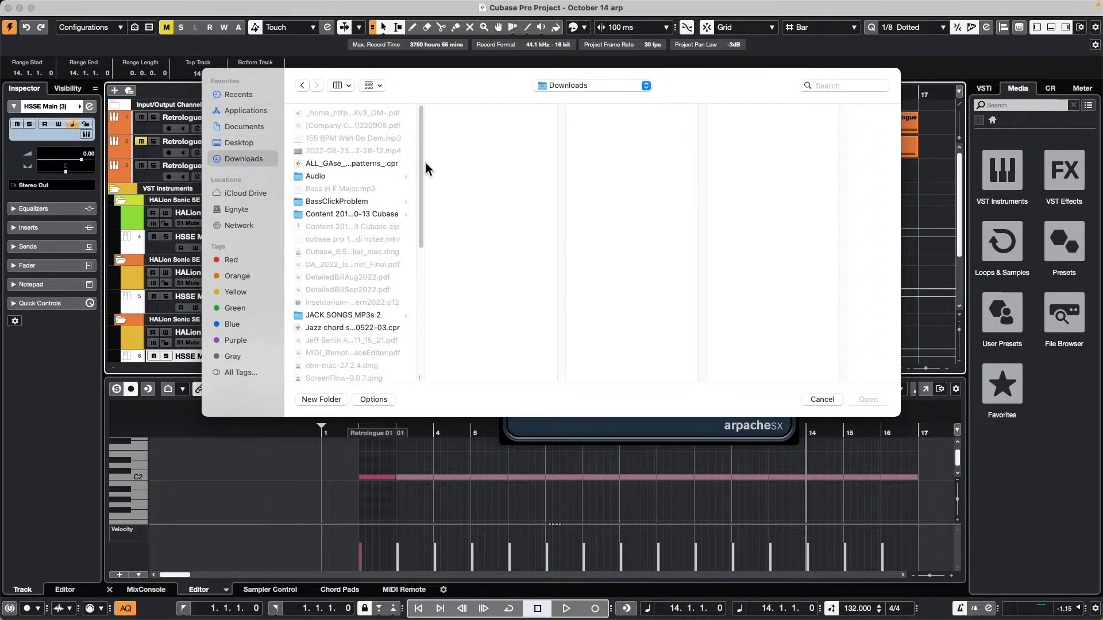
pyautogui.click(327, 163)
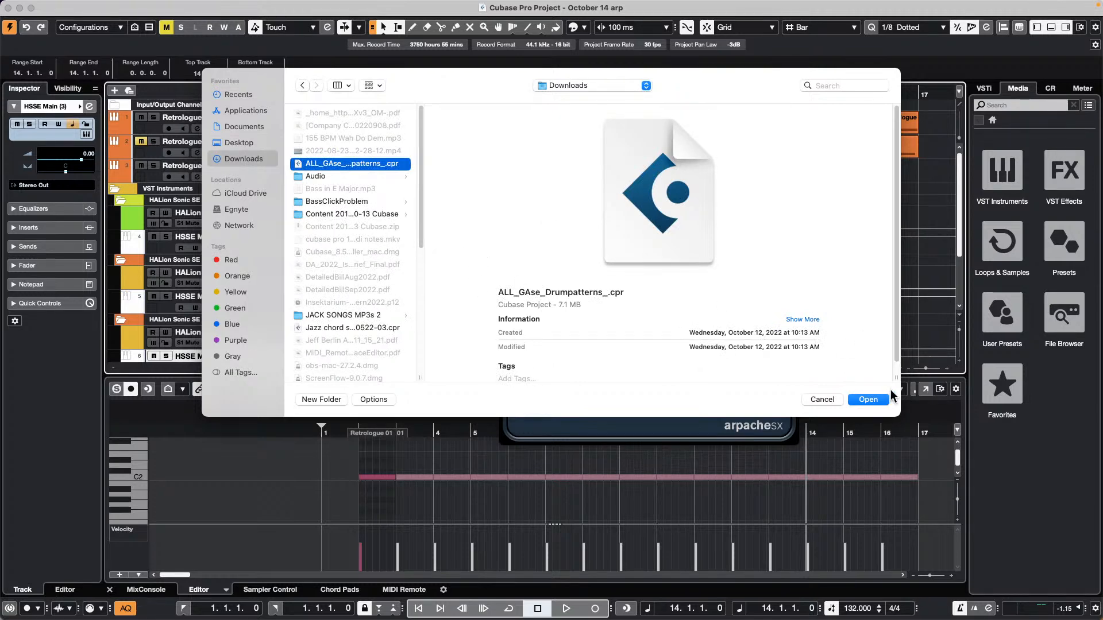
pyautogui.click(856, 401)
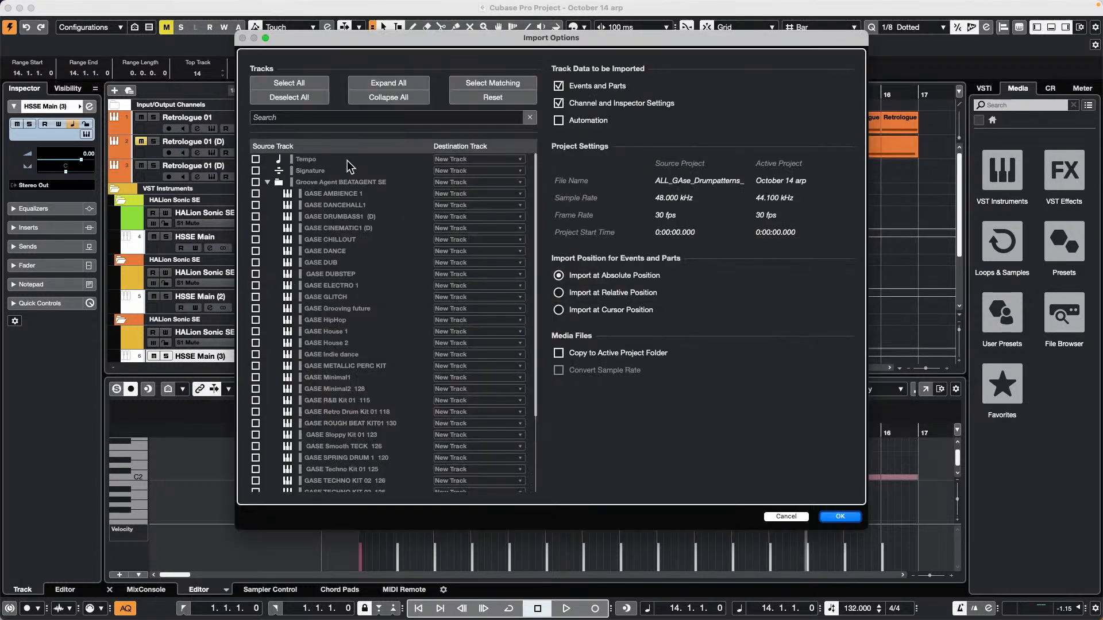
# Mark GASE AMBIENCE 1 and GASE DANCEHALL1 for import, view the available destination tracks, and cancel the import.
pyautogui.click(255, 194)
pyautogui.click(255, 205)
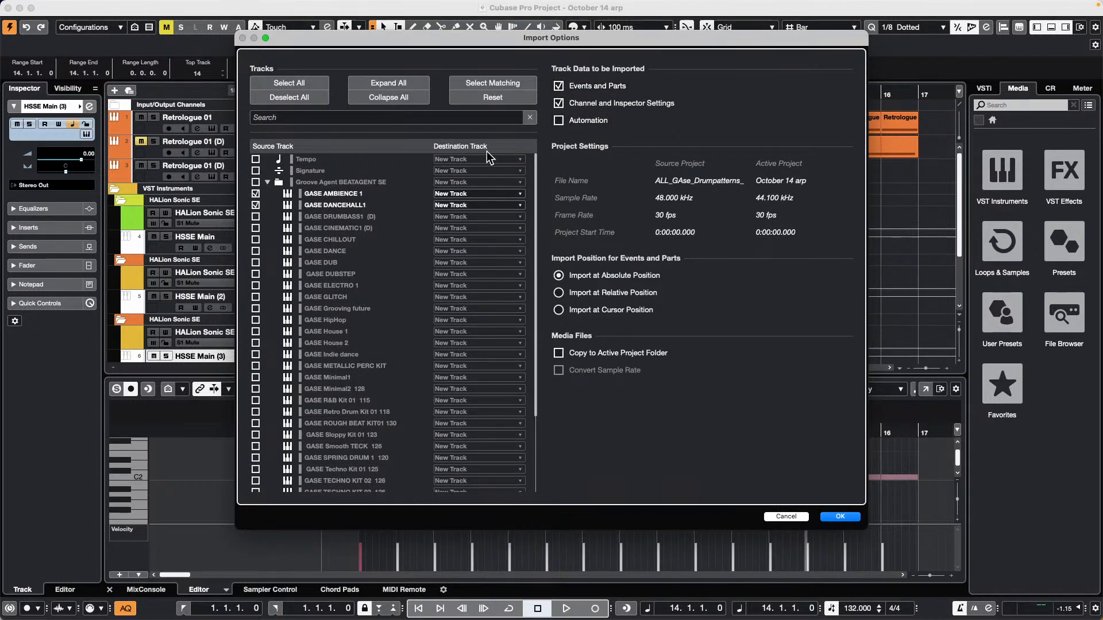
pyautogui.click(520, 194)
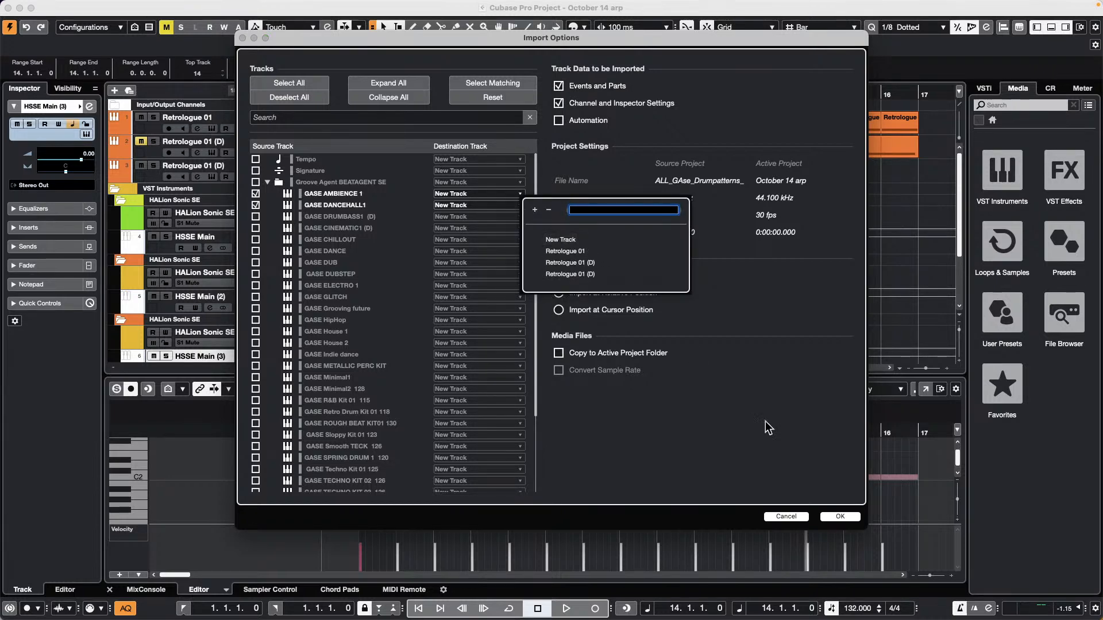
pyautogui.click(733, 415)
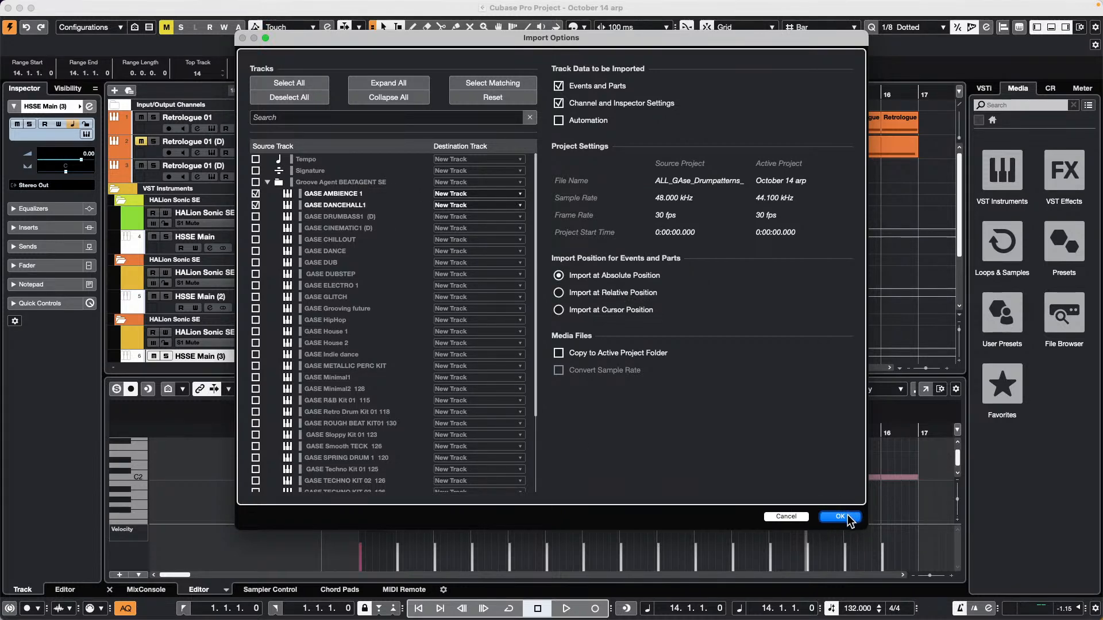
pyautogui.click(788, 517)
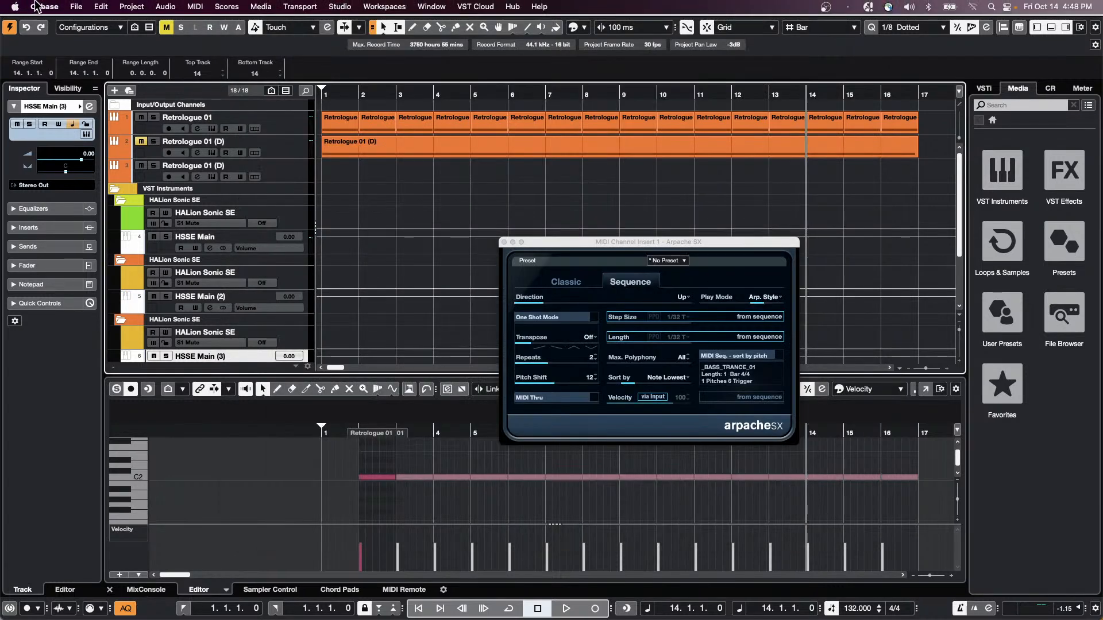
# Create a new empty project in the AA project folder.
pyautogui.click(76, 6)
pyautogui.click(612, 213)
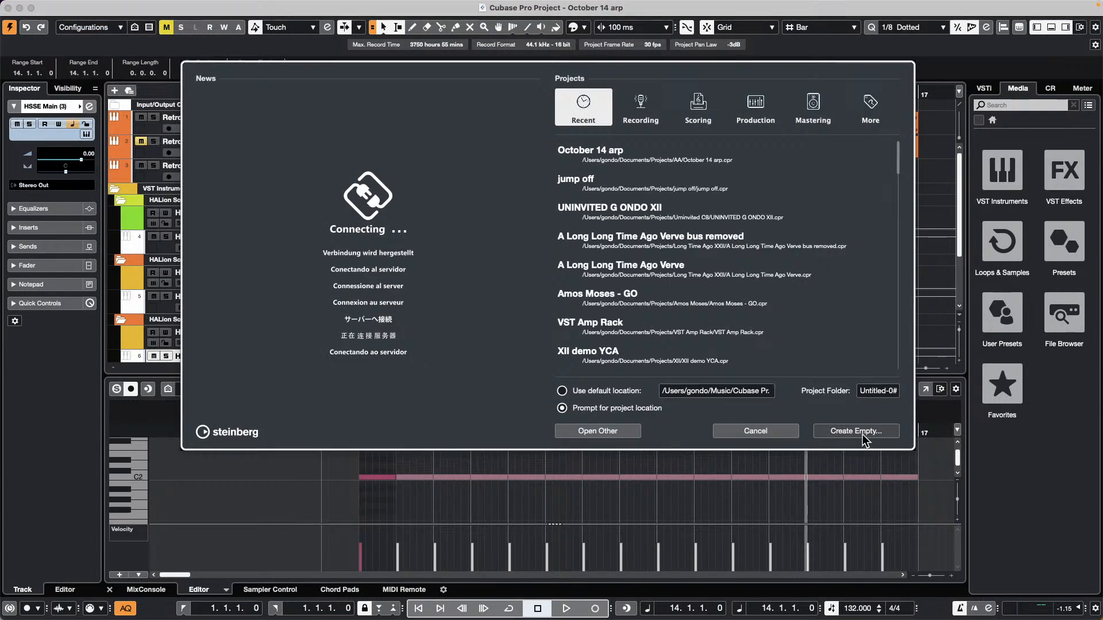
pyautogui.click(862, 431)
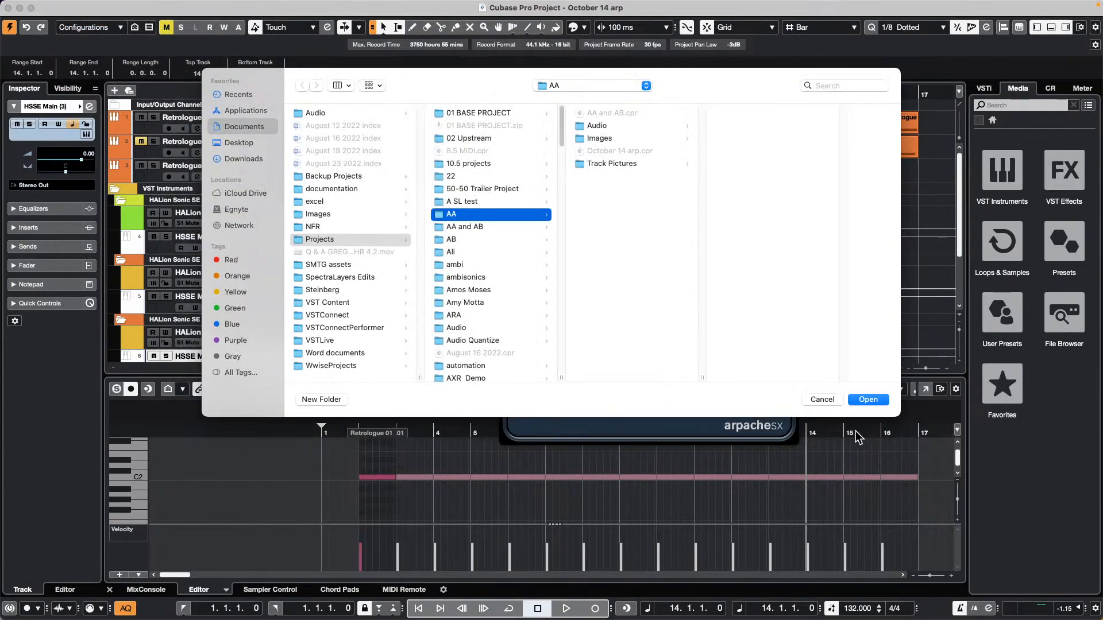
pyautogui.click(869, 402)
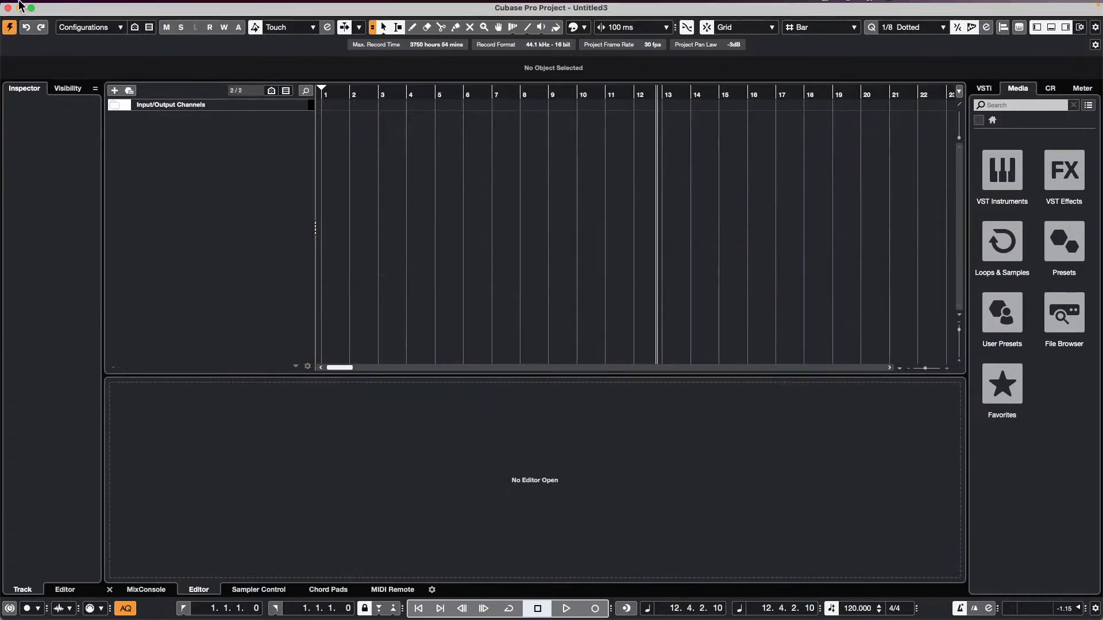
# Open the track import options for the project ALL_GAse_Drumpatterns_.cpr from the Downloads folder.
pyautogui.click(76, 7)
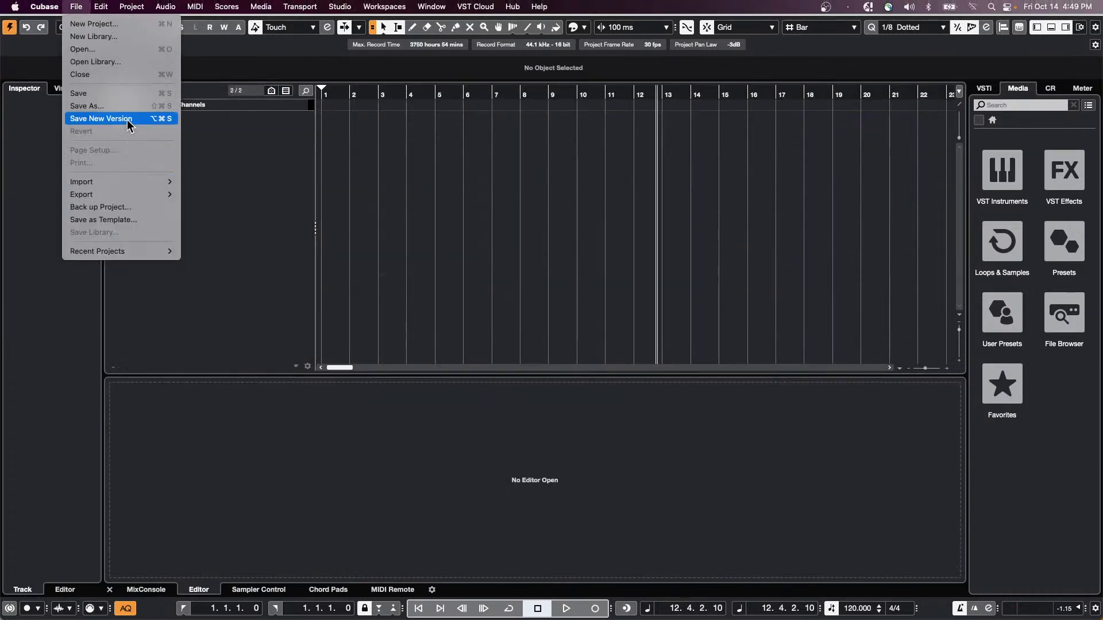
pyautogui.moveTo(173, 182)
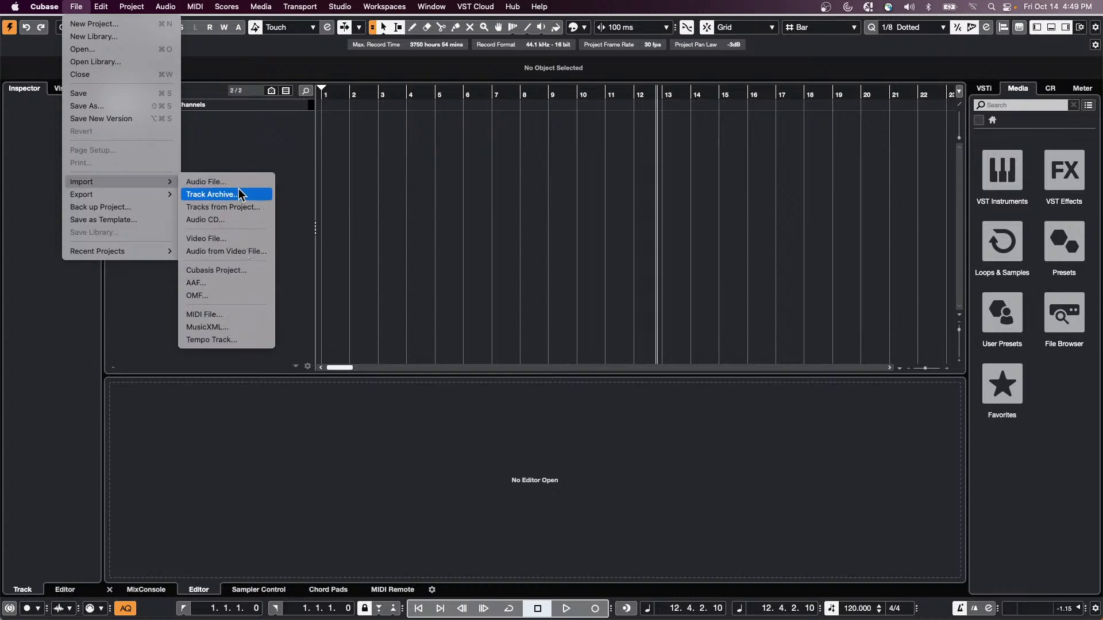
pyautogui.click(239, 207)
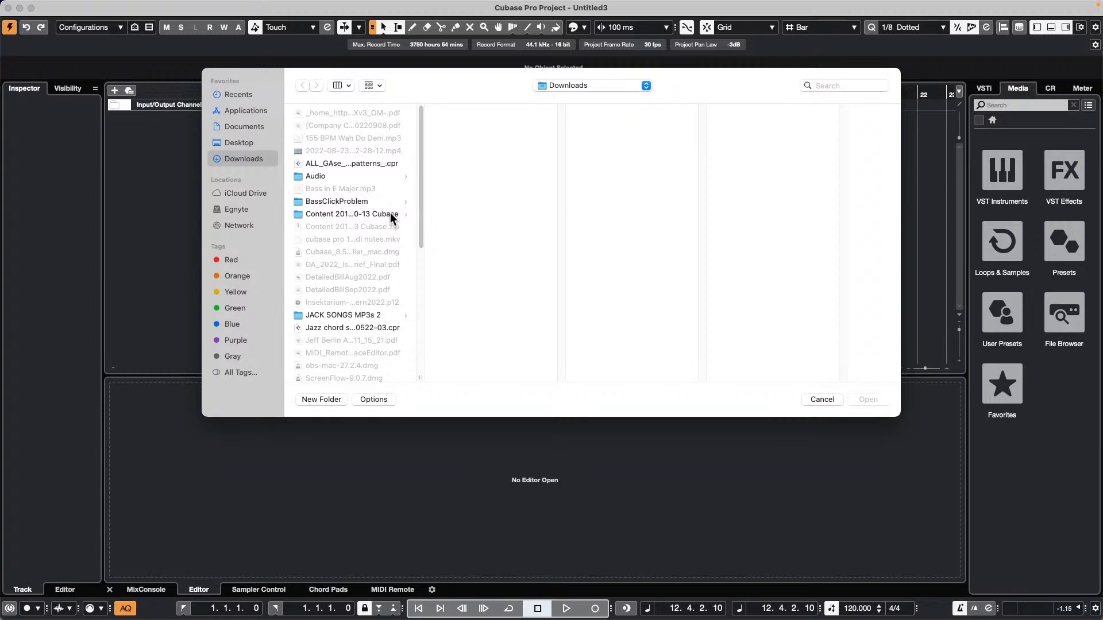
pyautogui.click(350, 165)
pyautogui.click(867, 399)
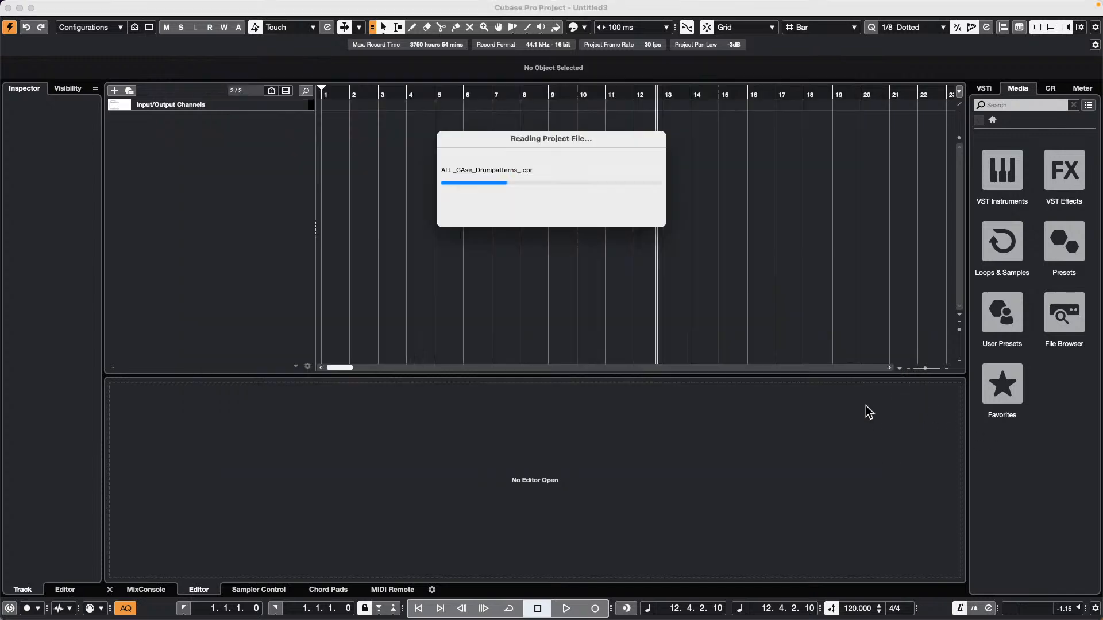
# Import the GASE AMBIENCE 1 and GASE DANCEHALL1 tracks with their events, parts and channel settings, and place the cursor at bar 1.
pyautogui.click(256, 194)
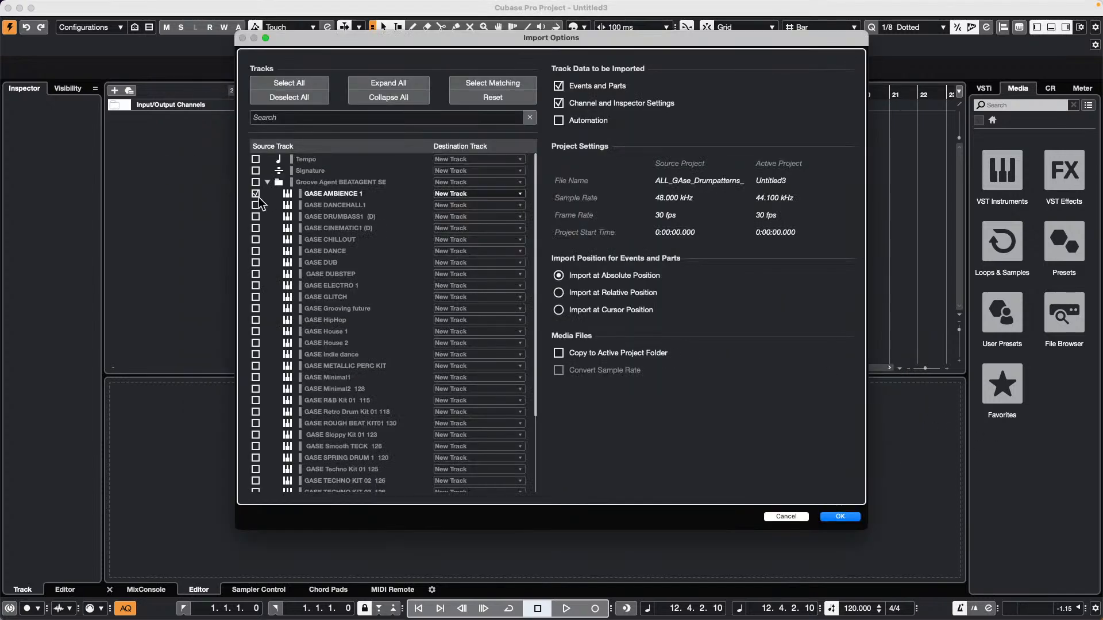
pyautogui.click(256, 205)
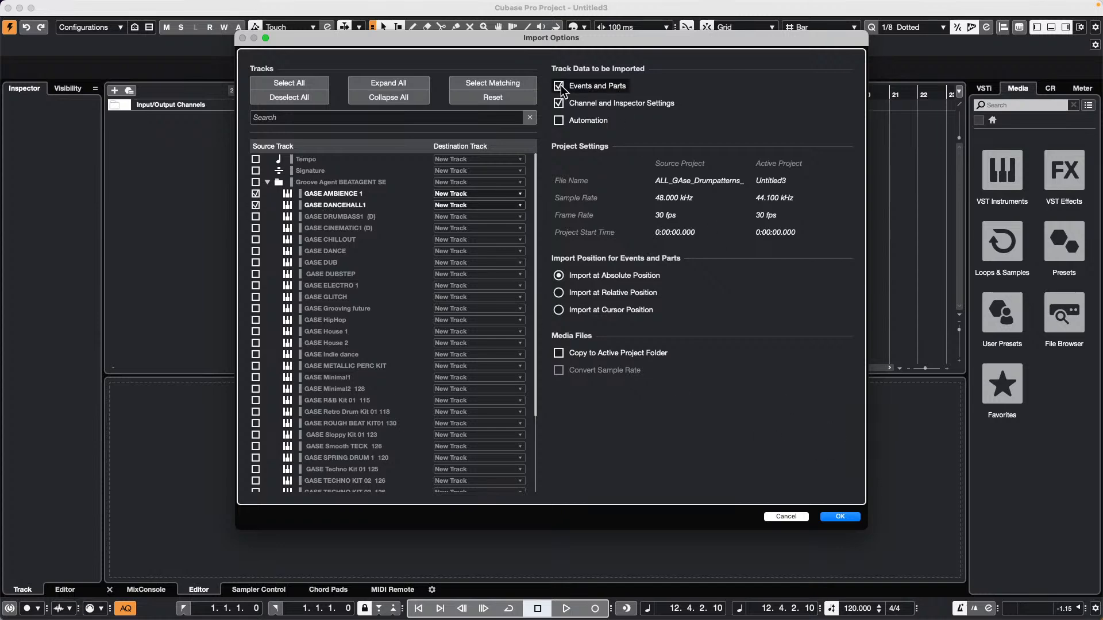
pyautogui.click(842, 517)
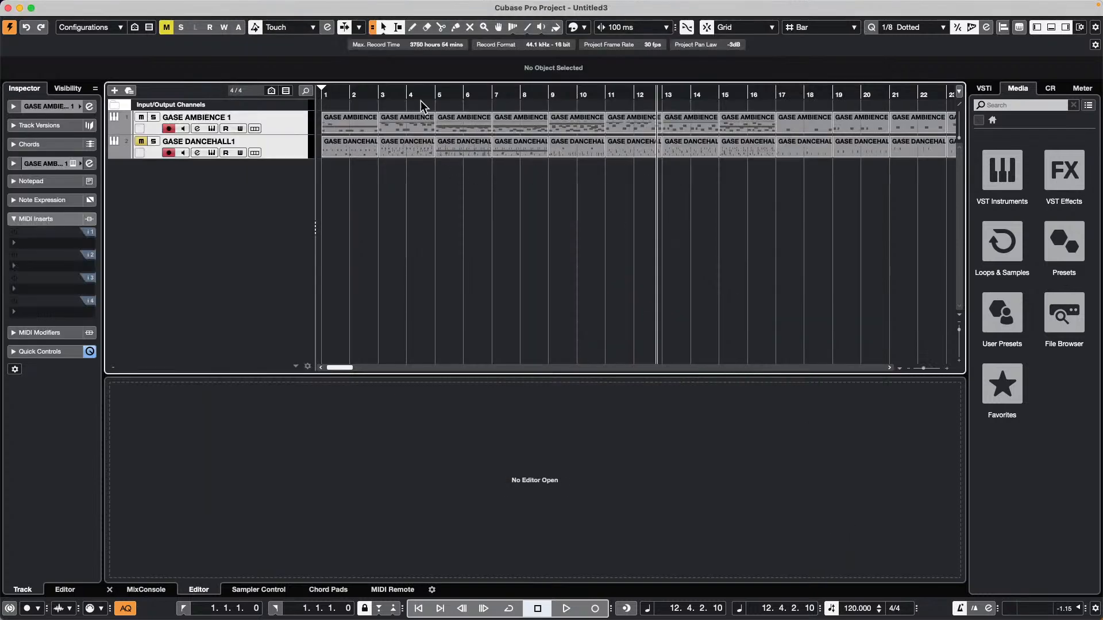
pyautogui.click(433, 92)
pyautogui.press('g')
pyautogui.press('g')
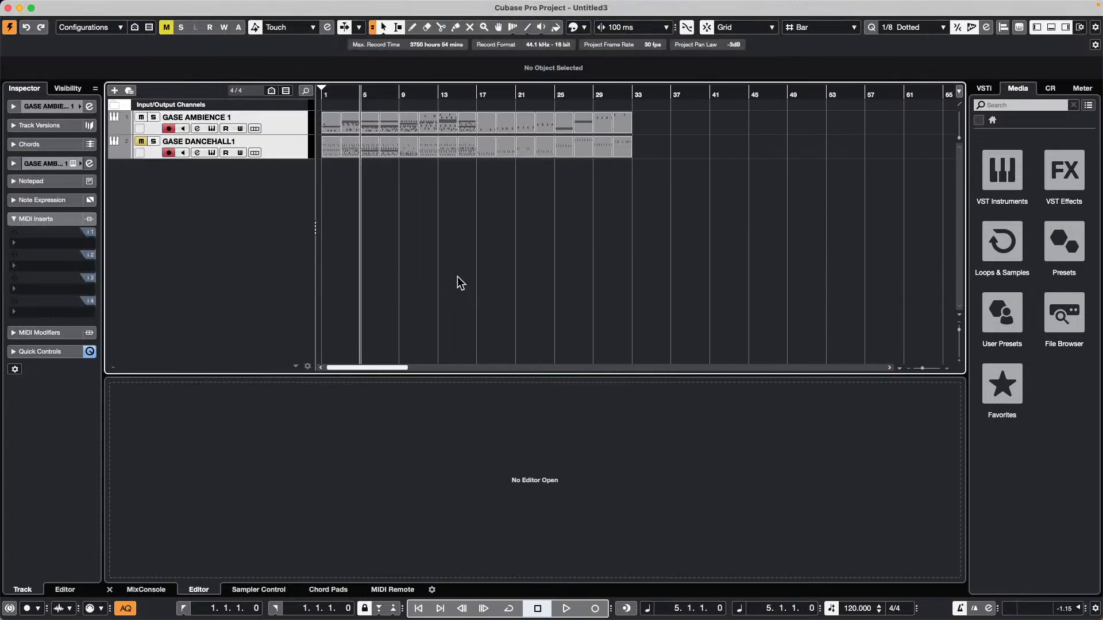
pyautogui.moveTo(329, 92); pyautogui.dragTo(291, 117)
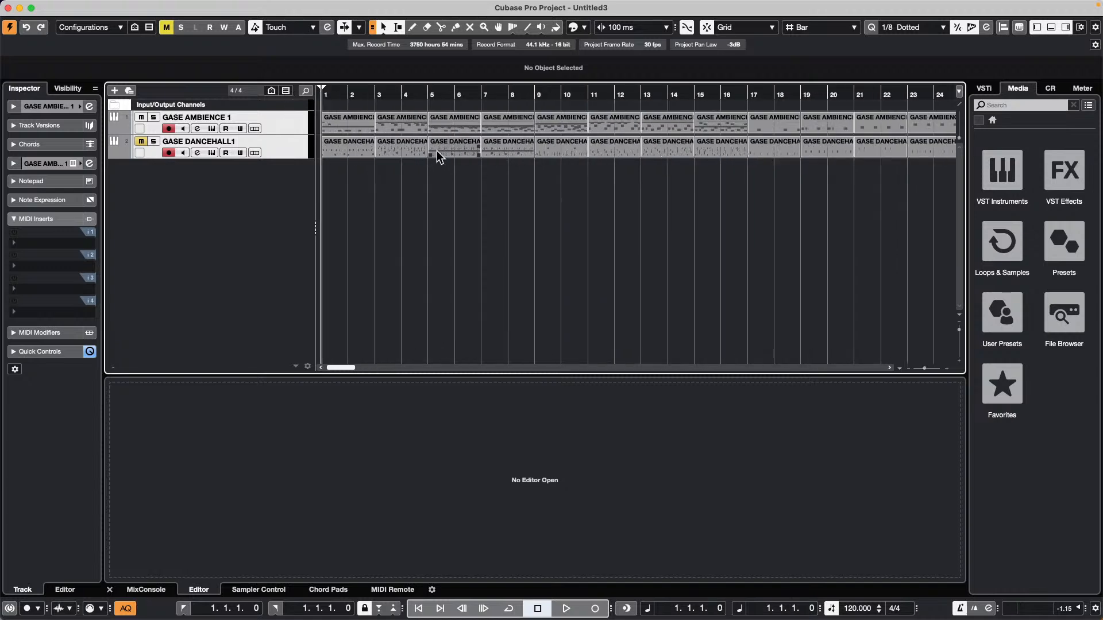
# Open and activate the project ALL_GAse_Drumpatterns_.cpr from the Downloads folder and look through its Groove Agent tracks.
pyautogui.click(72, 7)
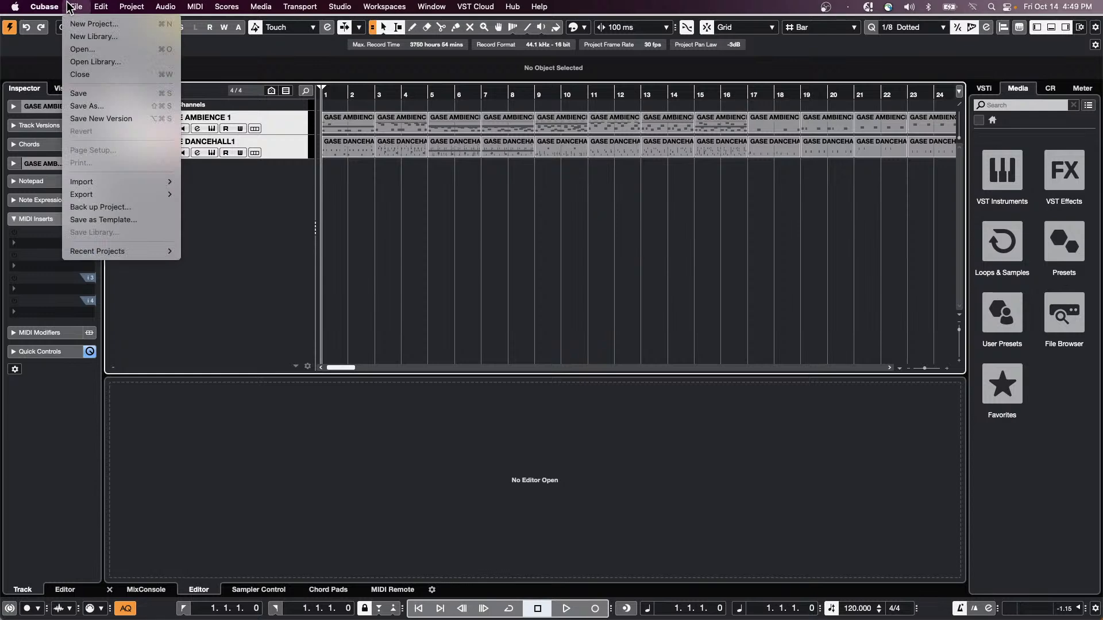
pyautogui.click(92, 49)
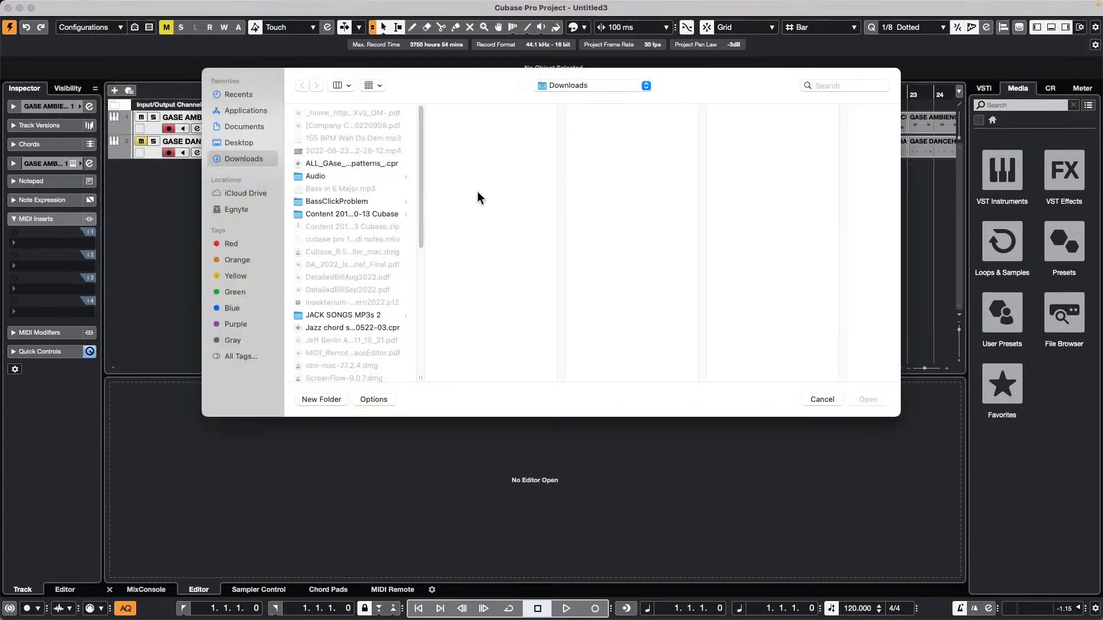
pyautogui.click(378, 163)
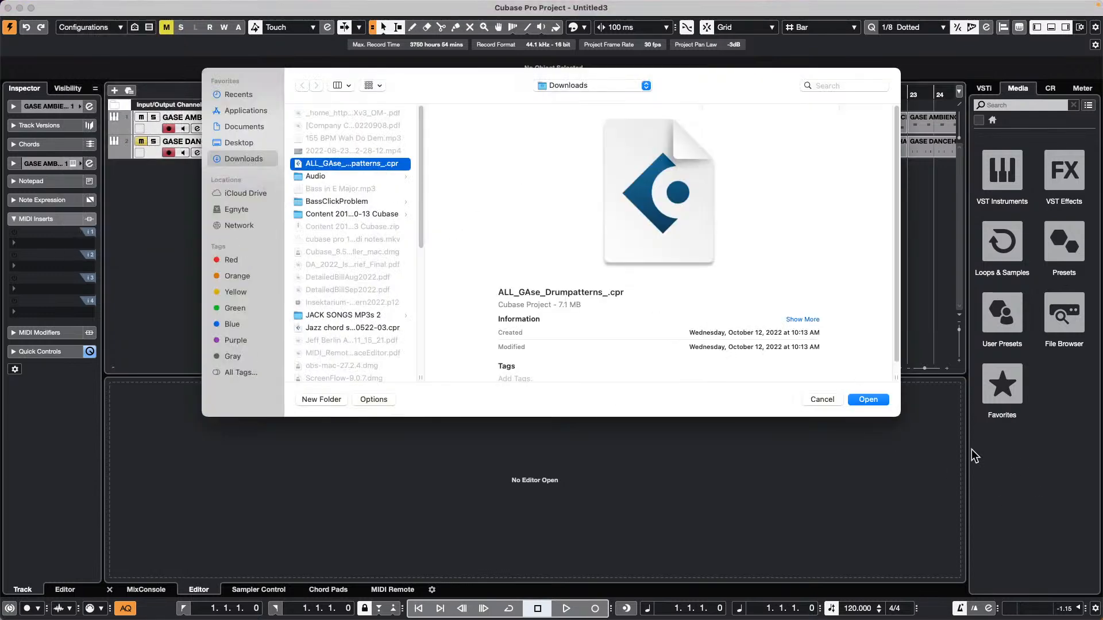
pyautogui.click(865, 400)
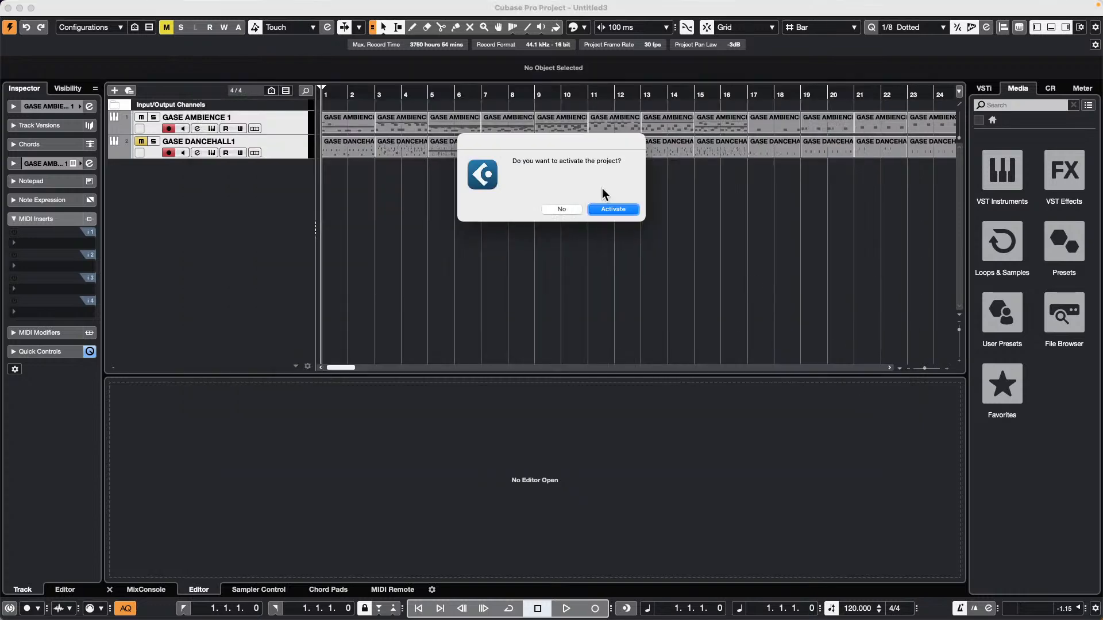
pyautogui.click(622, 213)
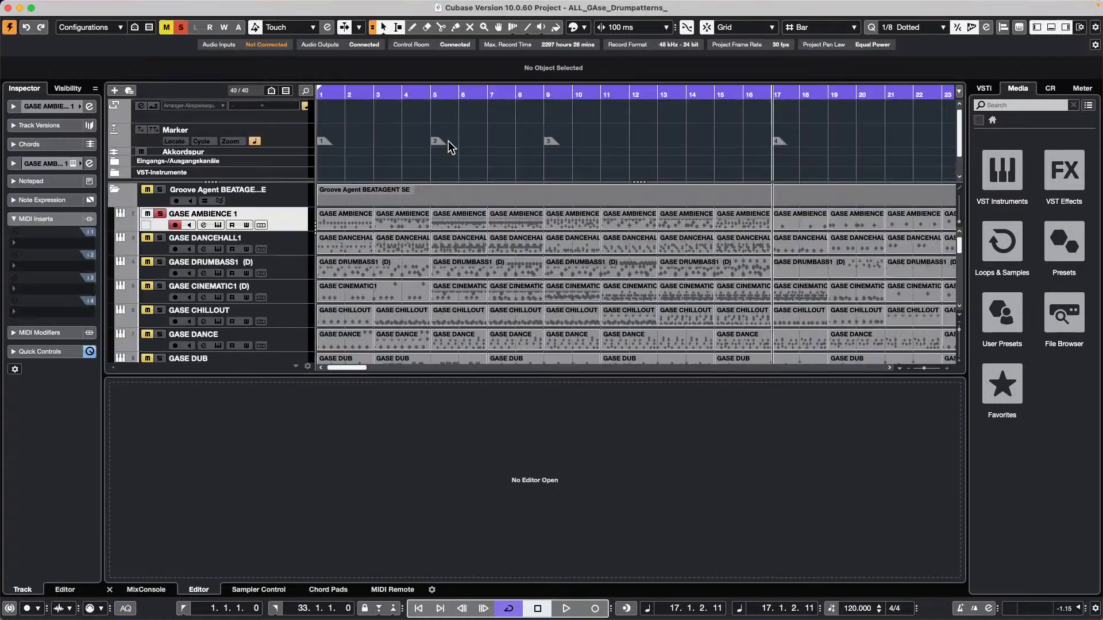
pyautogui.scroll(-5, 474, 244)
pyautogui.scroll(-10, 472, 238)
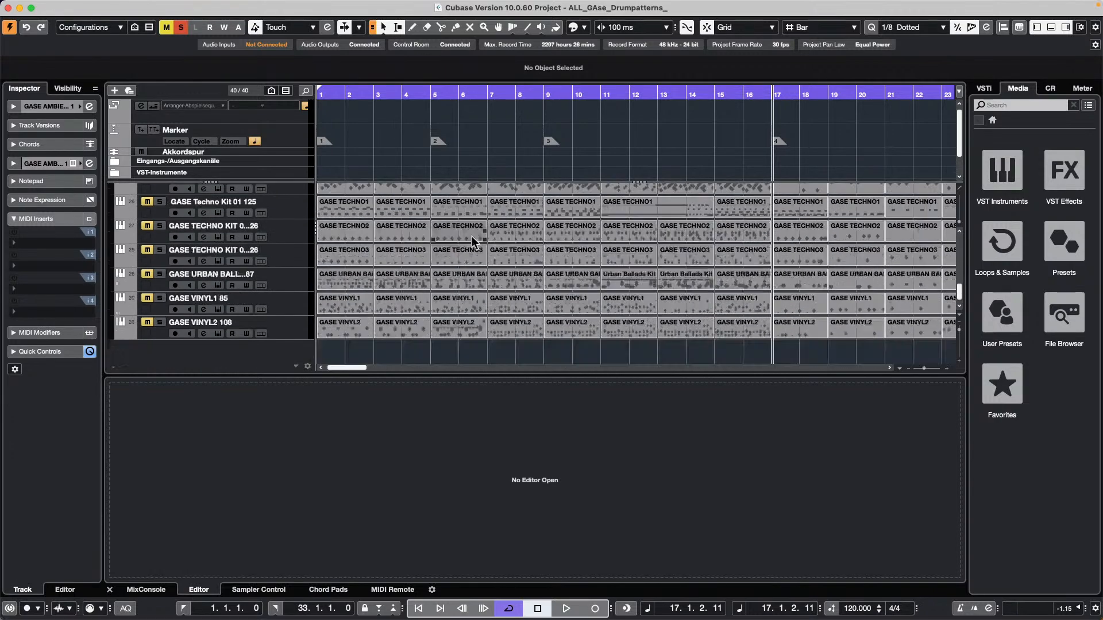
pyautogui.scroll(8, 473, 238)
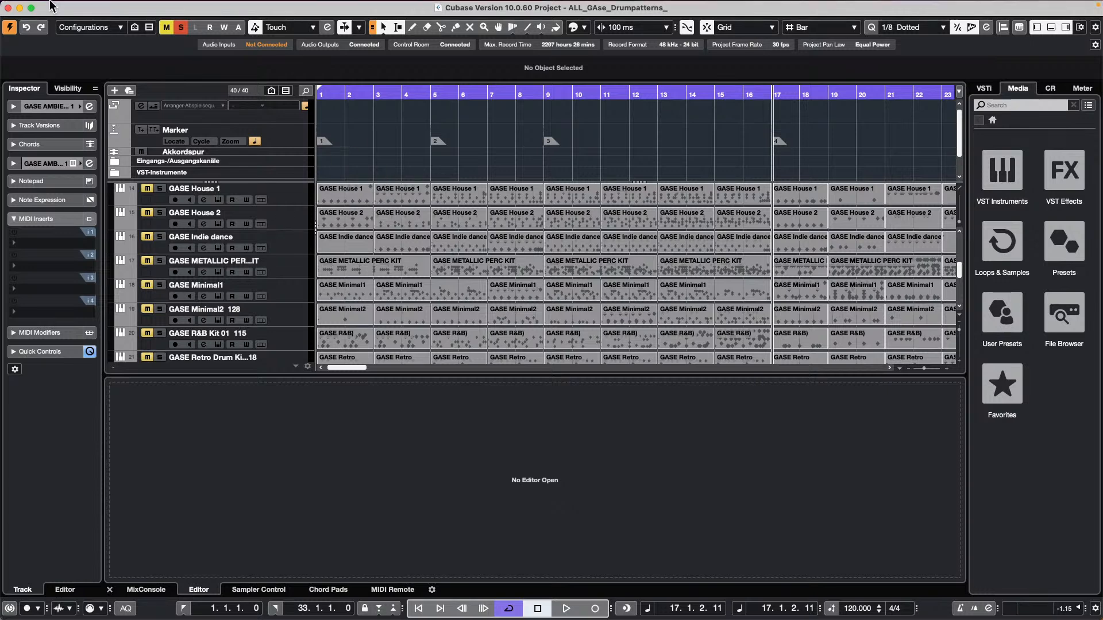
# Create a new empty project in the AA project folder.
pyautogui.click(80, 7)
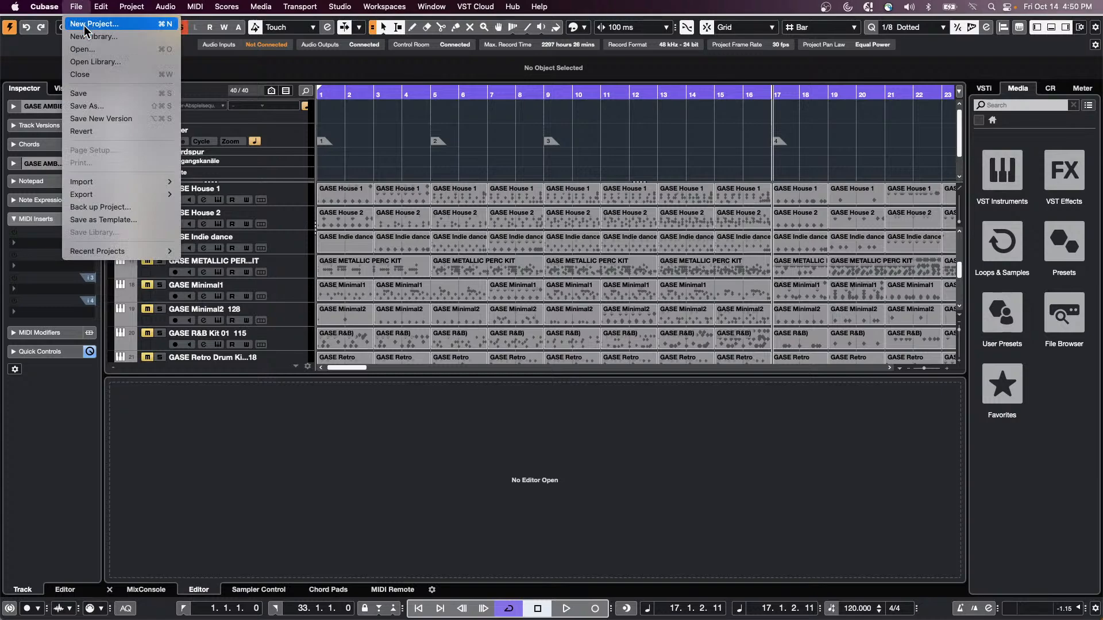
pyautogui.click(84, 25)
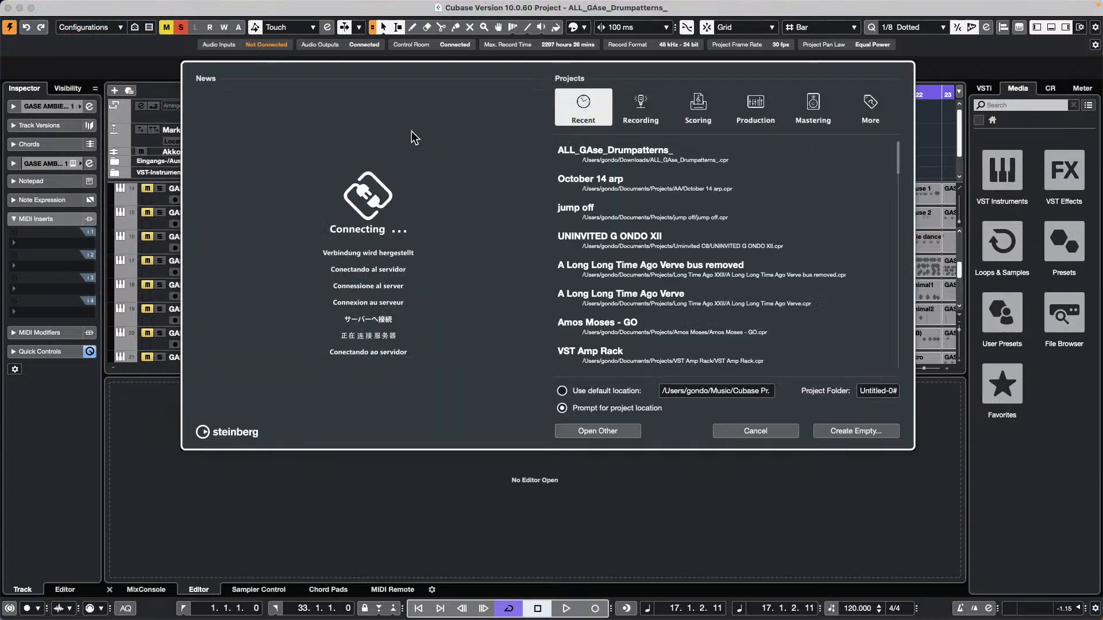
pyautogui.click(861, 431)
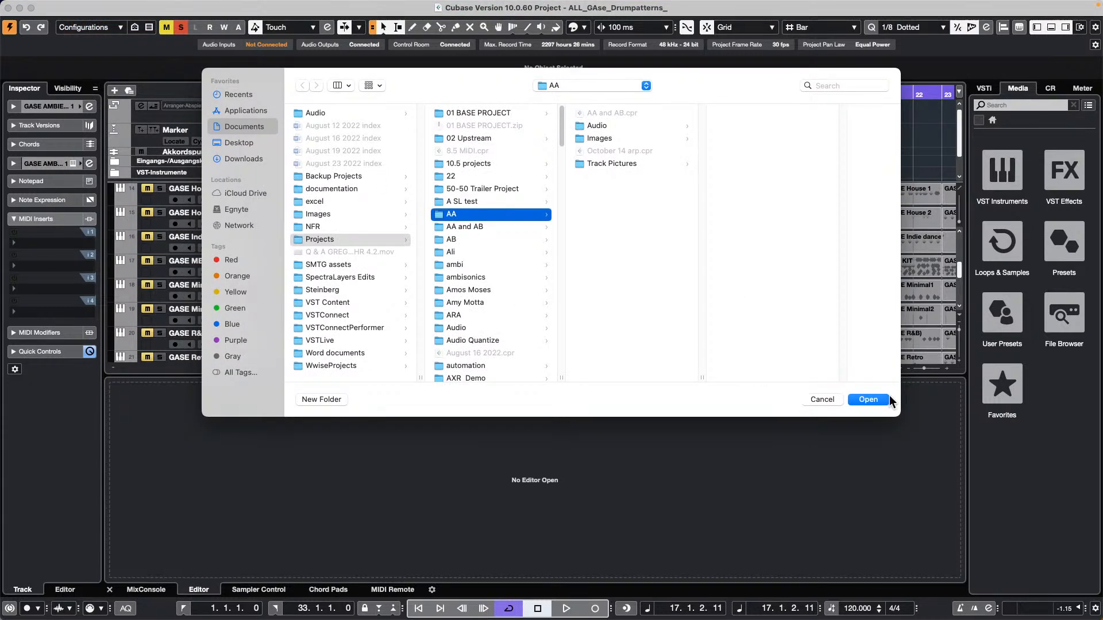
pyautogui.click(868, 400)
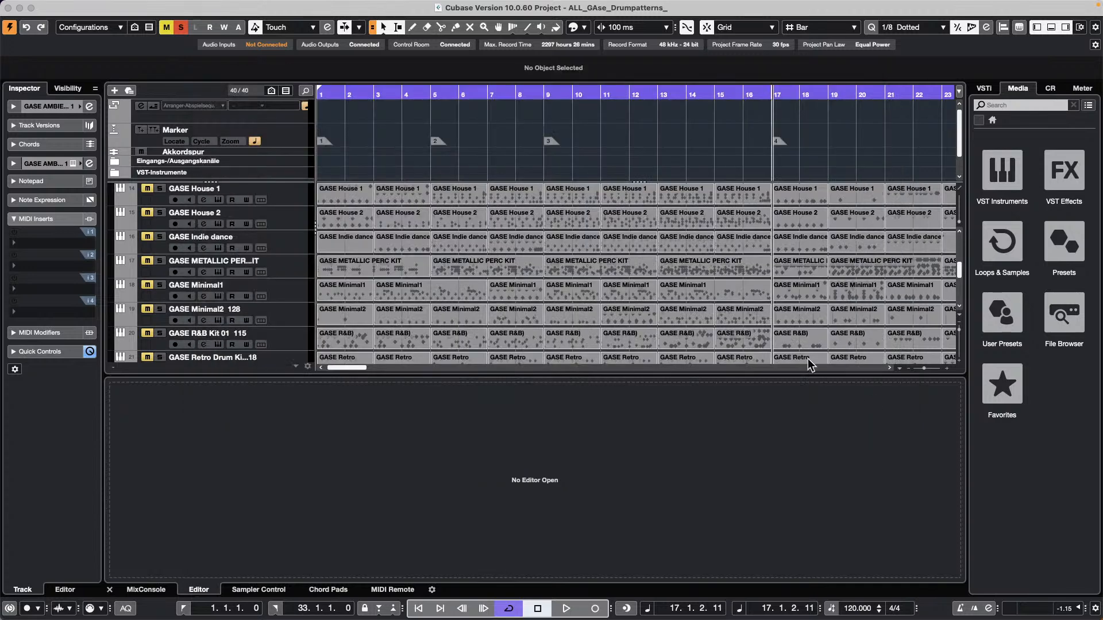
# Add one stereo instrument track that uses Groove Agent SE.
pyautogui.rightClick(219, 138)
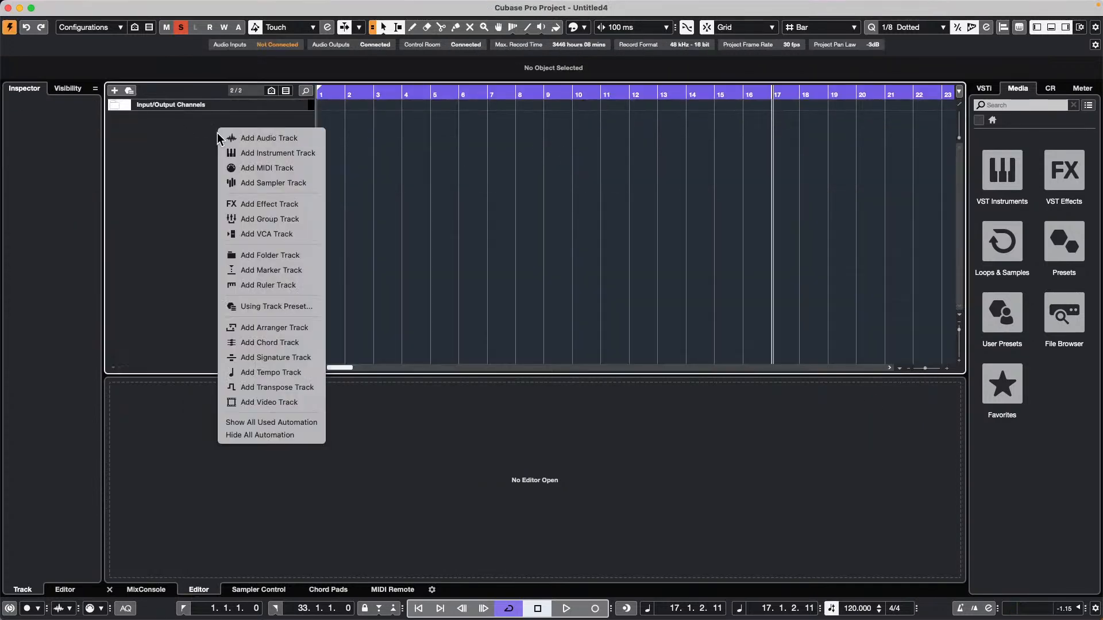
pyautogui.click(284, 153)
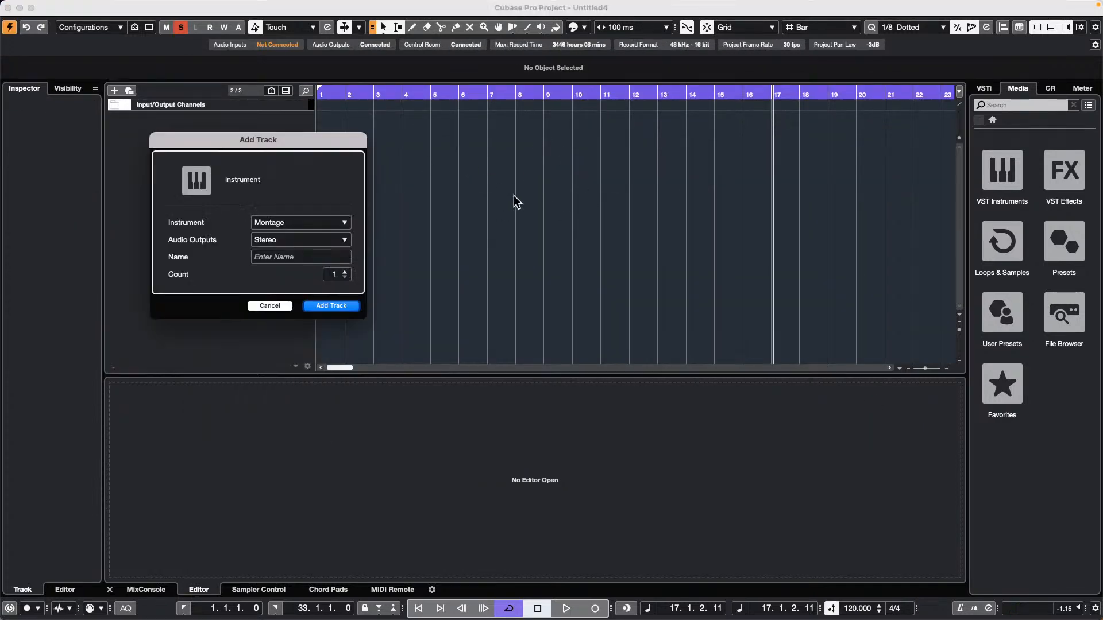
pyautogui.click(325, 228)
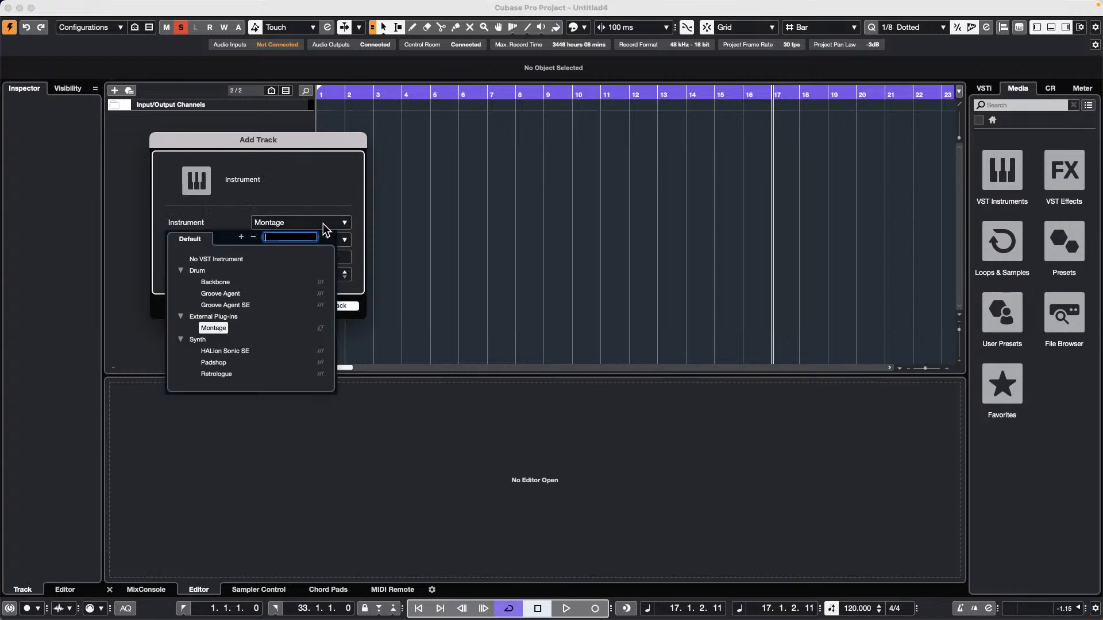
pyautogui.click(236, 305)
pyautogui.click(328, 306)
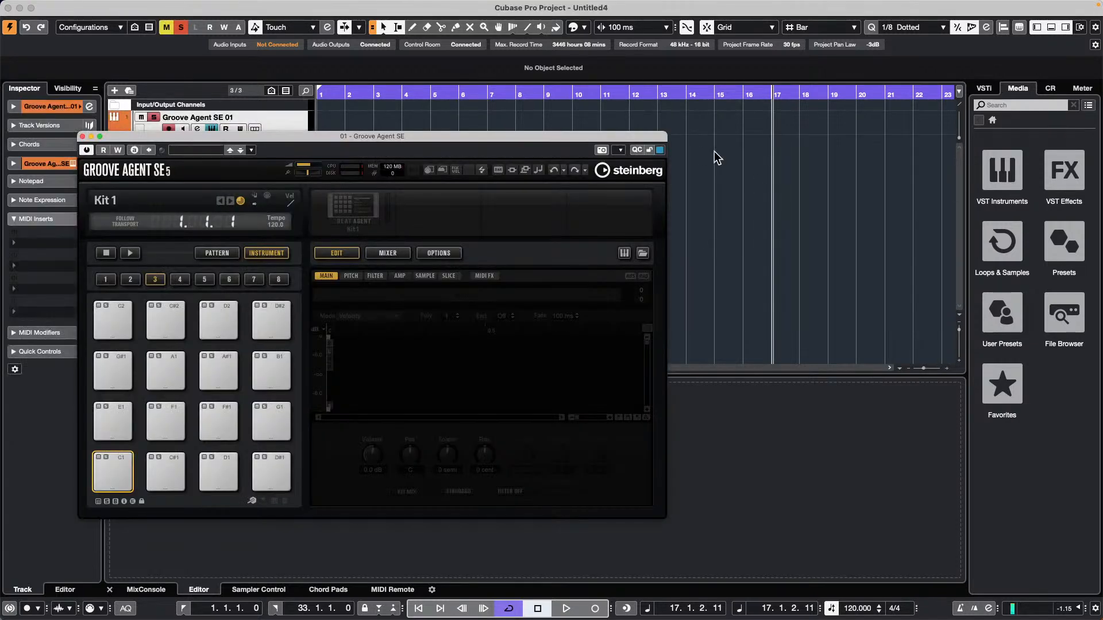
# Load the Forget The Past kit into Groove Agent SE and move the instrument window clear of the track list.
pyautogui.rightClick(344, 213)
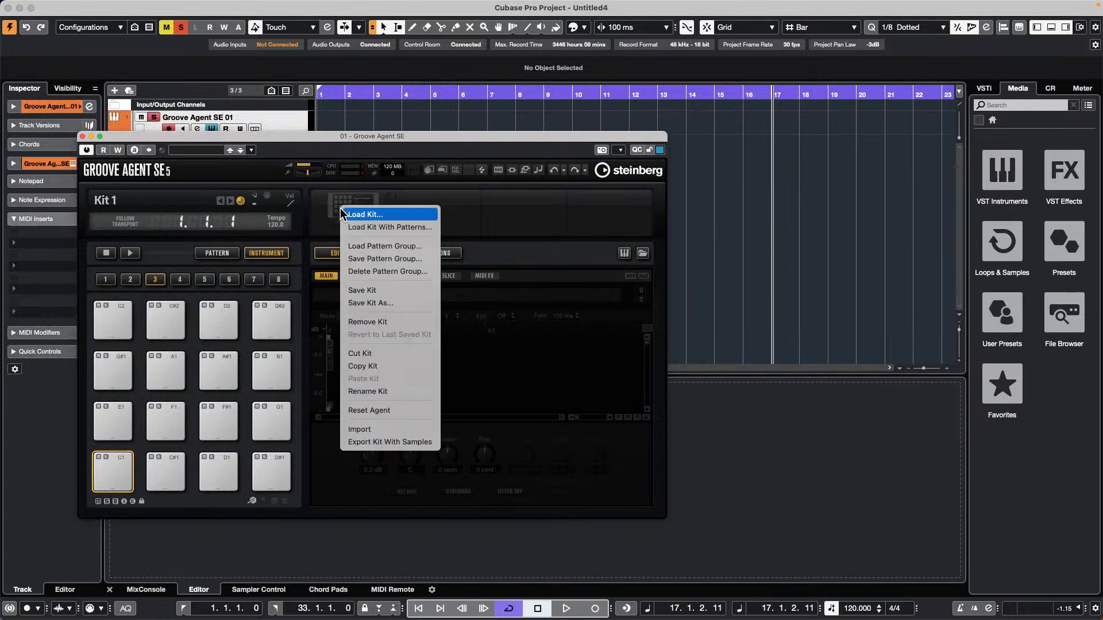
pyautogui.click(418, 224)
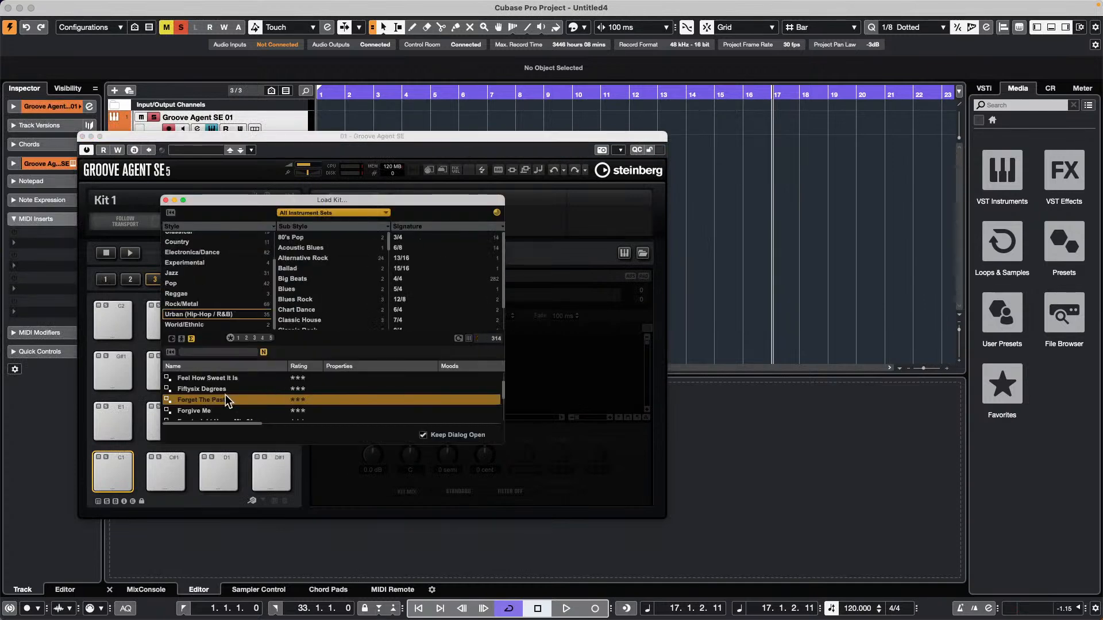
pyautogui.doubleClick(229, 395)
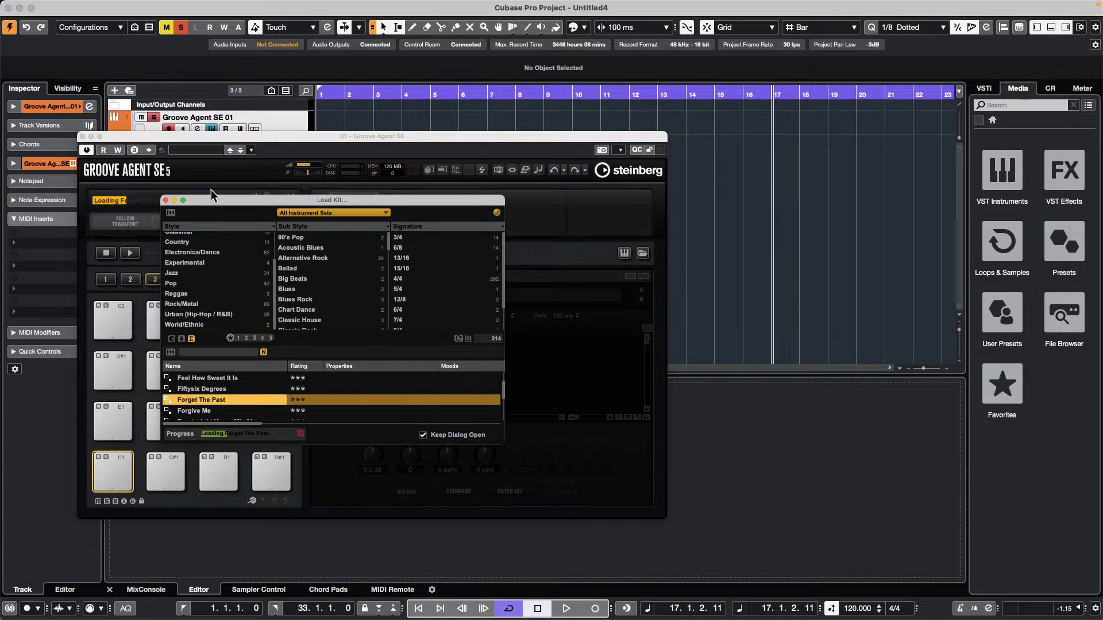
pyautogui.moveTo(112, 136); pyautogui.dragTo(469, 116)
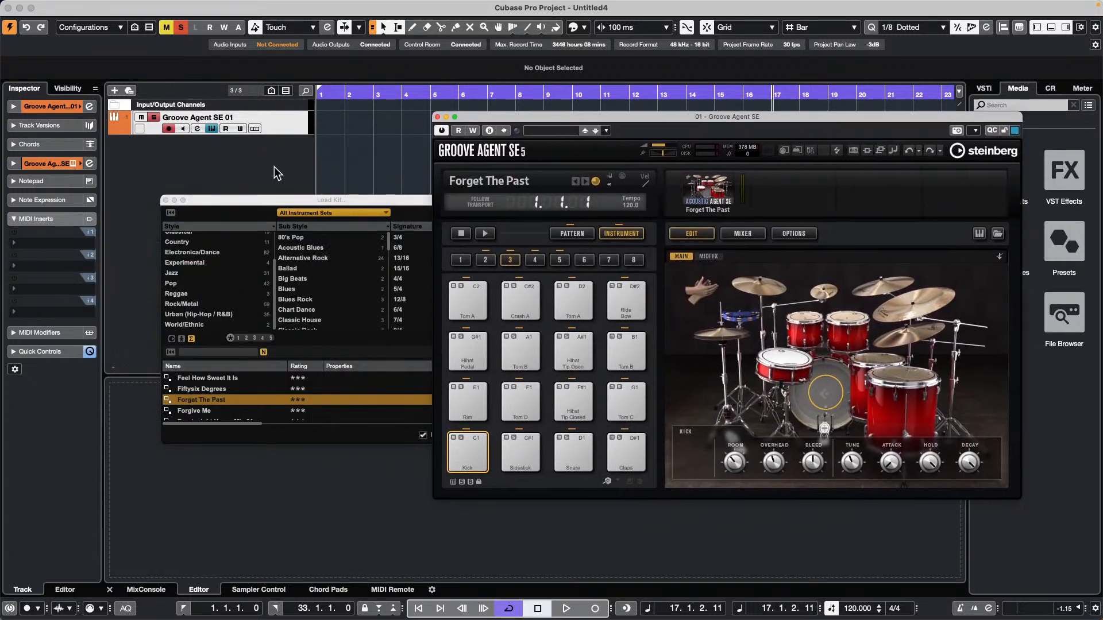
pyautogui.click(166, 200)
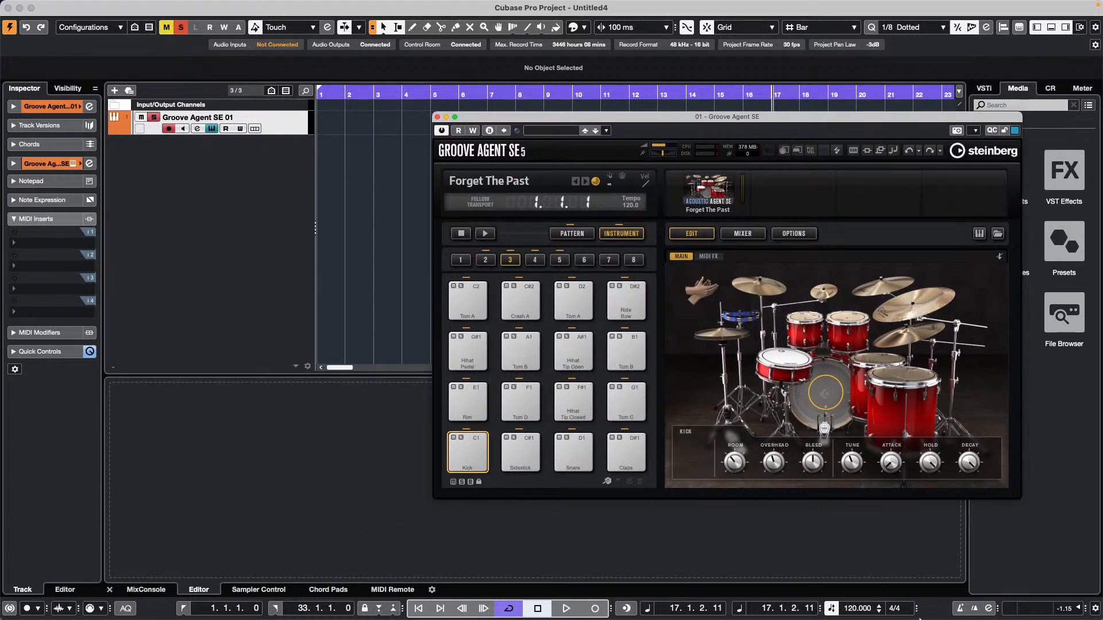
# Set the project time signature to 3/4 and place the cursor at bar 1.
pyautogui.doubleClick(899, 608)
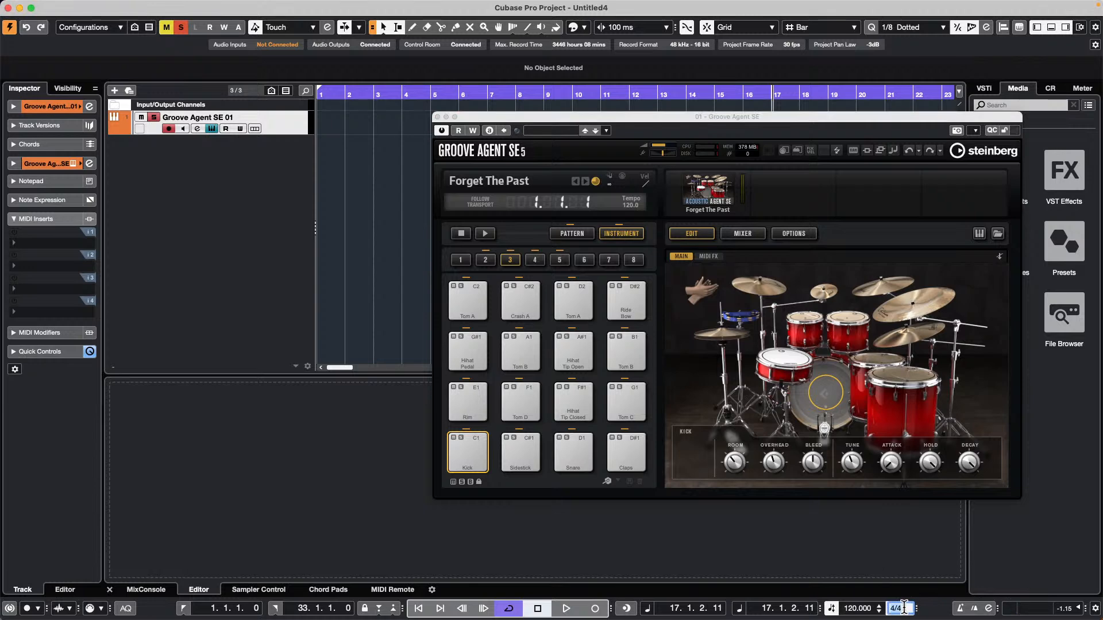
pyautogui.write('3')
pyautogui.press('Return')
pyautogui.moveTo(345, 95); pyautogui.dragTo(251, 106)
pyautogui.moveTo(262, 159); pyautogui.dragTo(333, 129)
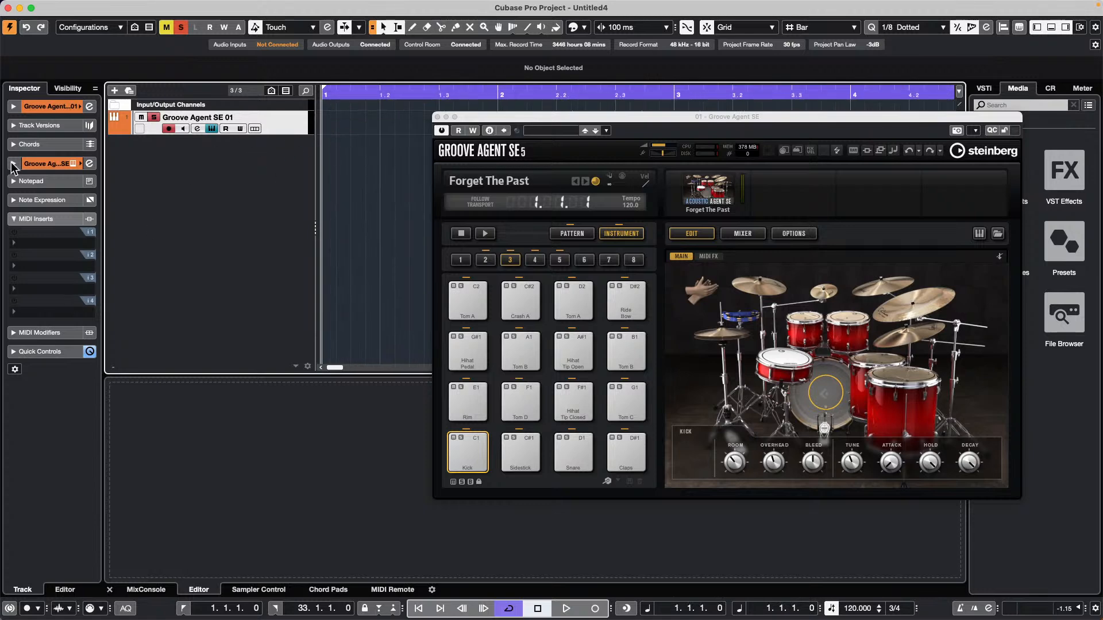
# Create a drum map from the instrument for the Groove Agent SE track.
pyautogui.click(53, 103)
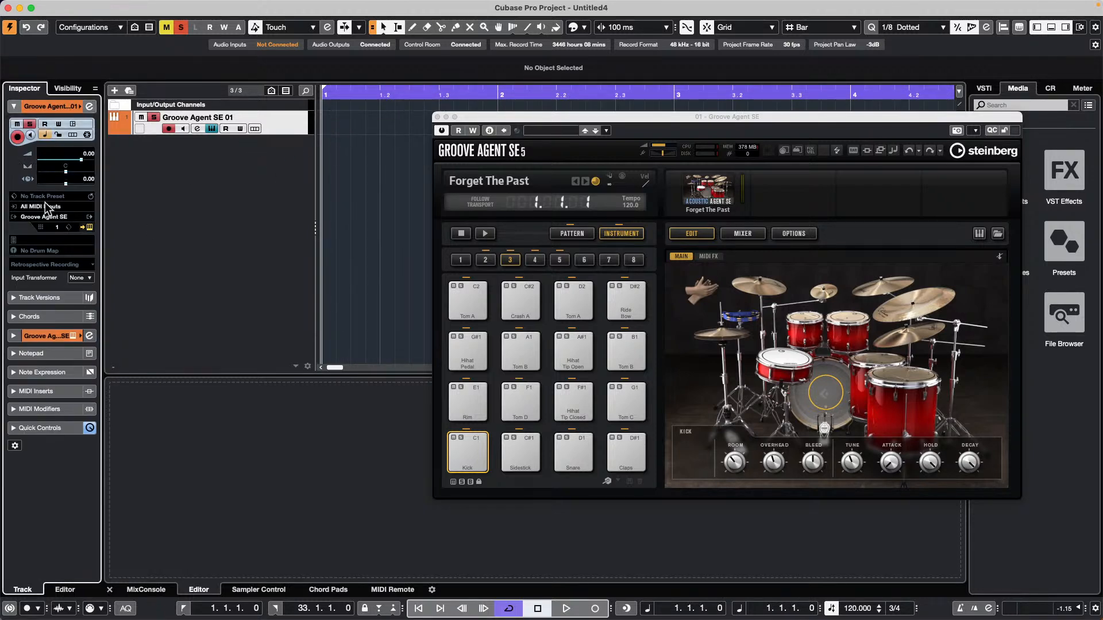
pyautogui.click(46, 250)
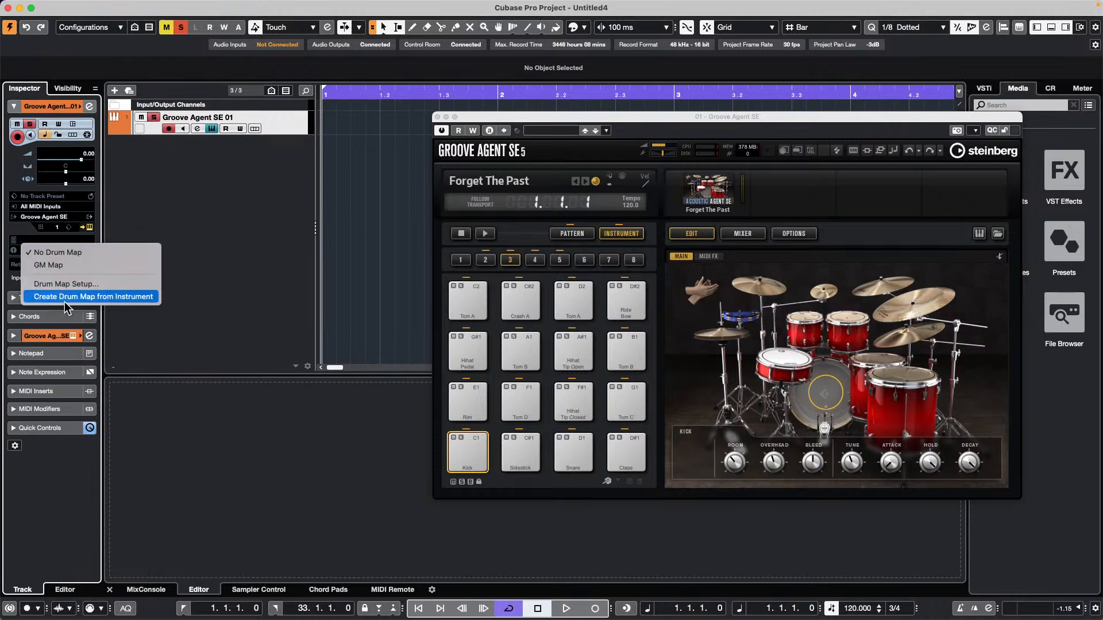
pyautogui.click(77, 297)
# Draw a one-bar MIDI part at bar 1 on the Groove Agent SE track and open it in the drum editor.
pyautogui.press('8')
pyautogui.click(333, 115)
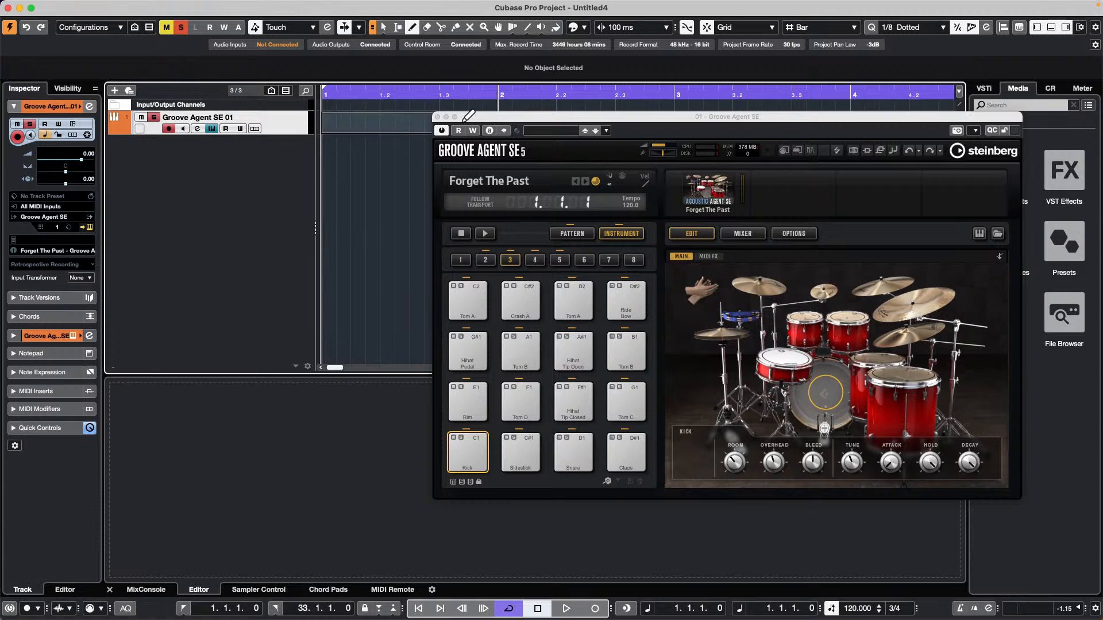
pyautogui.press('1')
pyautogui.doubleClick(390, 127)
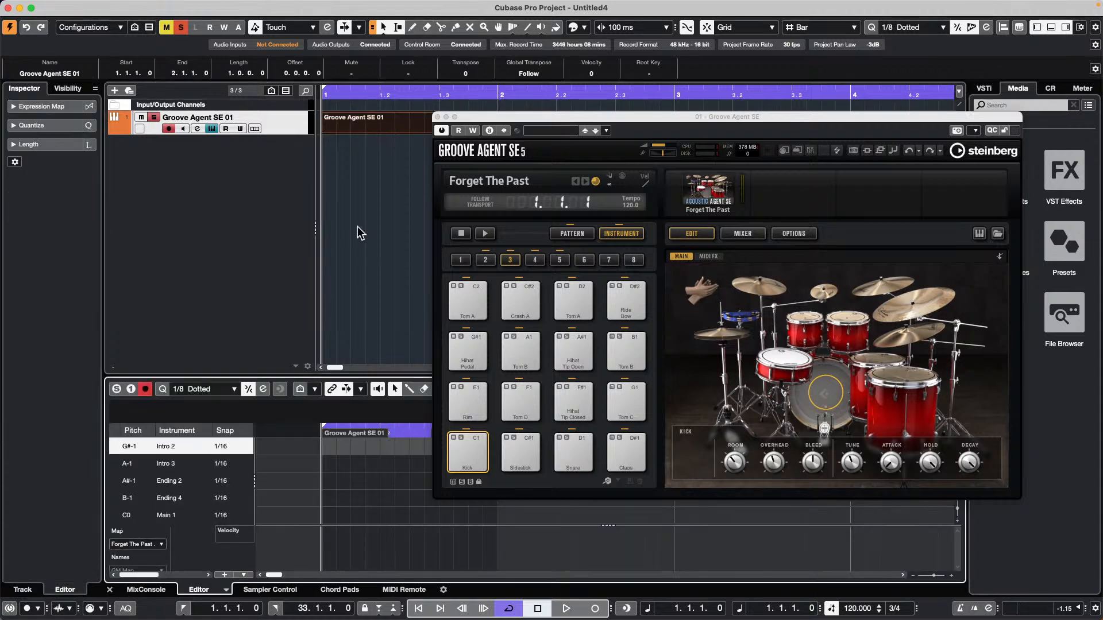
# Close the Groove Agent SE window and draw a Kick note on beat 1 of bar 1 in the drum editor.
pyautogui.click(437, 116)
pyautogui.scroll(-4, 334, 480)
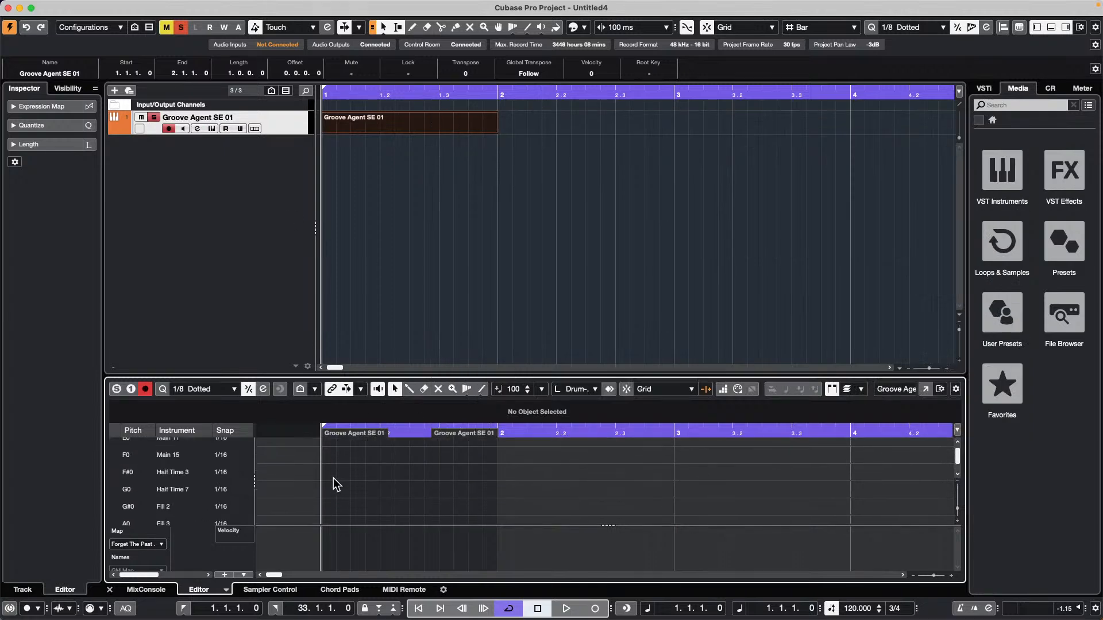
pyautogui.scroll(-2, 304, 477)
pyautogui.scroll(2, 306, 481)
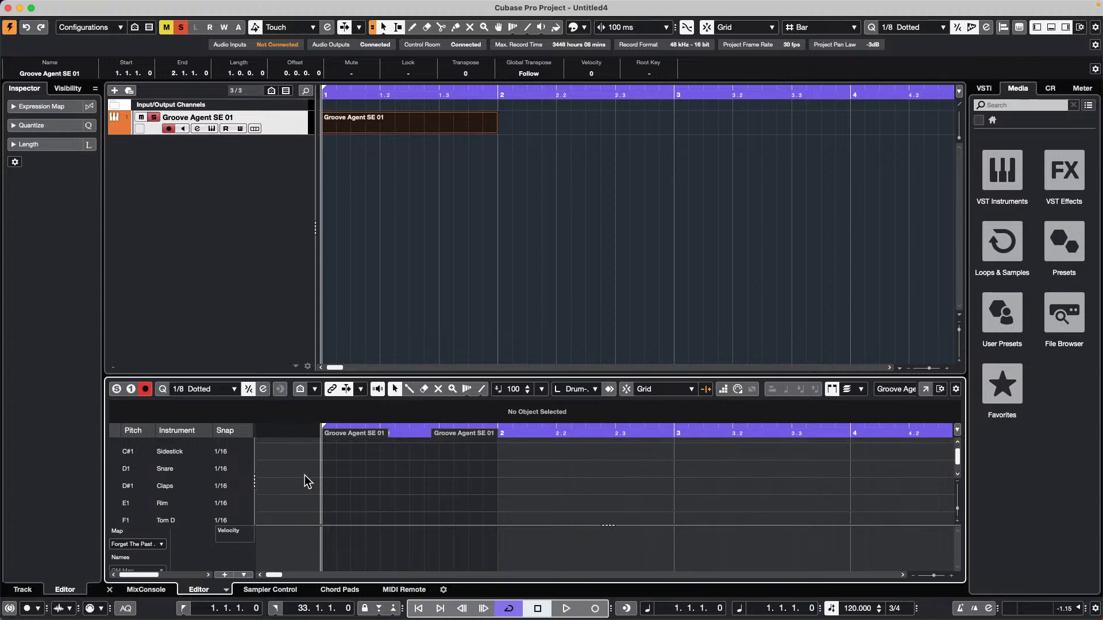
pyautogui.scroll(2, 307, 482)
pyautogui.rightClick(329, 464)
pyautogui.click(343, 462)
pyautogui.click(323, 460)
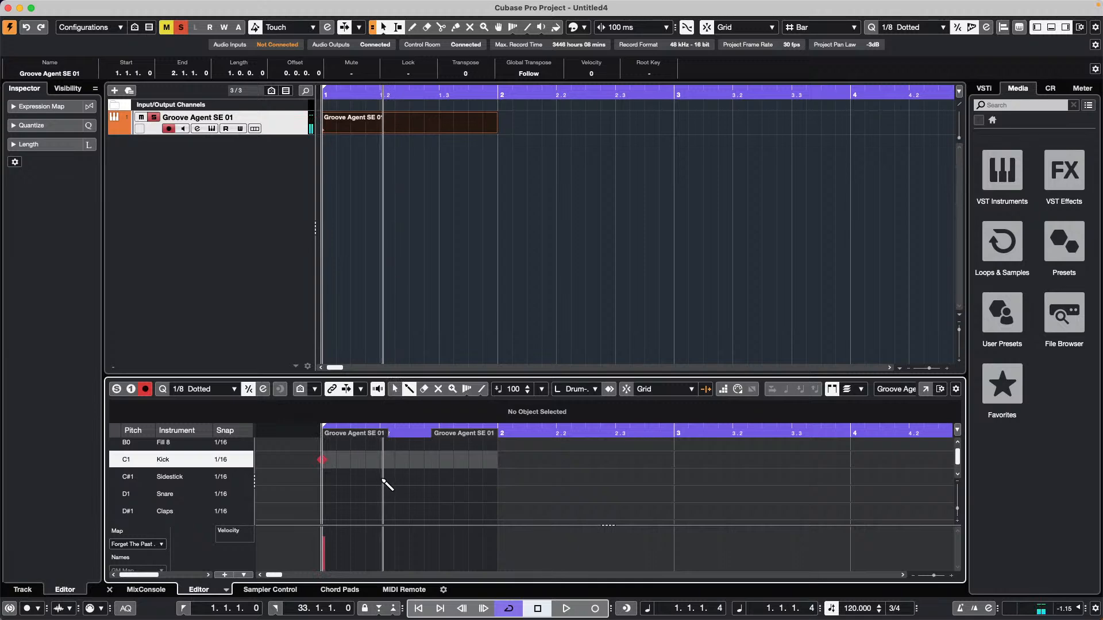
# Turn on snap and draw Snare notes on beats 2 and 3 of bar 1.
pyautogui.press('j')
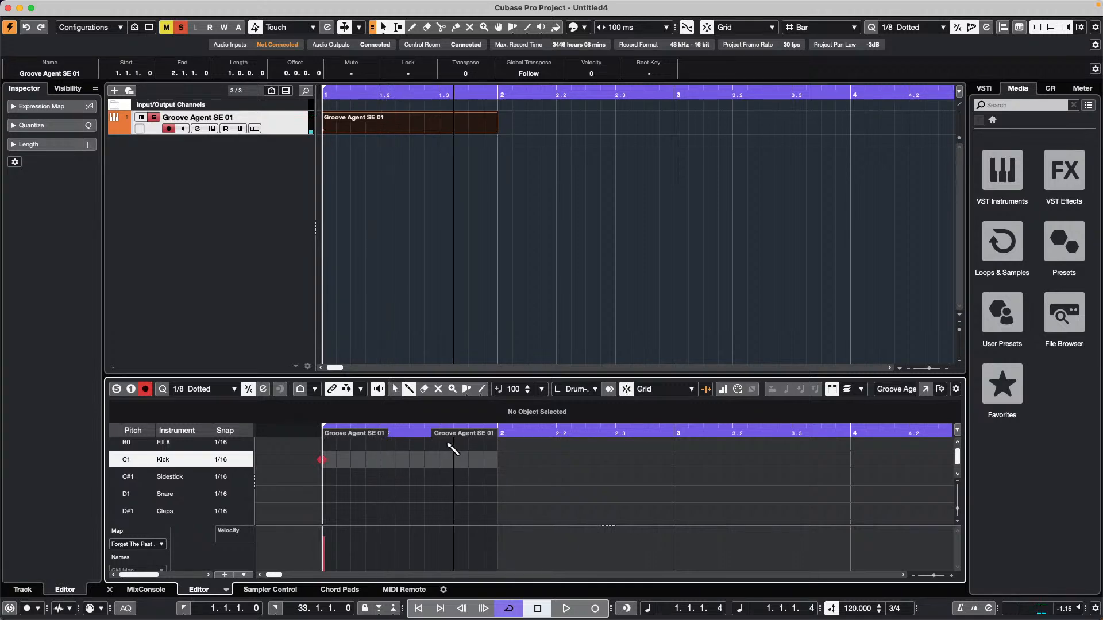
pyautogui.click(381, 495)
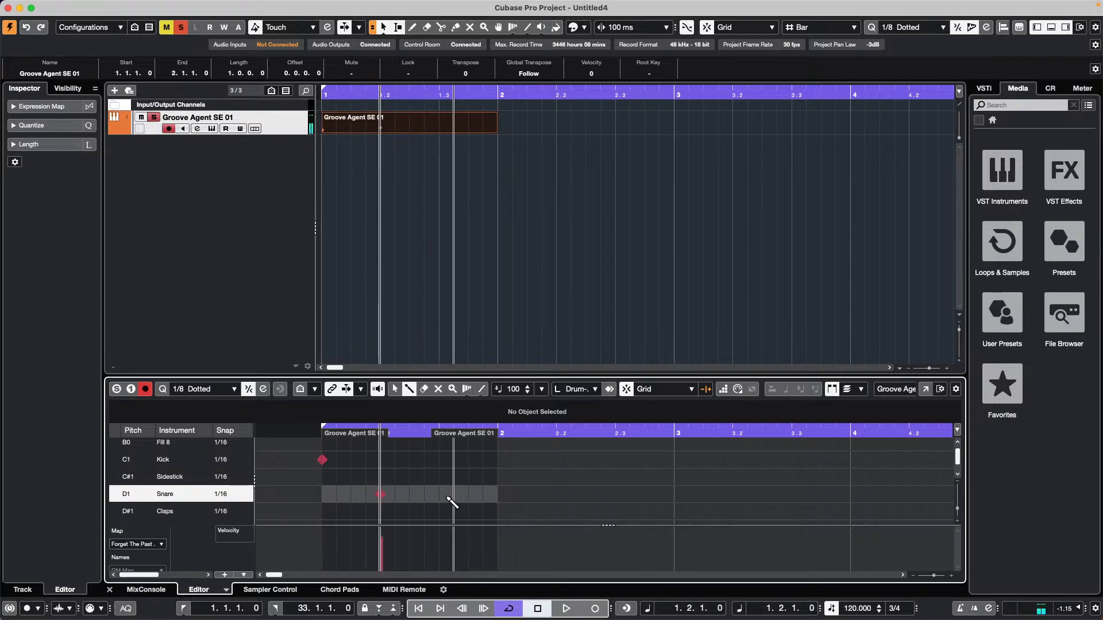
pyautogui.click(442, 495)
# Set the Hihat Tip Closed snap to 1/8 and draw eighth-note hits across the whole bar.
pyautogui.scroll(-3, 439, 499)
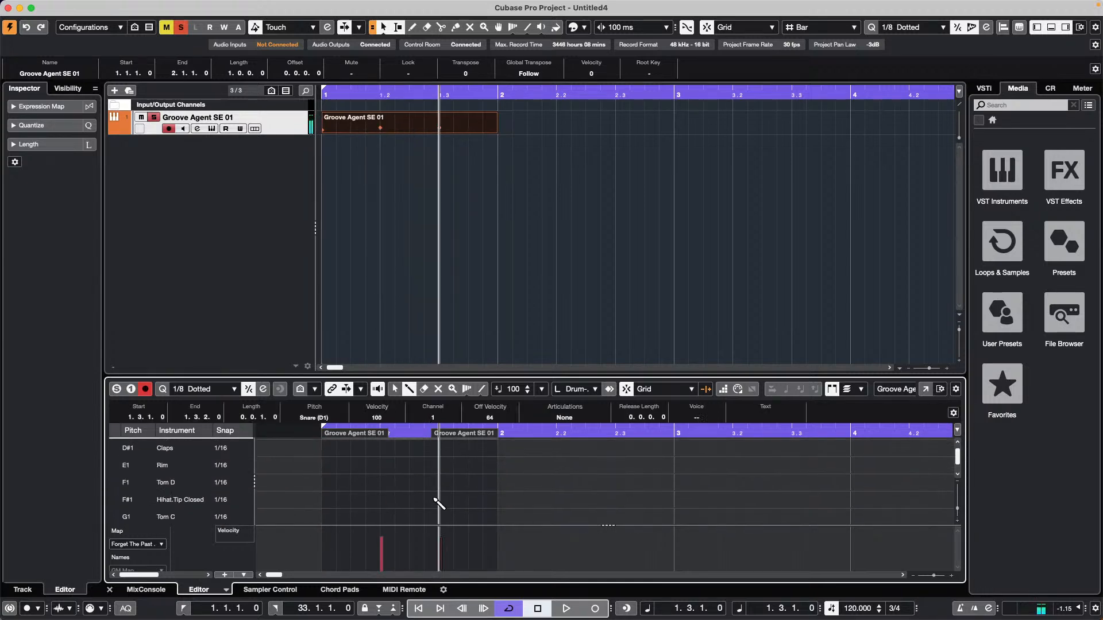
pyautogui.scroll(-1, 440, 504)
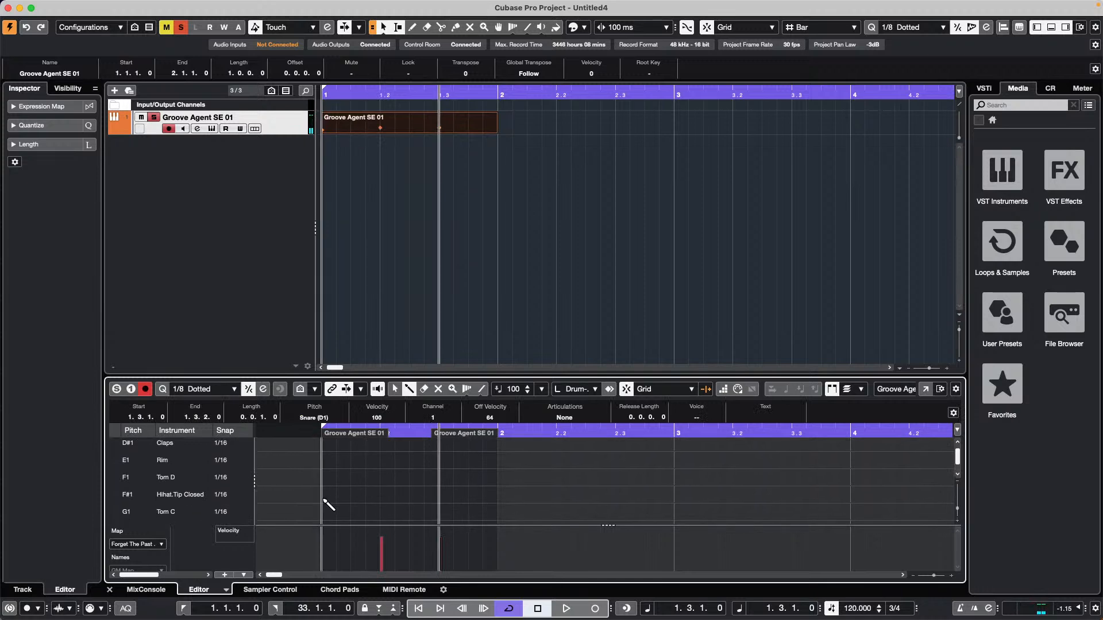
pyautogui.click(221, 495)
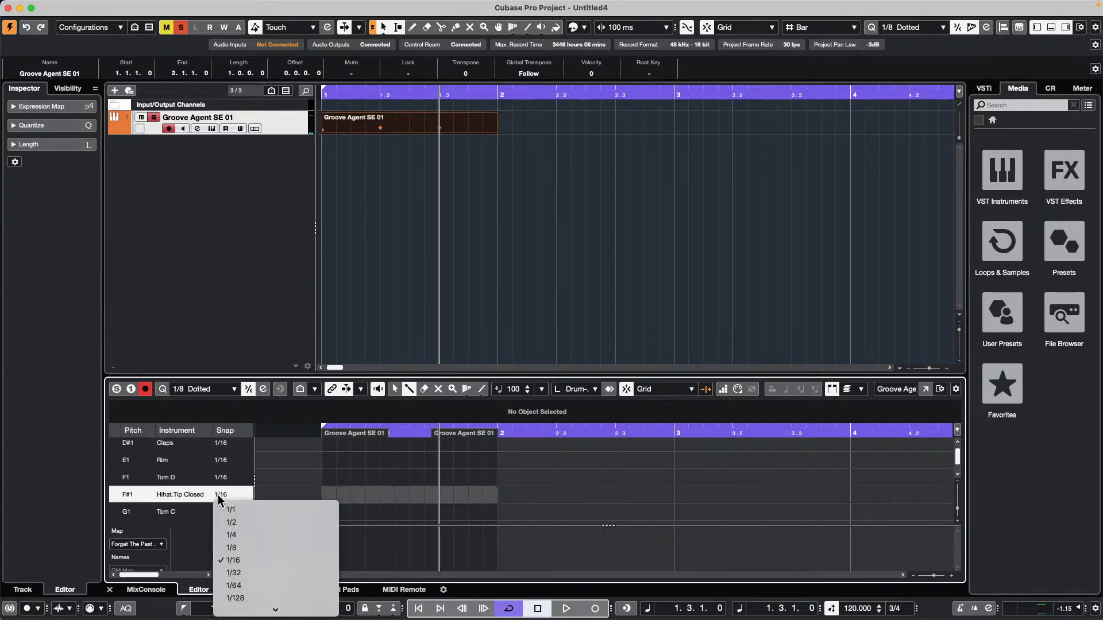
pyautogui.click(242, 549)
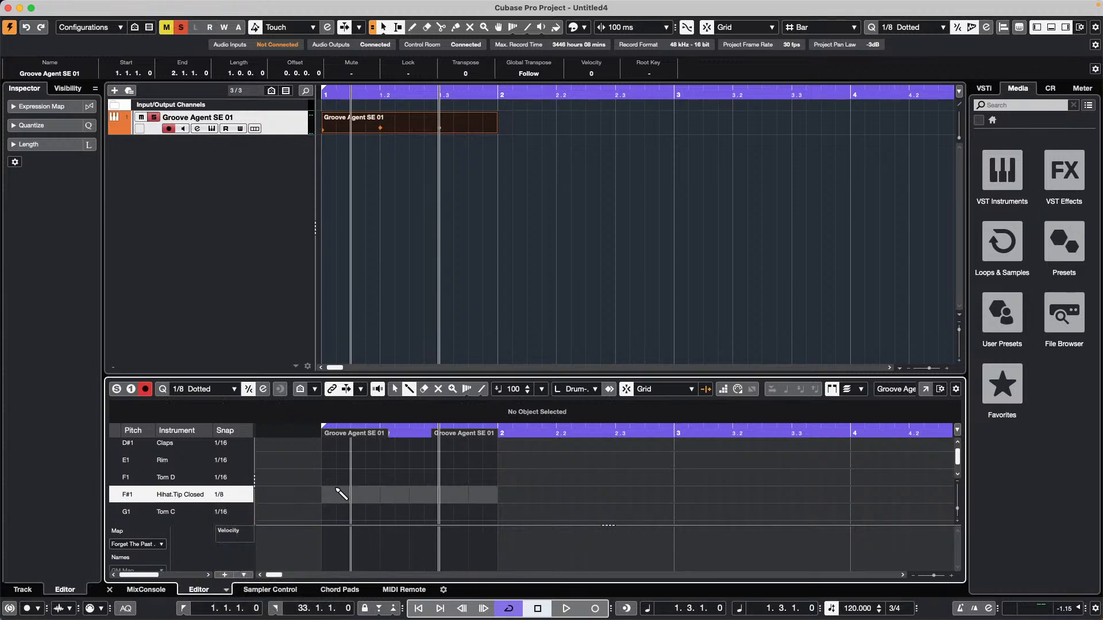
pyautogui.moveTo(331, 498); pyautogui.dragTo(490, 498)
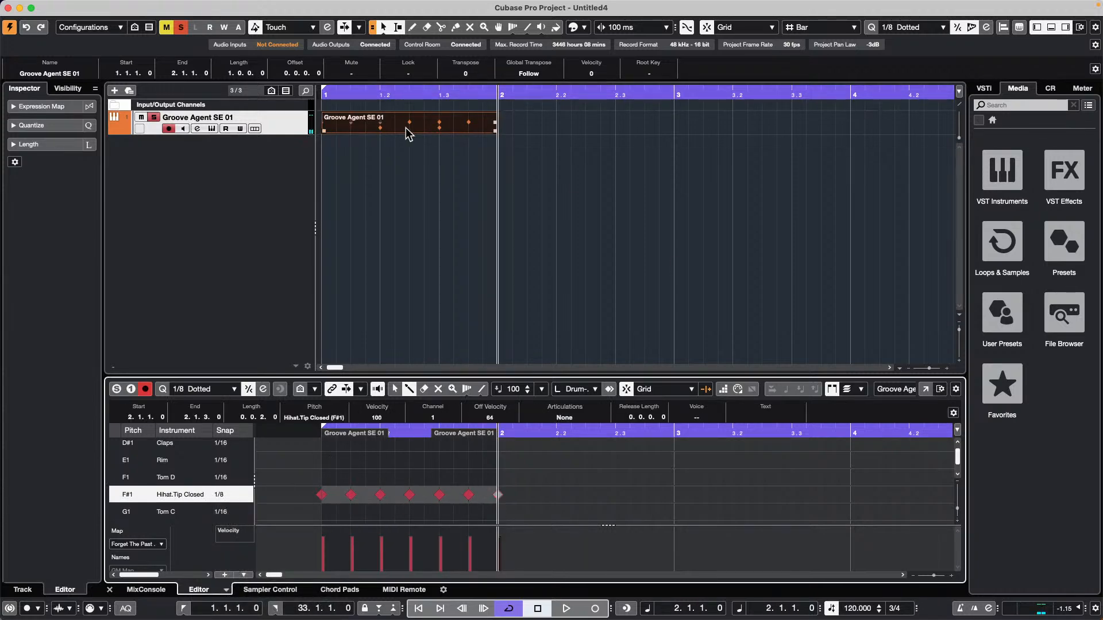
# Set the locators to the one-bar Groove Agent SE part and play the 3/4 pattern in a loop.
pyautogui.press('p')
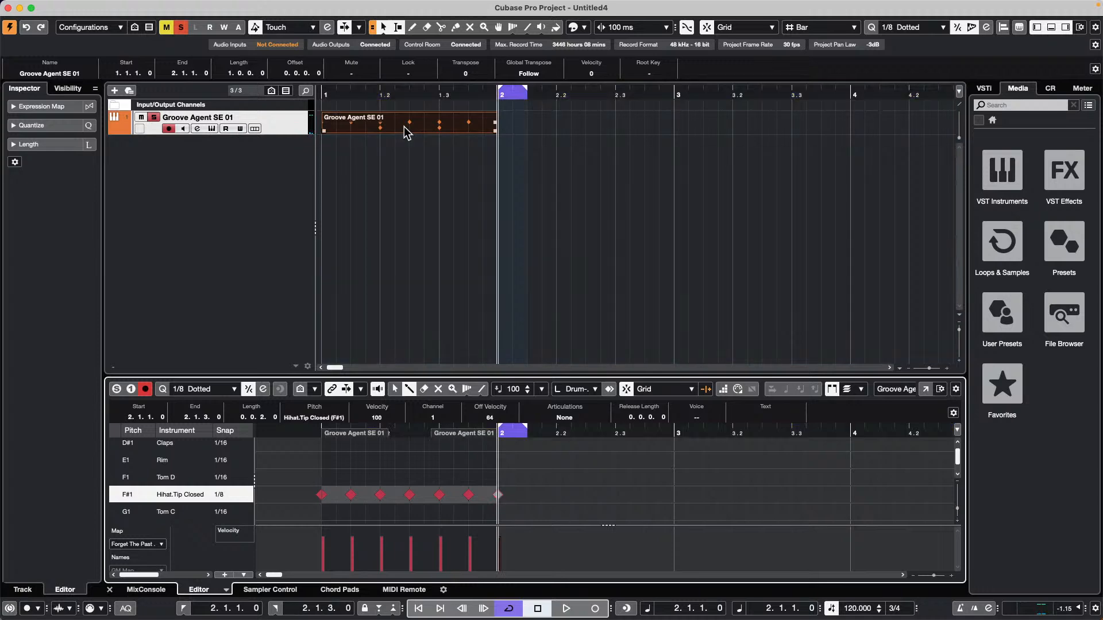
pyautogui.click(411, 132)
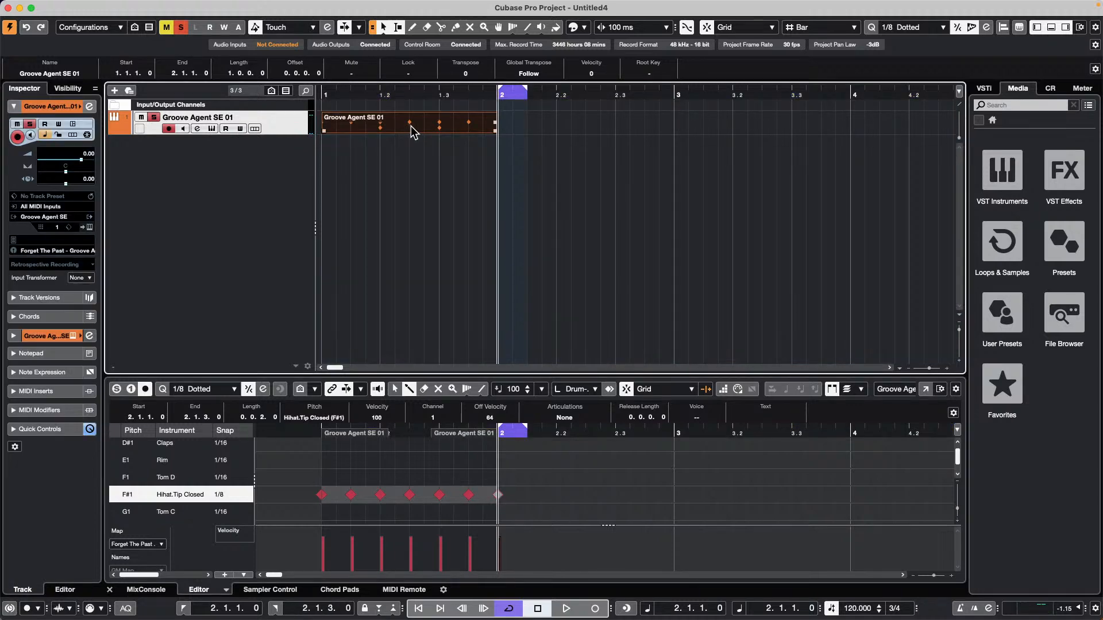
pyautogui.press('p')
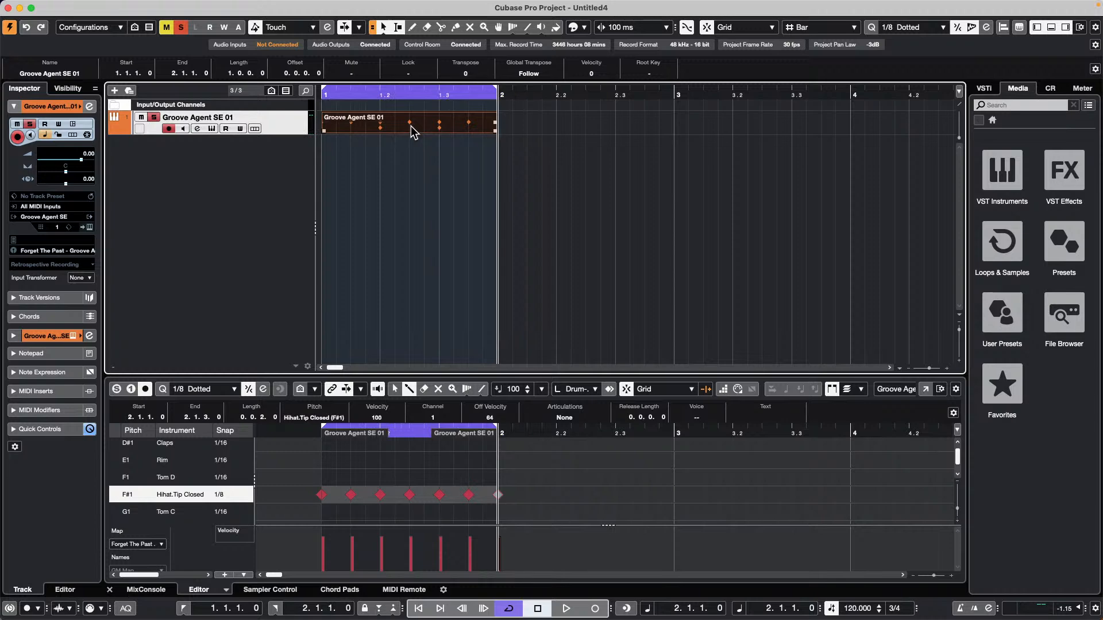
pyautogui.press('space')
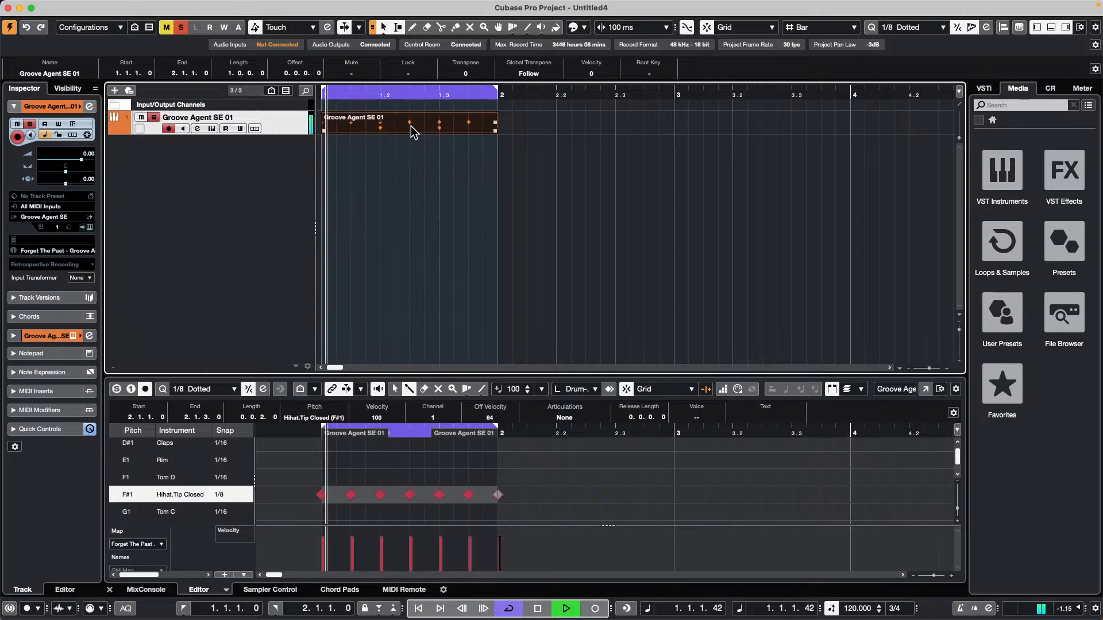
pyautogui.press('space')
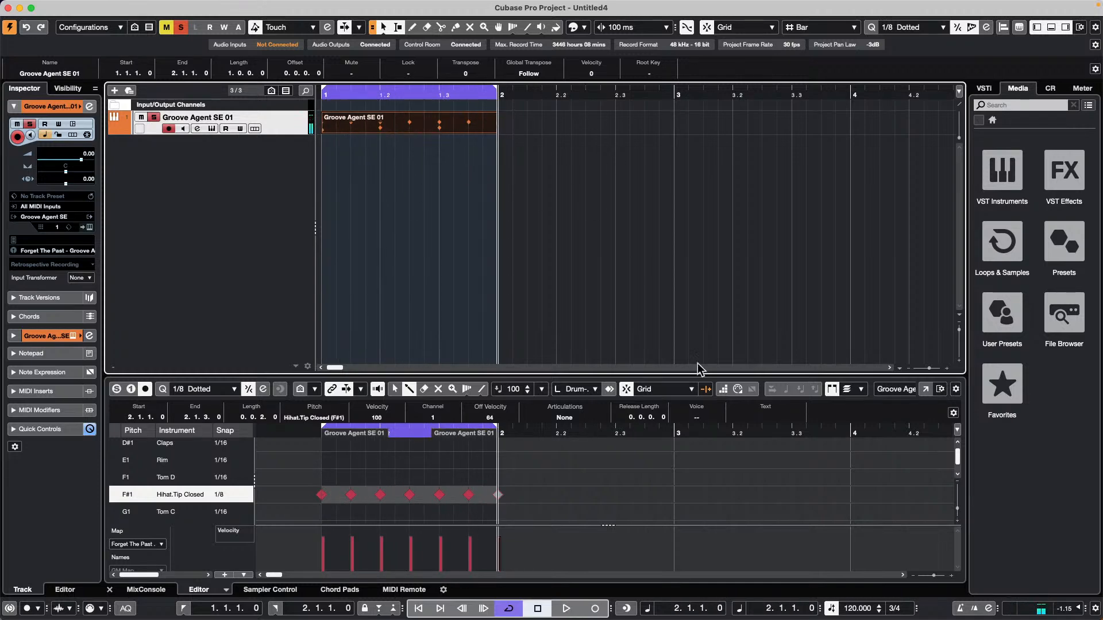
pyautogui.rightClick(262, 164)
pyautogui.press('Escape')
pyautogui.rightClick(208, 164)
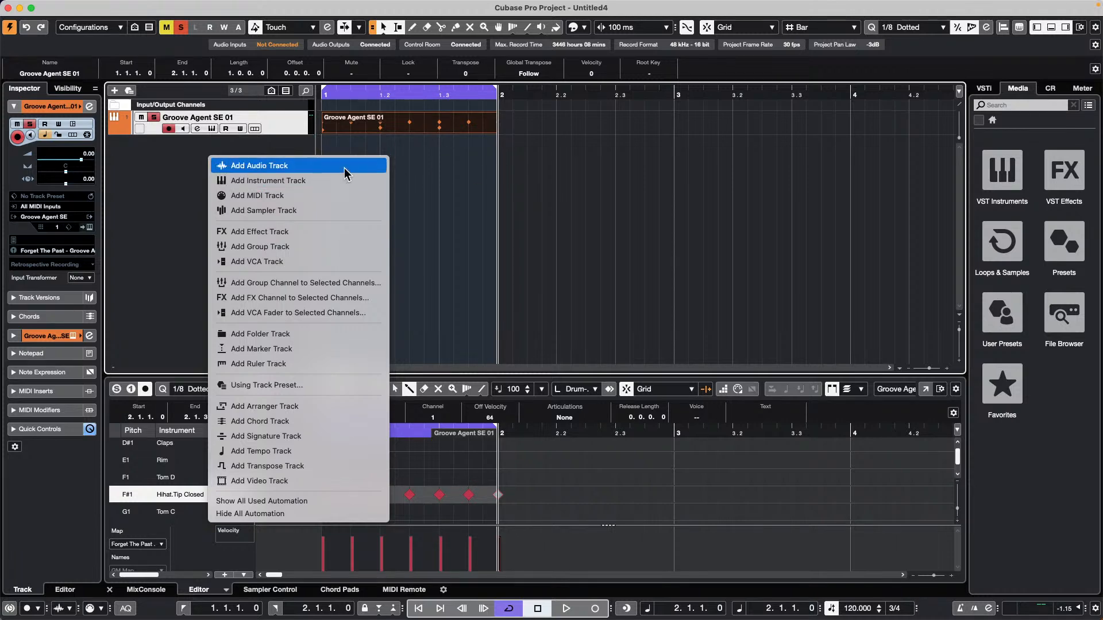
pyautogui.click(476, 178)
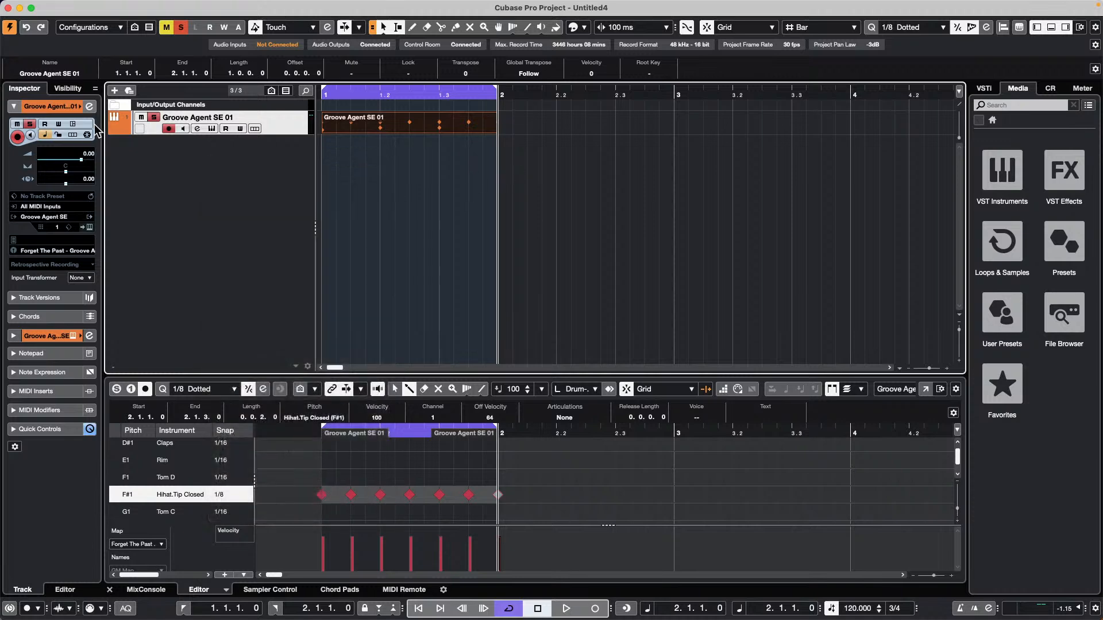
# Replace the pattern on Groove Agent SE's D0 pattern pad with the one-bar 3/4 MIDI part and audition it.
pyautogui.click(90, 227)
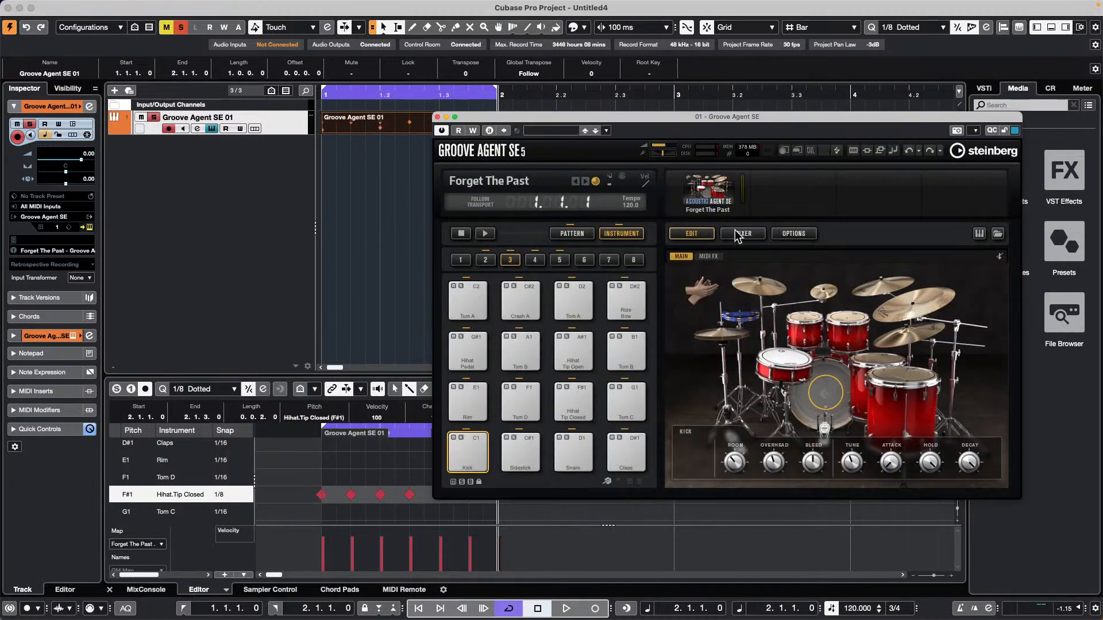
pyautogui.click(582, 236)
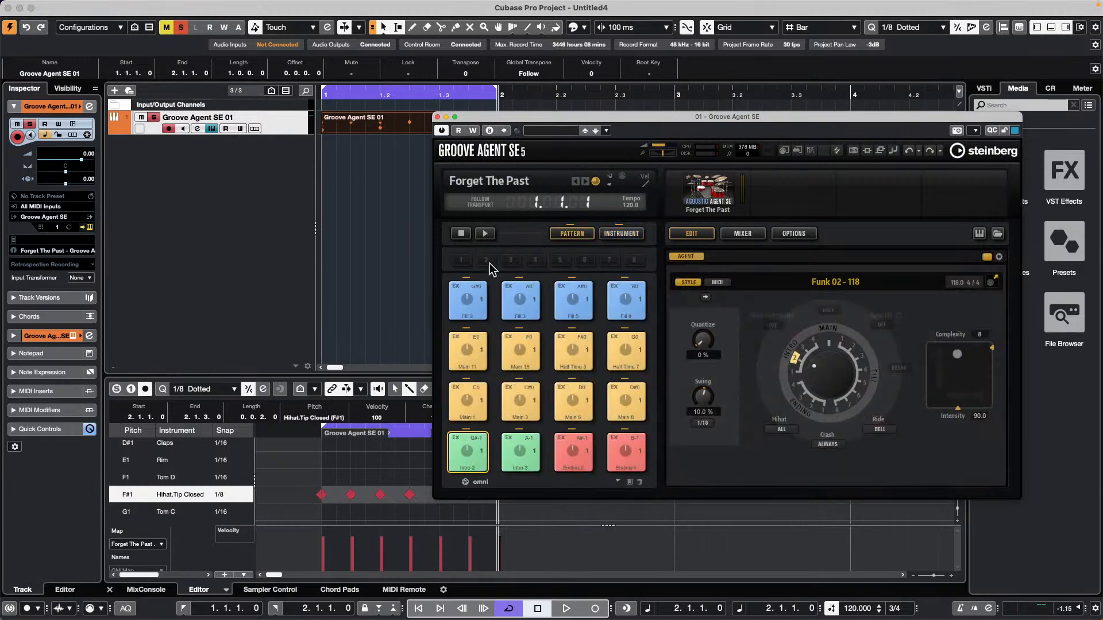
pyautogui.rightClick(574, 405)
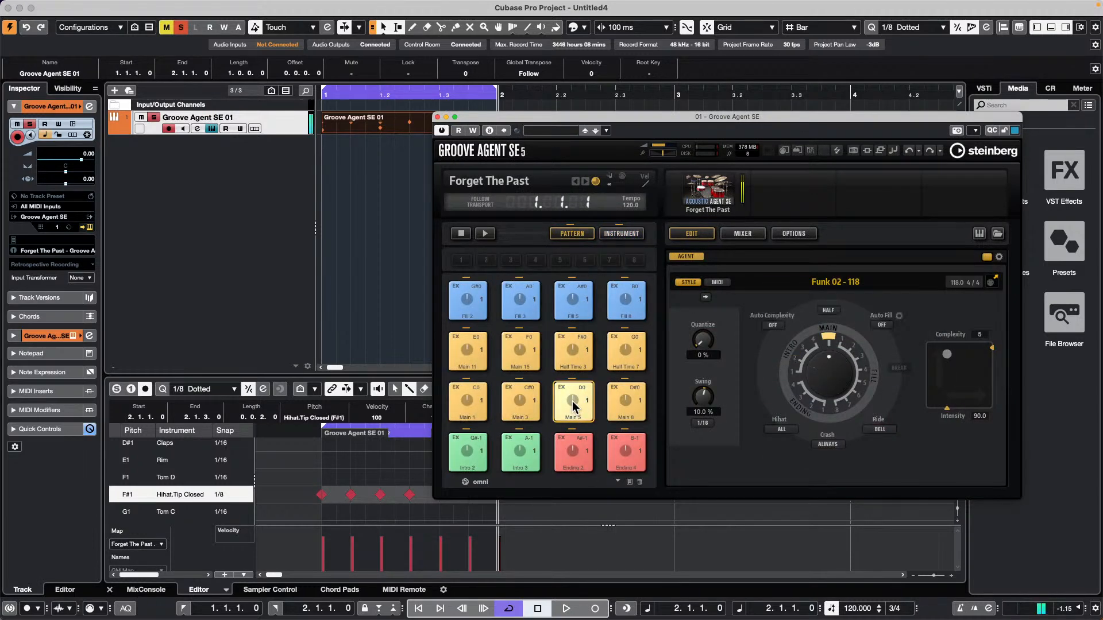
pyautogui.moveTo(649, 420)
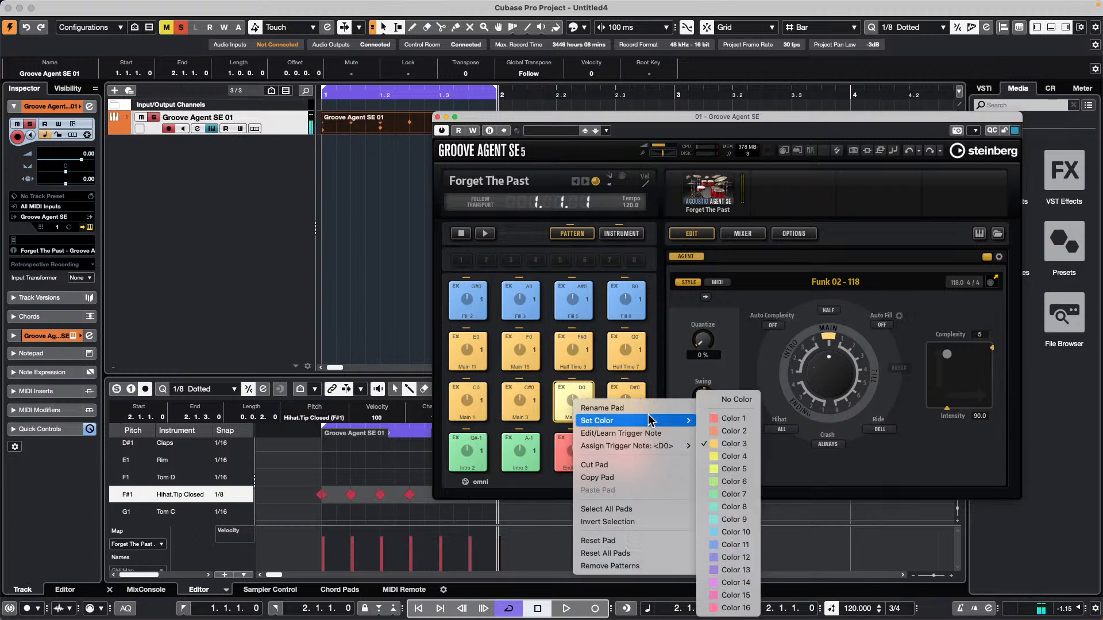
pyautogui.click(637, 465)
pyautogui.moveTo(383, 132); pyautogui.dragTo(577, 391)
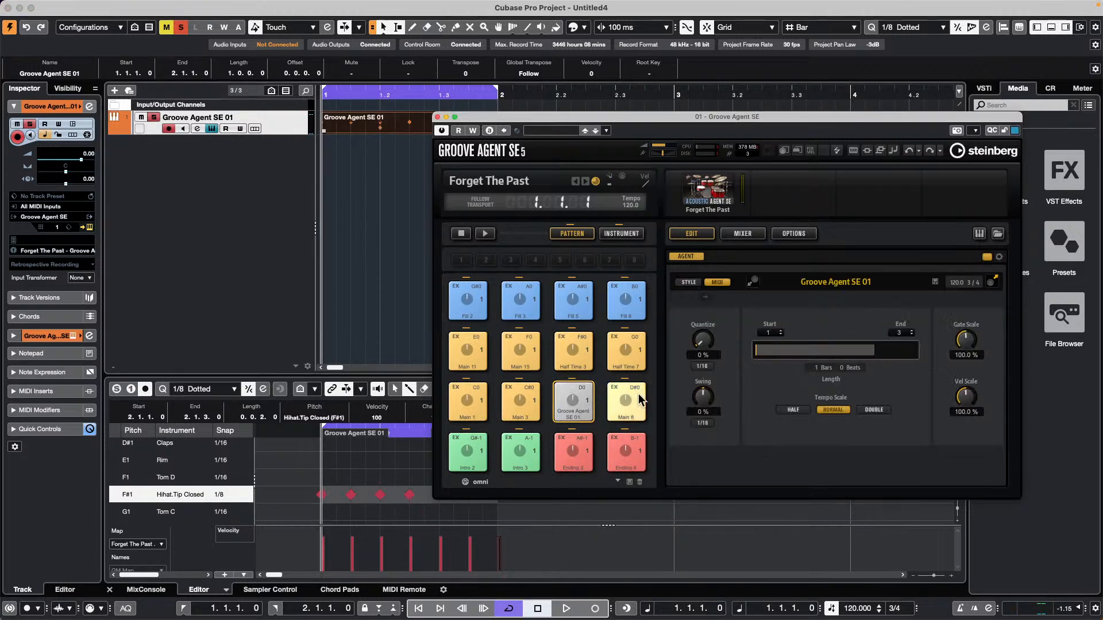
pyautogui.click(583, 408)
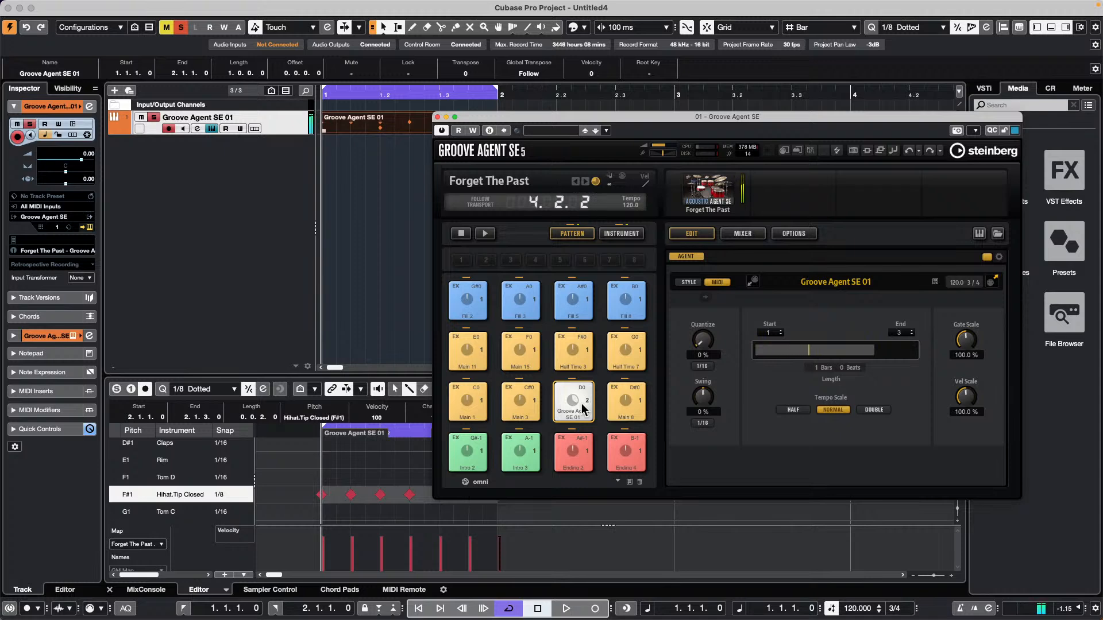
# Add an instrument track that uses the full Groove Agent as its instrument.
pyautogui.rightClick(218, 168)
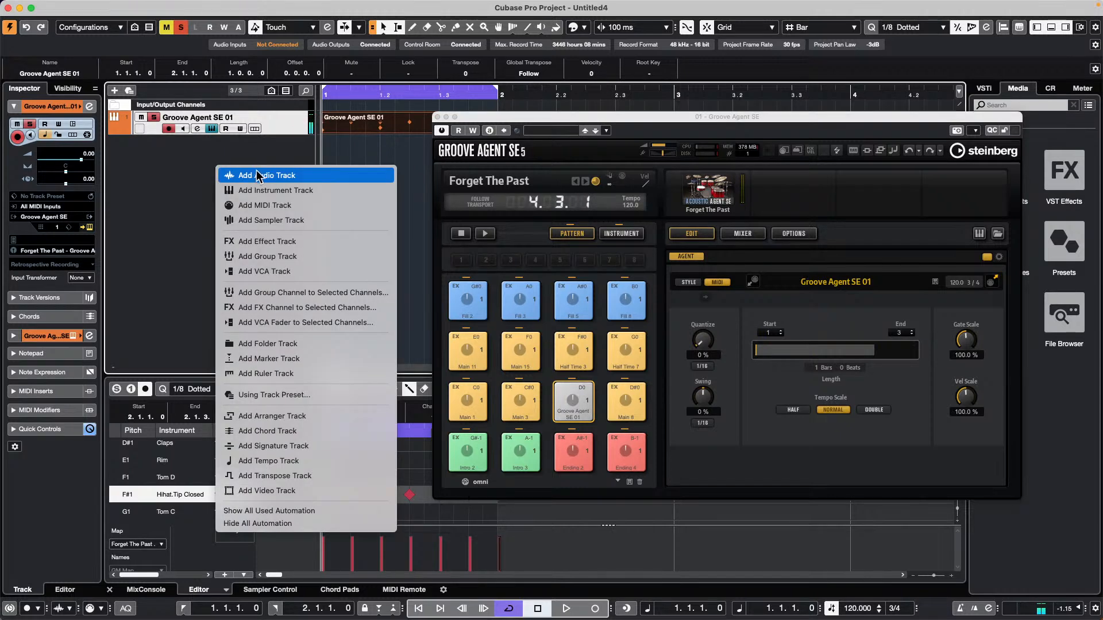
pyautogui.click(305, 190)
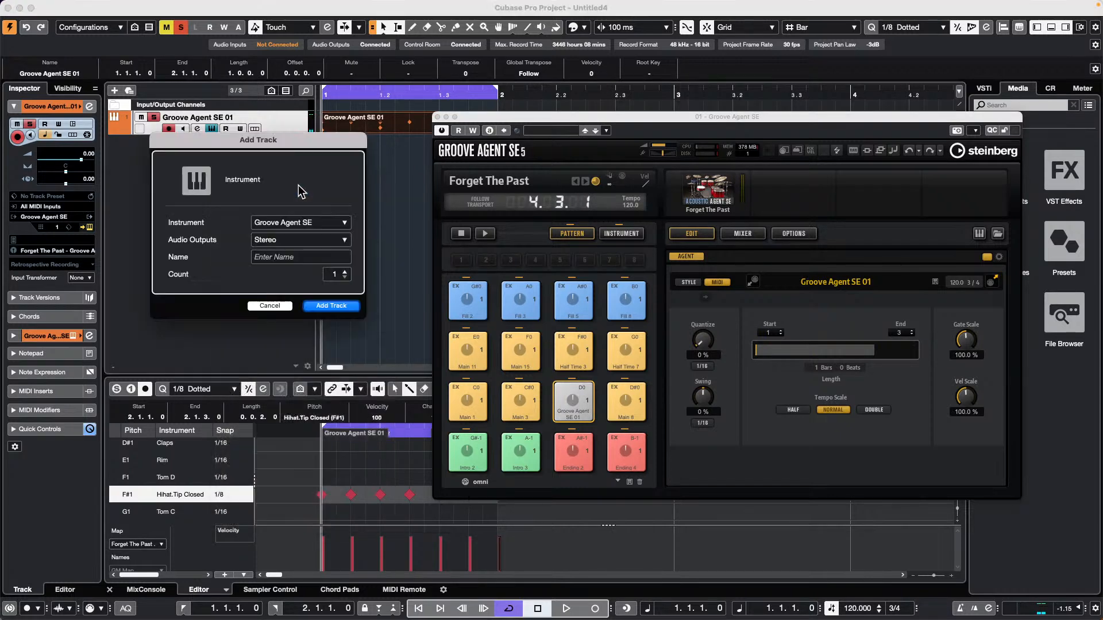
pyautogui.click(286, 224)
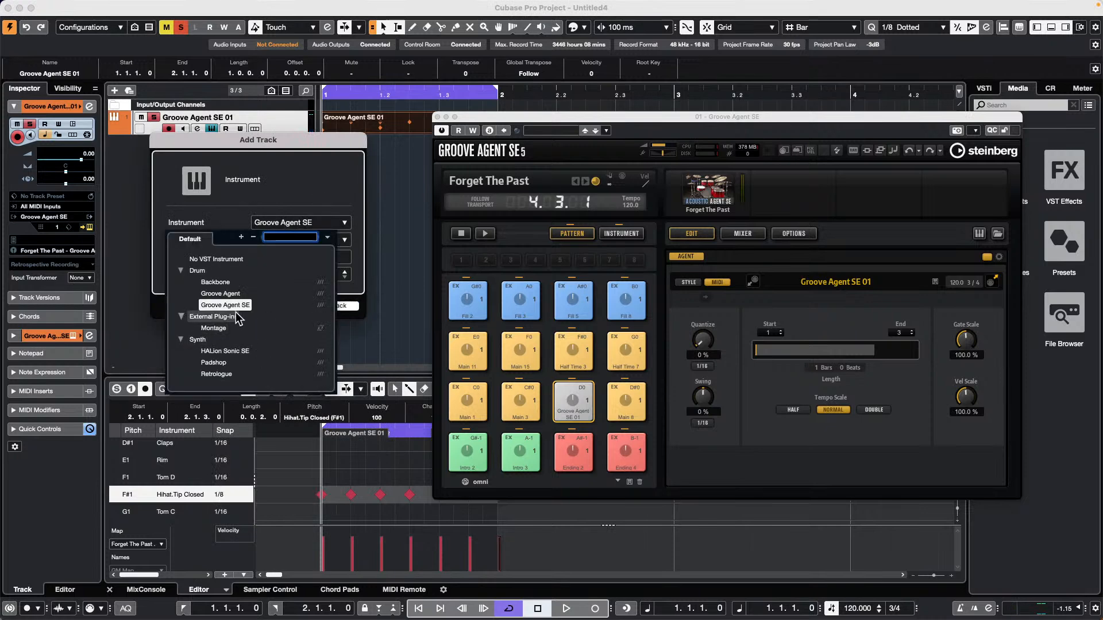
pyautogui.click(224, 294)
pyautogui.click(325, 309)
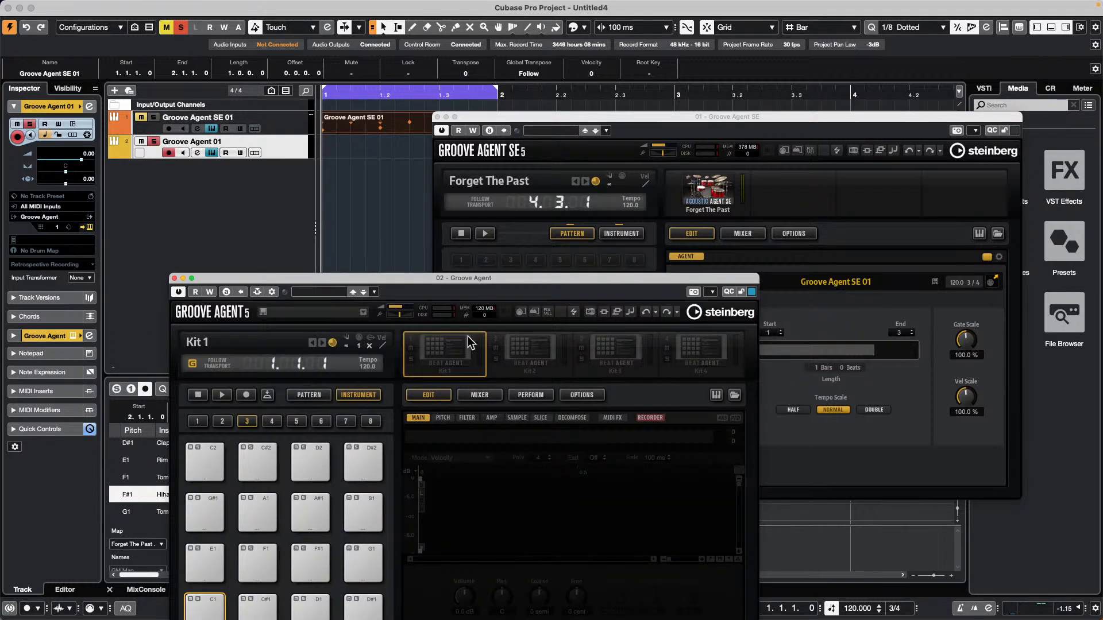
pyautogui.rightClick(447, 349)
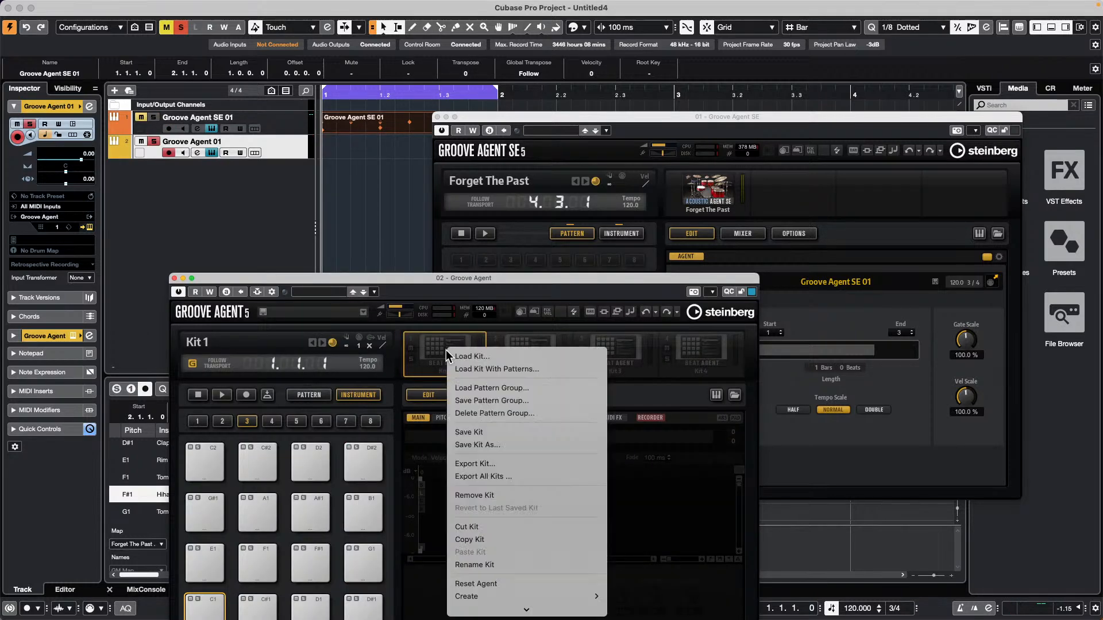
pyautogui.click(520, 369)
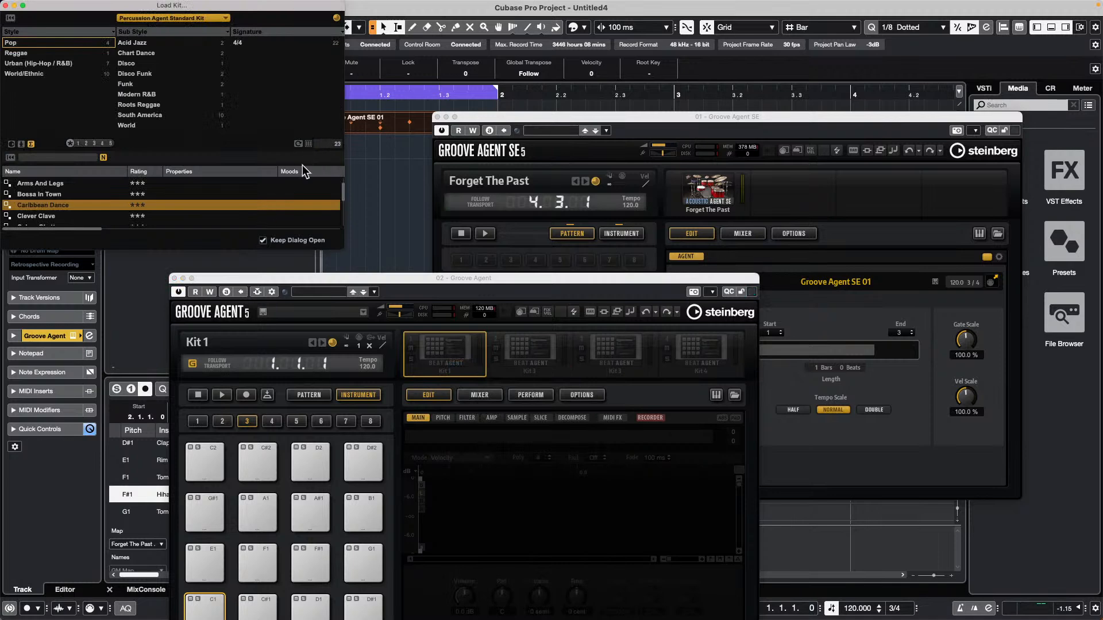
pyautogui.click(6, 6)
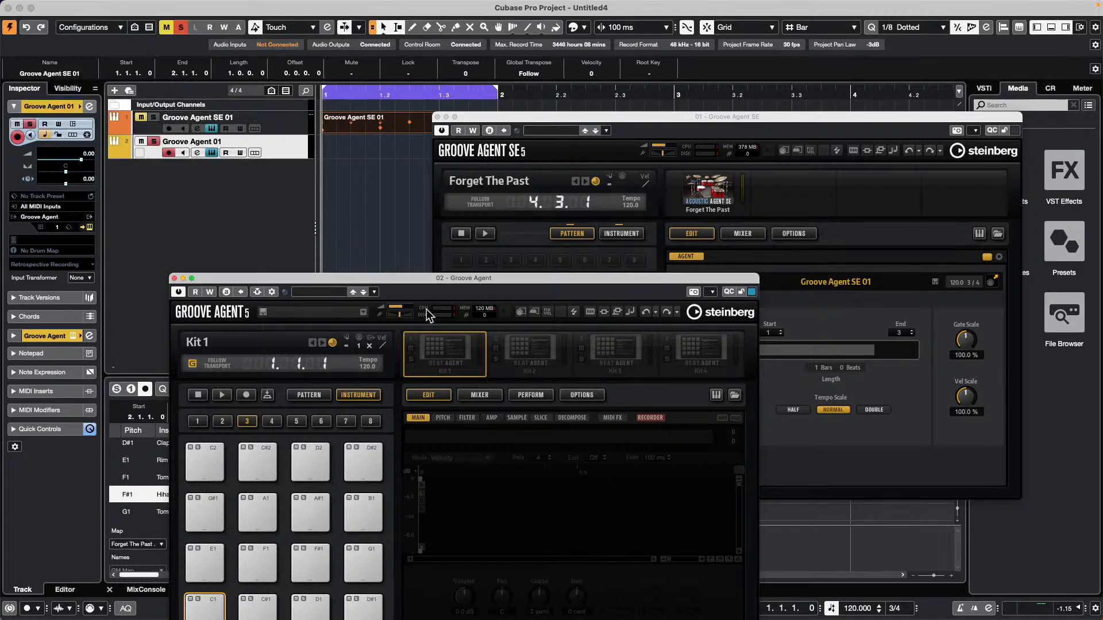
# Load the Dreadlocks kit from Acoustic Agent Vintage Kit into Groove Agent's first kit slot.
pyautogui.rightClick(444, 350)
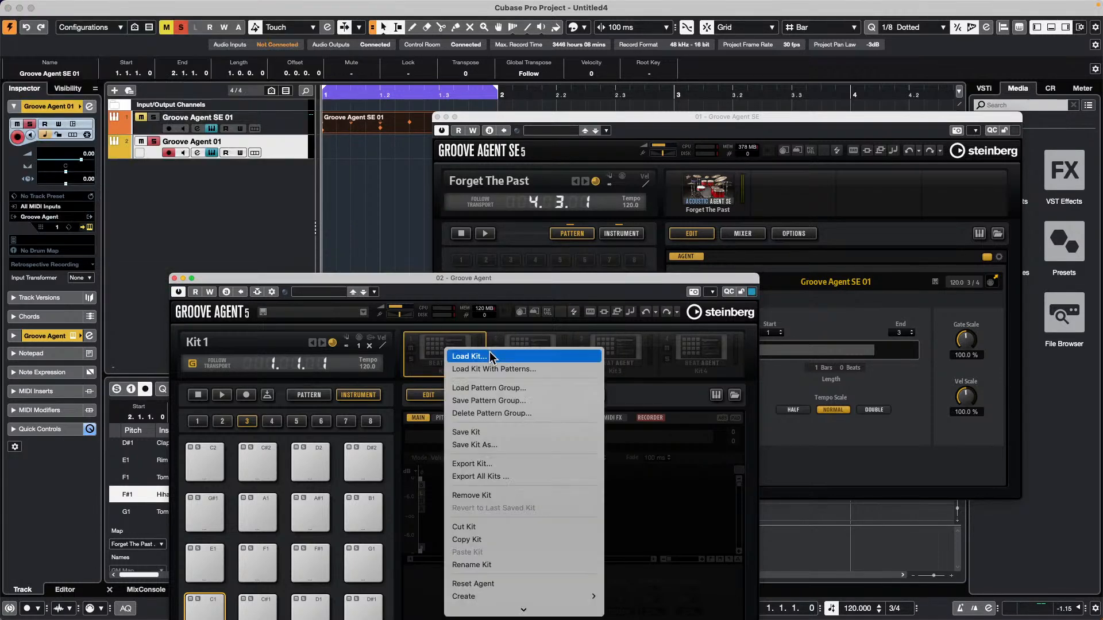
pyautogui.click(490, 357)
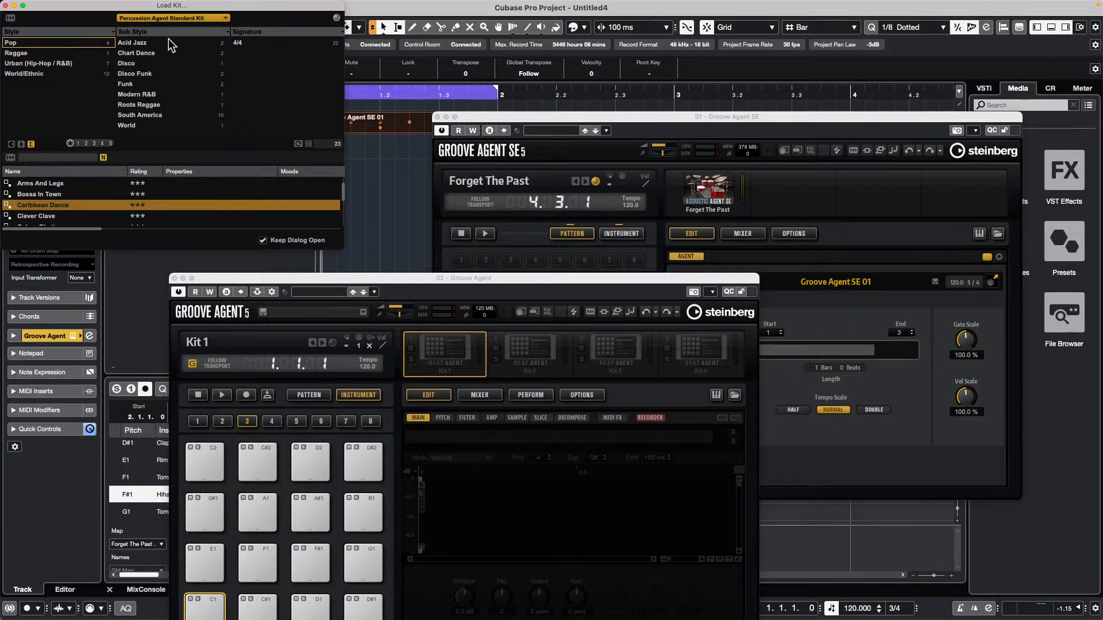
pyautogui.click(171, 19)
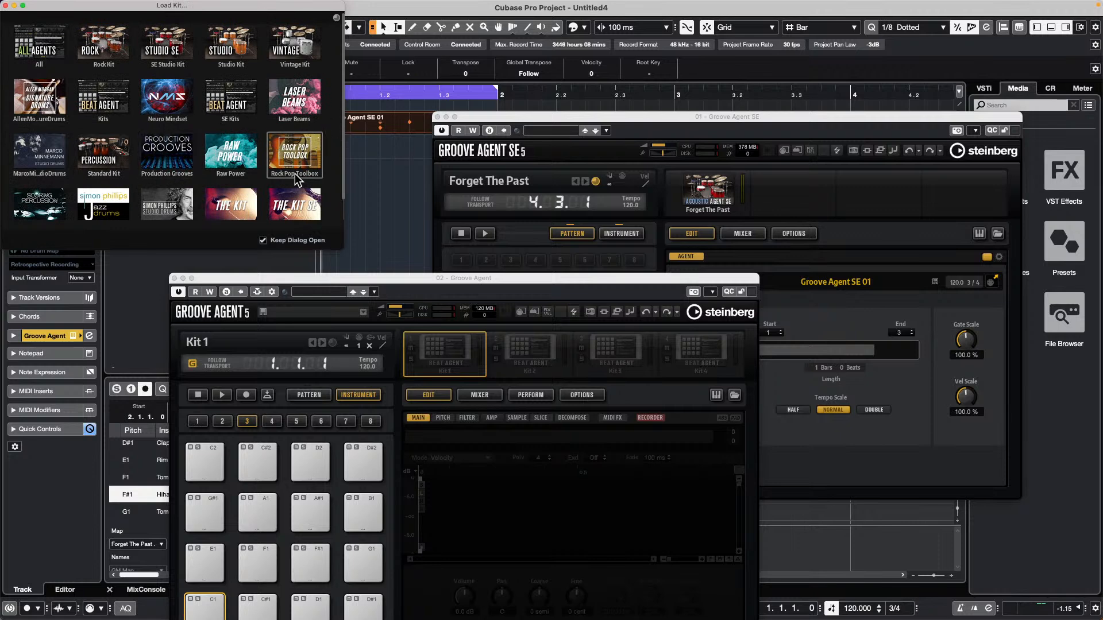
pyautogui.click(303, 49)
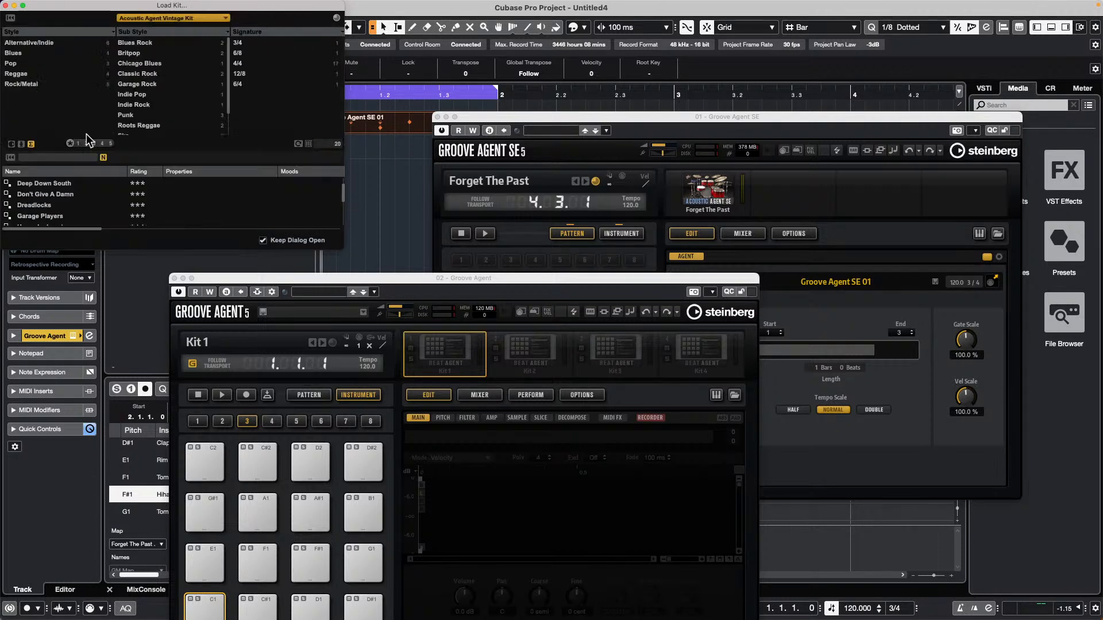
pyautogui.doubleClick(40, 205)
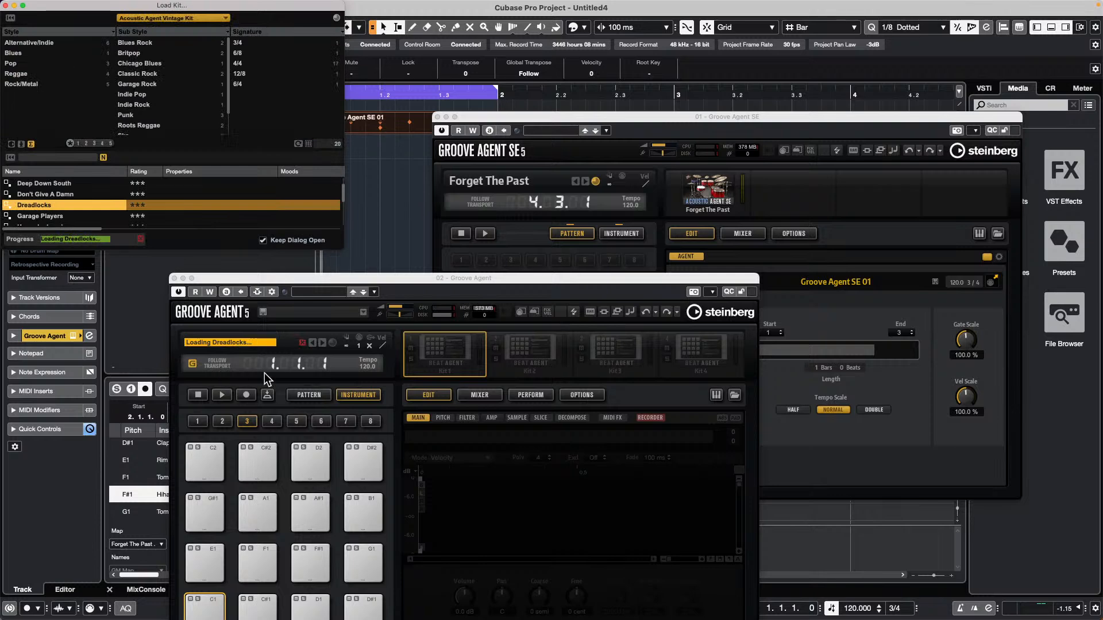
# Show the pattern editor for Groove Agent's Dreadlocks kit and move the plug-in window up so the whole pattern grid is visible.
pyautogui.click(316, 396)
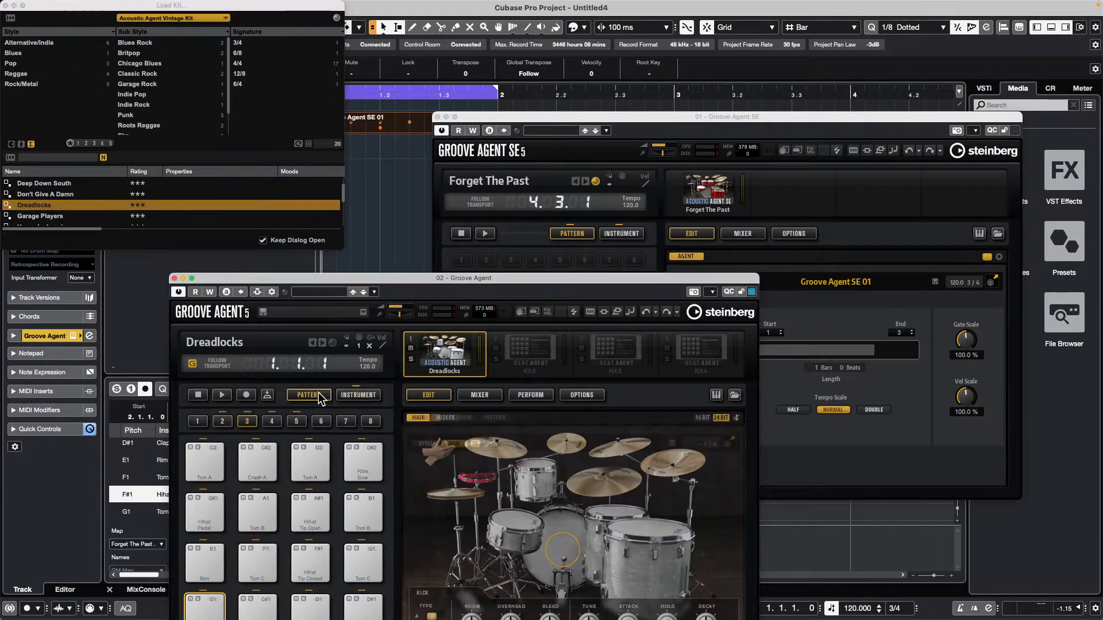
pyautogui.click(495, 419)
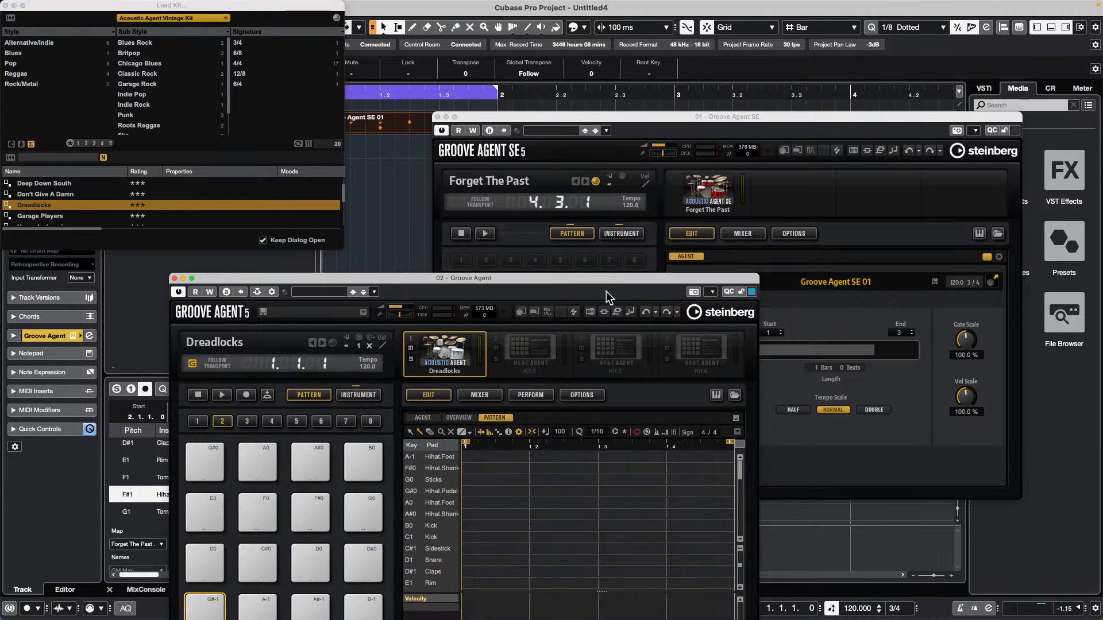
pyautogui.moveTo(605, 277); pyautogui.dragTo(558, 188)
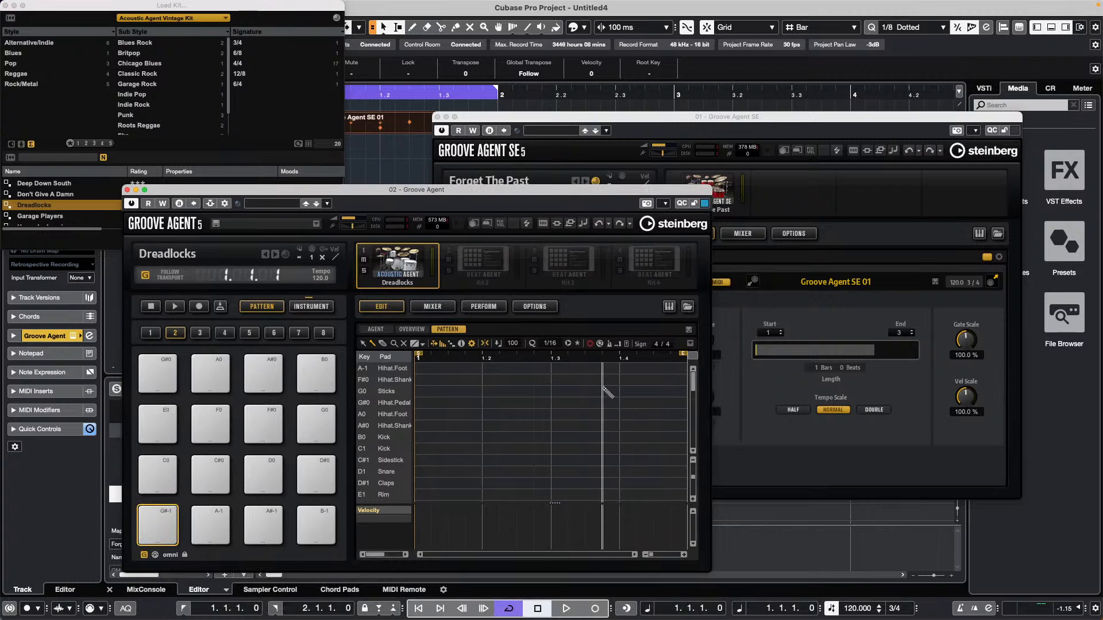
# Set the pattern's signature to 3/4 and place a B0 kick on beat 1 and C#1 sidesticks on beats 2 and 3.
pyautogui.doubleClick(657, 344)
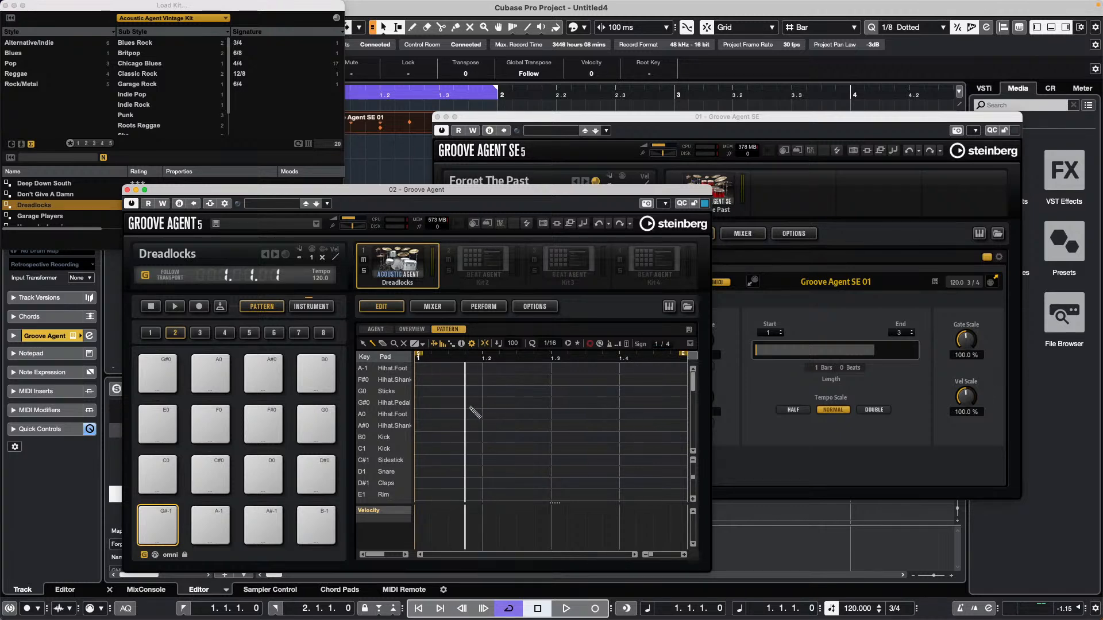
pyautogui.click(418, 437)
pyautogui.click(482, 460)
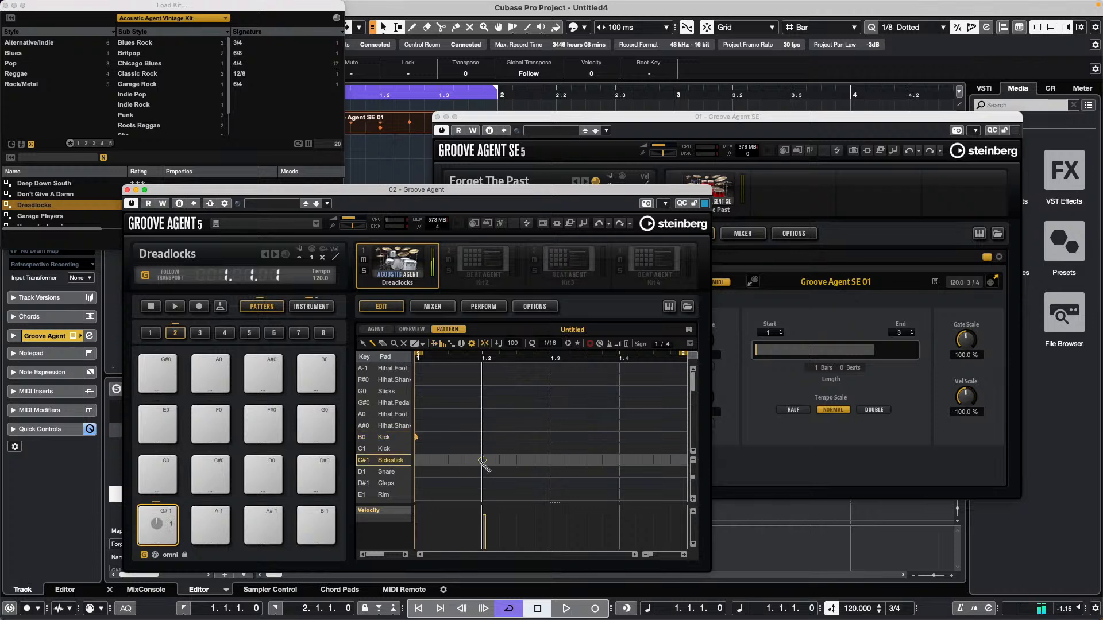
pyautogui.click(551, 460)
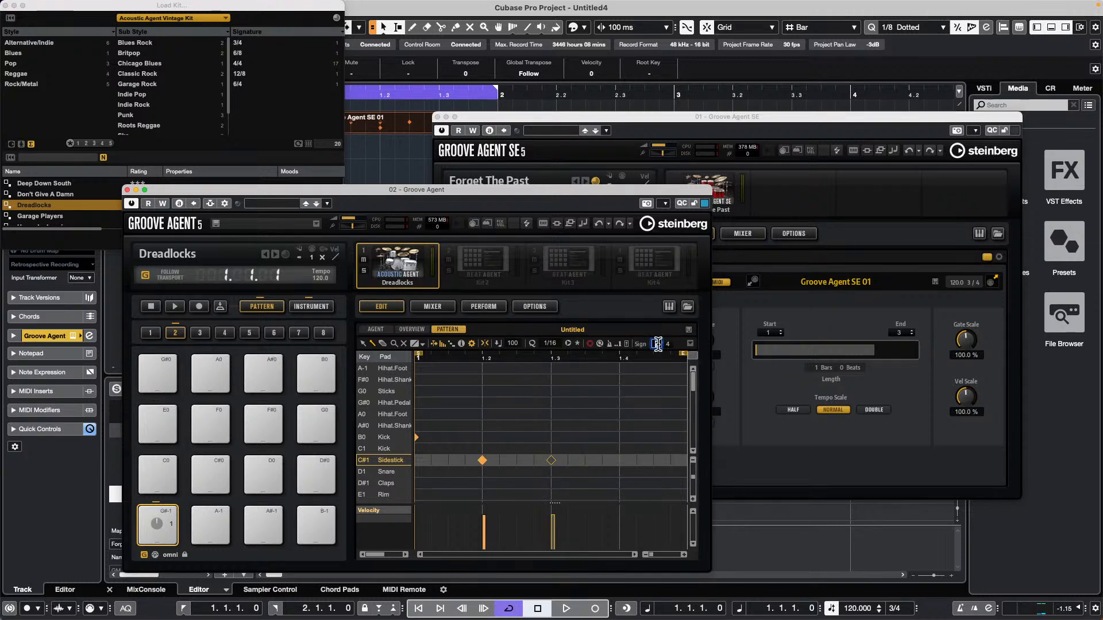
pyautogui.press('Return')
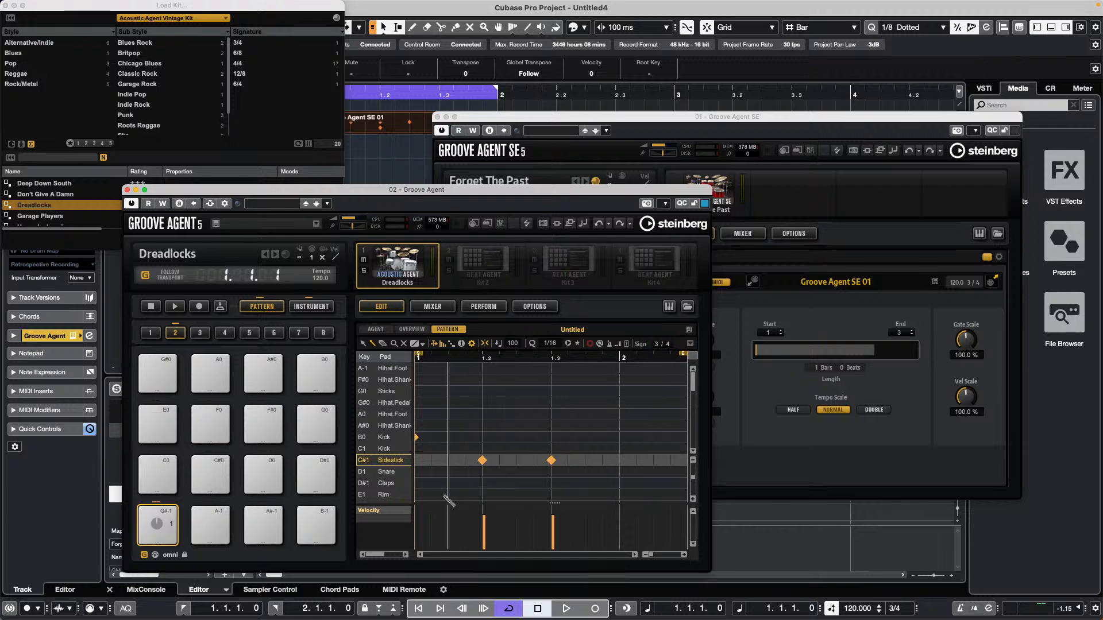
# Add a clap on beat 3 and sixteenth-note Hihat.Pedal hits with varied velocities, auditioning the pattern from the G#-1 pad.
pyautogui.click(552, 482)
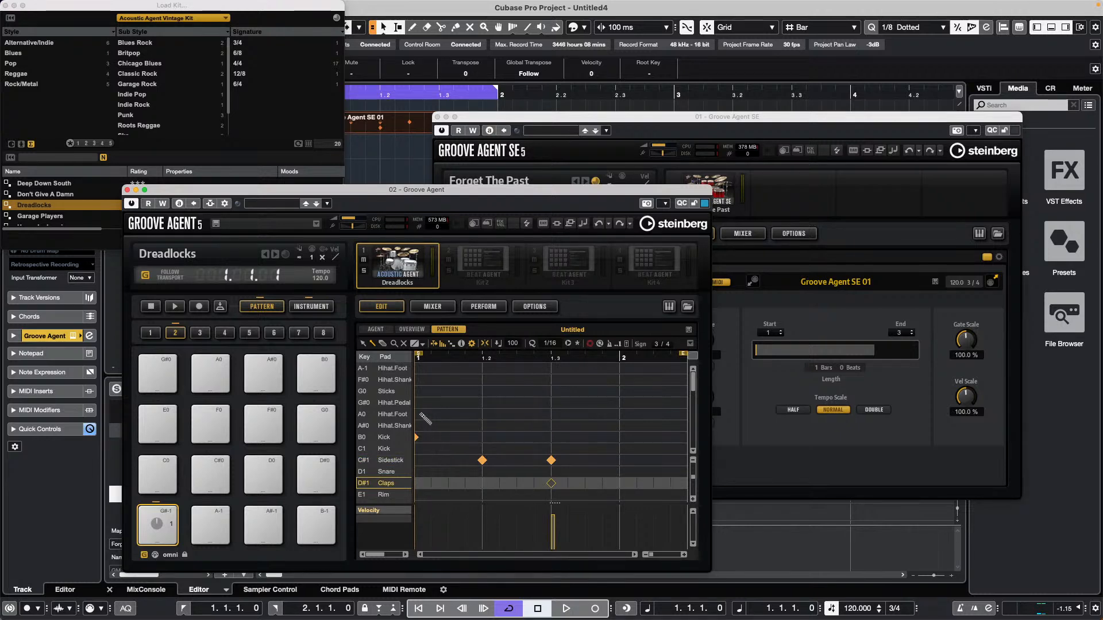
pyautogui.moveTo(419, 403); pyautogui.dragTo(551, 403)
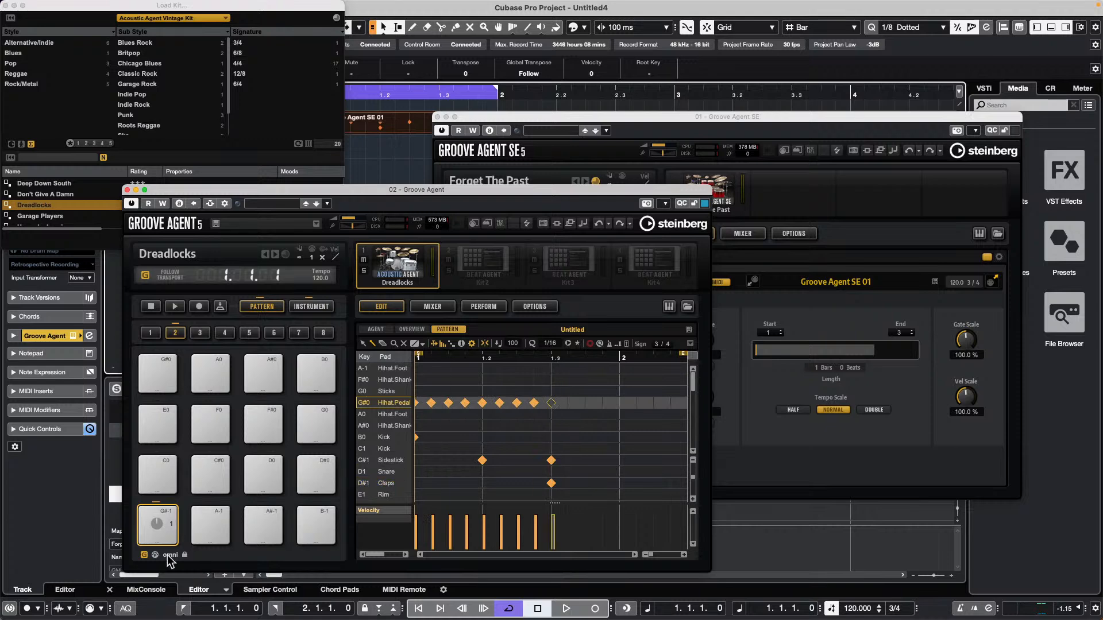
pyautogui.click(152, 518)
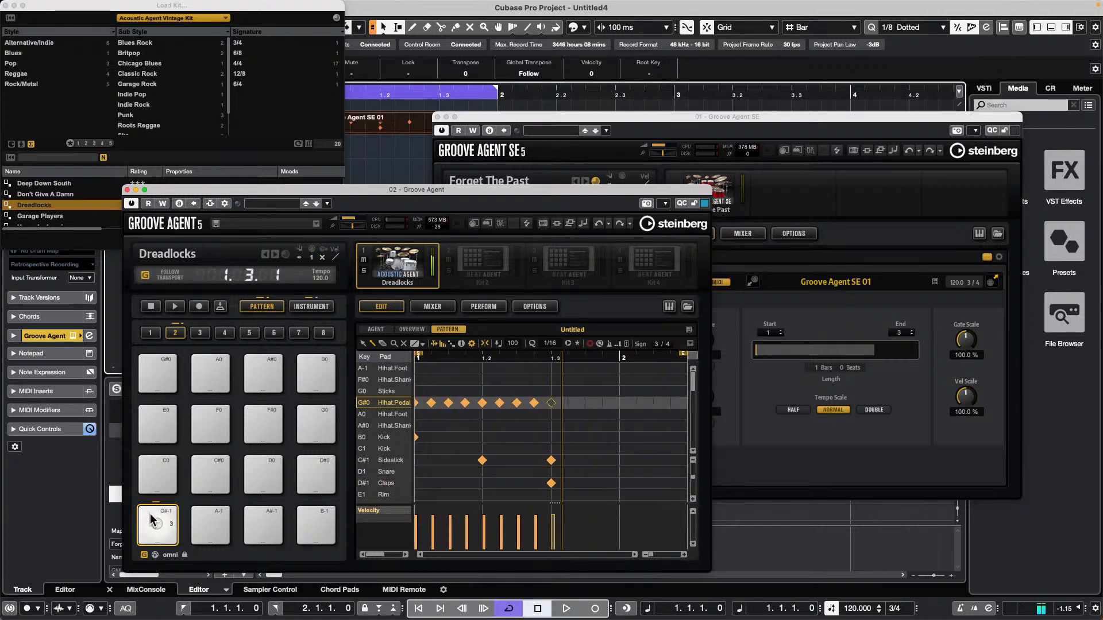
pyautogui.moveTo(570, 407); pyautogui.dragTo(610, 404)
pyautogui.moveTo(582, 528); pyautogui.dragTo(496, 544)
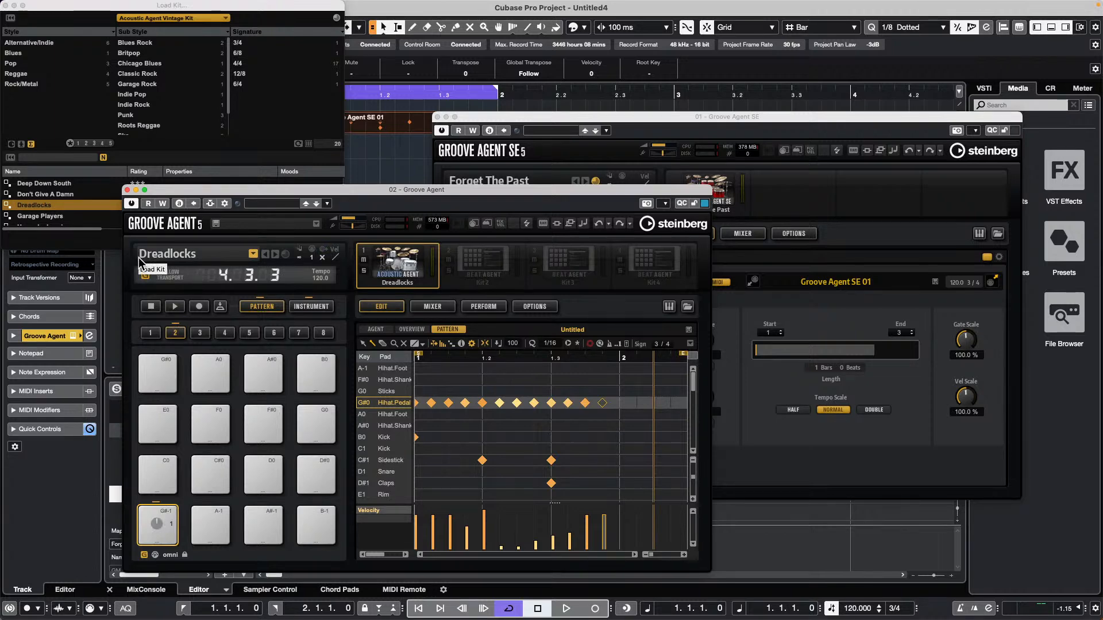
# Close the Load Kit dialog and both the Groove Agent and Groove Agent SE windows.
pyautogui.click(7, 5)
pyautogui.click(127, 191)
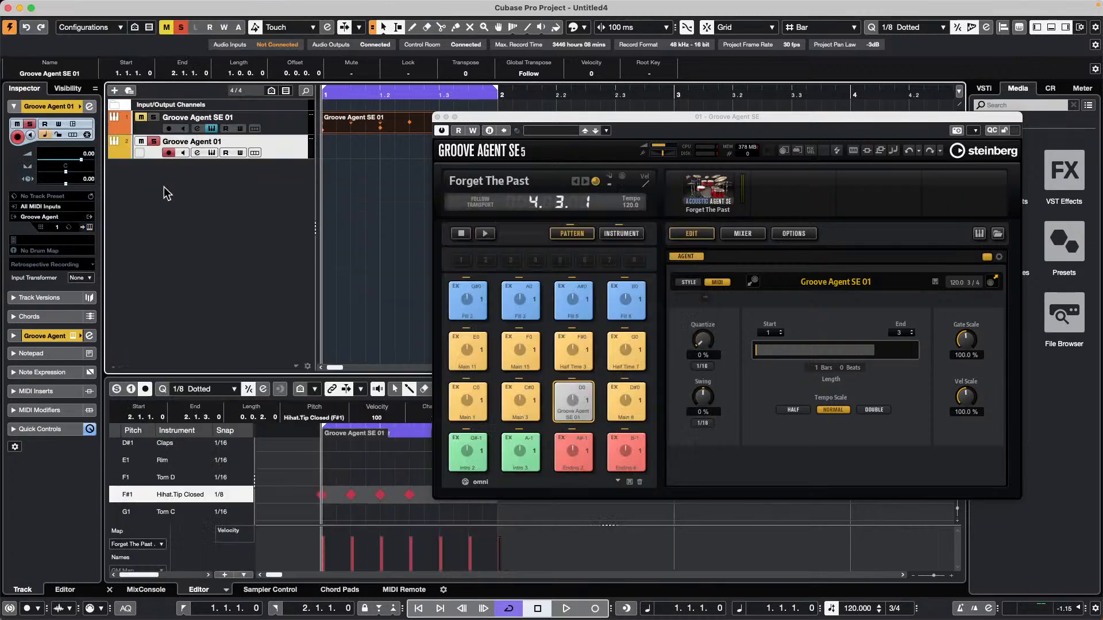
pyautogui.click(437, 116)
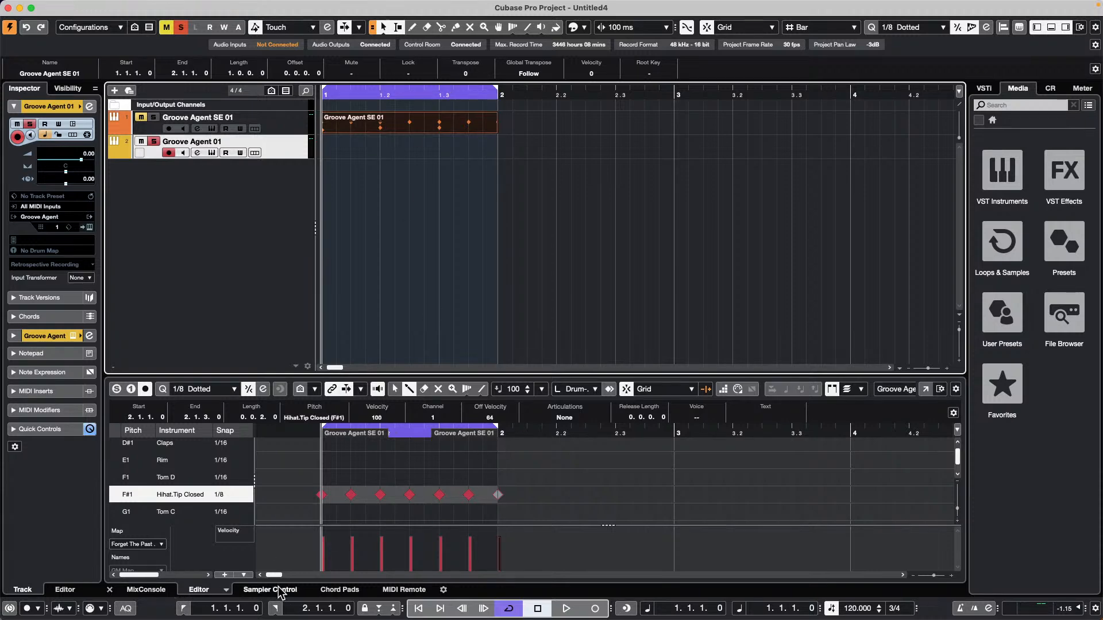
# Open the connected Nektar P4 surface in MIDI Remote and check its entry in the MIDI Remote Manager.
pyautogui.click(404, 590)
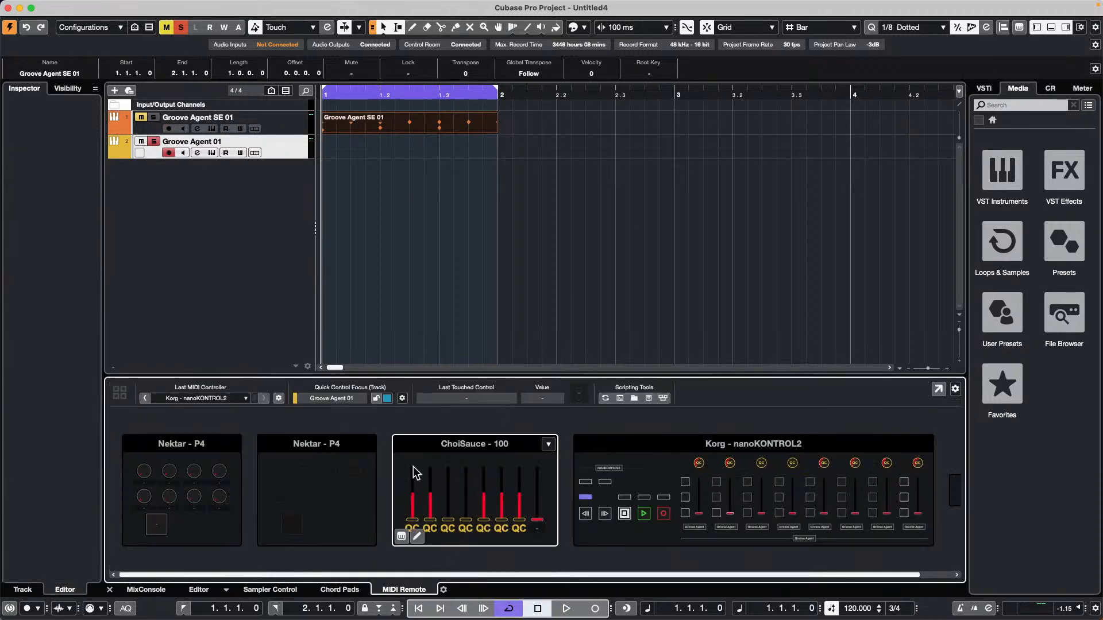
pyautogui.click(217, 520)
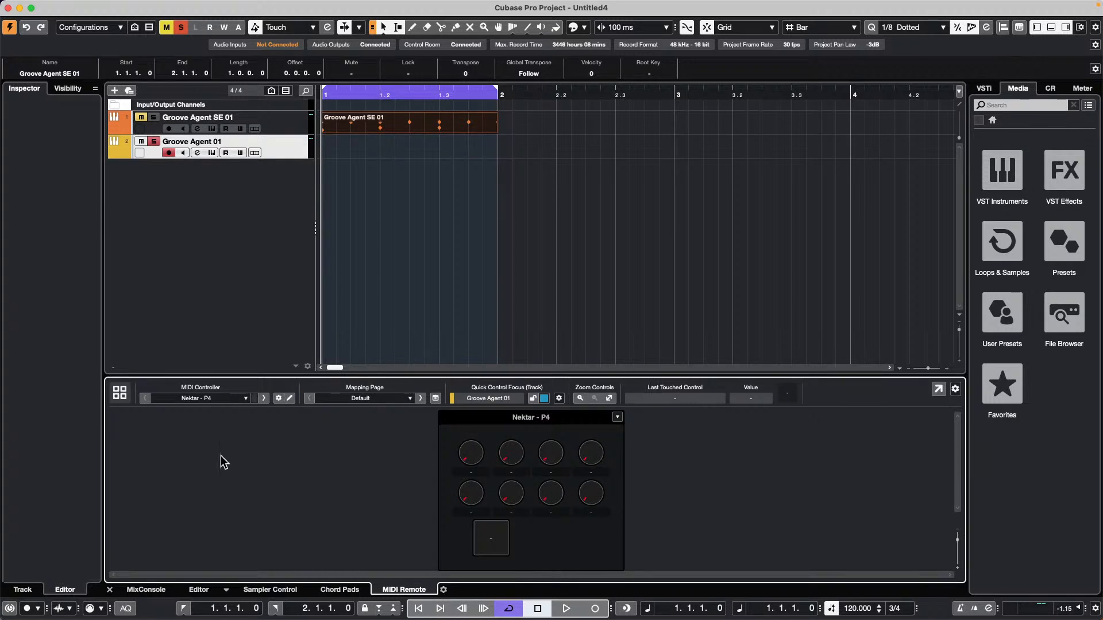
pyautogui.click(279, 398)
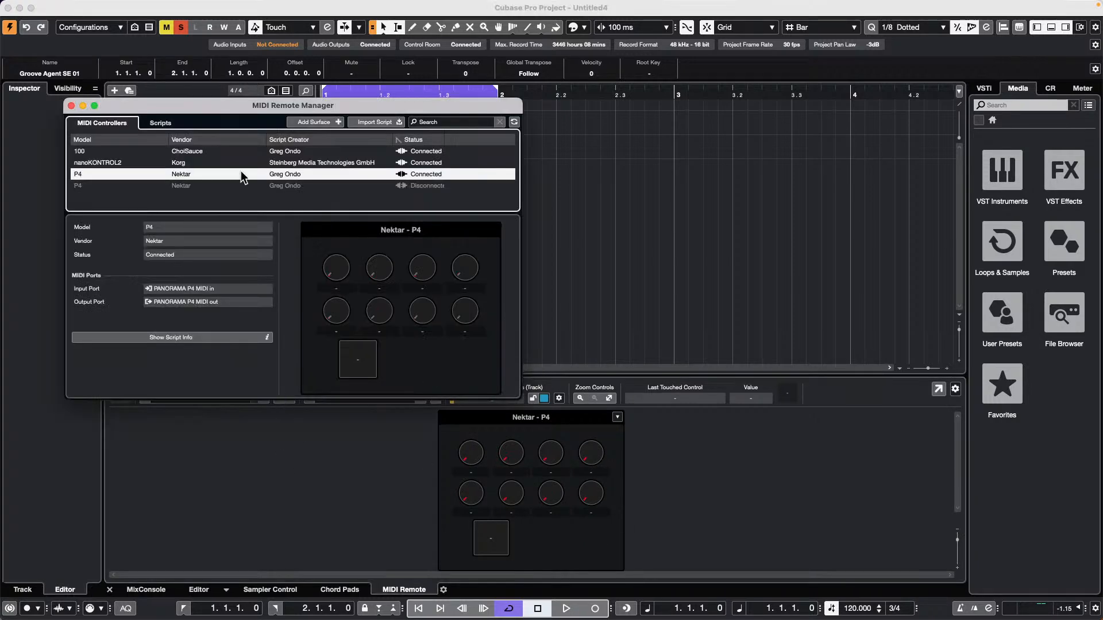
pyautogui.click(95, 105)
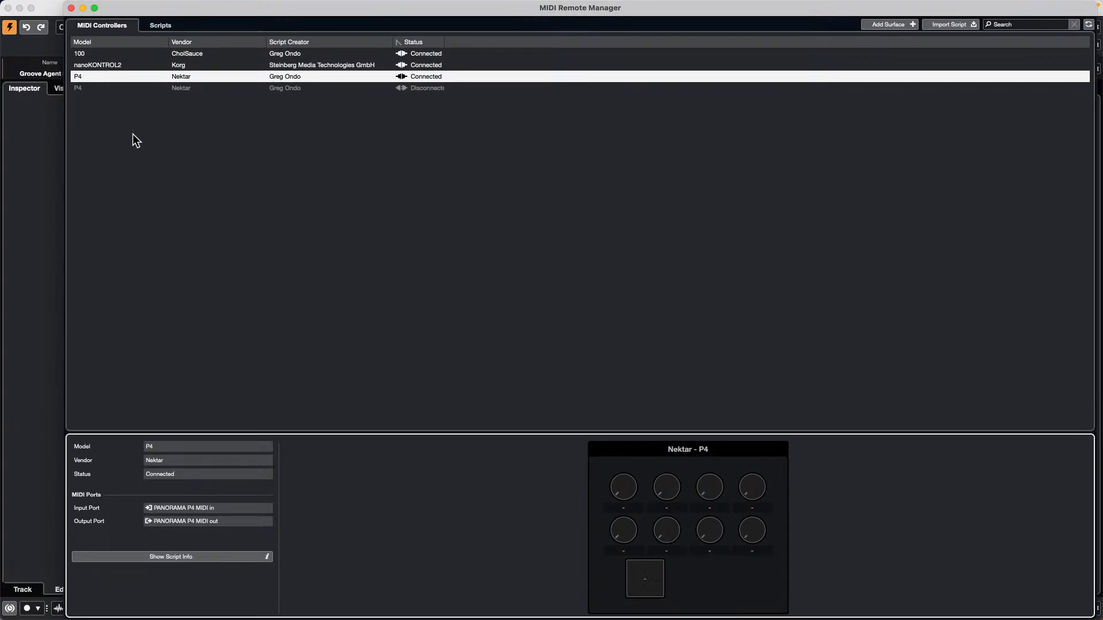
pyautogui.click(71, 8)
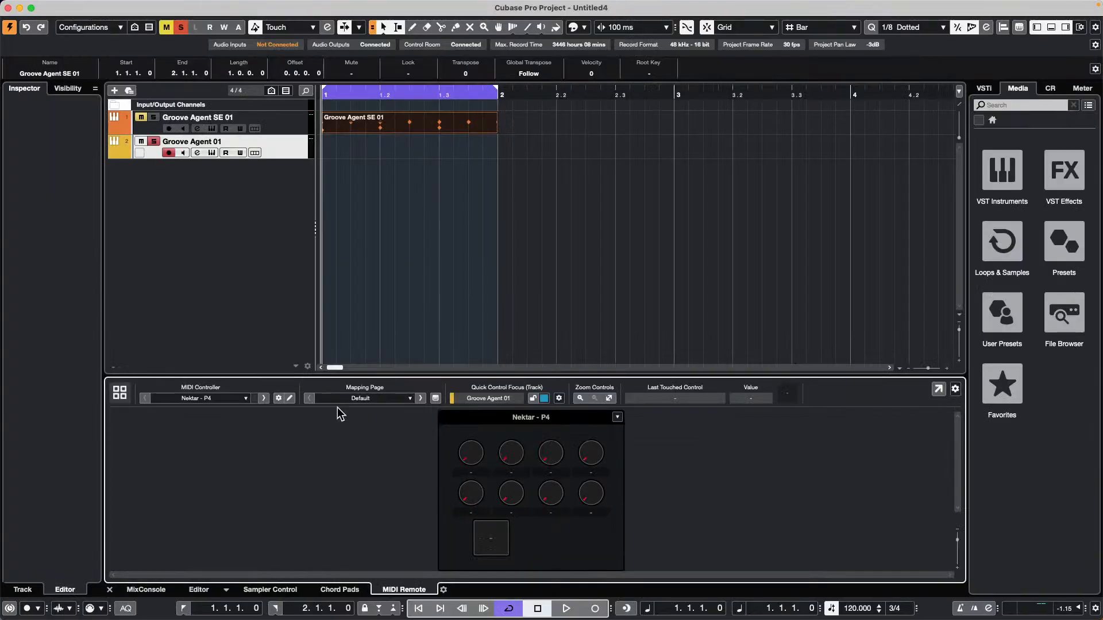
# Edit the Nektar P4 surface and change the fourth control in the second row, CC 55, from a knob to a trigger pad.
pyautogui.click(291, 399)
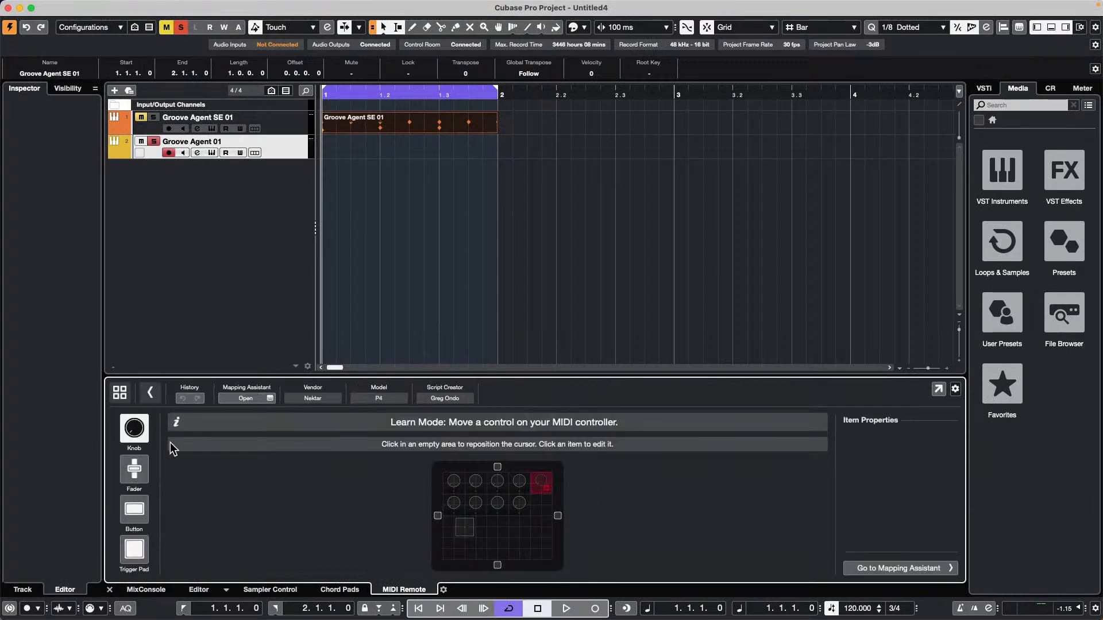
pyautogui.click(129, 548)
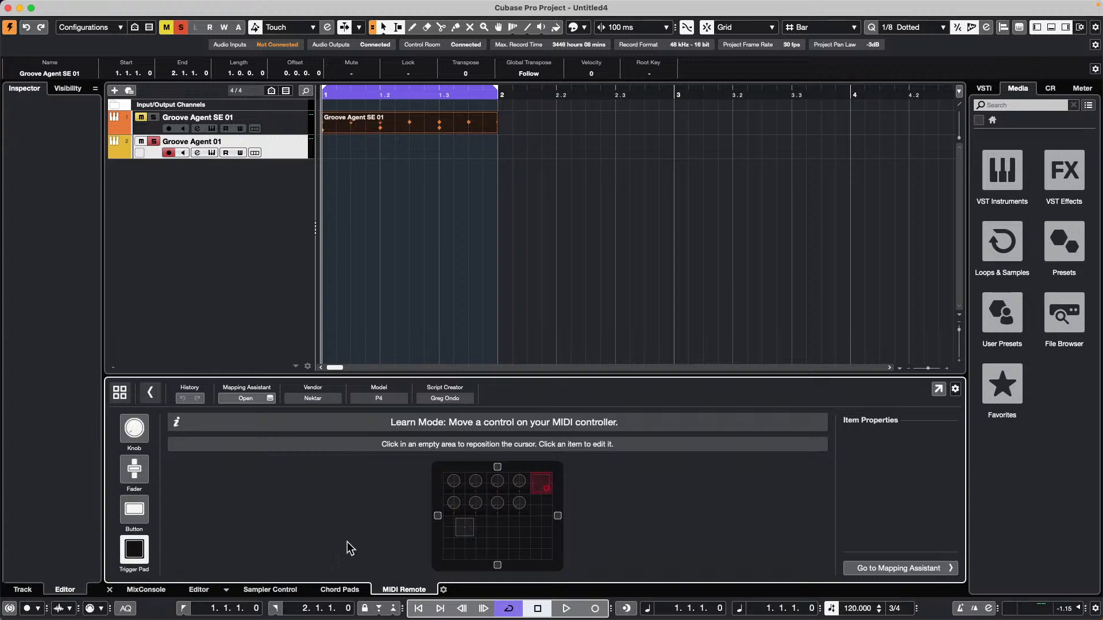
pyautogui.click(467, 529)
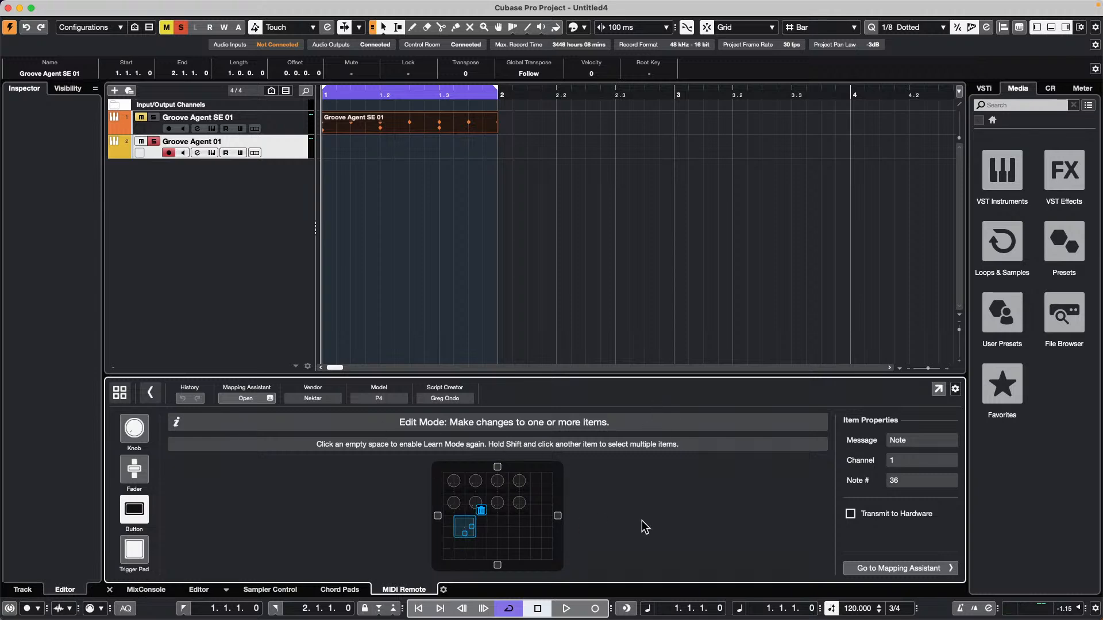
pyautogui.click(147, 497)
pyautogui.click(466, 548)
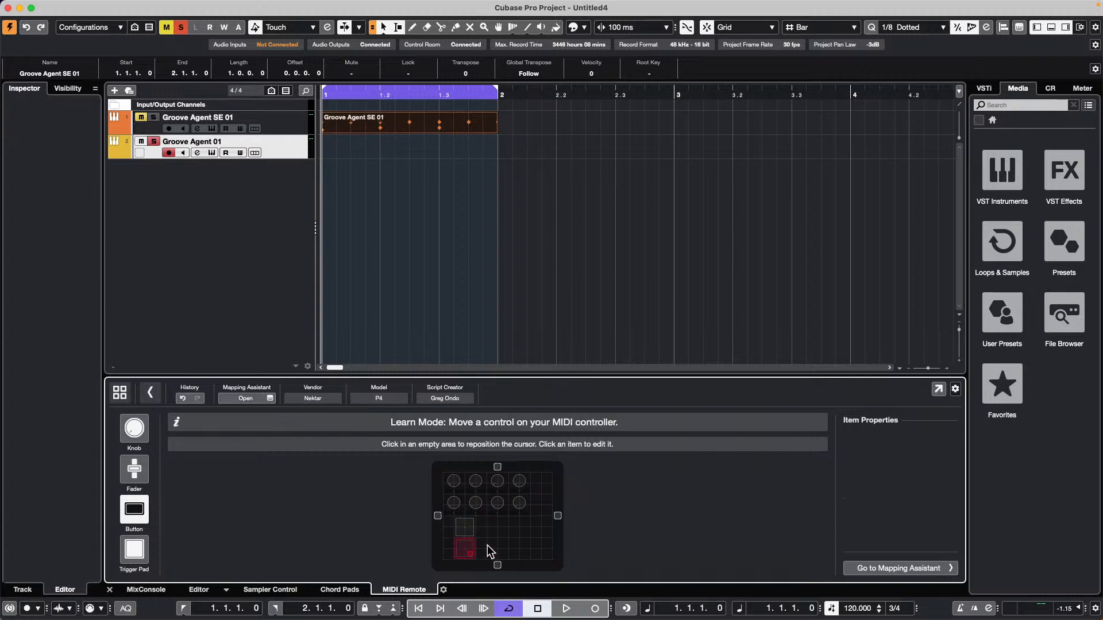
pyautogui.click(131, 552)
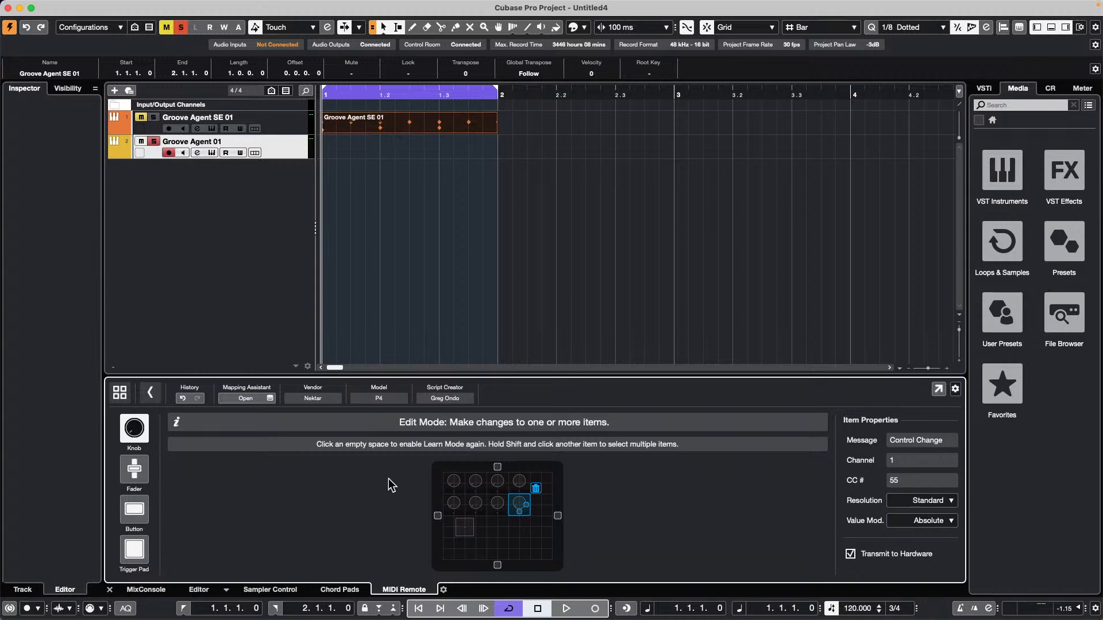
pyautogui.click(134, 549)
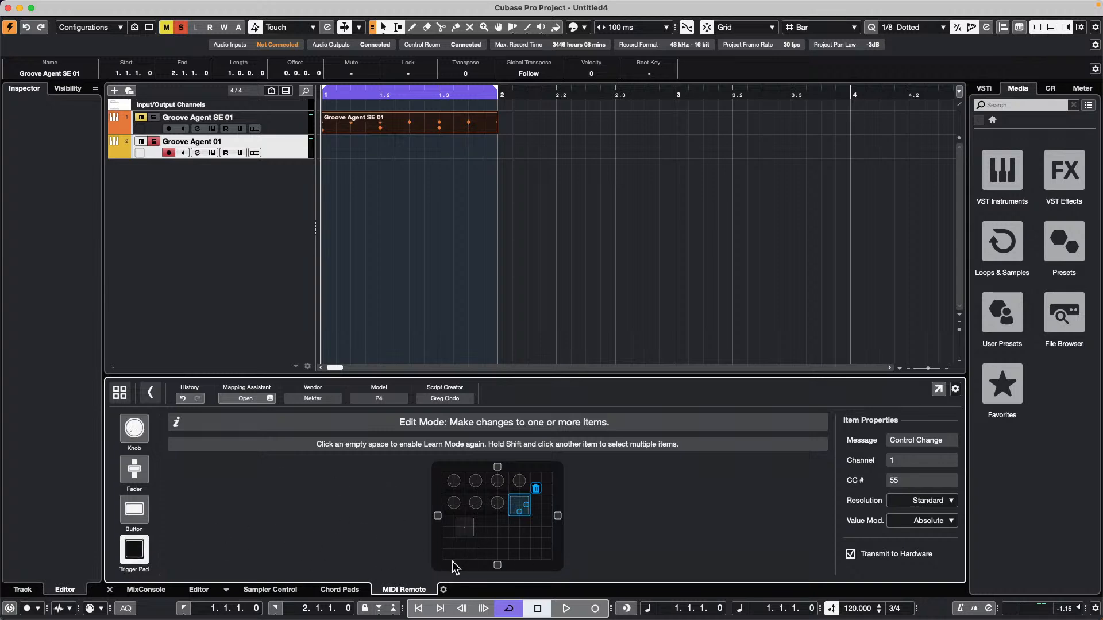
# Open the MIDI Remote surface editor in its own window and select the note 36 pad below the knobs.
pyautogui.click(939, 390)
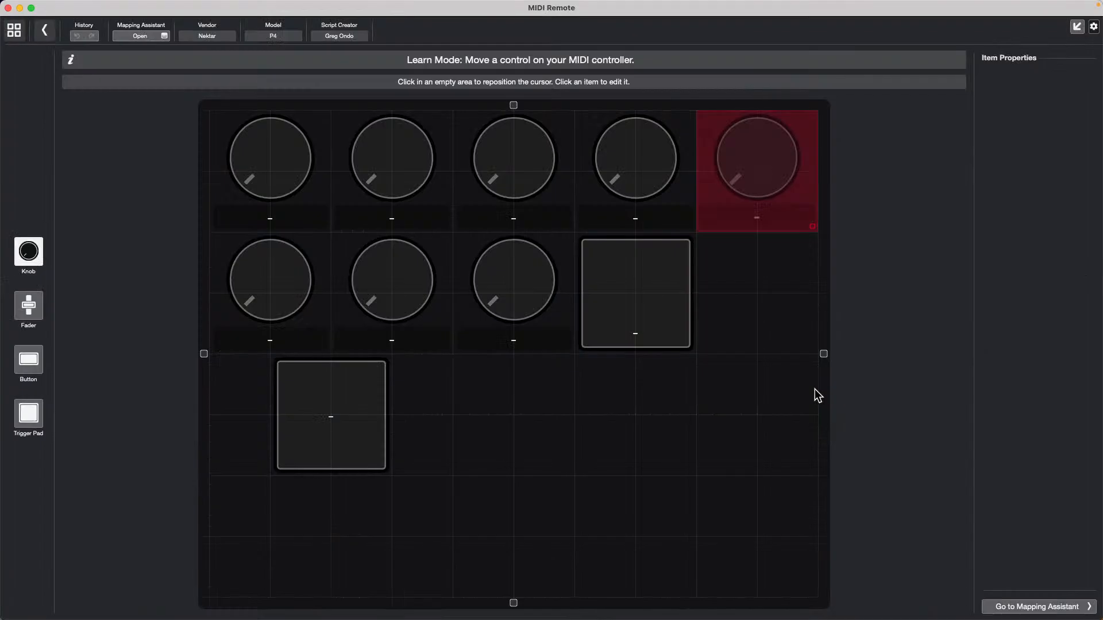
pyautogui.click(29, 428)
pyautogui.click(315, 397)
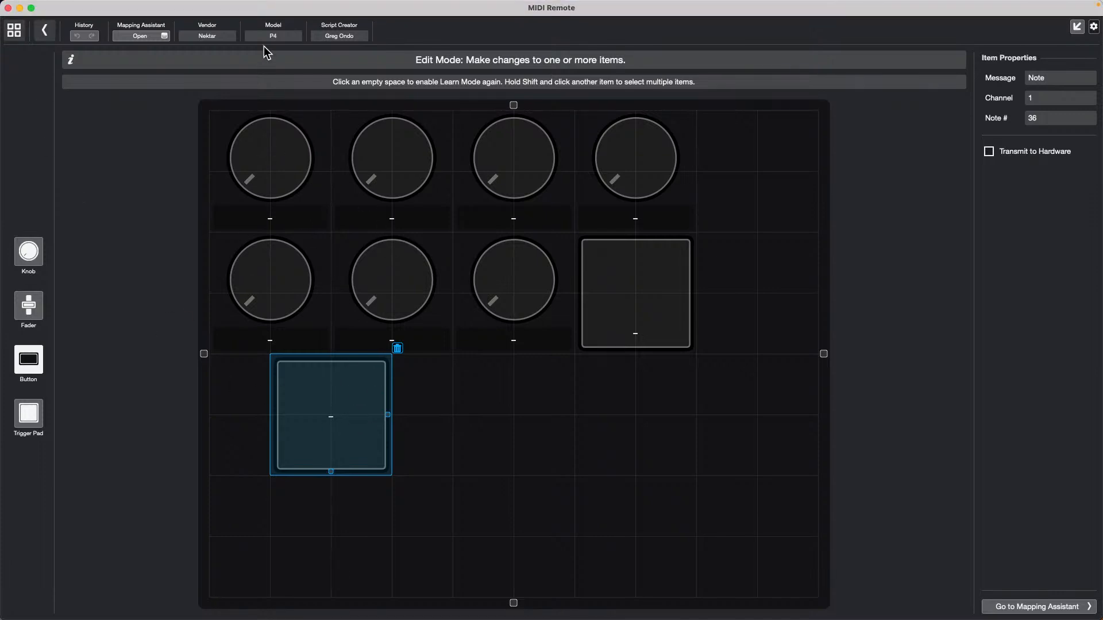
# Examine the Mapping Assistant's Functions Browser for the P4's first knob, looking through the Key Commands categories, and close the assistant.
pyautogui.click(165, 36)
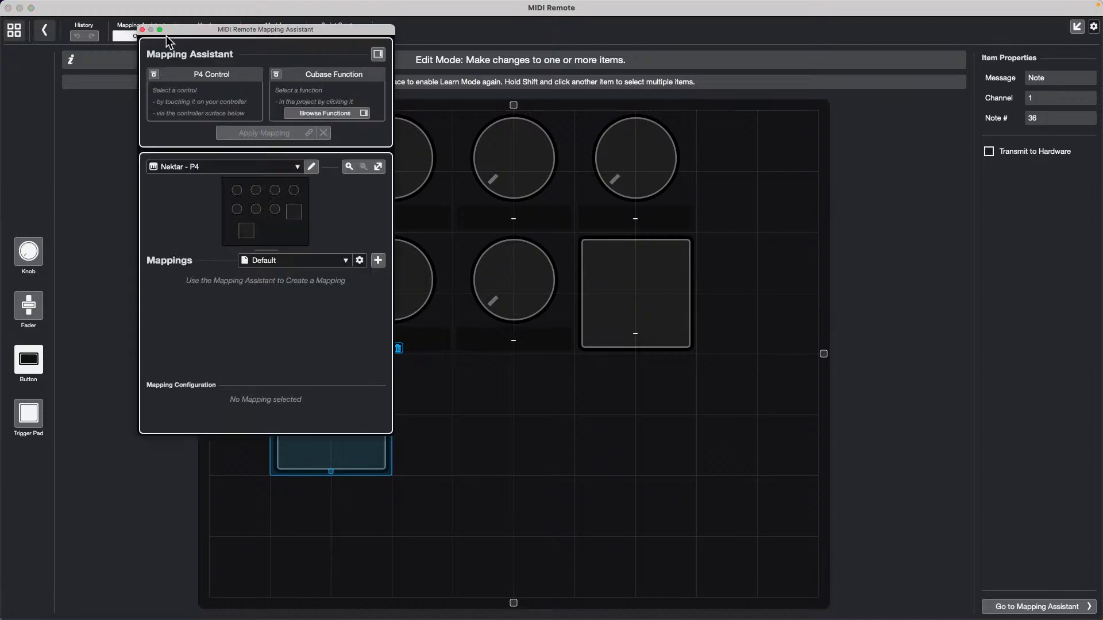
pyautogui.click(378, 54)
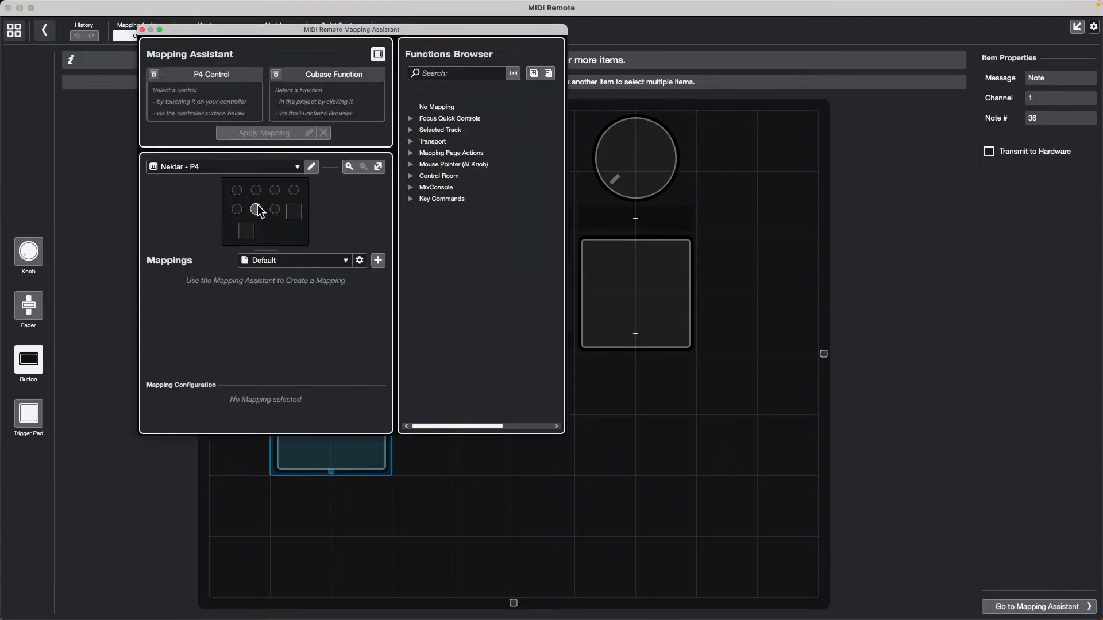
pyautogui.click(236, 190)
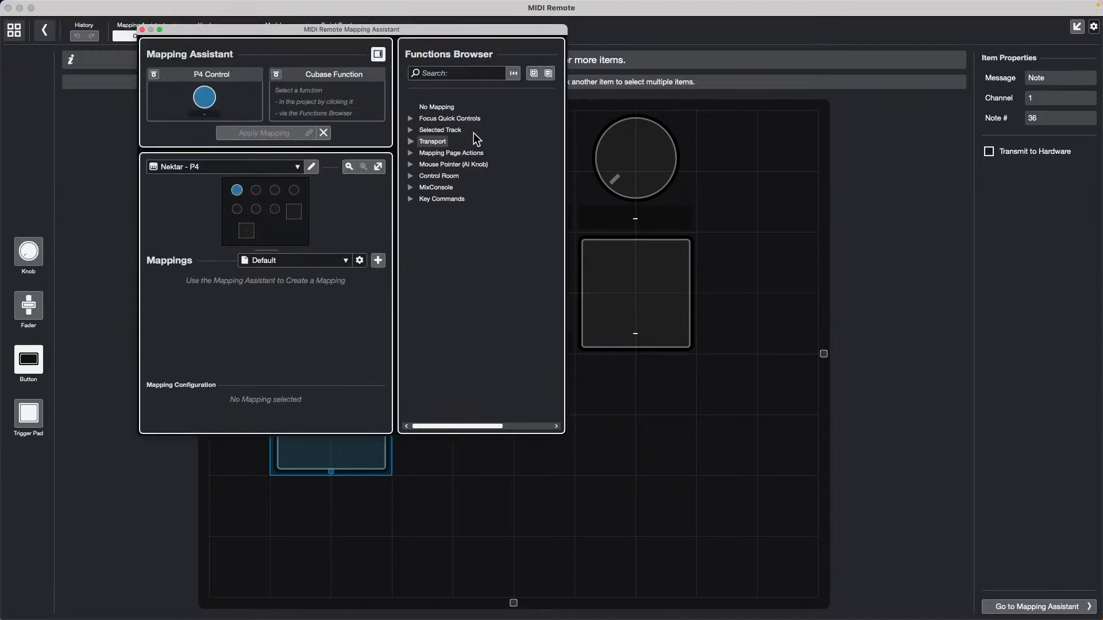
pyautogui.click(412, 200)
pyautogui.click(464, 267)
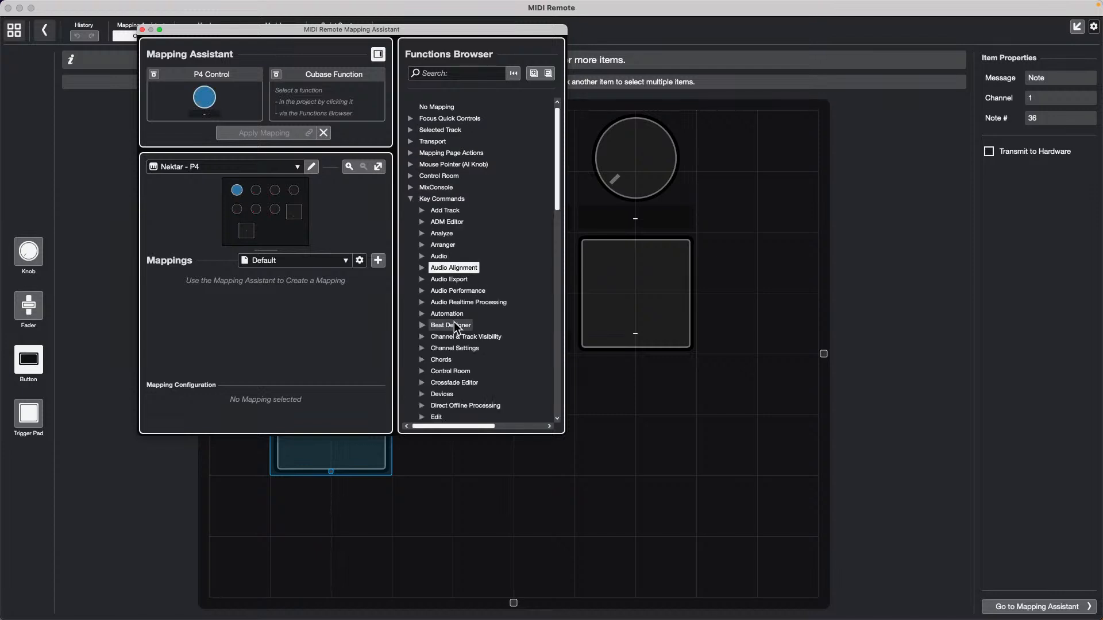
pyautogui.scroll(-5, 454, 321)
pyautogui.scroll(-4, 456, 324)
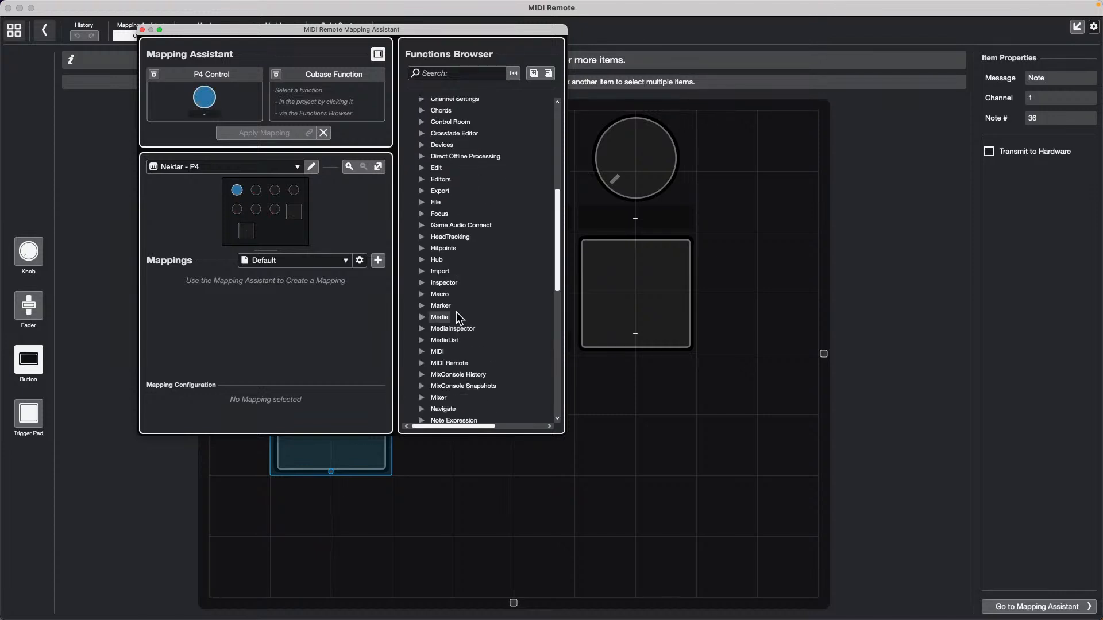
pyautogui.click(421, 295)
pyautogui.scroll(-10, 471, 361)
pyautogui.scroll(15, 470, 361)
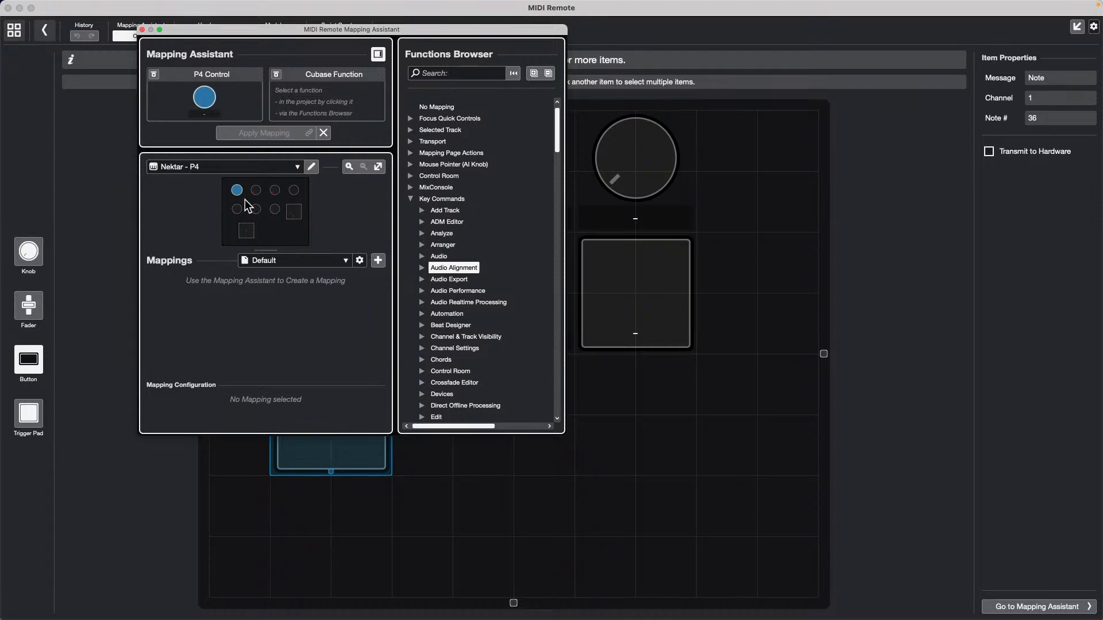
pyautogui.click(143, 29)
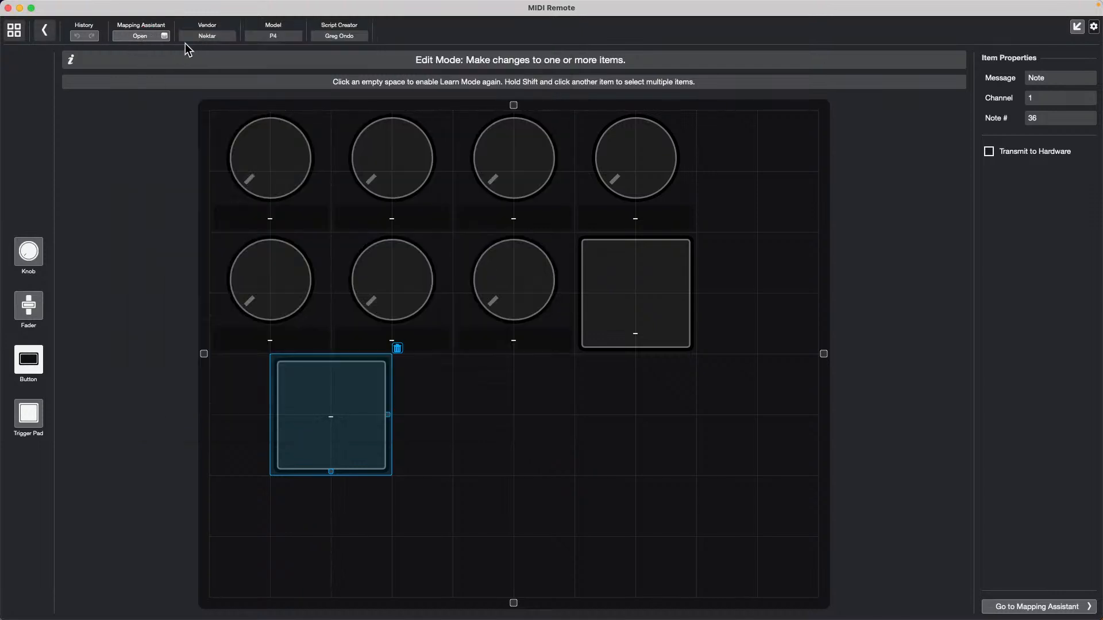
# Leave the surface editor and view the overview of all MIDI Remote controllers.
pyautogui.click(16, 30)
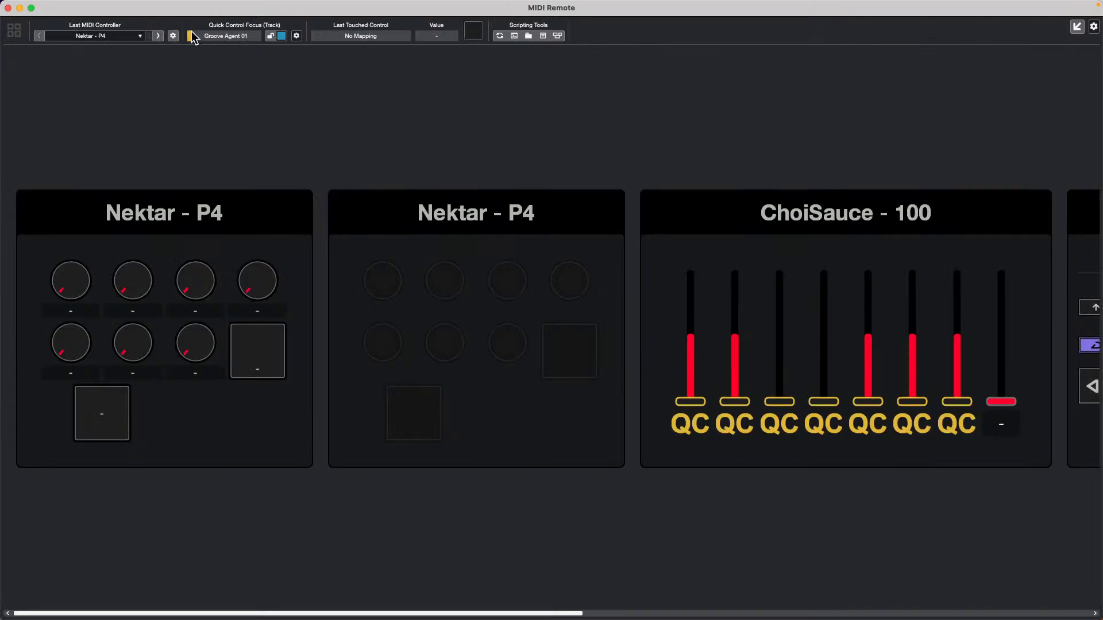
pyautogui.moveTo(246, 230)
pyautogui.click(172, 36)
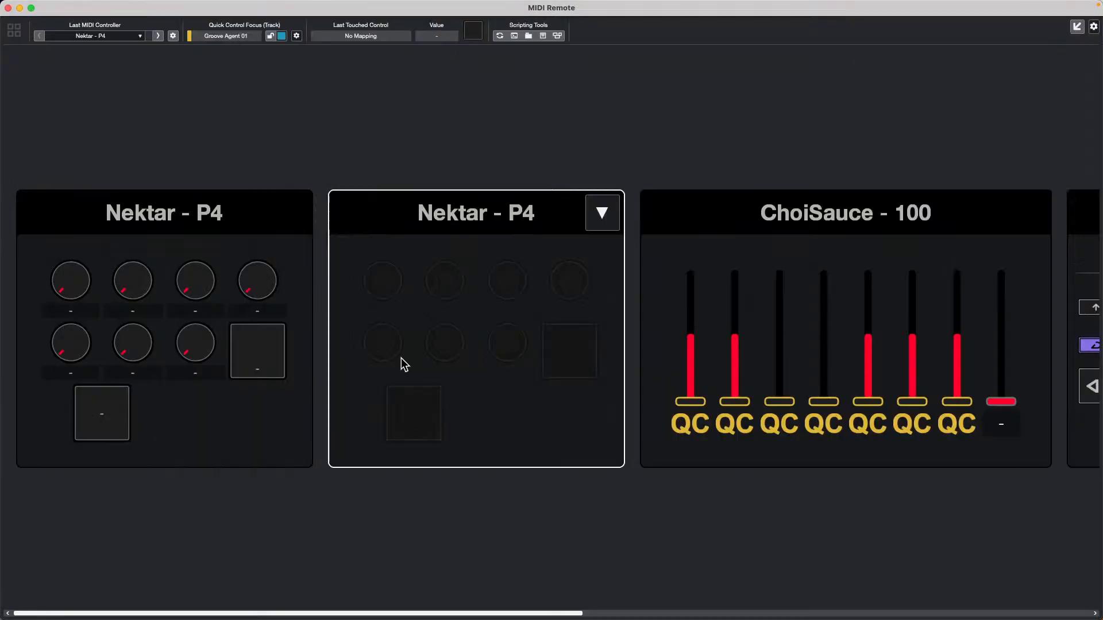
# Close the separate MIDI Remote window and display the overview of all controllers within the project window.
pyautogui.click(71, 8)
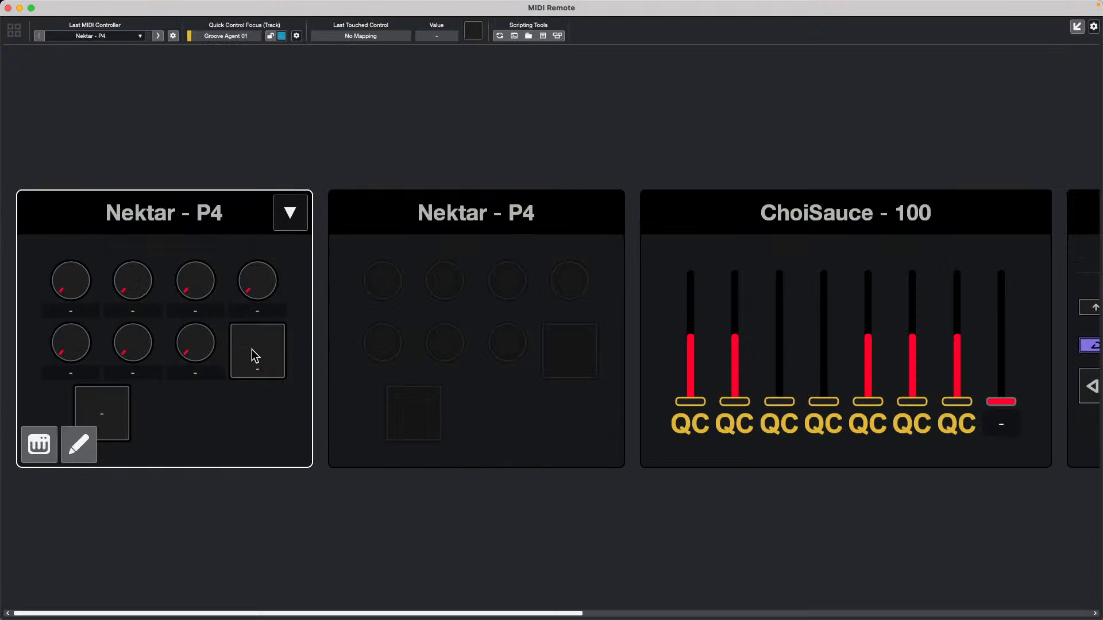
pyautogui.click(252, 350)
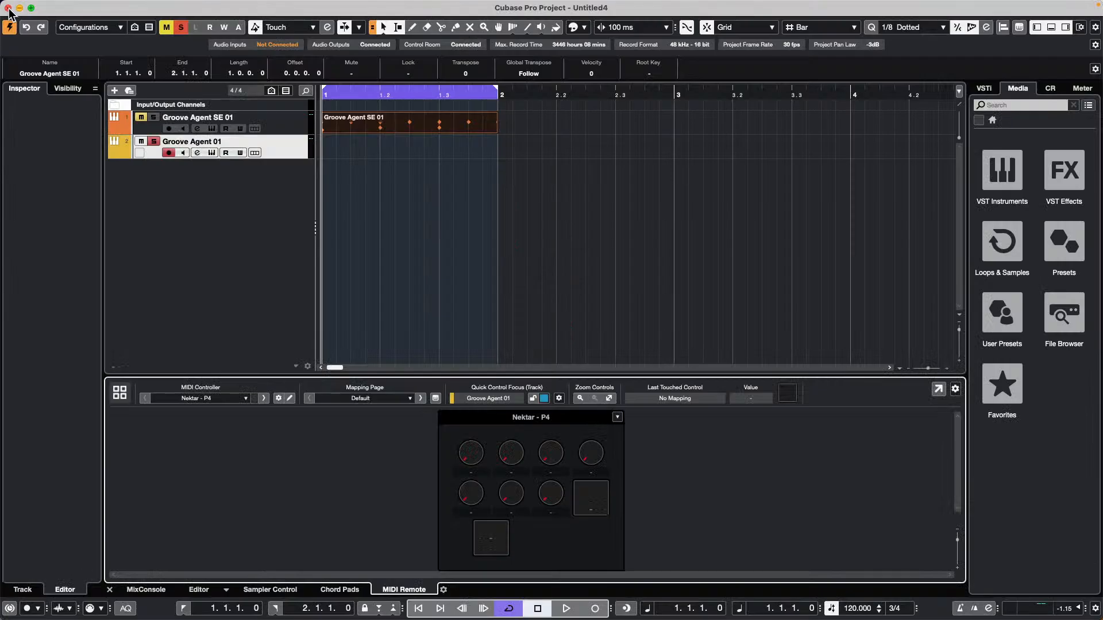
pyautogui.click(8, 7)
pyautogui.click(119, 392)
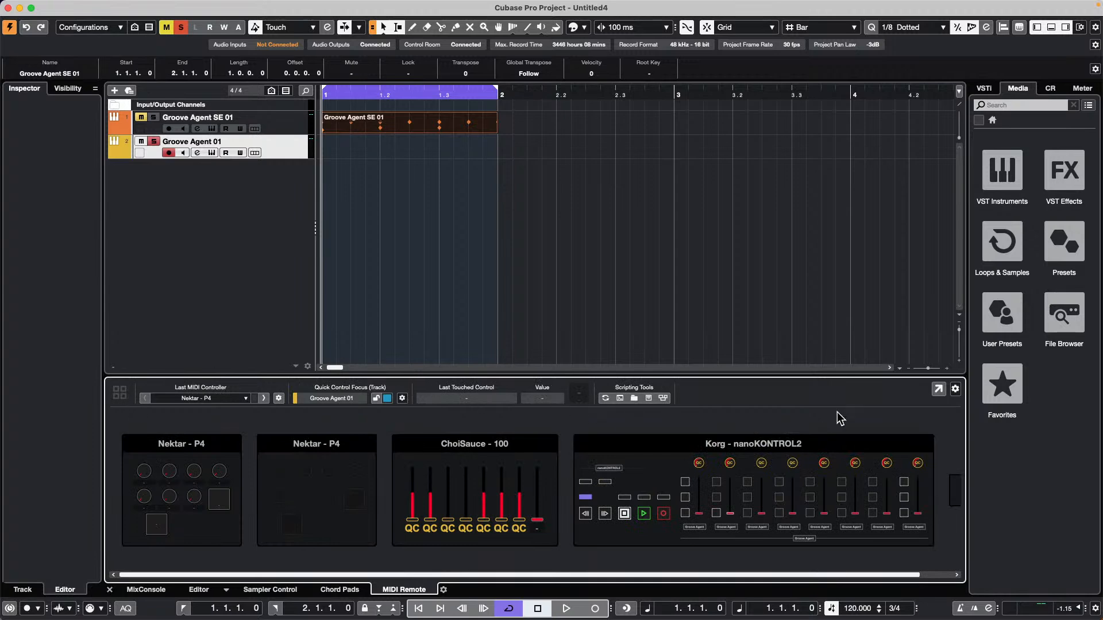
# Browse the Bloom set in Loops & Samples and place a Vocals_108_G#m_Adlibs_07_AKB loop on a new audio track at bar 2.
pyautogui.click(1018, 92)
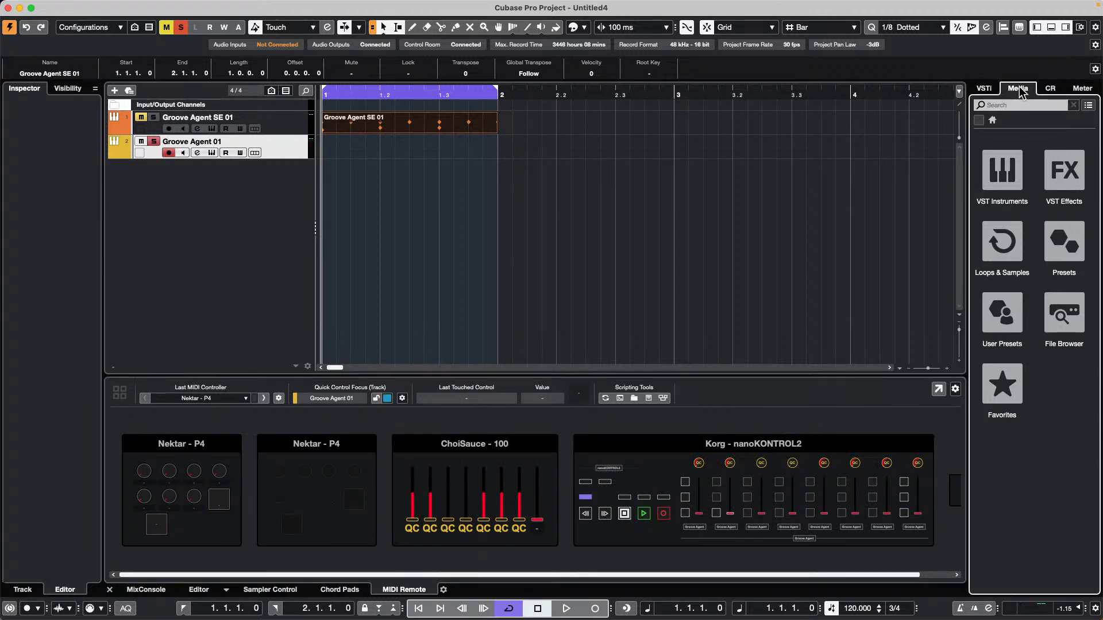
pyautogui.click(1006, 253)
pyautogui.click(1010, 322)
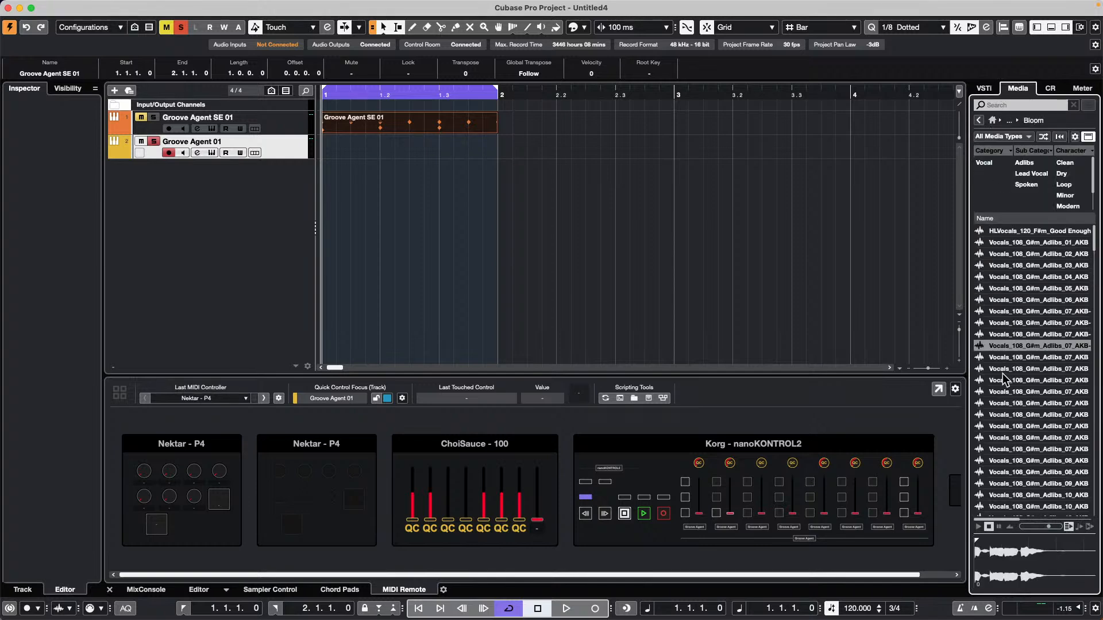
pyautogui.scroll(3, 1012, 356)
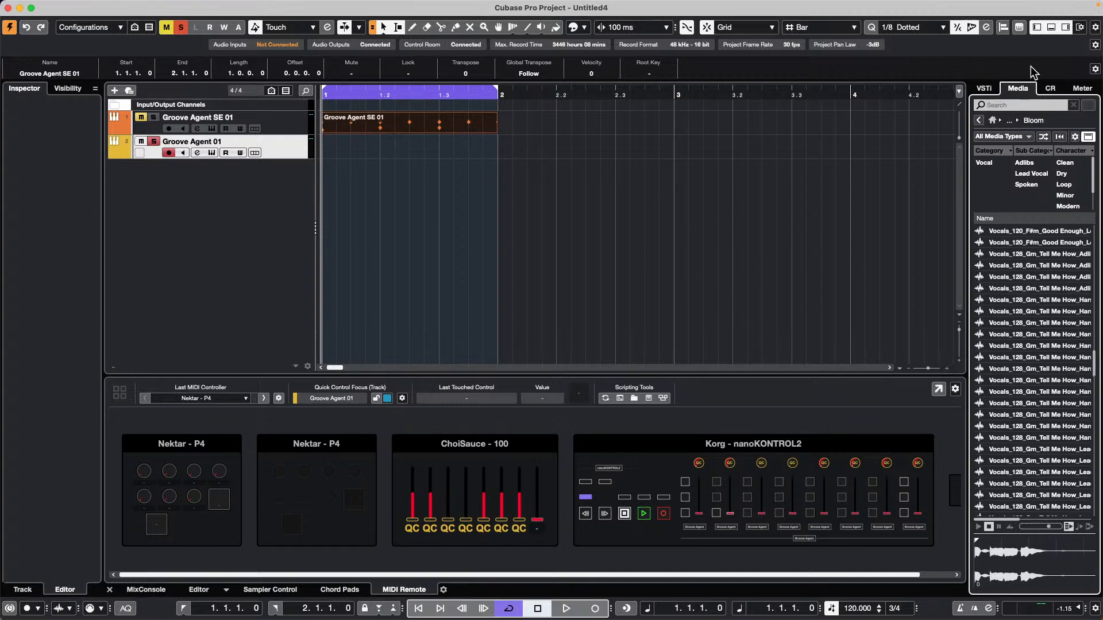
pyautogui.click(984, 88)
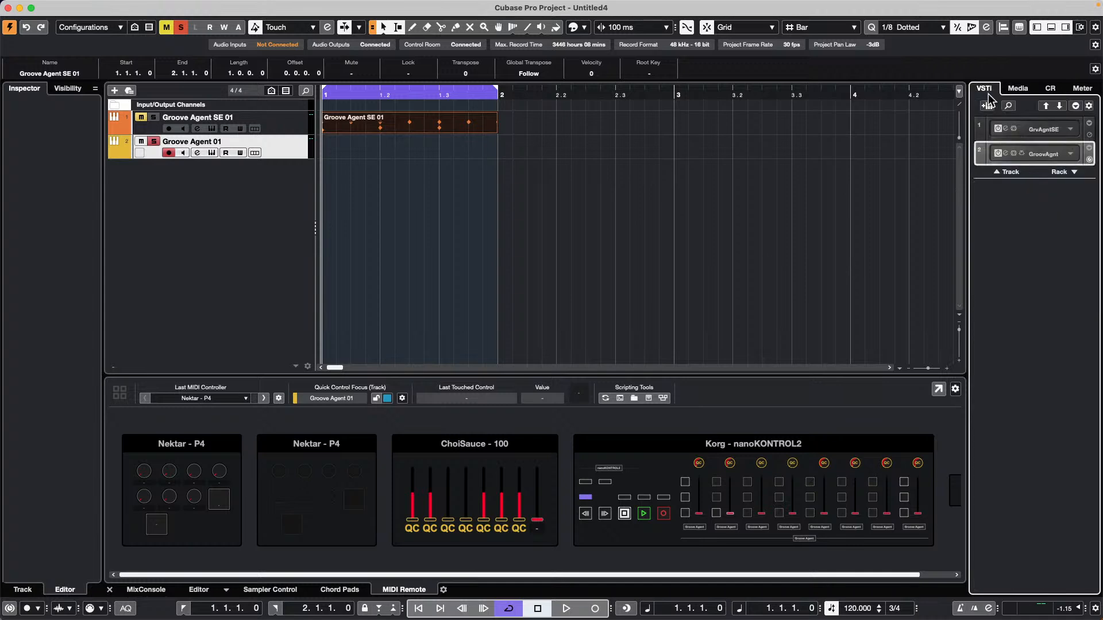
pyautogui.click(1020, 89)
pyautogui.moveTo(1028, 311); pyautogui.dragTo(630, 192)
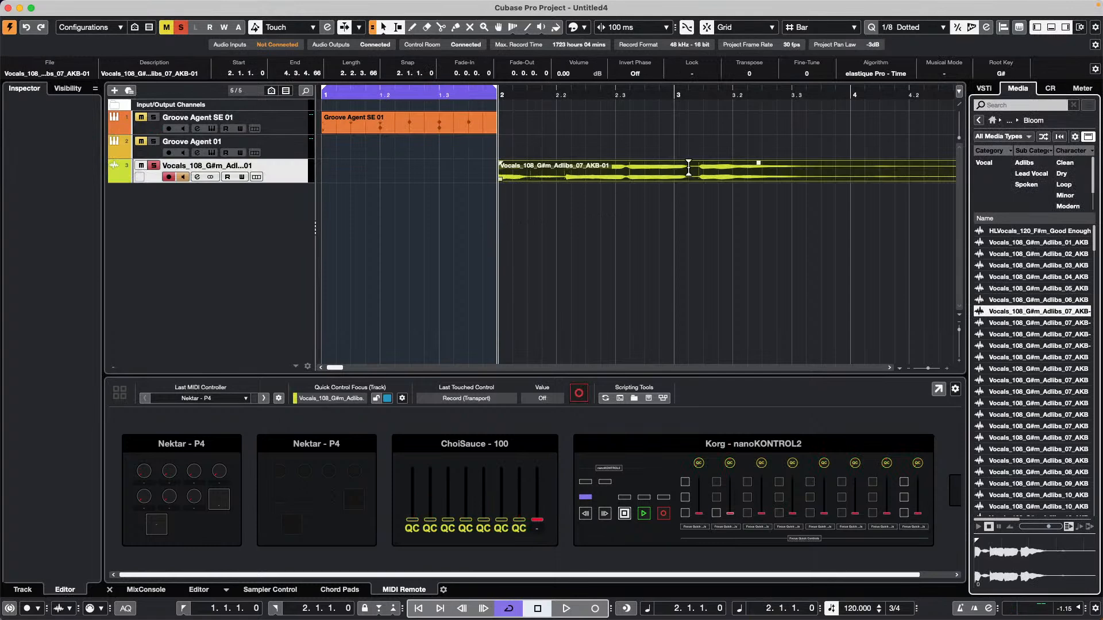
# Apply the Normalize process to the vocal event and move the Direct Offline Processing window fully into view.
pyautogui.moveTo(42, 5)
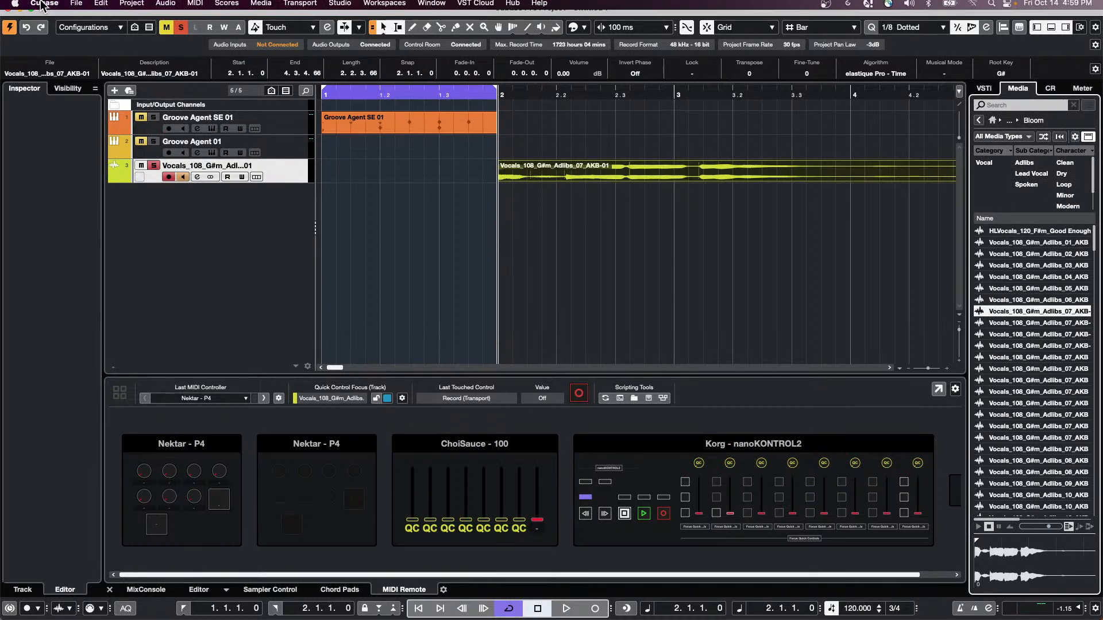
pyautogui.click(166, 7)
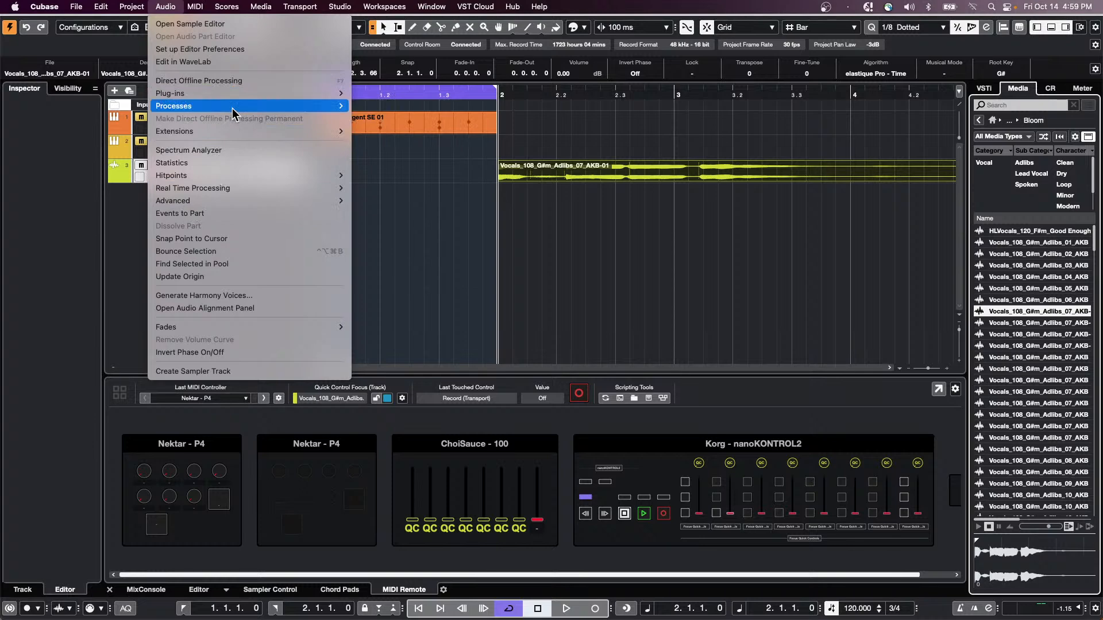
pyautogui.moveTo(236, 107)
pyautogui.click(393, 170)
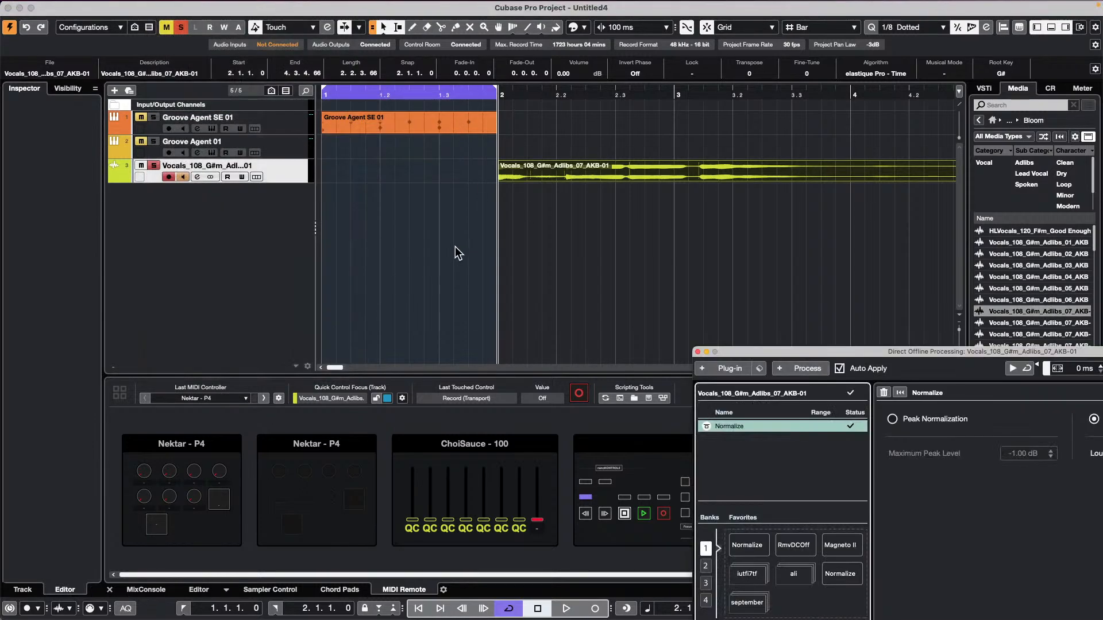
pyautogui.moveTo(879, 356); pyautogui.dragTo(430, 295)
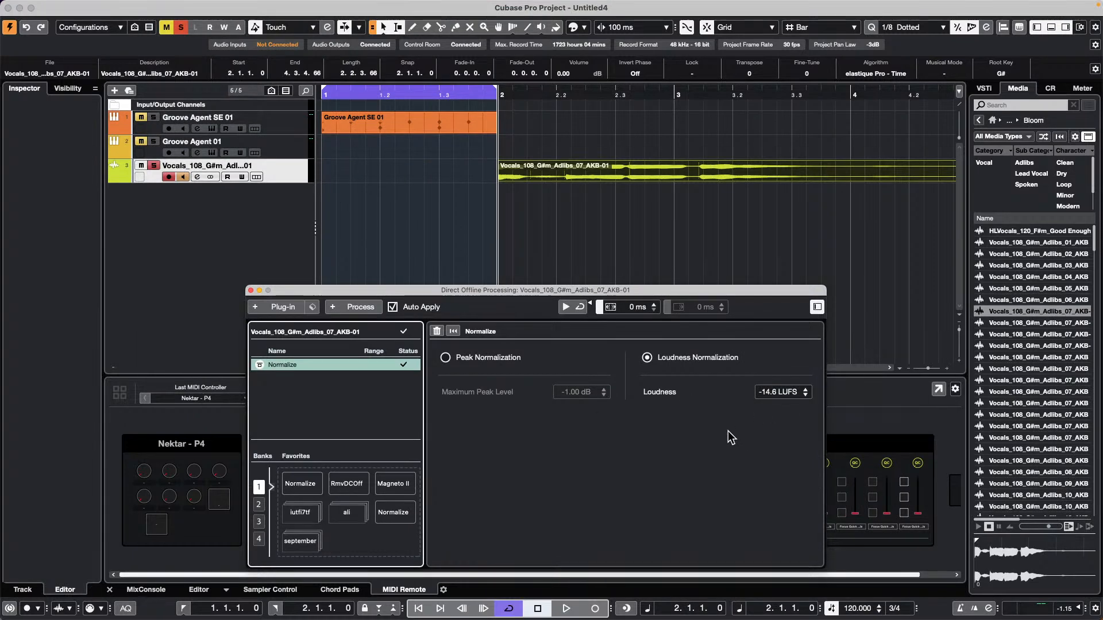
# Set the vocal event's loudness normalization to -14 LUFS.
pyautogui.click(768, 395)
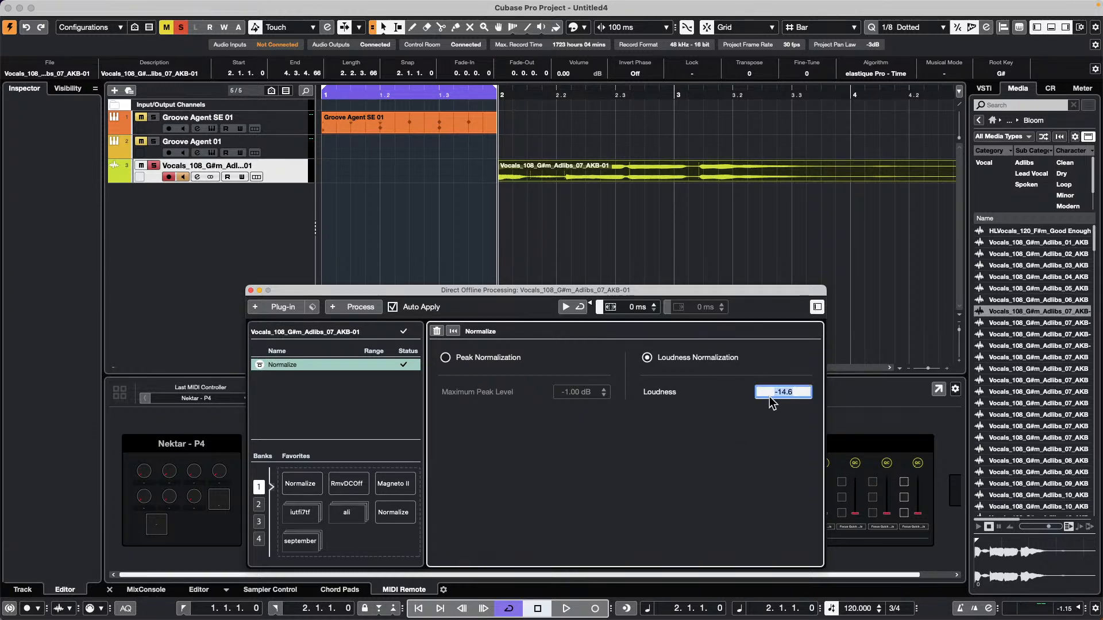
pyautogui.write('-14')
pyautogui.press('Return')
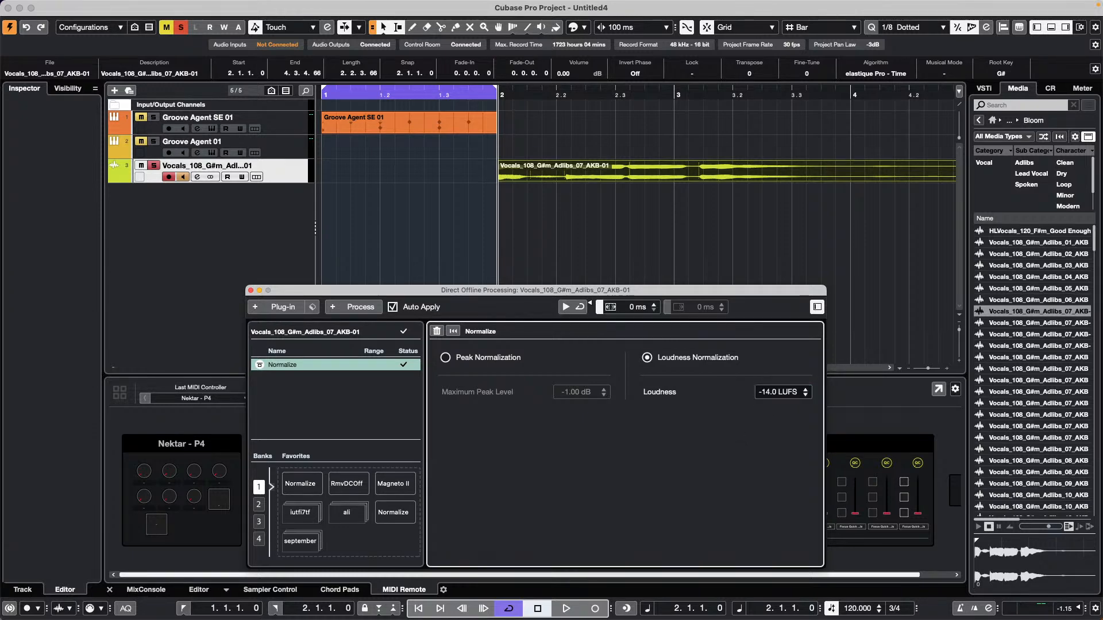